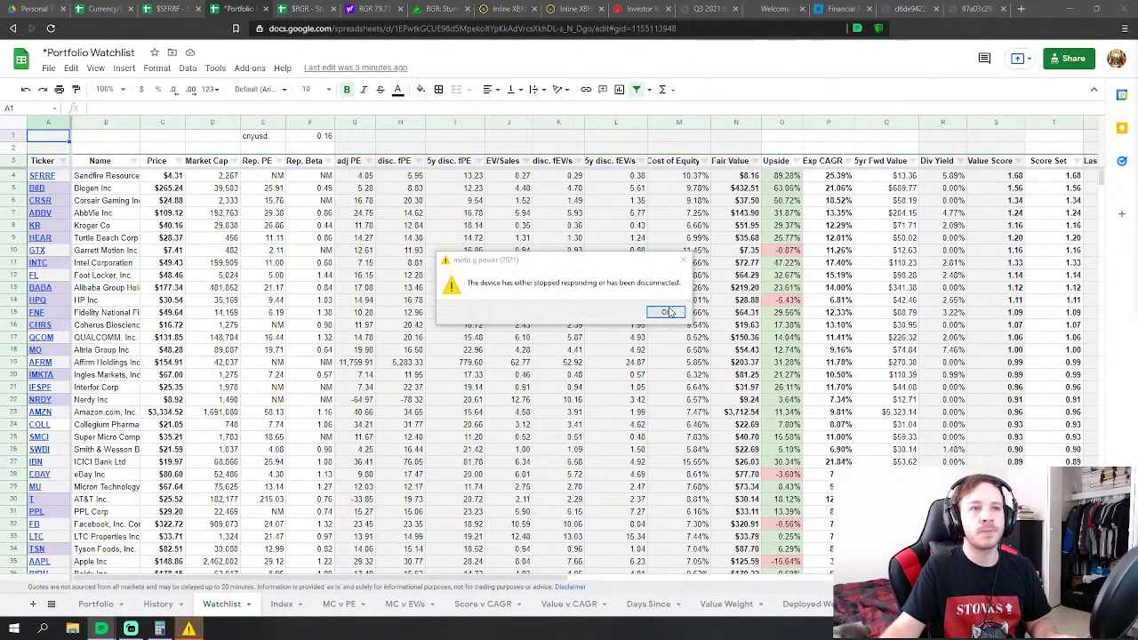
Dismiss the disconnected-device warning and show the date and company heading on the Sandfire Resources workbook's Summary sheet
left_click(667, 313)
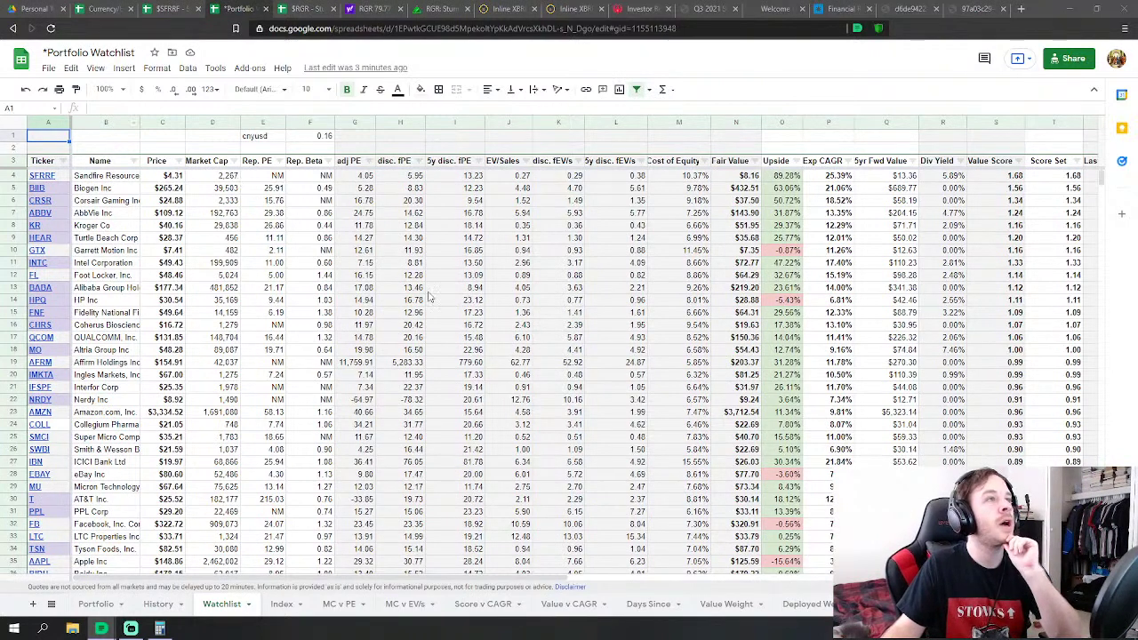
left_click(547, 240)
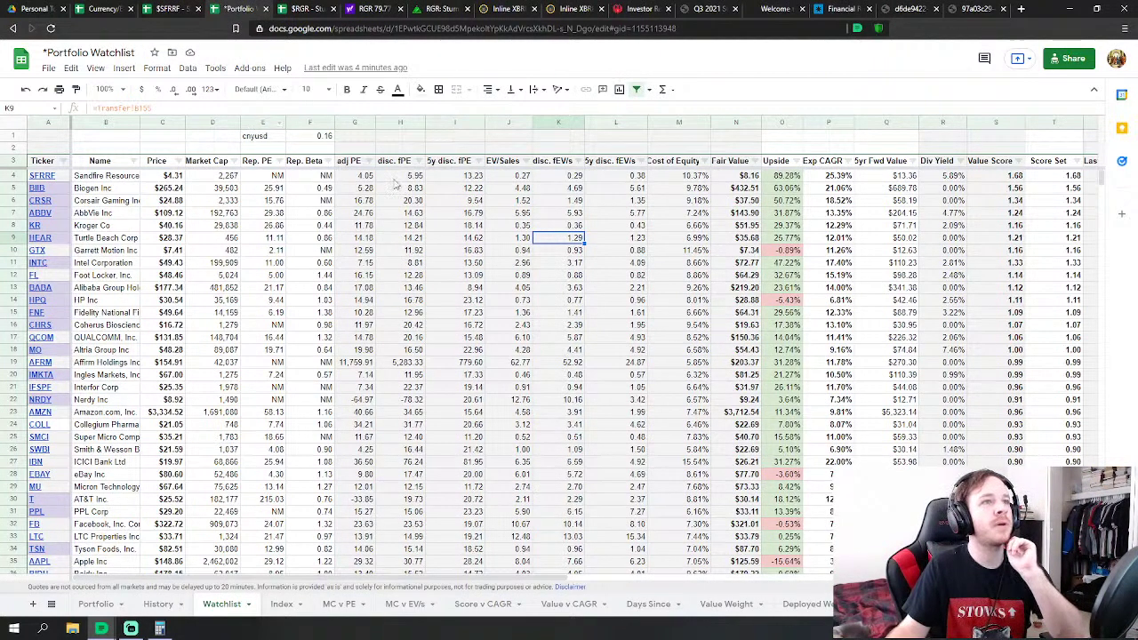
left_click(165, 9)
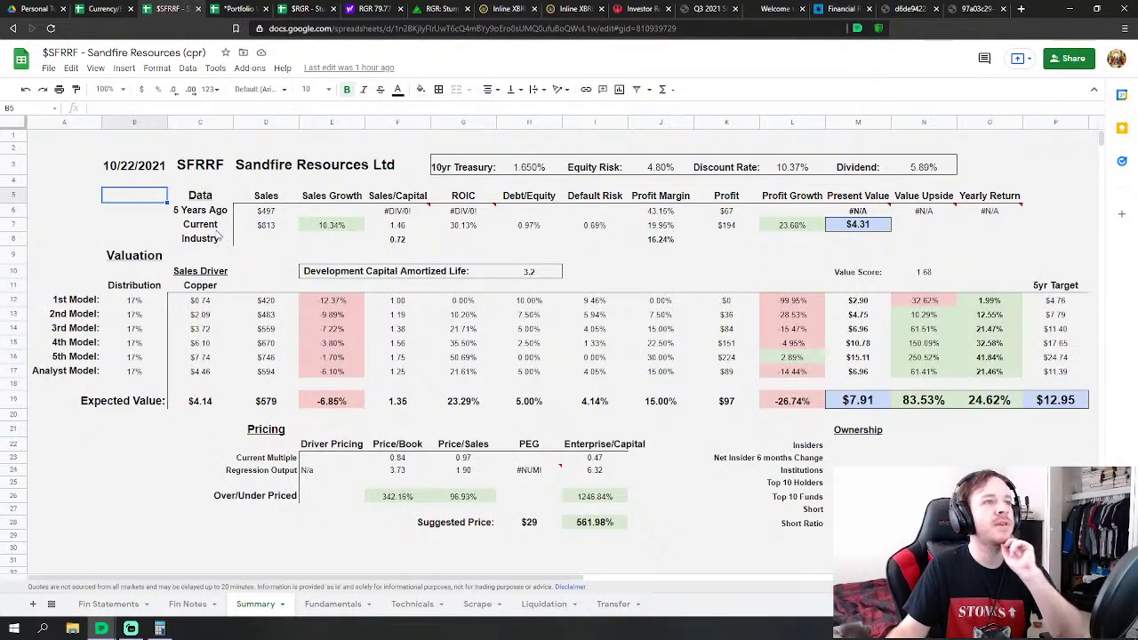
left_click_drag(124, 167, 404, 169)
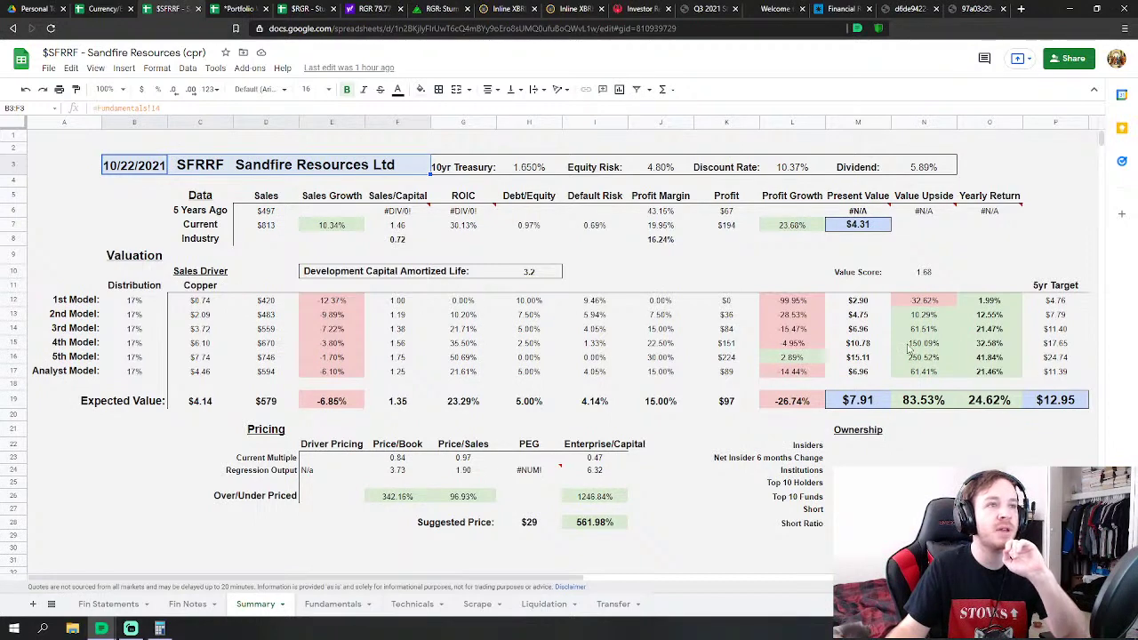
Look through the Fundamentals sheet from market capitalization and income statements down to the cashflow, dividend and reinvestment rows
left_click(333, 604)
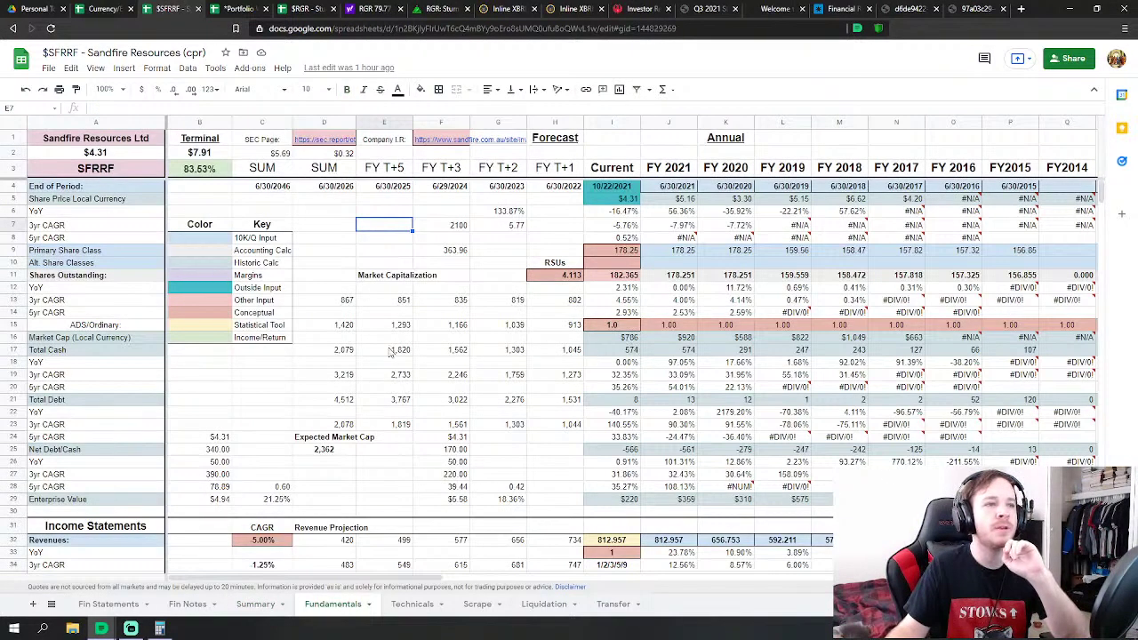
left_click(258, 423)
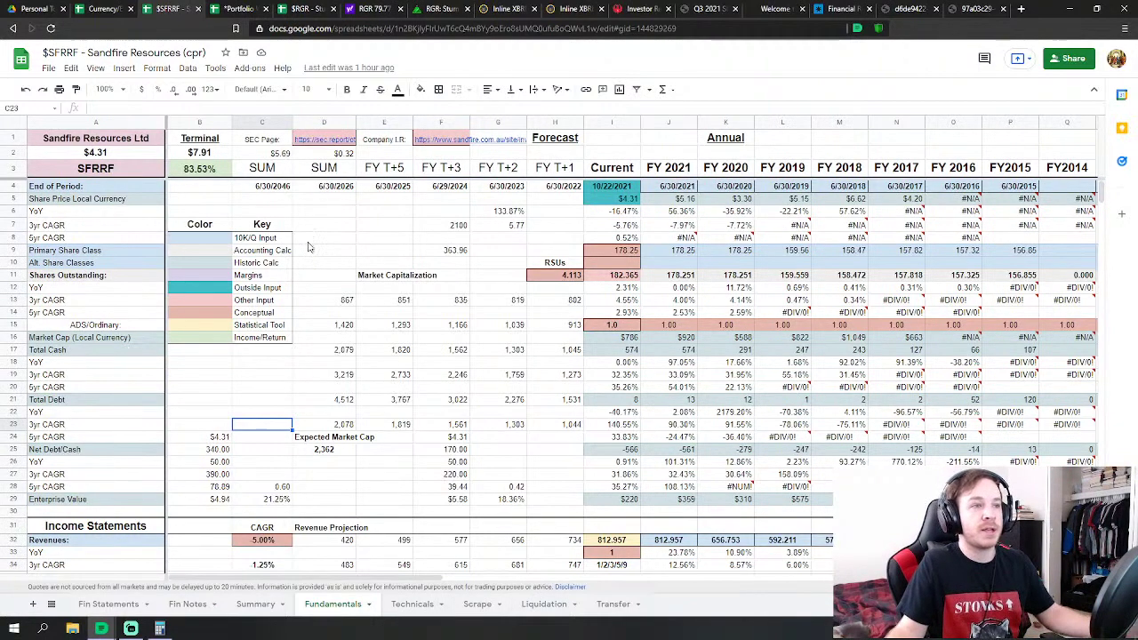
scroll(311, 258, "down", 5)
scroll(361, 393, "down", 15)
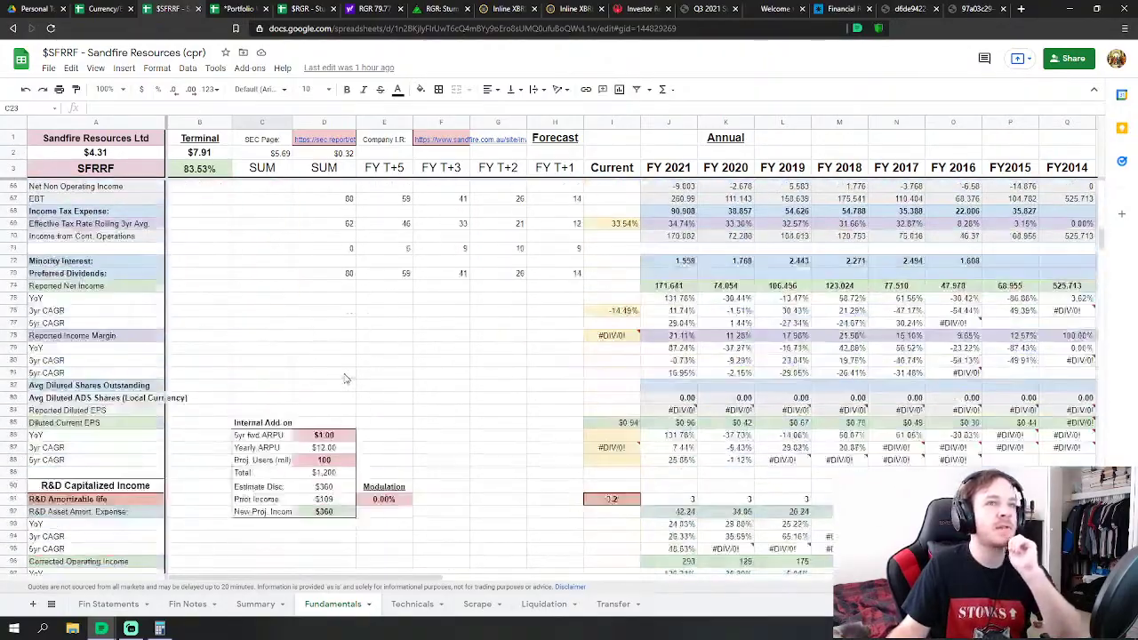
scroll(346, 380, "down", 14)
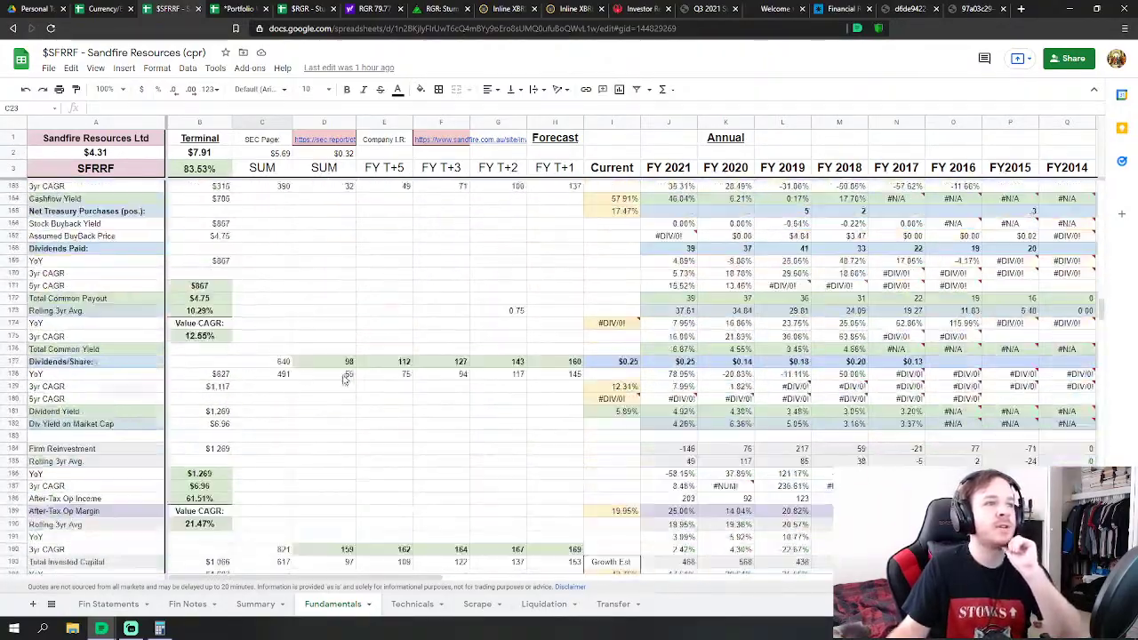
scroll(177, 386, "up", 15)
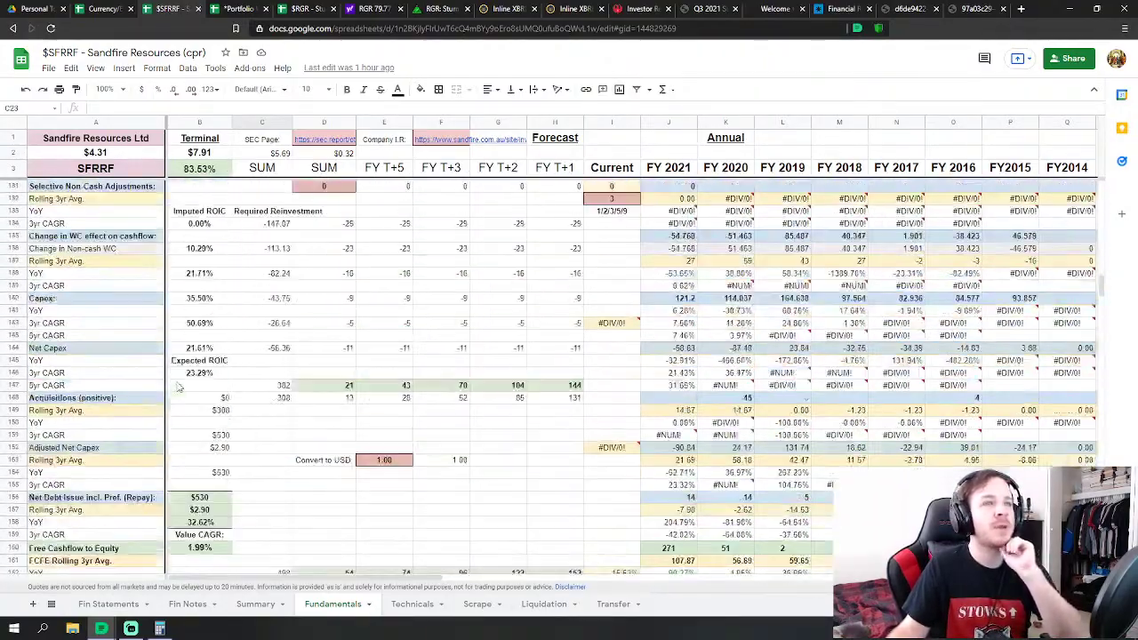
scroll(177, 388, "down", 8)
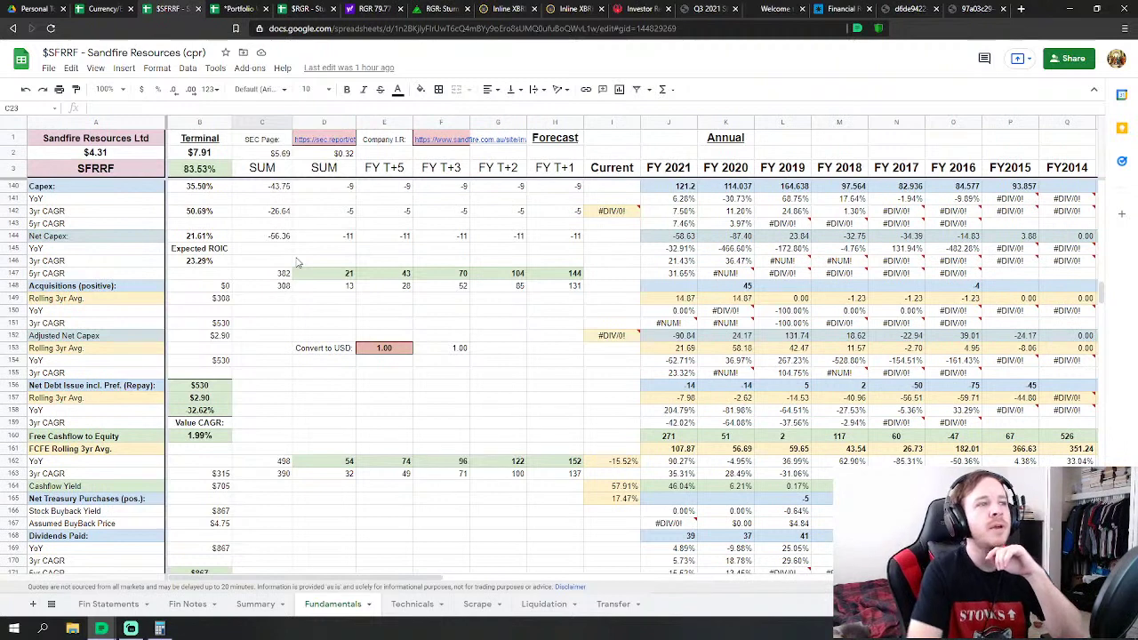
Examine the Summary sheet's valuation models, highlighting the 1st and 2nd Model rows and the Default Risk values of all models
left_click(261, 606)
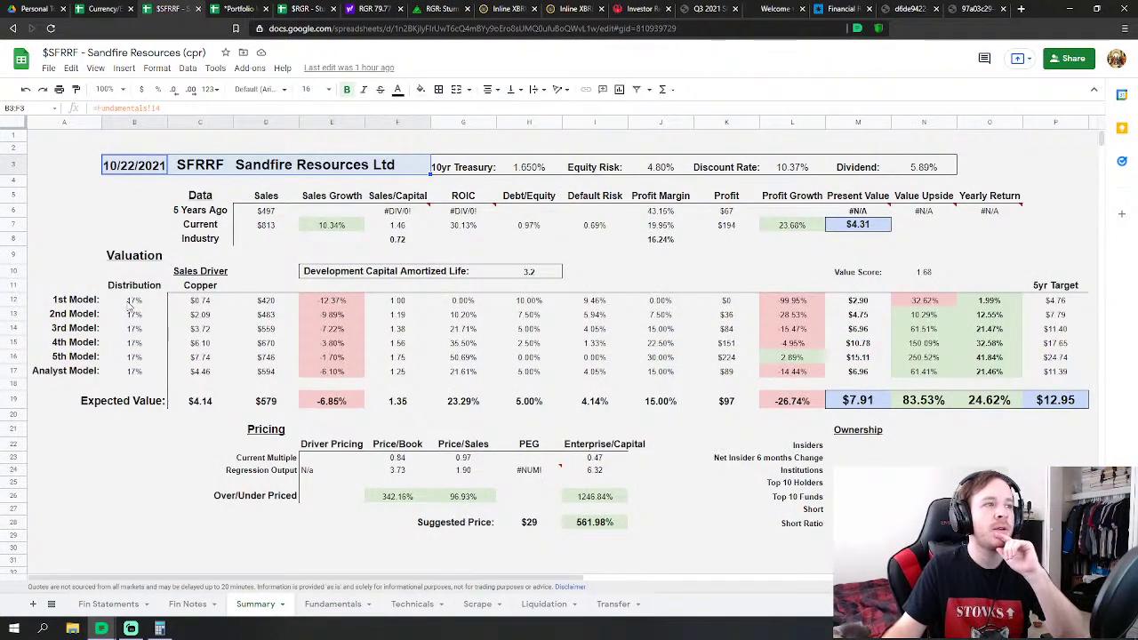
left_click_drag(131, 303, 1068, 317)
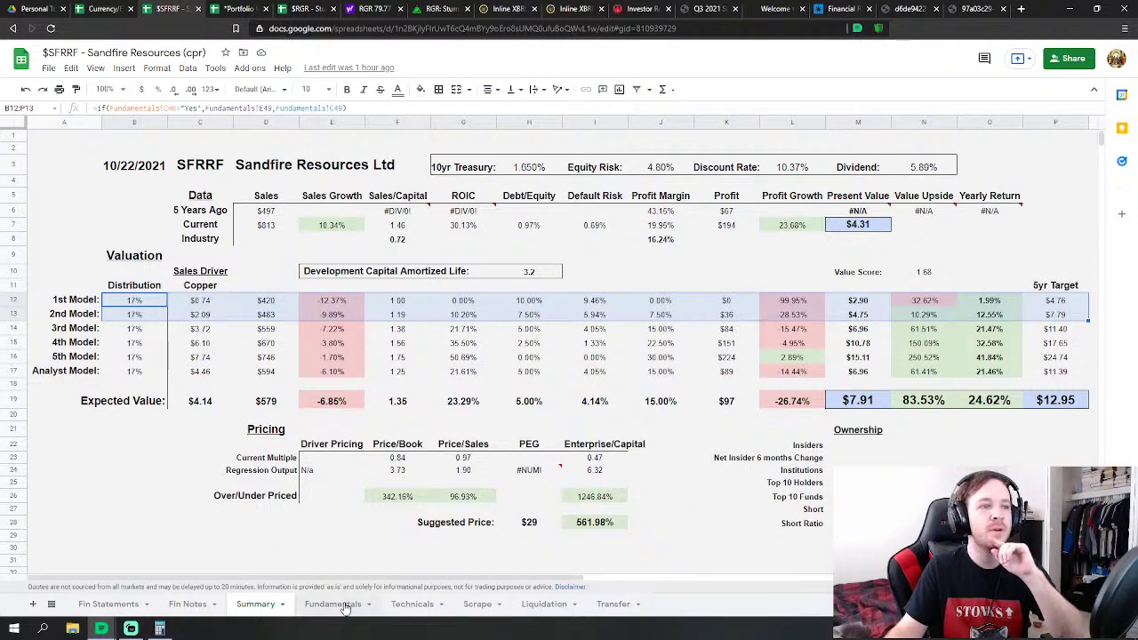
left_click(595, 401)
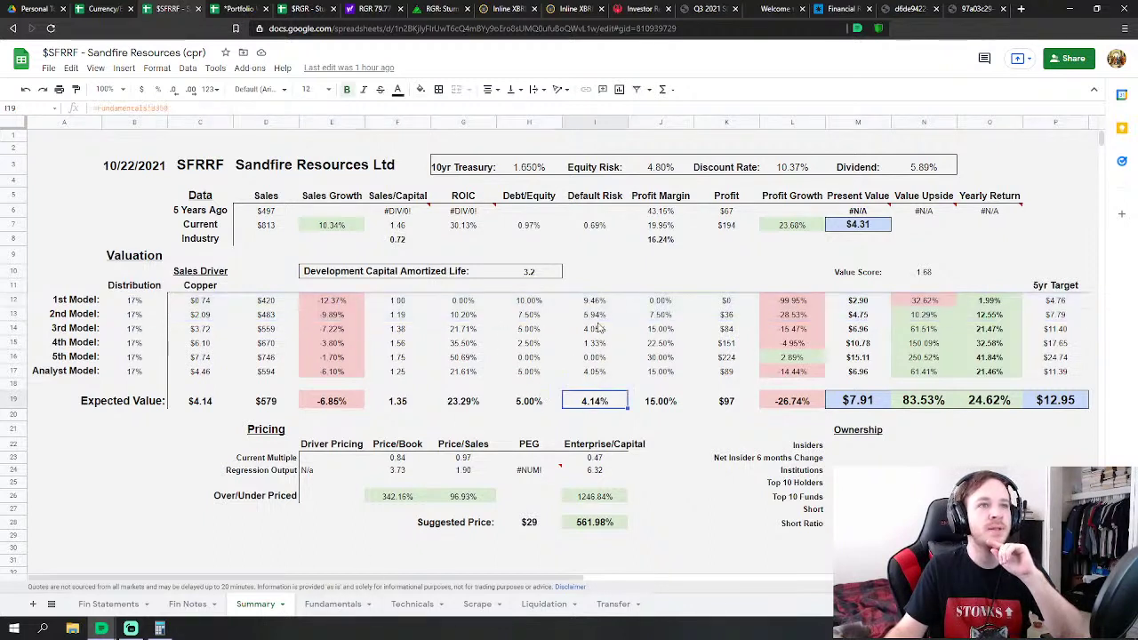
left_click_drag(597, 302, 598, 316)
mouse_move(603, 359)
left_mouse_down()
mouse_move(598, 382)
mouse_move(597, 371)
left_mouse_up()
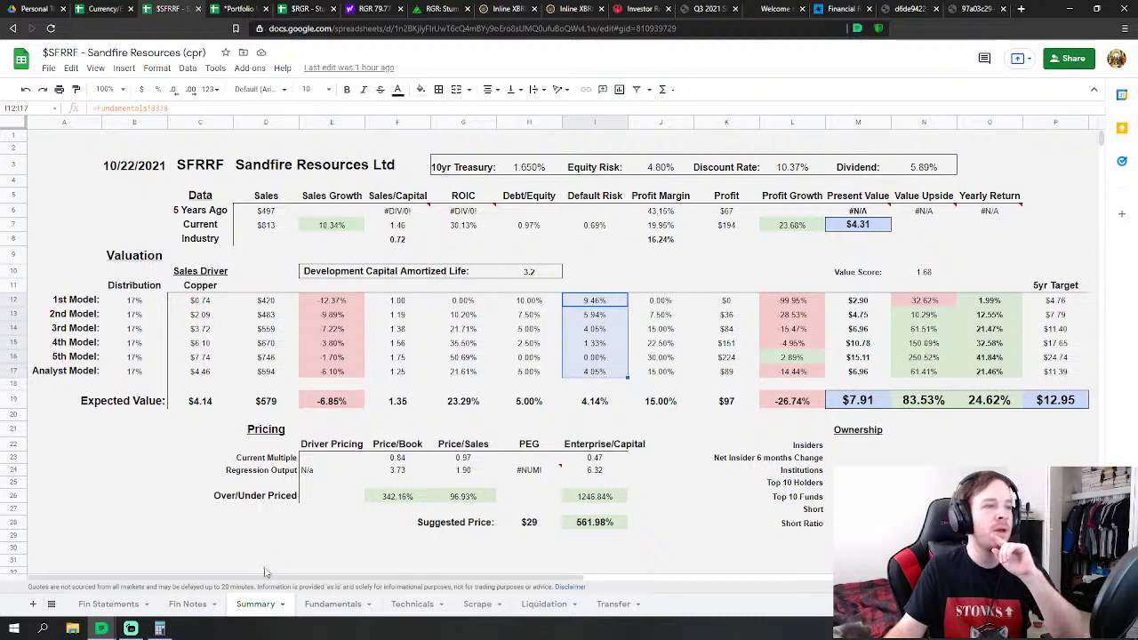
Review the Fundamentals sheet's equity, enterprise and interest coverage ratios, including the current Price/Book Value, against the cashflow and dividend rows
left_click(330, 605)
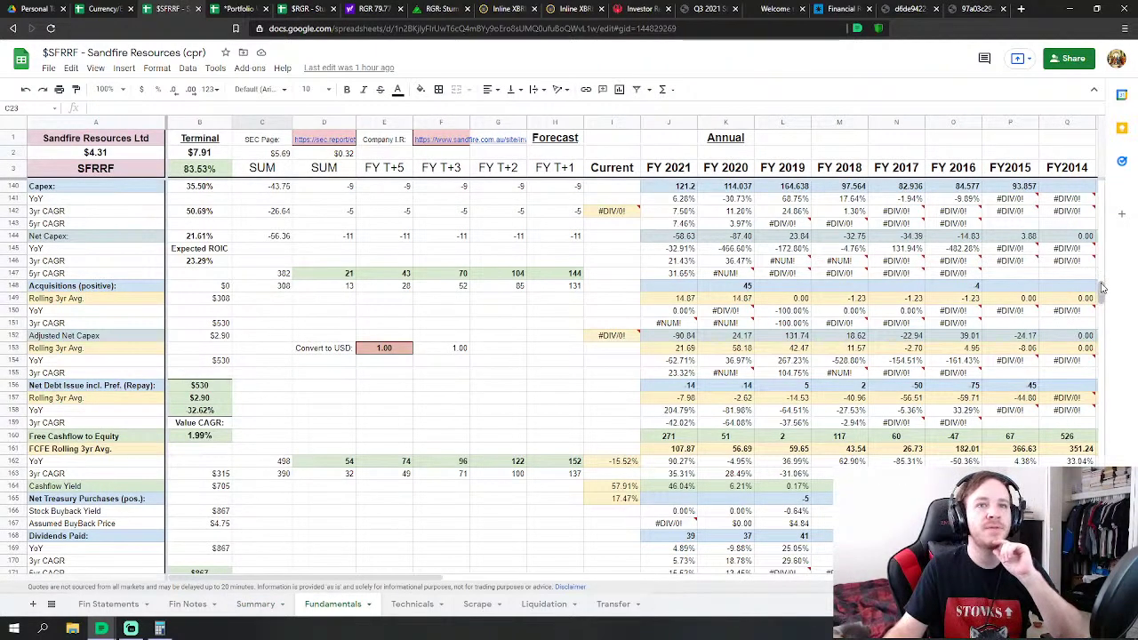
left_click_drag(1104, 292, 1079, 433)
scroll(627, 258, "up", 1)
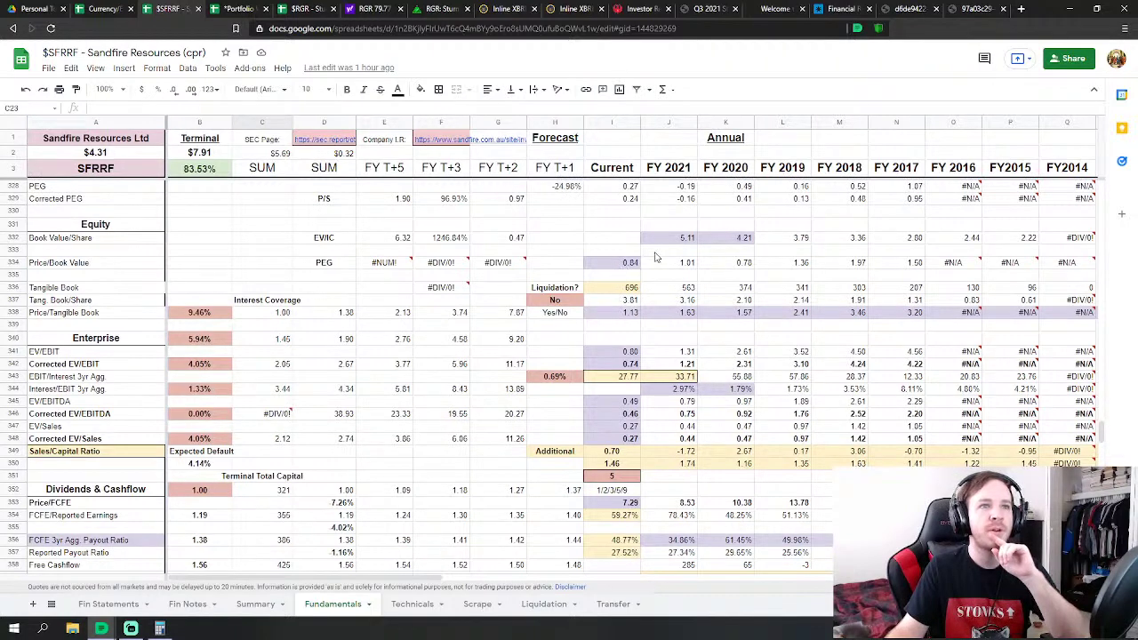
left_click(634, 263)
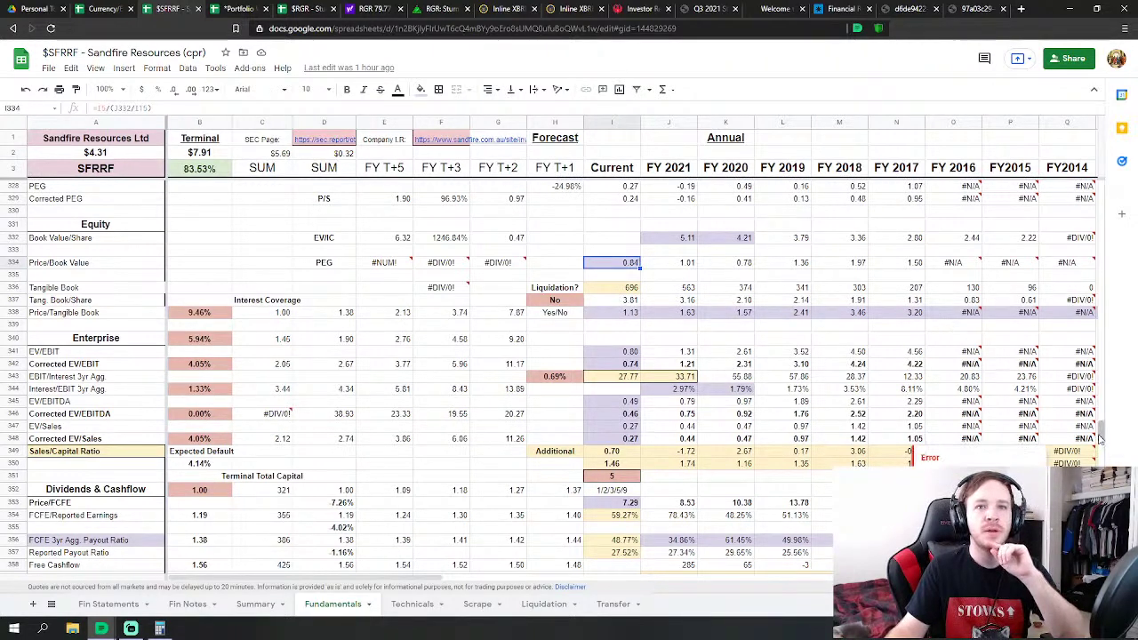
left_click_drag(1100, 431, 1100, 307)
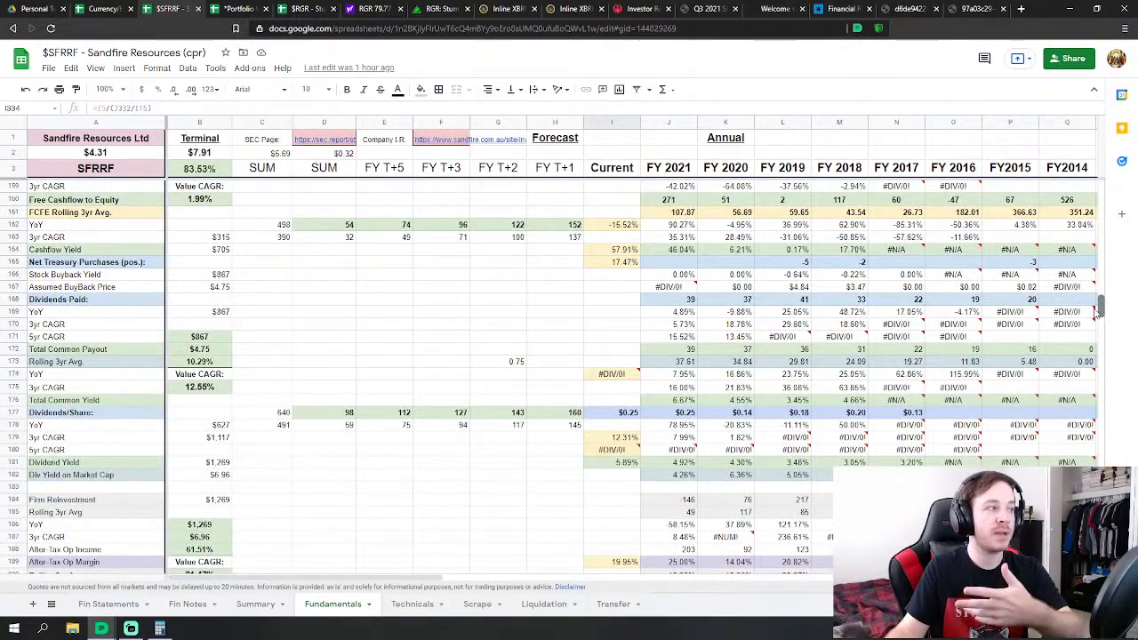
left_click_drag(1099, 307, 1099, 433)
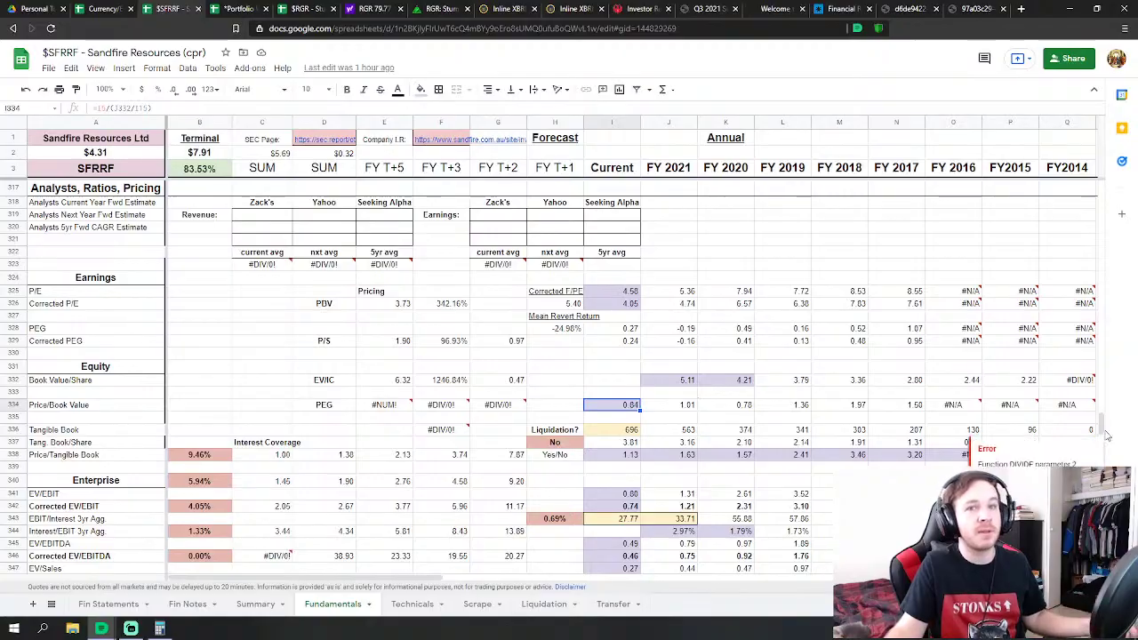
left_click_drag(1100, 425, 1101, 289)
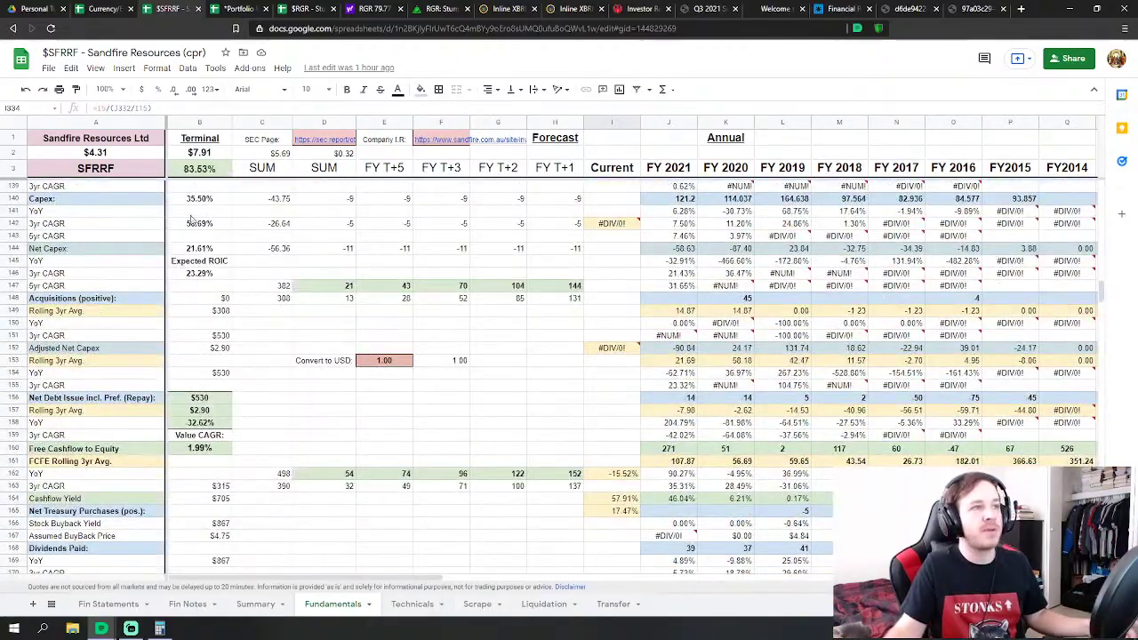
Inspect the terminal column's values beside the capex and free cashflow rows, and return to the Summary sheet's valuation models
left_click_drag(199, 211, 213, 422)
left_click_drag(227, 480, 228, 486)
left_click(456, 398)
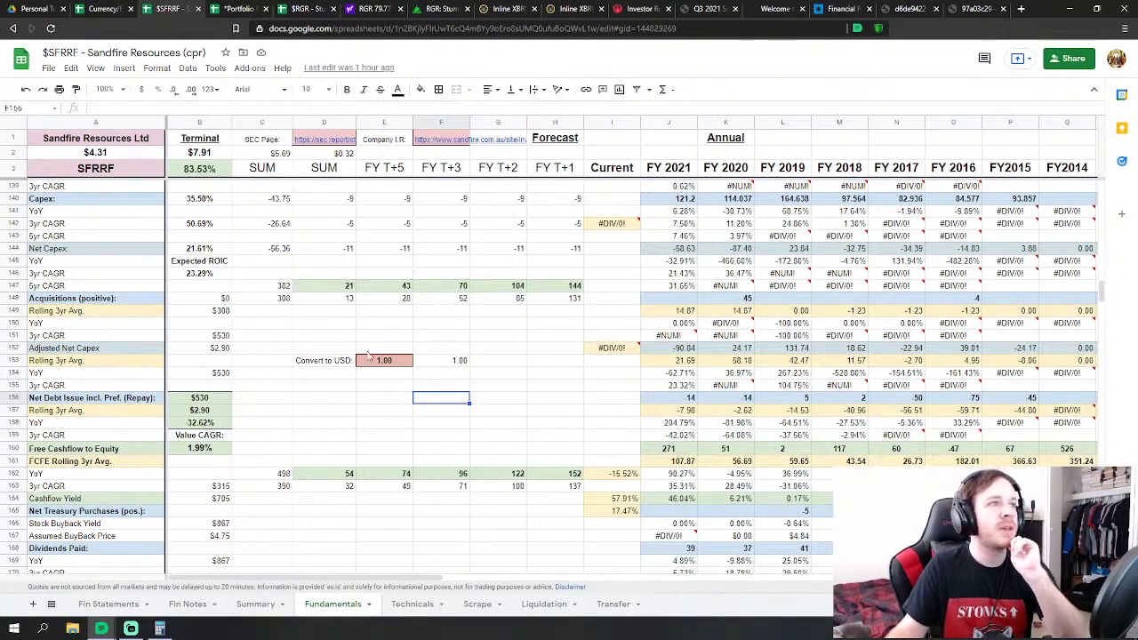
left_click(249, 608)
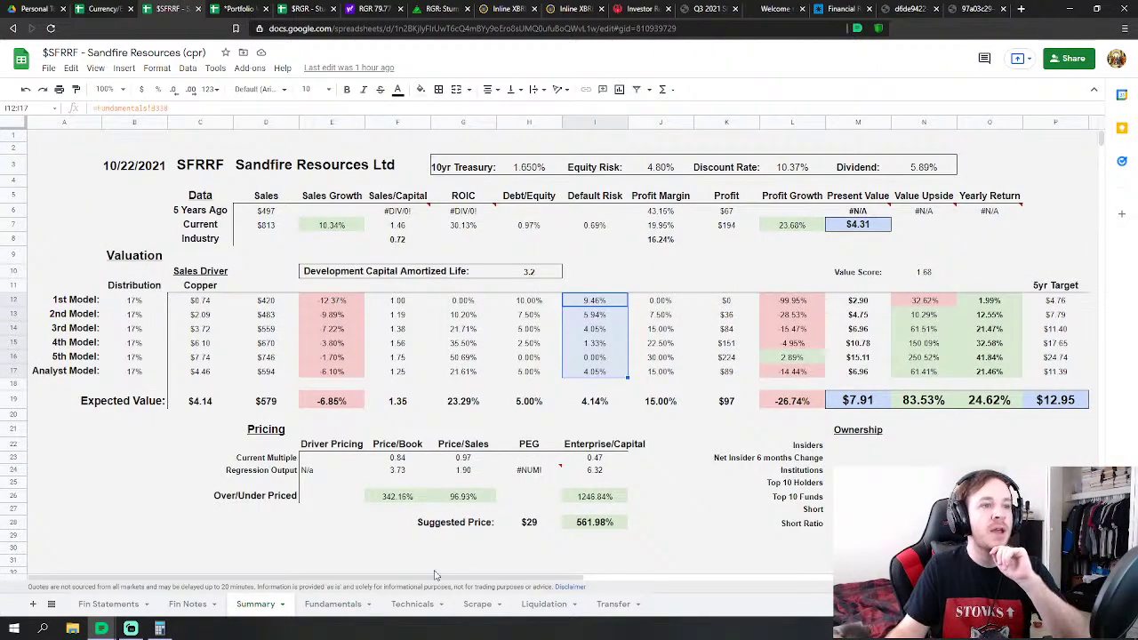
Examine the Fundamentals sheet's expected default estimates, model and driver distributions, and expected net margin with imputed ROIC
left_click(331, 606)
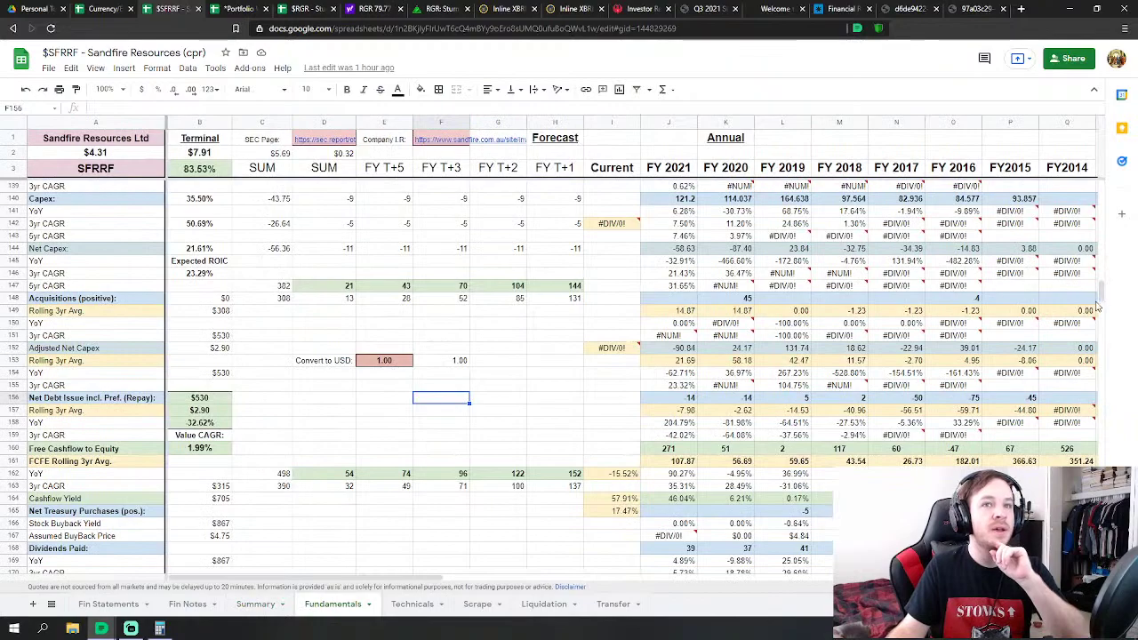
left_click_drag(1102, 300, 1092, 442)
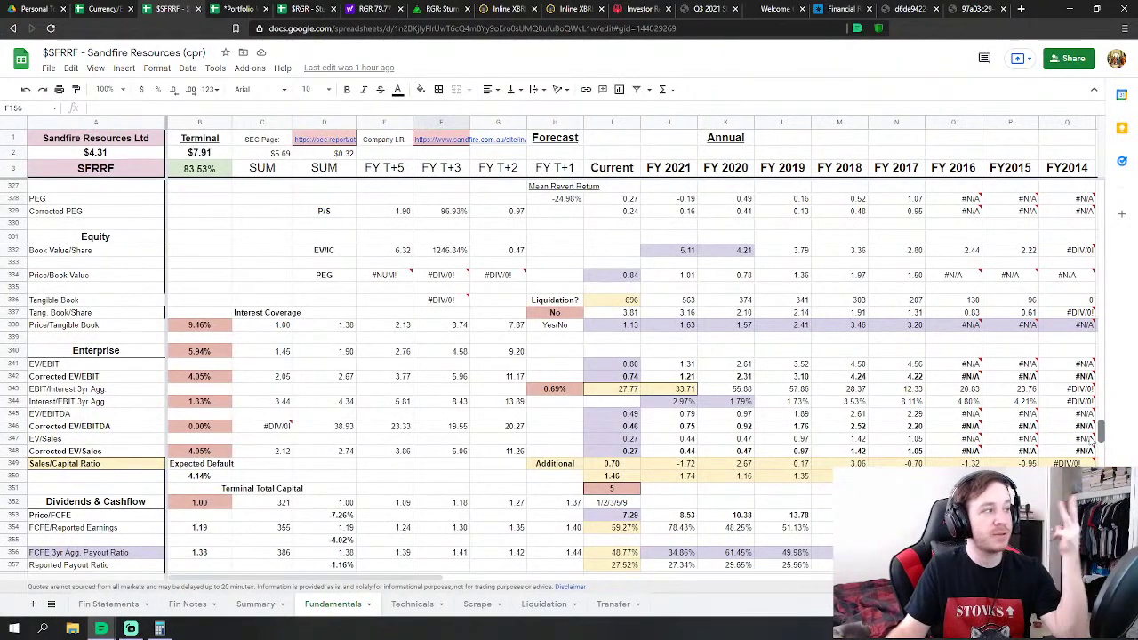
left_click_drag(1092, 442, 1038, 329)
scroll(1014, 197, "up", 20)
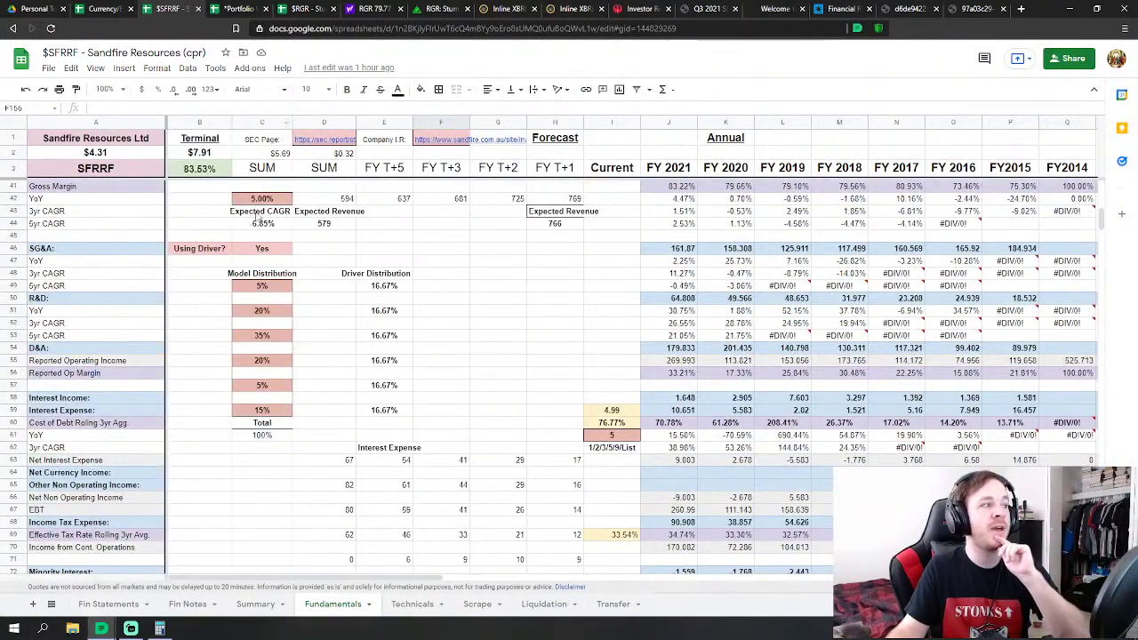
scroll(231, 454, "down", 5)
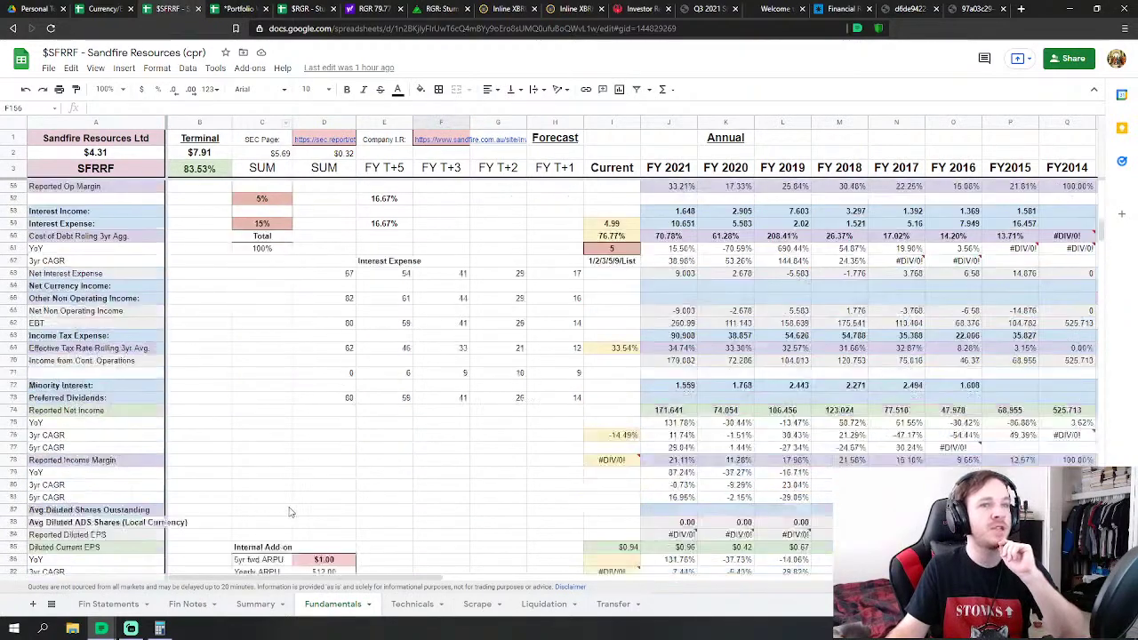
scroll(289, 512, "down", 18)
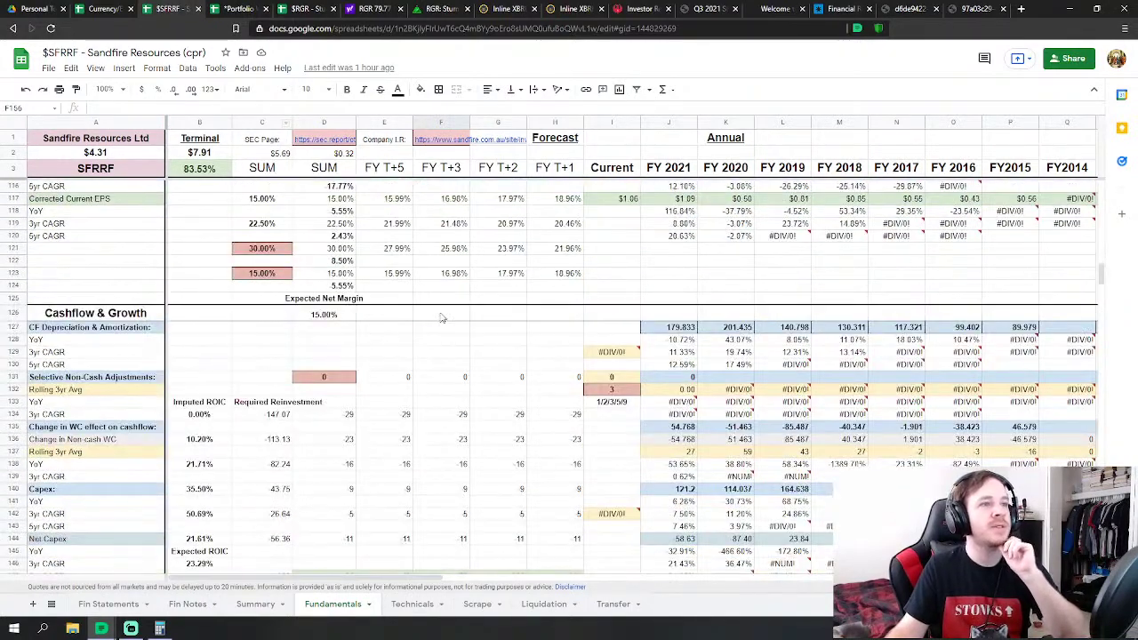
left_click(442, 315)
key("Left")
key("Left")
key("Left")
key("Left")
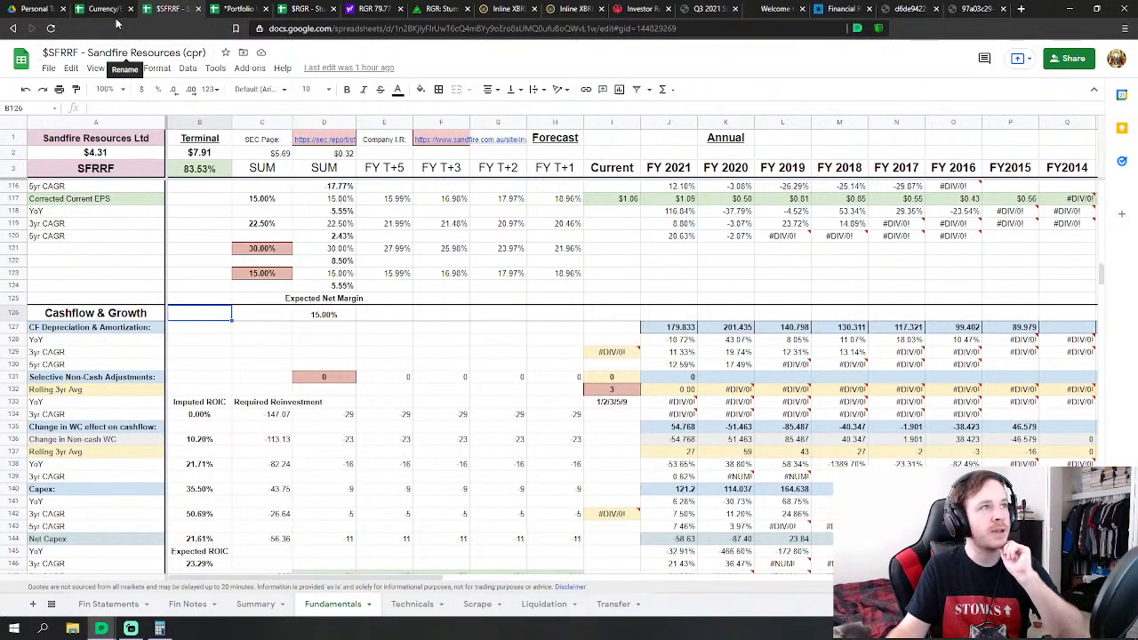
left_click(496, 328)
scroll(197, 450, "down", 2)
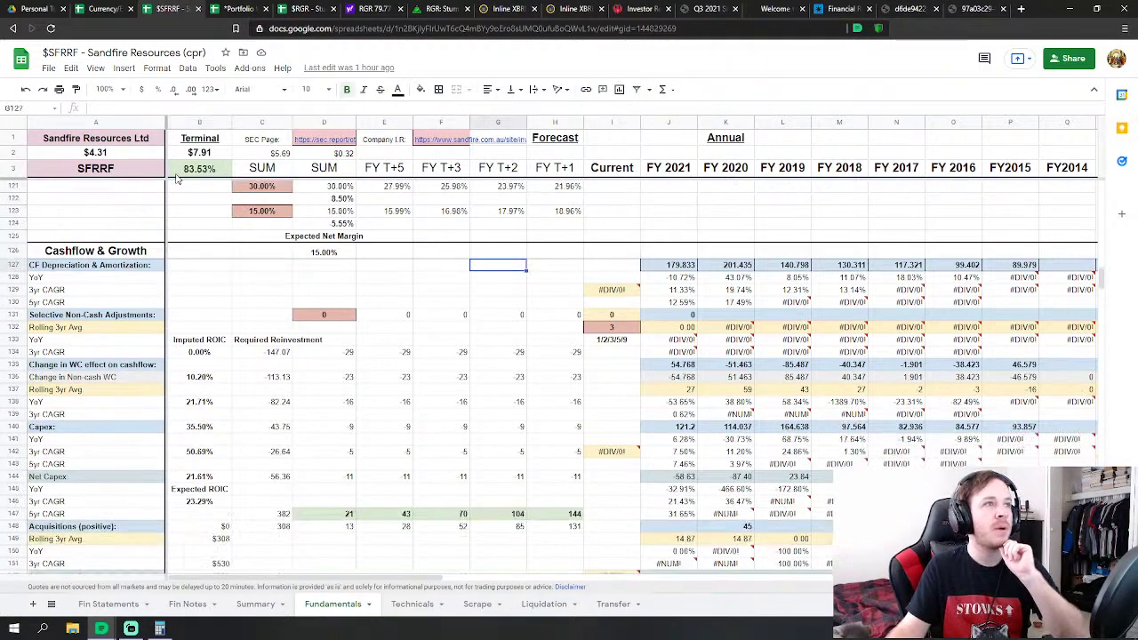
Switch to the Portfolio Watchlist workbook and compare upside, expected CAGR and value scores across the tickers and their summary statistics
left_click(240, 10)
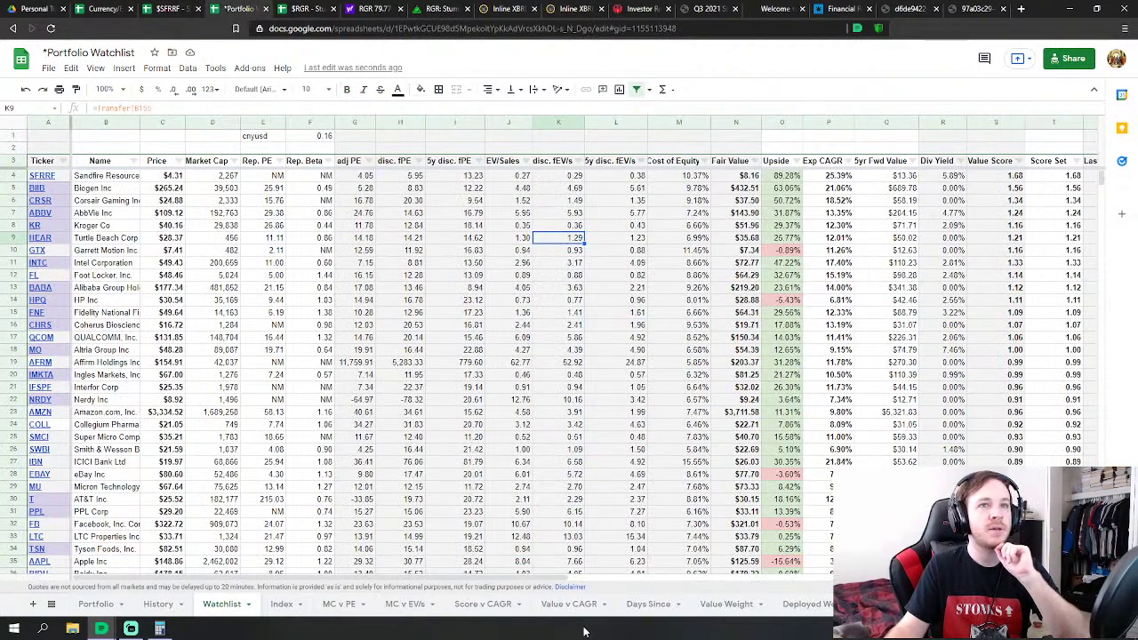
scroll(807, 391, "right", 3)
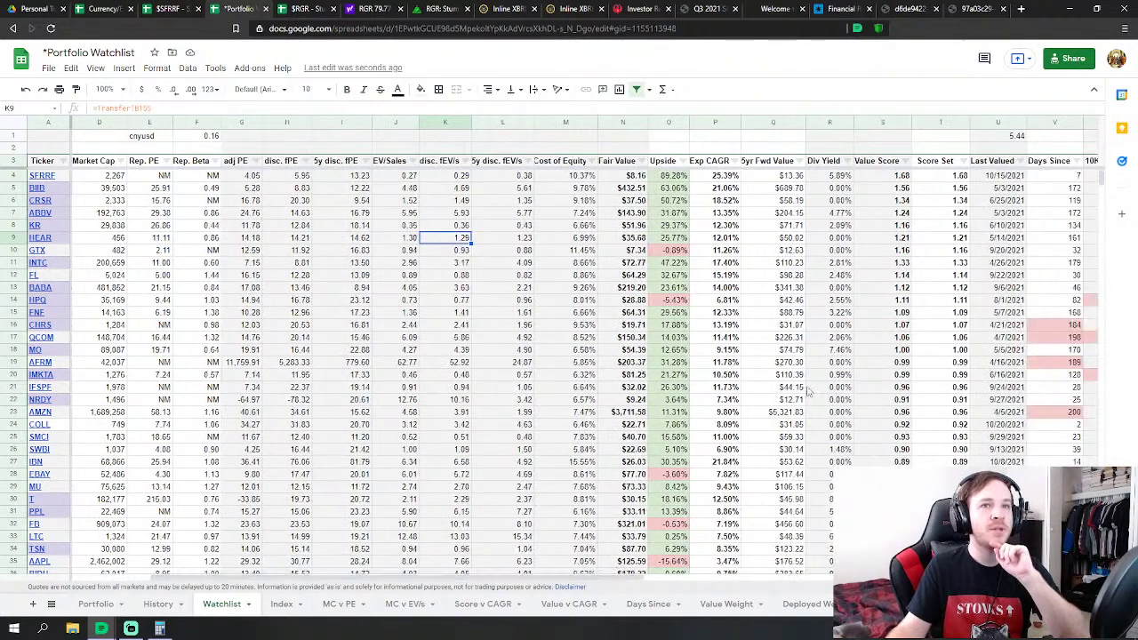
scroll(637, 405, "down", 8)
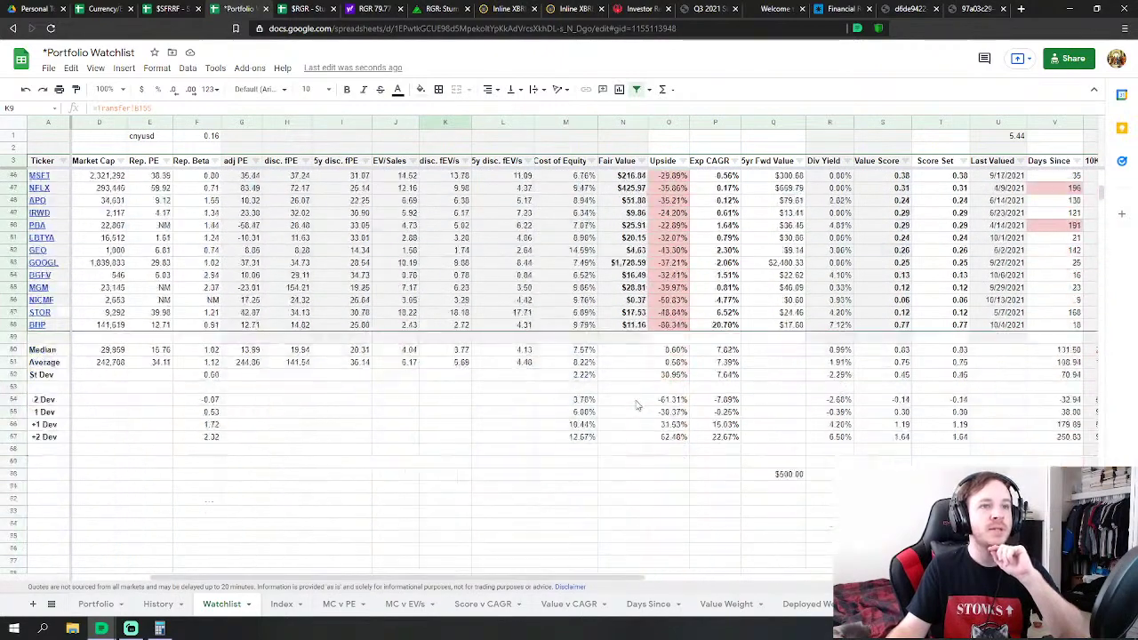
scroll(636, 404, "up", 8)
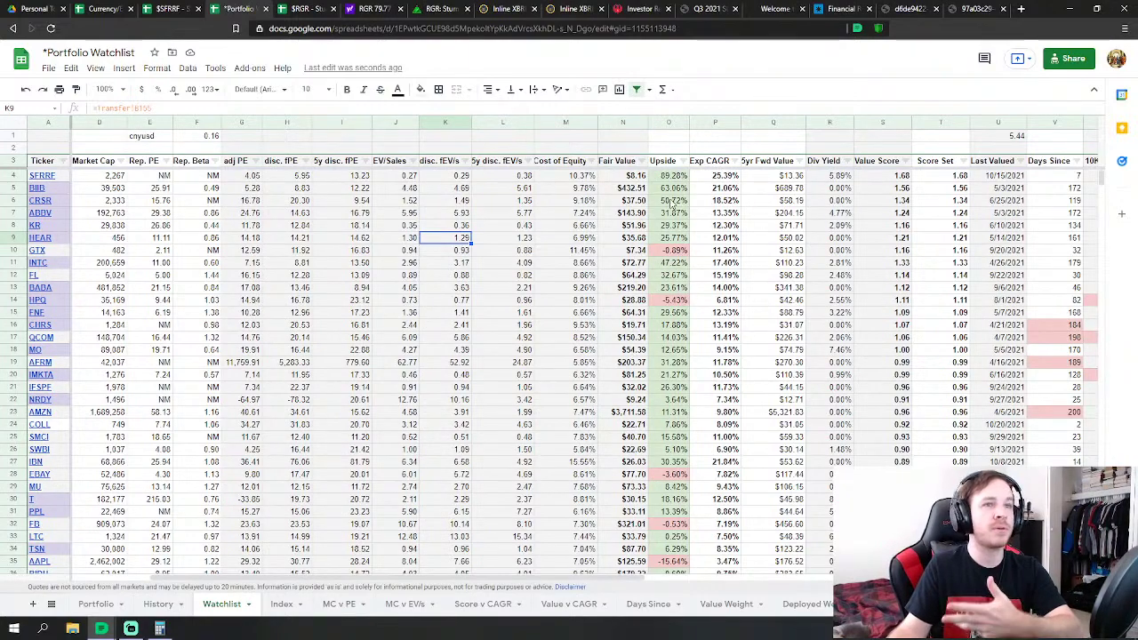
scroll(702, 542, "down", 10)
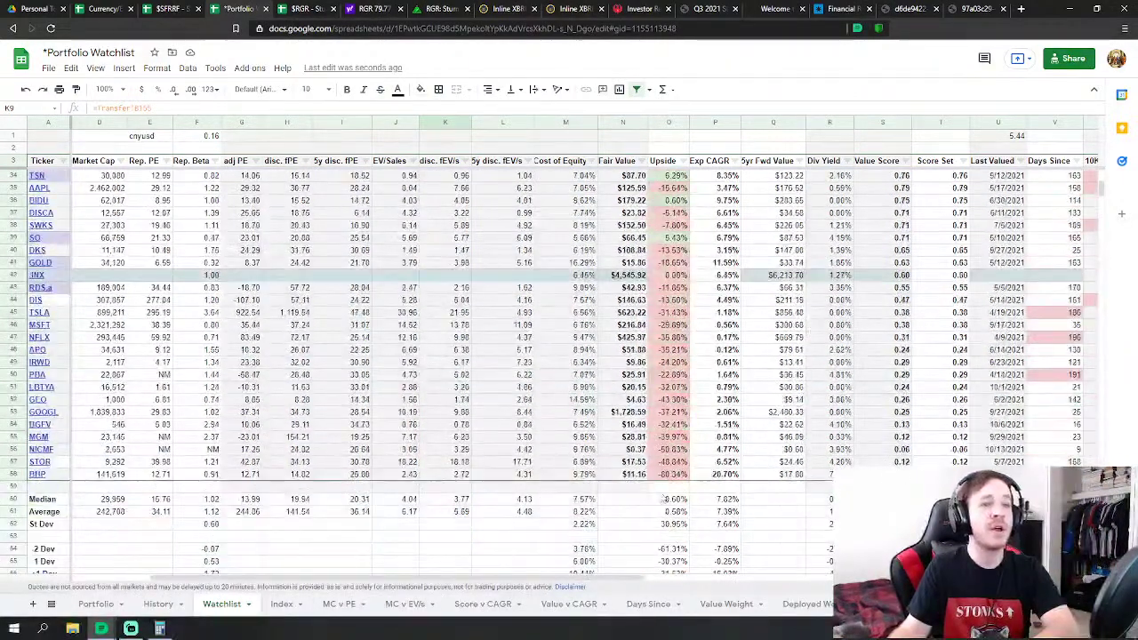
scroll(662, 501, "up", 10)
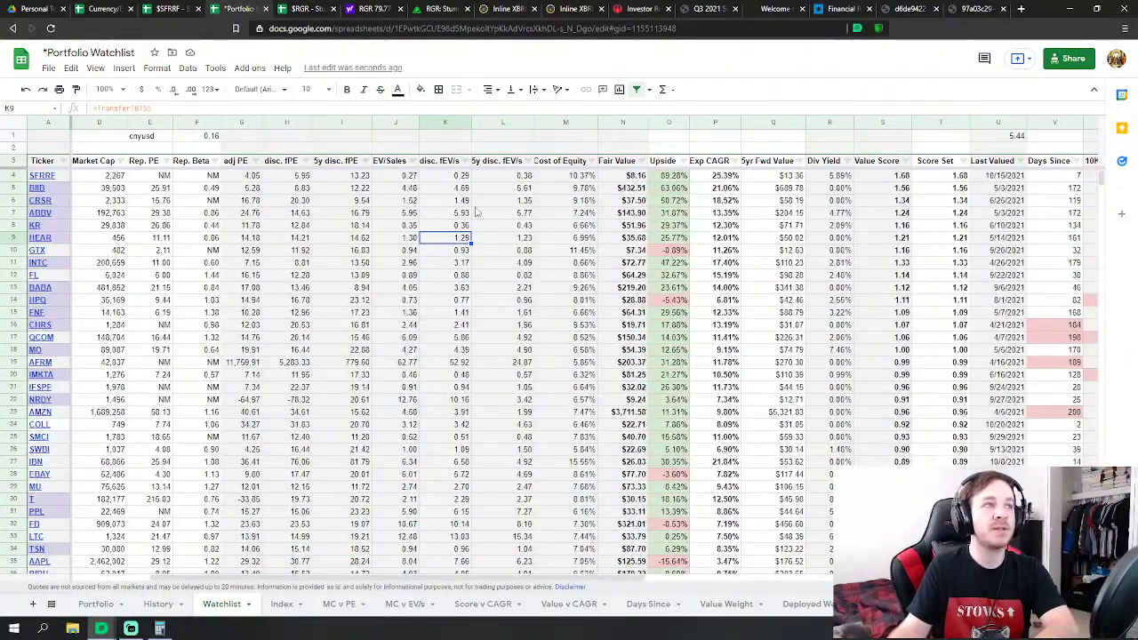
Review the Watchlist's full ticker column, the Upside column, and the discounted P/E and EV/Sales multiples beside the company names and prices
left_click_drag(45, 176, 51, 572)
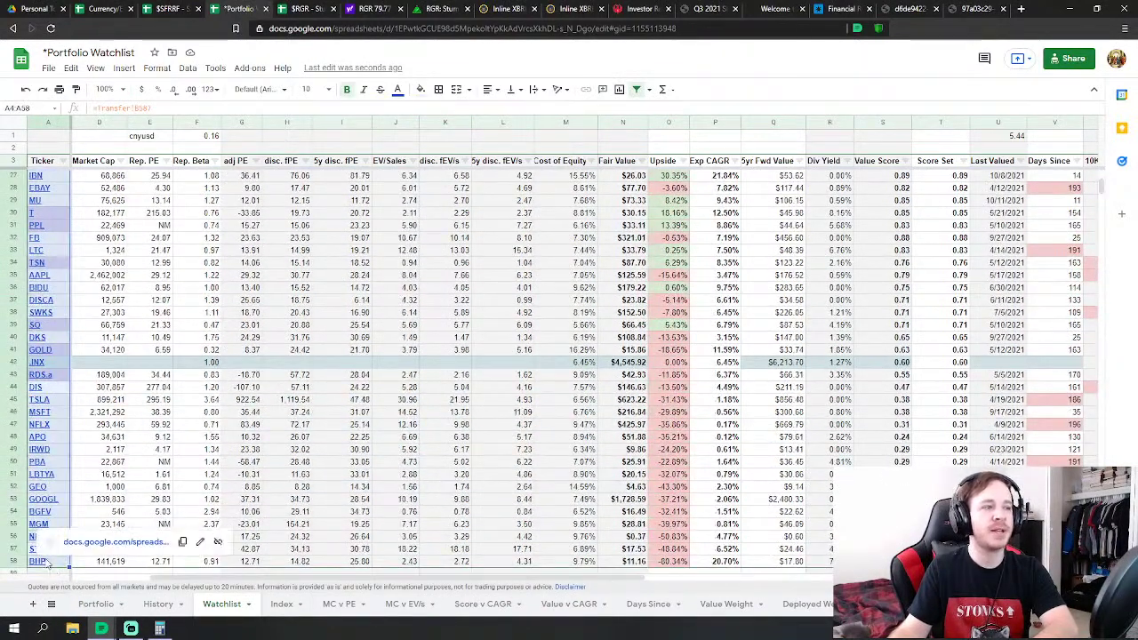
scroll(602, 318, "up", 8)
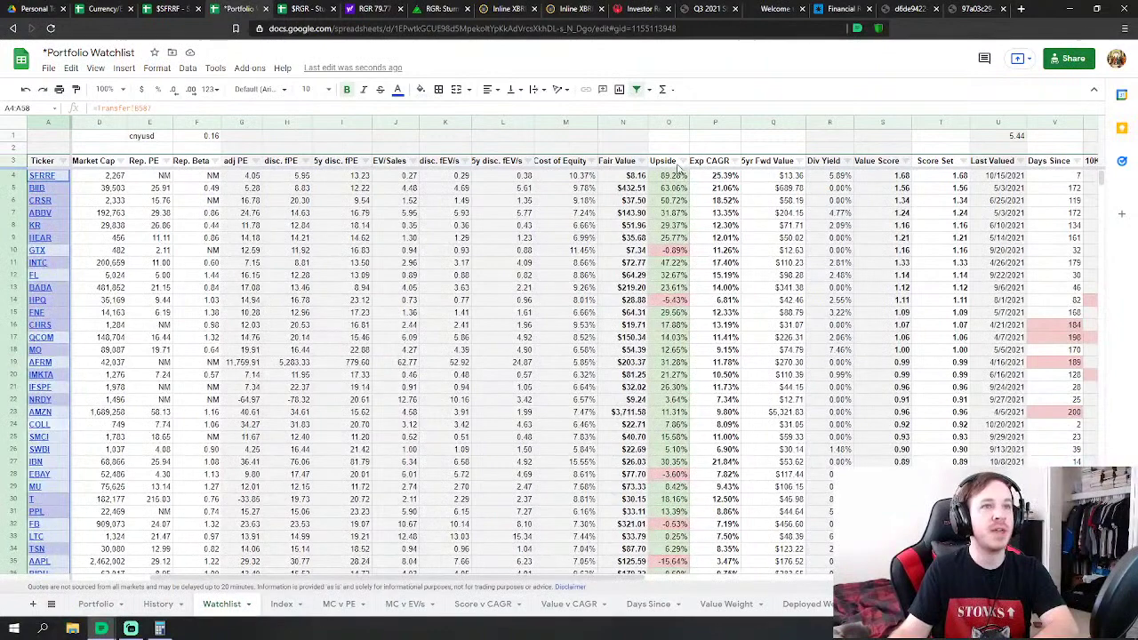
left_click(668, 124)
left_click(503, 386)
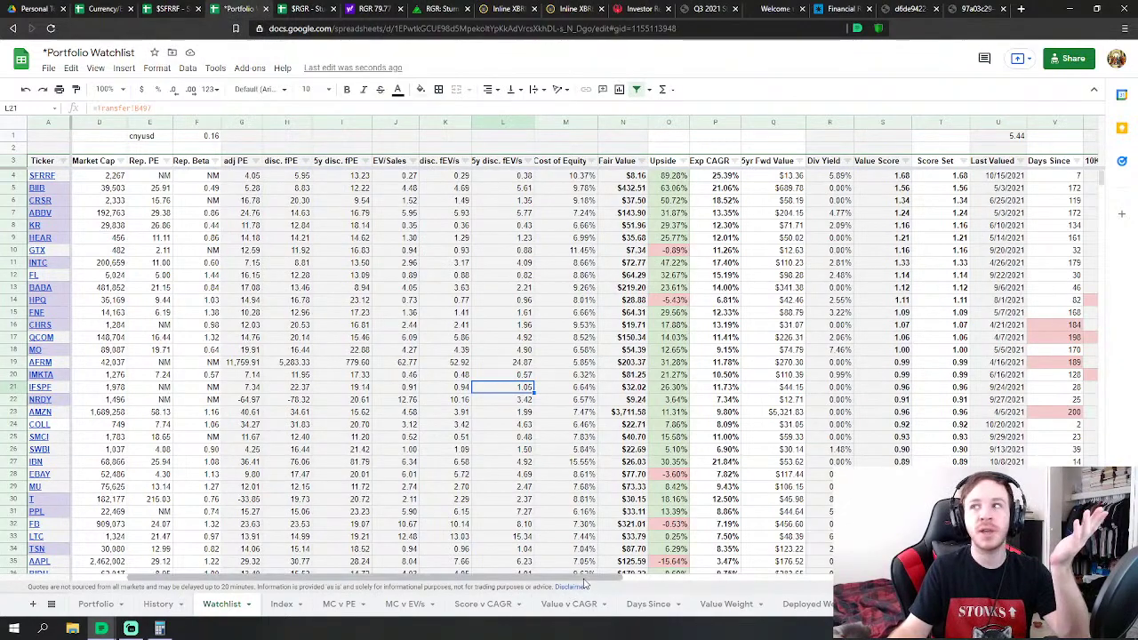
left_click_drag(585, 579, 527, 561)
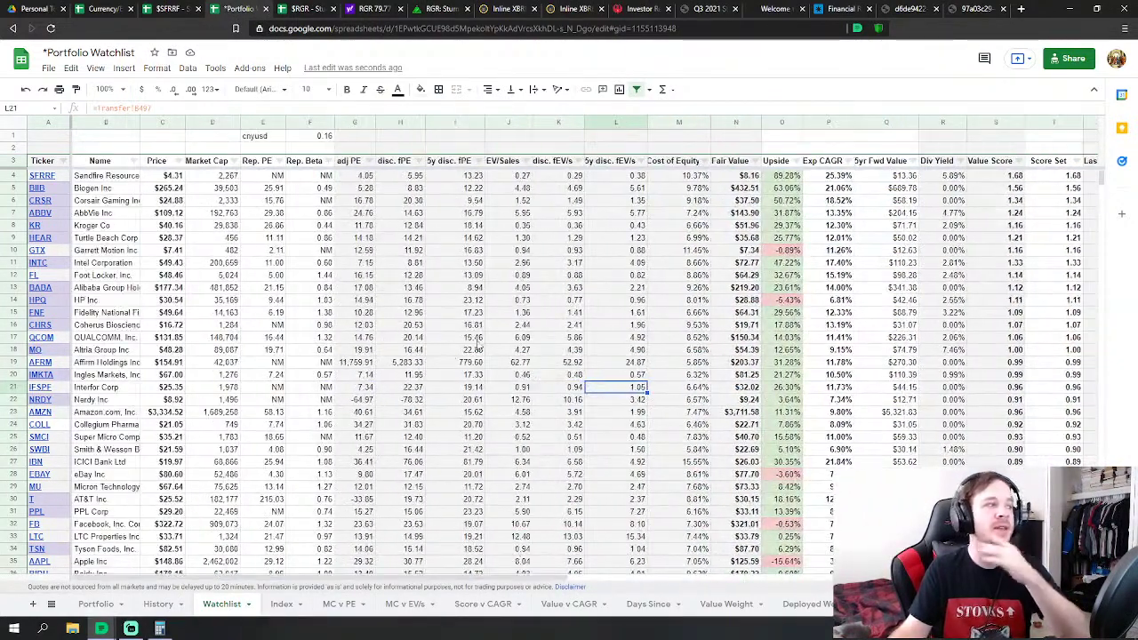
left_click(476, 238)
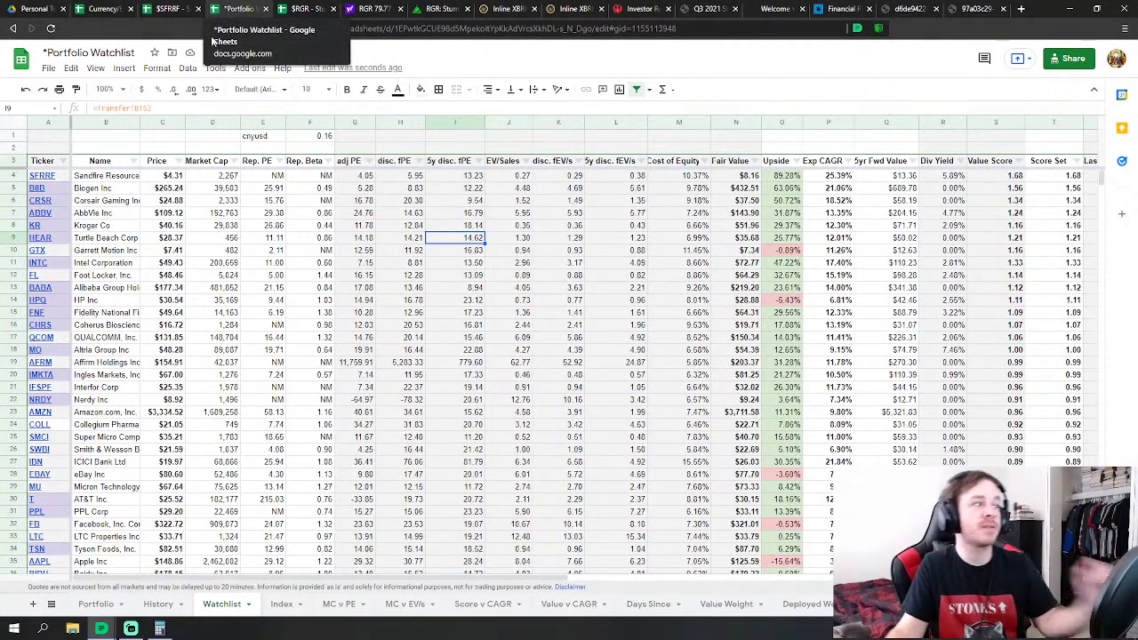
Return to the Sandfire Resources workbook and look over the Fundamentals sheet from the cashflow rows up to the shares and market cap rows
left_click(163, 8)
left_click(384, 277)
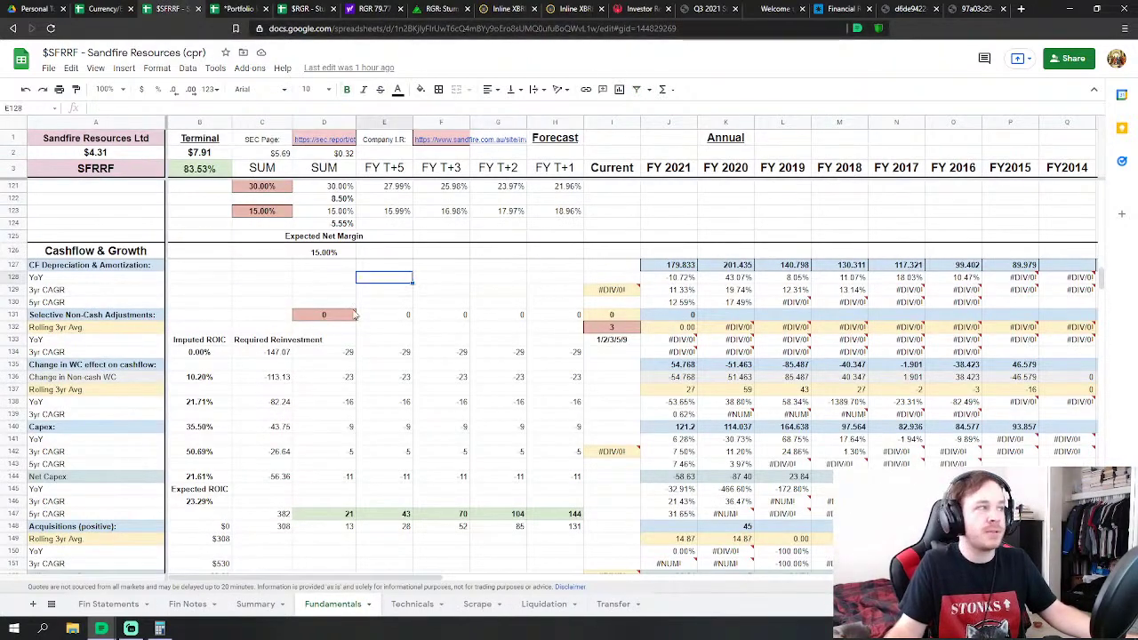
left_click(104, 178)
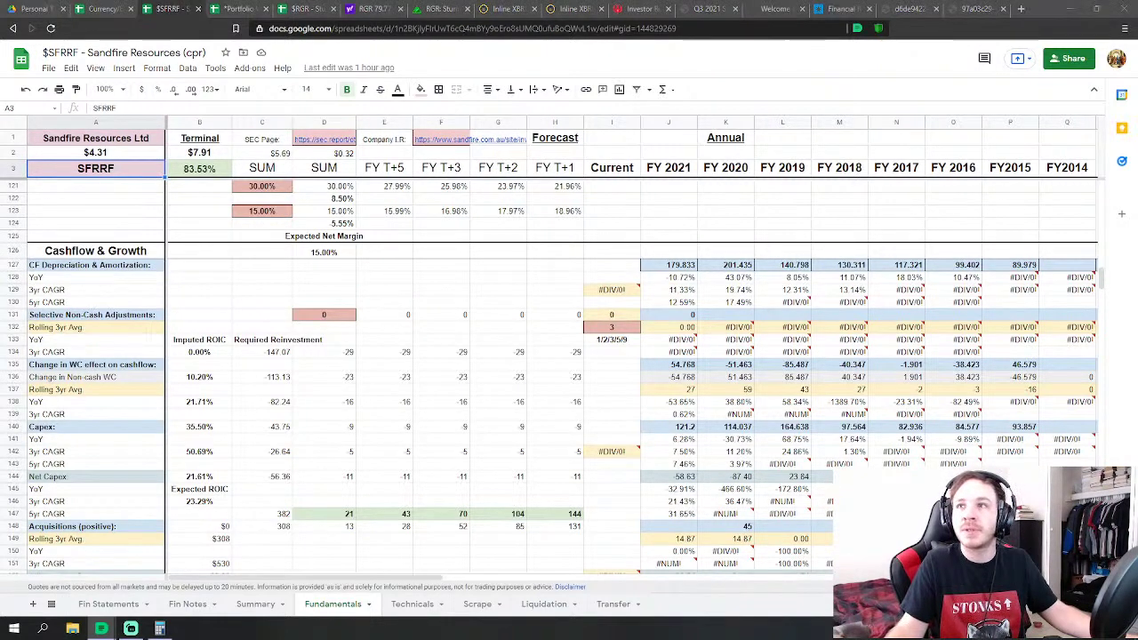
left_click(387, 279)
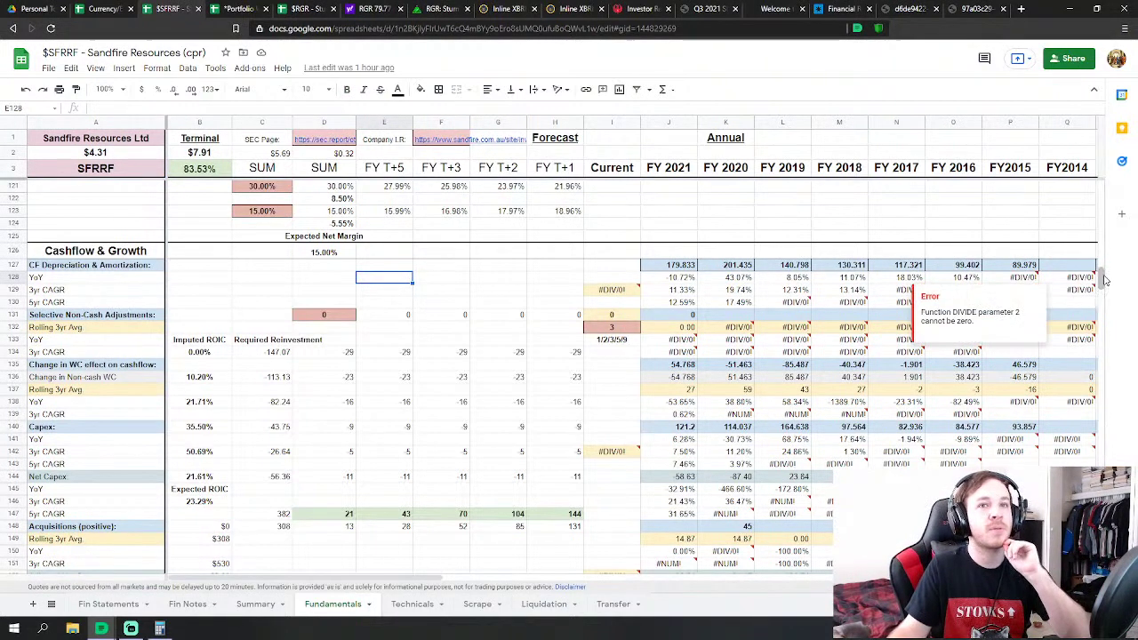
left_click(1084, 239)
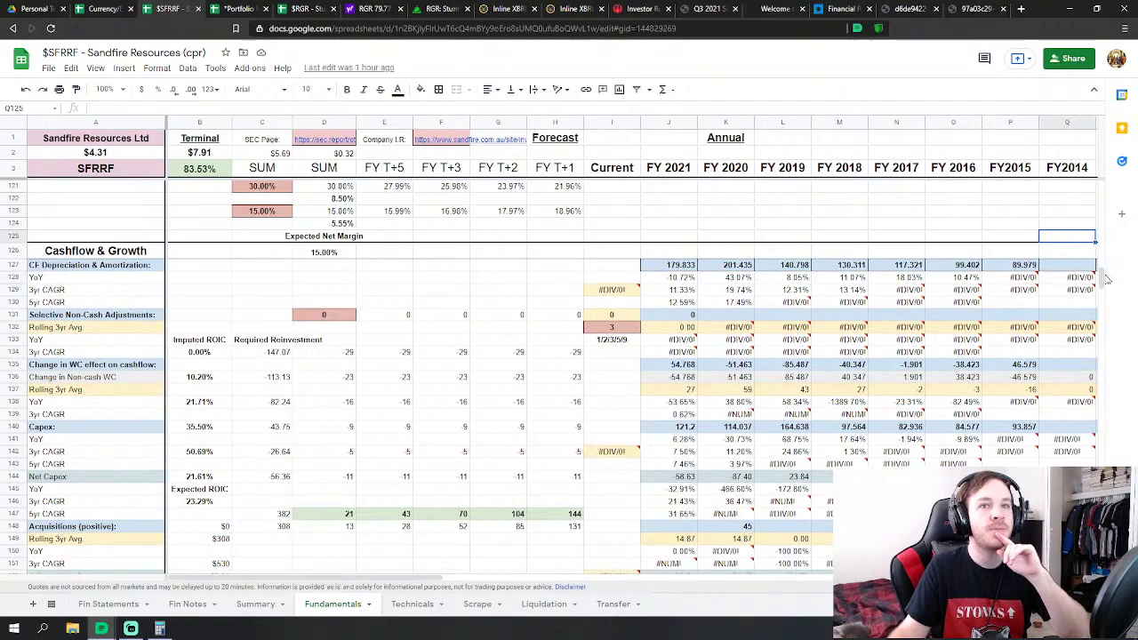
left_click_drag(1102, 273, 1096, 188)
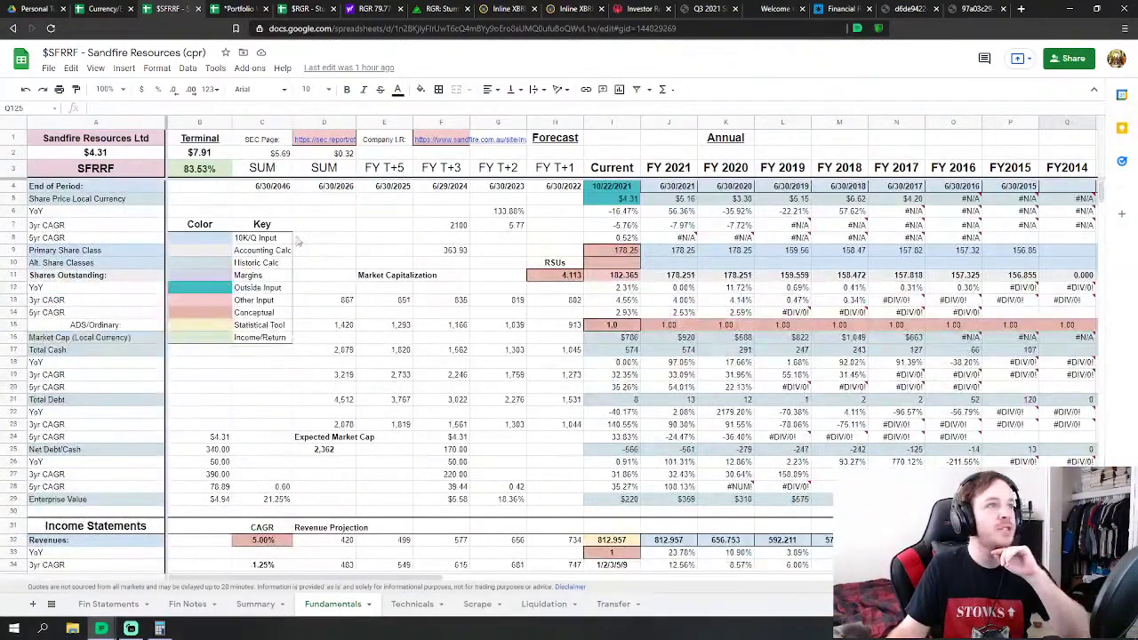
left_click(322, 211)
Open the Summary sheet and inspect the current Enterprise/Capital multiple and the SFRRF ticker heading
left_click(256, 604)
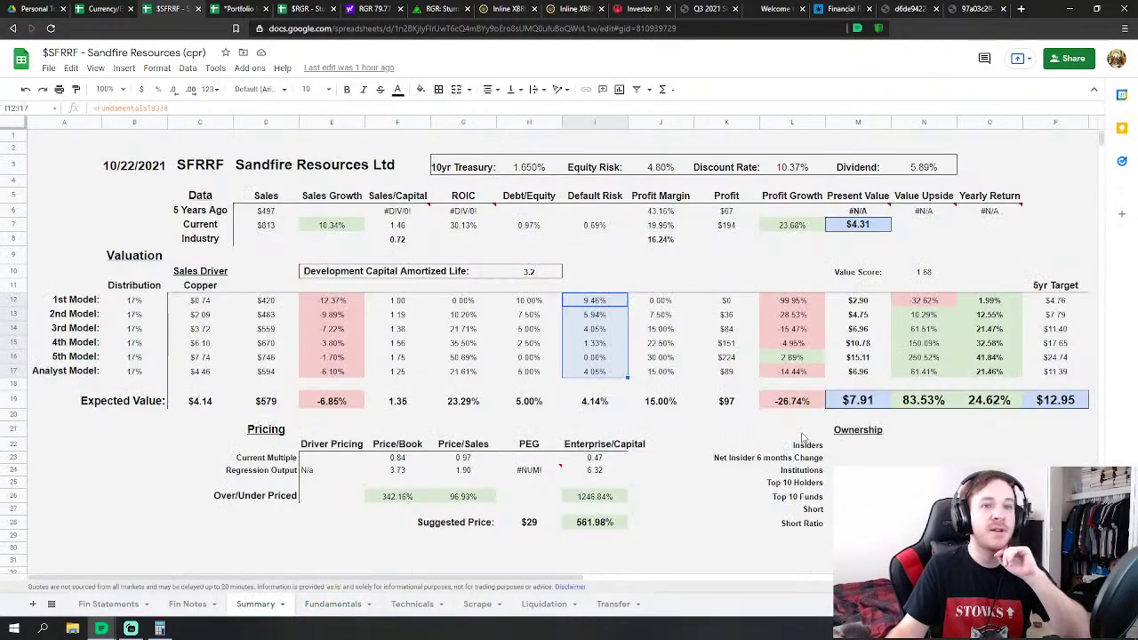
left_click(601, 458)
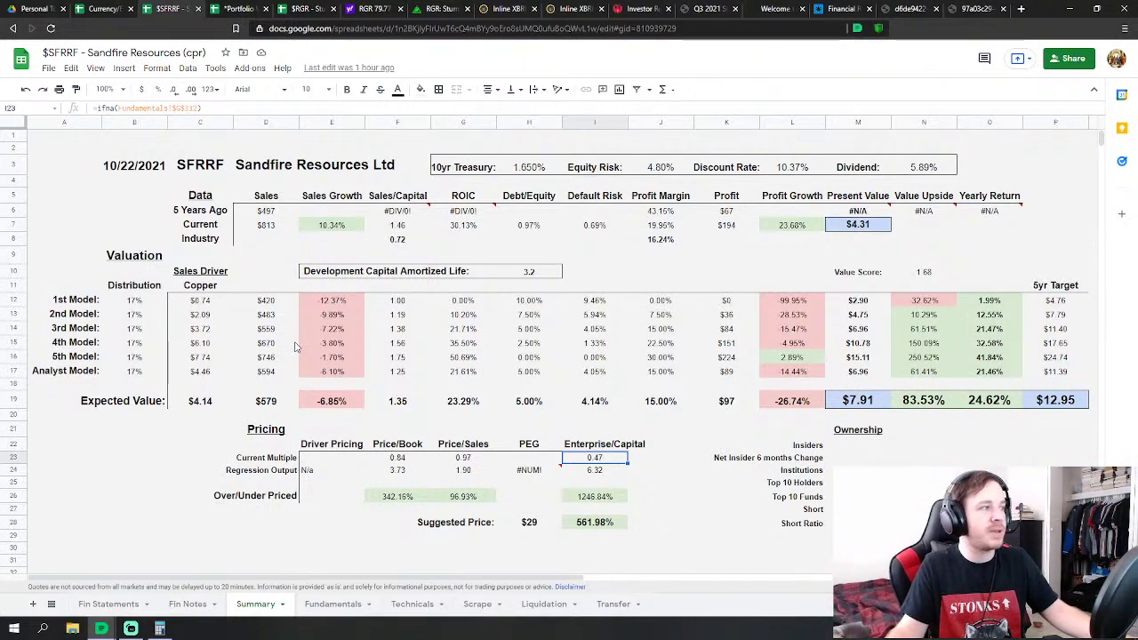
left_click(40, 136)
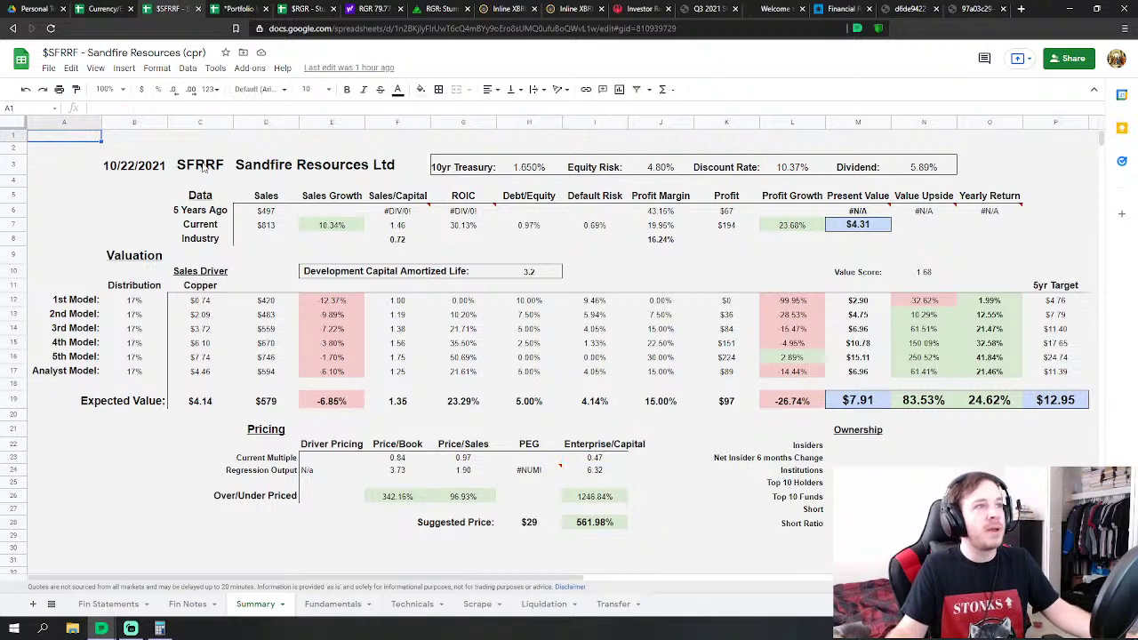
left_click(204, 168)
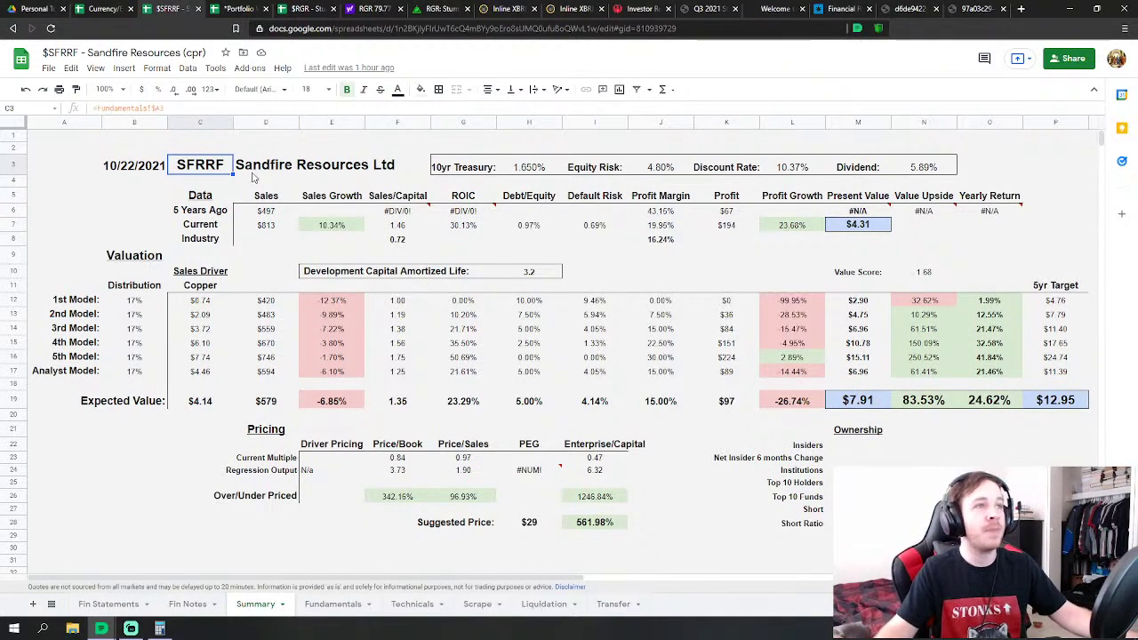
Check the copper-to-revenue correlation coefficient on the Technicals sheet, and return to the Summary sheet
left_click(425, 609)
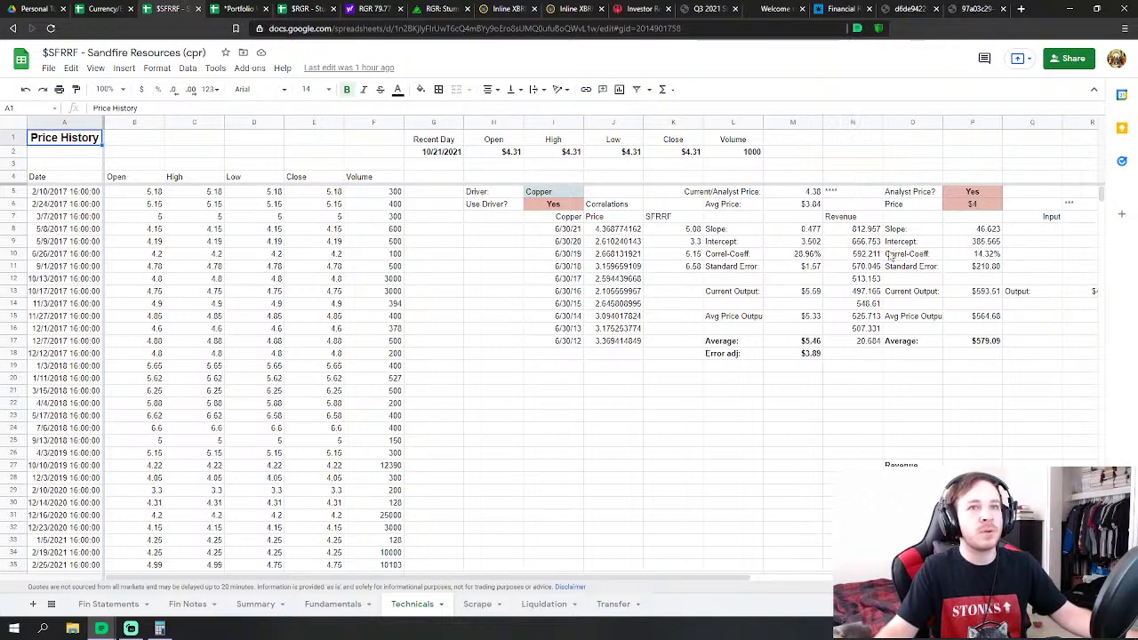
left_click(989, 256)
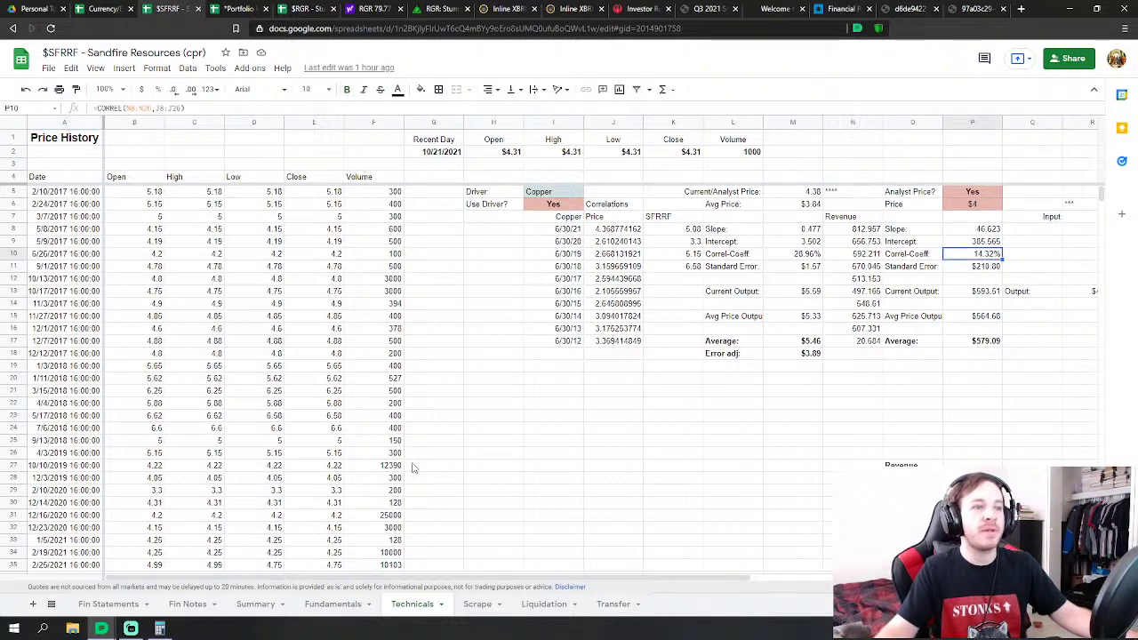
left_click(257, 610)
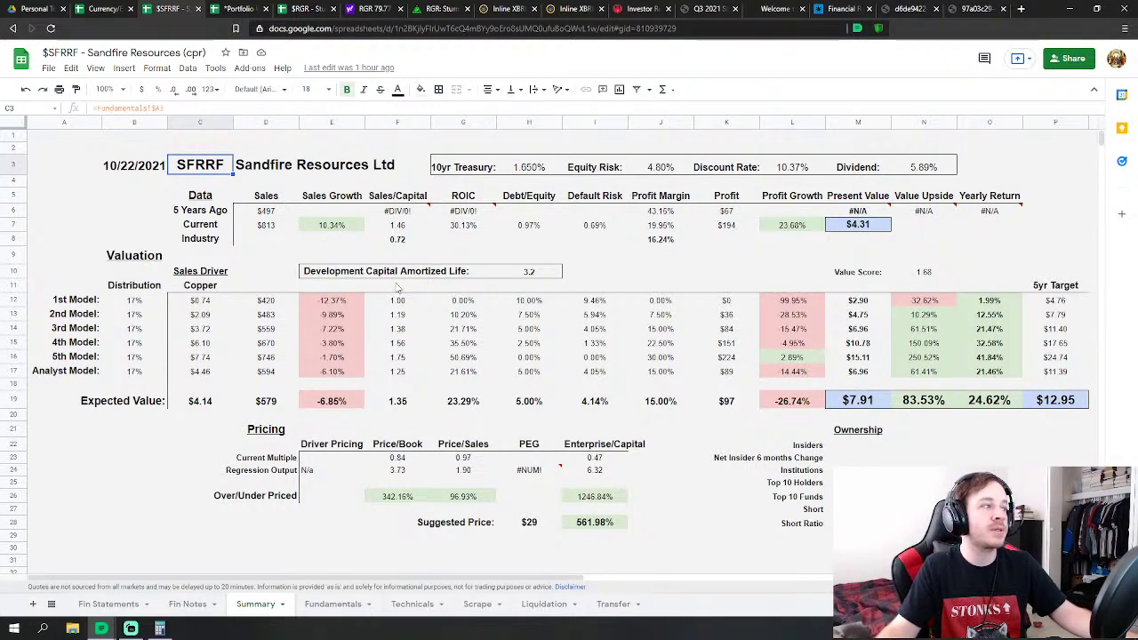
Compare the Industry row from Sales/Capital through Profit Margin with the current ROIC and the 1st Model's profit margin
left_click(391, 241)
key("shift+Right")
key("shift+Right")
key("shift+Right")
key("shift+Right")
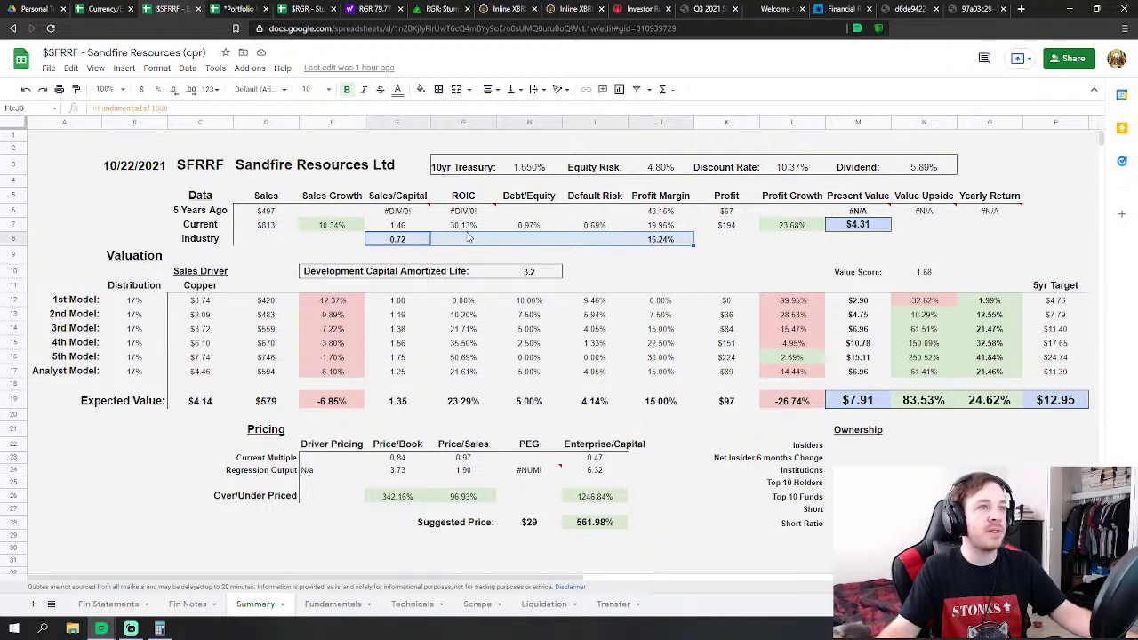
left_click(654, 305)
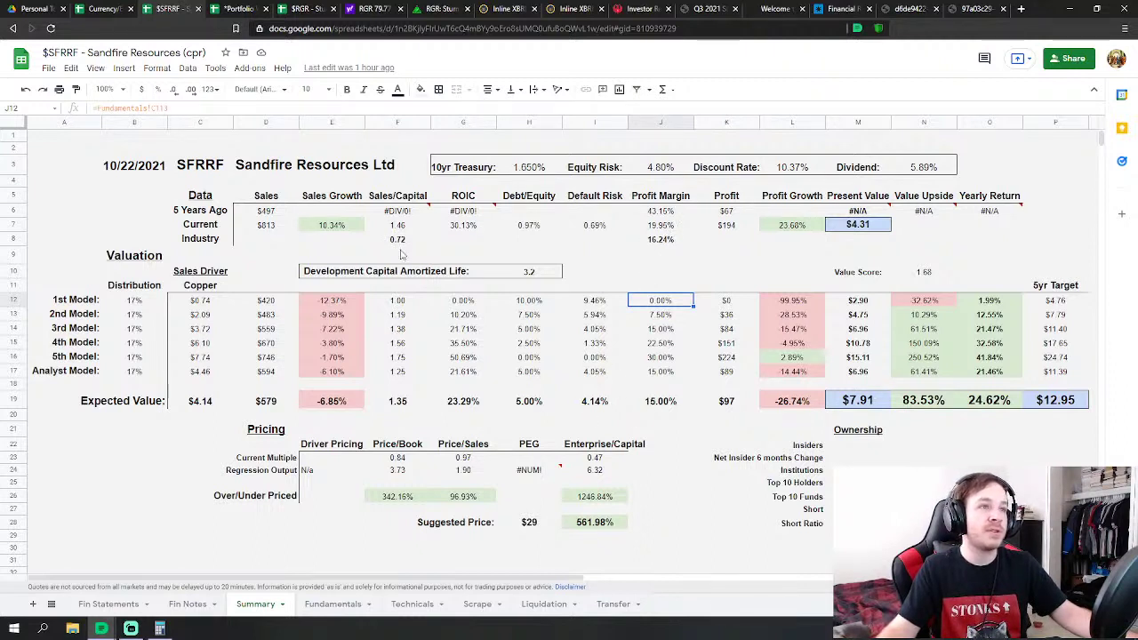
left_click_drag(399, 242, 674, 248)
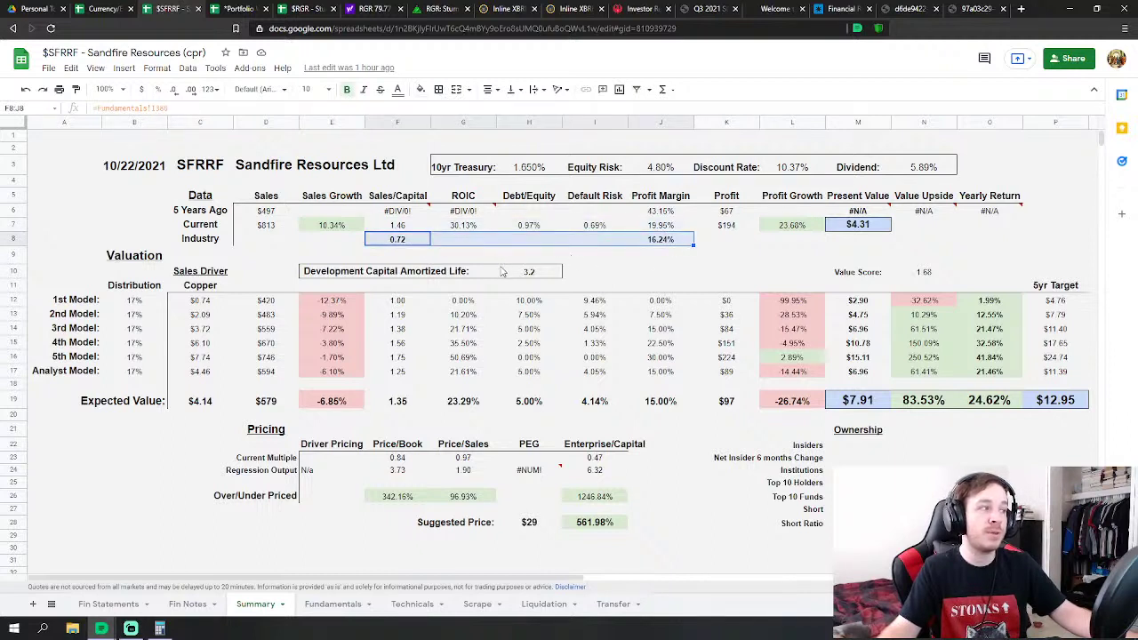
left_click(466, 227)
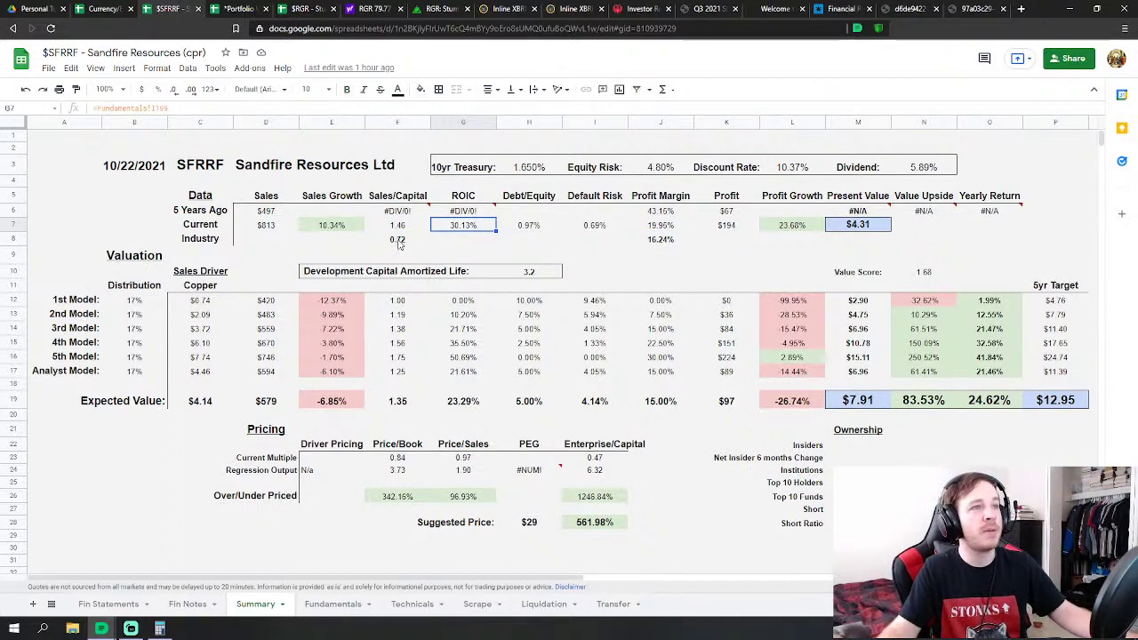
left_click_drag(398, 244, 674, 242)
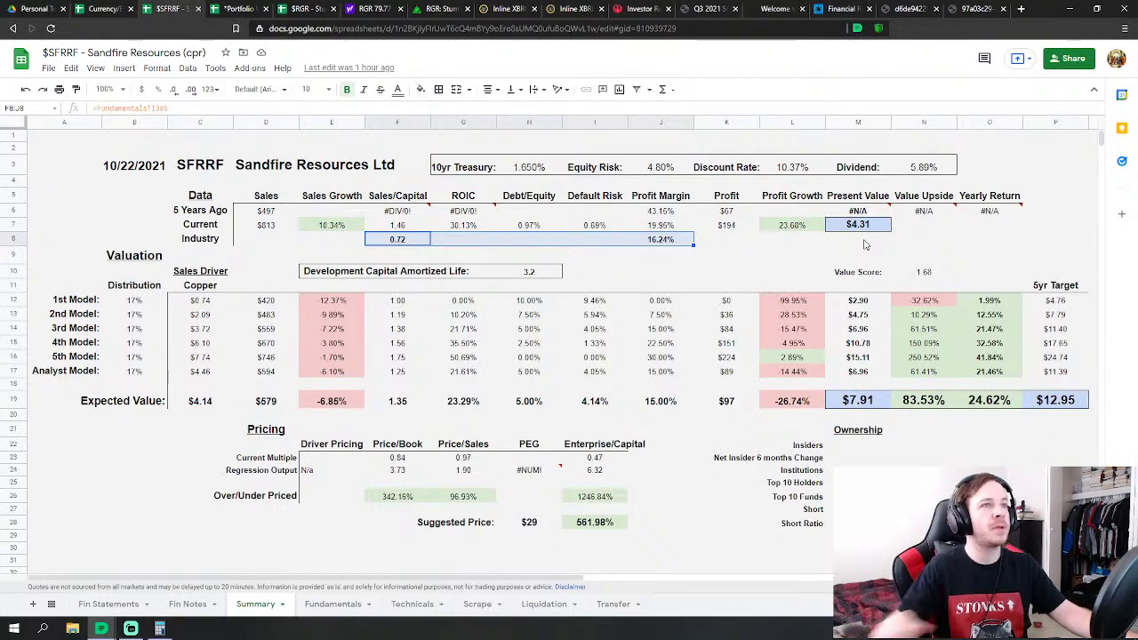
Inspect the 10yr Treasury rate and the Discount Rate in the Summary sheet's header box
left_click(459, 167)
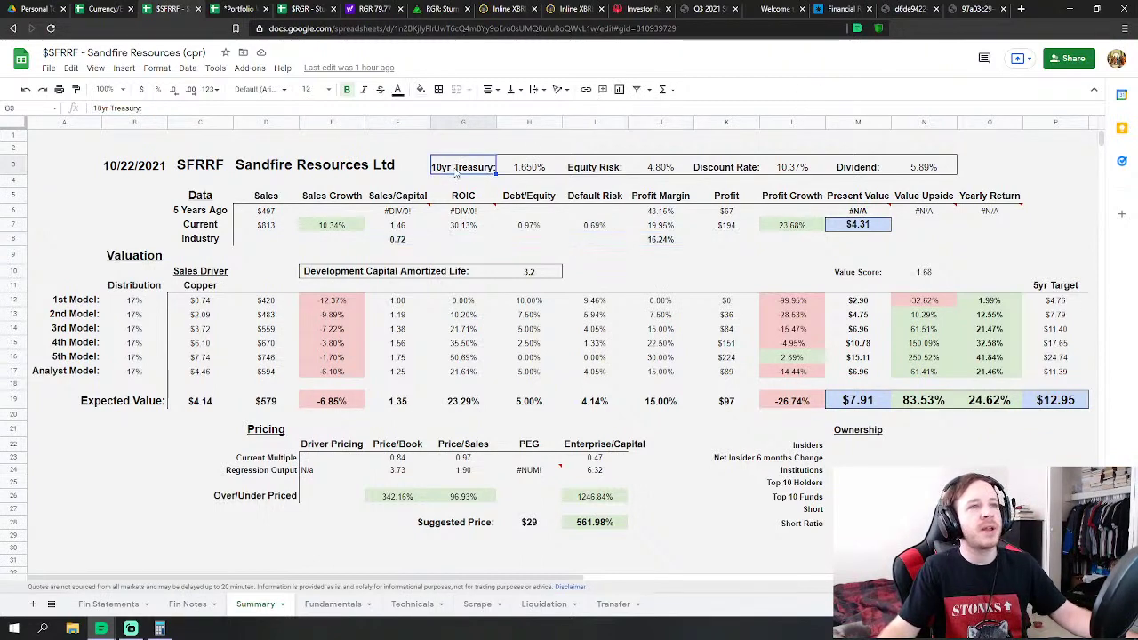
left_click(530, 170)
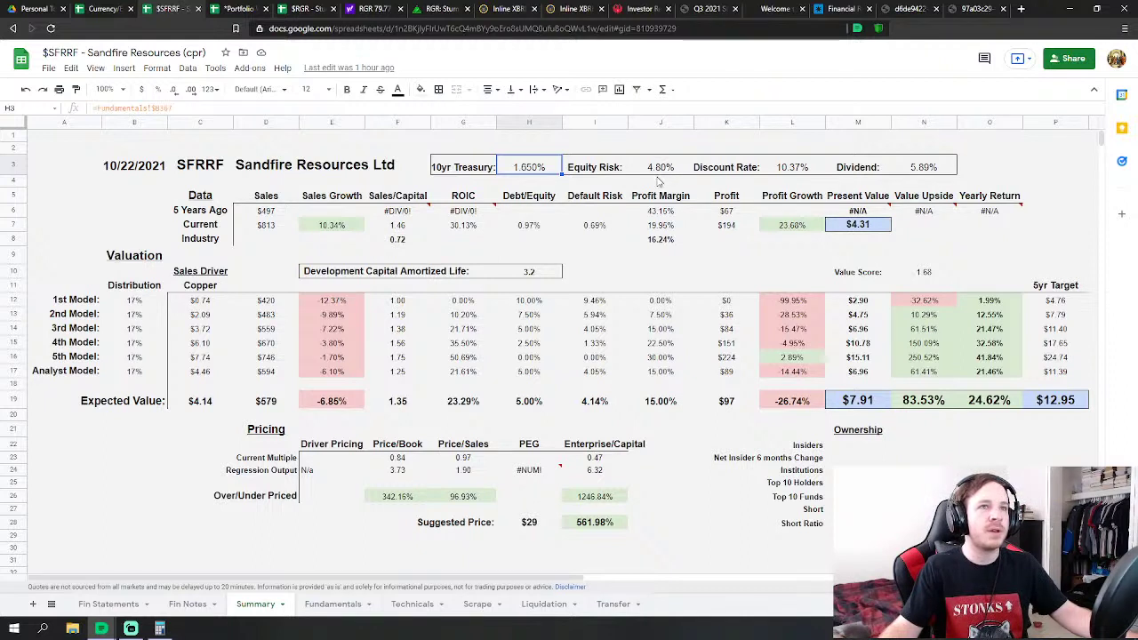
left_click(794, 169)
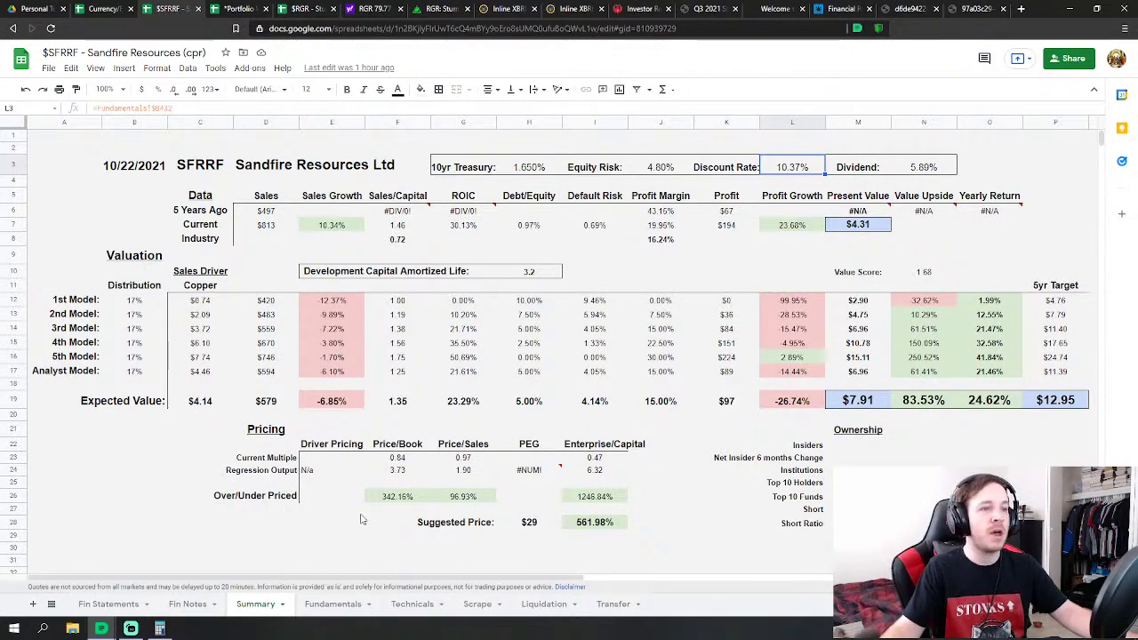
Check the current and average copper prices on the Technicals sheet
left_click(414, 604)
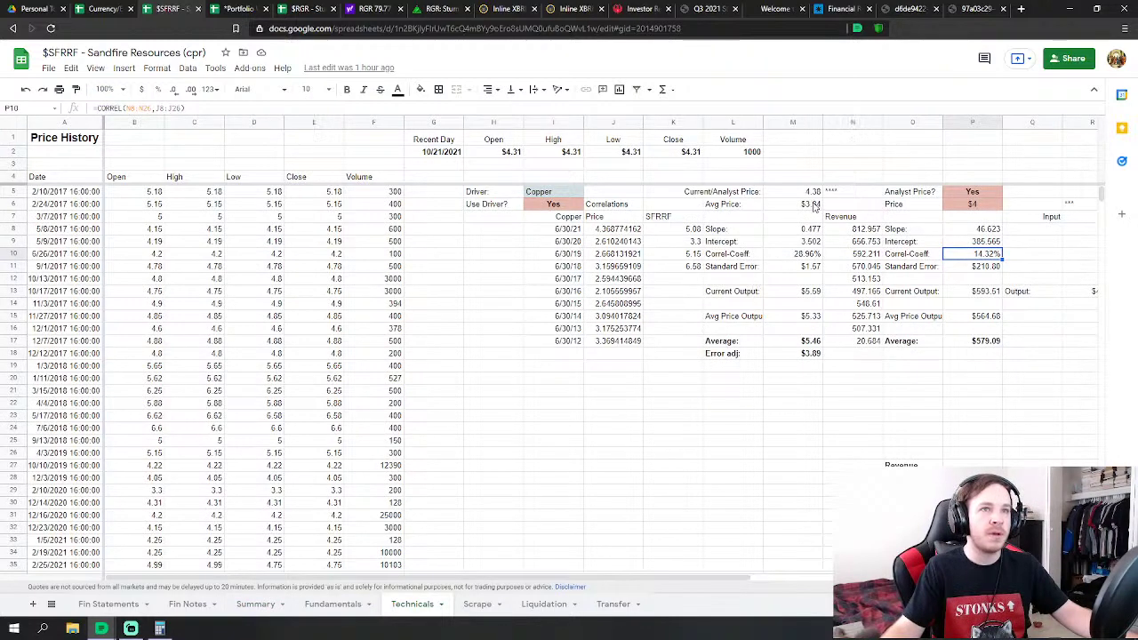
left_click(809, 192)
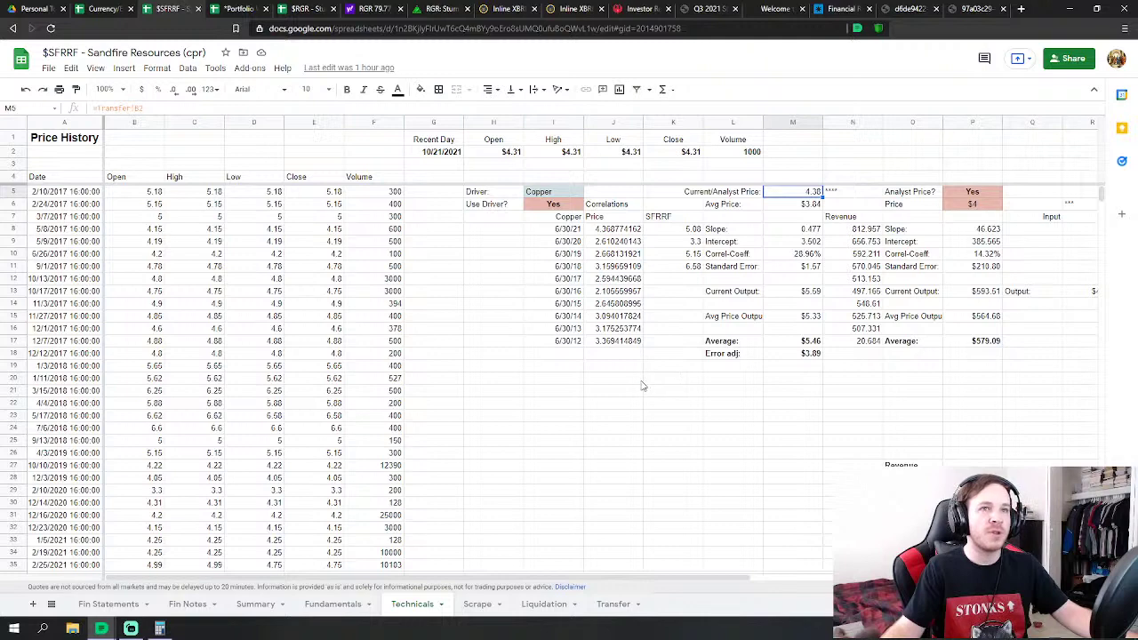
left_click(810, 206)
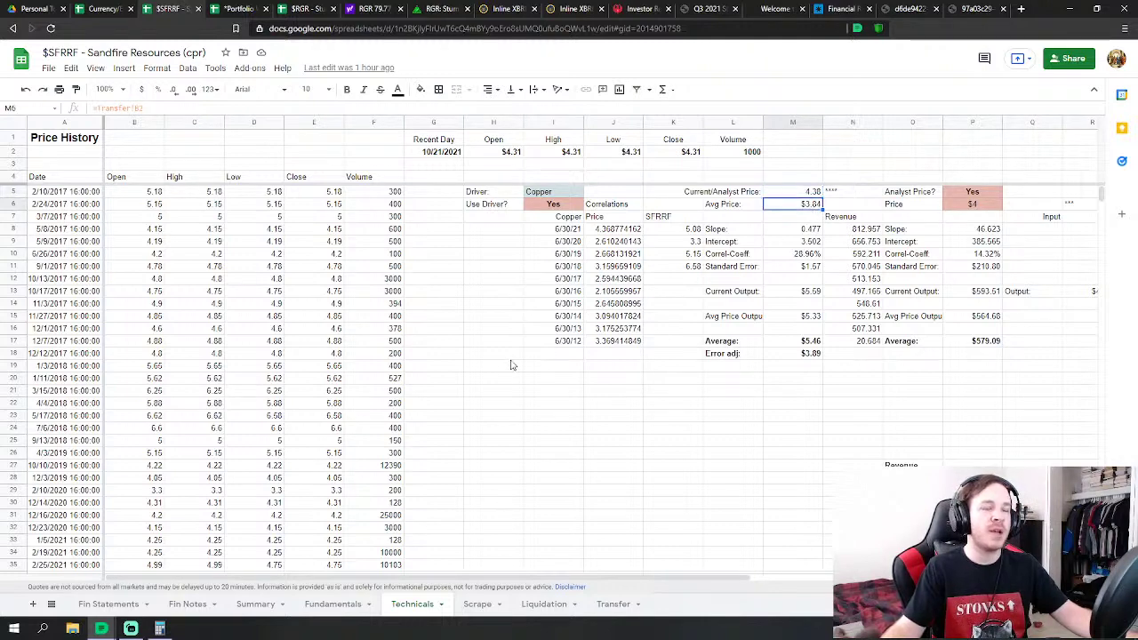
Format the analyst copper Price cell on the Technicals sheet to show two decimal places
left_click(979, 202)
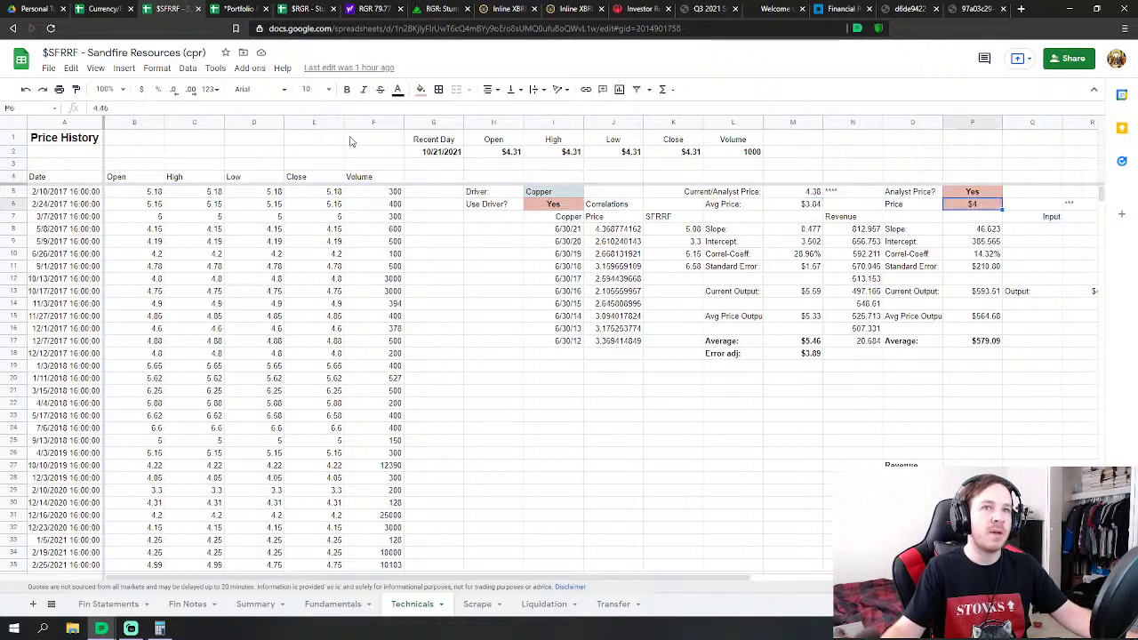
left_click(190, 89)
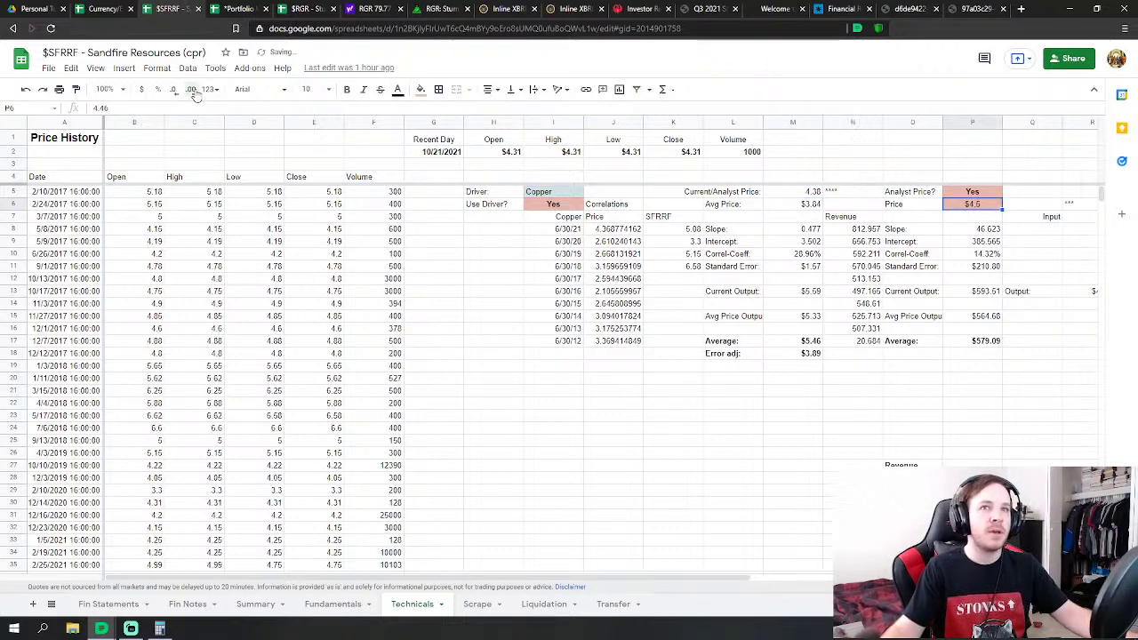
left_click(190, 89)
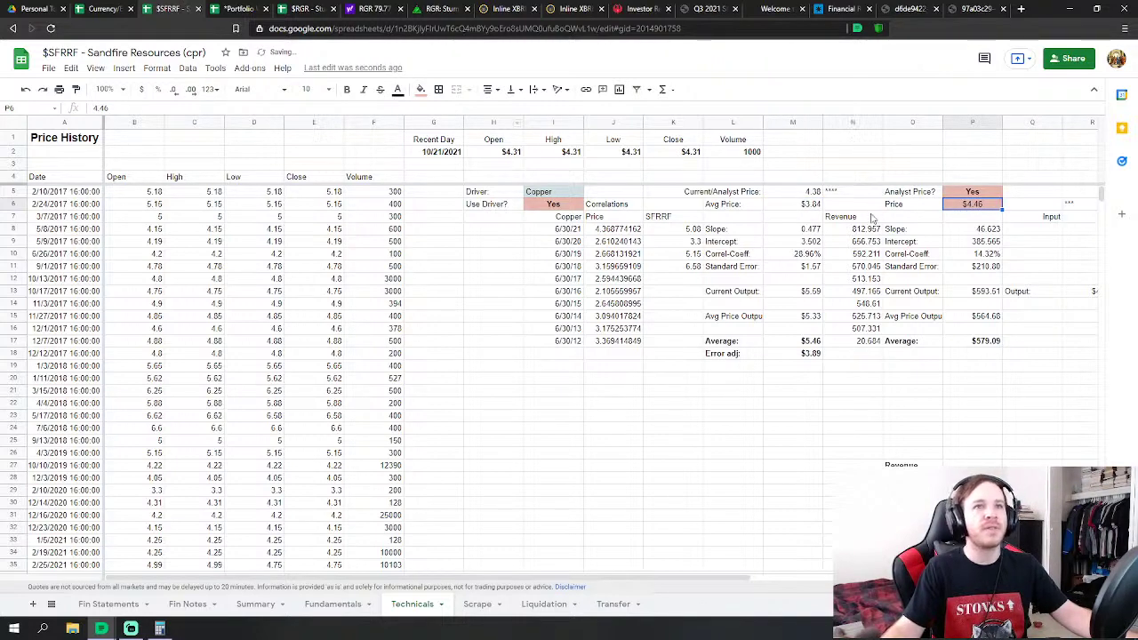
Return to the Summary sheet and compare the expected Profit with the Profit values of the 1st through 5th models
left_click(242, 608)
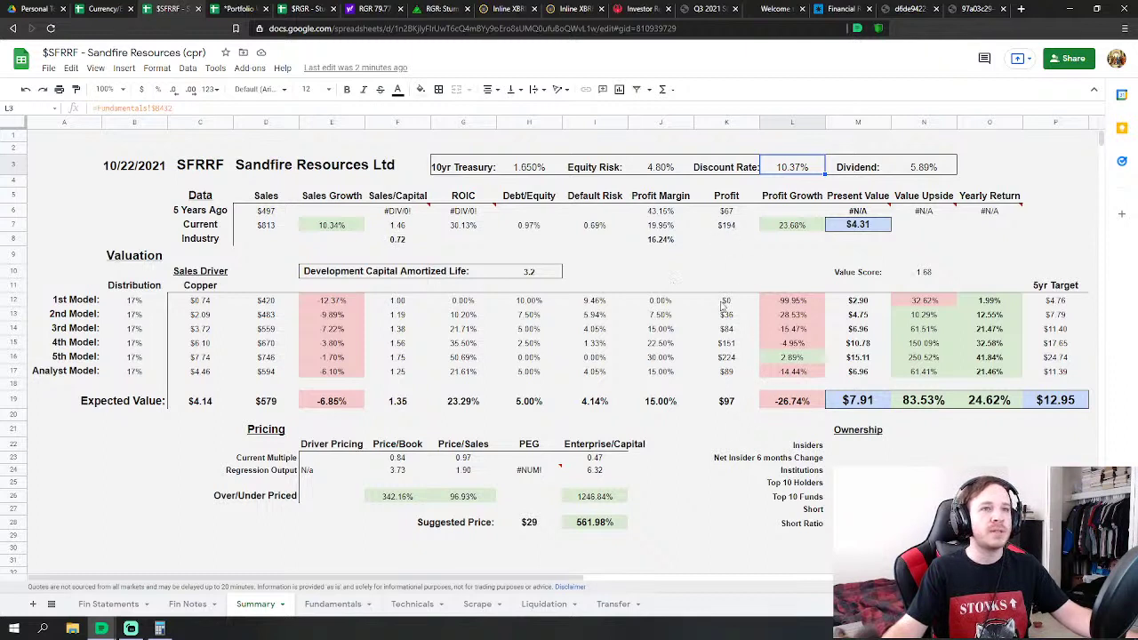
left_click(727, 402)
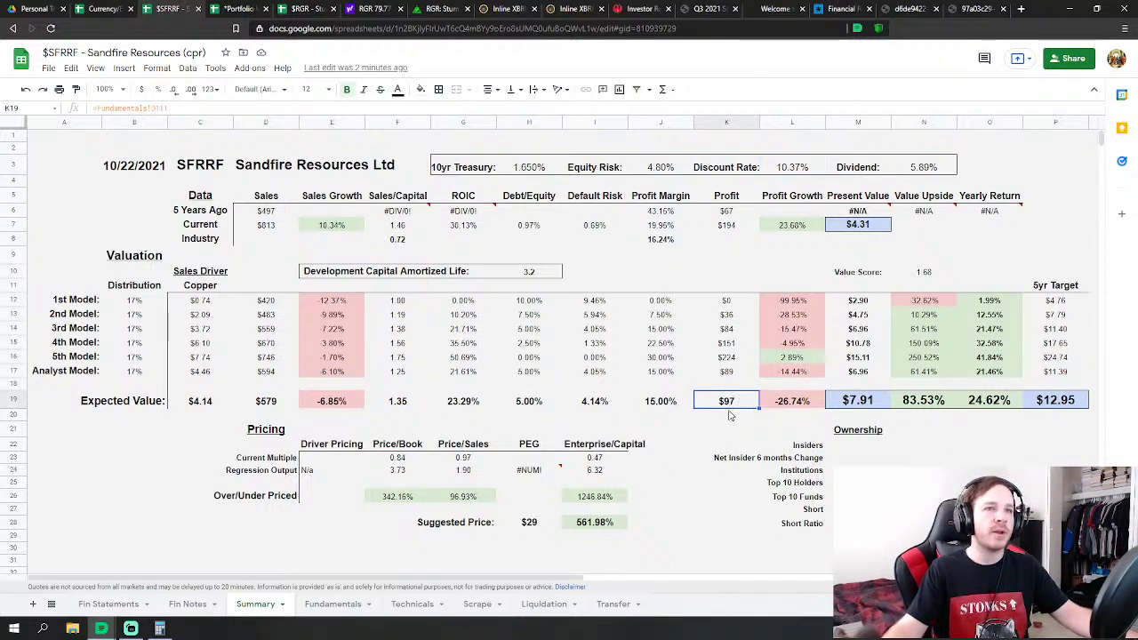
left_click_drag(729, 301, 722, 363)
left_click(724, 406)
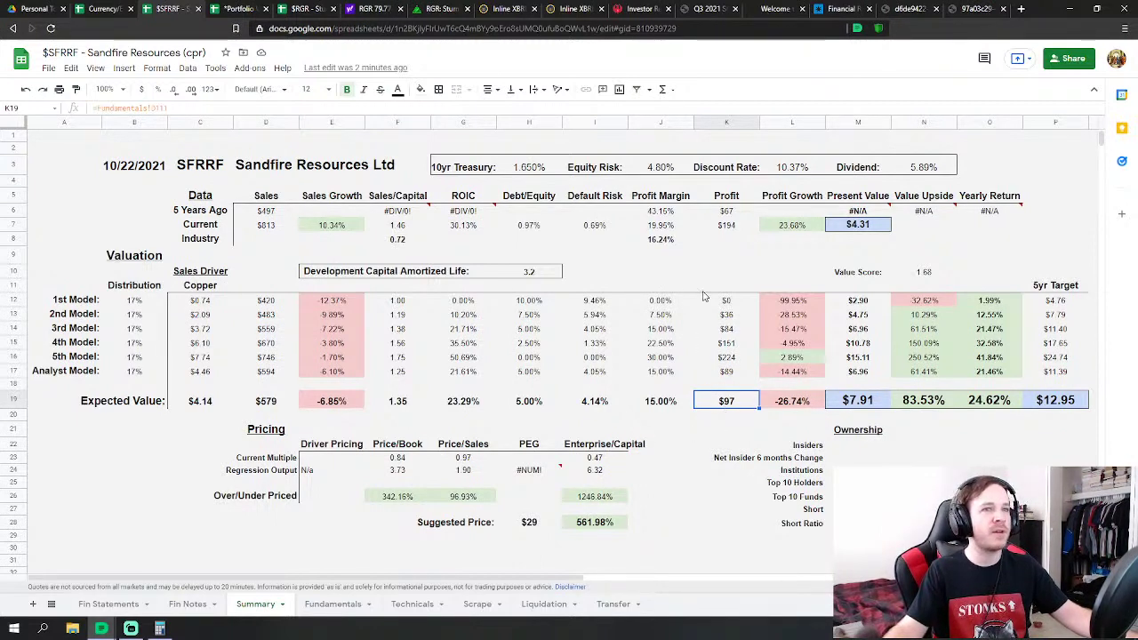
left_click_drag(725, 302, 725, 360)
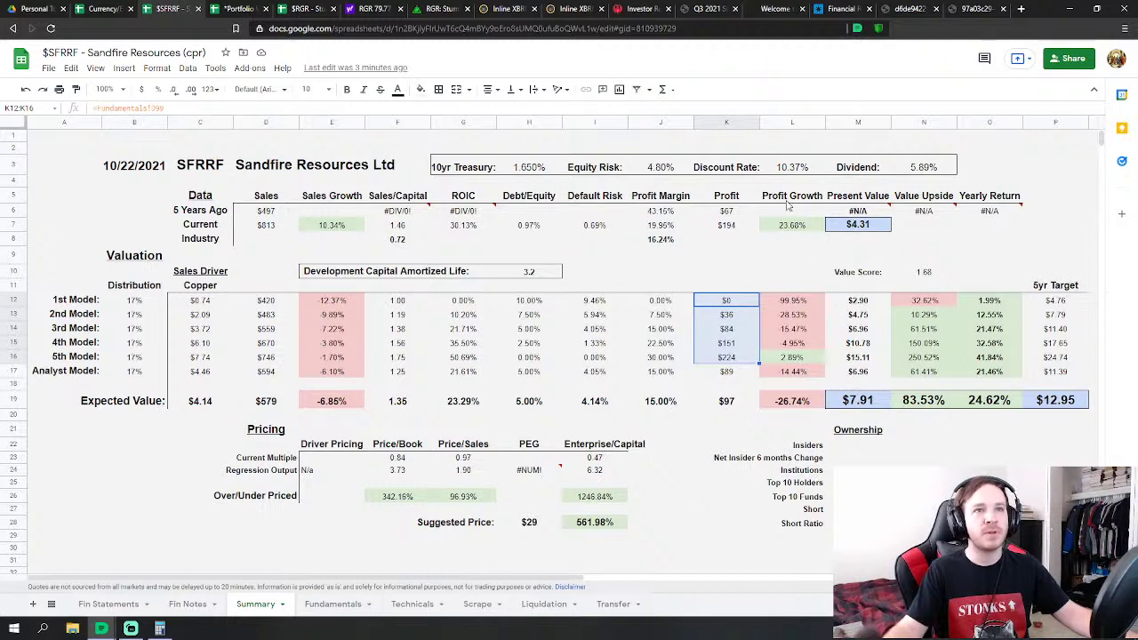
Inspect the expected Present Value, the expected Yearly Return and the Value Score on the Summary sheet
left_click(862, 403)
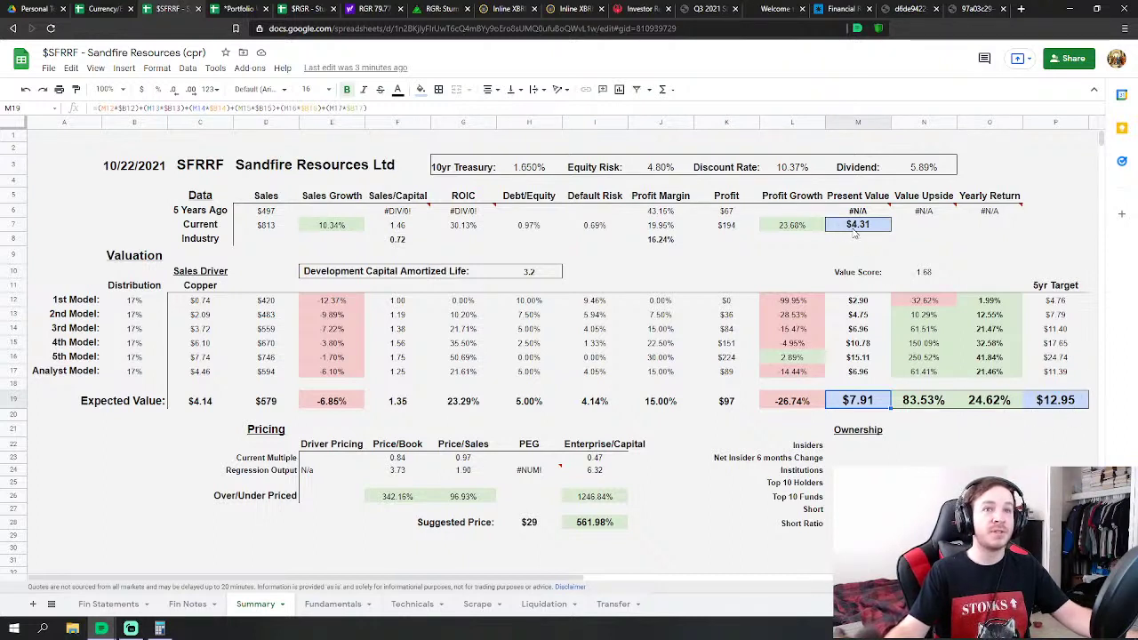
left_click(987, 405)
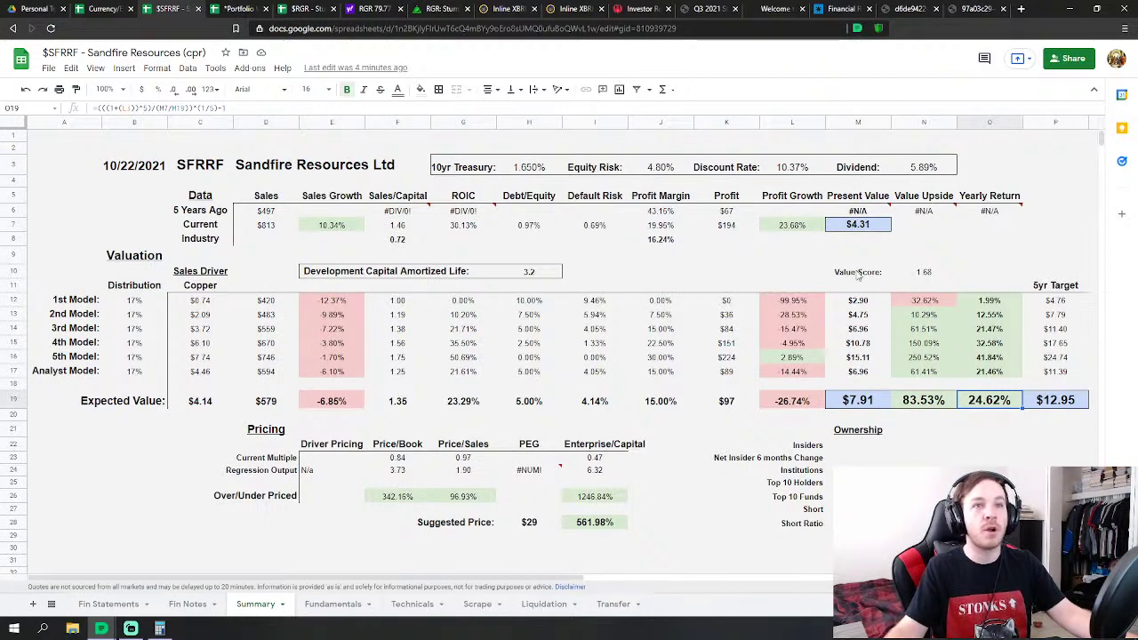
left_click_drag(858, 276, 921, 273)
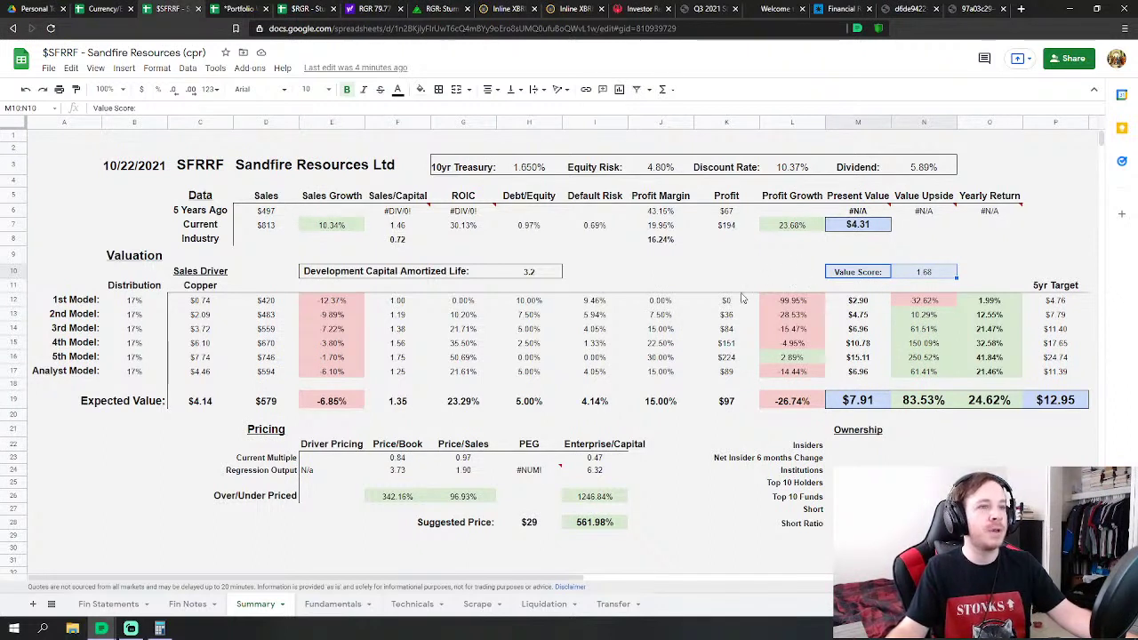
Examine the Pricing block on the Summary sheet, including its Suggested Price
left_click_drag(266, 429, 617, 532)
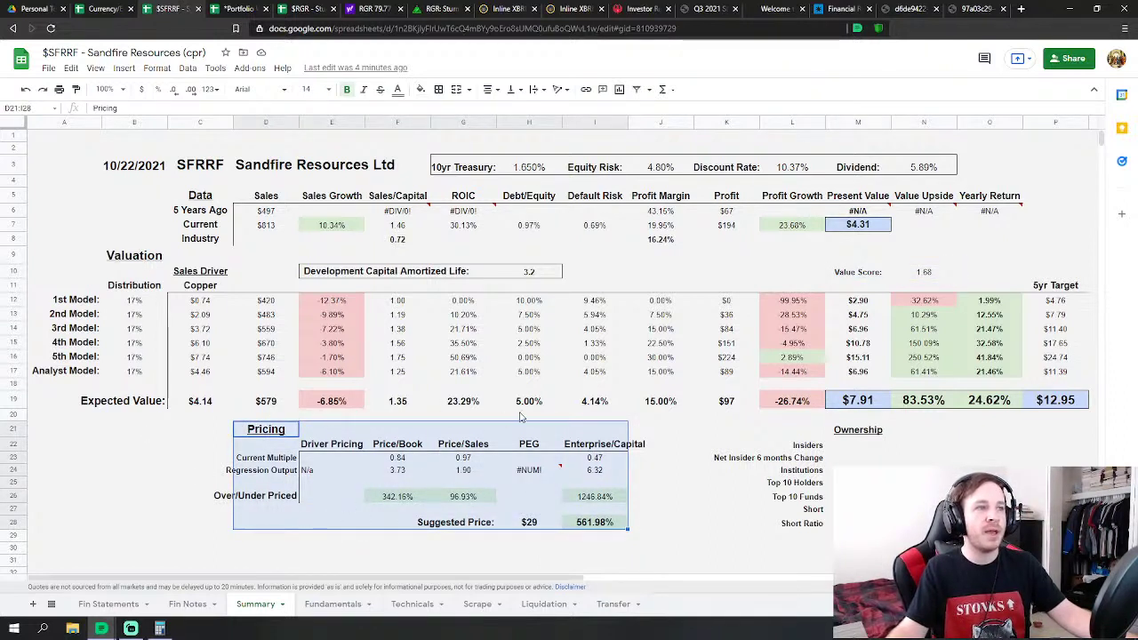
left_click(669, 512)
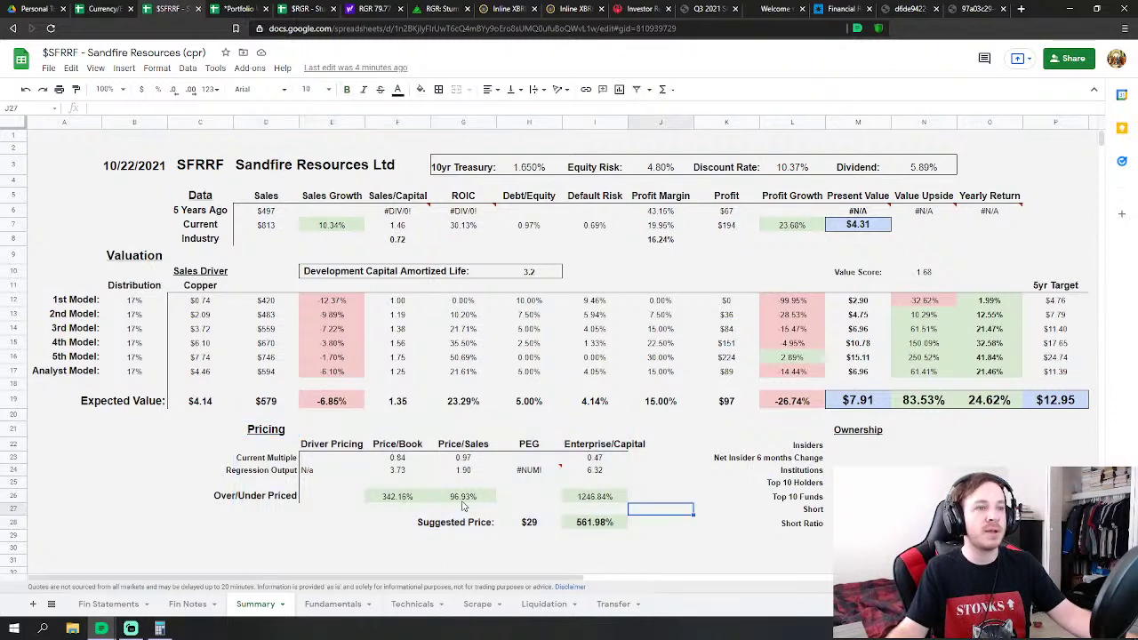
left_click(538, 523)
left_click_drag(269, 432, 622, 526)
left_click(726, 496)
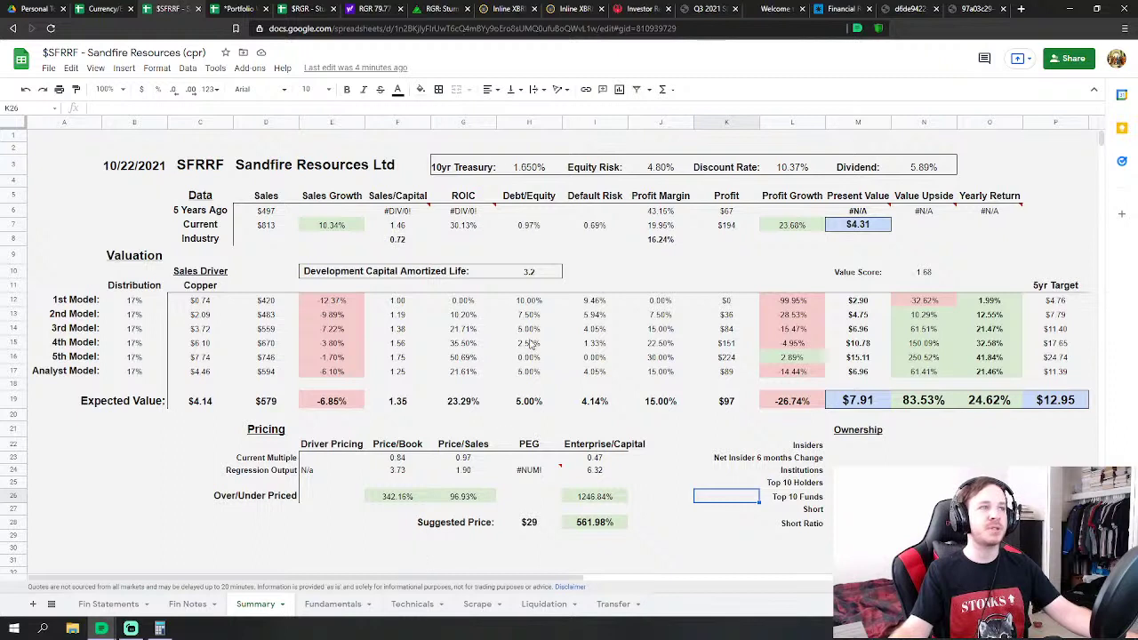
left_click(385, 149)
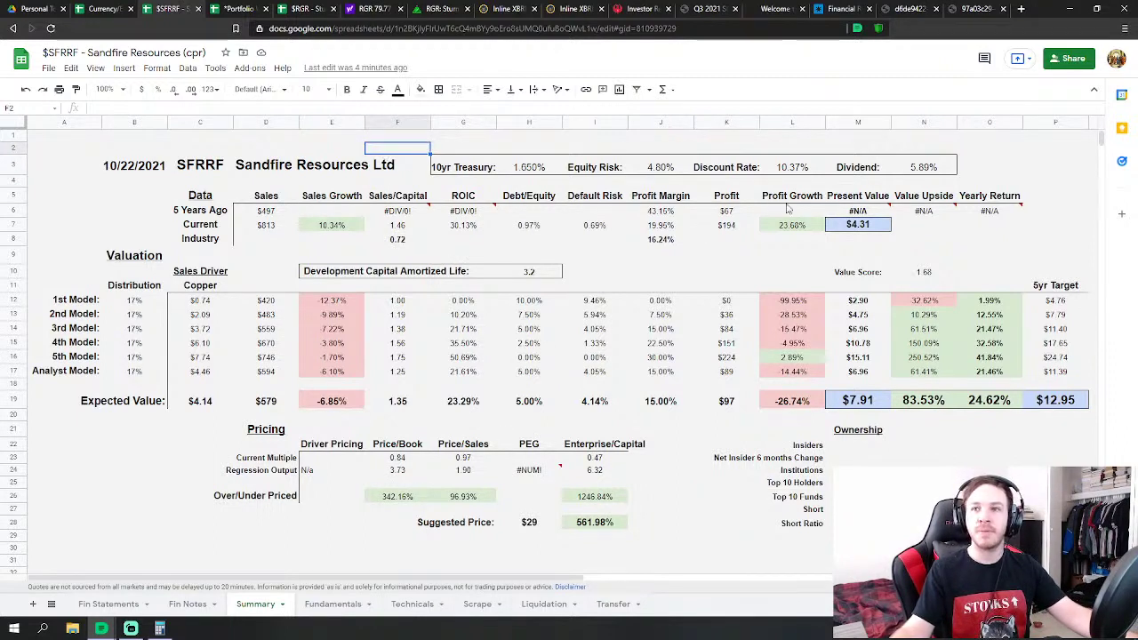
left_click(331, 610)
left_click(249, 612)
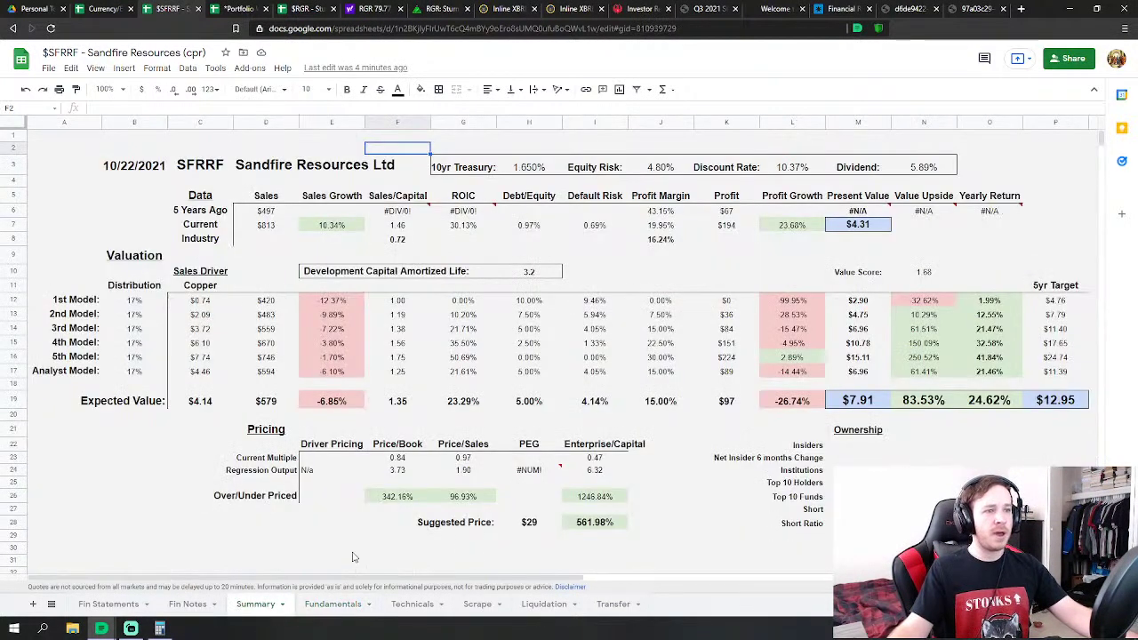
left_click(610, 418)
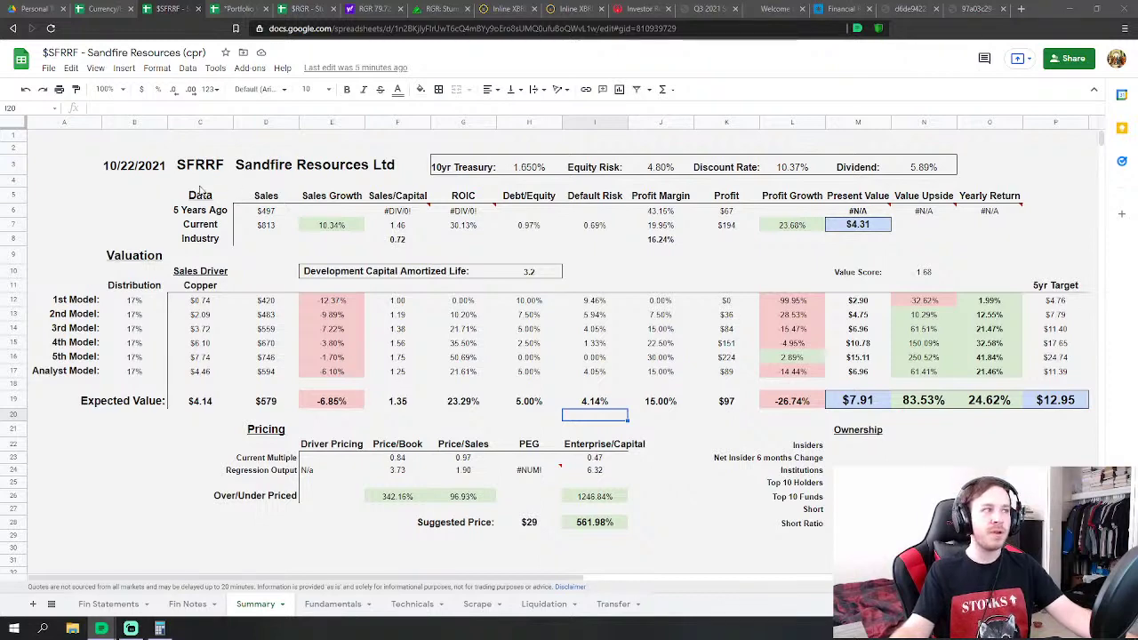
Look over the Fundamentals sheet, and back on the Summary sheet highlight the expected values from Present Value to 5yr Target
left_click(329, 611)
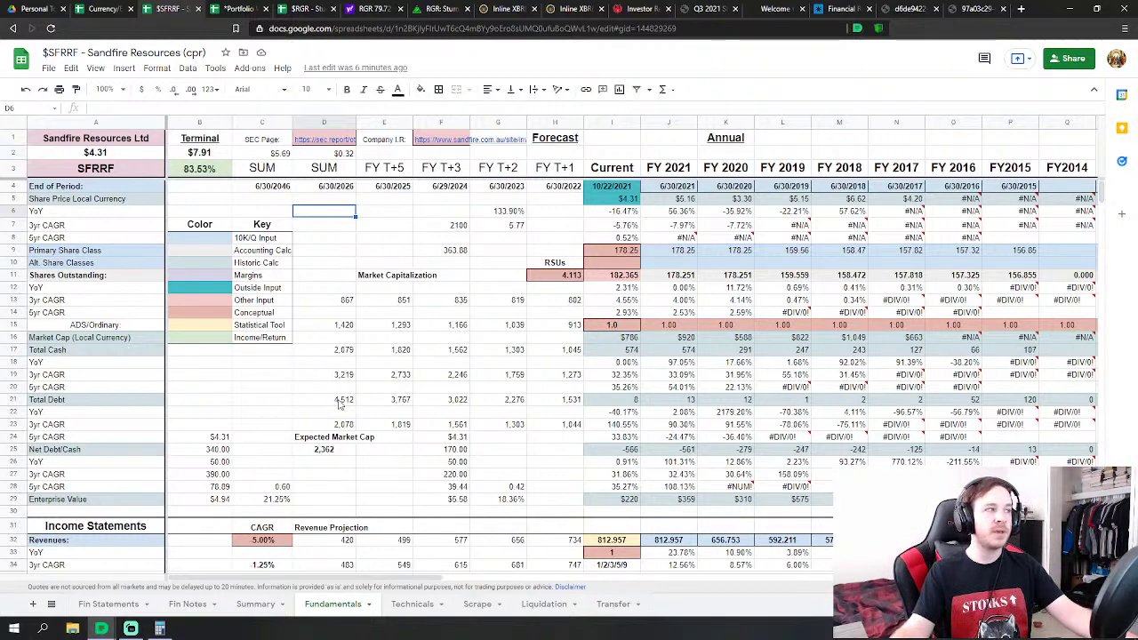
left_click(371, 252)
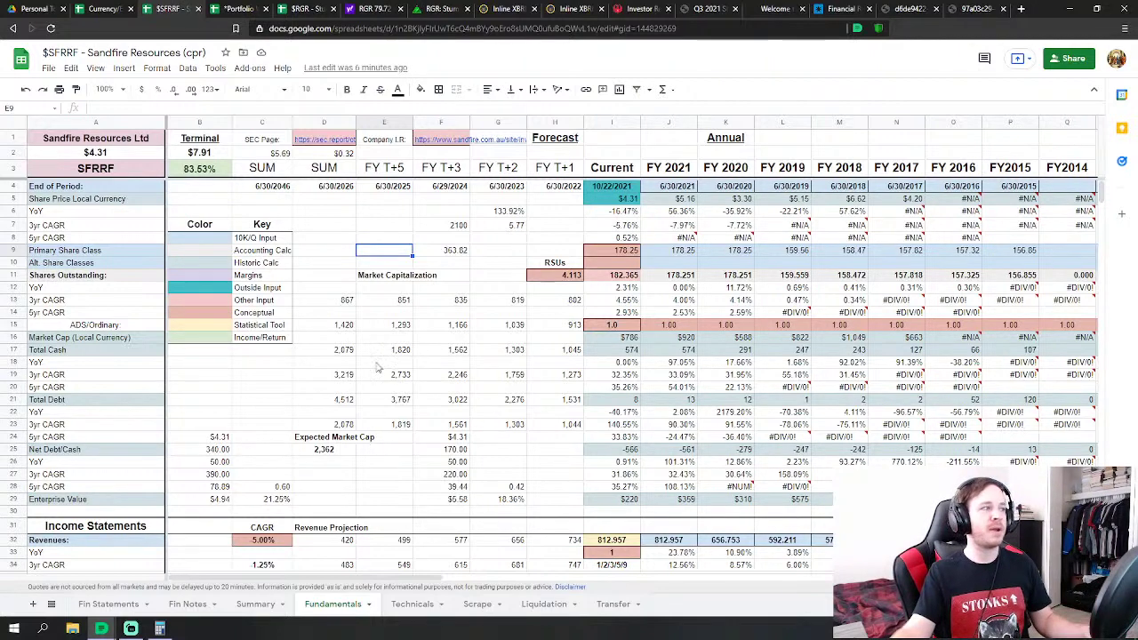
left_click(258, 604)
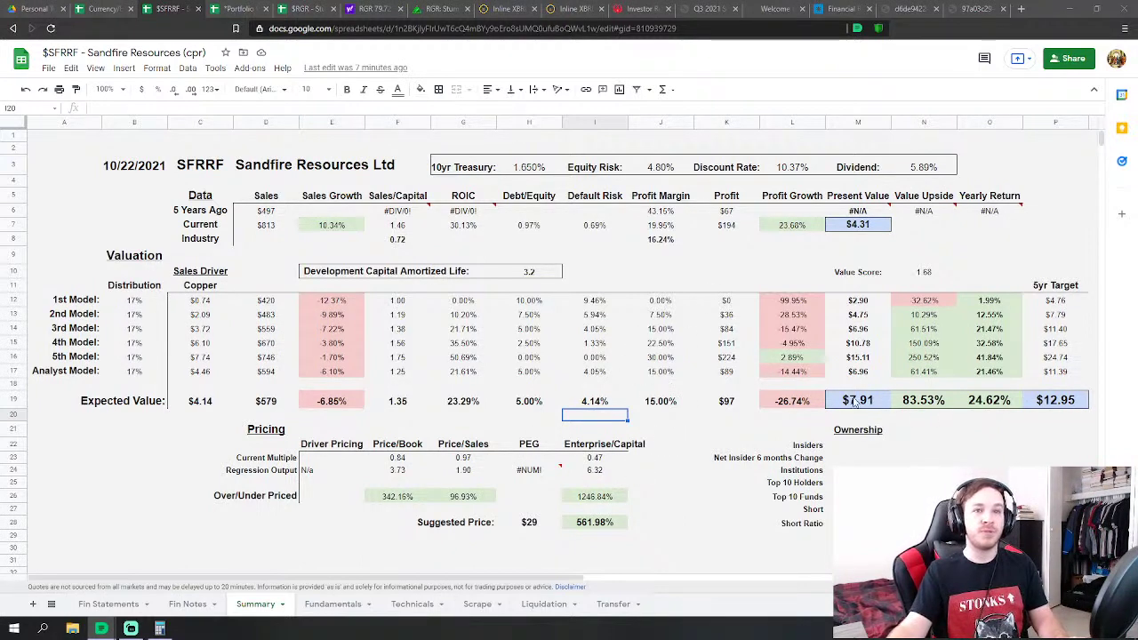
left_click_drag(855, 402, 1070, 403)
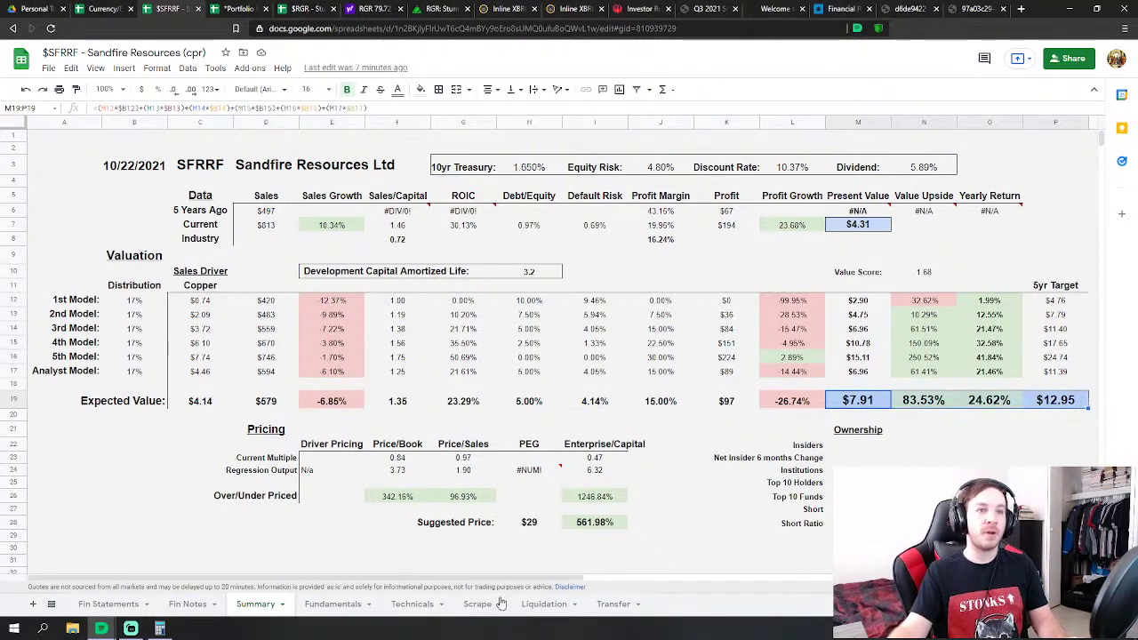
Compare the Income Statements revenue projections on the Fundamentals sheet with the expected Yearly Return on the Summary sheet
left_click(373, 606)
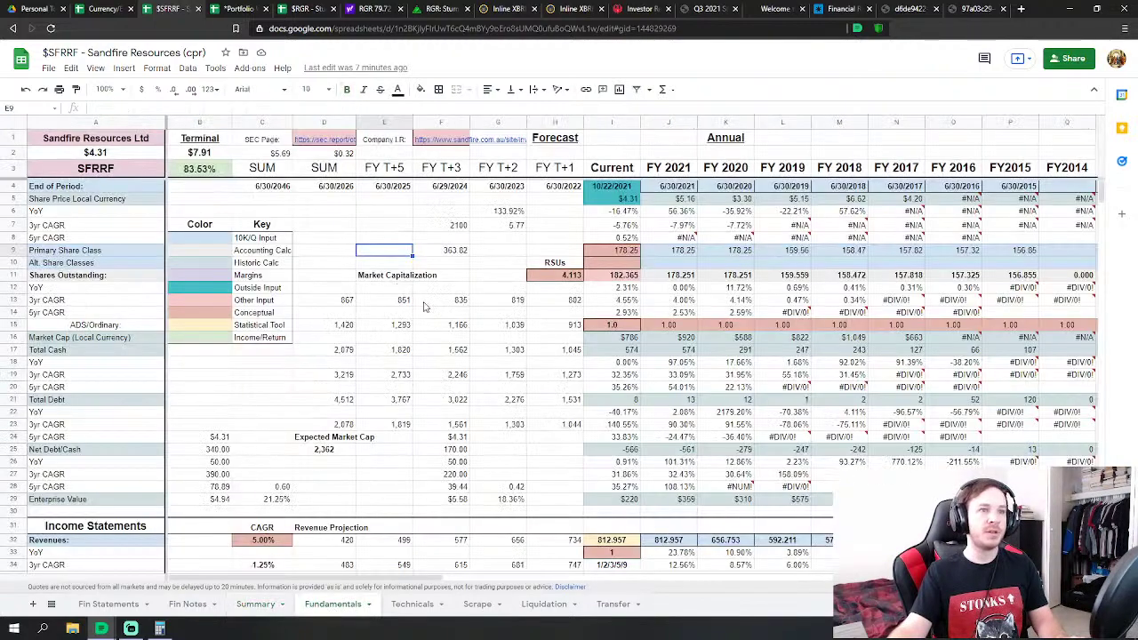
left_click(267, 375)
scroll(267, 377, "down", 2)
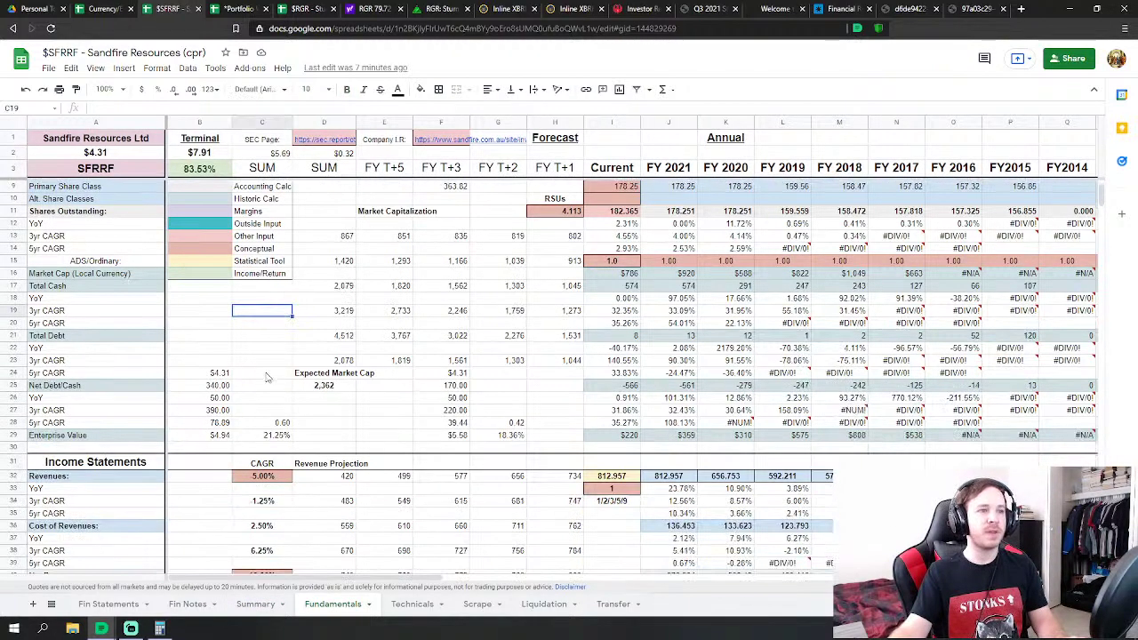
scroll(266, 378, "down", 3)
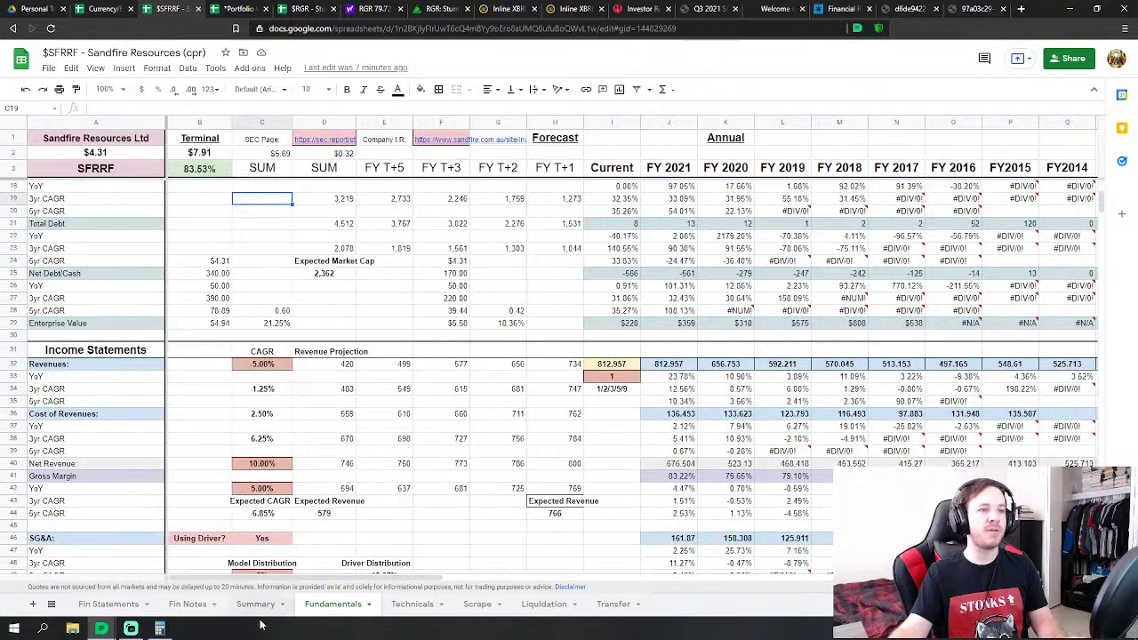
left_click(255, 605)
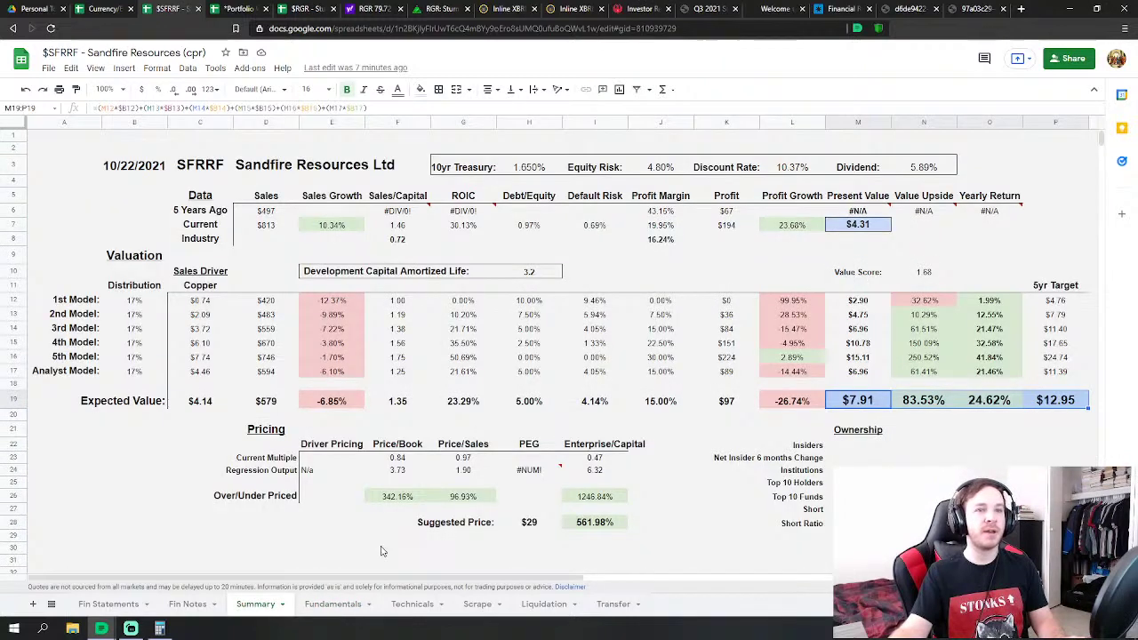
left_click(993, 401)
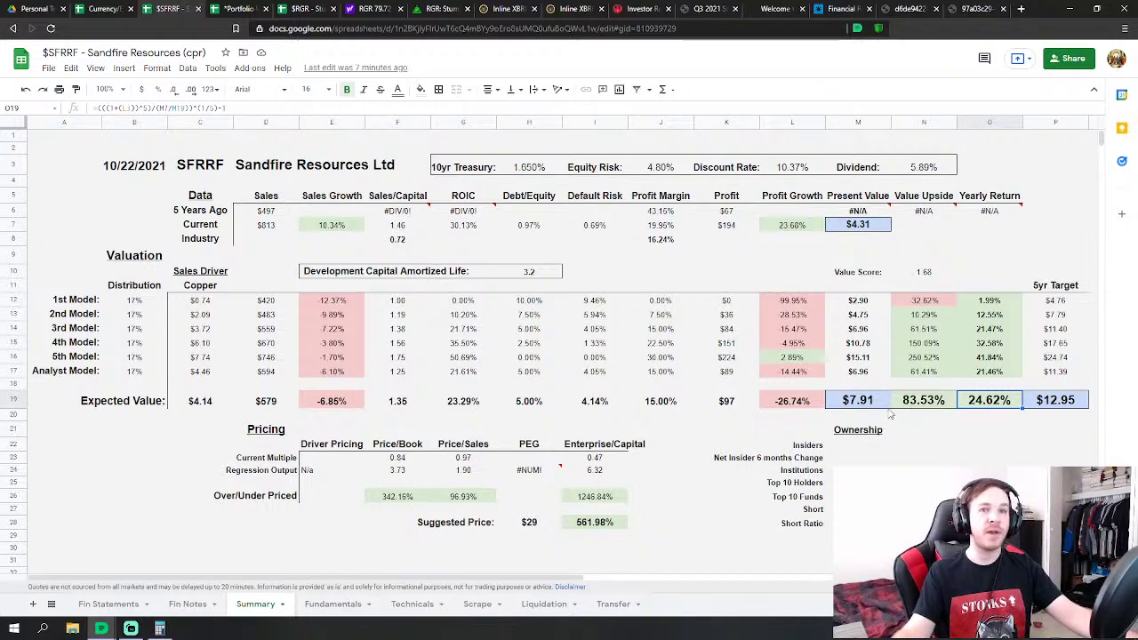
left_click(345, 608)
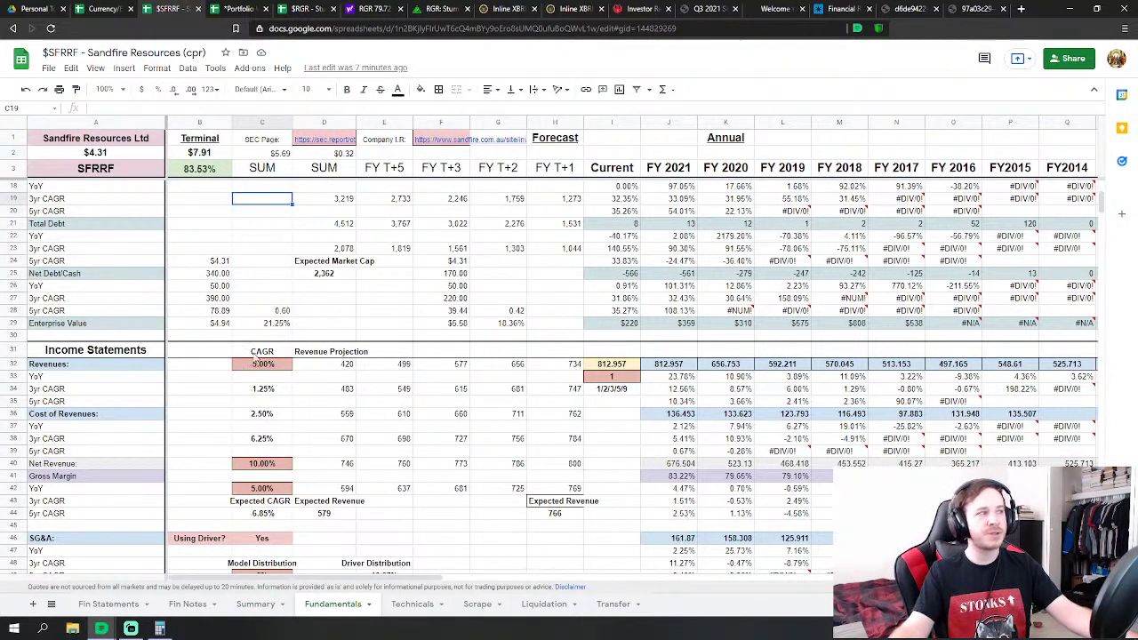
left_click(254, 610)
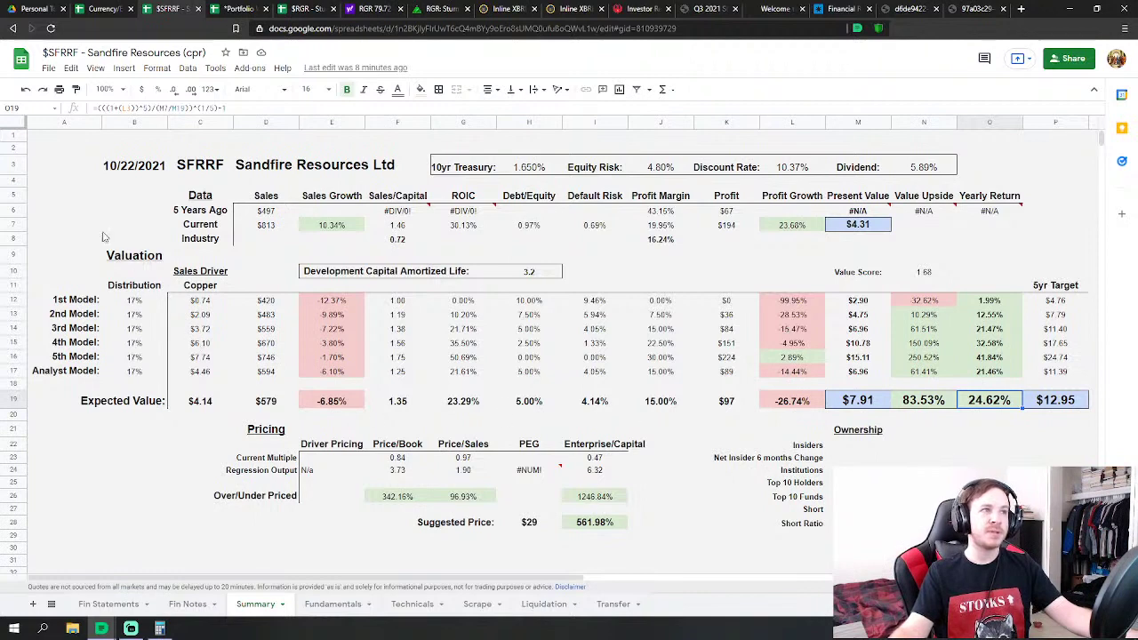
Highlight the whole Summary report, A1:P30, and inspect its expected Yearly Return
left_click_drag(62, 137, 1058, 562)
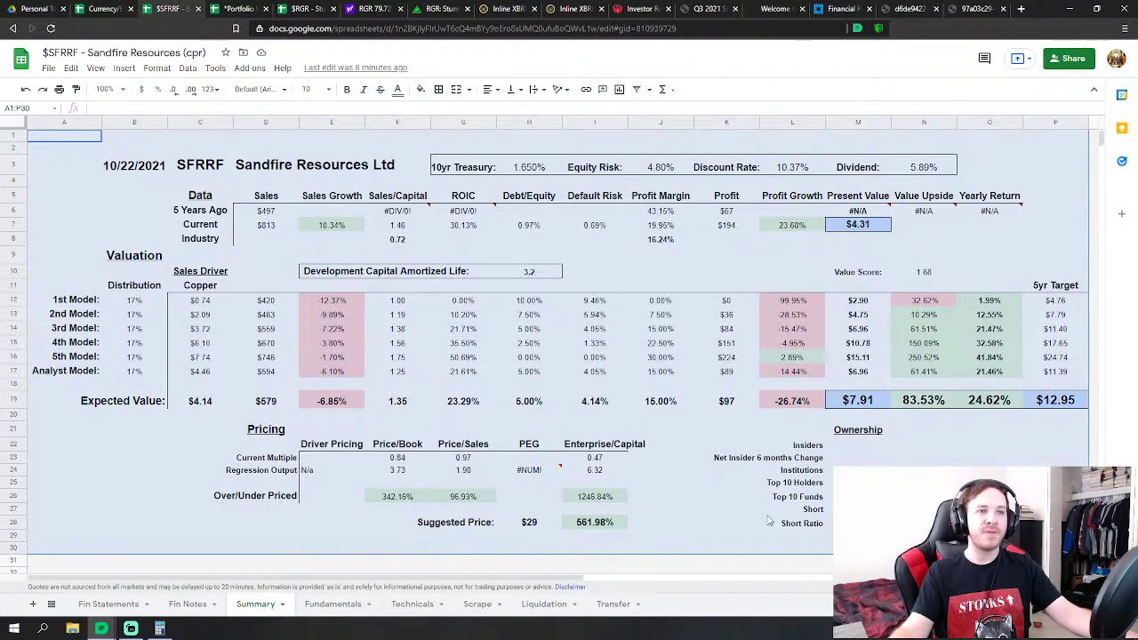
left_click(505, 333)
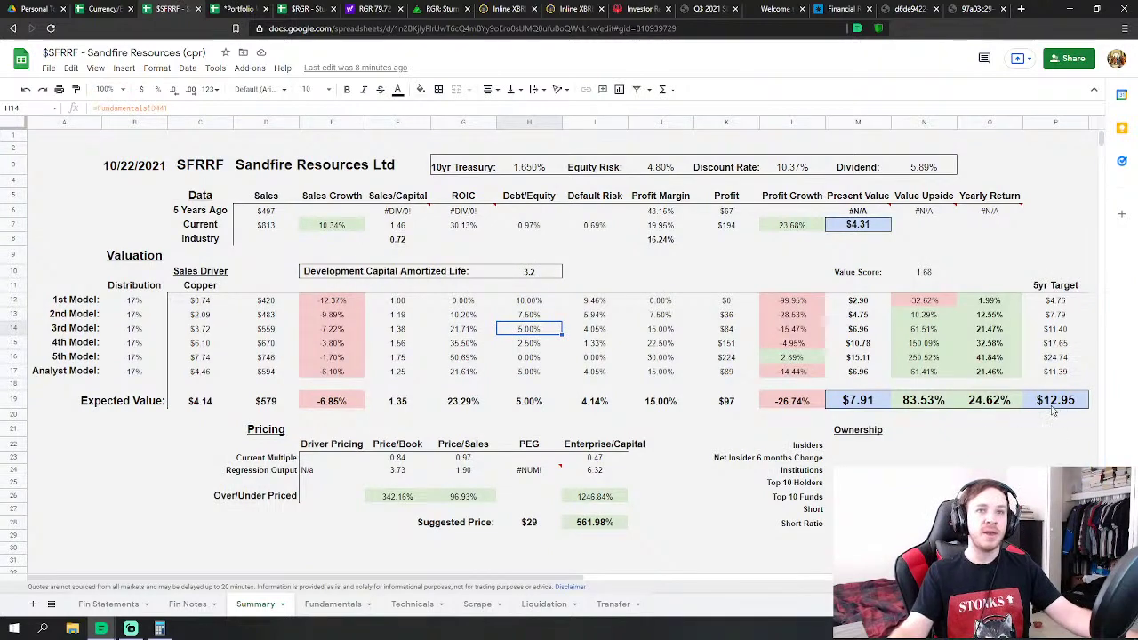
left_click(969, 400)
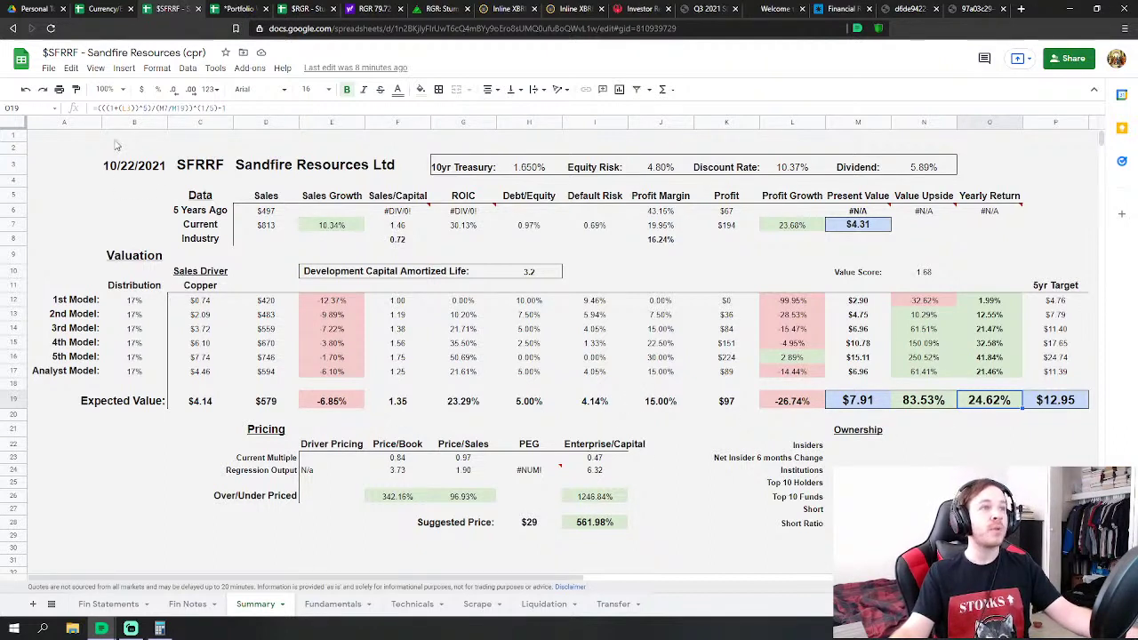
left_click_drag(62, 138, 1067, 553)
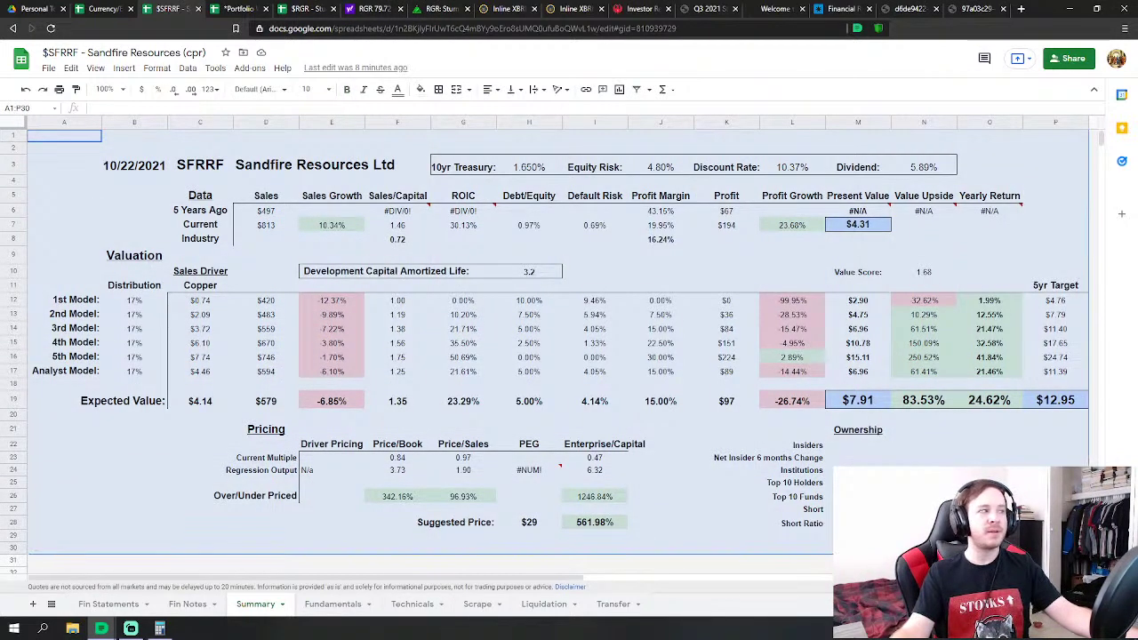
left_click(663, 257)
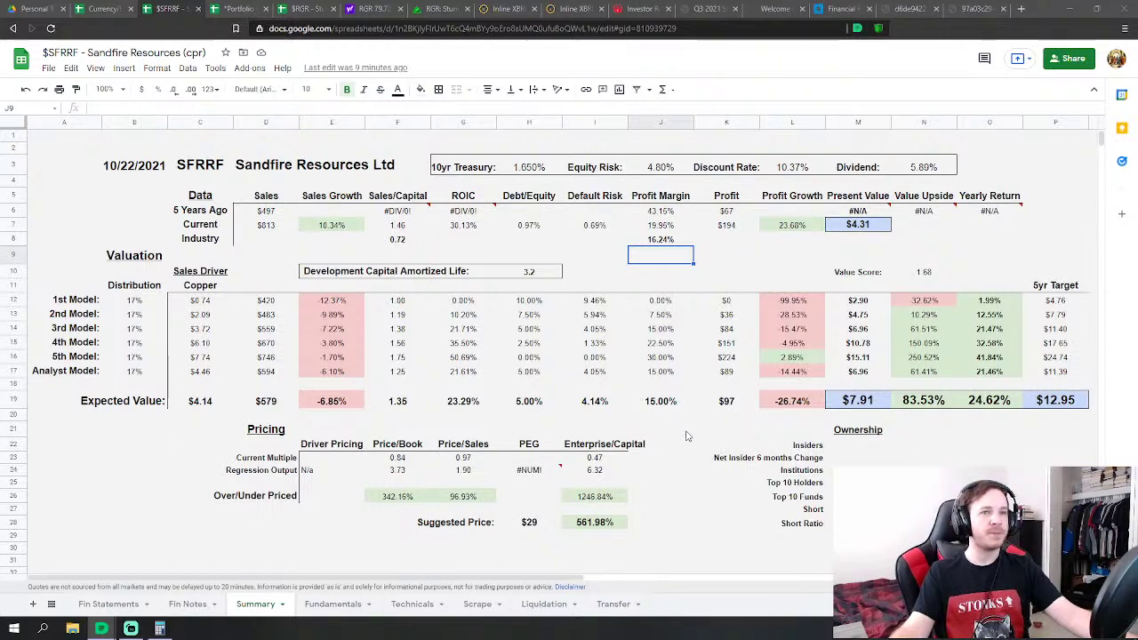
Close the Sandfire Resources workbook and switch to the $RGR - Sturm Ruger workbook
left_click(665, 457)
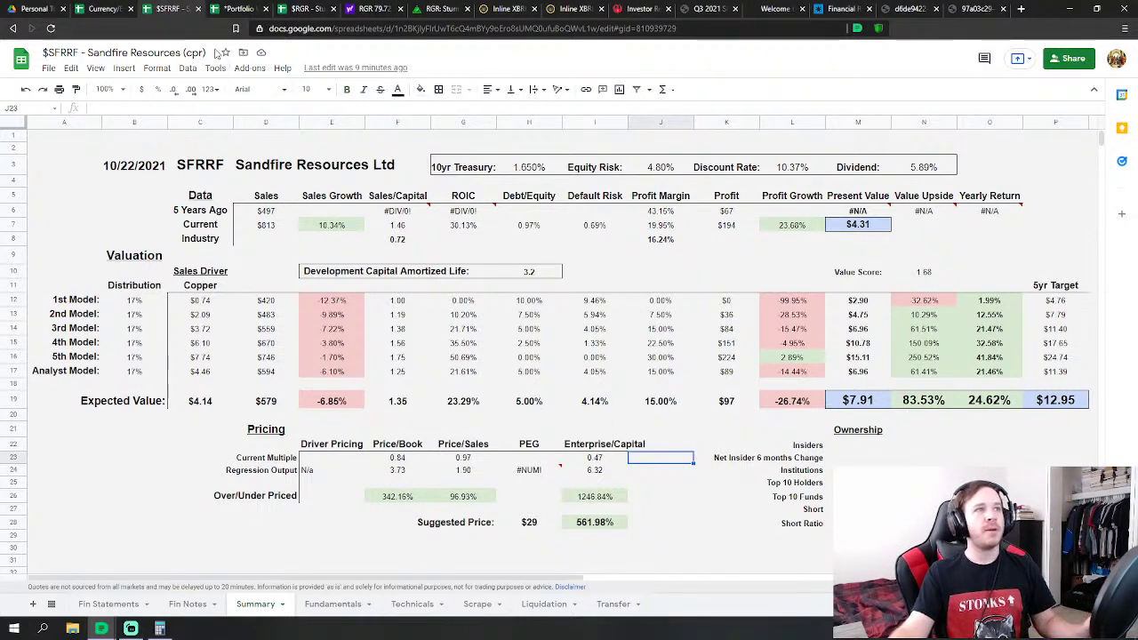
left_click(198, 9)
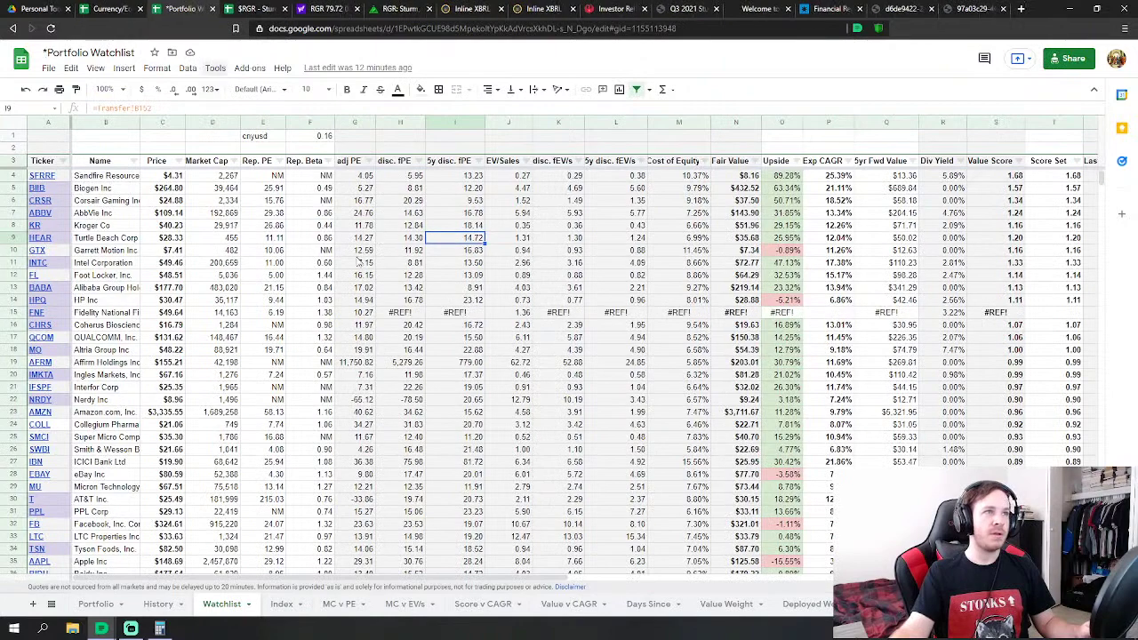
left_click(253, 8)
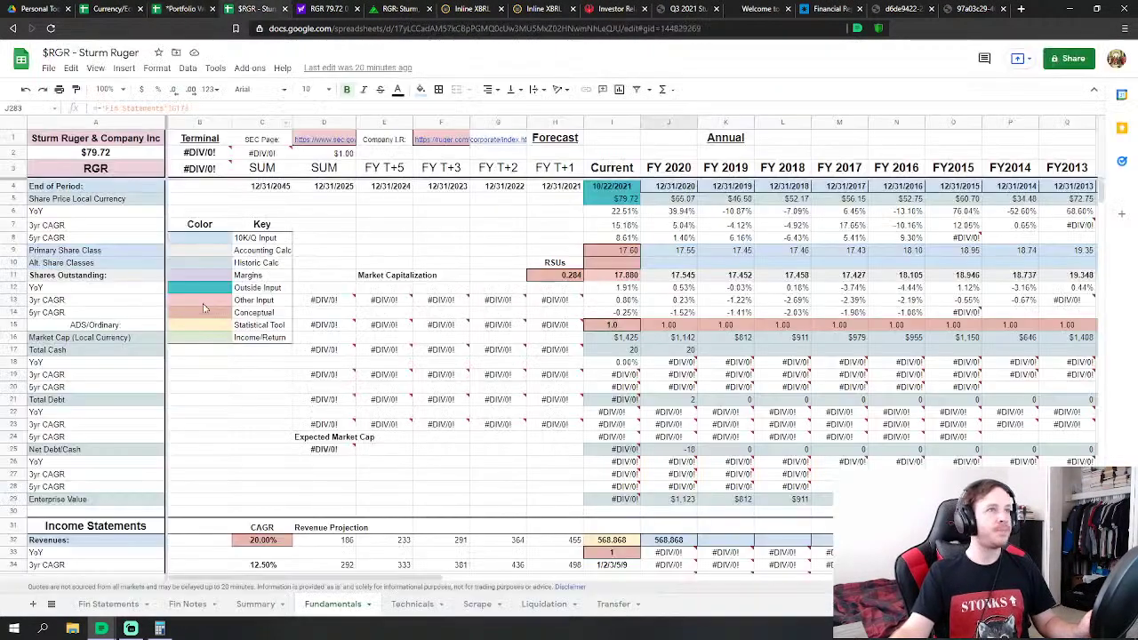
Look over the Fundamentals sheet from the share data down to the Income Statements, and select the empty FY 2019 Revenues cell
left_click(427, 464)
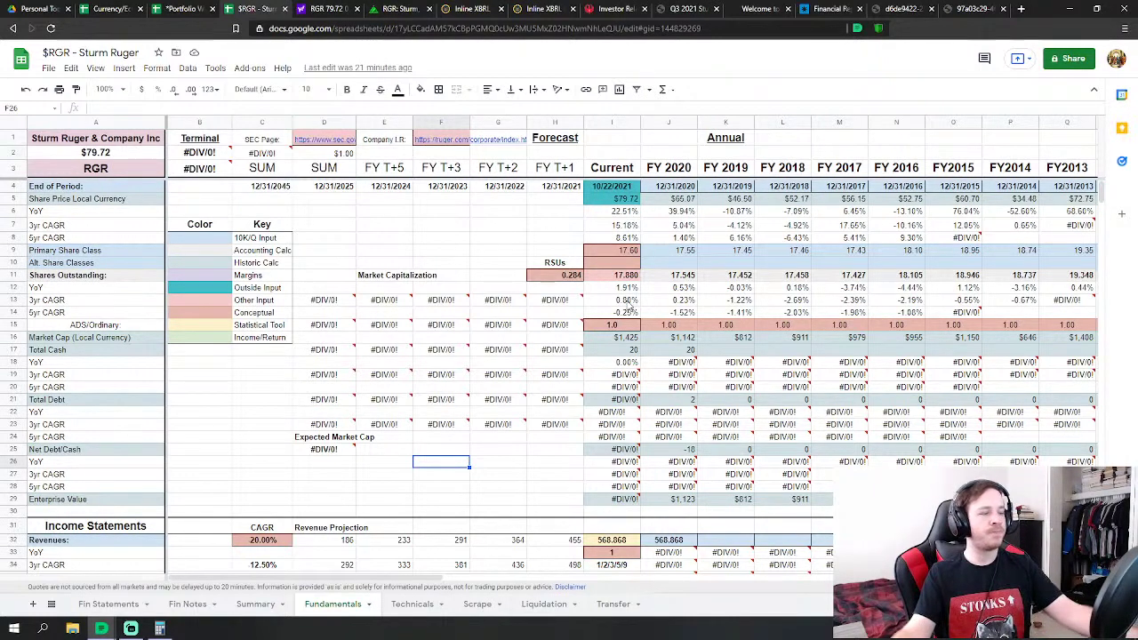
left_click(399, 242)
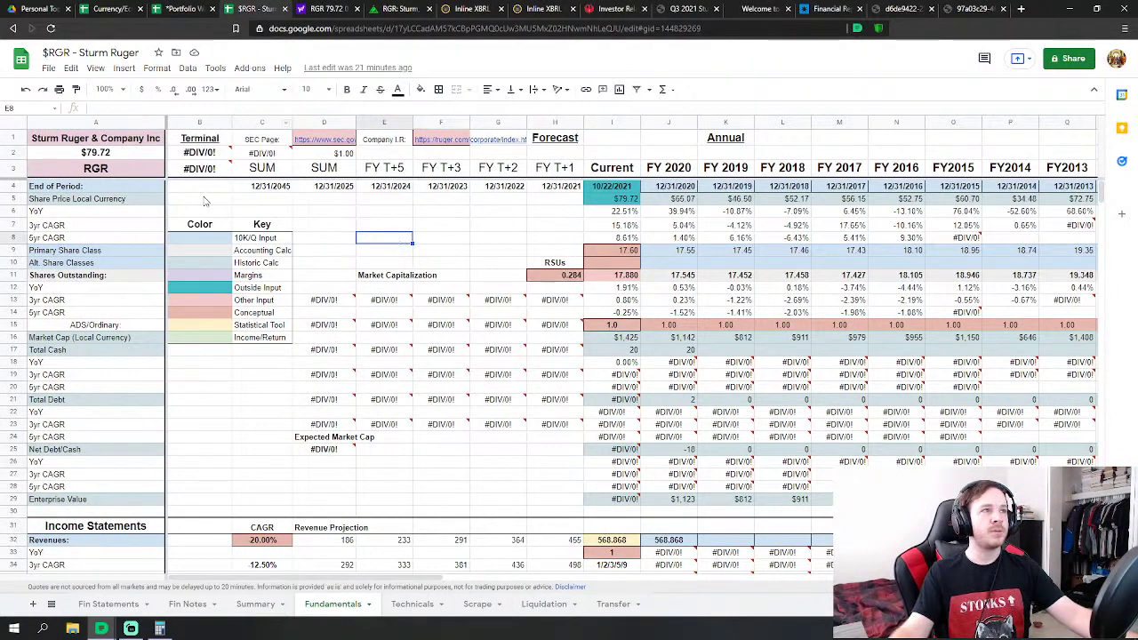
left_click(100, 227)
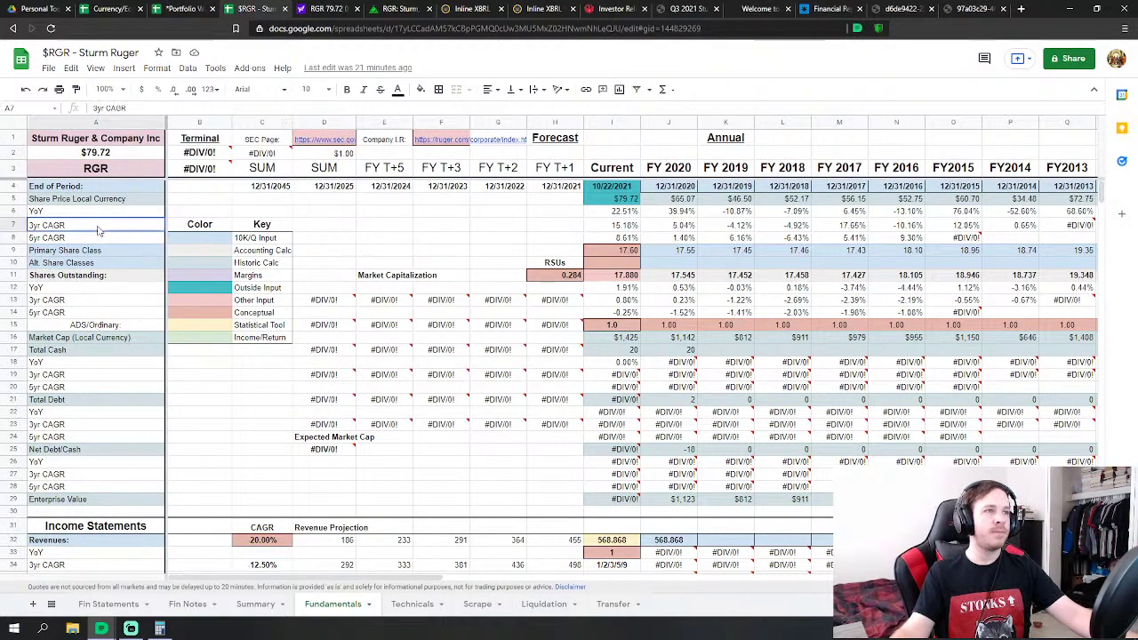
mouse_move(383, 331)
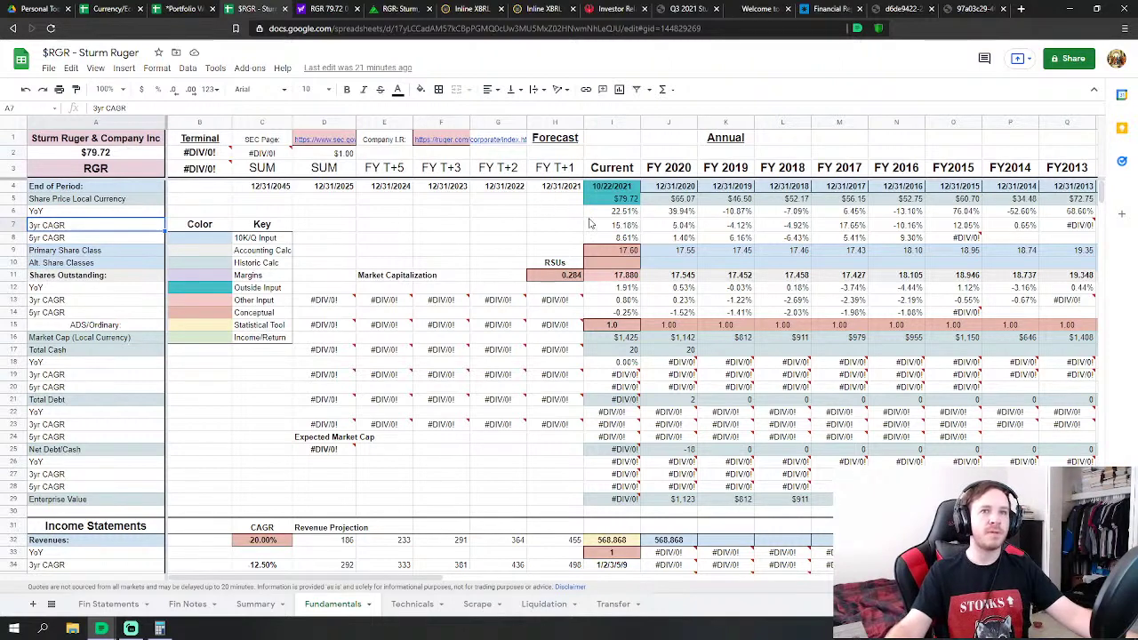
scroll(525, 329, "down", 2)
scroll(522, 334, "down", 2)
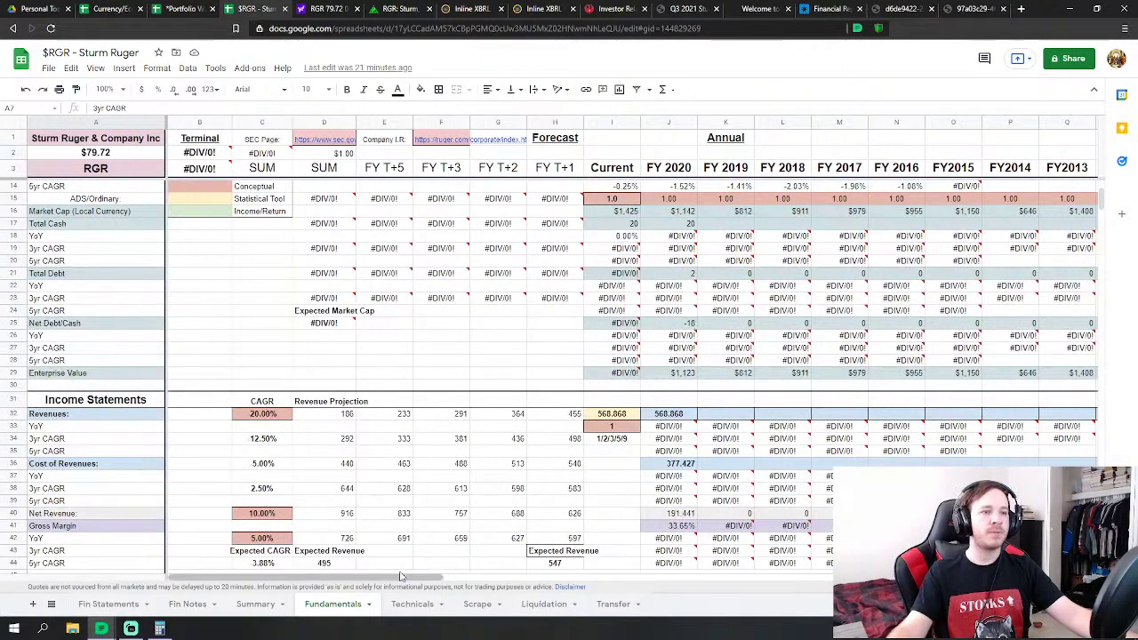
left_click_drag(1104, 198, 1079, 194)
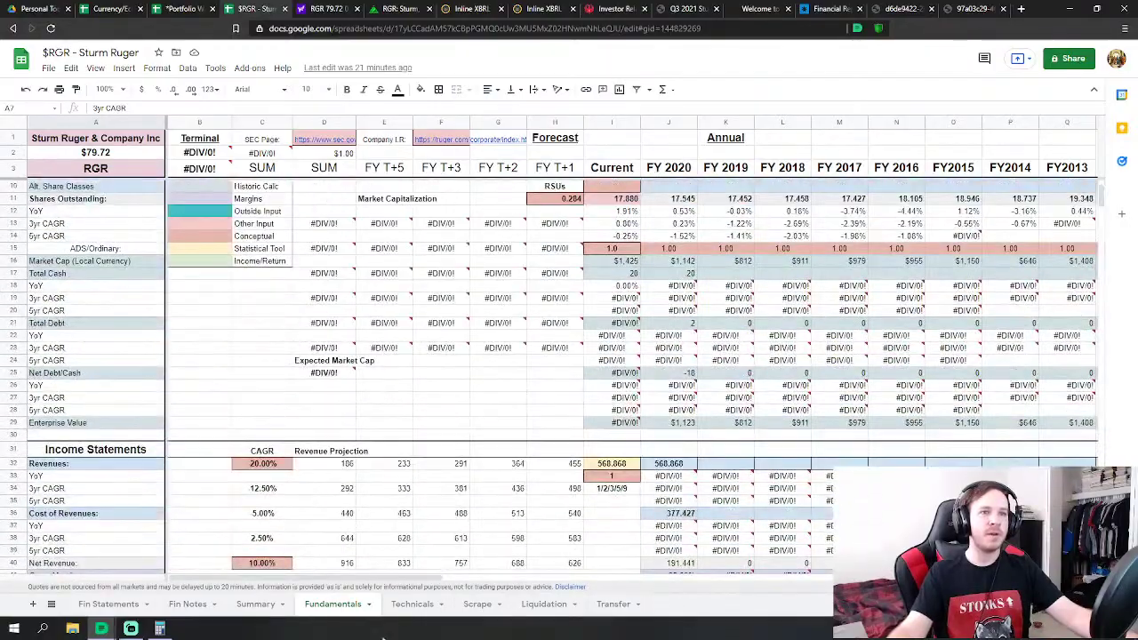
left_click_drag(383, 578, 408, 576)
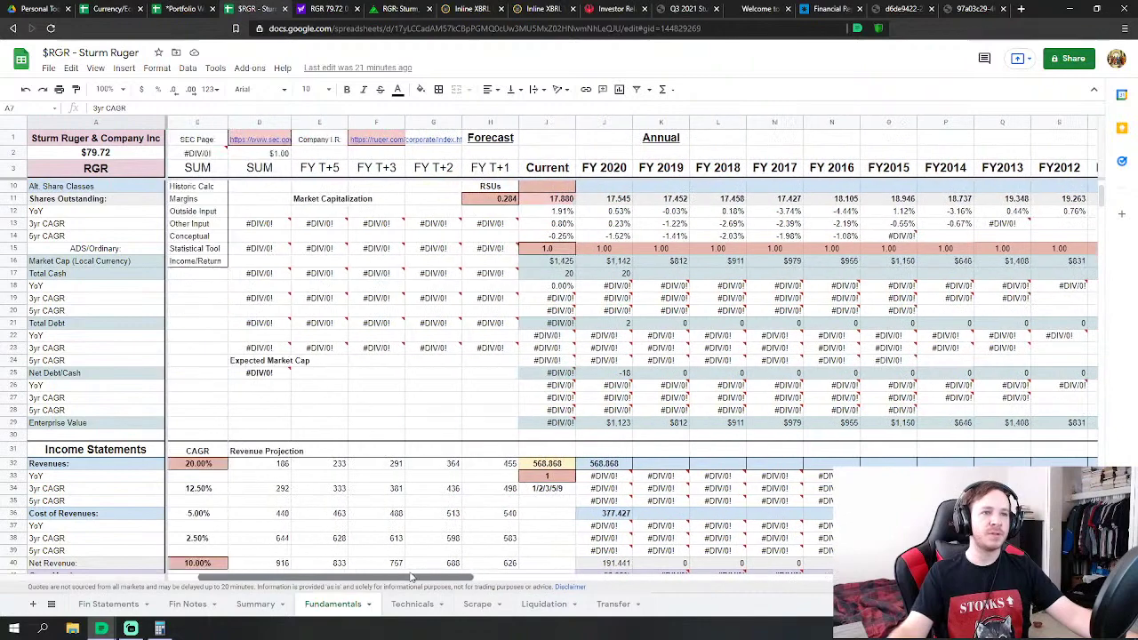
scroll(669, 325, "down", 3)
left_click(678, 320)
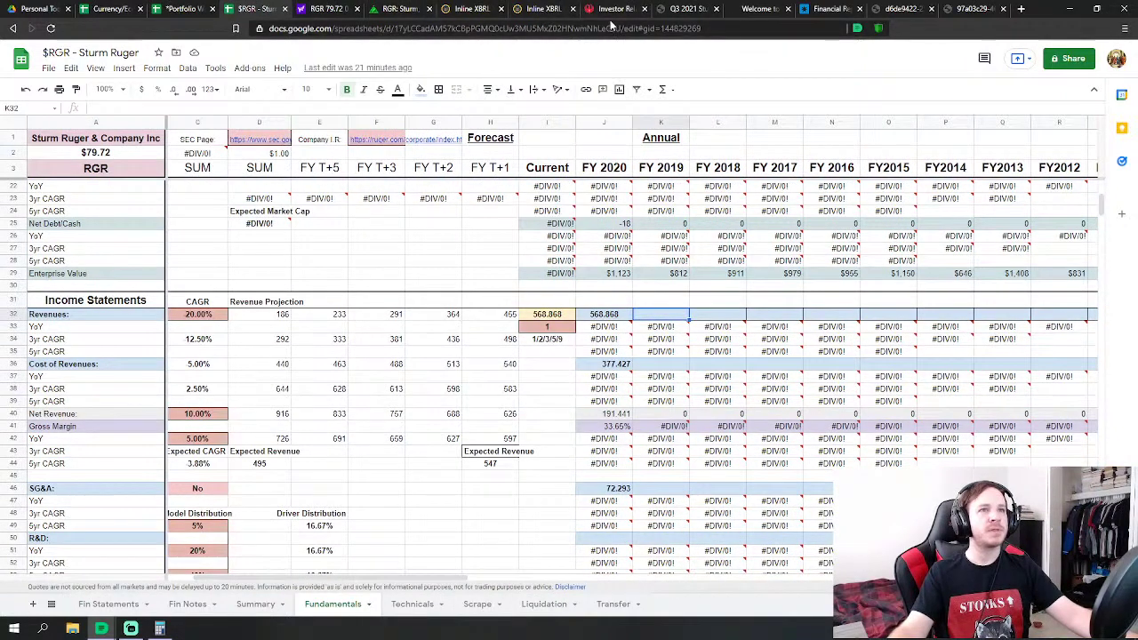
Open the Q3 2021 Sturm Ruger earnings conference call page and briefly play its recording
left_click(683, 10)
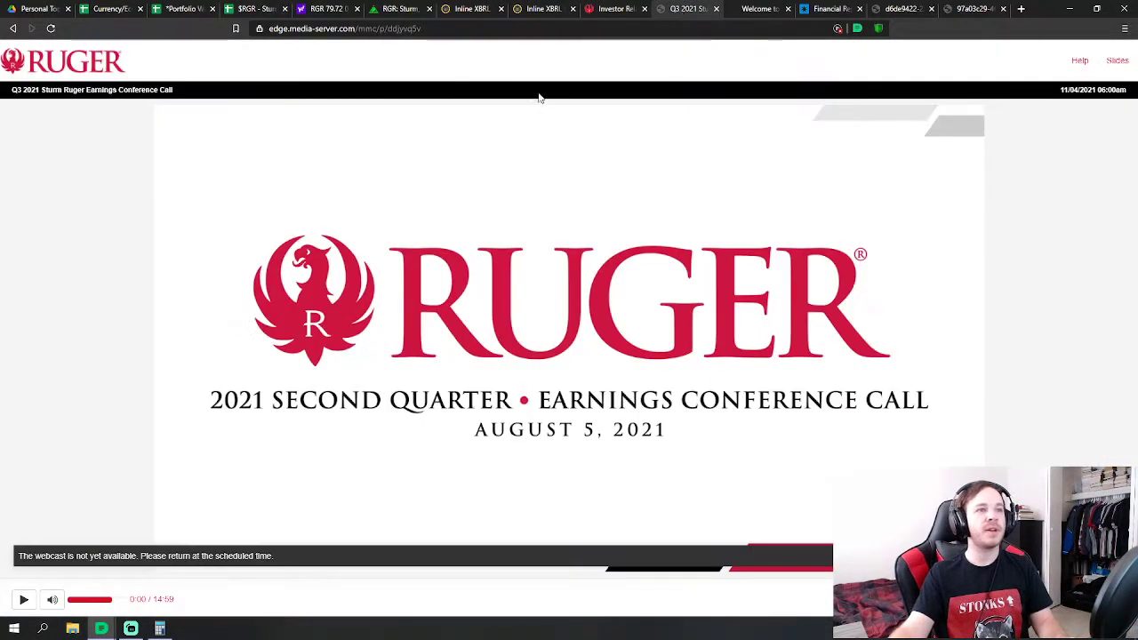
left_click(24, 599)
left_click(25, 606)
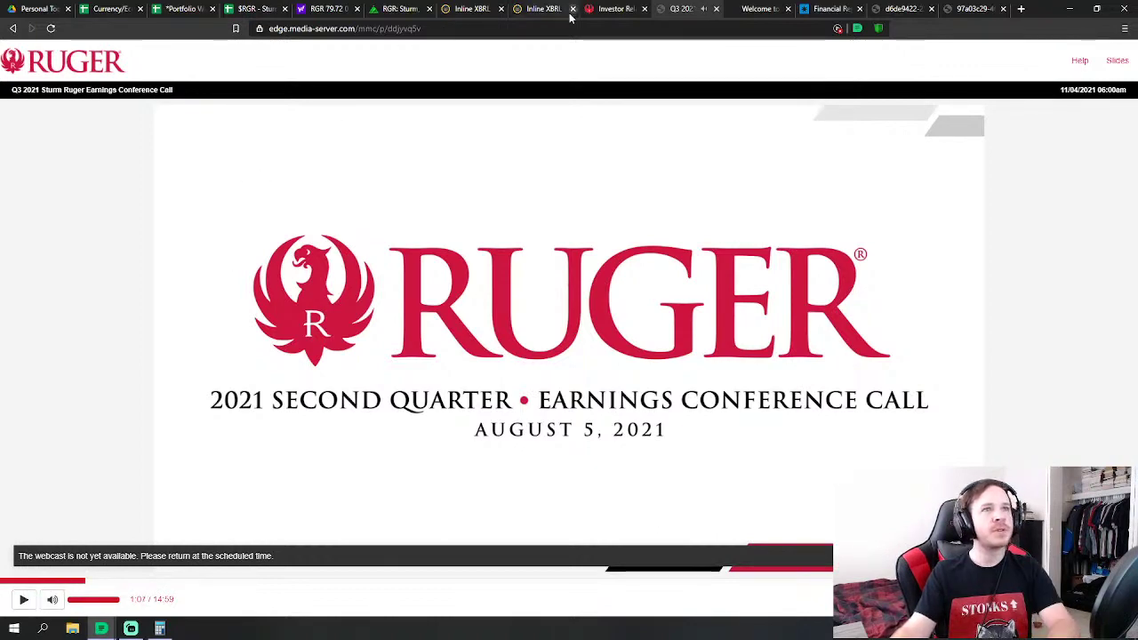
Check the Ruger Investor Relations and shareholder meeting pages against the earnings call page, and close the earnings call page
left_click(642, 8)
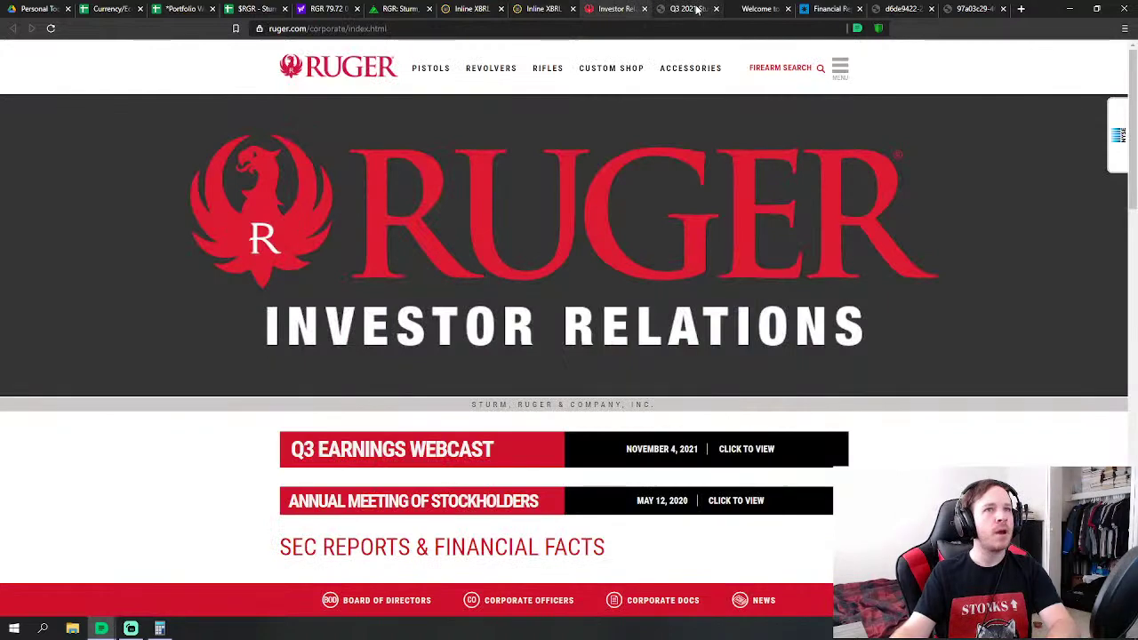
left_click(687, 8)
left_click(754, 8)
left_click(683, 12)
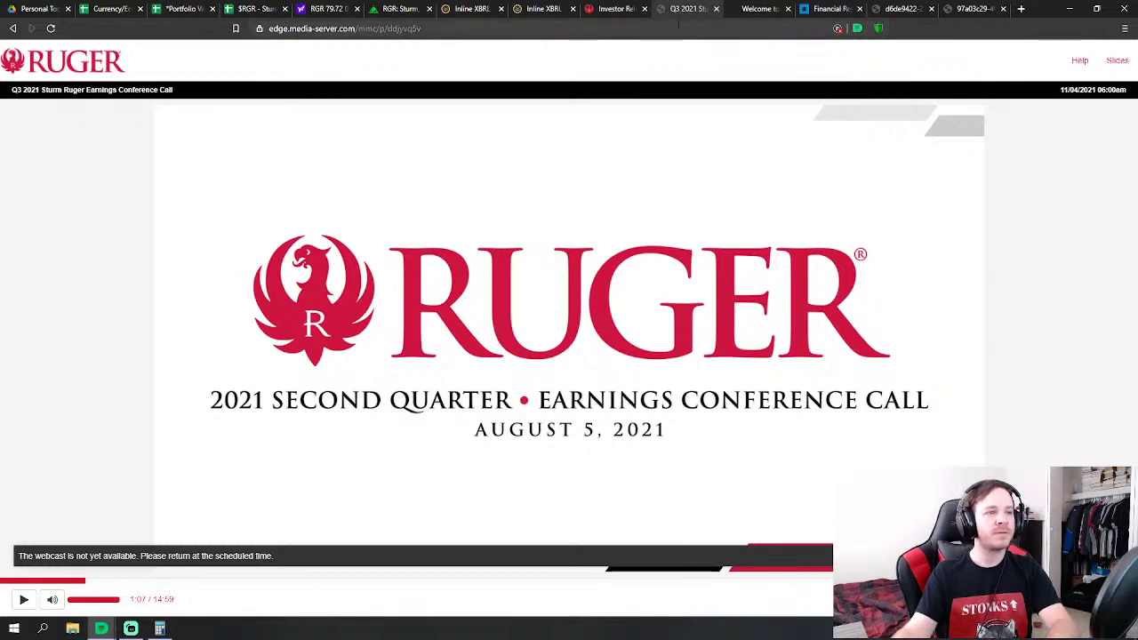
left_click(611, 9)
left_click(702, 9)
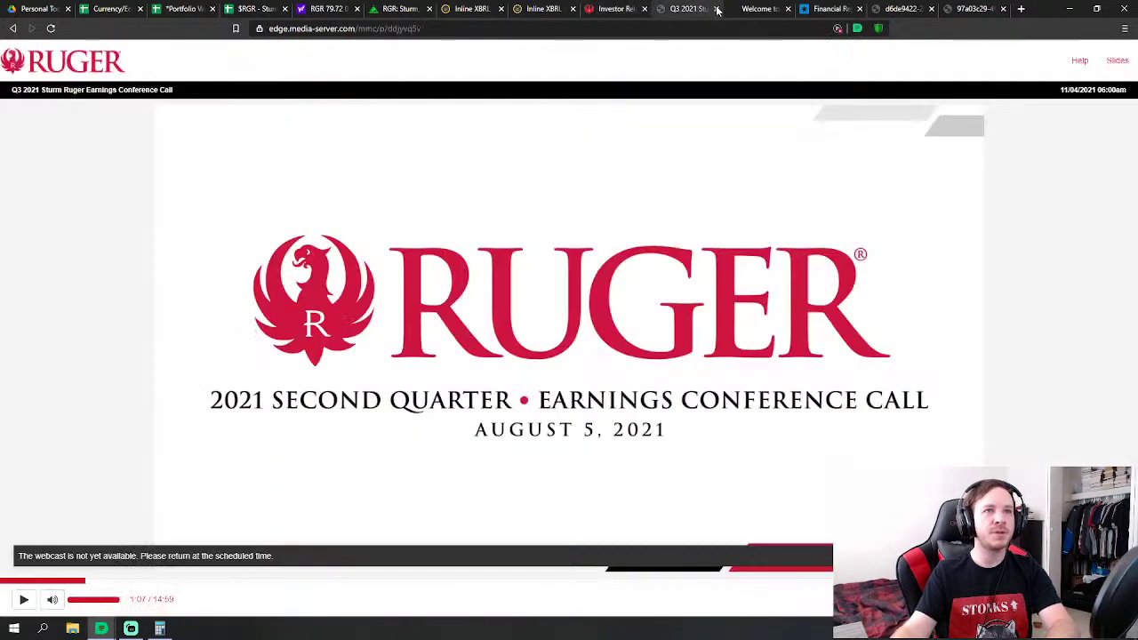
left_click(718, 9)
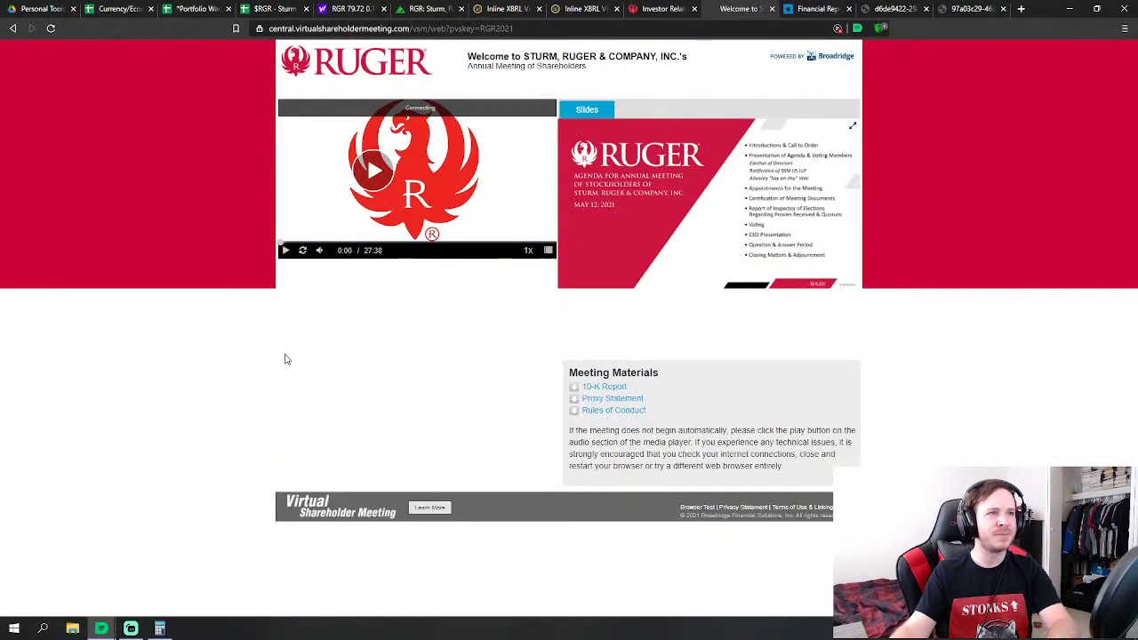
Look through the Ruger Investor Relations page, including its 10K, 10Q and Earnings Releases lists
left_click(662, 9)
scroll(356, 294, "down", 3)
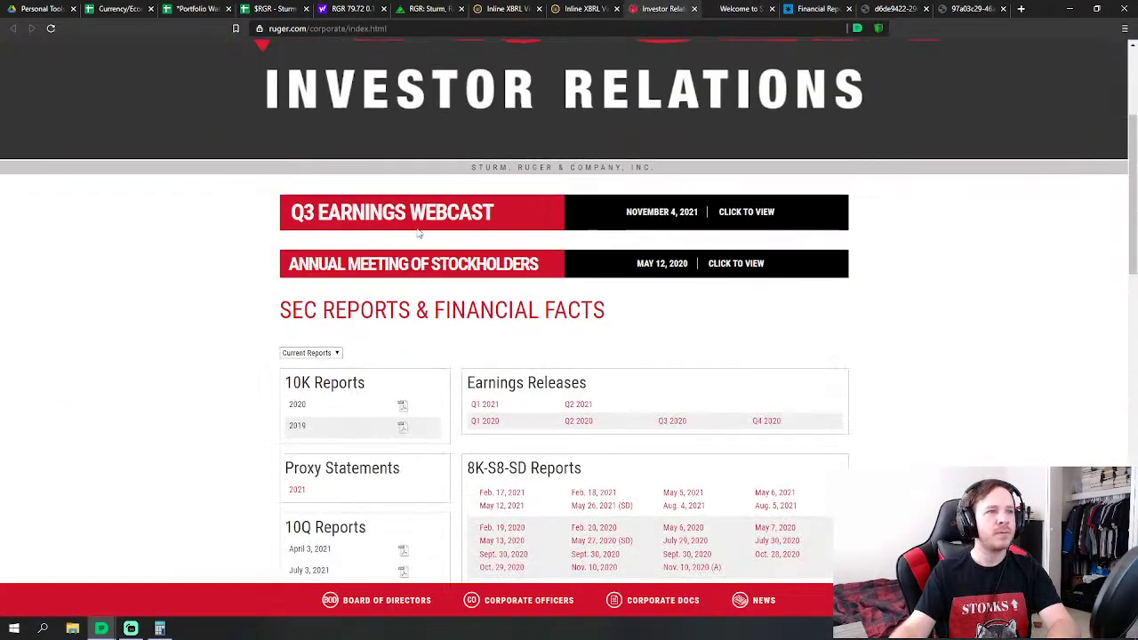
scroll(399, 317, "down", 5)
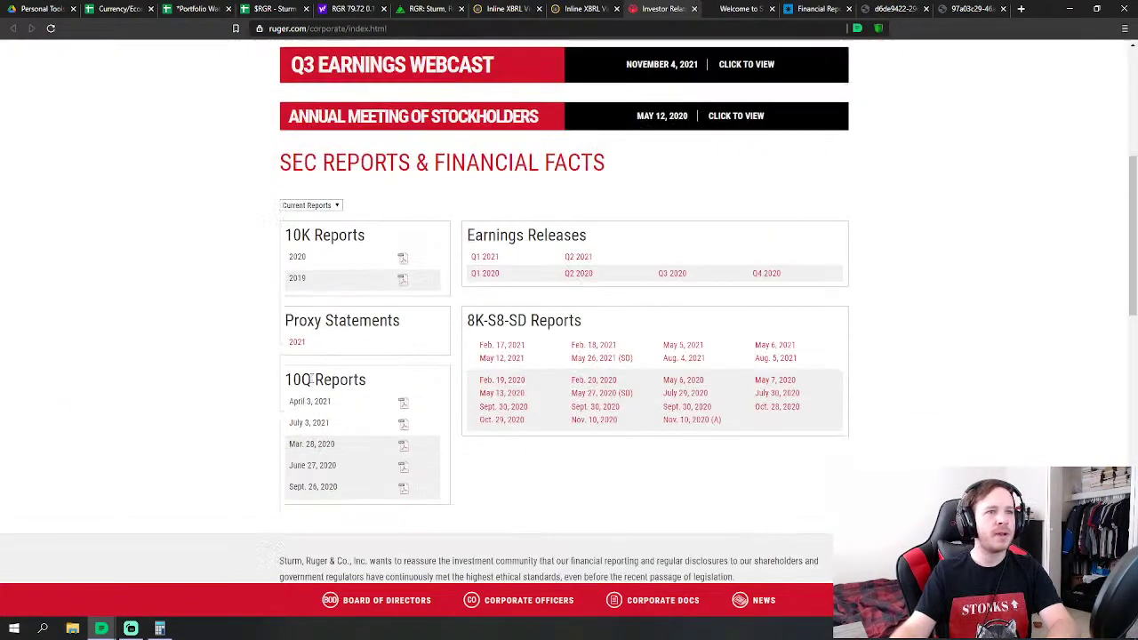
scroll(323, 356, "up", 8)
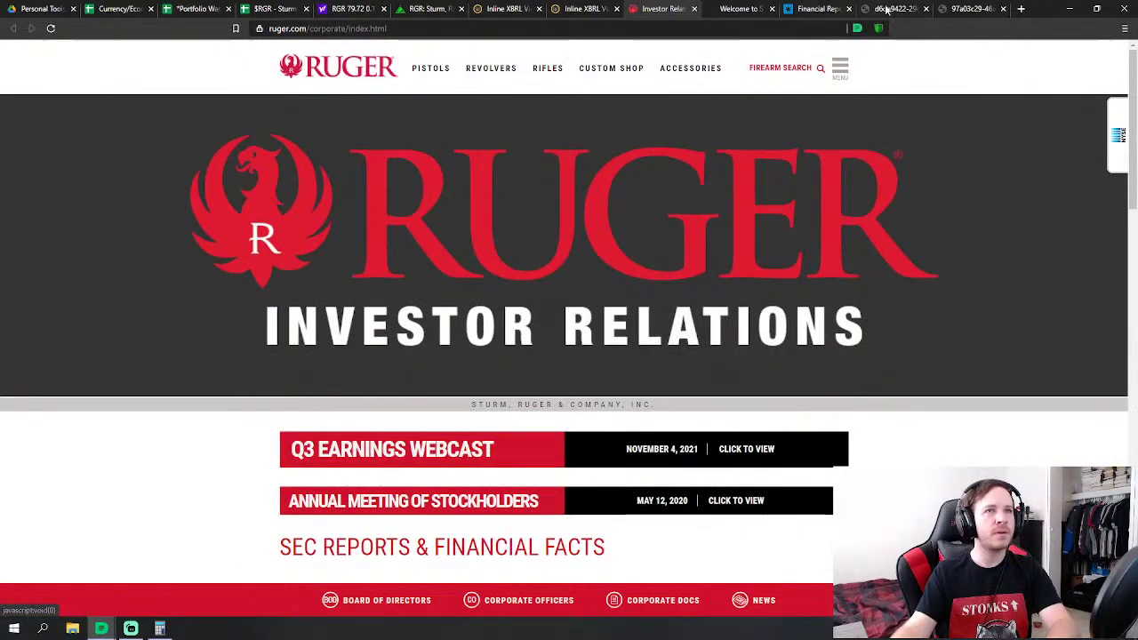
scroll(384, 428, "down", 1)
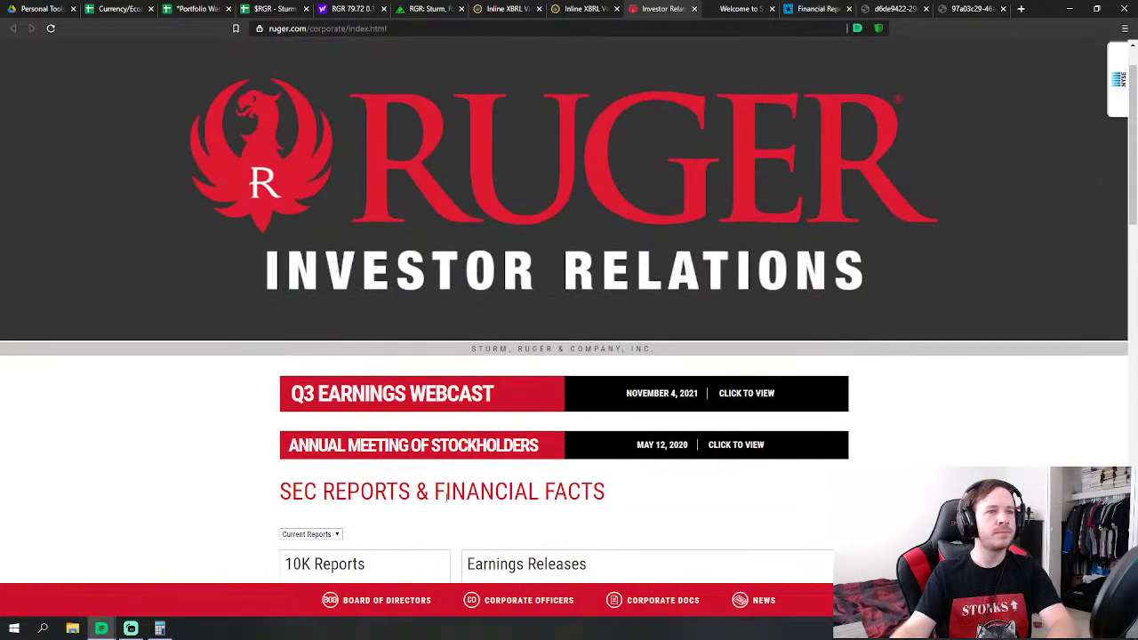
scroll(385, 427, "up", 1)
Start the Annual Meeting of Shareholders recording and return to the $RGR - Sturm Ruger workbook
left_click(743, 9)
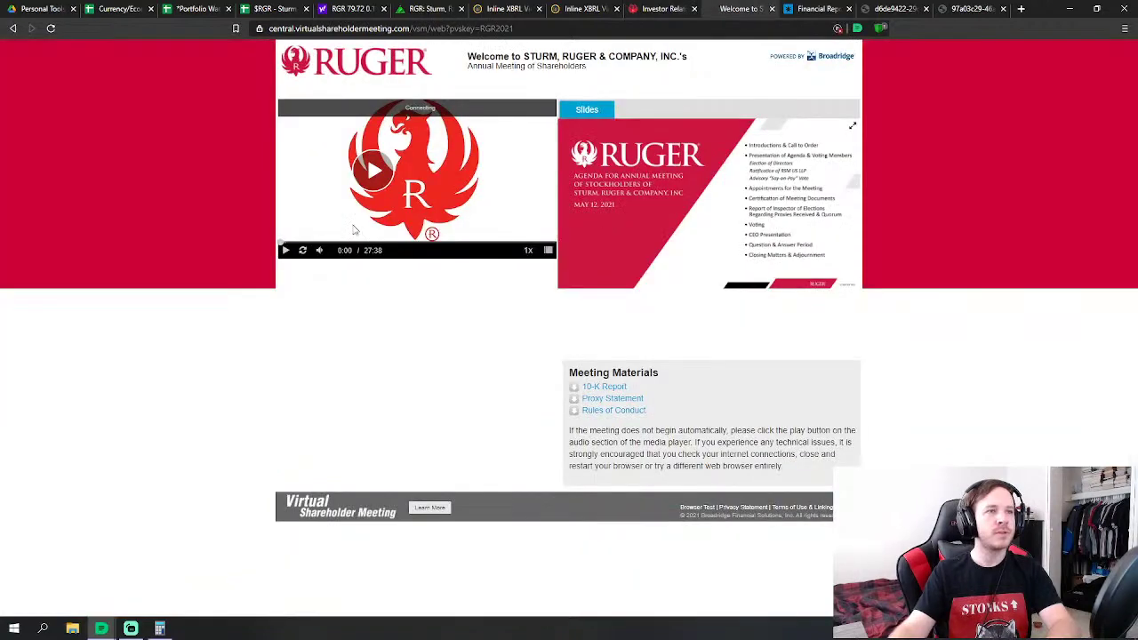
left_click(285, 252)
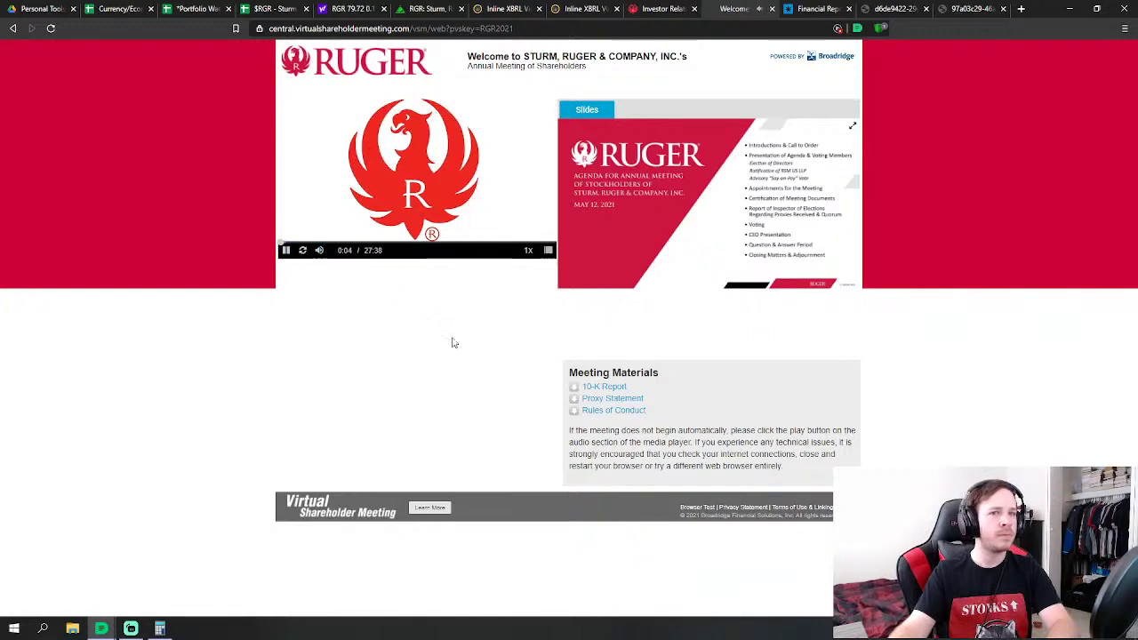
left_click(274, 9)
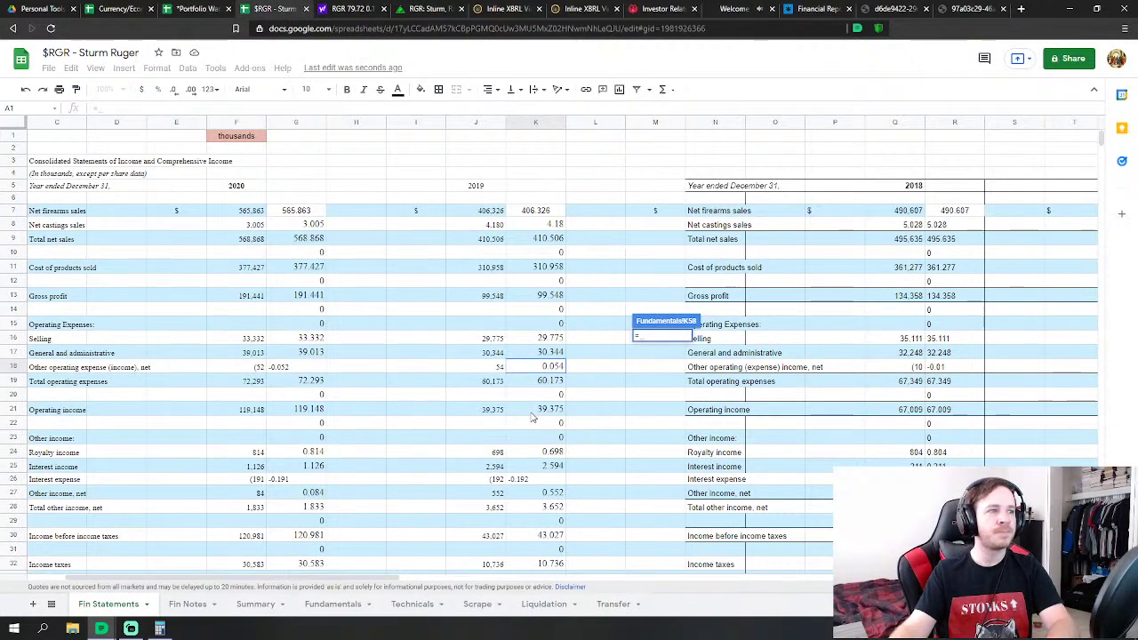
Link FY 2019 Interest Income on Fundamentals to Fin Statements K25, and Interest Expense to K26 with its sign reversed
left_click(544, 468)
key("Return")
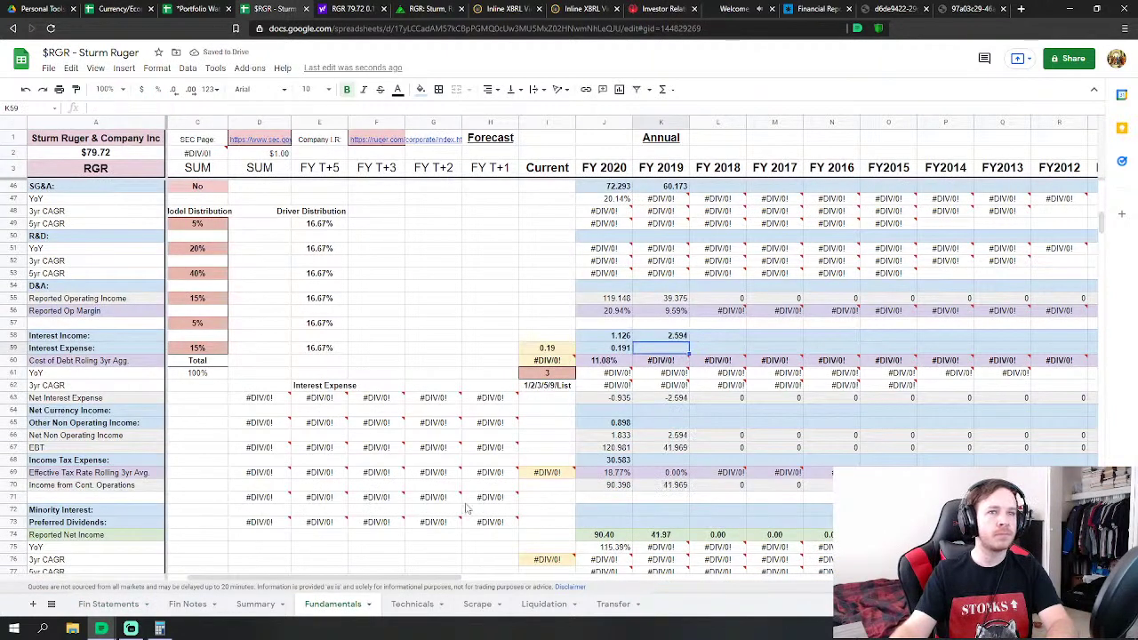
type("=")
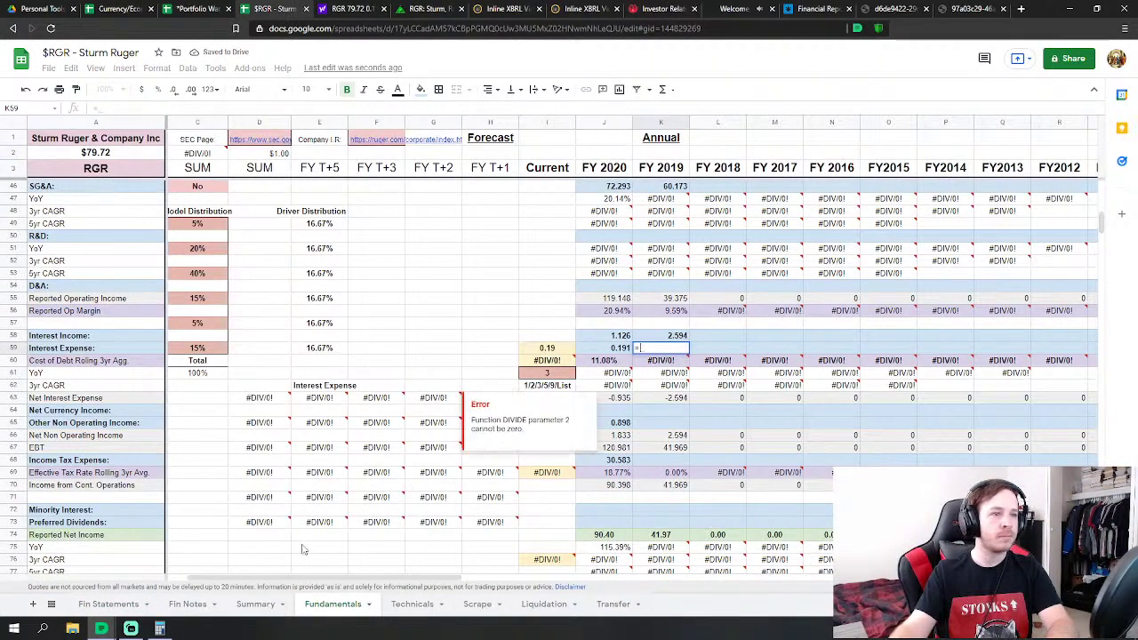
left_click(105, 603)
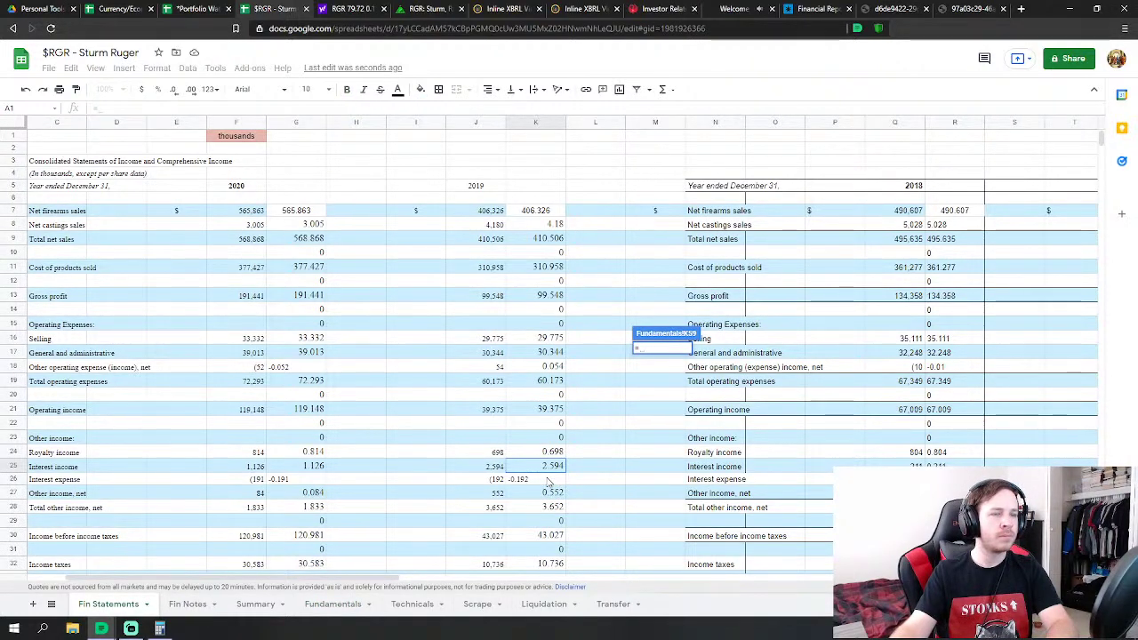
left_click(549, 482)
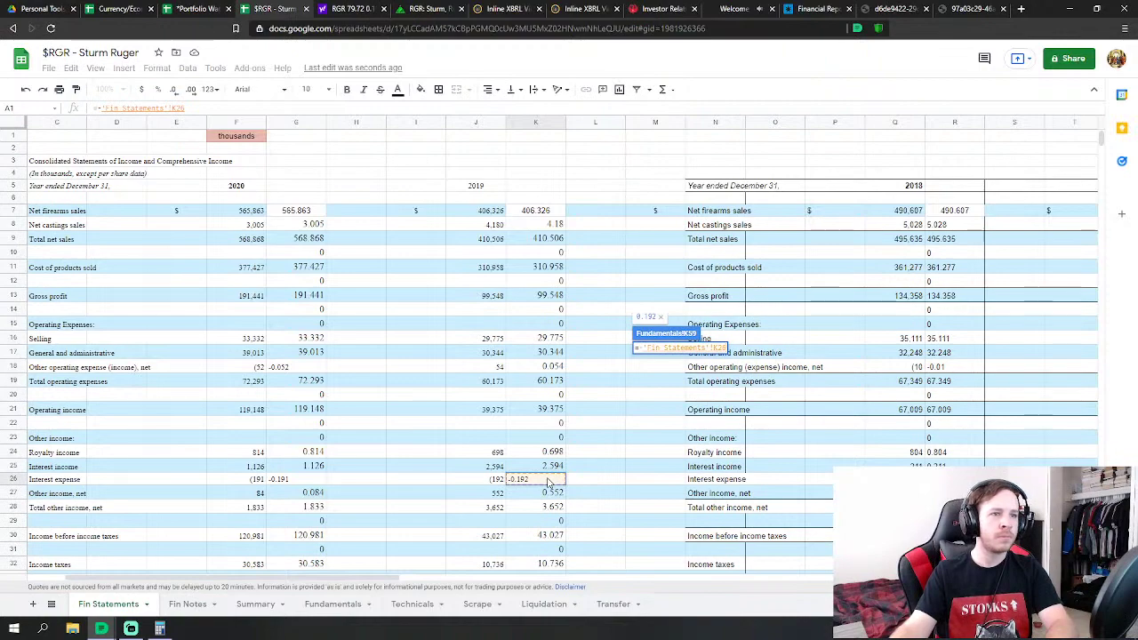
key("Return")
Set FY 2019 Other Non Operating Income (K65) to the sum of royalty income and other income, 'Fin Statements'!K24+'Fin Statements'!K27
left_click(676, 361)
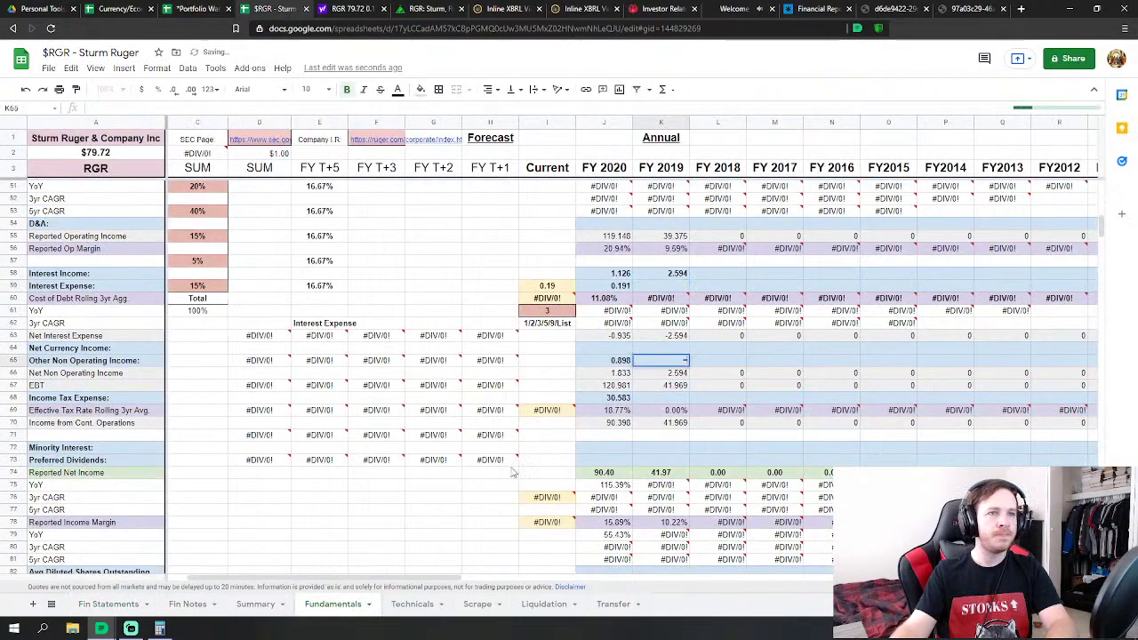
type("=")
left_click(118, 605)
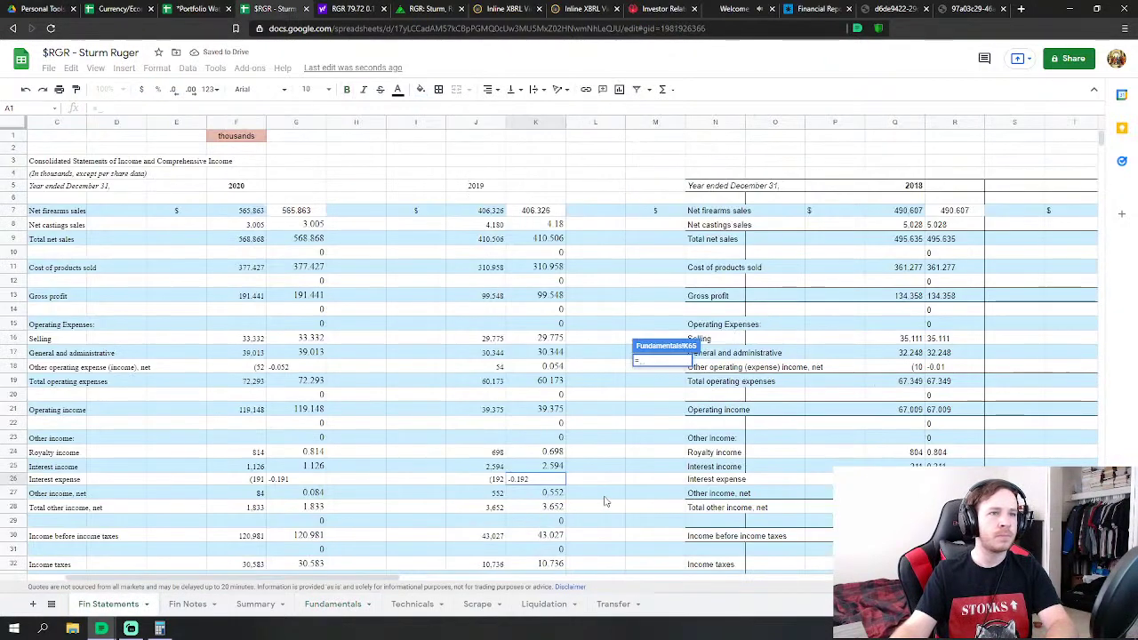
left_click(549, 455)
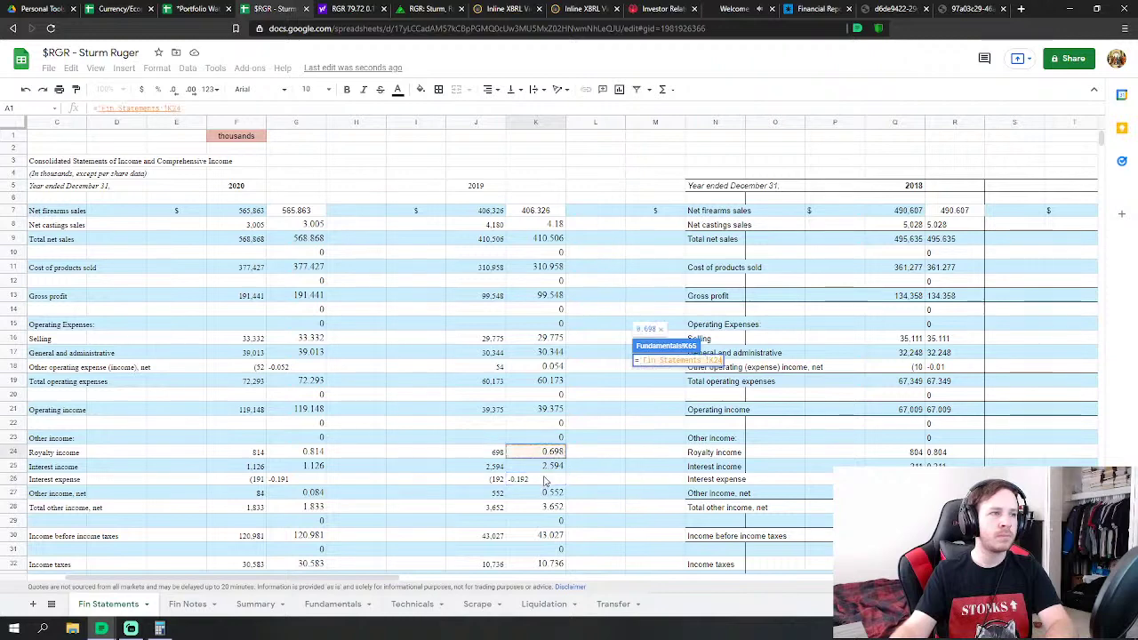
type("+")
left_click(539, 498)
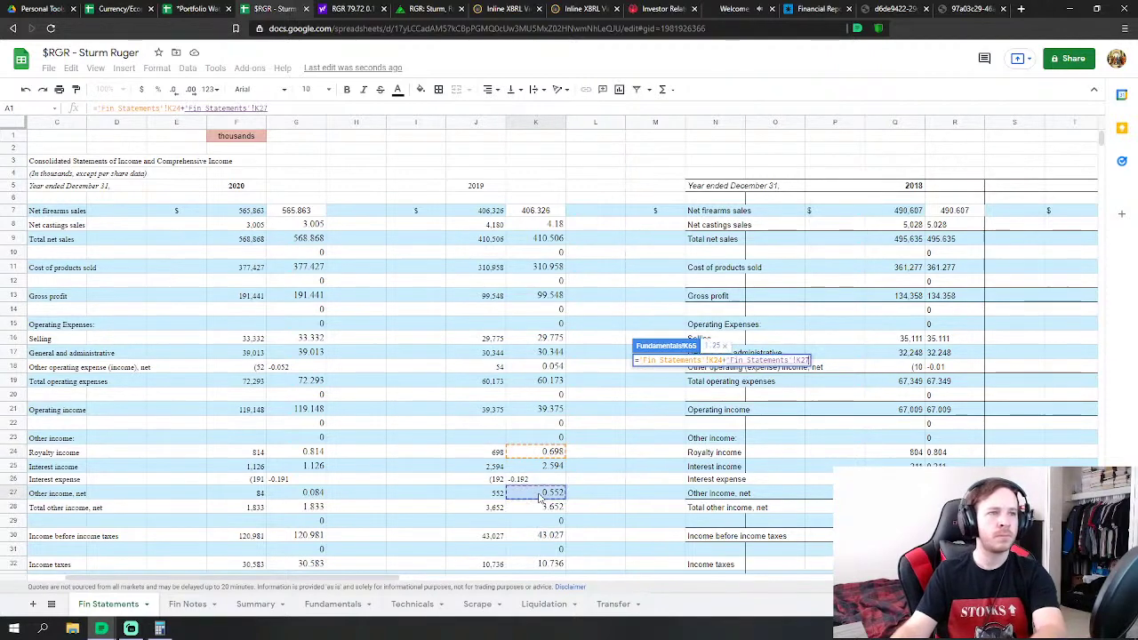
key("Return")
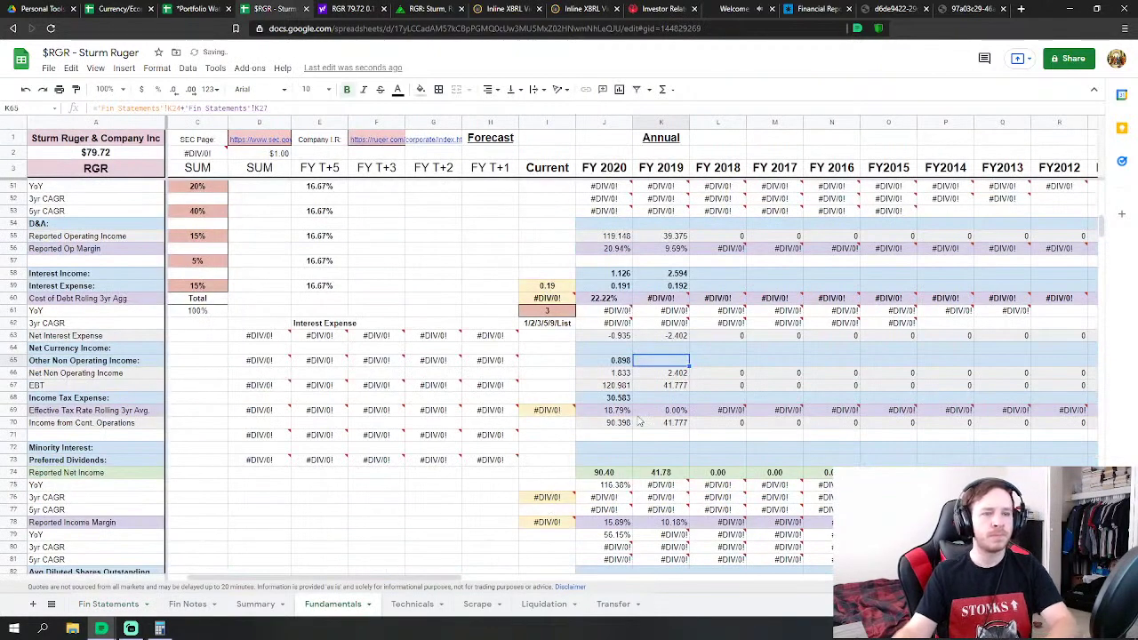
Link FY 2019 Income Tax Expense in Fundamentals K68 to the 2019 income taxes in Fin Statements K32
scroll(639, 421, "down", 2)
left_click(671, 336)
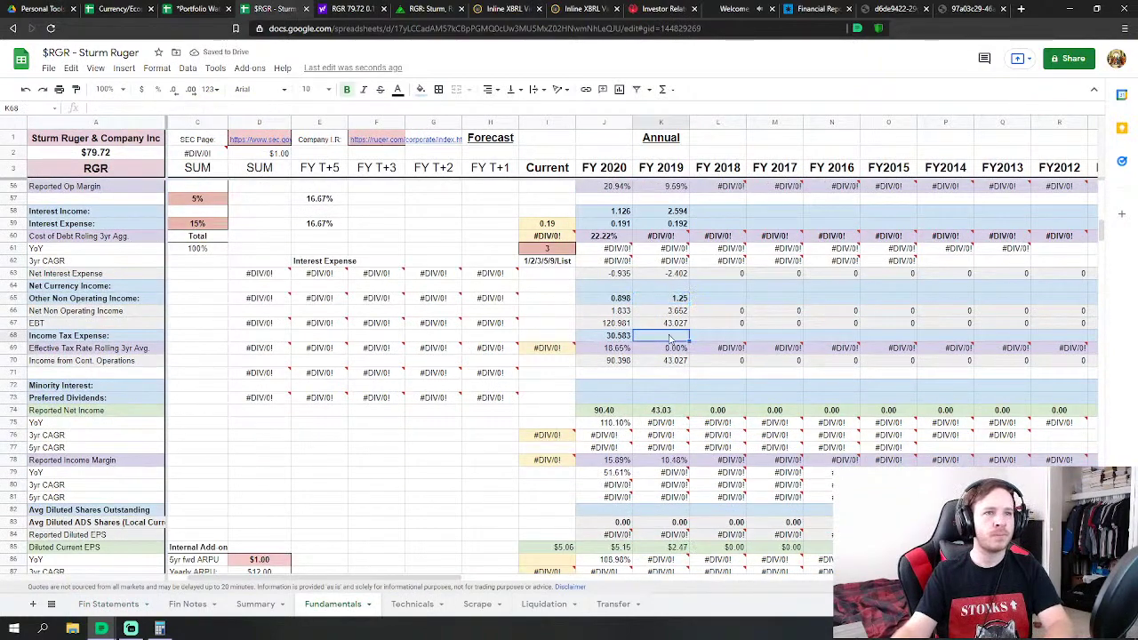
type("=SUM(K65:K67")
left_click(109, 603)
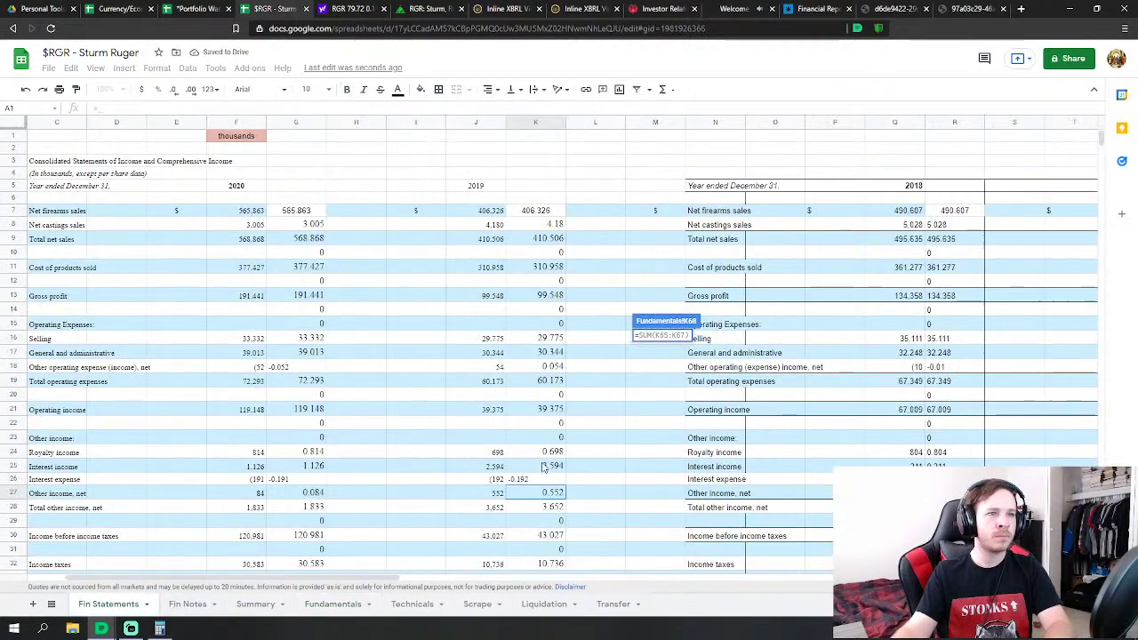
scroll(544, 467, "down", 2)
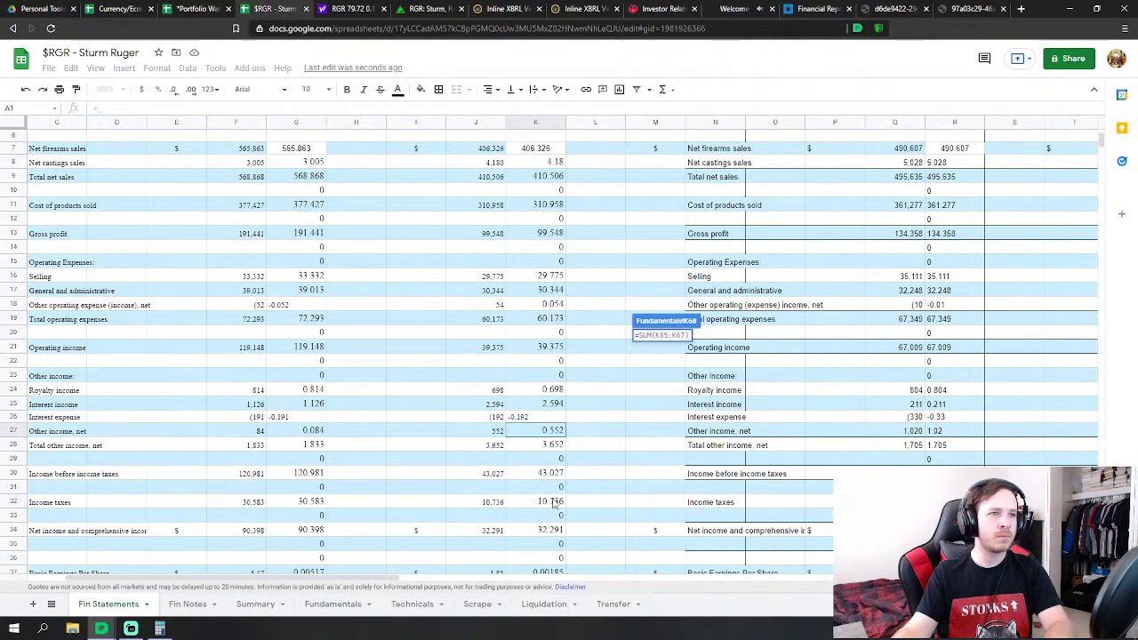
left_click(553, 504)
scroll(553, 504, "down", 3)
key("Return")
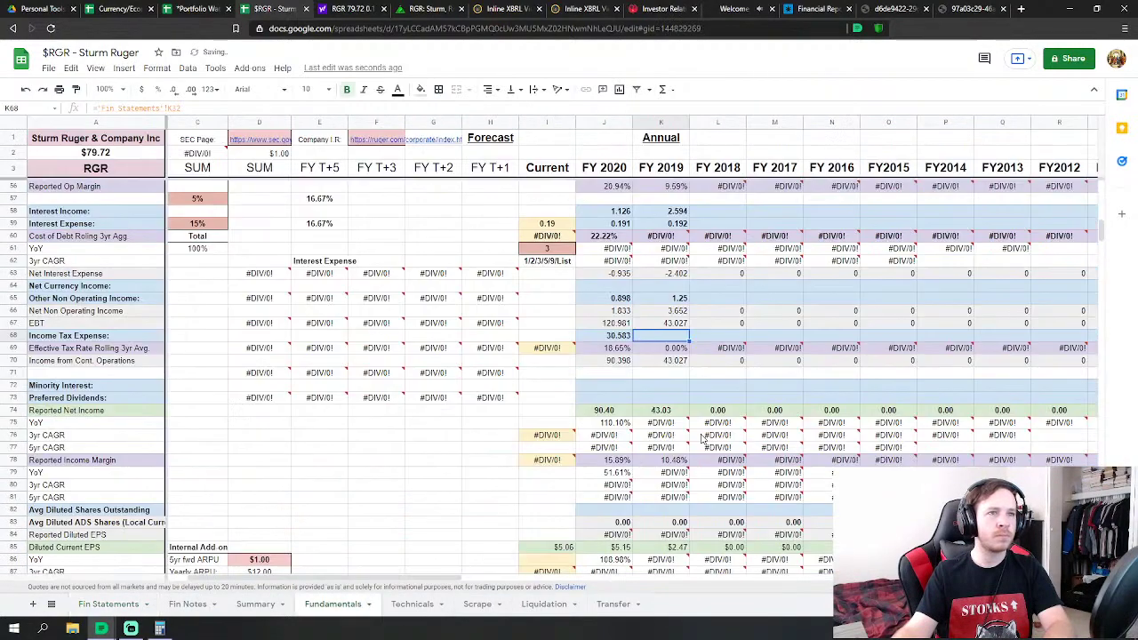
scroll(702, 439, "down", 10)
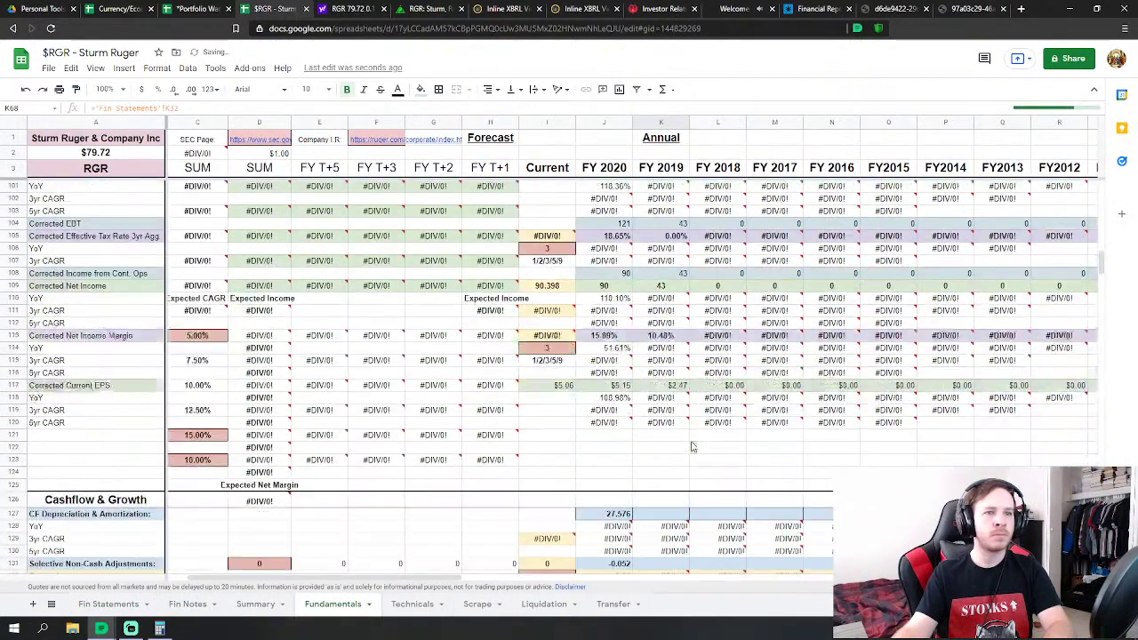
Link FY 2019 CF Depreciation & Amortization in Fundamentals K127 to the 2019 depreciation and amortization in Fin Statements K64
scroll(692, 447, "down", 3)
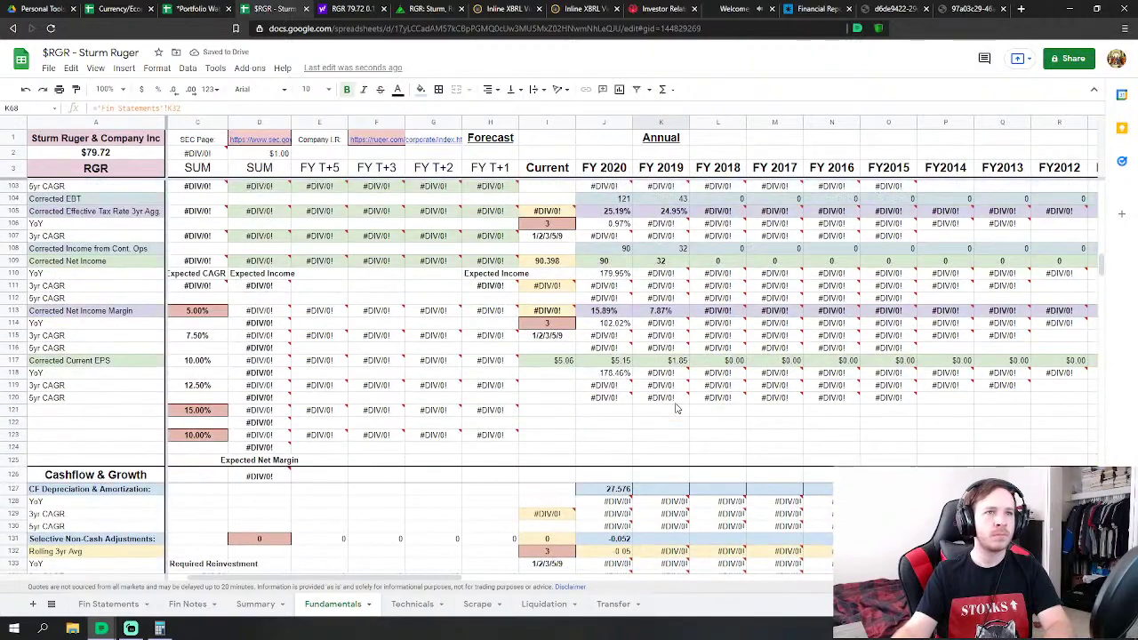
left_click(670, 403)
scroll(670, 405, "down", 2)
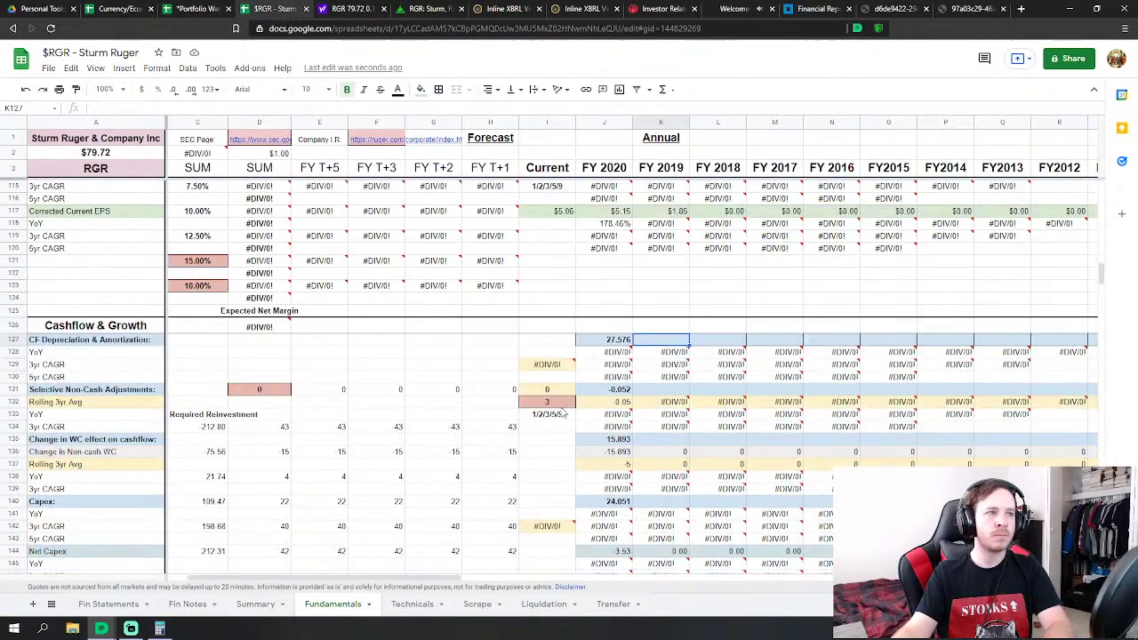
left_click(109, 605)
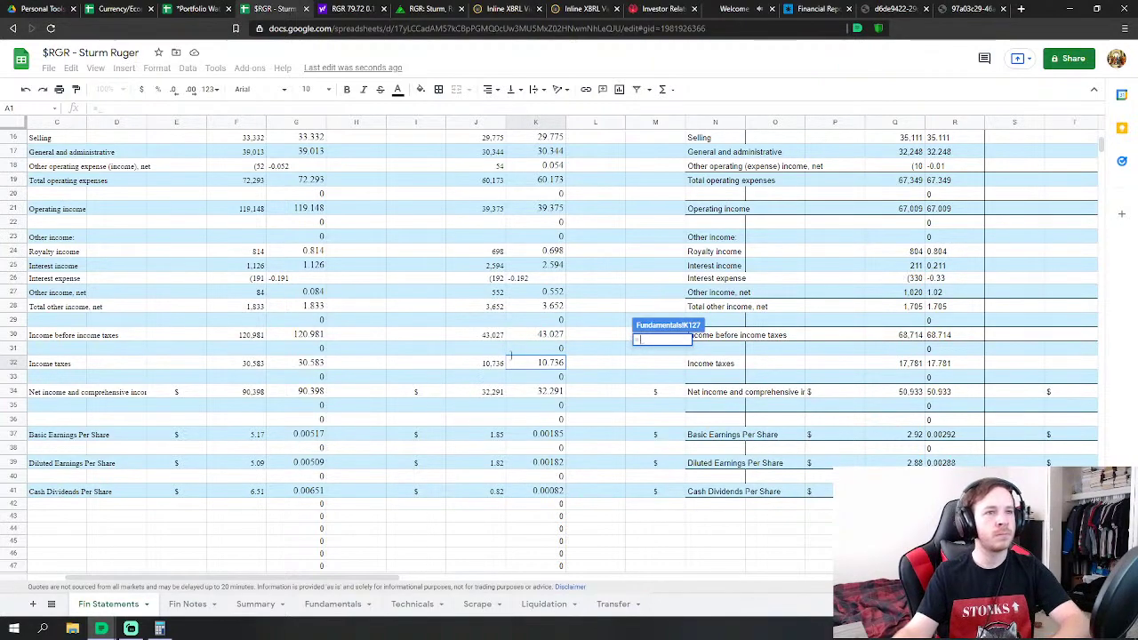
scroll(539, 394, "down", 5)
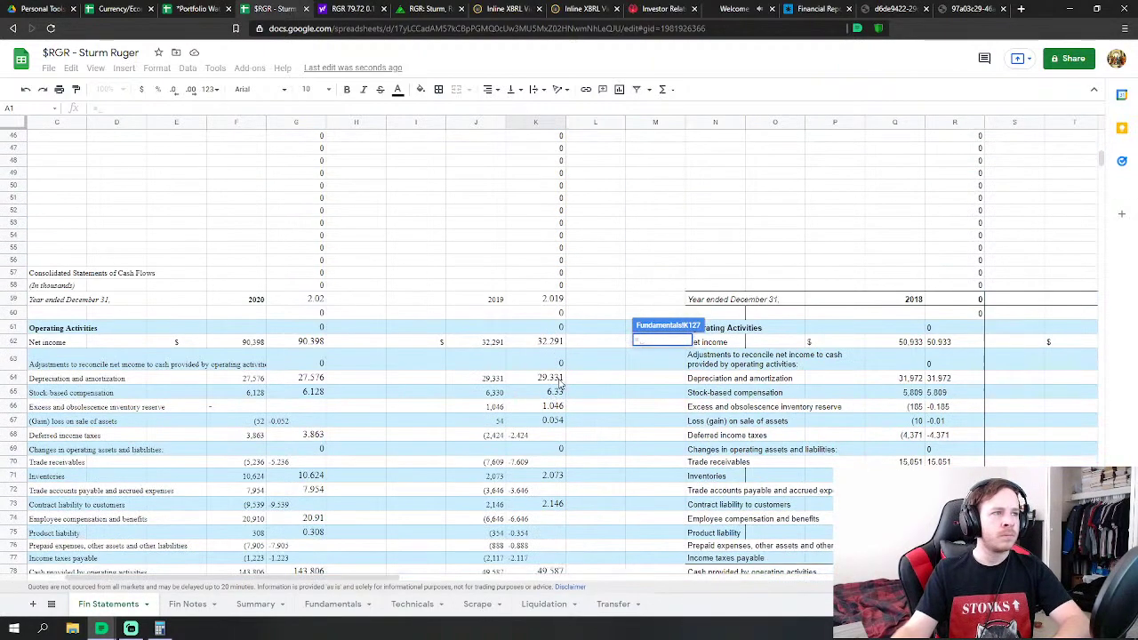
left_click(548, 379)
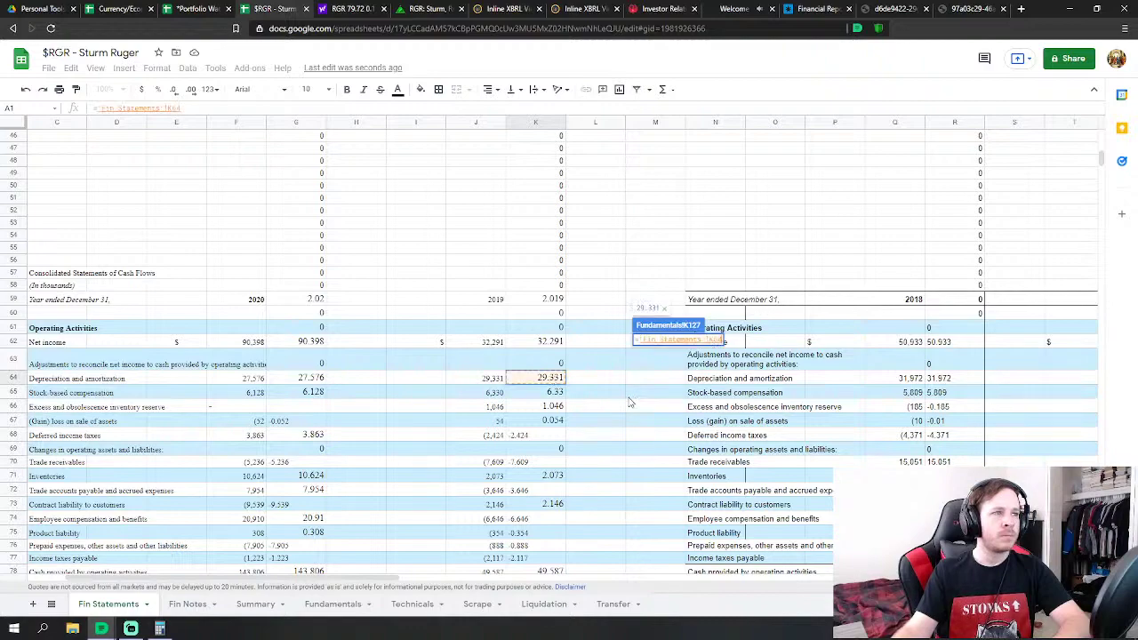
key("Return")
Link FY 2019 Selective Non-Cash Adjustments in Fundamentals K131 to the 2019 loss on sale of assets in Fin Statements K67
scroll(672, 363, "down", 1)
left_click(678, 367)
type("=")
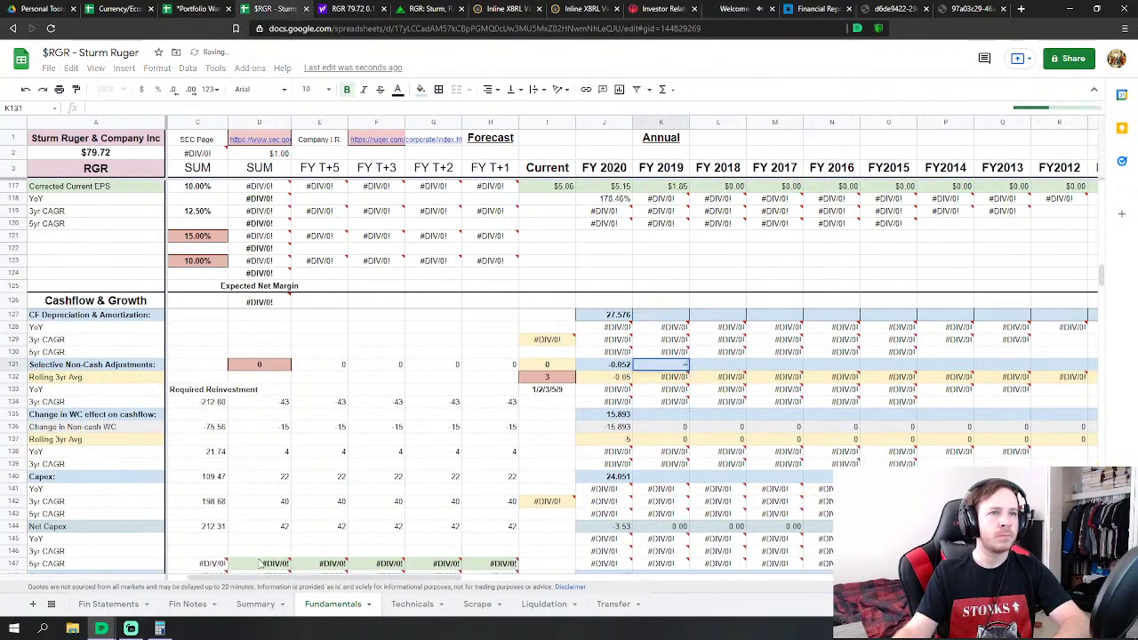
left_click(109, 604)
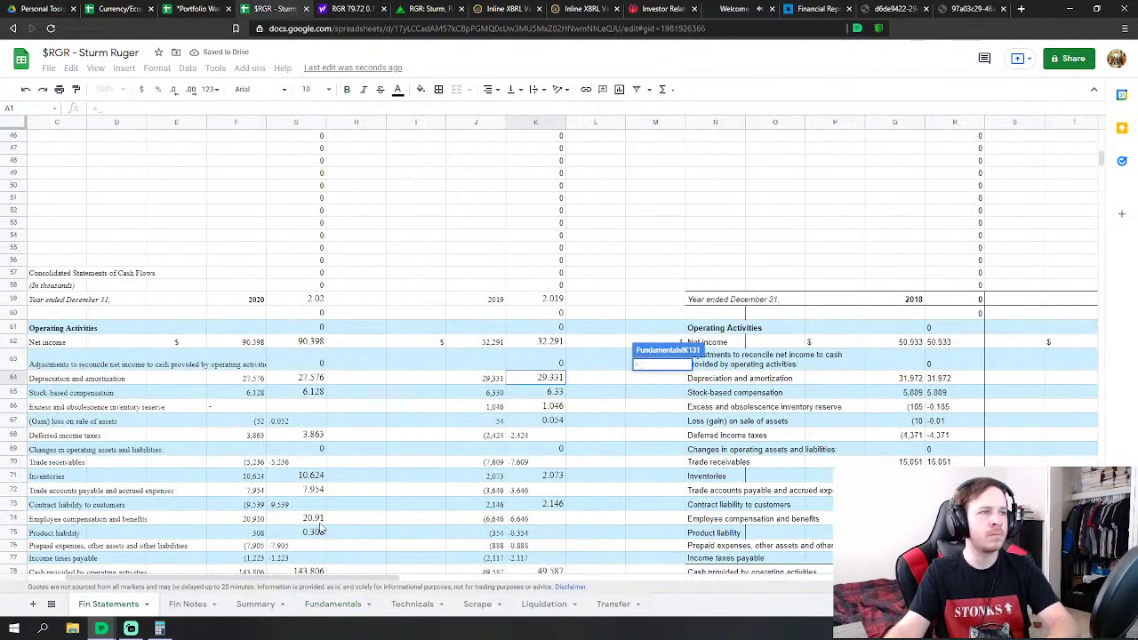
left_click(534, 423)
key("Return")
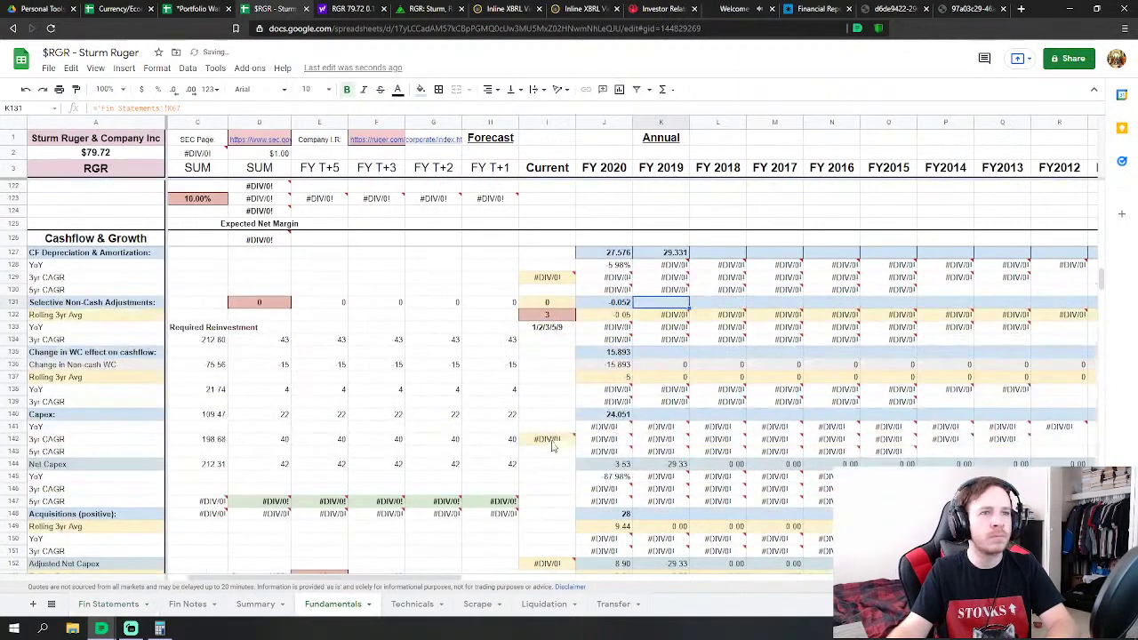
Set FY 2019 Change in WC effect on cashflow (K135) to the sum of the 2019 operating asset and liability changes, 'Fin Statements'!K70:K77
left_click(665, 353)
type("=su")
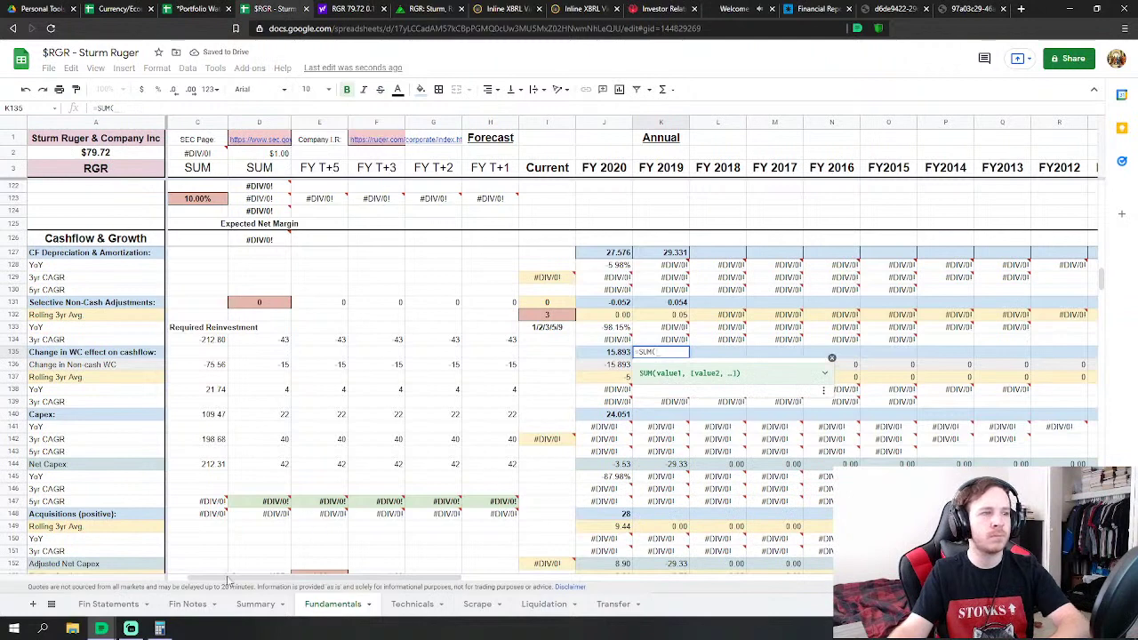
left_click(108, 605)
scroll(643, 450, "down", 1)
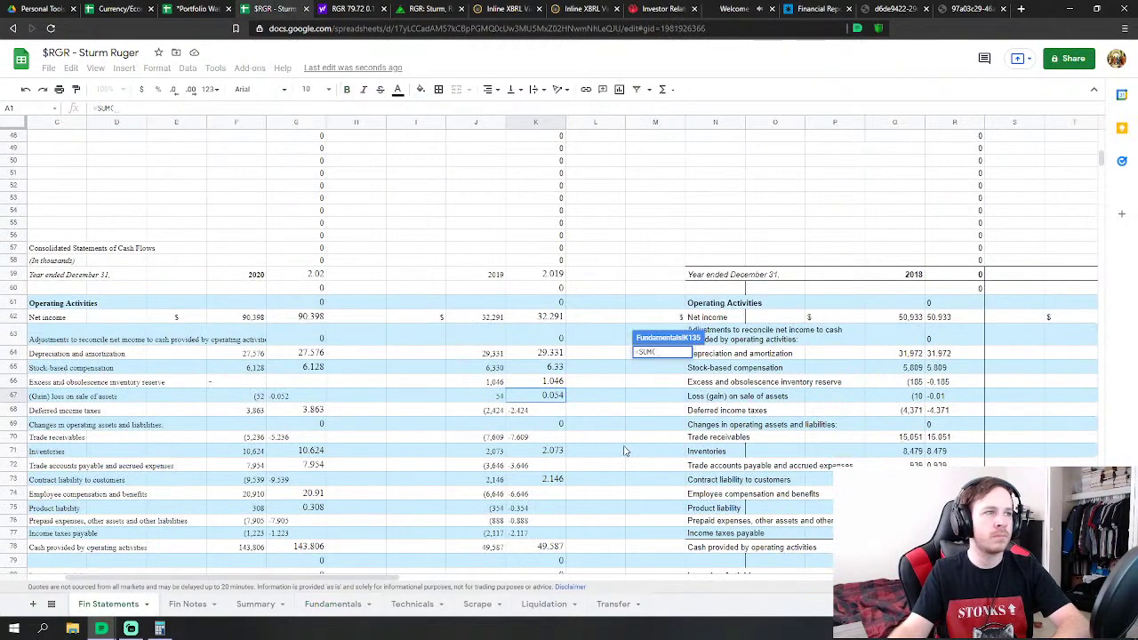
left_click_drag(547, 442, 547, 537)
key("Return")
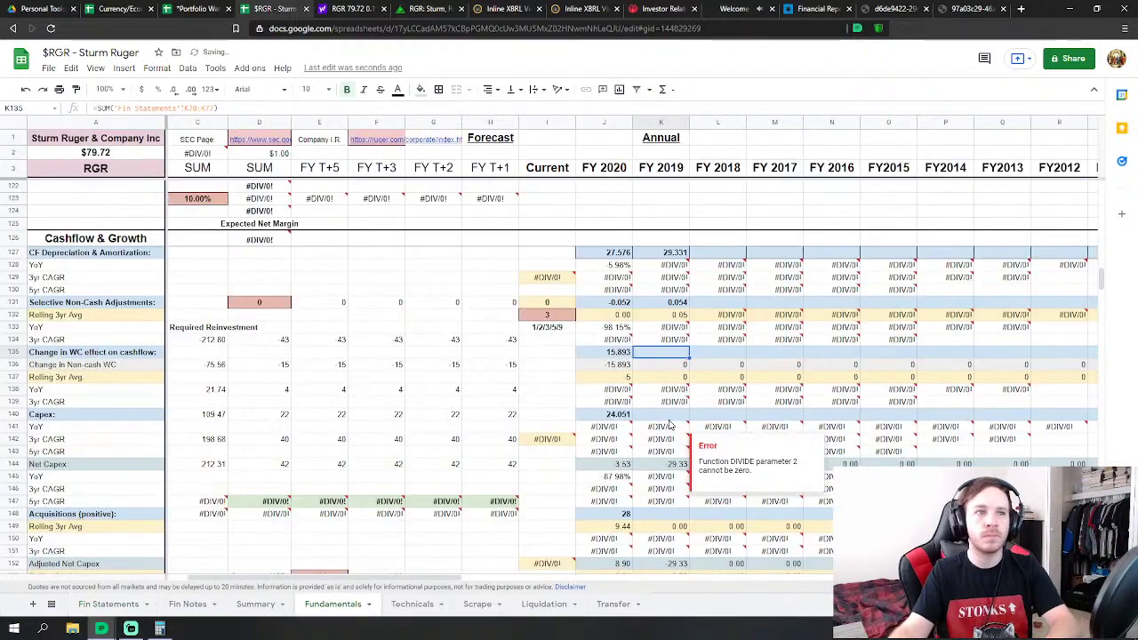
Set FY 2019 Capex (K140) to property additions with reversed sign less net proceeds from asset sales, =-'Fin Statements'!K81-'Fin Statements'!K85
scroll(665, 258, "down", 3)
left_click(665, 261)
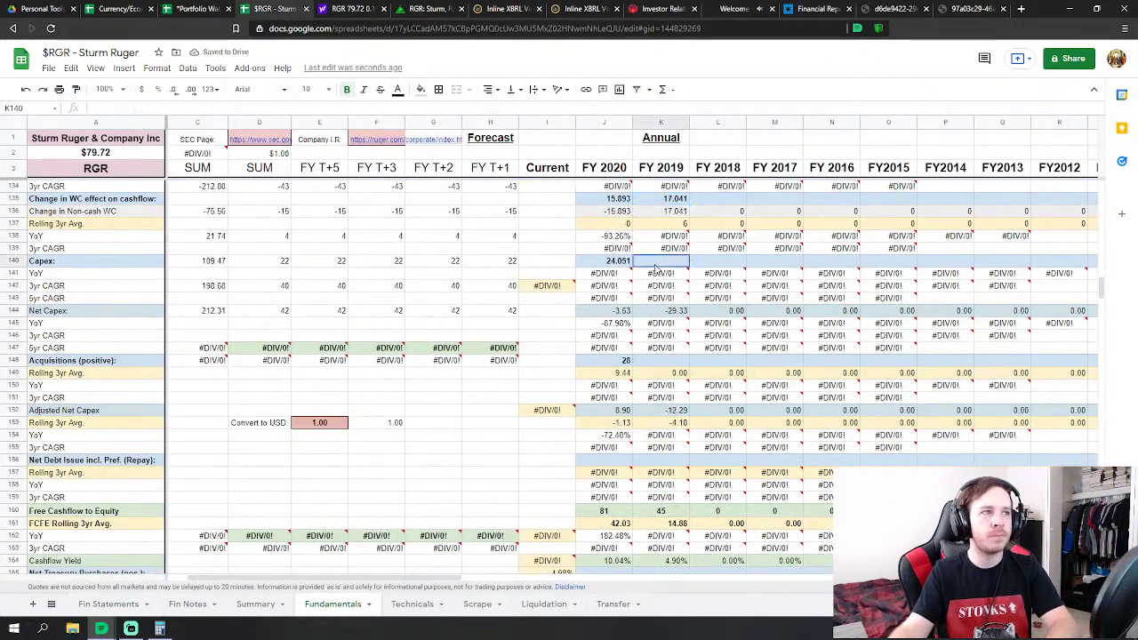
scroll(665, 258, "up", 1)
type("=")
left_click(82, 609)
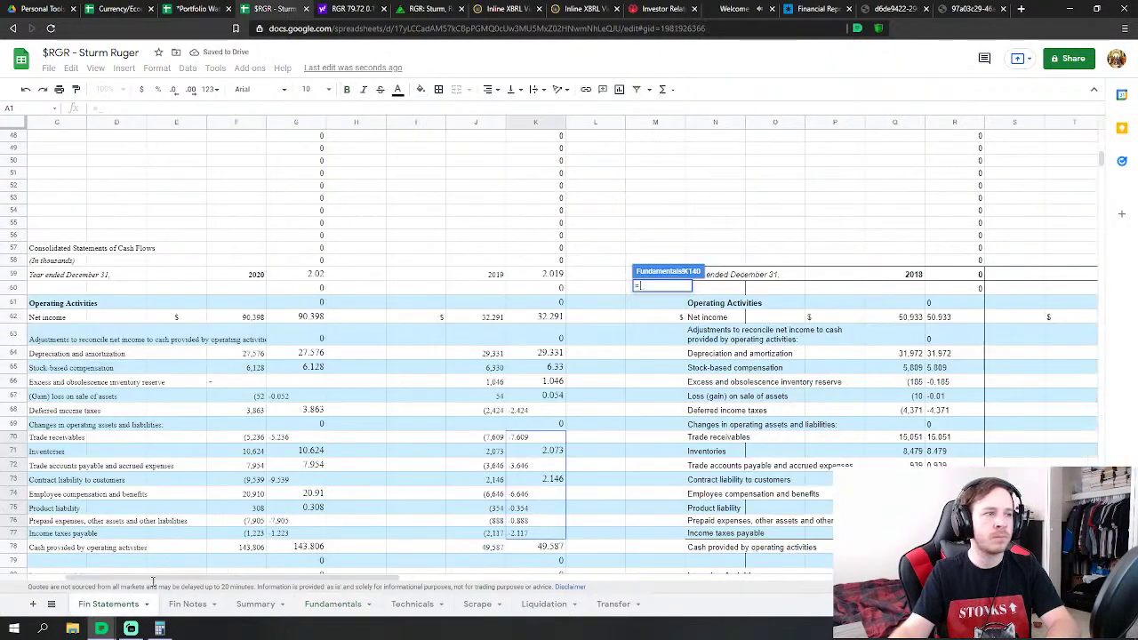
scroll(569, 439, "down", 3)
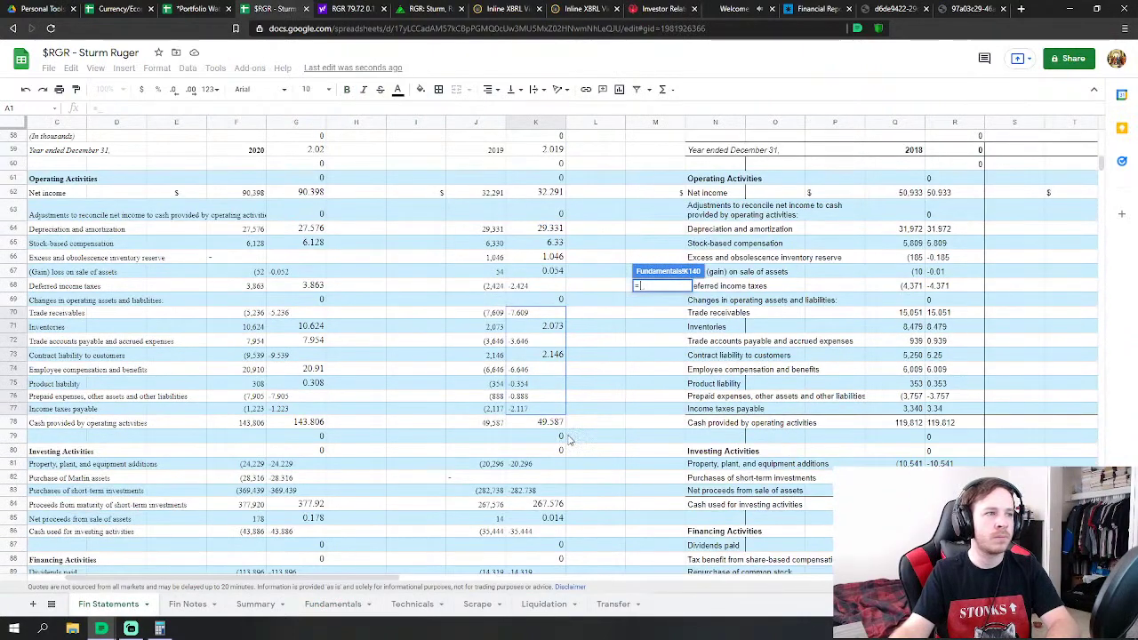
scroll(569, 439, "down", 1)
left_click(550, 440)
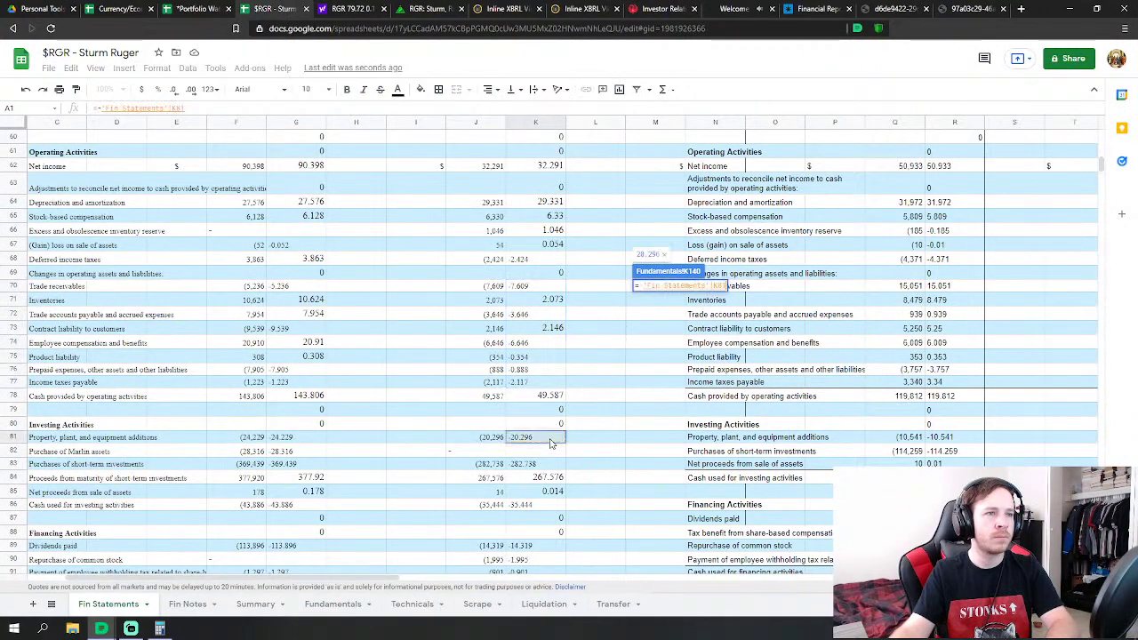
type("-")
left_click(558, 493)
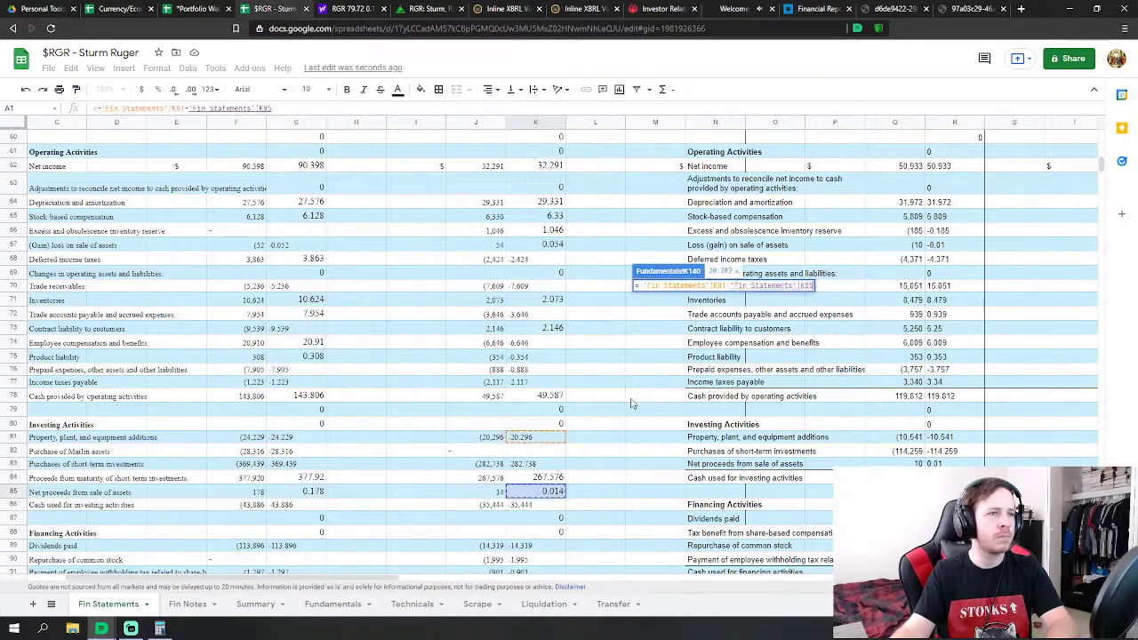
key("Return")
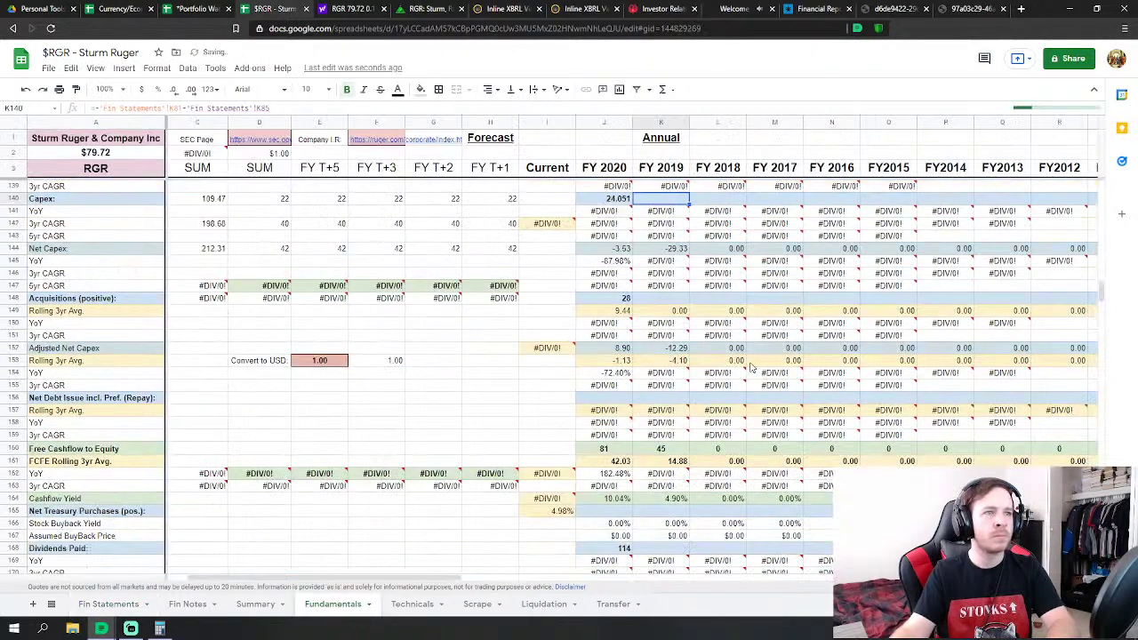
left_click(661, 399)
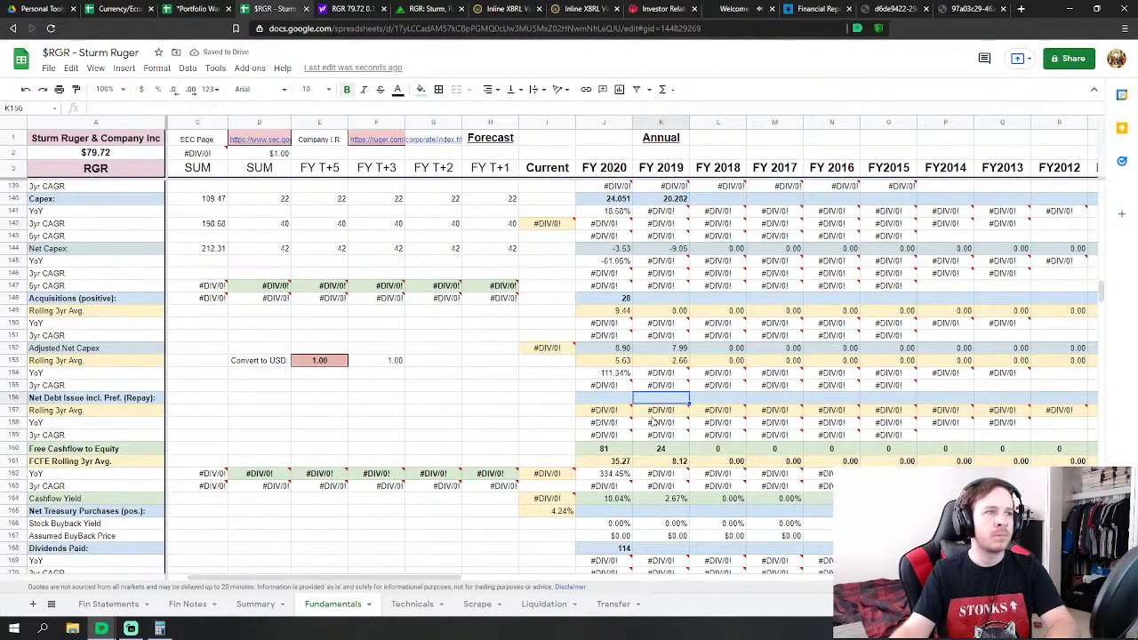
type("=")
left_click(108, 604)
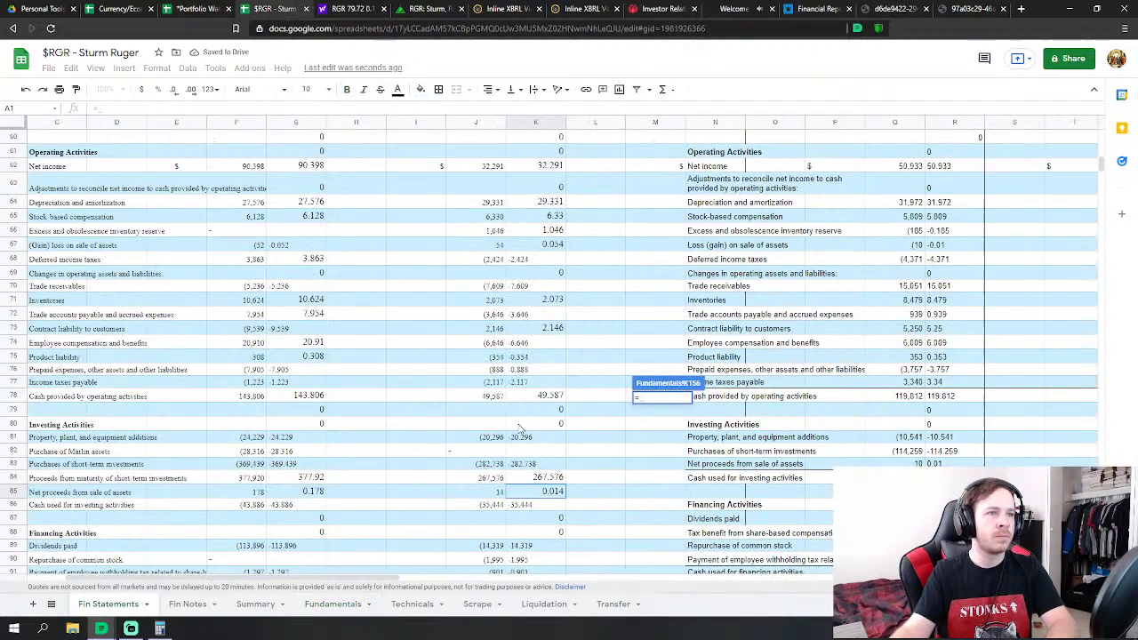
scroll(553, 445, "down", 3)
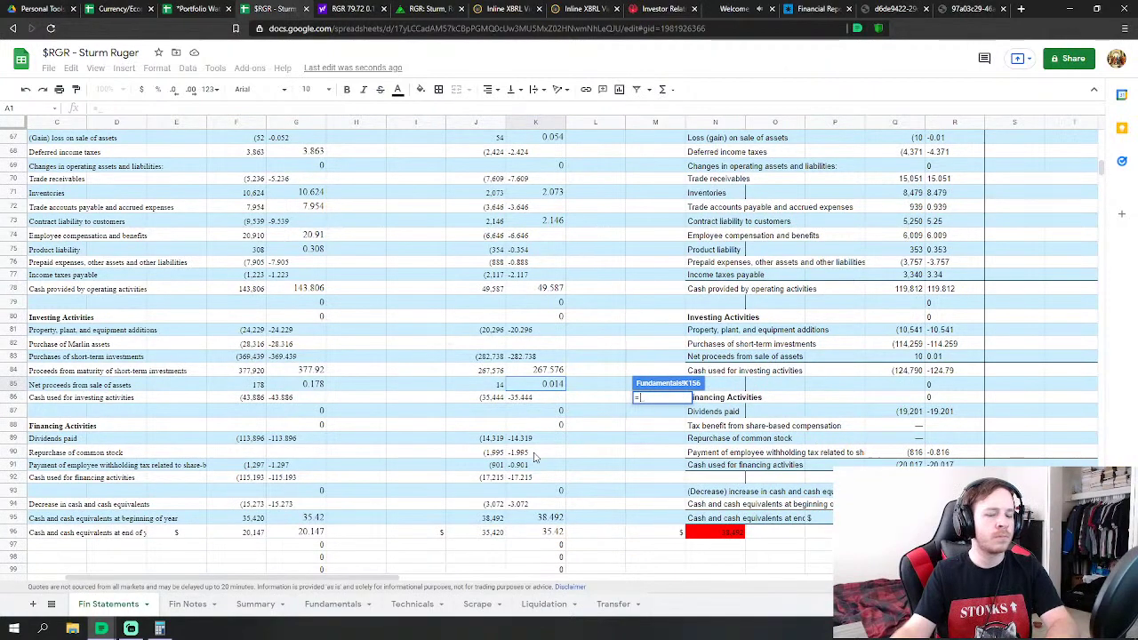
key("Escape")
Link FY 2019 Net Treasury Purchases in Fundamentals K165 to the repurchase of common stock in Fin Statements K90 with its sign reversed
left_click(663, 512)
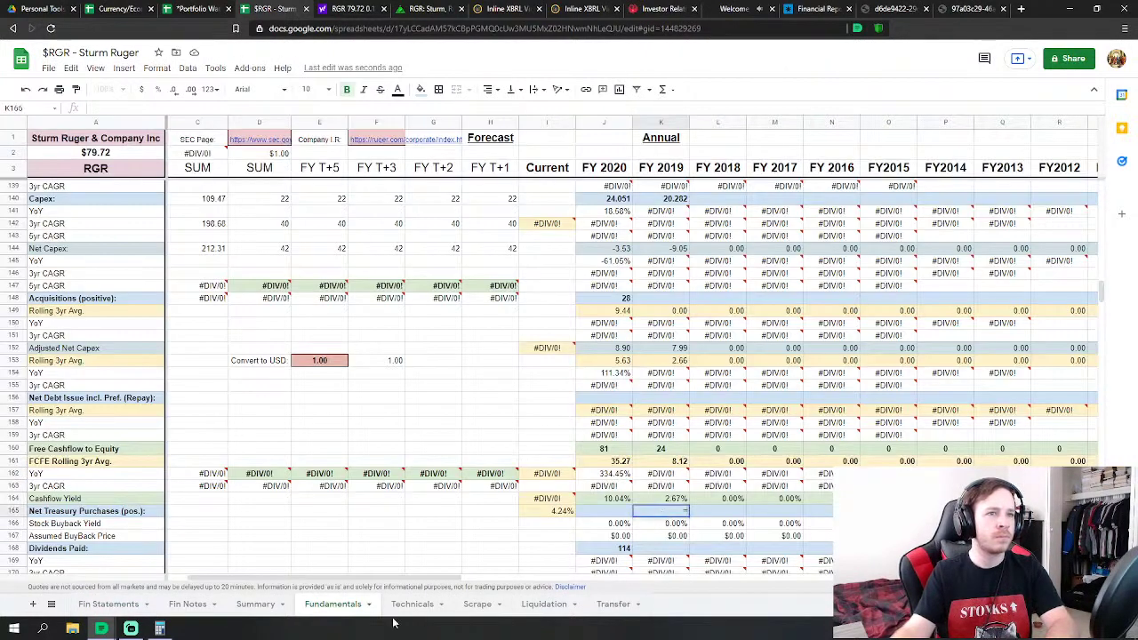
type("=AVERAGE(L164:N164")
left_click(109, 605)
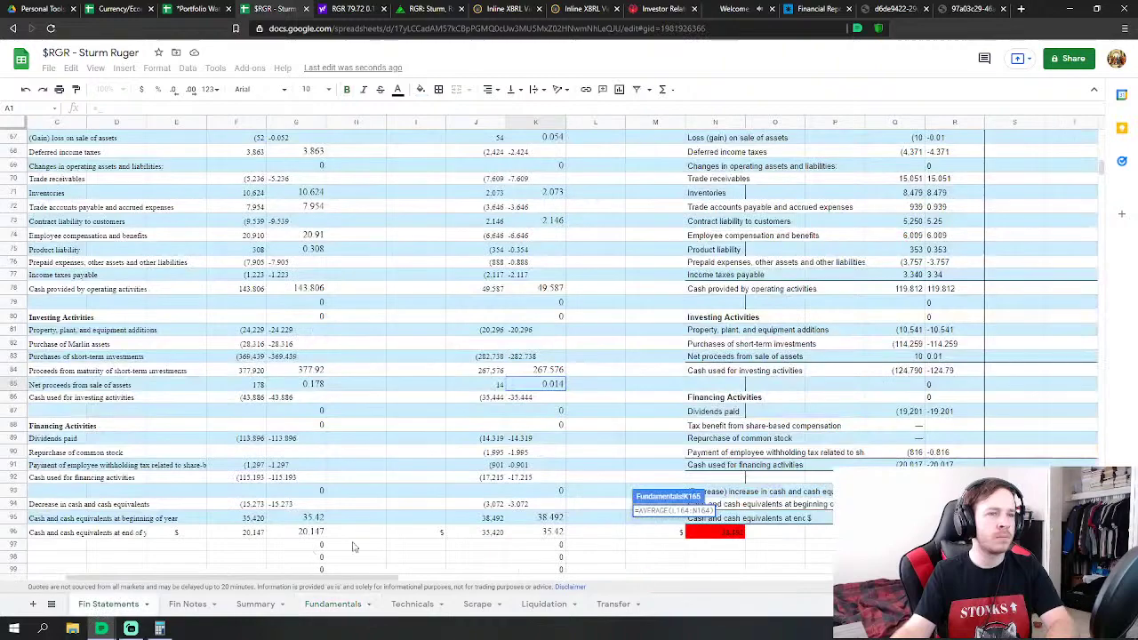
left_click(548, 452)
key("Return")
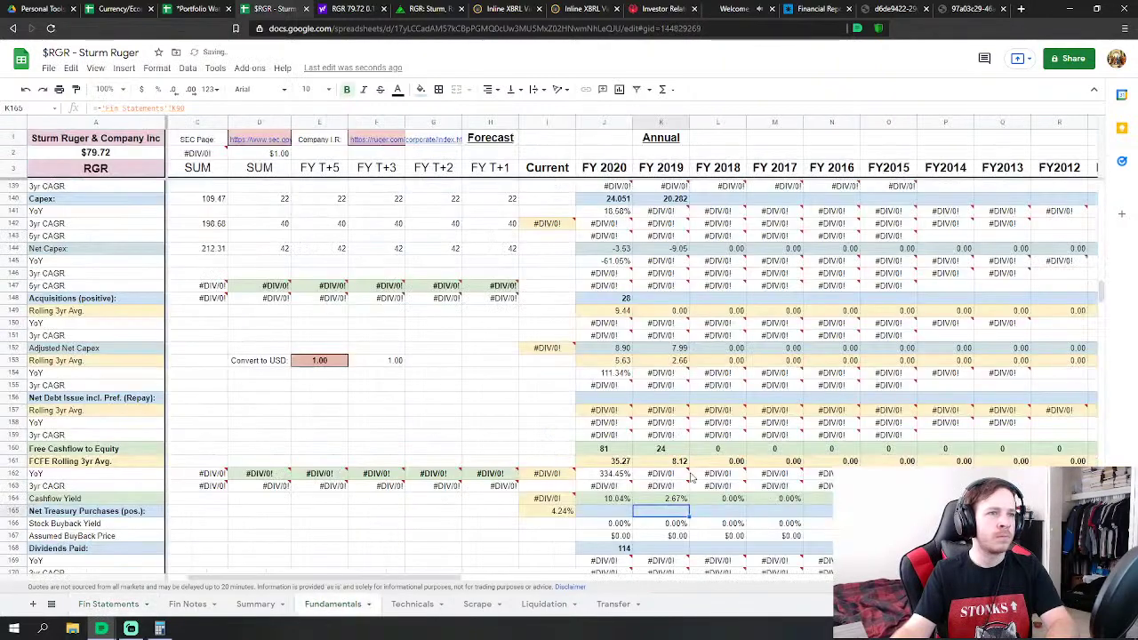
Link FY 2019 Dividends Paid in Fundamentals K168 to the 2019 dividends in Fin Statements K89 with their sign reversed
left_click(662, 549)
type("=")
left_click(109, 605)
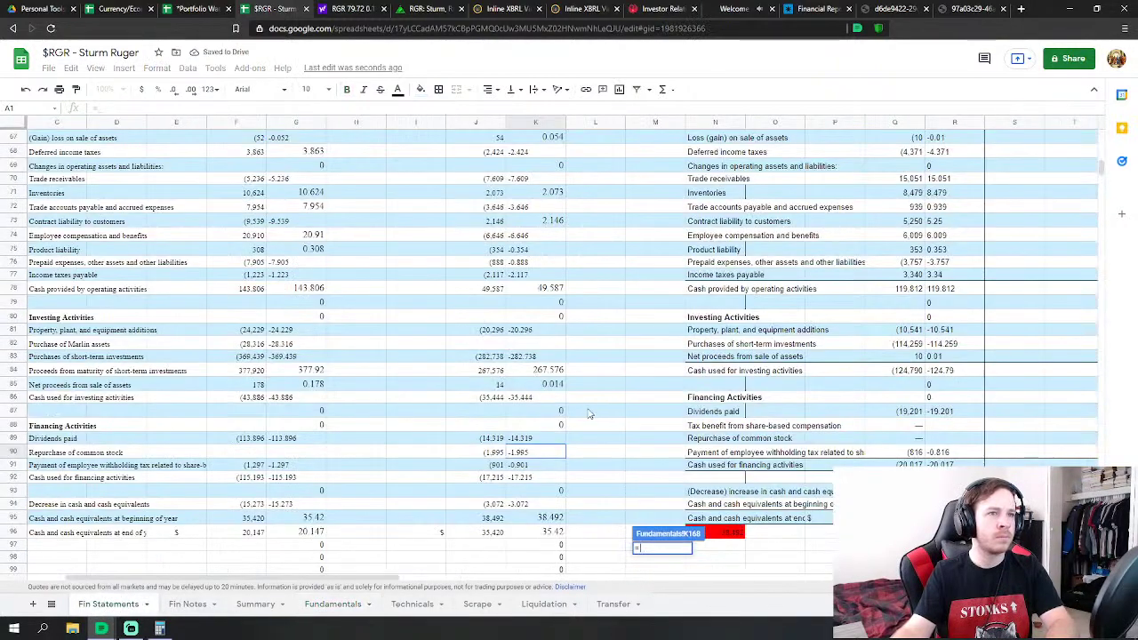
left_click(543, 440)
key("Return")
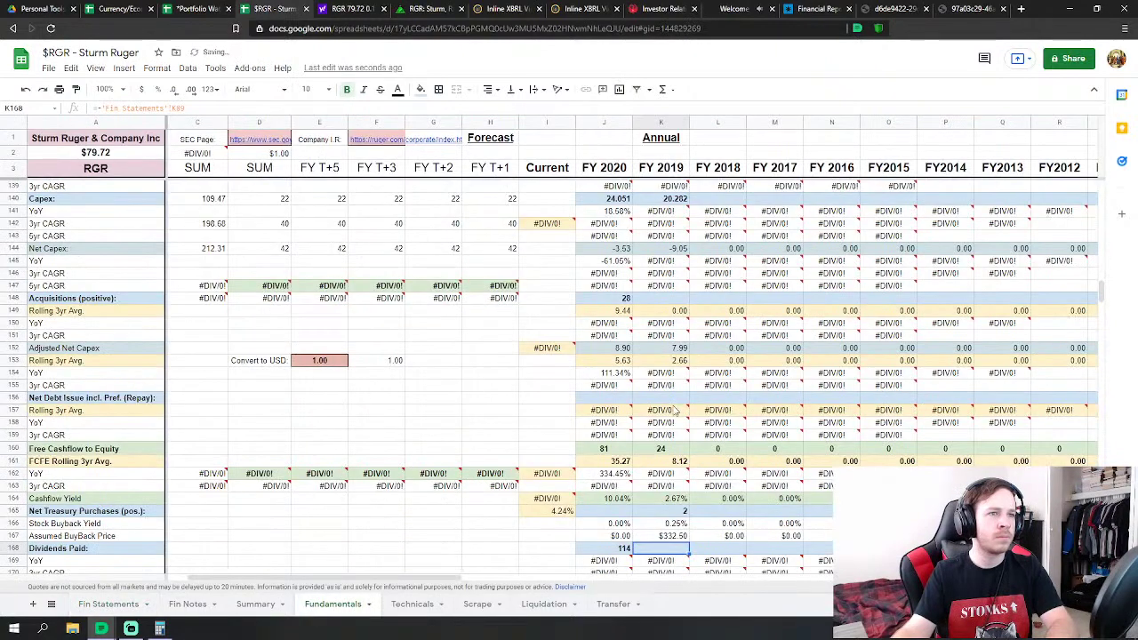
Link FY 2019 Cash & Equivalents in Fundamentals K226 to the 2019 cash and cash equivalents in Fin Statements K119
scroll(787, 422, "down", 5)
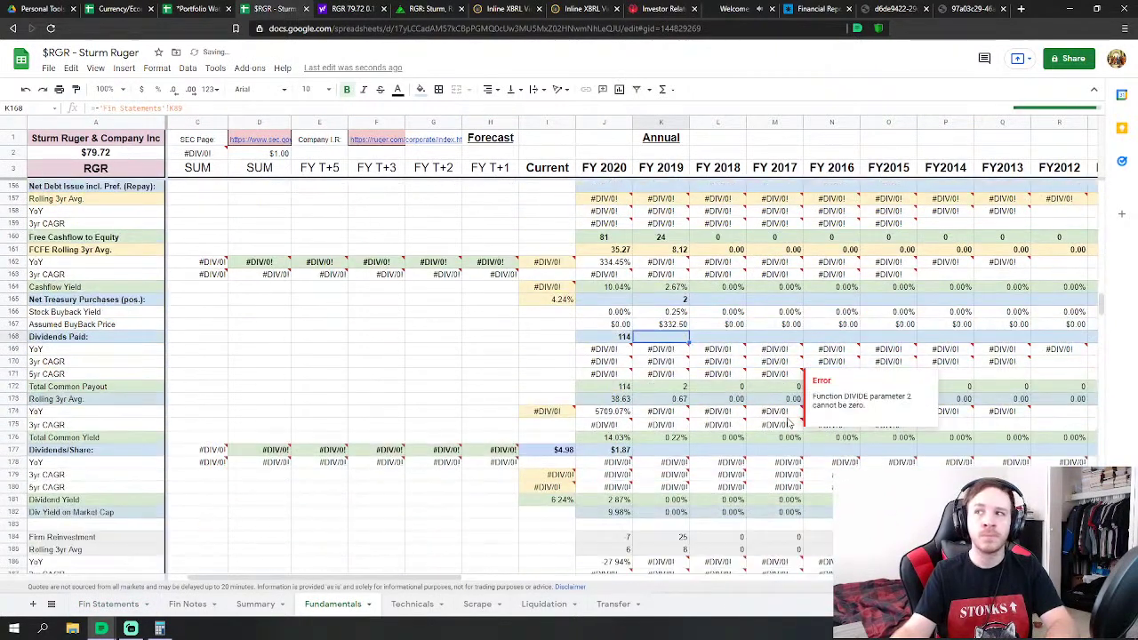
scroll(693, 402, "down", 5)
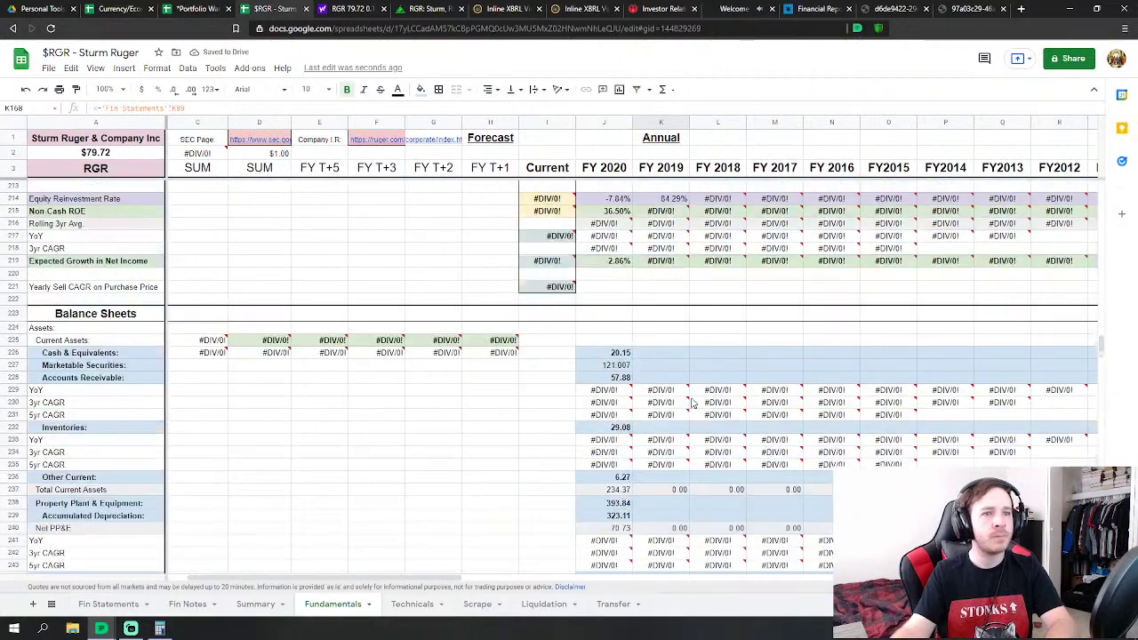
scroll(687, 366, "down", 1)
left_click(676, 291)
type("=")
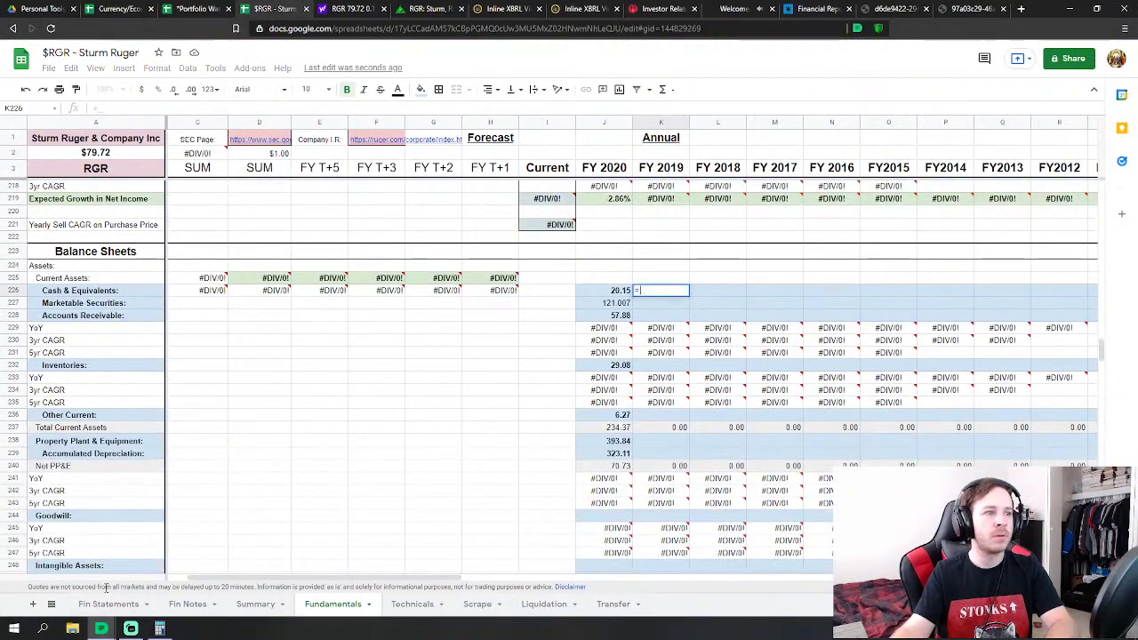
left_click(108, 604)
scroll(876, 371, "up", 2)
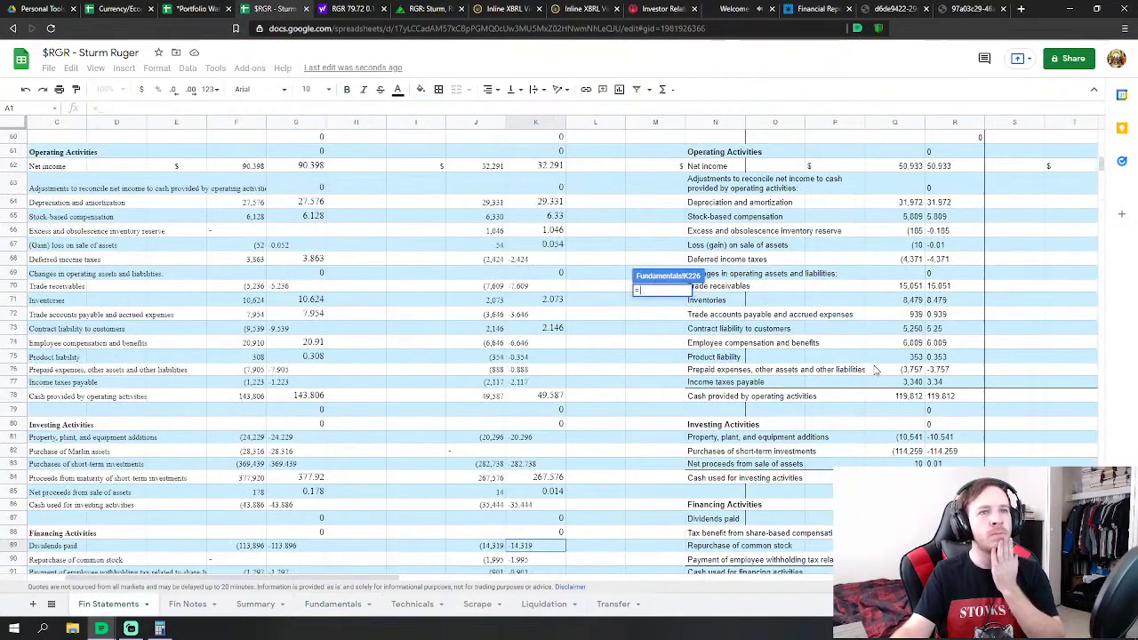
scroll(503, 457, "down", 8)
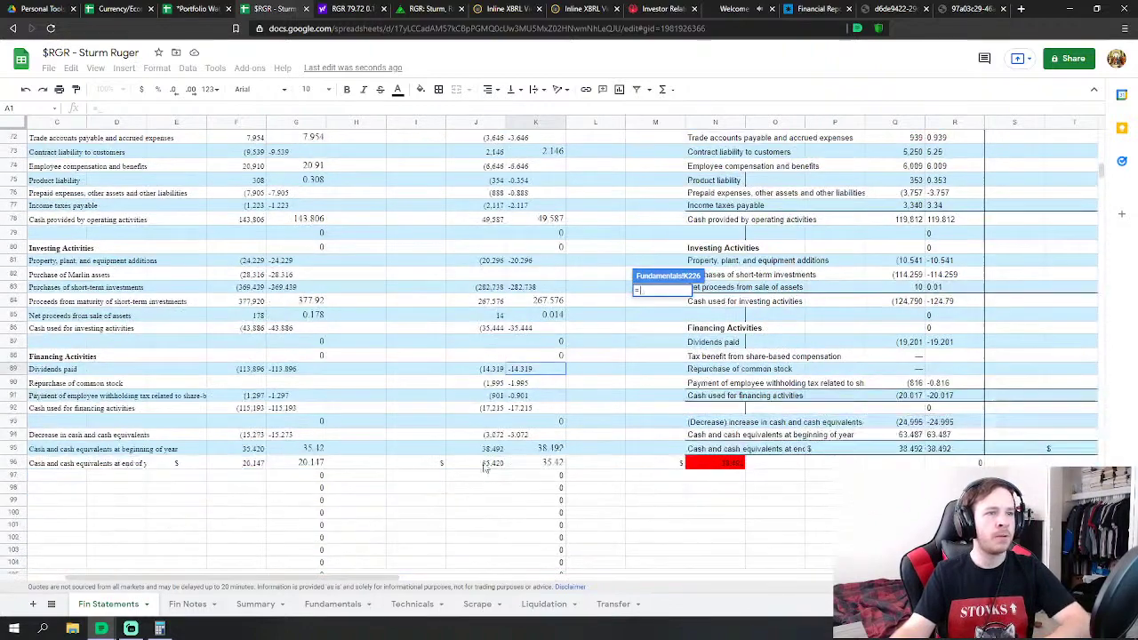
scroll(503, 456, "down", 5)
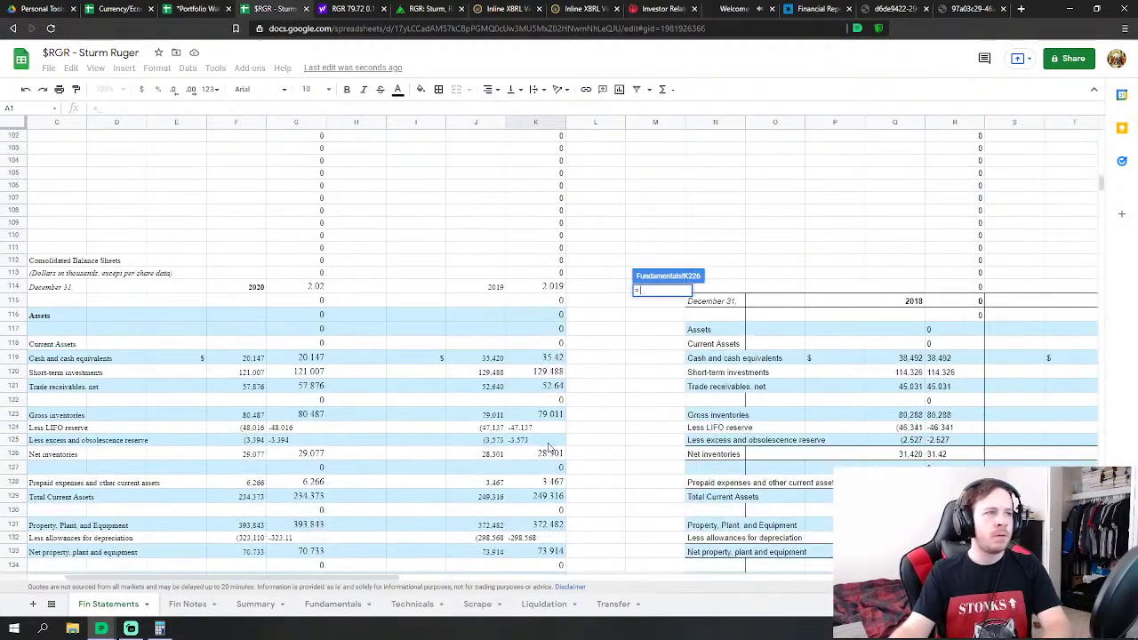
left_click(558, 358)
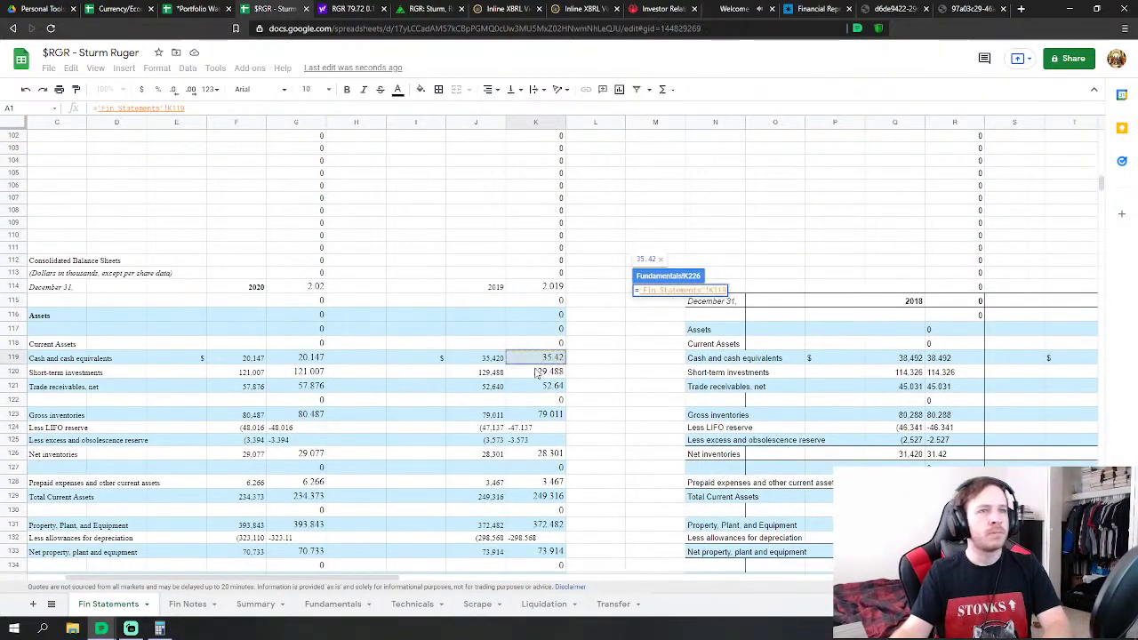
key("Return")
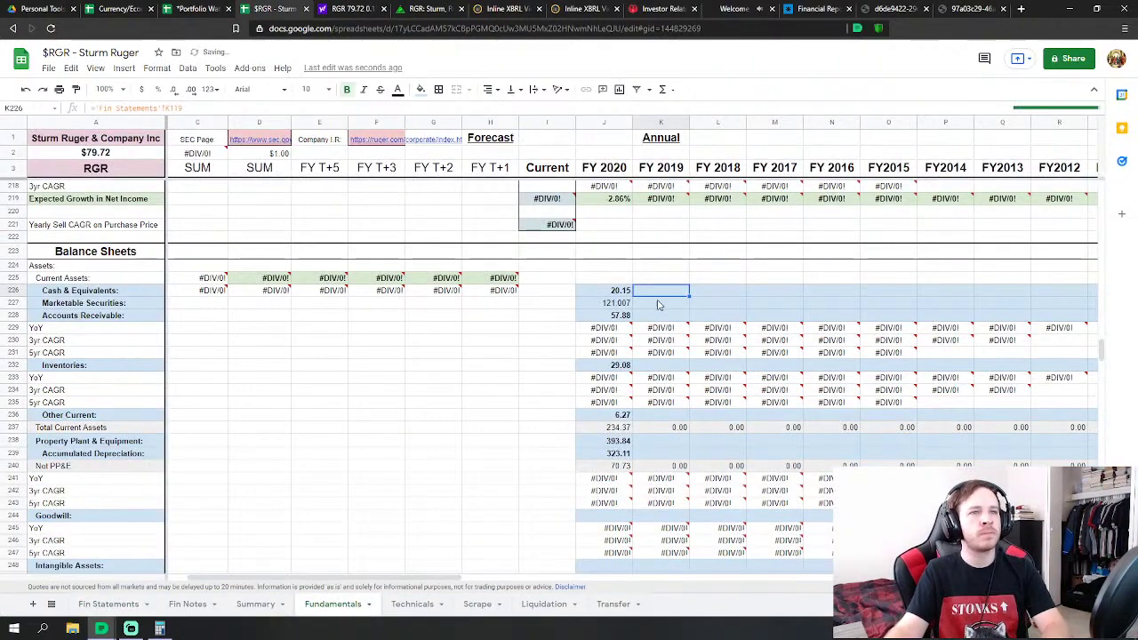
Link FY 2019 Marketable Securities in Fundamentals K227 to the 2019 short-term investments in Fin Statements K120
scroll(627, 440, "down", 1)
type("=")
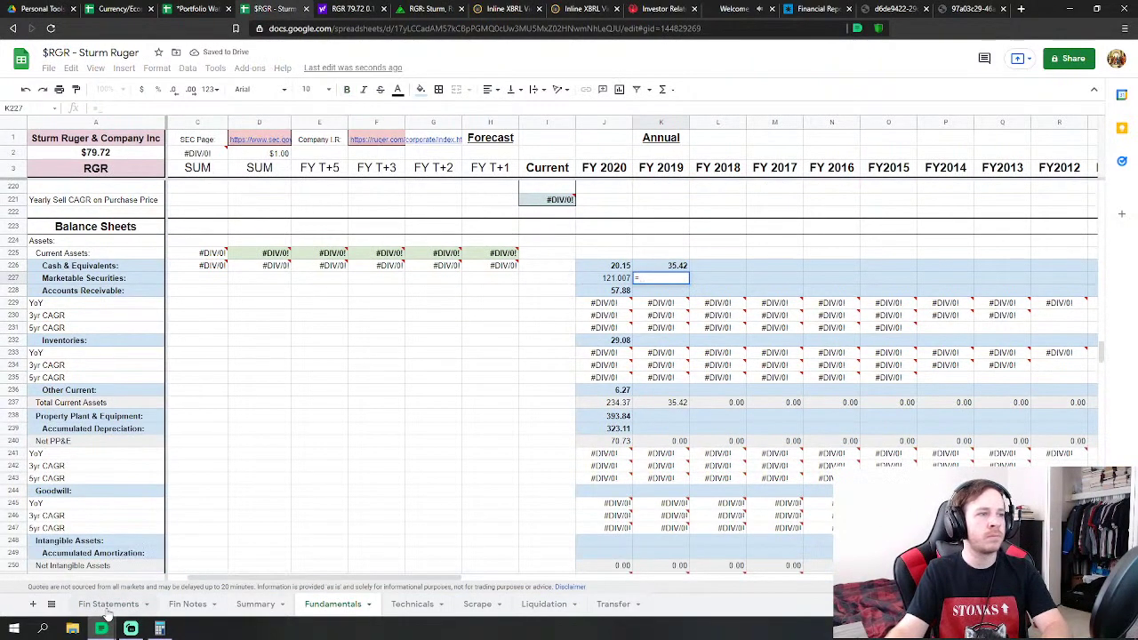
left_click(106, 604)
left_click(524, 374)
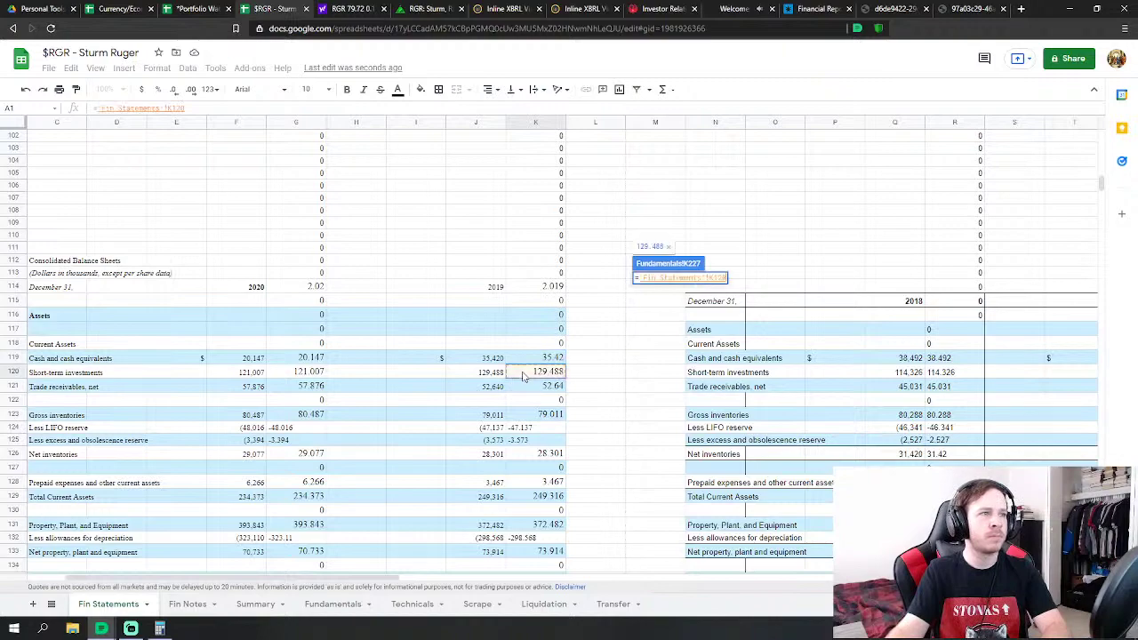
key("Return")
Link FY 2019 Accounts Receivable in Fundamentals K228 to the 2019 net trade receivables in Fin Statements K121
left_click(673, 343)
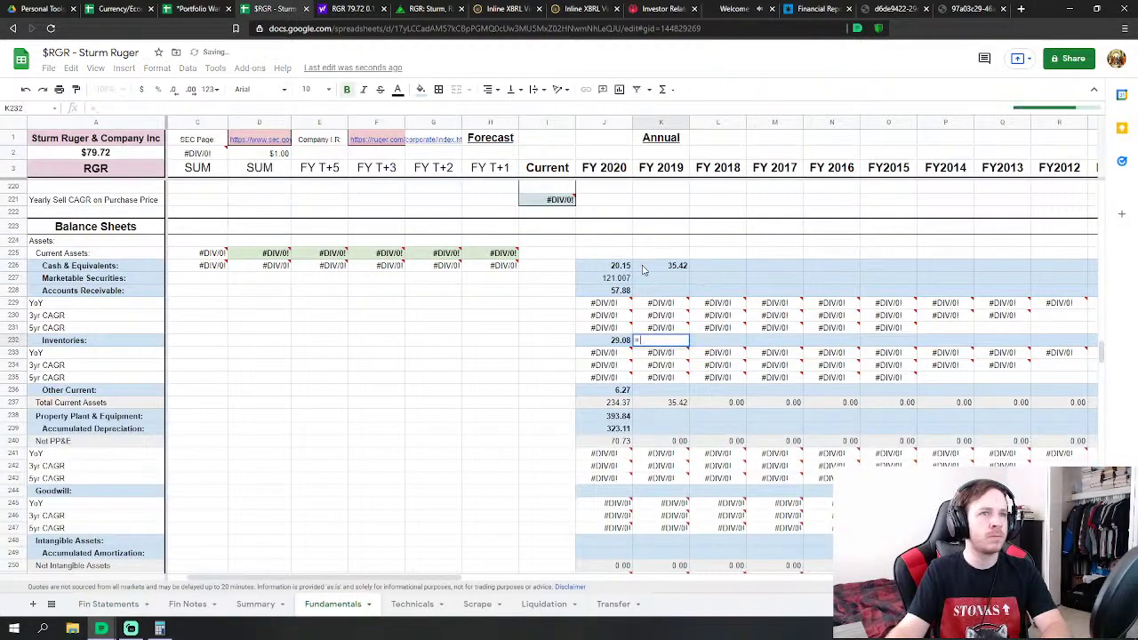
left_click(674, 292)
type("=")
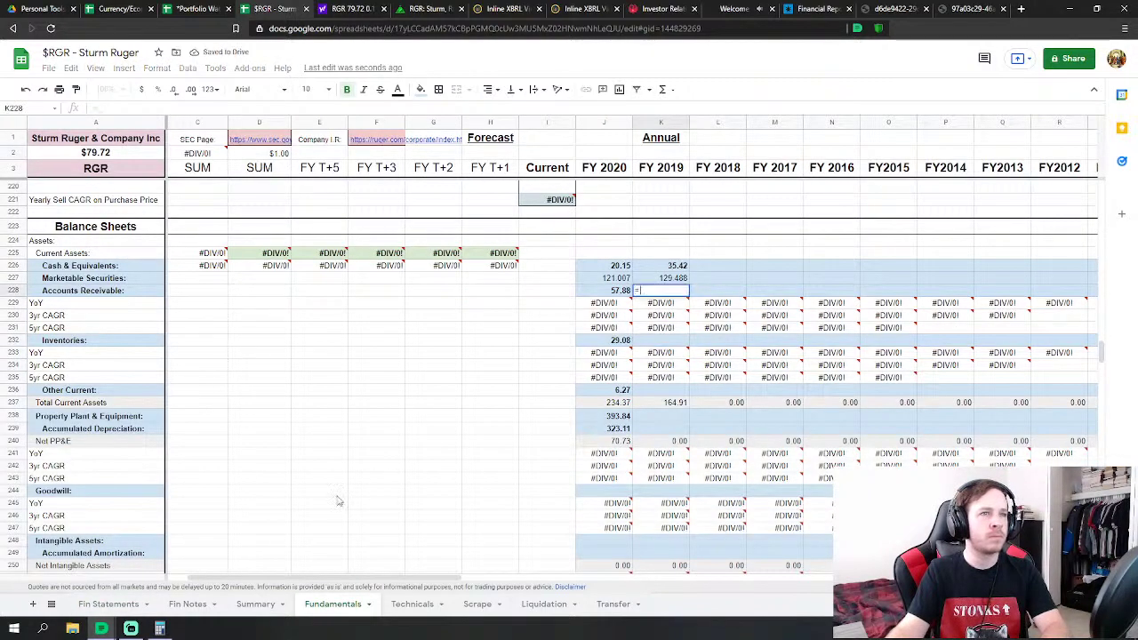
left_click(107, 604)
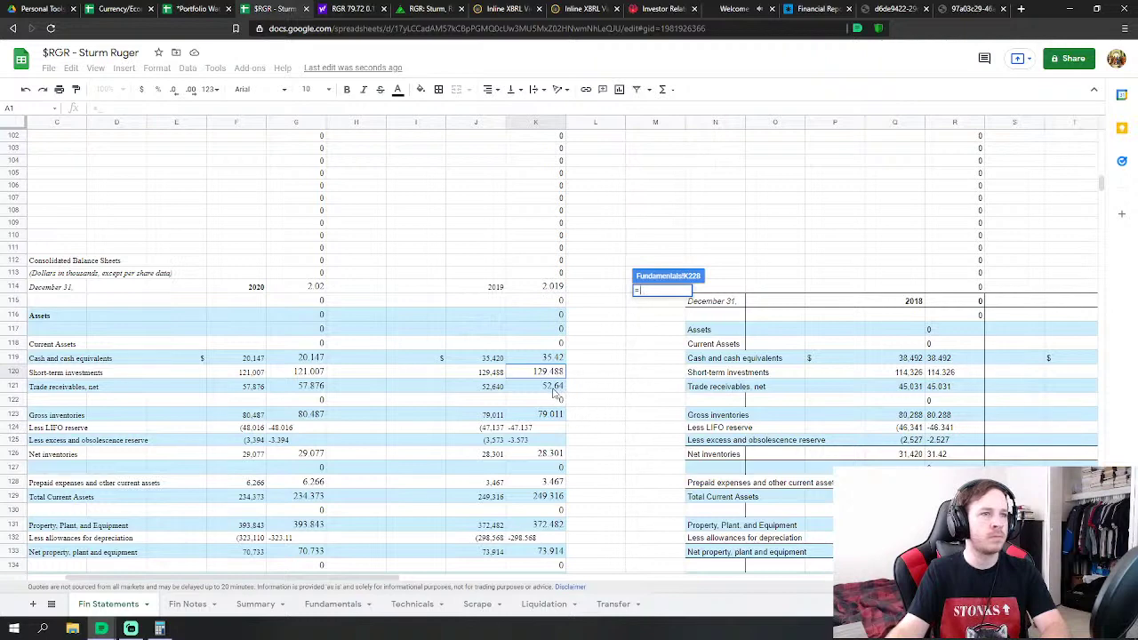
left_click(553, 387)
key("Return")
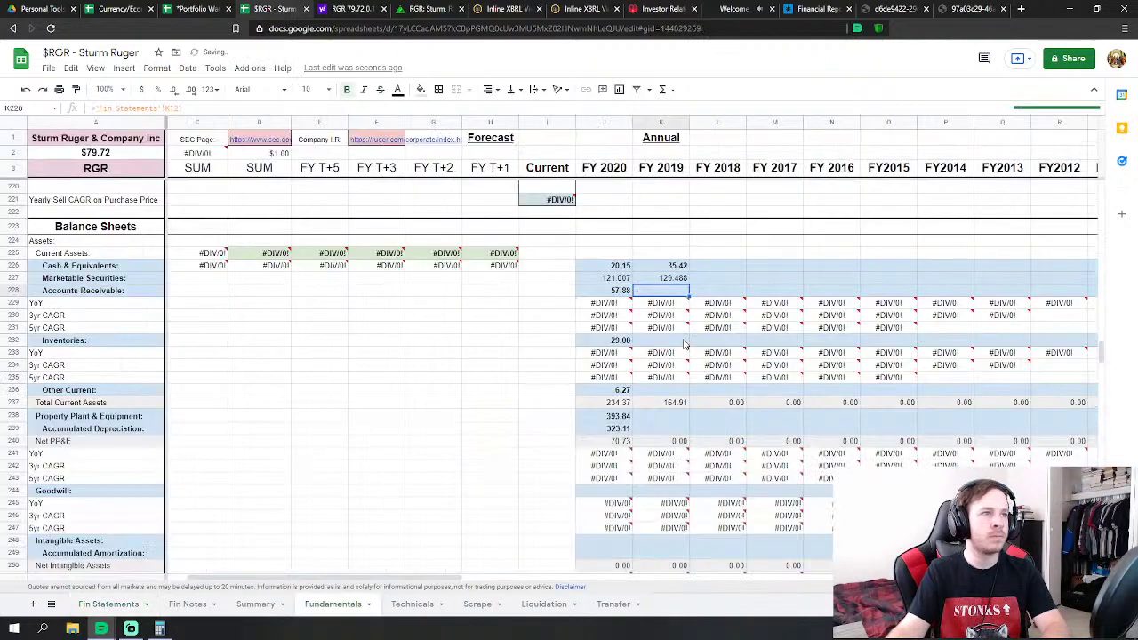
Link FY 2019 Inventories in Fundamentals K232 to the 2019 net inventories in Fin Statements K126
left_click(676, 341)
type("=")
left_click(106, 603)
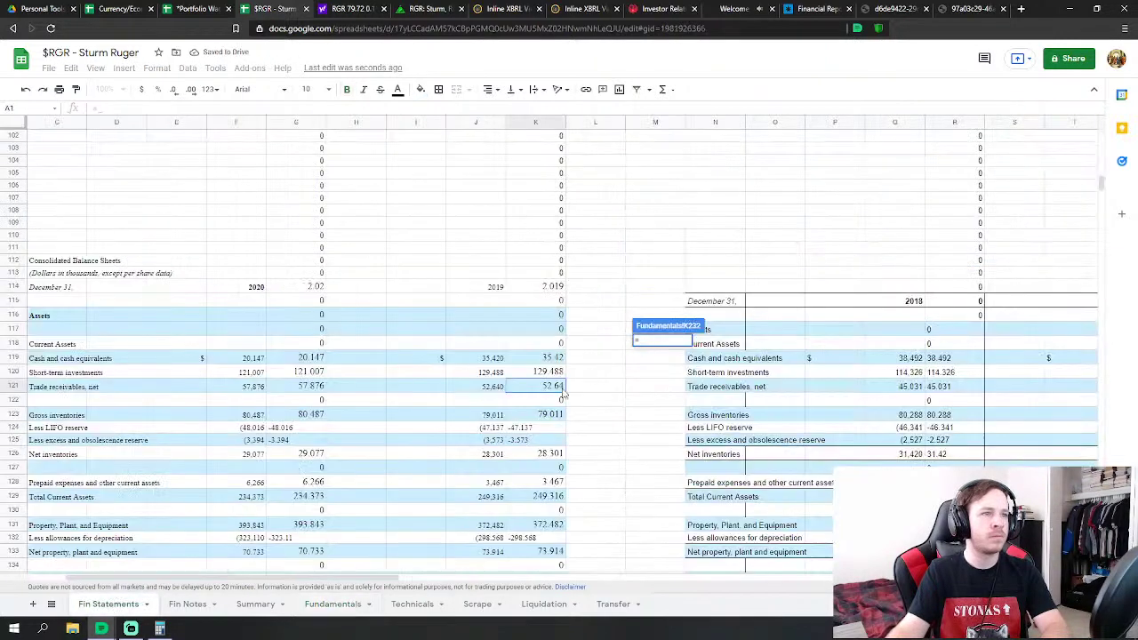
left_click(543, 455)
key("Return")
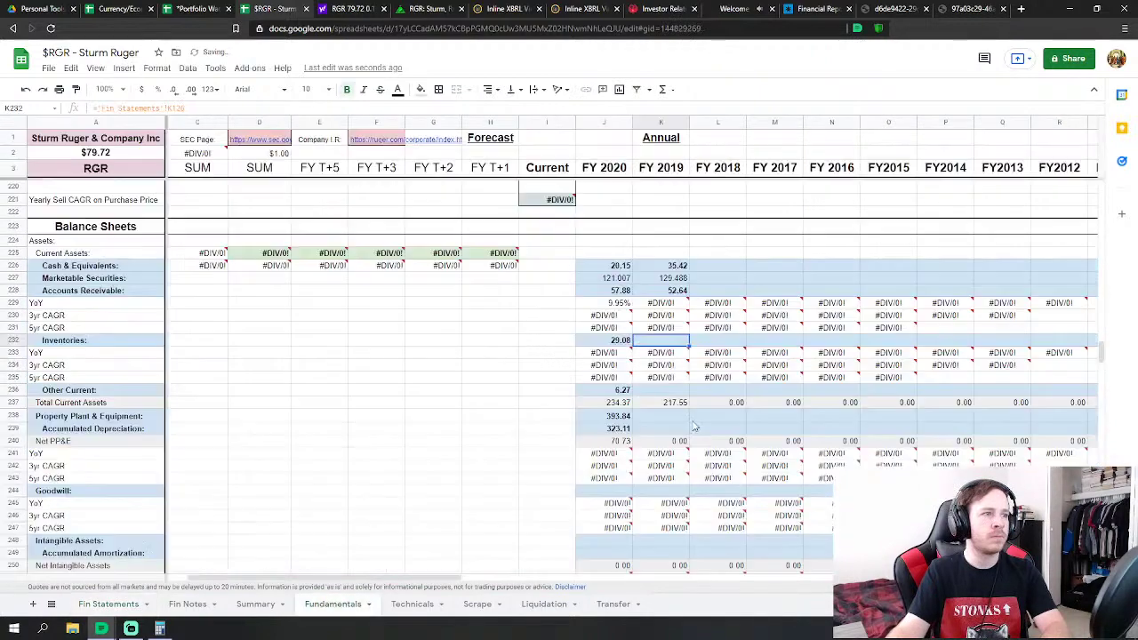
Link FY 2019 Other Current assets in Fundamentals K236 to the 2019 prepaid expenses and other current assets in Fin Statements K128
left_click(667, 389)
type("=")
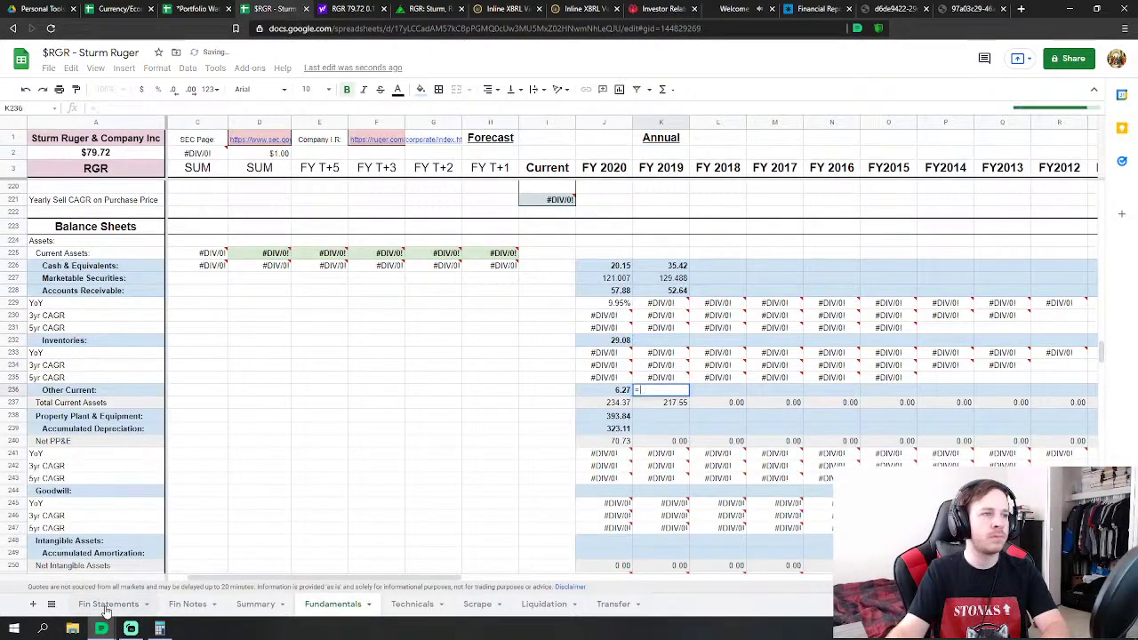
left_click(107, 604)
left_click(518, 421)
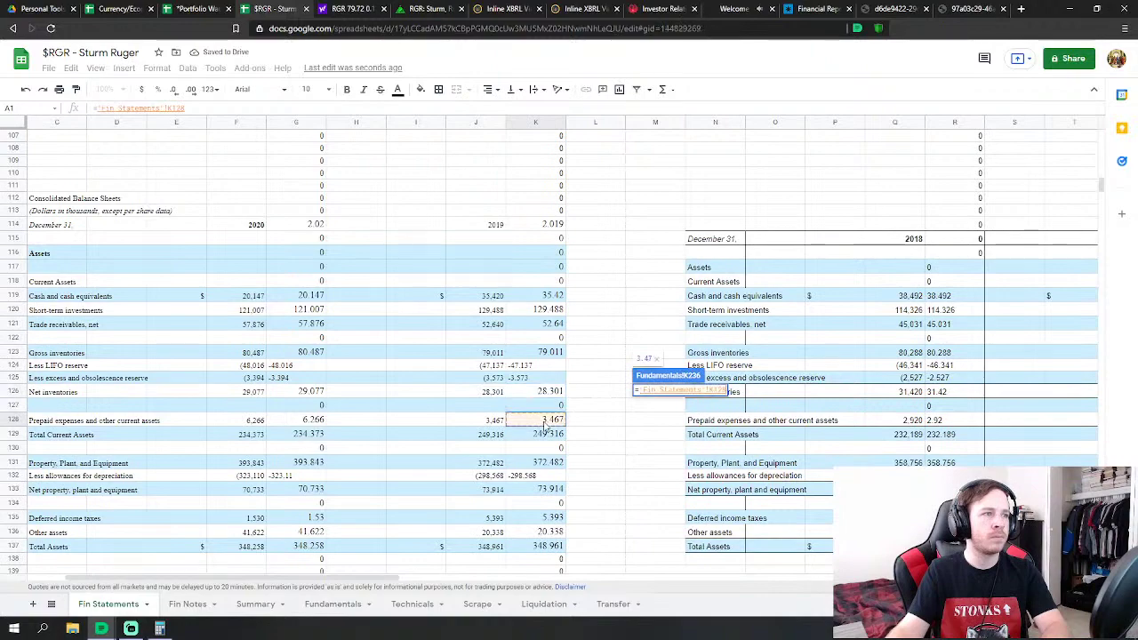
key("Return")
Link FY 2019 Property Plant & Equipment in Fundamentals K238 to the 2019 gross property, plant and equipment in Fin Statements K131
scroll(587, 401, "down", 2)
left_click(661, 349)
type("=")
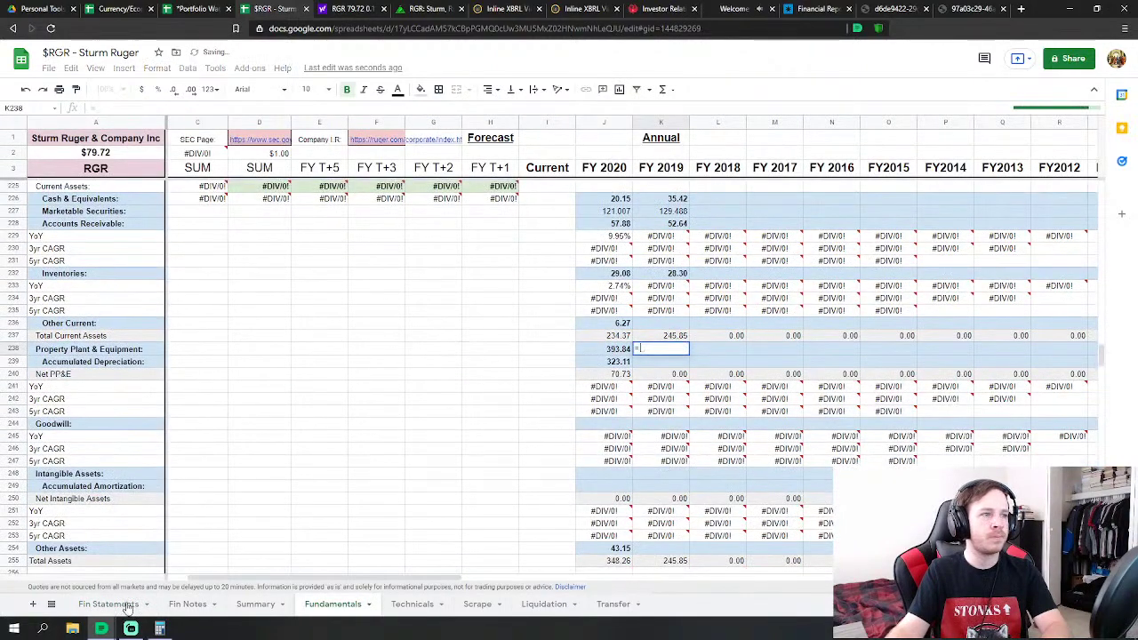
left_click(108, 604)
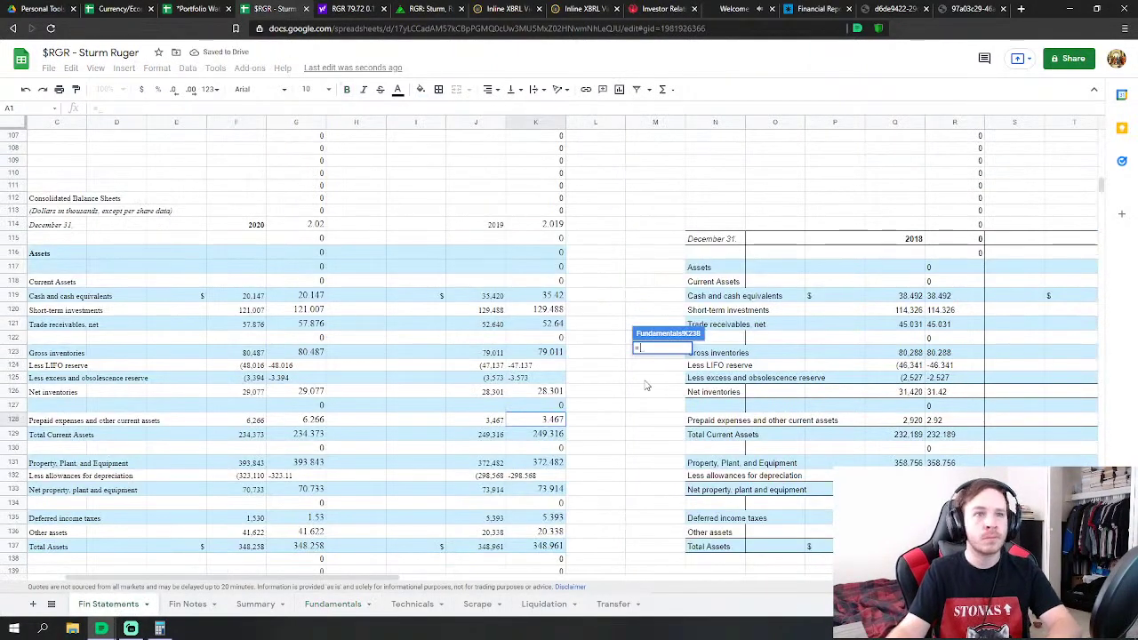
left_click(553, 463)
key("Return")
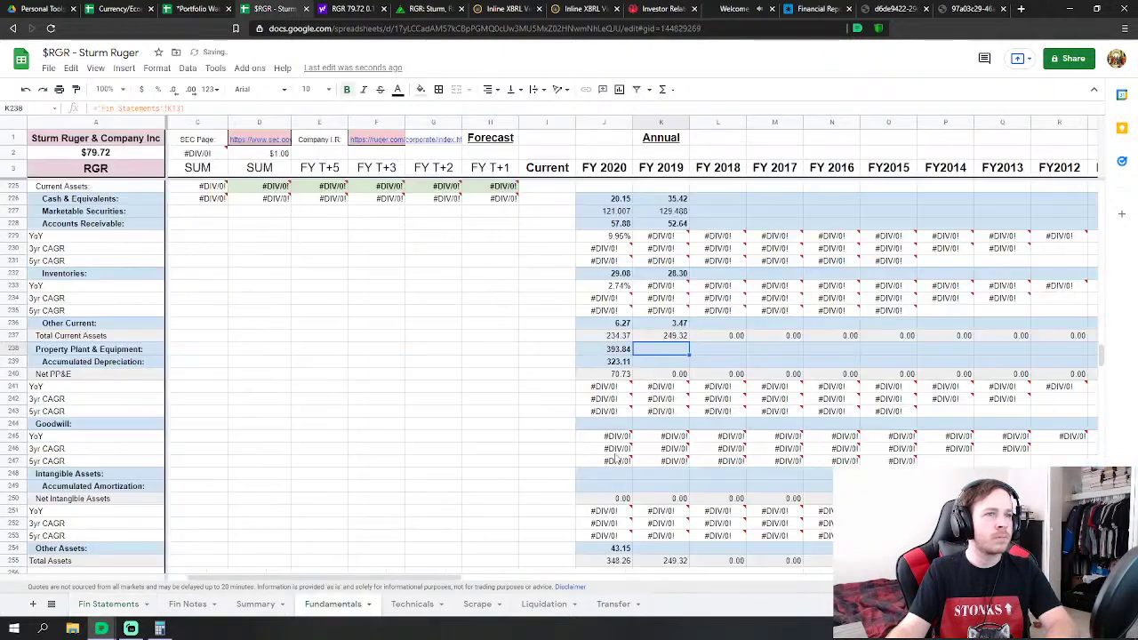
Link FY 2019 Accumulated Depreciation in Fundamentals K239 to the allowances for depreciation in Fin Statements K132 with their sign reversed
left_click(682, 367)
type("=")
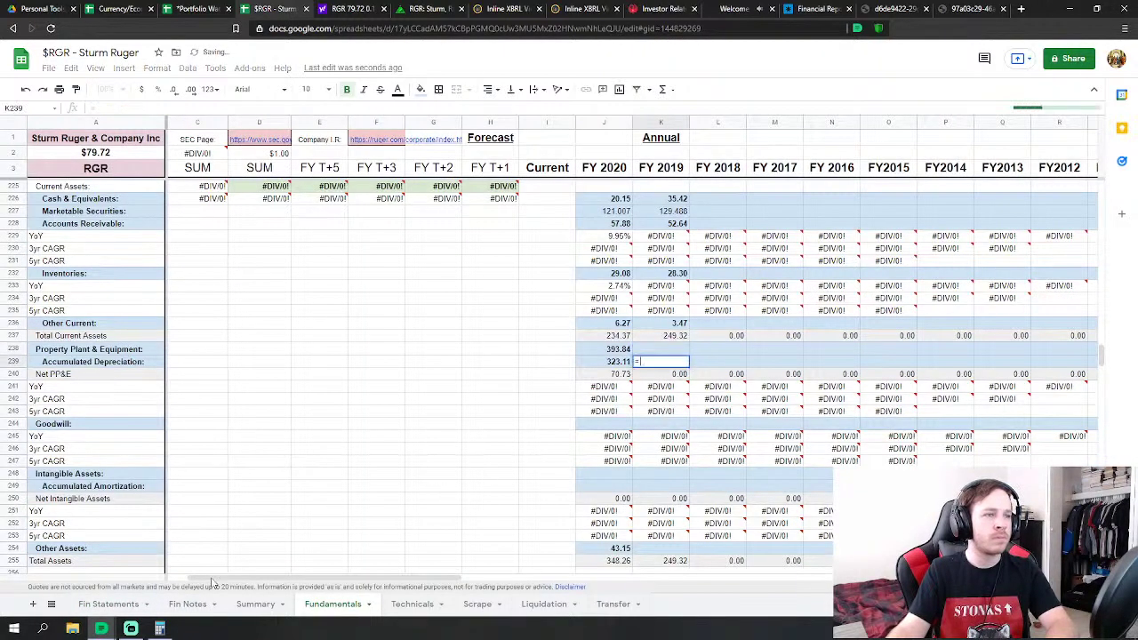
left_click(109, 604)
left_click(546, 477)
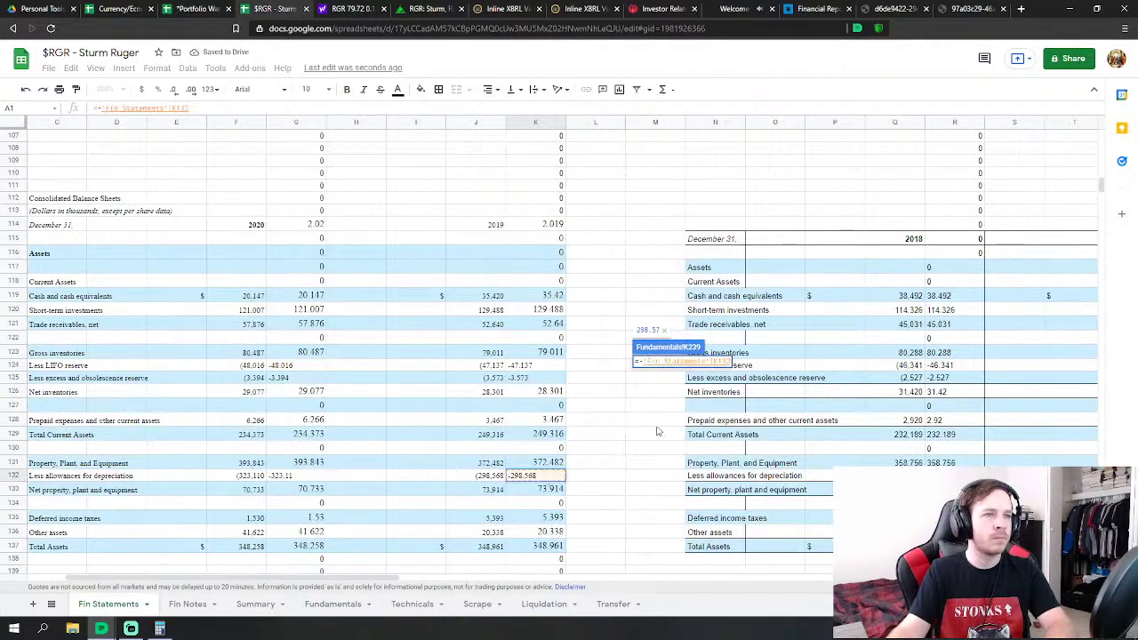
key("Return")
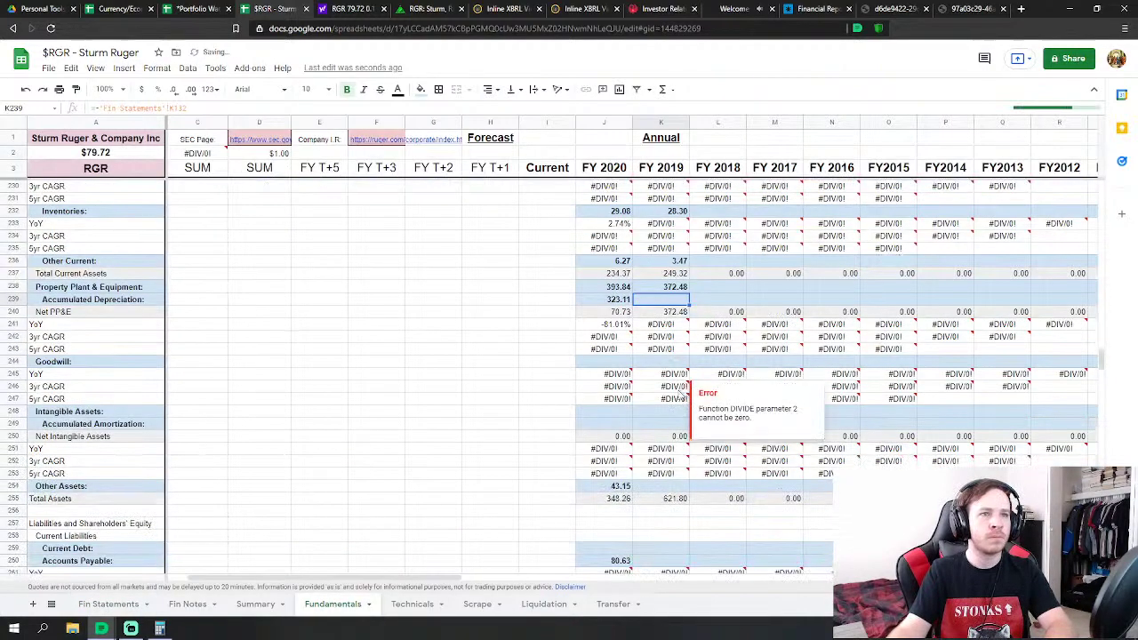
Set FY 2019 Other Assets (K254) to deferred income taxes plus other assets, ='Fin Statements'!K135+'Fin Statements'!K136
left_click(662, 487)
type("=")
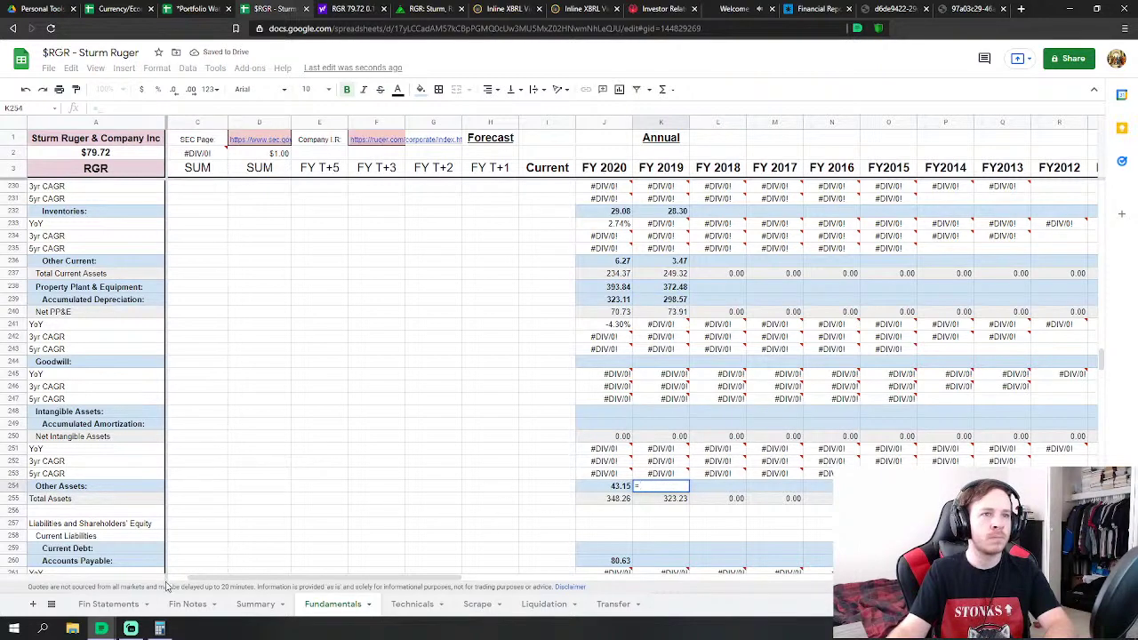
left_click(109, 605)
scroll(602, 417, "down", 1)
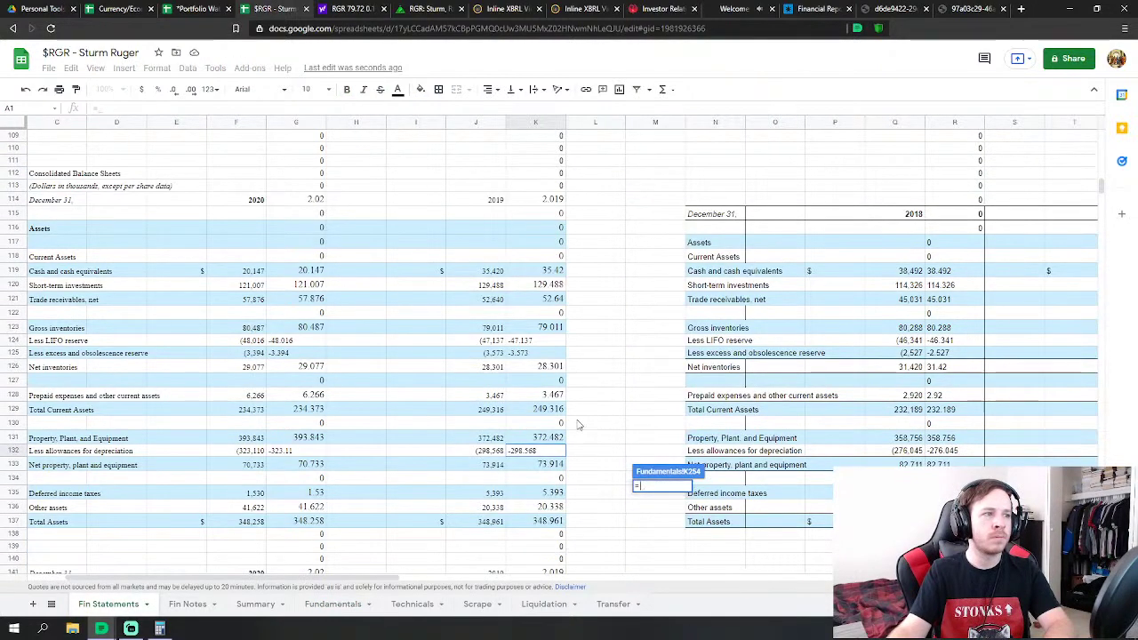
left_click(548, 493)
type("+")
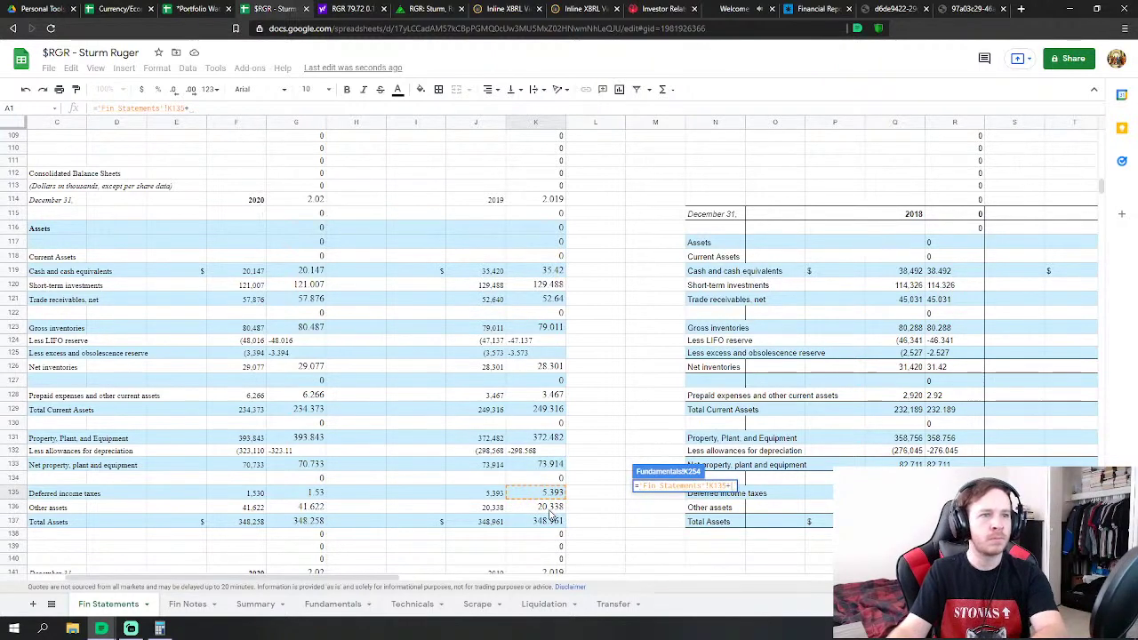
left_click(552, 507)
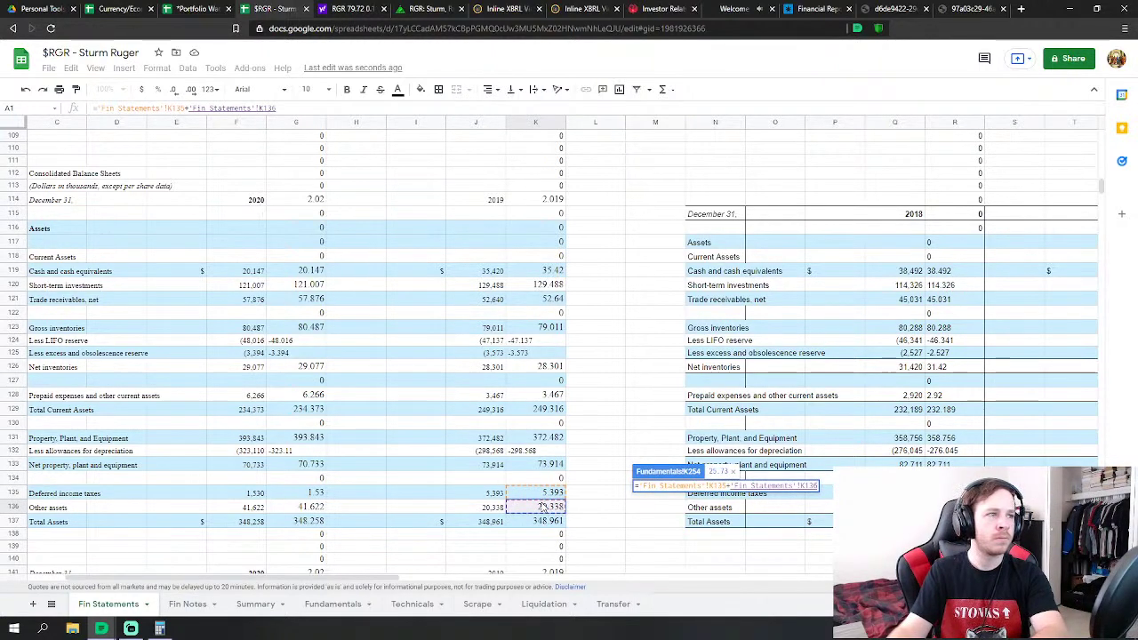
key("Return")
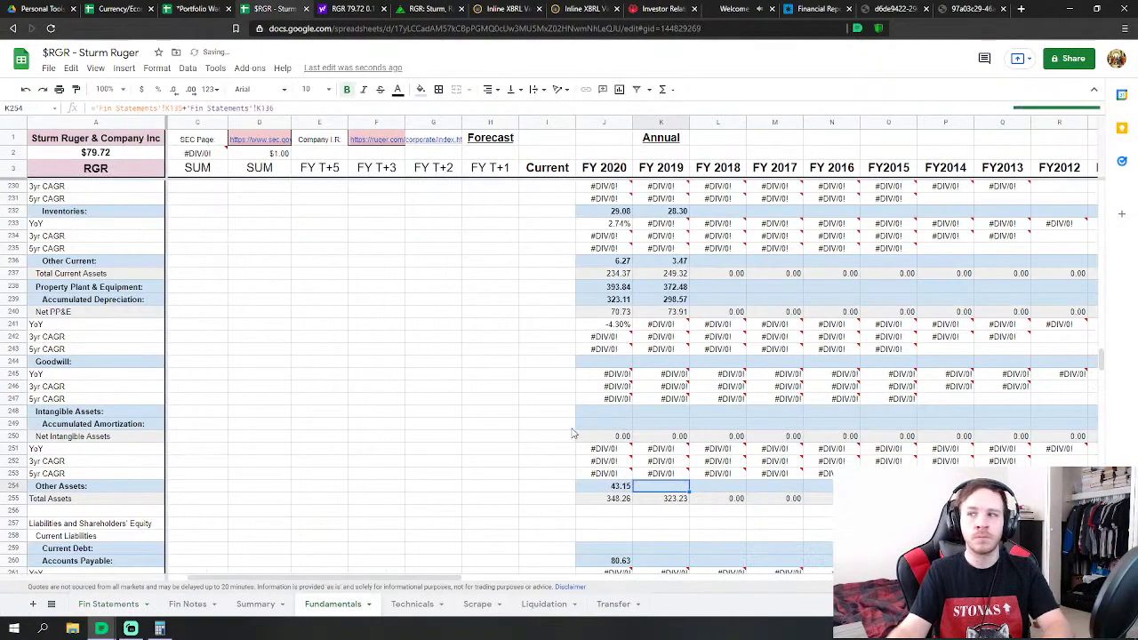
Set FY 2019 Accounts Payable (K260) to the sum of trade payables, employee compensation, workers' compensation and income taxes payable, Fin Statements K147+K150+K151+K152
scroll(673, 419, "down", 1)
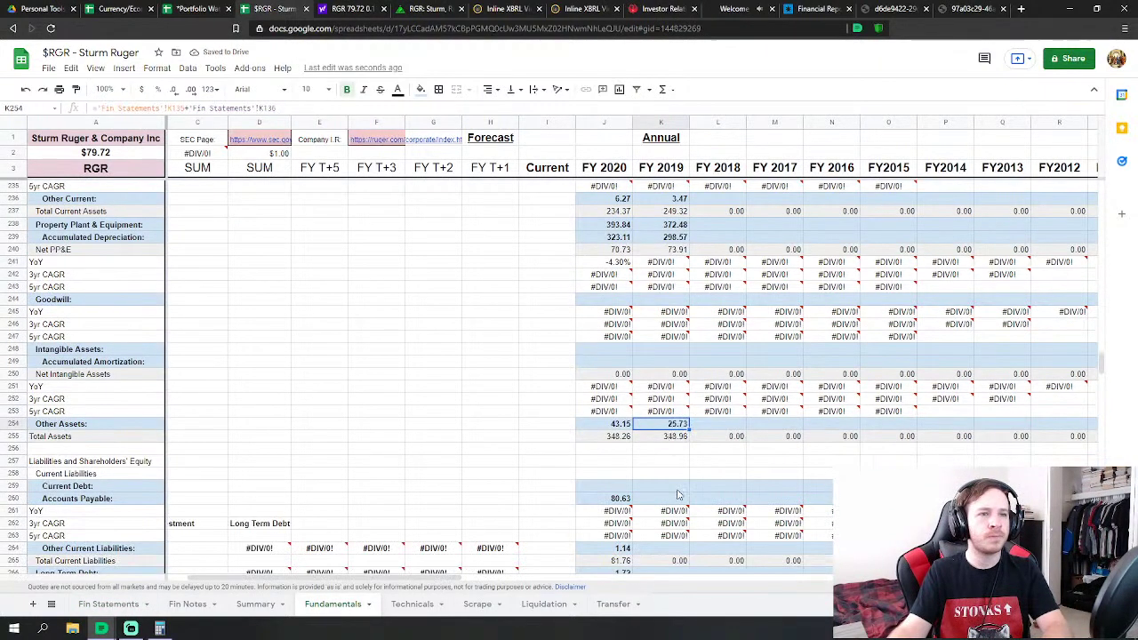
scroll(671, 496, "down", 1)
scroll(685, 439, "down", 1)
left_click(674, 371)
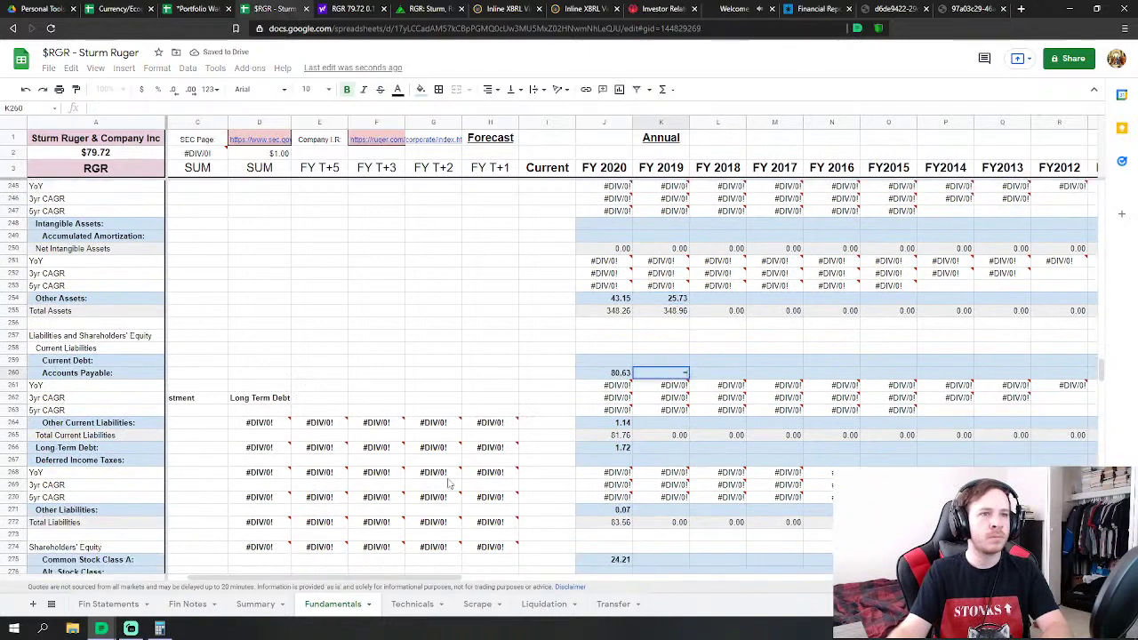
type("=")
left_click(109, 604)
scroll(611, 478, "down", 2)
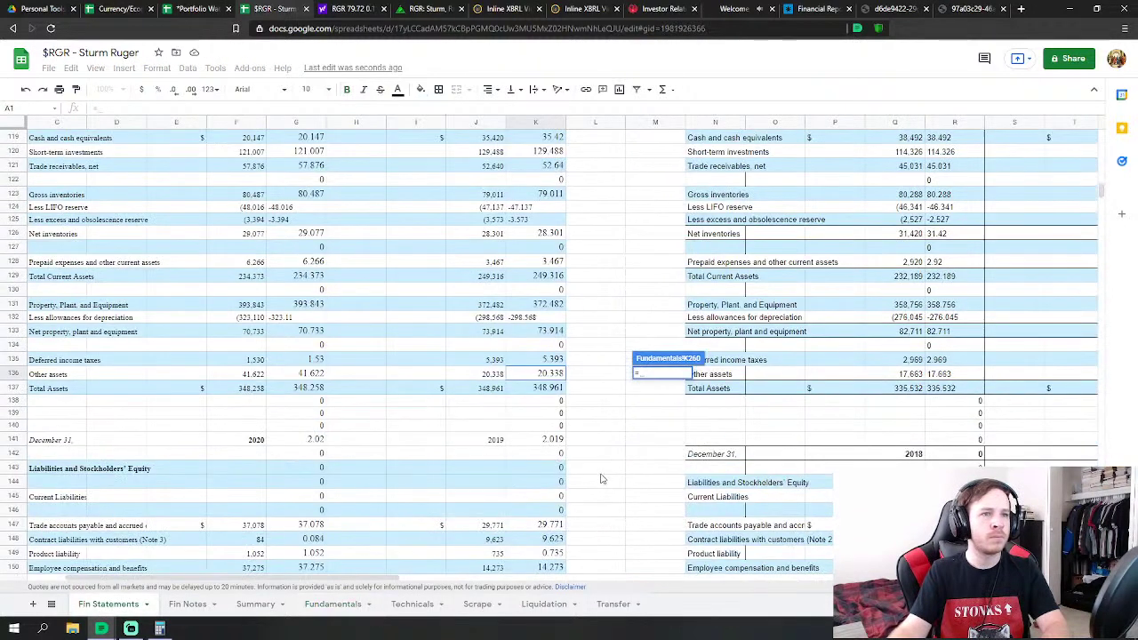
scroll(623, 460, "down", 1)
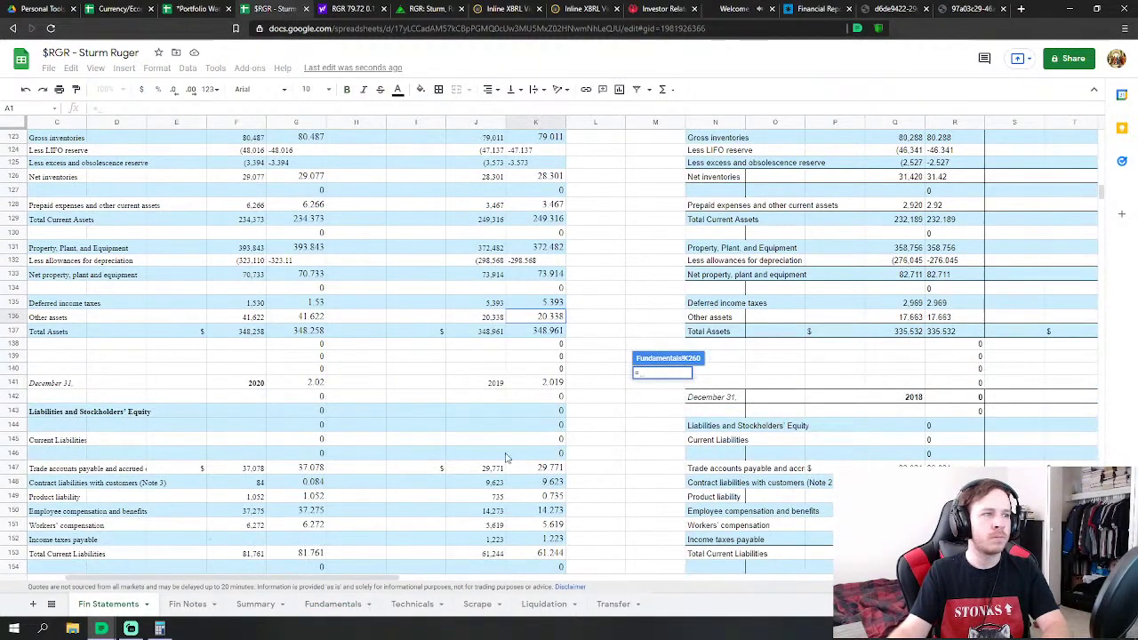
left_click(553, 471)
scroll(556, 471, "down", 1)
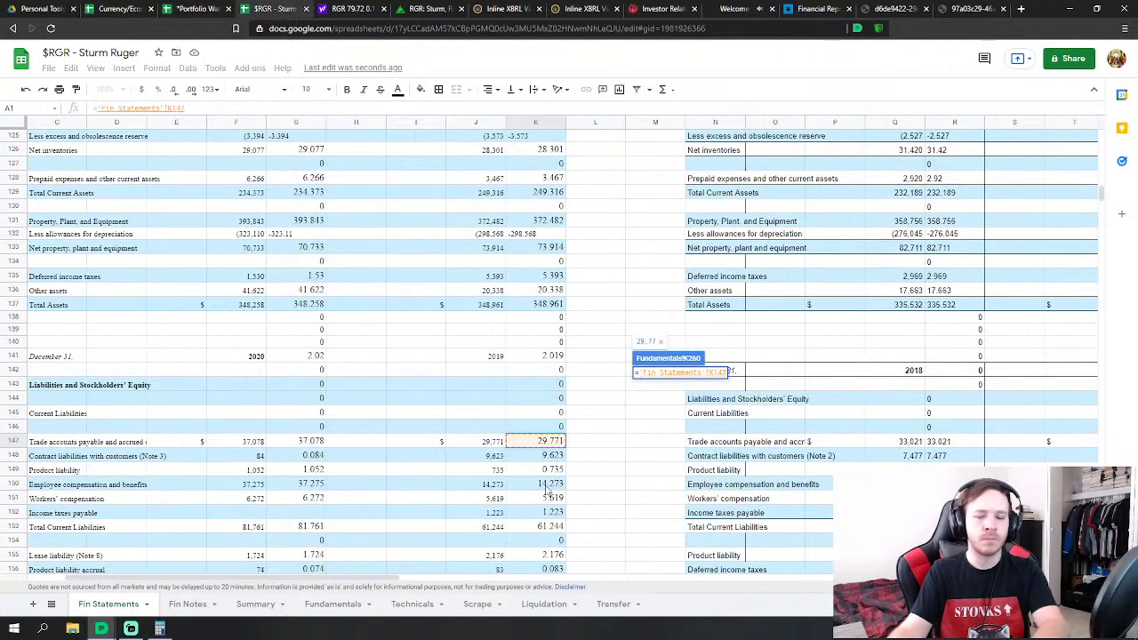
type("+")
left_click(548, 486)
type("+")
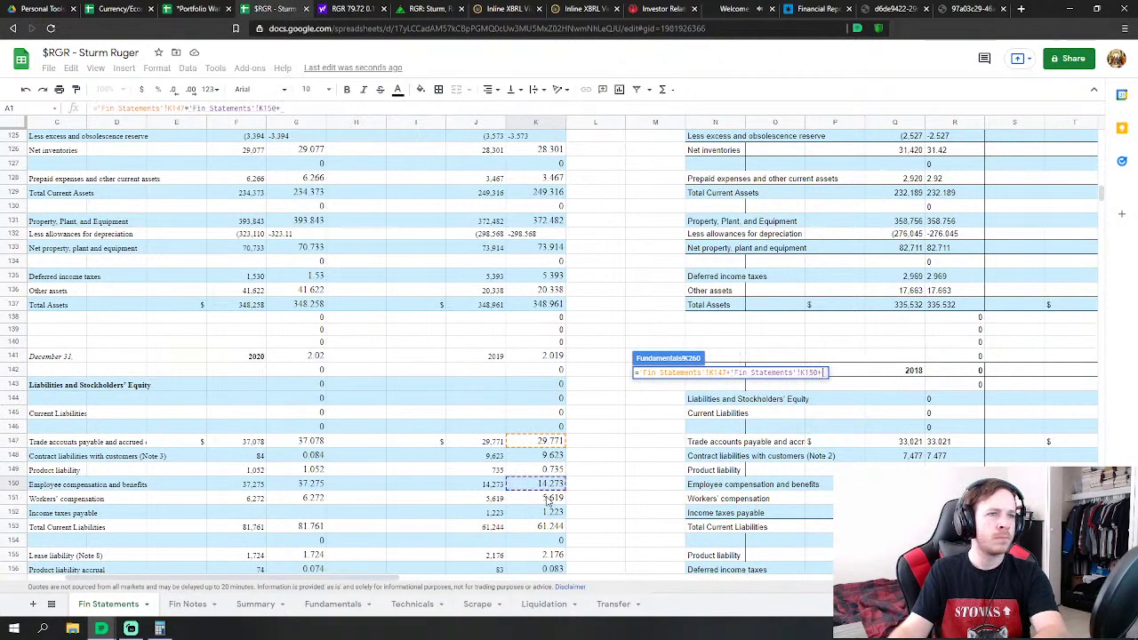
left_click(550, 499)
type("+")
left_click(554, 513)
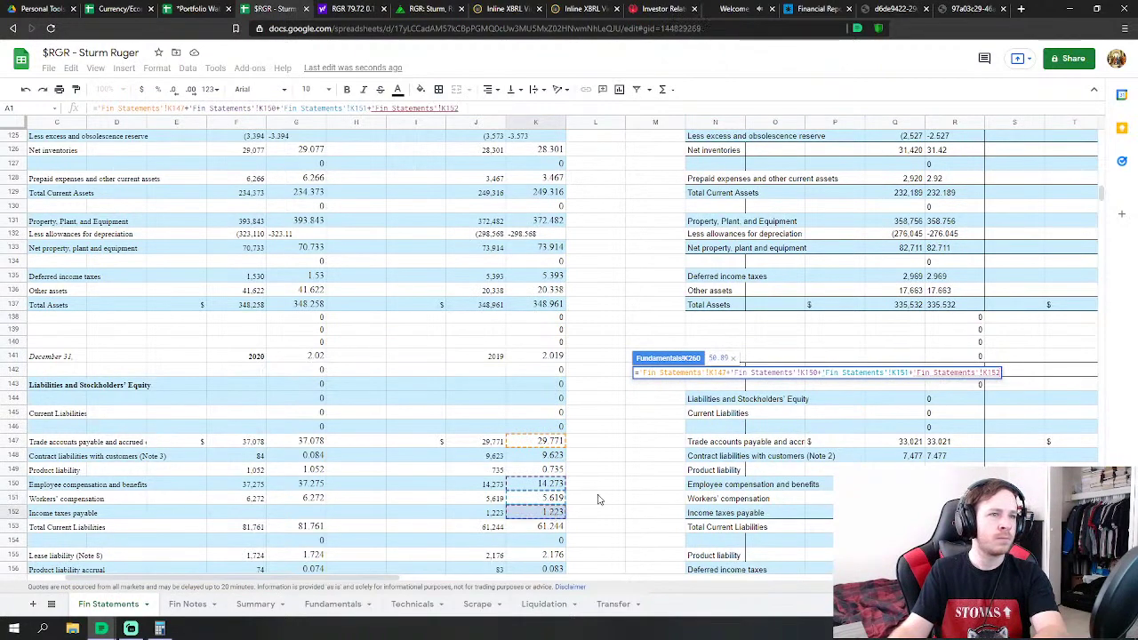
key("Return")
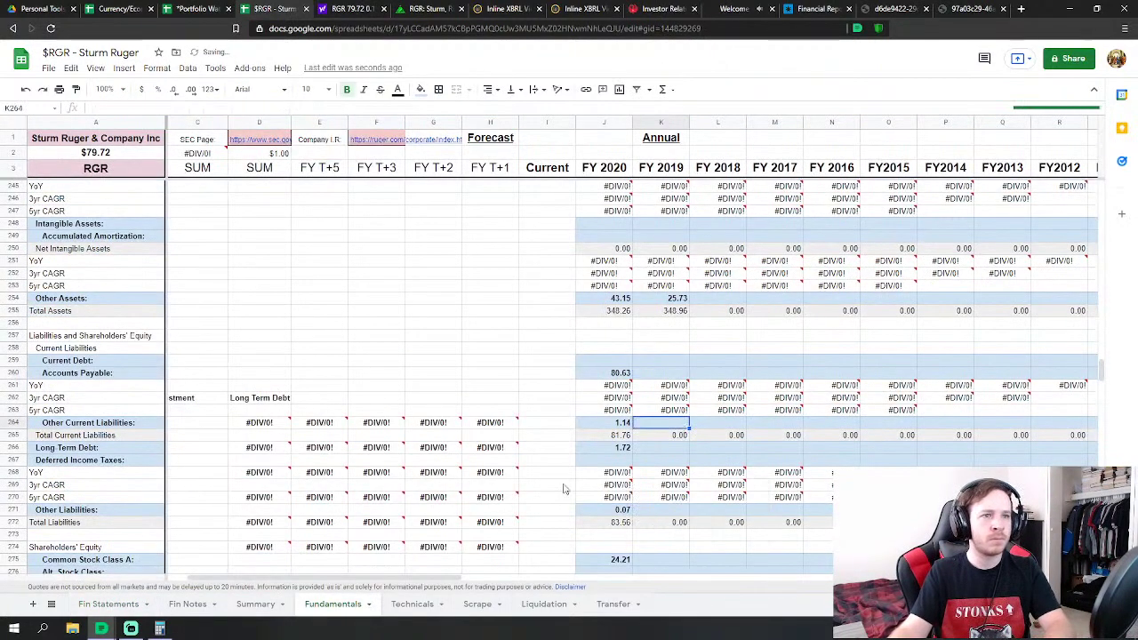
Set FY 2019 Other Current Liabilities (K264) to contract liabilities plus product liability, ='Fin Statements'!K148+'Fin Statements'!K149
type("=")
left_click(107, 604)
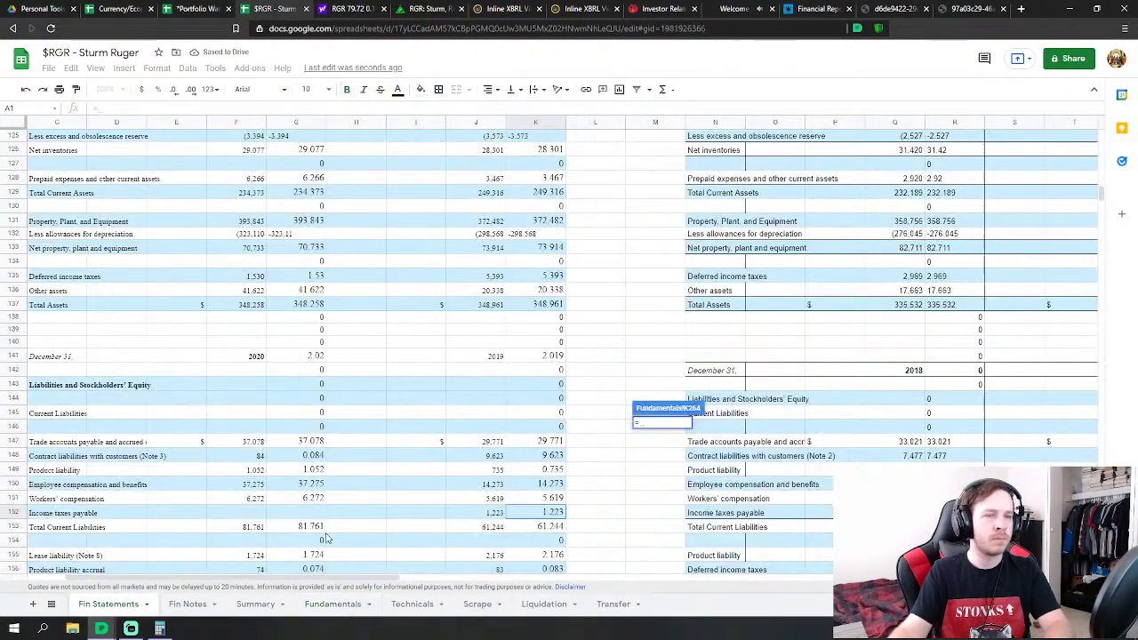
left_click(551, 456)
type("+")
left_click(551, 470)
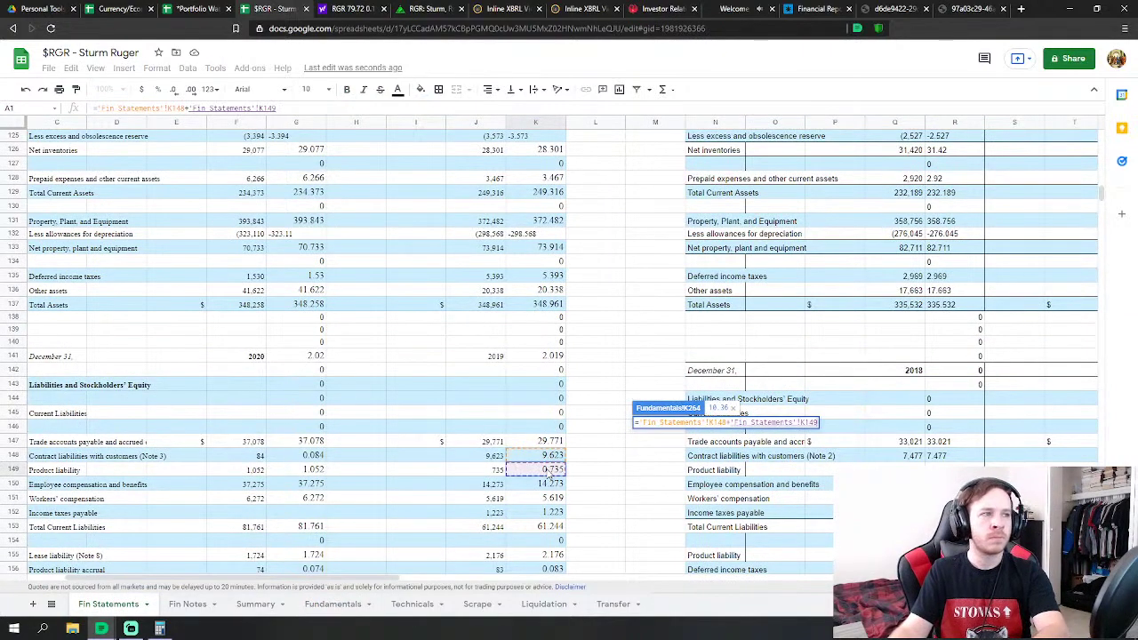
key("Return")
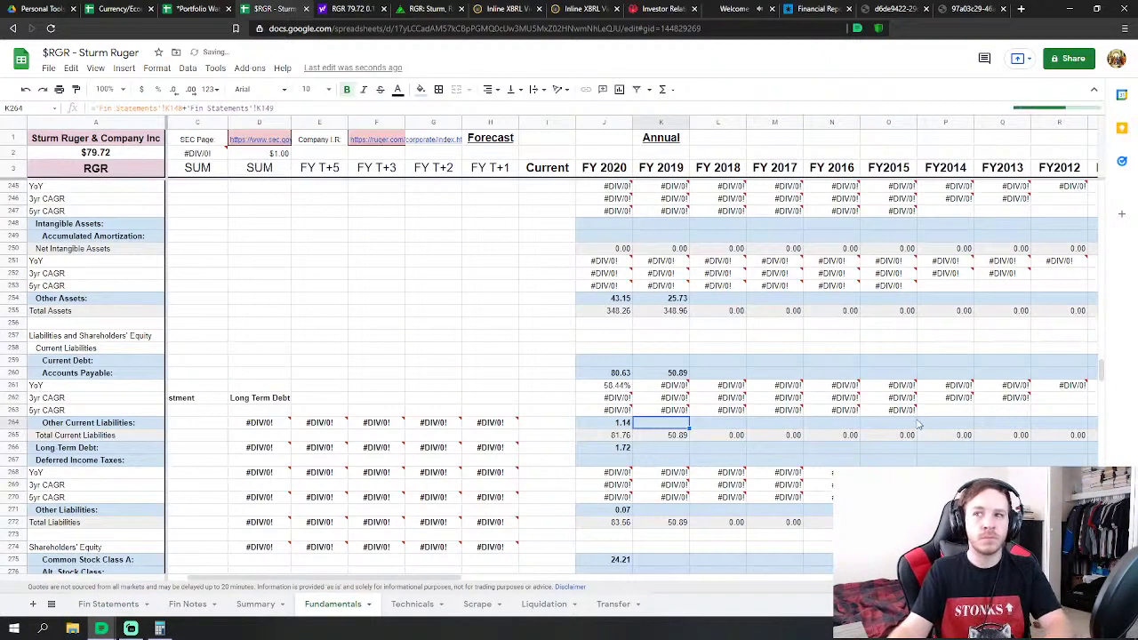
Link FY 2019 Long-Term Debt in Fundamentals K266 to the lease liability in Fin Statements K155
scroll(665, 402, "down", 2)
left_click(677, 363)
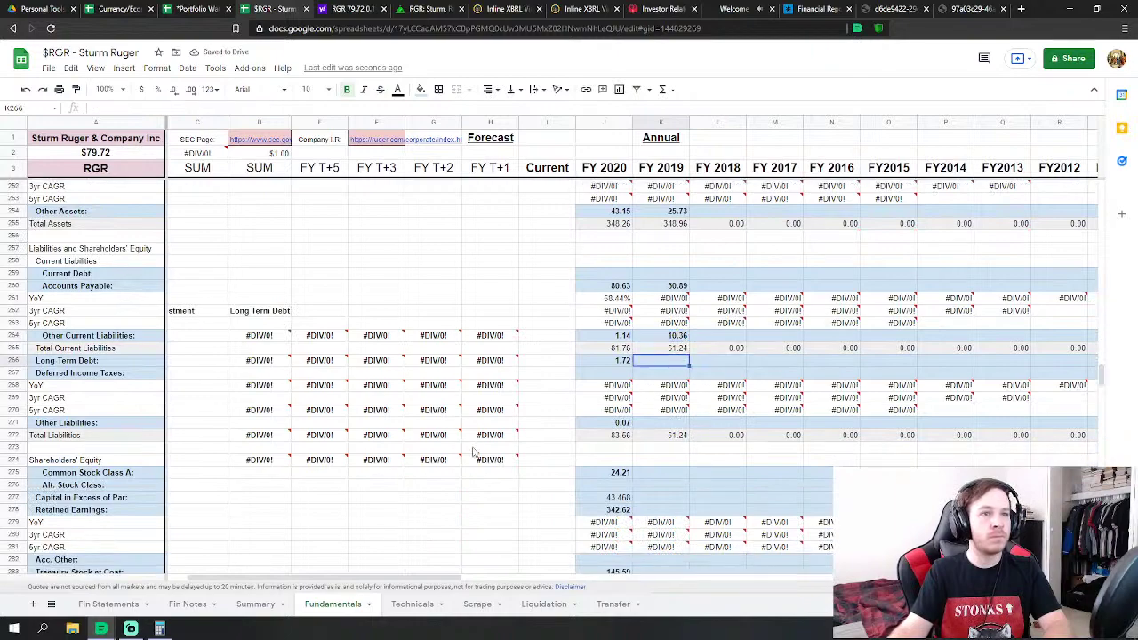
type("=")
left_click(131, 604)
scroll(612, 386, "down", 1)
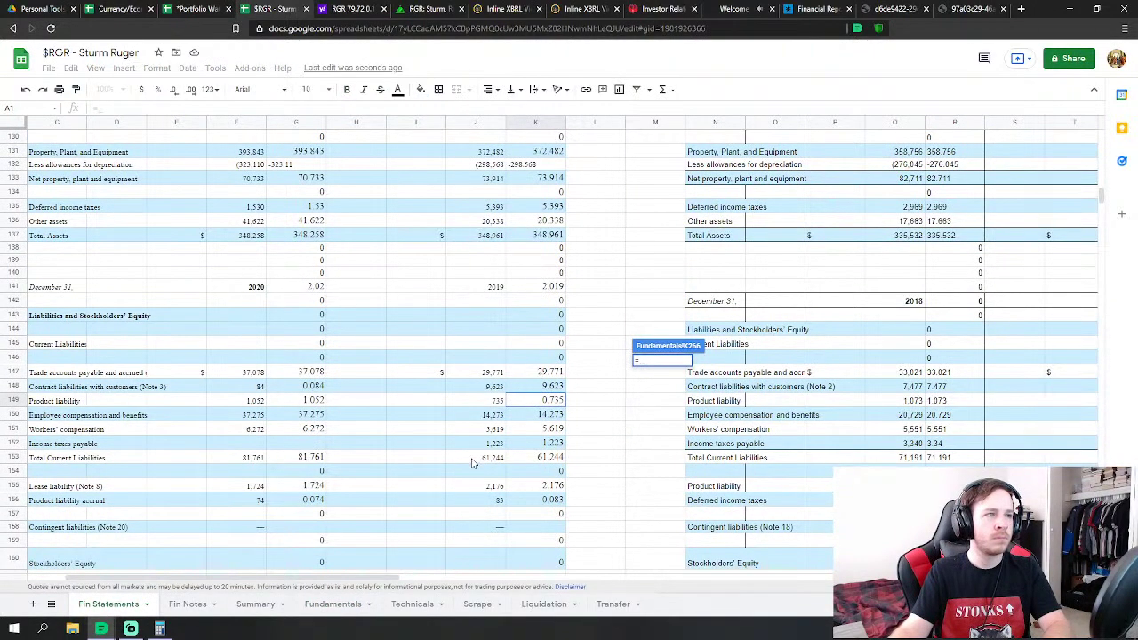
left_click(550, 487)
scroll(682, 465, "down", 2)
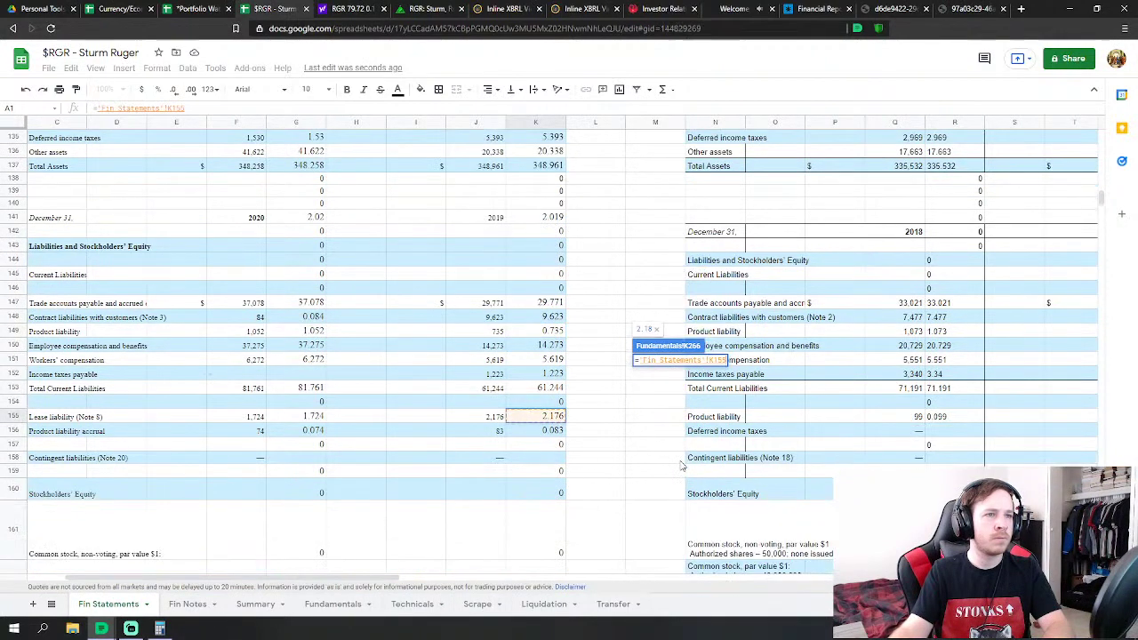
key("Return")
Link FY 2019 Other Liabilities in Fundamentals K271 to the product liability accrual in Fin Statements K156
key("Down")
key("Down")
key("Down")
key("Down")
key("Down")
type("=")
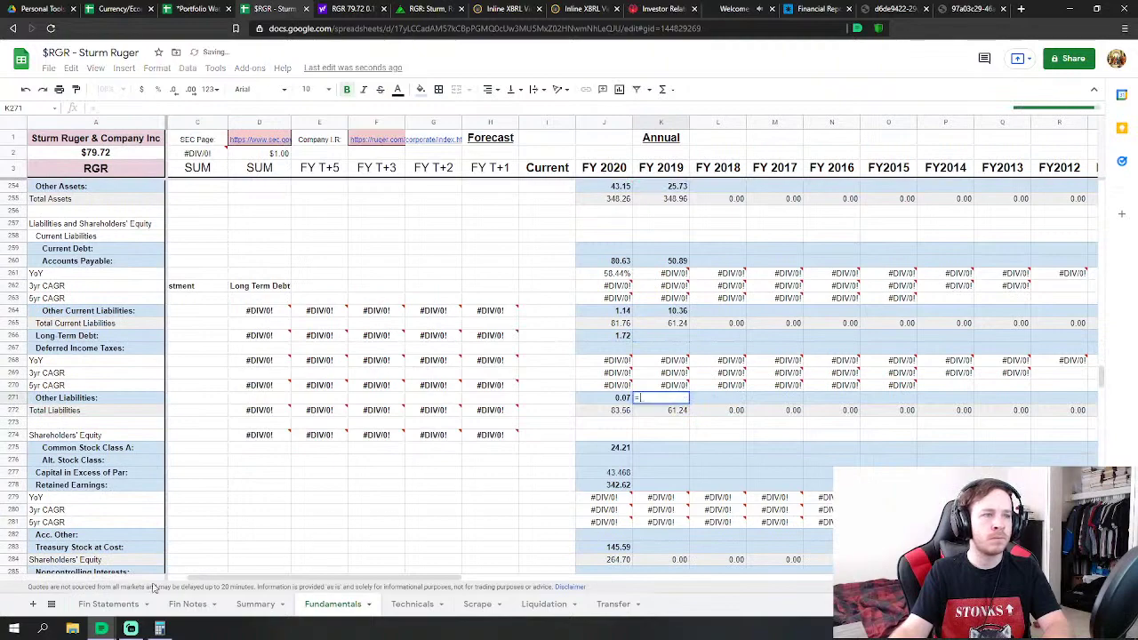
left_click(108, 604)
left_click(559, 432)
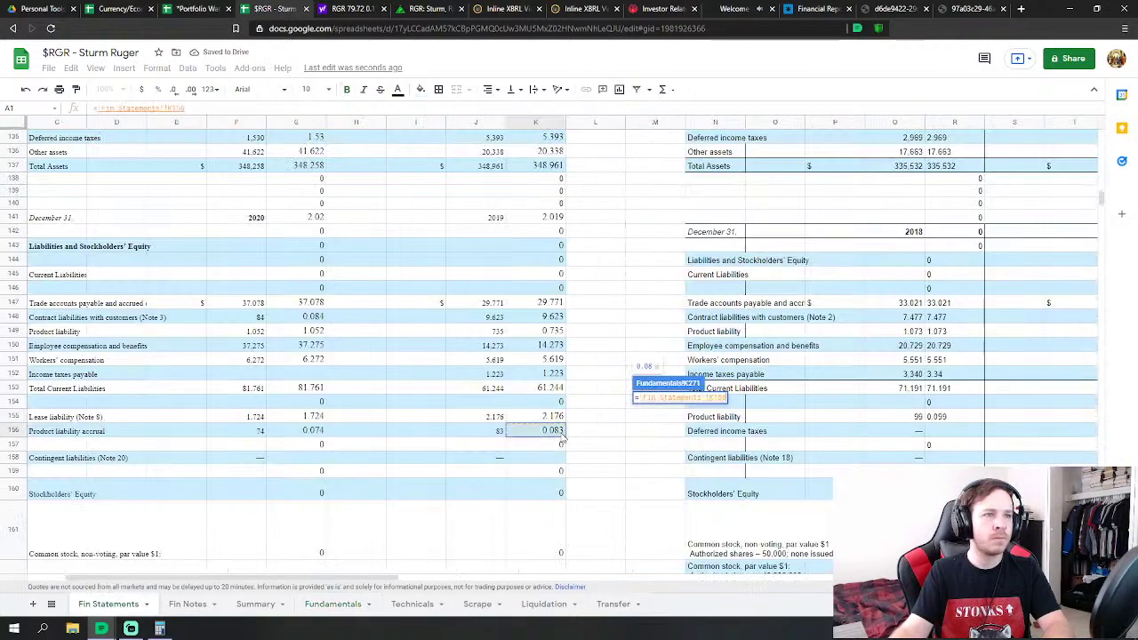
key("Return")
Link FY 2019 Common Stock Class A (K275) to the 2019 common stock amount in Fin Statements K168
scroll(692, 406, "down", 1)
left_click(686, 388)
type("=")
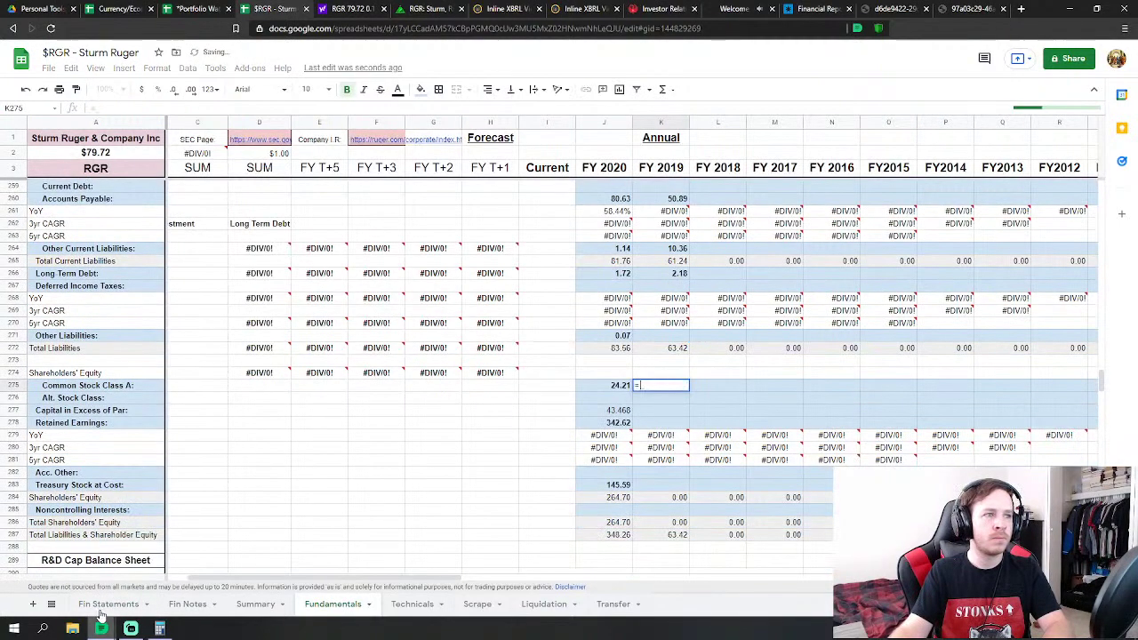
left_click(108, 604)
scroll(559, 442, "down", 5)
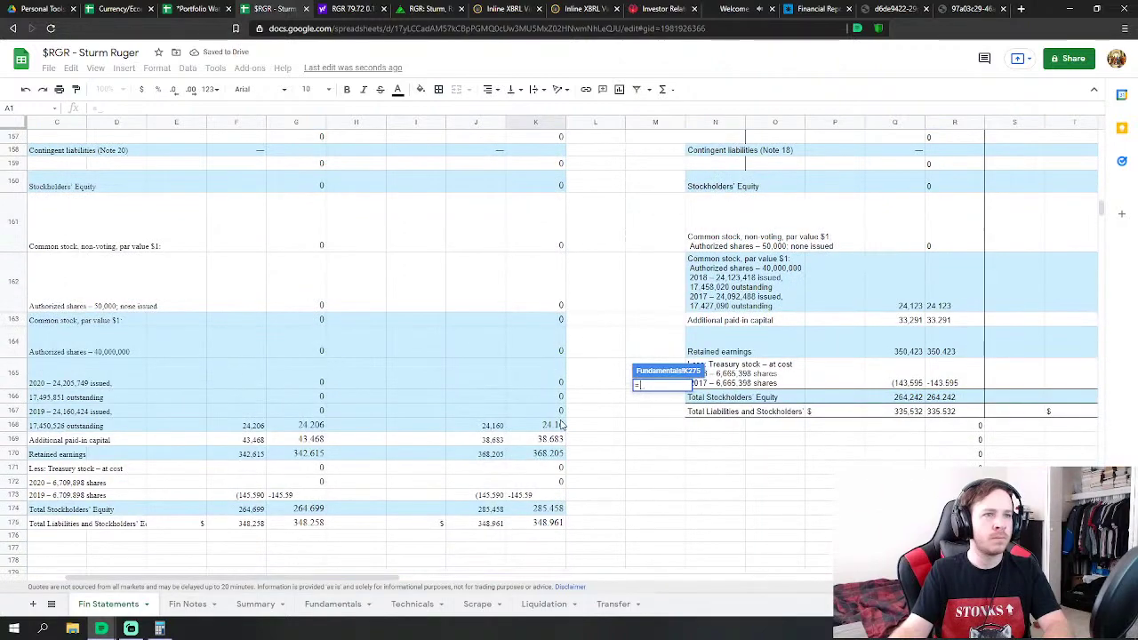
left_click(559, 425)
key("Return")
Link FY 2019 Capital in Excess of Par (K277) to additional paid-in capital in Fin Statements K169
left_click(665, 411)
type("=")
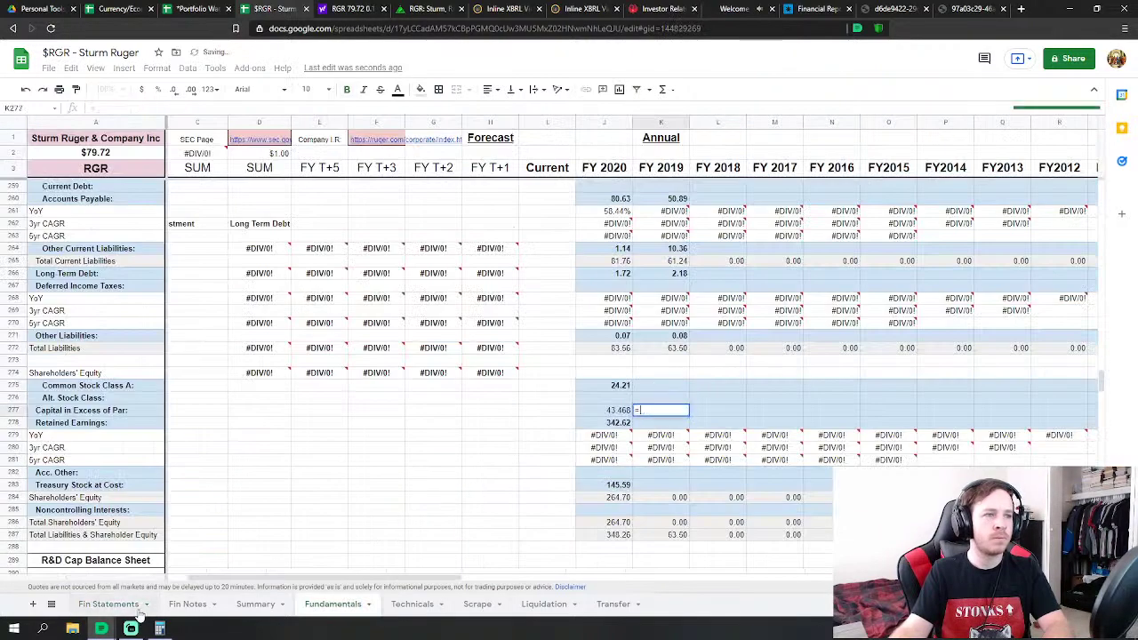
left_click(108, 604)
left_click(551, 440)
key("Return")
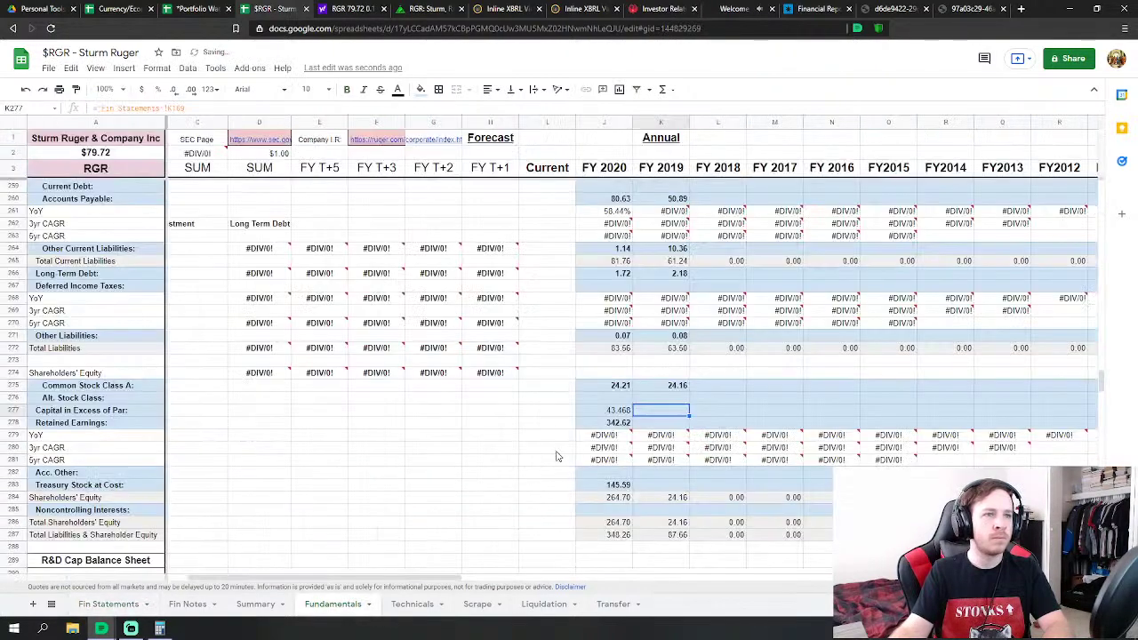
Link FY 2019 Retained Earnings in Fundamentals K278 to the retained earnings in Fin Statements K170
left_click(643, 427)
type("=")
left_click(109, 604)
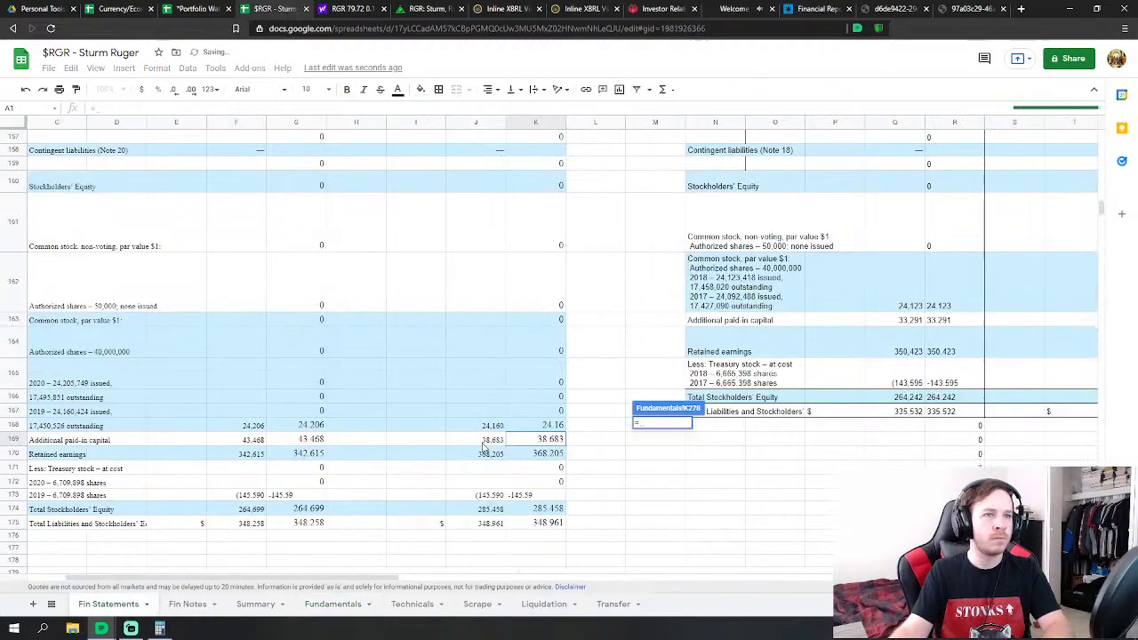
left_click(553, 453)
key("Return")
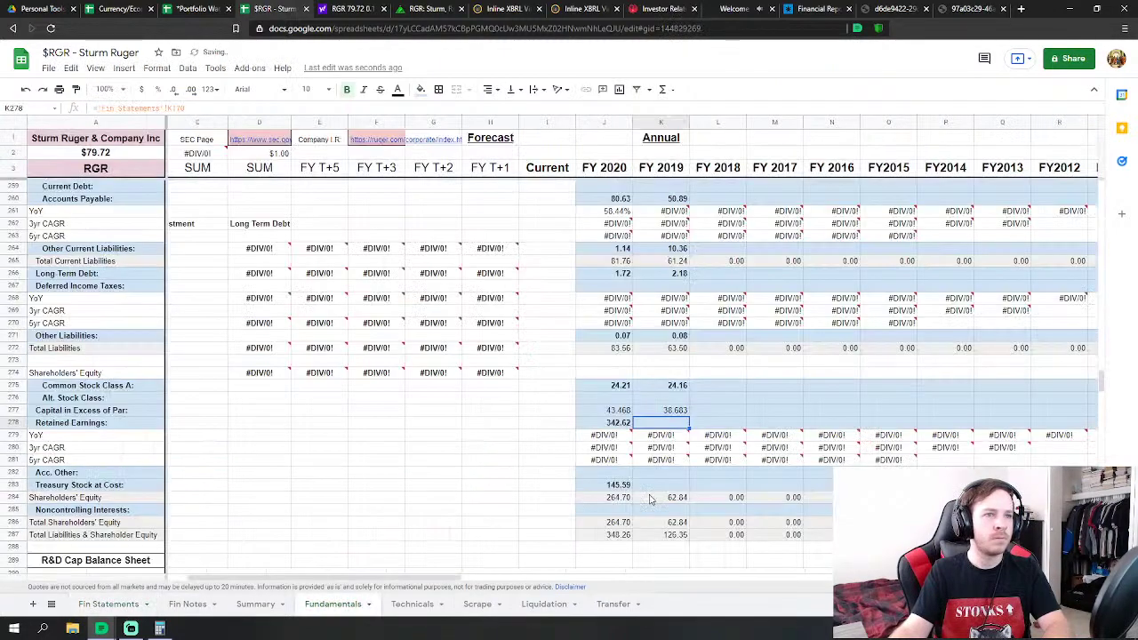
Link FY 2019 Treasury Stock at Cost (K283) to the treasury stock in Fin Statements K173 with its sign reversed
left_click(663, 487)
type("=")
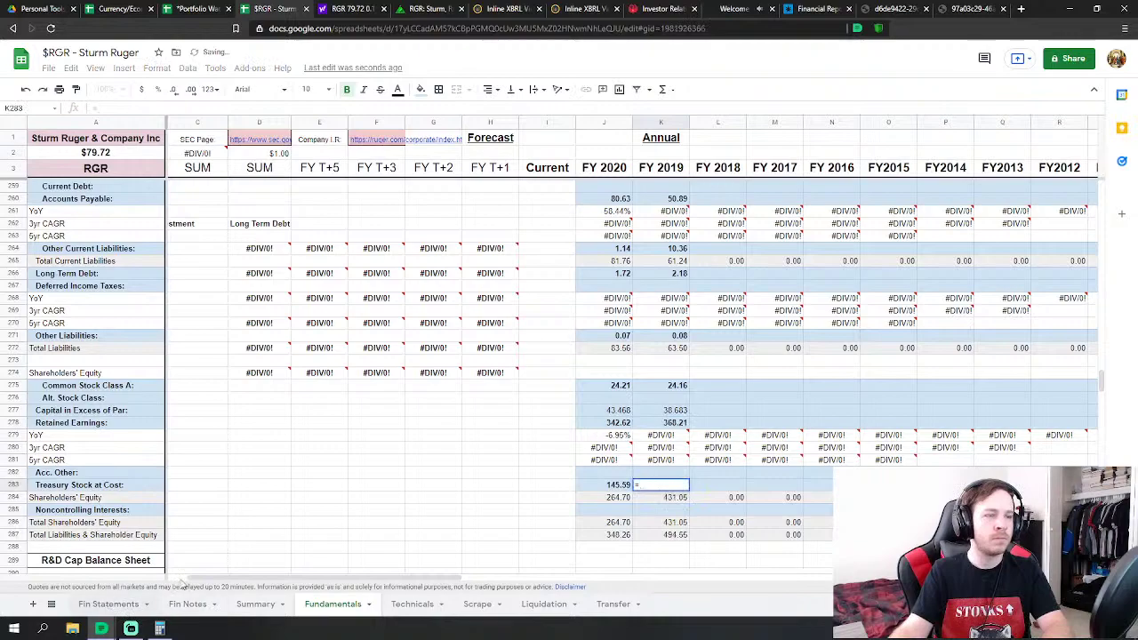
left_click(108, 604)
left_click(524, 498)
key("Return")
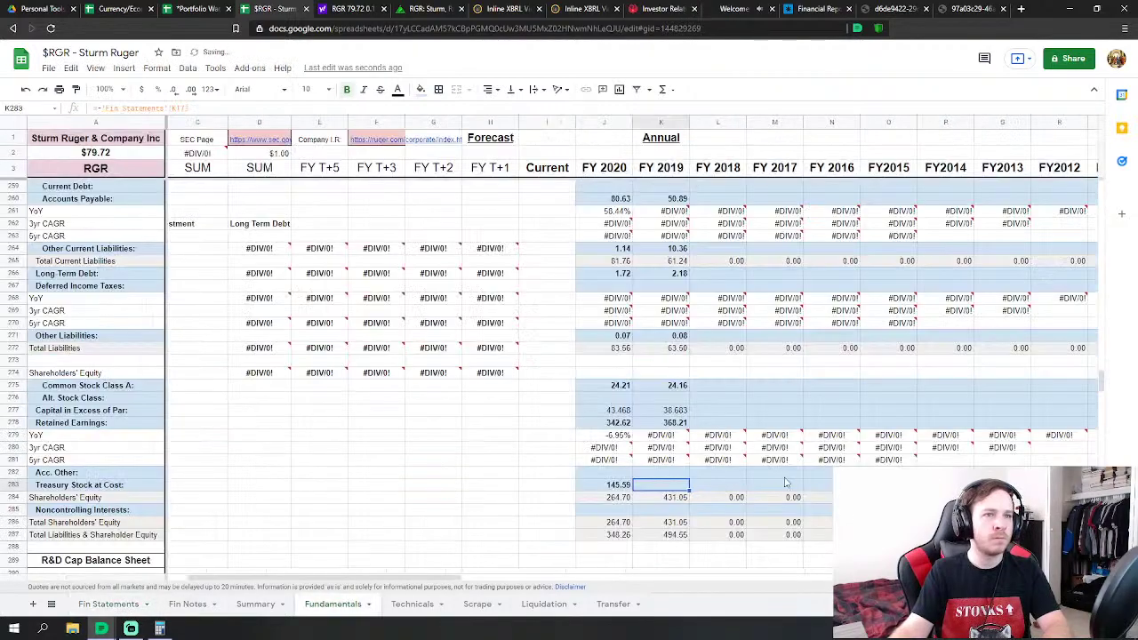
Link FY 2018 Revenues in Fundamentals L32 to the 2018 total net sales in Fin Statements R9
scroll(787, 483, "up", 3)
scroll(787, 483, "up", 15)
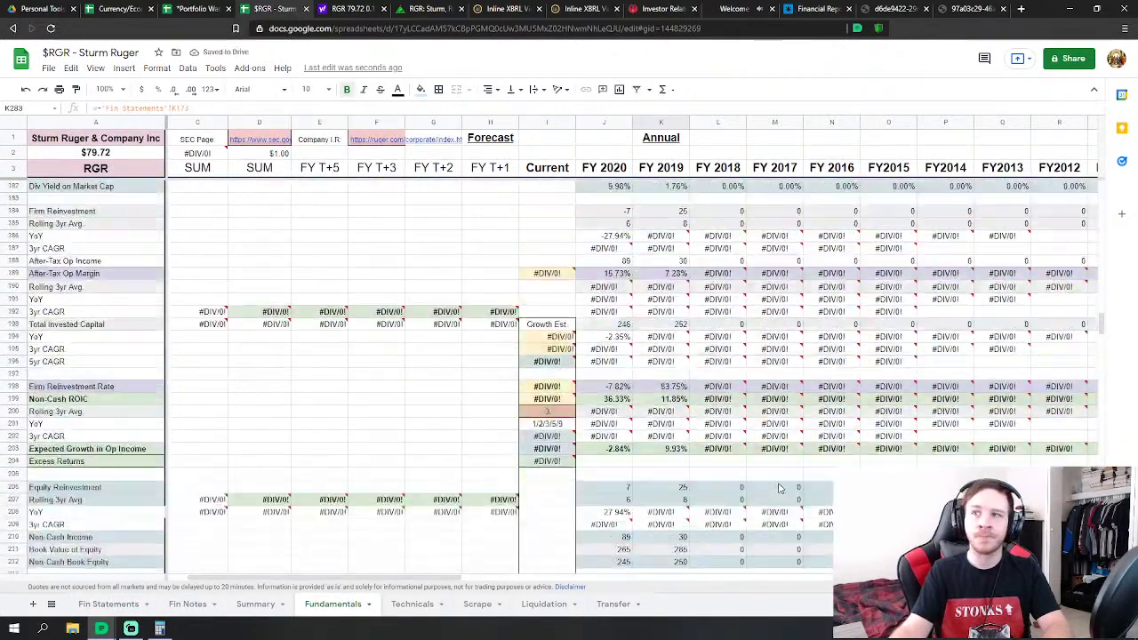
scroll(766, 495, "up", 15)
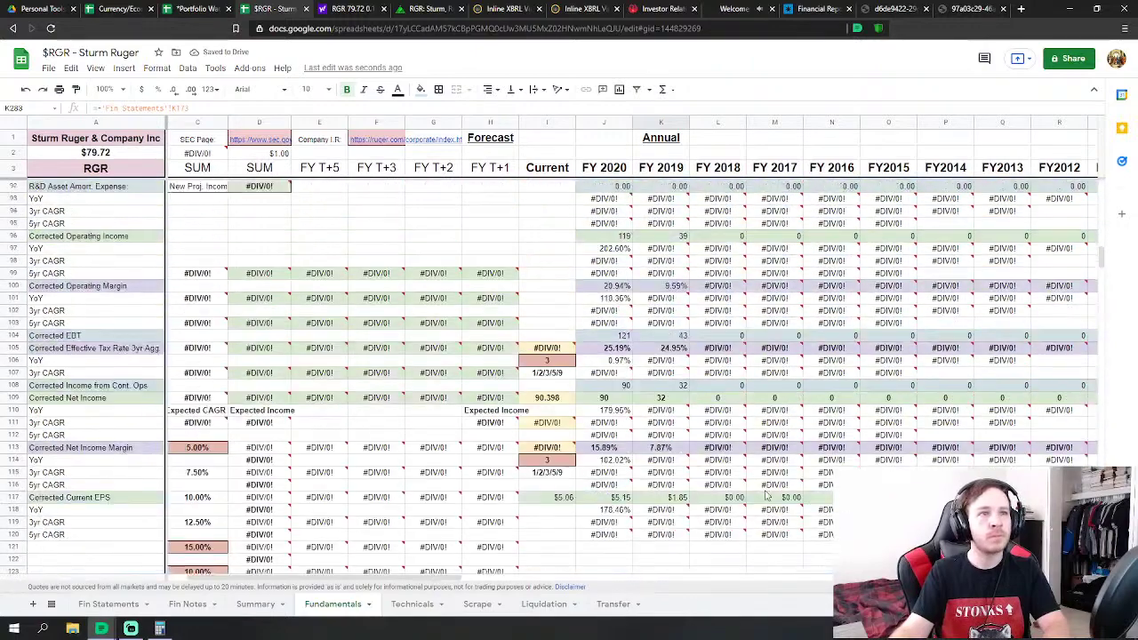
scroll(766, 495, "up", 3)
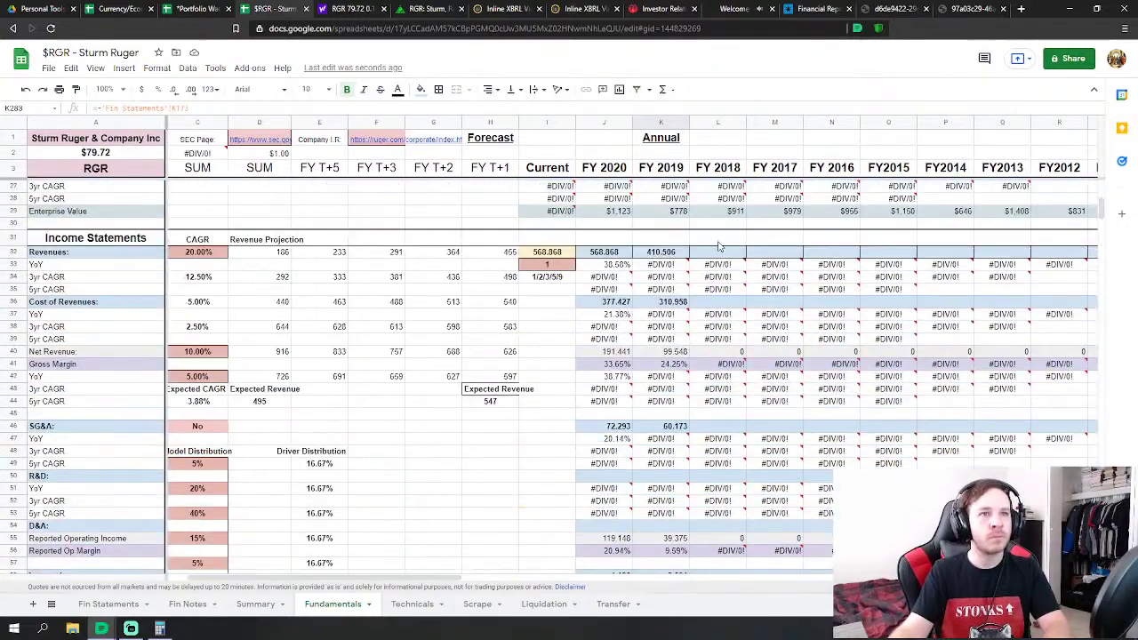
left_click(724, 255)
type("=")
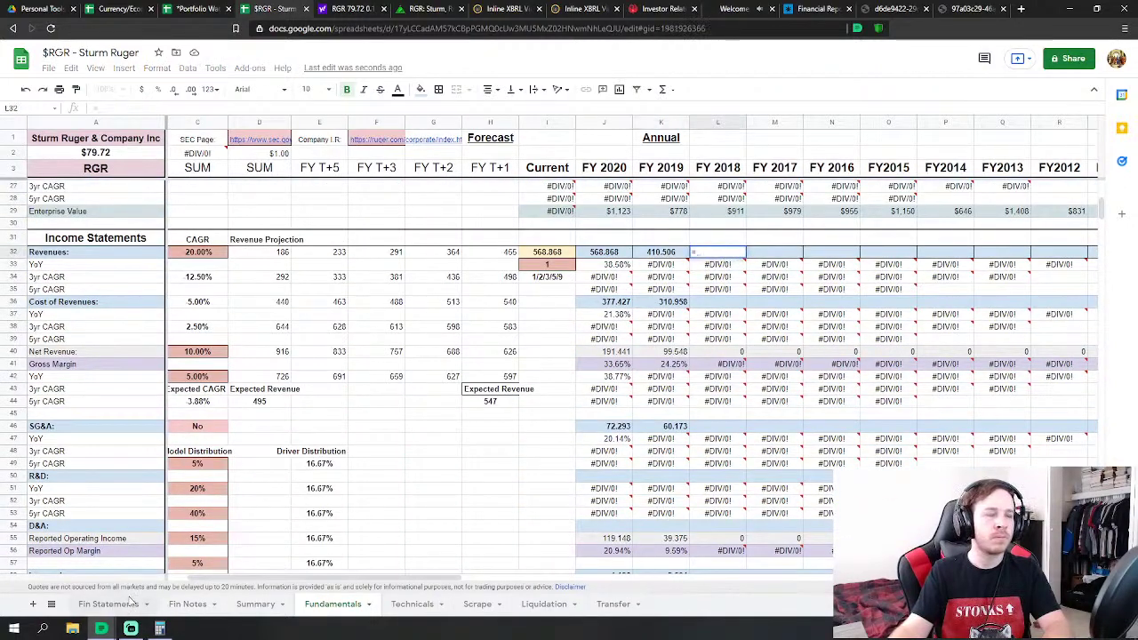
left_click(132, 604)
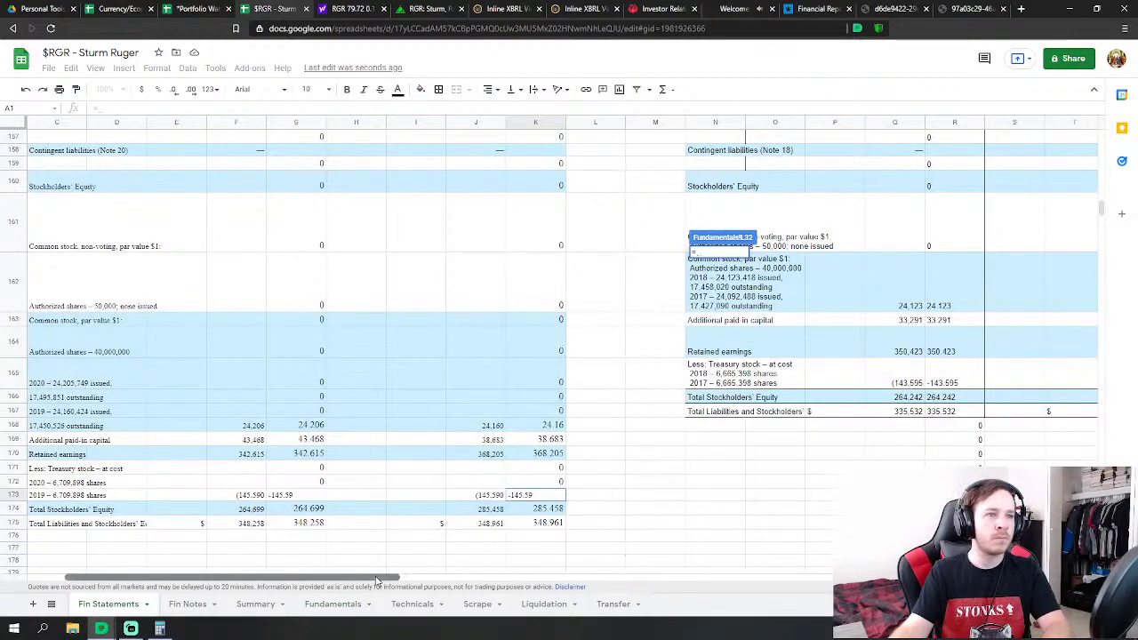
left_click_drag(375, 578, 596, 576)
scroll(345, 409, "up", 15)
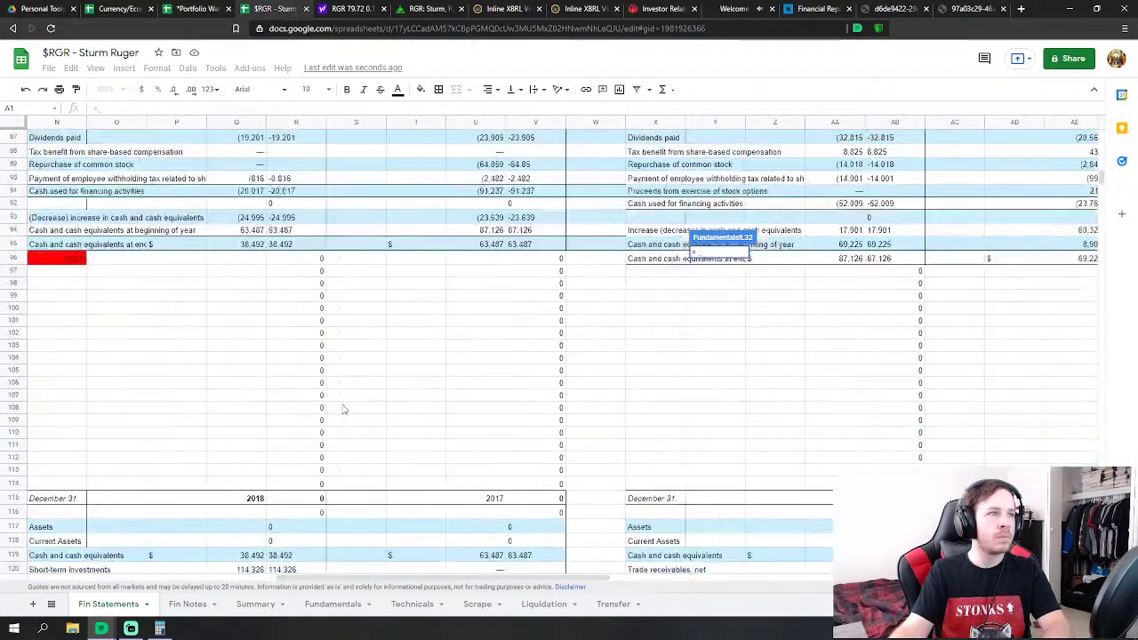
scroll(345, 409, "up", 18)
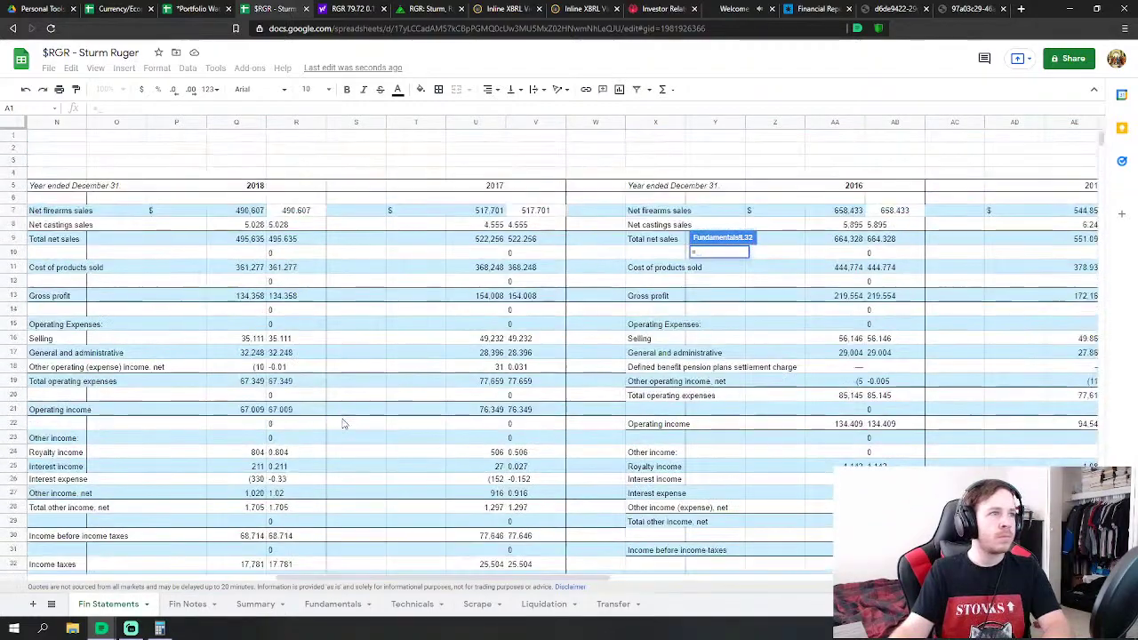
left_click(293, 240)
key("Return")
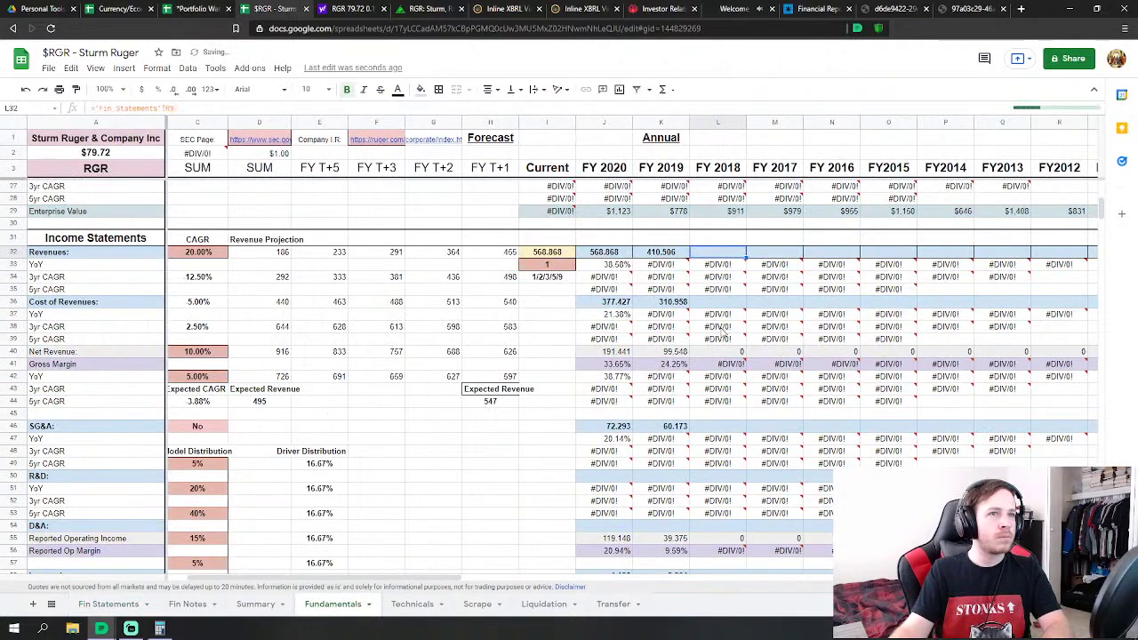
Link FY 2018 Cost of Revenues in Fundamentals L36 to the cost of products sold in Fin Statements R11
left_click(725, 303)
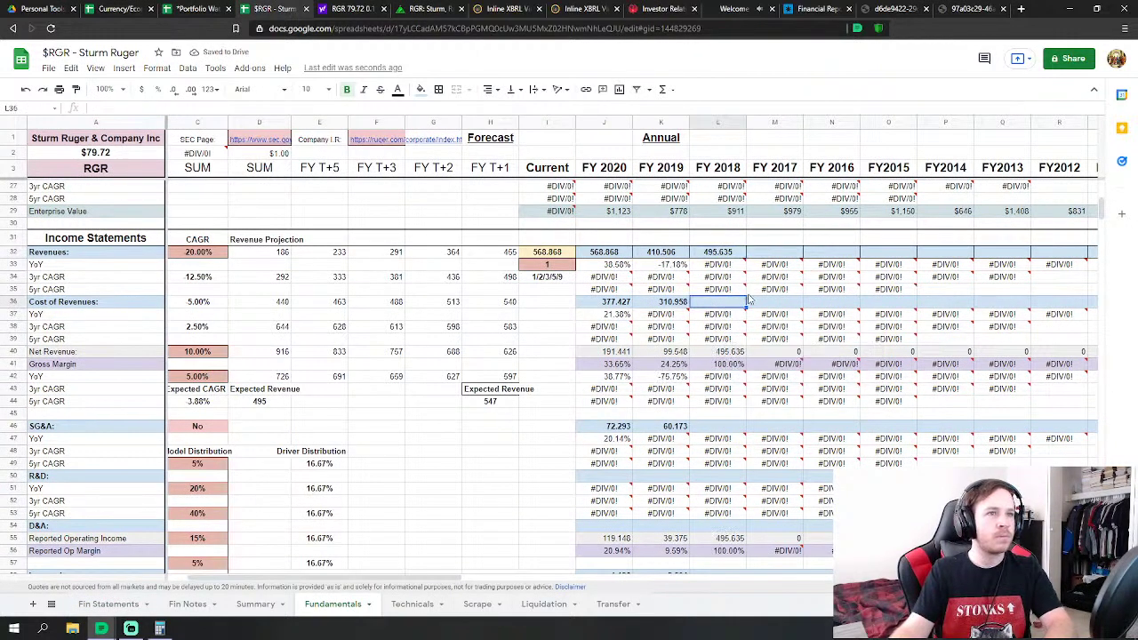
type("=")
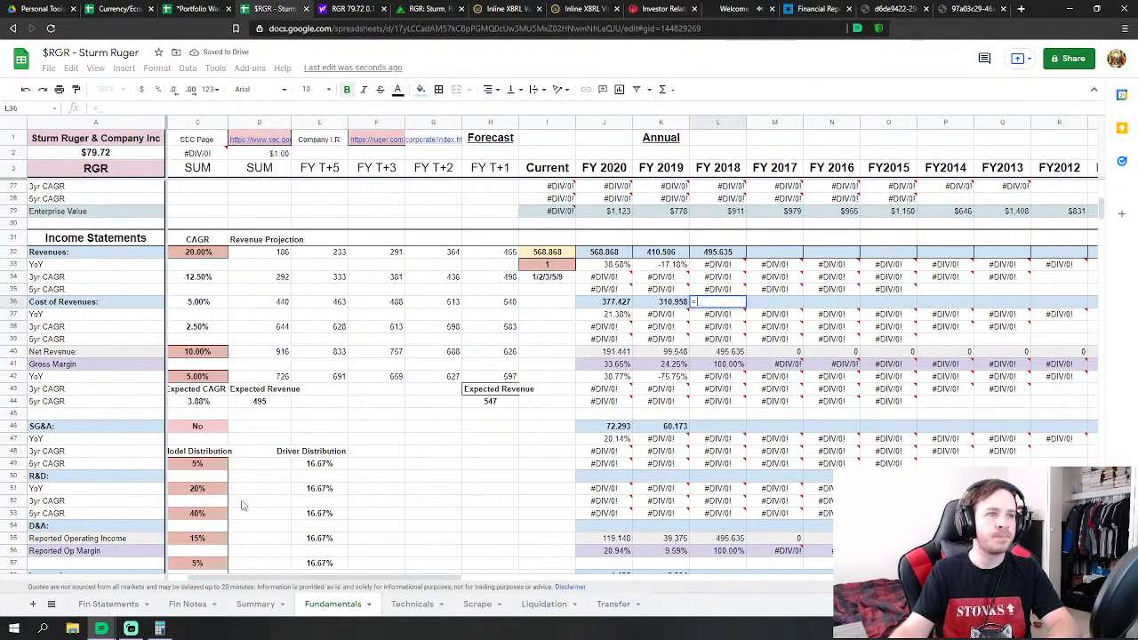
left_click(107, 604)
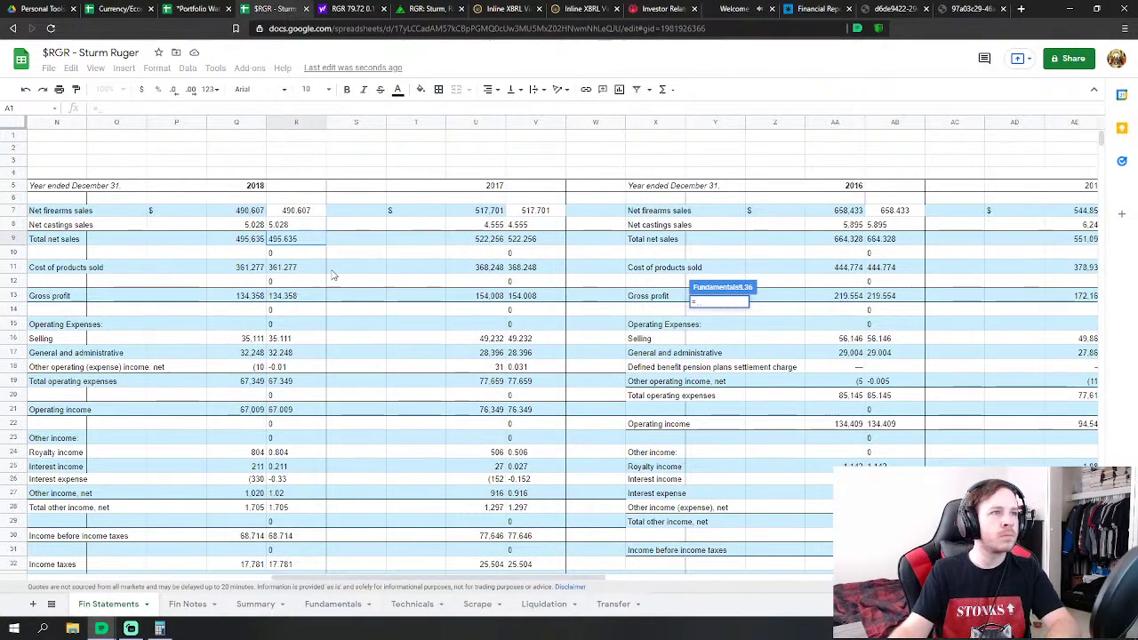
left_click(296, 266)
key("Return")
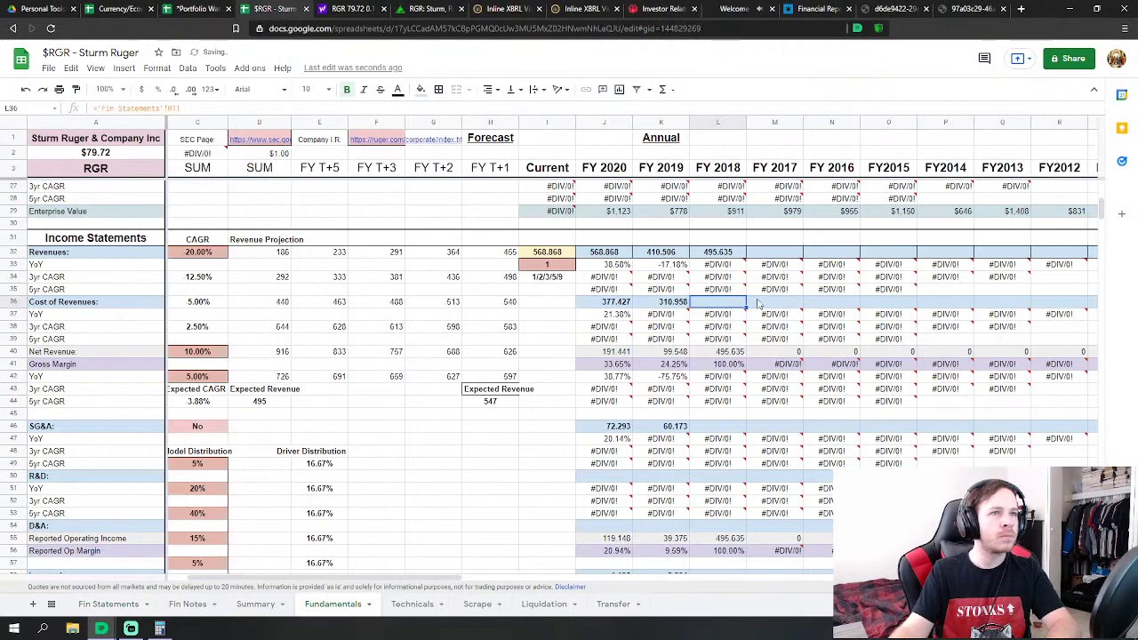
Set FY 2018 SG&A (L46) to selling, general and administrative, and other operating expense, the sum of Fin Statements R16+R17+R18
left_click(716, 427)
type("=")
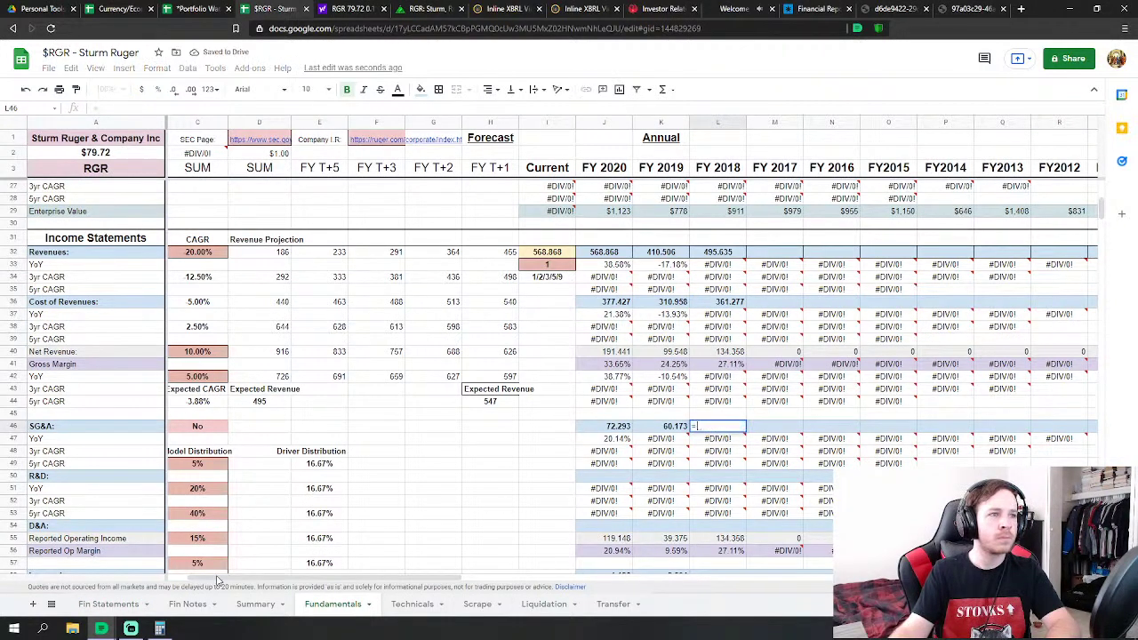
left_click(108, 604)
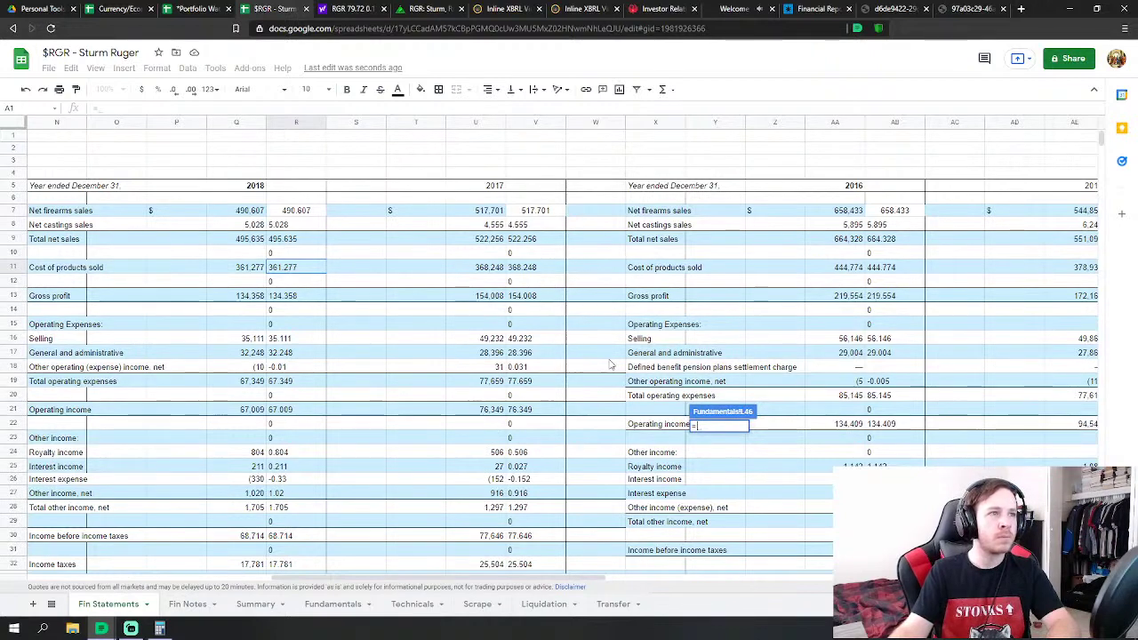
left_click(291, 342)
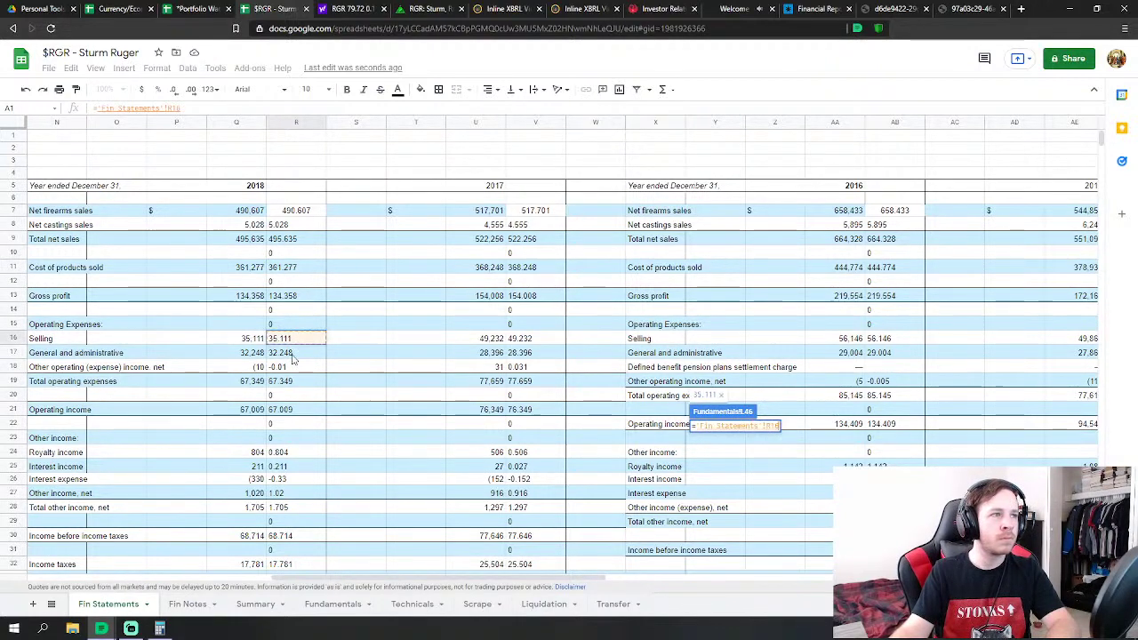
type("+")
left_click(289, 354)
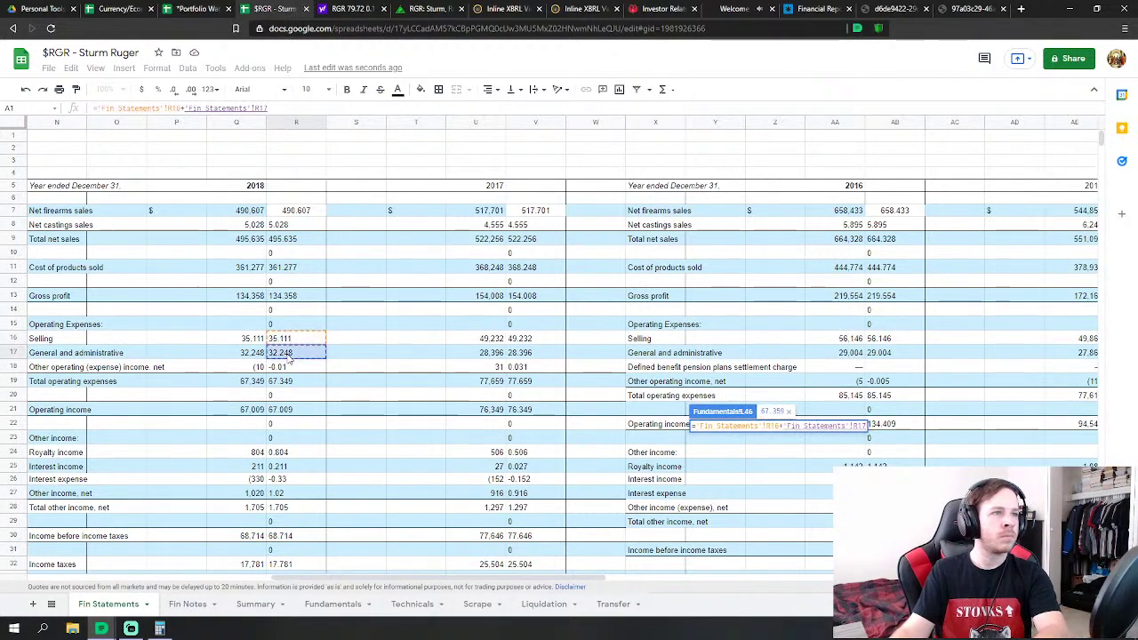
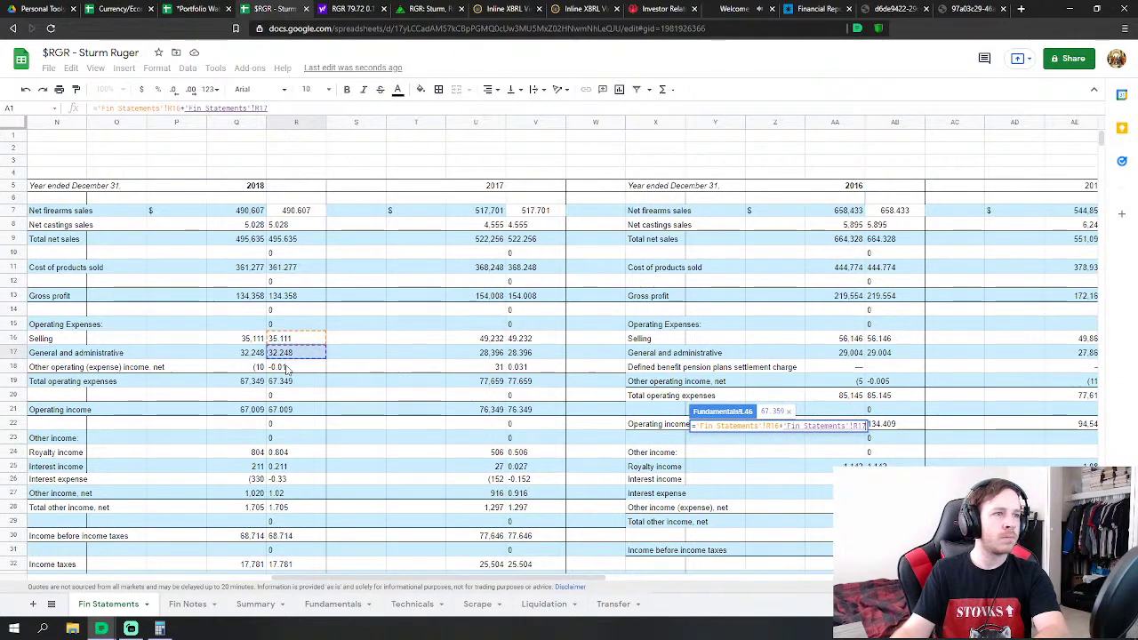
type("+")
left_click(287, 367)
key("Return")
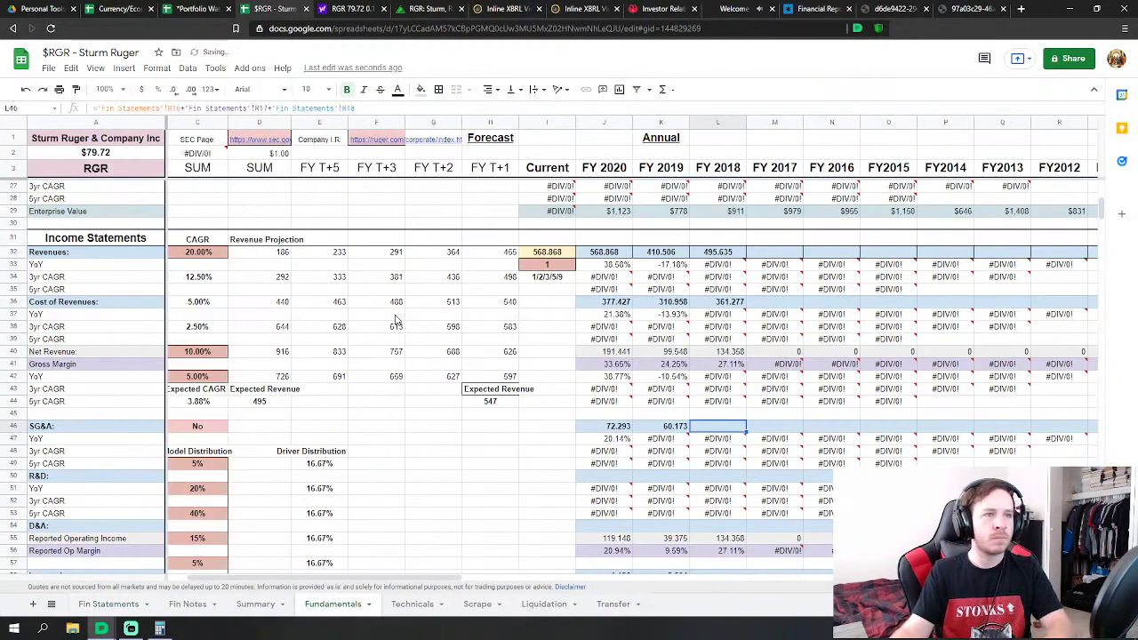
Link FY 2018 Interest Income in Fundamentals L58 to the 2018 interest income in Fin Statements R25
scroll(725, 474, "down", 3)
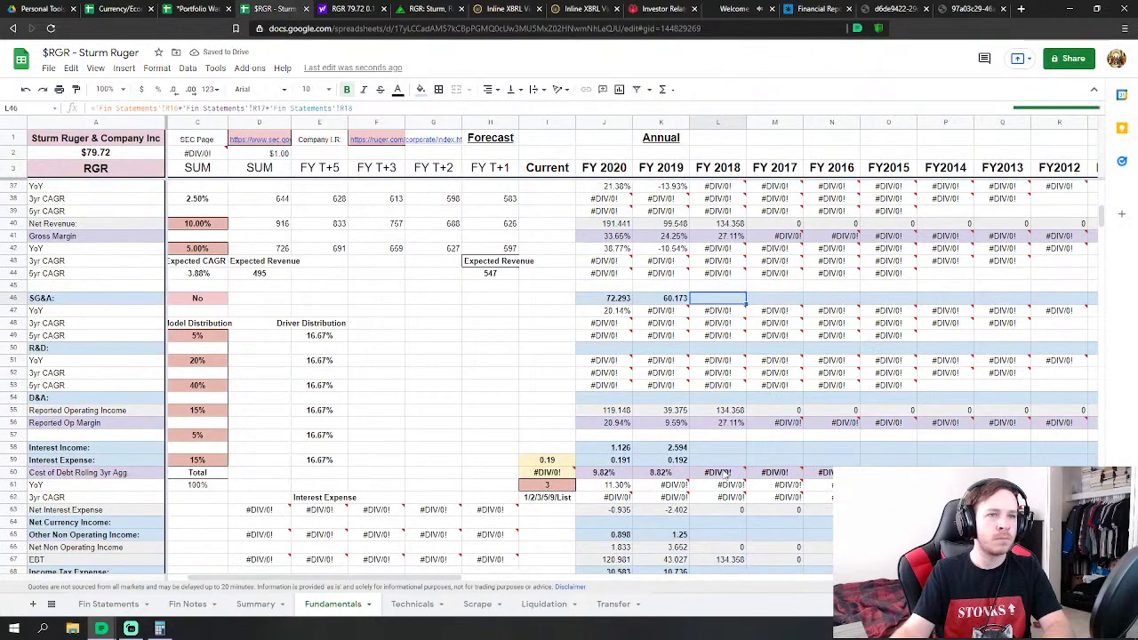
left_click(723, 451)
scroll(723, 451, "down", 1)
type("=")
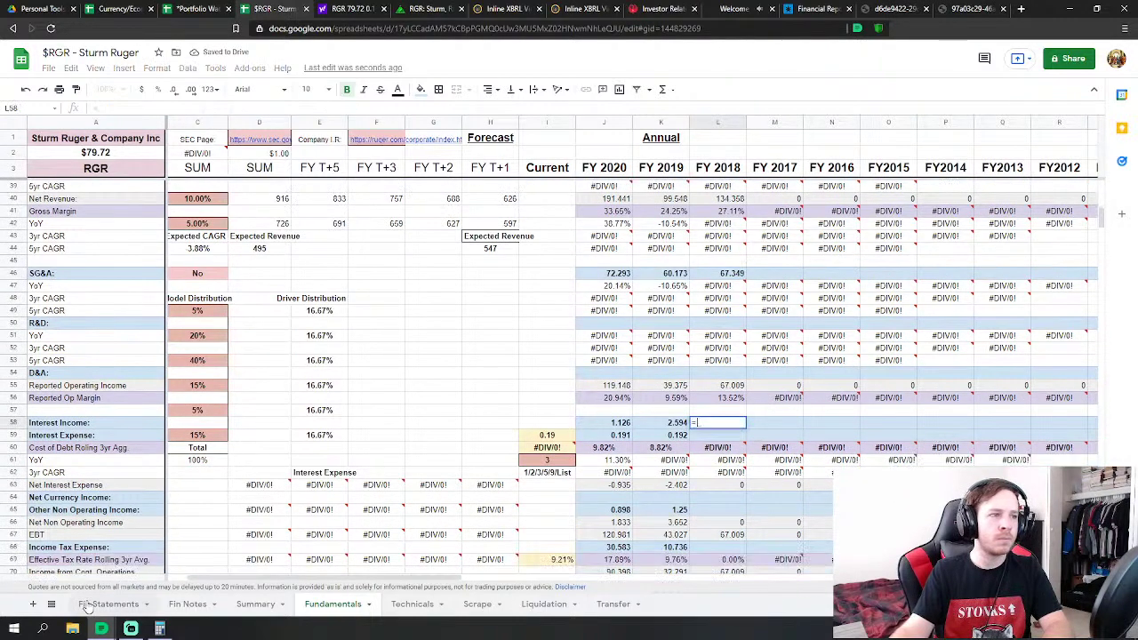
left_click(93, 604)
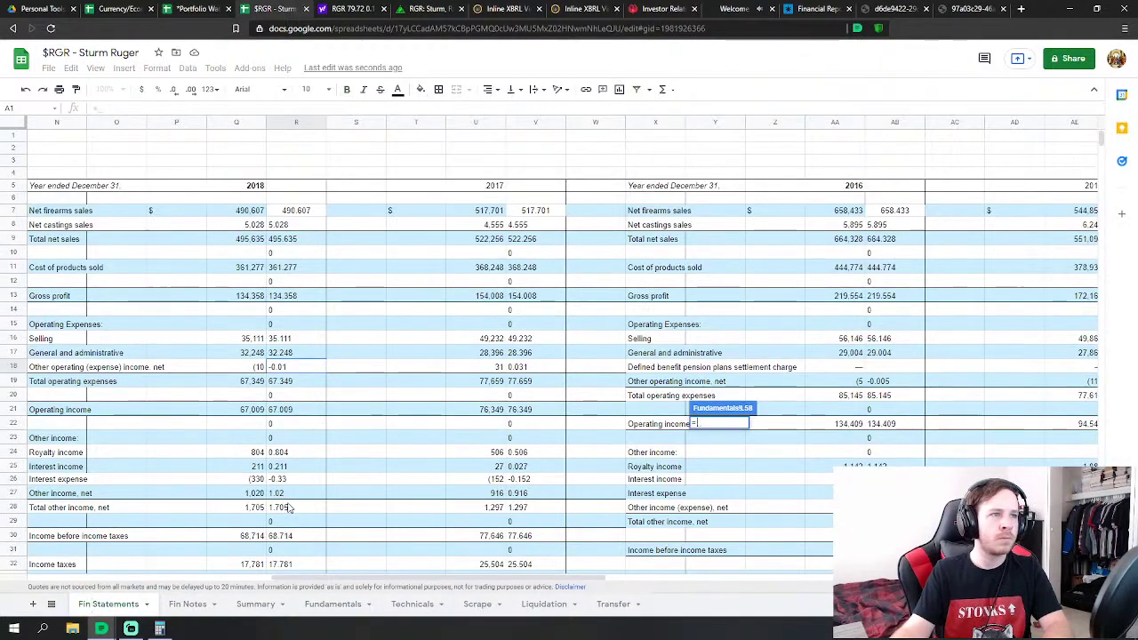
scroll(491, 452, "down", 2)
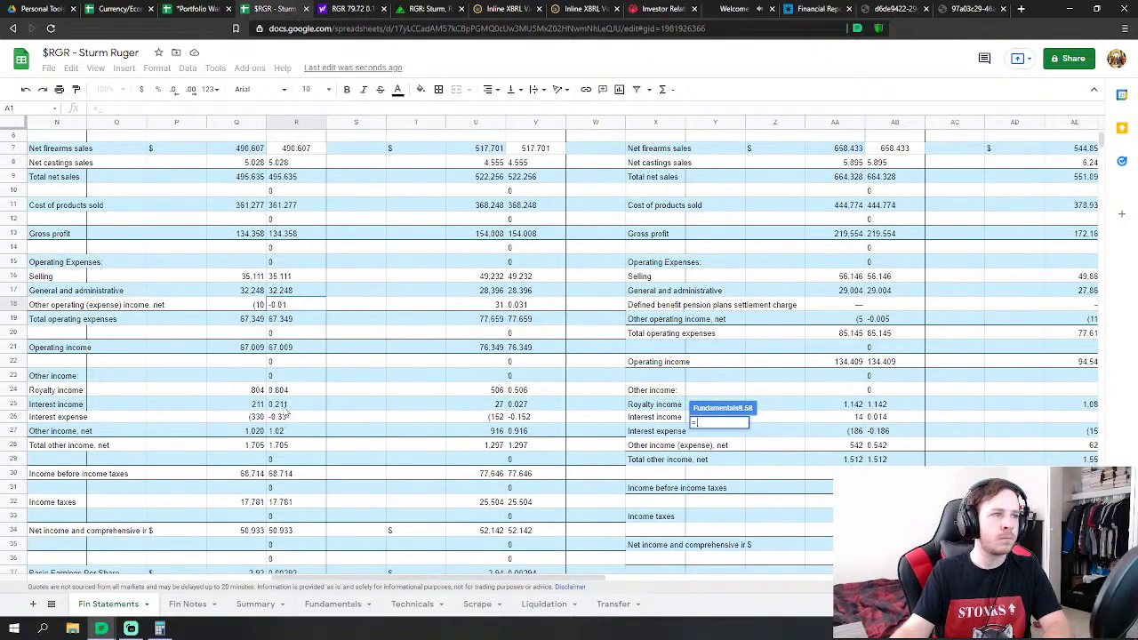
left_click(286, 408)
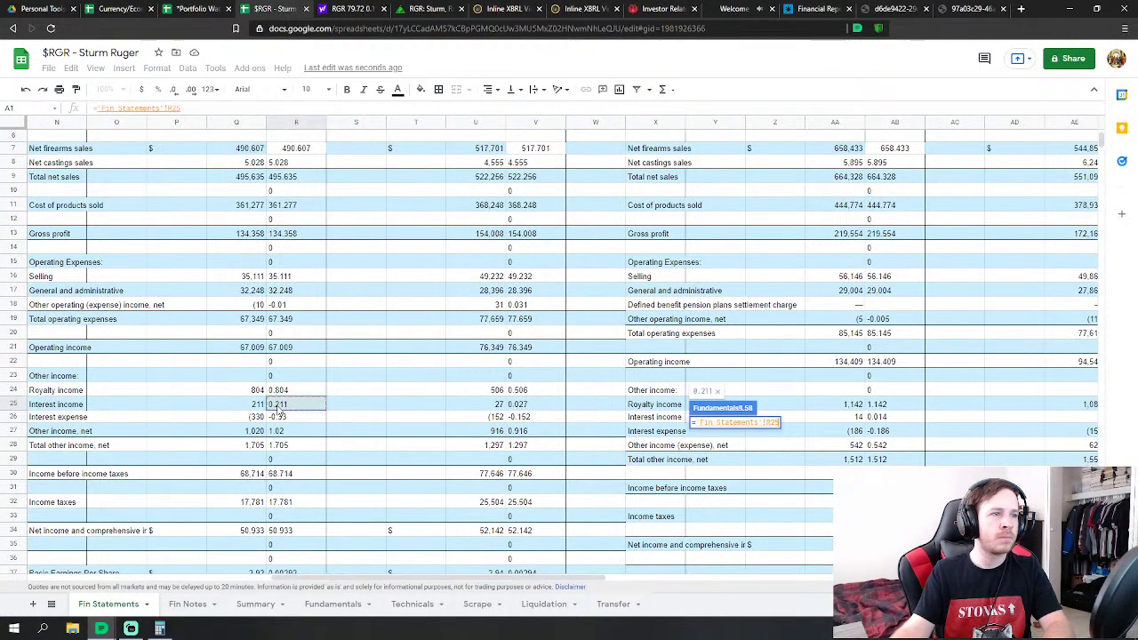
scroll(286, 411, "down", 2)
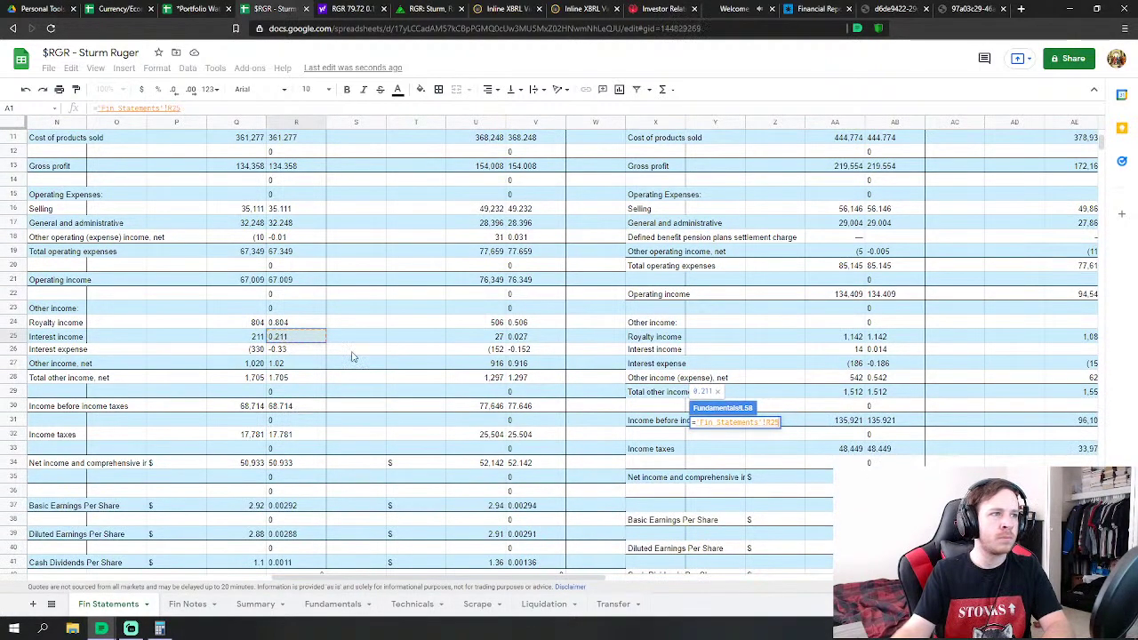
key("Return")
Link FY 2018 Interest Expense (L59) to the interest expense in Fin Statements R26 with its sign reversed
key("Up")
type("=")
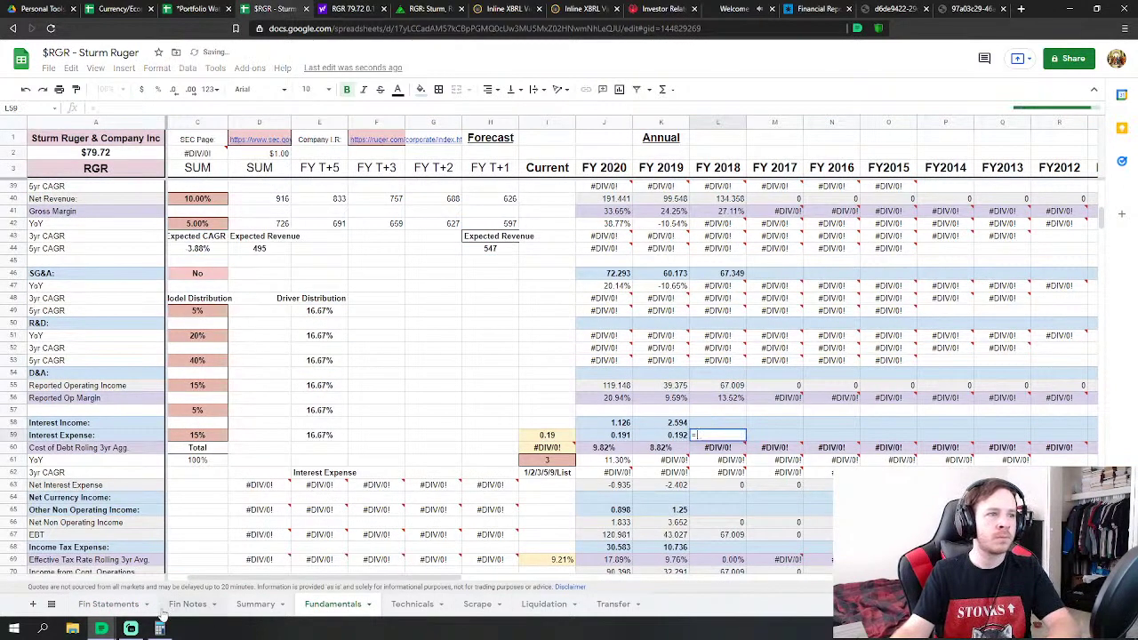
left_click(109, 604)
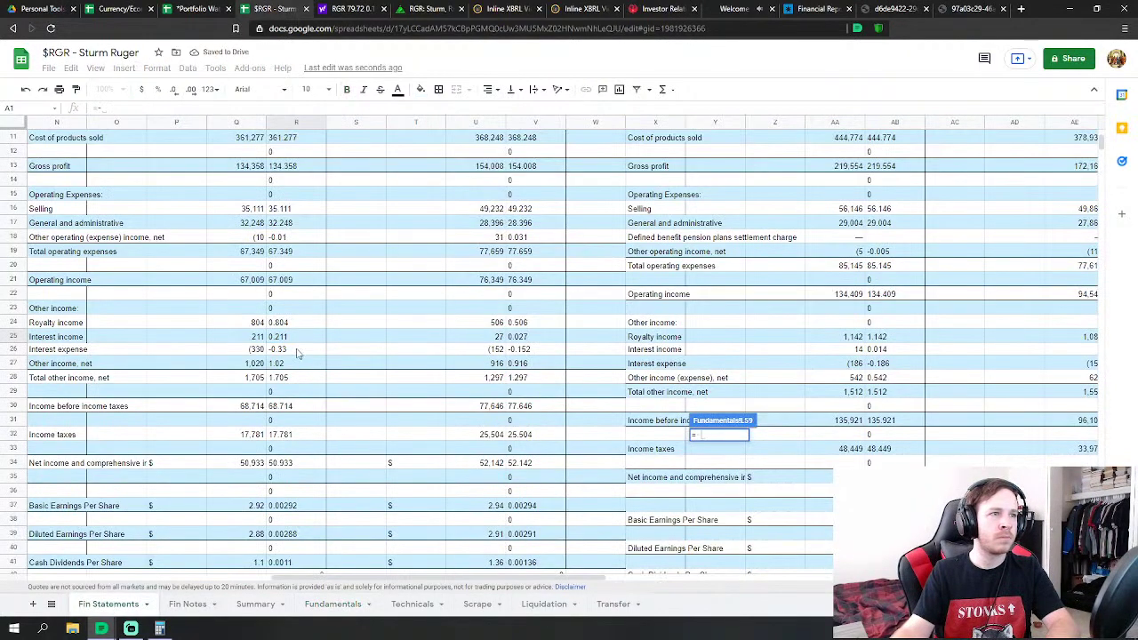
left_click(297, 350)
key("Return")
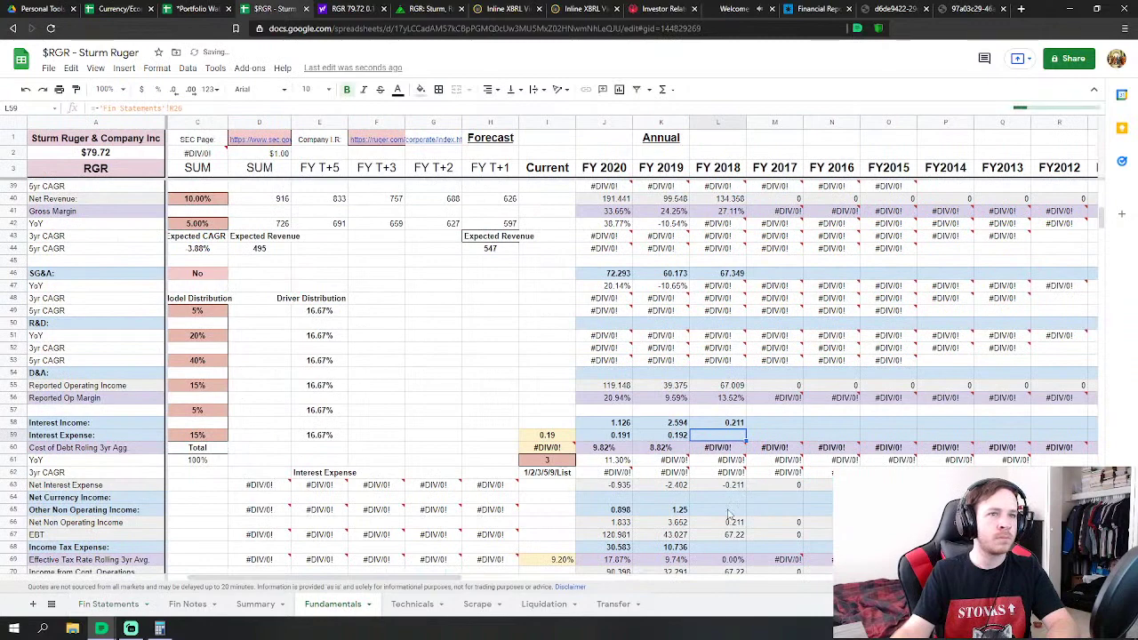
Set FY 2018 Other Non Operating Income (L65) to royalty income plus other income, net, Fin Statements R24+R27
scroll(728, 516, "down", 2)
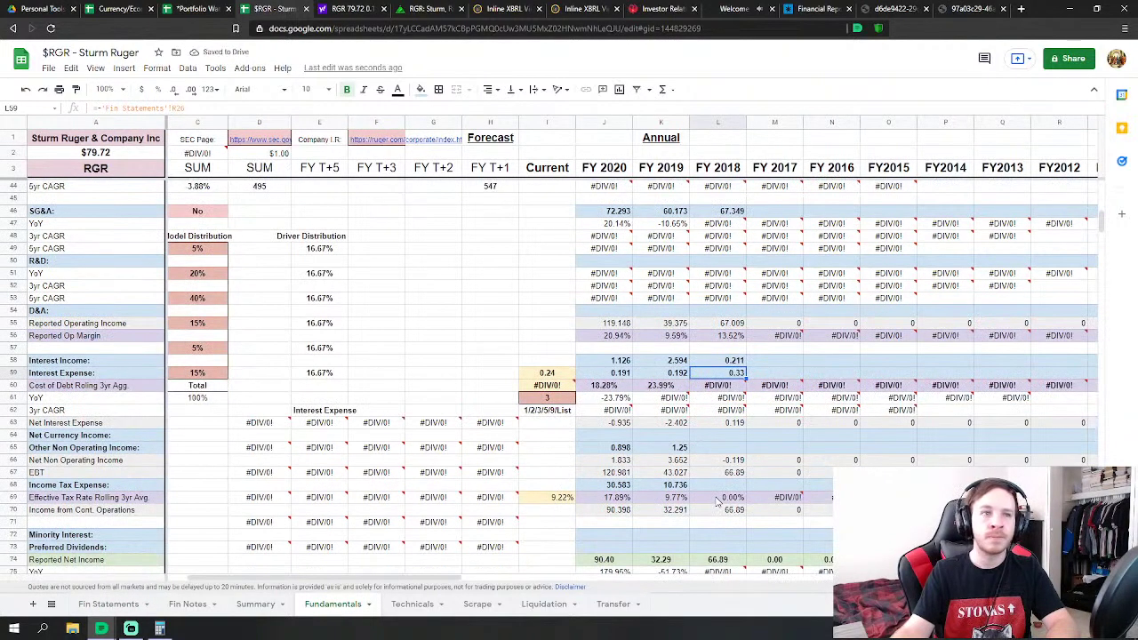
left_click(731, 452)
type("=")
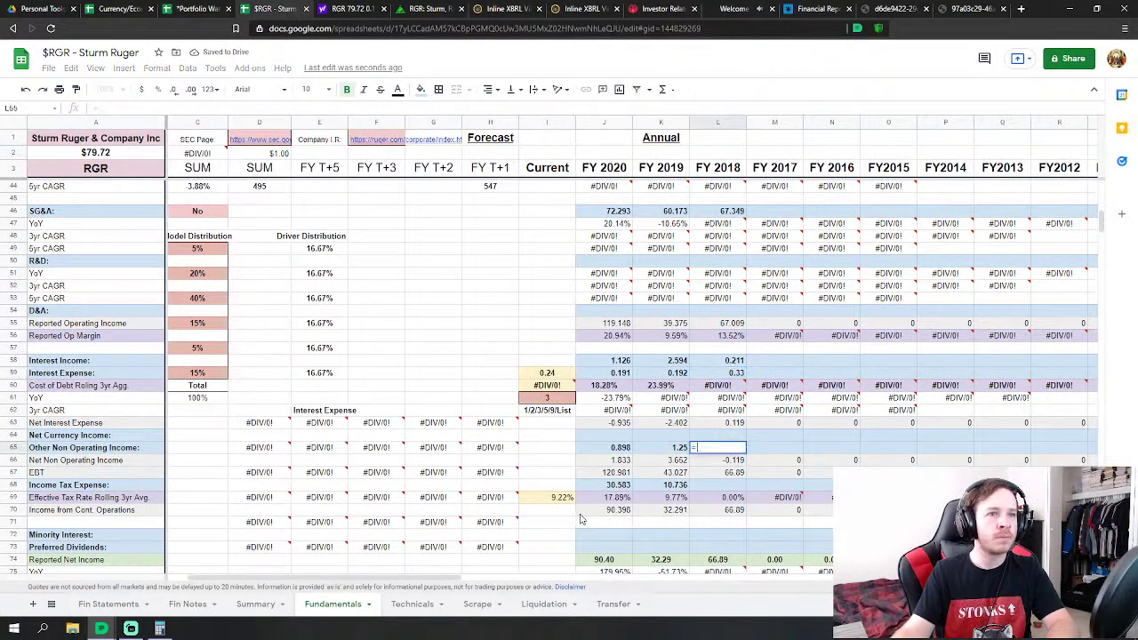
left_click(108, 605)
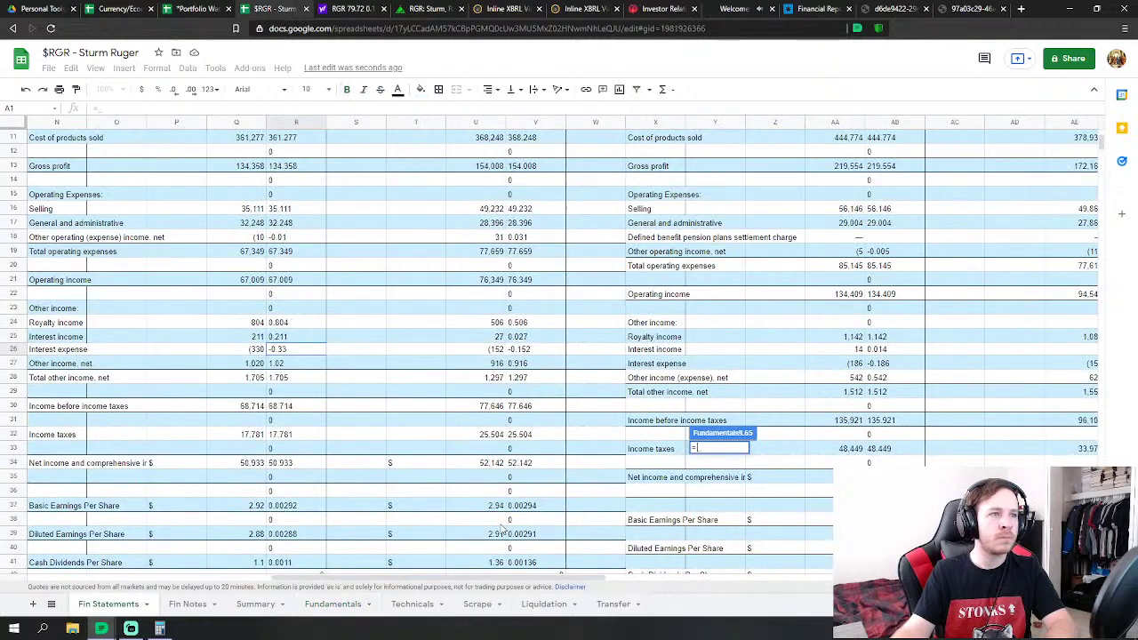
left_click(292, 328)
type("+")
left_click(277, 364)
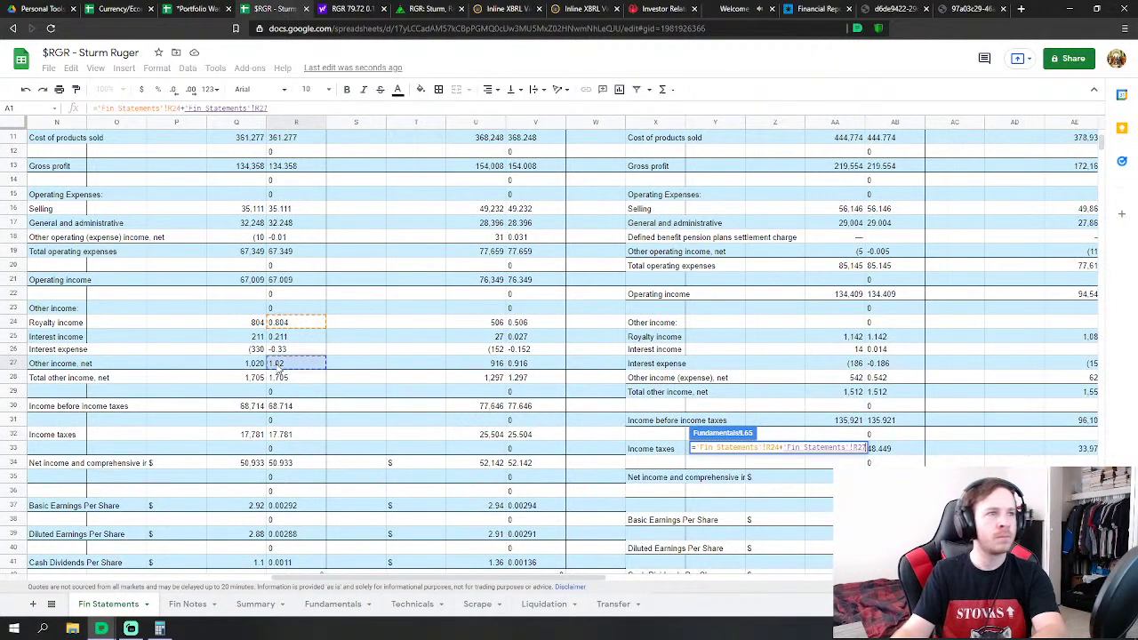
key("Return")
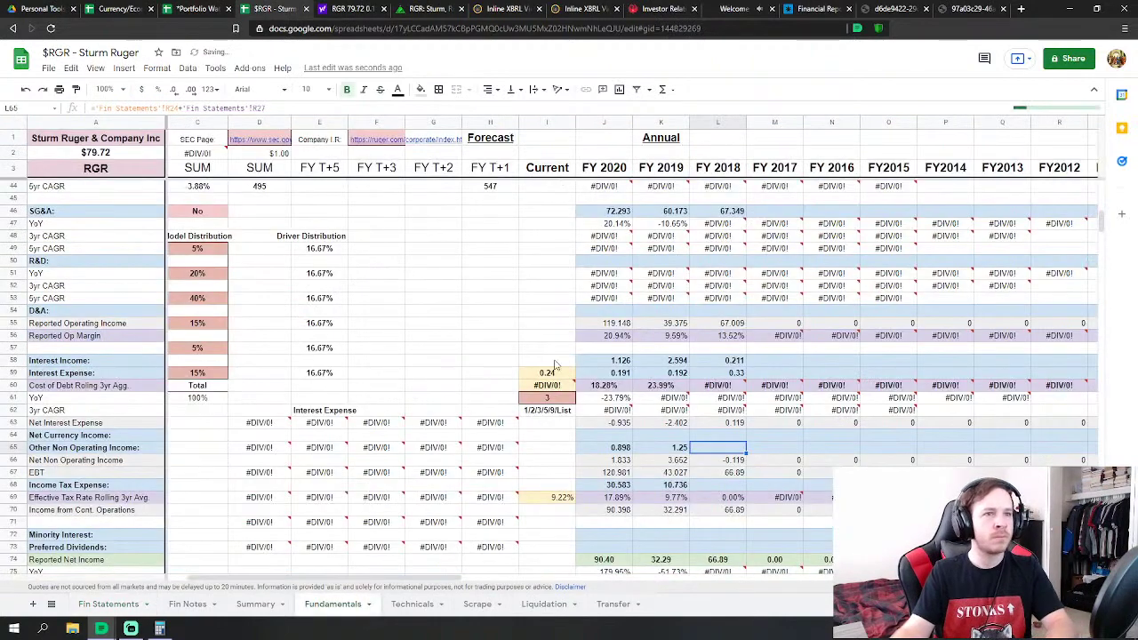
Link FY 2018 Income Tax Expense in Fundamentals L68 to the 2018 income taxes in Fin Statements R32
left_click(723, 487)
type("=")
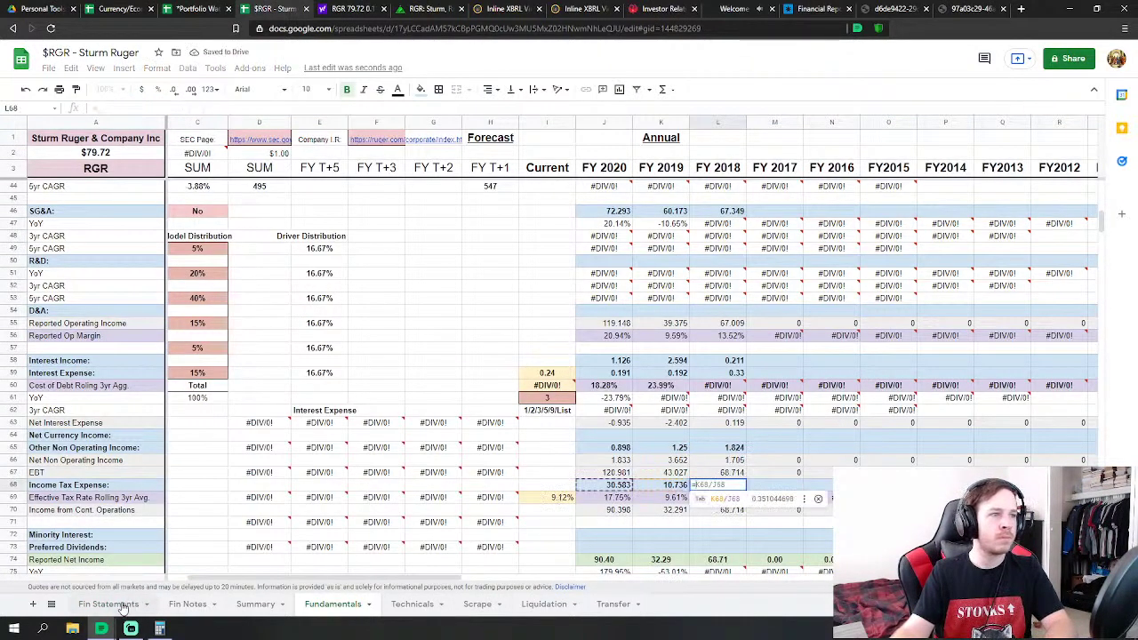
left_click(108, 604)
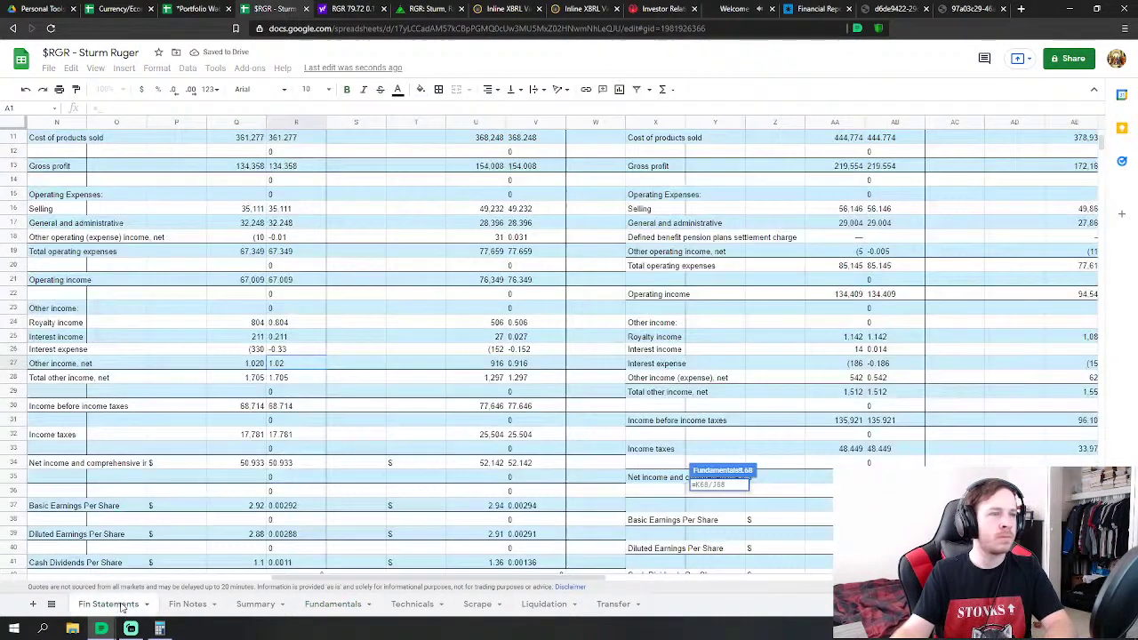
left_click(293, 435)
scroll(455, 430, "down", 2)
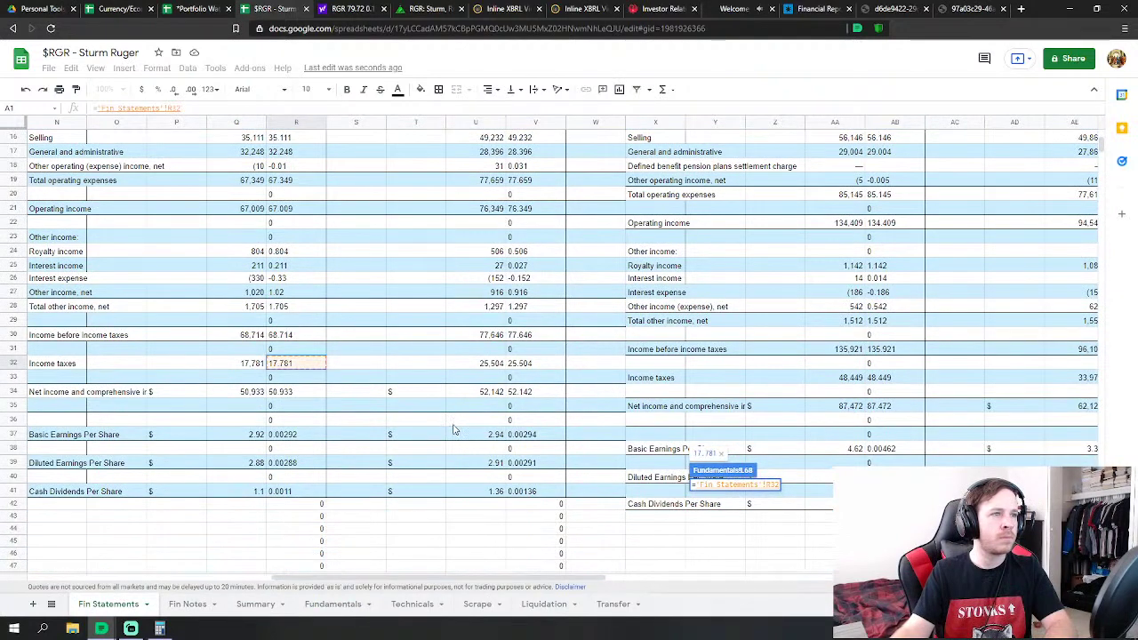
key("Return")
Link FY 2018 CF Depreciation & Amortization (L127) to the 2018 depreciation and amortization in Fin Statements R64
scroll(836, 418, "down", 15)
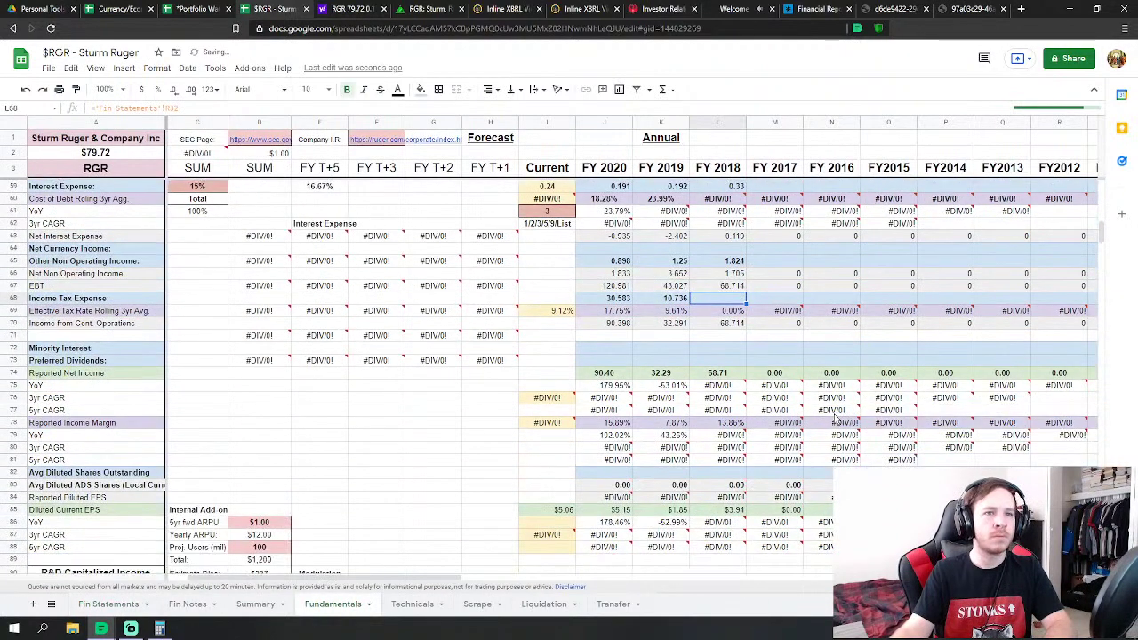
scroll(836, 418, "down", 12)
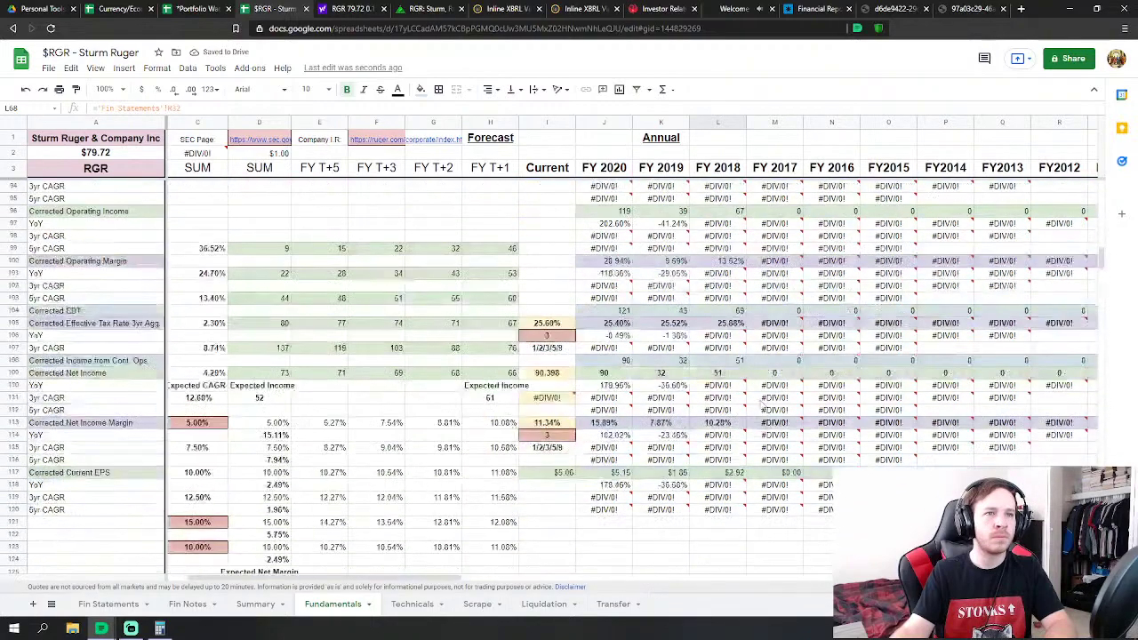
scroll(761, 401, "down", 8)
left_click(736, 291)
scroll(738, 293, "down", 1)
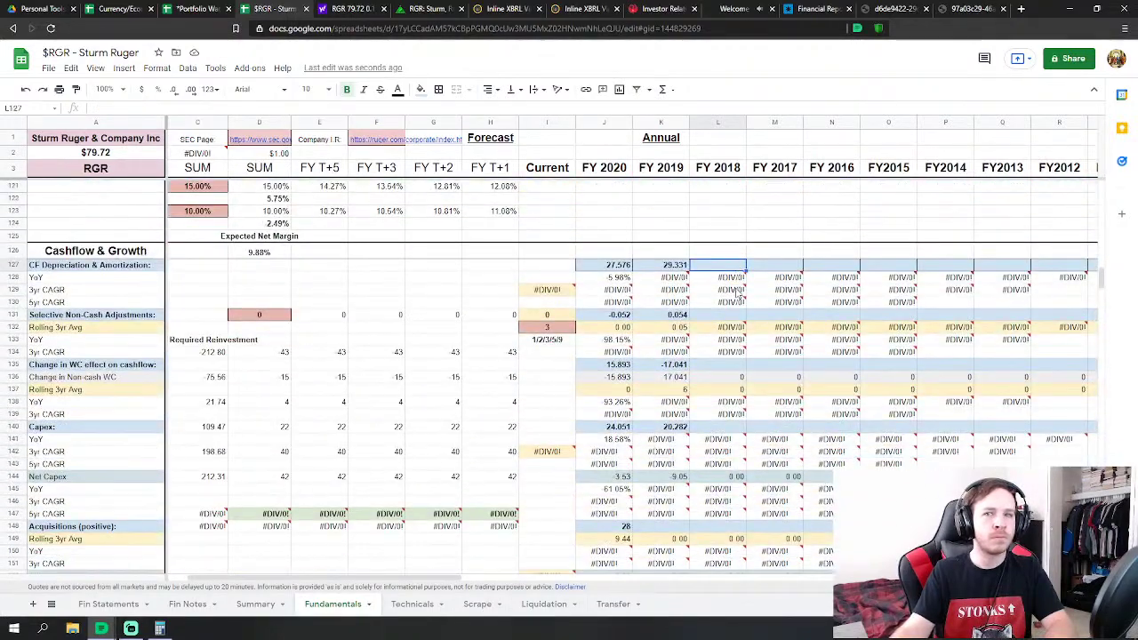
key("Return")
type("=")
left_click(112, 605)
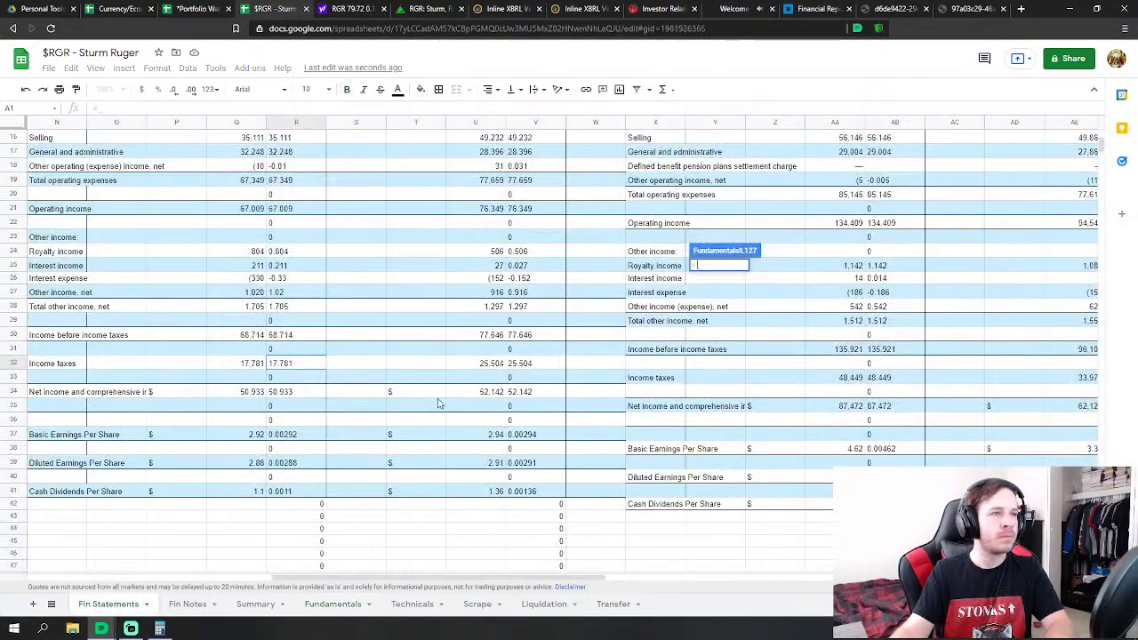
scroll(281, 411, "down", 10)
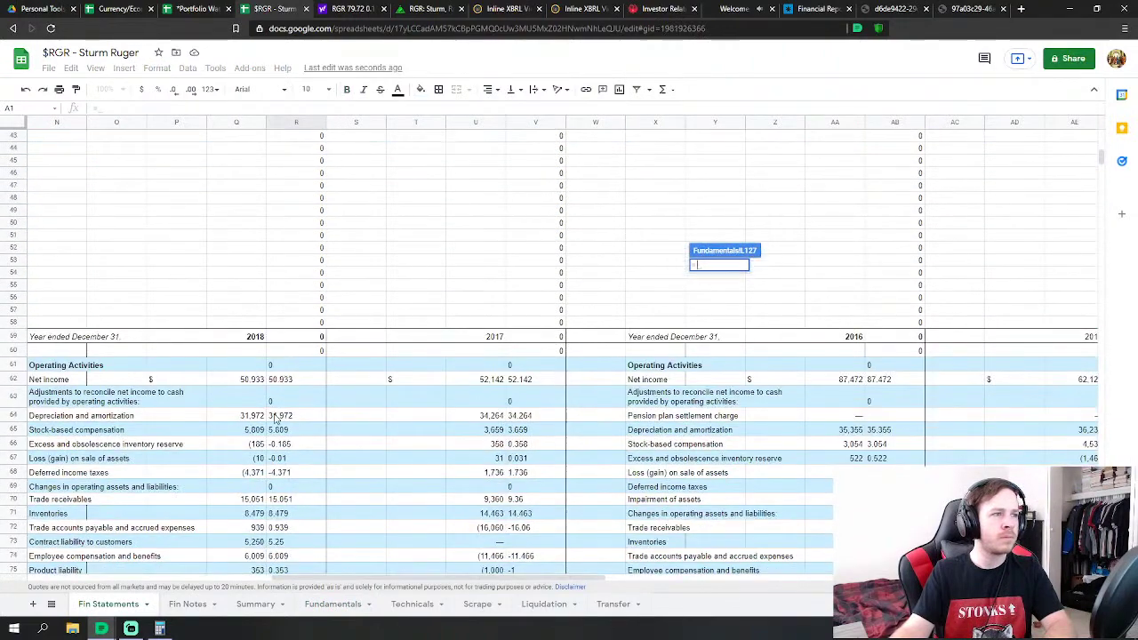
left_click(277, 418)
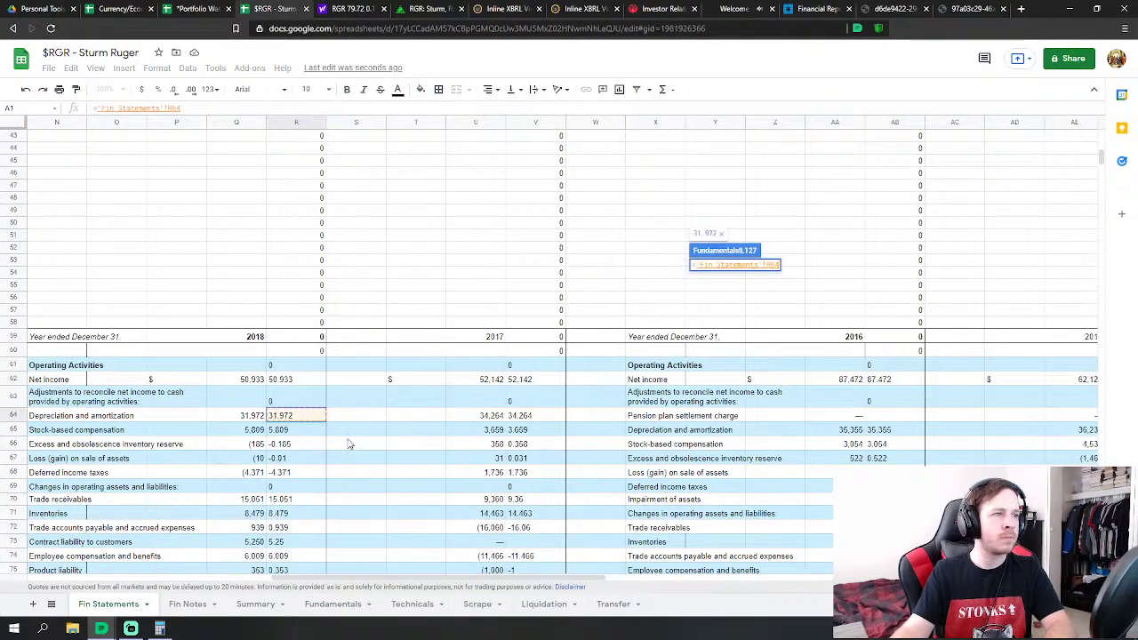
key("Return")
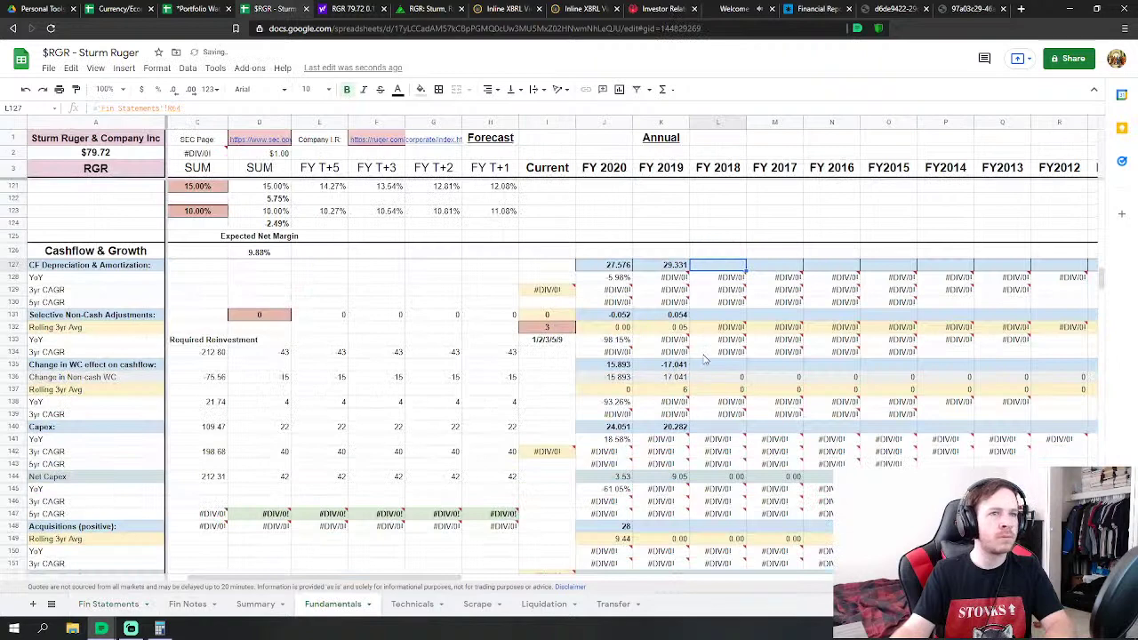
Link FY 2018 Selective Non-Cash Adjustments (L131) to the loss (gain) on sale of assets in Fin Statements R67
key("Down")
key("Down")
key("Down")
key("Down")
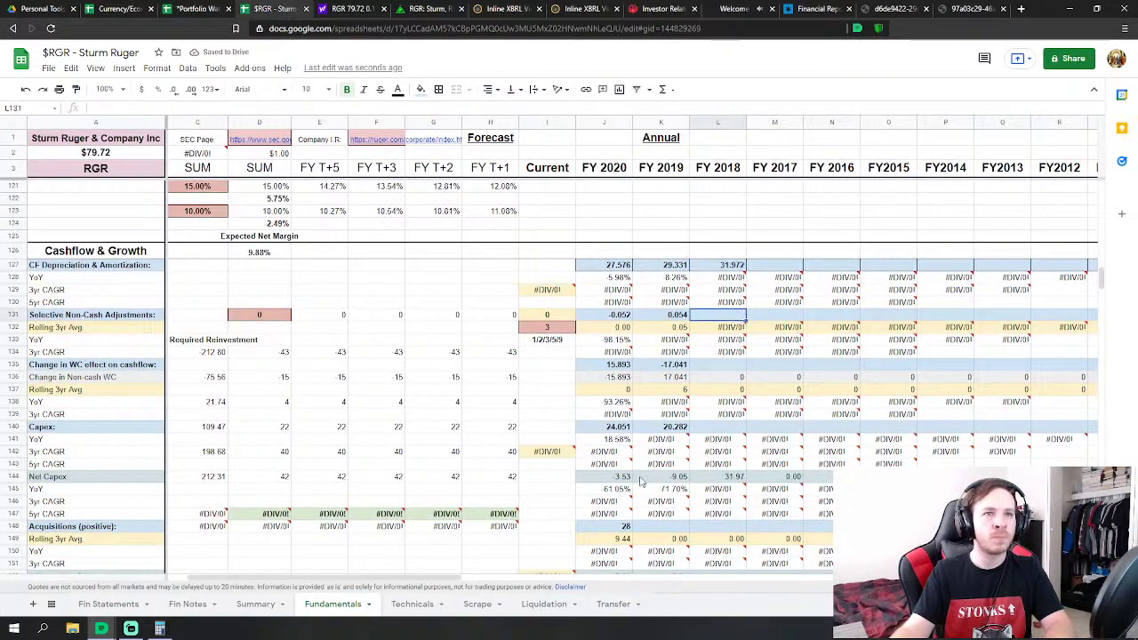
key("Return")
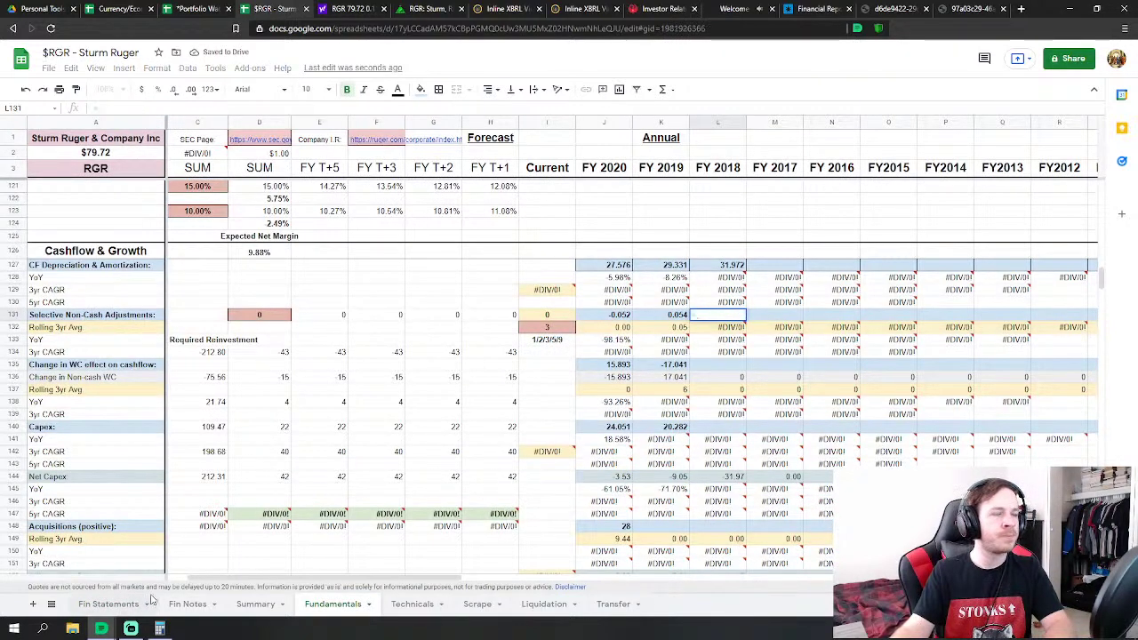
left_click(141, 603)
left_click(289, 460)
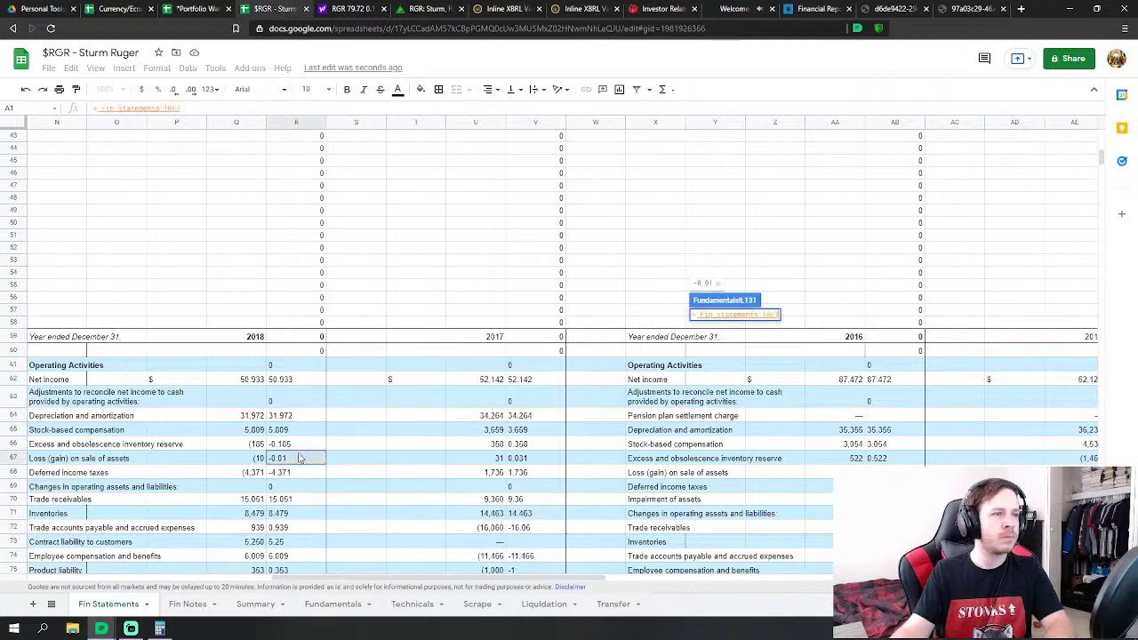
scroll(373, 437, "down", 1)
key("Return")
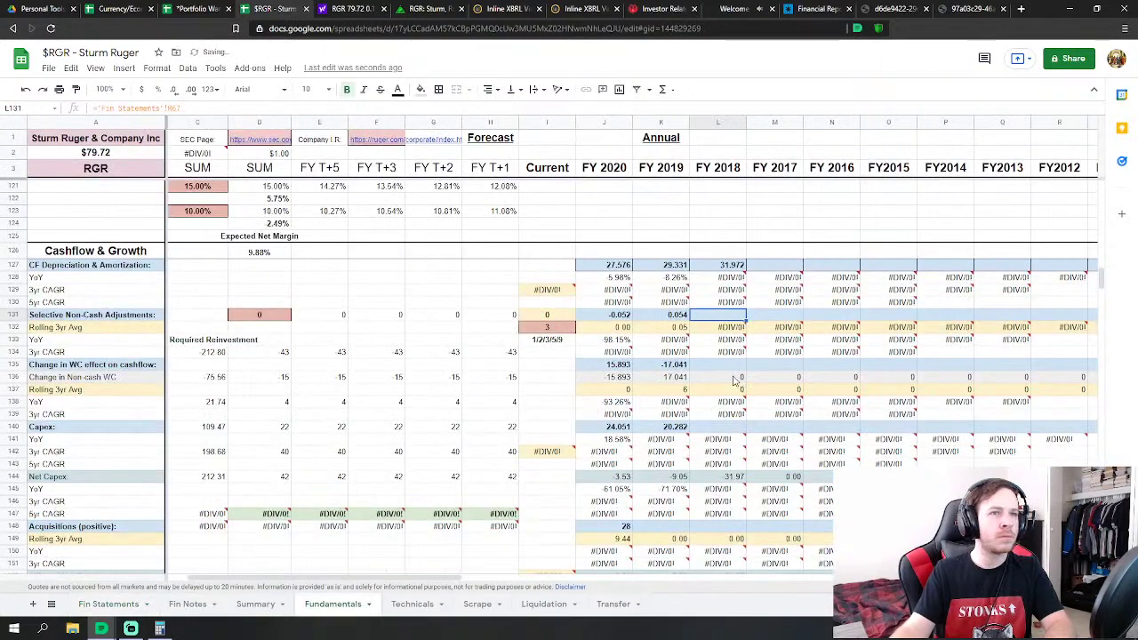
Set FY 2018 Change in WC effect on cashflow (L135) to the SUM of the operating asset and liability changes in Fin Statements R70:R77
left_click(735, 367)
type("=su")
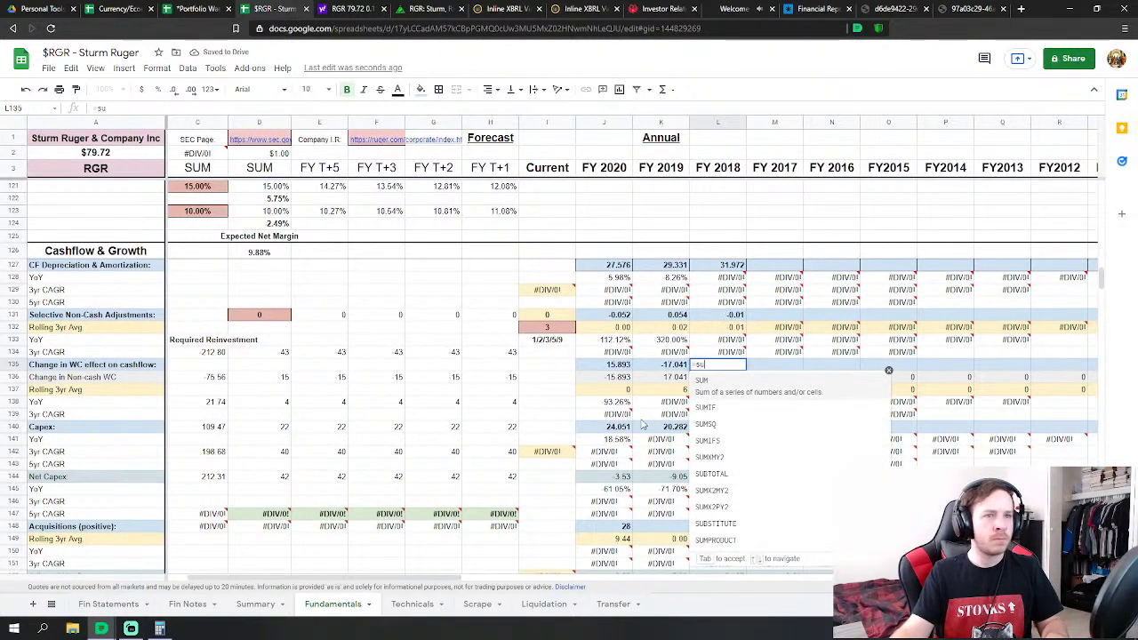
left_click(727, 393)
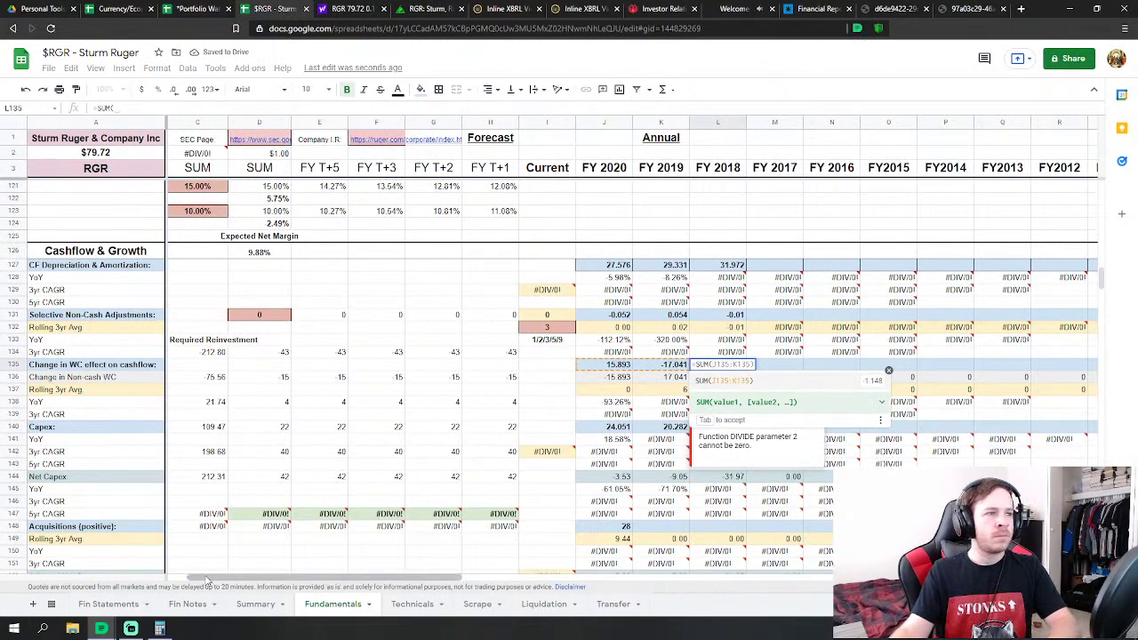
left_click(109, 604)
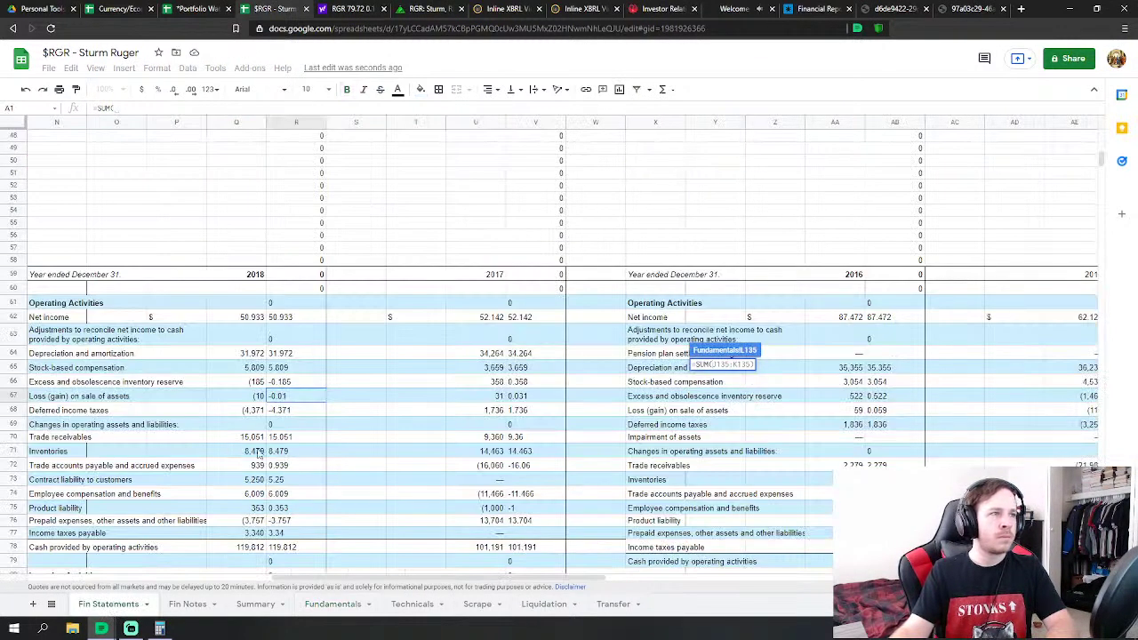
left_click_drag(285, 437, 278, 534)
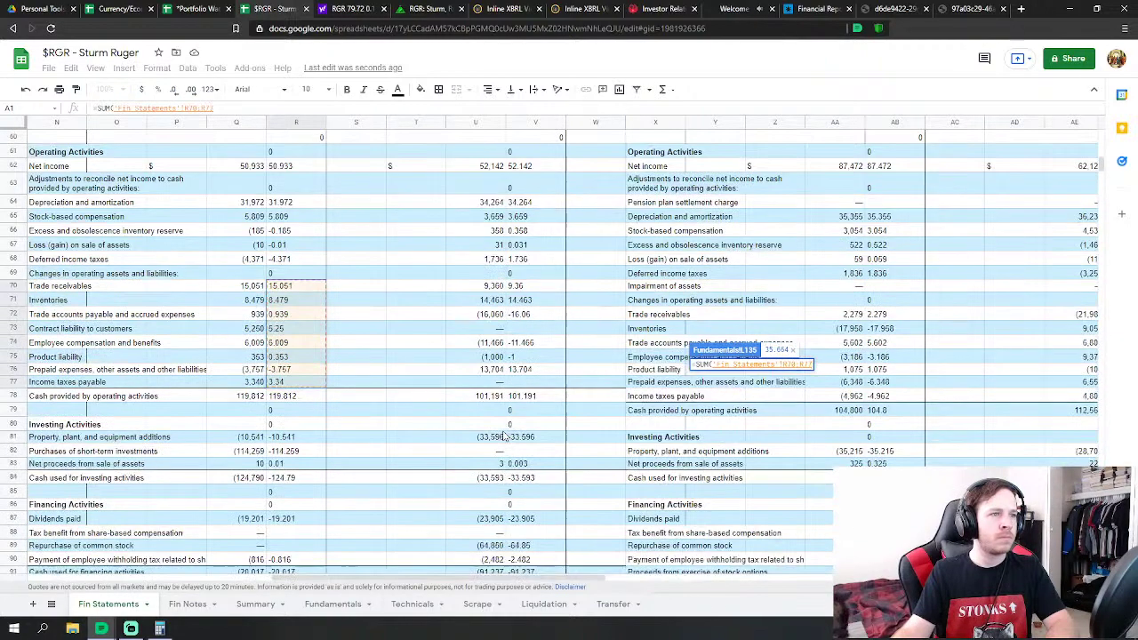
scroll(373, 372, "down", 3)
key("Return")
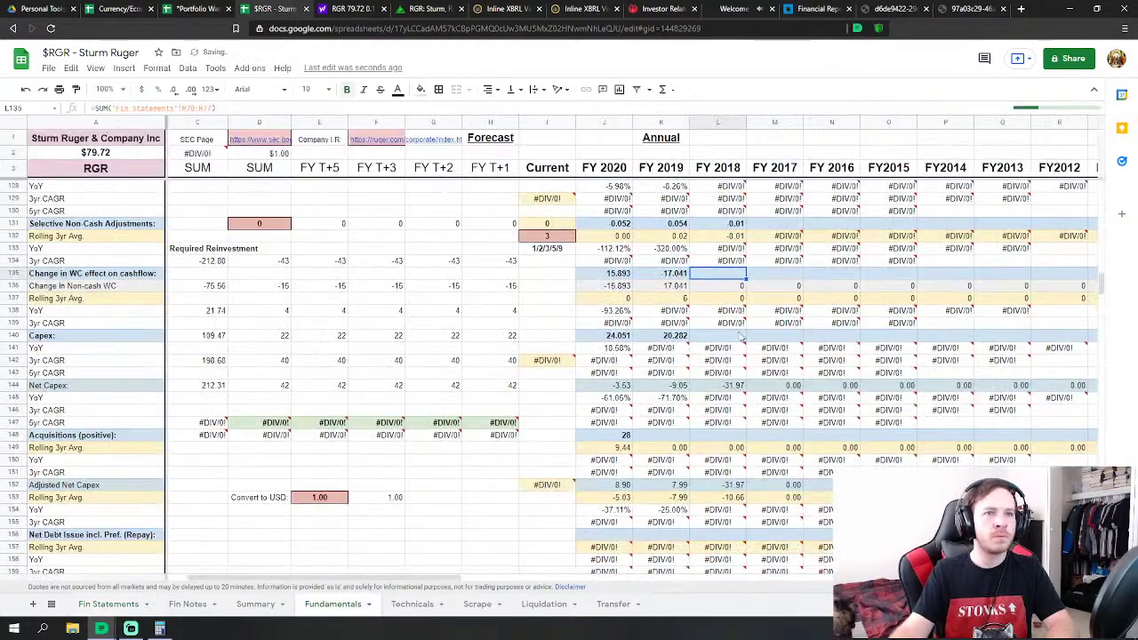
Set FY 2018 Capex (L140) to the negated property, plant and equipment additions in Fin Statements R81 minus the net asset sale proceeds in R83
type("=")
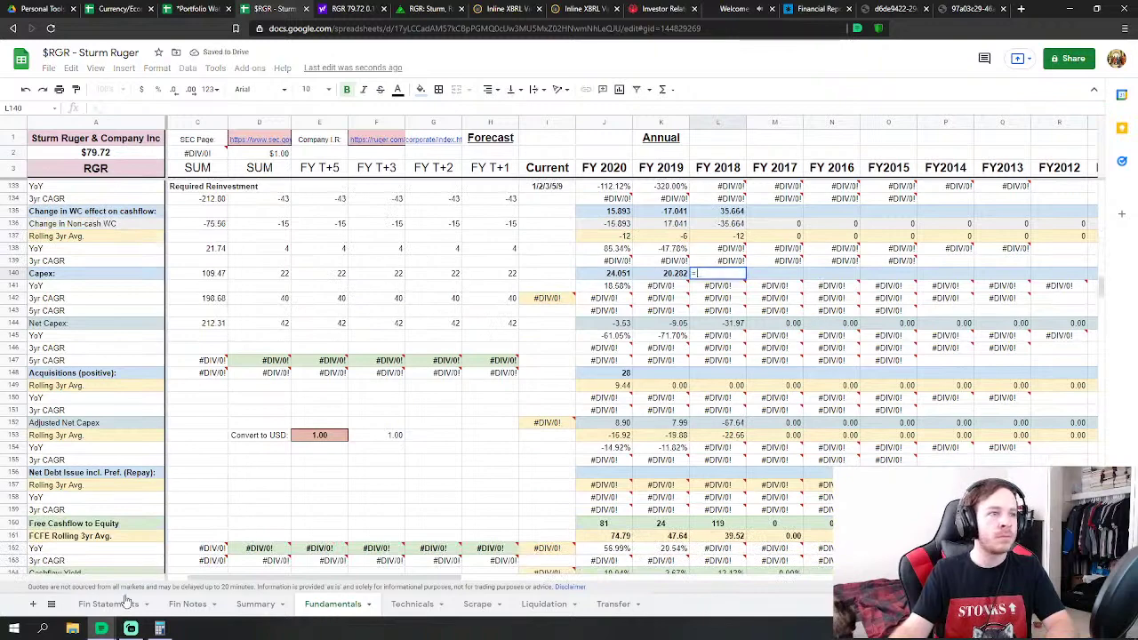
left_click(109, 604)
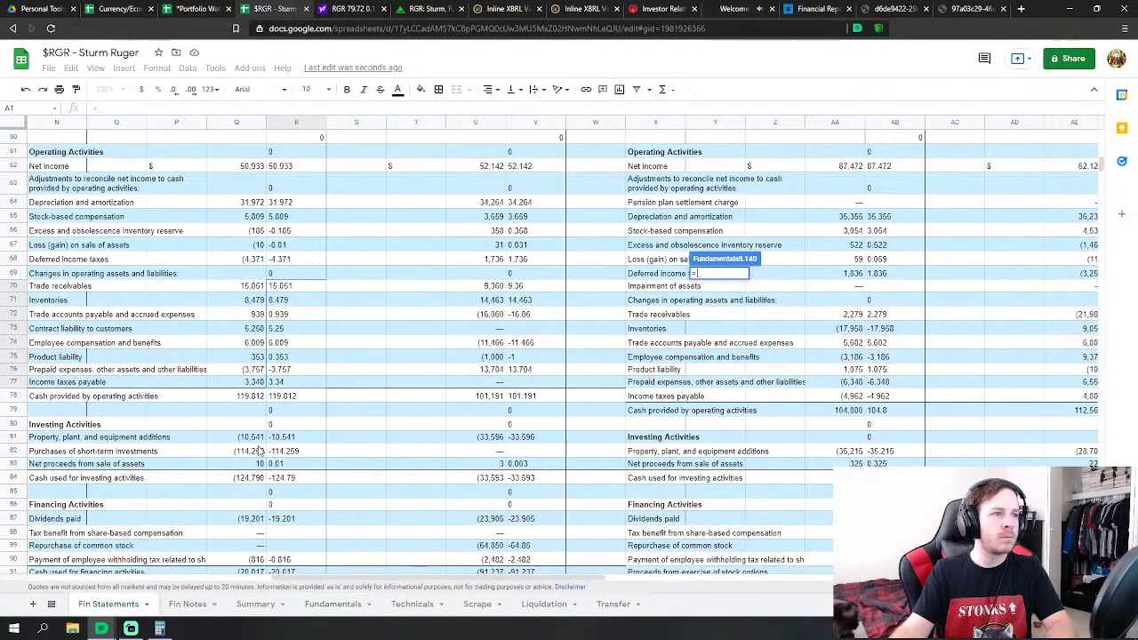
left_click(287, 439)
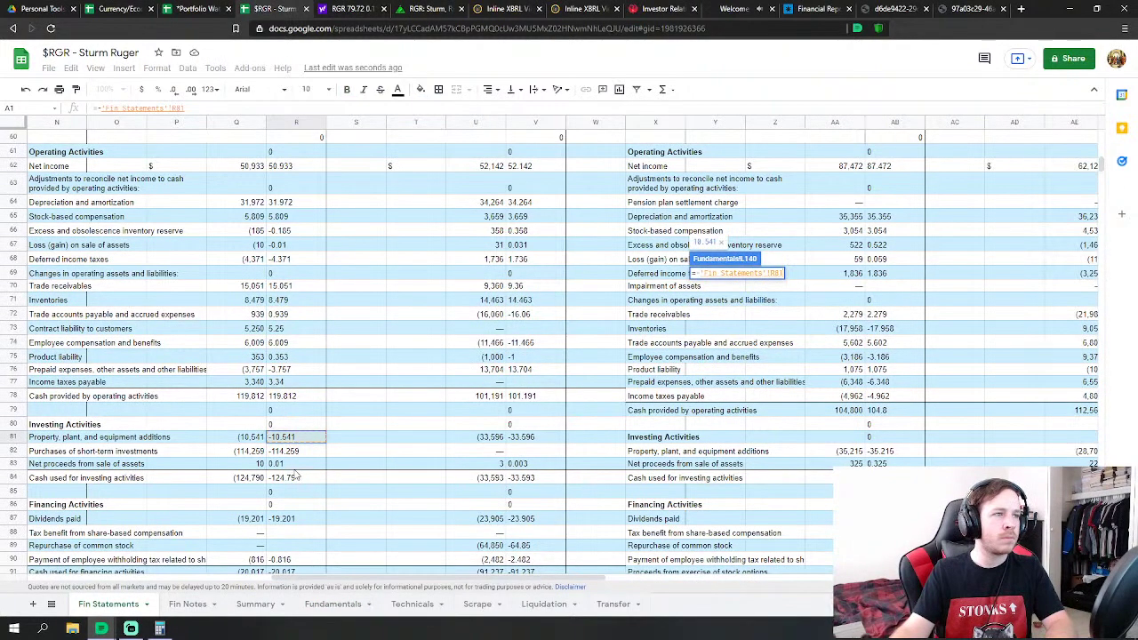
type("-")
left_click(286, 464)
key("Return")
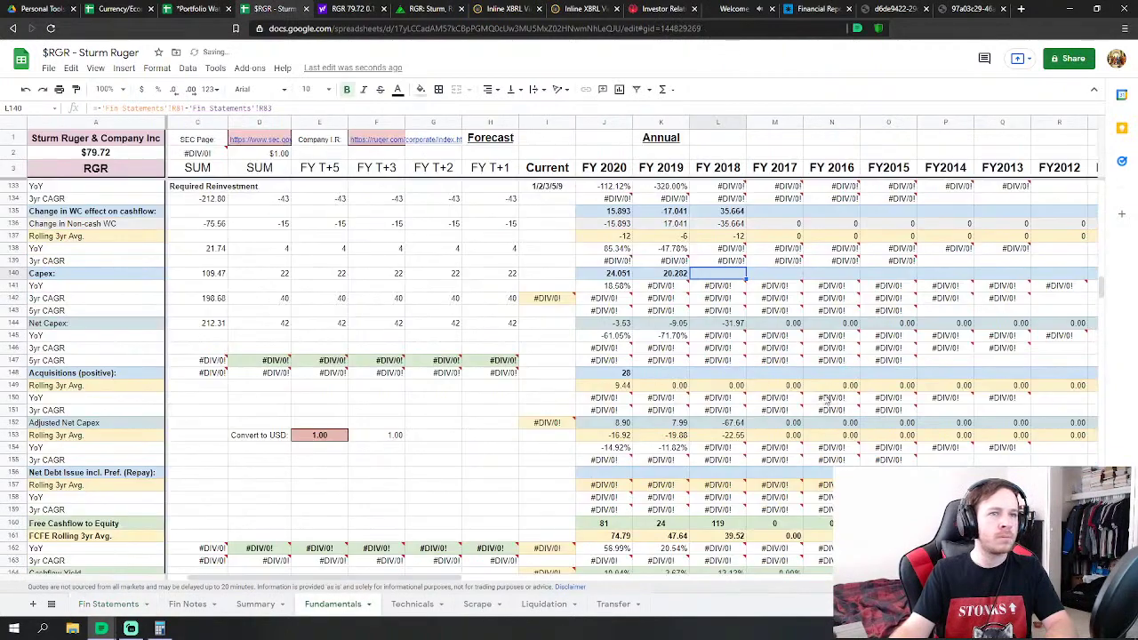
scroll(826, 398, "down", 2)
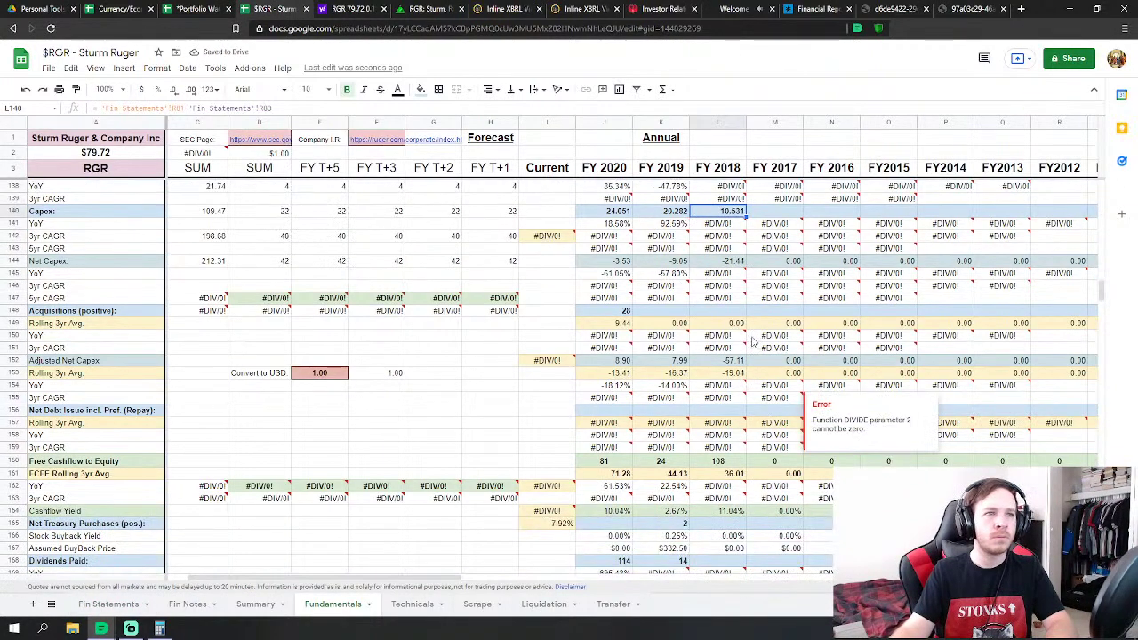
left_click(725, 410)
type("=")
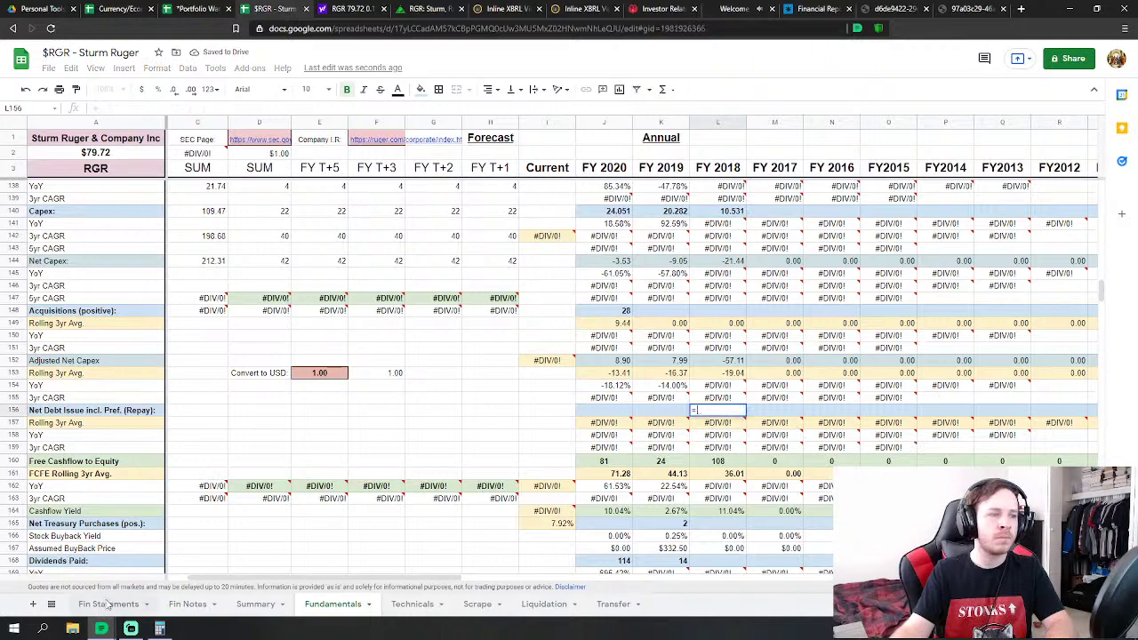
left_click(108, 603)
scroll(356, 489, "down", 3)
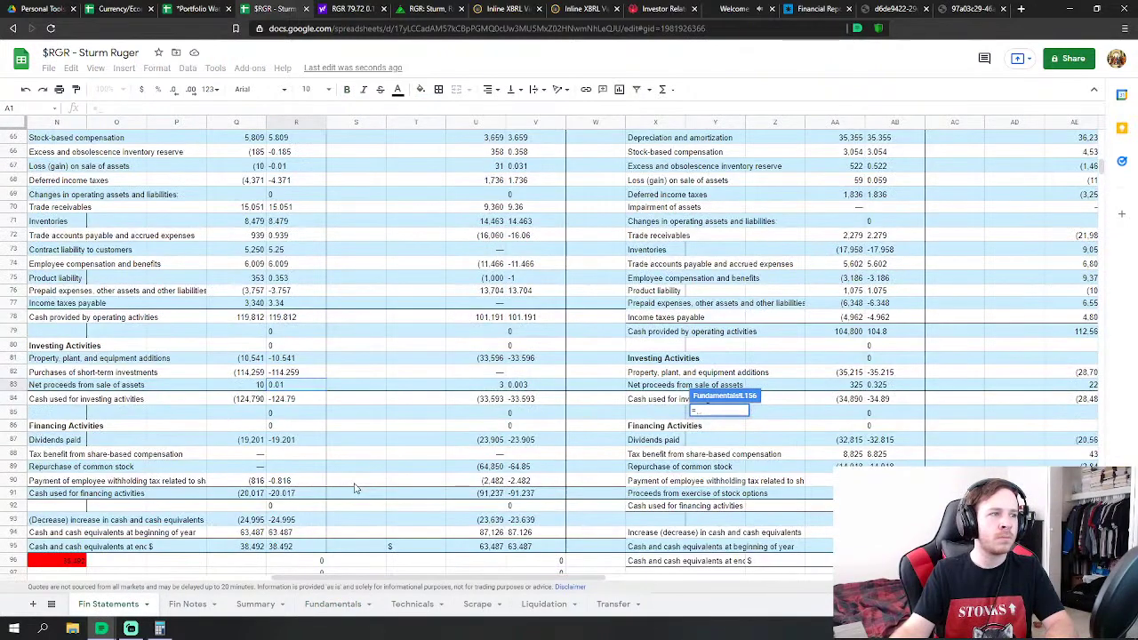
key("Escape")
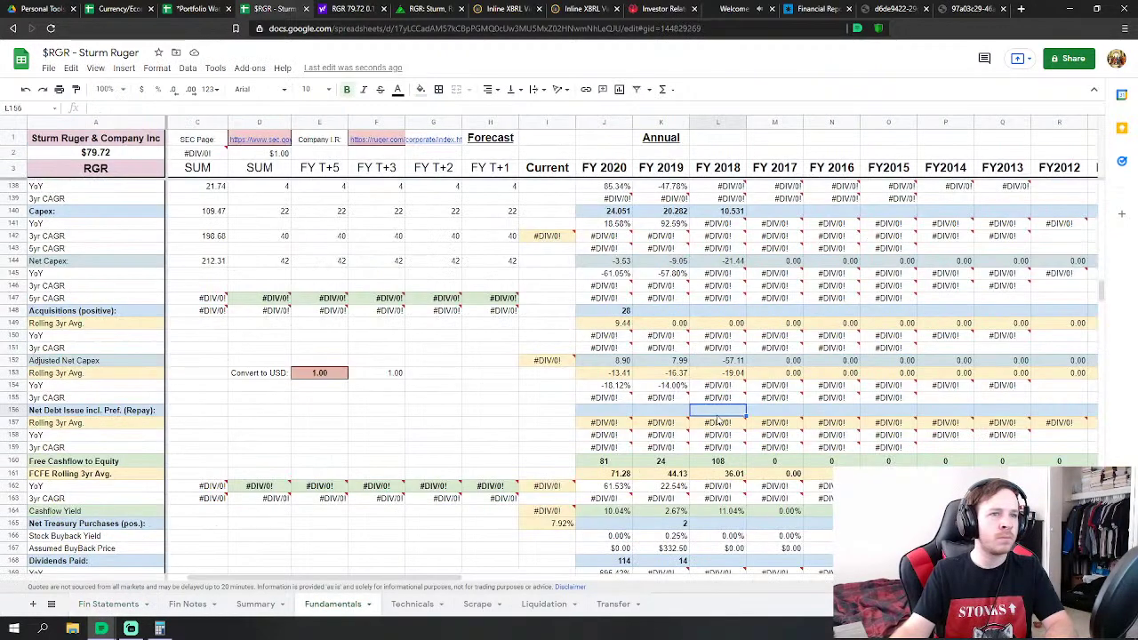
Link FY 2018 Dividends Paid (L168) to the negated 2018 dividends paid in Fin Statements R87
left_click(719, 473)
type("=-")
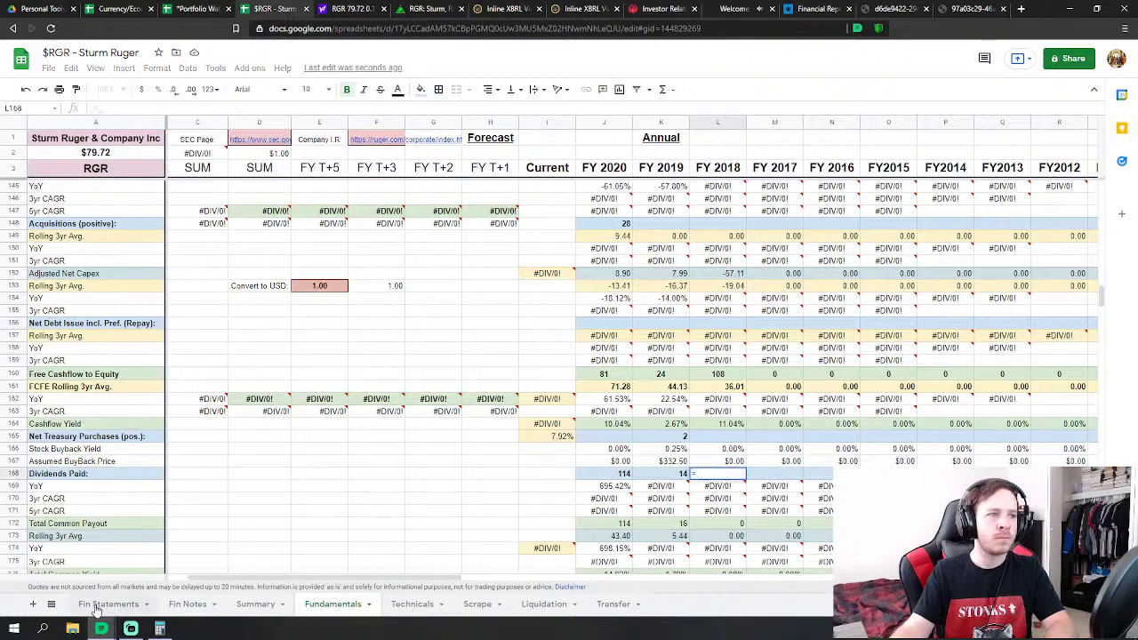
left_click(109, 604)
left_click(293, 441)
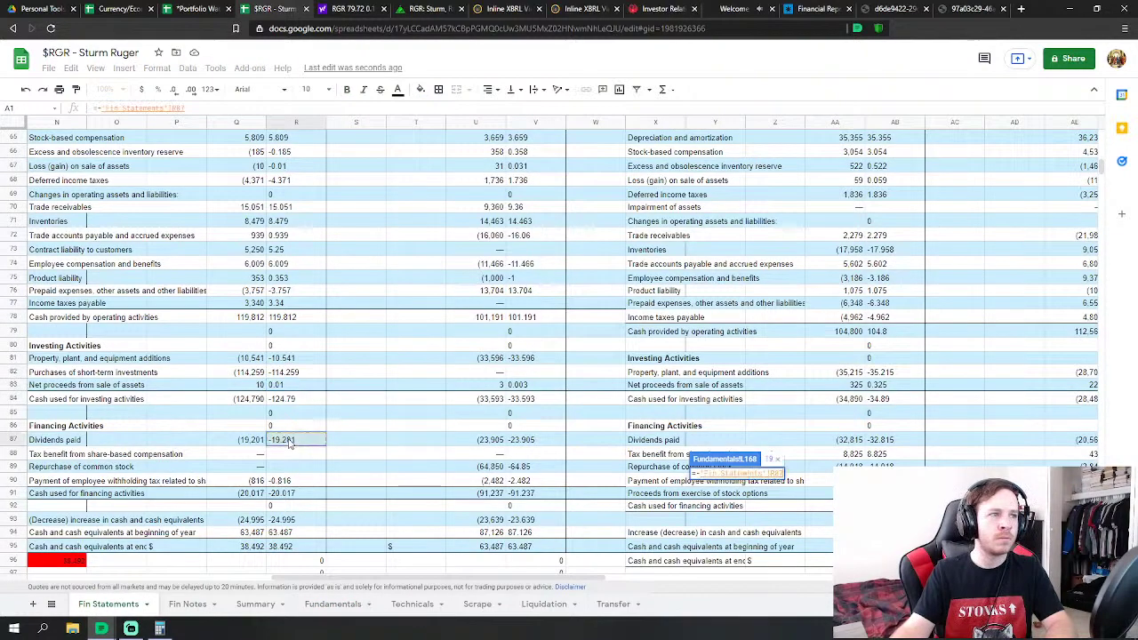
key("Return")
Link FY 2018 Cash & Equivalents (L226) to the 2018 cash and cash equivalents in Fin Statements R119
scroll(695, 424, "down", 4)
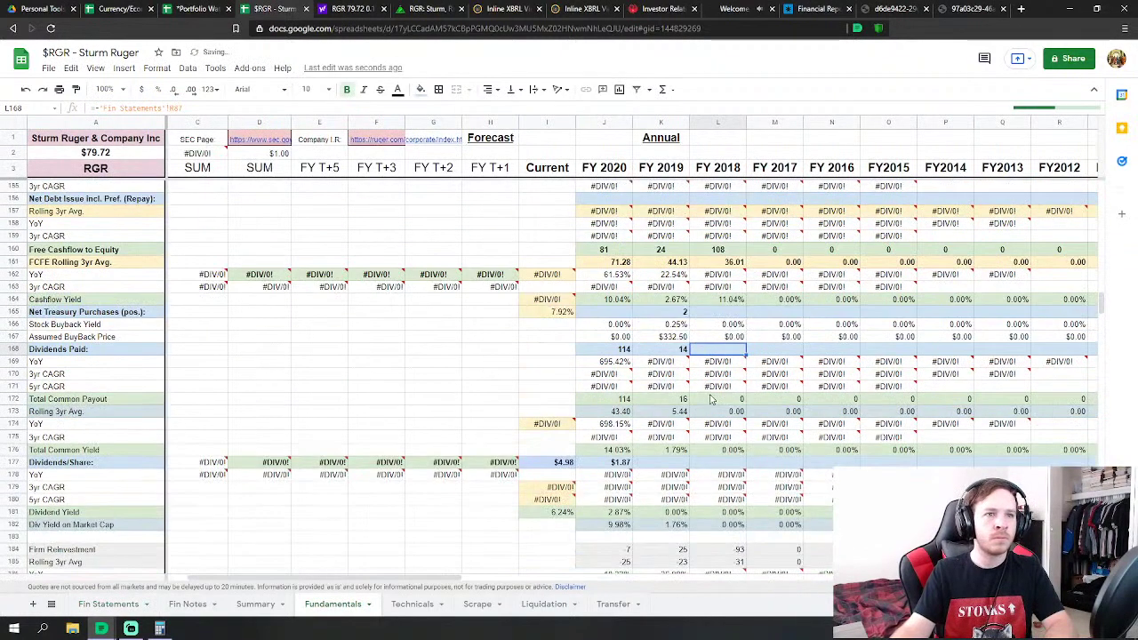
scroll(782, 373, "down", 12)
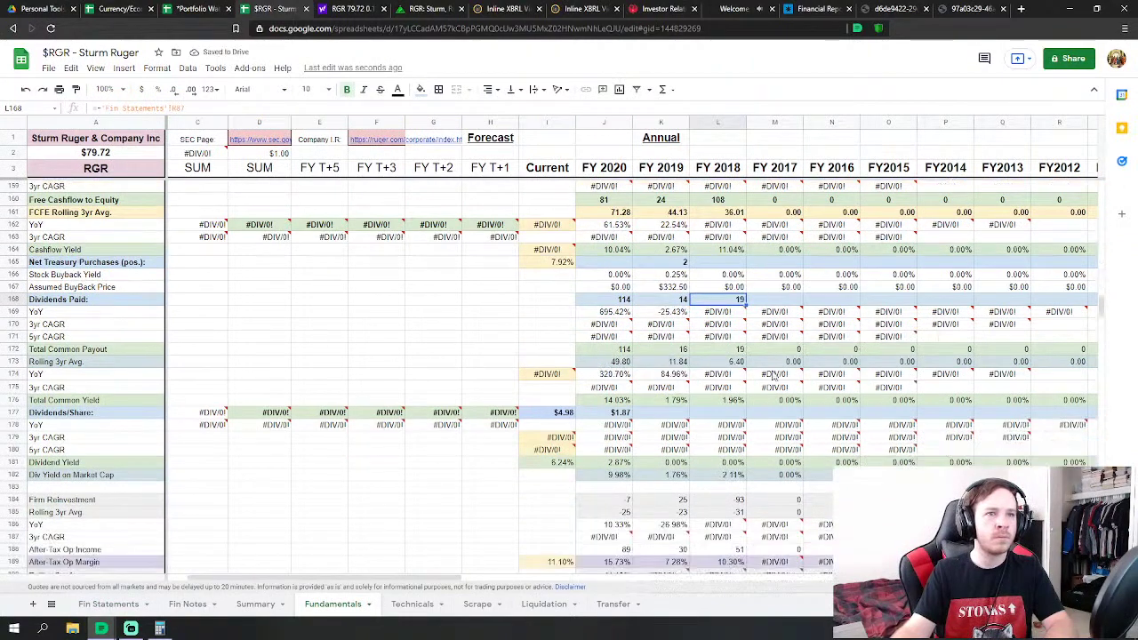
scroll(742, 381, "down", 7)
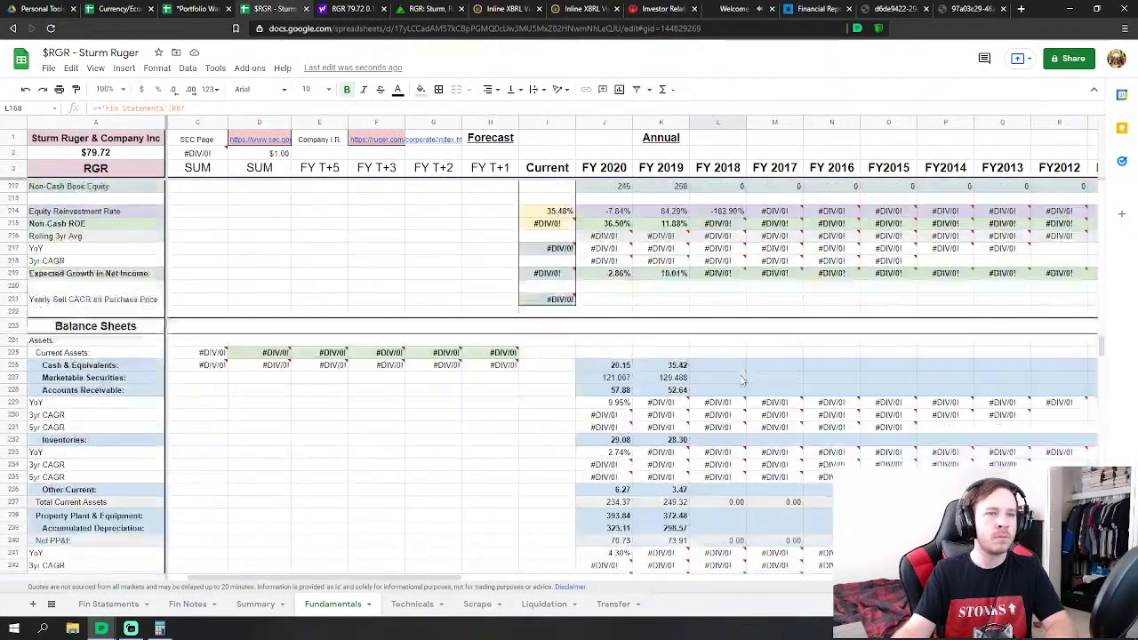
left_click(734, 343)
type("=")
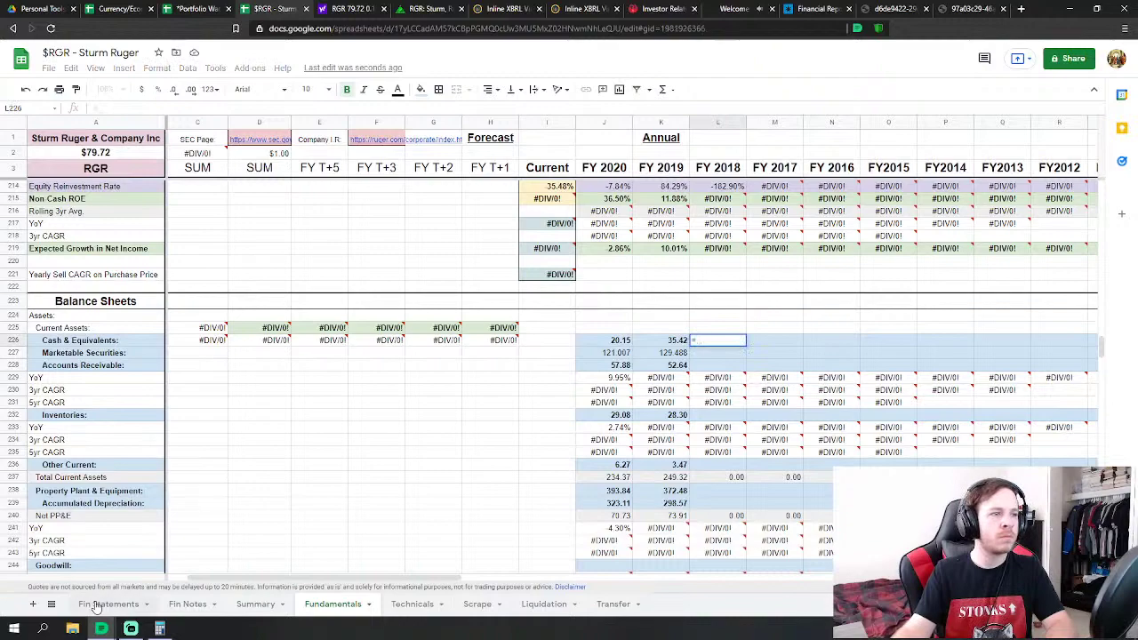
left_click(96, 608)
scroll(427, 436, "down", 5)
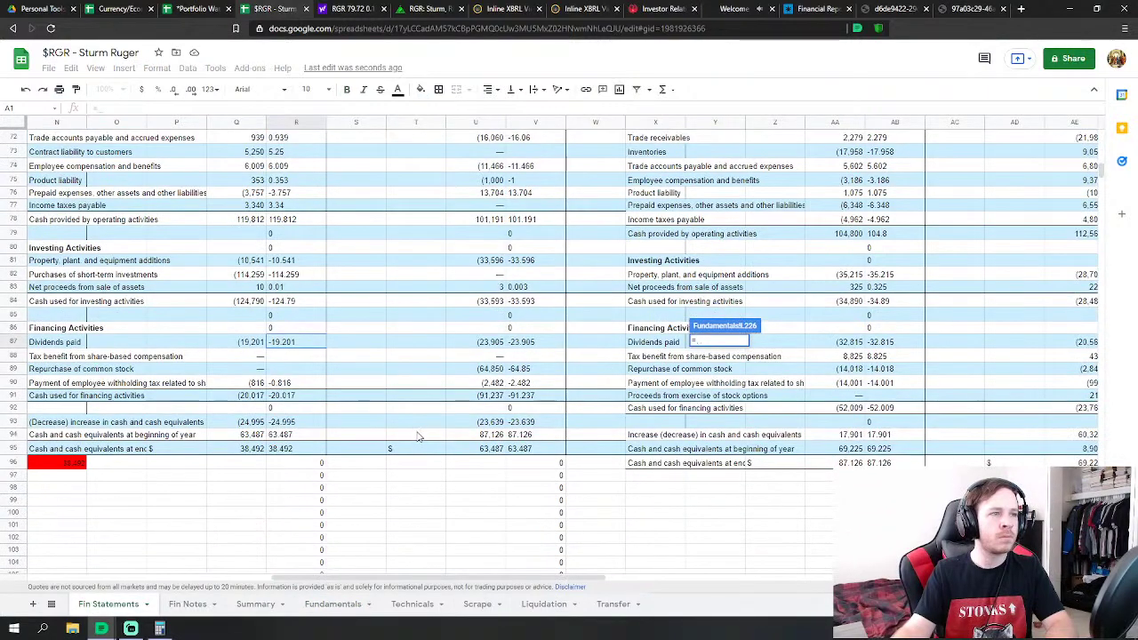
scroll(293, 405, "down", 9)
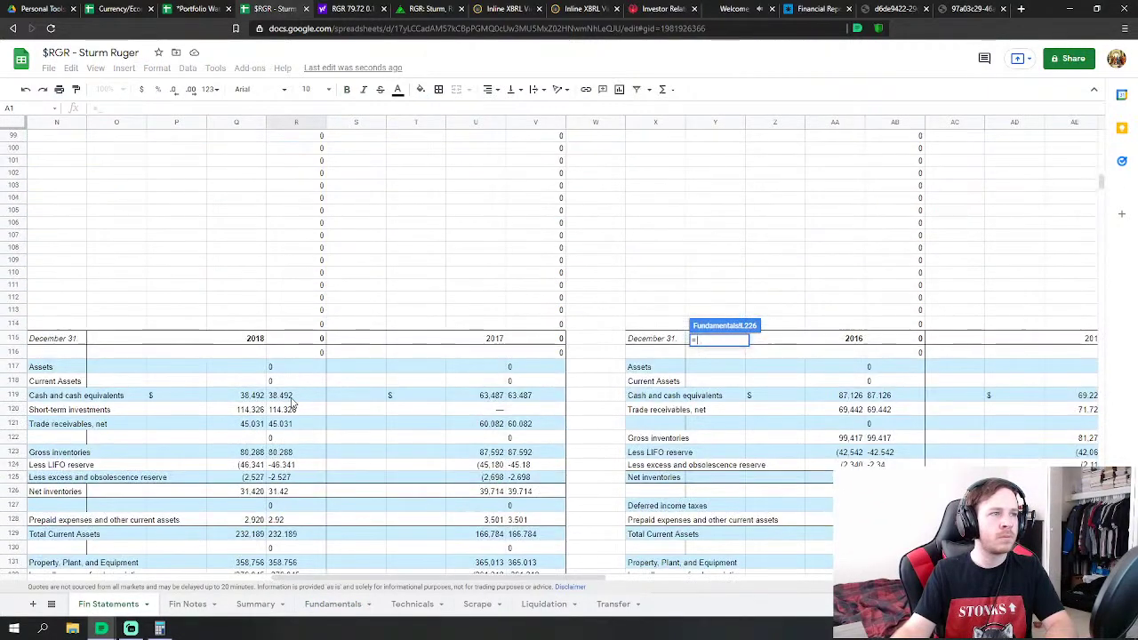
left_click(293, 398)
key("Return")
Link FY 2018 Marketable Securities (L227) to the 2018 short-term investments in Fin Statements R120
left_click(718, 353)
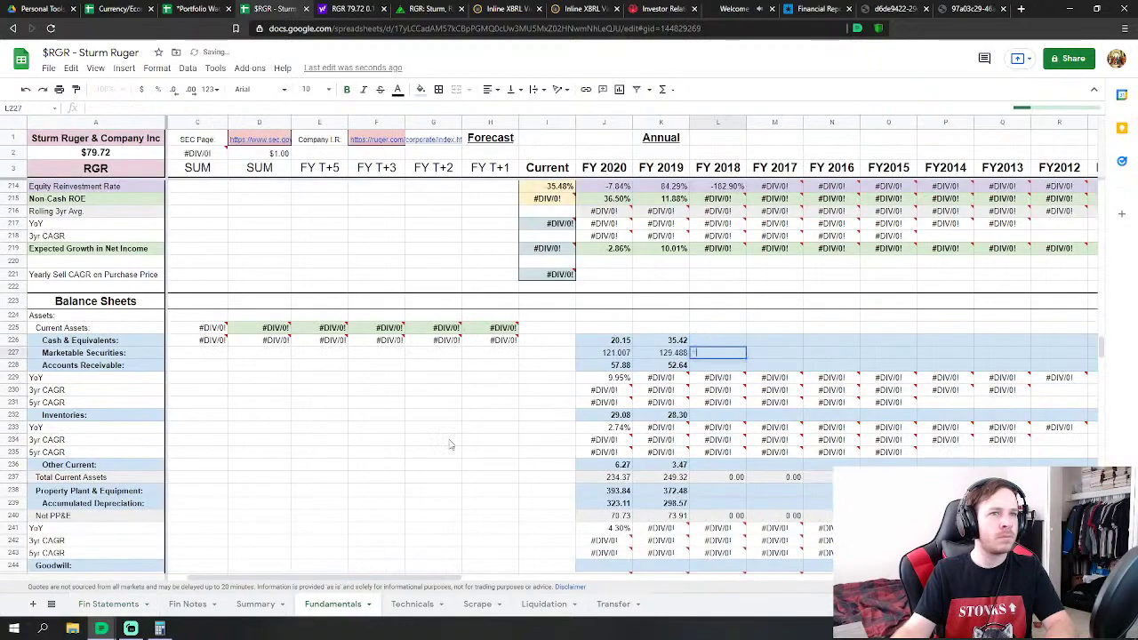
type("=")
left_click(109, 605)
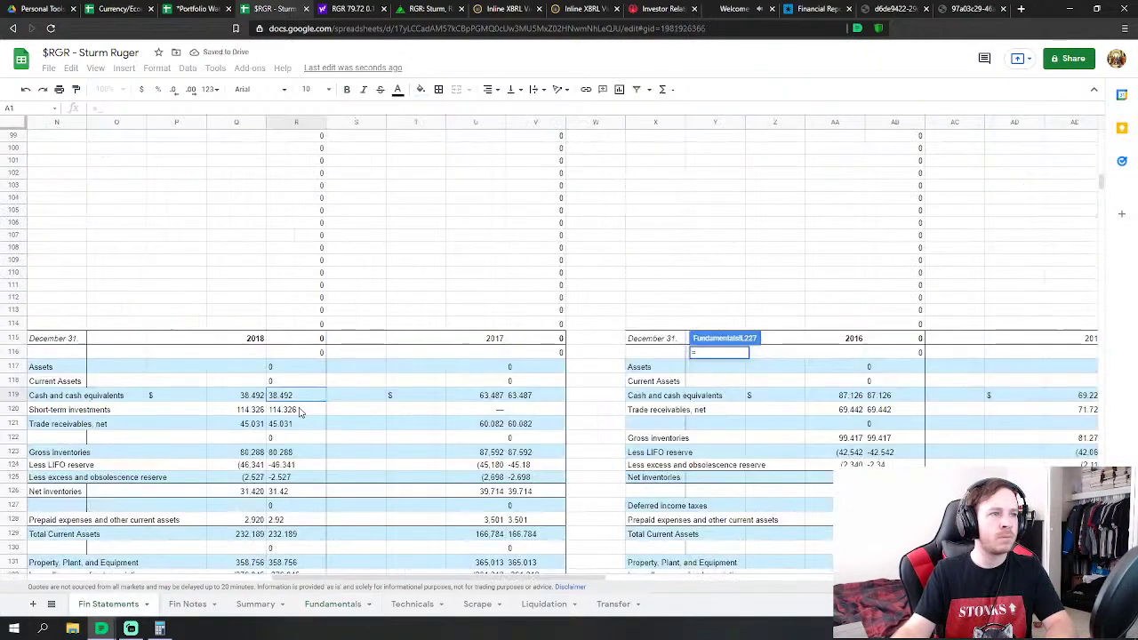
left_click(299, 410)
key("Return")
Link FY 2018 Accounts Receivable (L228) to the 2018 net trade receivables in Fin Statements R121
left_click(720, 366)
type("='Fin Statements'!R121")
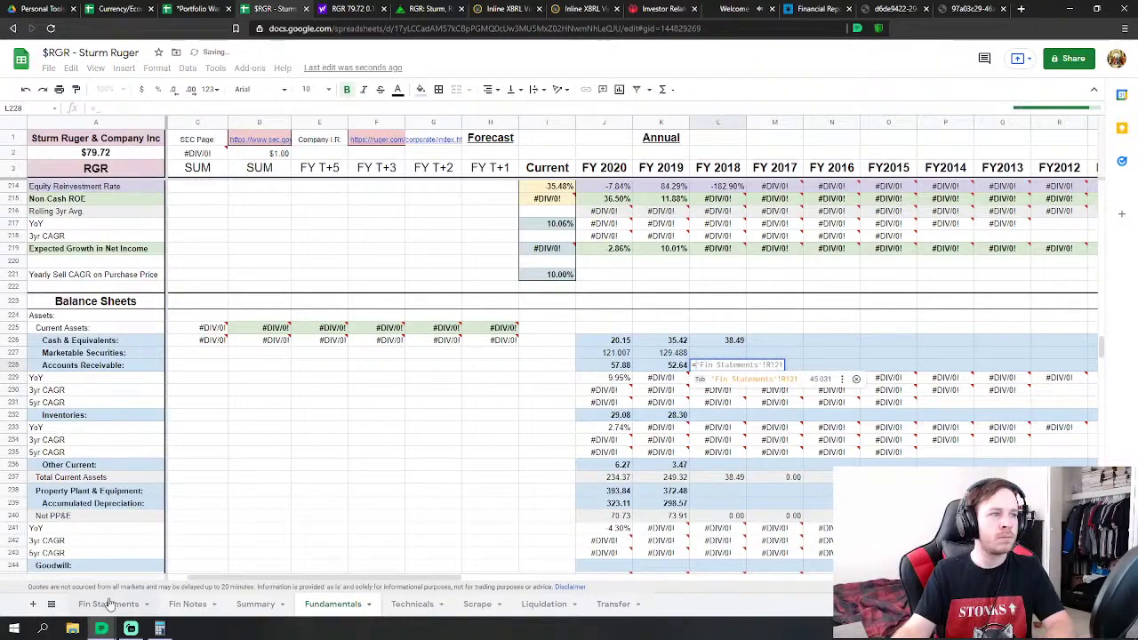
left_click(108, 605)
left_click(303, 425)
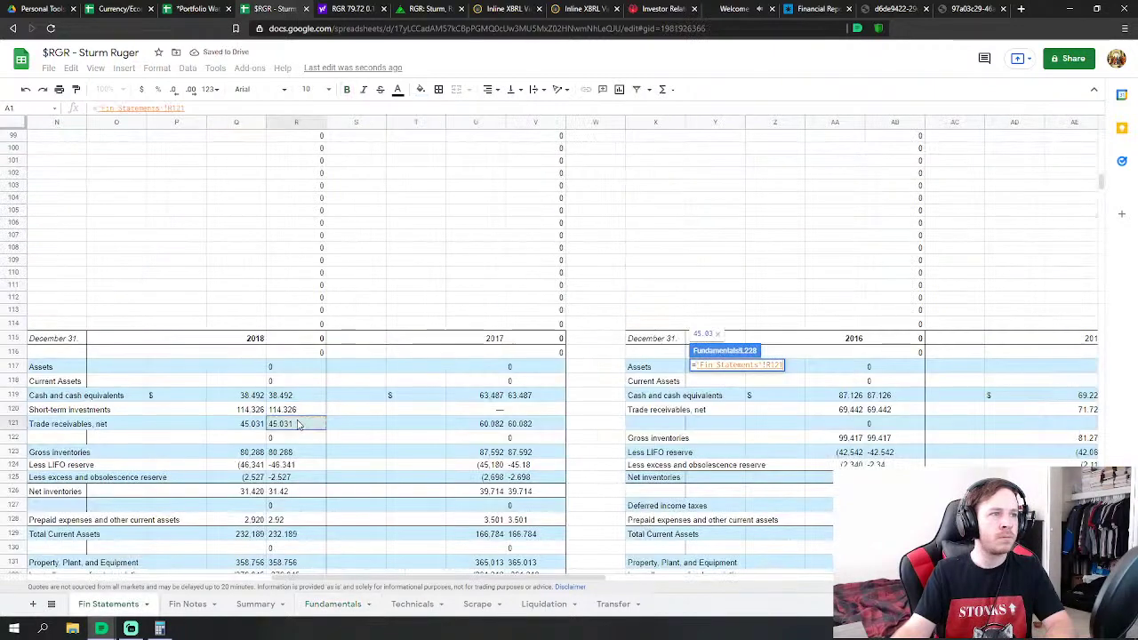
key("Return")
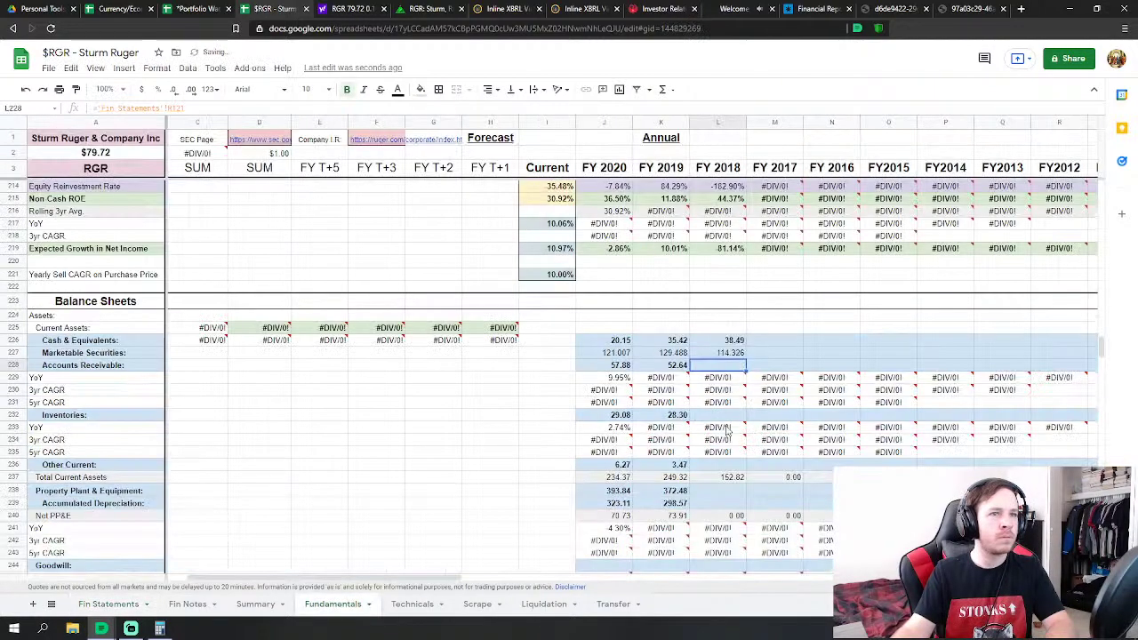
Link FY 2018 Inventories (L232) to the 2018 net inventories in Fin Statements R126
left_click(725, 415)
type("=")
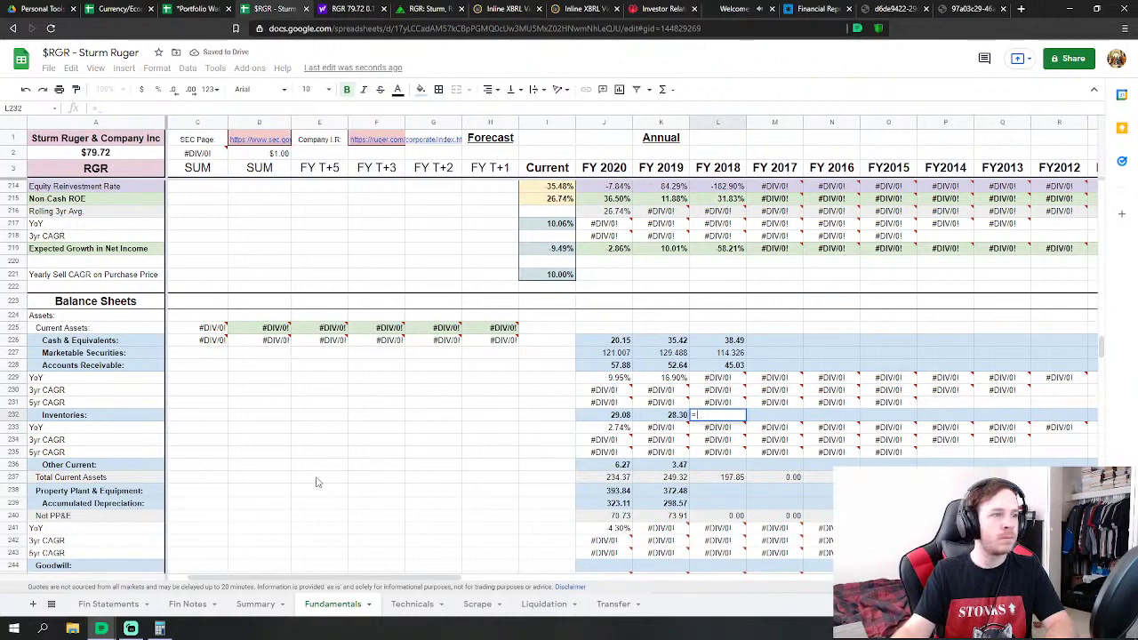
left_click(108, 604)
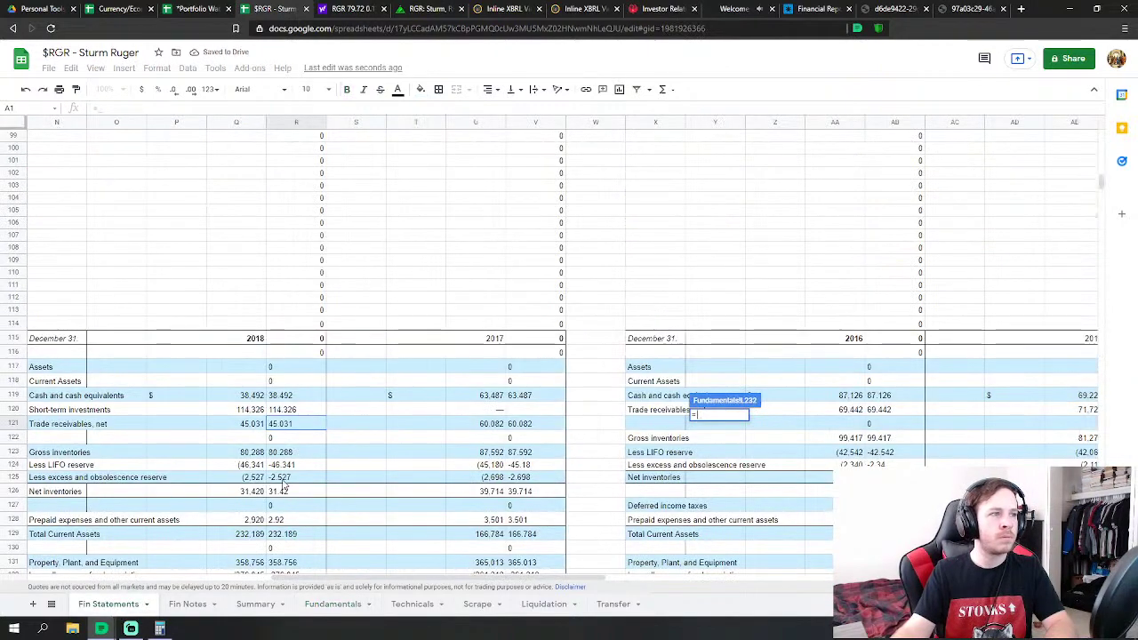
left_click(282, 491)
key("Return")
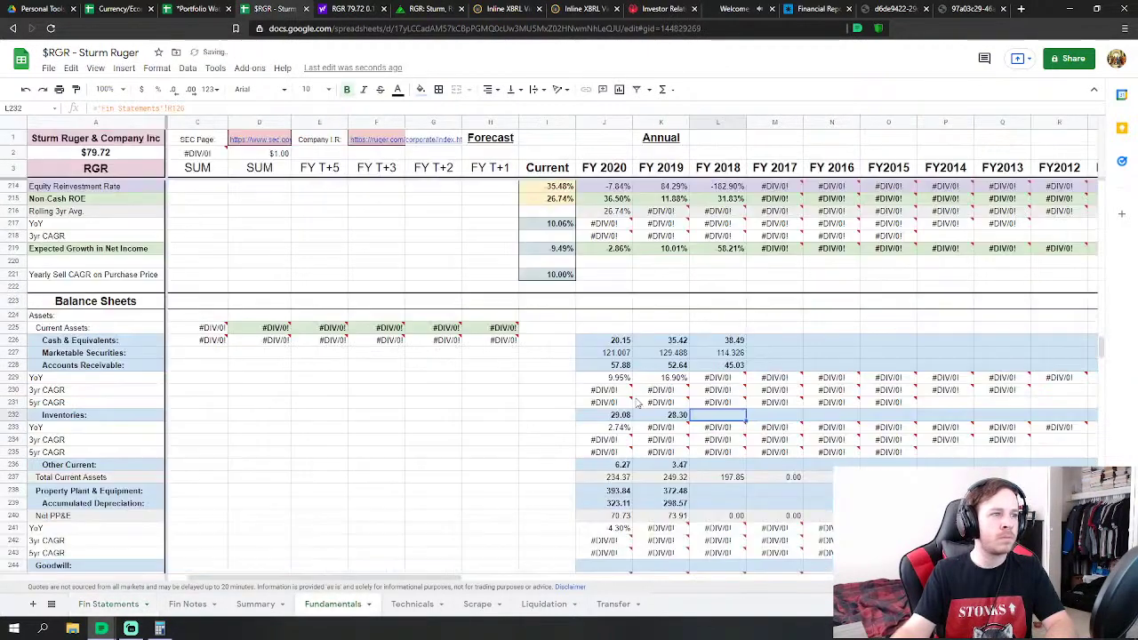
Link FY 2018 Other Current assets (L236) to the 2018 prepaid expenses and other current assets in Fin Statements R128
left_click(723, 466)
type("=")
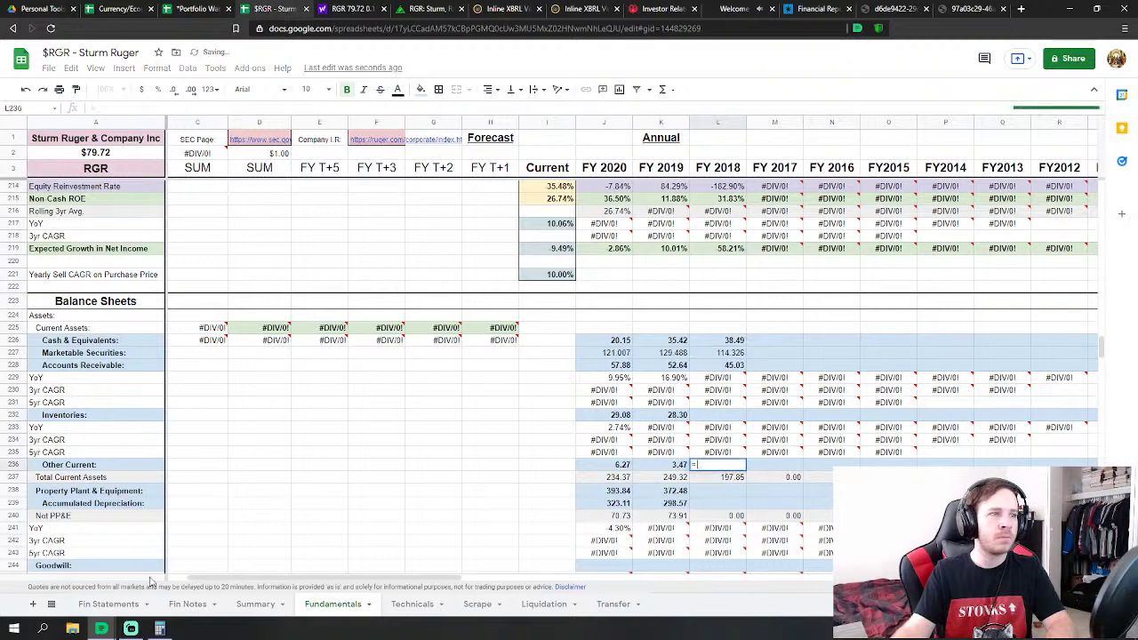
left_click(108, 603)
scroll(296, 496, "down", 1)
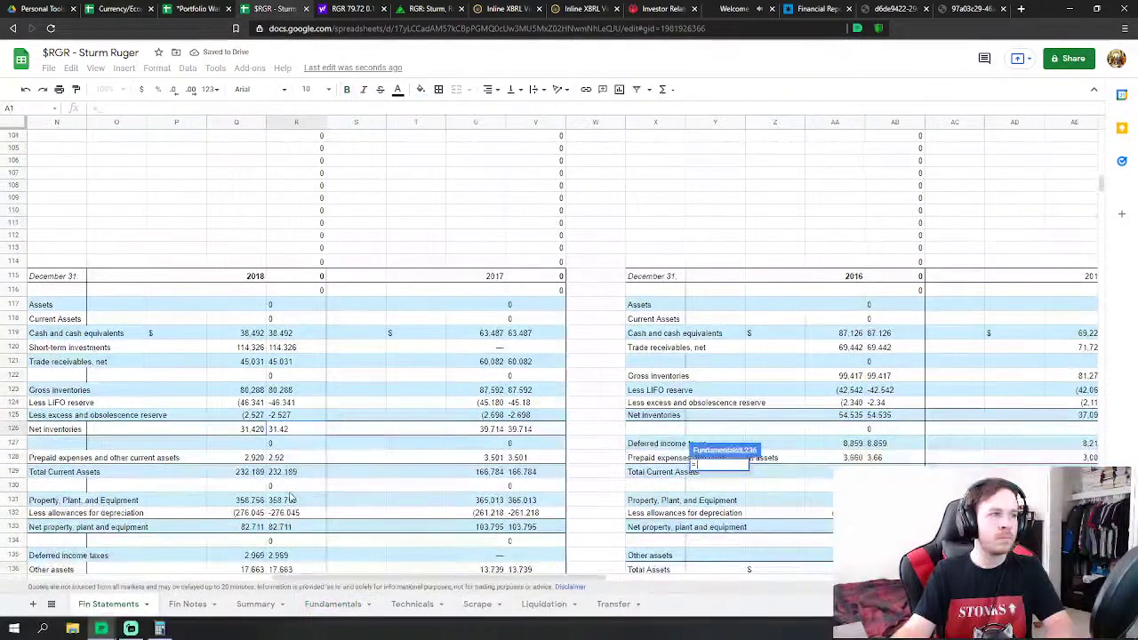
left_click(295, 456)
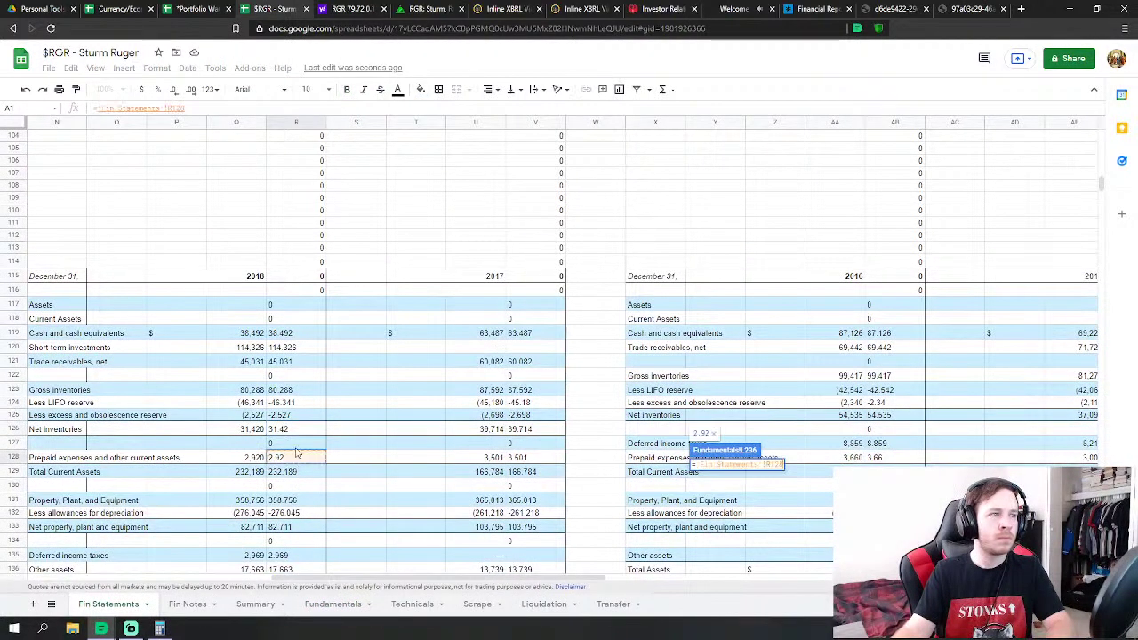
key("Return")
Link FY 2018 Property Plant & Equipment (L238) to the 2018 gross property, plant and equipment in Fin Statements R131
key("Down")
key("Down")
type("=")
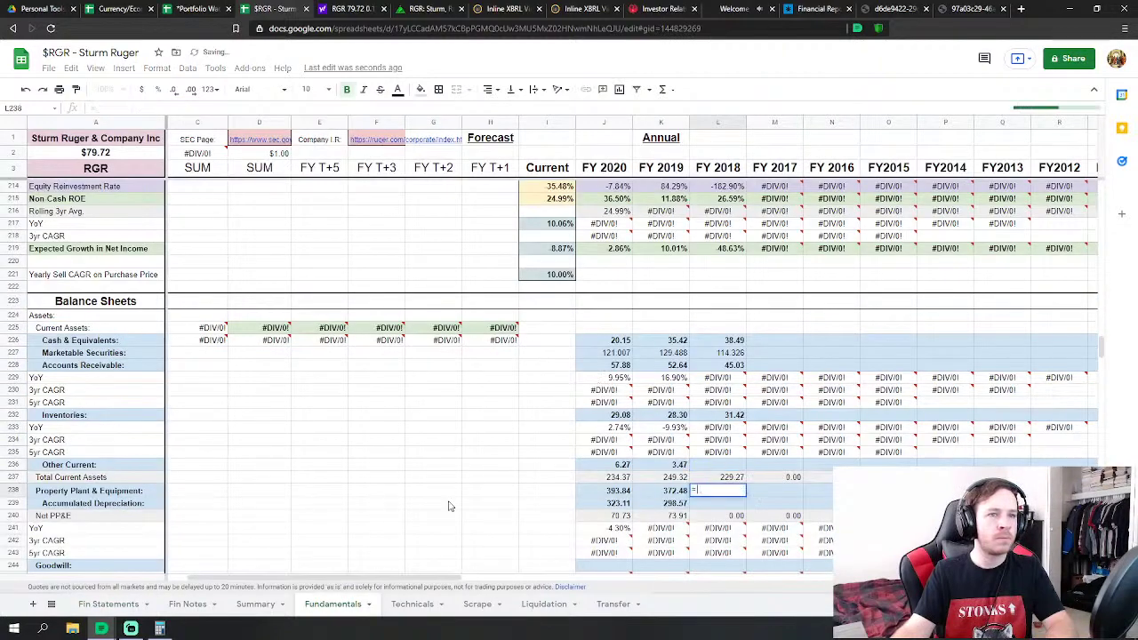
left_click(126, 603)
scroll(344, 484, "down", 1)
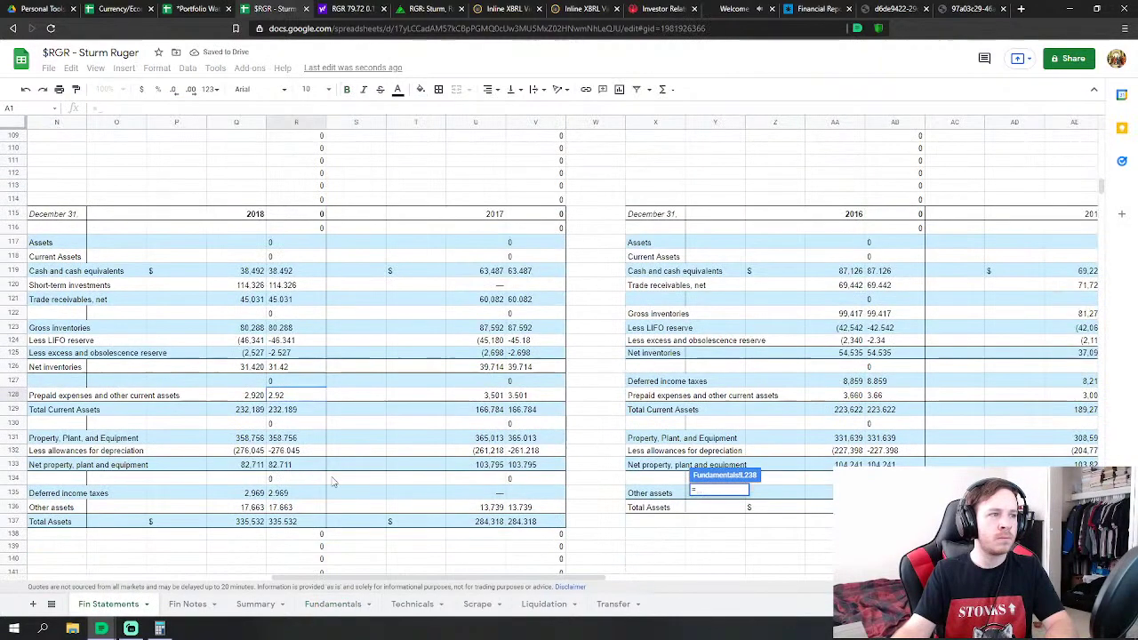
left_click(290, 440)
key("Return")
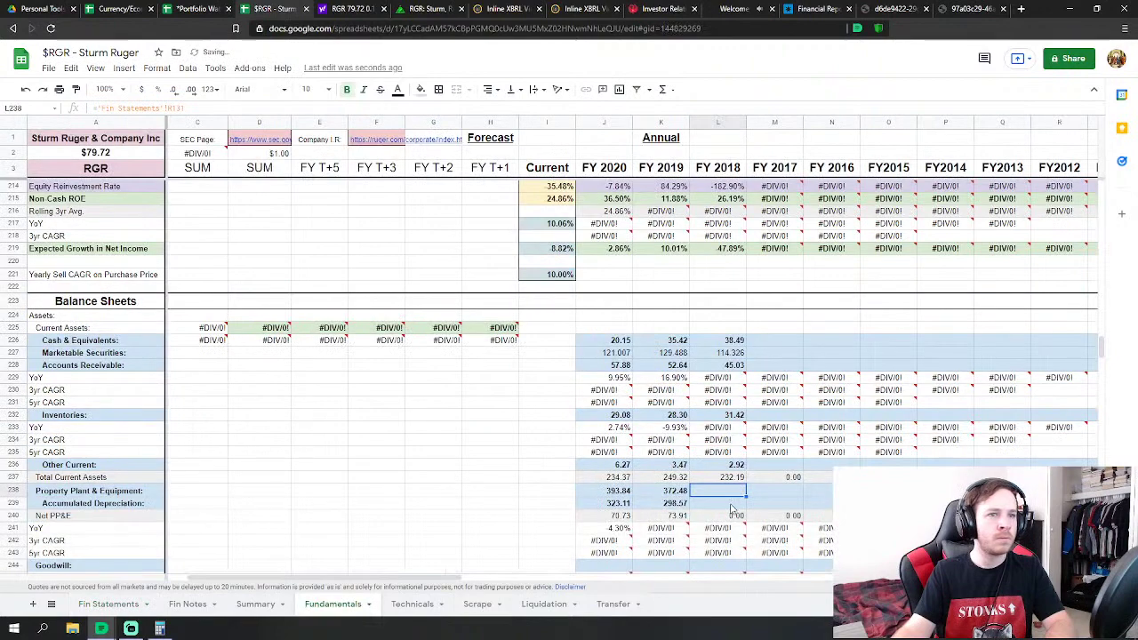
Link FY 2018 Accumulated Depreciation (L239) to the negated 2018 allowances for depreciation in Fin Statements R132
type("=")
left_click(109, 604)
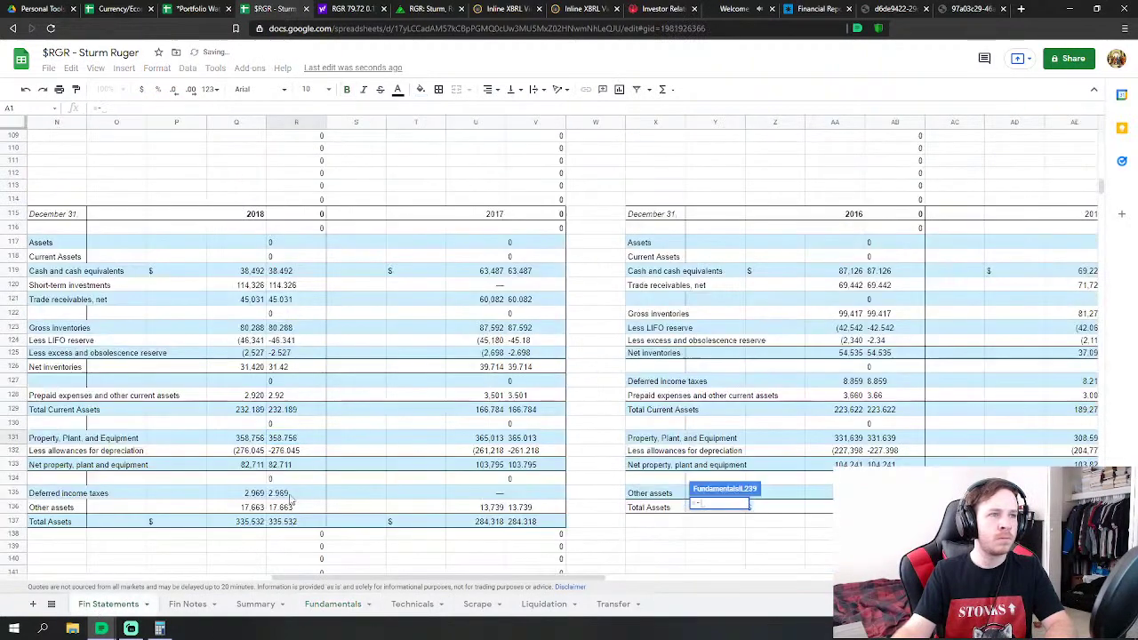
left_click(294, 451)
key("Return")
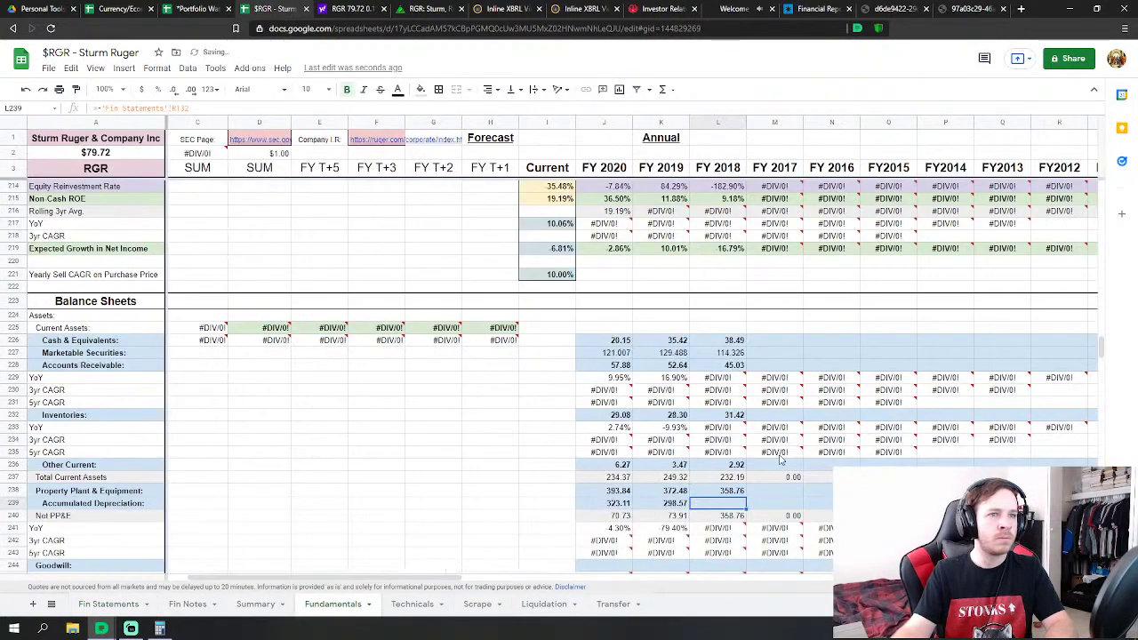
Link FY 2018 Other Assets (L254) to the sum of 2018 deferred income taxes and other assets in Fin Statements R135 and R136
scroll(765, 466, "down", 5)
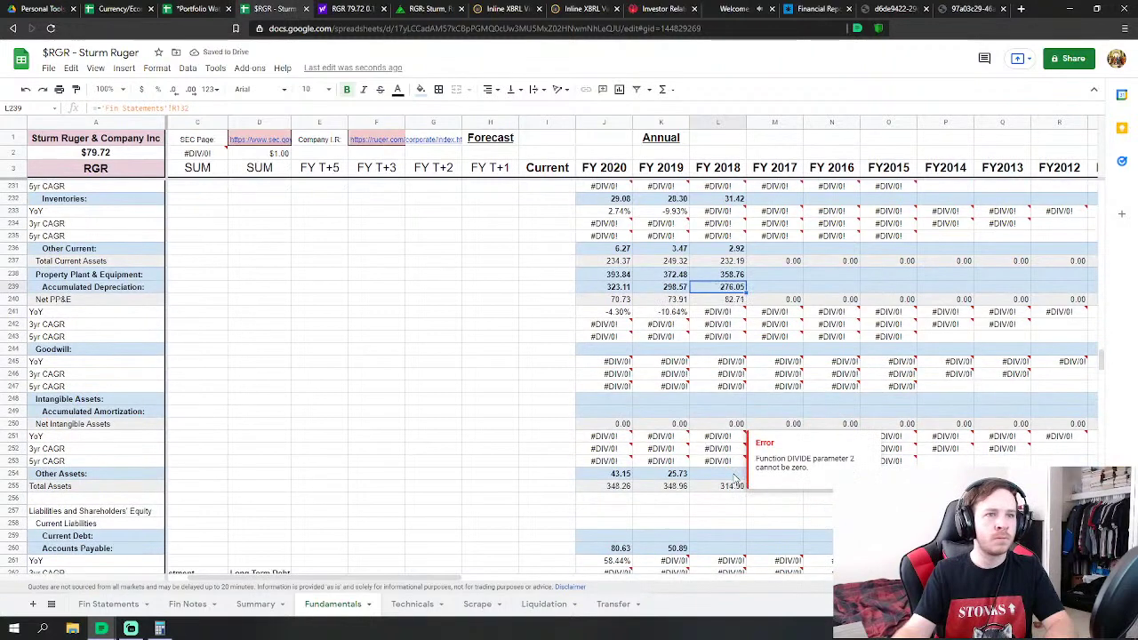
left_click(734, 474)
type("=")
left_click(116, 605)
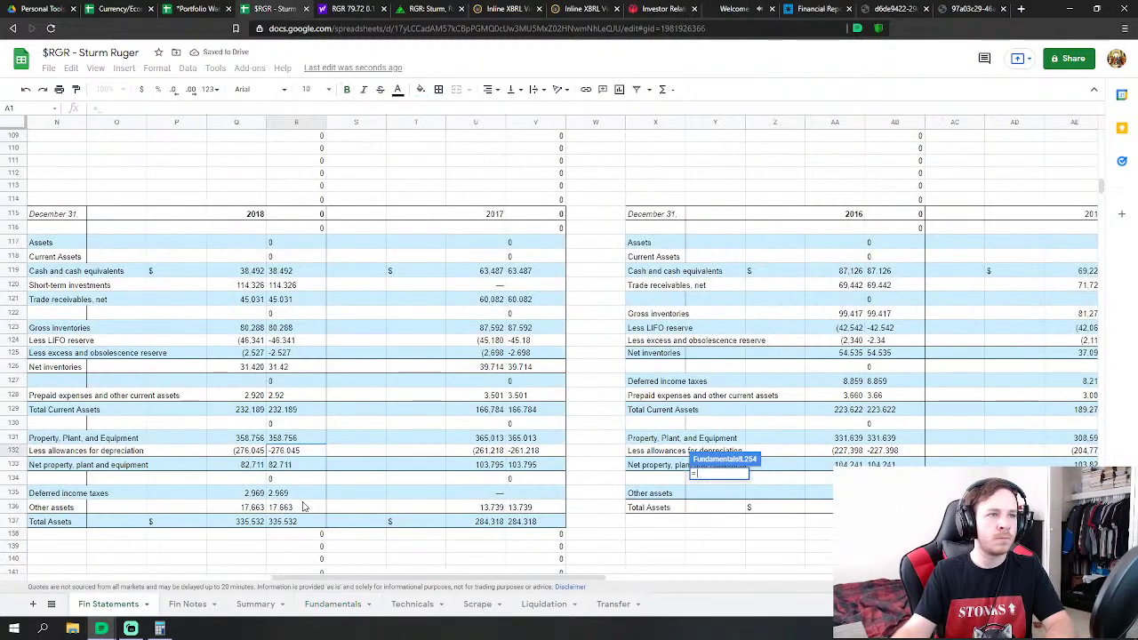
left_click(296, 494)
type("+")
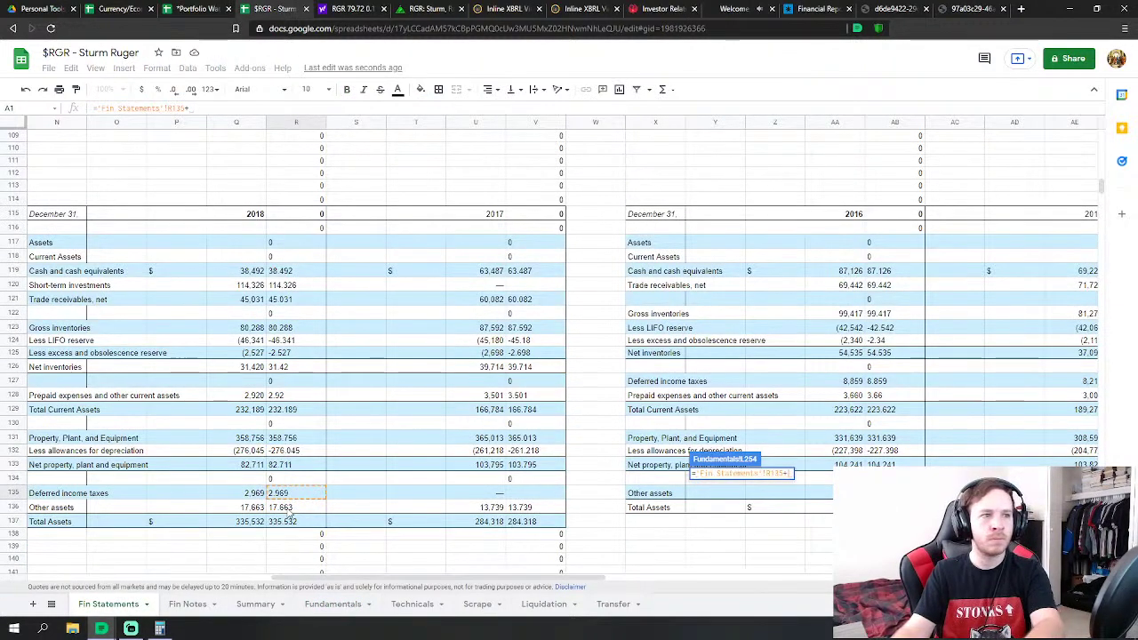
left_click(290, 510)
key("Return")
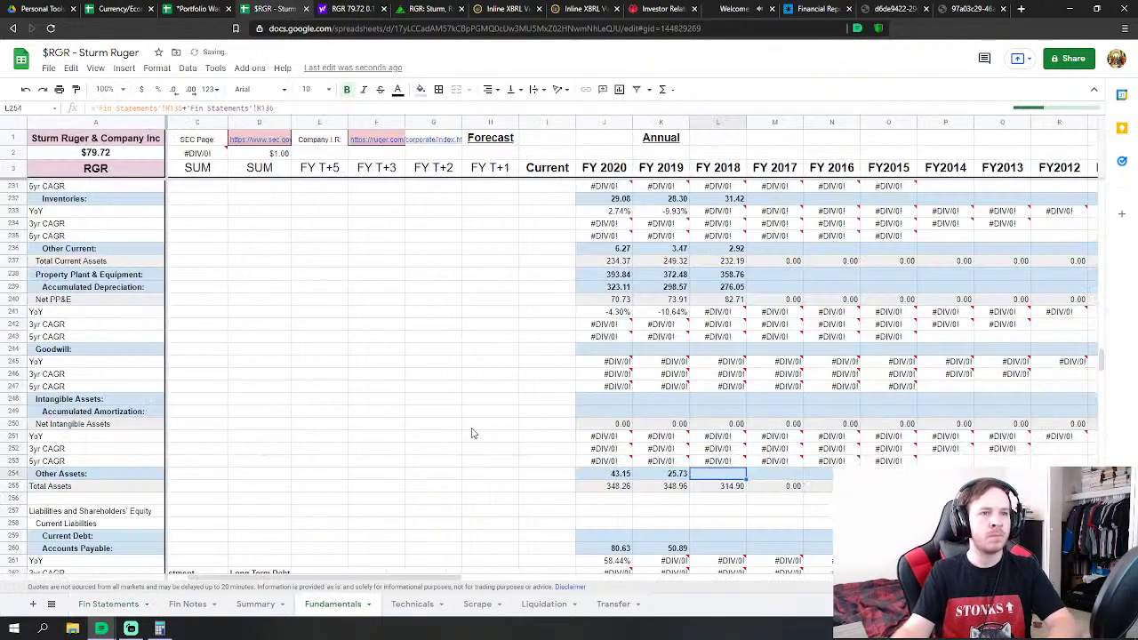
Set FY 2018 Accounts Payable (L260) to the sum of 2018 trade payables, employee compensation, workers' compensation and income taxes payable in Fin Statements R147, R150, R151, R152
scroll(818, 471, "down", 3)
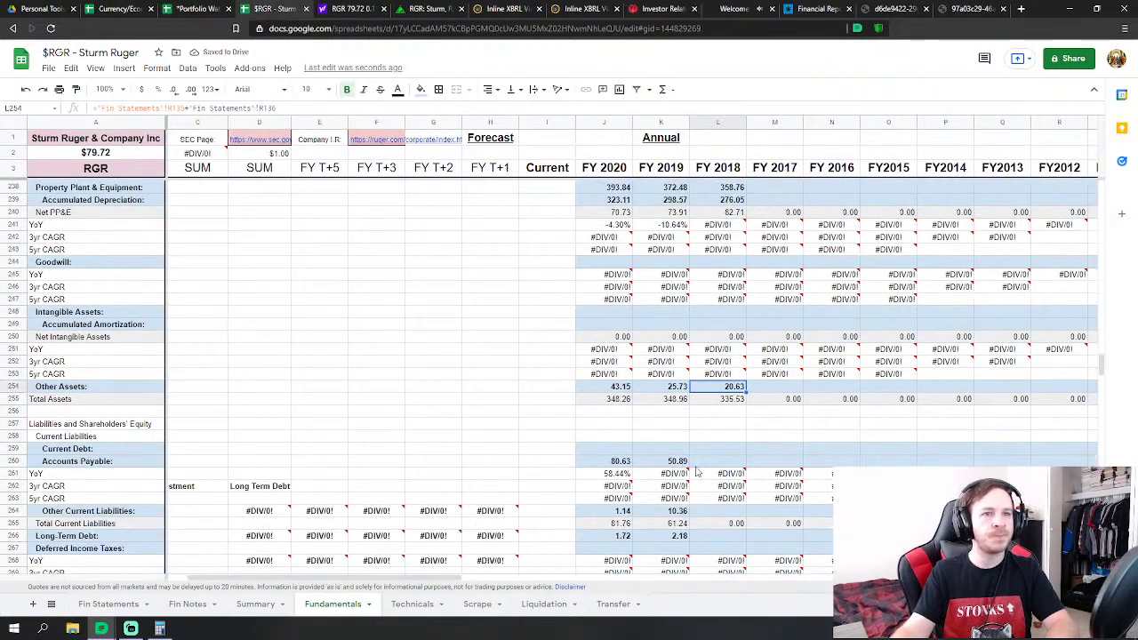
scroll(697, 472, "down", 3)
left_click(716, 372)
type("=")
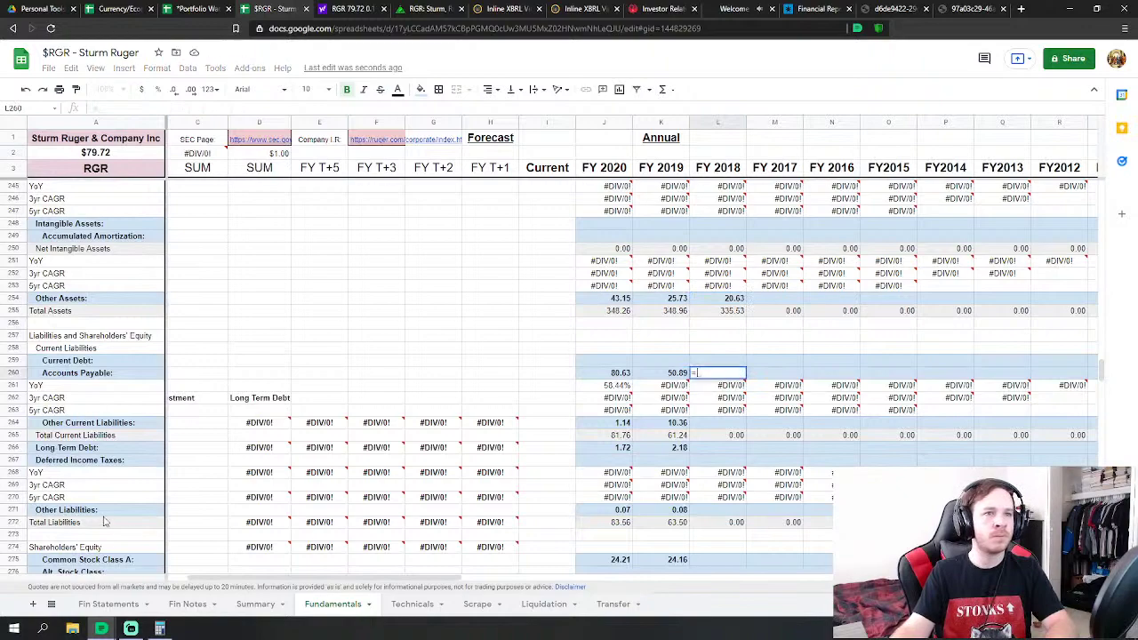
left_click(107, 604)
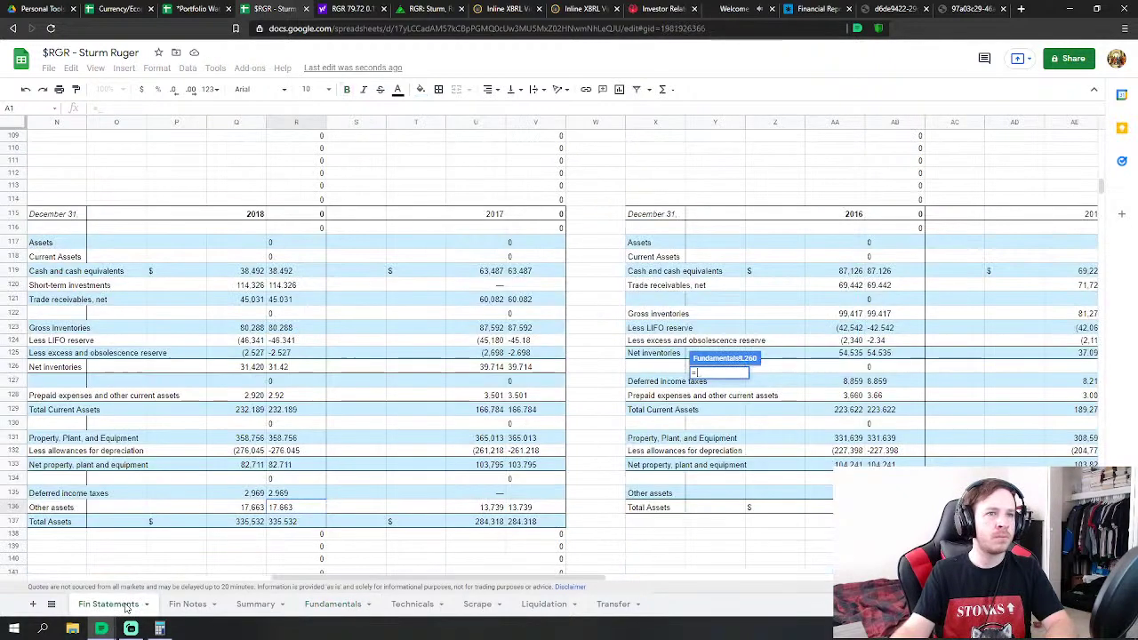
scroll(298, 500, "down", 5)
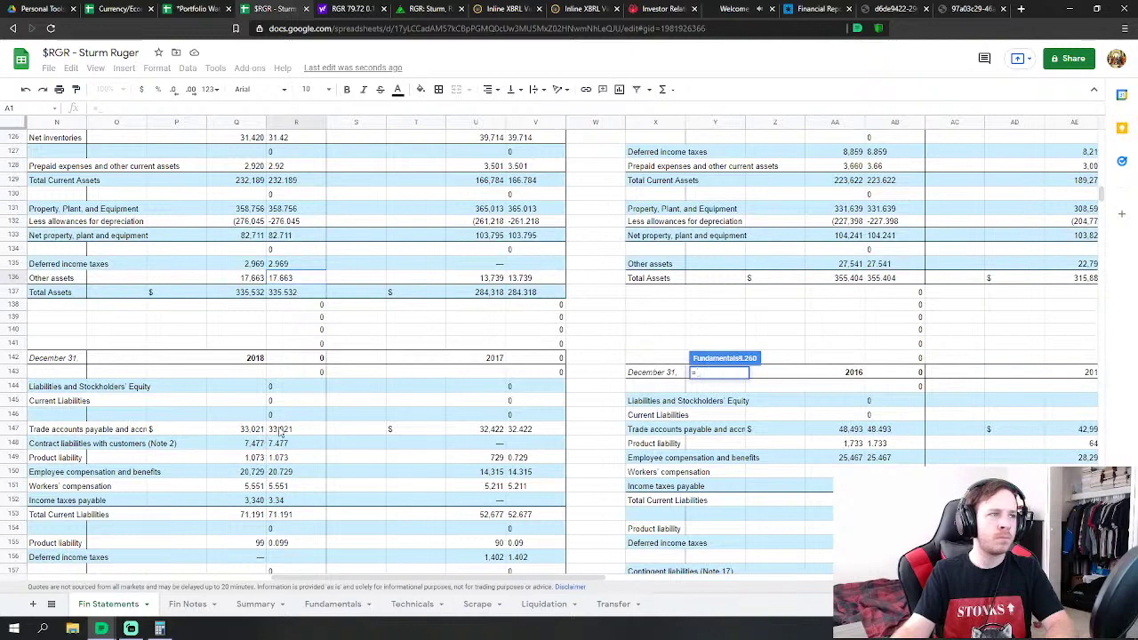
left_click(280, 429)
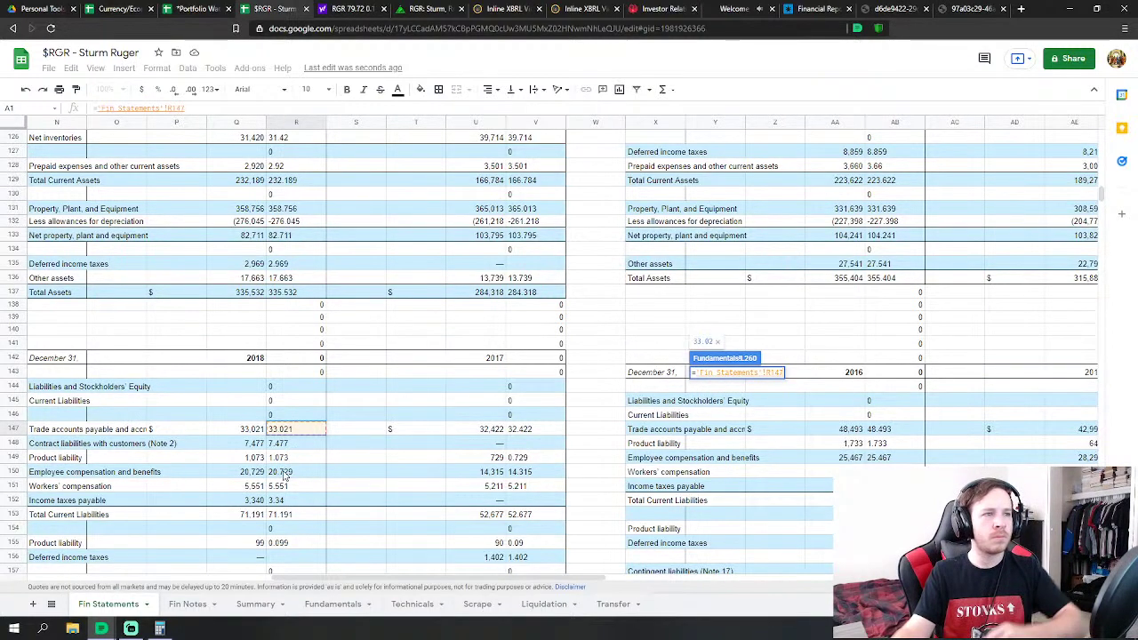
type("+")
left_click(285, 473)
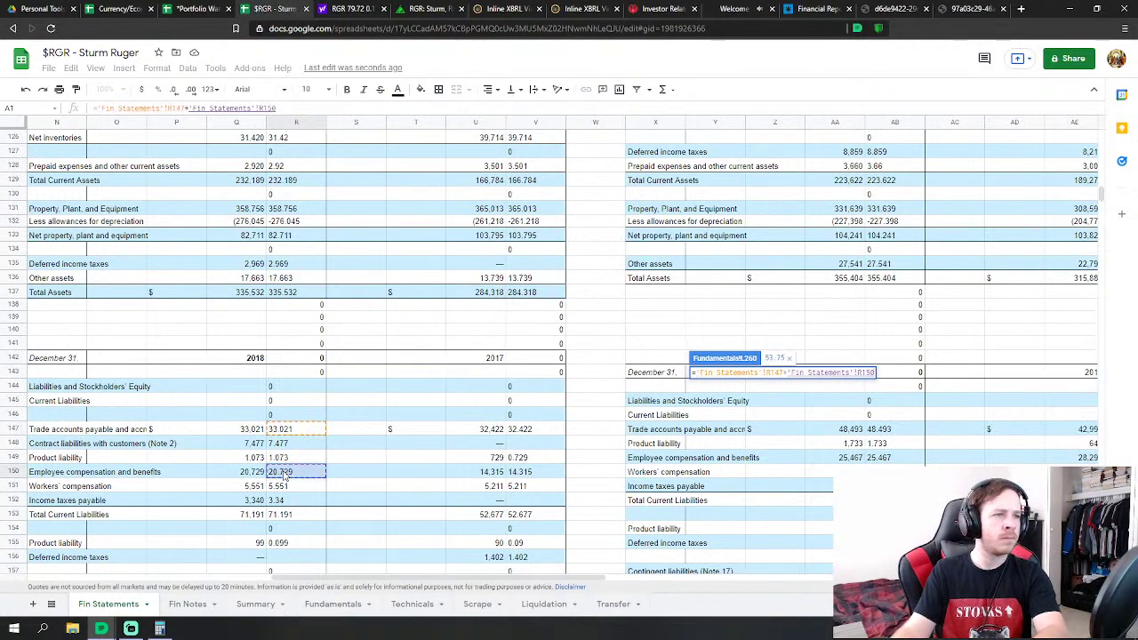
type("+")
left_click(284, 486)
type("+'Fin Statements'!R151+")
left_click(287, 501)
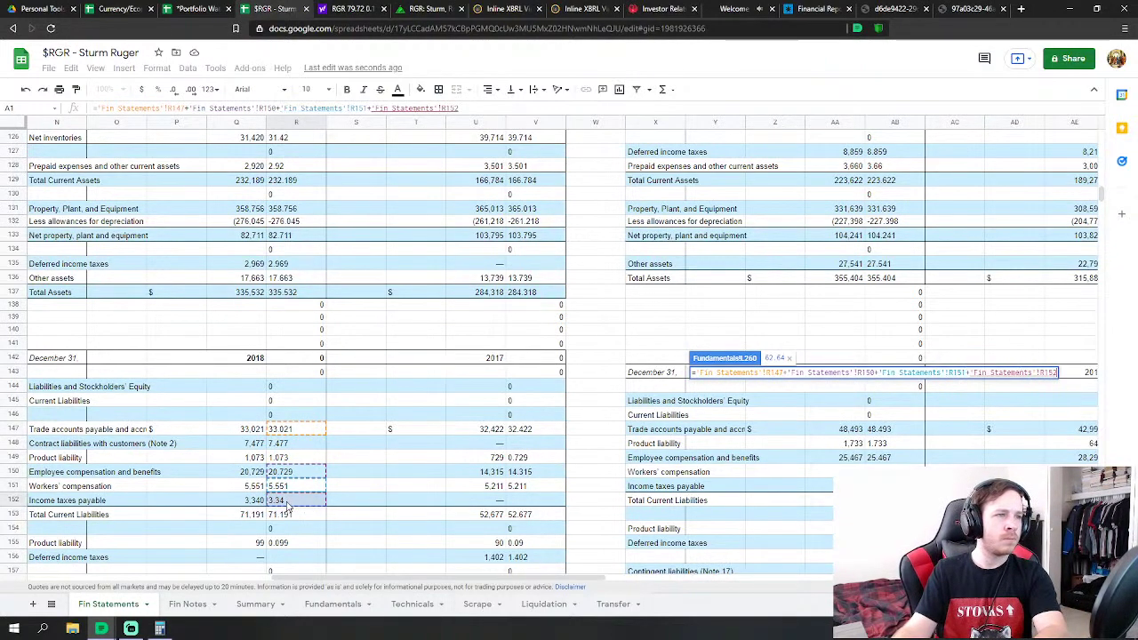
key("Return")
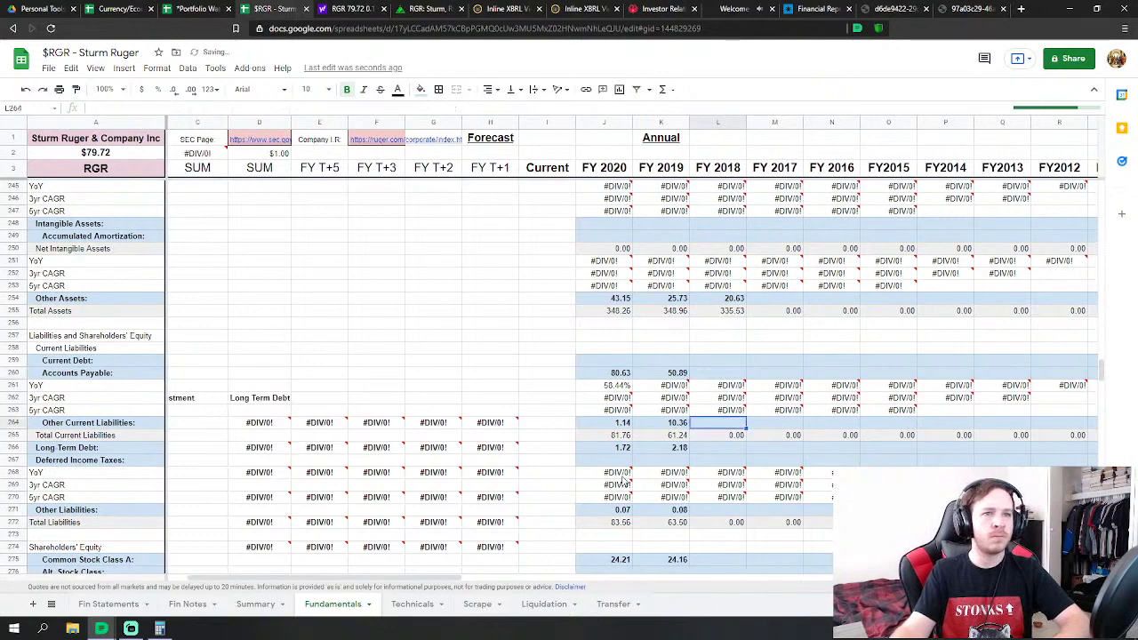
Link FY 2018 Other Current Liabilities (L264) to the sum of 2018 contract liabilities and current product liability in Fin Statements R148 and R149
type("=")
left_click(109, 604)
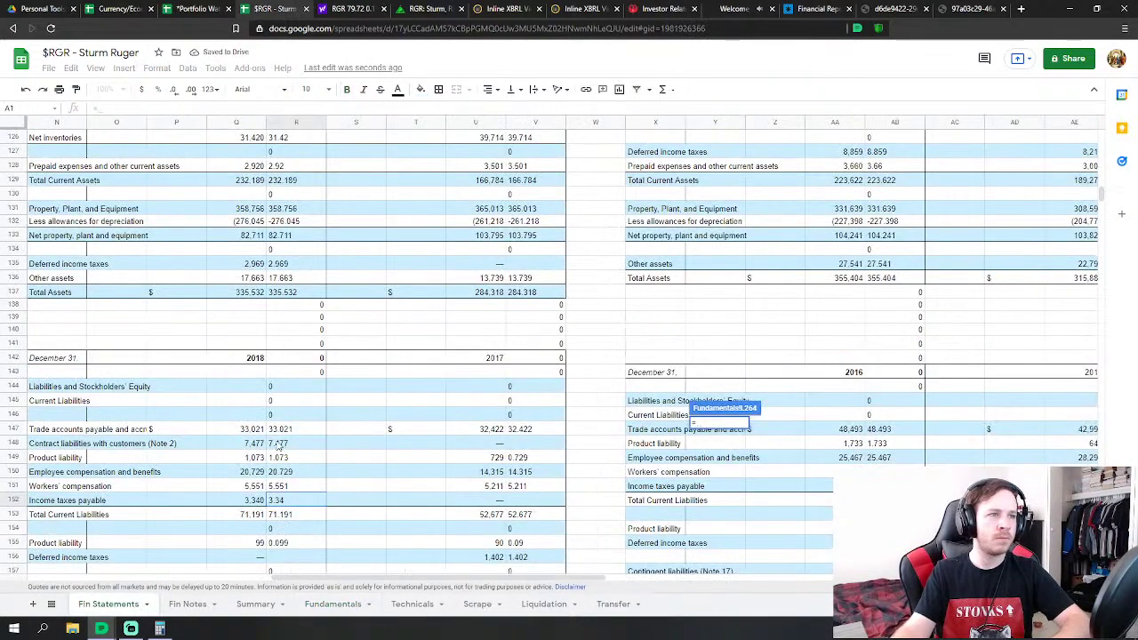
left_click(281, 444)
type("+")
left_click(296, 457)
key("Return")
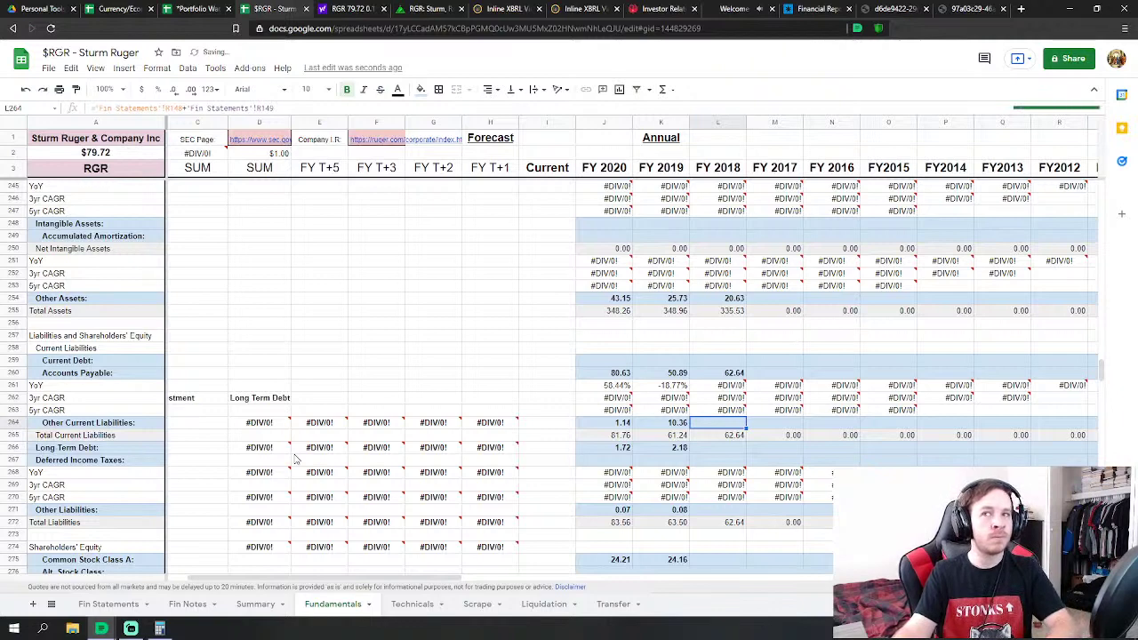
scroll(751, 379, "down", 1)
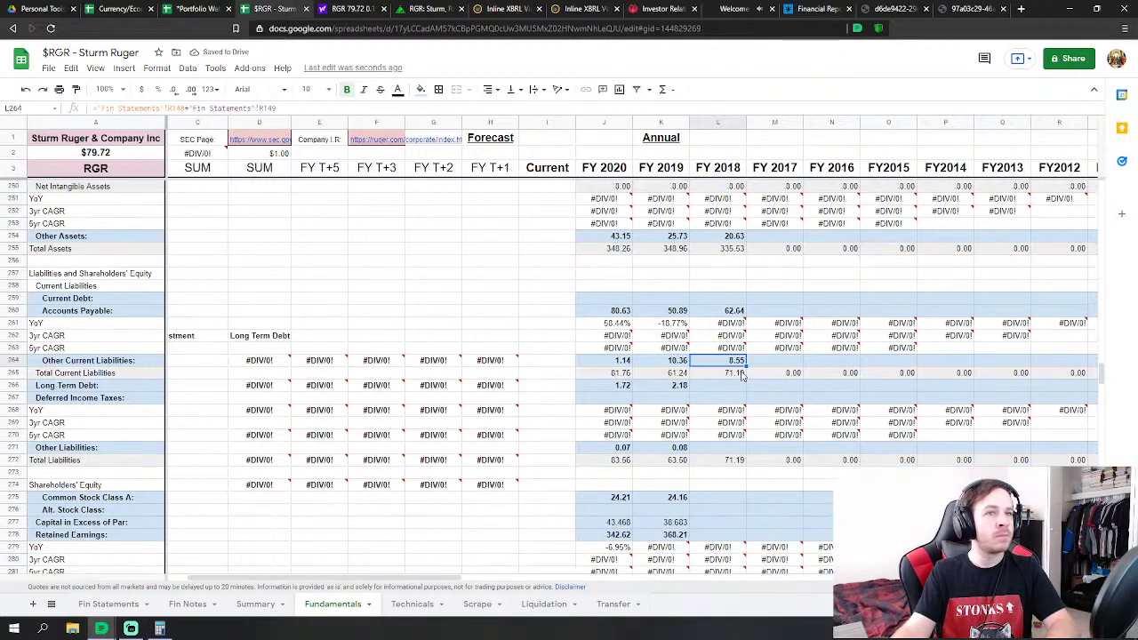
left_click(719, 385)
left_click(108, 604)
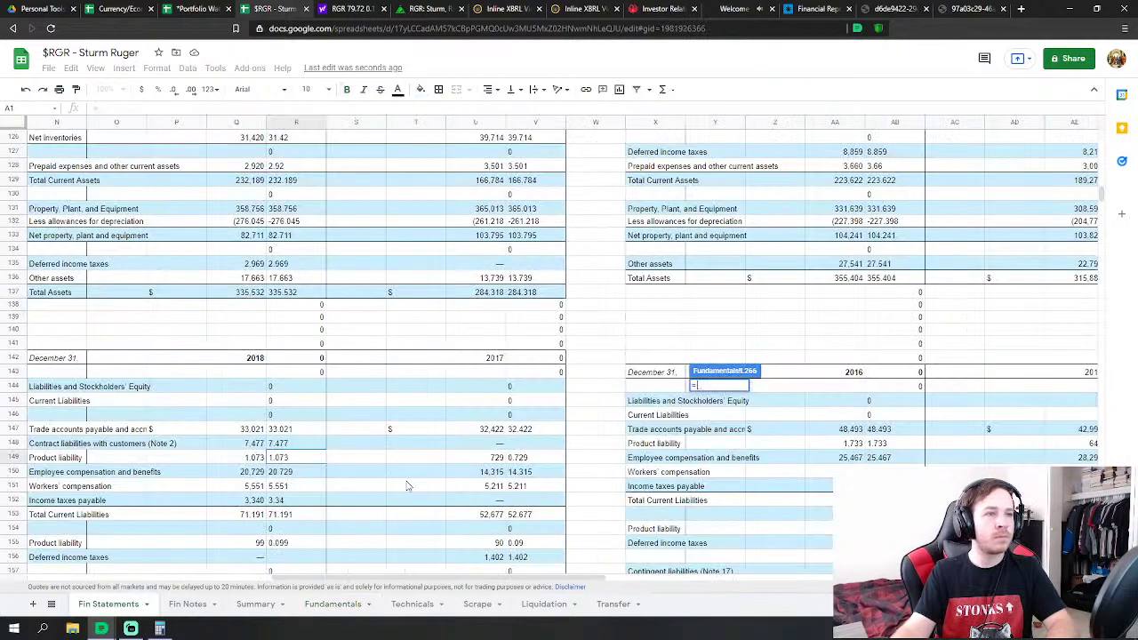
scroll(373, 462, "down", 2)
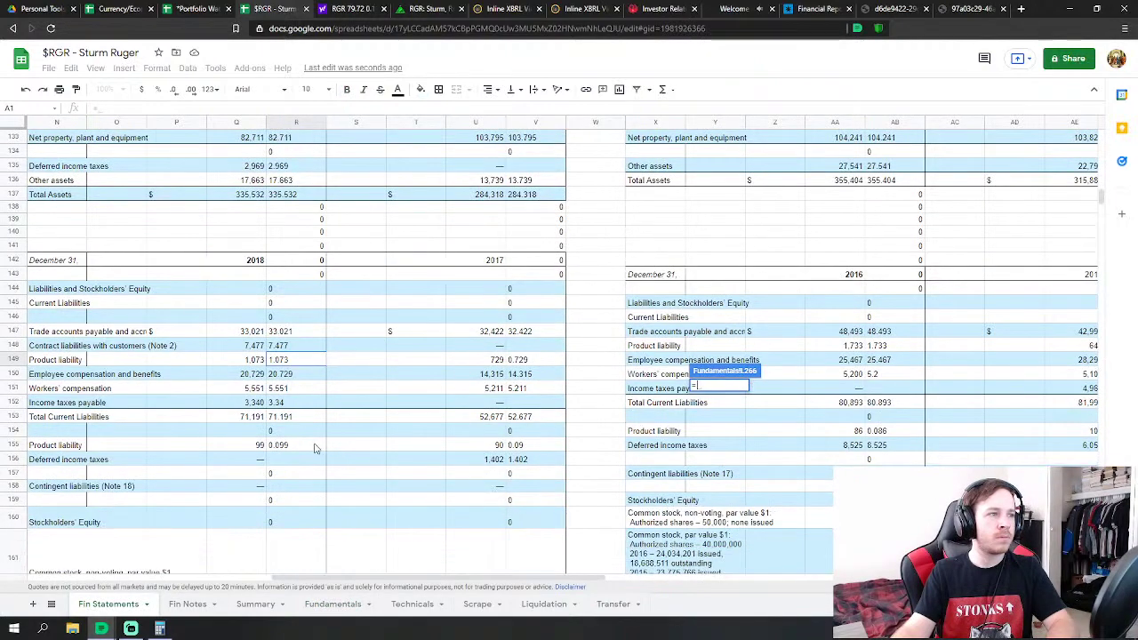
key("Escape")
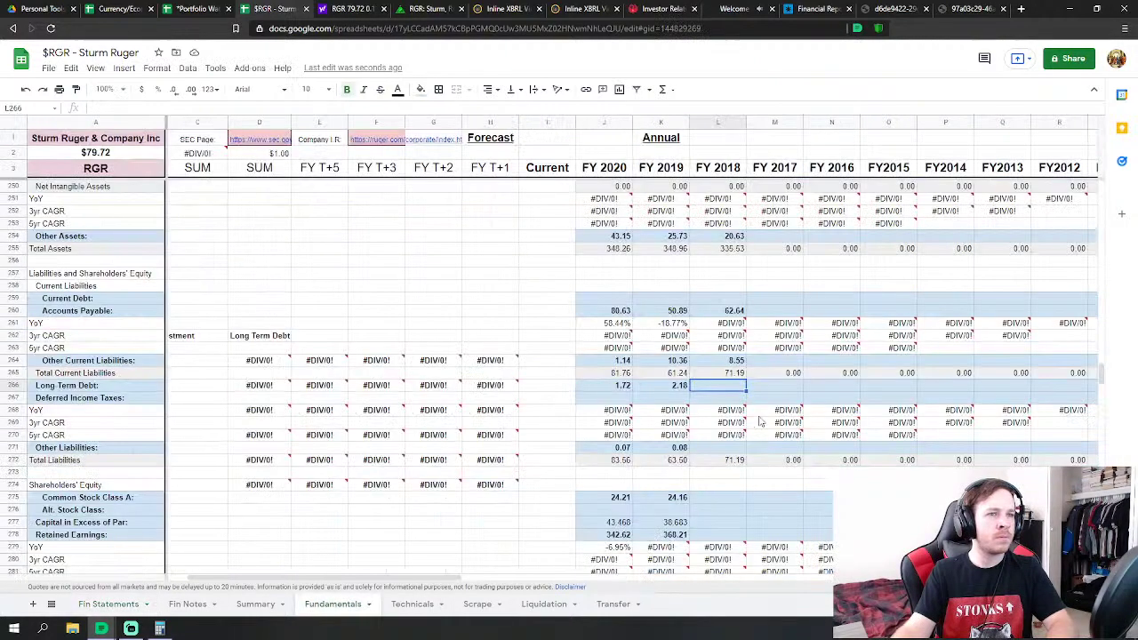
Link FY 2018 Other Liabilities (L271) to the 2018 non-current product liability in Fin Statements R155
left_click(719, 323)
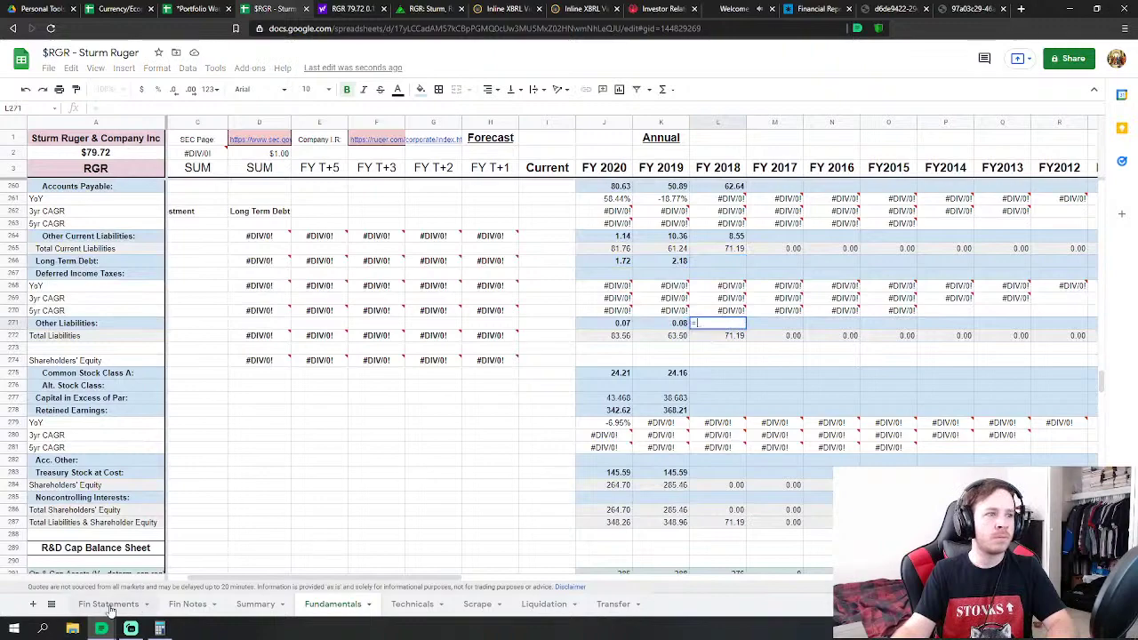
left_click(109, 604)
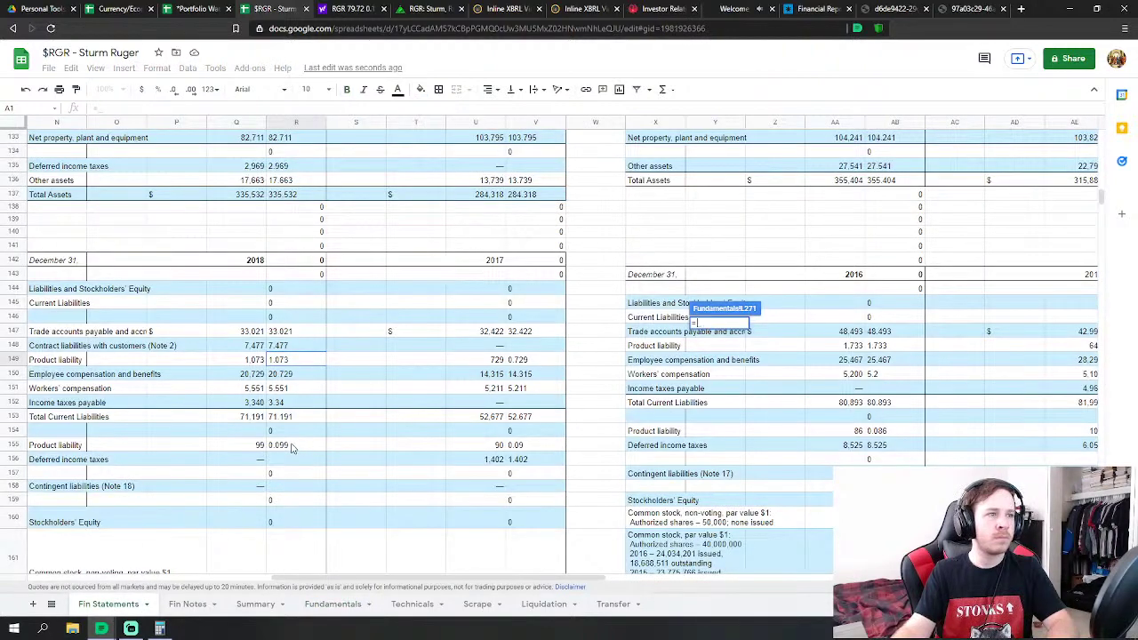
left_click(292, 448)
key("Return")
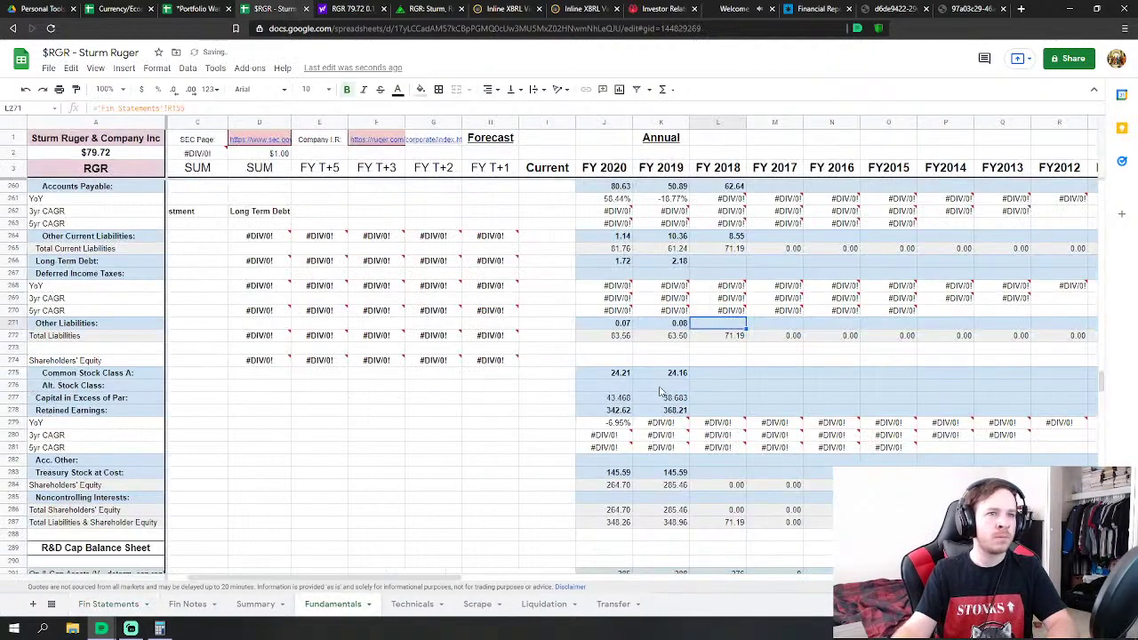
Link FY 2018 Common Stock Class A (L275) to the 2018 $1 par common stock amount in Fin Statements R162
left_click(719, 372)
type("=K275/2275")
left_click(109, 604)
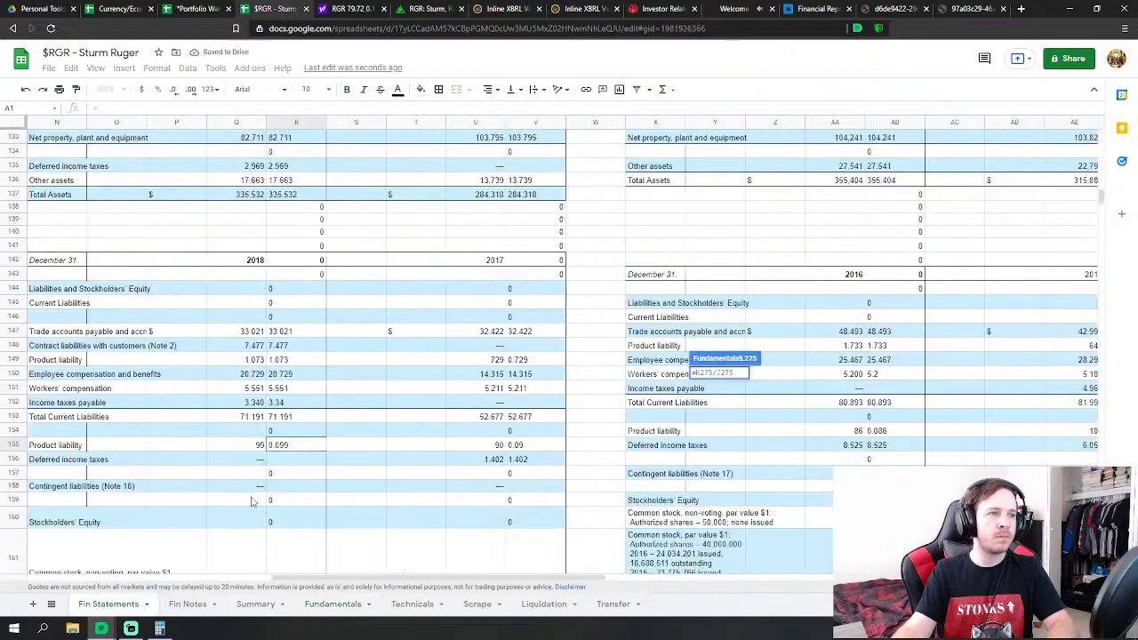
scroll(252, 503, "down", 5)
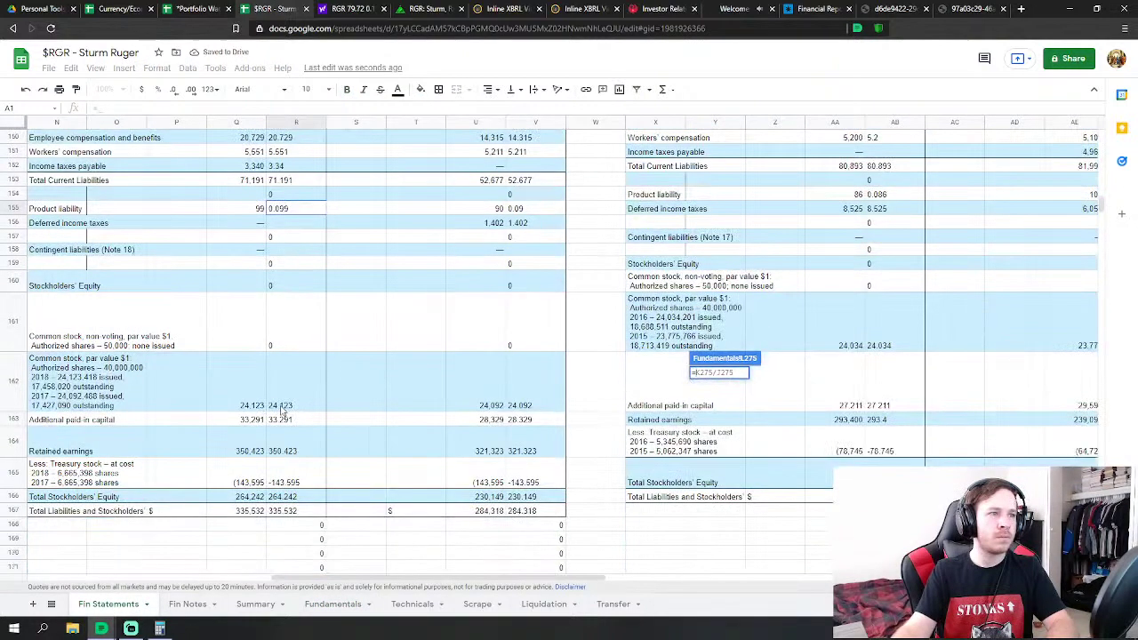
left_click(281, 409)
key("Return")
Link FY 2018 Capital in Excess of Par (L277) to the 2018 additional paid-in capital in Fin Statements R163
left_click(731, 402)
type("=")
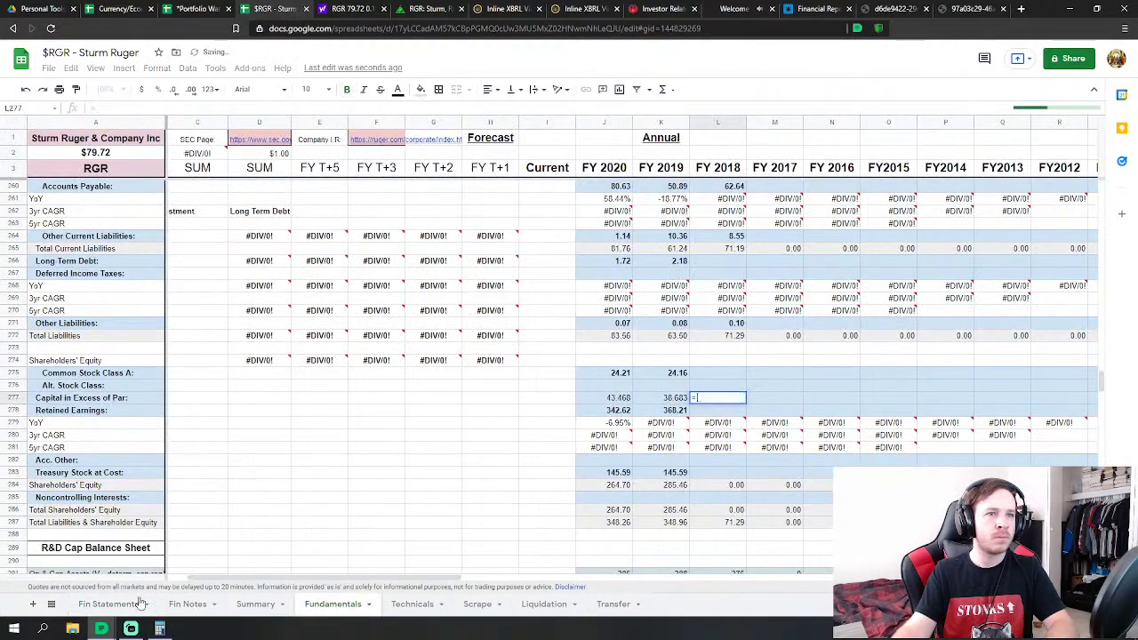
left_click(108, 604)
left_click(296, 423)
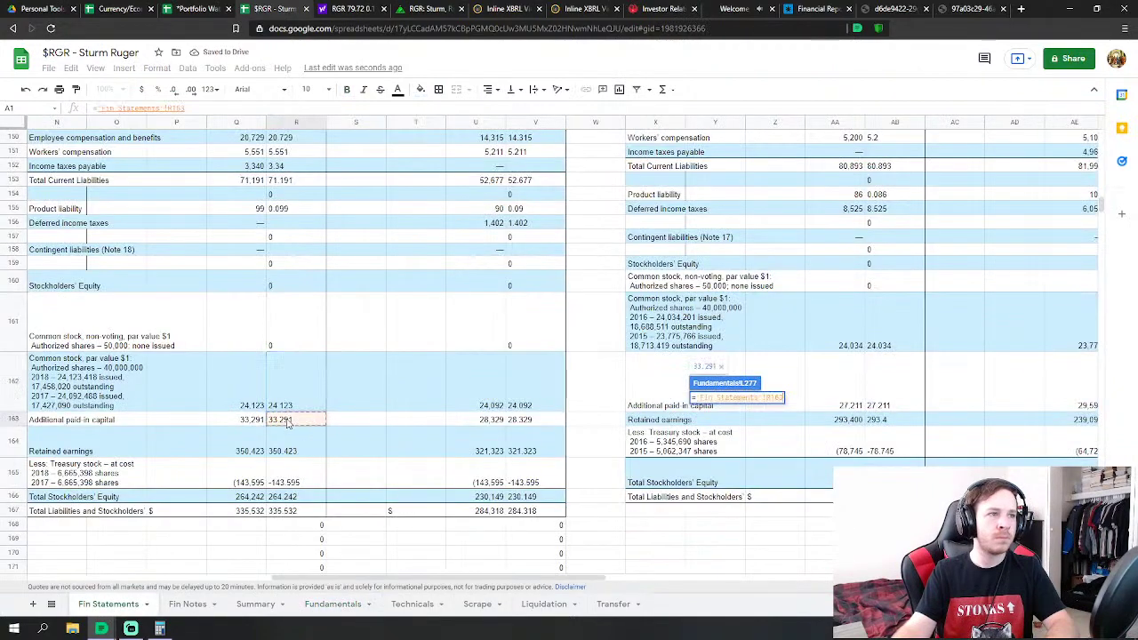
key("Return")
Link FY 2018 Retained Earnings (L278) to the 2018 retained earnings in Fin Statements R164
left_click(725, 411)
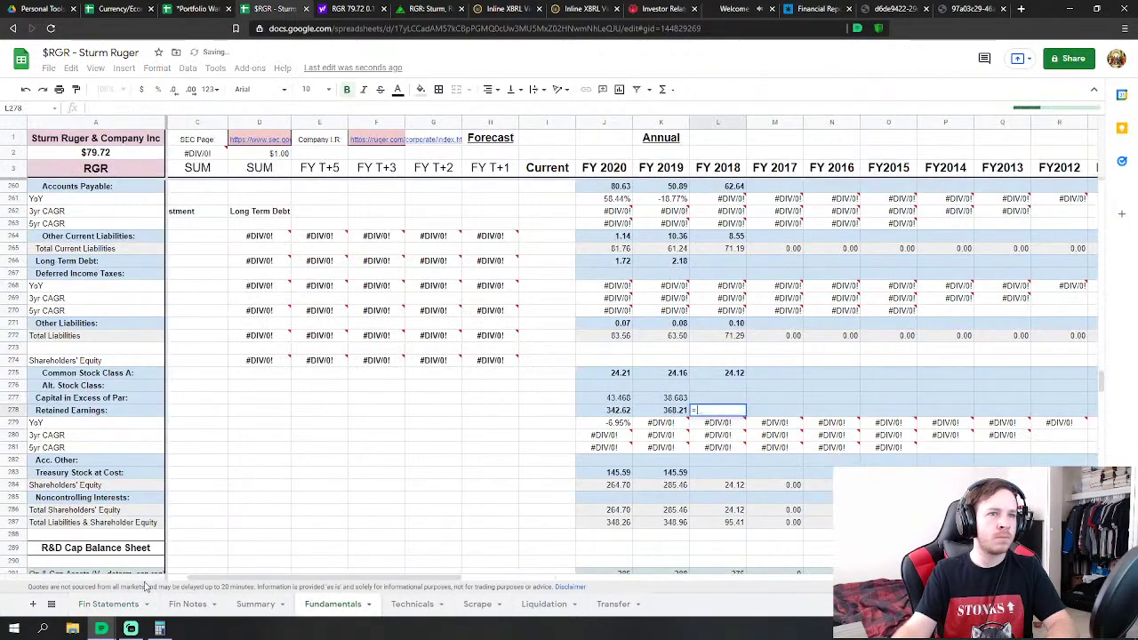
type("=")
left_click(109, 604)
left_click(293, 454)
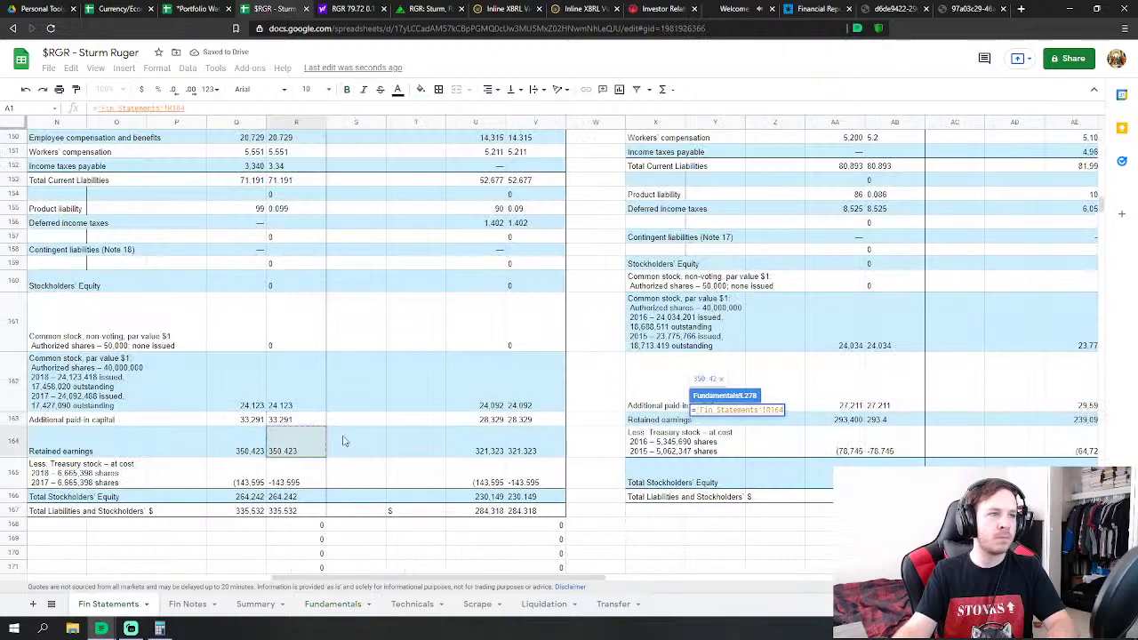
key("Return")
Link FY 2018 Treasury Stock at Cost (L283) to the negated 2018 treasury stock in Fin Statements R165
left_click(739, 471)
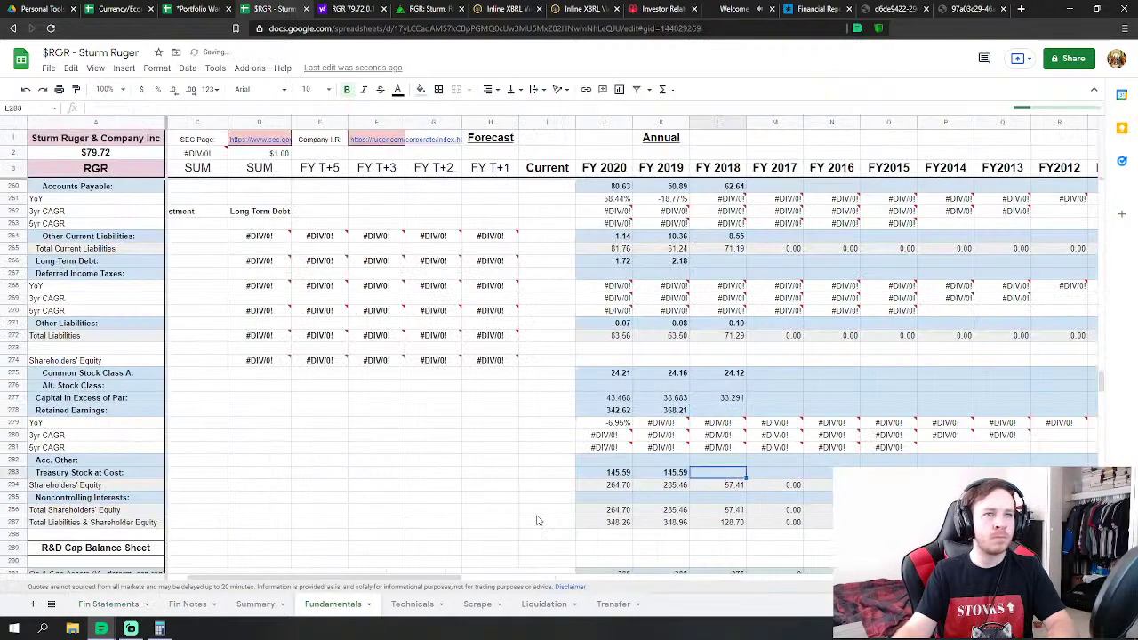
type("=")
left_click(109, 604)
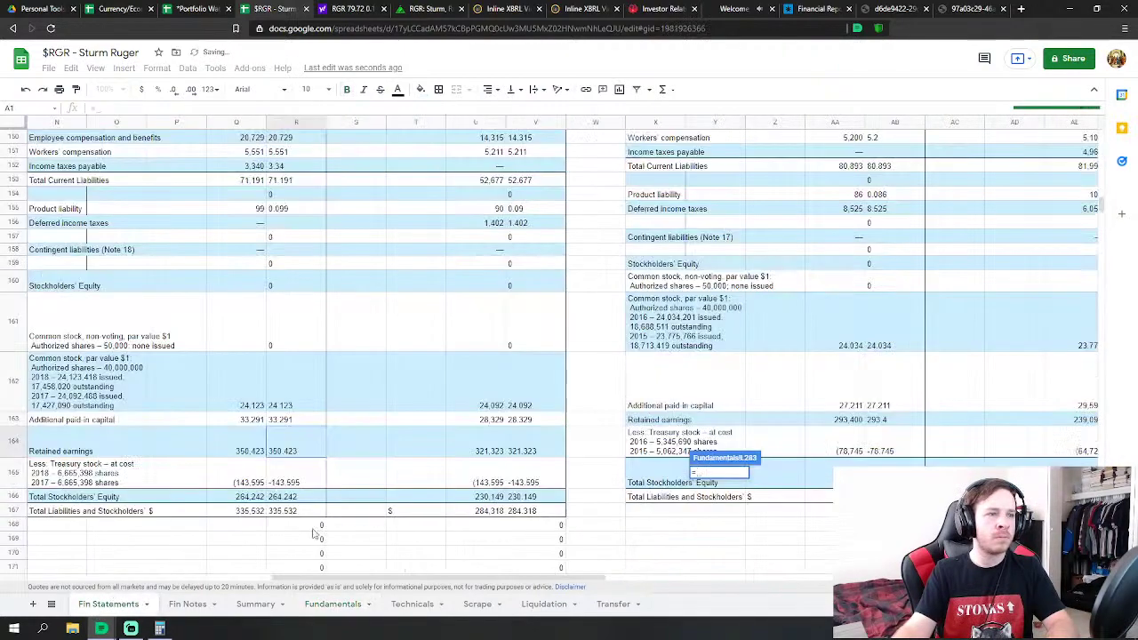
left_click(297, 483)
key("Return")
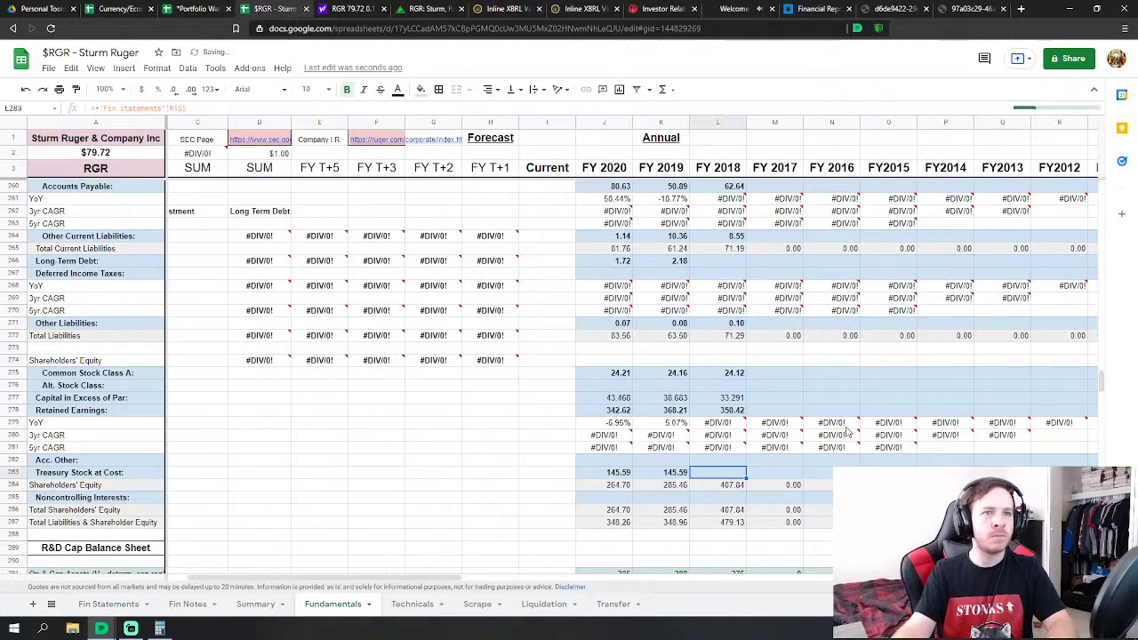
Link the FY 2017 Revenues cell on Fundamentals to the 2017 total net sales in 'Fin Statements'!V9
scroll(827, 439, "up", 3)
scroll(830, 432, "up", 1)
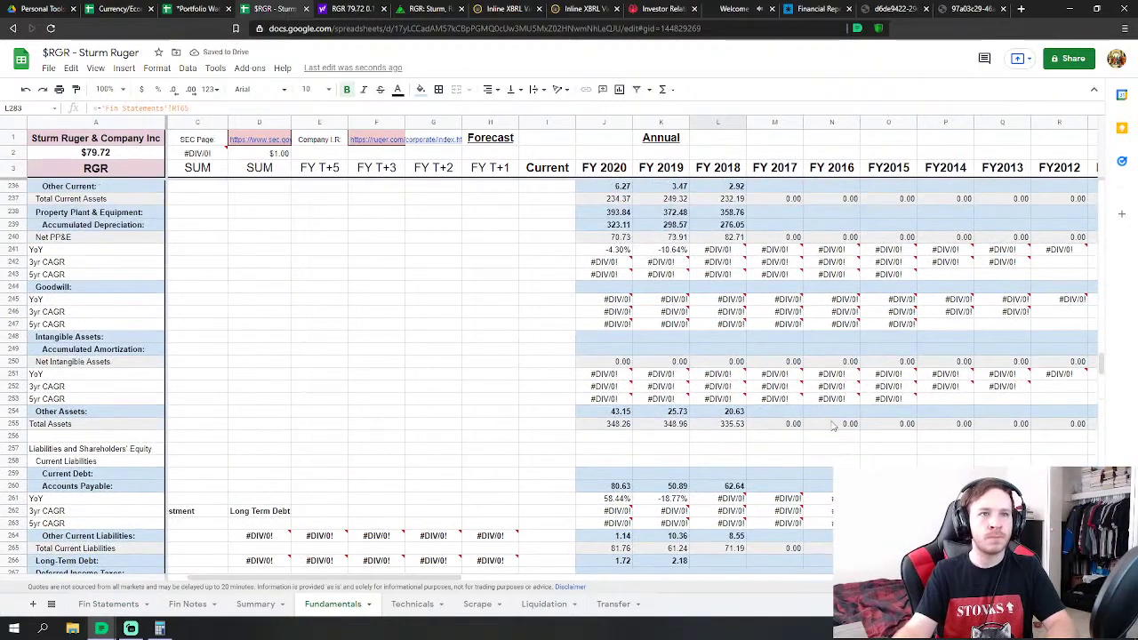
left_click_drag(1102, 365, 1134, 213)
scroll(851, 336, "down", 1)
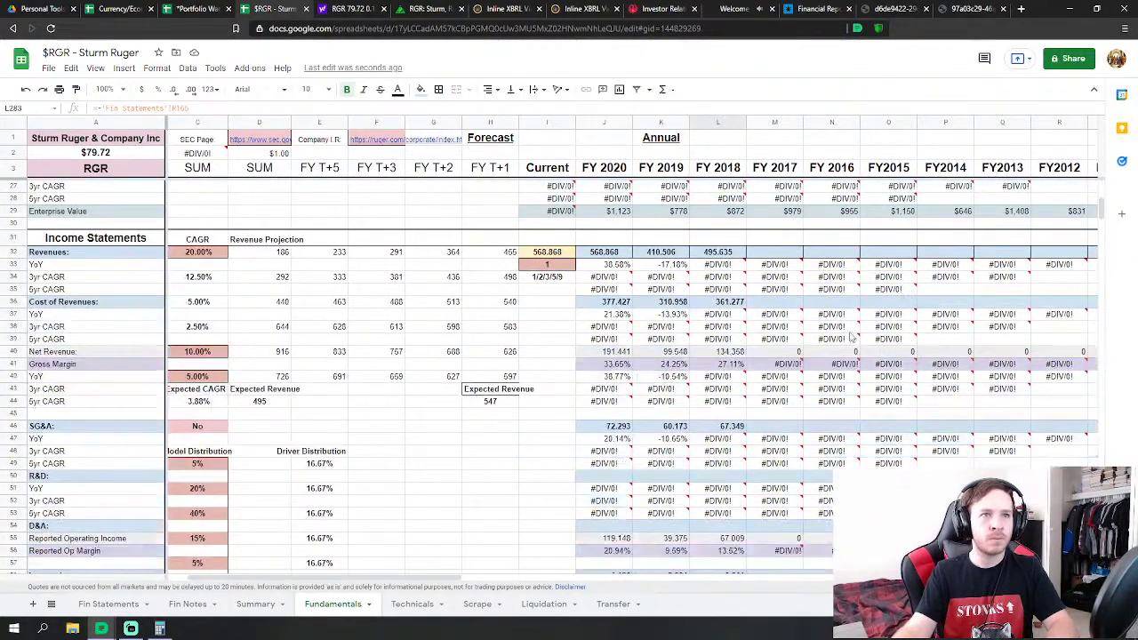
left_click(772, 255)
type("=")
left_click(133, 607)
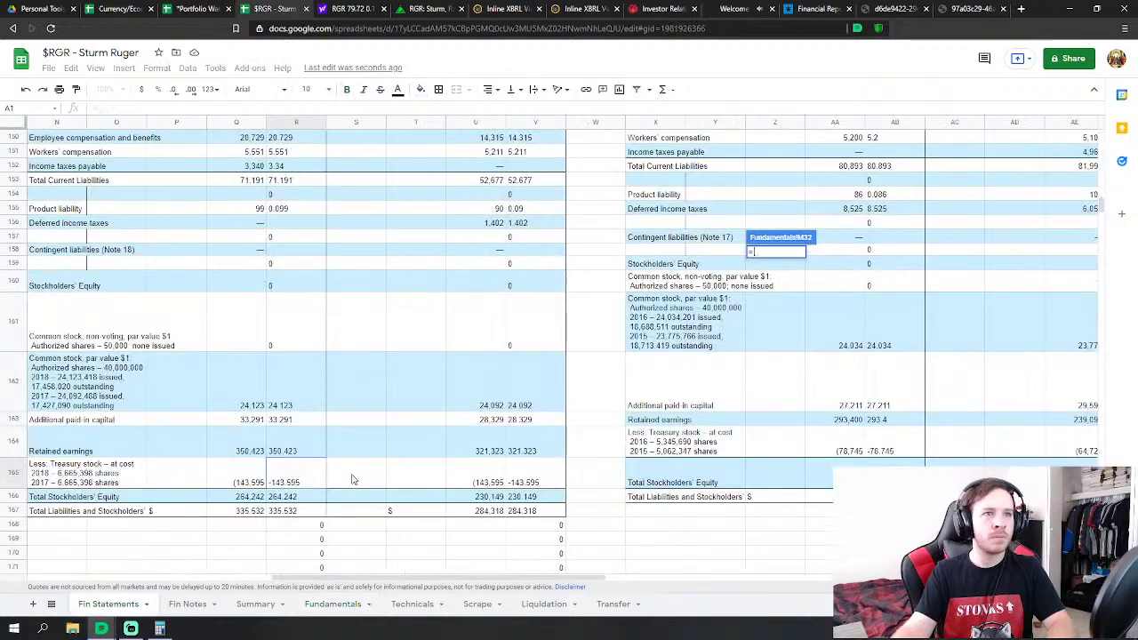
scroll(457, 315, "up", 10)
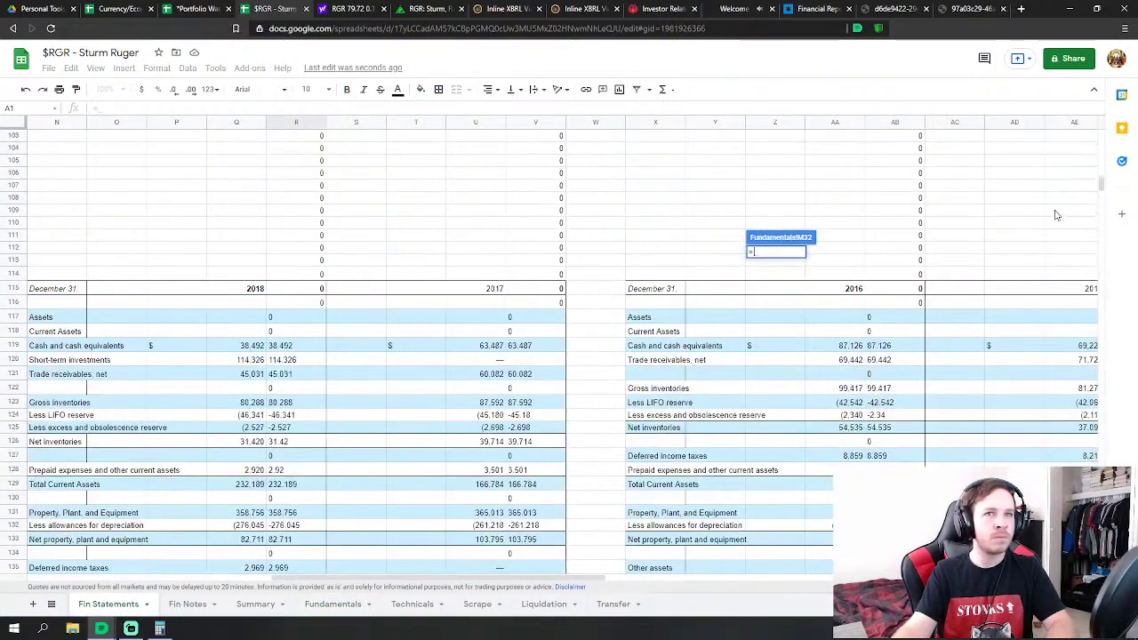
left_click_drag(1101, 189, 1101, 126)
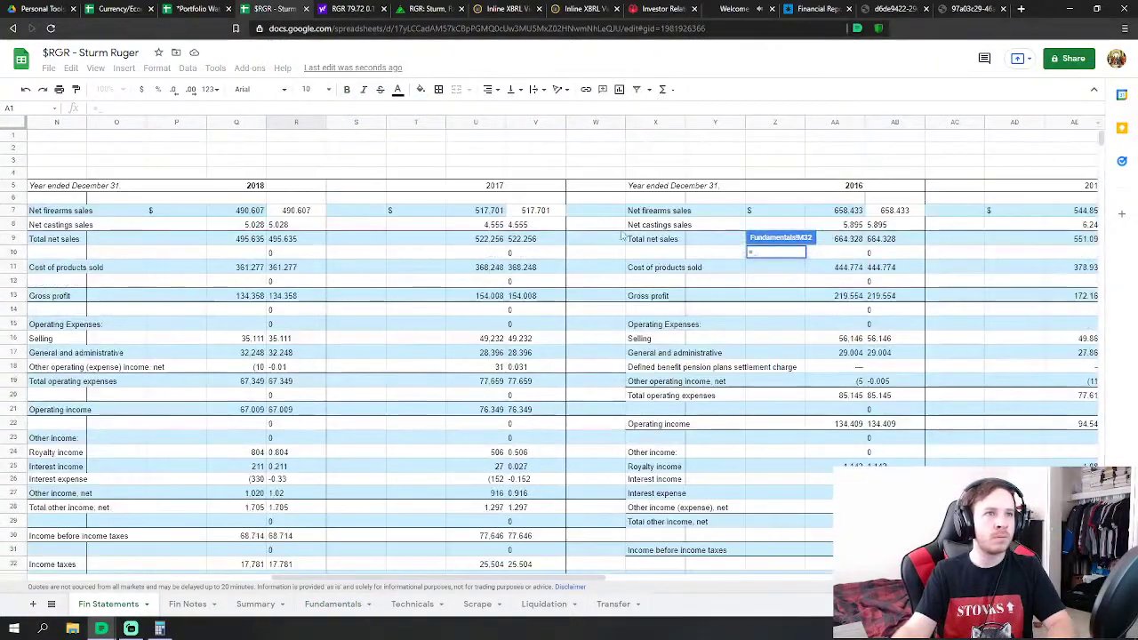
left_click(530, 239)
key("Return")
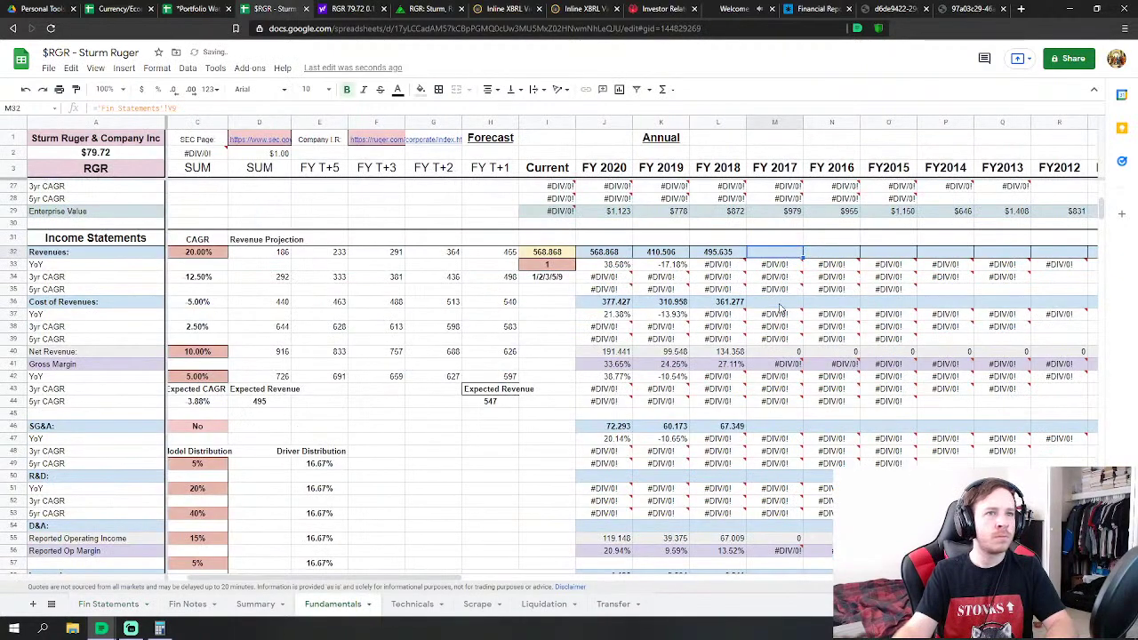
Link the FY 2017 Cost of Revenues cell to the 2017 cost of products sold in 'Fin Statements'!V11
left_click(780, 309)
type("=")
left_click(108, 604)
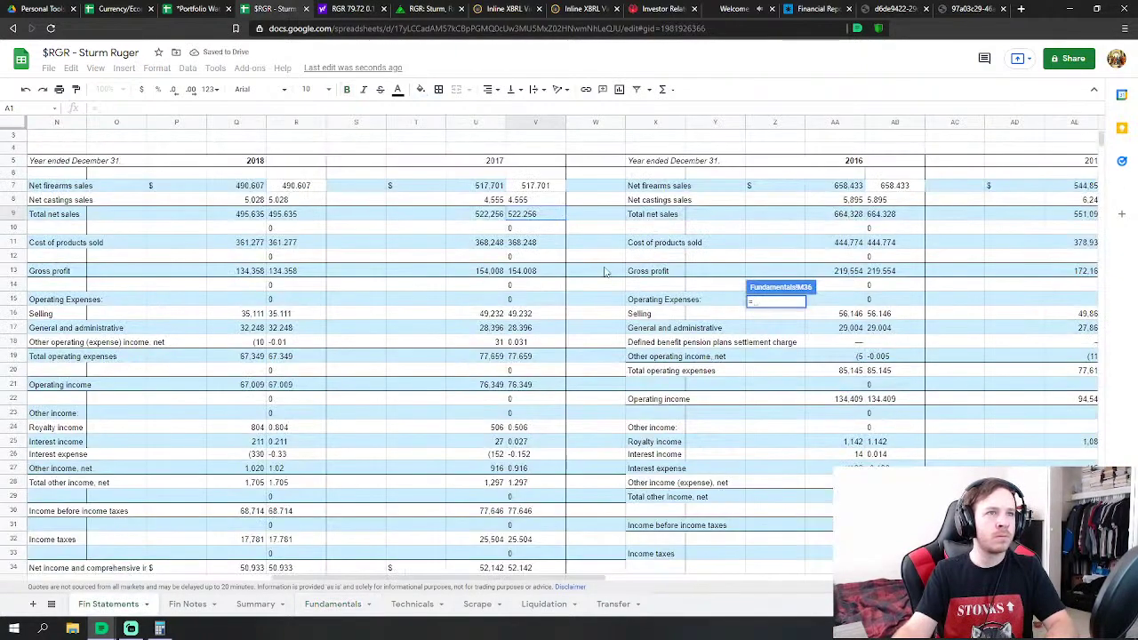
left_click(530, 245)
key("Return")
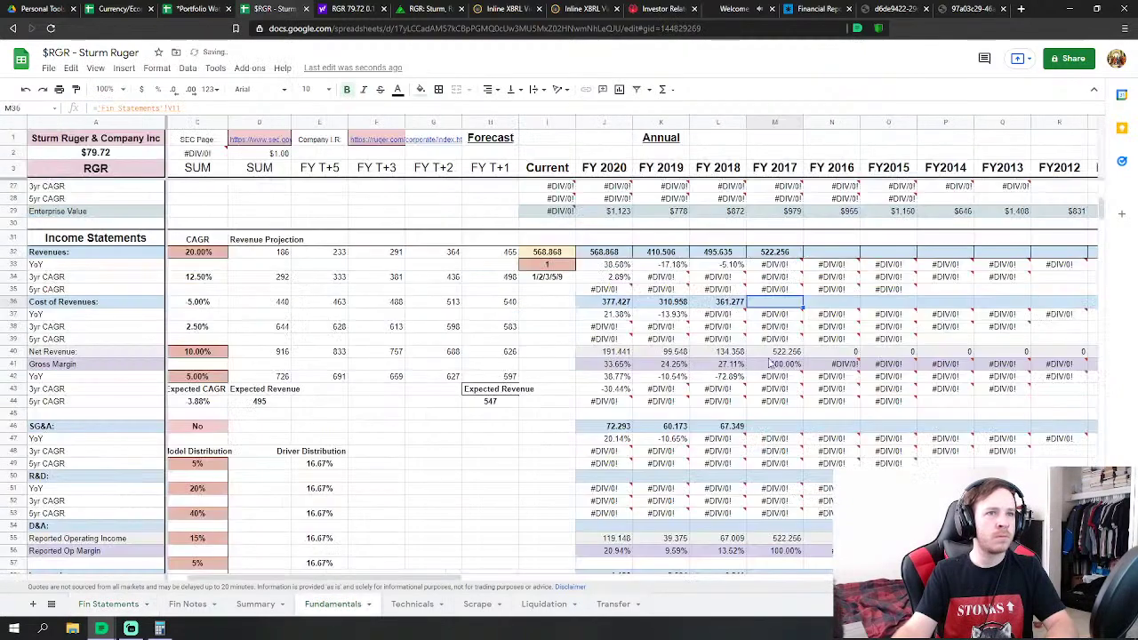
Set FY 2017 SG&A to the sum of 2017 selling, general and administrative, and other operating income in 'Fin Statements' V16, V17 and V18
left_click(771, 427)
type("=")
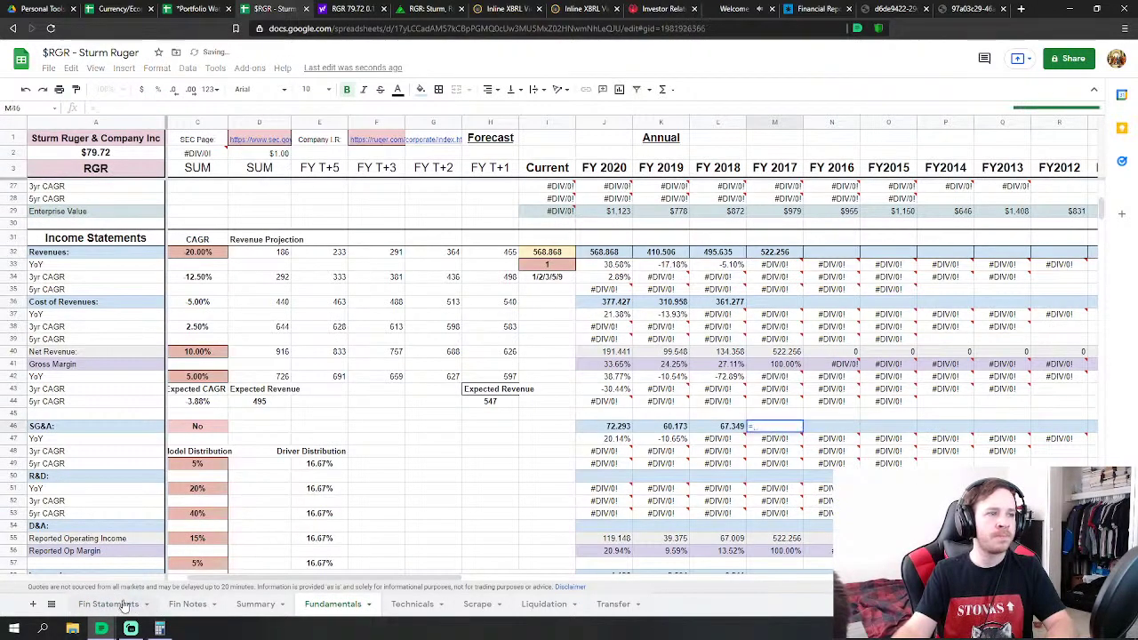
left_click(108, 604)
left_click(532, 314)
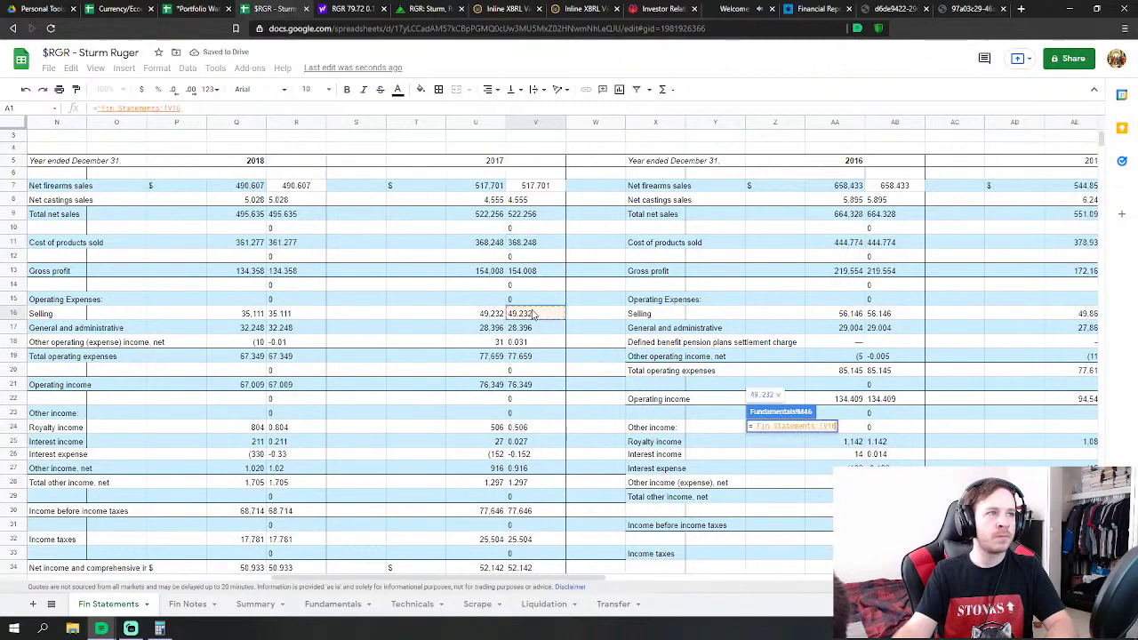
type("+")
left_click(528, 329)
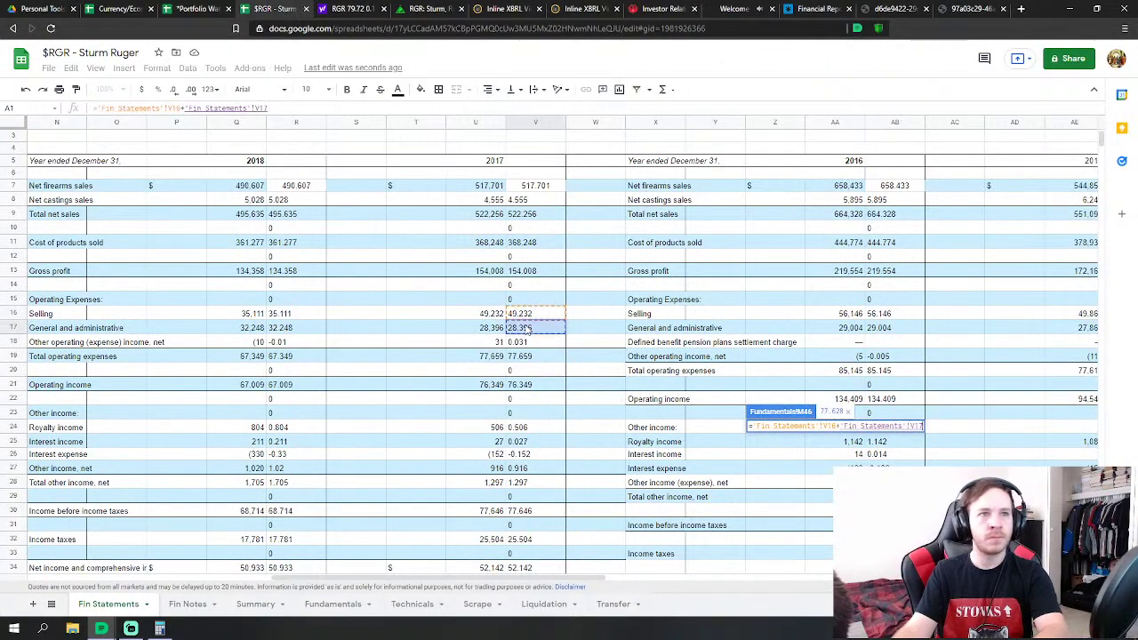
type("+")
left_click(531, 342)
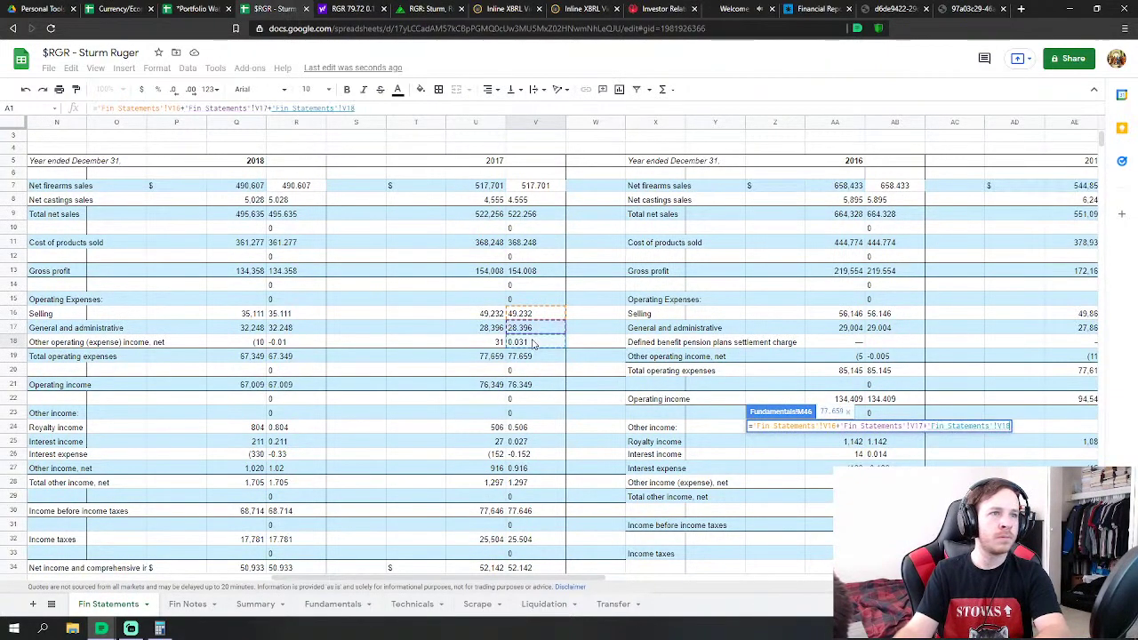
key("Return")
Link the FY 2017 Interest Income cell to the 2017 interest income in 'Fin Statements'!V25
scroll(723, 386, "down", 3)
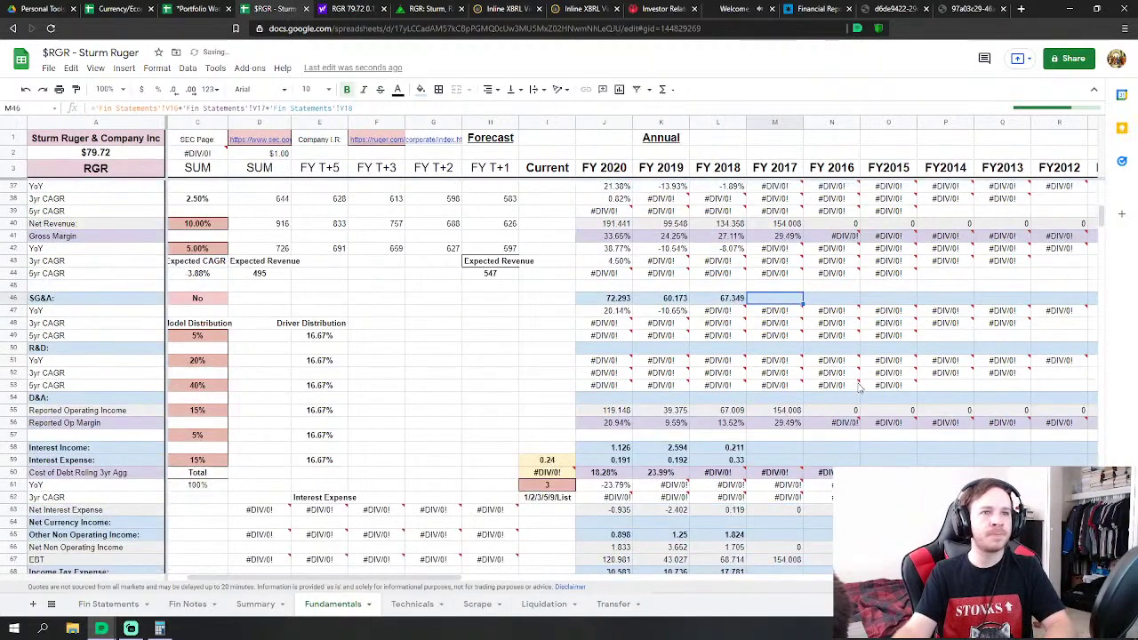
left_click(774, 385)
type("=")
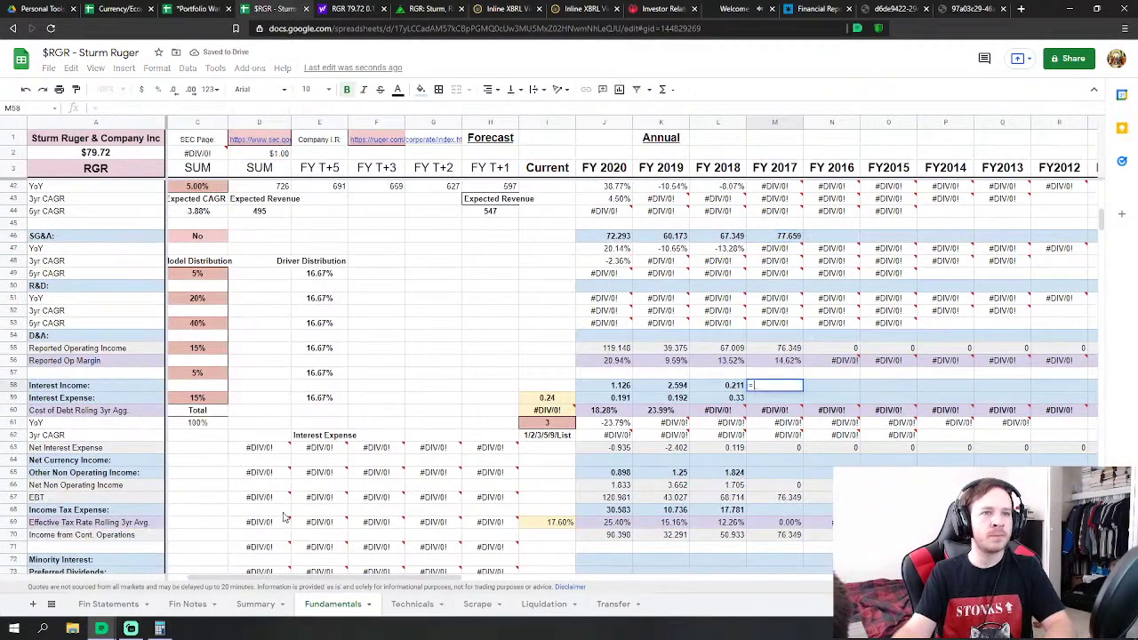
left_click(133, 604)
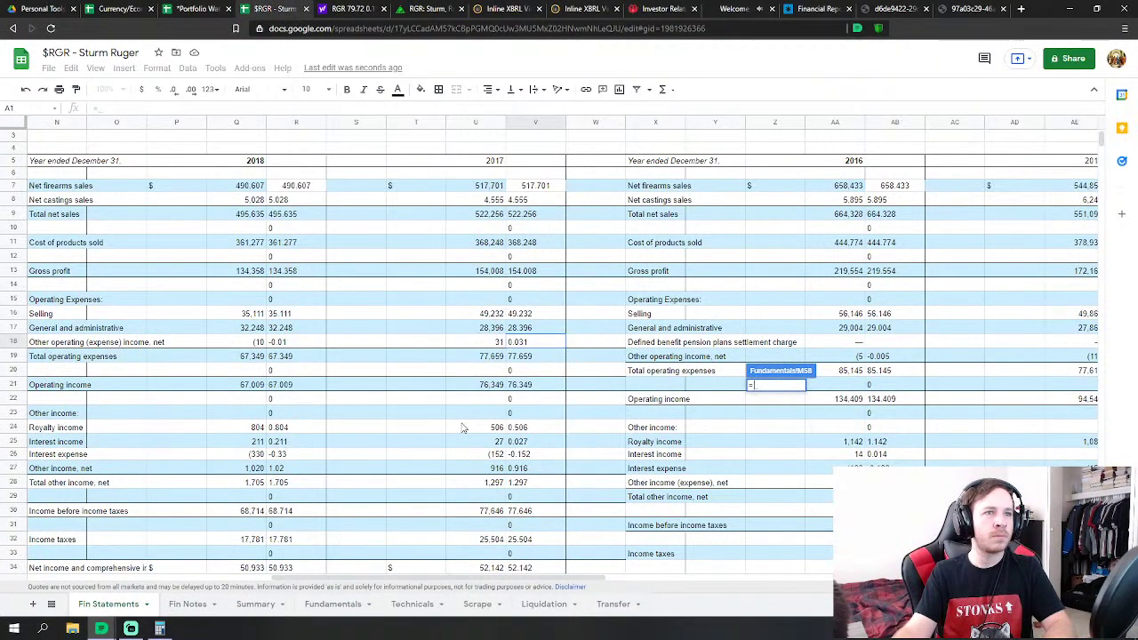
left_click(516, 443)
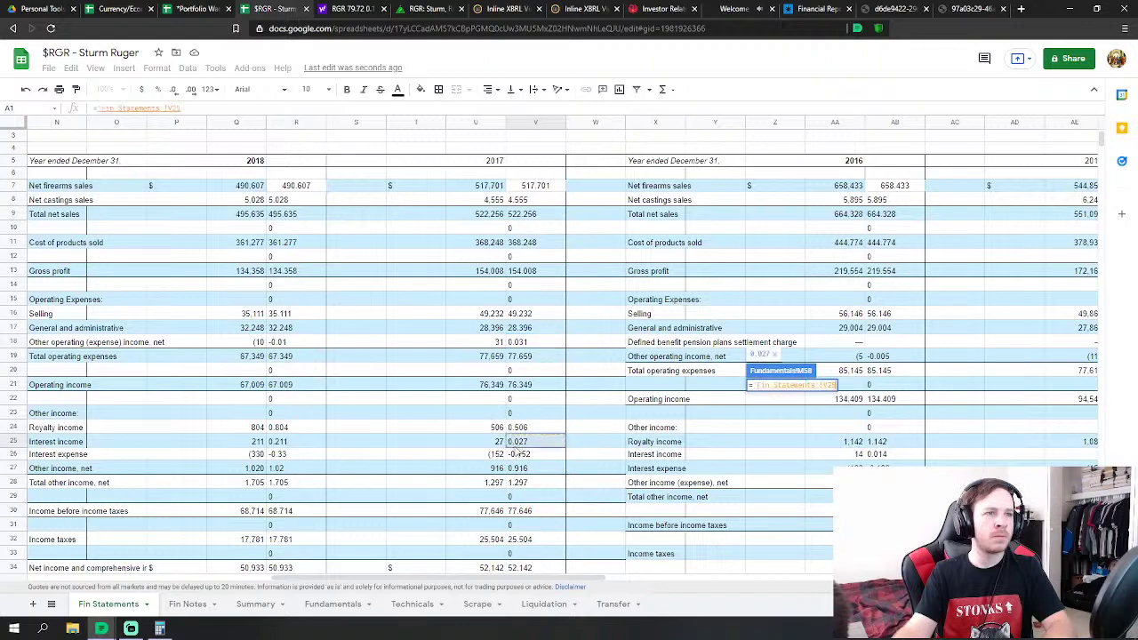
key("Return")
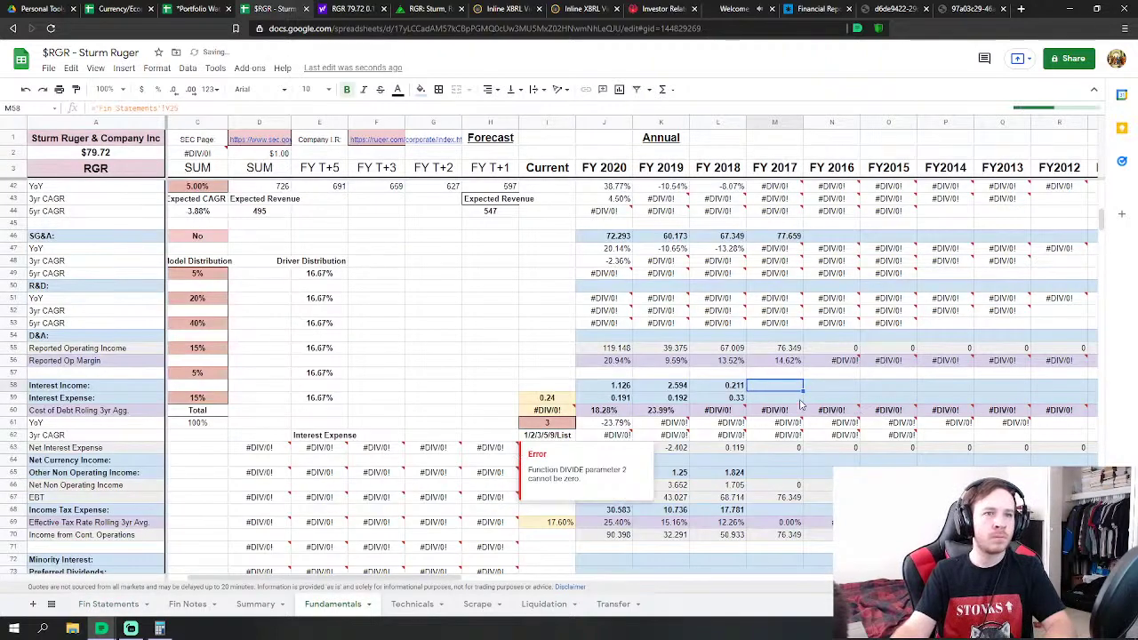
Set FY 2017 Interest Expense to the negated 2017 interest expense from 'Fin Statements'!V26
left_click(799, 400)
type("=")
left_click(133, 604)
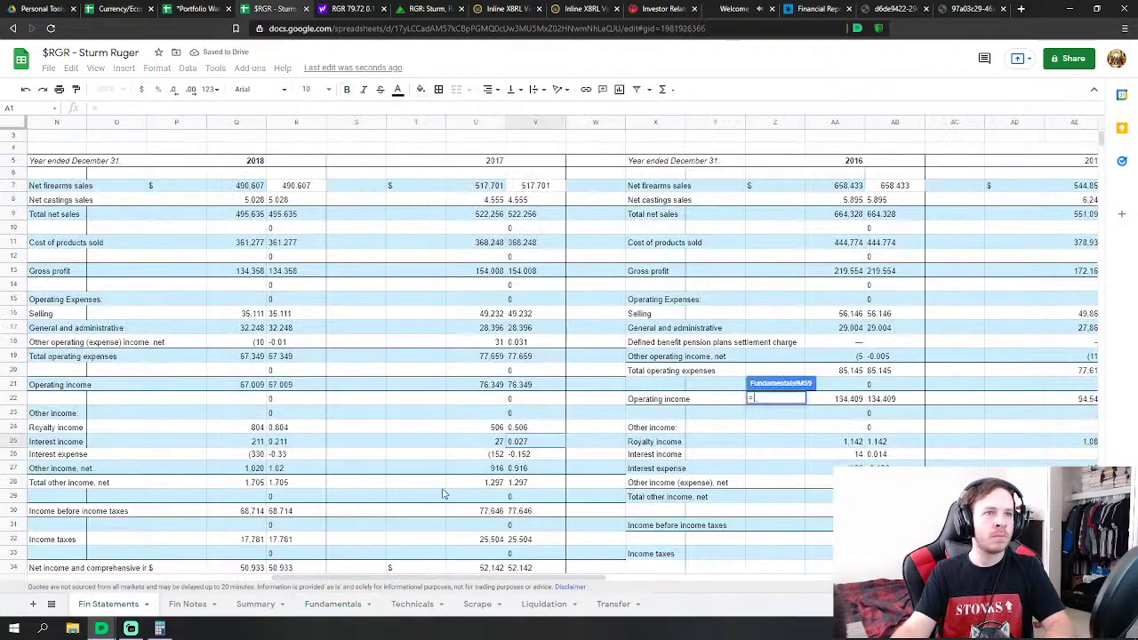
left_click(532, 454)
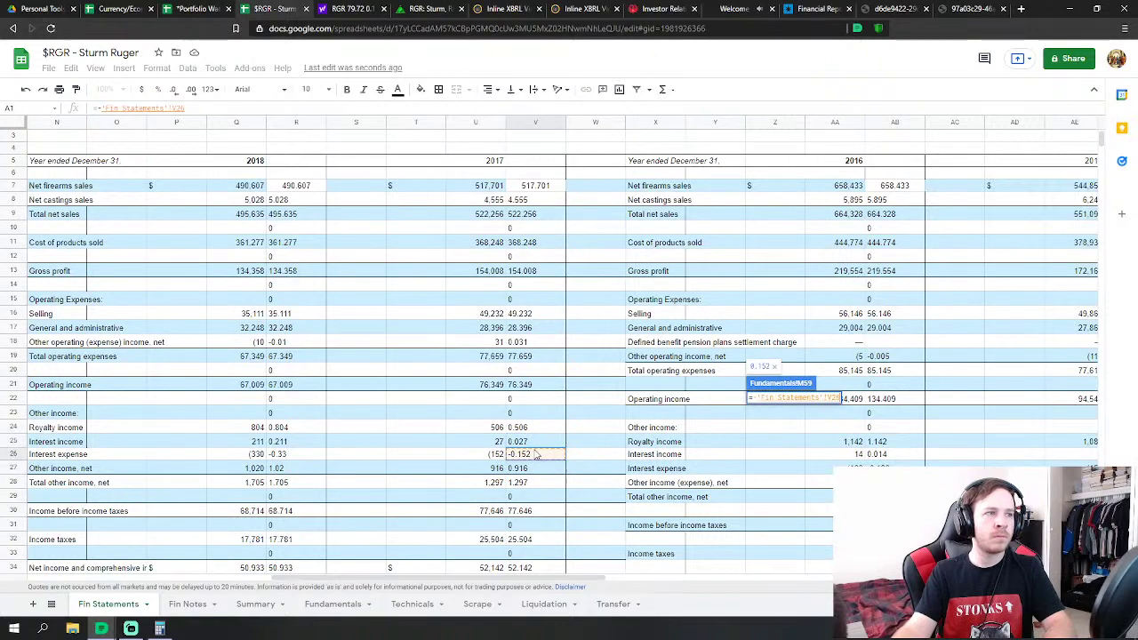
key("Return")
Set FY 2017 Other Non Operating Income to 2017 other income, net plus royalty income, 'Fin Statements' V27 + V24
left_click(774, 473)
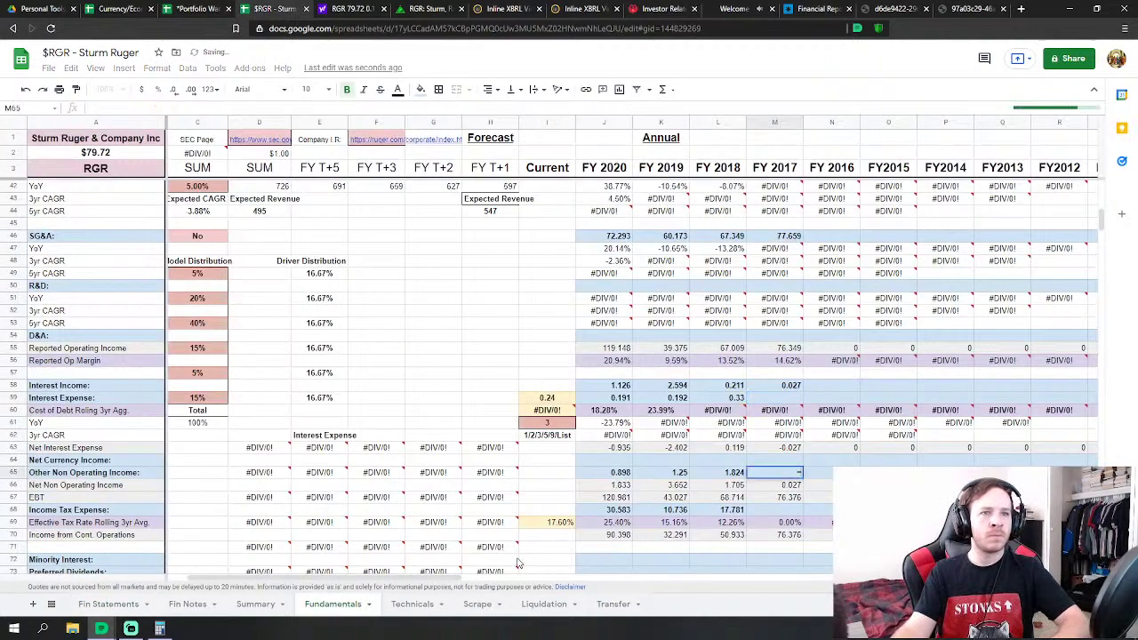
type("=")
left_click(125, 605)
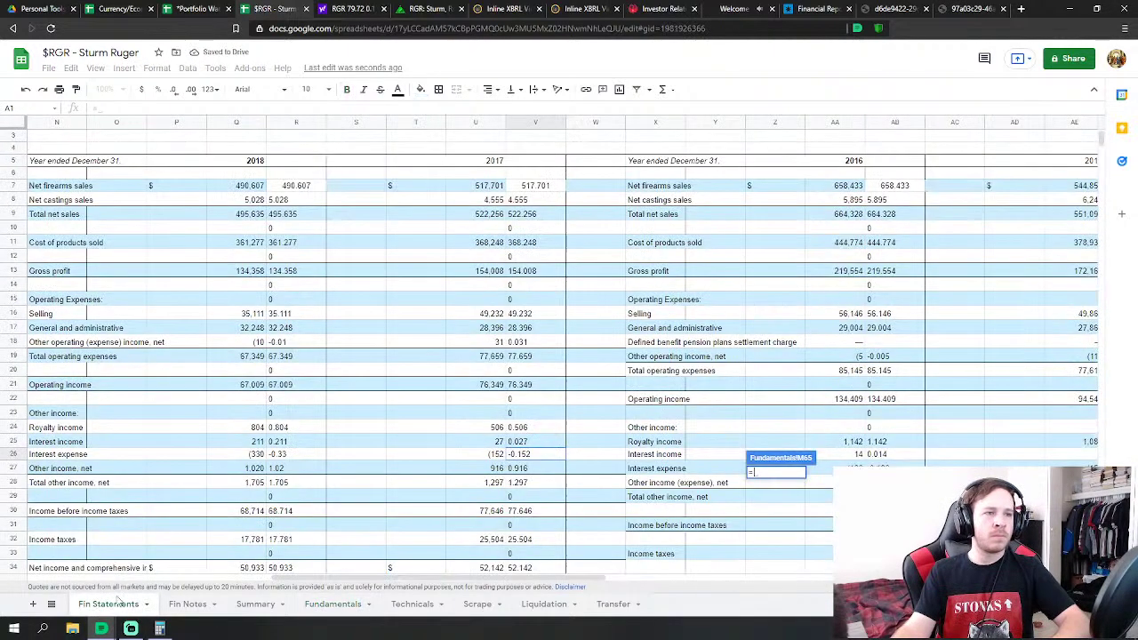
left_click(527, 472)
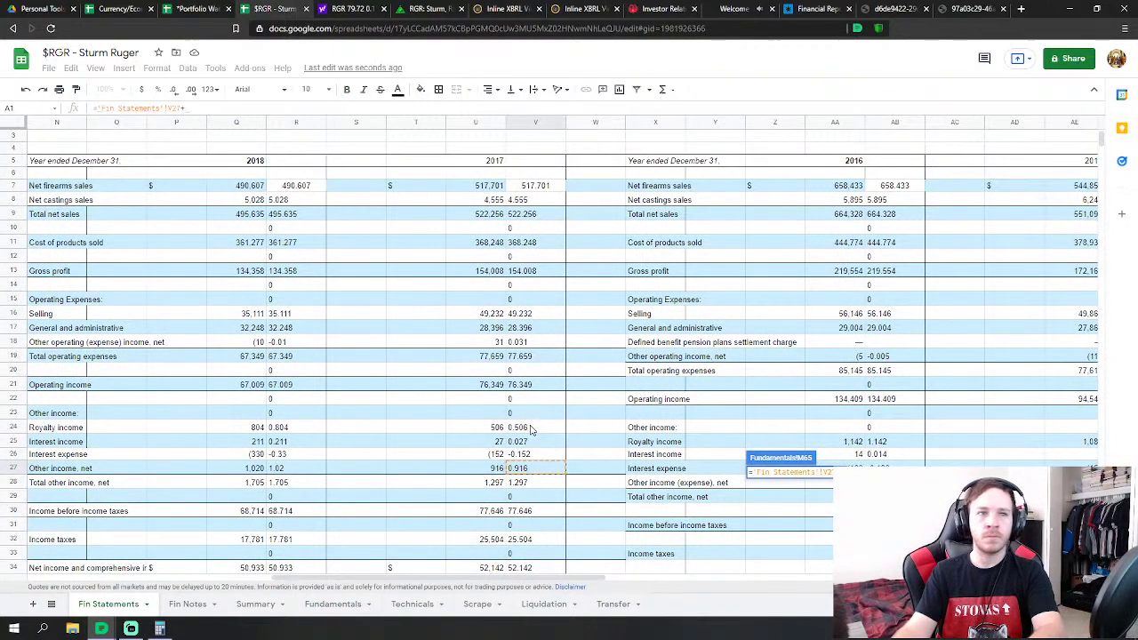
type("+")
left_click(530, 431)
key("Return")
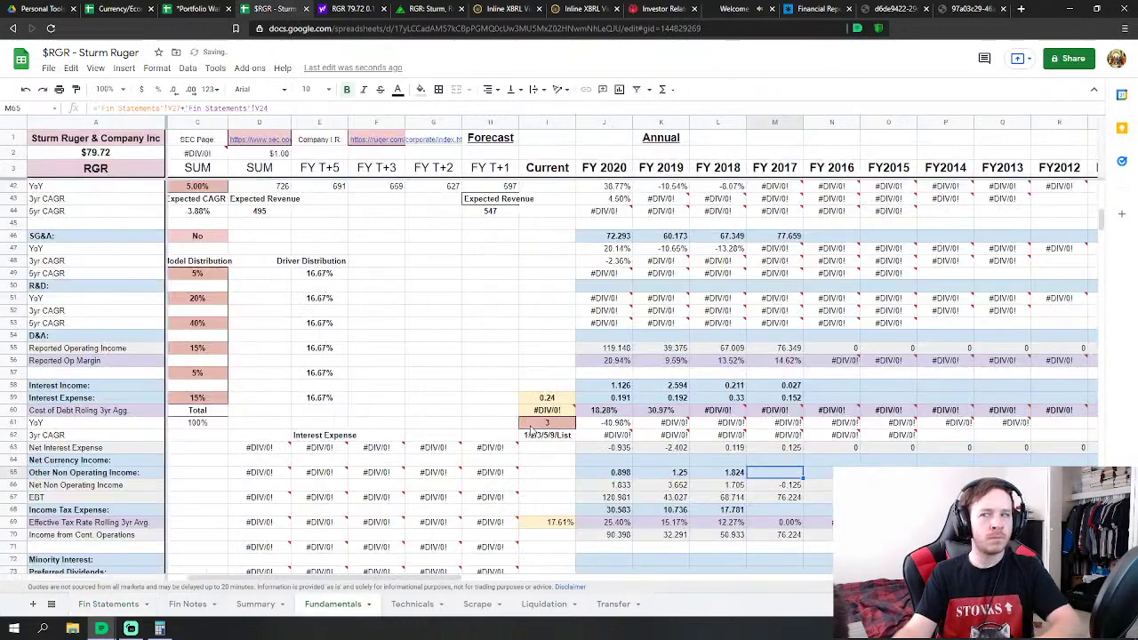
Link the FY 2017 Income Tax Expense cell to the 2017 income taxes in 'Fin Statements'!V32
left_click(767, 518)
type("=")
left_click(108, 604)
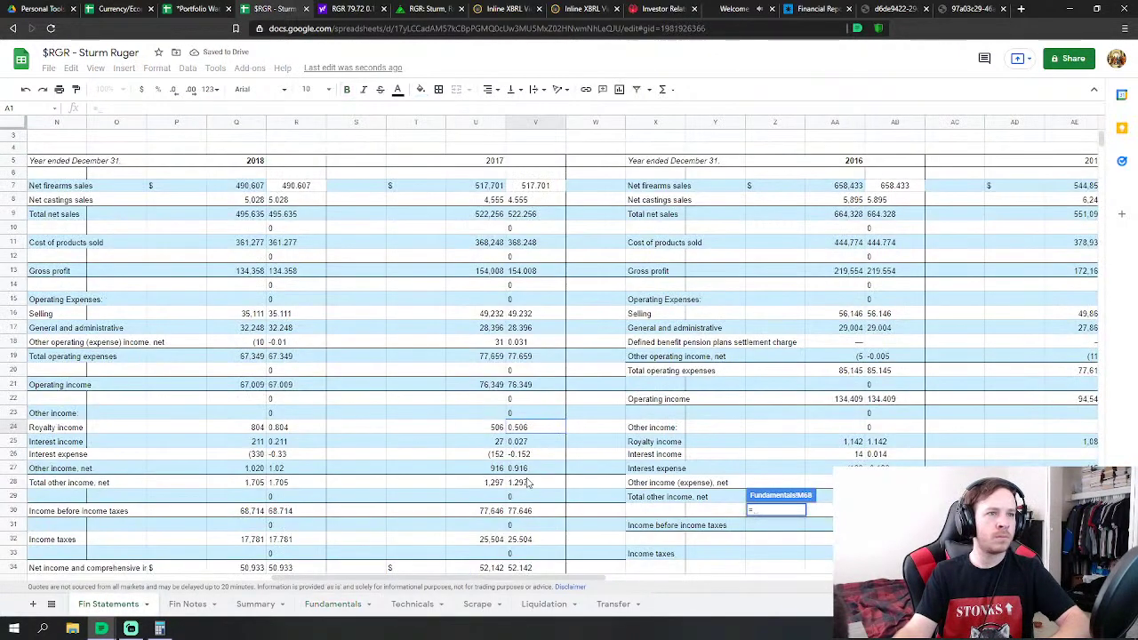
left_click(533, 540)
key("Return")
Link the FY 2017 CF Depreciation & Amortization cell to the 2017 depreciation and amortization in 'Fin Statements'!V64
scroll(797, 413, "down", 4)
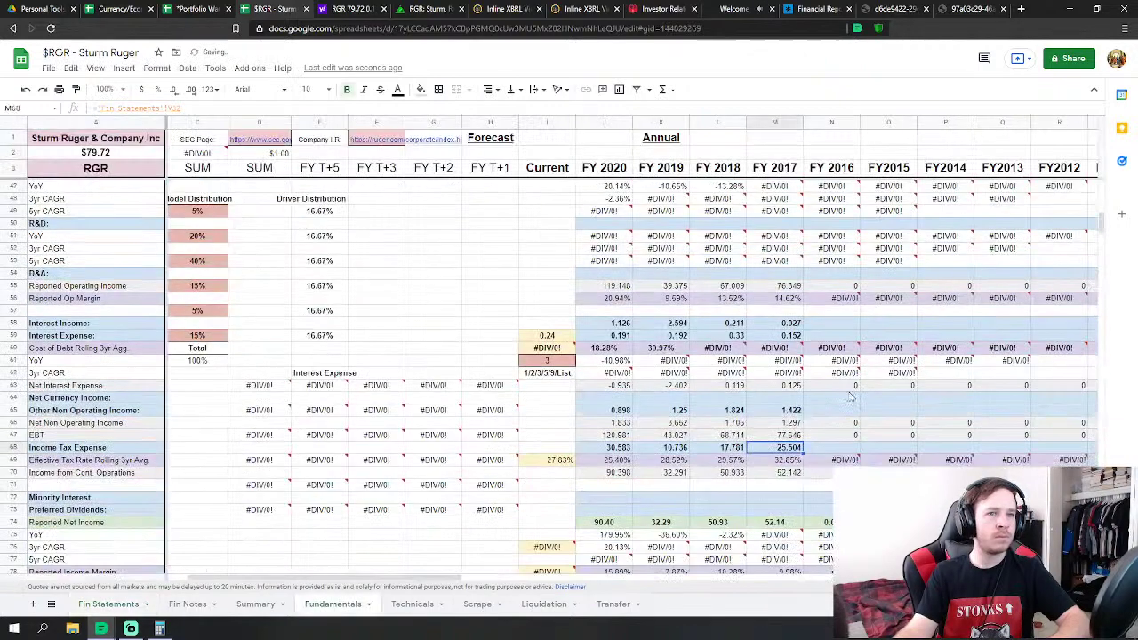
scroll(797, 413, "down", 8)
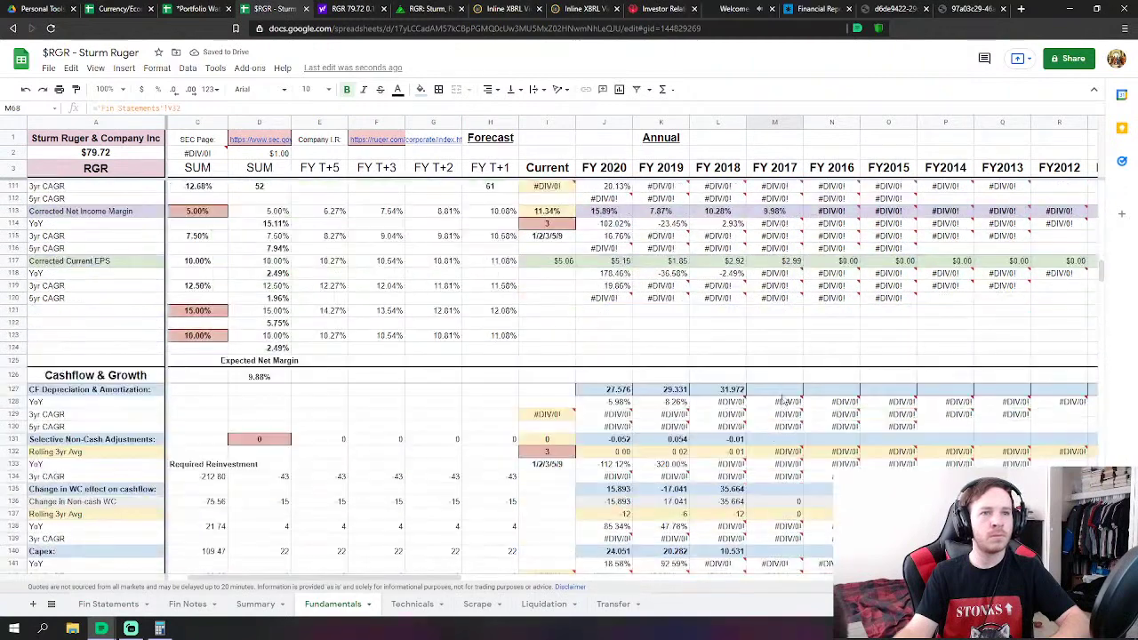
left_click(774, 389)
type("=")
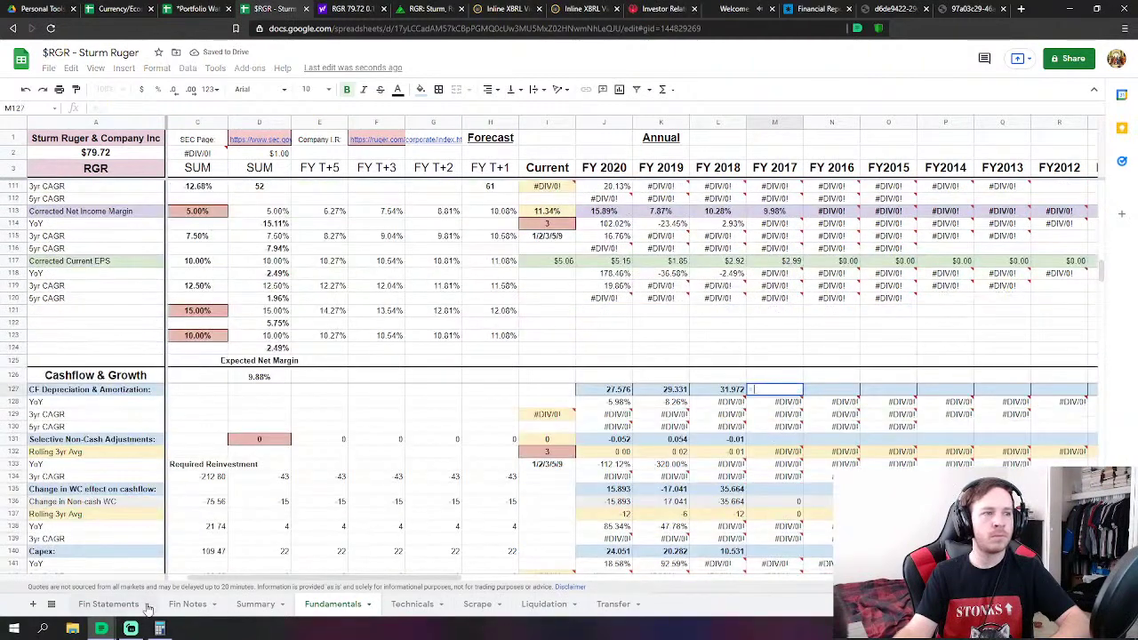
left_click(125, 605)
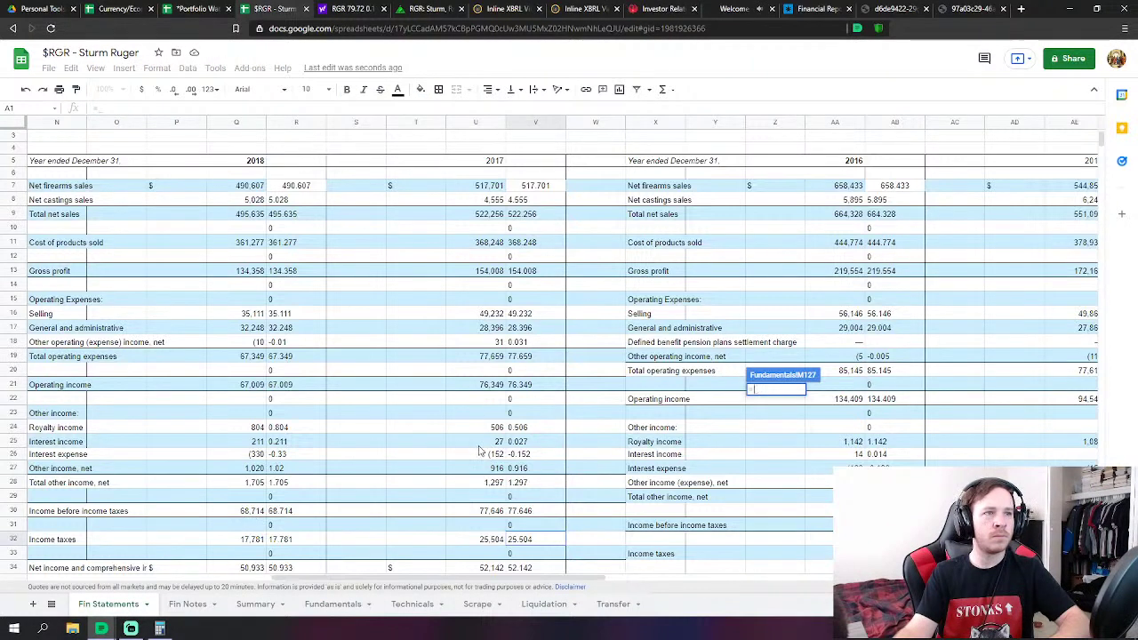
scroll(520, 441, "down", 7)
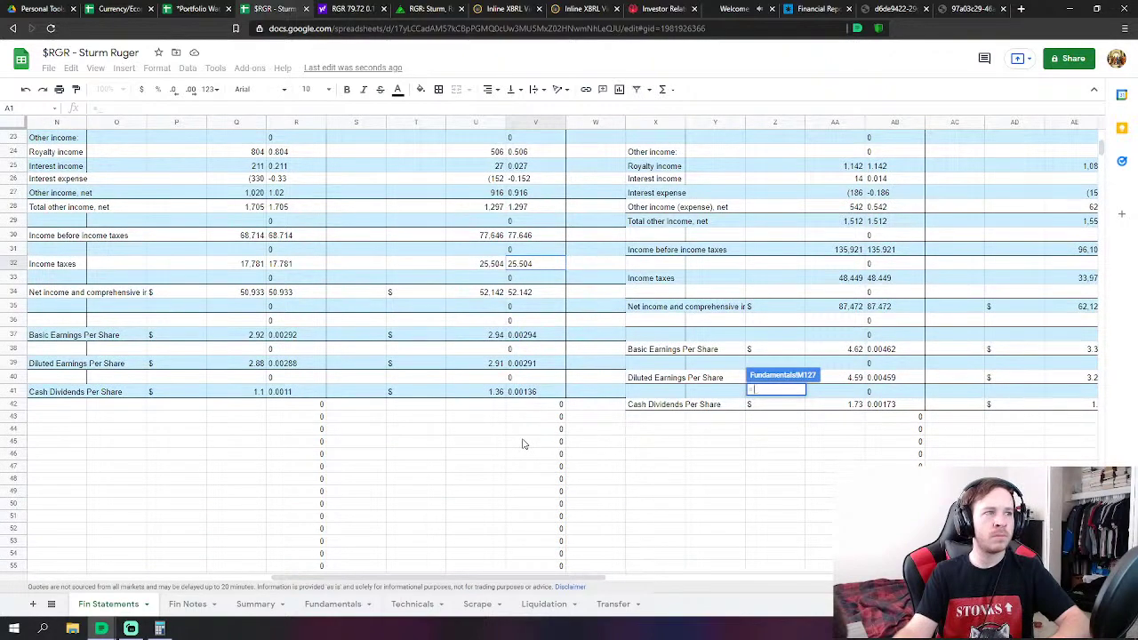
scroll(523, 443, "down", 12)
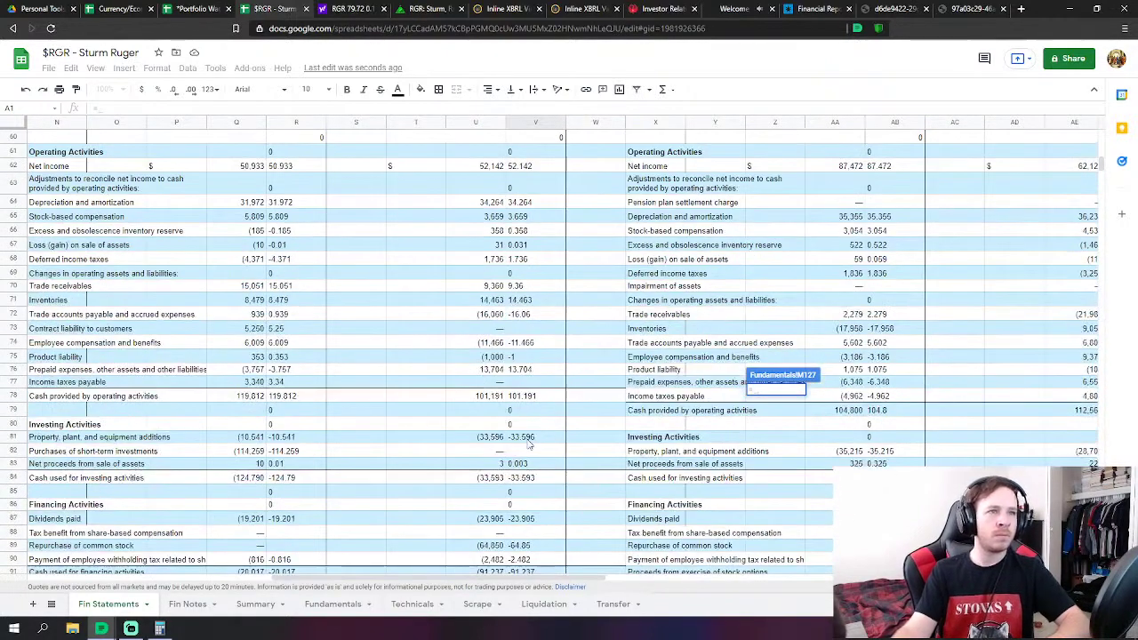
scroll(525, 444, "down", 4)
scroll(444, 374, "up", 6)
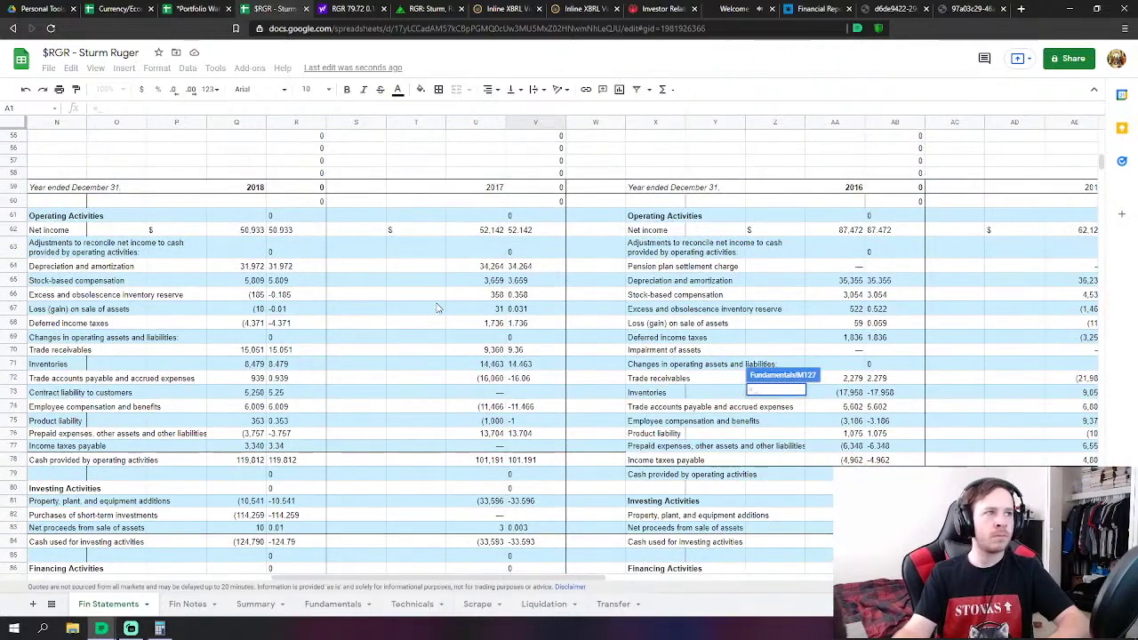
left_click(527, 269)
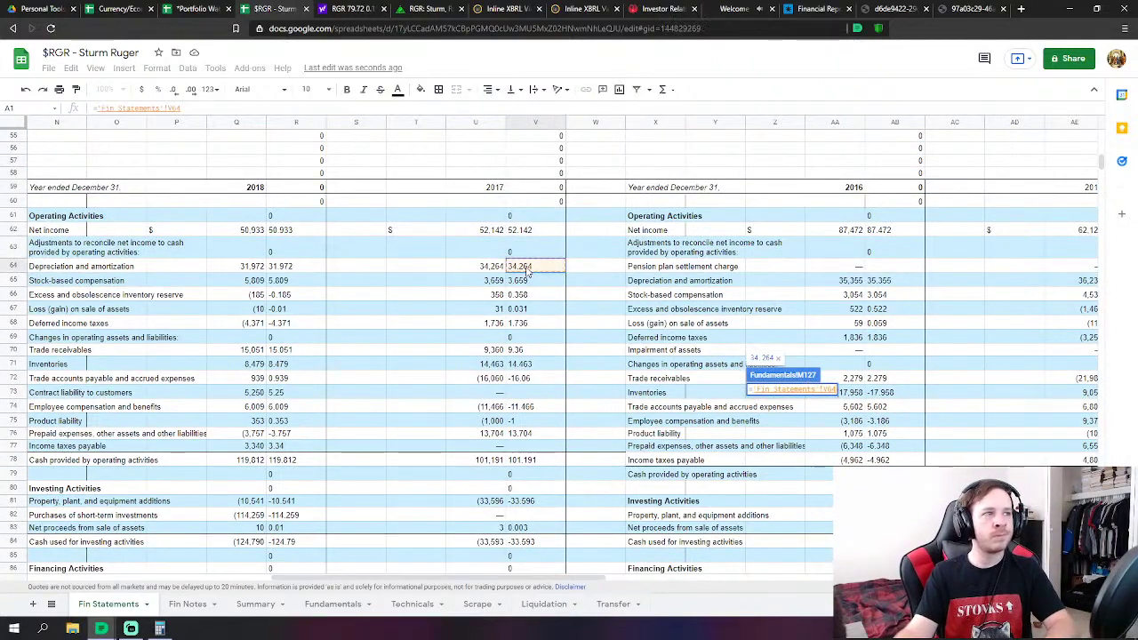
key("Return")
Link the FY 2017 Selective Non-Cash Adjustments cell to the 2017 loss (gain) on sale of assets in 'Fin Statements'!V67
key("Down")
key("Down")
key("Down")
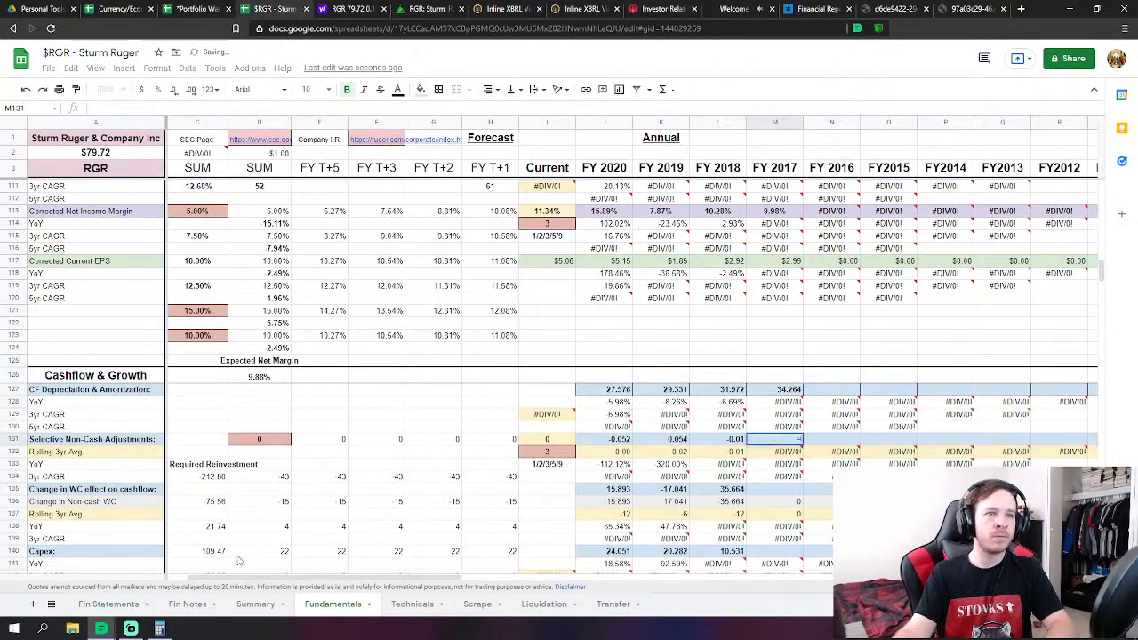
type("=")
left_click(109, 604)
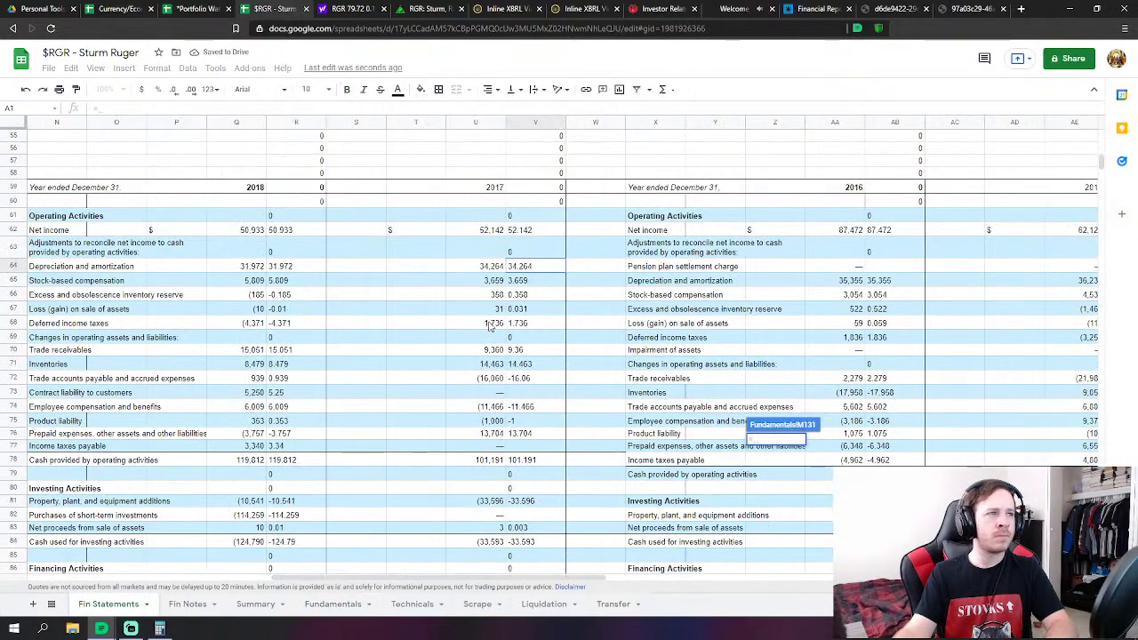
left_click(519, 308)
key("Return")
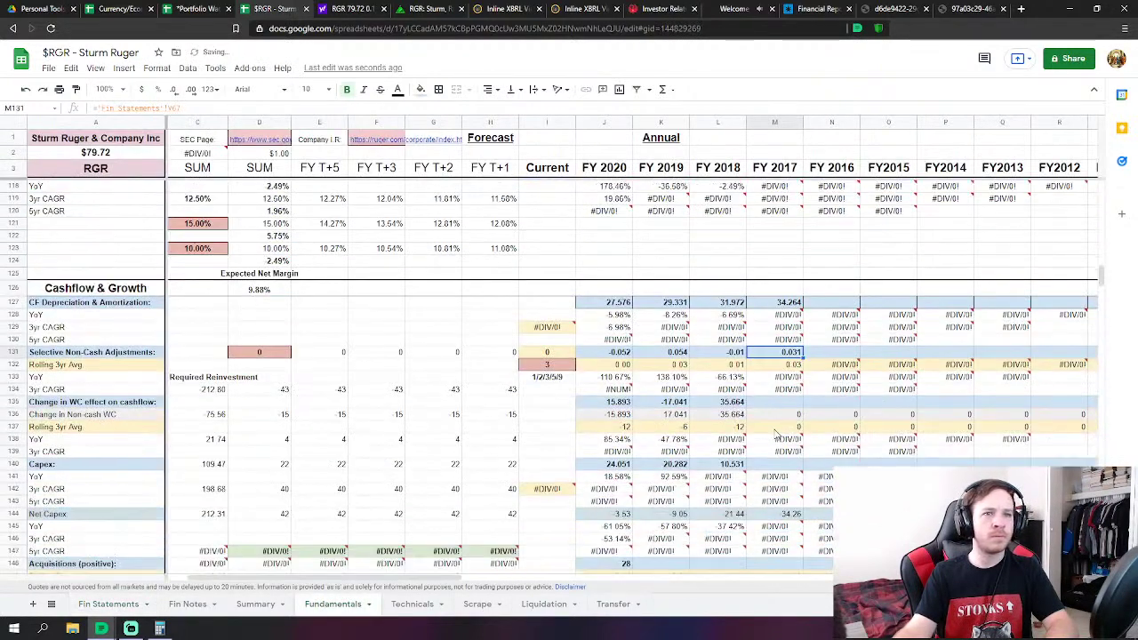
Set FY 2017 Change in WC effect on cashflow to the sum of 2017 changes in operating assets and liabilities, 'Fin Statements'!V70:V77
left_click(775, 402)
scroll(775, 402, "down", 2)
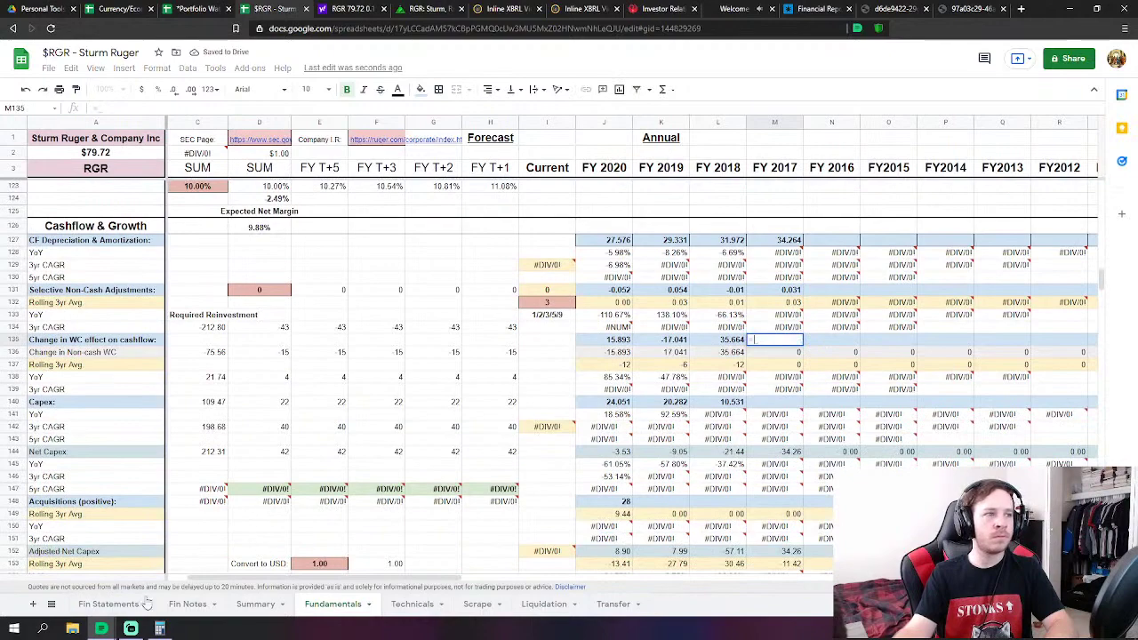
type("=")
left_click(103, 604)
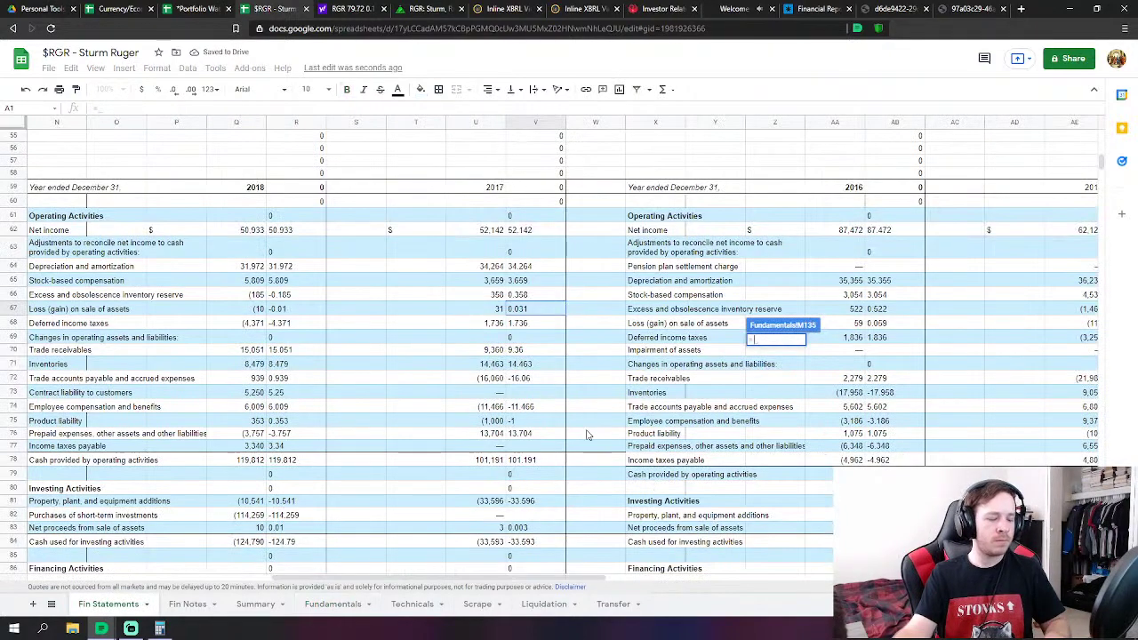
type("su")
left_click(813, 356)
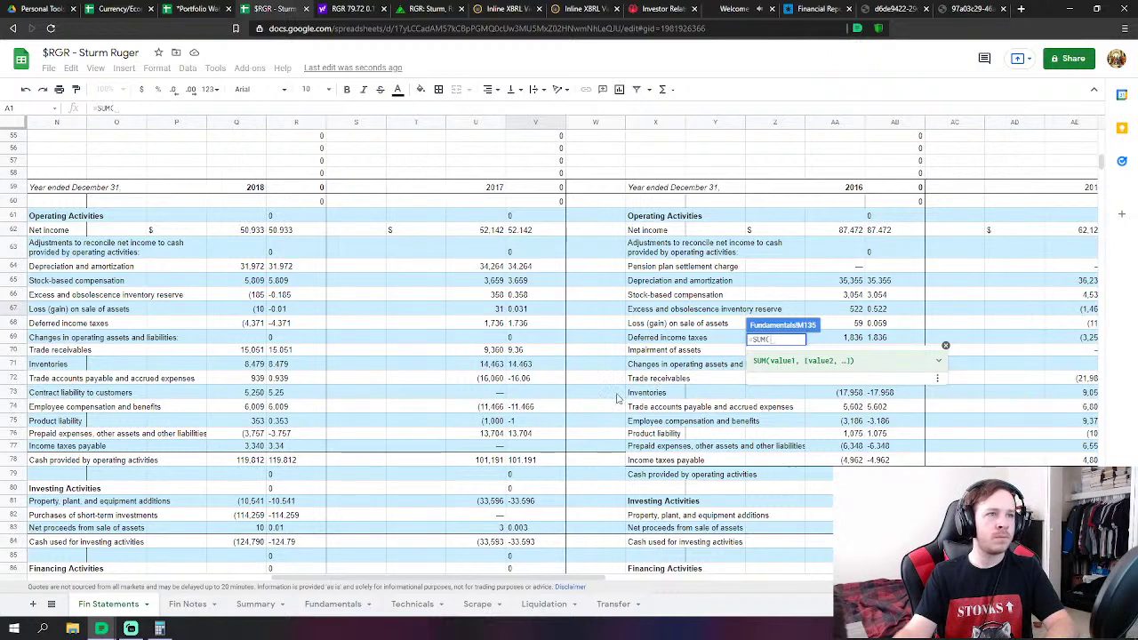
scroll(535, 401, "up", 2)
scroll(532, 401, "down", 1)
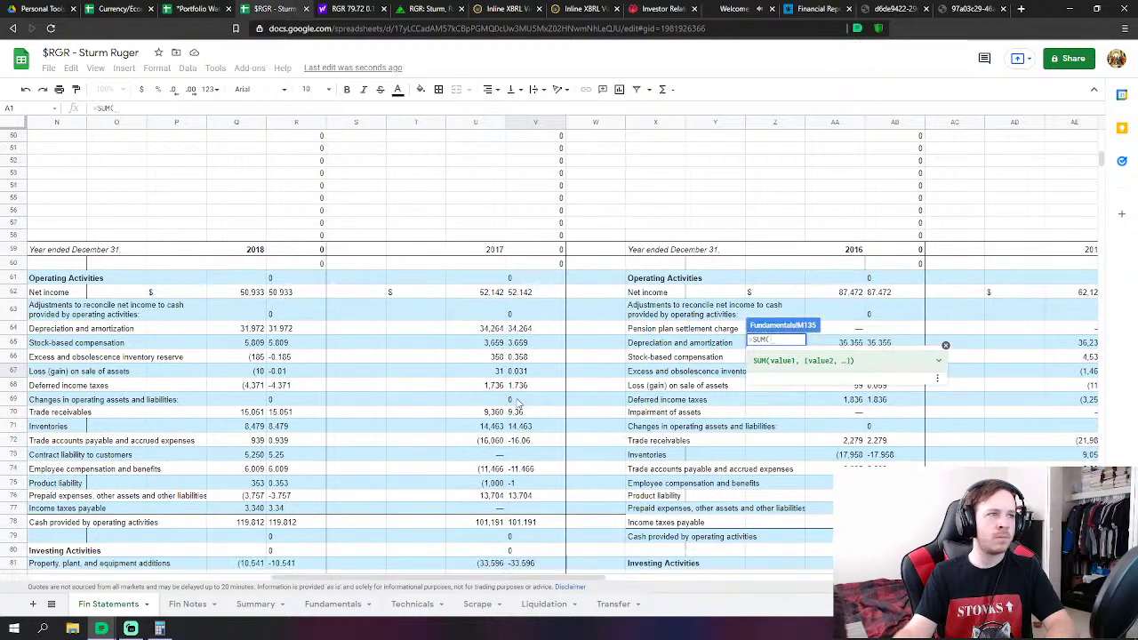
left_click_drag(520, 411, 533, 496)
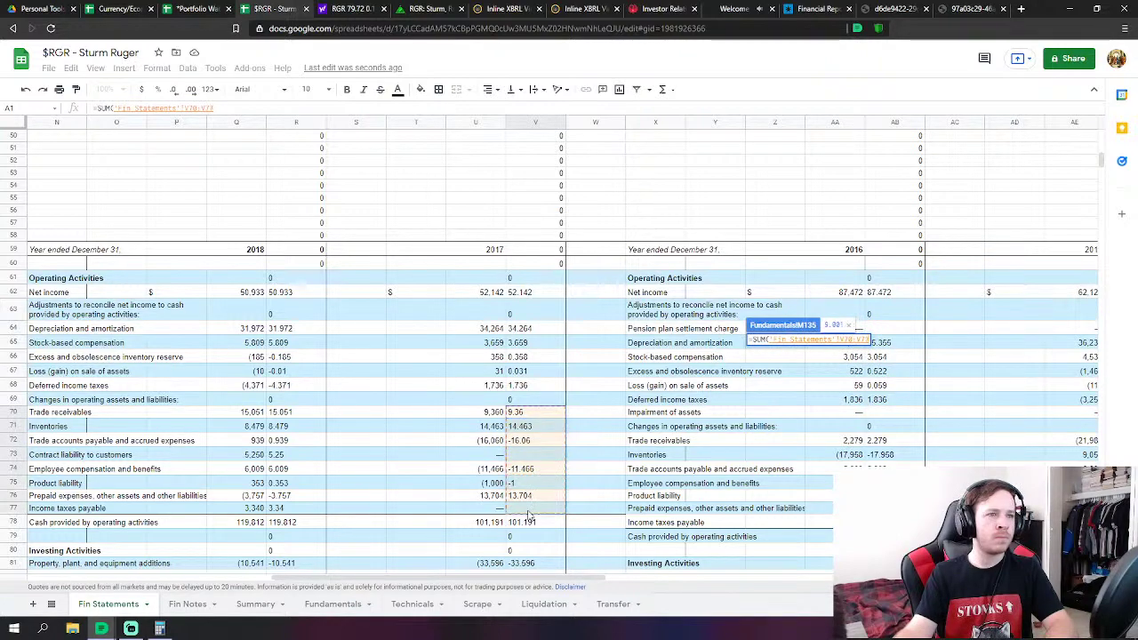
scroll(626, 450, "down", 2)
key("Return")
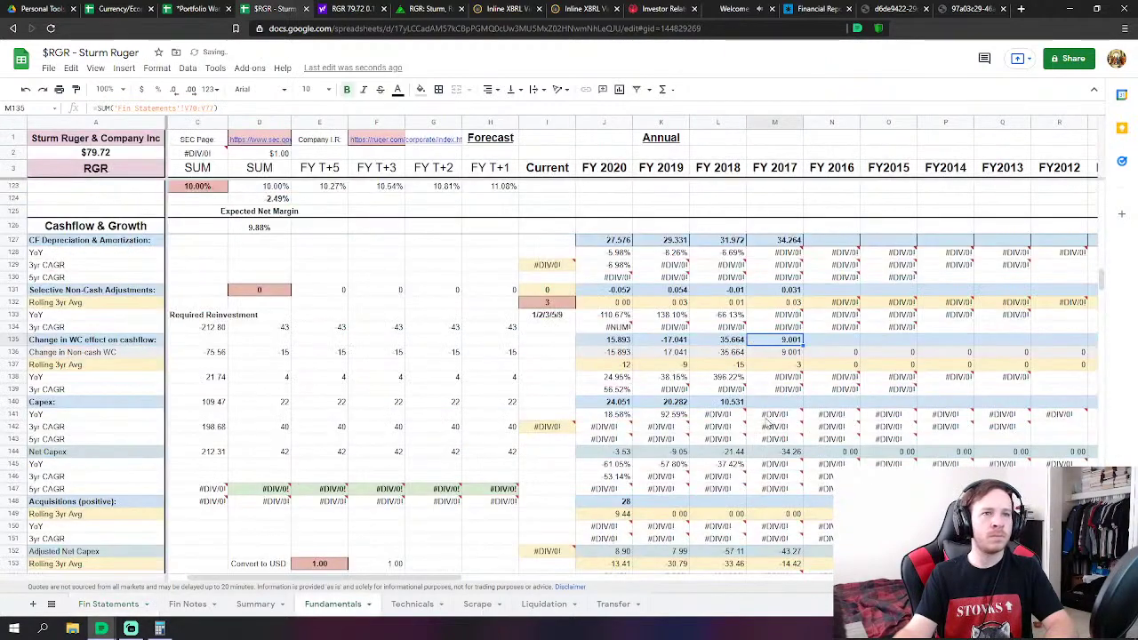
Set FY 2017 Capex to negative 2017 property, plant and equipment additions minus net proceeds from sale of assets, -'Fin Statements'!V81 - V83
left_click(785, 402)
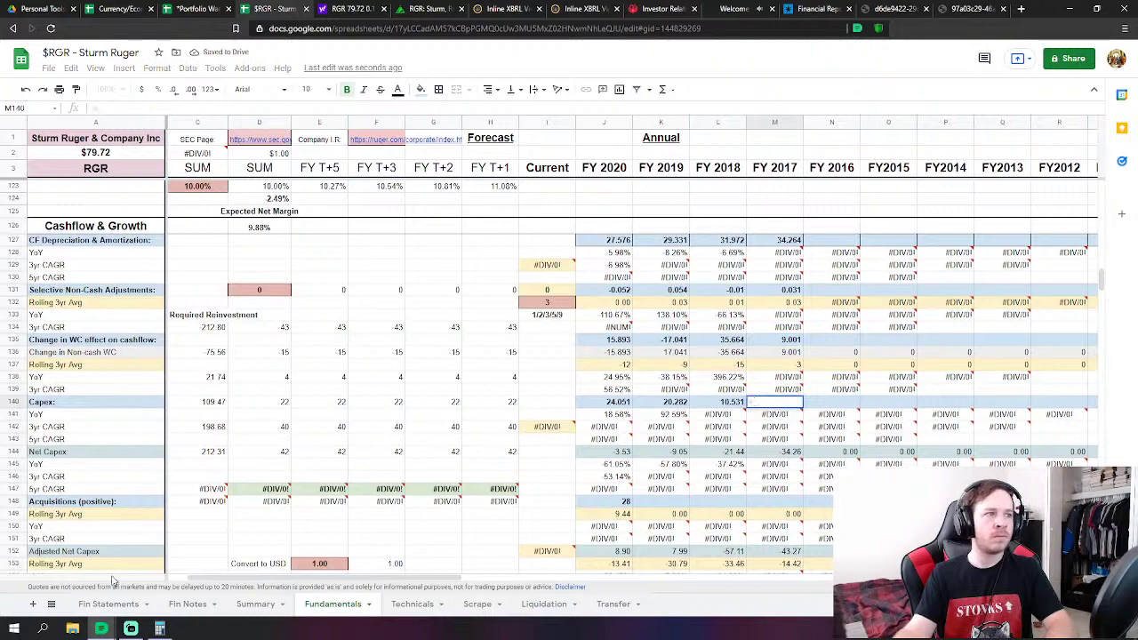
left_click(107, 605)
scroll(647, 434, "down", 2)
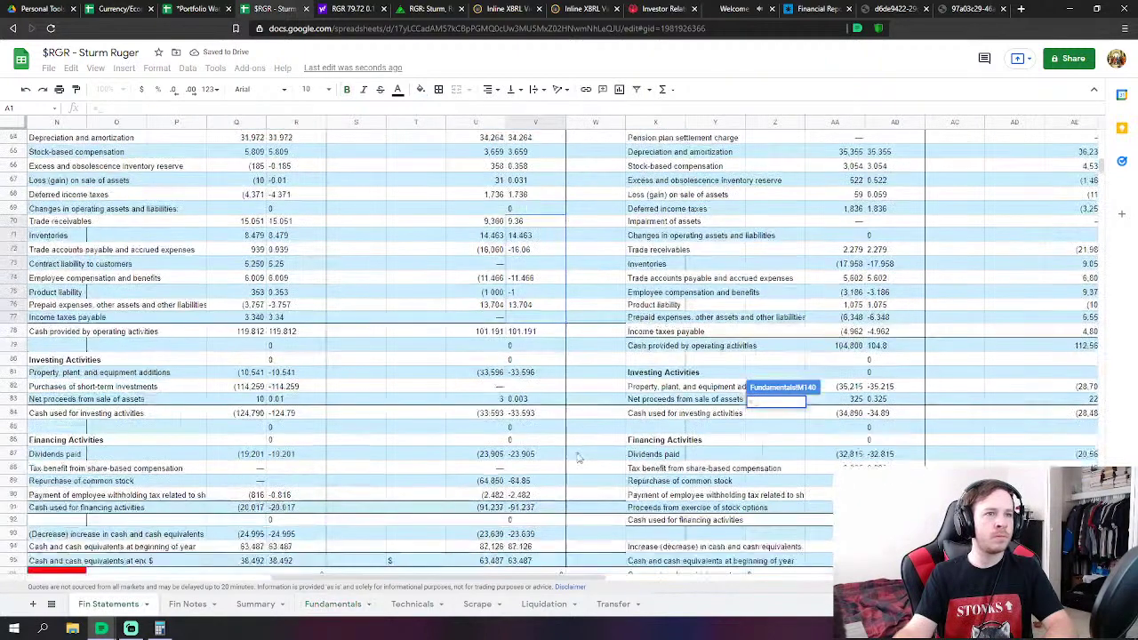
left_click(528, 373)
type("-'Fin Statements'!V81-")
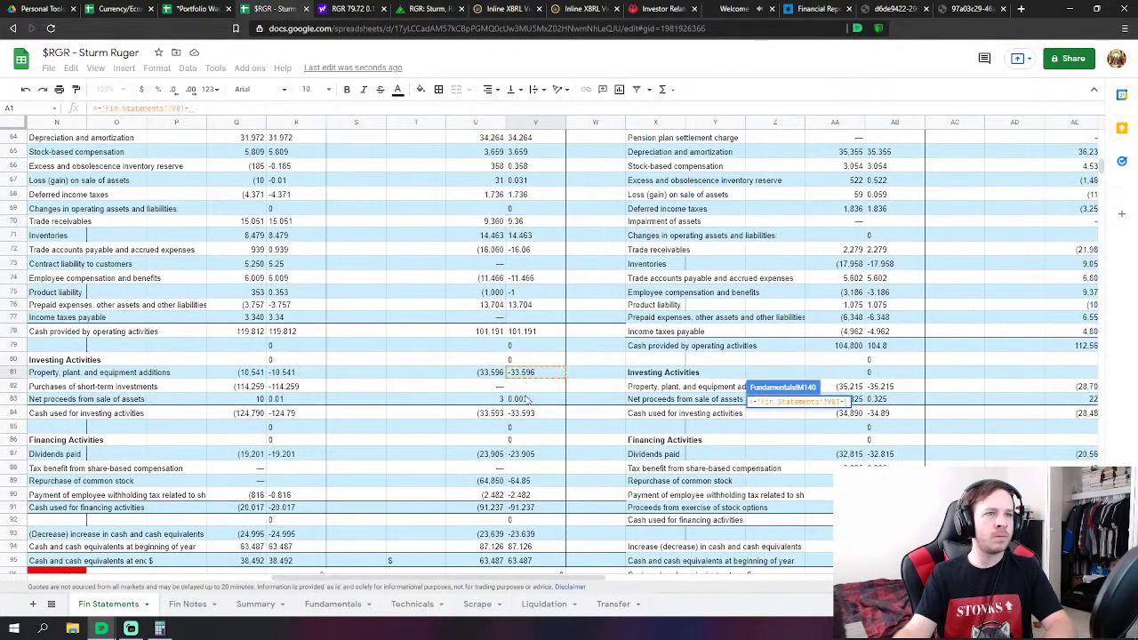
left_click(528, 399)
key("Return")
scroll(711, 431, "down", 5)
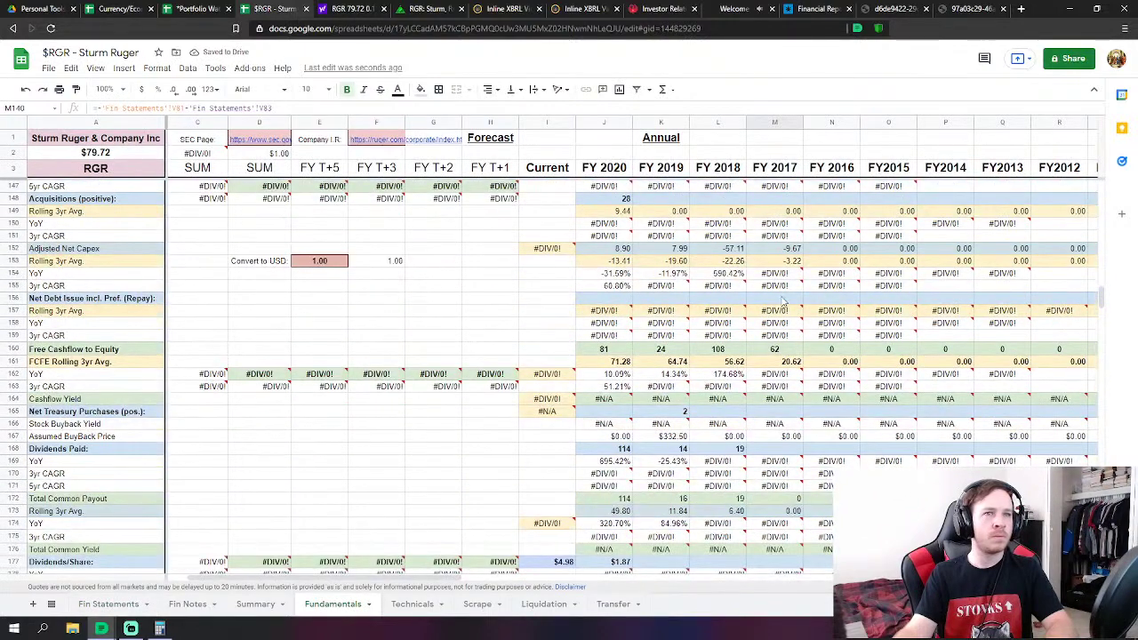
left_click(782, 302)
type("=")
left_click(133, 606)
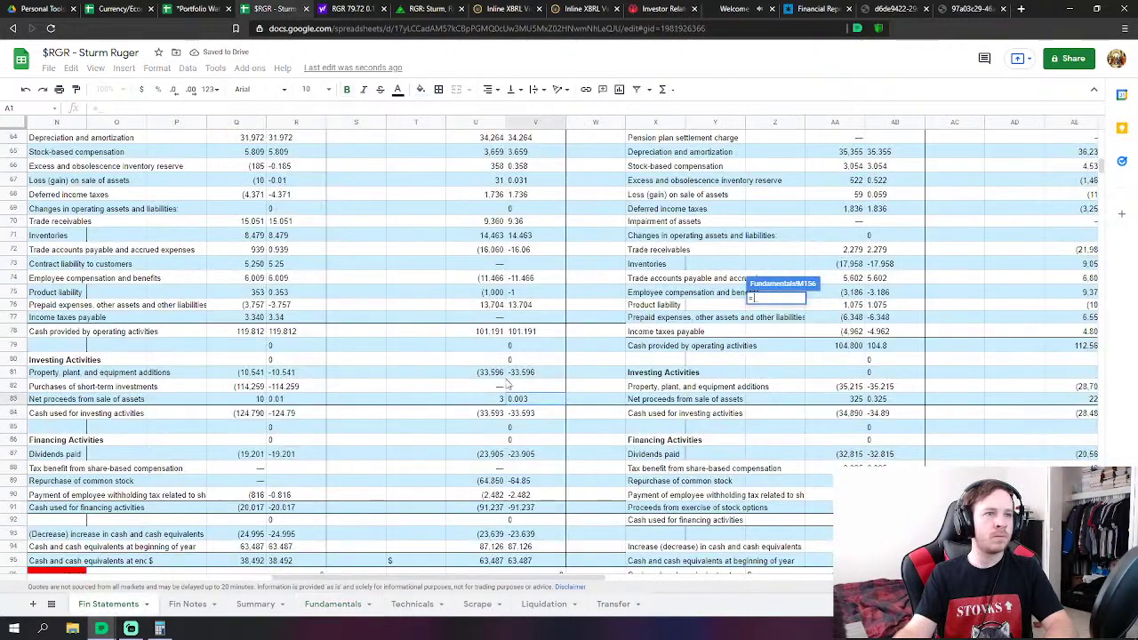
scroll(507, 384, "down", 1)
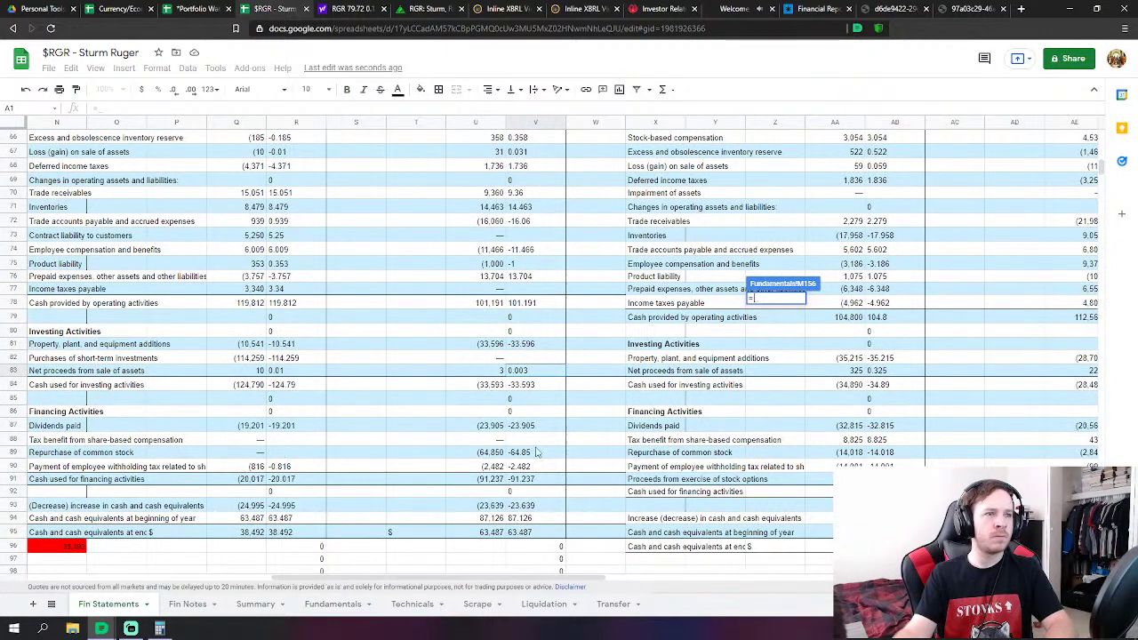
key("BackSpace")
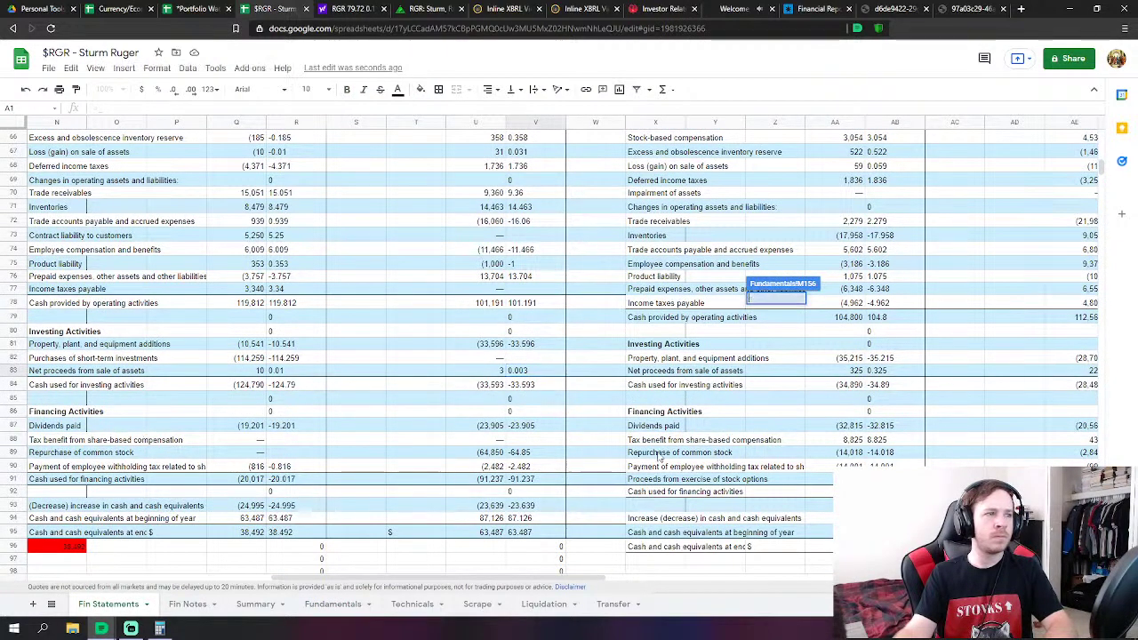
key("Escape")
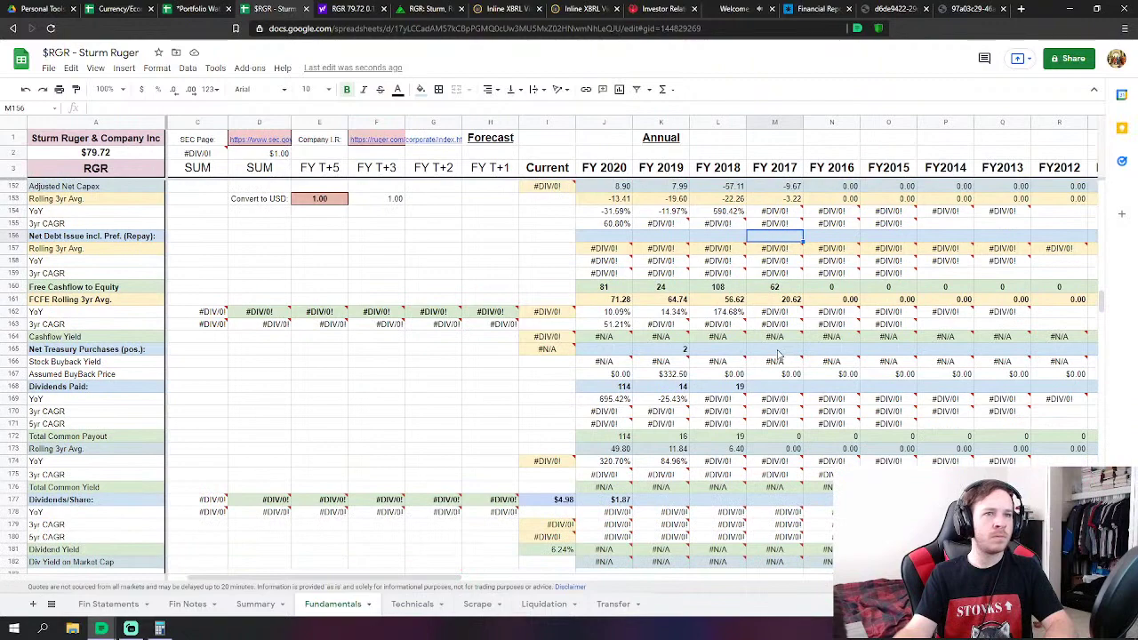
Set FY 2017 Net Treasury Purchases to the negated 2017 repurchase of common stock, -'Fin Statements'!V89
left_click(776, 351)
type("=")
left_click(106, 604)
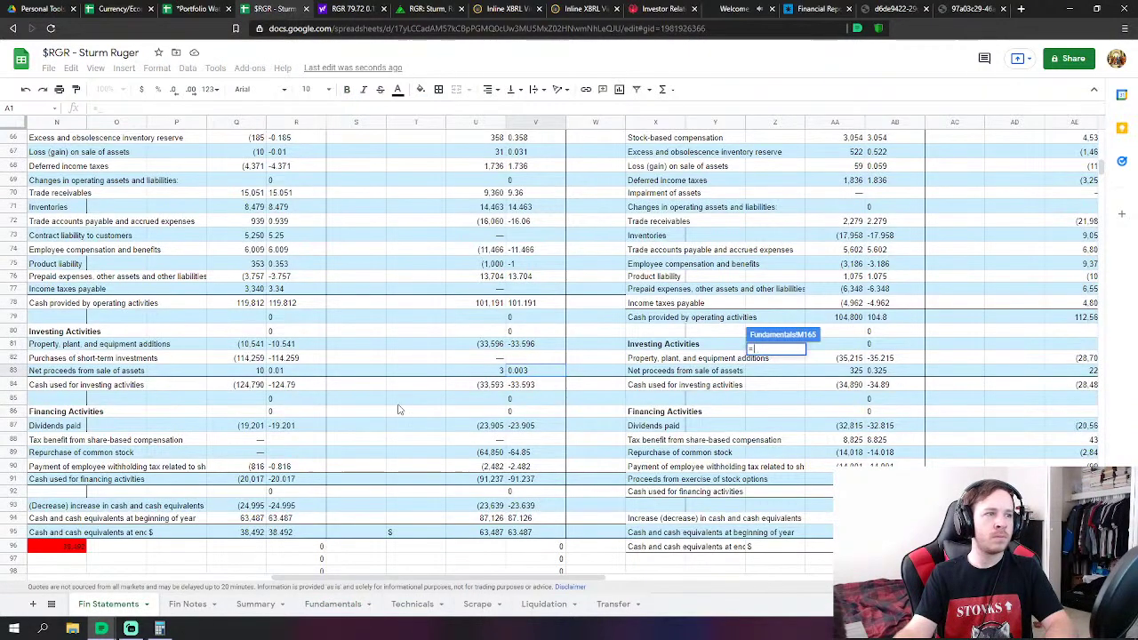
left_click(535, 455)
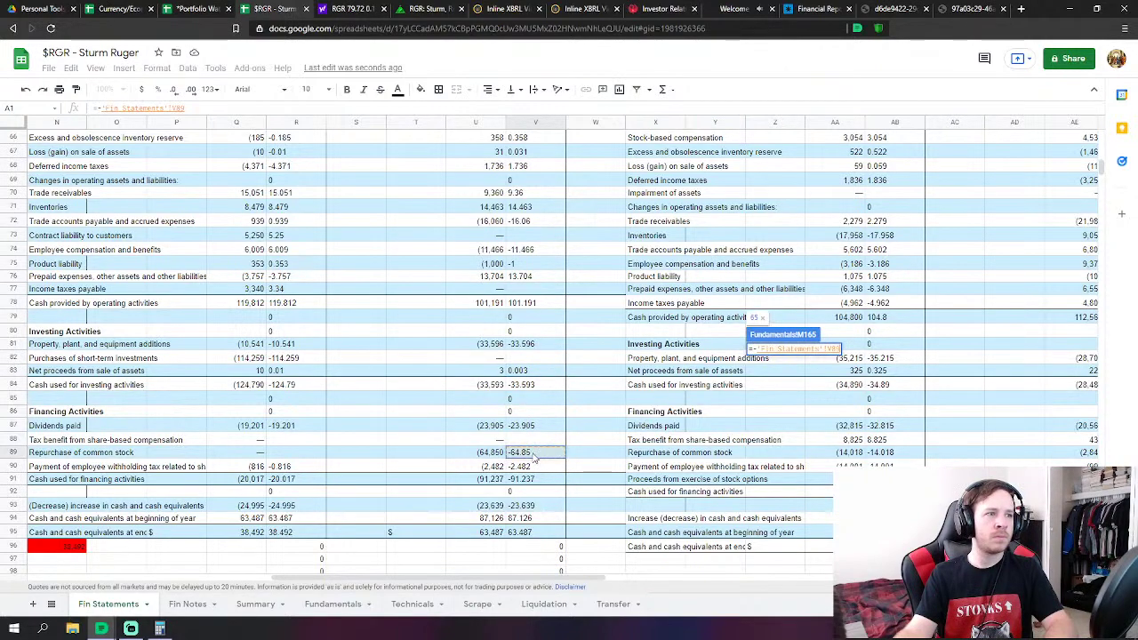
key("Return")
Set FY 2017 Dividends Paid to the negated 2017 dividends paid, -'Fin Statements'!V87
left_click(788, 386)
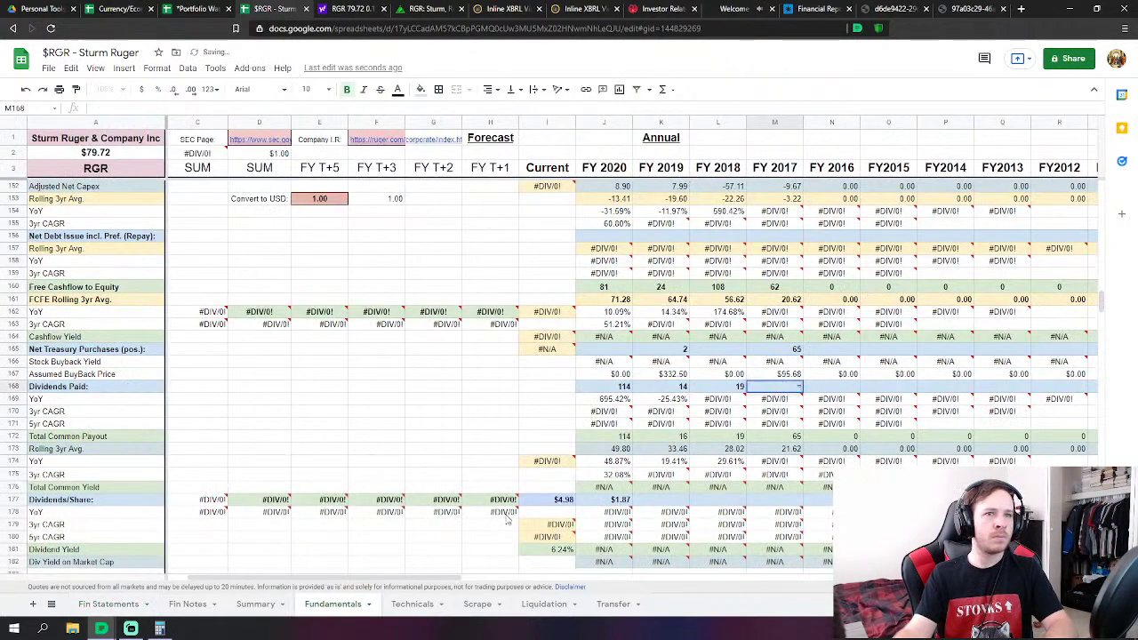
type("=")
left_click(109, 603)
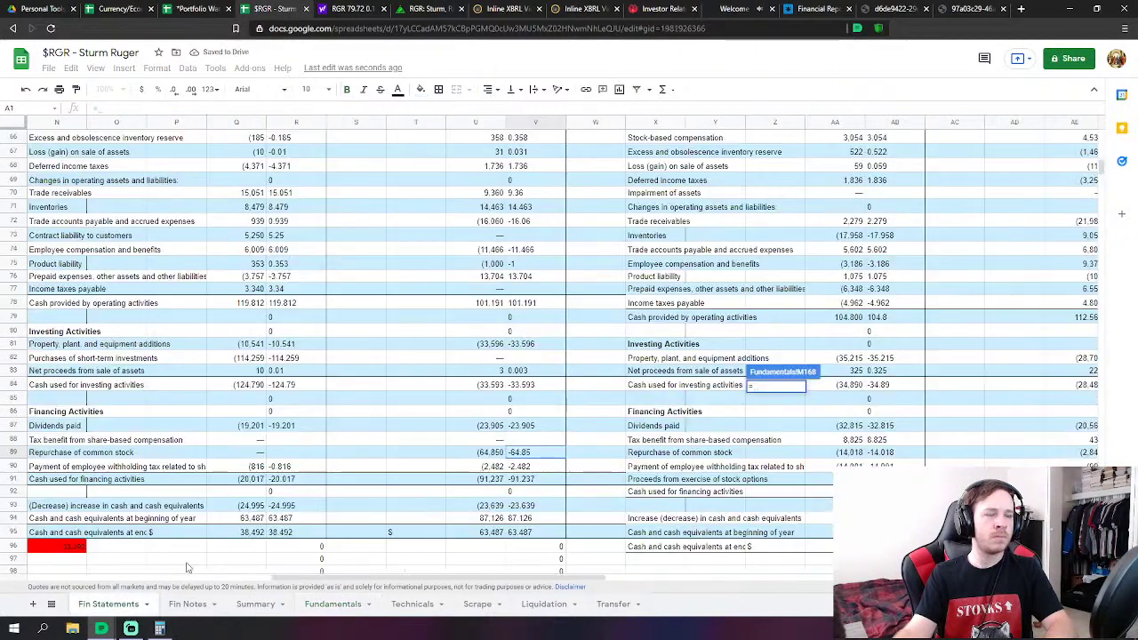
left_click(527, 428)
key("Return")
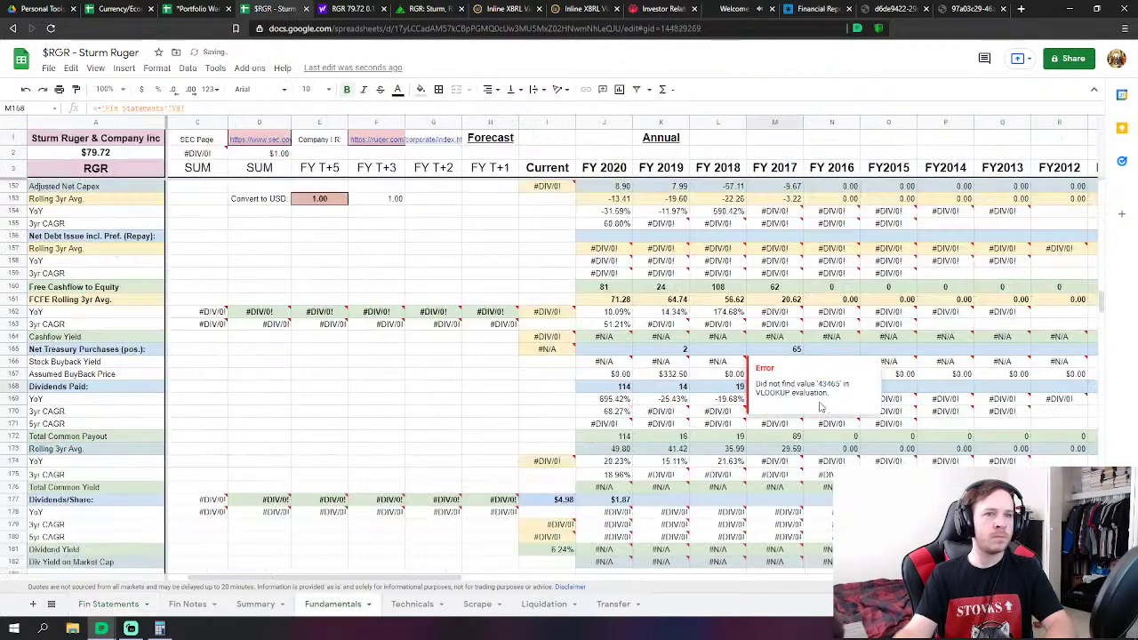
Link the FY 2017 Cash & Equivalents cell in the Balance Sheets section to the 2017 cash and cash equivalents in 'Fin Statements'!V119
scroll(1020, 404, "down", 5)
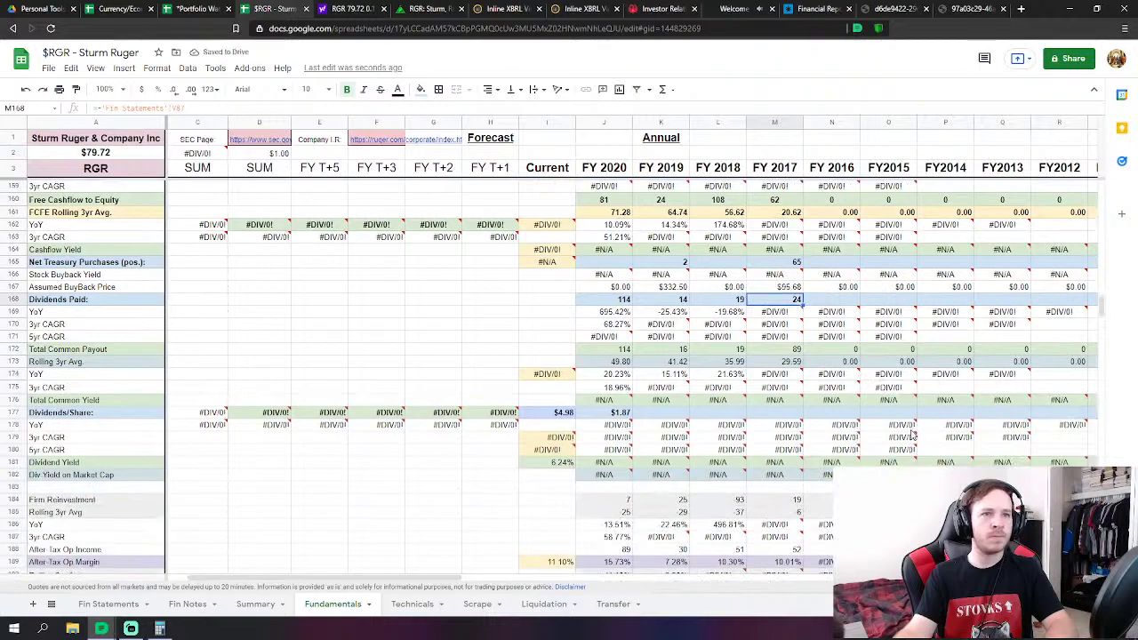
scroll(907, 435, "down", 15)
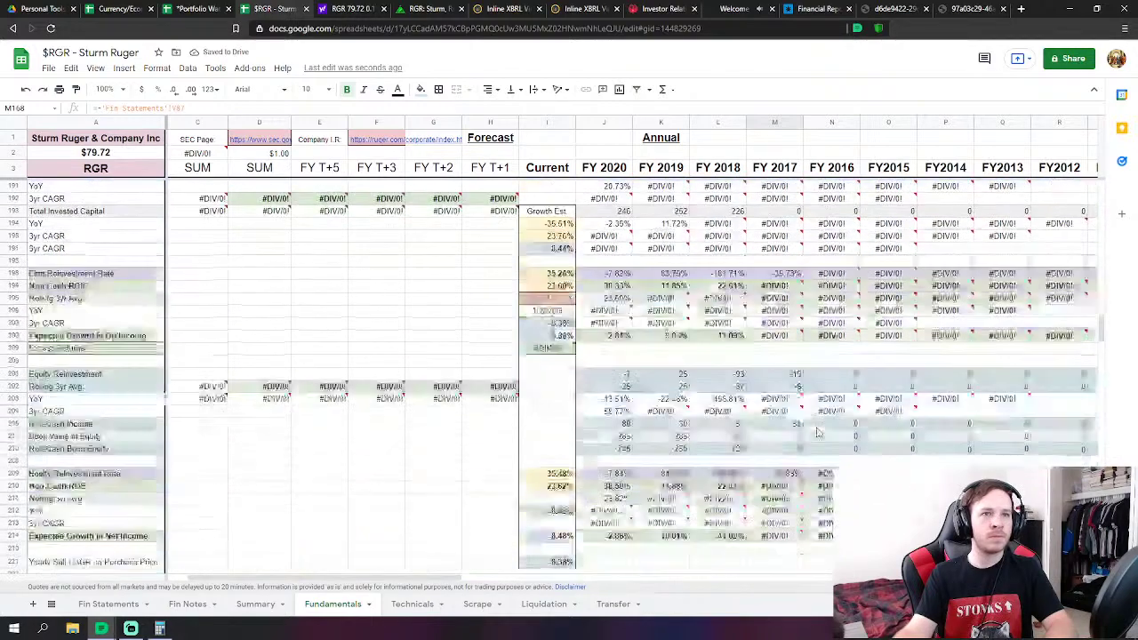
left_click(796, 318)
scroll(796, 318, "down", 2)
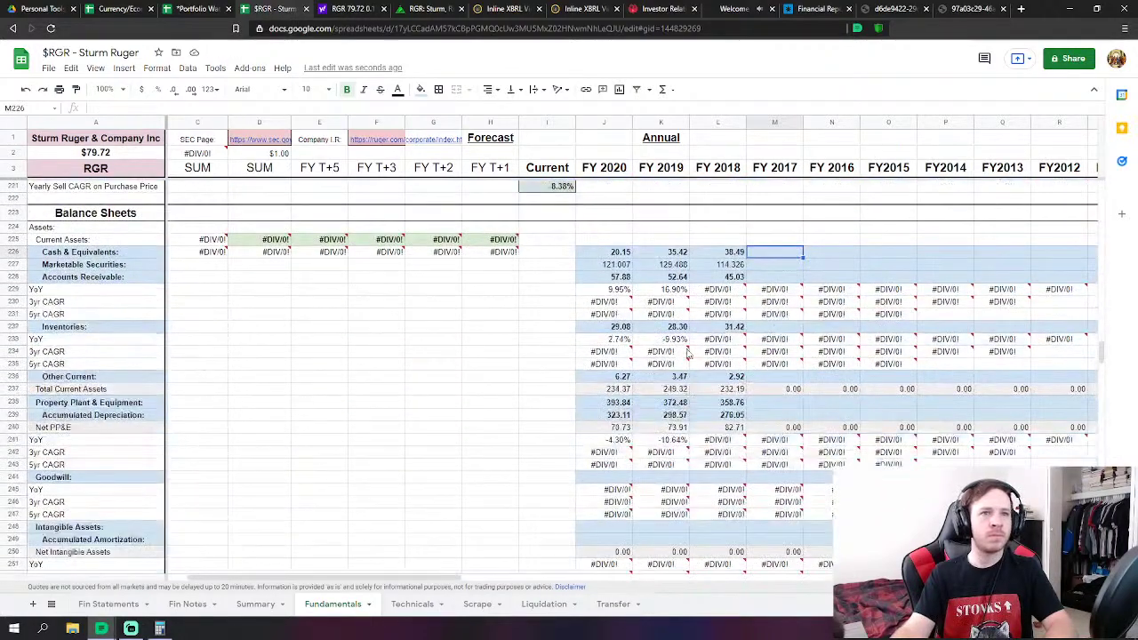
type("=")
left_click(108, 604)
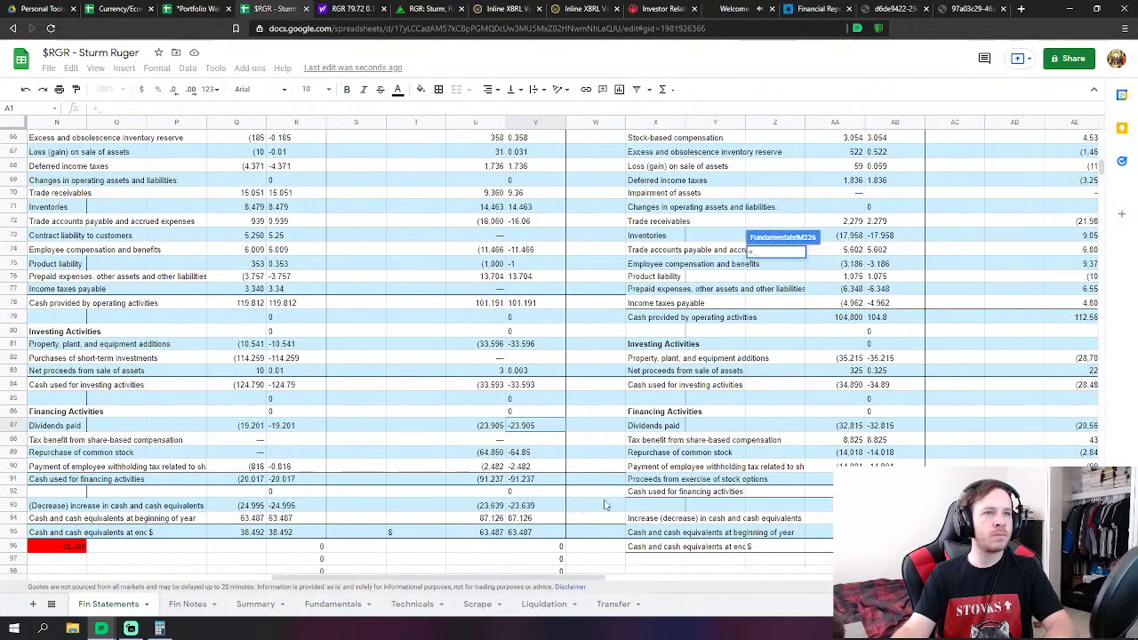
scroll(538, 353, "down", 10)
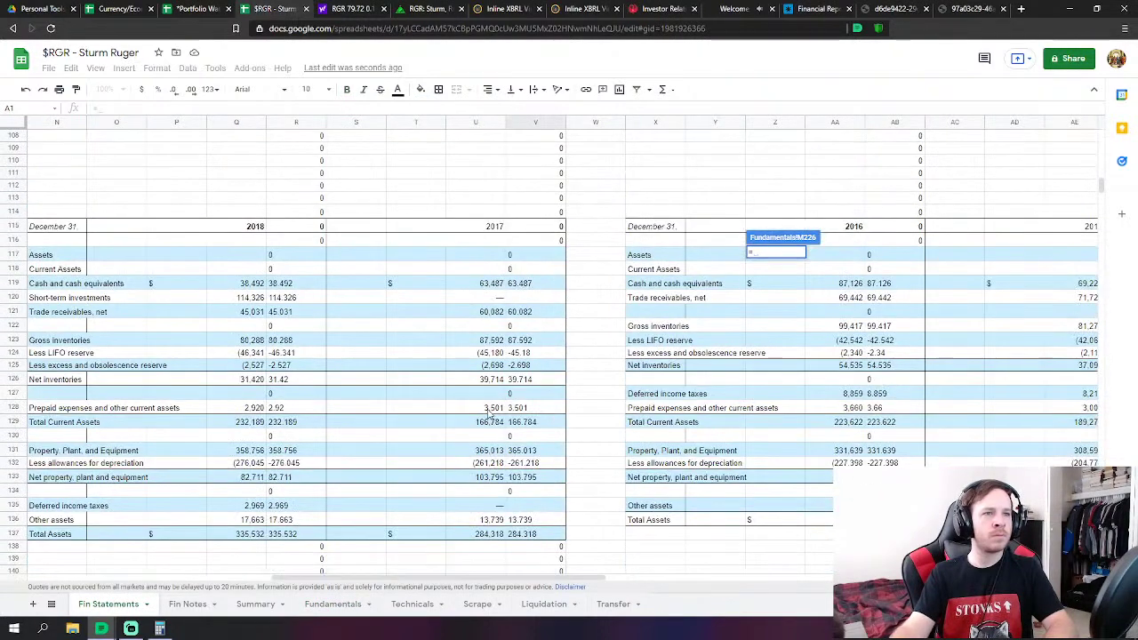
left_click(524, 284)
key("Return")
left_click(797, 264)
type("=")
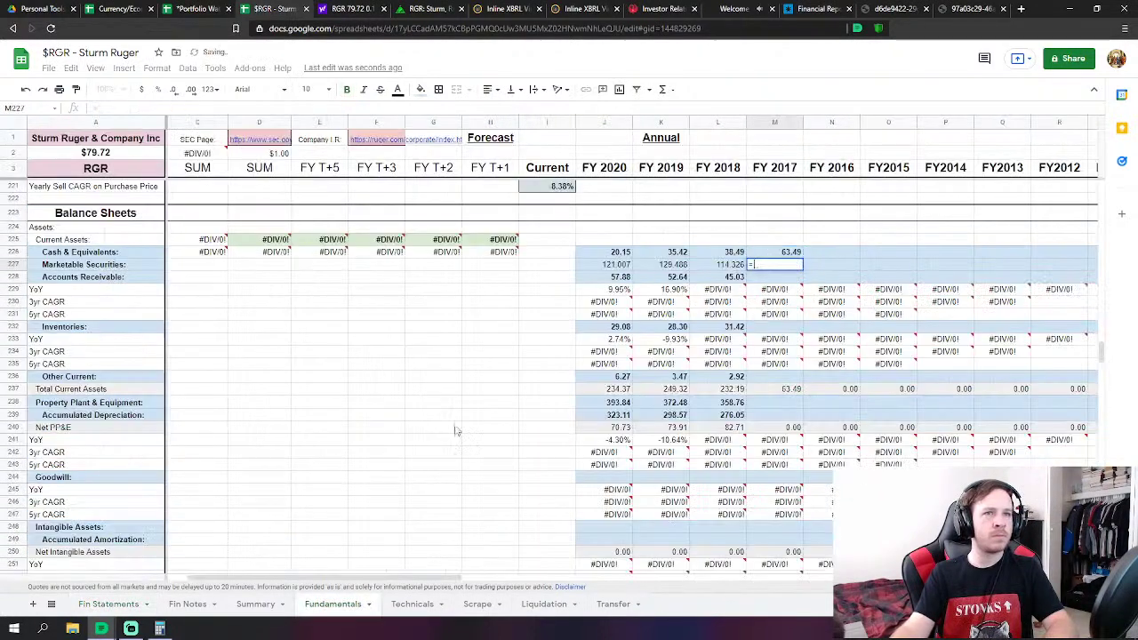
left_click(108, 604)
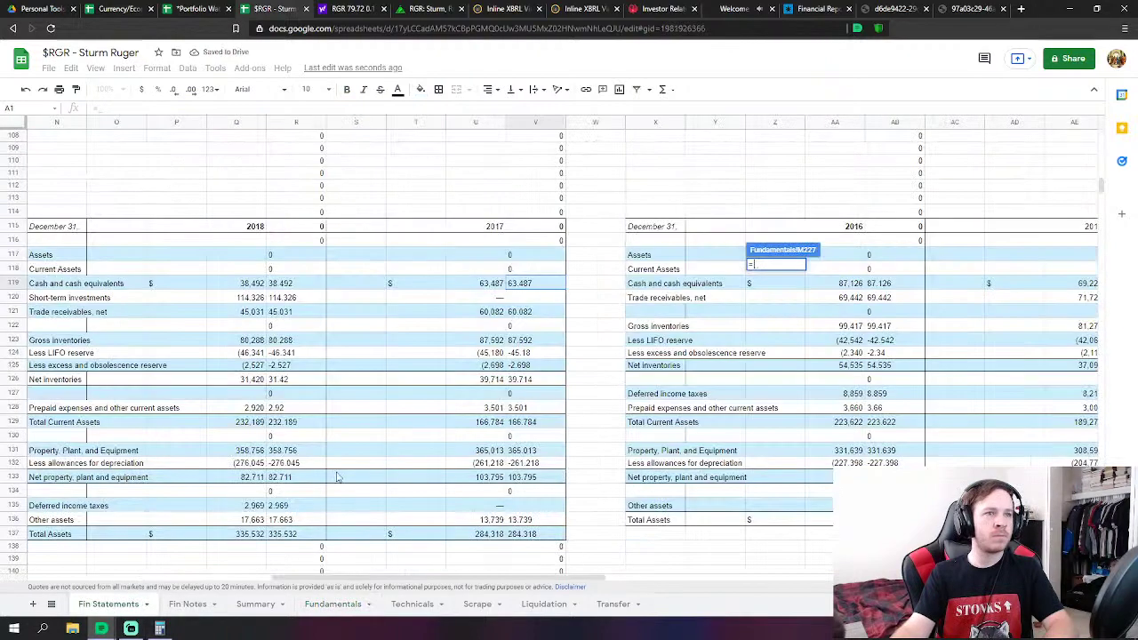
left_click(525, 313)
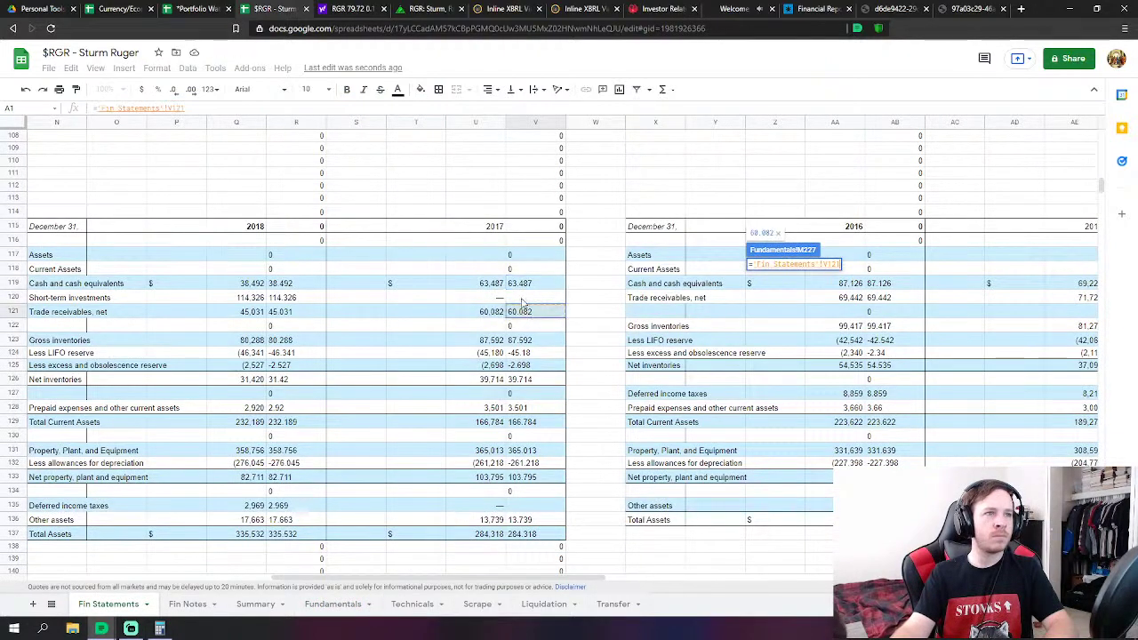
key("BackSpace")
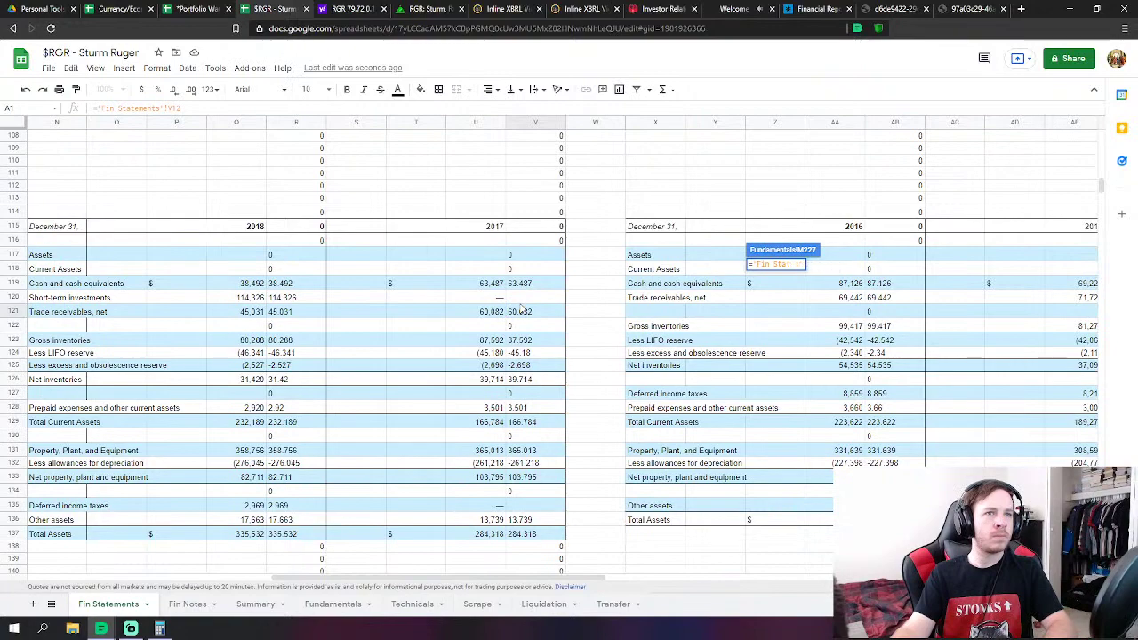
key("Escape")
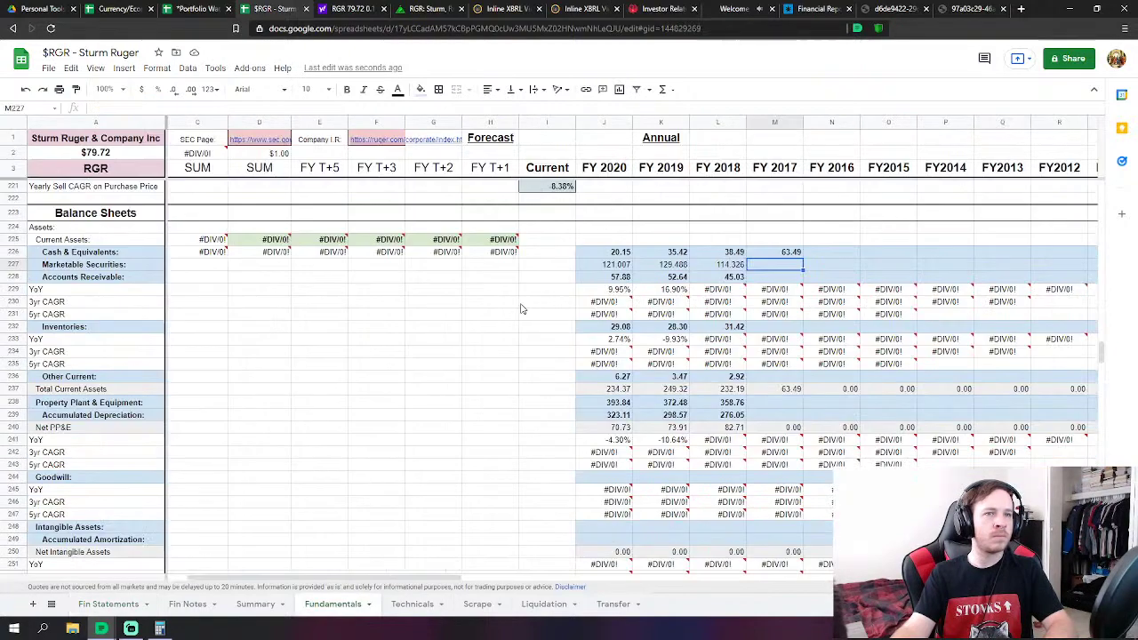
Link the FY 2017 Accounts Receivable cell to the 2017 net trade receivables in 'Fin Statements'!V121
left_click(763, 278)
type("=")
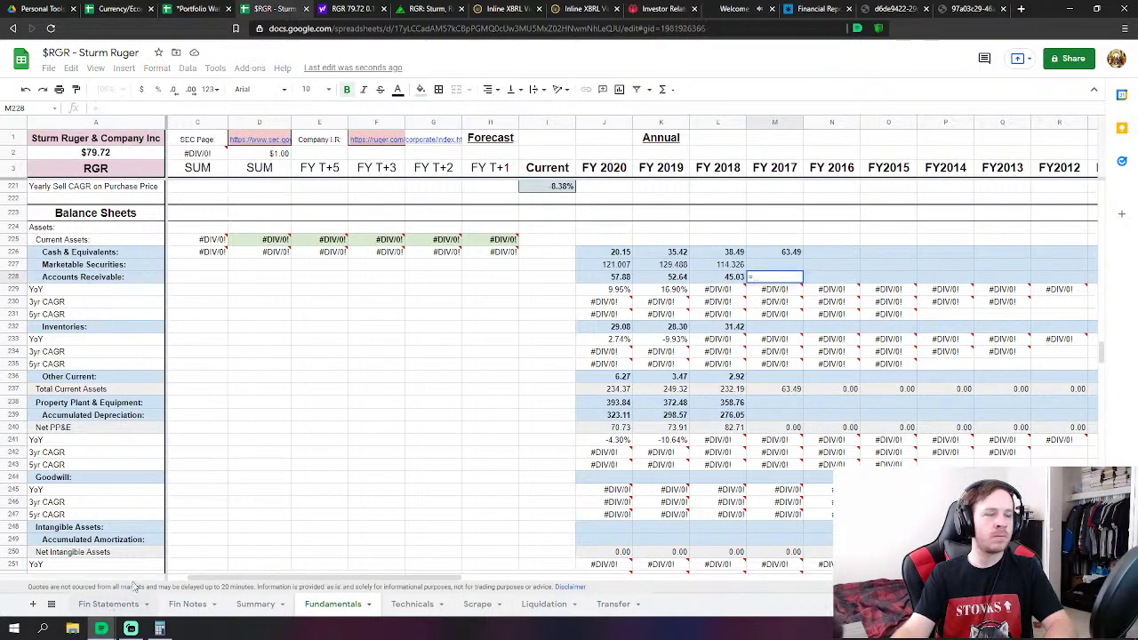
left_click(114, 604)
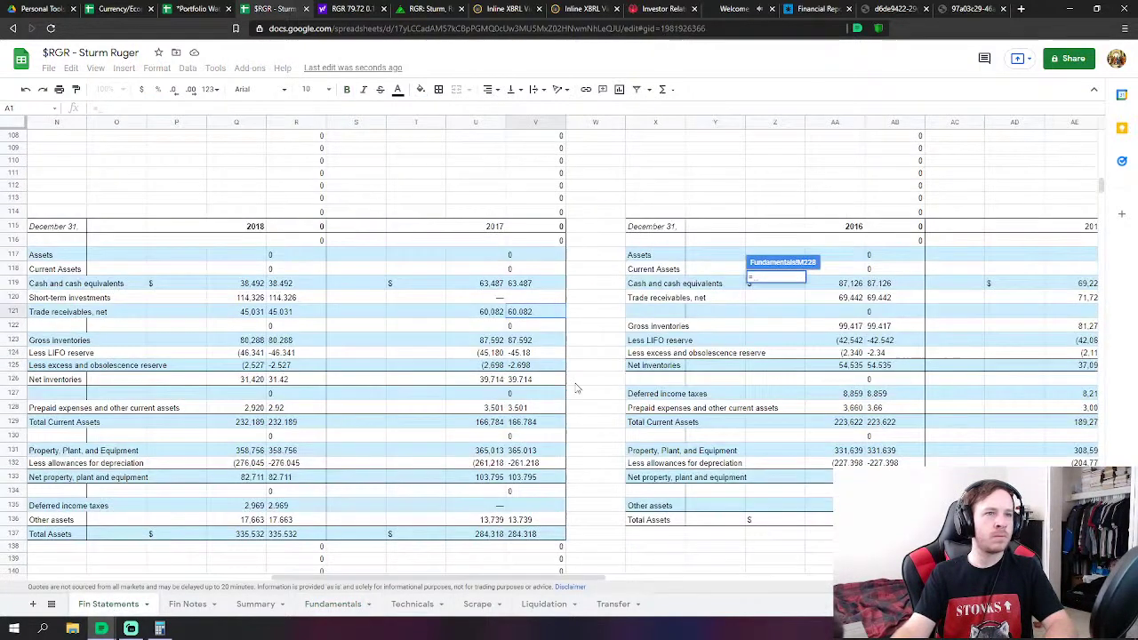
left_click(520, 313)
key("Return")
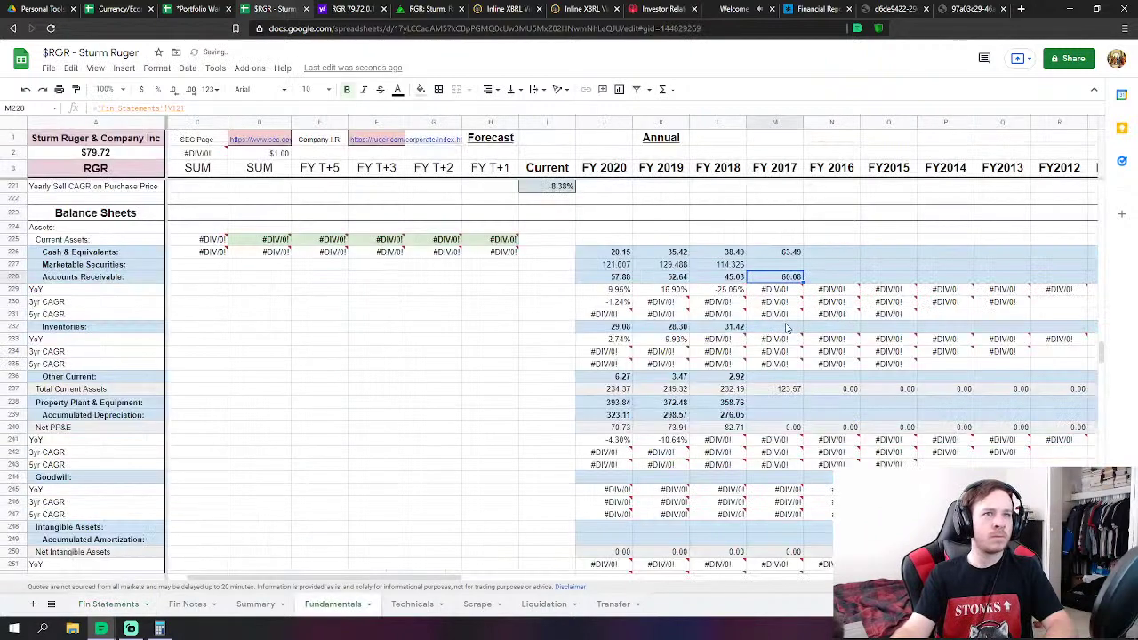
Link the FY 2017 Inventories cell to the 2017 net inventories in 'Fin Statements'!V126
left_click(775, 326)
type("=")
left_click(108, 604)
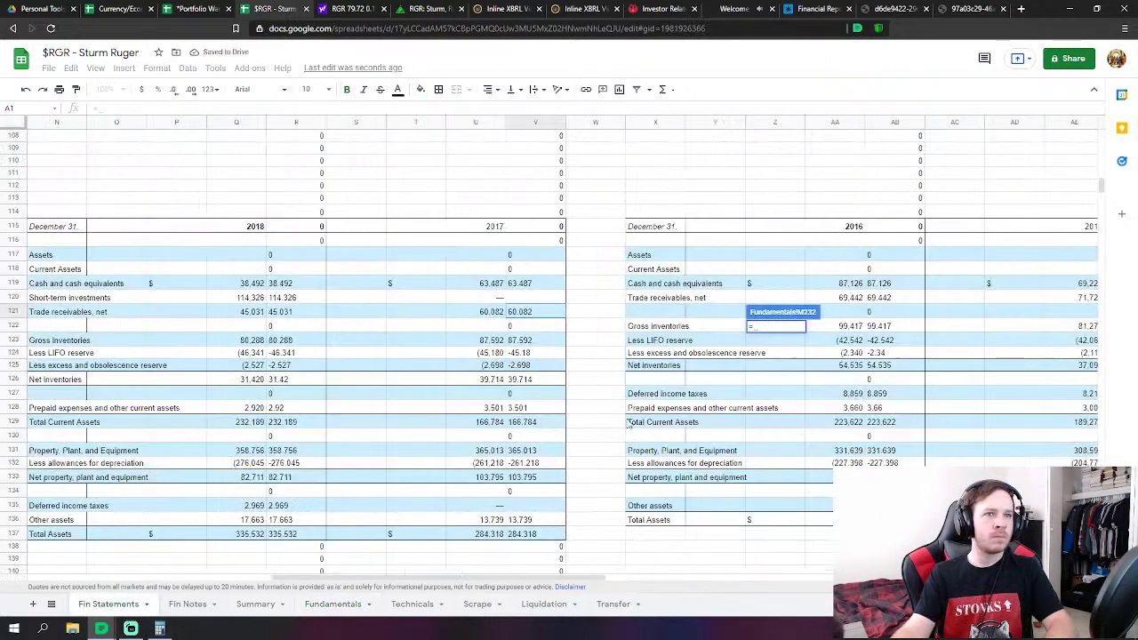
left_click(531, 380)
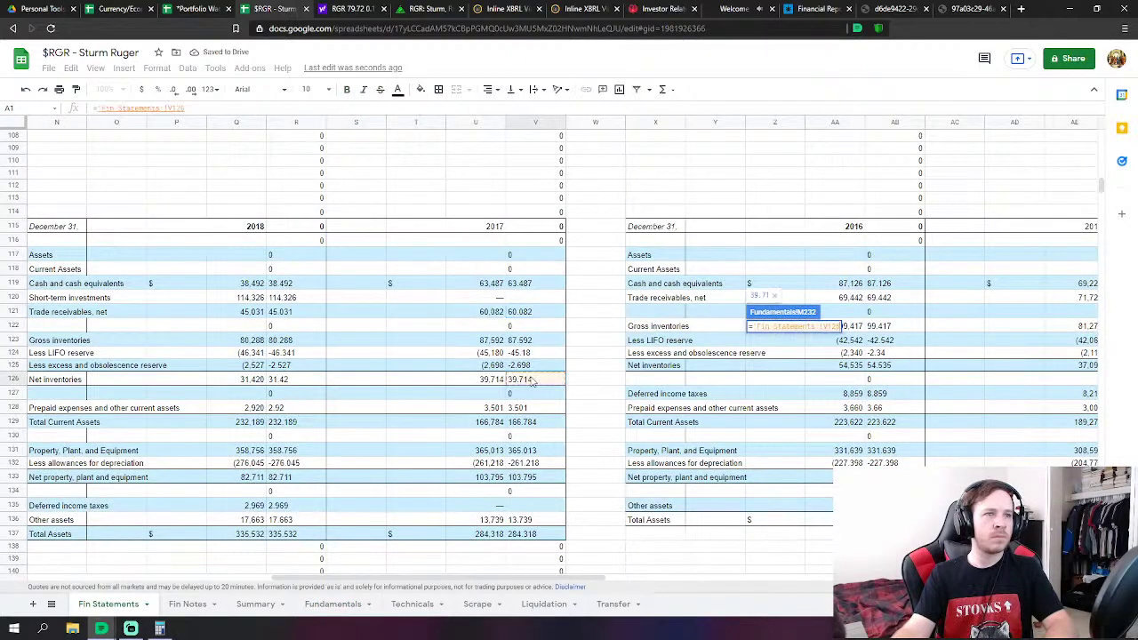
key("Return")
Link the FY 2017 Other Current assets cell to the 2017 prepaid expenses and other current assets in 'Fin Statements'!V128
left_click(786, 380)
type("=")
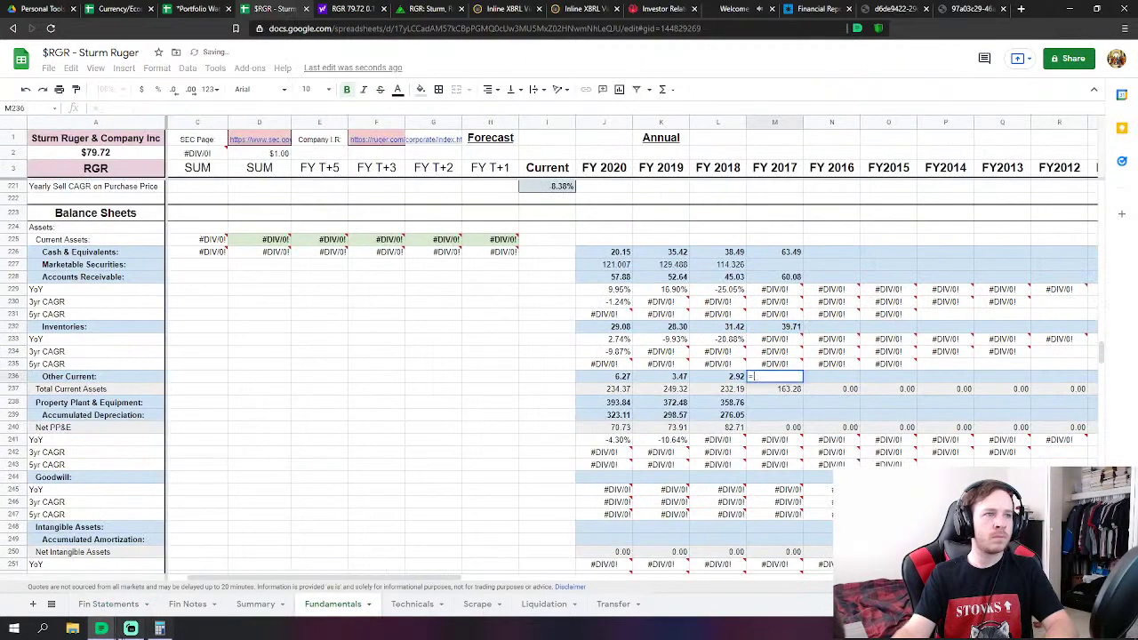
left_click(102, 605)
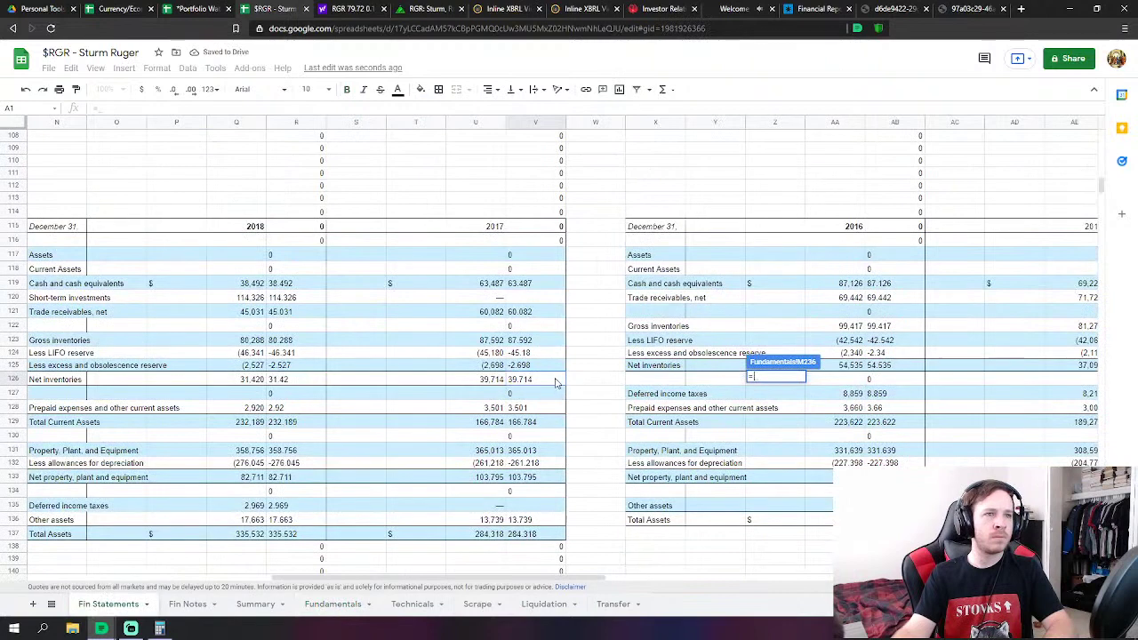
left_click(521, 407)
scroll(578, 373, "down", 1)
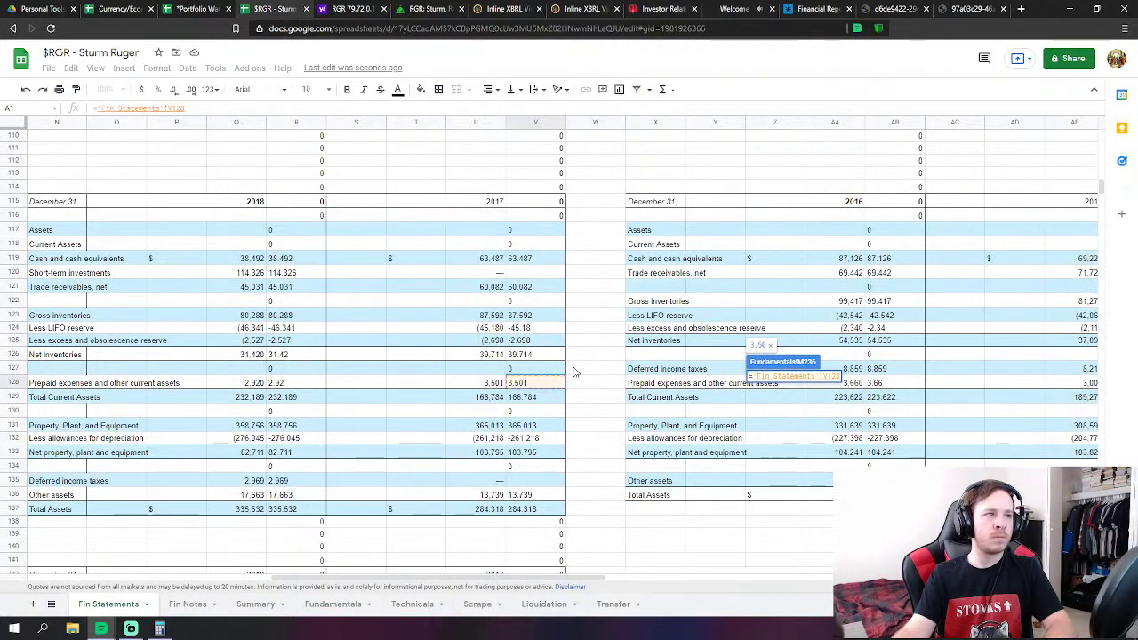
key("Return")
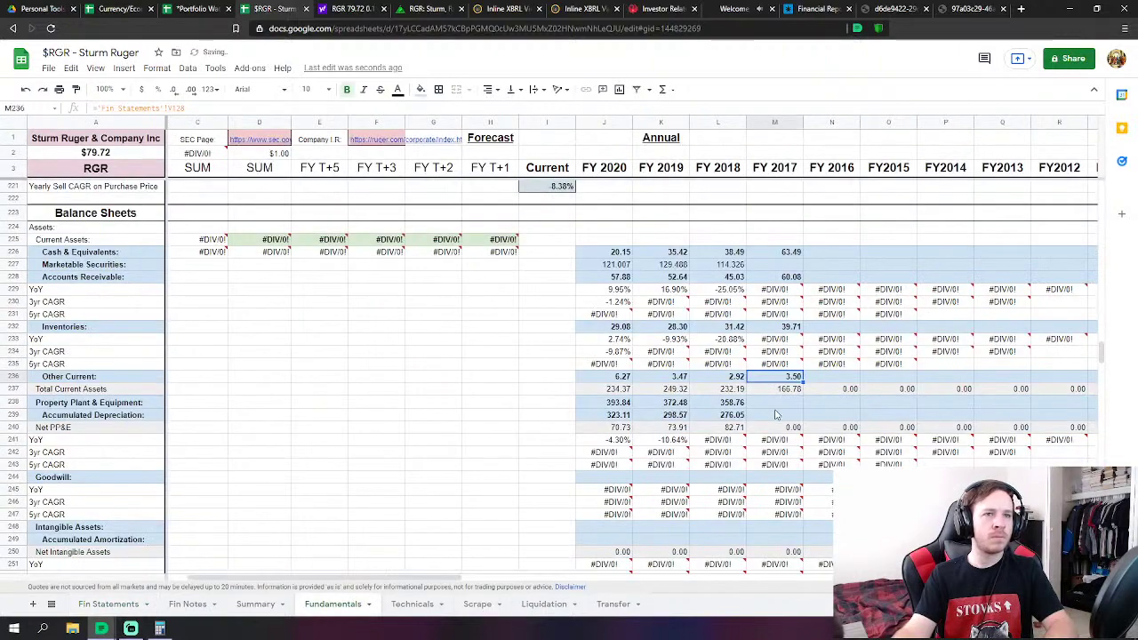
Link the FY 2017 Property Plant & Equipment cell to the 2017 gross property, plant, and equipment in 'Fin Statements'!V131
left_click(776, 404)
type("=")
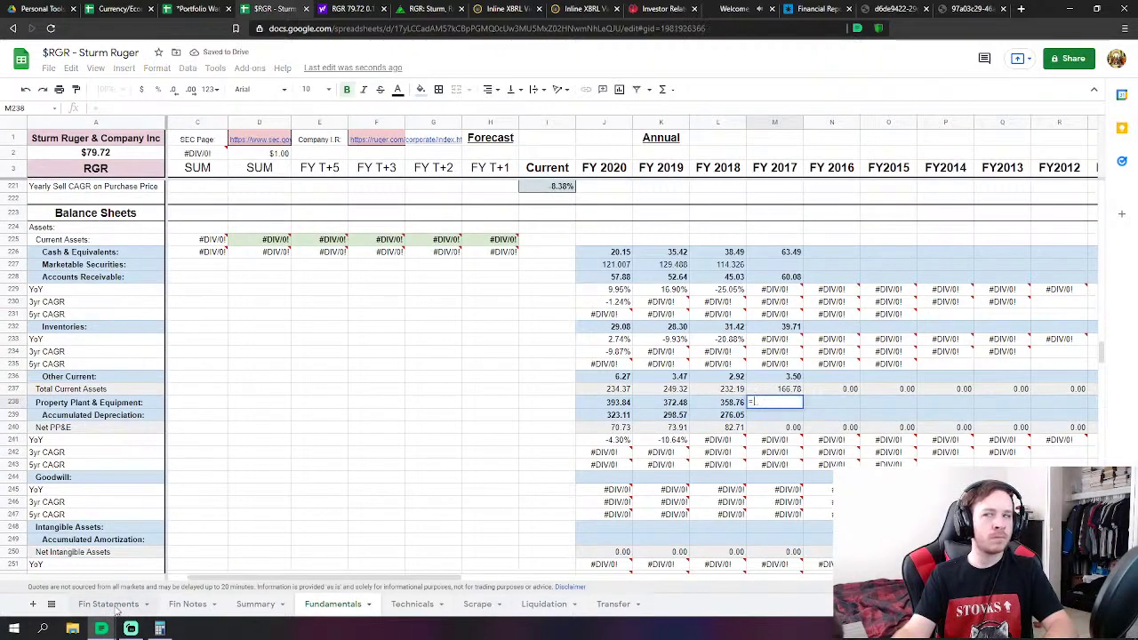
left_click(114, 606)
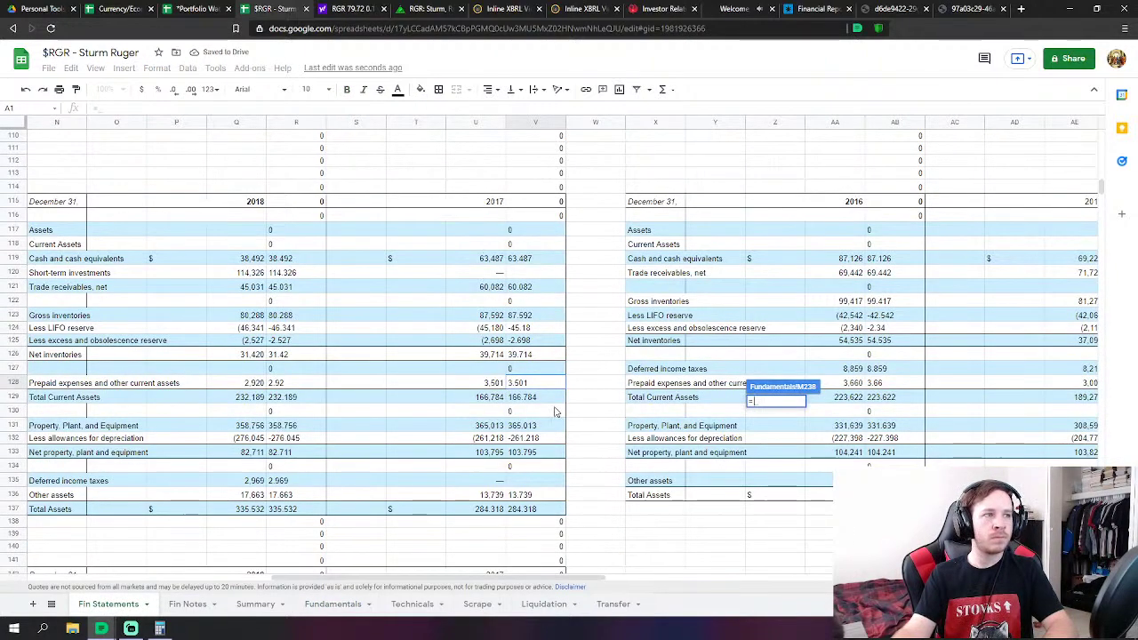
left_click(534, 425)
key("Return")
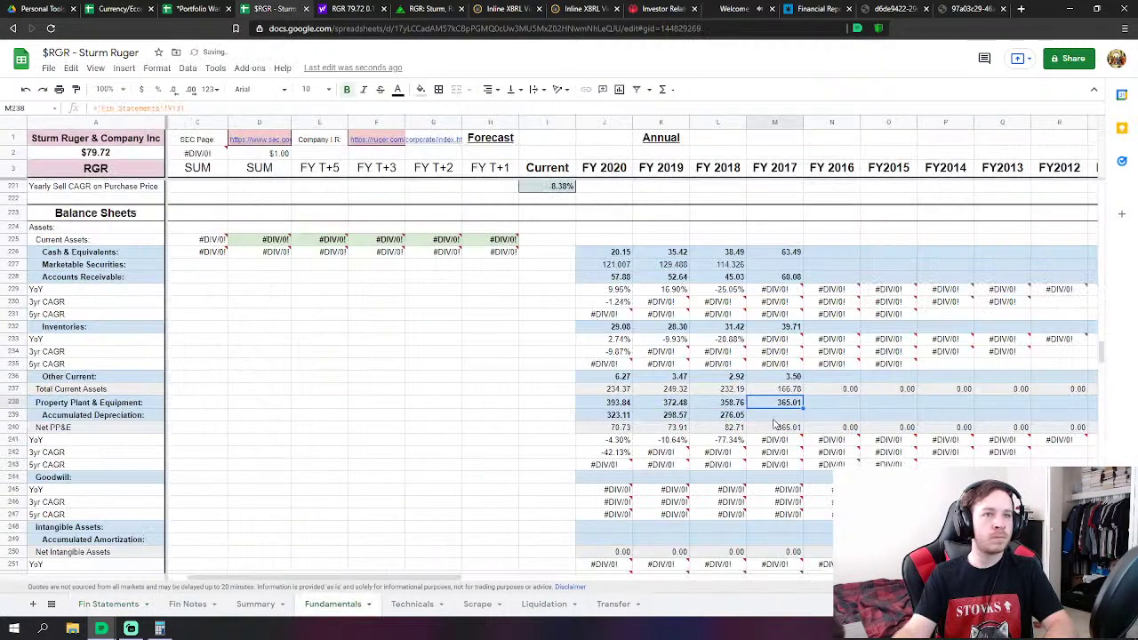
Set FY 2017 Accumulated Depreciation to the negated 2017 allowances for depreciation, -'Fin Statements'!V132
type("=")
left_click(108, 603)
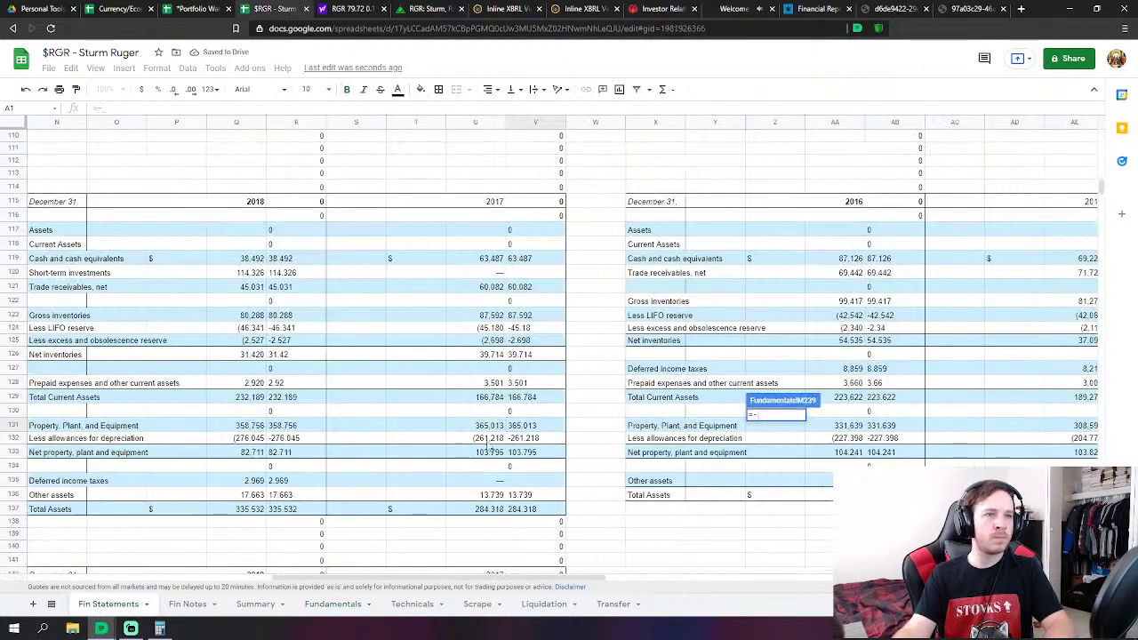
left_click(537, 438)
key("Return")
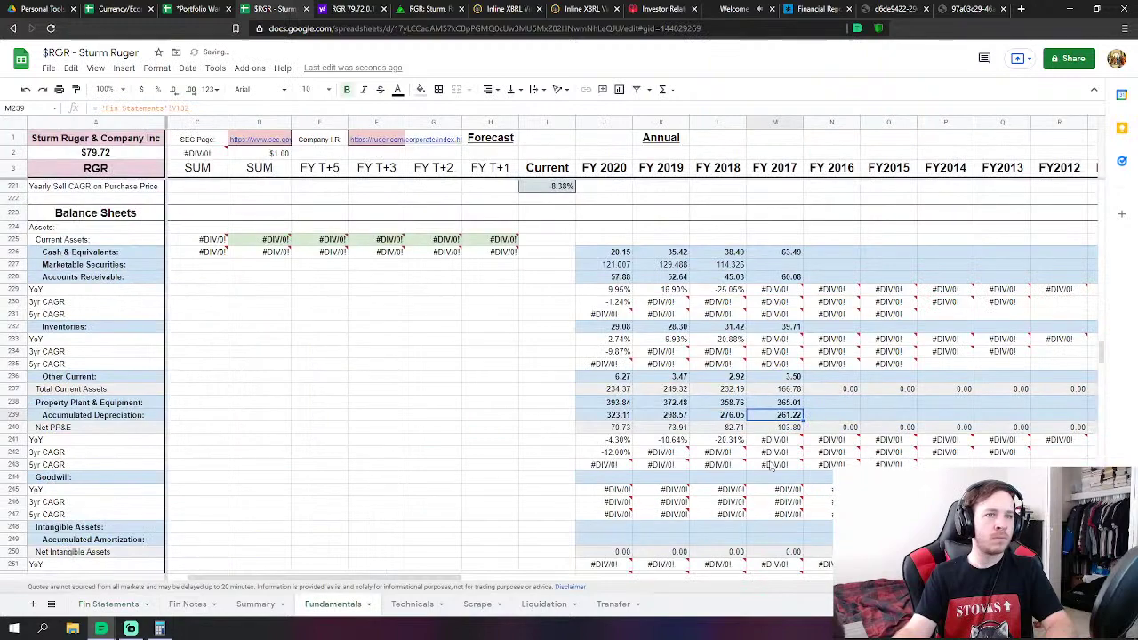
Link the FY 2017 Other Assets cell to the 2017 other assets in 'Fin Statements'!V136
scroll(772, 464, "down", 3)
left_click(775, 474)
type("=")
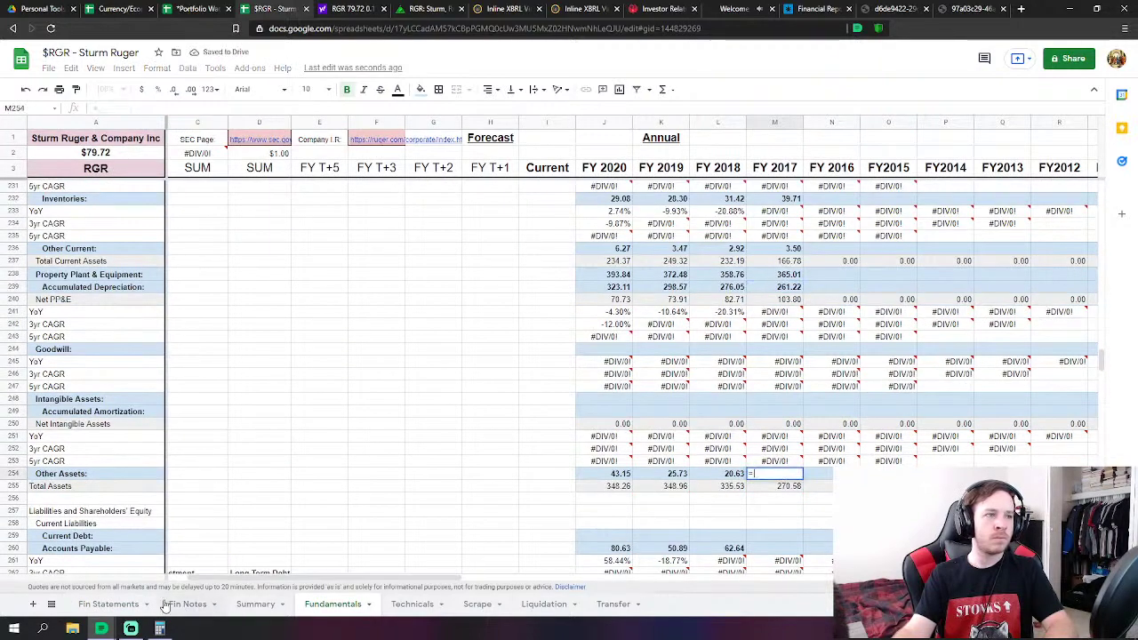
left_click(112, 604)
left_click(537, 496)
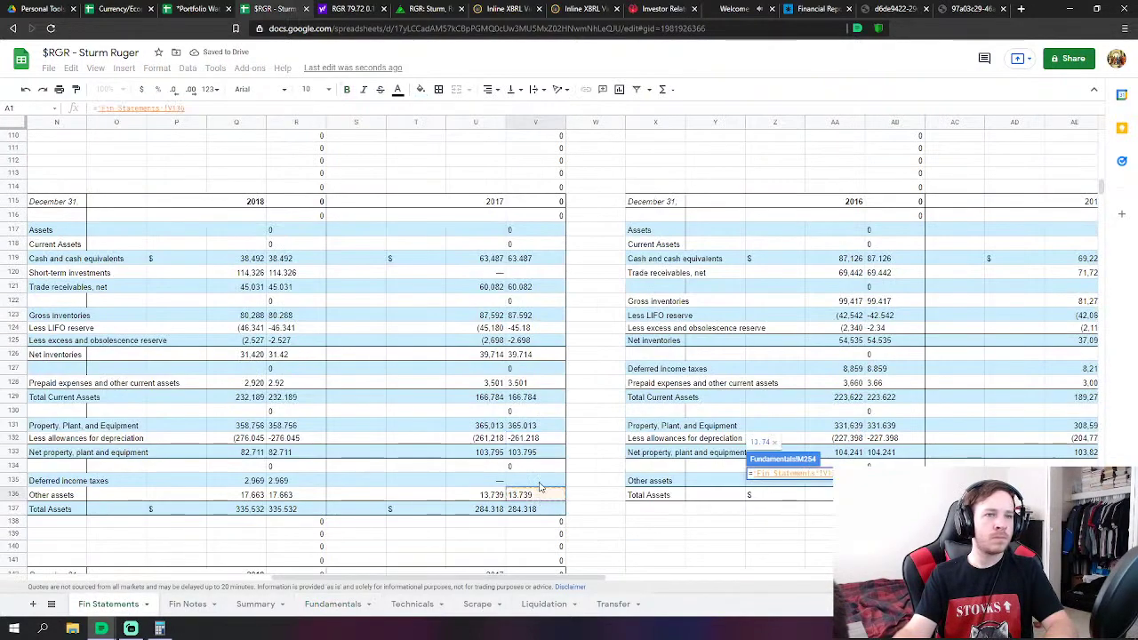
key("Return")
Set FY 2017 Accounts Payable to the sum of 2017 trade payables, employee compensation and workers' compensation, 'Fin Statements'!V147, V150 and V151
scroll(774, 389, "down", 3)
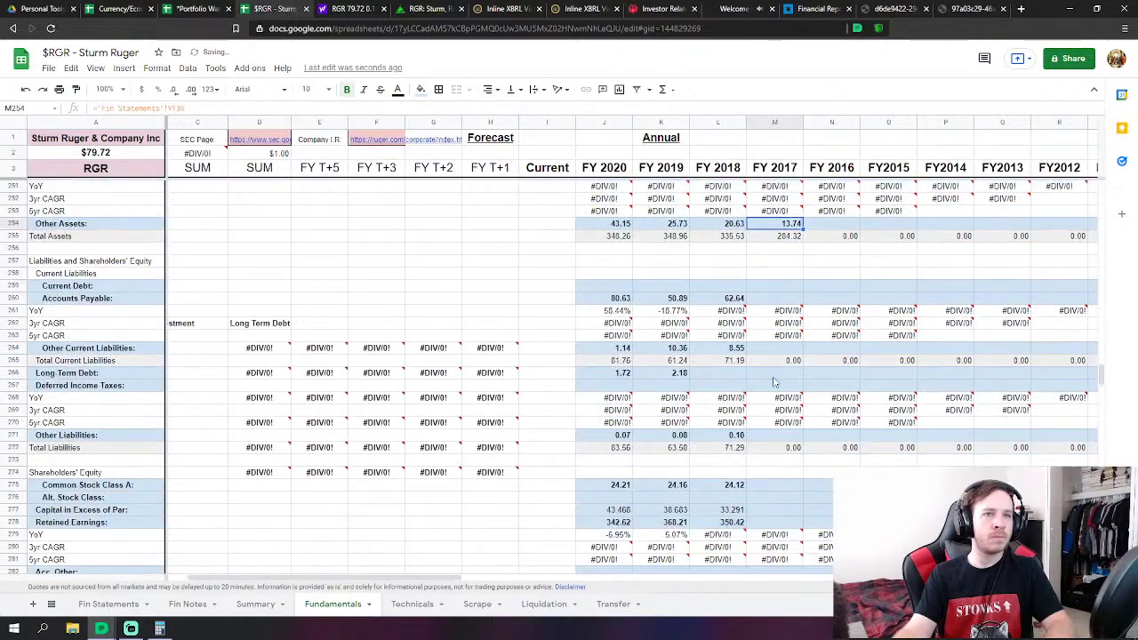
left_click(794, 299)
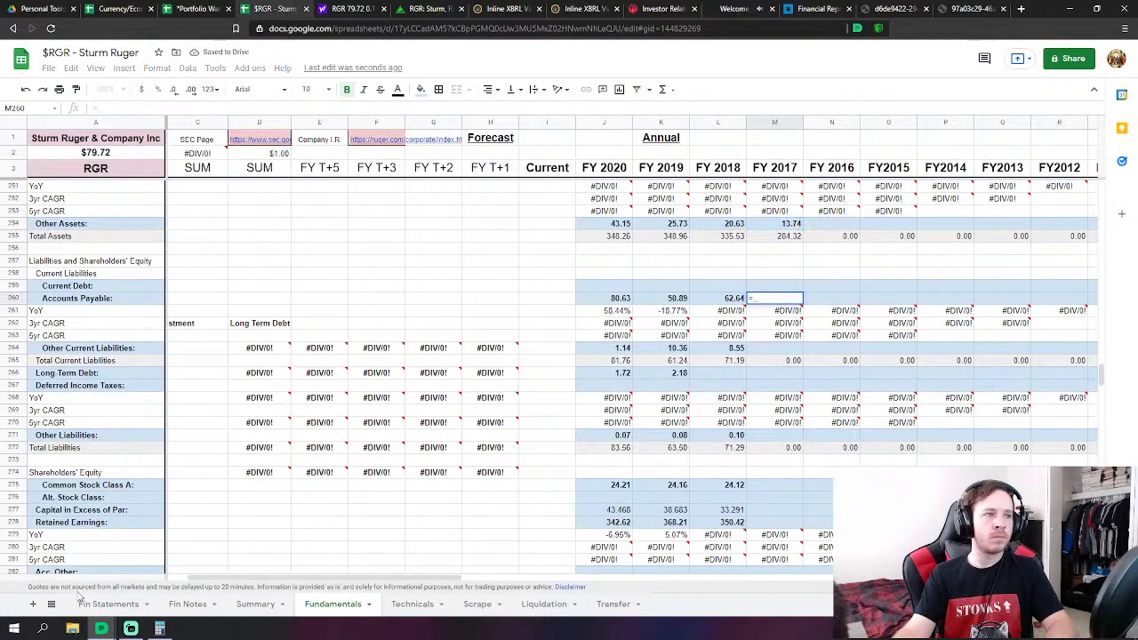
left_click(107, 603)
scroll(501, 485, "down", 5)
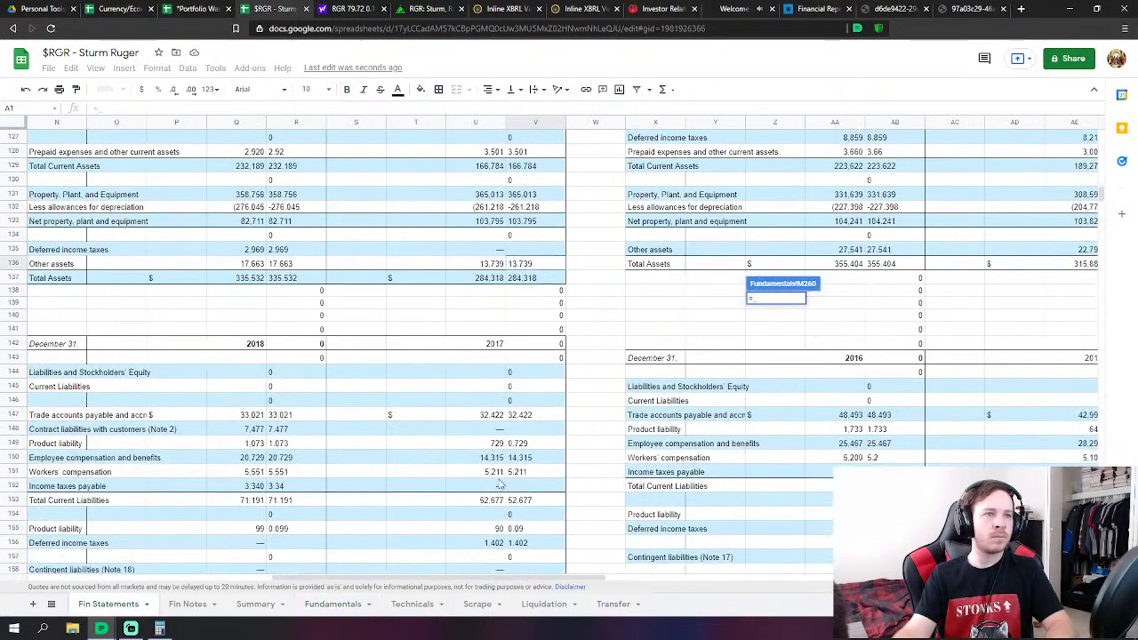
left_click(532, 415)
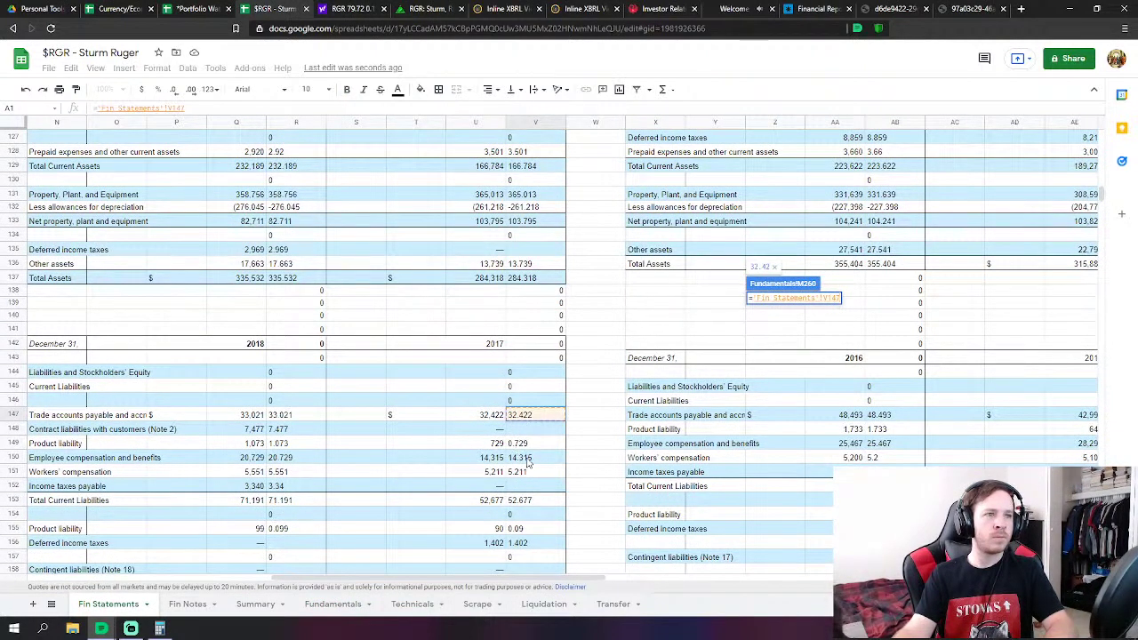
type("+")
left_click(529, 458)
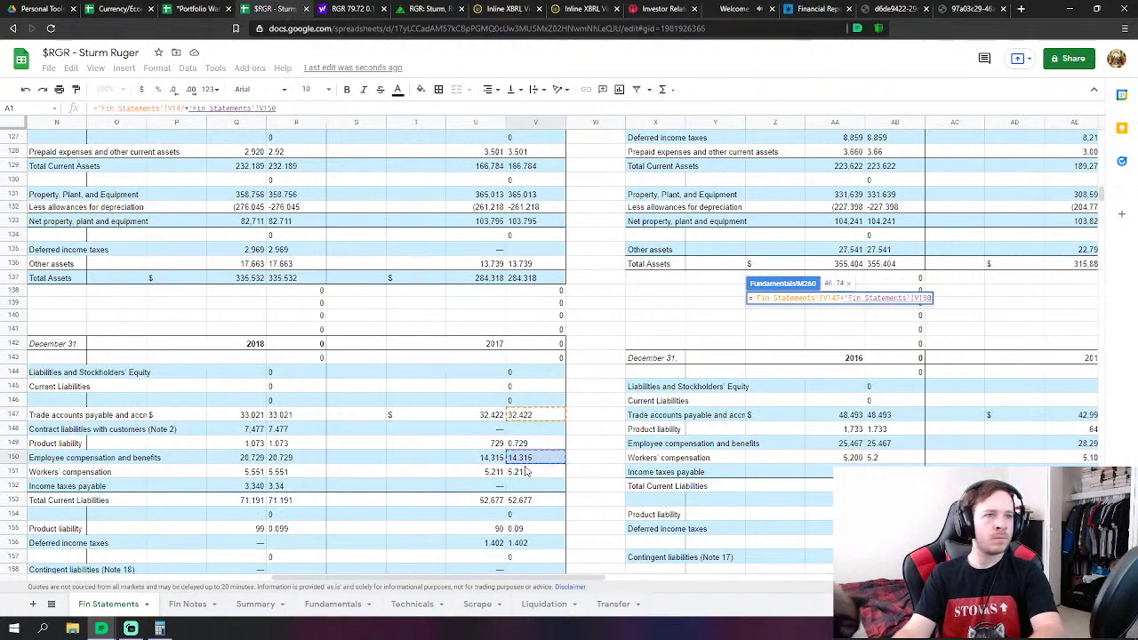
type("+")
left_click(526, 472)
key("Return")
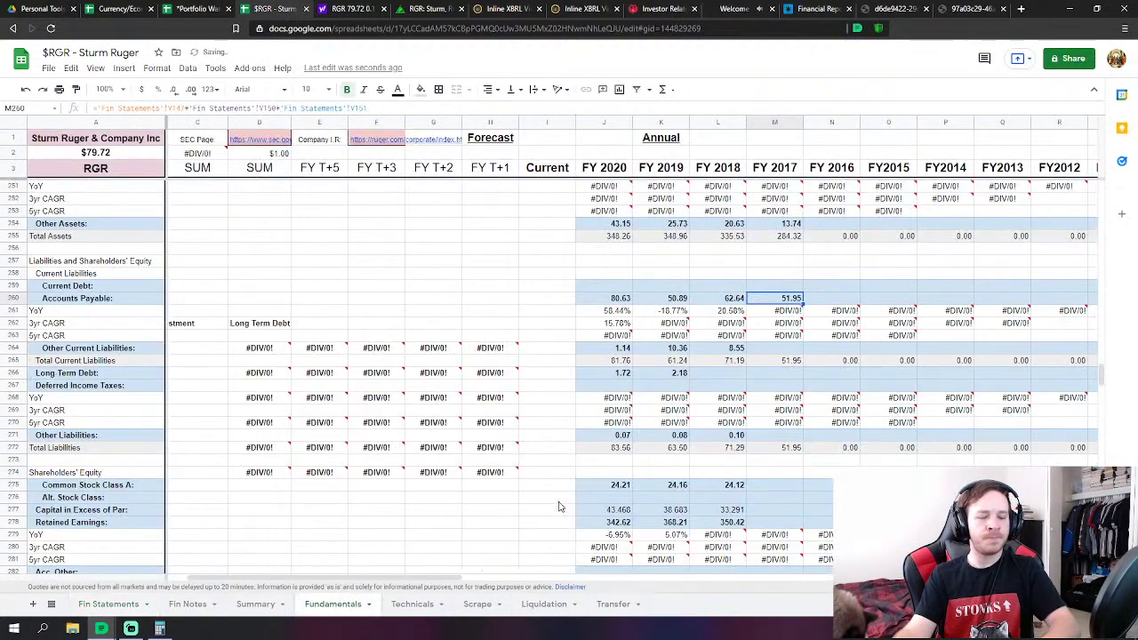
Link the FY 2017 Other Current Liabilities cell to the 2017 current product liability in 'Fin Statements'!V149
left_click(788, 351)
type("=")
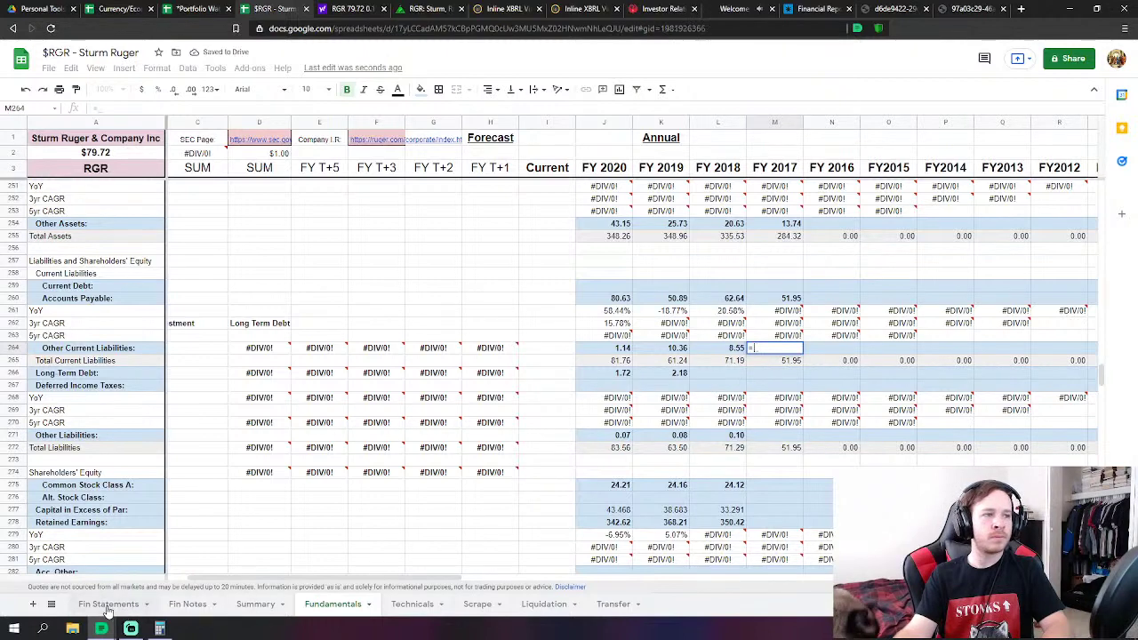
left_click(108, 605)
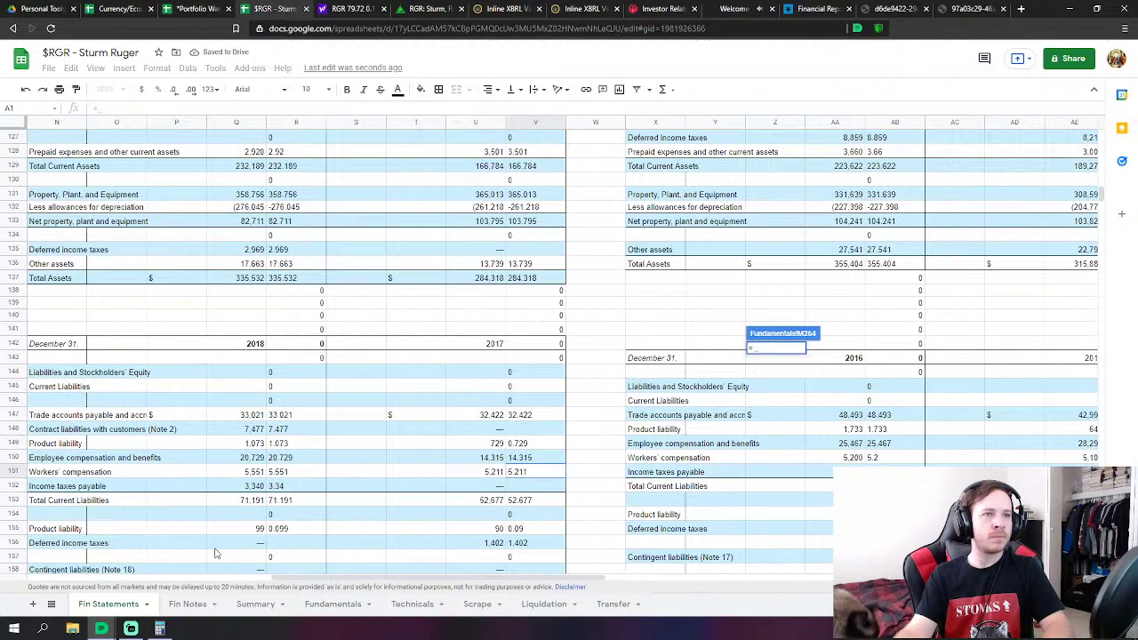
left_click(524, 443)
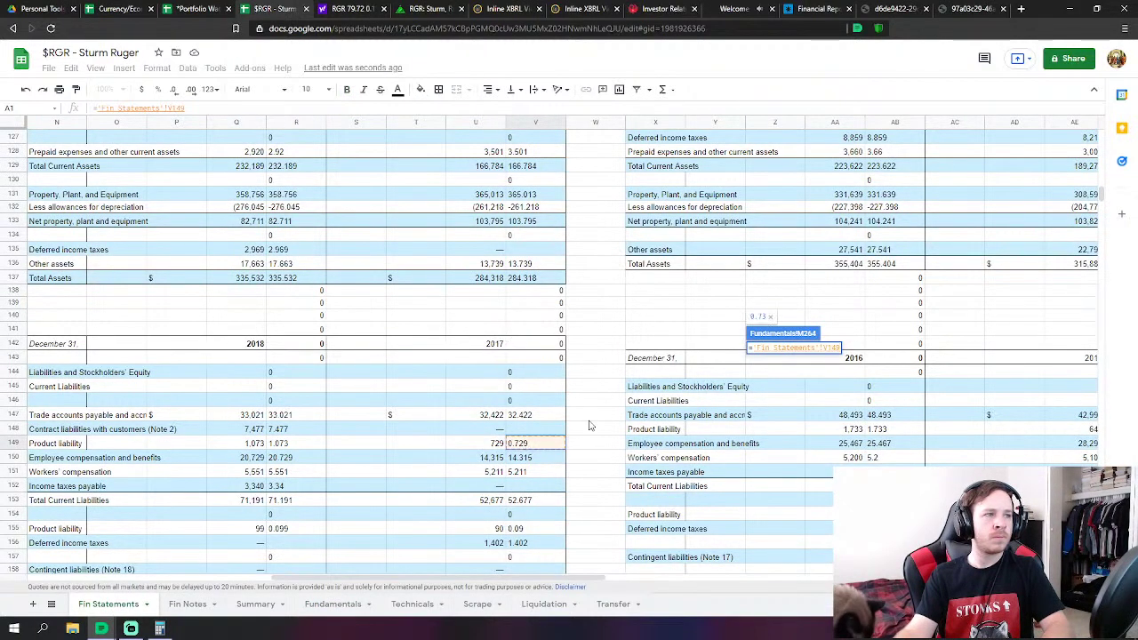
key("Return")
scroll(743, 369, "down", 1)
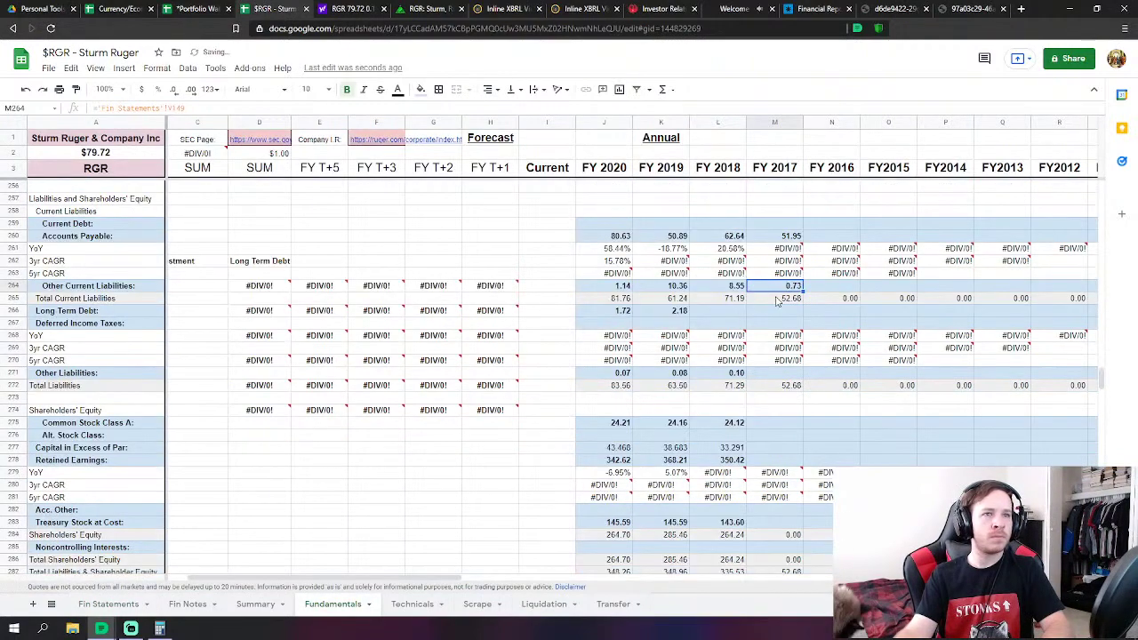
left_click(775, 310)
type("=")
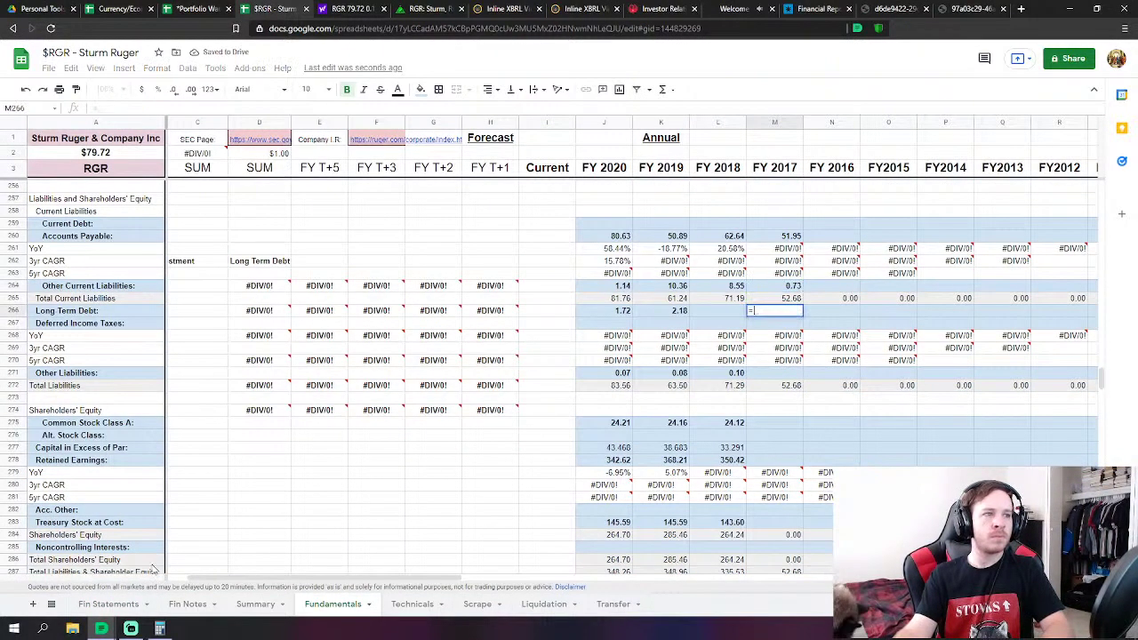
left_click(108, 604)
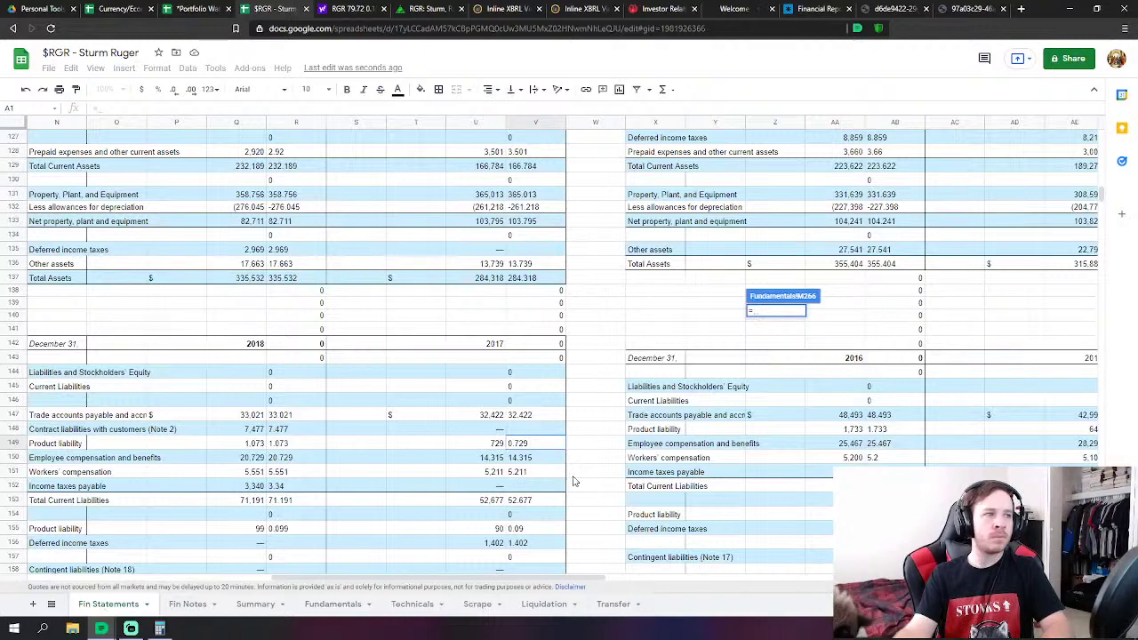
scroll(573, 482, "down", 2)
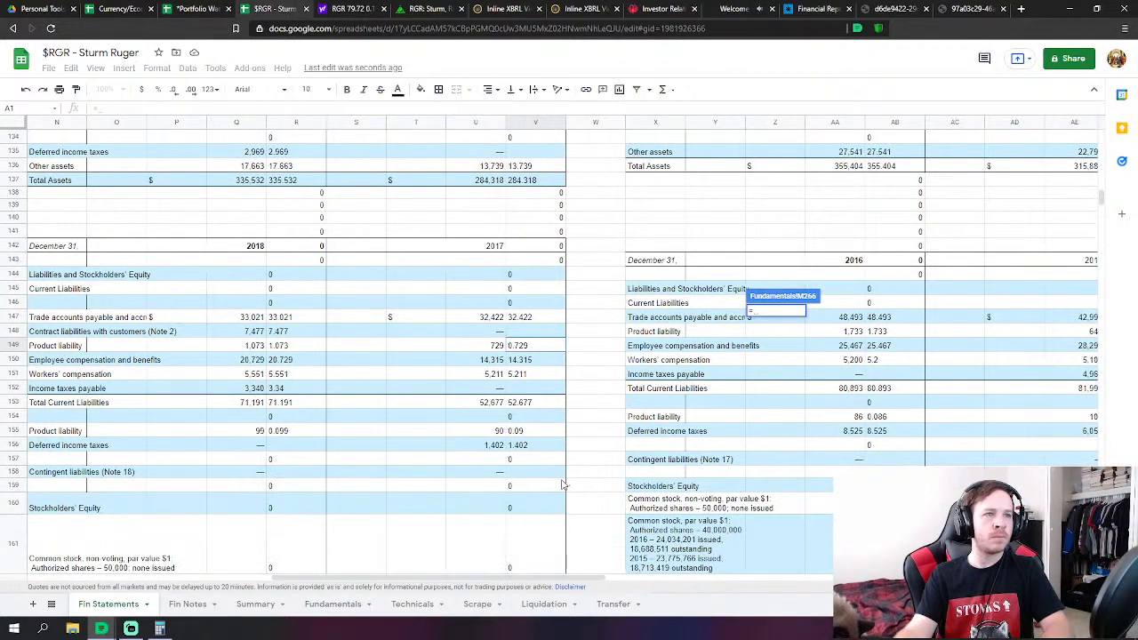
key("BackSpace")
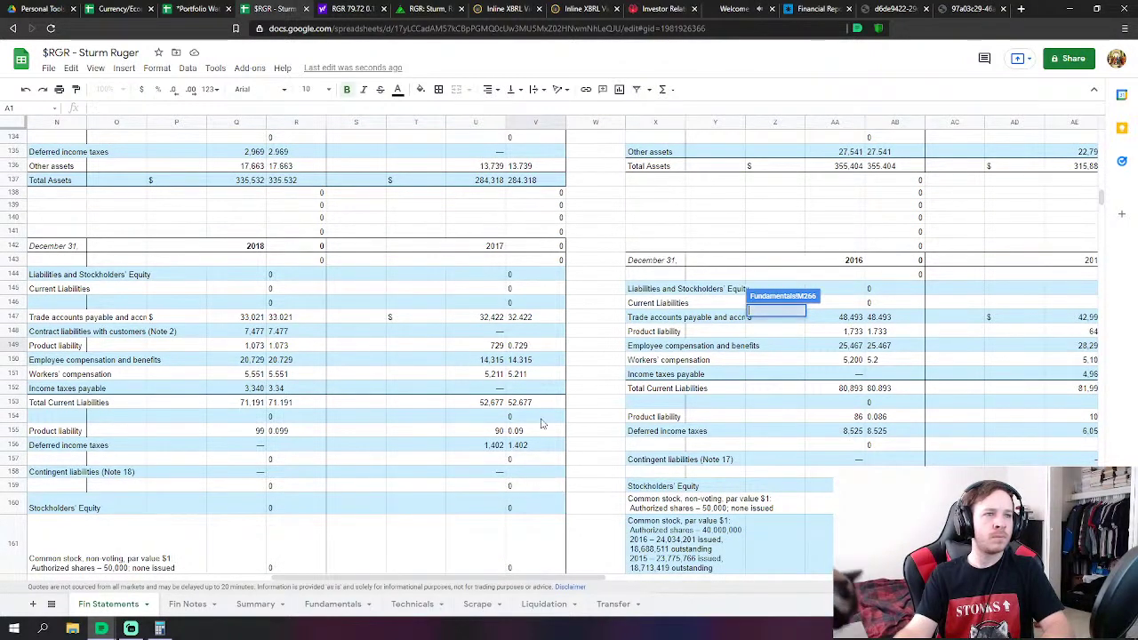
key("Escape")
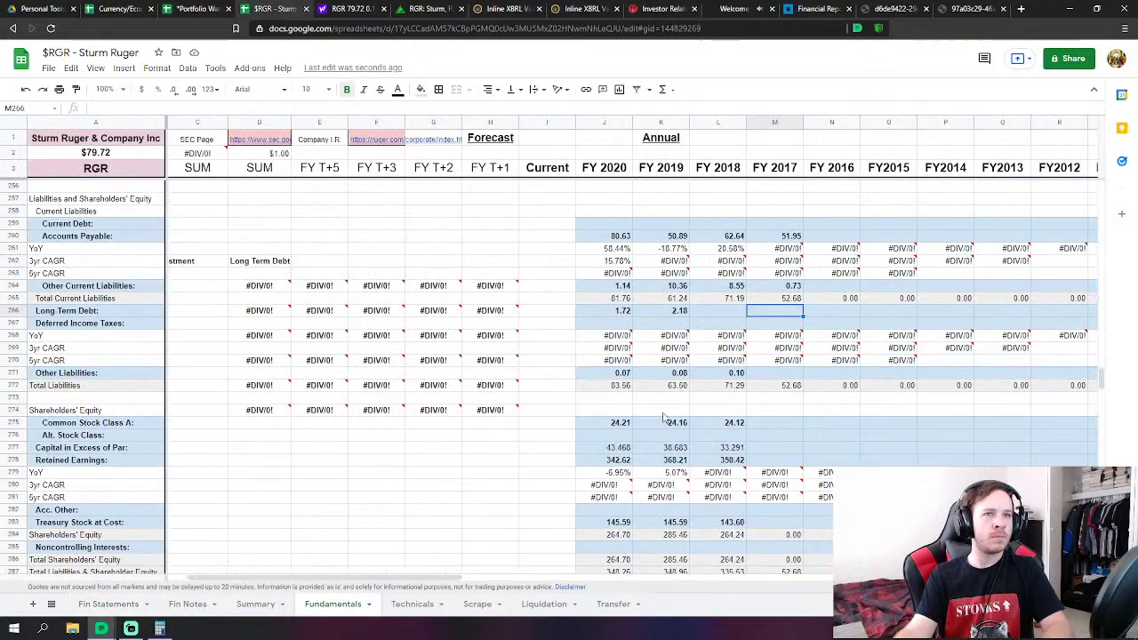
Set FY 2017 Other Liabilities to 2017 non-current product liability plus deferred income taxes, 'Fin Statements'!V155+'Fin Statements'!V156
key("Down")
key("Down")
key("Down")
key("Down")
key("Down")
type("=")
left_click(105, 604)
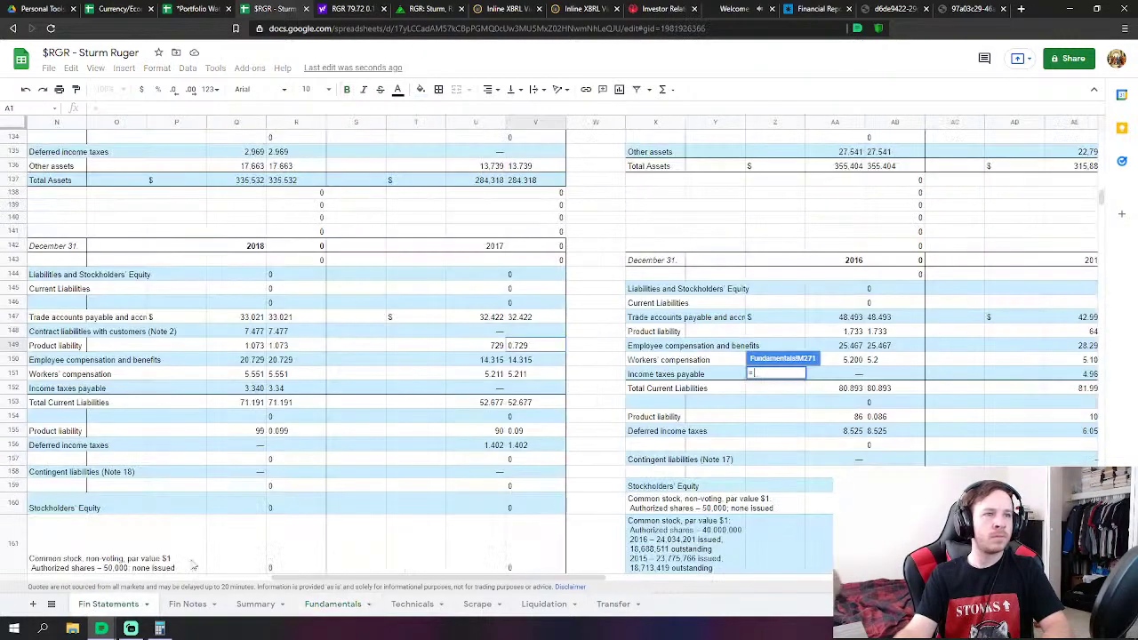
left_click(527, 432)
type("+")
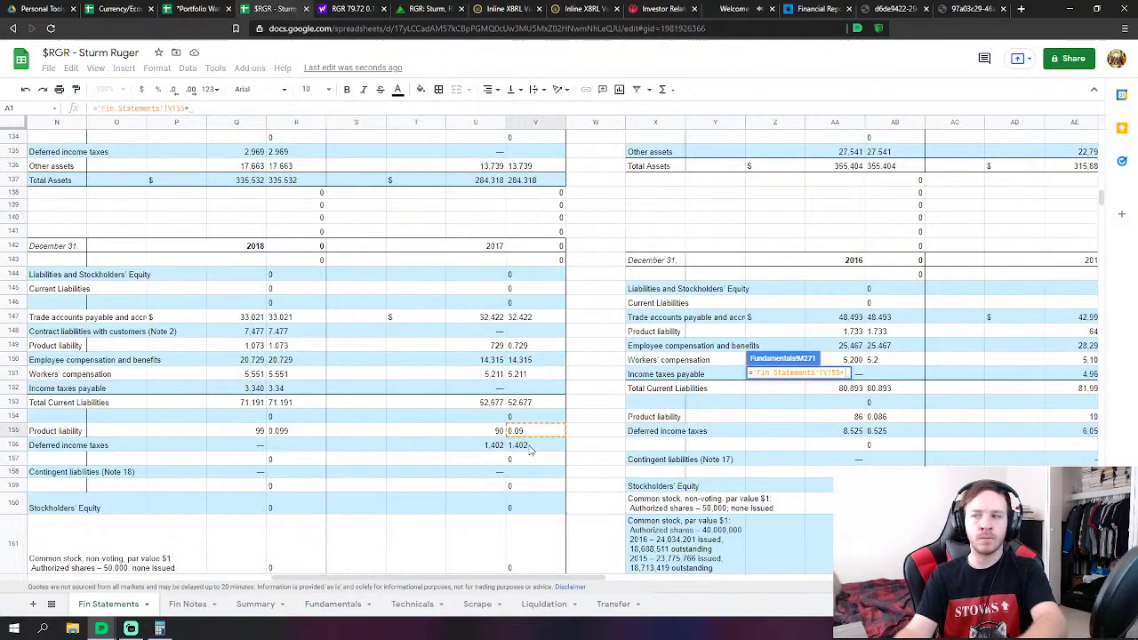
left_click(529, 449)
key("Return")
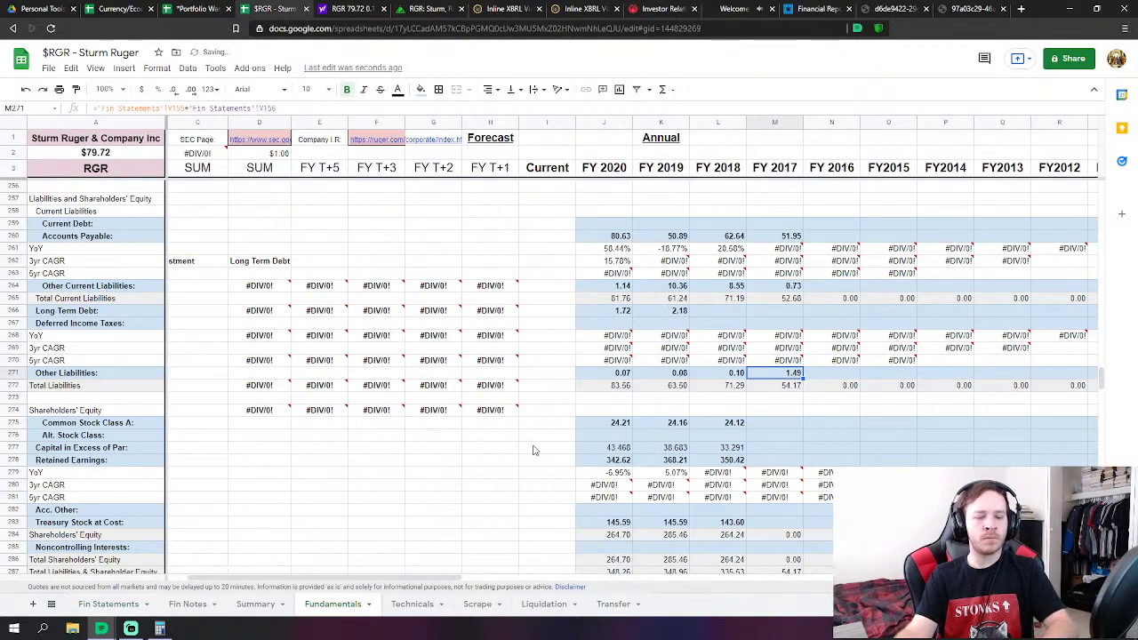
Link the FY 2017 Common Stock Class A cell to the 2017 common stock value in 'Fin Statements'!V162
left_click(774, 424)
scroll(799, 360, "down", 1)
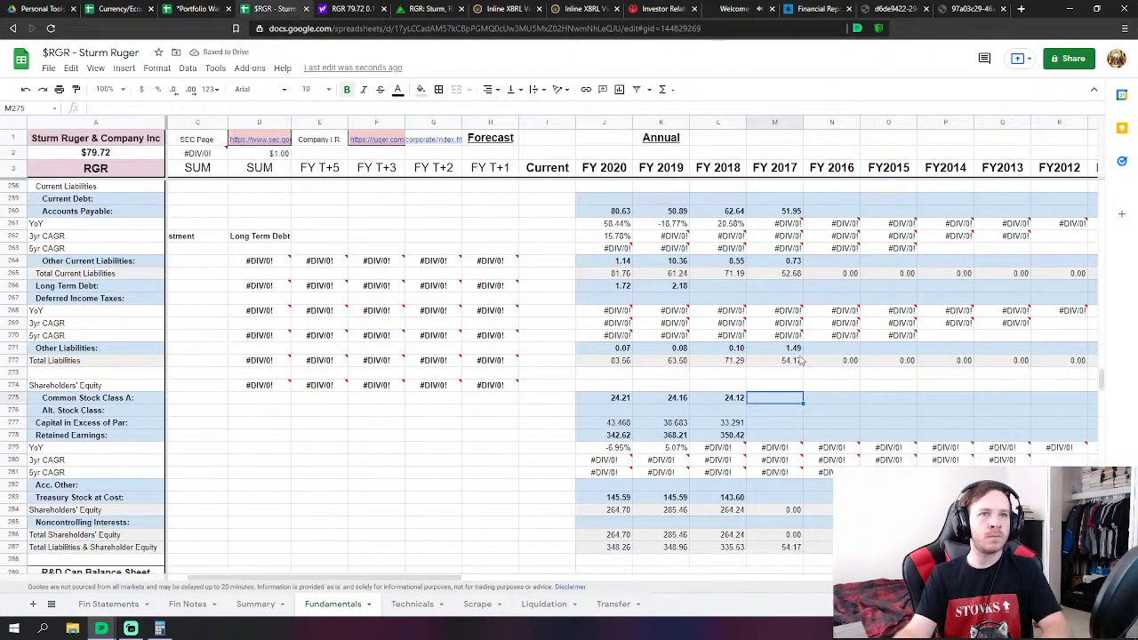
scroll(798, 360, "down", 2)
type("=")
left_click(112, 604)
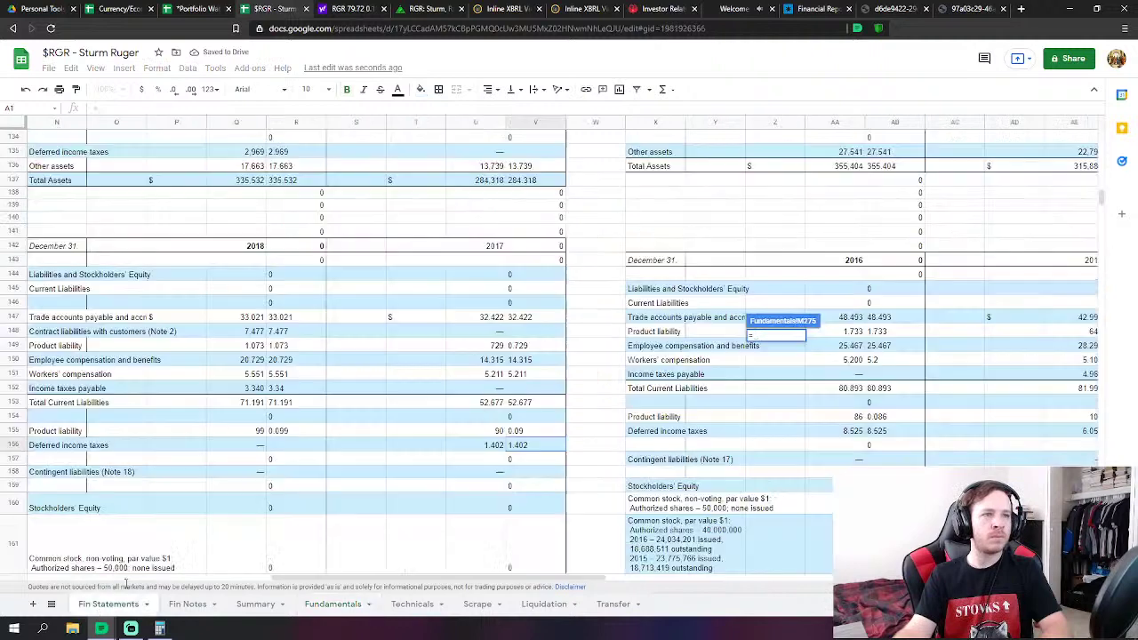
scroll(572, 406, "down", 5)
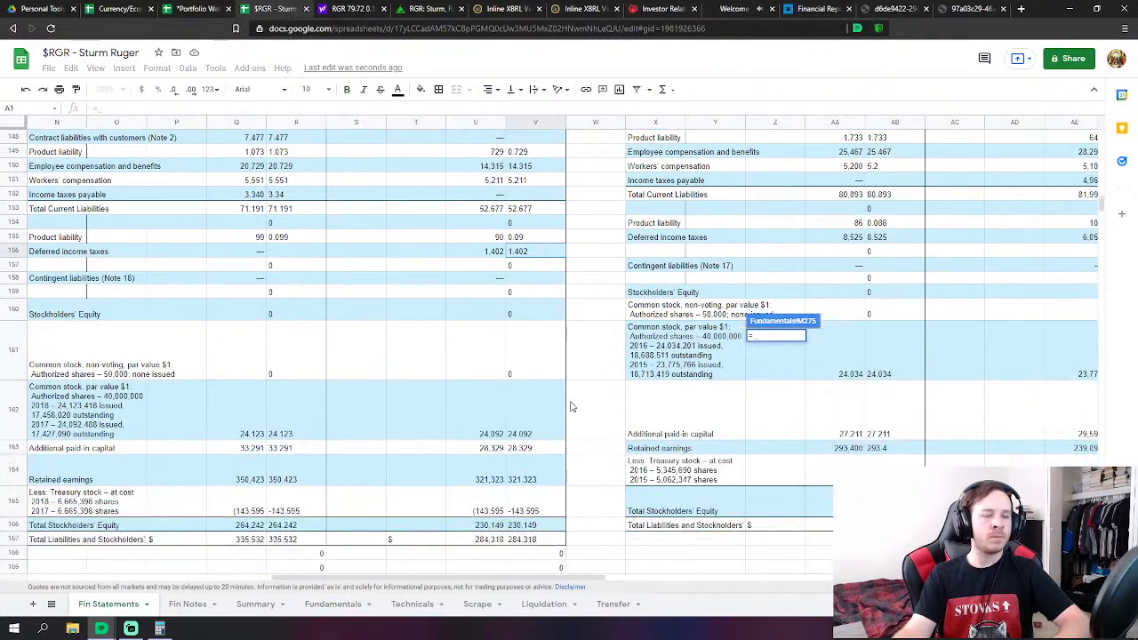
scroll(572, 406, "down", 2)
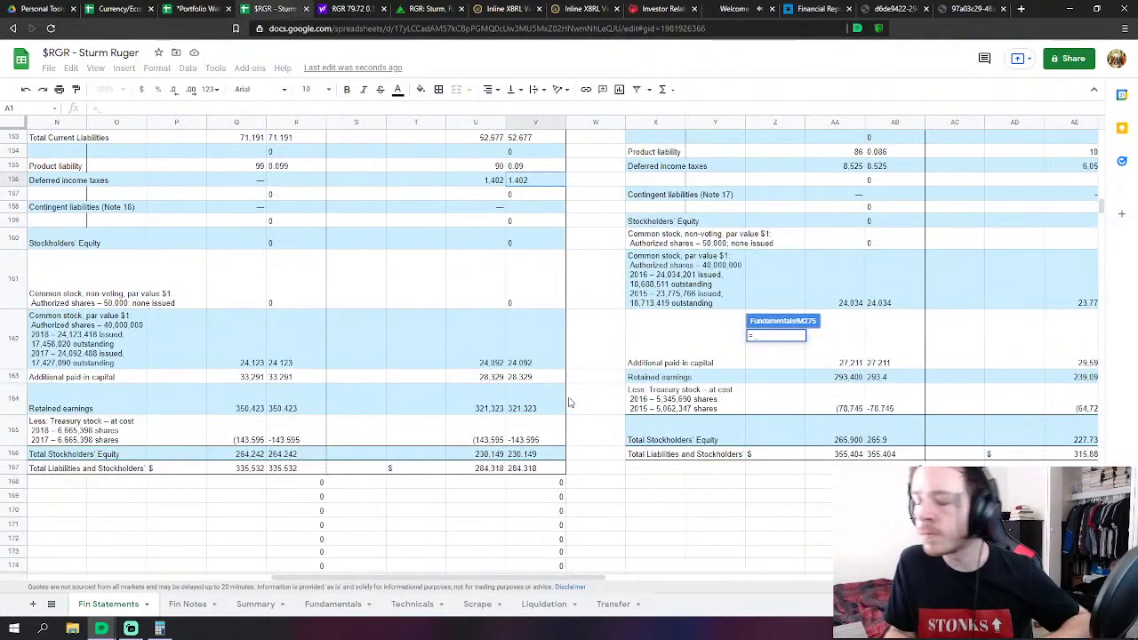
scroll(560, 400, "up", 1)
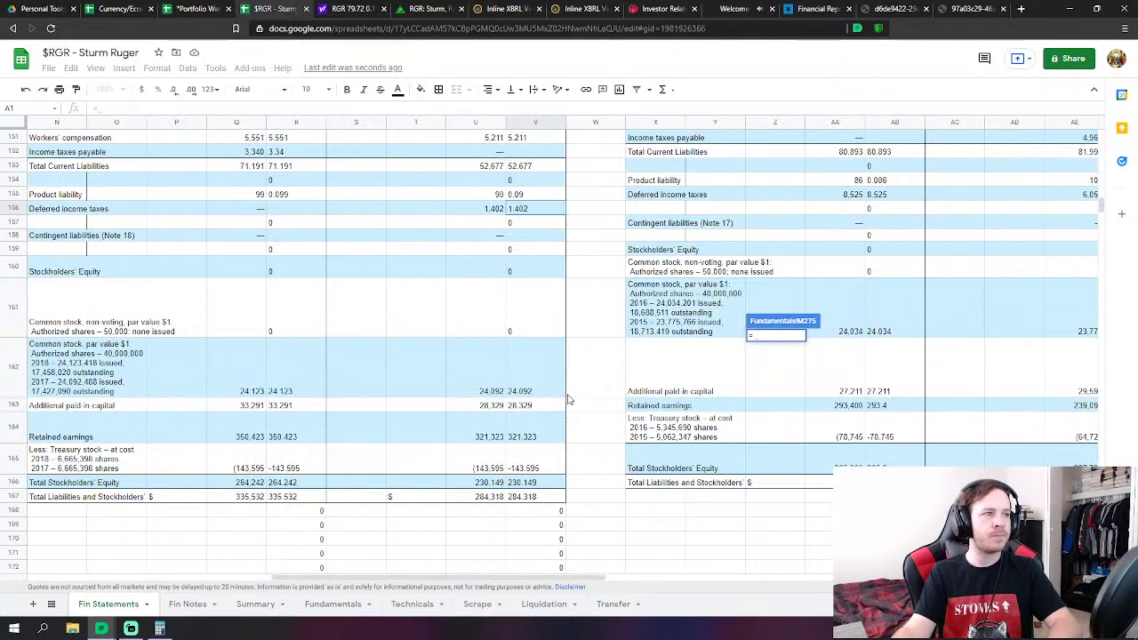
left_click(523, 392)
key("Return")
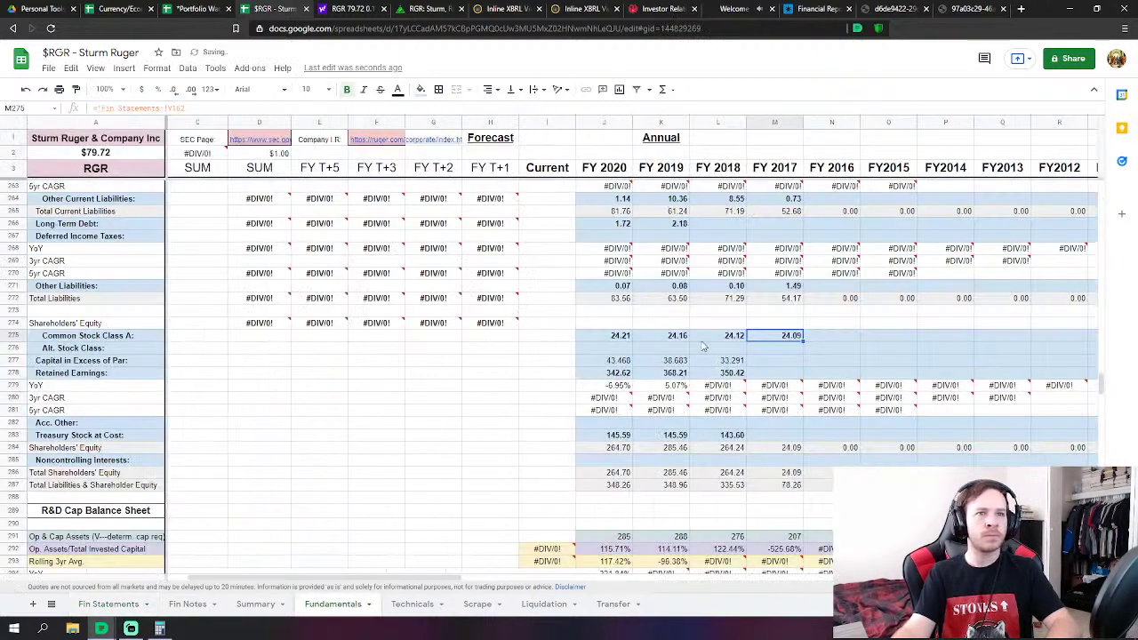
Link the FY 2017 Capital in Excess of Par cell to the 2017 additional paid-in capital in 'Fin Statements'!V163
left_click(776, 365)
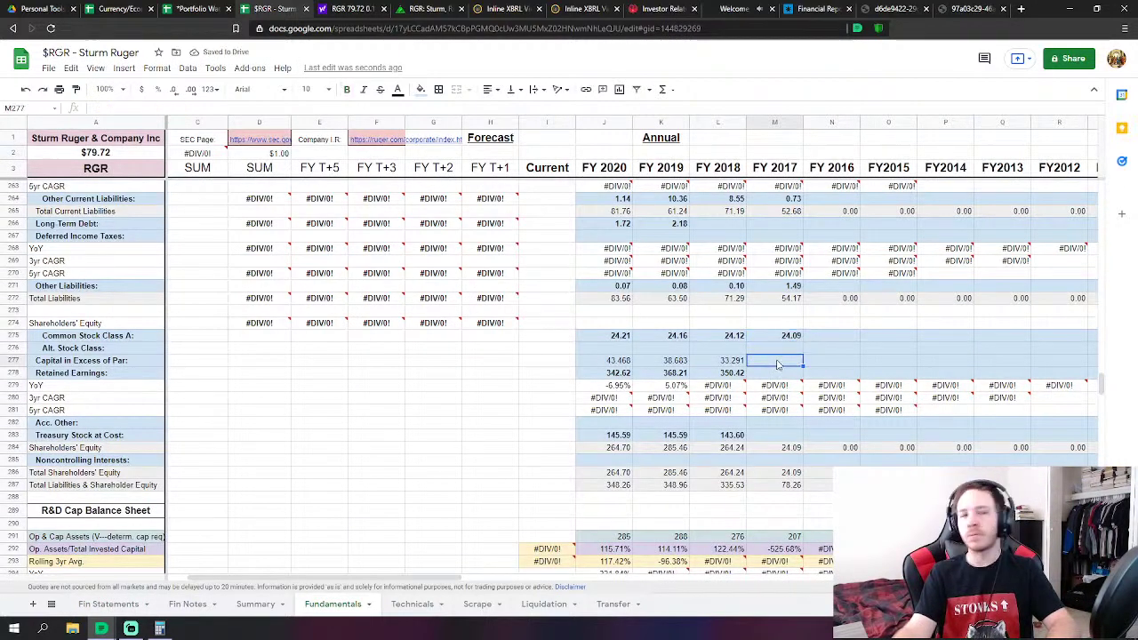
type("=")
left_click(108, 604)
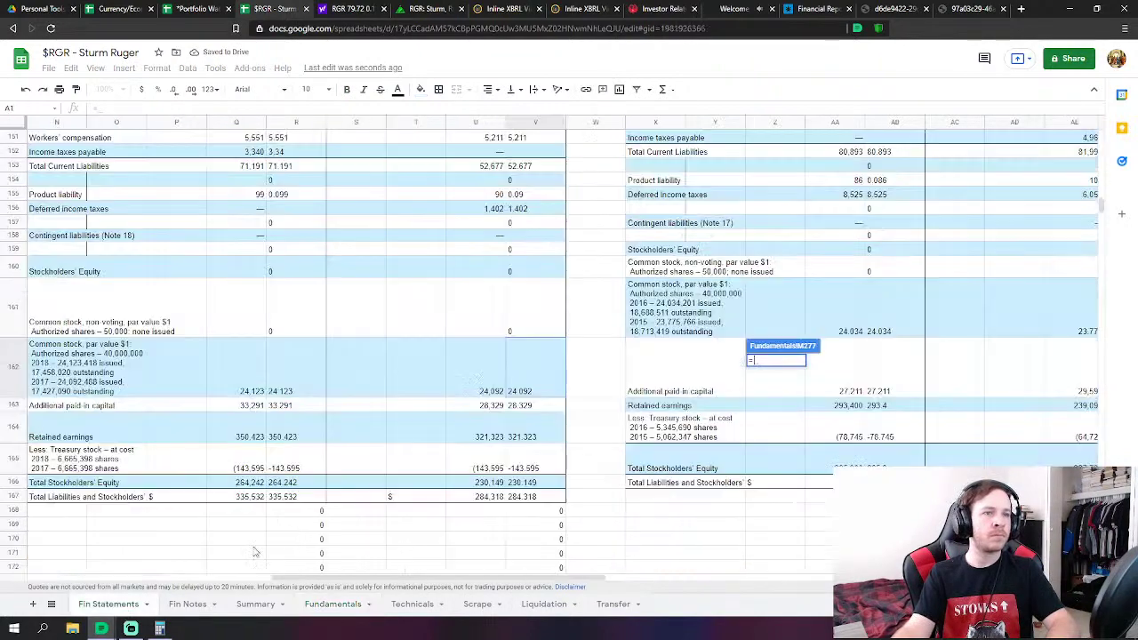
left_click(536, 412)
key("Return")
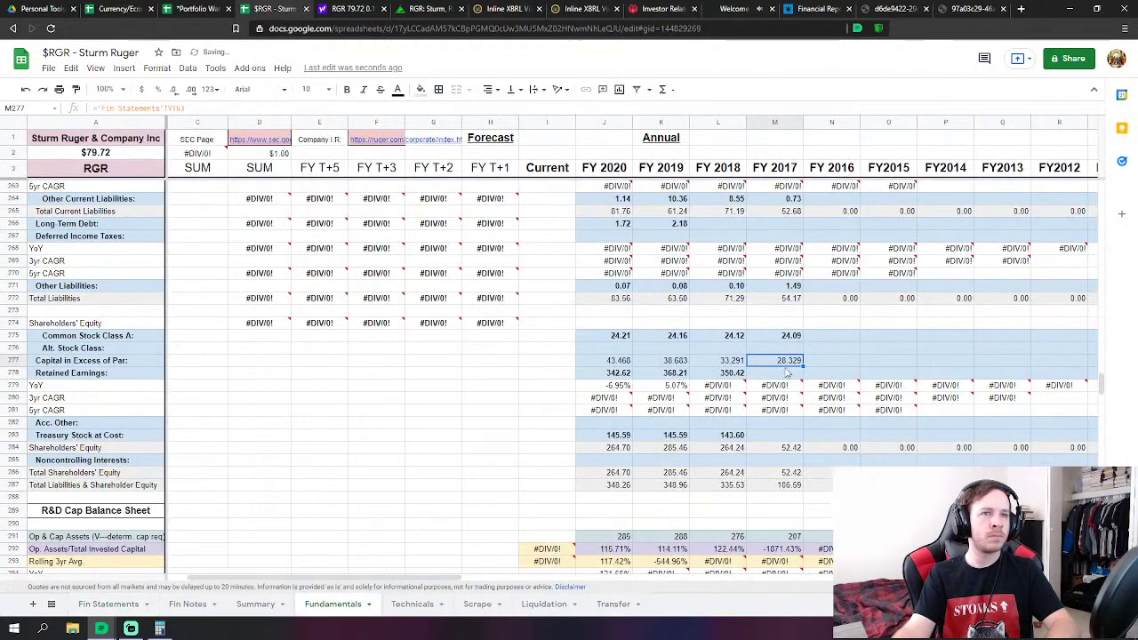
Link the FY 2017 Retained Earnings cell to the 2017 retained earnings value in 'Fin Statements'!V164
left_click(787, 374)
type("=")
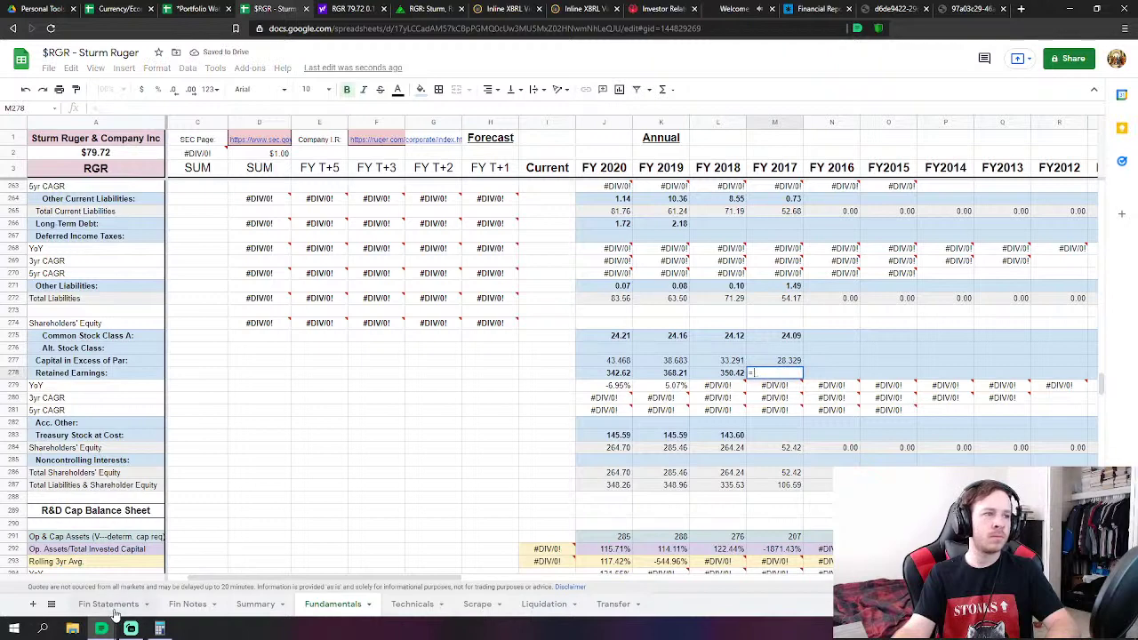
left_click(108, 603)
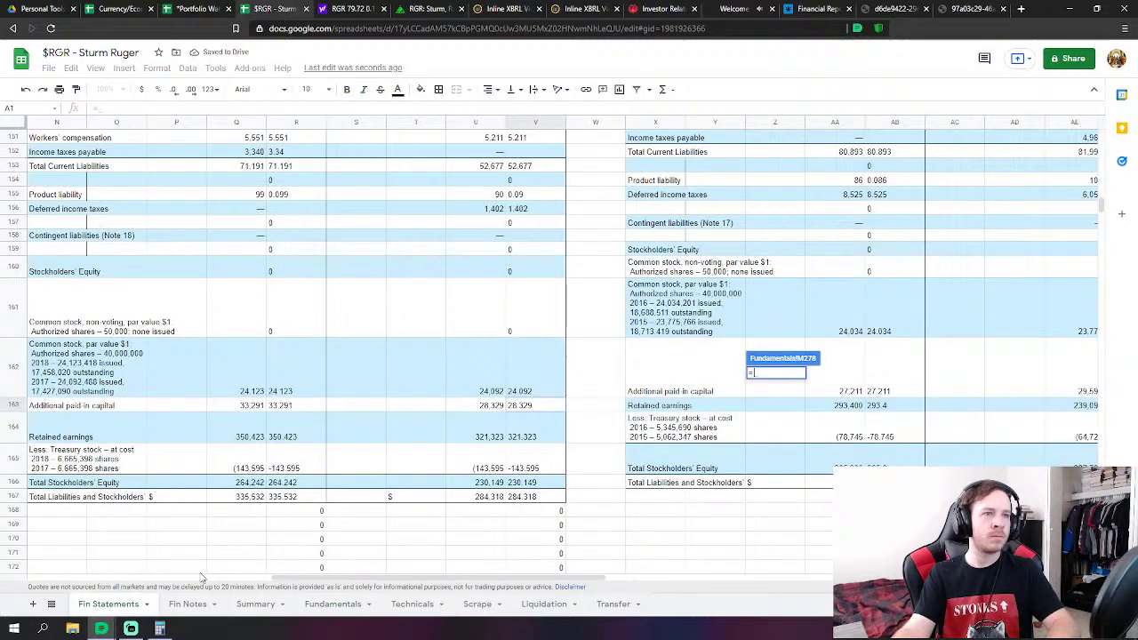
left_click(529, 436)
key("Return")
Set FY 2017 Treasury Stock at Cost to the negated 2017 treasury stock value, =-'Fin Statements'!V165
left_click(774, 434)
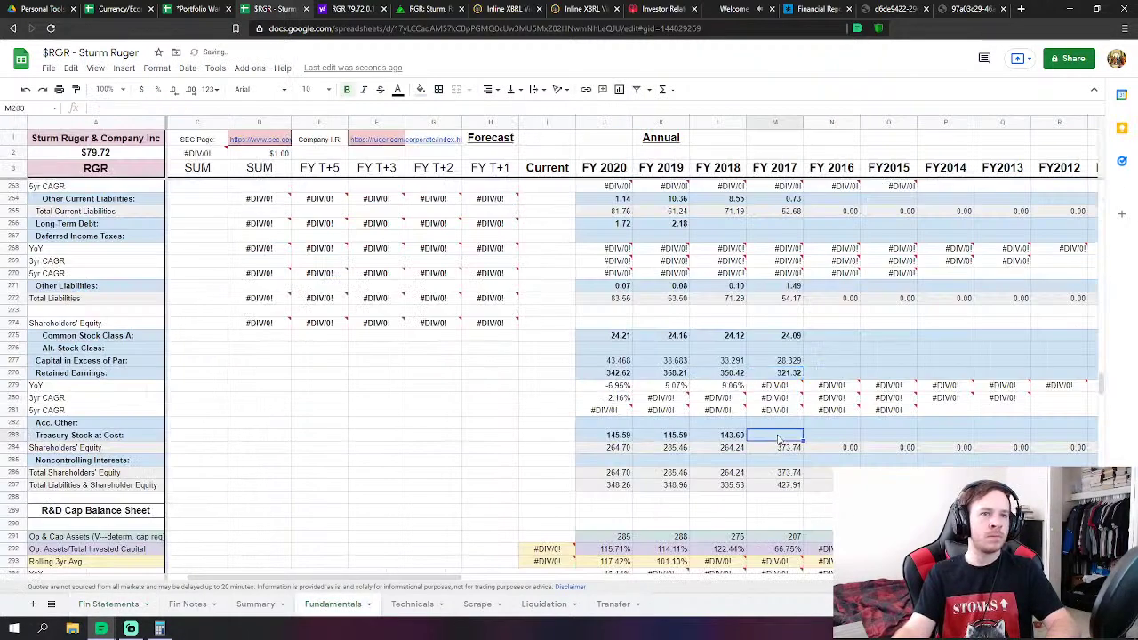
type("=")
left_click(108, 604)
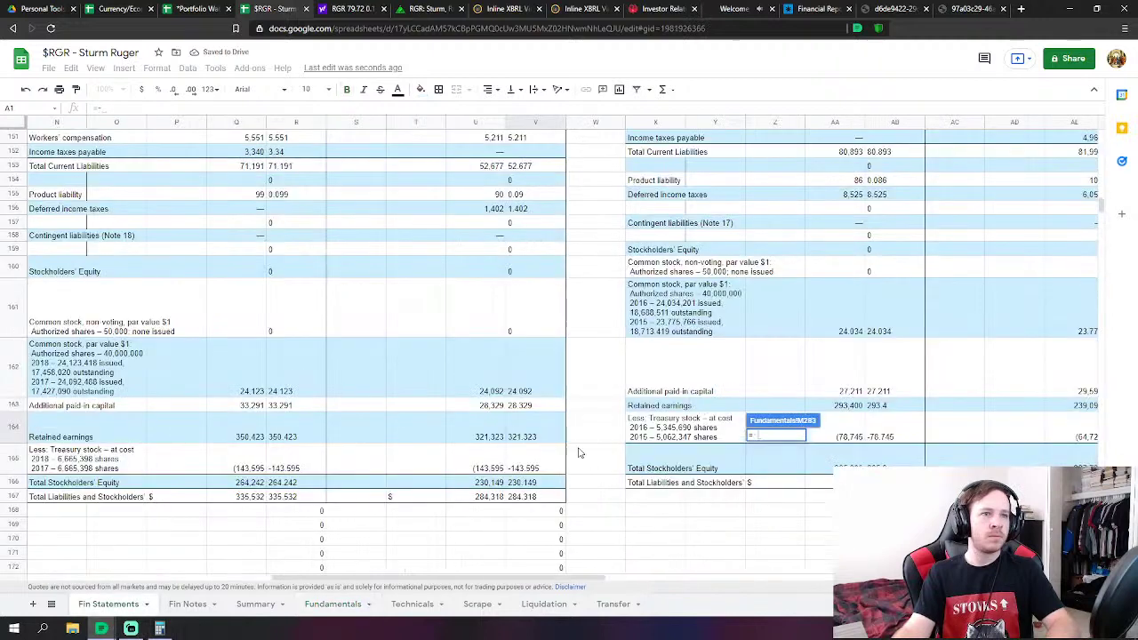
left_click(538, 463)
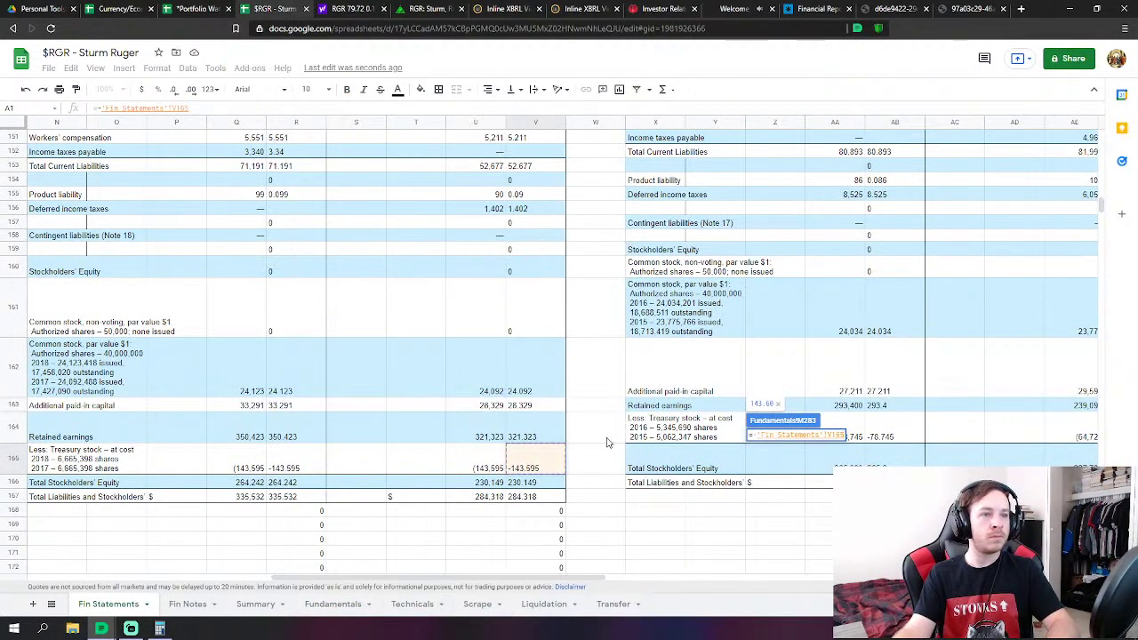
key("Return")
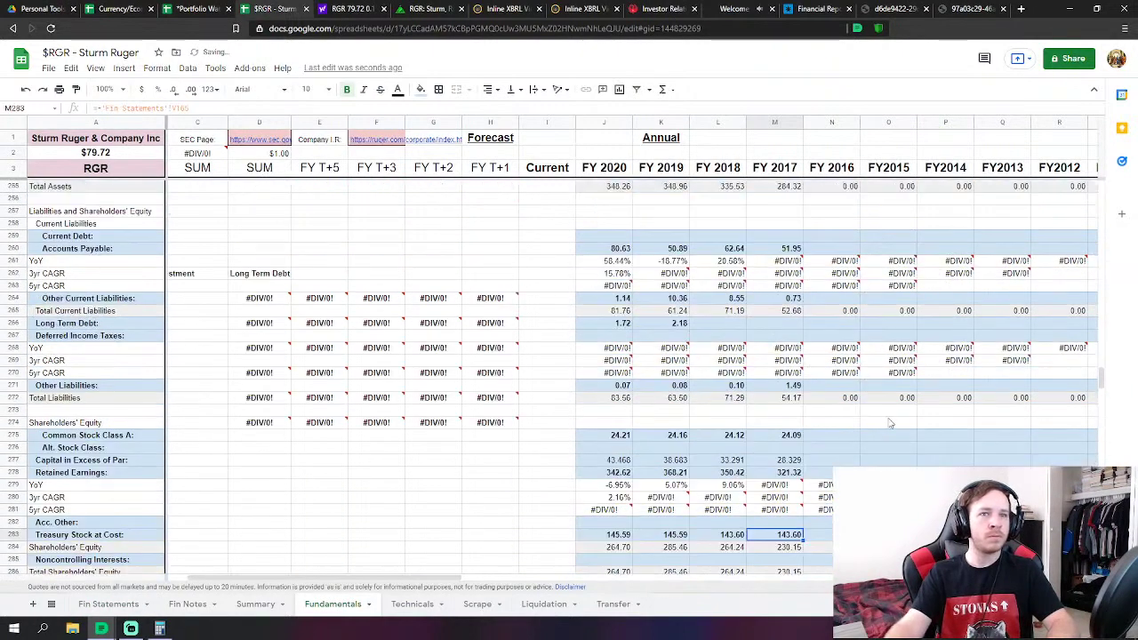
Link the FY 2016 Revenues cell in the income statement section to 2016 total net sales in 'Fin Statements'!AB9
scroll(889, 423, "up", 3)
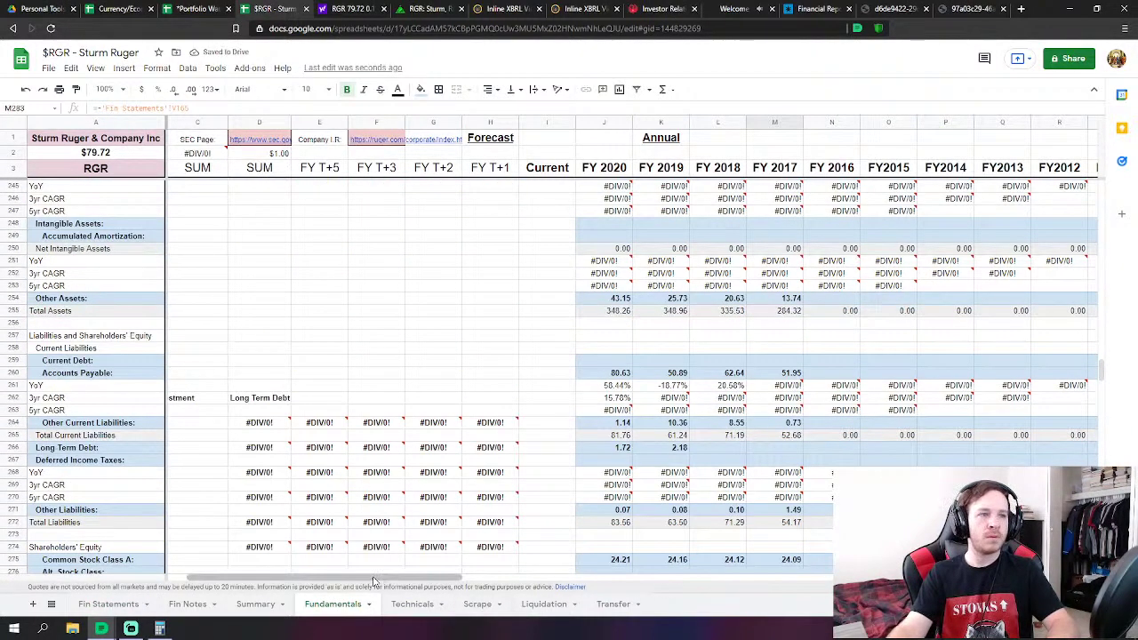
left_click_drag(370, 577, 428, 573)
scroll(739, 394, "up", 5)
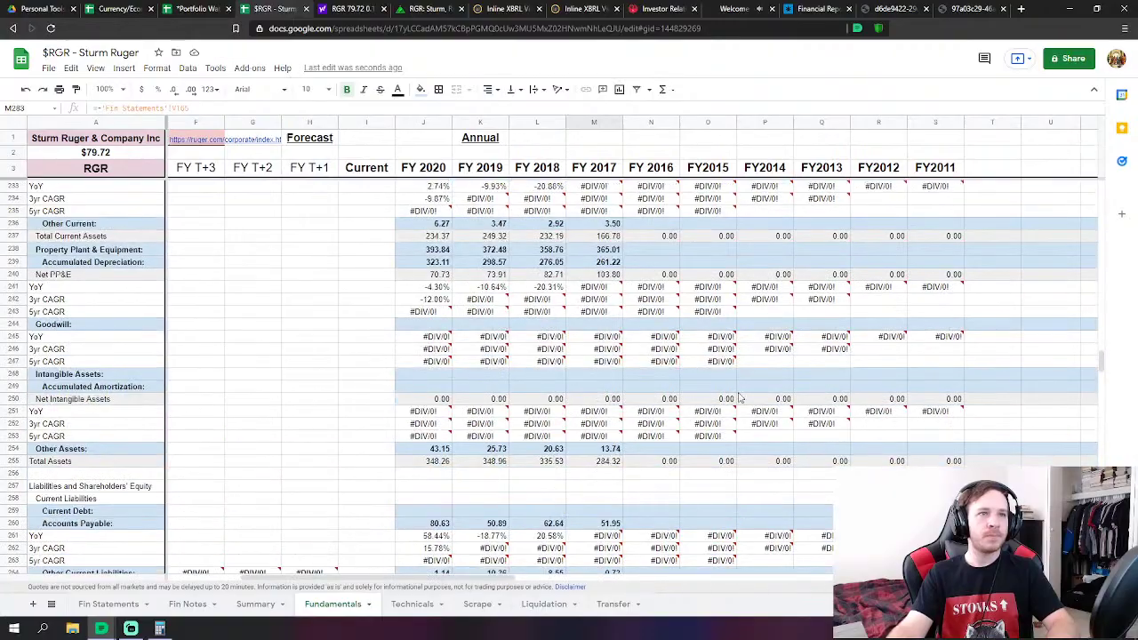
left_click_drag(1102, 360, 1106, 215)
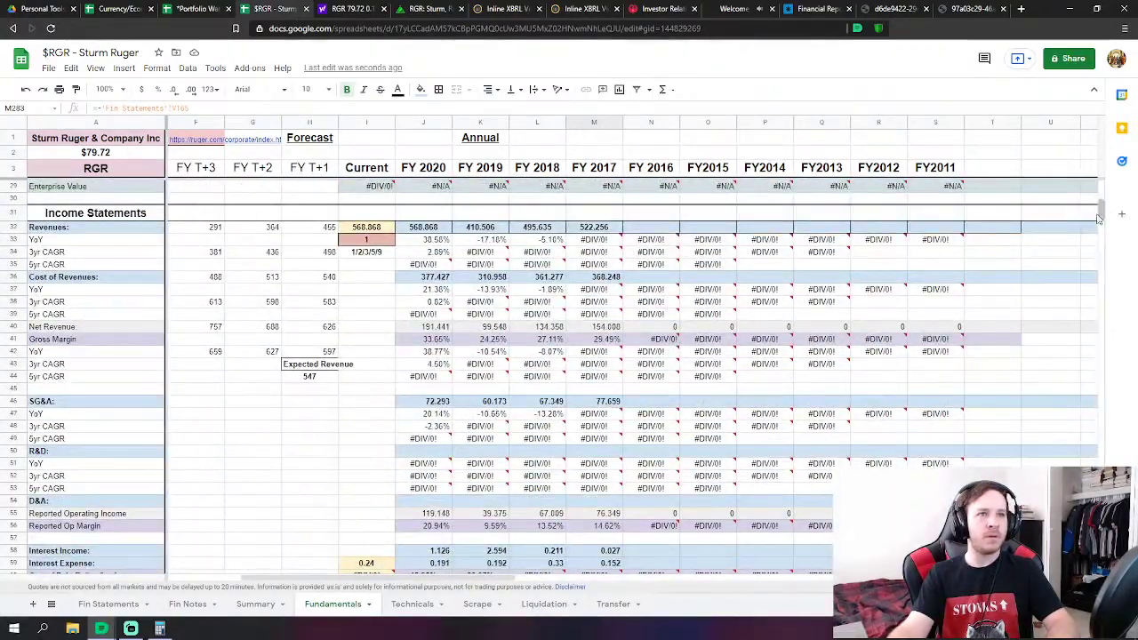
left_click(671, 229)
scroll(671, 229, "down", 1)
type("=")
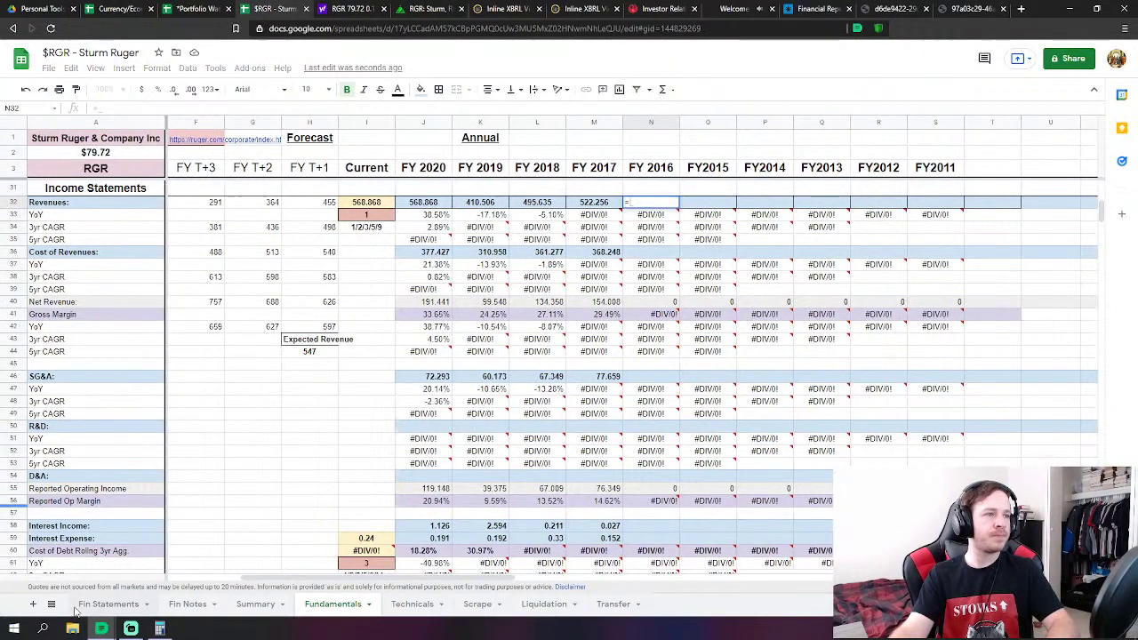
left_click(108, 604)
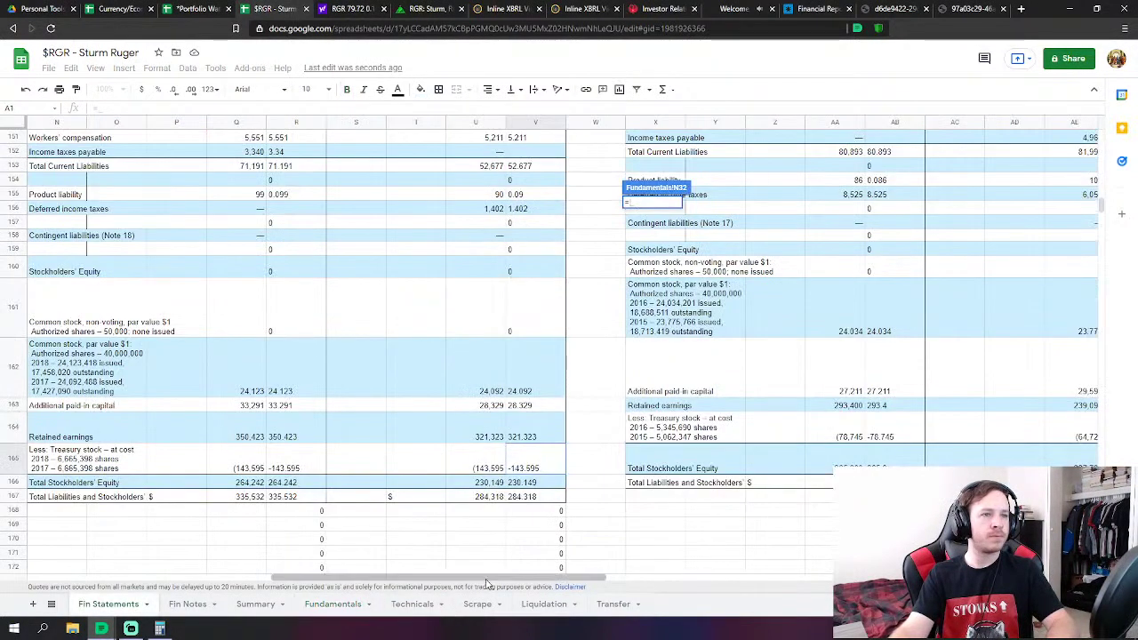
left_click_drag(487, 577, 665, 569)
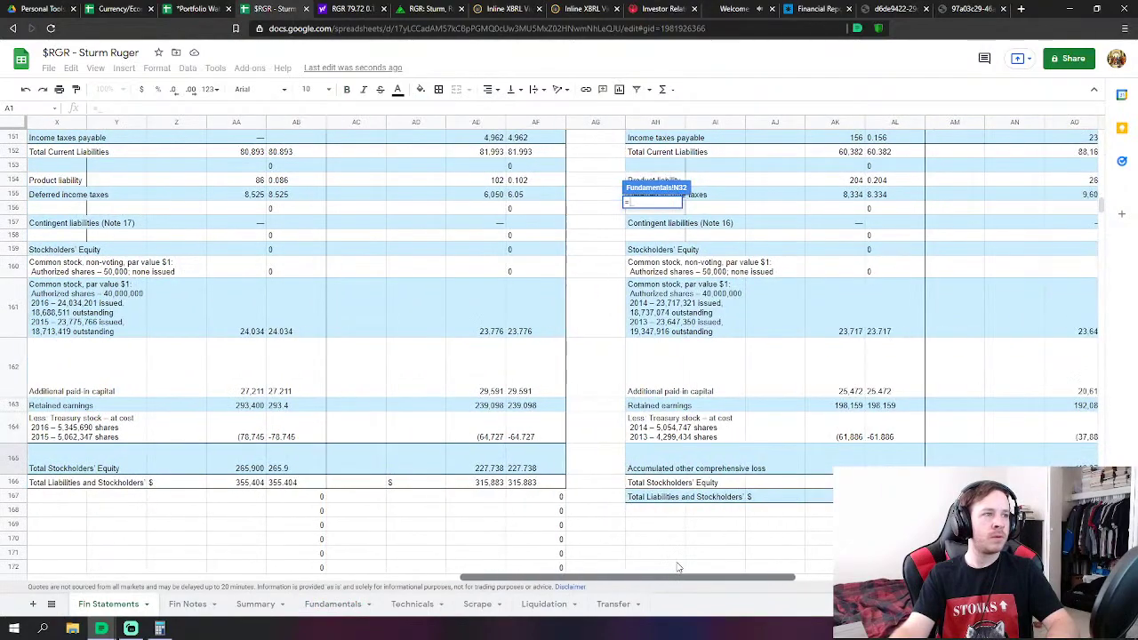
scroll(519, 457, "up", 15)
scroll(439, 480, "up", 20)
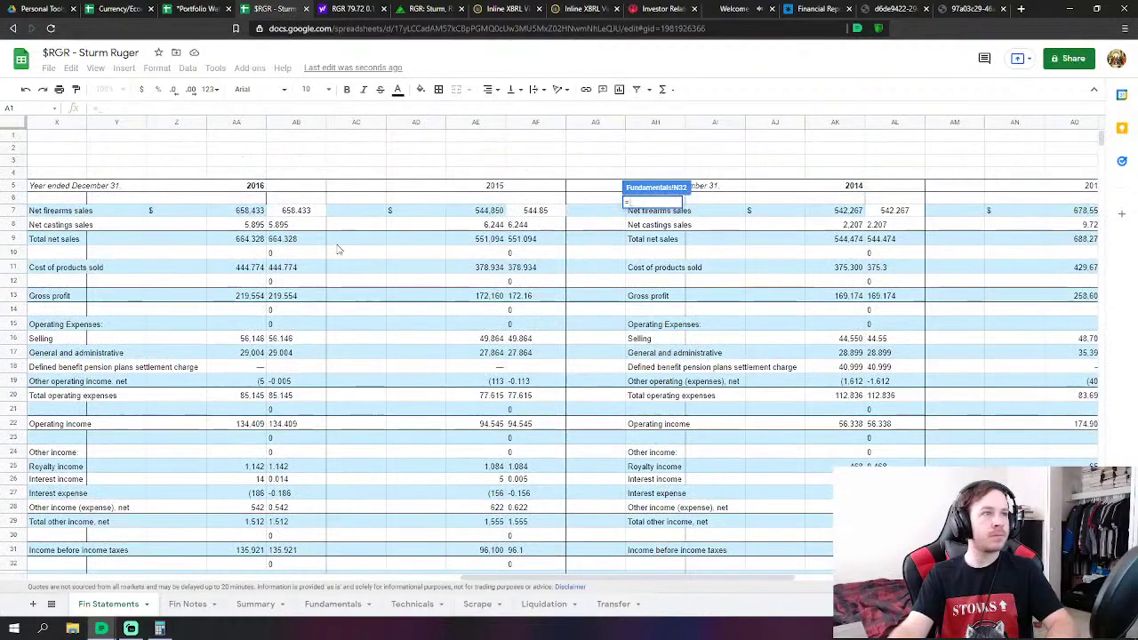
left_click(302, 241)
key("Return")
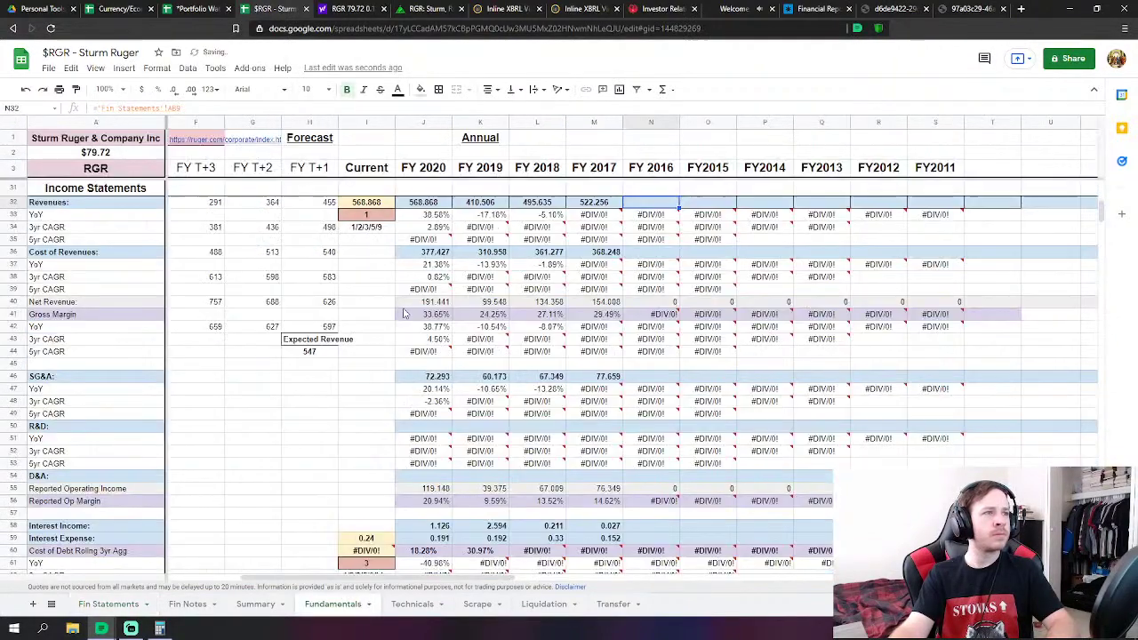
Link the FY 2016 Cost of Revenues cell to the 2016 cost of products sold in 'Fin Statements'!AB11
key("Down")
key("Down")
key("Down")
type("=")
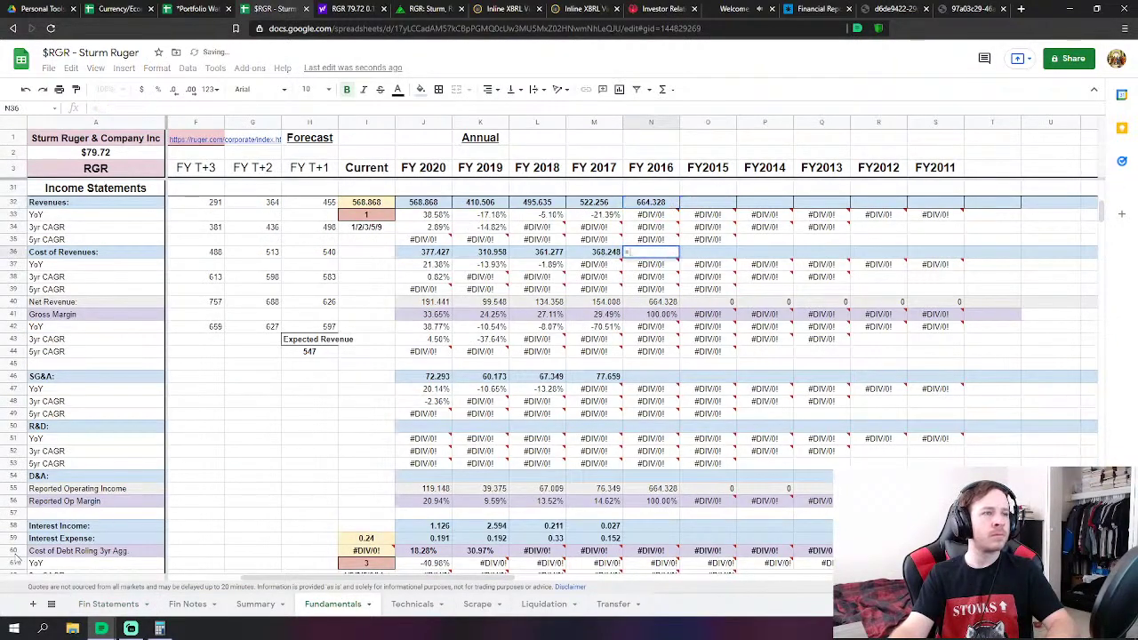
left_click(109, 604)
left_click(302, 266)
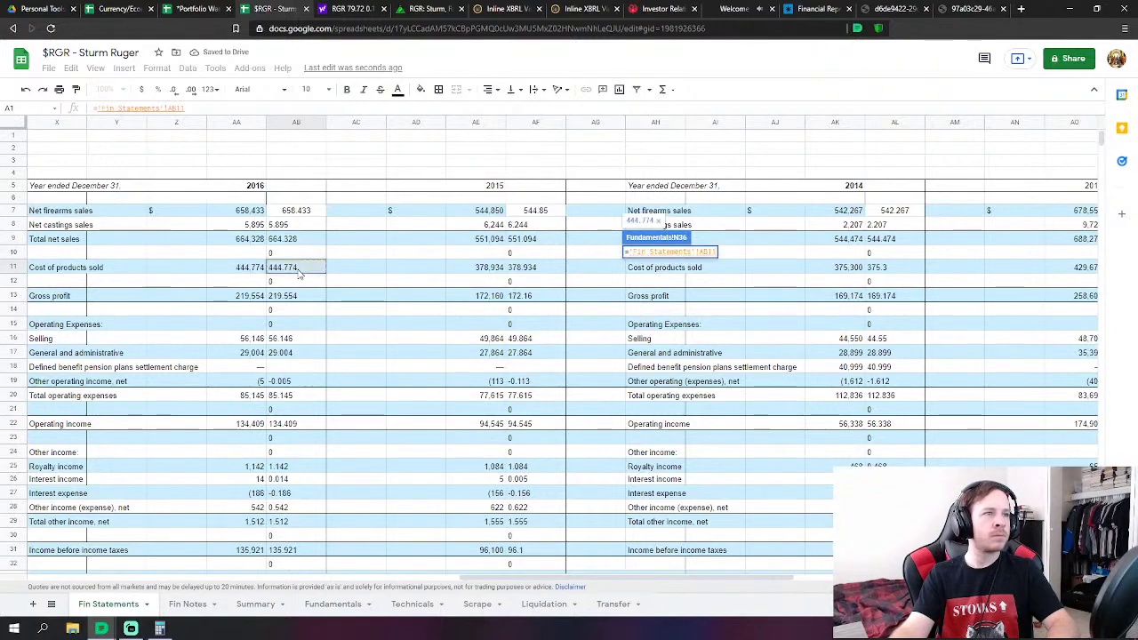
key("Return")
Set FY 2016 SG&A to the sum of 2016 selling, general and administrative, and other operating income, 'Fin Statements'!AB16, AB17 and AB19
left_click(673, 380)
type("=")
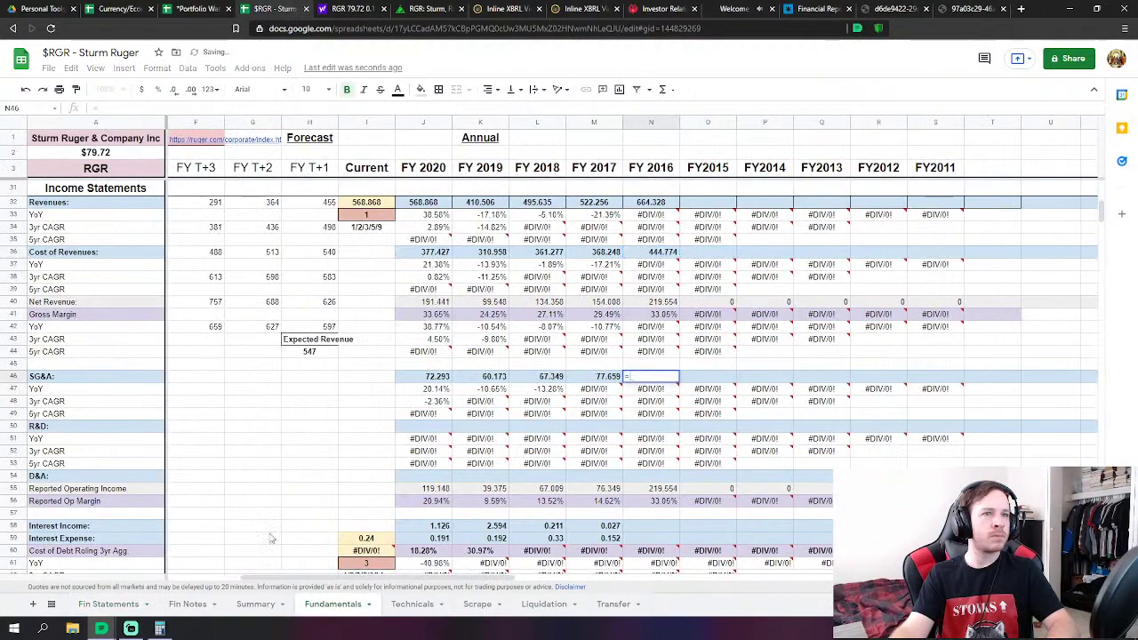
left_click(108, 603)
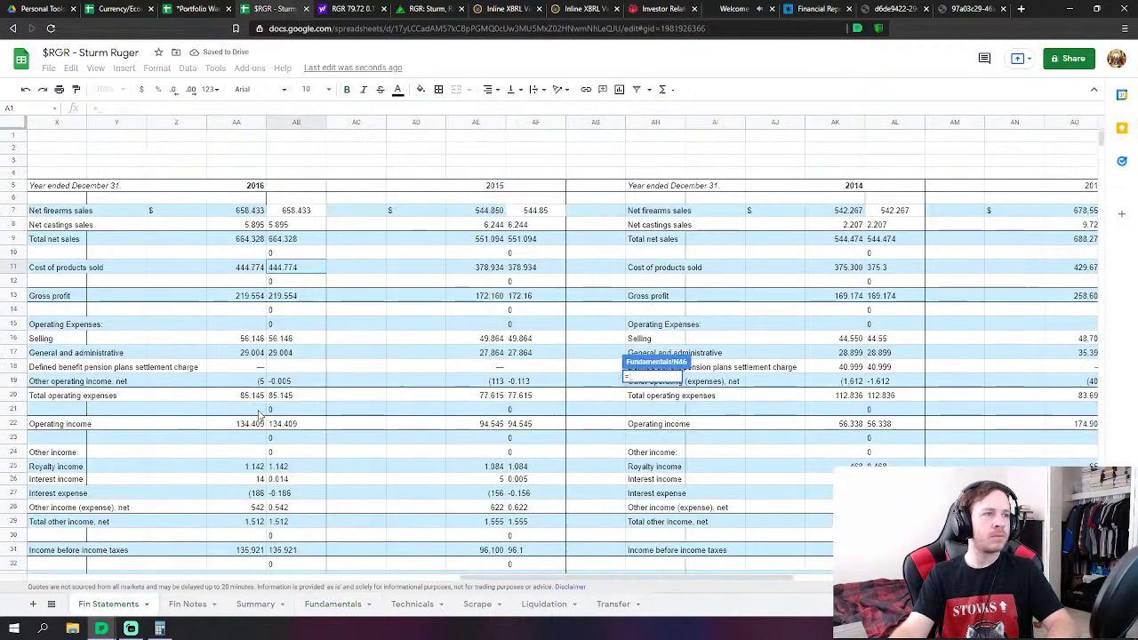
left_click(283, 341)
type("+")
left_click(281, 356)
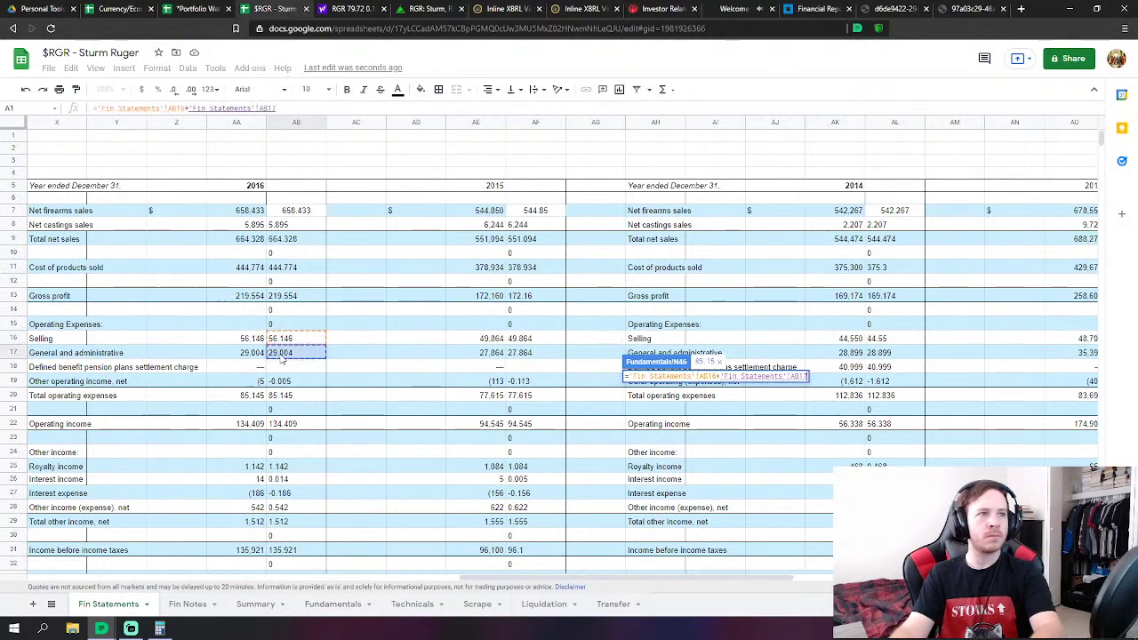
type("+")
left_click(299, 382)
key("Return")
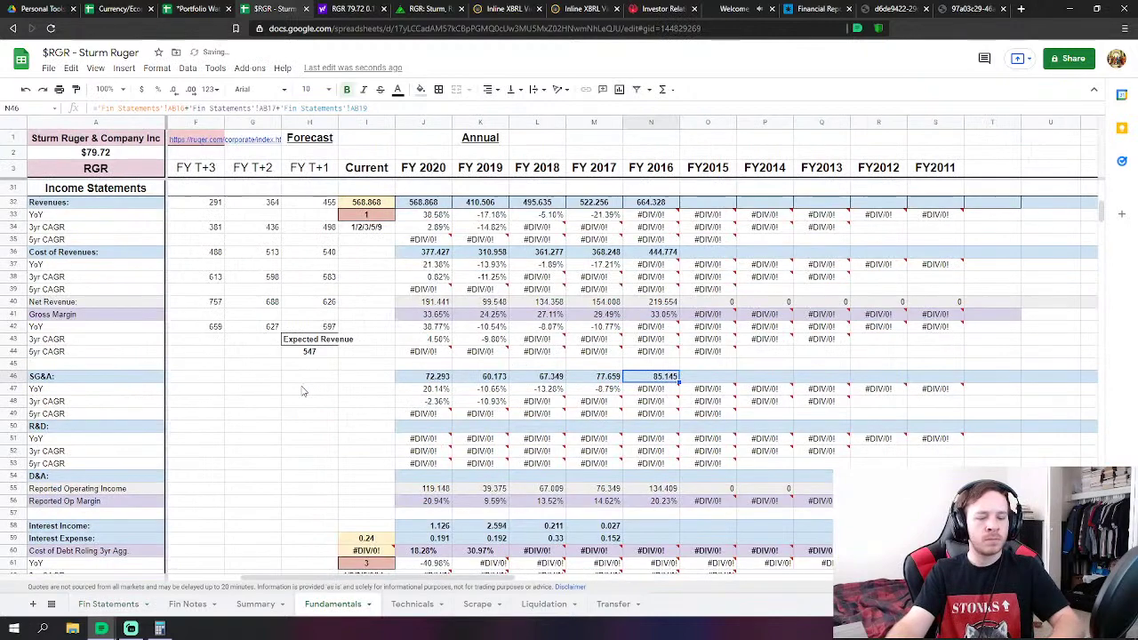
Link the FY 2016 Interest Income cell to the 2016 interest income value in 'Fin Statements'!AB26
left_click(644, 526)
scroll(645, 526, "down", 3)
type("=")
left_click(108, 603)
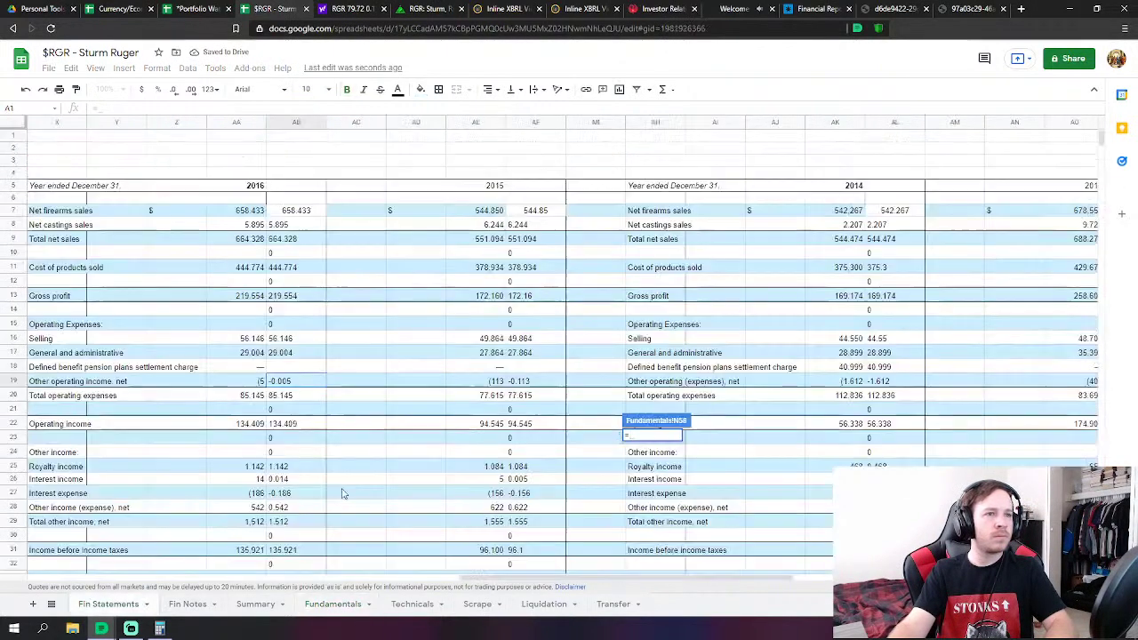
scroll(345, 489, "down", 2)
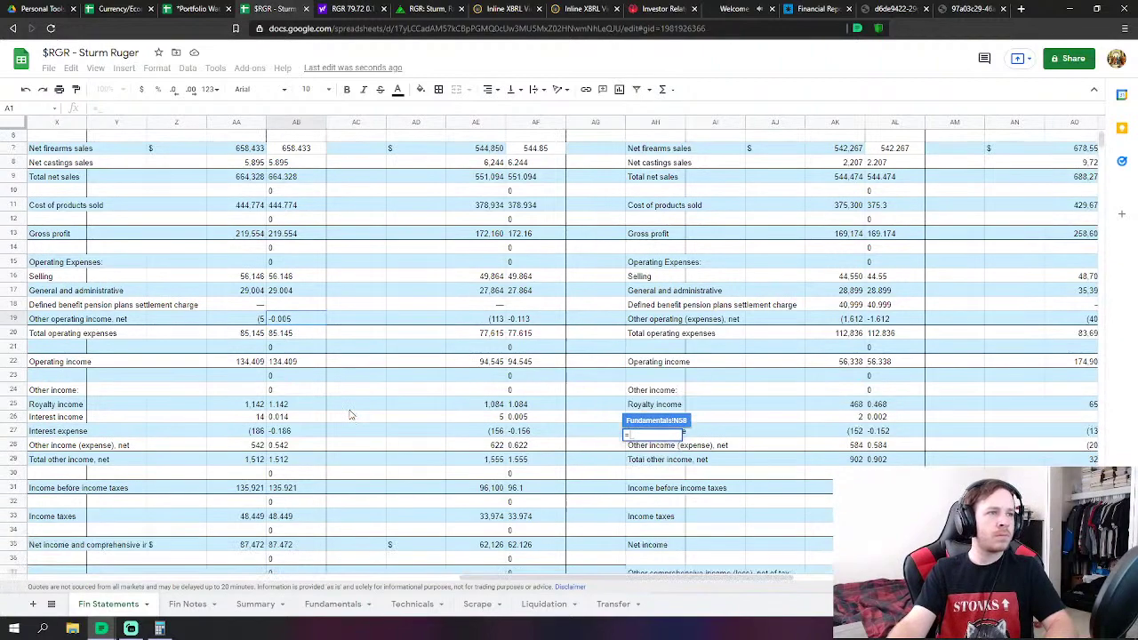
left_click(282, 418)
key("Return")
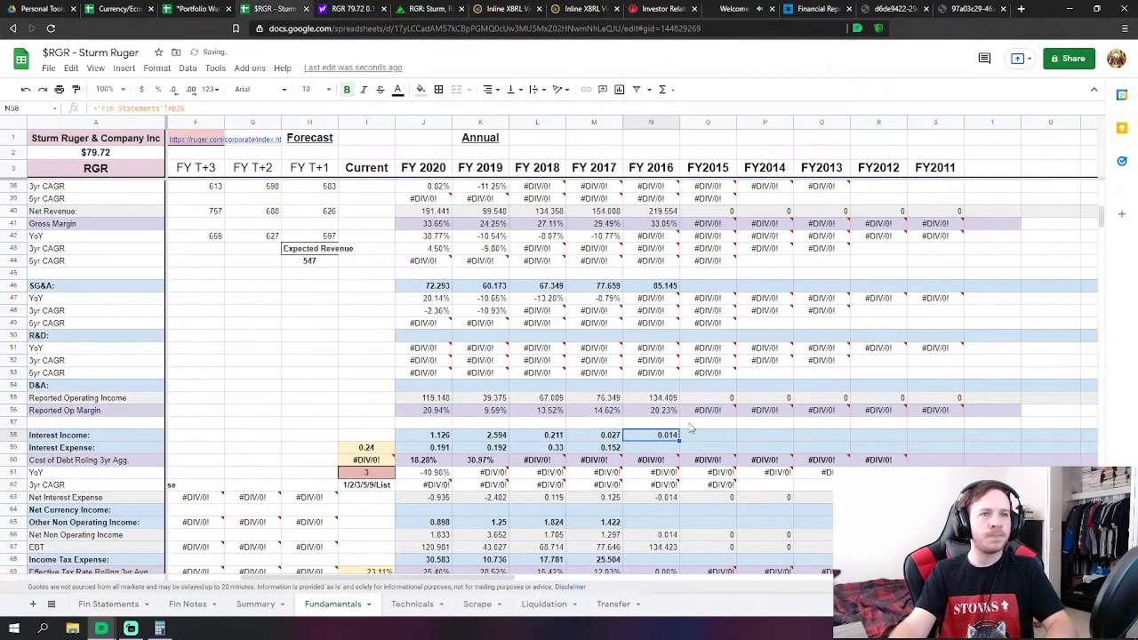
Set FY 2016 Interest Expense to the negated 2016 interest expense, =-'Fin Statements'!AB27
left_click(663, 451)
type("=")
left_click(108, 604)
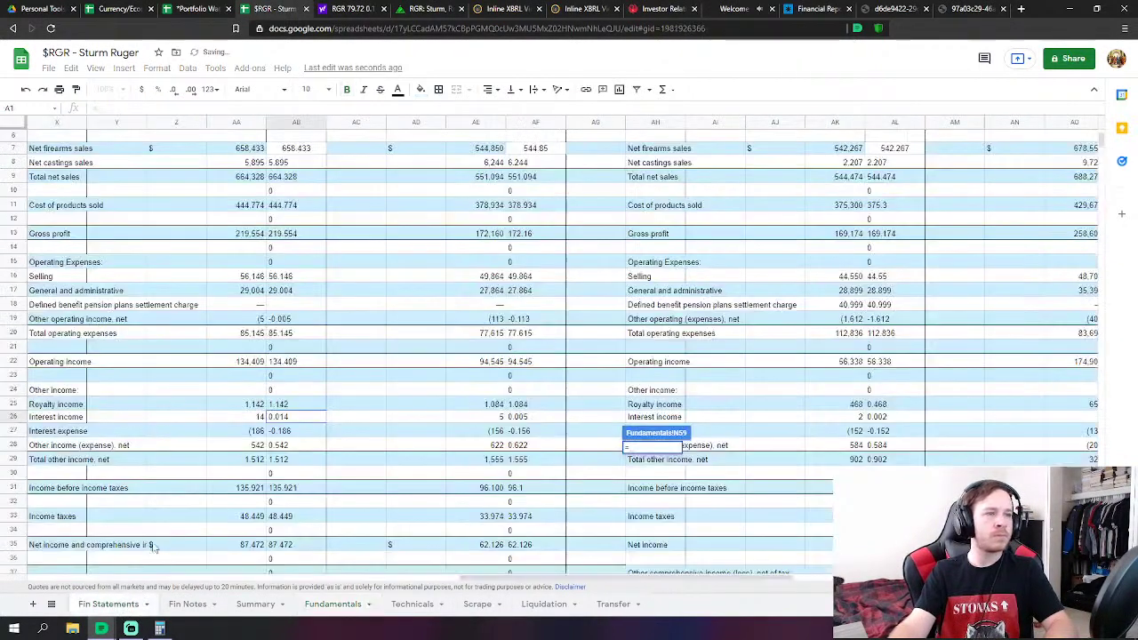
left_click(282, 432)
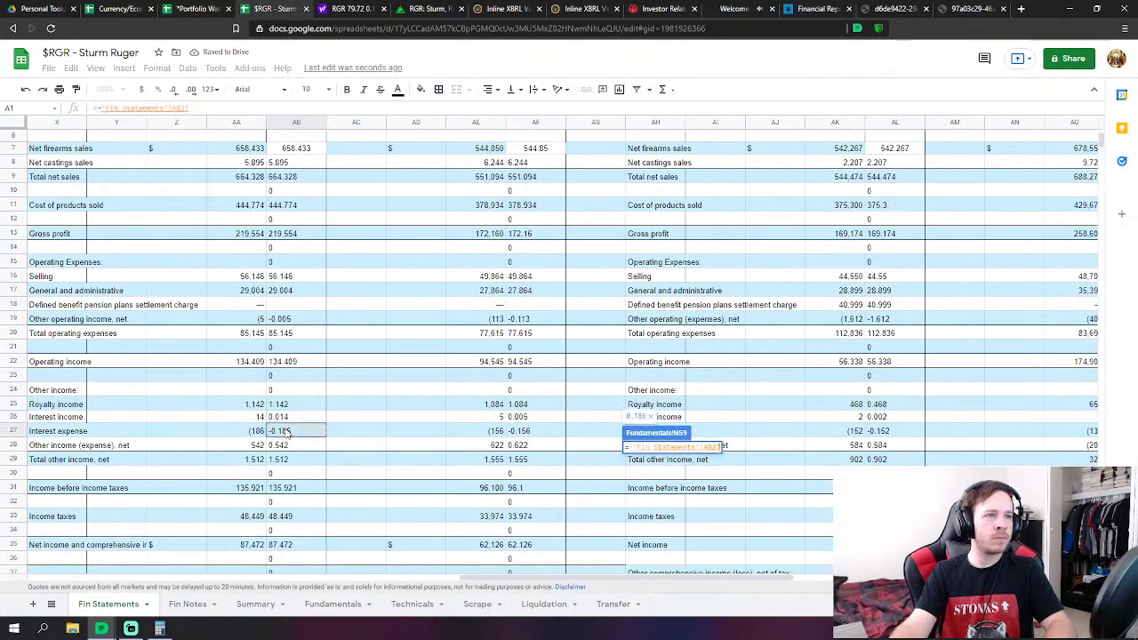
key("Return")
Set FY 2016 Other Non Operating Income to 2016 royalty income plus other income (expense), net, 'Fin Statements'!AB25+'Fin Statements'!AB28
left_click(644, 524)
type("=")
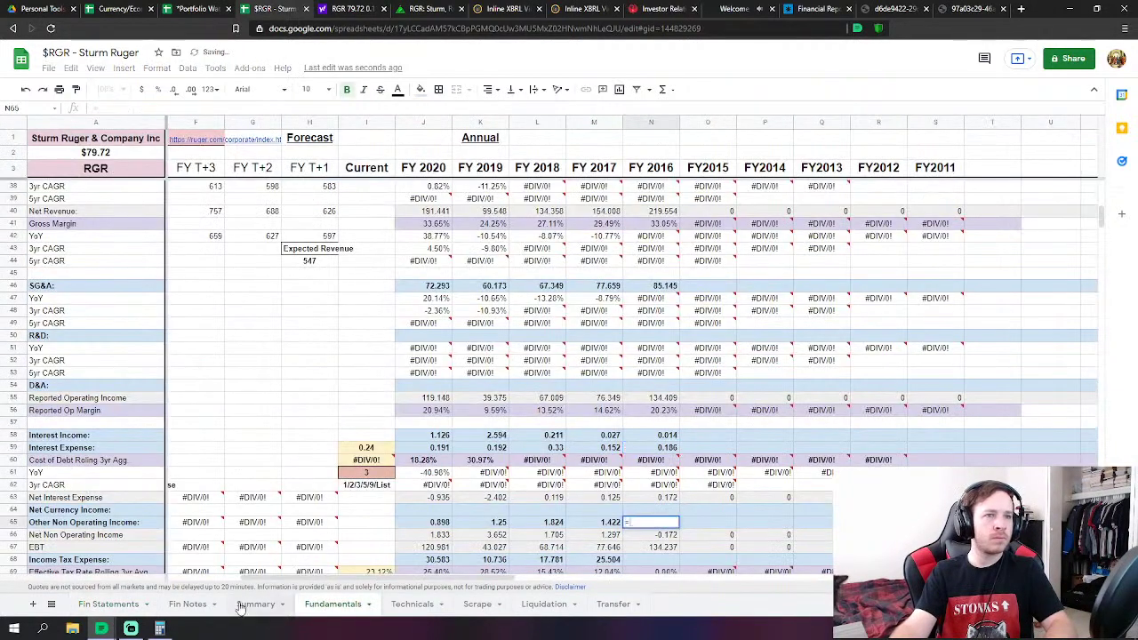
left_click(108, 604)
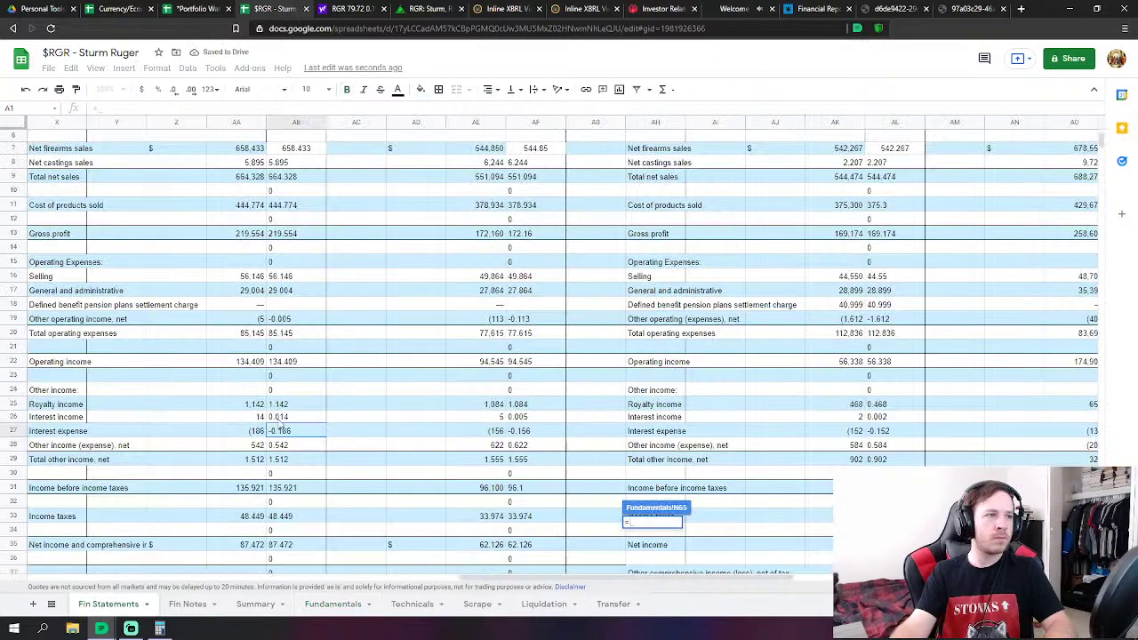
left_click(285, 406)
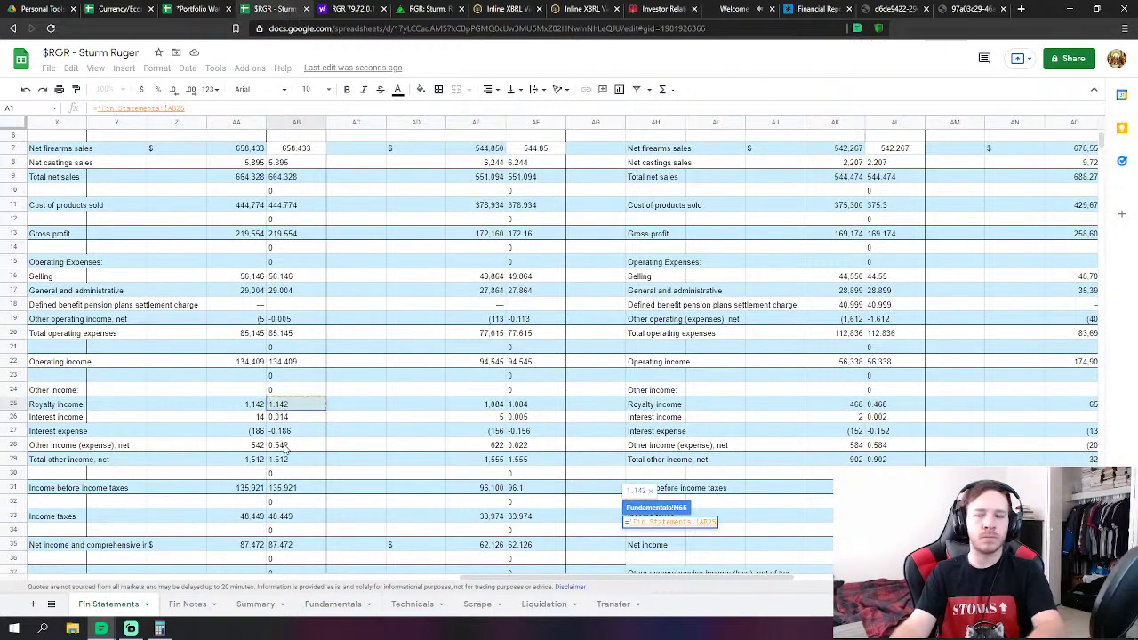
type("+")
left_click(285, 445)
key("Return")
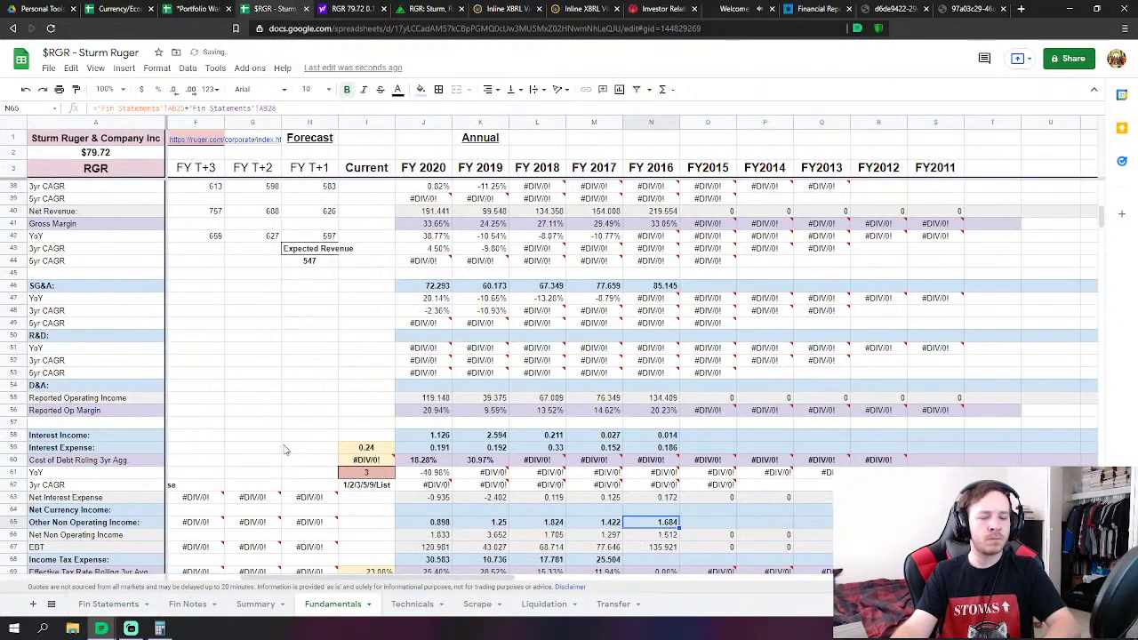
Link the FY 2016 Income Tax Expense cell to the 2016 income taxes value in 'Fin Statements'!AB33
scroll(356, 569, "down", 3)
key("Down")
key("Down")
type("=")
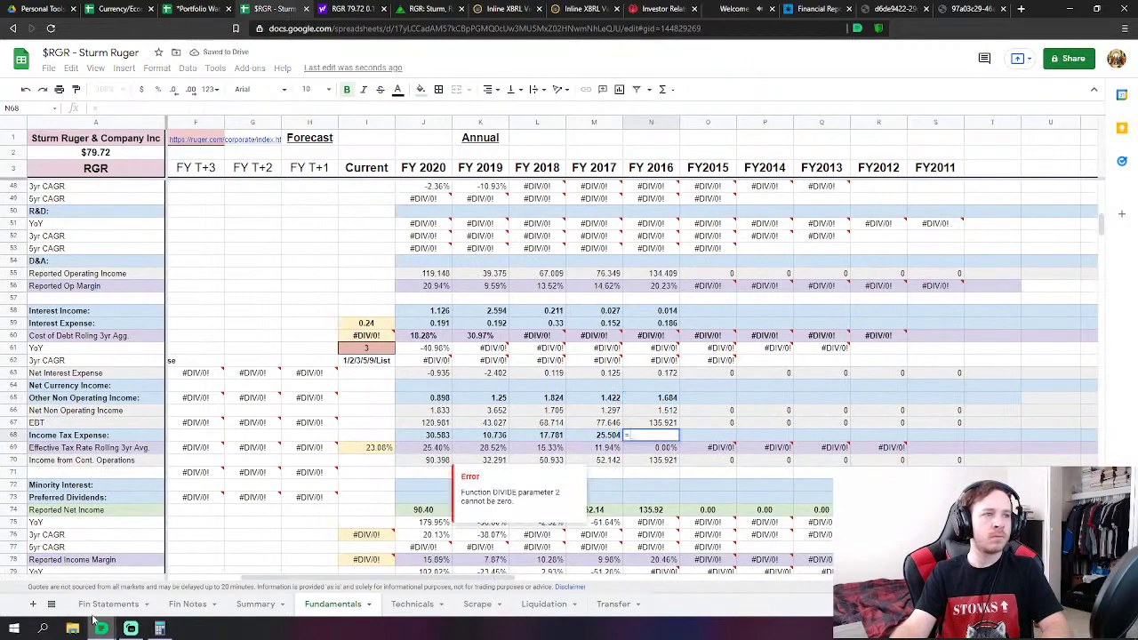
left_click(107, 604)
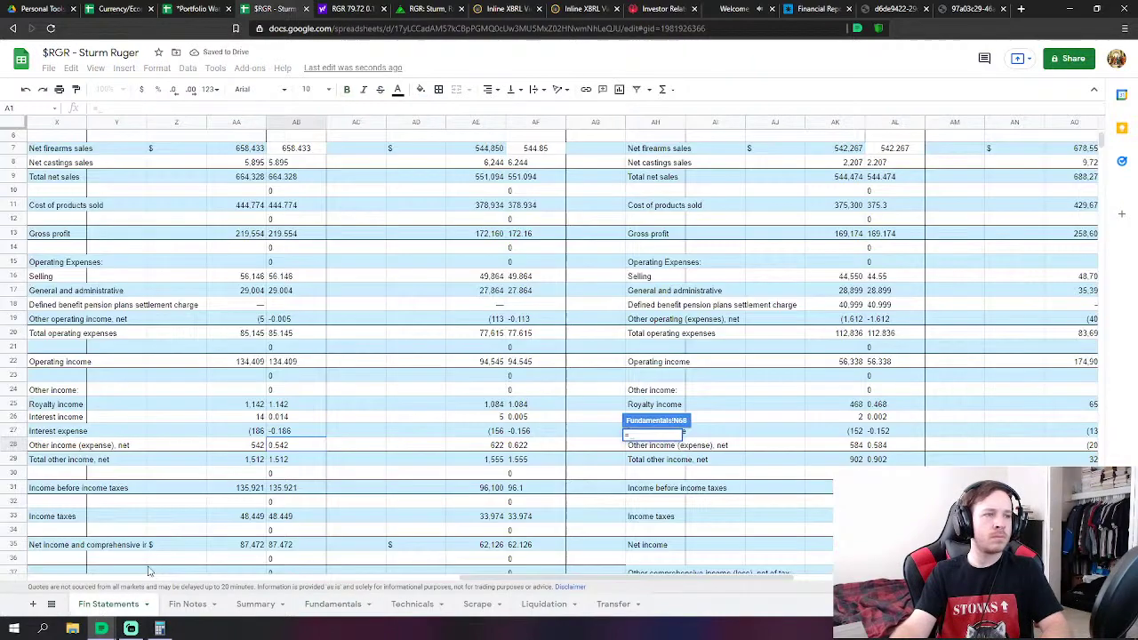
left_click(292, 516)
key("Return")
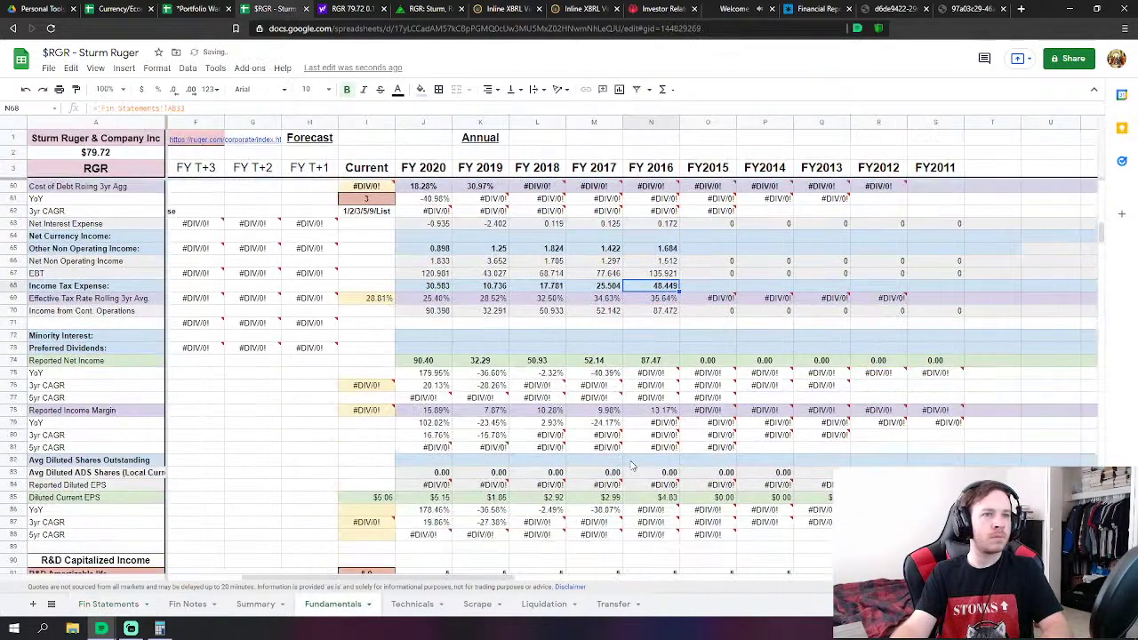
Link the FY 2016 CF Depreciation & Amortization cell to the 2016 depreciation and amortization value in 'Fin Statements'!AB65
scroll(631, 465, "down", 3)
scroll(658, 466, "down", 6)
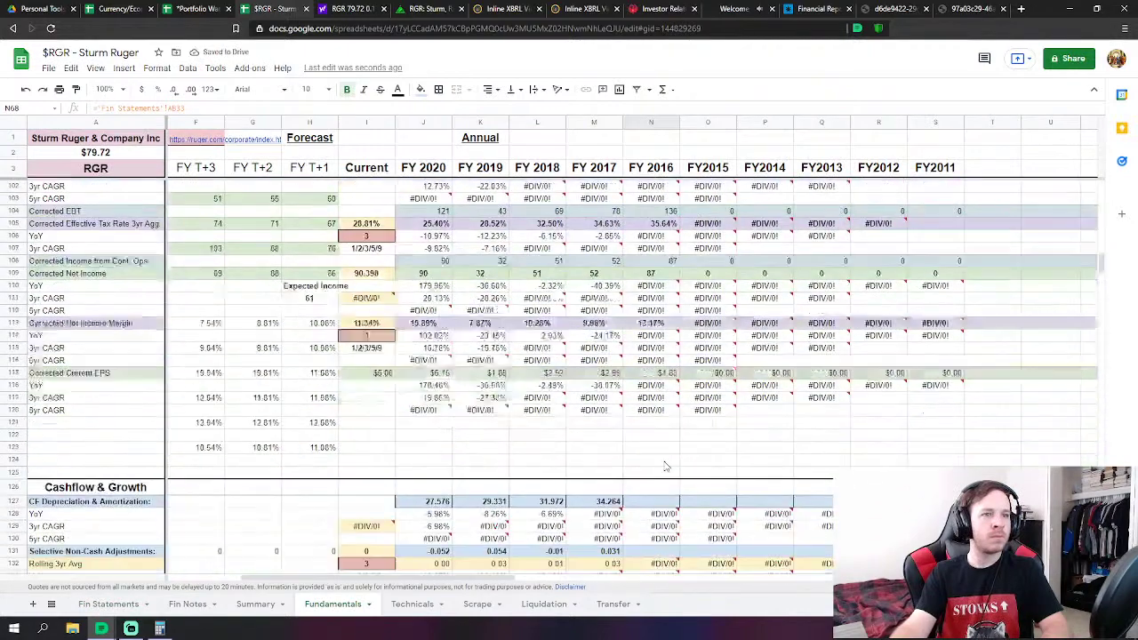
scroll(663, 445, "down", 3)
left_click(656, 404)
scroll(691, 371, "down", 3)
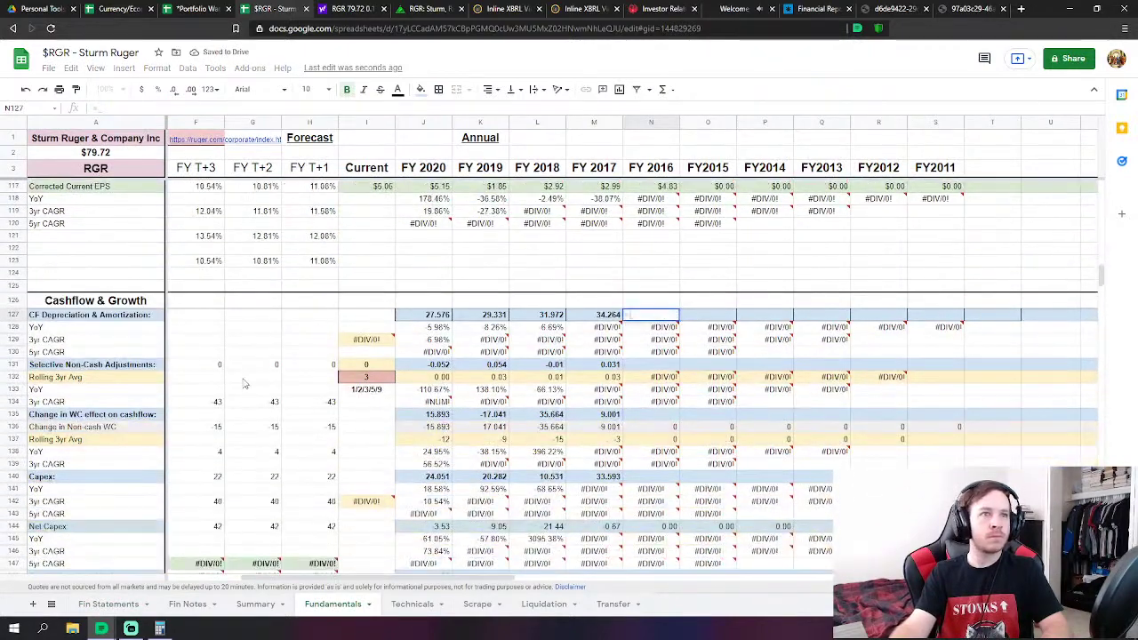
type("=")
left_click(108, 604)
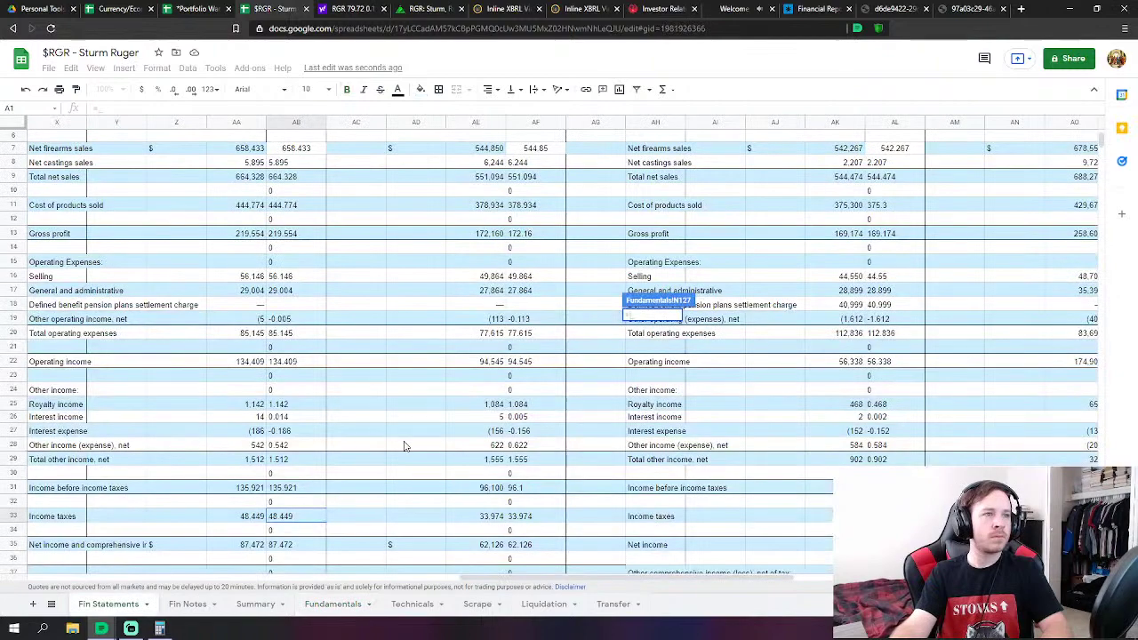
scroll(405, 445, "down", 15)
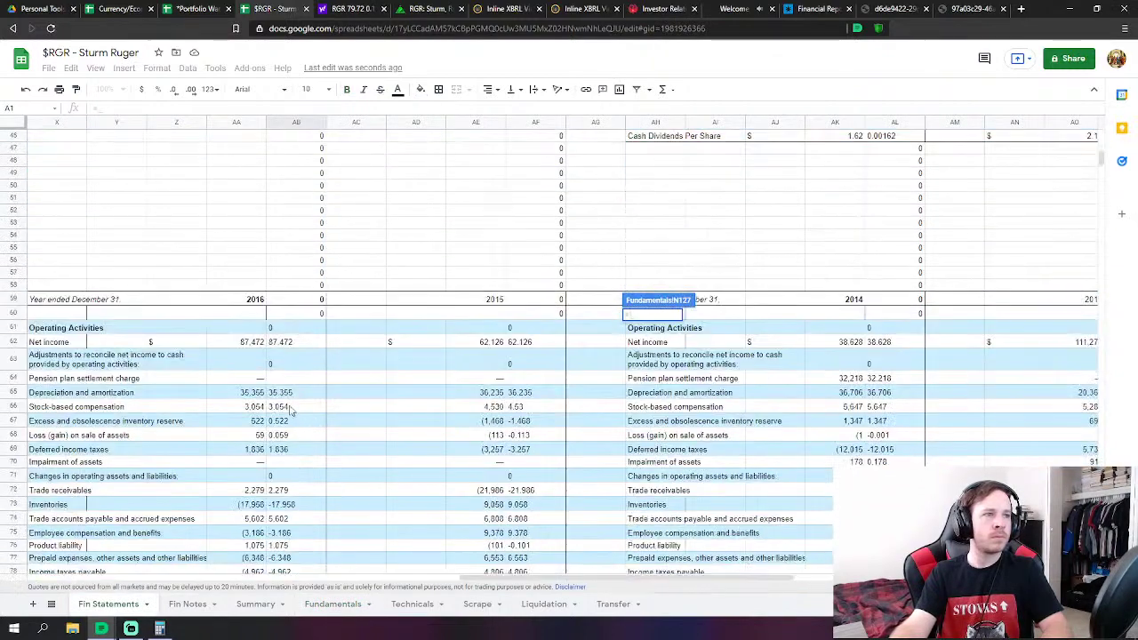
left_click(292, 400)
key("Return")
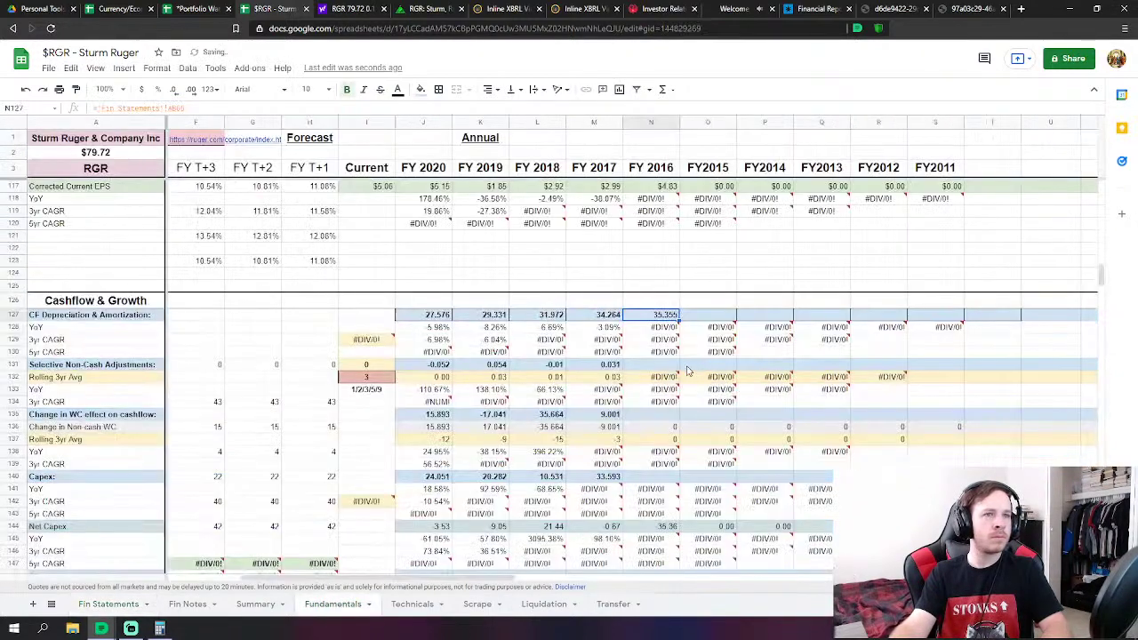
Link the FY 2016 Selective Non-Cash Adjustments cell to the 2016 loss (gain) on sale of assets in 'Fin Statements'!AB68
left_click(658, 367)
type("=")
left_click(109, 603)
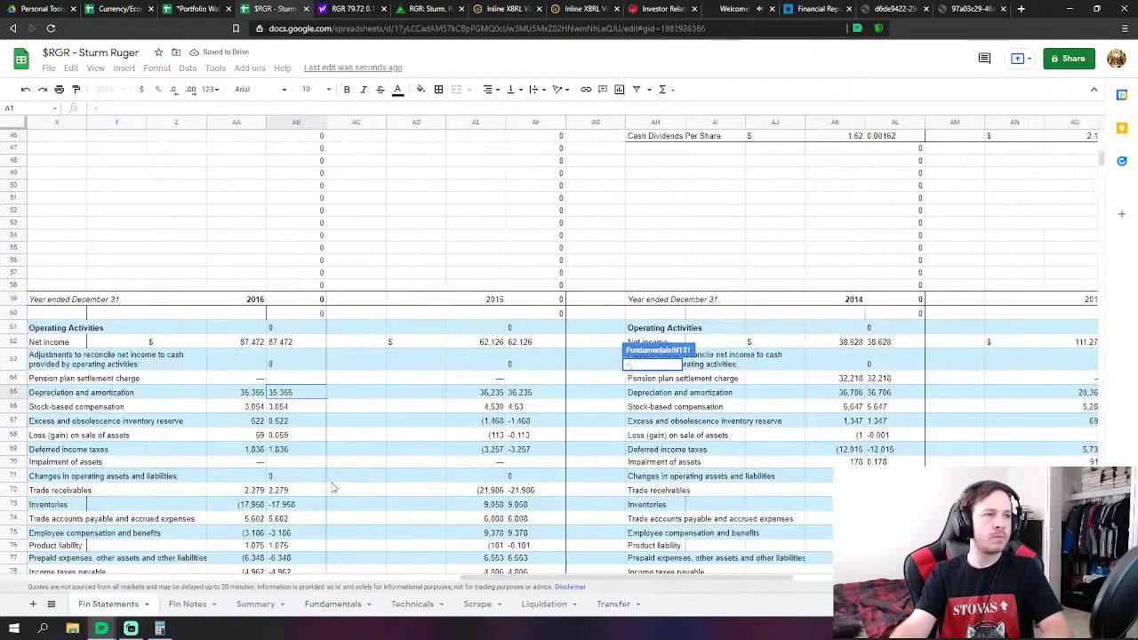
left_click(296, 435)
key("Return")
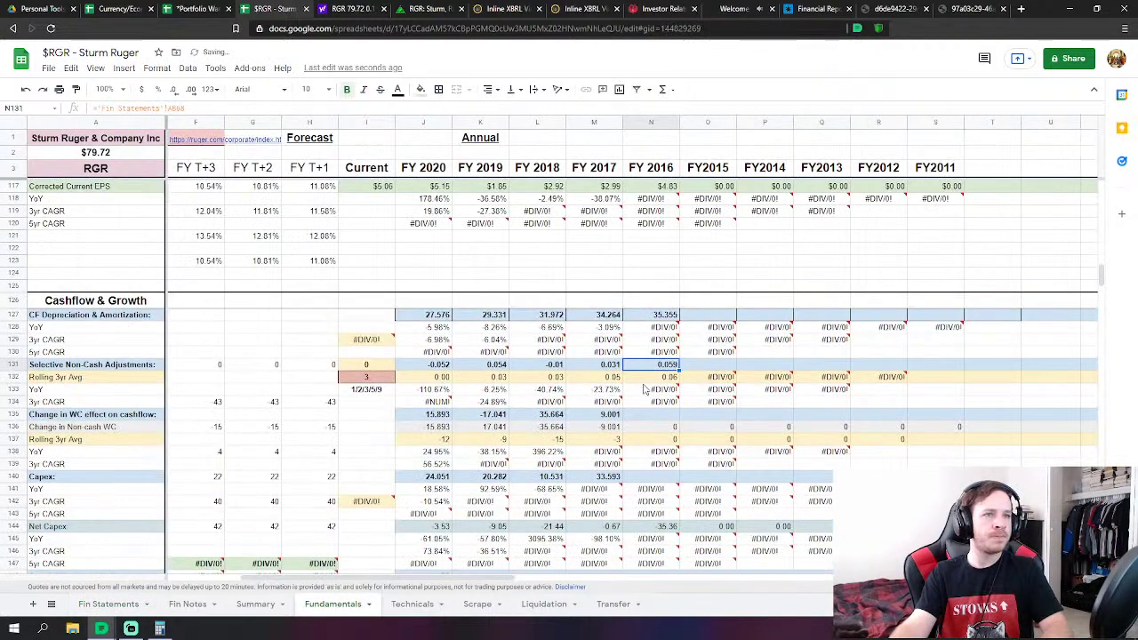
Set FY 2016 Change in WC effect on cashflow to the sum of the 2016 operating asset and liability changes, =SUM('Fin Statements'!AB72:AB78)
left_click(667, 351)
type("=")
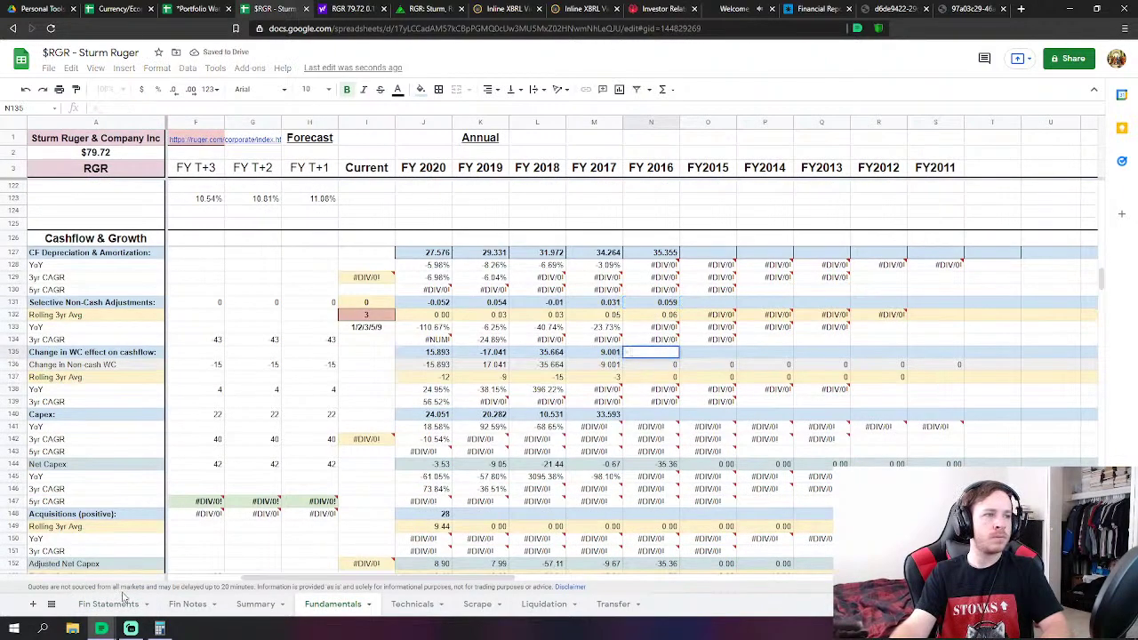
left_click(109, 603)
scroll(303, 526, "up", 3)
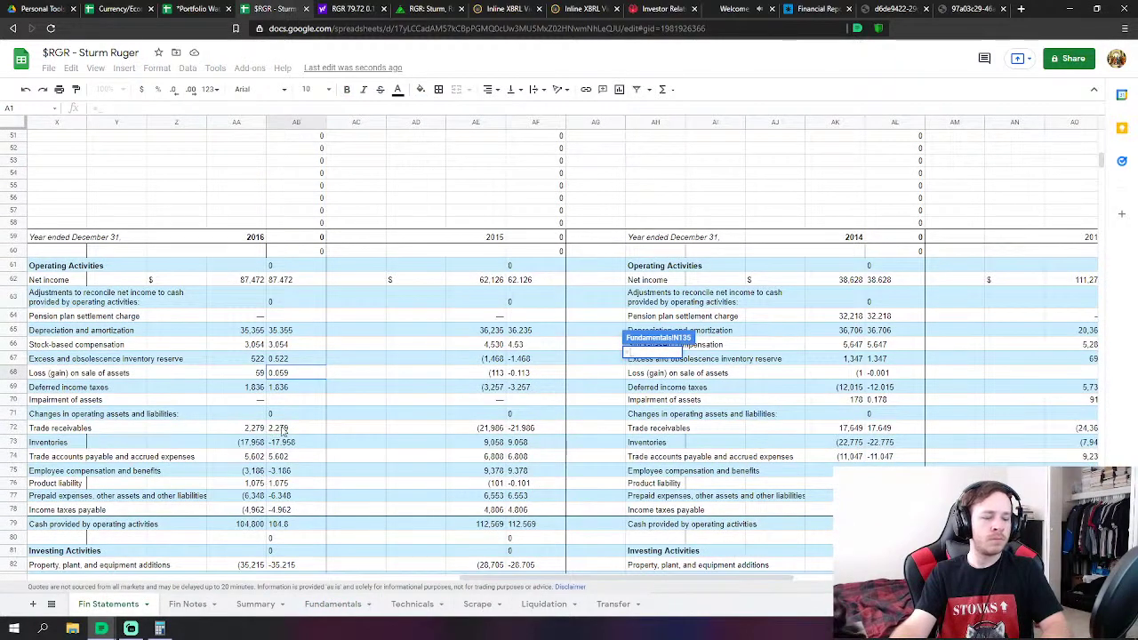
type("sum")
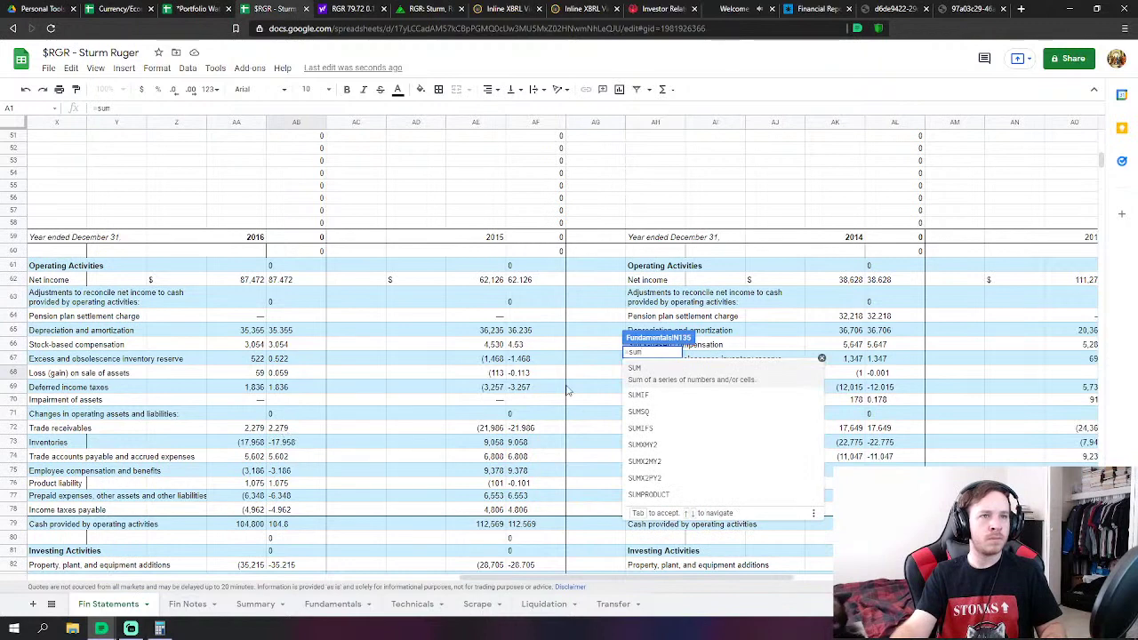
key("Tab")
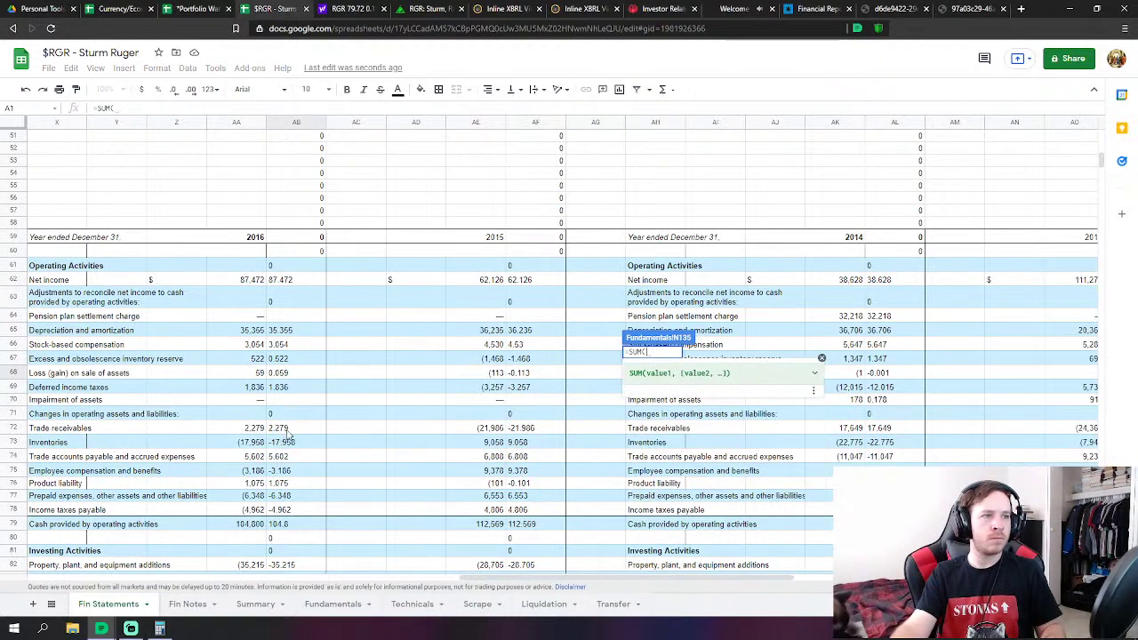
left_click_drag(288, 431, 298, 510)
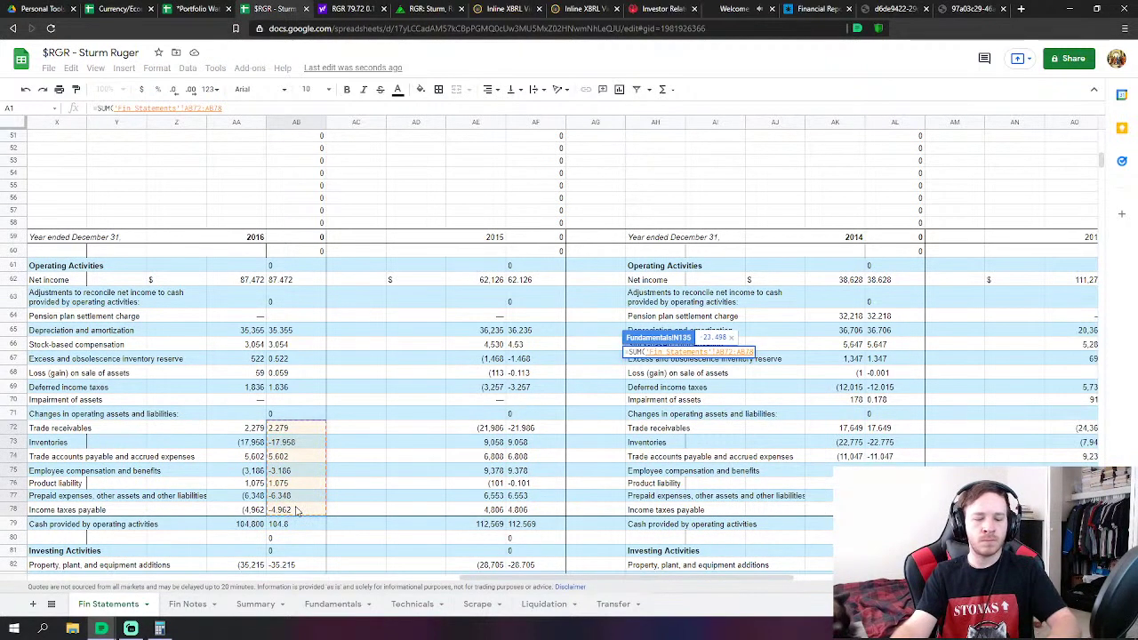
key("Return")
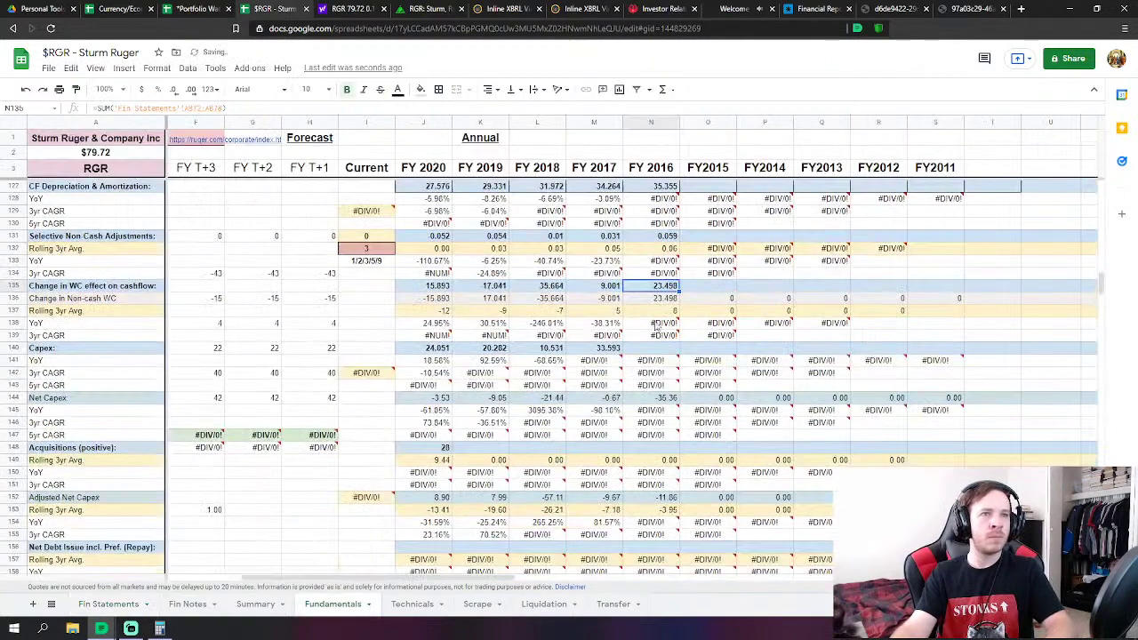
Set FY 2016 Capex to negated property, plant and equipment additions minus net asset sale proceeds, =-'Fin Statements'!AB82-'Fin Statements'!AB83
left_click(656, 347)
type("=")
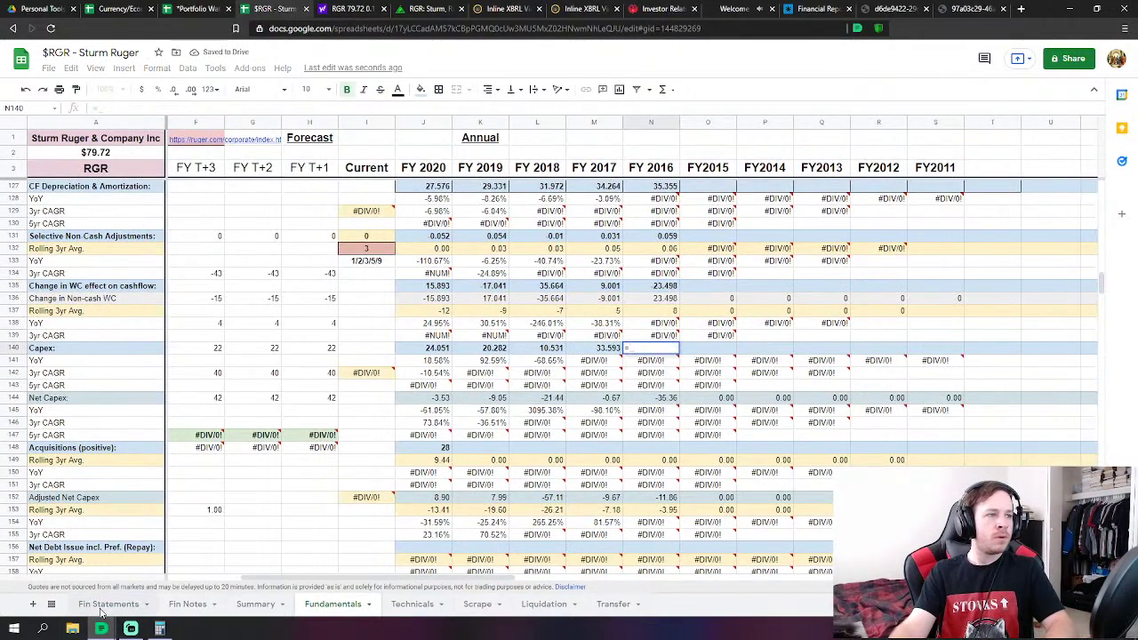
left_click(105, 606)
scroll(294, 468, "down", 4)
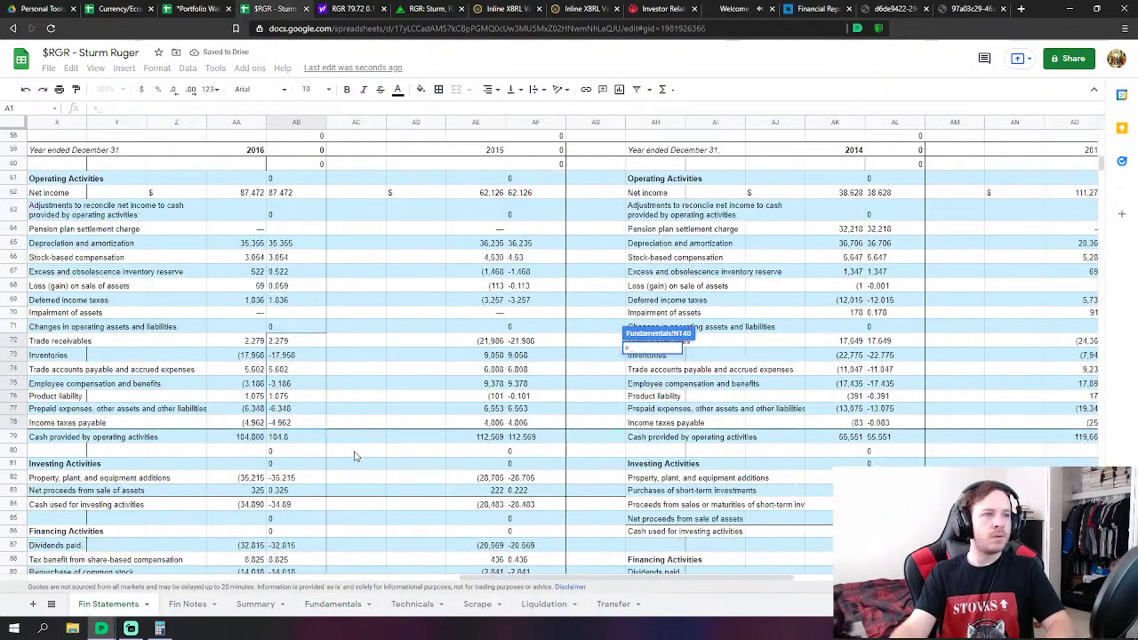
left_click(291, 410)
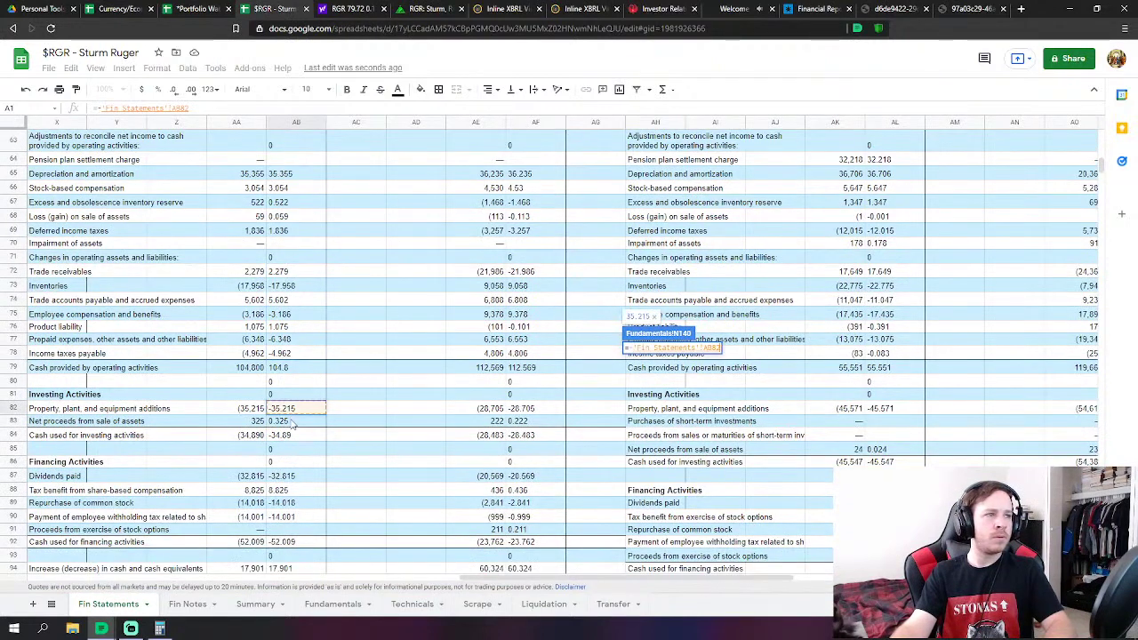
type("-")
left_click(292, 423)
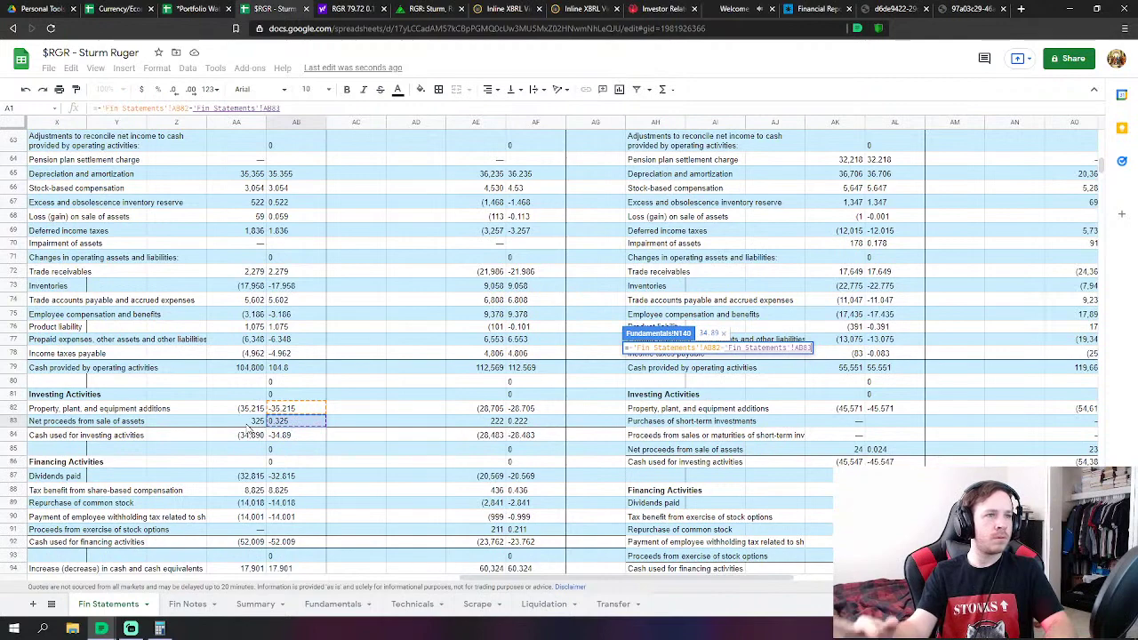
key("Return")
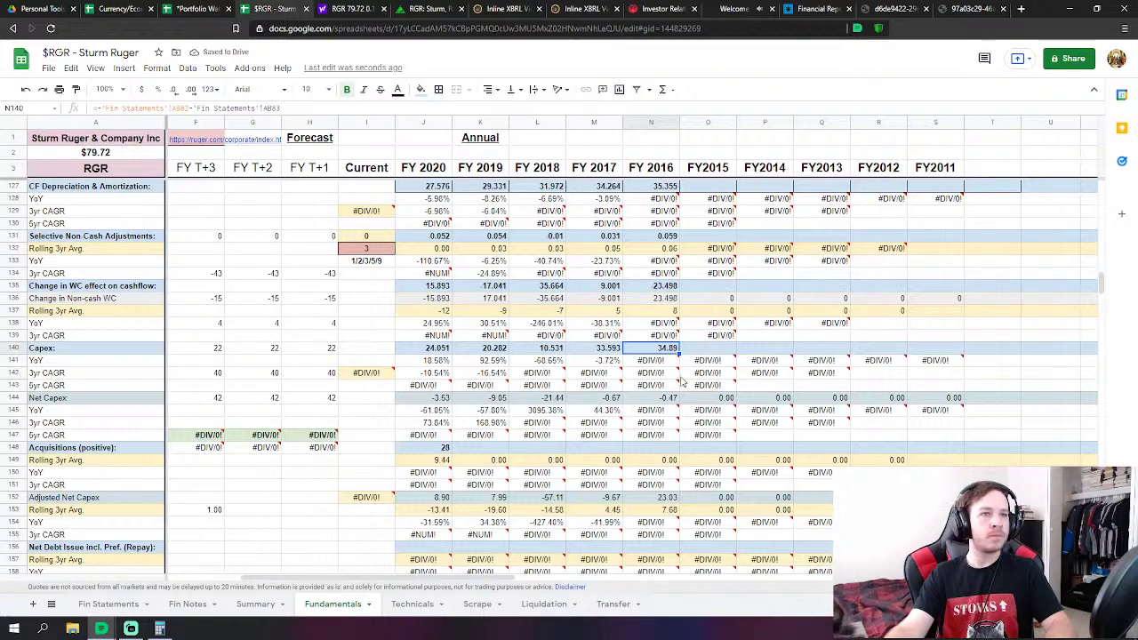
Link the FY 2016 Net Debt Issue incl. Pref. cell to the proceeds from exercise of stock options value in 'Fin Statements'!AF91
scroll(681, 381, "down", 3)
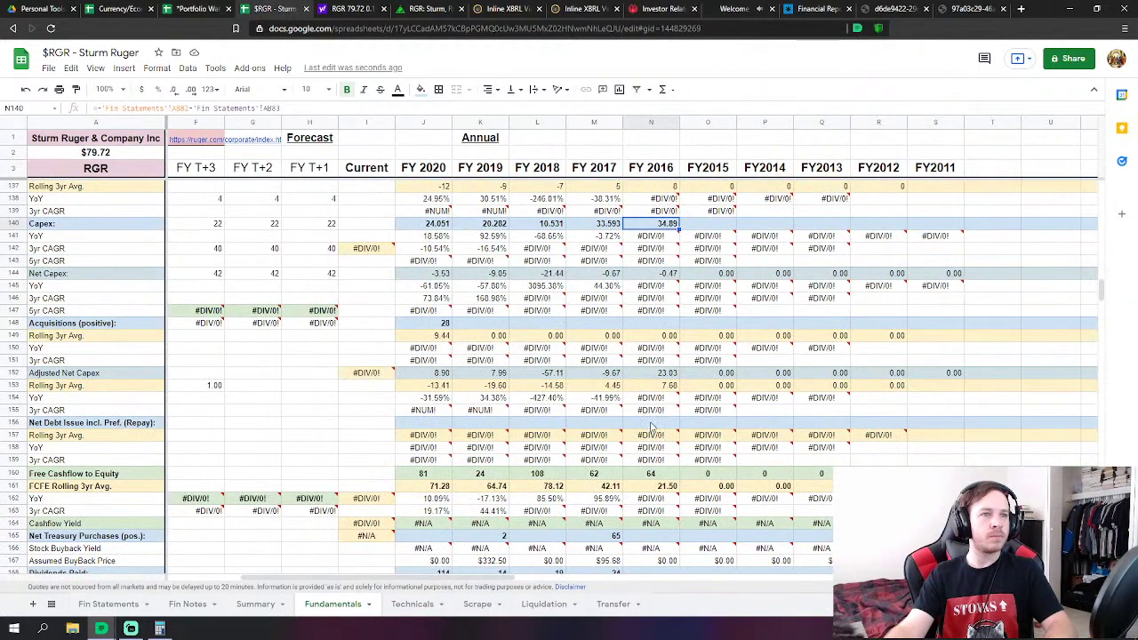
left_click(109, 604)
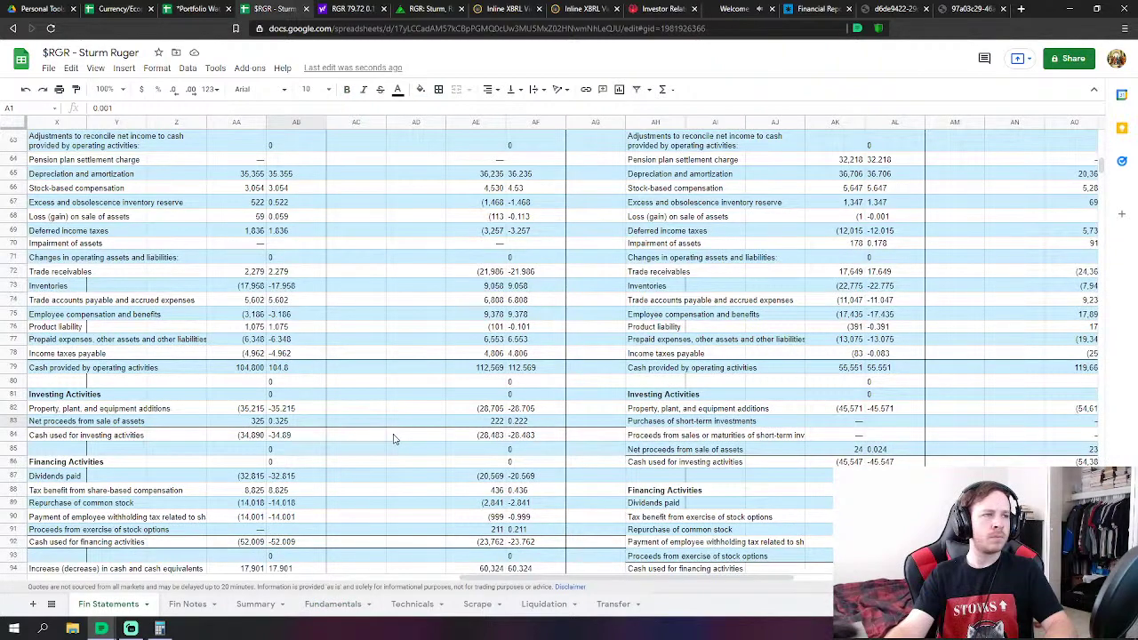
left_click(335, 605)
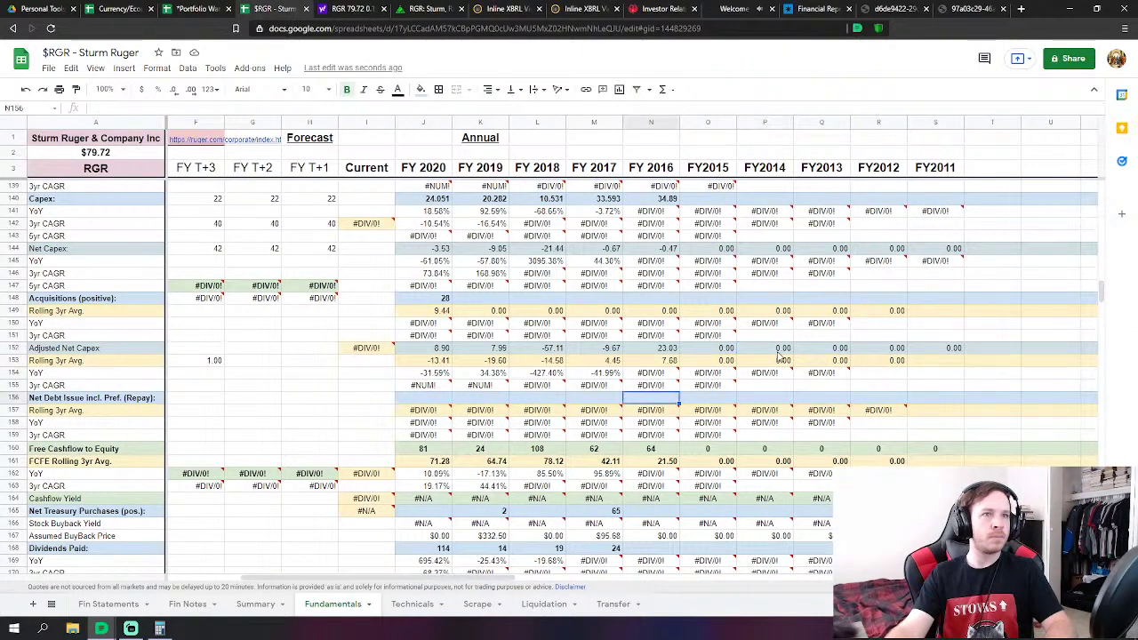
type("=")
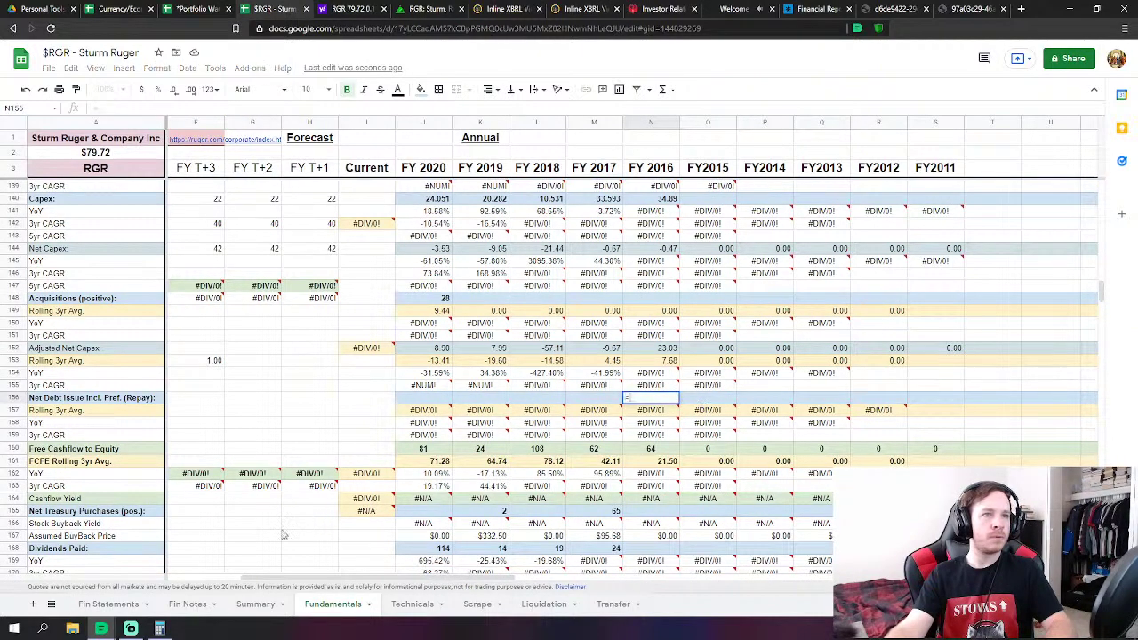
left_click(98, 605)
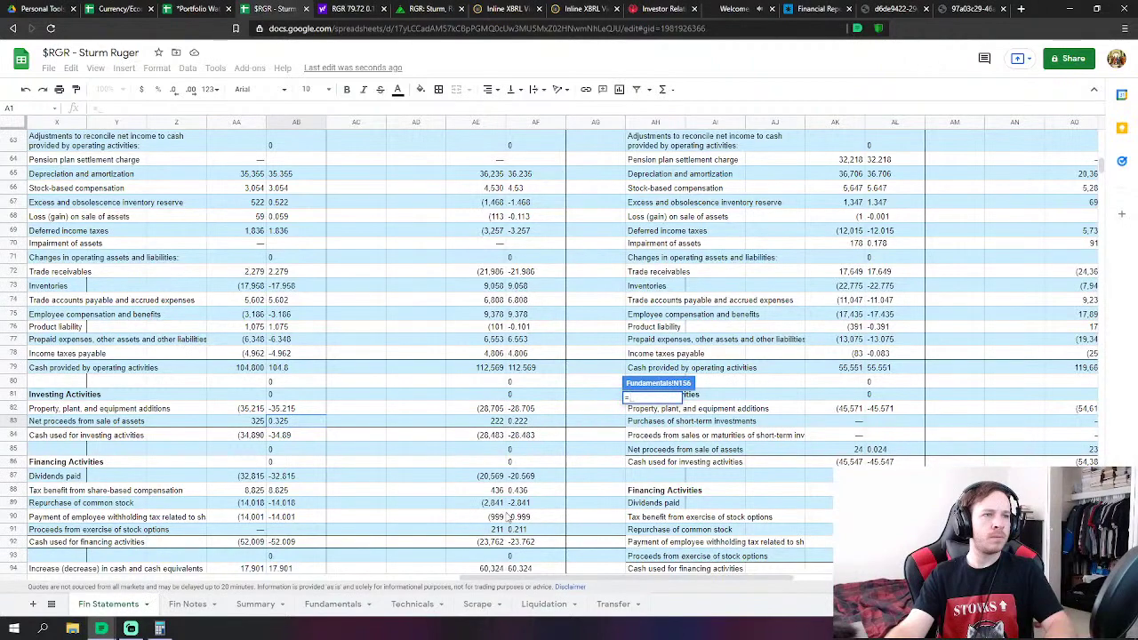
left_click(531, 529)
key("Return")
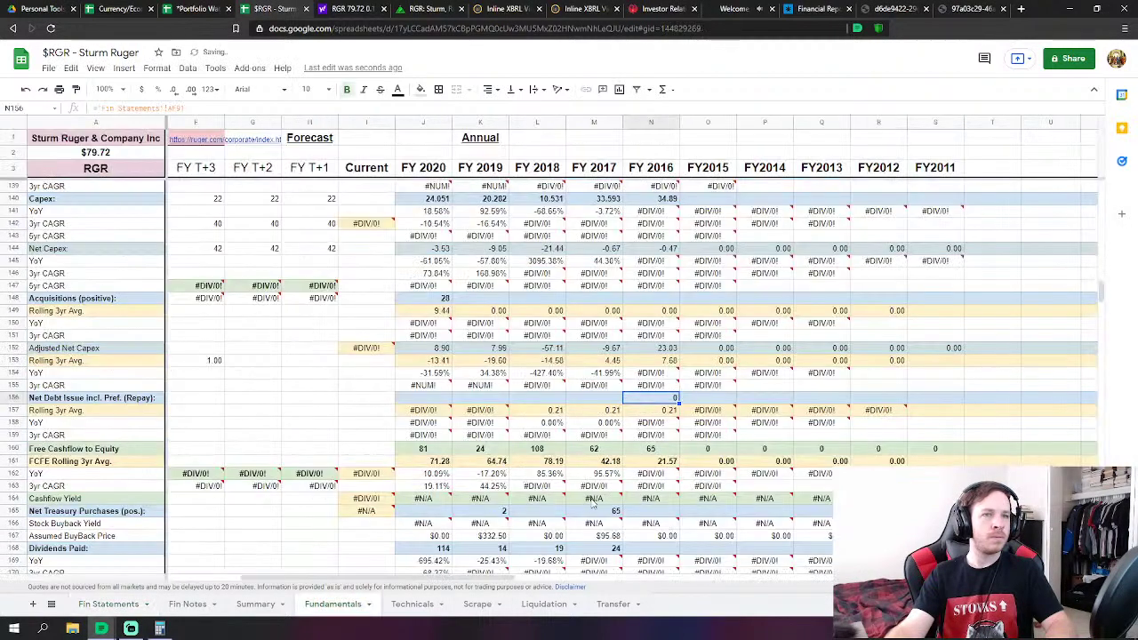
Set FY 2016 Net Treasury Purchases to negated stock repurchases minus option exercise proceeds, =-'Fin Statements'!AF89-'Fin Statements'!AF91
scroll(658, 457, "down", 2)
left_click(662, 427)
type("=")
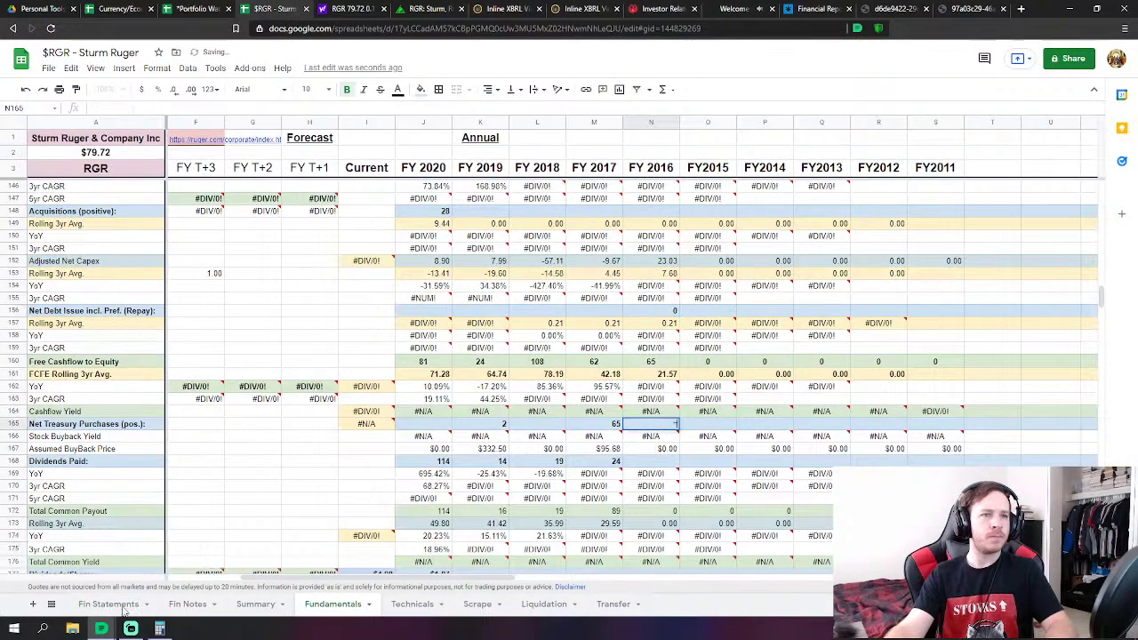
left_click(108, 604)
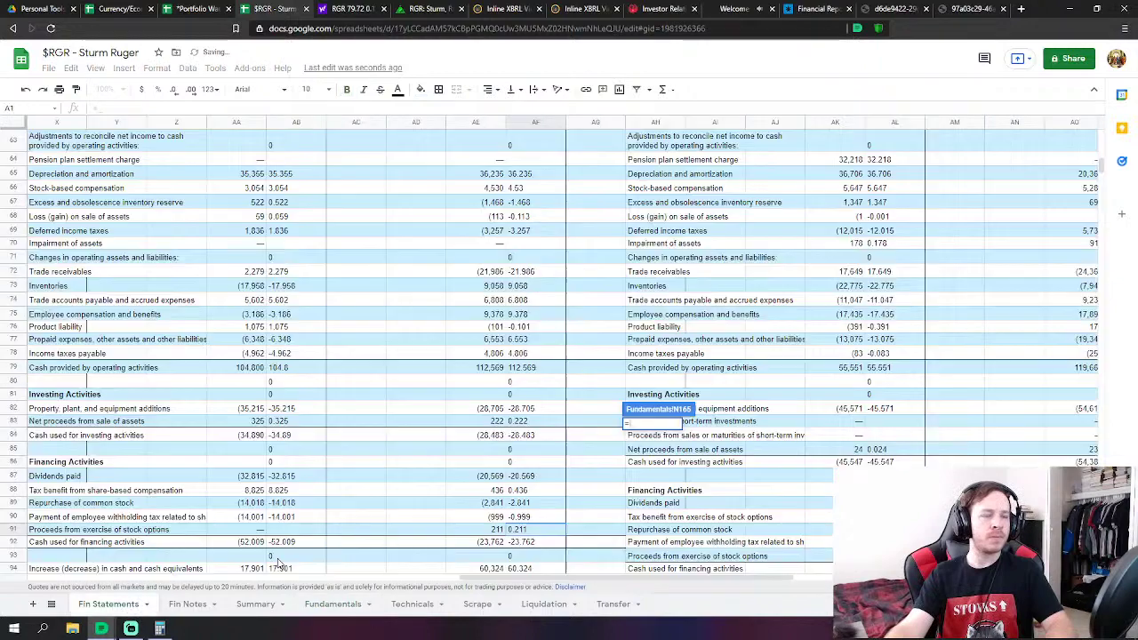
left_click(536, 504)
type("-'Fin Statements'!AF89-")
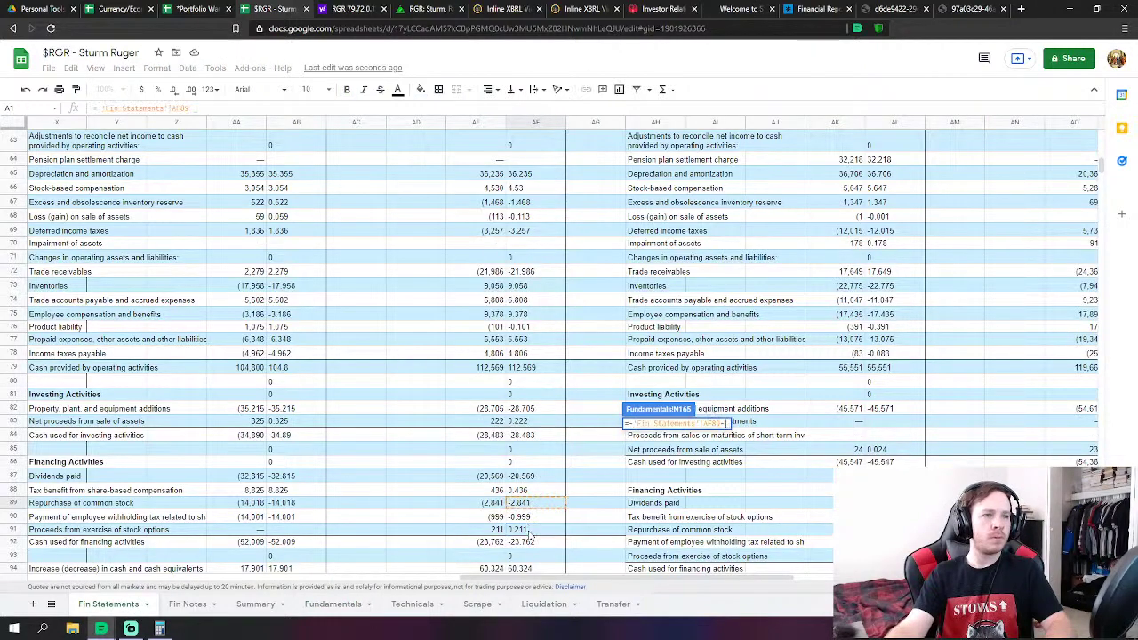
left_click(558, 528)
key("Return")
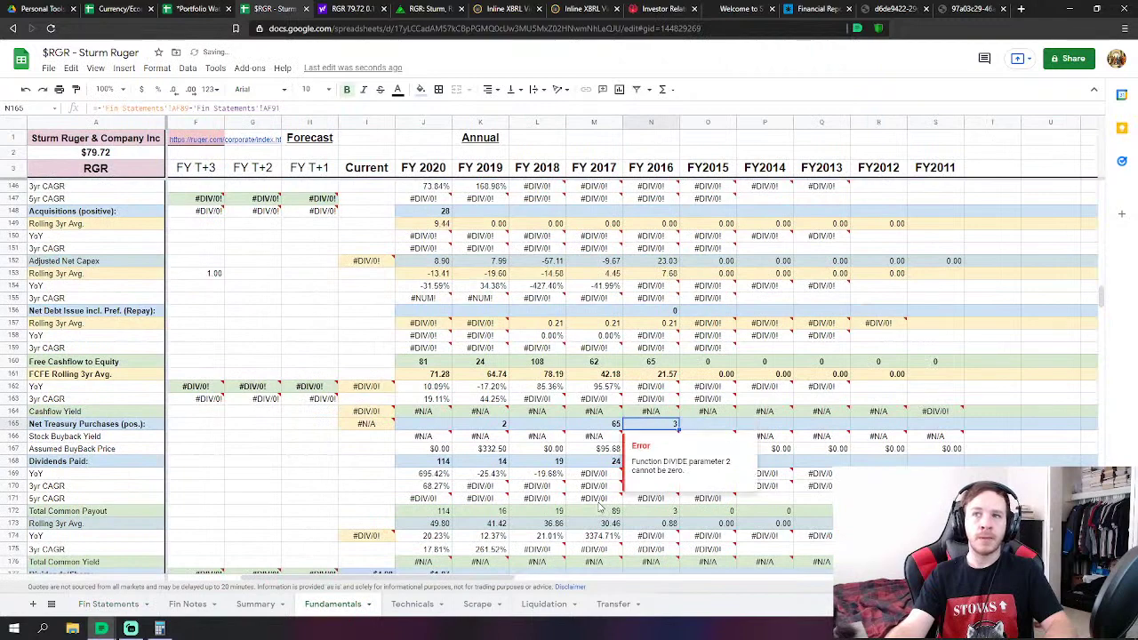
Check the Ruger virtual shareholder meeting video in its browser tab and return to the RGR spreadsheet
scroll(675, 414, "down", 2)
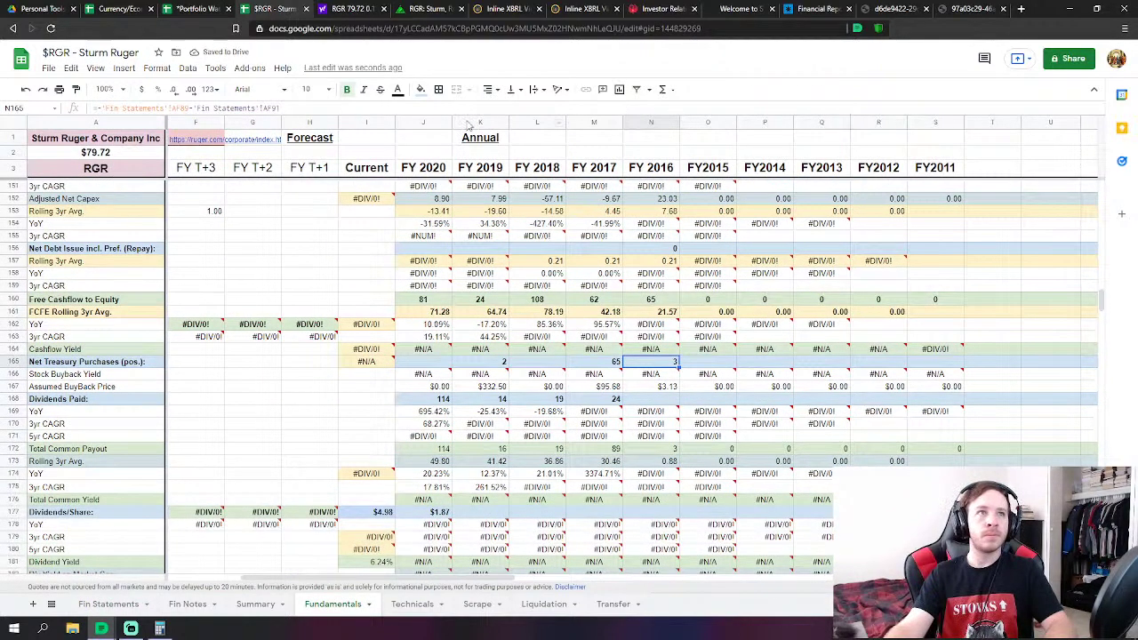
left_click(734, 8)
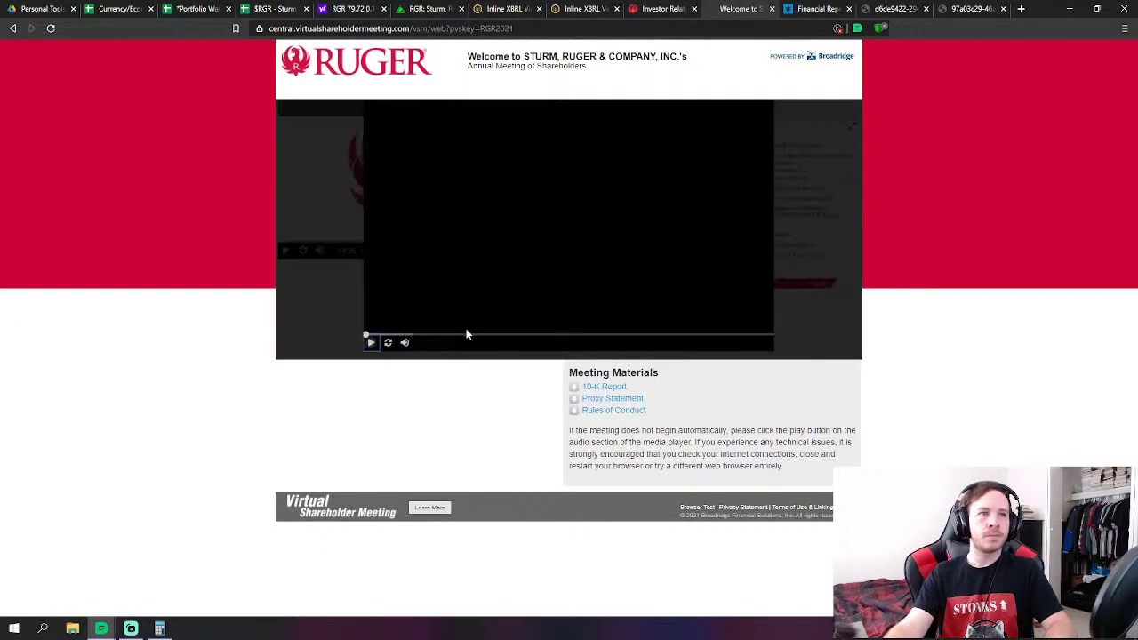
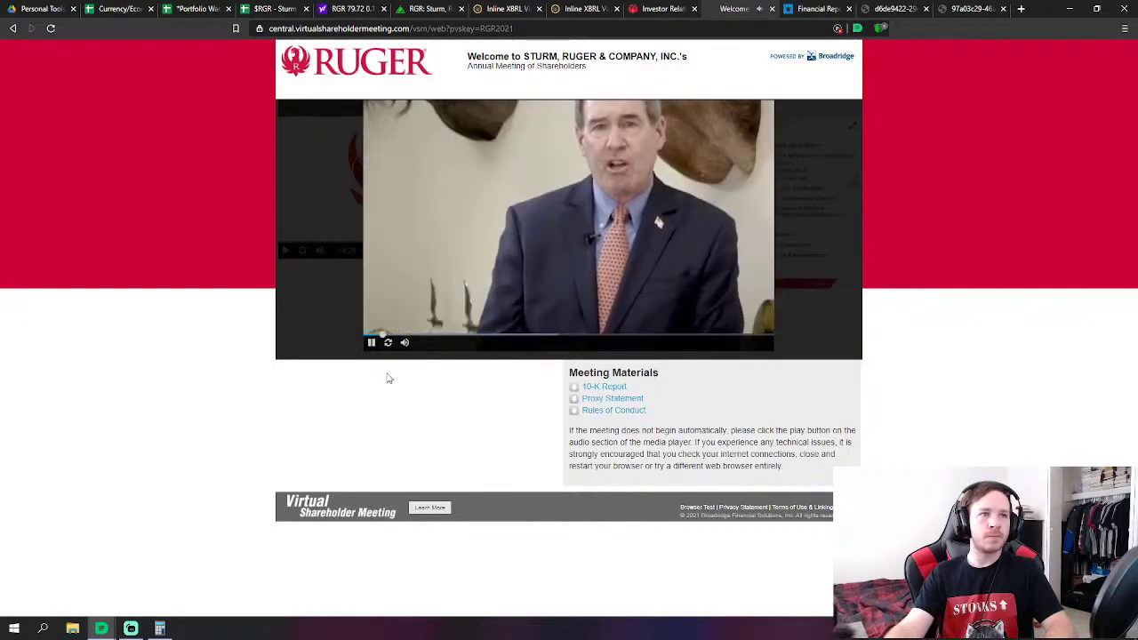
left_click(276, 10)
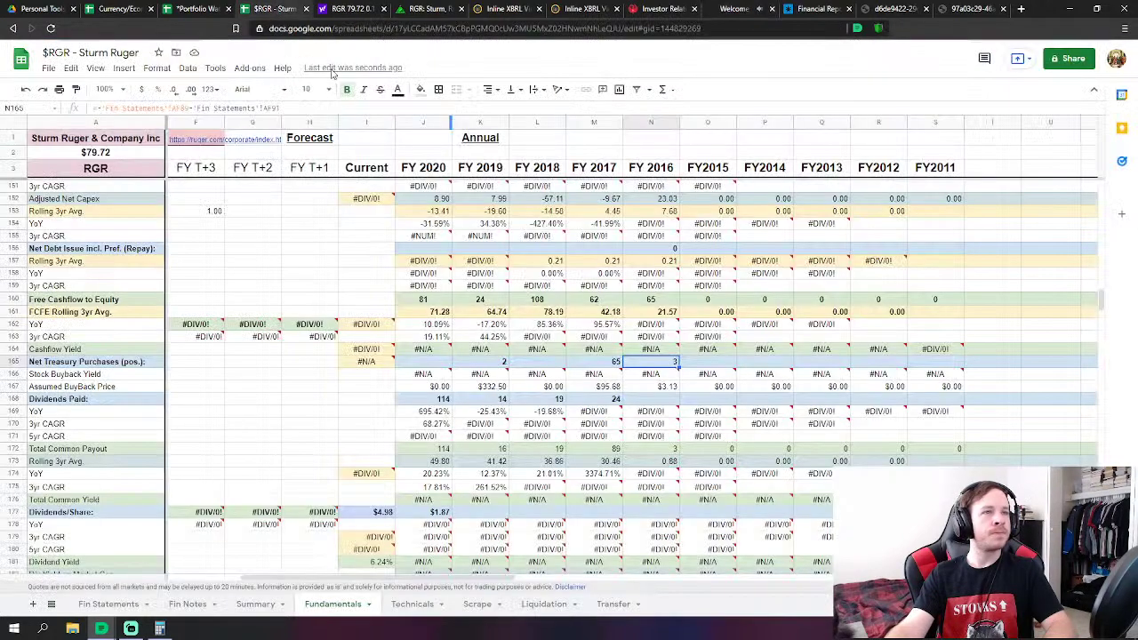
Set FY 2016 Dividends Paid to the negated dividends paid value, =-'Fin Statements'!AF87
left_click(665, 400)
type("=")
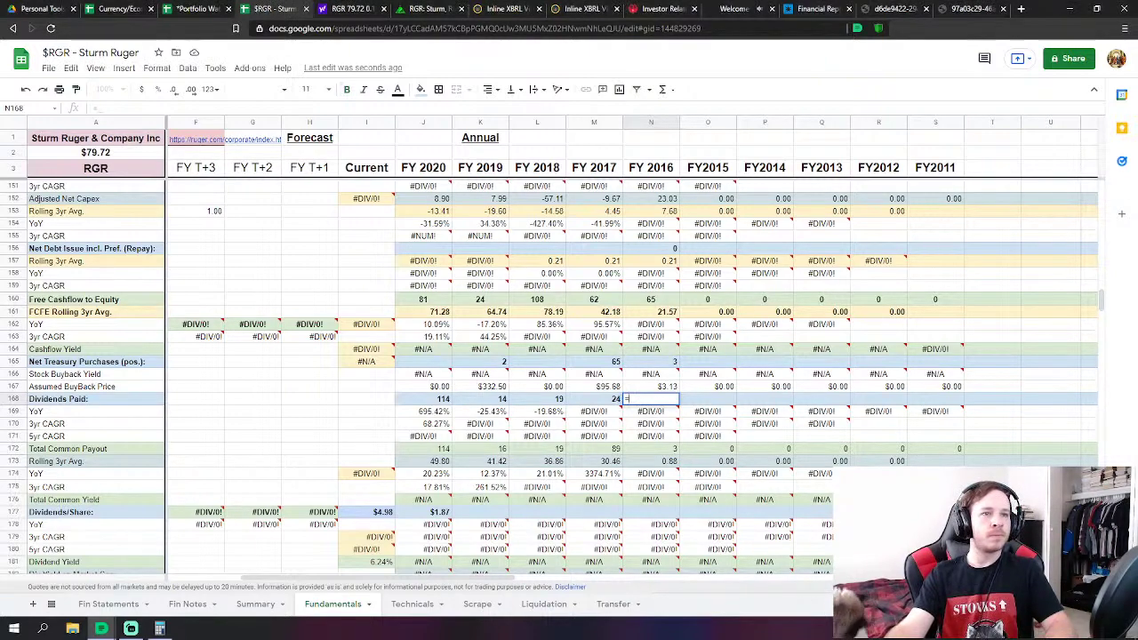
left_click(109, 603)
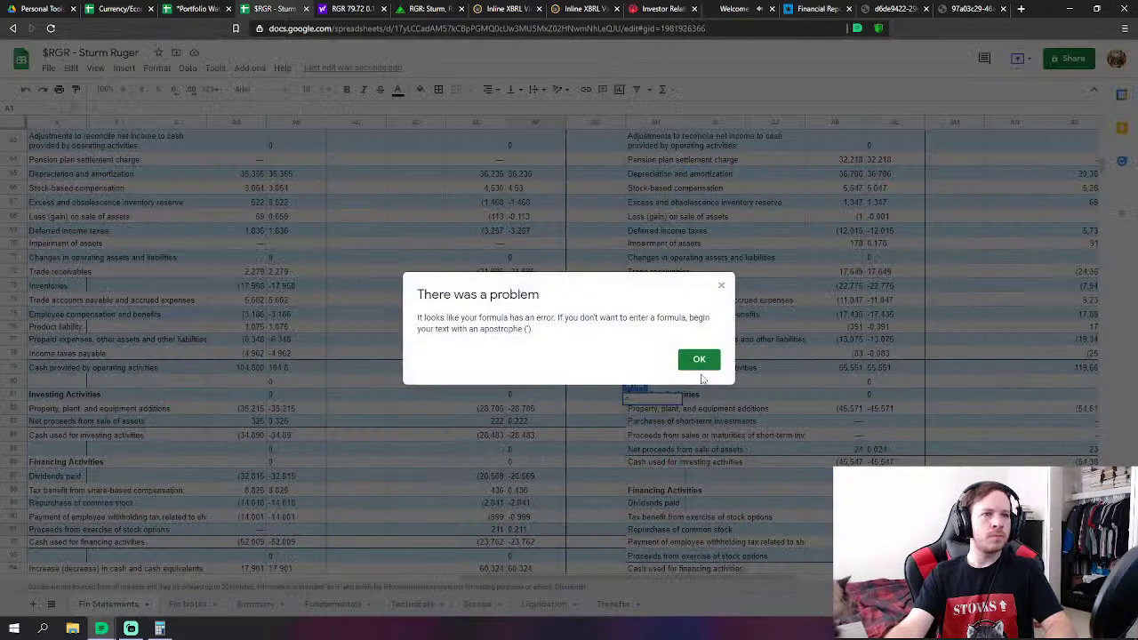
left_click(699, 359)
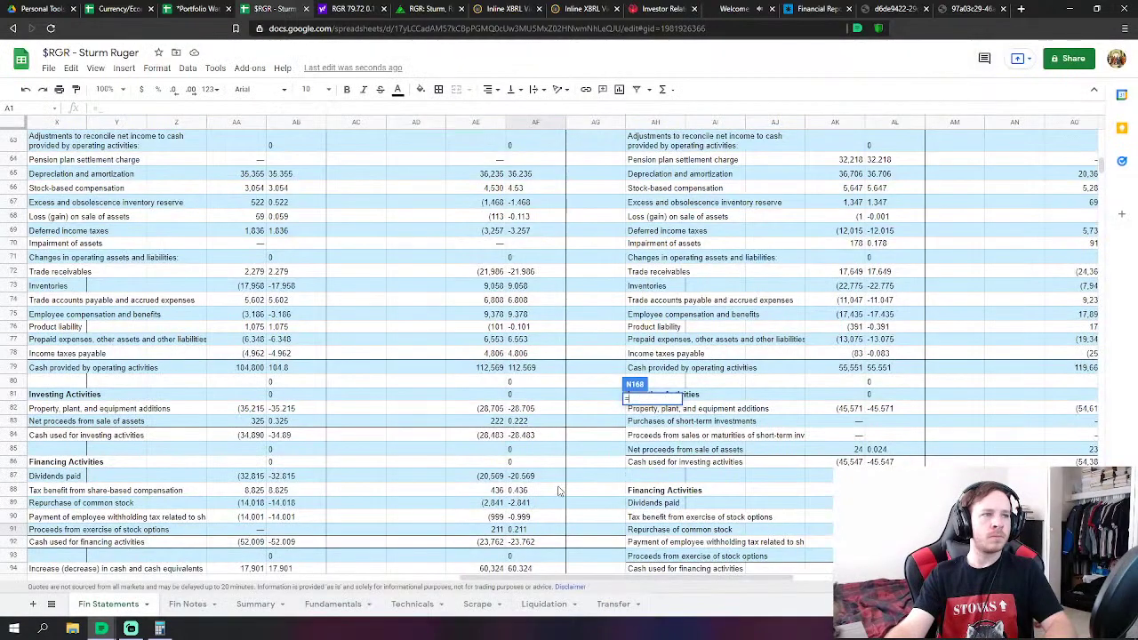
type("-")
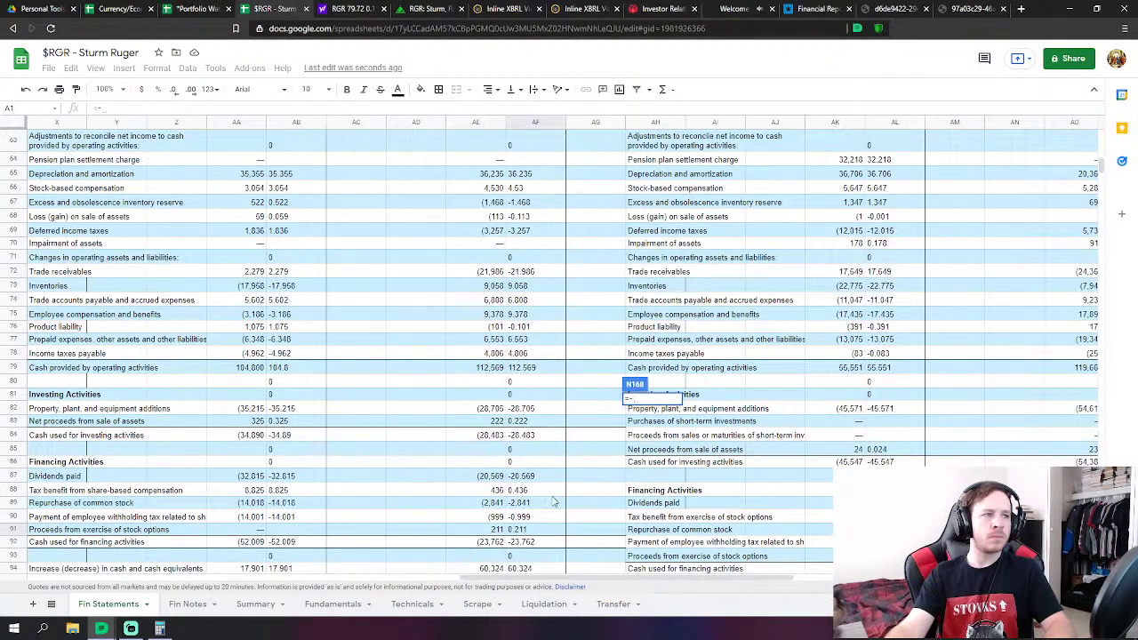
left_click(540, 479)
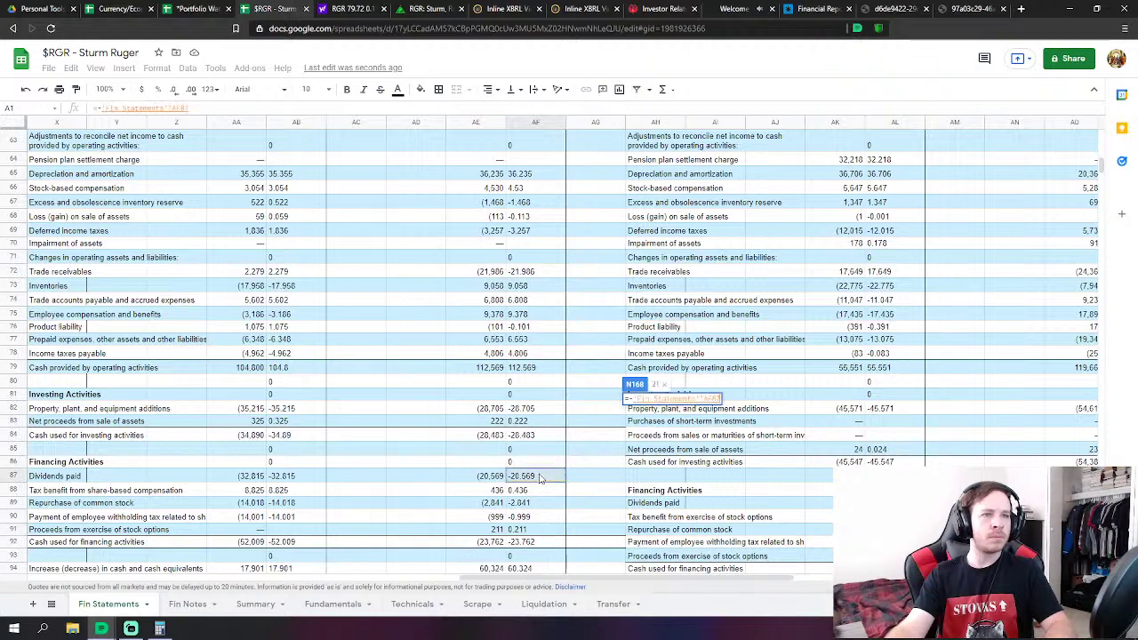
key("Return")
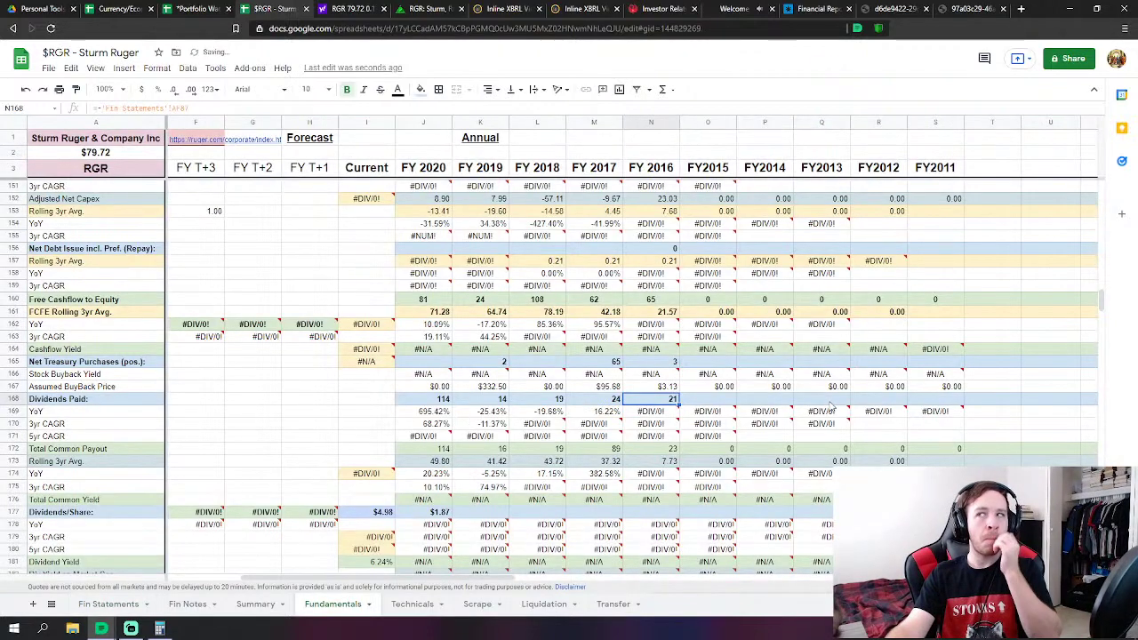
Link the FY 2016 Cash & Equivalents cell in Balance Sheets to the 2015 cash and cash equivalents in 'Fin Statements'!AF119
scroll(832, 405, "down", 10)
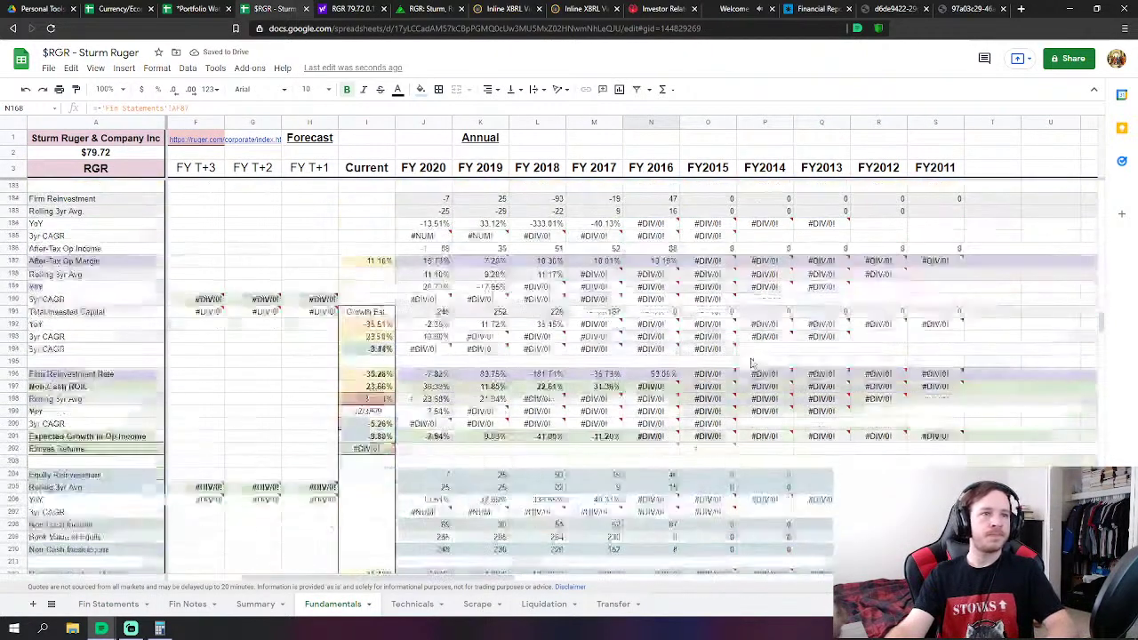
scroll(751, 363, "down", 3)
scroll(733, 375, "down", 7)
left_click(651, 353)
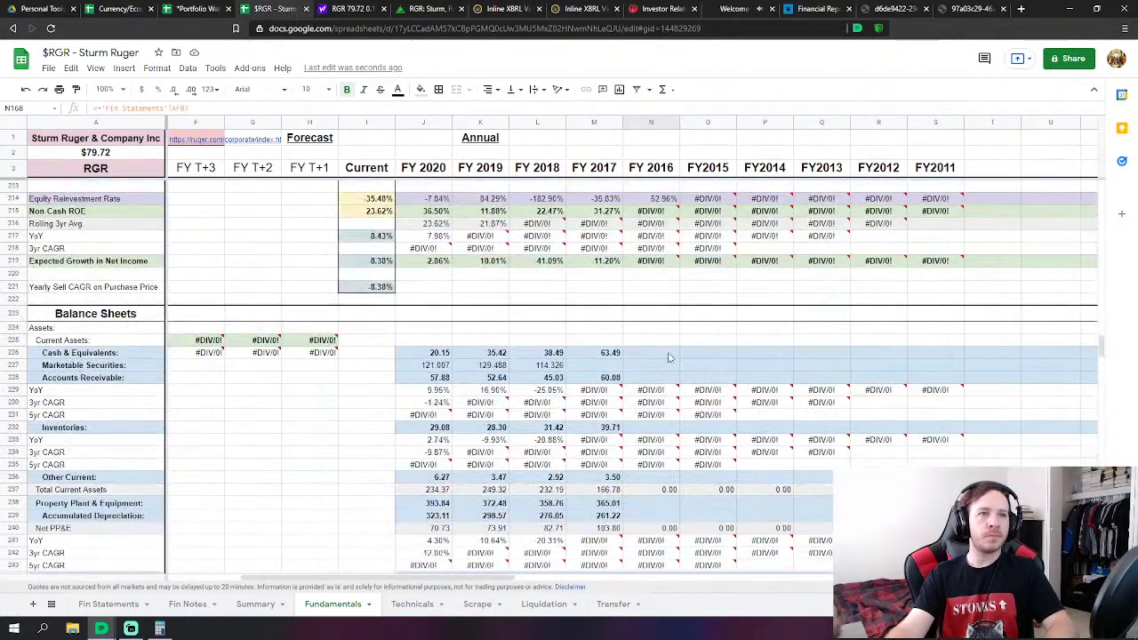
scroll(184, 555, "down", 2)
type("=")
left_click(103, 604)
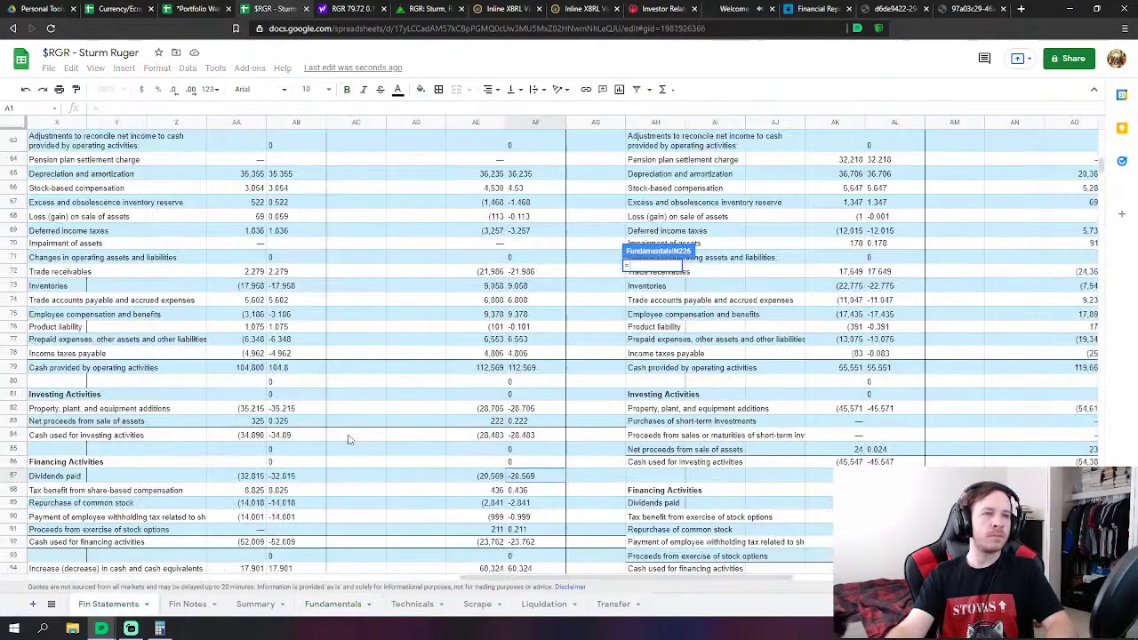
scroll(388, 462, "down", 10)
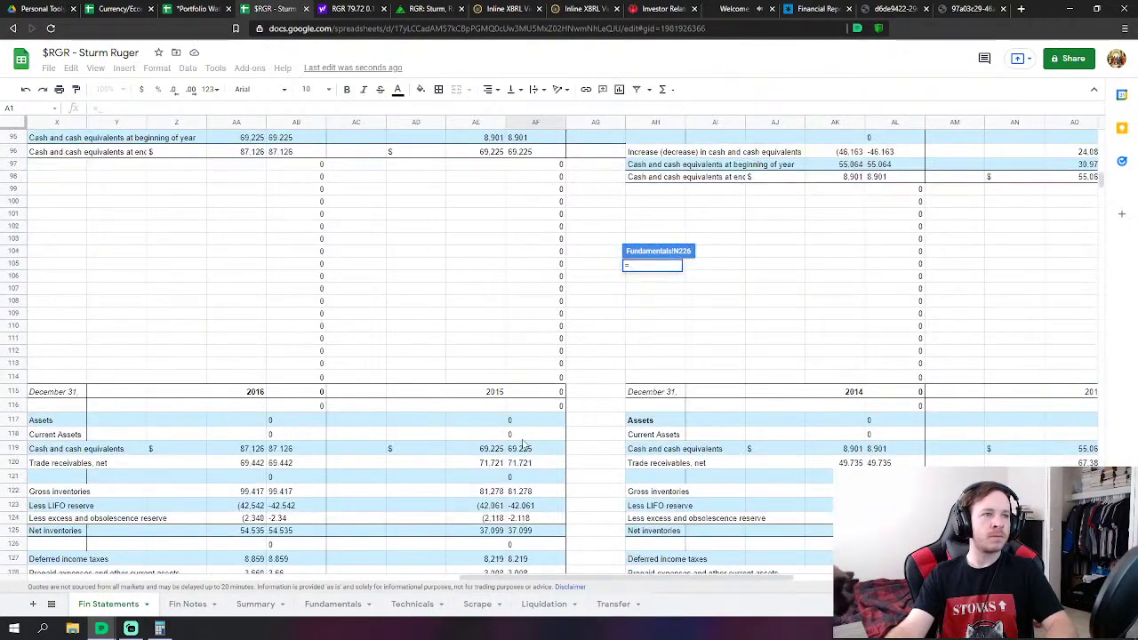
left_click(524, 447)
key("Return")
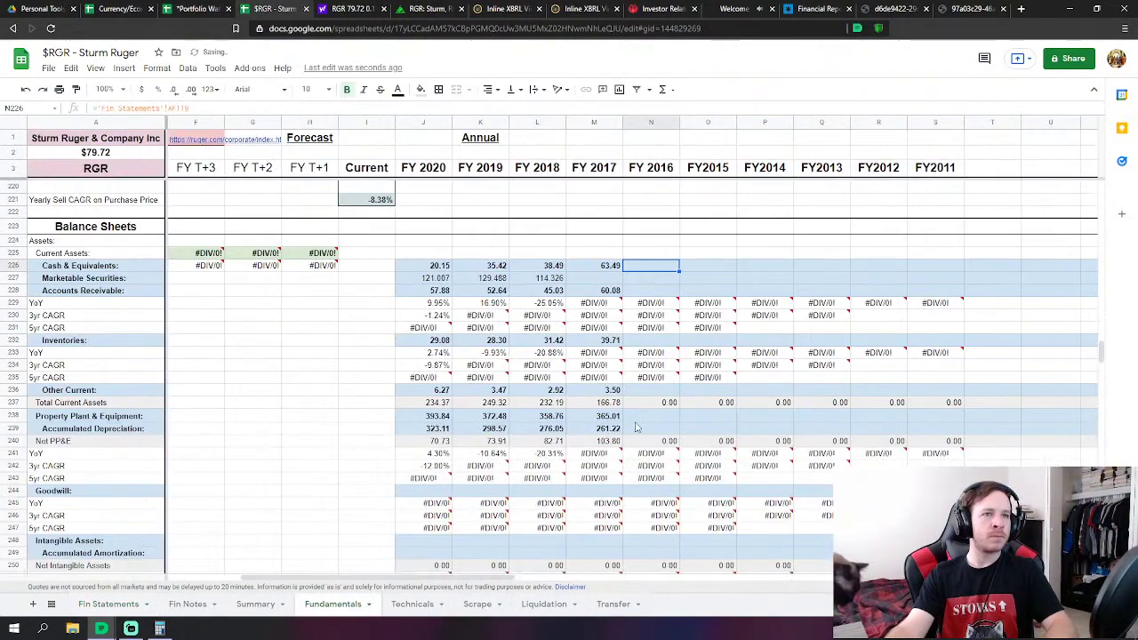
Link the FY 2016 Accounts Receivable cell to the 2015 net trade receivables in 'Fin Statements'!AF120
left_click(662, 294)
type("=")
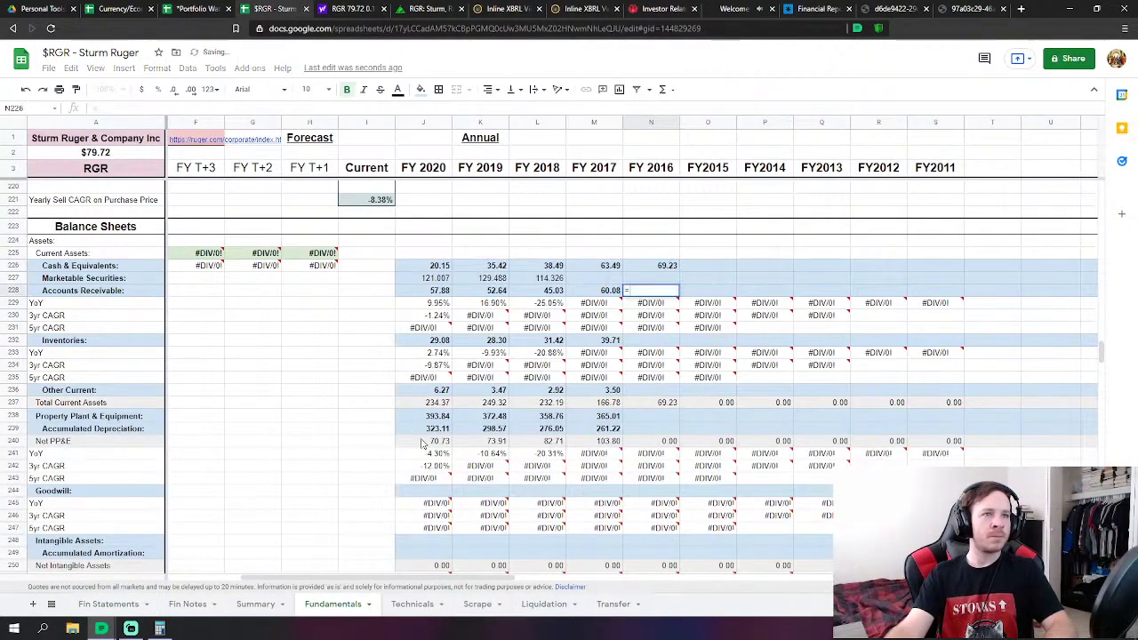
left_click(107, 604)
left_click(524, 462)
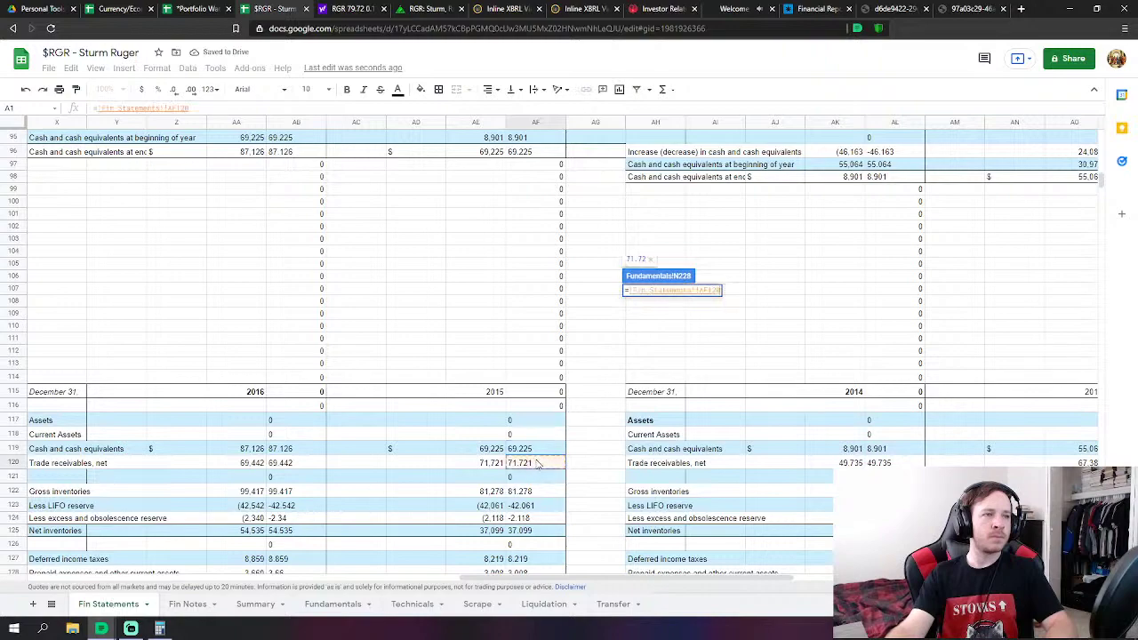
scroll(537, 462, "down", 3)
key("Return")
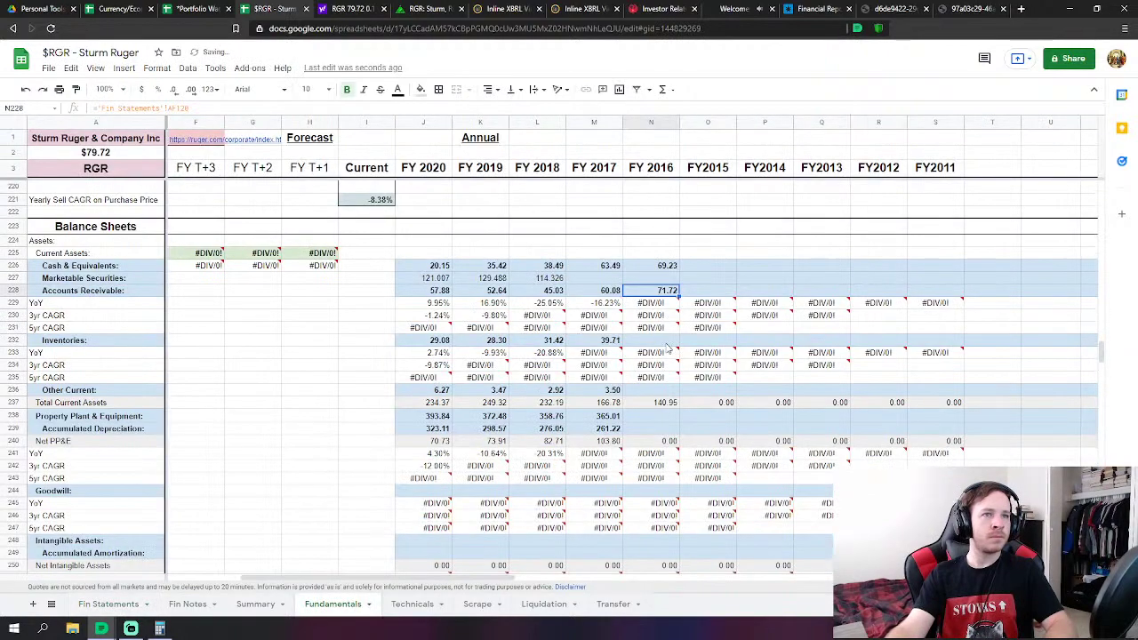
Link the FY 2016 Inventories cell to the 2015 net inventories in 'Fin Statements'!AF125
left_click(666, 341)
type("=")
left_click(125, 606)
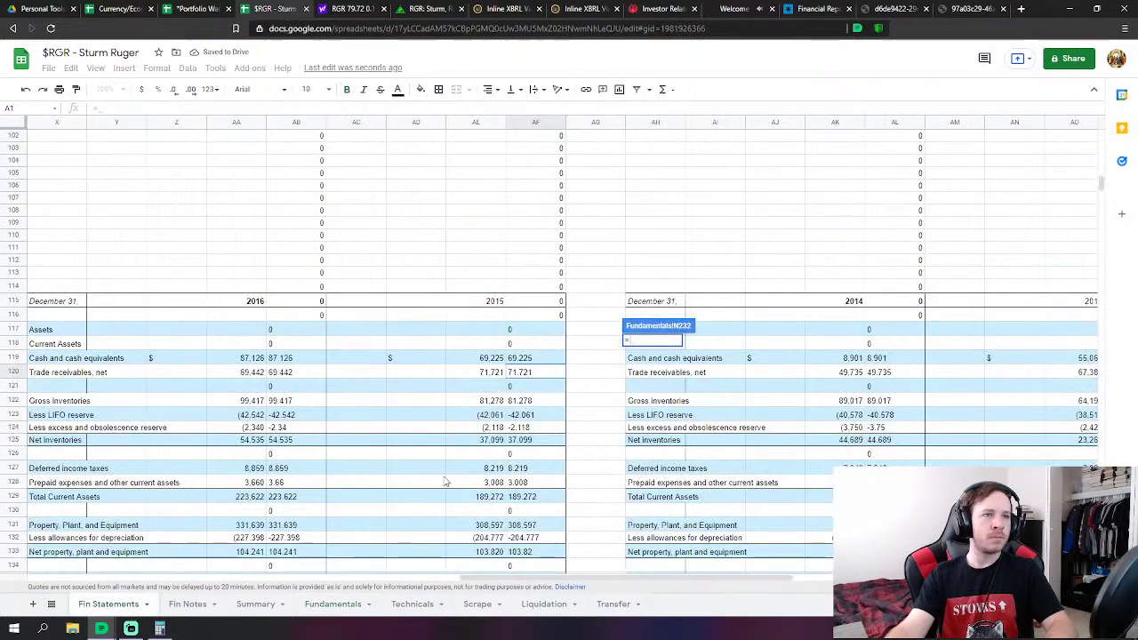
left_click(544, 440)
scroll(598, 399, "down", 1)
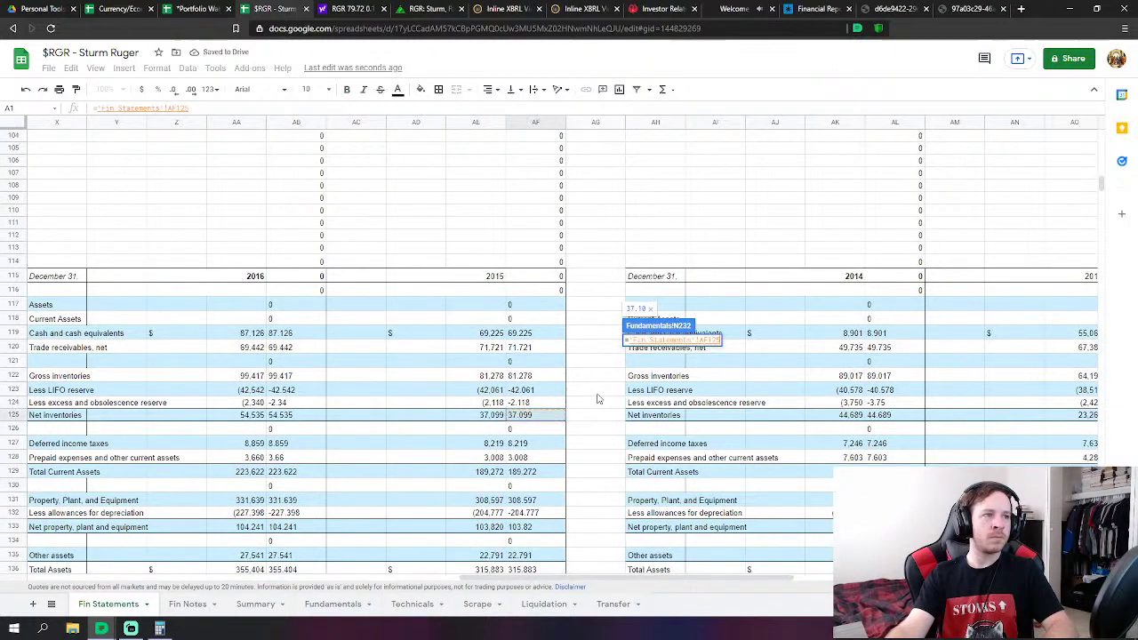
key("Return")
Set FY 2016 Other Current to deferred income taxes plus prepaid expenses, ='Fin Statements'!AF127+'Fin Statements'!AF128
left_click(650, 391)
type("=")
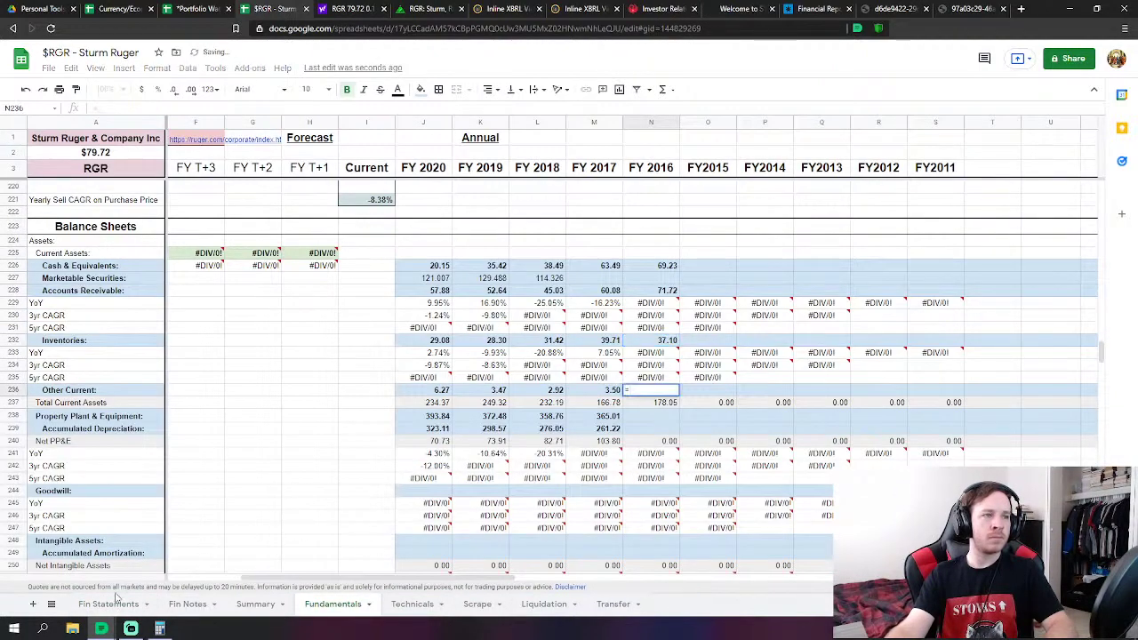
left_click(108, 604)
left_click(526, 444)
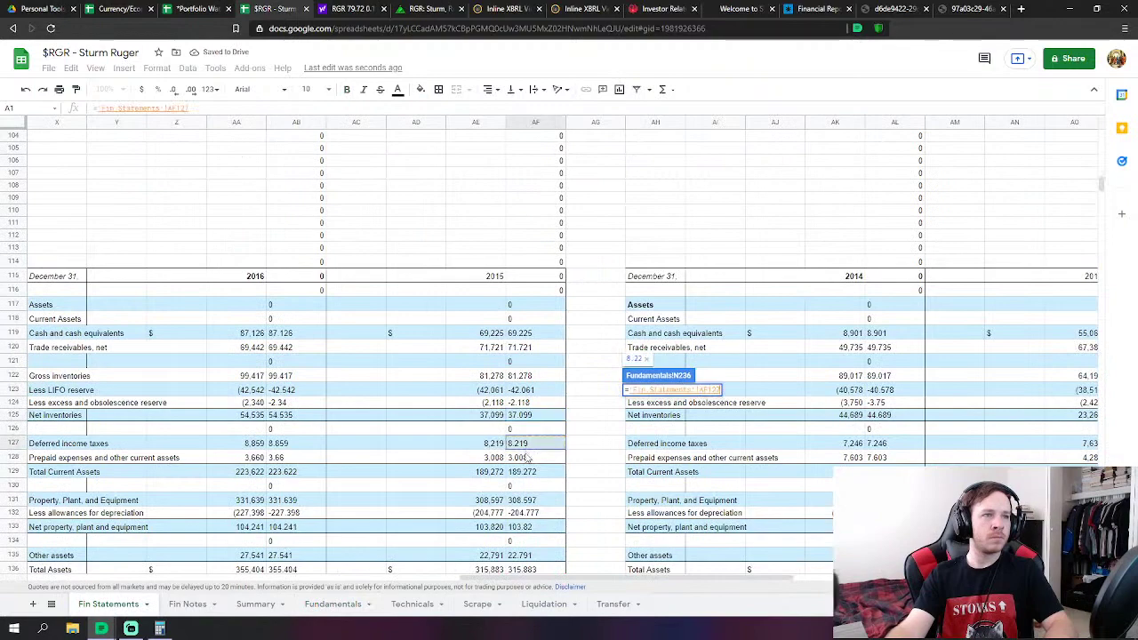
type("+")
left_click(528, 458)
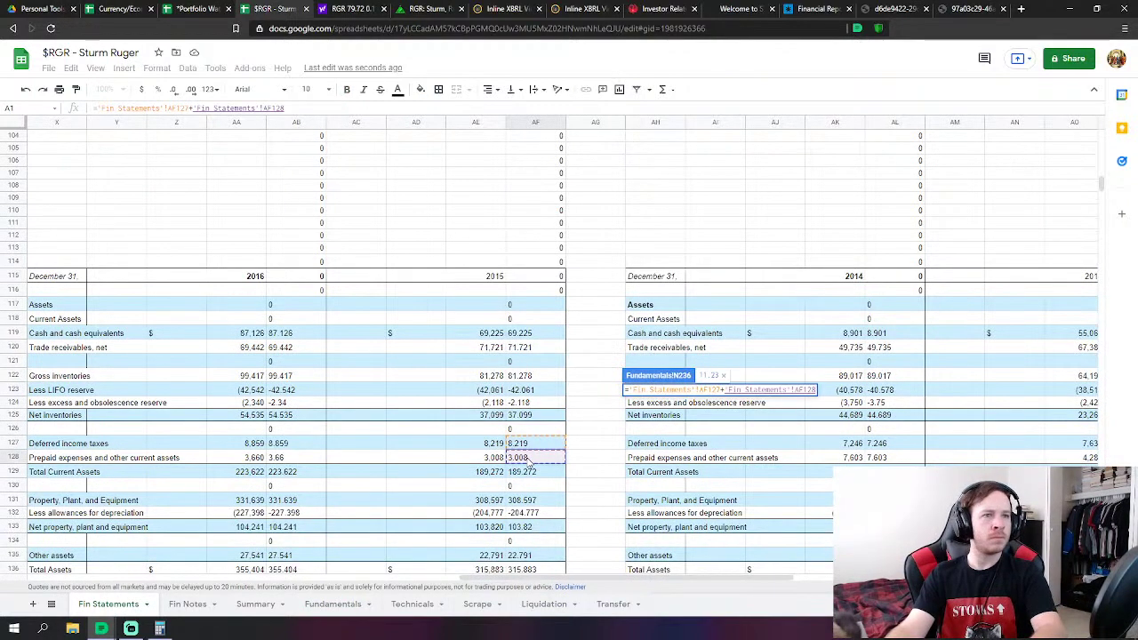
key("Return")
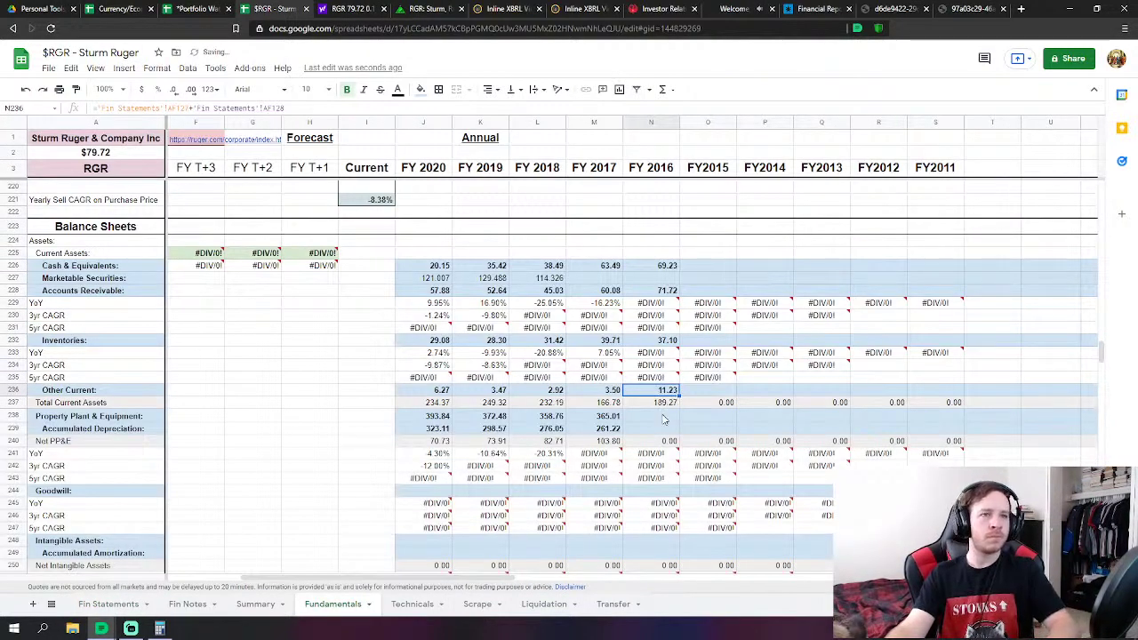
Link the FY 2016 Property Plant & Equipment cell to the 2015 gross value in 'Fin Statements'!AF131
left_click(663, 419)
type("=")
left_click(109, 604)
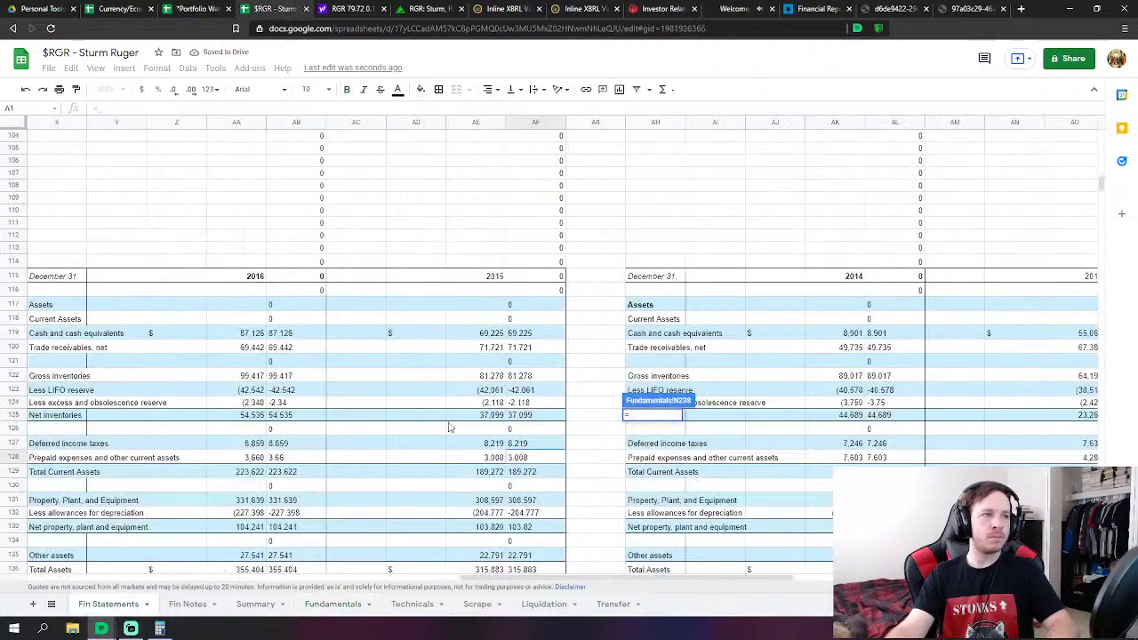
left_click(530, 499)
key("Return")
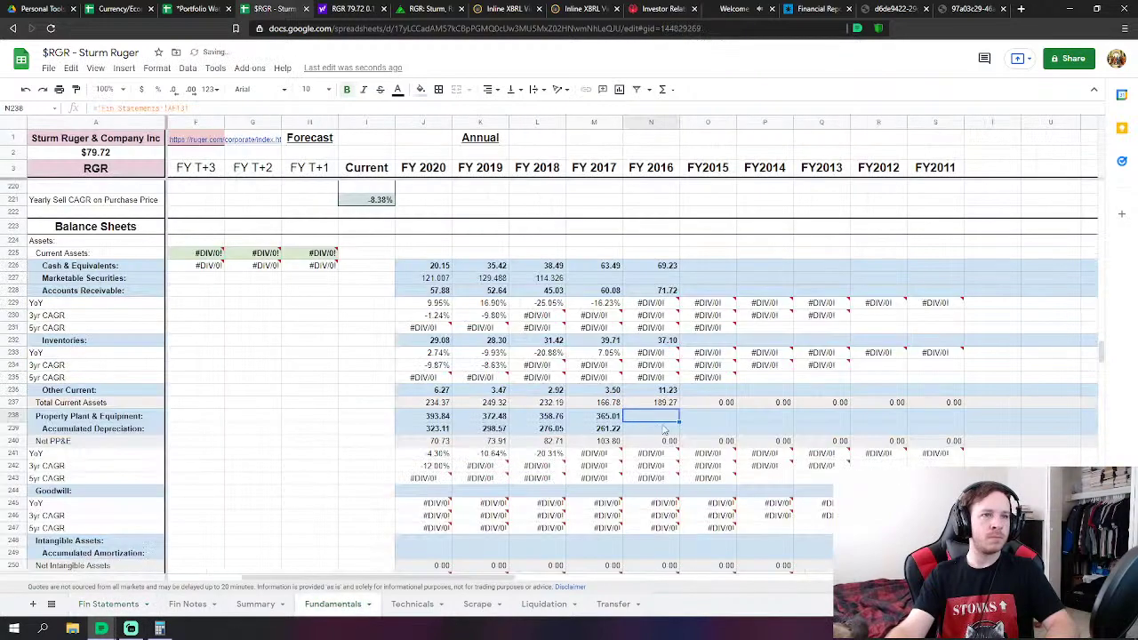
Set FY 2016 Accumulated Depreciation to the negated allowances for depreciation, =-'Fin Statements'!AF132
left_click(670, 430)
type("=")
left_click(109, 604)
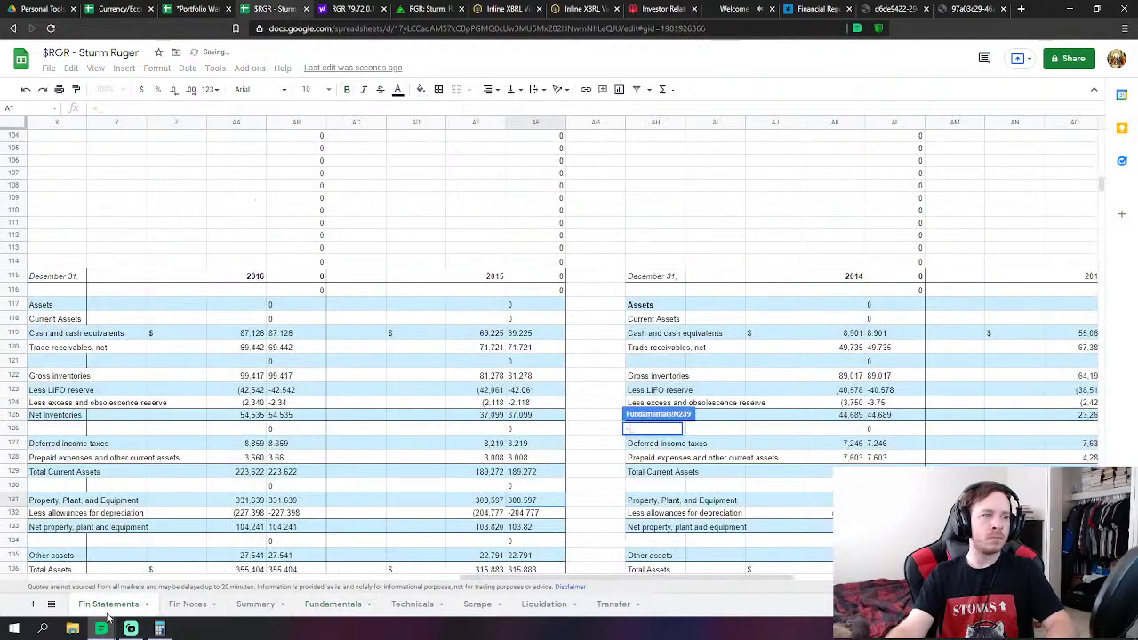
left_click(541, 515)
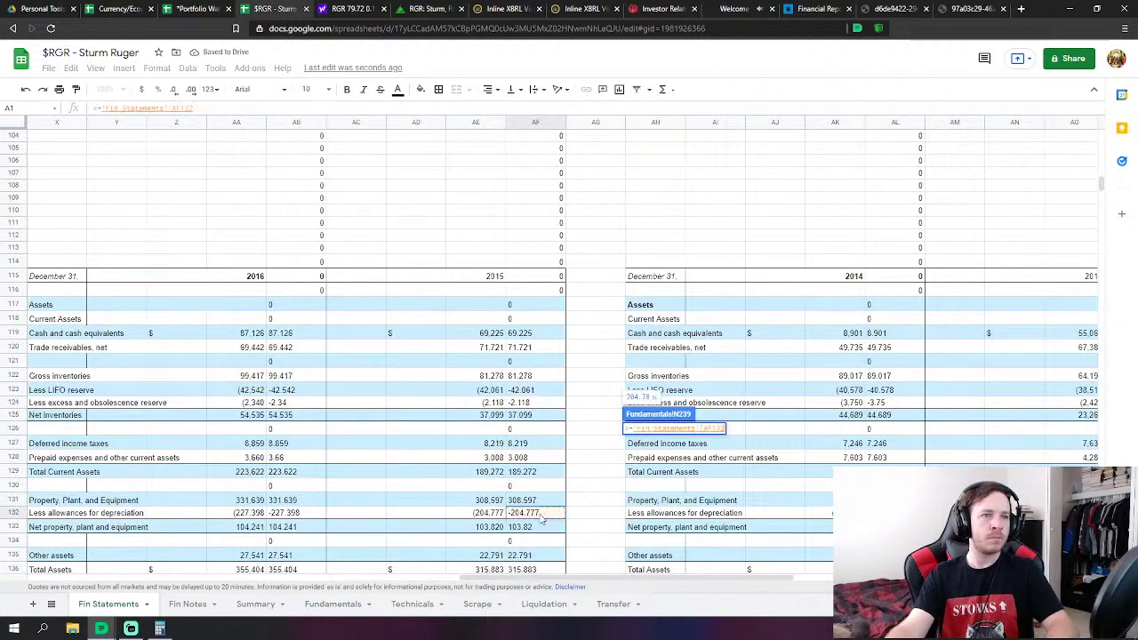
key("Return")
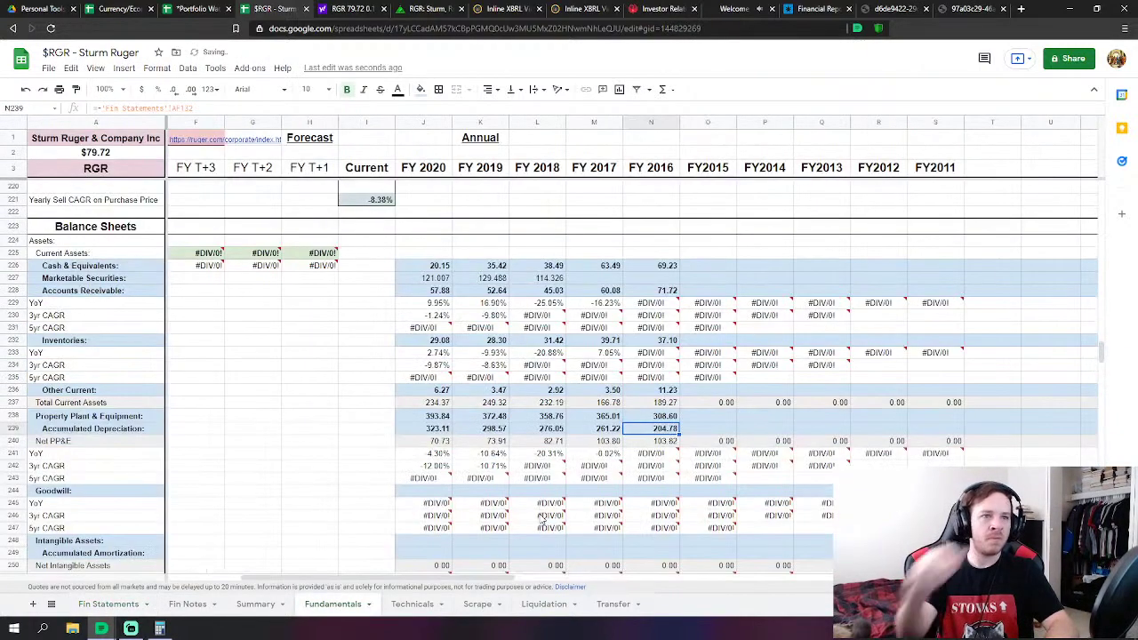
Link the FY 2016 Other Assets cell to the 2015 other assets value in 'Fin Statements'!AF135
scroll(662, 316, "down", 6)
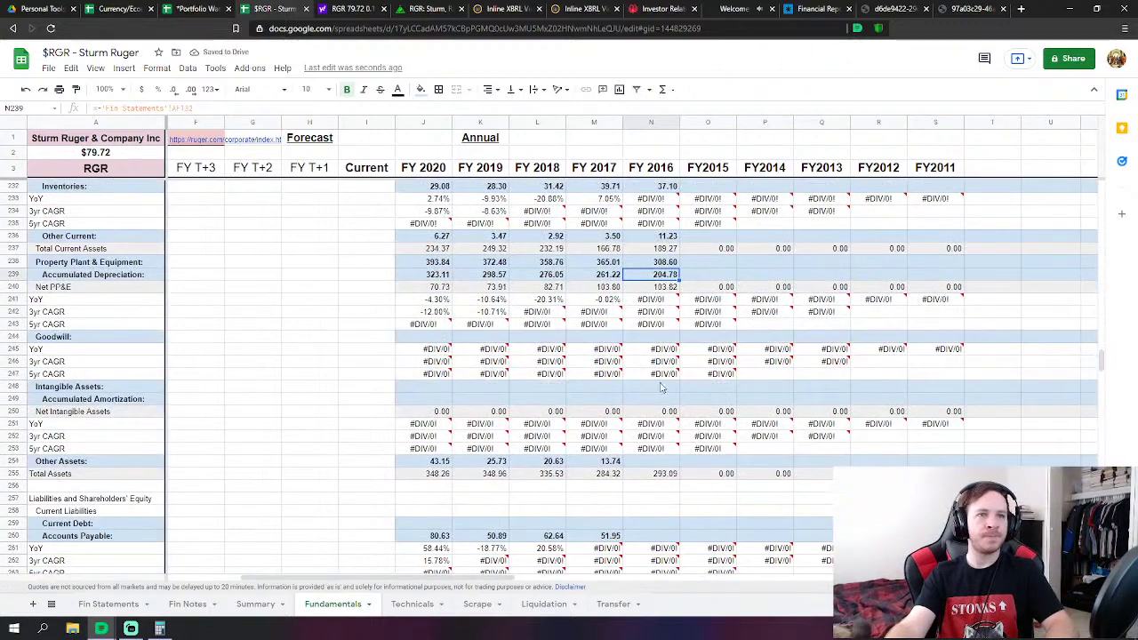
left_click(663, 374)
type("=")
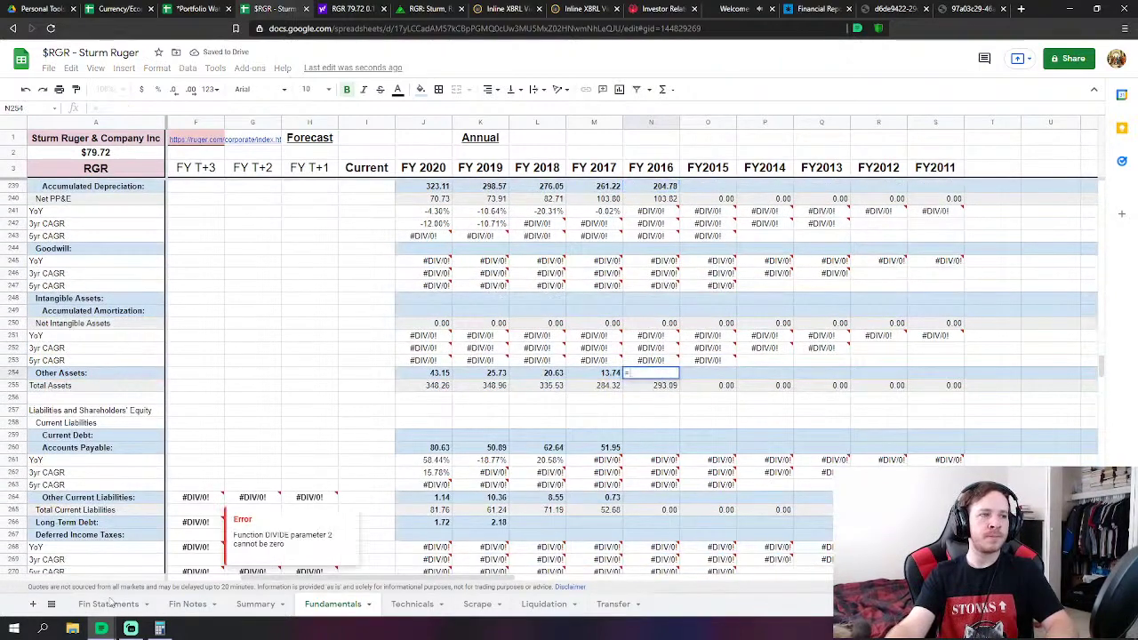
left_click(109, 604)
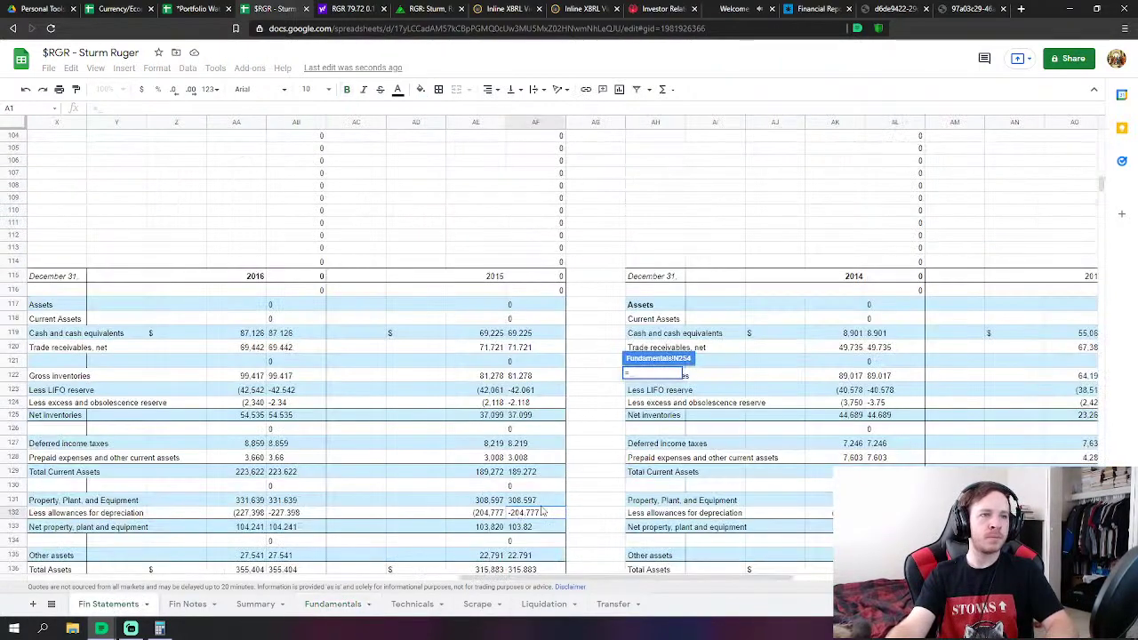
scroll(542, 513, "down", 2)
left_click(518, 494)
key("Return")
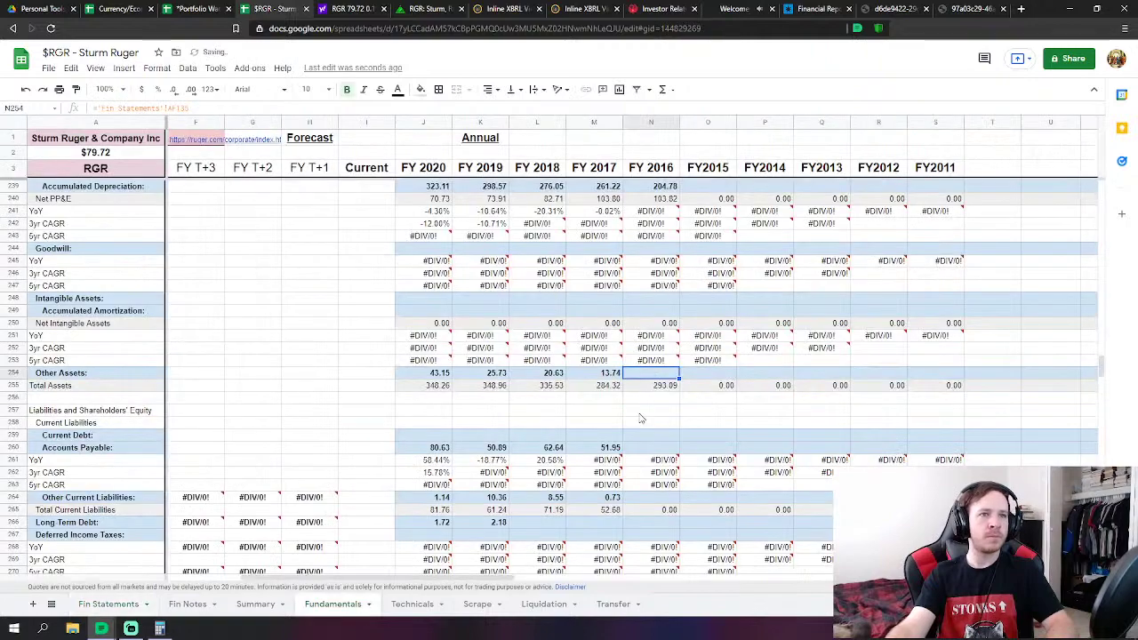
Set FY 2016 Accounts Payable to the sum of trade payables, employee compensation, workers' compensation and income taxes payable from 'Fin Statements'!AF147, AF149, AF150 and AF151
scroll(641, 418, "down", 2)
left_click(656, 386)
type("=")
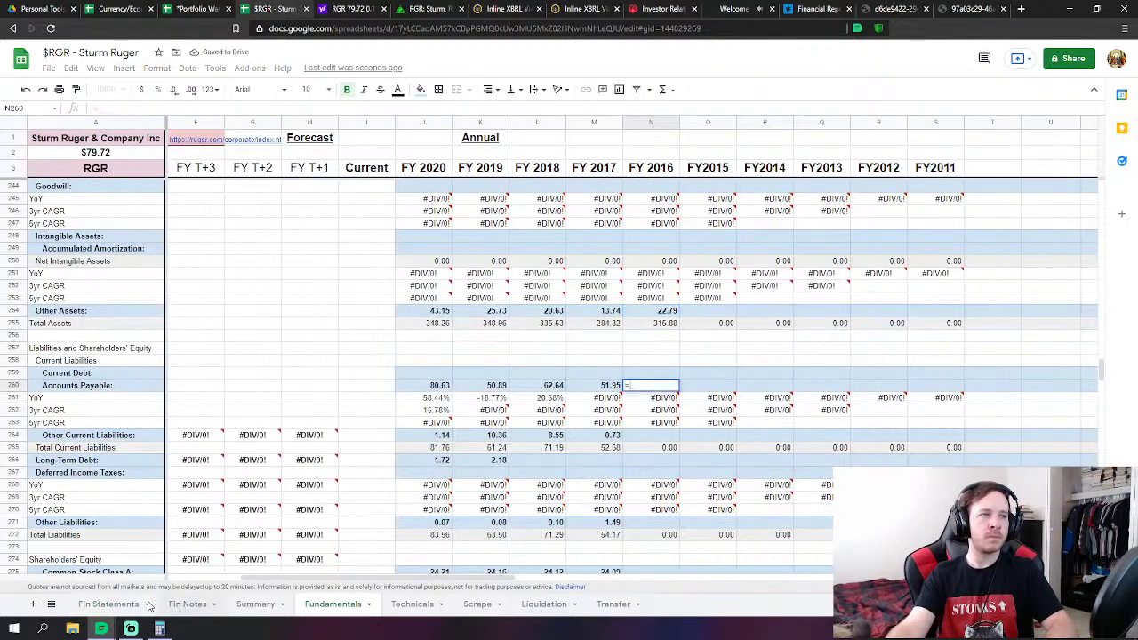
left_click(109, 604)
scroll(622, 432, "down", 8)
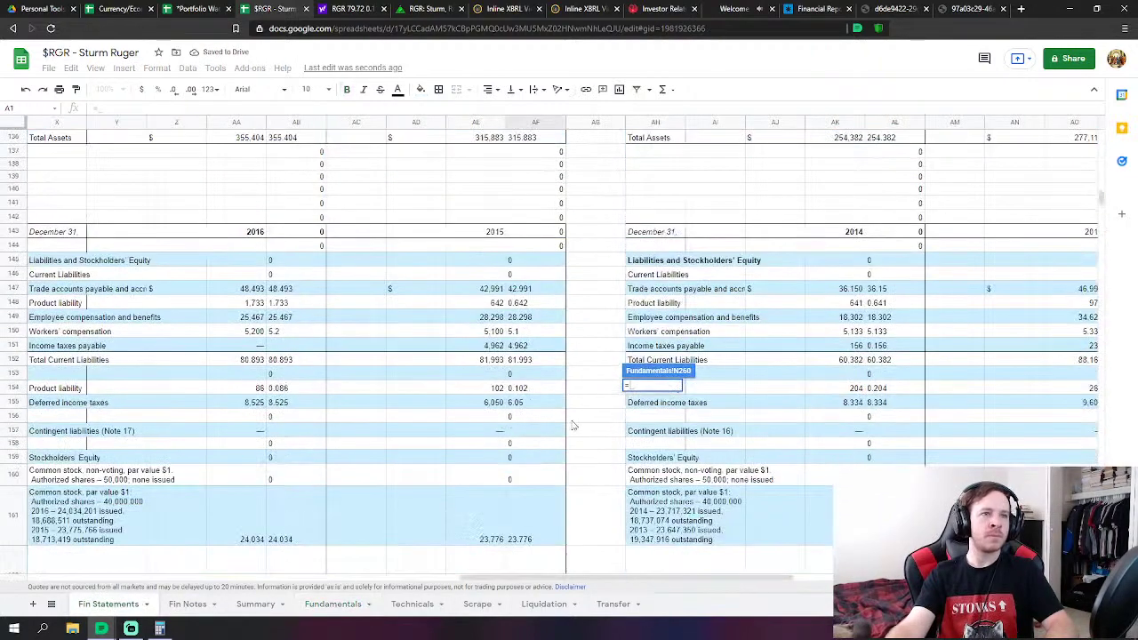
left_click(533, 293)
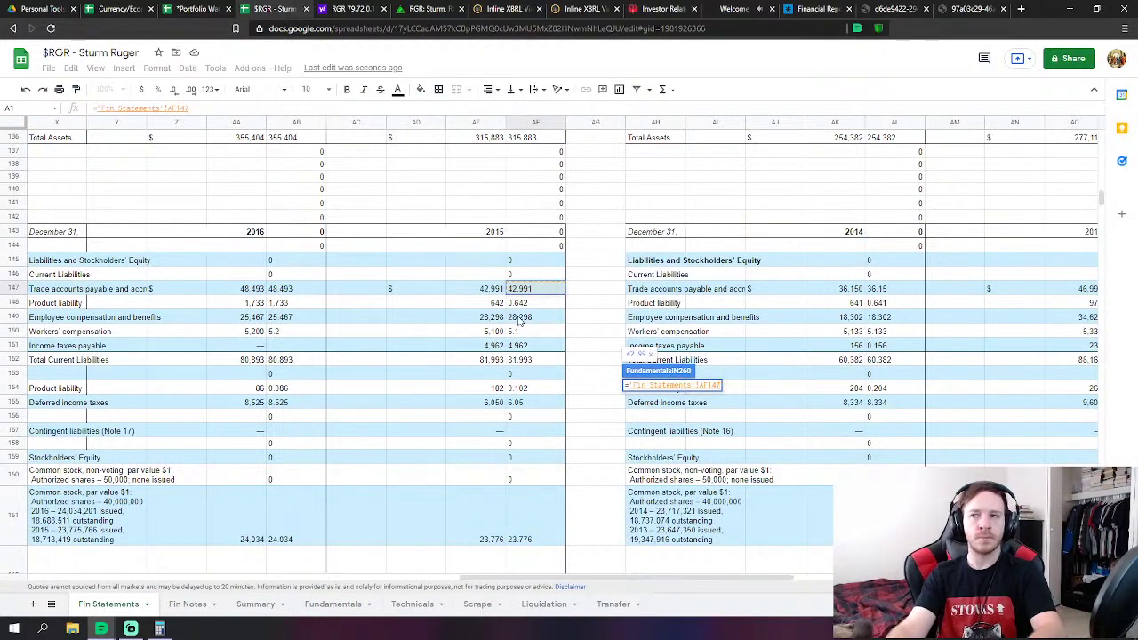
type("+")
left_click(520, 319)
type("+")
left_click(538, 332)
type("+")
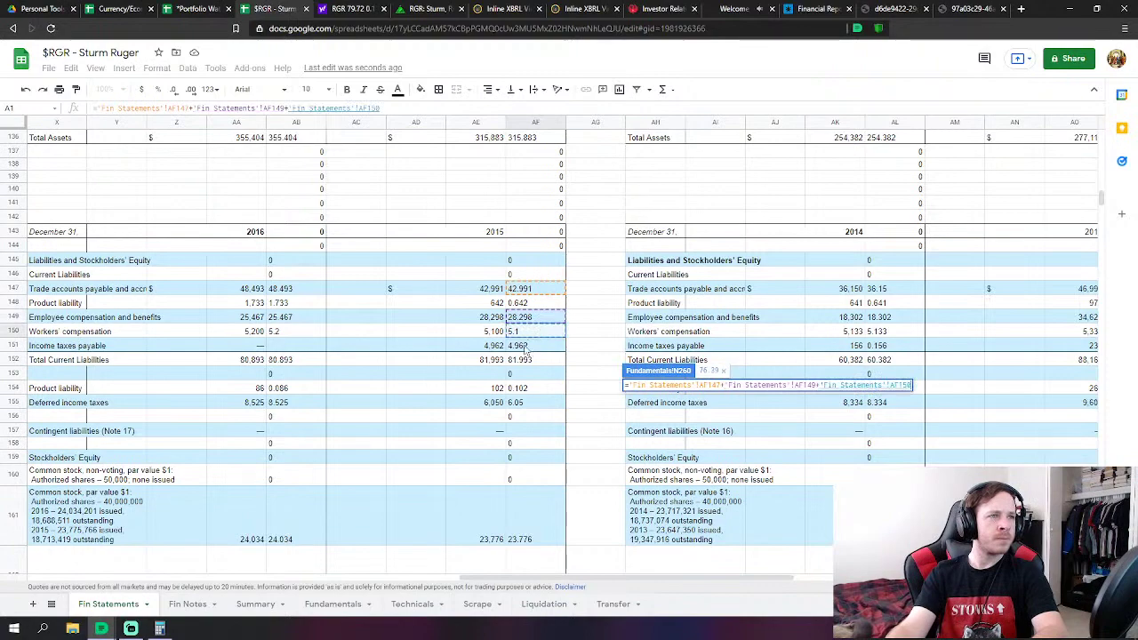
left_click(525, 347)
key("Return")
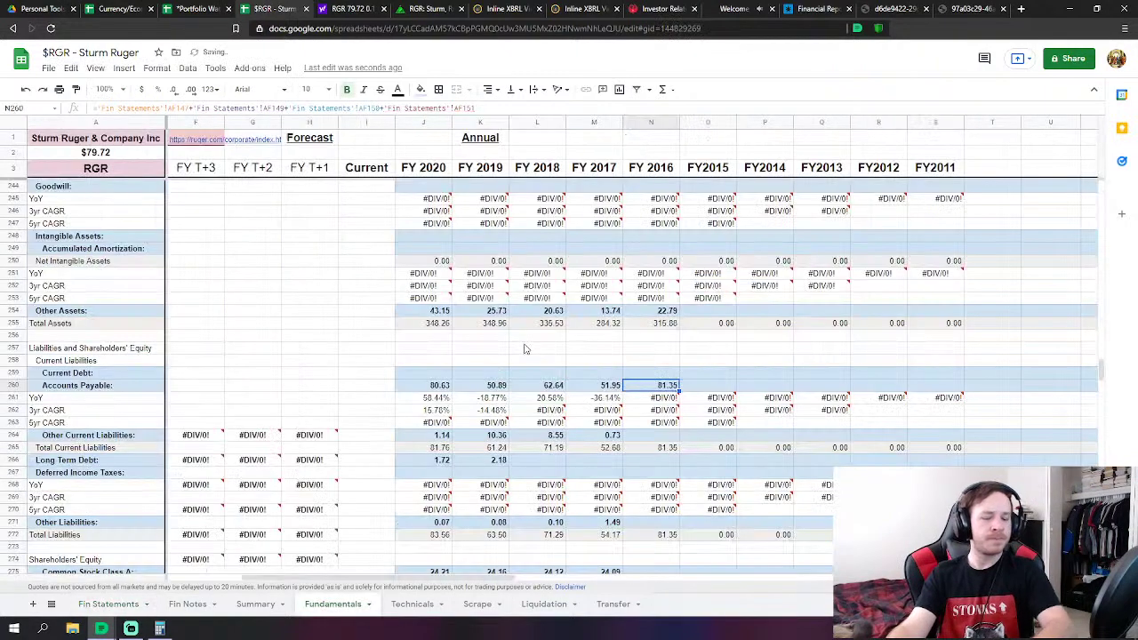
Link the FY 2016 Other Current Liabilities cell to the 2015 current product liability in 'Fin Statements'!AF148
left_click(653, 435)
type("=")
left_click(108, 604)
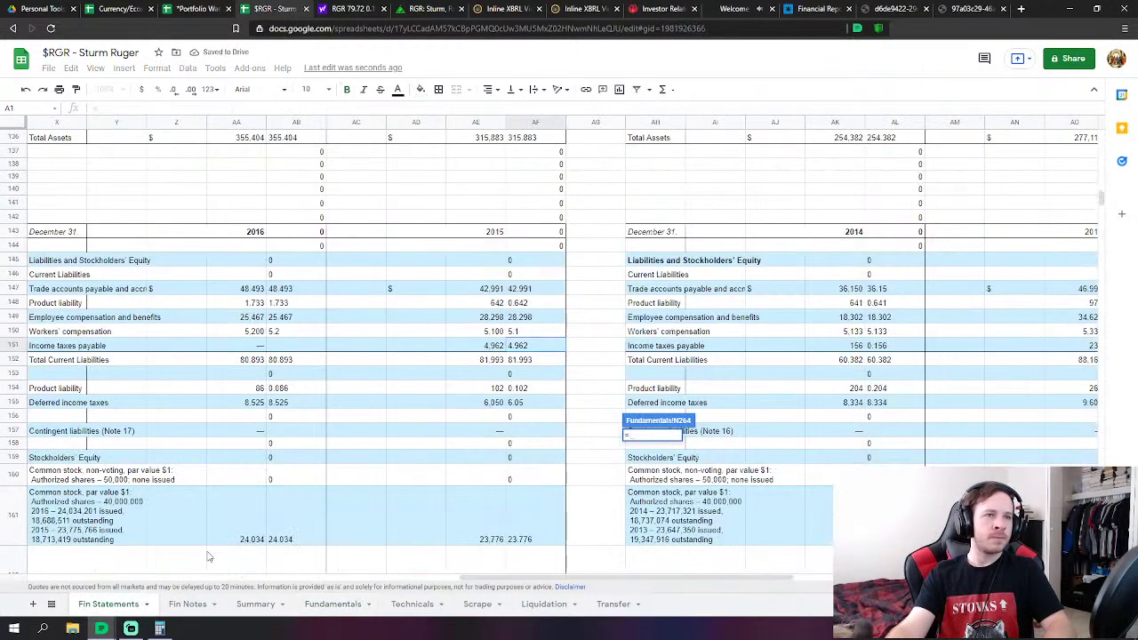
left_click(531, 306)
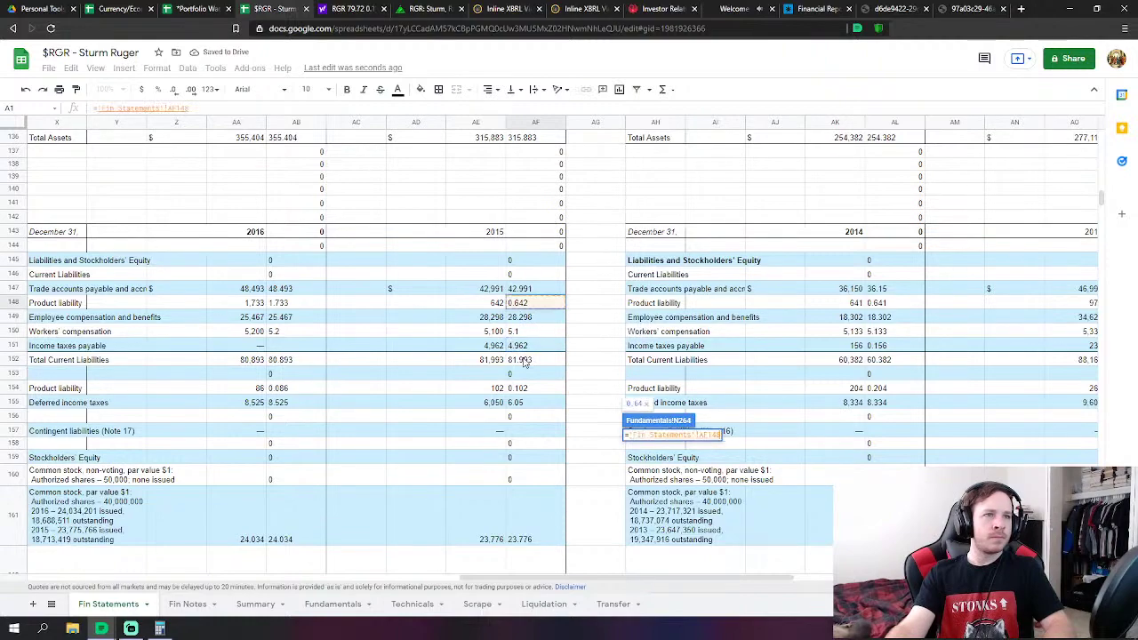
key("Return")
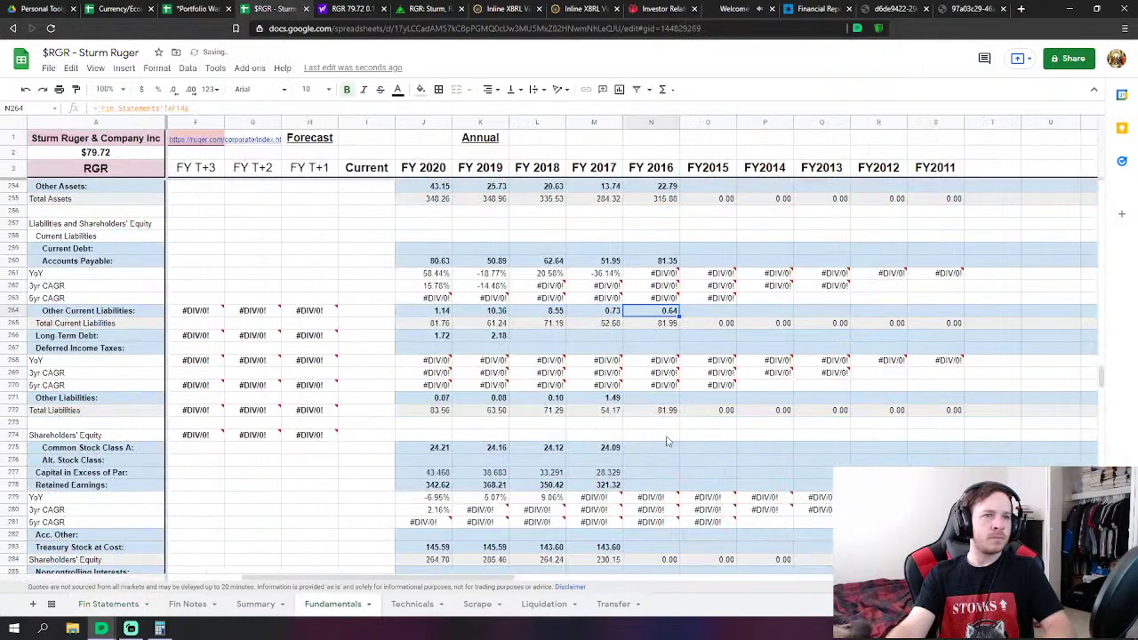
Set FY 2016 Other Liabilities to the sum of 2015 long-term product liability and deferred income taxes, 'Fin Statements'!AF154 plus AF155
left_click(669, 399)
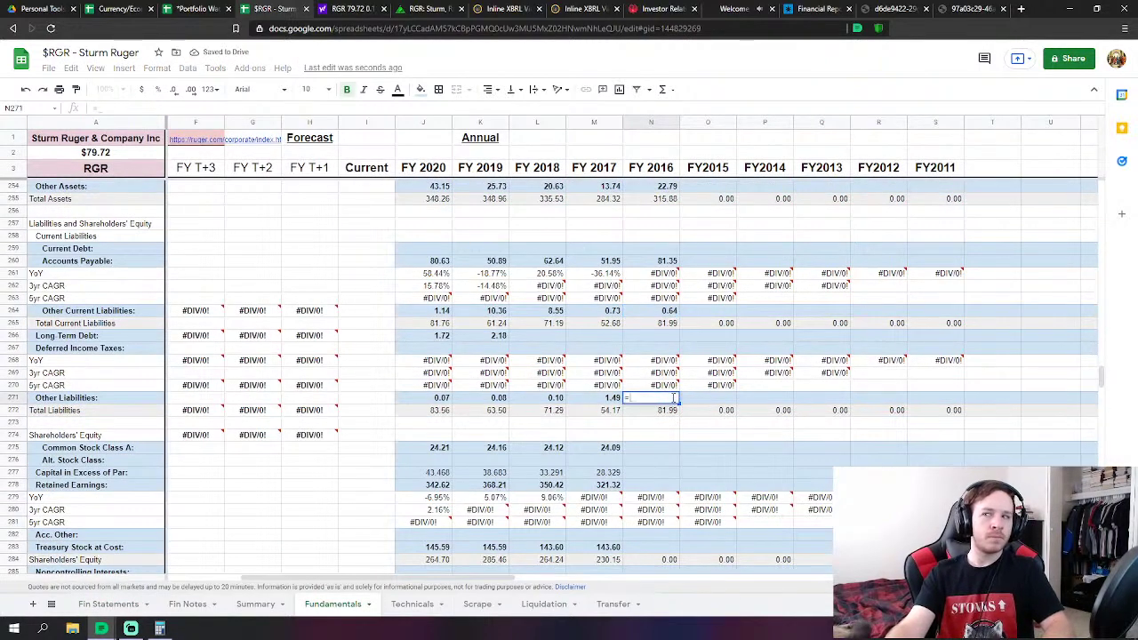
type("=")
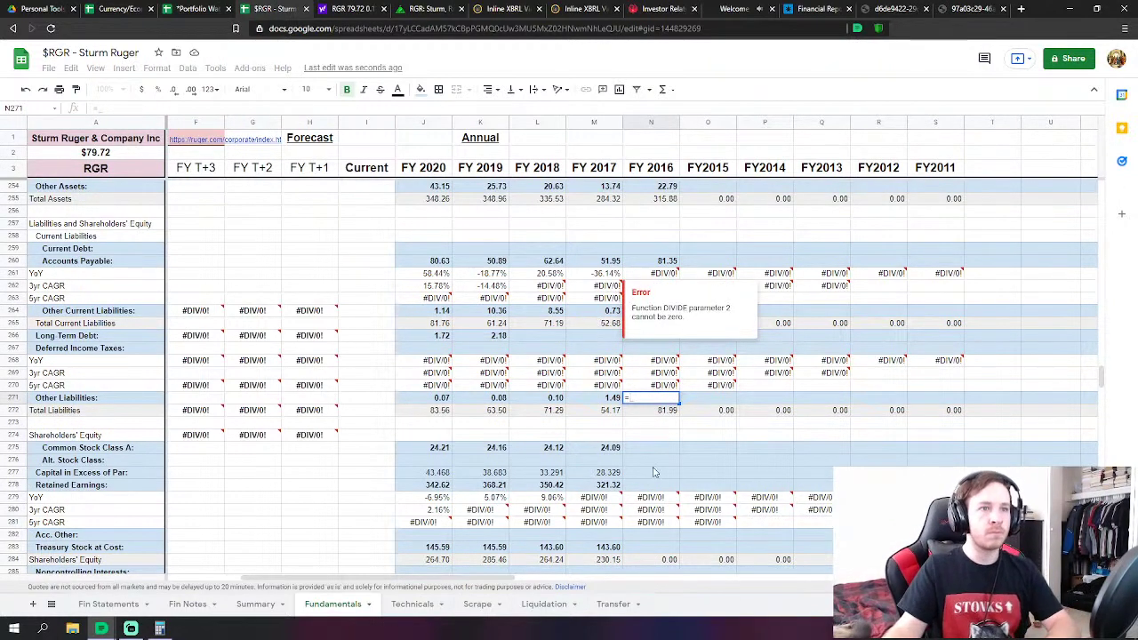
left_click(108, 603)
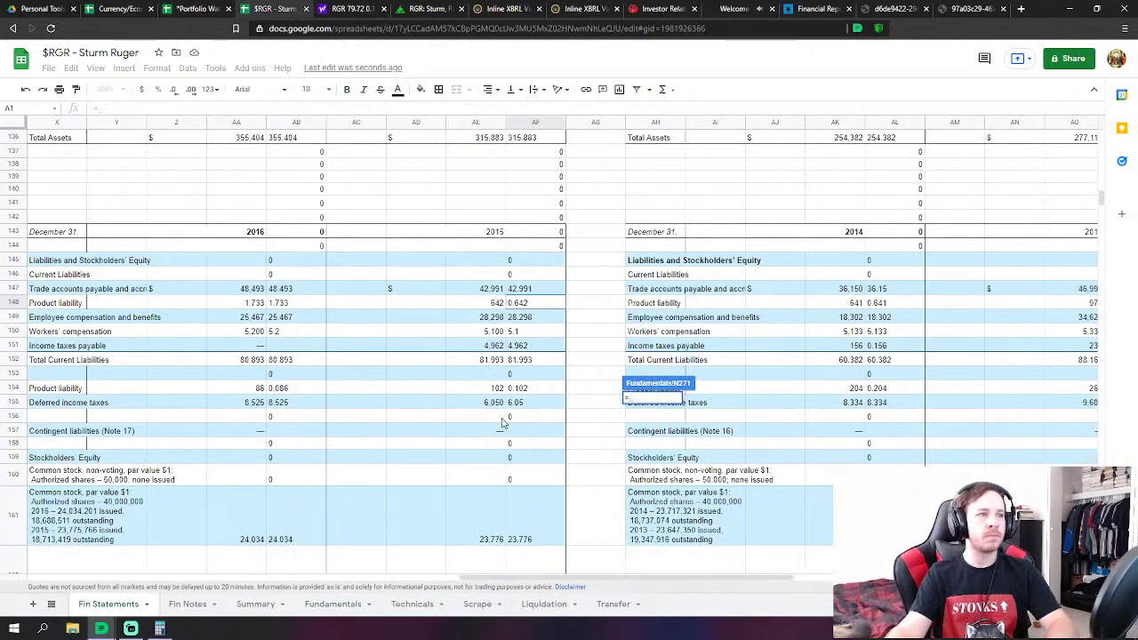
left_click(532, 391)
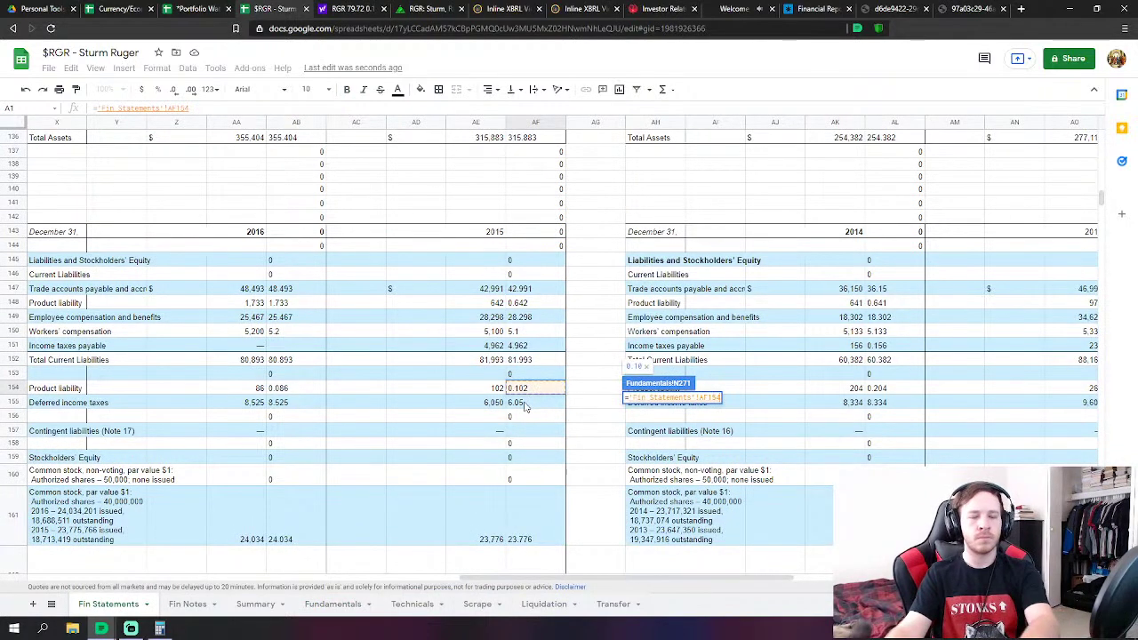
type("+")
left_click(525, 405)
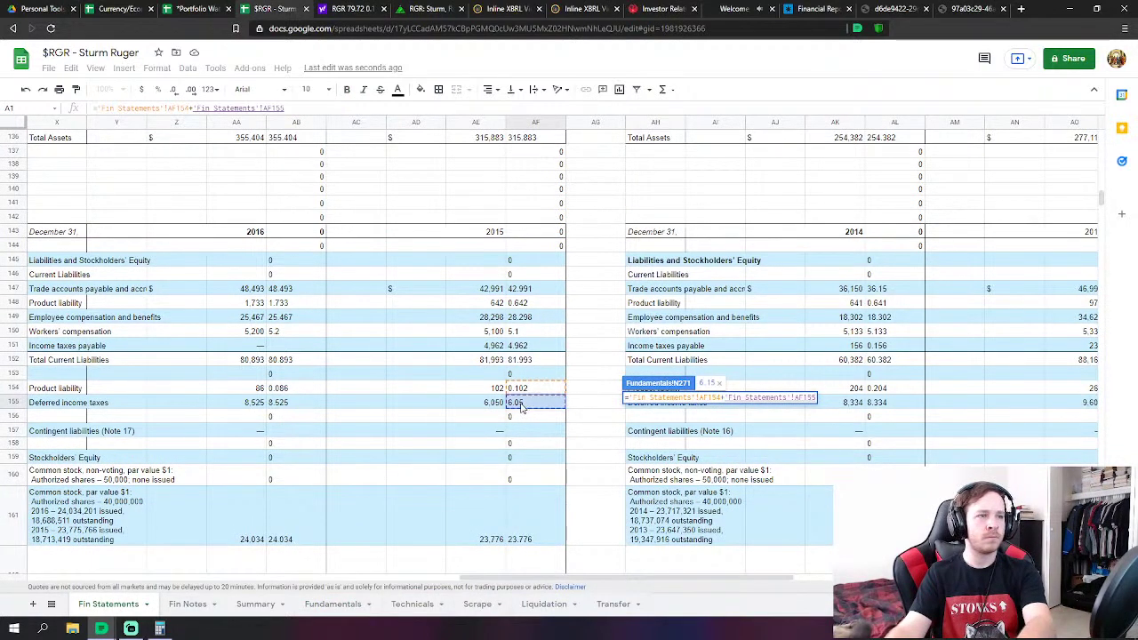
key("Return")
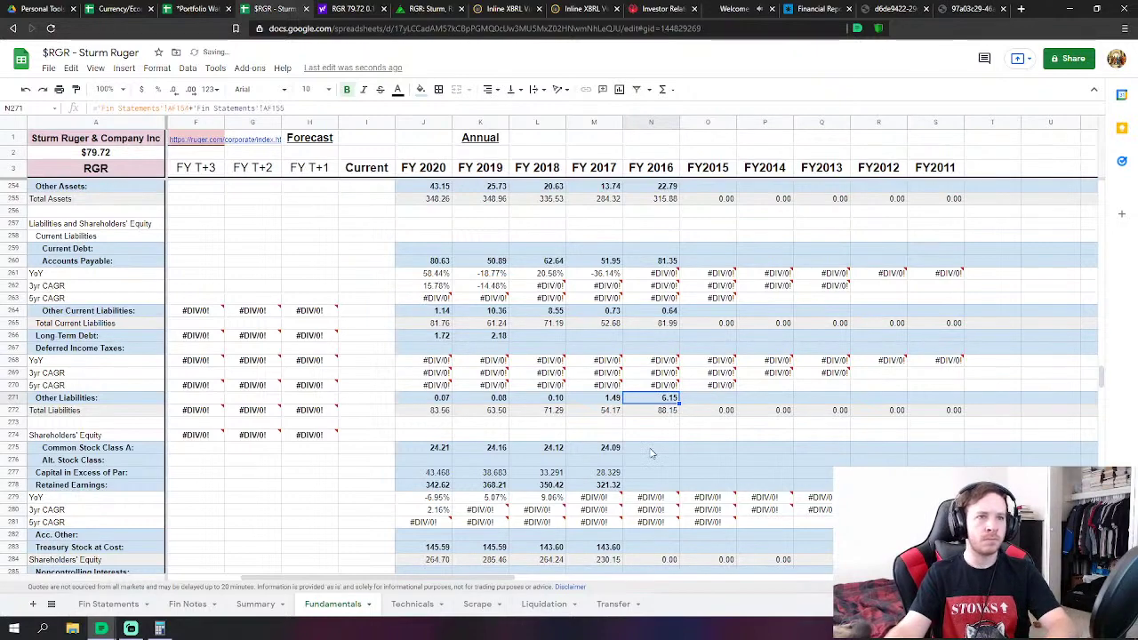
Link the FY 2016 Common Stock Class A cell to the 2015 common stock value in 'Fin Statements'!AF161
left_click(650, 453)
scroll(650, 453, "down", 1)
type("=")
left_click(120, 607)
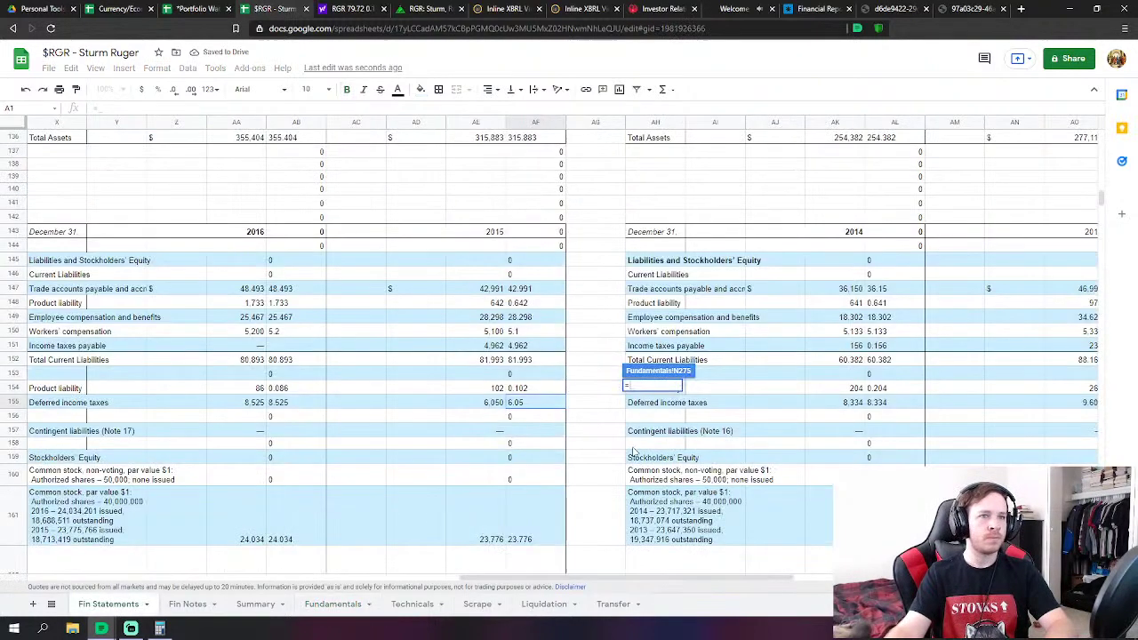
scroll(544, 417, "down", 3)
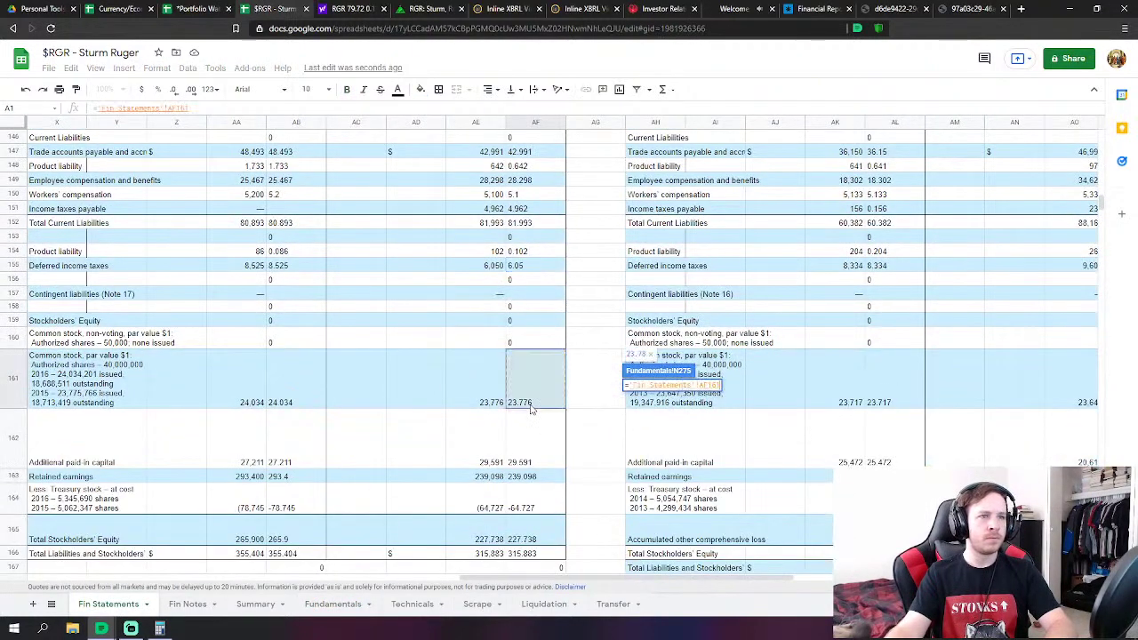
left_click(332, 604)
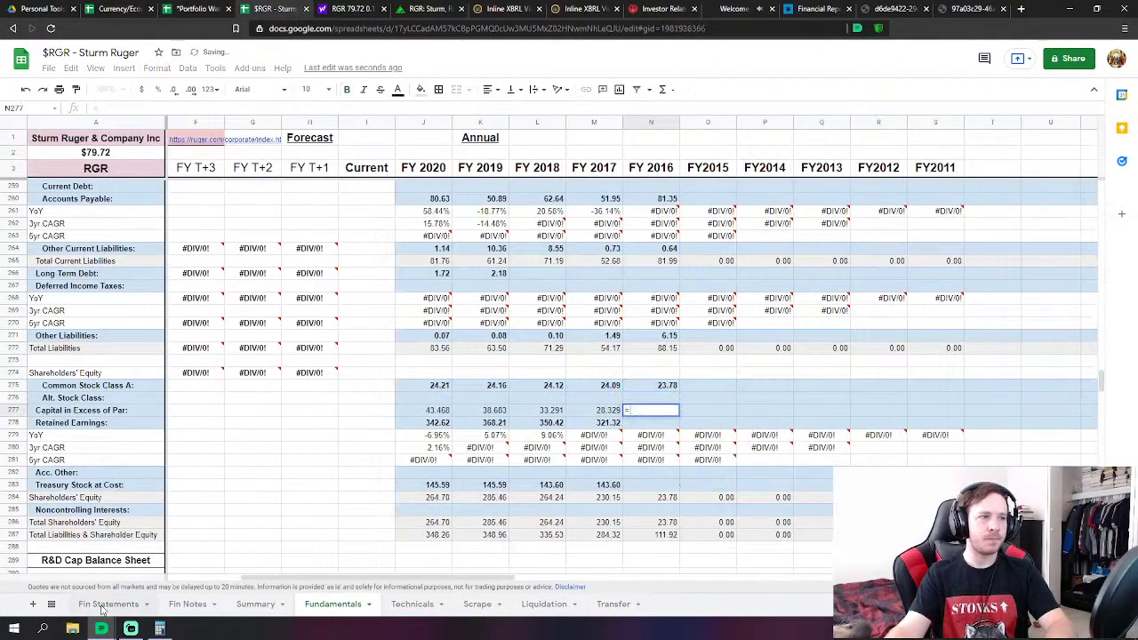
Link the FY 2016 Capital in Excess of Par cell to the 2015 additional paid-in capital in 'Fin Statements'!AF162
left_click(109, 604)
left_click(526, 463)
key("Return")
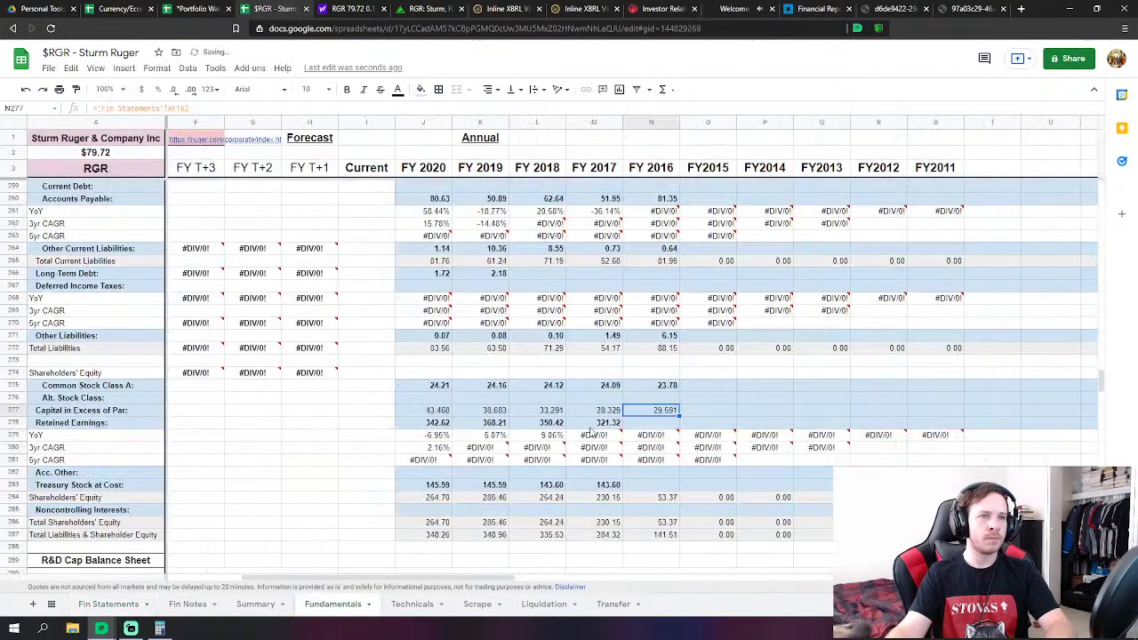
Link the FY 2016 Retained Earnings cell to the 2015 retained earnings in 'Fin Statements'!AF163
left_click(658, 425)
type("=")
left_click(109, 604)
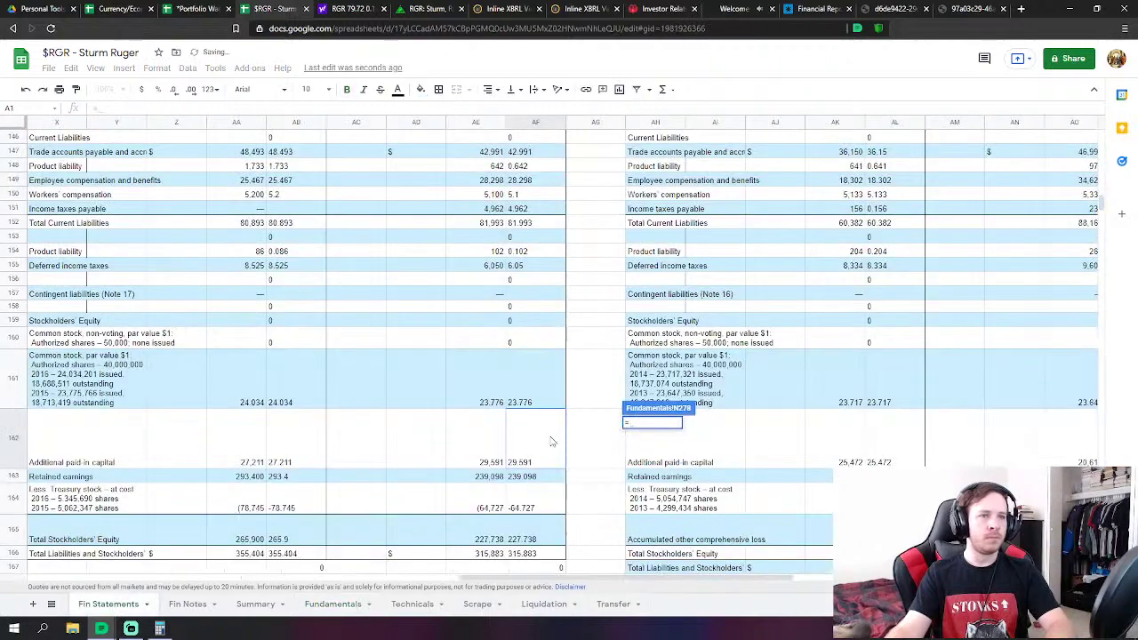
left_click(534, 480)
key("Return")
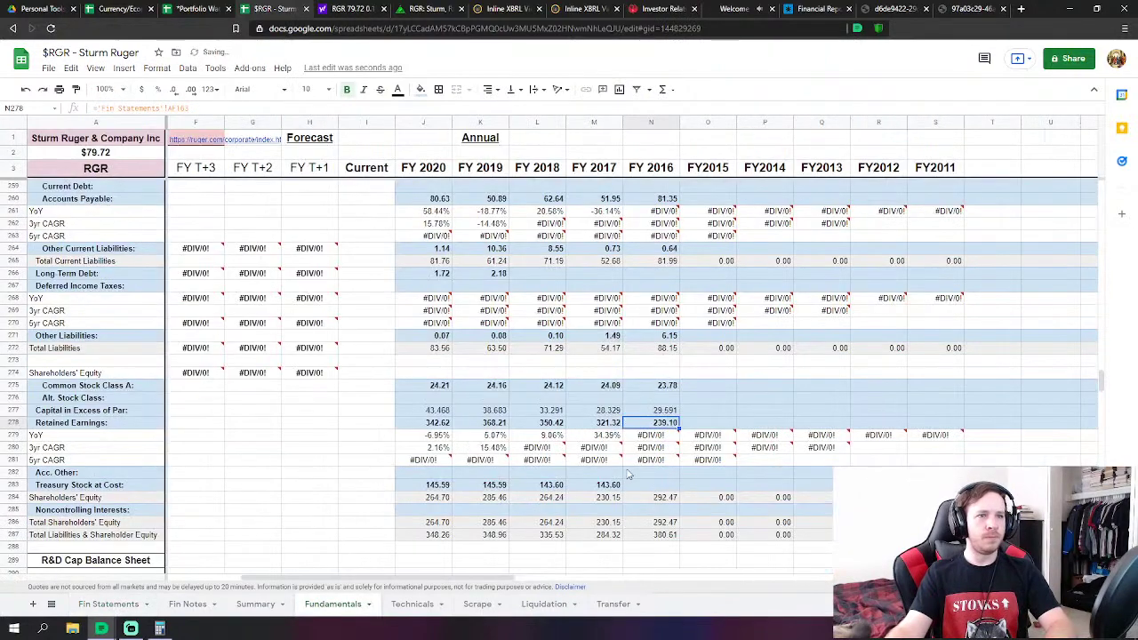
Set FY 2016 Treasury Stock at Cost to the negated 2015 treasury stock, =-'Fin Statements'!AF164, and check the totals against Fin Statements
left_click(658, 486)
type("=")
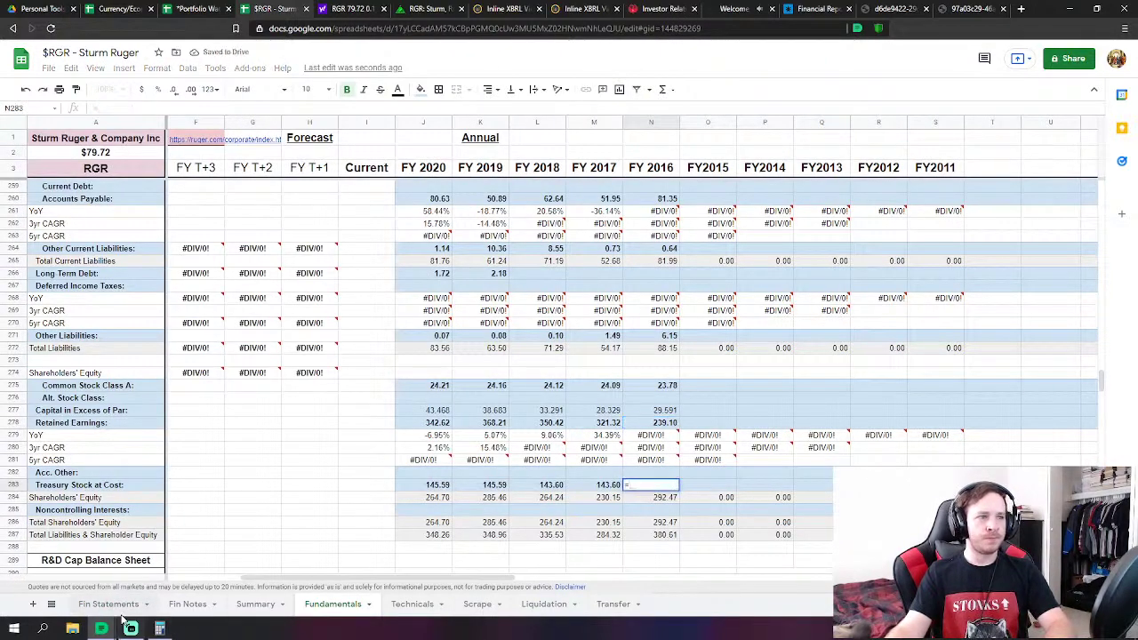
left_click(105, 606)
left_click(537, 507)
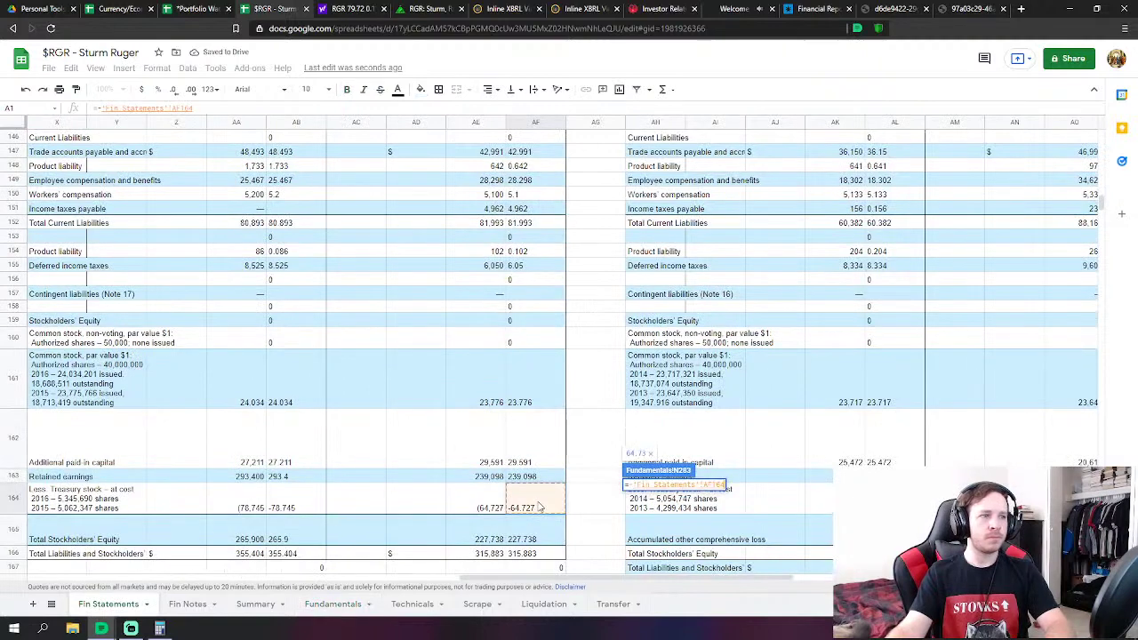
key("Return")
scroll(691, 426, "down", 1)
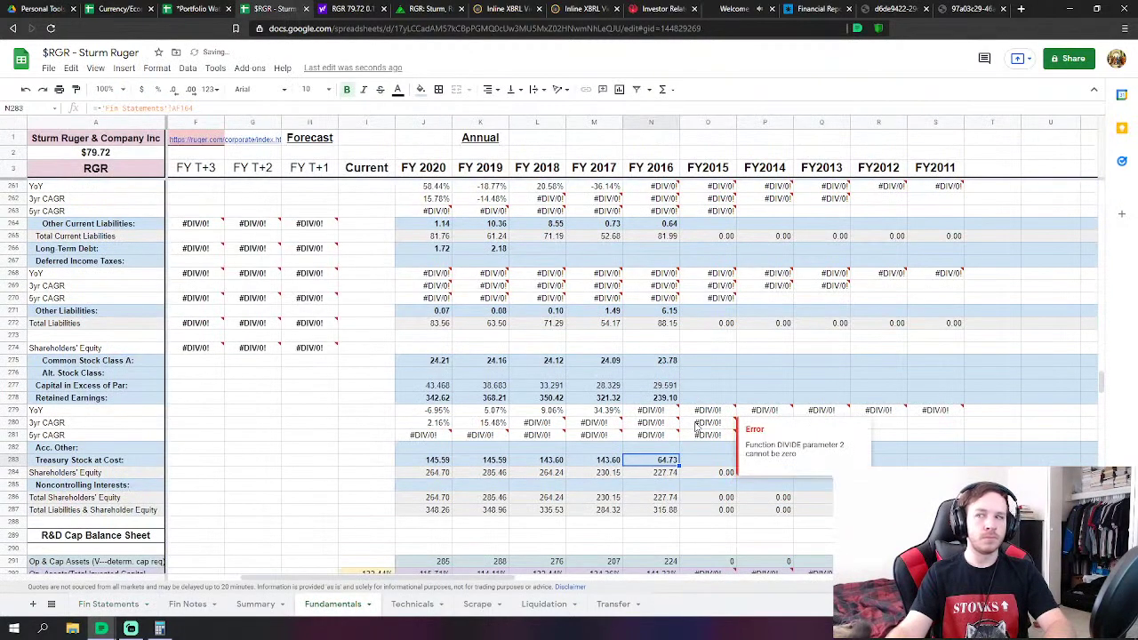
scroll(698, 428, "down", 2)
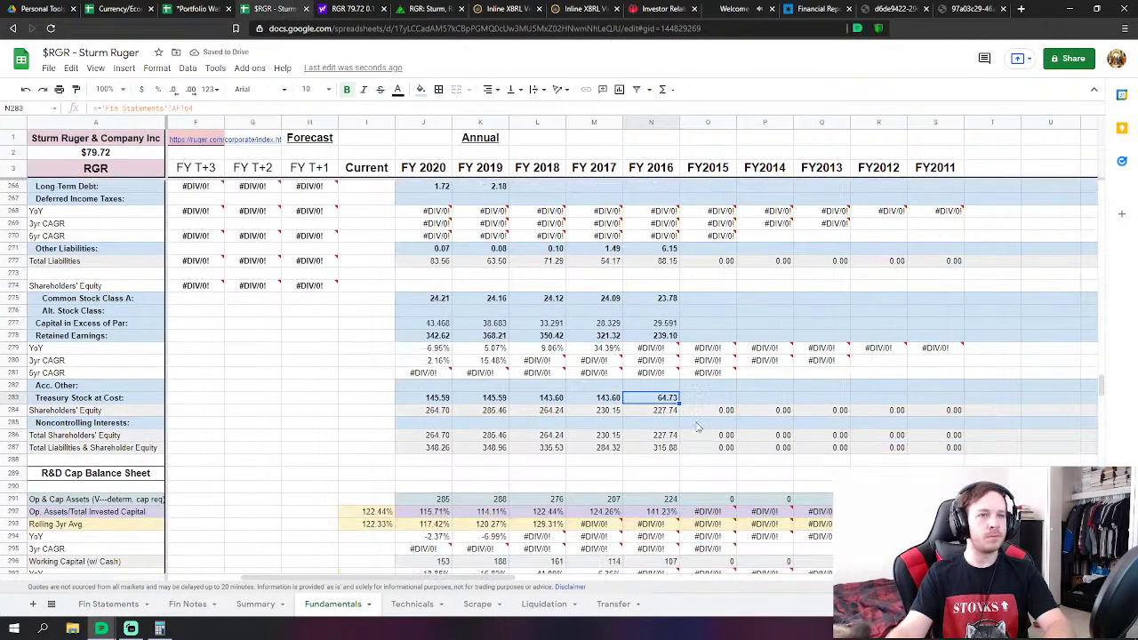
left_click(107, 604)
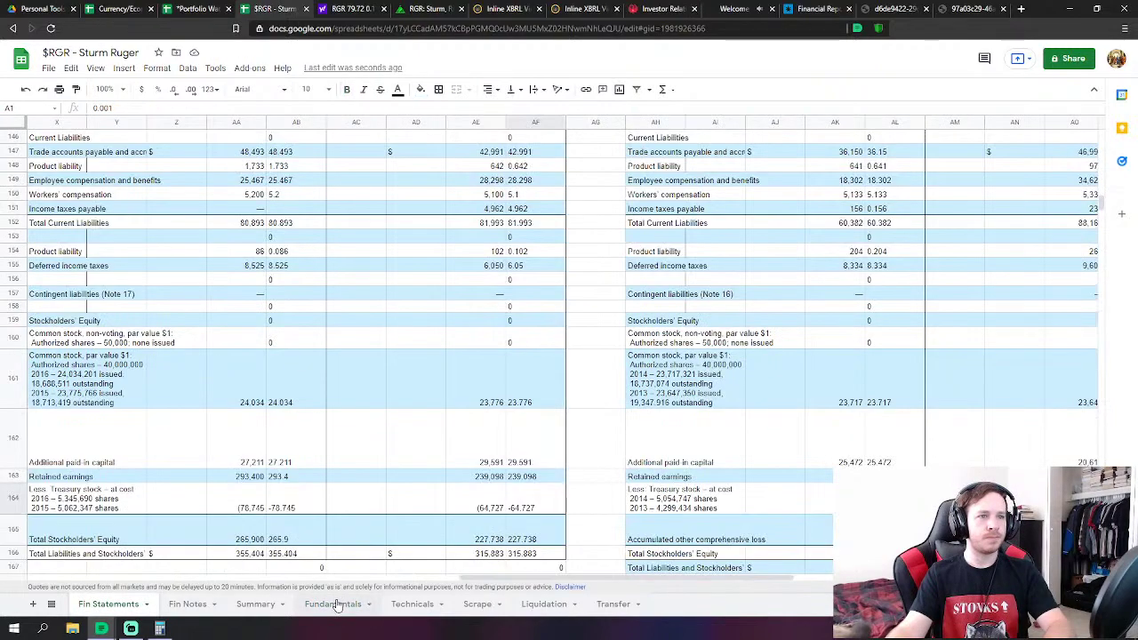
left_click(333, 604)
Link the FY2015 Revenues cell in the income statement section to the 2014 total net sales in 'Fin Statements'!AL9
scroll(783, 403, "up", 20)
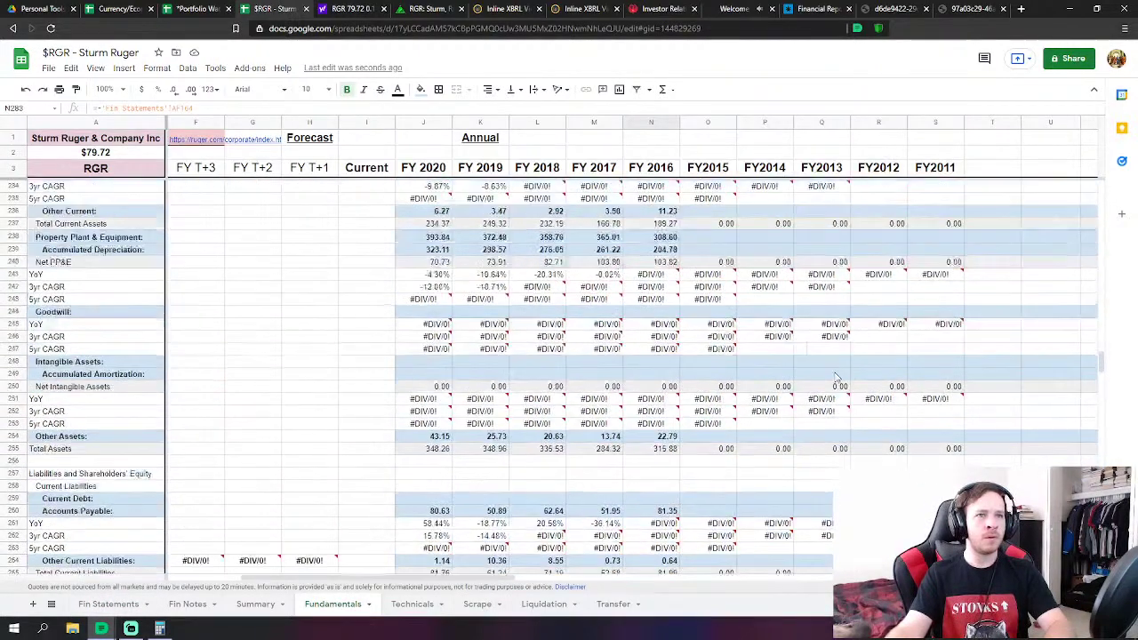
scroll(794, 387, "up", 20)
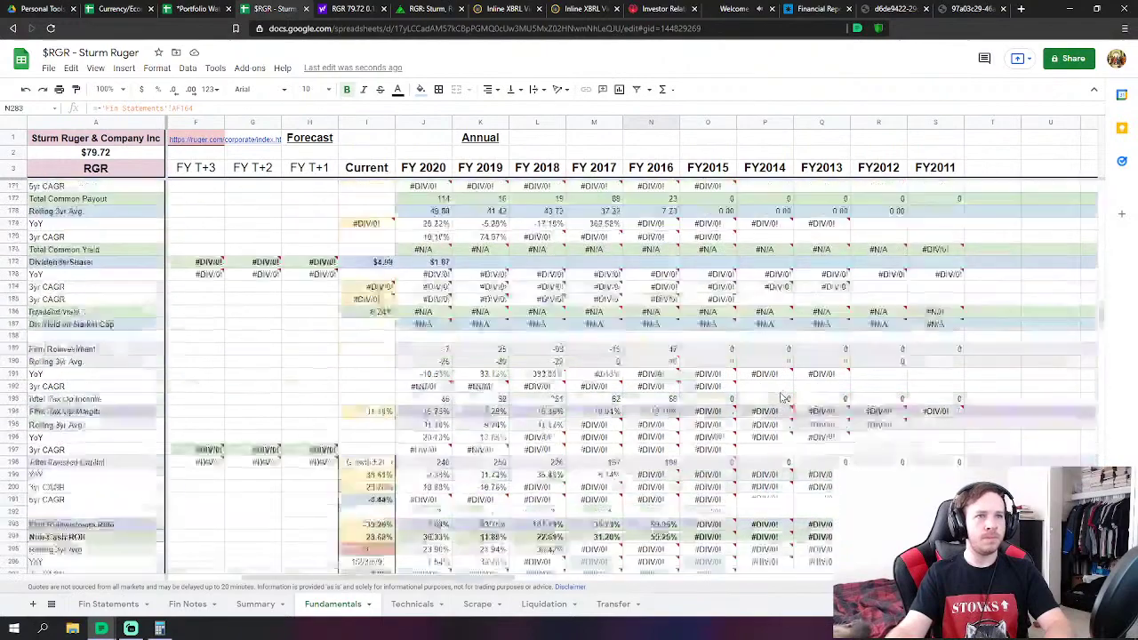
scroll(734, 414, "up", 20)
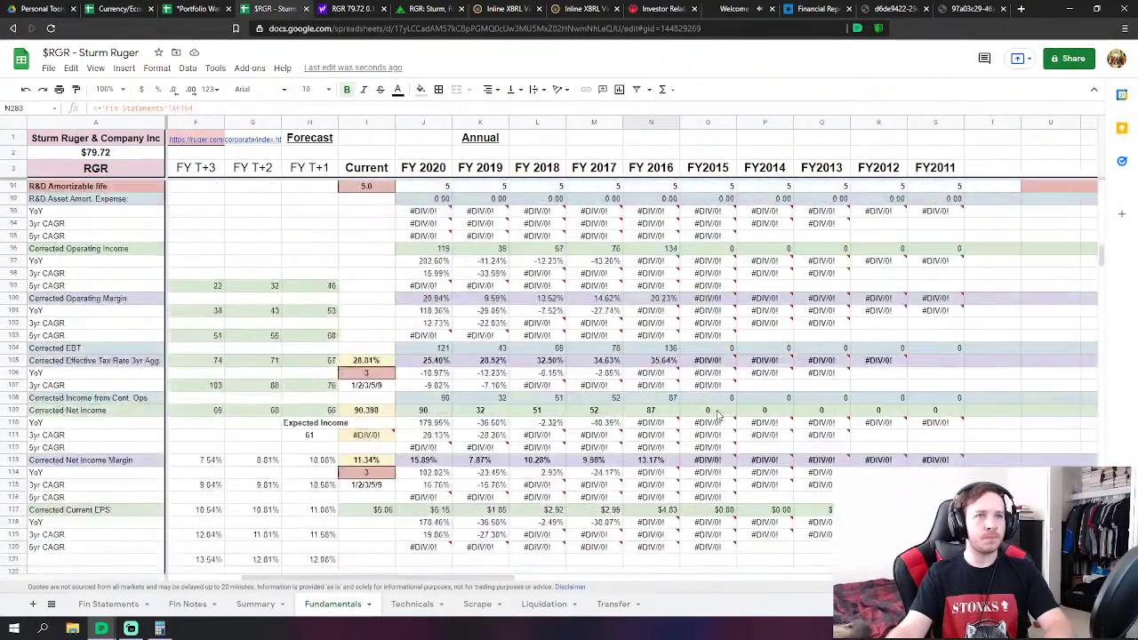
scroll(711, 409, "up", 5)
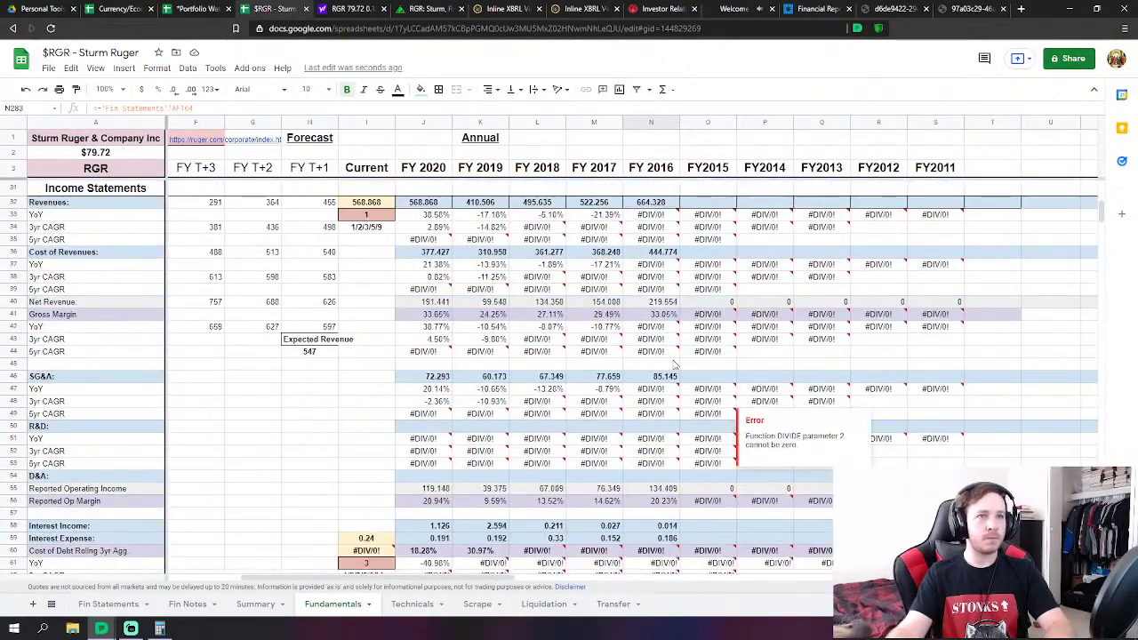
left_click(709, 204)
type("=")
left_click(124, 610)
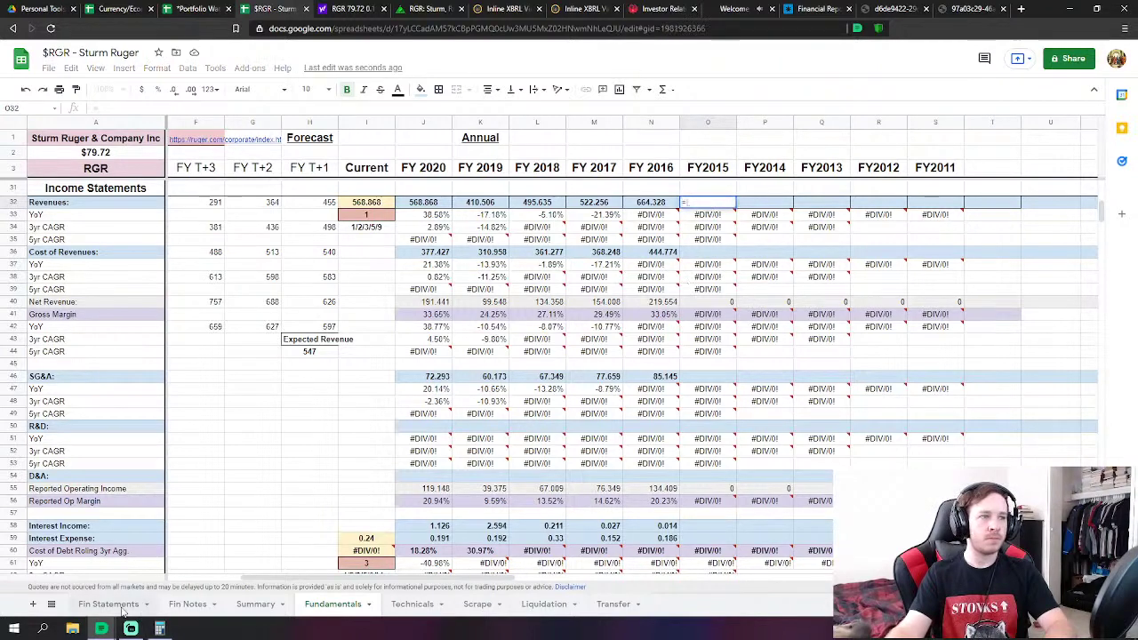
left_click(122, 610)
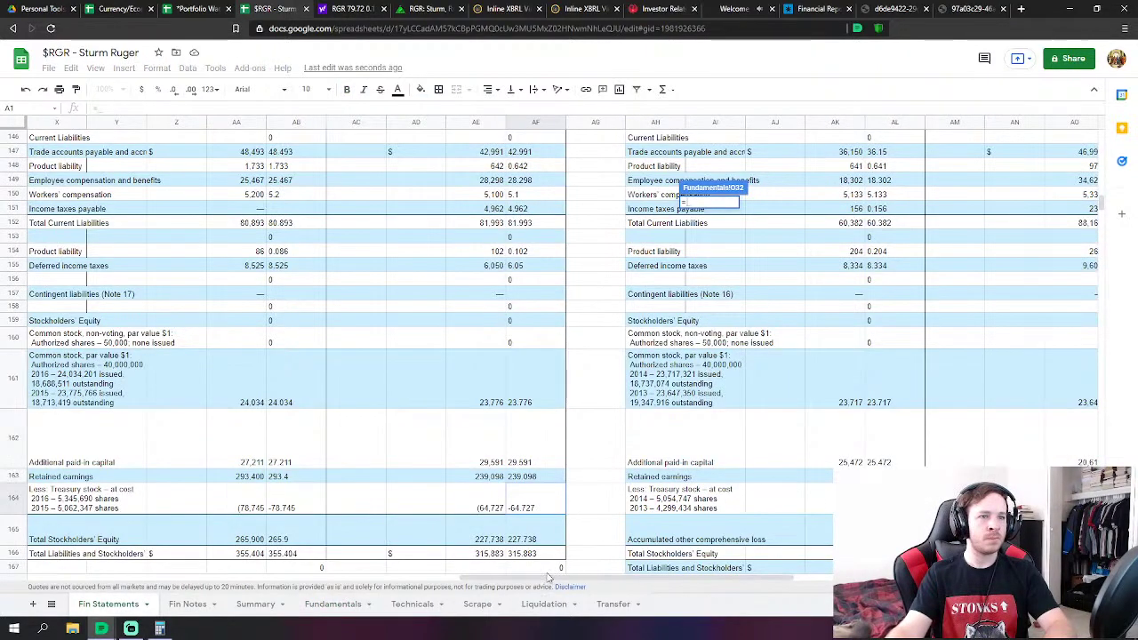
left_click_drag(549, 578, 749, 579)
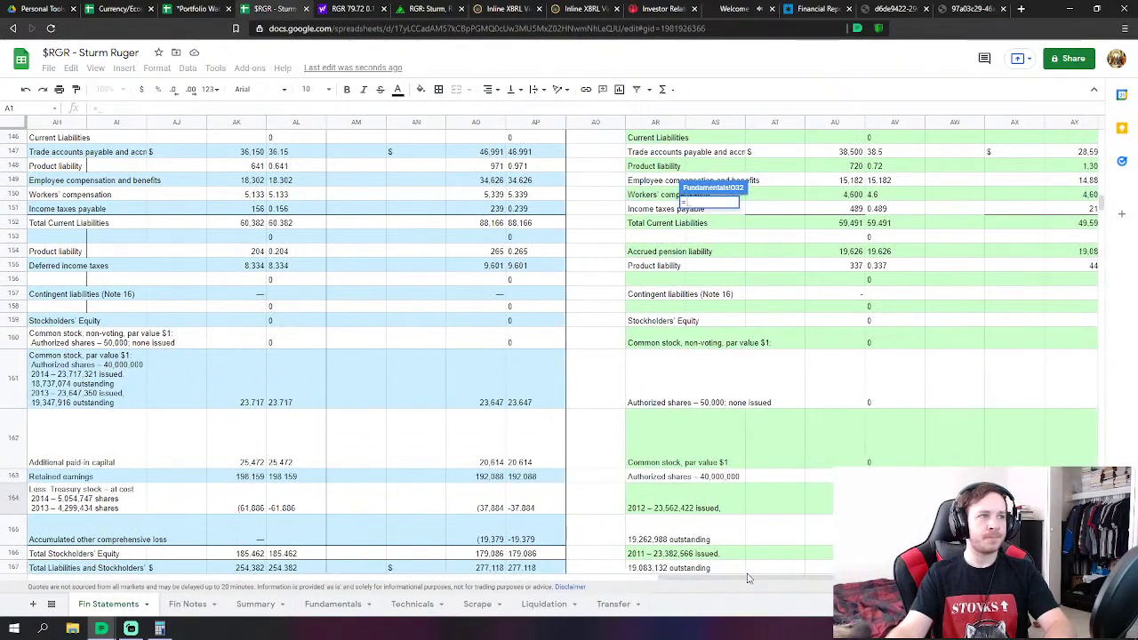
scroll(399, 492, "up", 20)
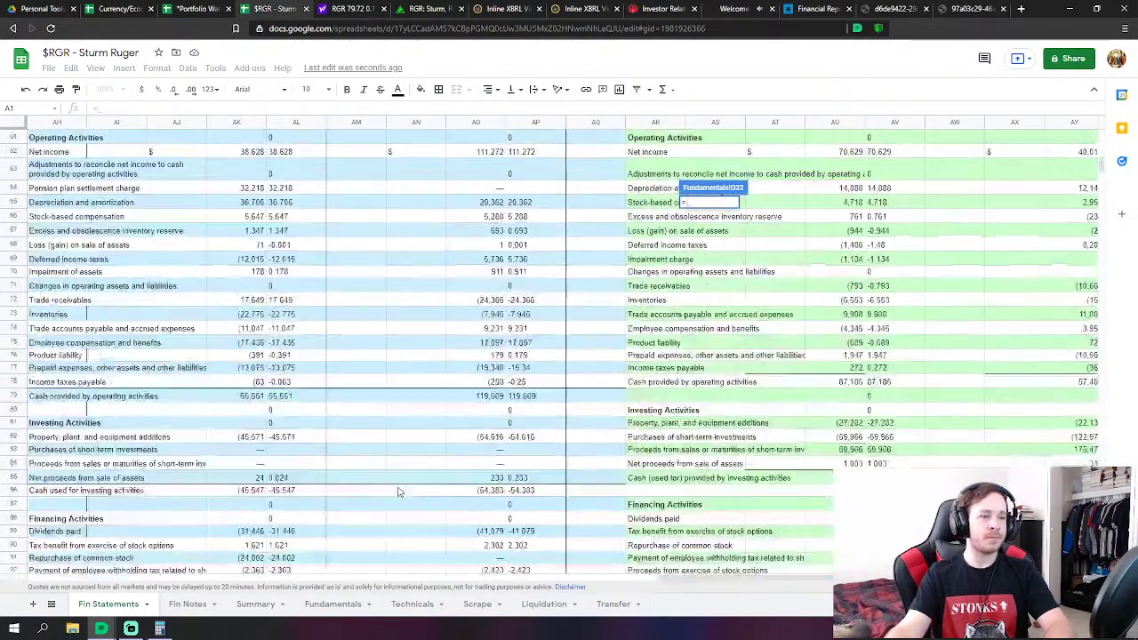
scroll(399, 492, "up", 20)
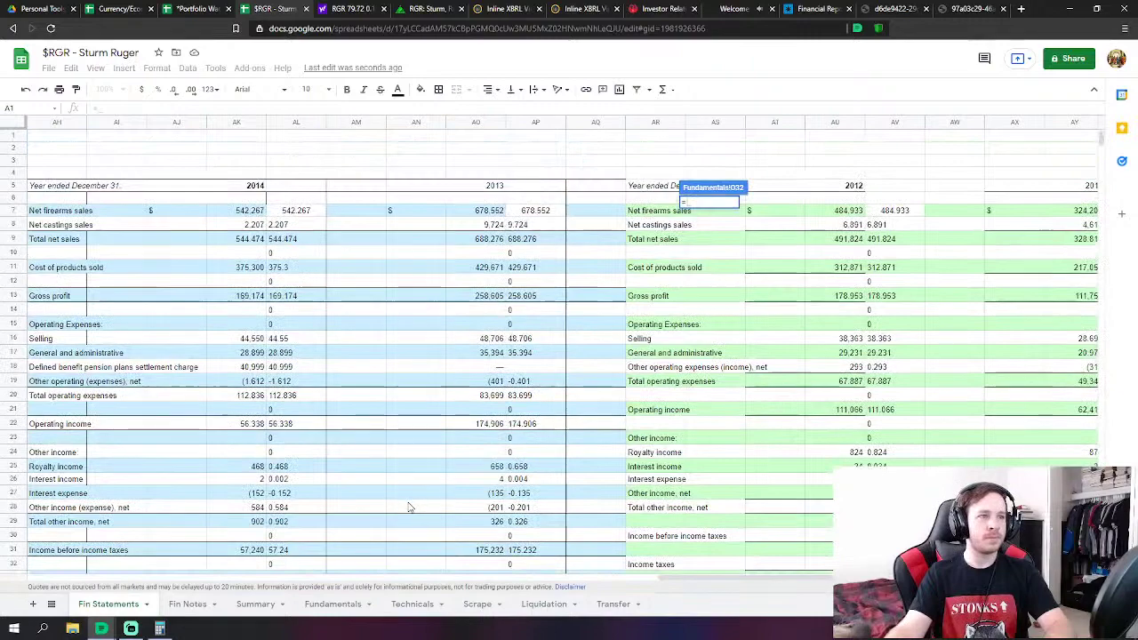
left_click(296, 240)
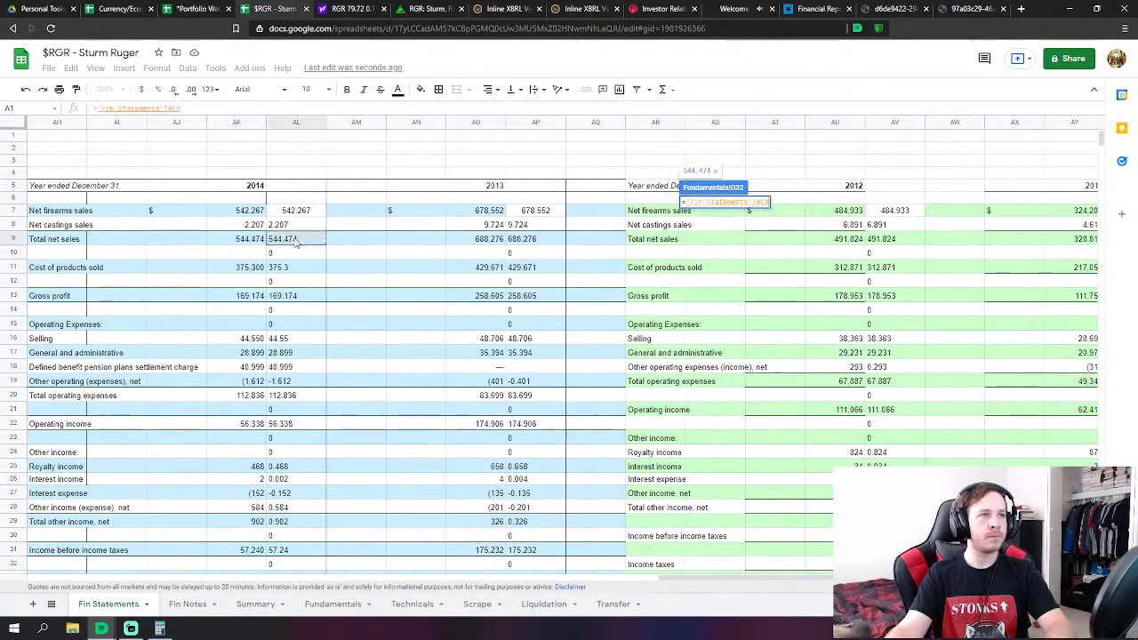
key("Return")
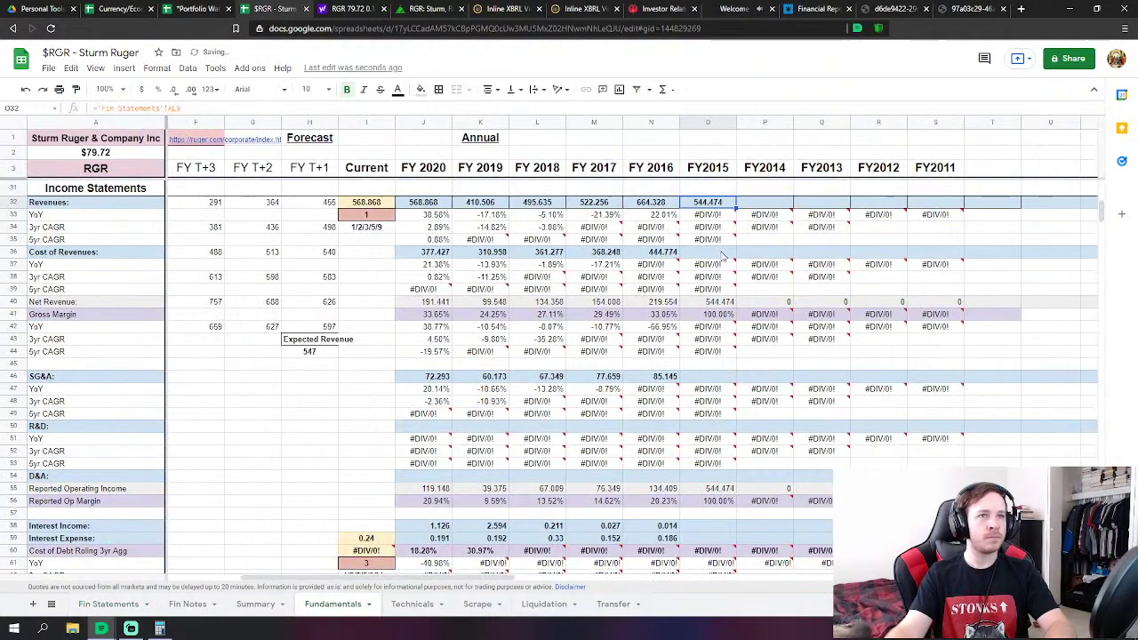
Link the FY2015 Cost of Revenues cell to the 2014 cost of products sold in 'Fin Statements'!AL11
left_click(692, 251)
type("=")
left_click(108, 604)
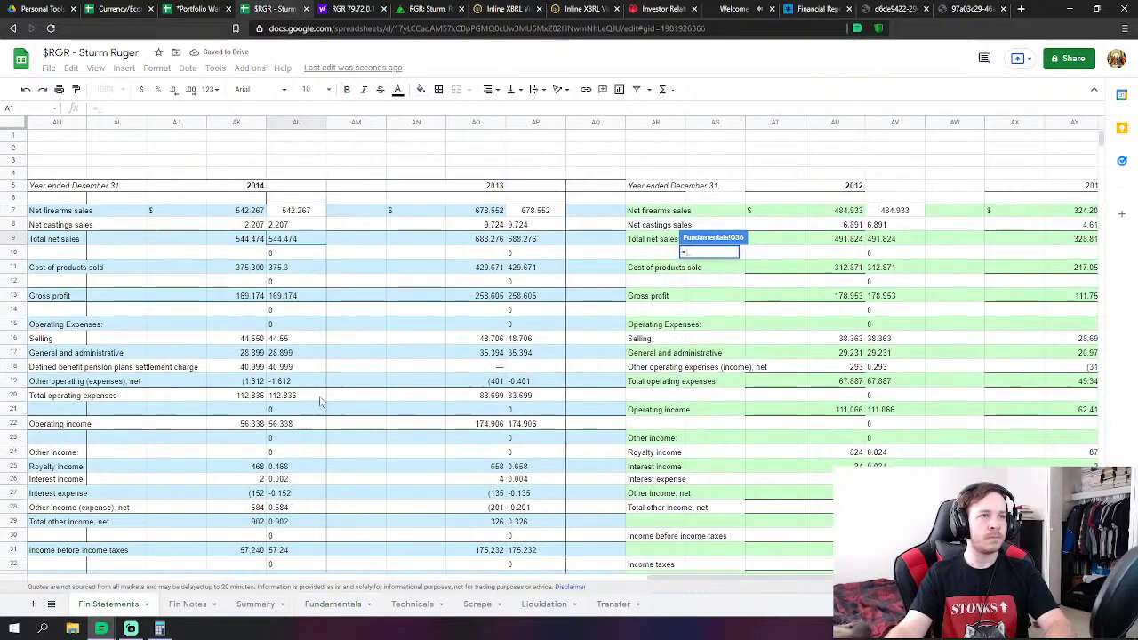
left_click(290, 268)
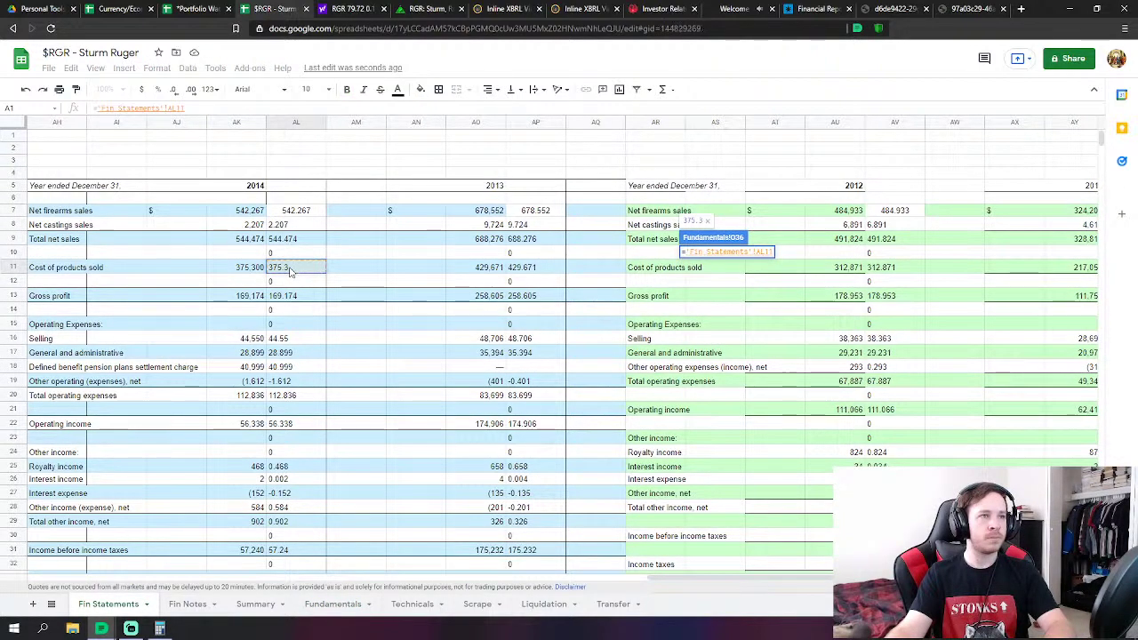
key("Return")
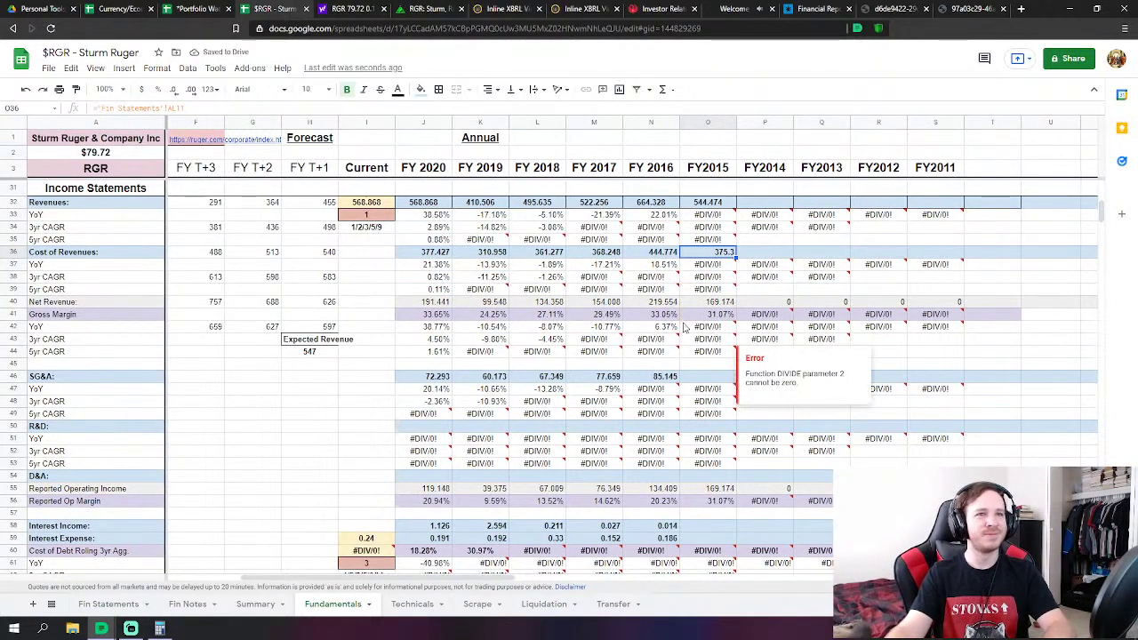
Set the FY2015 SG&A cell to the sum of the four 2014 operating expense lines, 'Fin Statements'!AL16+AL17+AL18+AL19
left_click(705, 374)
type("=")
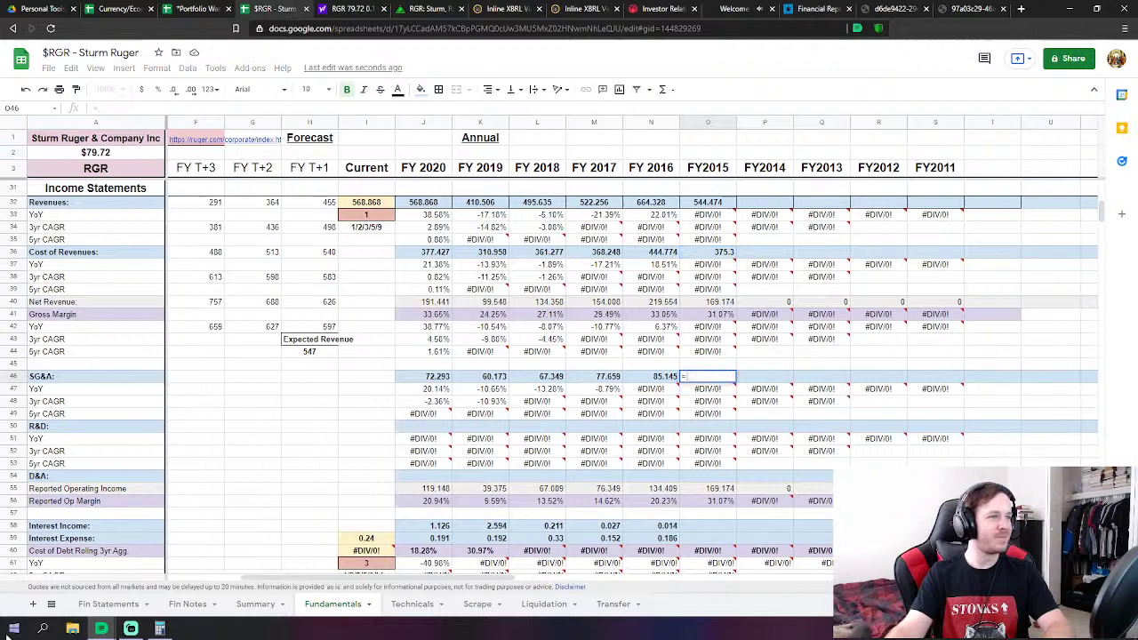
left_click(101, 608)
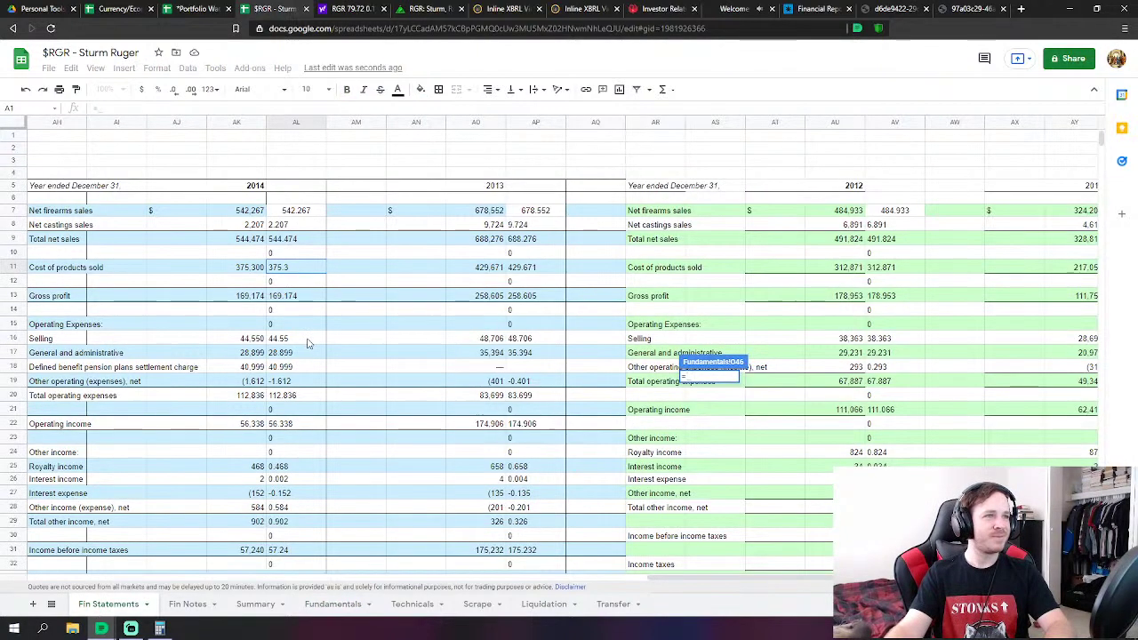
left_click(298, 339)
type("+")
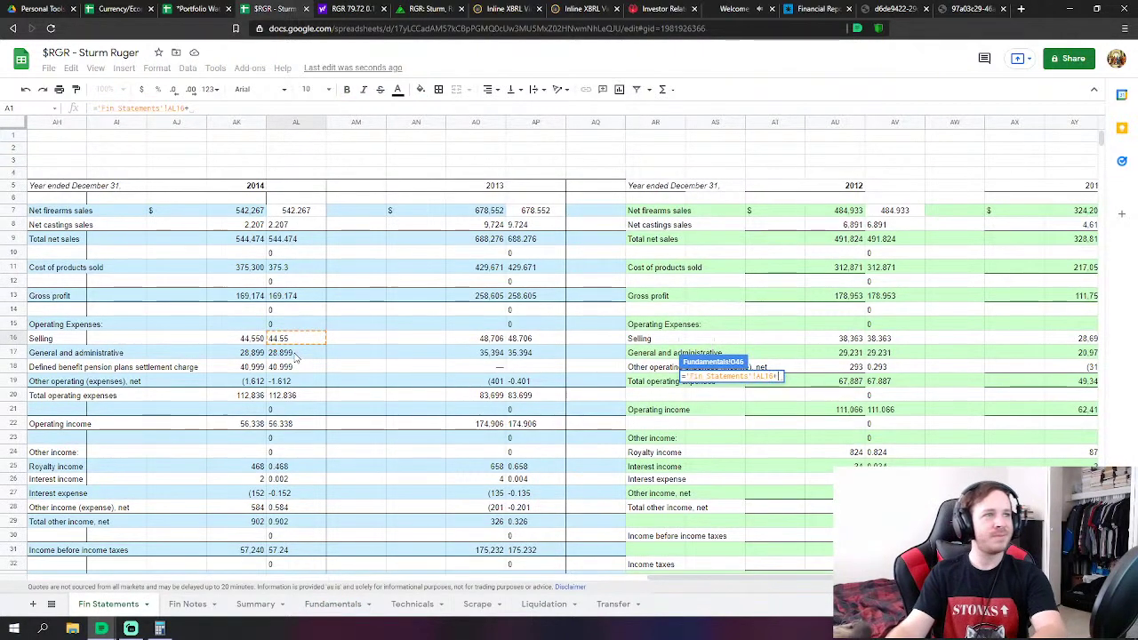
left_click(296, 355)
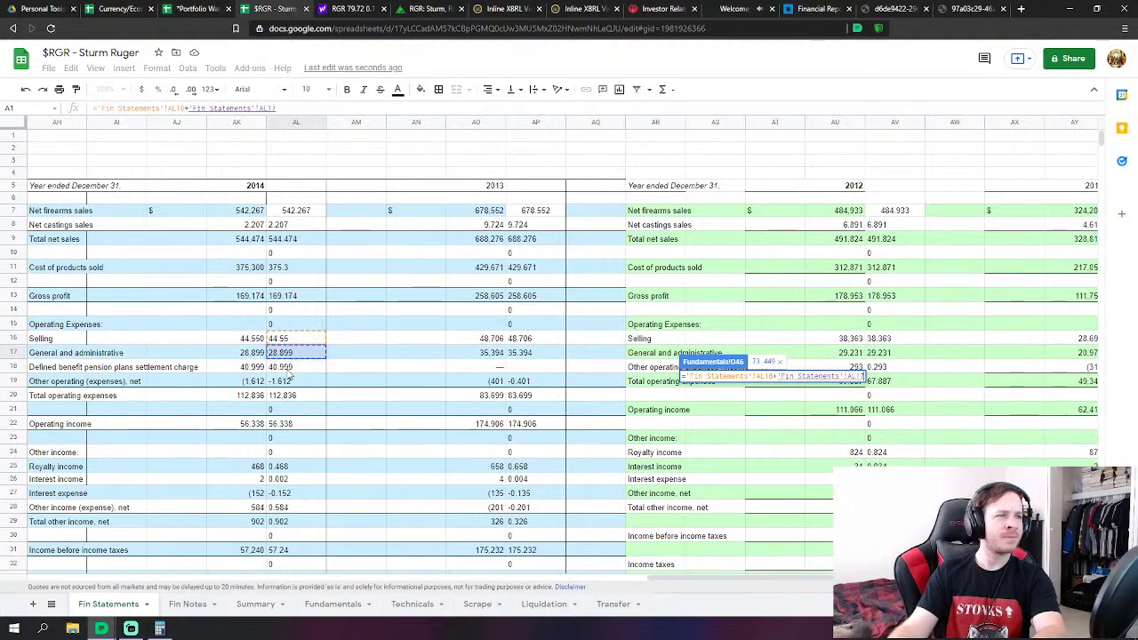
type("+")
left_click(289, 370)
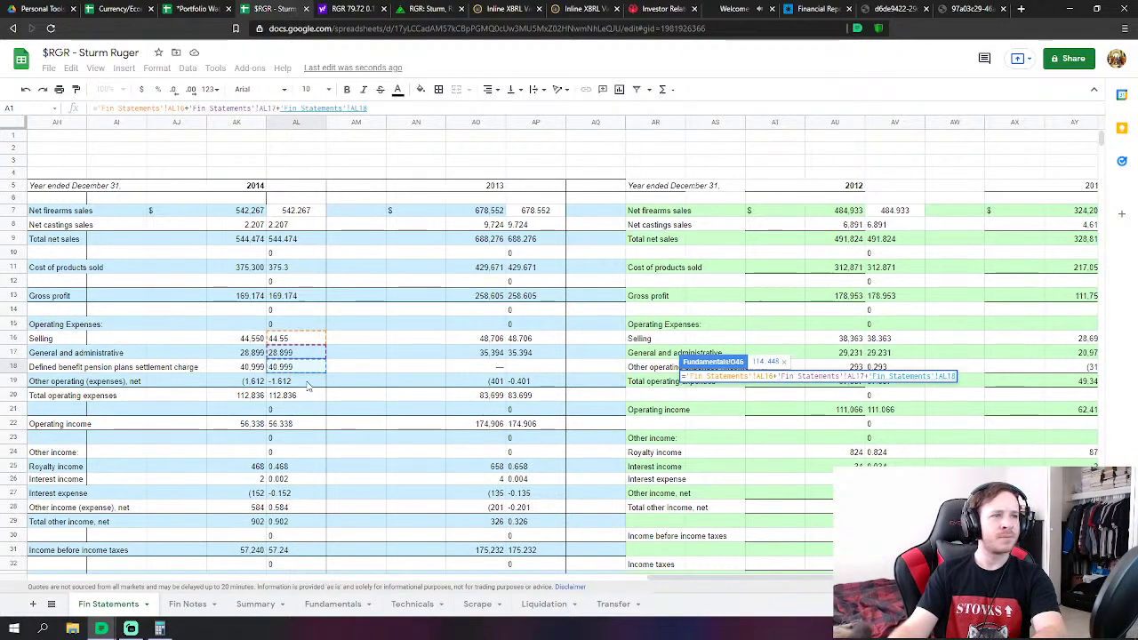
type("+")
left_click(307, 383)
key("Return")
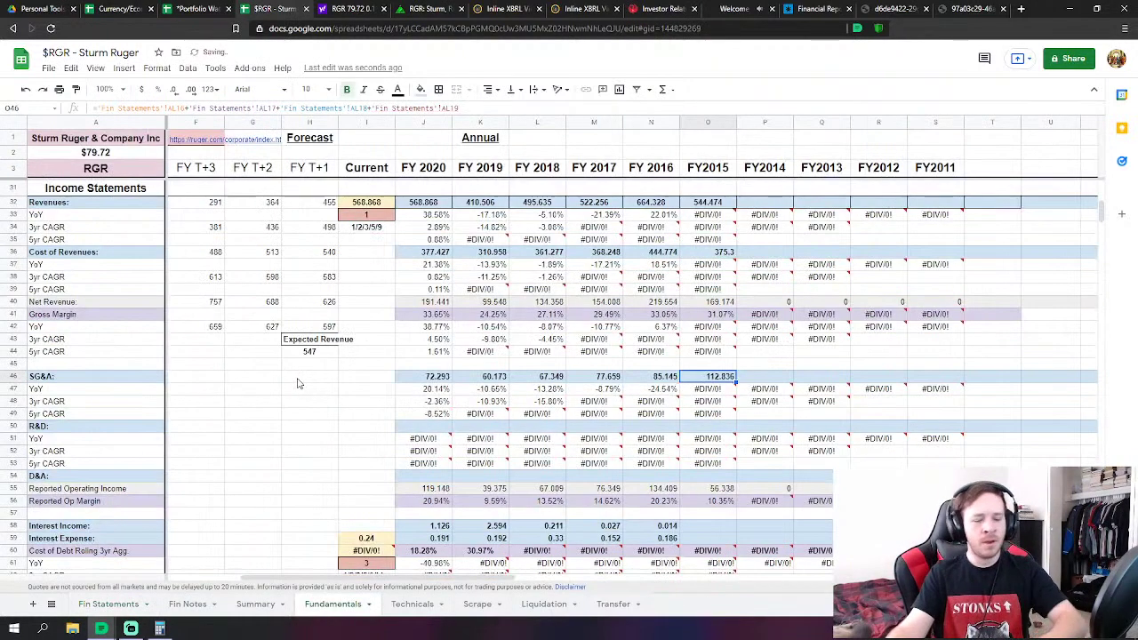
Link the FY2015 Interest Income cell to the 2014 interest income in 'Fin Statements'!AL26
scroll(602, 396, "down", 4)
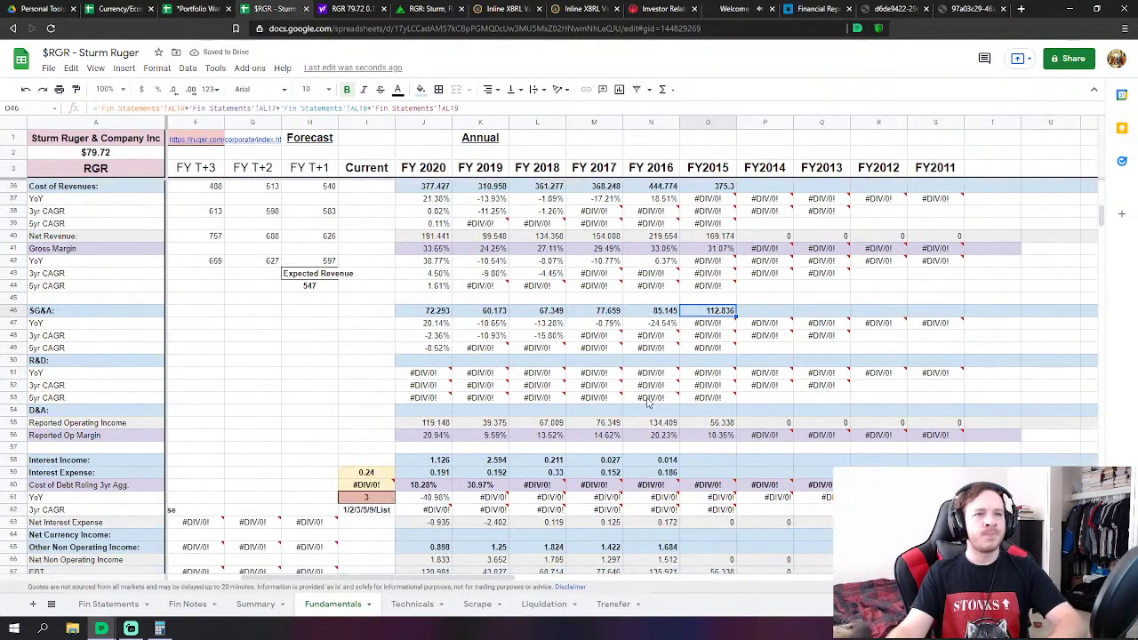
left_click(716, 400)
type("=")
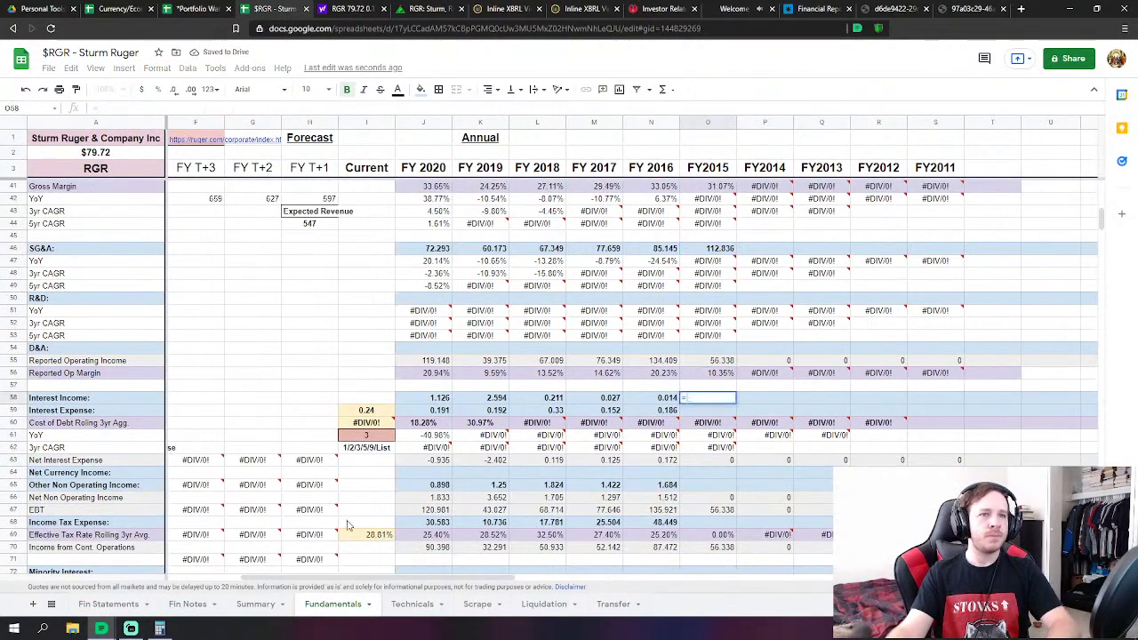
left_click(109, 605)
scroll(333, 472, "down", 1)
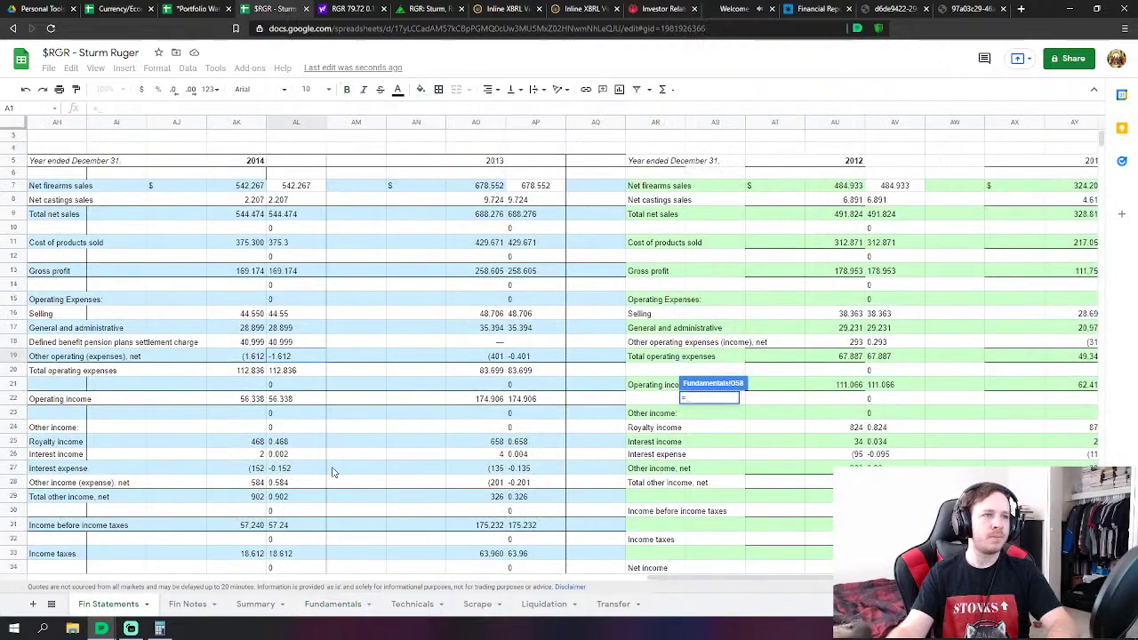
left_click(286, 455)
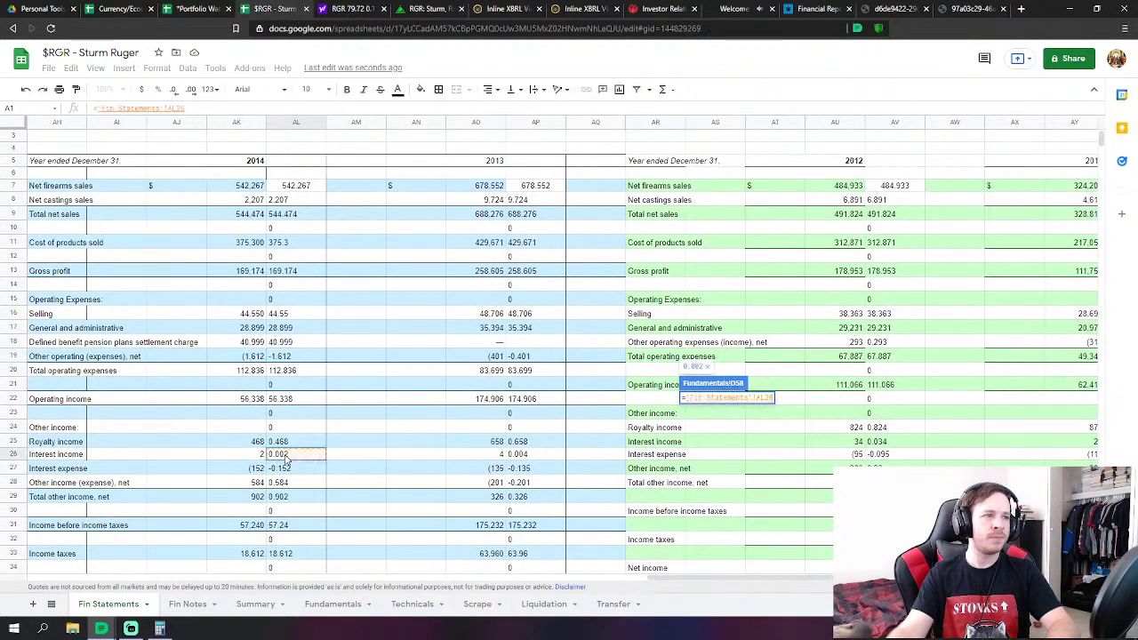
key("Return")
Set the FY2015 Interest Expense cell to the negated 2014 interest expense, =-'Fin Statements'!AL27
type("=")
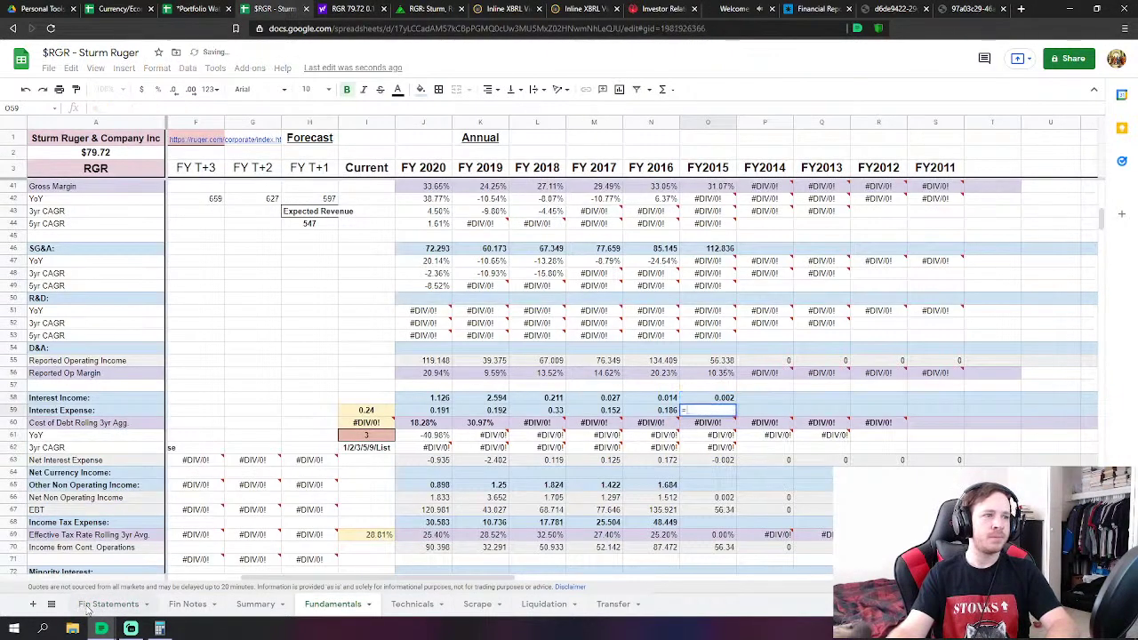
left_click(89, 607)
left_click(292, 469)
key("Return")
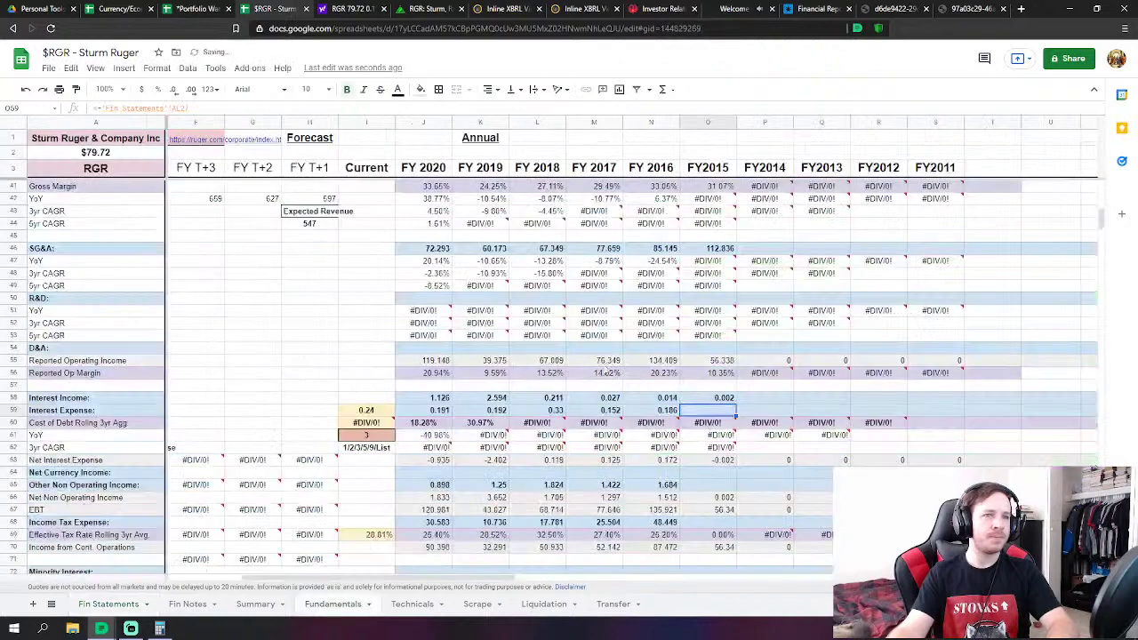
Set FY2015 Other Non Operating Income to 2014 royalty income plus other income (expense), net, ='Fin Statements'!AL25+'Fin Statements'!AL28
key("Down")
key("Down")
key("Down")
key("Down")
key("Down")
key("Down")
left_click(105, 605)
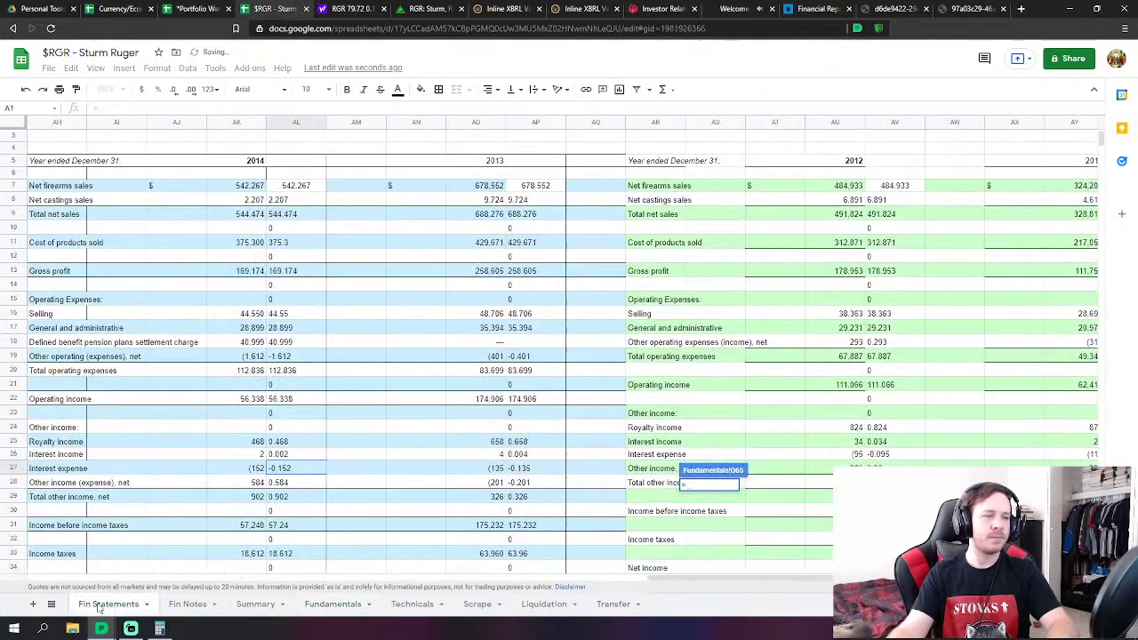
left_click(287, 442)
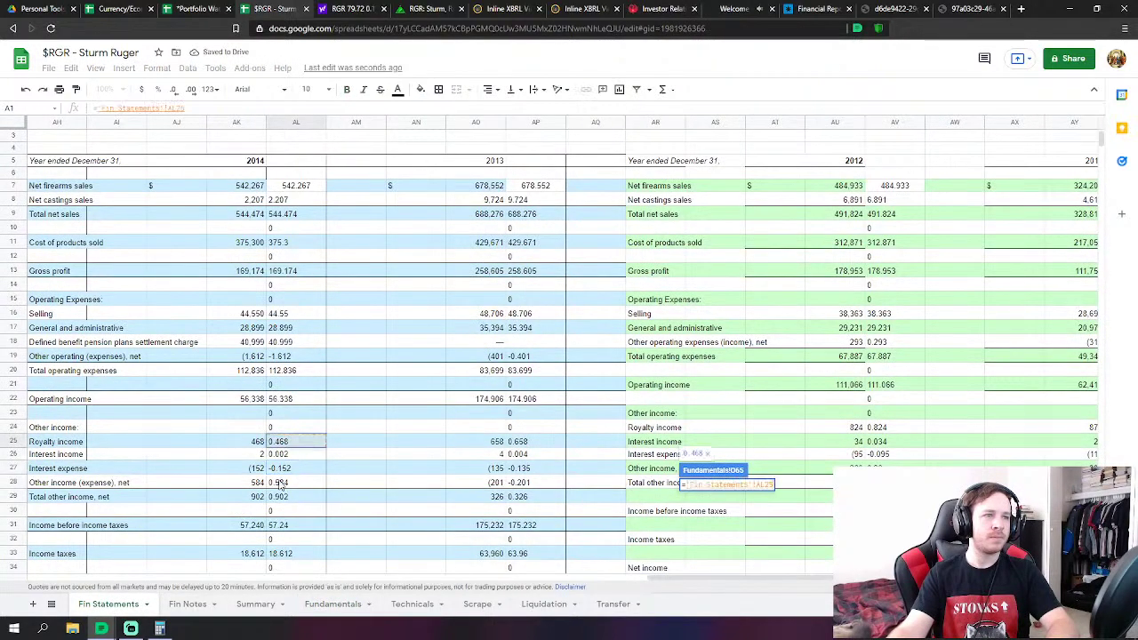
type("+")
left_click(280, 483)
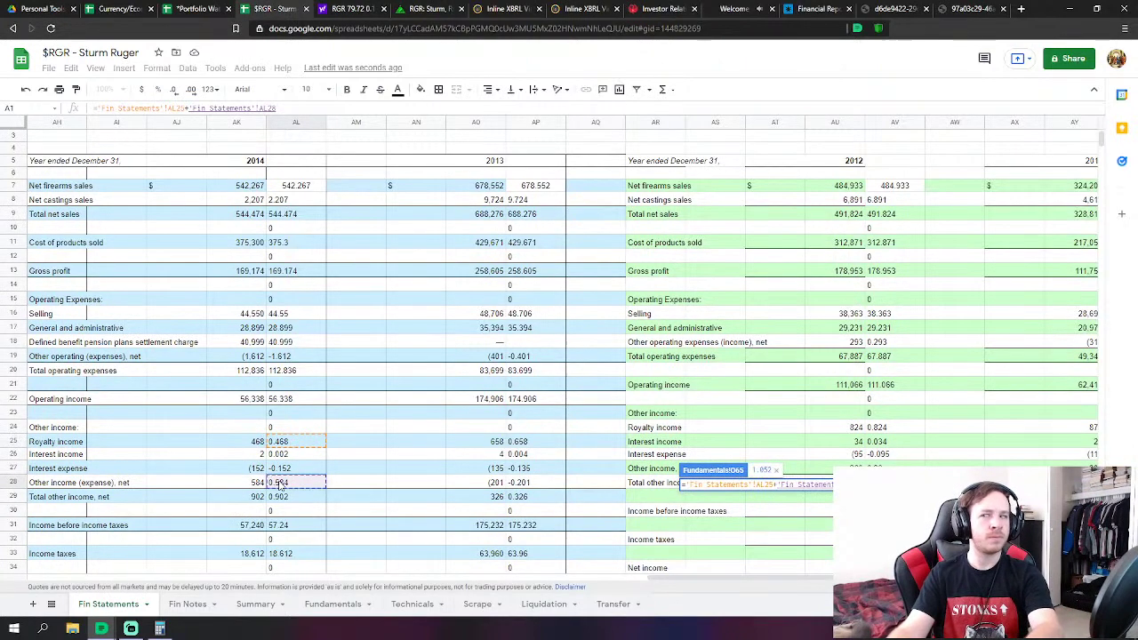
key("Return")
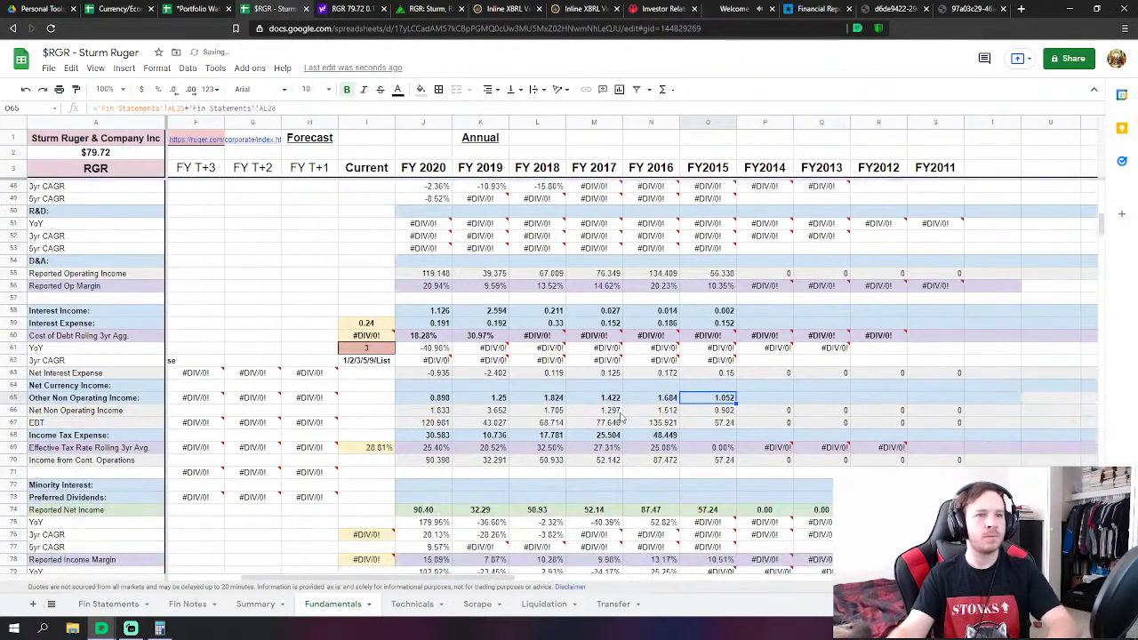
Try linking the FY2015 Income Tax Expense cell to the 2014 income before income taxes in 'Fin Statements'!AL31
left_click(723, 435)
type("=")
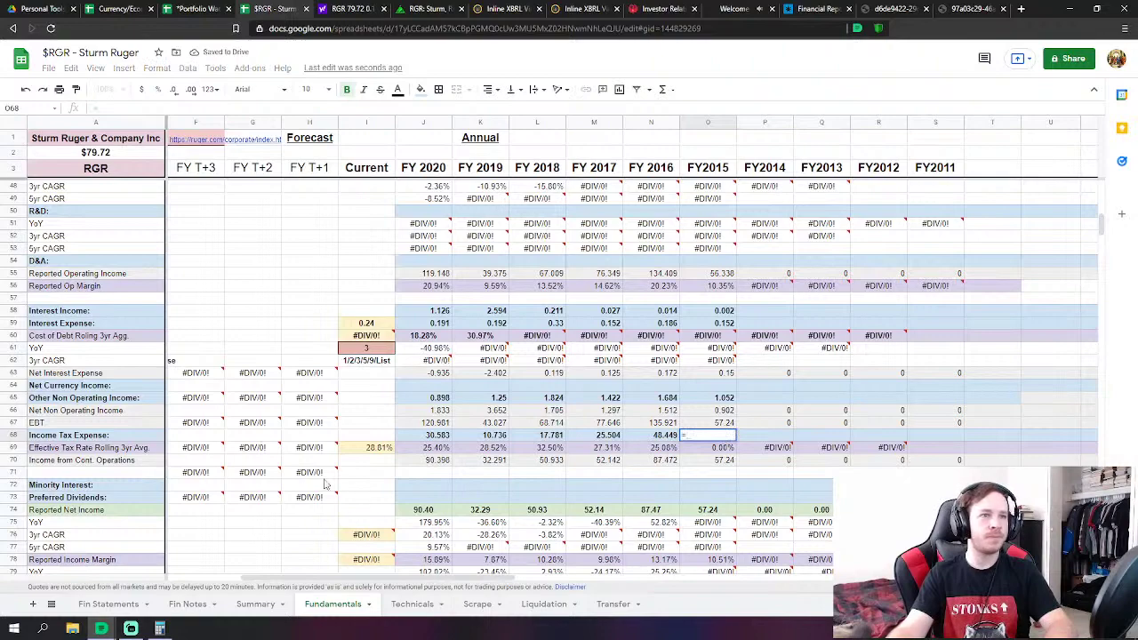
left_click(101, 605)
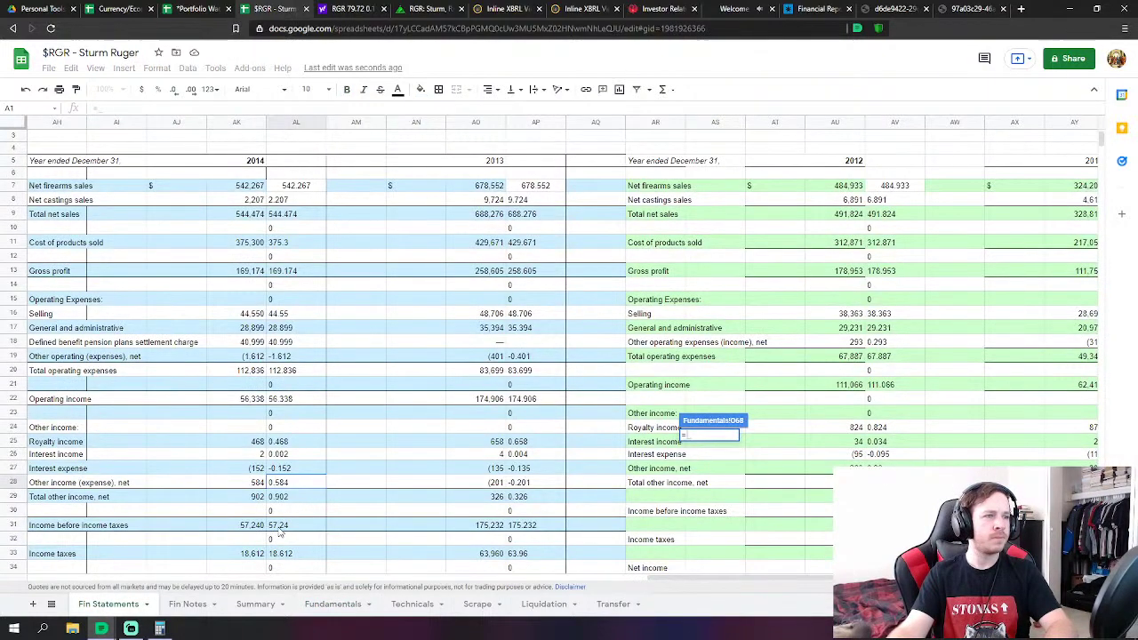
left_click(279, 525)
key("Return")
Link the FY2015 Income Tax Expense cell to the 2014 income taxes in 'Fin Statements'!AL33
scroll(791, 440, "down", 1)
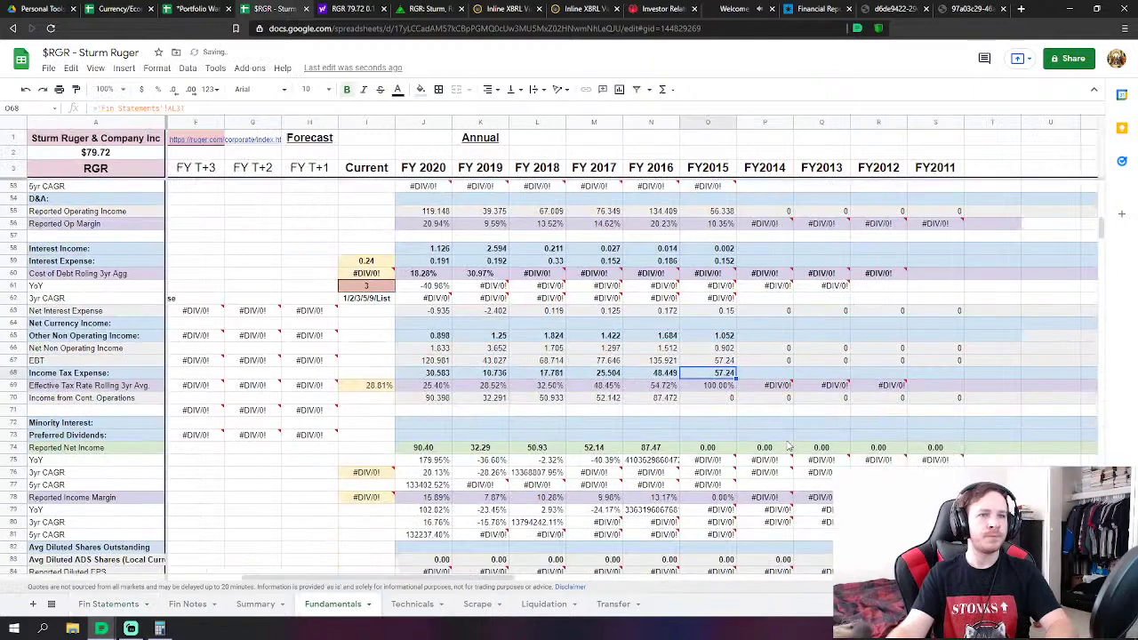
type("=")
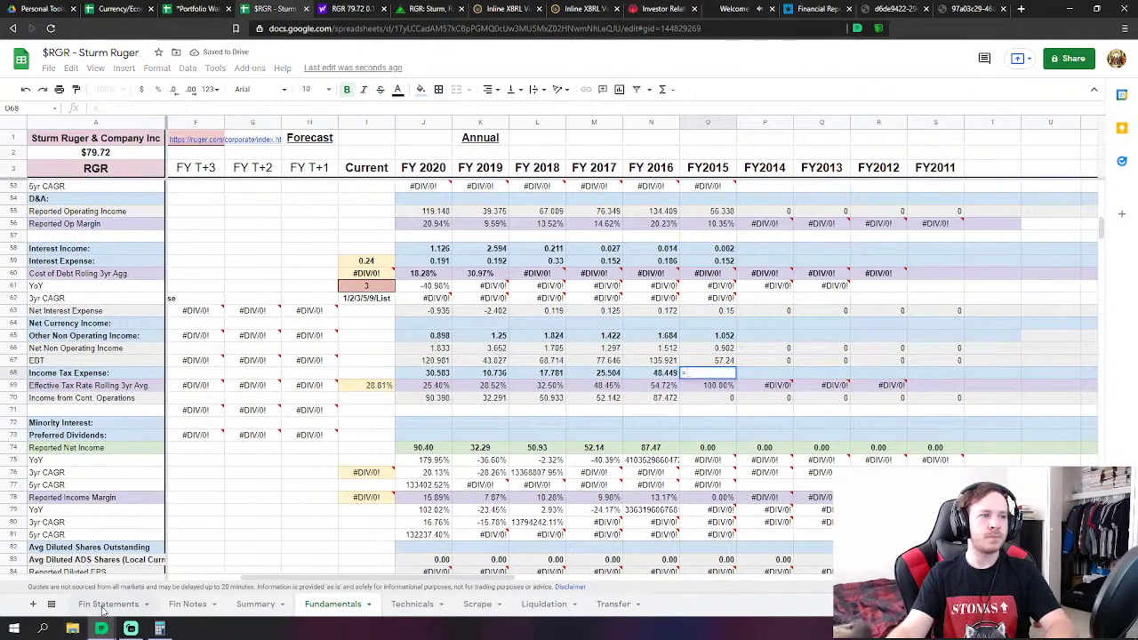
left_click(105, 605)
scroll(281, 505, "down", 1)
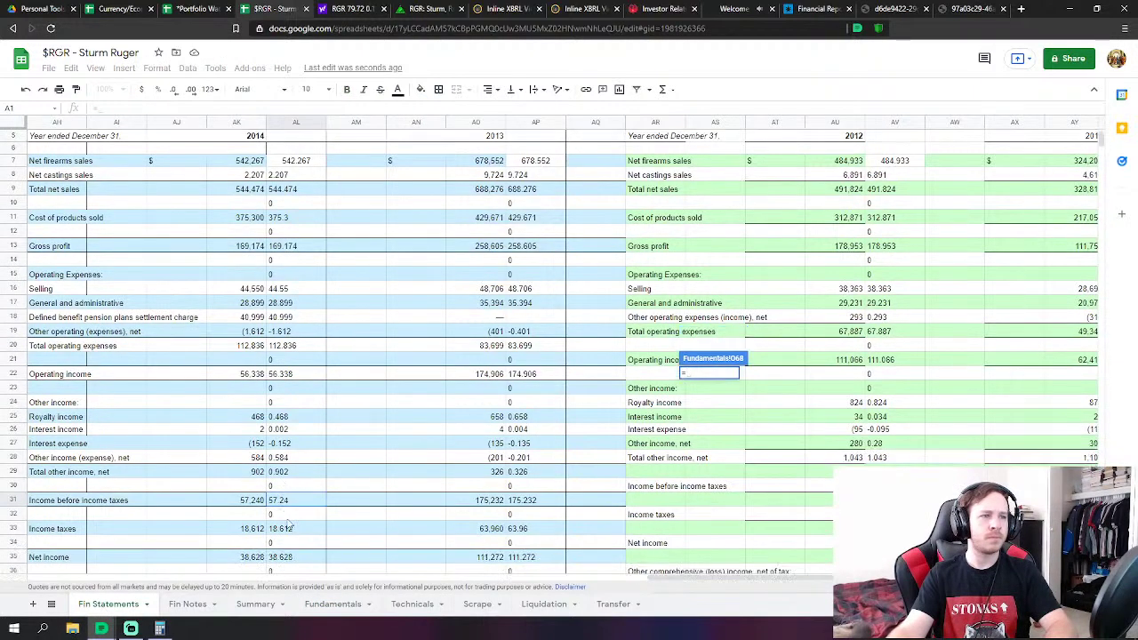
left_click(296, 529)
scroll(297, 530, "down", 3)
key("Return")
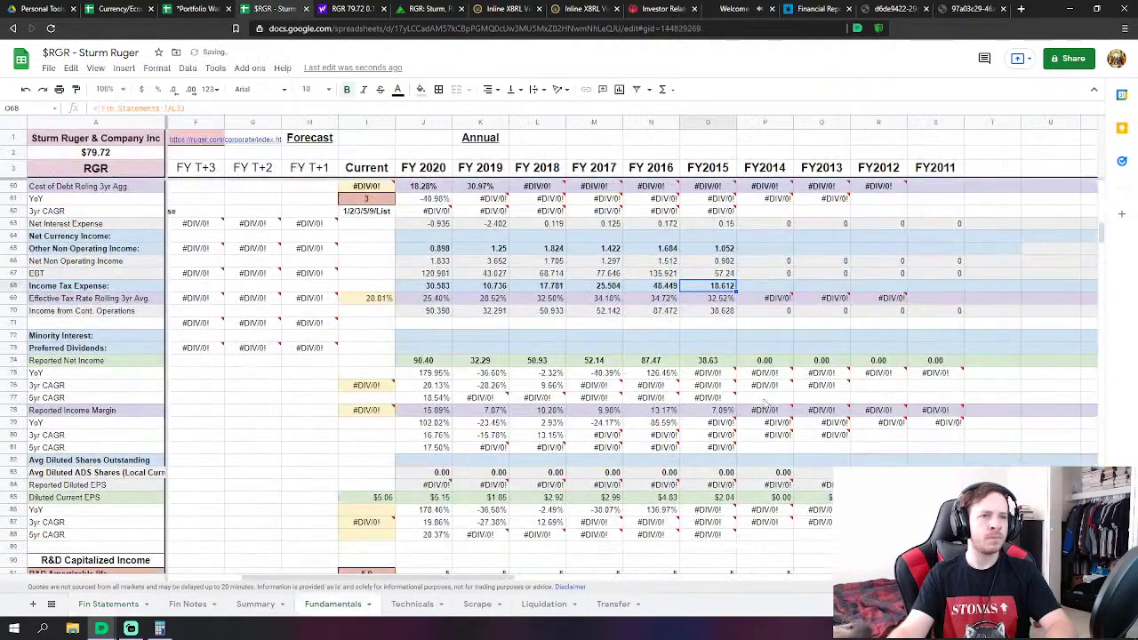
Link the FY2015 CF Depreciation & Amortization cell in Cashflow & Growth to the 2014 depreciation and amortization in 'Fin Statements'!AL65
scroll(703, 409, "down", 10)
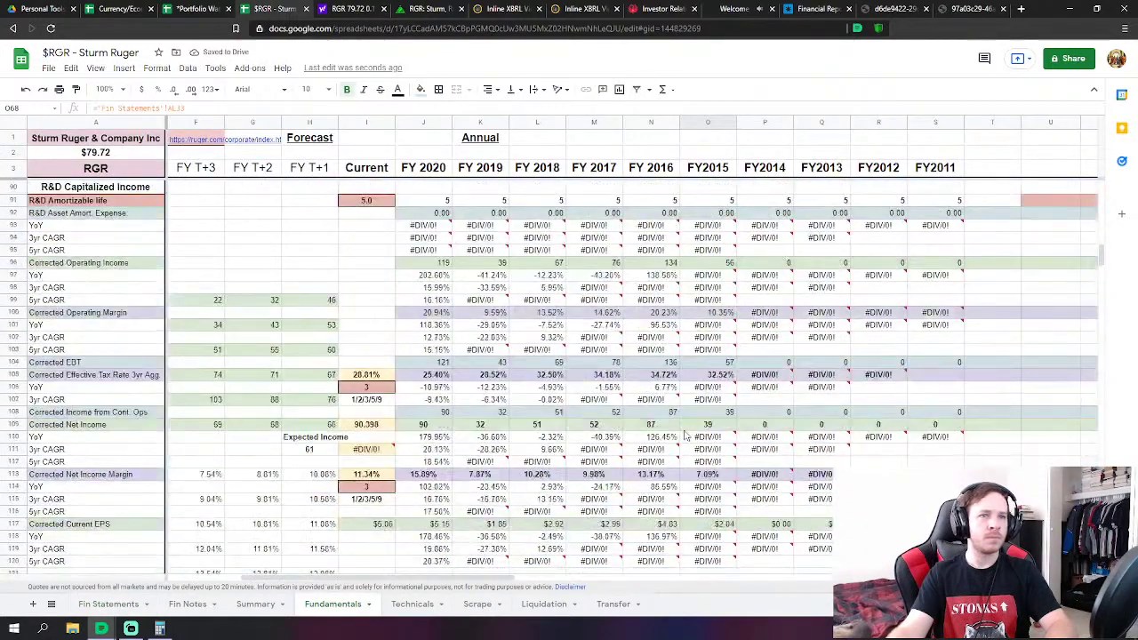
scroll(693, 440, "down", 1)
scroll(699, 444, "down", 1)
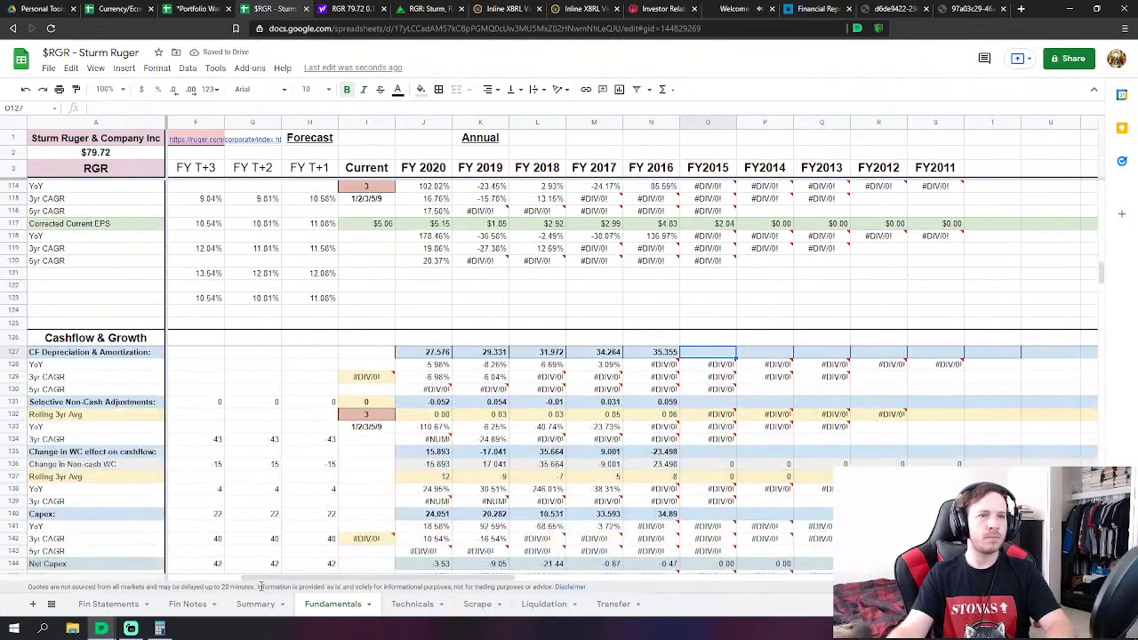
left_click(708, 352)
type("=")
left_click(108, 603)
scroll(279, 472, "down", 12)
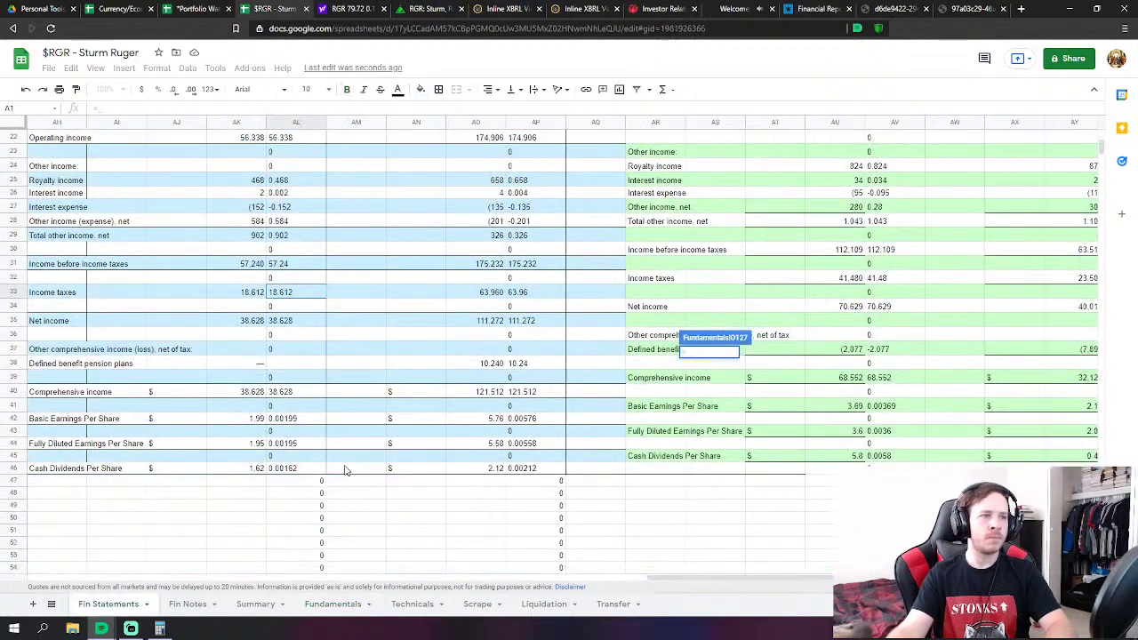
left_click(278, 442)
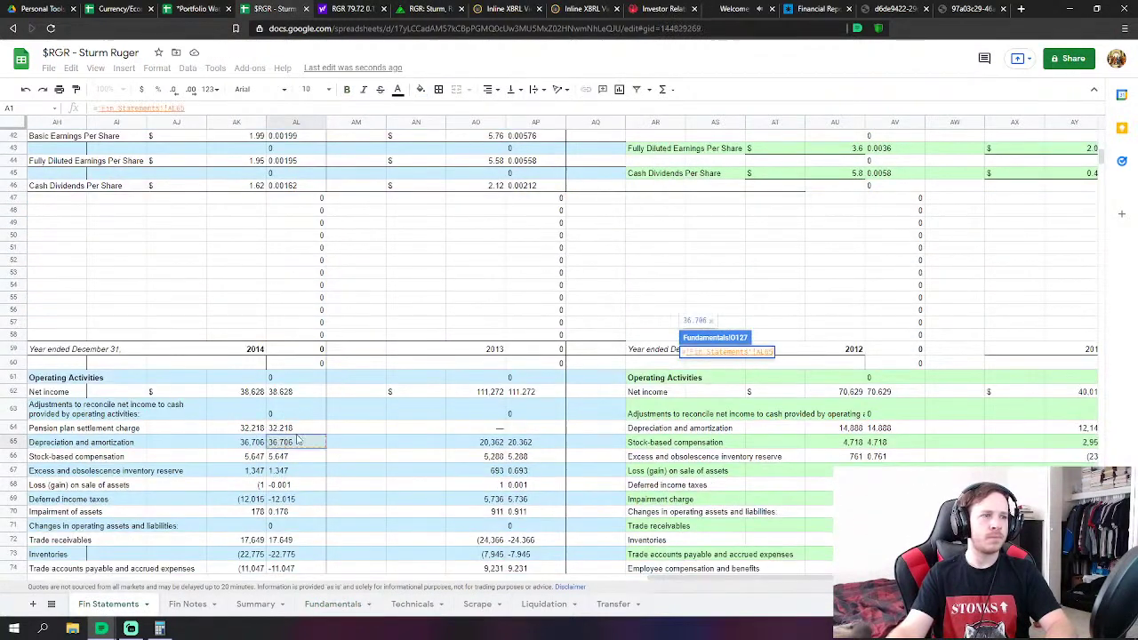
key("Return")
Link the FY2015 Selective Non-Cash Adjustments cell to the 2014 loss (gain) on sale of assets in 'Fin Statements'!AL68
left_click(712, 402)
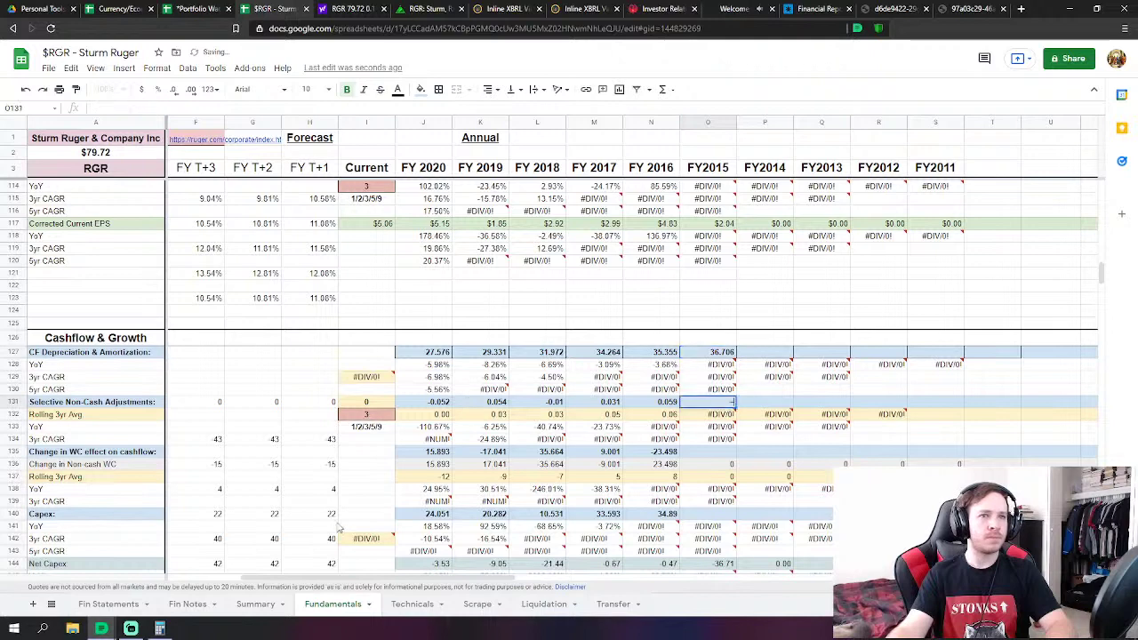
type("=")
left_click(100, 604)
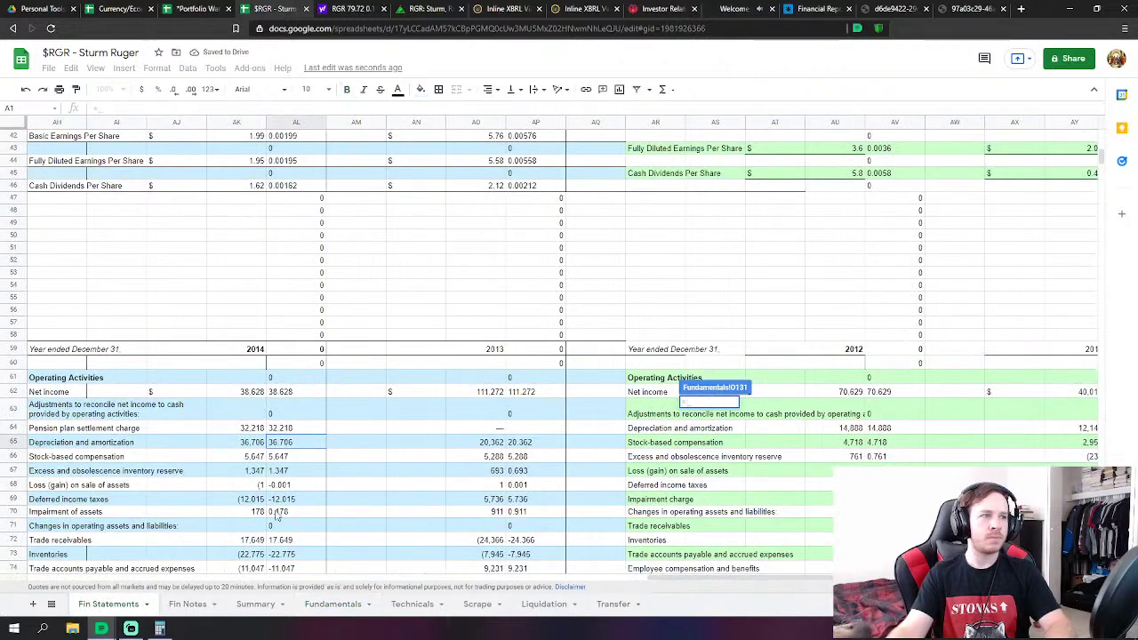
left_click(284, 487)
key("Return")
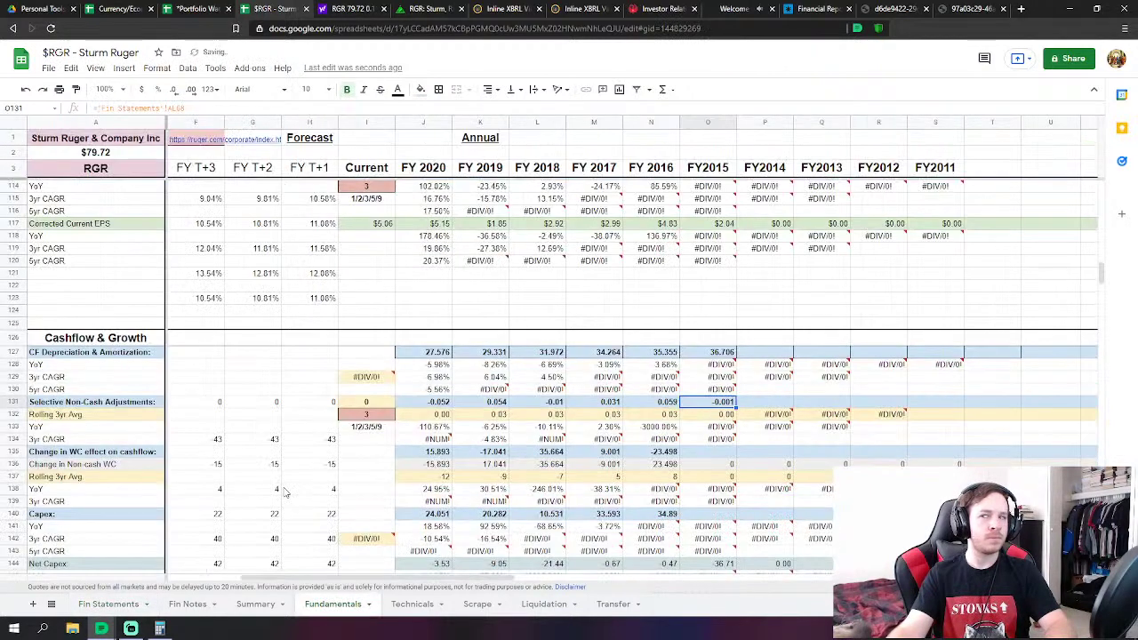
Set FY2015 Change in WC effect on cashflow to the sum of the 2014 operating asset and liability changes, =SUM('Fin Statements'!AL72:AL78)
left_click(707, 452)
type("=")
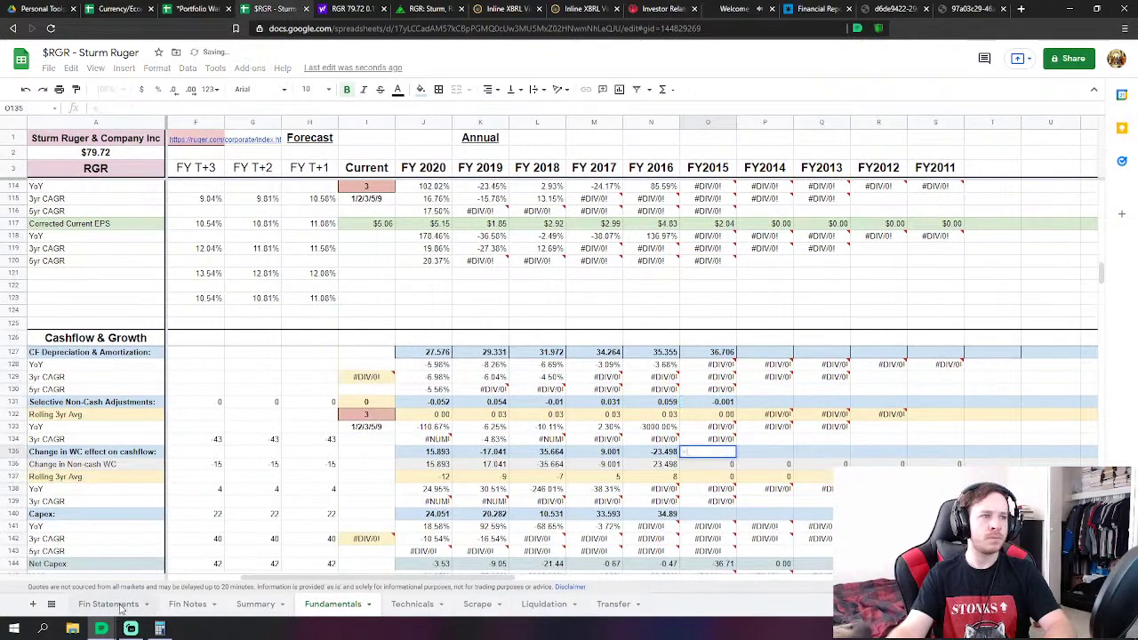
left_click(116, 603)
type("sum")
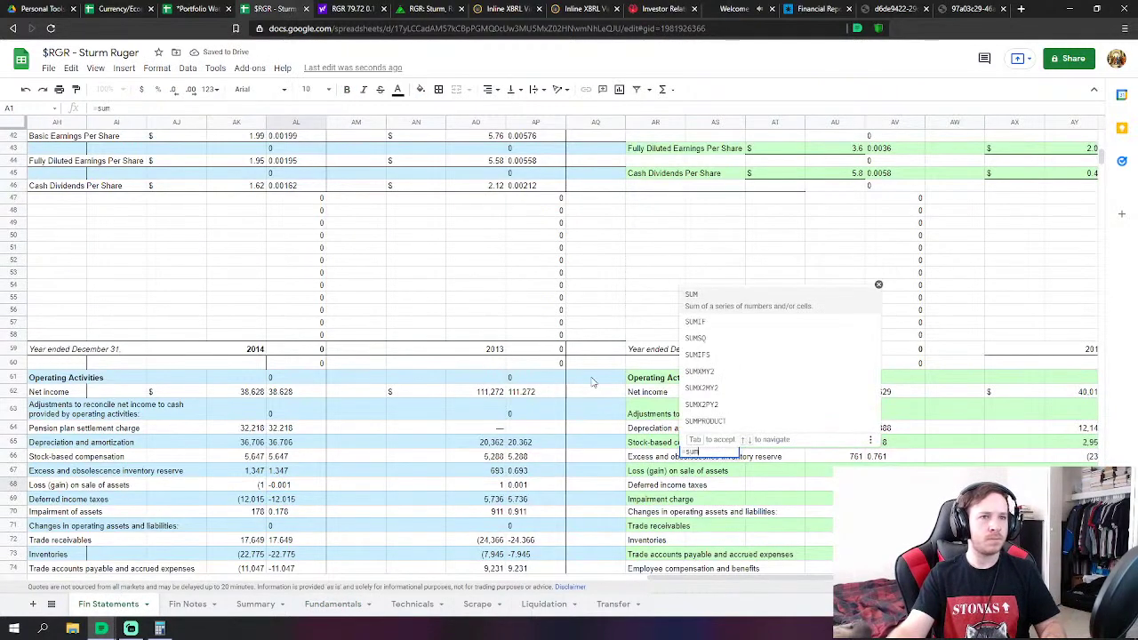
left_click(751, 294)
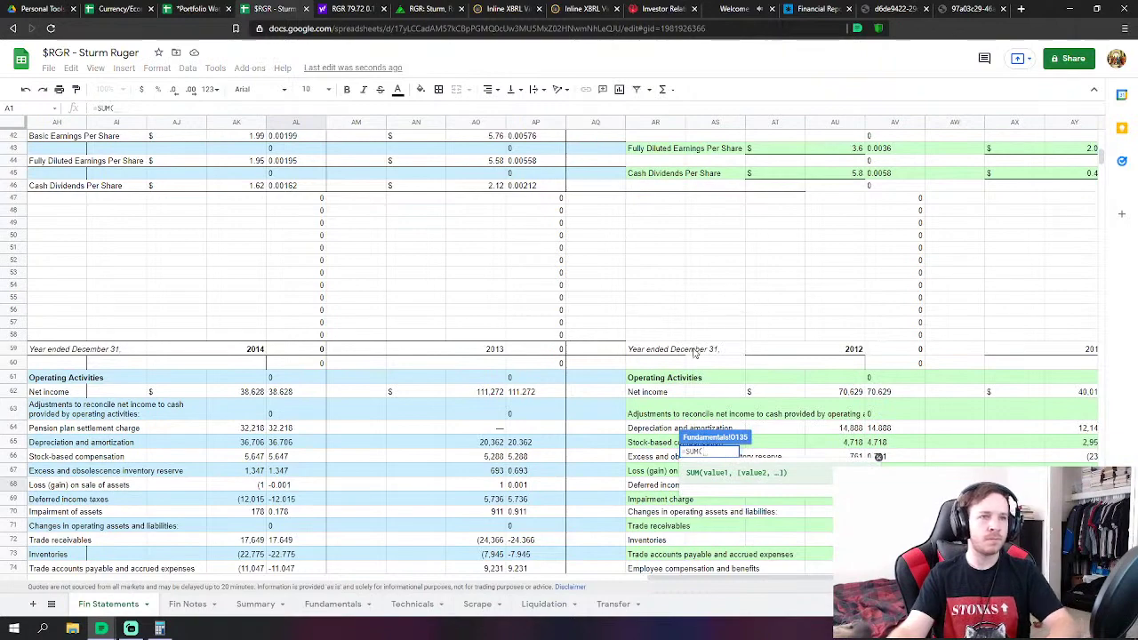
scroll(300, 504, "down", 3)
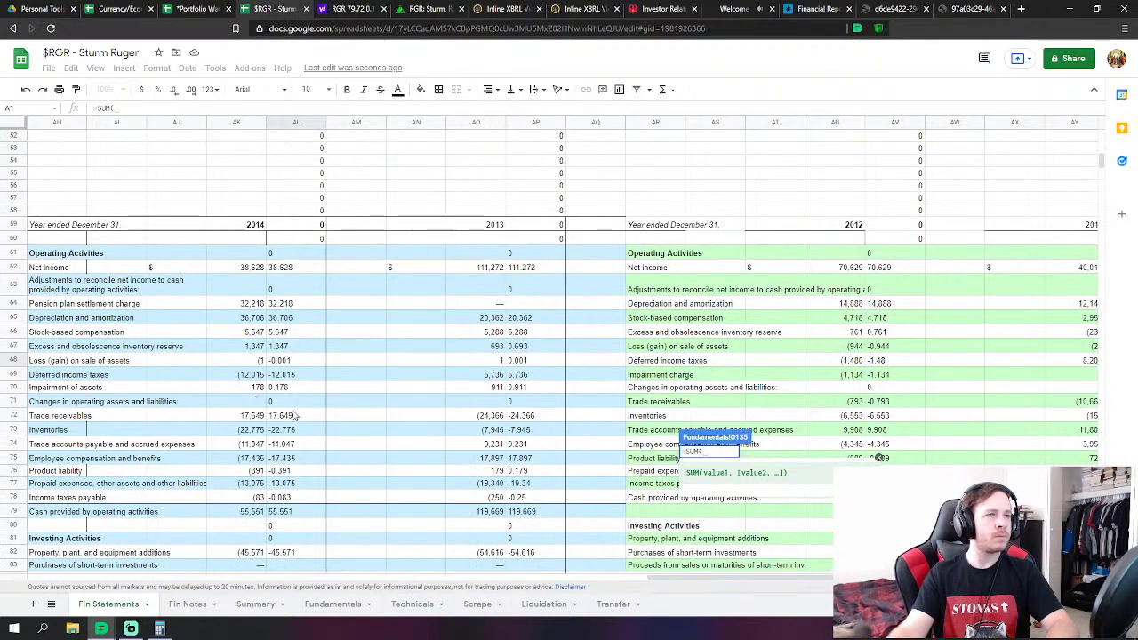
left_click_drag(296, 415, 294, 498)
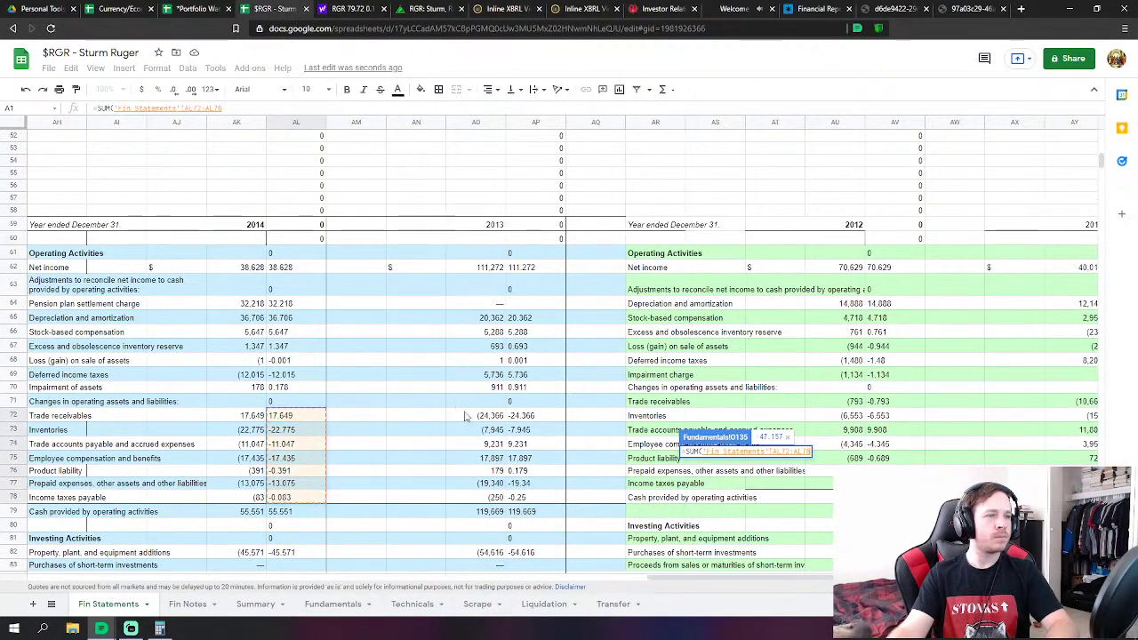
key("Return")
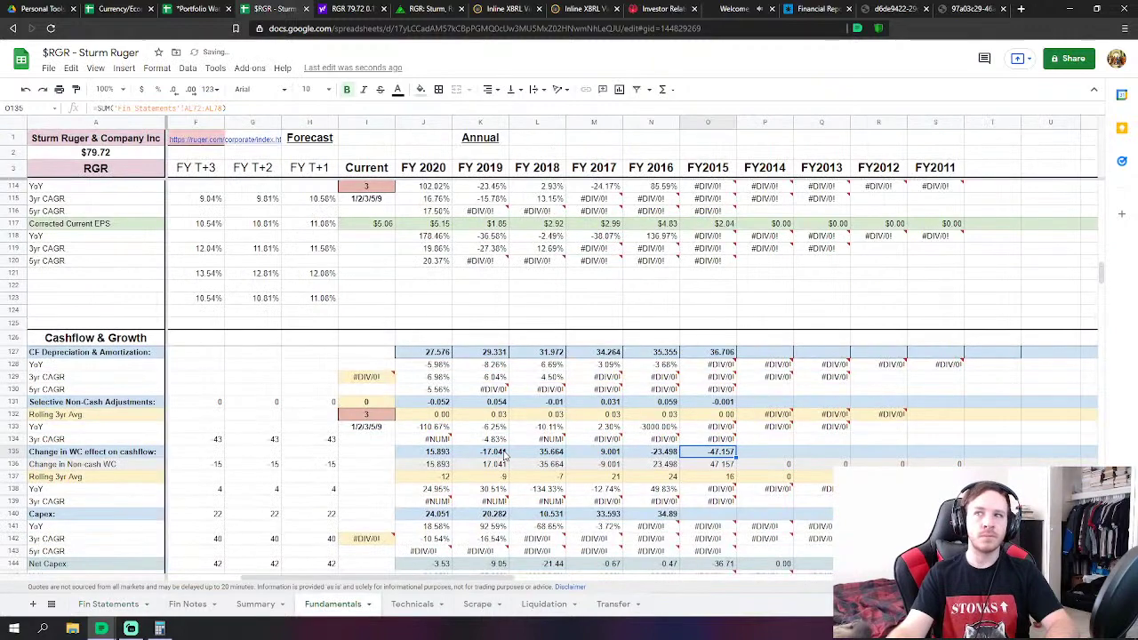
Set FY2015 Capex to the negated 2014 property, plant and equipment additions less net asset sale proceeds, =-'Fin Statements'!AL82-'Fin Statements'!AL85
scroll(789, 488, "down", 2)
left_click(715, 430)
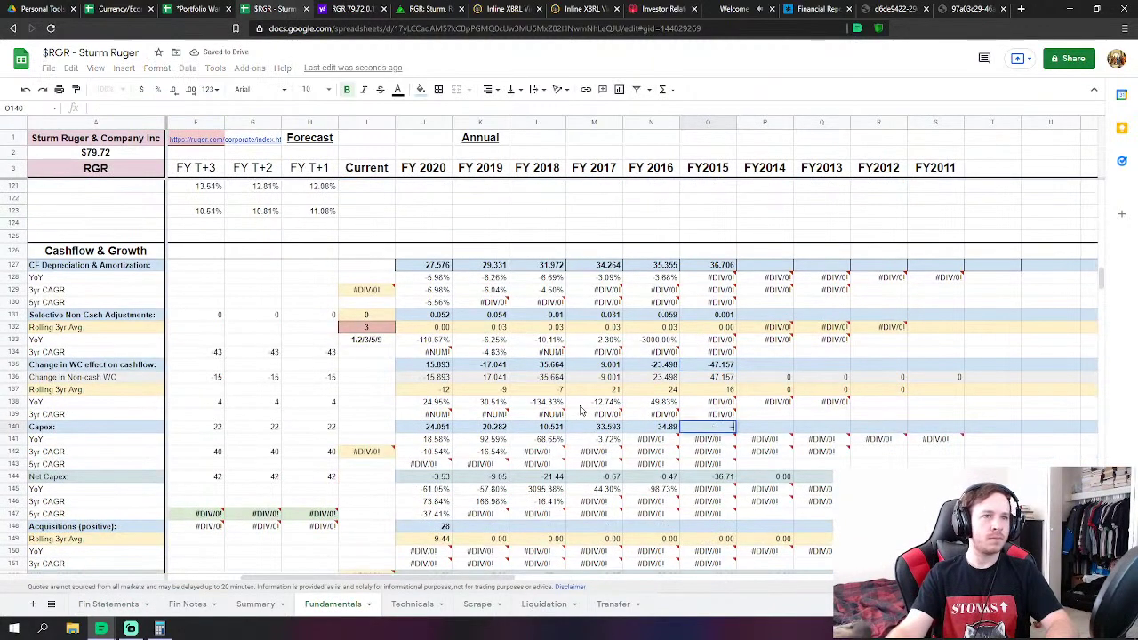
type("=")
left_click(120, 604)
scroll(285, 397, "down", 4)
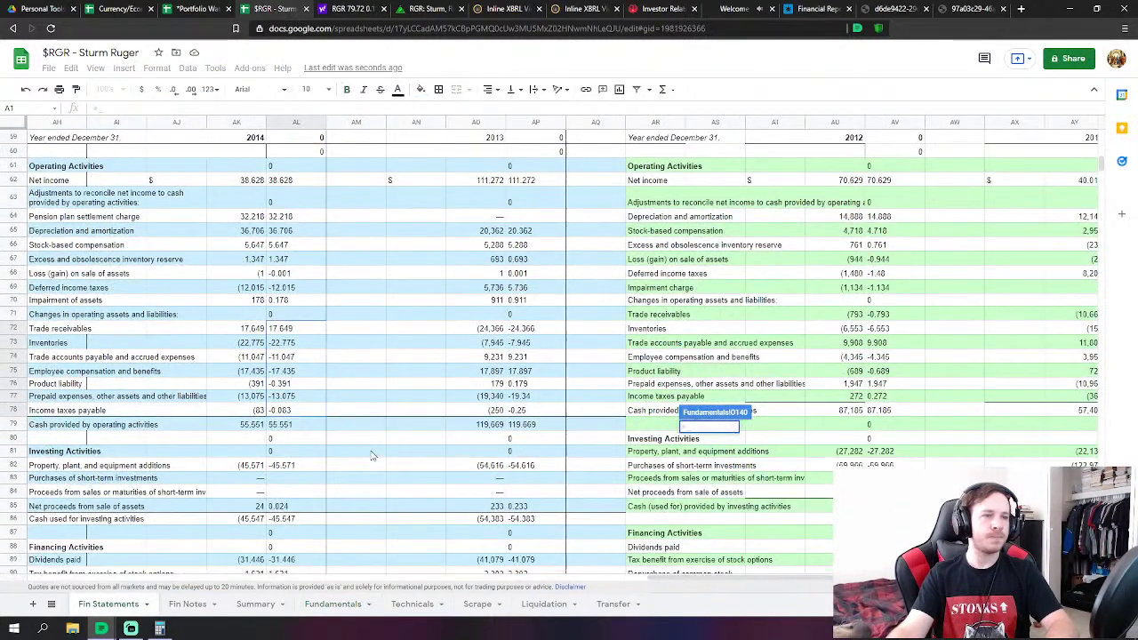
type("-")
left_click(283, 386)
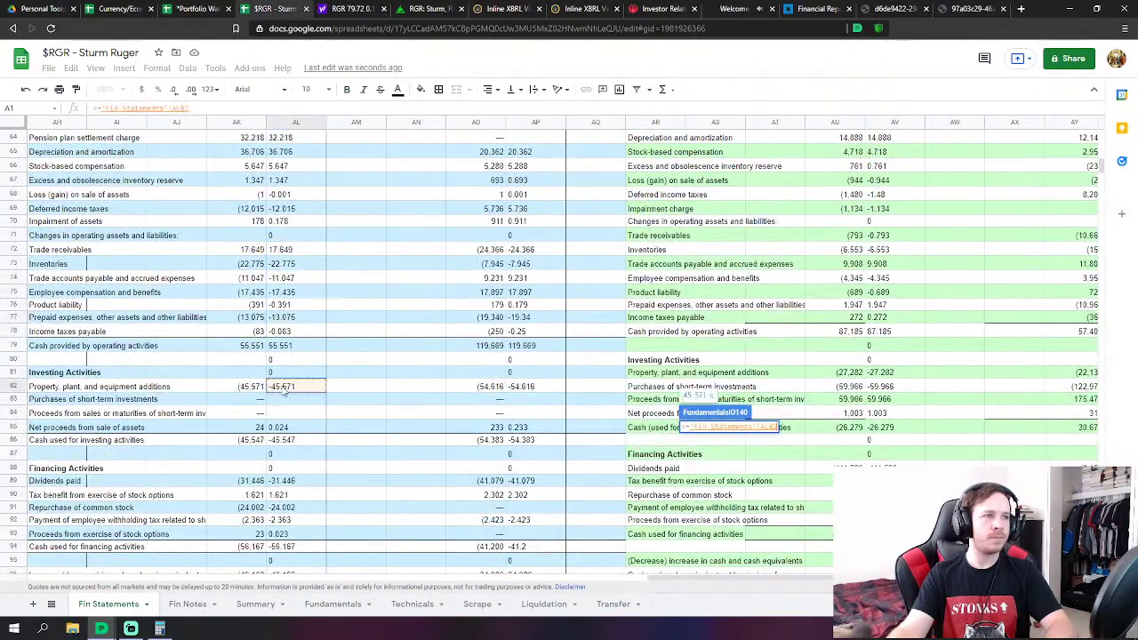
type("-")
left_click(281, 428)
key("Return")
Link the FY2015 Net Debt Issue incl. Pref. (Repay) cell to the 2014 proceeds from exercise of stock options in 'Fin Statements'!AL93
scroll(751, 414, "down", 3)
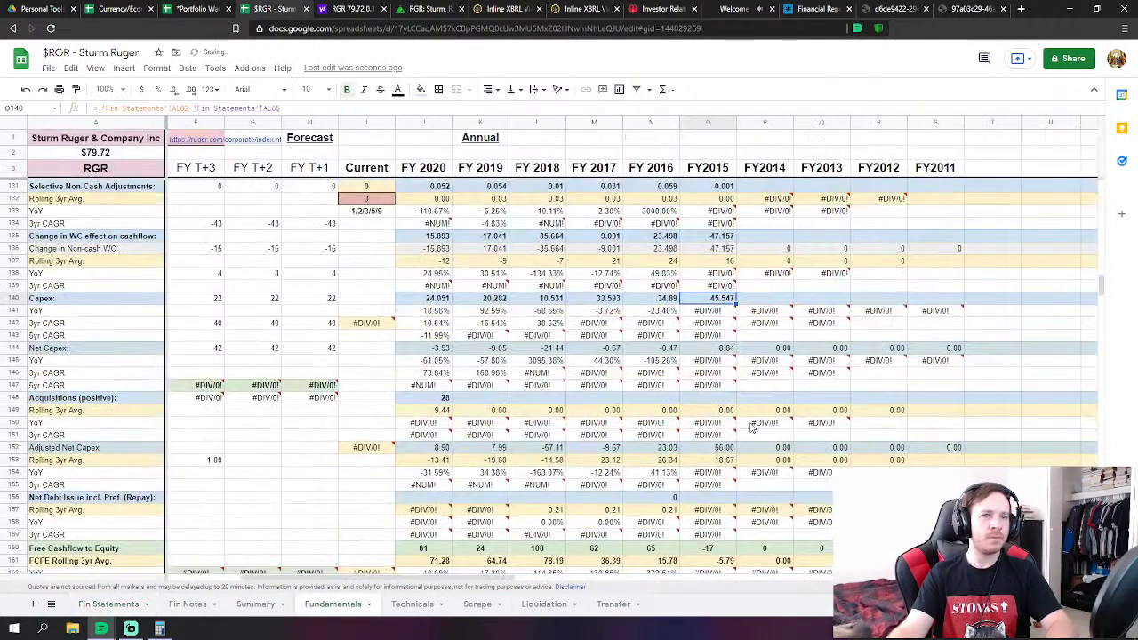
scroll(722, 437, "down", 2)
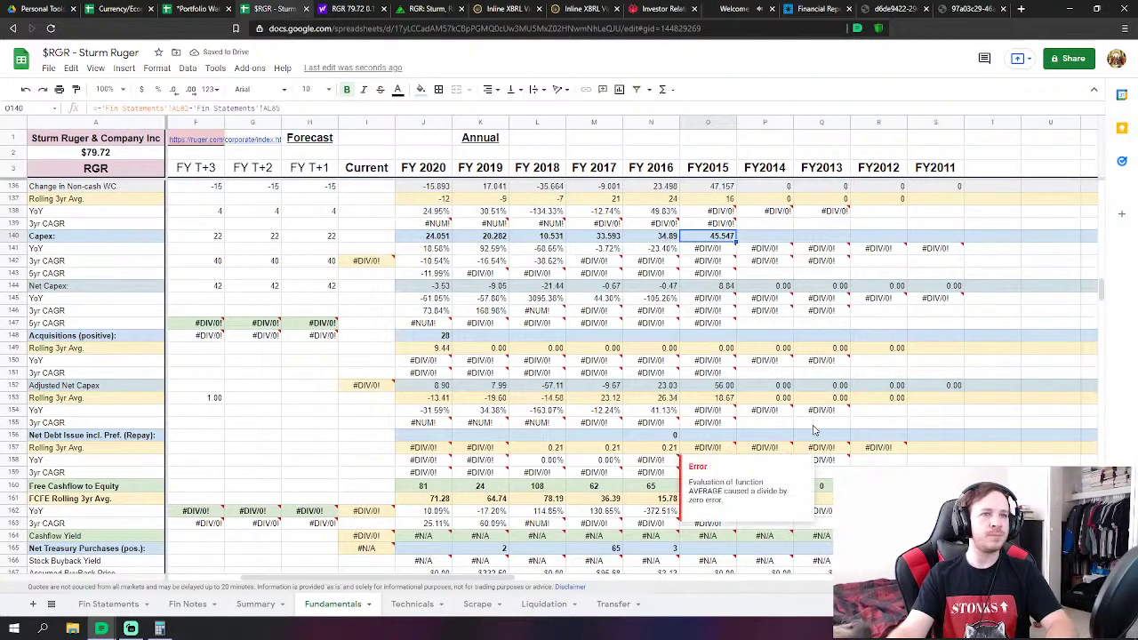
left_click(109, 603)
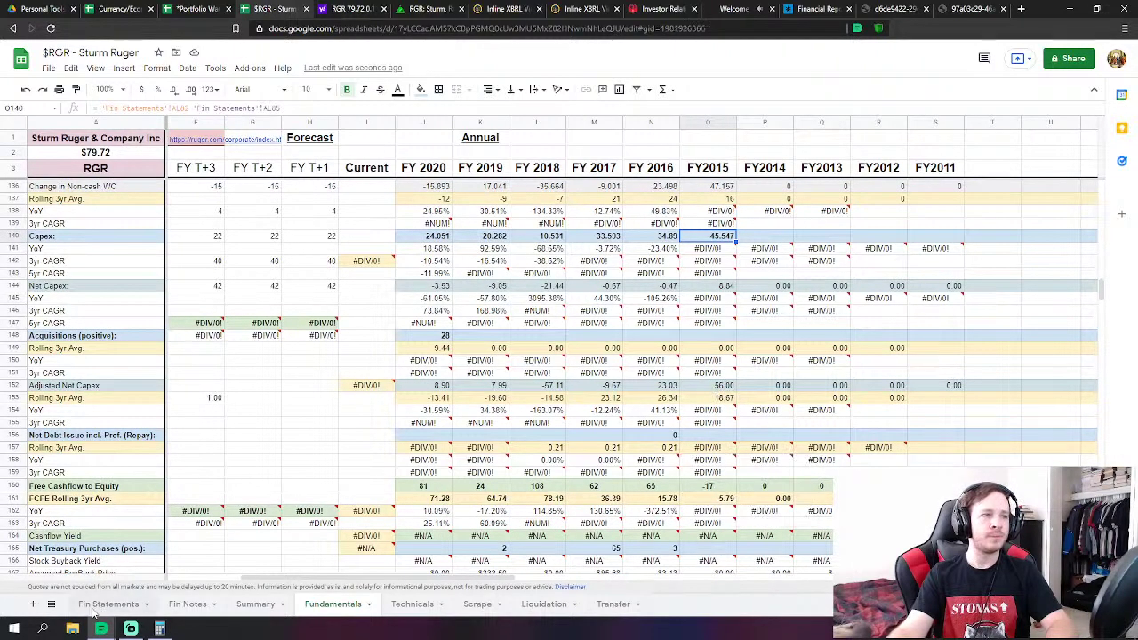
left_click(331, 605)
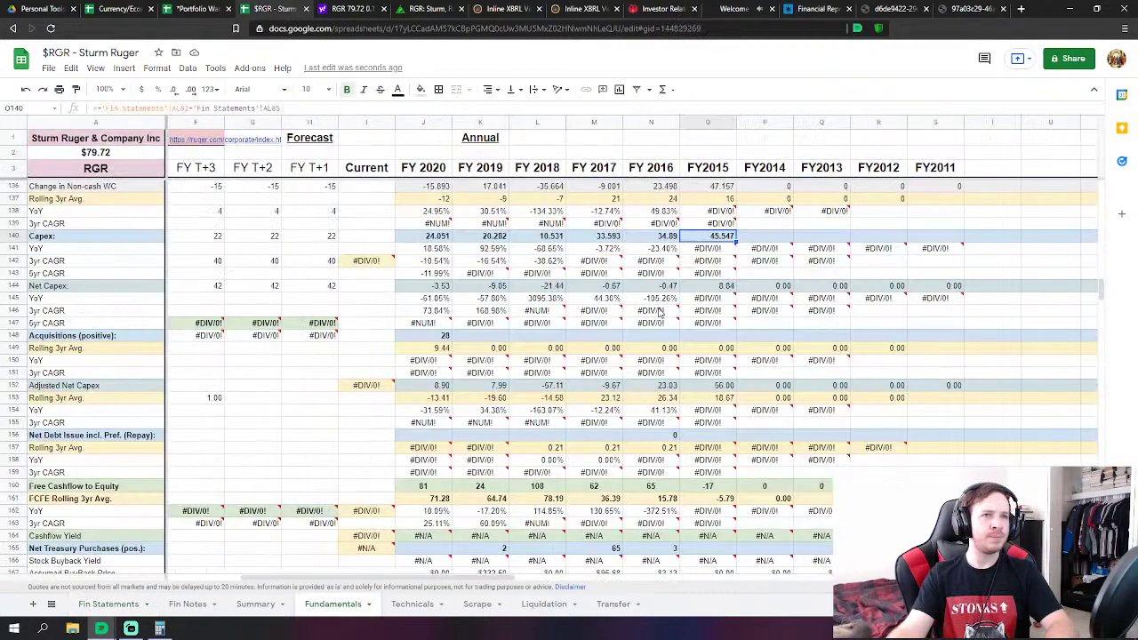
left_click(710, 437)
left_click(107, 610)
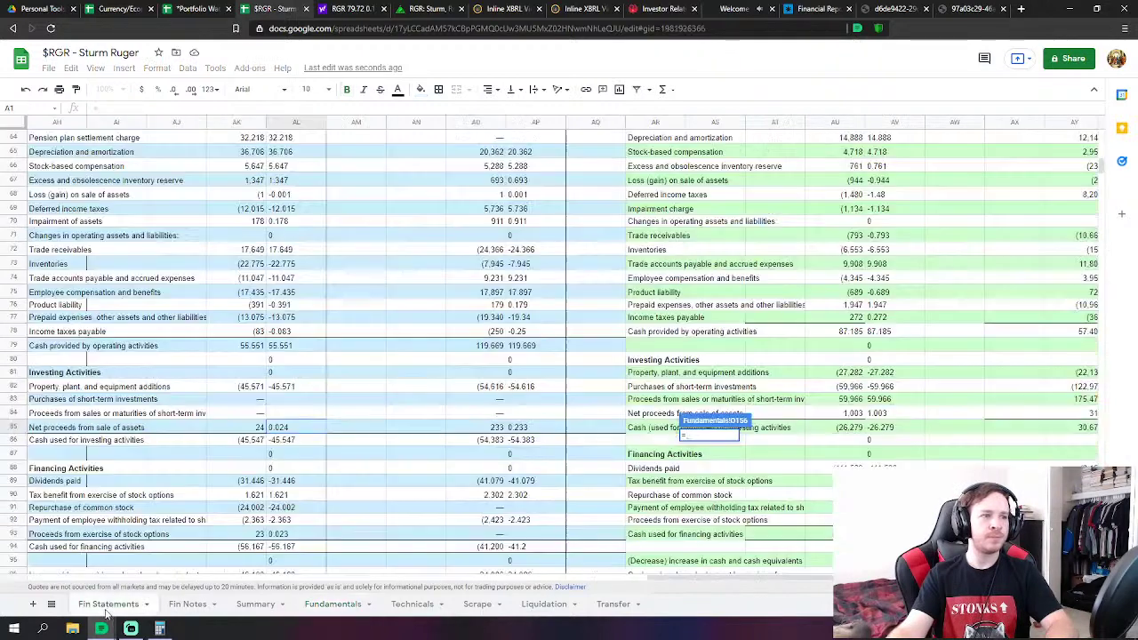
left_click(289, 535)
key("Return")
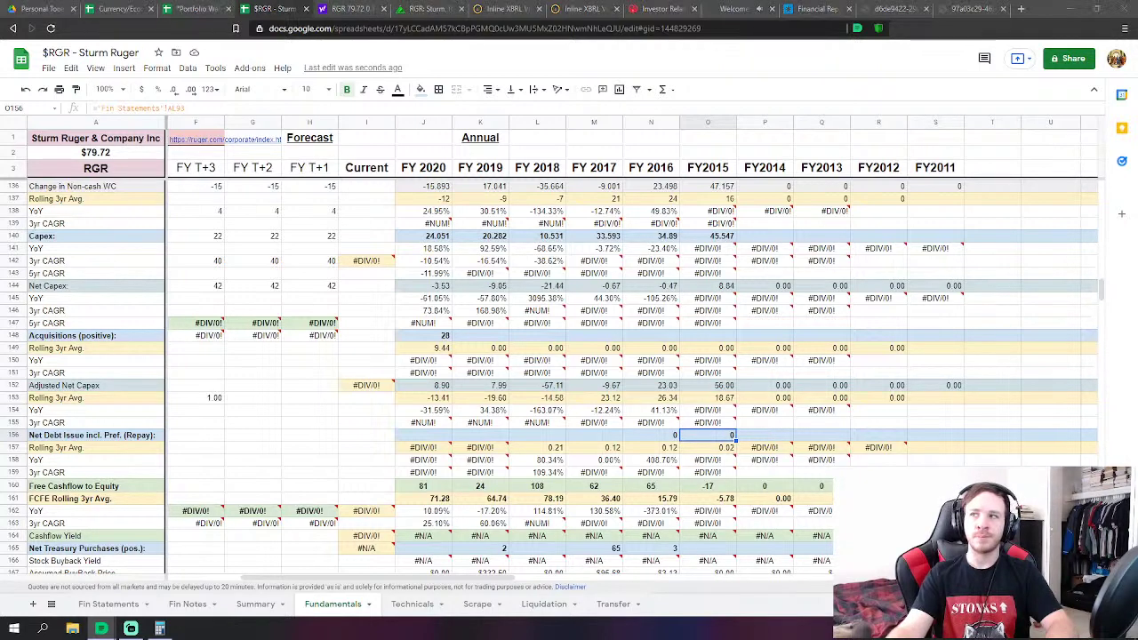
Set FY2015 Net Treasury Purchases to the negated 2014 stock repurchases less option exercise proceeds, =-'Fin Statements'!AL91-'Fin Statements'!AL93
scroll(711, 477, "down", 2)
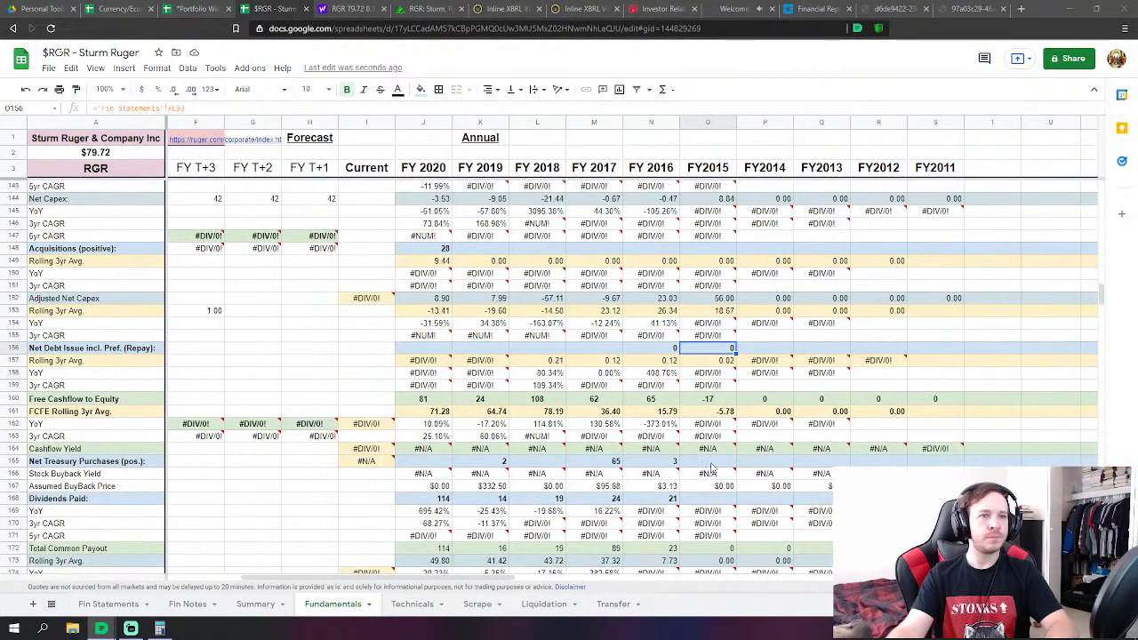
left_click(711, 463)
type("=")
left_click(105, 605)
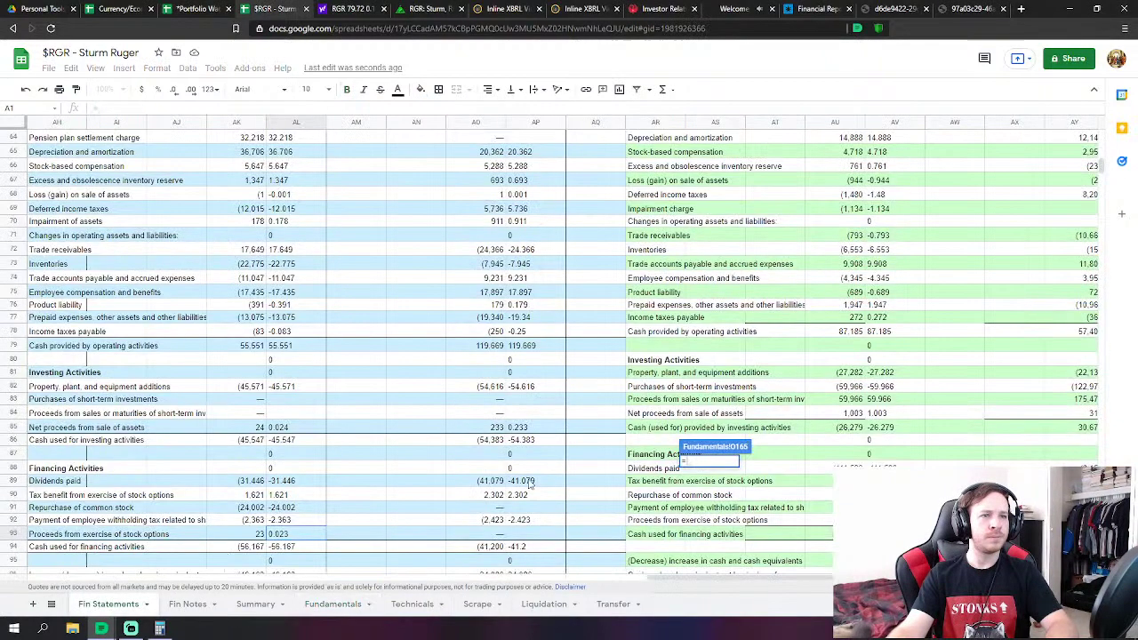
type("-")
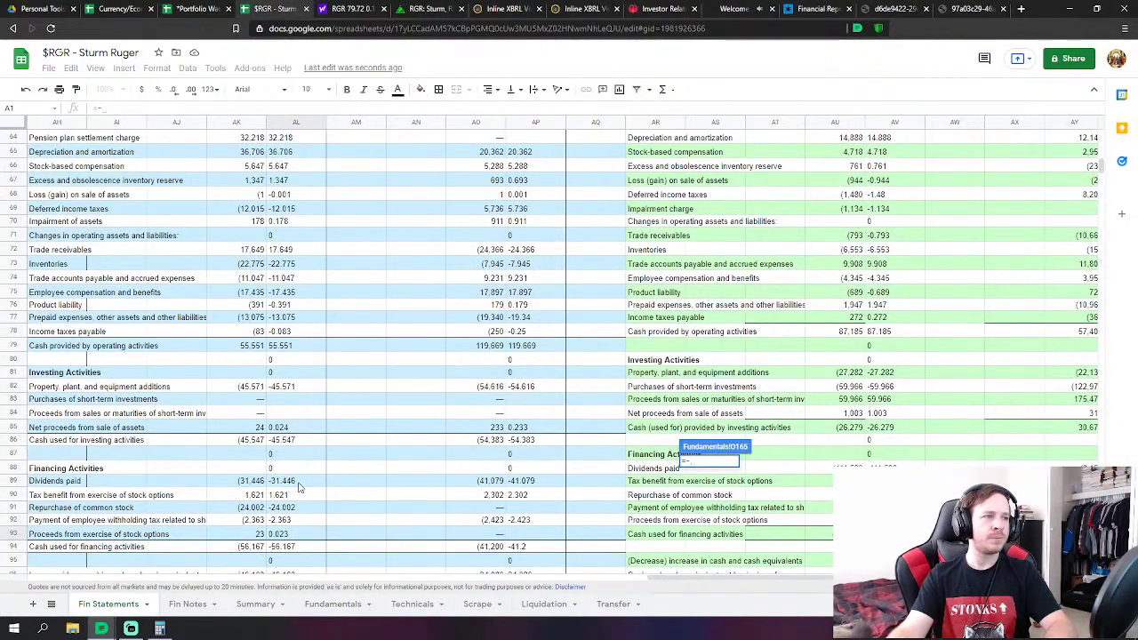
left_click(297, 509)
type("-")
left_click(298, 533)
scroll(357, 475, "down", 3)
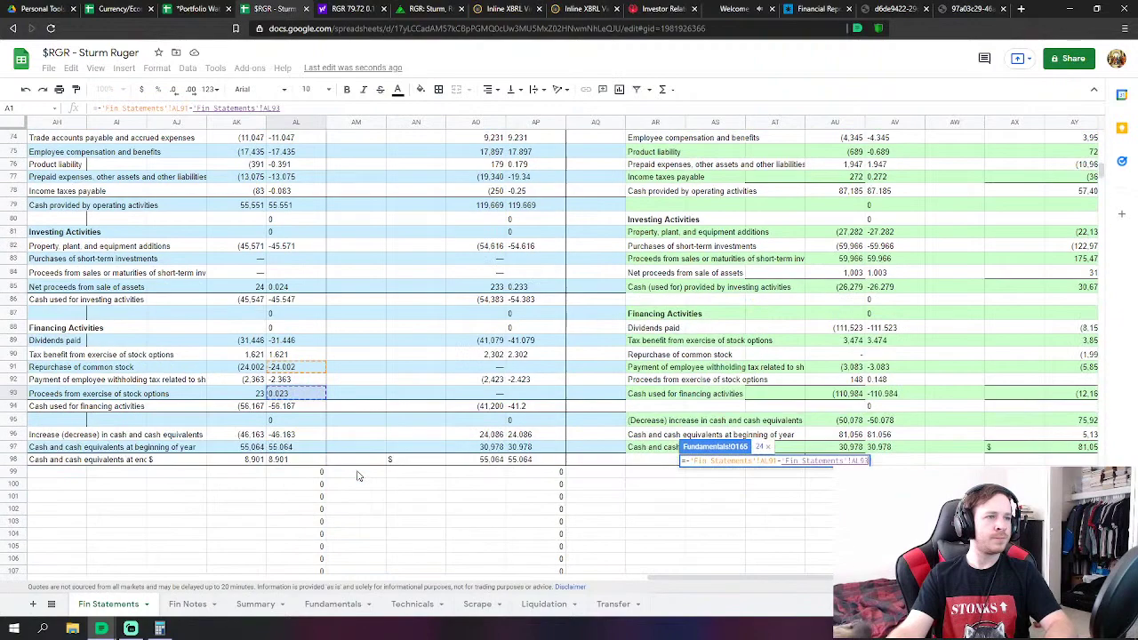
key("Return")
Set the FY2015 Dividends Paid cell to the negated 2014 dividends paid, =-'Fin Statements'!AL89
left_click(707, 498)
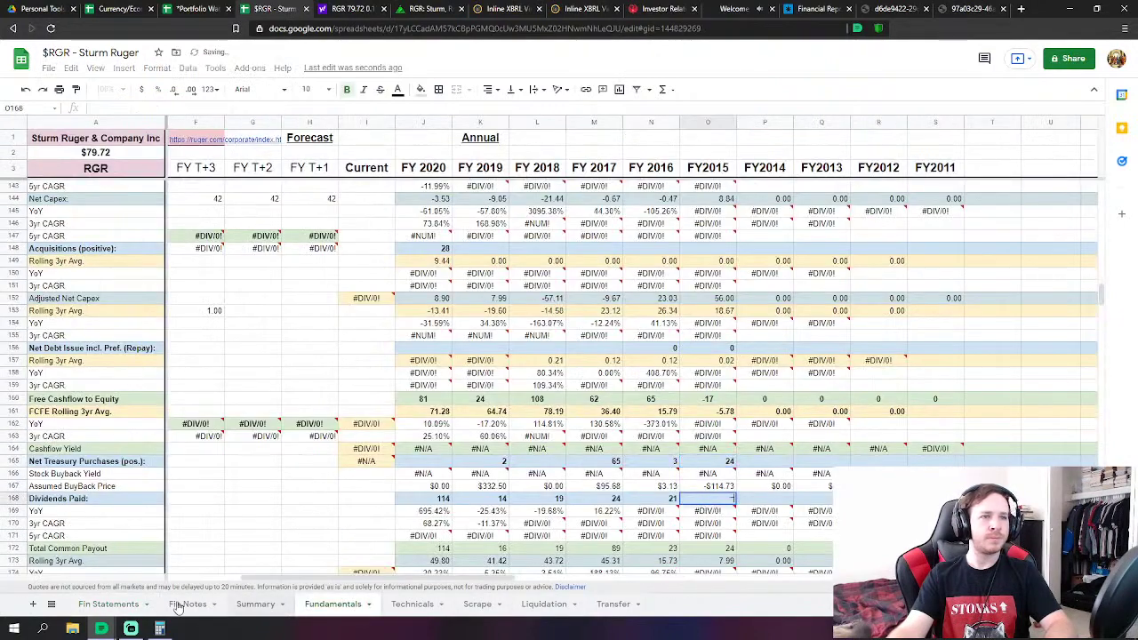
type("=-")
left_click(108, 604)
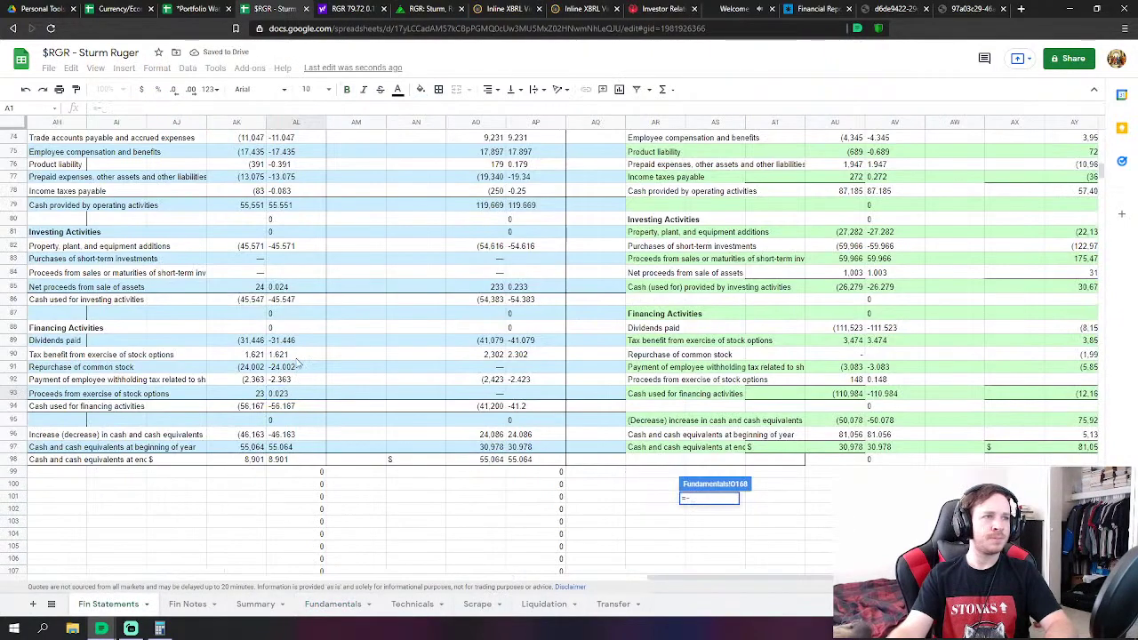
left_click(296, 341)
key("Return")
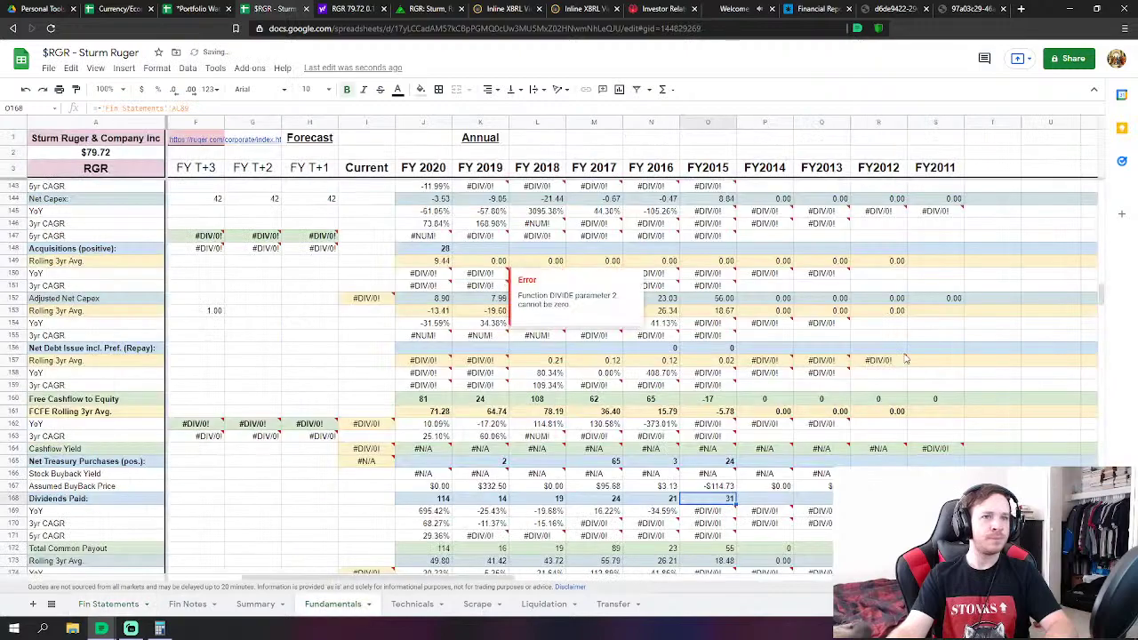
Link the FY2015 Cash & Equivalents cell in Balance Sheets to the 2014 cash and cash equivalents in 'Fin Statements'!AL119
scroll(905, 359, "down", 10)
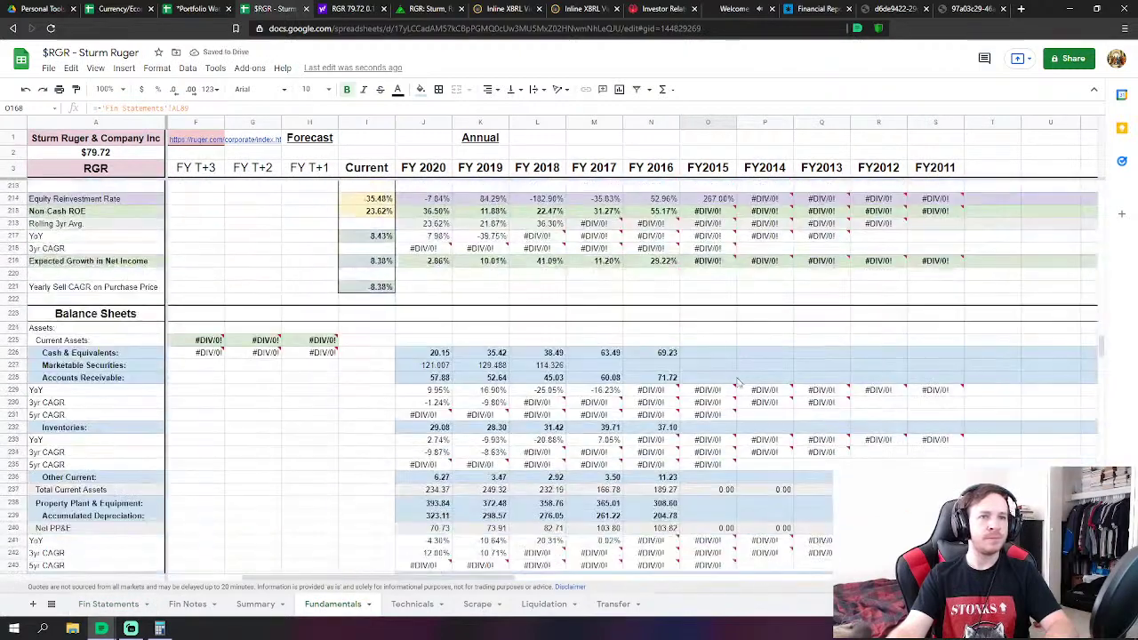
left_click(711, 359)
scroll(711, 358, "down", 2)
type("=")
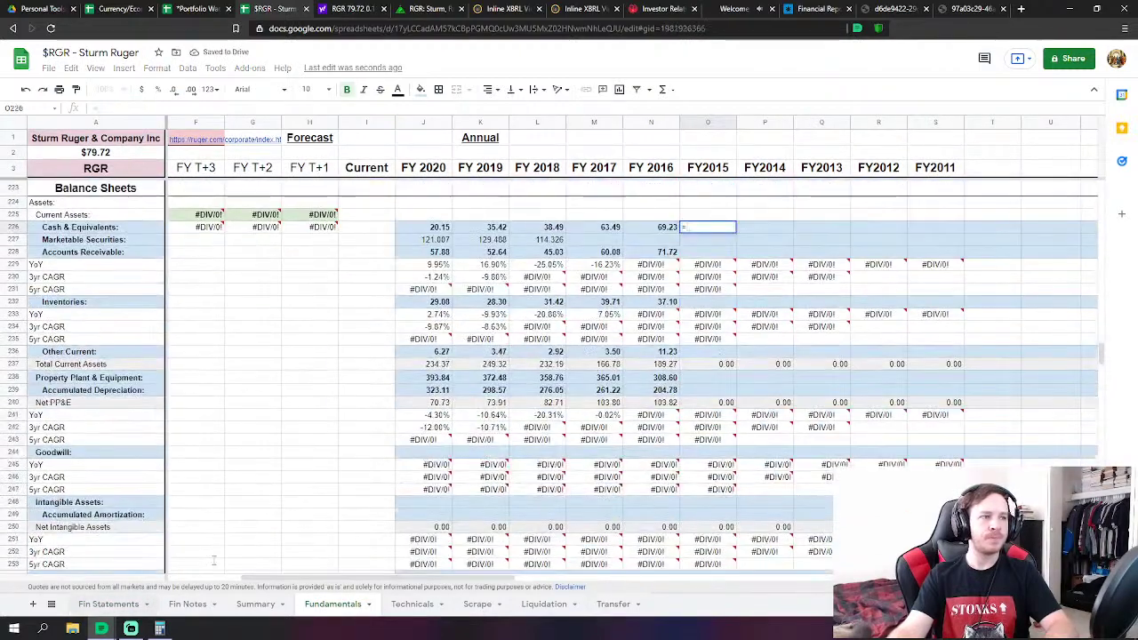
left_click(108, 603)
scroll(429, 489, "down", 12)
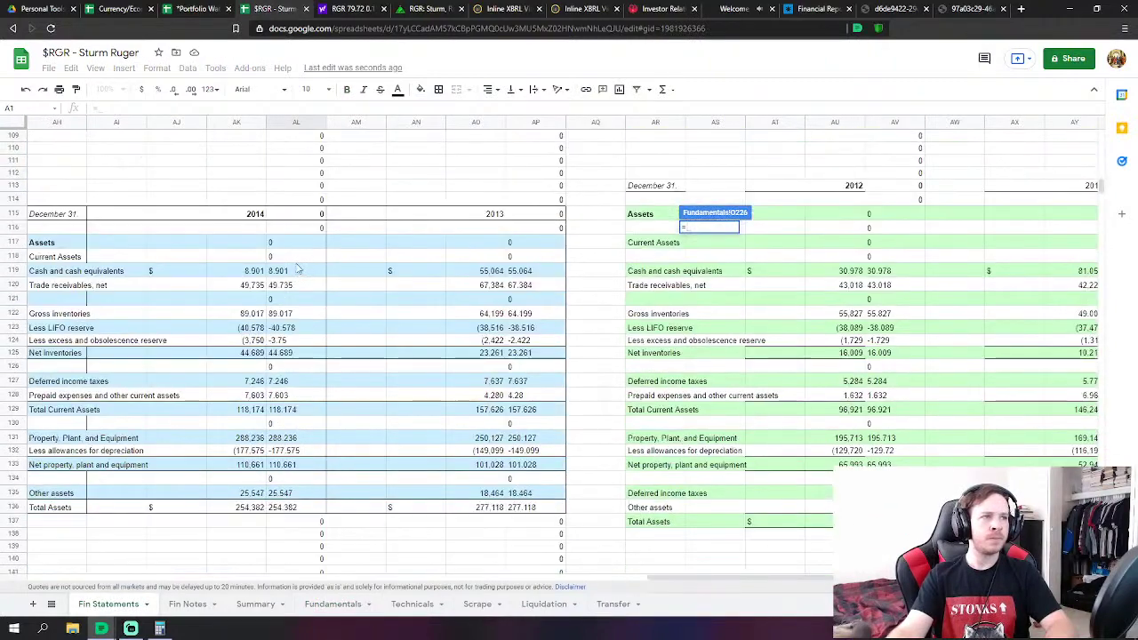
left_click(298, 270)
key("Return")
Link the FY2015 Accounts Receivable cell to the 2014 net trade receivables in 'Fin Statements'!AL120
left_click(712, 251)
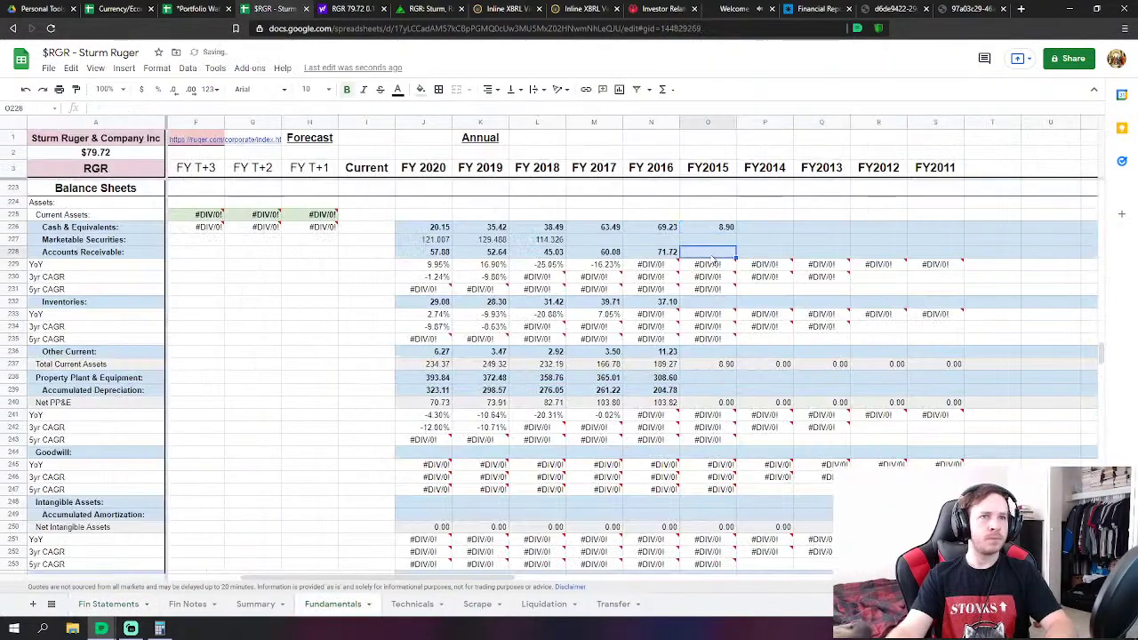
type("=")
left_click(108, 603)
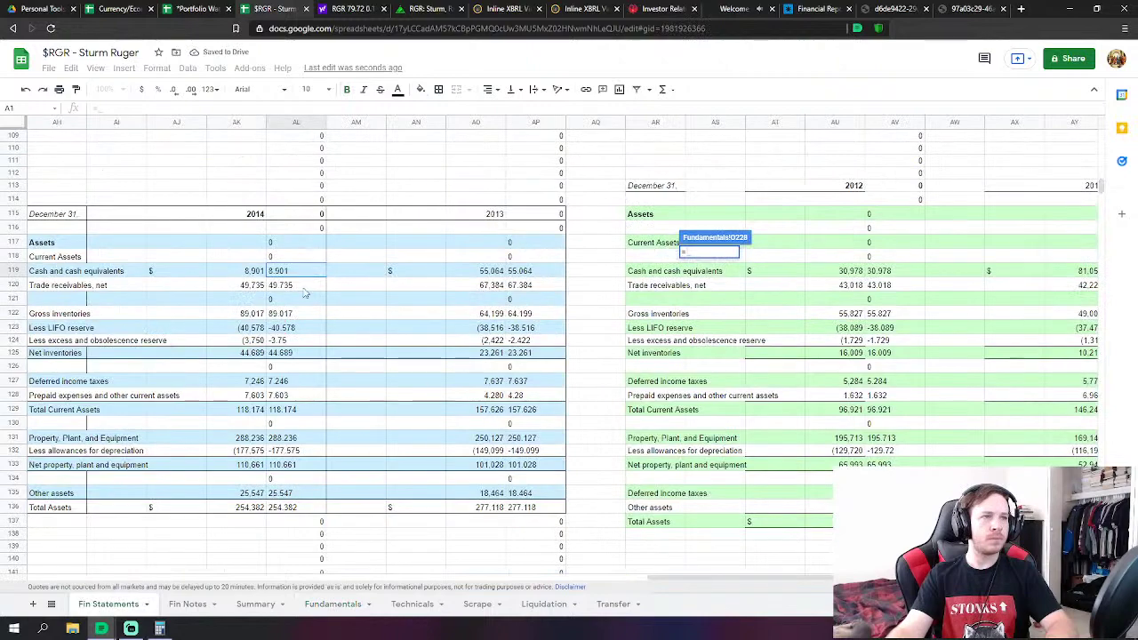
left_click(290, 284)
key("Return")
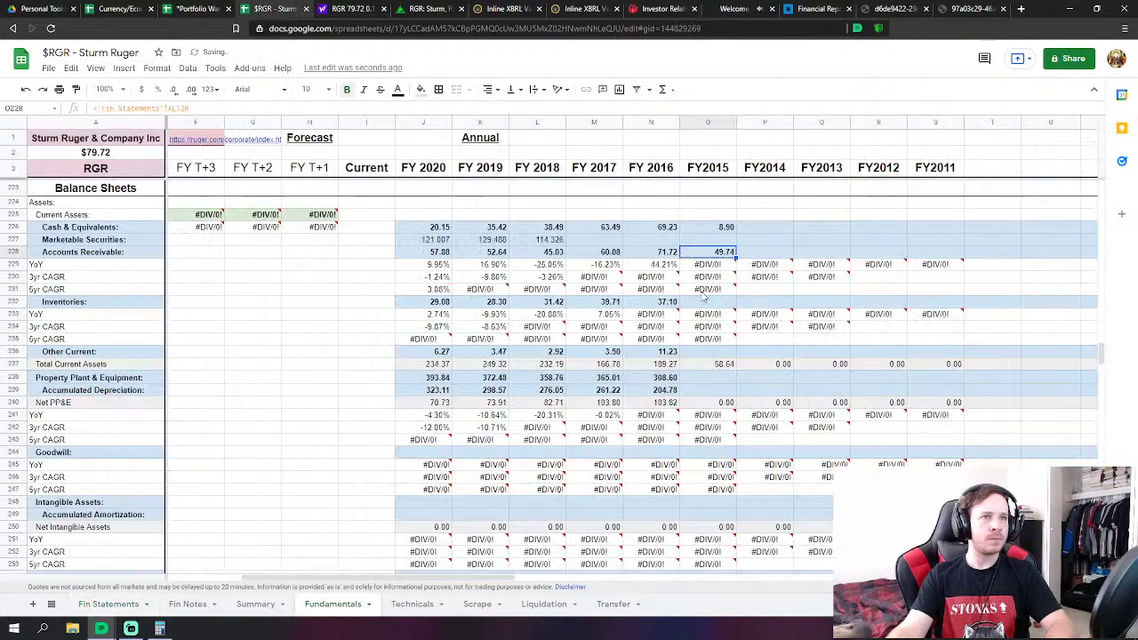
Link the FY2015 Inventories cell to the 2014 net inventories in 'Fin Statements'!AL125
left_click(707, 302)
type("=")
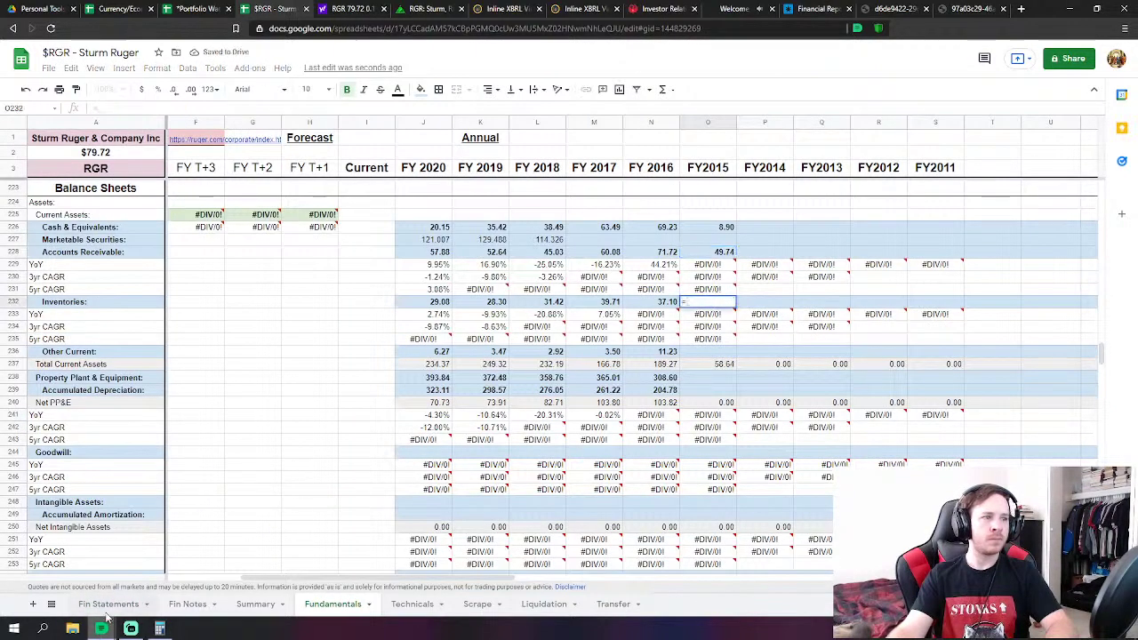
left_click(106, 612)
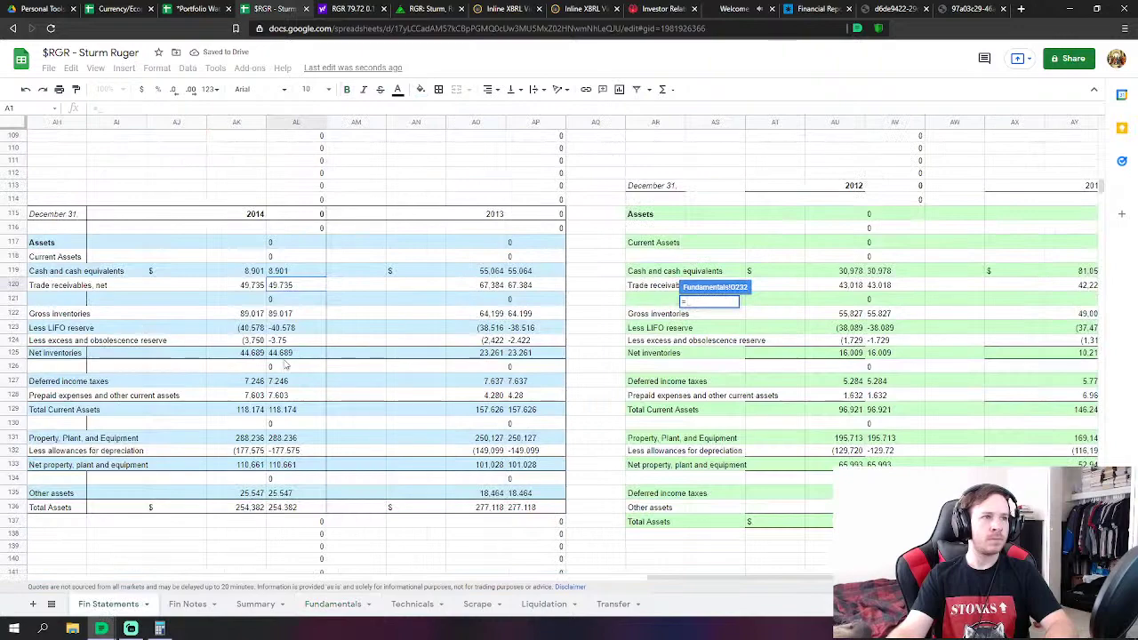
left_click(295, 355)
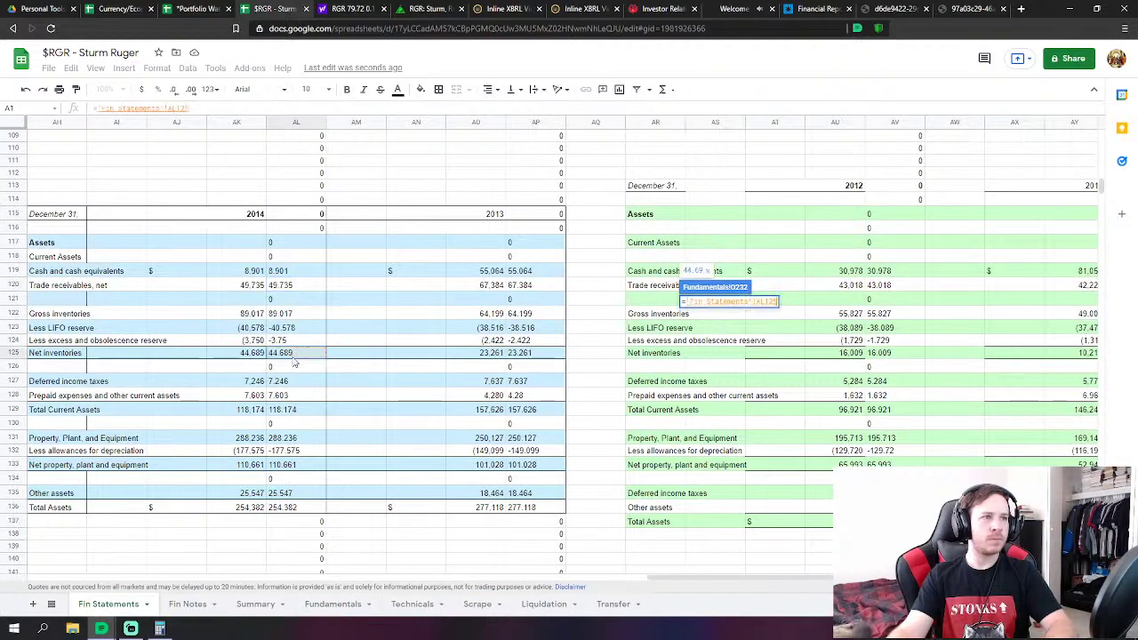
key("Return")
Set FY2015 Other Current assets to 2014 deferred income taxes plus prepaid expenses and other current assets, ='Fin Statements'!AL127+'Fin Statements'!AL128
left_click(708, 352)
type("=")
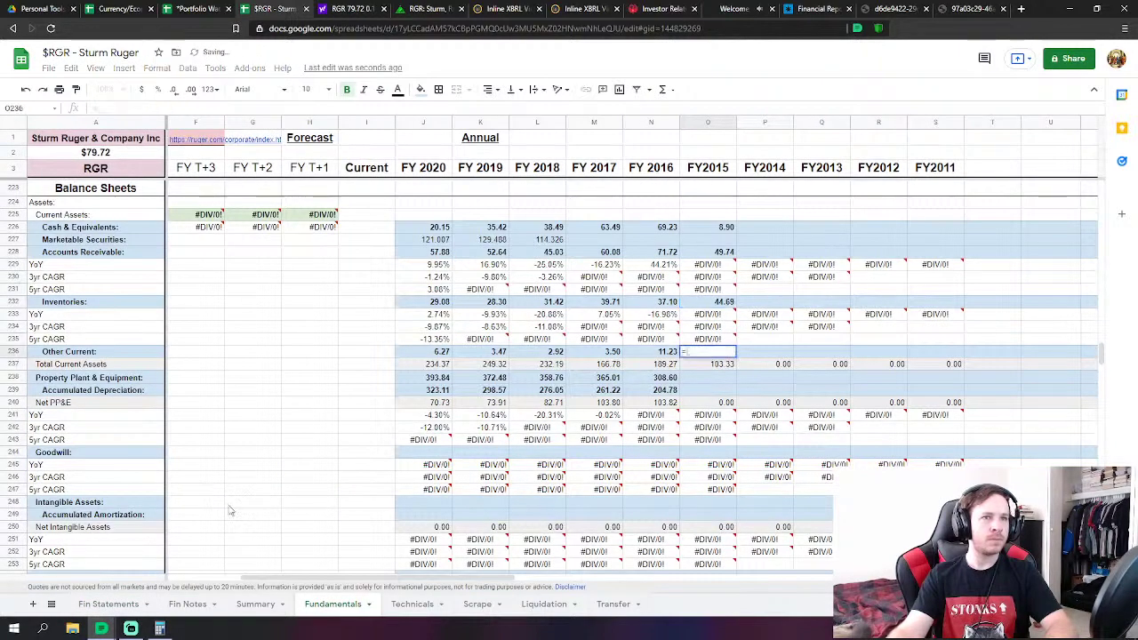
left_click(114, 606)
left_click(296, 383)
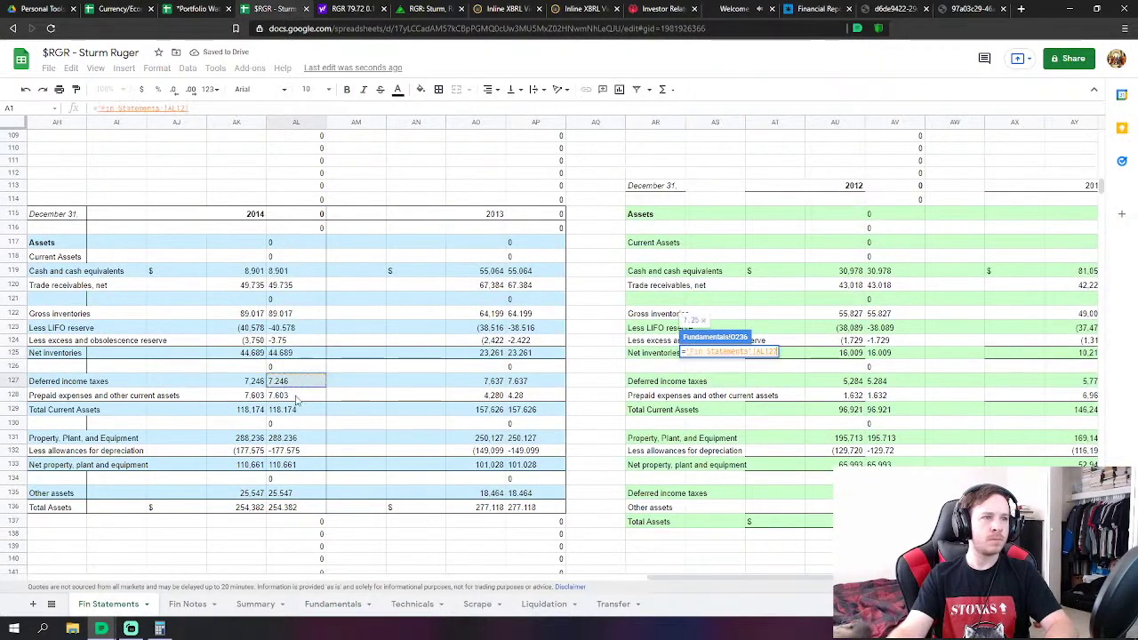
type("+")
left_click(299, 397)
key("Return")
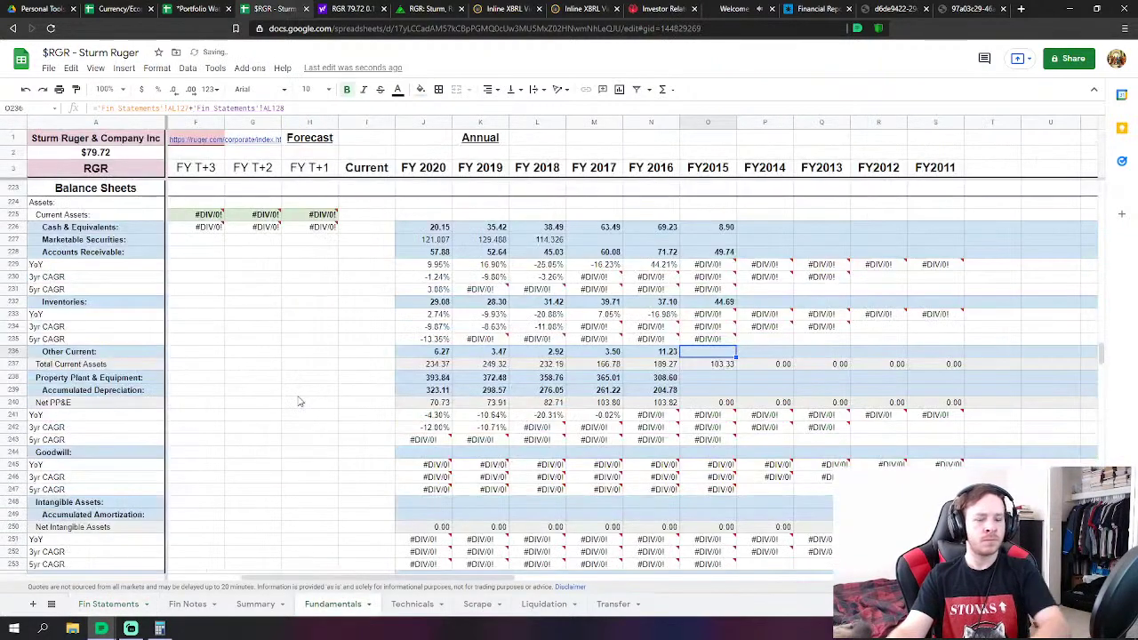
Link the FY2015 Property Plant & Equipment cell to the 2014 gross property, plant and equipment in 'Fin Statements'!AL131
left_click(700, 377)
type("=")
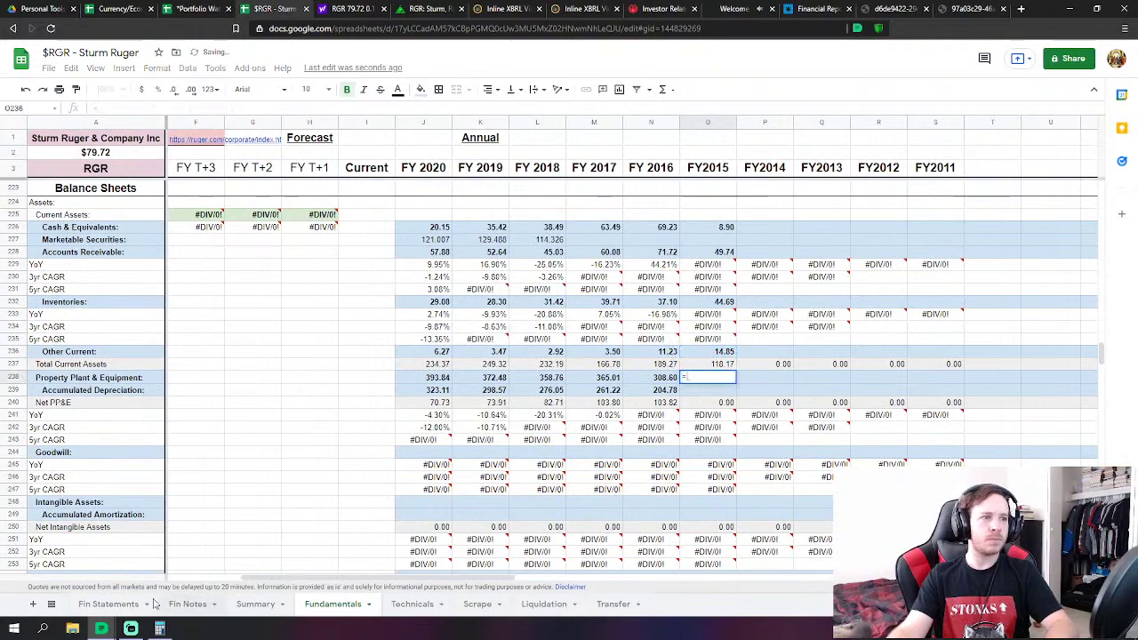
left_click(151, 604)
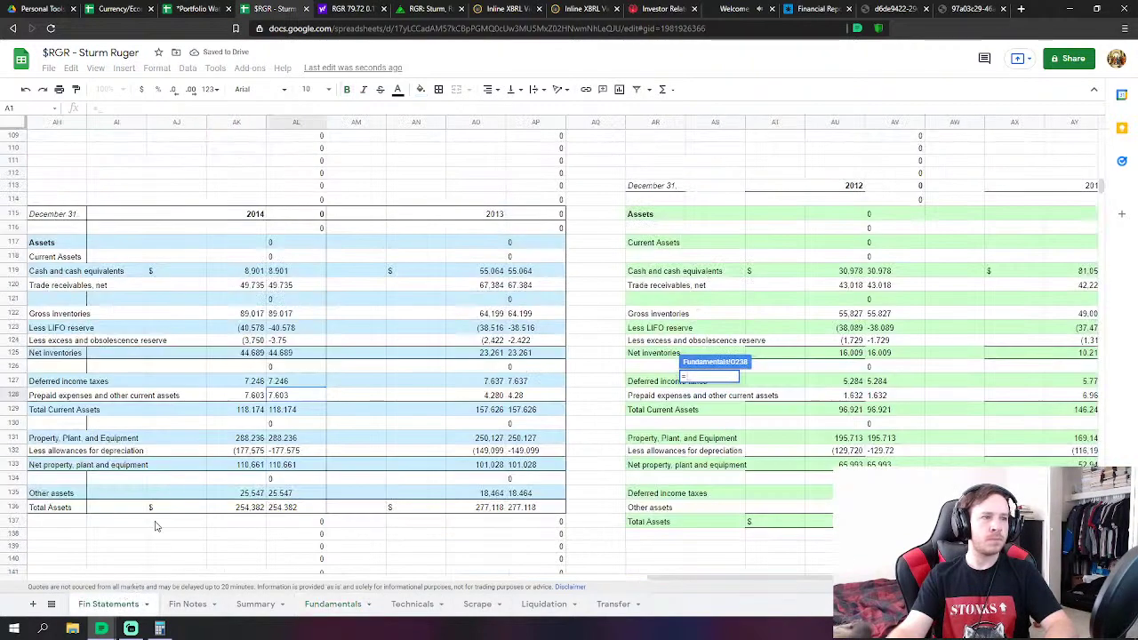
left_click(294, 438)
key("Return")
Set FY2015 Accumulated Depreciation to the negated 2014 allowances for depreciation, =-'Fin Statements'!AL132
left_click(709, 394)
type("=-")
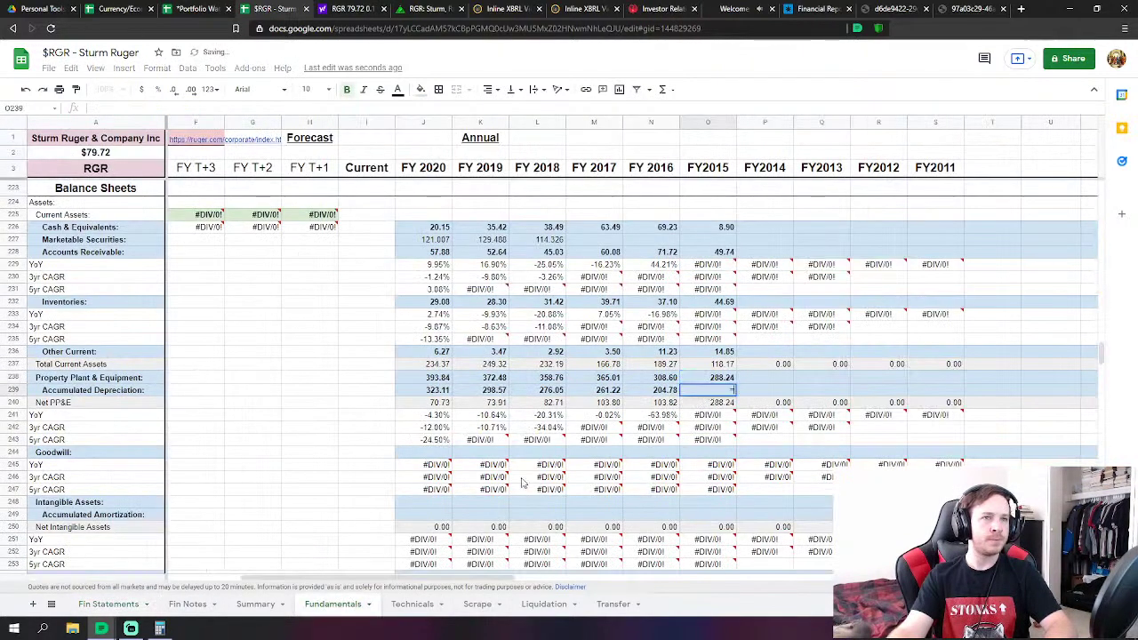
left_click(107, 603)
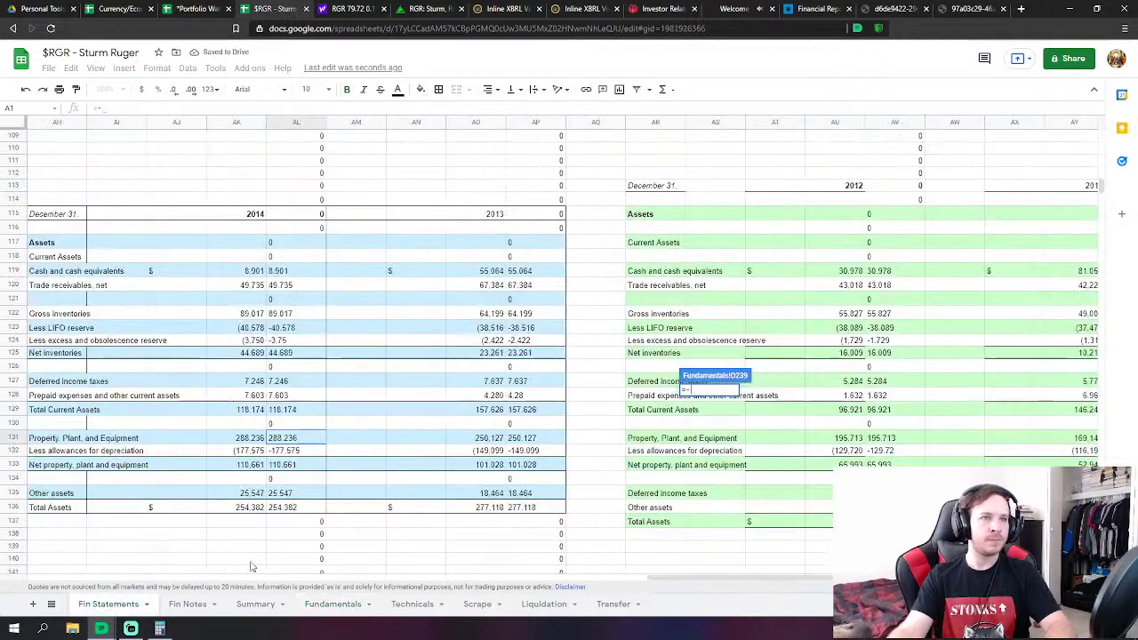
left_click(294, 451)
key("Return")
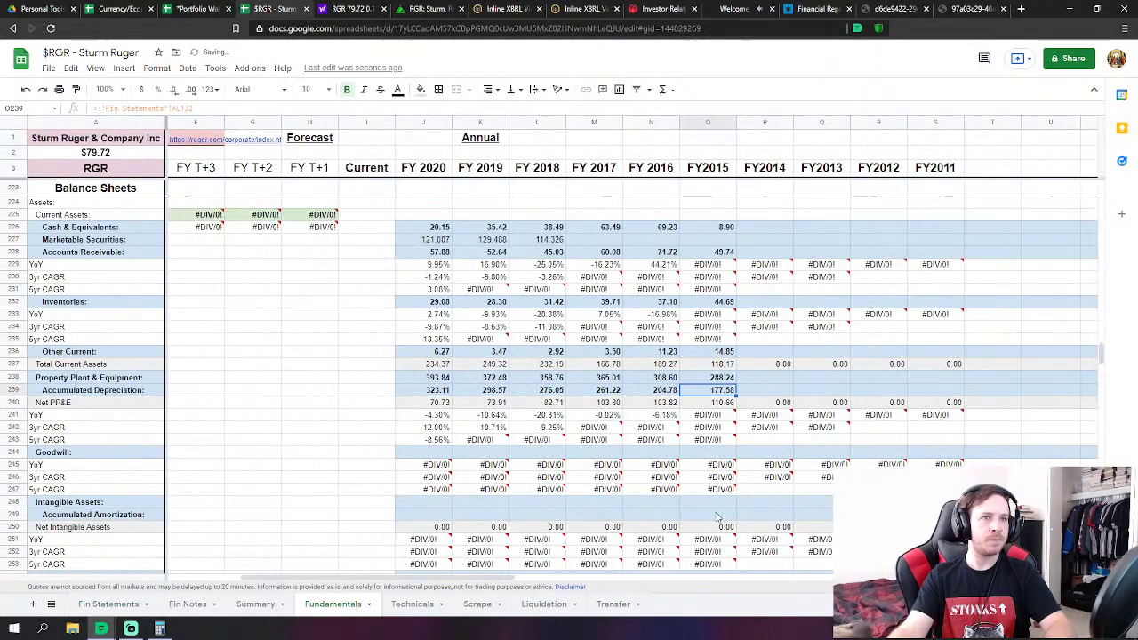
Link the FY2015 Other Assets cell to the 2014 other assets in 'Fin Statements'!AL135
scroll(717, 517, "down", 1)
left_click(733, 488)
type("=")
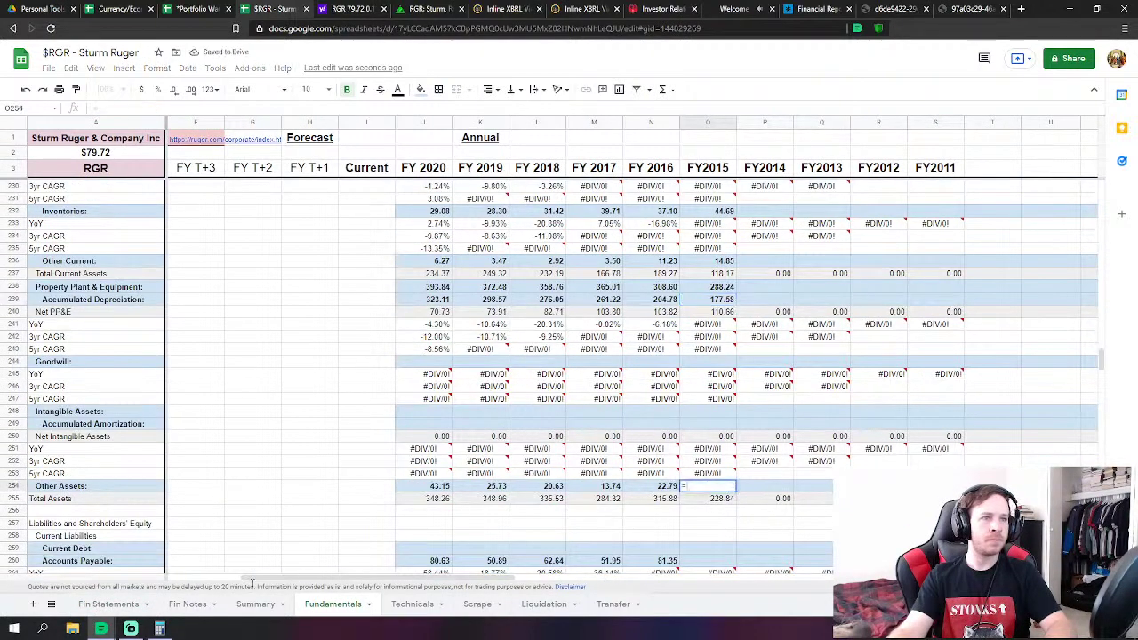
left_click(110, 604)
left_click(287, 494)
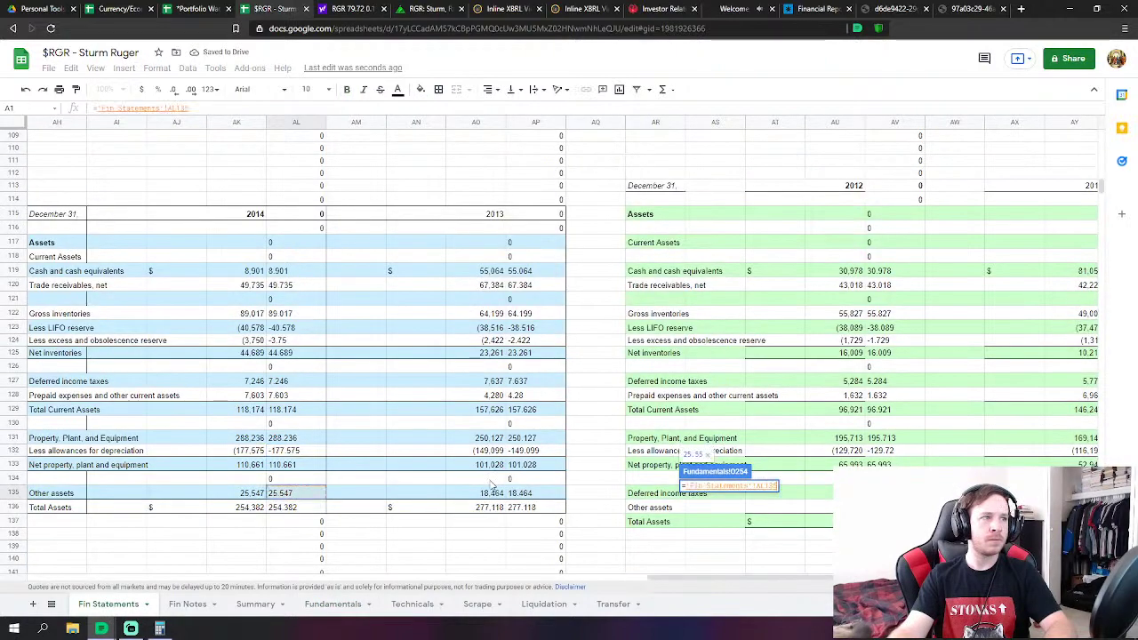
key("Return")
Set FY2015 Accounts Payable to 2014 trade payables plus employee compensation, workers' compensation and income taxes payable, summing 'Fin Statements' AL147, AL149, AL150 and AL151
scroll(623, 471, "down", 3)
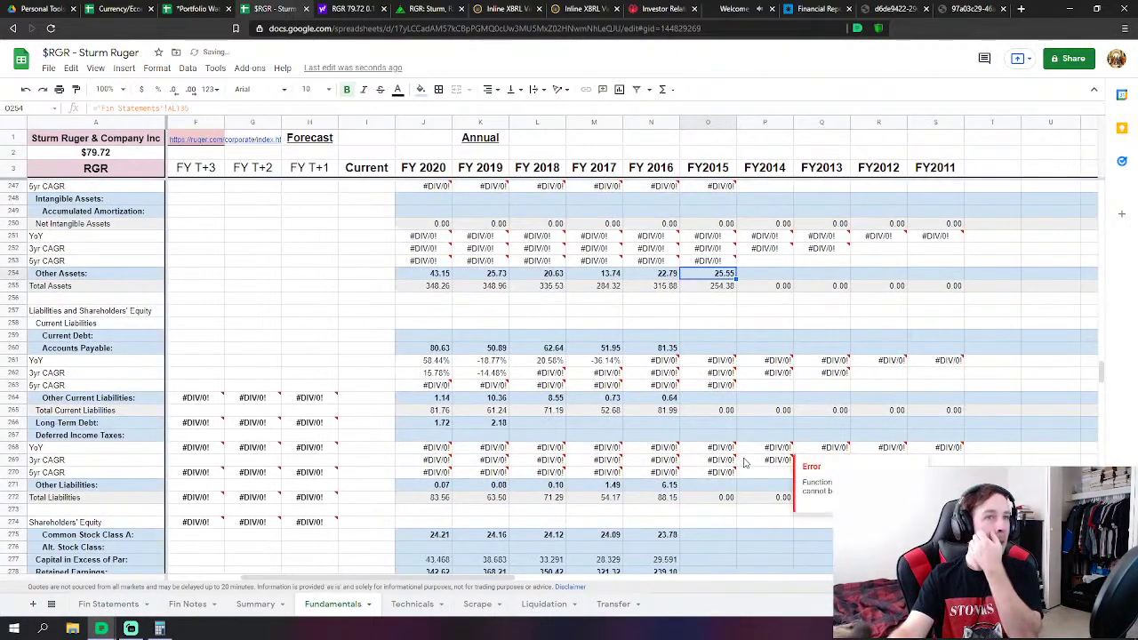
left_click(724, 350)
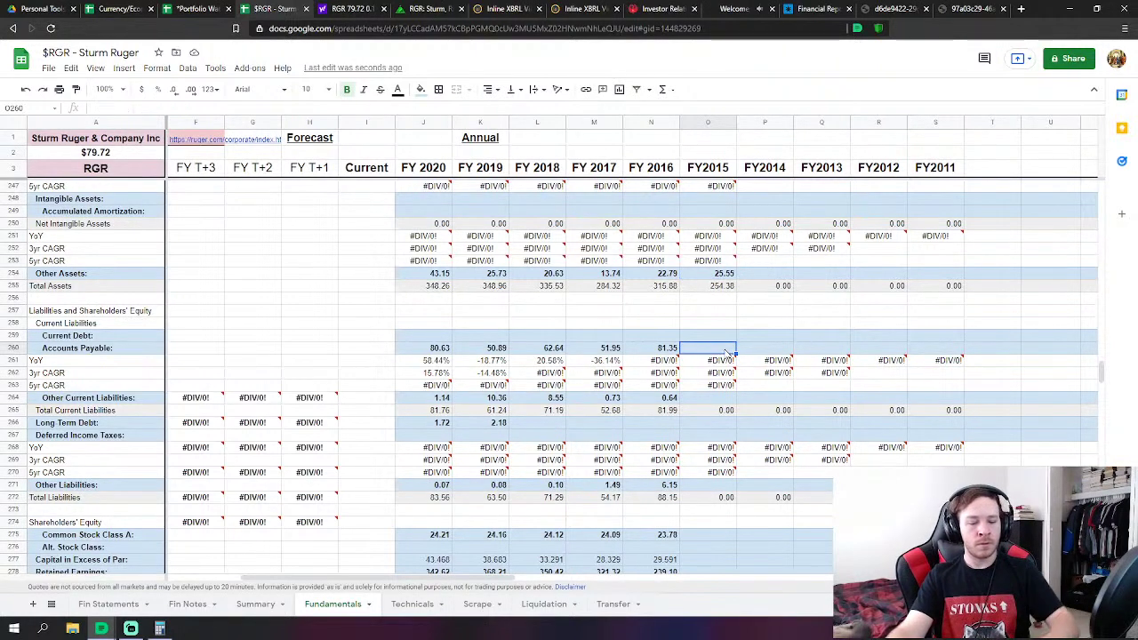
type("=")
left_click(109, 604)
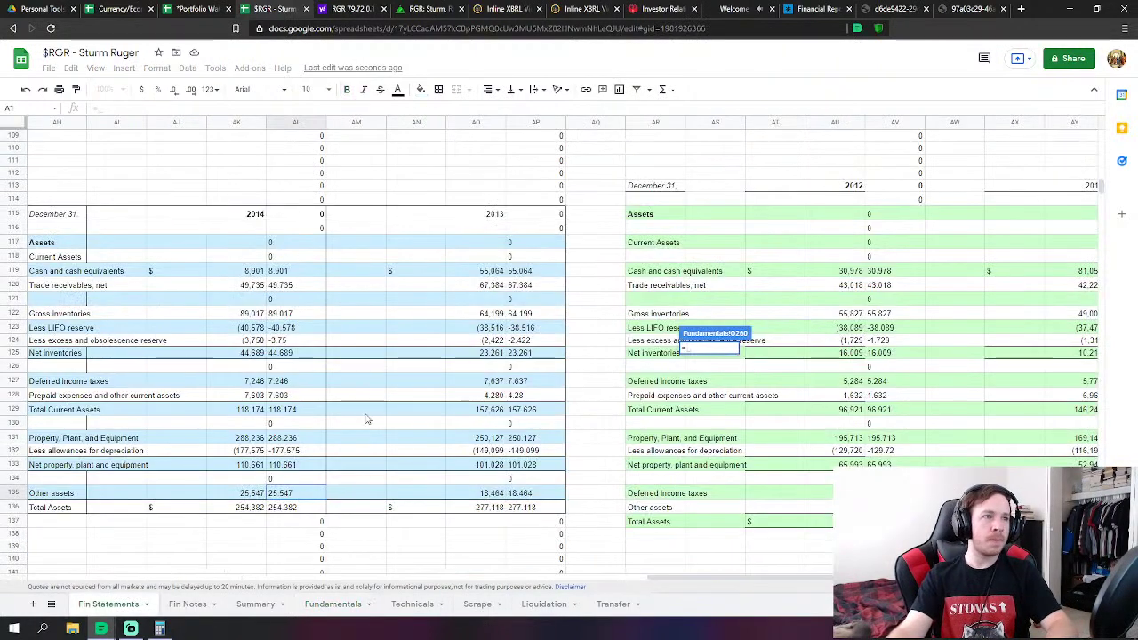
scroll(313, 415, "down", 2)
scroll(313, 415, "down", 3)
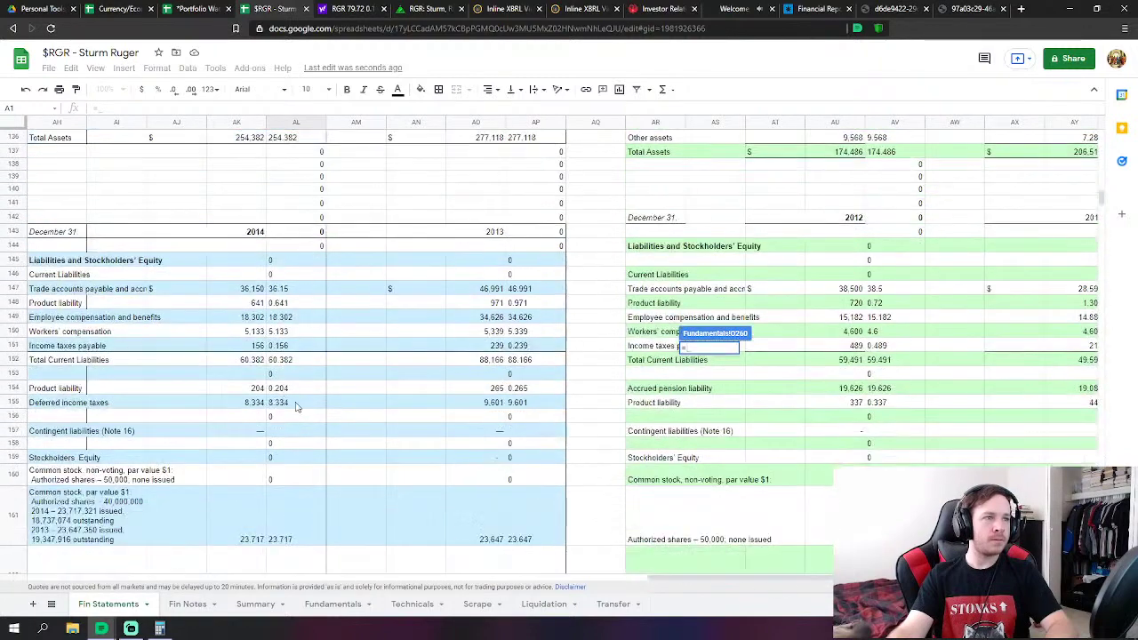
left_click(291, 290)
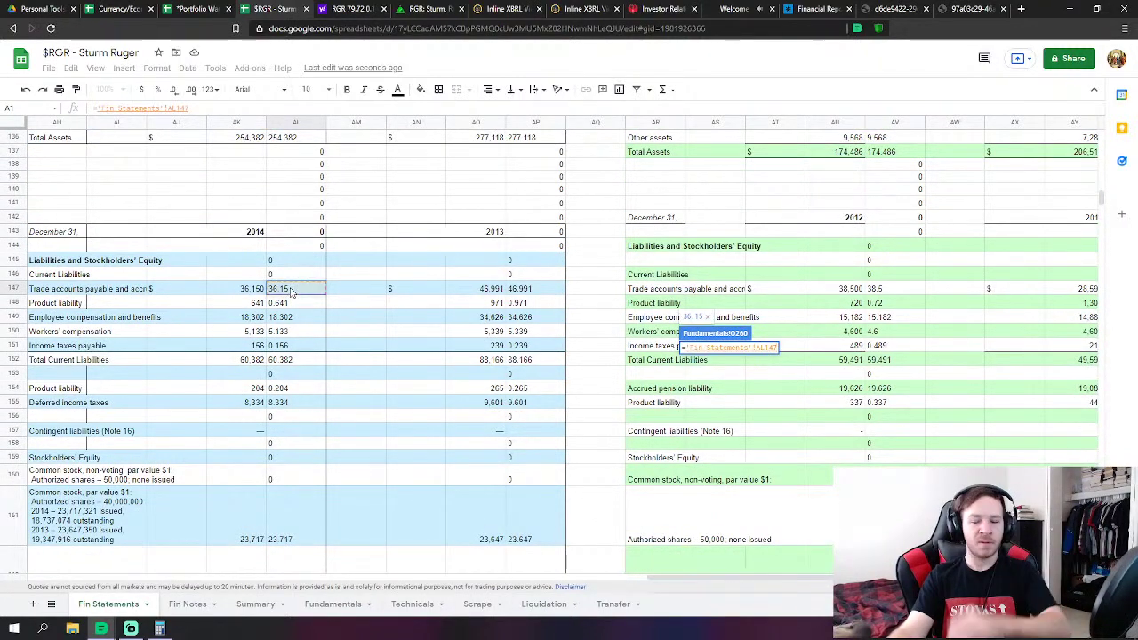
type("+")
left_click(283, 318)
type("+")
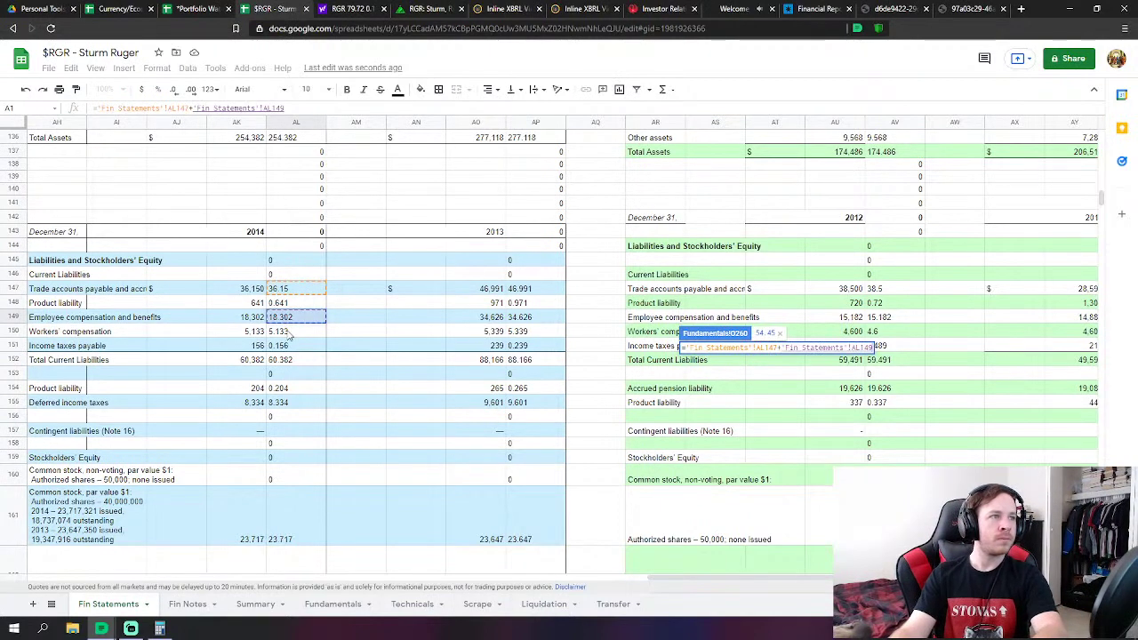
left_click(290, 332)
type("+'Fin Statements'!AL150")
left_click(285, 347)
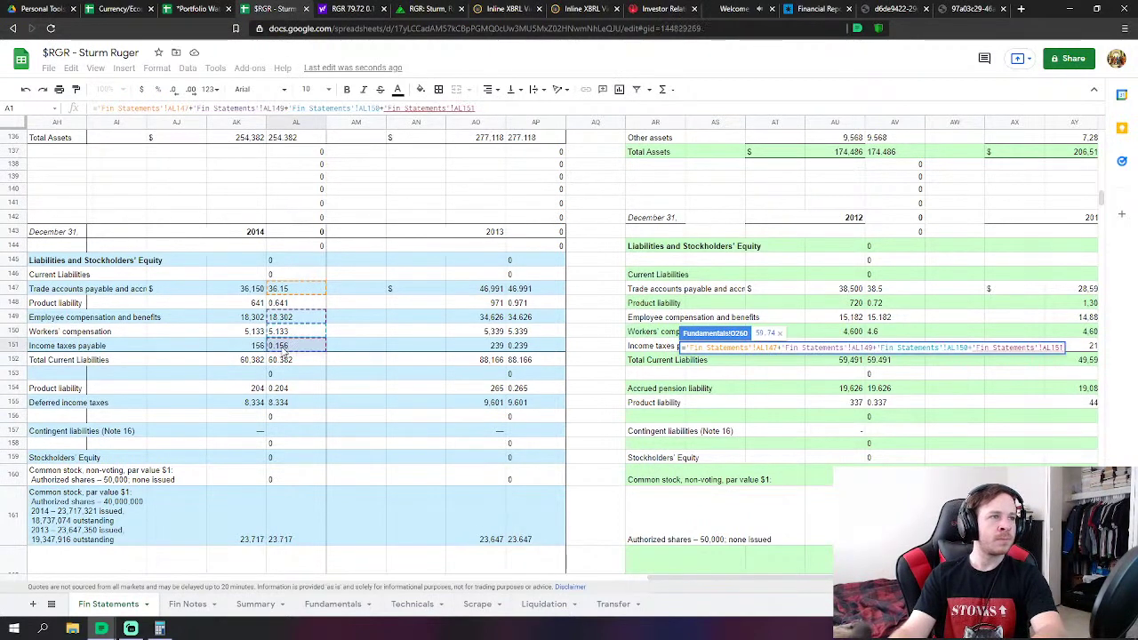
key("Return")
Link the FY2015 Other Current Liabilities cell to the 2014 current product liability in 'Fin Statements'!AL148
left_click(724, 400)
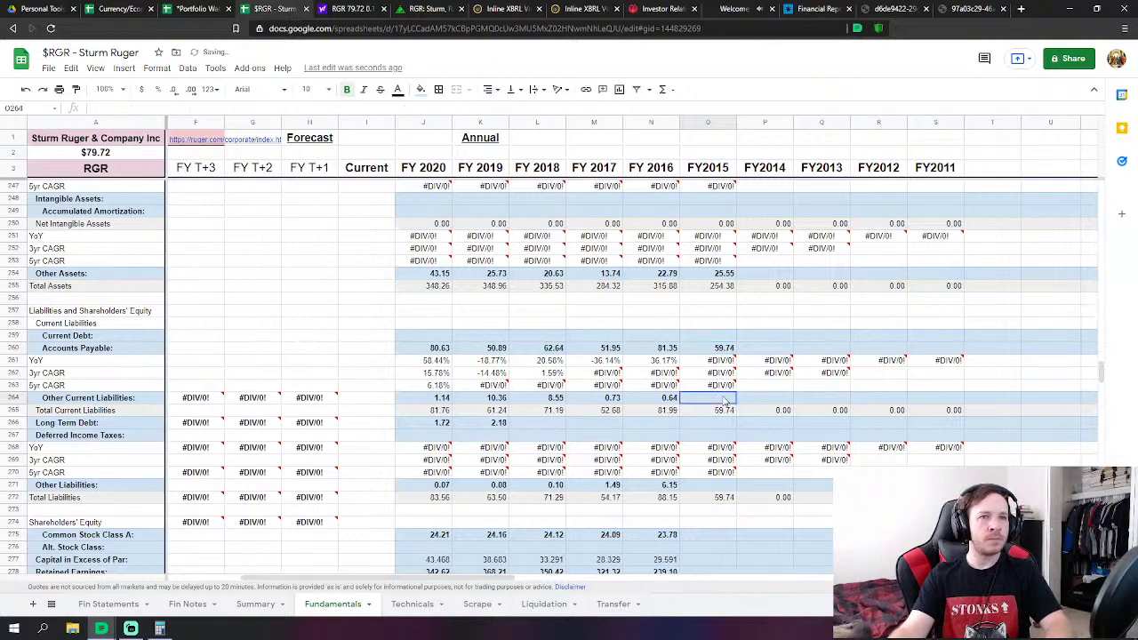
type("=")
left_click(104, 605)
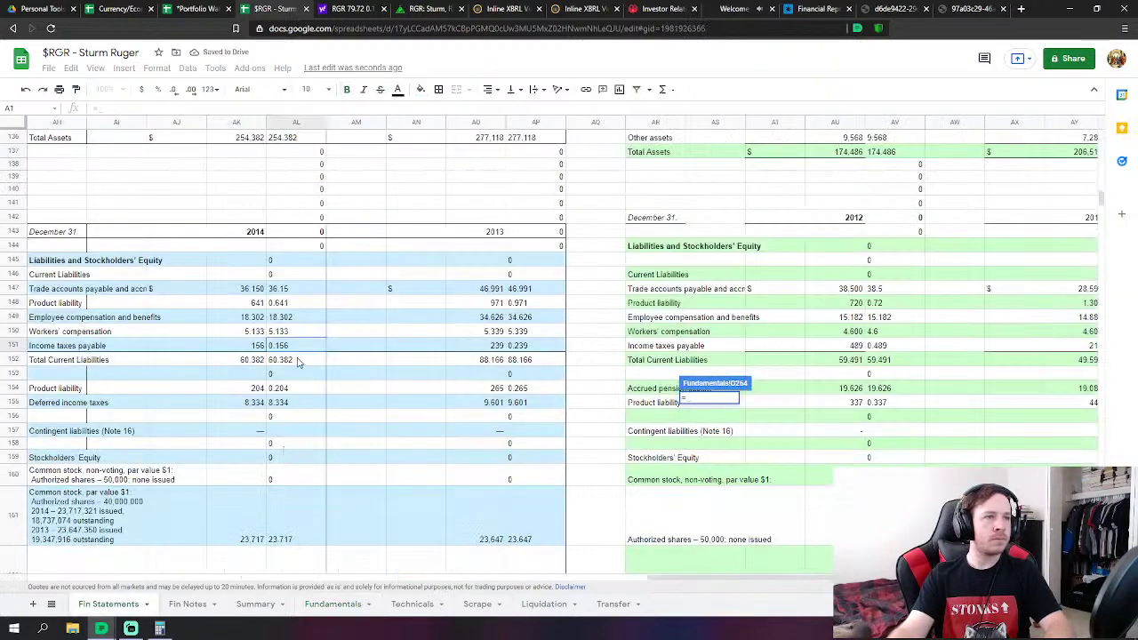
left_click(281, 304)
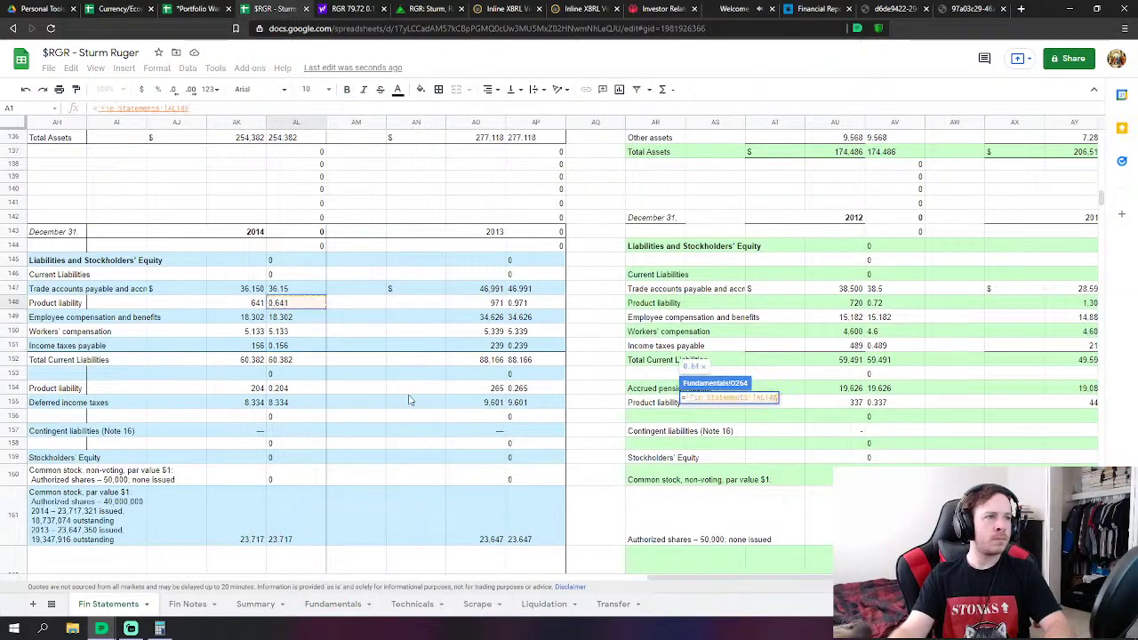
key("Return")
Set FY2015 Other Liabilities to 2014 long-term product liability plus deferred income taxes, ='Fin Statements'!AL154+'Fin Statements'!AL155
left_click(722, 360)
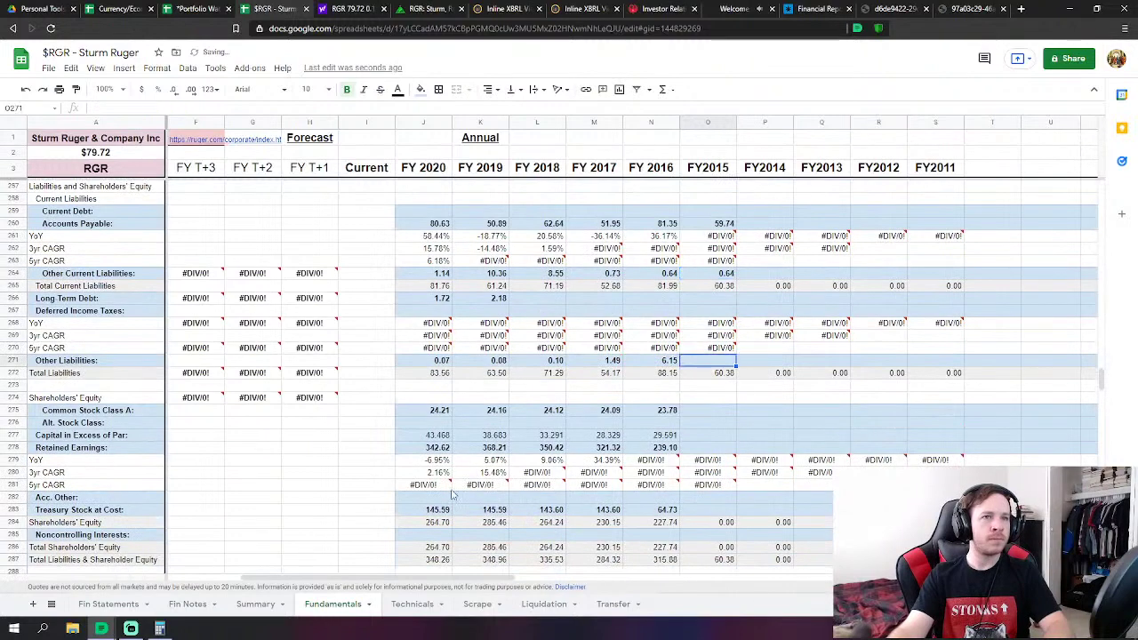
type("=")
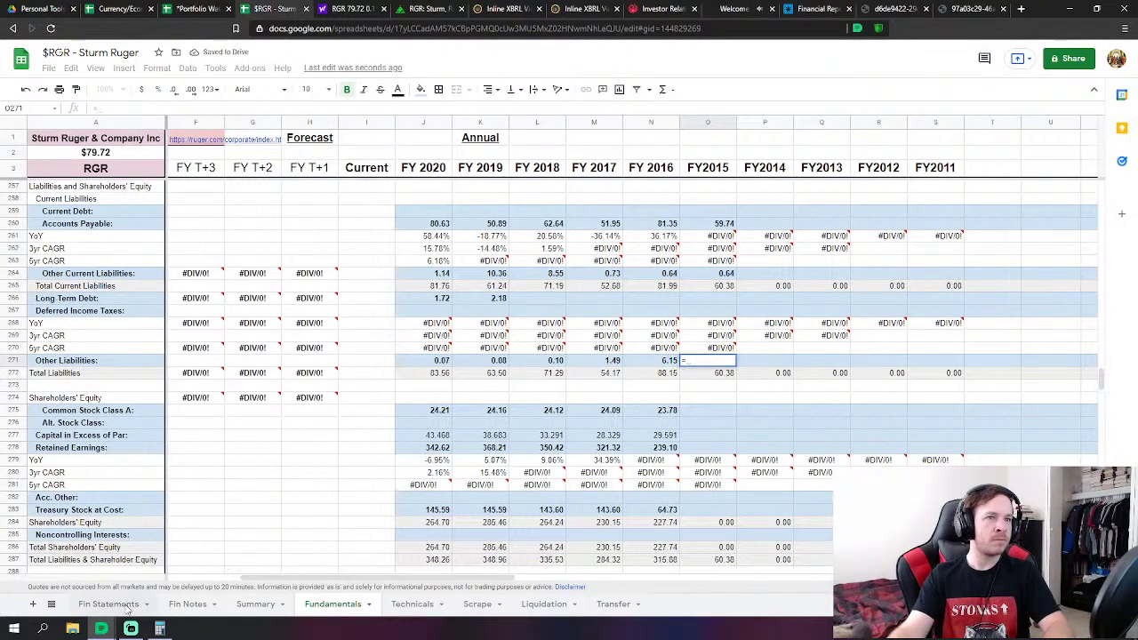
left_click(107, 604)
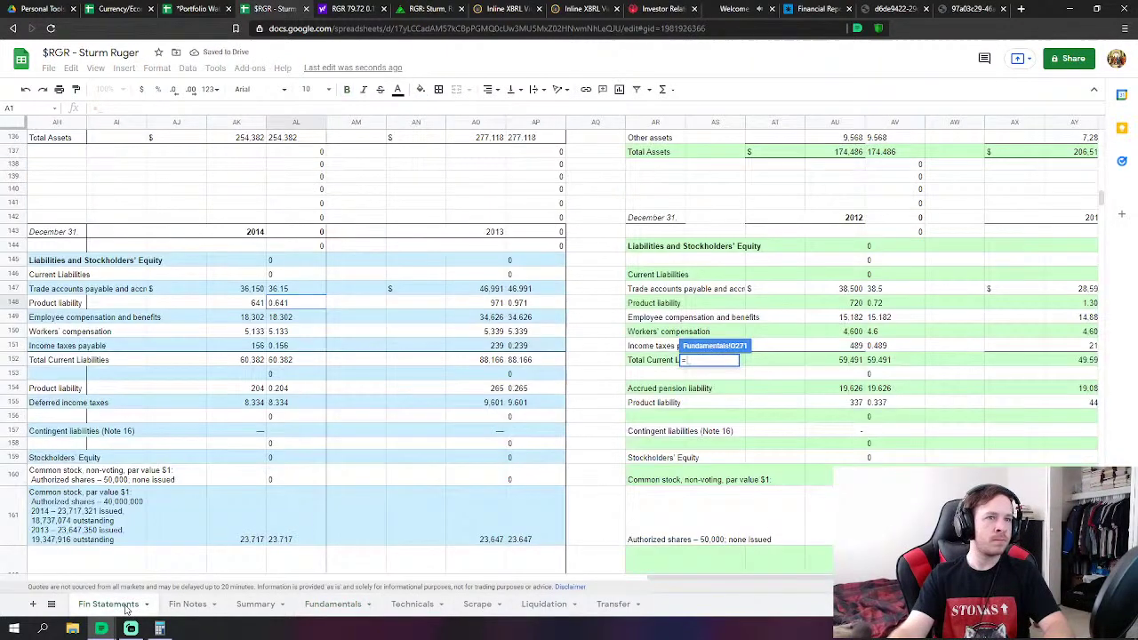
left_click(281, 391)
type("+")
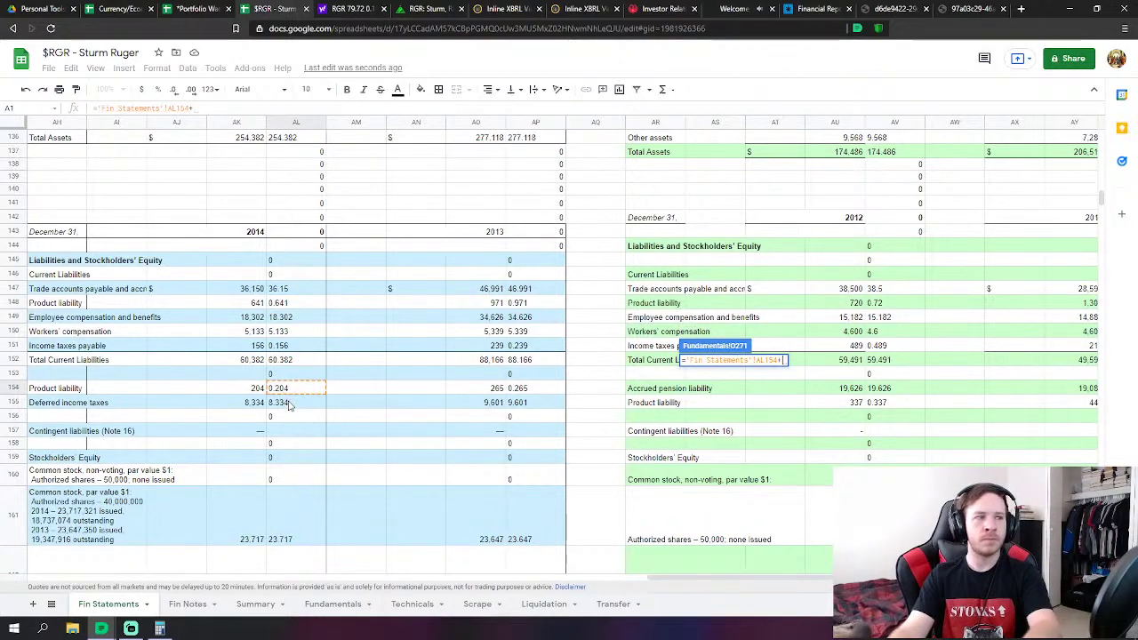
left_click(283, 402)
key("Return")
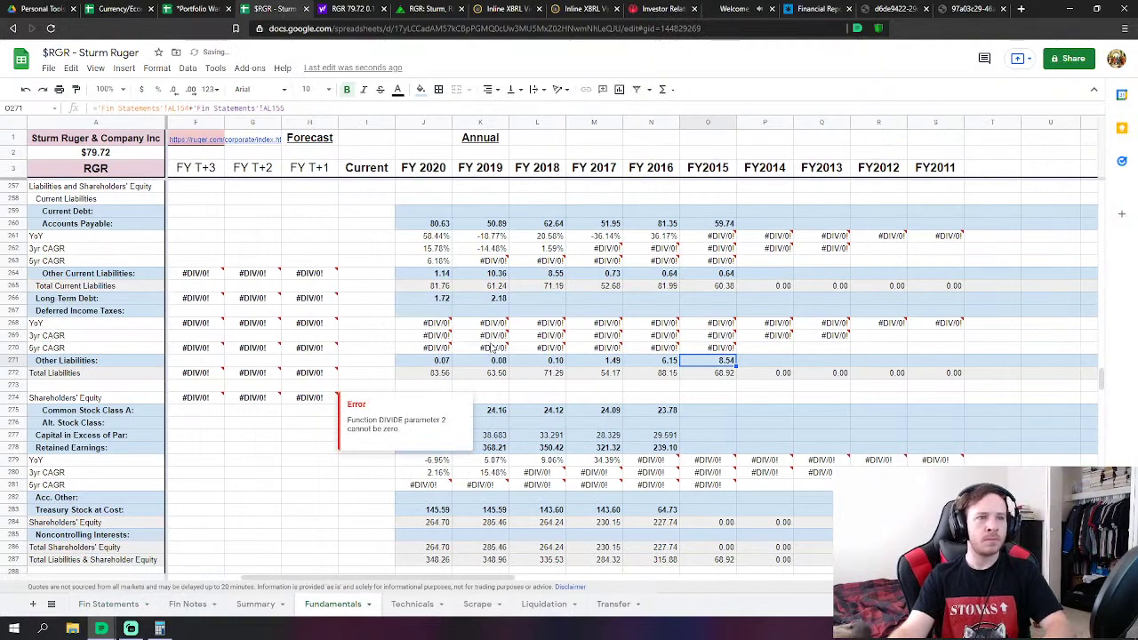
Link the FY2015 Common Stock Class A cell O275 to the 2014 common stock figure in 'Fin Statements'!AL161
scroll(494, 350, "down", 2)
left_click(711, 323)
type("=")
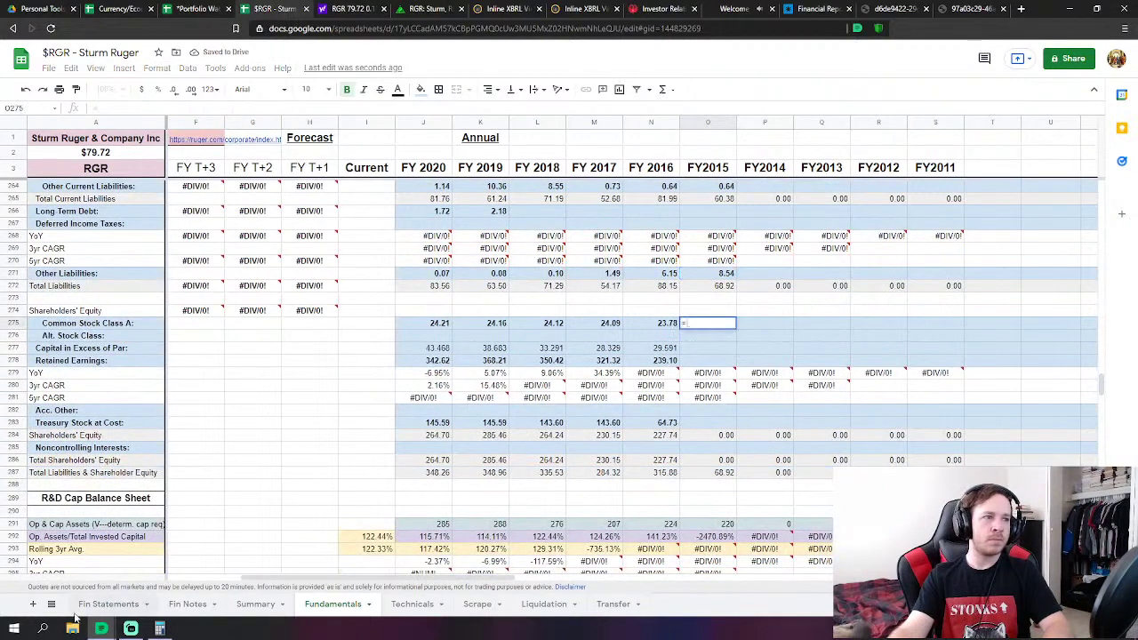
left_click(105, 604)
left_click(291, 539)
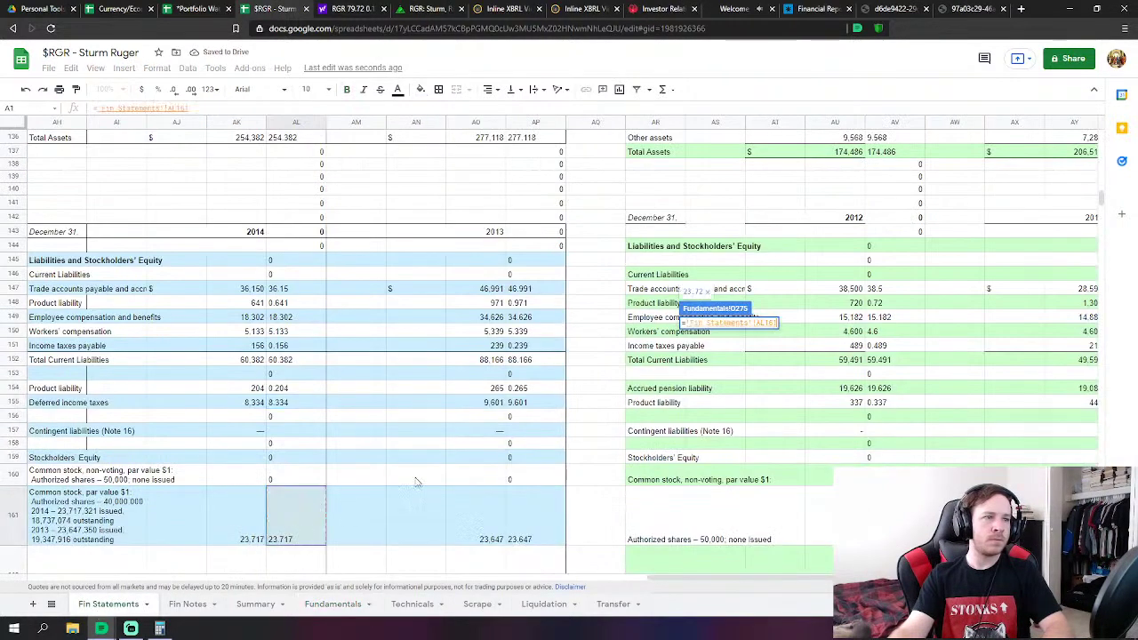
scroll(533, 409, "down", 5)
key("Return")
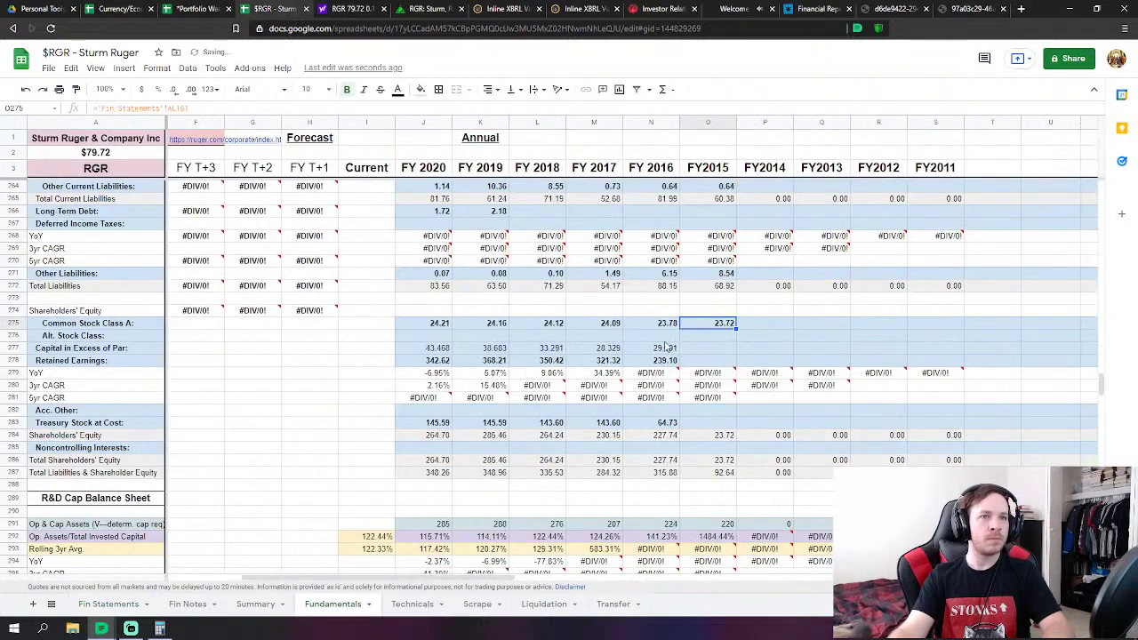
Link the FY2015 Capital in Excess of Par cell O277 to the 2014 additional paid-in capital in 'Fin Statements'!AL162
left_click(703, 349)
type("=")
left_click(108, 604)
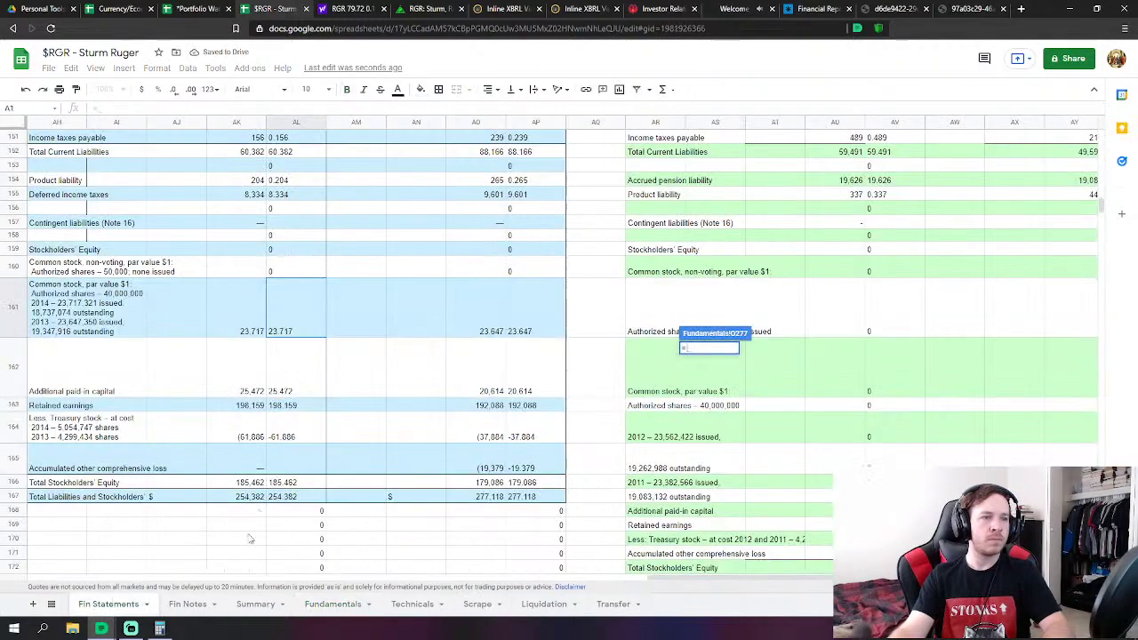
left_click(296, 387)
key("Return")
Link the FY2015 Retained Earnings cell O278 to the 2014 retained earnings in 'Fin Statements'!AL163
type("=")
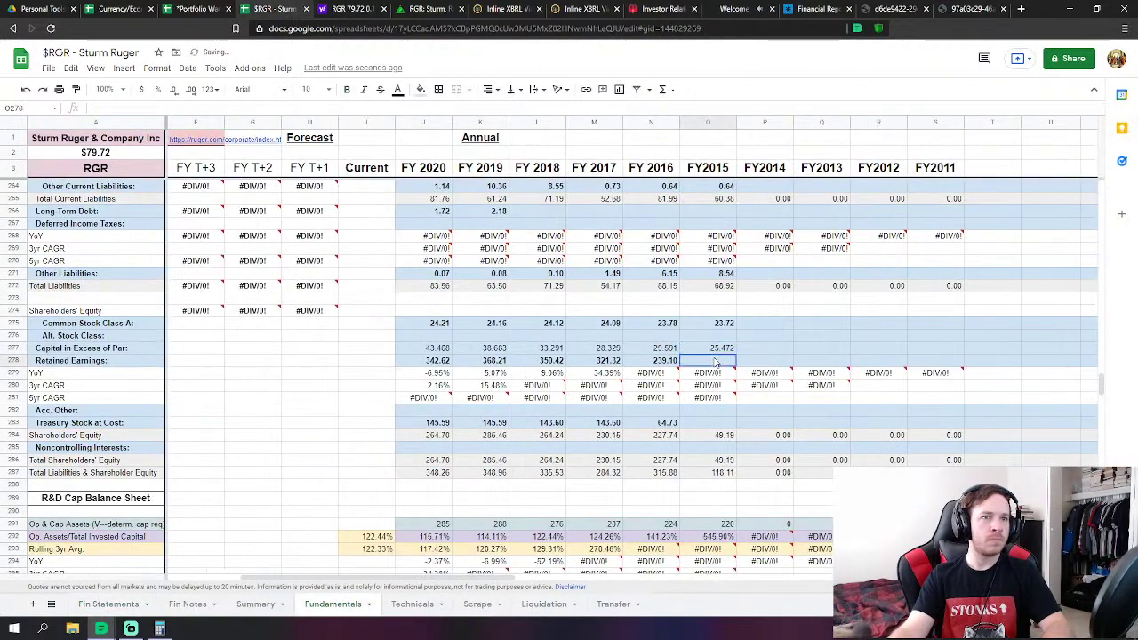
left_click(109, 605)
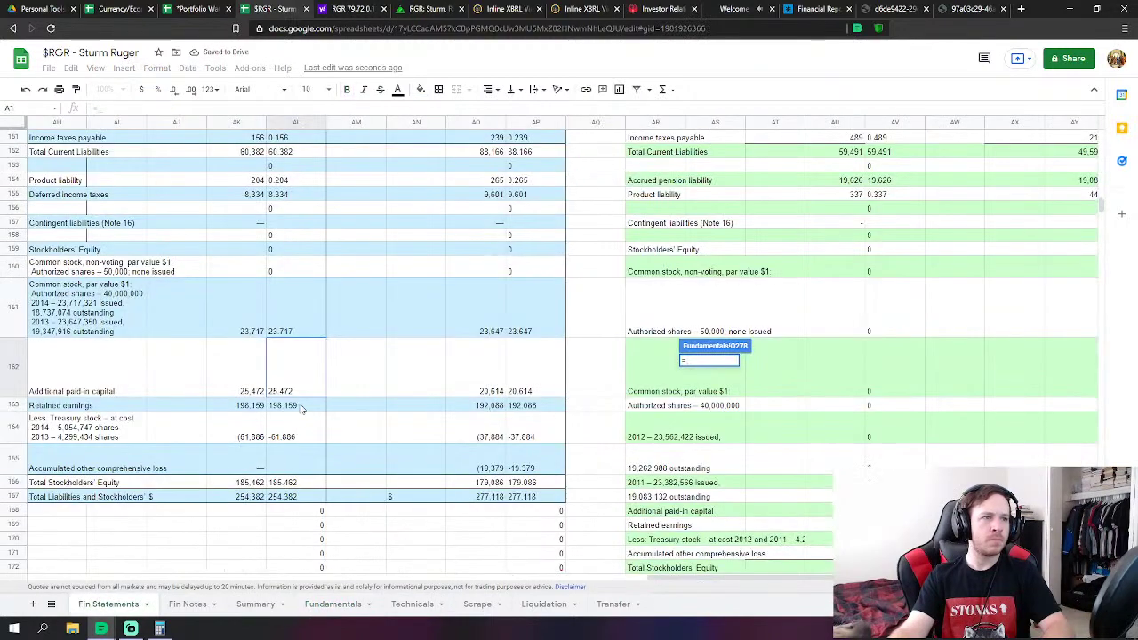
left_click(296, 406)
key("Return")
Set the FY2015 Treasury Stock at Cost cell O283 to the negated 2014 treasury stock, =-'Fin Statements'!AL164
left_click(709, 426)
type("=")
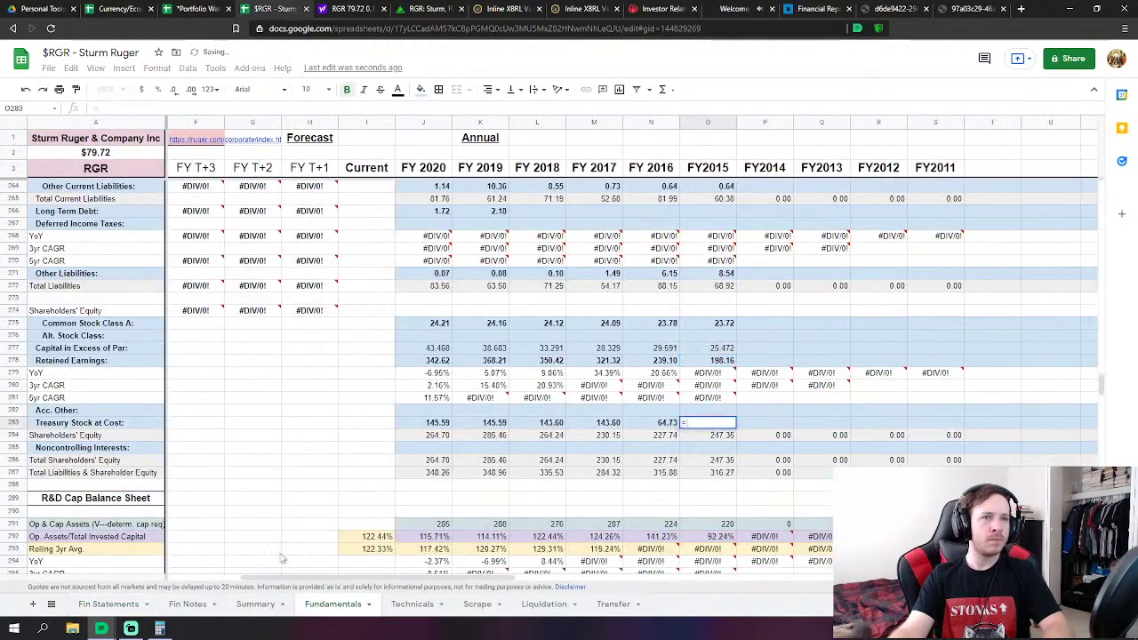
left_click(109, 605)
type("-")
left_click(293, 438)
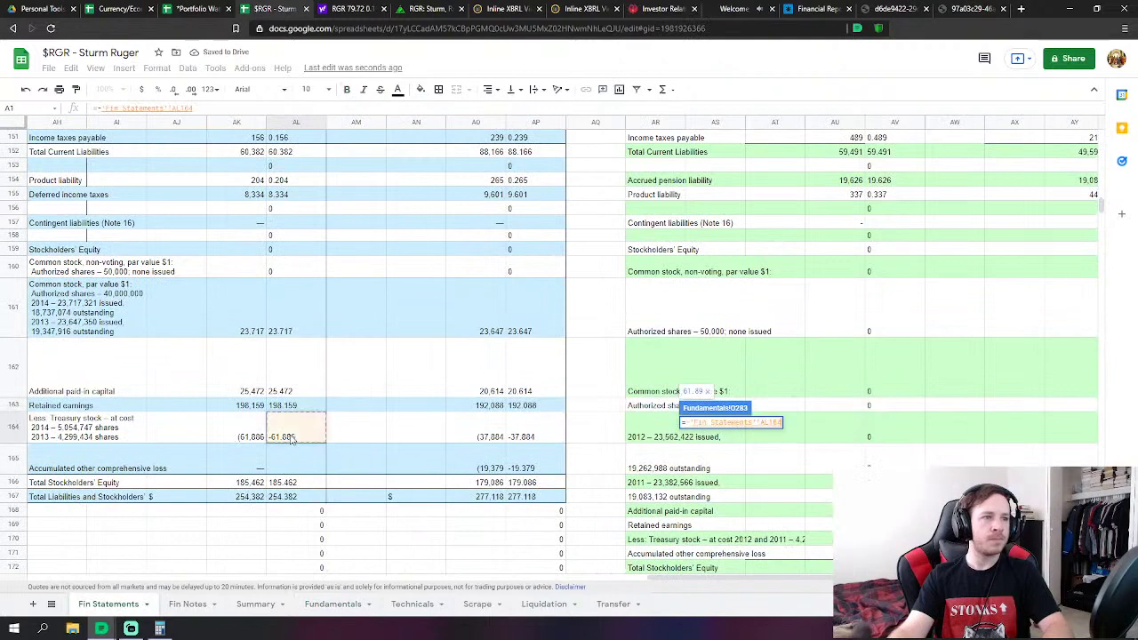
key("Return")
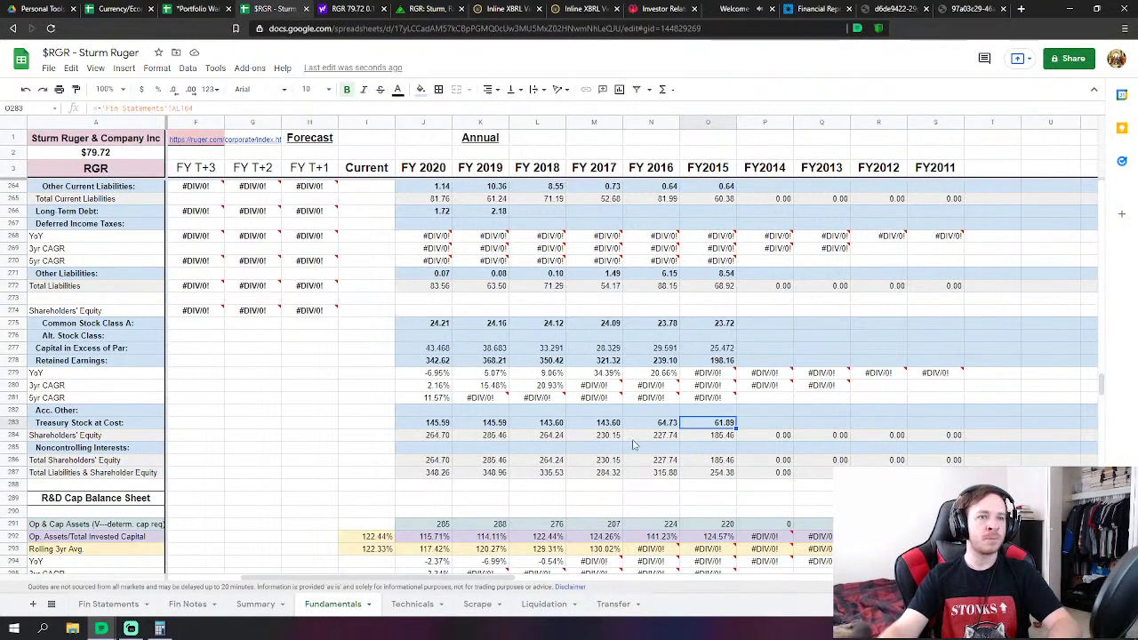
Link the FY2014 Revenues cell P32 in the Fundamentals income statement to the 2013 total net sales in 'Fin Statements'!AP9
left_click(111, 603)
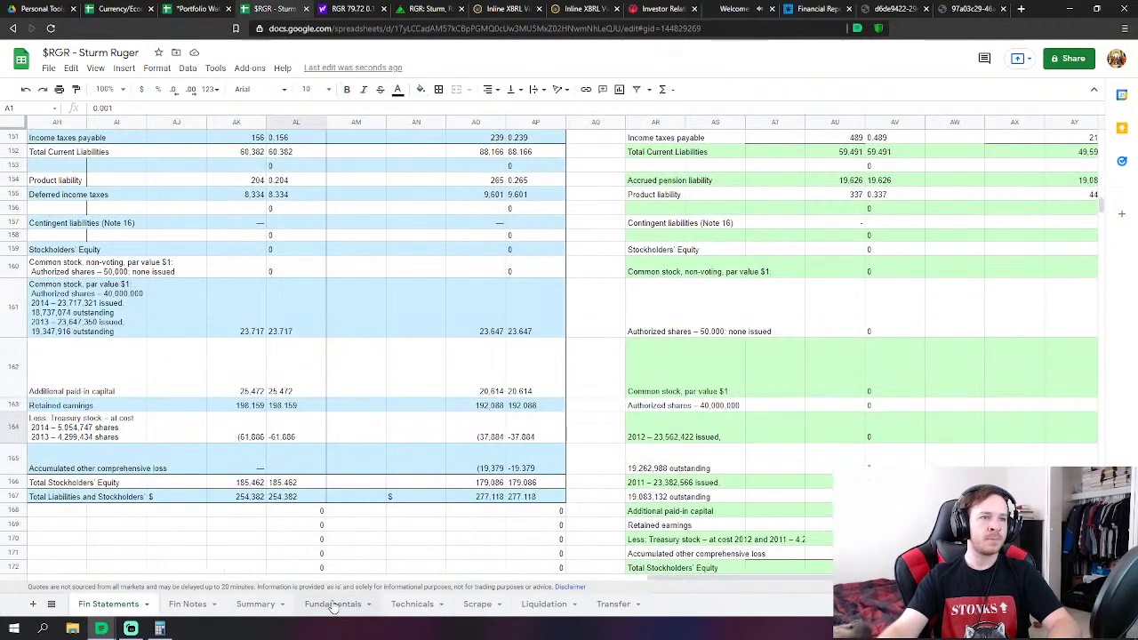
left_click(333, 604)
scroll(936, 376, "up", 10)
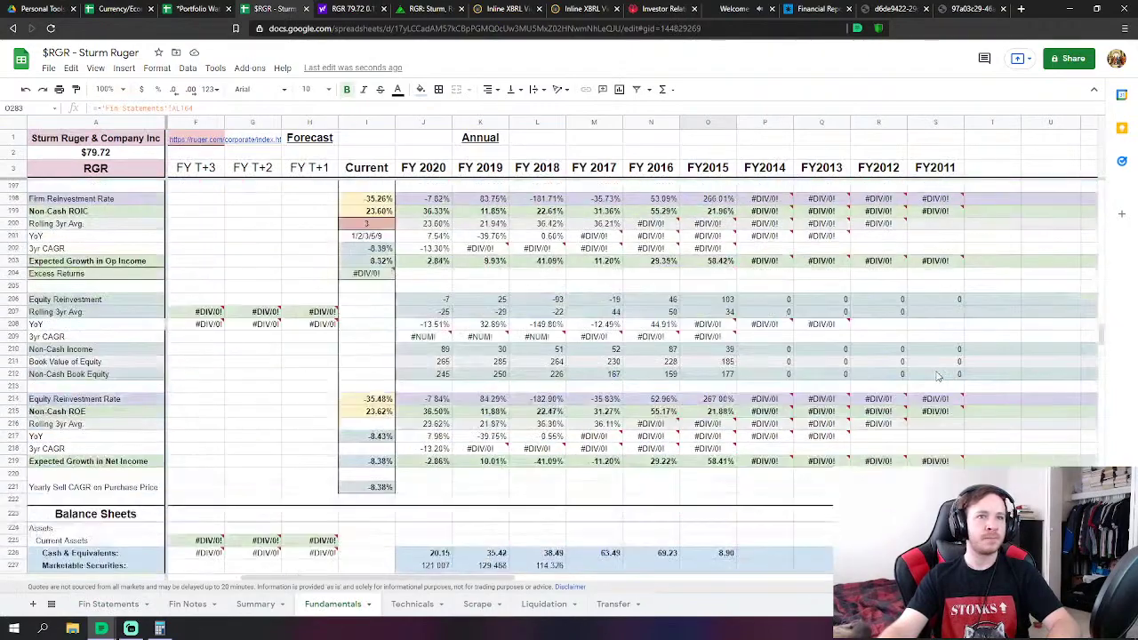
scroll(936, 376, "up", 15)
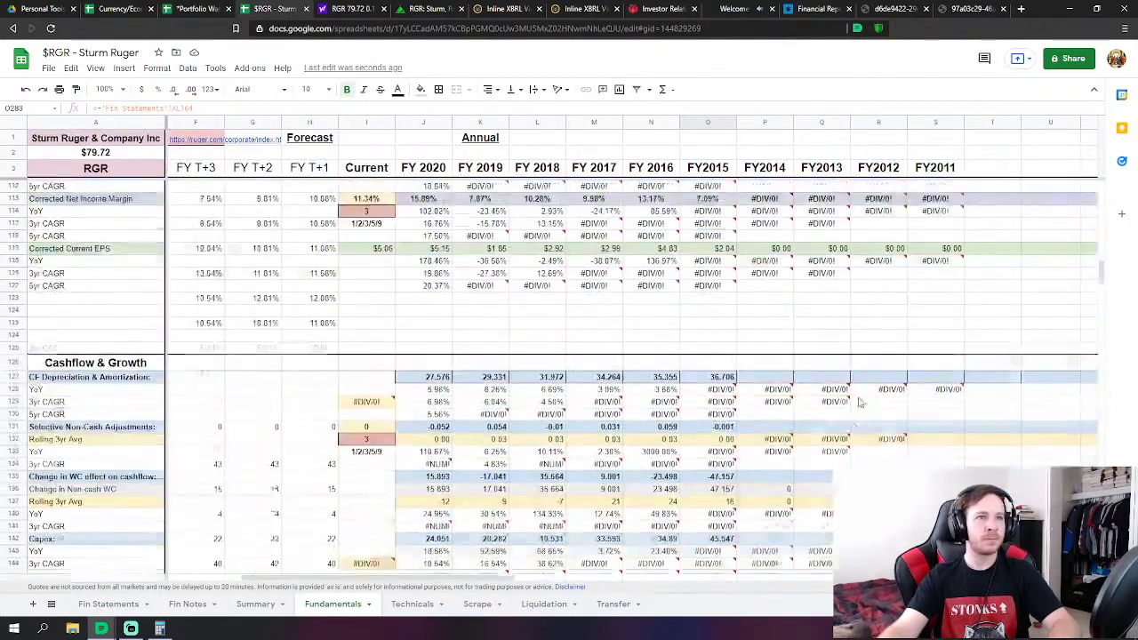
scroll(859, 402, "up", 7)
scroll(850, 401, "up", 10)
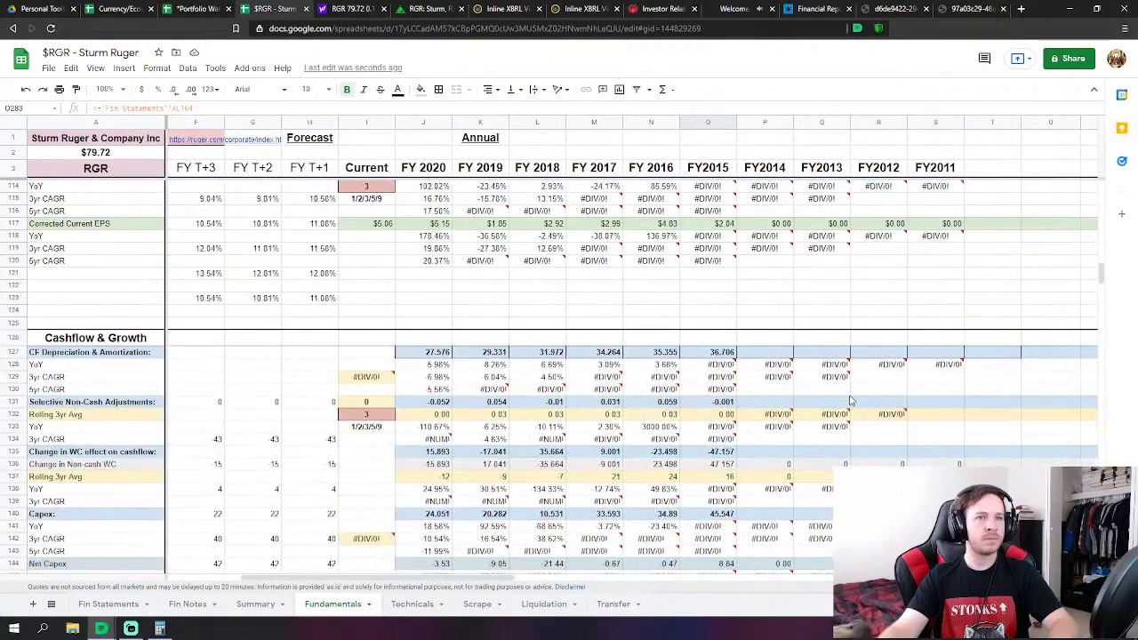
scroll(843, 398, "up", 9)
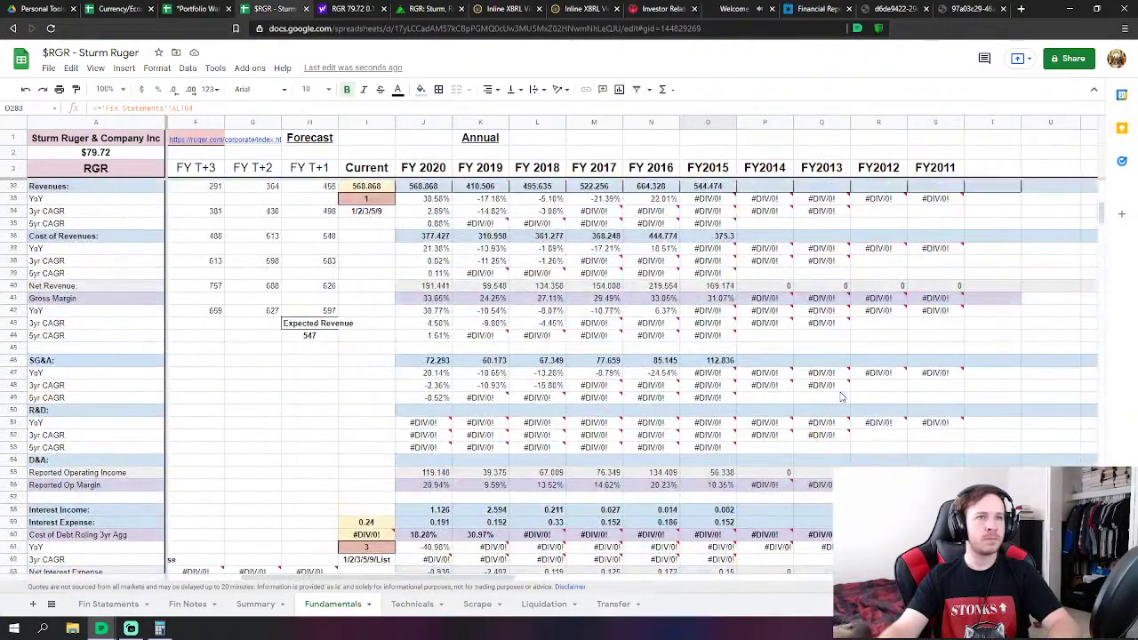
scroll(601, 375, "right", 2)
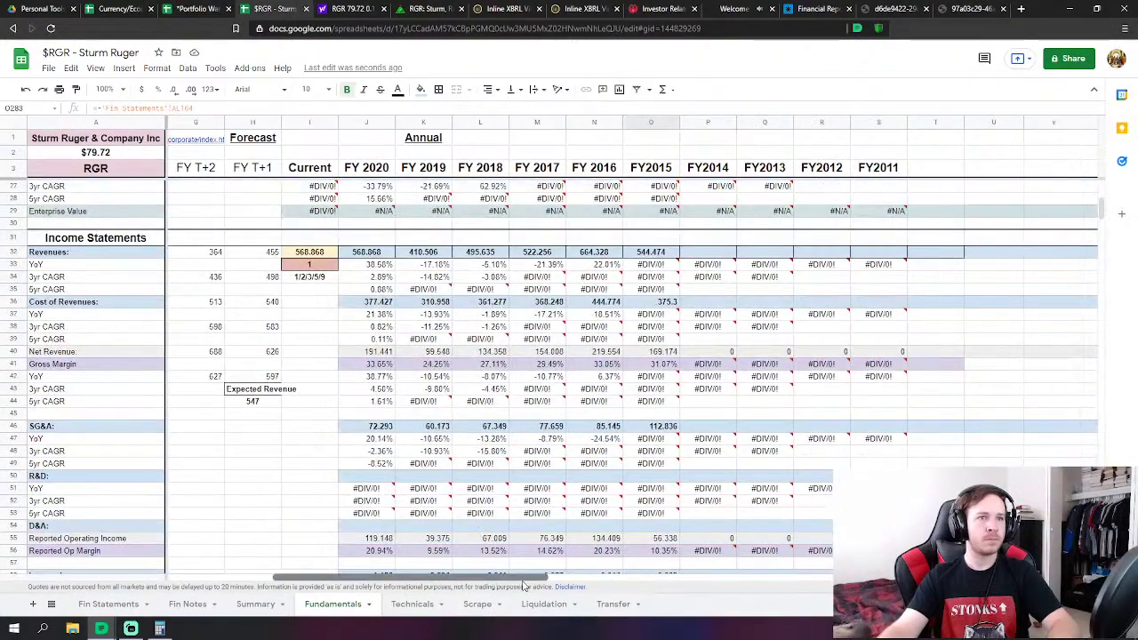
left_click(656, 255)
type("=")
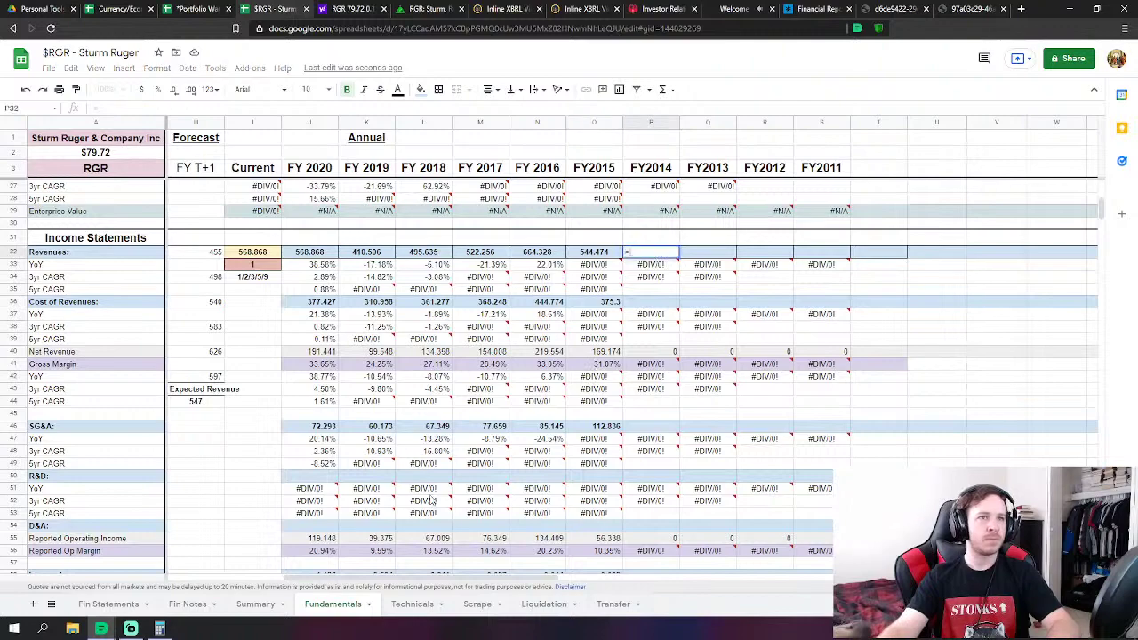
left_click(107, 605)
scroll(1079, 322, "up", 5)
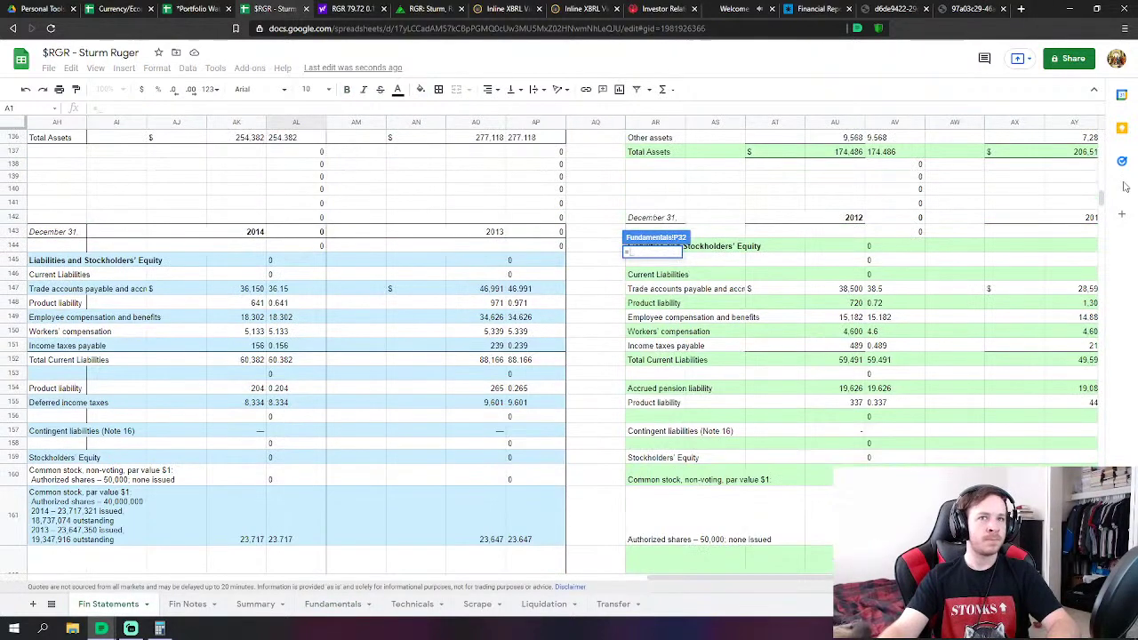
left_click_drag(1103, 198, 1104, 125)
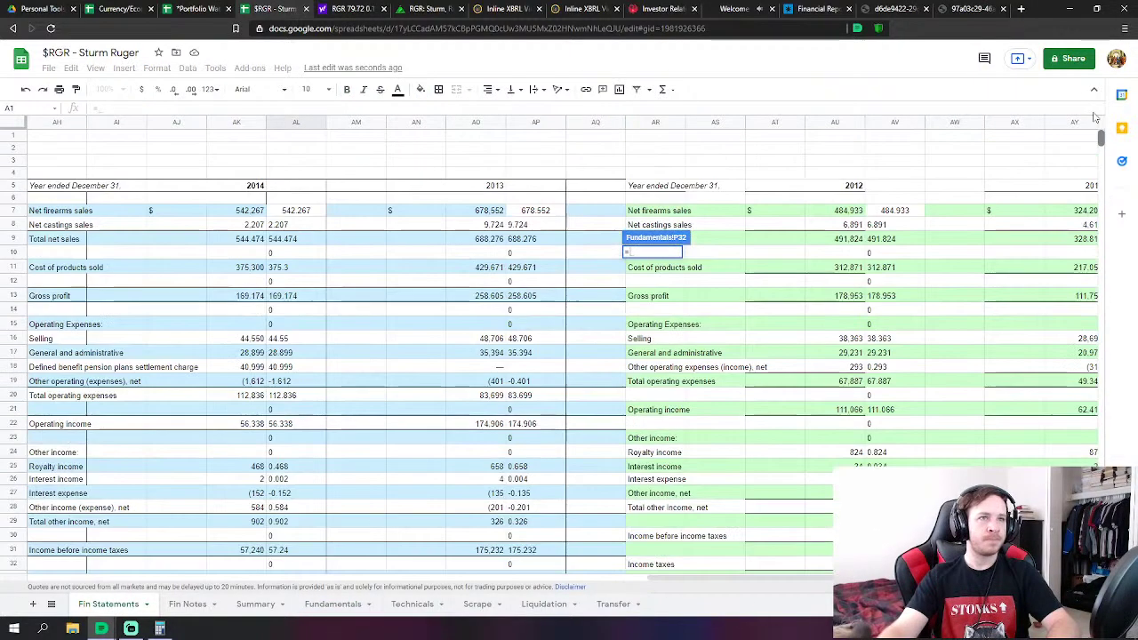
left_click(533, 238)
key("Return")
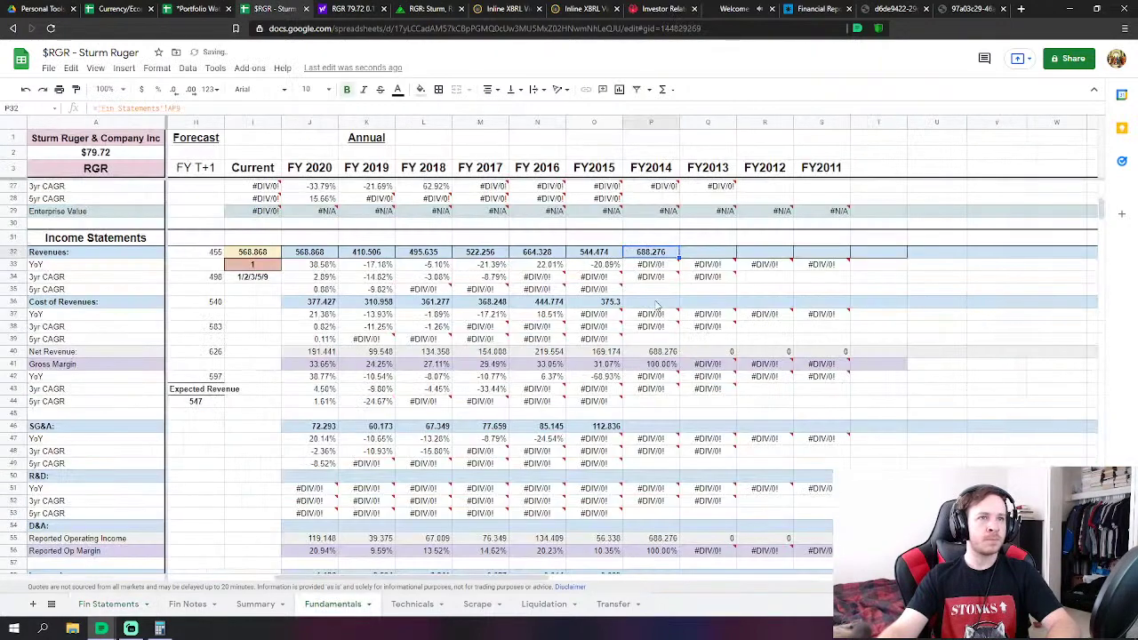
Link the FY2014 Cost of Revenues cell P36 to the 2013 cost of products sold in 'Fin Statements'!AP11
left_click(651, 301)
type("=")
left_click(108, 605)
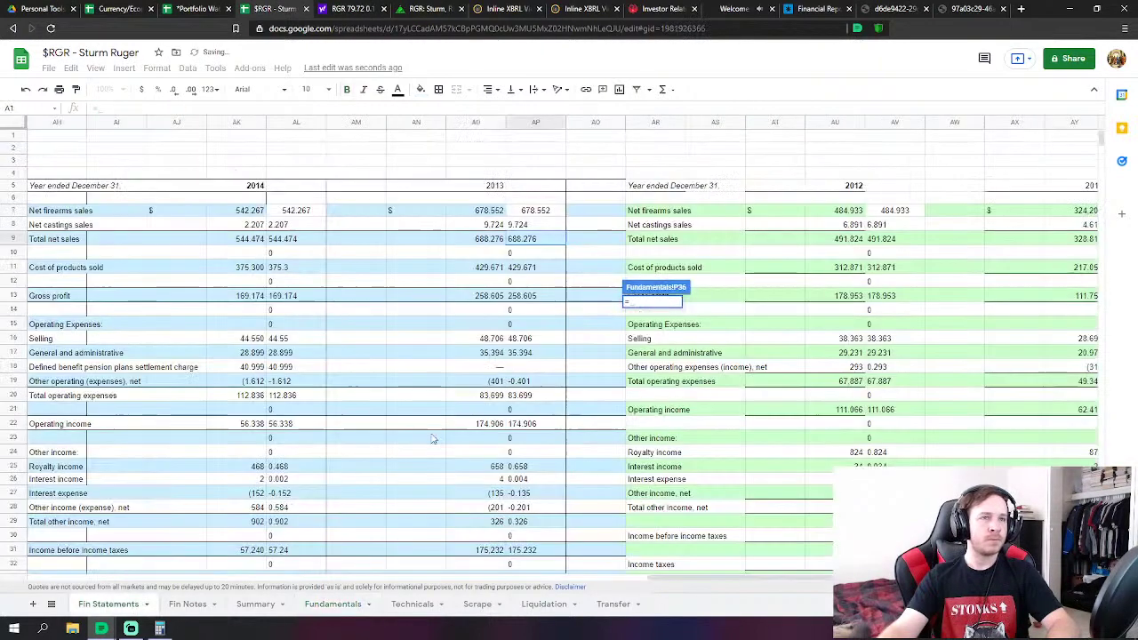
left_click(537, 267)
key("Return")
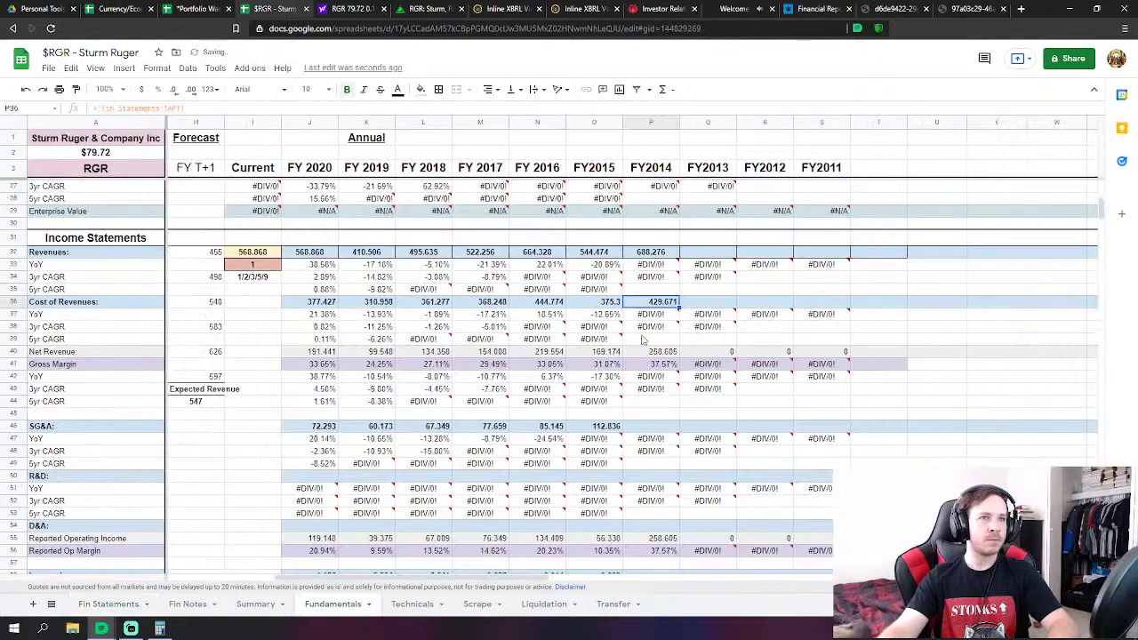
Set FY2014 SG&A in P46 to the sum of 2013 selling, general and administrative, and other operating expenses: 'Fin Statements' AP16, AP17 and AP19
left_click(658, 427)
type("=")
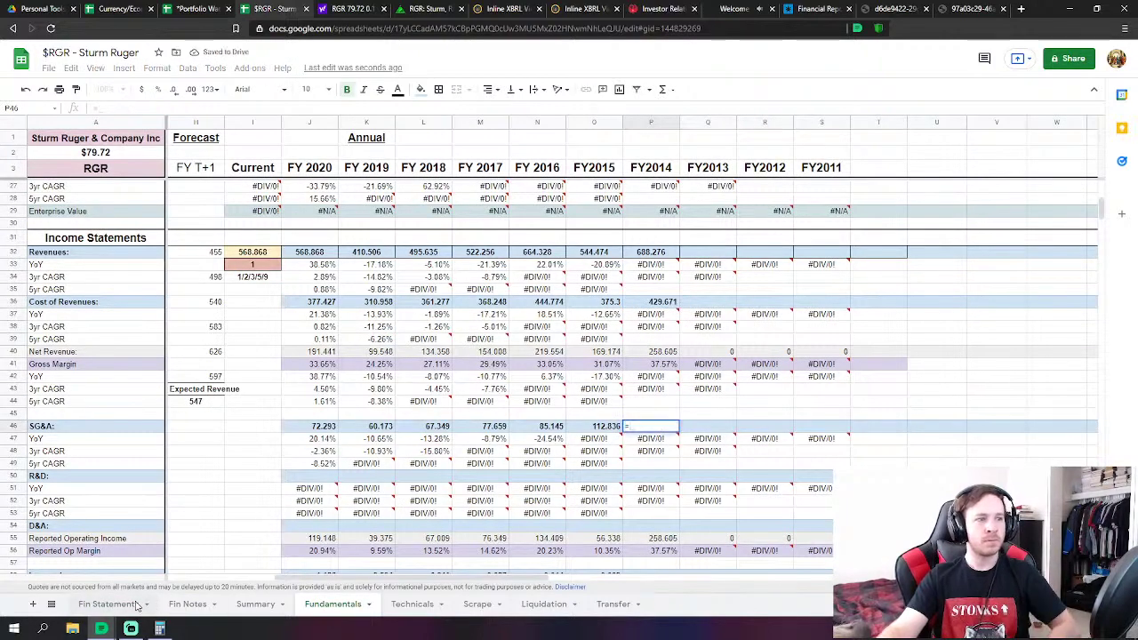
left_click(125, 606)
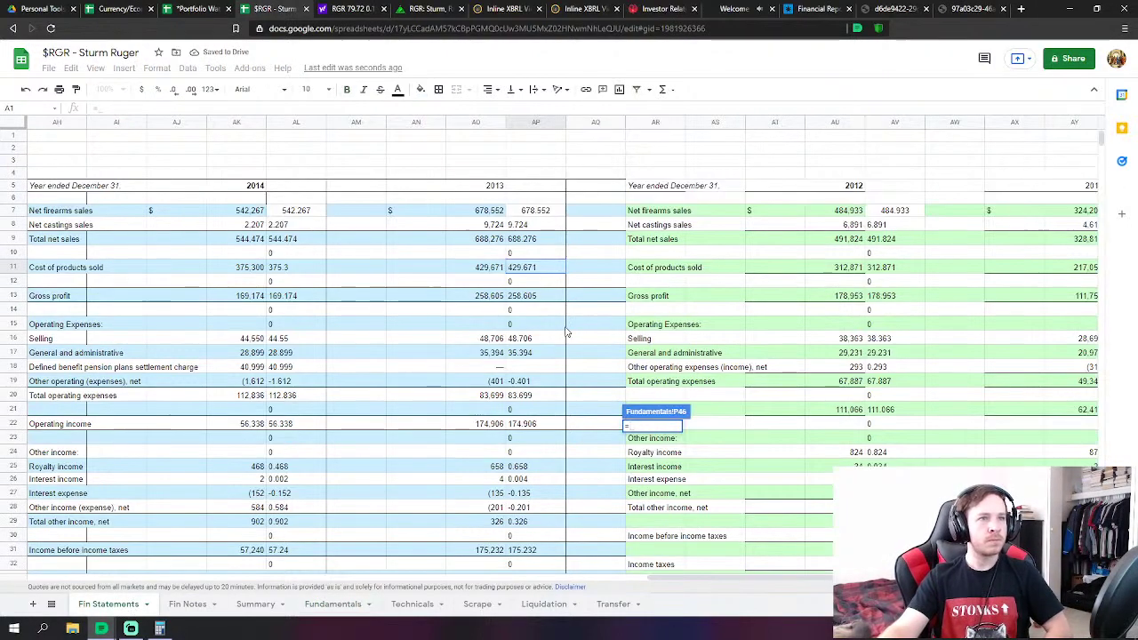
left_click(533, 338)
type("+")
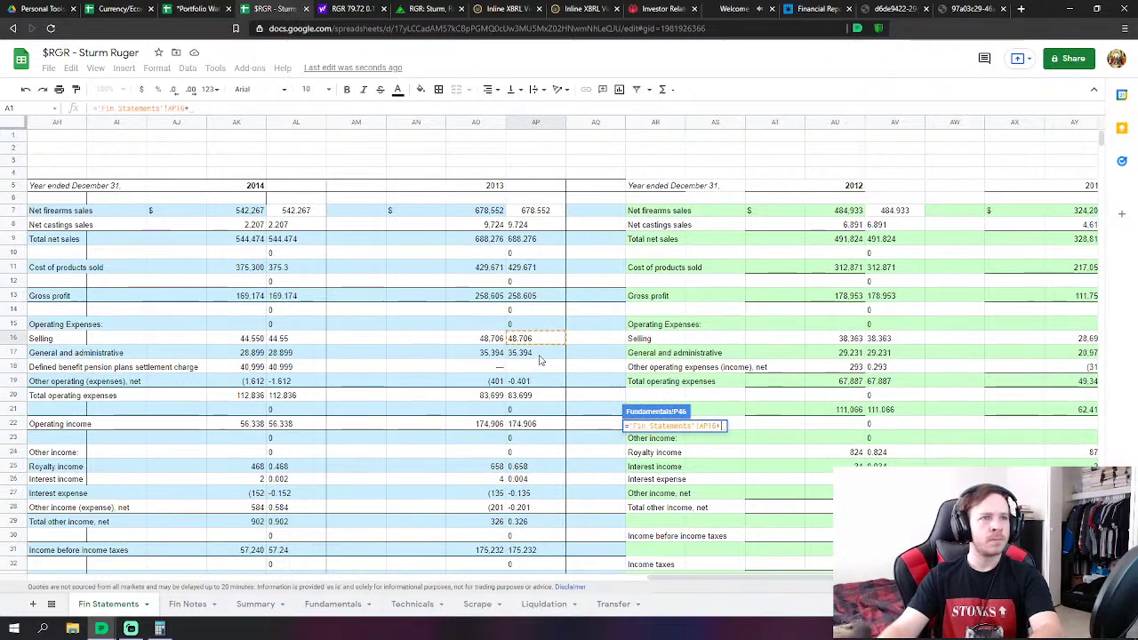
left_click(544, 354)
type("+")
left_click(547, 381)
key("Return")
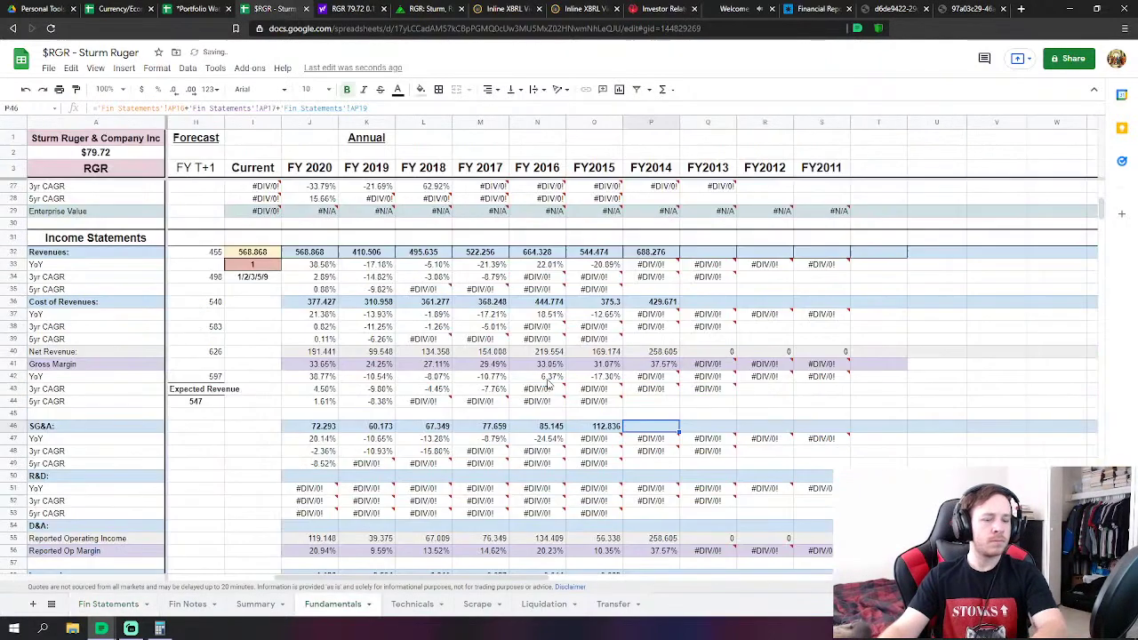
Link the FY2014 Interest Income cell P58 to the 2013 interest income in 'Fin Statements'!AP26
scroll(550, 381, "down", 3)
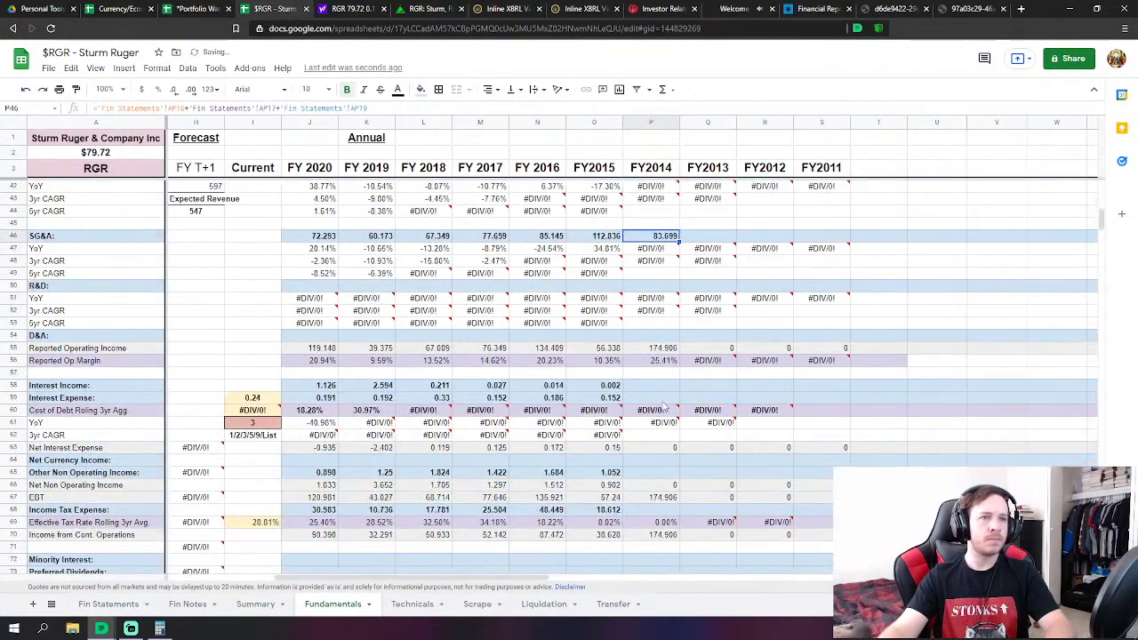
left_click(666, 389)
type("=")
left_click(109, 604)
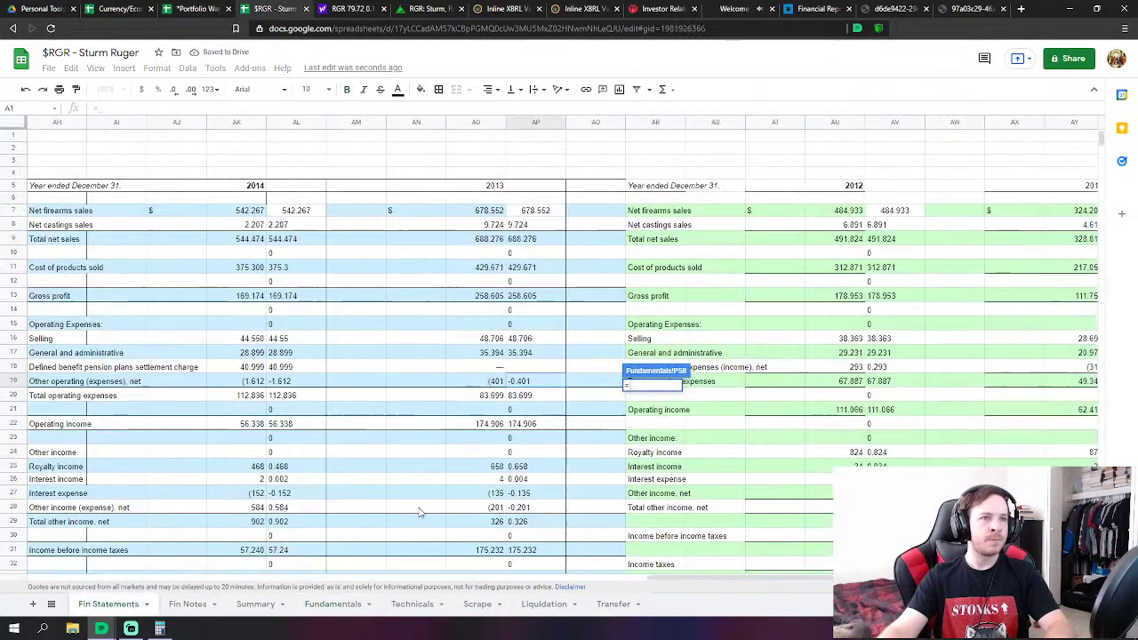
left_click(536, 479)
key("Return")
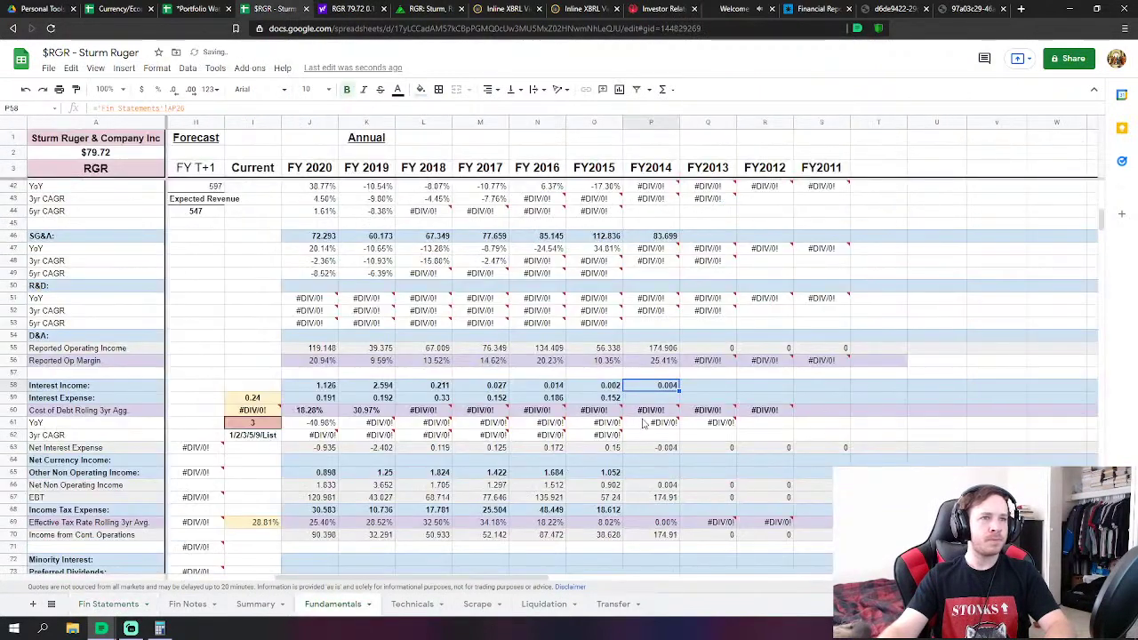
Set the FY2014 Interest Expense cell P59 to the negated 2013 interest expense, =-'Fin Statements'!AP27
left_click(663, 401)
type("=")
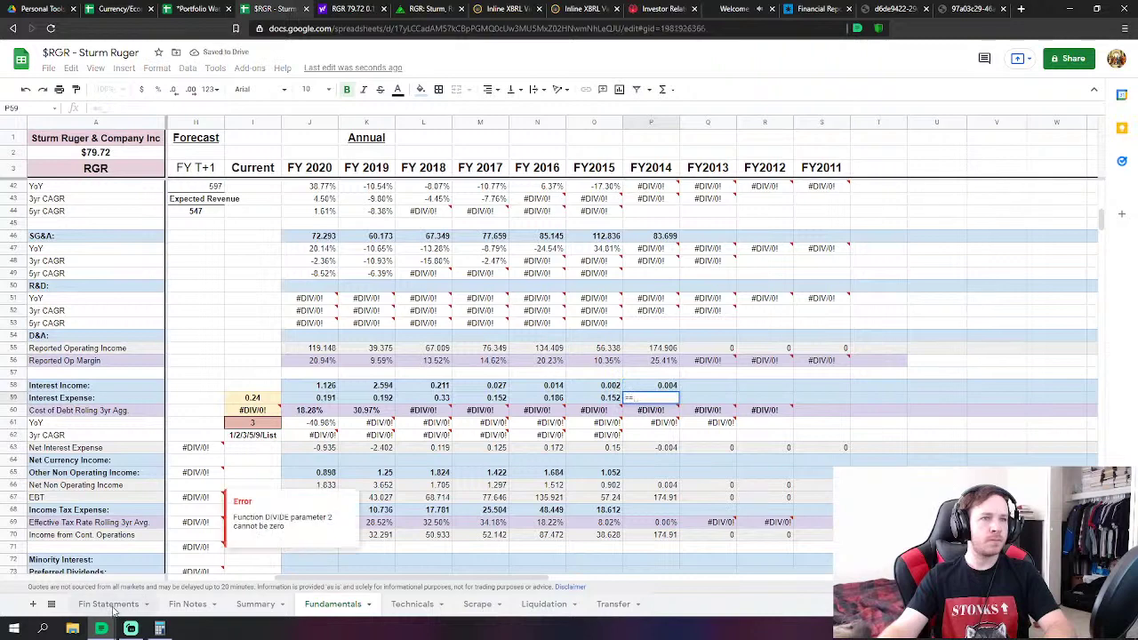
left_click(109, 604)
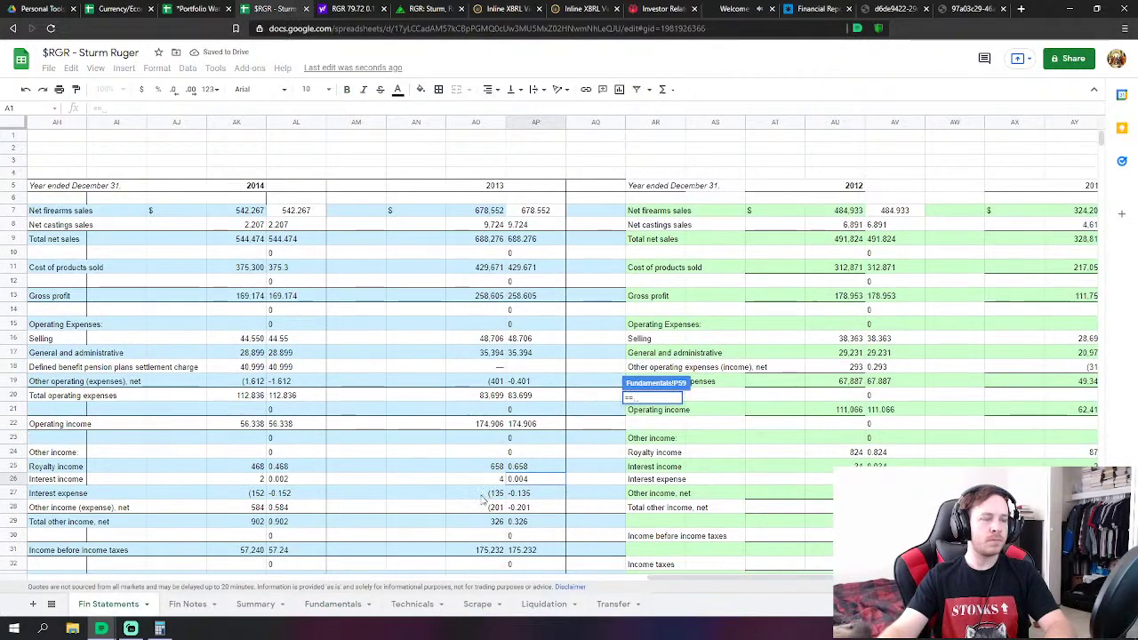
left_click(535, 495)
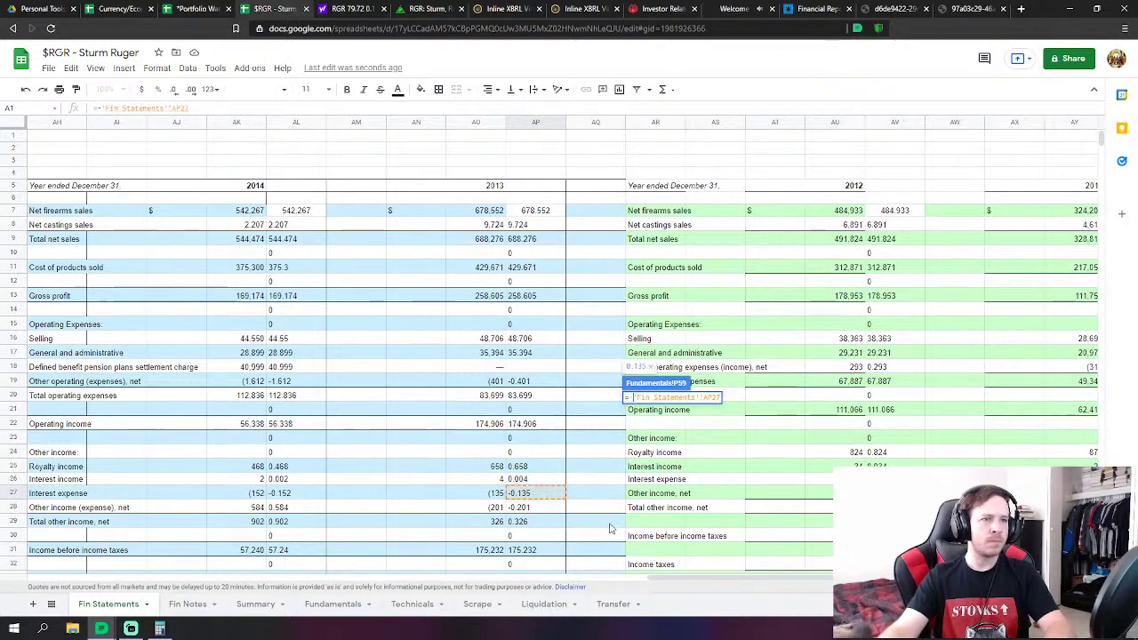
key("Return")
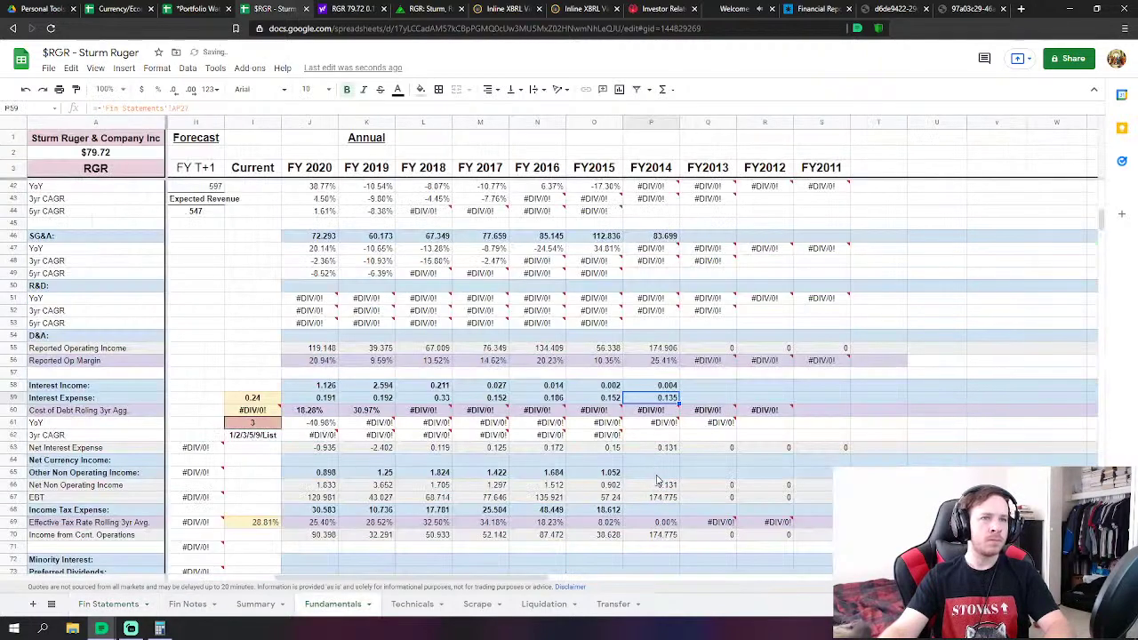
Set FY2014 Other Non Operating Income in P65 to 2013 royalty income plus other income (expense), net: 'Fin Statements' AP25+AP28
left_click(658, 478)
type("=")
left_click(109, 604)
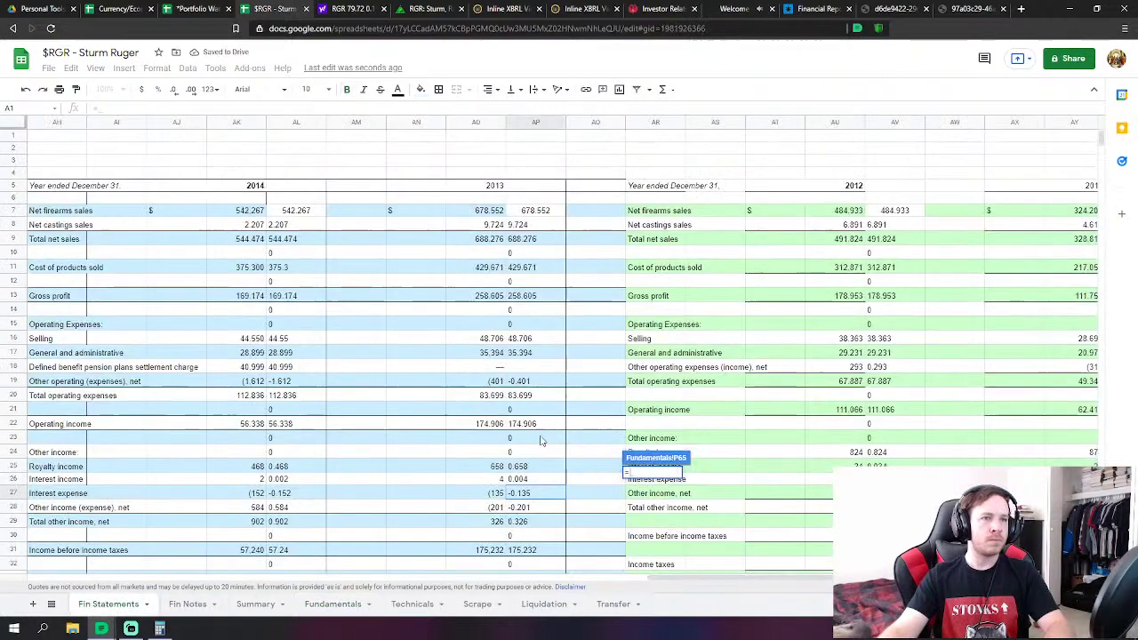
left_click(525, 468)
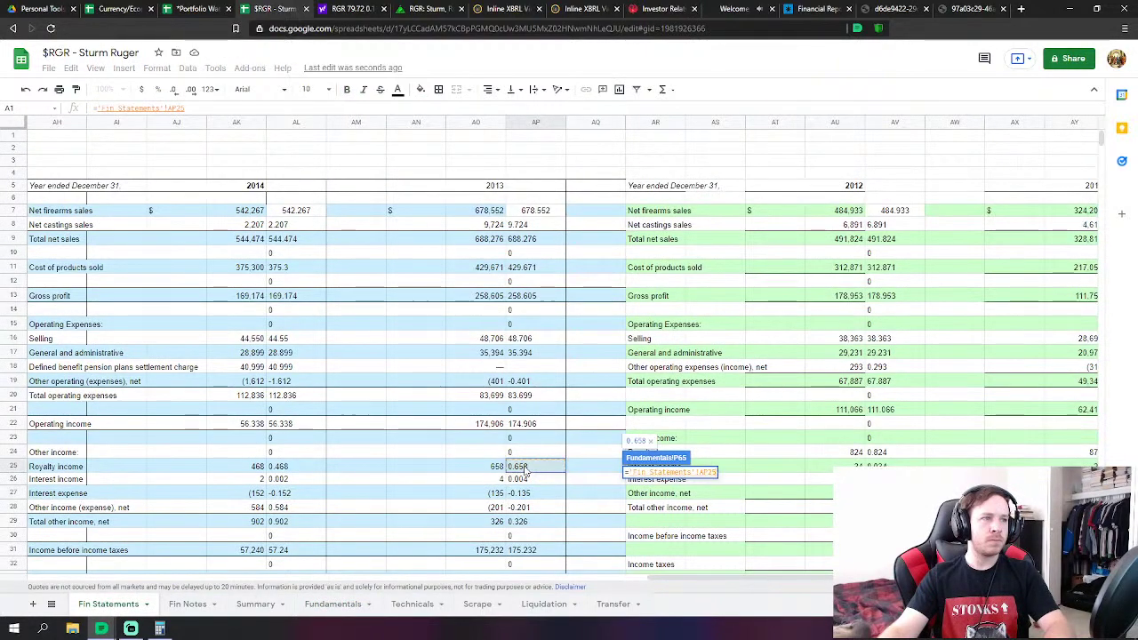
type("+")
left_click(524, 508)
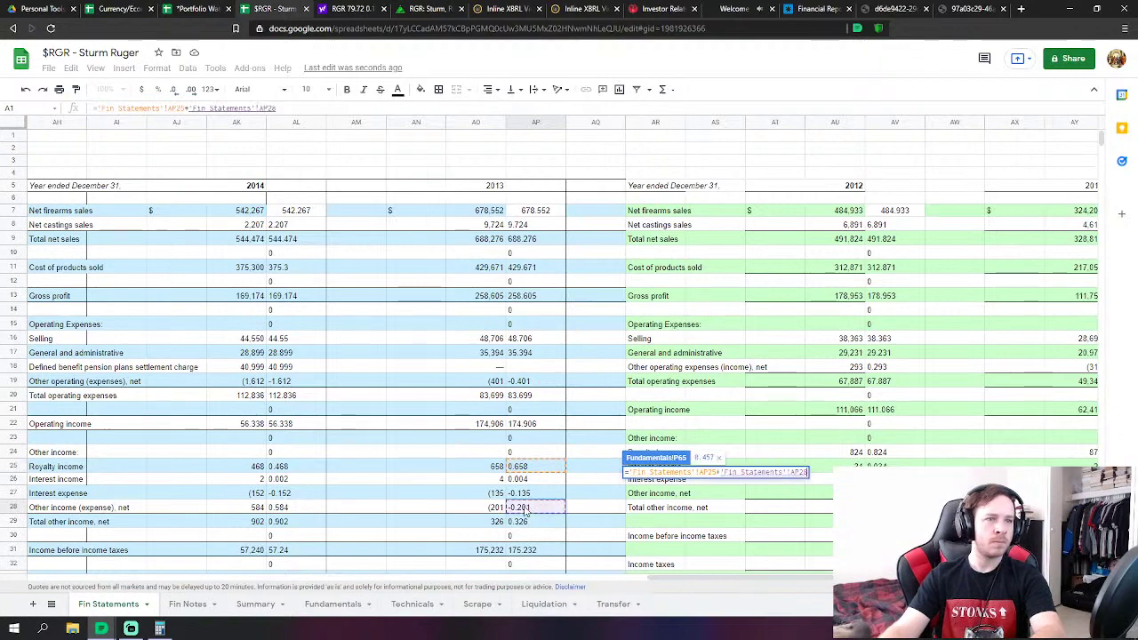
key("Return")
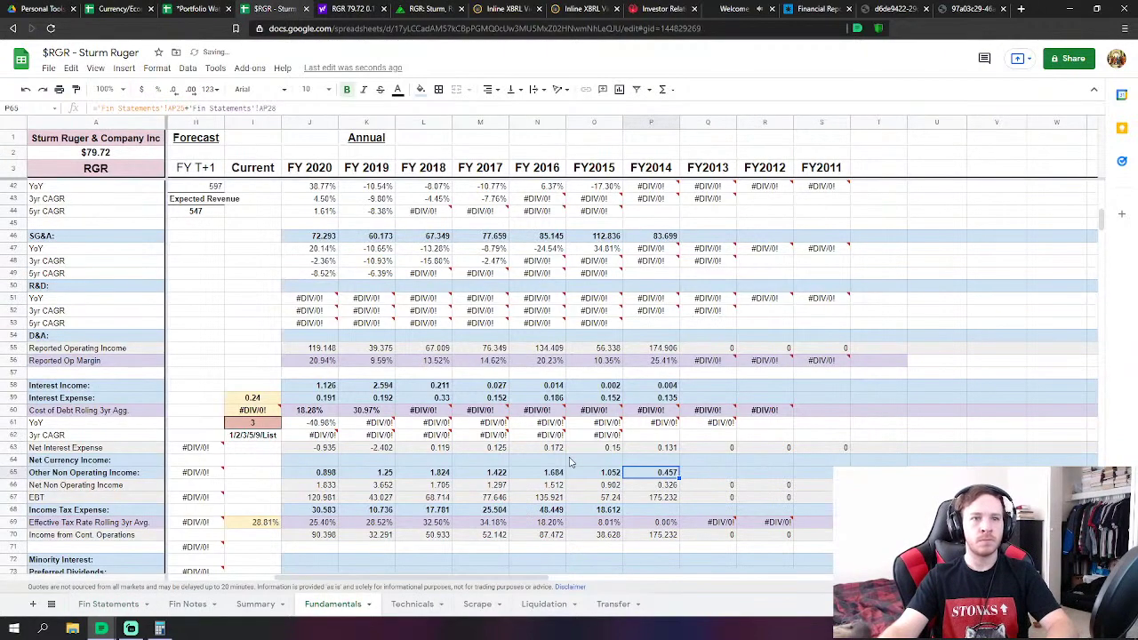
Link the FY2014 Income Tax Expense cell P68 to the 2013 income taxes in 'Fin Statements'!AP33
scroll(648, 424, "down", 2)
left_click(665, 426)
type("=")
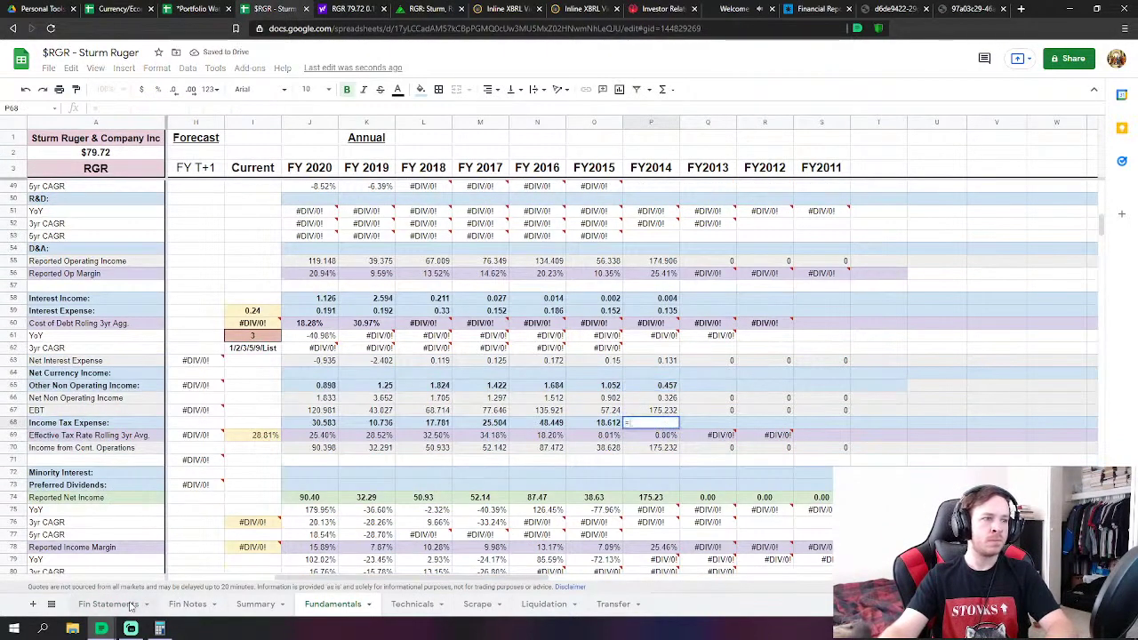
left_click(109, 604)
scroll(572, 463, "down", 4)
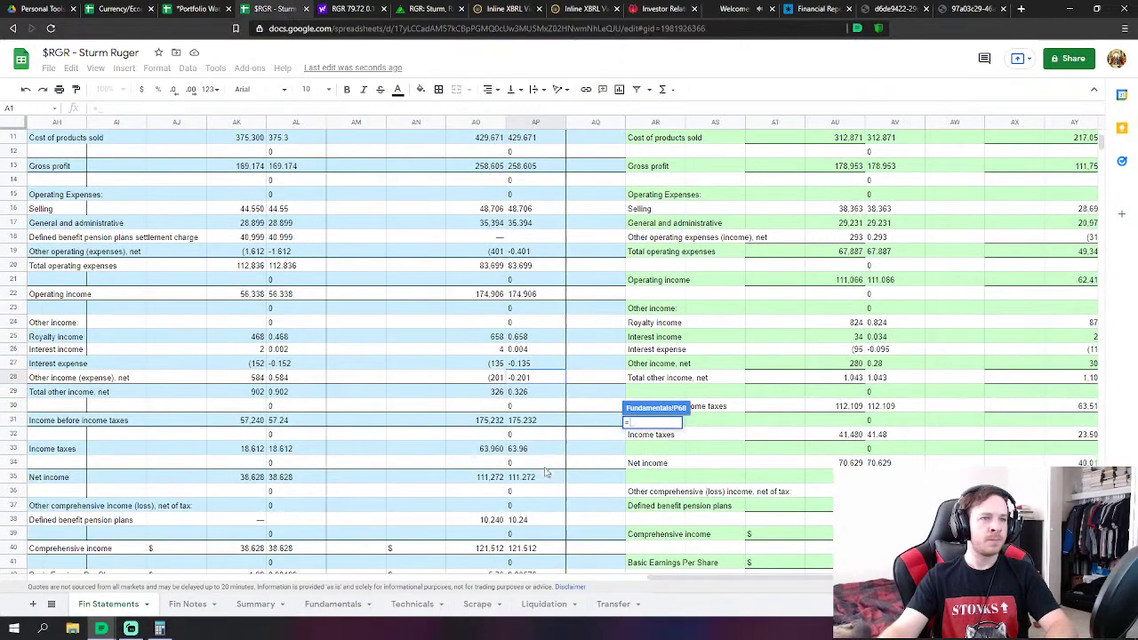
left_click(521, 452)
key("Return")
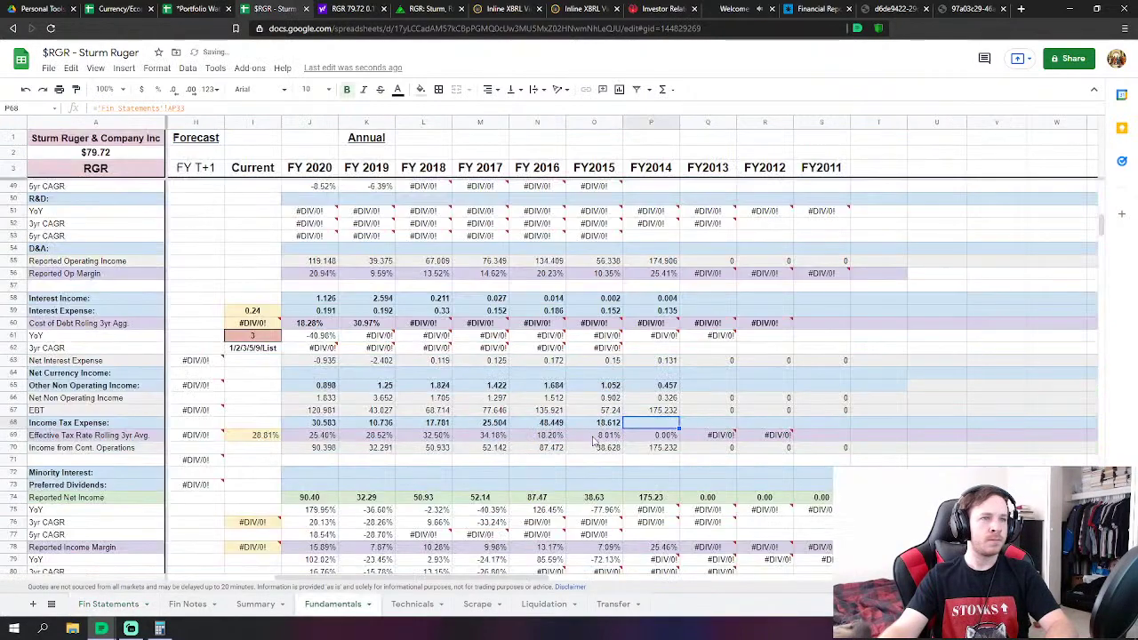
Link the FY2014 CF Depreciation & Amortization cell P127 to the 2013 depreciation and amortization in 'Fin Statements'!AP65
left_click(93, 611)
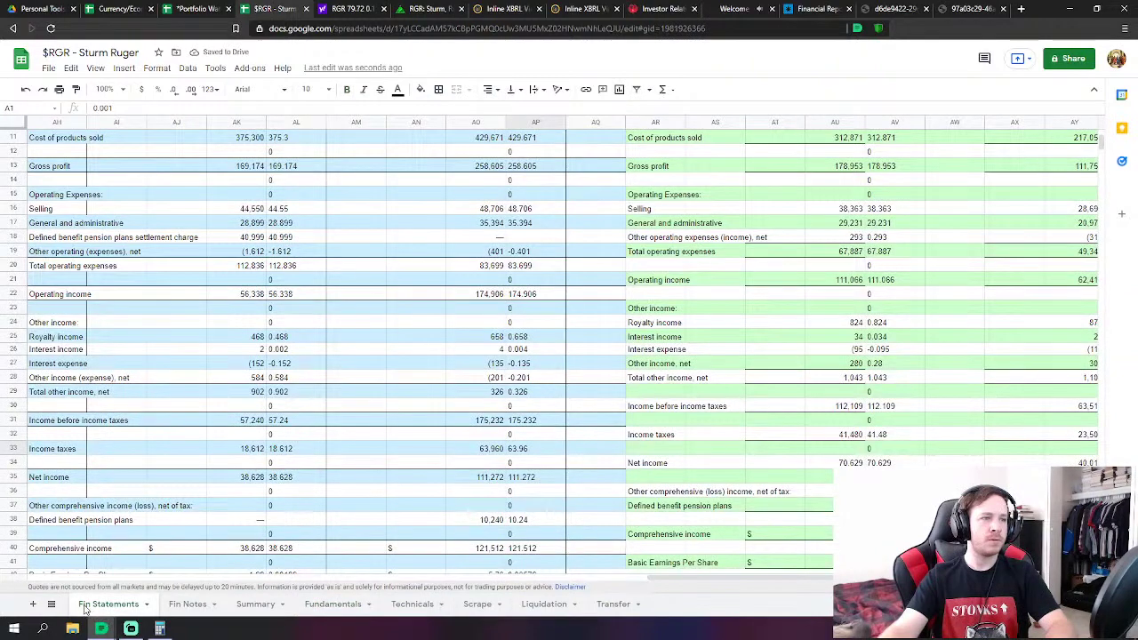
scroll(178, 505, "down", 4)
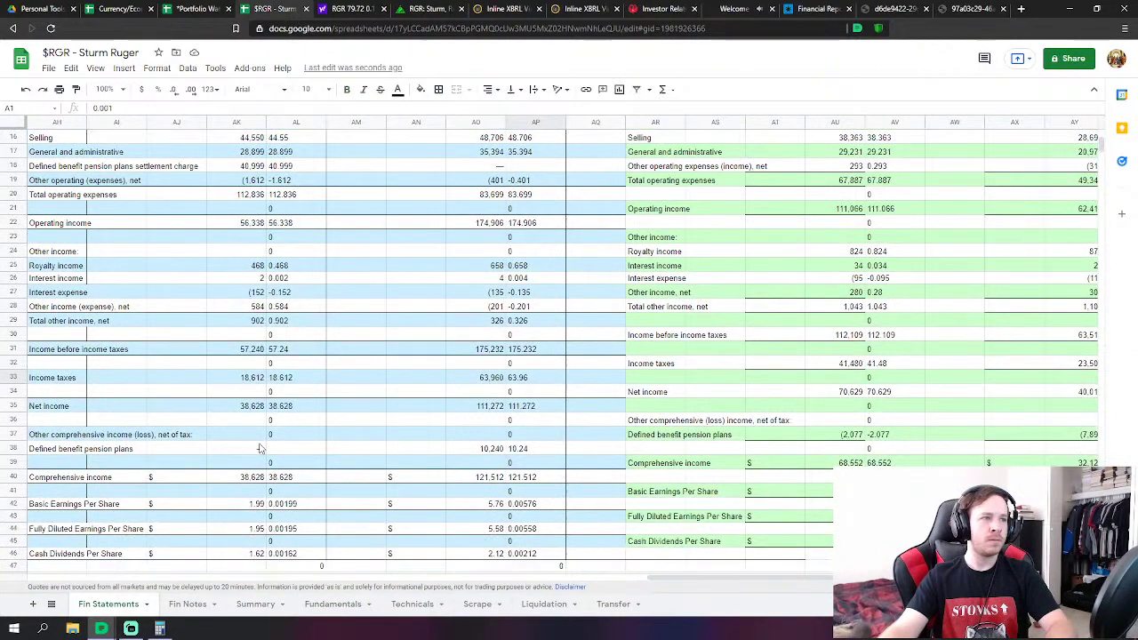
scroll(274, 529, "up", 2)
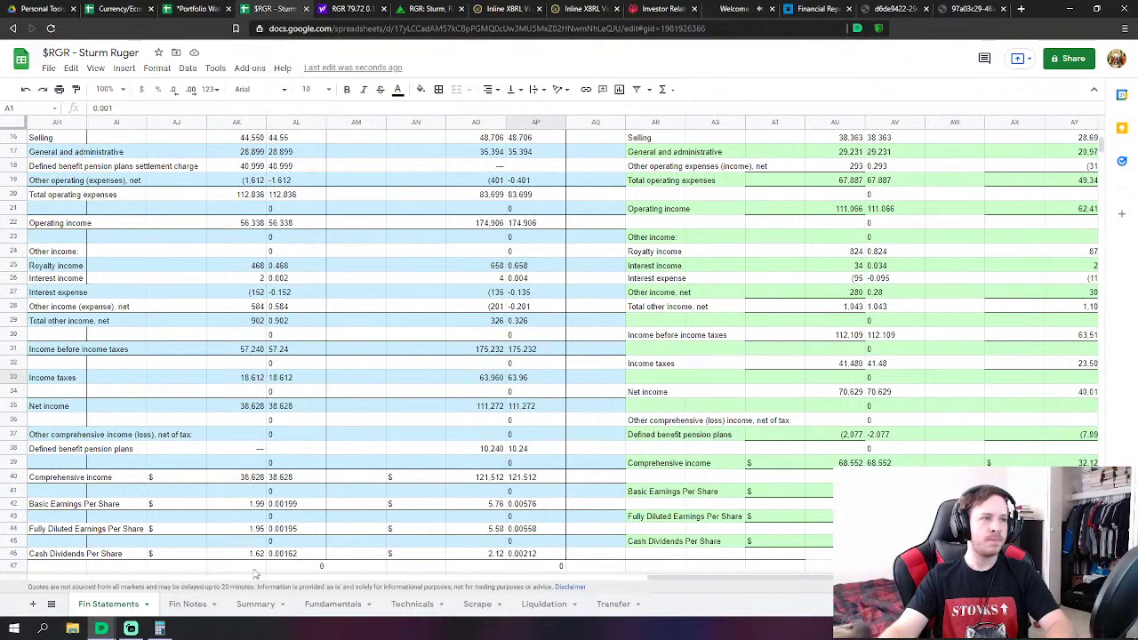
left_click(332, 604)
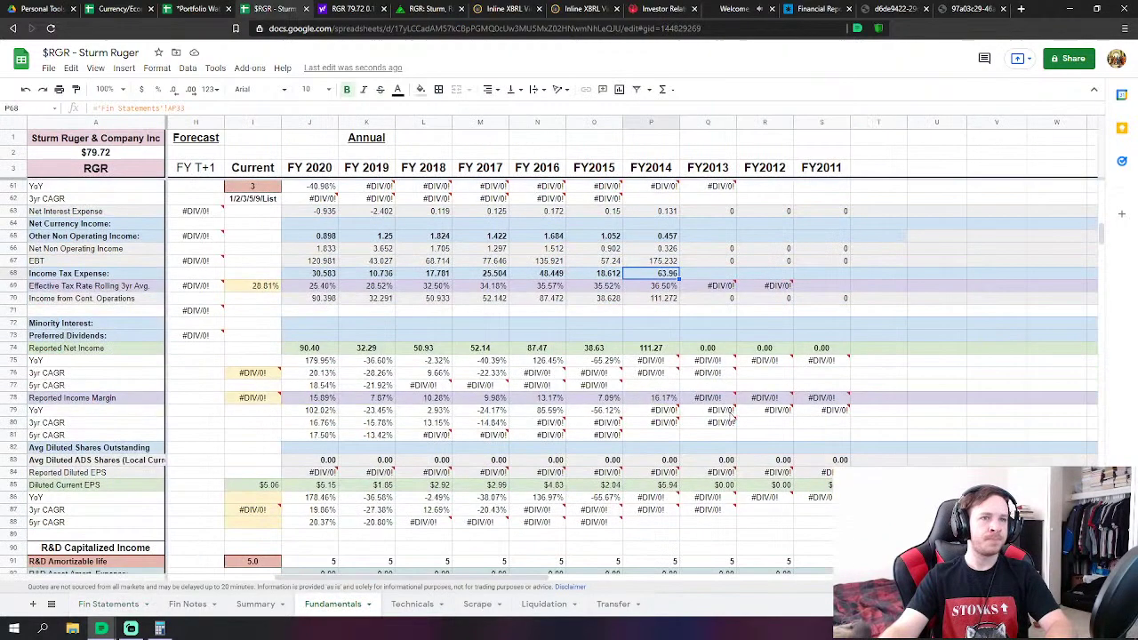
scroll(732, 422, "down", 2)
scroll(664, 411, "down", 9)
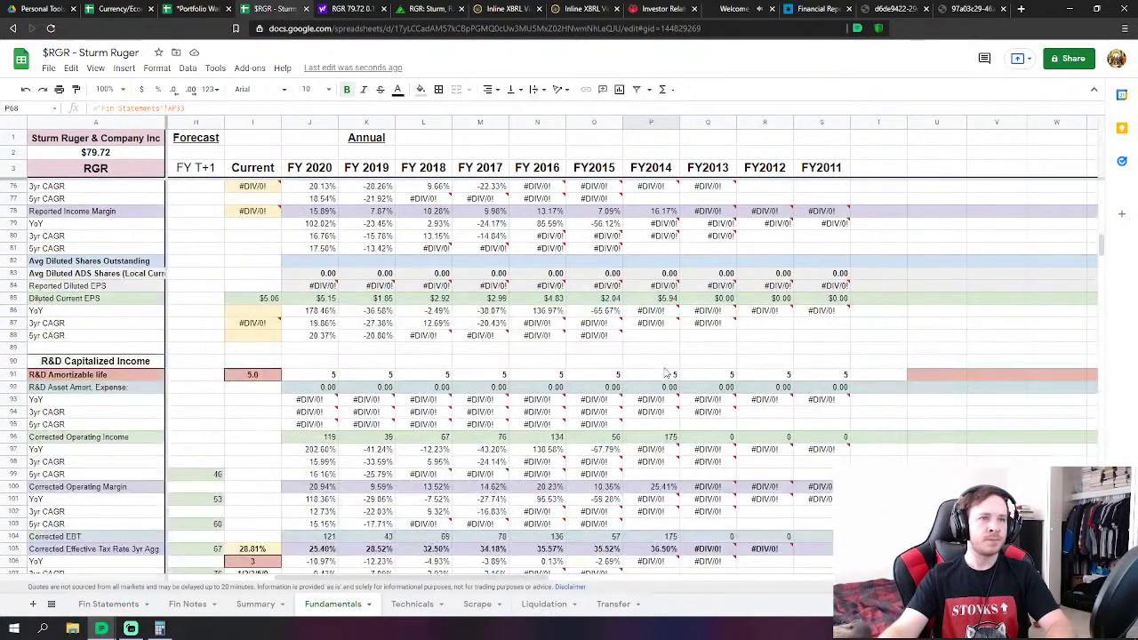
scroll(663, 373, "down", 8)
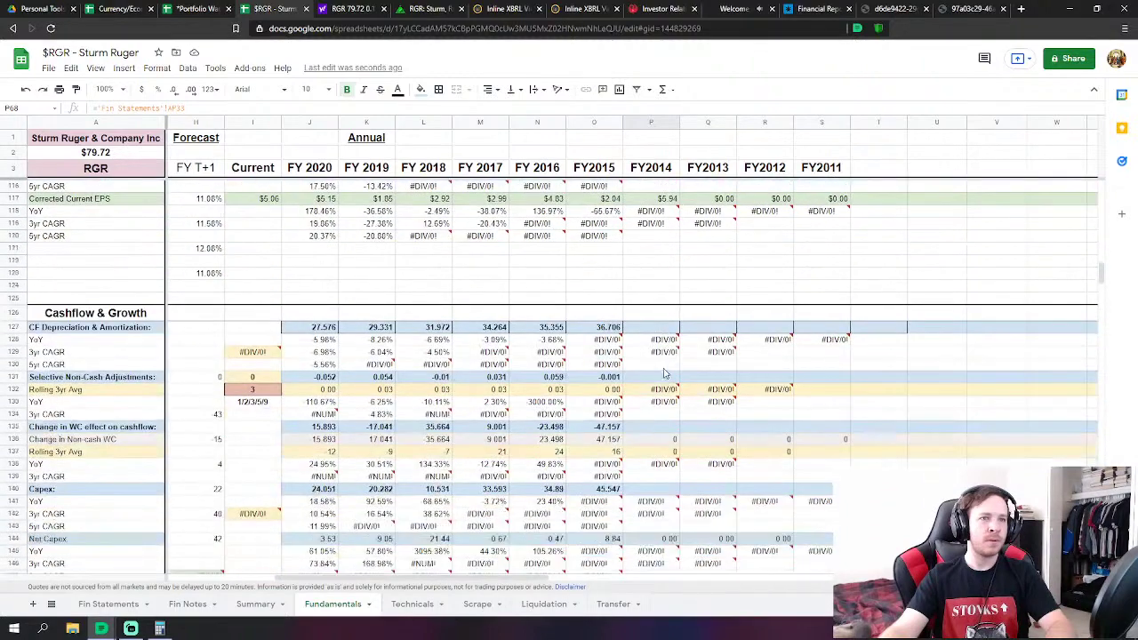
left_click(674, 327)
scroll(674, 327, "down", 2)
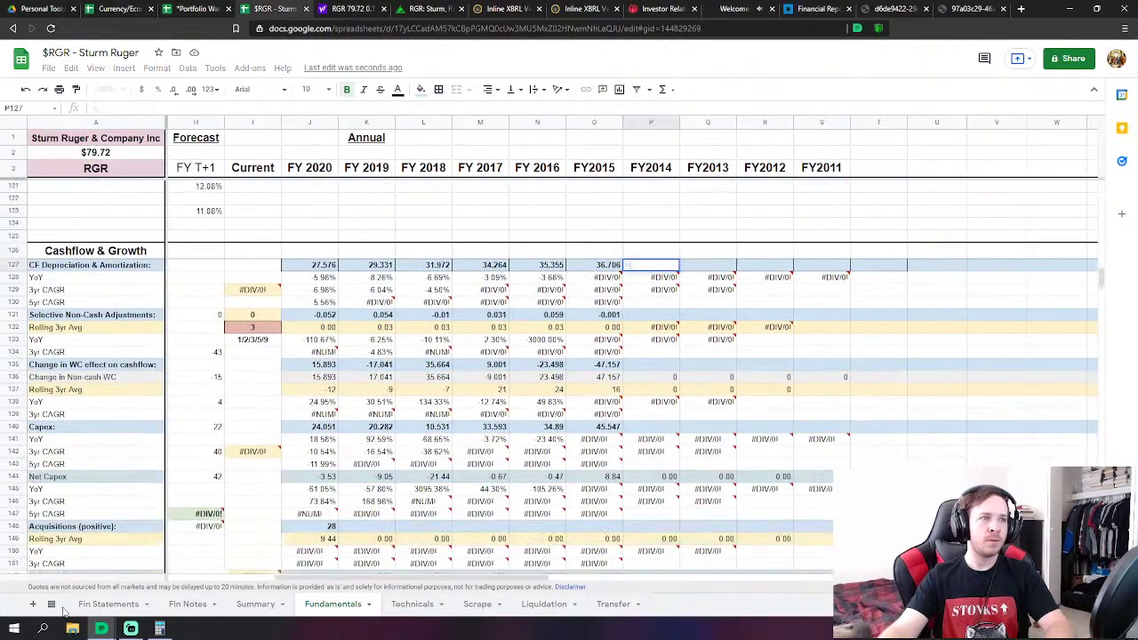
left_click(108, 604)
scroll(425, 435, "down", 12)
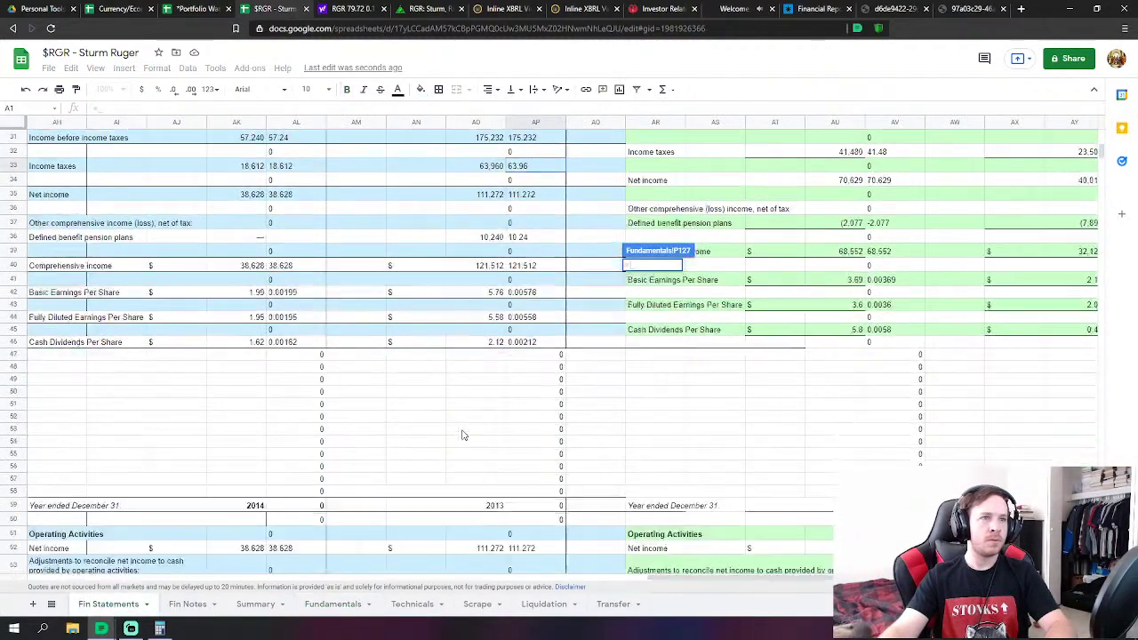
left_click(516, 331)
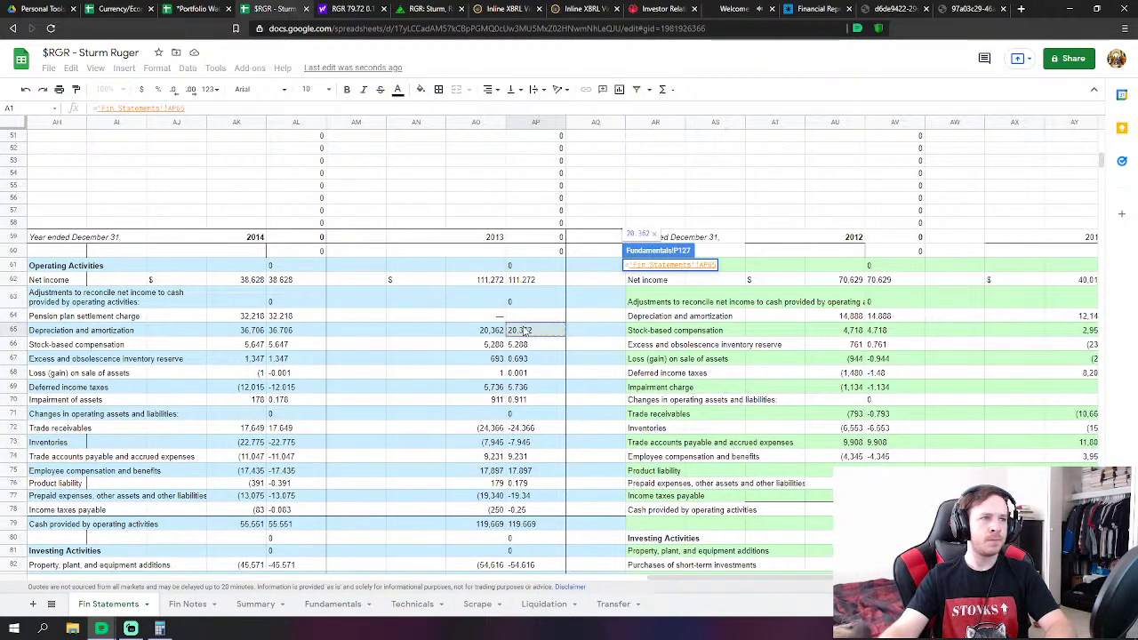
key("Return")
Link the FY2014 Selective Non-Cash Adjustments cell P131 to the 2013 loss (gain) on sale of assets in 'Fin Statements'!AP68
left_click(658, 318)
type("=")
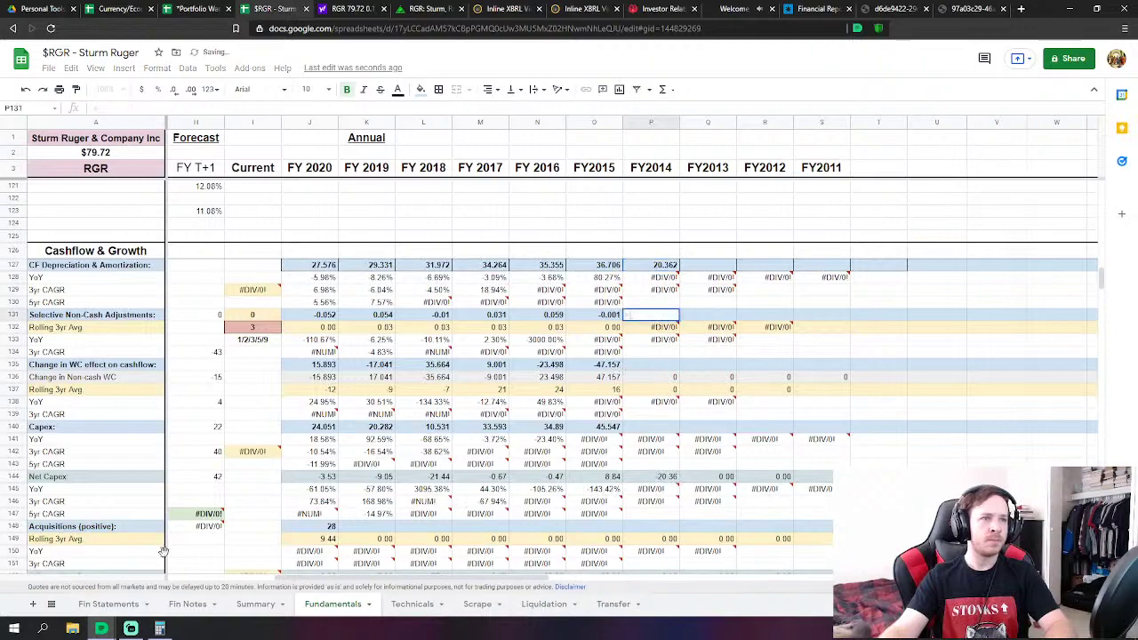
left_click(109, 604)
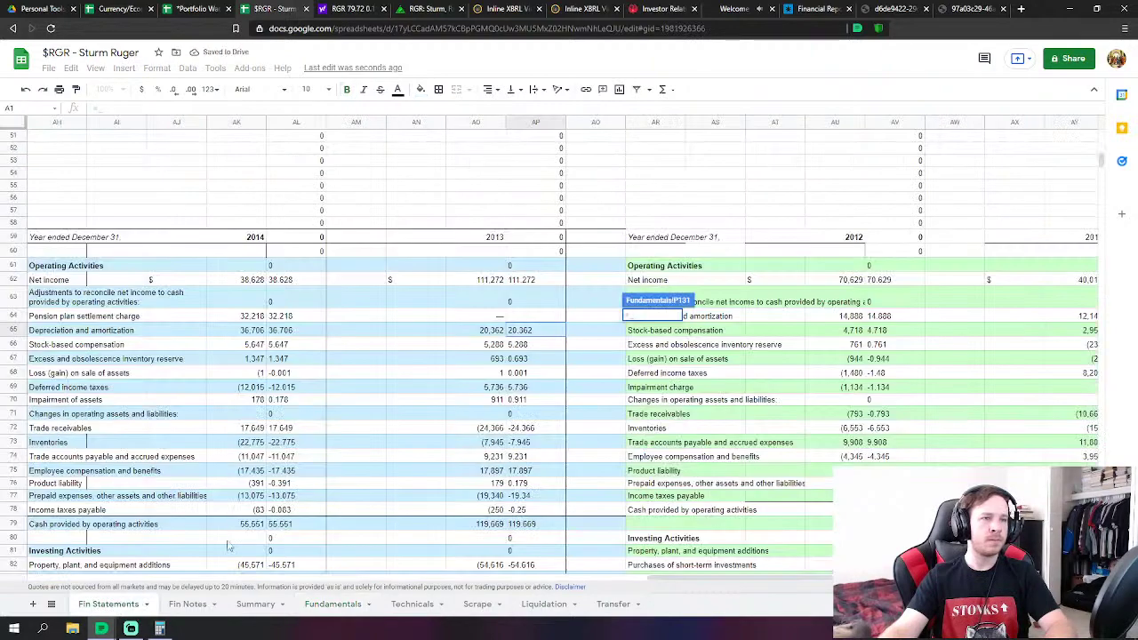
left_click(526, 375)
key("Return")
Set the FY2014 Change in WC effect on cashflow in P135 to the sum of the 2013 operating asset and liability changes, 'Fin Statements'!AP72:AP78
left_click(674, 368)
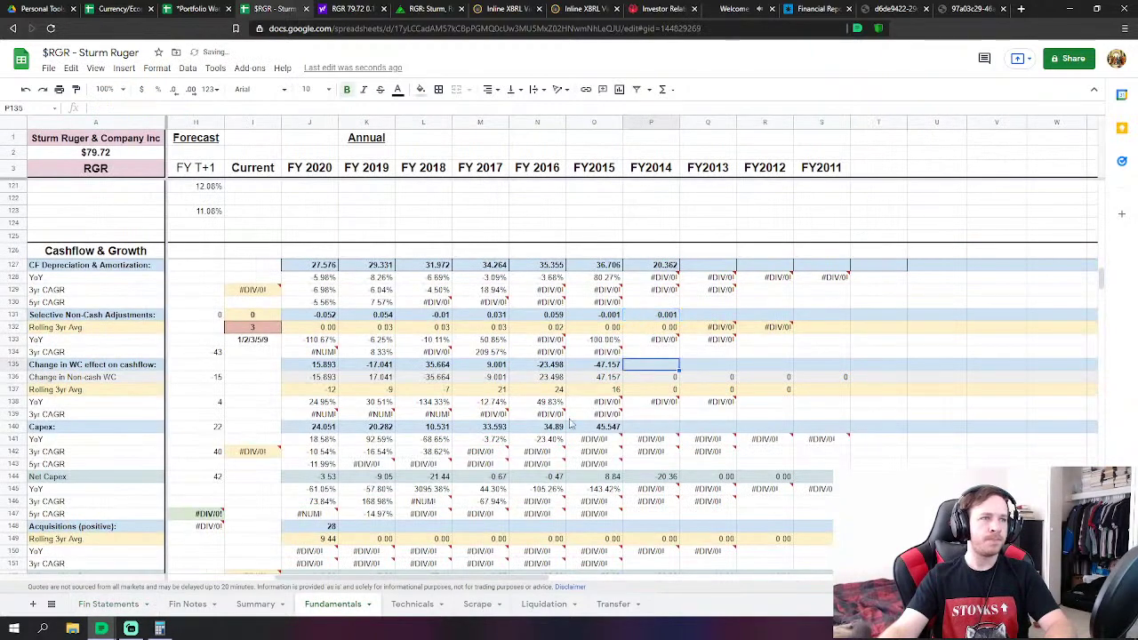
type("=")
left_click(119, 607)
type("sum")
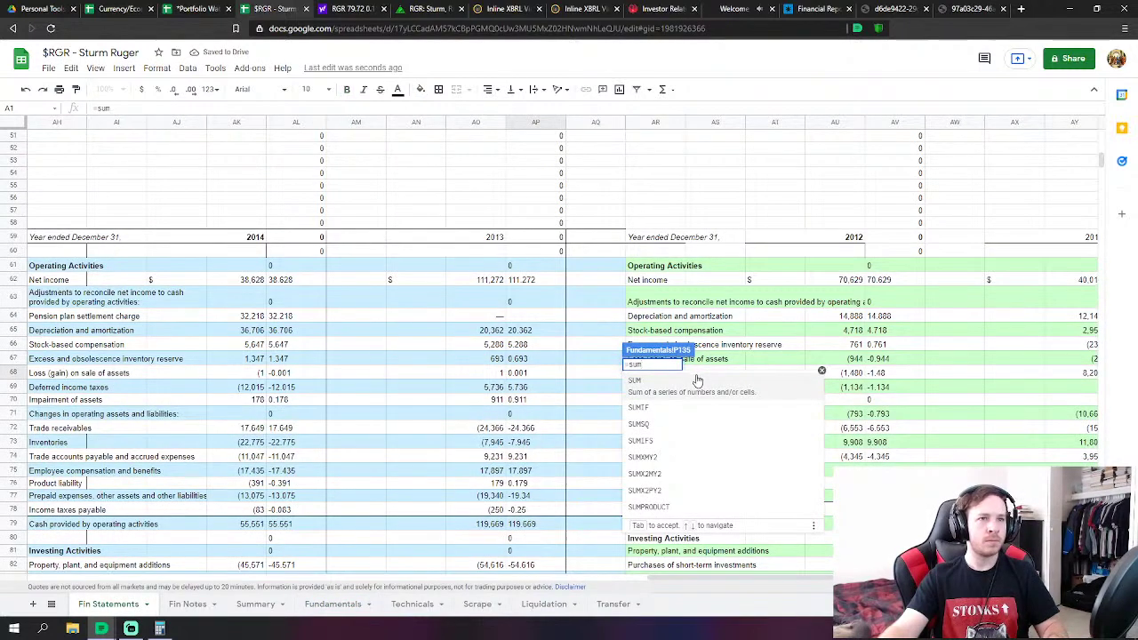
left_click(698, 381)
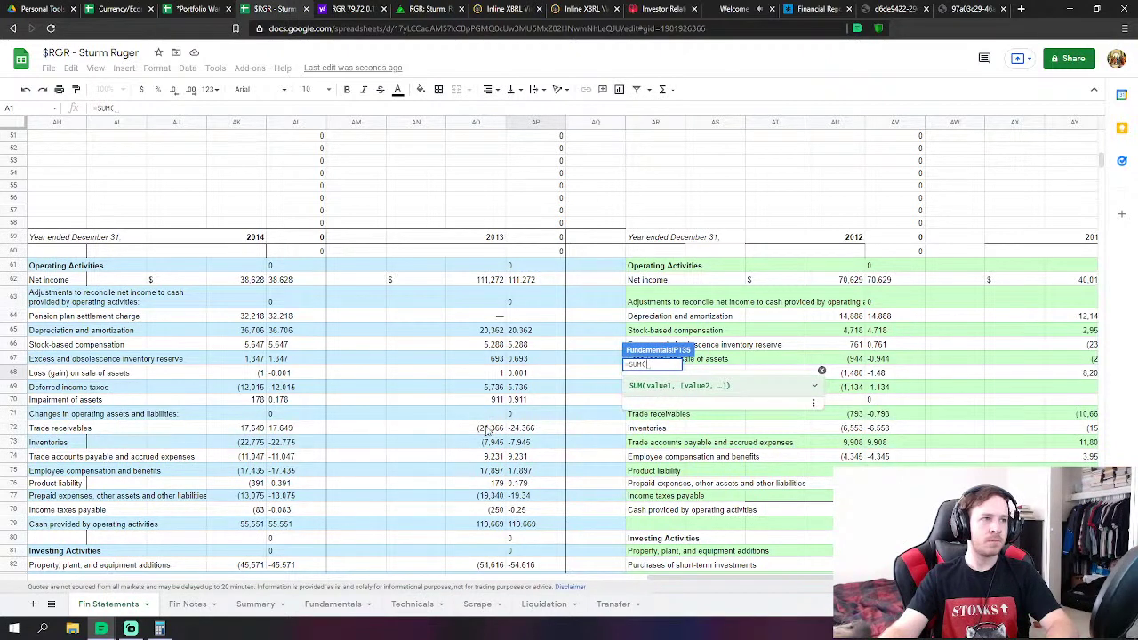
left_click_drag(537, 430, 526, 523)
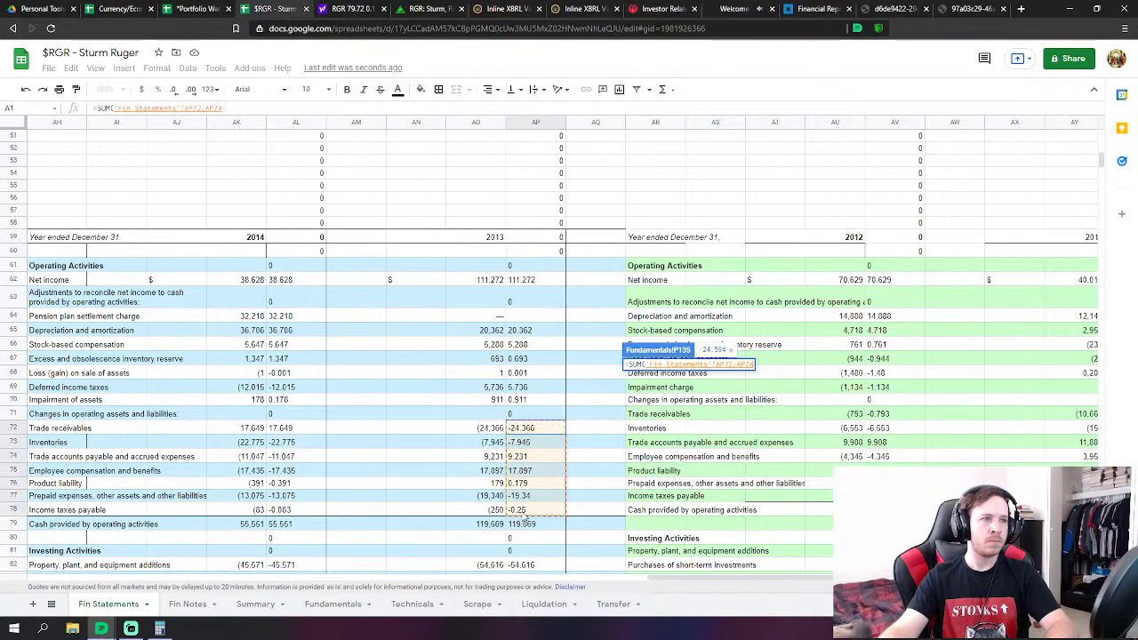
key("Return")
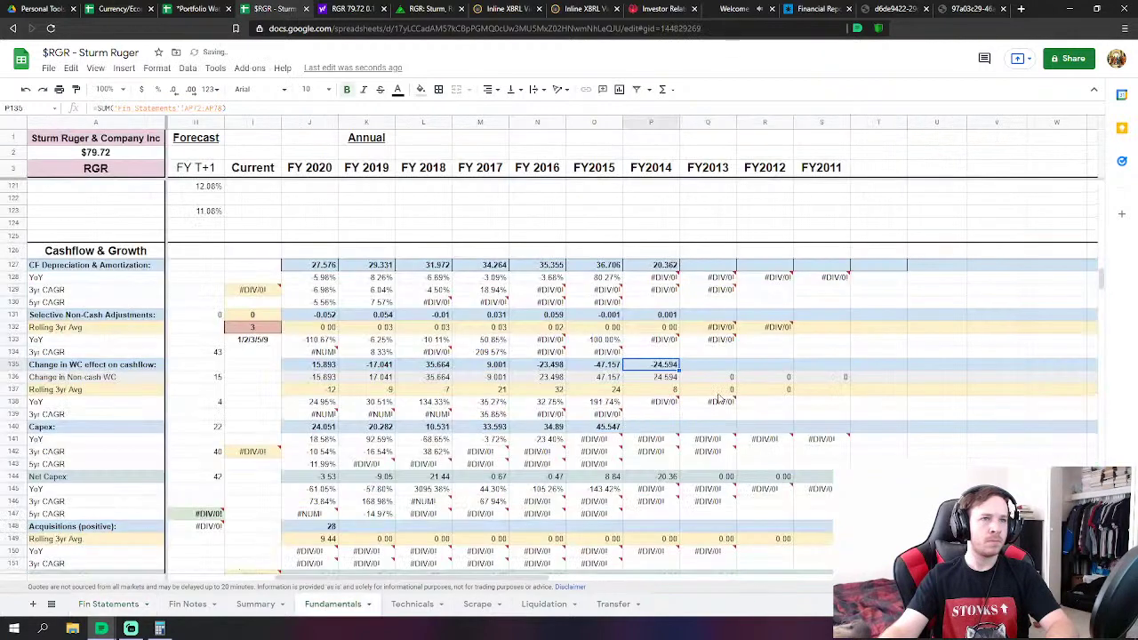
Set FY2014 Capex in P140 to negated 2013 property, plant and equipment additions minus net proceeds from asset sales: =-'Fin Statements'!AP82-'Fin Statements'!AP85
scroll(187, 547, "down", 2)
key("Down")
key("Down")
key("Down")
key("Down")
type("=")
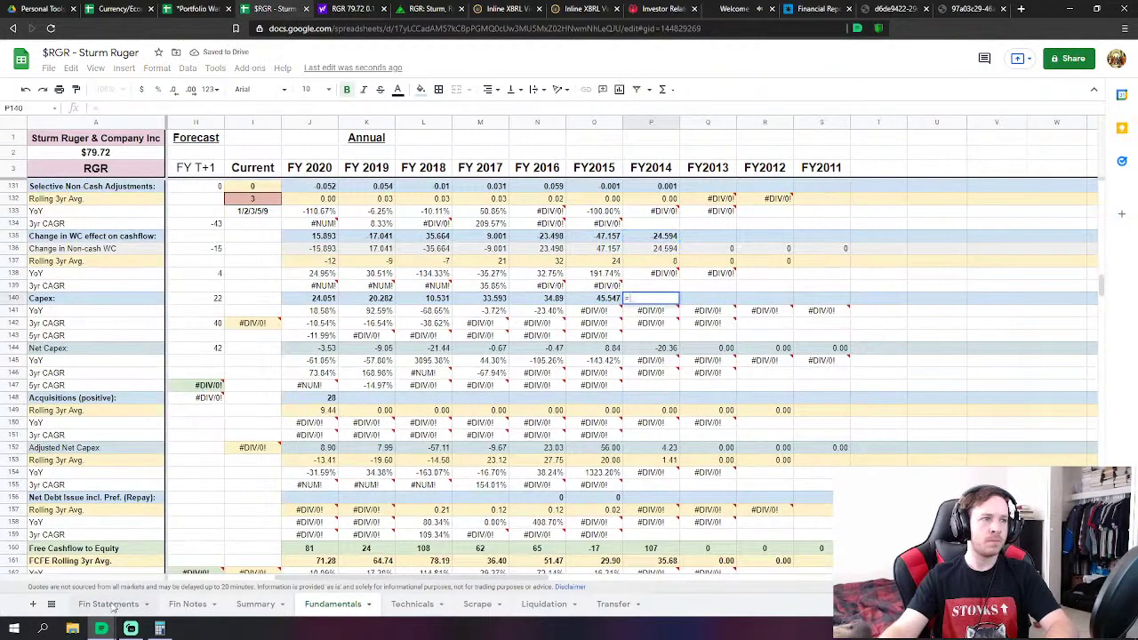
left_click(108, 605)
scroll(478, 431, "down", 4)
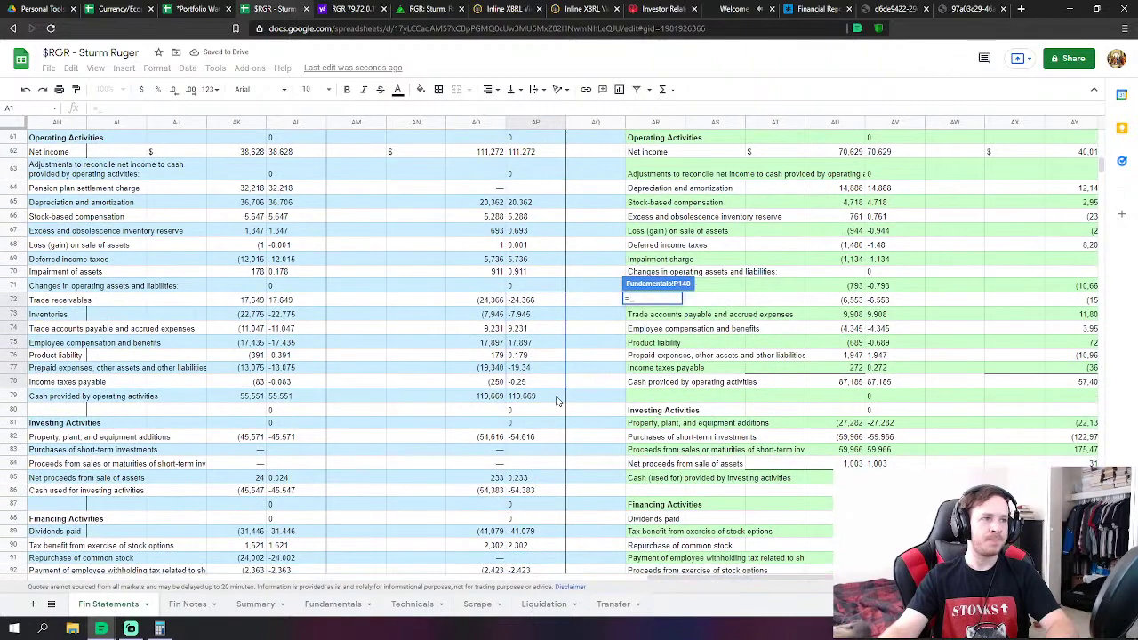
left_click(533, 409)
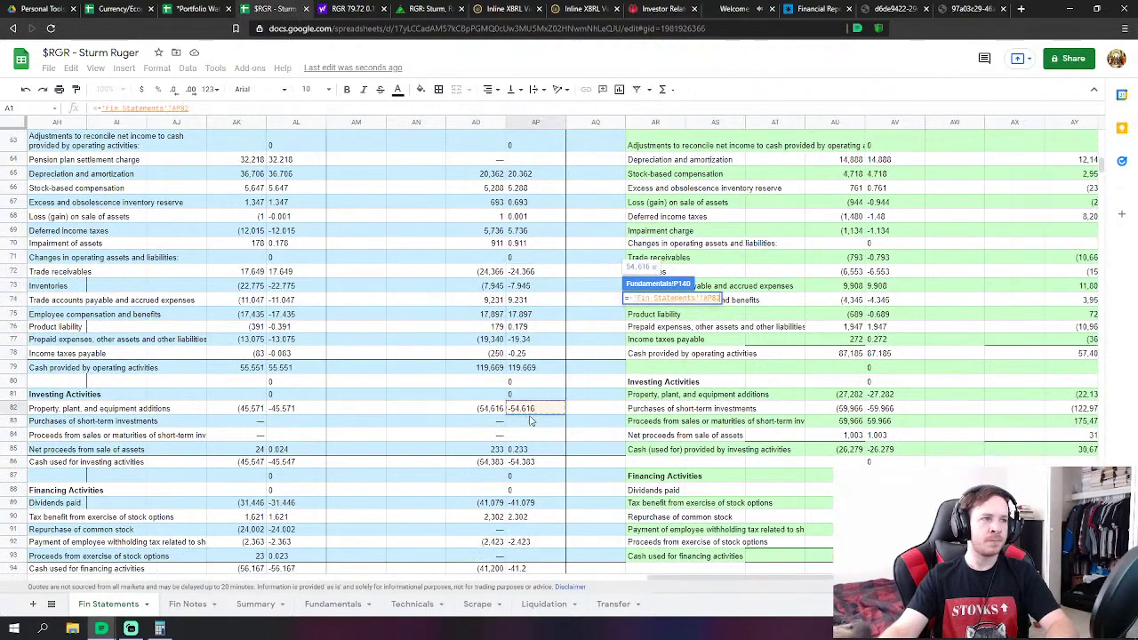
type("+")
left_click(533, 449)
key("Return")
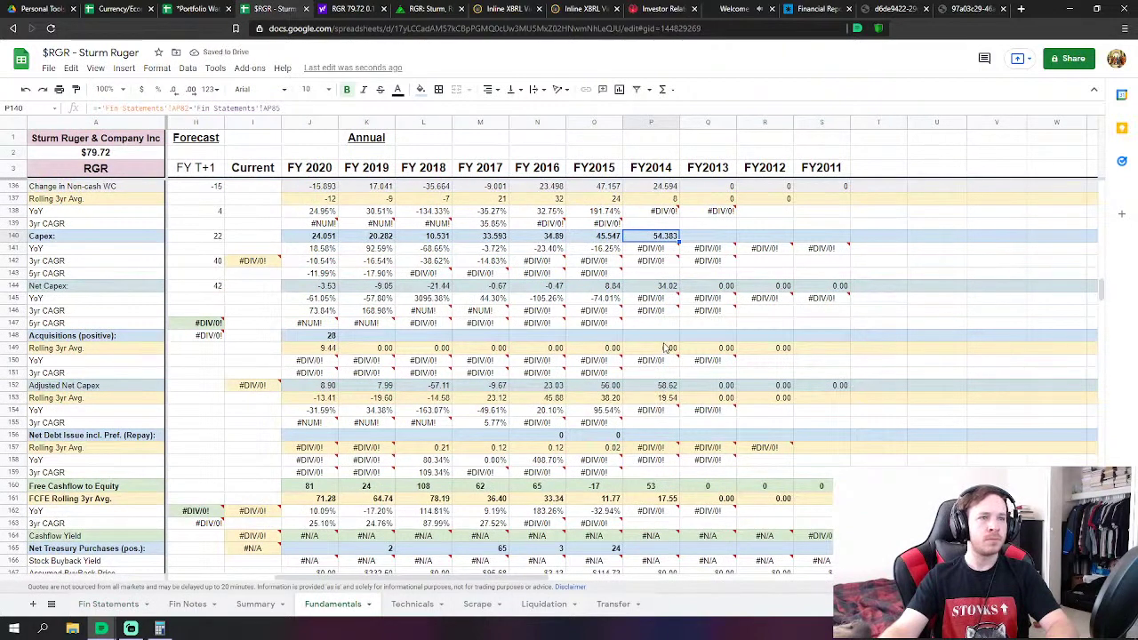
Check the 2013 financing activities in Fin Statements for debt issuance and common stock repurchases to use in the FY2014 column
left_click(656, 436)
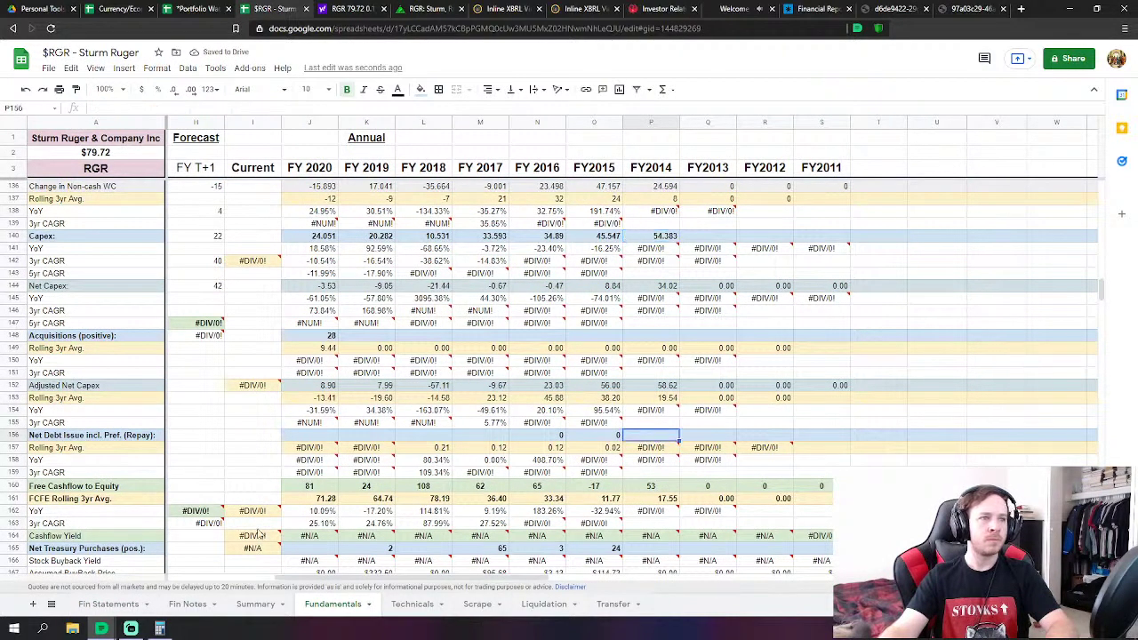
left_click(117, 605)
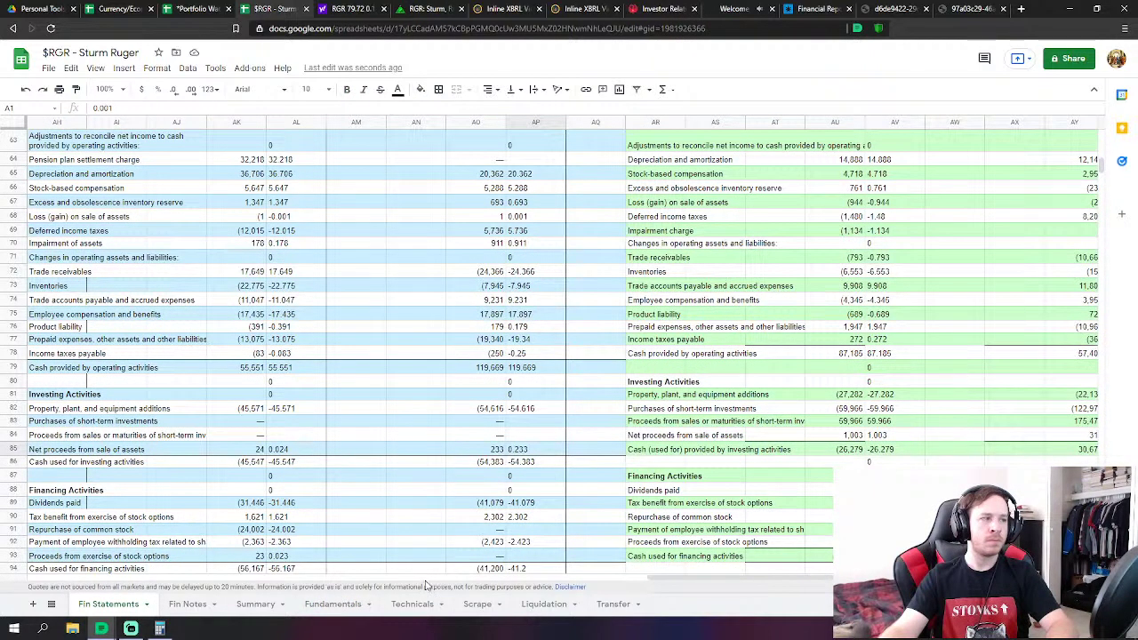
left_click(333, 604)
scroll(551, 356, "down", 10)
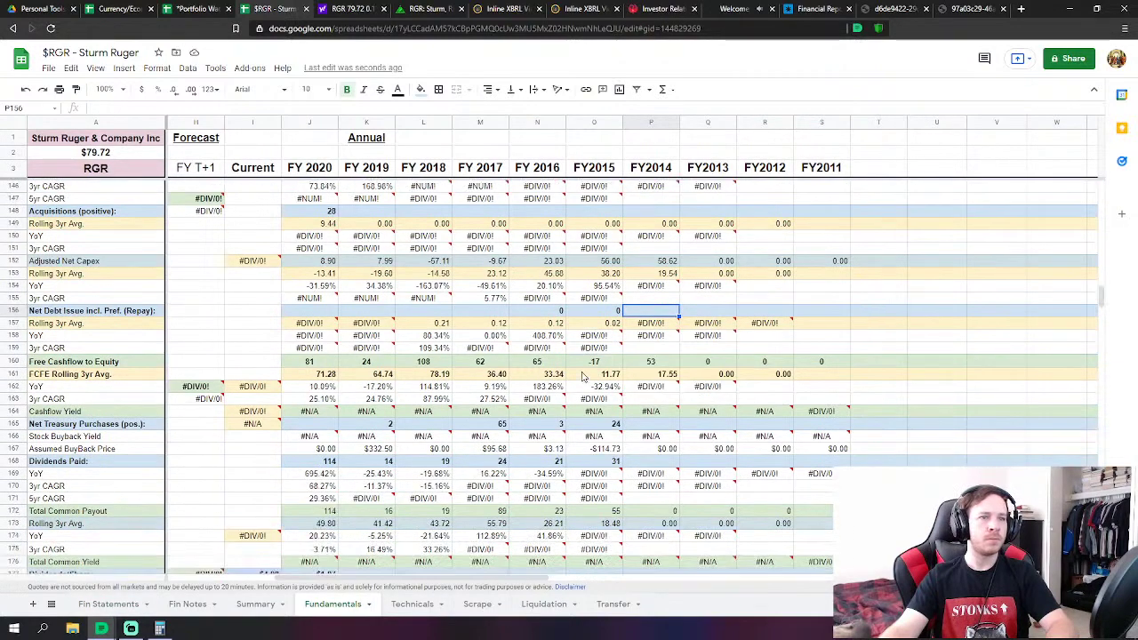
scroll(647, 426, "down", 2)
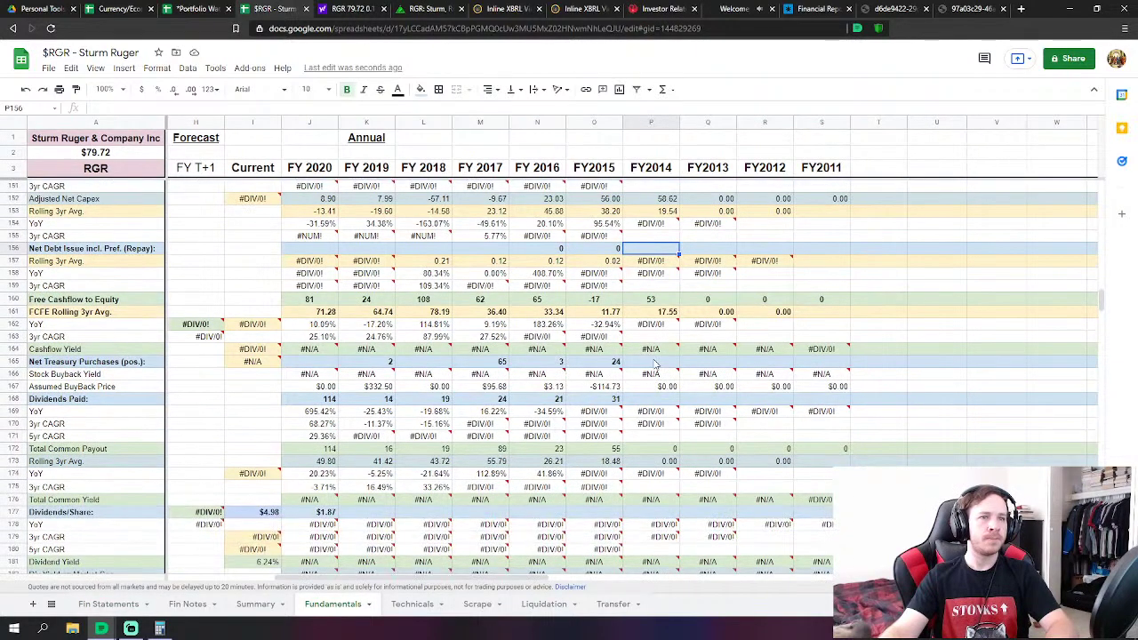
left_click(650, 362)
type("=")
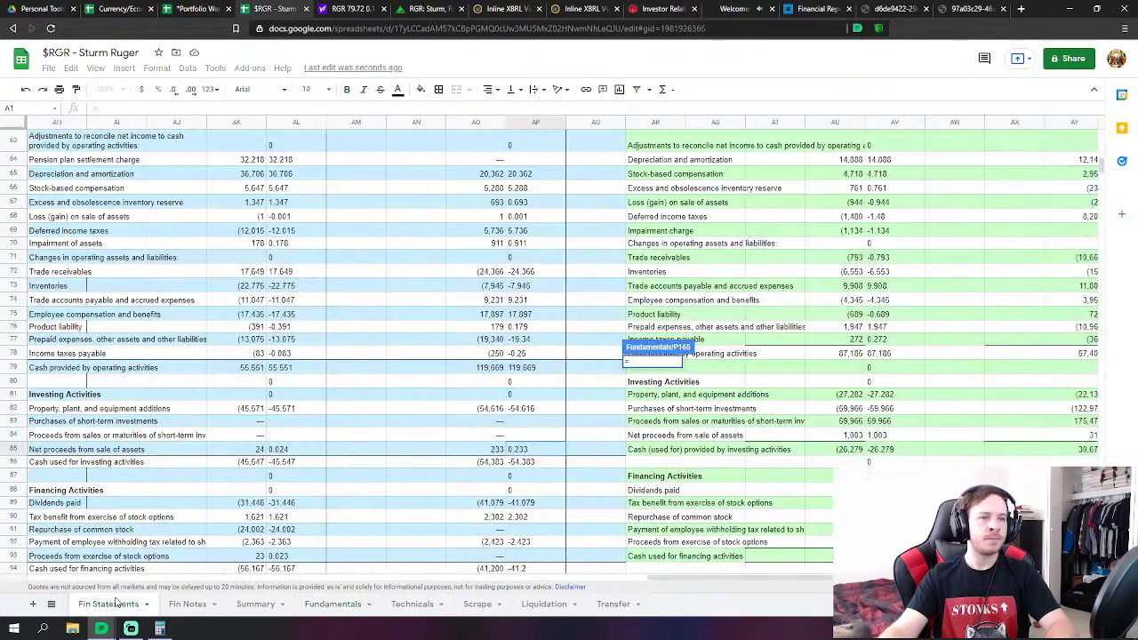
left_click(108, 604)
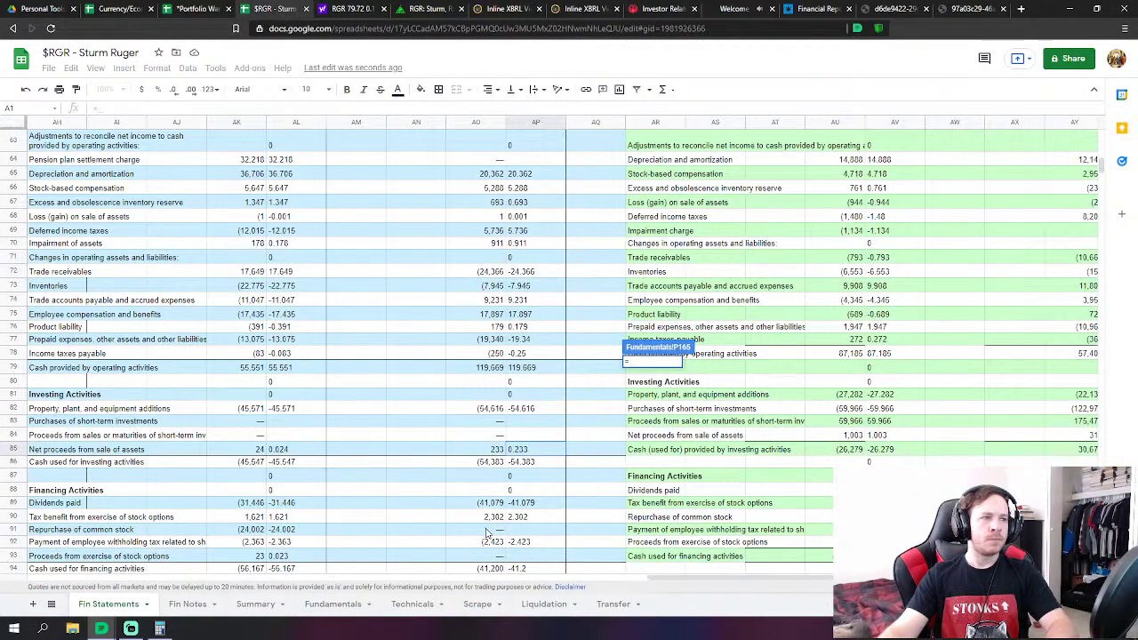
key("Escape")
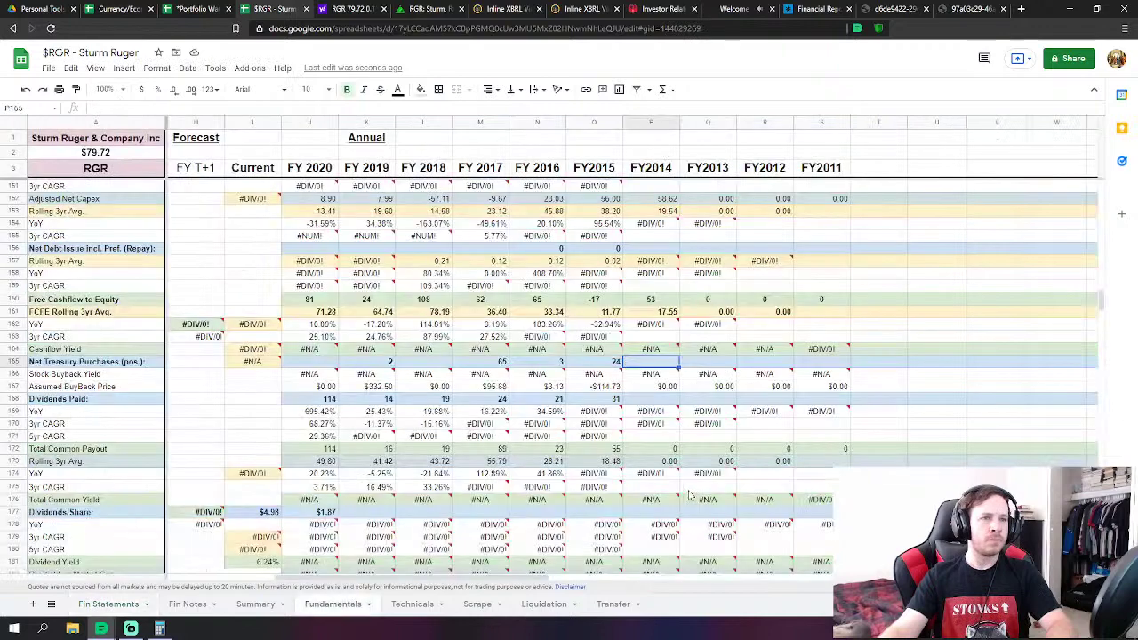
Set FY2014 Dividends Paid in P168 to the negated 2013 dividends paid: =-'Fin Statements'!AP89
left_click(654, 400)
type("=")
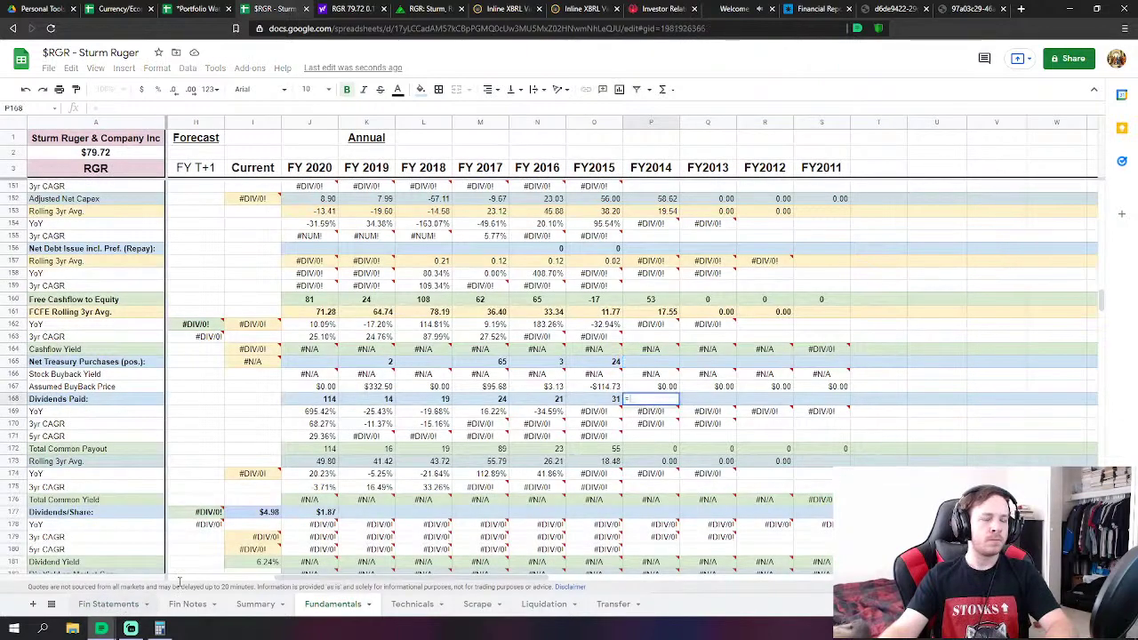
left_click(109, 603)
left_click(529, 504)
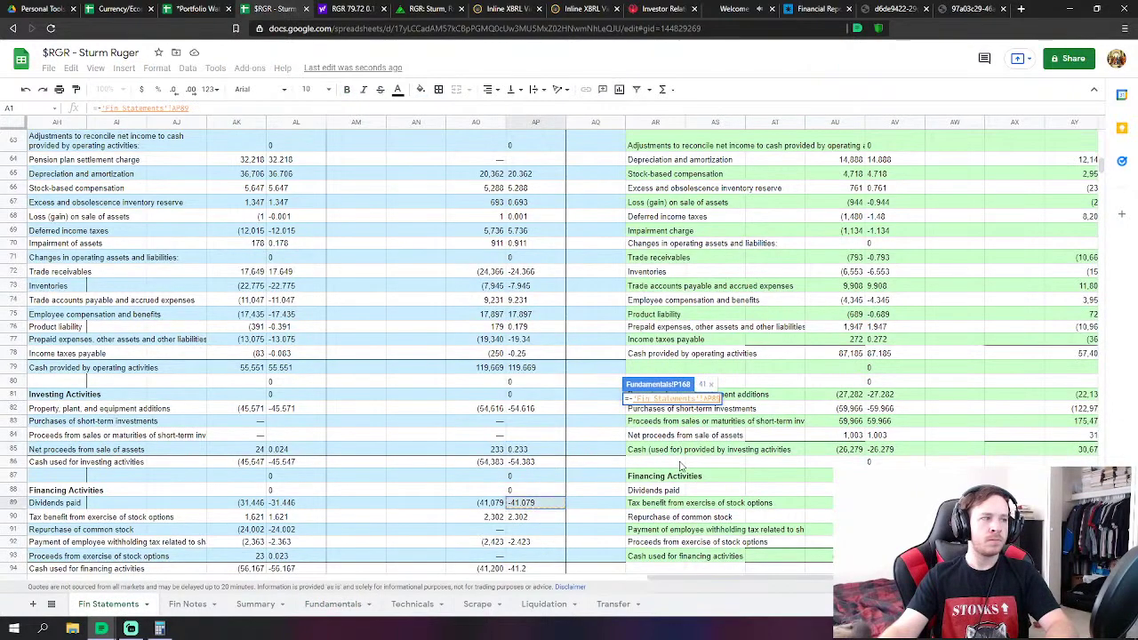
key("Return")
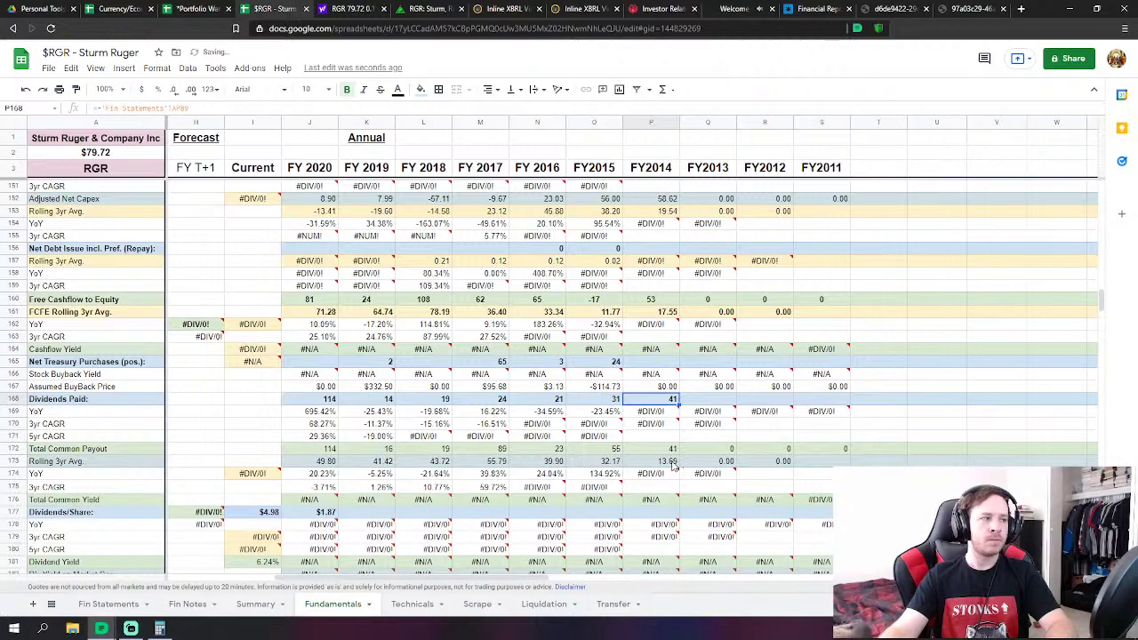
Link FY2014 Cash & Equivalents in P226 of the Balance Sheets section to 2013 cash and cash equivalents in 'Fin Statements'!AP119
scroll(725, 416, "down", 2)
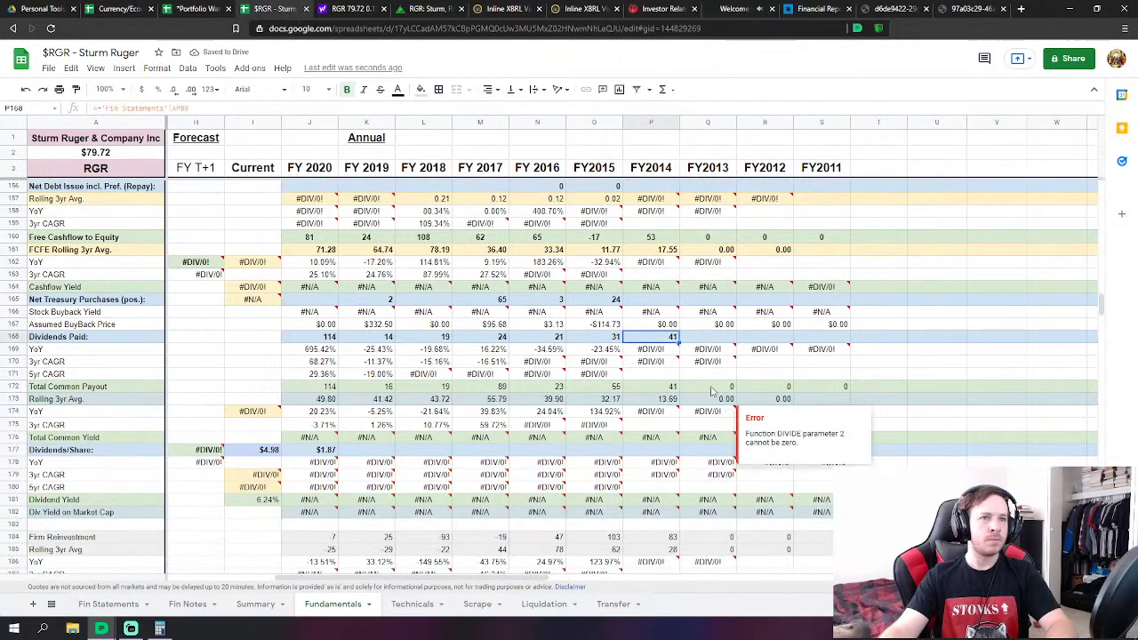
scroll(712, 392, "down", 7)
scroll(685, 409, "up", 7)
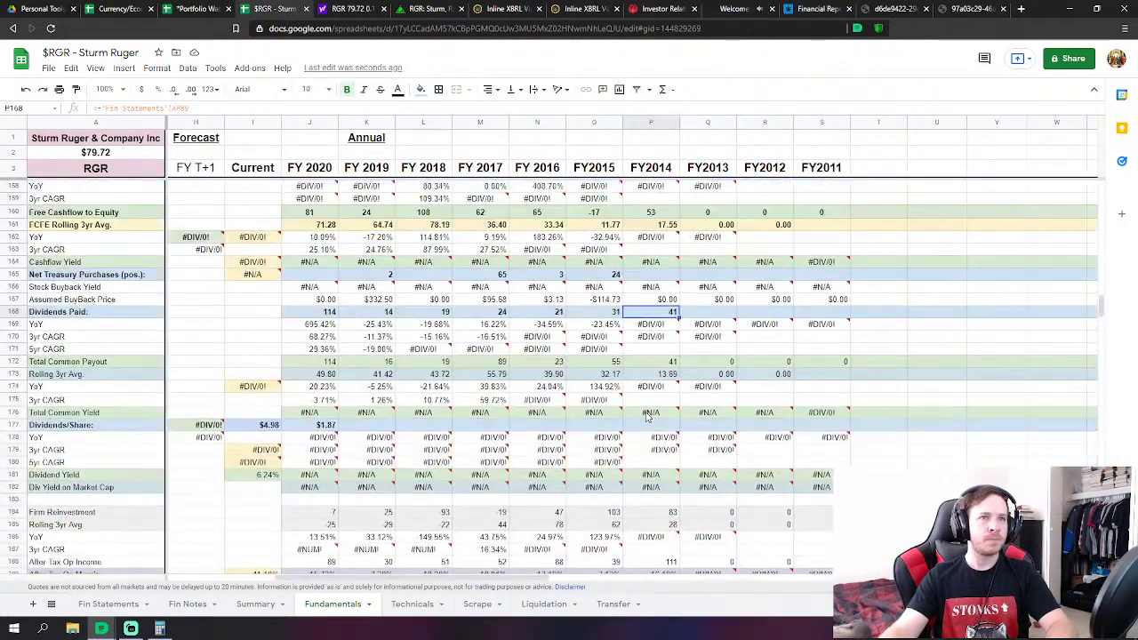
scroll(649, 416, "down", 8)
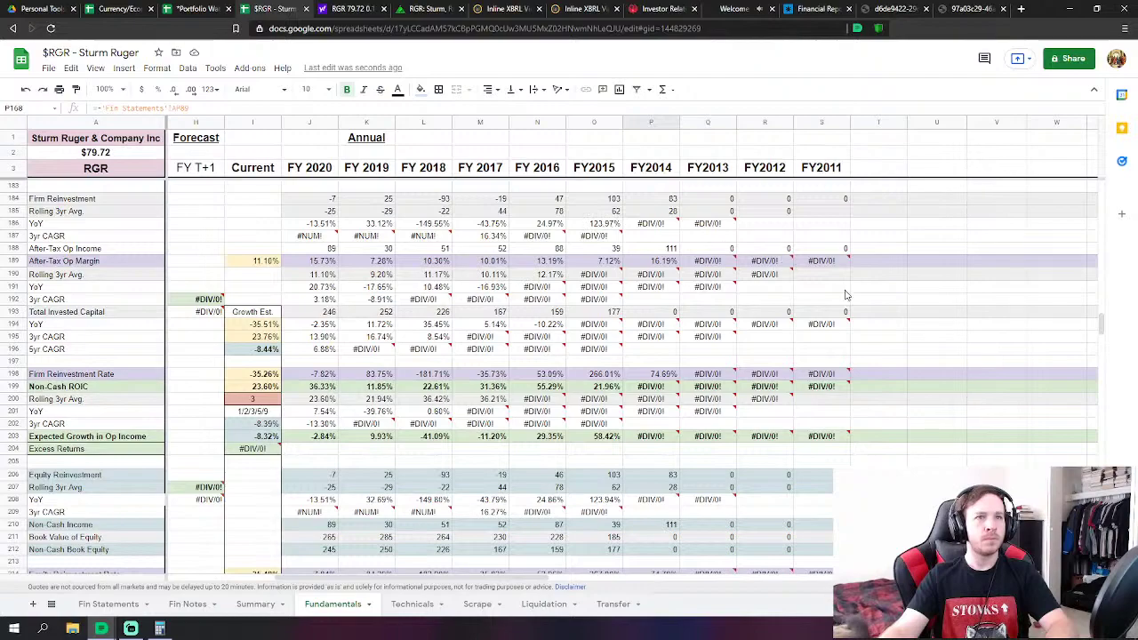
scroll(847, 294, "up", 6)
scroll(791, 260, "down", 4)
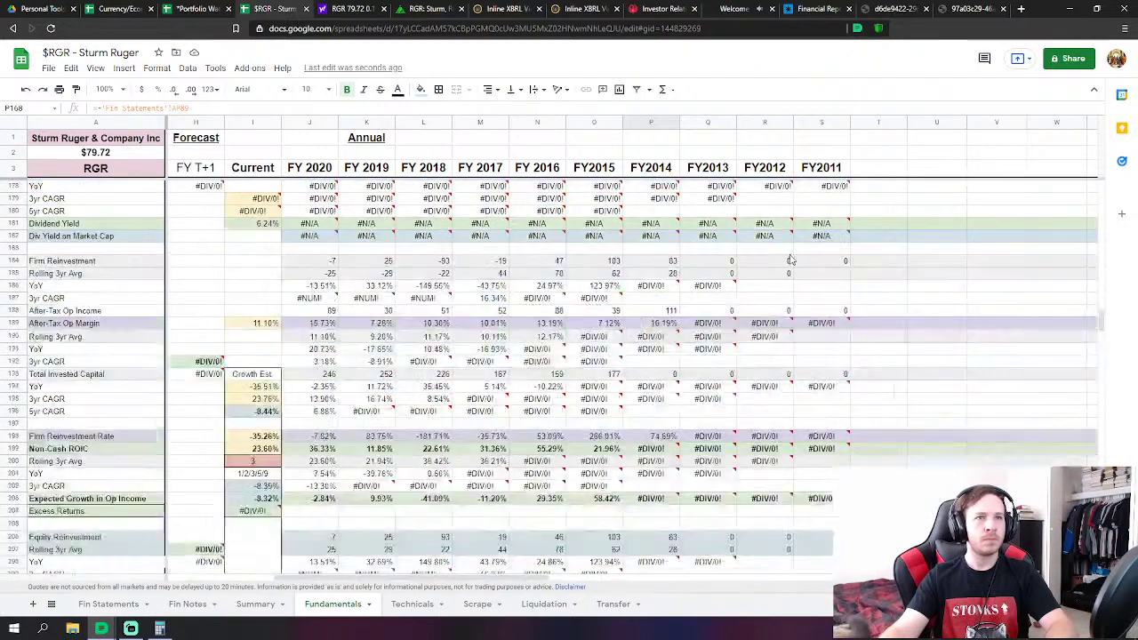
scroll(791, 259, "down", 12)
left_click(643, 357)
scroll(643, 357, "down", 1)
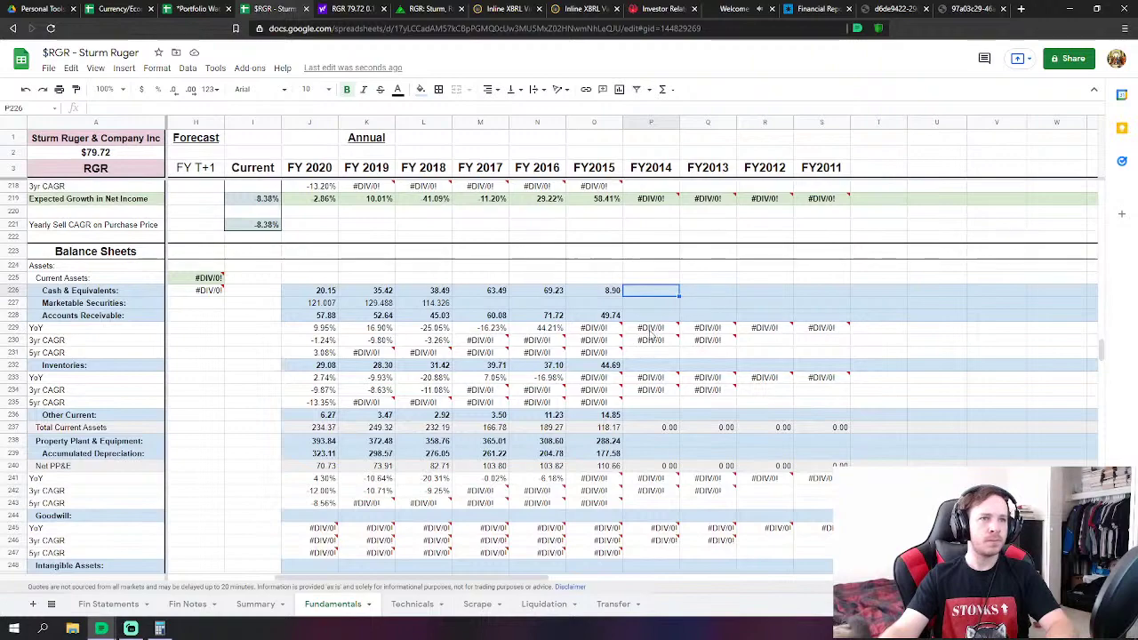
left_click(125, 606)
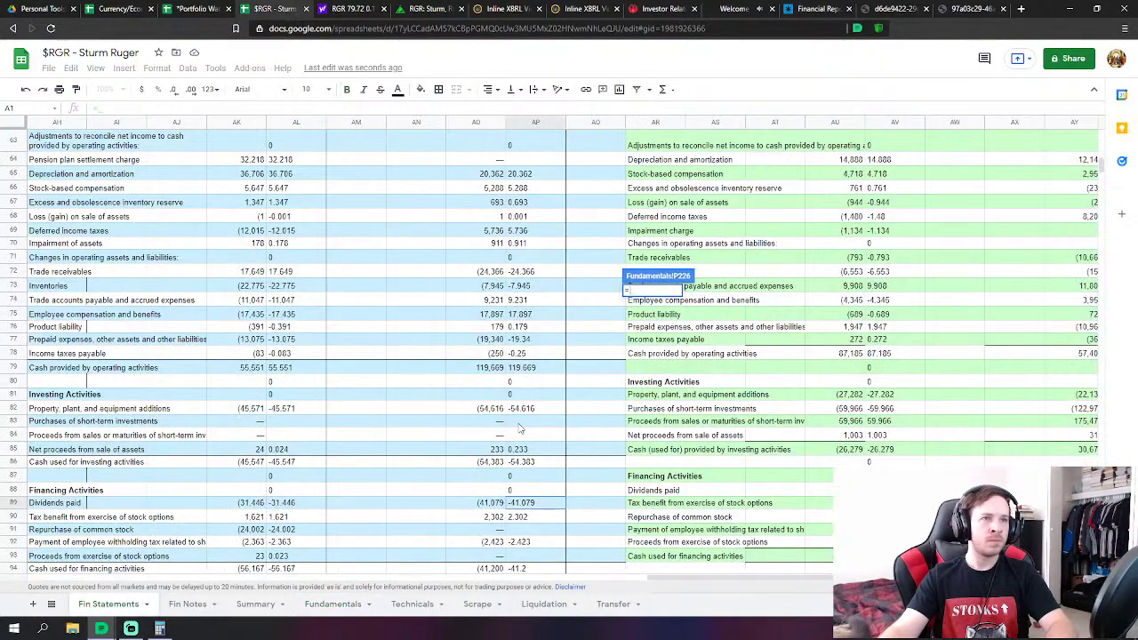
scroll(520, 429, "down", 12)
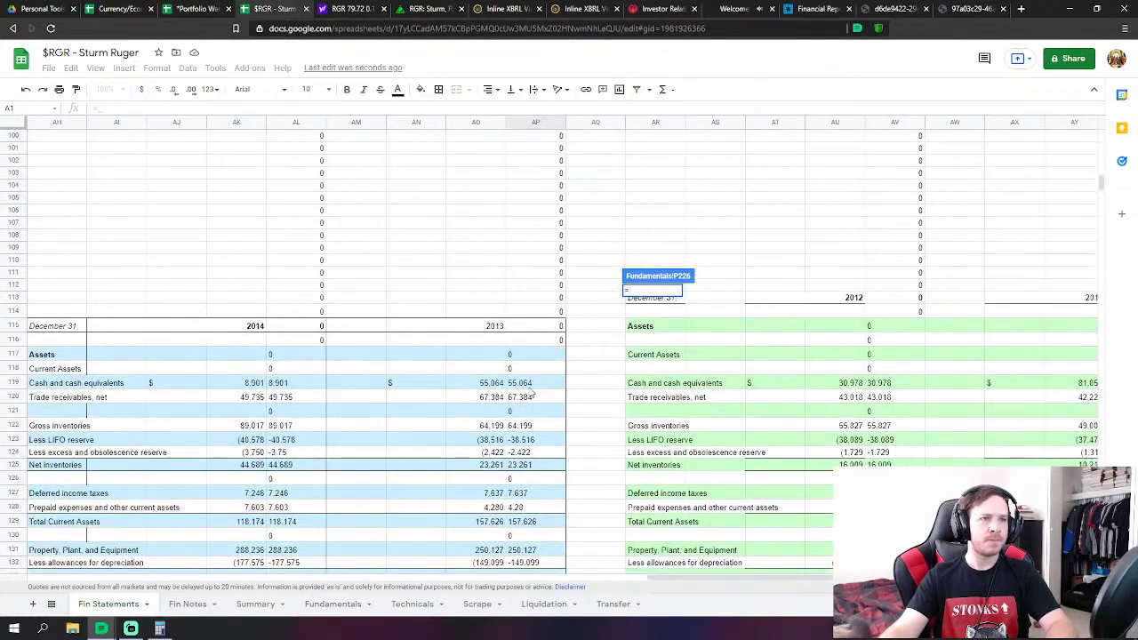
left_click(531, 382)
key("Return")
Link FY2014 Accounts Receivable in P228 to 2013 net trade receivables in 'Fin Statements'!AP120
key("Down")
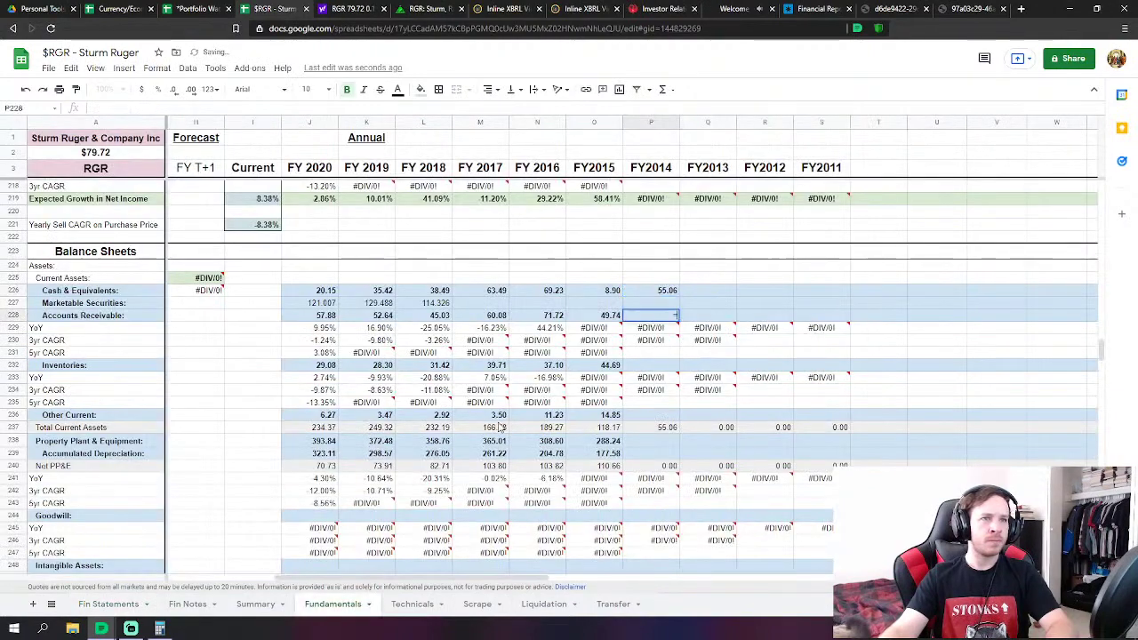
type("=")
left_click(108, 603)
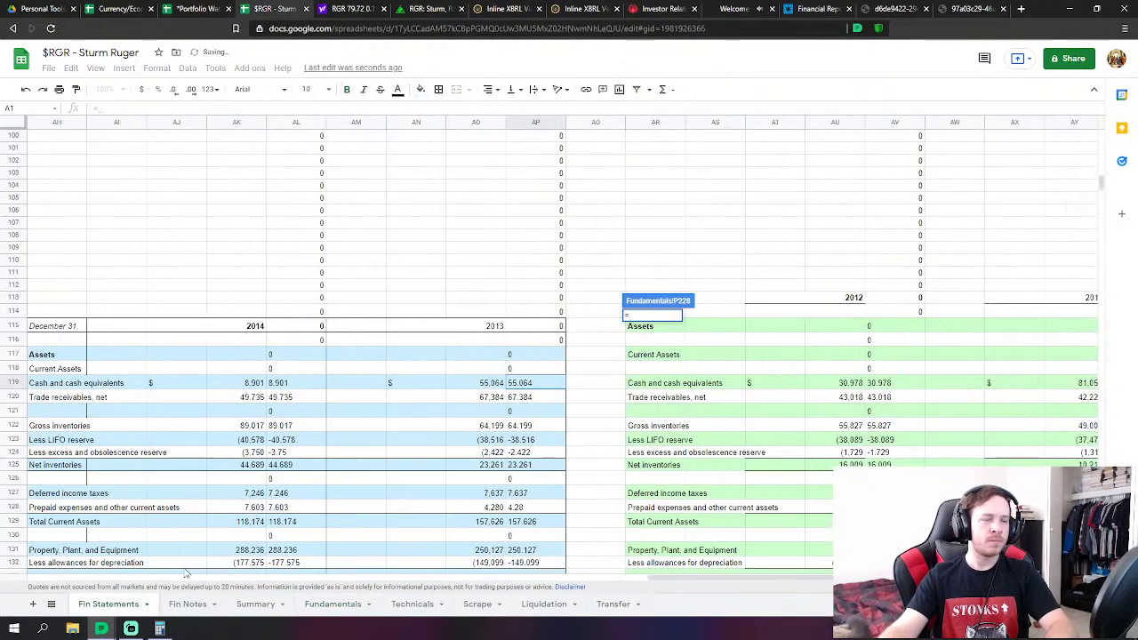
left_click(520, 396)
key("Return")
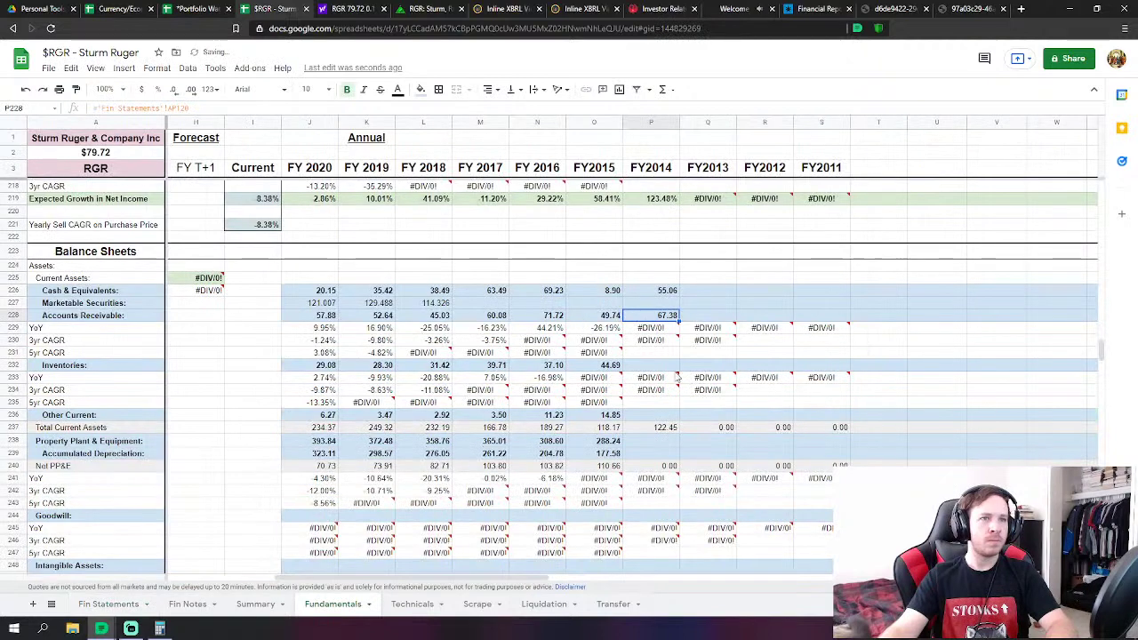
Select the FY2014 Inventories cell P232, check the video on the Ruger shareholder meeting page, and return to the $RGR spreadsheet
left_click(672, 367)
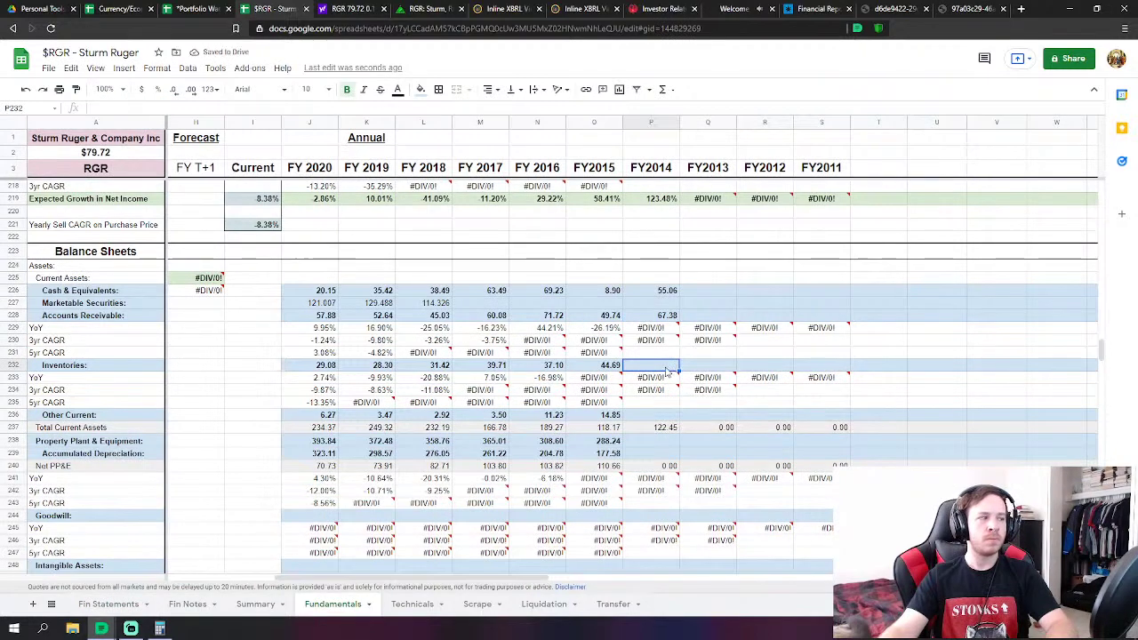
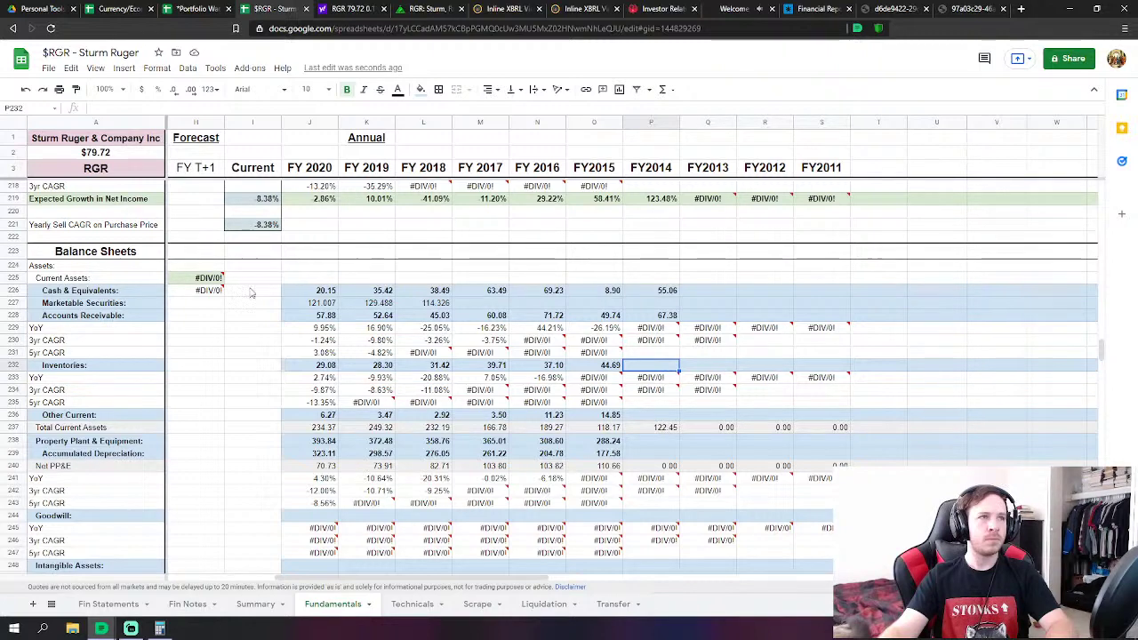
left_click(737, 11)
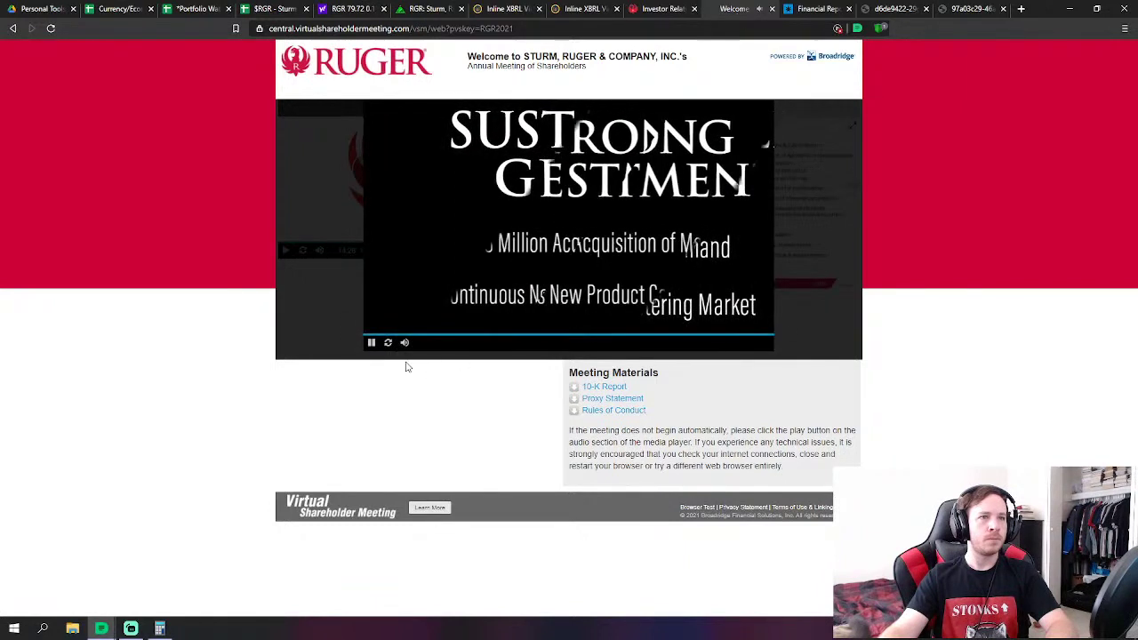
mouse_move(402, 350)
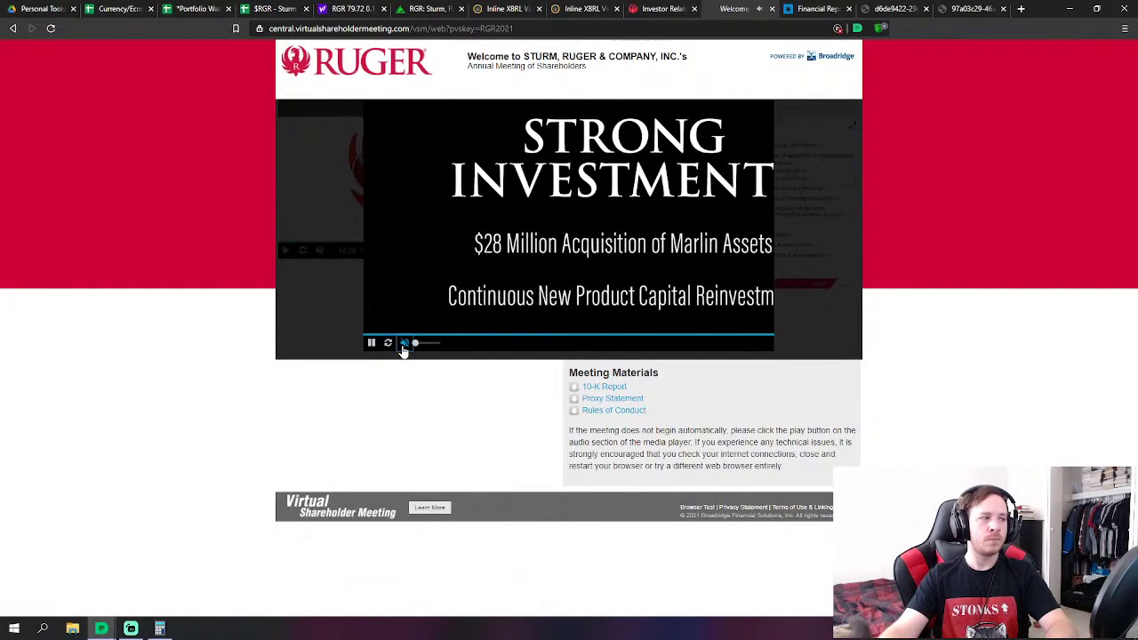
left_click(275, 9)
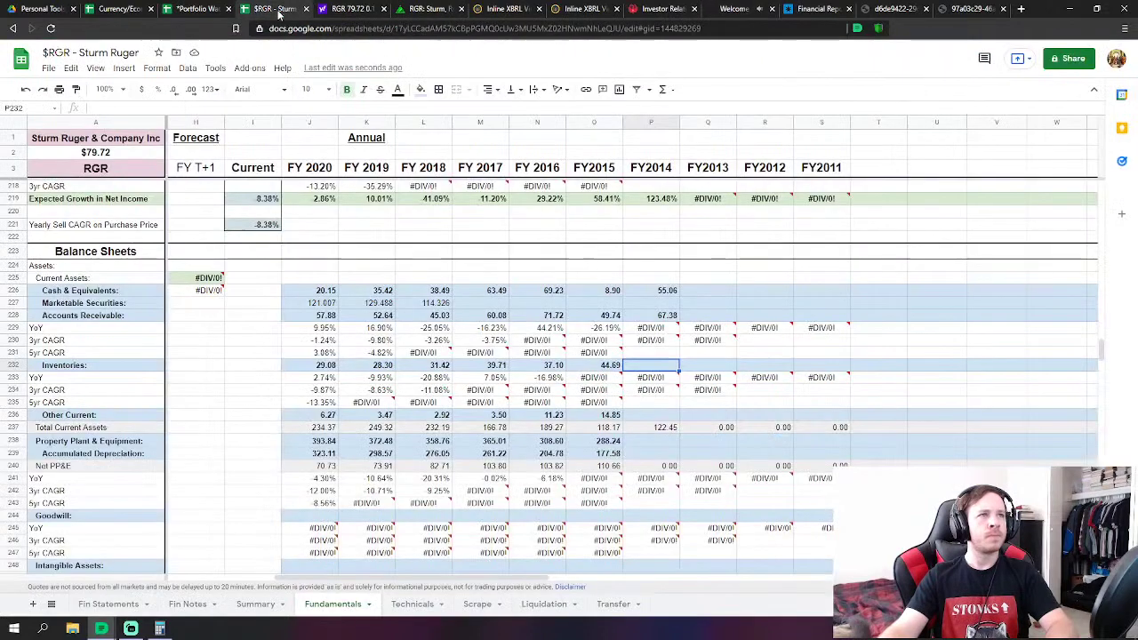
Link FY2014 Inventories in P232 to 2013 net inventories in 'Fin Statements'!AP125
type("=")
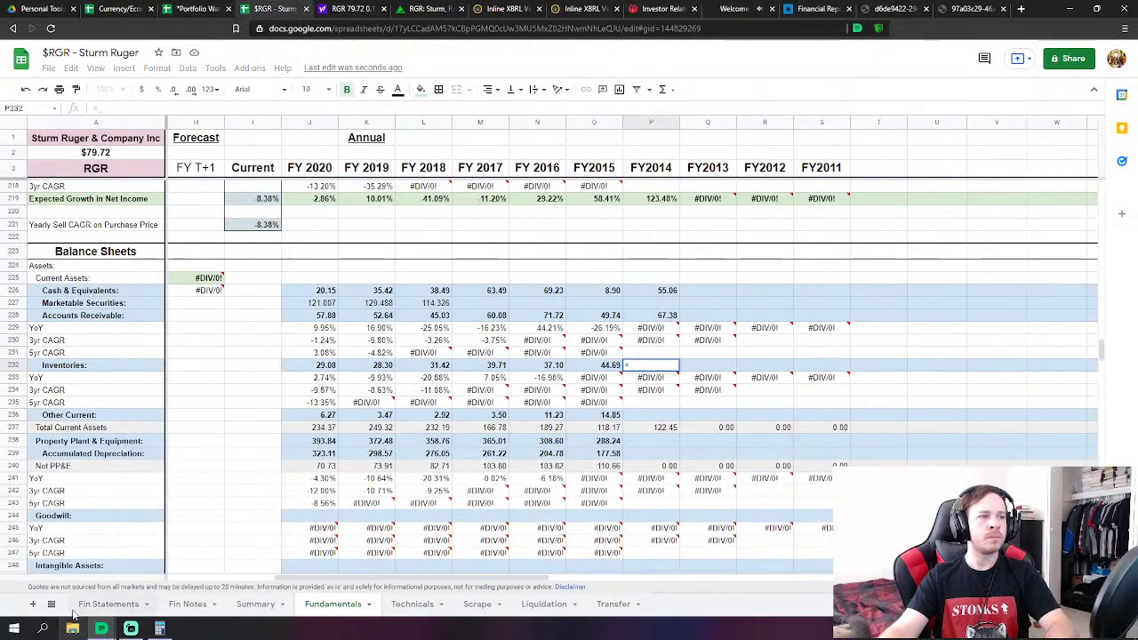
left_click(107, 603)
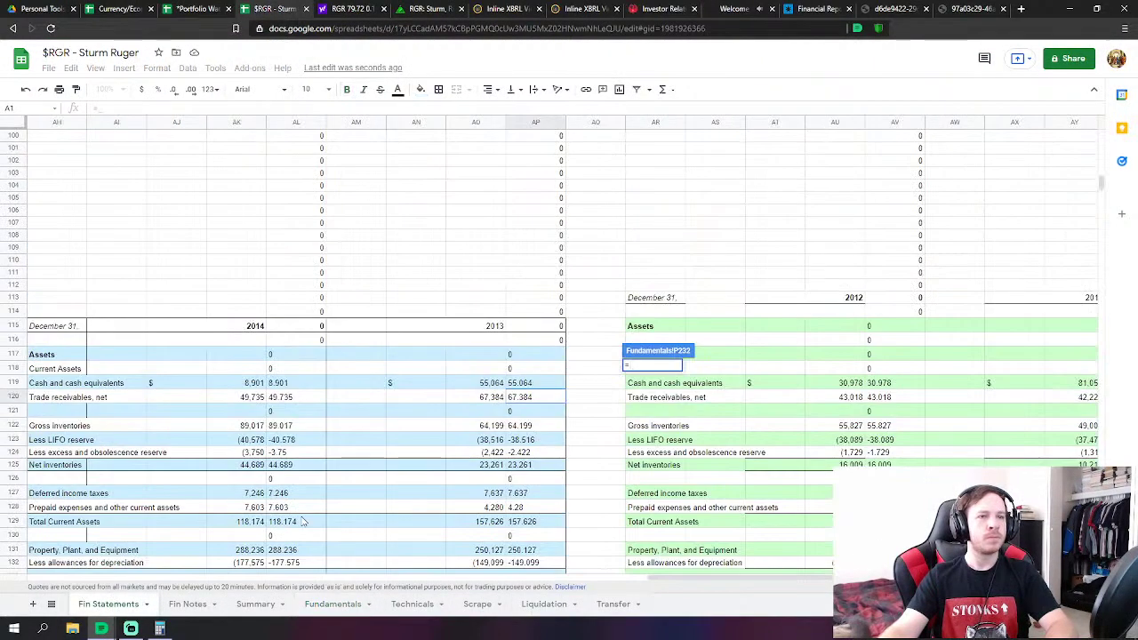
left_click(543, 463)
key("Return")
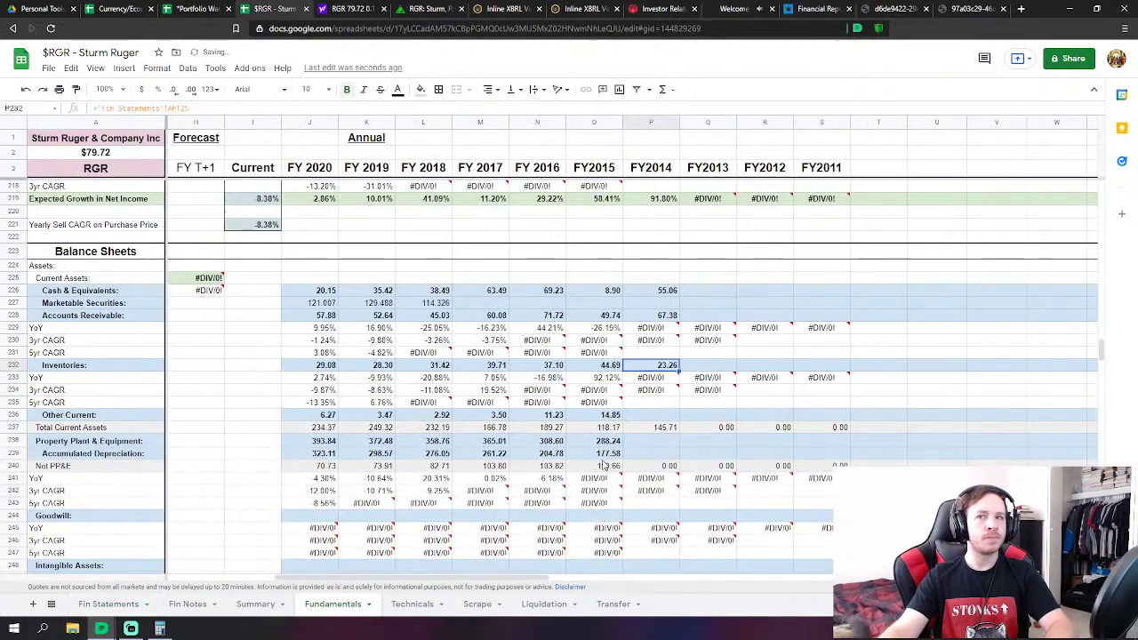
Set FY2014 Other Current assets in P236 to 2013 deferred income taxes plus prepaid expenses: ='Fin Statements'!AP127+'Fin Statements'!AP128
scroll(623, 356, "down", 2)
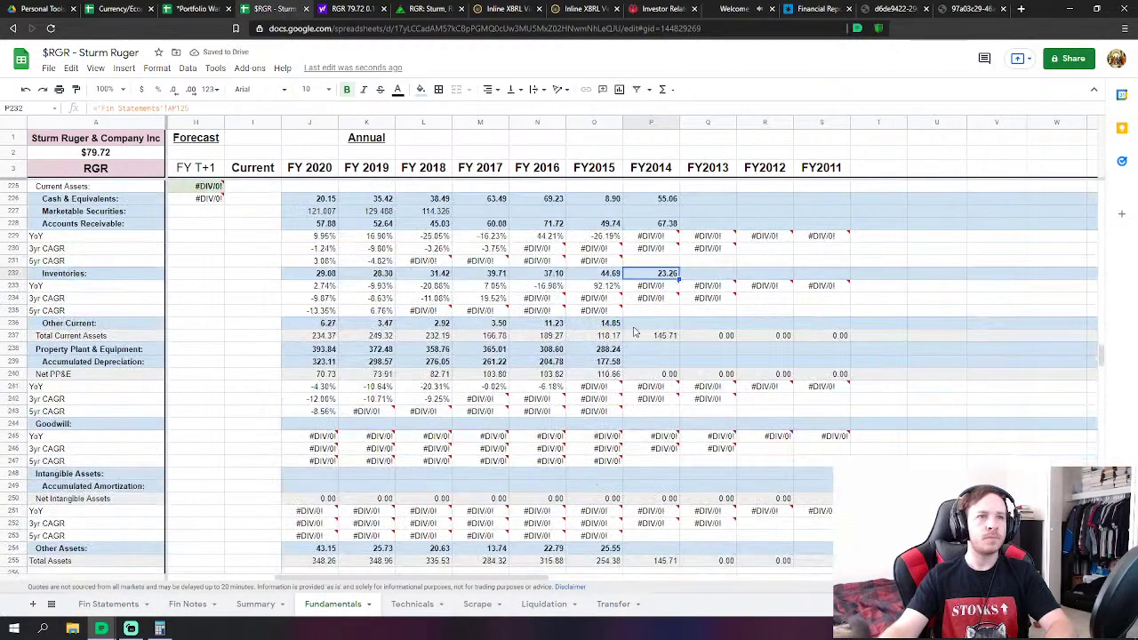
left_click(640, 324)
type("=")
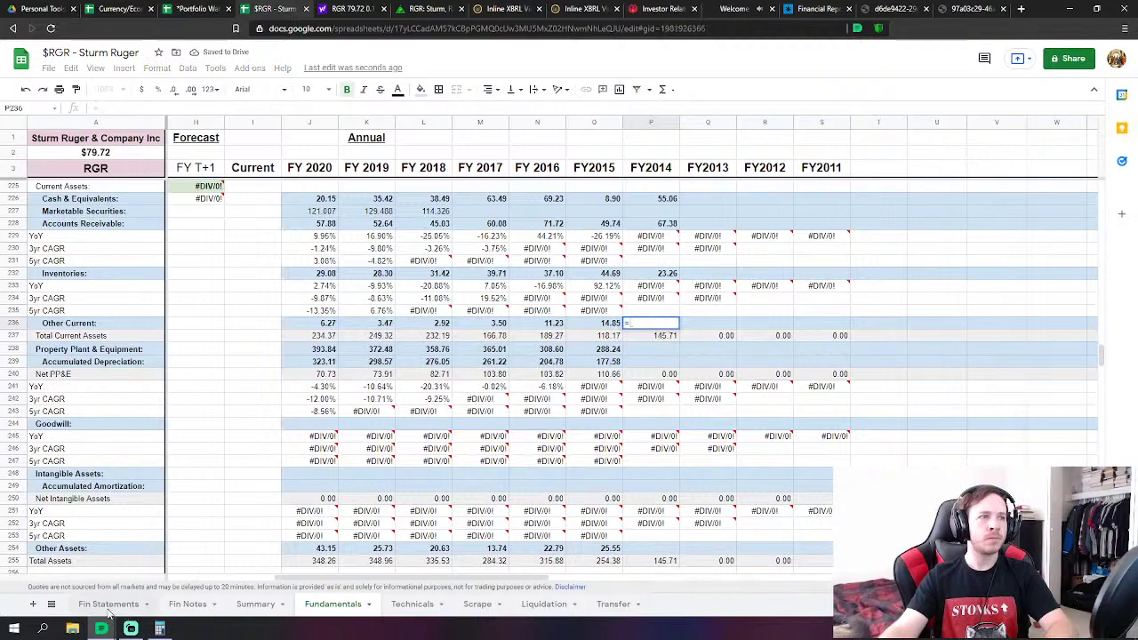
left_click(108, 608)
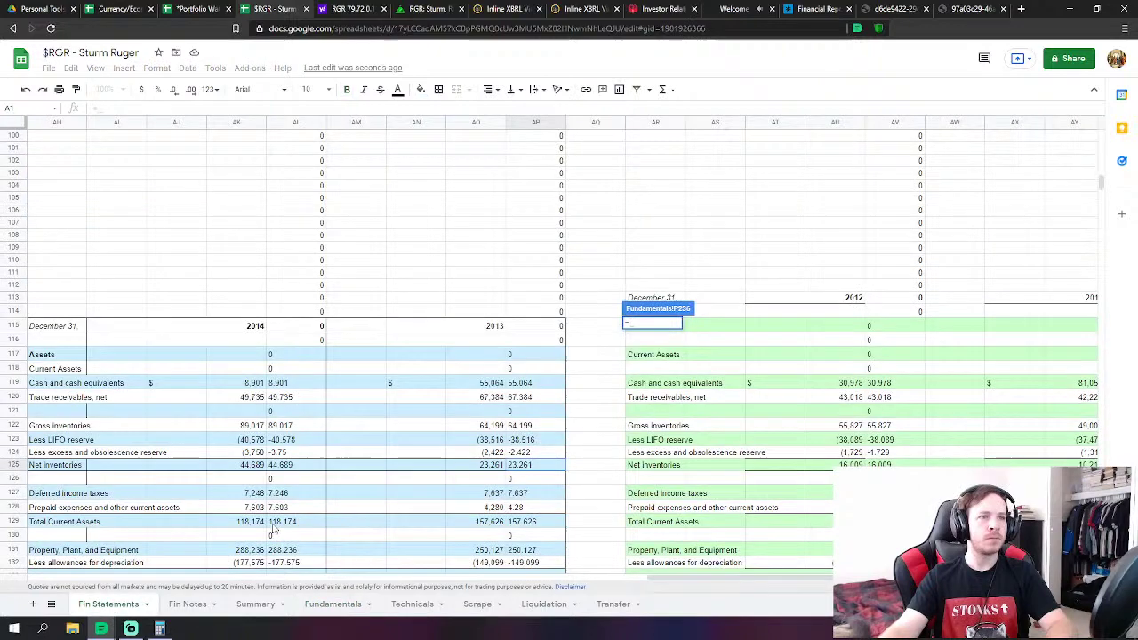
left_click(537, 496)
type("+")
left_click(526, 507)
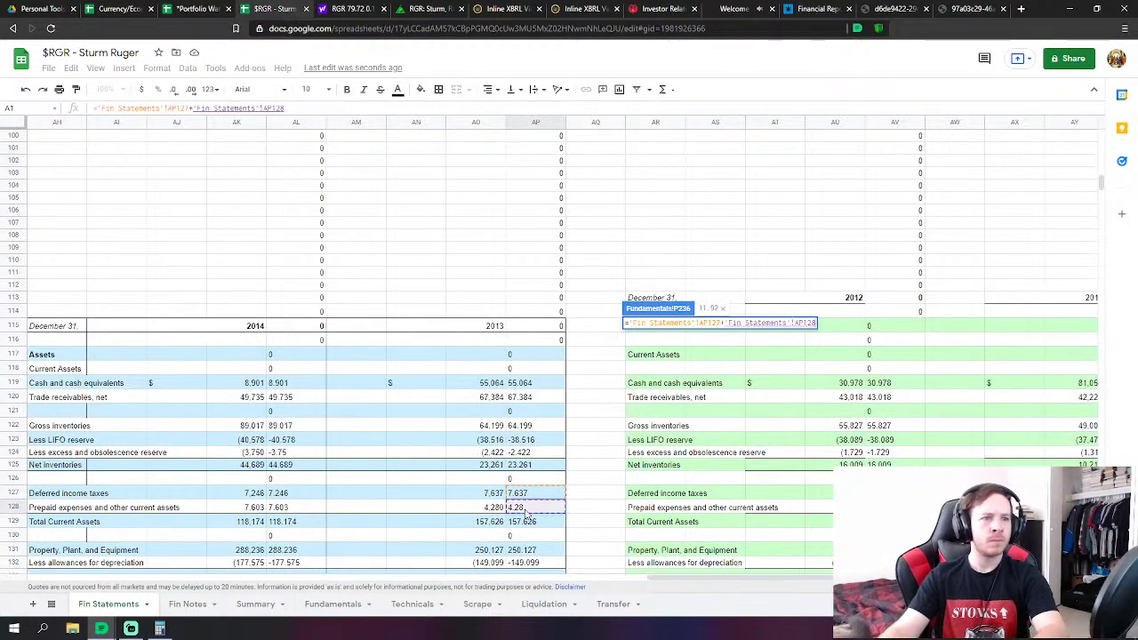
key("Return")
Link FY2014 Property Plant & Equipment in P238 to the 2013 gross figure in 'Fin Statements'!AP131
scroll(549, 471, "down", 2)
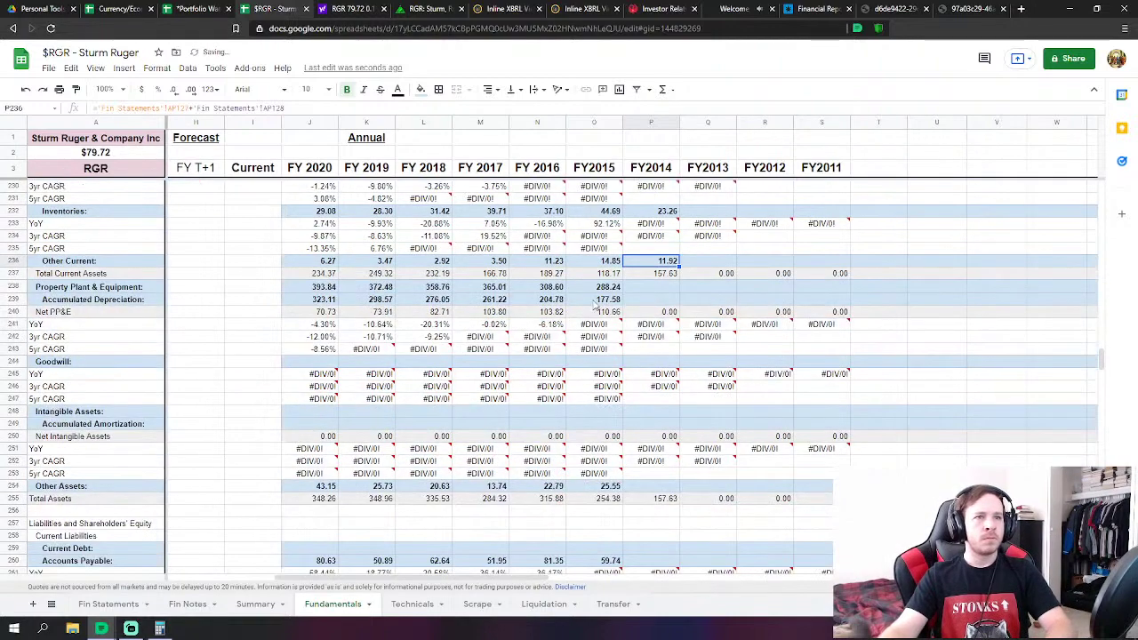
left_click(642, 290)
type("=")
left_click(108, 604)
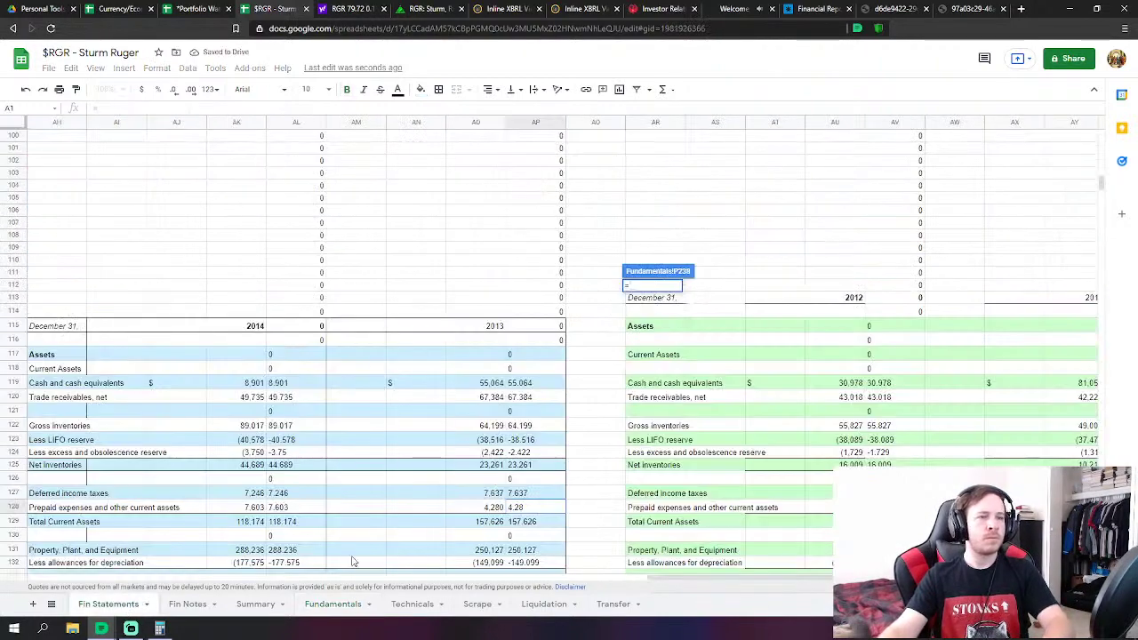
scroll(549, 347, "down", 3)
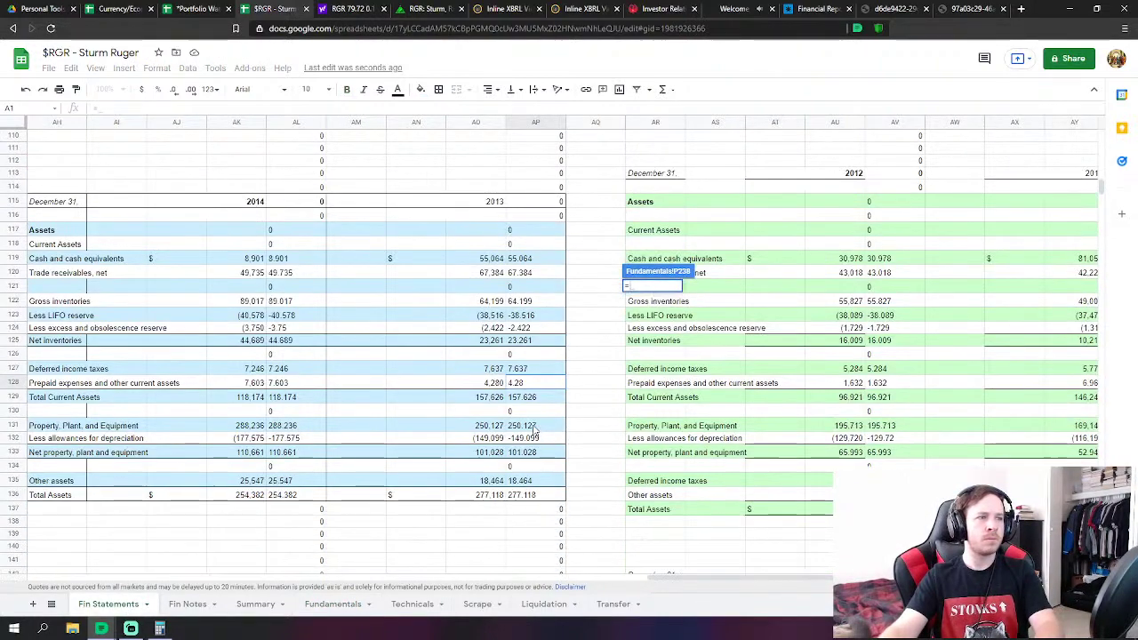
left_click(536, 425)
key("Return")
Set FY2014 Accumulated Depreciation in P239 to the negated 2013 allowances for depreciation: =-'Fin Statements'!AP132
type("=-")
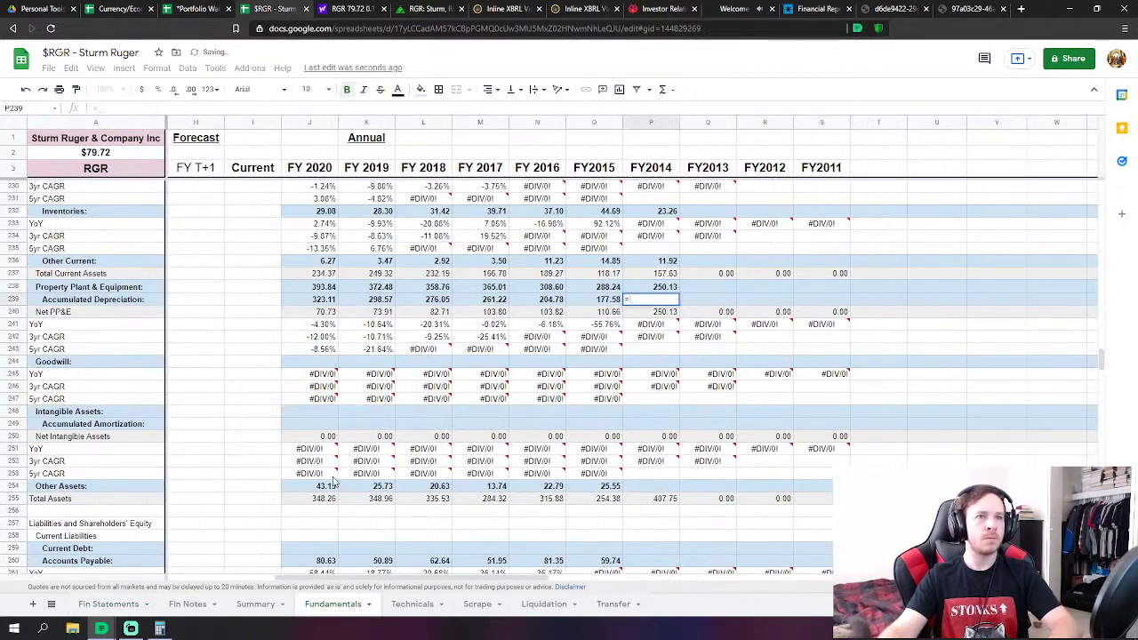
left_click(108, 604)
left_click(527, 438)
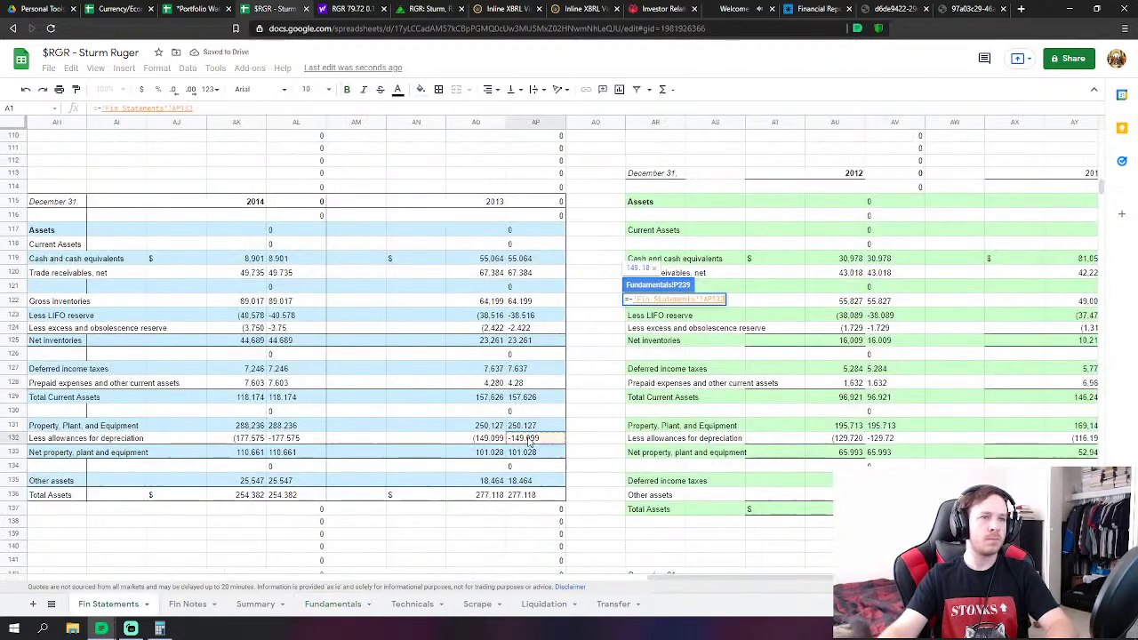
key("Return")
Link FY2014 Other Assets in P254 to 2013 other assets in 'Fin Statements'!AP135
left_click(650, 488)
type("=")
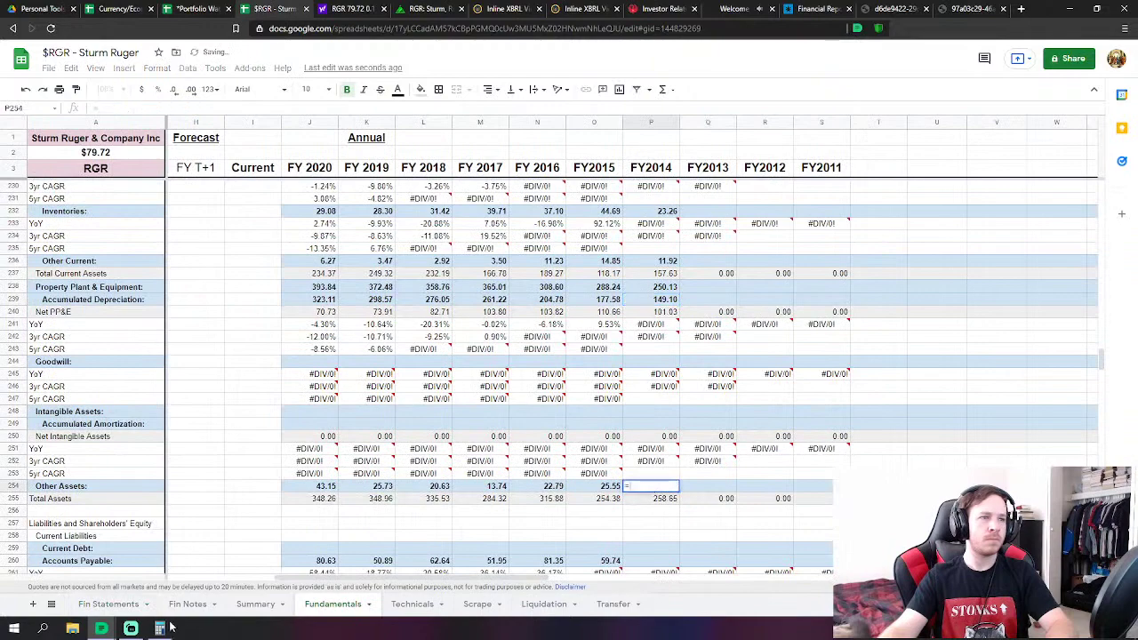
left_click(108, 604)
left_click(532, 480)
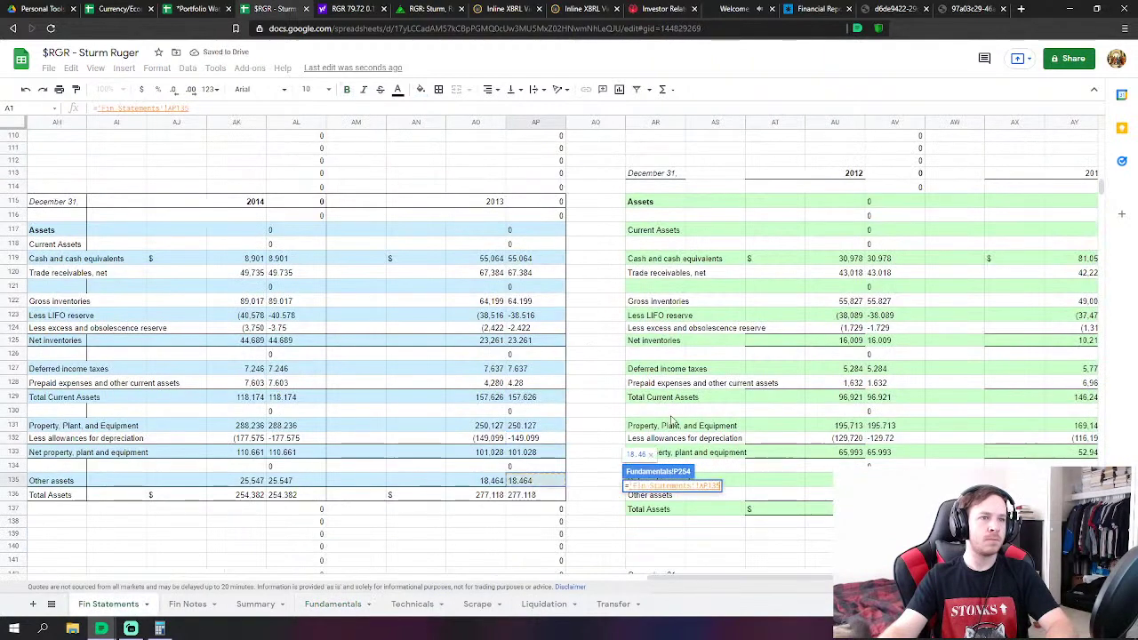
key("Return")
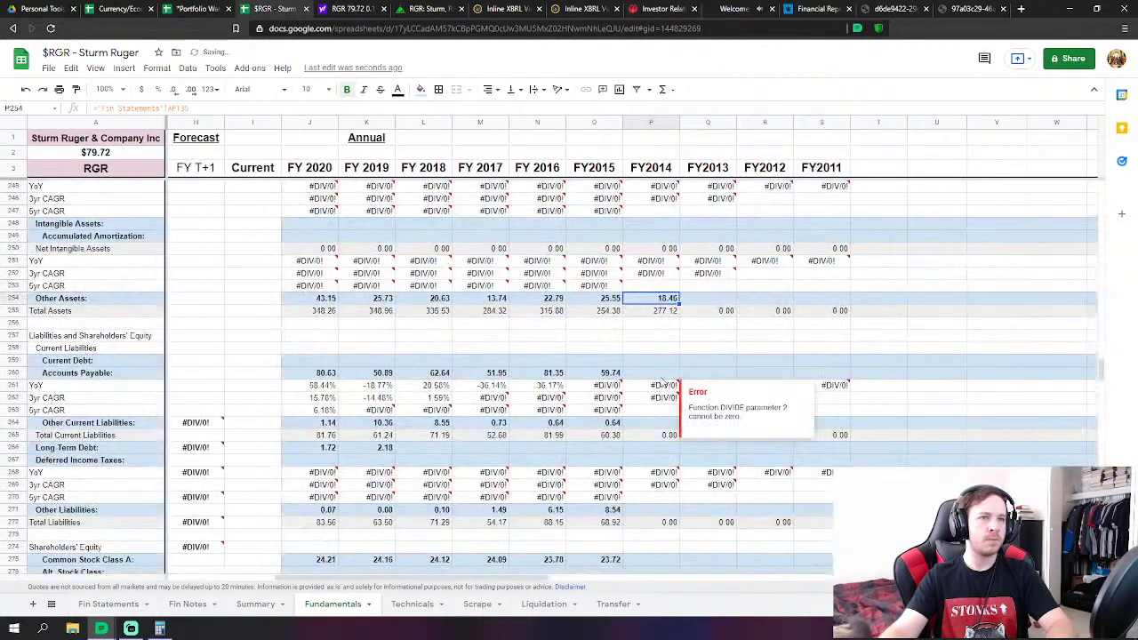
Set FY2014 Accounts Payable in P260 to the 2013 sum ='Fin Statements'!AP147+'Fin Statements'!AP149+'Fin Statements'!AP150+'Fin Statements'!AP151
left_click(658, 373)
type("=")
left_click(133, 603)
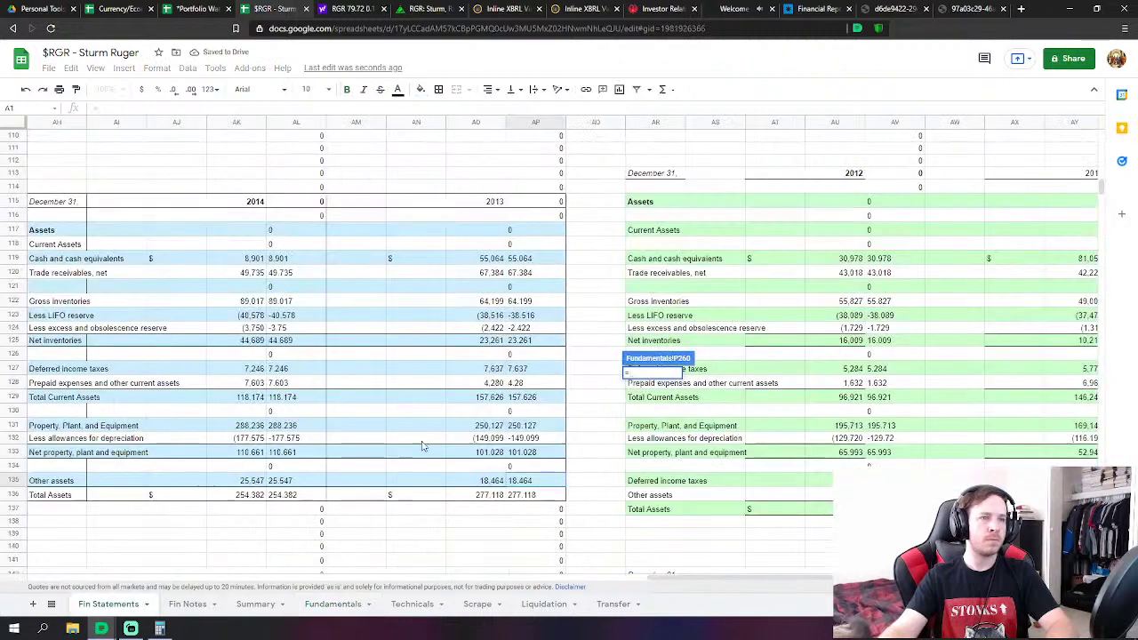
scroll(483, 429, "down", 5)
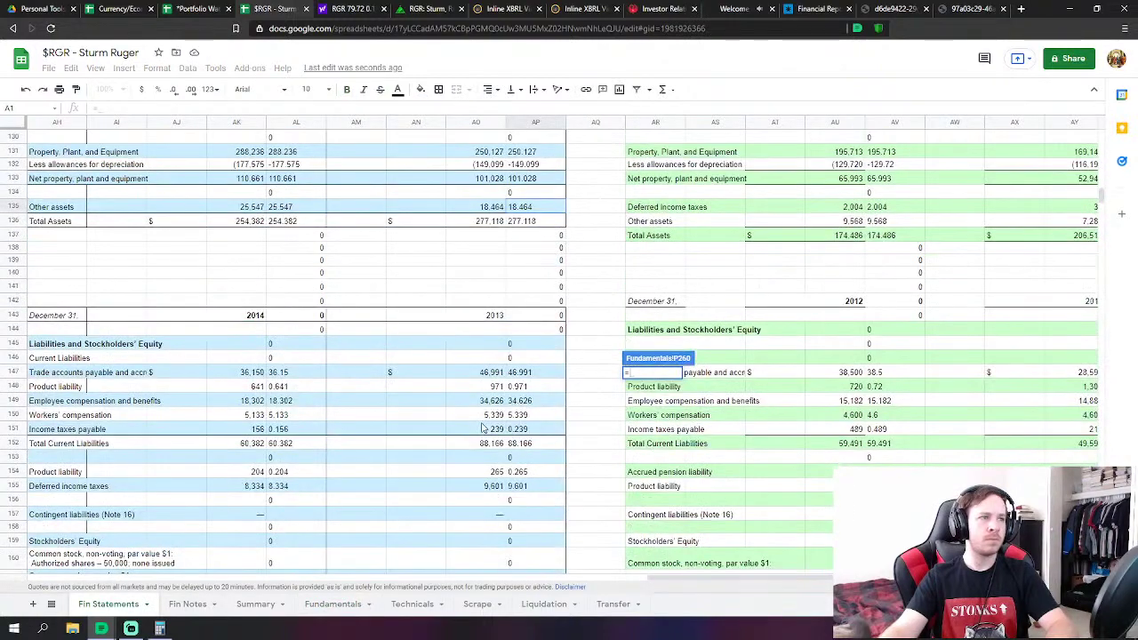
left_click(514, 375)
type("+")
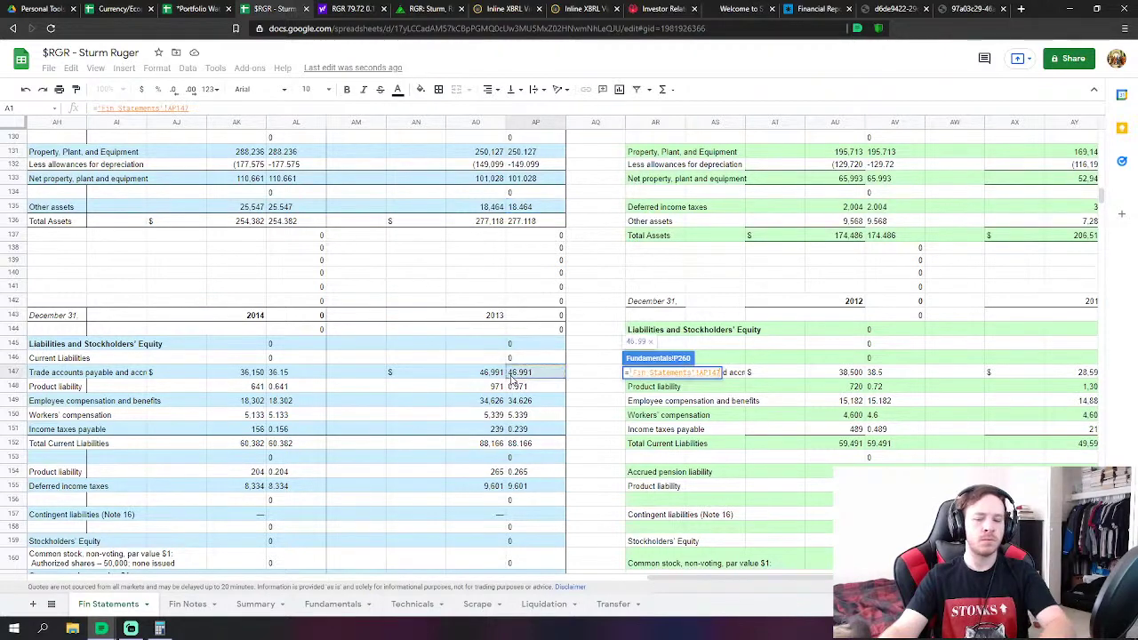
left_click(526, 401)
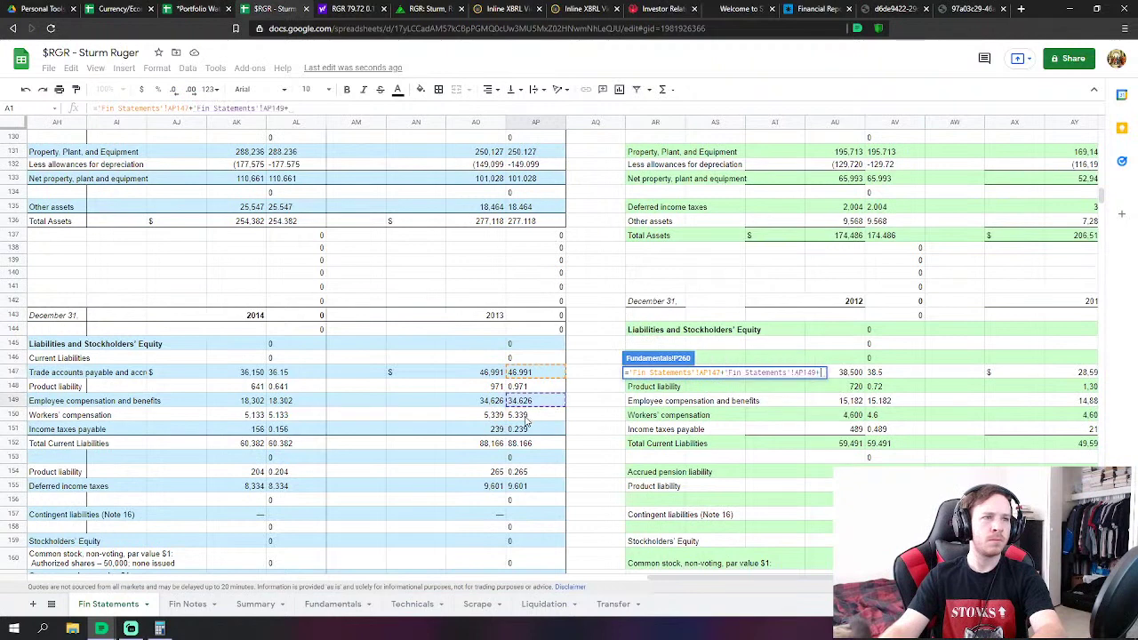
type("+")
left_click(527, 416)
type("+")
left_click(529, 429)
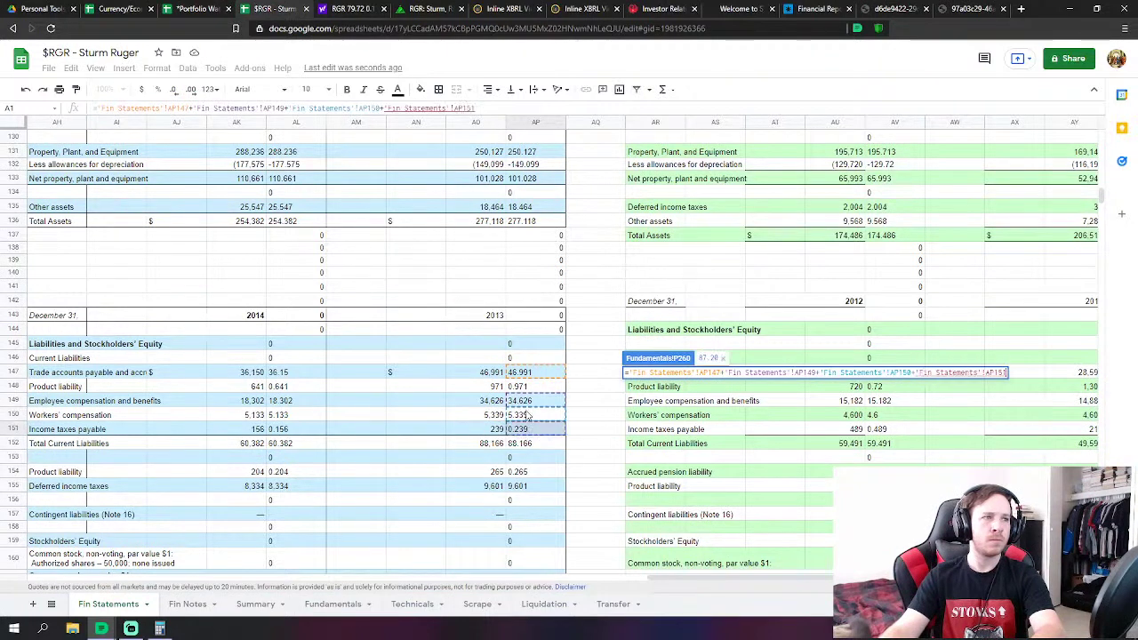
key("Return")
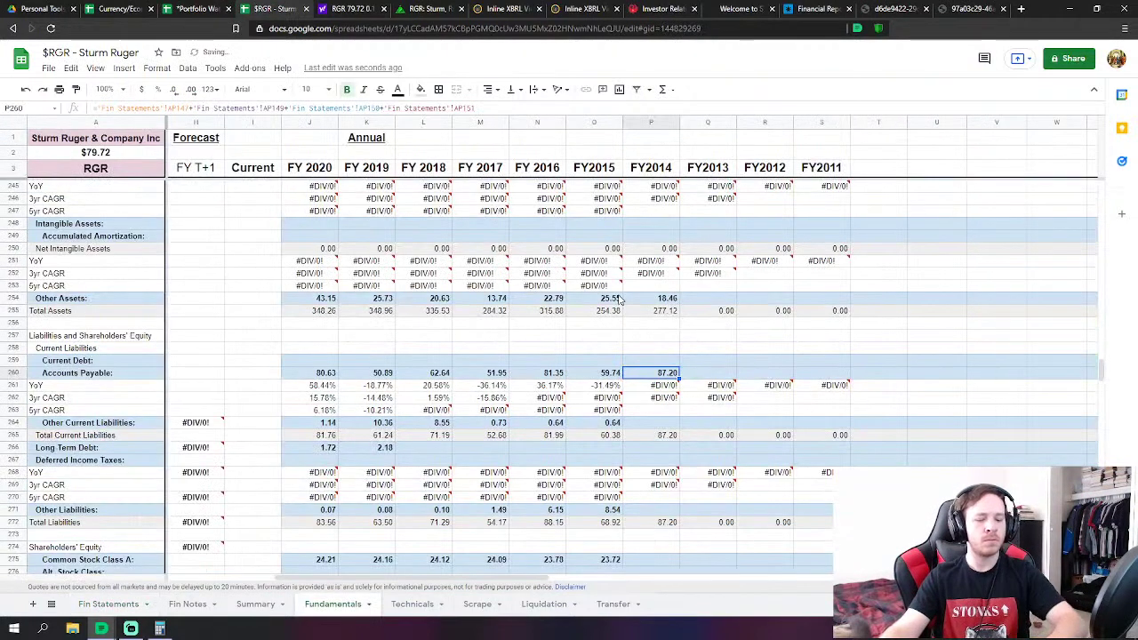
Link FY2014 Other Current Liabilities in P264 to 2013 current product liability in 'Fin Statements'!AP148
left_click(651, 422)
type("=")
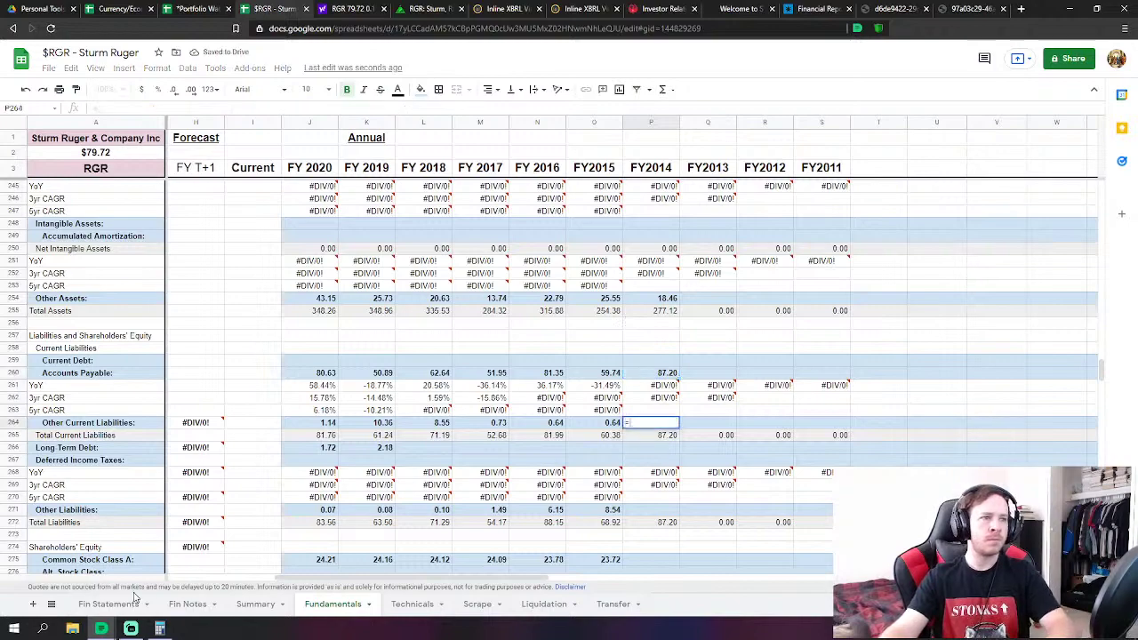
left_click(109, 605)
left_click(525, 389)
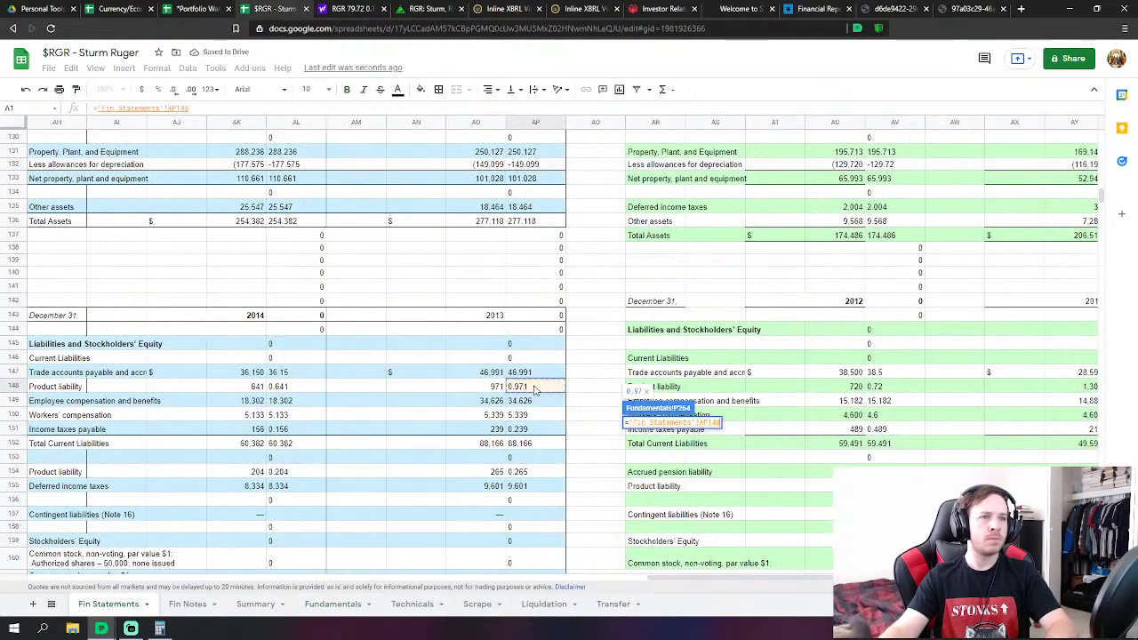
key("Return")
Set FY2014 Other Liabilities in P271 to 2013 long-term product liability plus deferred income taxes: ='Fin Statements'!AP154+'Fin Statements'!AP155
left_click(656, 447)
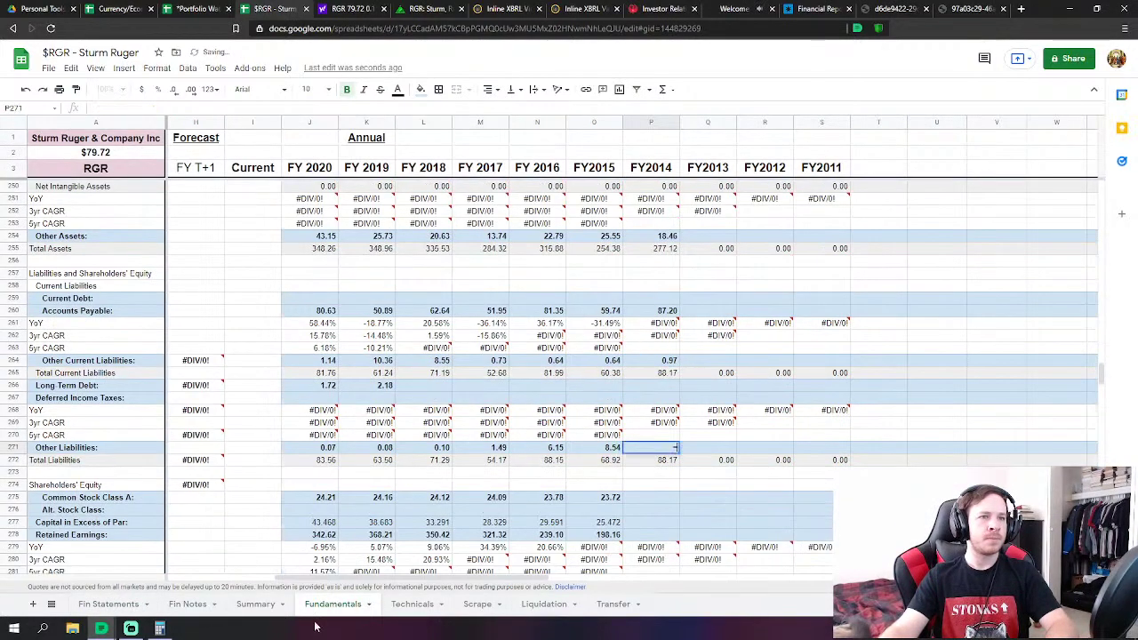
type("=")
left_click(108, 605)
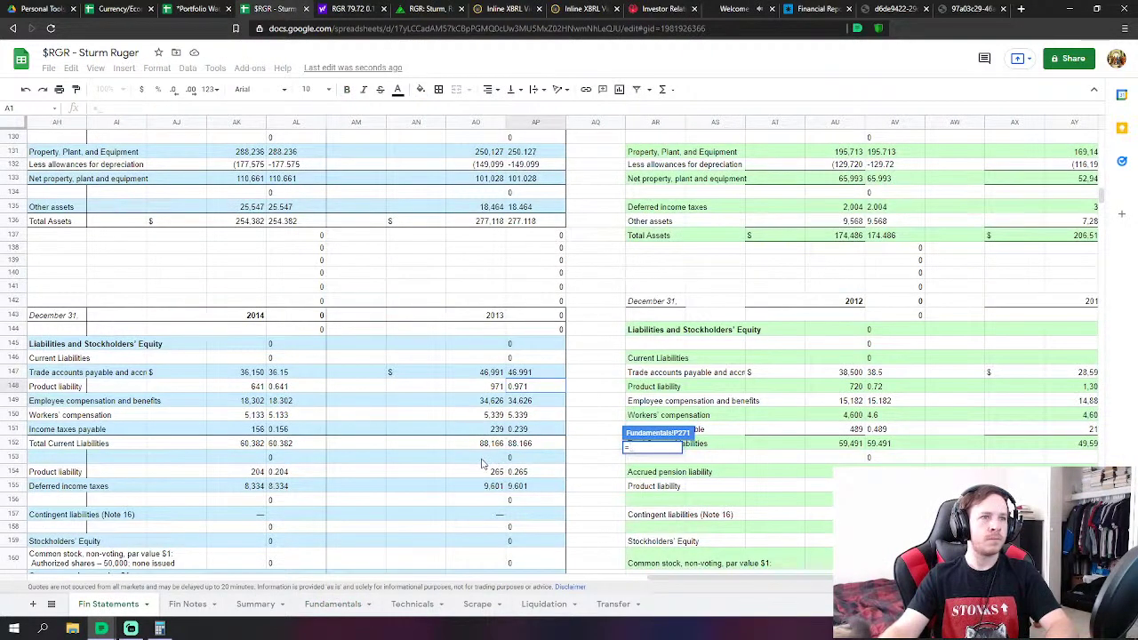
left_click(528, 477)
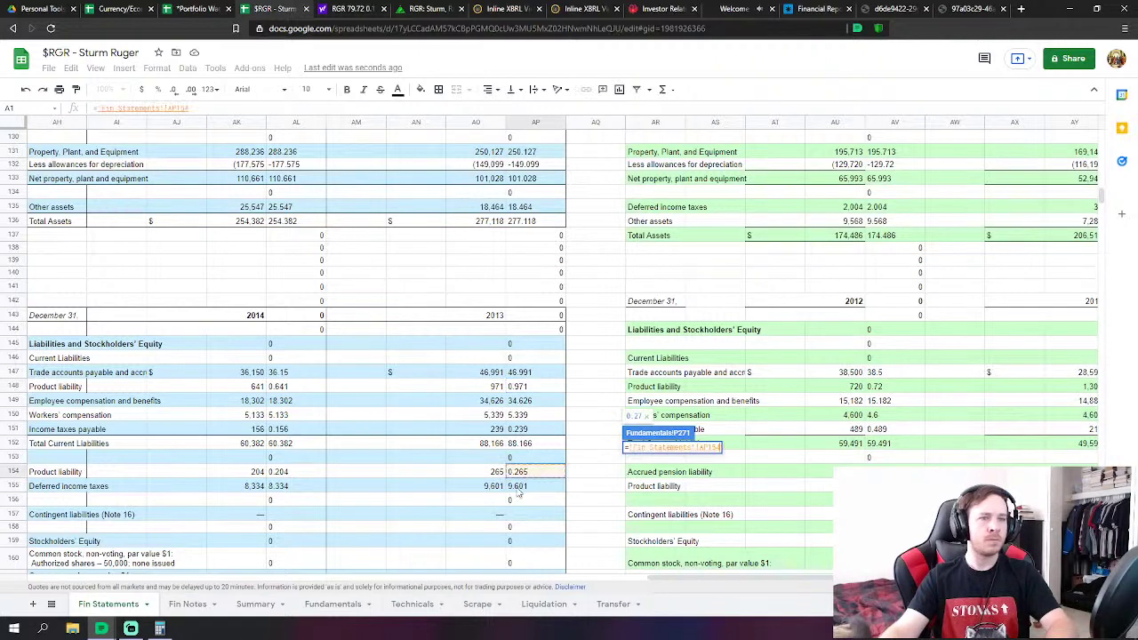
type("+")
left_click(518, 488)
key("Return")
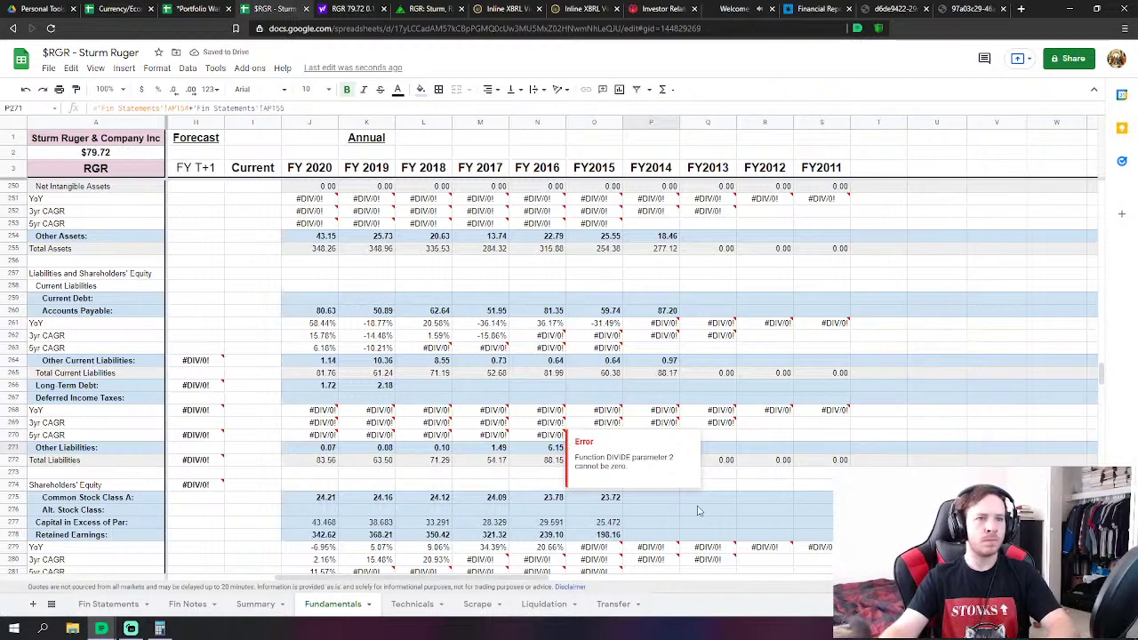
Link FY2014 Common Stock Class A in P275 to 2013 common stock in 'Fin Statements'!AP161
left_click(647, 499)
type("=")
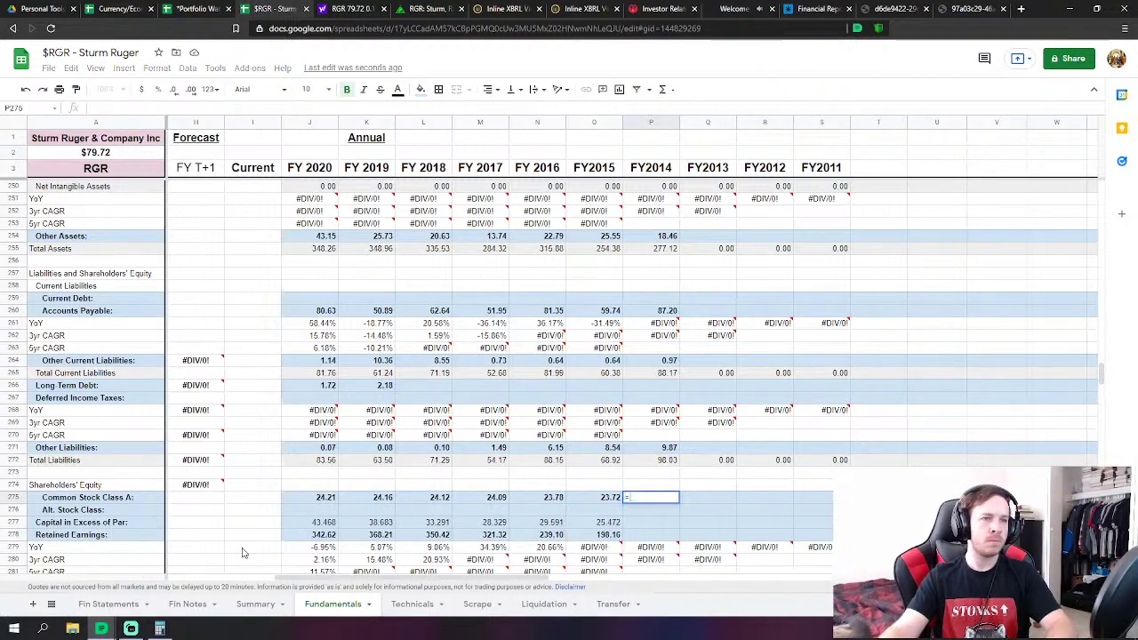
left_click(97, 604)
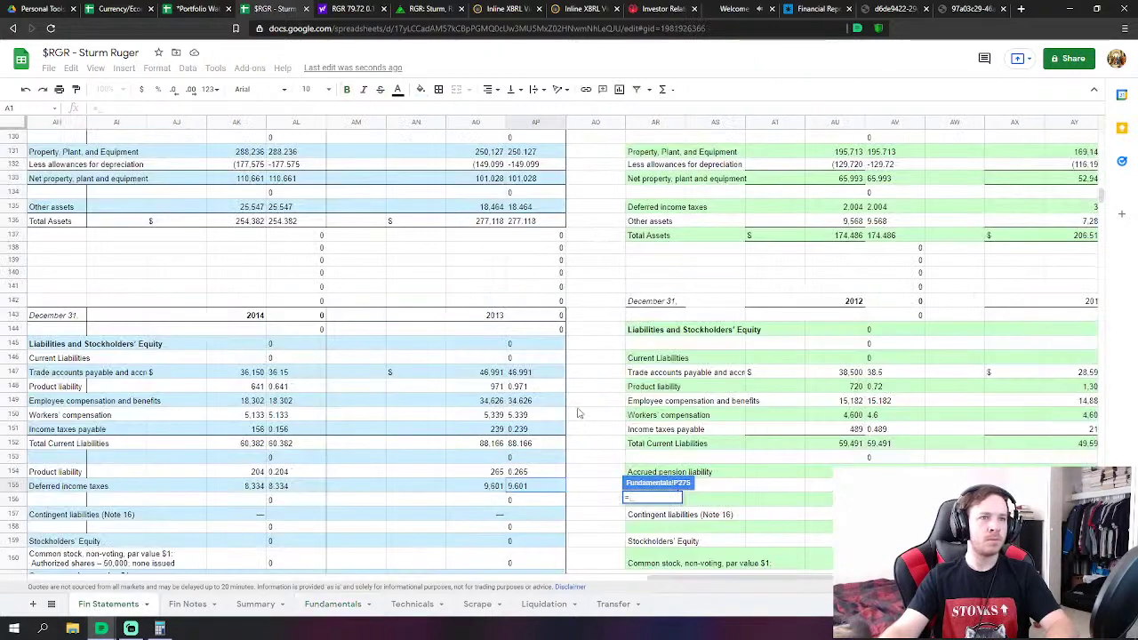
scroll(572, 394, "down", 5)
left_click(547, 389)
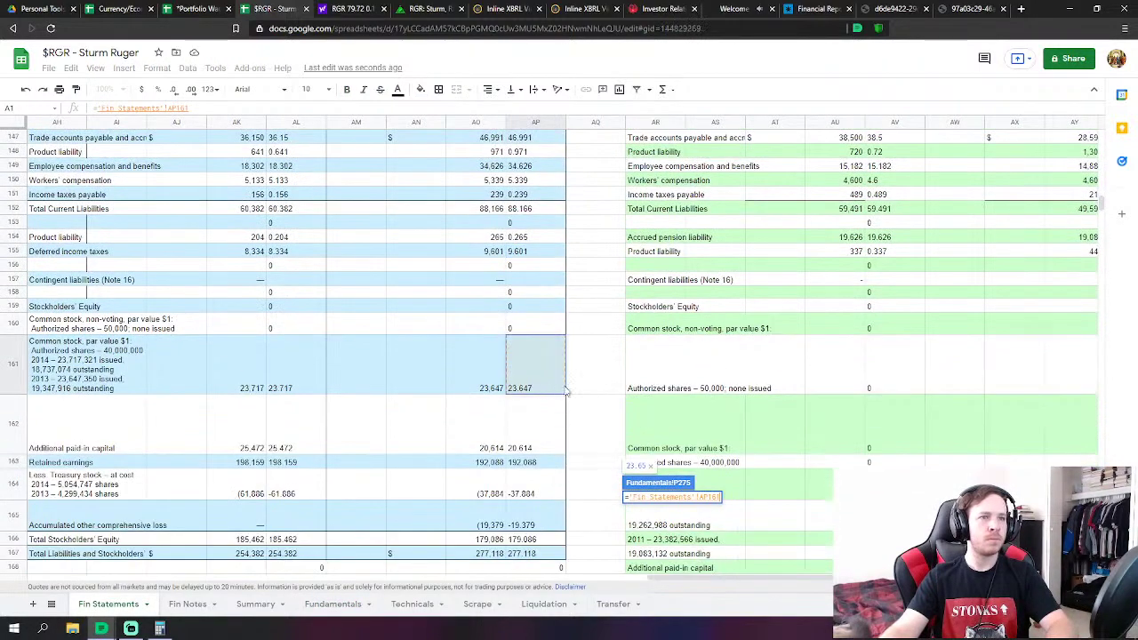
key("Return")
Link FY2014 Capital in Excess of Par in P277 to 2013 additional paid-in capital in 'Fin Statements'!AP162
left_click(668, 522)
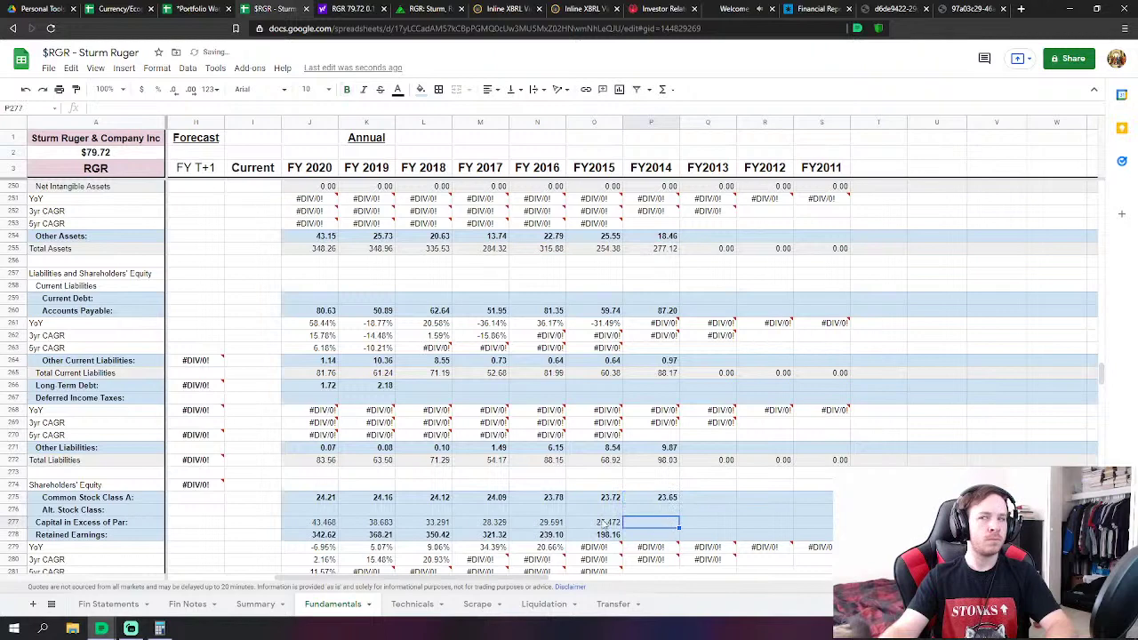
type("=")
left_click(133, 606)
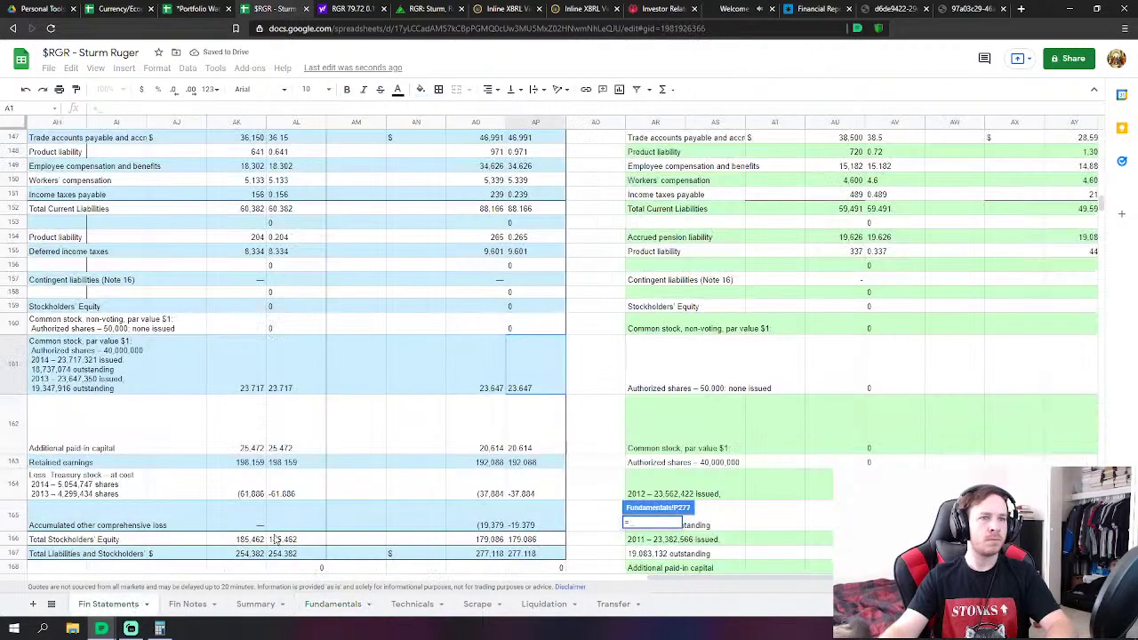
left_click(533, 392)
key("Return")
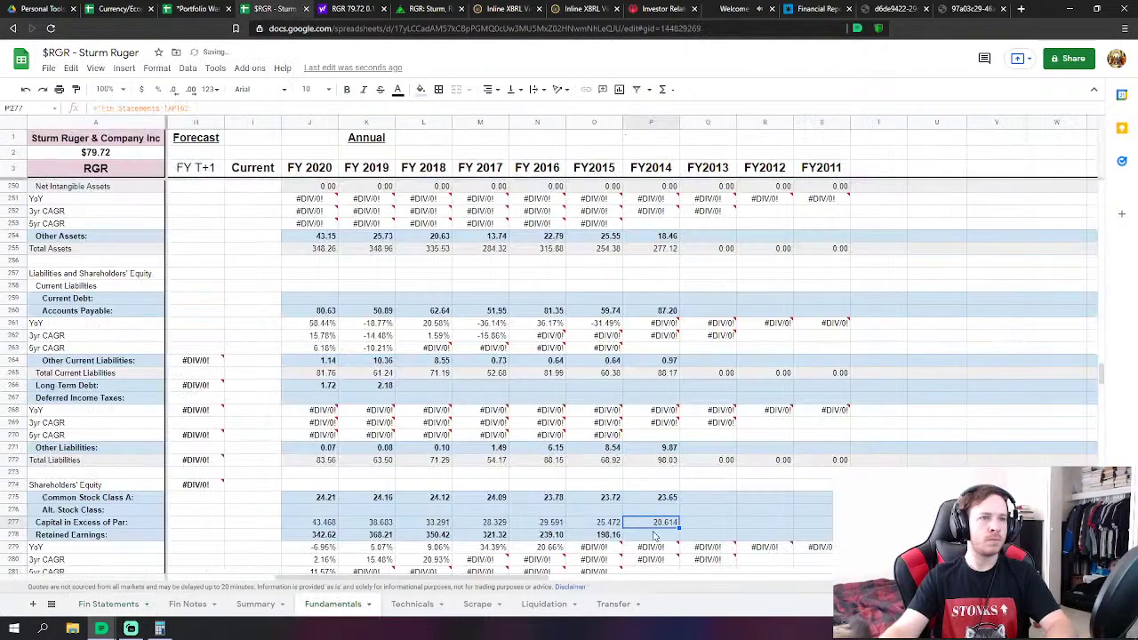
Link FY2014 Retained Earnings in P278 to 2013 retained earnings in 'Fin Statements'!AP163
left_click(654, 535)
type("=")
left_click(108, 603)
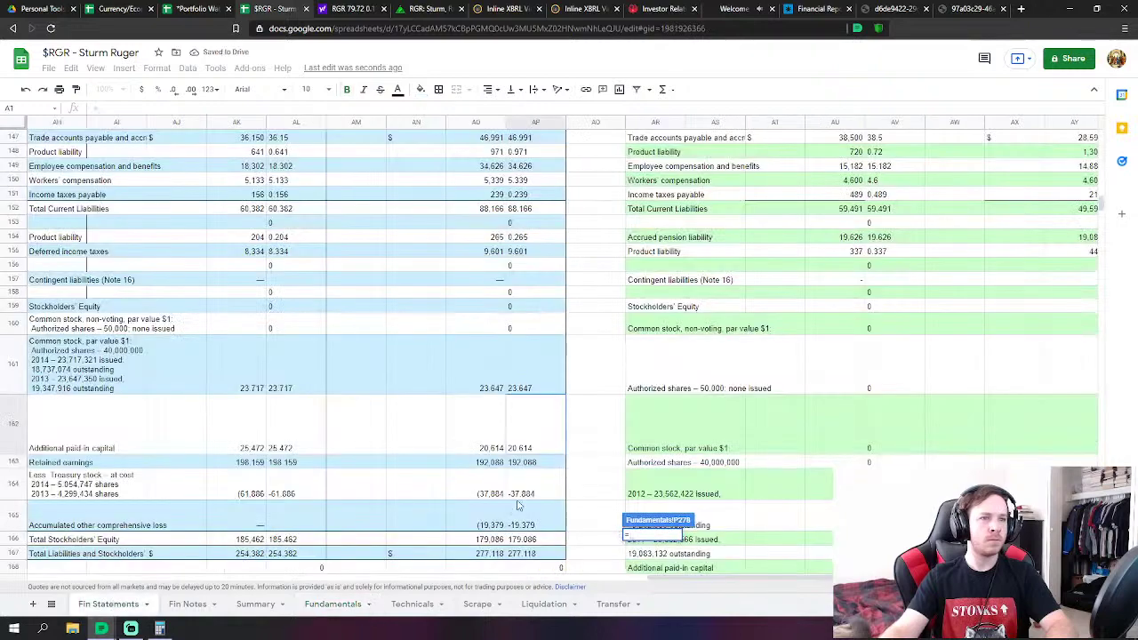
left_click(534, 462)
key("Return")
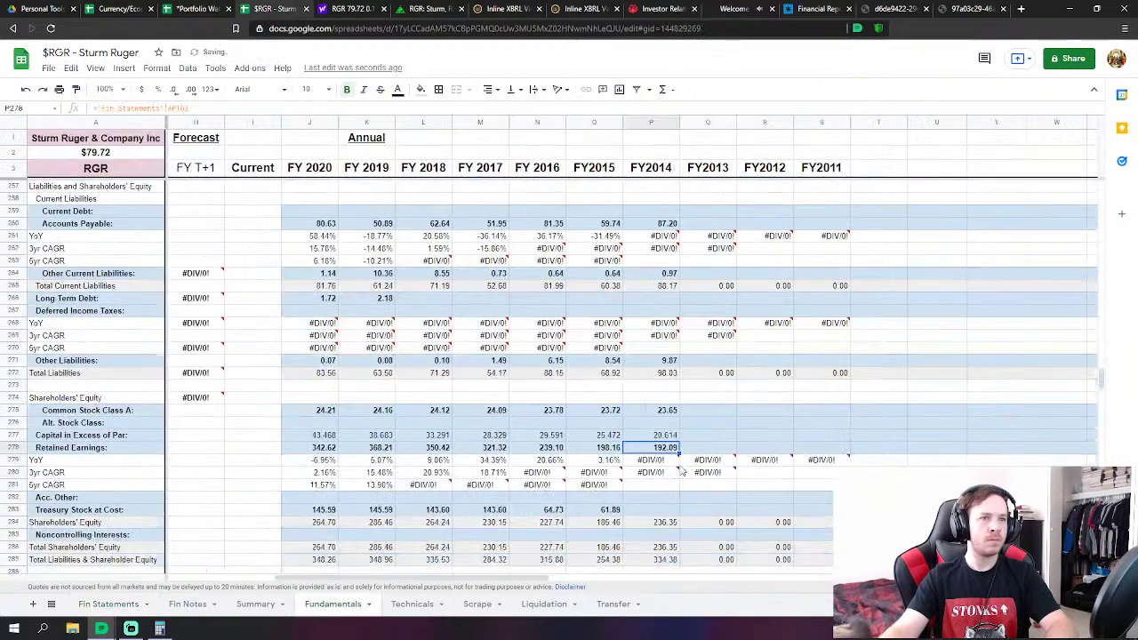
Set FY2014 Treasury Stock at Cost in P283 to the negated 2013 treasury stock: =-'Fin Statements'!AP164
scroll(657, 491, "down", 1)
left_click(658, 476)
type("=")
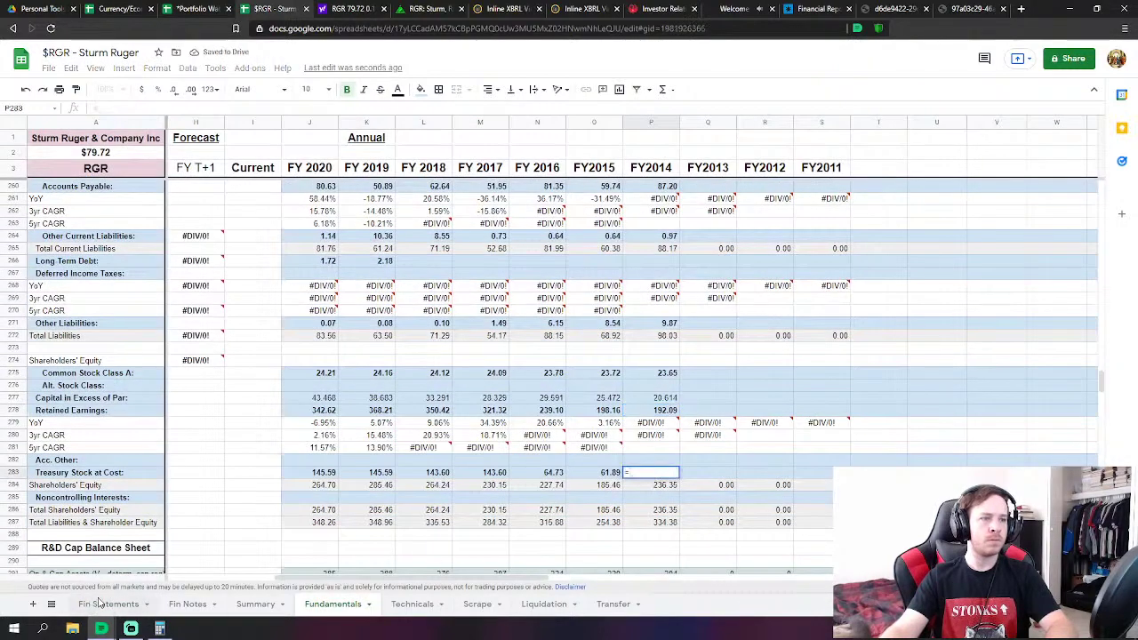
left_click(102, 604)
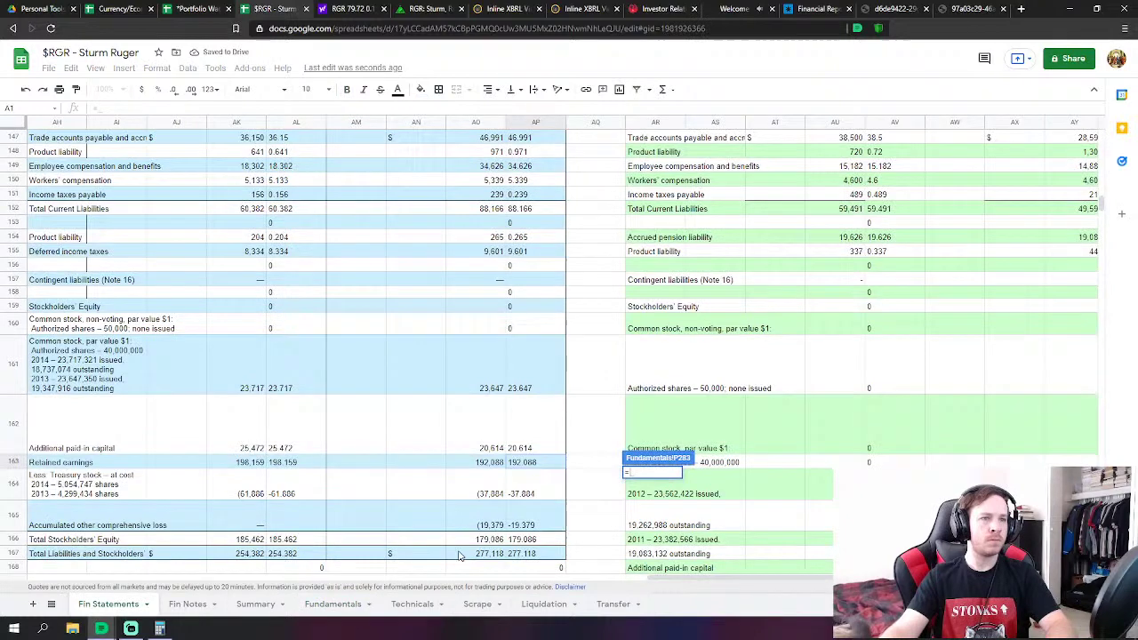
left_click(523, 493)
key("Return")
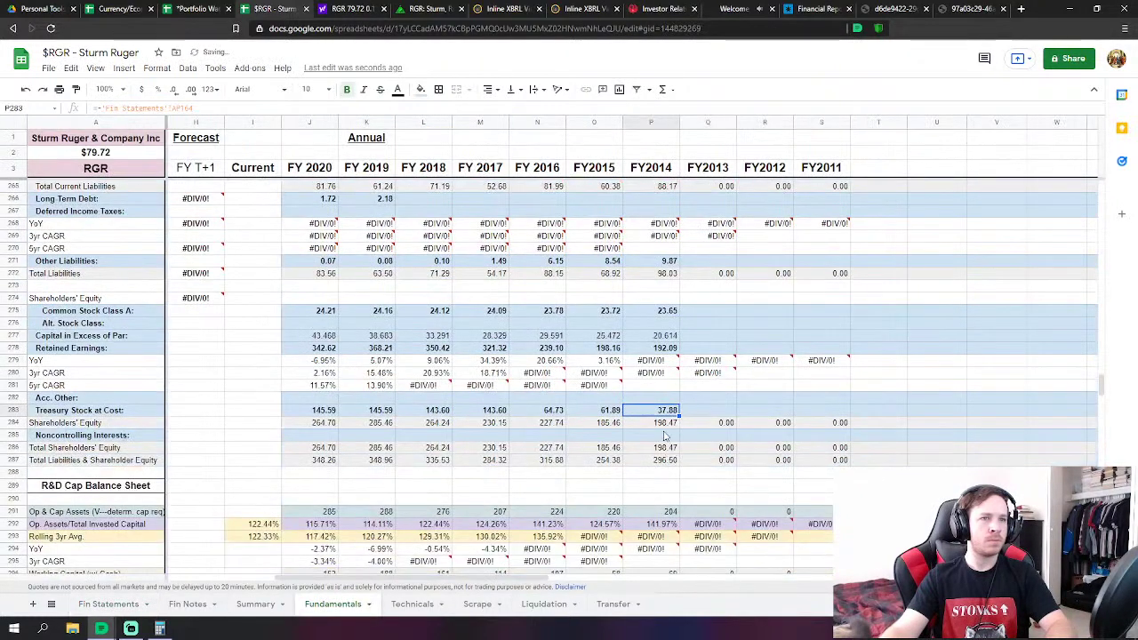
Link FY2014 Acc. Other in P282 to 2013 accumulated other comprehensive loss in 'Fin Statements'!AP165
left_click(649, 398)
type("=")
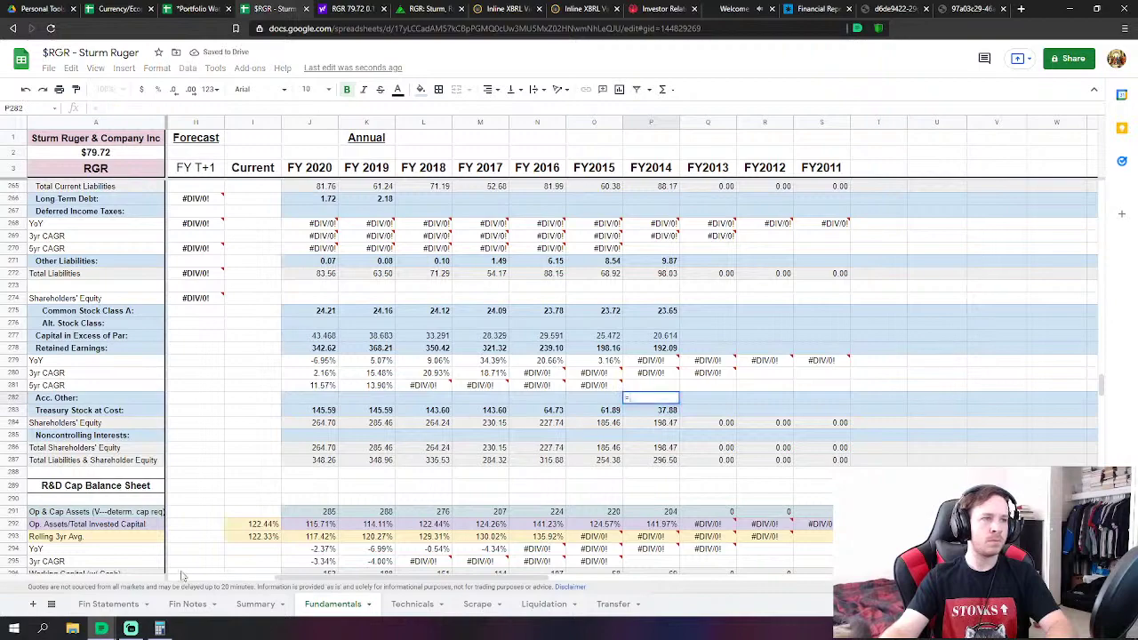
left_click(101, 604)
left_click(533, 525)
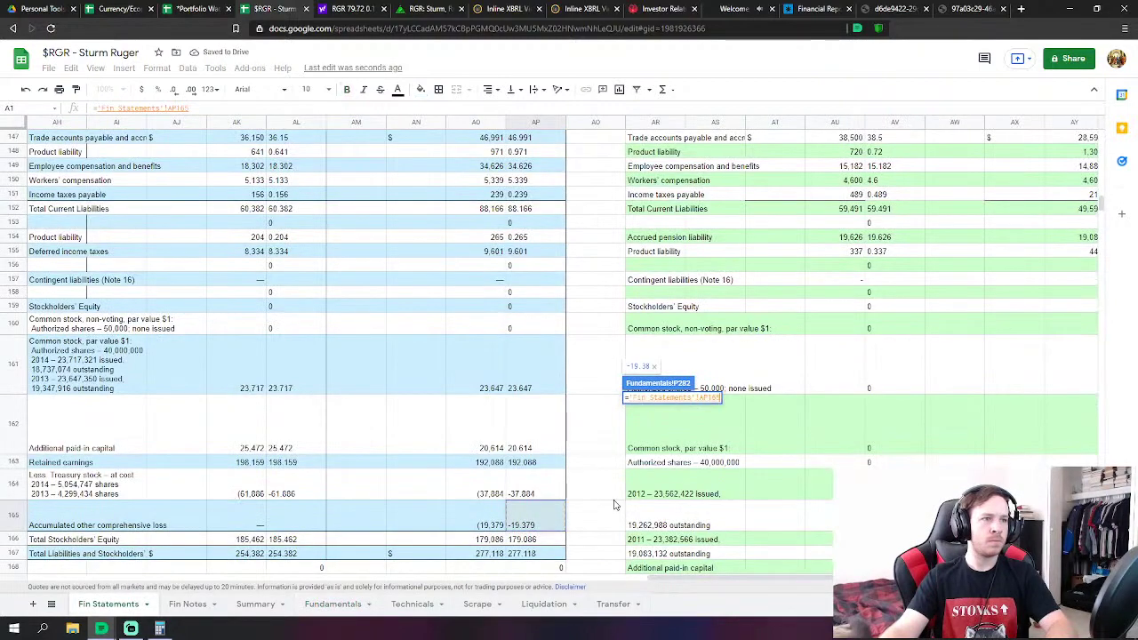
key("Return")
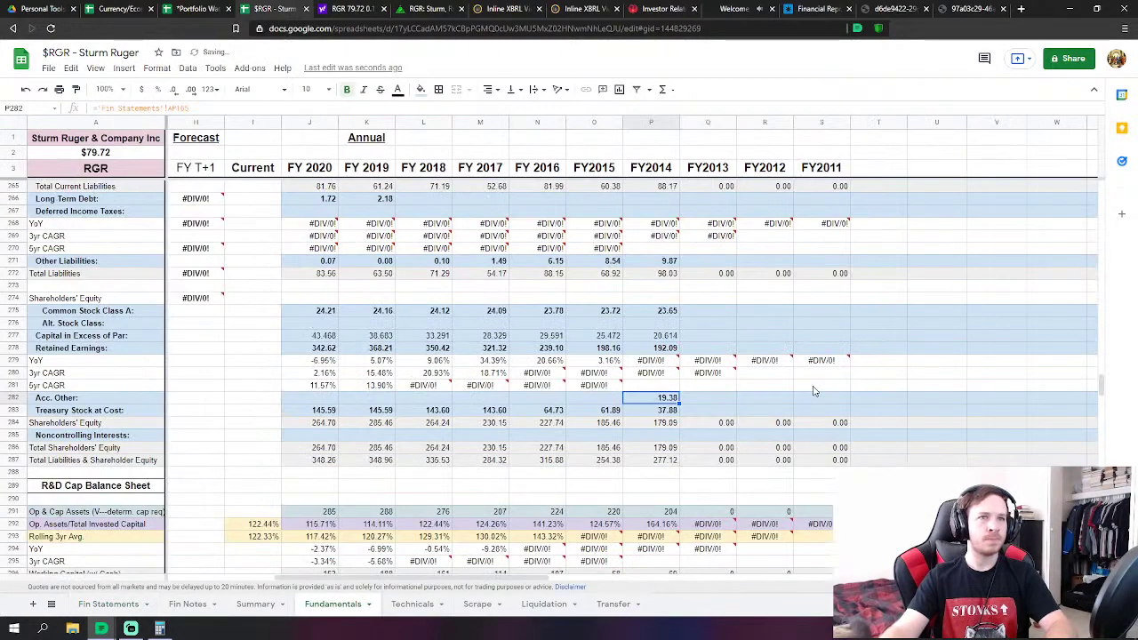
Link FY2013 Revenues in Q32 of Fundamentals to 2012 total net sales in 'Fin Statements'!AV9
scroll(812, 392, "up", 10)
scroll(808, 408, "up", 15)
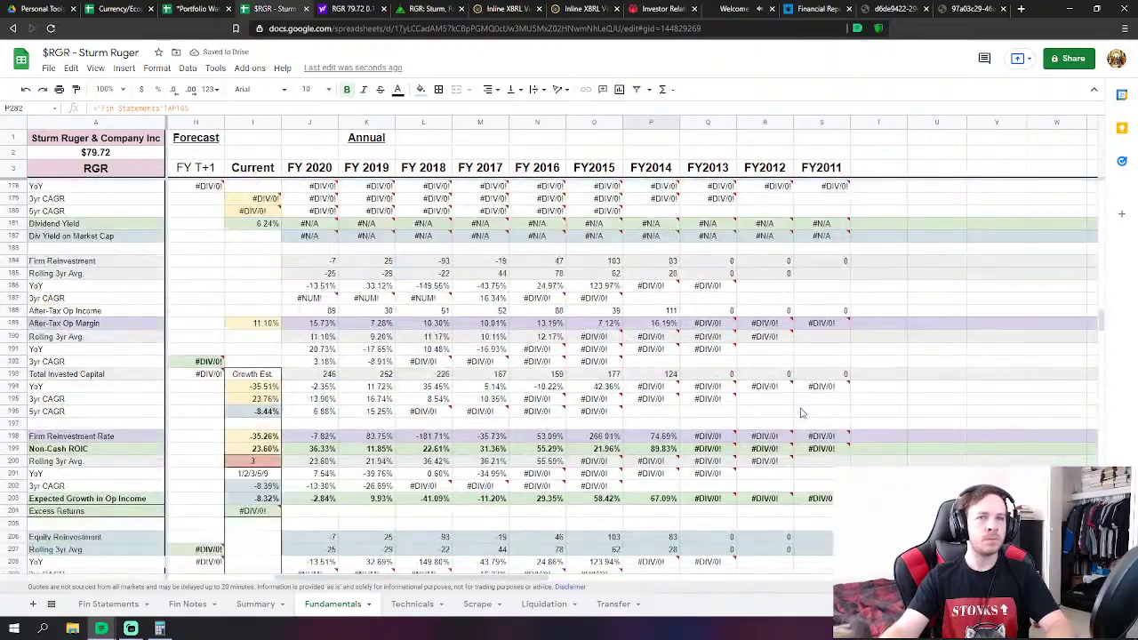
scroll(798, 419, "up", 15)
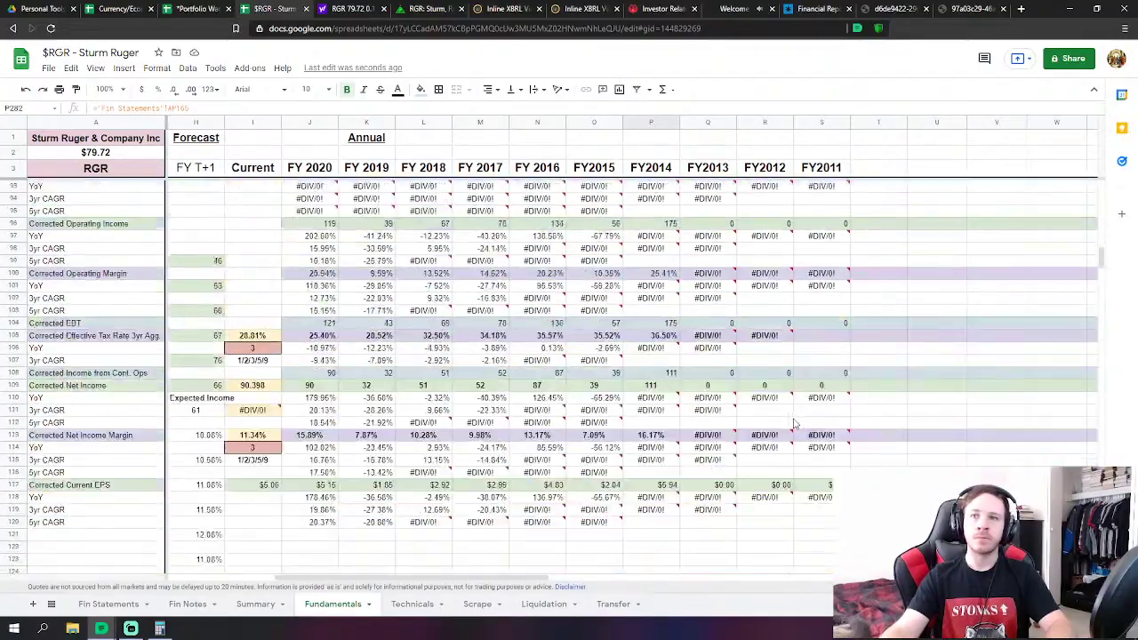
scroll(788, 428, "up", 1)
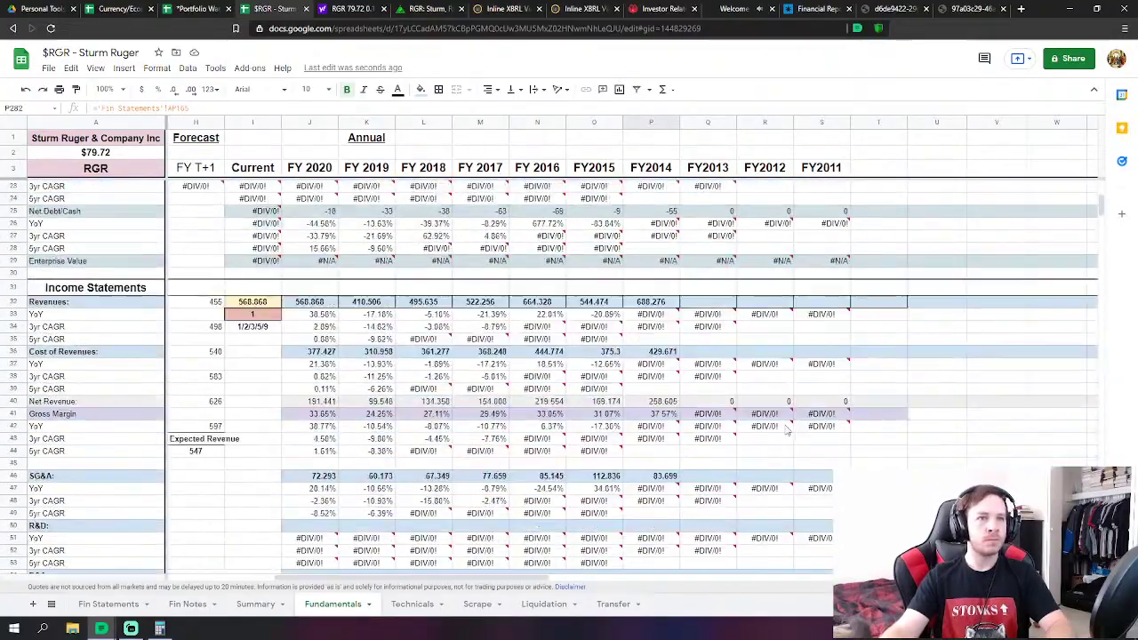
left_click_drag(531, 578, 572, 578)
scroll(758, 426, "down", 2)
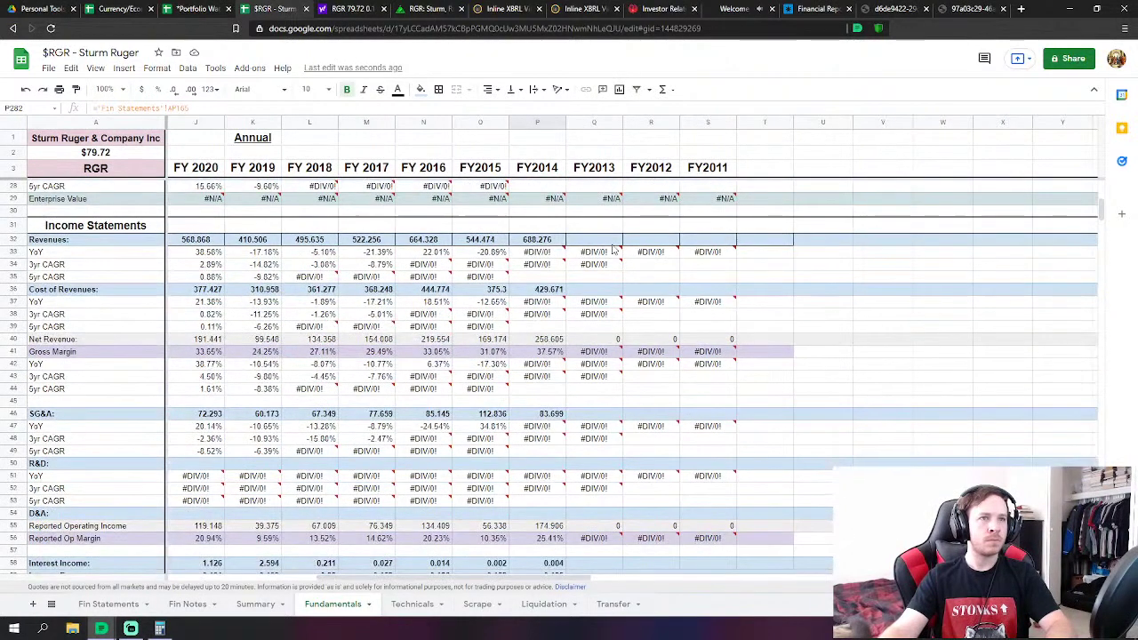
key("Right")
type("=")
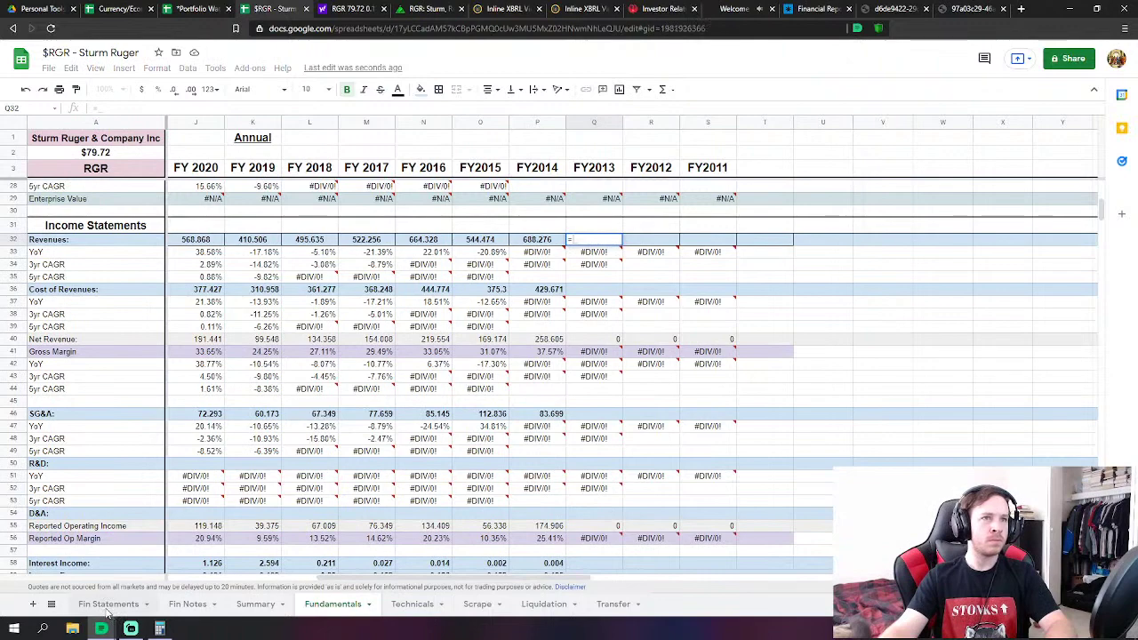
left_click(108, 608)
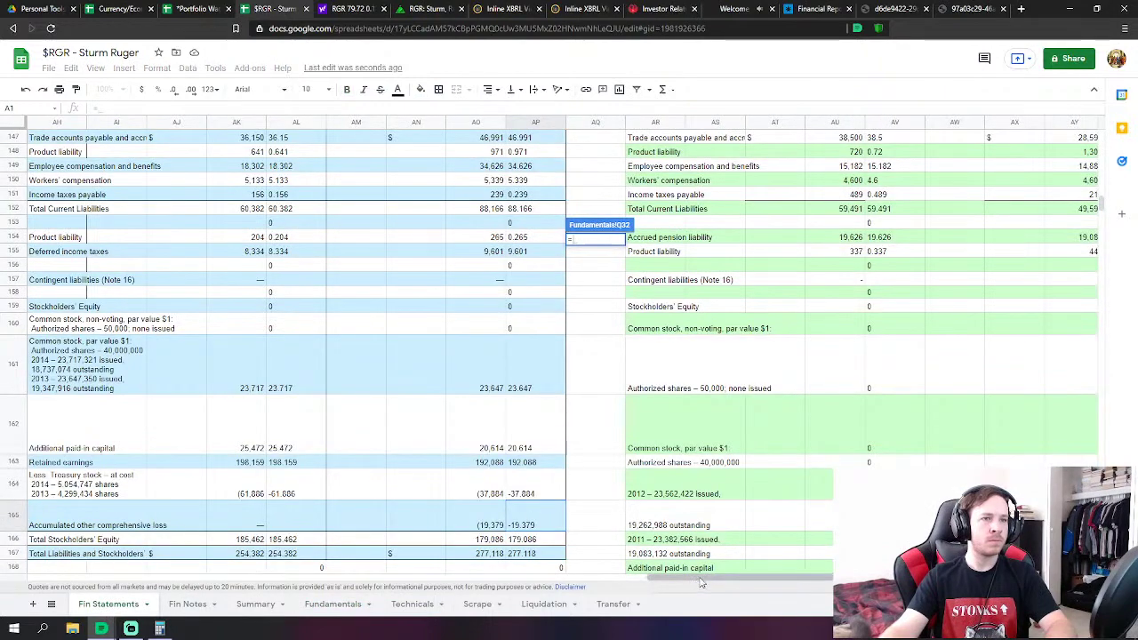
left_click_drag(698, 579, 837, 579)
scroll(756, 433, "up", 7)
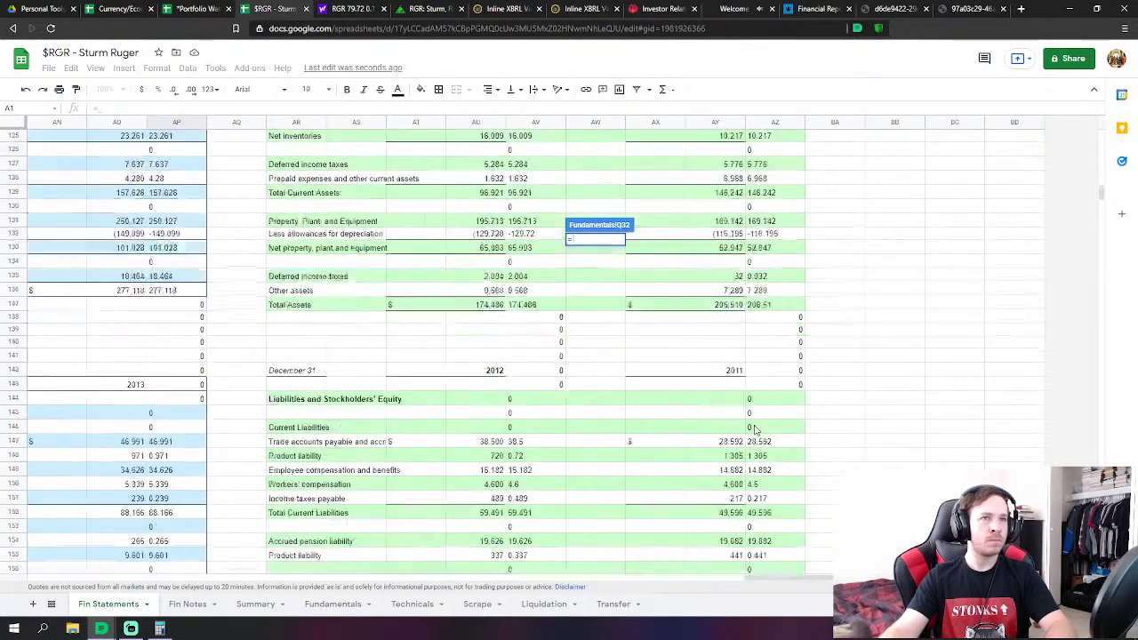
scroll(753, 431, "up", 2)
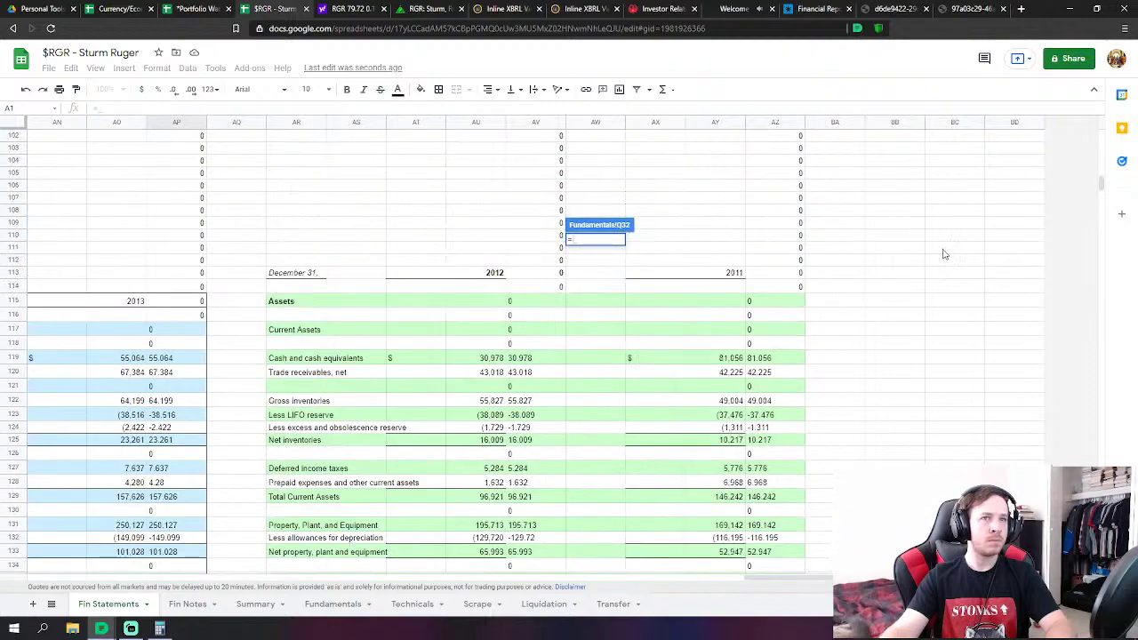
left_click_drag(1102, 185, 1103, 126)
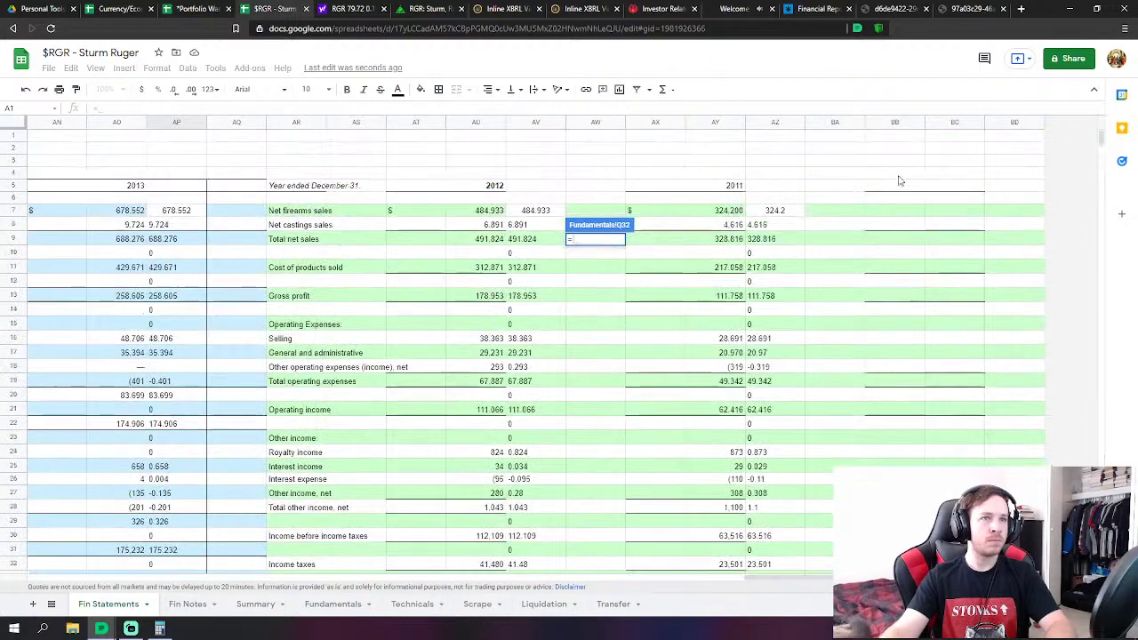
left_click(524, 243)
key("Return")
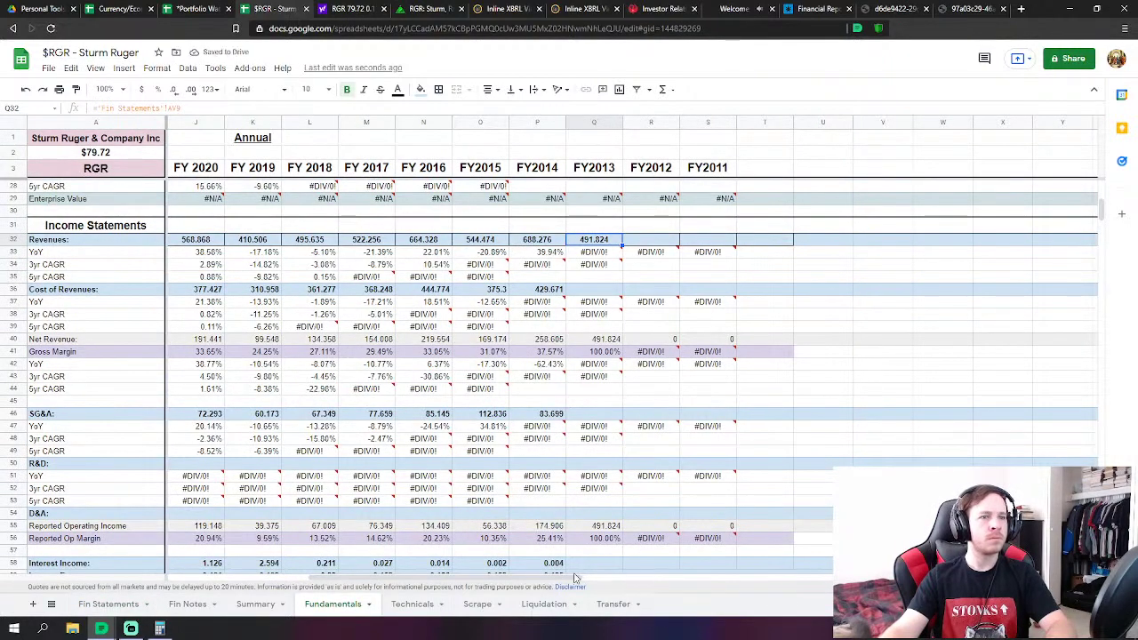
Compare the annual revenues on Fundamentals with each year's total net sales on Fin Statements
left_click_drag(574, 579, 543, 591)
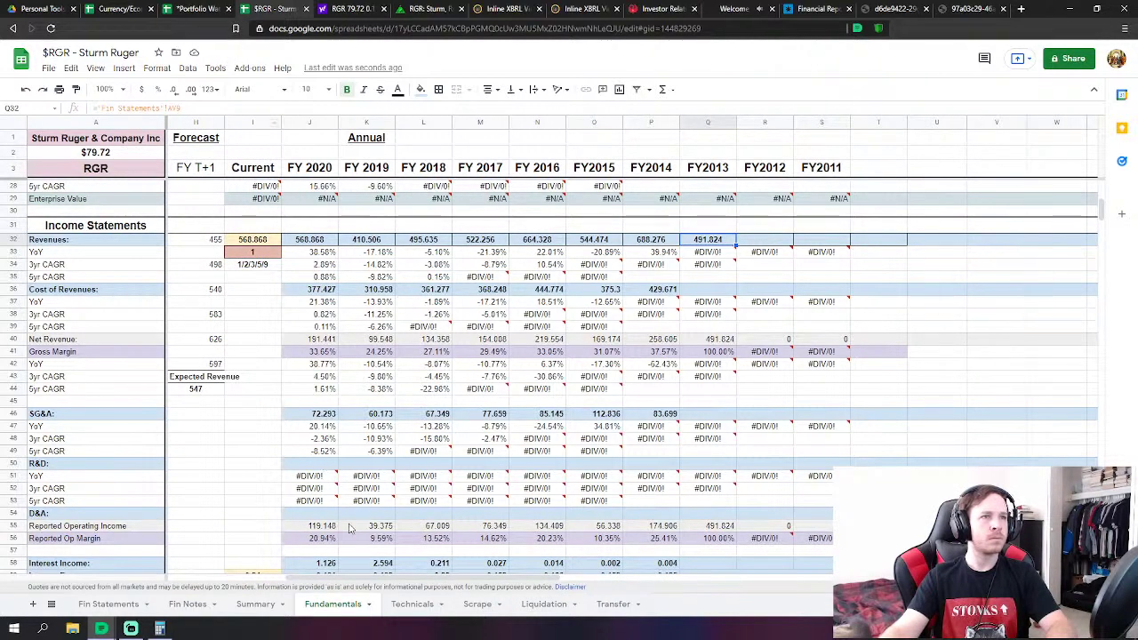
left_click(134, 607)
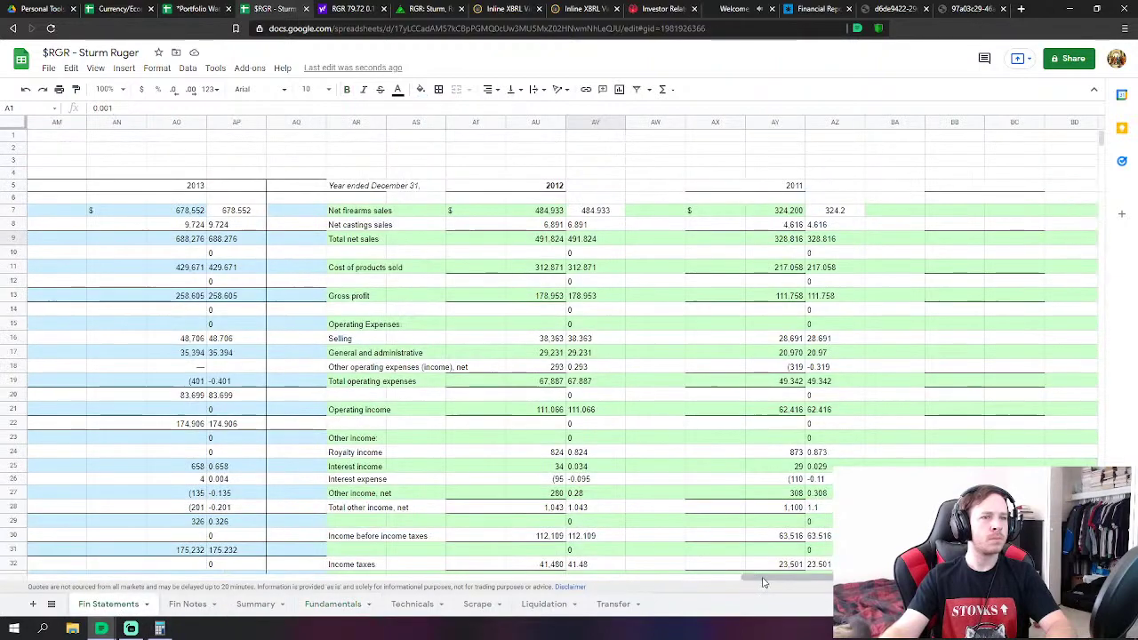
left_click_drag(763, 581, 158, 584)
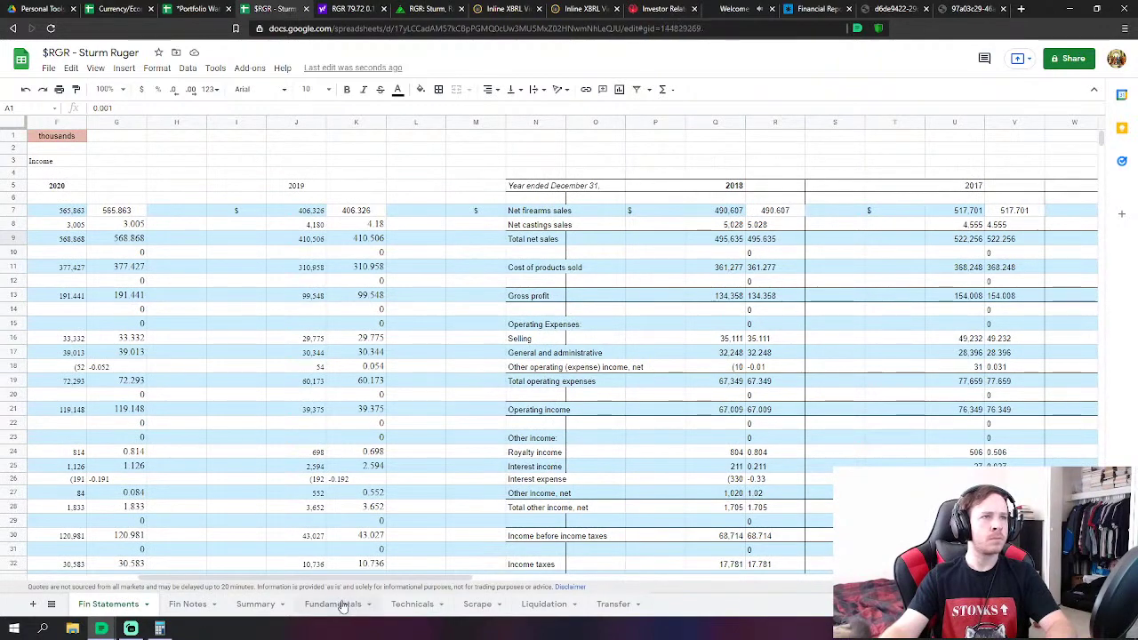
left_click(333, 605)
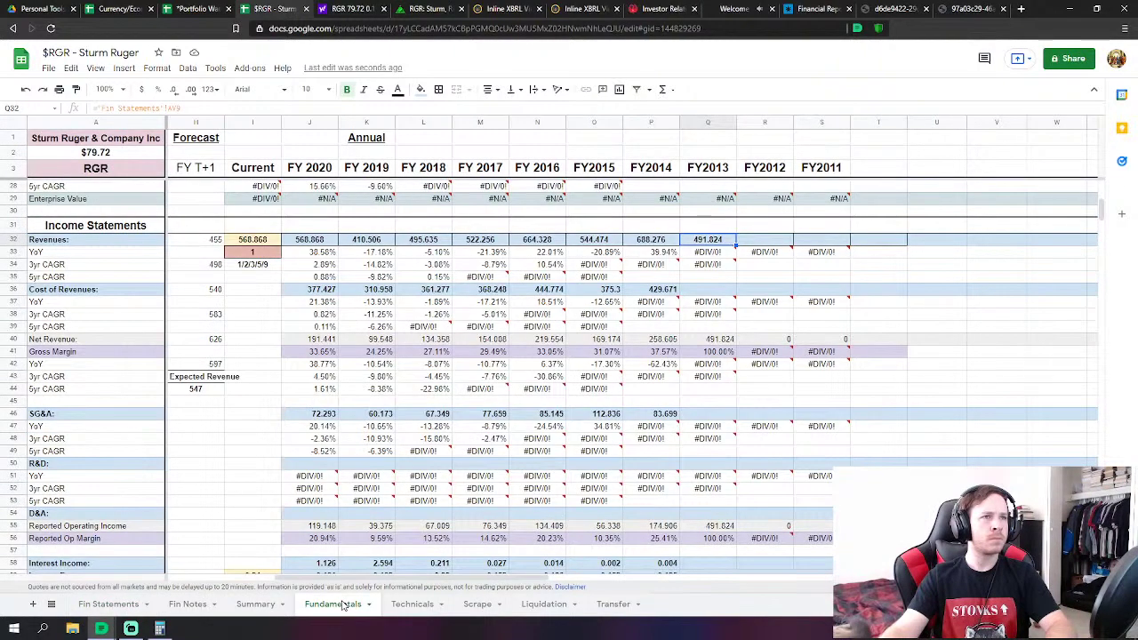
left_click(104, 605)
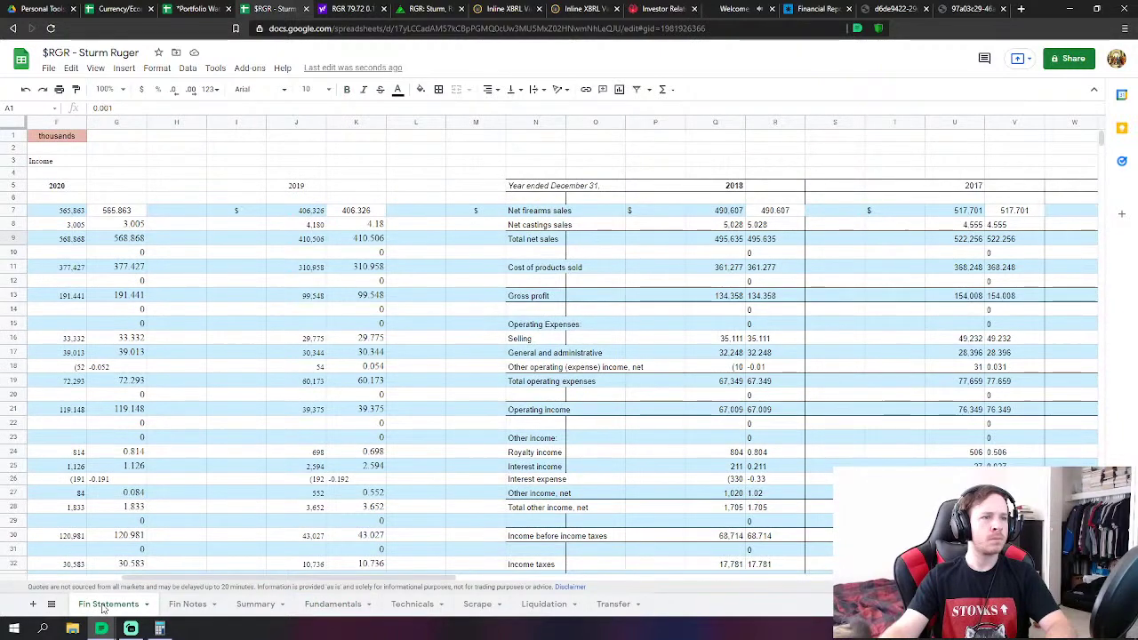
left_click(327, 605)
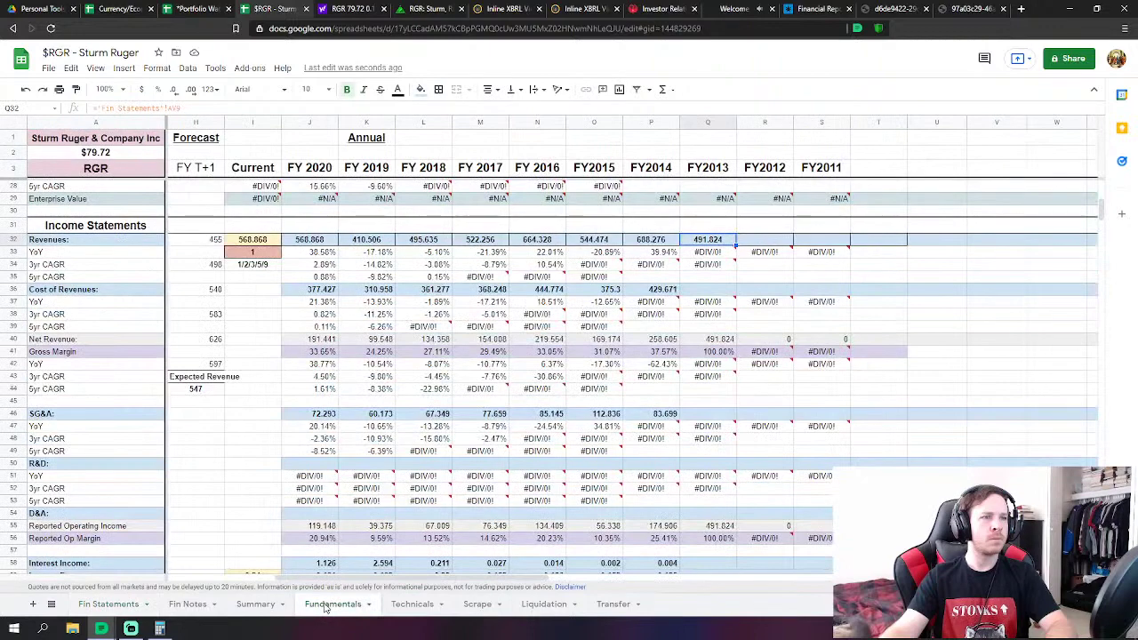
left_click(188, 605)
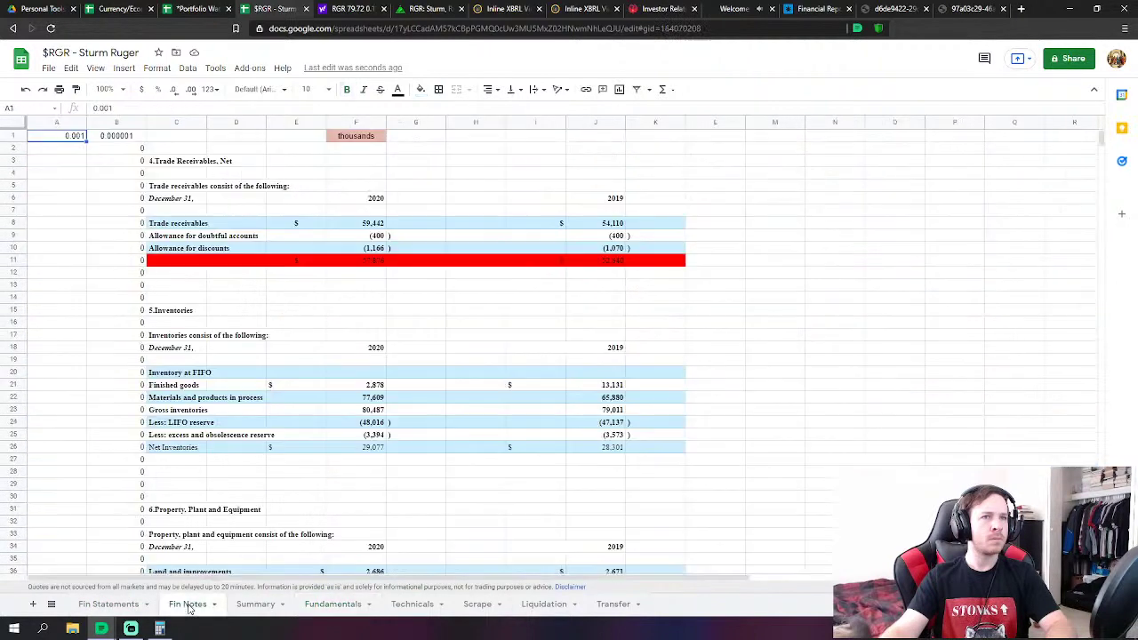
left_click(143, 606)
left_click_drag(373, 584, 587, 578)
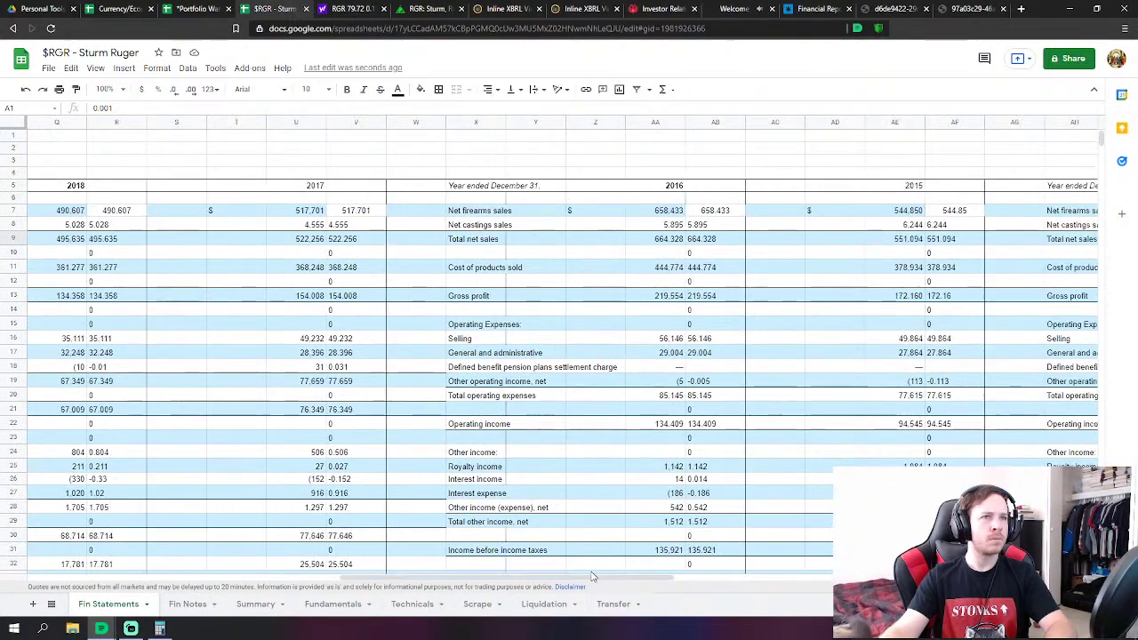
left_click(331, 605)
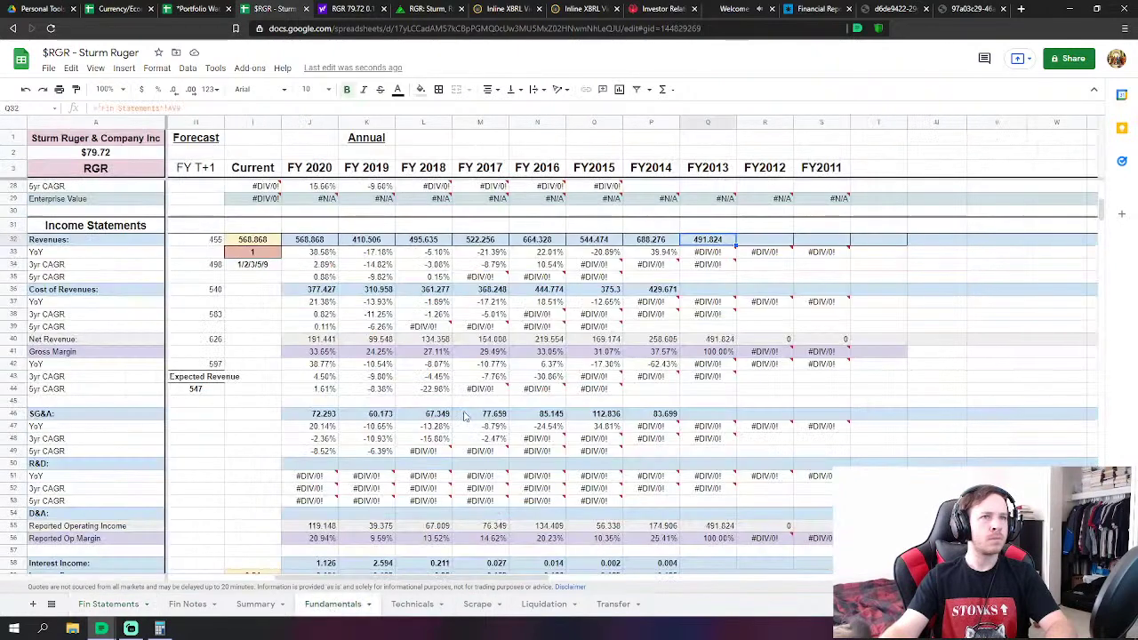
left_click(109, 604)
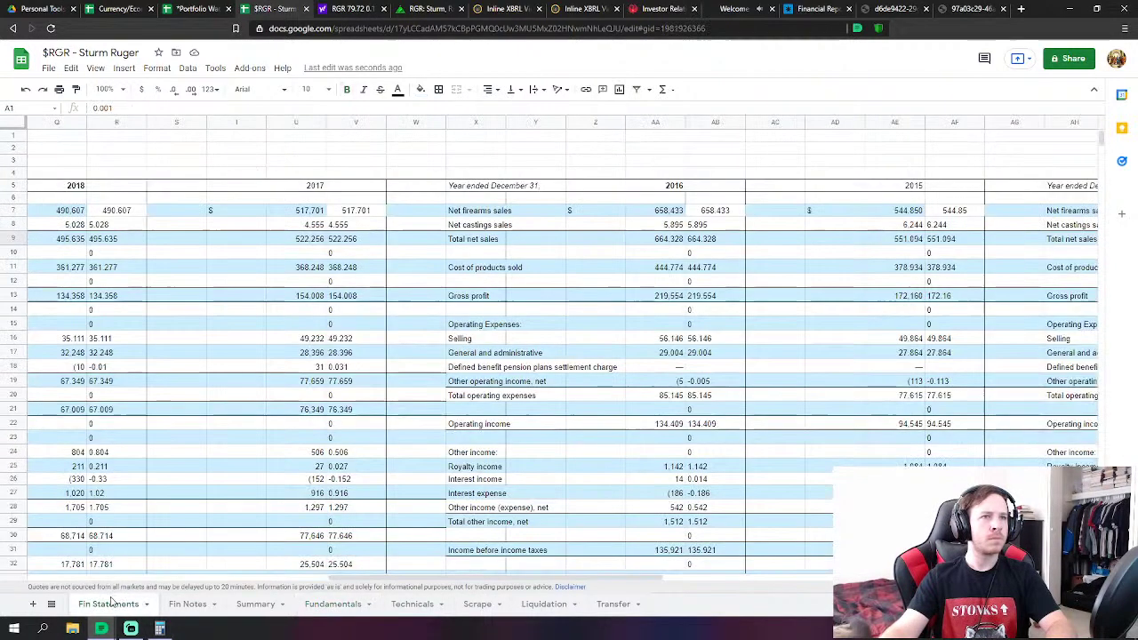
left_click(333, 605)
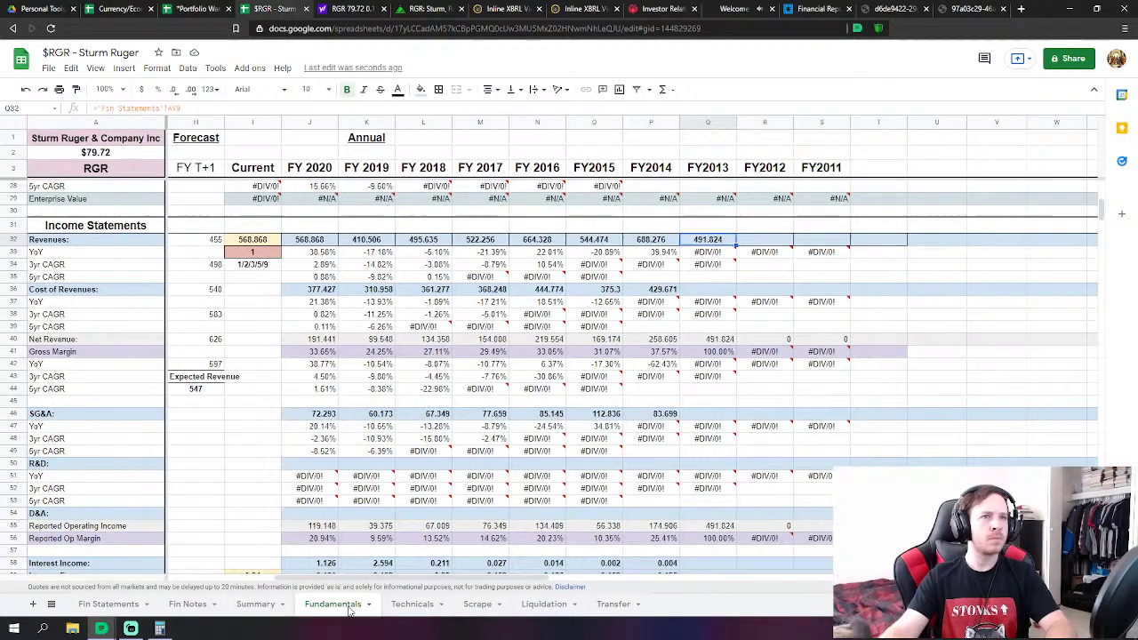
Check which statement years the FY2015 and FY2013 revenue cells O32 and Q32 reference, and examine the 2015 sales column on Fin Statements
left_click(590, 241)
left_click(108, 605)
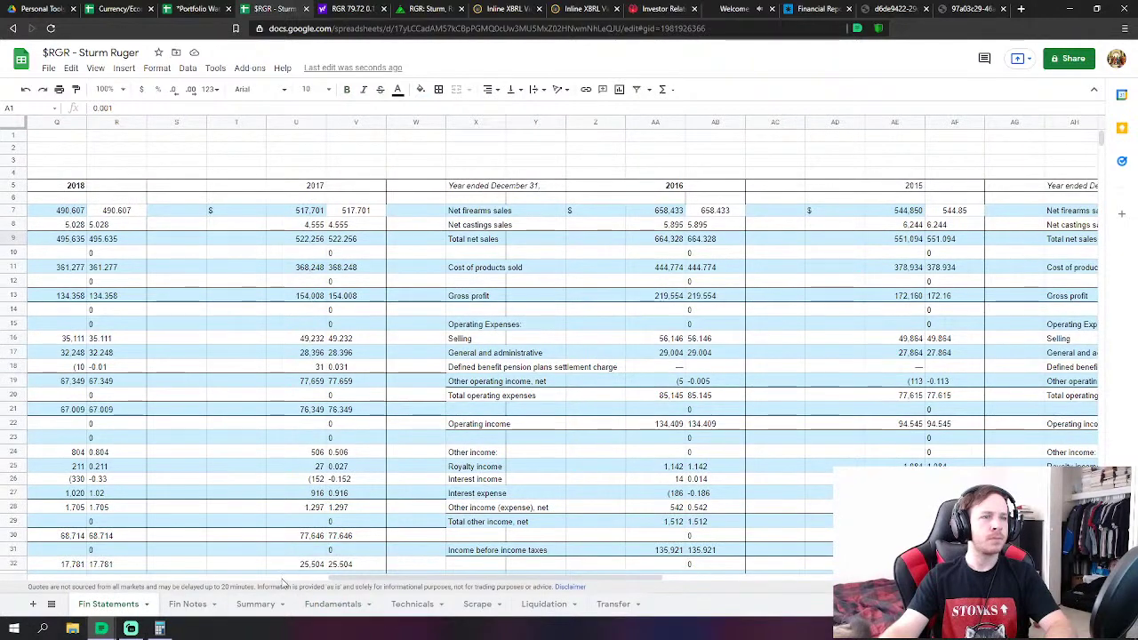
left_click_drag(360, 580, 529, 580)
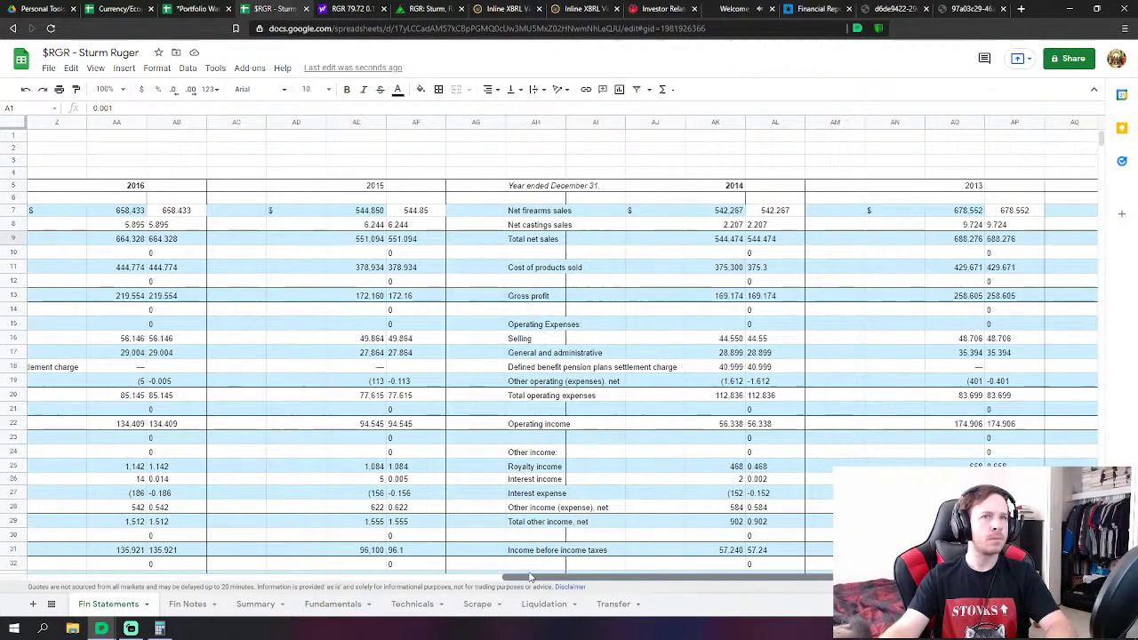
left_click(326, 610)
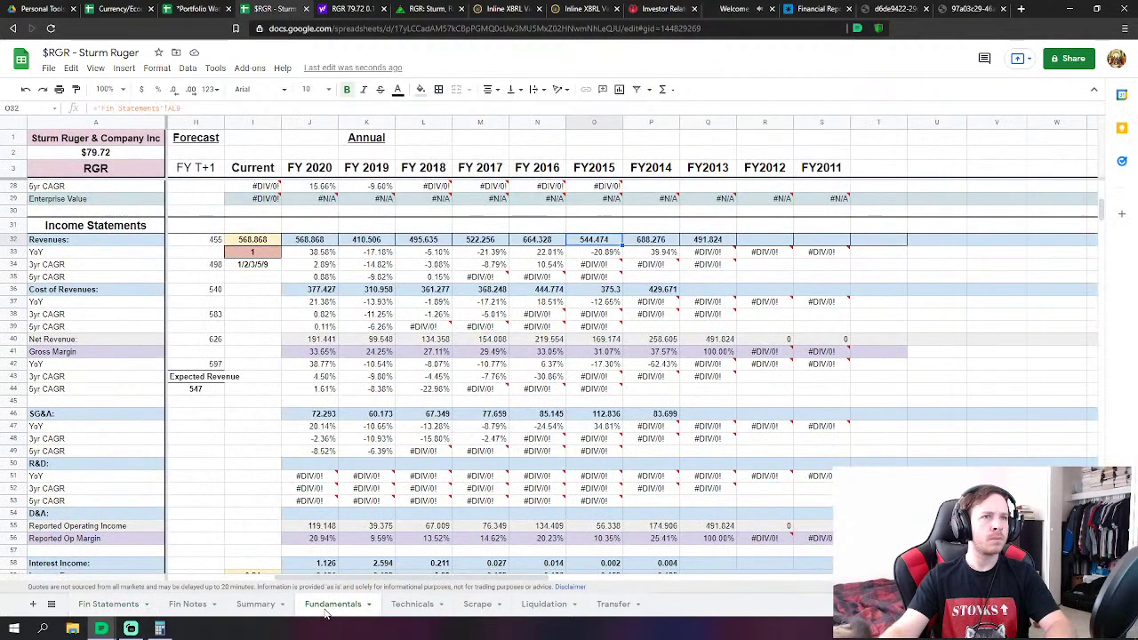
left_click(108, 604)
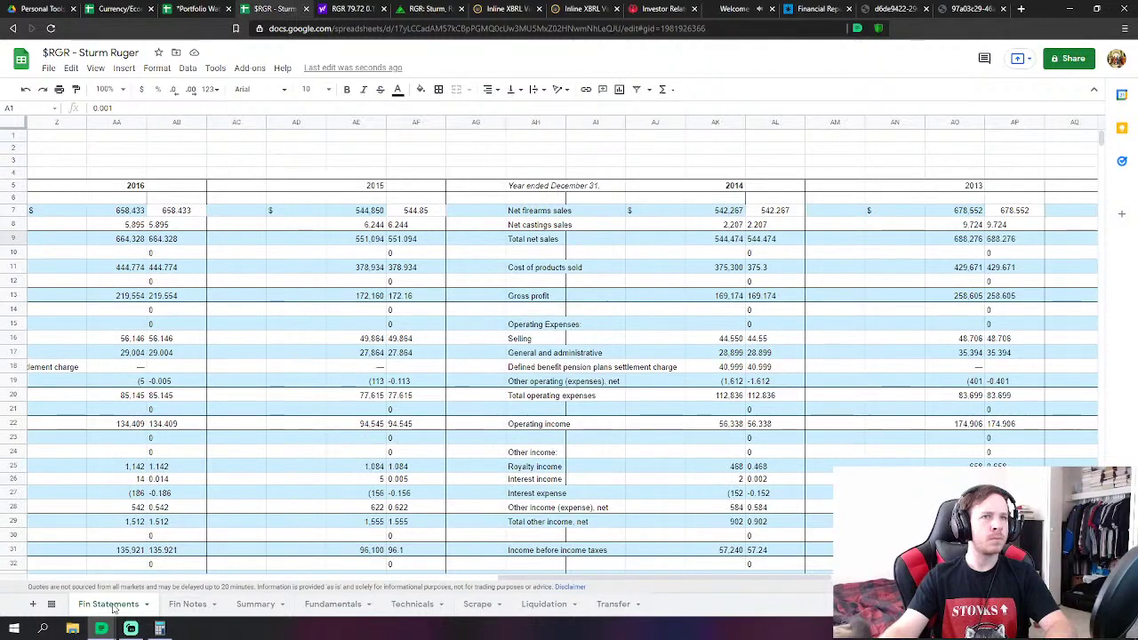
left_click(418, 211)
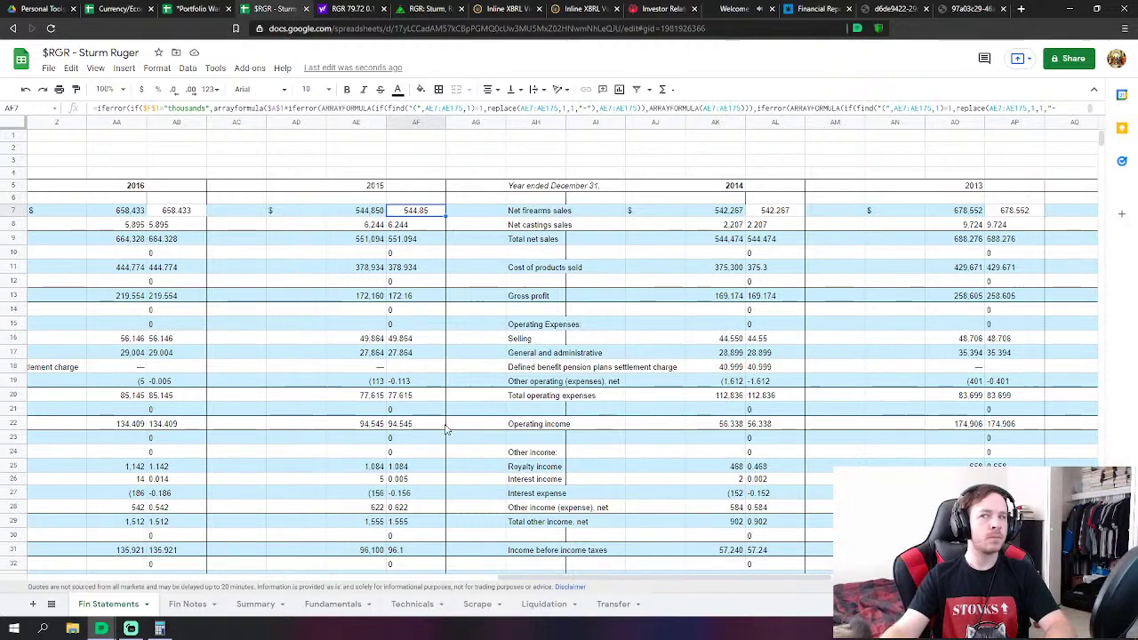
left_click(347, 606)
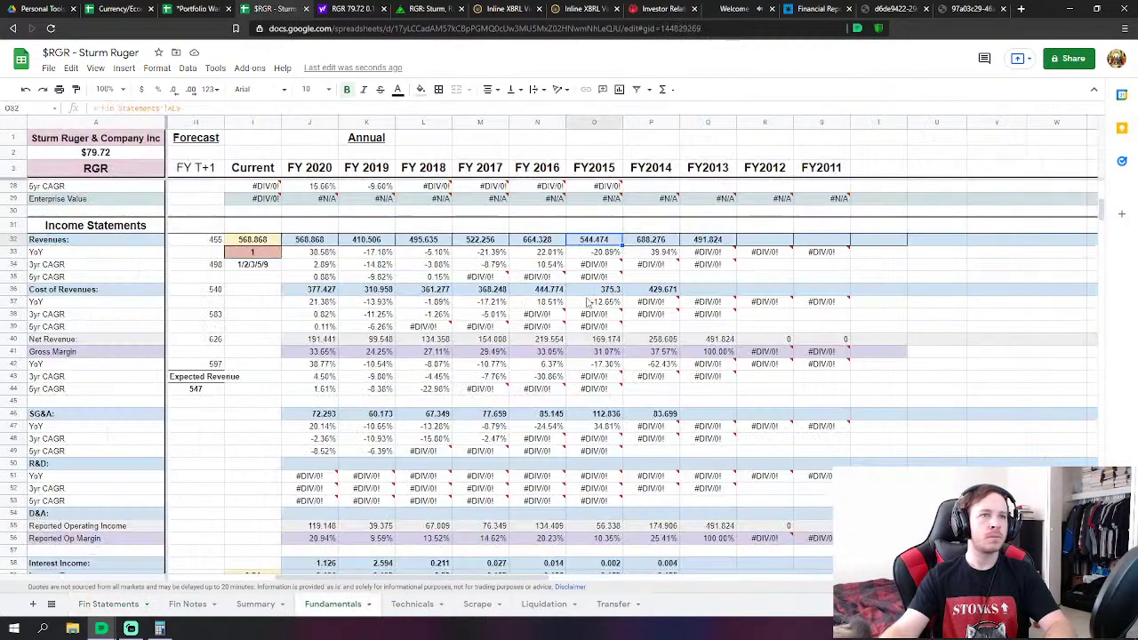
left_click(728, 324)
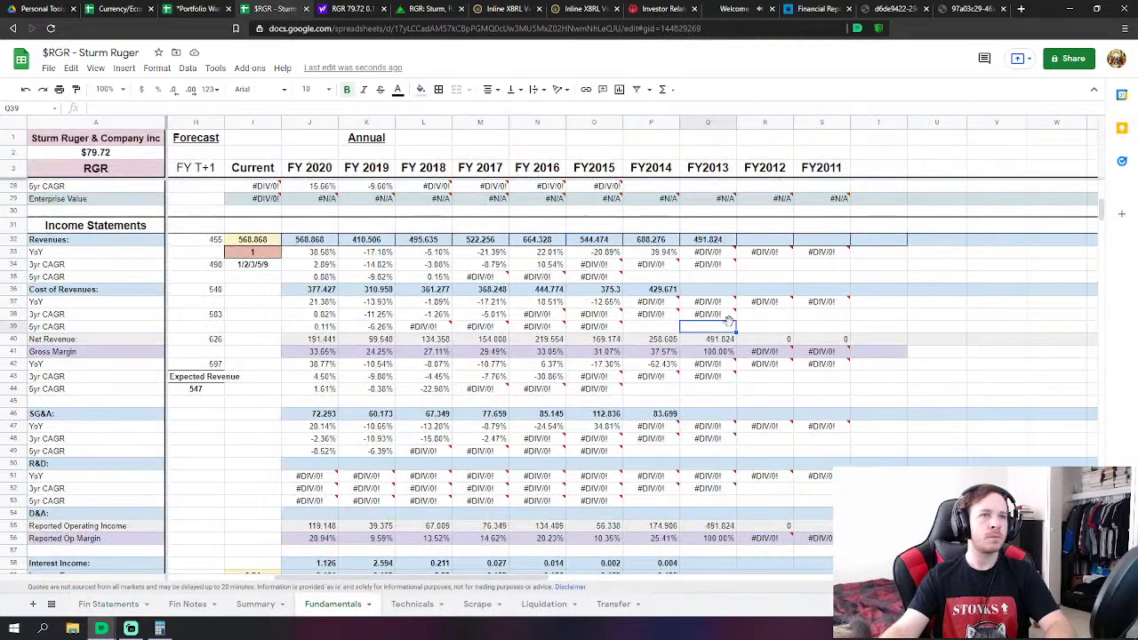
left_click(728, 241)
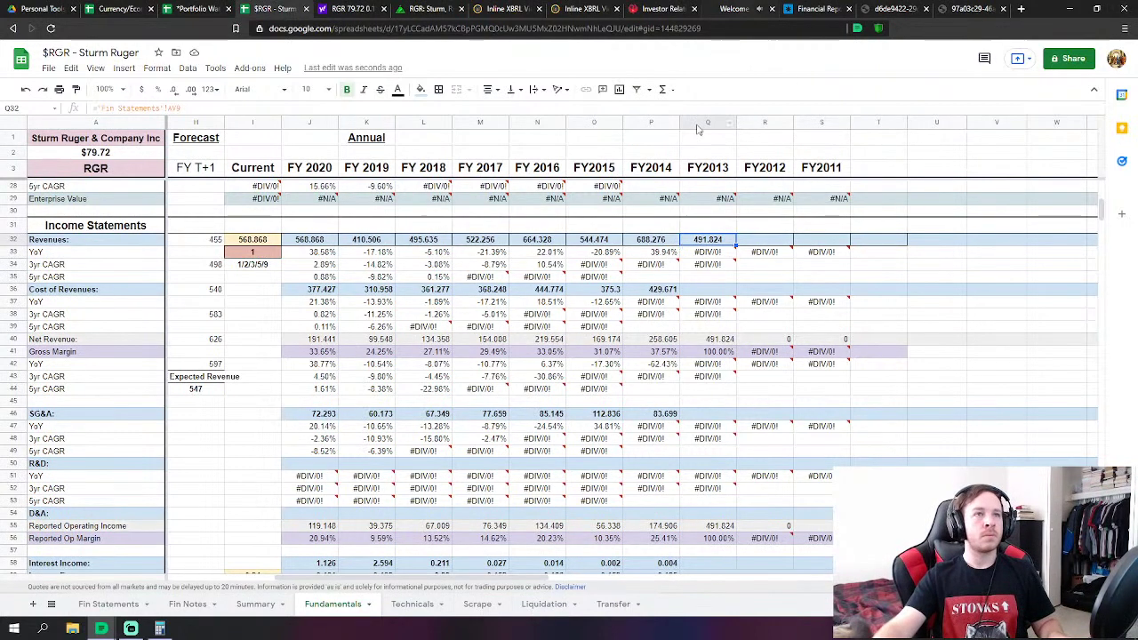
Close the Welcome browser tab and relink FY2015 Revenues in O32 to 2015 total net sales in 'Fin Statements'!AF9
left_click(772, 9)
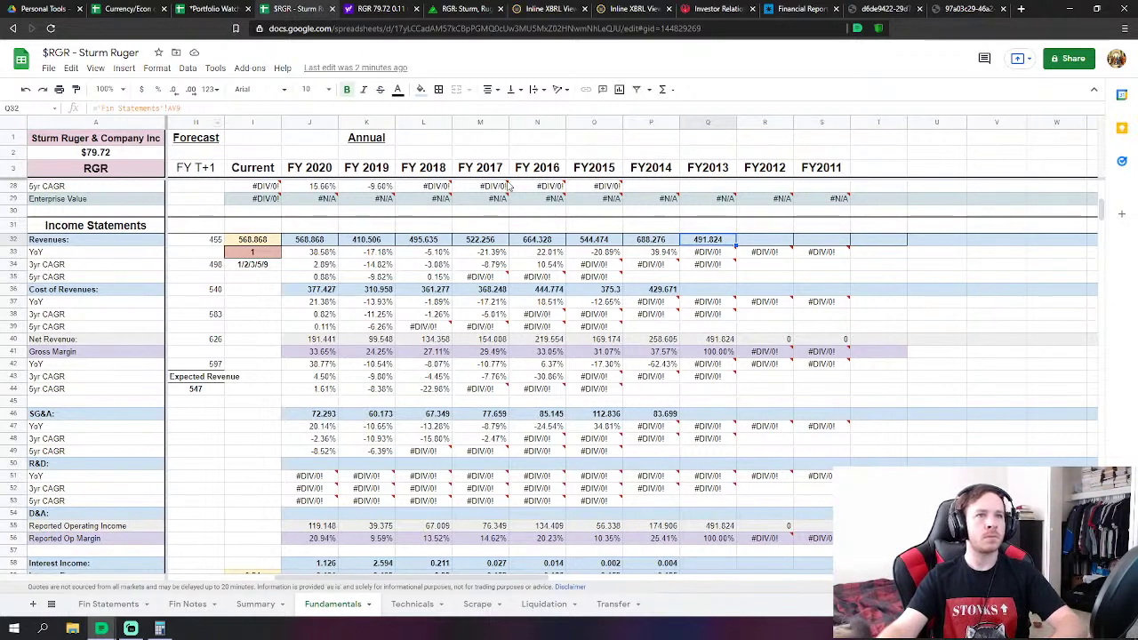
left_click(600, 239)
type("=")
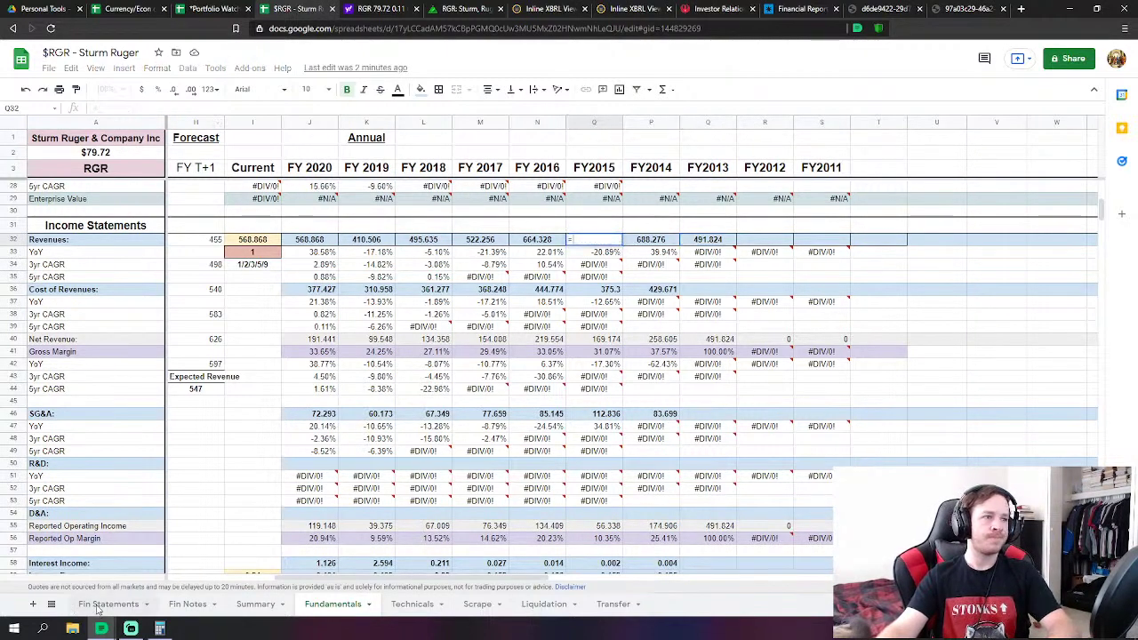
left_click(96, 607)
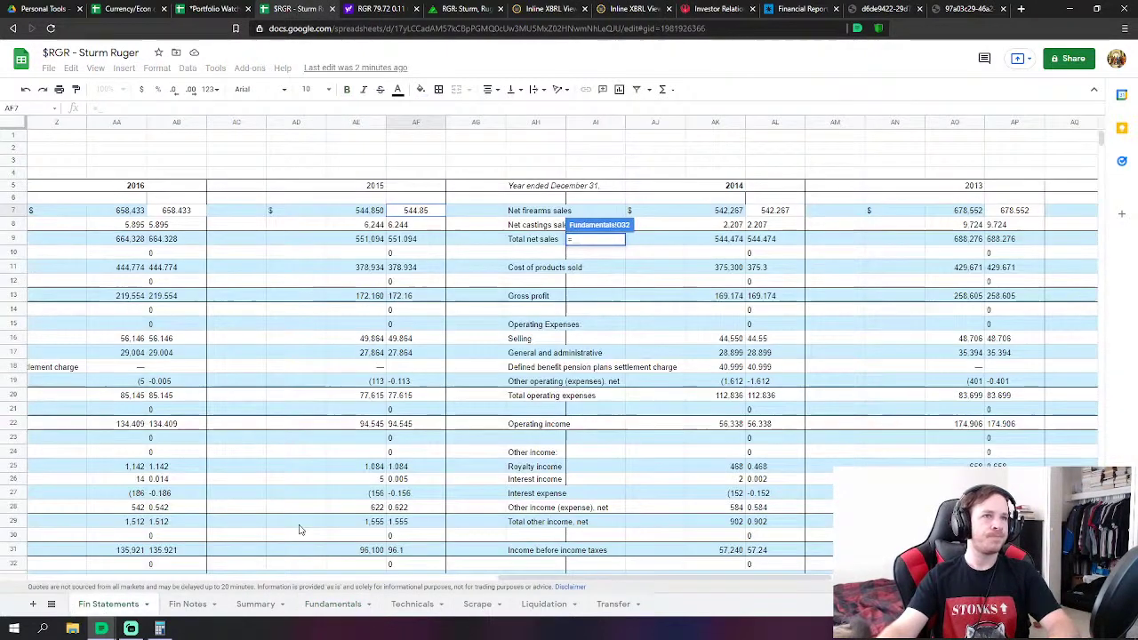
left_click(415, 239)
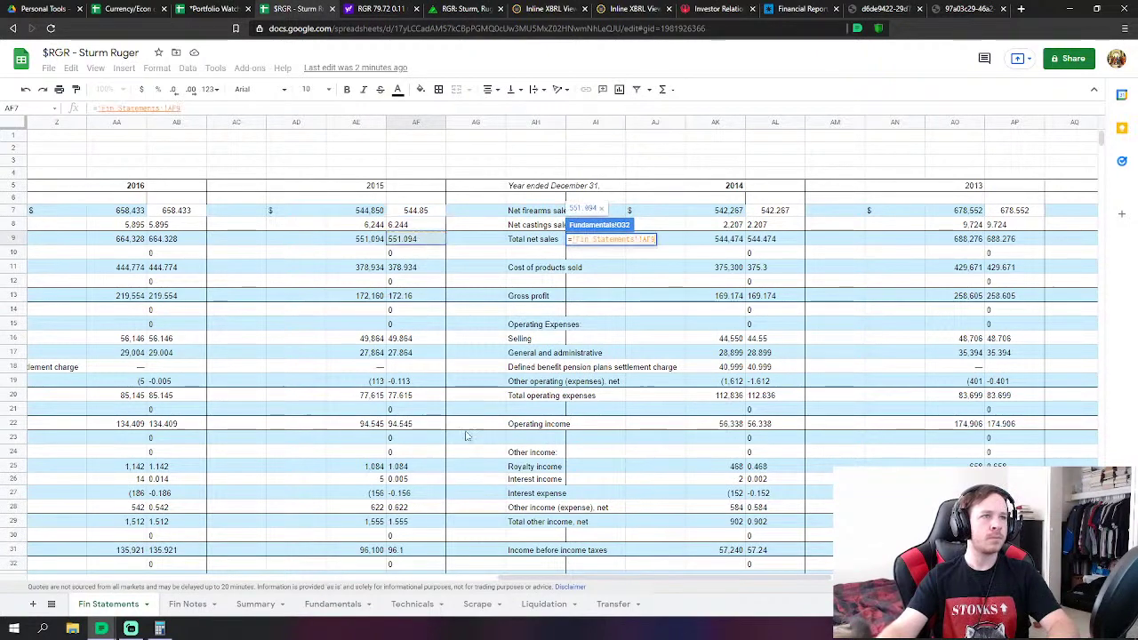
left_click_drag(547, 580, 518, 583)
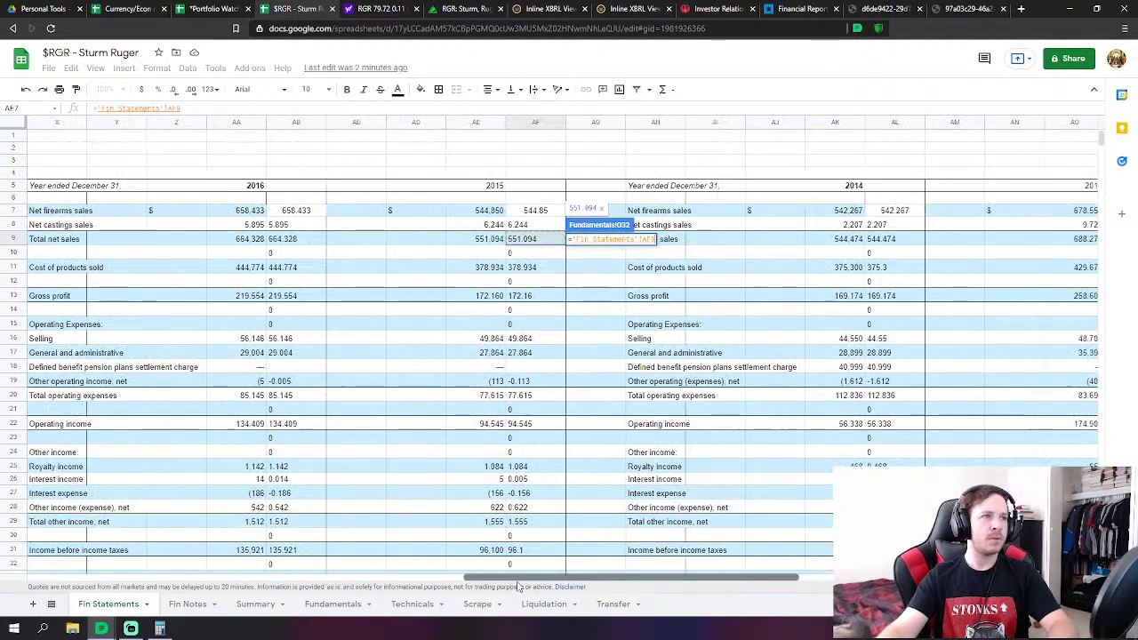
key("Return")
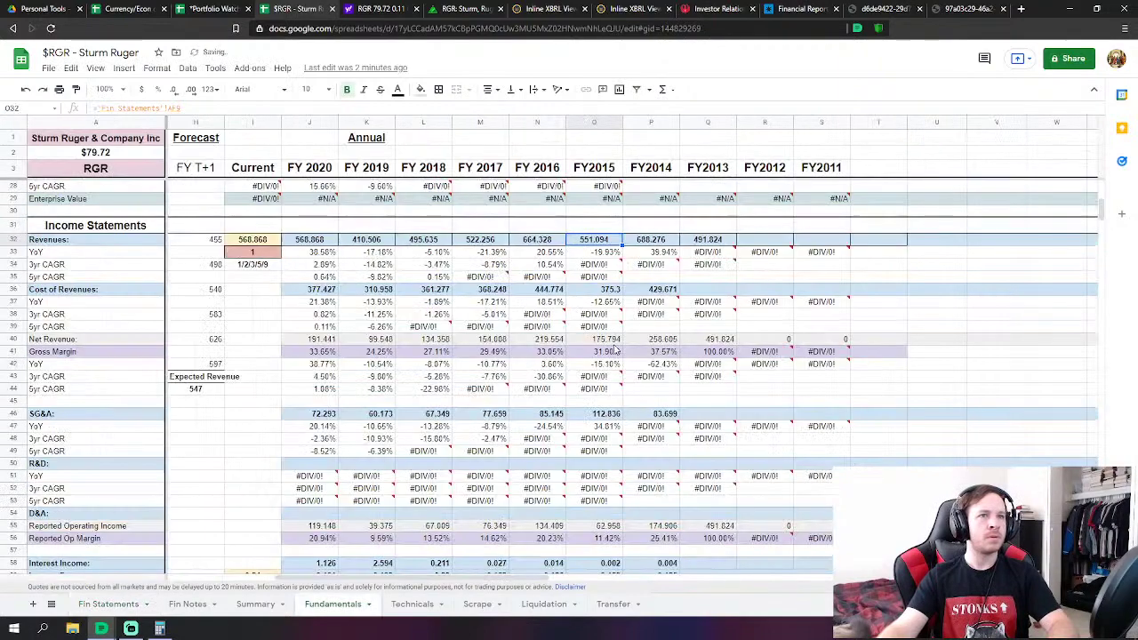
Relink FY2015 Cost of Revenues in O36 of Fundamentals to 2015 cost of products sold in 'Fin Statements'!AF11
left_click(618, 292)
type("=")
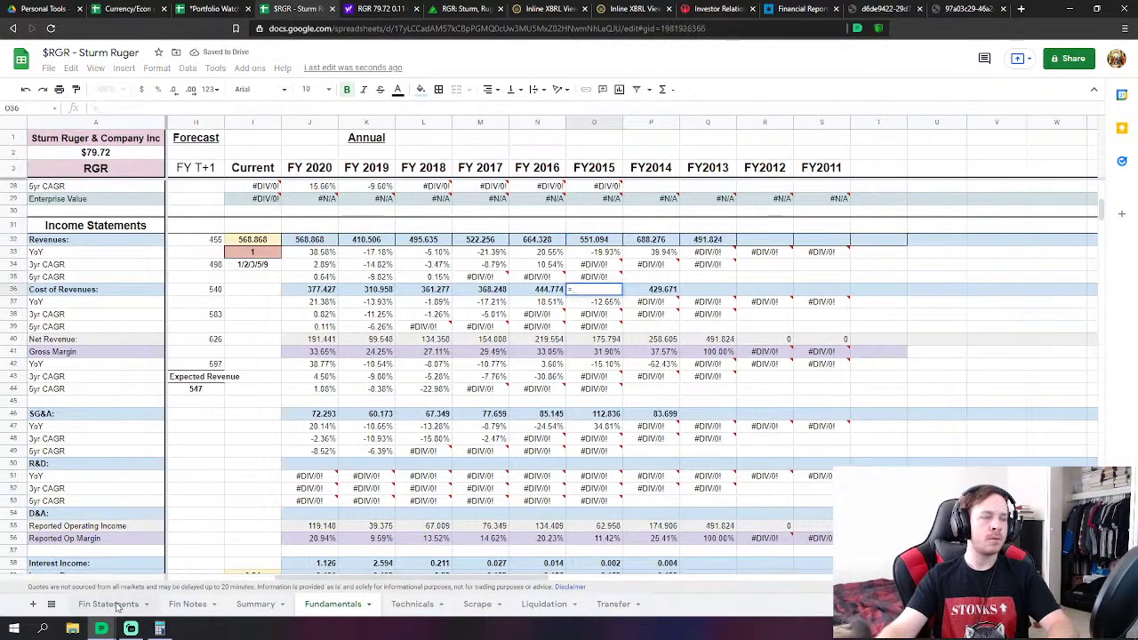
left_click(116, 607)
left_click(544, 270)
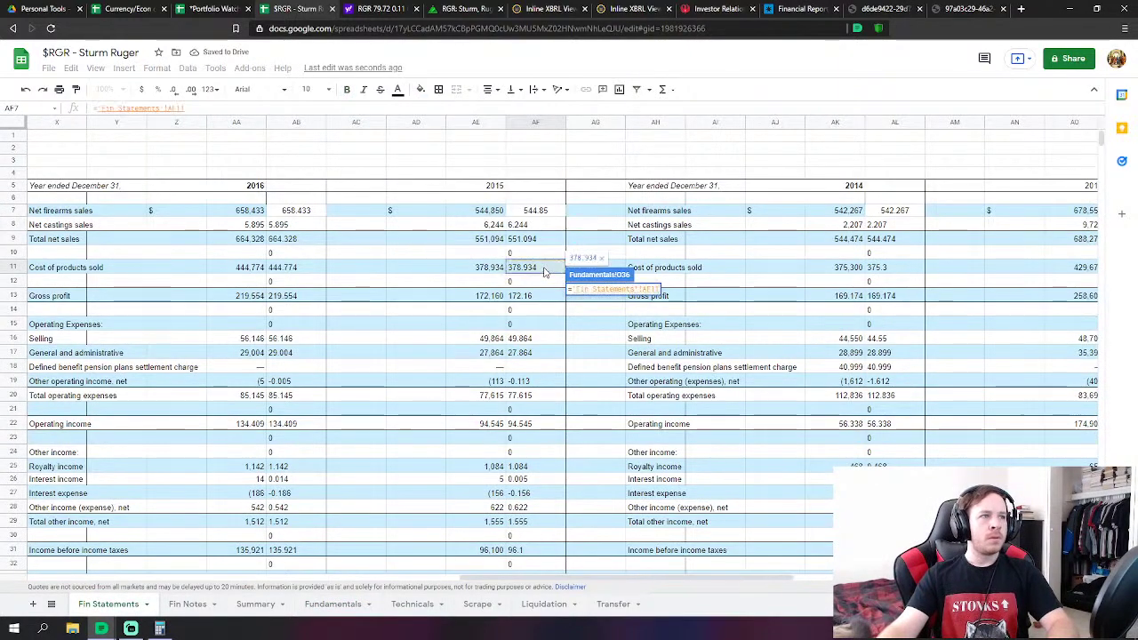
key("Return")
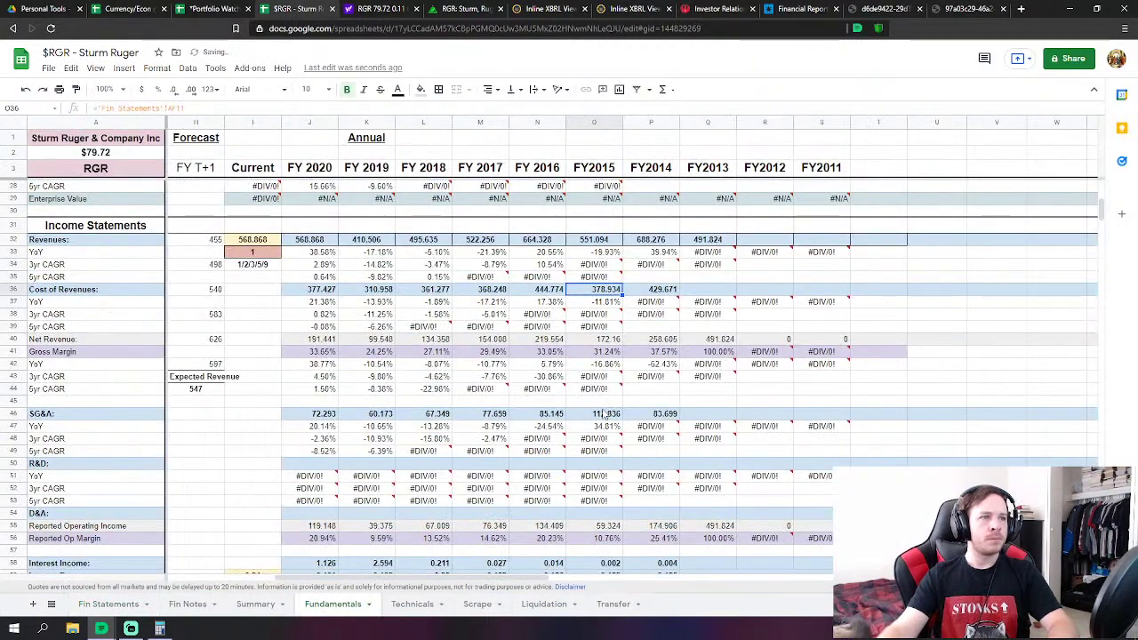
Set FY2015 SG&A in O46 to the sum of 2015 selling, general and administrative, and other operating income: 'Fin Statements'!AF16, AF17 and AF19
left_click(604, 414)
type("=")
left_click(116, 605)
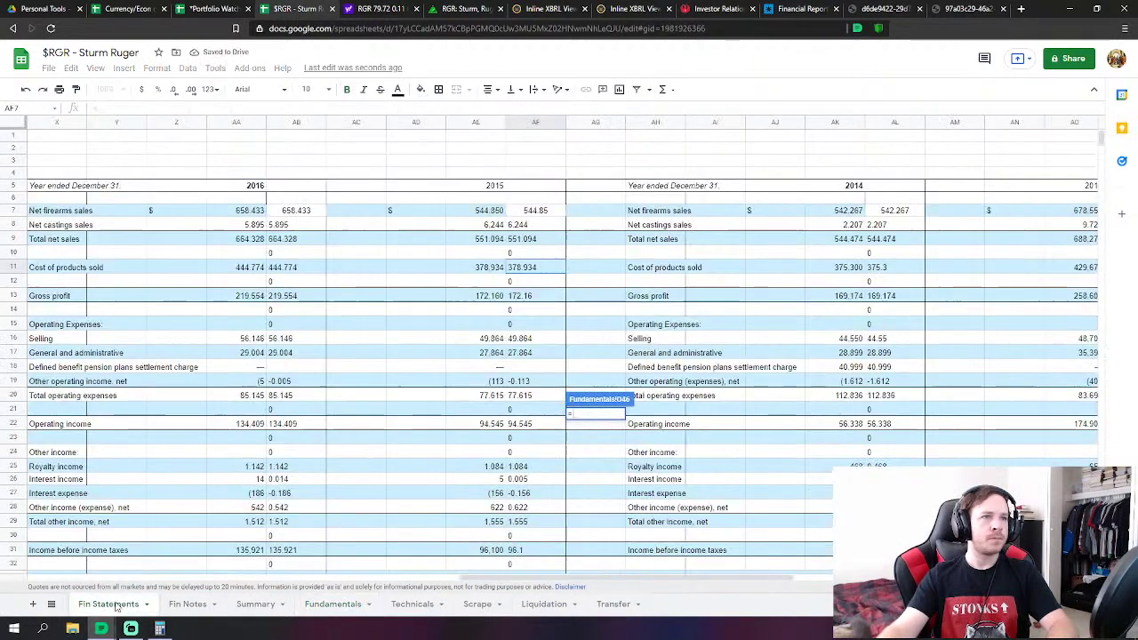
left_click(537, 339)
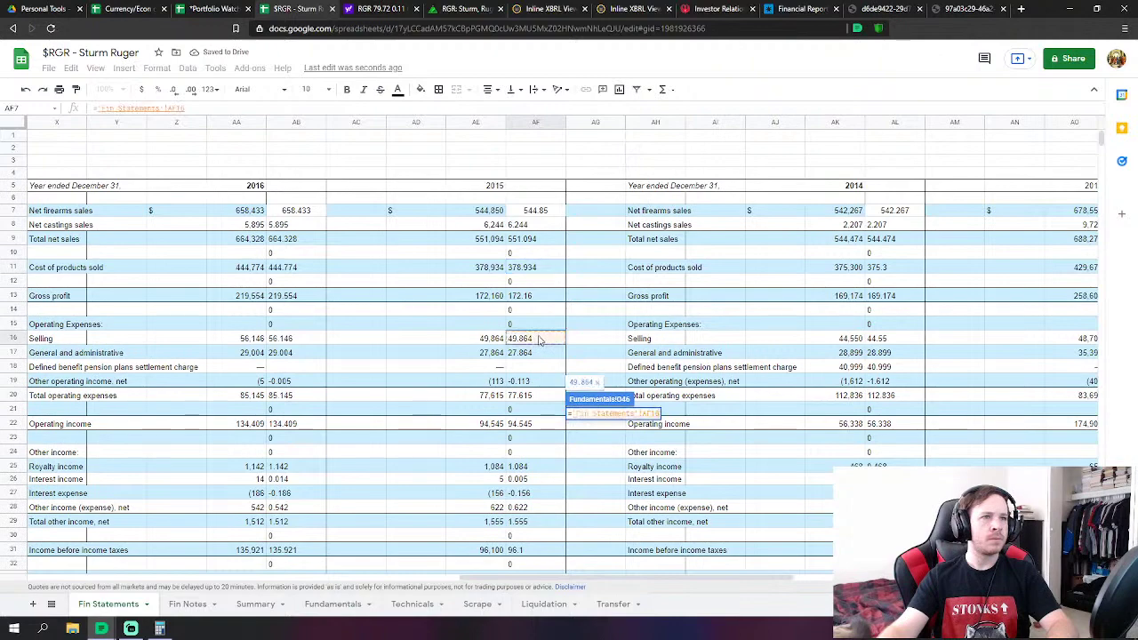
type("+")
left_click(532, 353)
type("+")
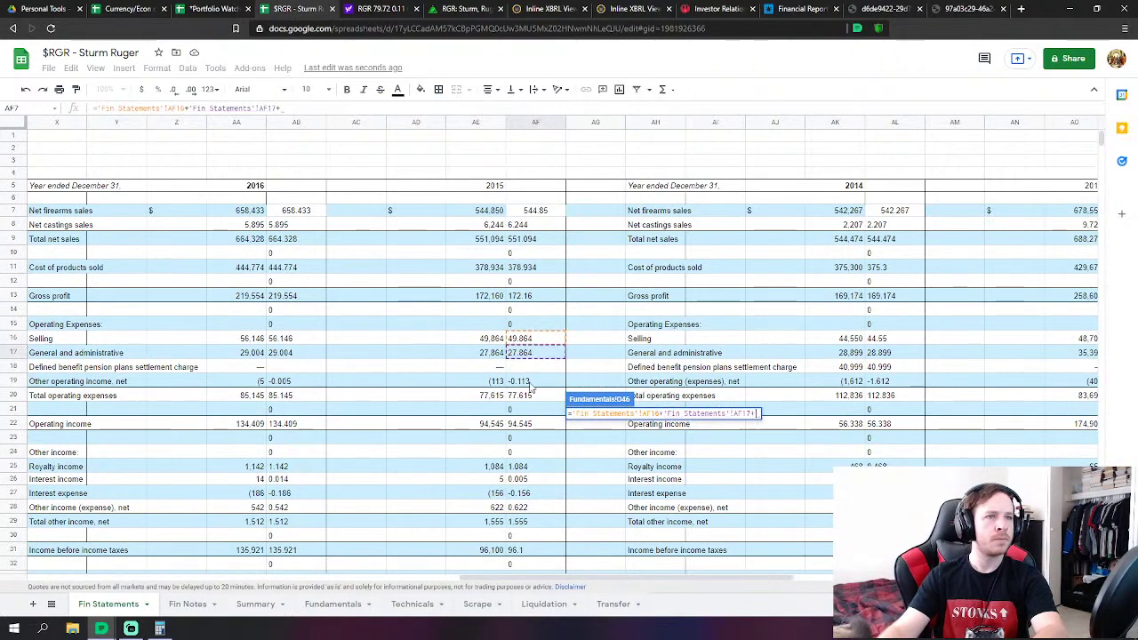
left_click(531, 381)
key("Return")
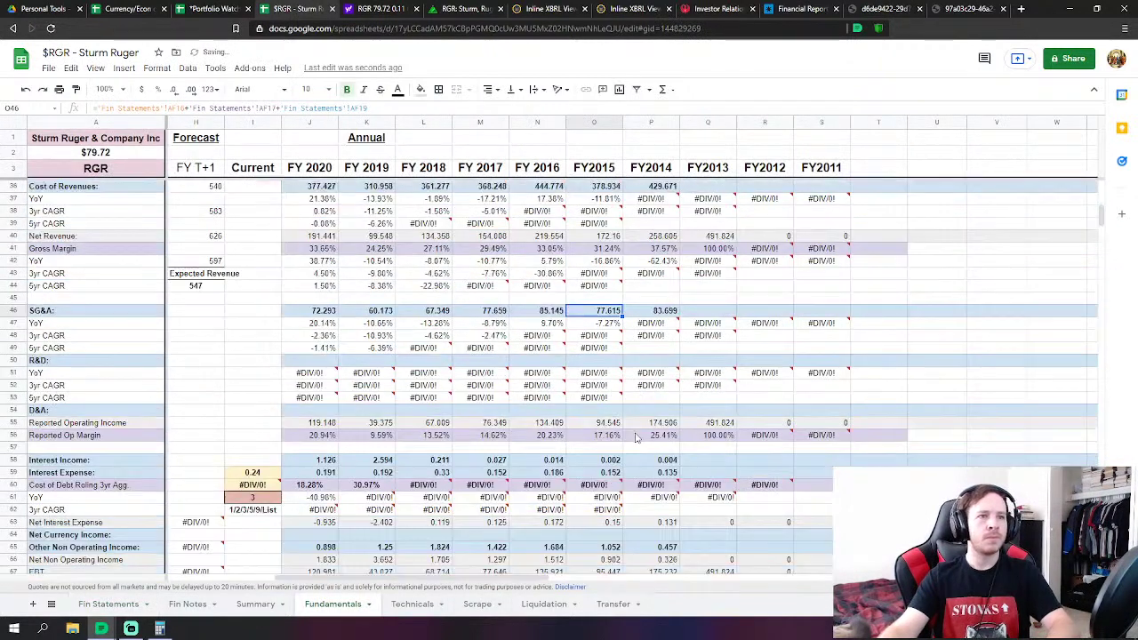
Relink FY2015 Interest Income in O58 of Fundamentals to 2015 interest income in 'Fin Statements'!AF26
scroll(528, 429, "down", 3)
left_click(594, 460)
type("=")
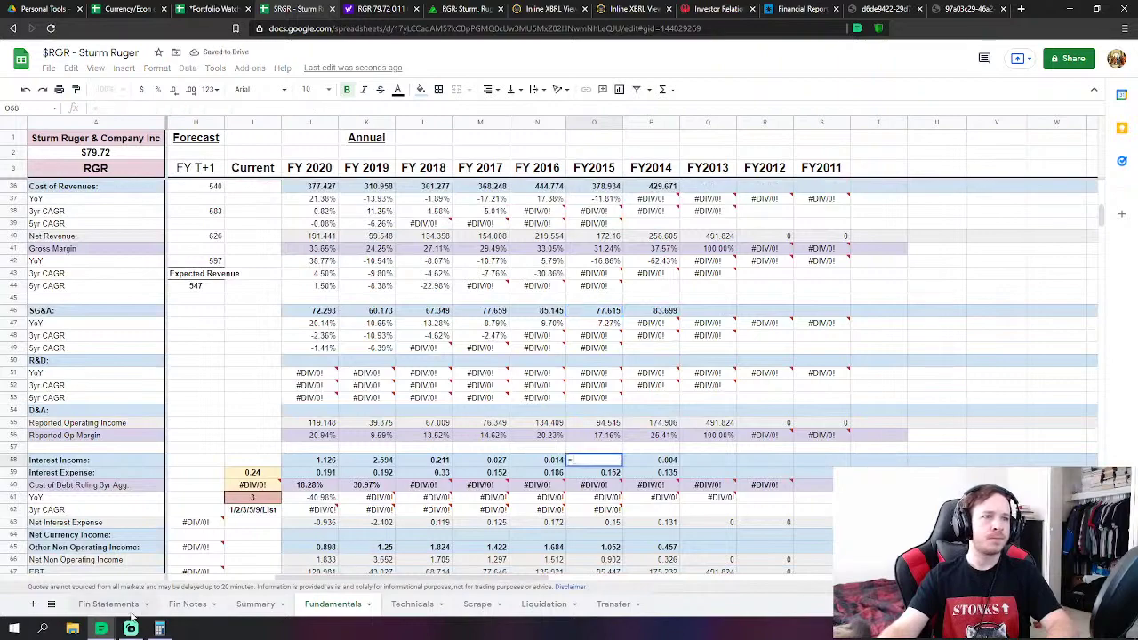
left_click(111, 605)
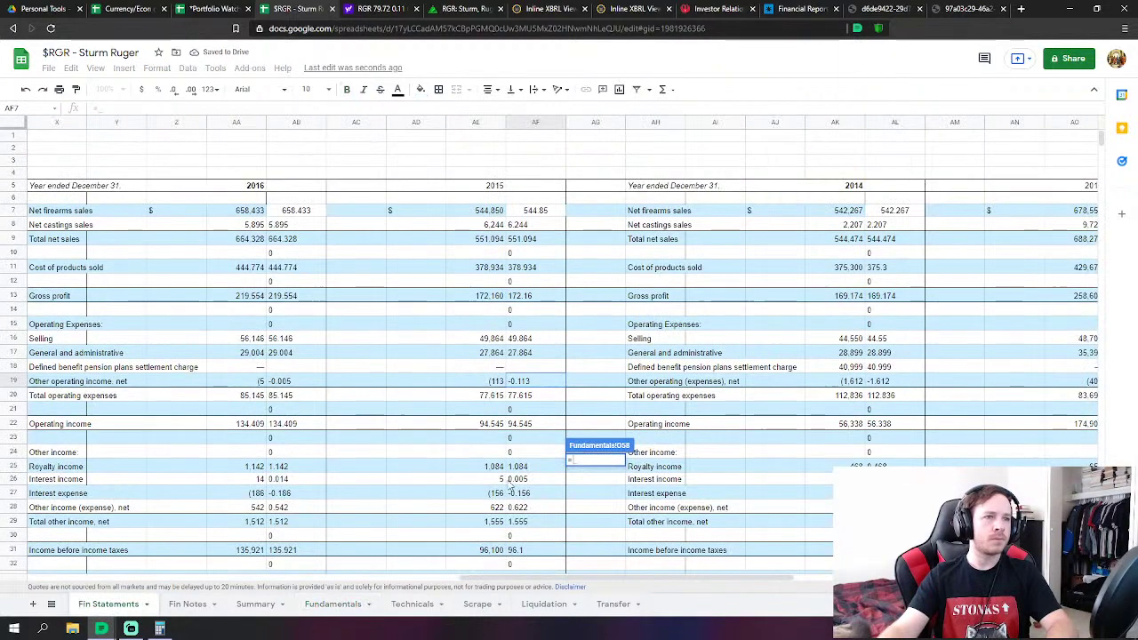
left_click(524, 481)
key("Return")
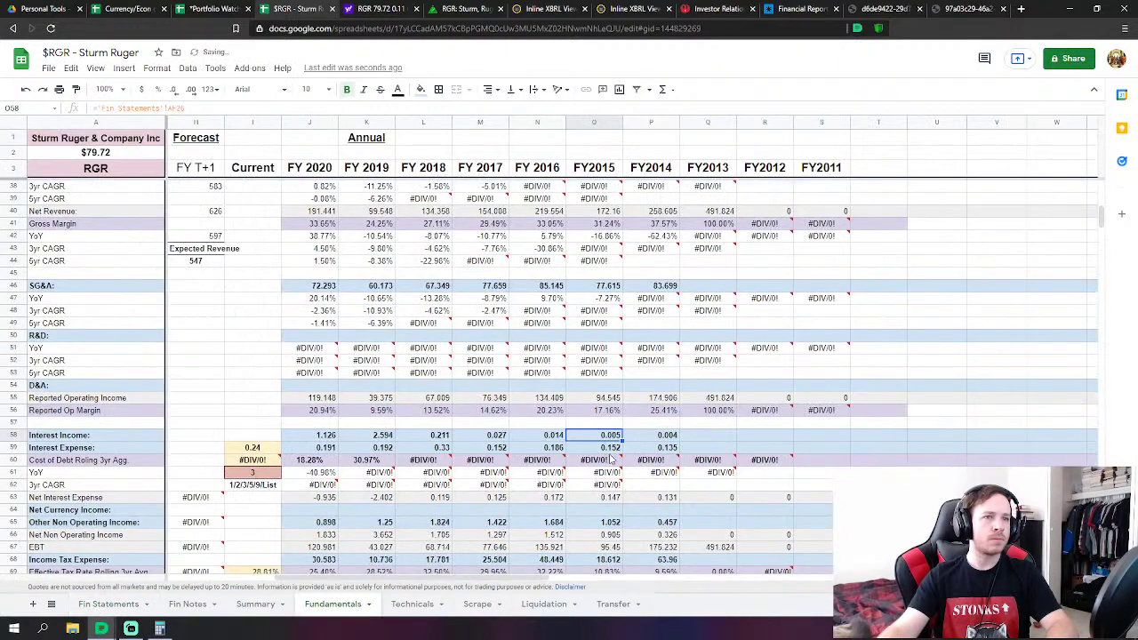
Relink FY2015 Interest Expense in O59 of Fundamentals to the negated 2015 interest expense, =-'Fin Statements'!AF27
left_click(610, 451)
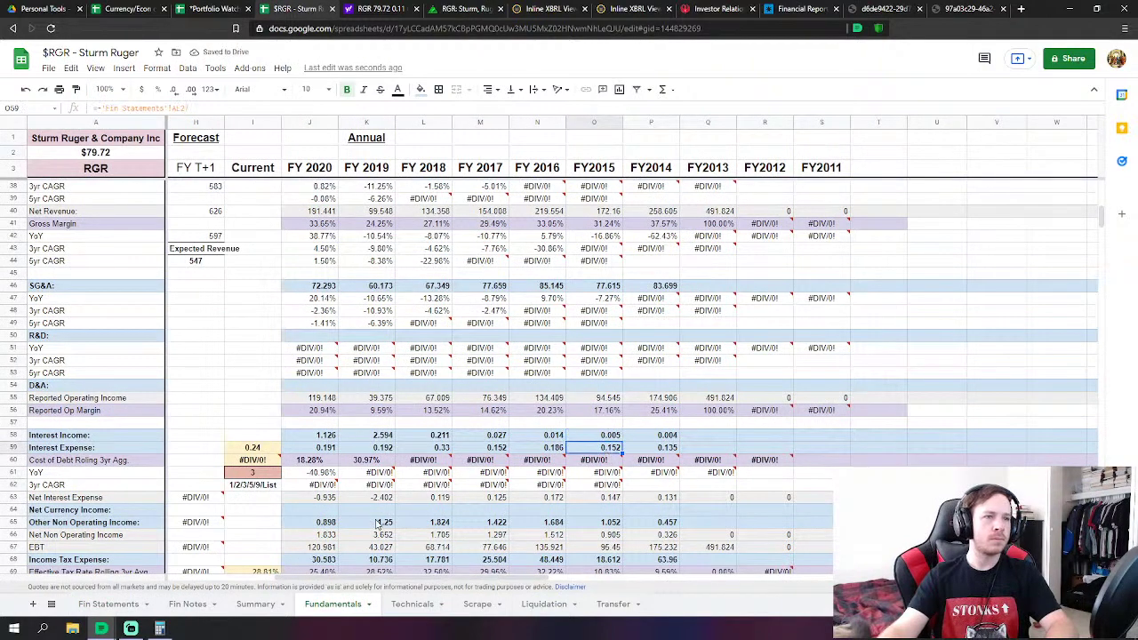
type("=")
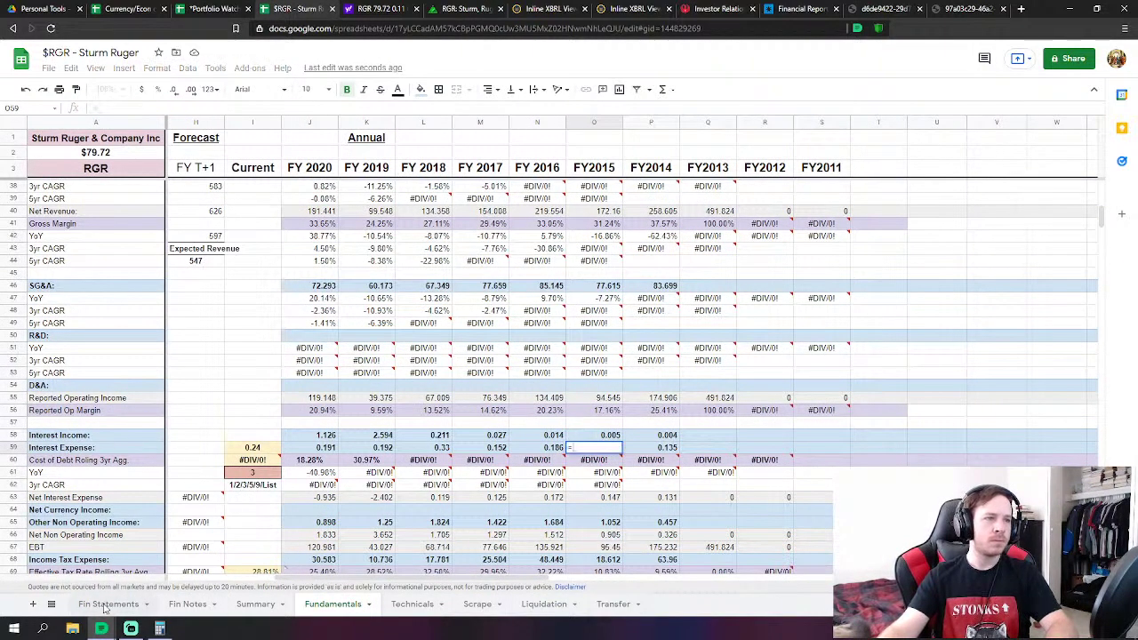
left_click(105, 605)
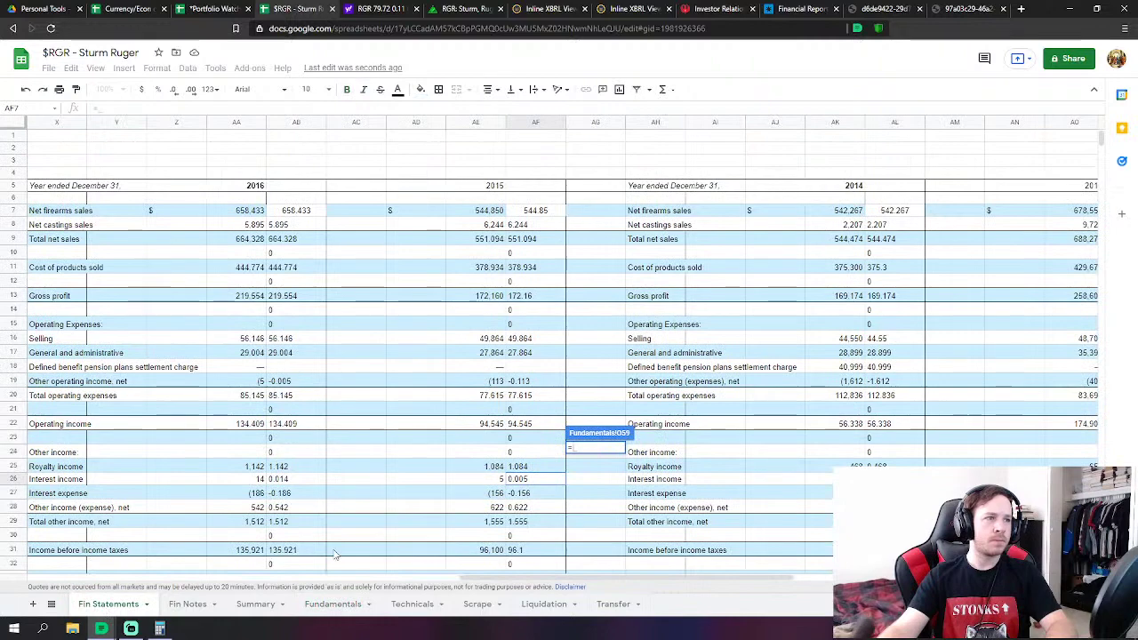
left_click(529, 494)
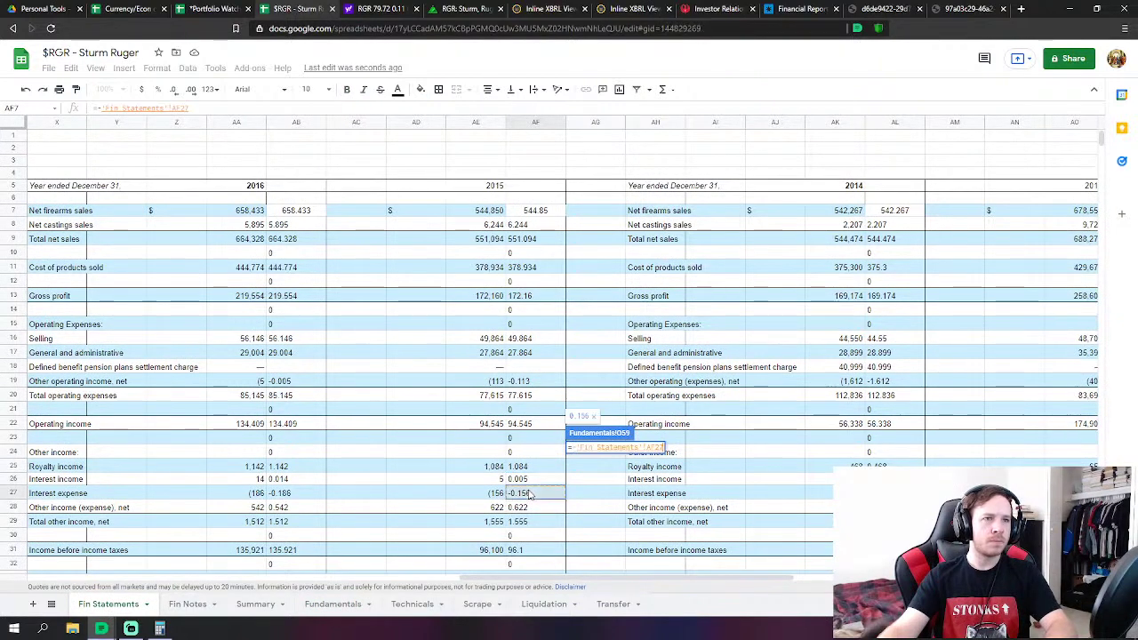
key("Return")
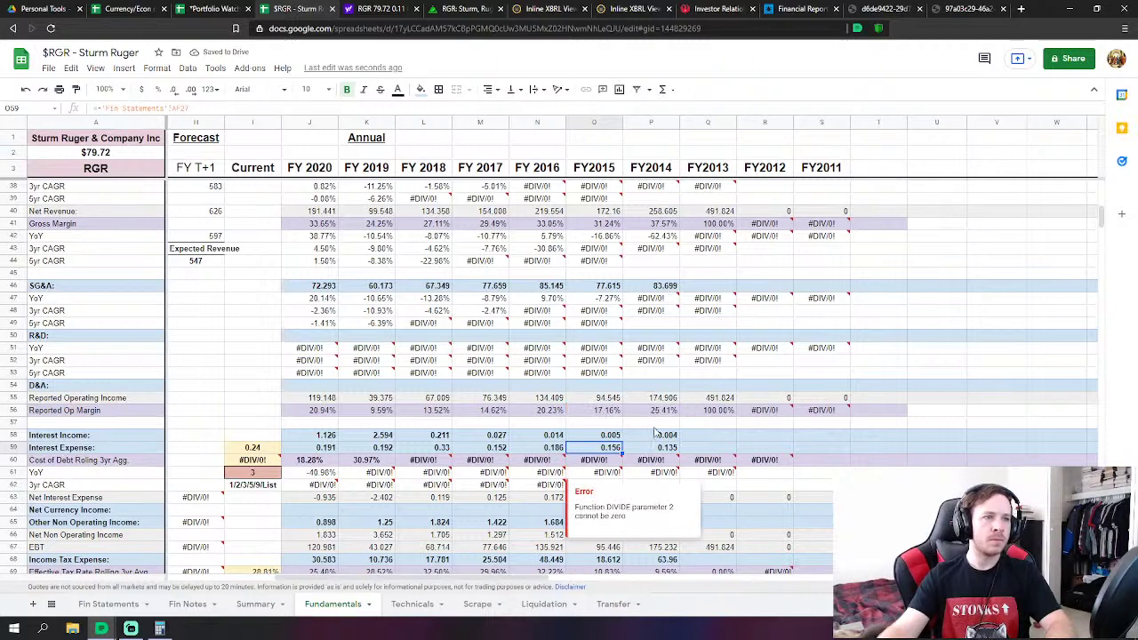
Set FY2015 Other Non Operating Income in O65 to 2015 royalty income plus other income, 'Fin Statements'!AF25 and AF28
scroll(655, 432, "down", 2)
left_click(591, 459)
type("=")
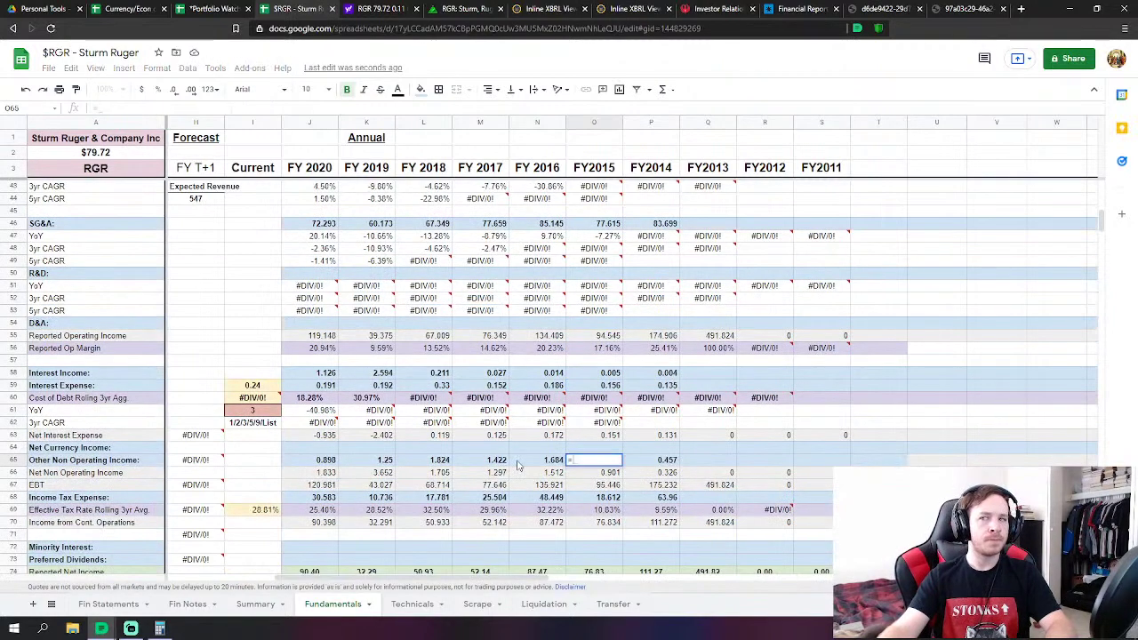
left_click(125, 604)
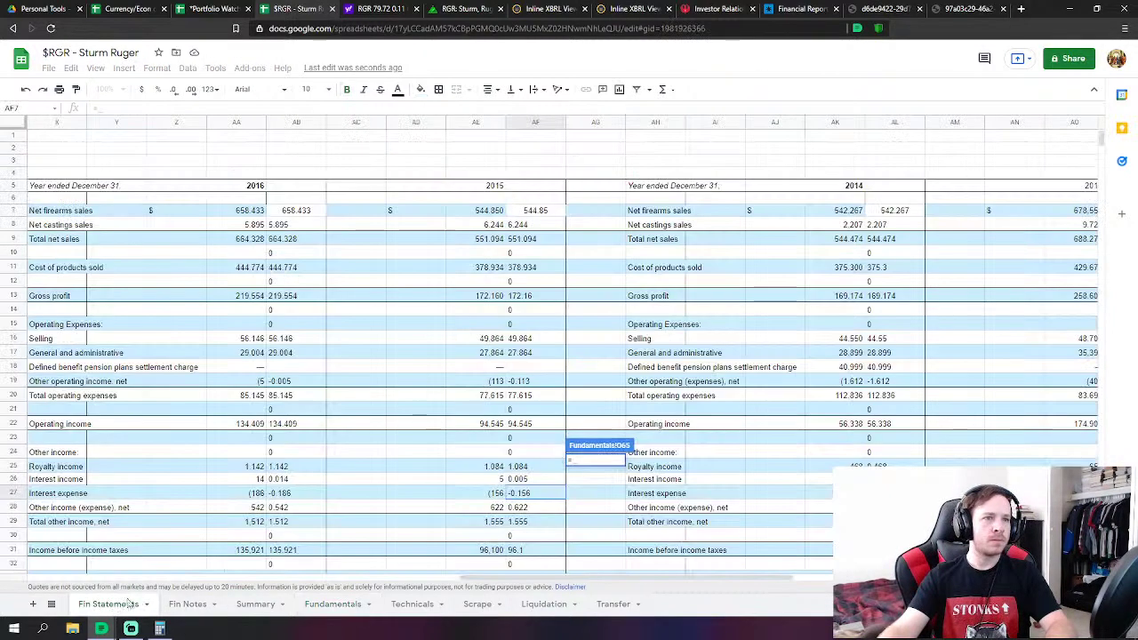
scroll(420, 525, "down", 1)
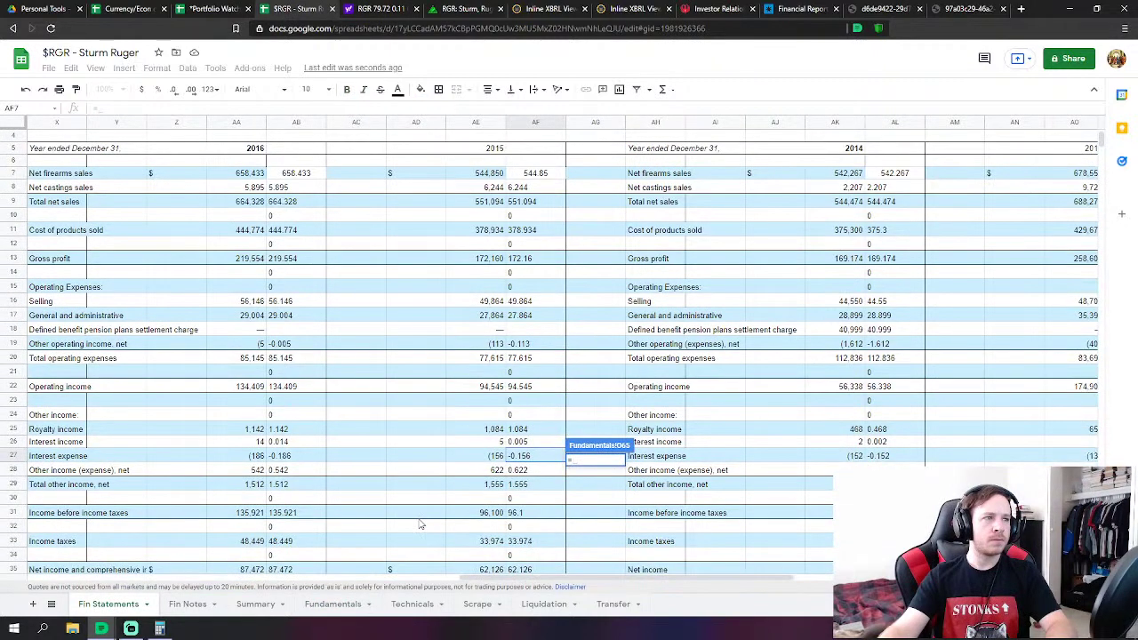
left_click(518, 429)
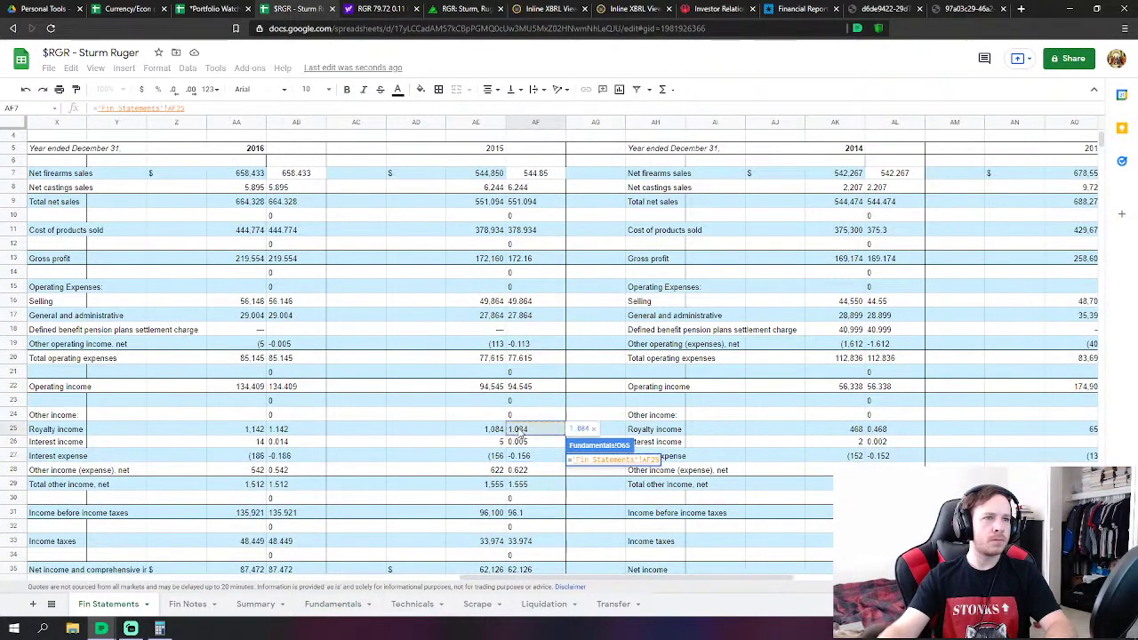
type("+")
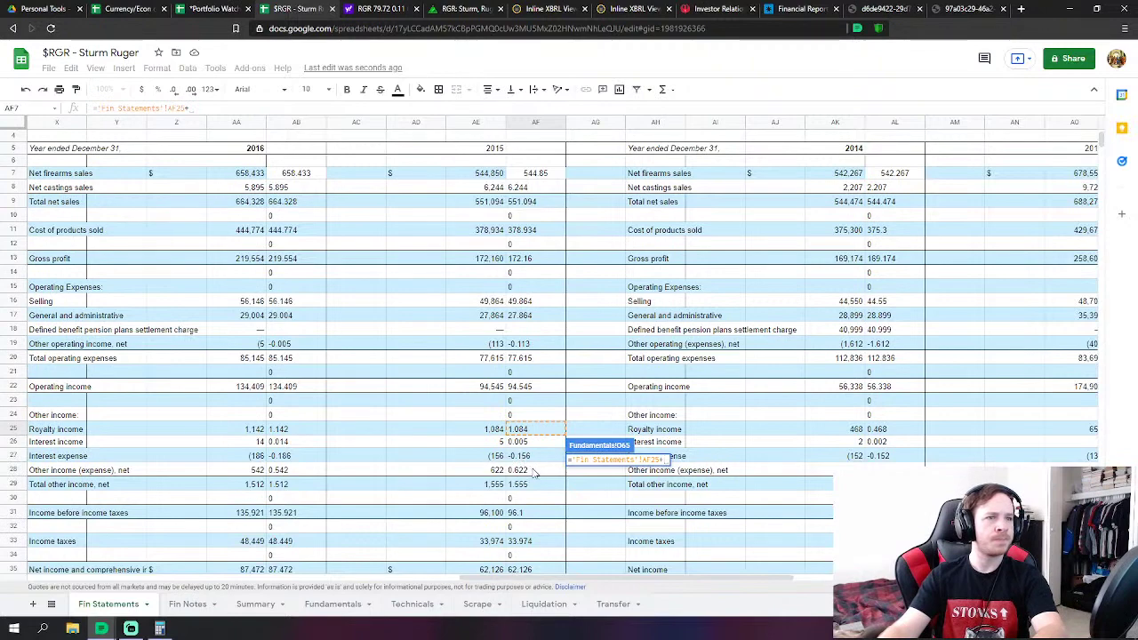
left_click(533, 471)
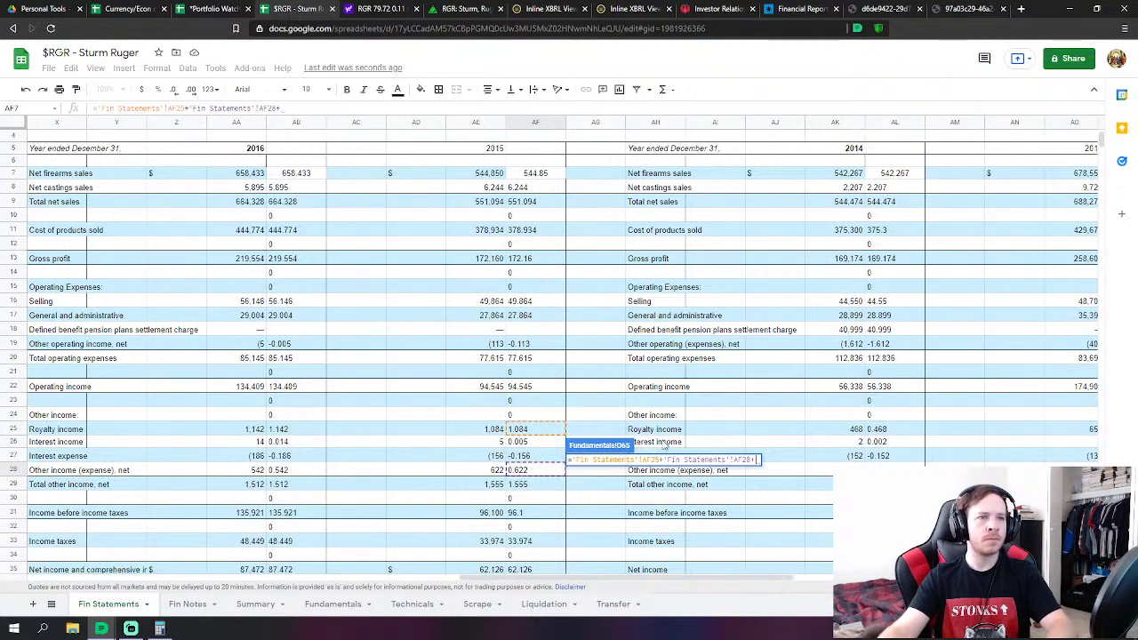
key("Return")
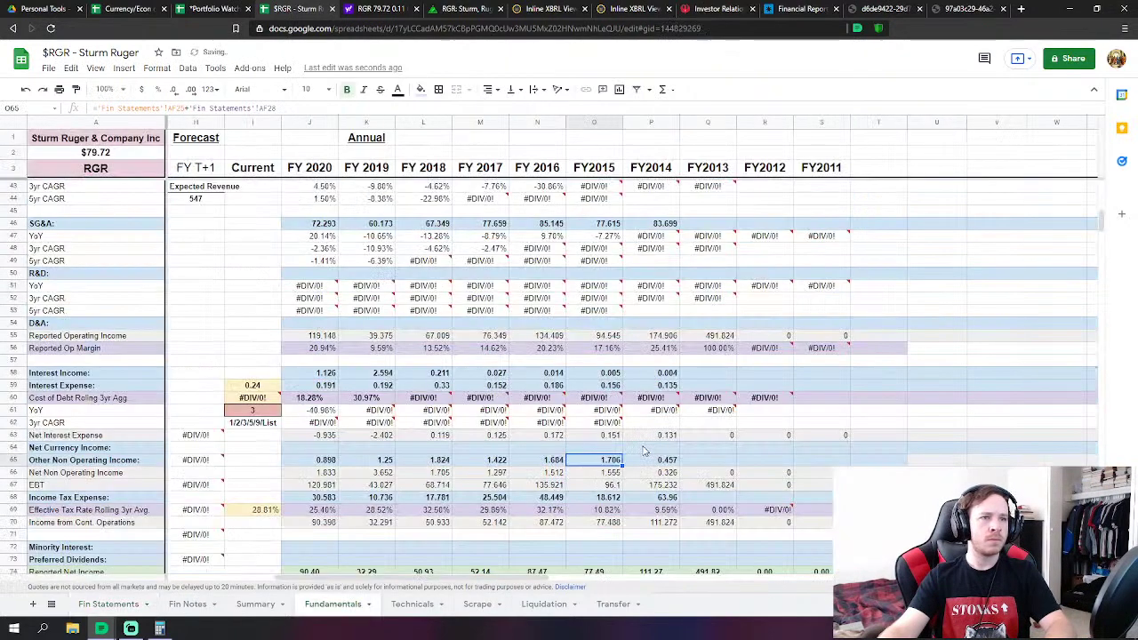
Relink FY2015 Income Tax Expense in O68 of Fundamentals to 2015 income taxes in 'Fin Statements'!AF33
left_click(617, 438)
type("=")
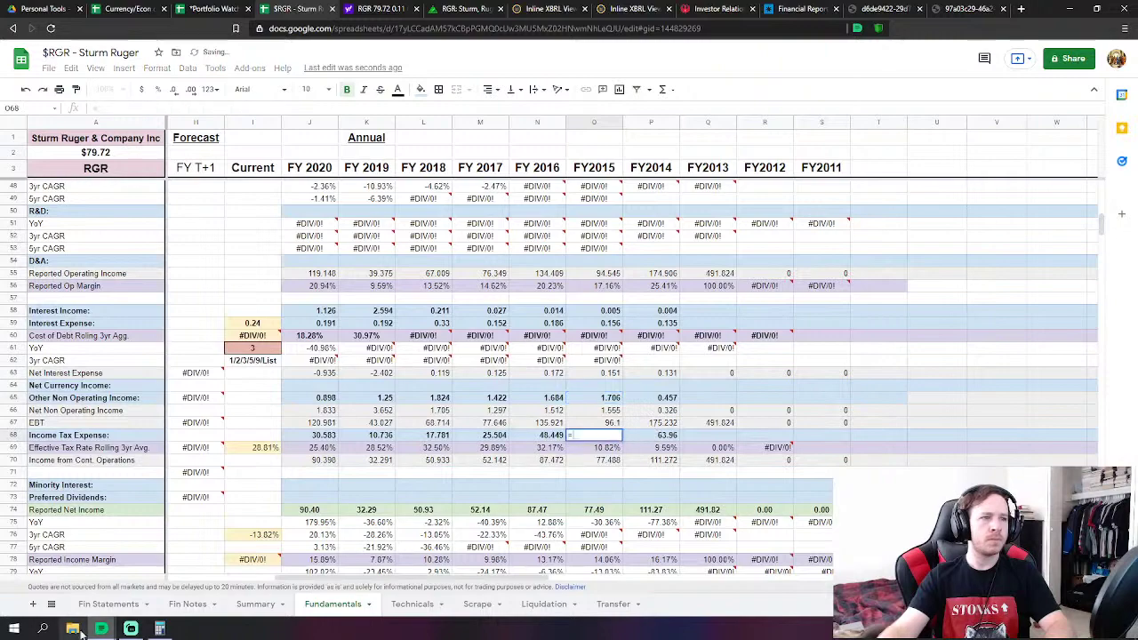
left_click(109, 604)
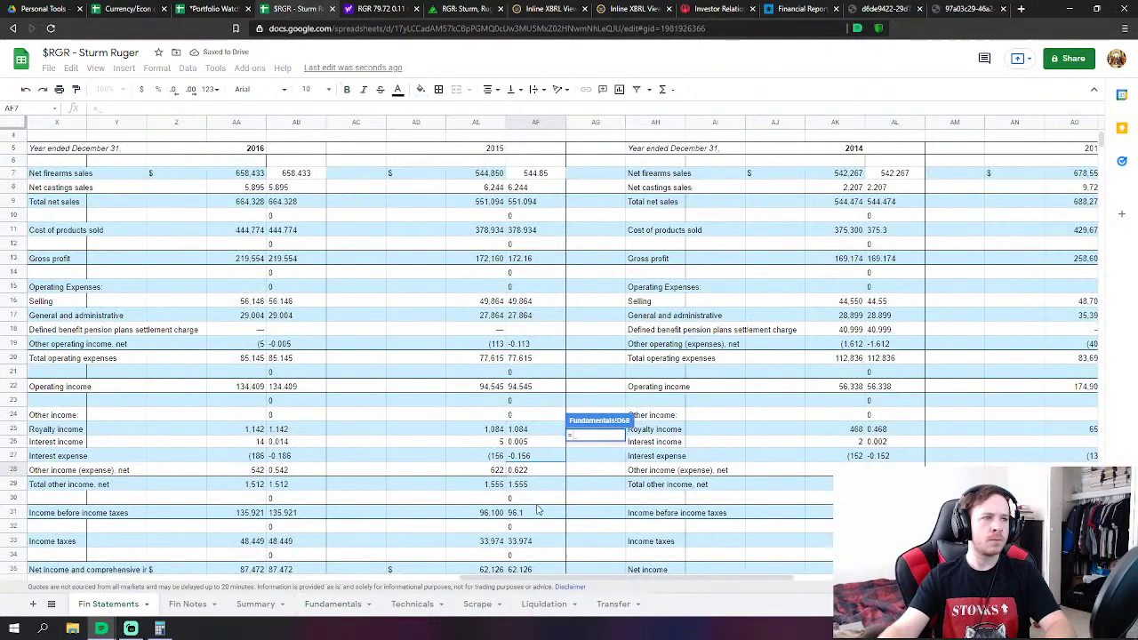
left_click(520, 540)
key("Return")
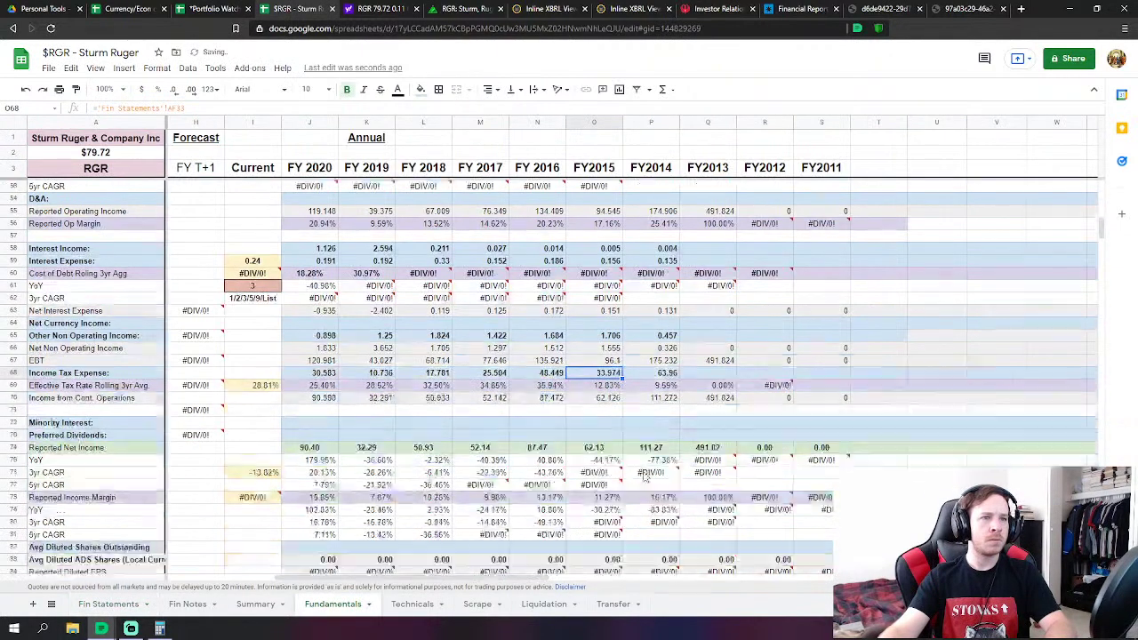
Relink FY2015 CF Depreciation & Amortization in O127 of Fundamentals to 2015 depreciation and amortization in 'Fin Statements'!AF65
scroll(649, 476, "down", 5)
scroll(558, 436, "down", 15)
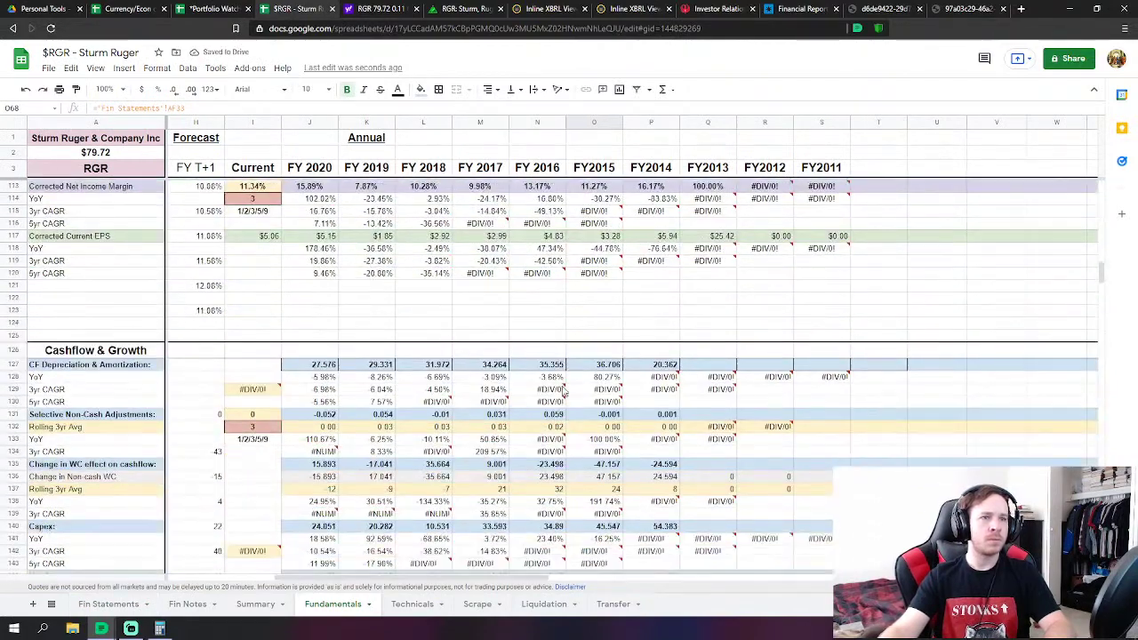
mouse_move(562, 392)
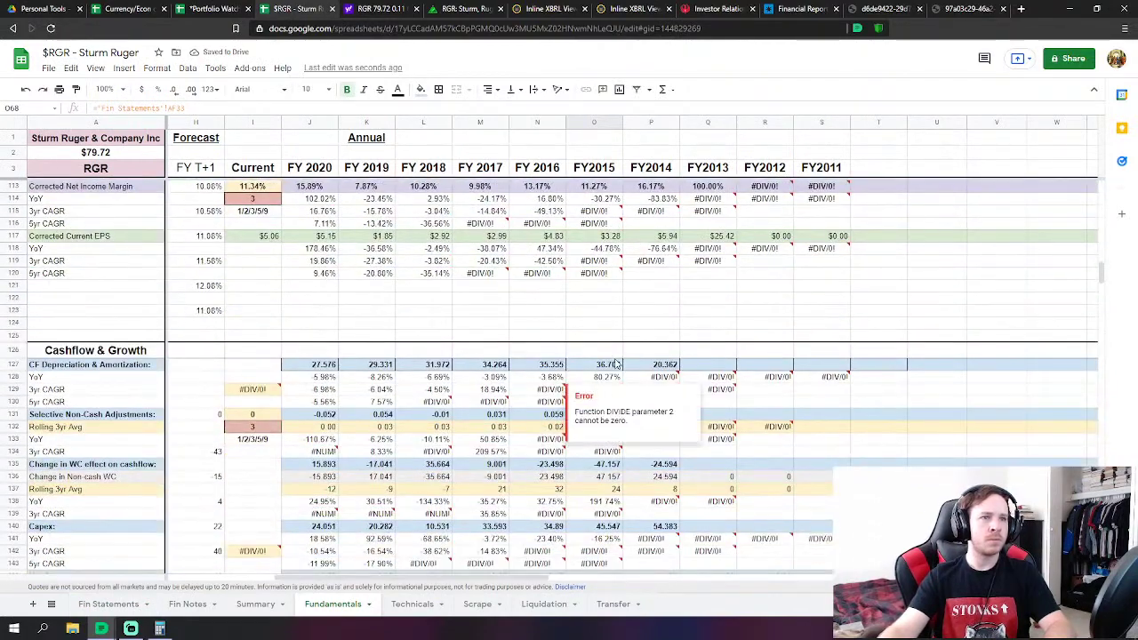
left_click(613, 357)
left_click(603, 367)
type("=")
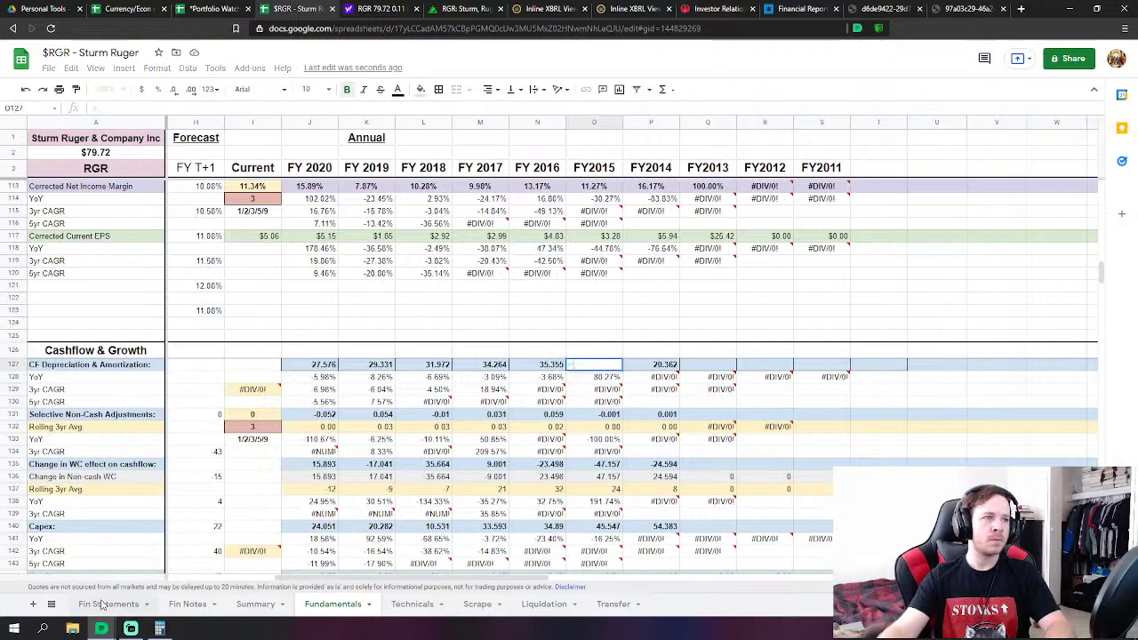
left_click(104, 605)
scroll(565, 456, "down", 1)
scroll(564, 456, "down", 6)
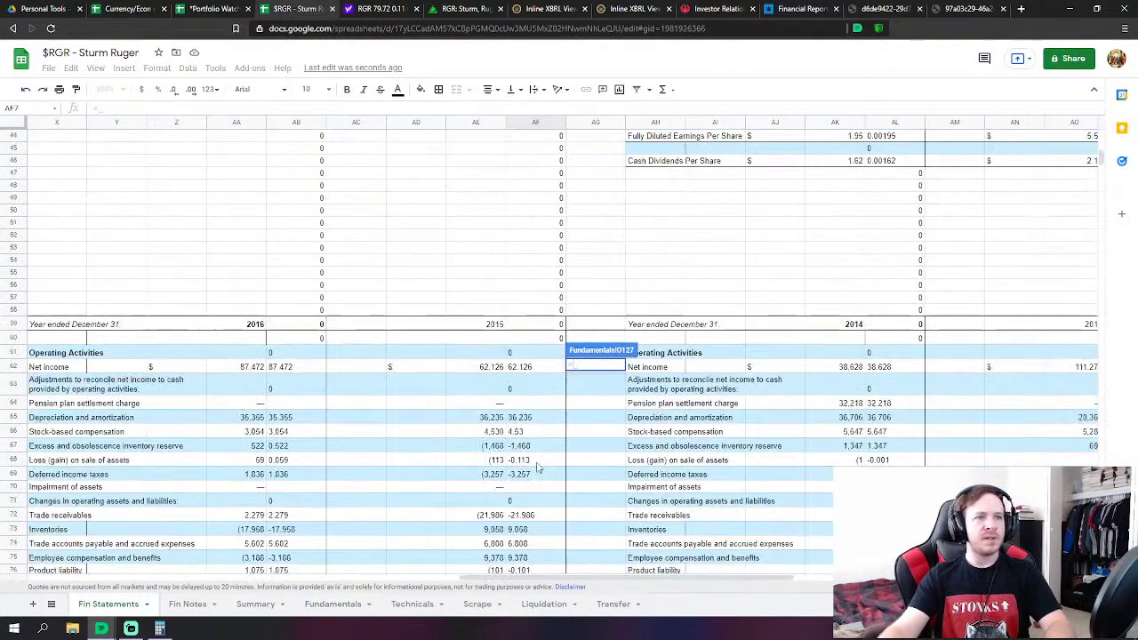
left_click(520, 417)
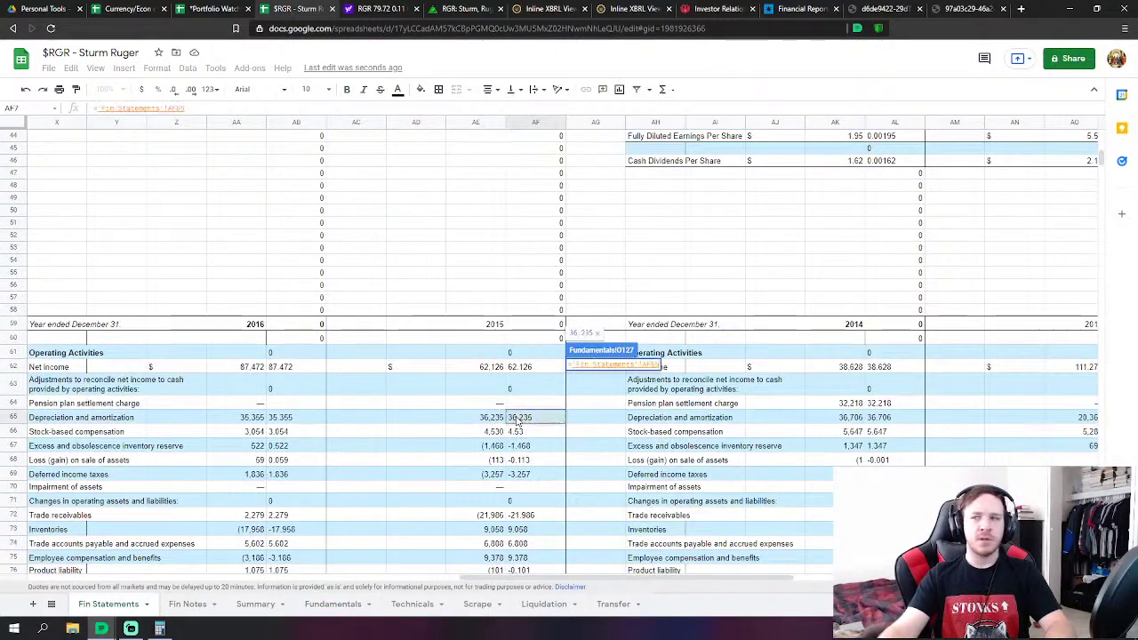
key("Return")
Relink FY2015 Selective Non-Cash Adjustments in O131 to the 2015 loss (gain) on sale of assets in 'Fin Statements'!AF68
left_click(615, 416)
type("=")
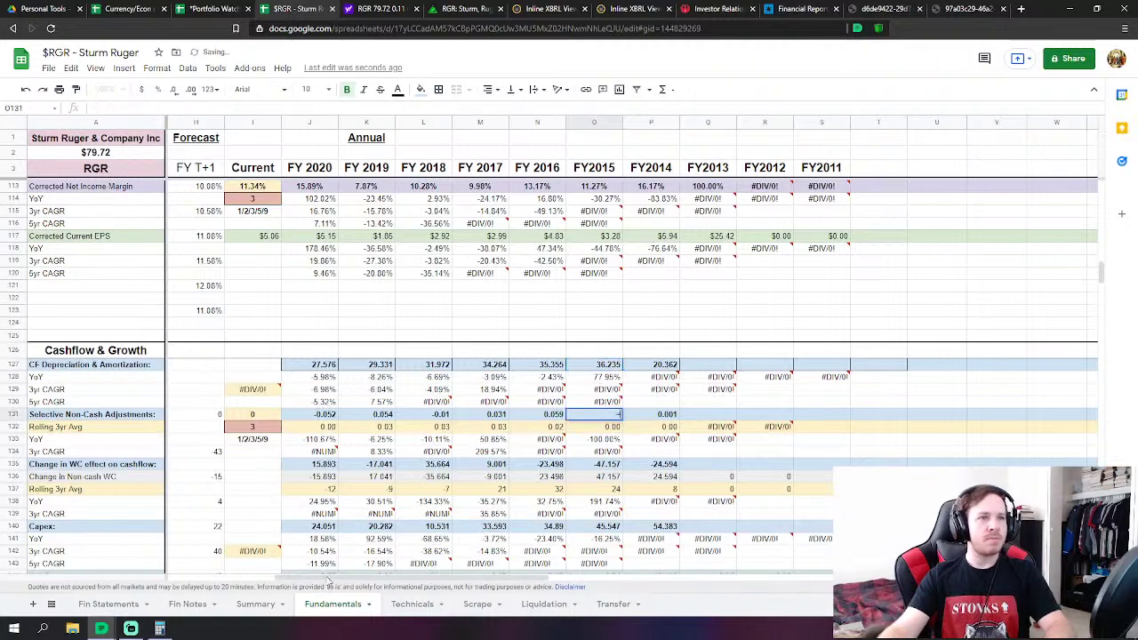
left_click(108, 605)
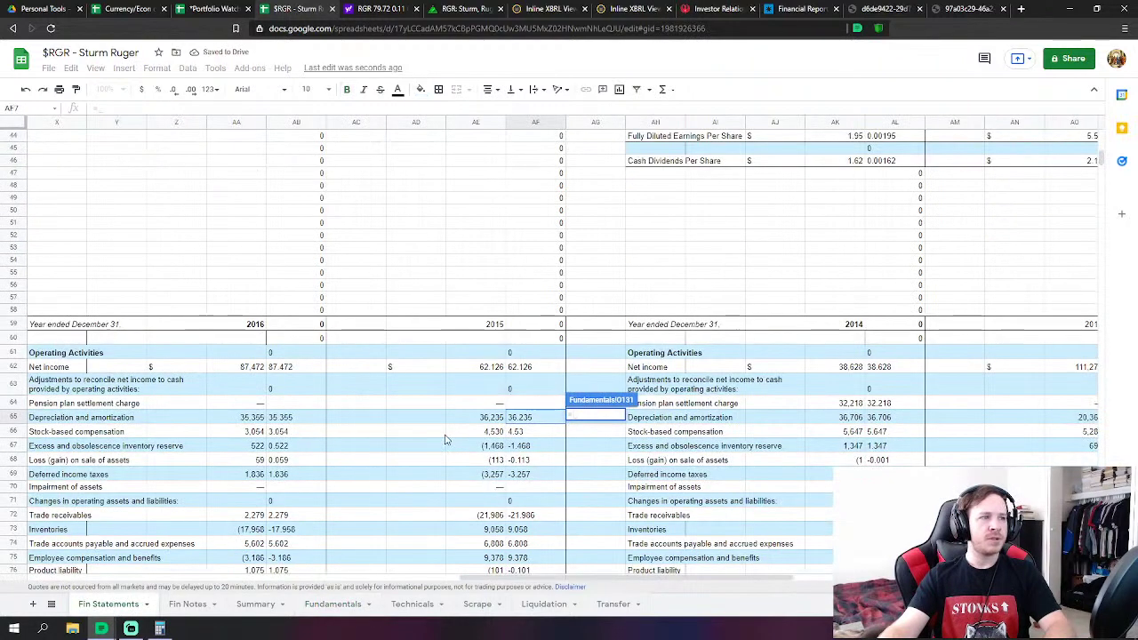
left_click(527, 464)
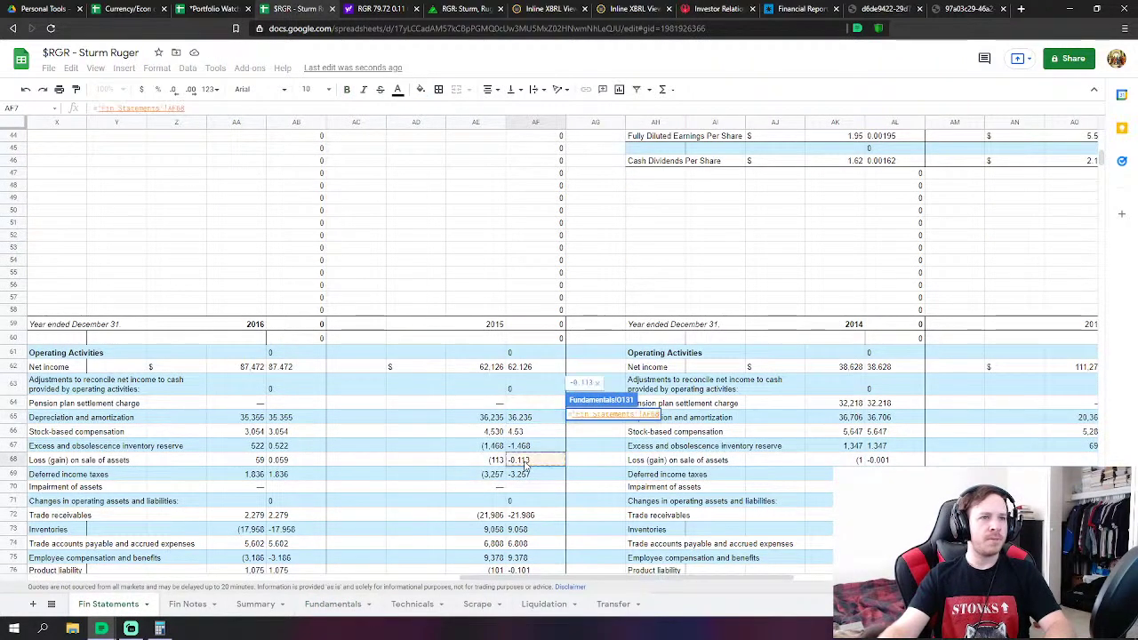
key("Return")
Set FY2015 Change in WC effect on cashflow in O135 to the sum of 2015 working-capital changes, 'Fin Statements'!AF72:AF78
scroll(614, 436, "down", 1)
left_click(606, 404)
type("=")
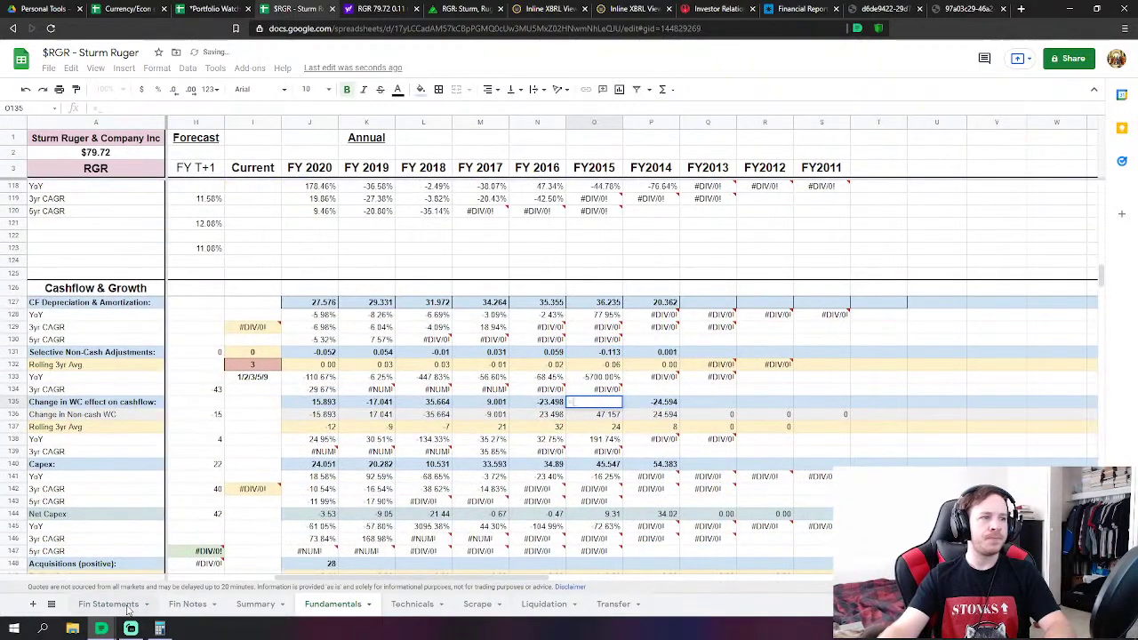
left_click(131, 607)
type("sum")
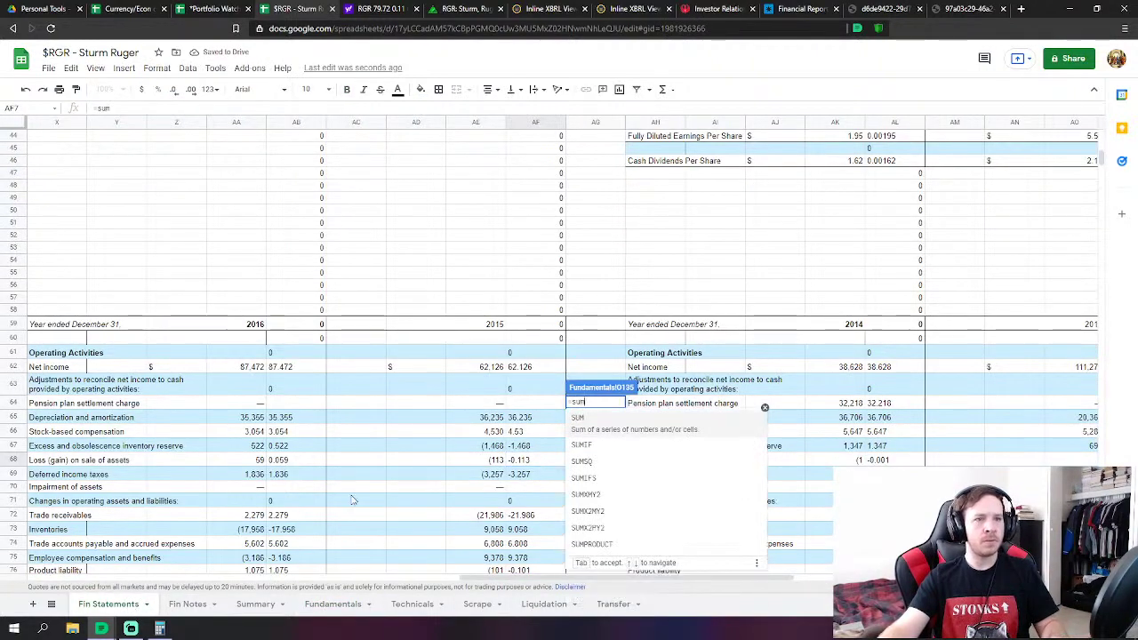
left_click(642, 425)
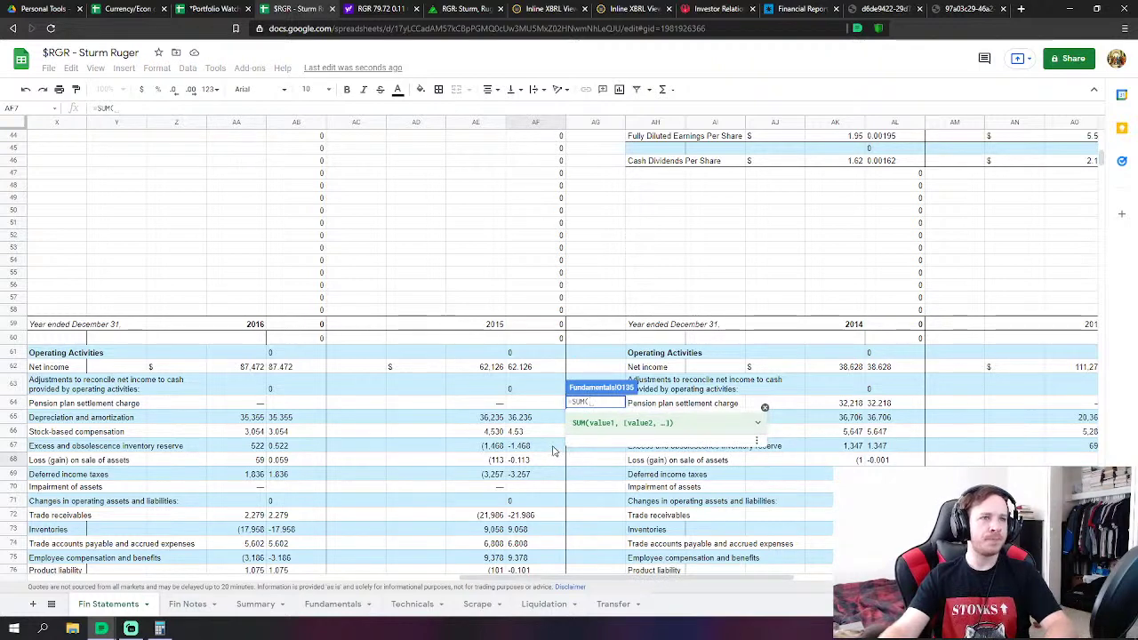
scroll(552, 451, "down", 1)
left_click_drag(549, 454, 536, 542)
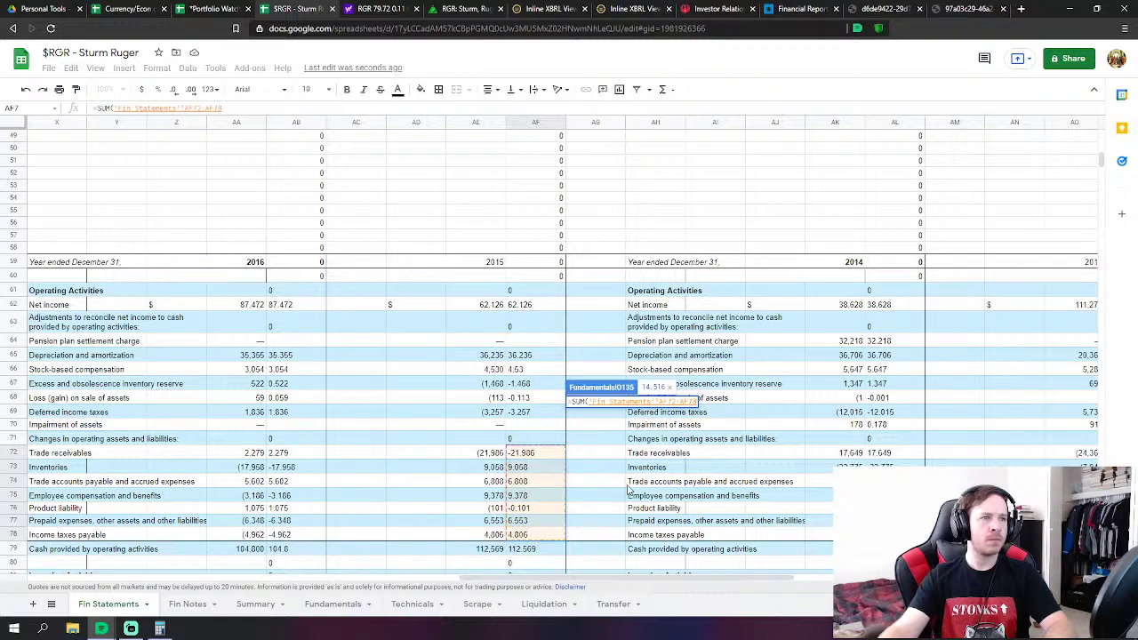
key("Return")
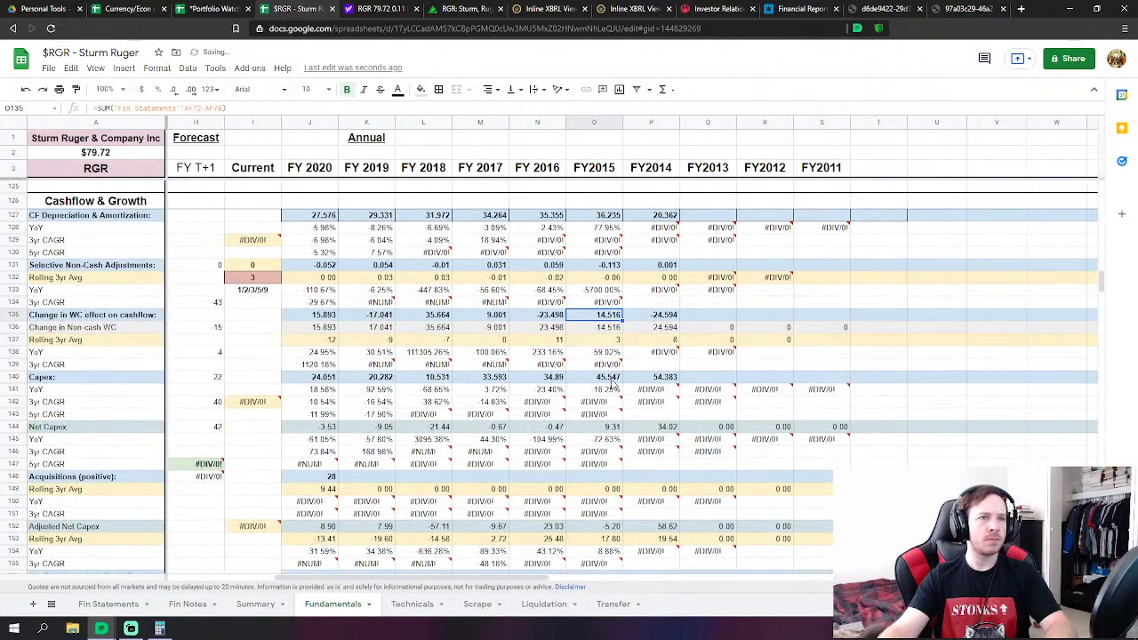
Set FY2015 Capex in O140 to negative property additions minus net proceeds from asset sales, -'Fin Statements'!AF82-'Fin Statements'!AF83
left_click(612, 379)
type("=SUM(")
left_click(111, 606)
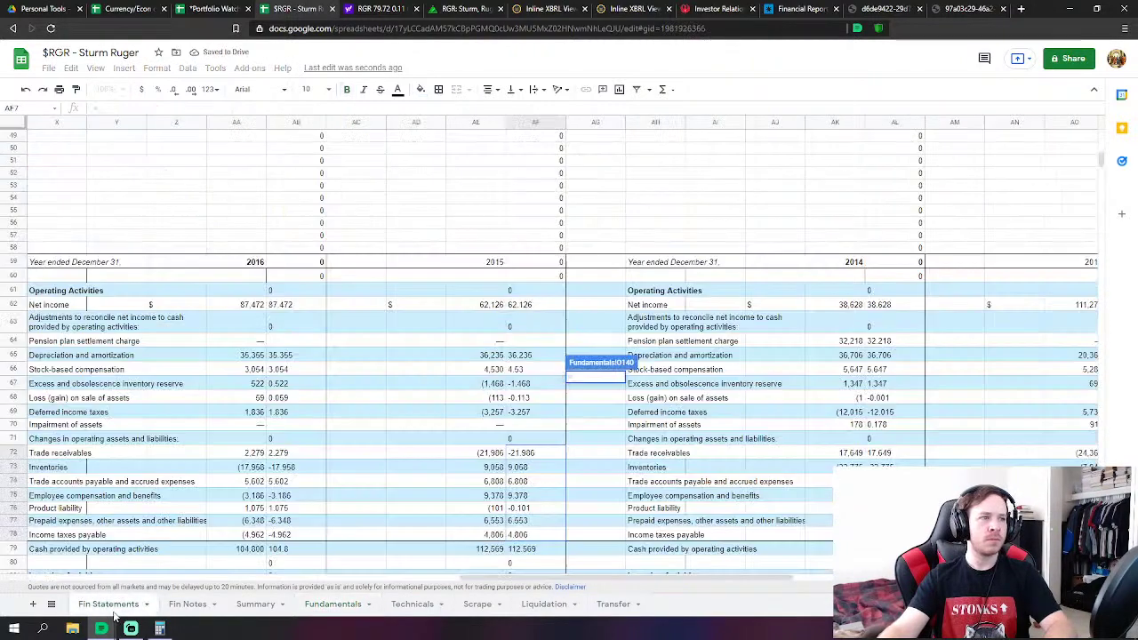
scroll(546, 401, "down", 5)
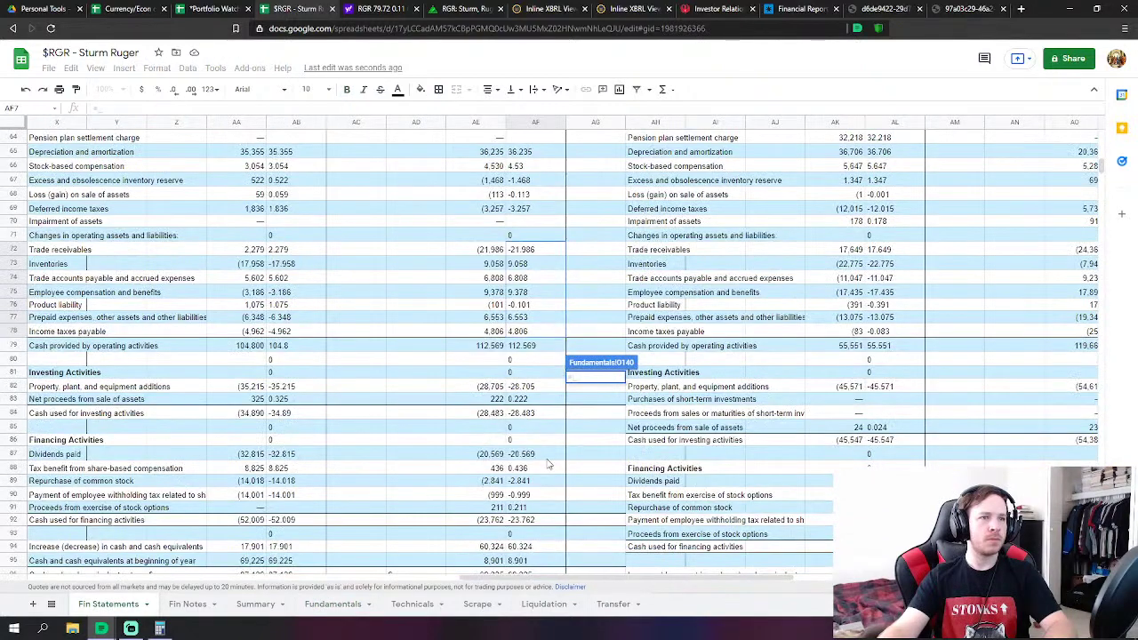
left_click(522, 389)
type("-'Fin Statements'!AF82-")
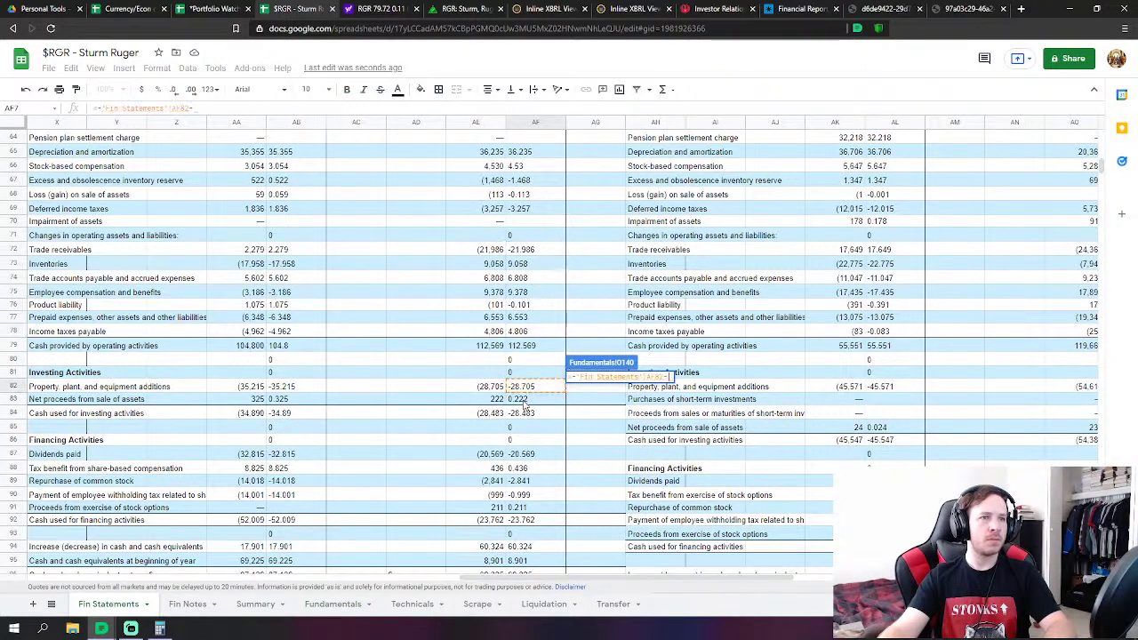
left_click(525, 402)
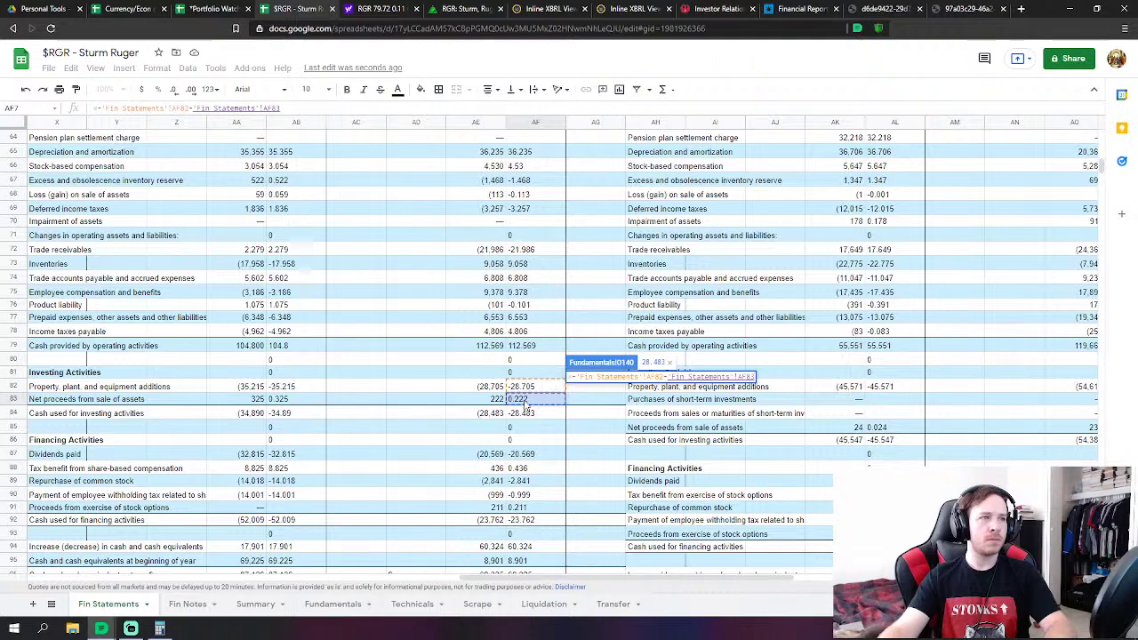
key("Return")
Relink FY2015 Net Debt Issue incl. Pref. in O156 of Fundamentals to 'Fin Statements'!AF91
scroll(644, 402, "down", 4)
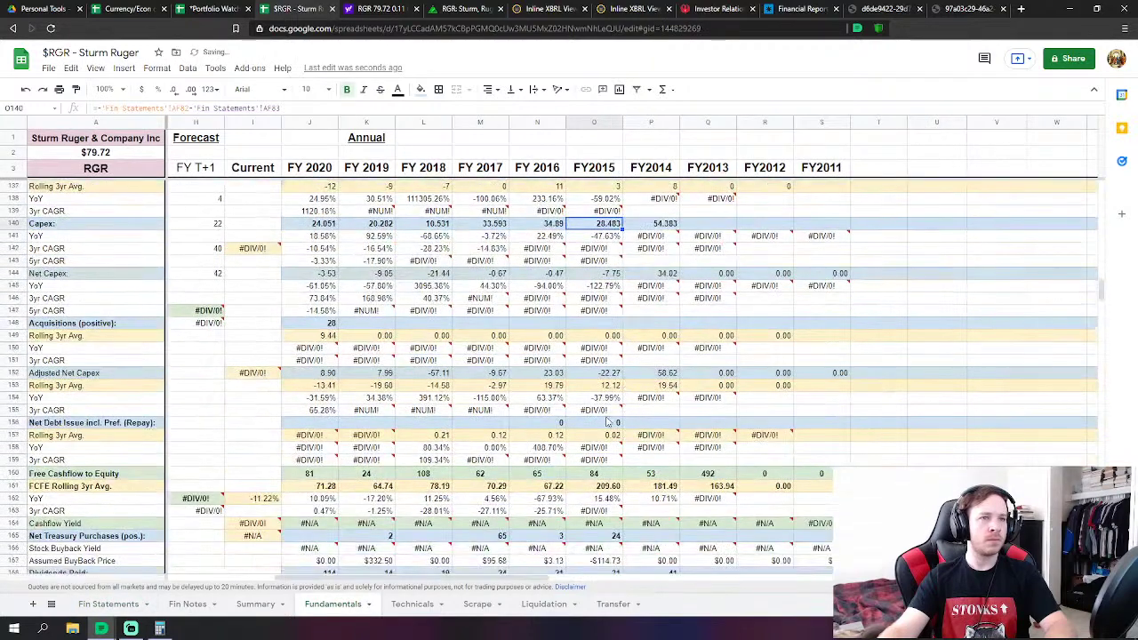
left_click(600, 424)
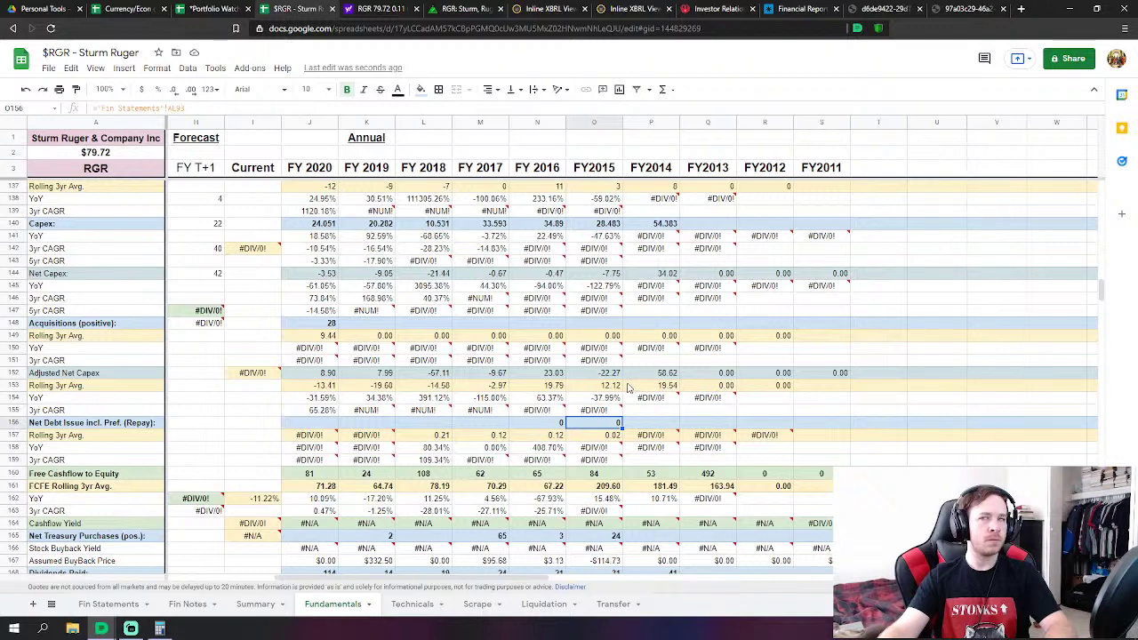
type("=")
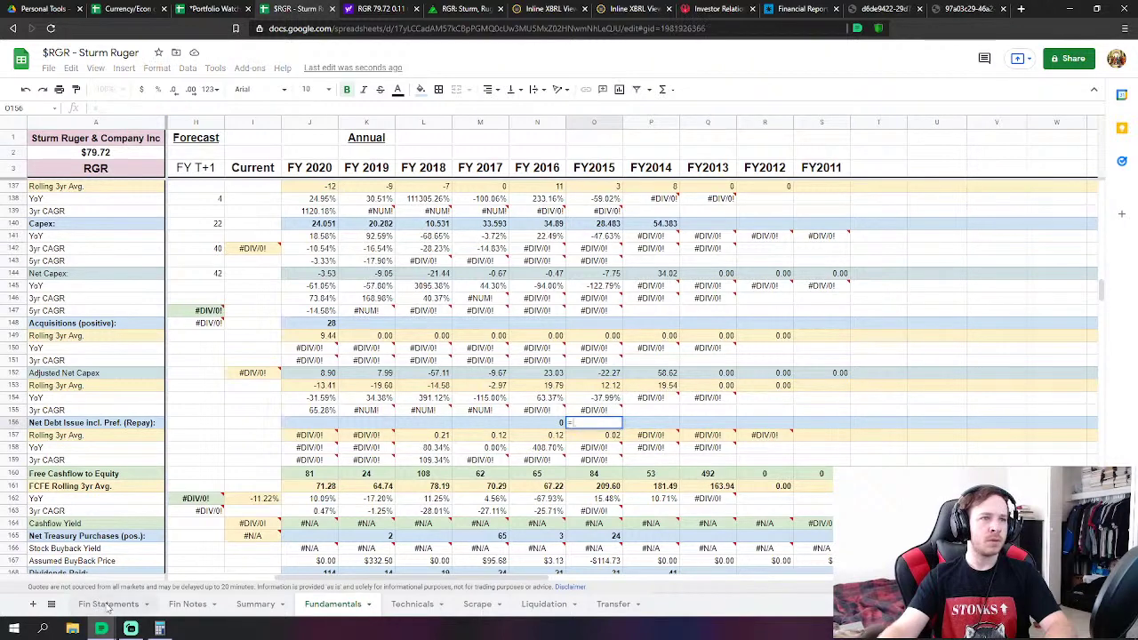
left_click(109, 604)
scroll(525, 438, "down", 3)
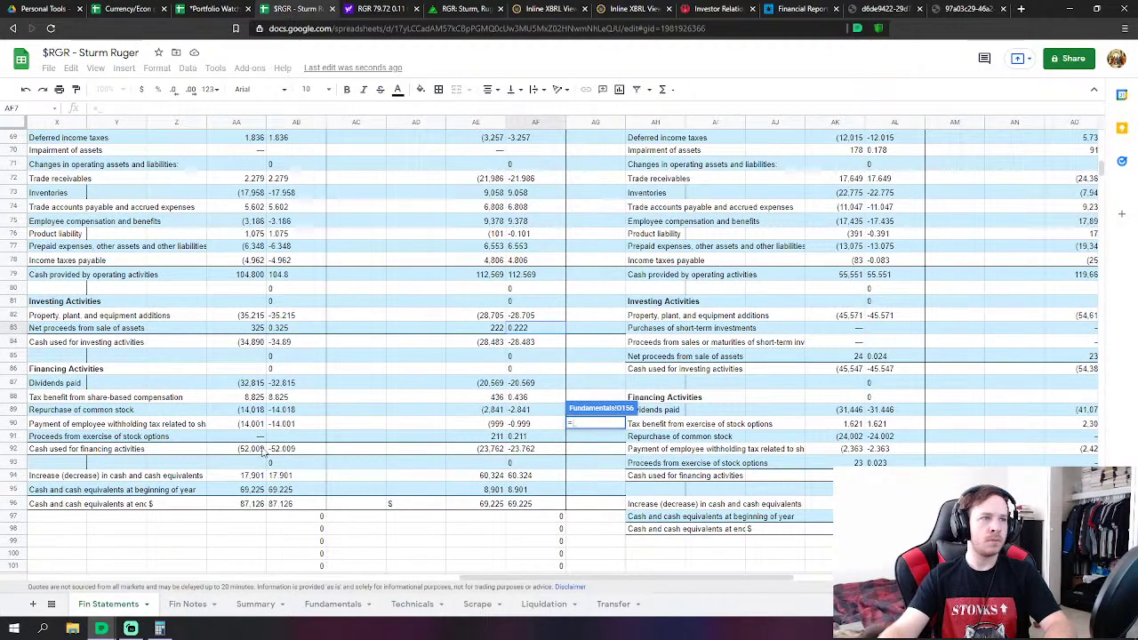
left_click(542, 440)
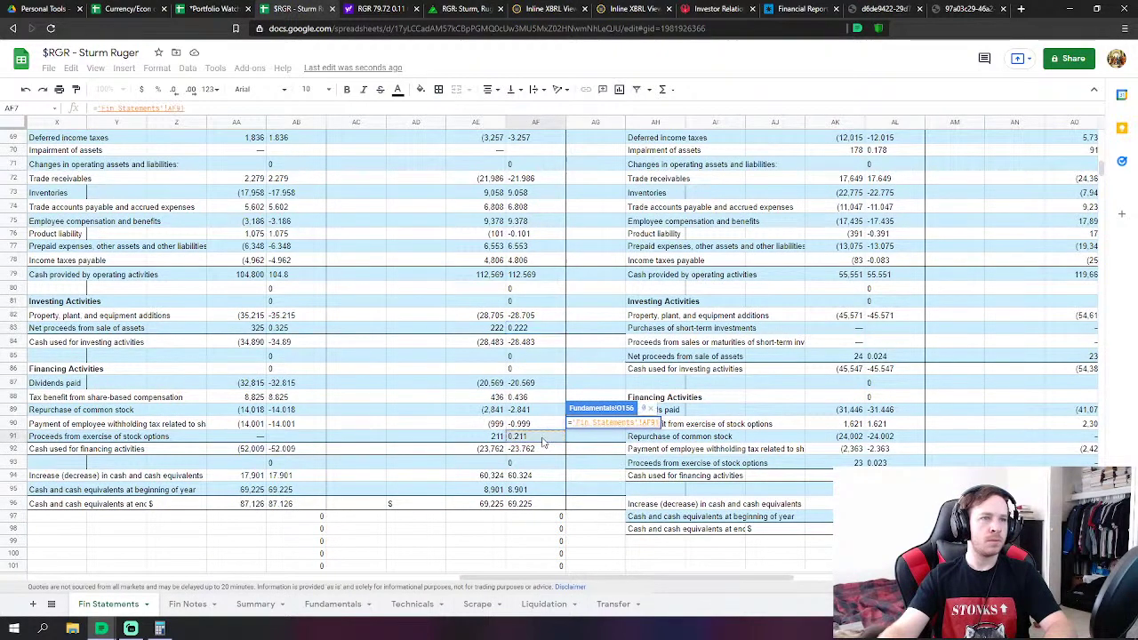
key("Return")
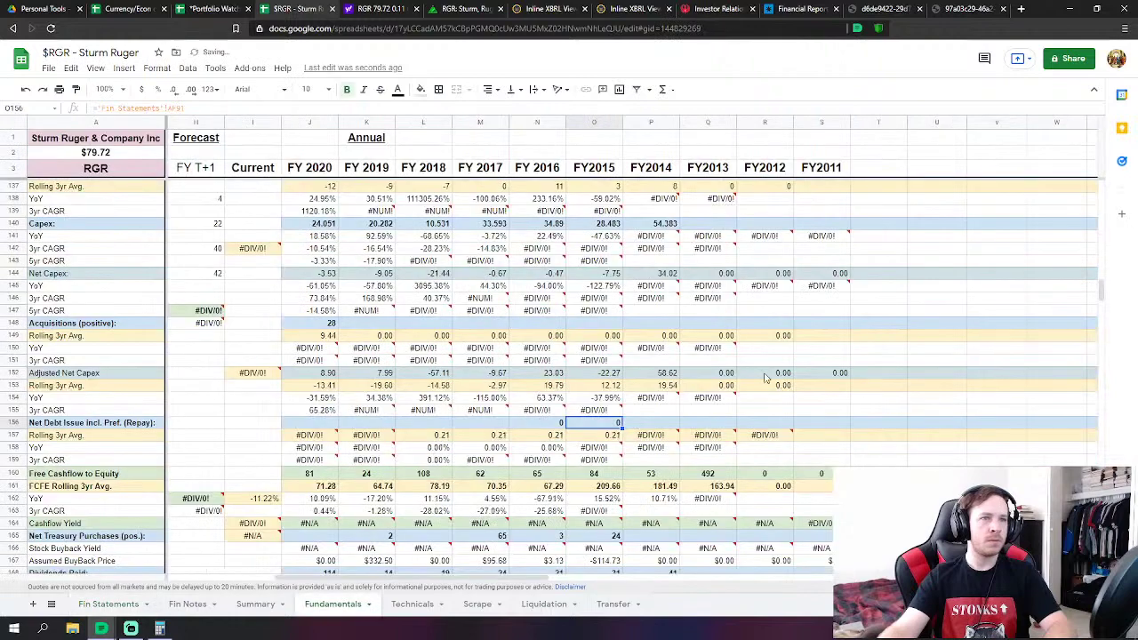
Set FY2015 Net Treasury Purchases in O165 to negative 2015 stock repurchases minus option exercise proceeds, -'Fin Statements'!AF89-'Fin Statements'!AF91
left_click(604, 476)
type("=")
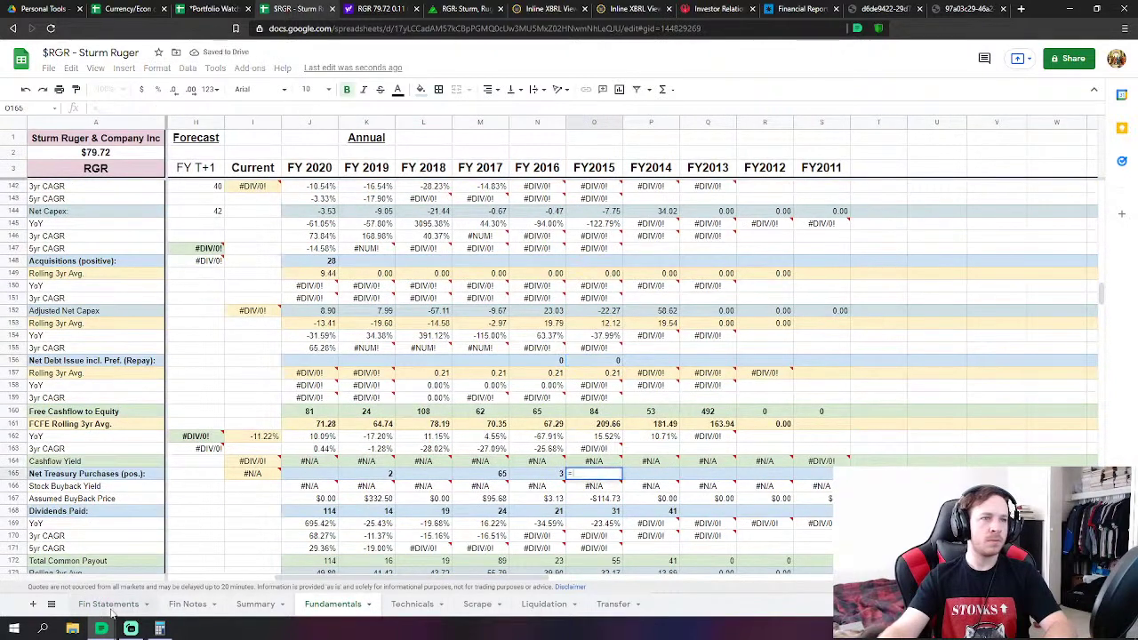
left_click(108, 603)
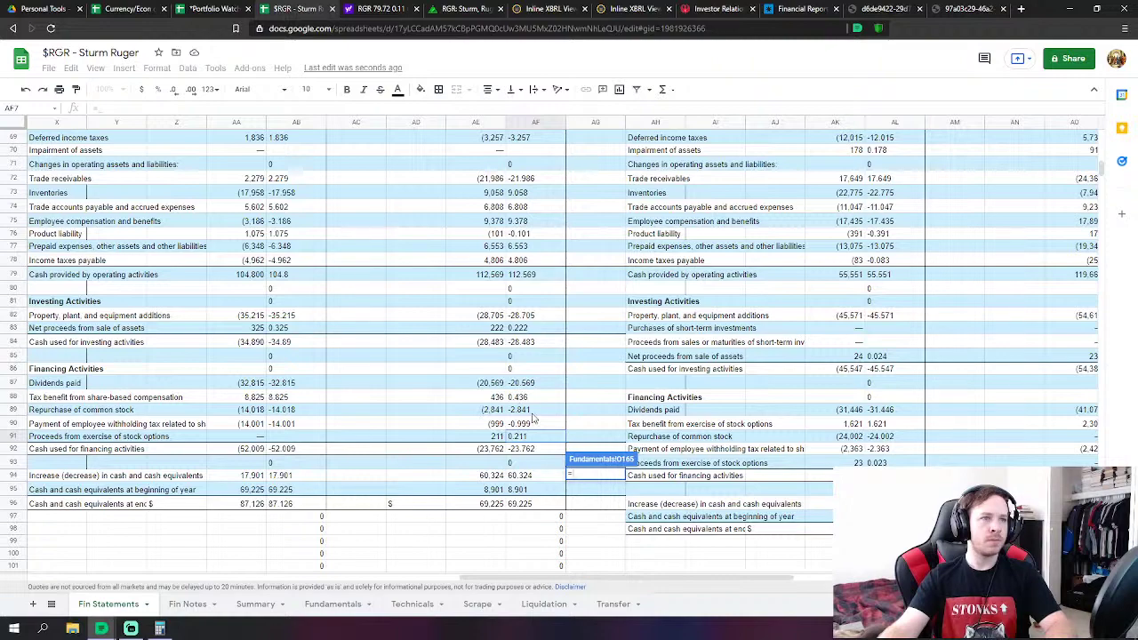
left_click(534, 411)
type("-'Fin Statements'!AF89")
left_click(528, 436)
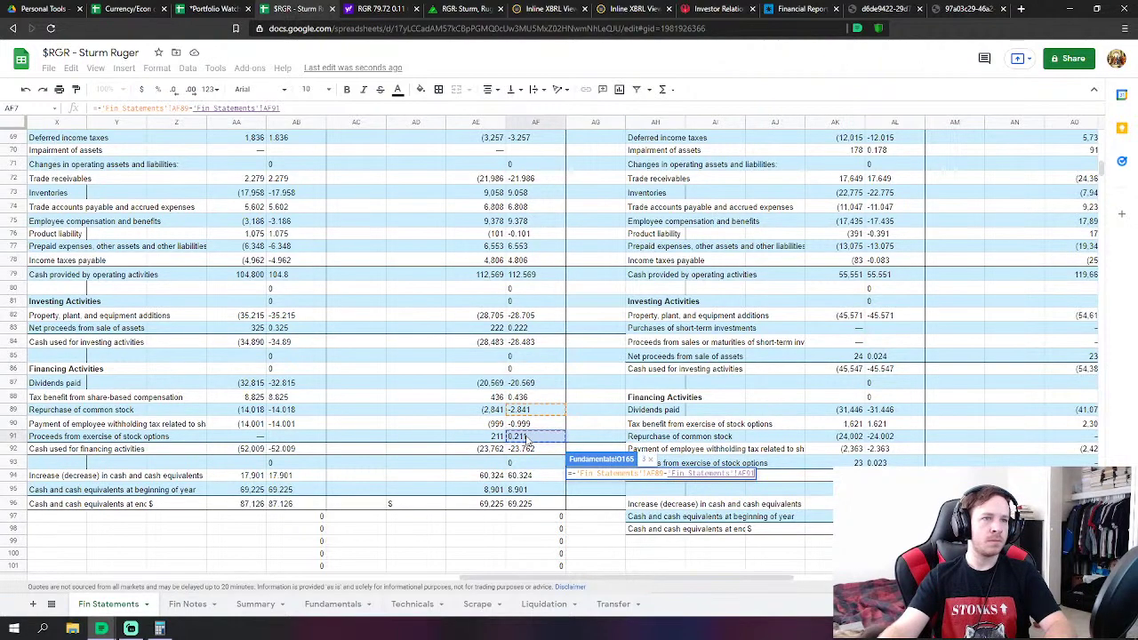
key("Return")
Relink FY2015 Dividends Paid in O168 to the negative of 2015 dividends paid in 'Fin Statements'!AF87
left_click(594, 449)
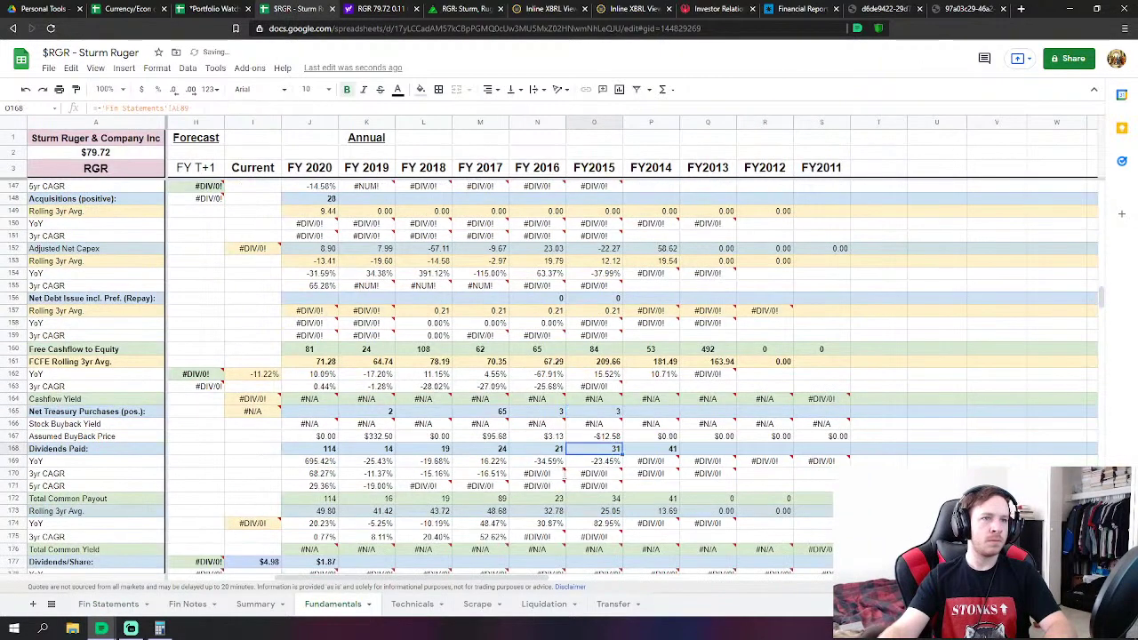
type("=")
left_click(108, 604)
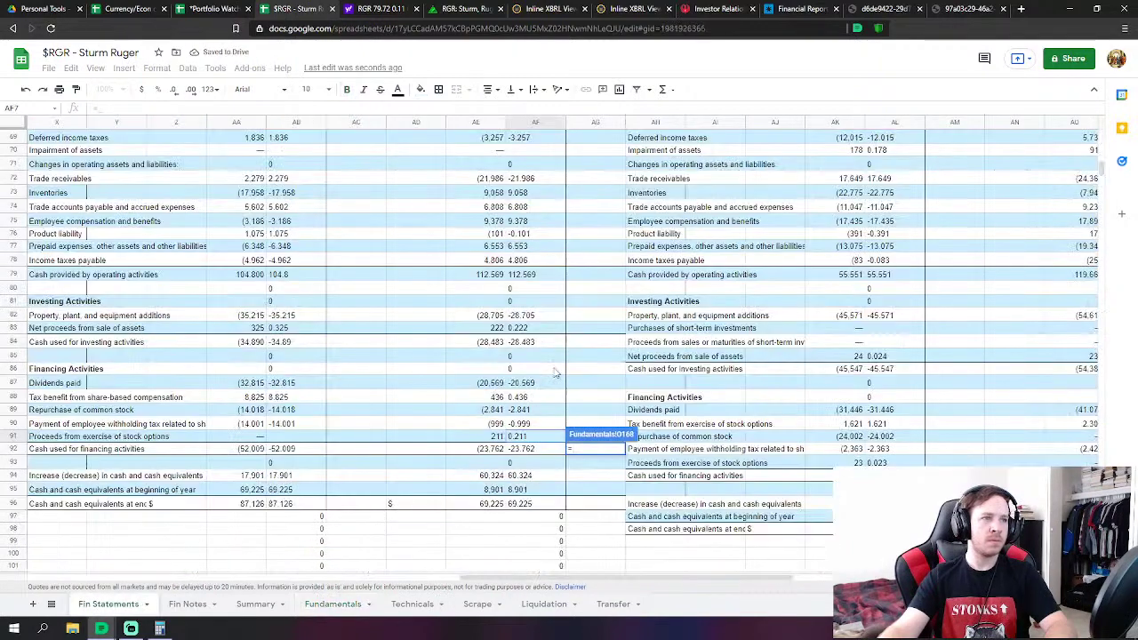
left_click(536, 384)
key("Return")
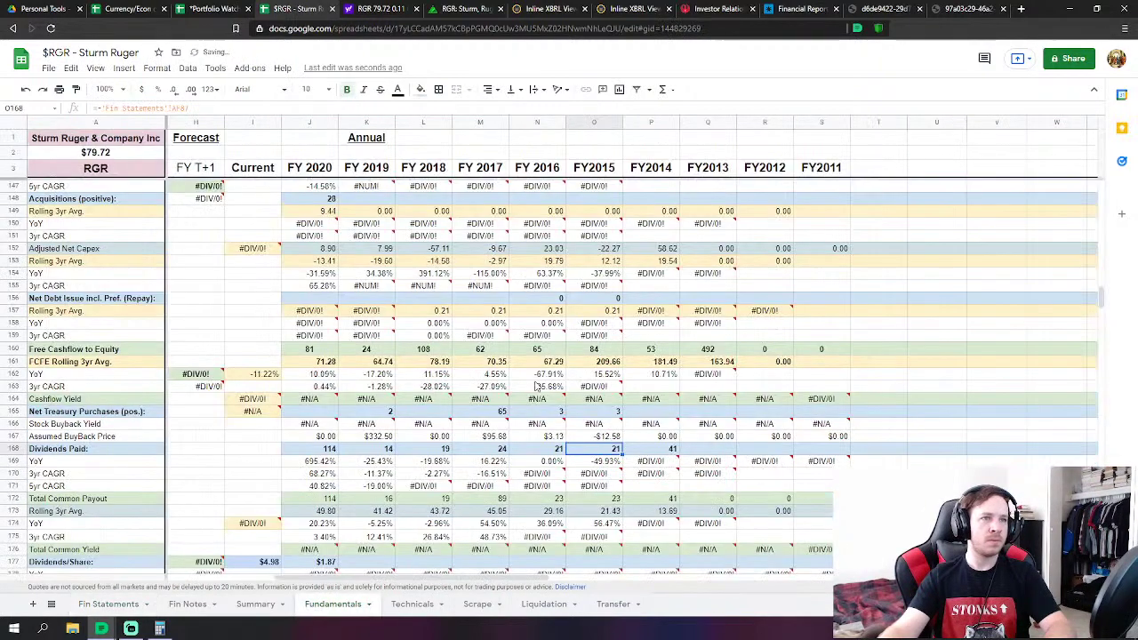
Relink FY2015 Cash & Equivalents in O226 of the Balance Sheets section to 2015 cash and cash equivalents in 'Fin Statements'!AF119
scroll(638, 378, "down", 5)
scroll(637, 378, "down", 6)
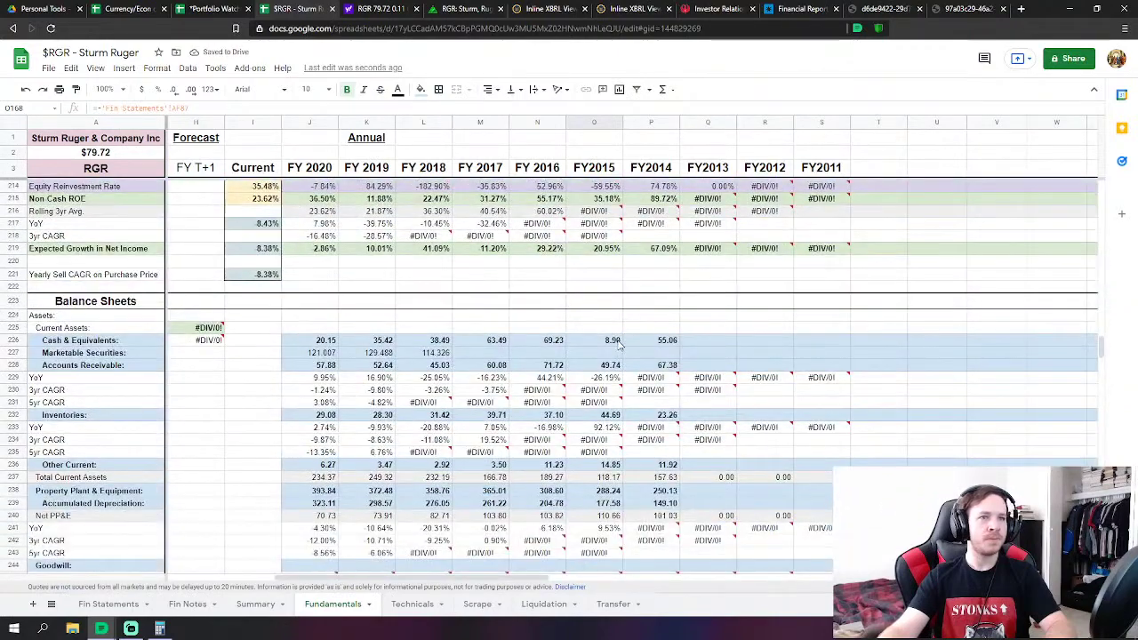
left_click(614, 341)
type("=")
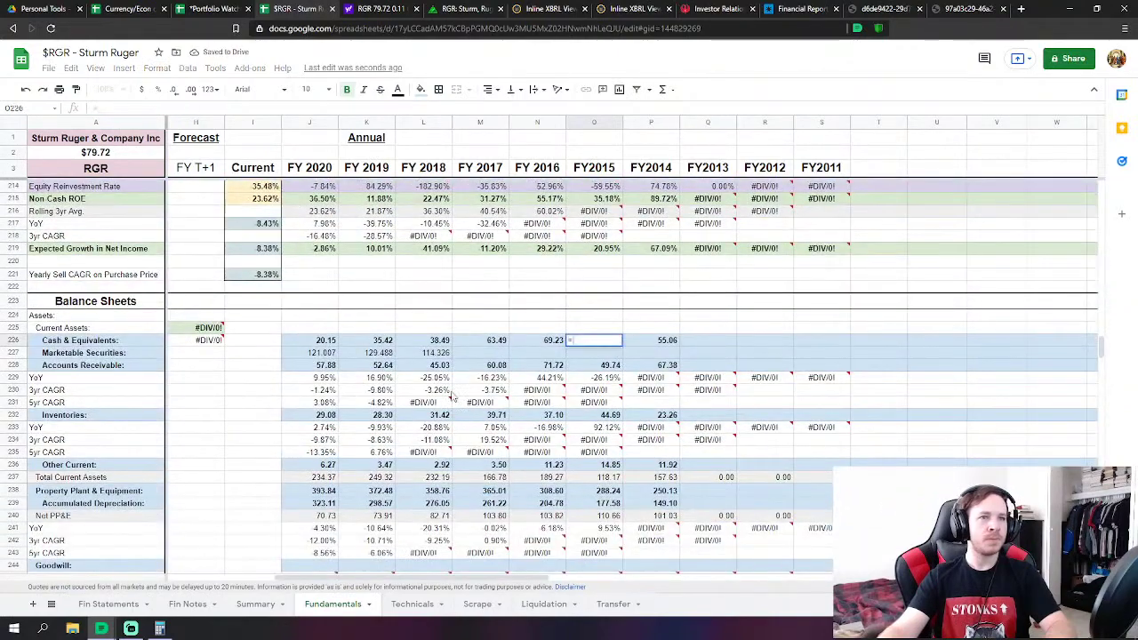
left_click(106, 604)
scroll(400, 480, "down", 5)
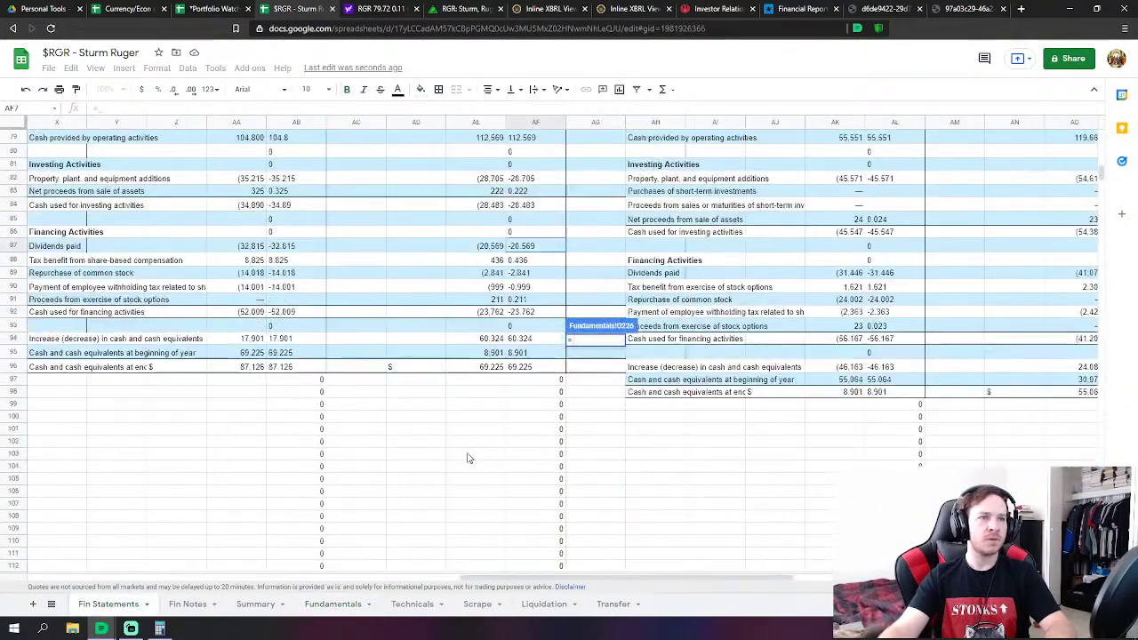
left_click(532, 374)
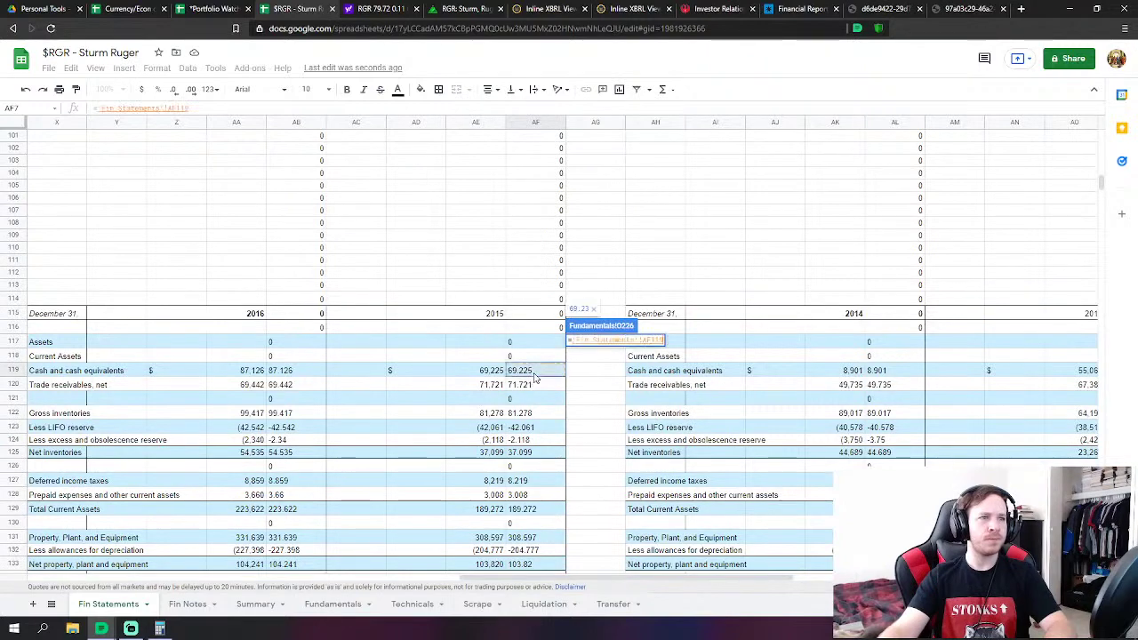
key("Return")
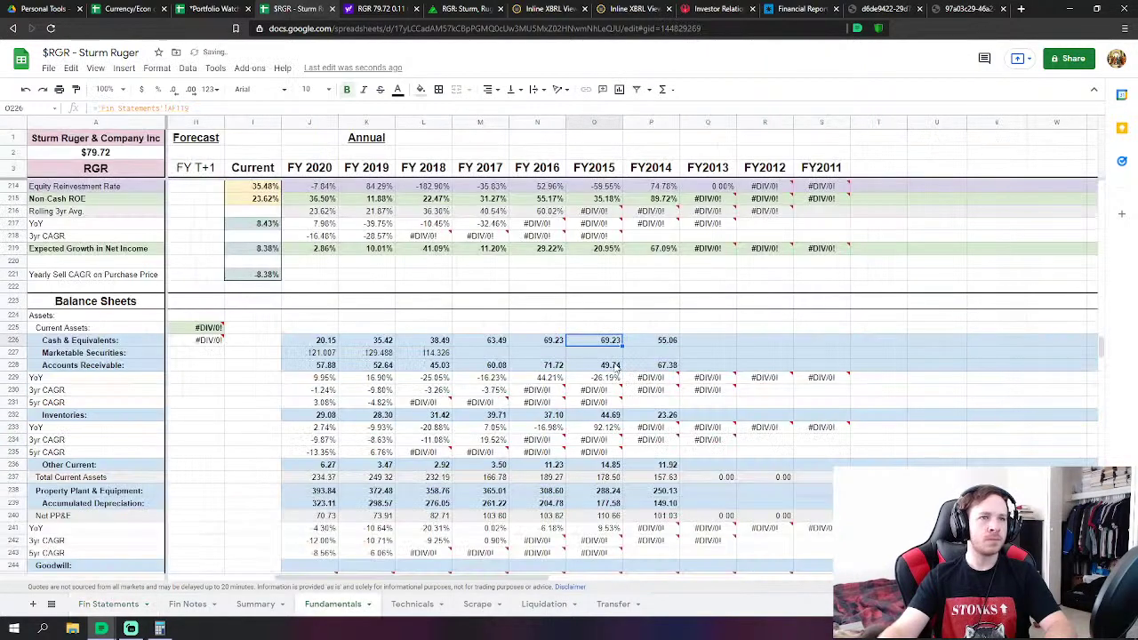
Examine which years the FY 2017 to FY2015 balance sheet cells reference, comparing Cash & Equivalents, Accounts Receivable and Treasury Stock at Cost formulas
left_click(615, 367)
left_click(560, 343)
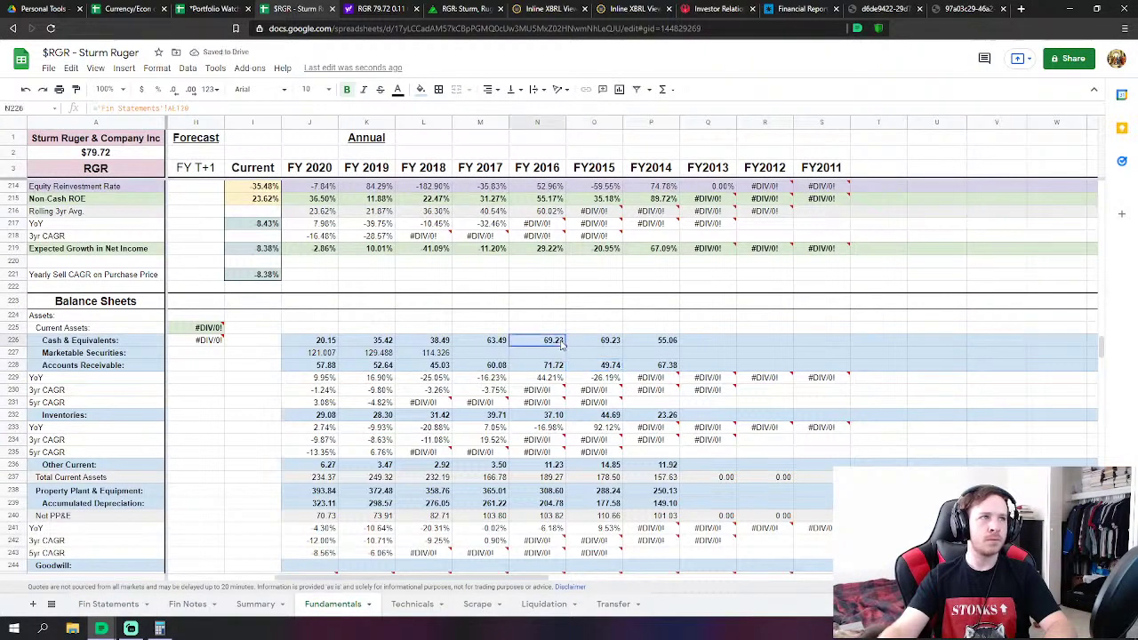
left_click(601, 346)
left_click(558, 344)
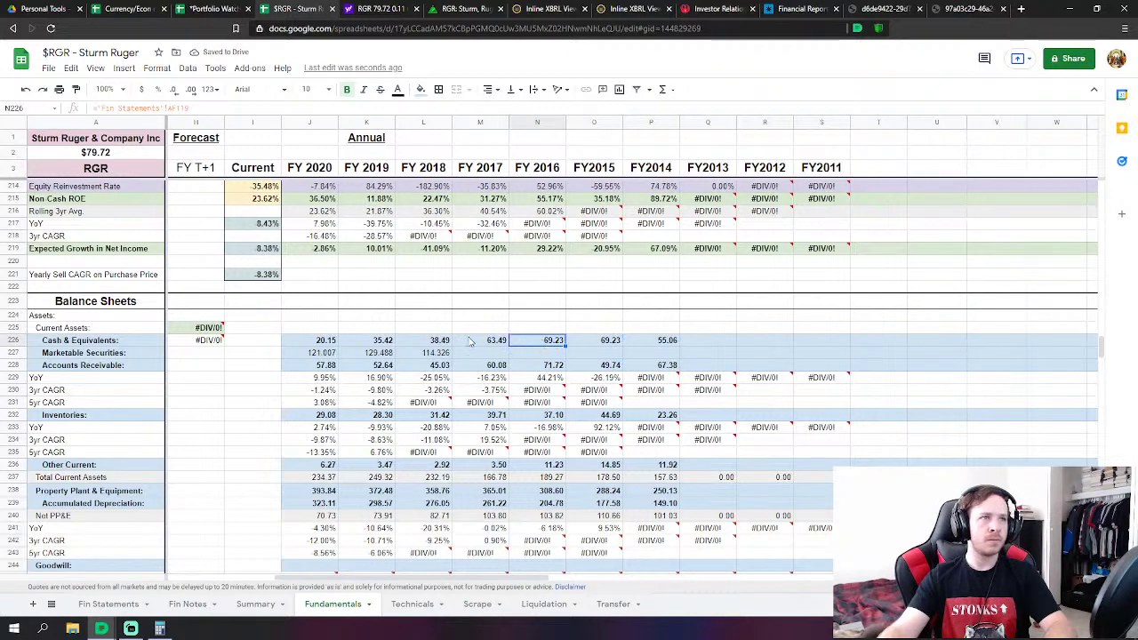
left_click(485, 341)
left_click(614, 343)
left_click(553, 343)
left_click(556, 404)
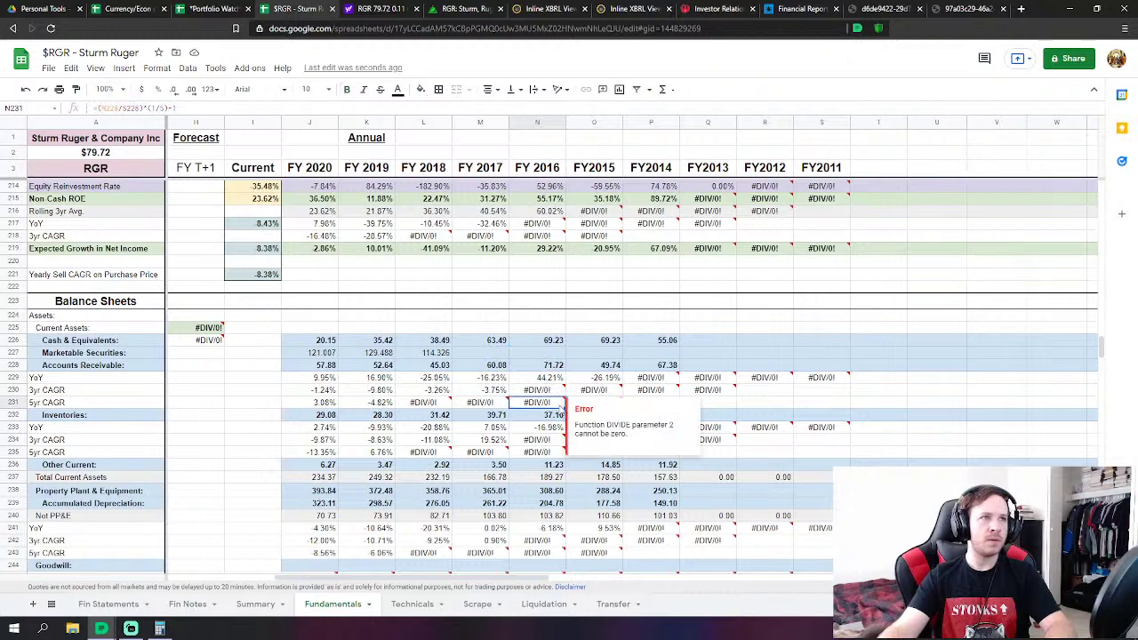
left_click(557, 367)
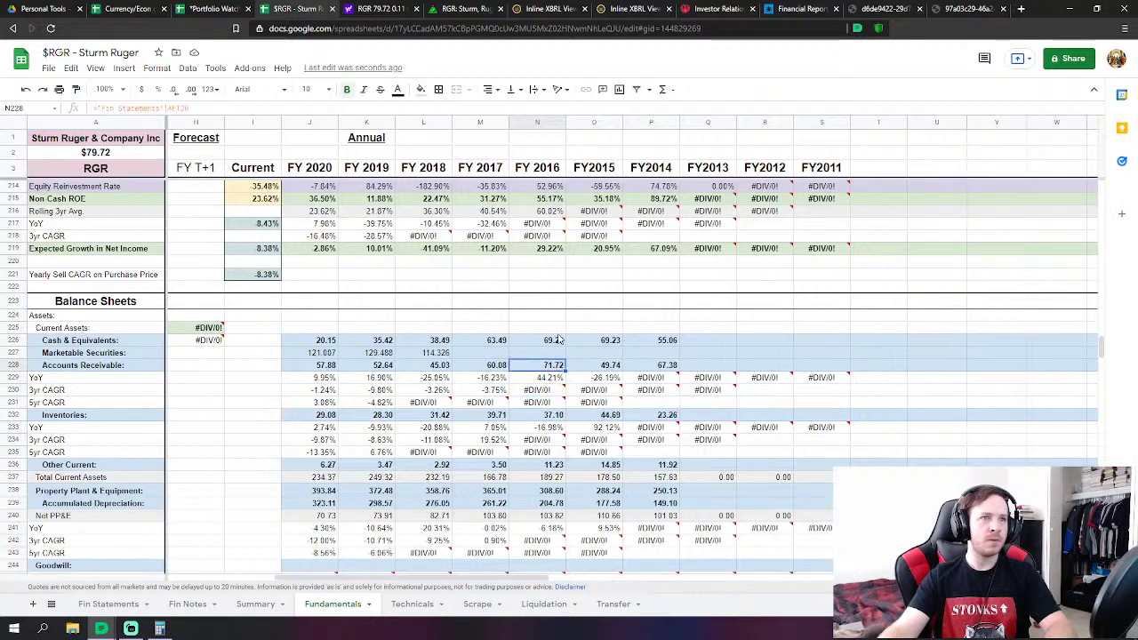
left_click(558, 331)
left_click(555, 342)
left_click(598, 331)
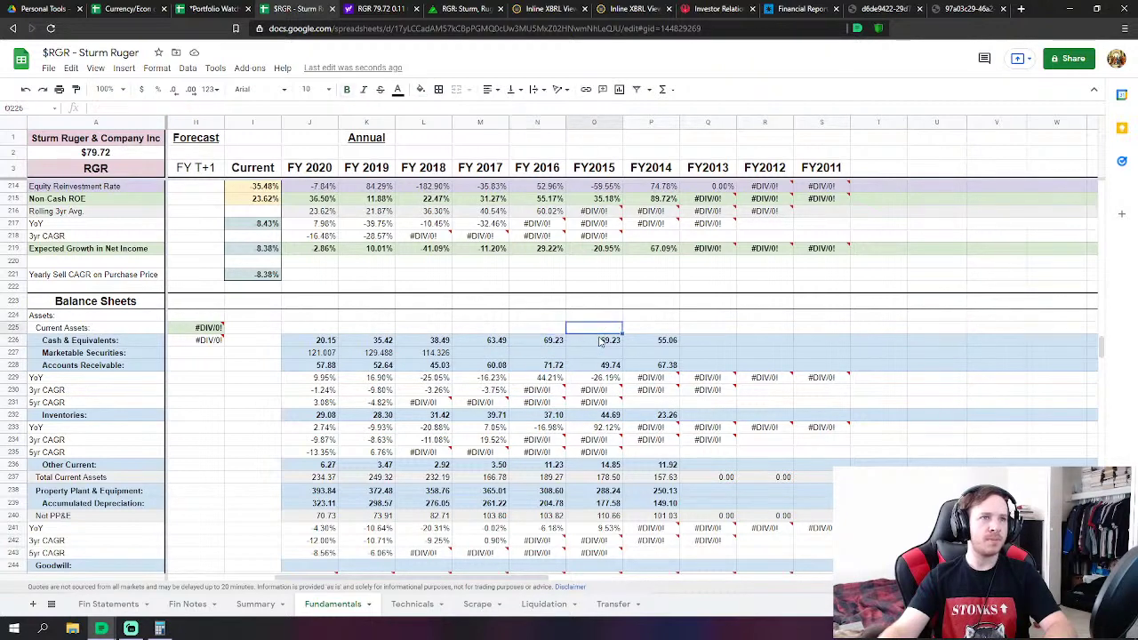
left_click(601, 341)
left_click(531, 343)
left_click(471, 345)
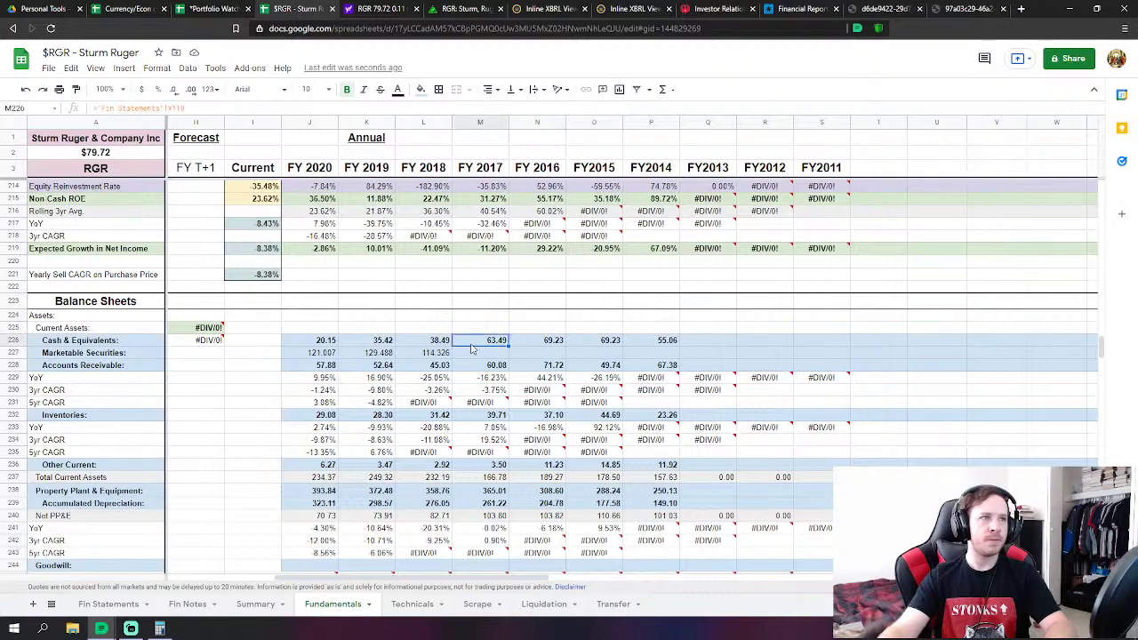
left_click(499, 370)
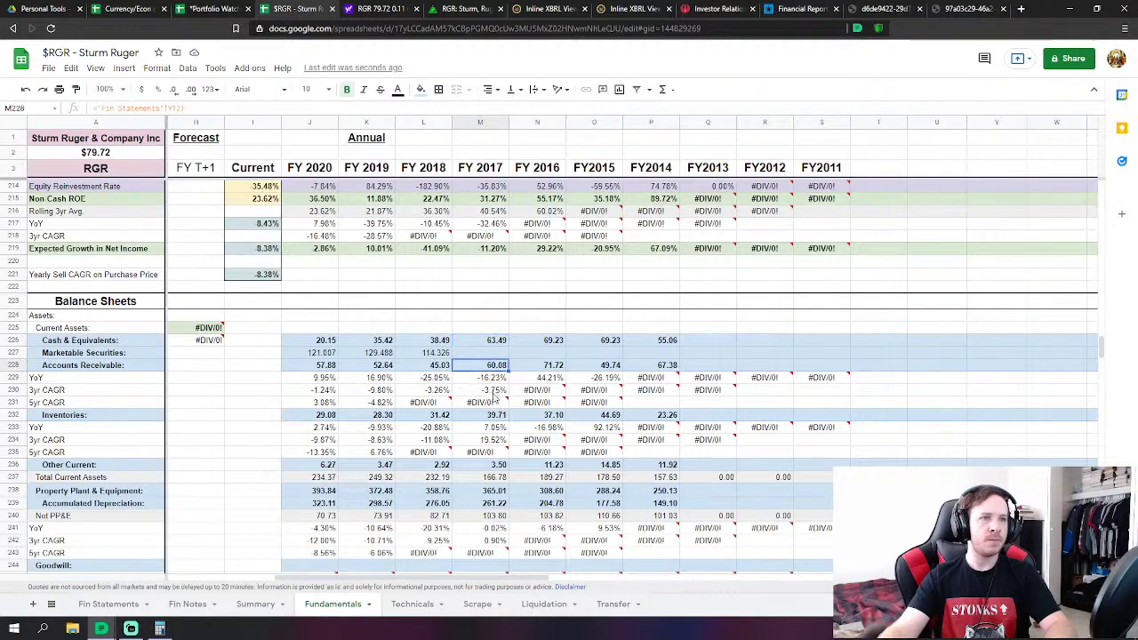
scroll(494, 396, "down", 10)
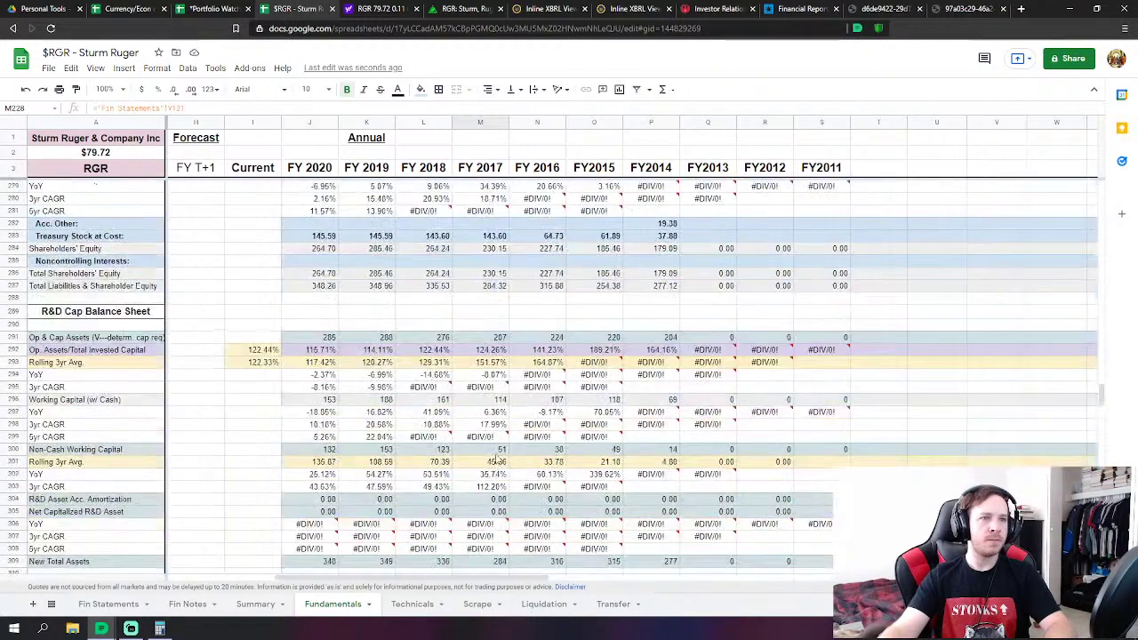
scroll(499, 460, "up", 2)
left_click(496, 325)
scroll(569, 374, "up", 10)
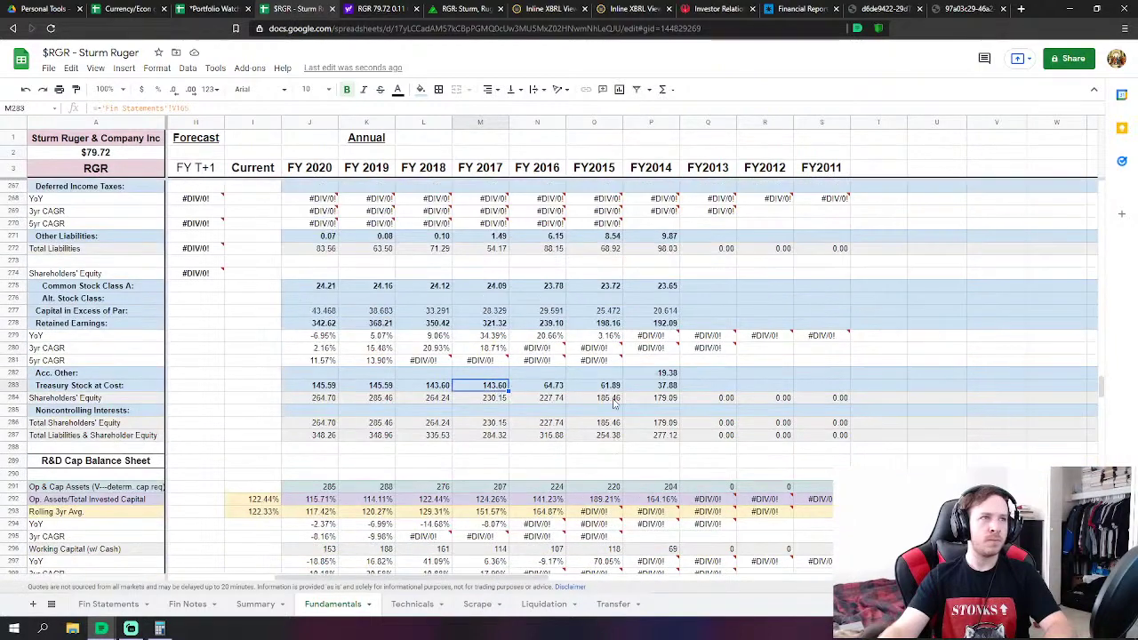
Relink FY 2016 Cash & Equivalents in N226 to 2016 cash and cash equivalents in 'Fin Statements'!AB119
scroll(588, 402, "up", 4)
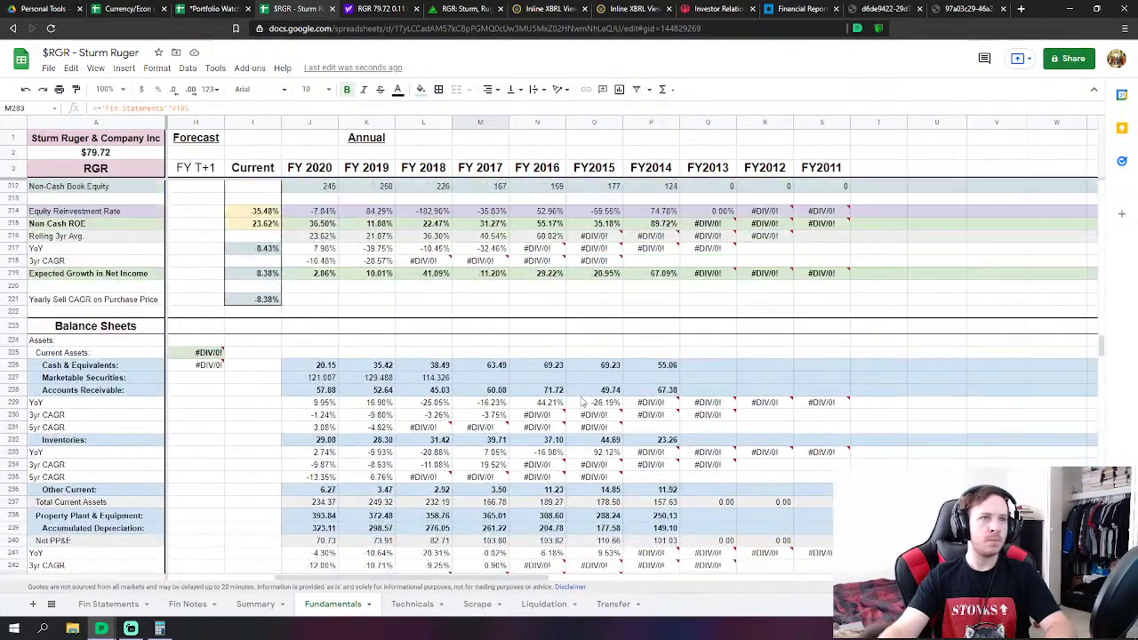
left_click(556, 367)
scroll(560, 369, "down", 2)
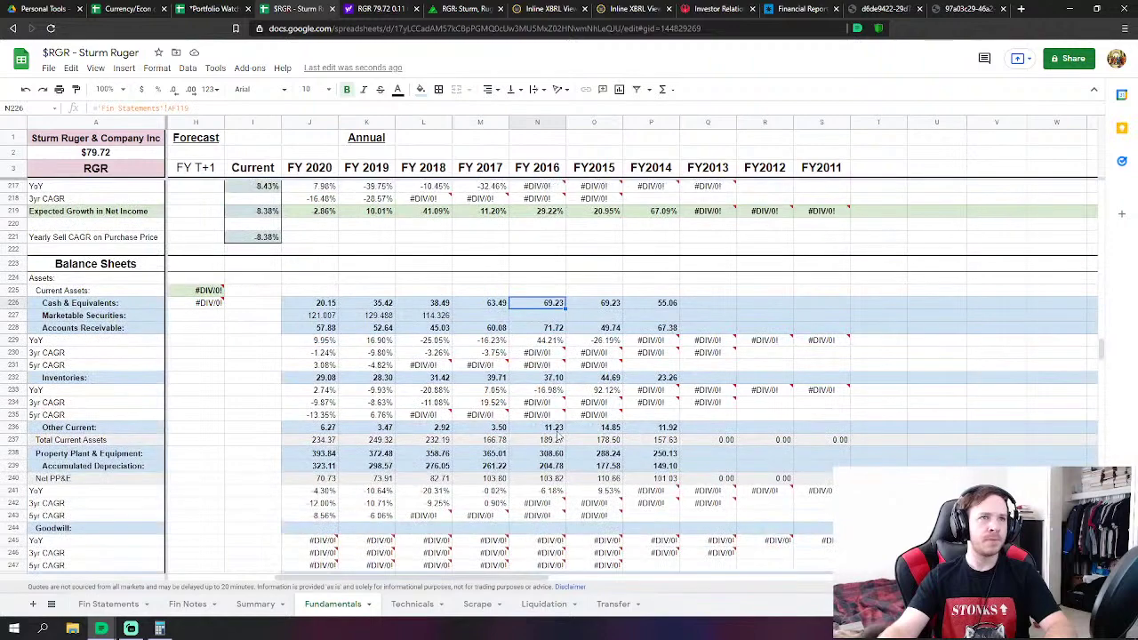
type("=")
left_click(109, 605)
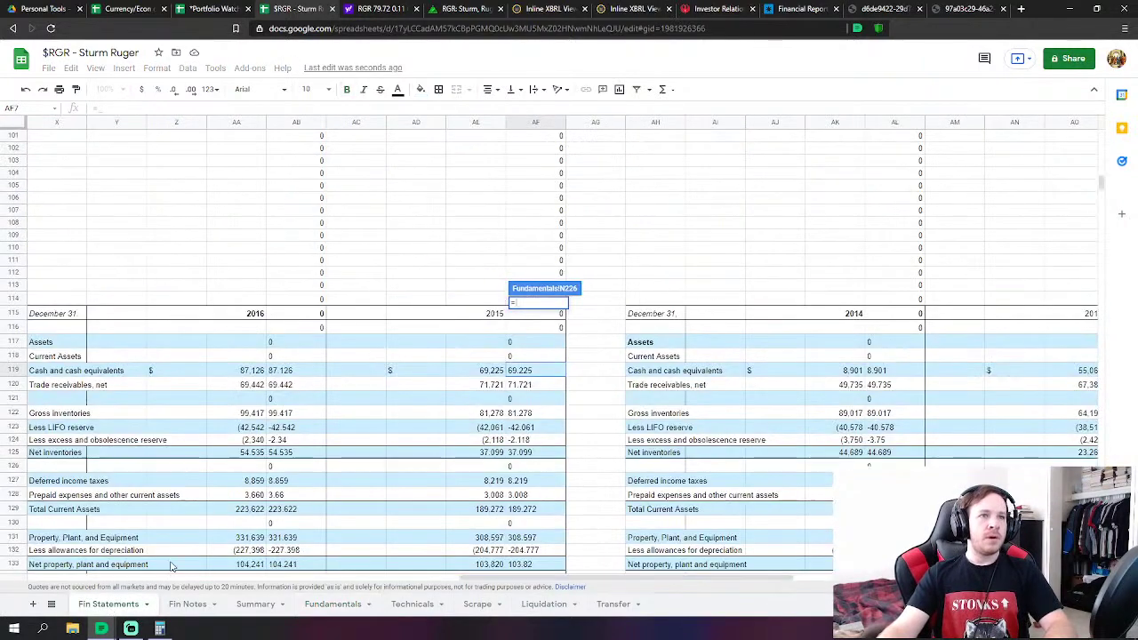
left_click(298, 372)
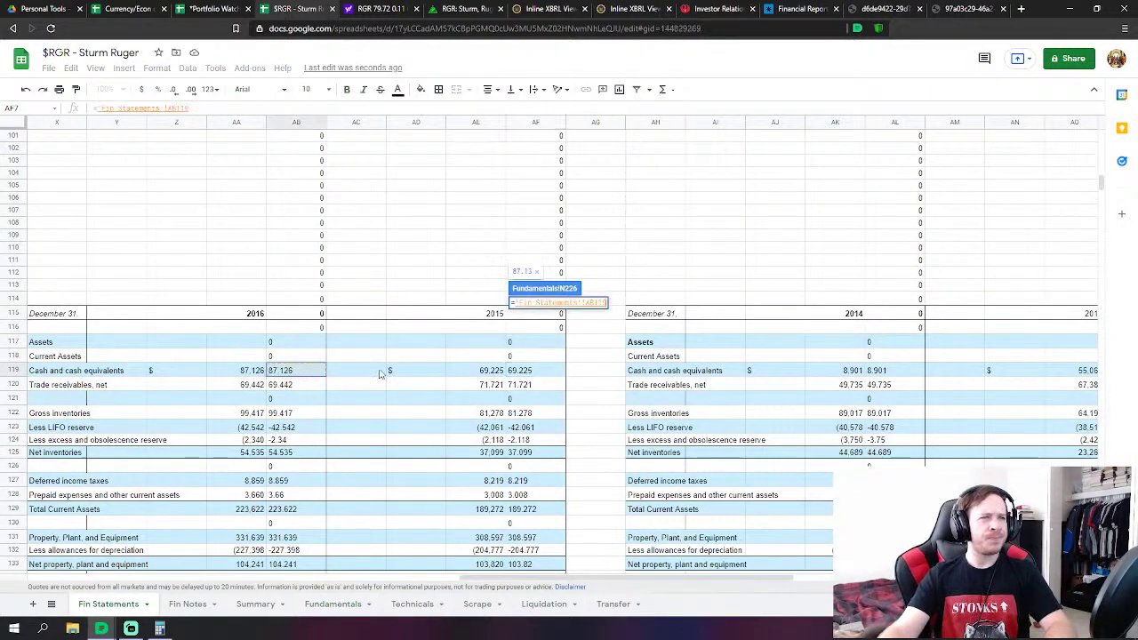
key("Return")
Relink FY 2016 Accounts Receivable in N228 to 2016 net trade receivables in 'Fin Statements'!AB120
left_click(552, 329)
type("=")
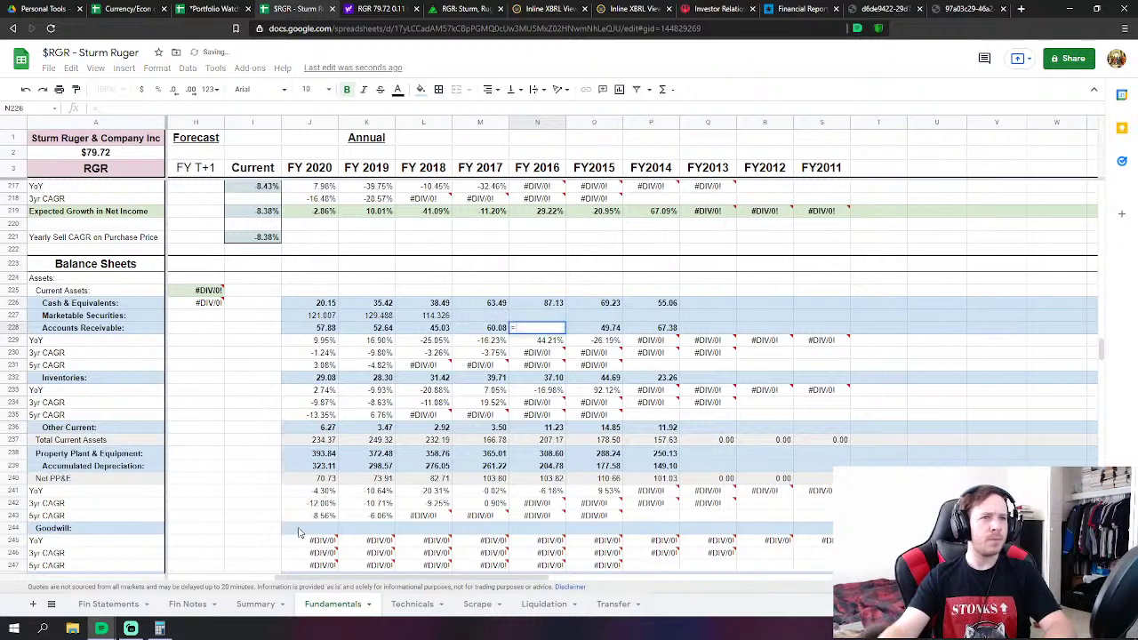
left_click(108, 605)
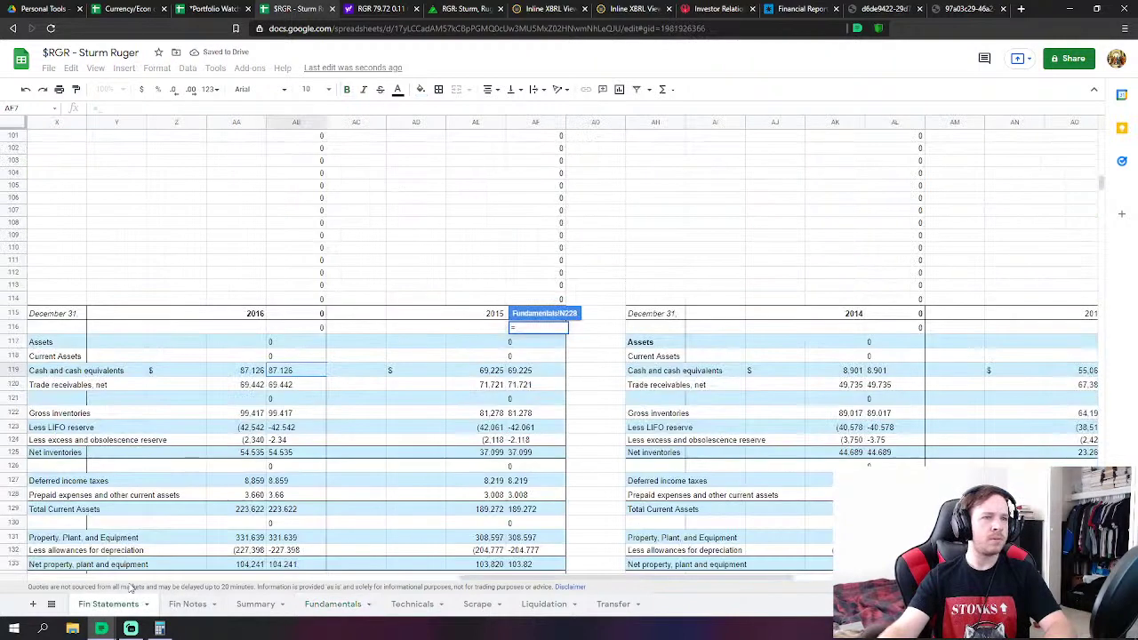
left_click(296, 385)
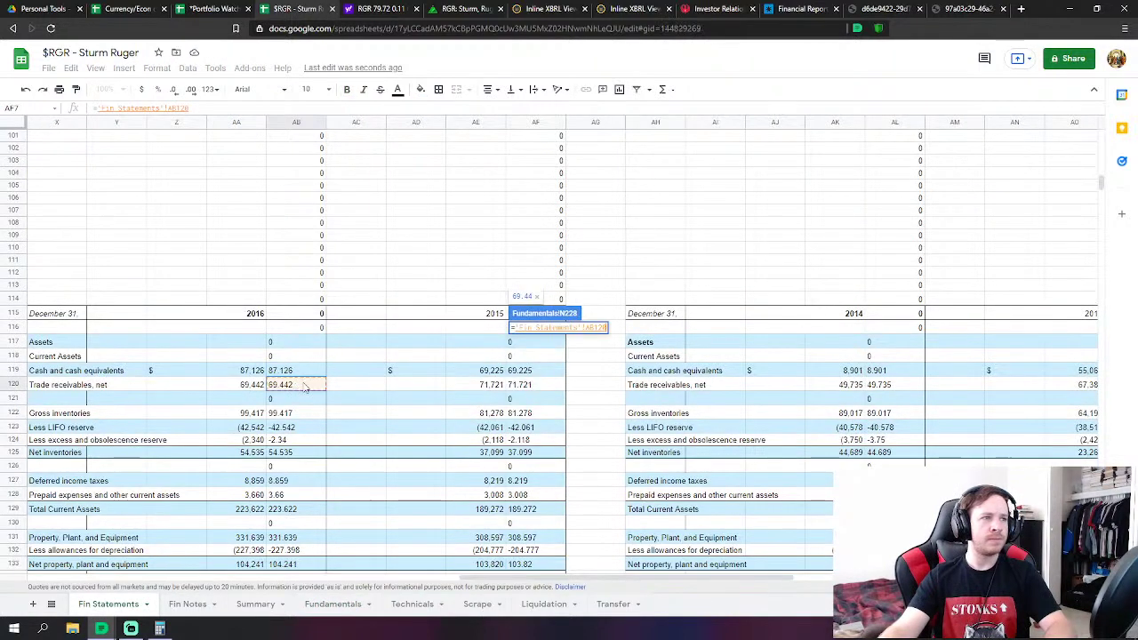
key("Return")
Relink FY 2016 Inventories in N232 to 2016 net inventories in 'Fin Statements'!AB125
key("Down")
key("Down")
key("Down")
type("=")
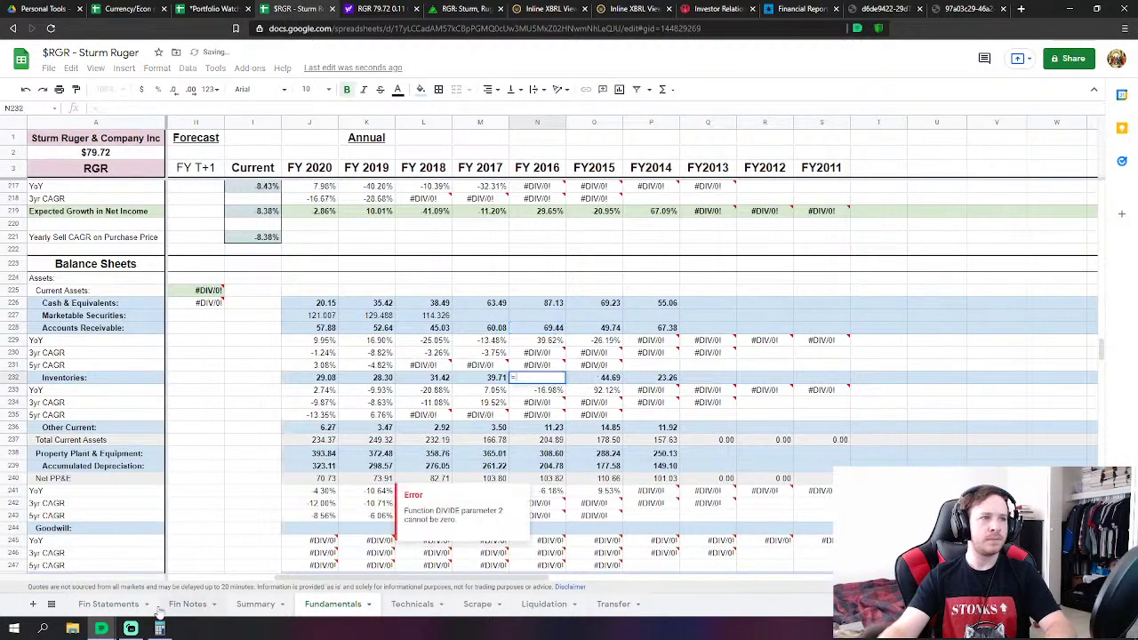
left_click(107, 605)
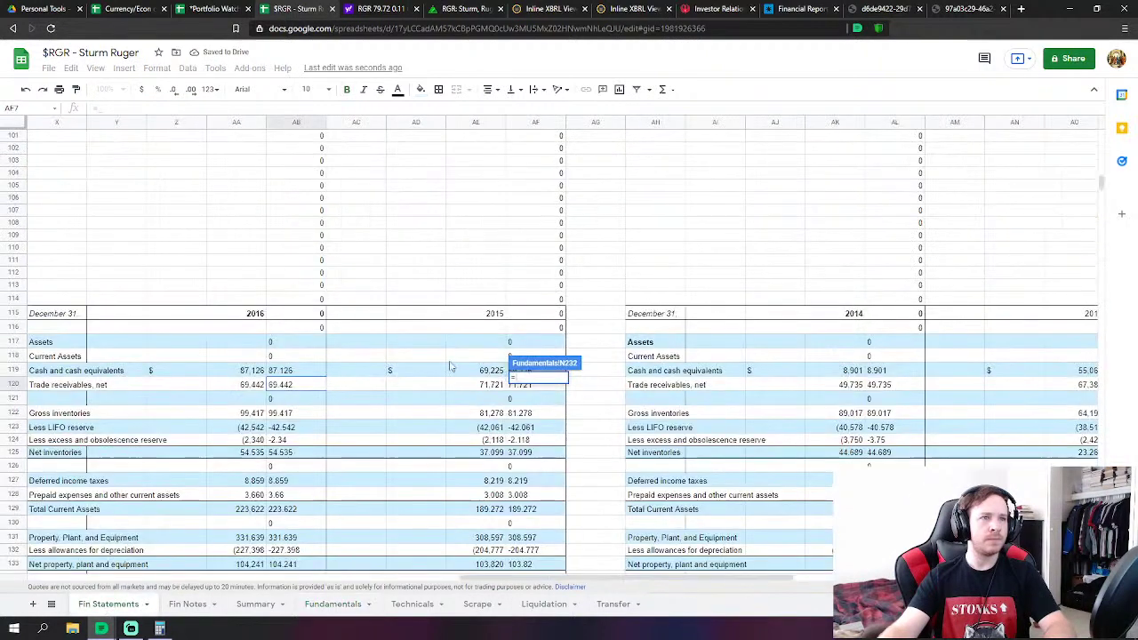
left_click(307, 454)
key("Return")
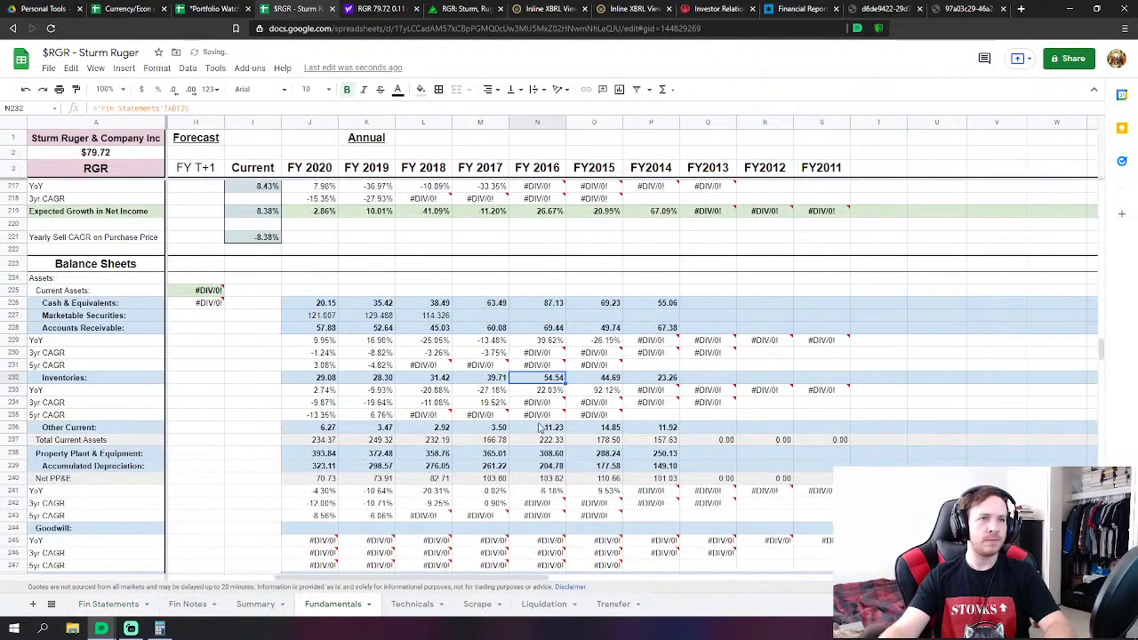
Set FY 2016 Other Current in N236 to 2016 deferred income taxes plus prepaid expenses, 'Fin Statements'!AB127+'Fin Statements'!AB128
left_click(536, 431)
type("=")
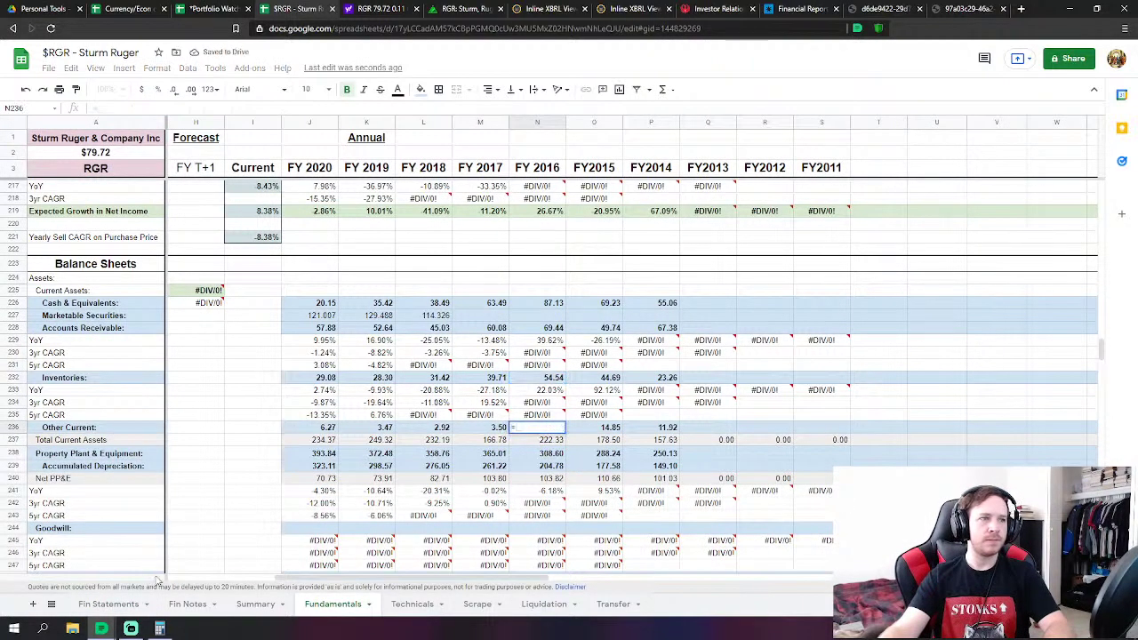
left_click(122, 607)
scroll(356, 466, "down", 2)
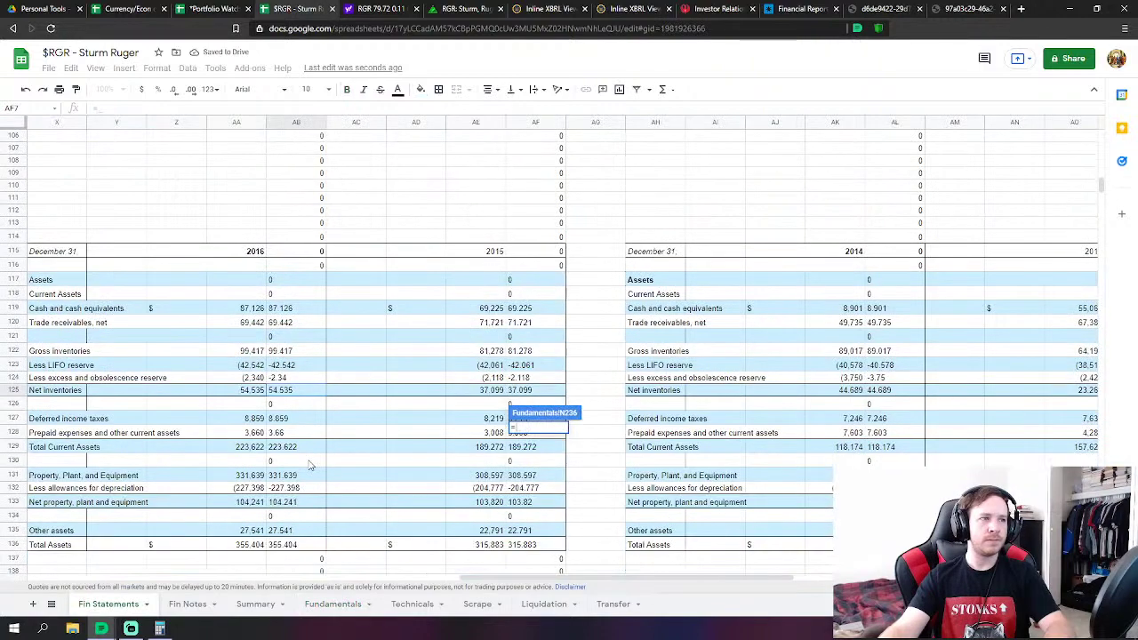
left_click(285, 421)
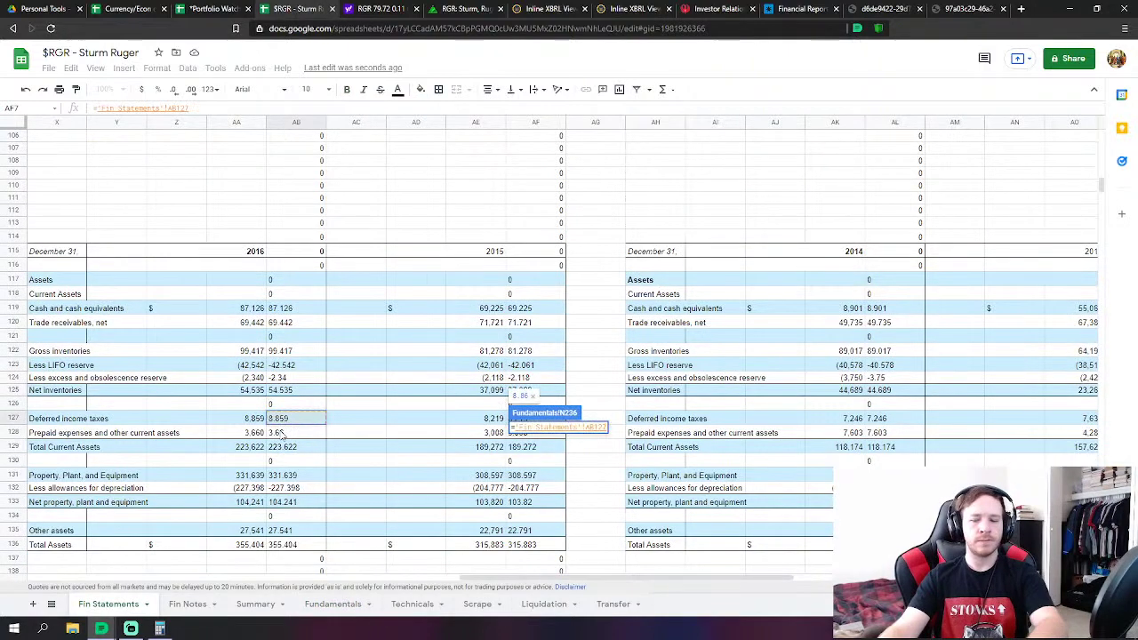
type("+")
left_click(283, 434)
key("Return")
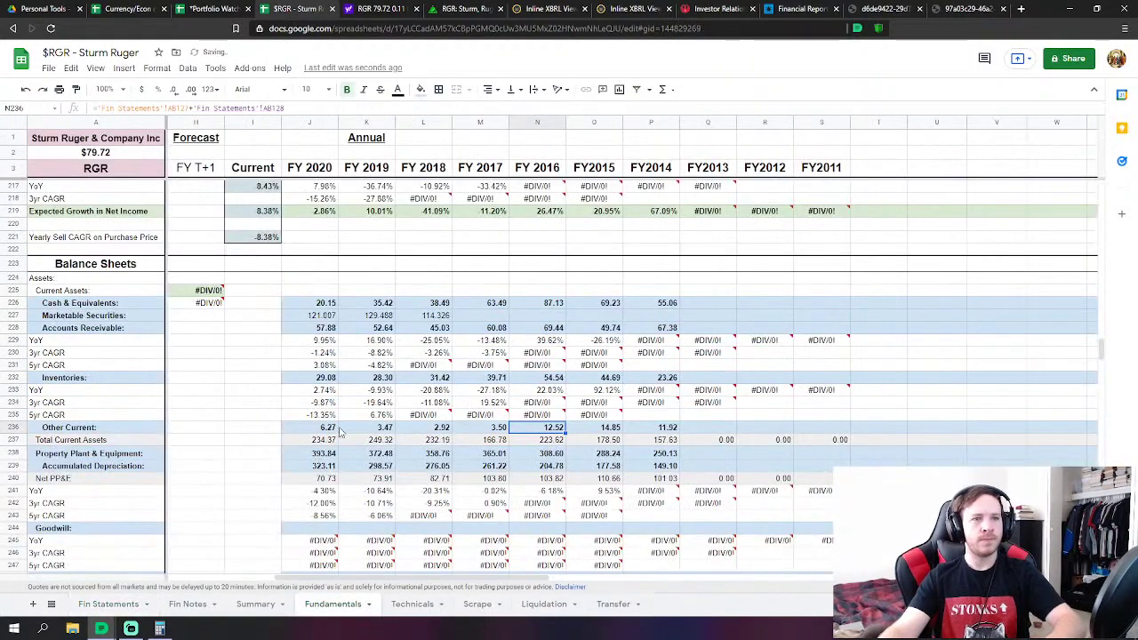
Try setting FY 2016 Property Plant & Equipment in N238 to 'Fin Statements'!AF127+'Fin Statements'!AF128
scroll(338, 440, "down", 2)
left_click(550, 394)
type("=")
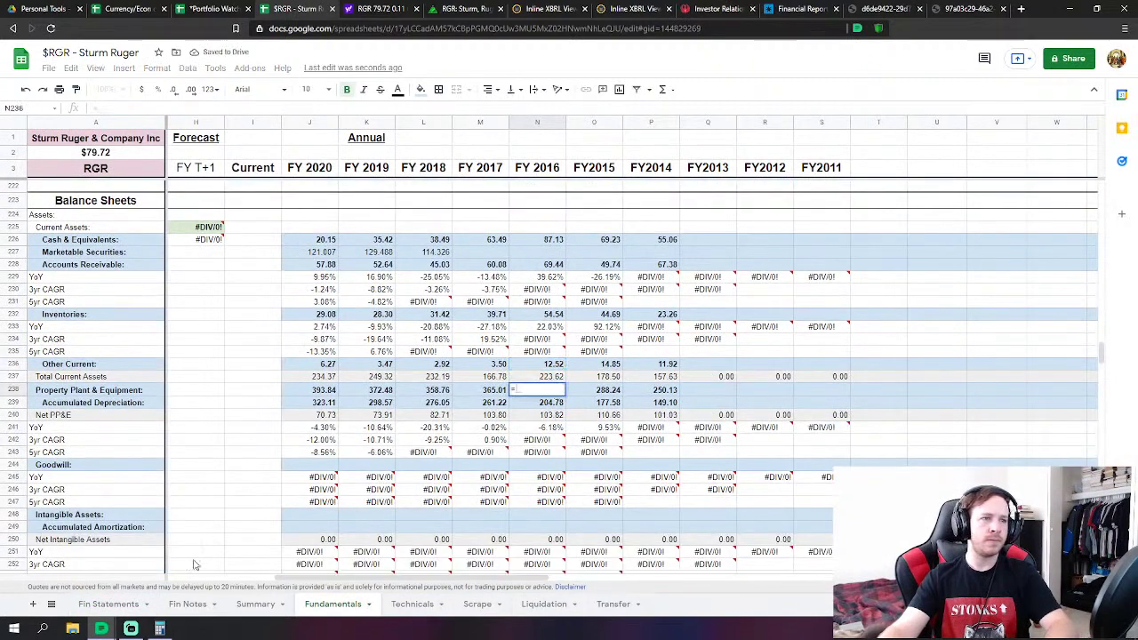
left_click(109, 604)
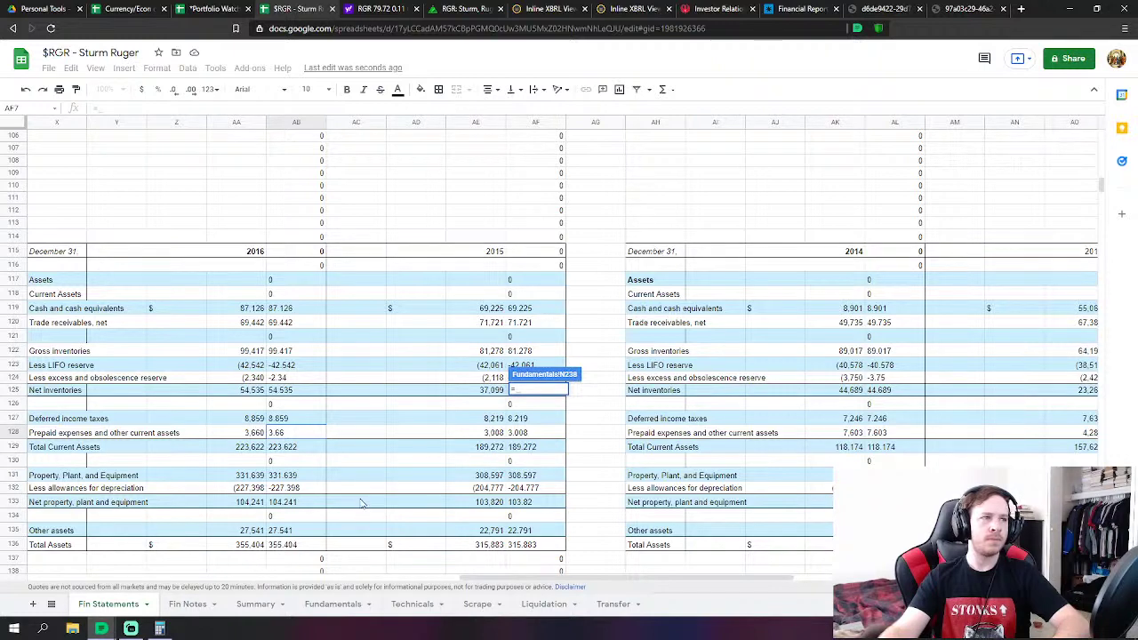
left_click(516, 420)
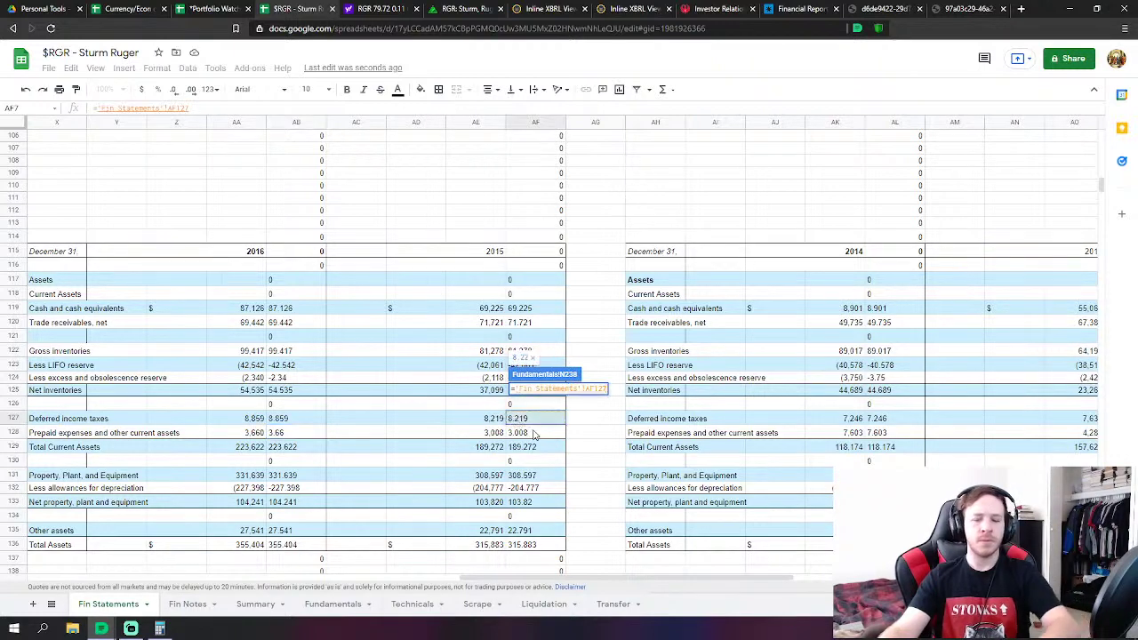
type("+")
left_click(534, 433)
key("Return")
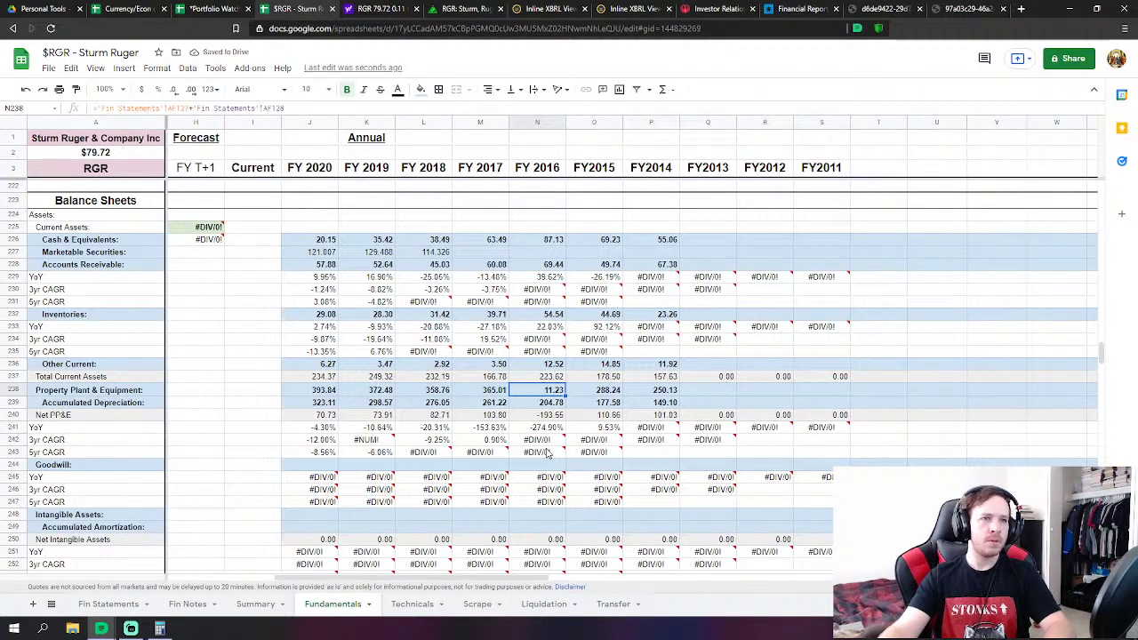
Relink FY 2016 Property Plant & Equipment in N238 to 2016 property, plant and equipment in 'Fin Statements'!AB131
mouse_move(547, 449)
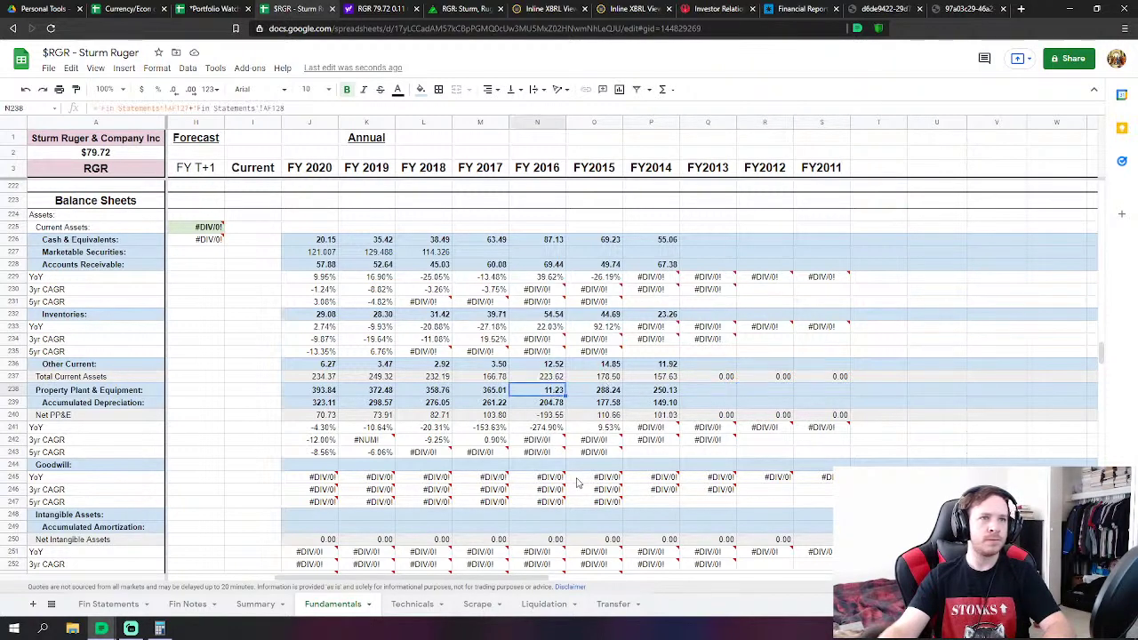
left_click(553, 376)
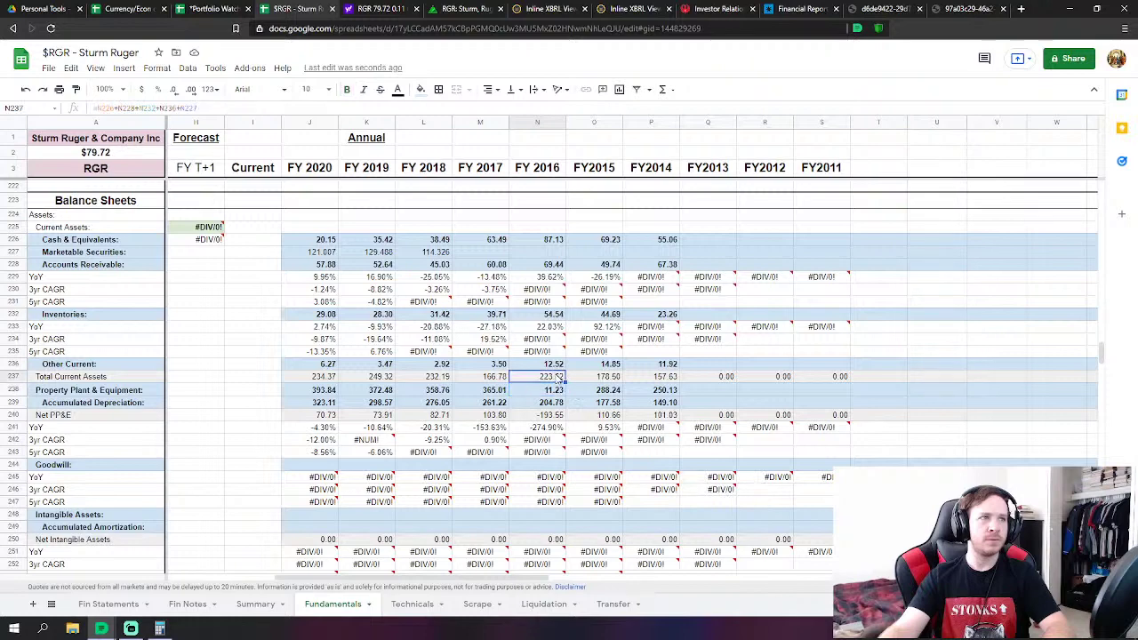
left_click(560, 364)
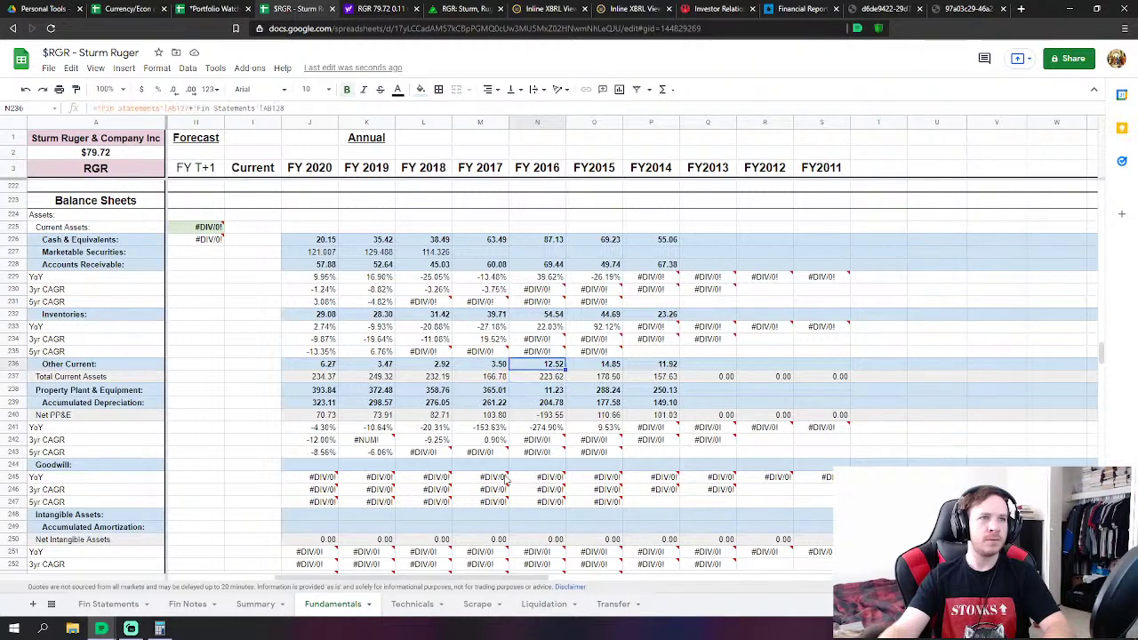
left_click(108, 605)
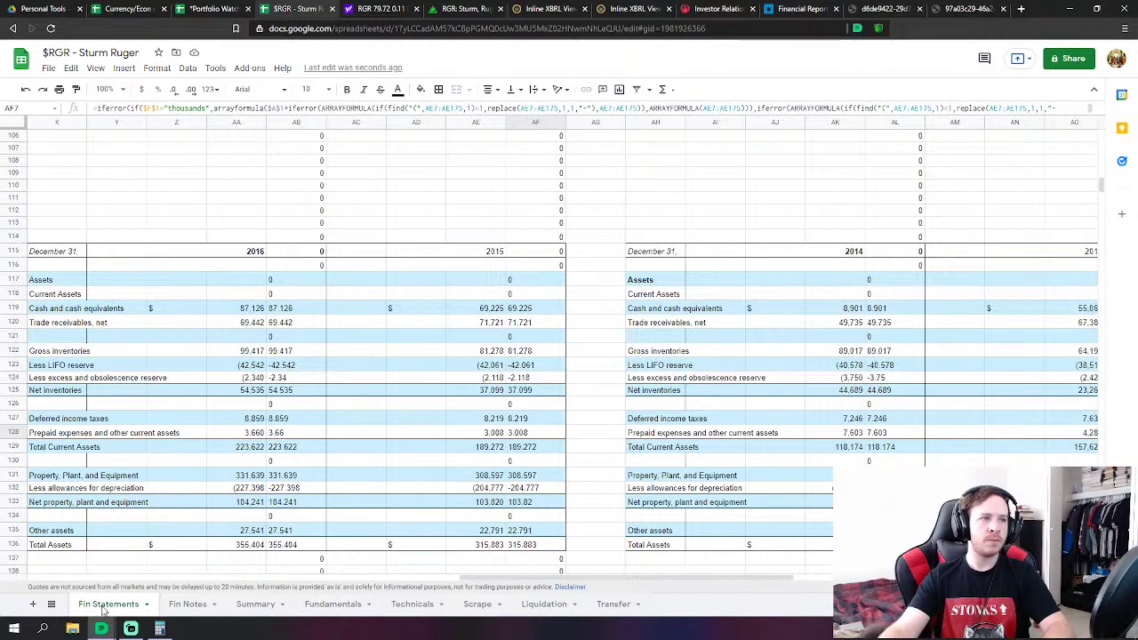
left_click(338, 606)
left_click(553, 392)
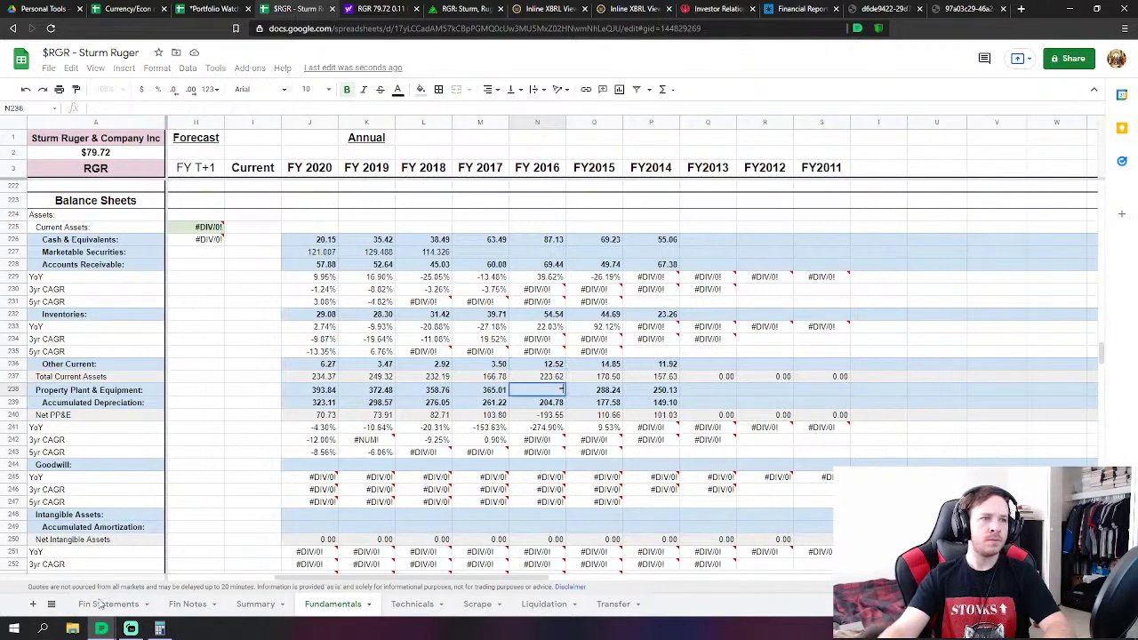
left_click(107, 608)
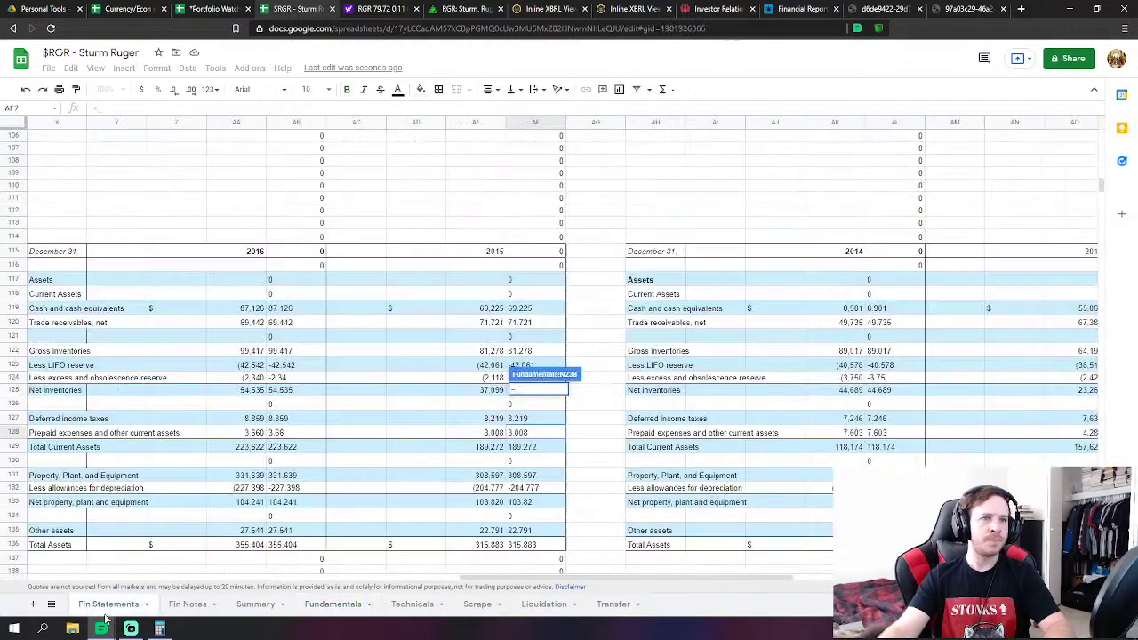
left_click(291, 478)
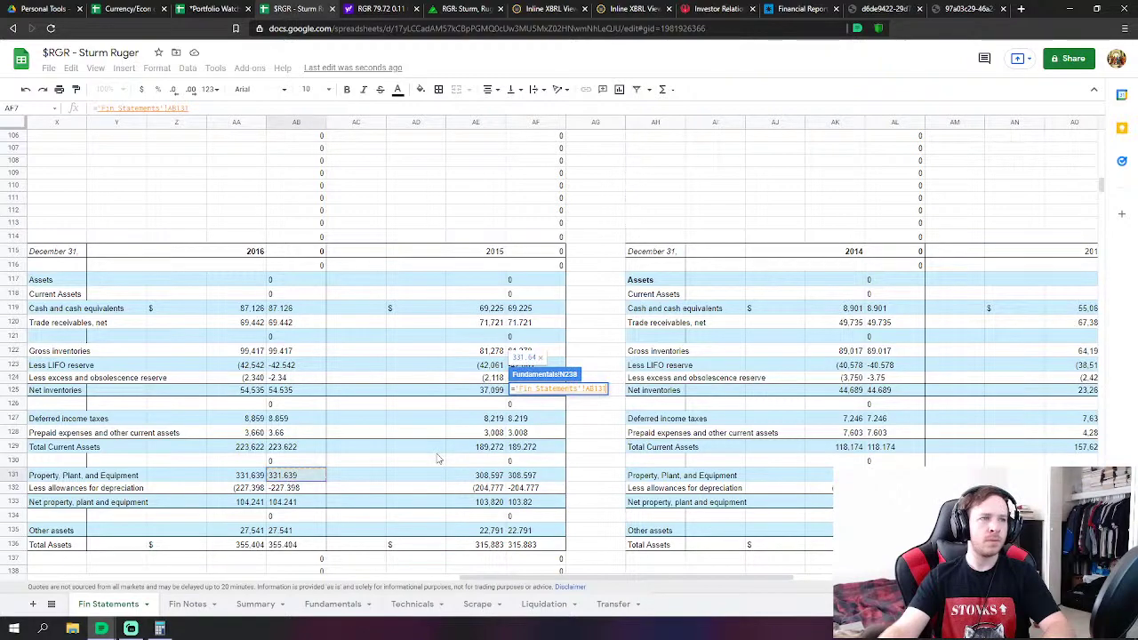
scroll(438, 459, "down", 1)
key("Return")
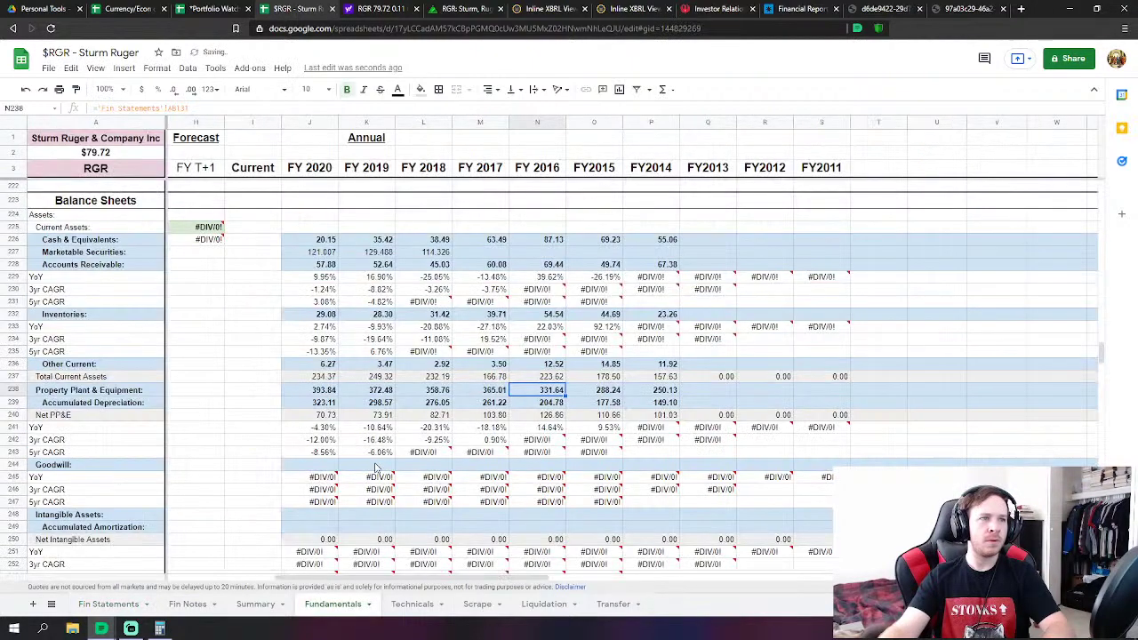
Set FY 2016 Accumulated Depreciation in N239 to the negative of 2016 allowances for depreciation in 'Fin Statements'!AB132
left_click(556, 409)
type("=")
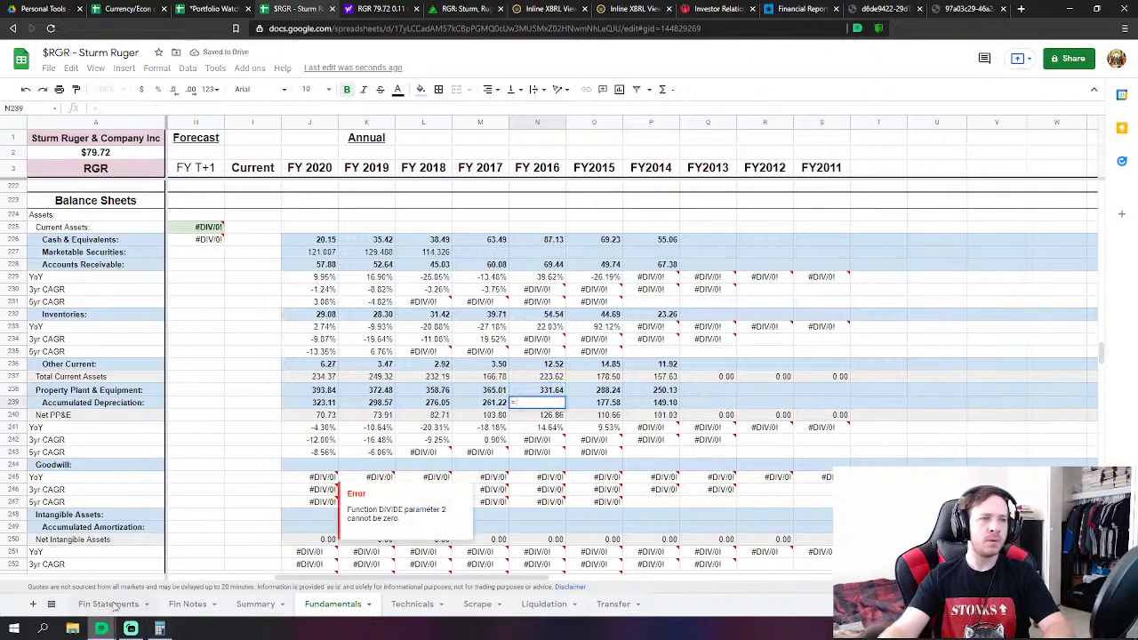
left_click(108, 603)
left_click(291, 426)
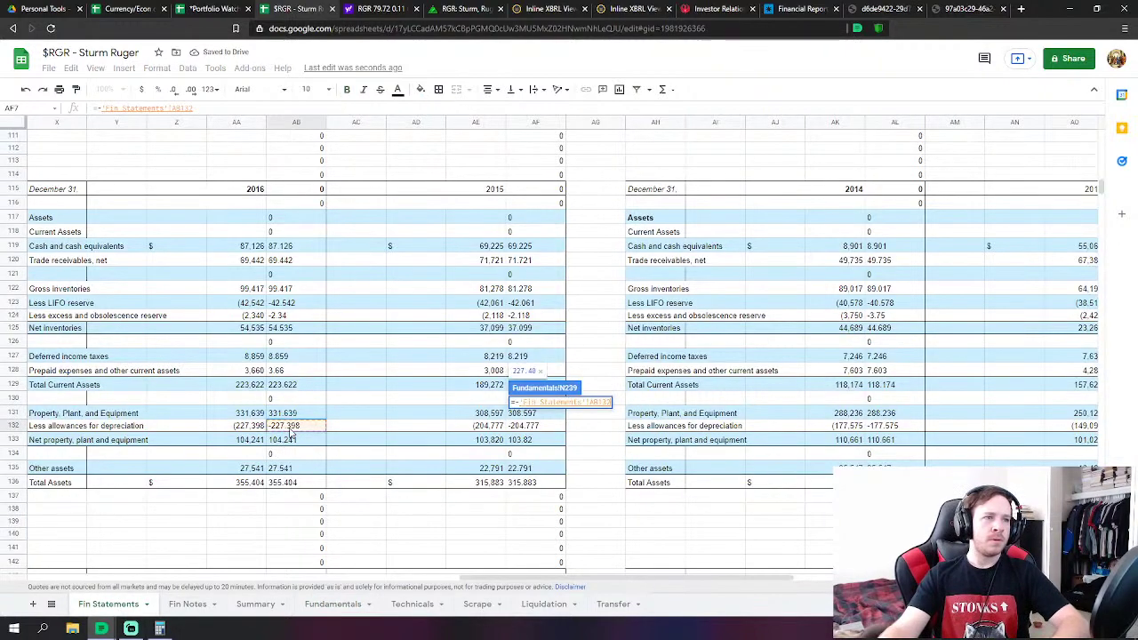
key("Return")
Relink FY 2016 Other Assets in N254 to 2016 other assets in 'Fin Statements'!AB135
scroll(537, 463, "down", 2)
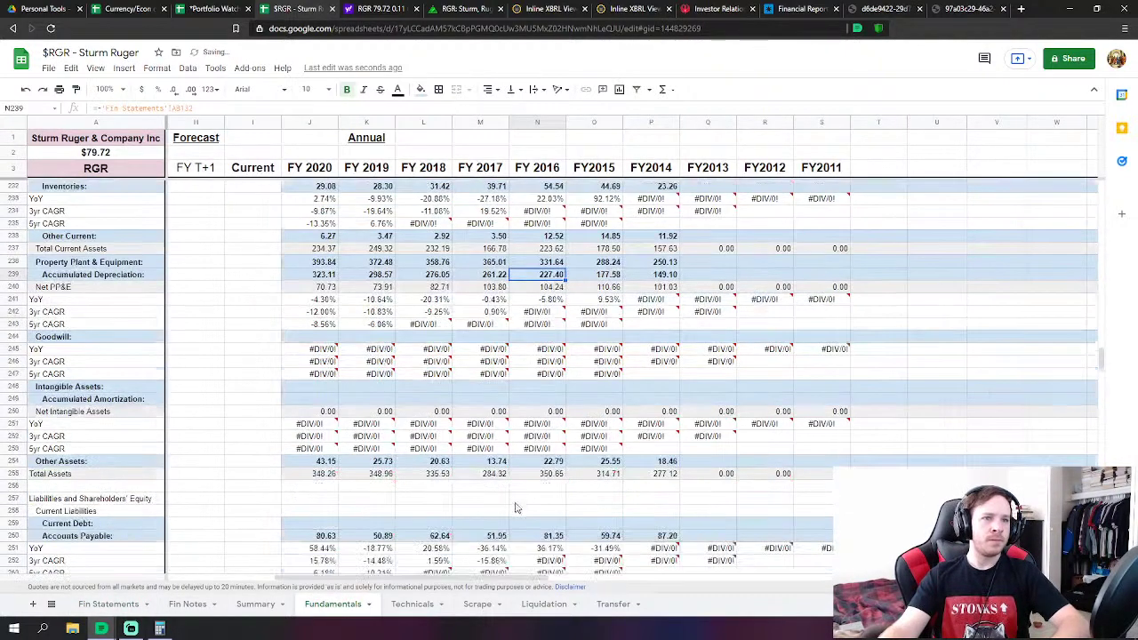
left_click(551, 462)
type("=")
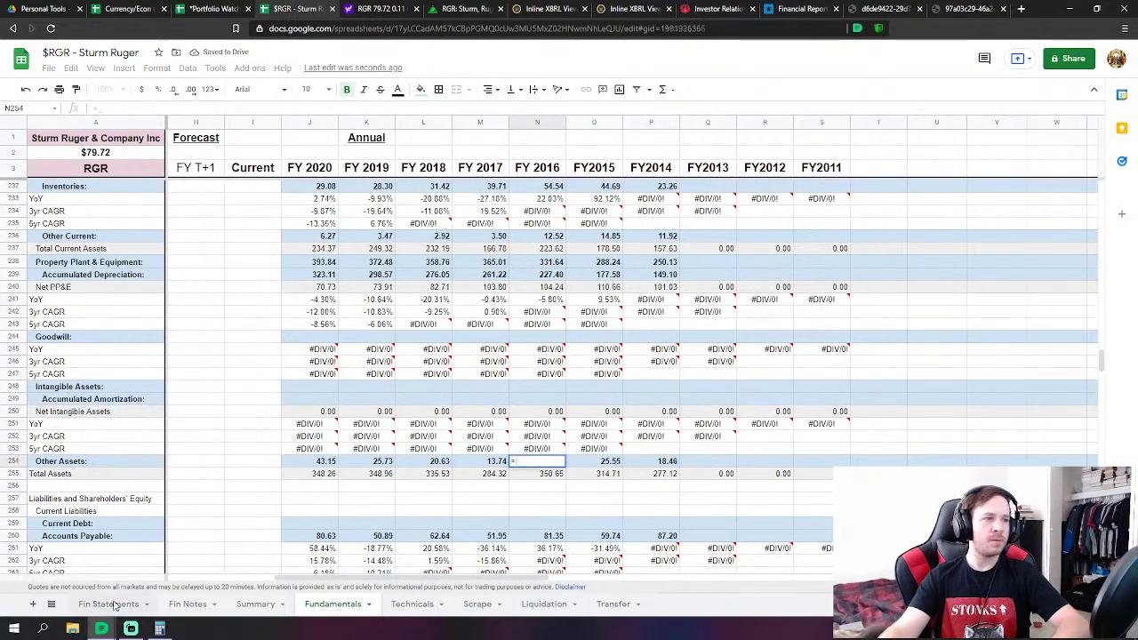
left_click(108, 603)
left_click(288, 469)
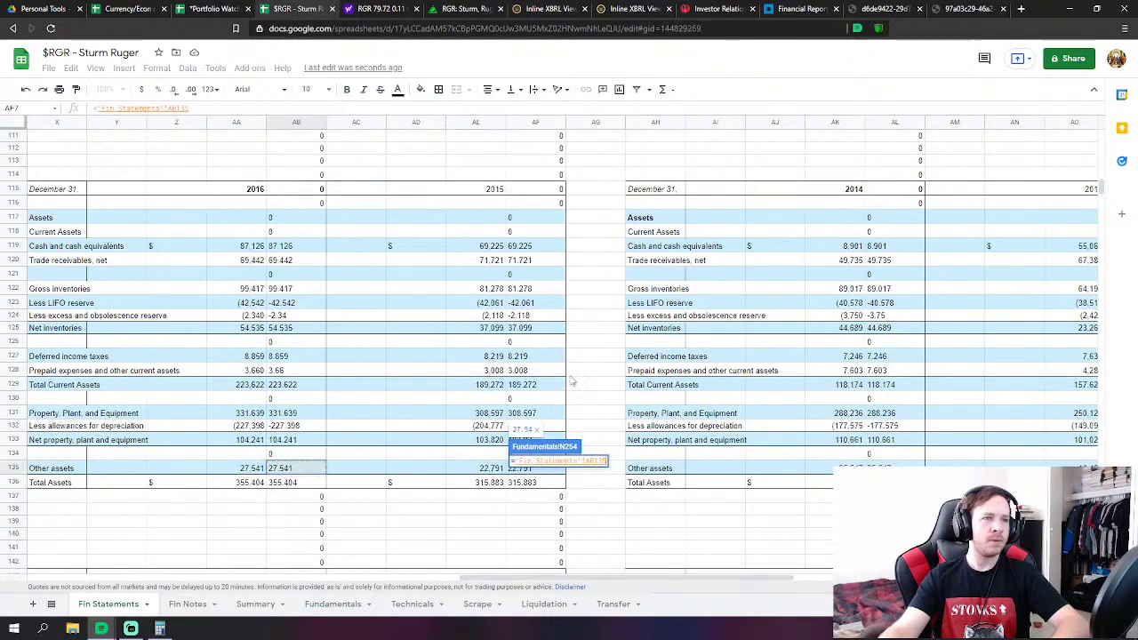
key("Return")
Relink FY 2016 Accounts Payable in N260 to 'Fin Statements'!AB147+'Fin Statements'!AB149+'Fin Statements'!AB150
scroll(549, 356, "down", 3)
left_click(549, 349)
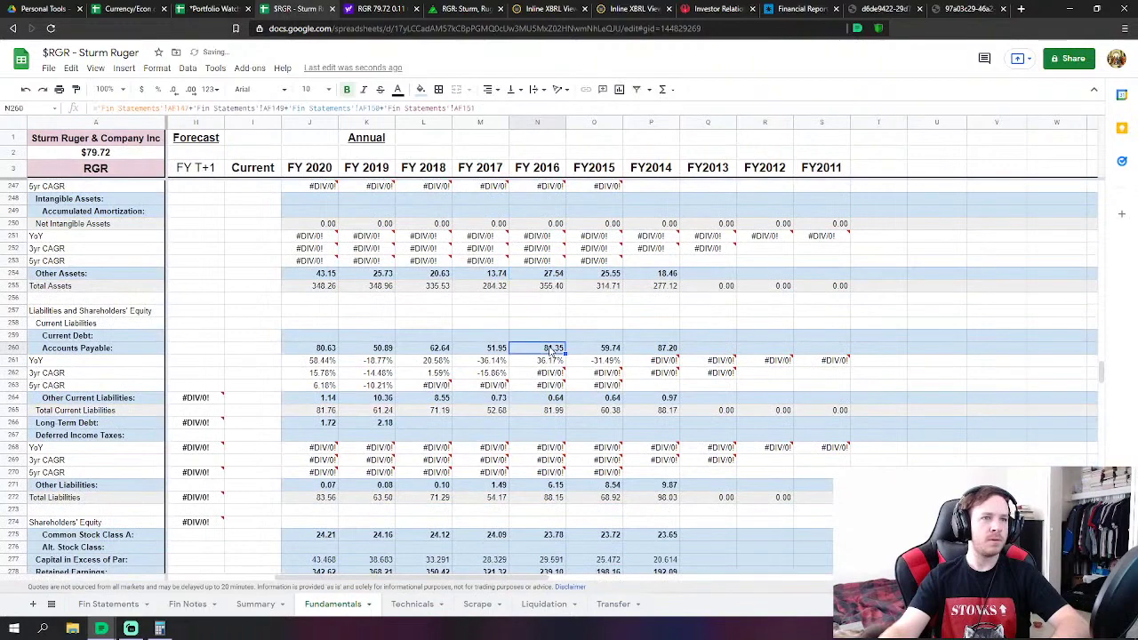
scroll(548, 356, "down", 1)
type("=")
left_click(105, 604)
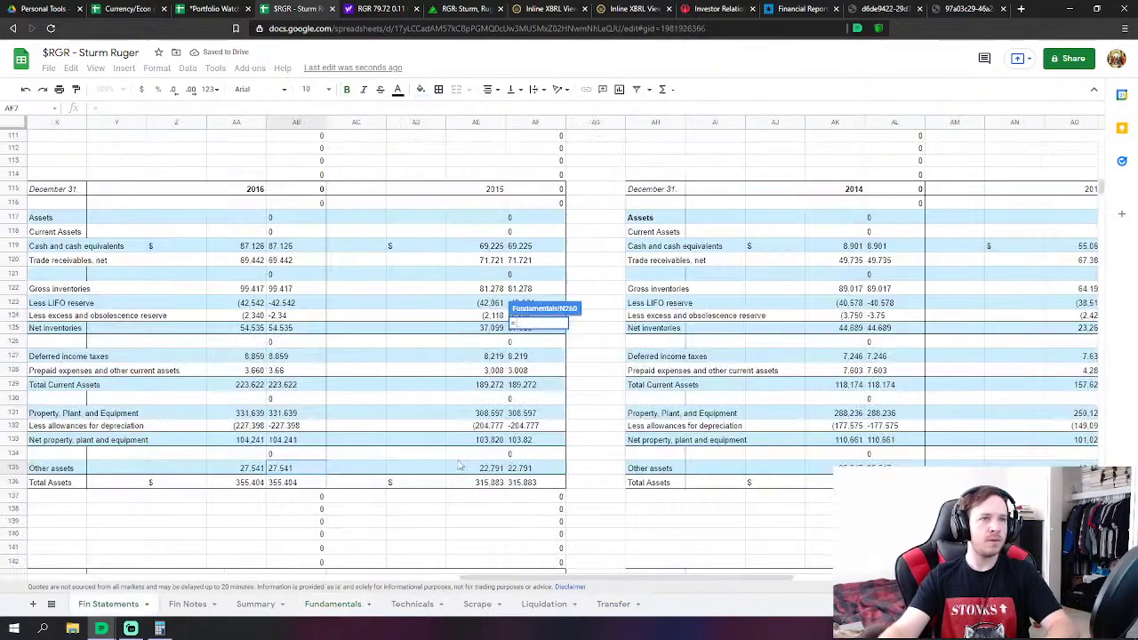
scroll(302, 458, "down", 5)
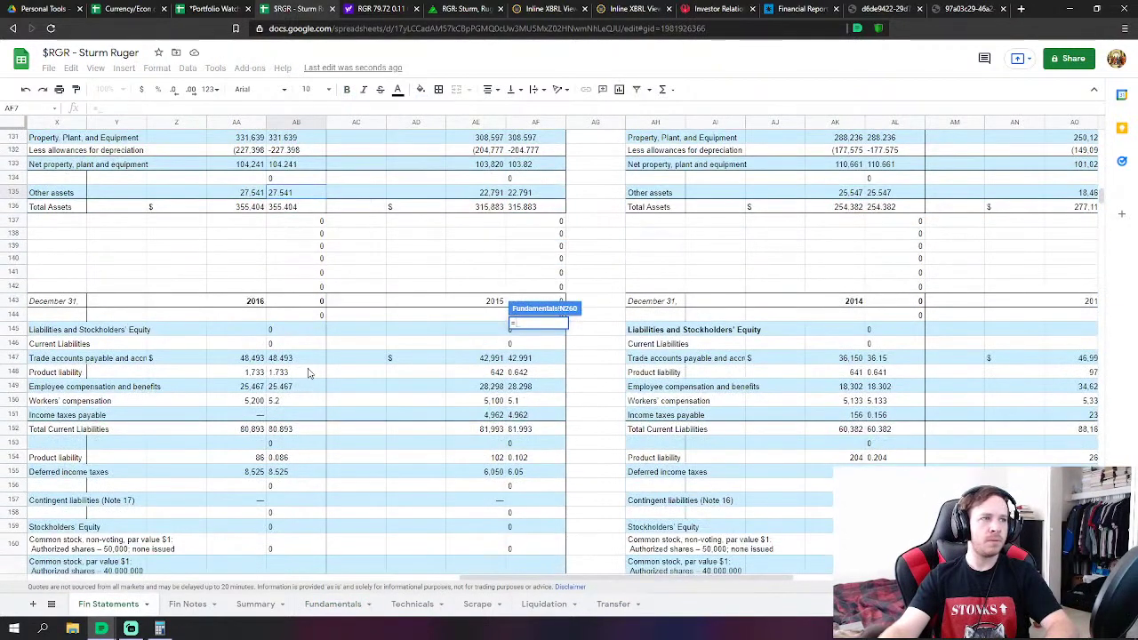
left_click(295, 358)
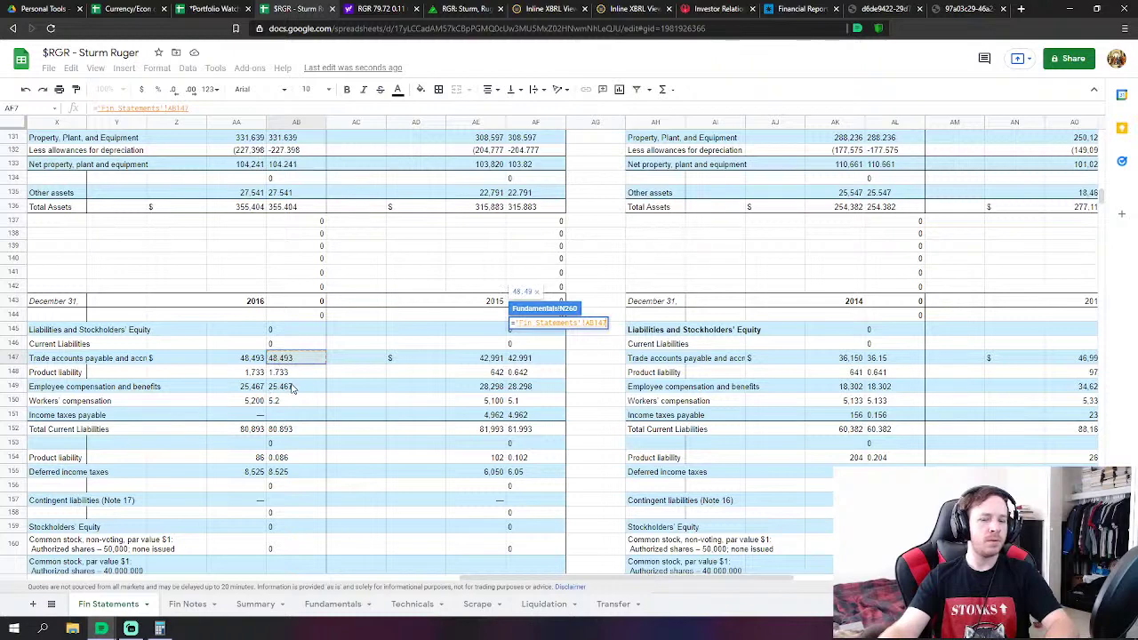
type("+")
left_click(289, 389)
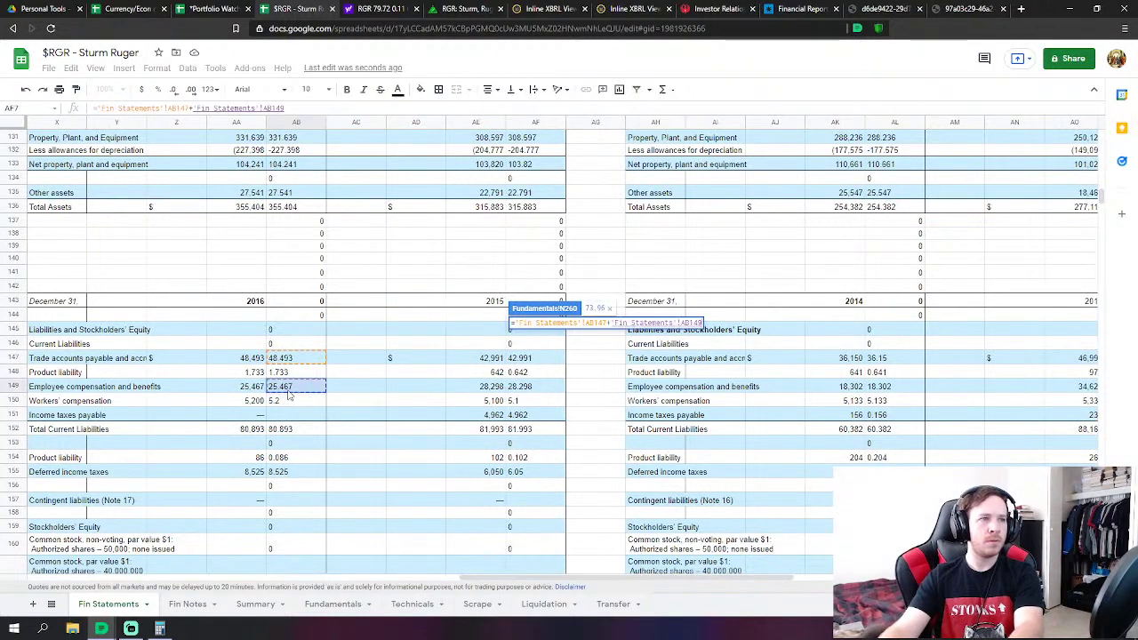
type("+")
left_click(282, 402)
key("Return")
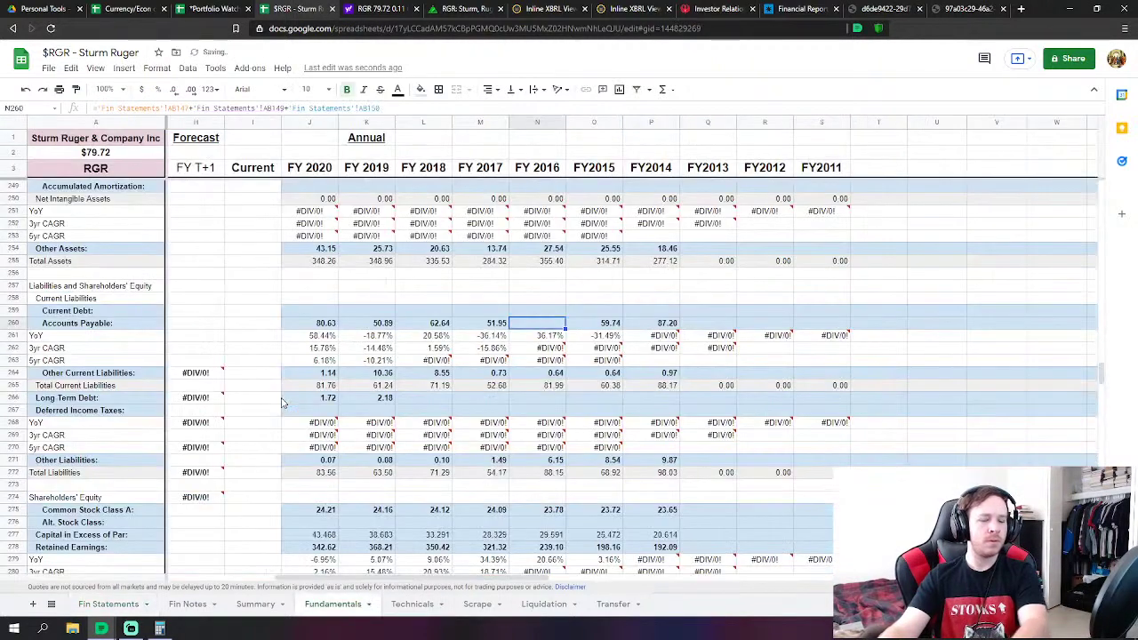
Relink FY 2016 Other Current Liabilities in N264 to 2016 current product liability in 'Fin Statements'!AB148
left_click(558, 375)
type("=")
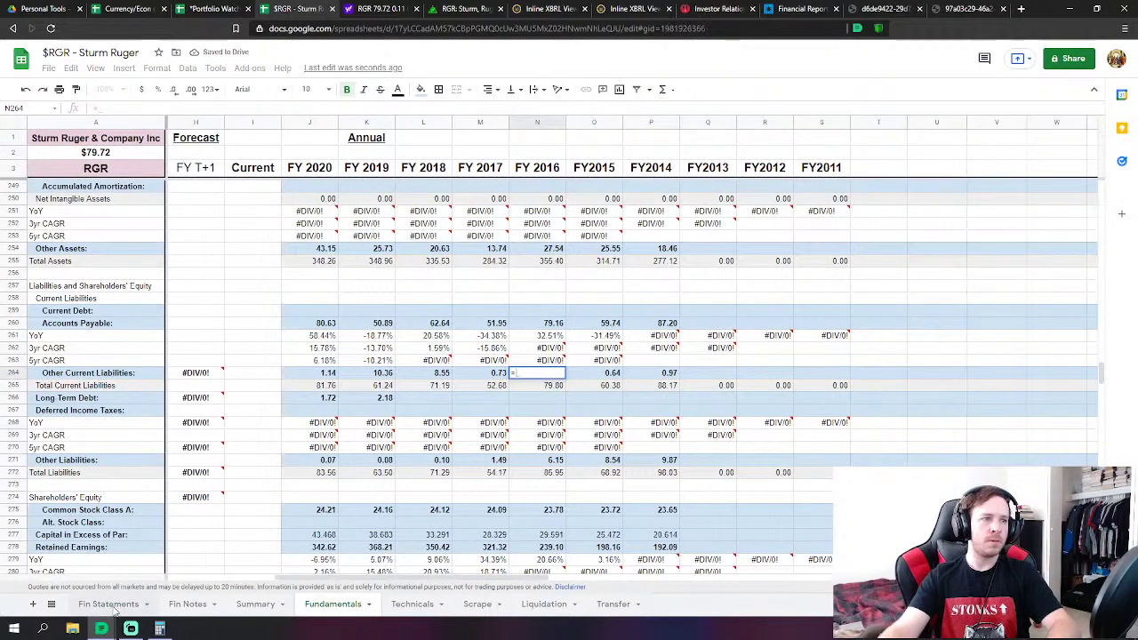
left_click(104, 604)
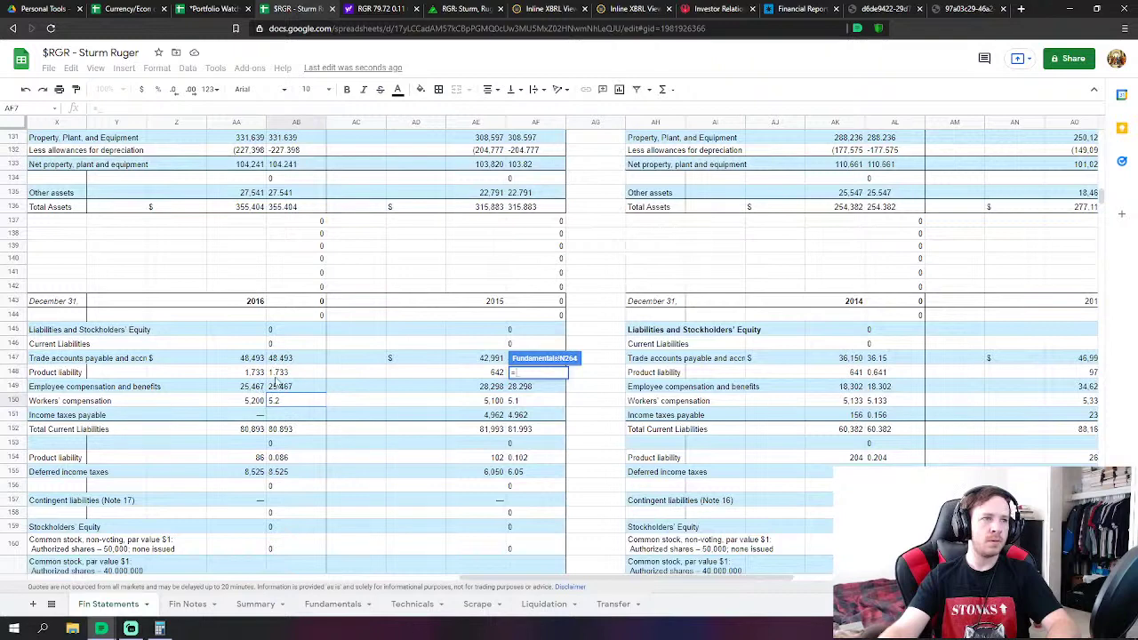
left_click(283, 374)
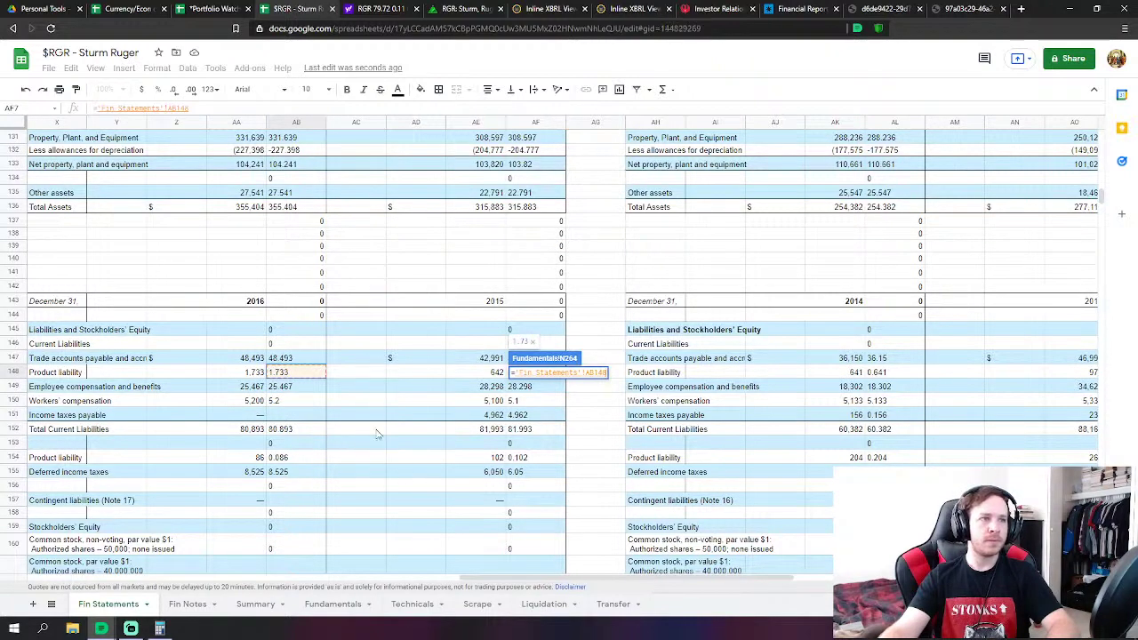
key("Return")
Set FY 2016 Other Liabilities in N271 to 2016 product liability plus deferred income taxes, 'Fin Statements'!AB154+'Fin Statements'!AB155
left_click(543, 464)
type("=")
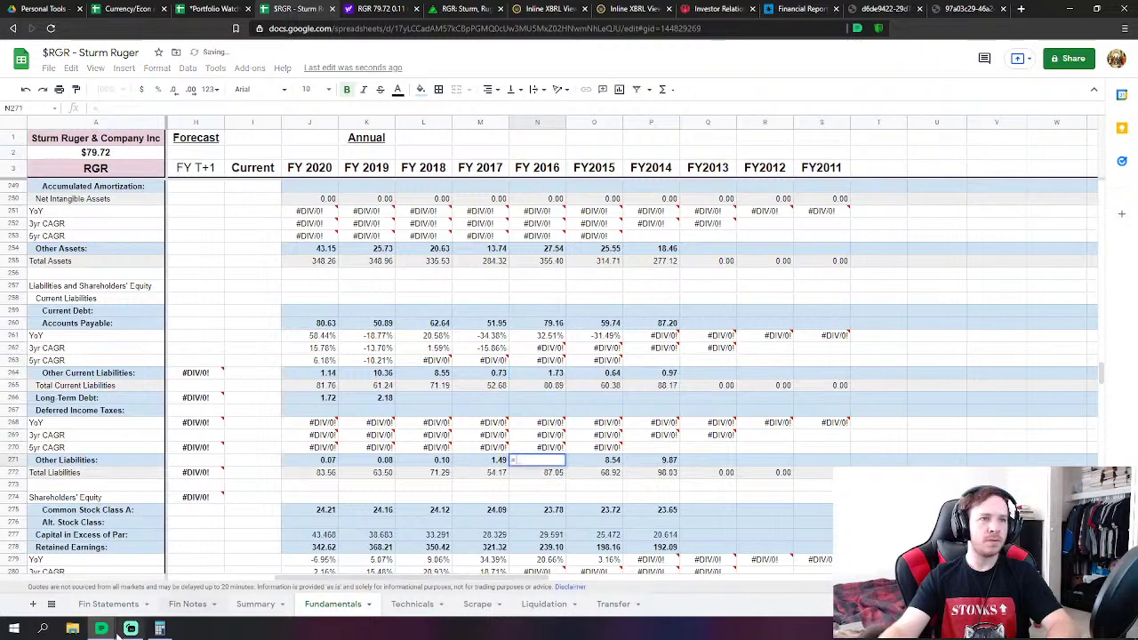
left_click(107, 605)
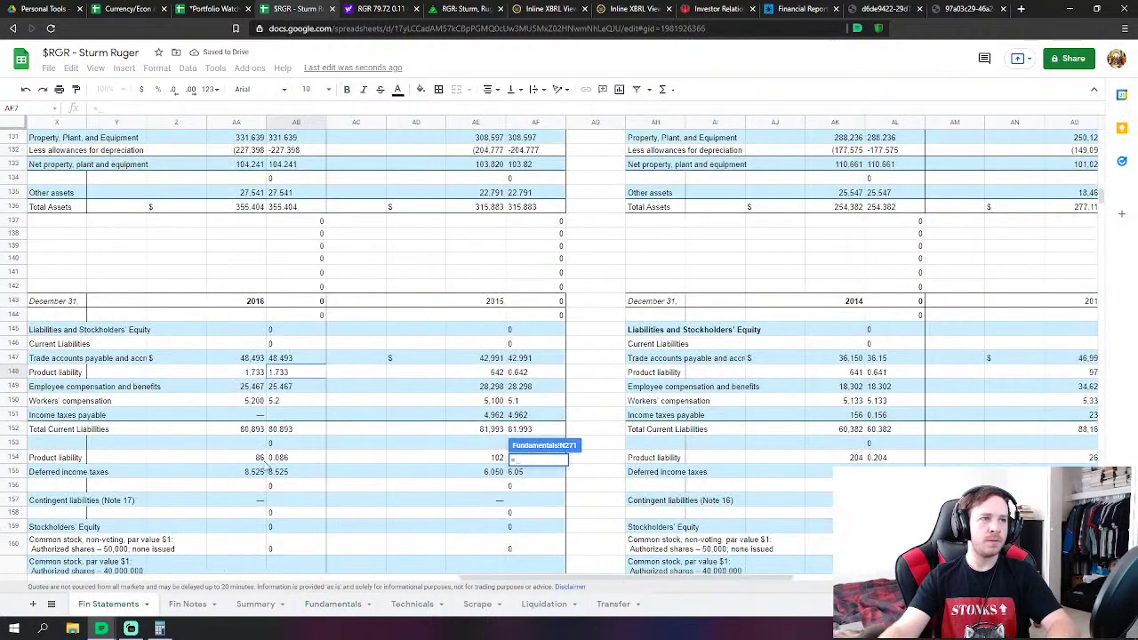
left_click(285, 458)
type("+")
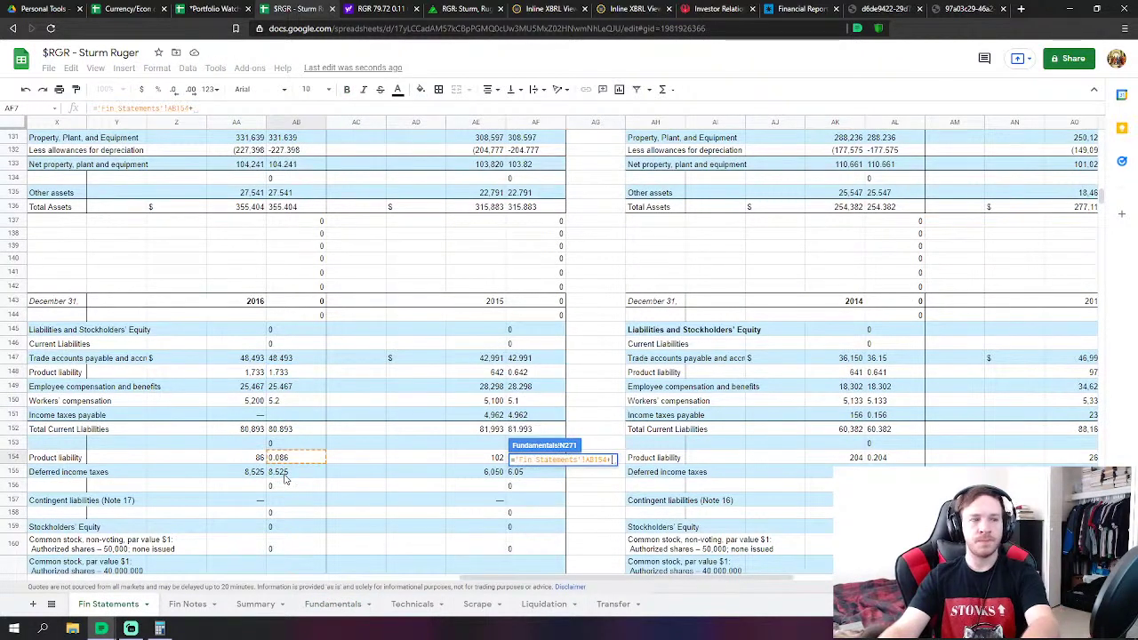
left_click(286, 472)
key("Return")
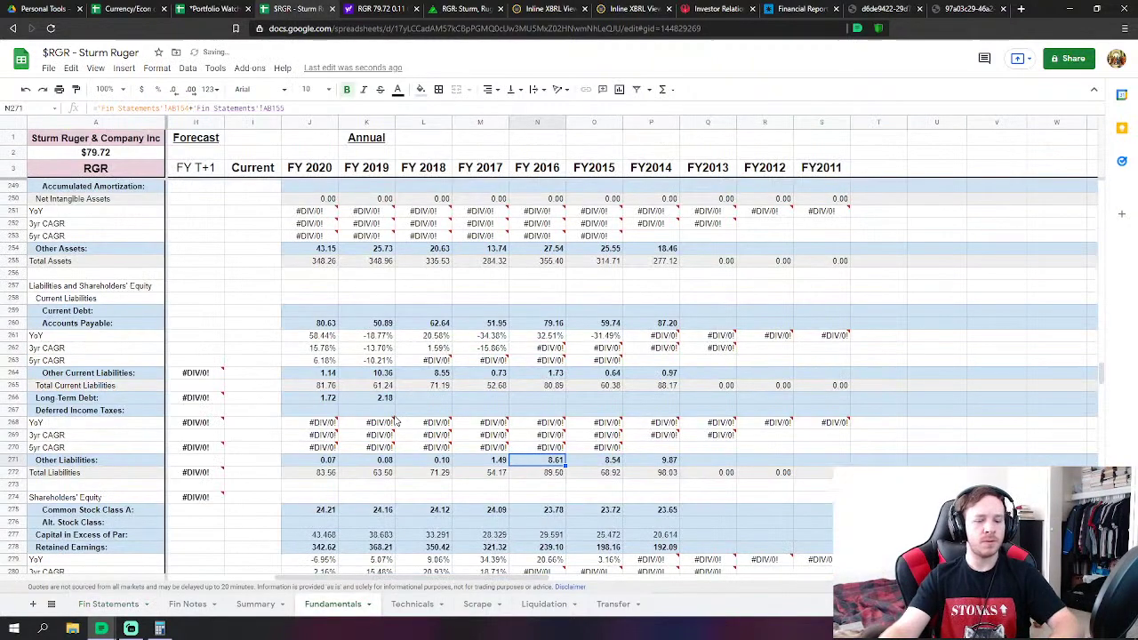
Relink FY 2016 Common Stock Class A in N275 to 2016 common stock in 'Fin Statements'!AB161
left_click(118, 608)
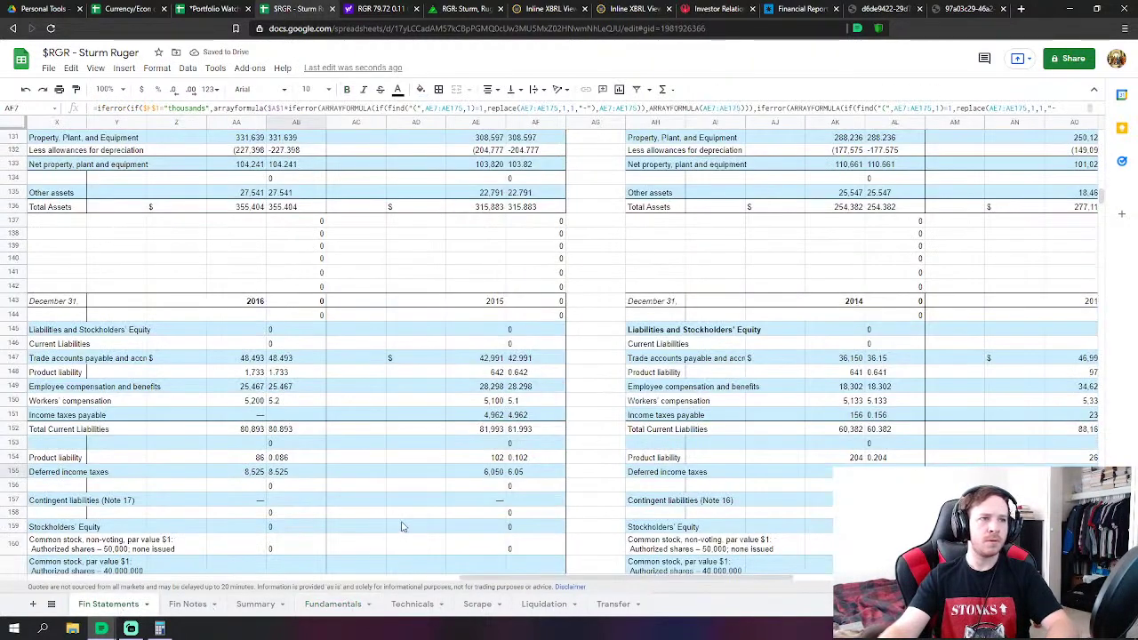
scroll(401, 527, "down", 2)
left_click(332, 604)
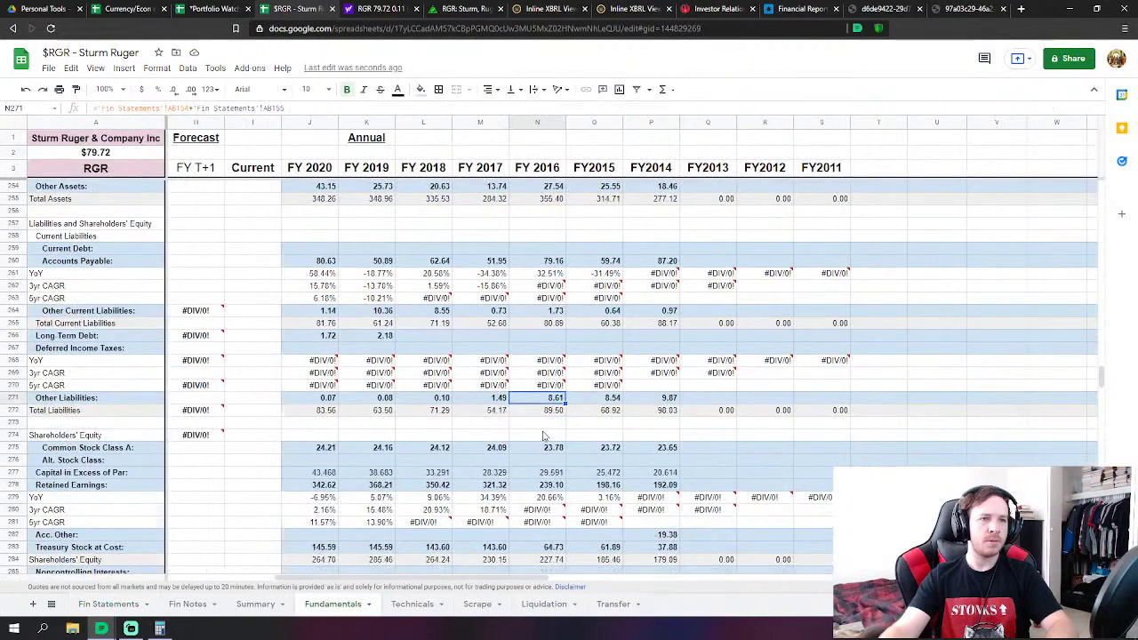
scroll(544, 436, "down", 2)
left_click(556, 389)
type("=")
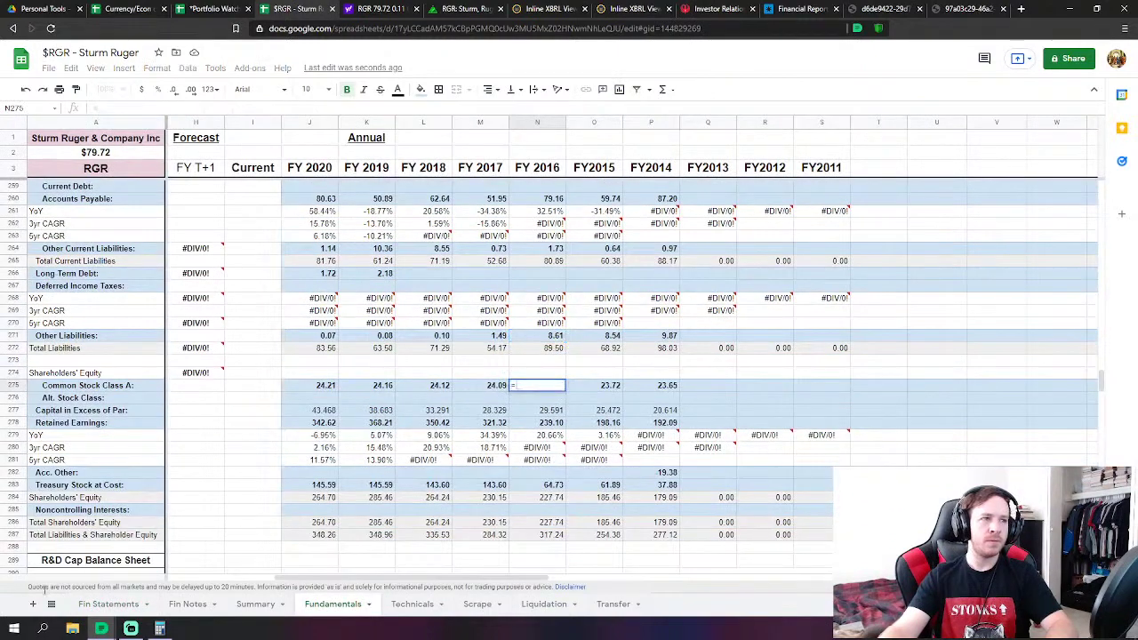
left_click(108, 609)
scroll(341, 502, "down", 4)
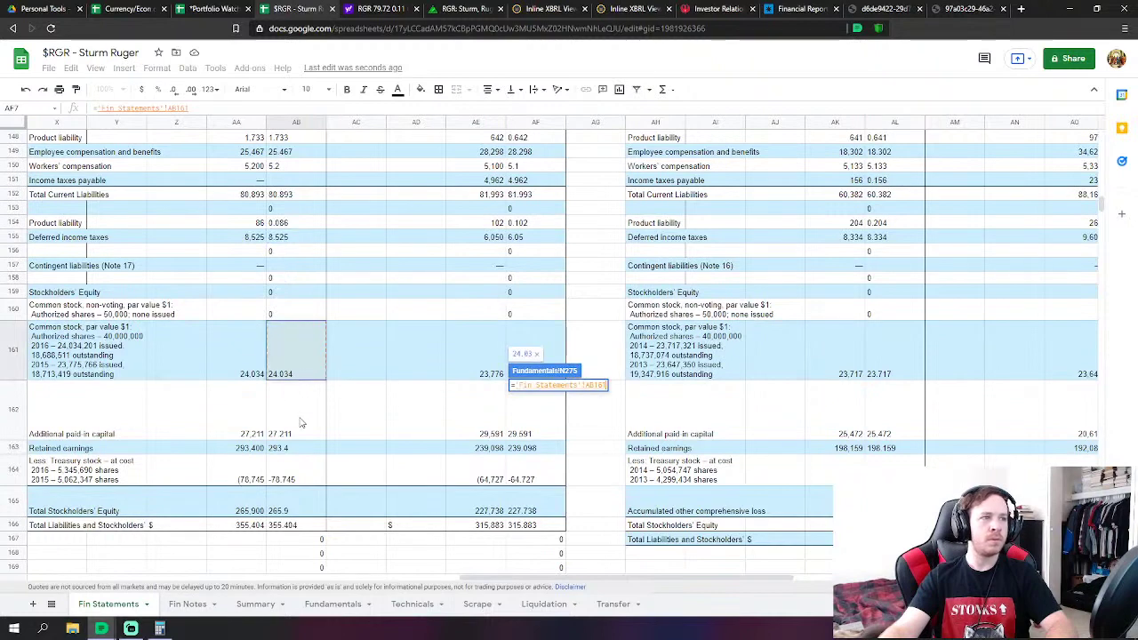
left_click(536, 434)
key("Return")
Relink FY 2016 Capital in Excess of Par in N277 to 2016 additional paid-in capital in 'Fin Statements'!AB162
type("=")
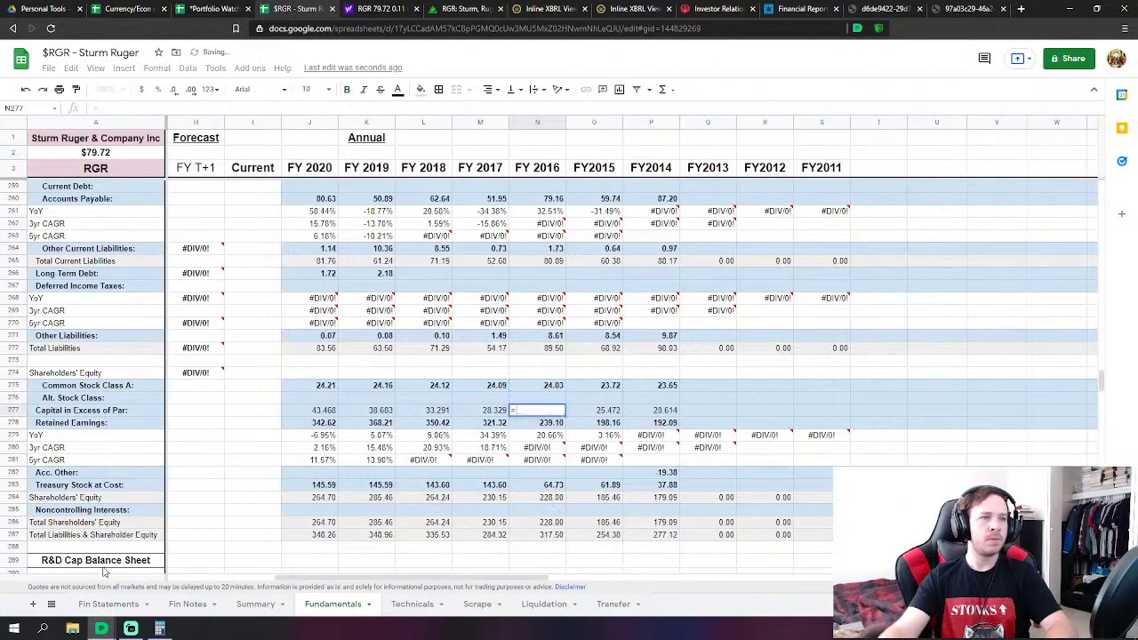
left_click(105, 604)
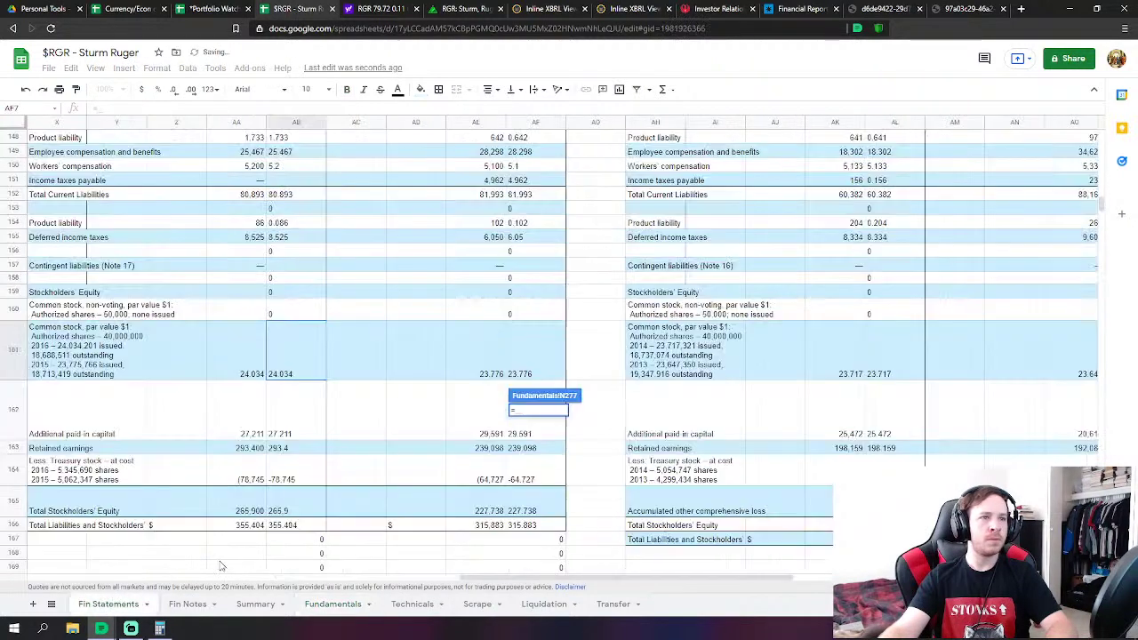
left_click(307, 437)
key("Return")
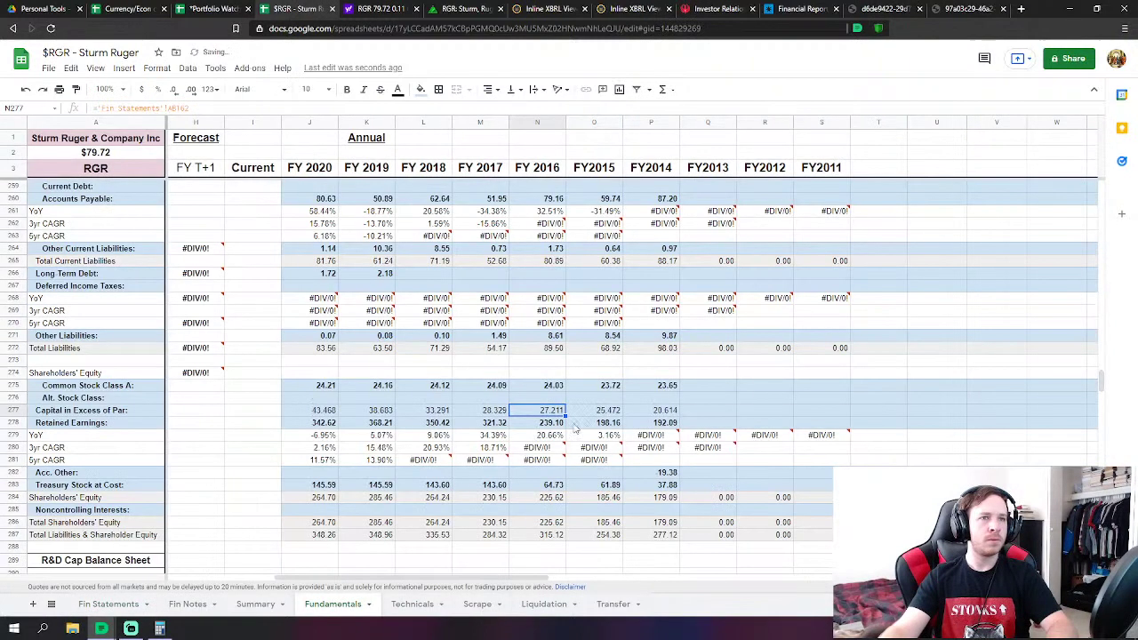
Relink FY 2016 Retained Earnings in N278 to 2016 retained earnings in 'Fin Statements'!AB163
left_click(546, 423)
type("=")
left_click(111, 604)
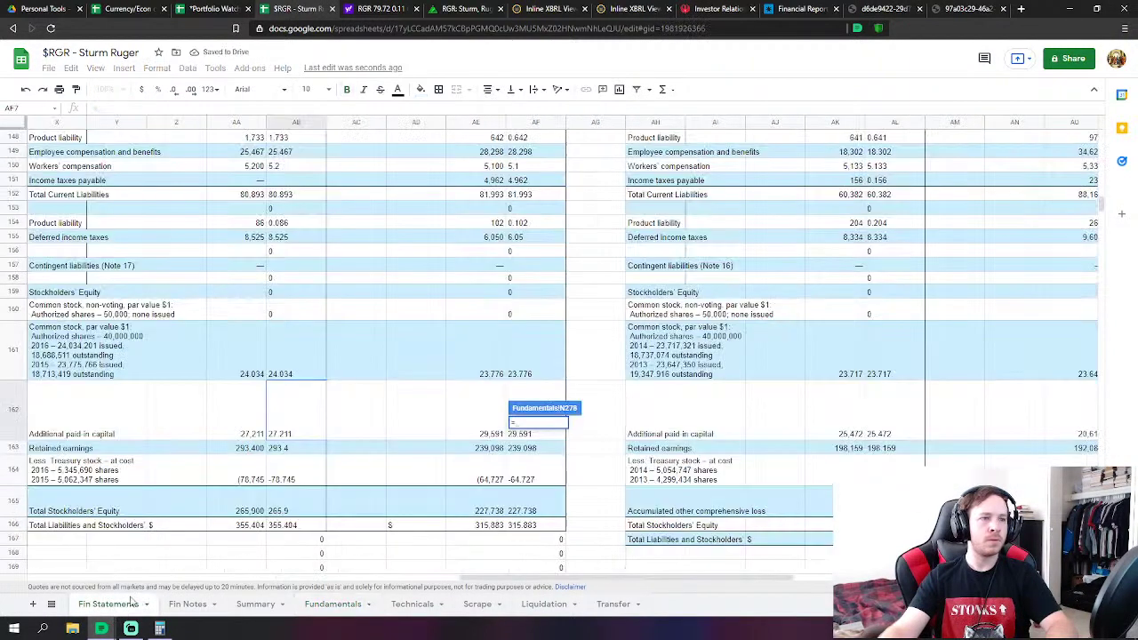
left_click(293, 449)
key("Return")
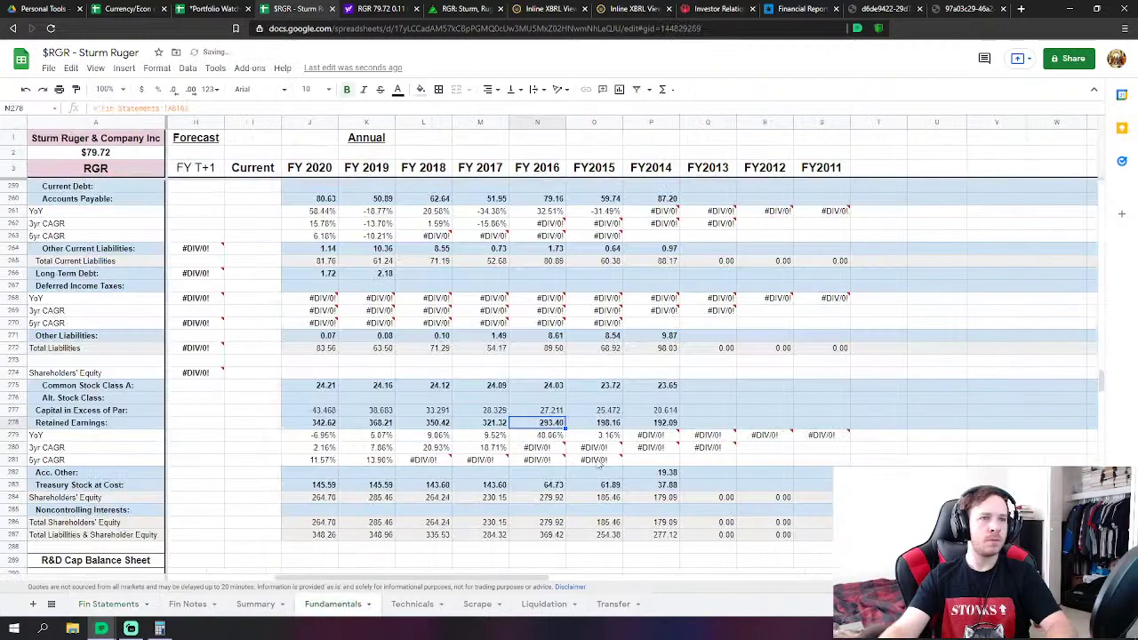
Set FY 2016 Treasury Stock at Cost in N283 to the negative of 2016 treasury stock in 'Fin Statements'!AB164
left_click(551, 485)
type("=")
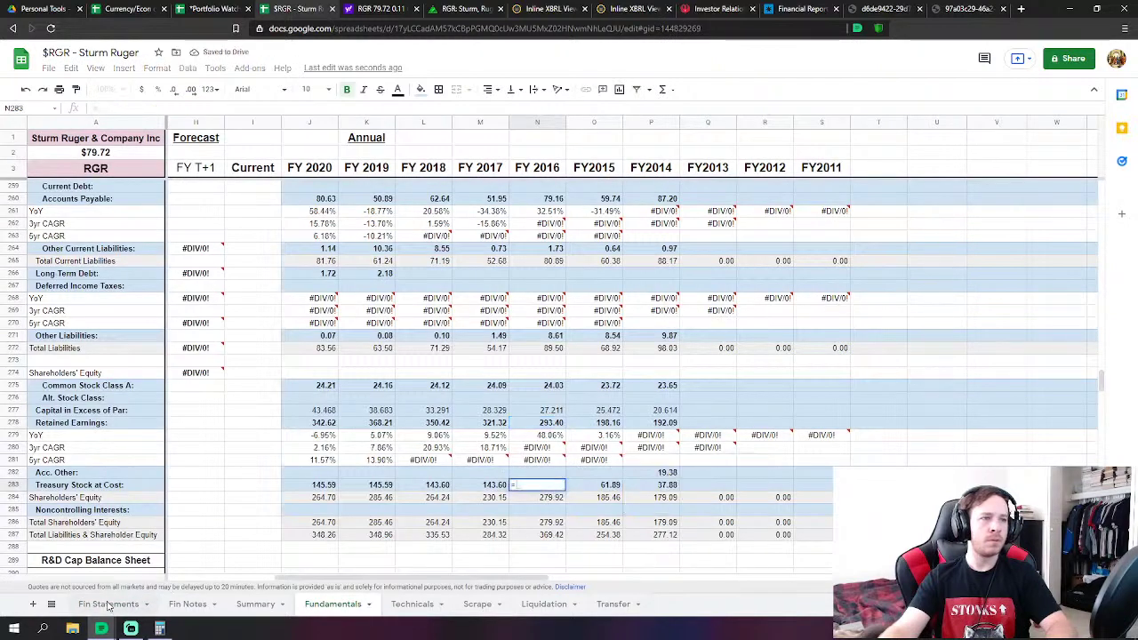
left_click(109, 604)
left_click(298, 480)
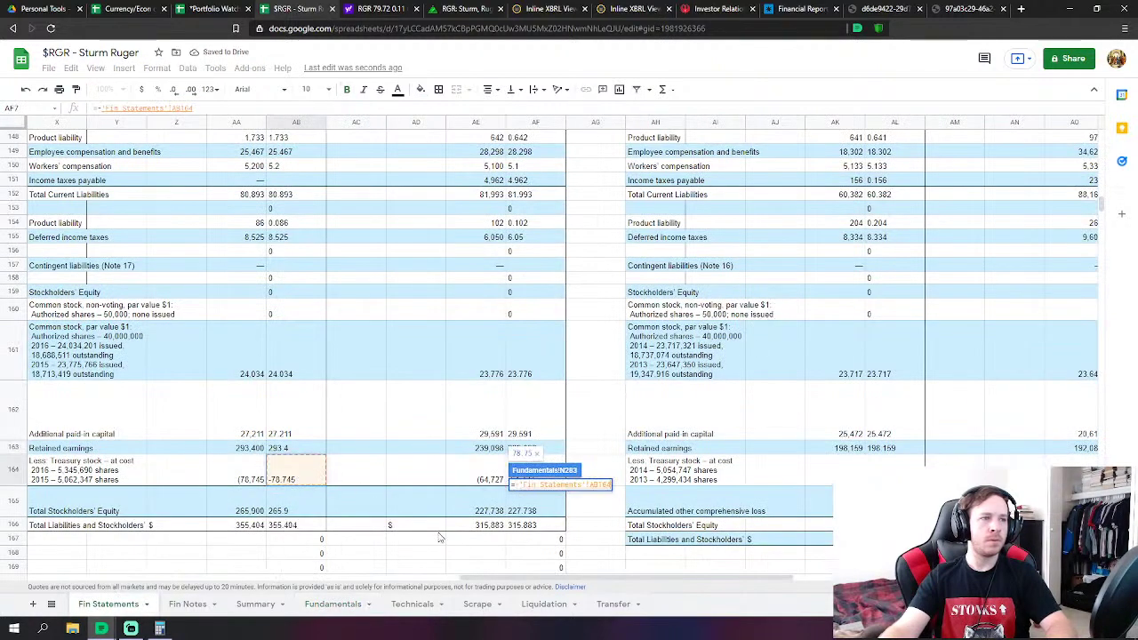
key("Return")
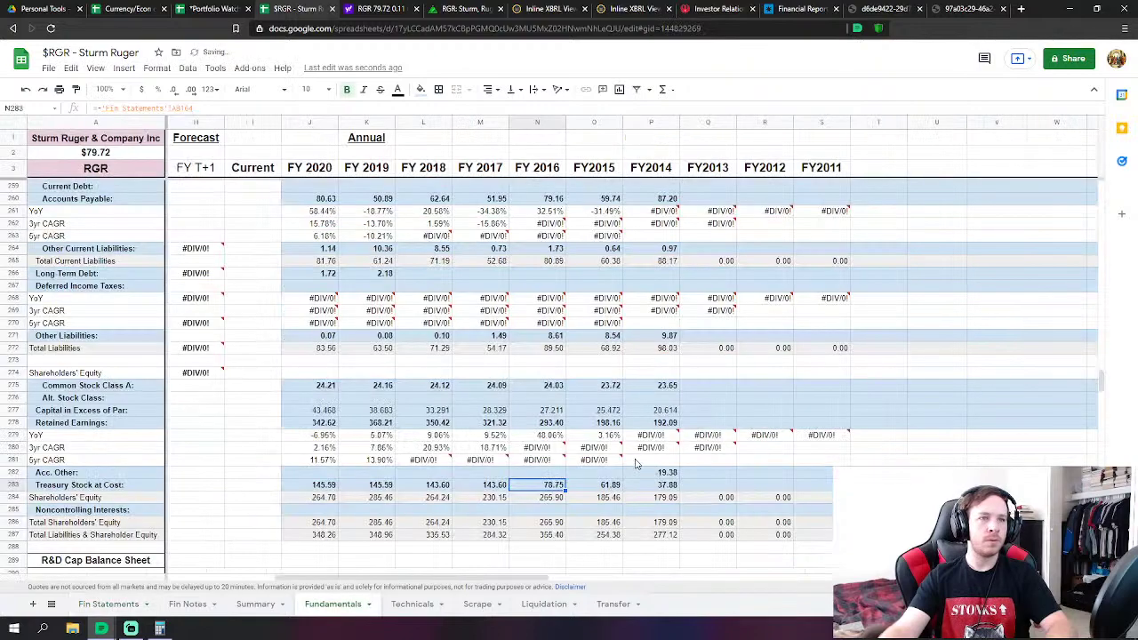
Link FY2015 Cash & Equivalents in O226 to 2015 cash and cash equivalents in 'Fin Statements'!AF119
left_click(608, 483)
scroll(605, 477, "up", 5)
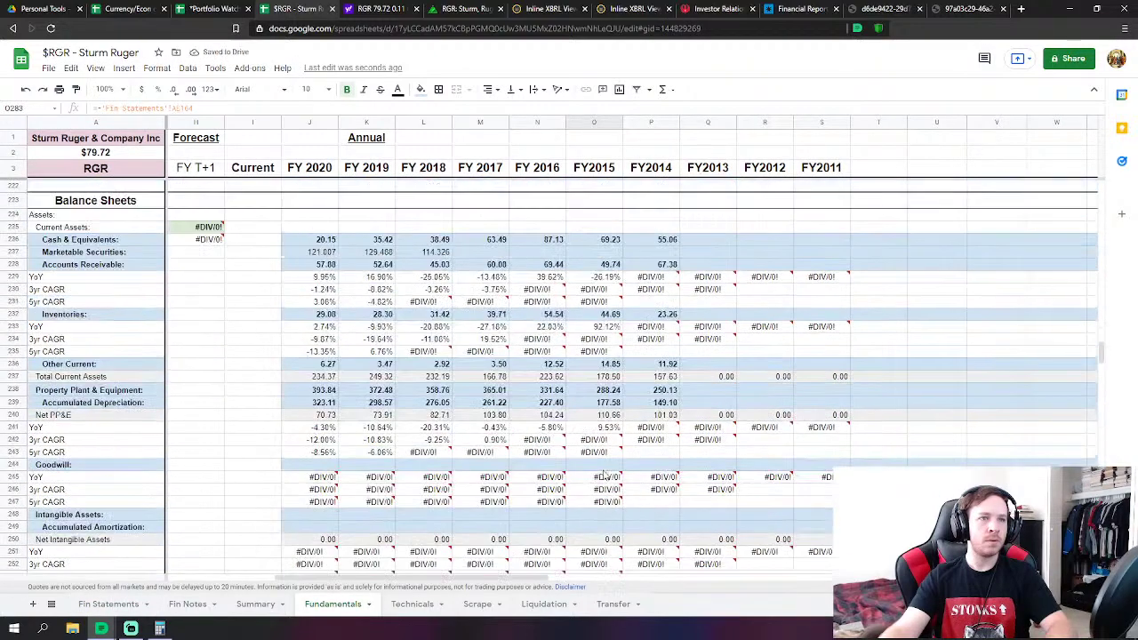
scroll(605, 478, "up", 6)
scroll(605, 476, "down", 5)
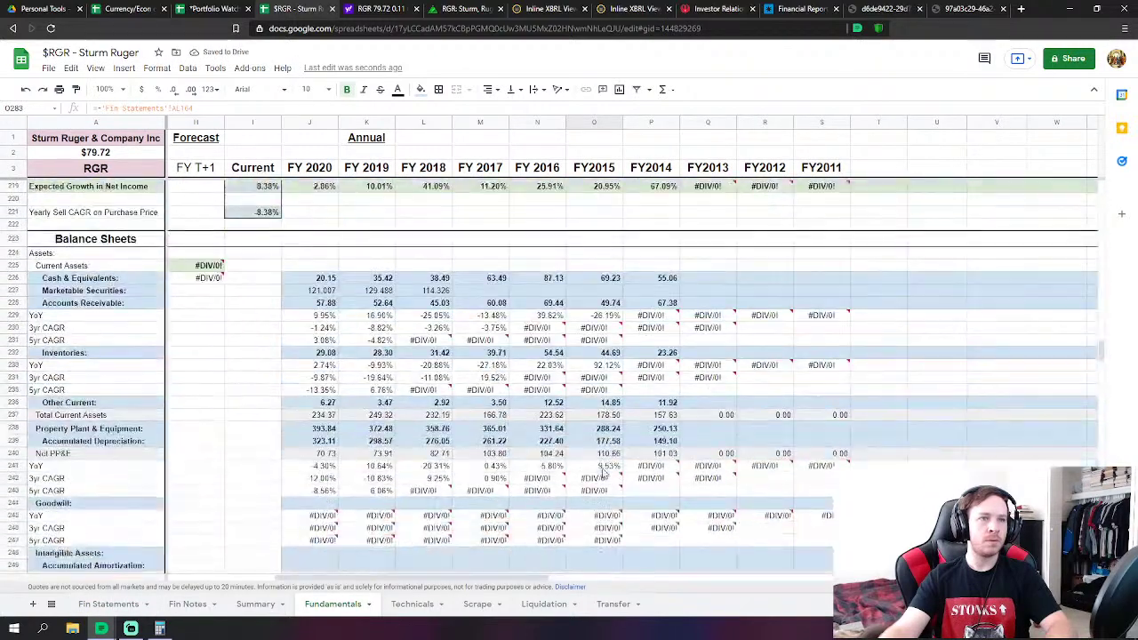
left_click(589, 278)
scroll(590, 279, "down", 1)
type("=")
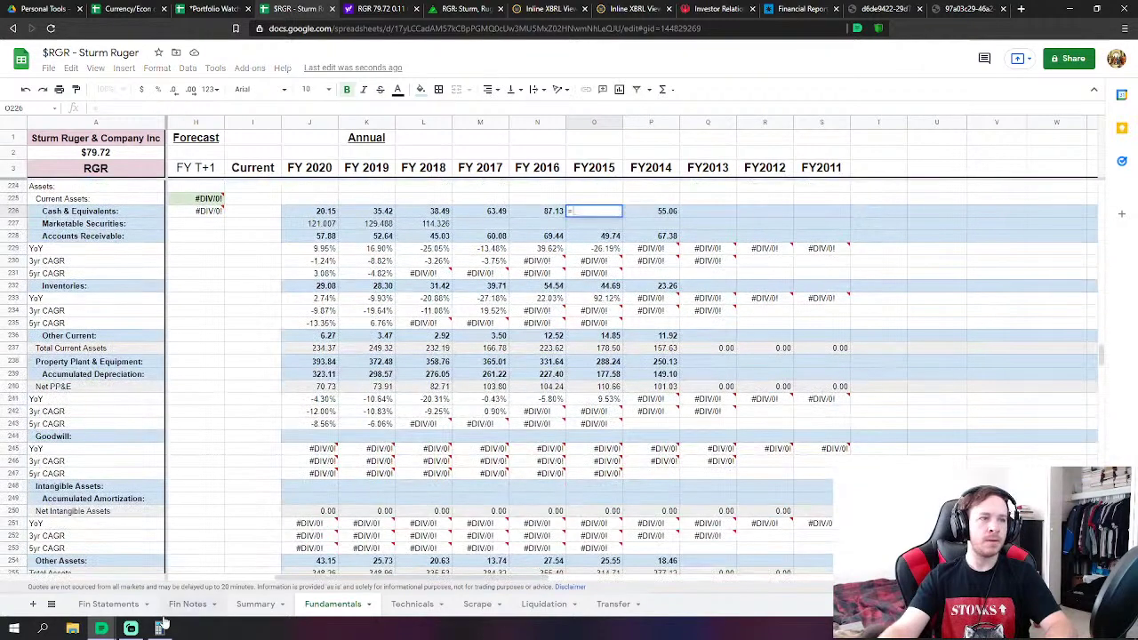
left_click(109, 605)
scroll(481, 525, "up", 5)
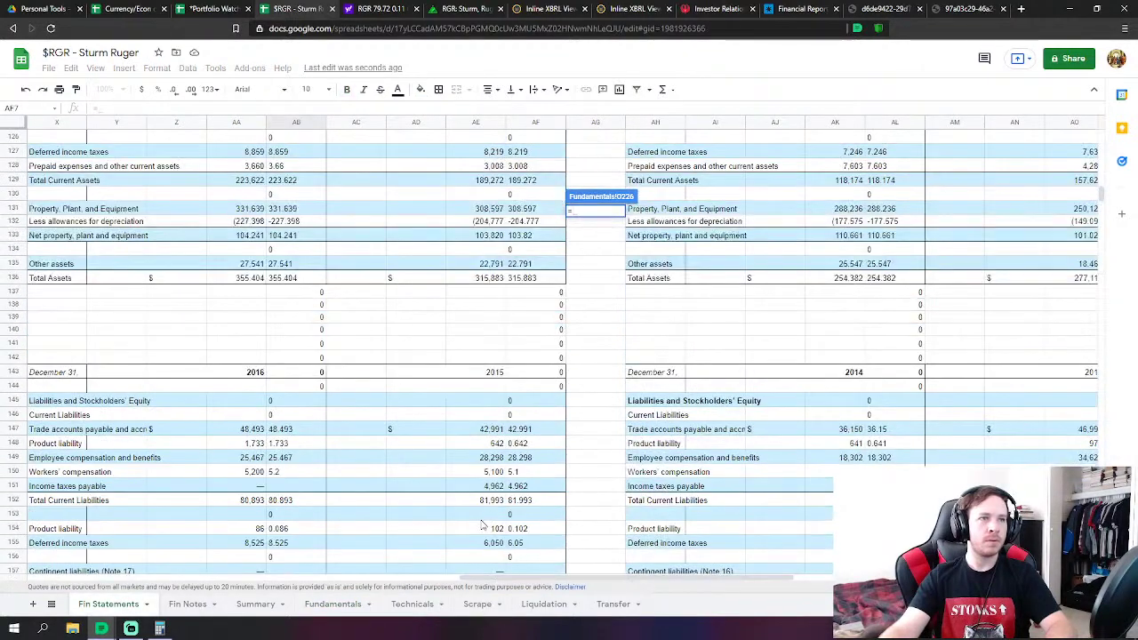
scroll(481, 525, "up", 4)
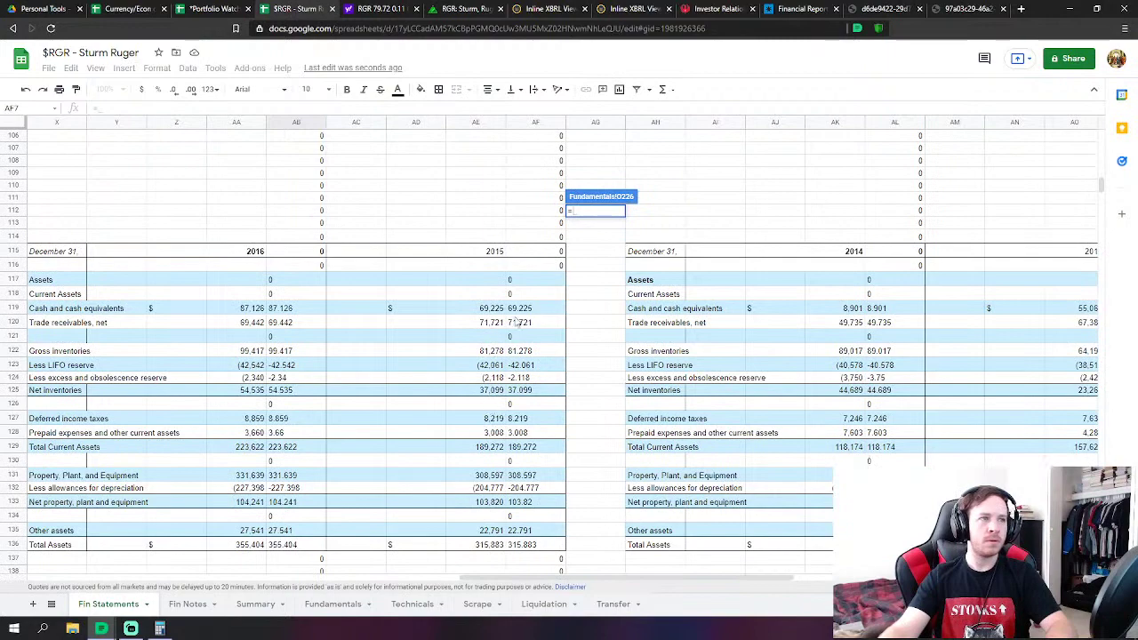
left_click(522, 308)
key("Return")
Relink FY2015 Accounts Receivable in O228 to 2015 trade receivables in 'Fin Statements'!AF120
left_click(616, 236)
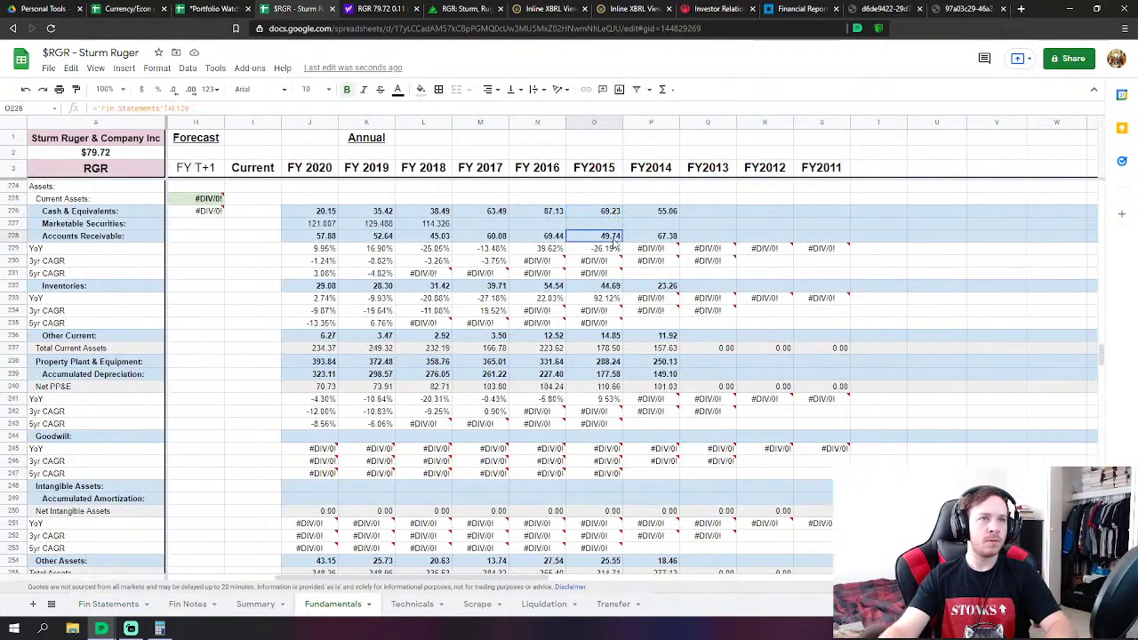
scroll(622, 244, "down", 1)
scroll(622, 244, "up", 1)
type("=")
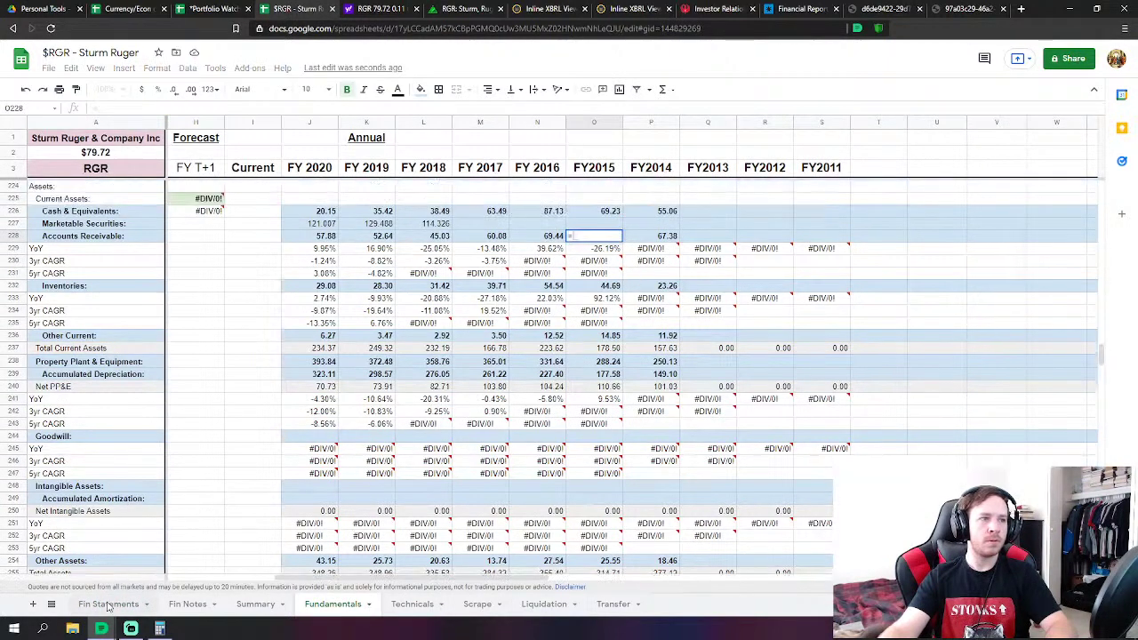
left_click(107, 603)
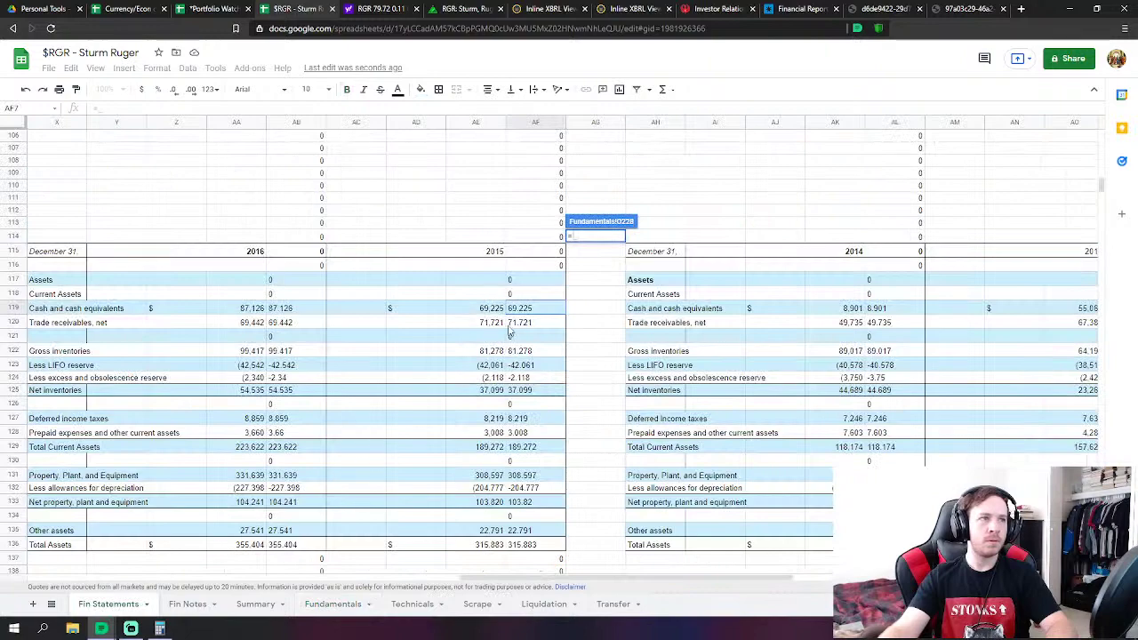
left_click(539, 324)
key("Return")
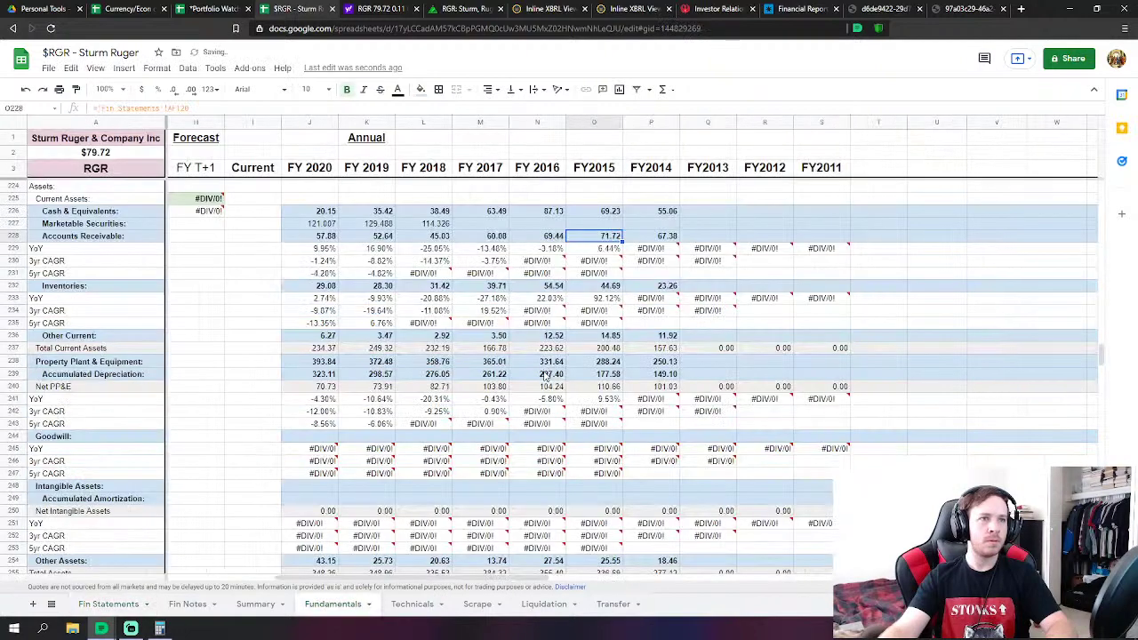
Relink FY2015 Inventories in O232 to 2015 net inventories in 'Fin Statements'!AF125
left_click(601, 290)
type("=")
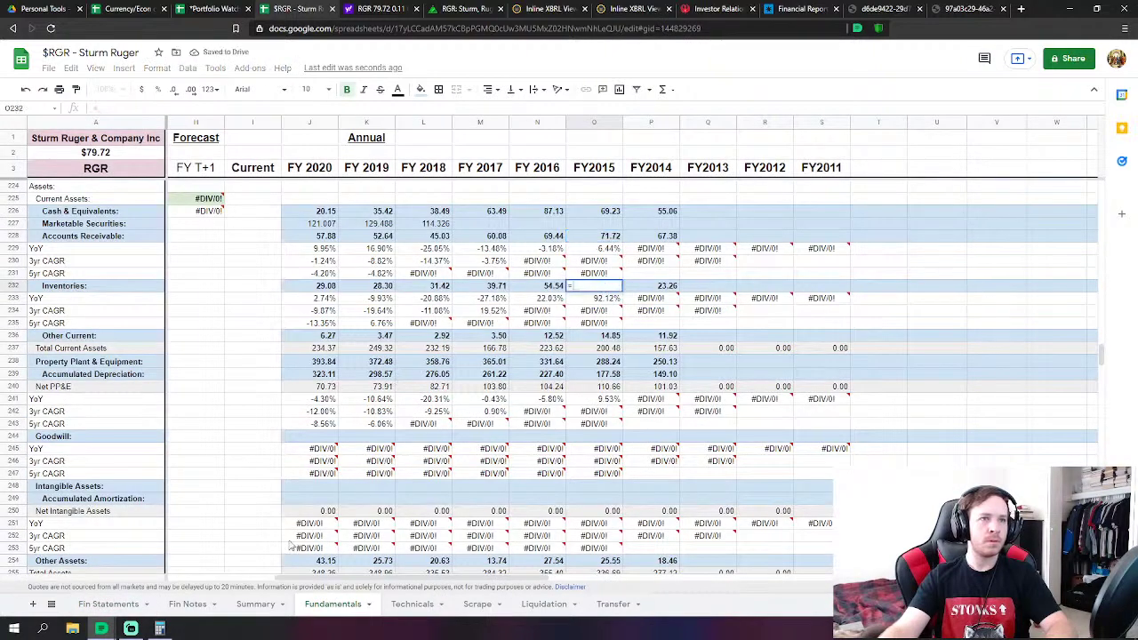
left_click(107, 604)
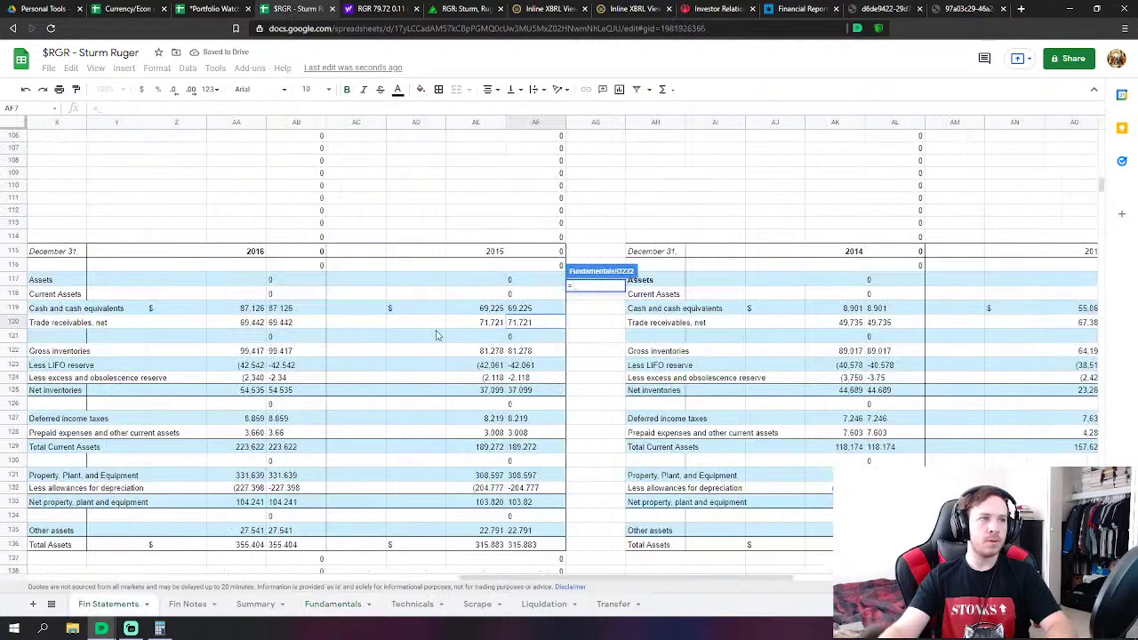
left_click(529, 395)
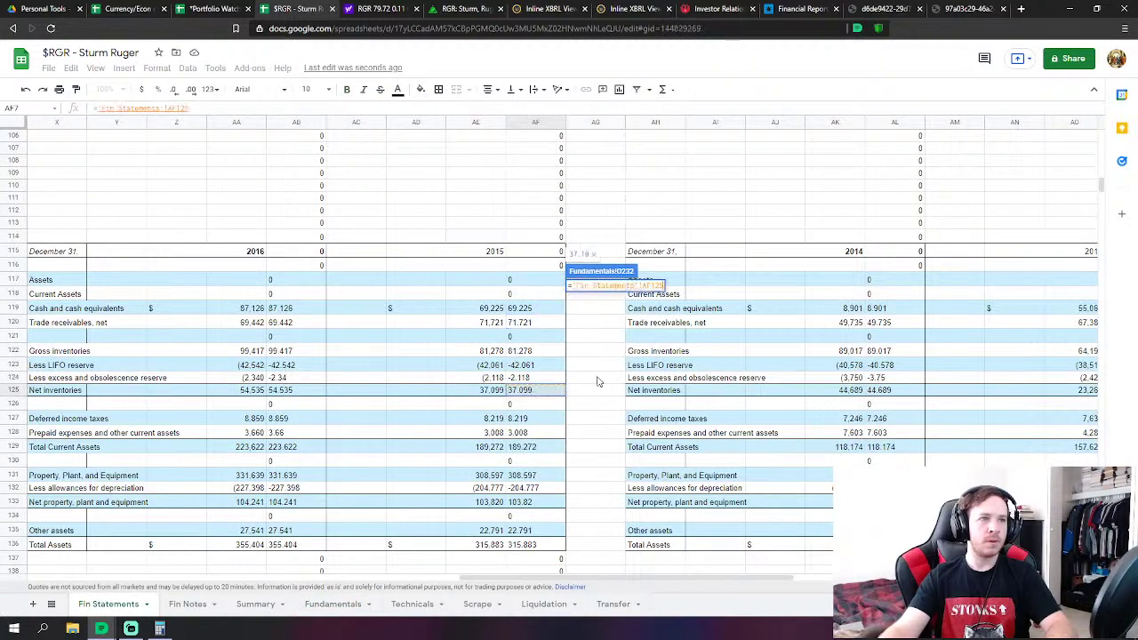
key("Return")
Set FY2015 Other Current in O236 to the sum of 2015 deferred income taxes and prepaid expenses, 'Fin Statements'!AF127+'Fin Statements'!AF128
key("Down")
key("Down")
key("Down")
type("=")
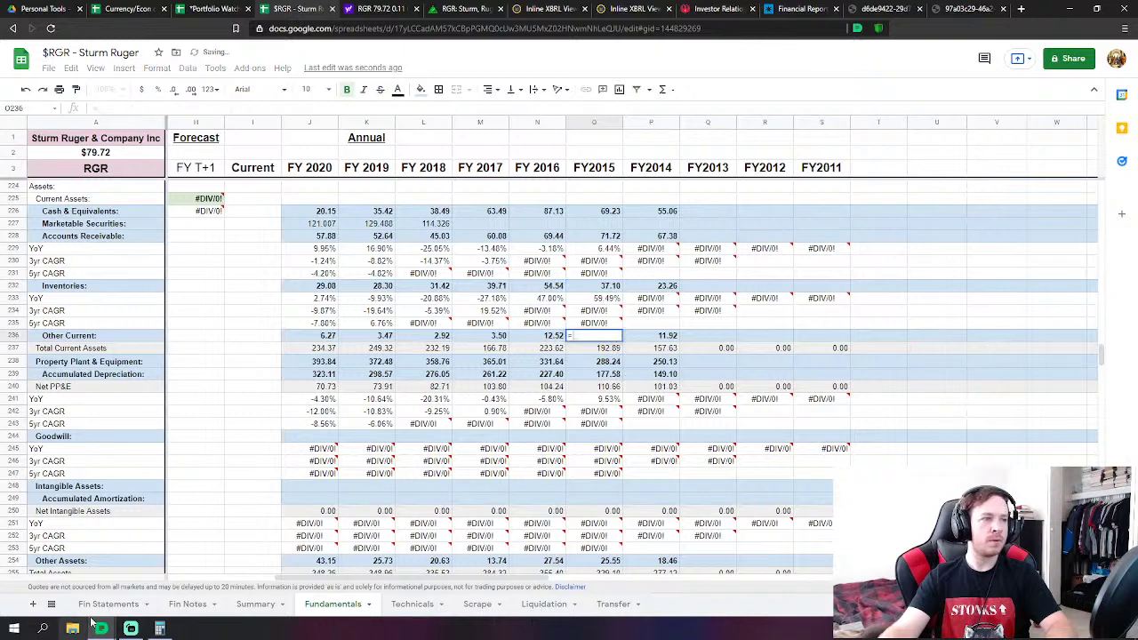
left_click(107, 604)
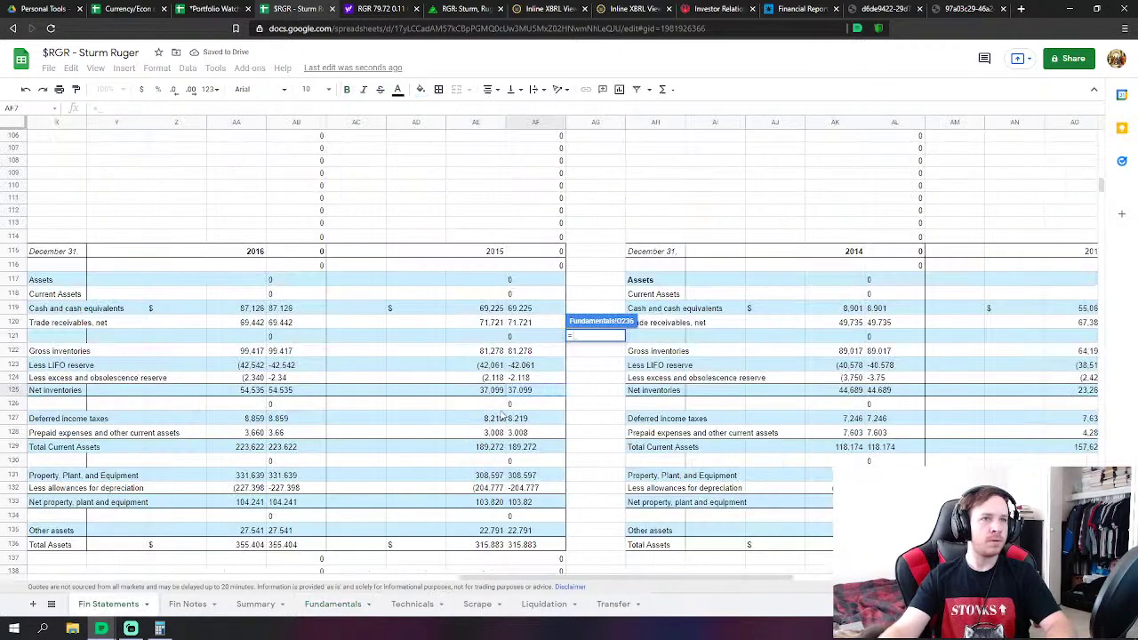
left_click(532, 419)
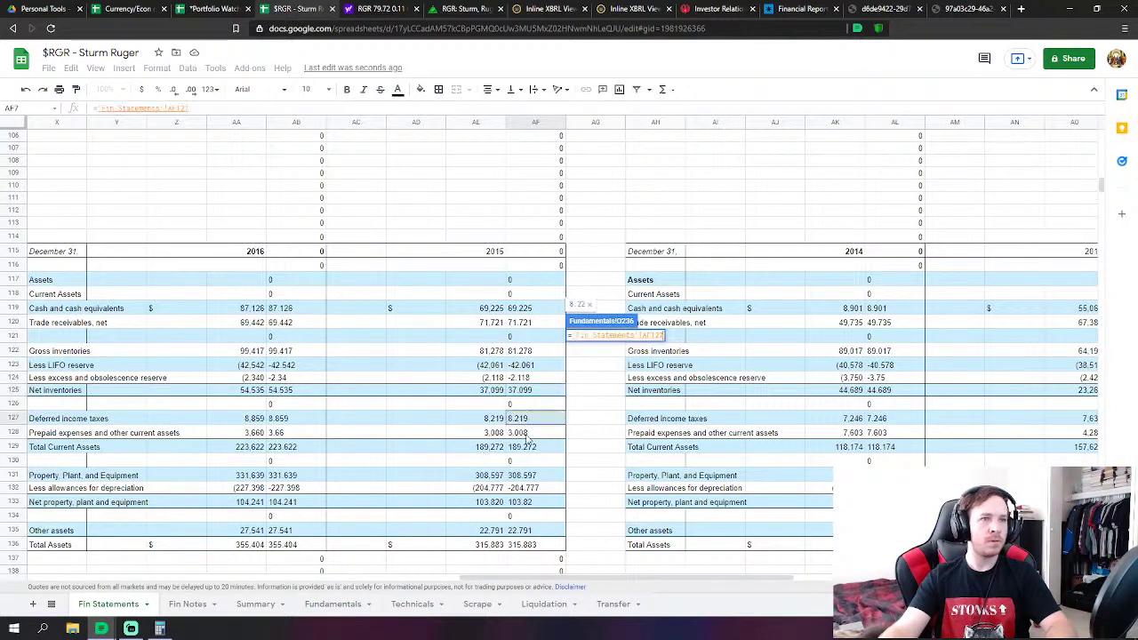
type("+")
left_click(526, 434)
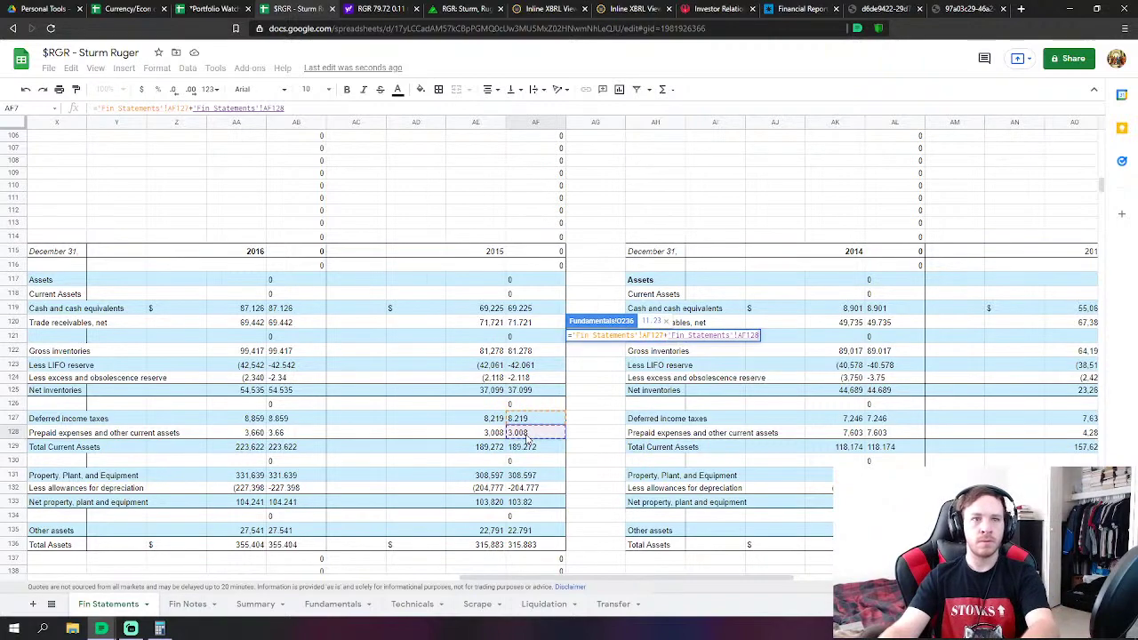
key("Return")
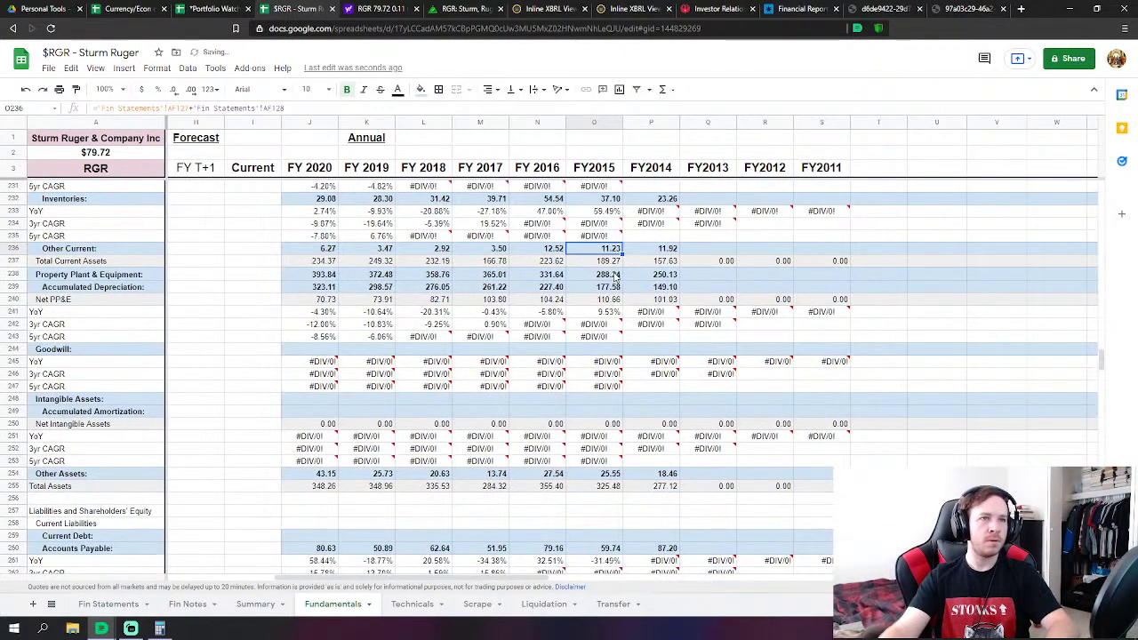
Relink FY2015 Property Plant & Equipment in O238 to 2015 property, plant, and equipment in 'Fin Statements'!AF131
left_click(613, 278)
scroll(596, 356, "up", 2)
type("=")
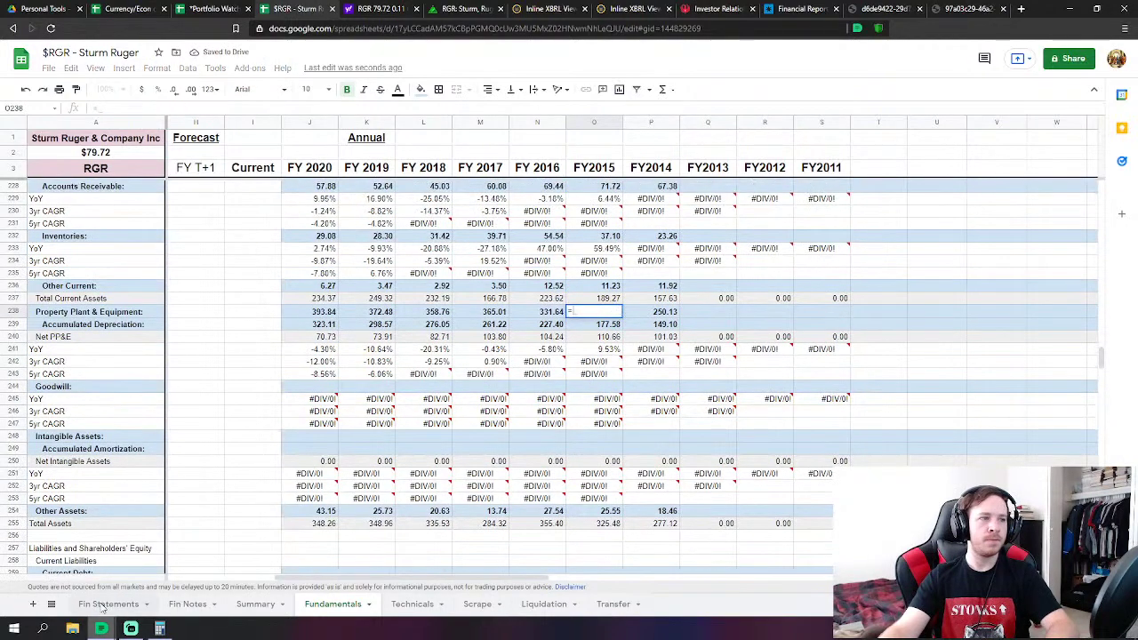
left_click(108, 603)
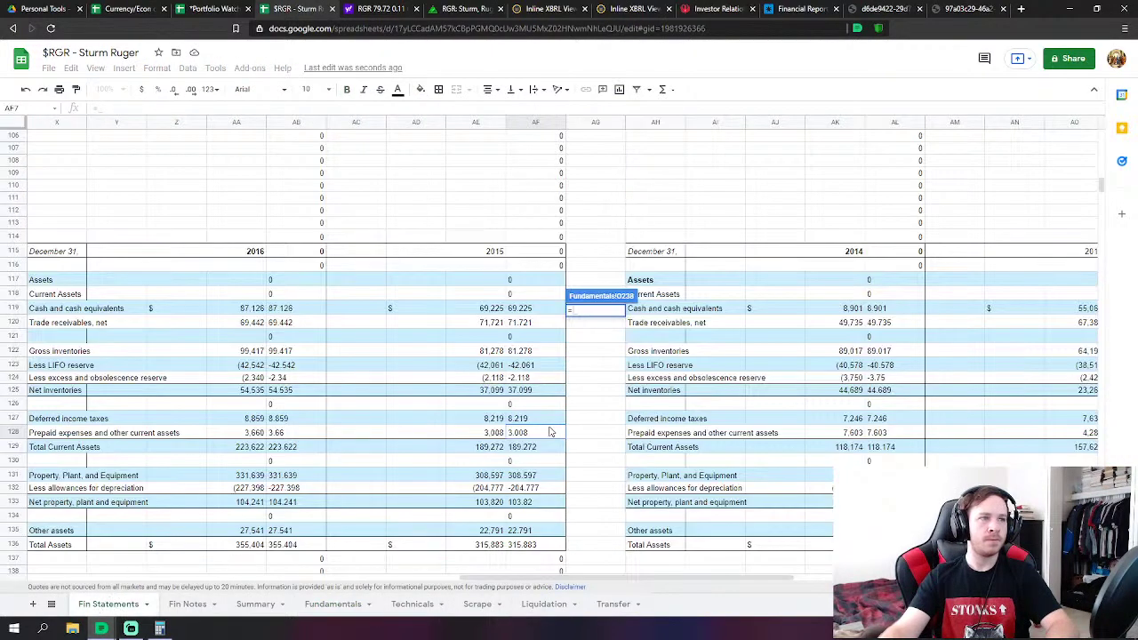
left_click(533, 476)
key("Return")
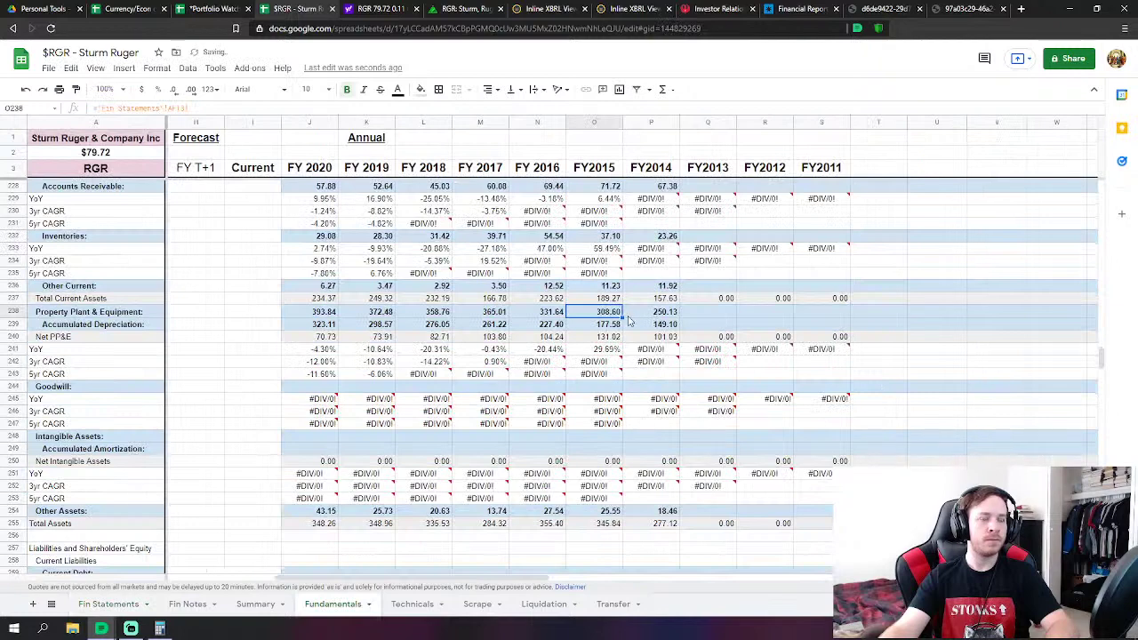
Set FY2015 Accumulated Depreciation in O239 to the negative of 2015 allowances for depreciation in 'Fin Statements'!AF132
left_click(614, 324)
type("=-")
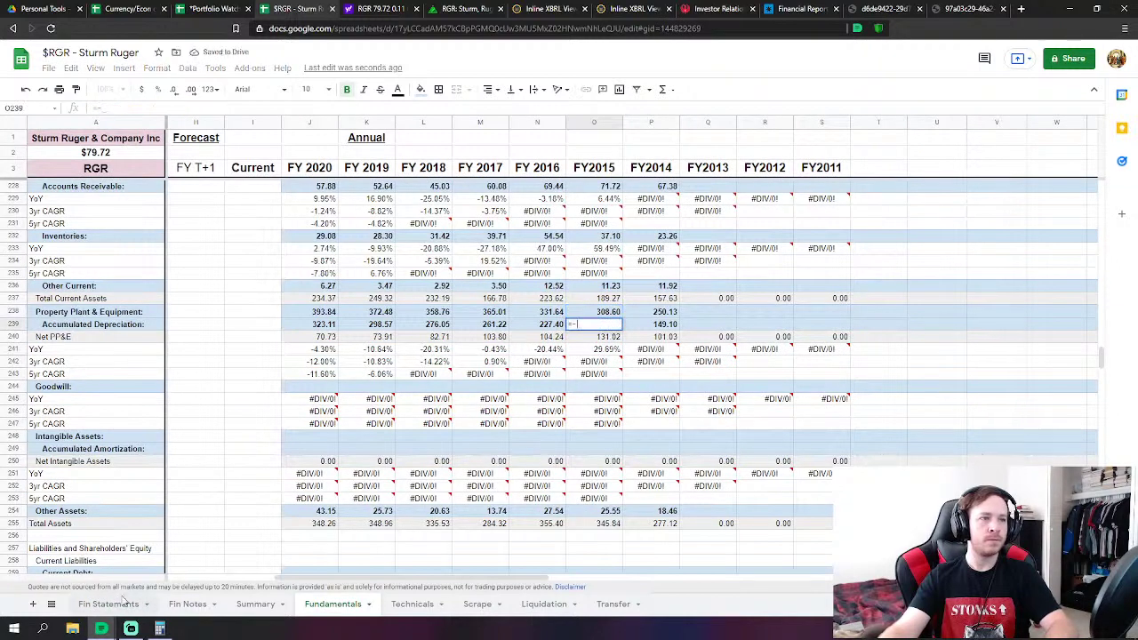
left_click(124, 603)
left_click(535, 488)
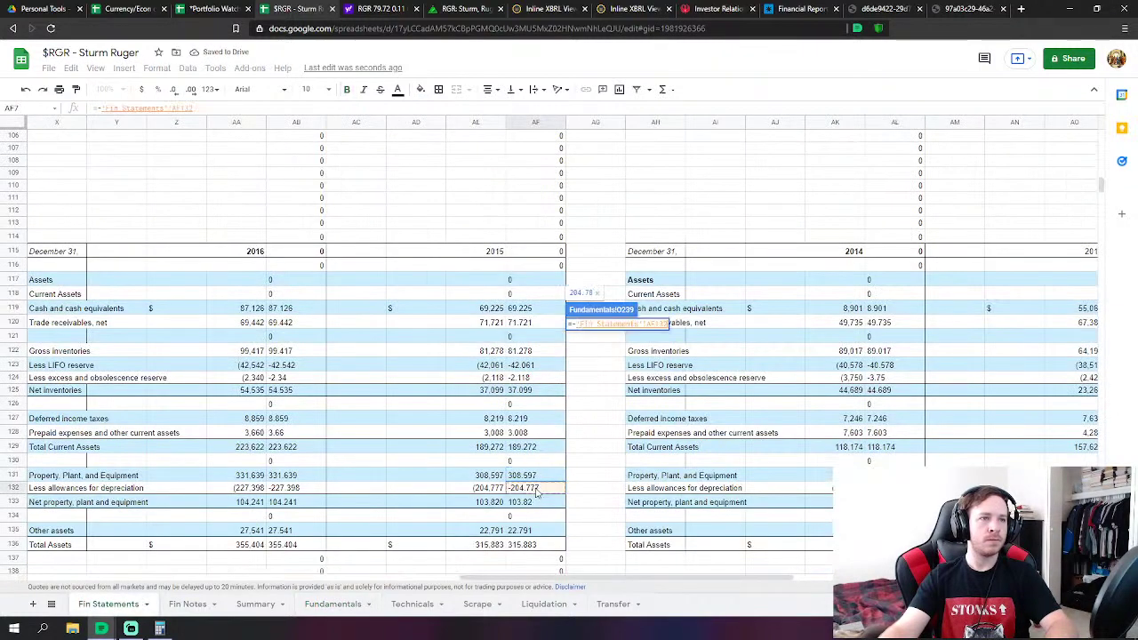
key("Return")
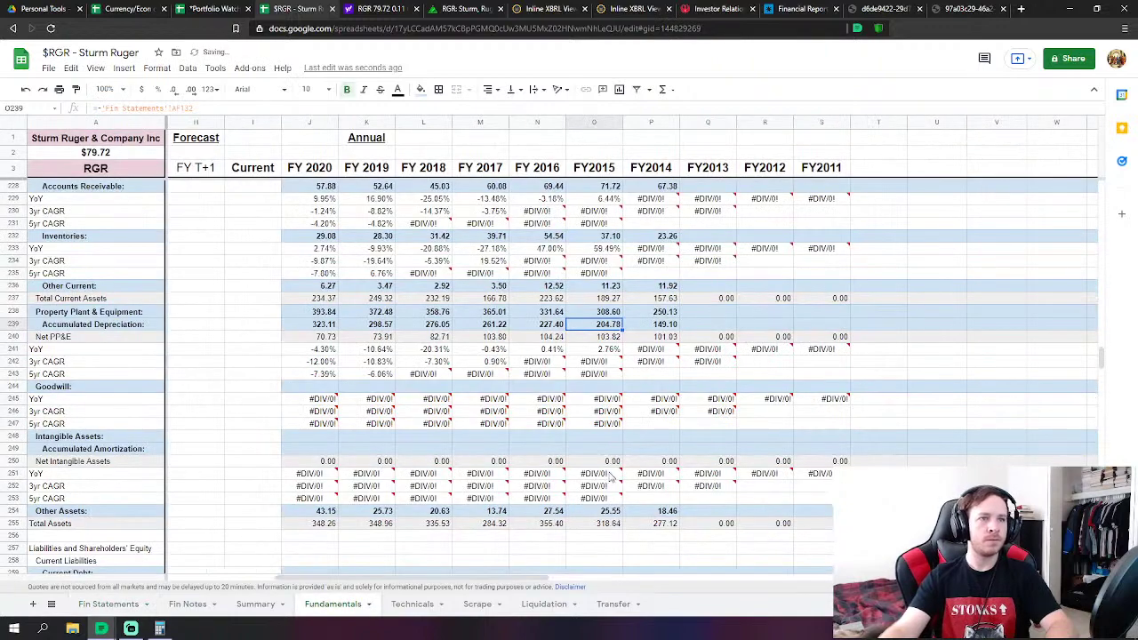
Relink FY2015 Other Assets in O254 to 2015 other assets in 'Fin Statements'!AF135
left_click(596, 510)
type("=")
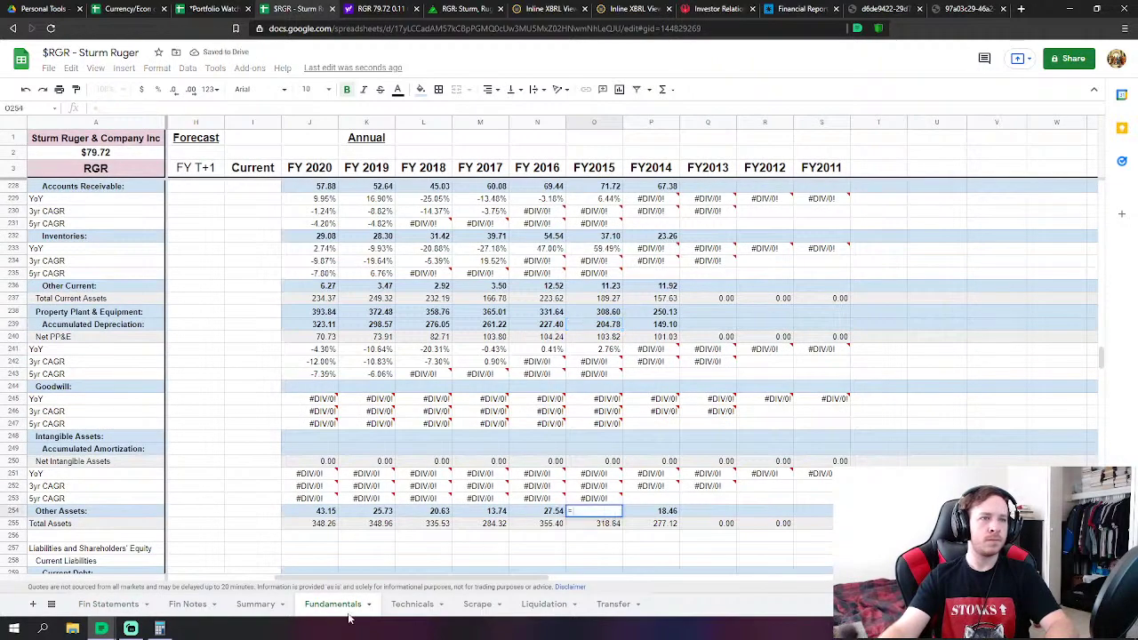
left_click(109, 604)
left_click(535, 530)
key("Return")
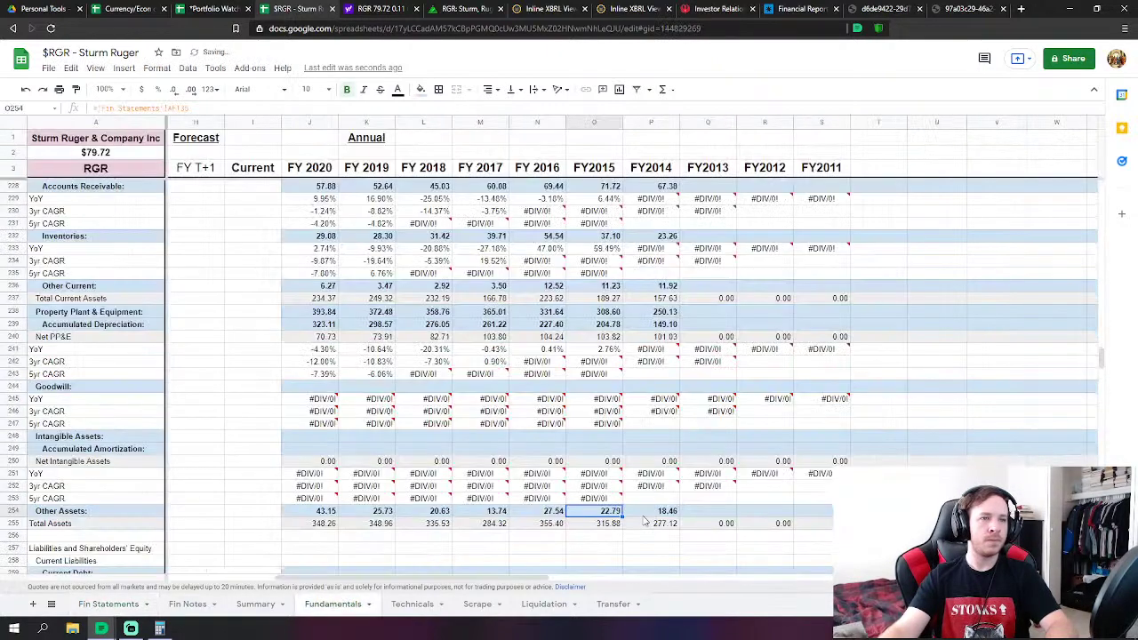
Relink FY2014 Revenues in P32 to 2014 total net sales in 'Fin Statements'!AL9
scroll(689, 487, "up", 8)
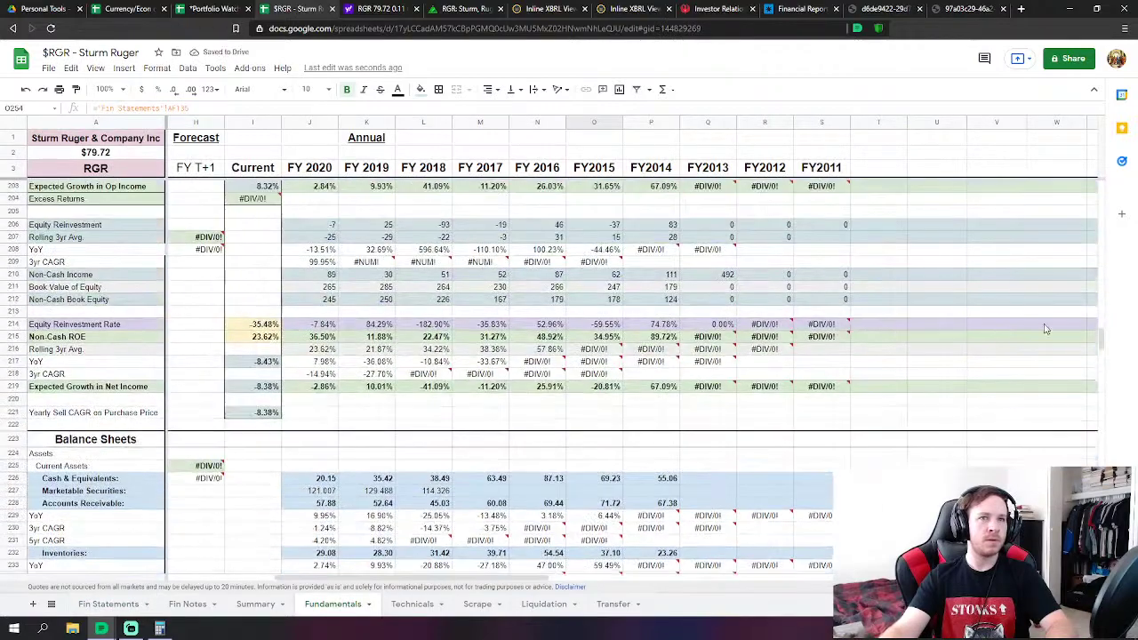
left_click_drag(1099, 342, 1127, 217)
left_click(669, 241)
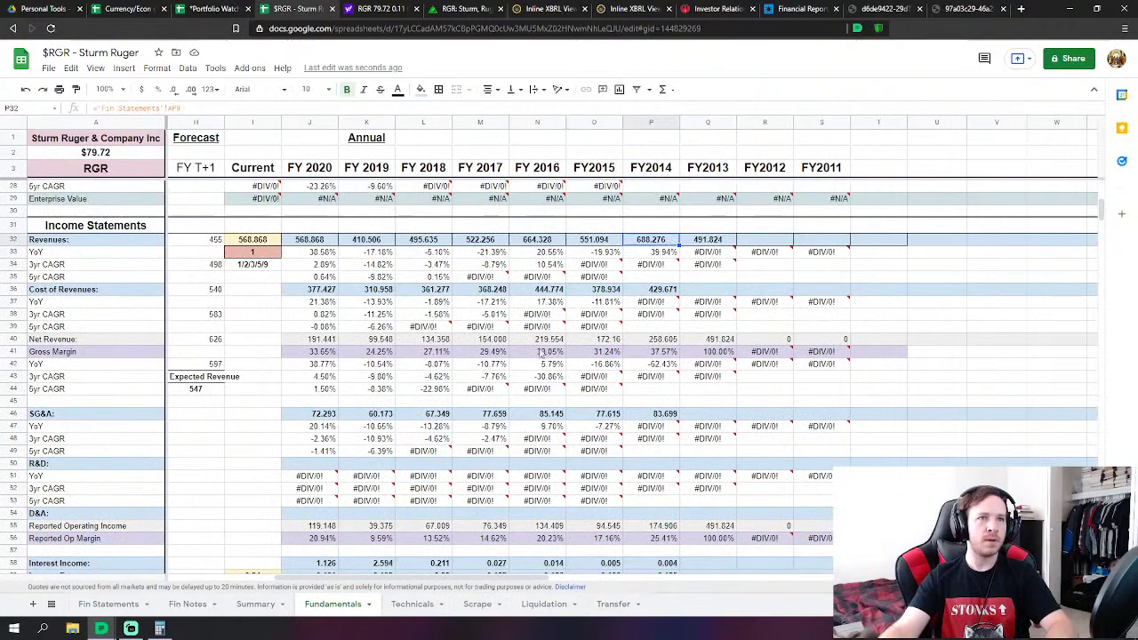
key("Return")
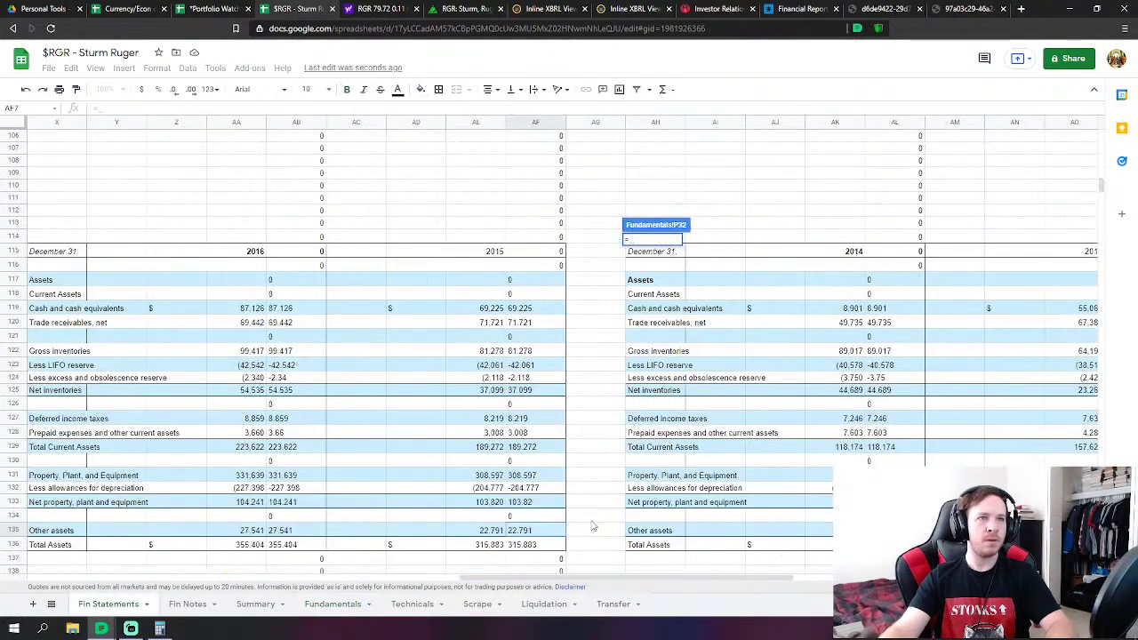
left_click_drag(520, 583, 677, 580)
left_click_drag(746, 578, 760, 583)
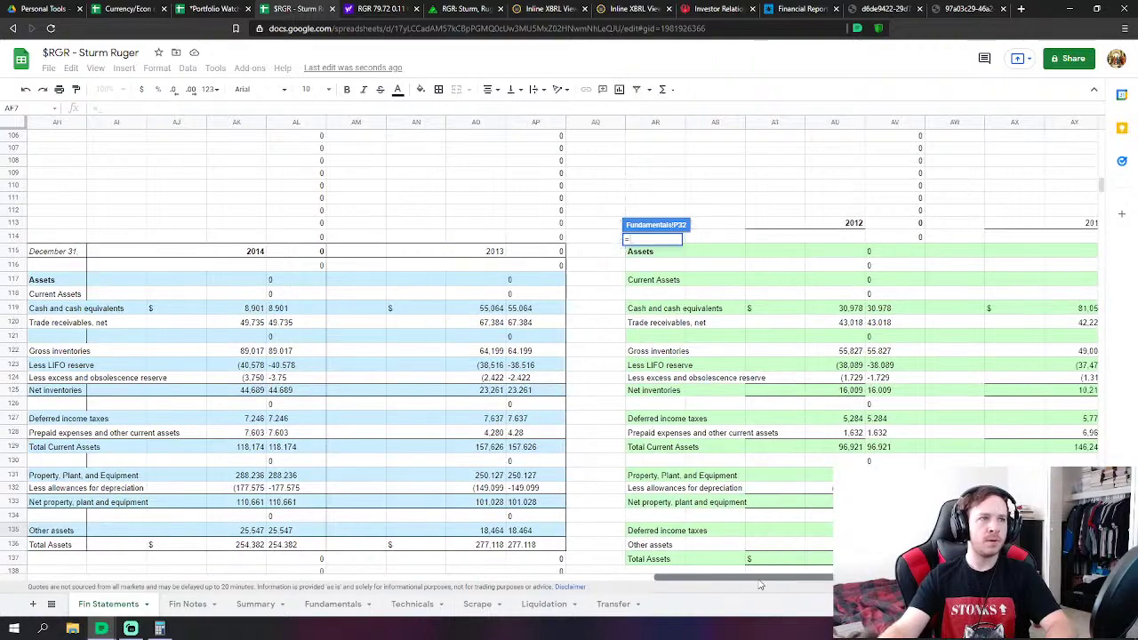
left_click_drag(1103, 186, 1108, 111)
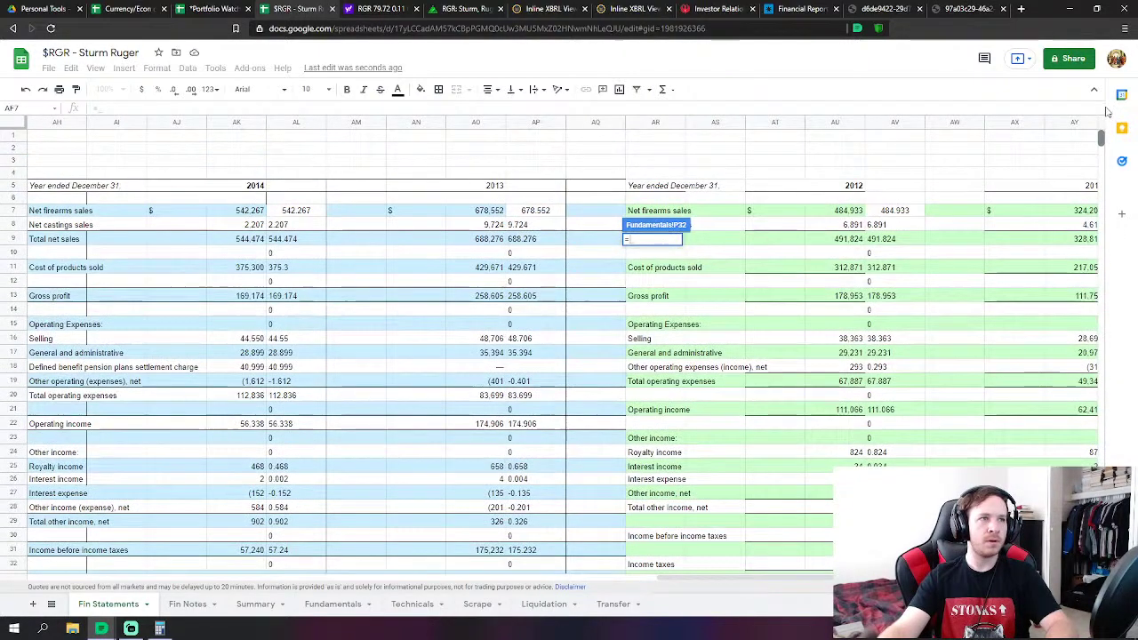
left_click(270, 240)
key("Return")
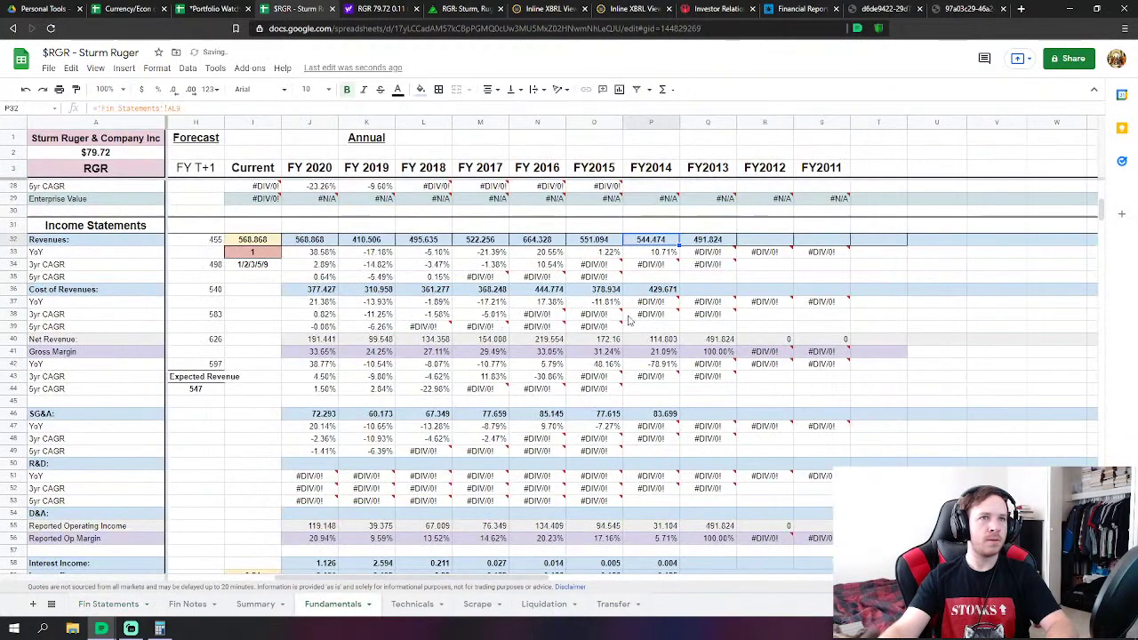
Relink FY2014 Cost of Revenues in P36 to 2014 cost of products sold in 'Fin Statements'!AL11
left_click(650, 290)
type("=")
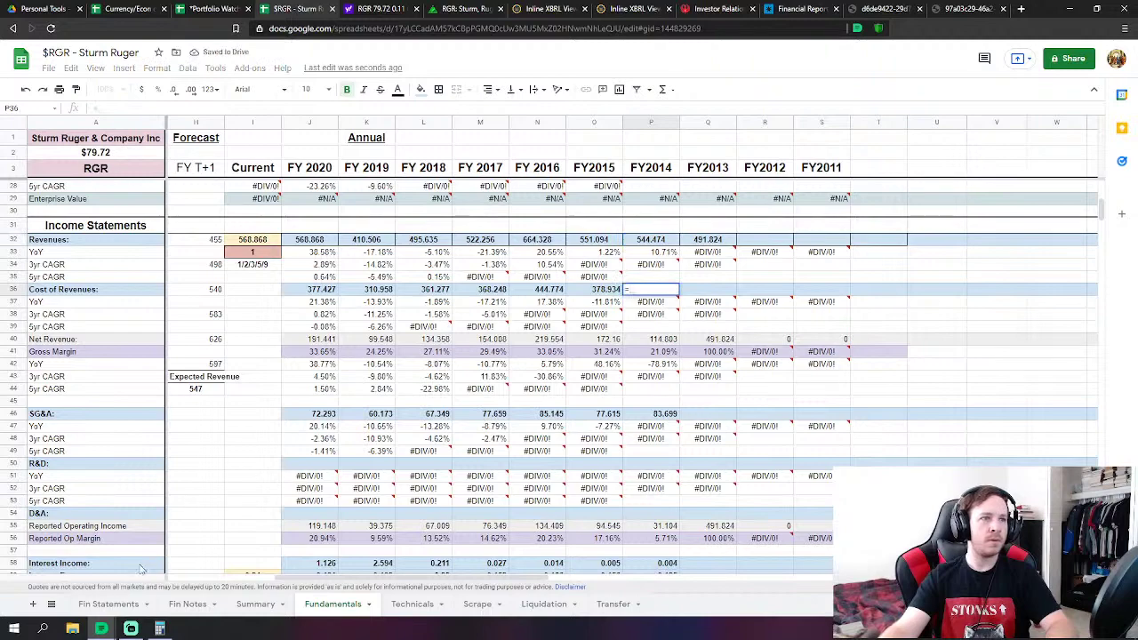
left_click(109, 609)
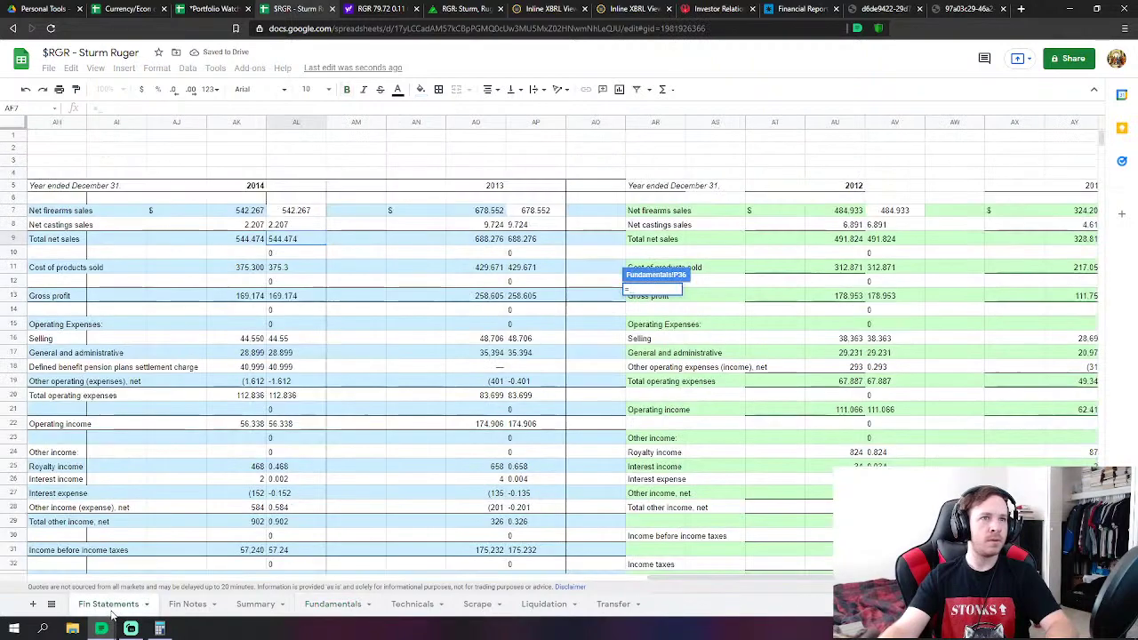
left_click(286, 268)
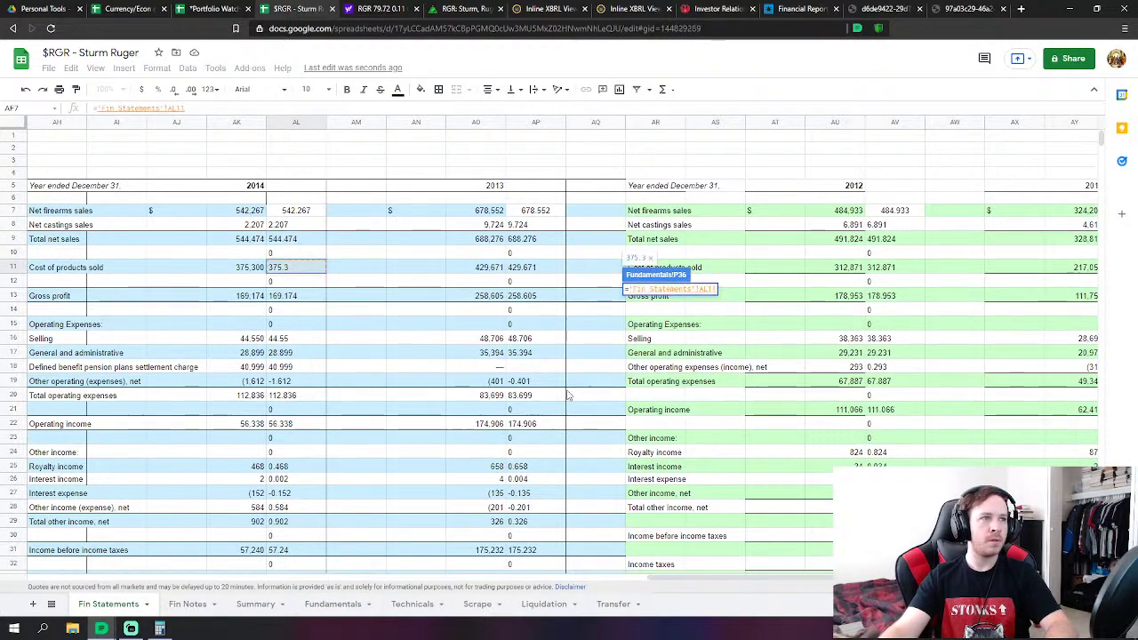
key("Return")
Set FY2014 SG&A in P46 to the sum of the four 2014 operating expense lines in 'Fin Statements'!AL16, AL17, AL18 and AL19
left_click(659, 415)
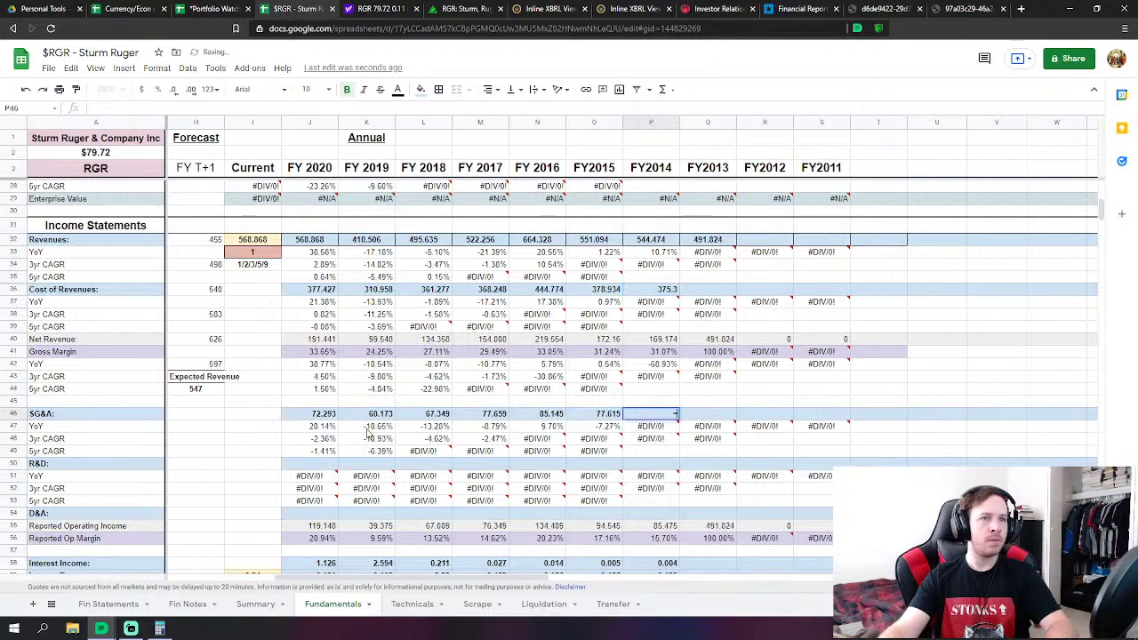
type("=")
left_click(110, 604)
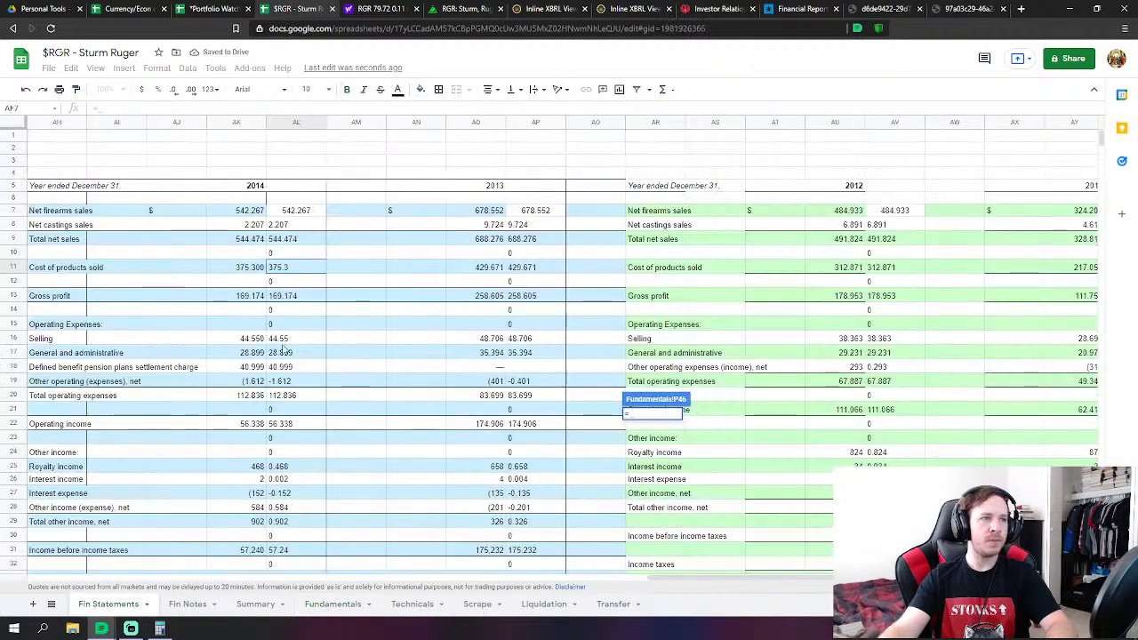
left_click(292, 340)
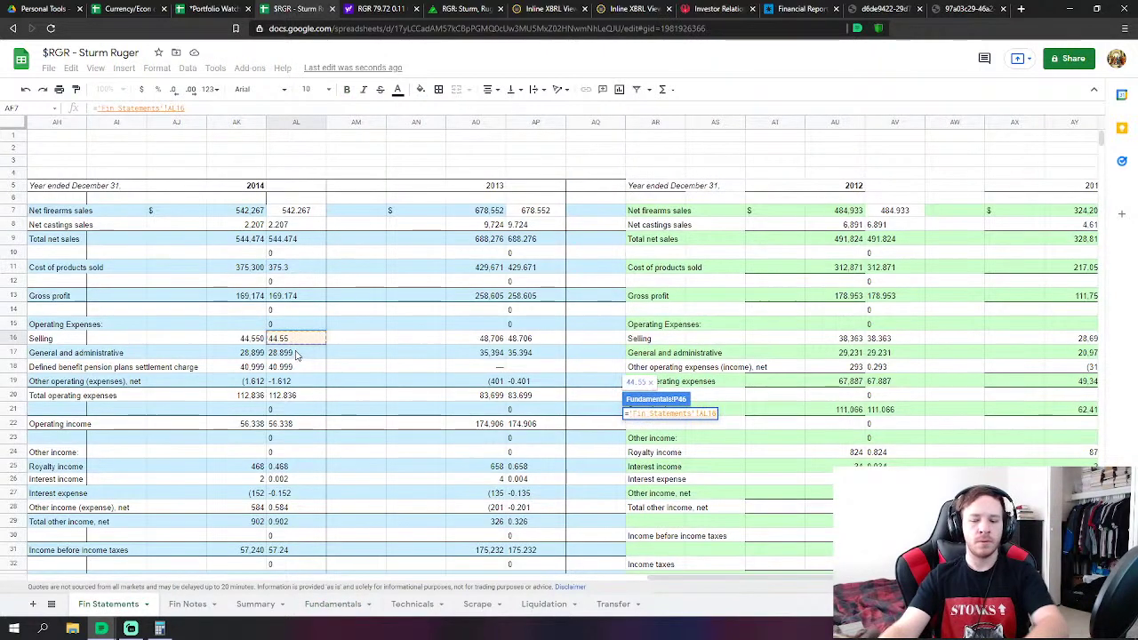
type("+")
left_click(297, 353)
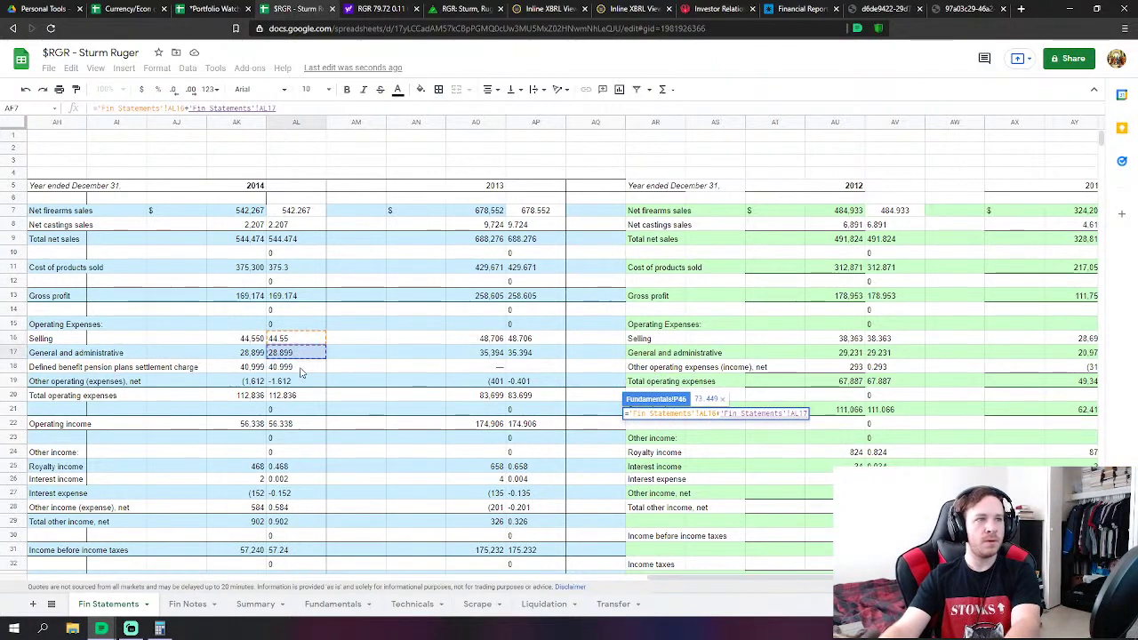
type("+")
left_click(296, 367)
type("+'Fin Statements'!AL18")
left_click(292, 382)
key("Return")
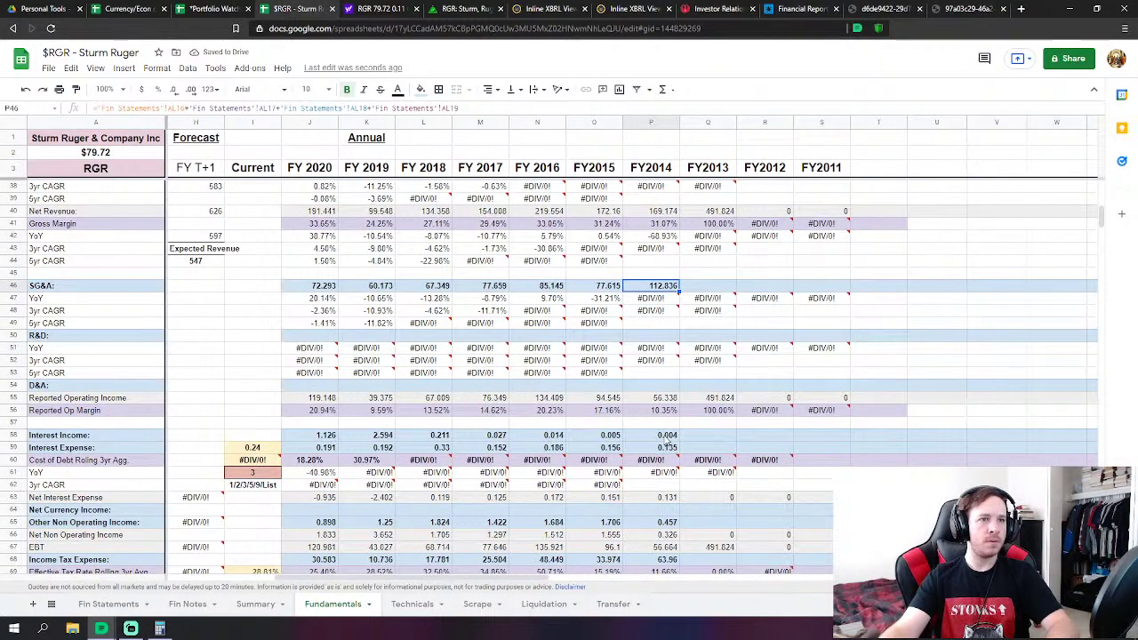
Relink FY2014 Interest Income in P58 to the 2014 interest income on the Fin Statements sheet
left_click(667, 439)
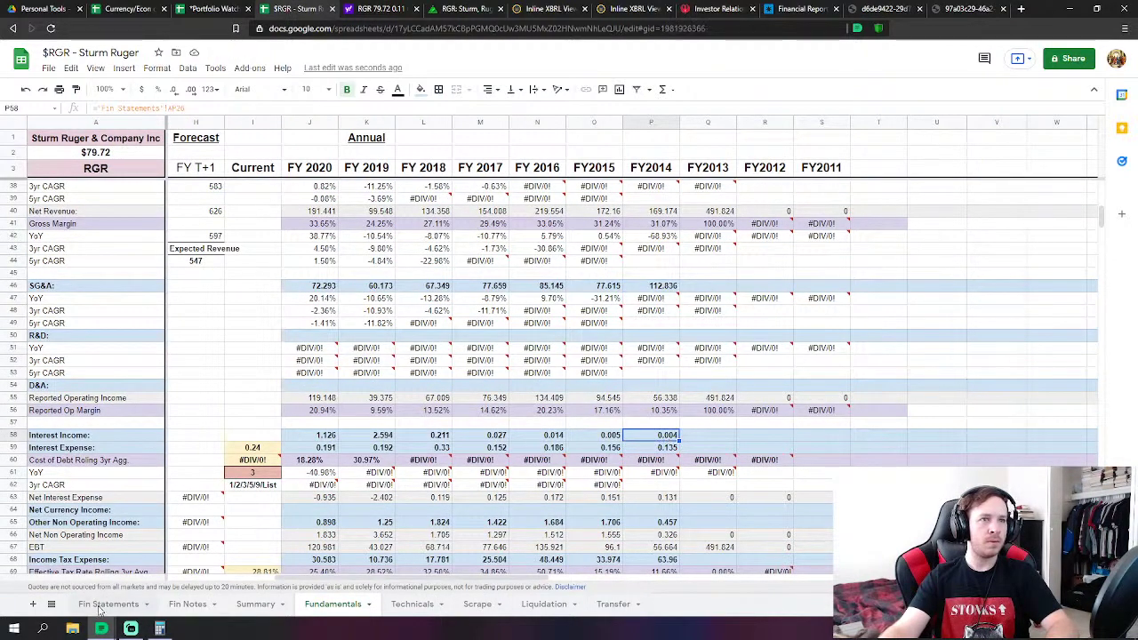
left_click(103, 606)
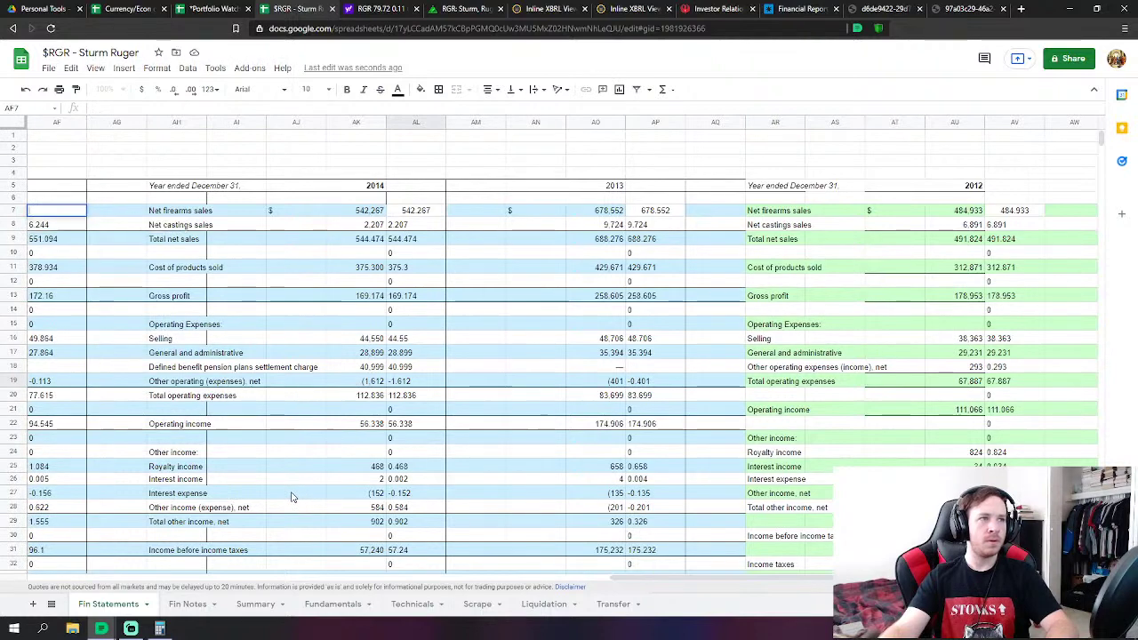
Undo the removal of the conversion formula in cell AF7 of the Fin Statements sheet
left_click(26, 90)
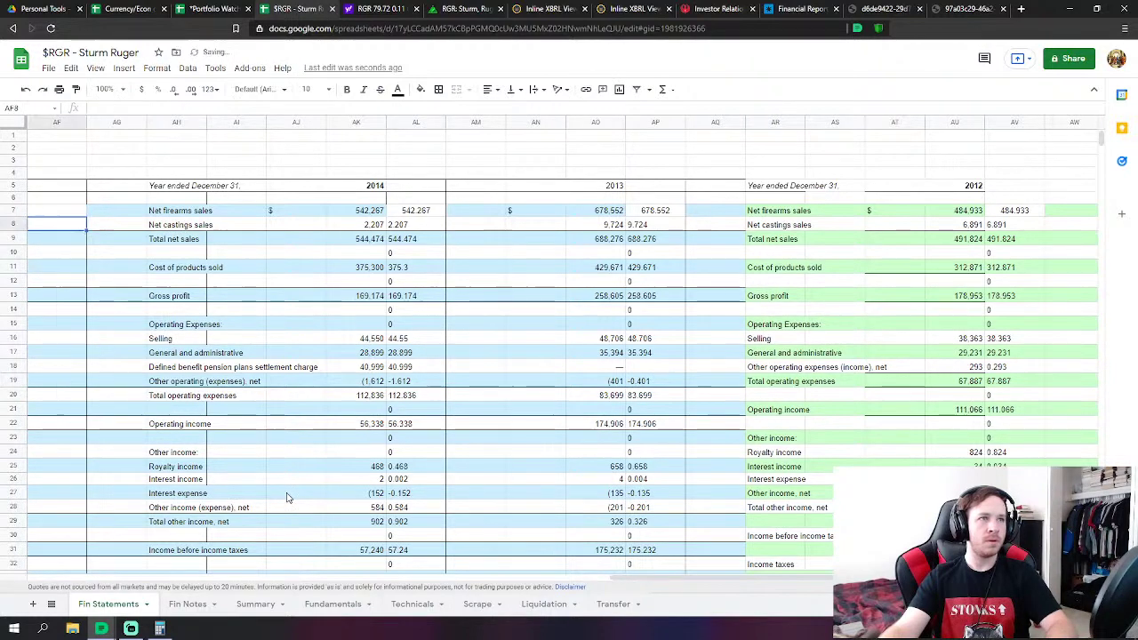
left_click(26, 91)
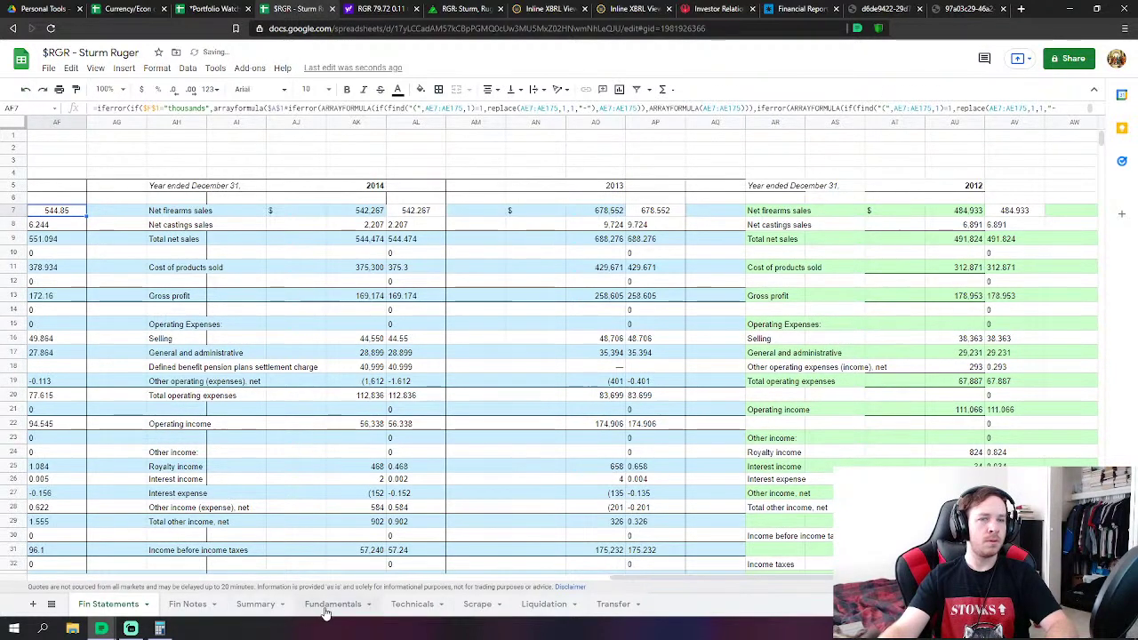
On the Fundamentals sheet, link FY2014 Interest Income (P58) to the 2014 interest income in 'Fin Statements'!AL26
left_click(331, 606)
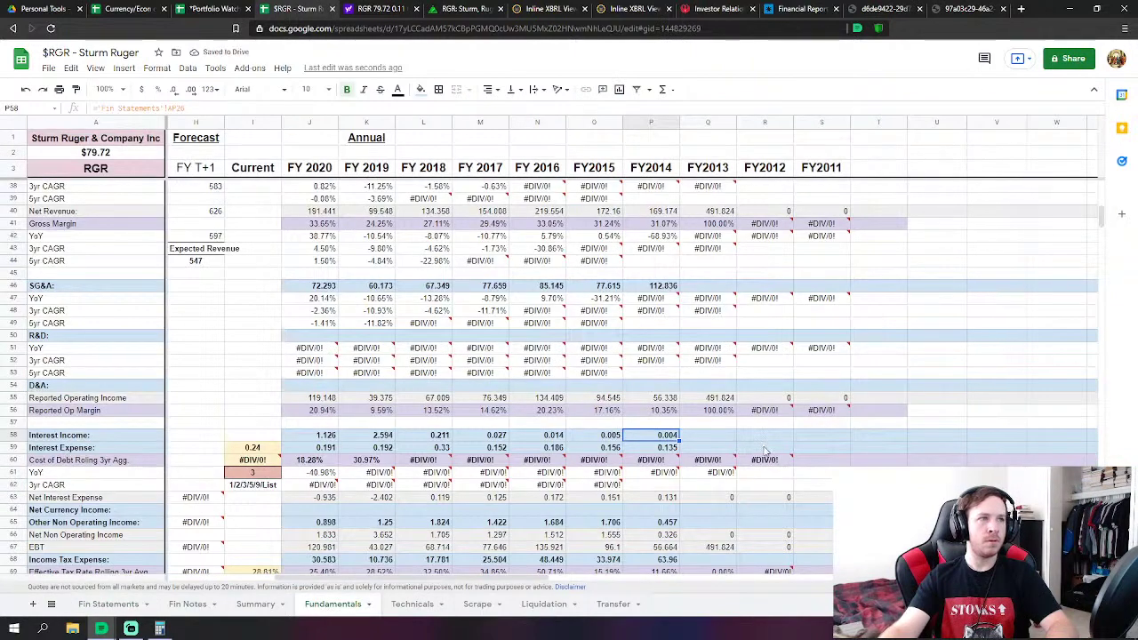
left_click(764, 449)
left_click(672, 436)
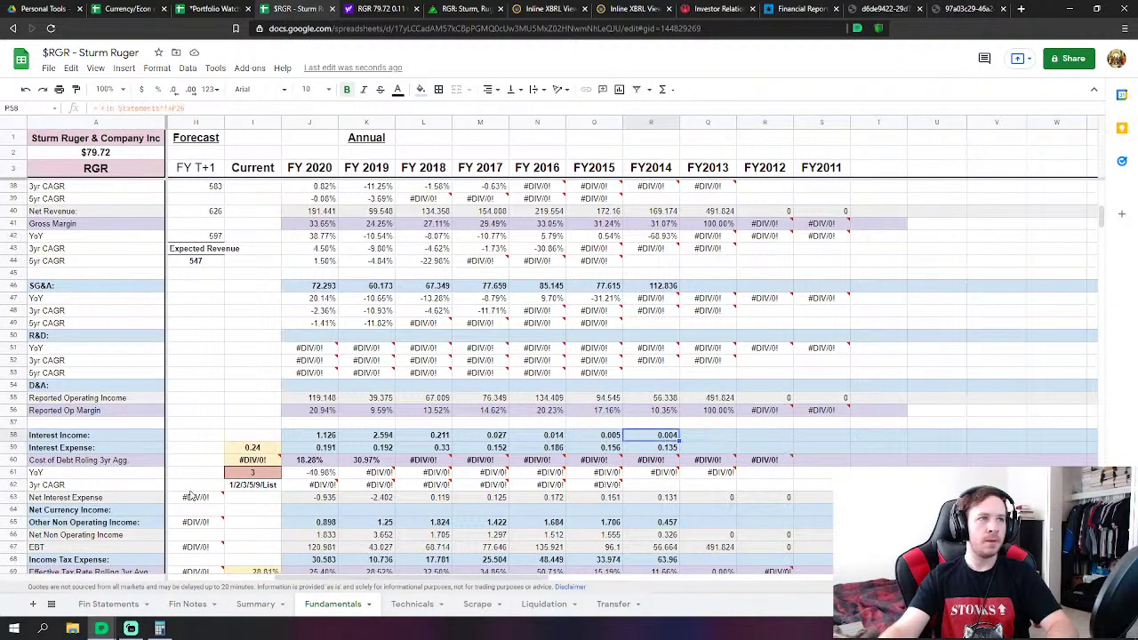
left_click(114, 605)
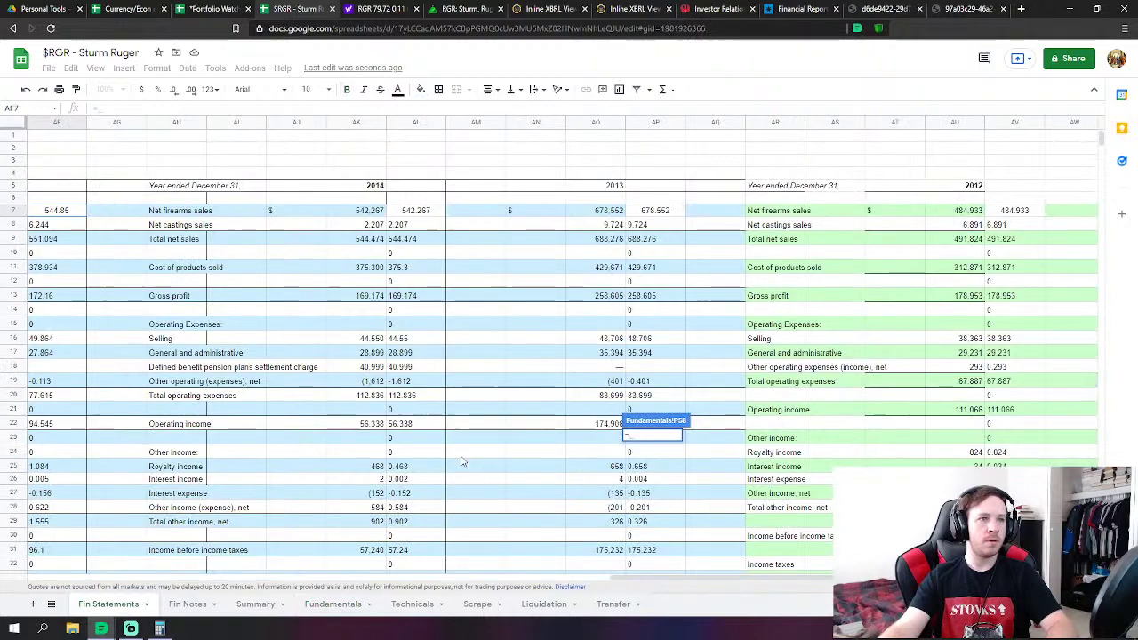
left_click(399, 480)
key("Return")
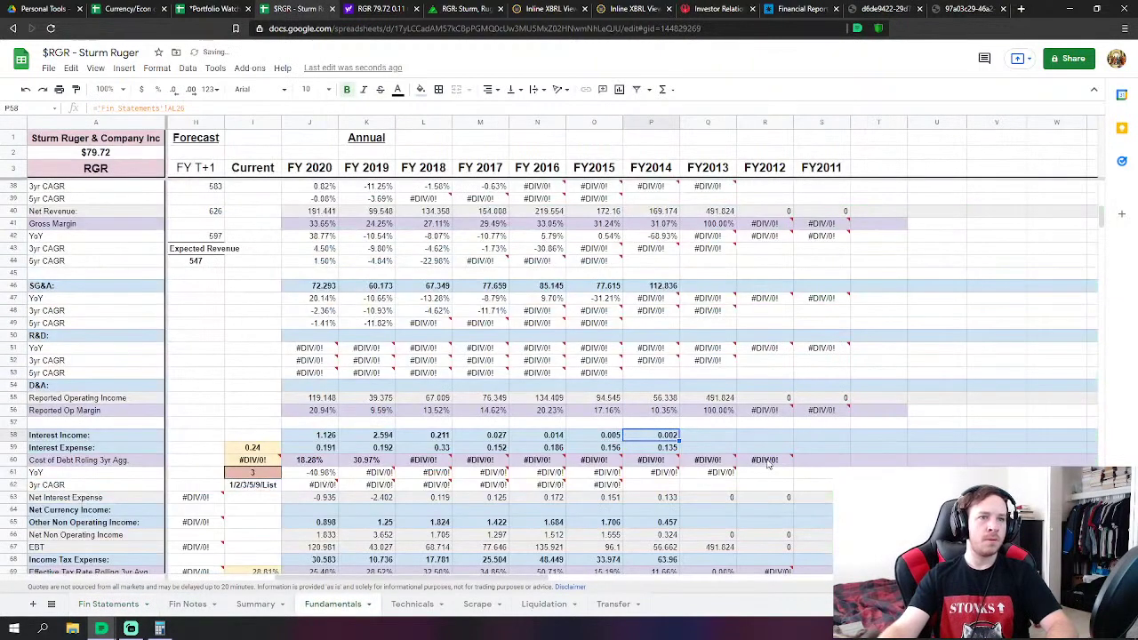
Set FY2014 Interest Expense (P59) to the negated 2014 interest expense, =-'Fin Statements'!AL27
key("Down")
type("=")
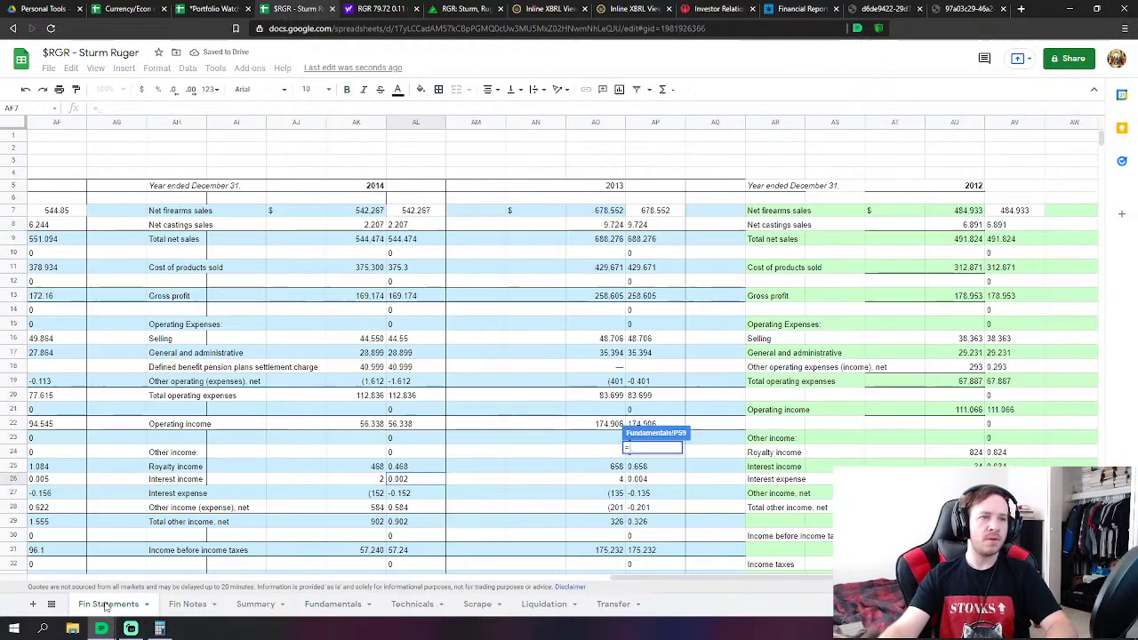
left_click(109, 604)
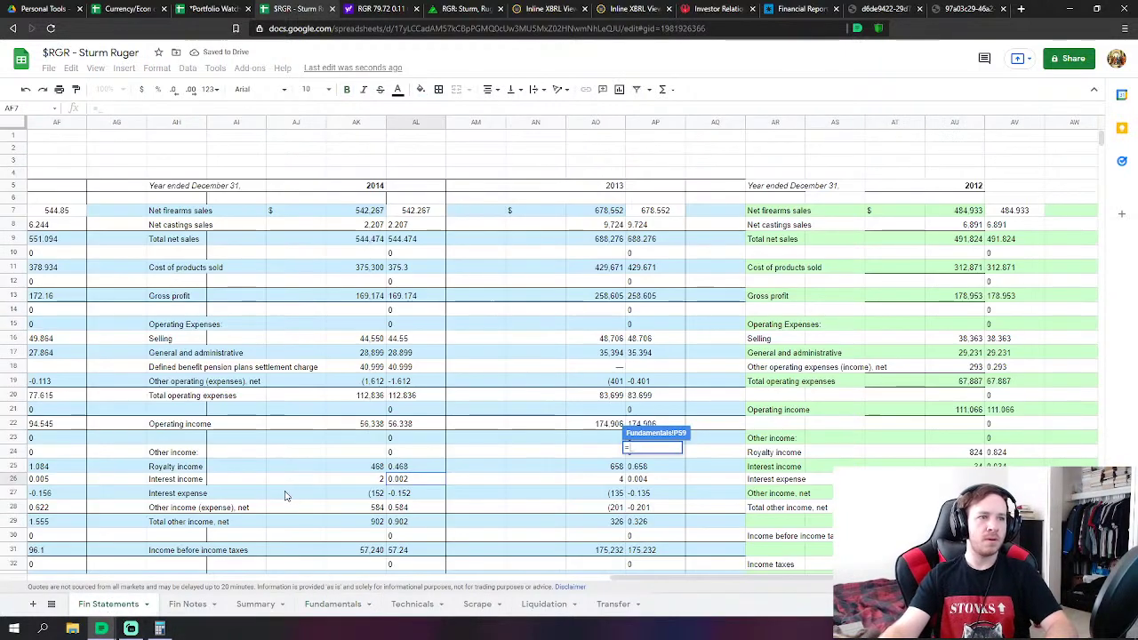
left_click(411, 493)
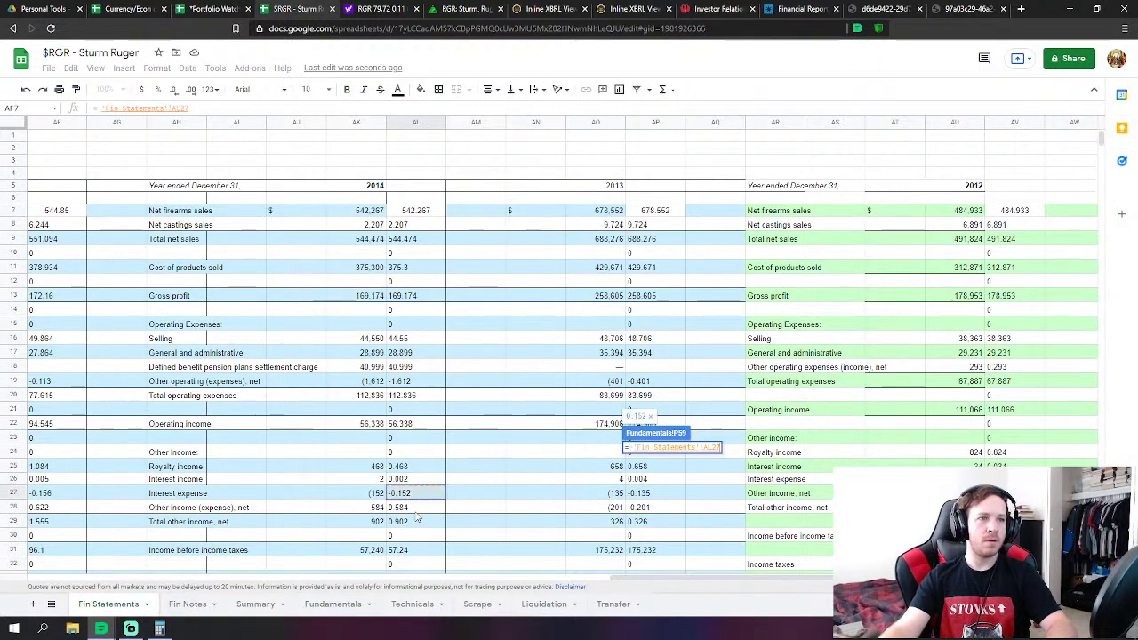
key("Return")
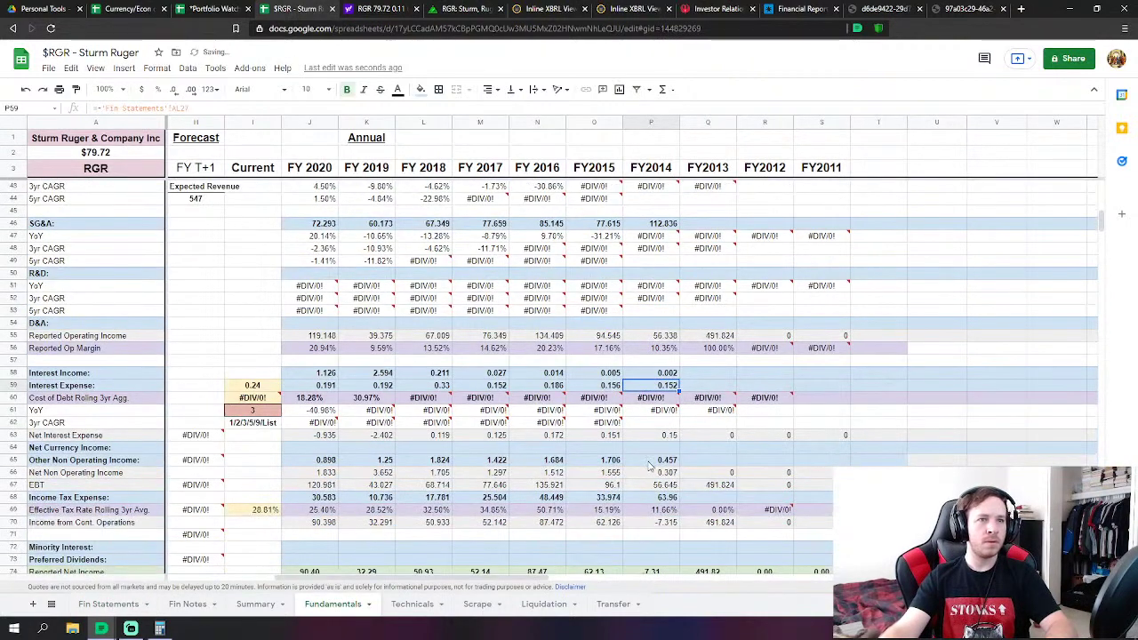
Set FY2014 Other Non Operating Income (P65) to 2014 royalty income plus other income, ='Fin Statements'!AL25+'Fin Statements'!AL28
left_click(649, 461)
type("=")
left_click(108, 603)
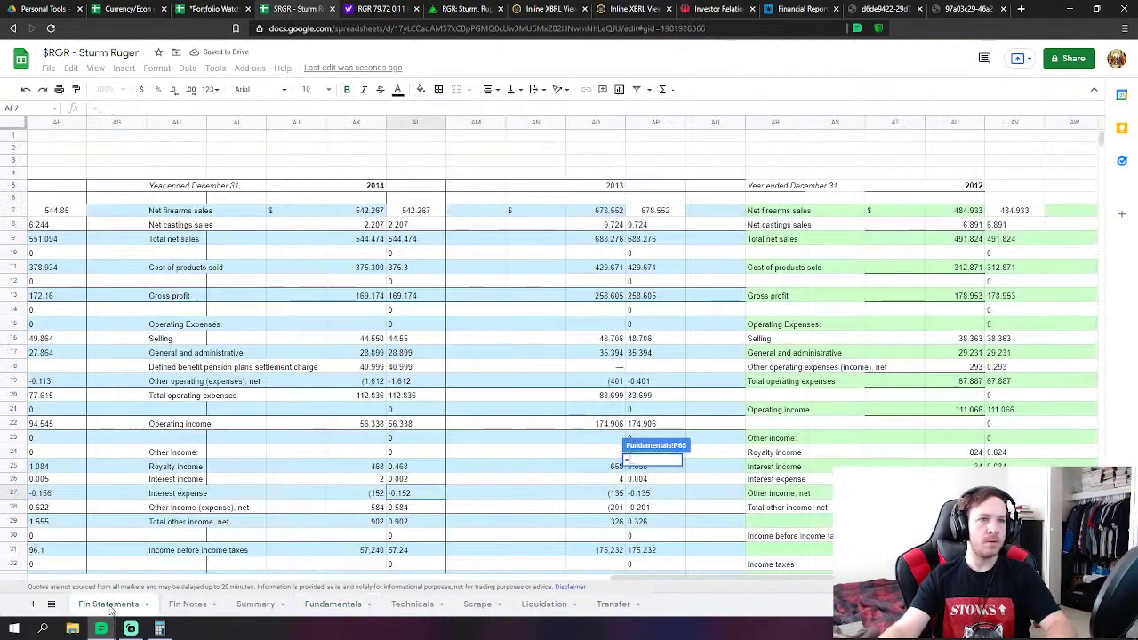
left_click(400, 466)
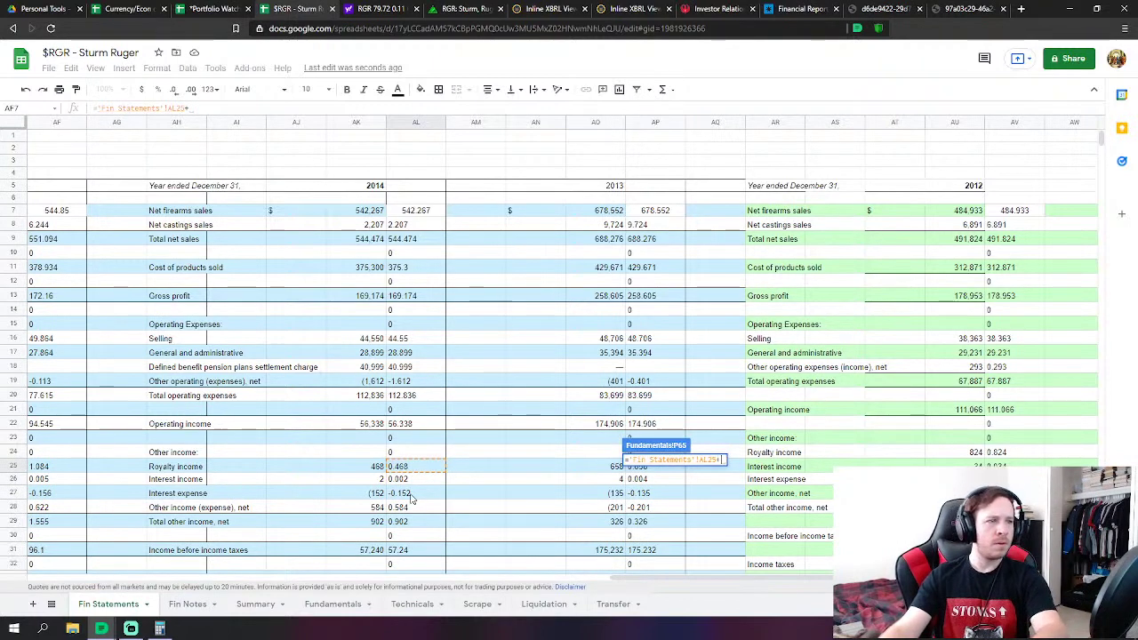
type("+")
left_click(420, 506)
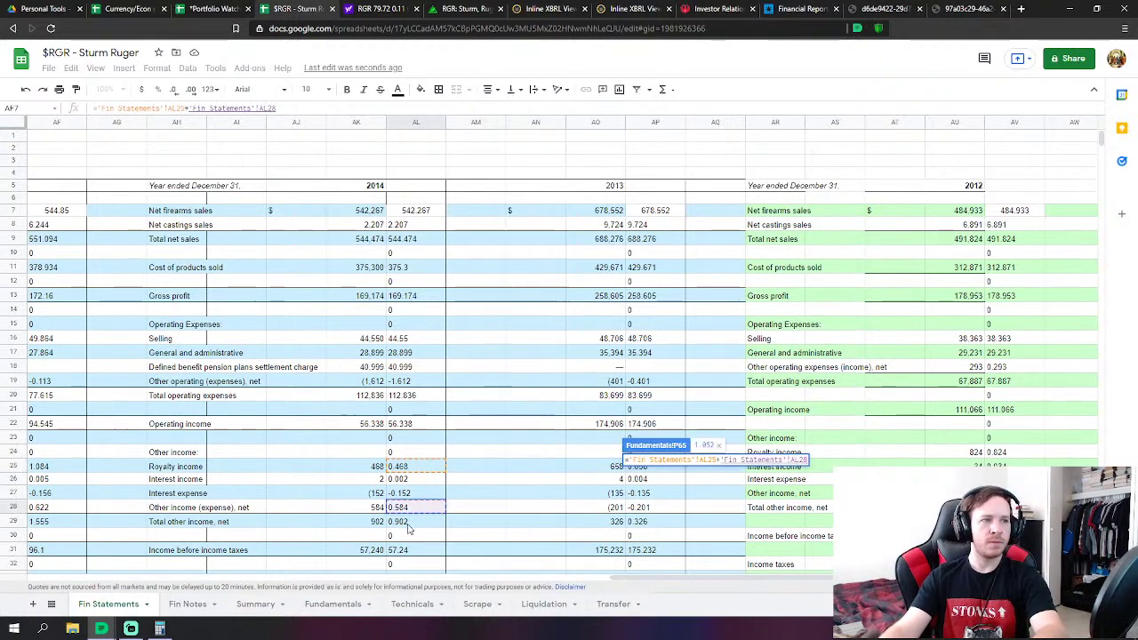
type("+")
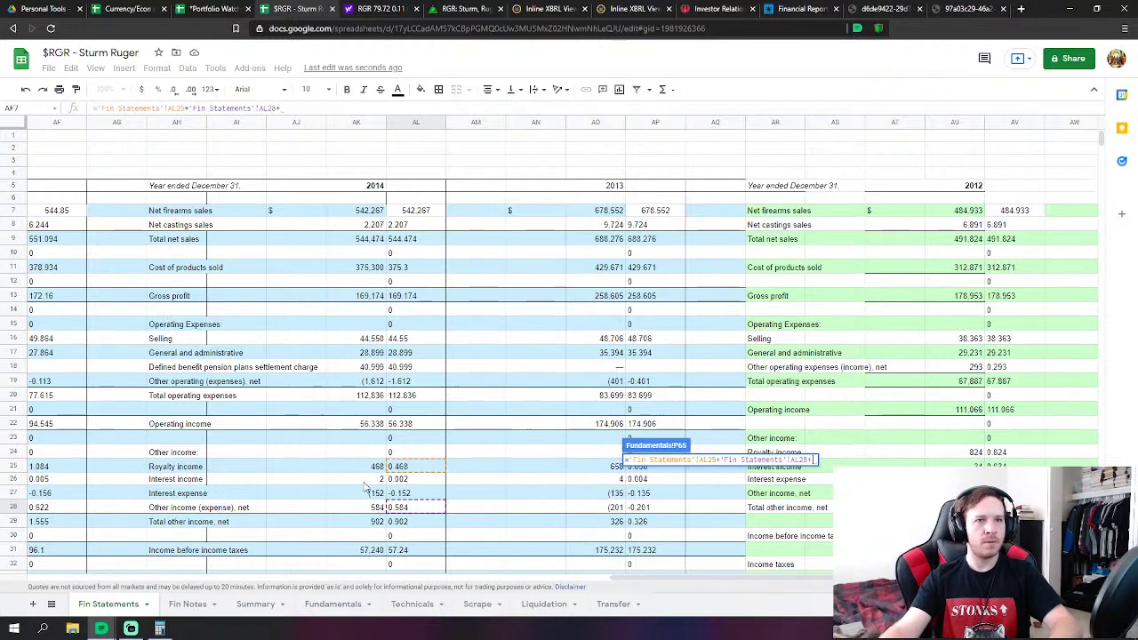
key("BackSpace")
key("Return")
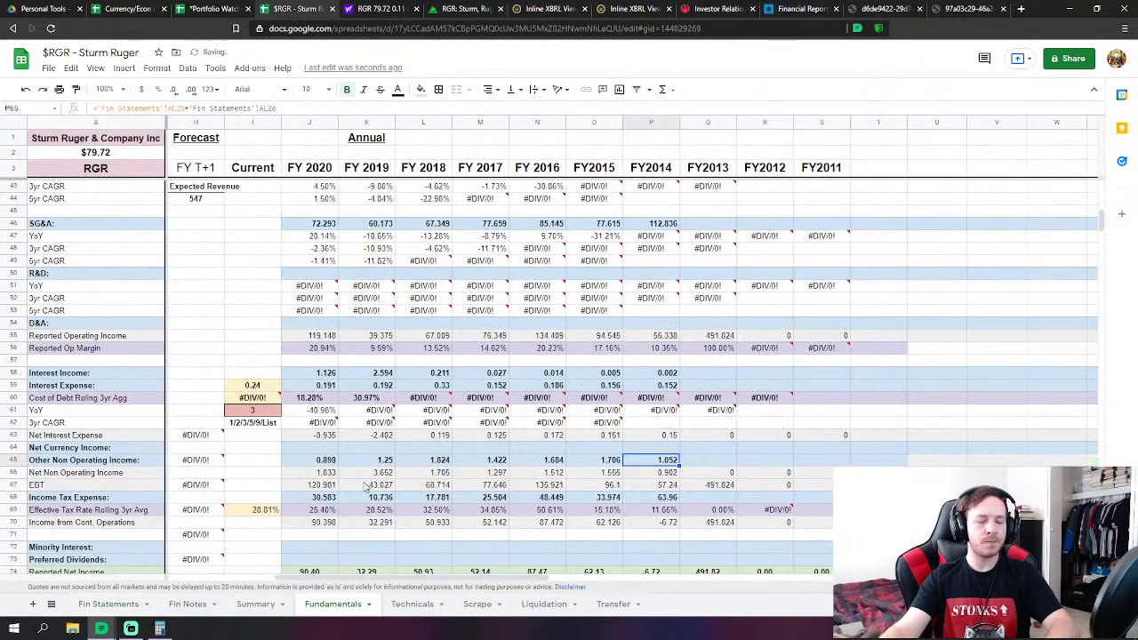
Link FY2014 Income Tax Expense (P68) to the 2014 income taxes in 'Fin Statements'!AL33
key("Down")
key("Down")
key("Down")
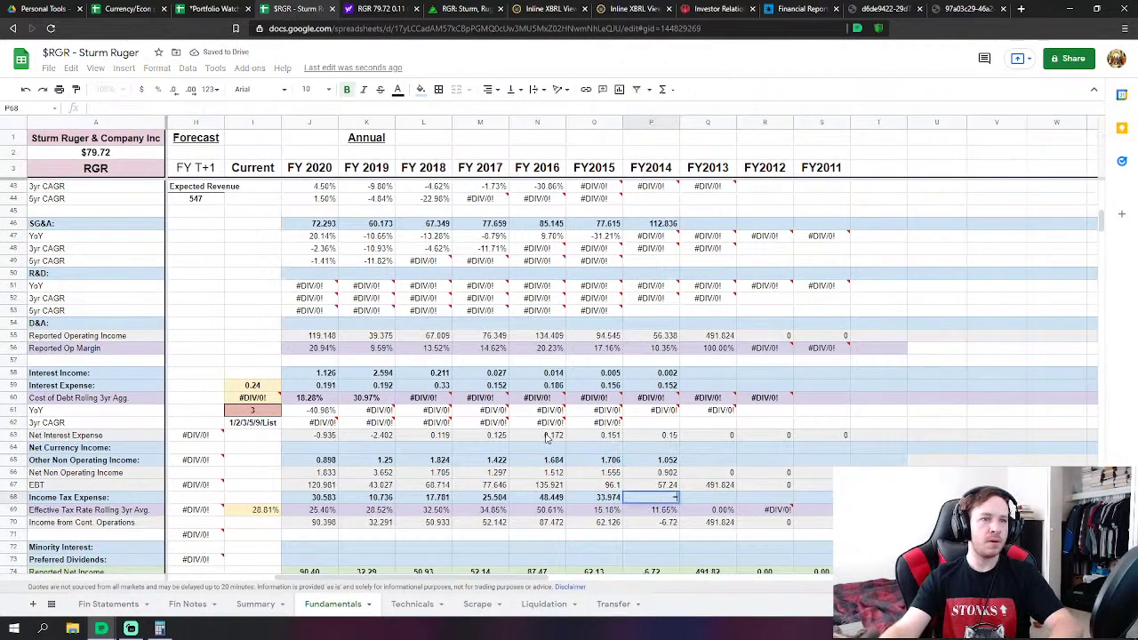
type("=")
left_click(109, 604)
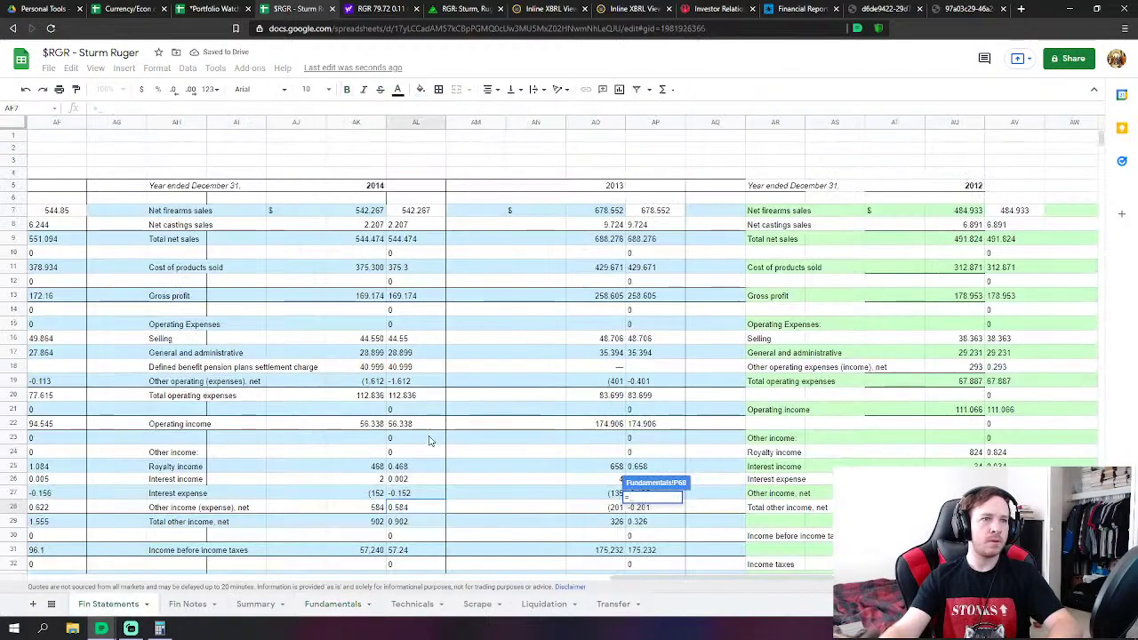
scroll(455, 447, "down", 3)
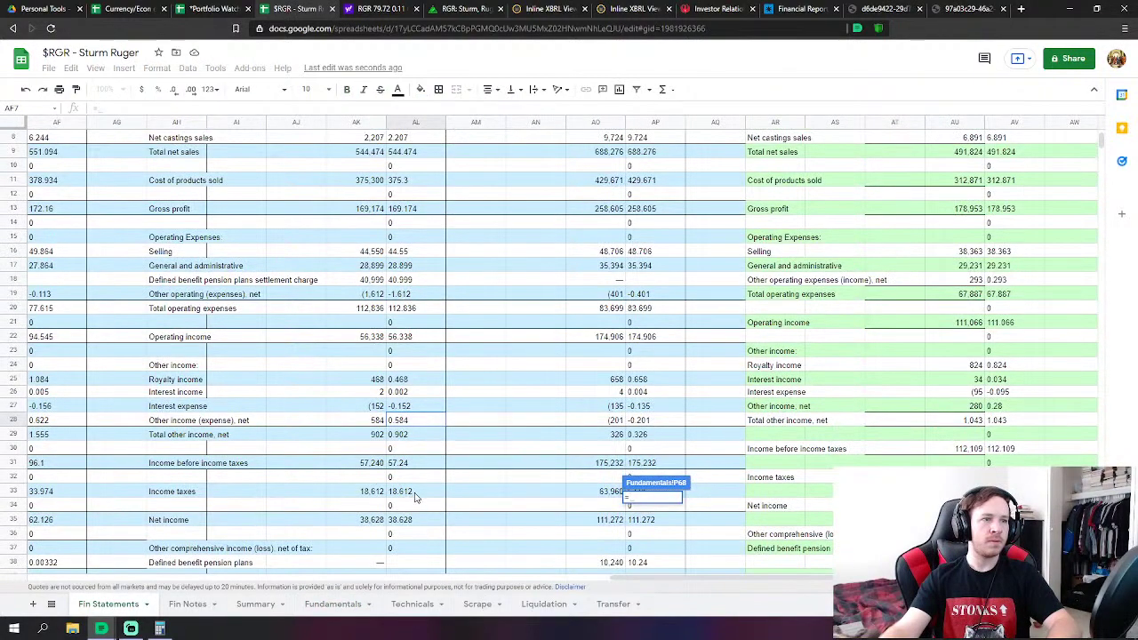
left_click(415, 497)
key("Return")
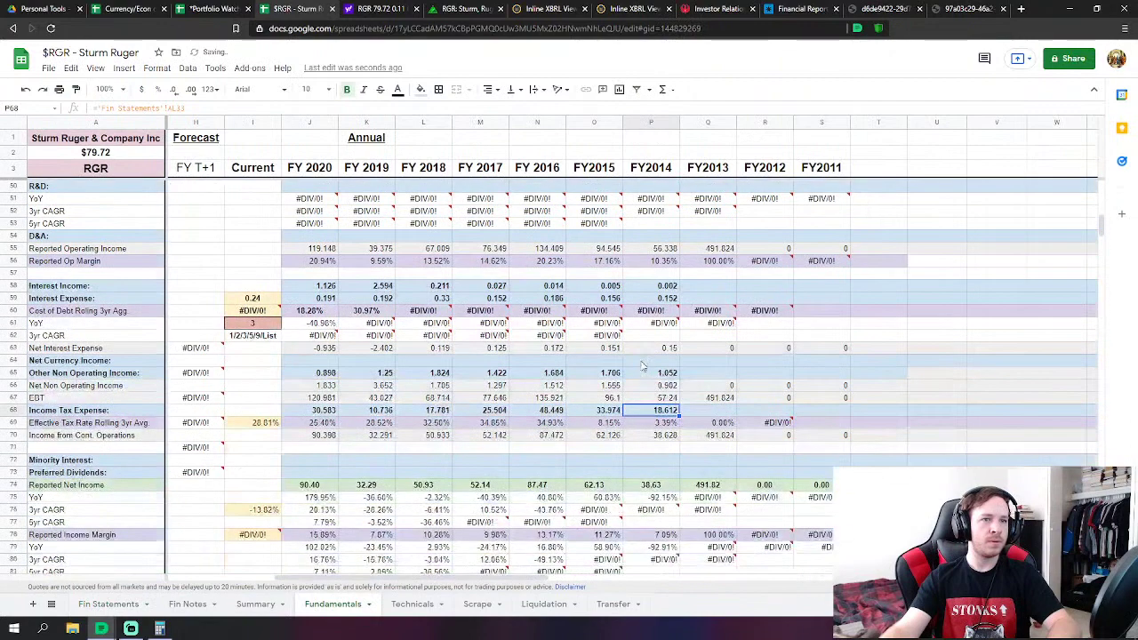
Replace FY2014 CF Depreciation & Amortization (P127) with a link to the 2014 depreciation and amortization in 'Fin Statements'!AL65
scroll(658, 370, "down", 2)
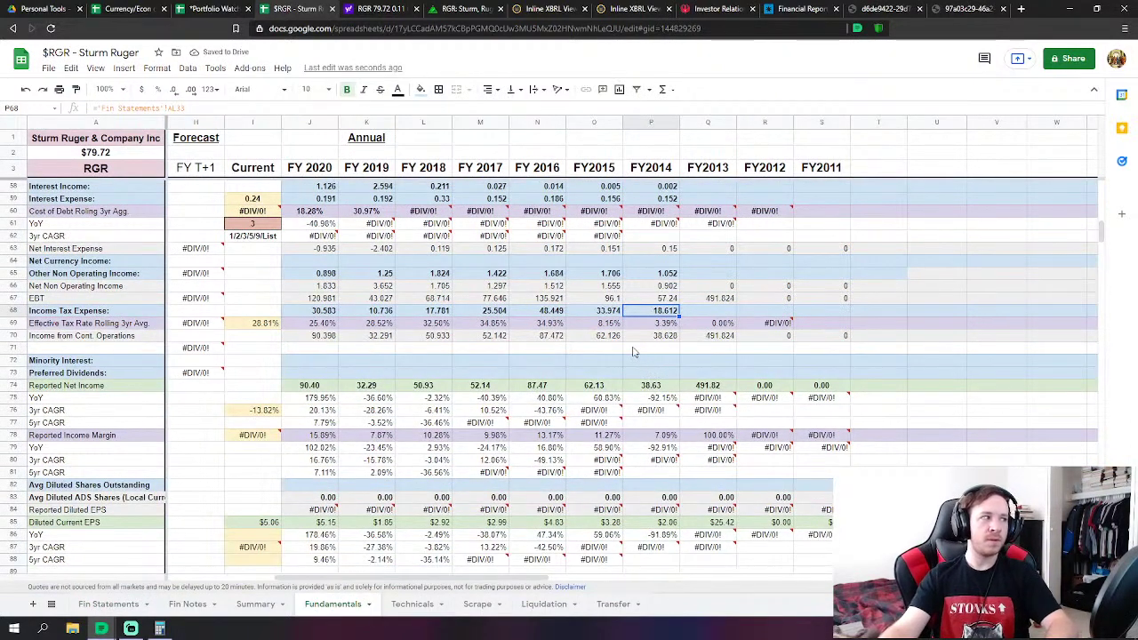
scroll(651, 418, "down", 8)
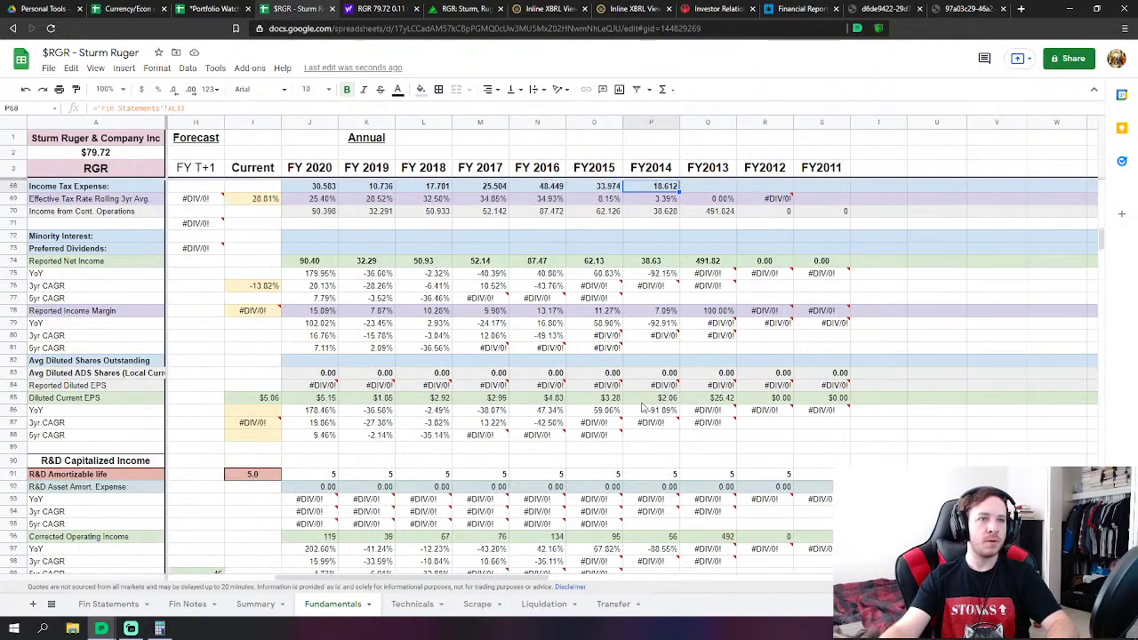
scroll(645, 405, "down", 7)
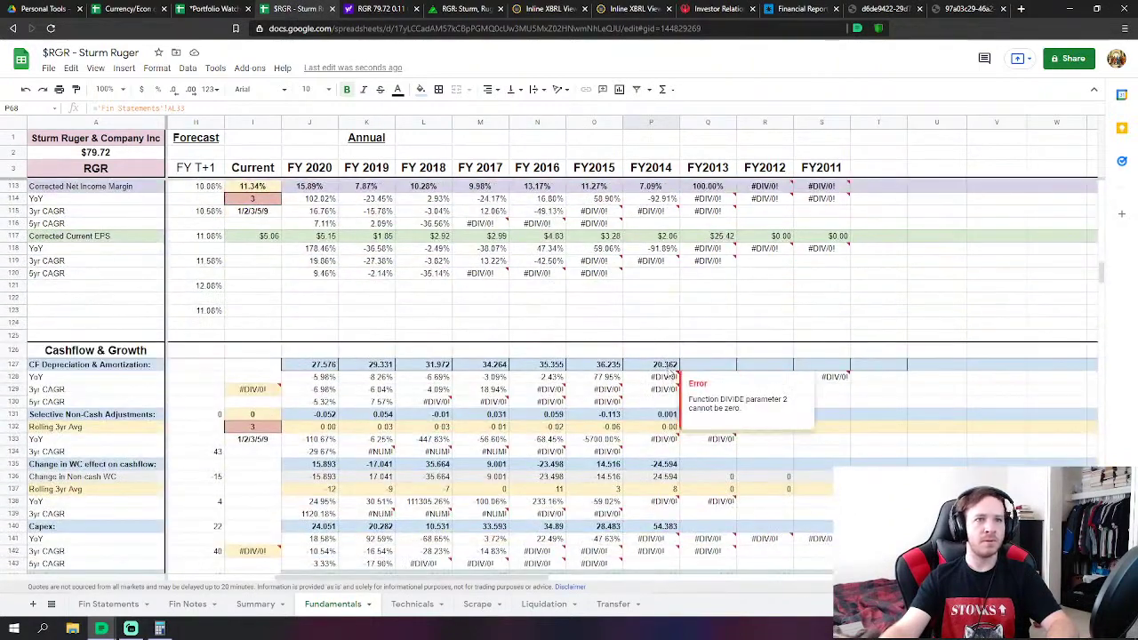
left_click(663, 365)
scroll(718, 331, "down", 2)
key("BackSpace")
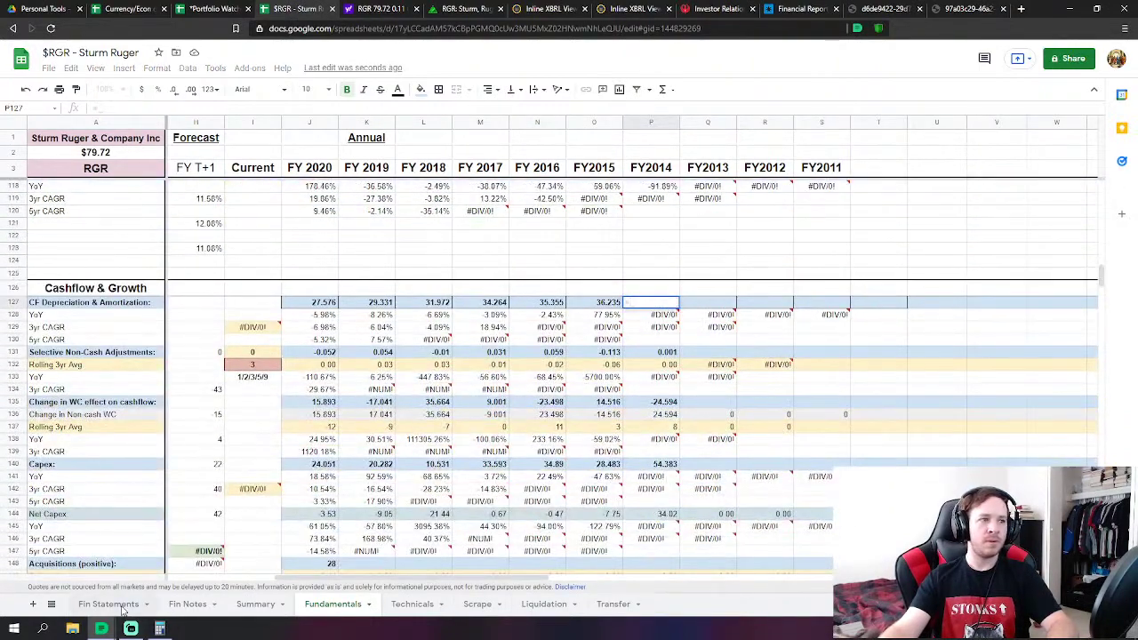
left_click(109, 604)
scroll(412, 398, "down", 5)
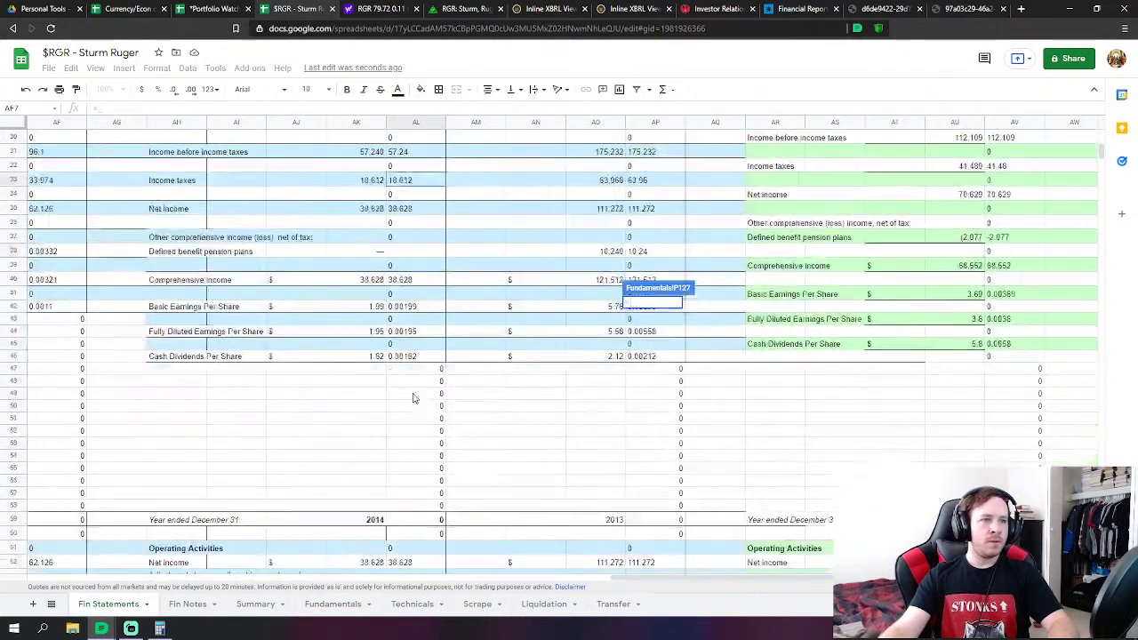
scroll(413, 398, "down", 5)
type("=")
left_click(414, 406)
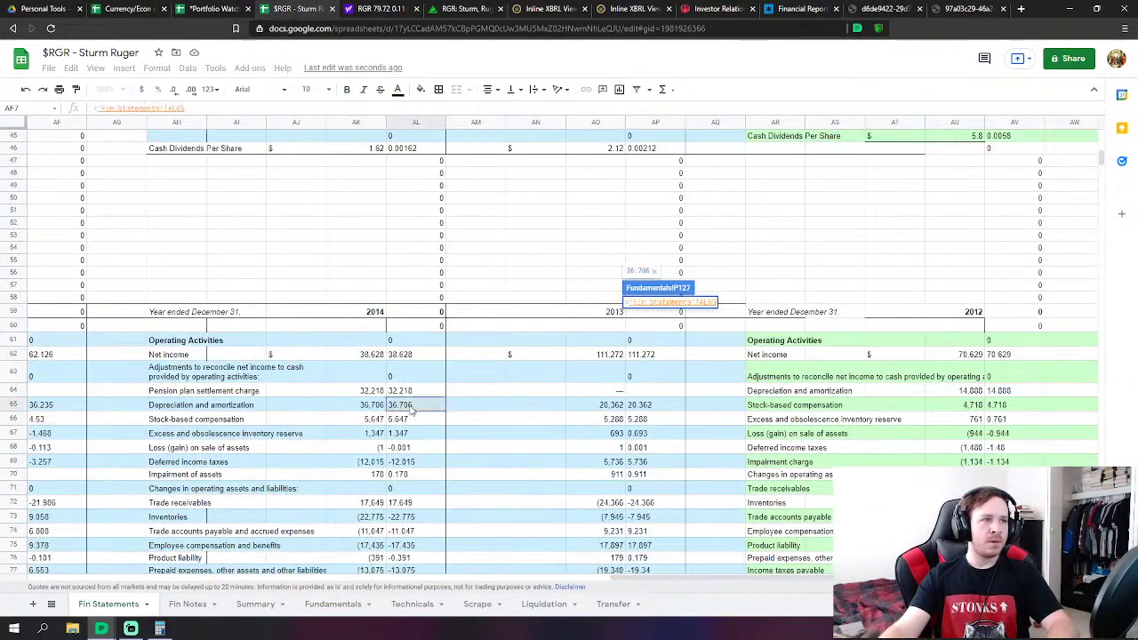
key("Return")
Link FY2014 Selective Non-Cash Adjustments (P131) to the 2014 loss (gain) on sale of assets in 'Fin Statements'!AL68
left_click(667, 354)
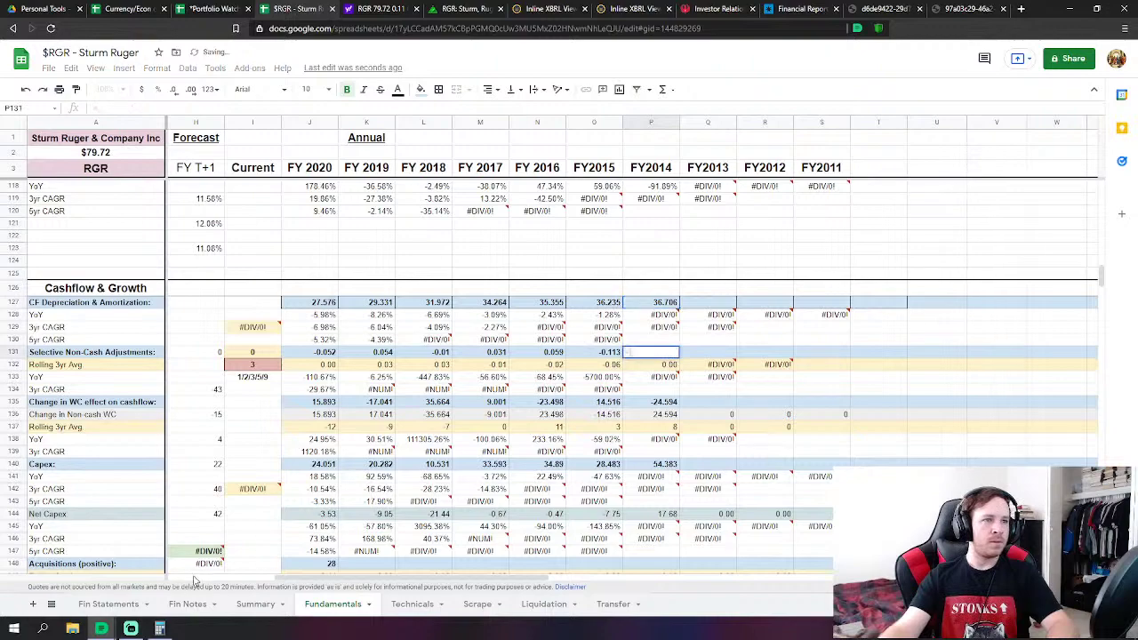
type("=")
left_click(108, 604)
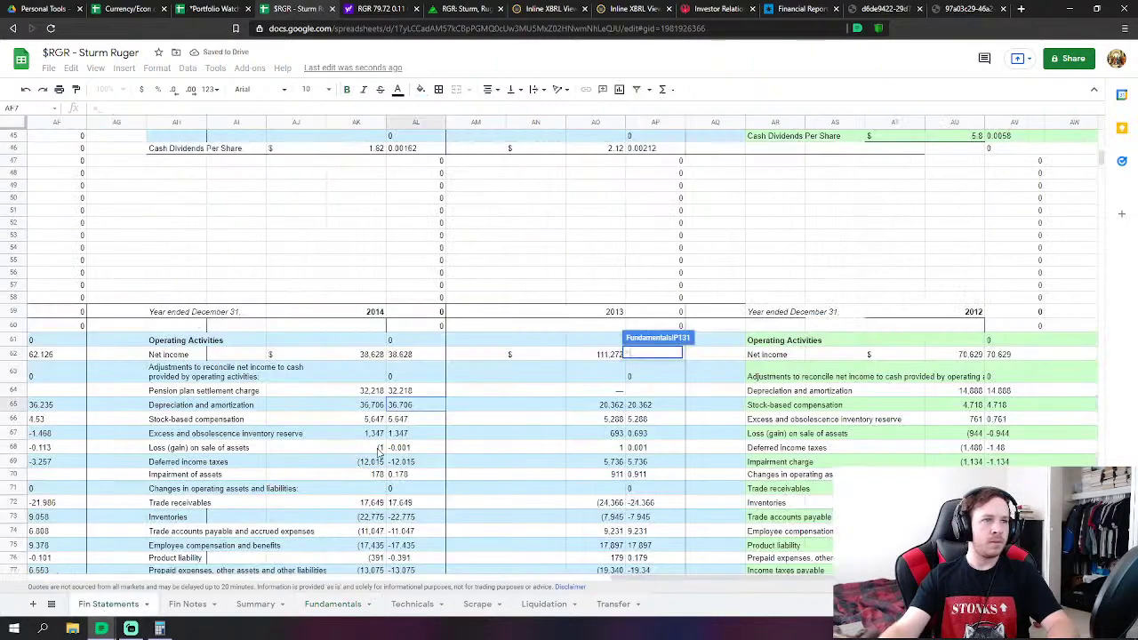
left_click(414, 447)
key("Return")
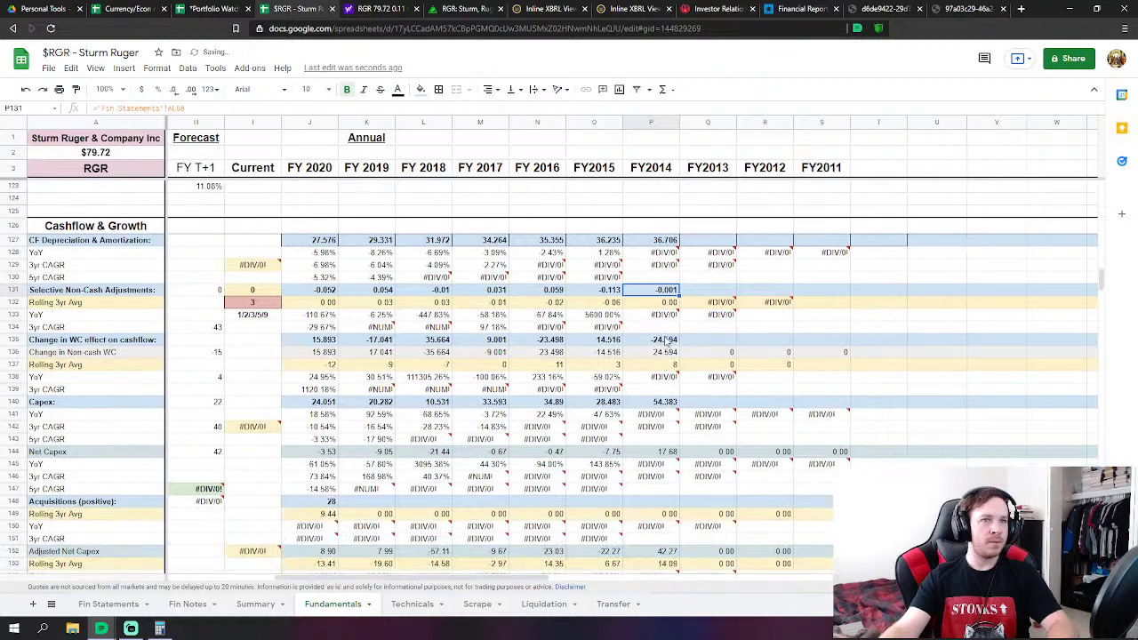
Set FY2014 Change in WC effect on cashflow (P135) to the sum of working capital changes, =SUM('Fin Statements'!AP72:AP78)
left_click(666, 342)
type("=")
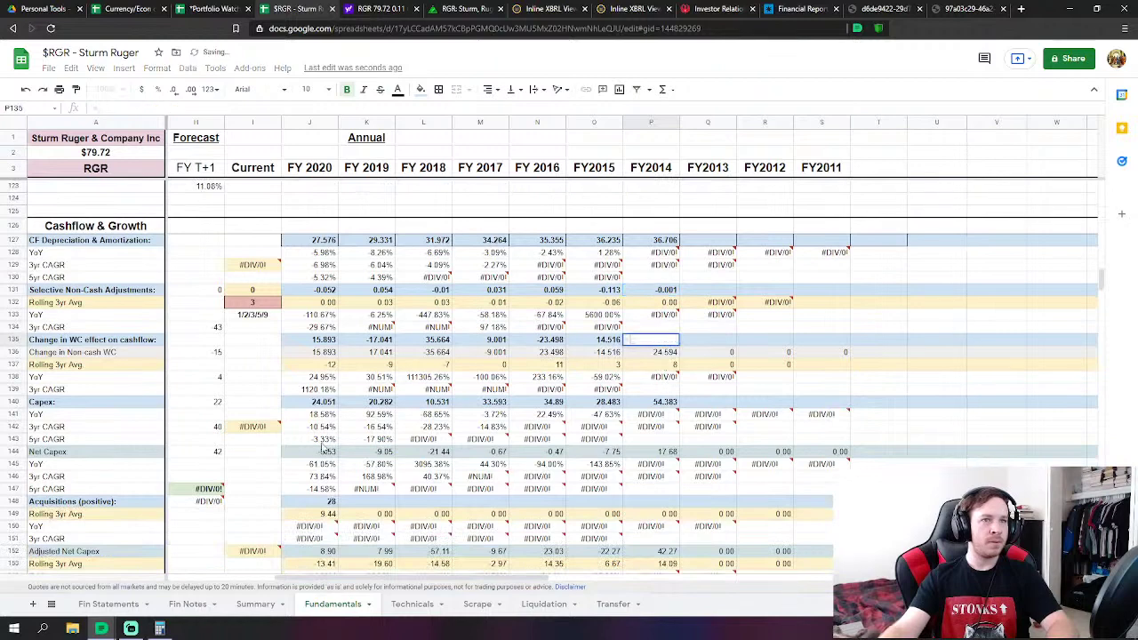
left_click(118, 606)
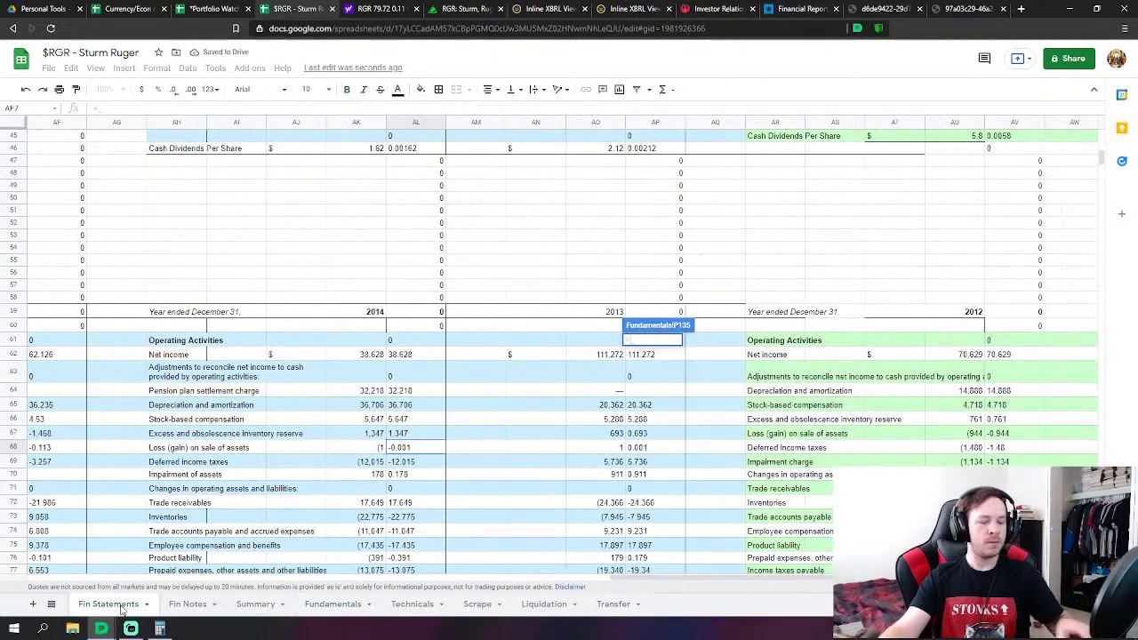
type("sum")
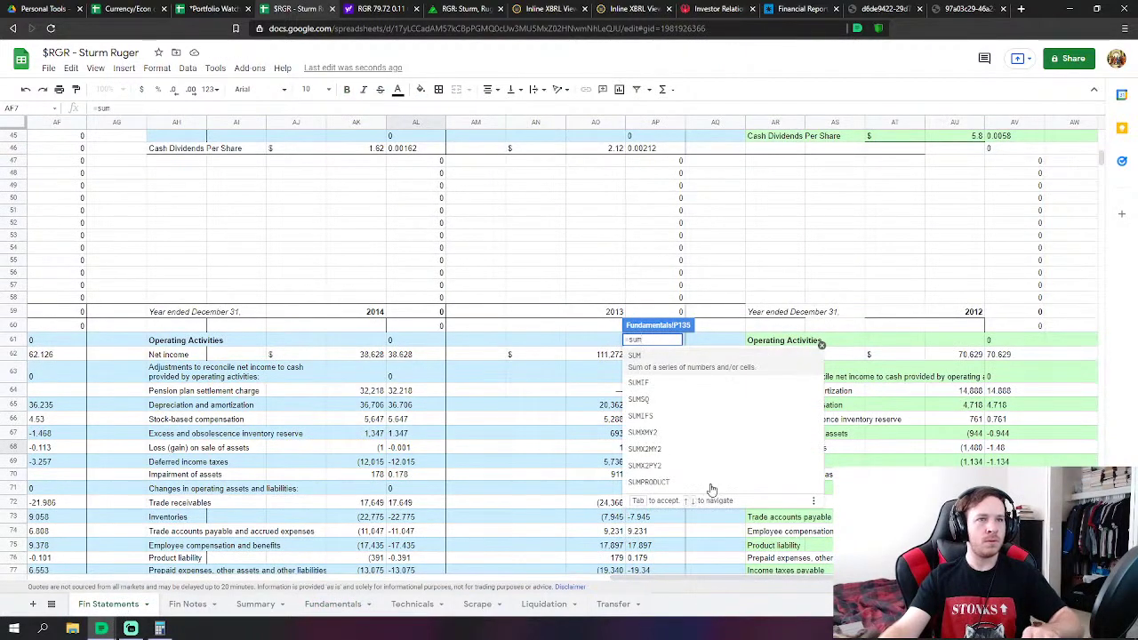
left_click(719, 364)
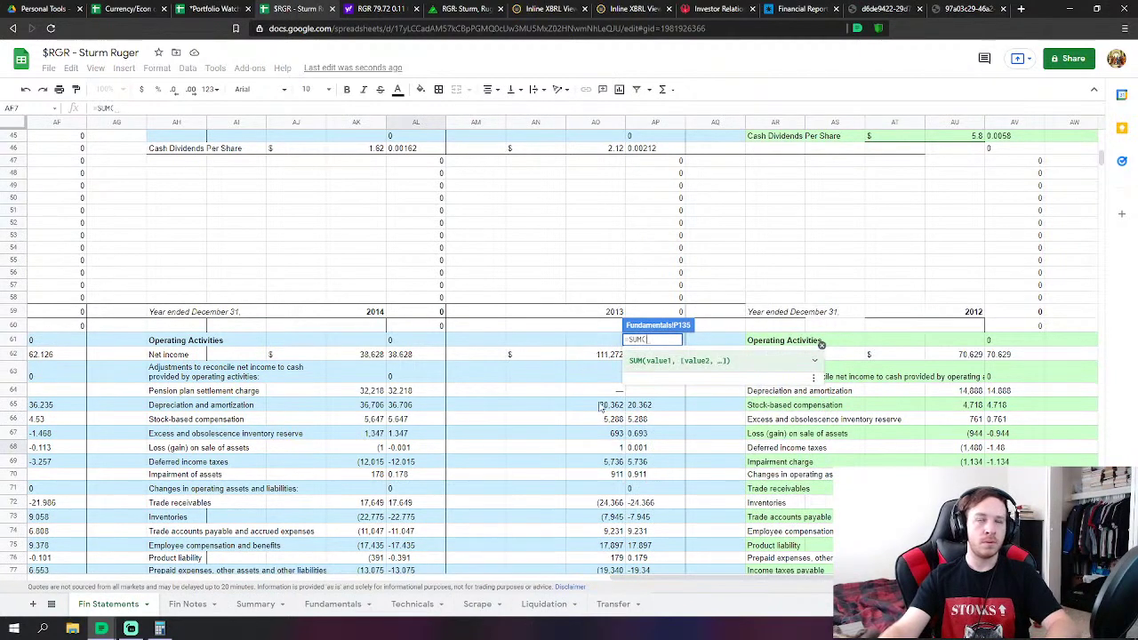
scroll(642, 440, "down", 1)
scroll(642, 440, "down", 1)
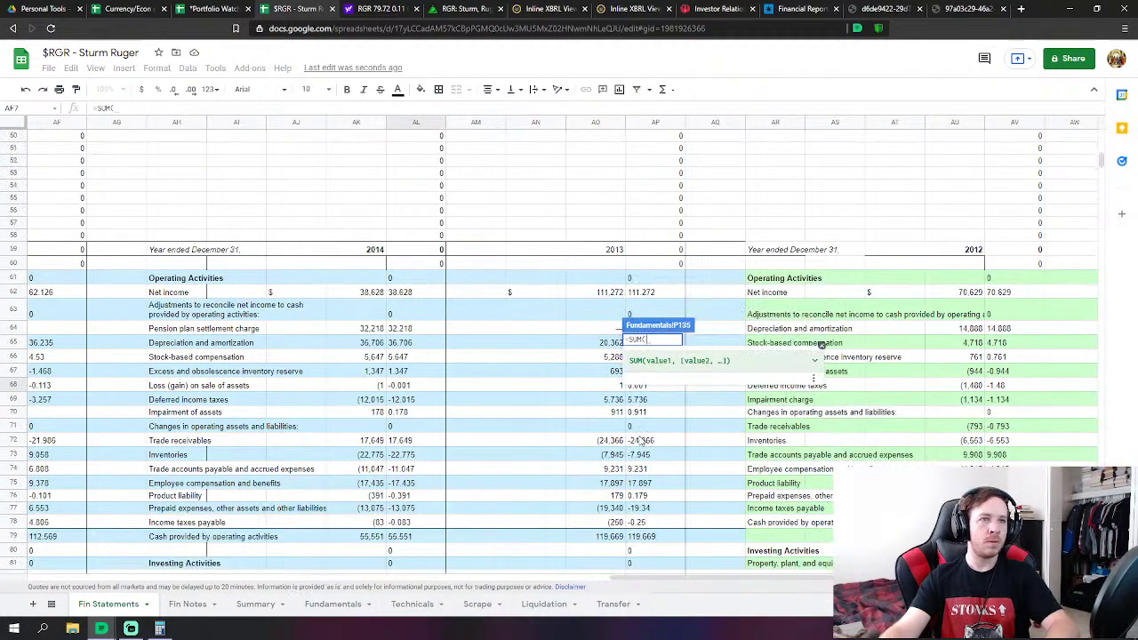
scroll(644, 440, "up", 2)
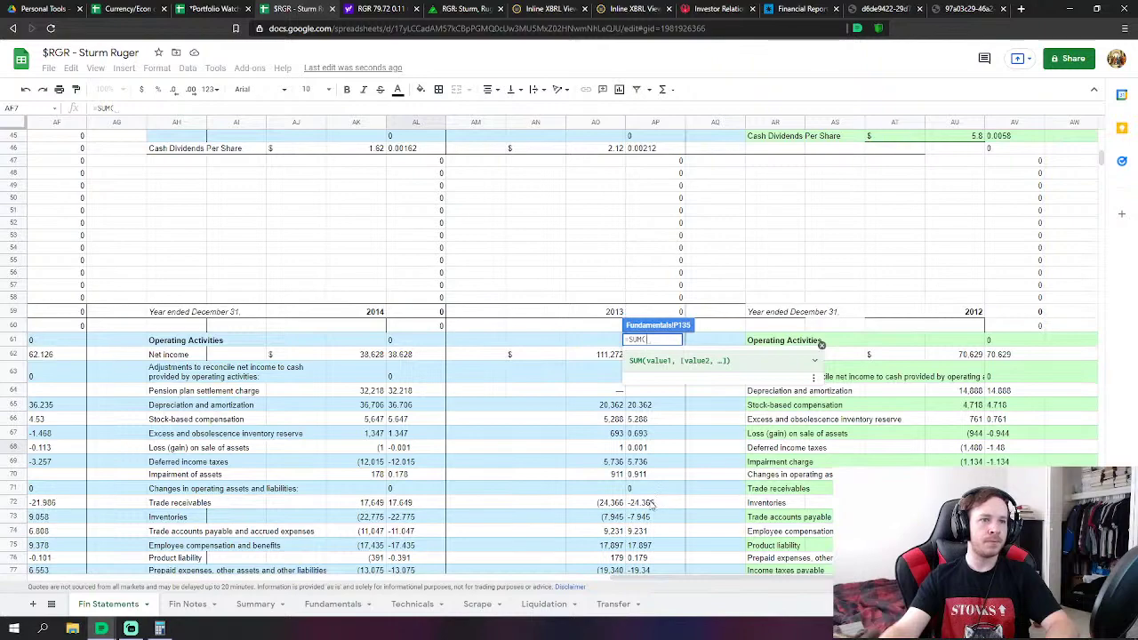
left_click_drag(650, 502, 727, 436)
scroll(726, 435, "up", 1)
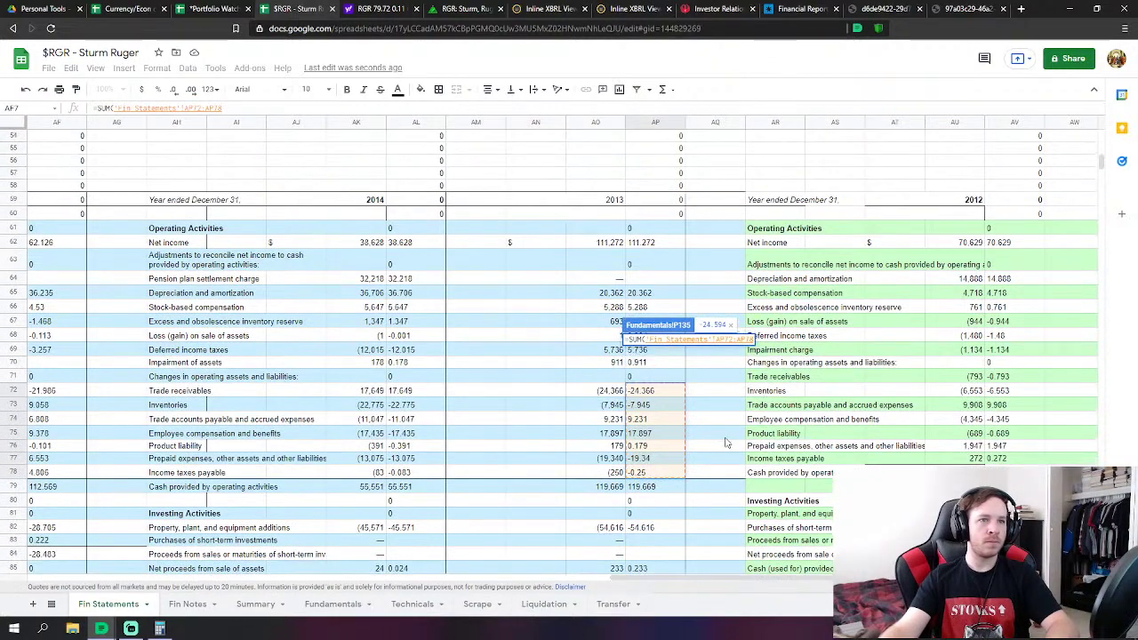
key("Return")
Set FY2014 Capex (P140) to negated property additions less net asset sale proceeds, =-'Fin Statements'!AP82-'Fin Statements'!AP85
left_click(676, 404)
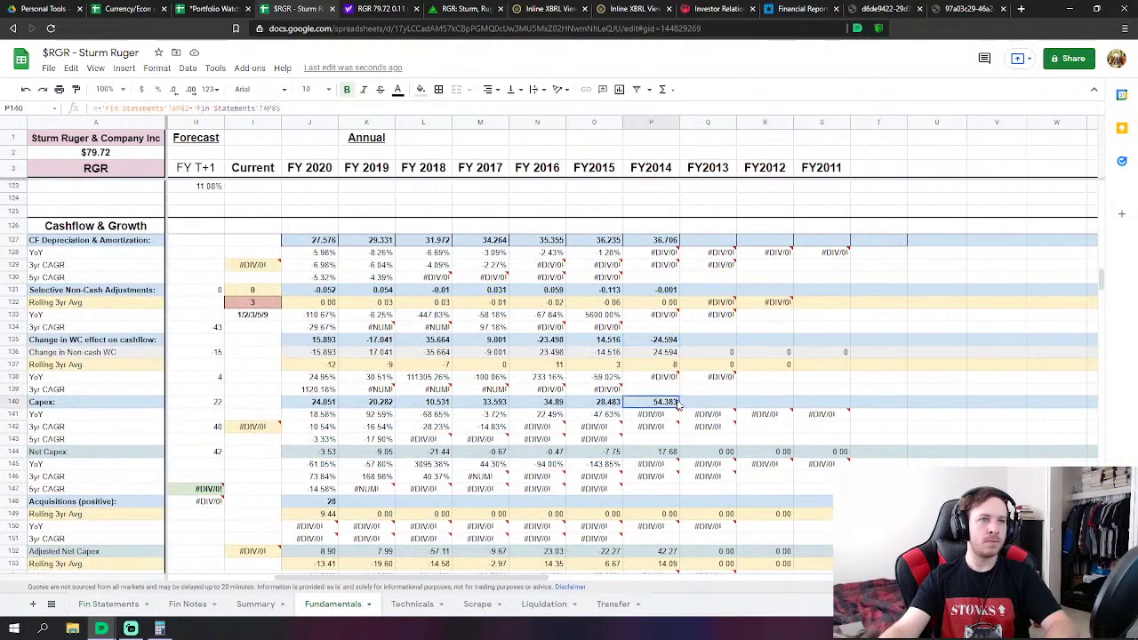
type("=")
left_click(116, 605)
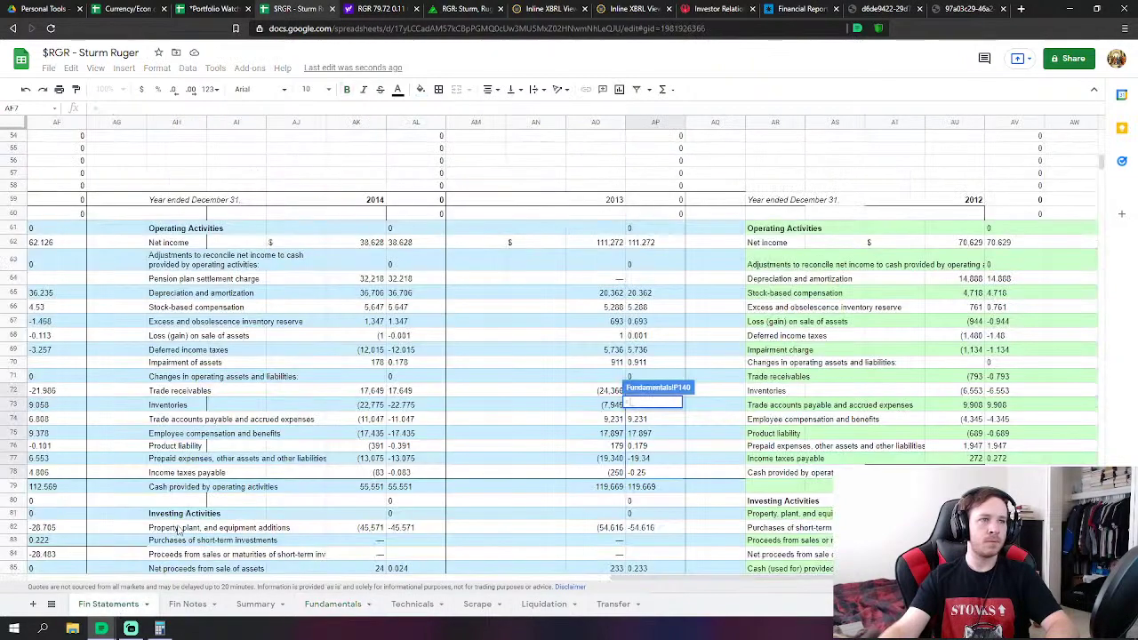
scroll(618, 442, "down", 1)
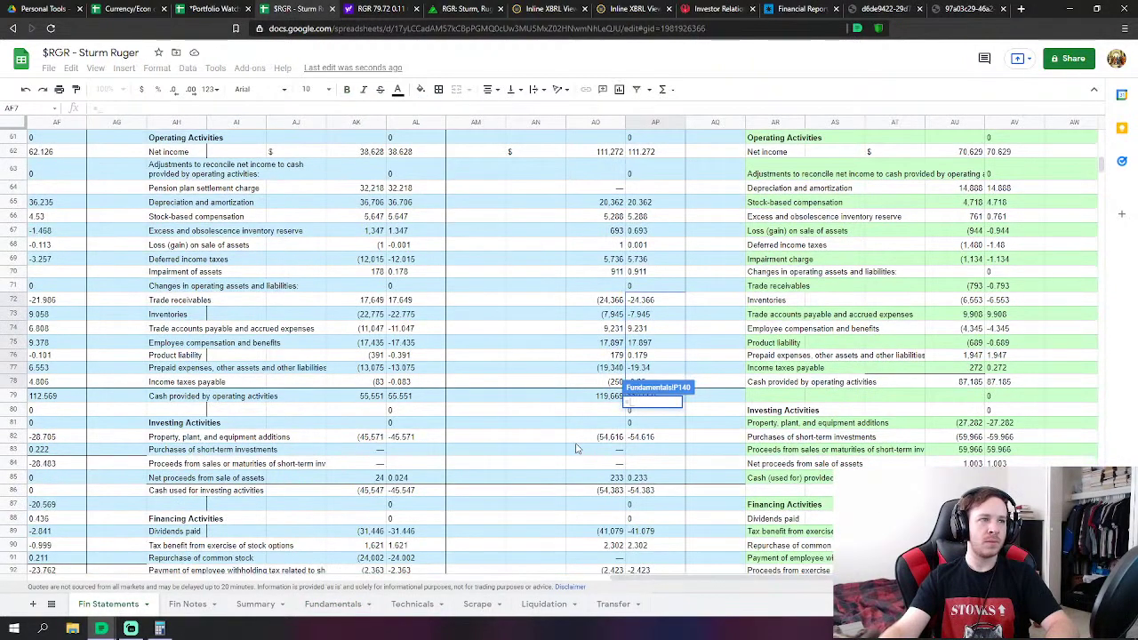
left_click(660, 439)
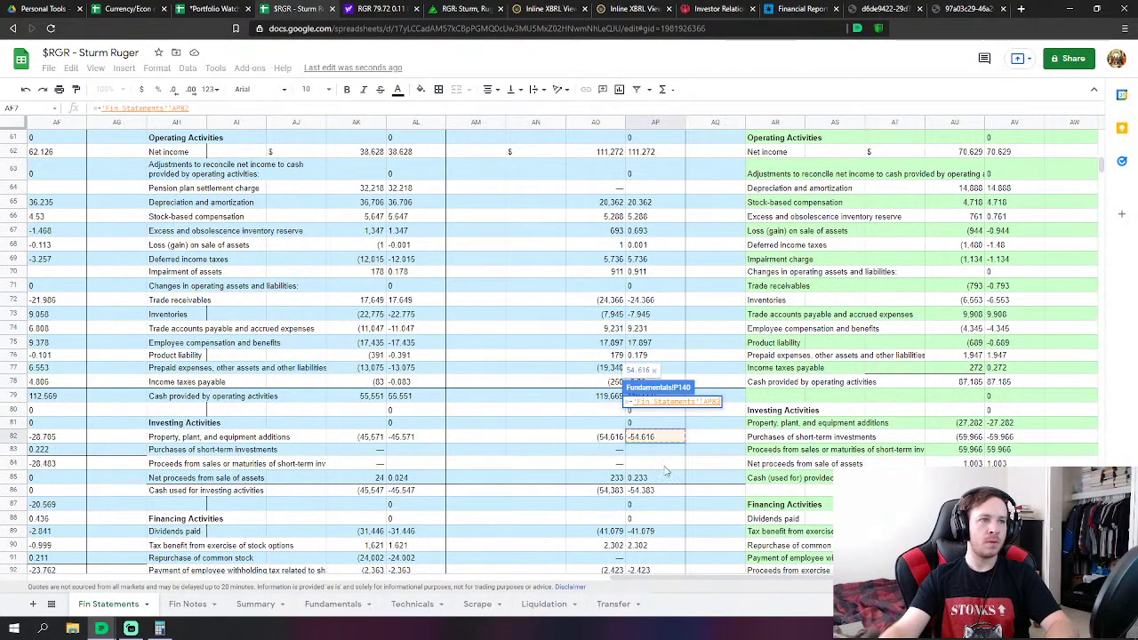
type("-")
left_click(665, 477)
key("Return")
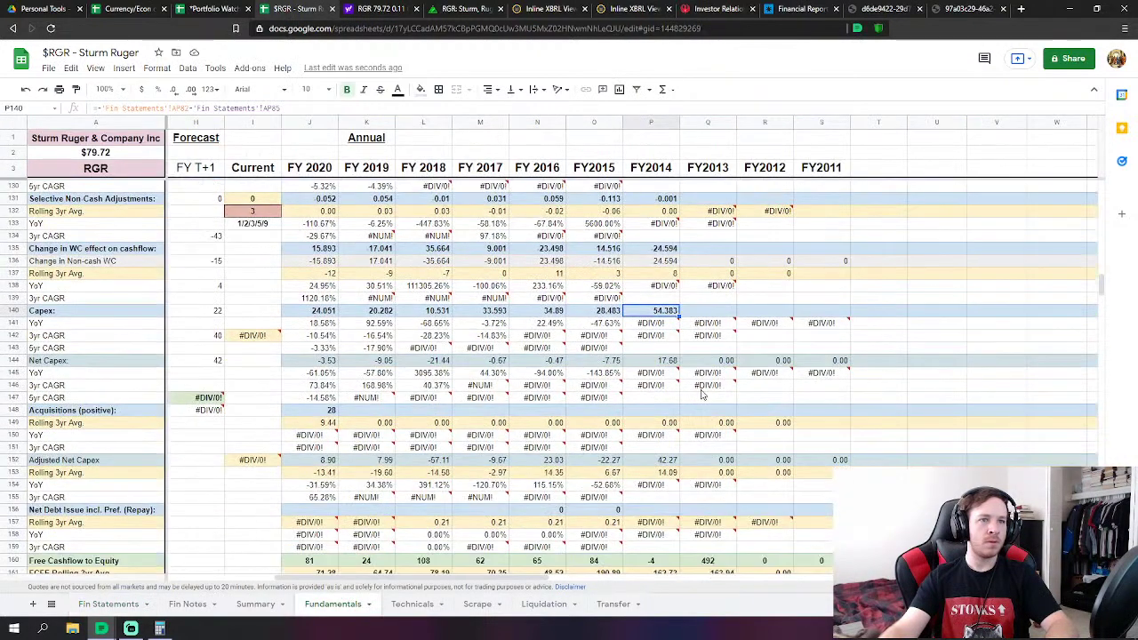
Compare the investing and financing cash flow lines in Fin Statements with the remaining FY2014 cash flow rows in Fundamentals
scroll(702, 393, "down", 4)
scroll(648, 385, "down", 2)
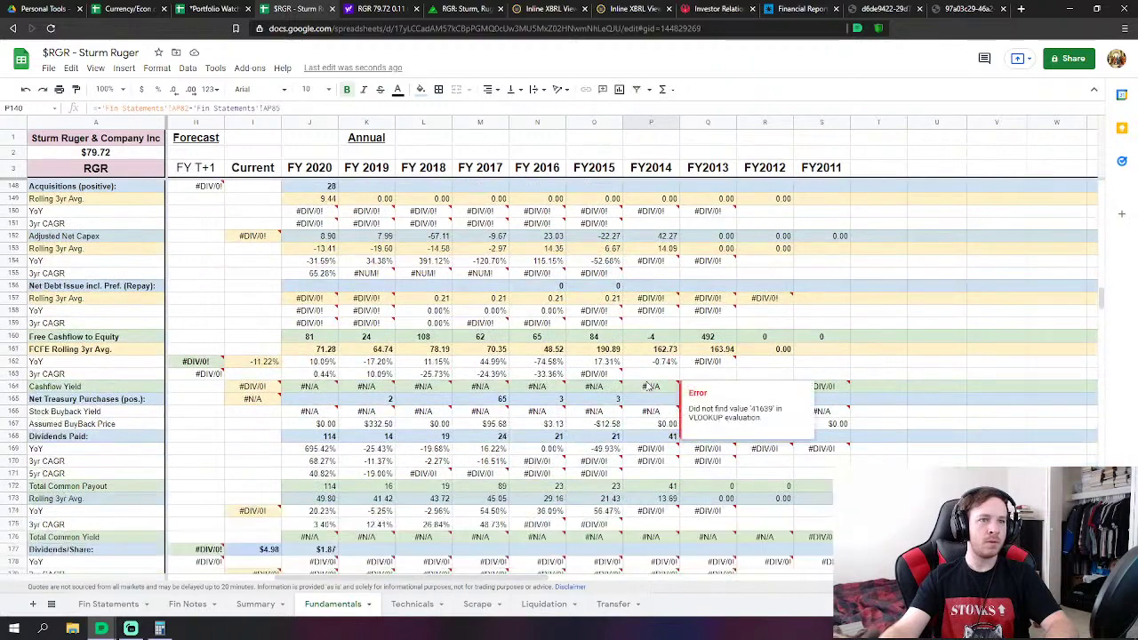
left_click(109, 604)
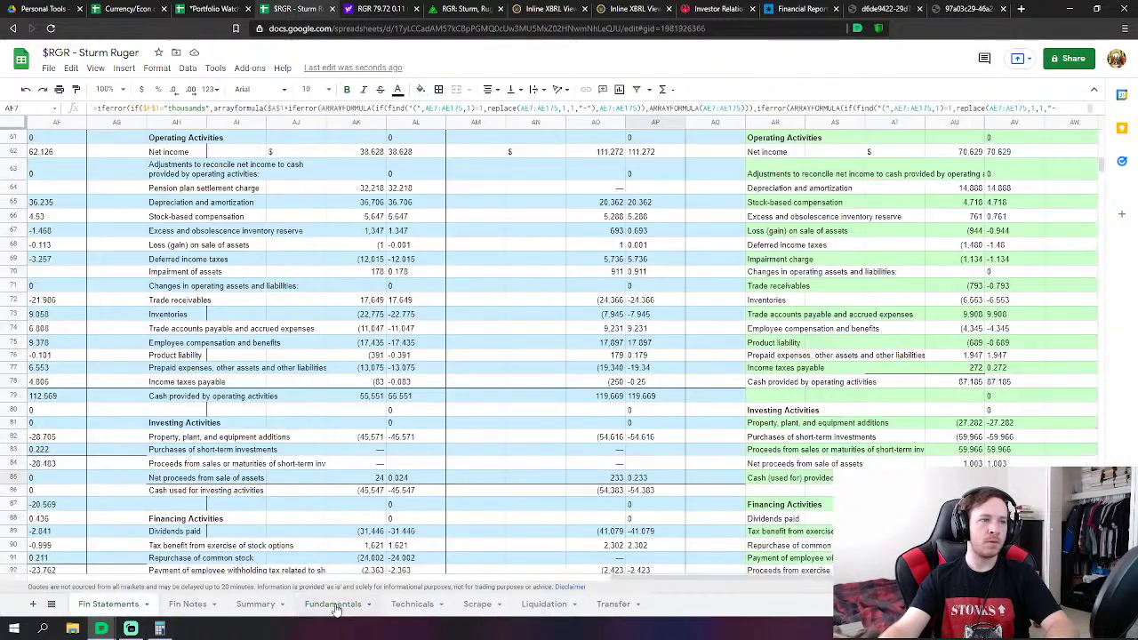
scroll(521, 475, "down", 1)
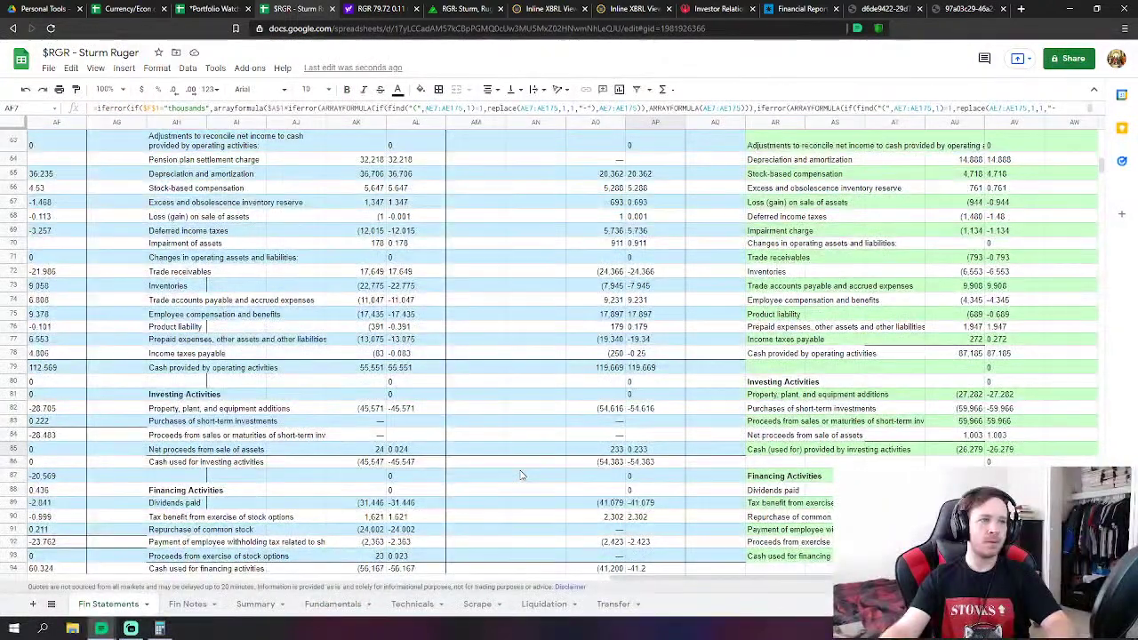
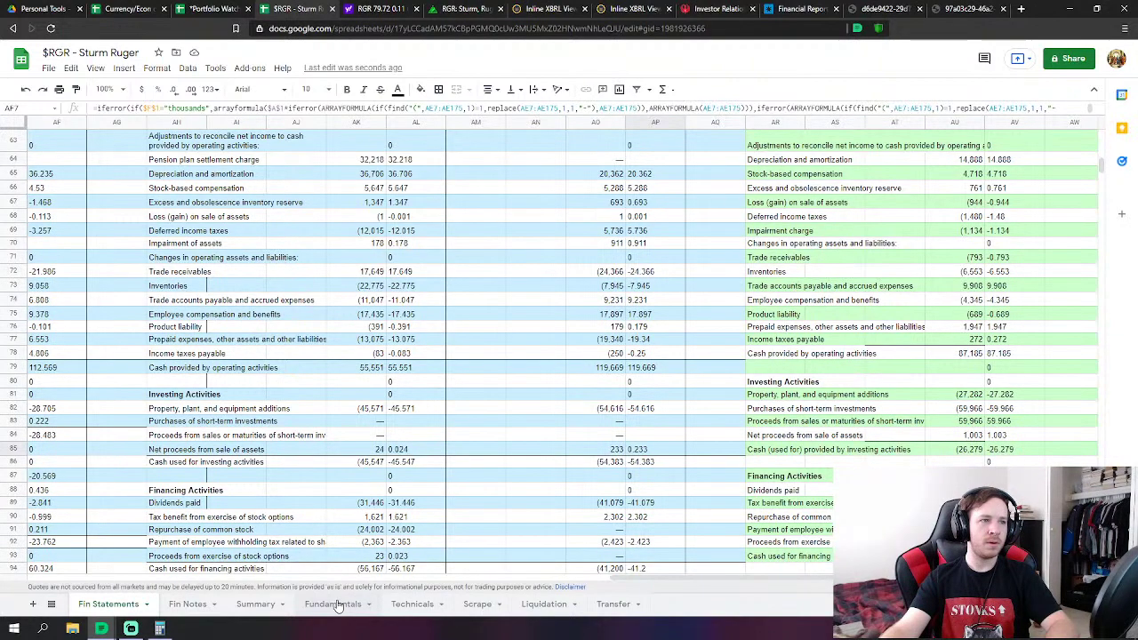
left_click(337, 605)
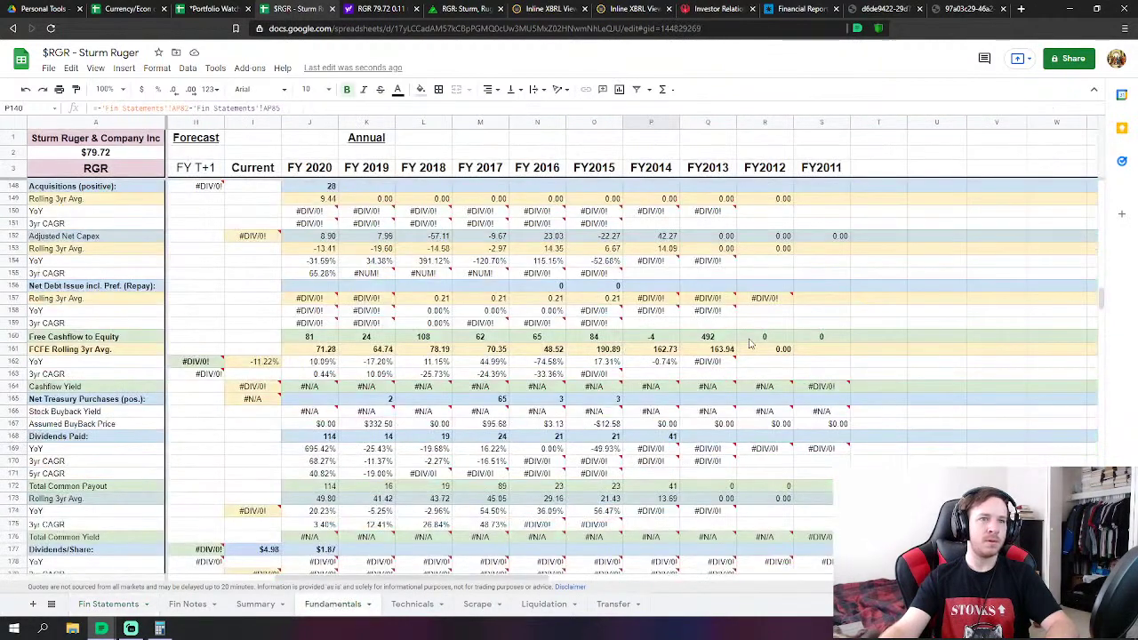
scroll(719, 347, "up", 6)
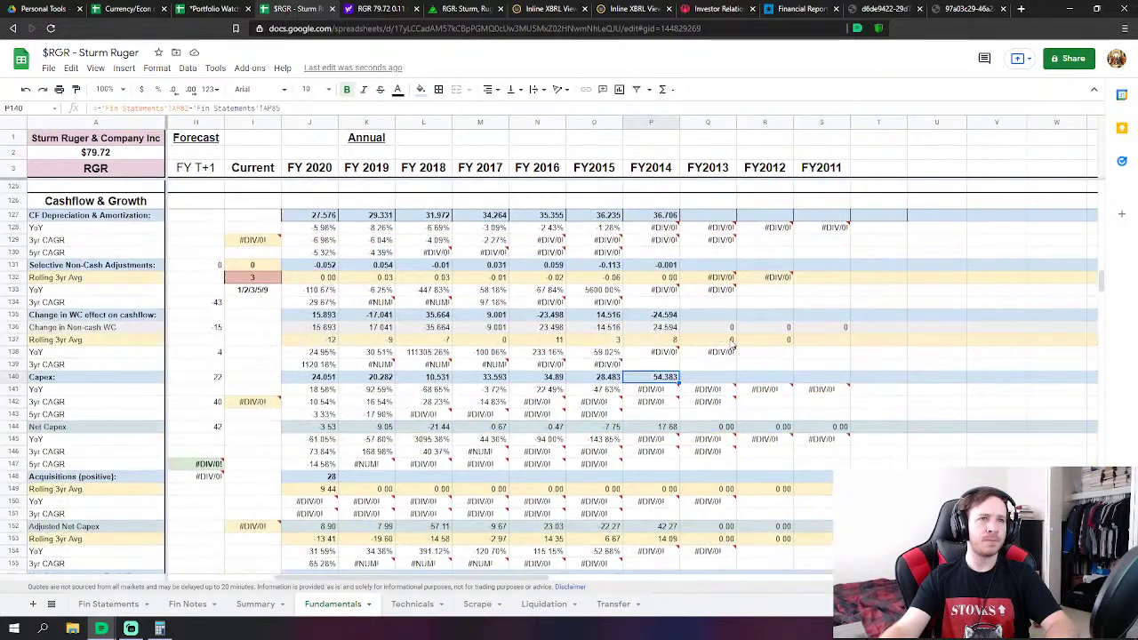
scroll(708, 356, "down", 5)
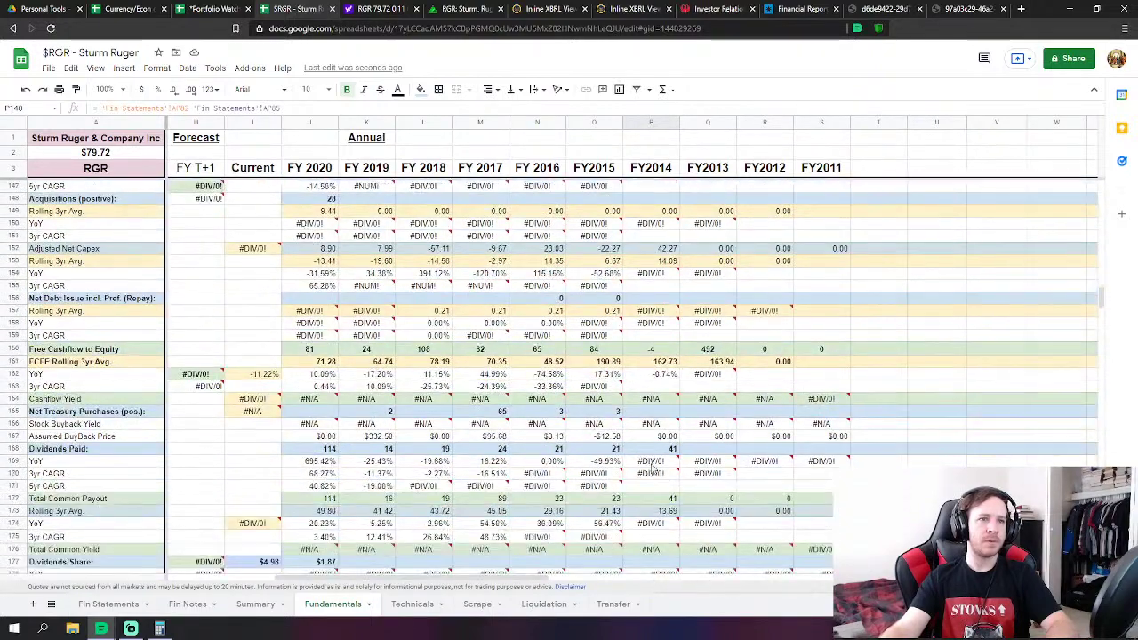
Set FY2014 Dividends Paid (P168) to the negated dividends paid line, =-'Fin Statements'!AP89
left_click(676, 449)
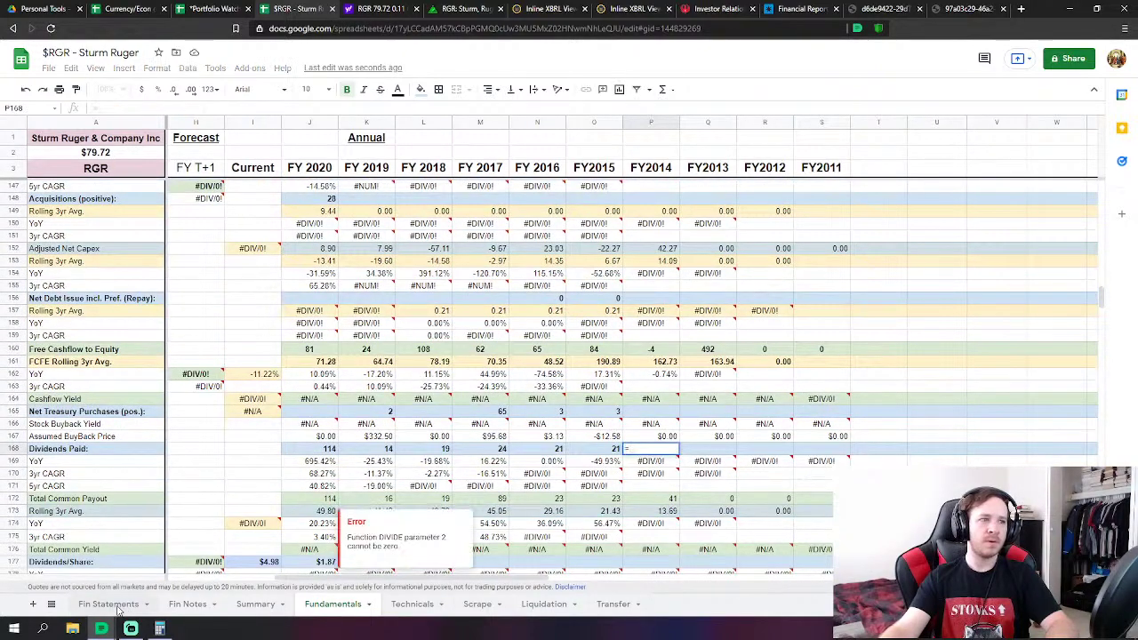
key("Return")
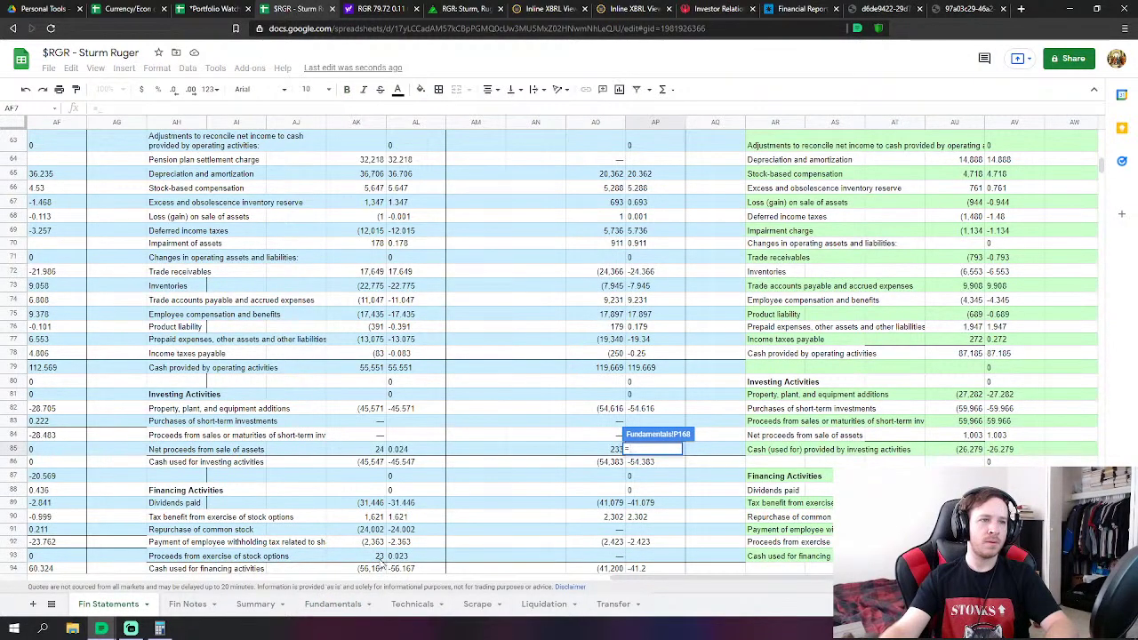
type("-")
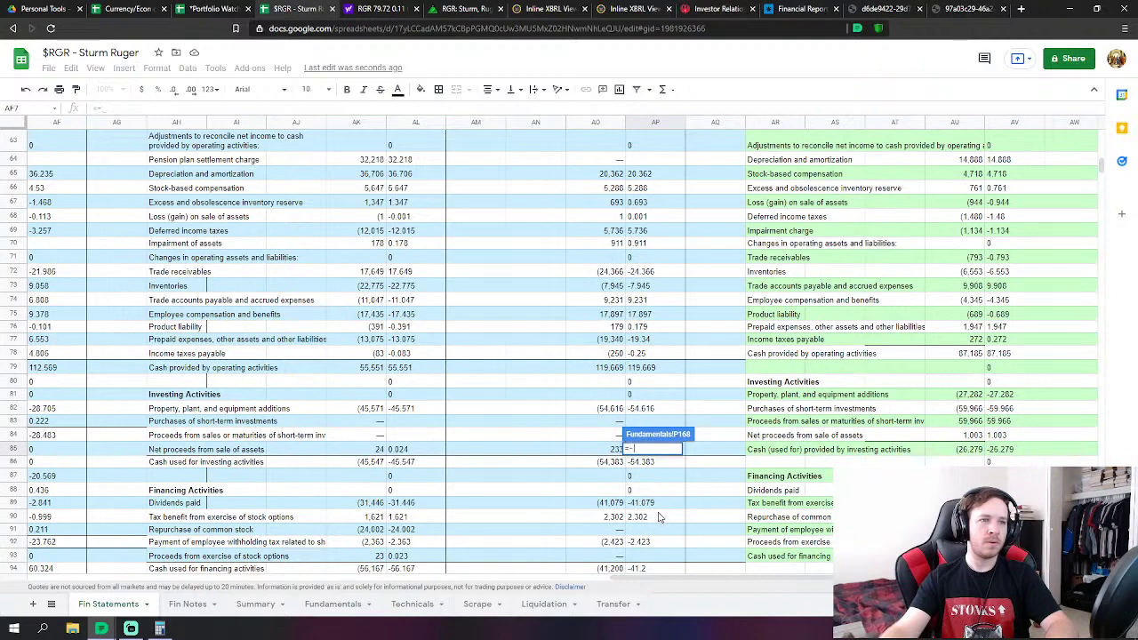
scroll(607, 527, "up", 4)
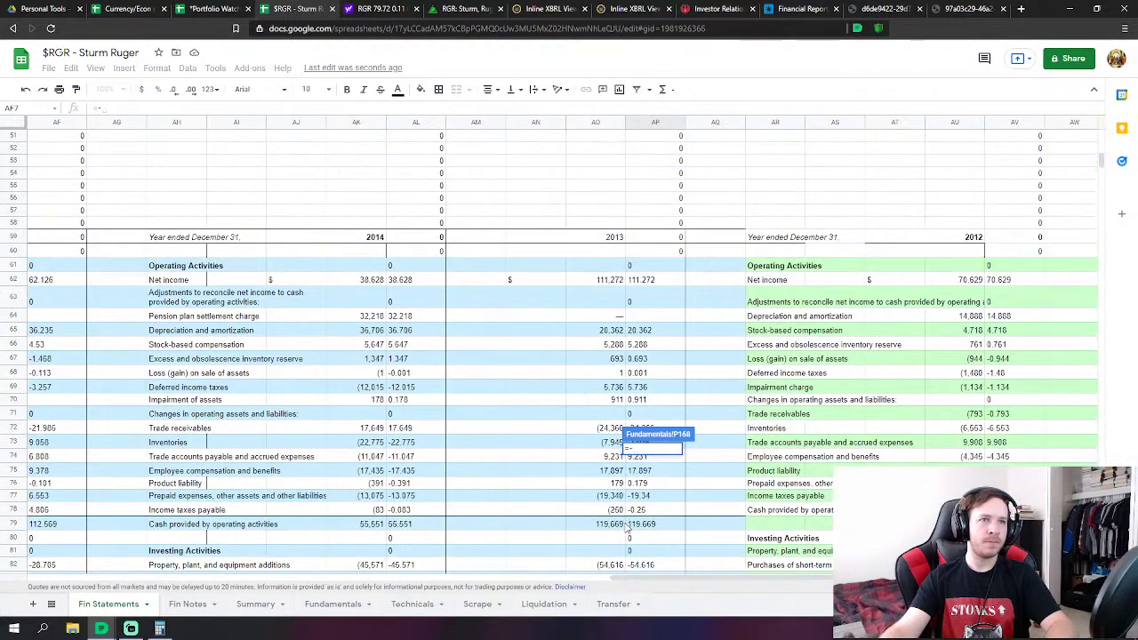
scroll(627, 528, "down", 3)
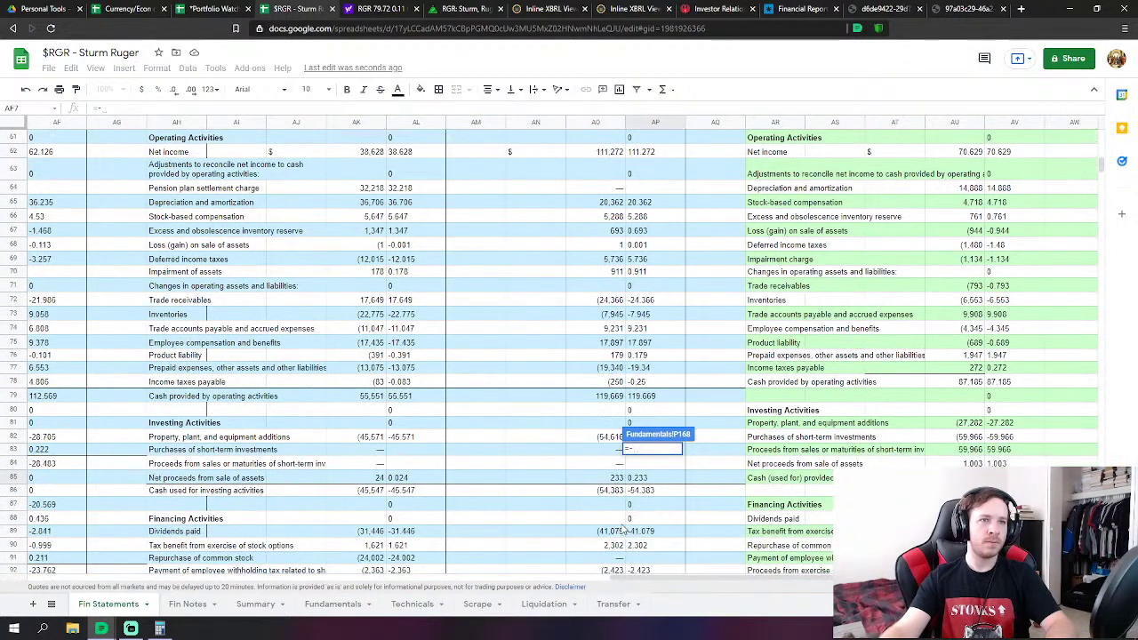
scroll(613, 530, "down", 2)
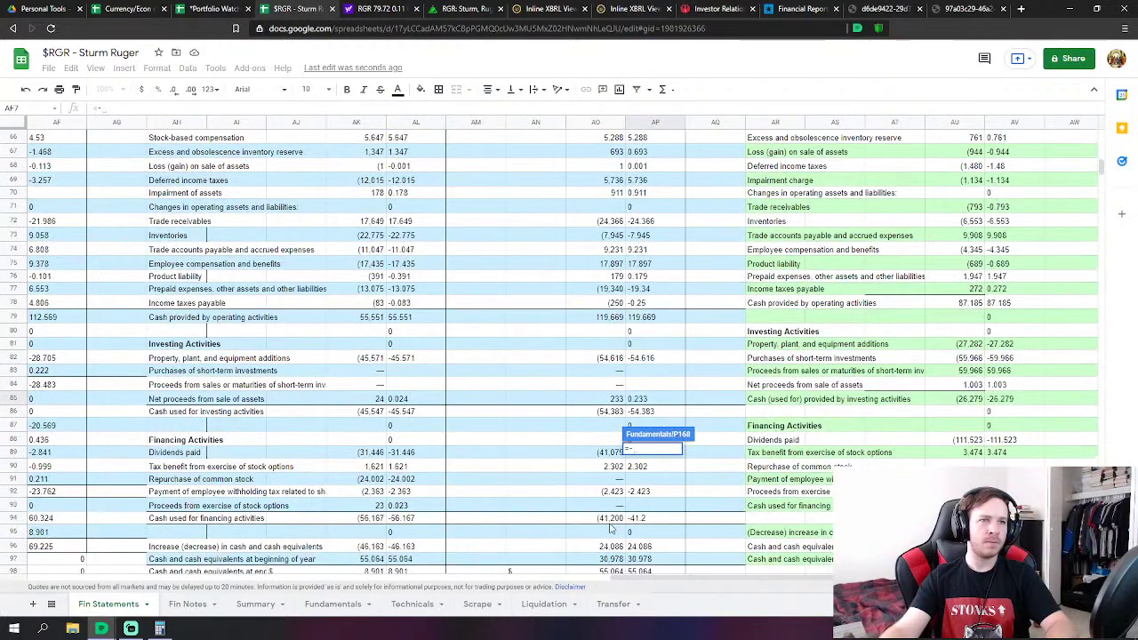
scroll(610, 529, "down", 2)
left_click(646, 385)
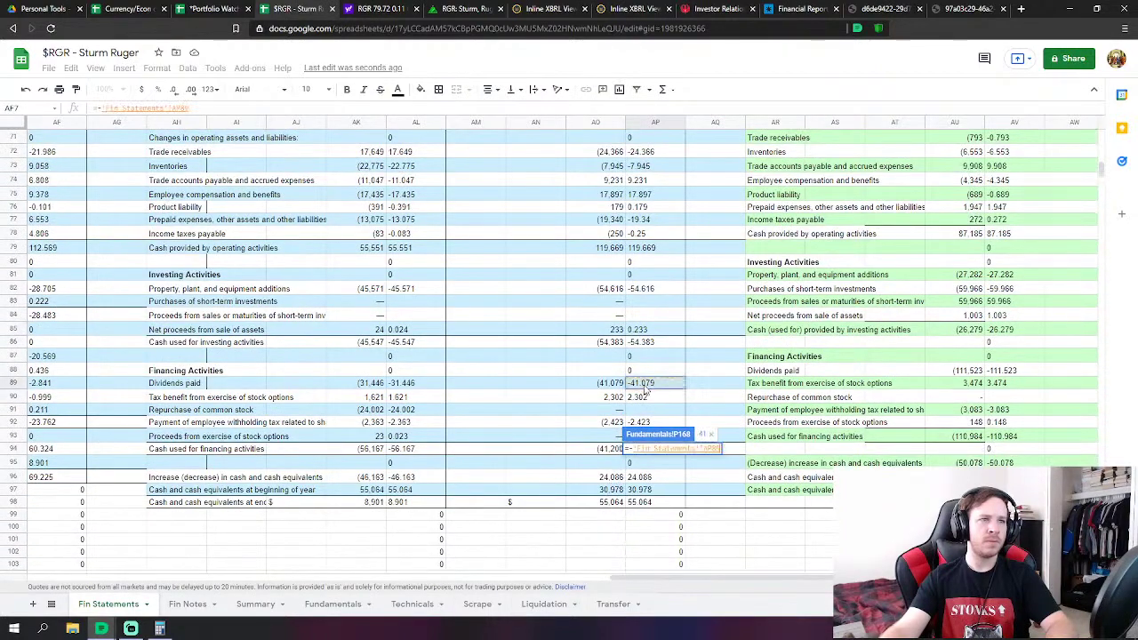
key("Return")
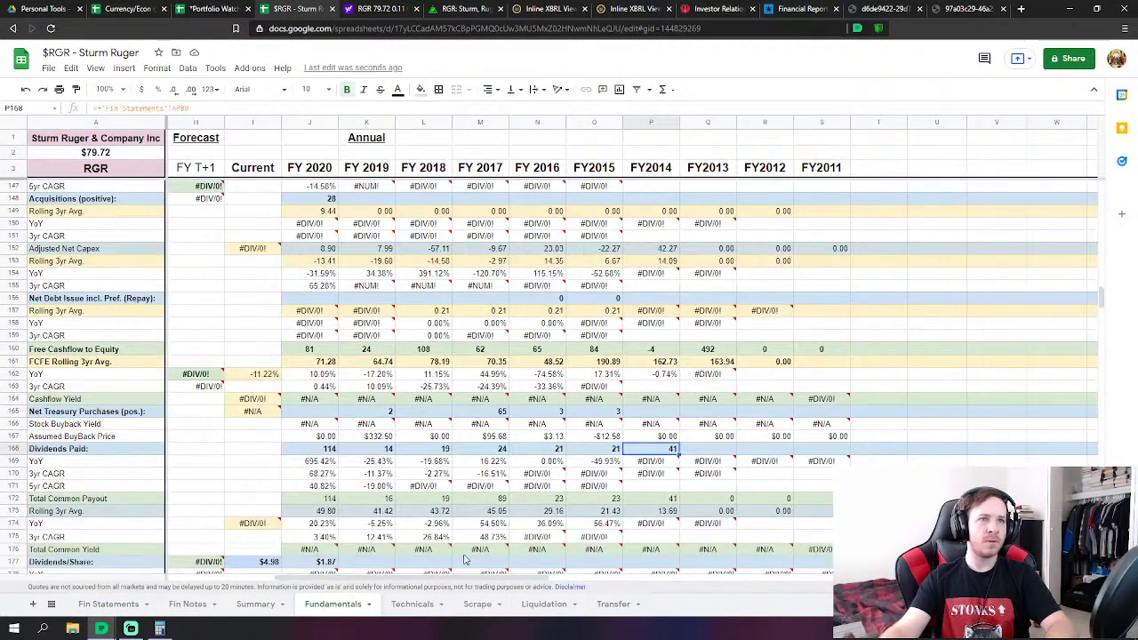
Check which Fin Statements column the FY2014 formulas for capex, dividends paid, depreciation and non-cash adjustments refer to
scroll(683, 303, "up", 5)
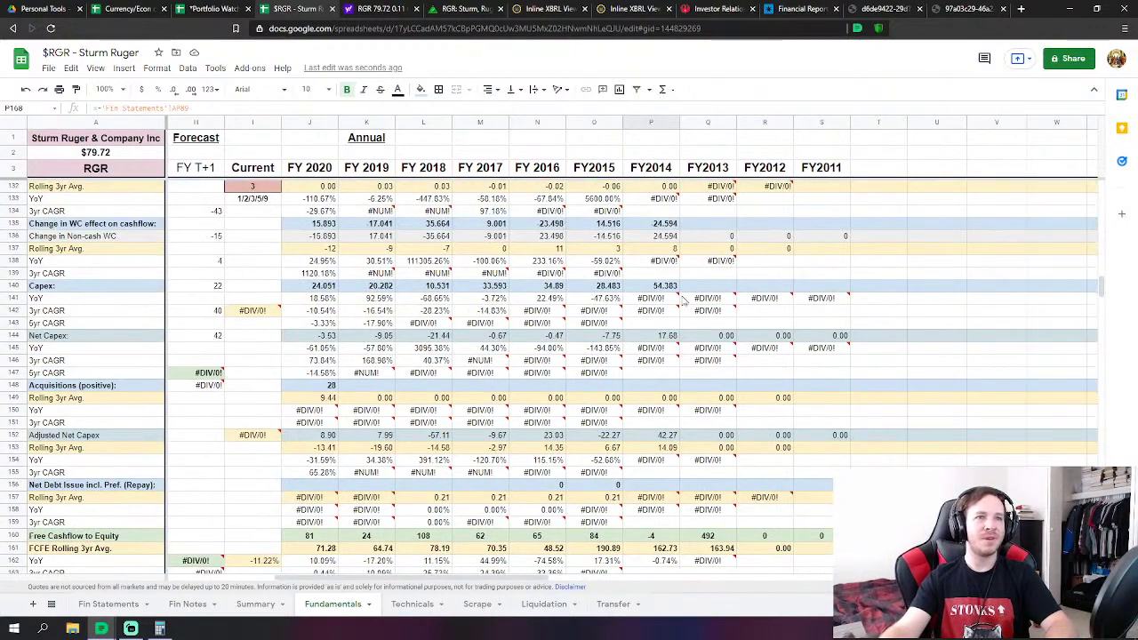
scroll(683, 301, "up", 2)
left_click(671, 353)
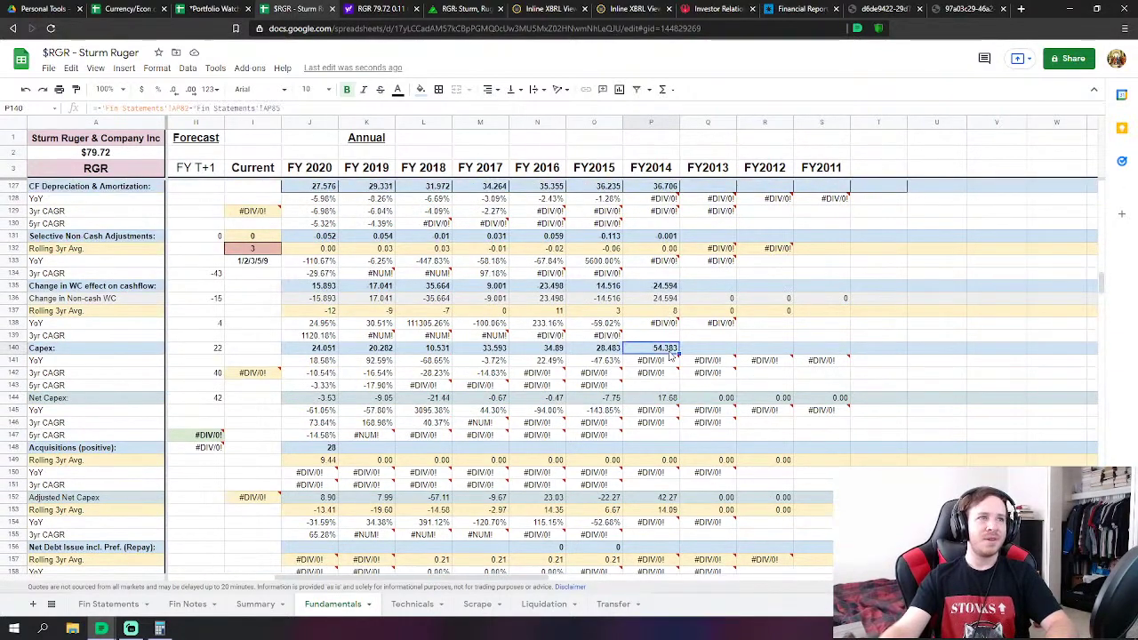
scroll(671, 356, "down", 6)
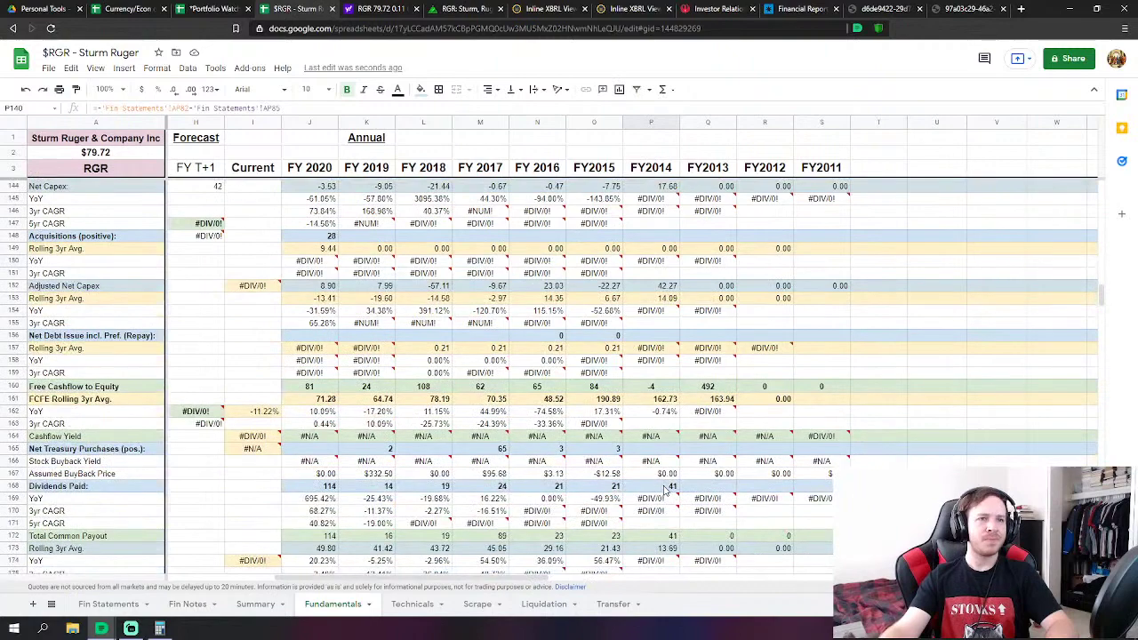
left_click(665, 488)
scroll(662, 374, "up", 7)
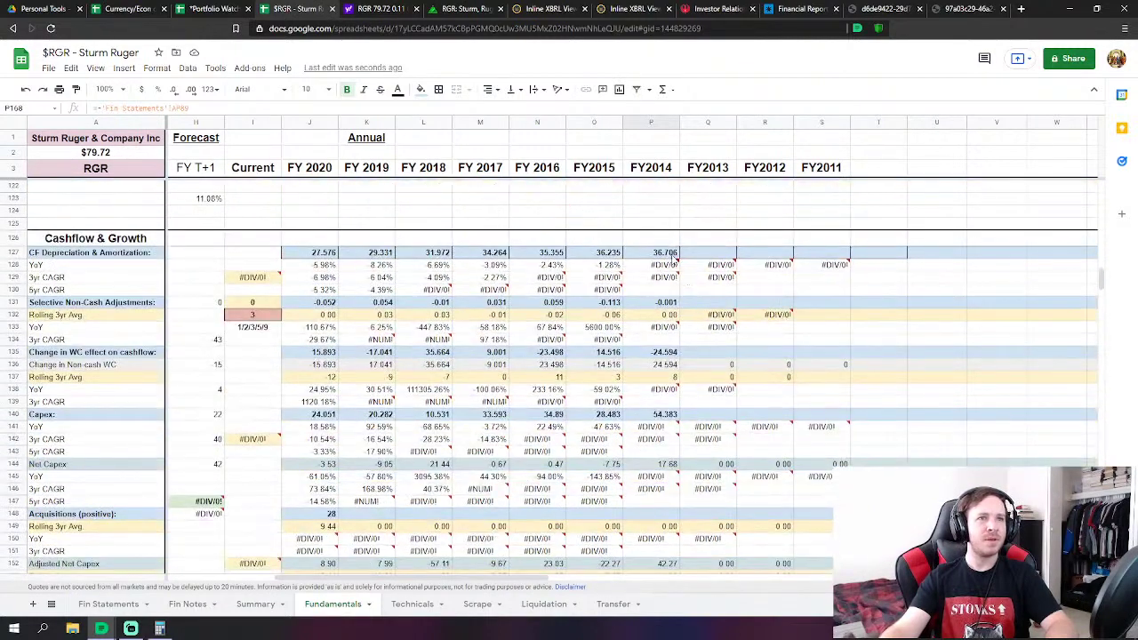
left_click(674, 253)
left_click(659, 303)
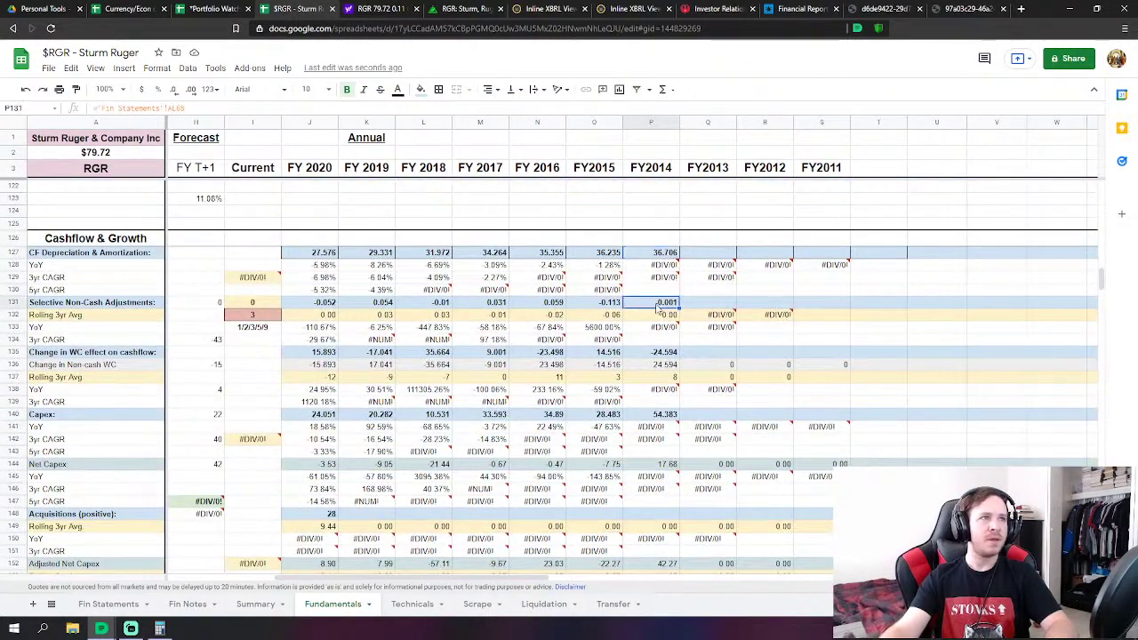
Correct the FY2014 Change in WC effect on cashflow formula (P135) to =SUM('Fin Statements'!AL72:AL78)
left_click(668, 352)
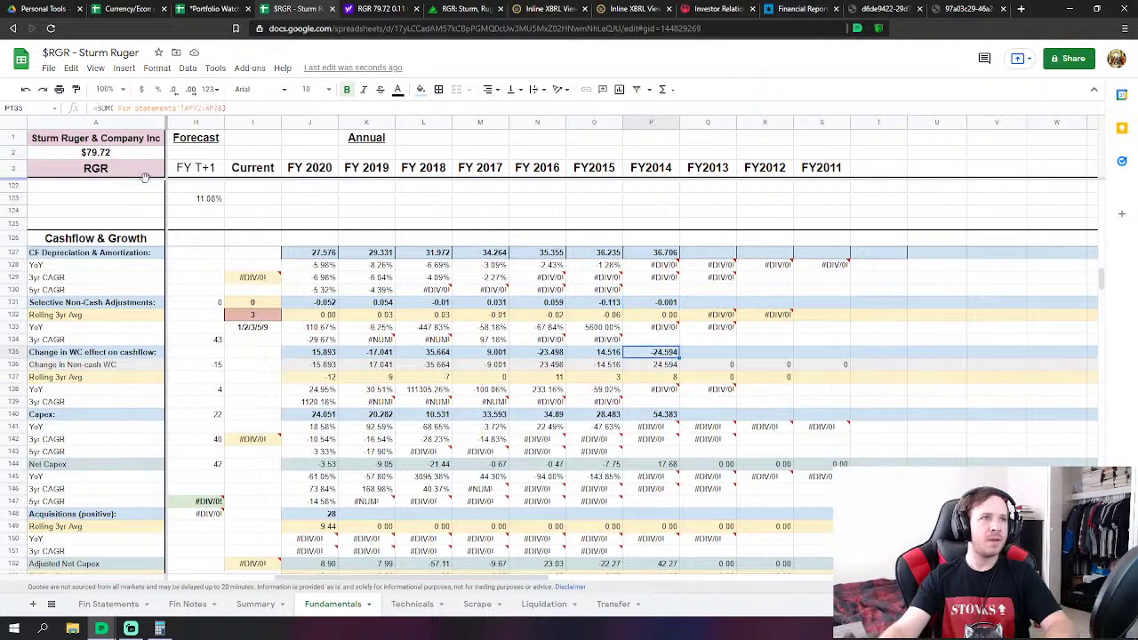
left_click(189, 108)
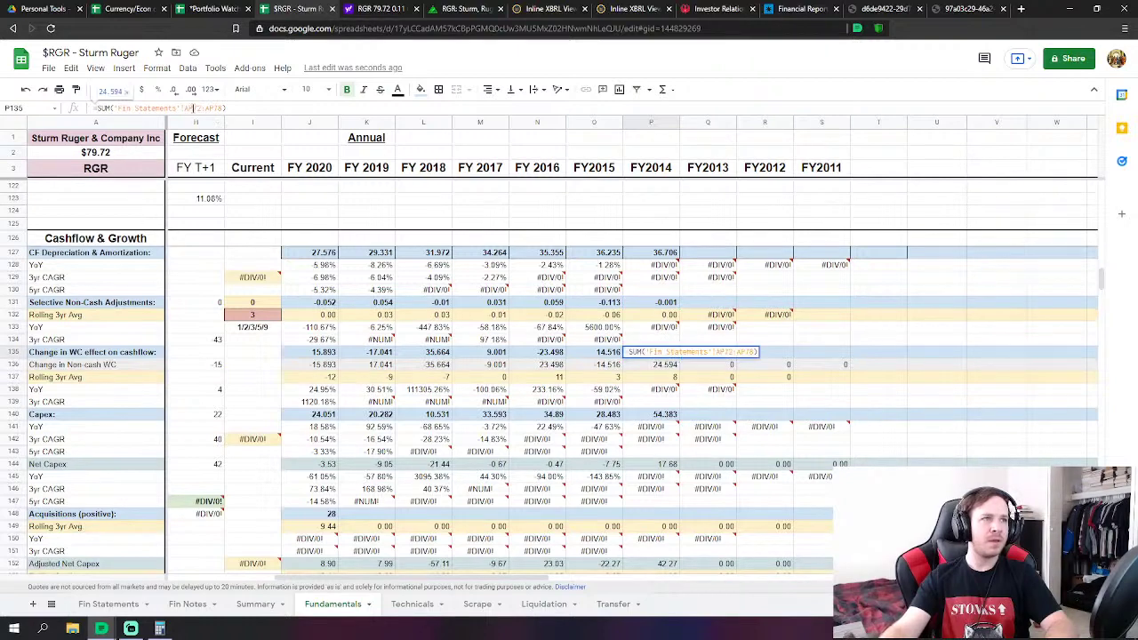
left_click(213, 107)
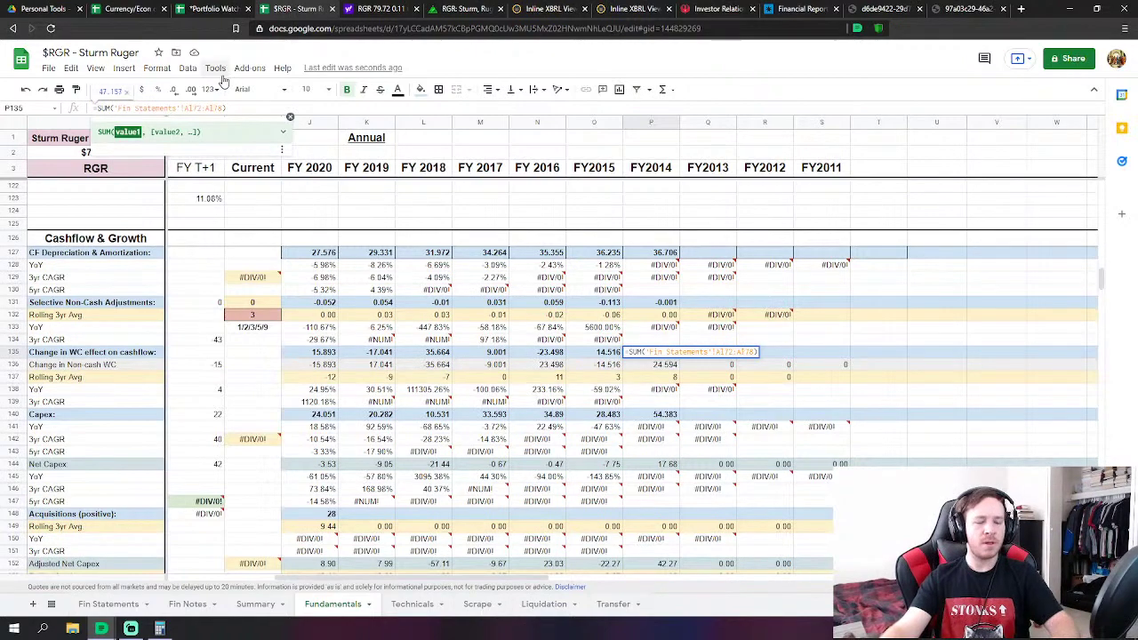
key("Return")
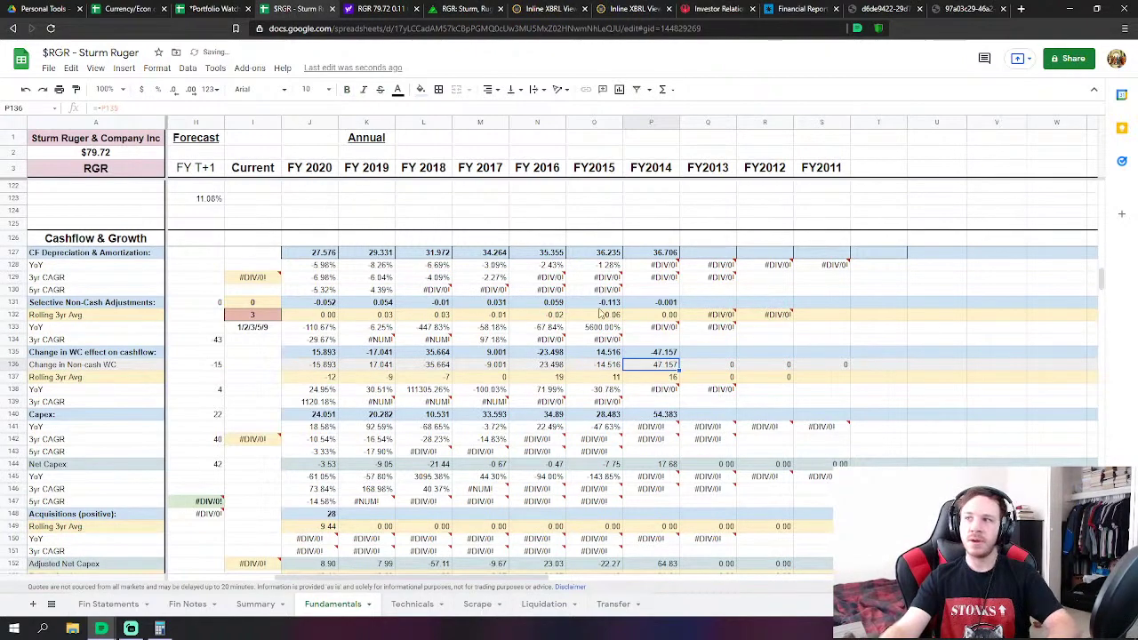
Correct the FY2014 Capex formula (P140) to =-'Fin Statements'!AL82-'Fin Statements'!AL85
scroll(602, 313, "down", 2)
left_click(650, 349)
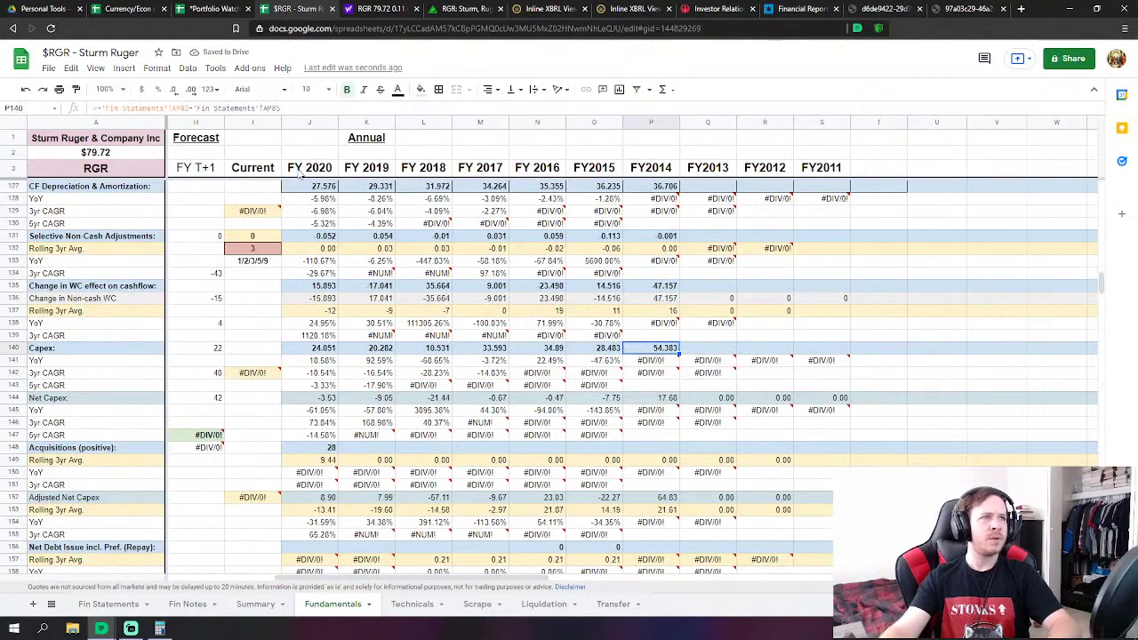
left_click(180, 108)
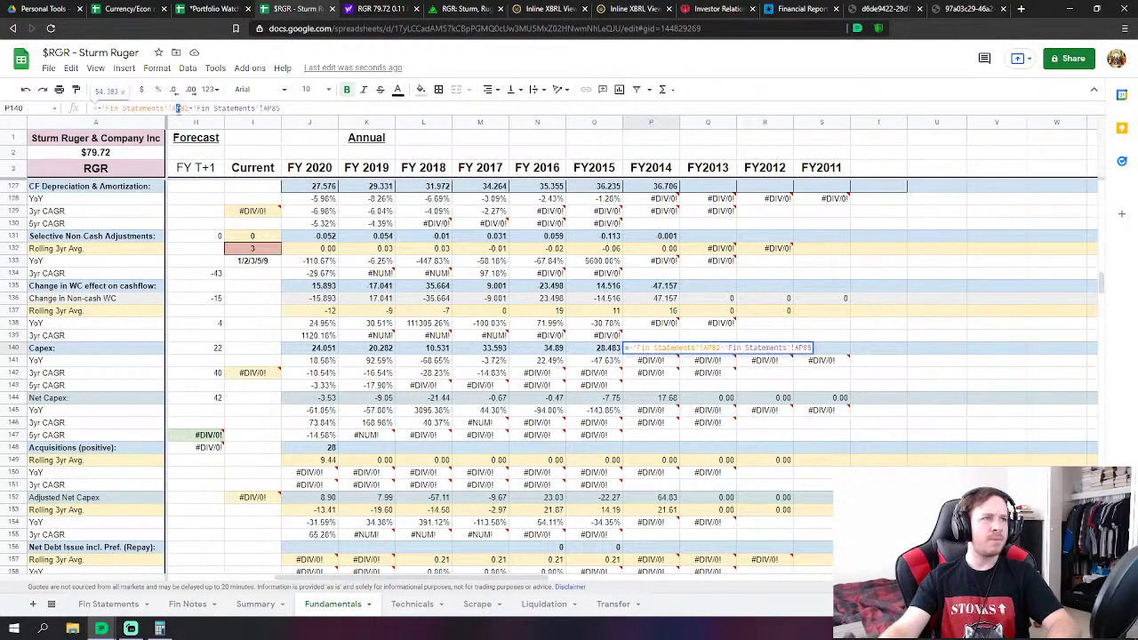
type("l")
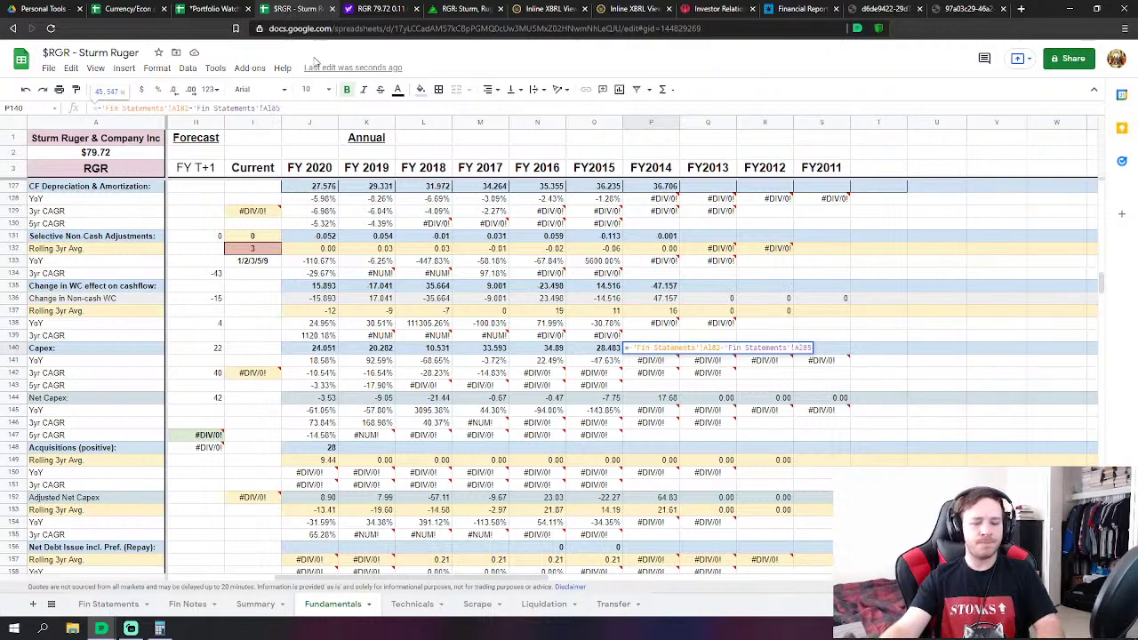
key("Return")
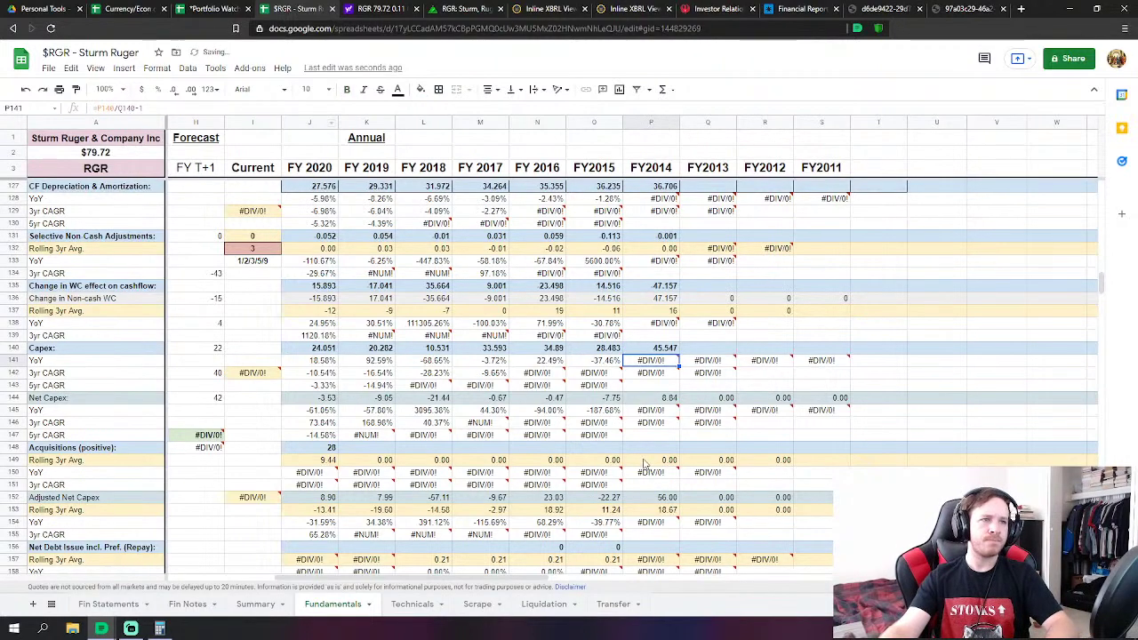
Set FY2014 Net Debt Issue (P156) to the 2014 stock option proceeds line, ='Fin Statements'!AL93
scroll(646, 456, "down", 1)
scroll(656, 491, "down", 2)
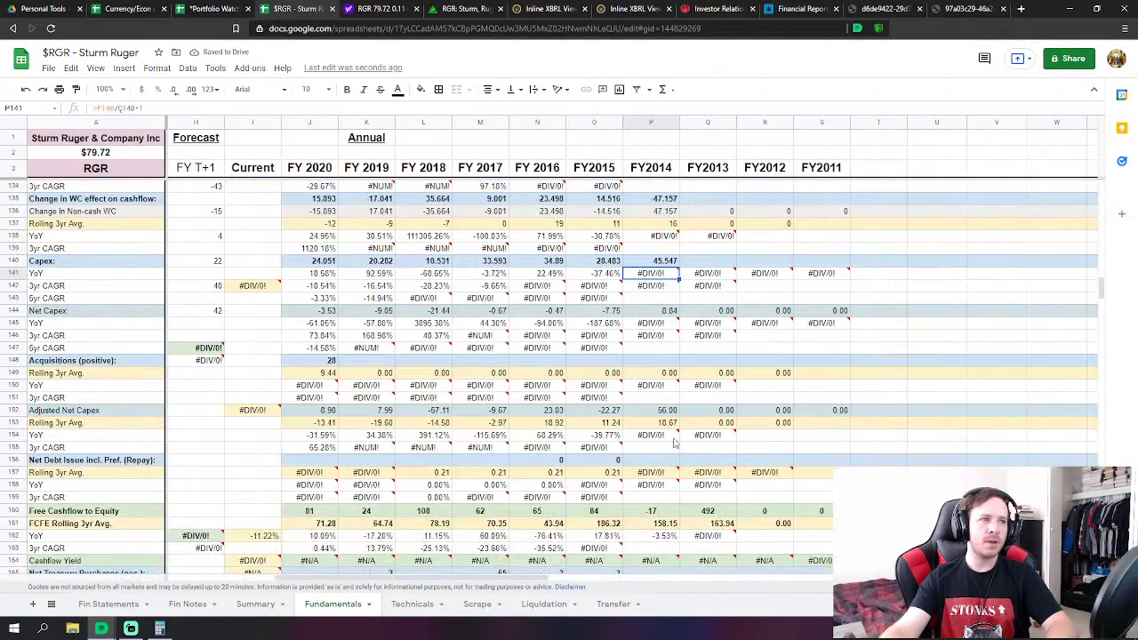
left_click(654, 459)
type("=")
left_click(108, 604)
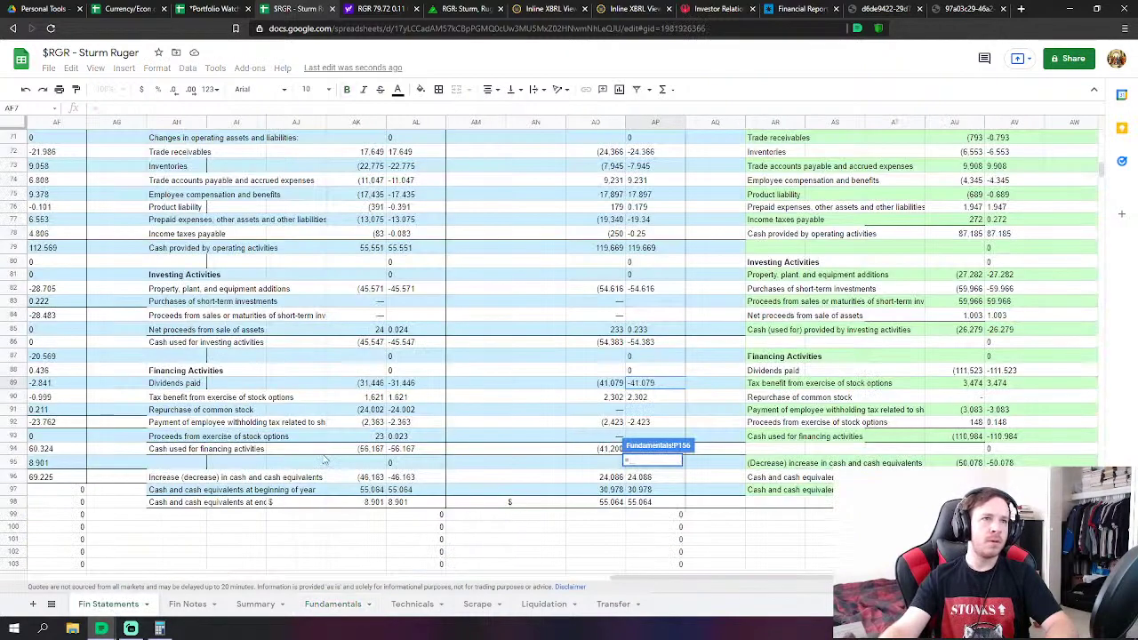
left_click(408, 435)
key("Return")
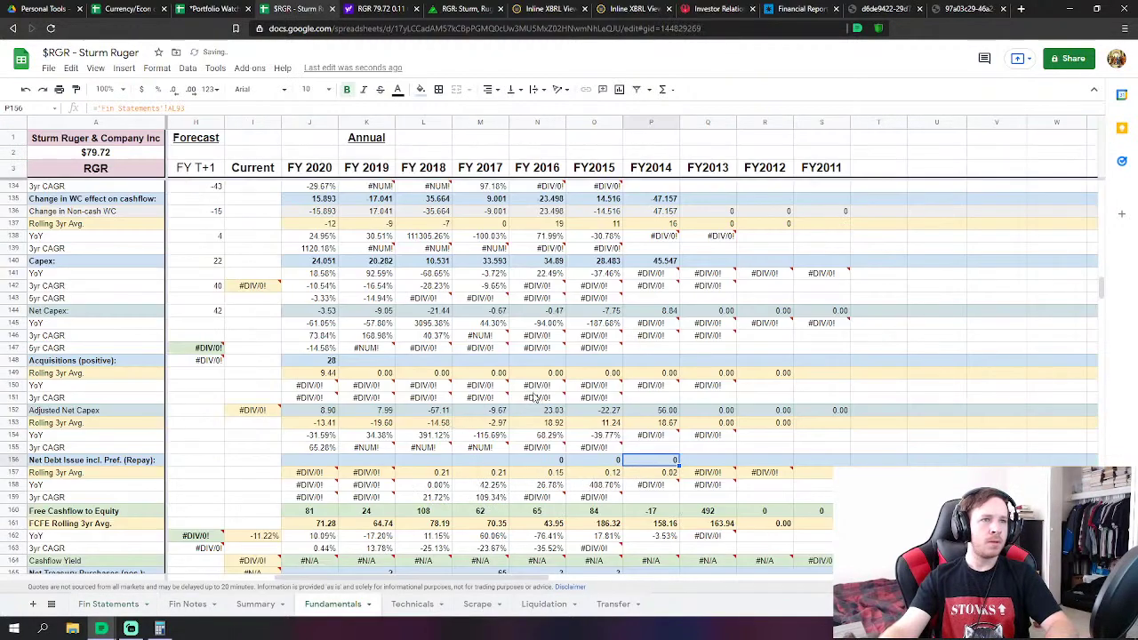
Set FY2014 Net Treasury Purchases (P165) to negated stock repurchases less option exercise proceeds, =-'Fin Statements'!AL91-'Fin Statements'!AL93
scroll(533, 398, "down", 4)
left_click(651, 423)
type("=")
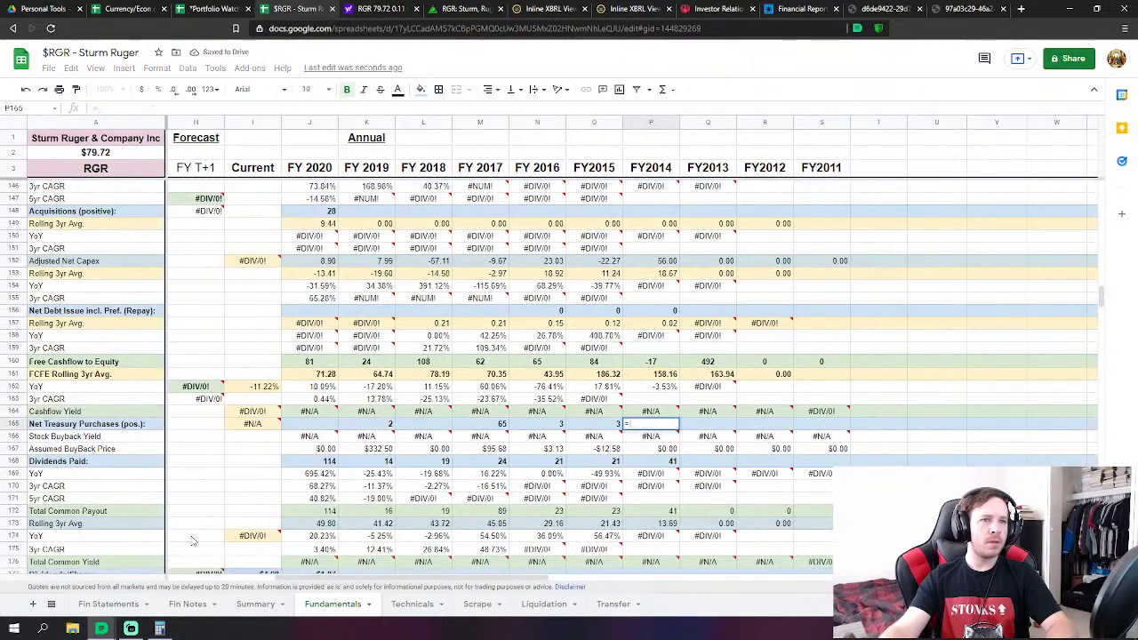
left_click(115, 605)
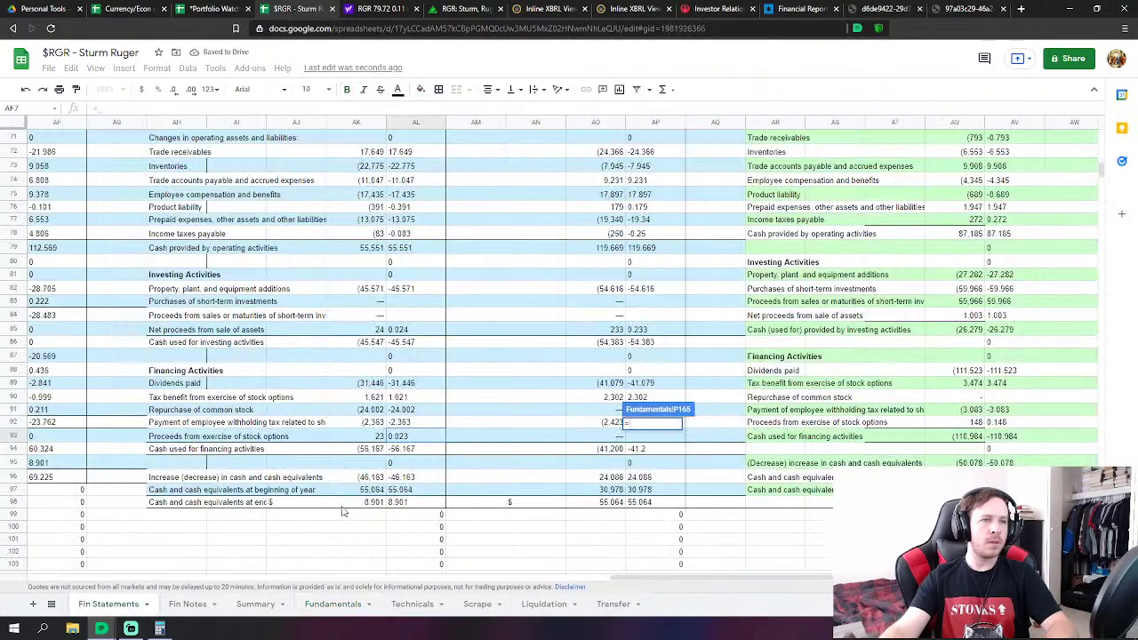
left_click(410, 410)
type("-'Fin Statements'!AL91")
left_click(411, 436)
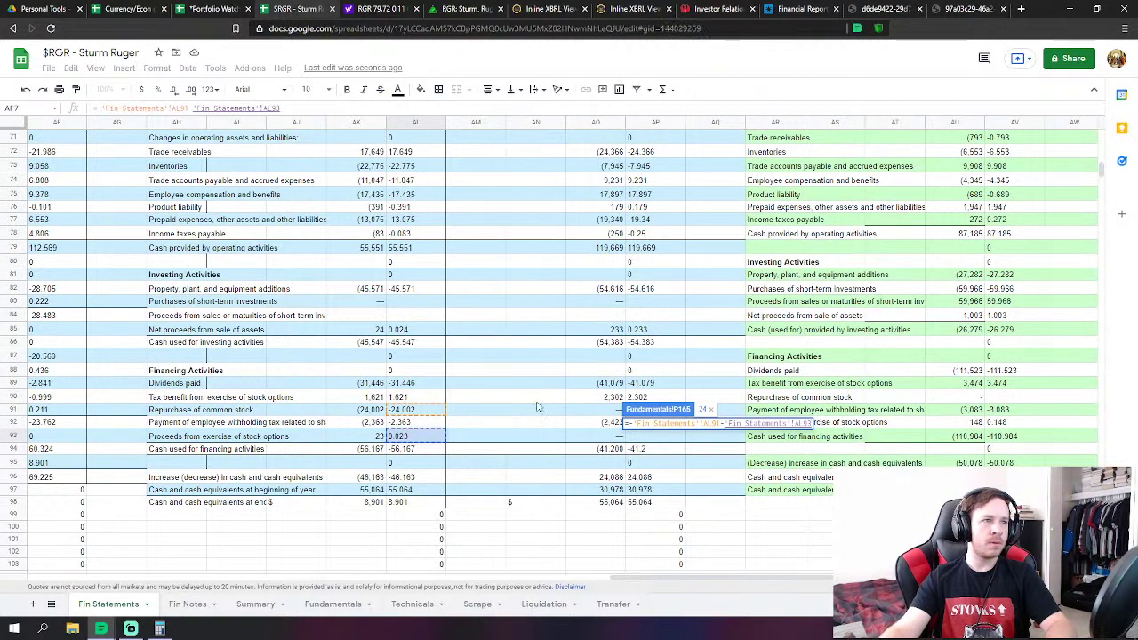
key("Return")
Relink FY2014 Dividends Paid (P168) to the negated 2014 dividends line, =-'Fin Statements'!AL89
scroll(623, 391, "down", 1)
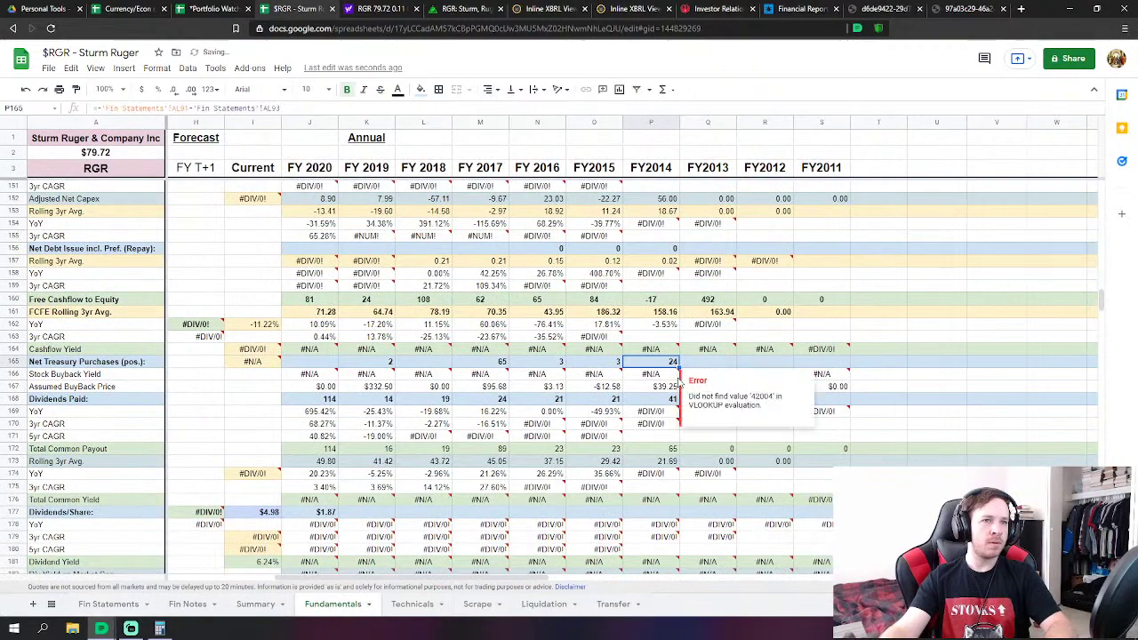
left_click(657, 398)
type("=")
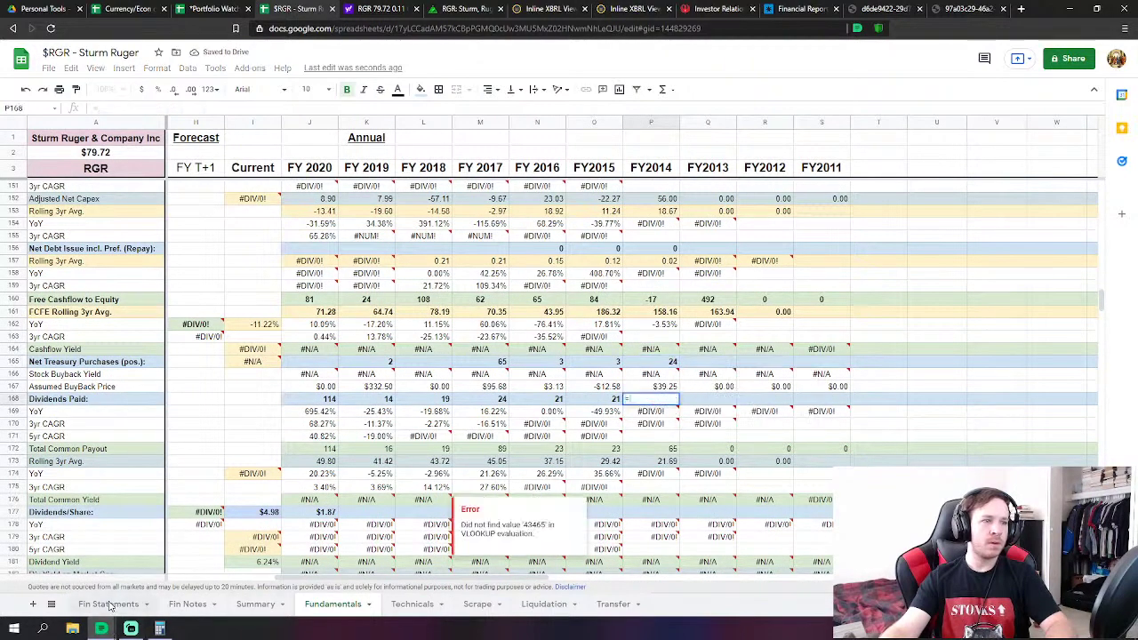
left_click(109, 603)
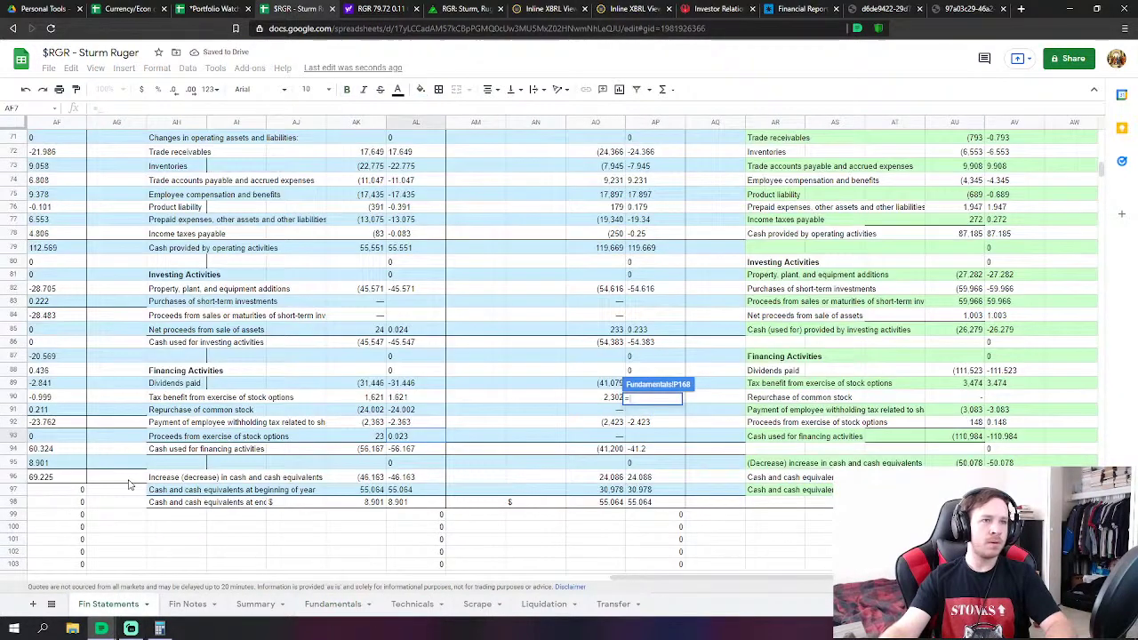
left_click(400, 383)
key("Return")
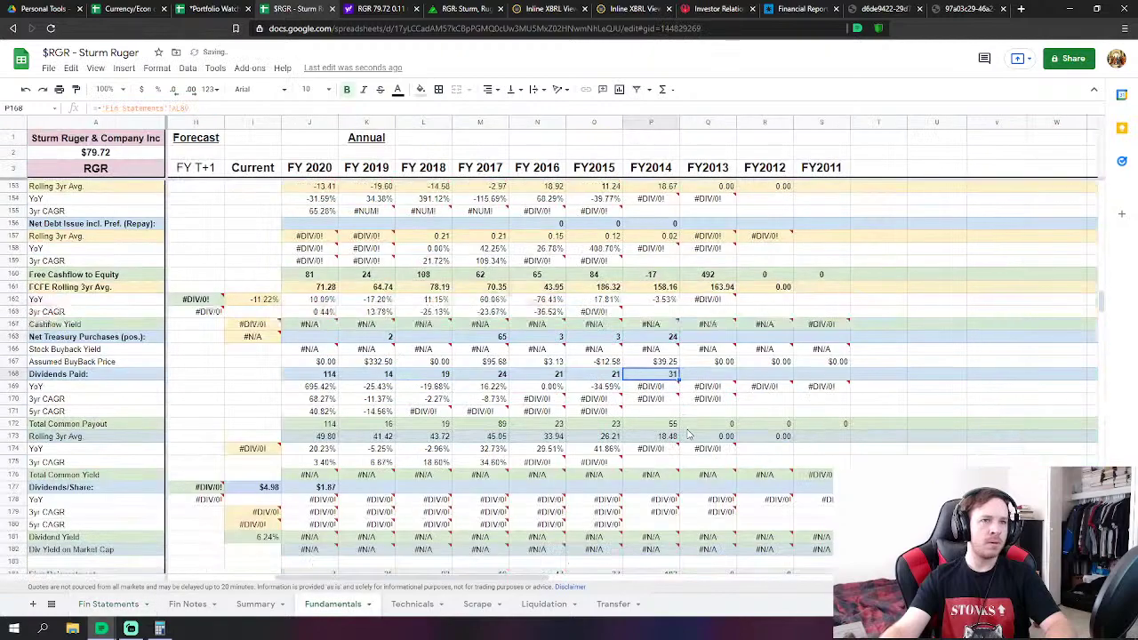
Link FY2014 Cash & Equivalents (P226) to the 2014 balance sheet cash line, ='Fin Statements'!AL119
scroll(688, 434, "down", 8)
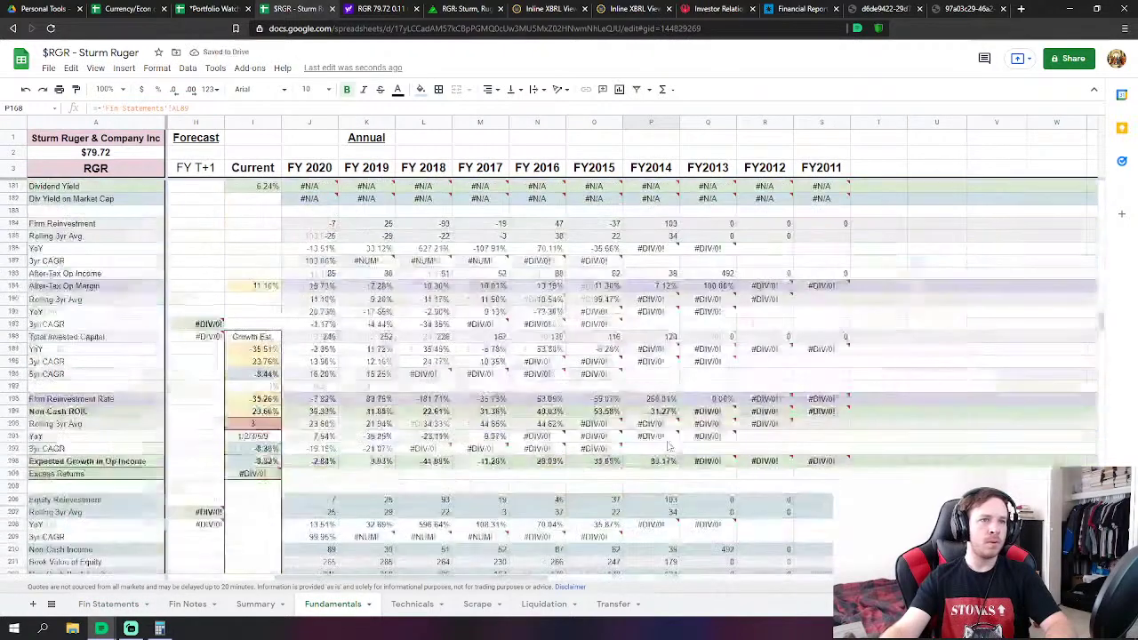
scroll(669, 446, "down", 10)
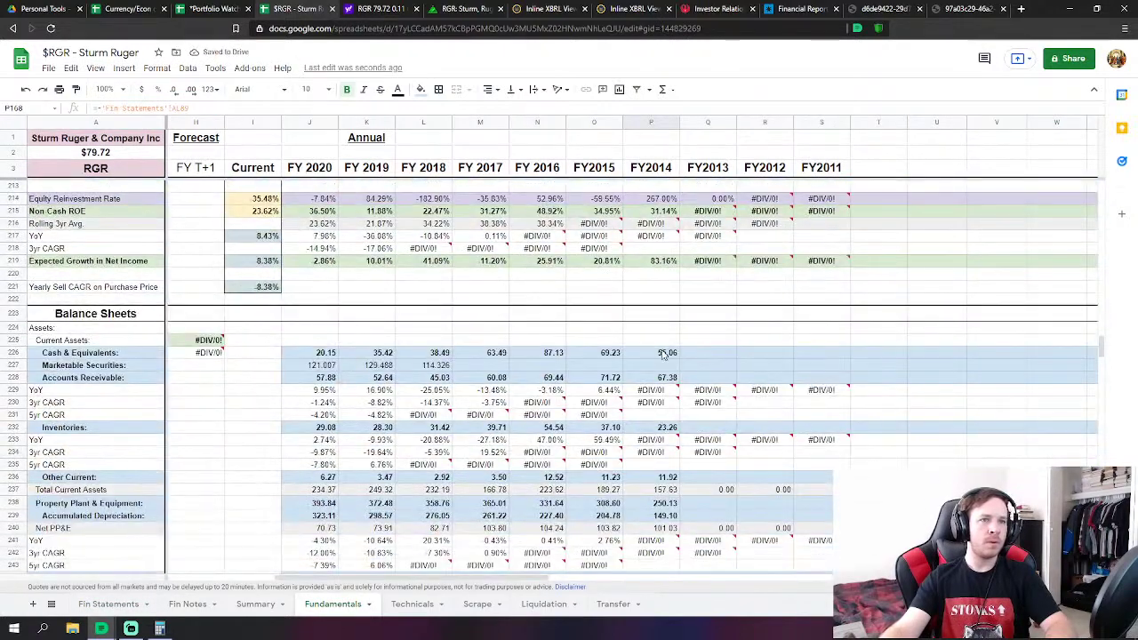
left_click(662, 354)
scroll(711, 338, "down", 2)
type("=")
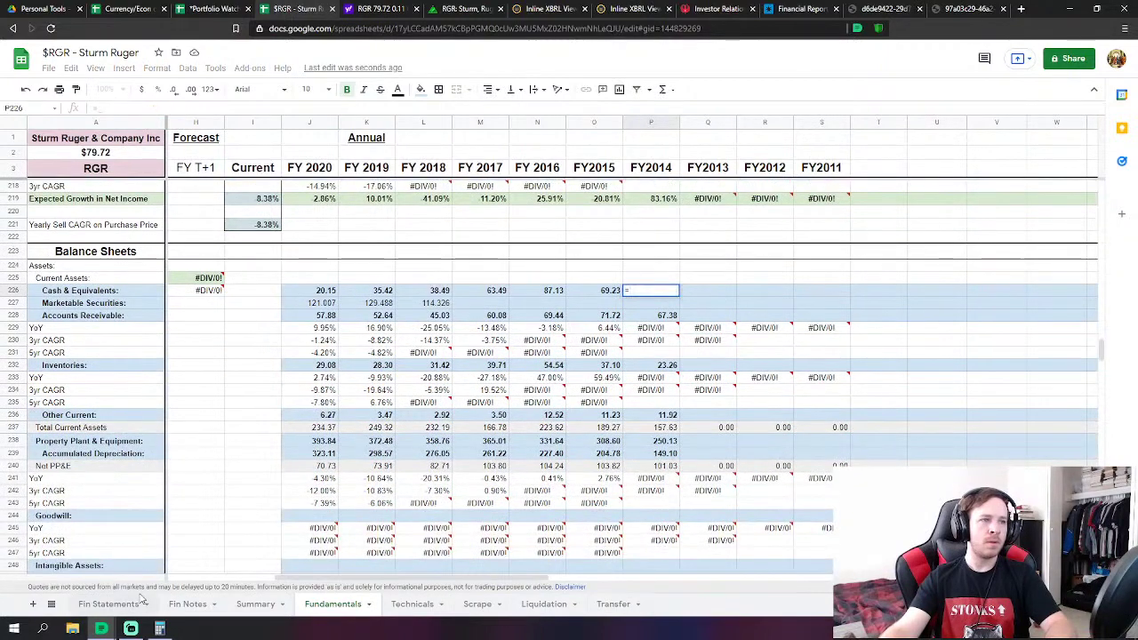
left_click(133, 604)
scroll(439, 431, "down", 5)
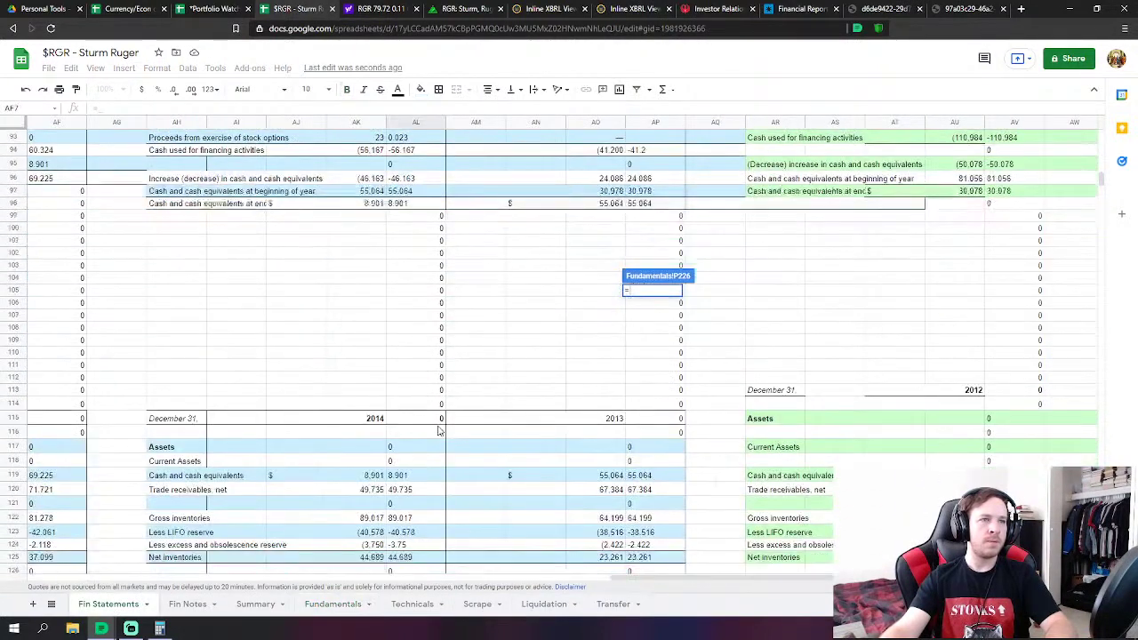
scroll(453, 418, "down", 3)
left_click(405, 346)
scroll(411, 356, "down", 2)
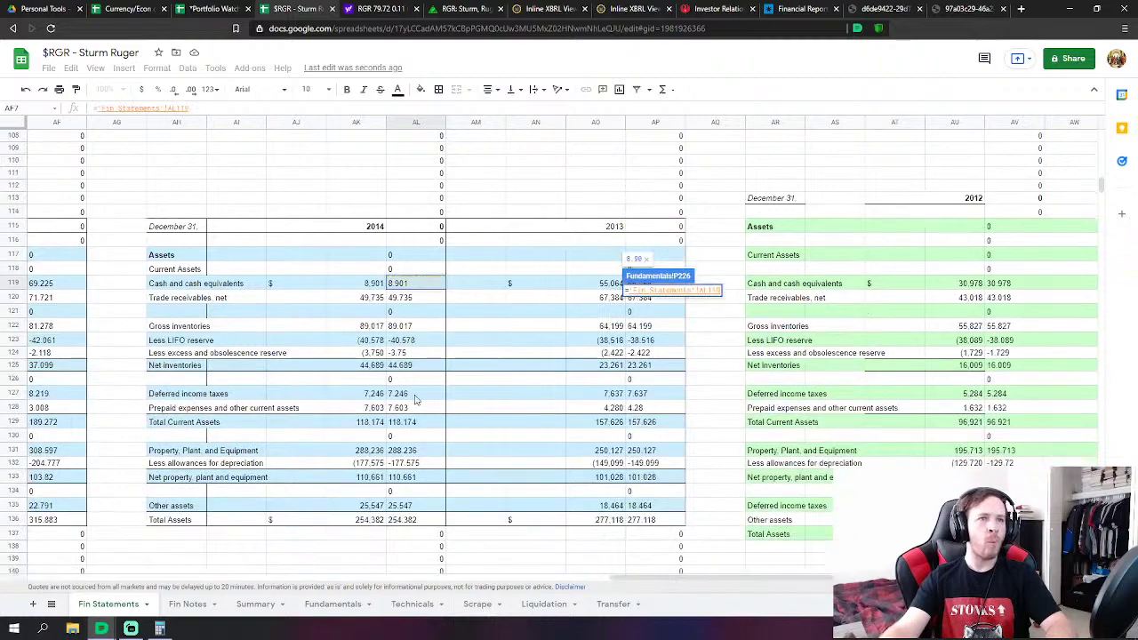
key("Return")
Link FY2014 Accounts Receivable (P228) to the 2014 net trade receivables, ='Fin Statements'!AL120
key("Down")
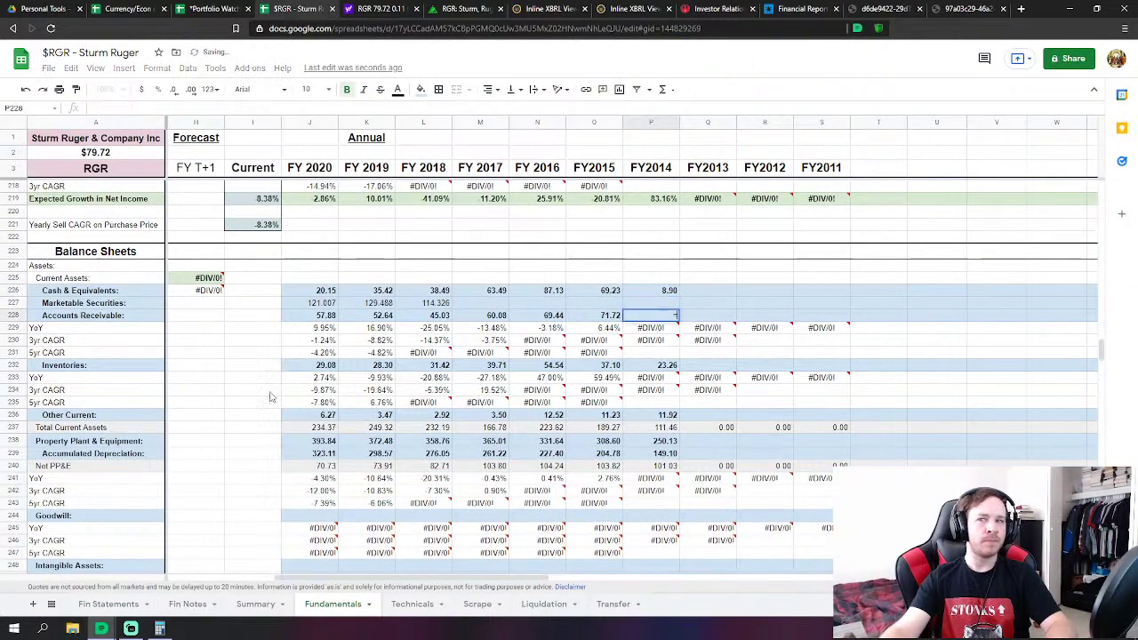
type("=")
left_click(106, 604)
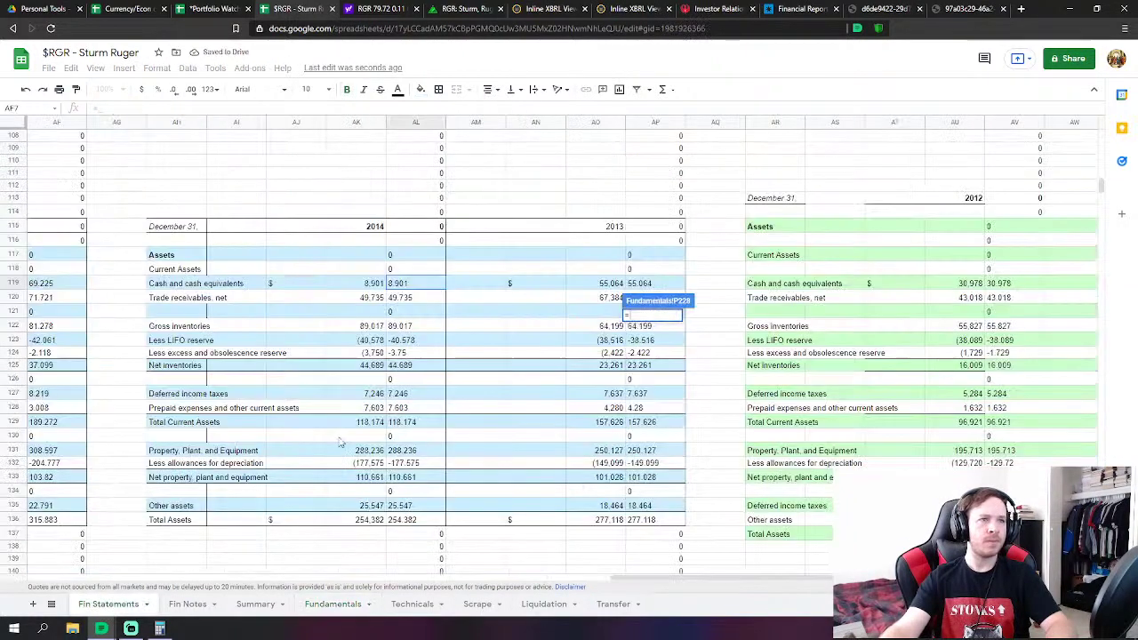
left_click(409, 298)
key("Return")
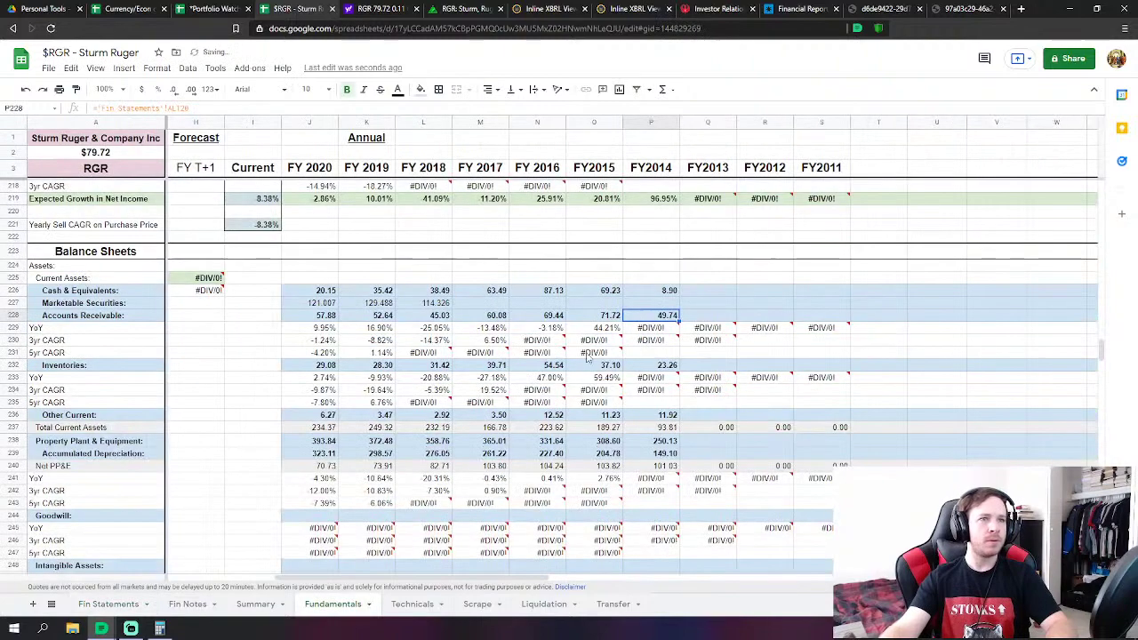
Link FY2014 Inventories (P232) to the 2014 net inventories, ='Fin Statements'!AL125
key("Down")
key("Down")
key("Down")
key("Down")
type("=")
left_click(94, 603)
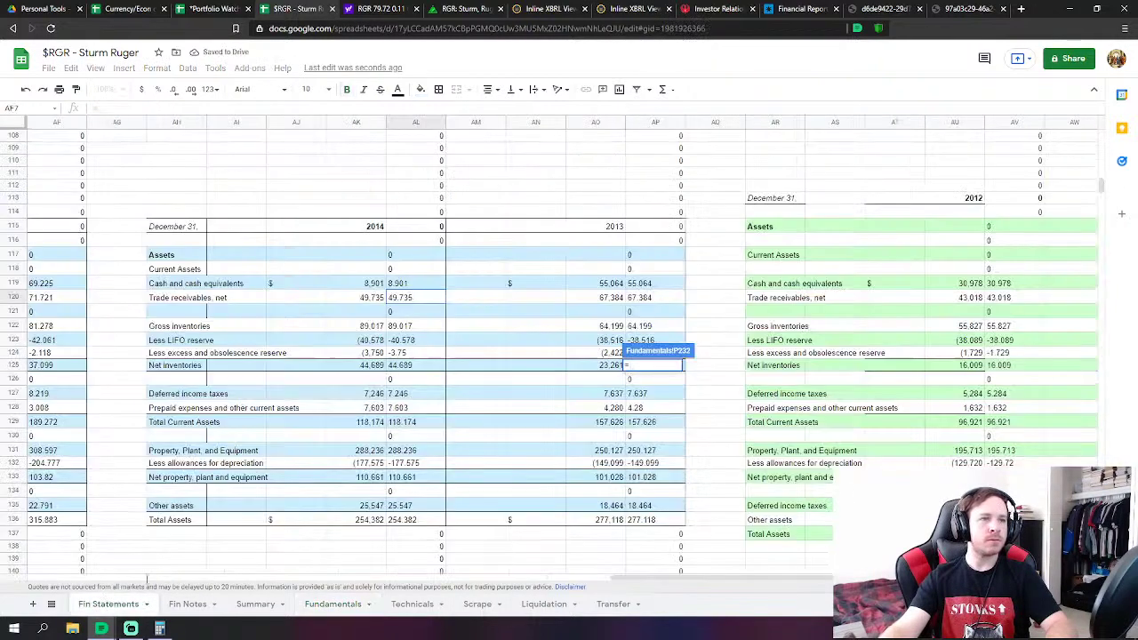
left_click(405, 365)
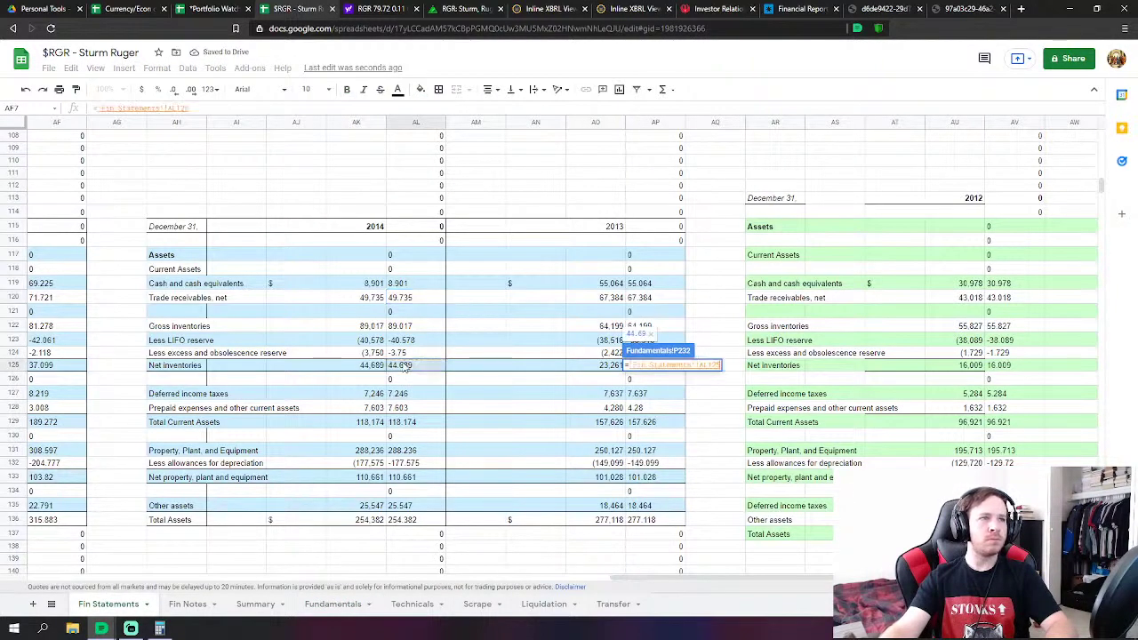
key("Return")
Set FY2014 Other Current (P236) to 2014 deferred income taxes plus prepaid expenses, ='Fin Statements'!AL127+'Fin Statements'!AL128
left_click(672, 418)
type("=")
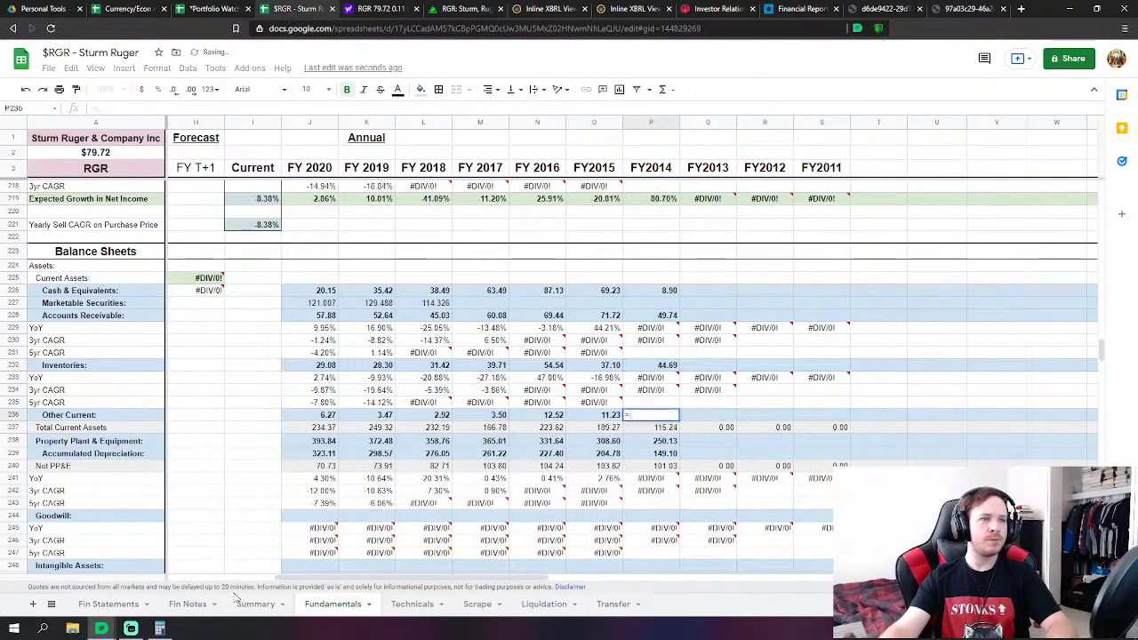
left_click(107, 603)
left_click(416, 394)
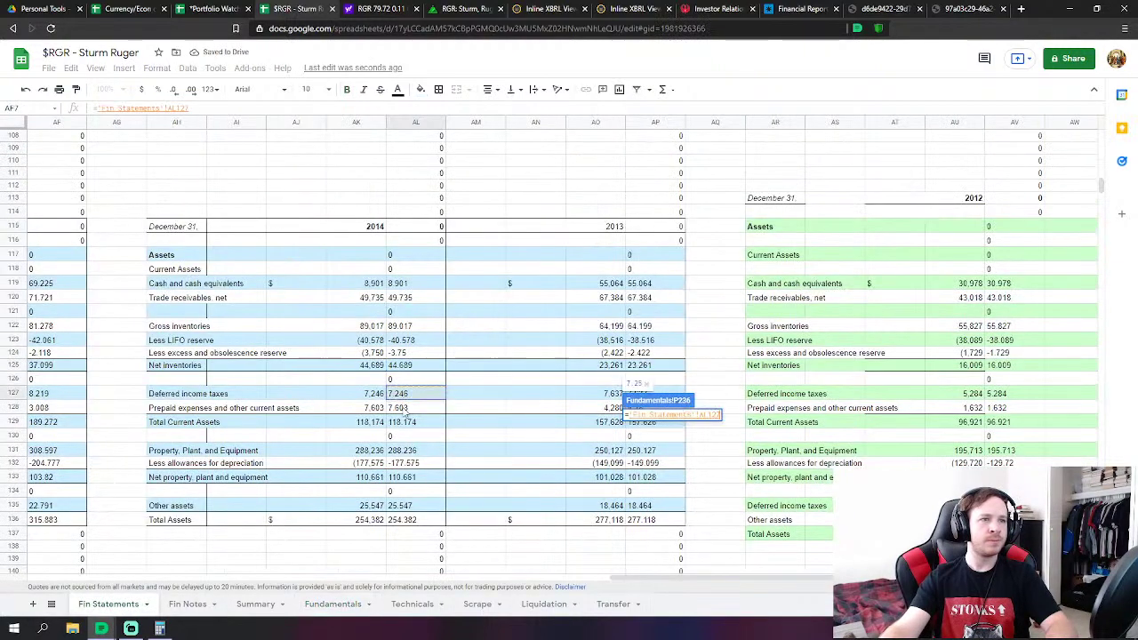
type("+")
left_click(416, 408)
key("Return")
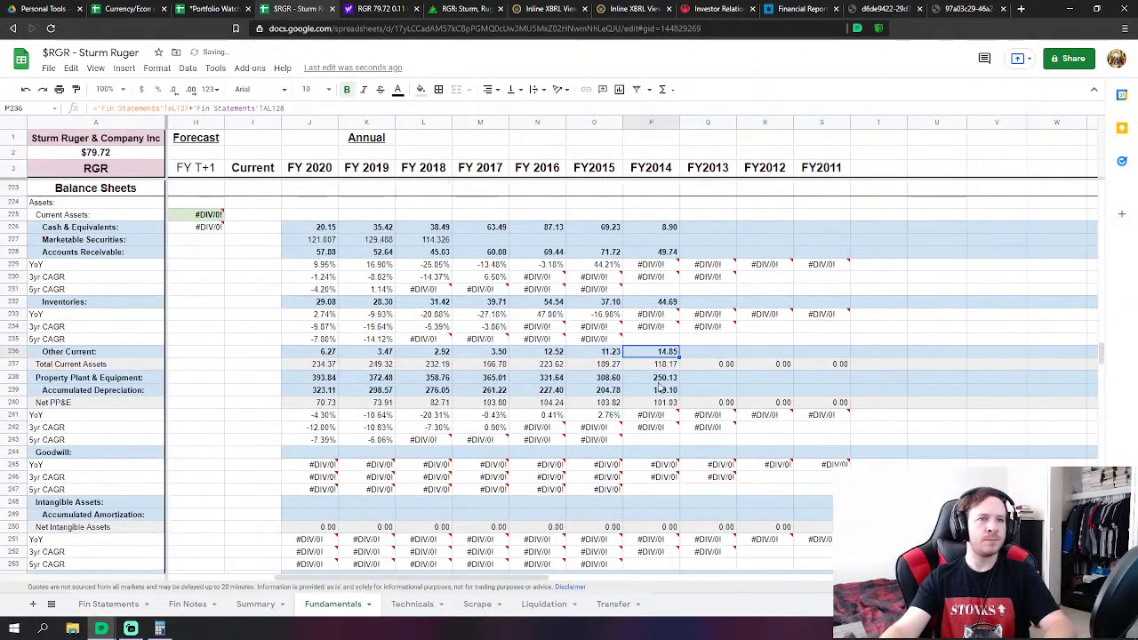
Link FY2014 Property Plant & Equipment (P238) to the 2014 gross property line, ='Fin Statements'!AL131
left_click(659, 382)
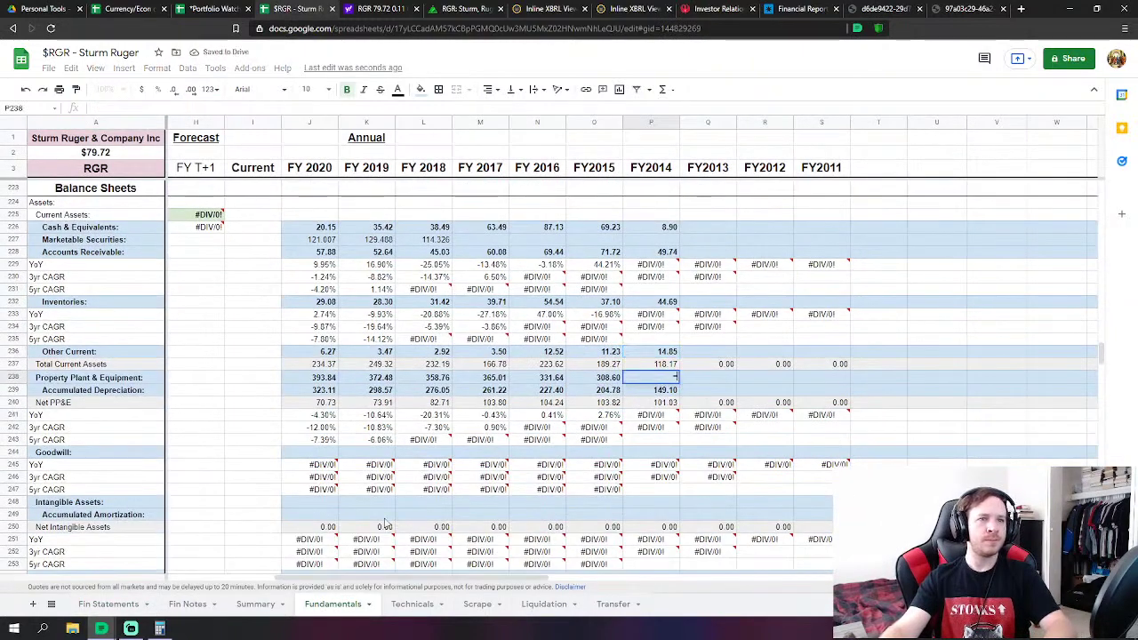
type("=")
left_click(107, 603)
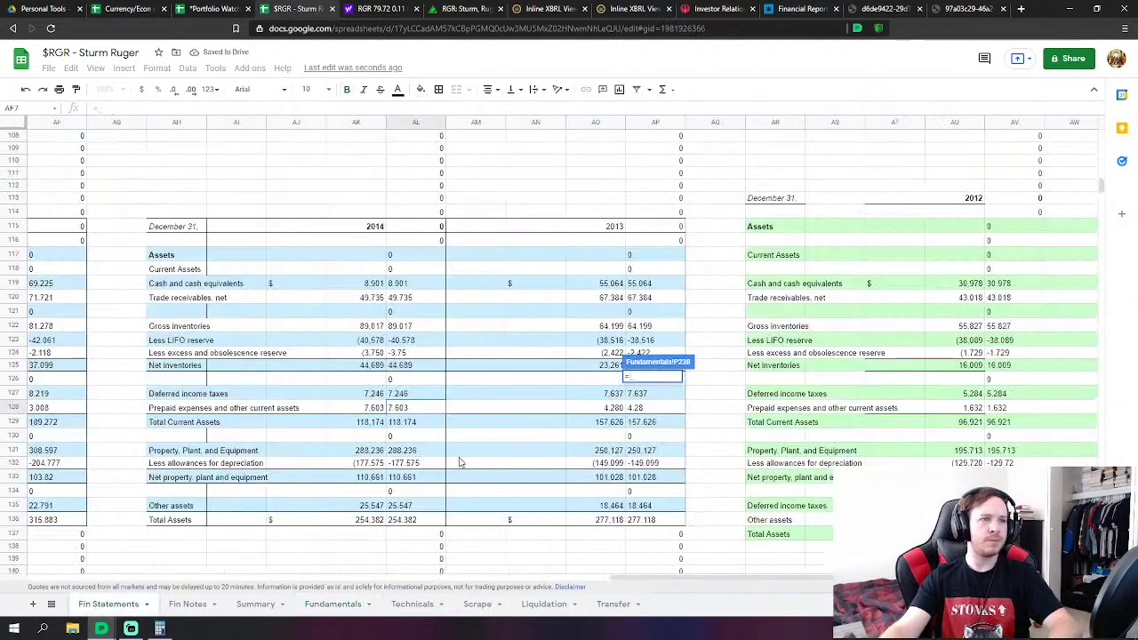
left_click(402, 455)
key("Return")
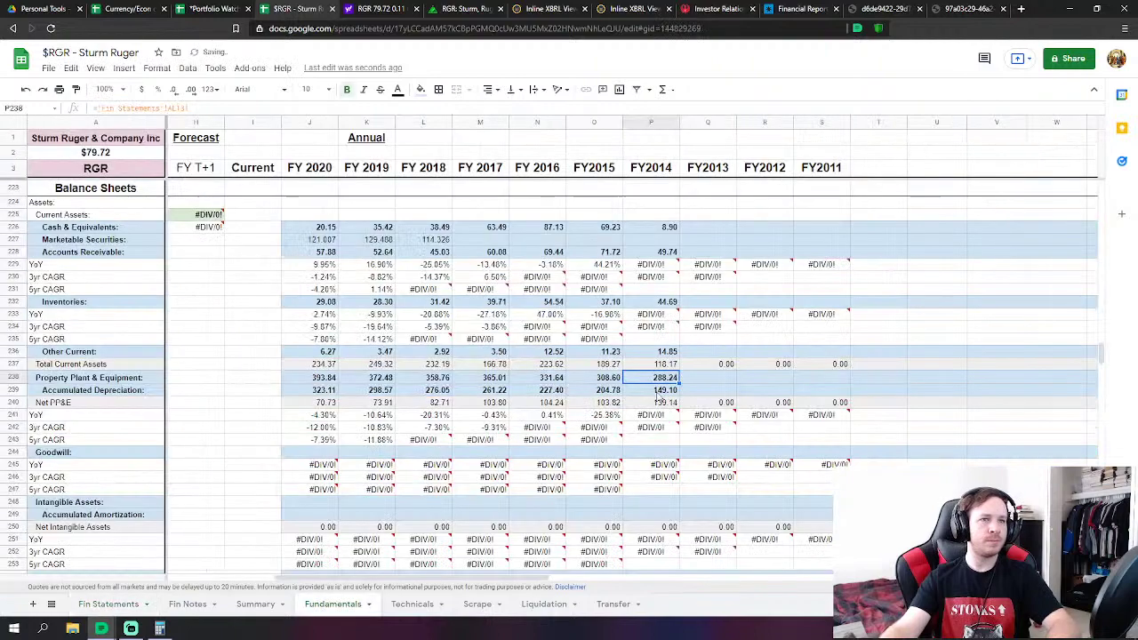
Link FY2014 Accumulated Depreciation (P239) to the negated 2014 allowances for depreciation, =-'Fin Statements'!AL132
type("=")
left_click(107, 604)
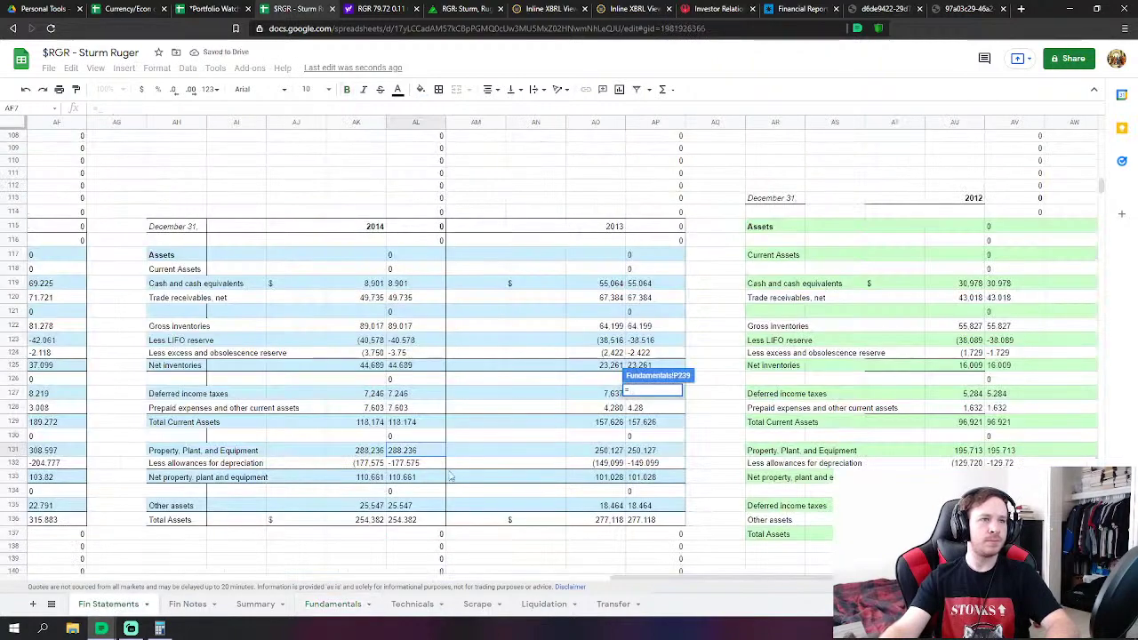
left_click(418, 464)
key("Return")
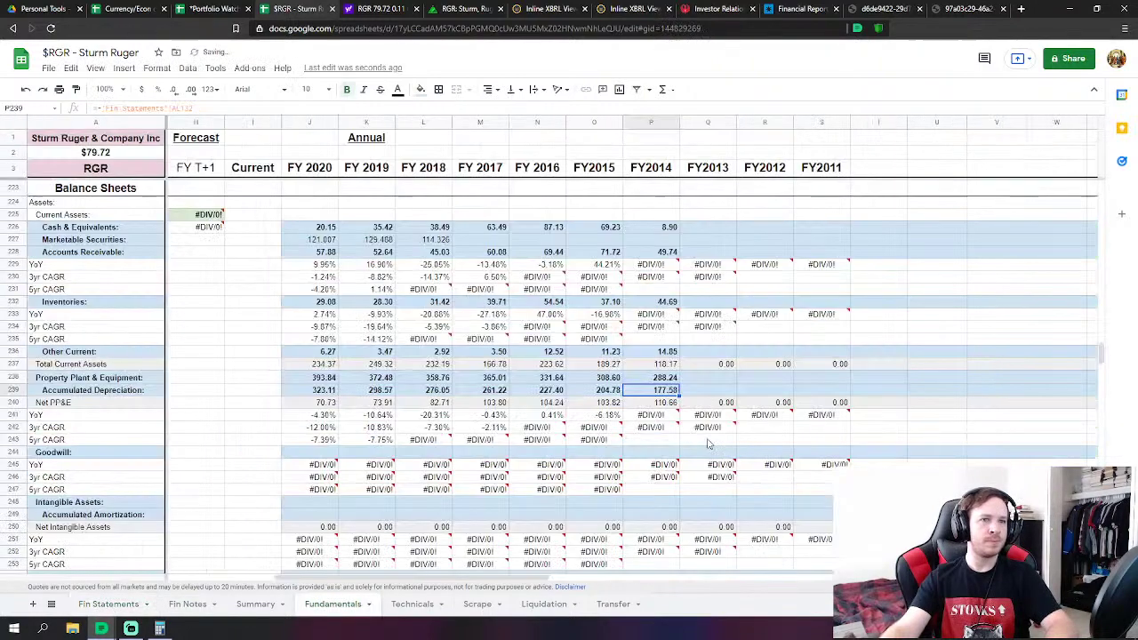
Link FY2014 Other Assets (P254) to the 2014 other assets line, ='Fin Statements'!AL135
scroll(653, 497, "down", 2)
left_click(667, 487)
type("=")
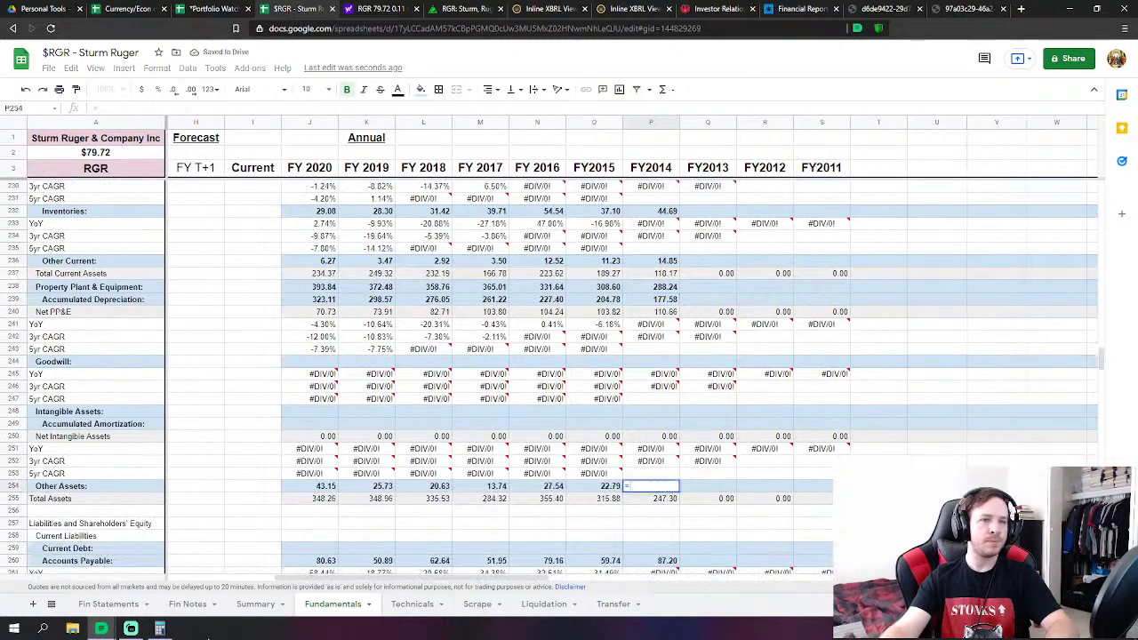
left_click(107, 603)
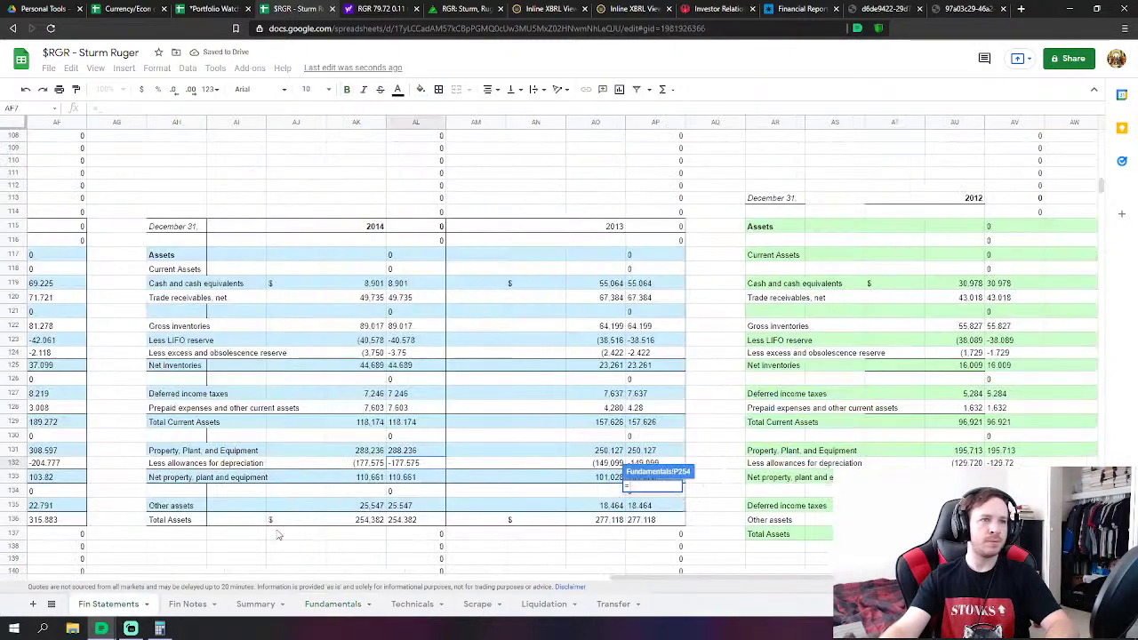
left_click(416, 506)
key("Return")
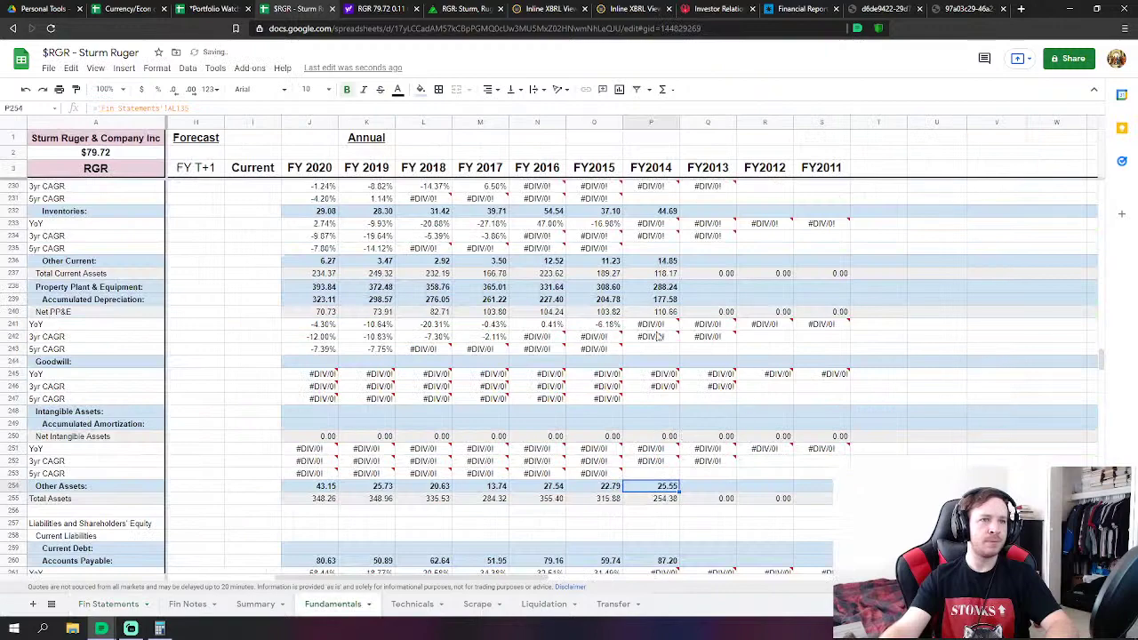
Set FY2014 Accounts Payable (P260) to the sum of 2014 trade payables, employee compensation, workers' compensation and income taxes payable, 'Fin Statements' AL147+AL149+AL150+AL151
scroll(656, 338, "down", 6)
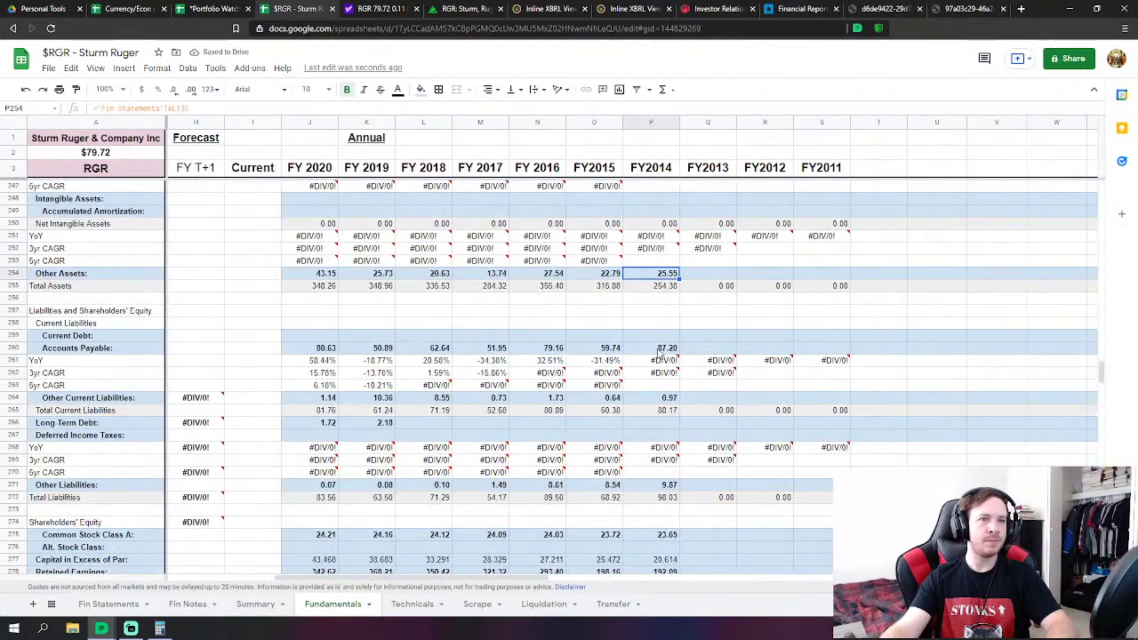
left_click(661, 349)
type("=")
left_click(89, 609)
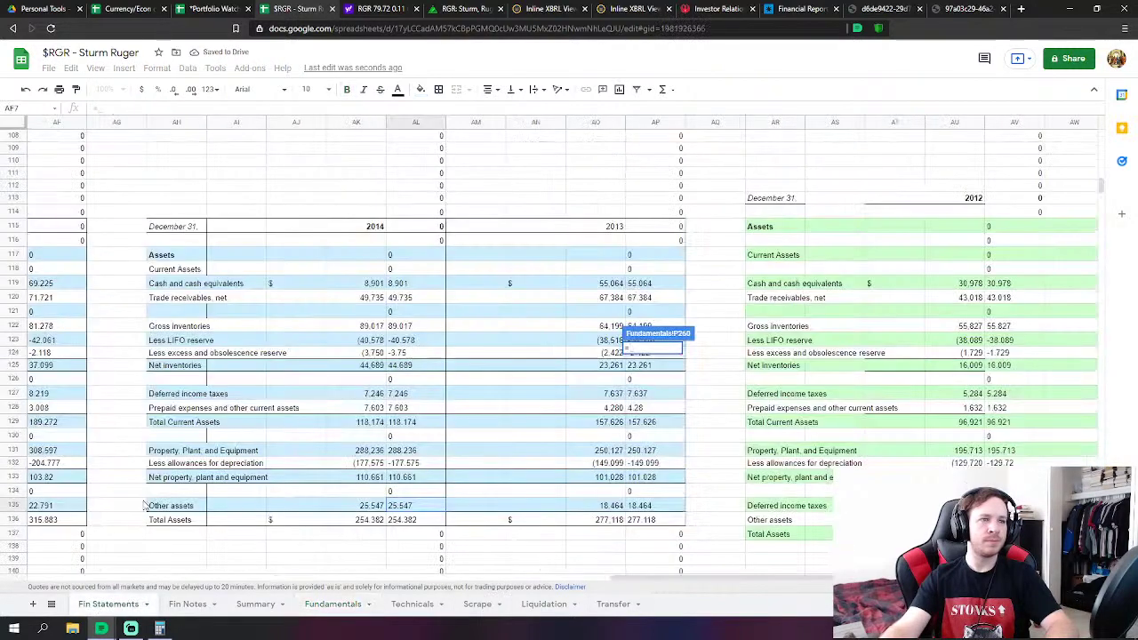
scroll(392, 365, "down", 3)
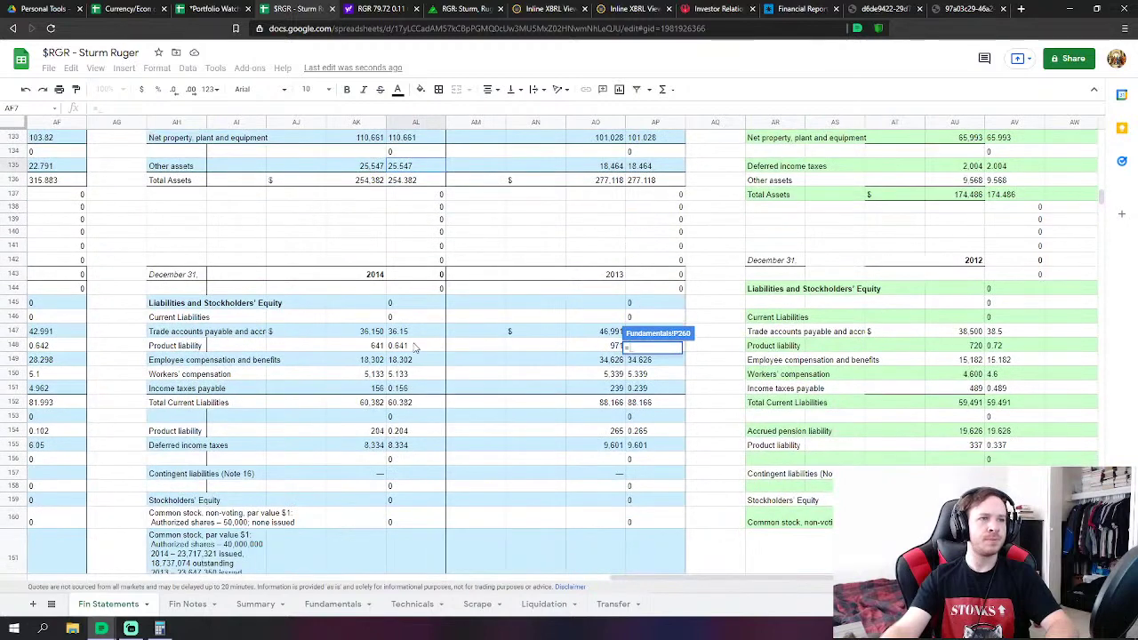
left_click(412, 332)
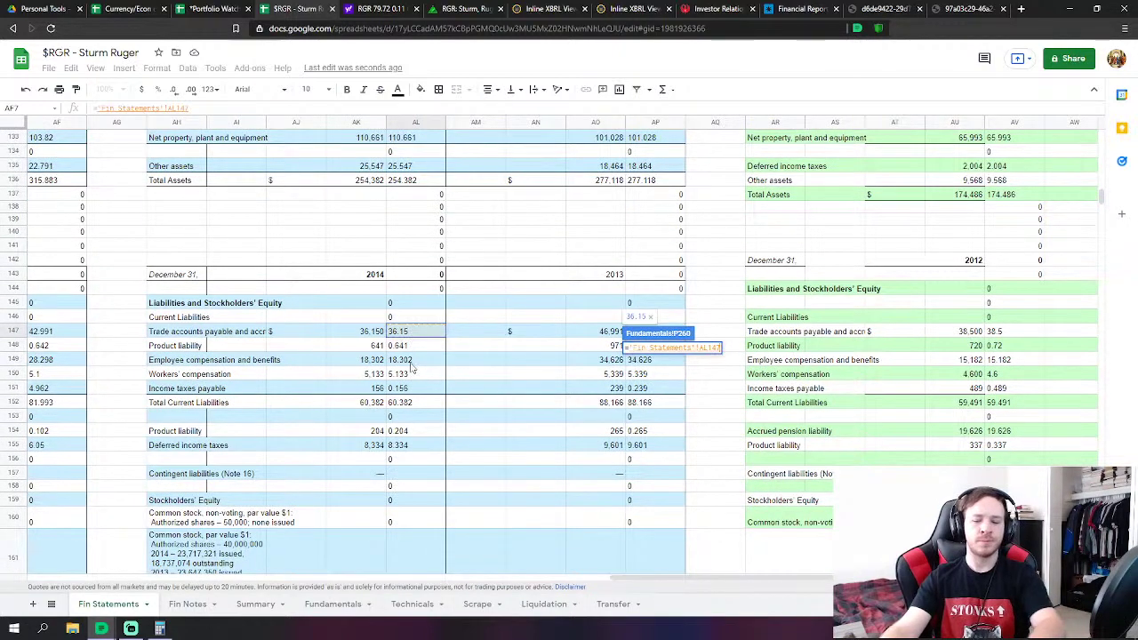
type("+")
left_click(411, 360)
type("+")
left_click(413, 374)
type("+")
left_click(414, 388)
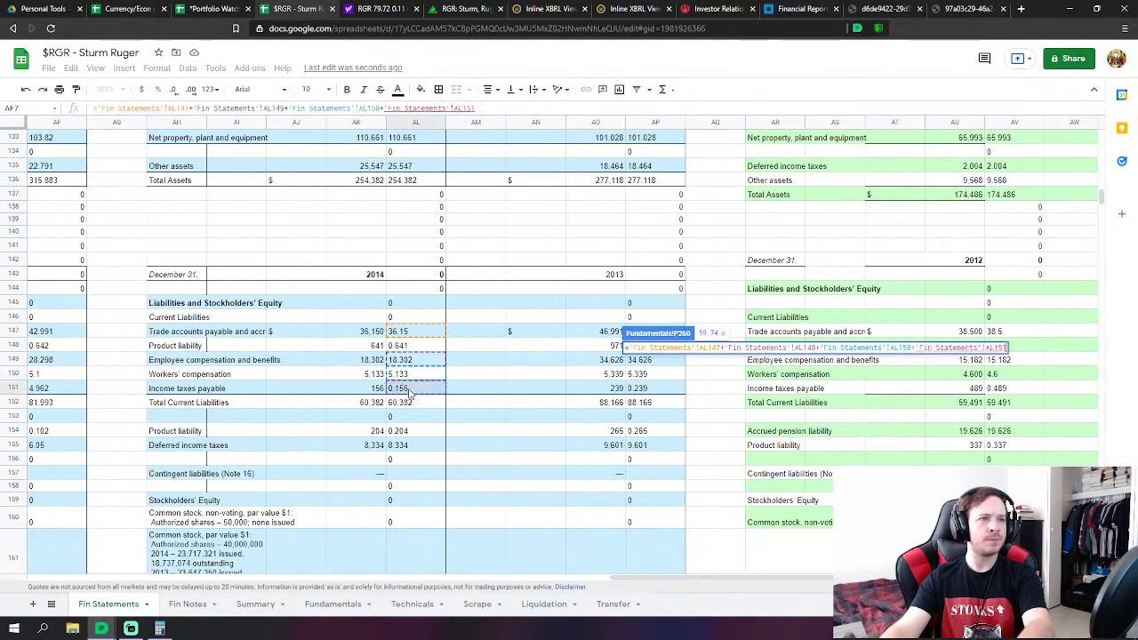
key("Return")
Link FY2014 Other Current Liabilities (P264) to the 2014 current product liability, ='Fin Statements'!AL148
left_click(650, 399)
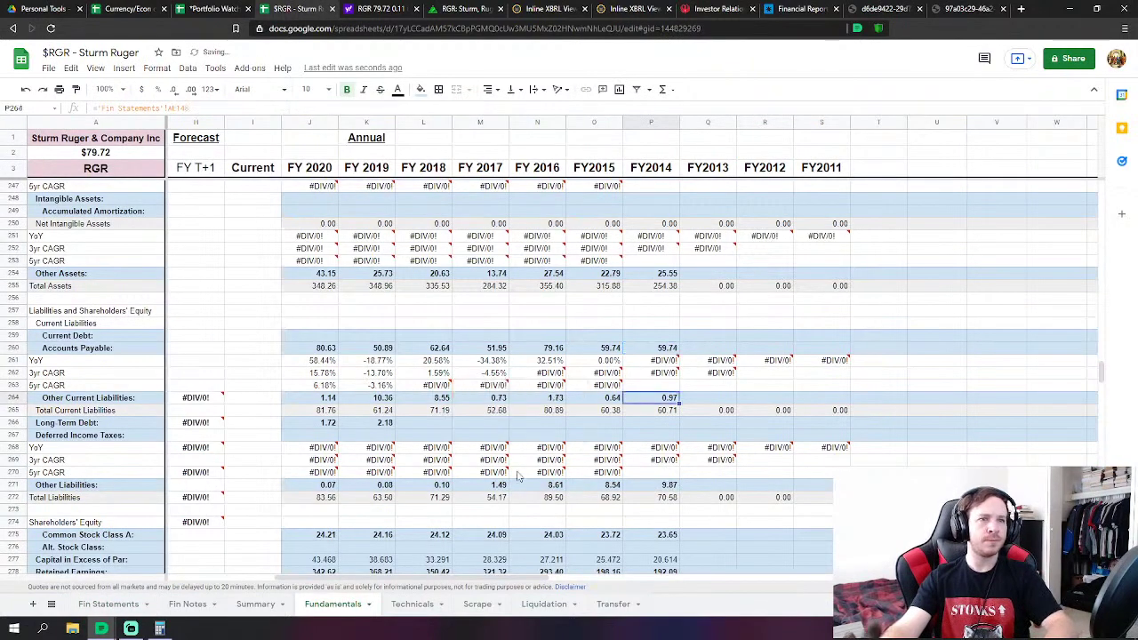
type("=")
left_click(108, 604)
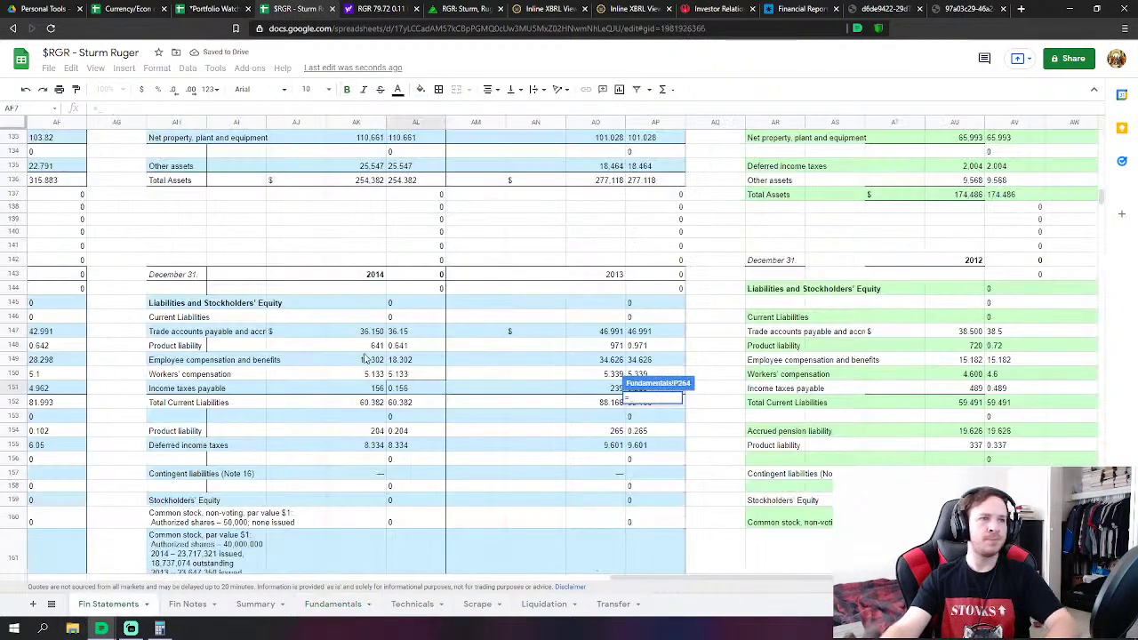
left_click(411, 345)
key("Return")
Link FY2014 Common Stock Class A (P275) to the 2014 common stock line, ='Fin Statements'!AL161
scroll(699, 447, "down", 1)
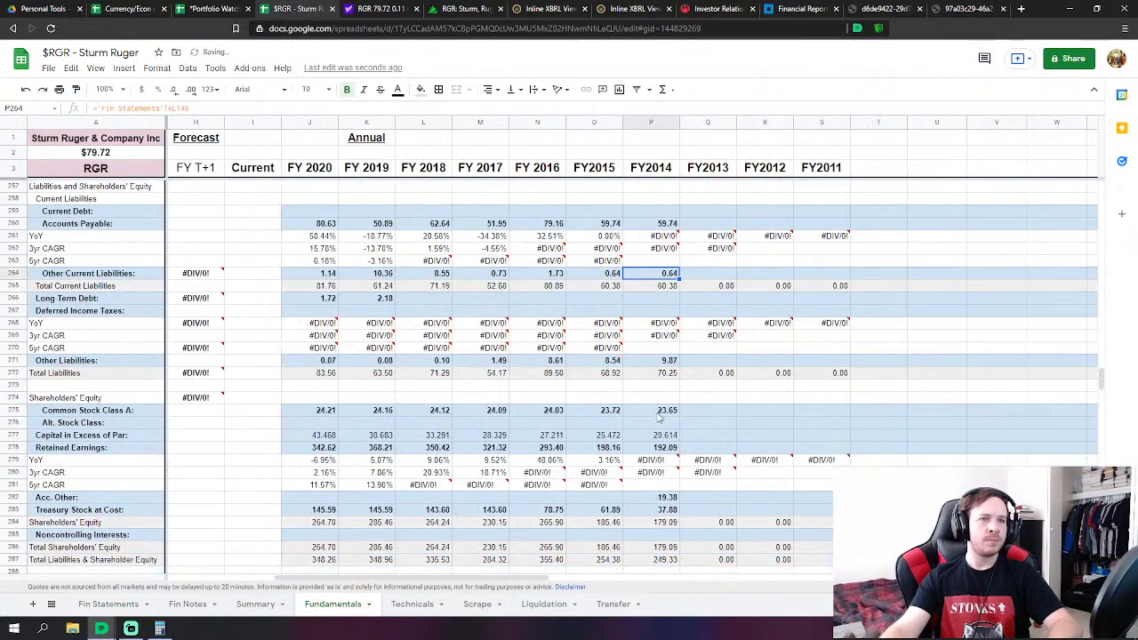
left_click(651, 410)
type("=")
left_click(120, 604)
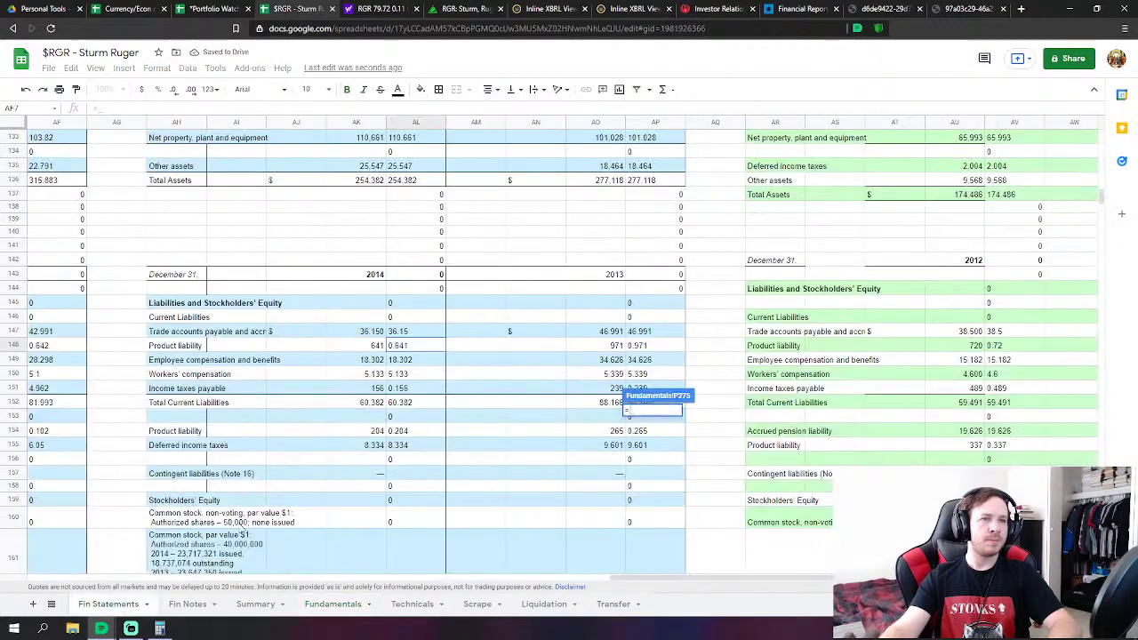
scroll(445, 472, "down", 3)
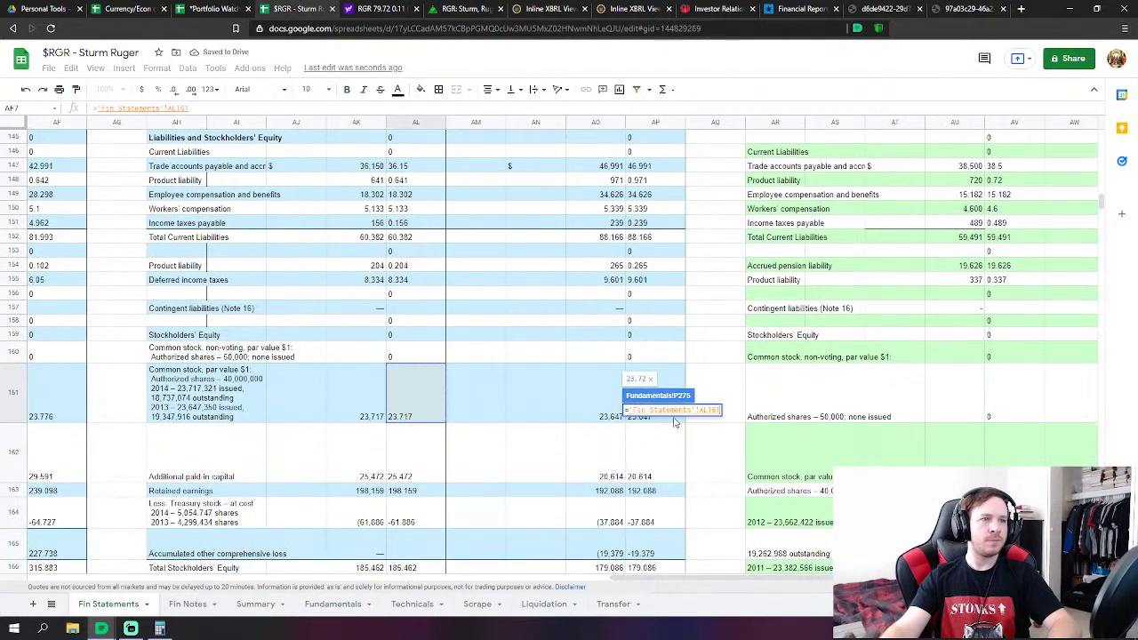
left_click(333, 604)
Link FY2014 Capital in Excess of Par (P277) to the 2014 additional paid-in capital, ='Fin Statements'!AL162
left_click(108, 603)
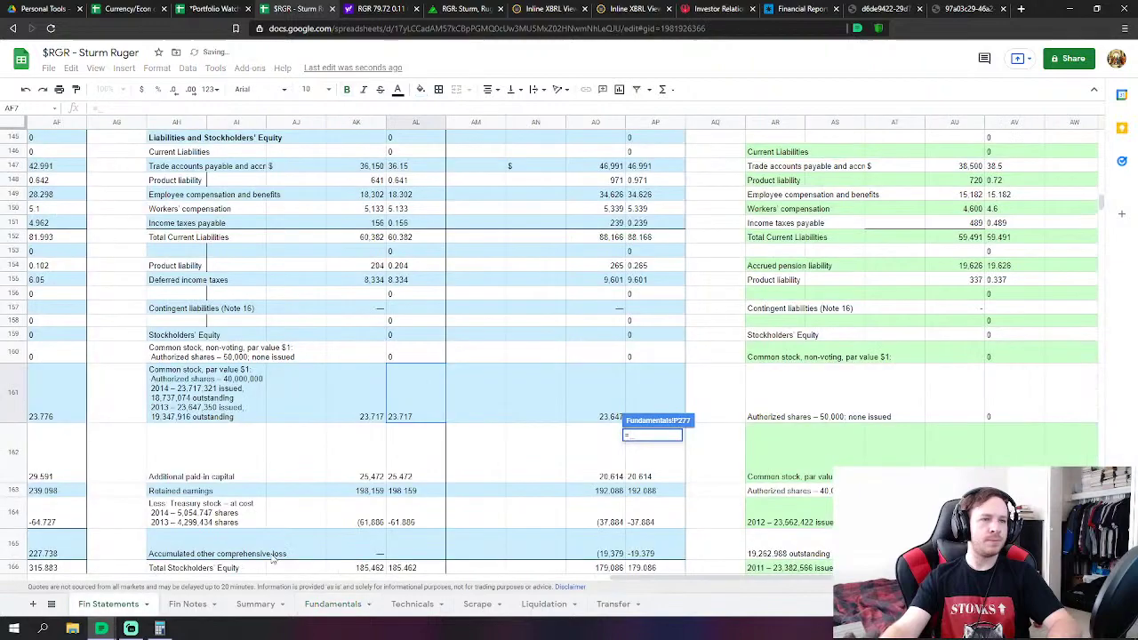
left_click(407, 476)
key("Return")
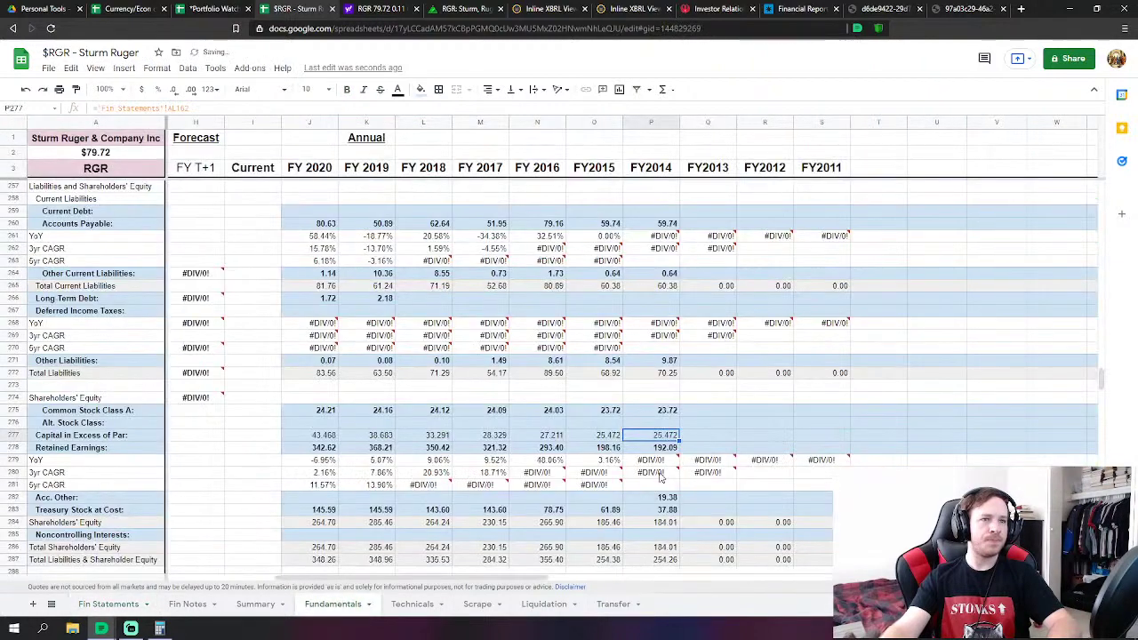
Link FY2014 Retained Earnings (P278) to the 2014 retained earnings line, ='Fin Statements'!AL163
left_click(656, 449)
type("=")
left_click(108, 604)
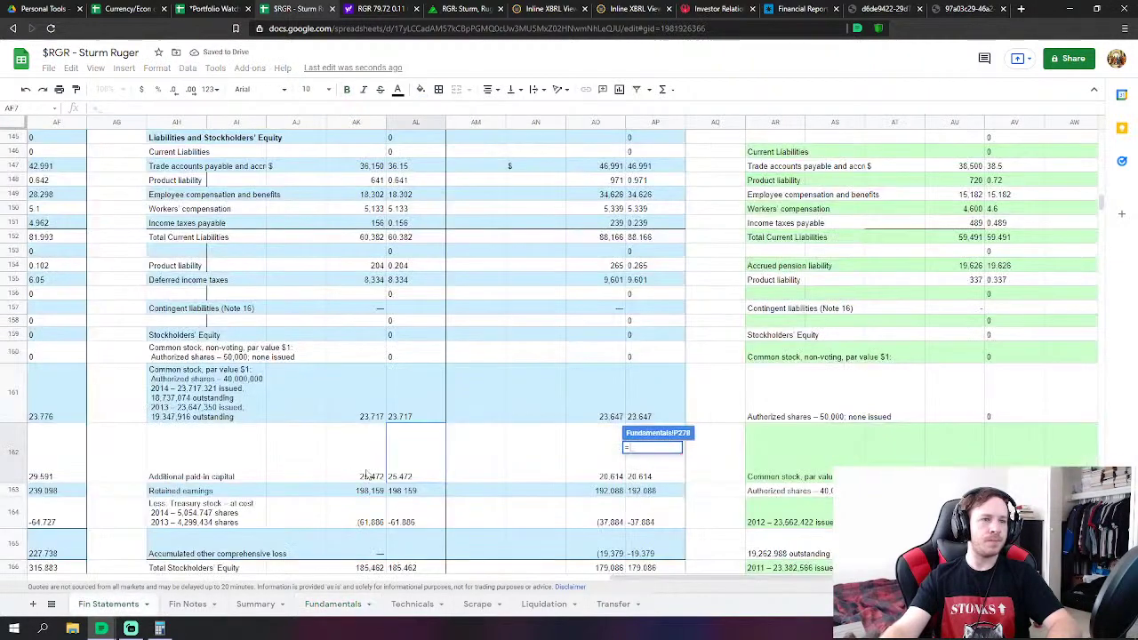
left_click(418, 496)
key("Return")
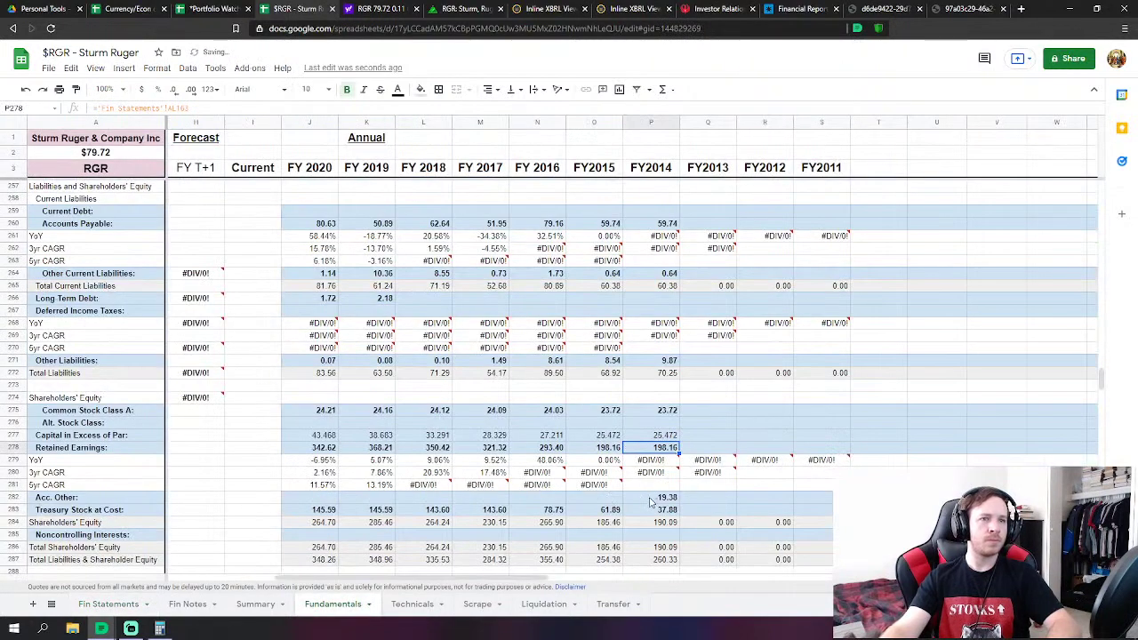
Clear FY2014 Acc. Other (P282) and link Treasury Stock at Cost (P283) to the negated 2014 treasury stock, =-'Fin Statements'!AL164
left_click(665, 498)
left_click(667, 510)
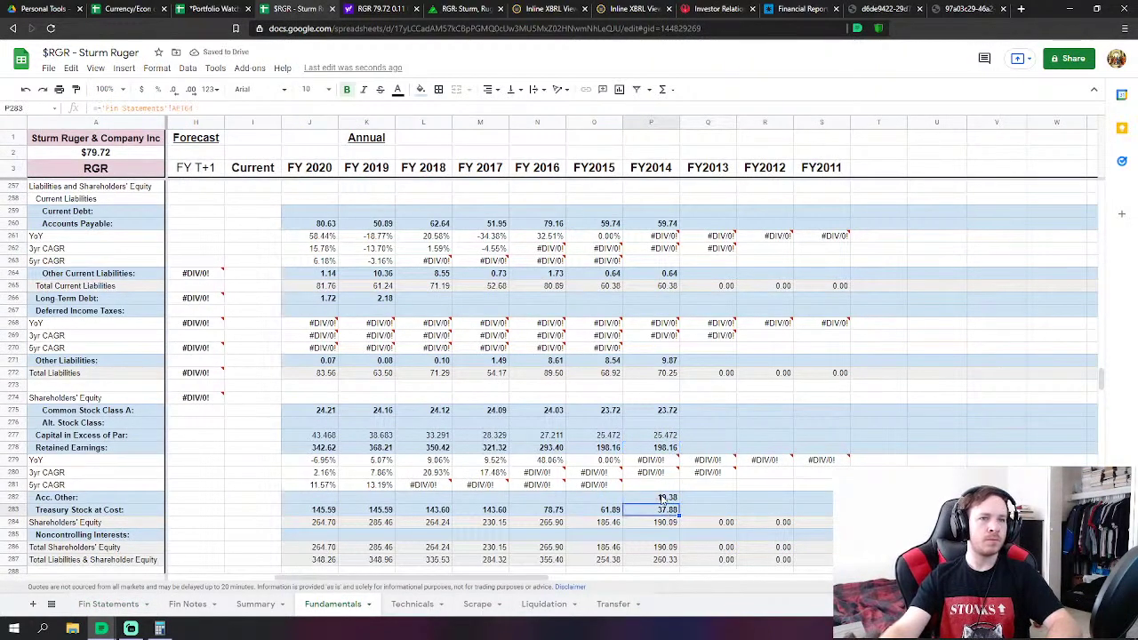
left_click(662, 500)
key("Delete")
left_click(665, 510)
type("=")
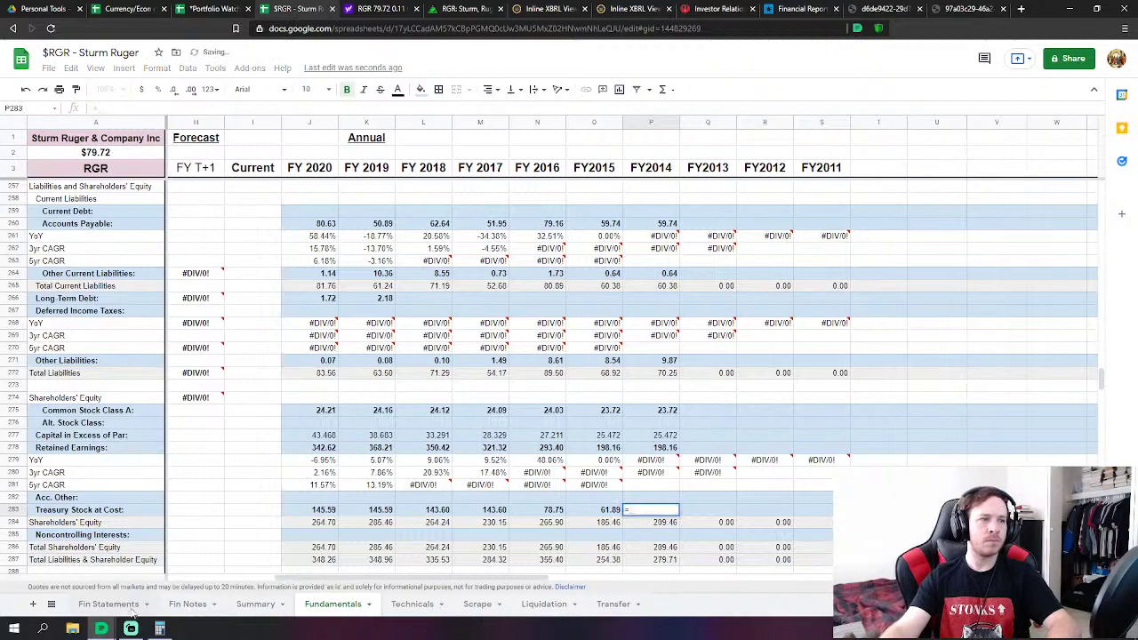
left_click(133, 610)
left_click(416, 514)
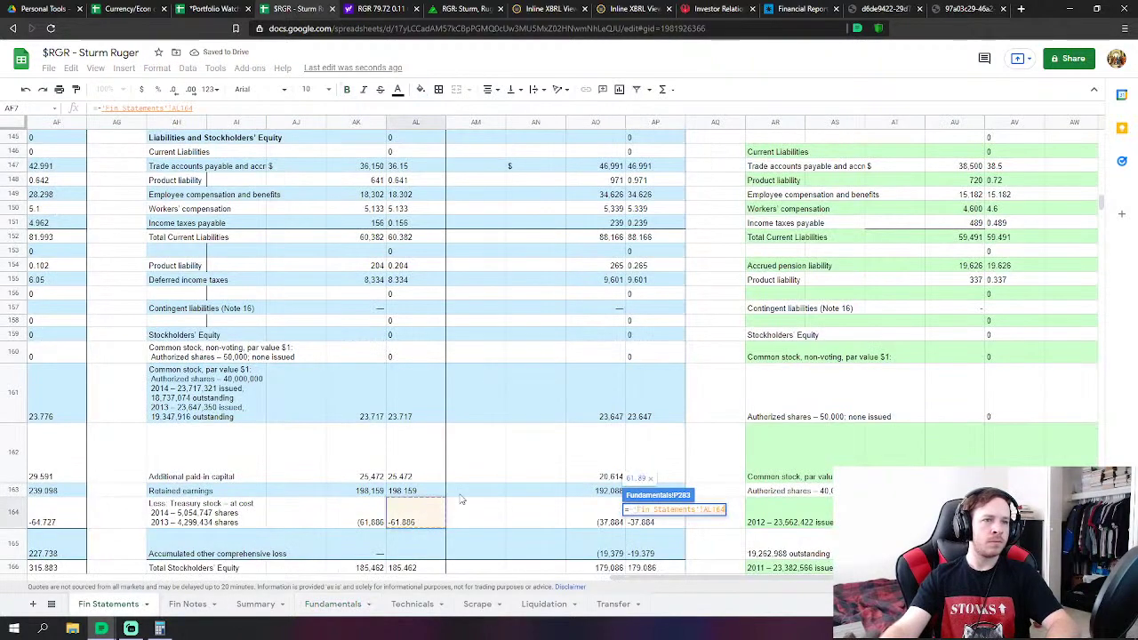
scroll(461, 500, "down", 3)
key("Return")
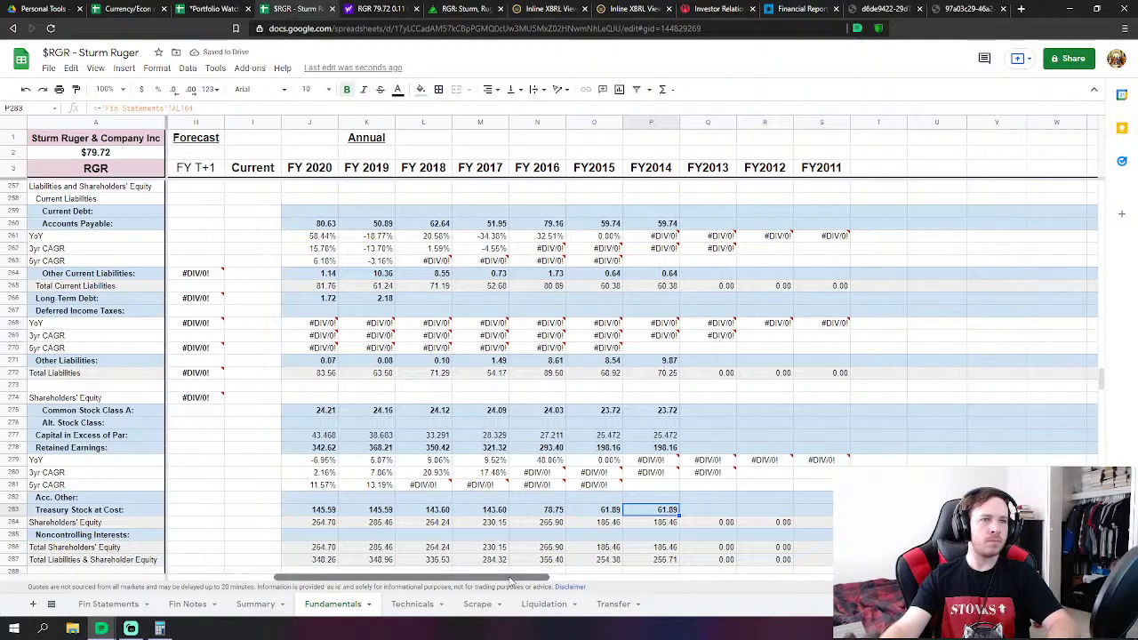
Link FY2013 Revenues (Q32) in the Income Statements section to the 2013 total net sales, ='Fin Statements'!AP9
left_click_drag(507, 582, 555, 581)
scroll(645, 457, "up", 5)
scroll(644, 457, "up", 20)
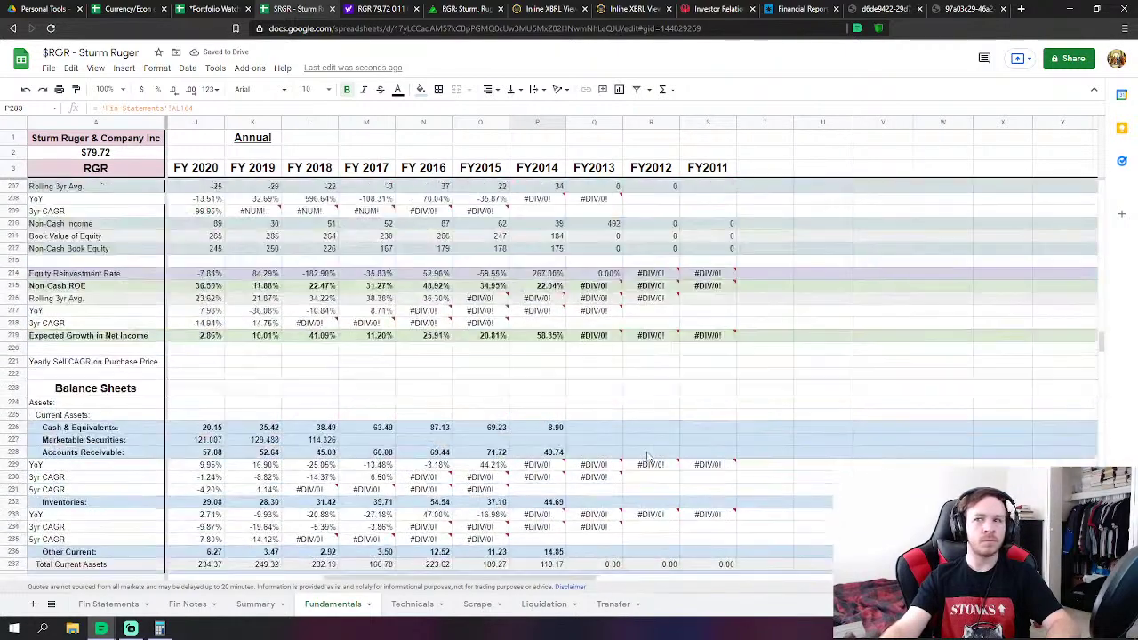
scroll(653, 457, "up", 15)
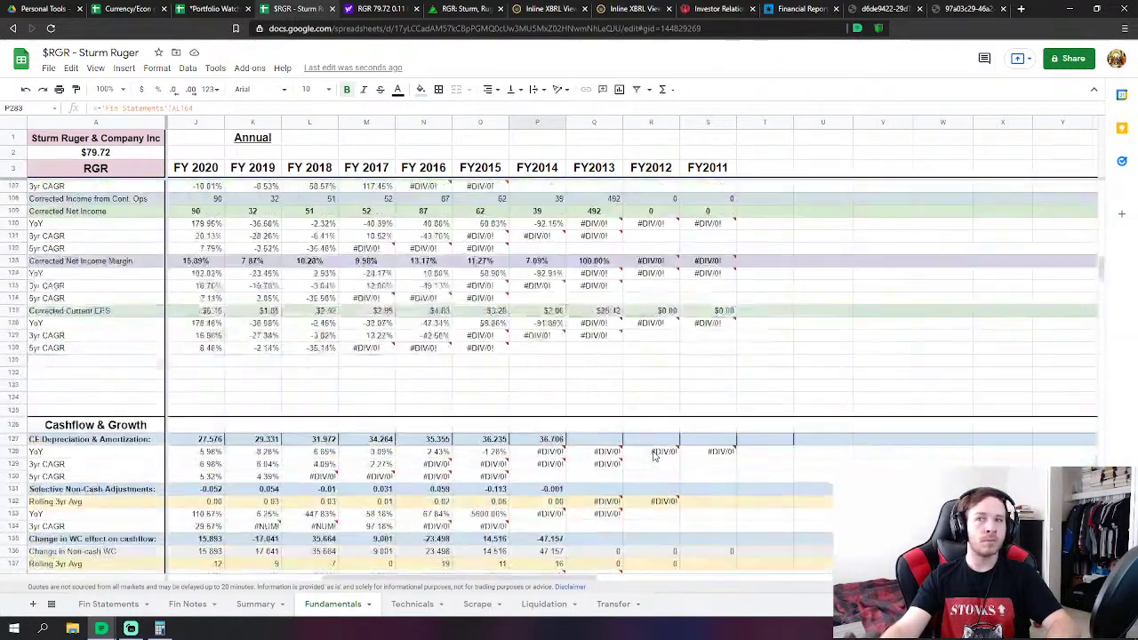
scroll(644, 457, "up", 8)
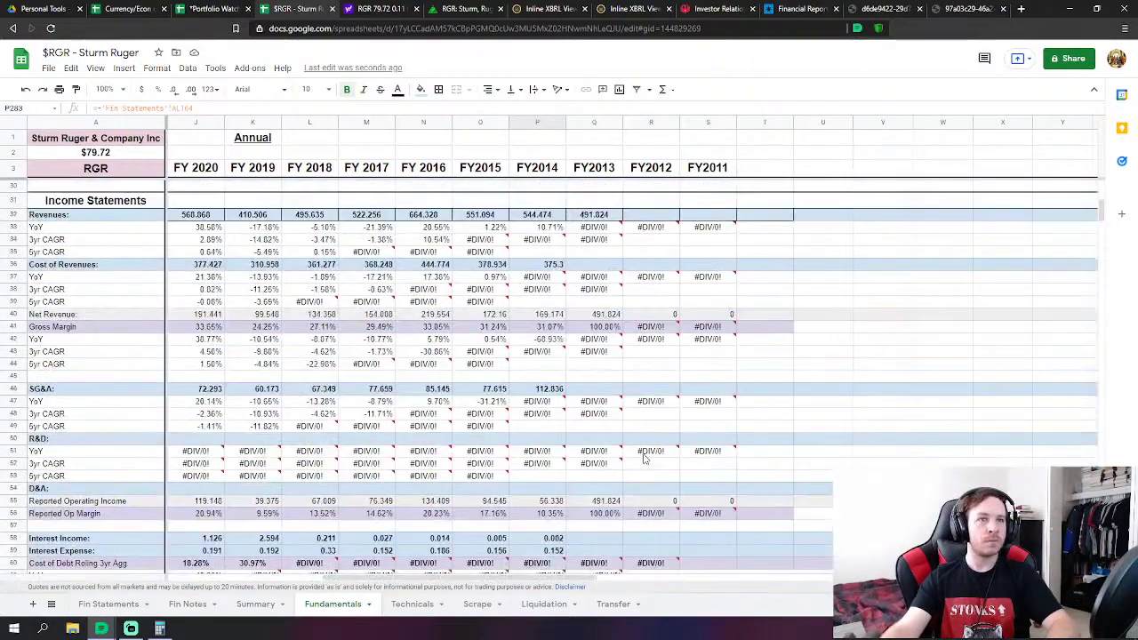
scroll(663, 402, "down", 2)
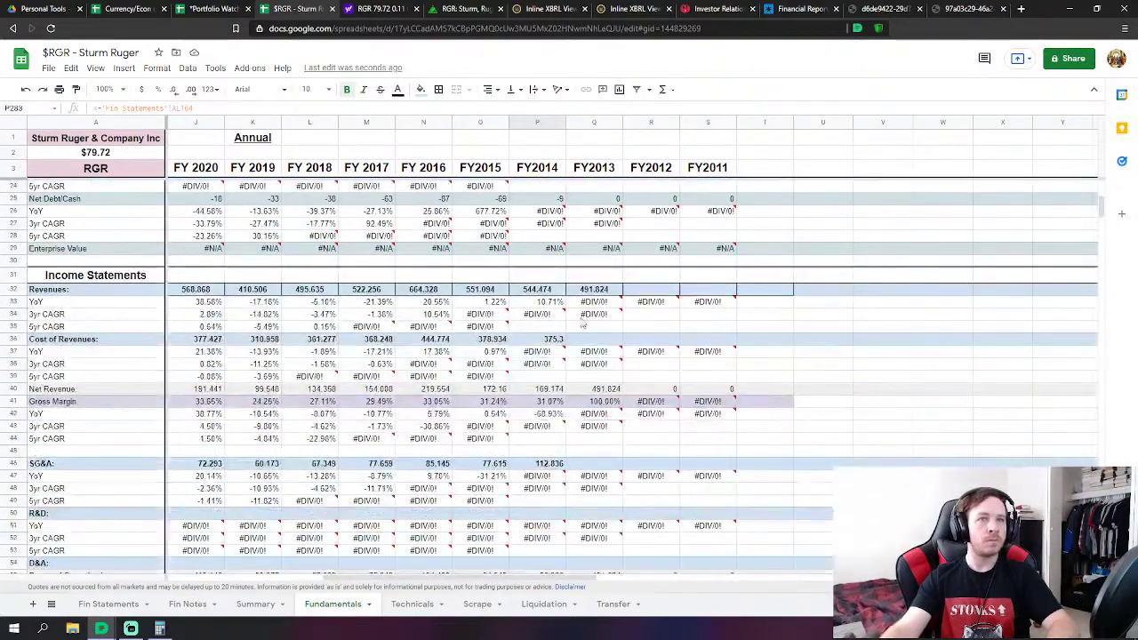
left_click(608, 291)
scroll(608, 294, "down", 2)
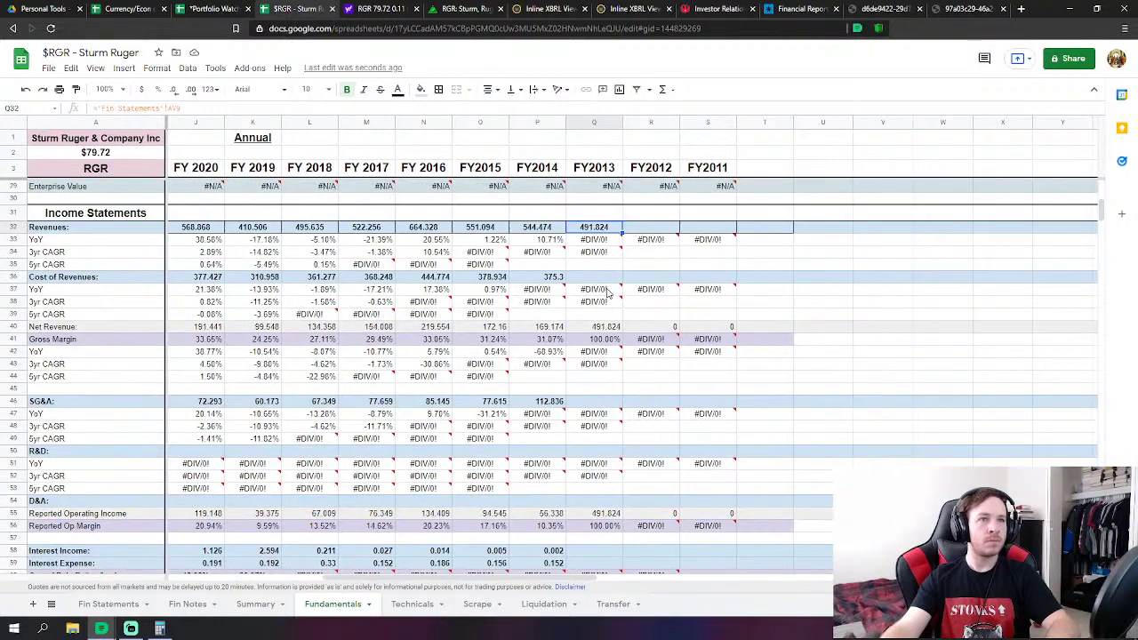
type("=")
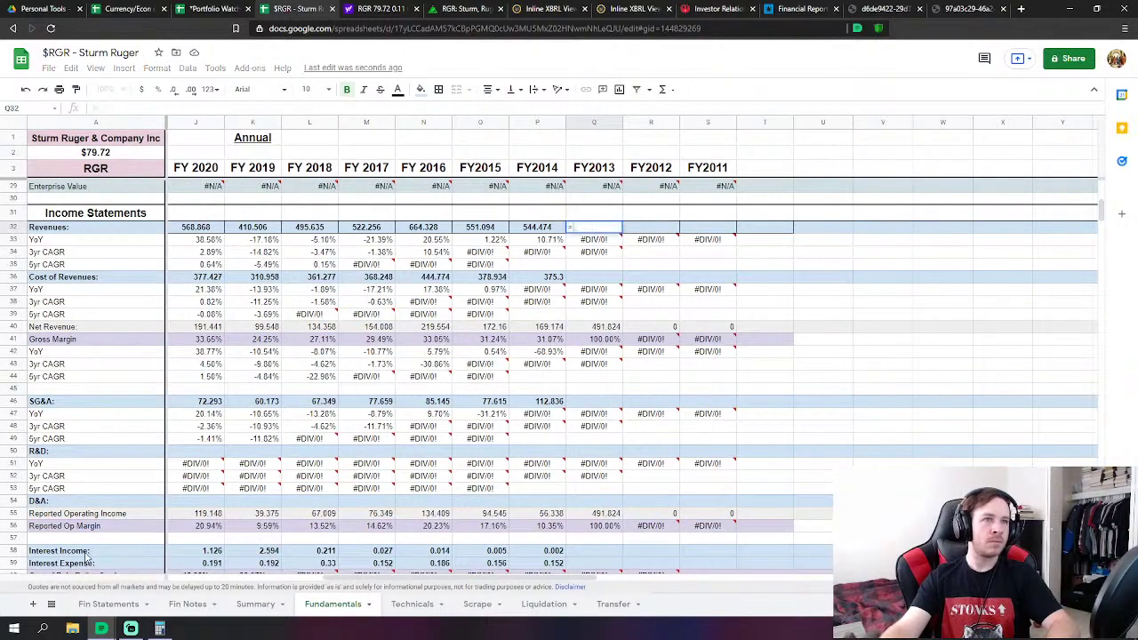
left_click(120, 605)
scroll(587, 378, "up", 10)
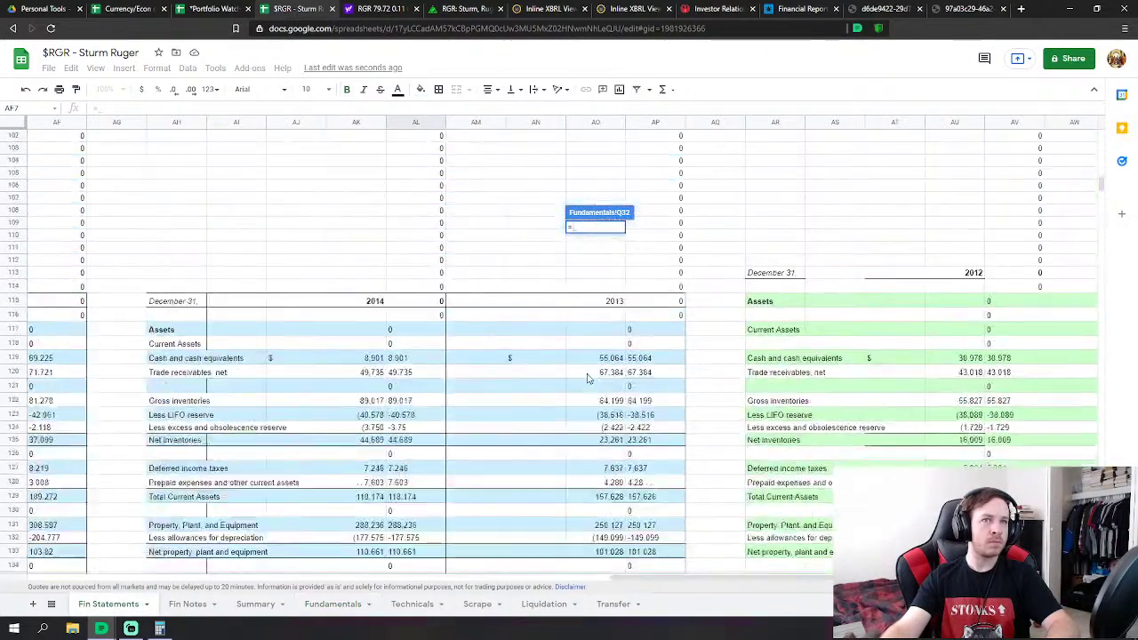
scroll(587, 378, "up", 15)
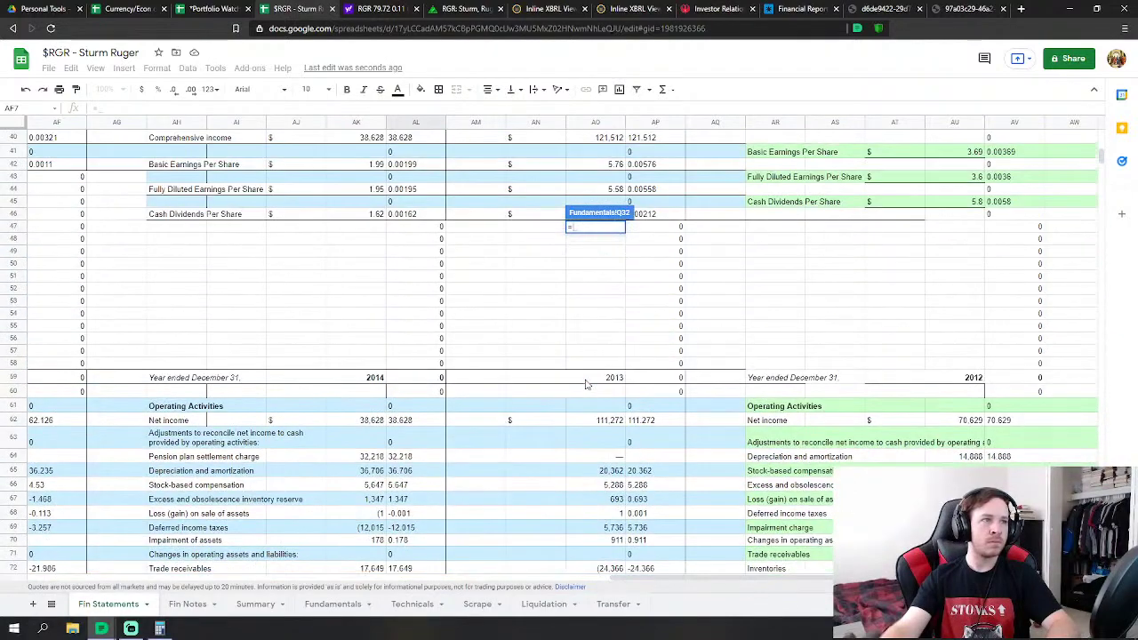
scroll(587, 384, "up", 13)
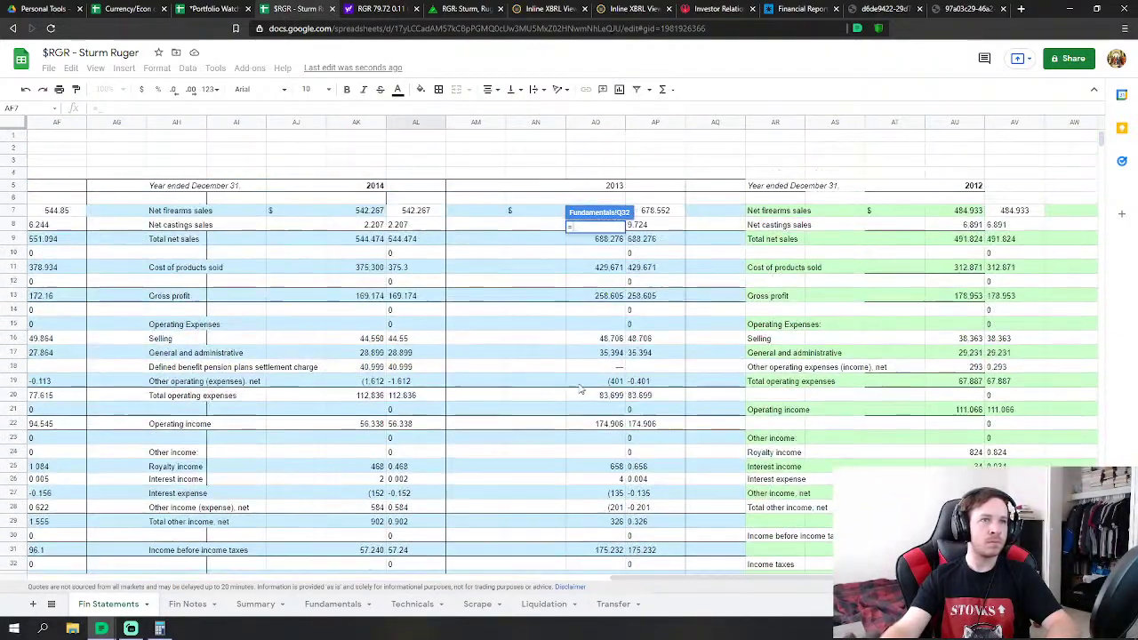
left_click(596, 239)
key("Return")
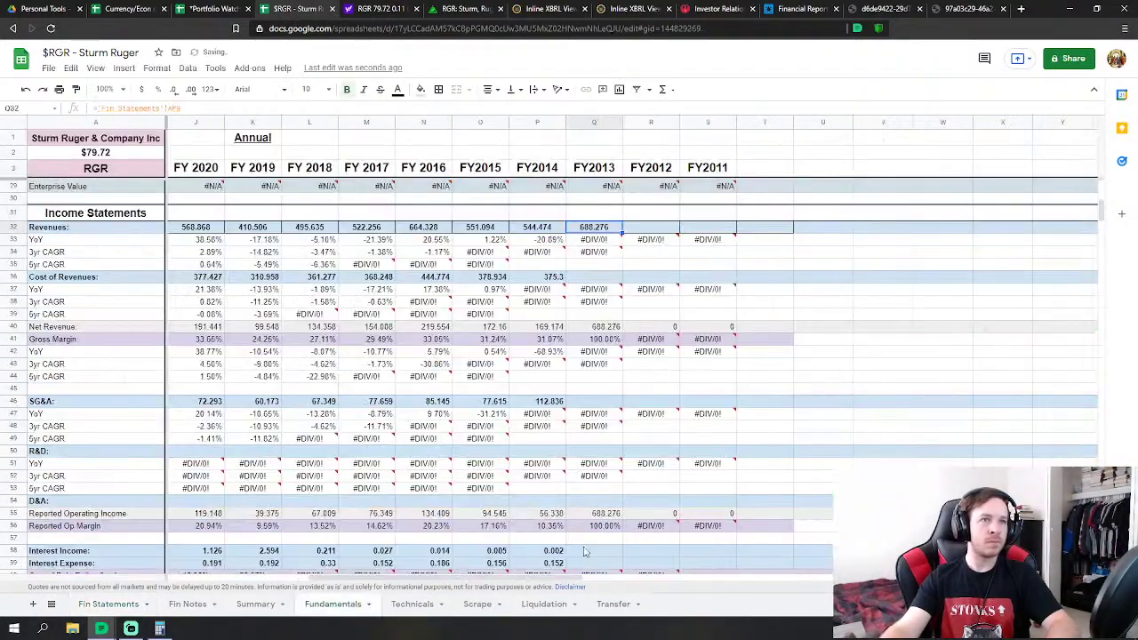
Link FY2013 Cost of Revenues (Q36) to the 2013 cost of products sold, ='Fin Statements'!AP11
scroll(551, 556, "left", 2)
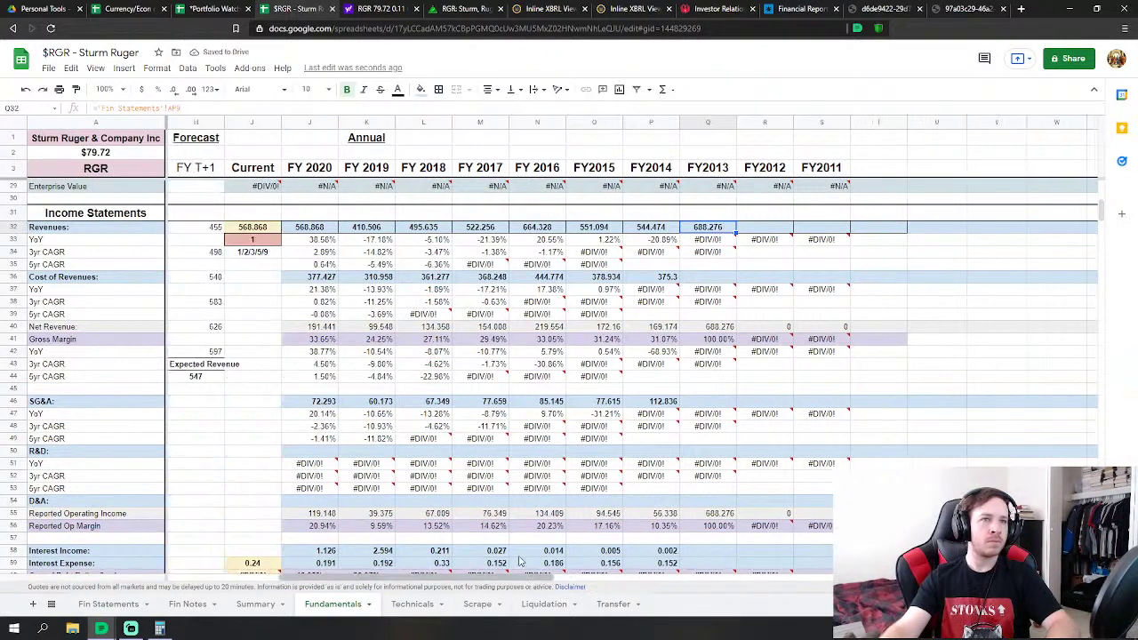
left_click(709, 276)
type("=")
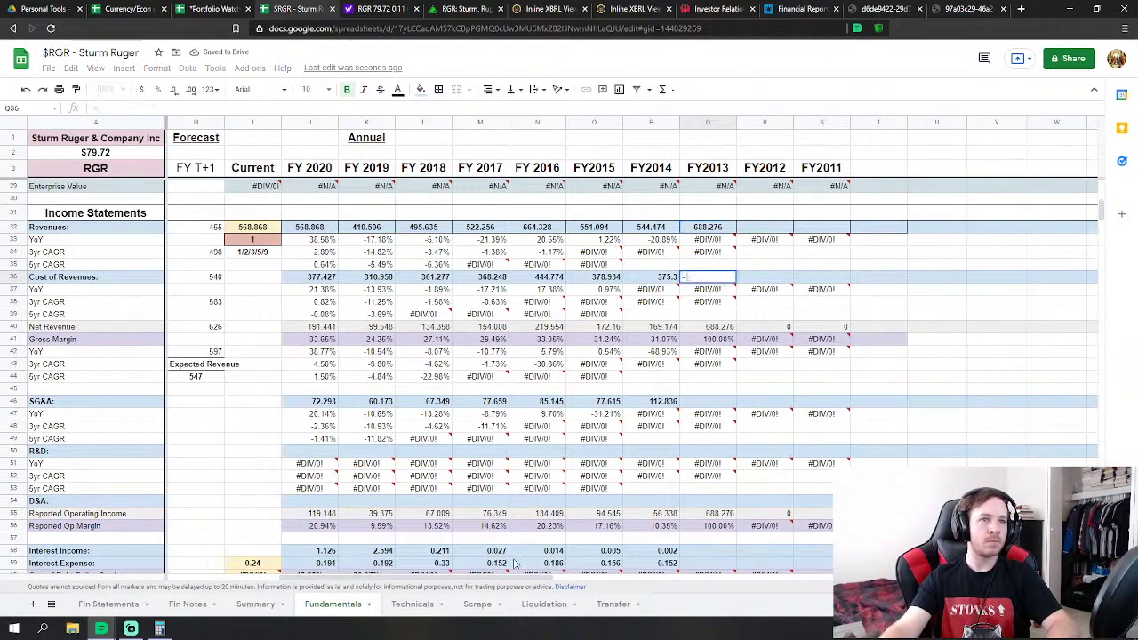
left_click(105, 610)
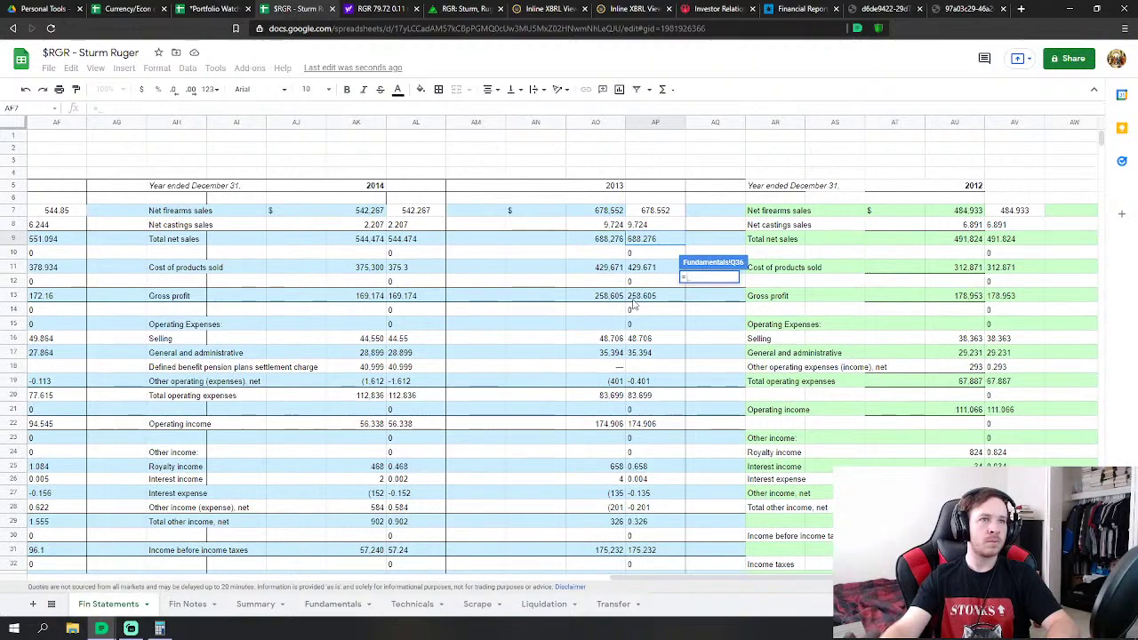
left_click(649, 267)
key("Return")
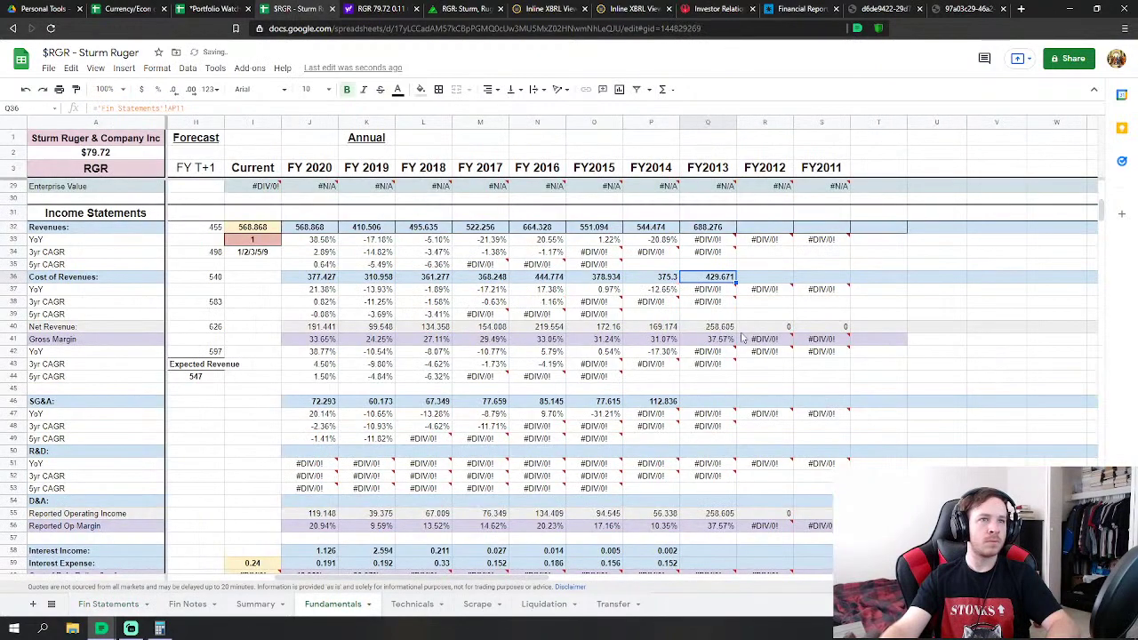
Set FY2013 SG&A (Q46) to the sum of 2013 selling, general and administrative, and other operating expenses, ='Fin Statements'!AP16+'Fin Statements'!AP17+'Fin Statements'!AP19
left_click(702, 402)
type("=")
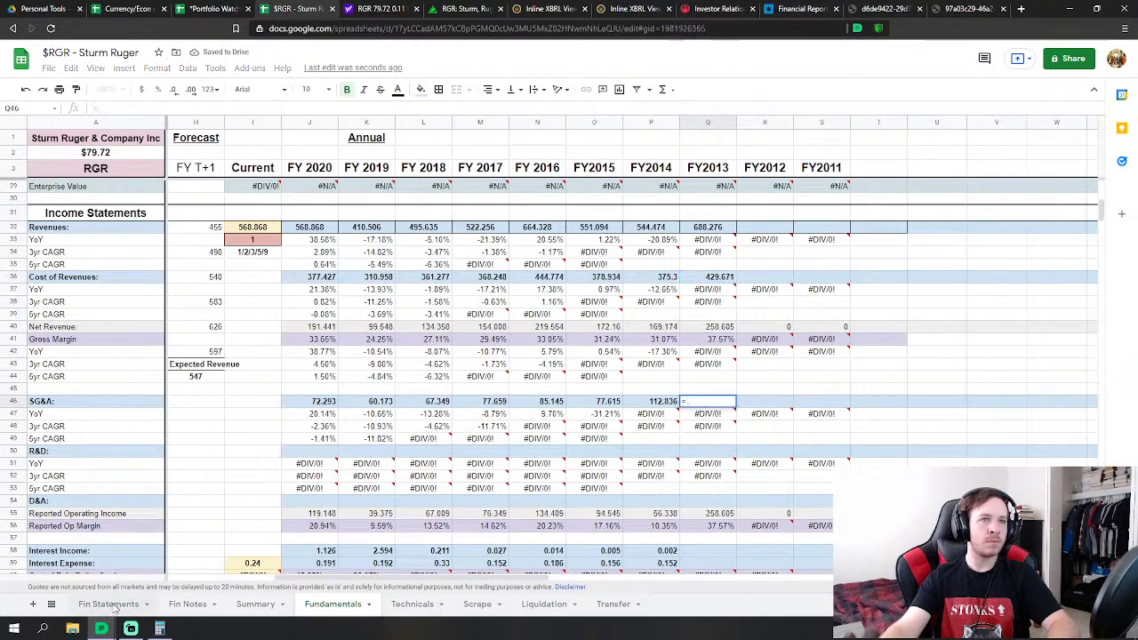
left_click(108, 604)
scroll(608, 455, "down", 2)
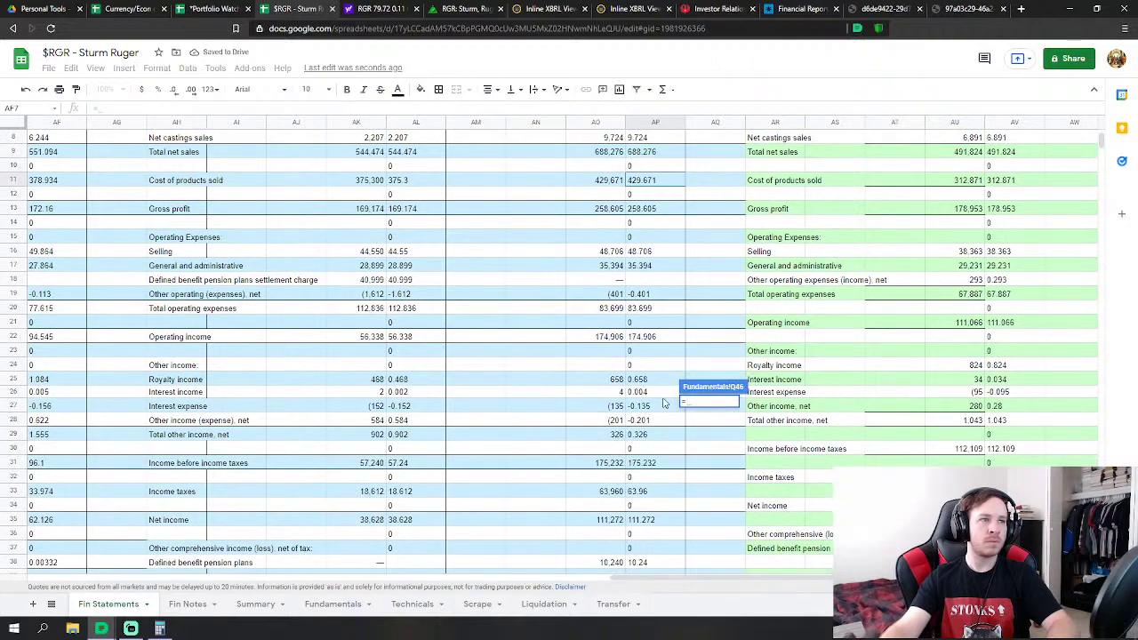
scroll(627, 388, "up", 1)
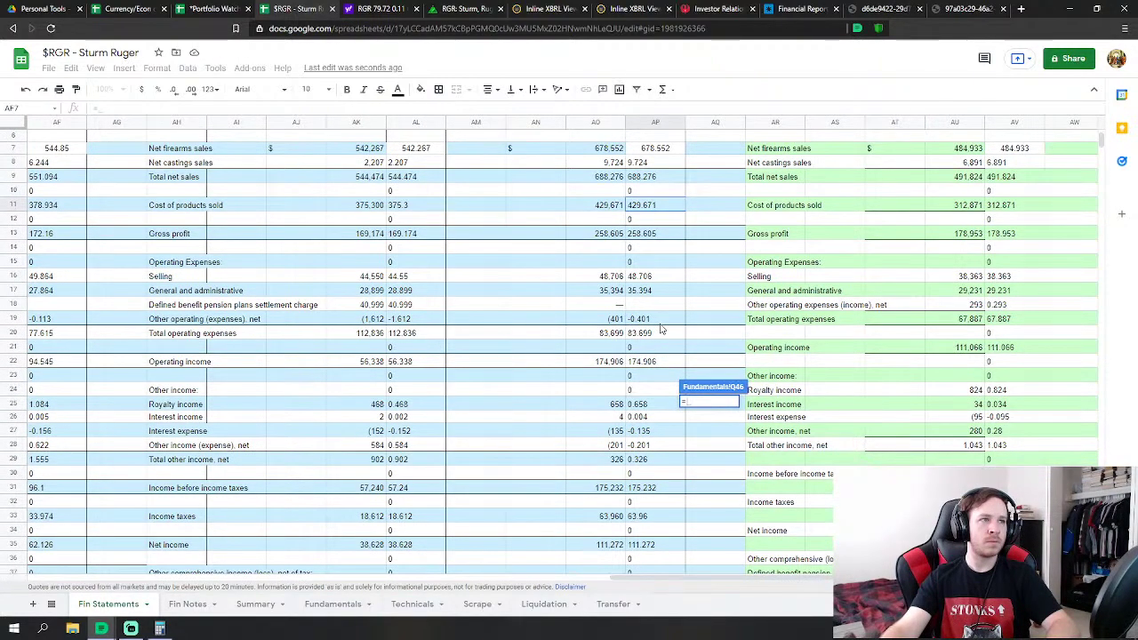
left_click(648, 277)
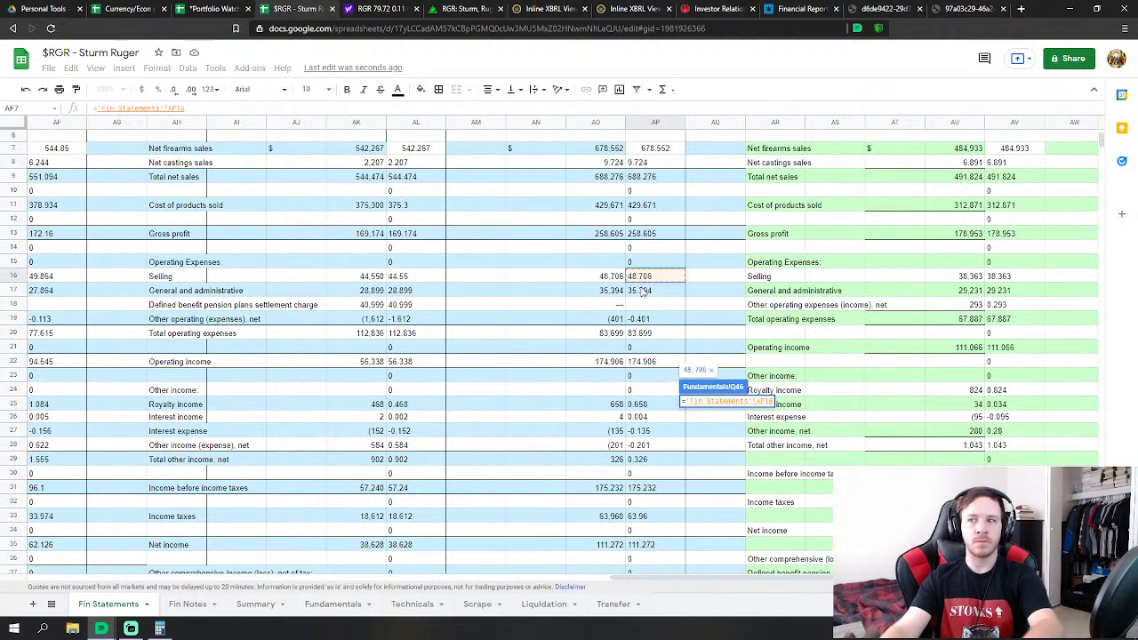
type("+")
left_click(642, 291)
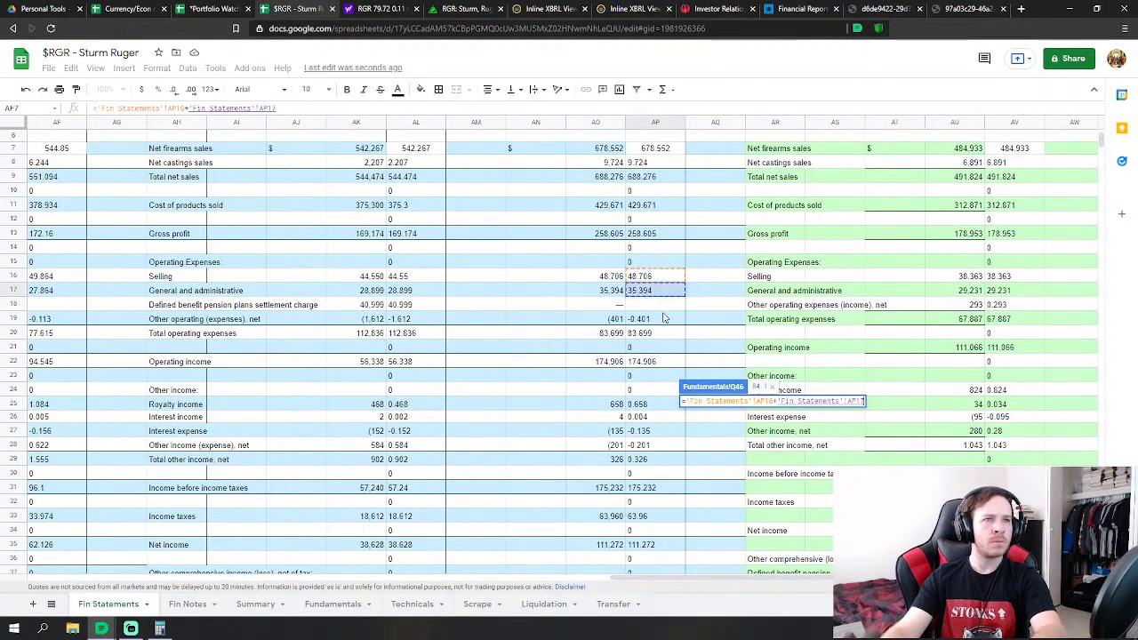
type("+")
left_click(664, 319)
key("Return")
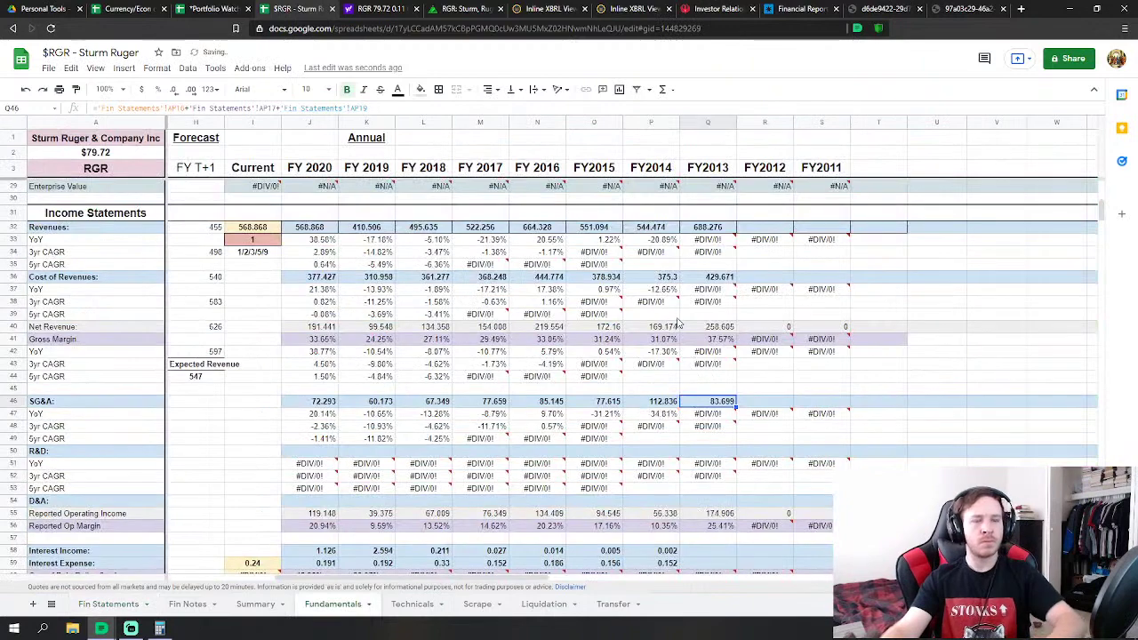
Link FY2013 Interest Income (Q58) to the 2013 interest income line, ='Fin Statements'!AP26
scroll(729, 358, "down", 3)
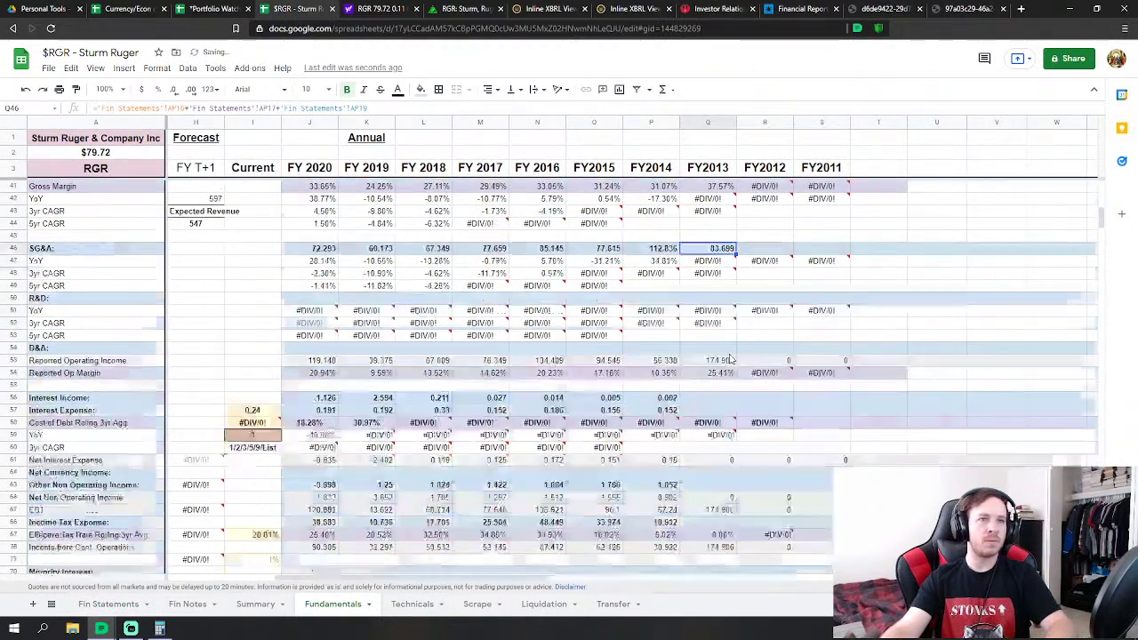
left_click(715, 399)
type("=")
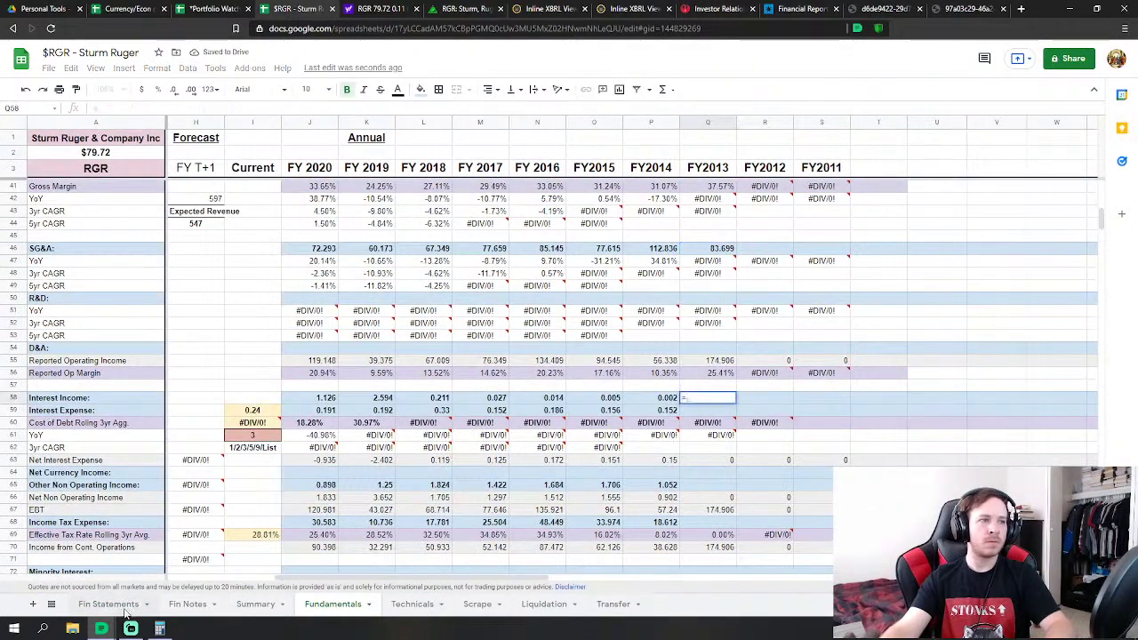
left_click(111, 604)
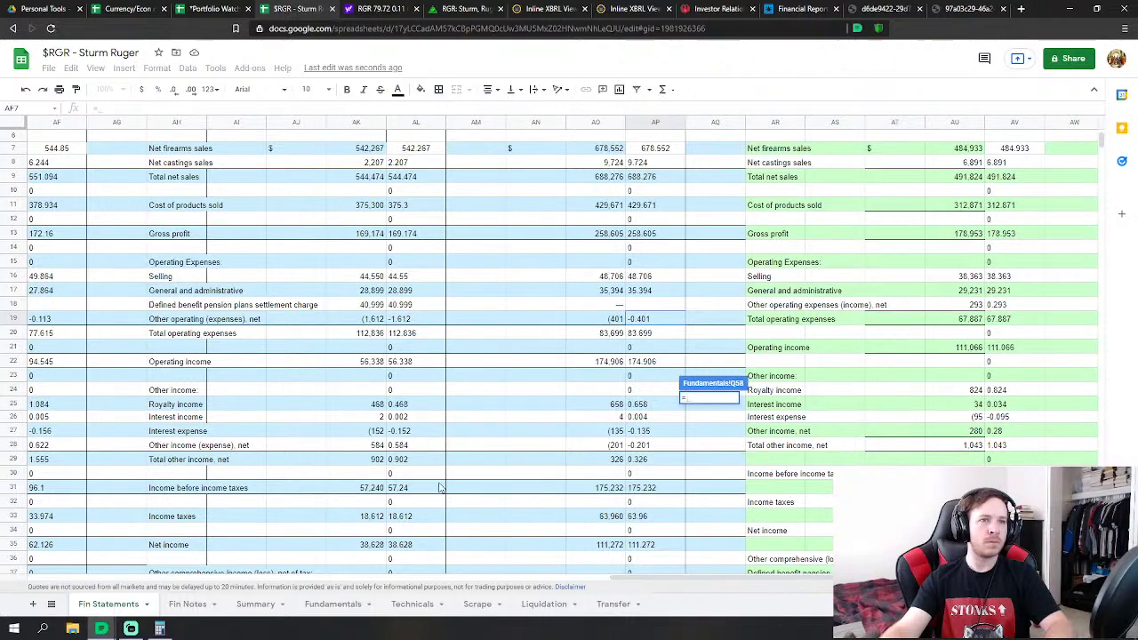
left_click(656, 417)
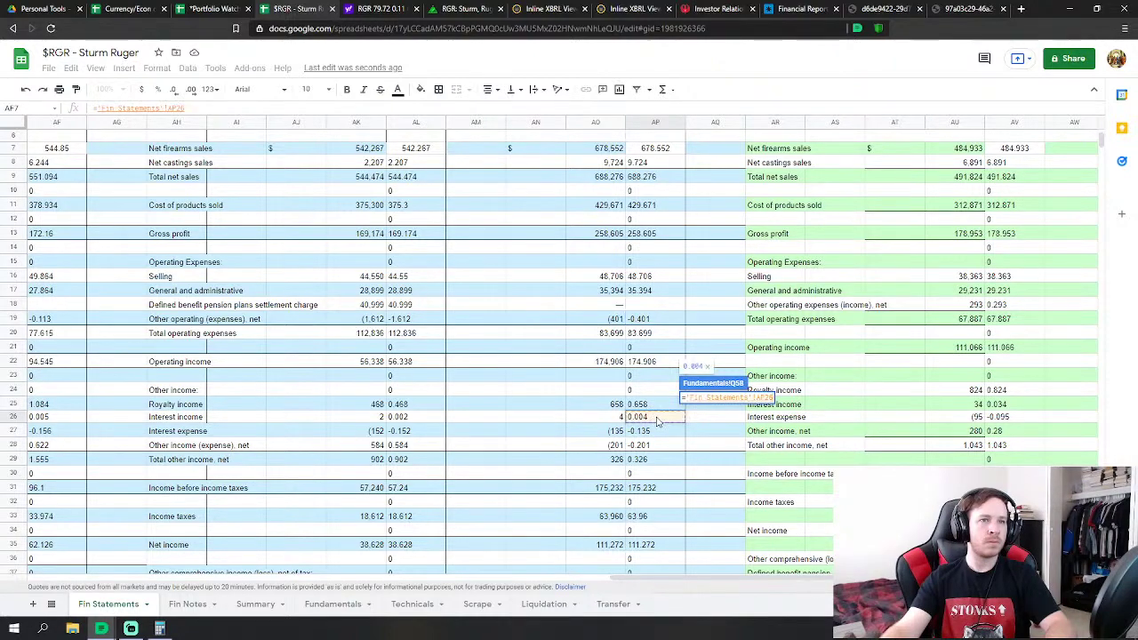
key("Return")
Link FY2013 Interest Expense (Q59) to the negated 2013 interest expense, =-'Fin Statements'!AP27
type("=")
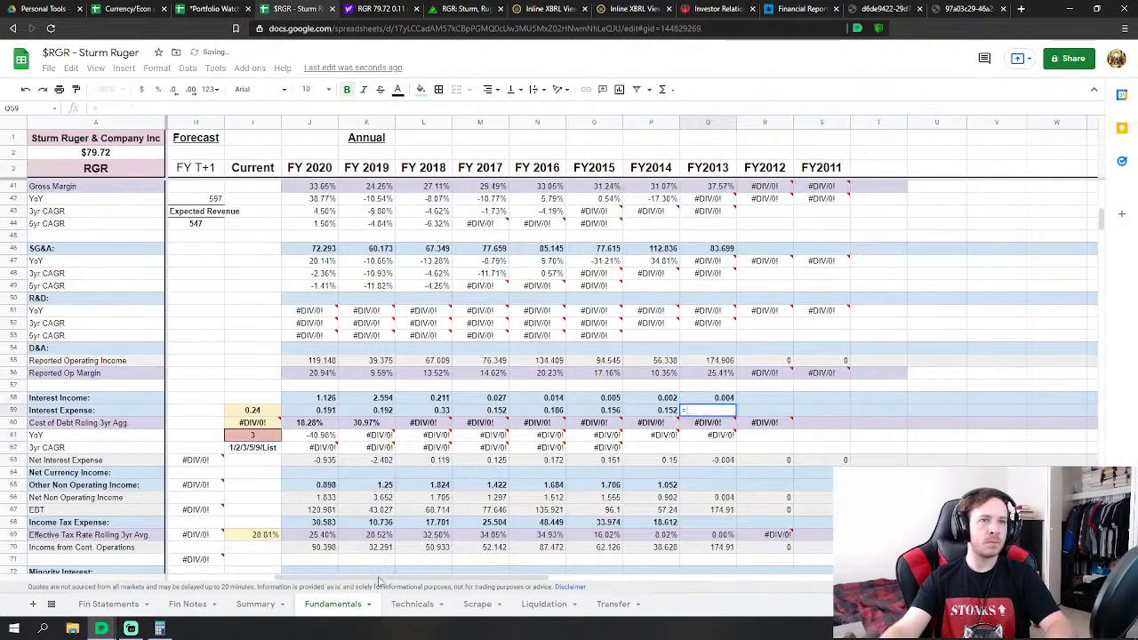
left_click(116, 603)
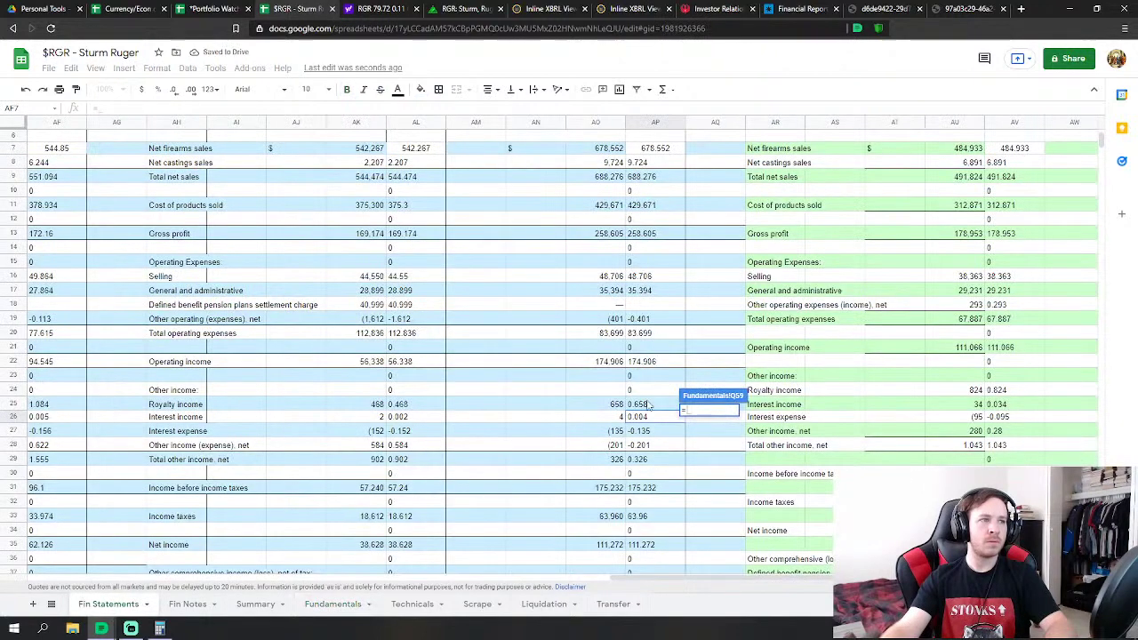
left_click(650, 432)
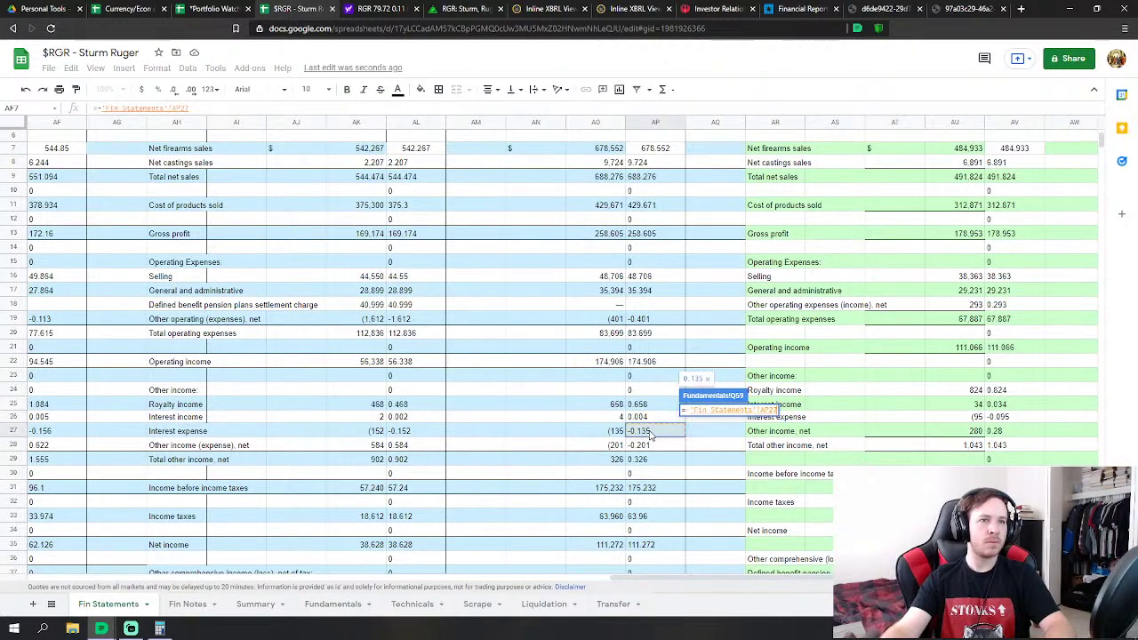
key("Return")
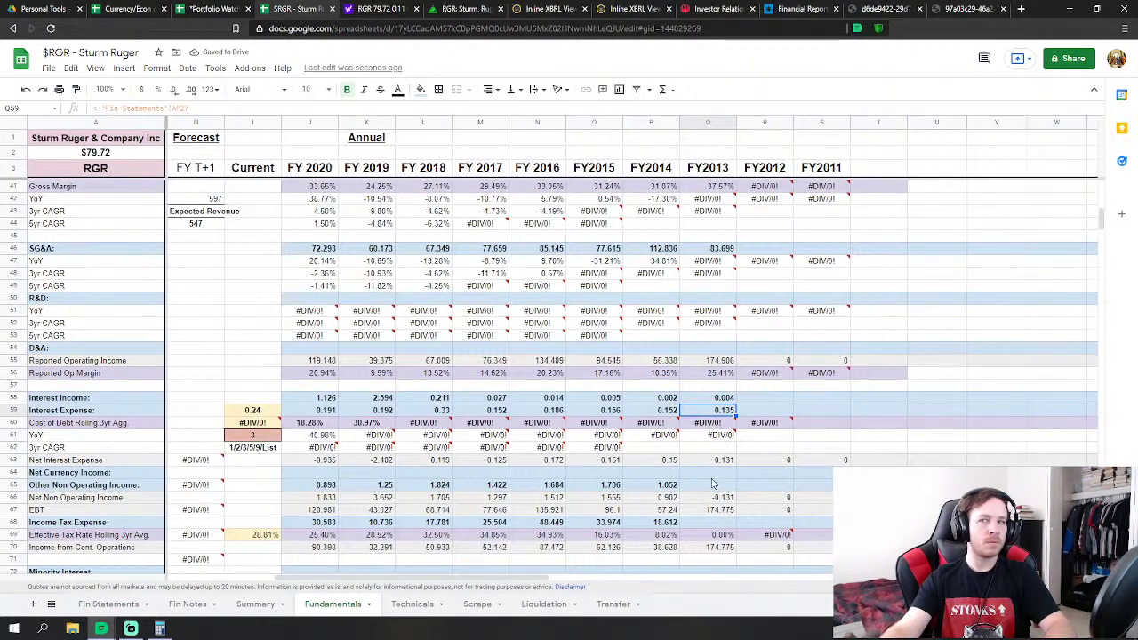
Set FY2013 Other Non Operating Income (Q65) to 2013 royalty income plus other income (expense), ='Fin Statements'!AP25+'Fin Statements'!AP28
left_click(701, 485)
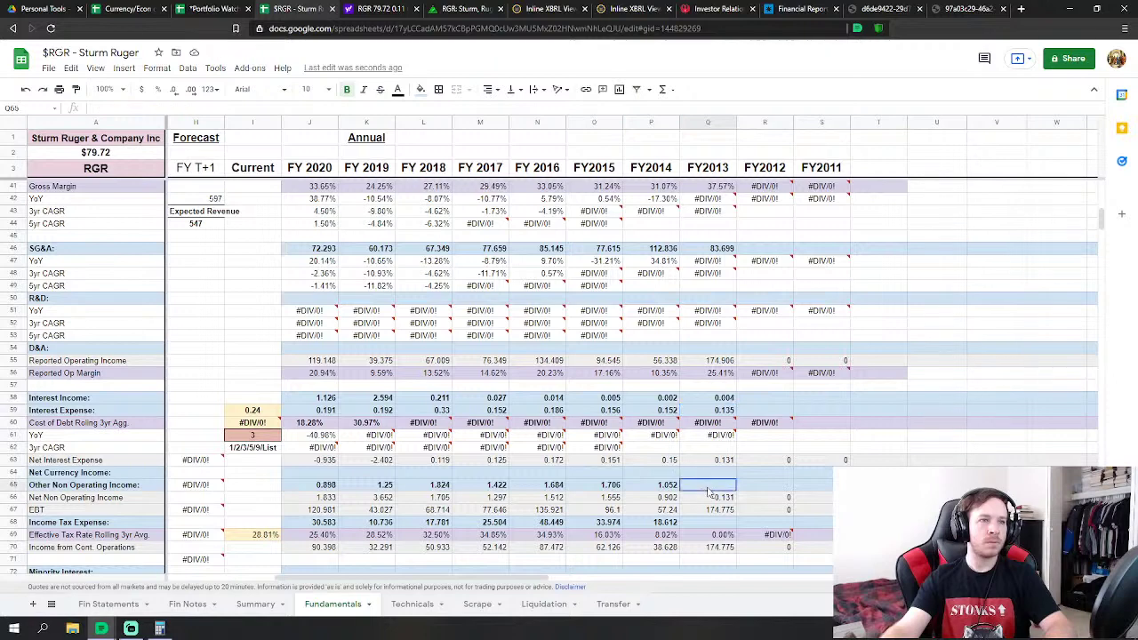
type("=")
left_click(107, 605)
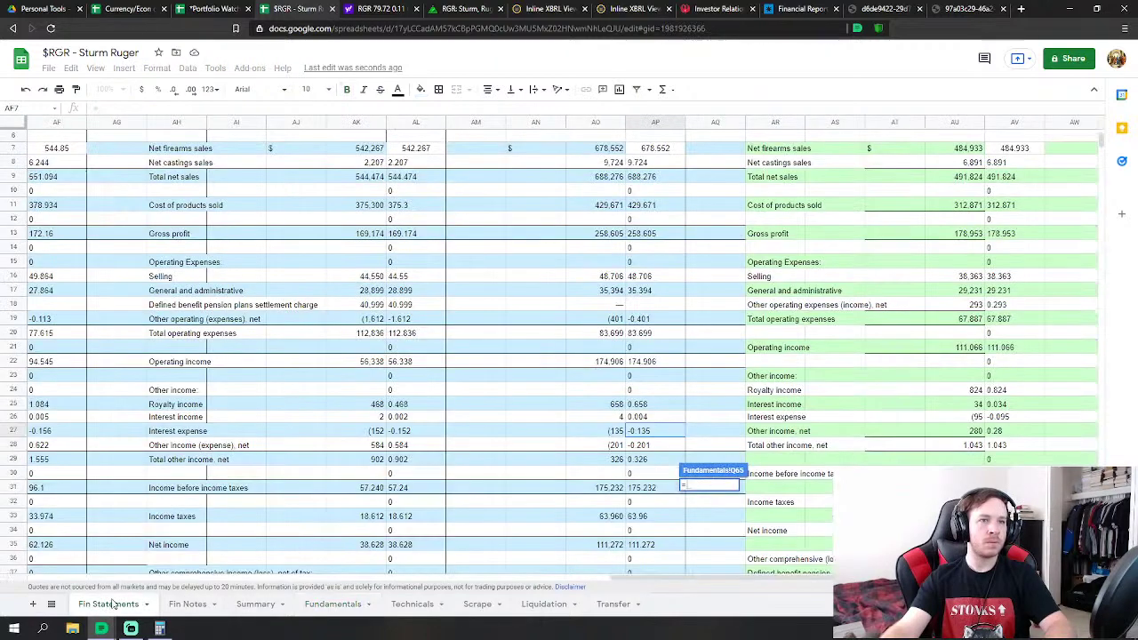
left_click(658, 405)
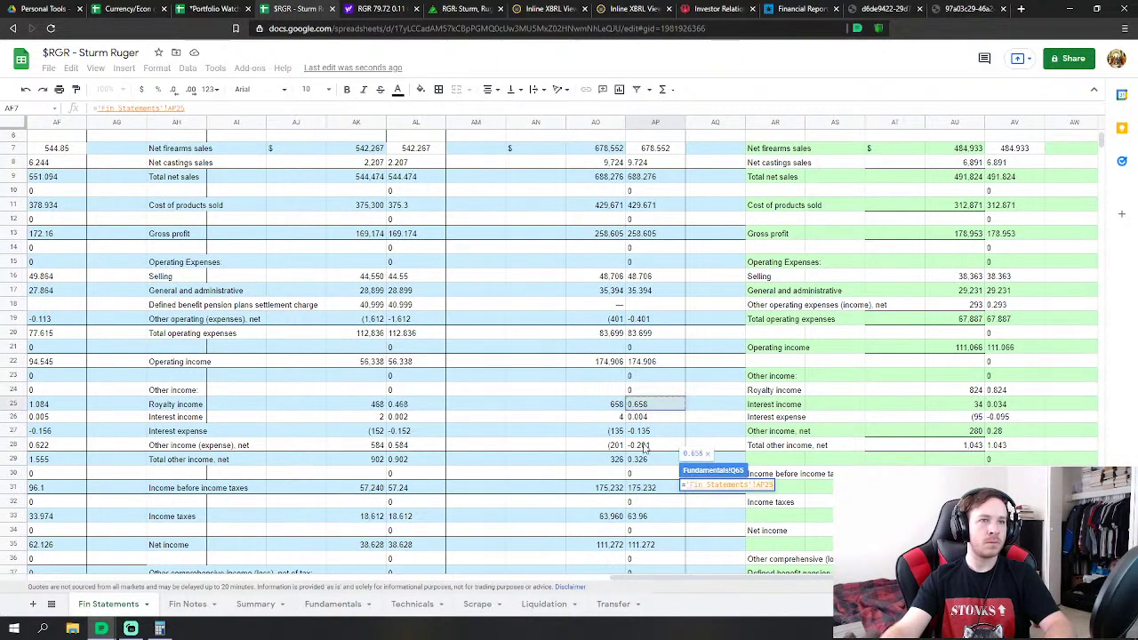
type("+")
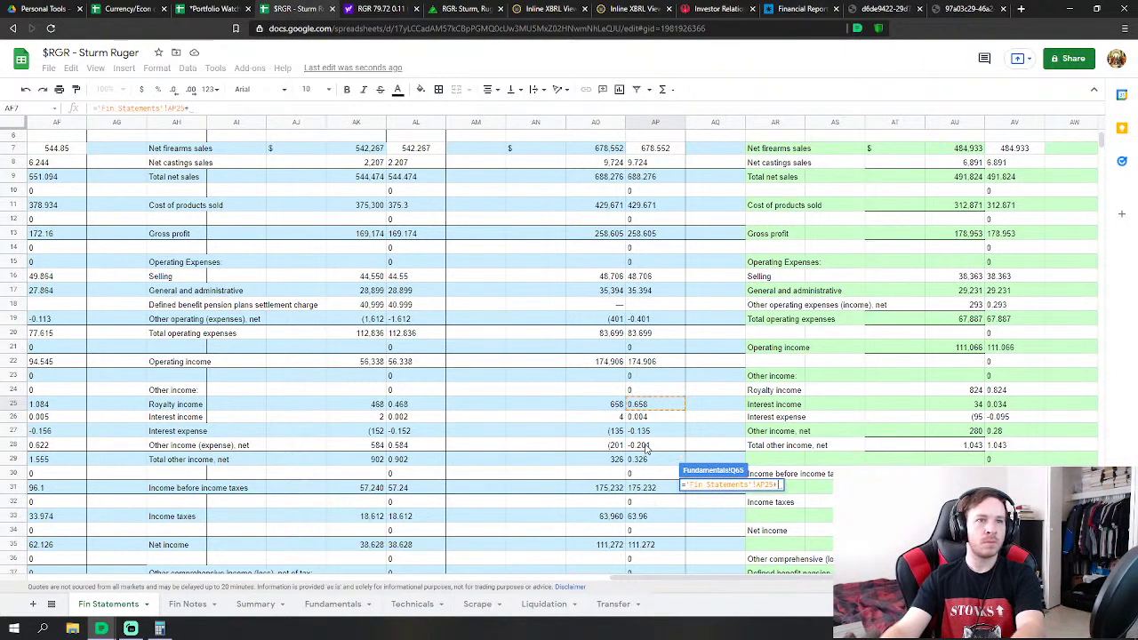
left_click(649, 446)
type("+")
left_click(646, 474)
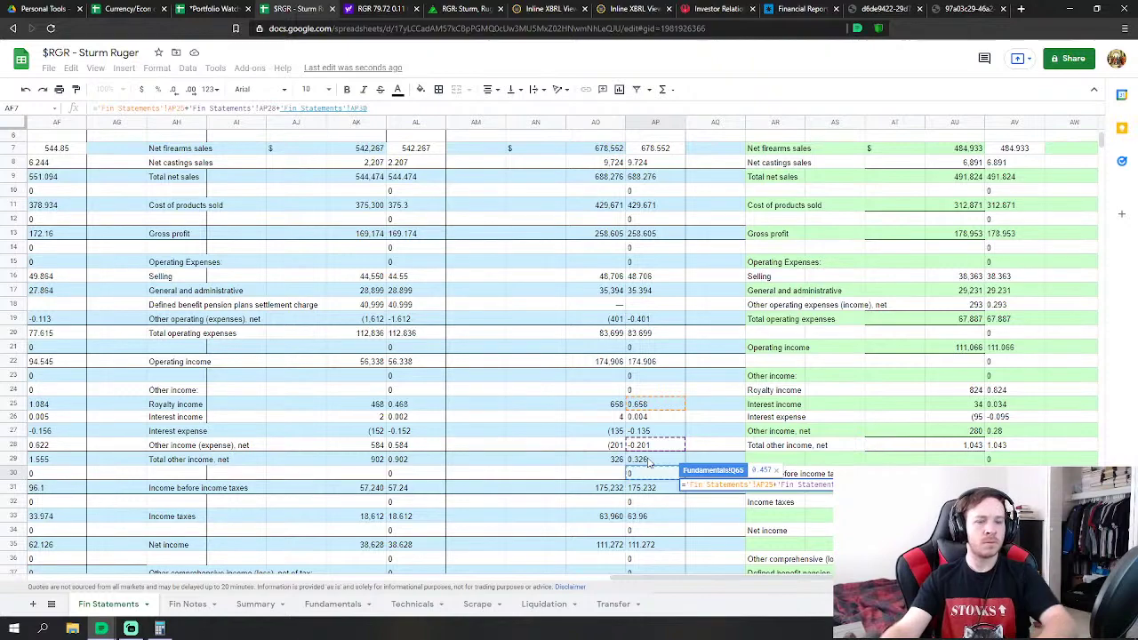
key("BackSpace")
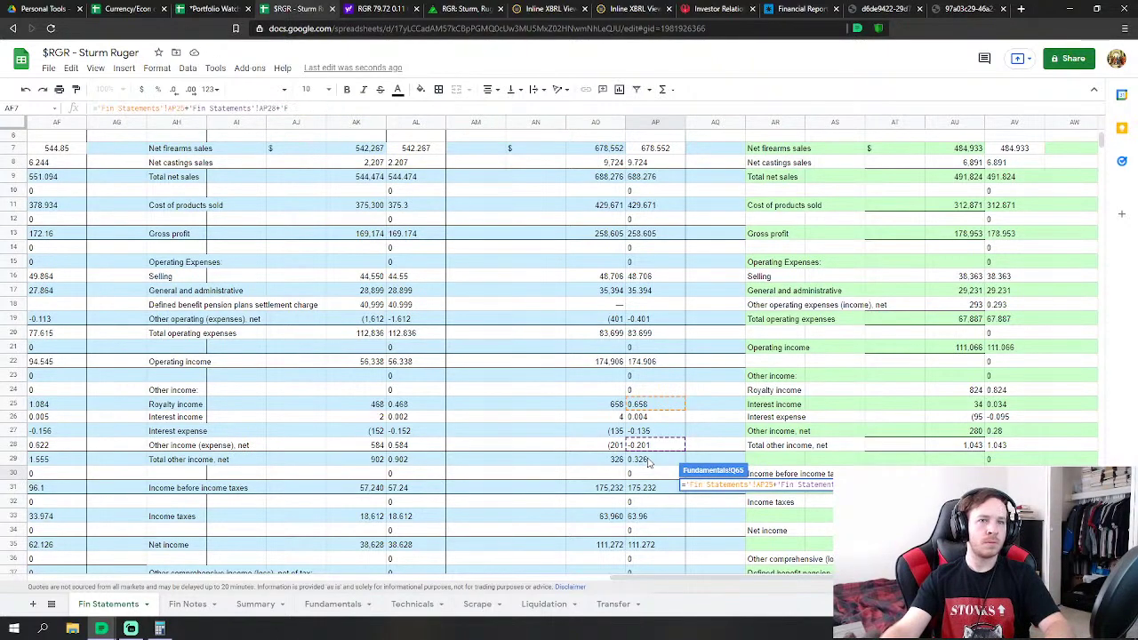
key("BackSpace")
key("BackSpace")
key("BackSpace")
key("BackSpace")
key("BackSpace")
key("BackSpace")
key("BackSpace")
key("BackSpace")
key("BackSpace")
key("BackSpace")
key("BackSpace")
key("BackSpace")
key("BackSpace")
key("BackSpace")
key("BackSpace")
key("BackSpace")
key("BackSpace")
key("BackSpace")
key("BackSpace")
key("BackSpace")
key("Return")
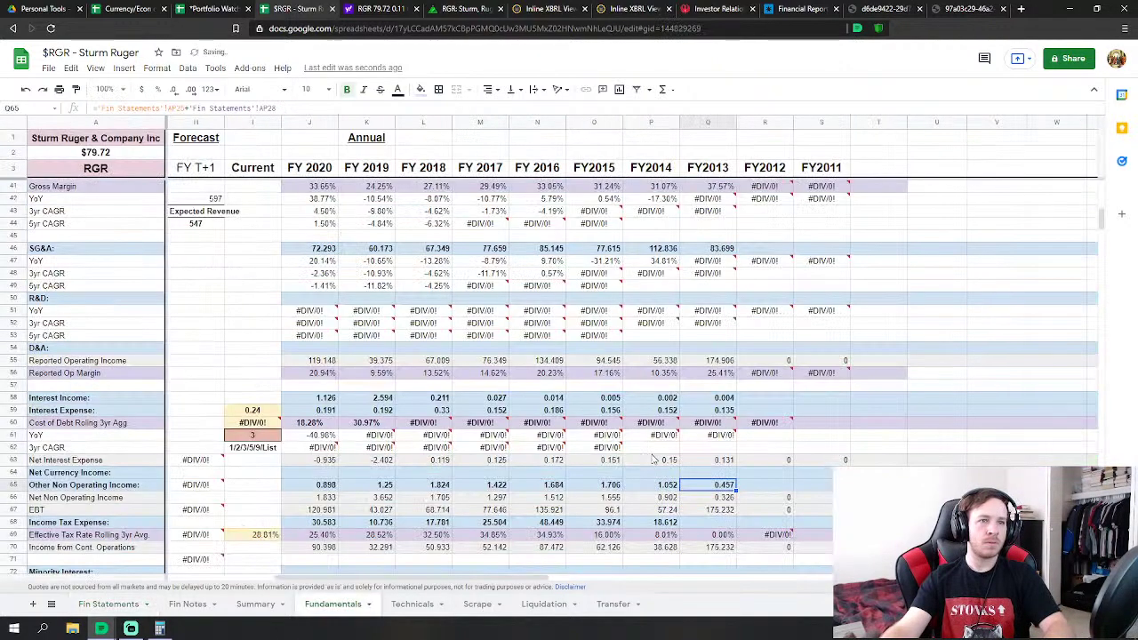
Link FY2013 Income Tax Expense (Q68) to the 2013 income taxes line, ='Fin Statements'!AP33
scroll(680, 449, "down", 2)
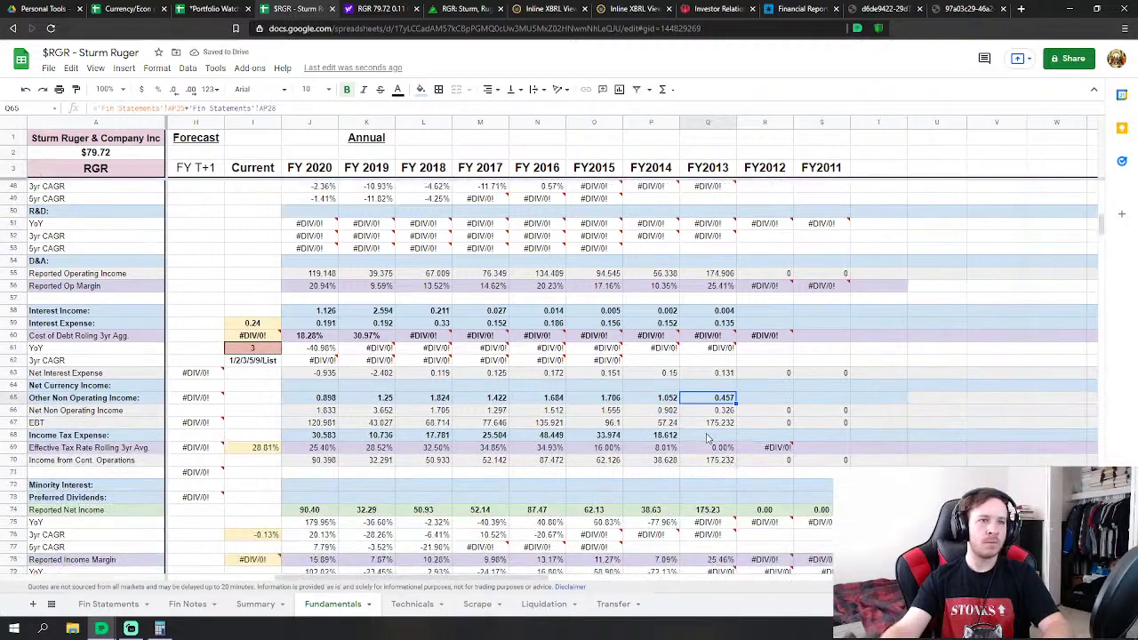
left_click(708, 436)
type("=")
left_click(109, 604)
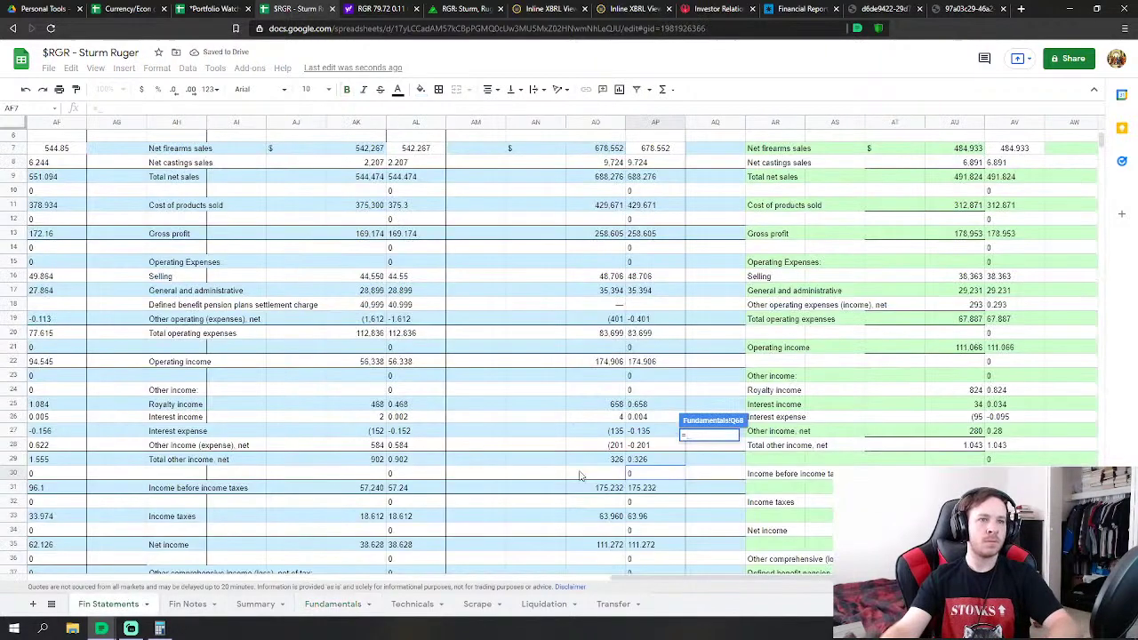
scroll(580, 475, "down", 1)
left_click(649, 450)
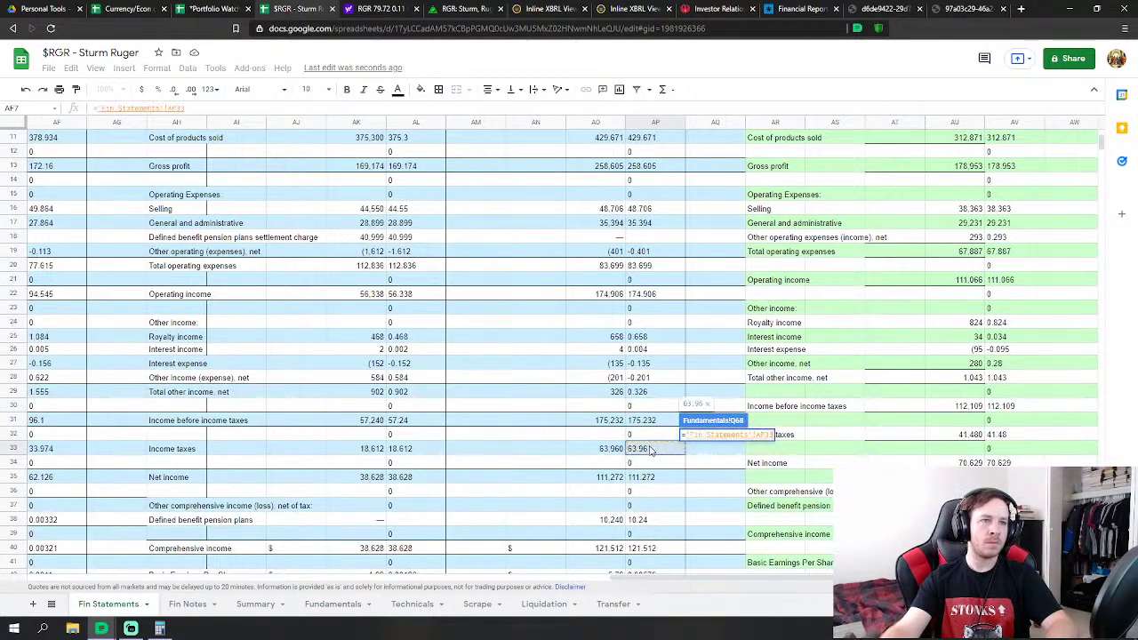
key("Return")
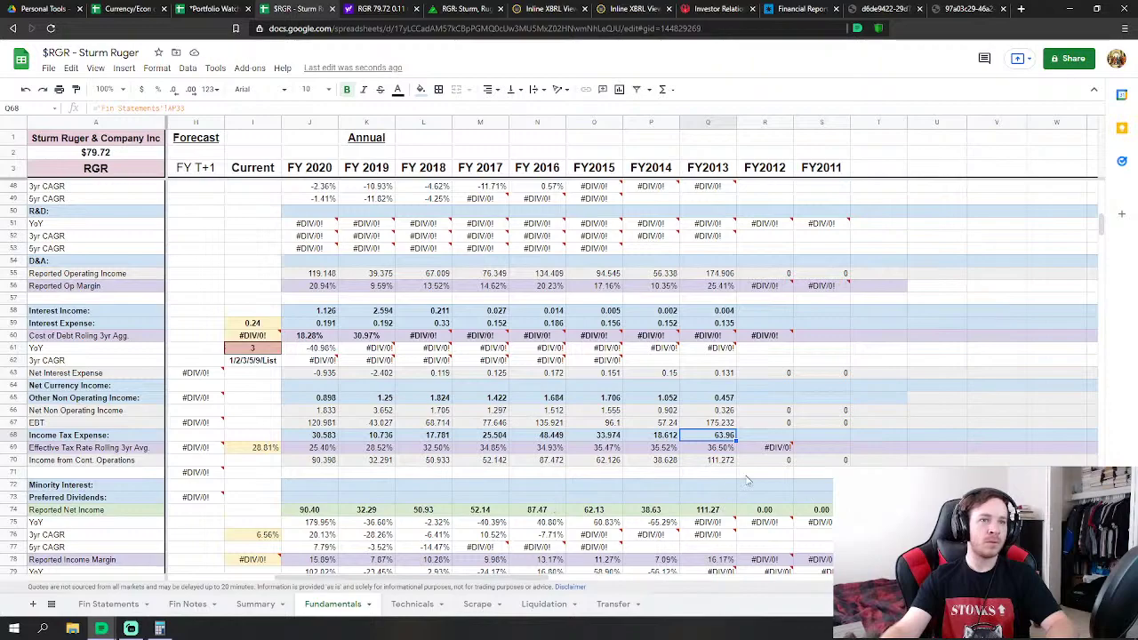
Link FY2013 CF Depreciation & Amortization (Q127) to the 2013 depreciation and amortization line, ='Fin Statements'!AP65
scroll(774, 471, "down", 1)
scroll(747, 443, "down", 2)
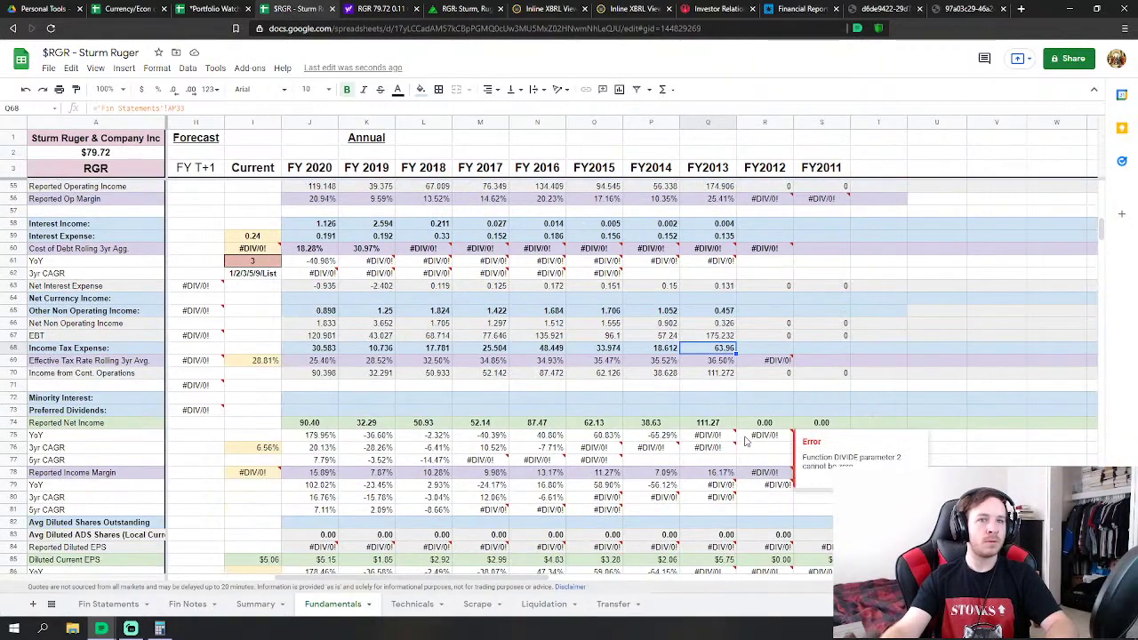
scroll(743, 440, "down", 5)
scroll(680, 465, "down", 17)
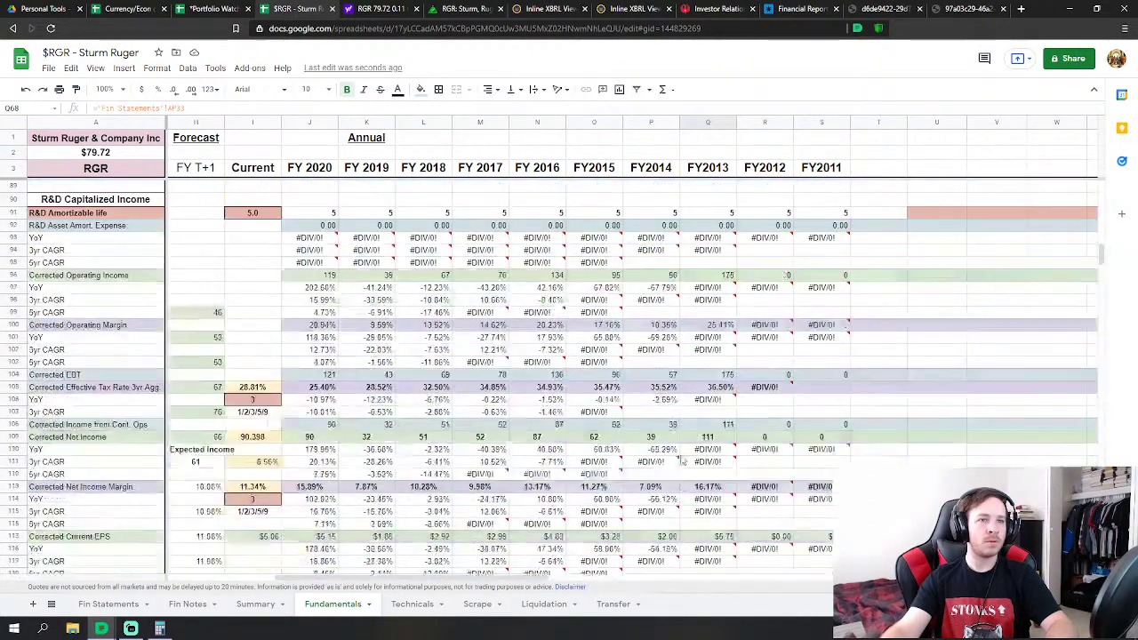
left_click(727, 318)
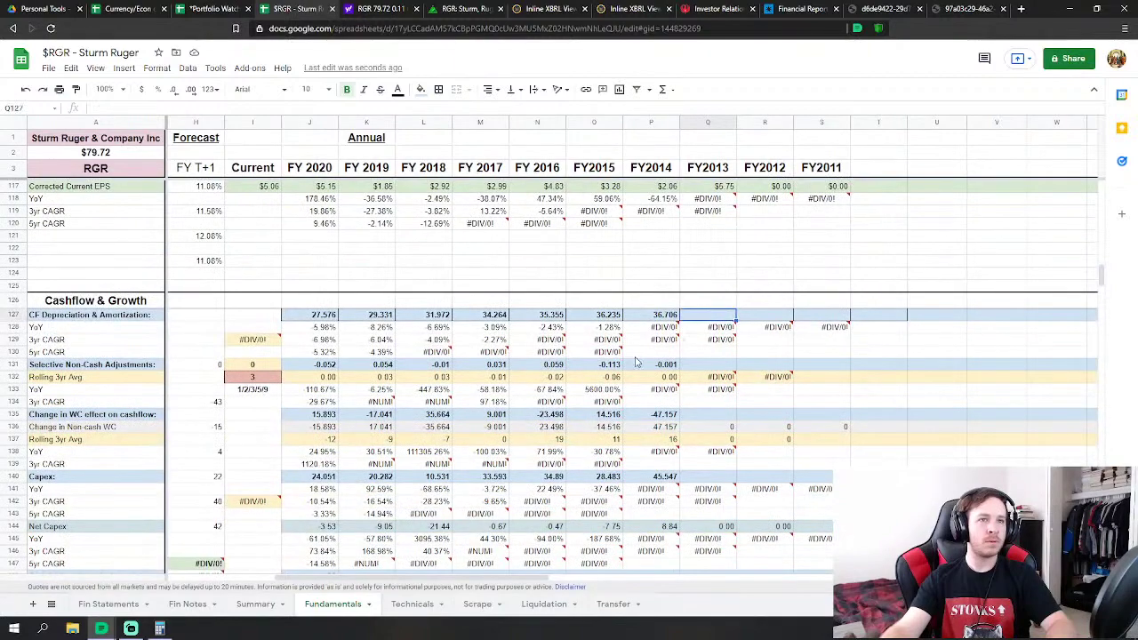
type("=")
left_click(108, 605)
scroll(650, 454, "down", 9)
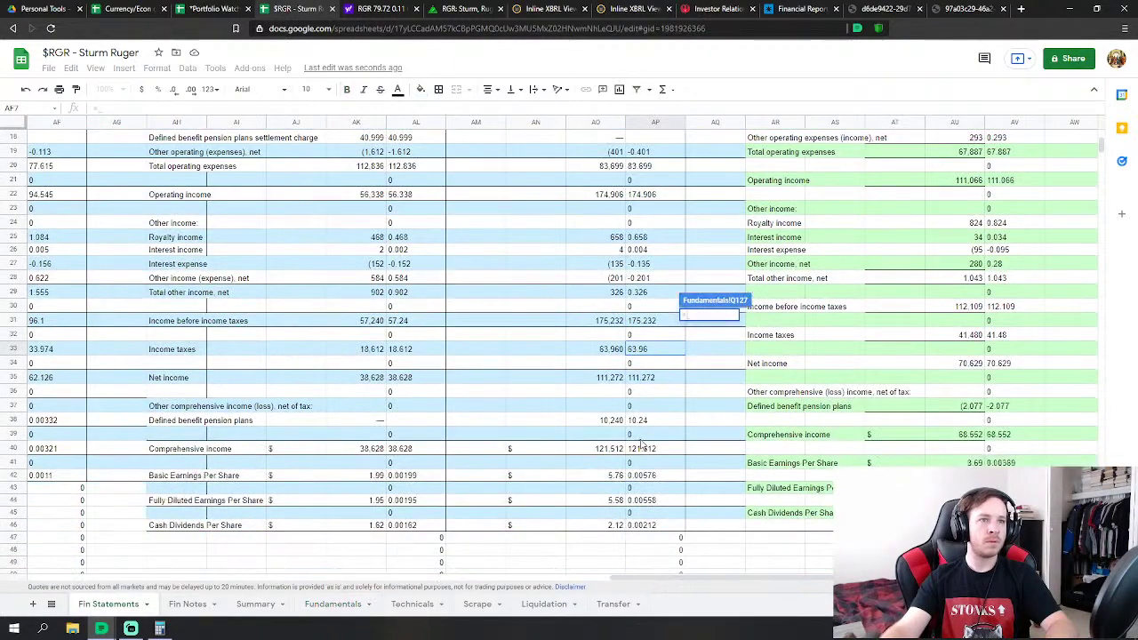
scroll(647, 442, "down", 2)
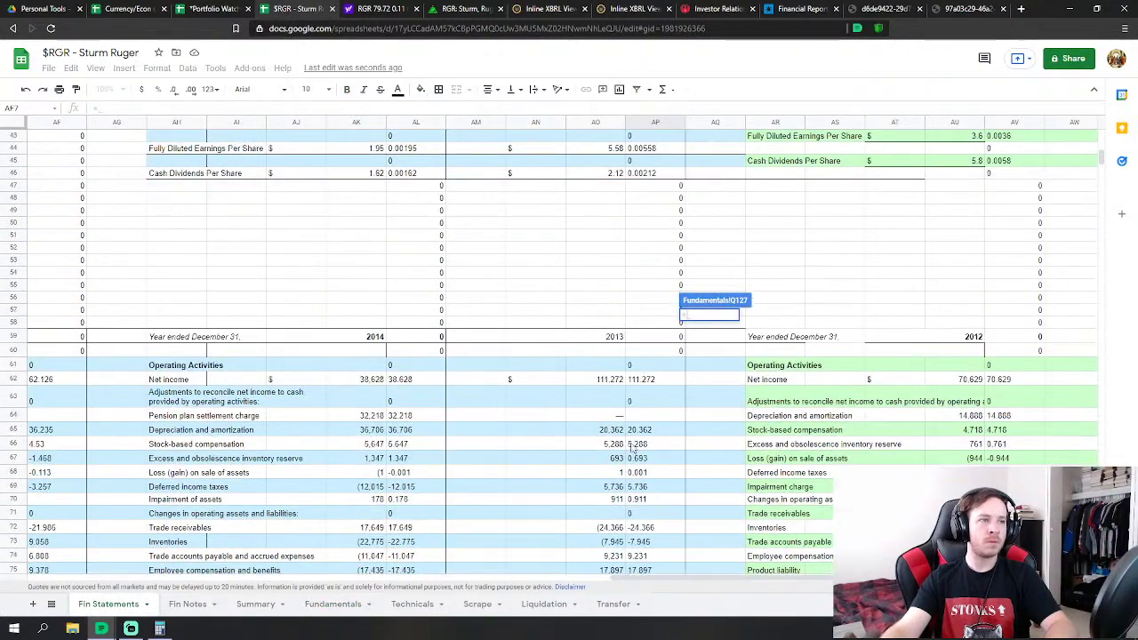
left_click(650, 432)
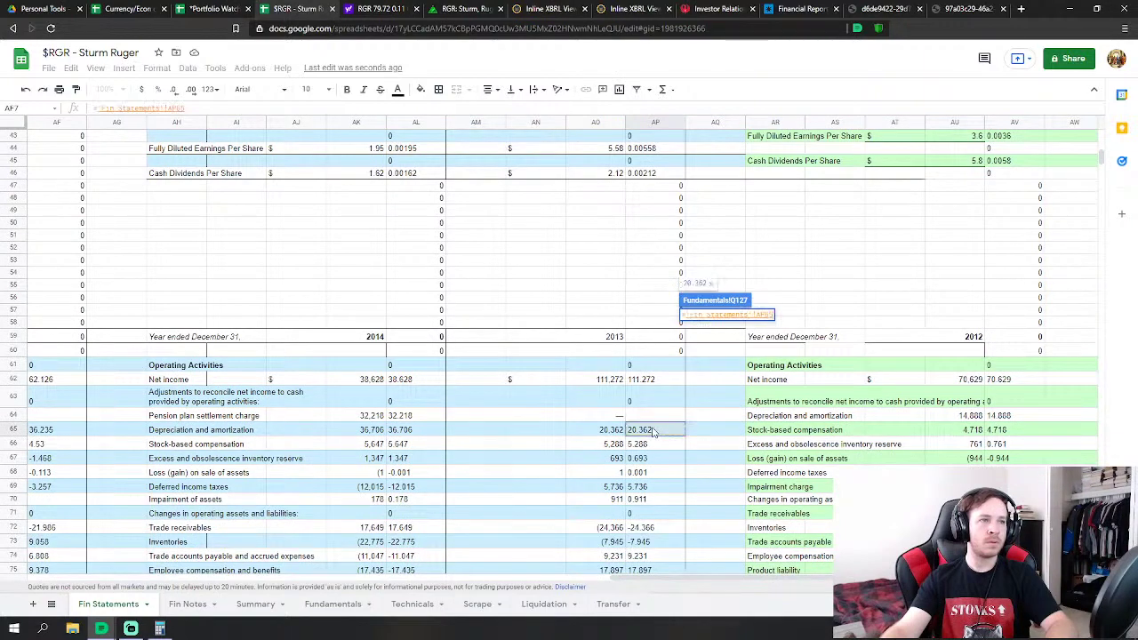
key("Return")
Link FY2013 Selective Non-Cash Adjustments (Q131) to the loss (gain) on sale of assets in column AL, ='Fin Statements'!AL68
left_click(712, 366)
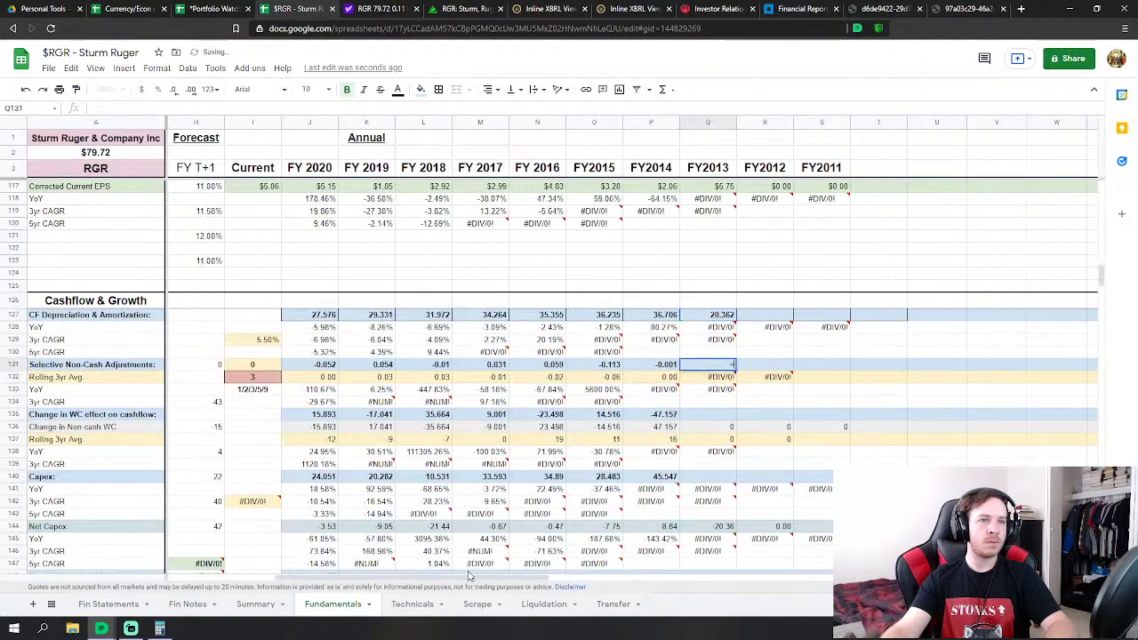
type("=")
left_click(109, 604)
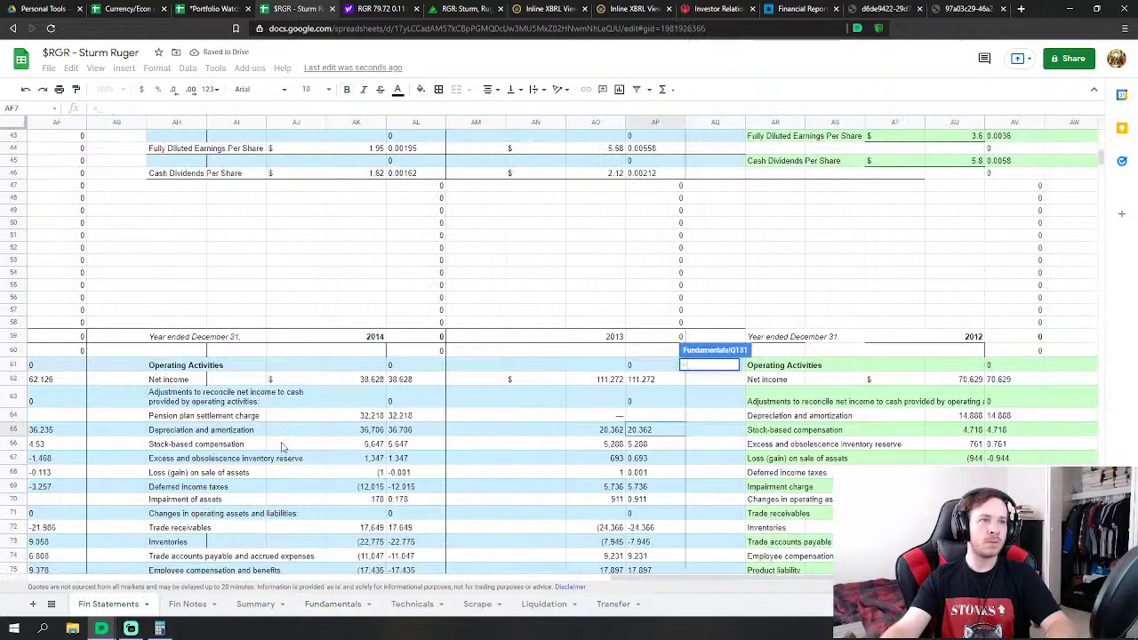
left_click(419, 474)
key("Return")
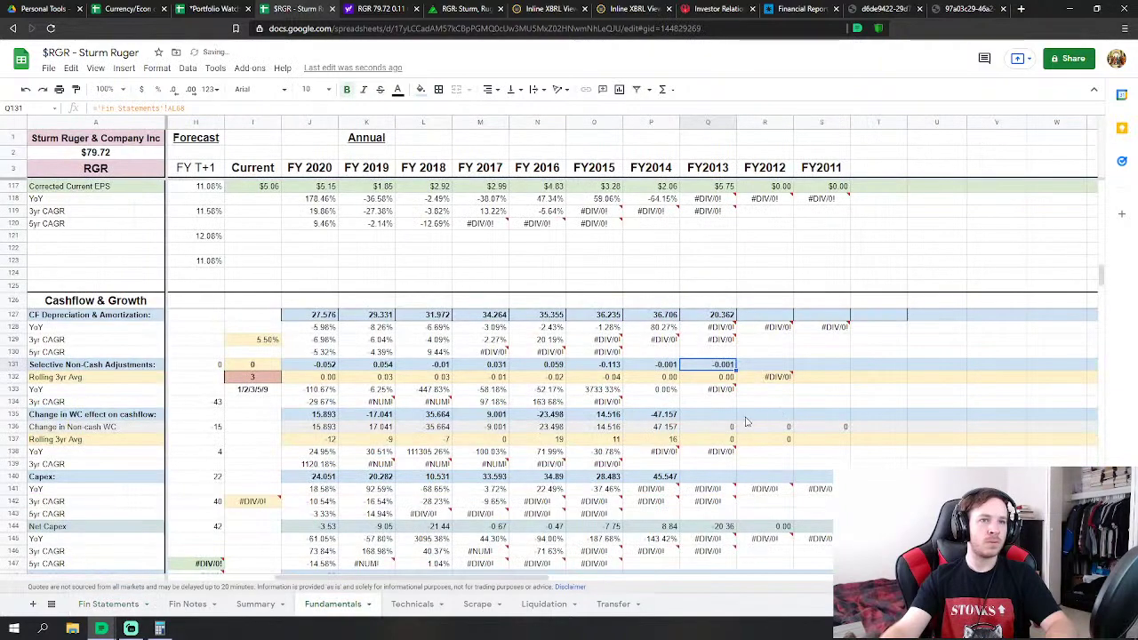
Set FY2013 Change in WC effect on cashflow (Q135) to the sum of 2013 operating asset and liability changes, =SUM('Fin Statements'!AP72:AP78)
left_click(731, 417)
type("=")
left_click(107, 605)
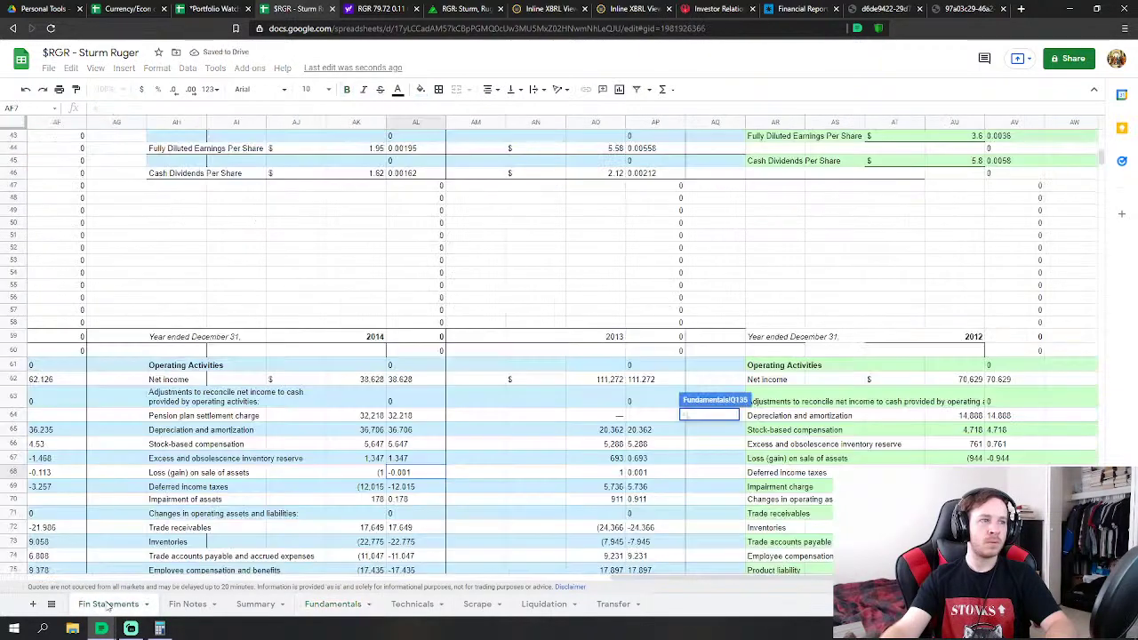
scroll(612, 445, "down", 1)
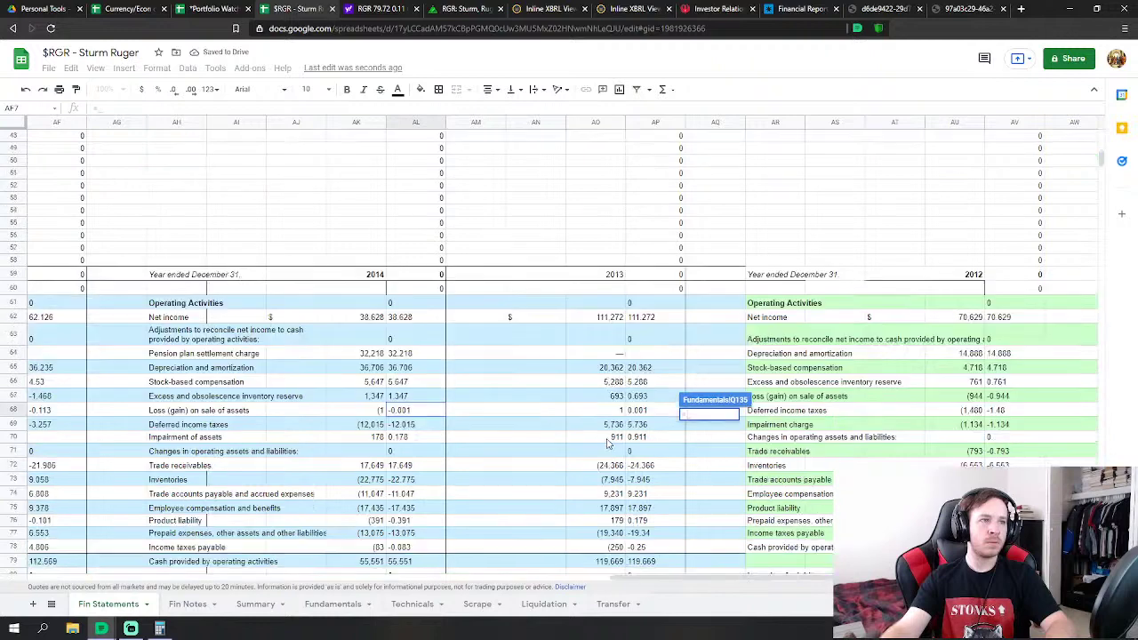
type("sum")
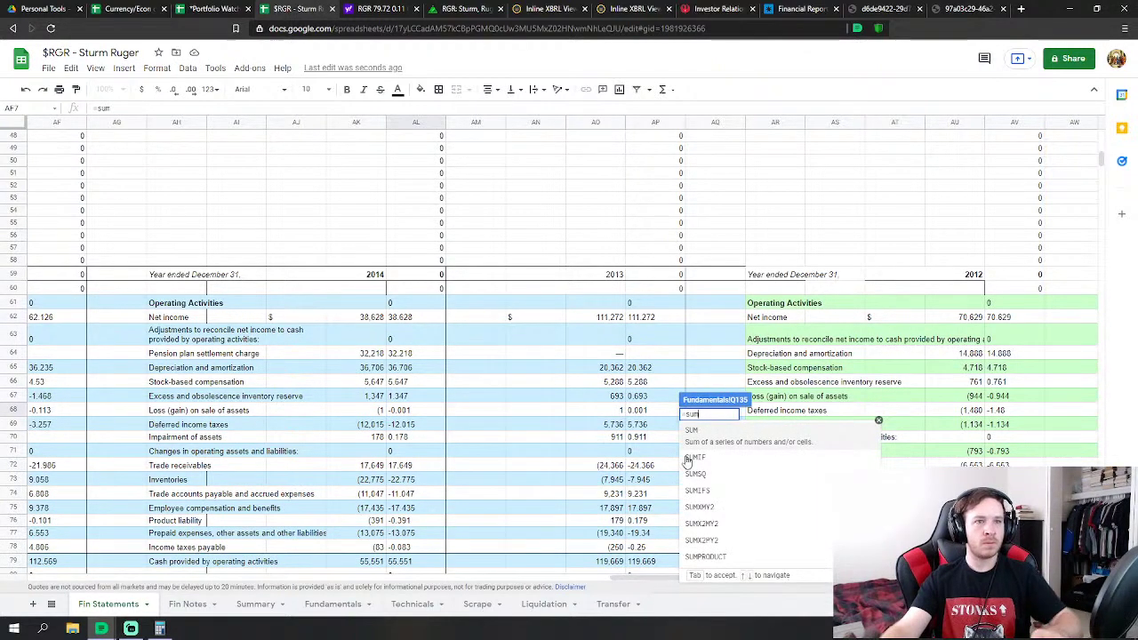
key("Tab")
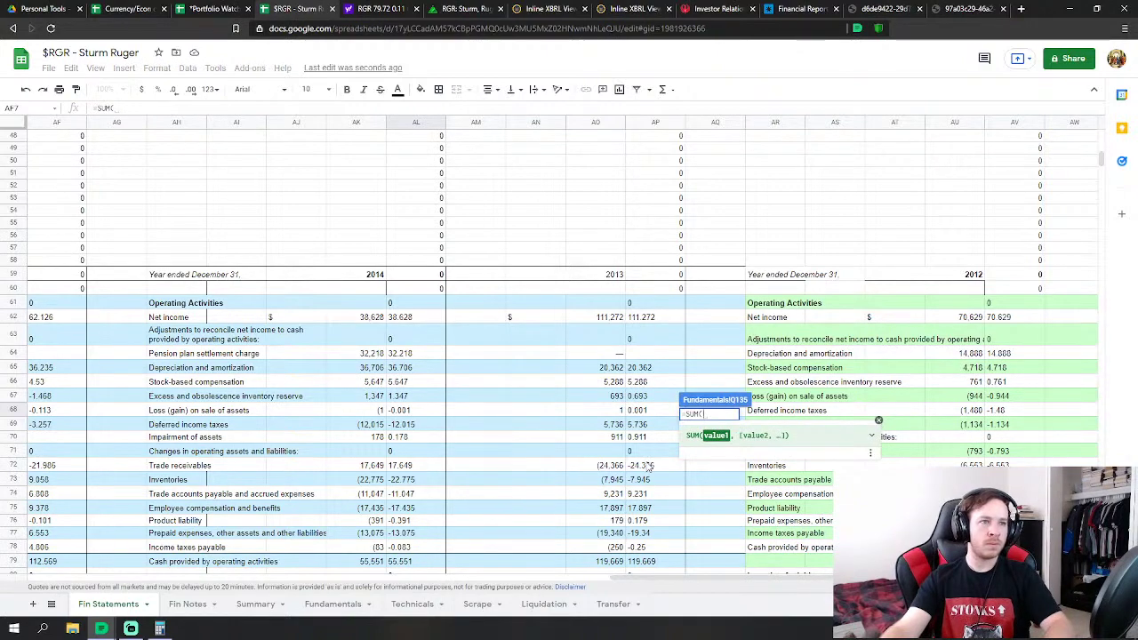
left_click_drag(650, 466, 652, 545)
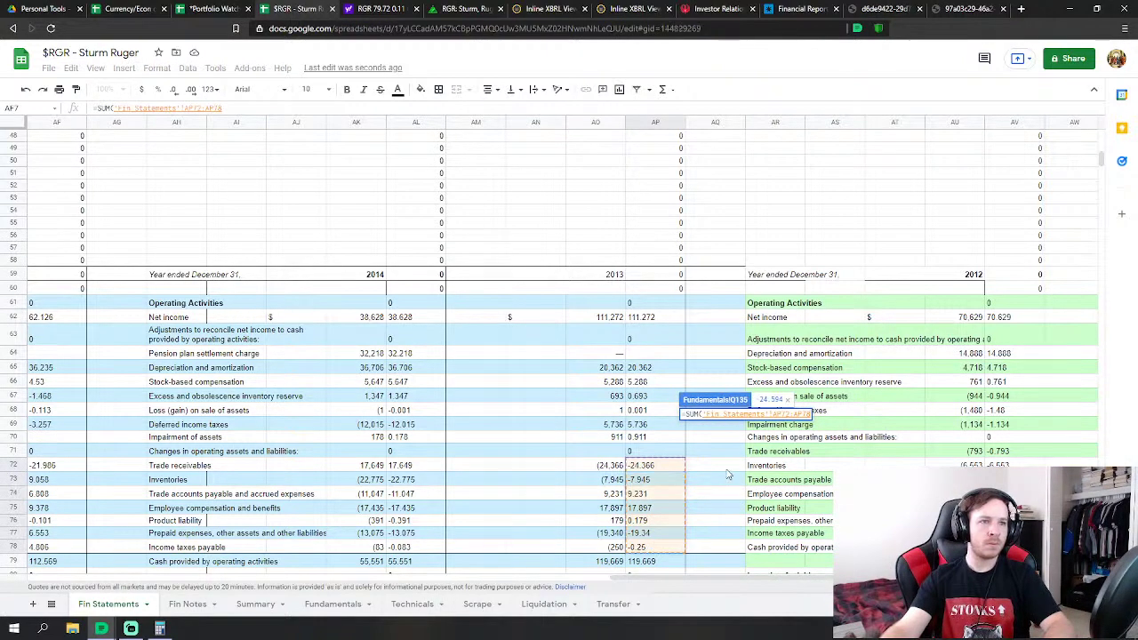
key("Return")
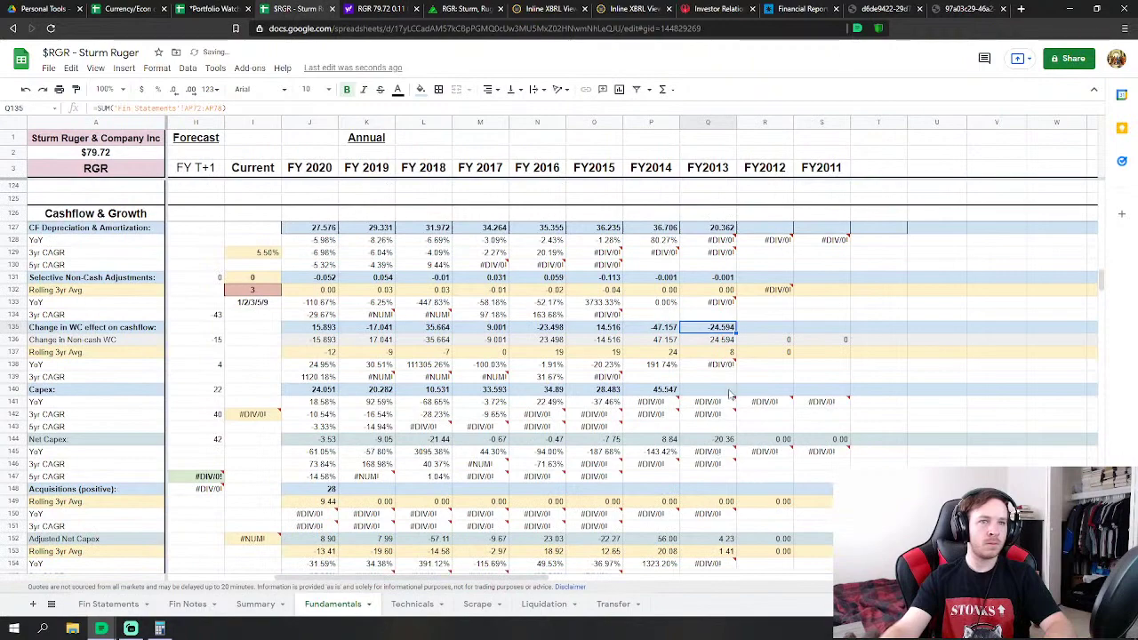
Set FY2013 Capex (Q140) to negated 2013 property additions minus asset sale proceeds, =-'Fin Statements'!AP82-'Fin Statements'!AP85
double_click(711, 390)
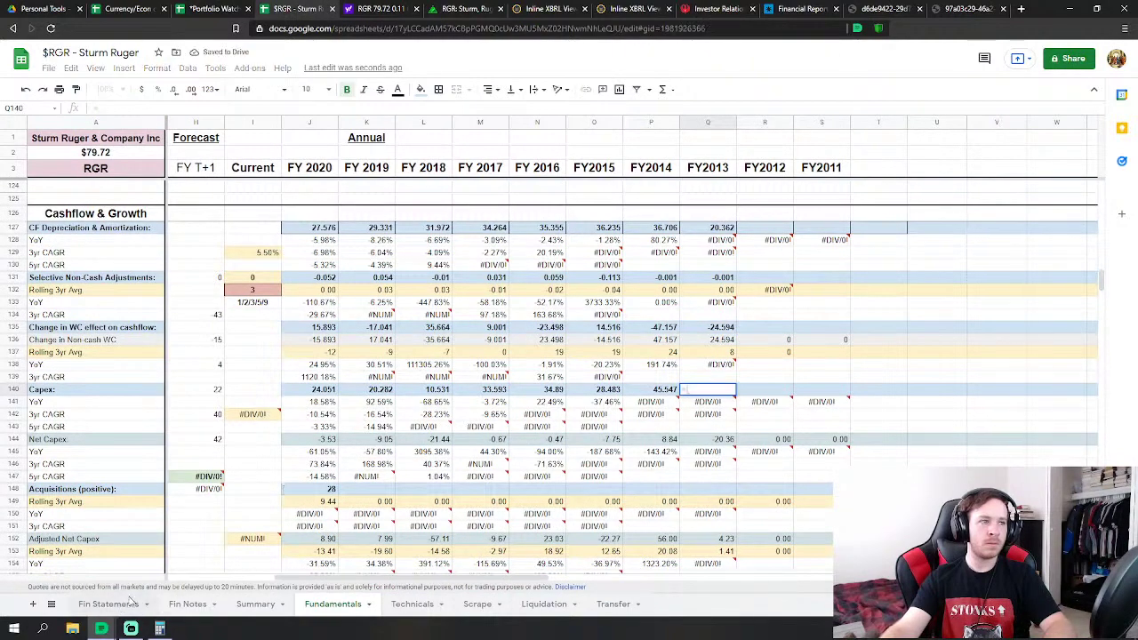
left_click(130, 604)
scroll(538, 451, "down", 4)
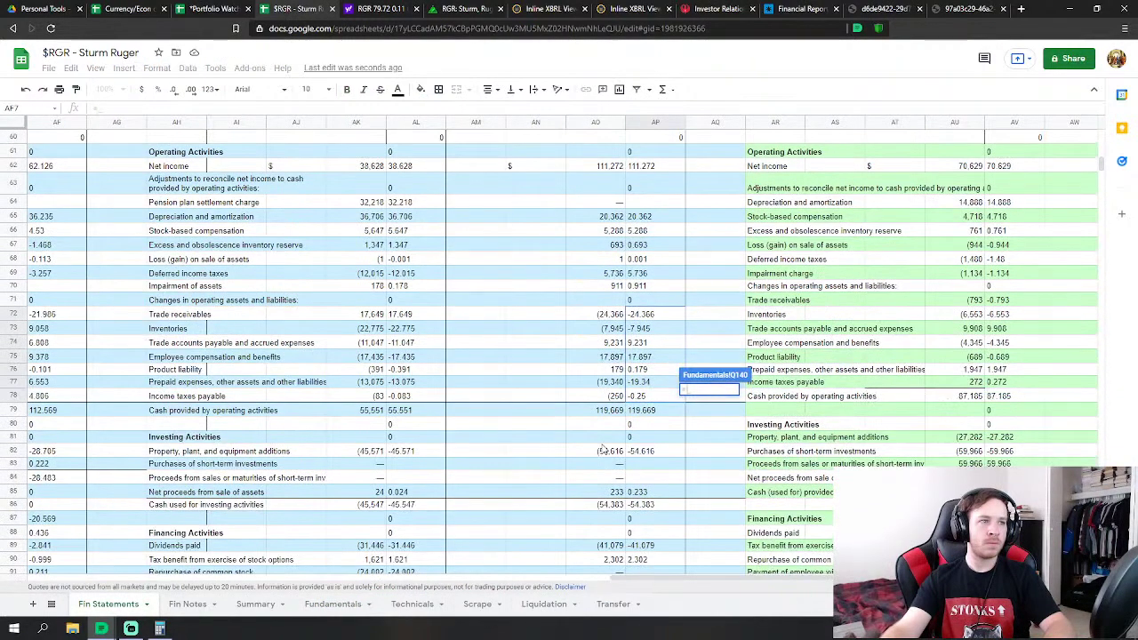
type("=-")
left_click(650, 450)
type("+")
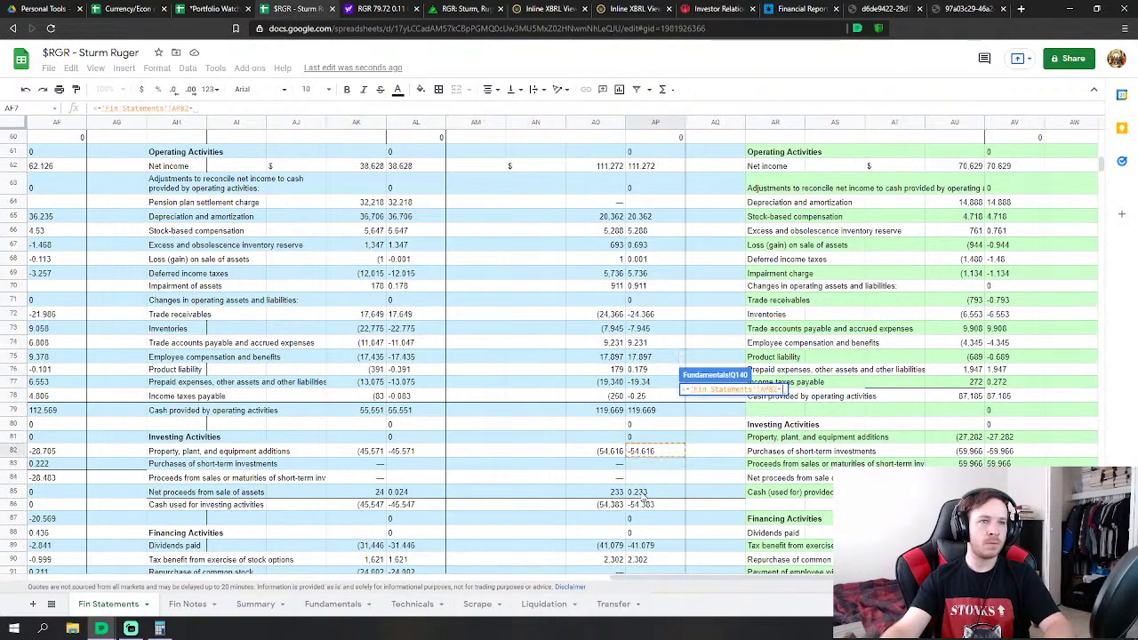
left_click(640, 492)
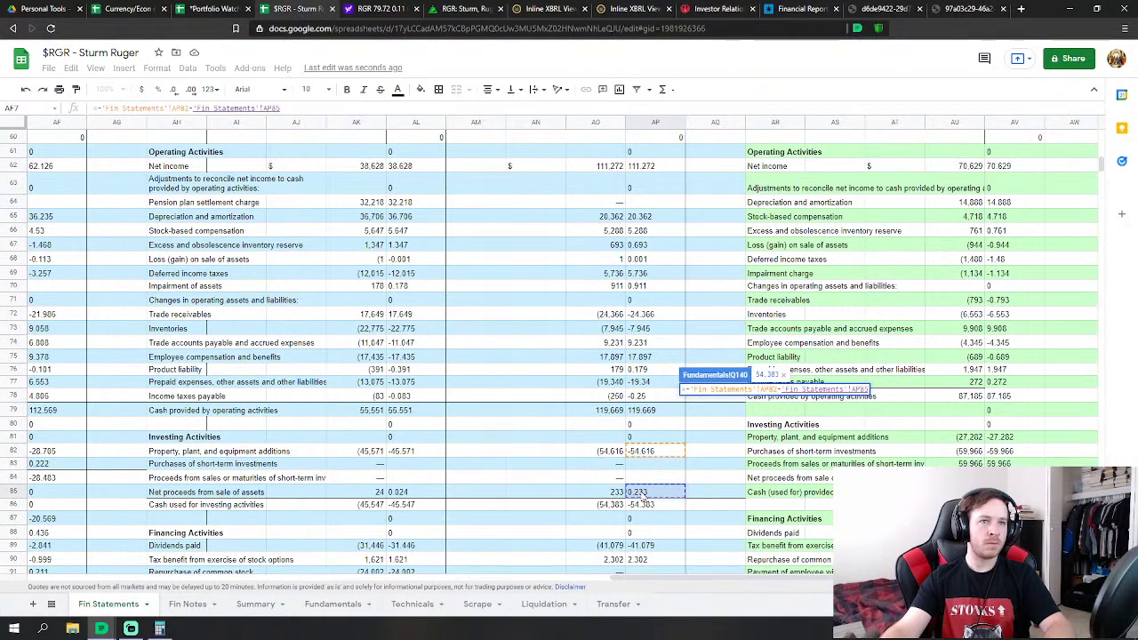
scroll(636, 478, "down", 4)
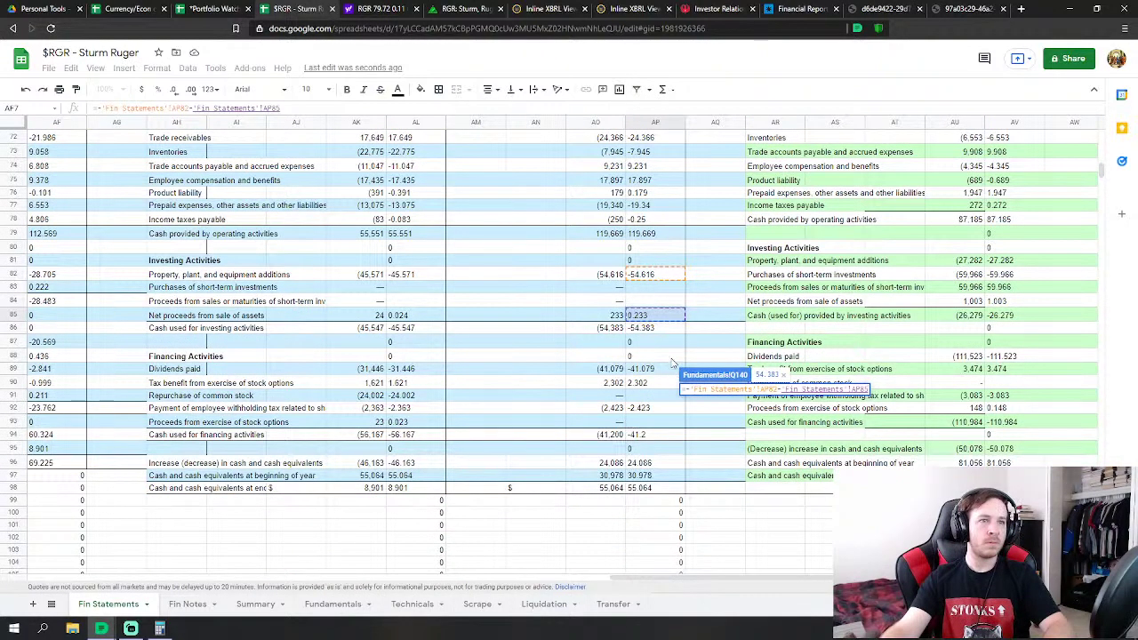
key("Return")
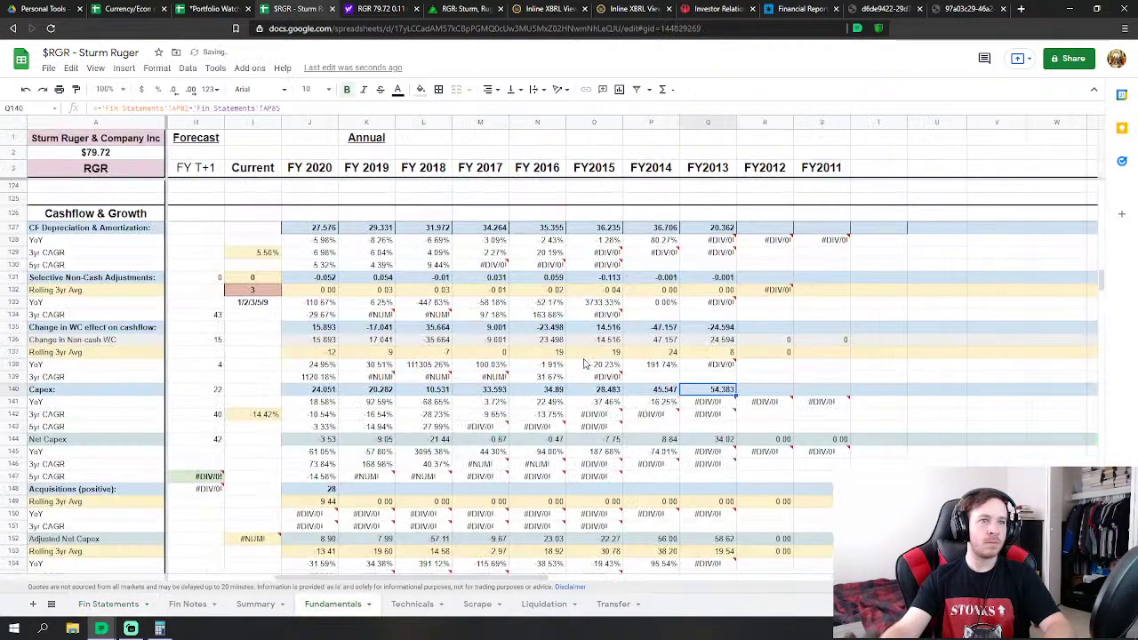
Check the 2013 financing activities on Fin Statements for debt issuance and common stock repurchases to report under FY2013
scroll(786, 370, "down", 2)
scroll(774, 383, "down", 1)
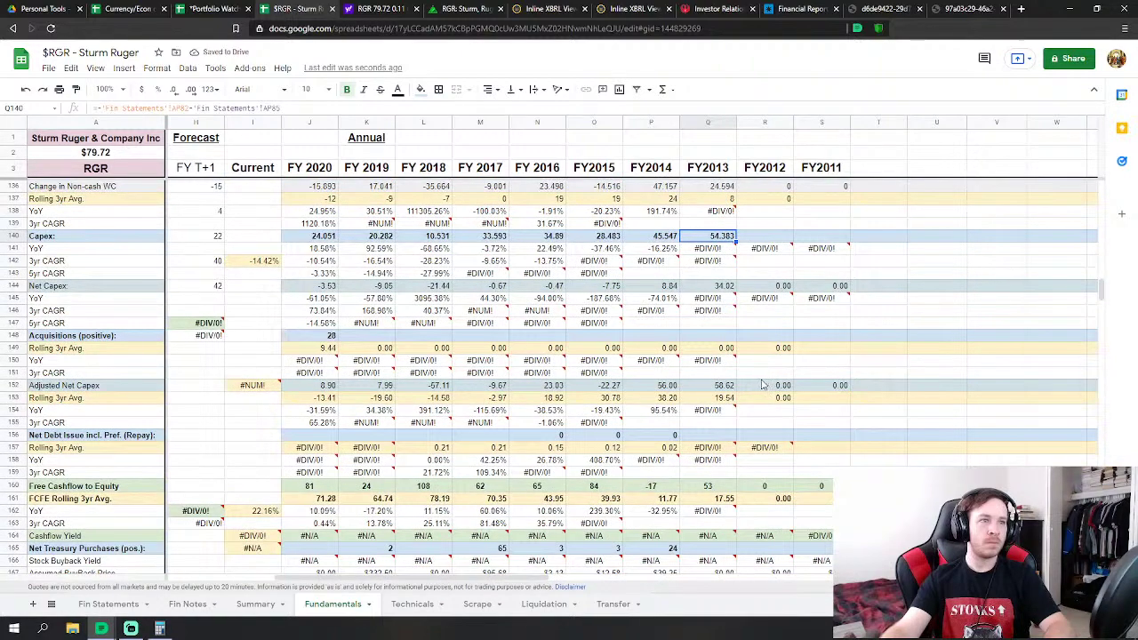
scroll(747, 386, "up", 1)
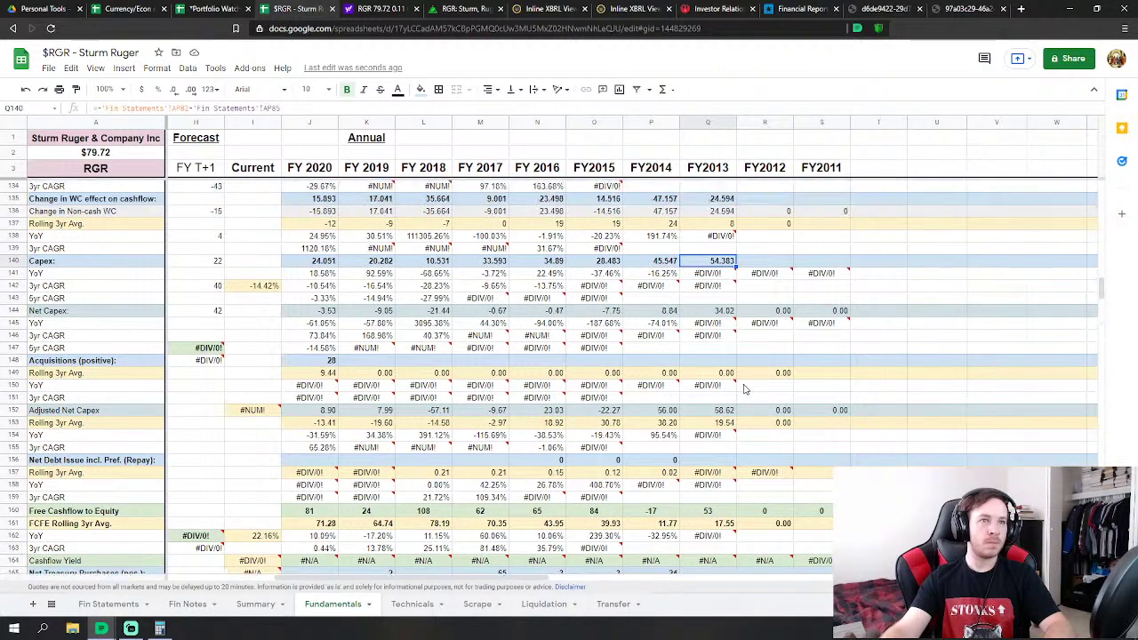
left_click(711, 460)
scroll(798, 400, "down", 2)
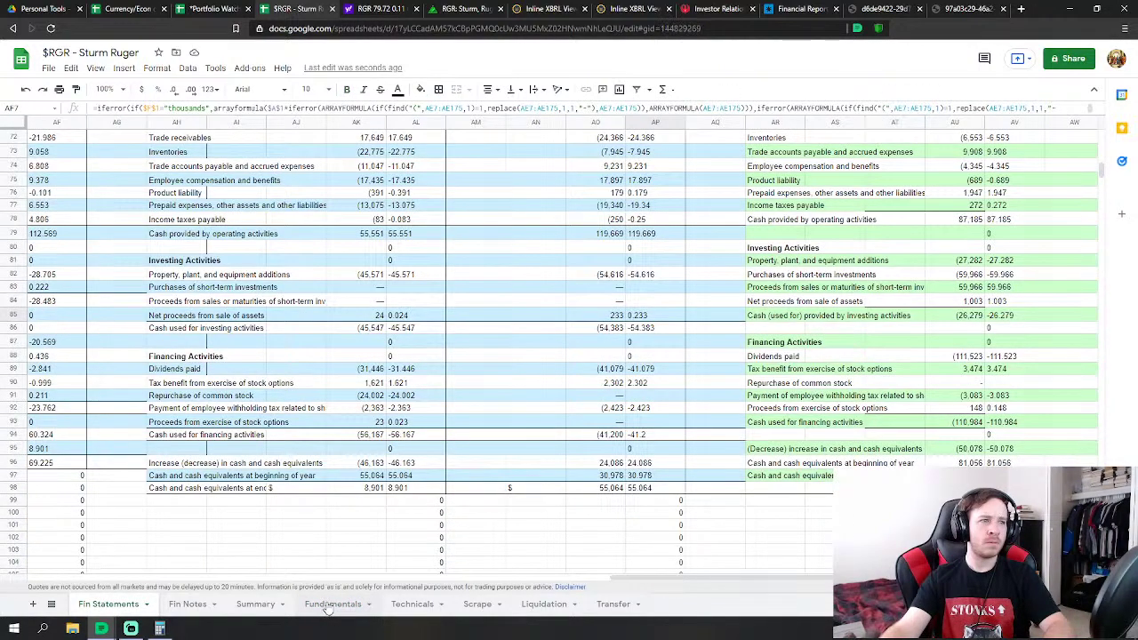
left_click(330, 607)
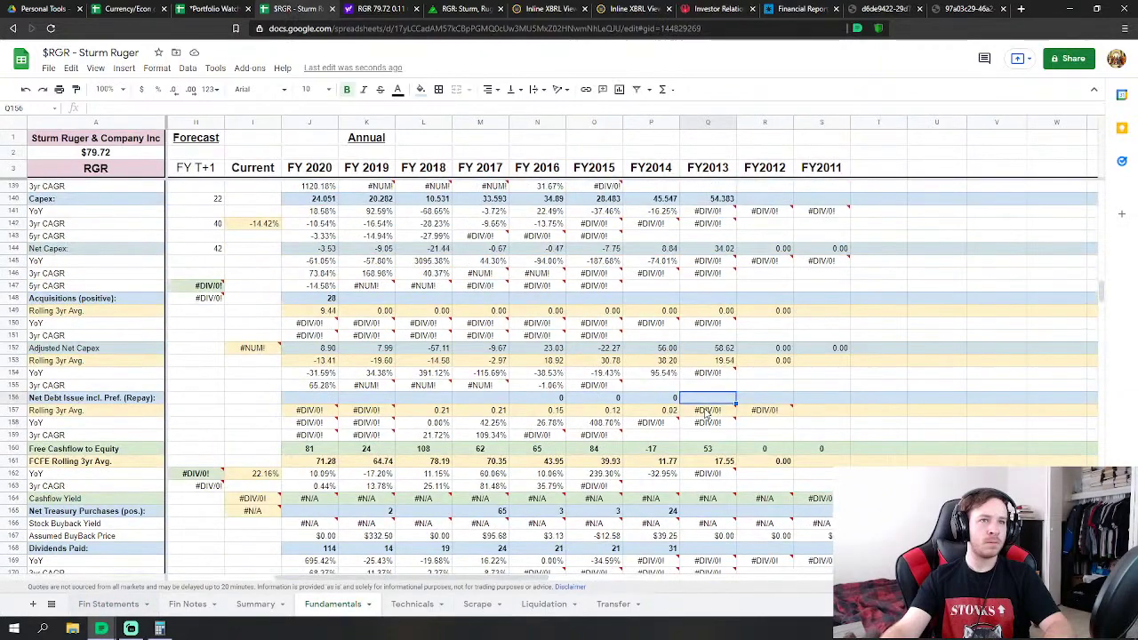
mouse_move(705, 413)
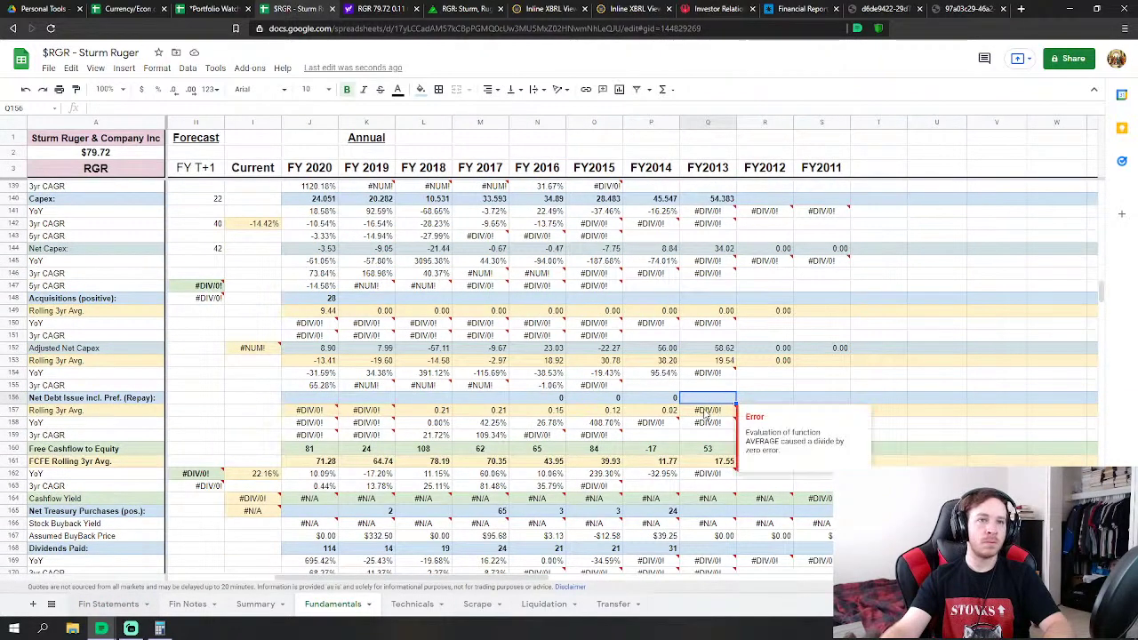
scroll(705, 413, "down", 3)
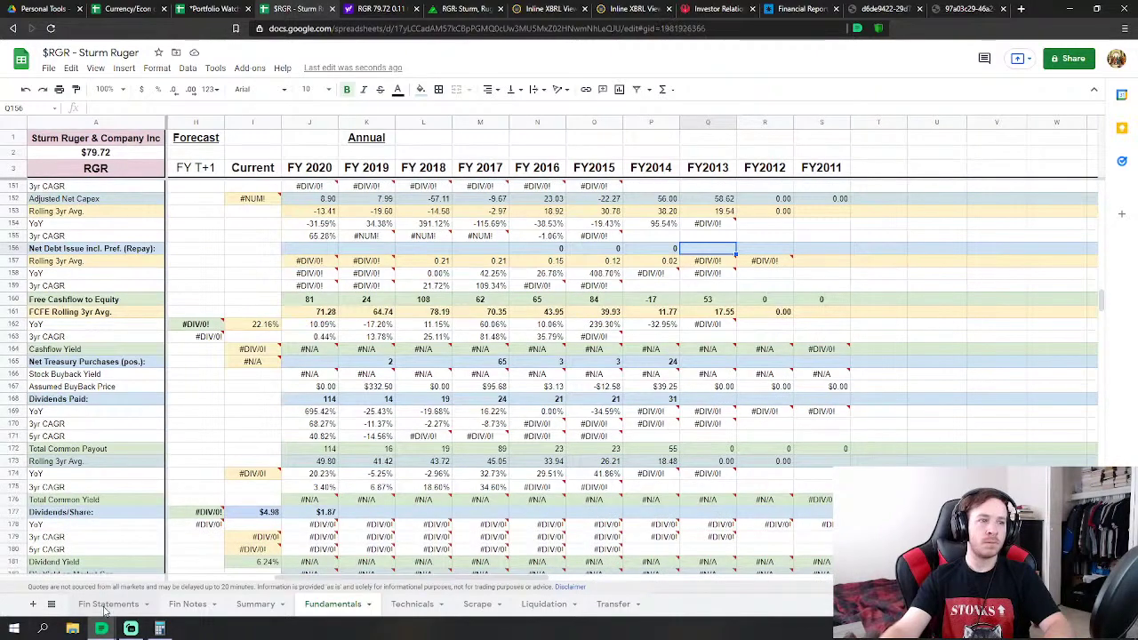
left_click(109, 605)
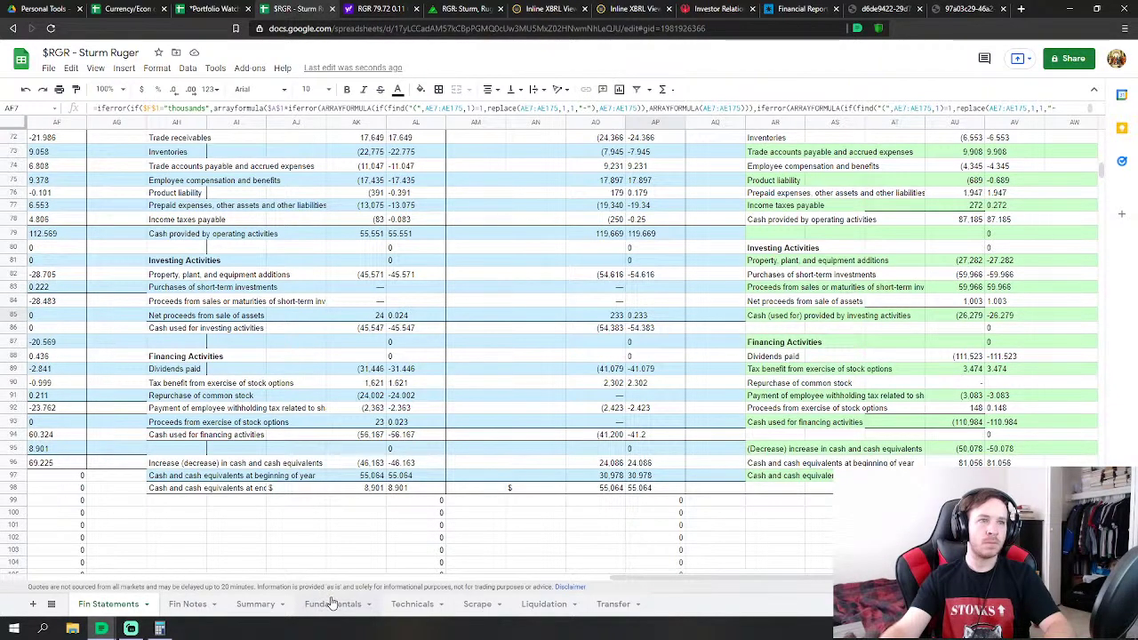
Link FY2013 Dividends Paid (Q168) to the negated 2013 dividends paid line, =-'Fin Statements'!AP89
left_click(333, 604)
left_click(708, 399)
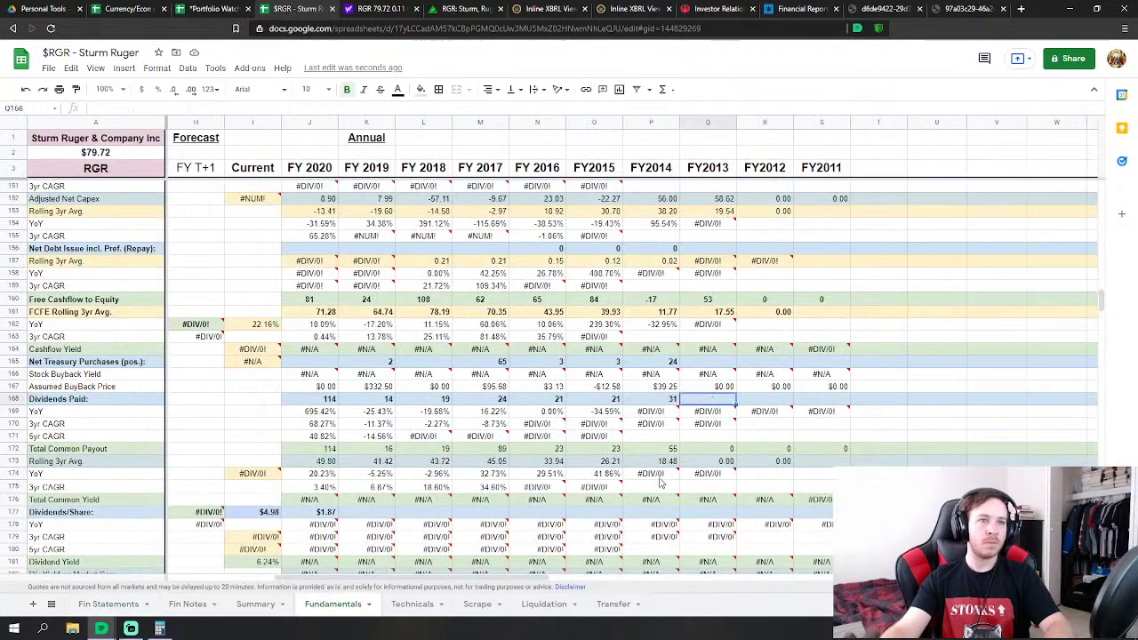
key("Return")
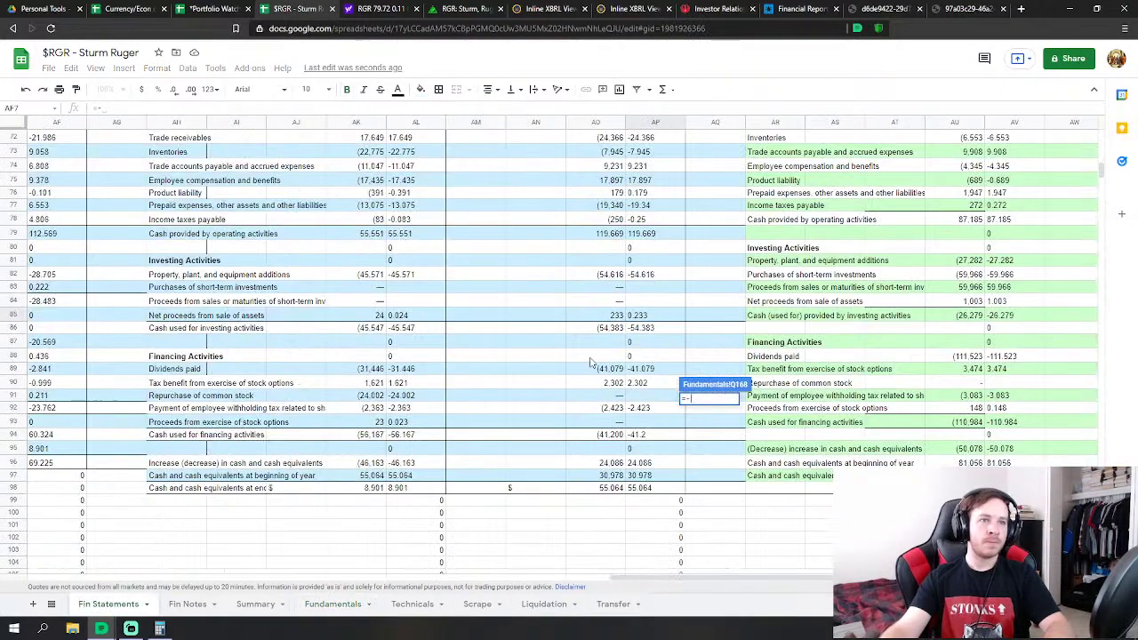
left_click(646, 369)
key("Return")
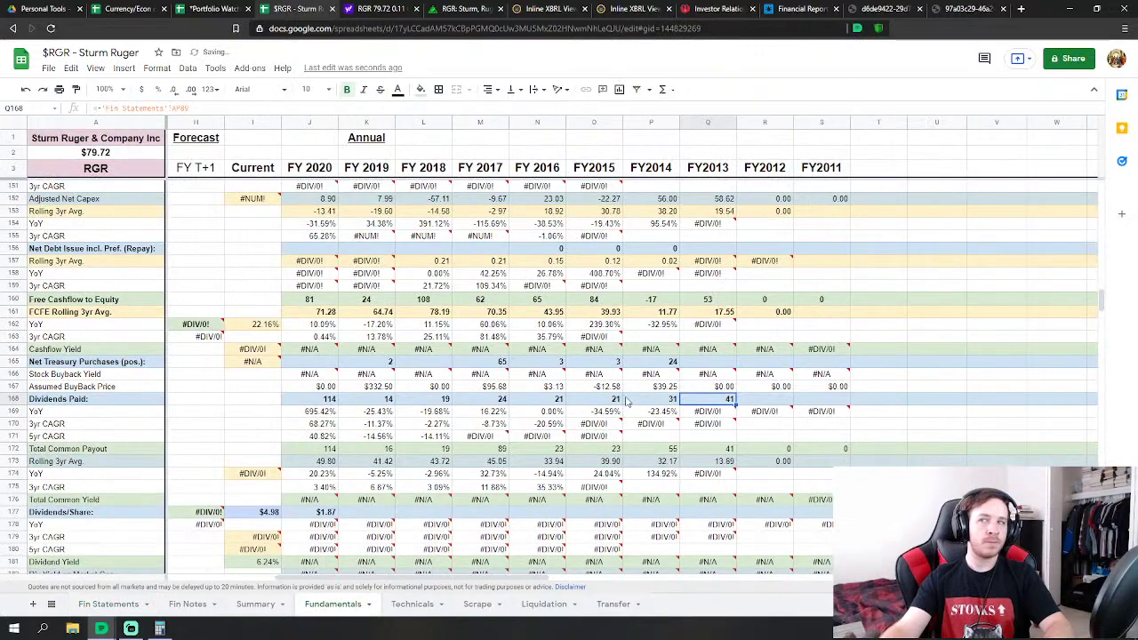
Link FY2013 Cash & Equivalents (Q226) to the 2013 balance sheet cash and cash equivalents, ='Fin Statements'!AP119
scroll(622, 410, "down", 8)
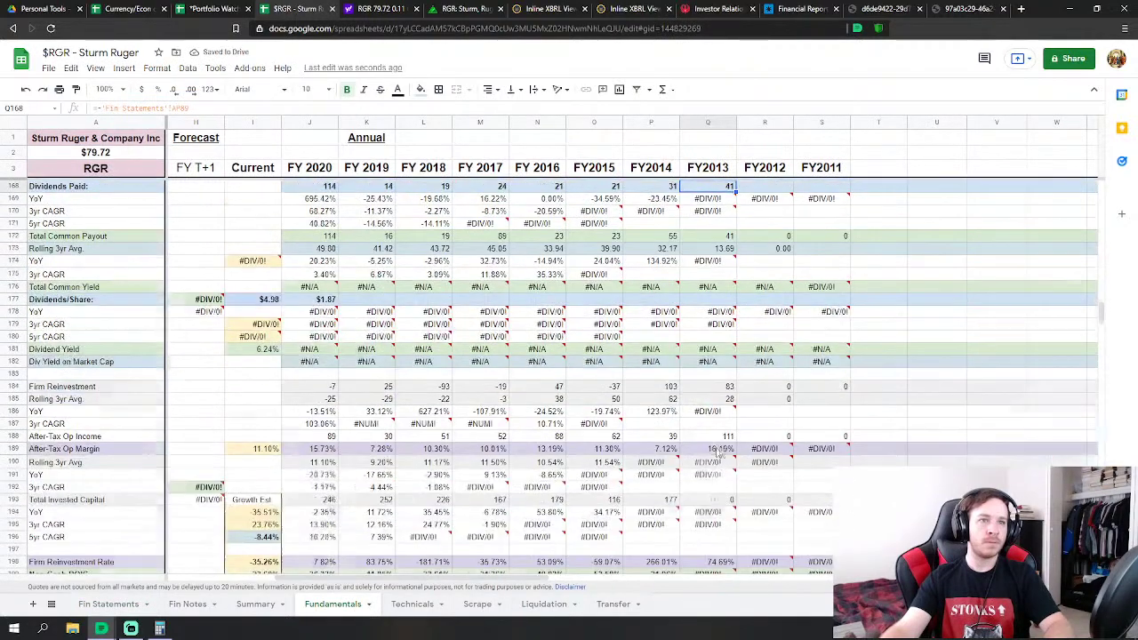
scroll(709, 455, "down", 14)
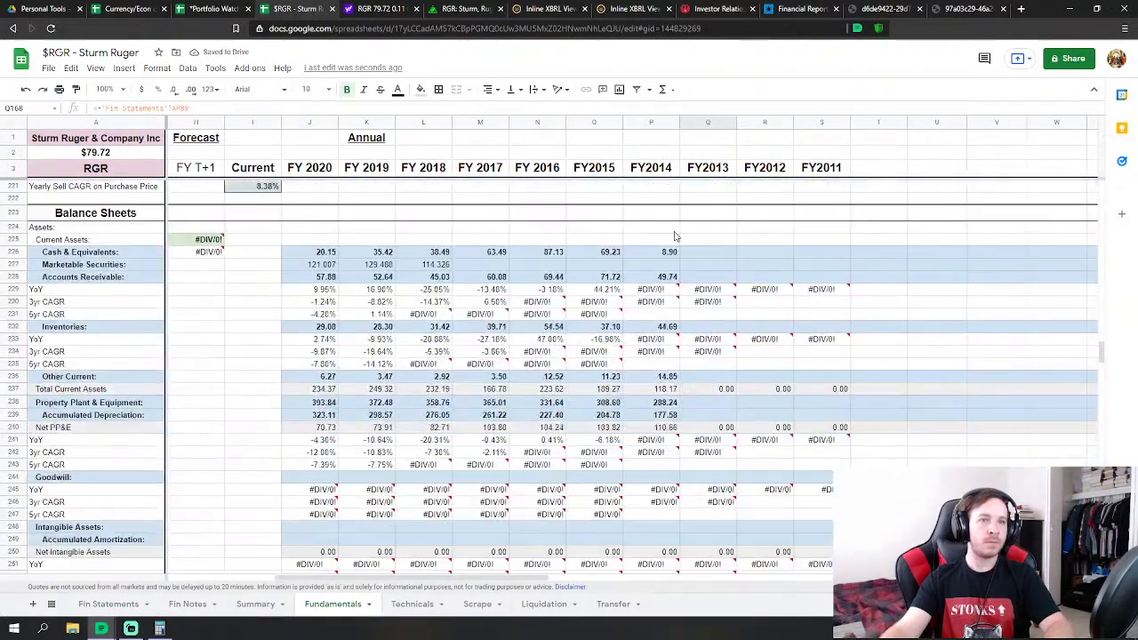
left_click(726, 256)
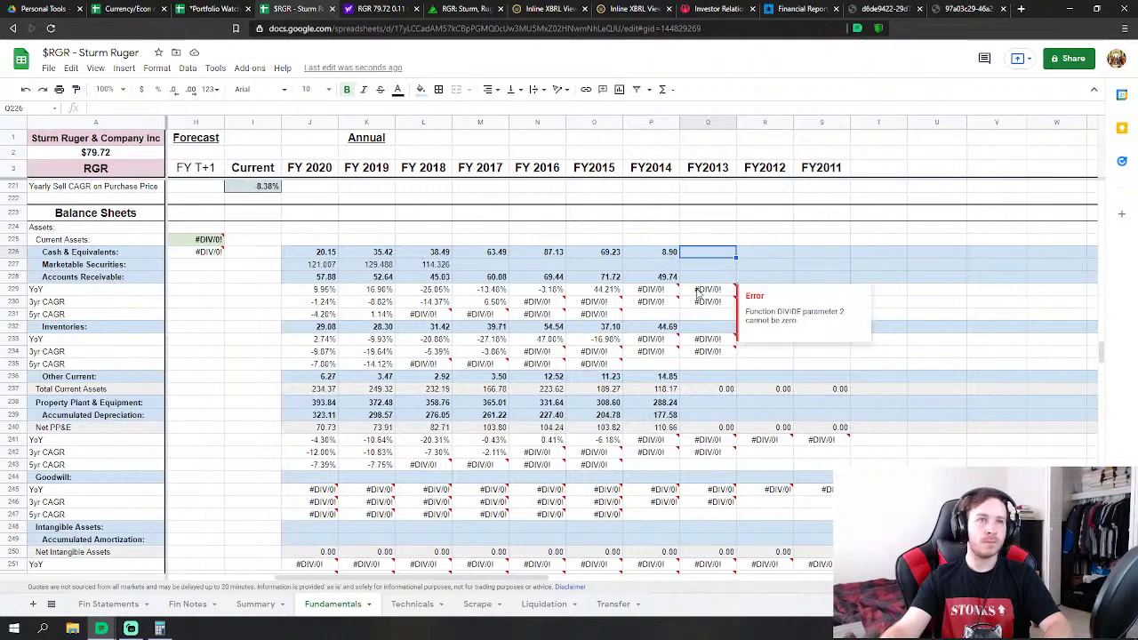
type("=")
left_click(108, 604)
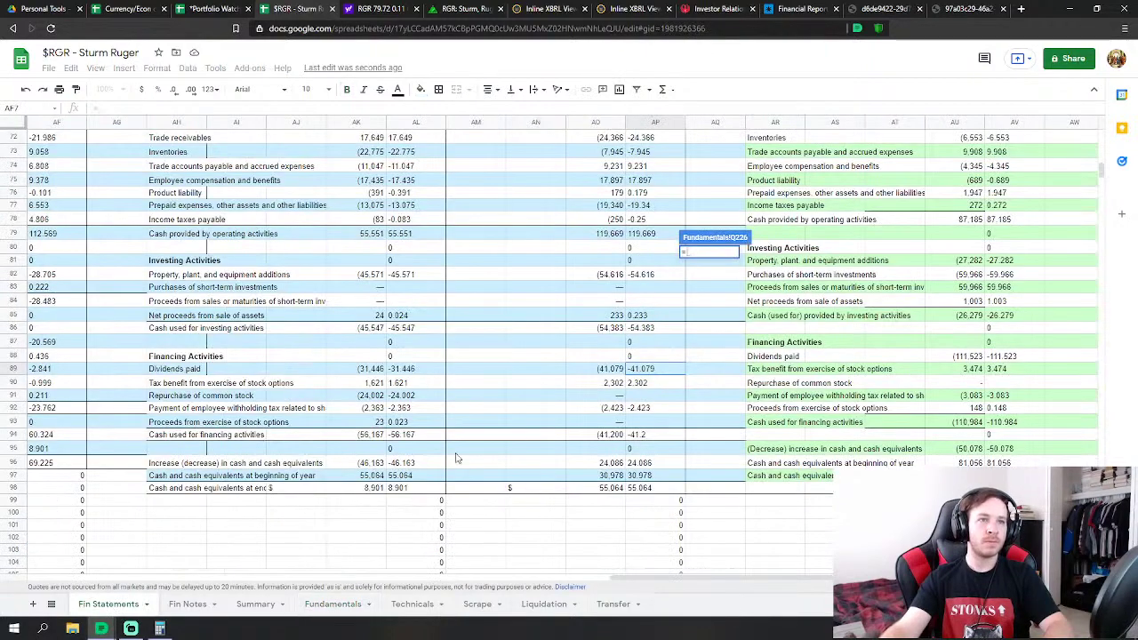
scroll(597, 416, "down", 5)
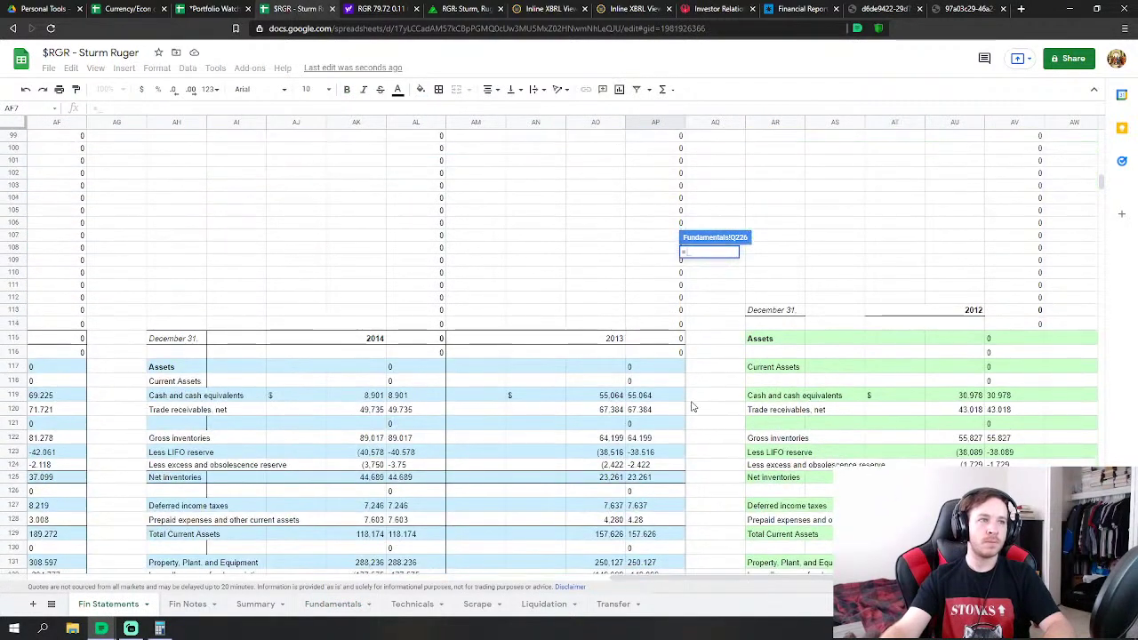
left_click(613, 395)
key("Return")
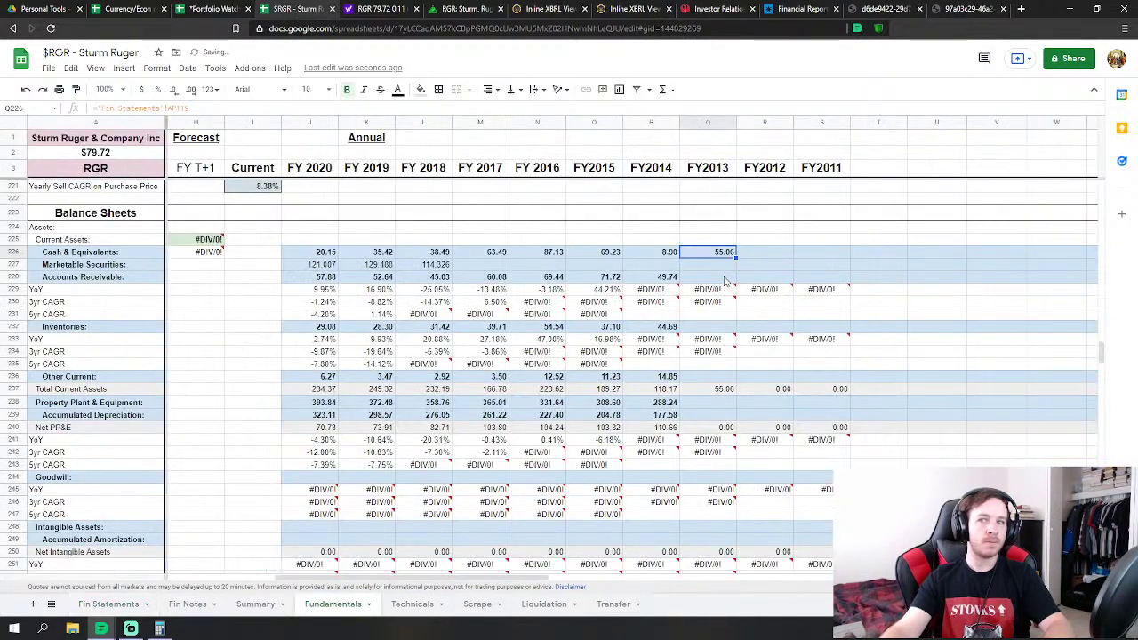
Link FY2013 Accounts Receivable (Q228) to the 2013 net trade receivables, ='Fin Statements'!AP120
left_click(725, 279)
type("=")
left_click(107, 605)
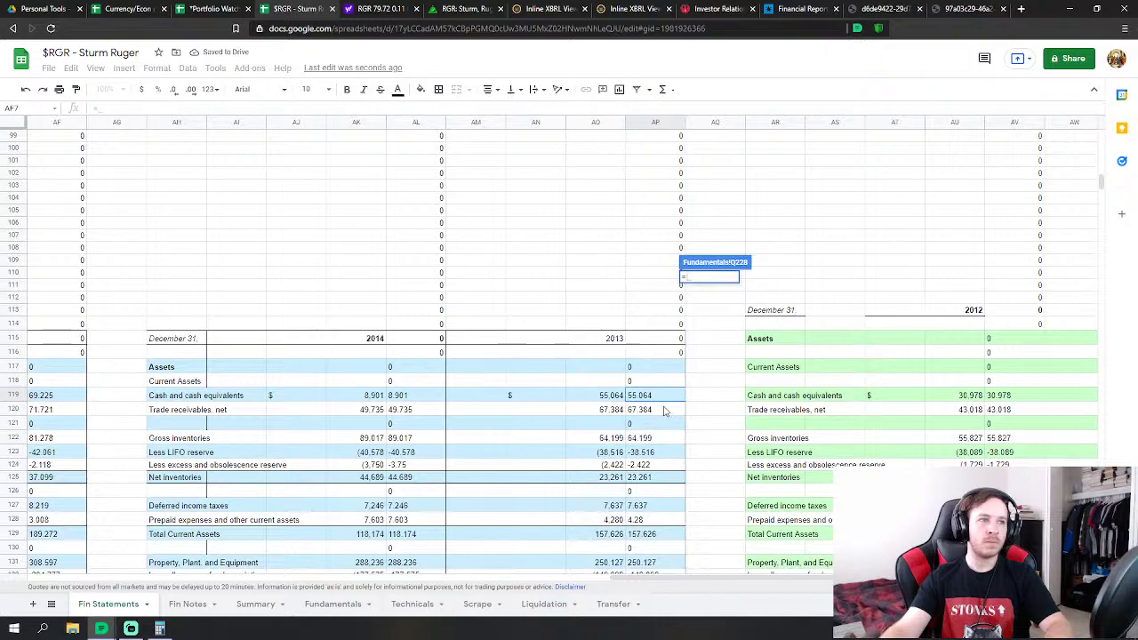
left_click(665, 411)
key("Return")
Link FY2013 Inventories (Q232) to the 2013 net inventories line, ='Fin Statements'!AP125
left_click(723, 335)
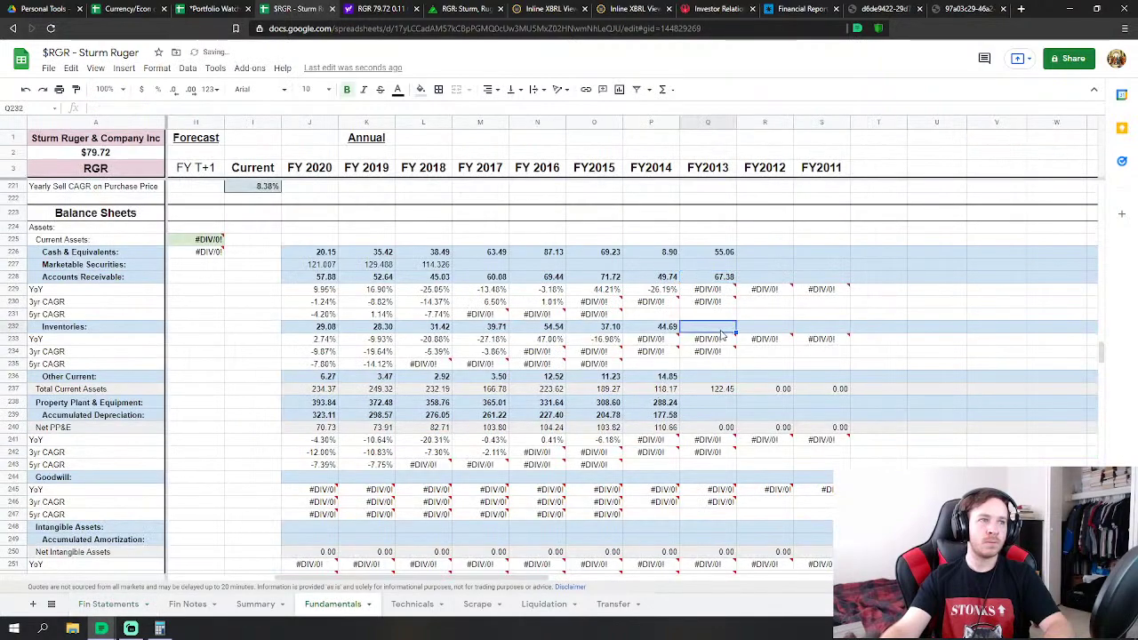
type("=")
left_click(106, 605)
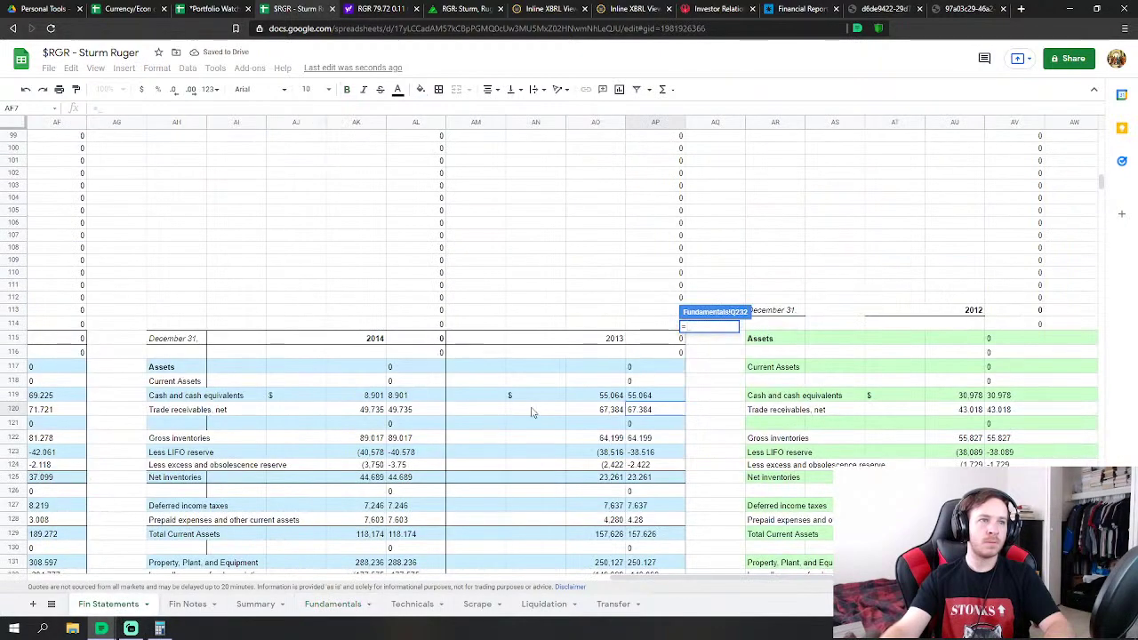
scroll(532, 411, "down", 2)
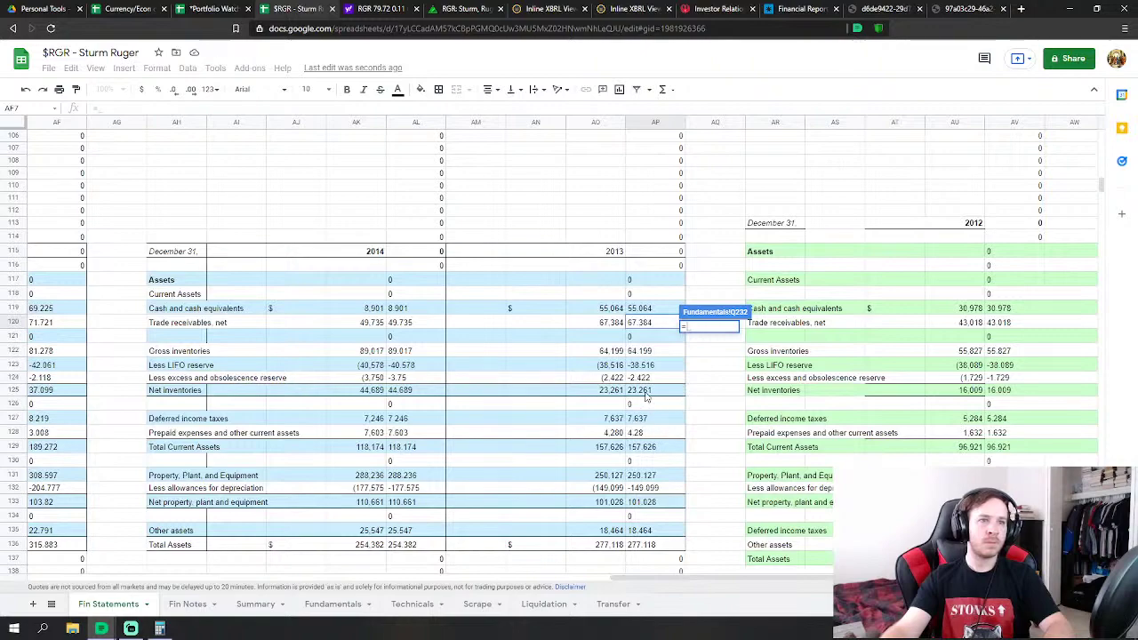
left_click(647, 396)
key("Return")
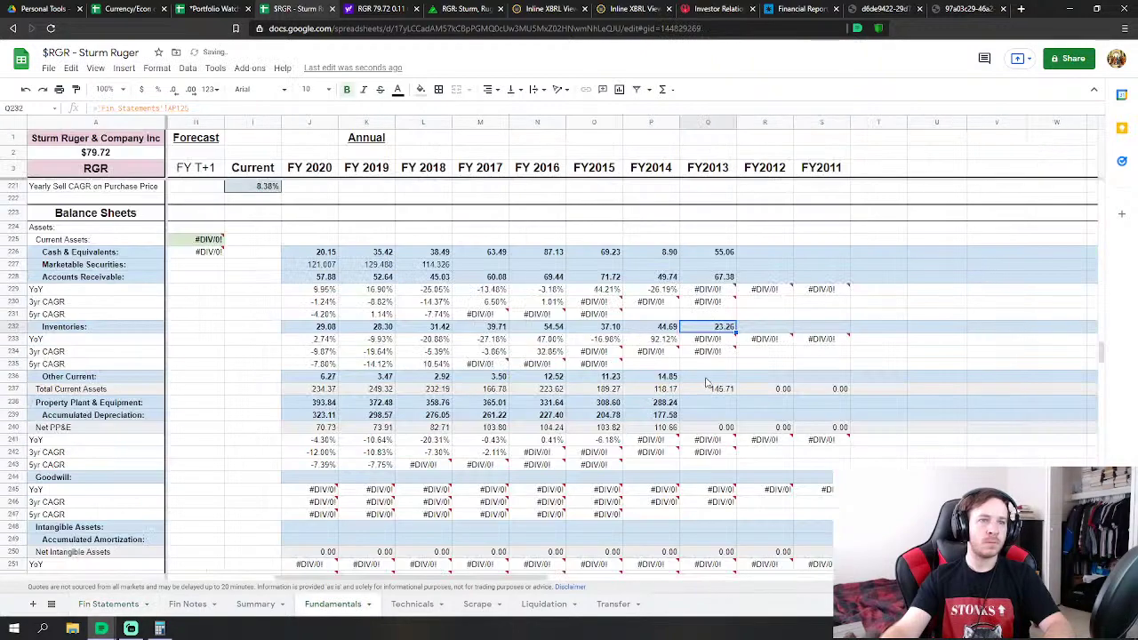
Set FY2013 Other Current (Q236) to 2013 deferred income taxes plus prepaid expenses, ='Fin Statements'!AP127+'Fin Statements'!AP128
left_click(707, 379)
type("=")
left_click(124, 607)
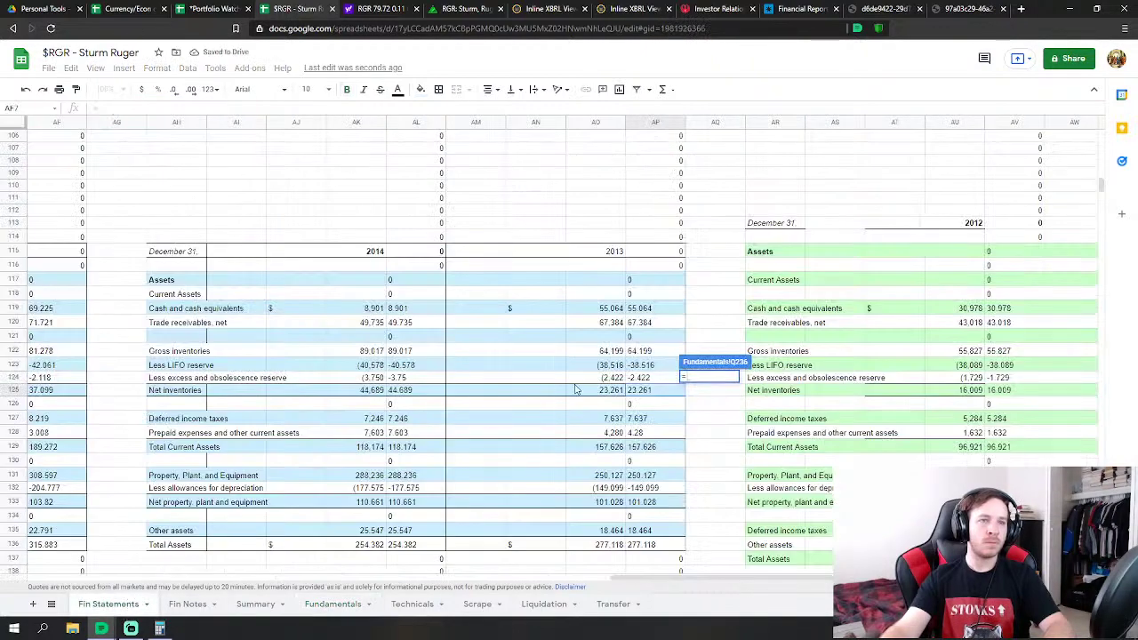
left_click(647, 420)
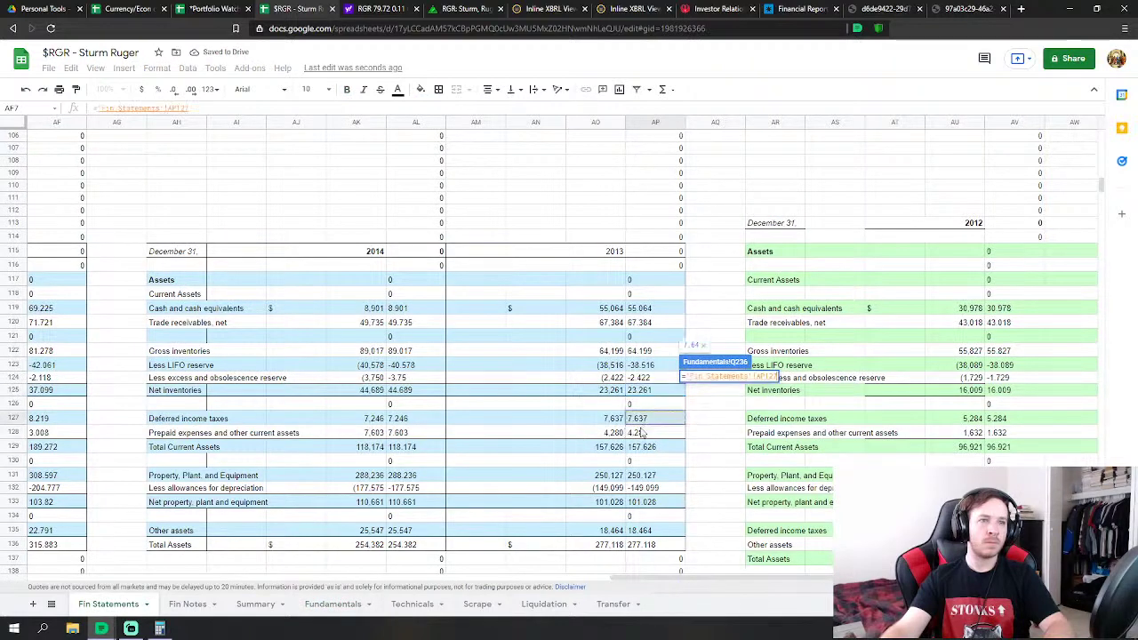
type("+")
left_click(639, 434)
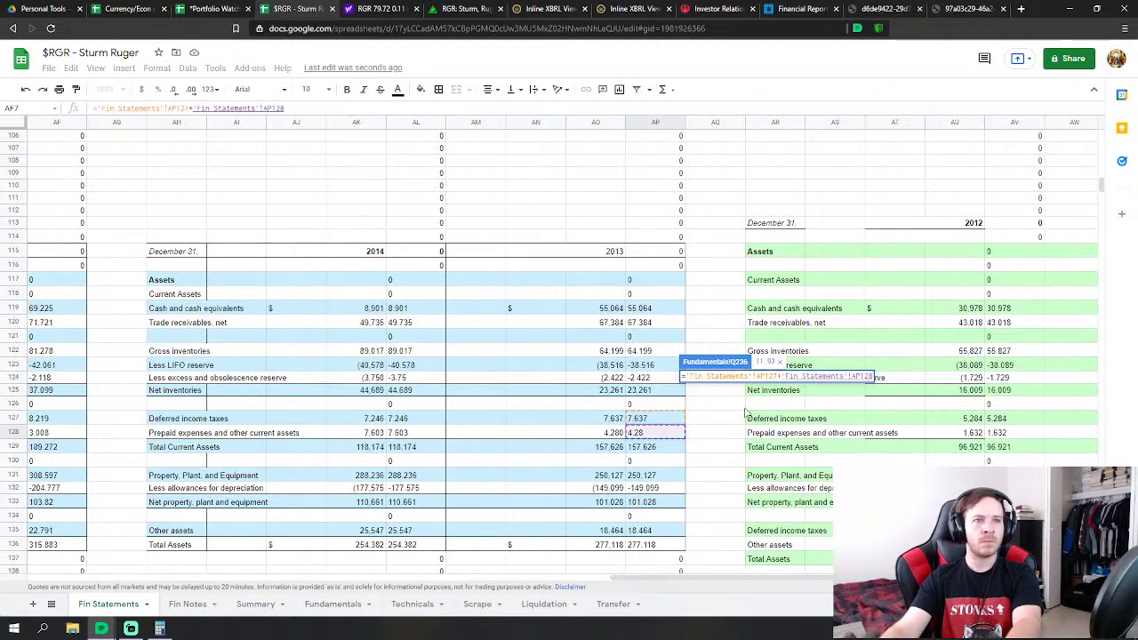
key("Return")
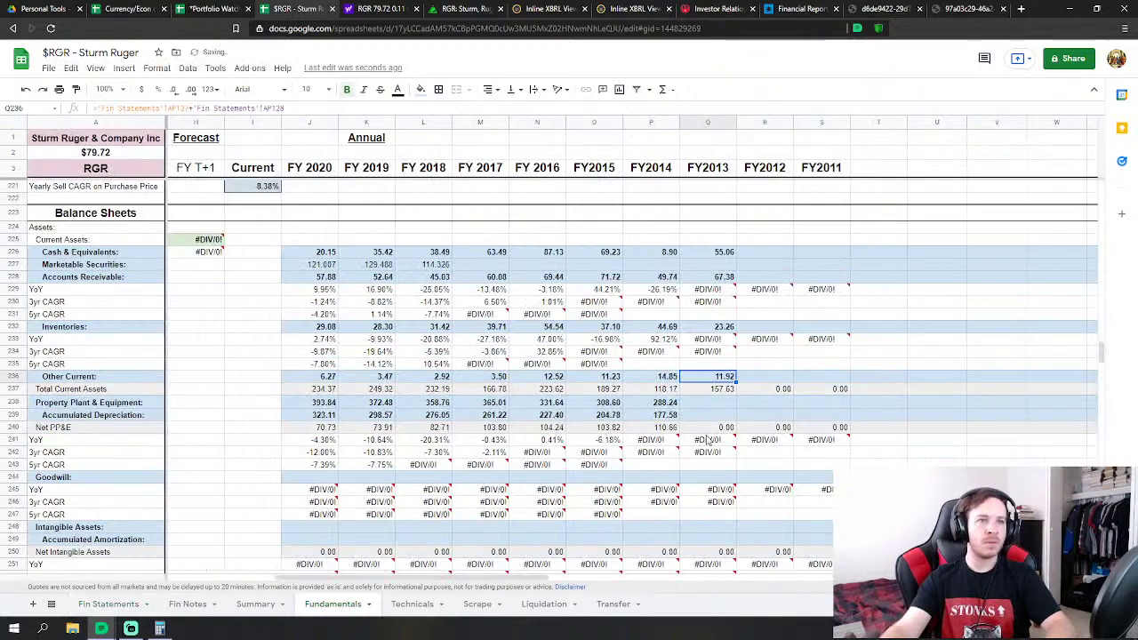
Link FY2013 Property Plant & Equipment (Q238) to the 2013 gross property, plant and equipment line, ='Fin Statements'!AP131
left_click(734, 405)
type("=")
left_click(142, 605)
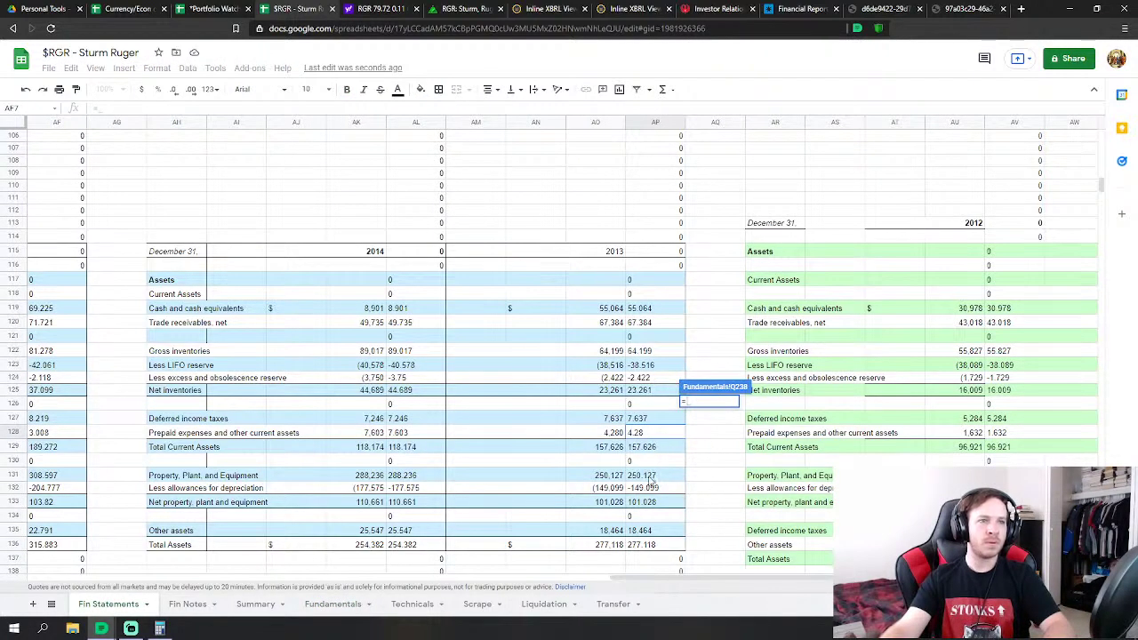
left_click(651, 476)
key("Return")
Set FY2013 Accumulated Depreciation (Q239) to the negated 2013 allowances for depreciation, =-'Fin Statements'!AP132
left_click(728, 416)
type("=")
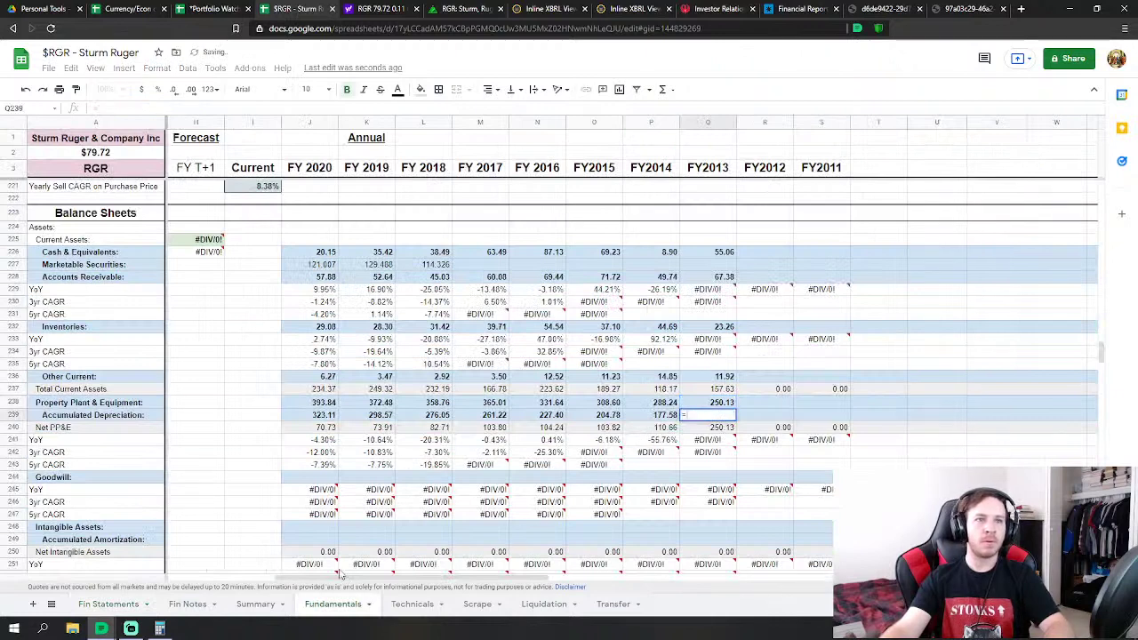
left_click(109, 605)
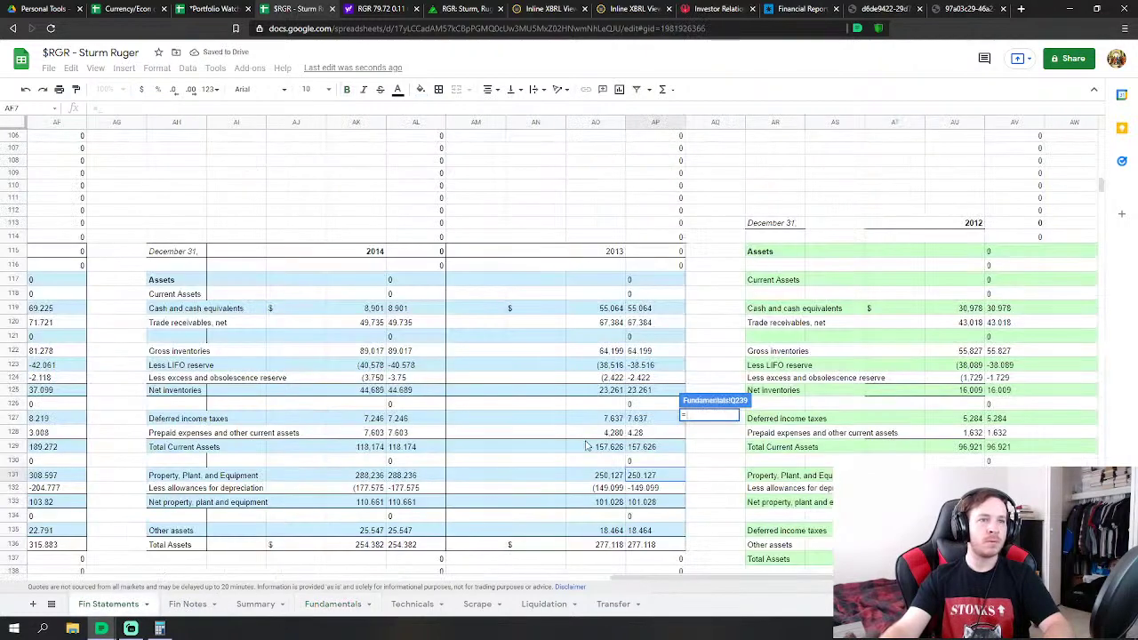
left_click(673, 487)
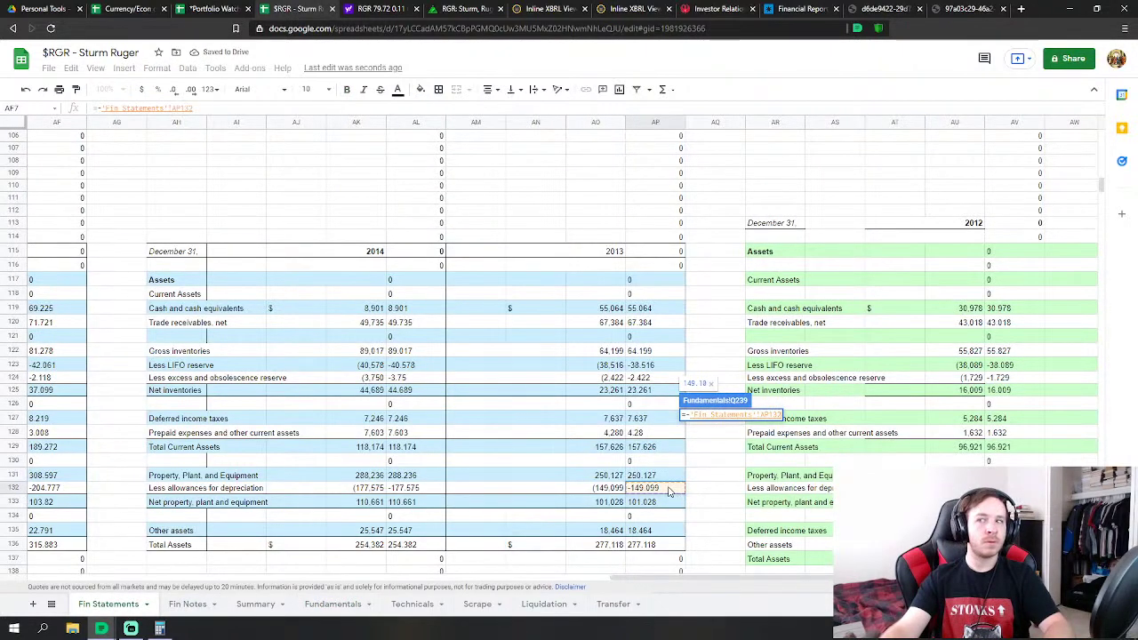
key("Return")
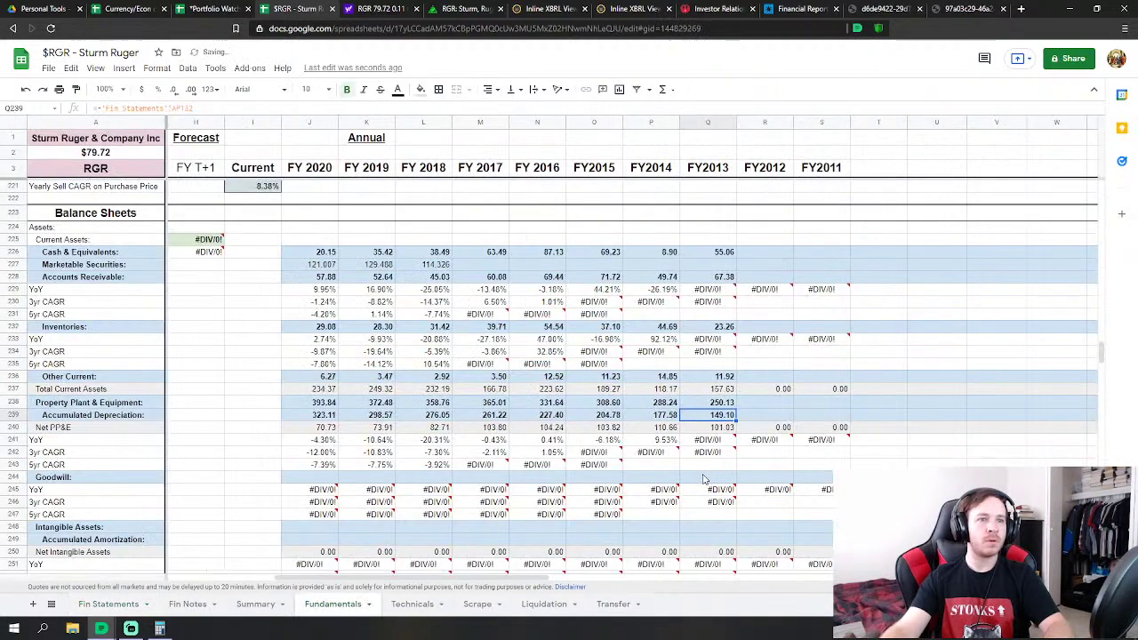
Link FY2013 Other Assets (Q254) to the 2013 other assets line, ='Fin Statements'!AP135
scroll(720, 462, "down", 4)
left_click(711, 449)
type("=")
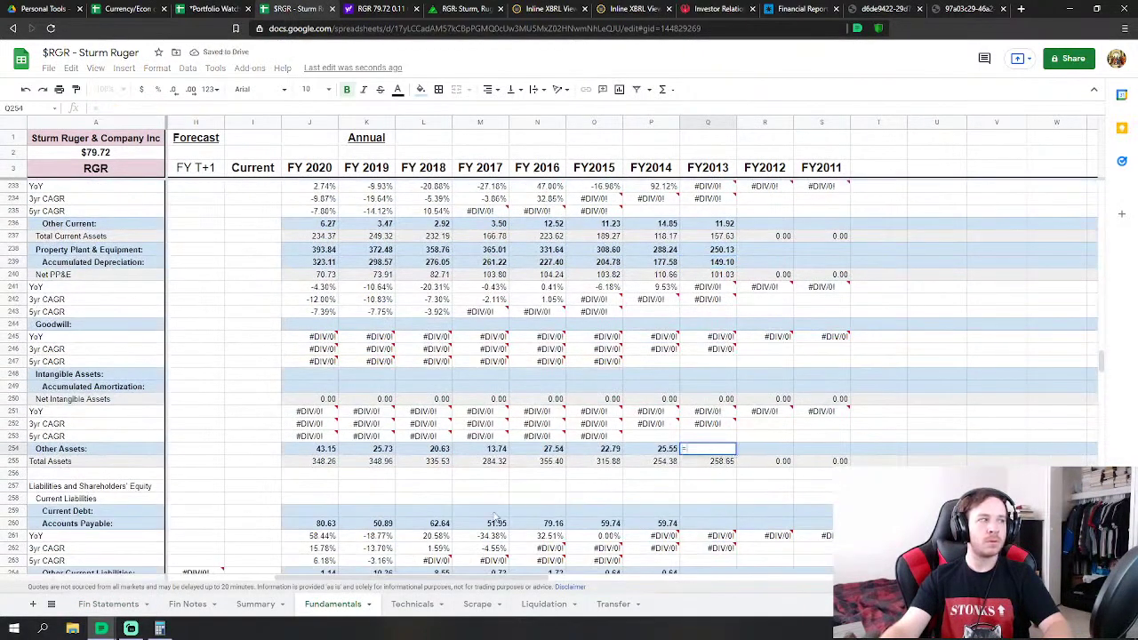
left_click(108, 604)
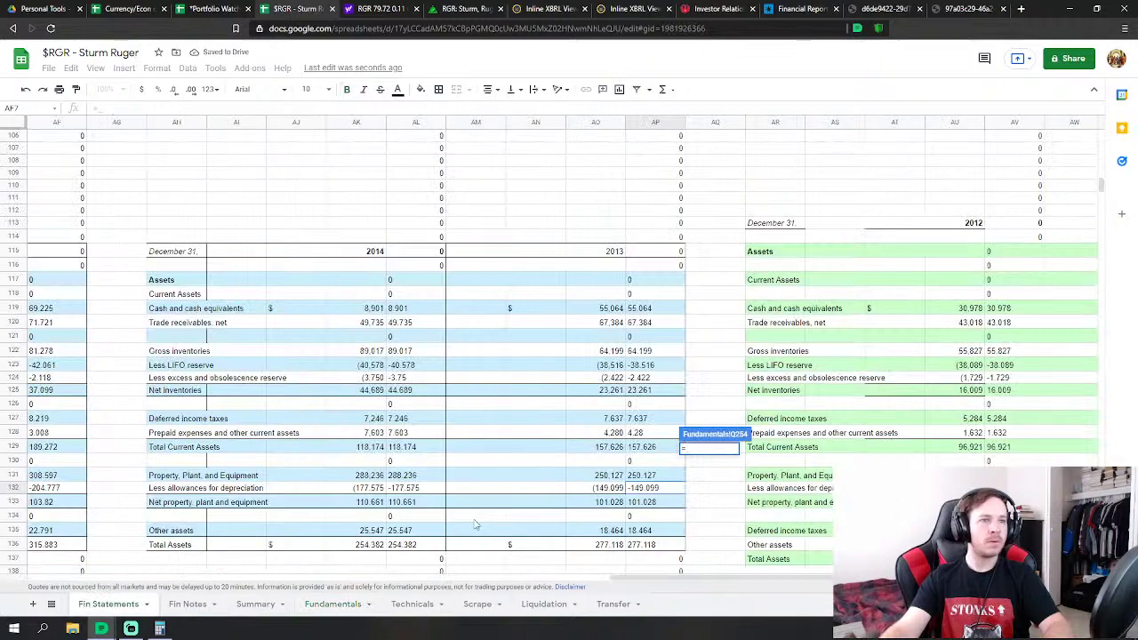
left_click(647, 531)
key("Return")
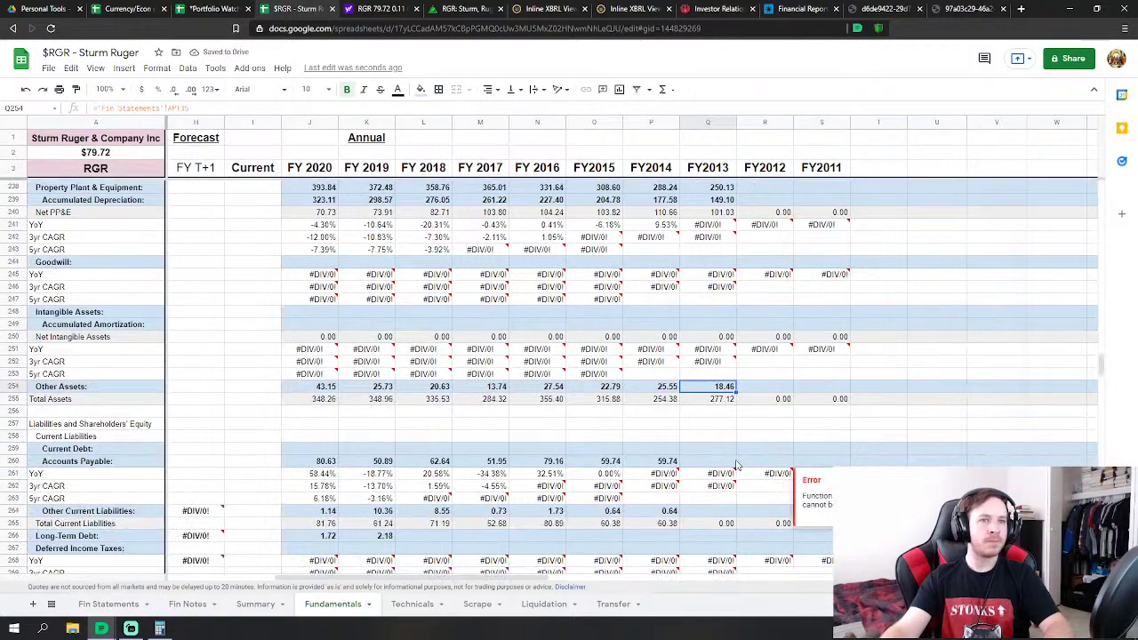
Set FY2013 Accounts Payable (Q260) to the sum of 2013 trade payables, employee compensation, workers' compensation and income taxes payable from 'Fin Statements' AP147, AP149, AP150 and AP151
left_click(708, 463)
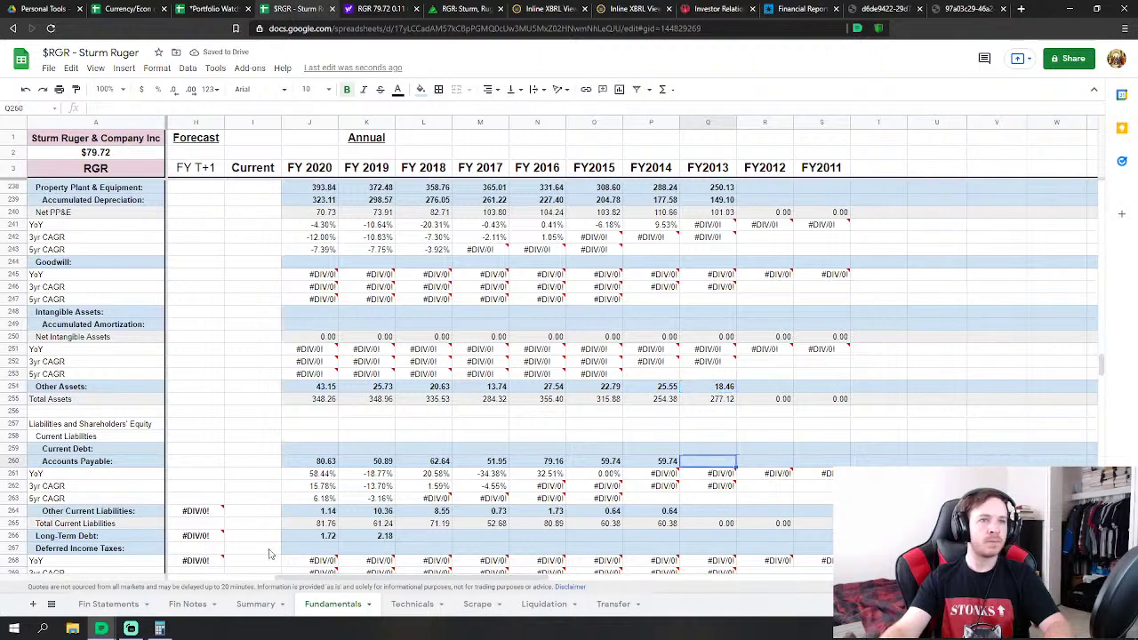
type("=")
left_click(109, 604)
scroll(574, 426, "down", 4)
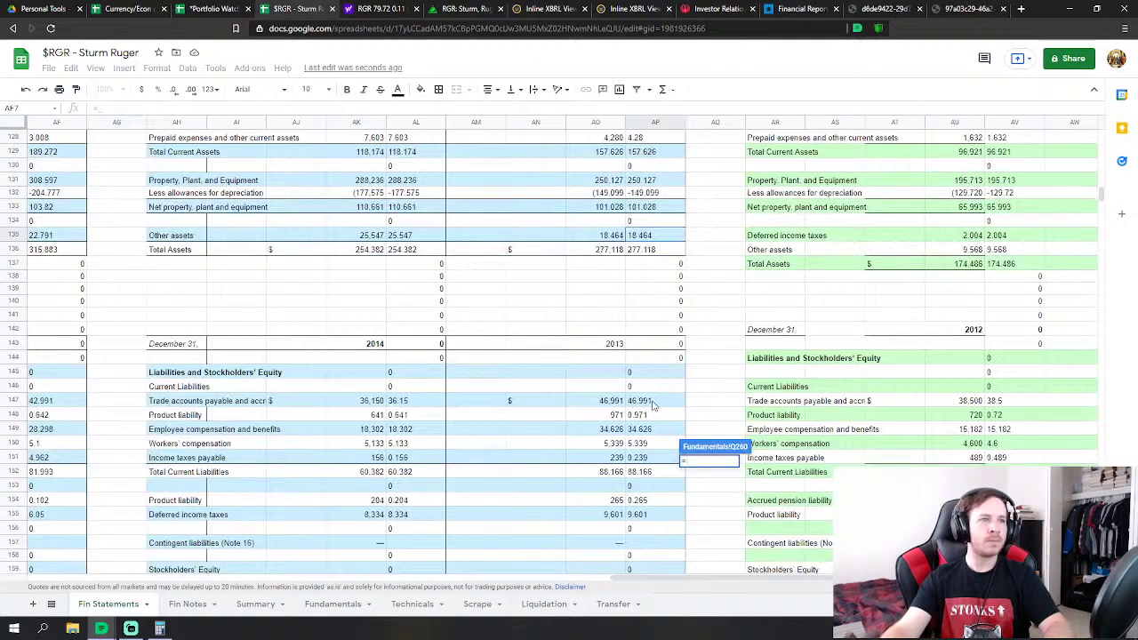
left_click(653, 405)
type("+")
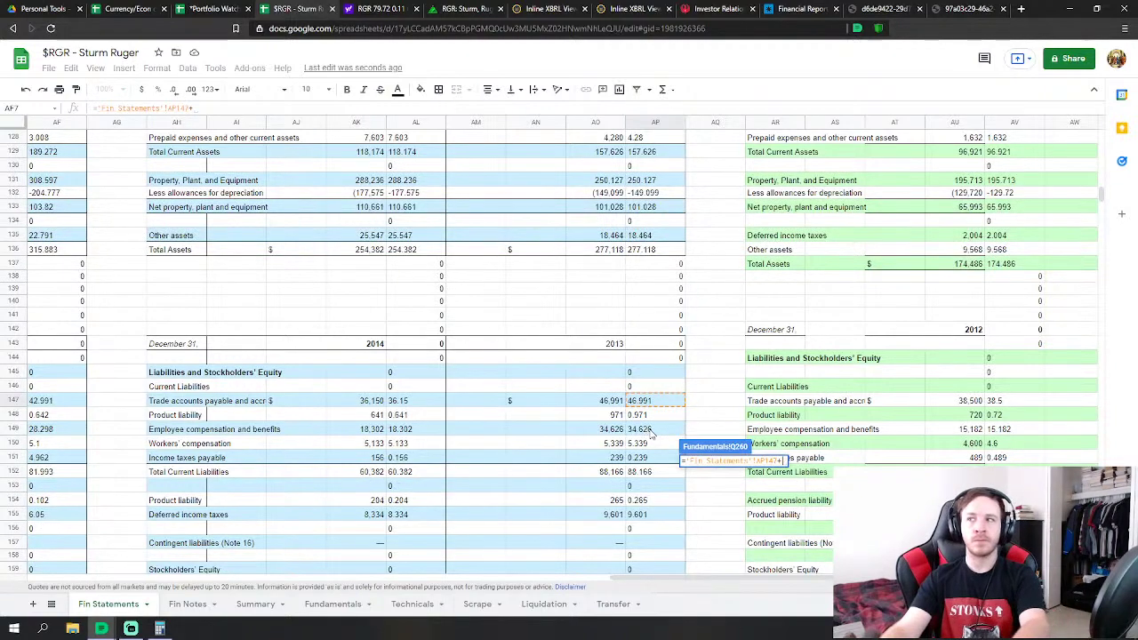
left_click(650, 433)
type("+")
left_click(650, 444)
type("+'Fin Statements'!AP150")
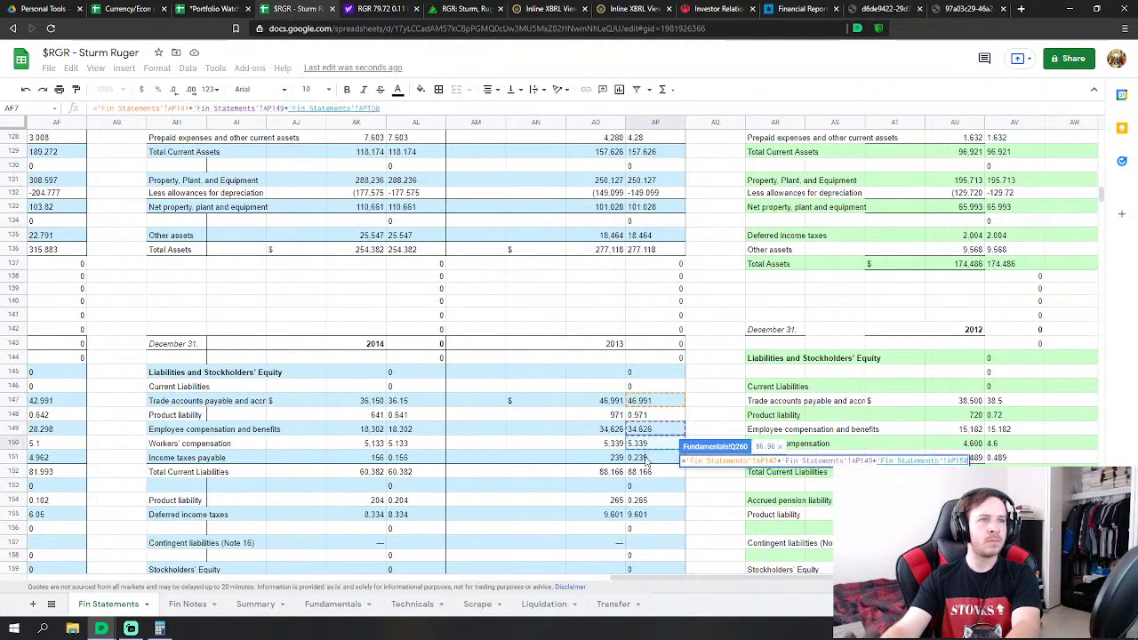
left_click(648, 458)
key("Return")
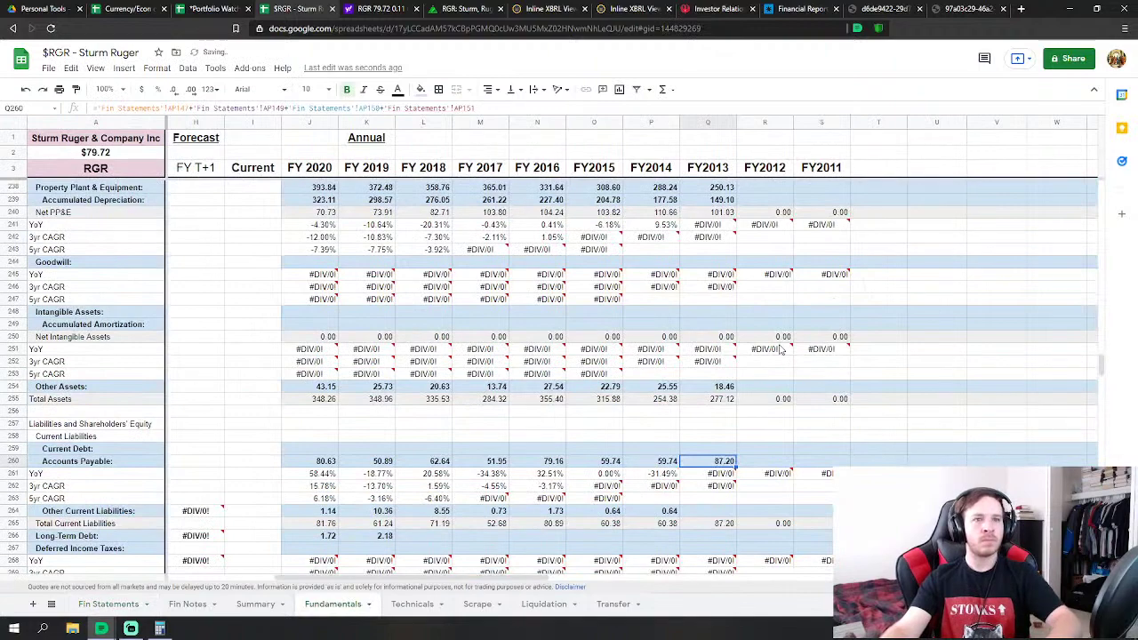
Link FY2013 Other Current Liabilities (Q264) to the 2013 current product liability, ='Fin Statements'!AP148
left_click(705, 514)
type("=")
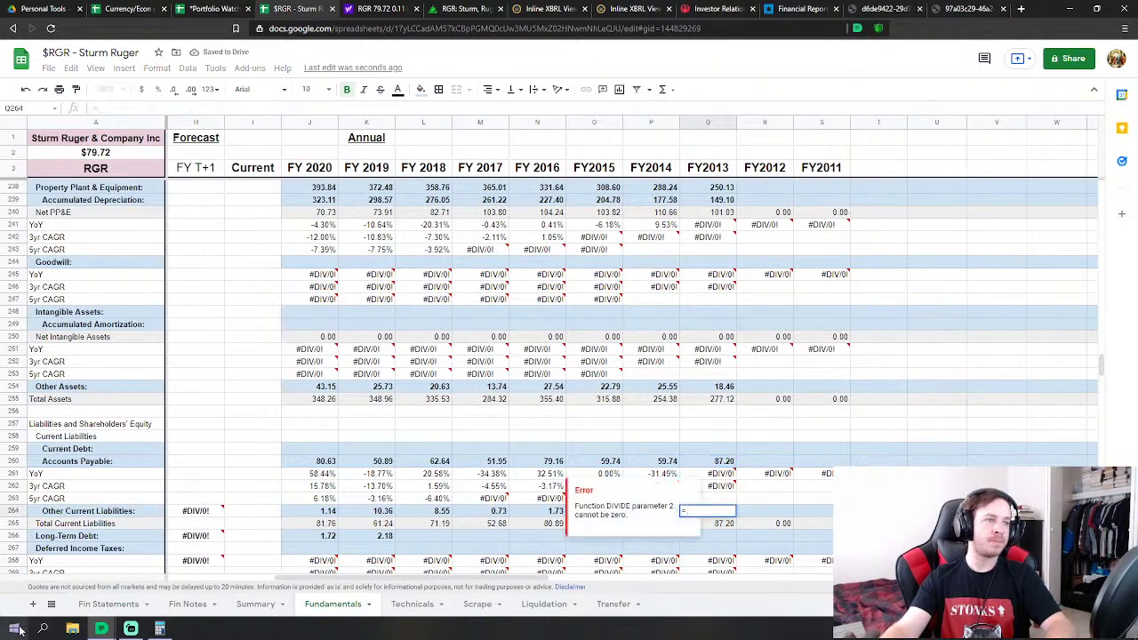
left_click(105, 604)
left_click(651, 415)
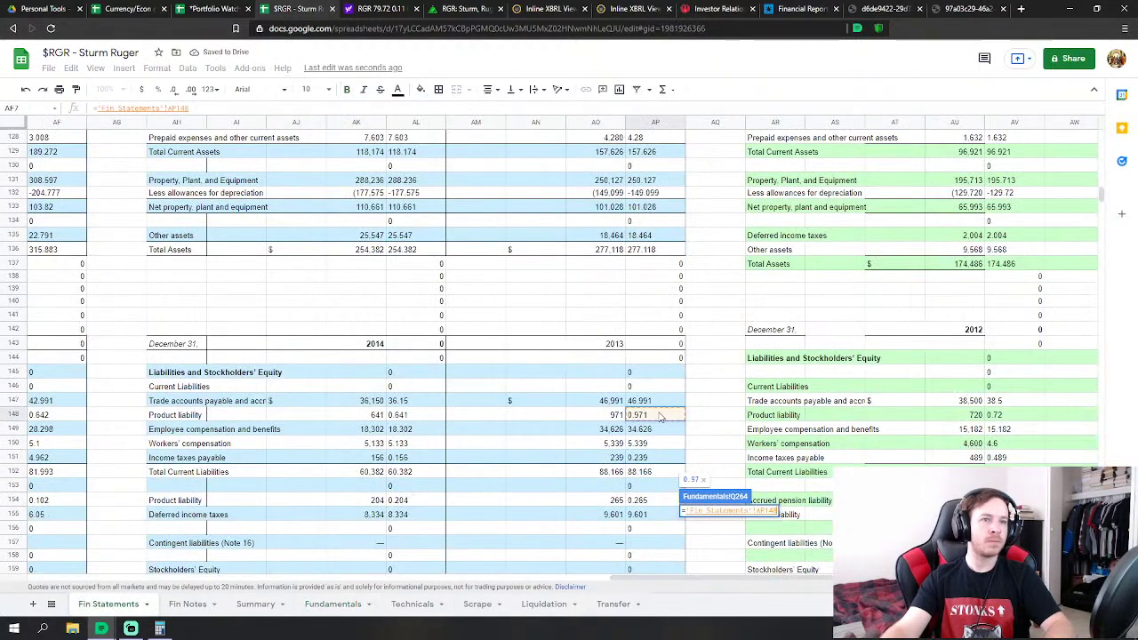
scroll(711, 405, "down", 2)
key("Return")
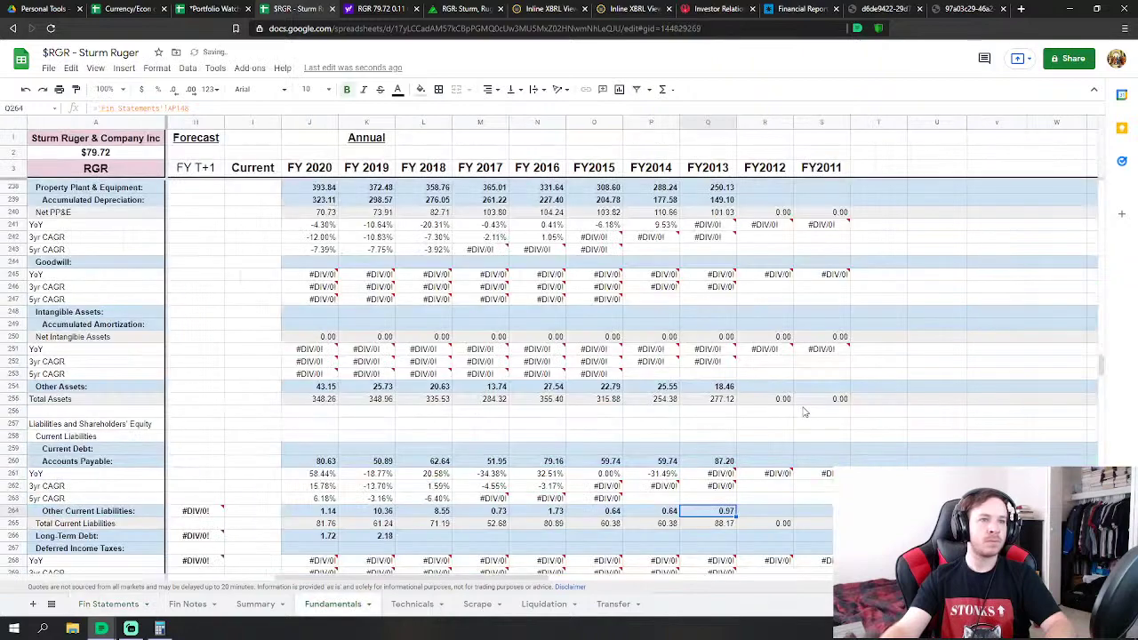
Set FY2013 Other Liabilities (Q271) to 2013 non-current product liability plus deferred income taxes, ='Fin Statements'!AP154+'Fin Statements'!AP155
scroll(721, 439, "down", 3)
left_click(711, 413)
type("=")
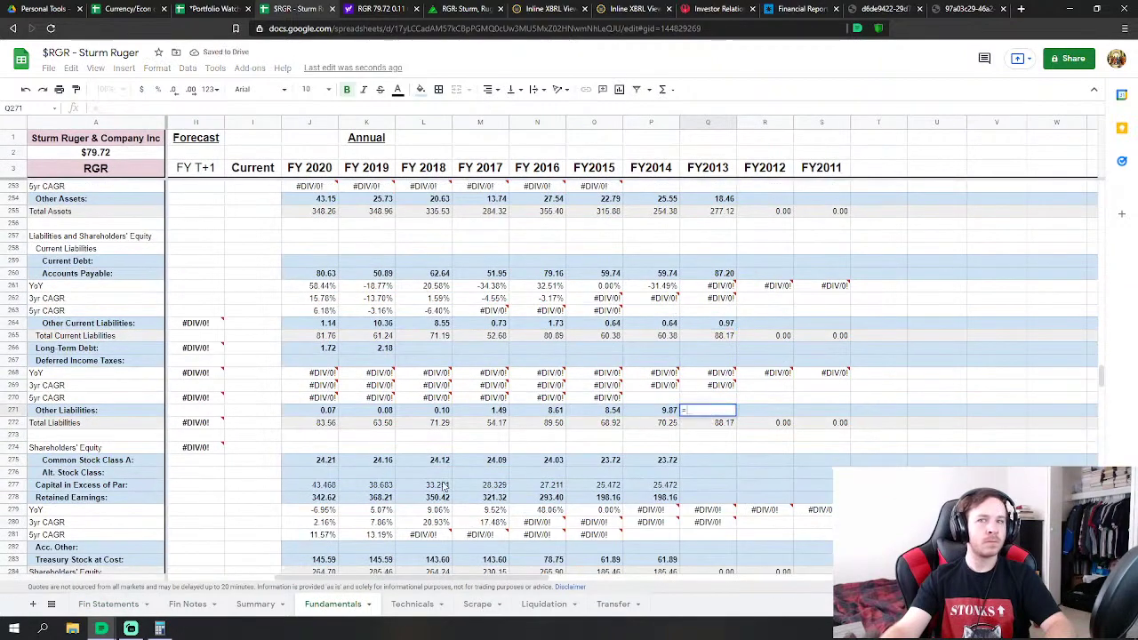
left_click(105, 604)
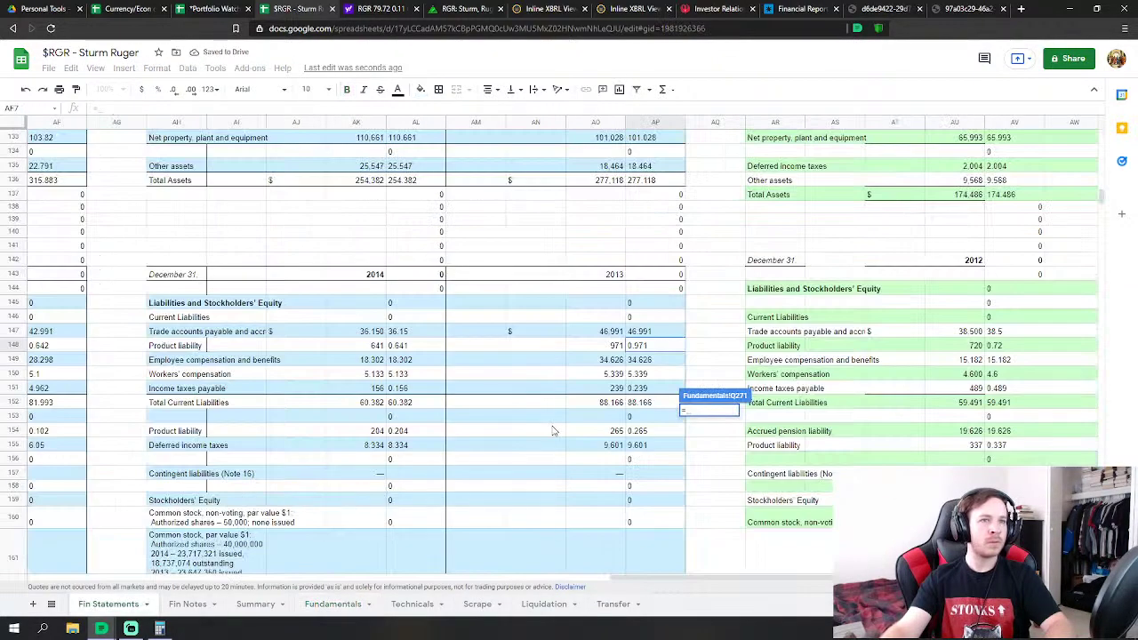
left_click(648, 431)
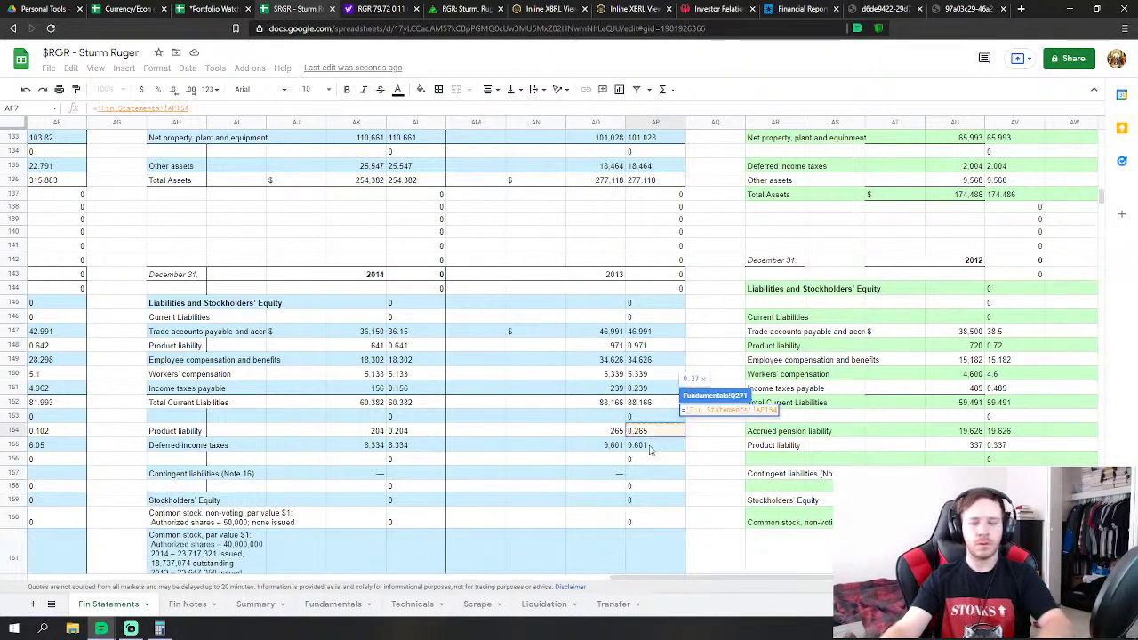
type("+")
left_click(650, 446)
key("Return")
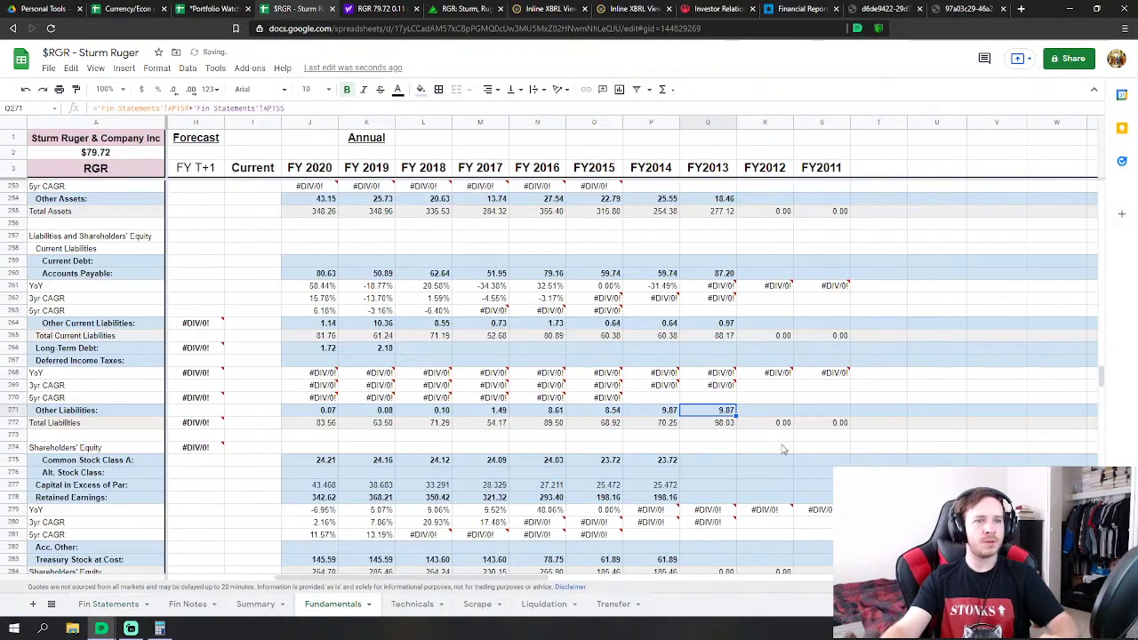
Link FY2013 Common Stock Class A (Q275) to the 2013 common stock line, ='Fin Statements'!AP161
scroll(783, 450, "down", 1)
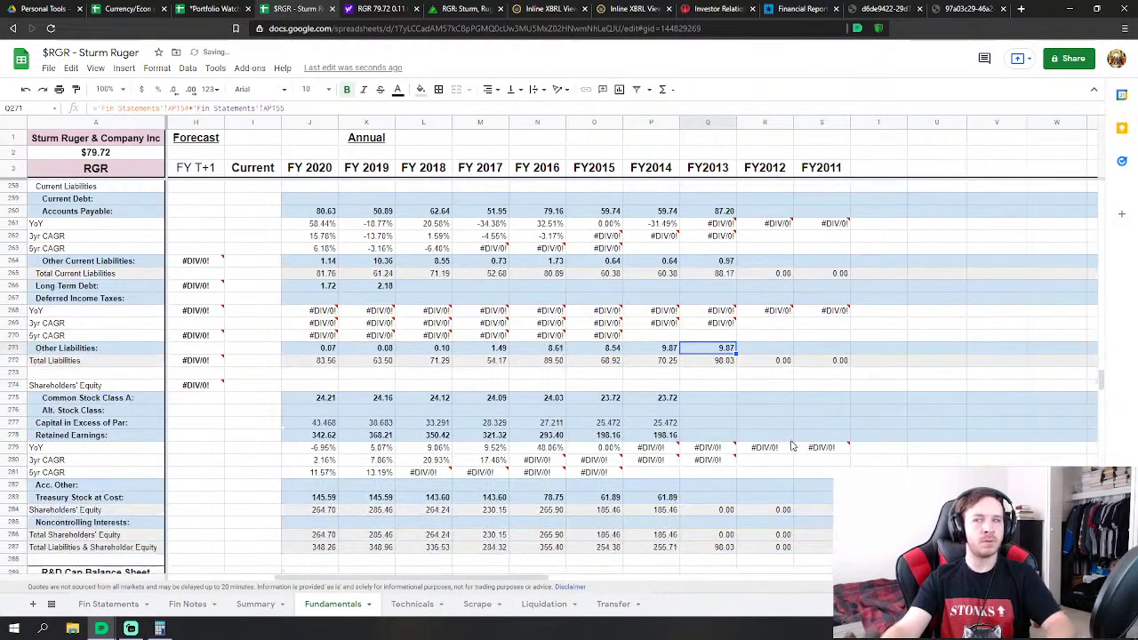
left_click(712, 394)
type("=")
left_click(111, 608)
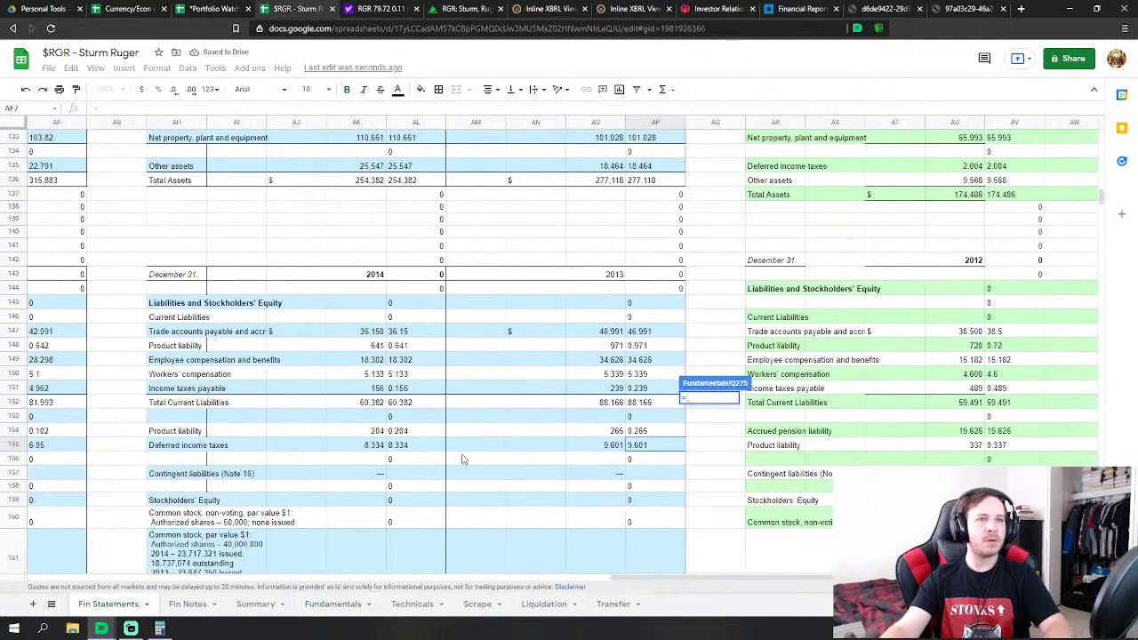
scroll(616, 378, "down", 5)
left_click(654, 340)
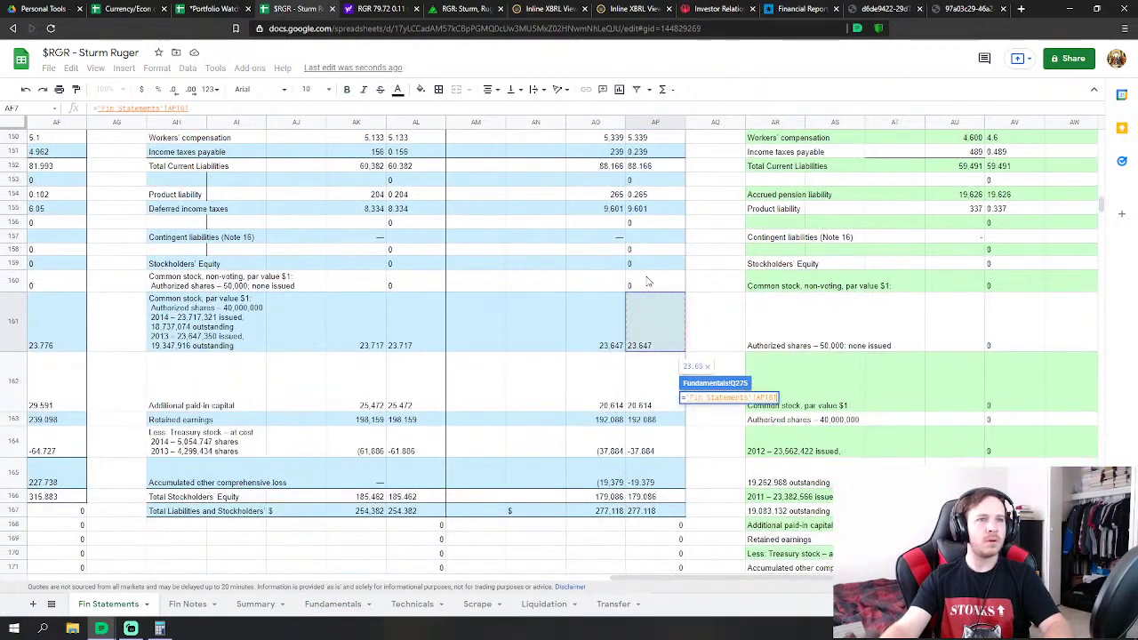
key("Return")
Link FY2013 Capital in Excess of Par (Q277) to 2013 additional paid-in capital, ='Fin Statements'!AP162
left_click(700, 424)
type("=")
left_click(110, 605)
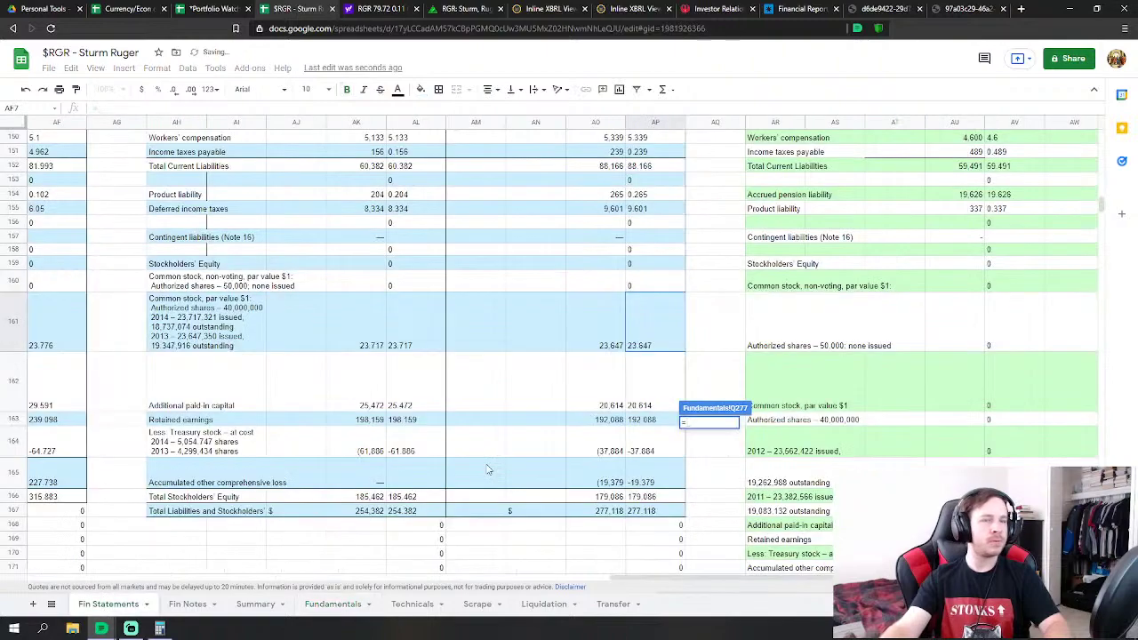
left_click(673, 434)
key("Return")
Link FY2013 Retained Earnings (Q278) to the 2013 retained earnings line, ='Fin Statements'!AP163
left_click(705, 436)
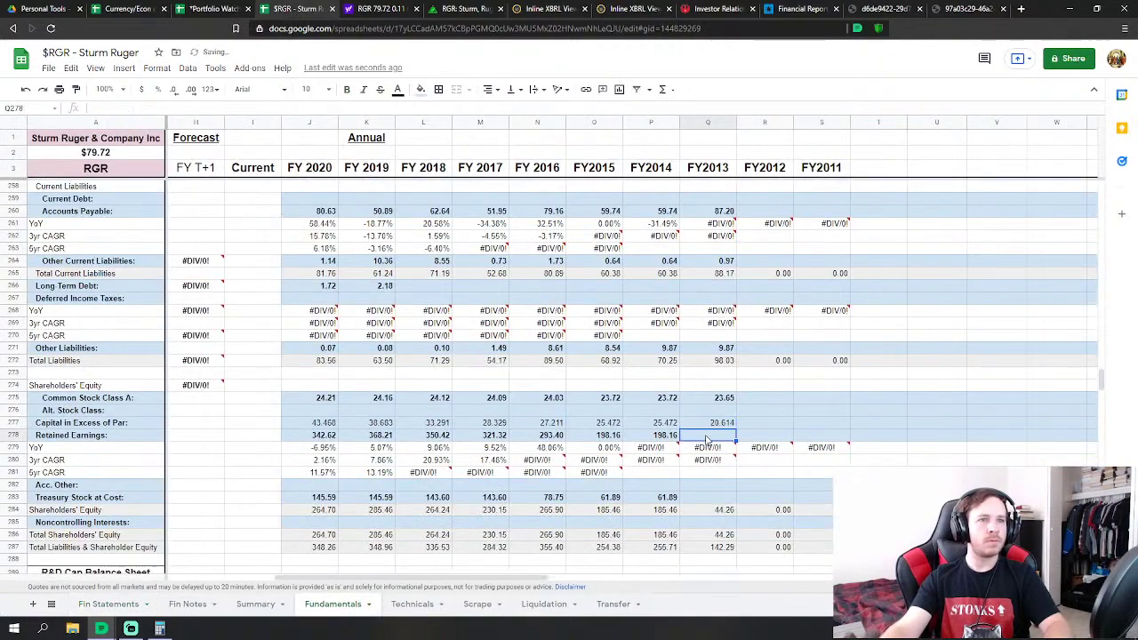
type("=")
left_click(98, 605)
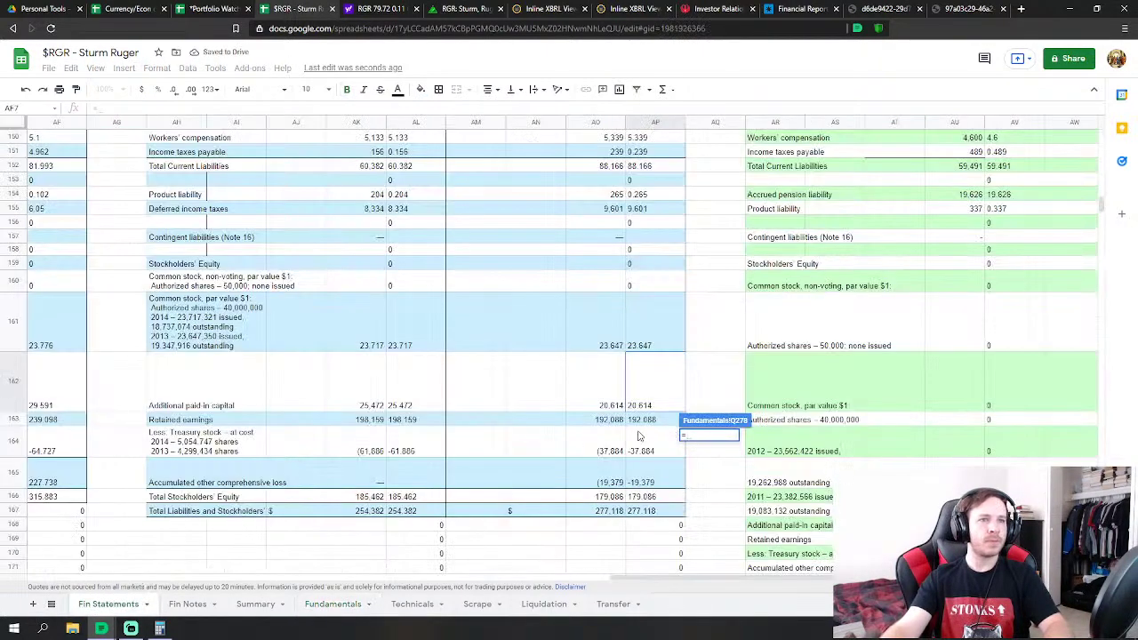
left_click(648, 419)
key("Return")
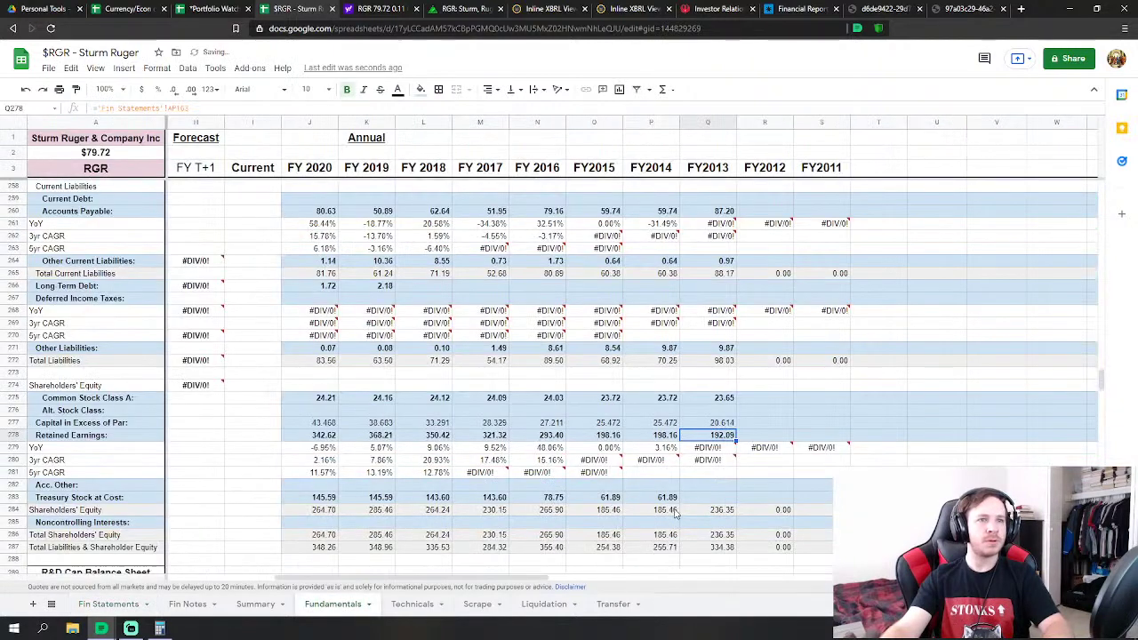
Set FY2013 Treasury Stock at Cost (Q283) to the negated 2013 treasury stock line, =-'Fin Statements'!AP164
left_click(708, 497)
type("=")
left_click(109, 603)
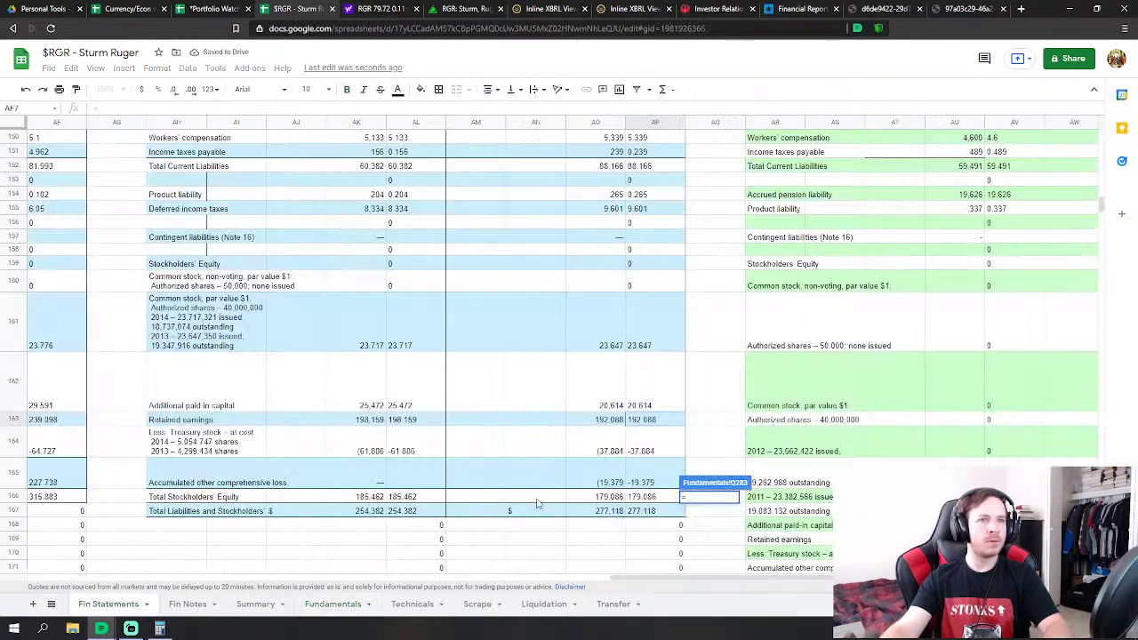
left_click(660, 452)
key("Return")
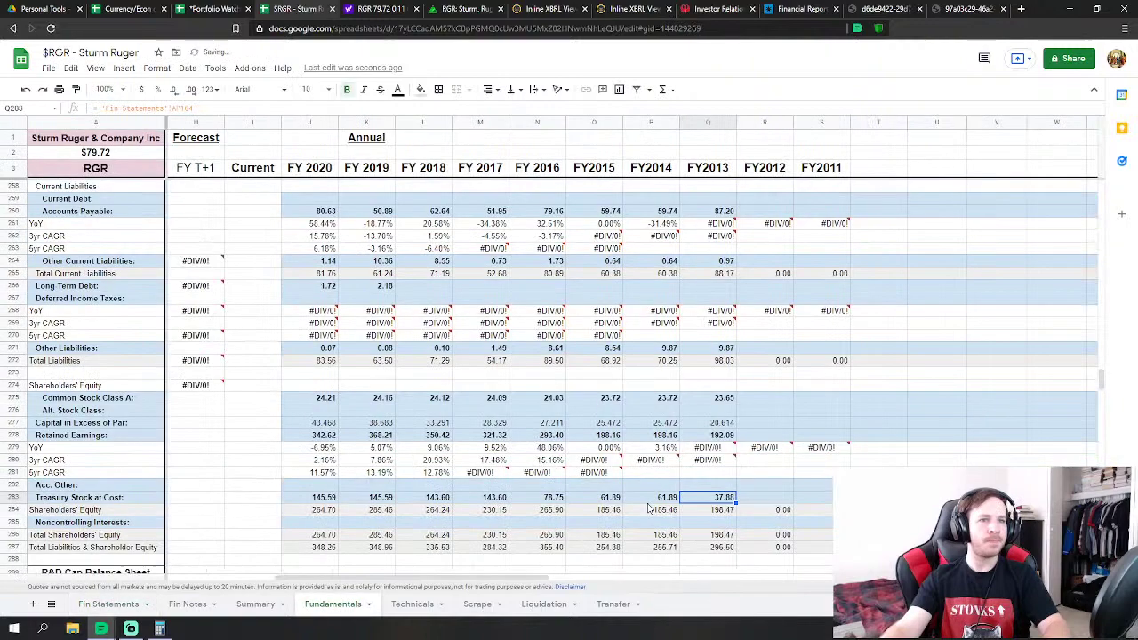
Set FY2013 Acc. Other (Q282) to the negated 2013 accumulated other comprehensive loss, =-'Fin Statements'!AP165
left_click(699, 487)
type("=")
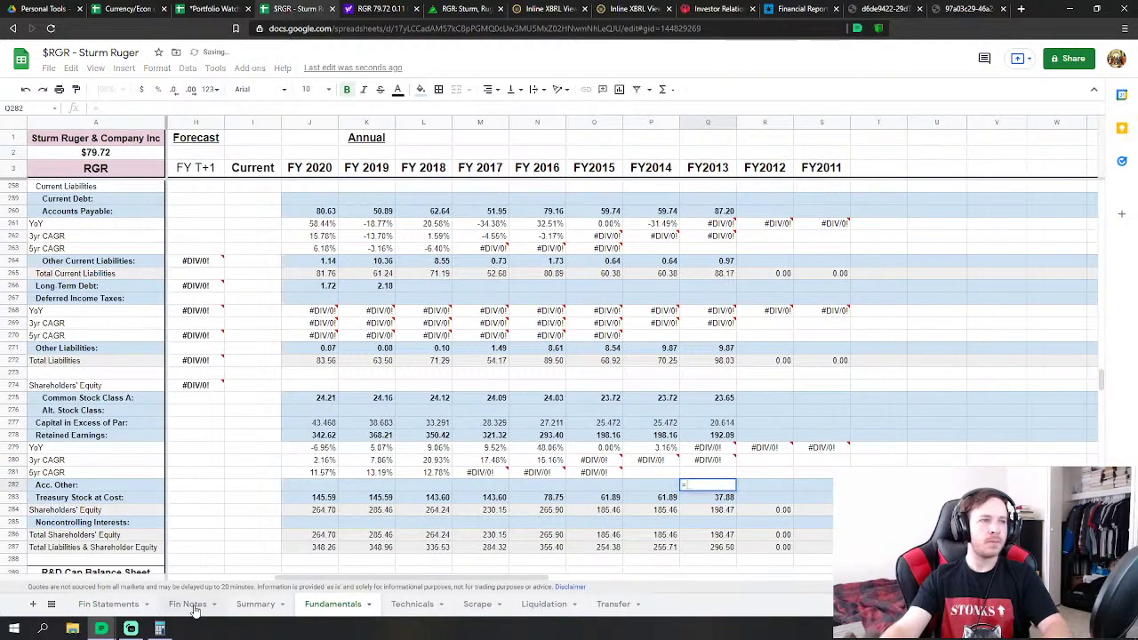
left_click(109, 603)
left_click(649, 482)
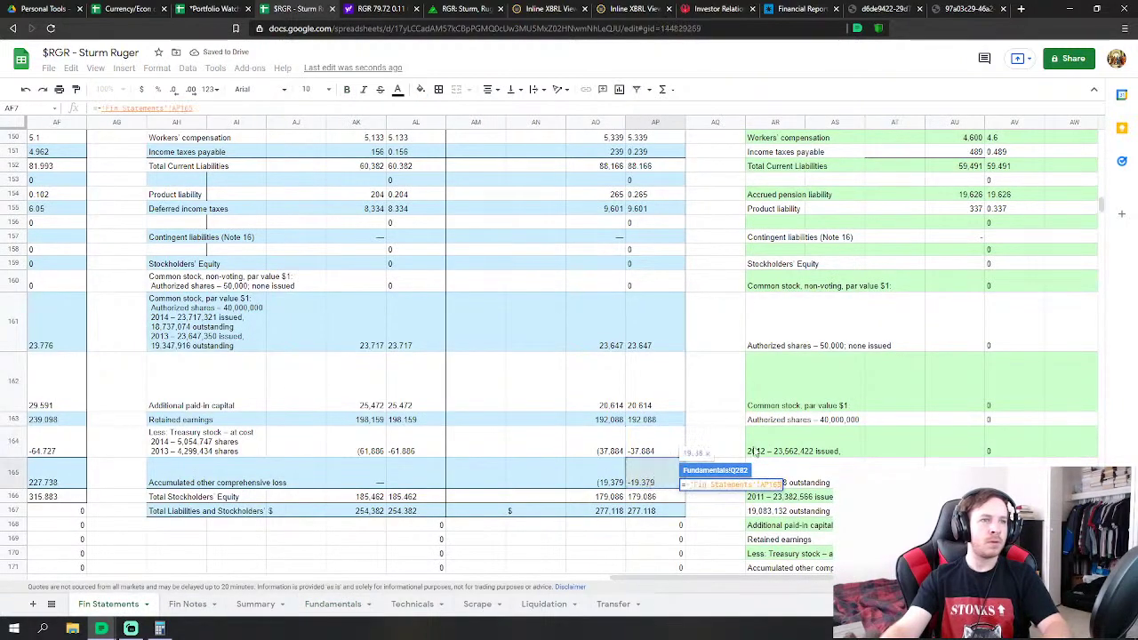
key("Return")
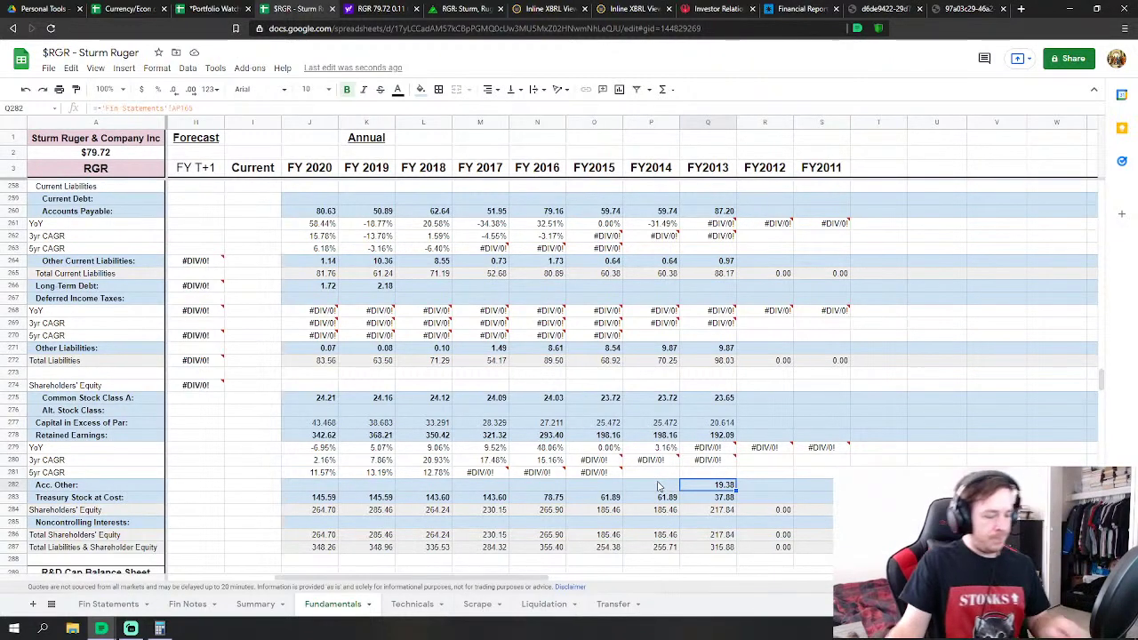
Link FY2012 Revenues (R32) in the Income Statements section to 2012 total net sales, ='Fin Statements'!AV9
scroll(807, 423, "up", 5)
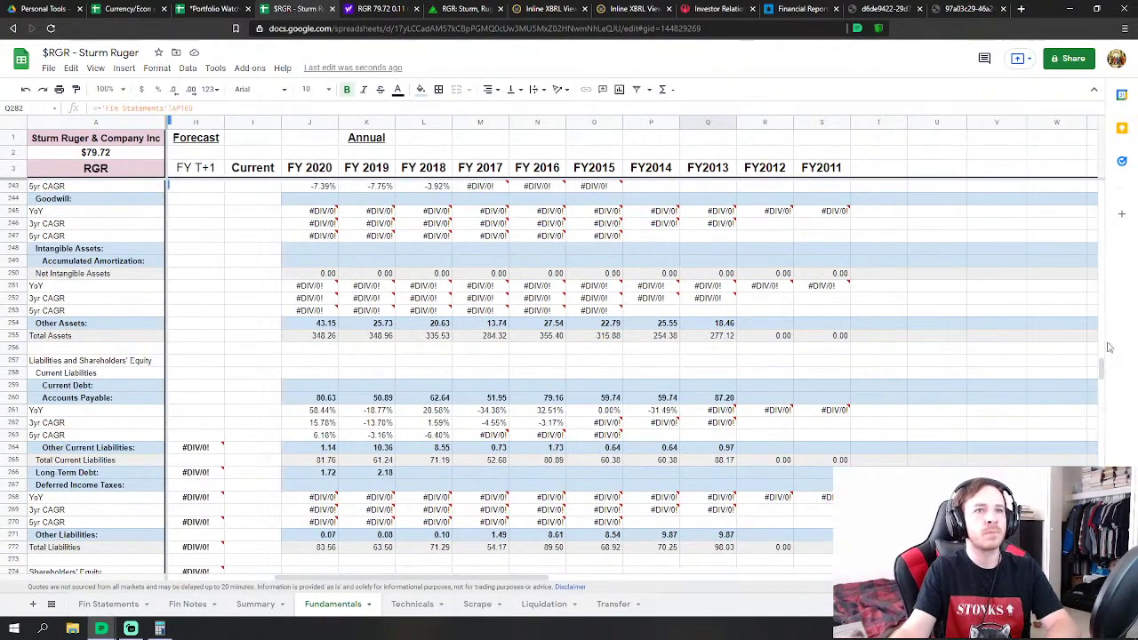
left_click_drag(1102, 369, 1101, 182)
scroll(943, 276, "down", 3)
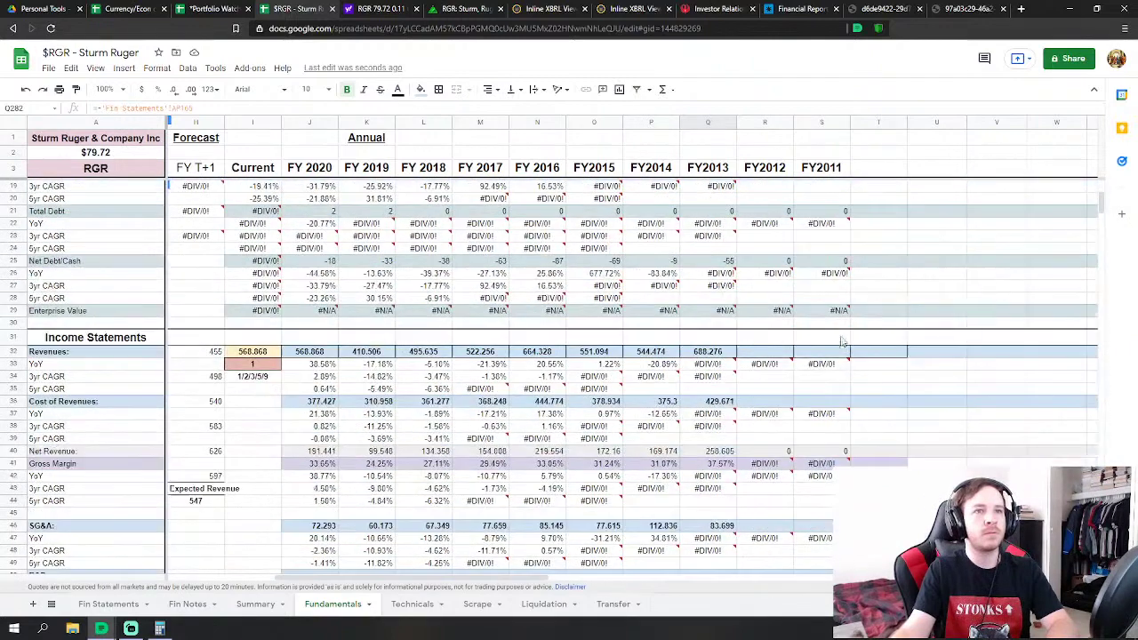
scroll(818, 333, "down", 2)
left_click(781, 294)
type("=")
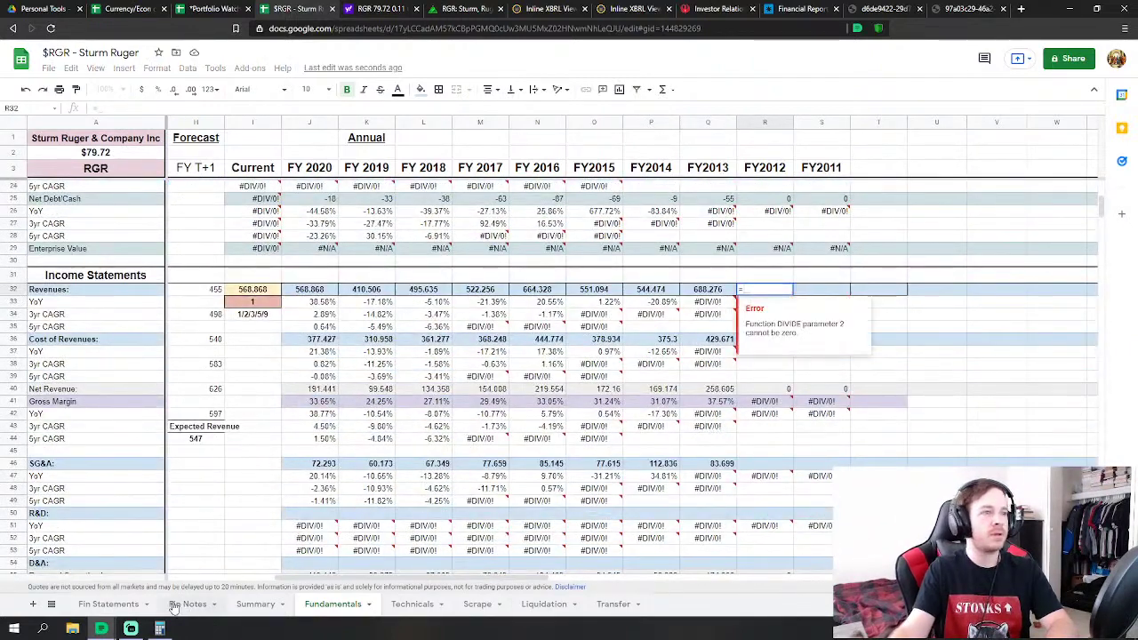
left_click(108, 604)
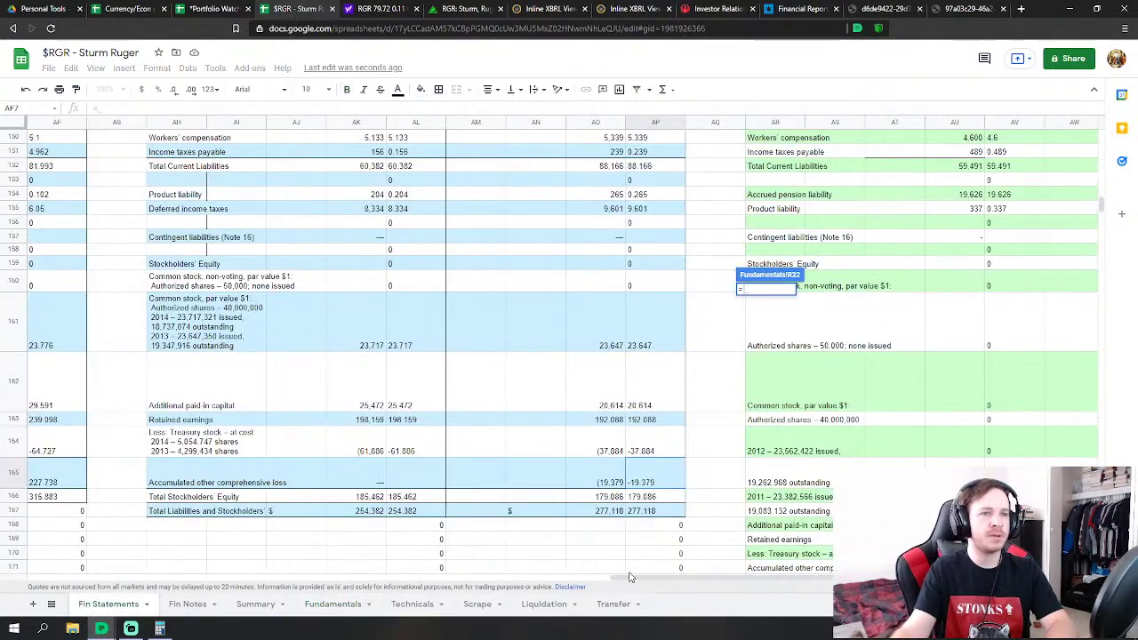
left_click_drag(630, 578, 738, 577)
scroll(627, 384, "up", 10)
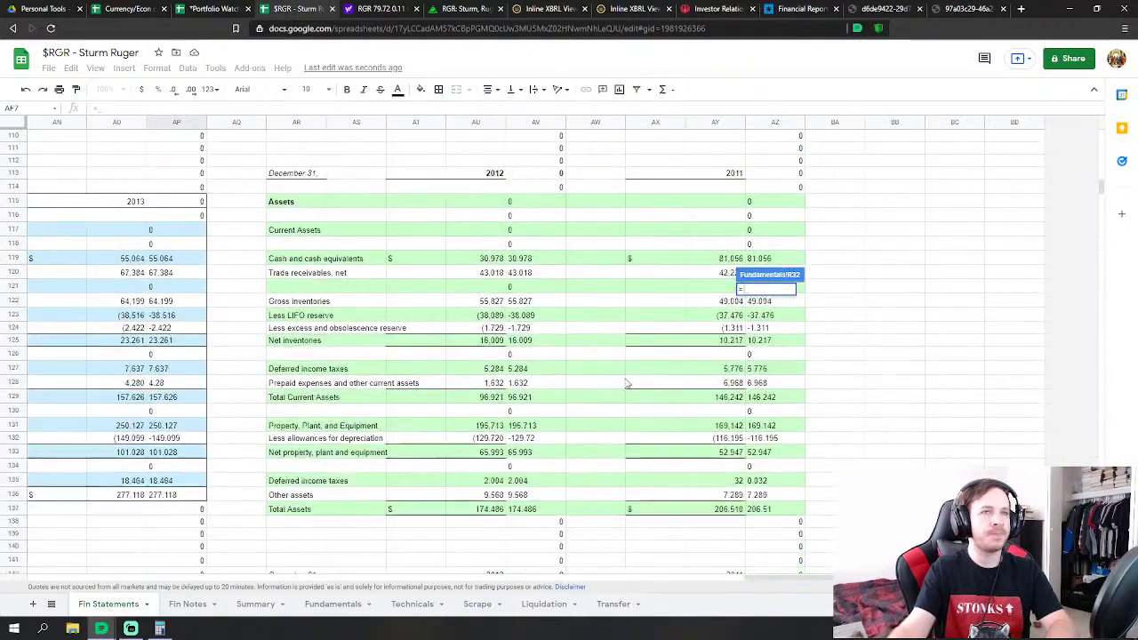
scroll(627, 384, "up", 20)
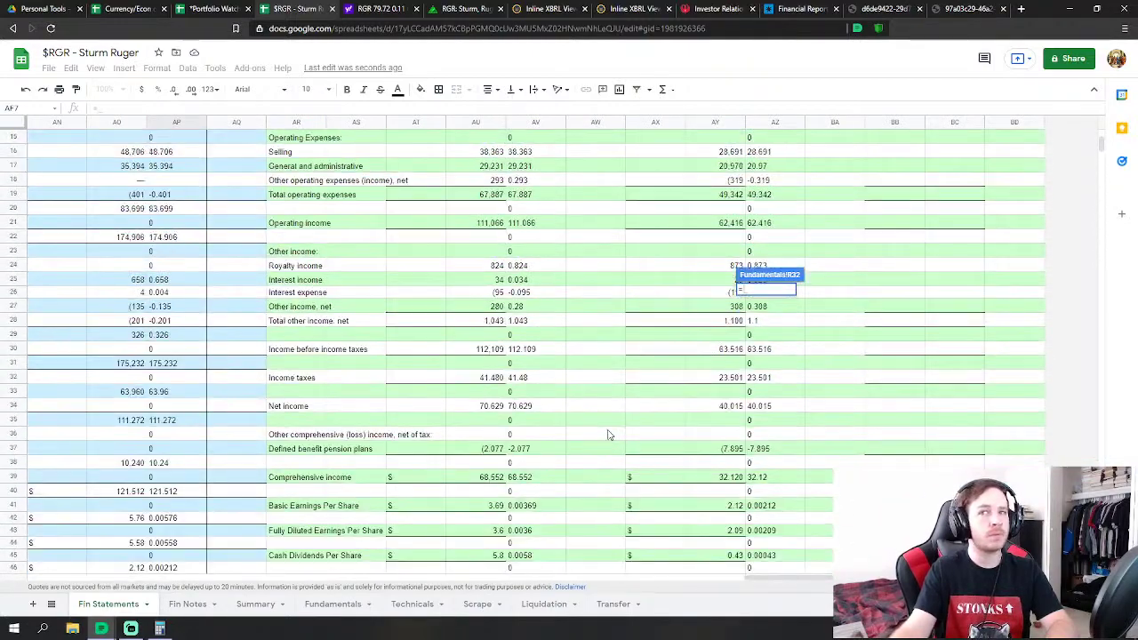
scroll(610, 439, "up", 5)
scroll(556, 333, "down", 2)
scroll(549, 280, "up", 2)
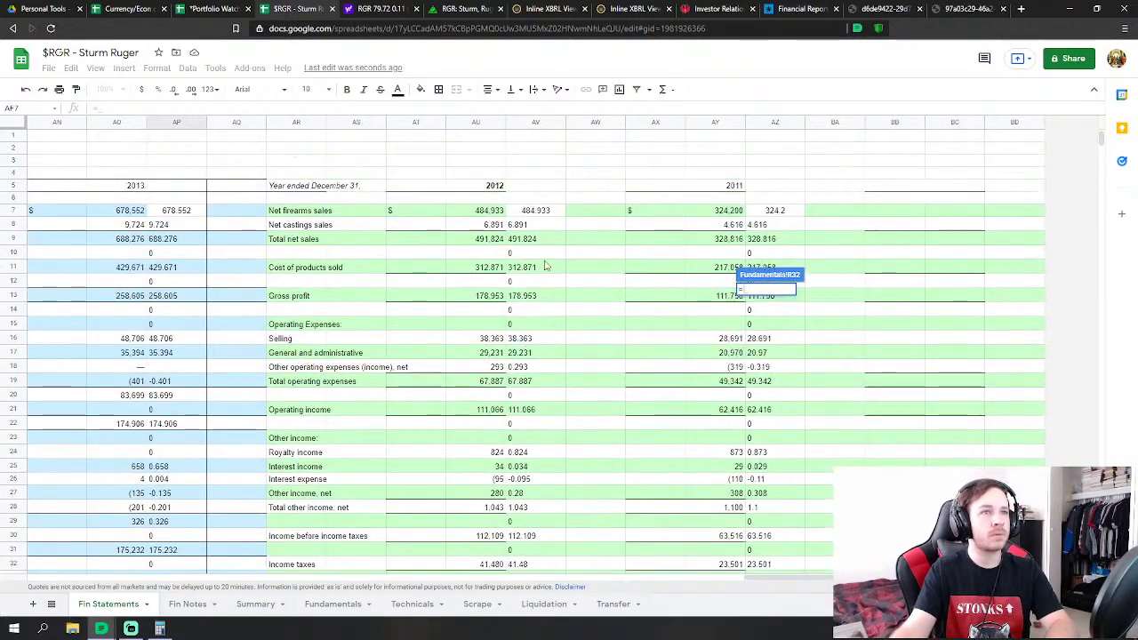
left_click(544, 245)
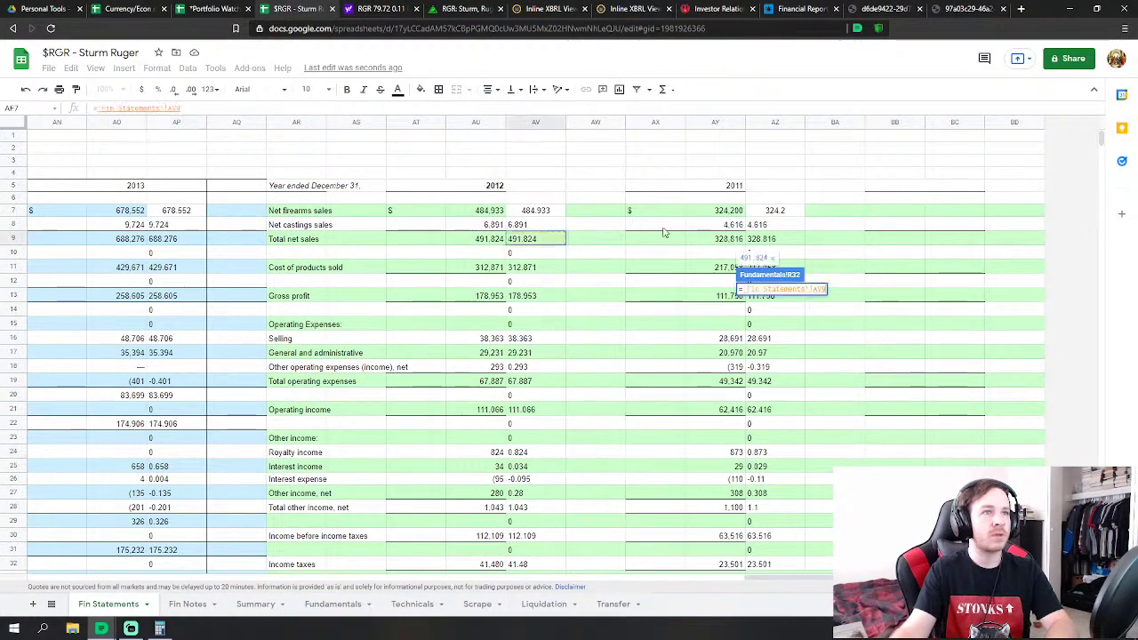
key("Return")
Link FY2012 Cost of Revenues (R36) to 2012 cost of products sold, ='Fin Statements'!AV11
key("Down")
key("Down")
key("Down")
type("=")
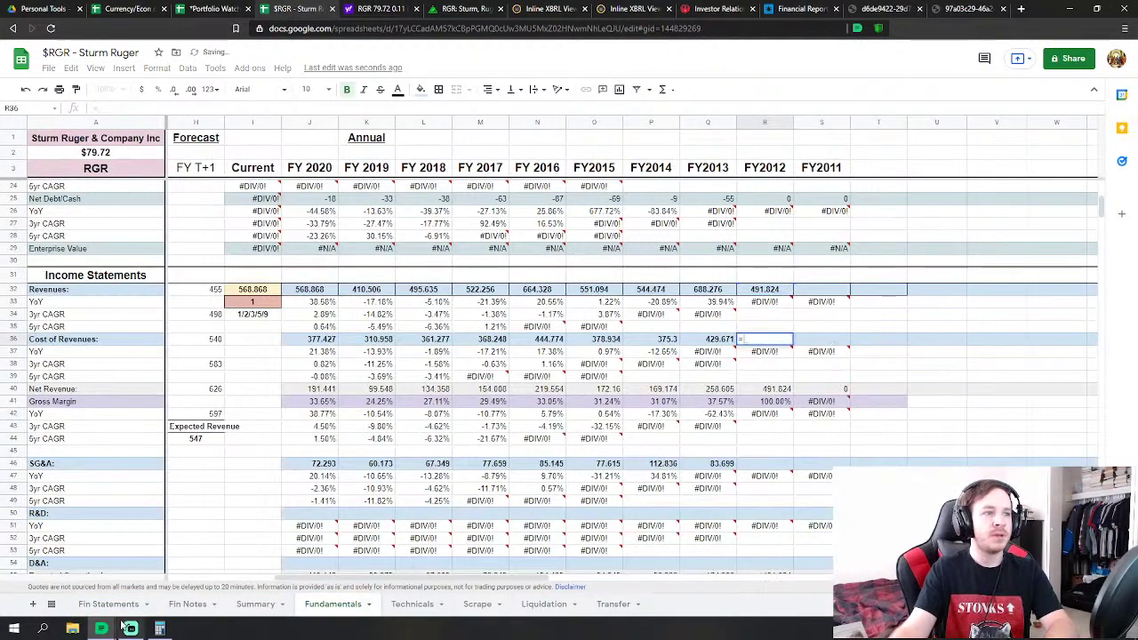
left_click(108, 603)
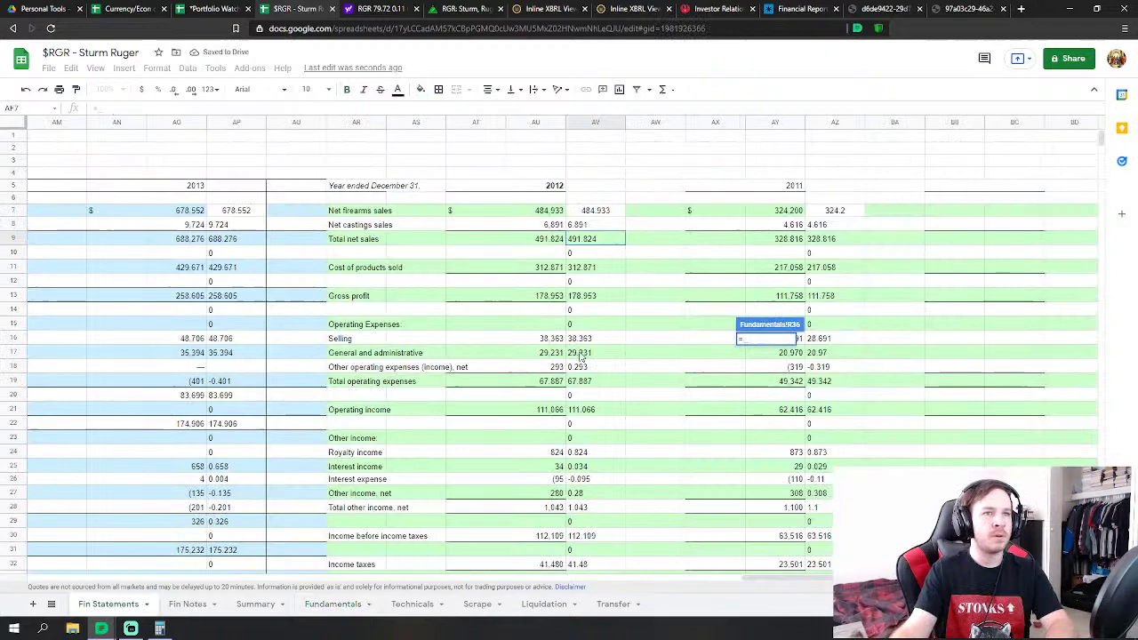
left_click(588, 267)
key("Return")
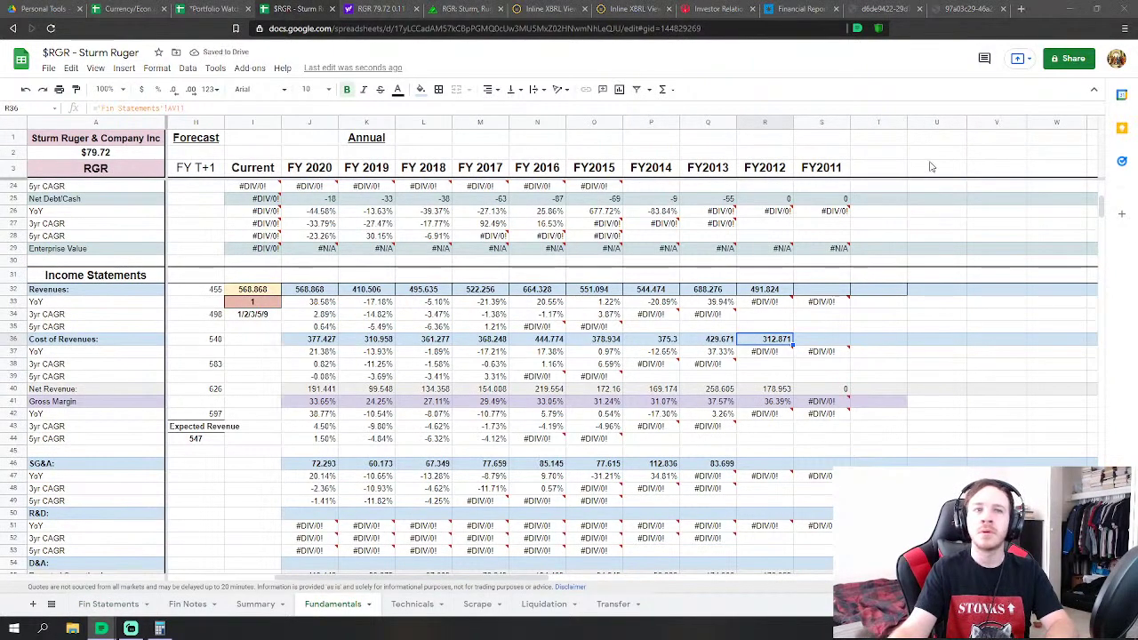
Set FY2012 SG&A (R46) to the sum of 2012 selling, general and administrative, and other operating expenses from 'Fin Statements' AV16, AV17 and AV18
scroll(845, 240, "down", 3)
left_click(764, 310)
type("=")
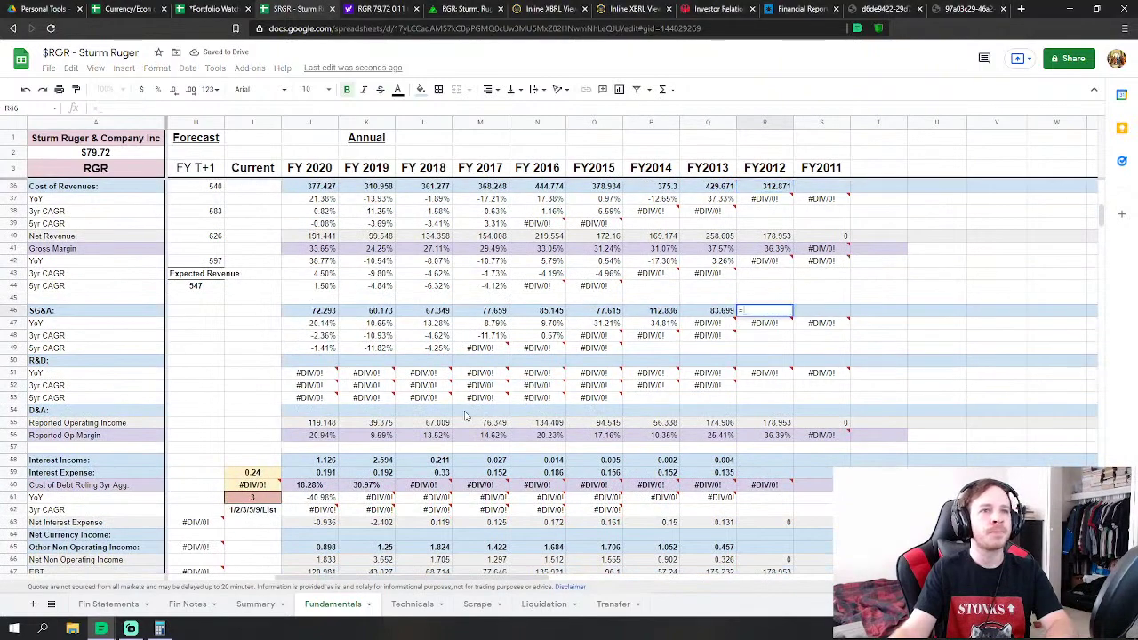
left_click(116, 606)
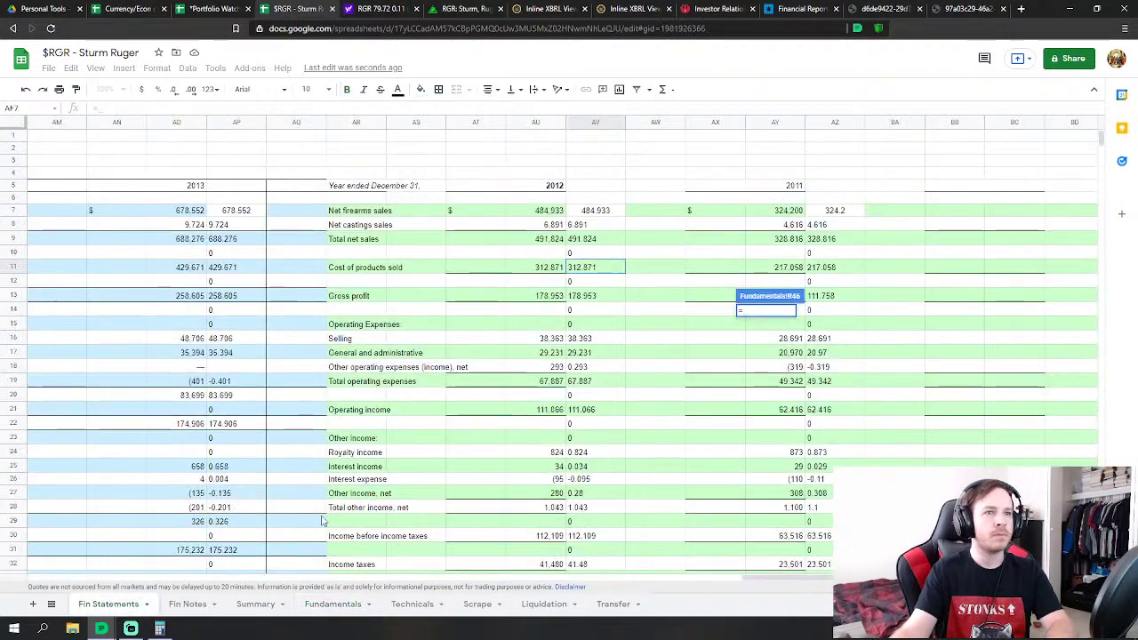
left_click(597, 339)
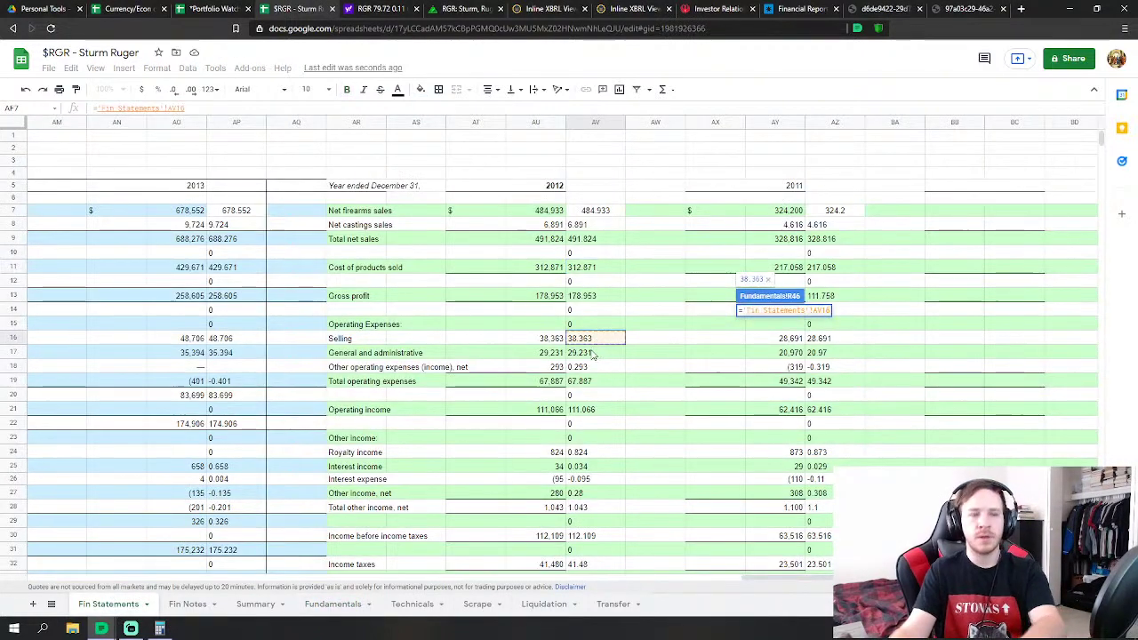
type("+")
left_click(587, 354)
type("+")
left_click(579, 368)
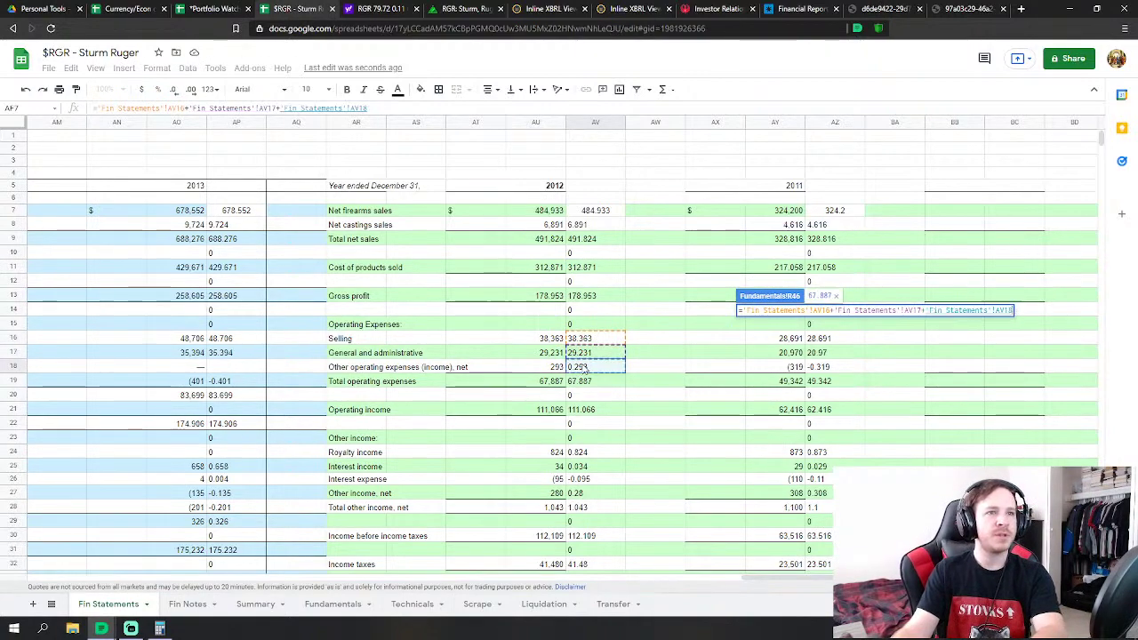
key("Return")
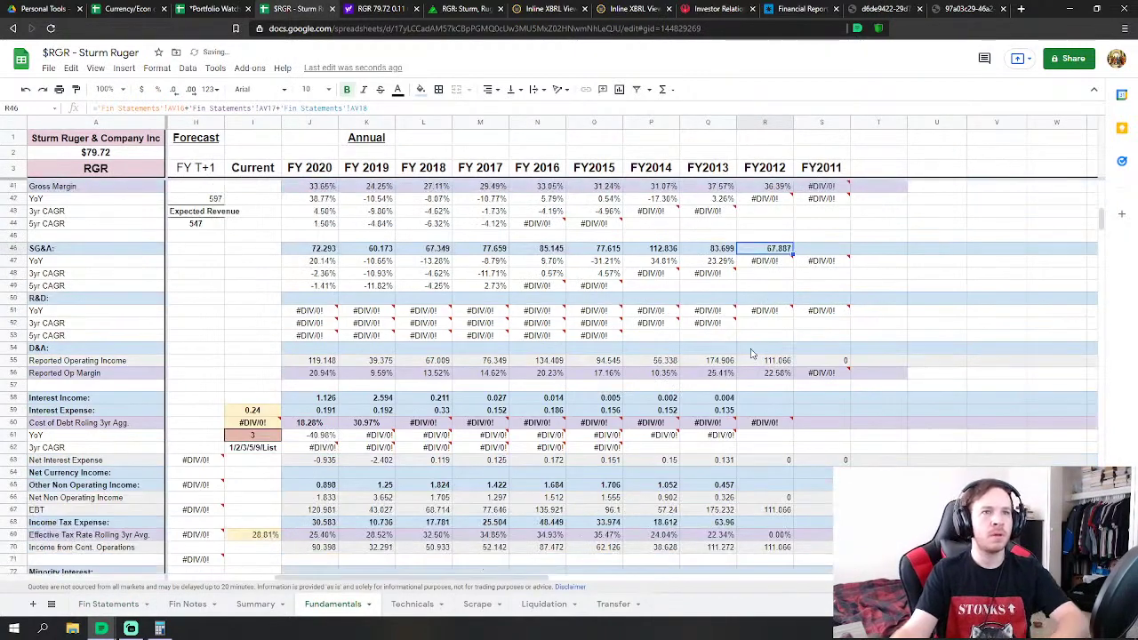
Link FY2012 Interest Income (R58) to the 2012 interest income line, ='Fin Statements'!AV25
scroll(751, 354, "down", 2)
left_click(754, 337)
type("=")
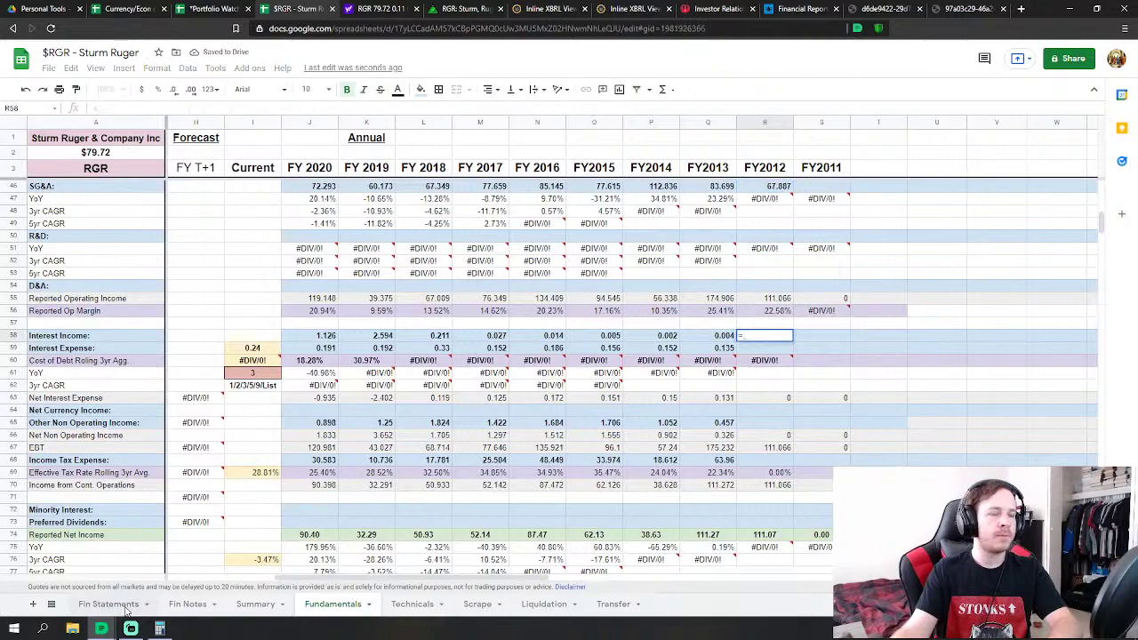
left_click(126, 608)
left_click(587, 468)
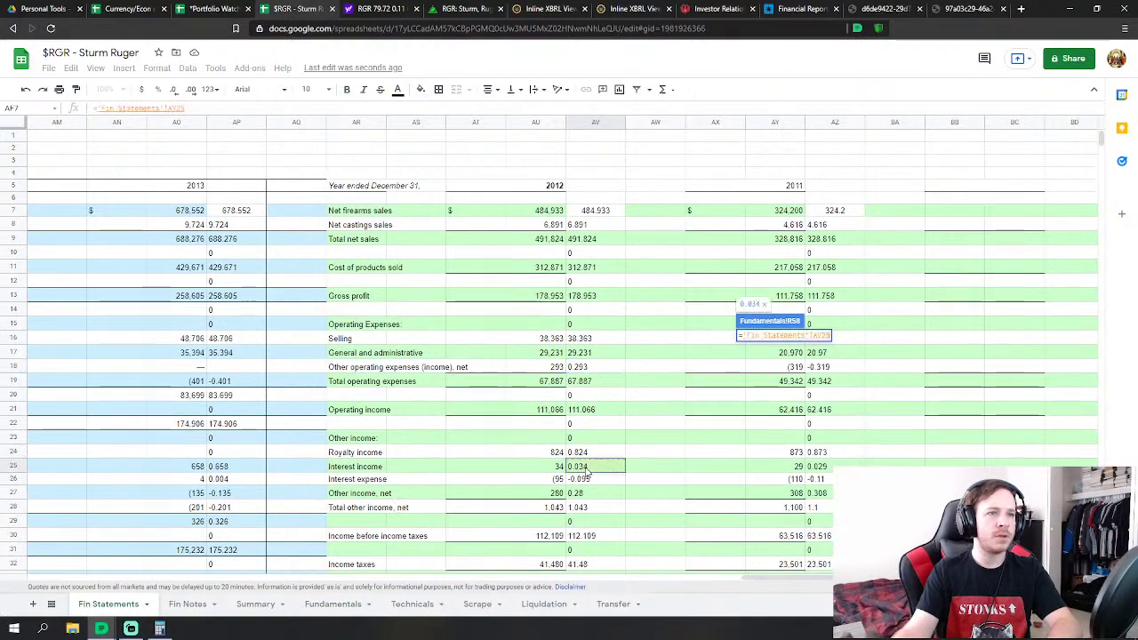
key("Return")
Set FY2012 Interest Expense (R59) to the negated 2012 interest expense line, =-'Fin Statements'!AV26
left_click(763, 349)
type("=")
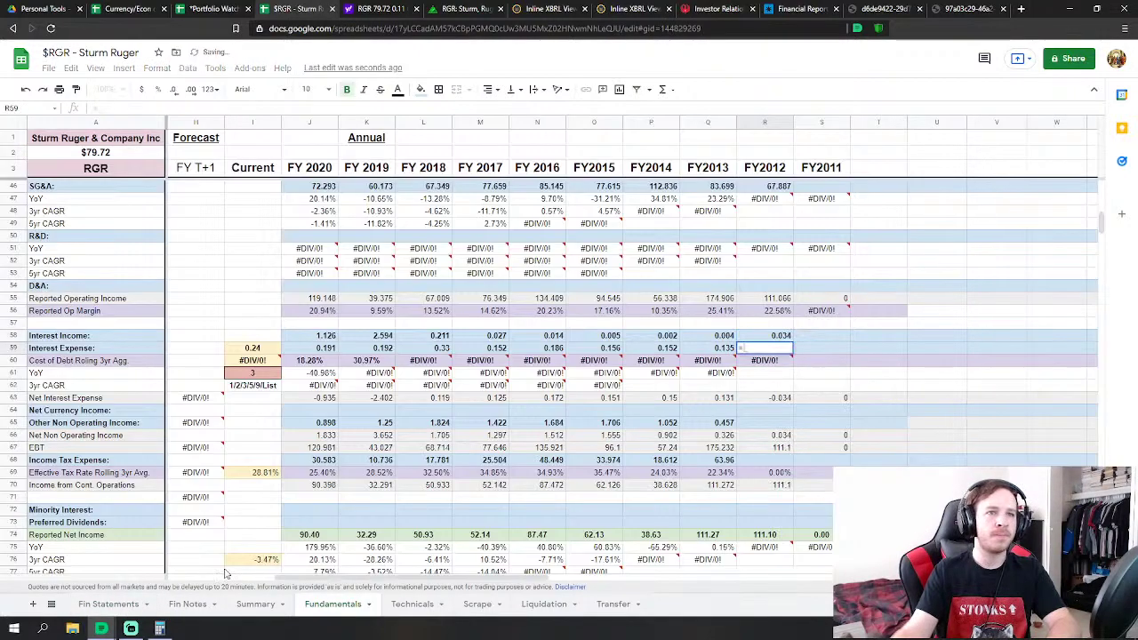
left_click(119, 605)
left_click(598, 479)
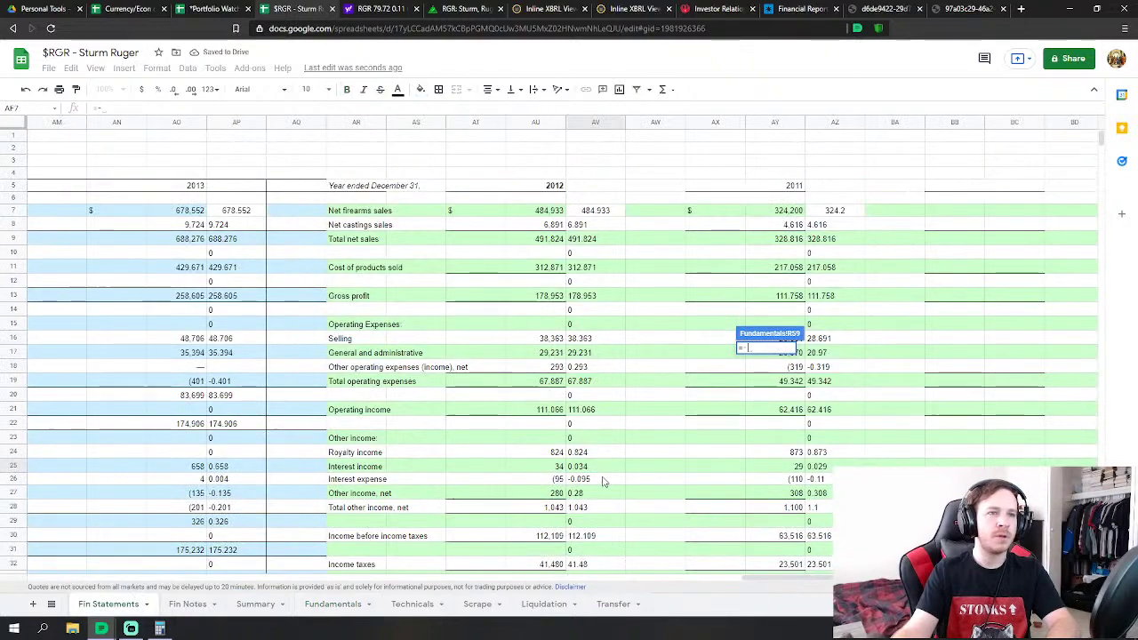
key("Return")
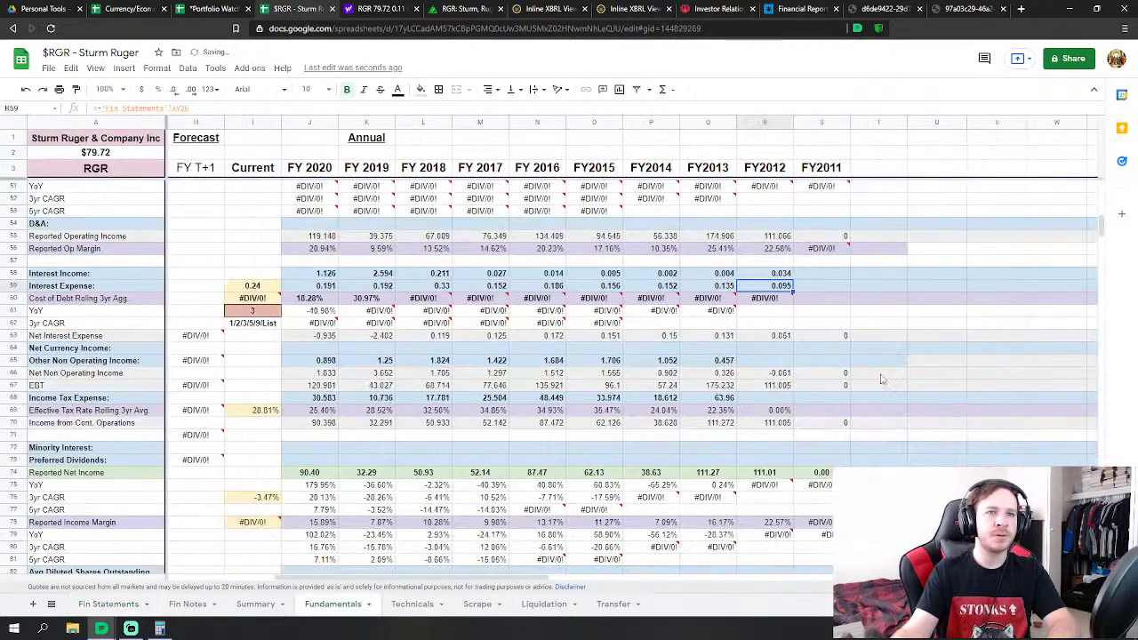
Set FY2012 Other Non Operating Income (R65) to 2012 royalty income plus other income, net, ='Fin Statements'!AV24+'Fin Statements'!AV27
left_click(770, 362)
type("=")
left_click(116, 604)
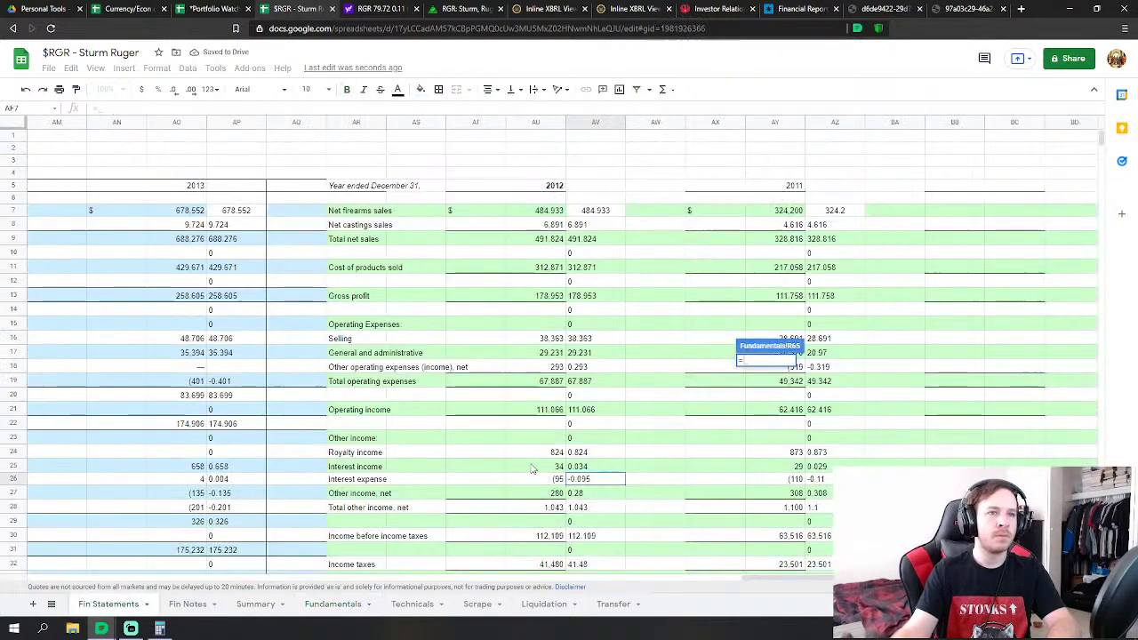
left_click(579, 454)
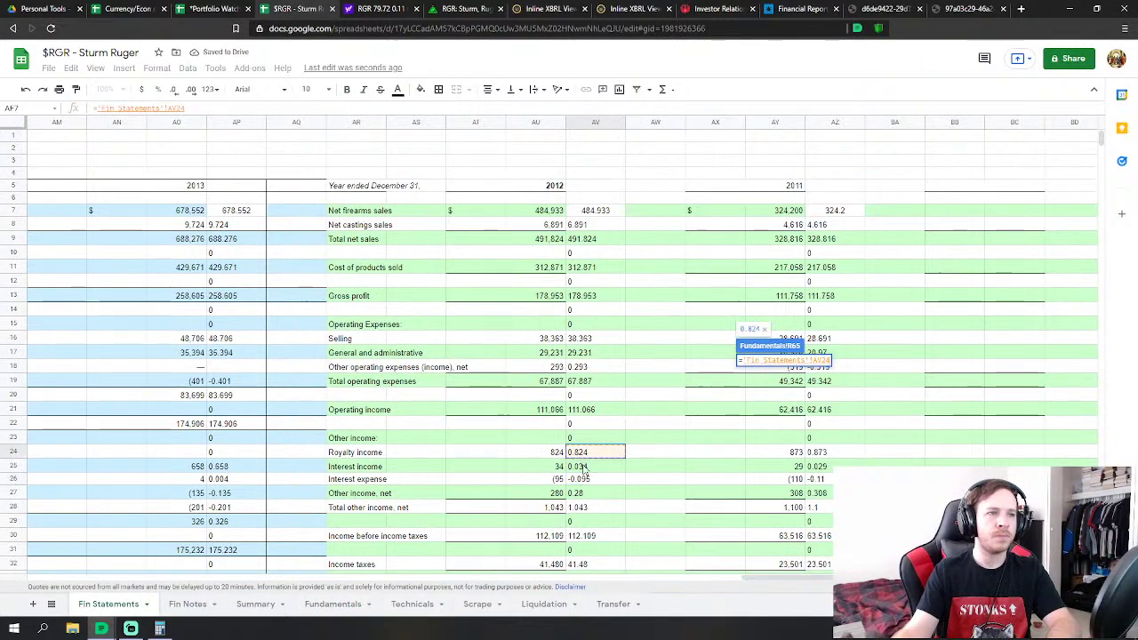
type("+")
left_click(595, 494)
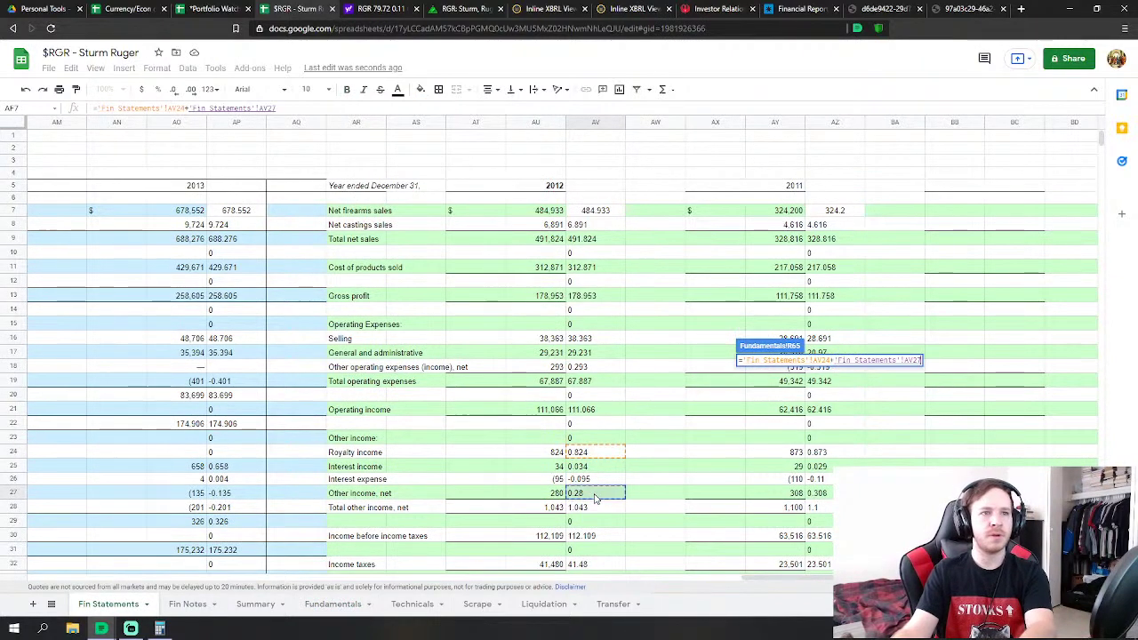
key("Return")
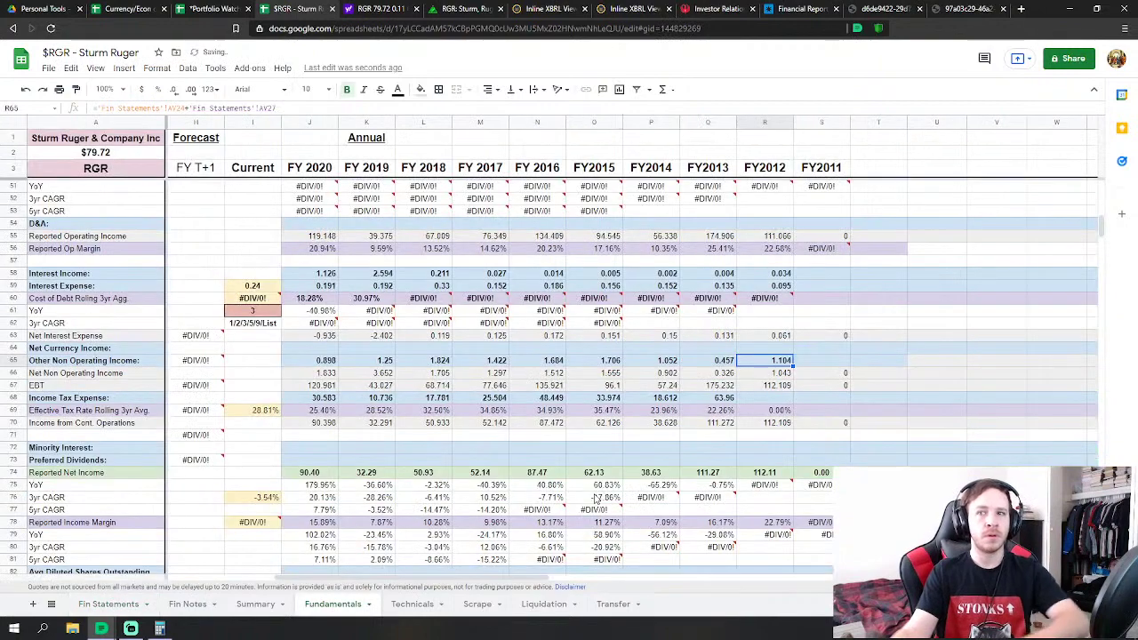
Link FY2012 Income Tax Expense (R68) to the 2012 income taxes line, ='Fin Statements'!AV32
scroll(776, 371, "down", 2)
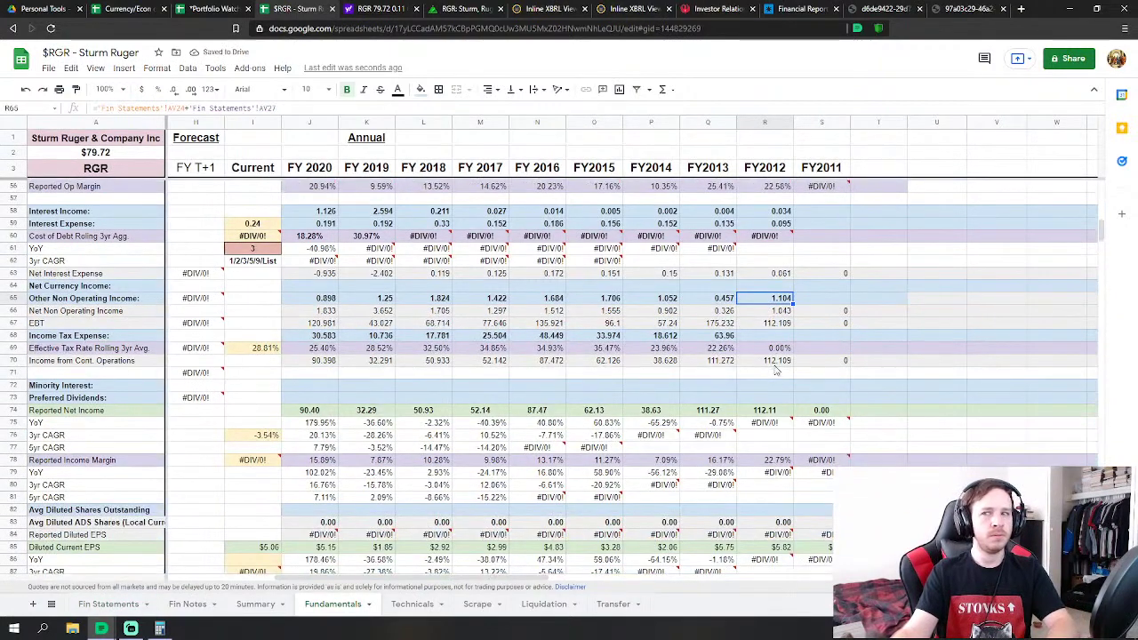
left_click(778, 336)
type("=")
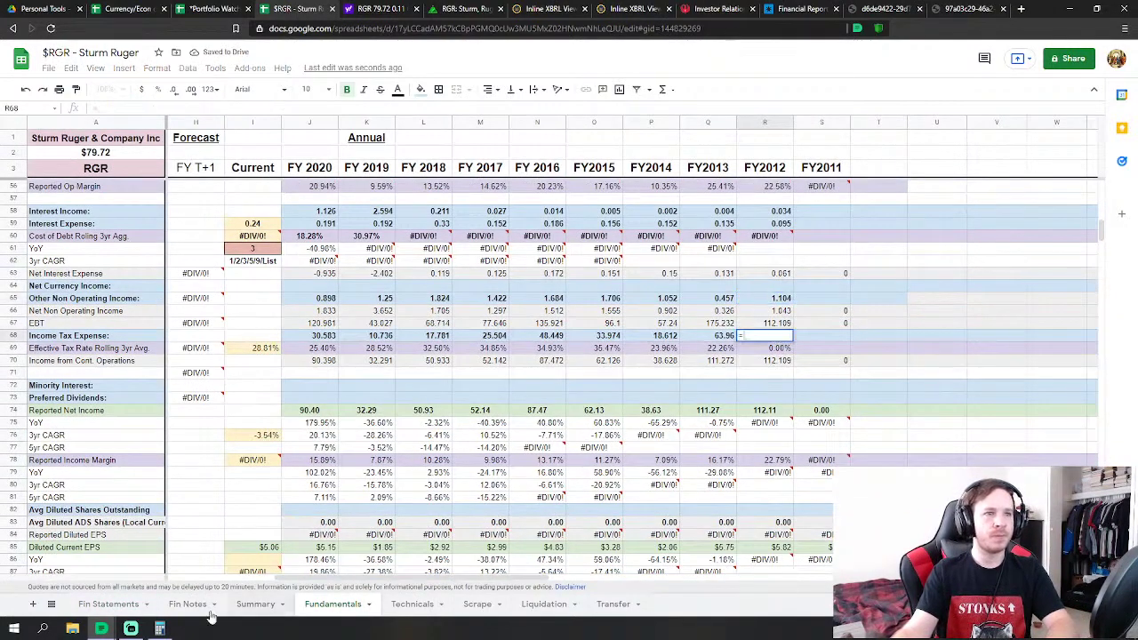
left_click(108, 604)
scroll(578, 480, "down", 2)
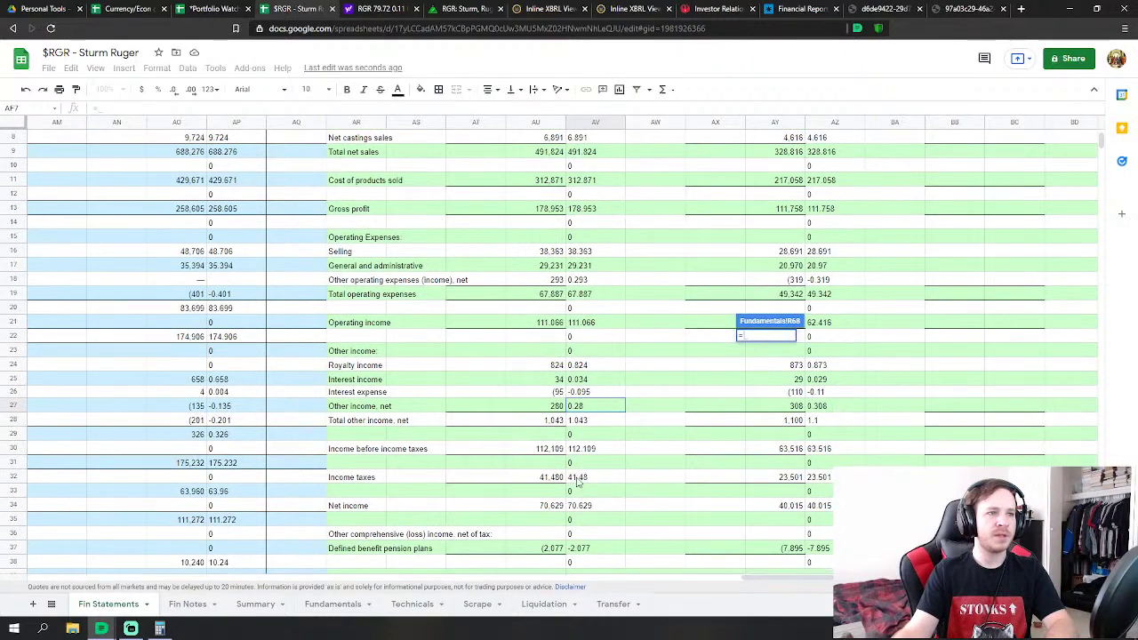
left_click(579, 477)
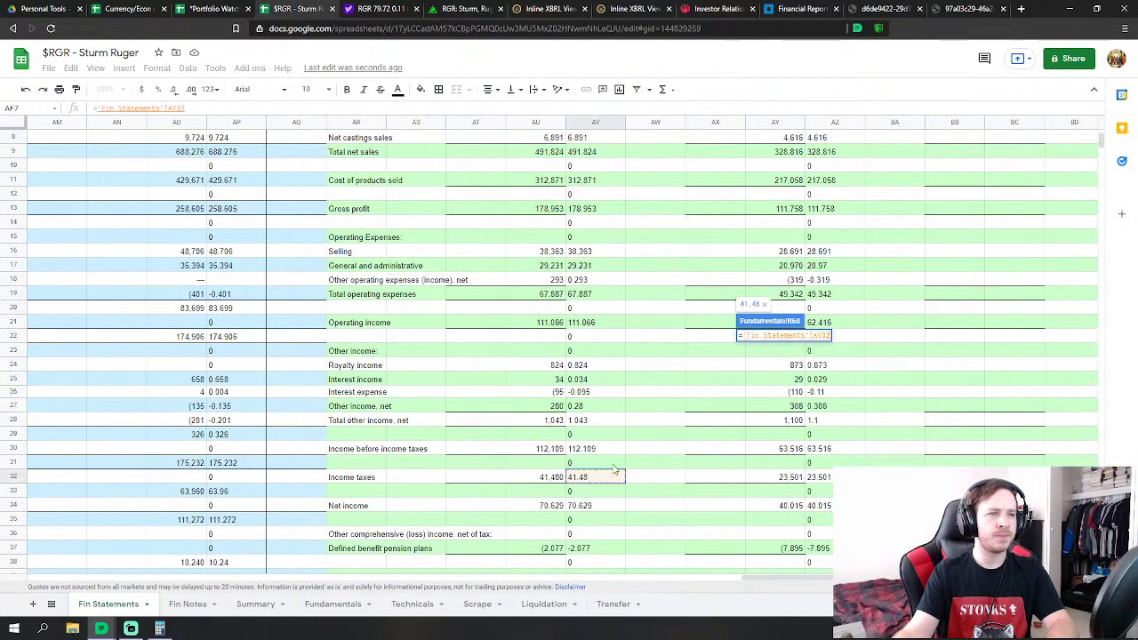
key("Return")
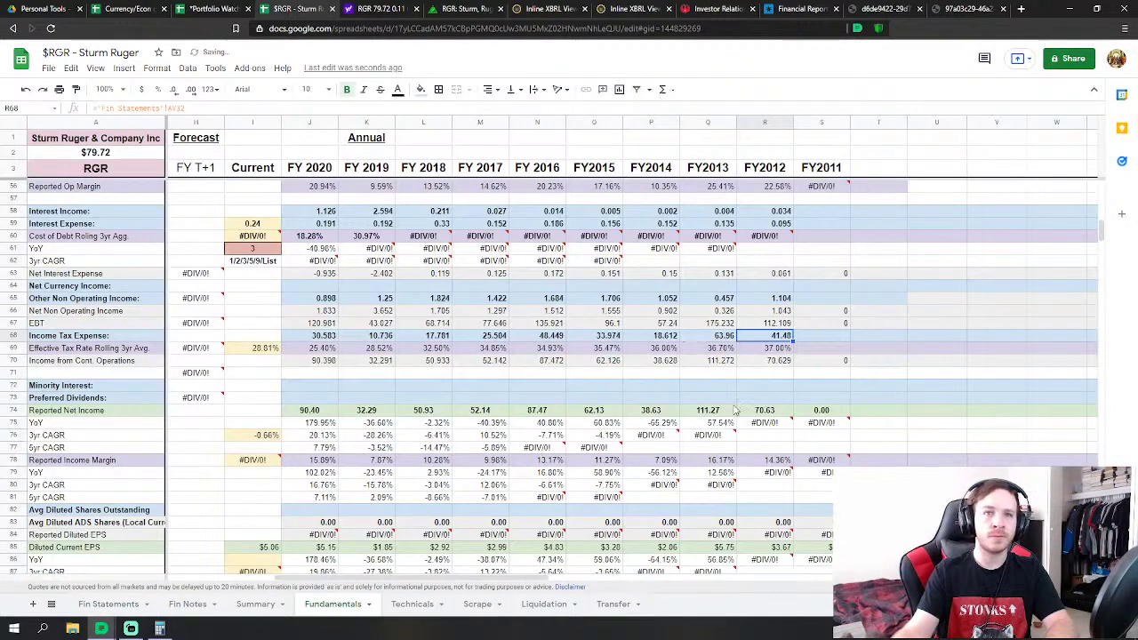
Link FY2012 CF Depreciation & Amortization (R127) to the 2012 depreciation and amortization line, ='Fin Statements'!AV64
scroll(738, 405, "down", 10)
scroll(745, 407, "down", 5)
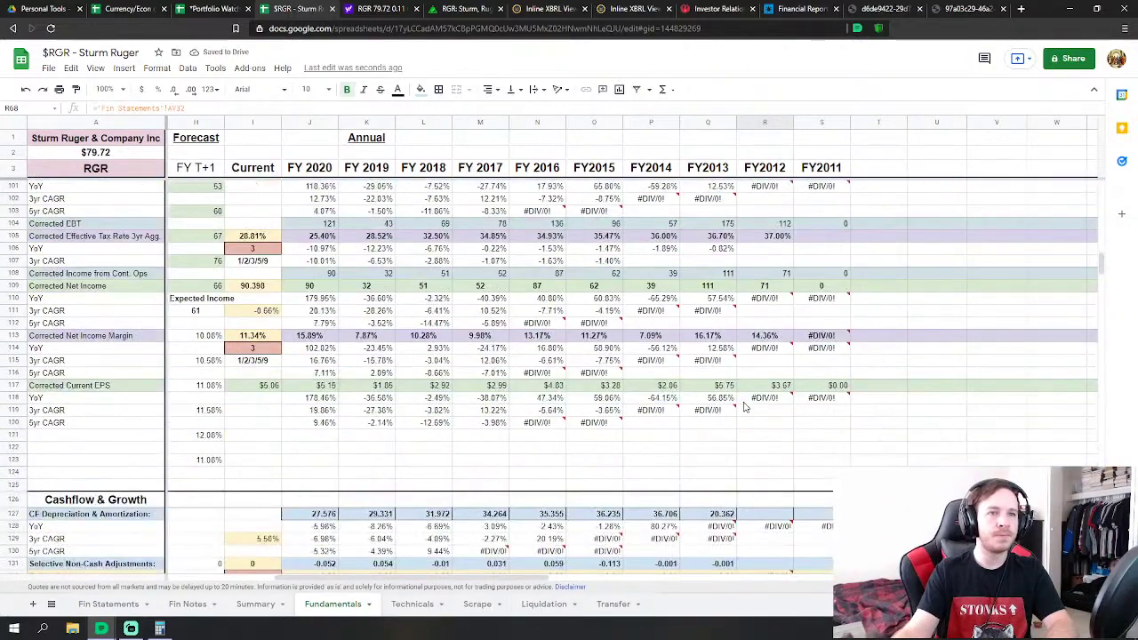
scroll(745, 407, "down", 2)
scroll(745, 408, "down", 4)
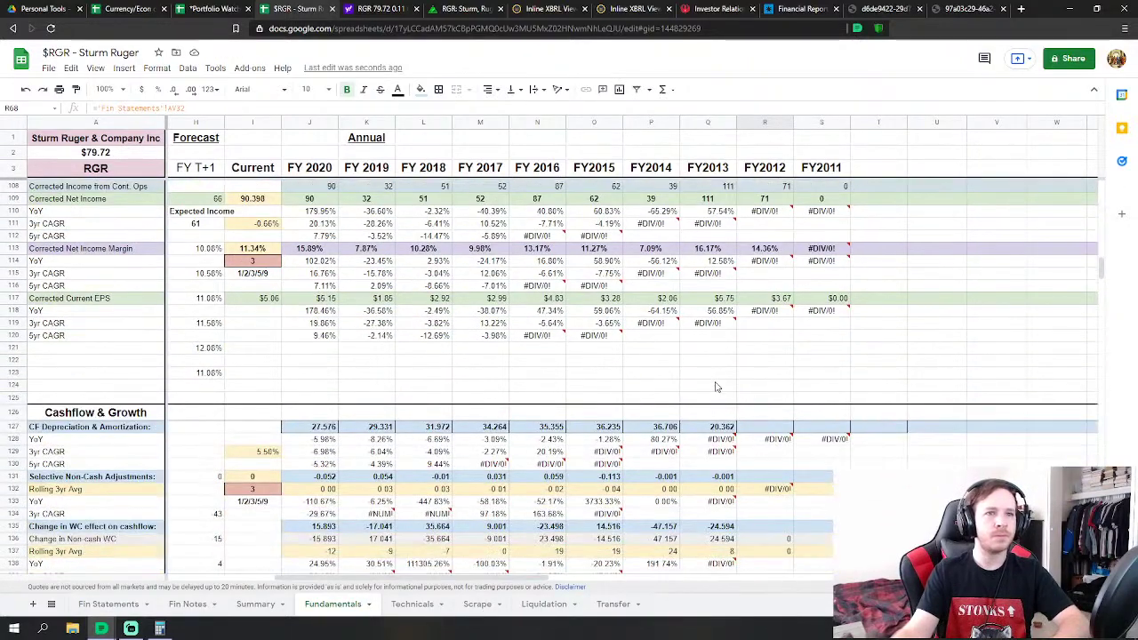
left_click(770, 329)
scroll(770, 330, "down", 2)
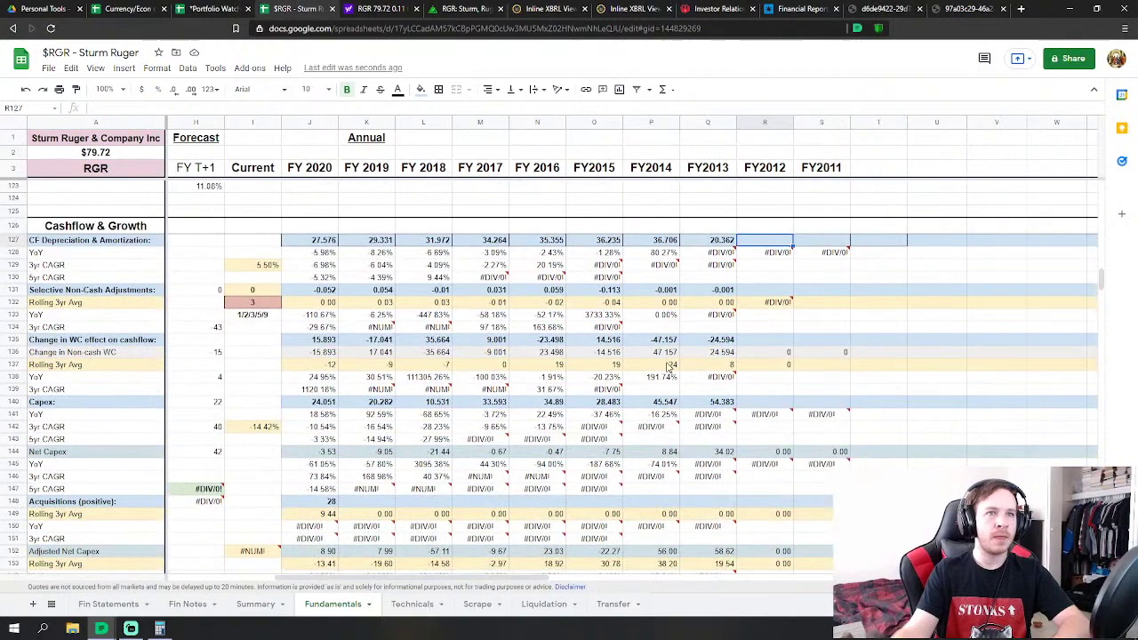
left_click(108, 603)
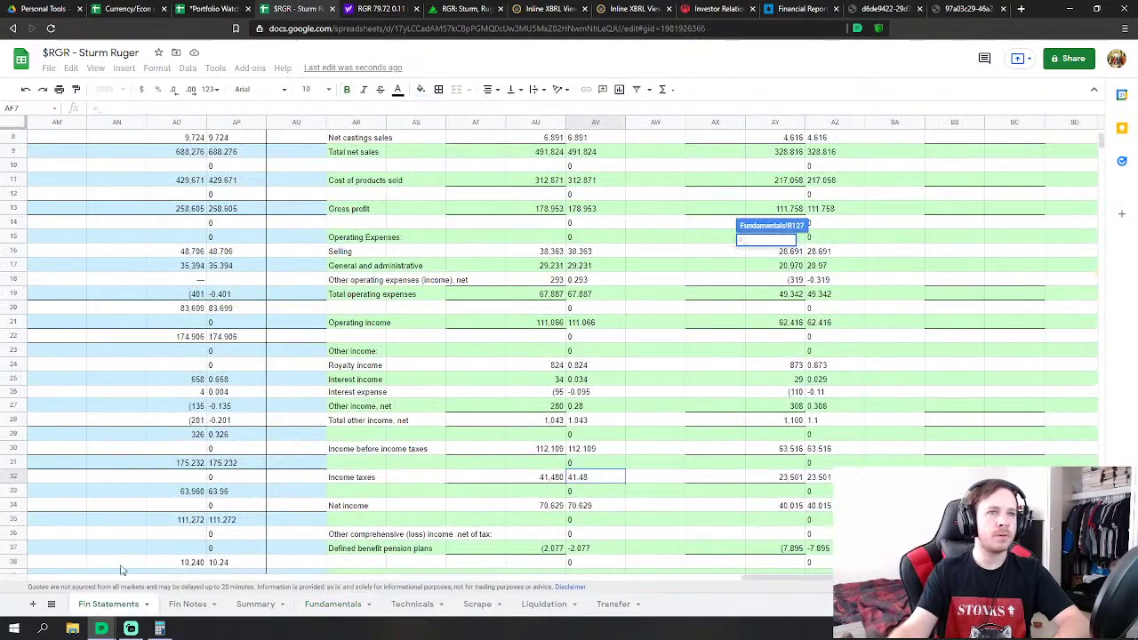
scroll(547, 413, "down", 10)
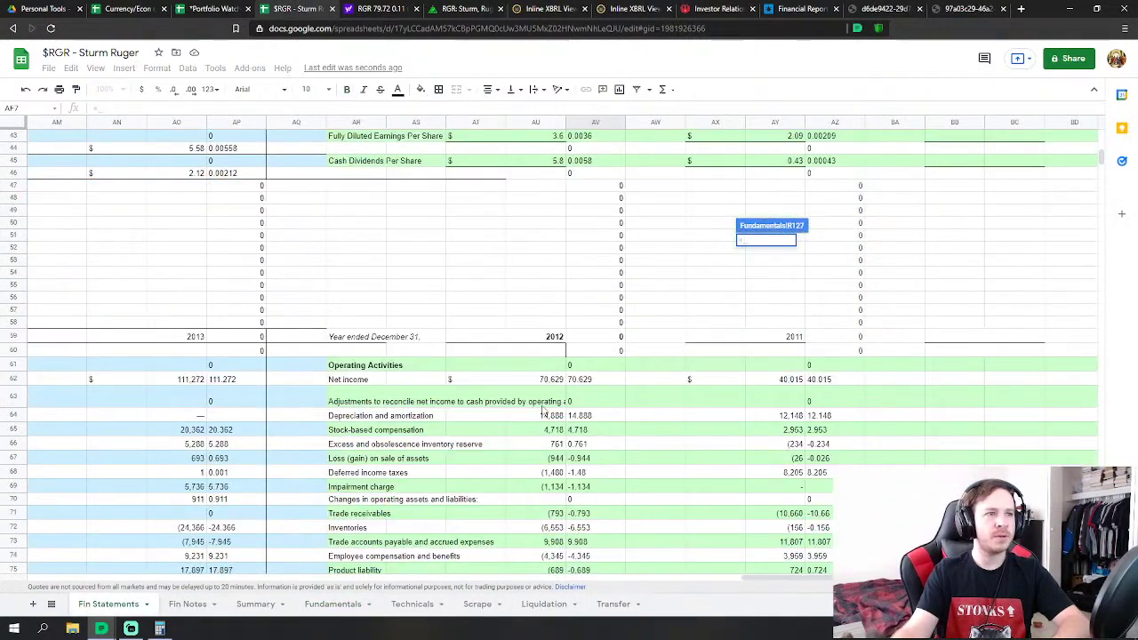
scroll(544, 410, "down", 2)
left_click(589, 355)
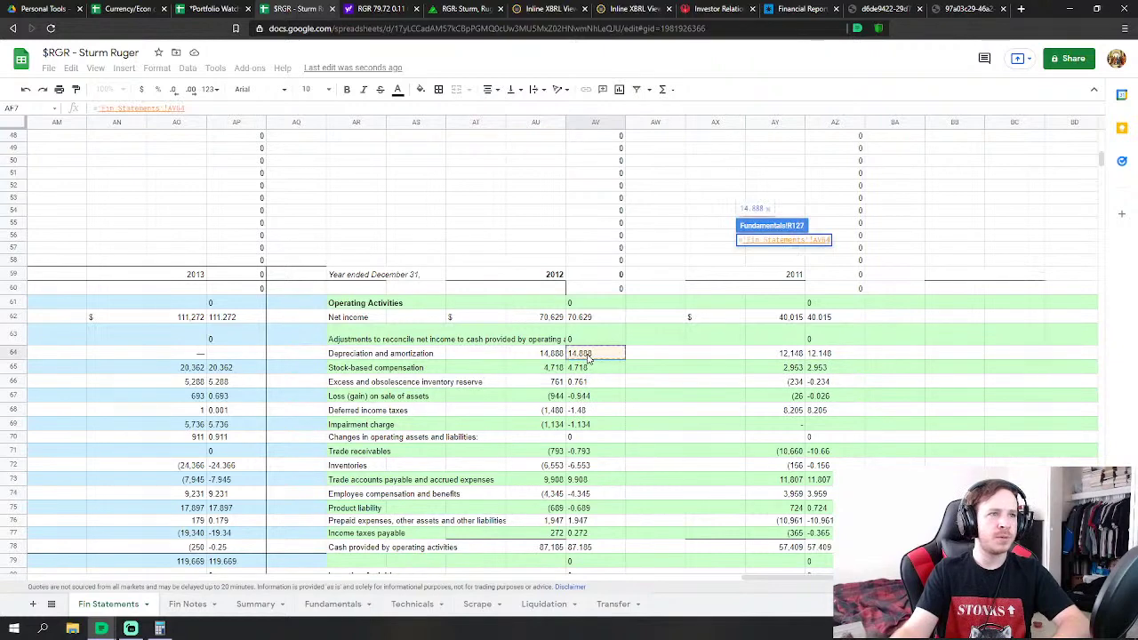
key("Return")
Link FY2012 Selective Non-Cash Adjustments (R131) to the 2012 loss (gain) on sale of assets, ='Fin Statements'!AV67
key("Down")
key("Down")
key("Down")
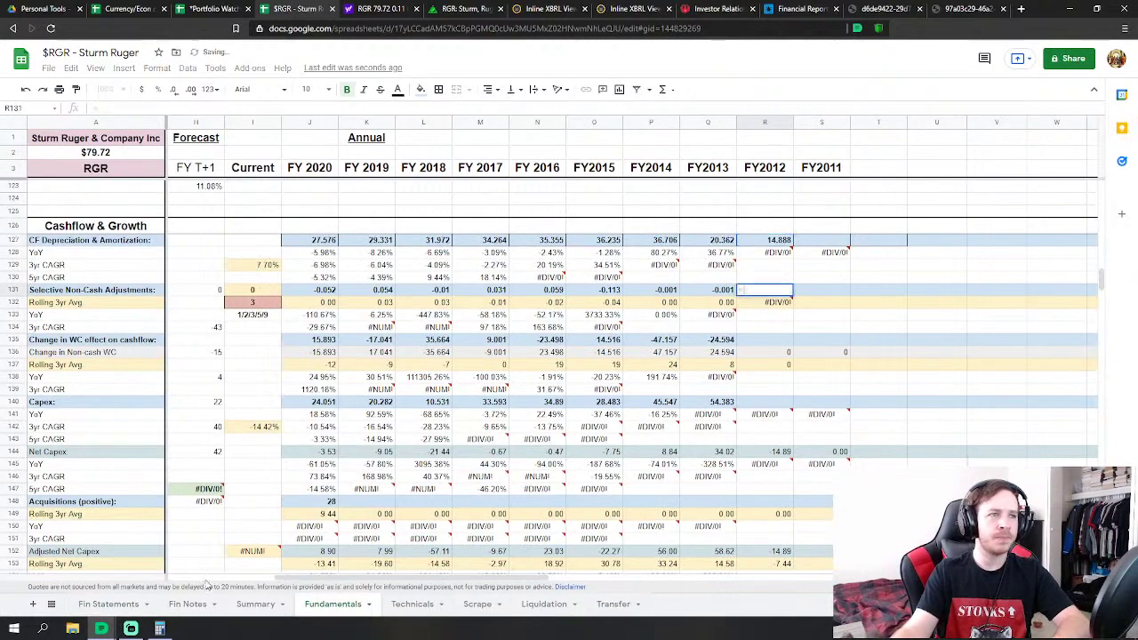
type("=")
left_click(109, 603)
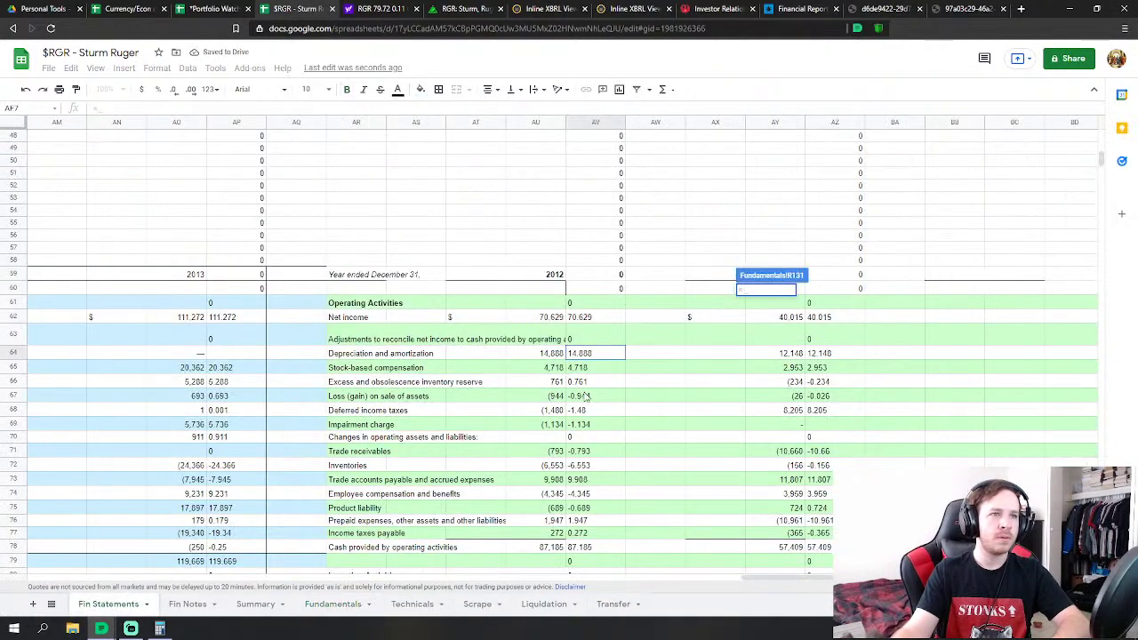
left_click(585, 395)
key("Return")
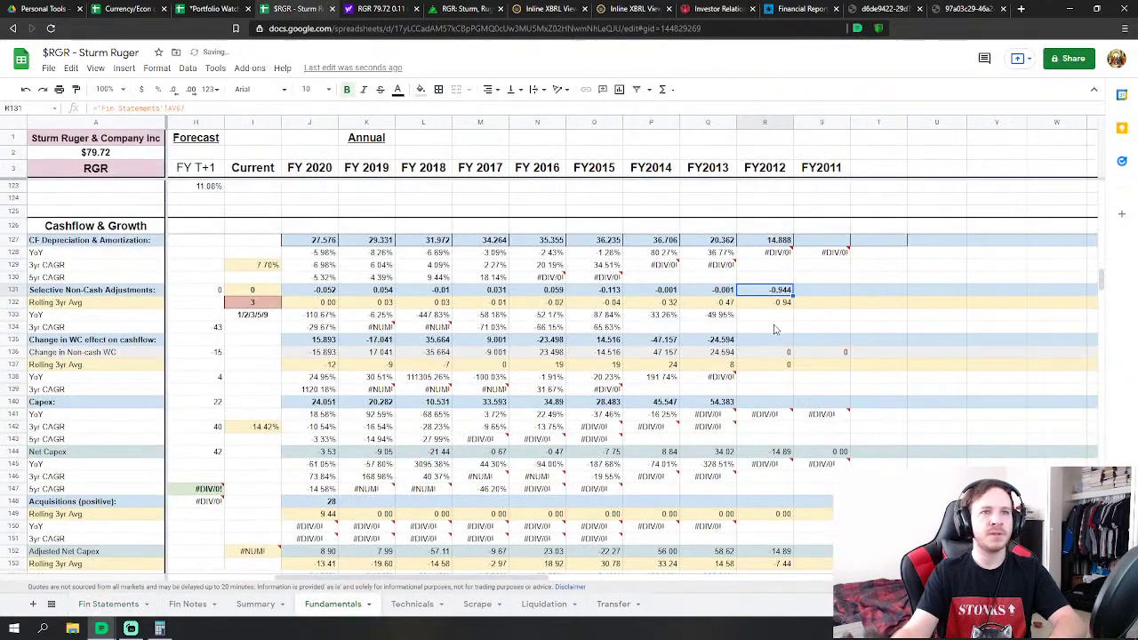
Set FY2012 Change in WC effect on cashflow (R135) to the sum of the 2012 operating asset and liability changes, 'Fin Statements' AV71:AV77
left_click(772, 340)
type("=s")
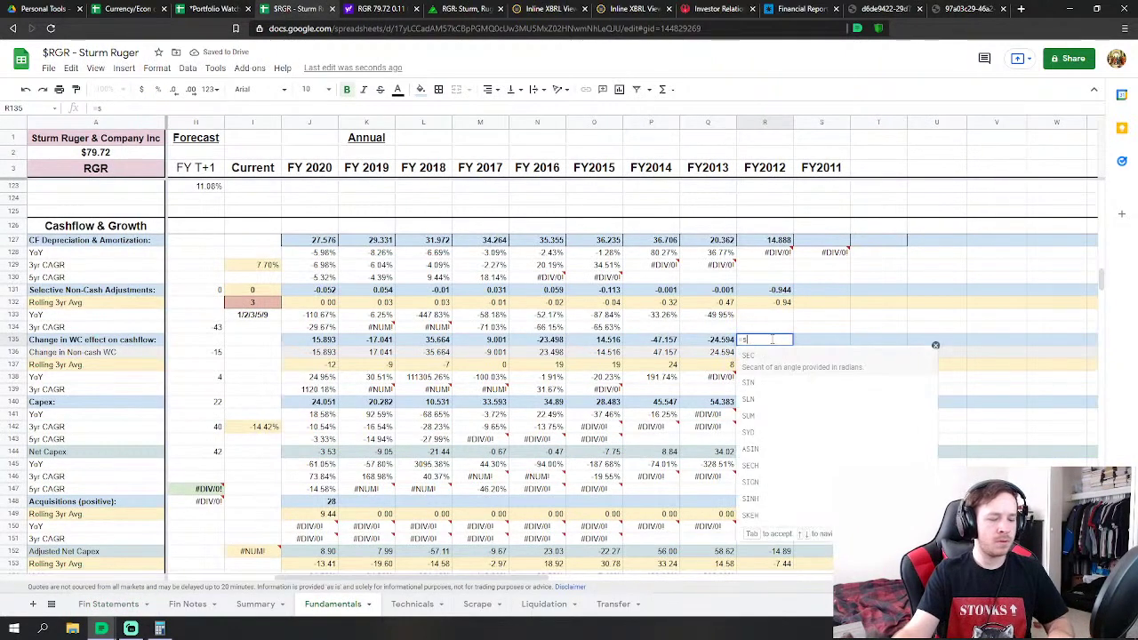
type("um")
key("Tab")
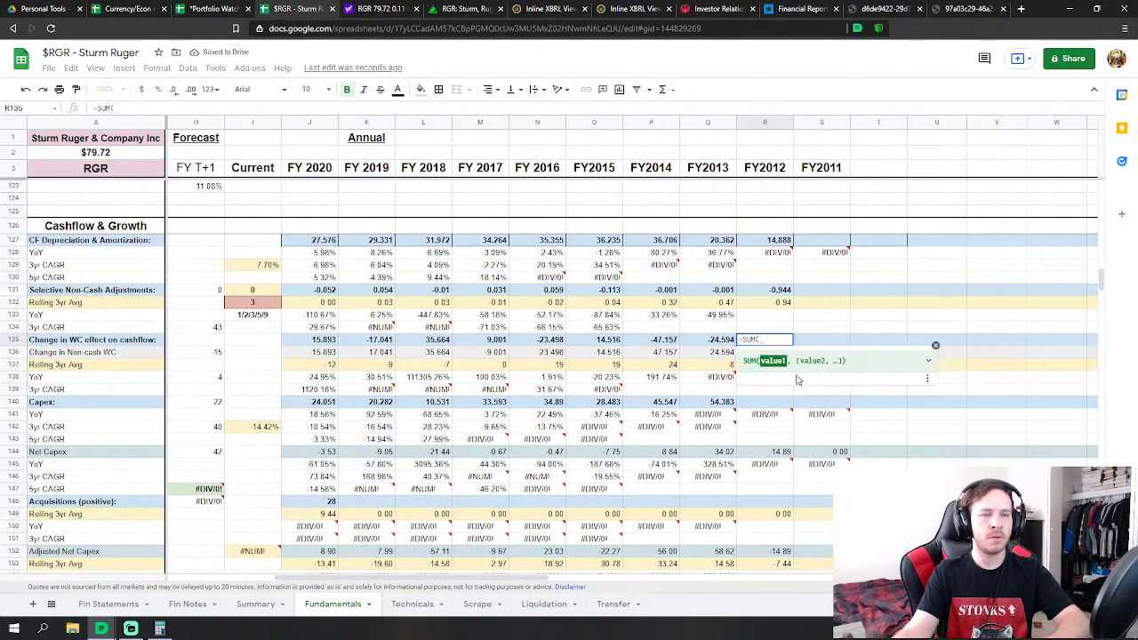
left_click(108, 604)
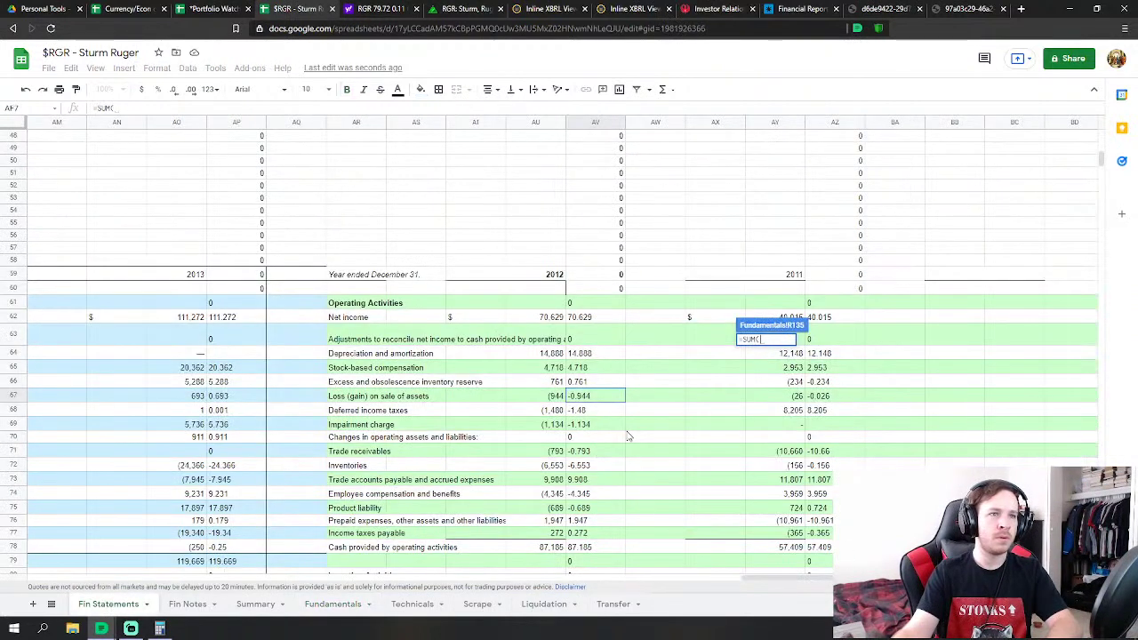
scroll(628, 435, "down", 1)
left_click_drag(593, 392, 590, 470)
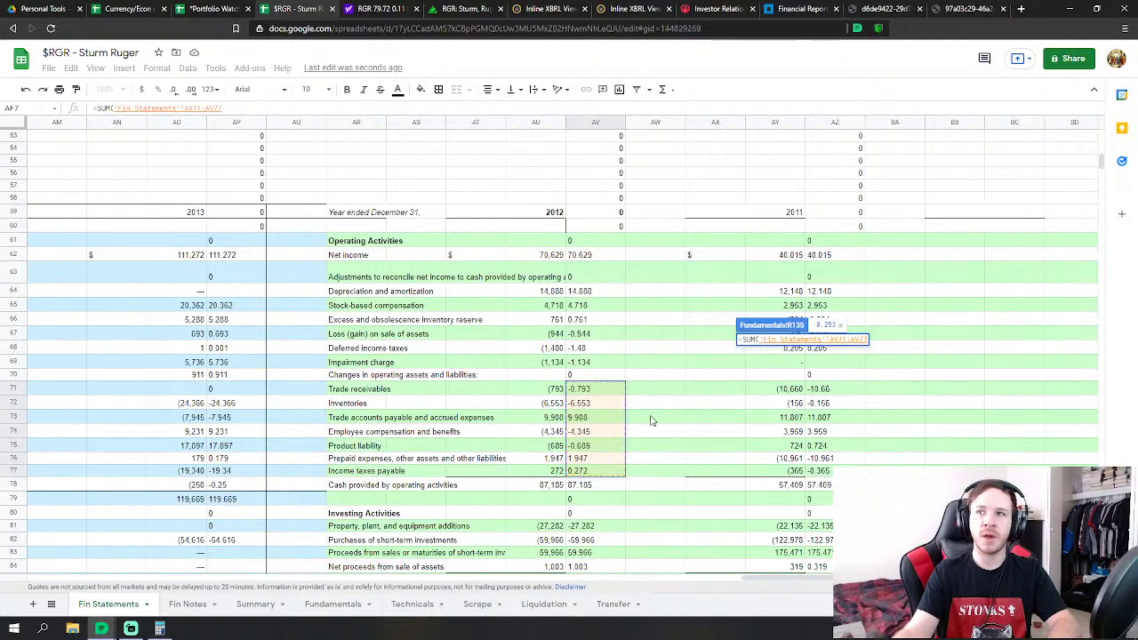
key("Return")
Set FY2012 Capex (R140) to negated 2012 property additions minus net proceeds from sale of assets, =-'Fin Statements'!AV81-'Fin Statements'!AV84
scroll(843, 363, "down", 1)
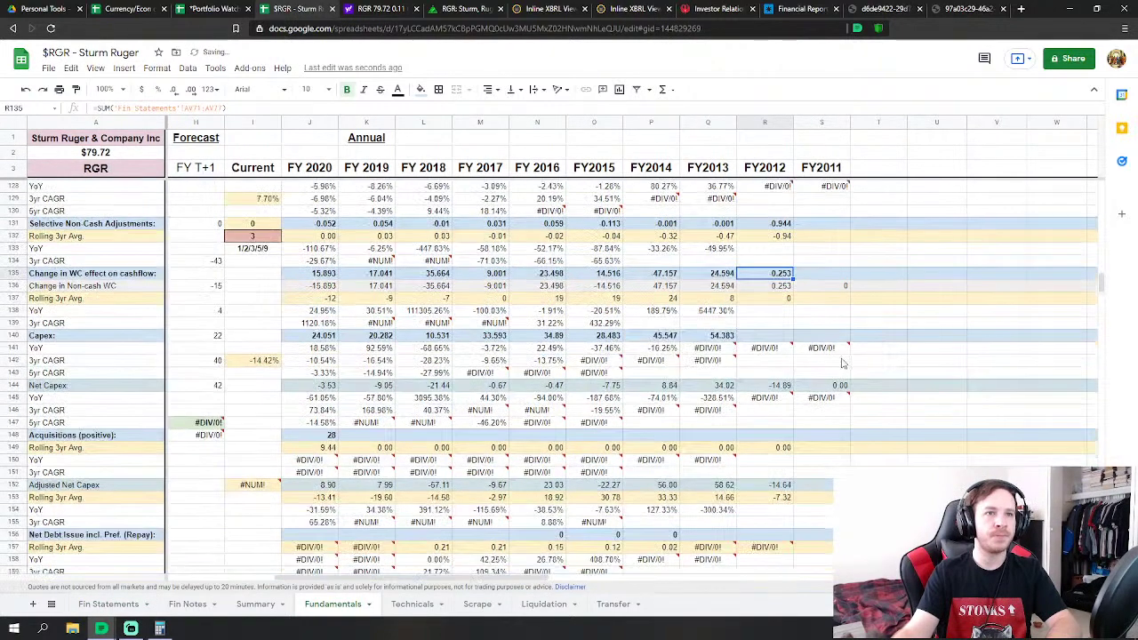
left_click(783, 336)
type("=")
left_click(142, 604)
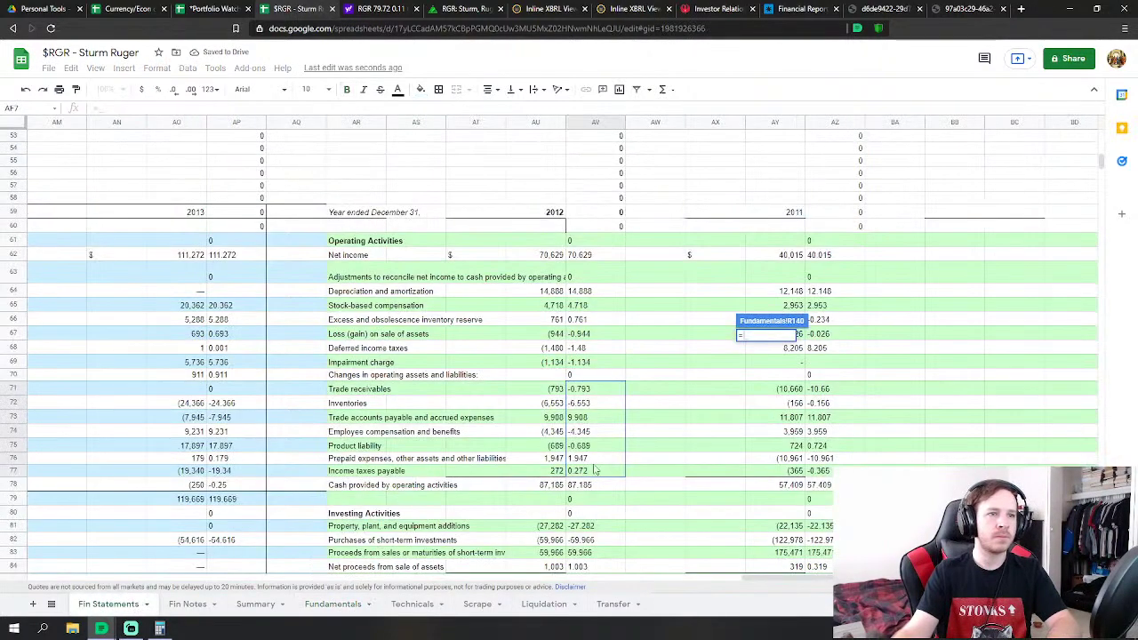
scroll(624, 461, "down", 2)
left_click(593, 438)
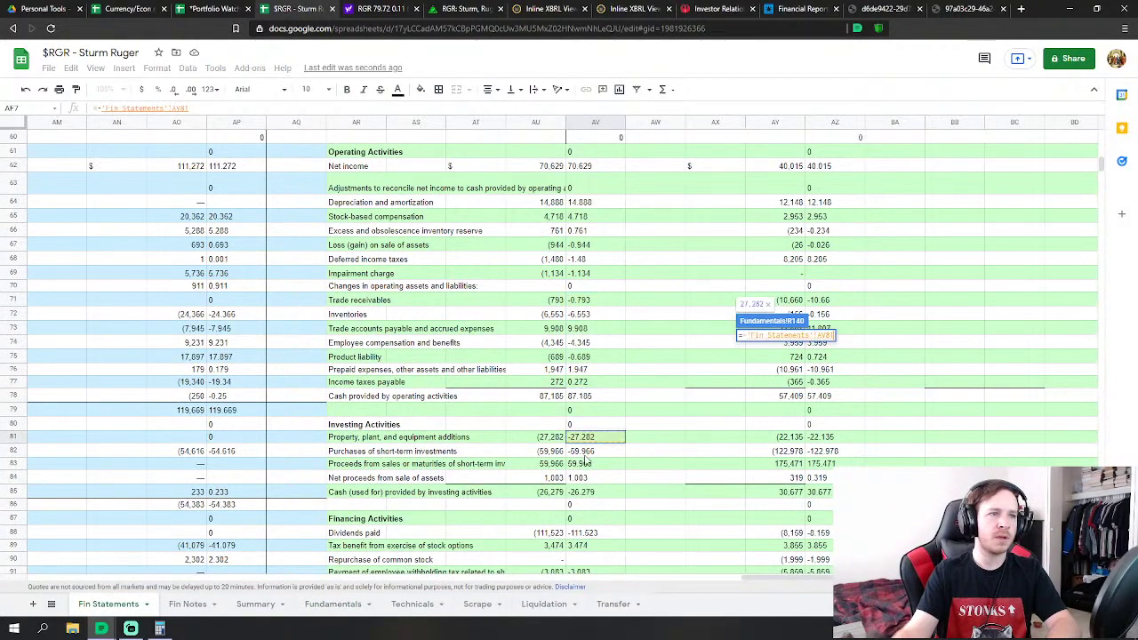
type("-")
left_click(583, 477)
key("Return")
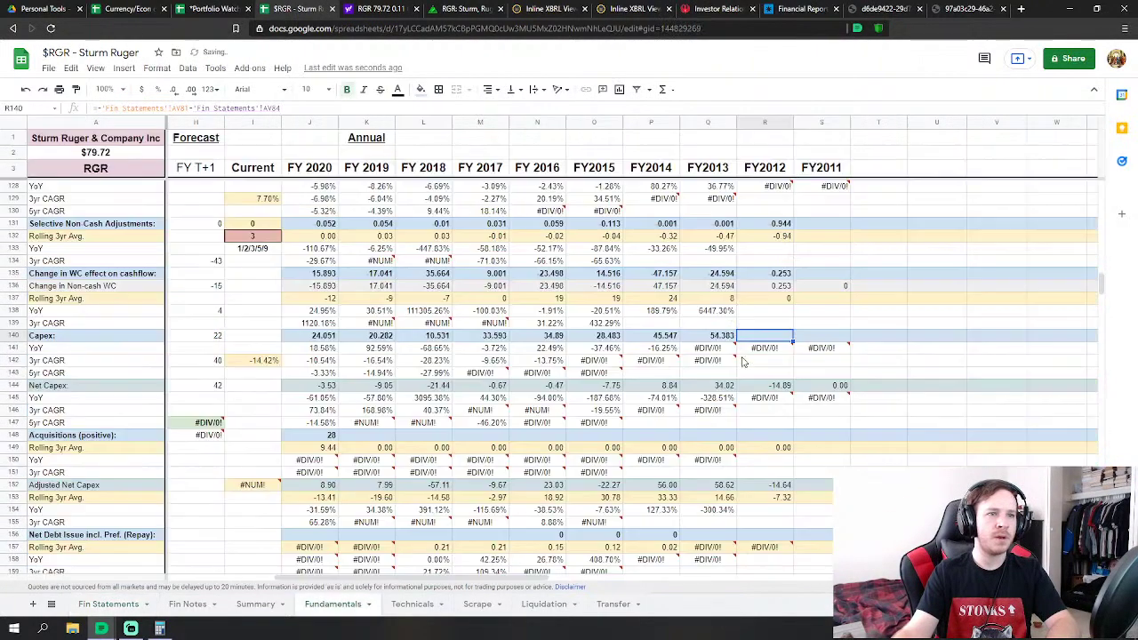
Link FY2012 Net Debt Issue (R156) to the 2012 proceeds from exercise of stock options, ='Fin Statements'!AV92
scroll(784, 387, "down", 1)
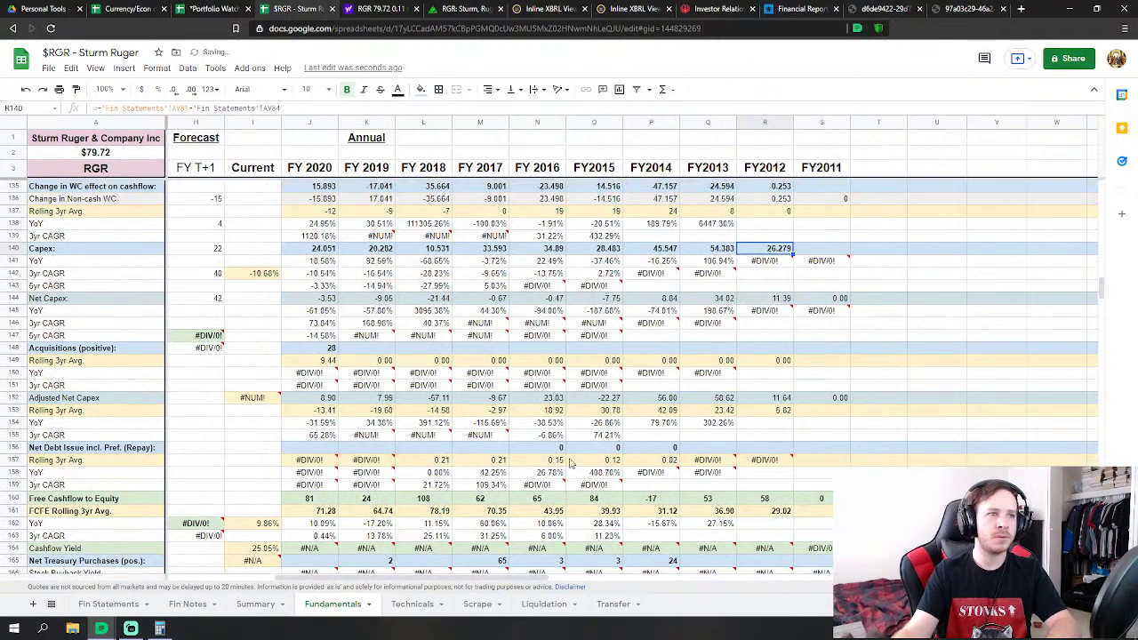
left_click(108, 603)
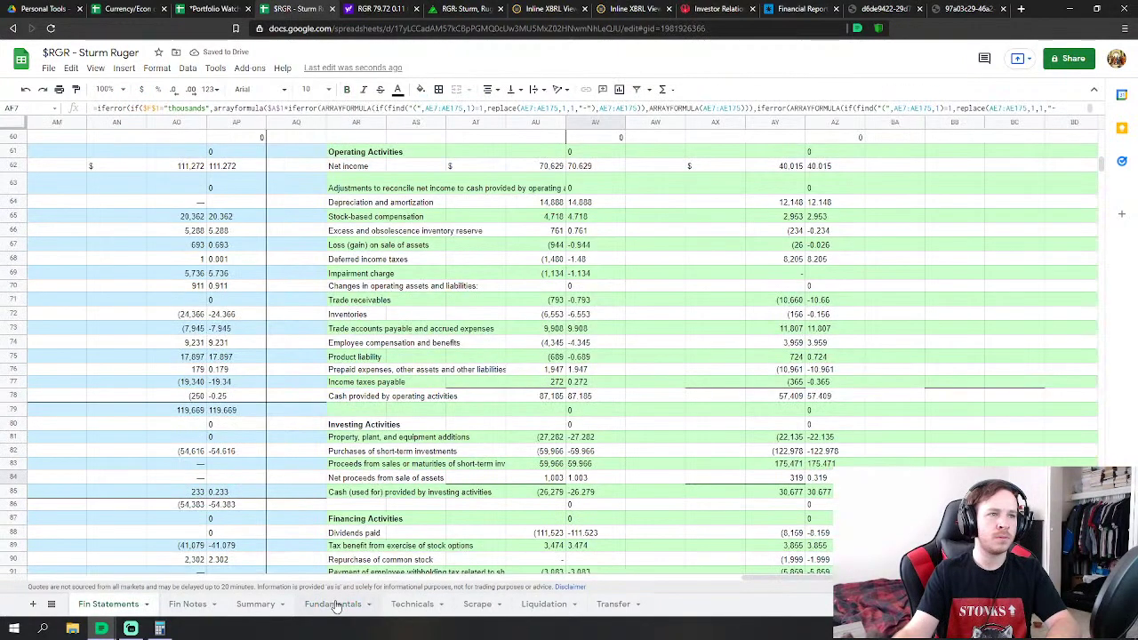
scroll(382, 589, "down", 2)
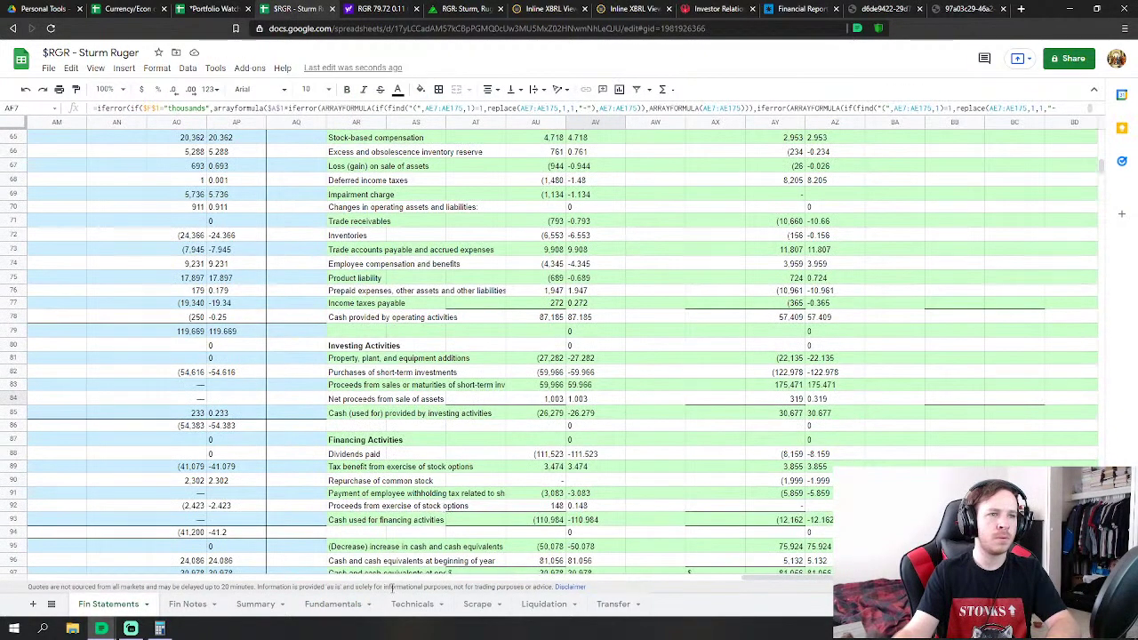
left_click(333, 605)
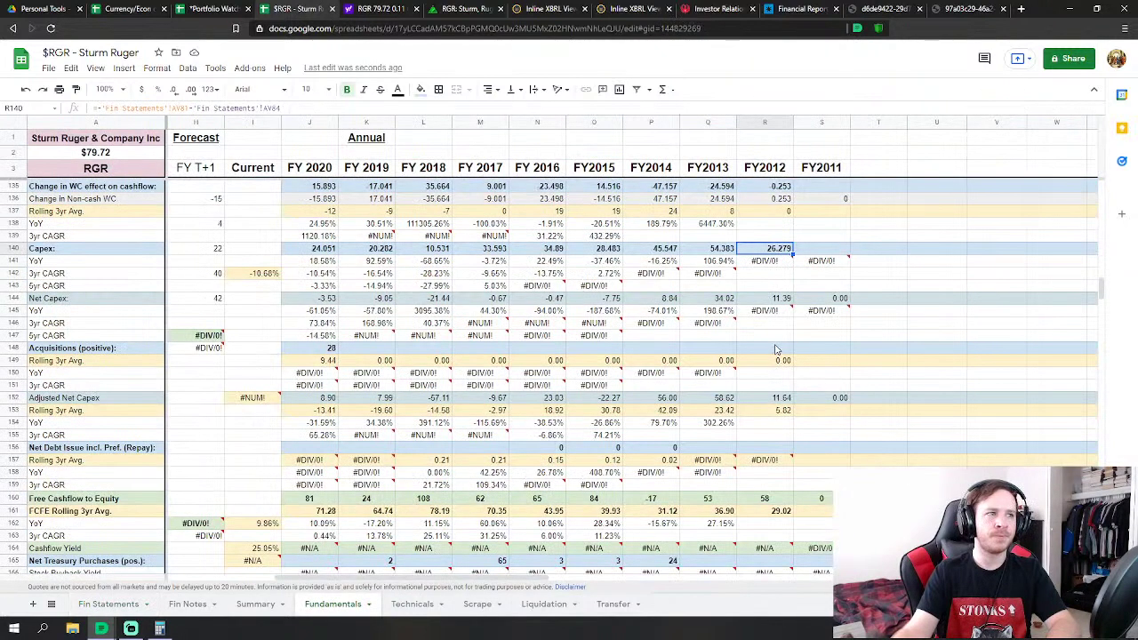
left_click(772, 448)
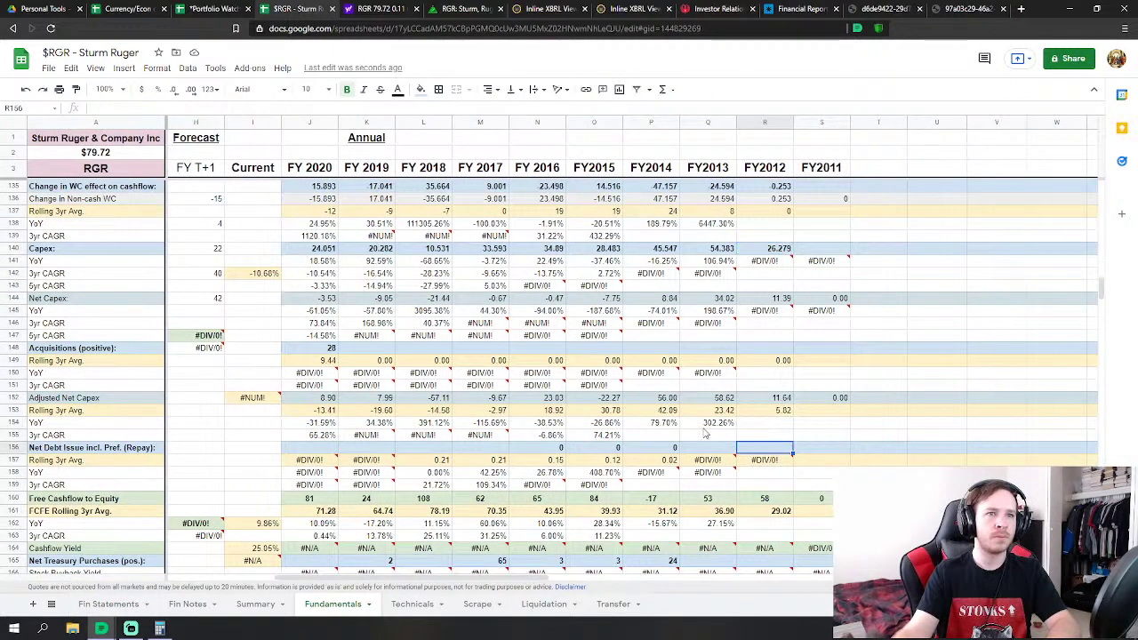
key("Return")
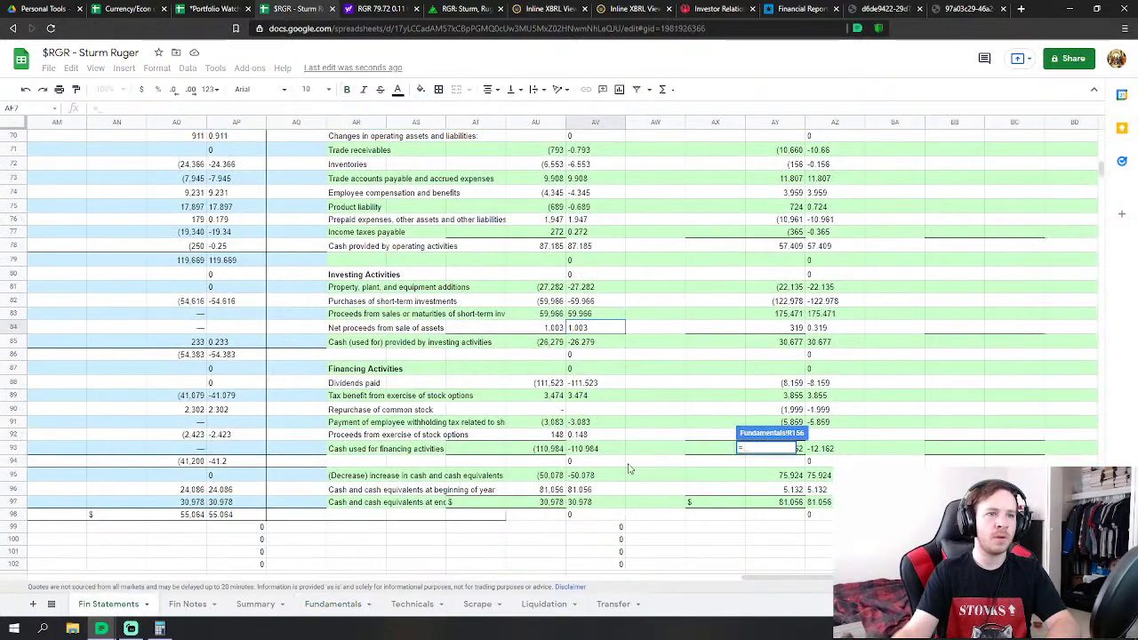
left_click(587, 435)
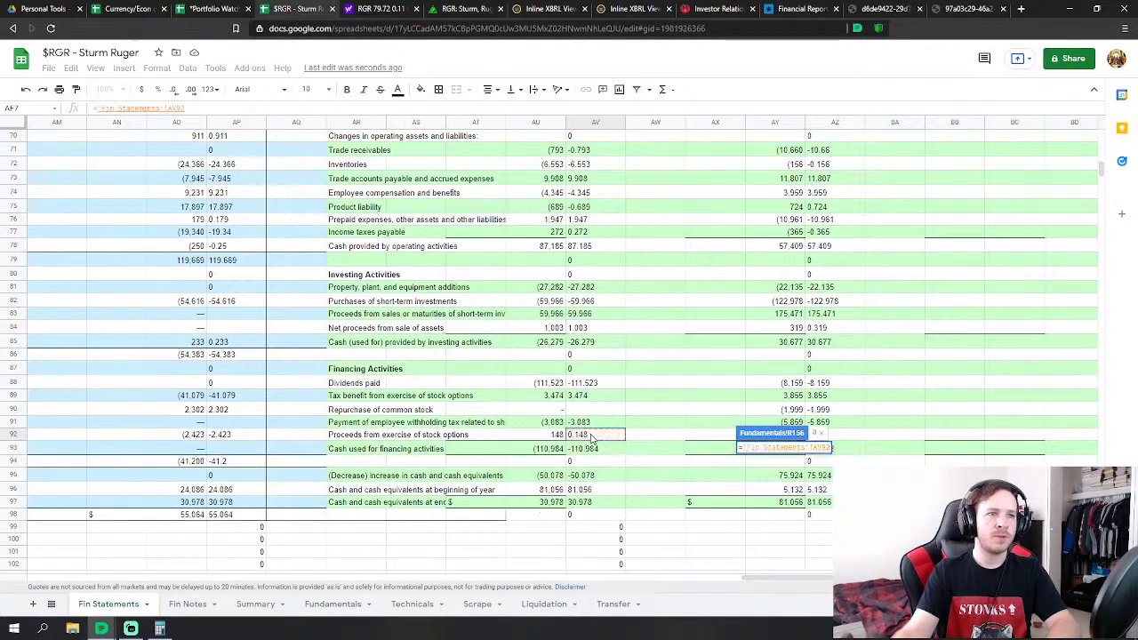
key("Return")
Link FY2012 Net Treasury Purchases (R165) to the negated 2012 proceeds from exercise of stock options, =-'Fin Statements'!AV92
scroll(801, 355, "down", 4)
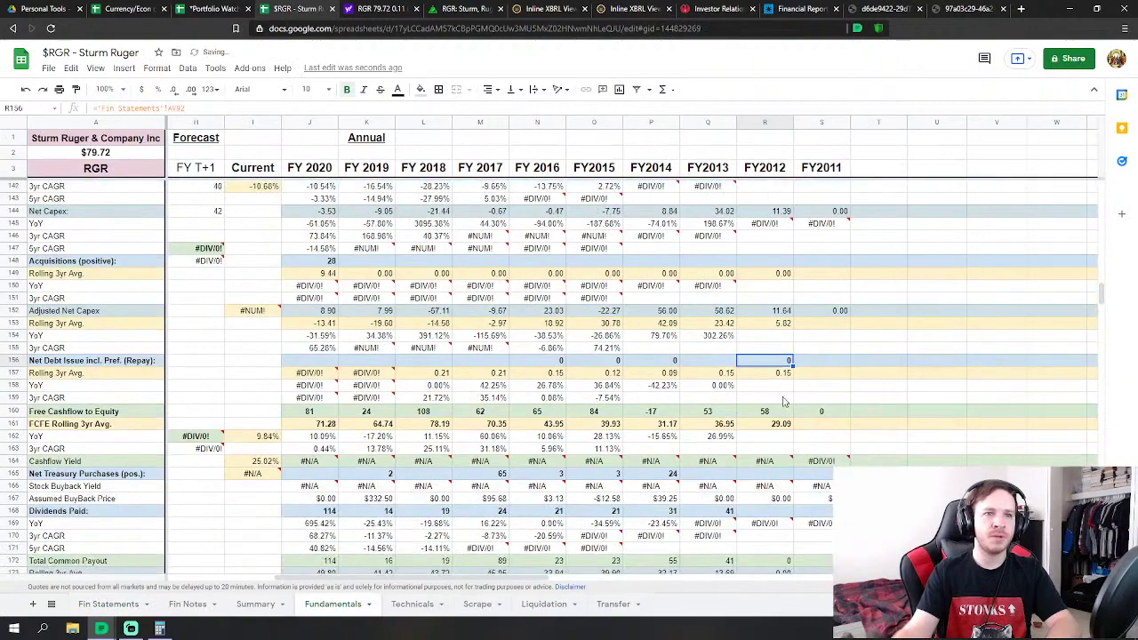
left_click(764, 411)
type("=")
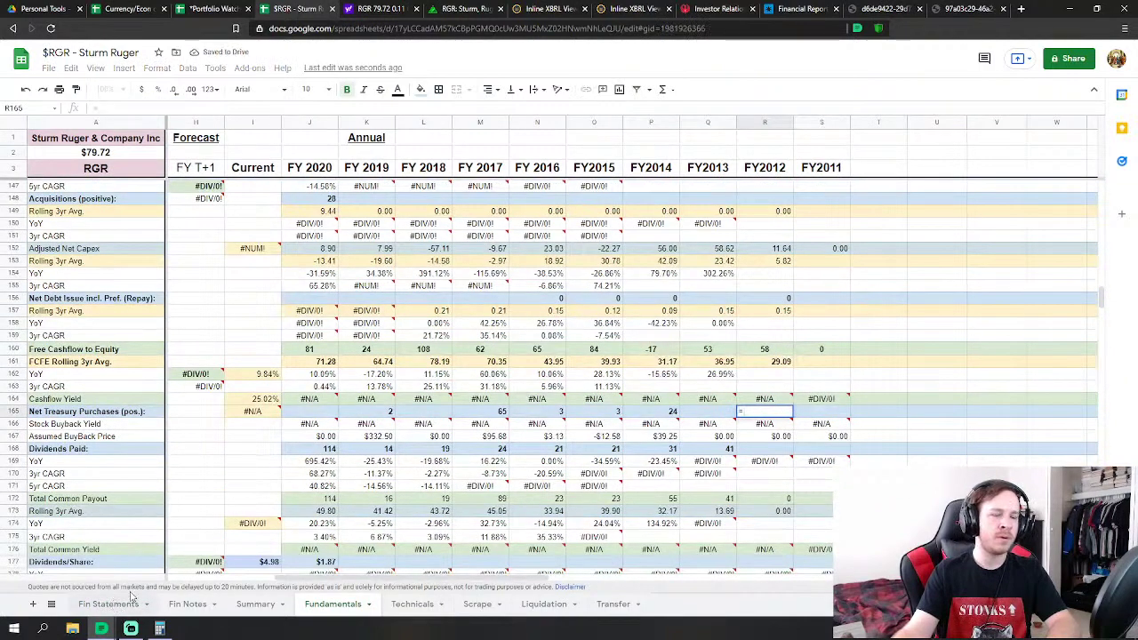
left_click(112, 605)
left_click(581, 436)
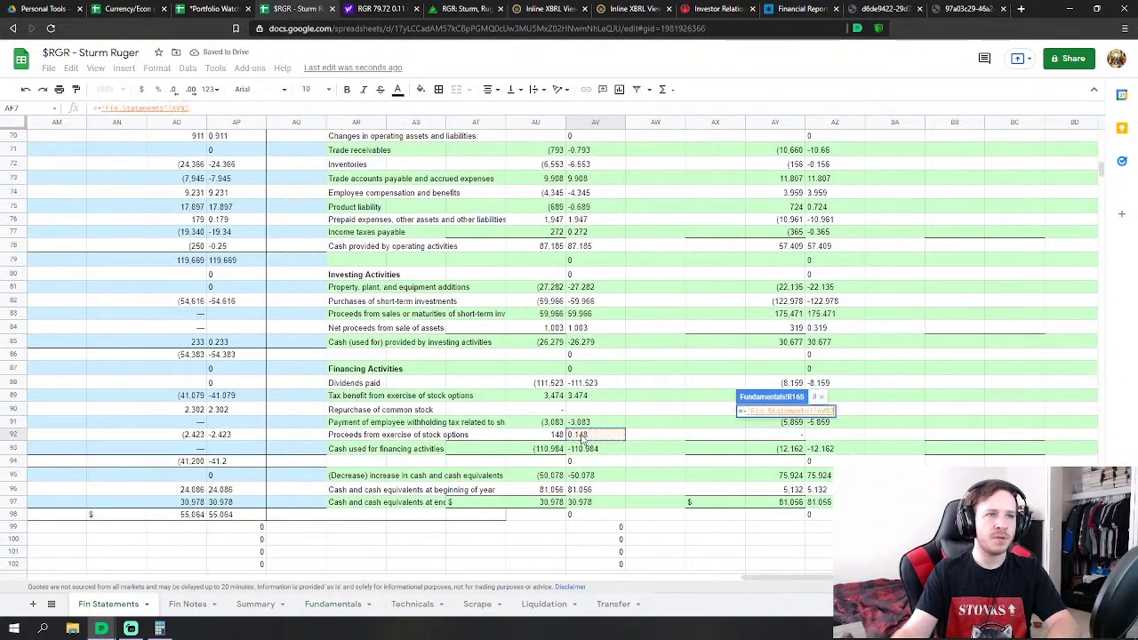
key("Return")
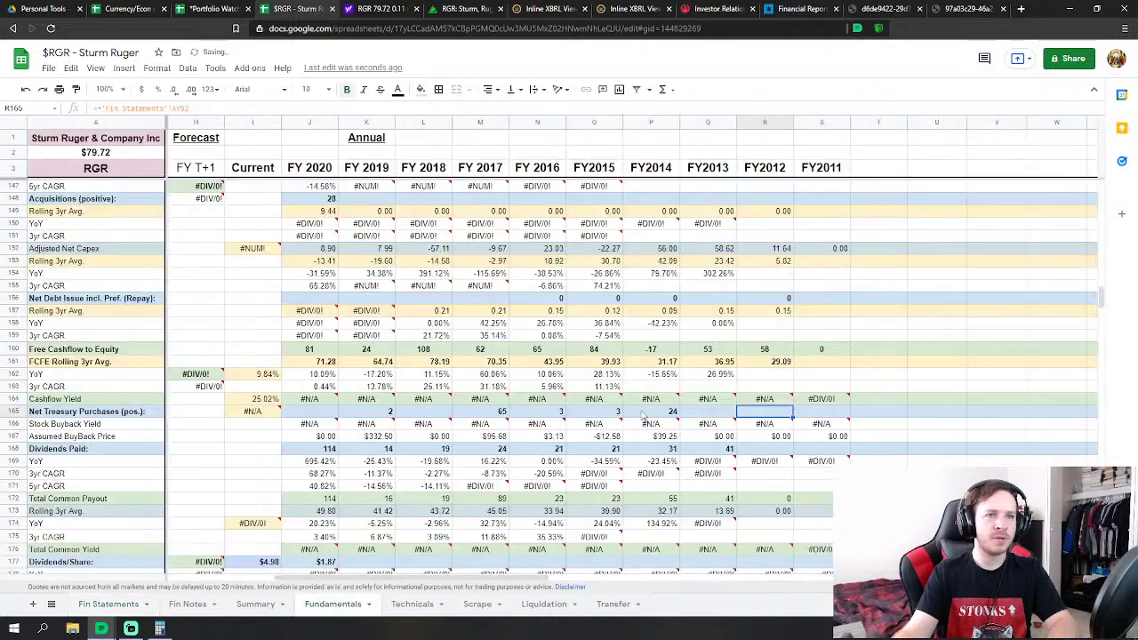
Link FY2012 Dividends Paid (R168) to the negated 2012 dividends paid, =-'Fin Statements'!AV88
left_click(773, 451)
type("=")
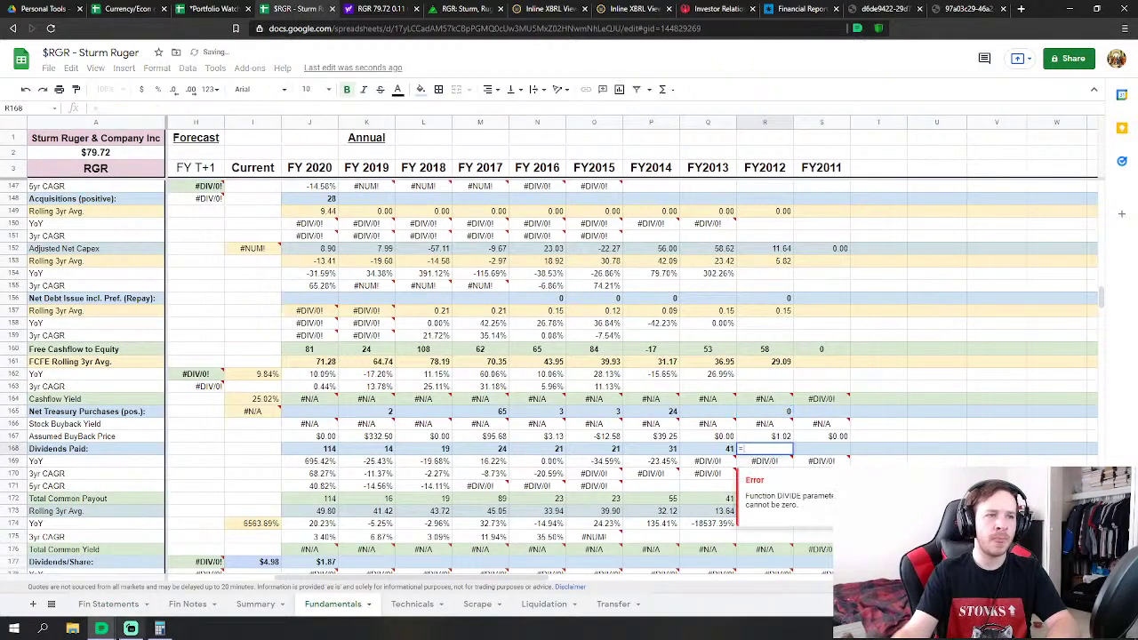
left_click(108, 605)
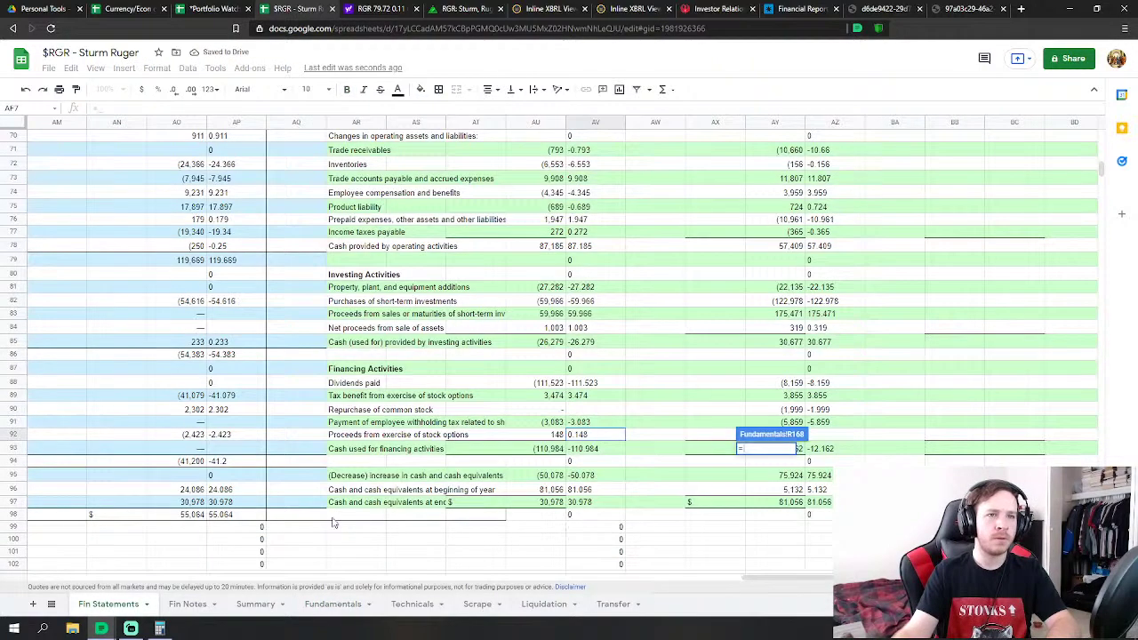
type("-")
left_click(588, 385)
key("Return")
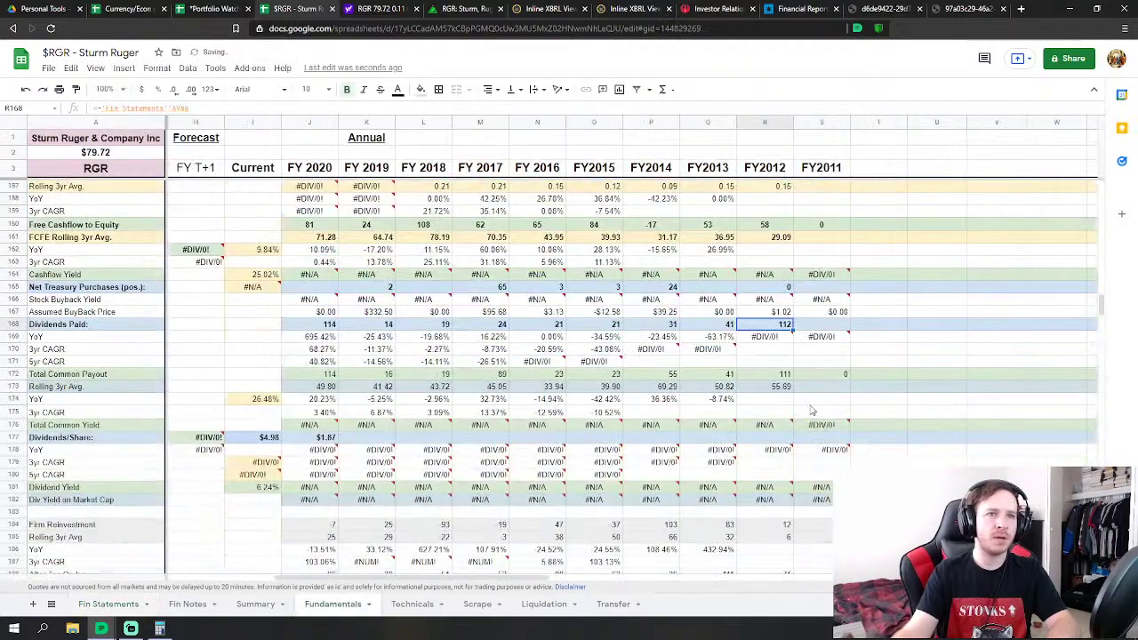
Link FY2012 Cash & Equivalents (R226) to the 2012 cash and cash equivalents on the balance sheet, ='Fin Statements'!AV119
scroll(694, 379, "down", 10)
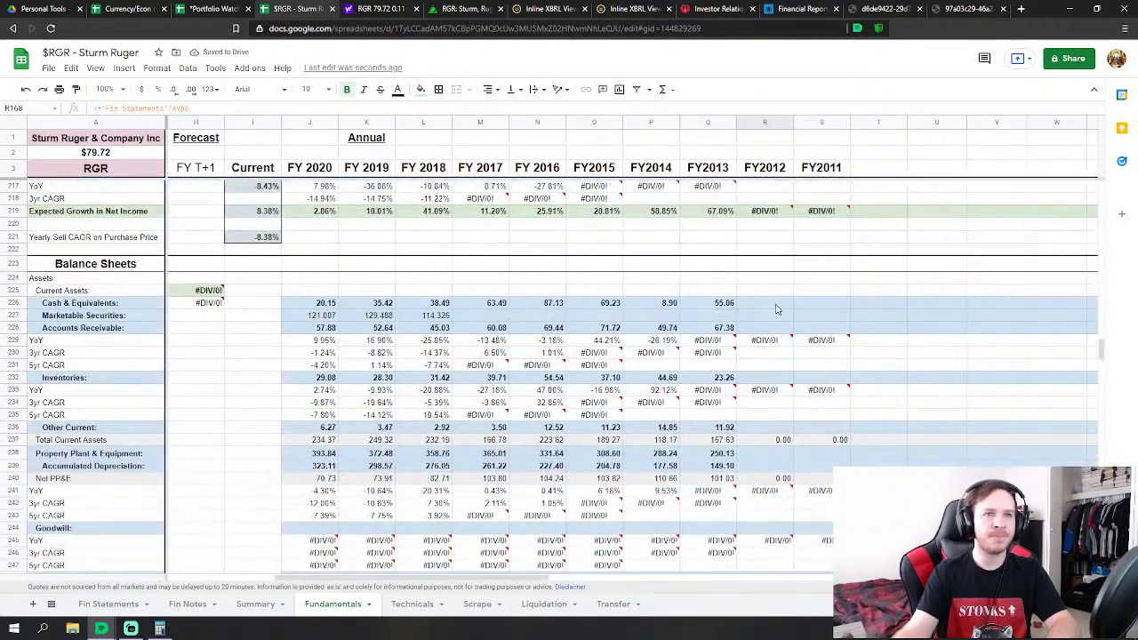
left_click(775, 309)
type("=")
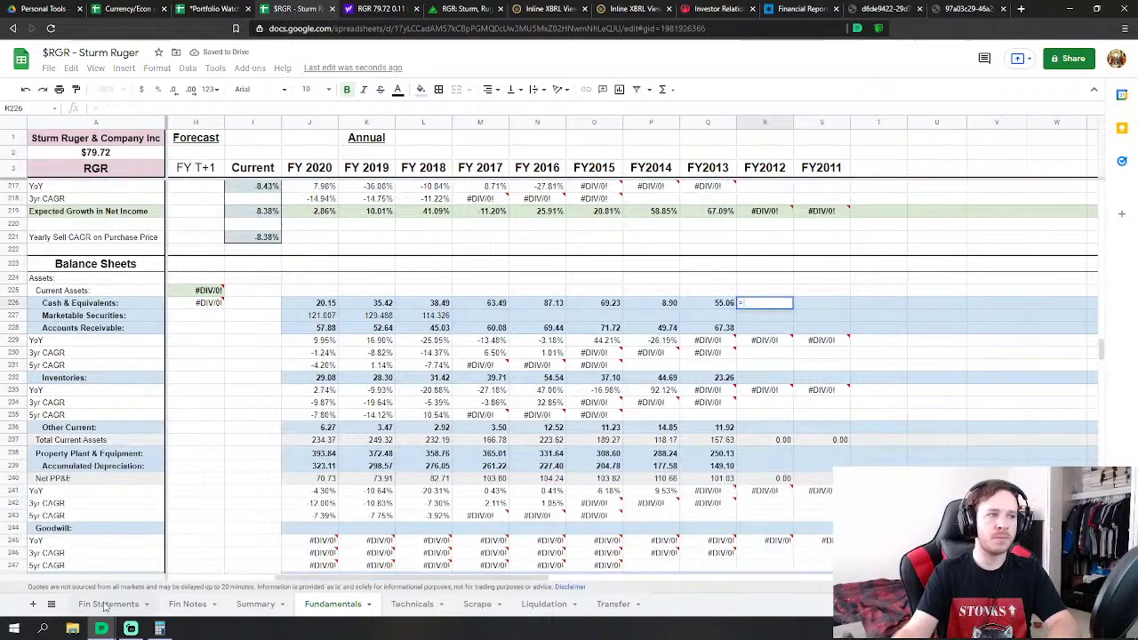
left_click(108, 605)
scroll(608, 459, "down", 8)
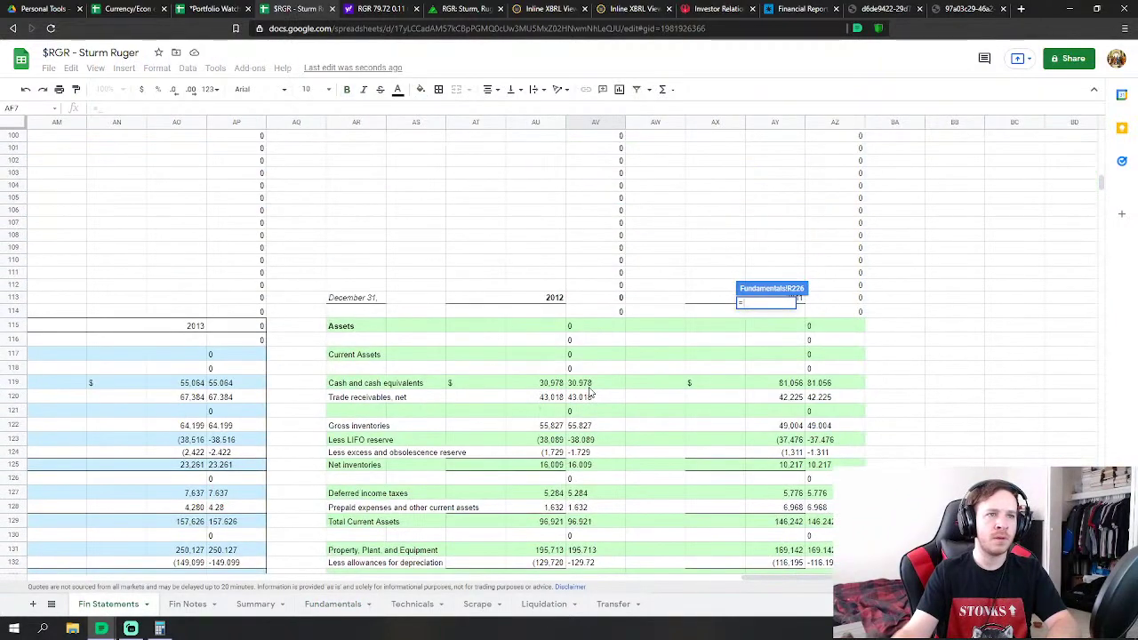
left_click(590, 386)
key("Return")
Link FY2012 Accounts Receivable (R228) to the 2012 net trade receivables, ='Fin Statements'!AV120
left_click(783, 328)
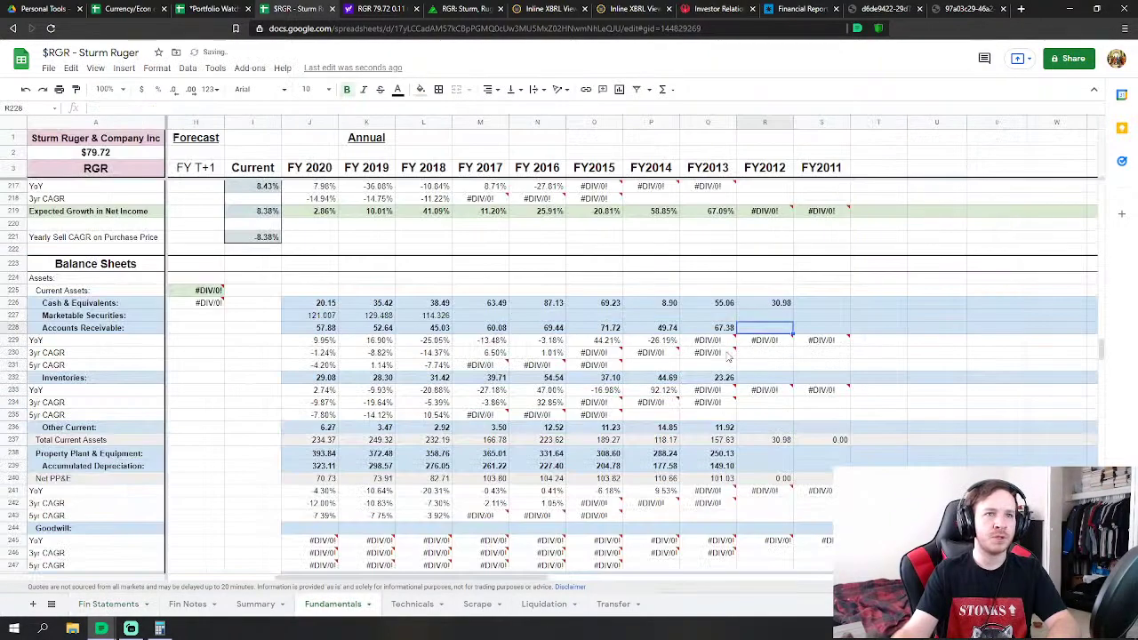
type("=")
left_click(108, 604)
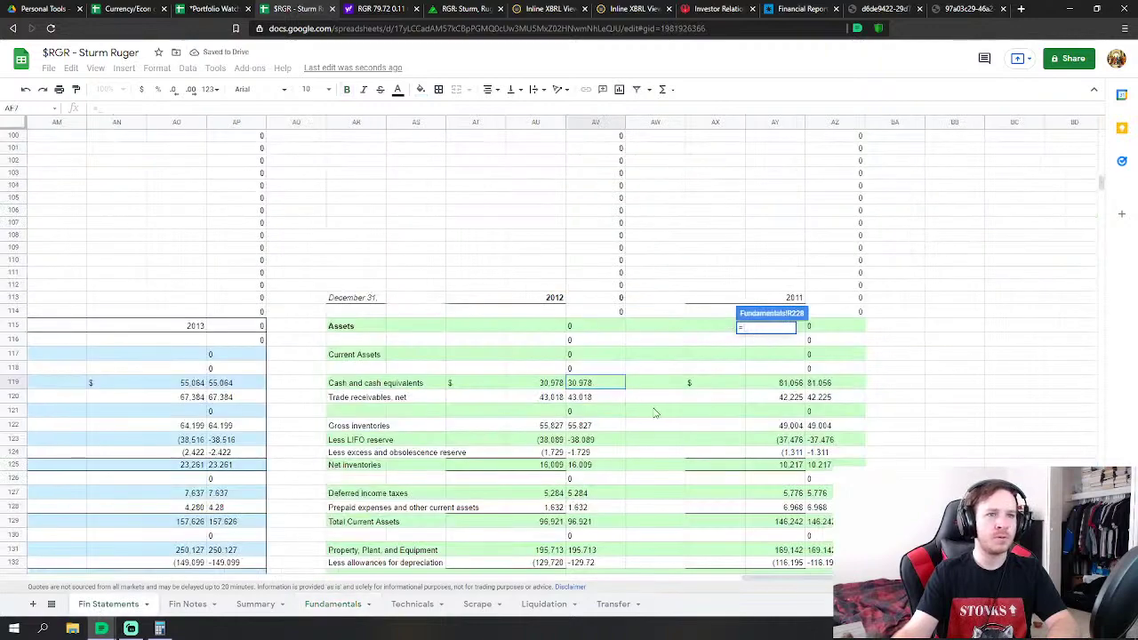
left_click(587, 401)
key("Return")
Link FY2012 Inventories (R232) to the 2012 net inventories, ='Fin Statements'!AV125
left_click(770, 383)
type("=")
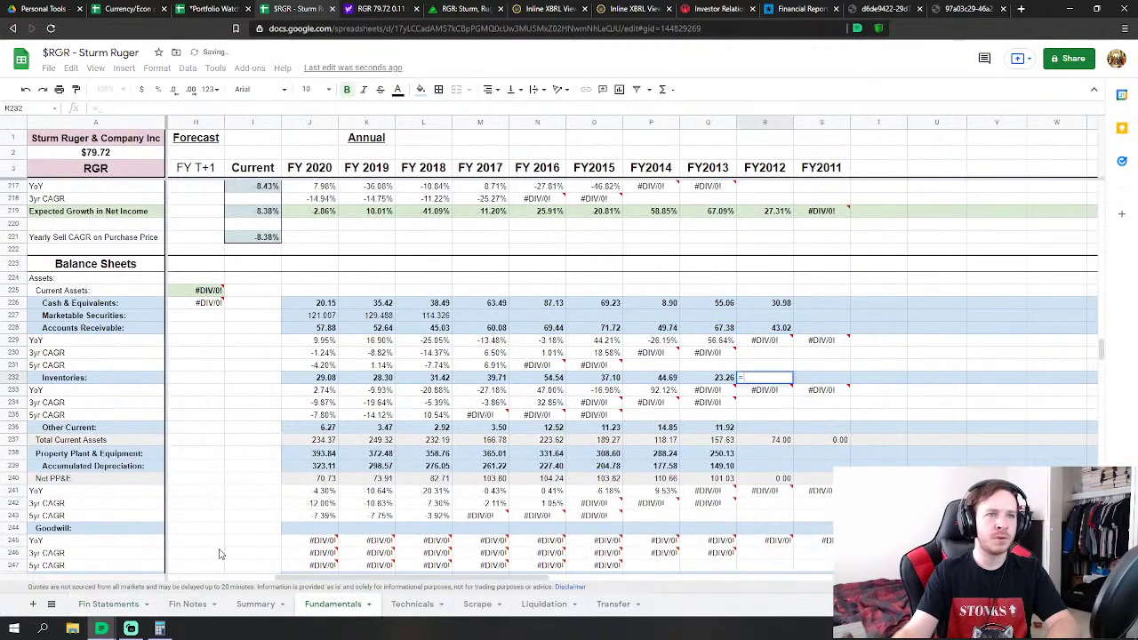
left_click(108, 605)
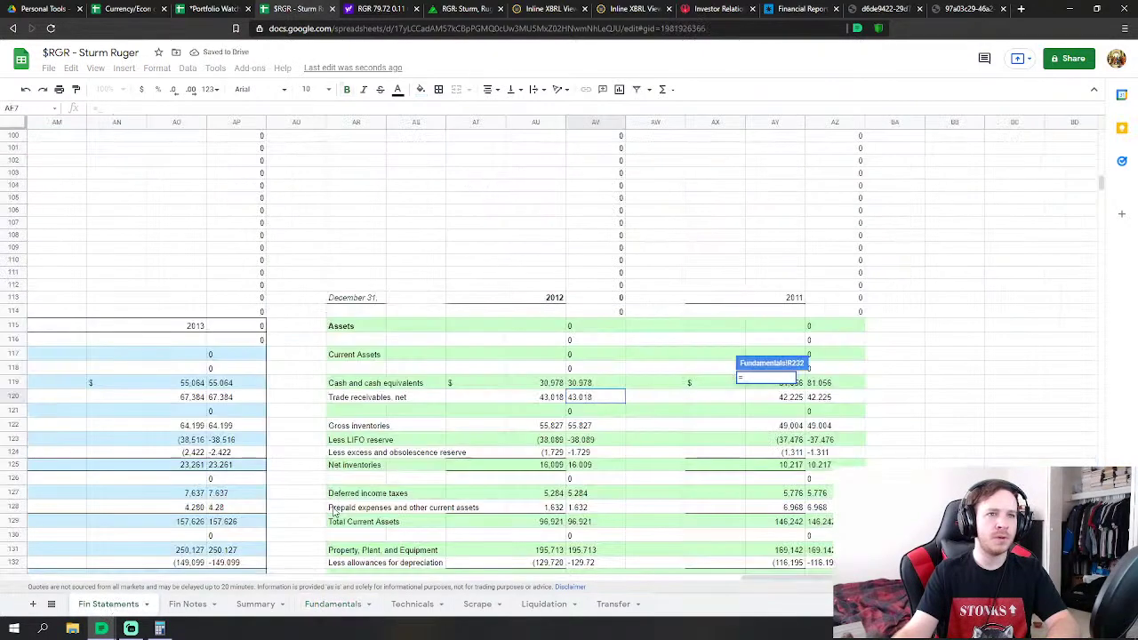
left_click(586, 466)
key("Return")
Set FY2012 Other Current (R236) to 2012 deferred income taxes plus prepaid expenses and other current assets, ='Fin Statements'!AV127+'Fin Statements'!AV128
left_click(760, 428)
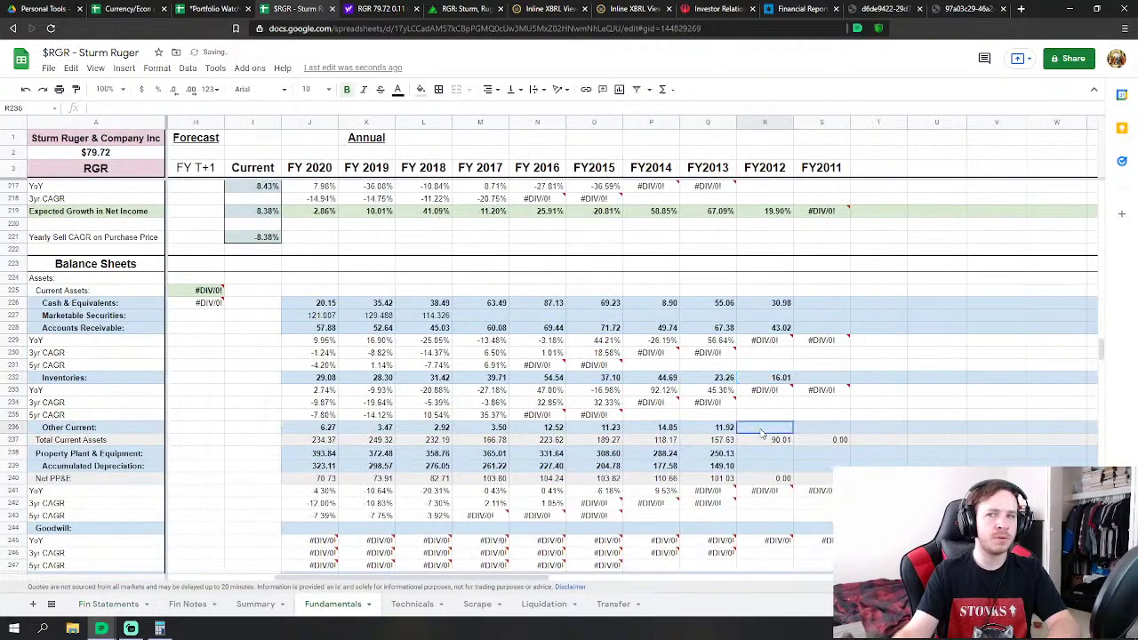
type("=")
left_click(129, 610)
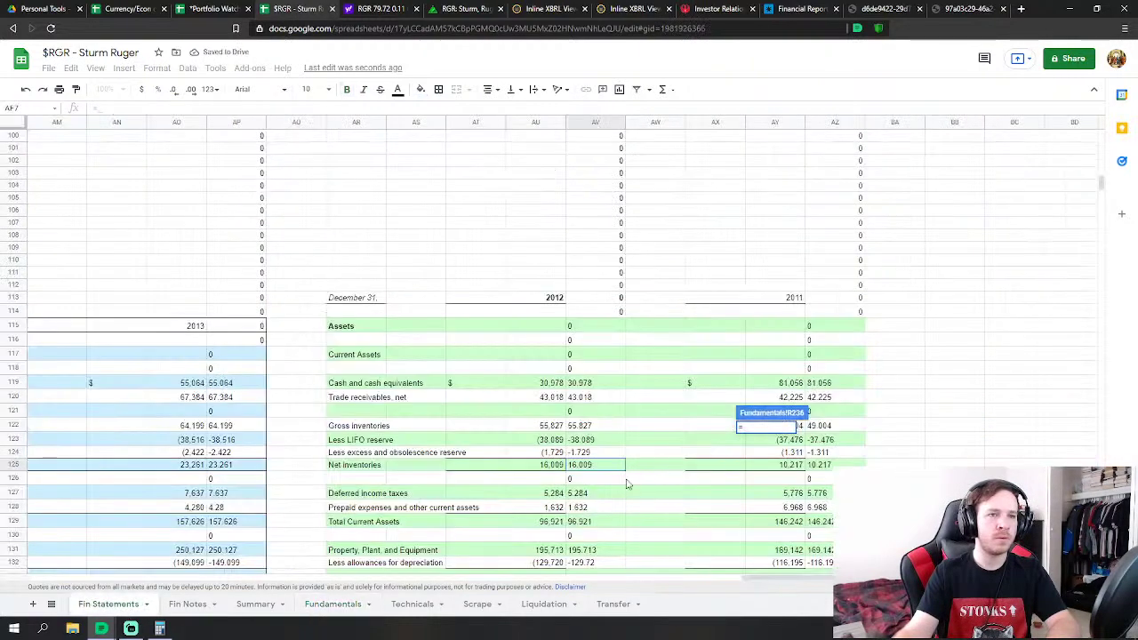
left_click(592, 494)
type("+")
left_click(580, 508)
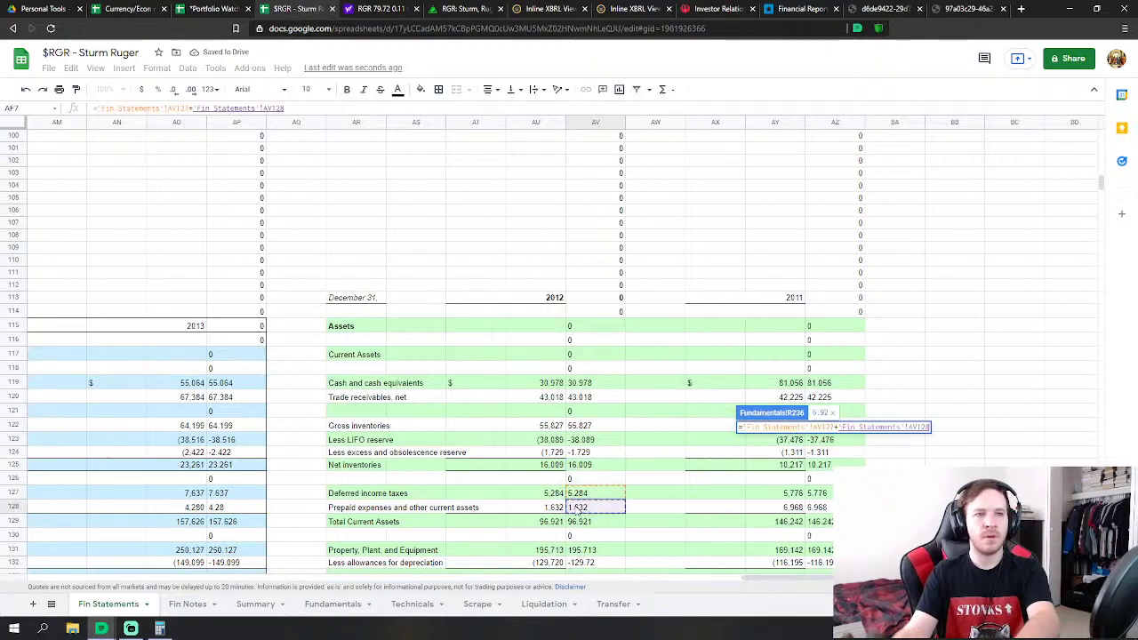
key("Return")
Link FY2012 Property Plant & Equipment (R238) to the 2012 gross property, plant and equipment, ='Fin Statements'!AV131
scroll(847, 358, "down", 2)
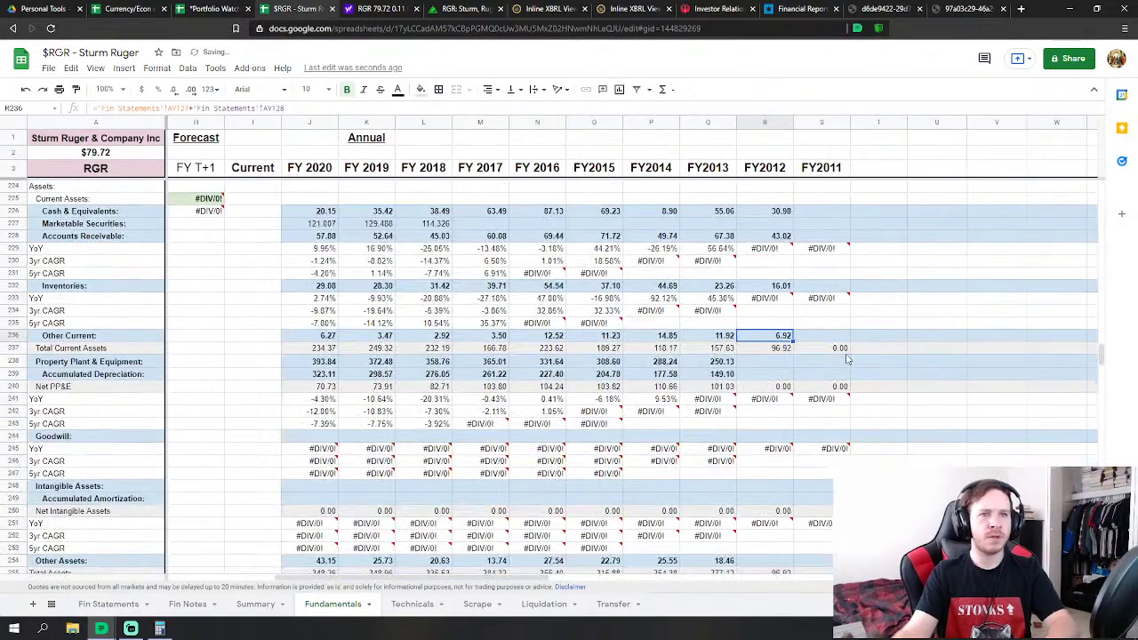
left_click(780, 363)
type("=")
left_click(108, 604)
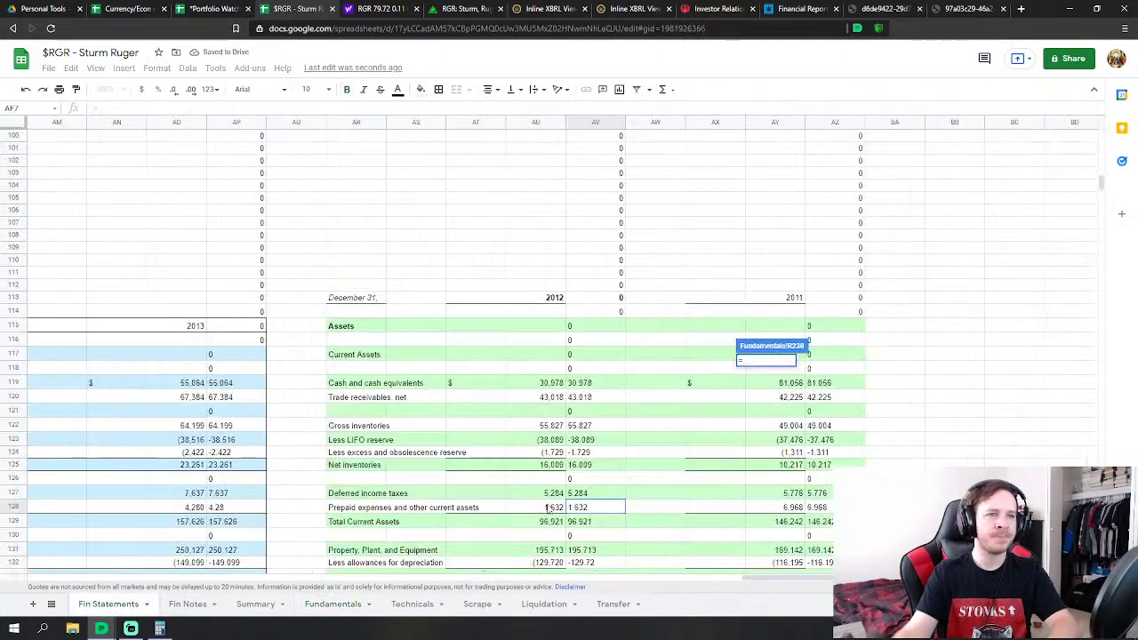
scroll(569, 480, "down", 3)
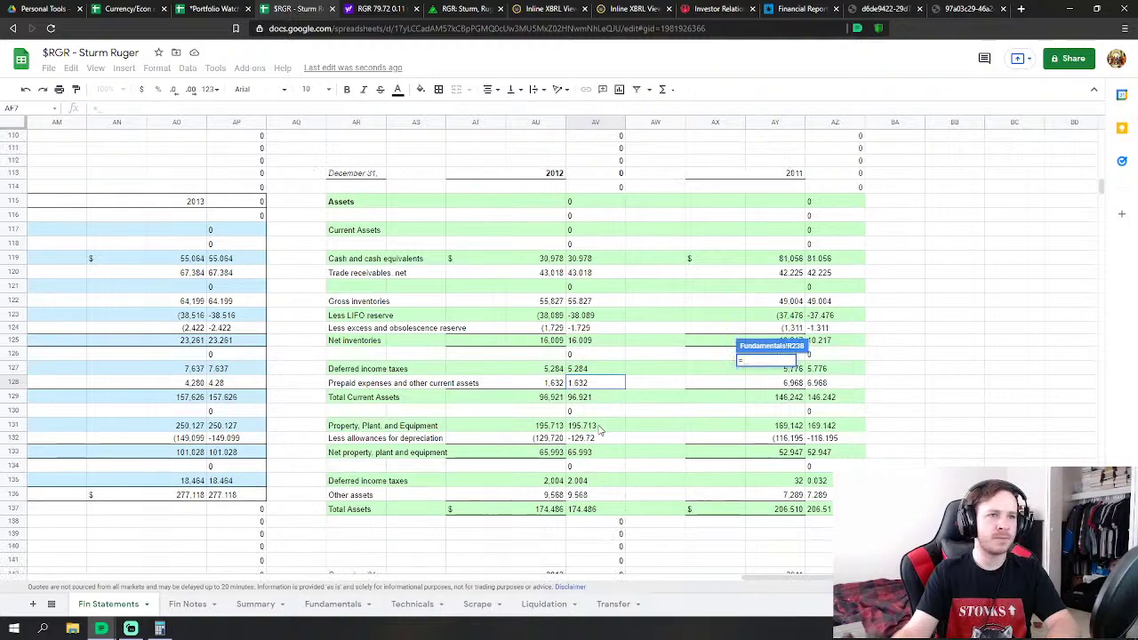
left_click(598, 427)
key("Return")
Link FY2012 Accumulated Depreciation (R239) to the negated 2012 allowances for depreciation, =-'Fin Statements'!AV132
left_click(772, 377)
type("=")
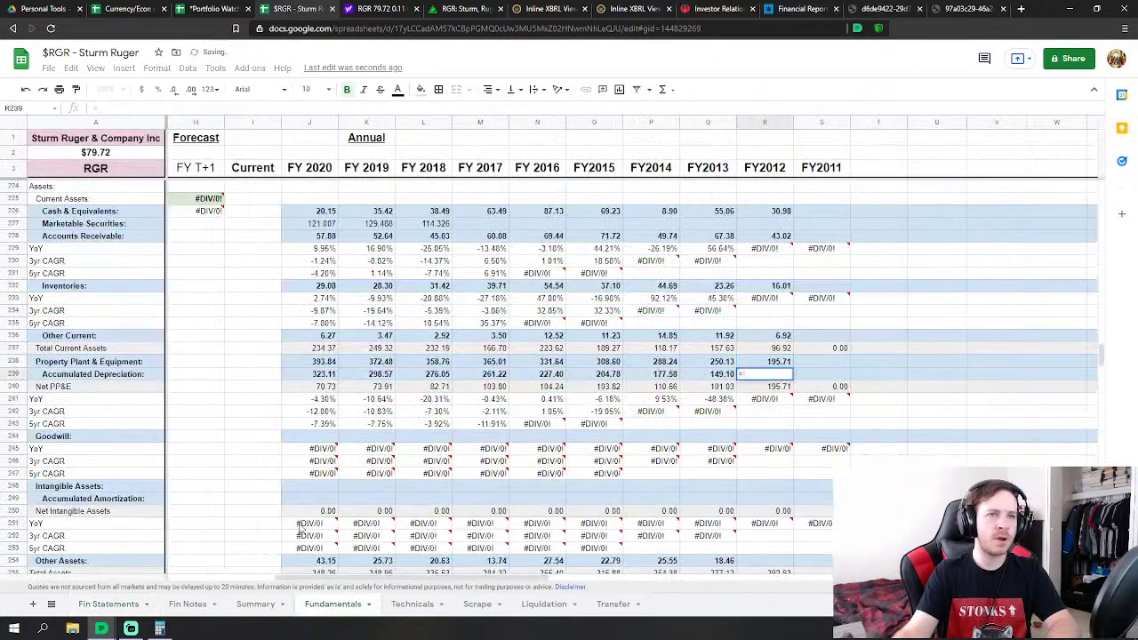
left_click(108, 603)
left_click(596, 438)
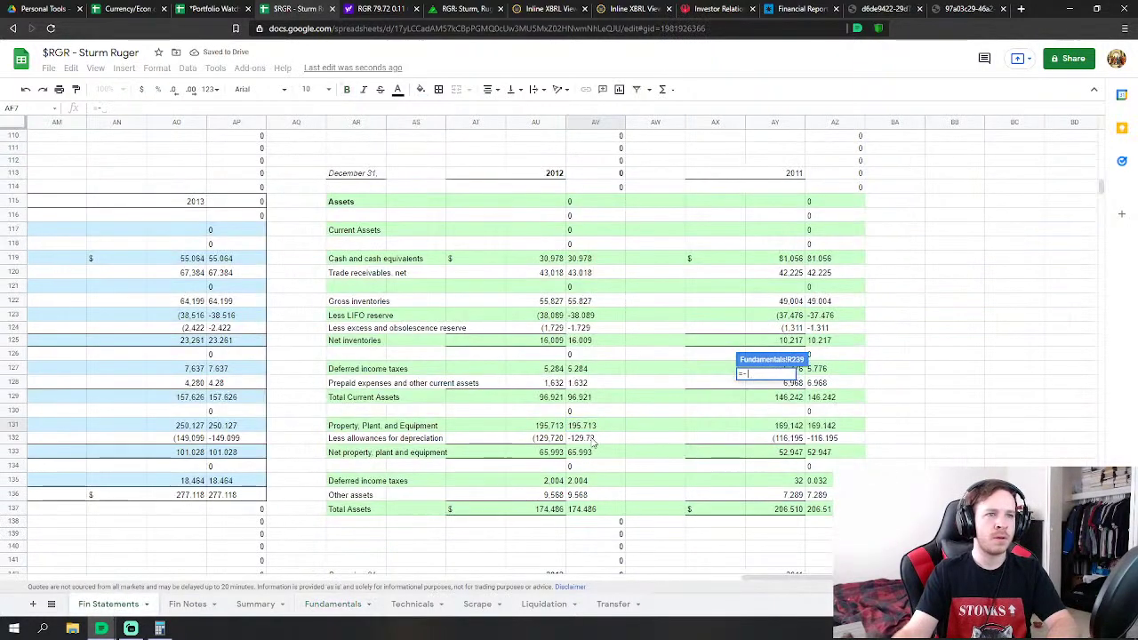
key("Return")
Set FY2012 Other Assets (R254) to 2012 non-current deferred income taxes plus other assets, ='Fin Statements'!AV135+'Fin Statements'!AV136
scroll(740, 490, "down", 1)
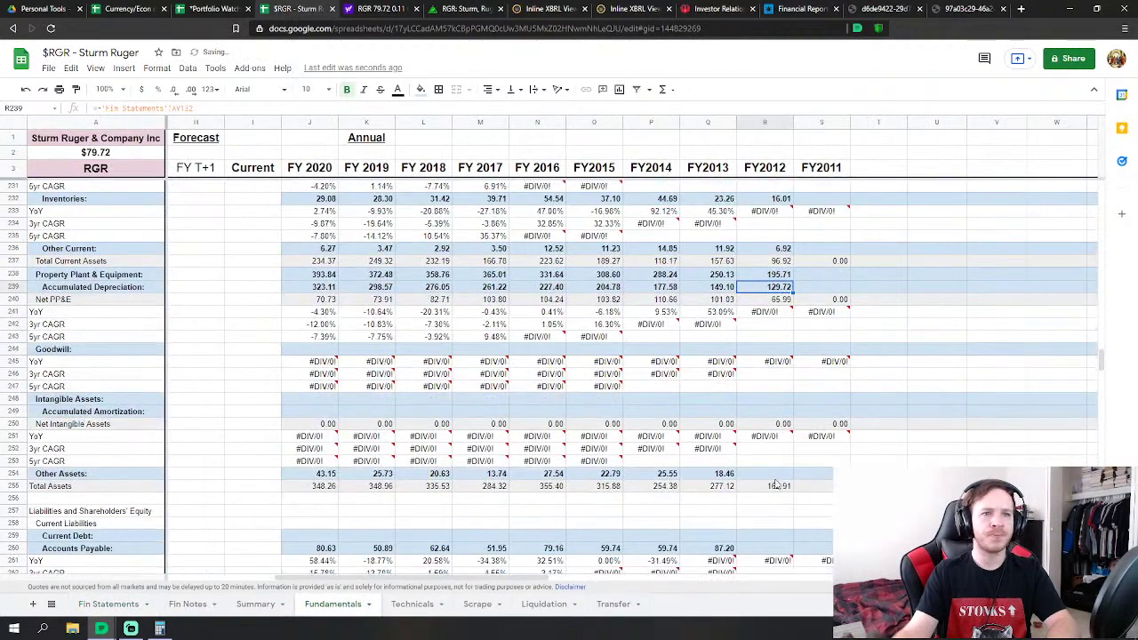
left_click(765, 474)
type("=")
left_click(138, 605)
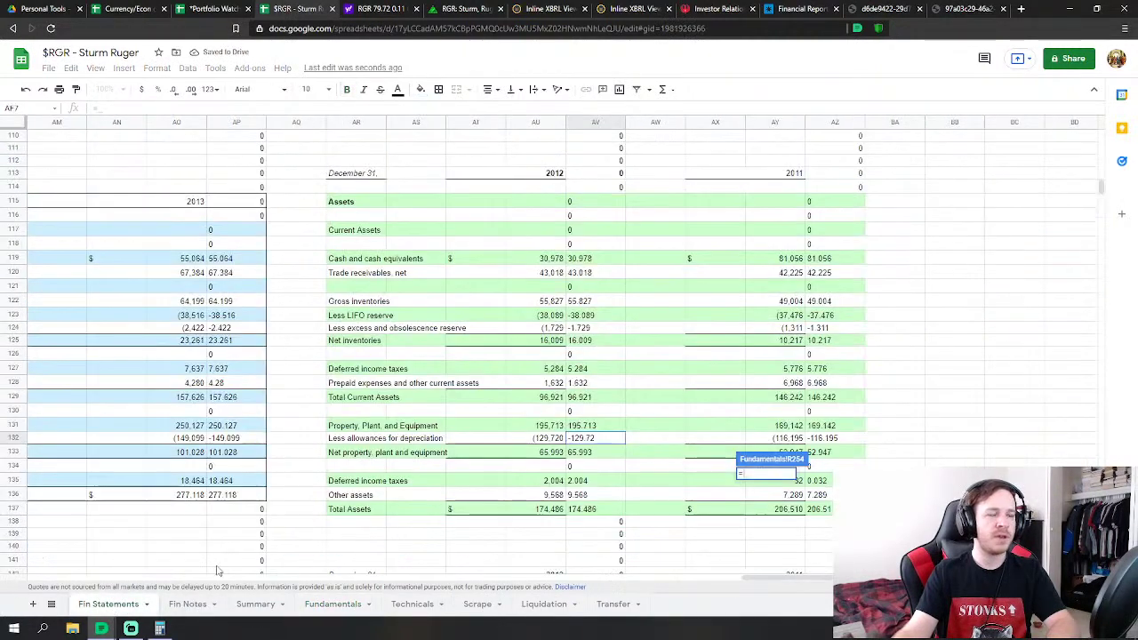
left_click(590, 481)
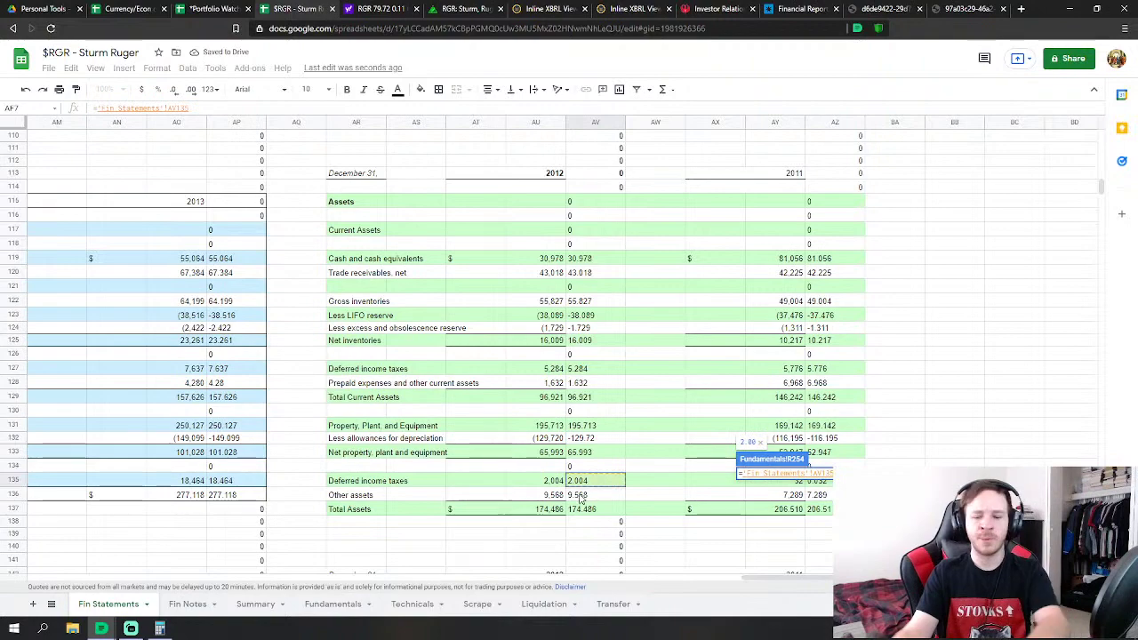
type("+")
left_click(580, 496)
key("Return")
Set FY2012 Accounts Payable (R260) to the sum of 2012 trade payables, employee compensation, workers' compensation and income taxes payable, 'Fin Statements' AV147+AV149+AV150+AV151
scroll(743, 412, "down", 3)
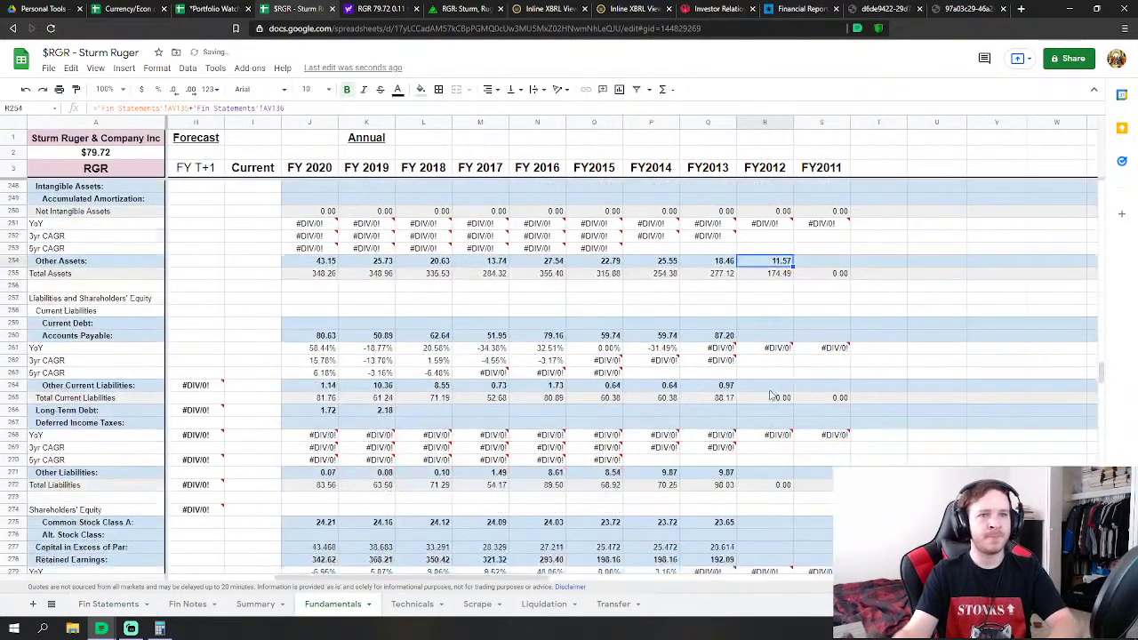
left_click(784, 302)
type("=")
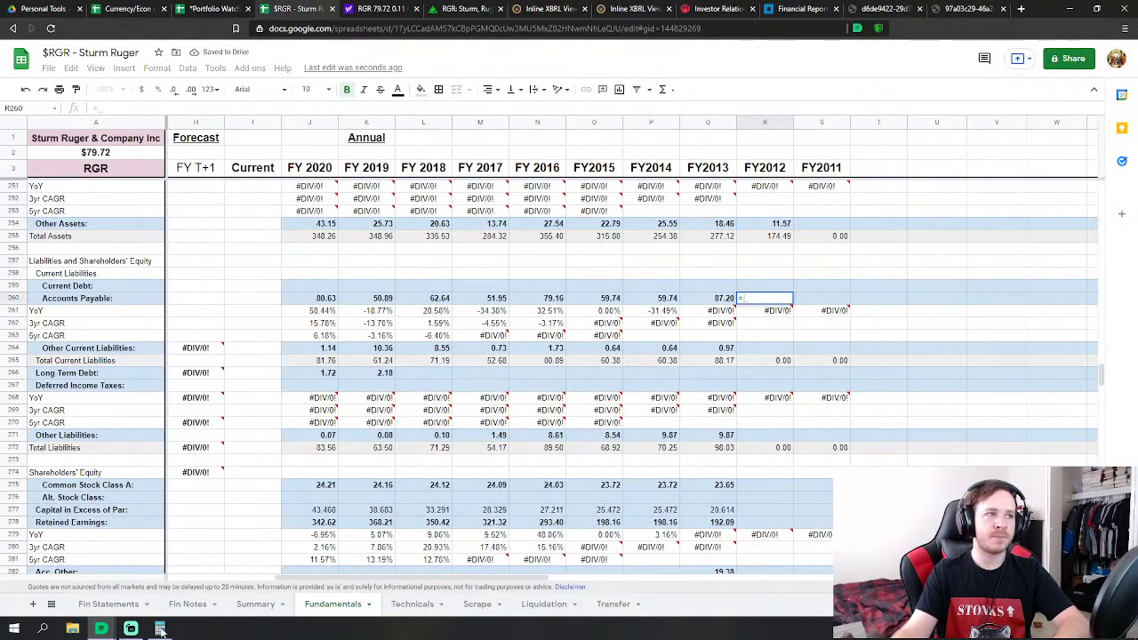
left_click(108, 604)
scroll(560, 439, "down", 5)
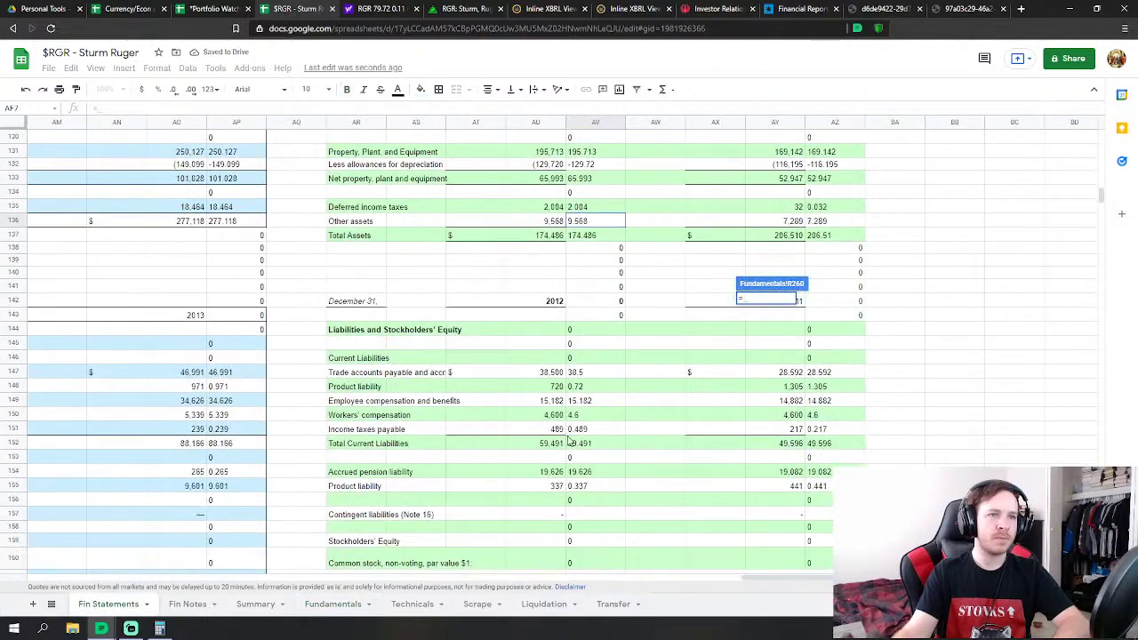
left_click(580, 303)
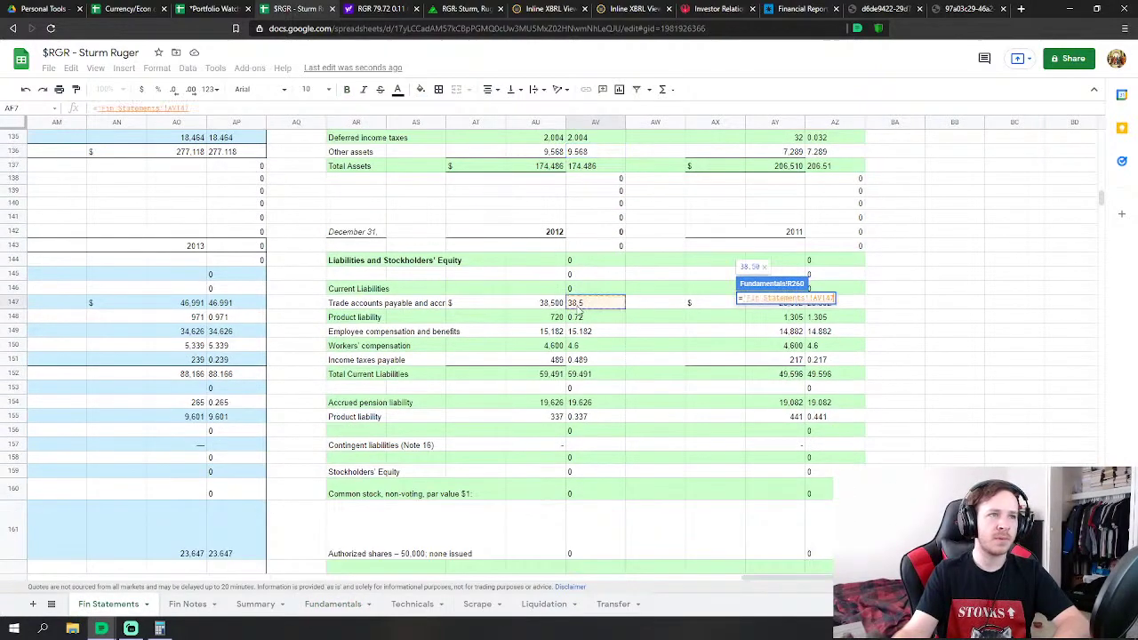
type("+")
left_click(580, 332)
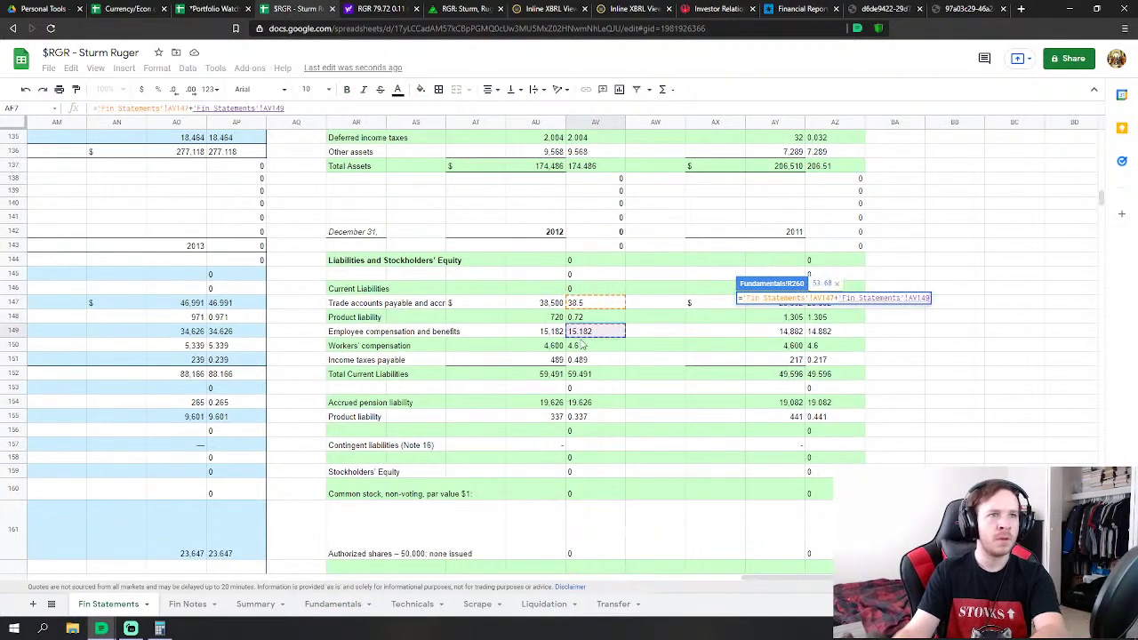
type("+")
left_click(582, 347)
type("+'Fin Statements'!AV150+")
left_click(582, 360)
key("Return")
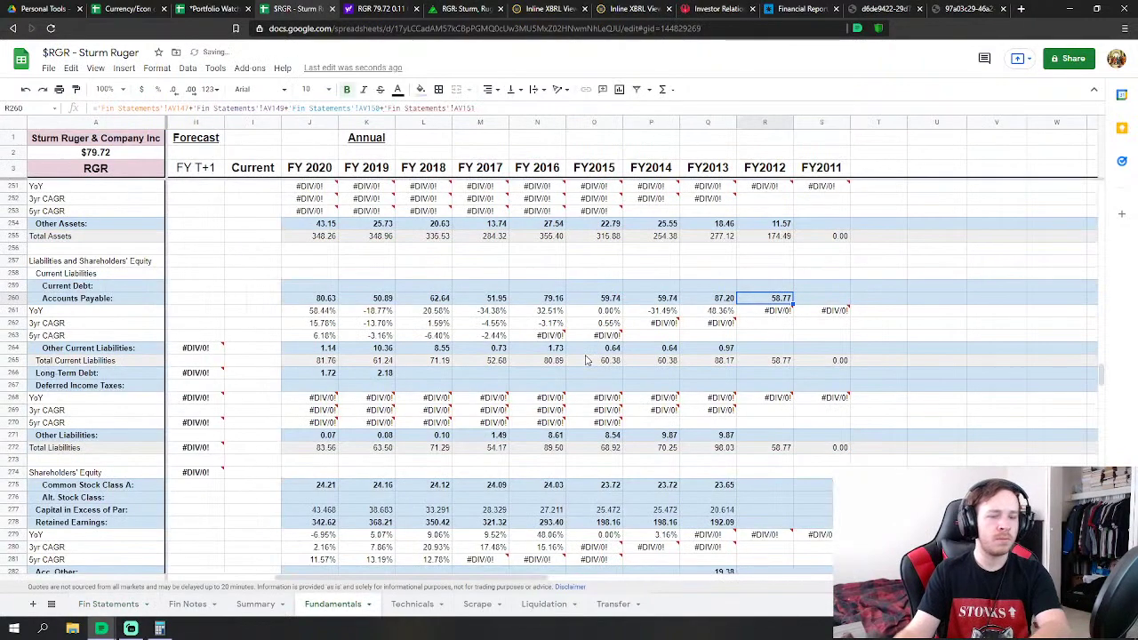
Link FY2012 Other Current Liabilities (R264) to the 2012 current product liability, ='Fin Statements'!AV148
left_click(771, 351)
type("=")
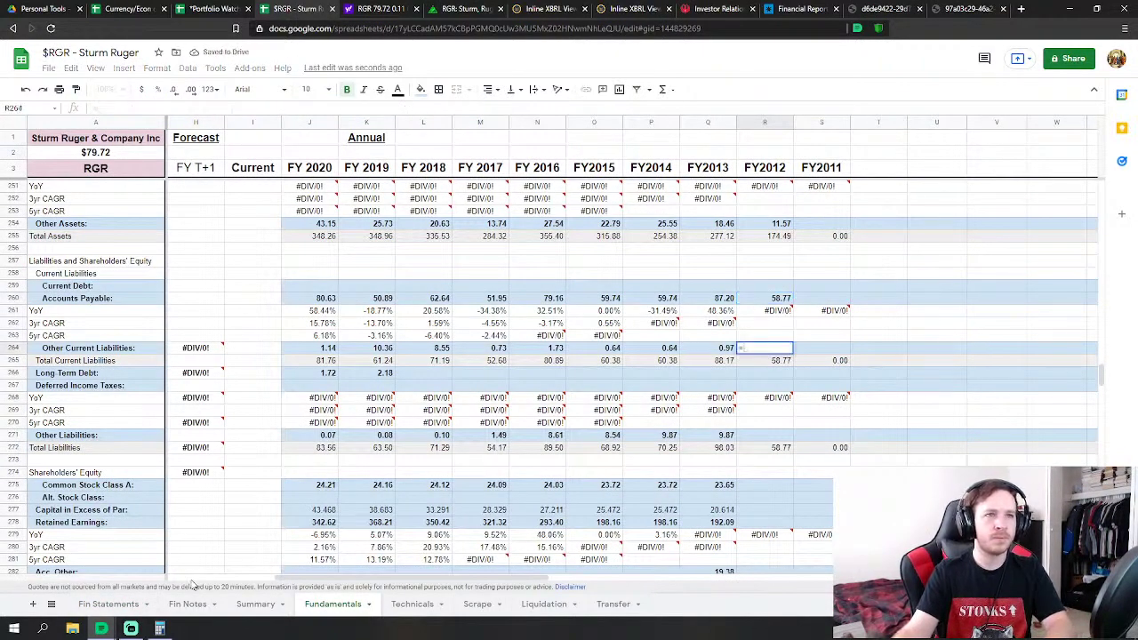
left_click(114, 607)
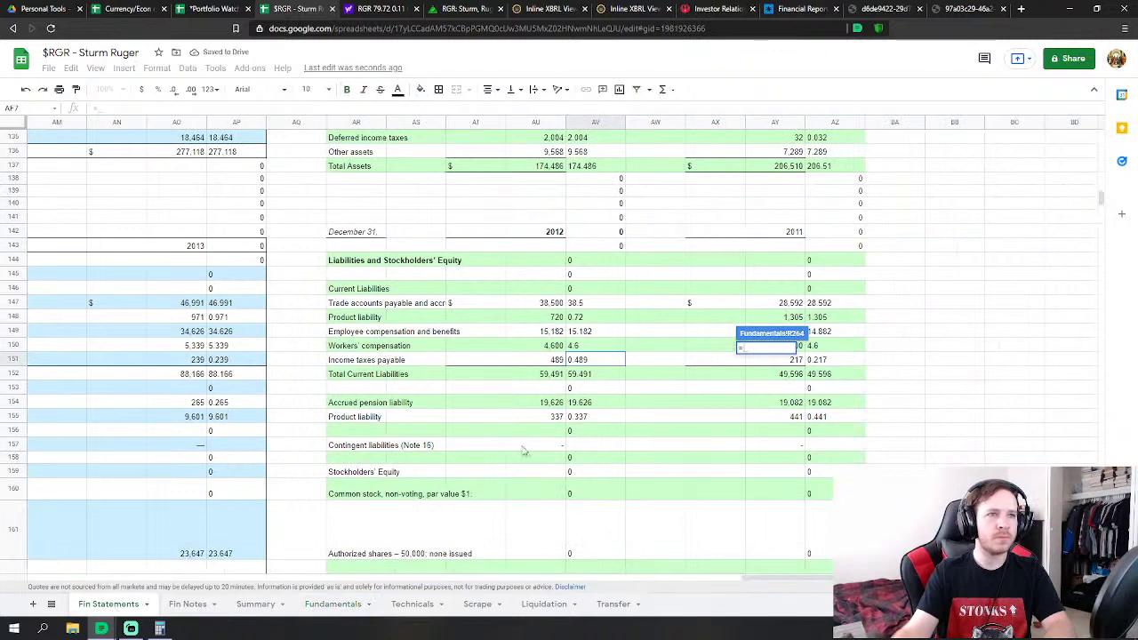
left_click(586, 317)
key("Return")
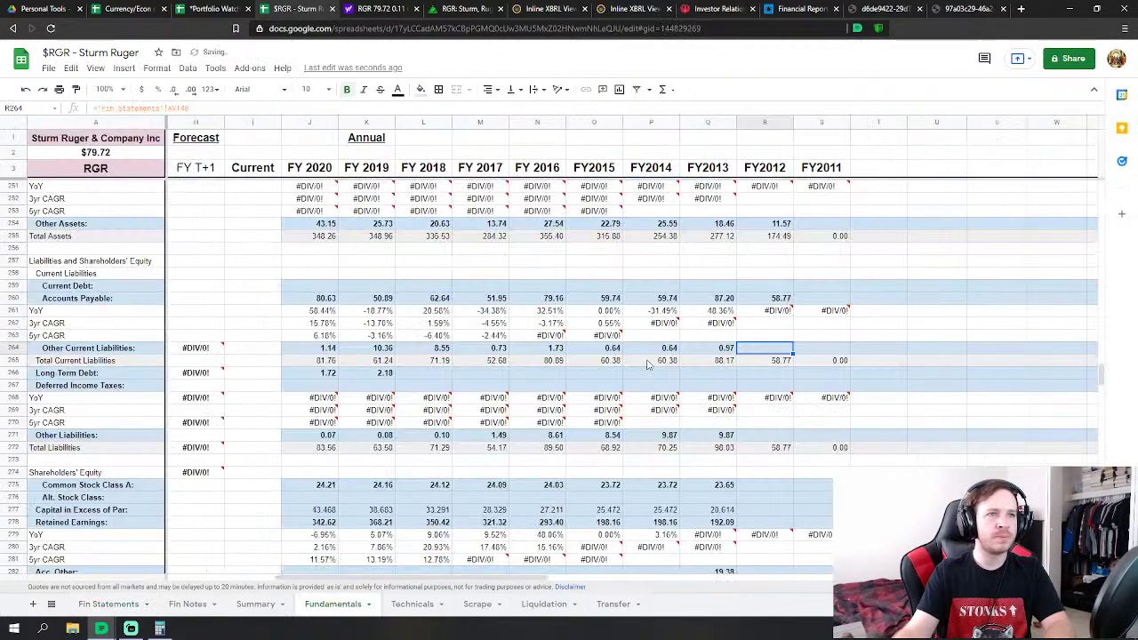
Start the FY2012 Other Liabilities (R271) formula with the 2012 accrued pension liability, 'Fin Statements'!AV154
left_click(772, 437)
type("=")
left_click(126, 607)
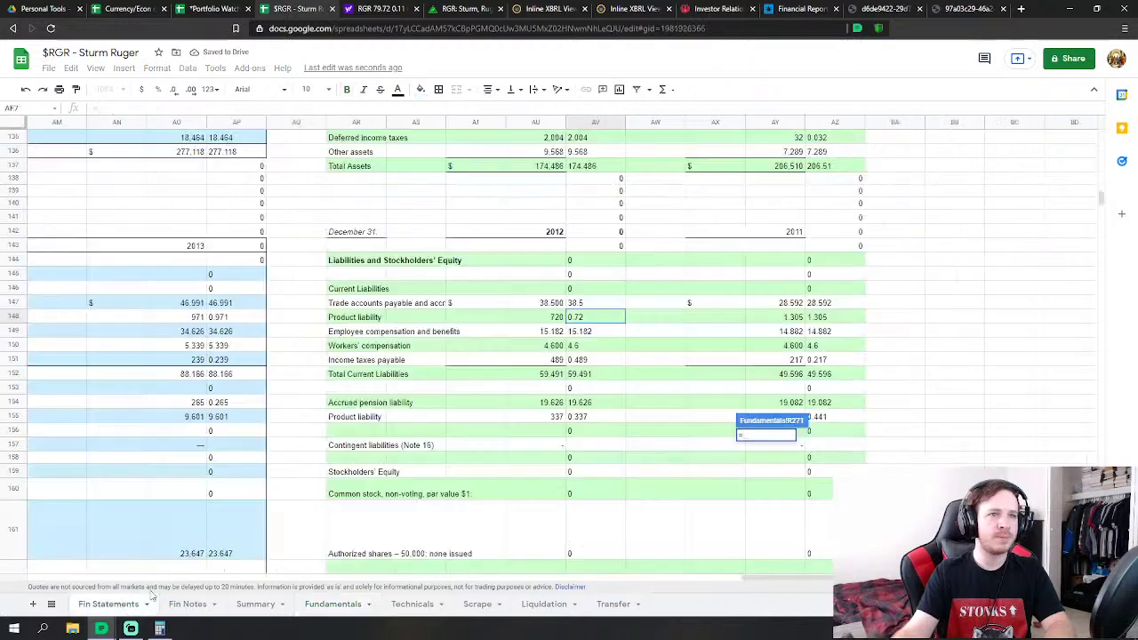
left_click(574, 405)
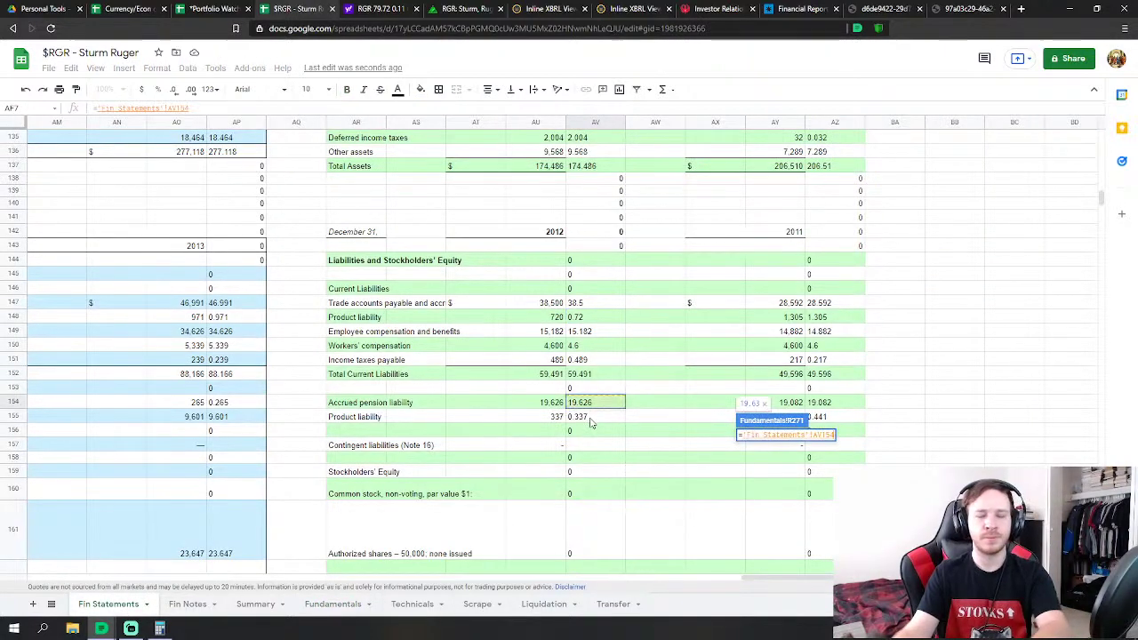
Complete the FY2012 Other Liabilities formula by adding the long-term product liability in Fin Statements cell AV155
type("+")
left_click(590, 418)
key("Return")
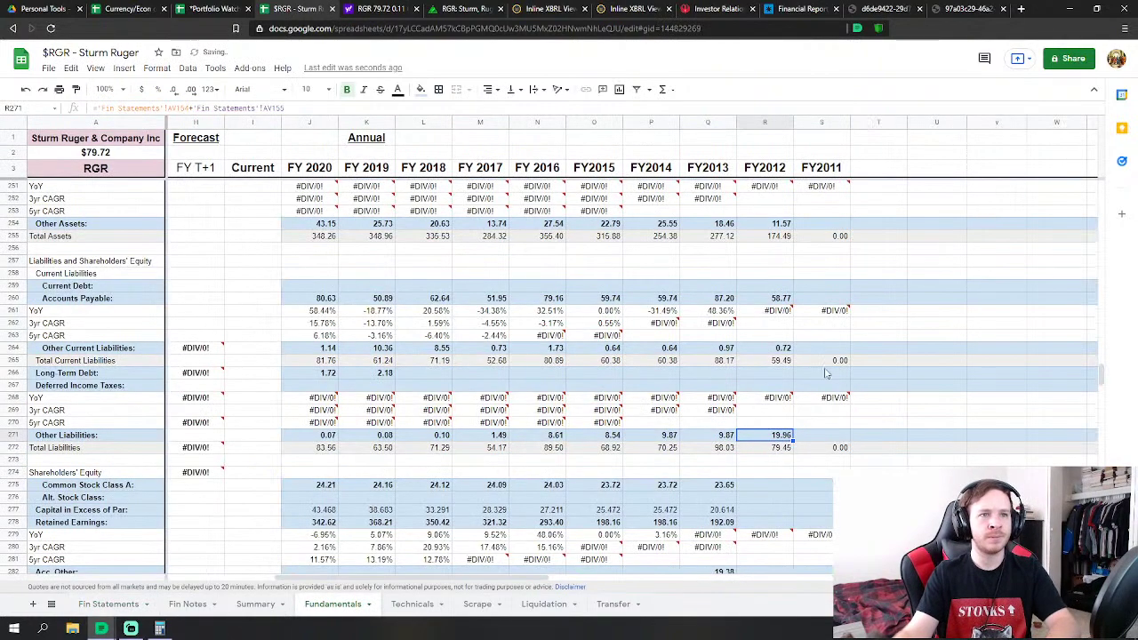
Link FY2012 Common Stock Class A to the 2012 common stock value in Fin Statements cell AV167
scroll(826, 433, "down", 1)
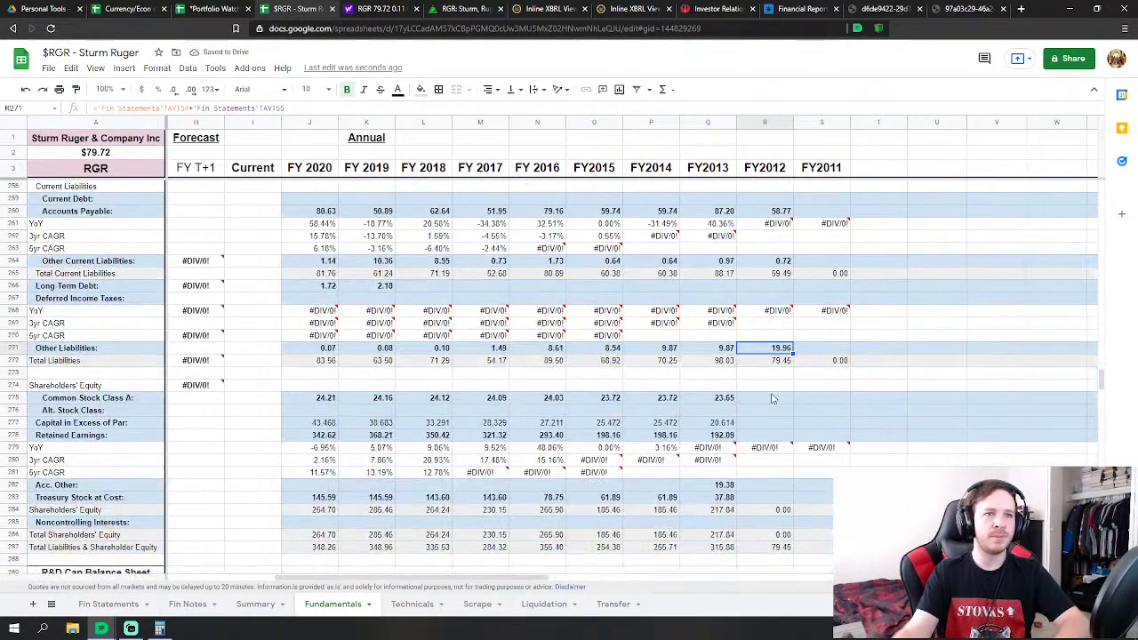
left_click(773, 398)
type("=")
left_click(108, 604)
scroll(604, 480, "down", 1)
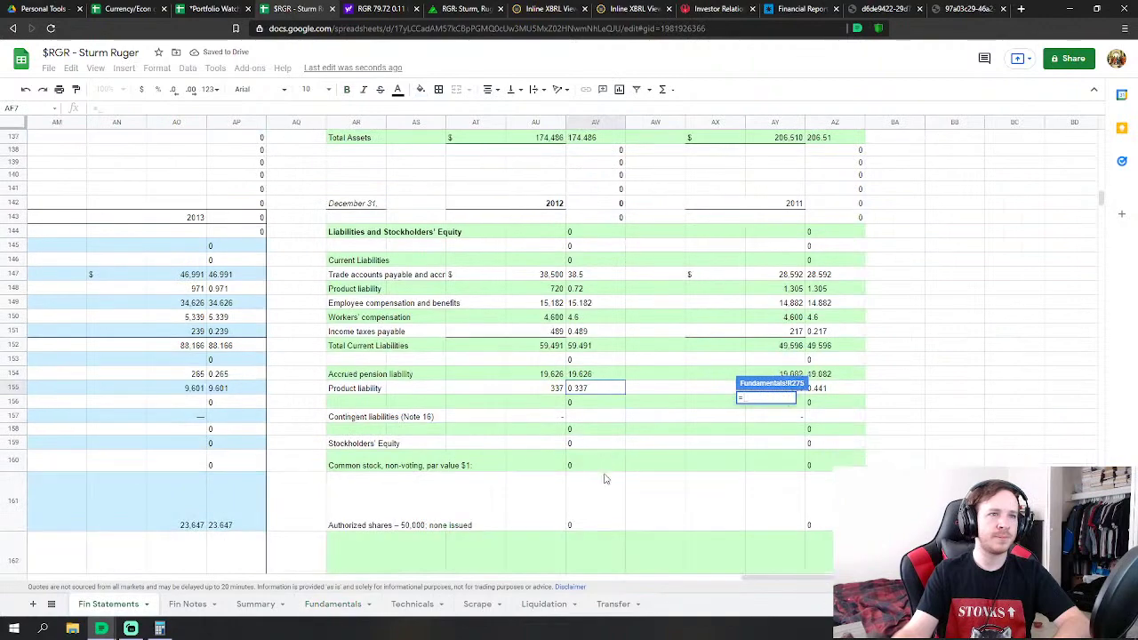
scroll(604, 480, "down", 5)
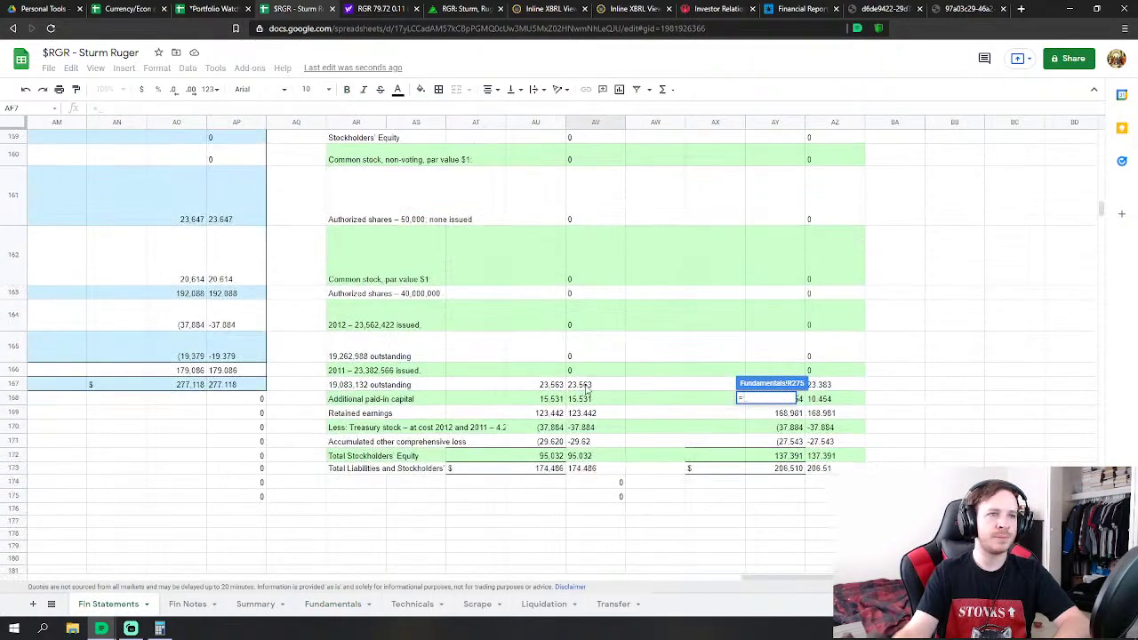
left_click(586, 388)
key("Return")
Link FY2012 Capital in Excess of Par to the additional paid-in capital in Fin Statements cell AV168
left_click(755, 423)
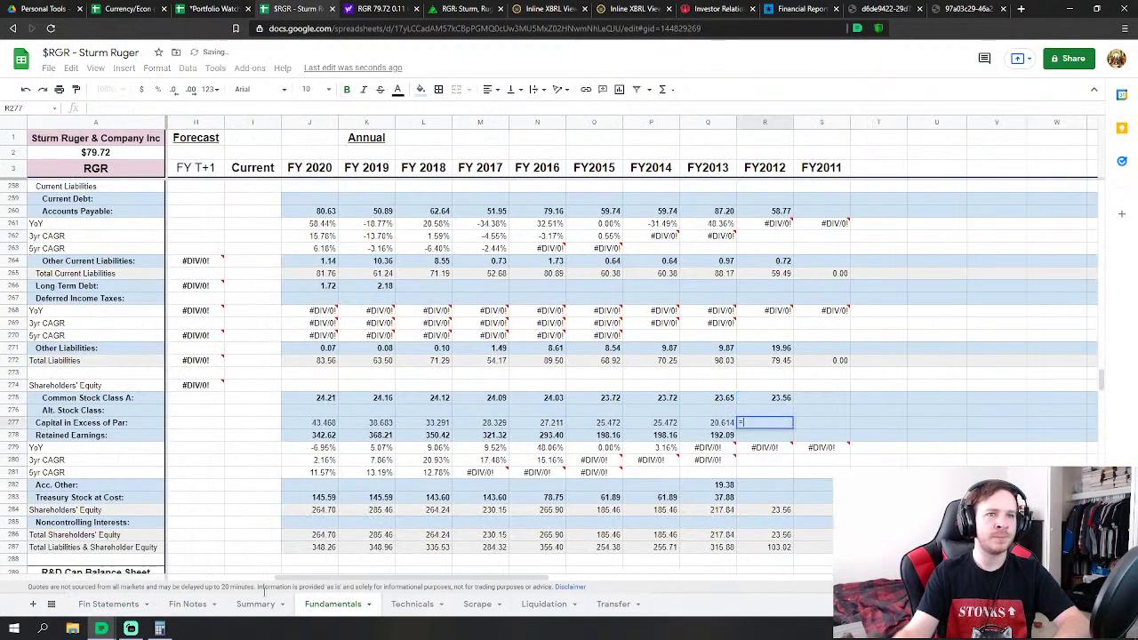
type("=")
left_click(120, 604)
left_click(583, 400)
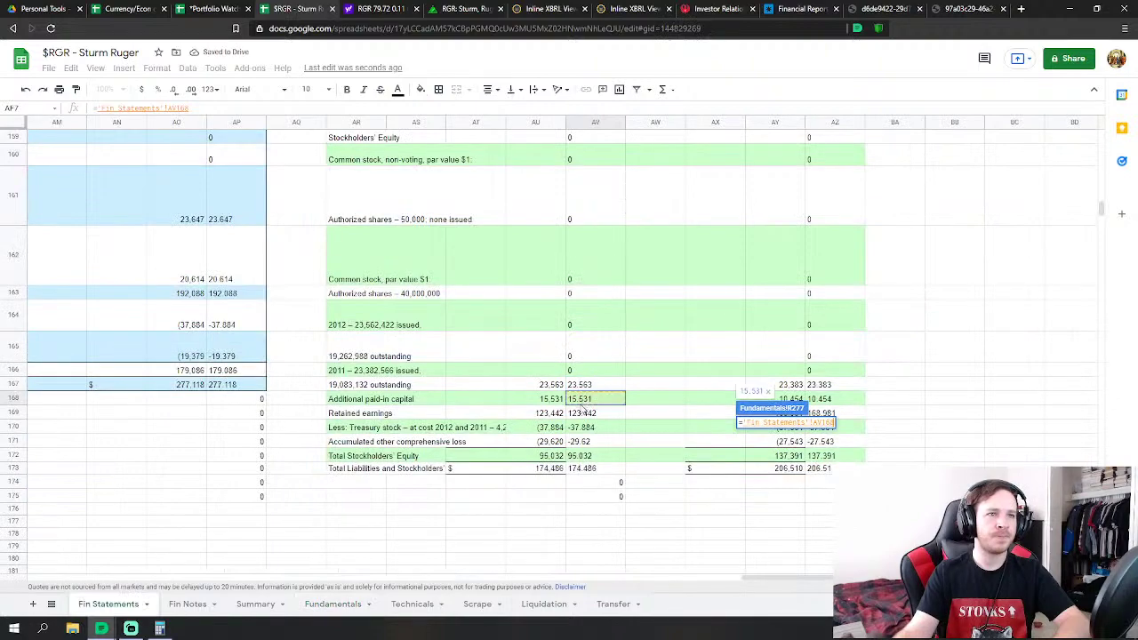
key("Return")
Link FY2012 Retained Earnings to the 2012 retained earnings in Fin Statements cell AV169
left_click(781, 436)
type("=")
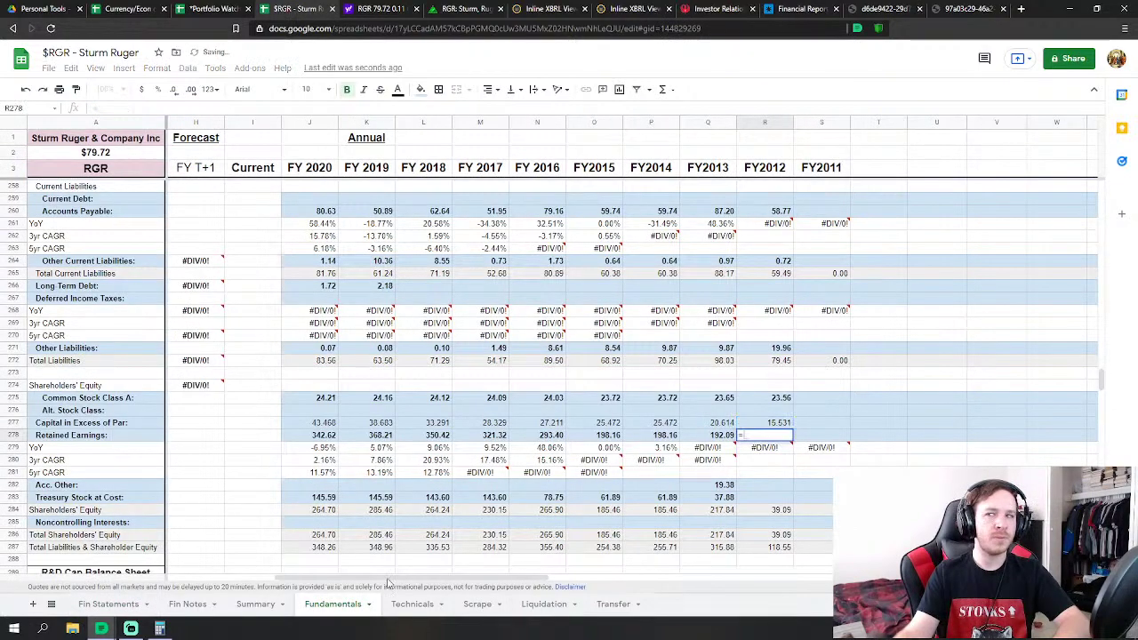
left_click(110, 605)
left_click(593, 413)
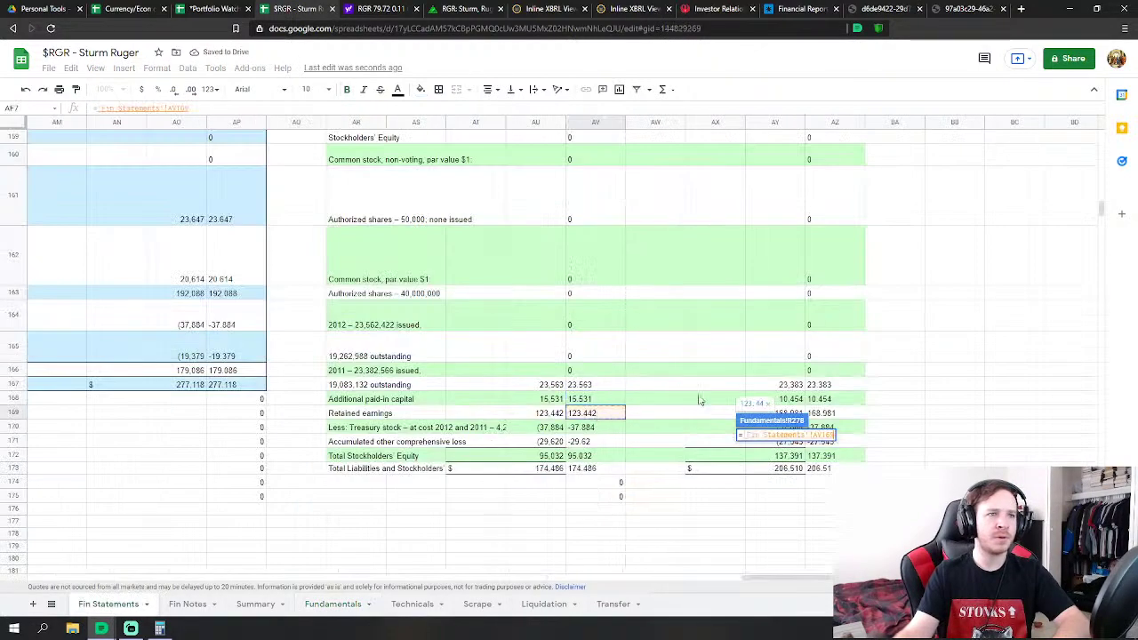
key("Return")
Fill FY2012 Treasury Stock at Cost with a reference to the treasury stock value in Fin Statements cell AV170
left_click(758, 496)
type("=")
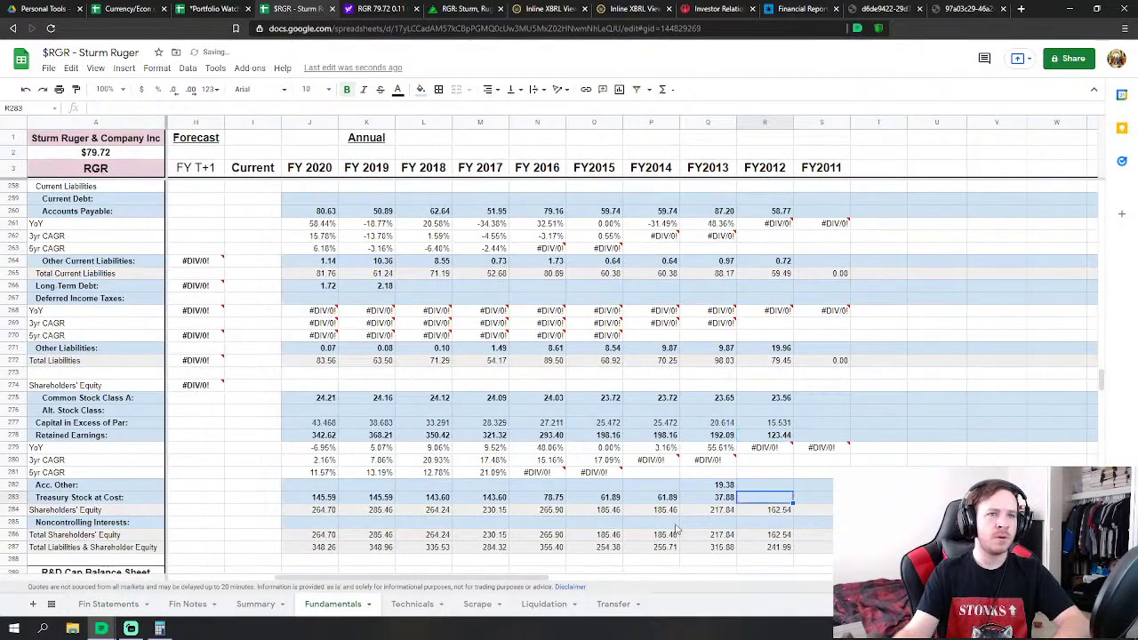
left_click(124, 605)
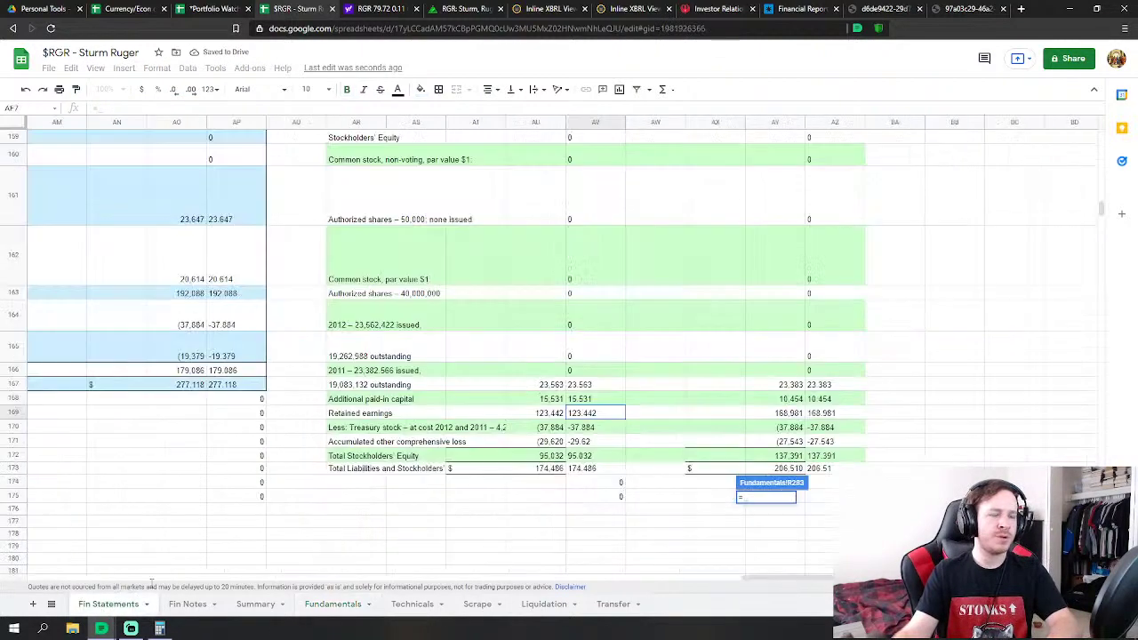
left_click(594, 428)
key("Return")
Link FY2012 Acc. Other to the accumulated other comprehensive loss in Fin Statements cell AV171
left_click(764, 484)
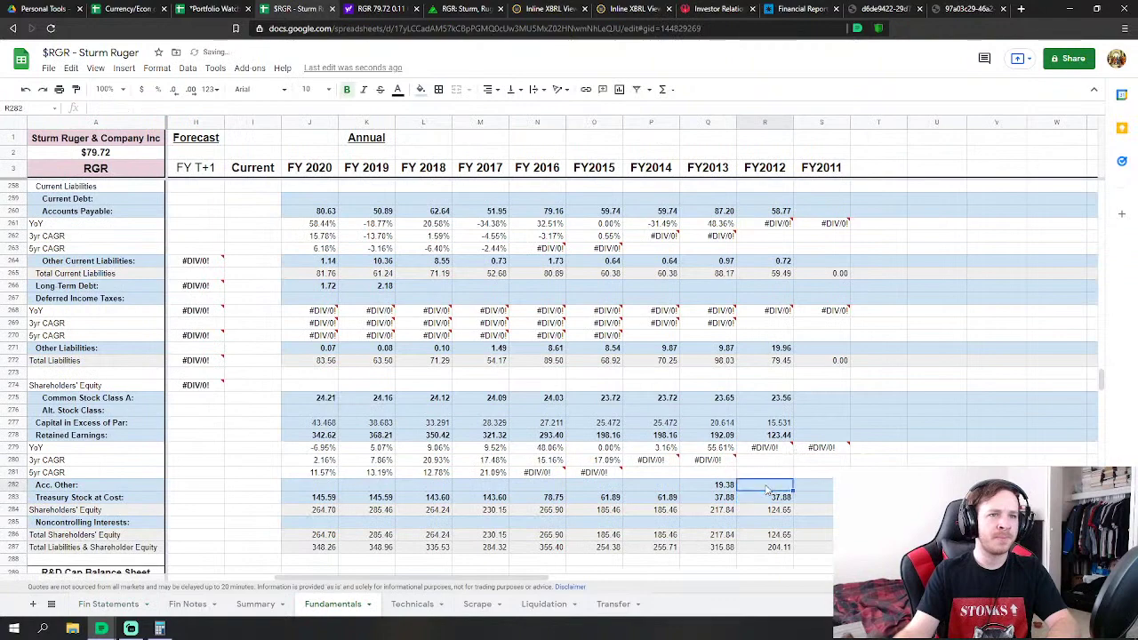
type("=")
left_click(111, 608)
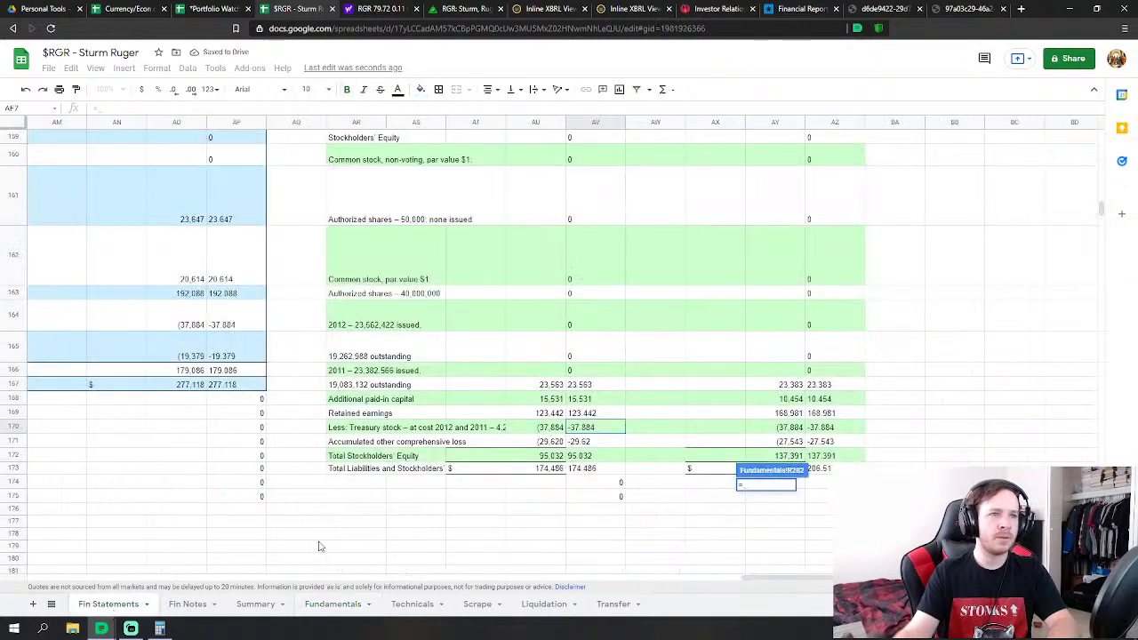
left_click(594, 443)
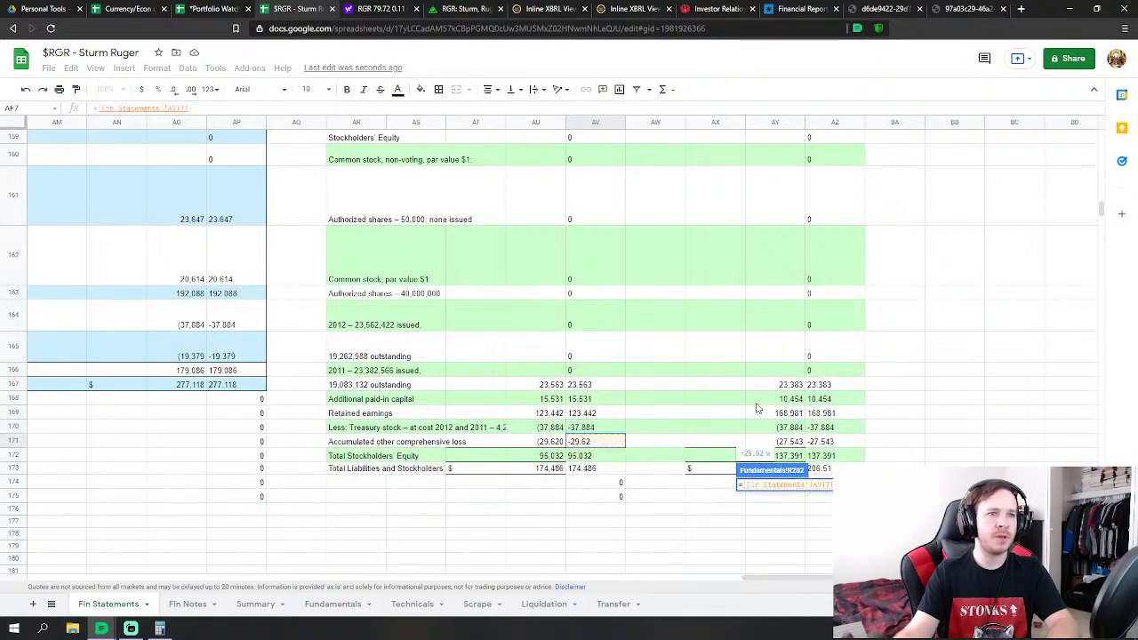
key("Return")
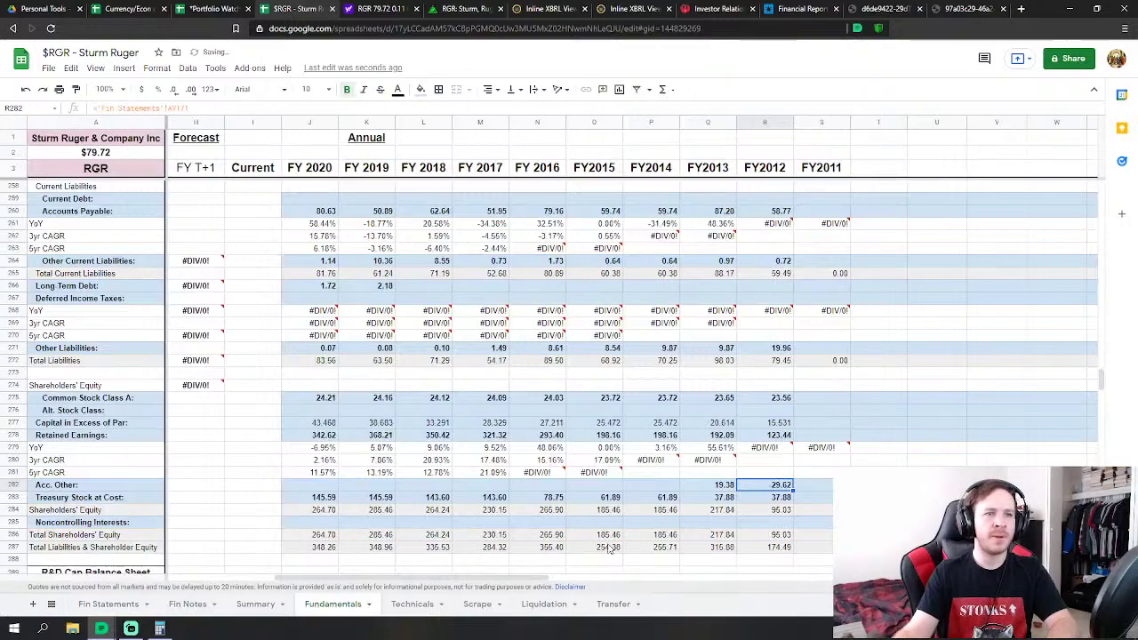
Link FY2011 Revenues in the income statement section to the 2011 total net sales in Fin Statements cell AZ9
scroll(610, 547, "up", 15)
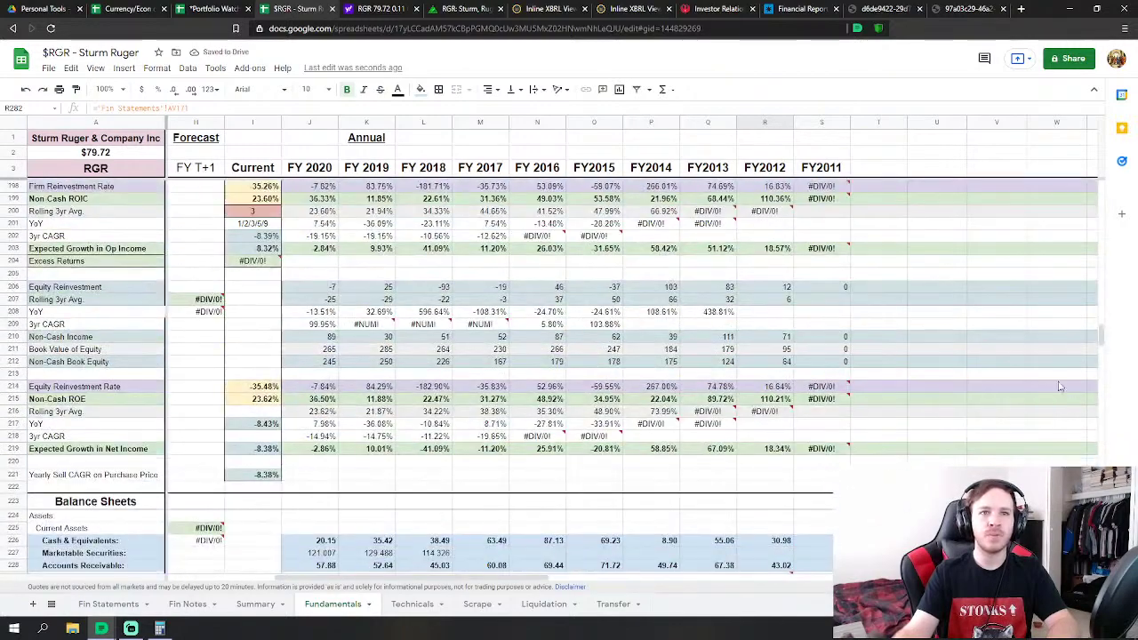
scroll(1099, 351, "up", 20)
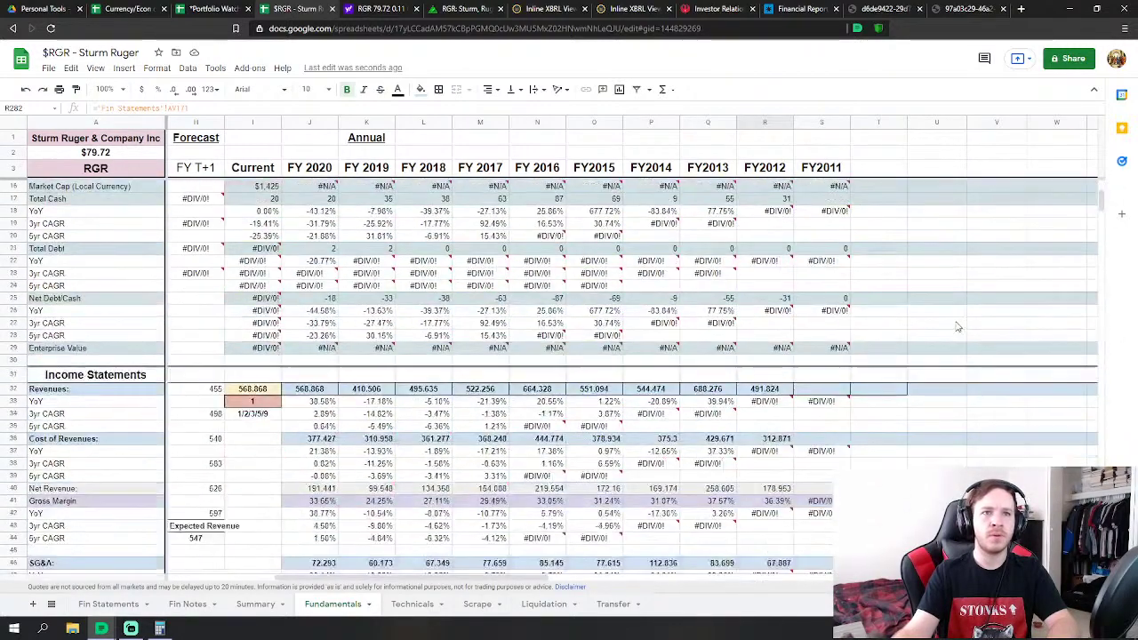
scroll(943, 329, "down", 2)
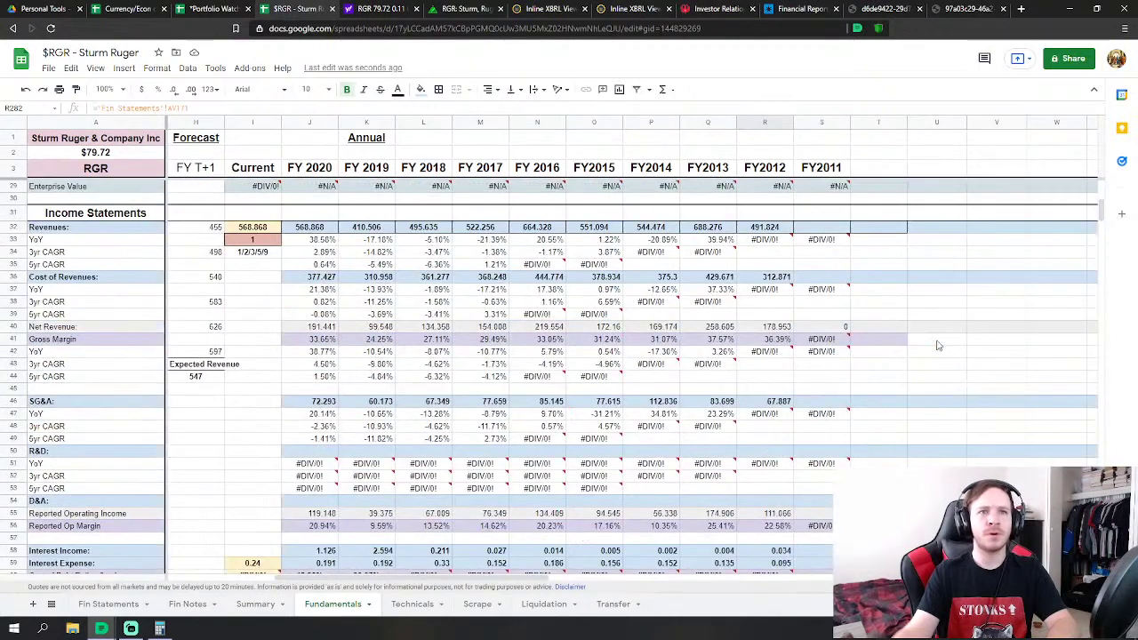
left_click(834, 230)
type("=")
left_click(98, 605)
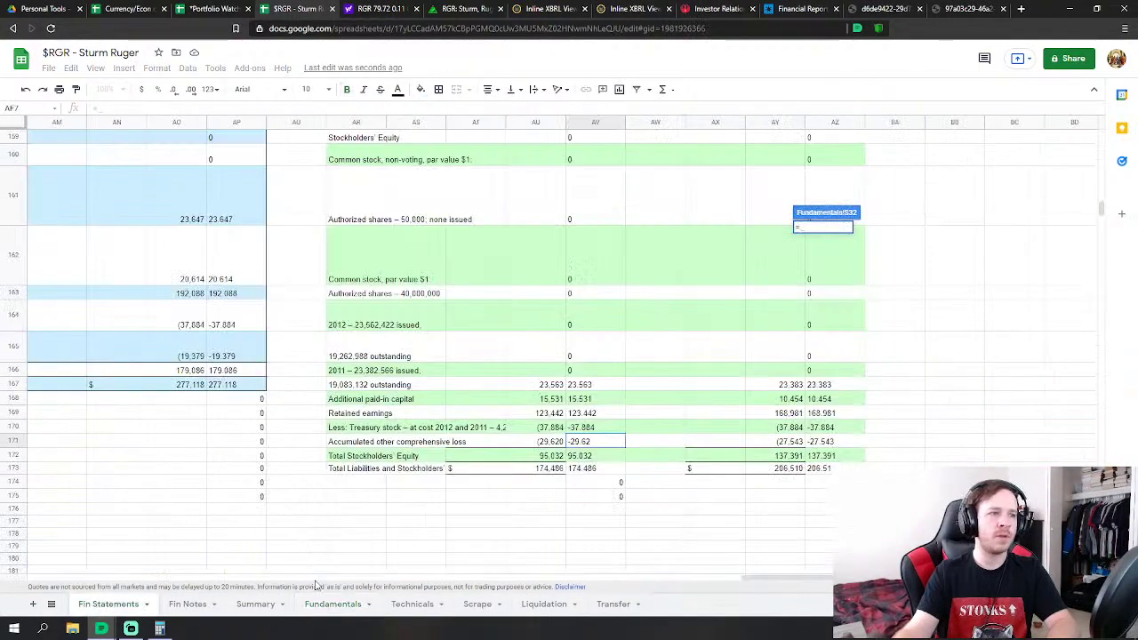
scroll(967, 287, "up", 5)
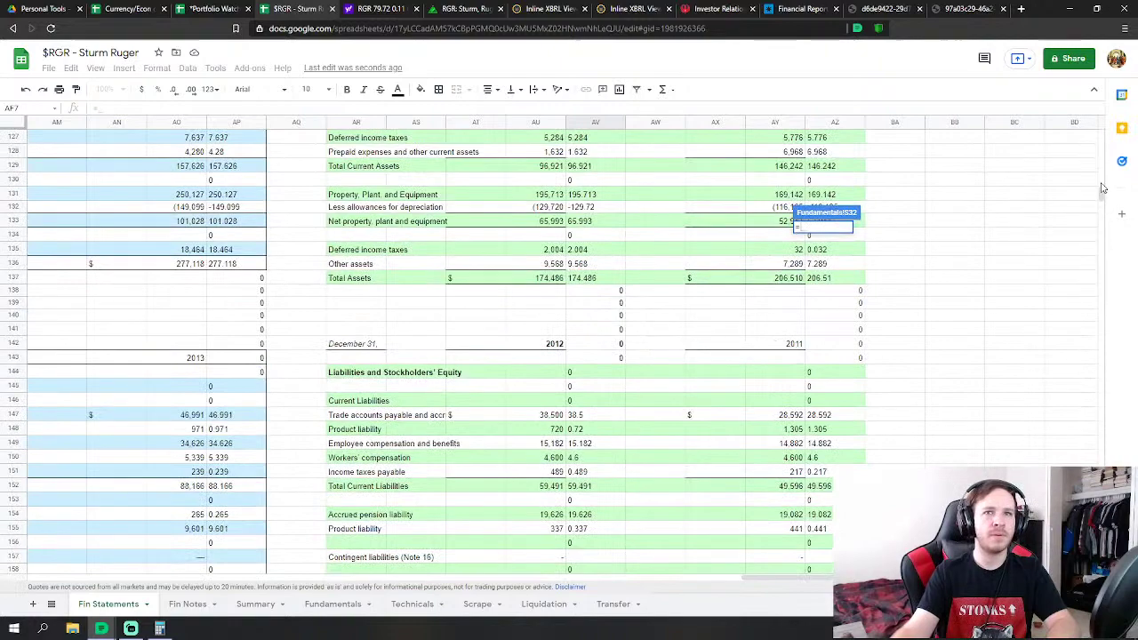
left_click_drag(1101, 189, 1100, 134)
scroll(878, 275, "up", 1)
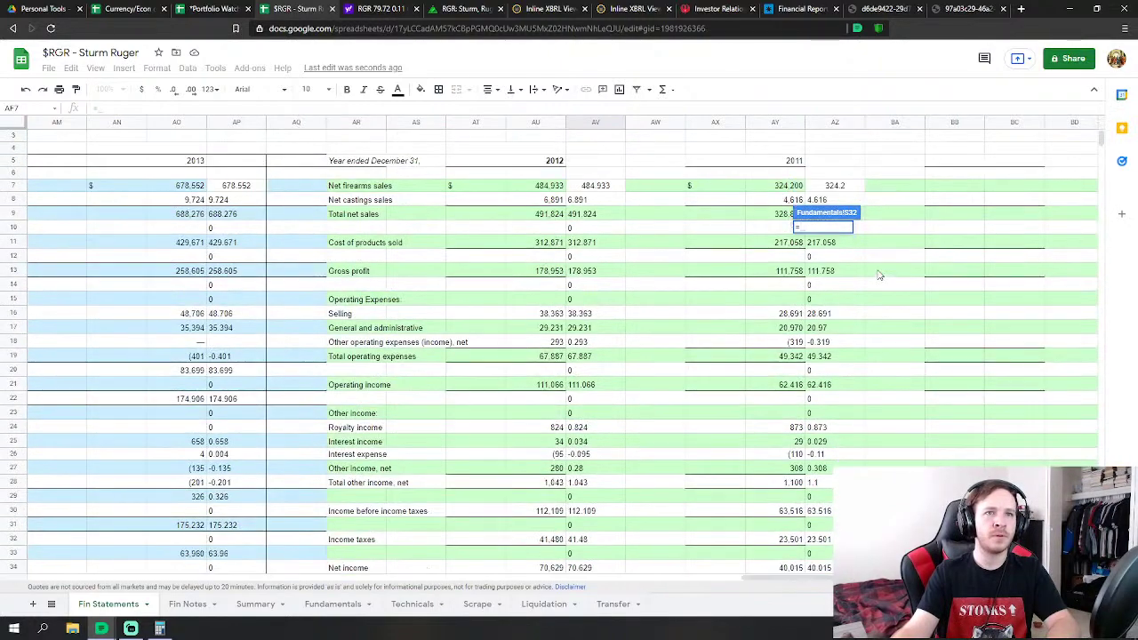
scroll(879, 276, "down", 1)
scroll(858, 200, "up", 1)
scroll(871, 202, "down", 1)
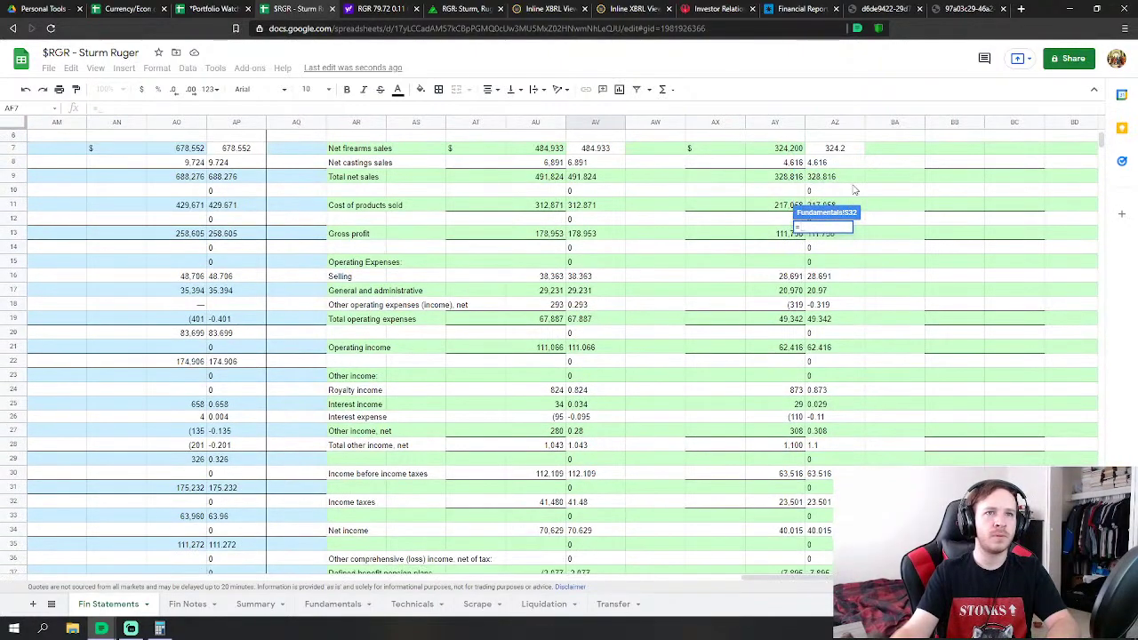
left_click(848, 177)
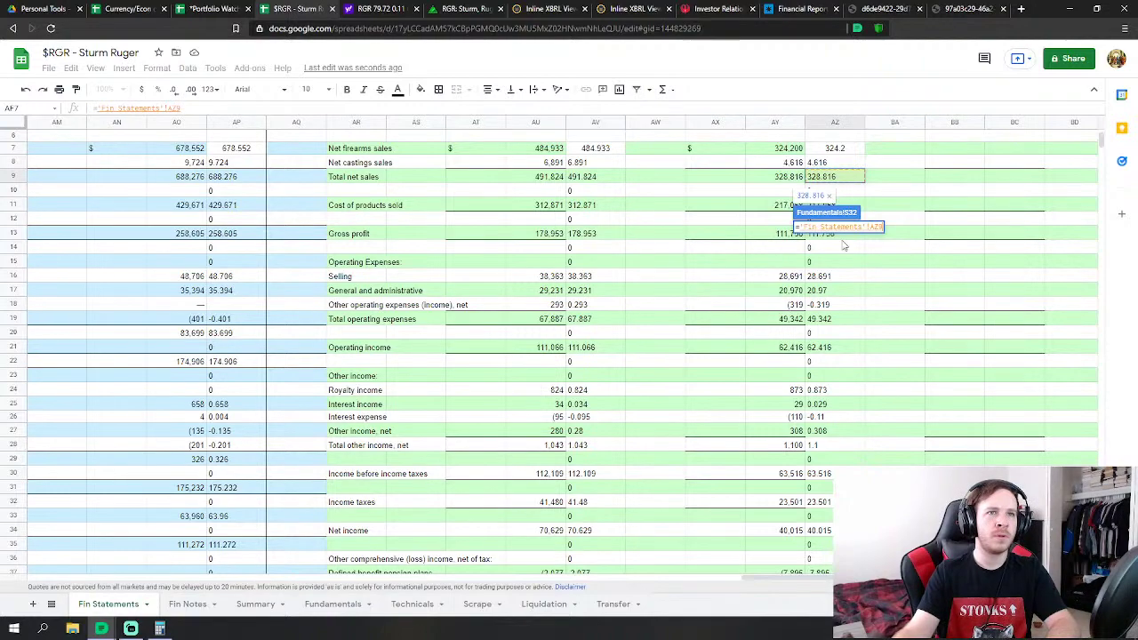
key("Return")
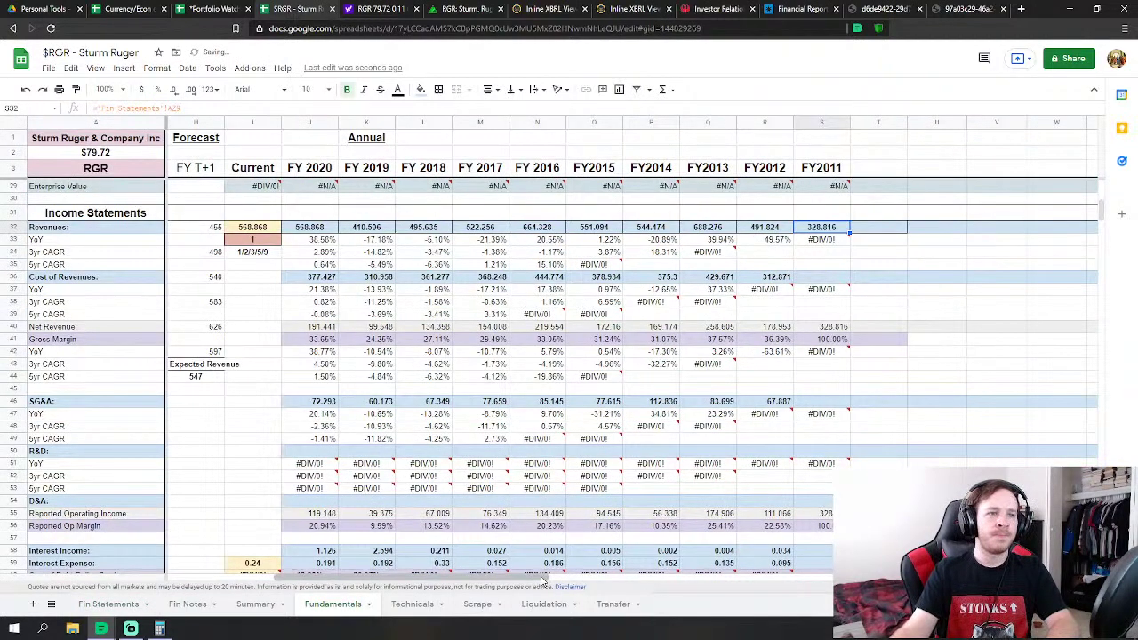
Link FY2011 Cost of Revenues to the 2011 cost of products sold in Fin Statements cell AZ11
scroll(712, 427, "left", 1)
left_click(902, 278)
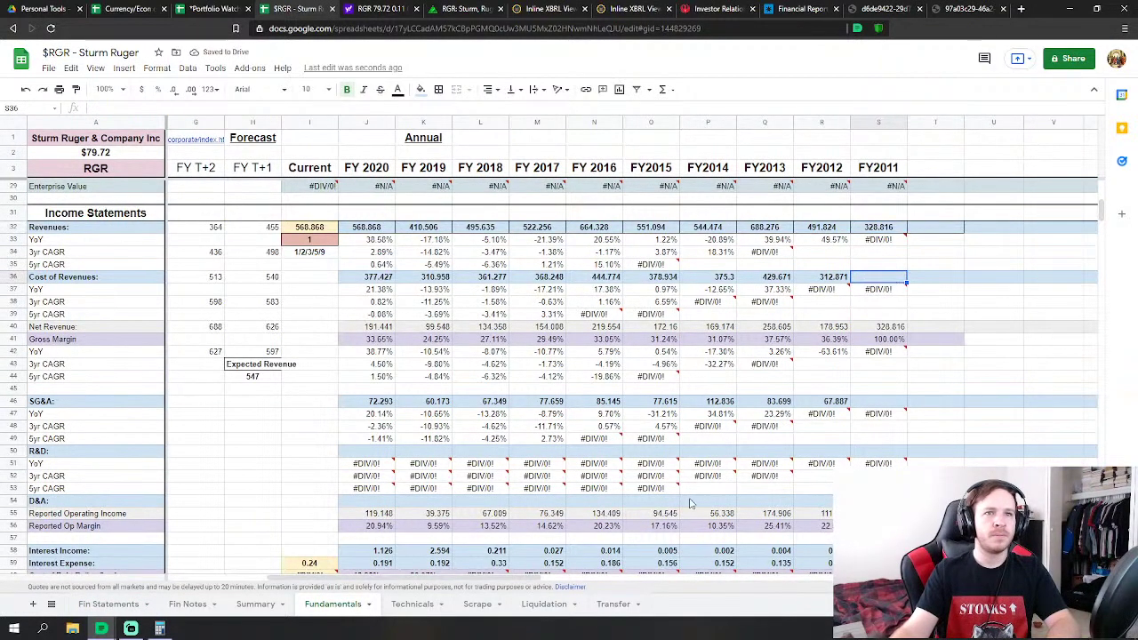
type("=")
left_click(109, 604)
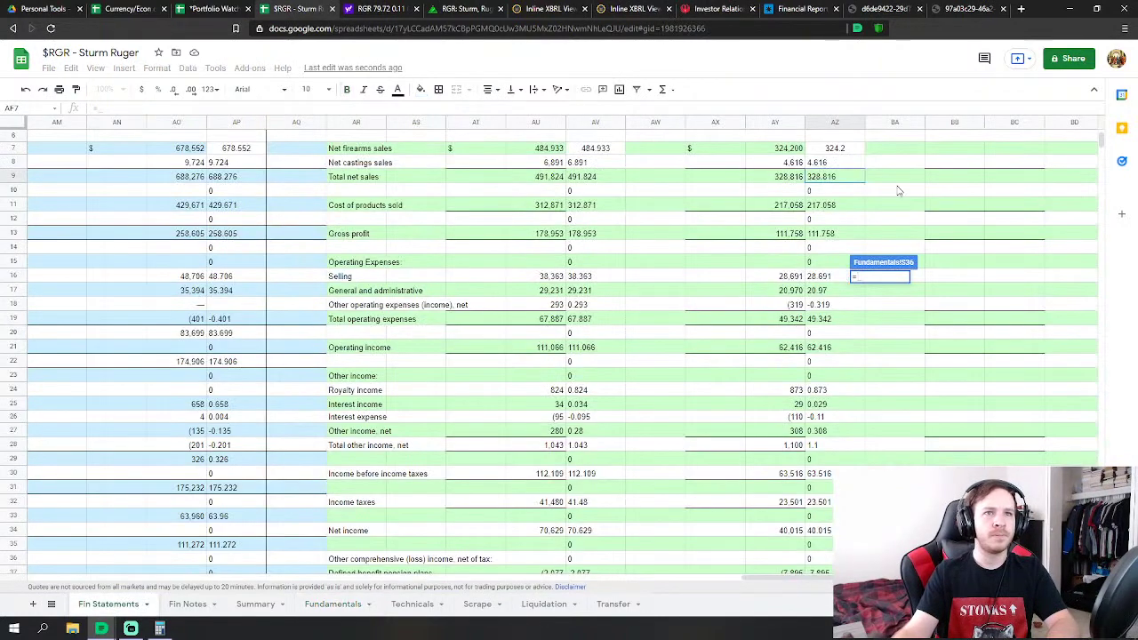
left_click(820, 209)
key("Return")
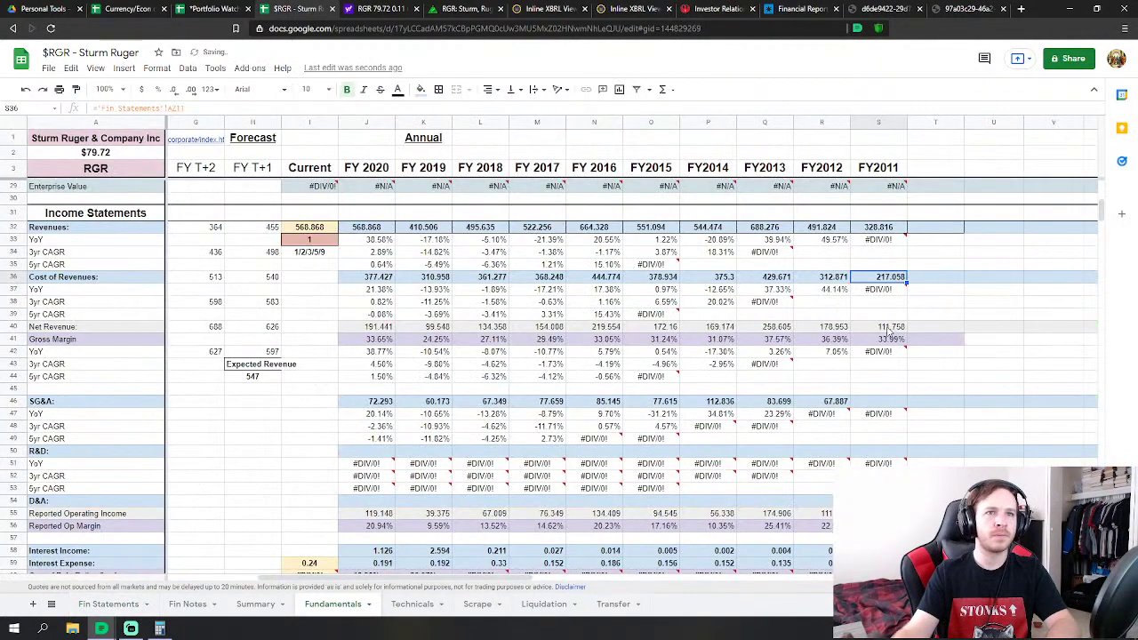
Set FY2011 SG&A to the sum of selling, general and administrative, and other operating expenses in Fin Statements cells AZ16, AZ17 and AZ18
left_click(872, 405)
scroll(871, 406, "down", 2)
type("=")
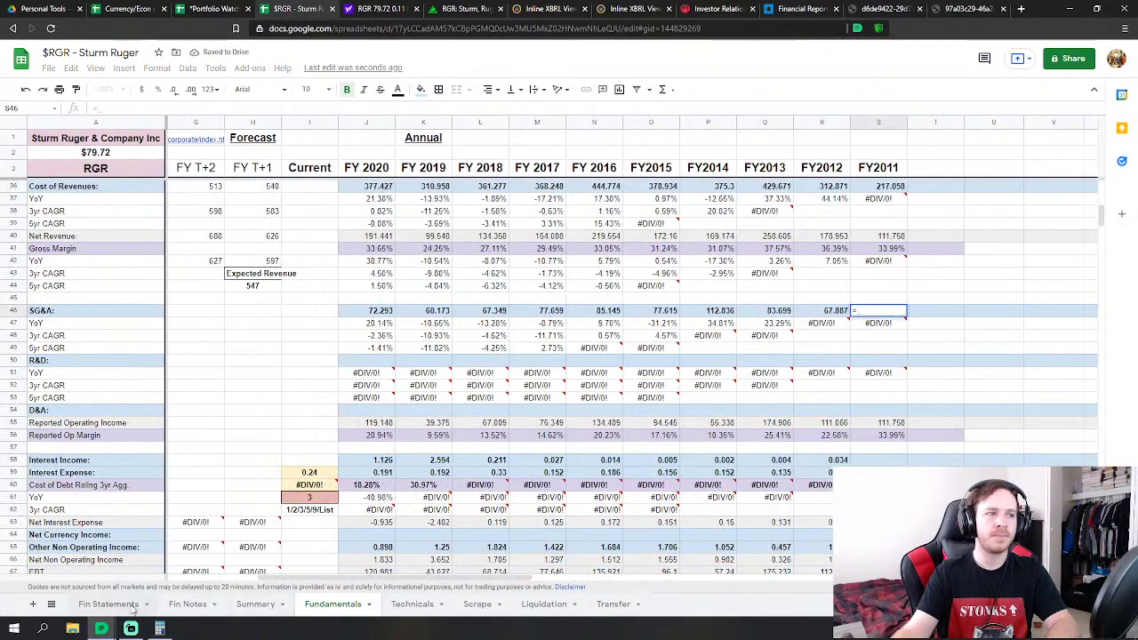
left_click(138, 605)
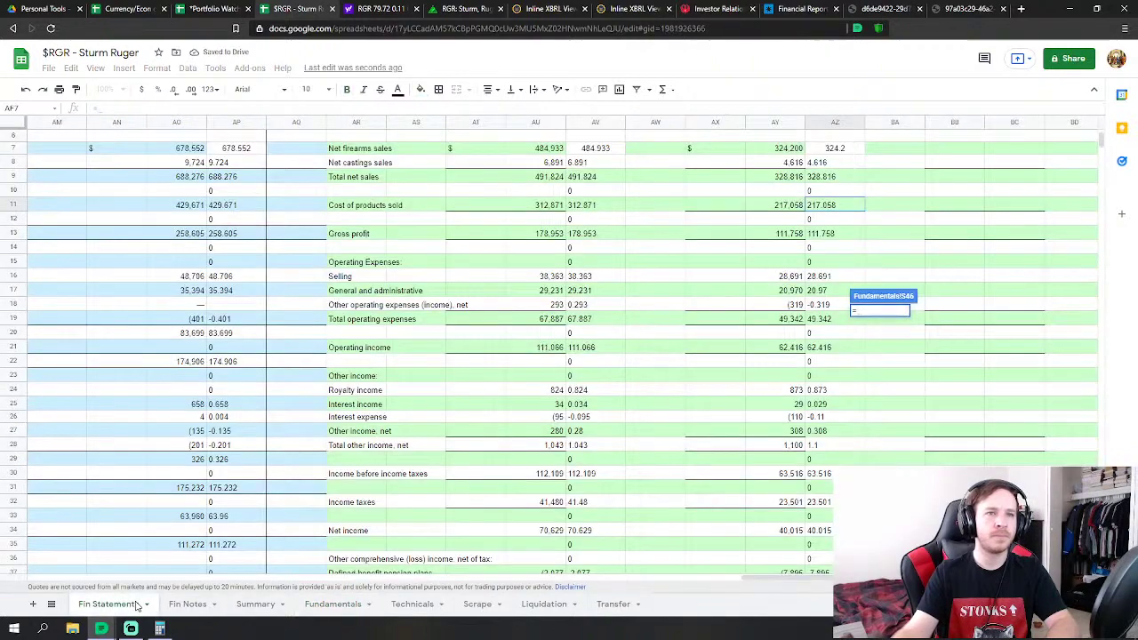
left_click(827, 277)
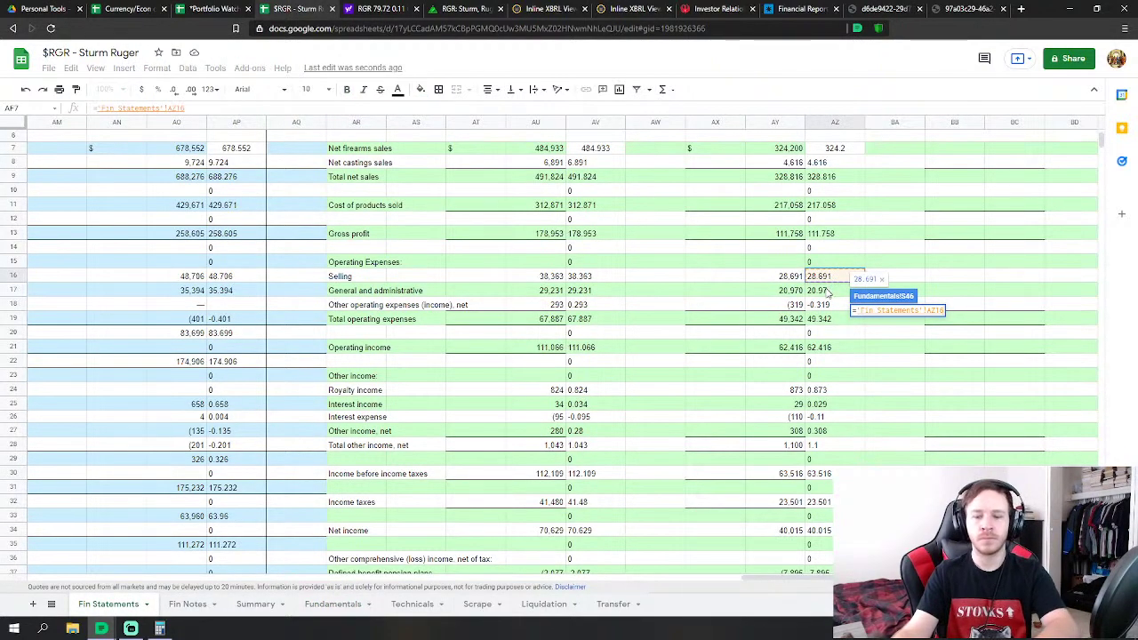
type("+")
left_click(830, 292)
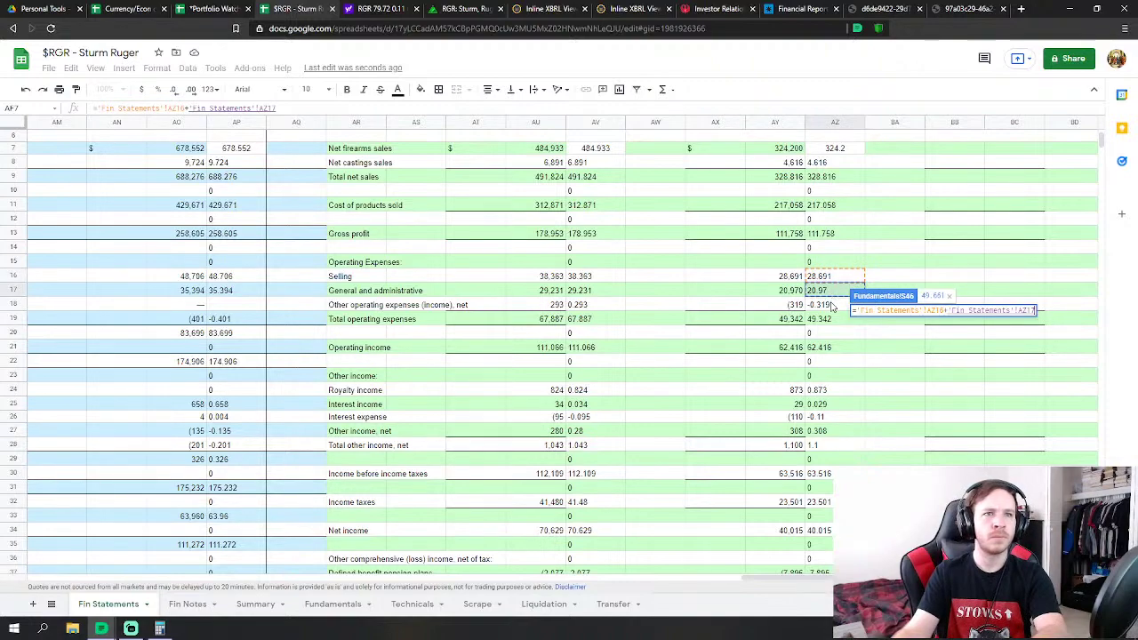
type("+")
left_click(832, 305)
key("Return")
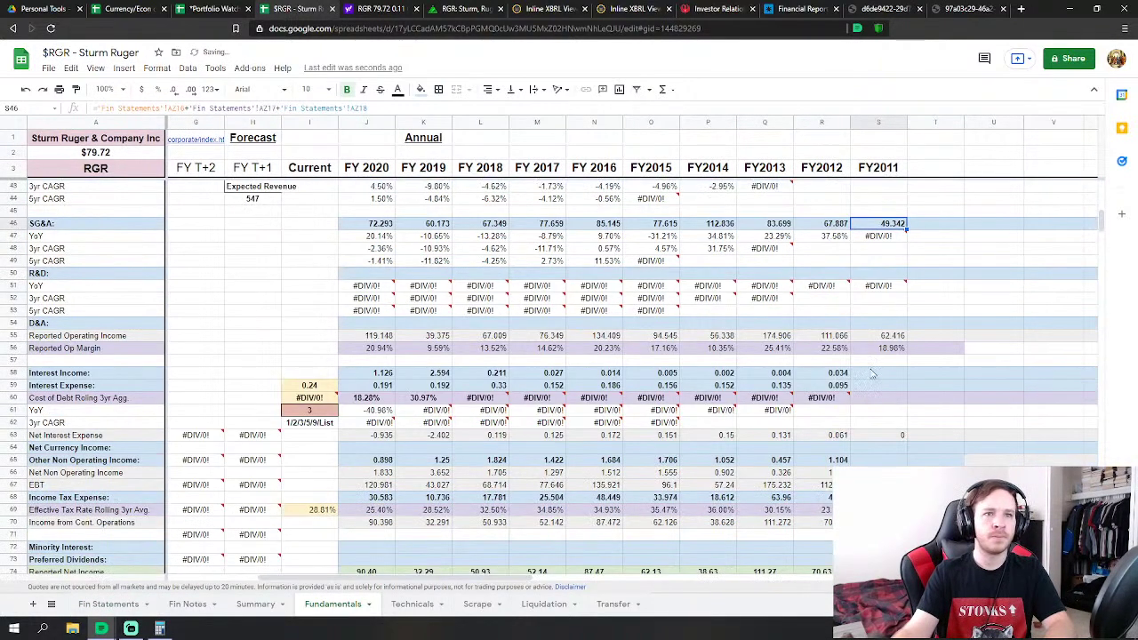
Link FY2011 Interest Income to the 2011 interest income in Fin Statements cell AZ25
left_click(873, 375)
type("=")
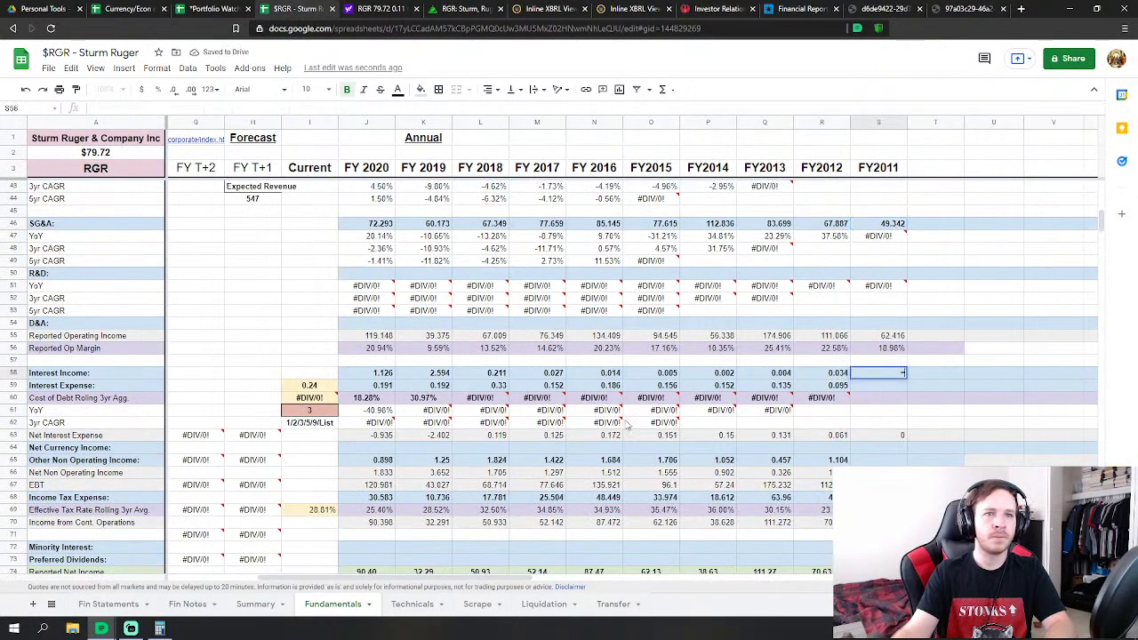
left_click(109, 604)
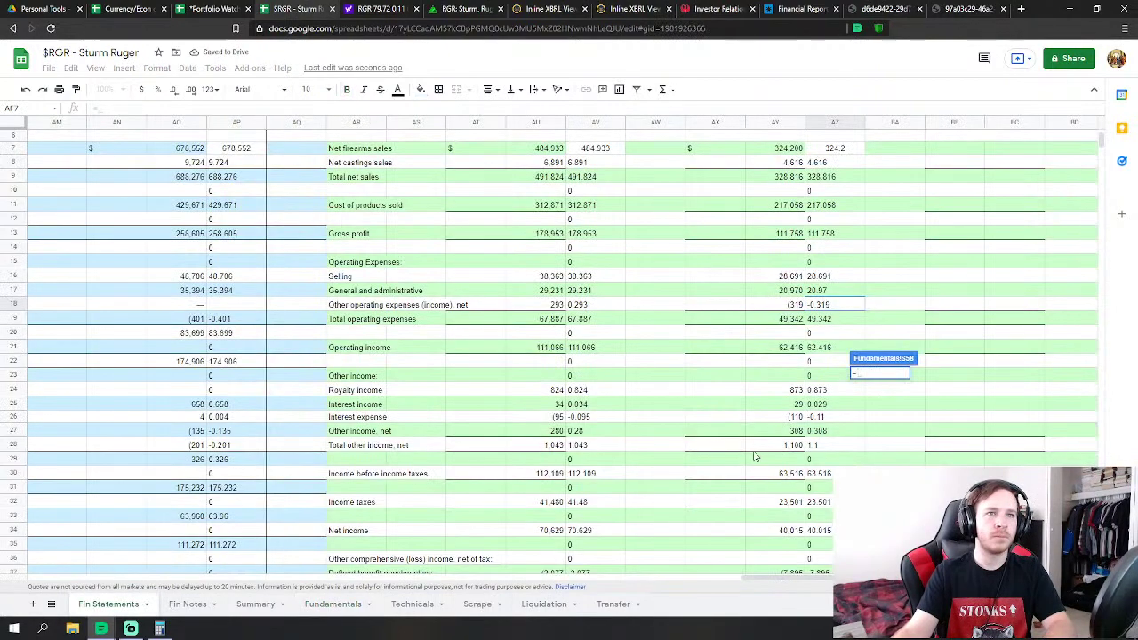
left_click(835, 406)
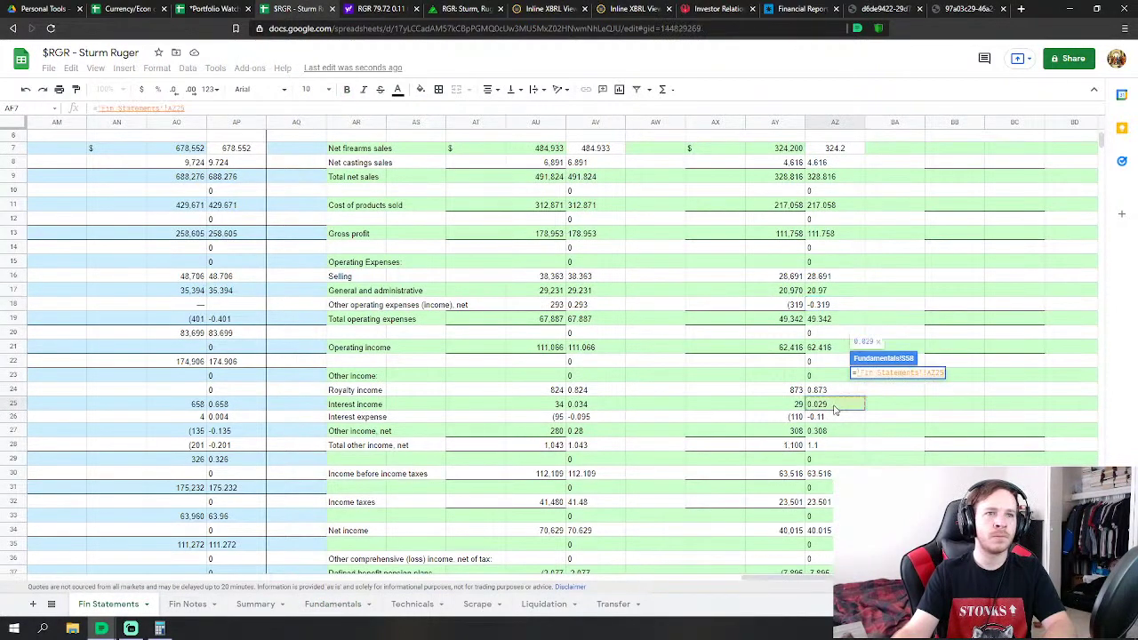
key("Return")
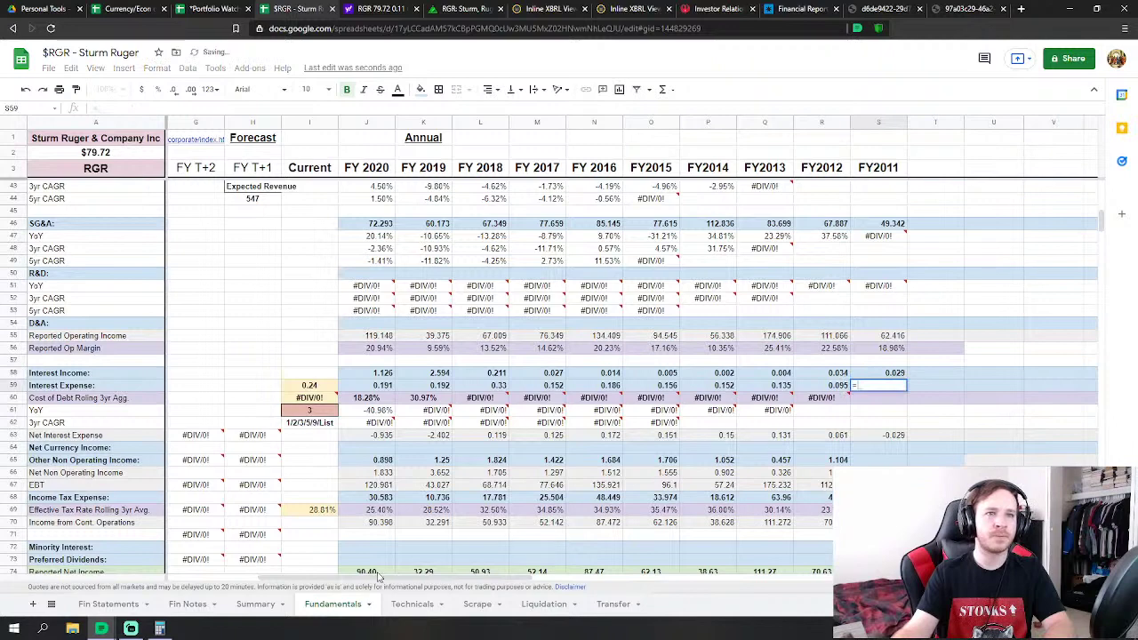
Link FY2011 Interest Expense to the negated 2011 interest expense in Fin Statements cell AZ26
left_click(109, 603)
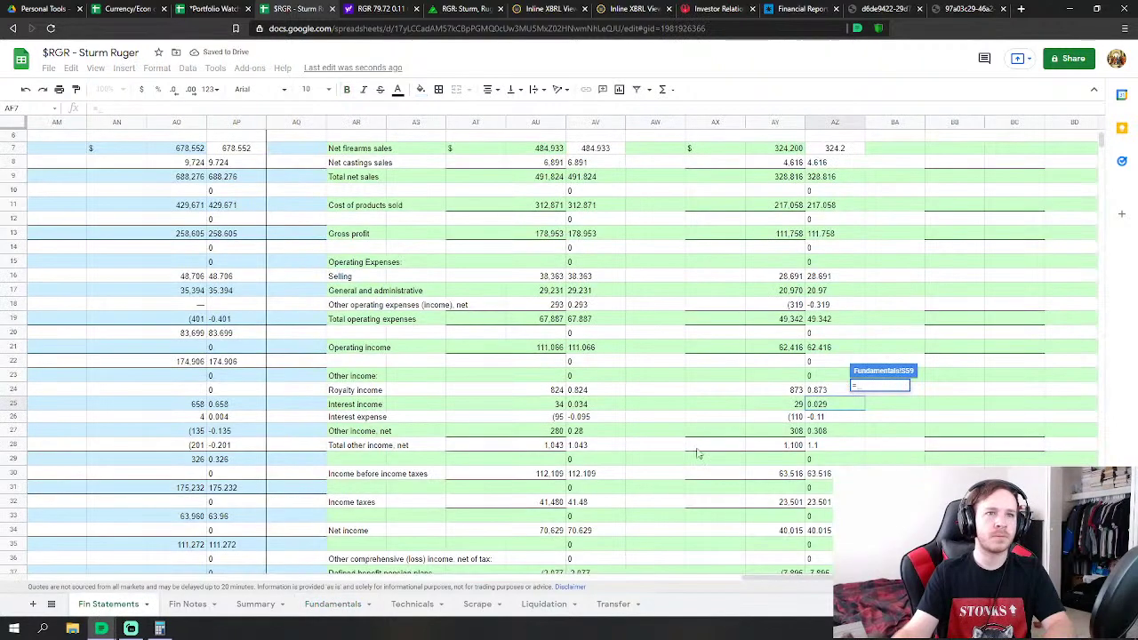
left_click(828, 418)
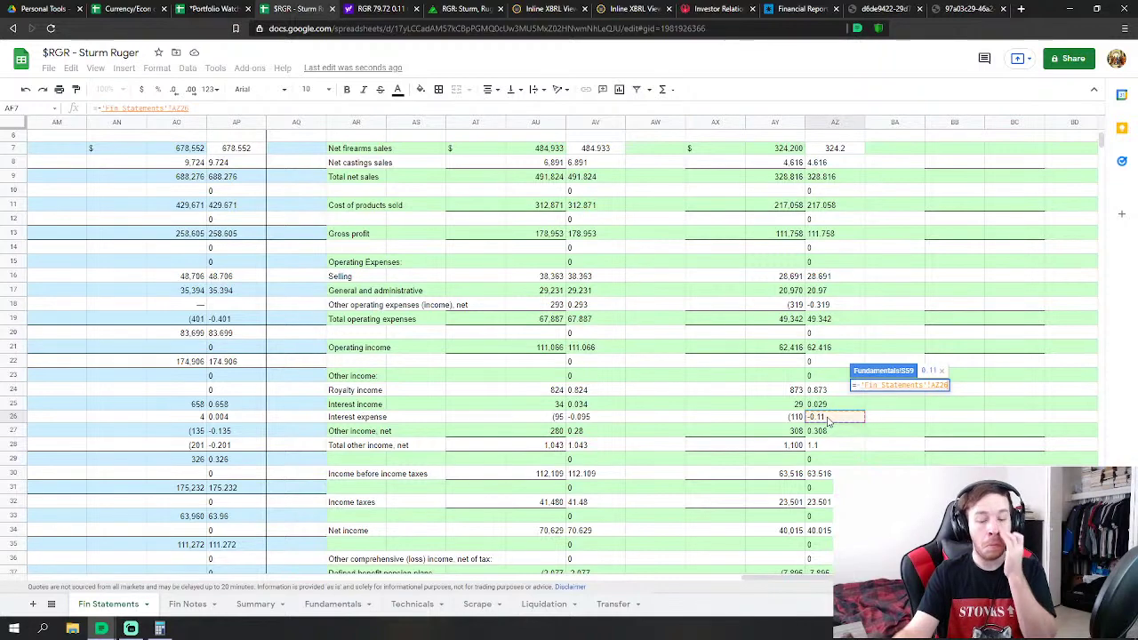
key("Return")
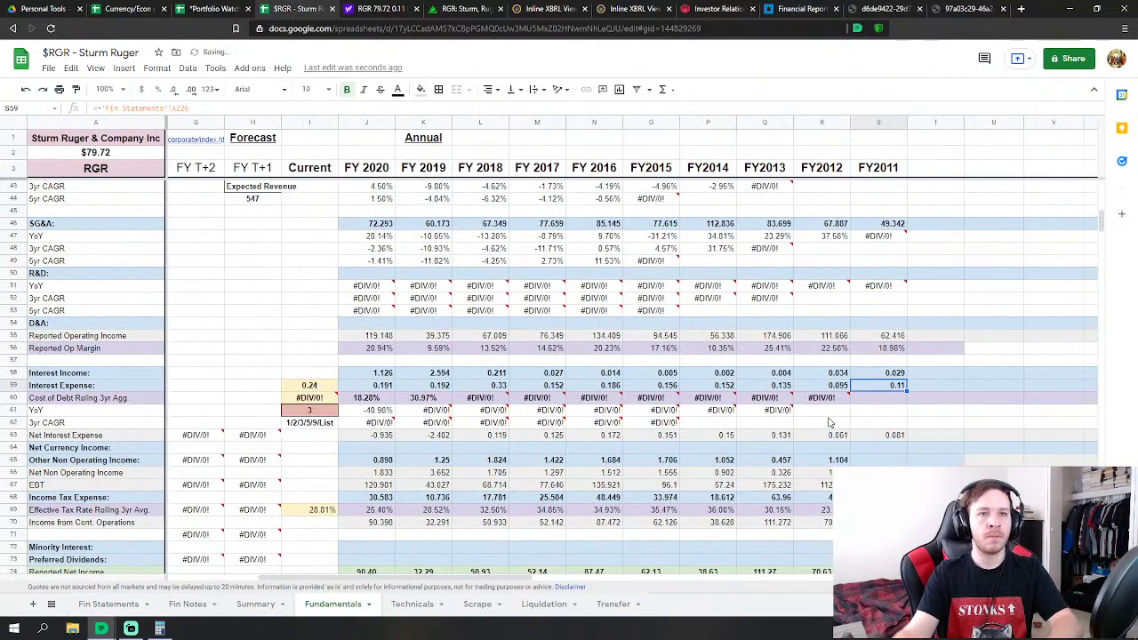
Set FY2011 Other Non Operating Income to the sum of 2011 royalty income and other income, net in Fin Statements cells AZ24 and AZ27
left_click(874, 461)
type("=")
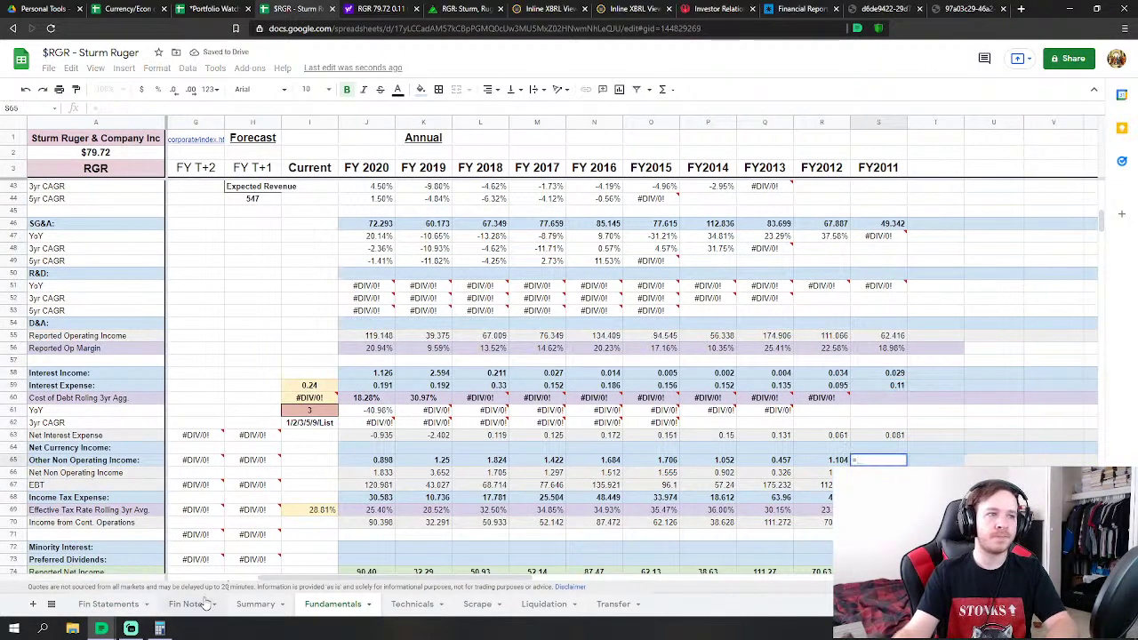
left_click(110, 604)
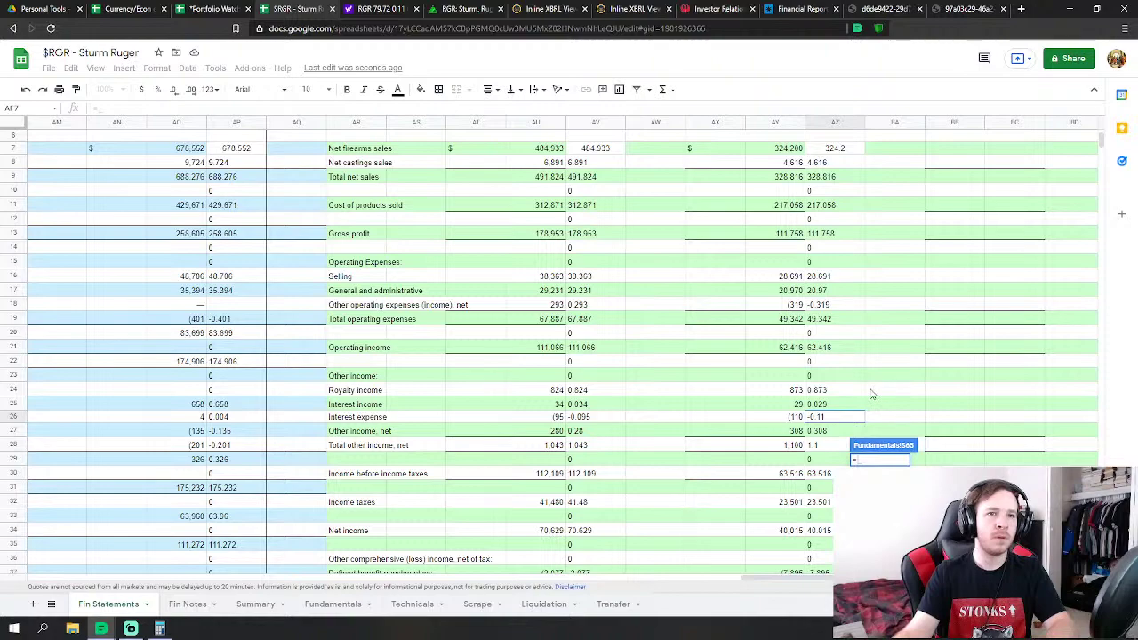
key("Escape")
type("=")
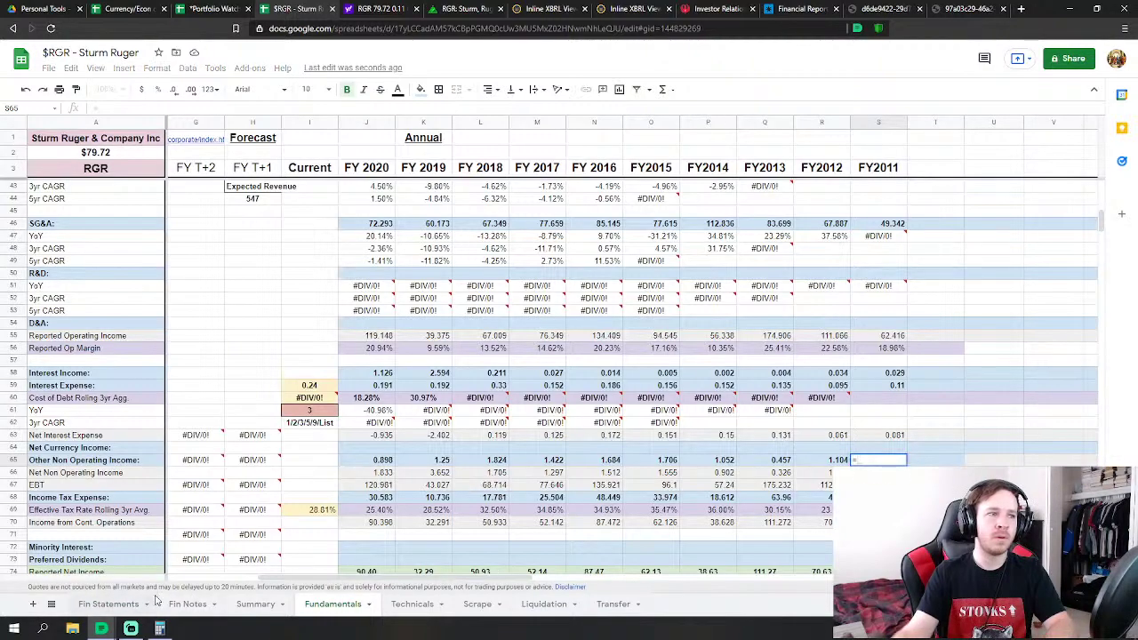
left_click(111, 604)
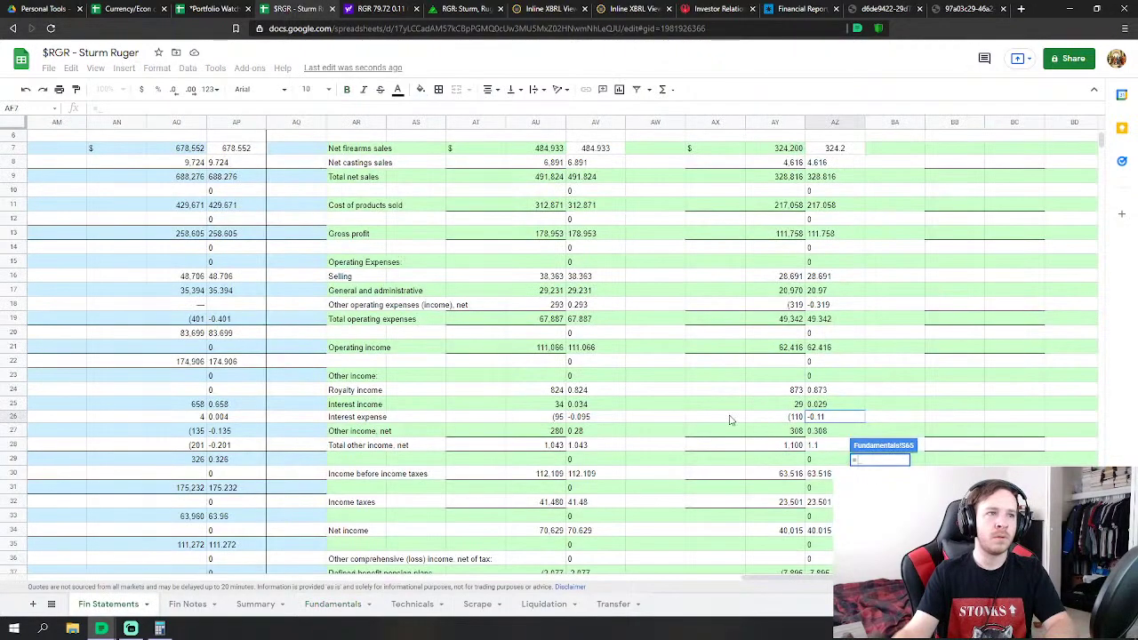
left_click(827, 391)
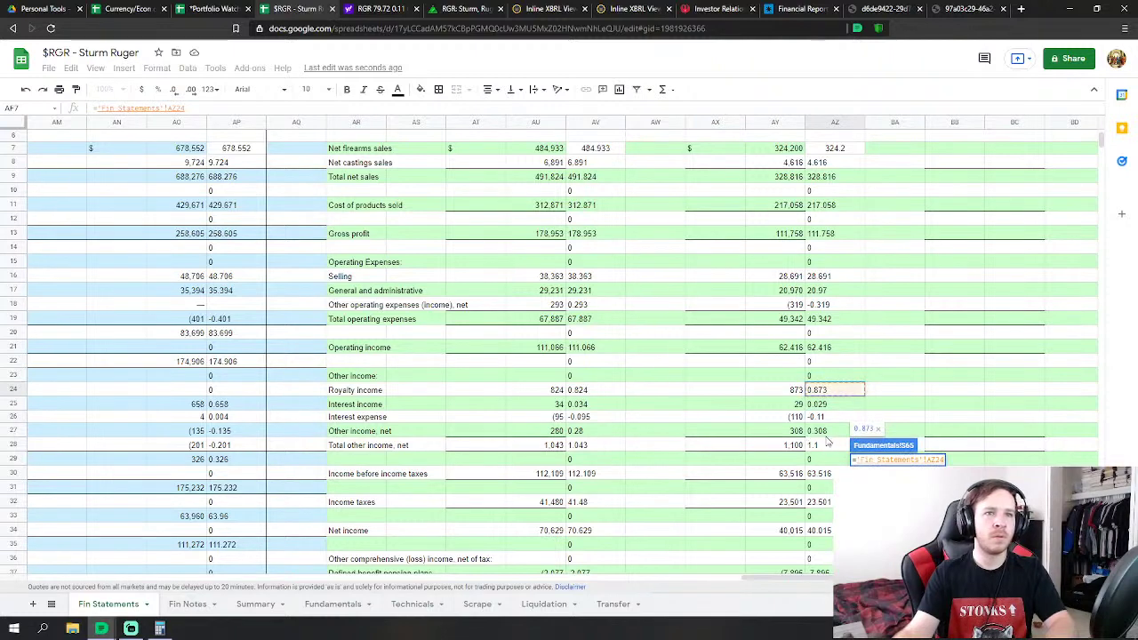
type("+")
left_click(828, 433)
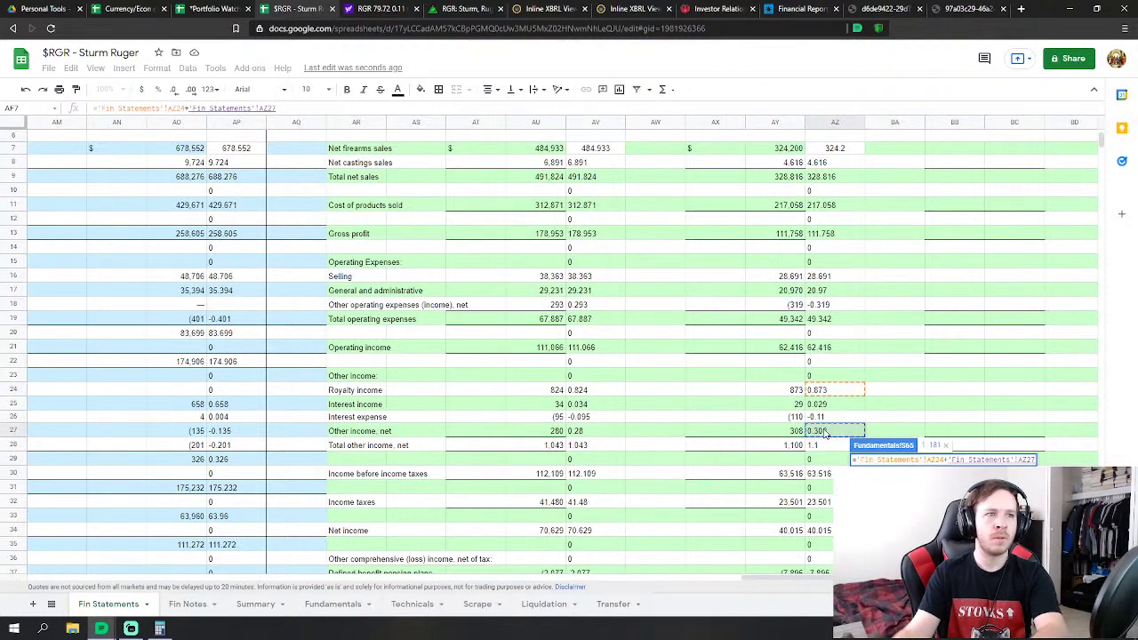
key("Return")
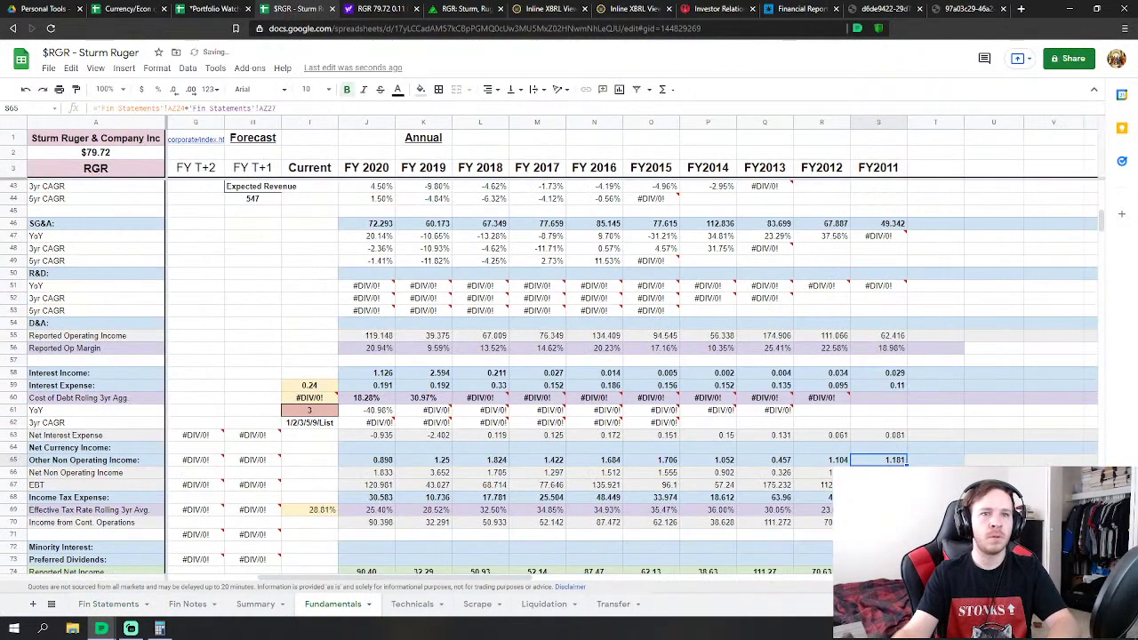
Link FY2011 Income Tax Expense to the 2011 income taxes in Fin Statements cell AZ32
key("Down")
key("Down")
key("Down")
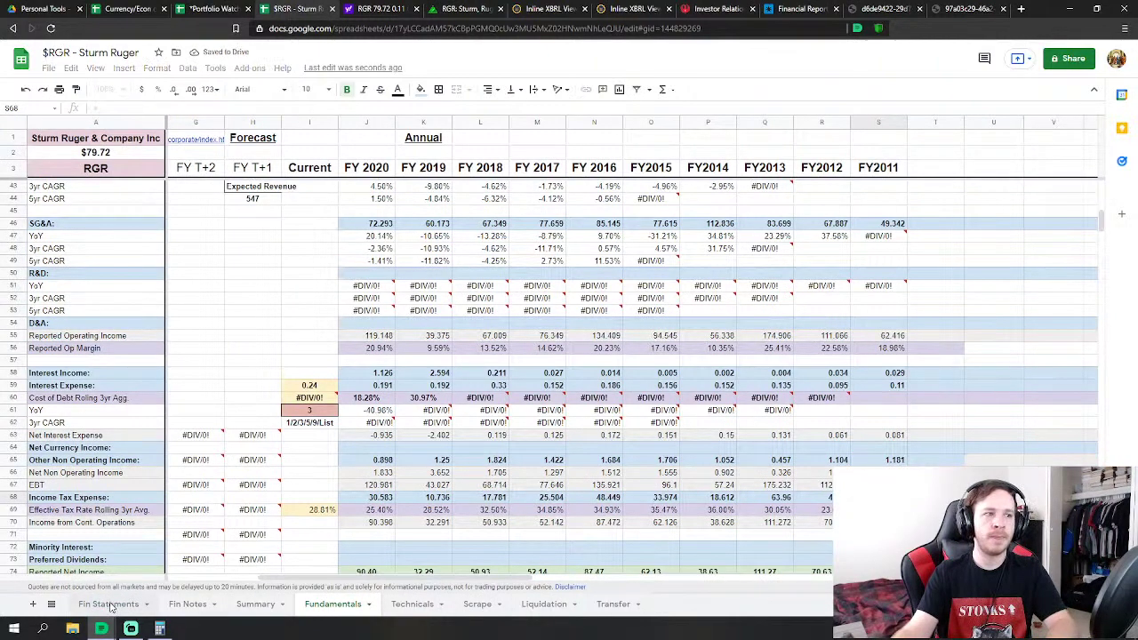
left_click(108, 604)
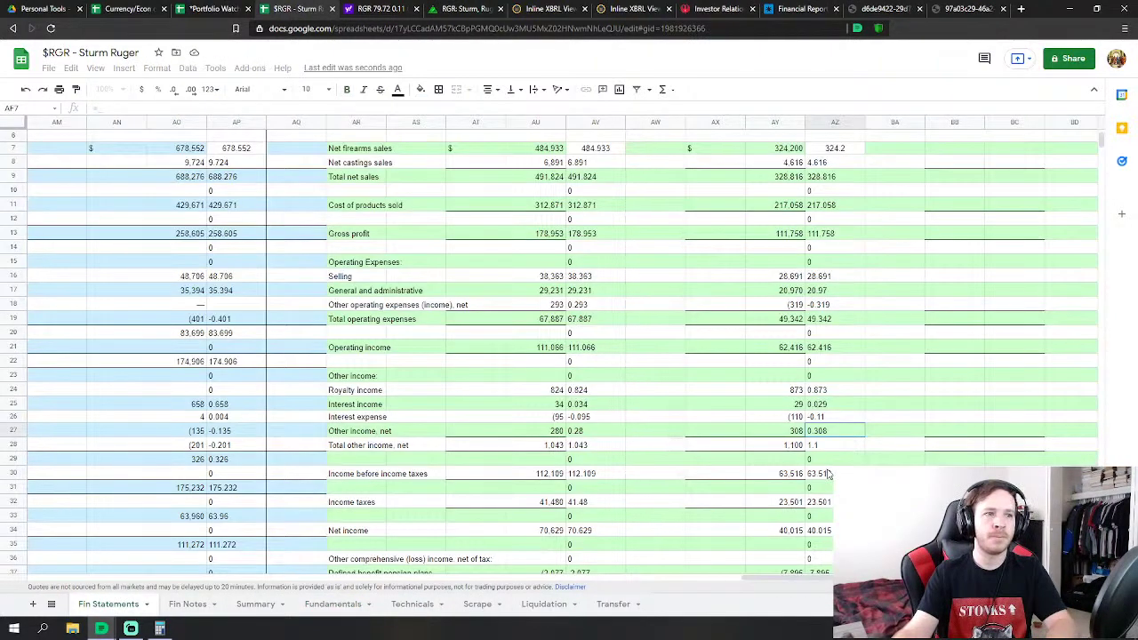
left_click(825, 504)
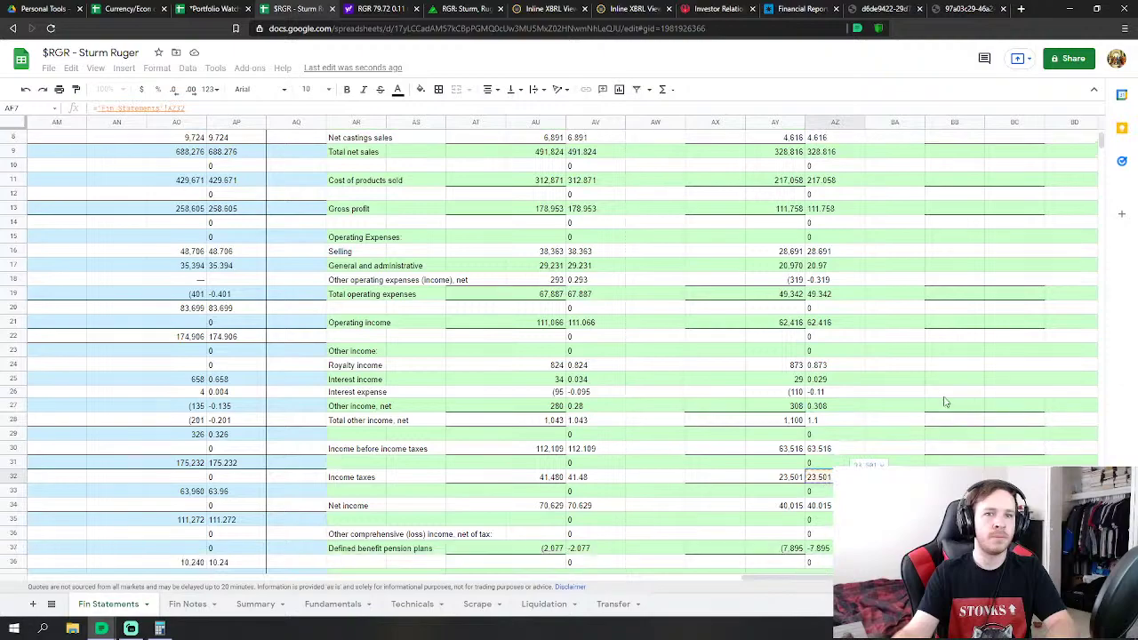
scroll(945, 402, "down", 1)
key("Return")
Link FY2011 CF Depreciation & Amortization in the Cashflow & Growth section to the 2011 depreciation and amortization in Fin Statements cell AZ64
scroll(889, 423, "down", 5)
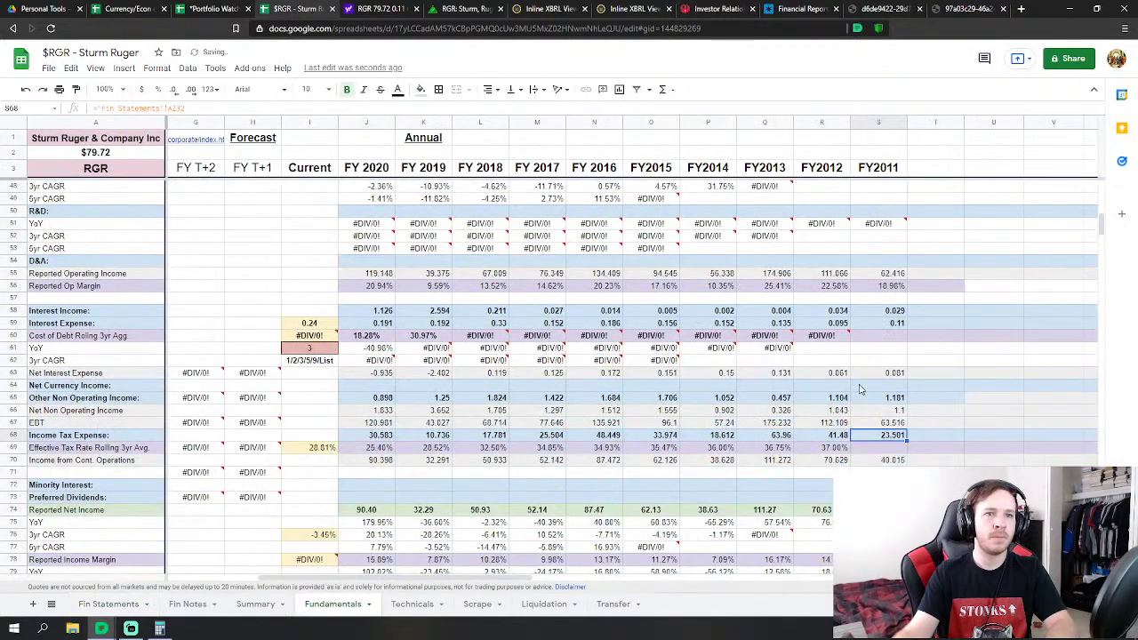
scroll(861, 436, "down", 15)
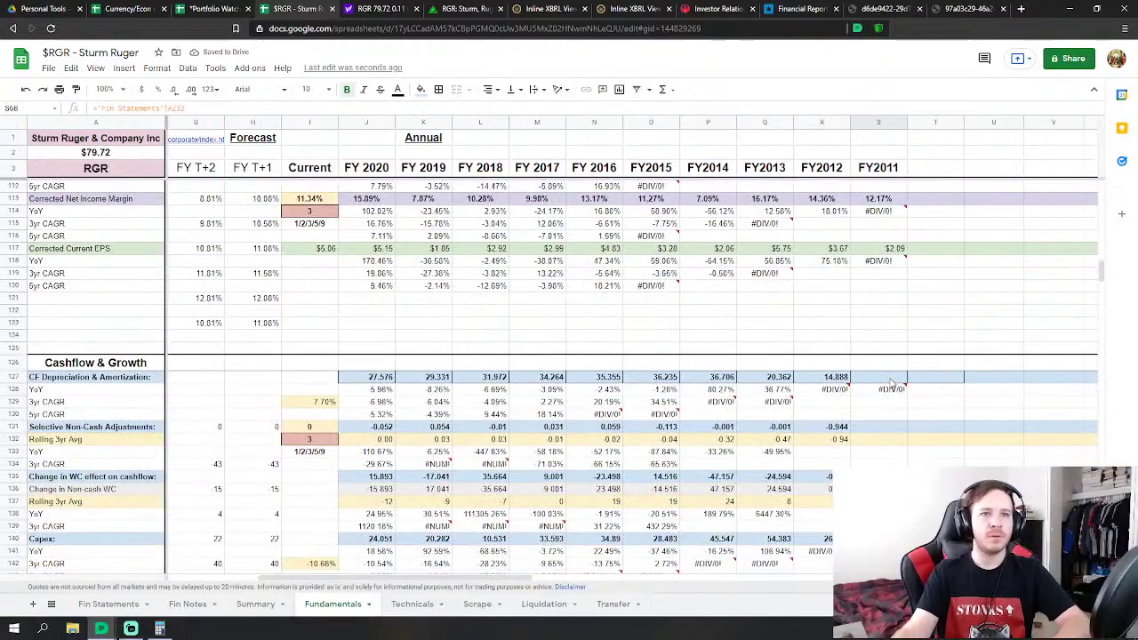
left_click(891, 378)
scroll(891, 379, "down", 2)
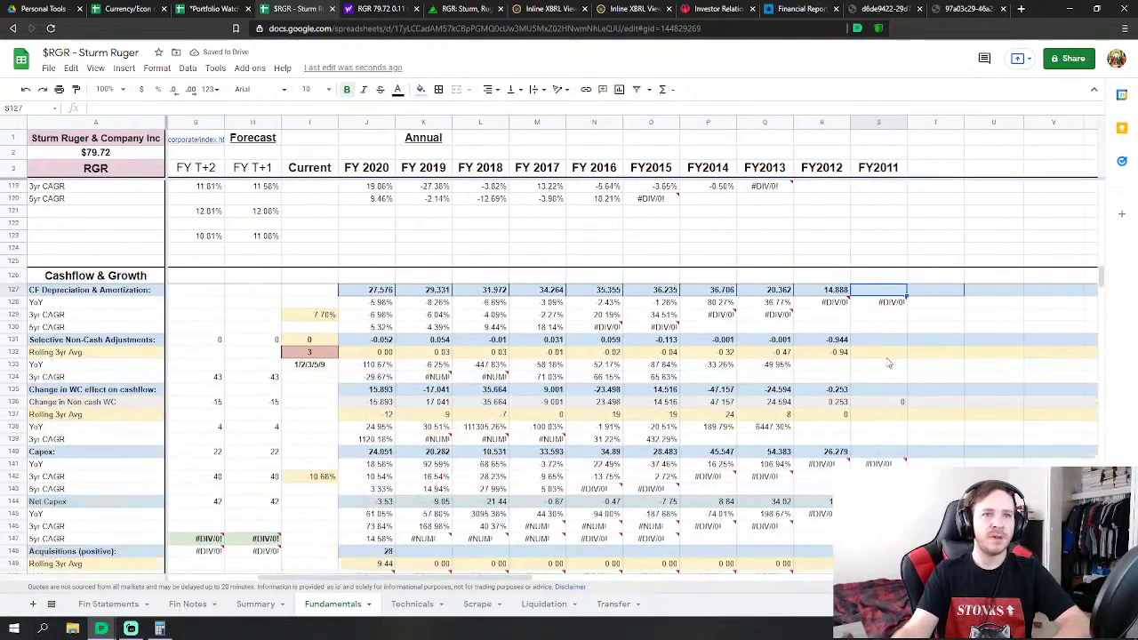
type("=")
left_click(109, 604)
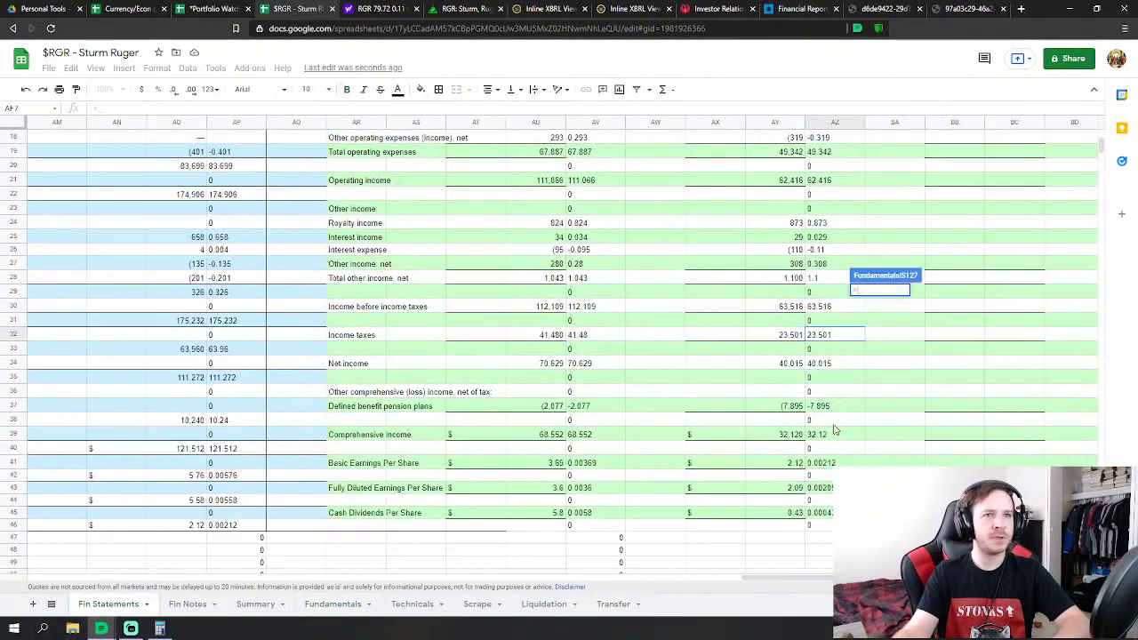
scroll(832, 434, "down", 10)
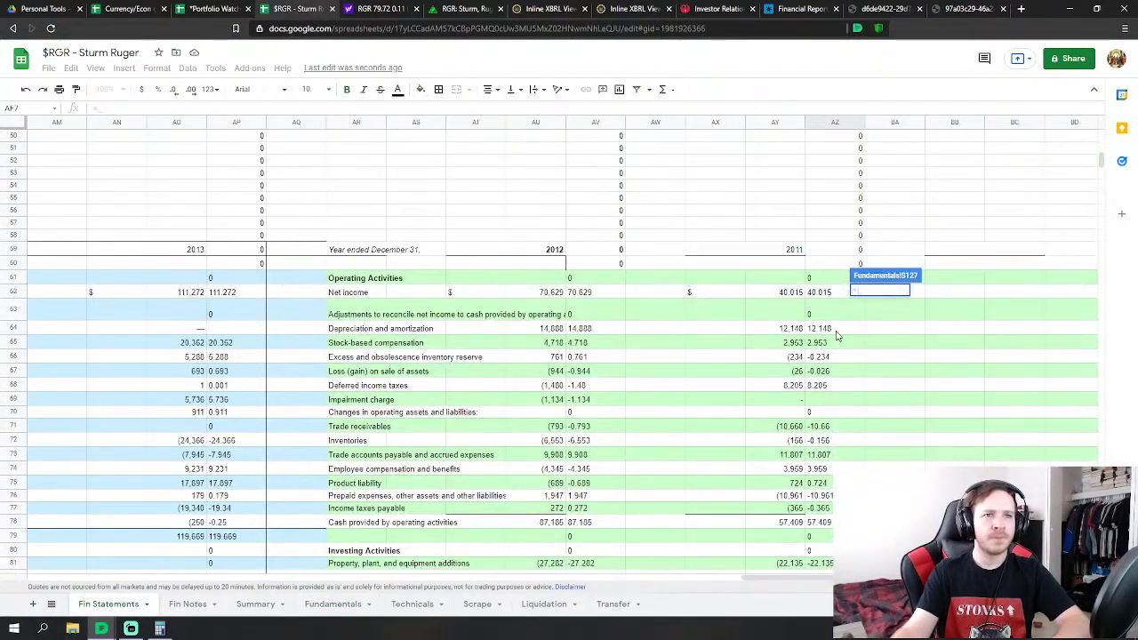
left_click(834, 331)
key("Return")
Link FY2011 Selective Non-Cash Adjustments to the 2011 loss (gain) on sale of assets in Fin Statements cell AZ67
double_click(870, 341)
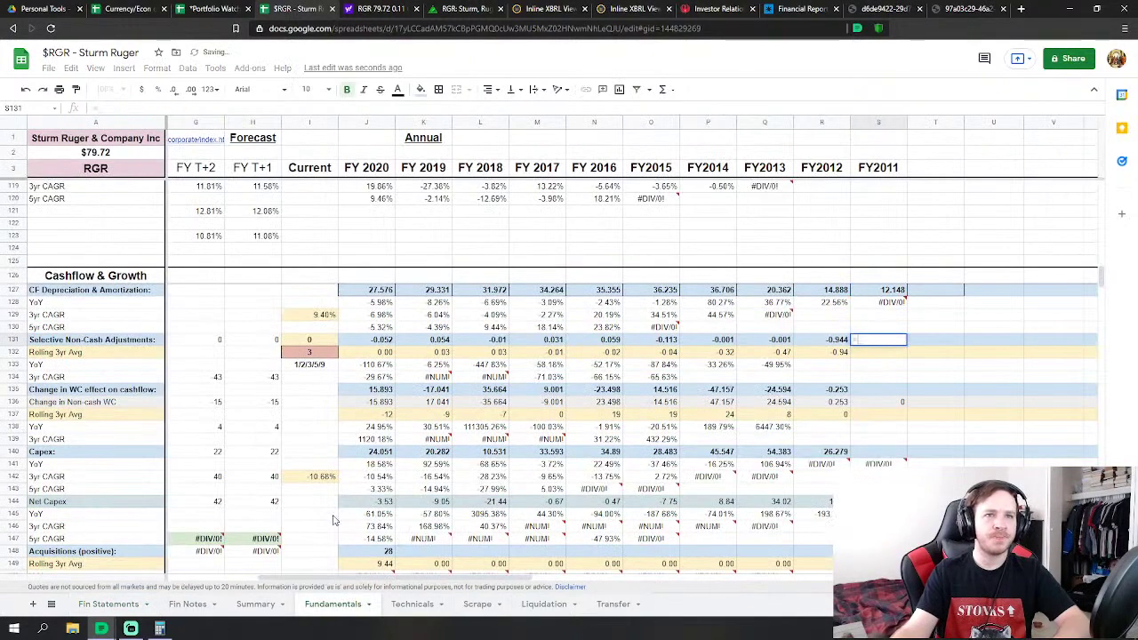
type("=")
left_click(107, 610)
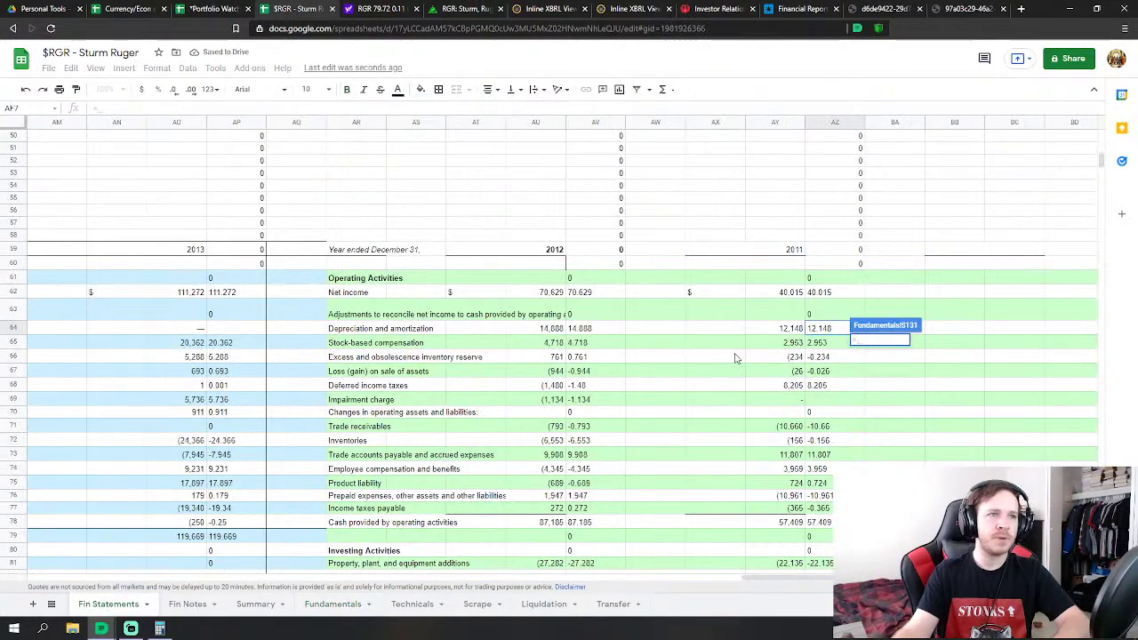
left_click(820, 371)
key("Return")
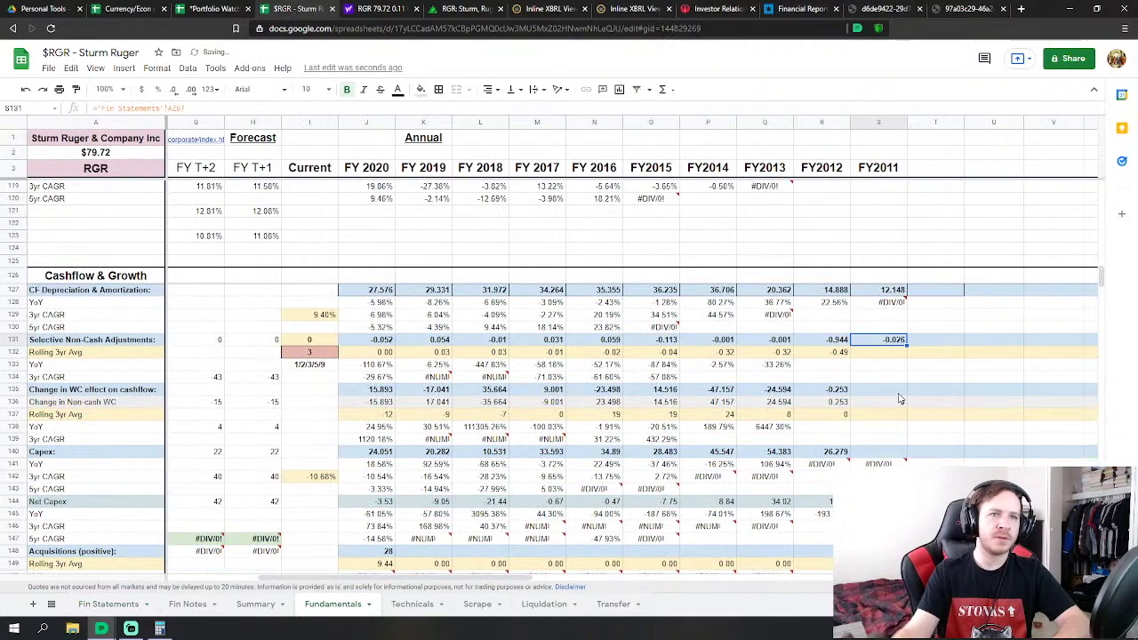
Set FY2011 Change in WC effect on cashflow to the SUM of the 2011 operating asset and liability changes in Fin Statements AZ71:AZ77
left_click(898, 395)
type("=")
left_click(122, 607)
type("s")
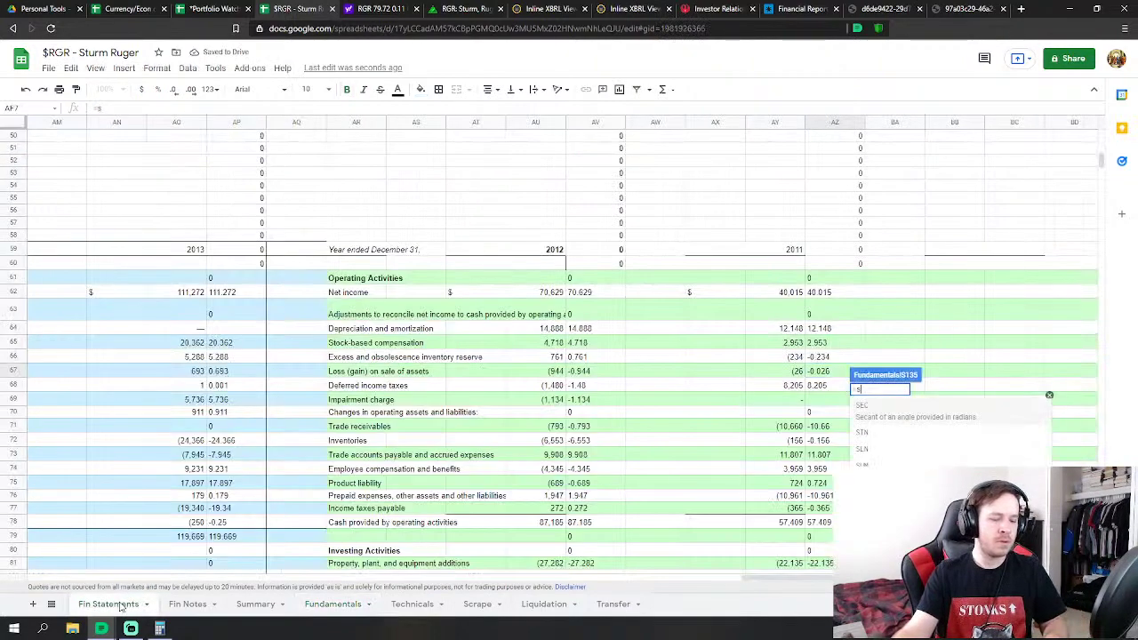
type("u")
left_click(916, 414)
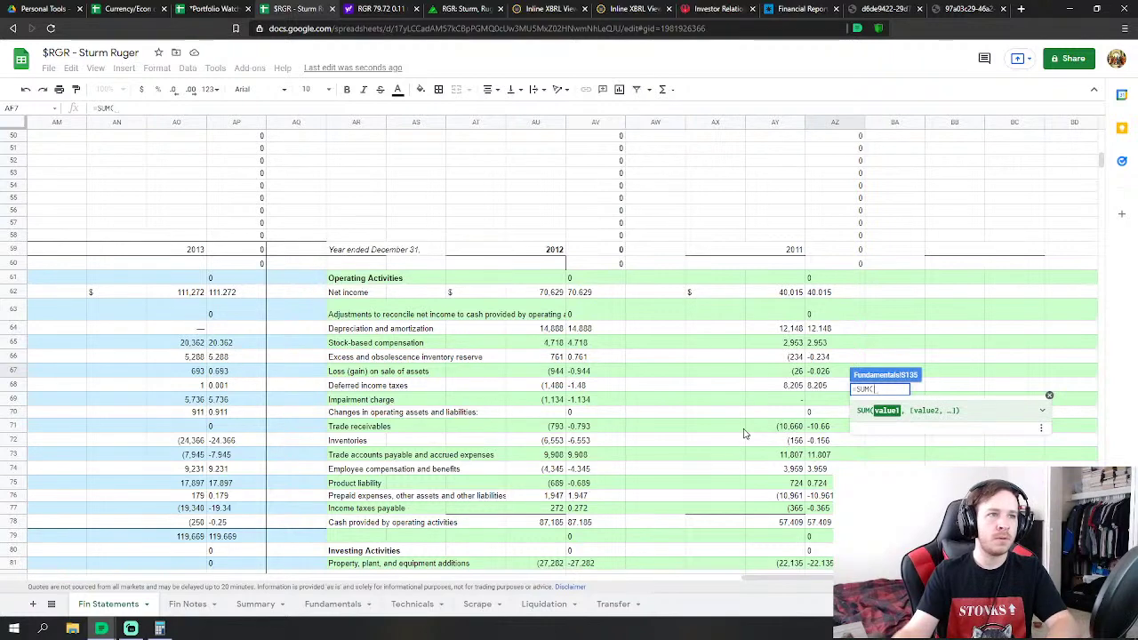
left_click_drag(823, 429, 825, 511)
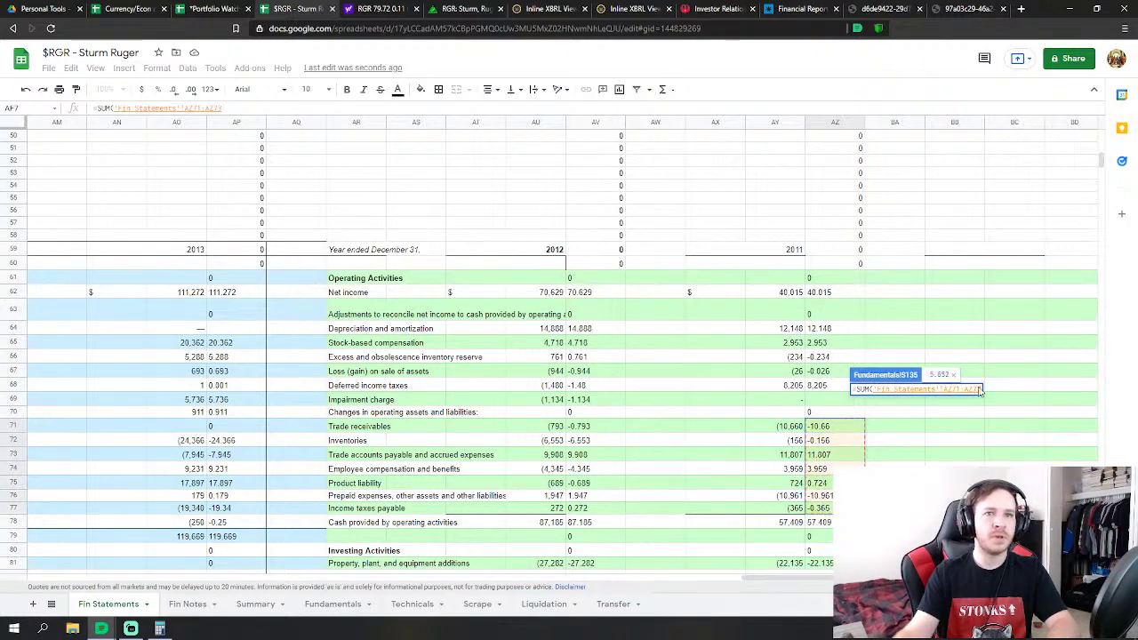
key("Return")
Set FY2011 Capex to negated property, plant, and equipment additions minus net proceeds from sale of assets, Fin Statements cells AZ81 and AZ84
left_click(891, 392)
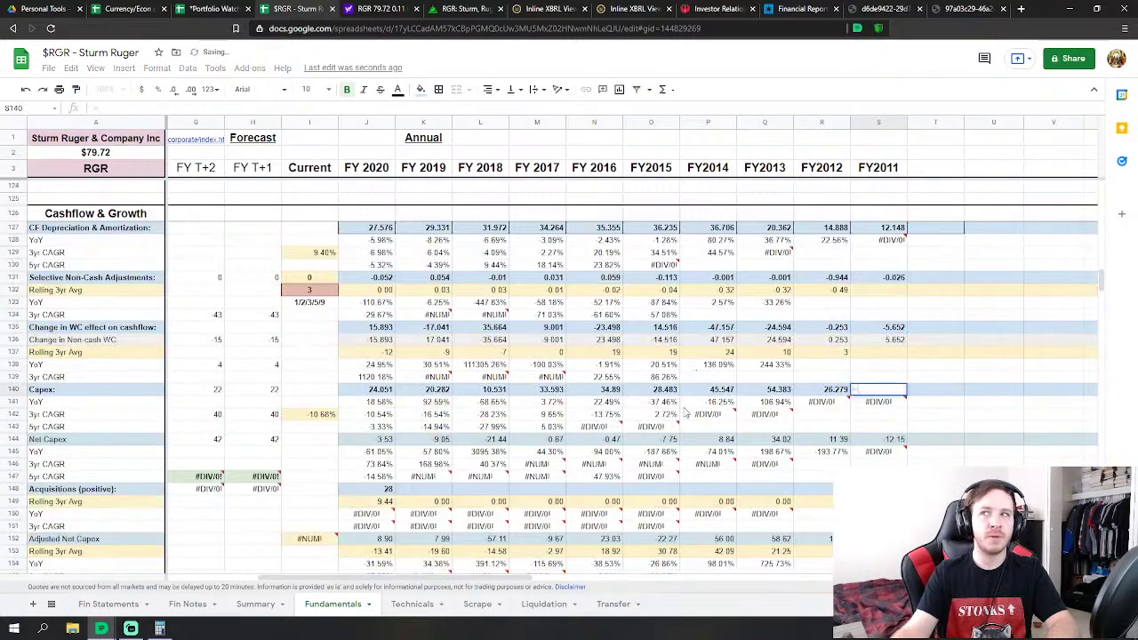
left_click(100, 607)
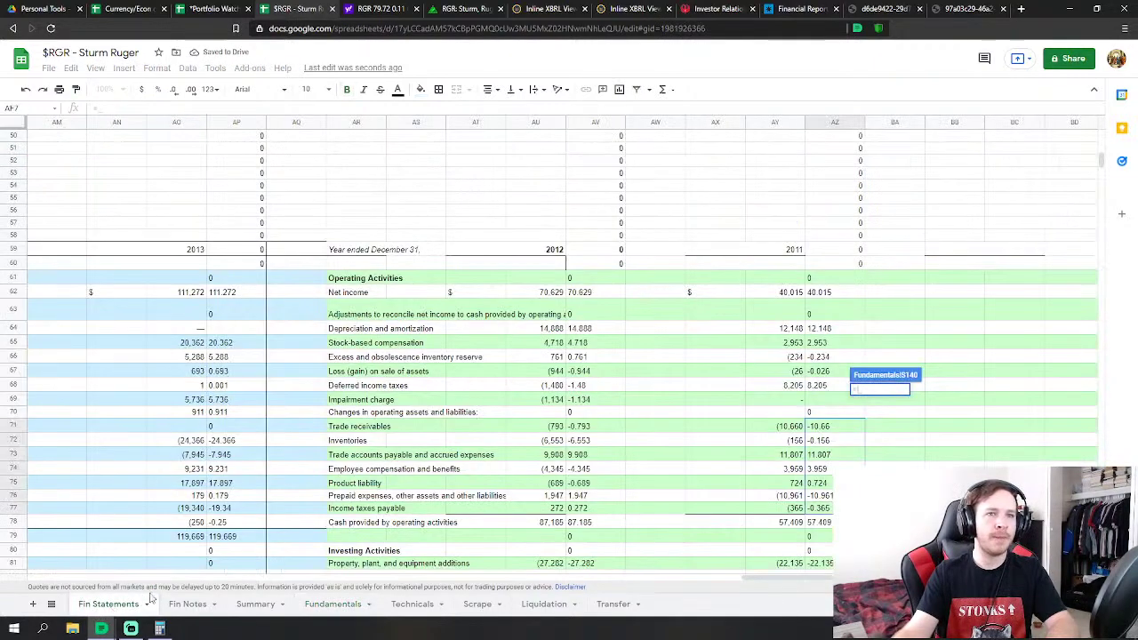
scroll(610, 454, "down", 2)
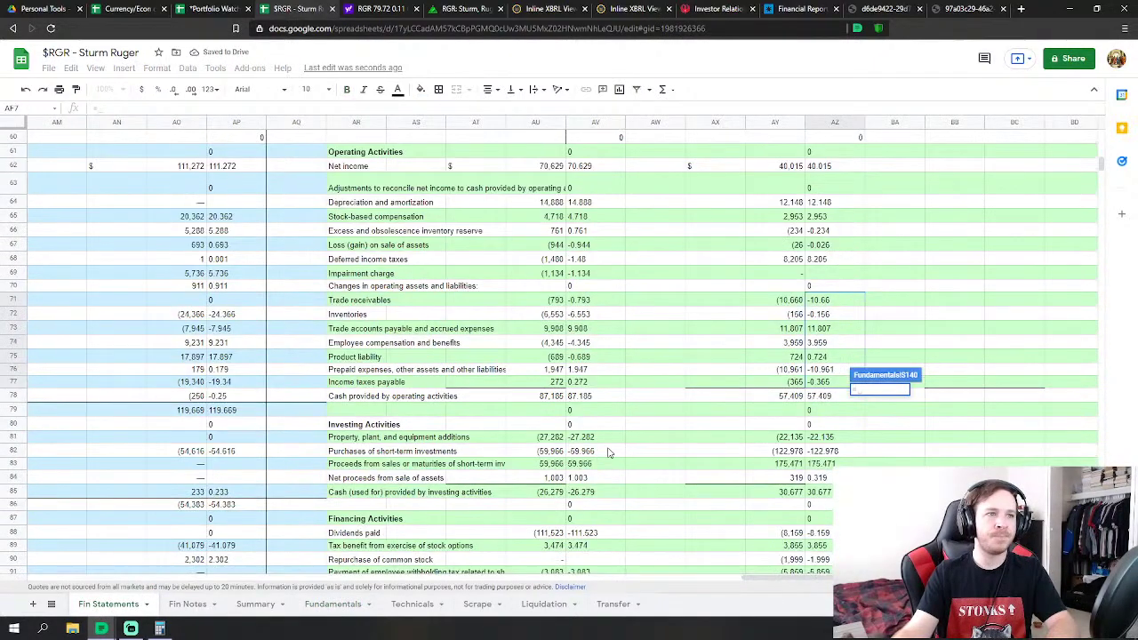
left_click(827, 437)
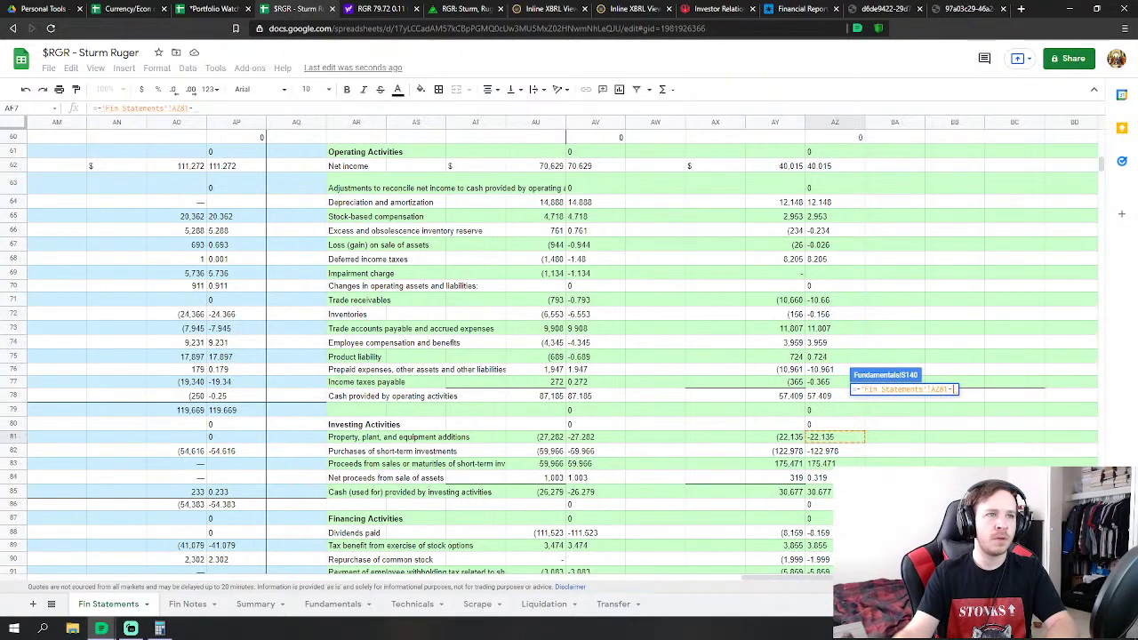
key("Return")
Set FY2011 Net Treasury Purchases to the negated 2011 repurchase of common stock in Fin Statements cell AZ90
scroll(844, 401, "down", 1)
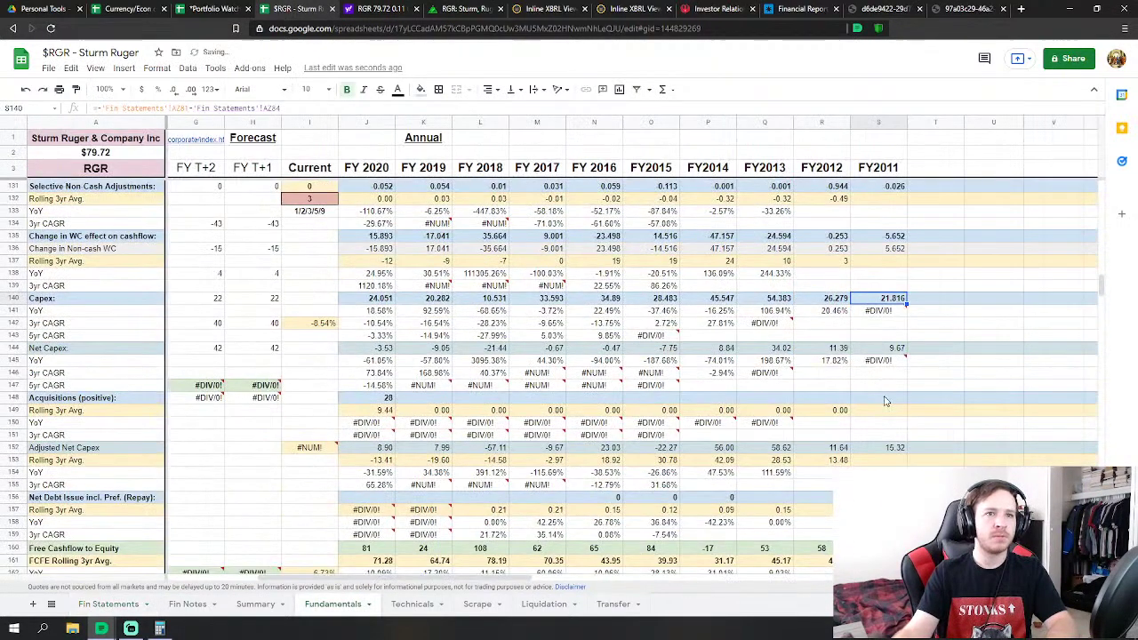
scroll(859, 381, "down", 1)
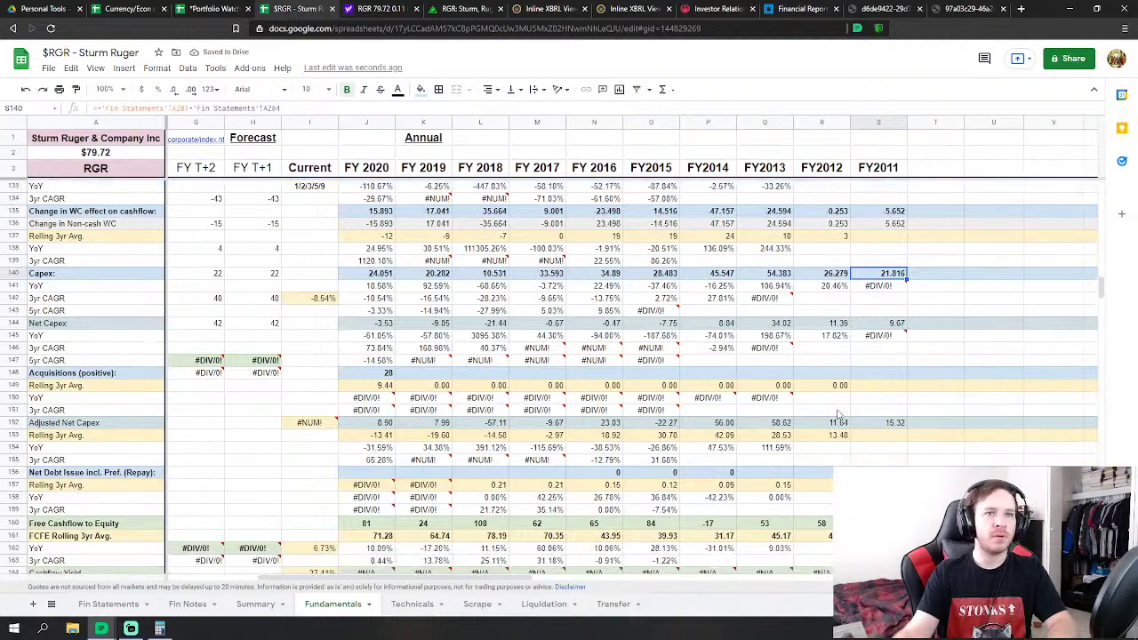
scroll(841, 409, "down", 5)
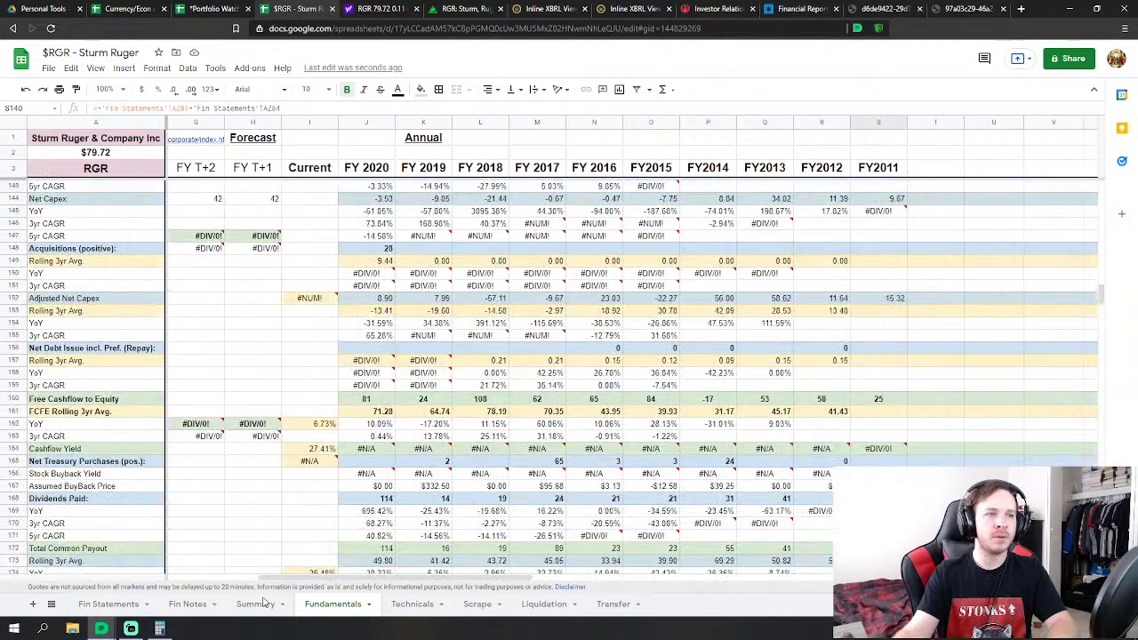
left_click(111, 604)
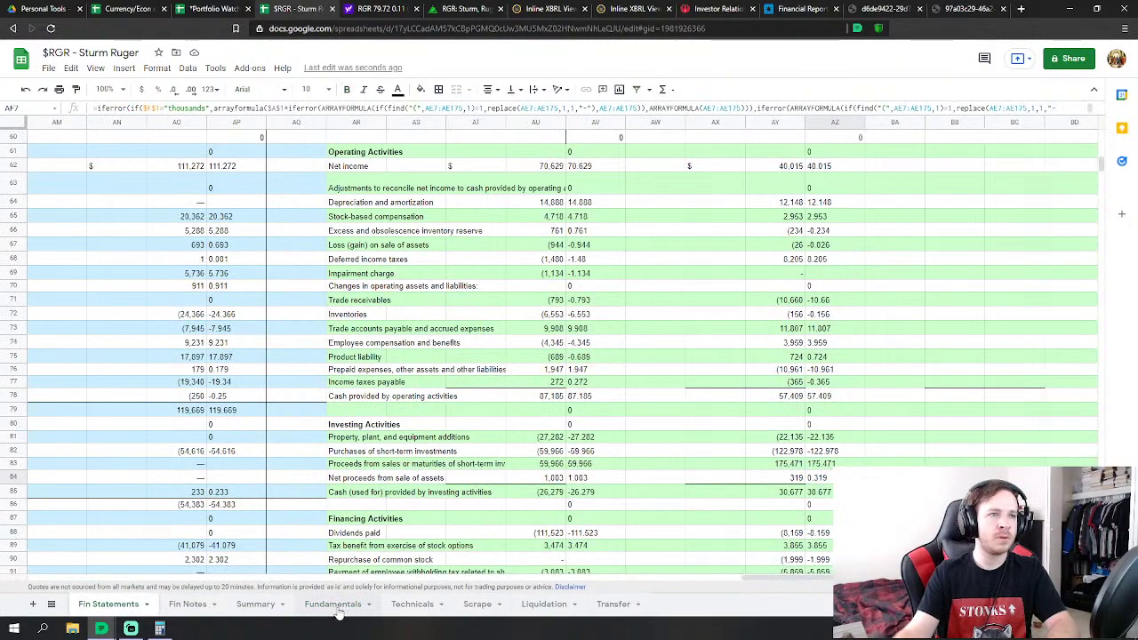
scroll(345, 560, "down", 3)
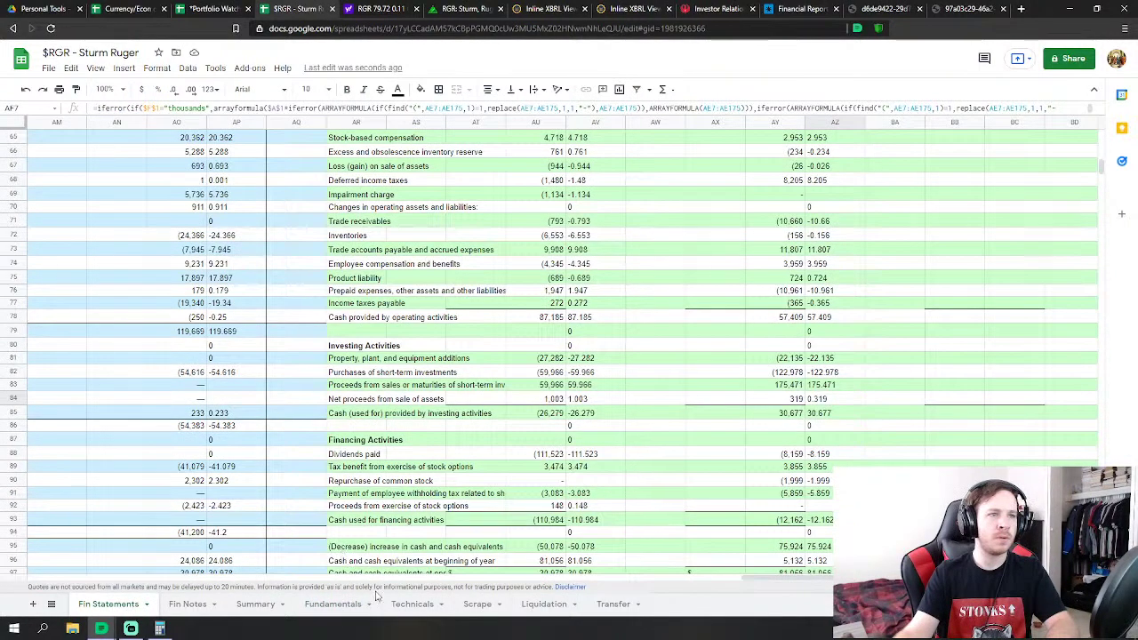
left_click(332, 604)
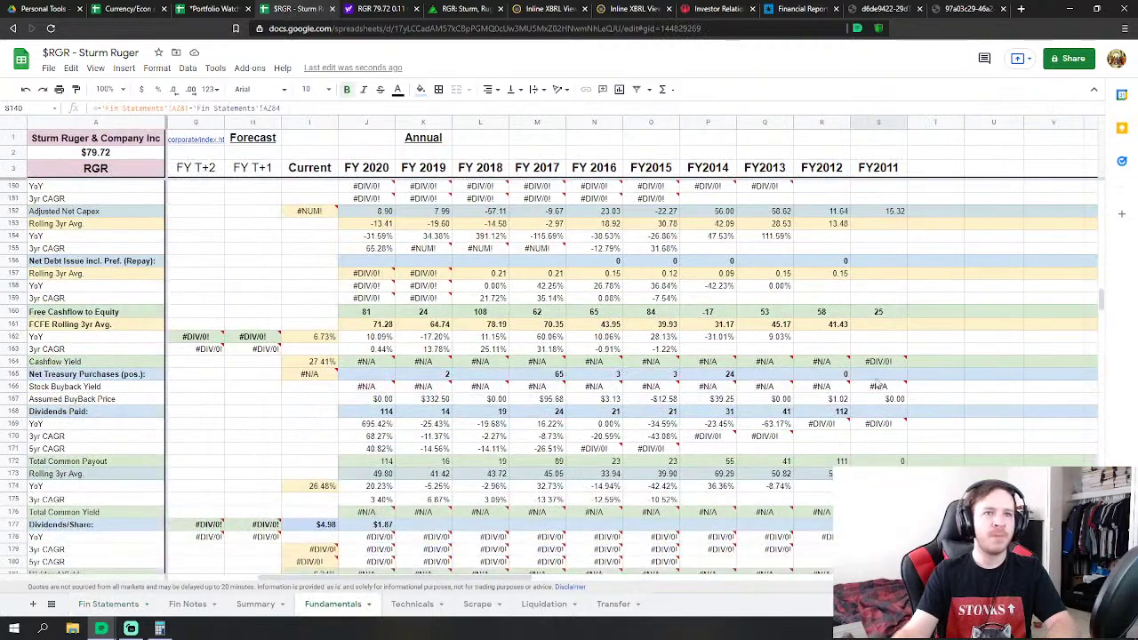
left_click(878, 373)
type("=")
left_click(108, 604)
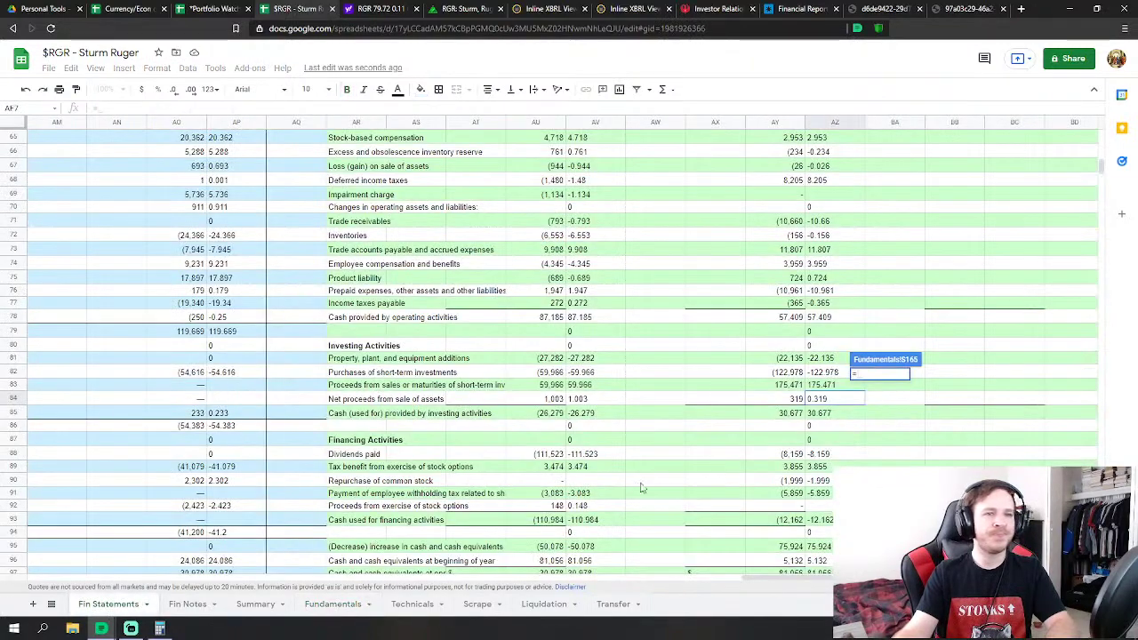
left_click(829, 482)
key("Return")
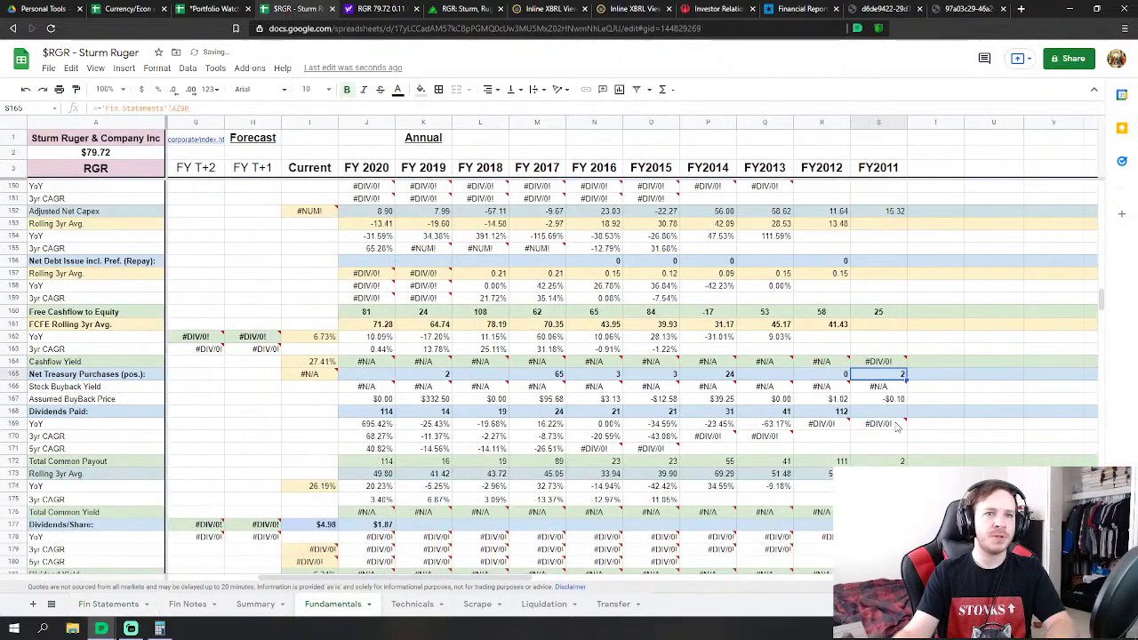
Set FY2011 Dividends Paid to the negated 2011 dividends paid in Fin Statements cell AZ88
left_click(891, 413)
type("=")
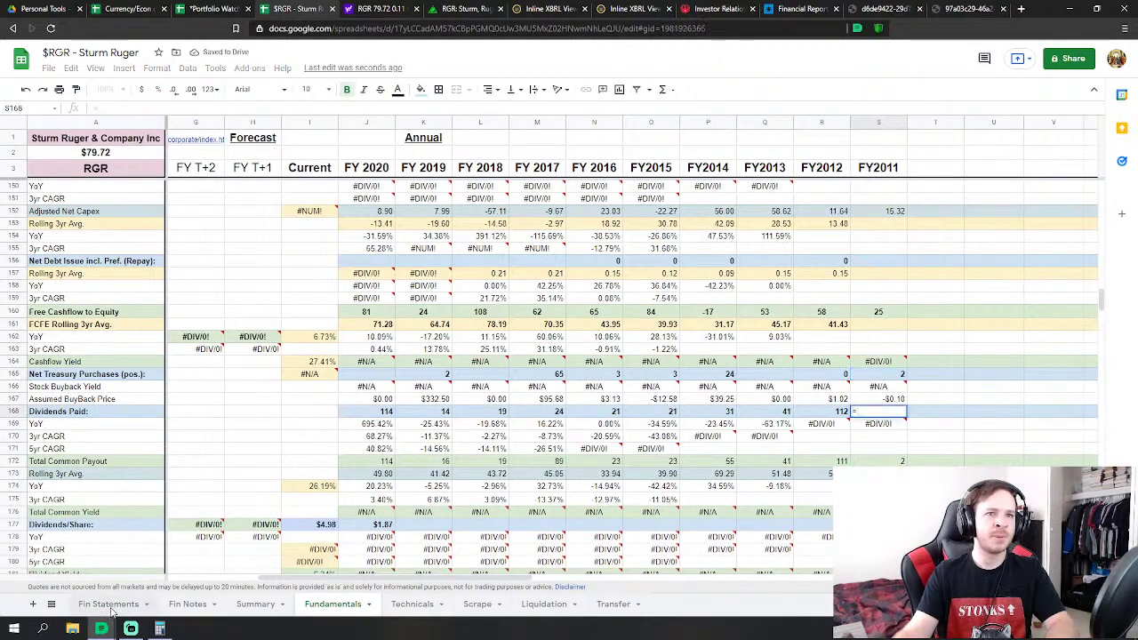
left_click(109, 605)
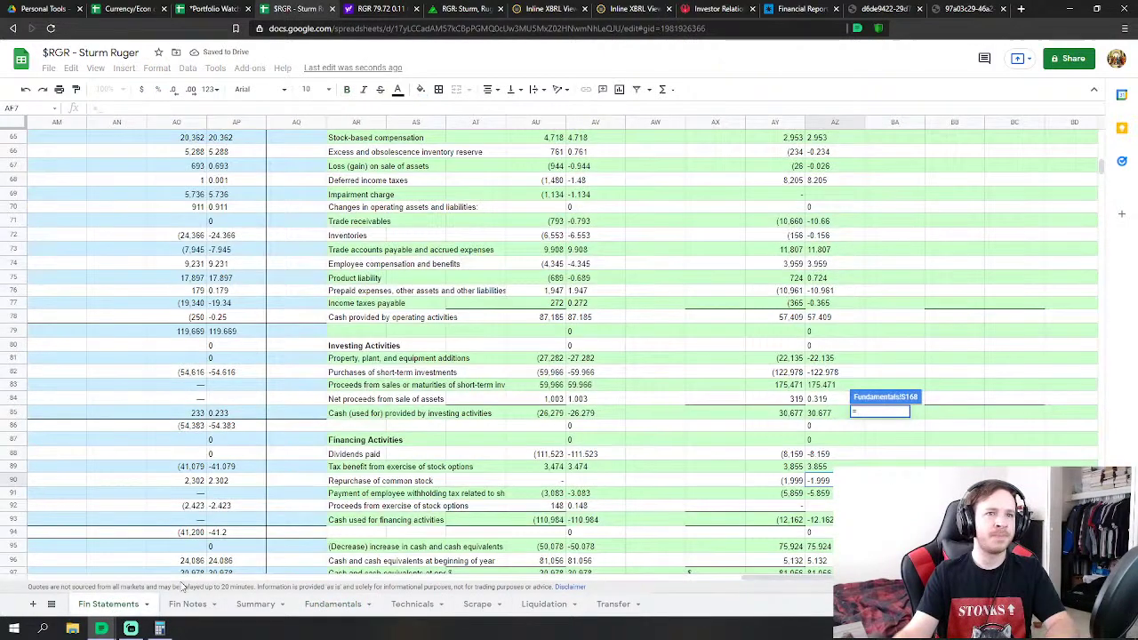
left_click(847, 456)
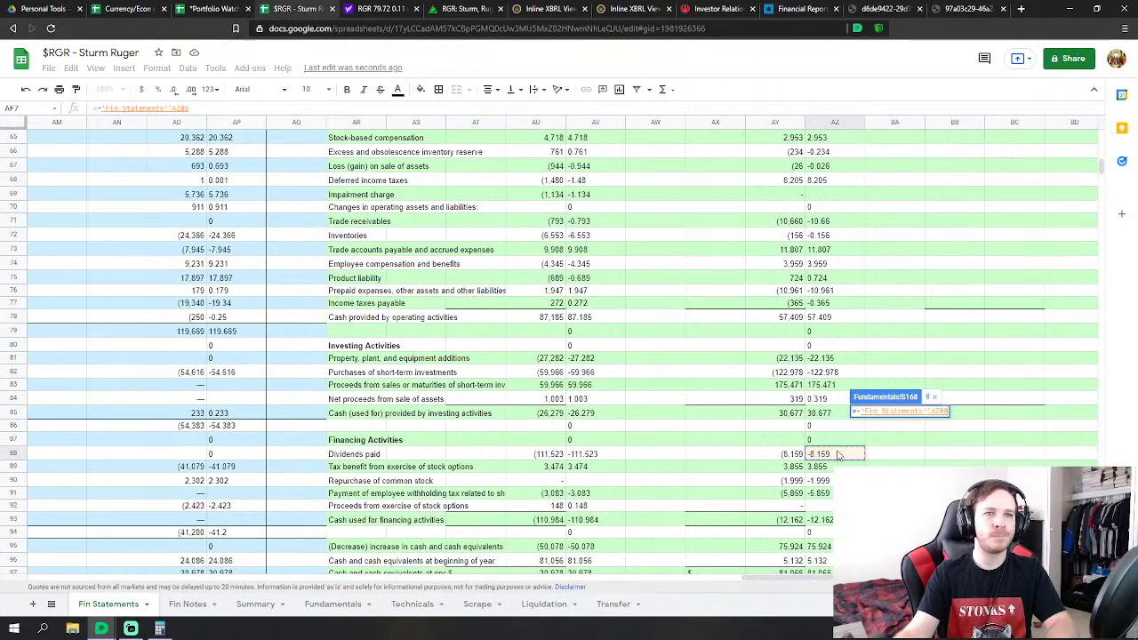
key("Return")
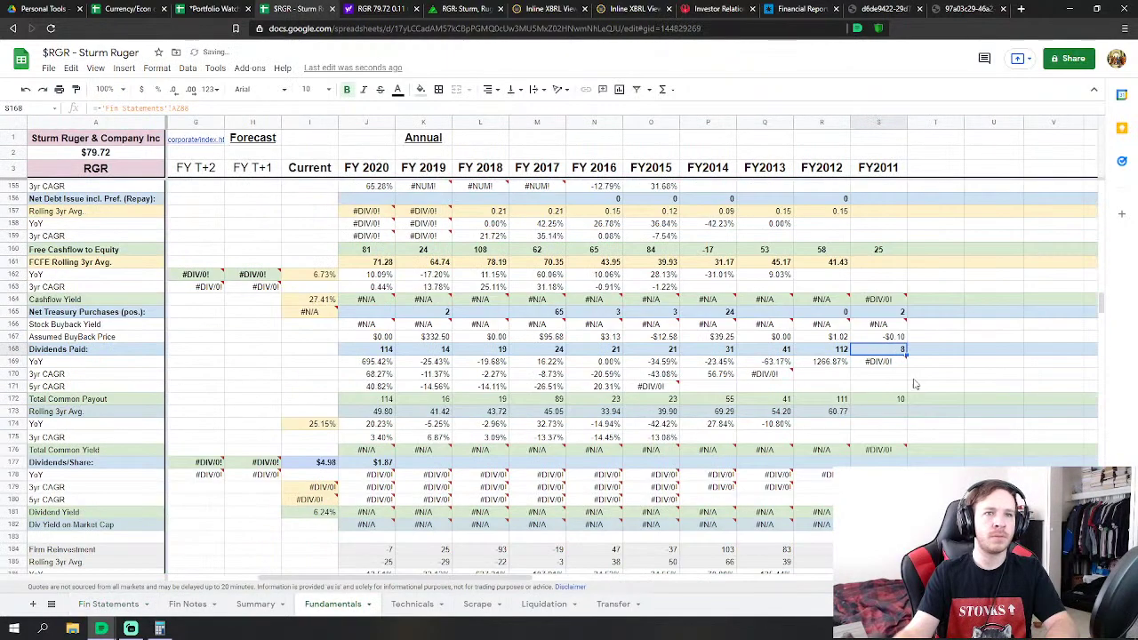
Link FY2011 Cash & Equivalents in the Balance Sheets section to 2011 cash and cash equivalents in Fin Statements cell AZ119
scroll(864, 413, "down", 8)
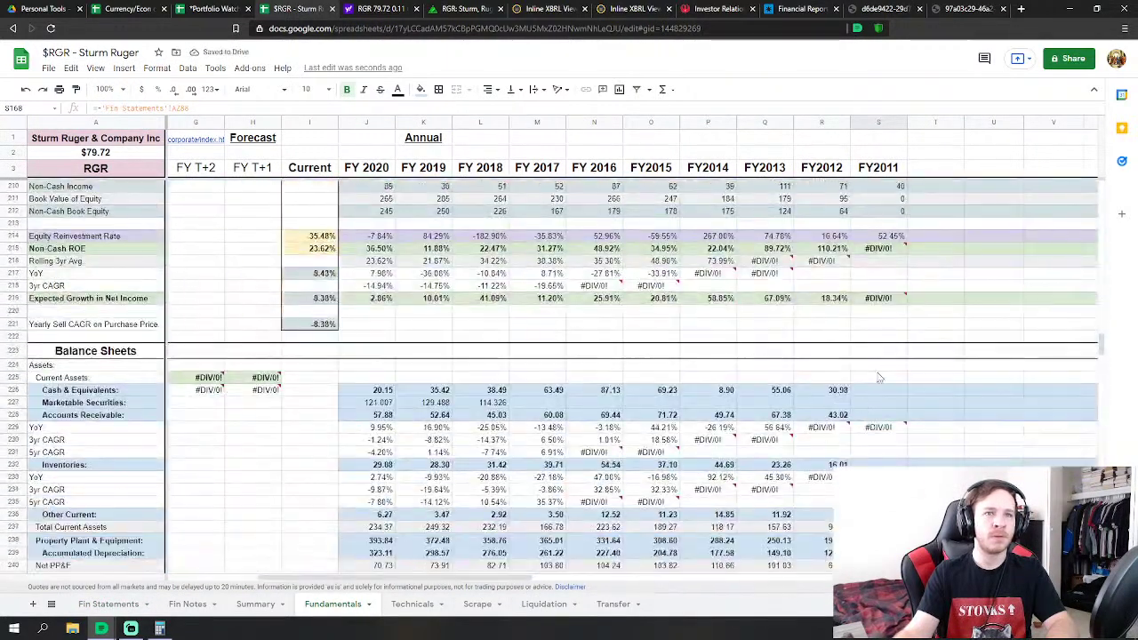
left_click(879, 389)
scroll(879, 389, "down", 2)
type("=")
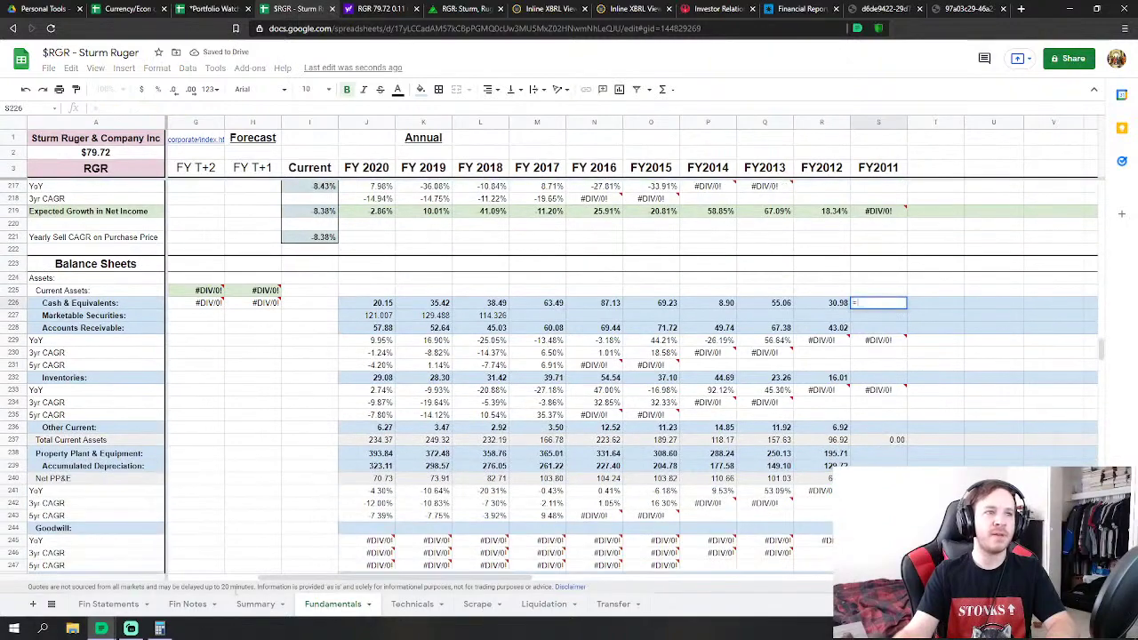
left_click(108, 604)
scroll(764, 373, "down", 10)
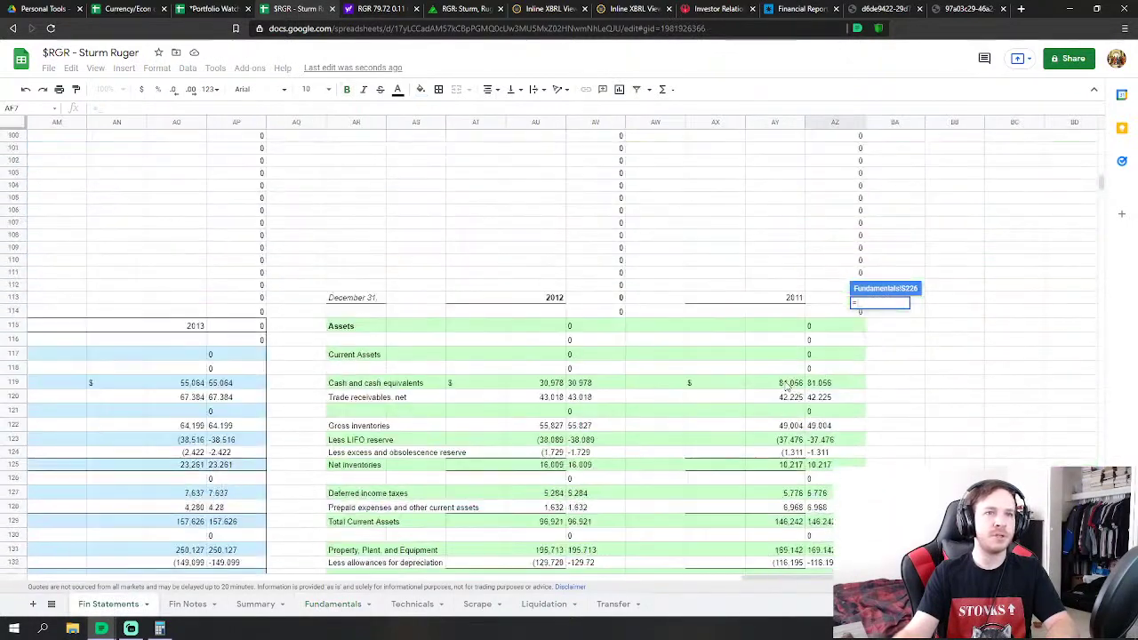
left_click(822, 297)
key("Return")
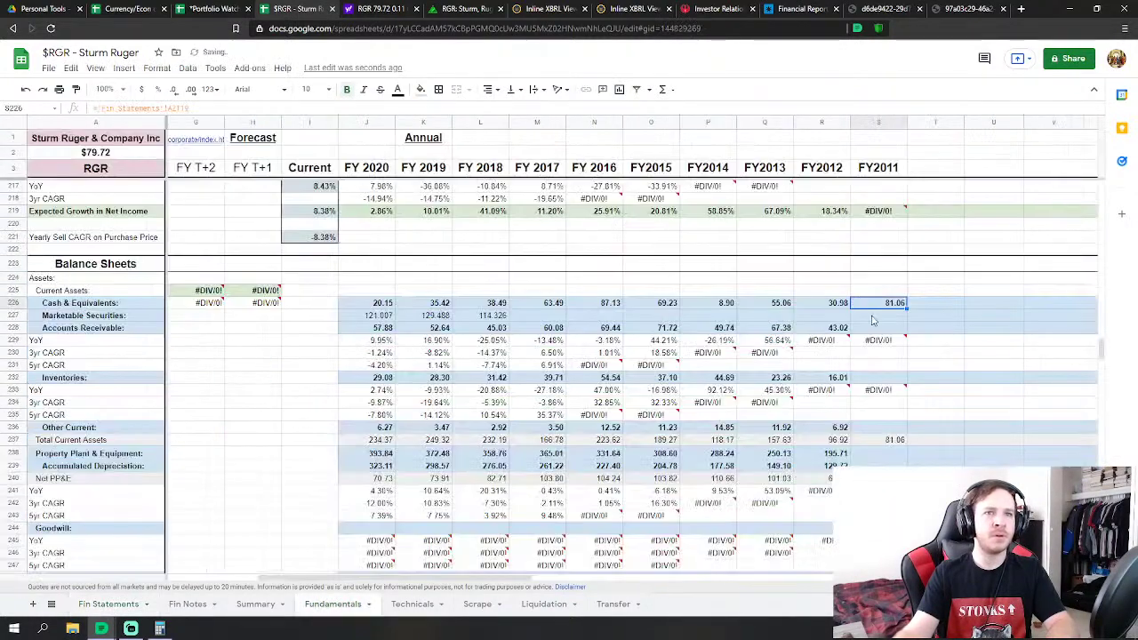
Link FY2011 Accounts Receivable to the 2011 net trade receivables in Fin Statements cell AZ120
left_click(861, 332)
type("=")
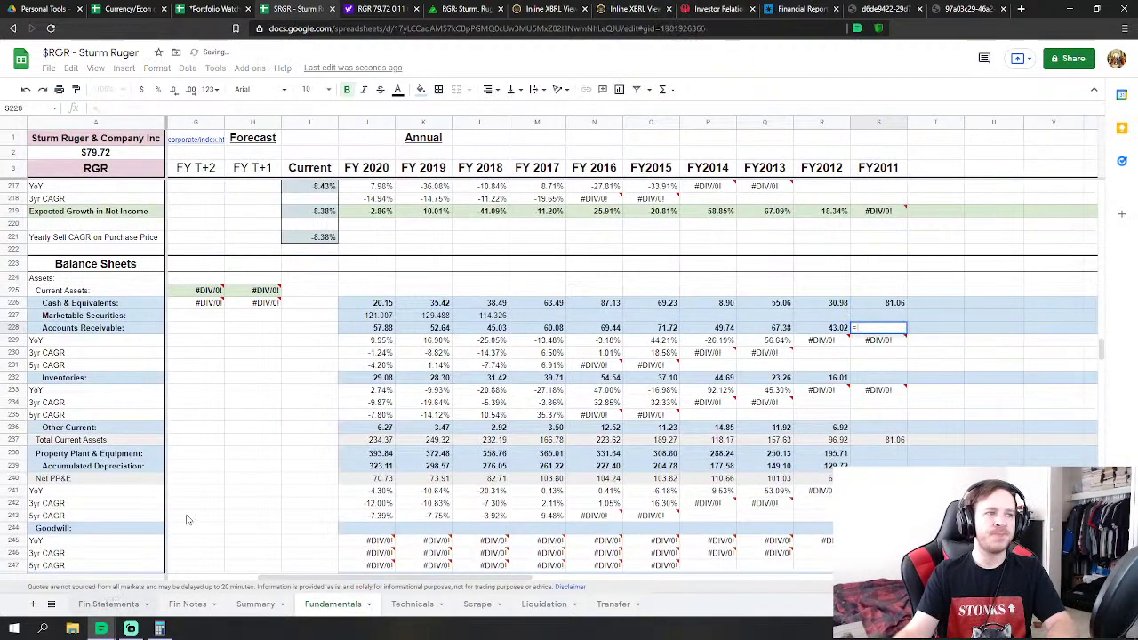
left_click(108, 605)
left_click(837, 312)
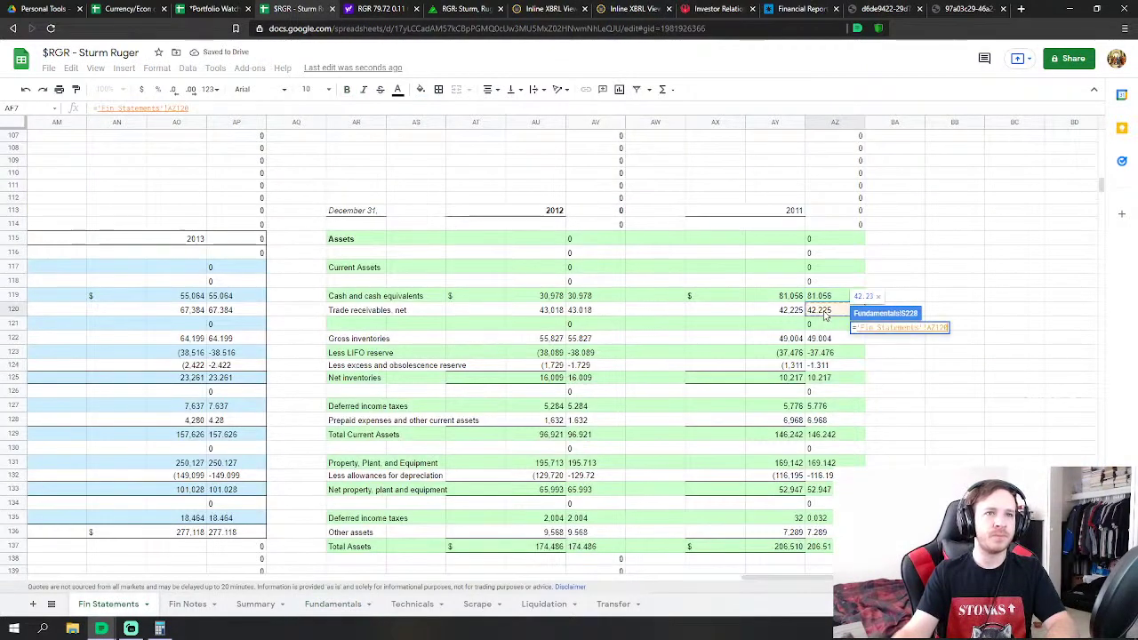
key("Return")
Link FY2011 Inventories to the 2011 net inventories in Fin Statements cell AZ125
left_click(868, 383)
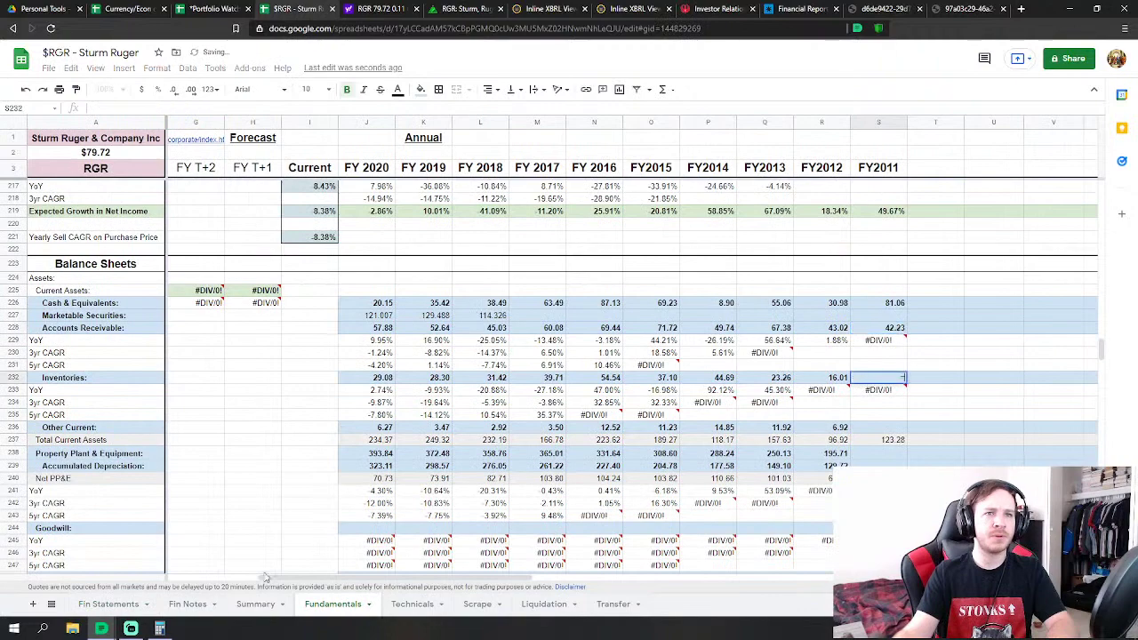
type("=")
left_click(109, 604)
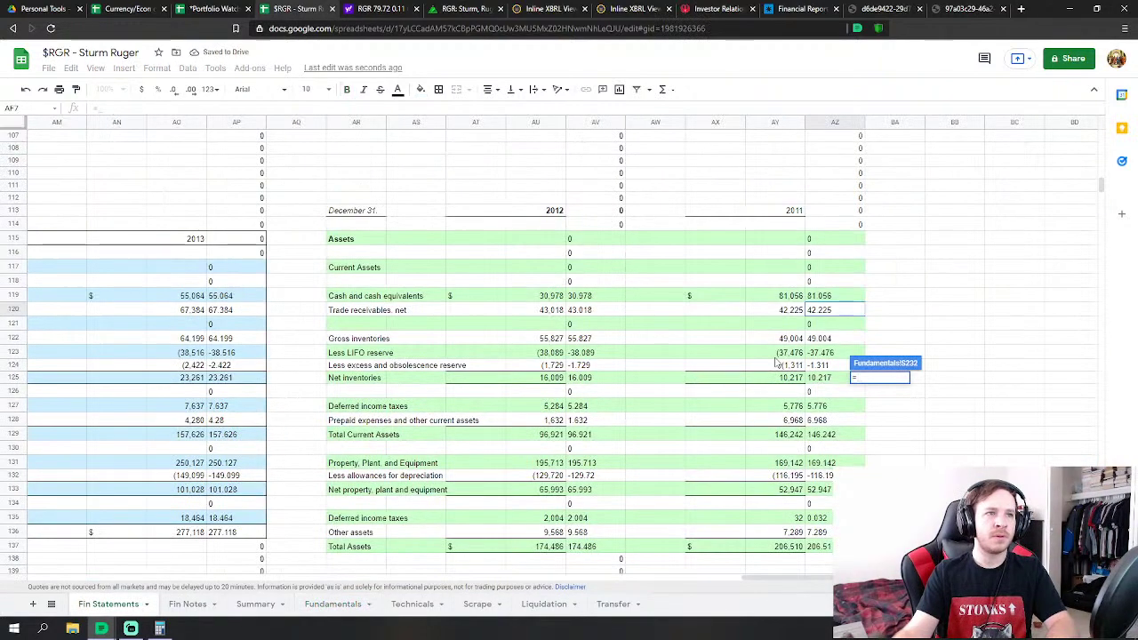
left_click(791, 378)
key("Return")
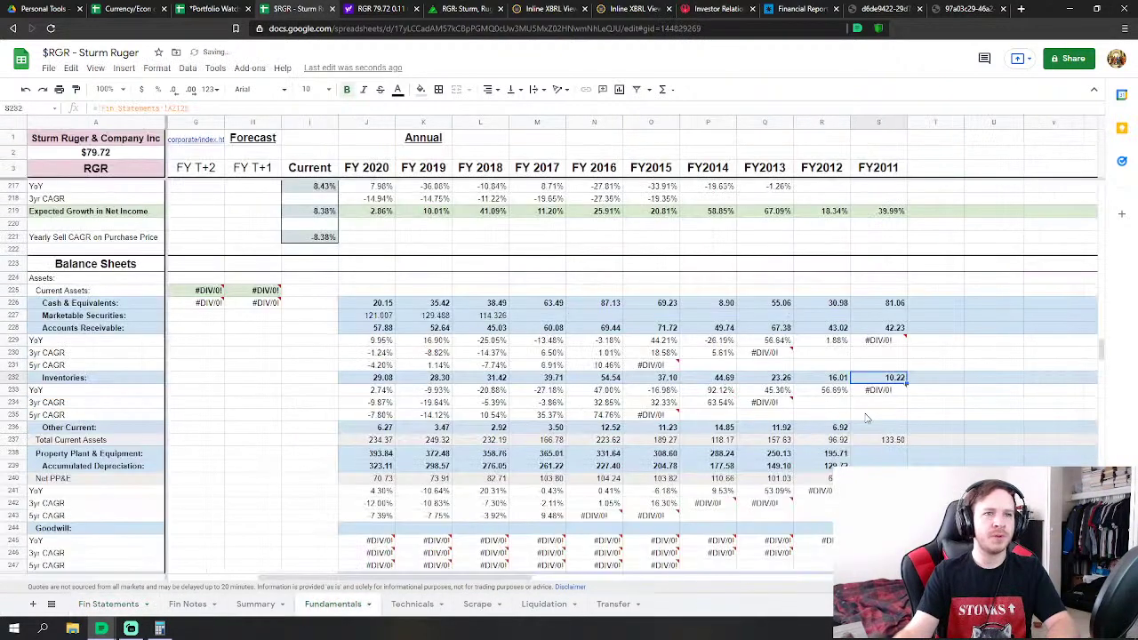
Set FY2011 Other Current assets to 2011 deferred income taxes plus prepaid expenses and other current assets, Fin Statements cells AZ127 and AZ128
left_click(869, 428)
type("=")
left_click(109, 604)
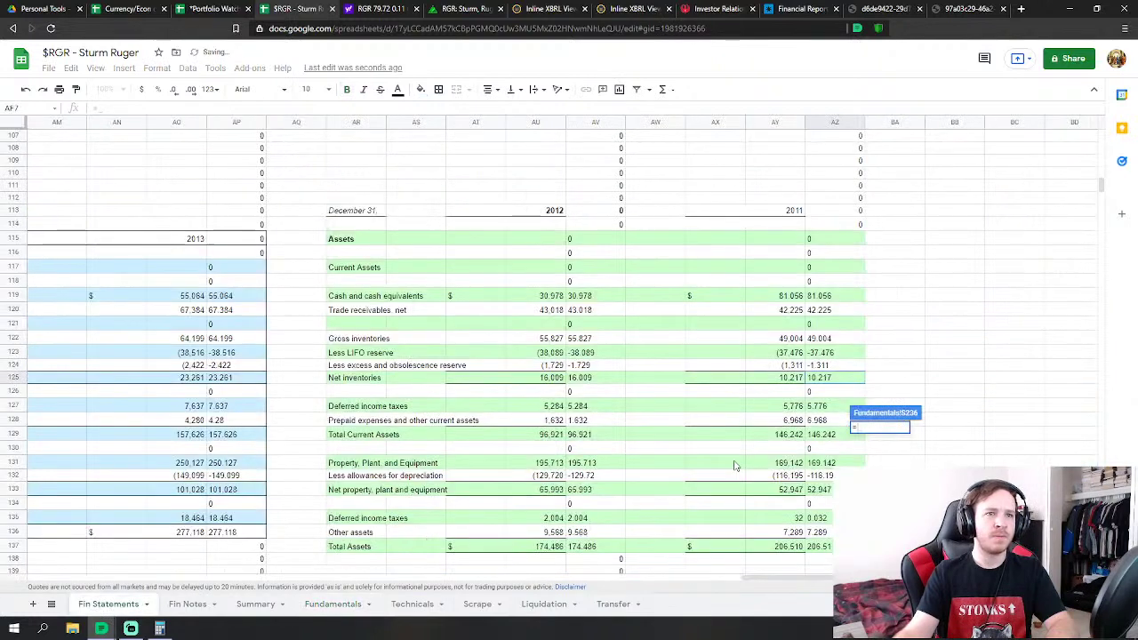
left_click(827, 406)
type("+")
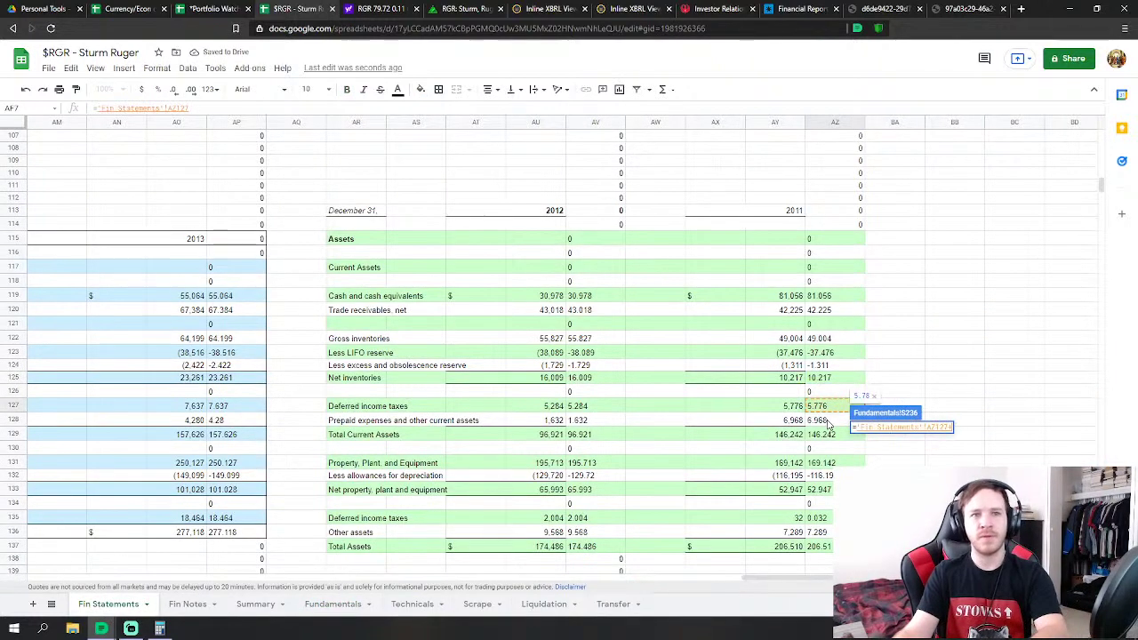
left_click(827, 421)
key("Return")
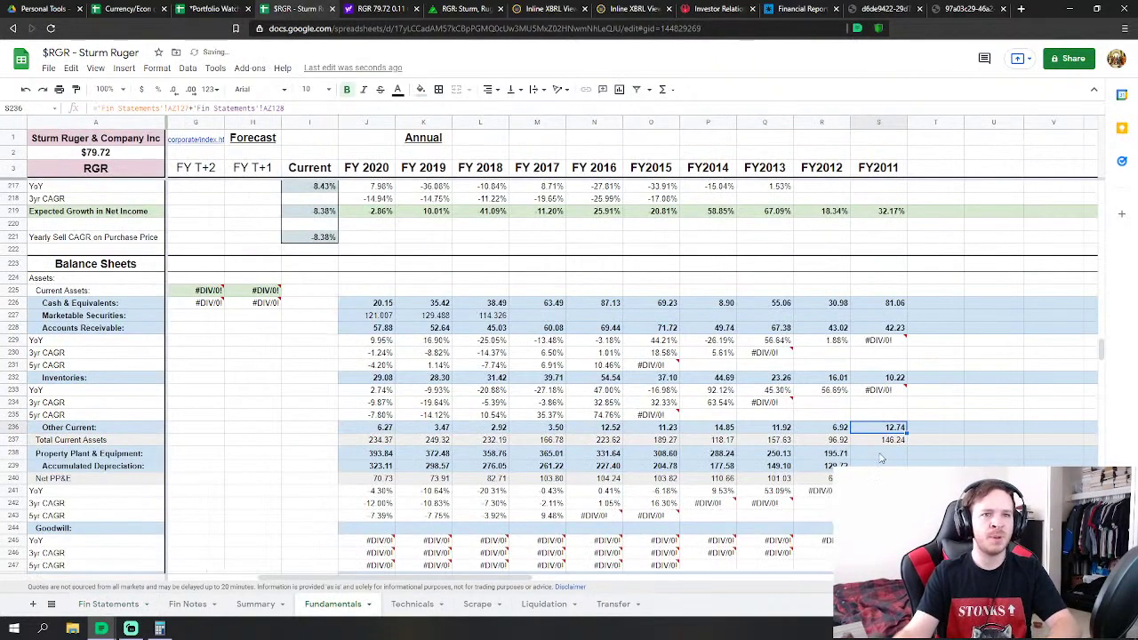
Link FY2011 Property Plant & Equipment to the 2011 property, plant, and equipment in Fin Statements cell AZ131
left_click(880, 455)
type("=")
left_click(109, 605)
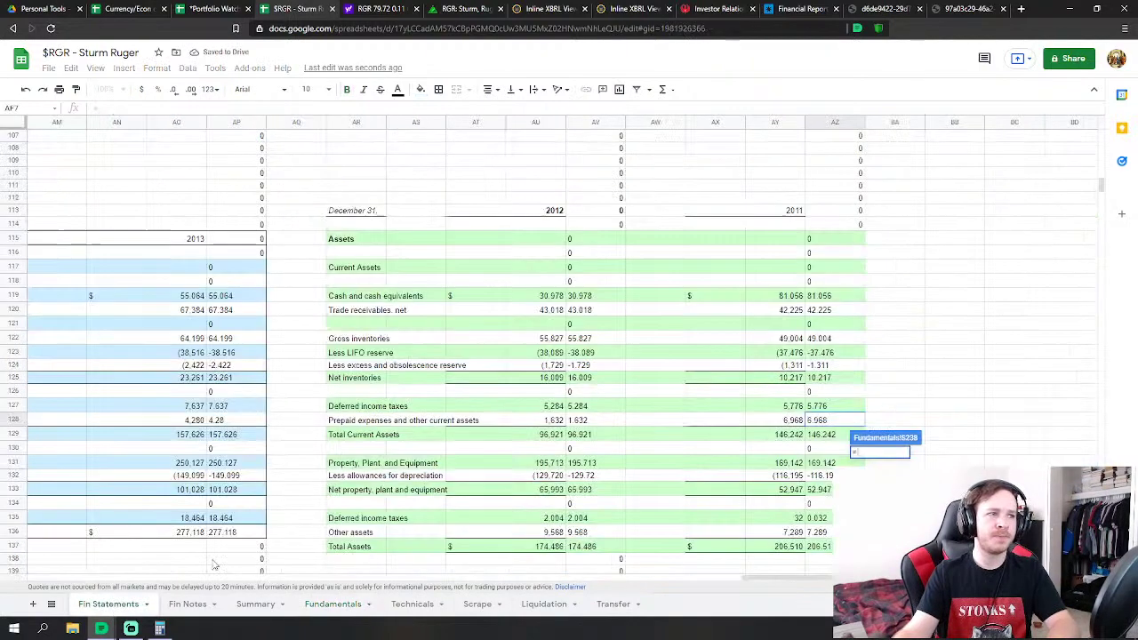
left_click(819, 463)
key("Return")
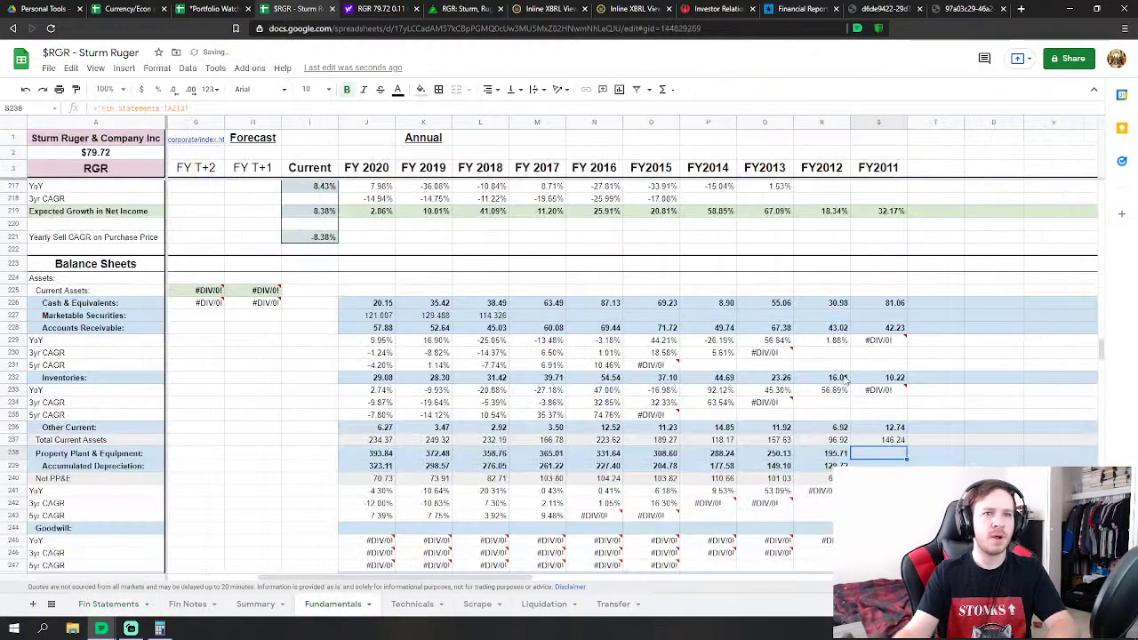
Set FY2011 Accumulated Depreciation to the negated 2011 allowances for depreciation in Fin Statements cell AZ132
type("=")
left_click(109, 604)
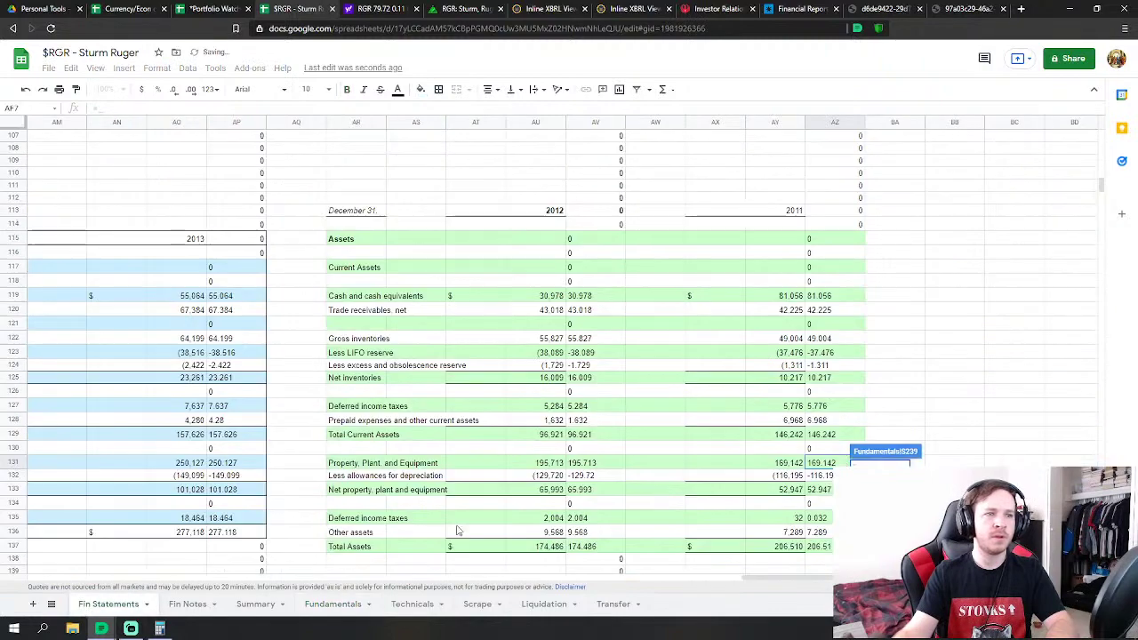
left_click(819, 476)
scroll(1023, 379, "down", 2)
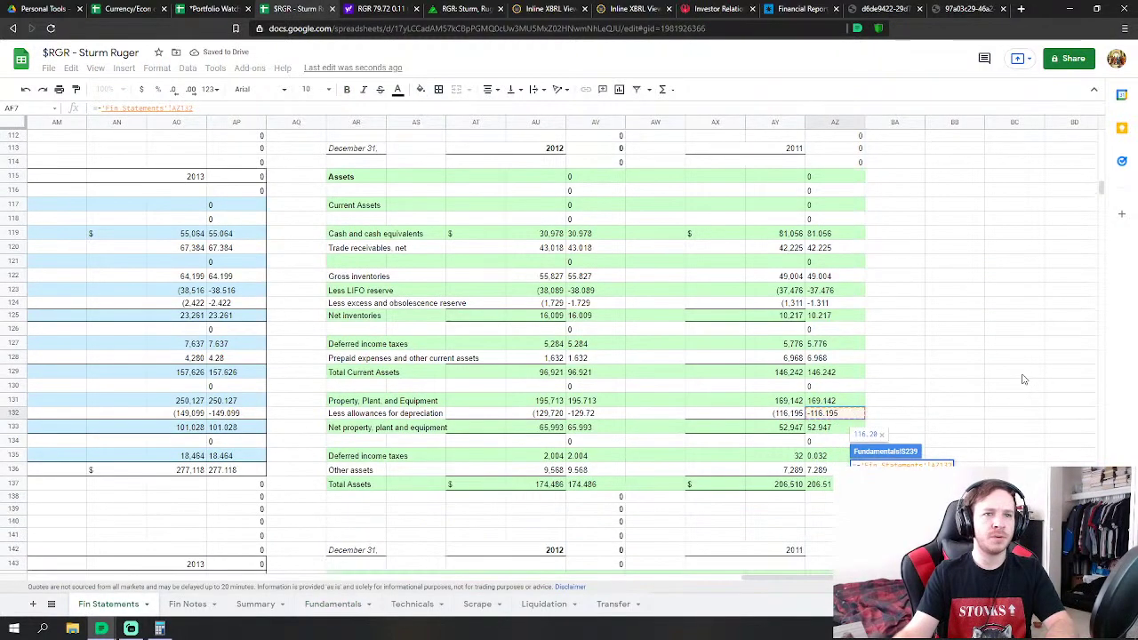
key("Return")
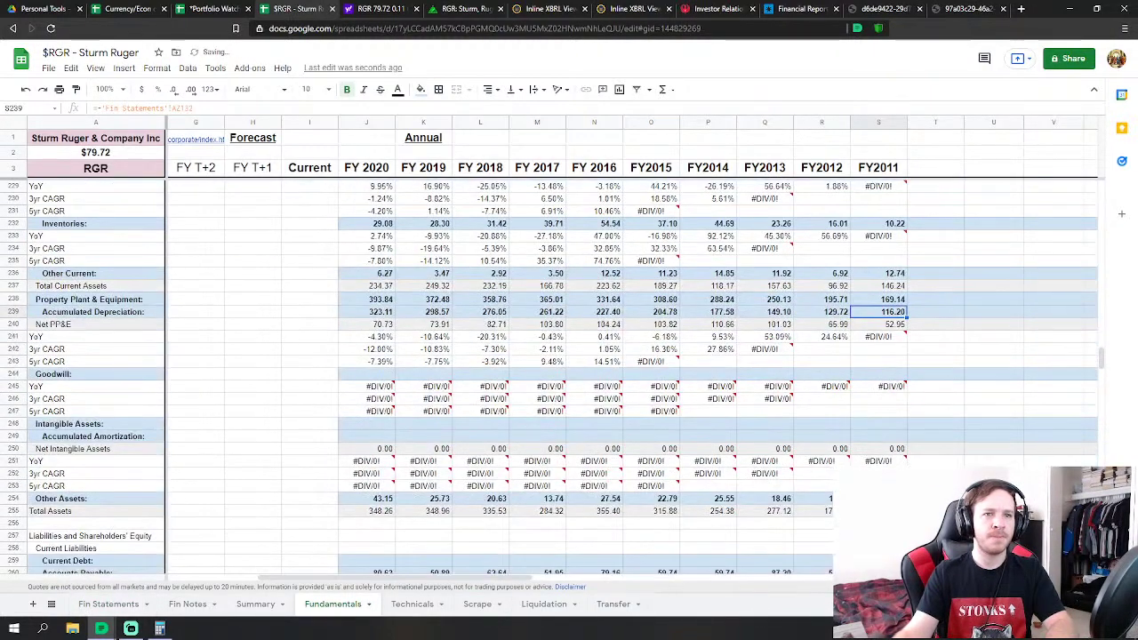
Set FY2011 Other Assets to 2011 noncurrent deferred income taxes plus other assets, Fin Statements cells AZ135 and AZ136
left_click(108, 605)
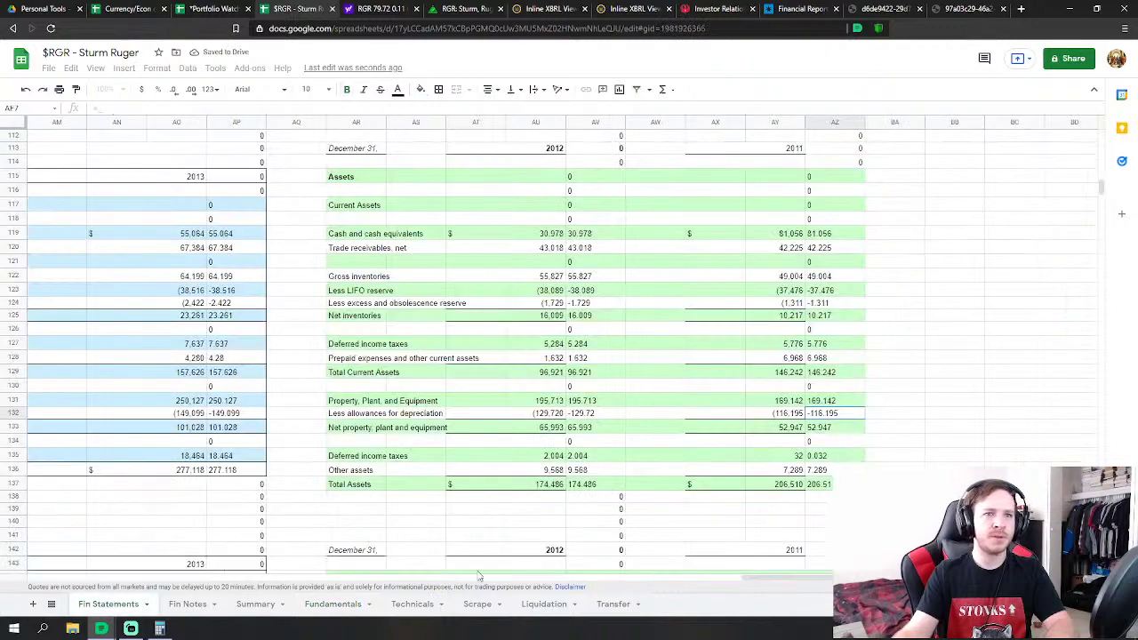
left_click(822, 460)
left_click(827, 470)
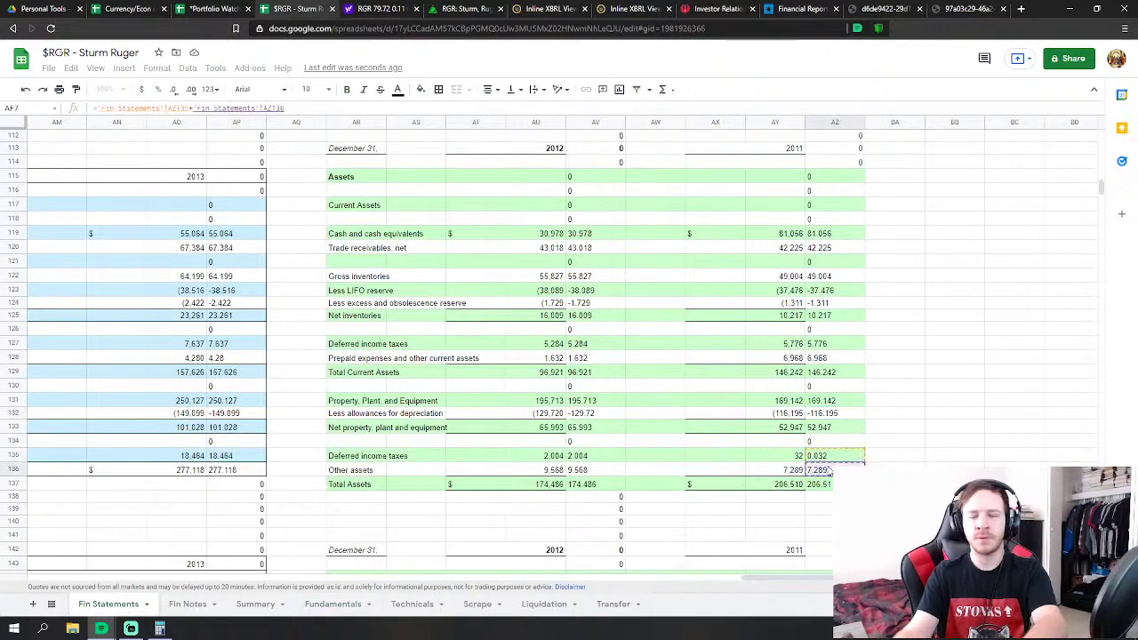
key("Return")
Set FY2011 Accounts Payable to the sum of 2011 trade payables, employee compensation, workers' compensation and income taxes payable, Fin Statements cells AZ147, AZ149, AZ150 and AZ151
scroll(971, 436, "down", 3)
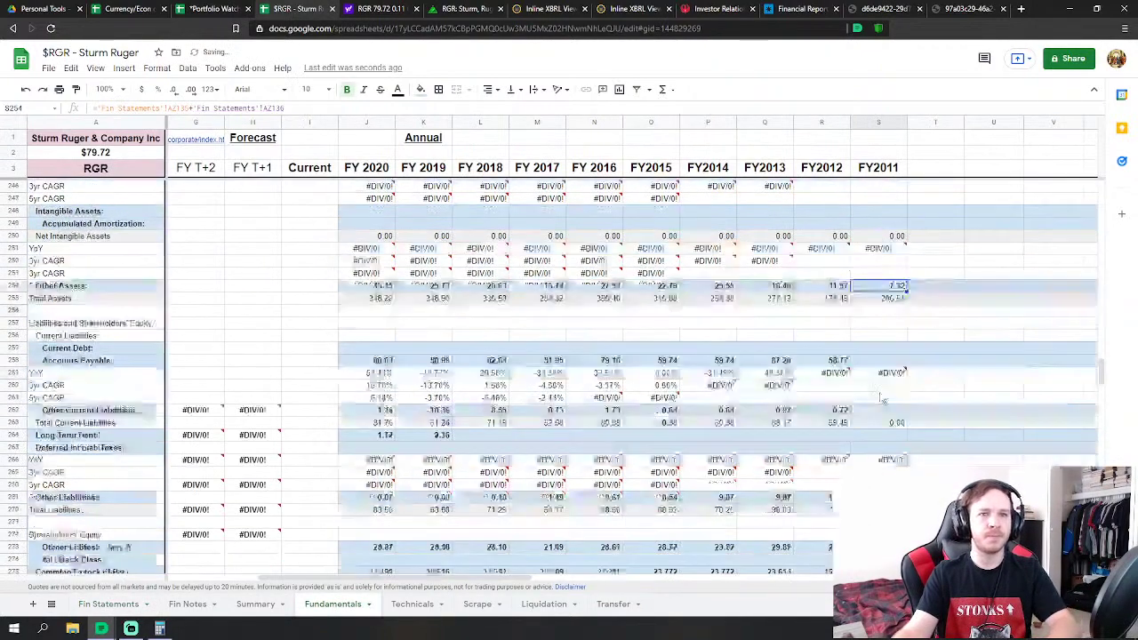
left_click(879, 299)
type("=")
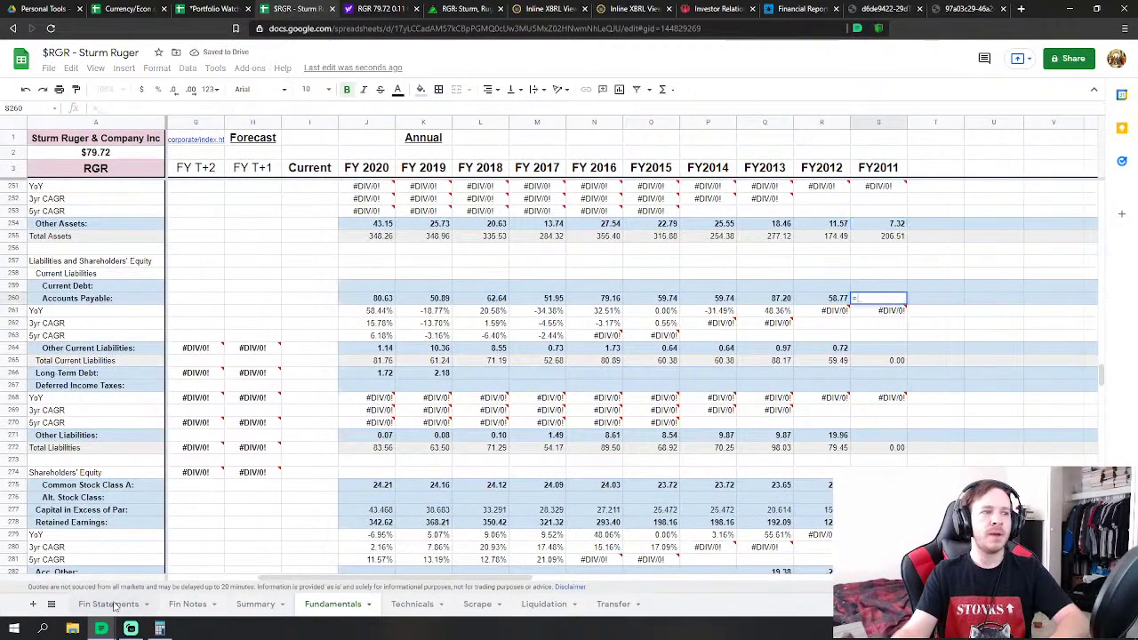
left_click(109, 603)
scroll(834, 449, "down", 3)
scroll(834, 449, "down", 2)
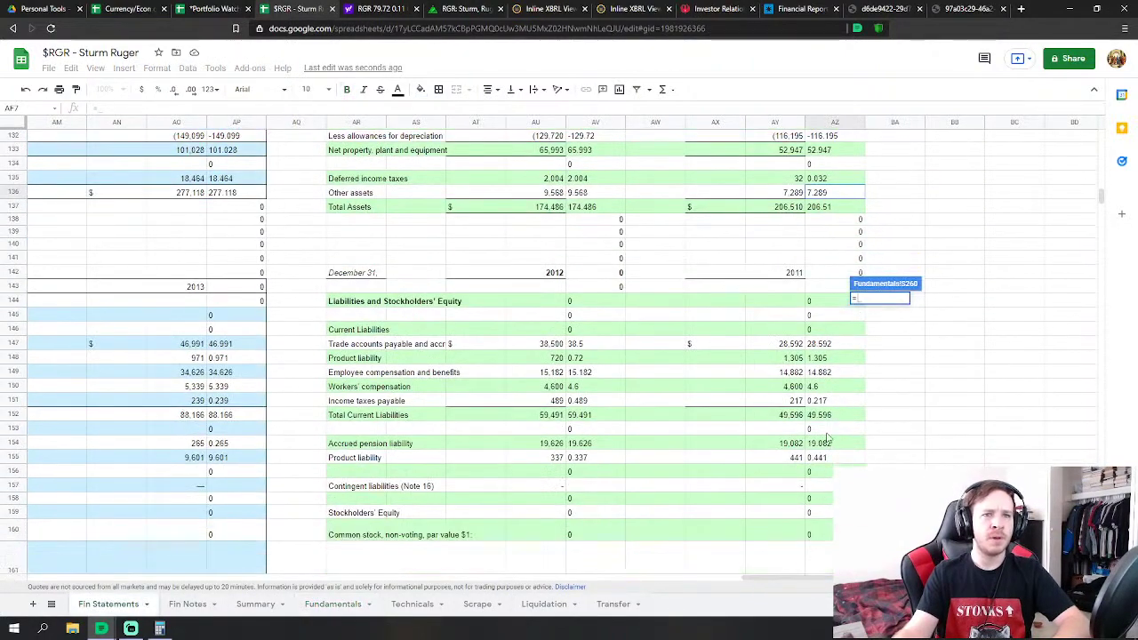
left_click(829, 347)
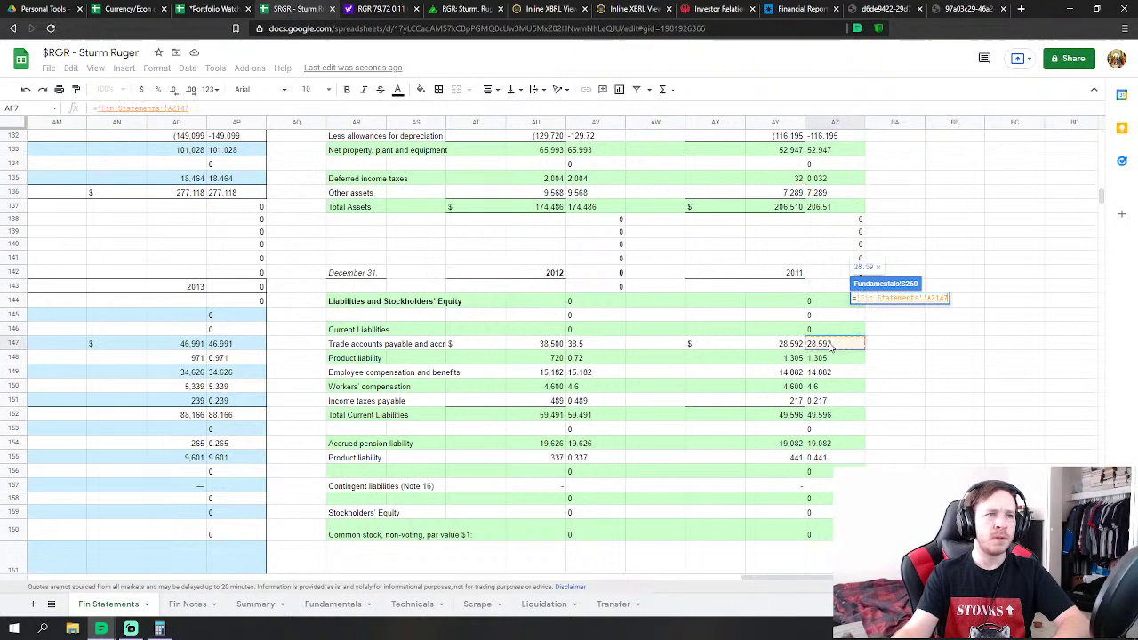
type("+")
left_click(830, 373)
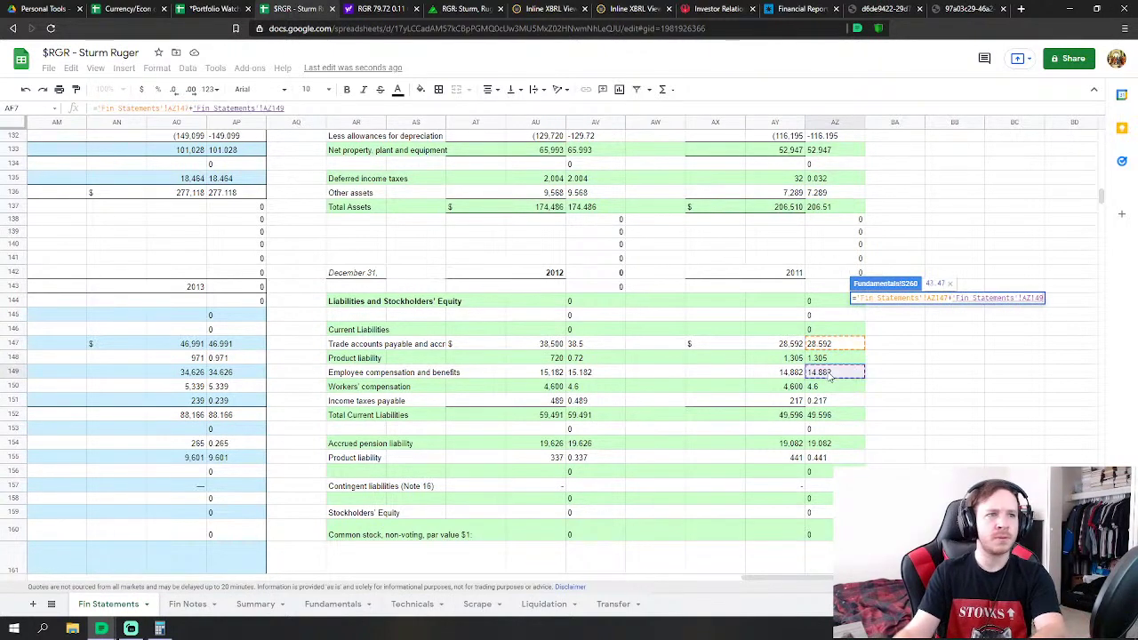
type("+")
left_click(827, 388)
type("+'Fin Statements'!AZ150")
left_click(828, 401)
key("Return")
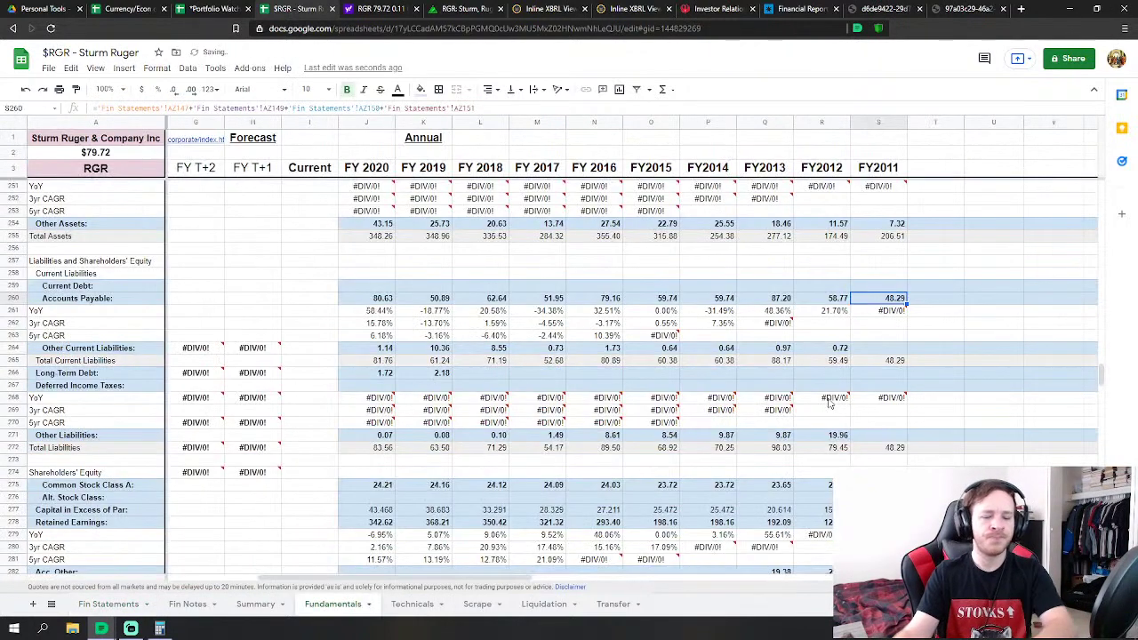
Link FY2011 Other Current Liabilities to the 2011 current product liability in Fin Statements cell AZ148
left_click(885, 348)
type("=")
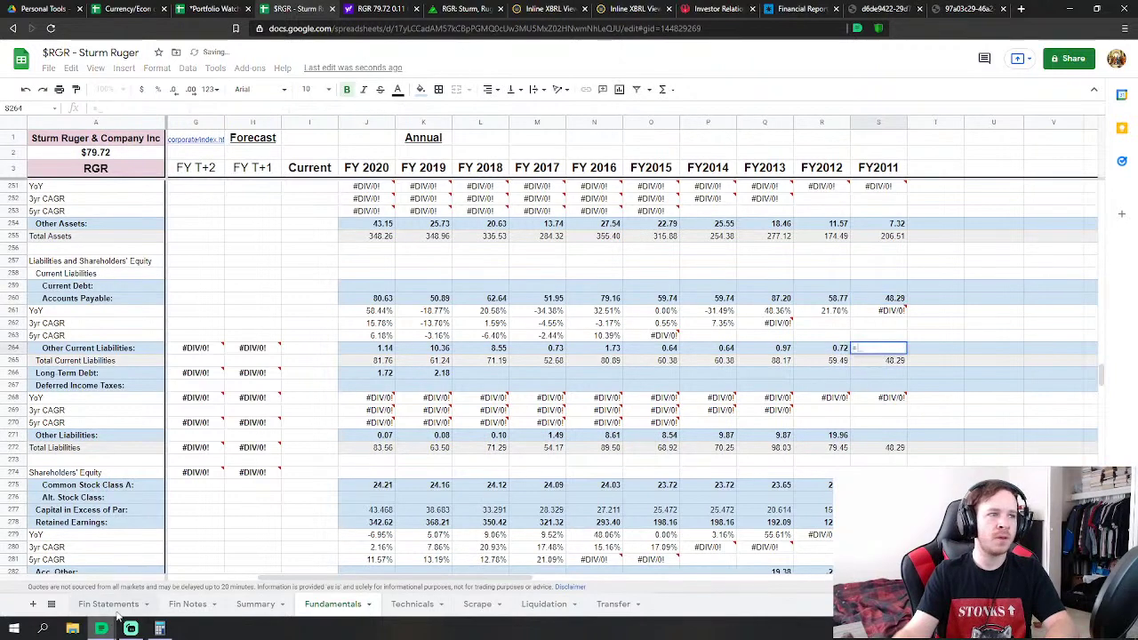
left_click(108, 604)
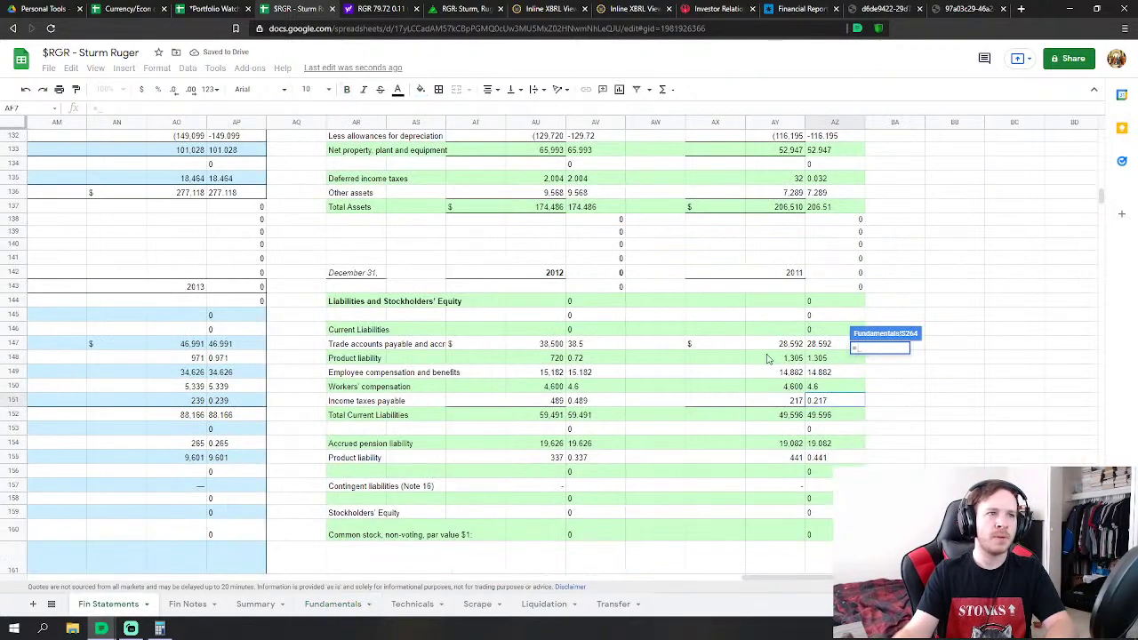
left_click(818, 359)
key("Return")
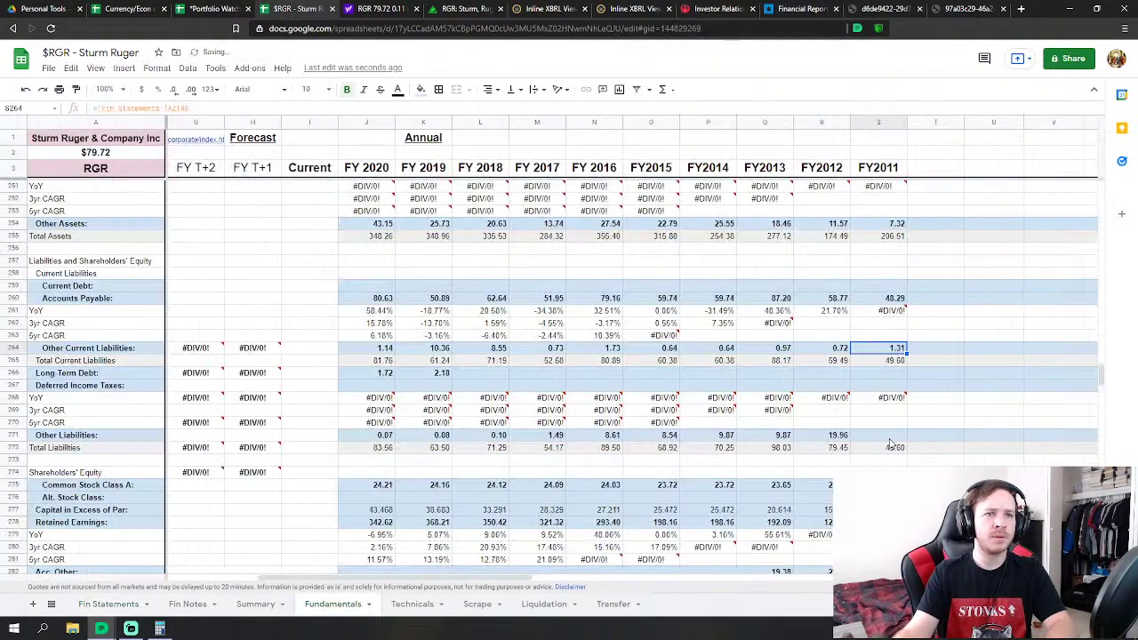
Set FY2011 Other Liabilities to 2011 accrued pension liability plus noncurrent product liability, Fin Statements cells AZ154 and AZ155
left_click(885, 435)
type("=")
left_click(108, 604)
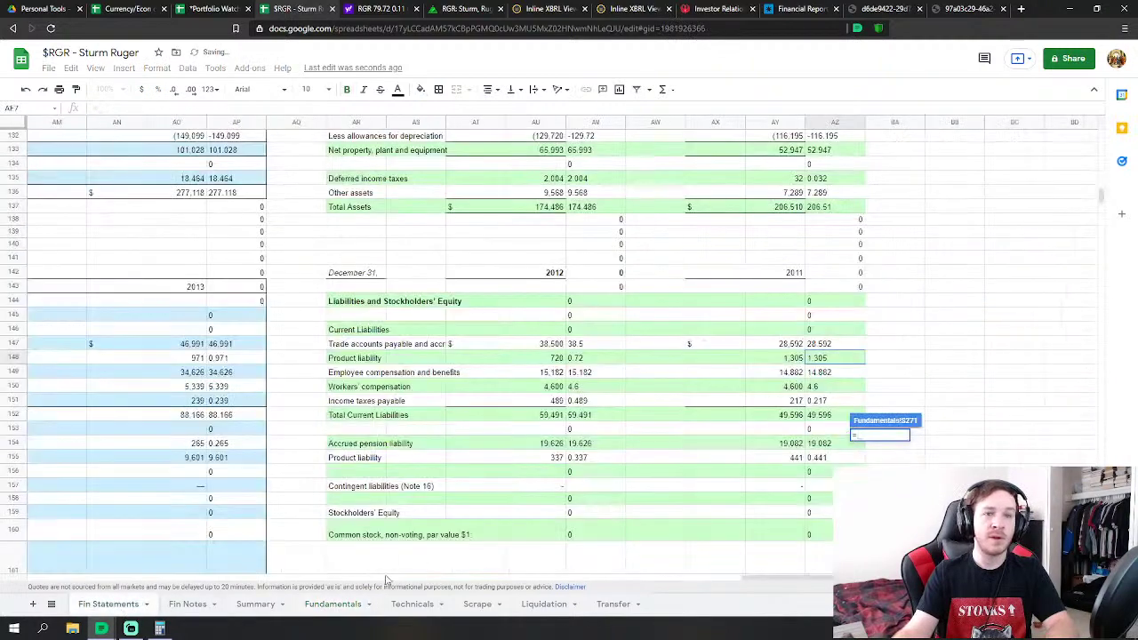
left_click(856, 447)
type("+")
left_click(823, 459)
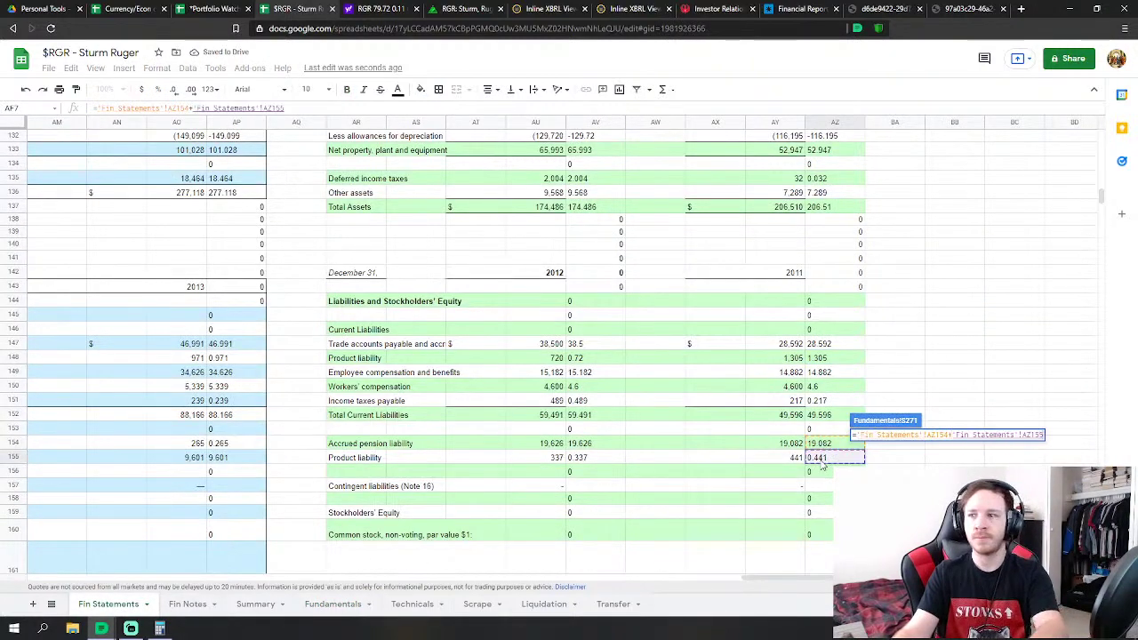
key("Return")
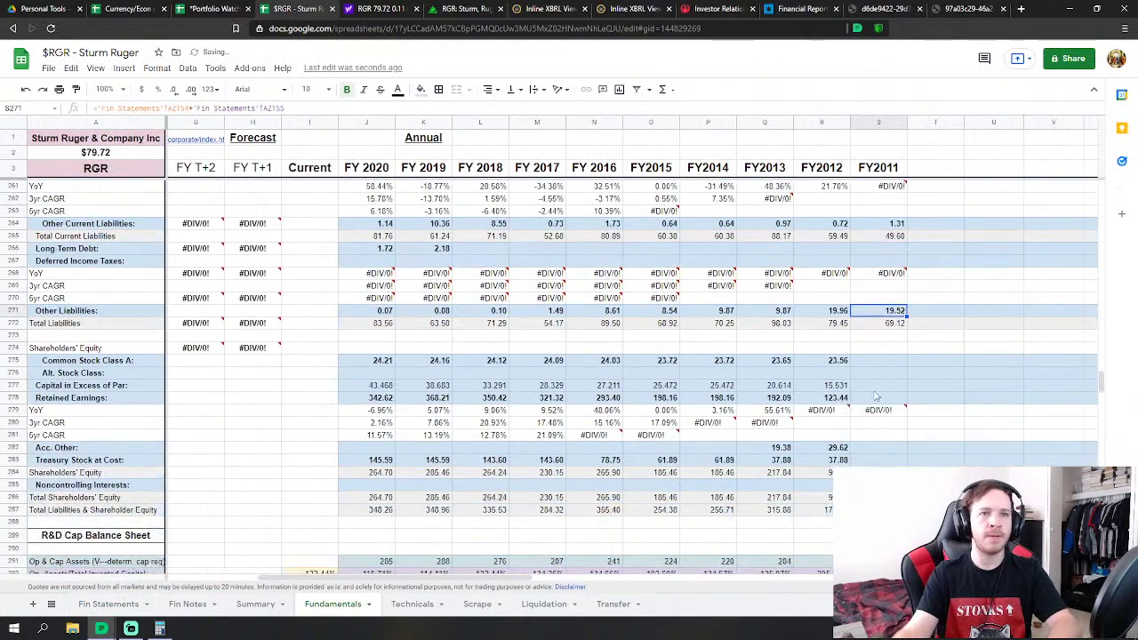
Link FY2011 Common Stock Class A to the 2011 common stock amount in Fin Statements cell AZ167
left_click(884, 365)
type("=")
left_click(111, 603)
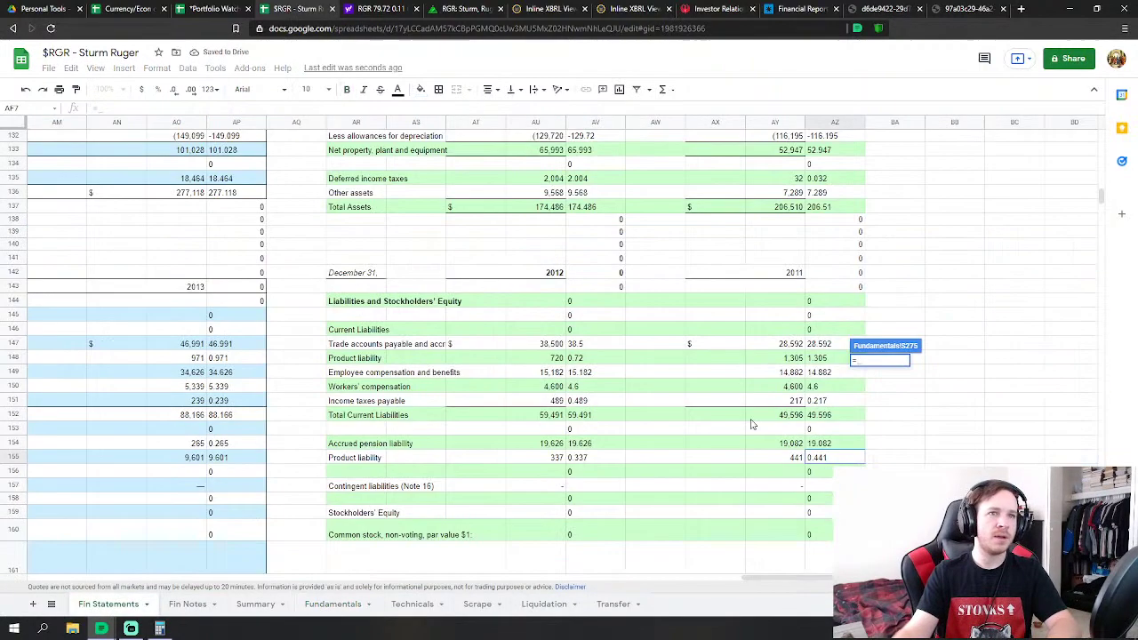
scroll(912, 431, "down", 3)
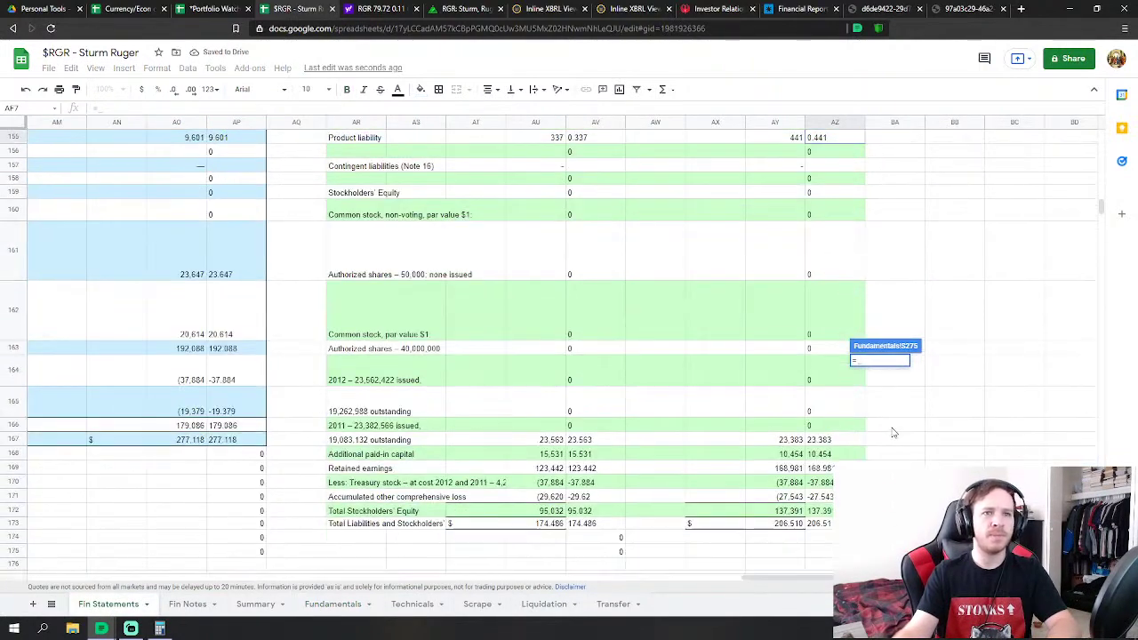
left_click(833, 440)
key("Return")
Link FY2011 Capital in Excess of Par to the 2011 additional paid-in capital in Fin Statements cell AZ168
left_click(876, 387)
type("=")
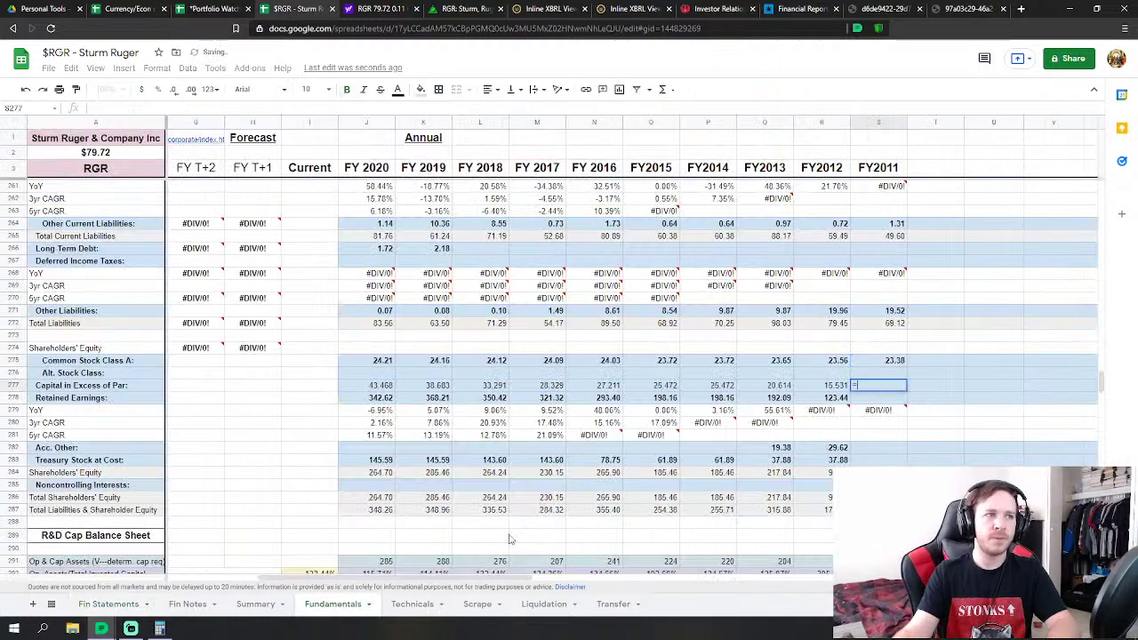
left_click(109, 604)
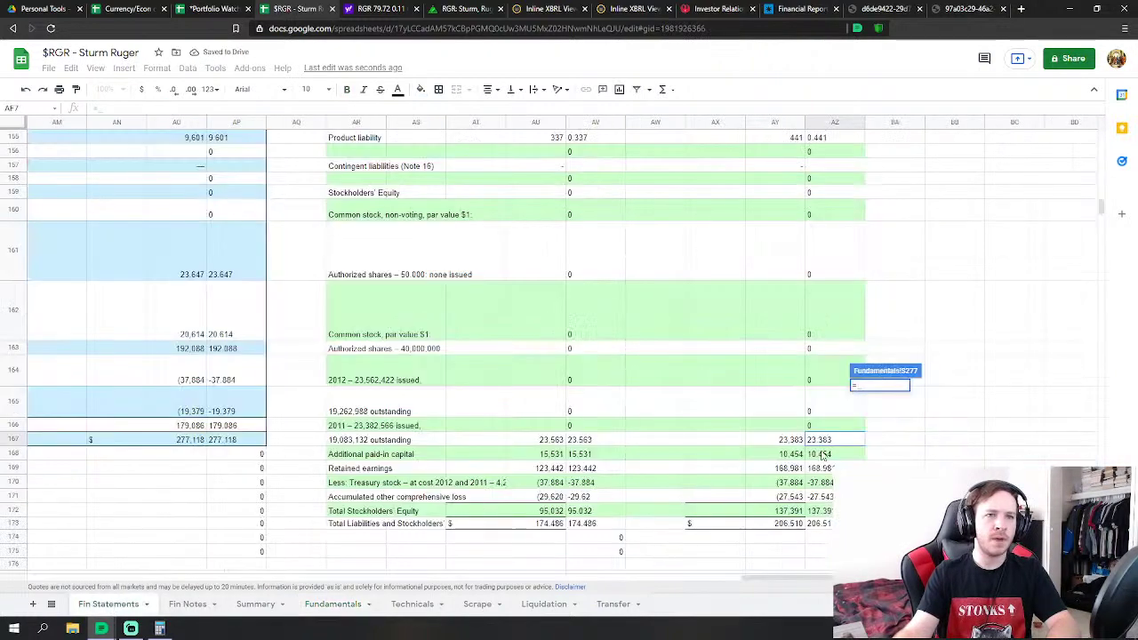
left_click(823, 454)
key("Return")
Link FY2011 Retained Earnings to the 2011 retained earnings in Fin Statements cell AZ169
left_click(886, 402)
type("=")
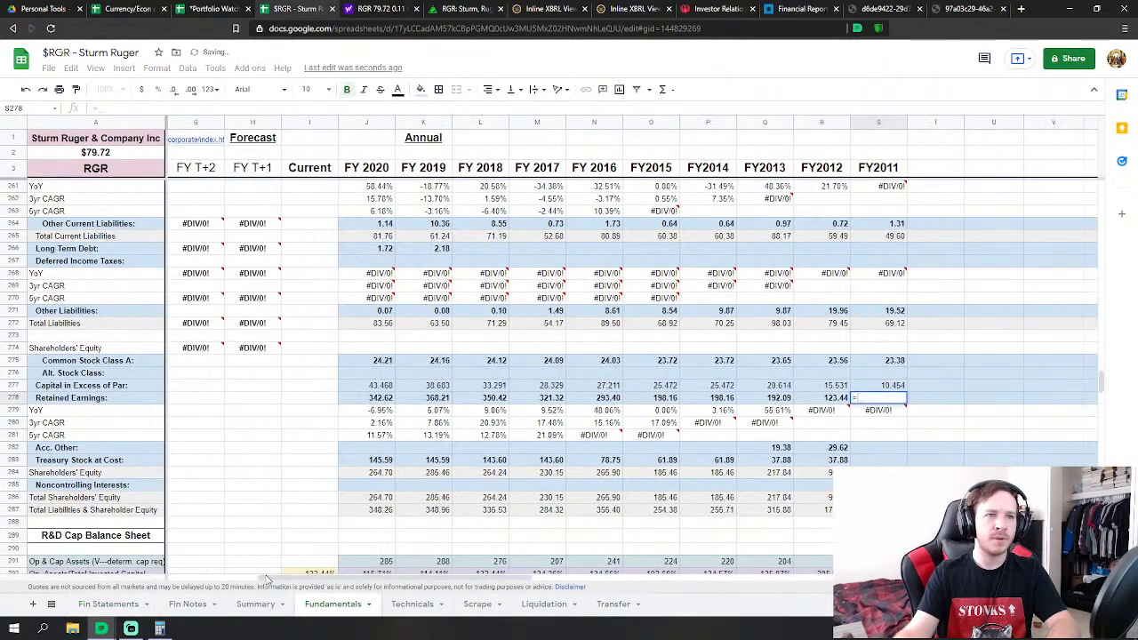
left_click(116, 603)
left_click(825, 469)
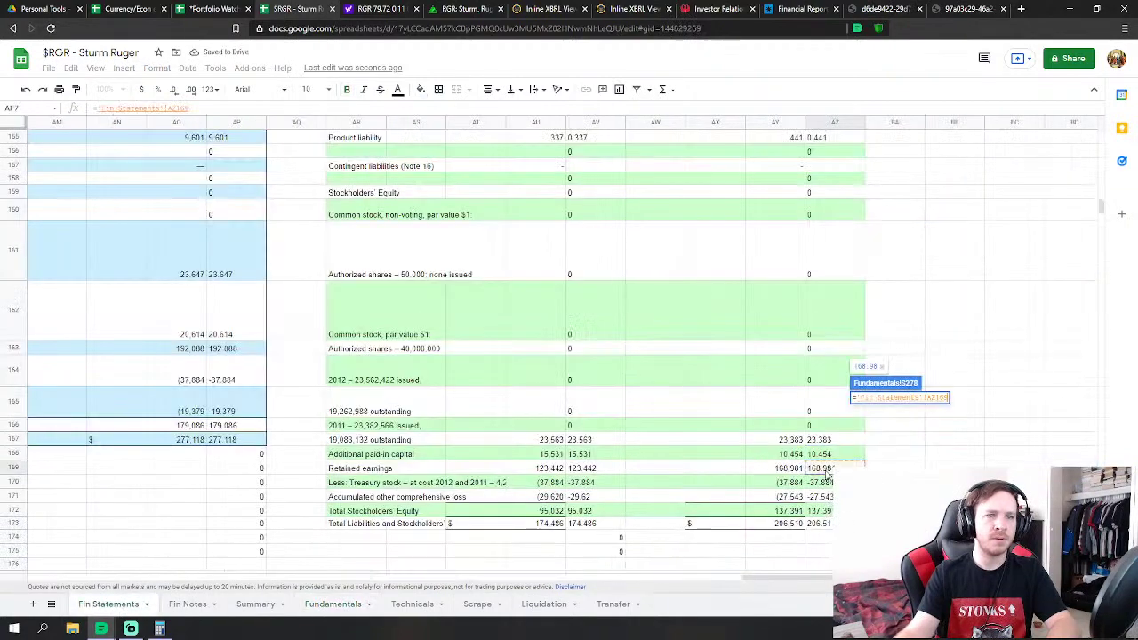
key("Return")
Set FY2011 Treasury Stock at Cost to the negated 2011 treasury stock in Fin Statements cell AZ170
left_click(867, 461)
type("=")
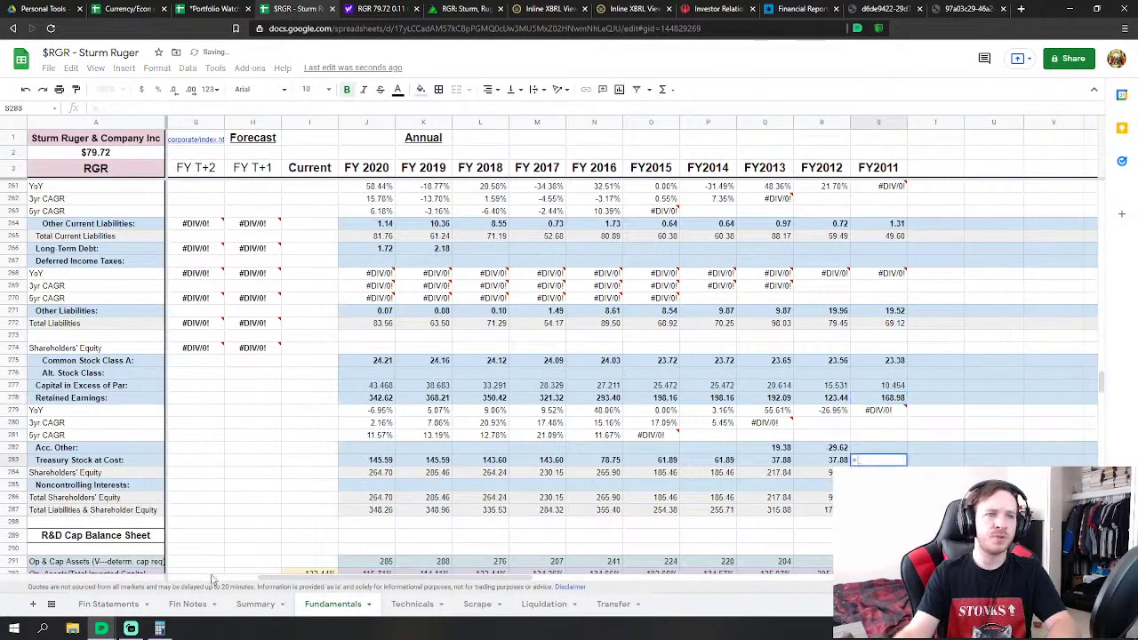
left_click(109, 603)
left_click(824, 464)
key("Return")
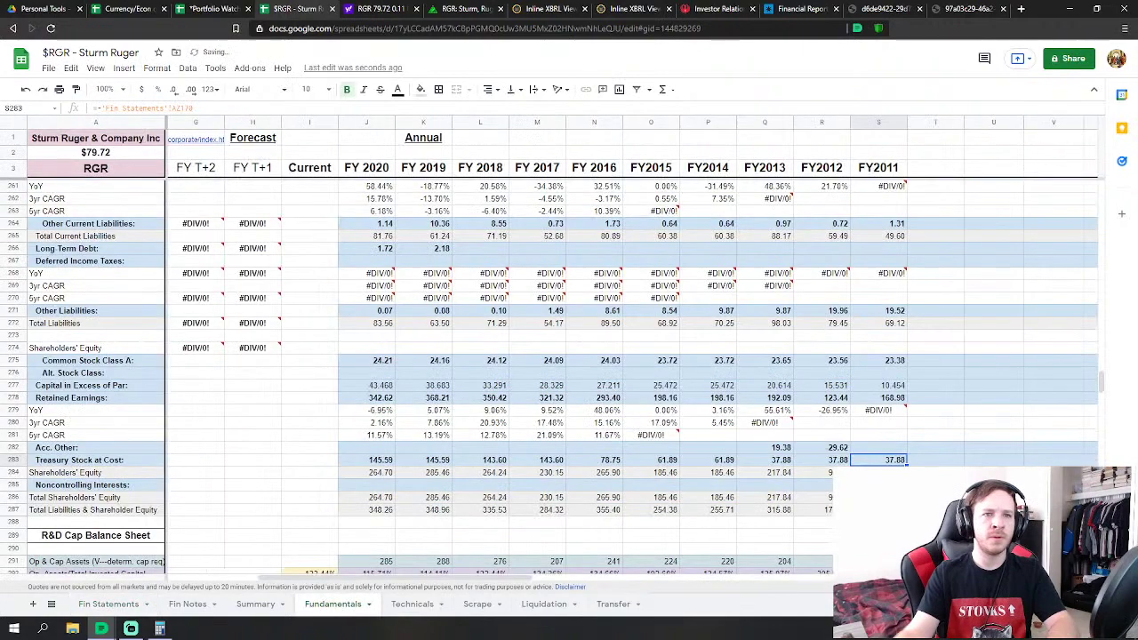
Set FY2011 Acc. Other to the negated 2011 accumulated other comprehensive loss in Fin Statements cell AZ171
left_click(871, 448)
type("=")
left_click(108, 604)
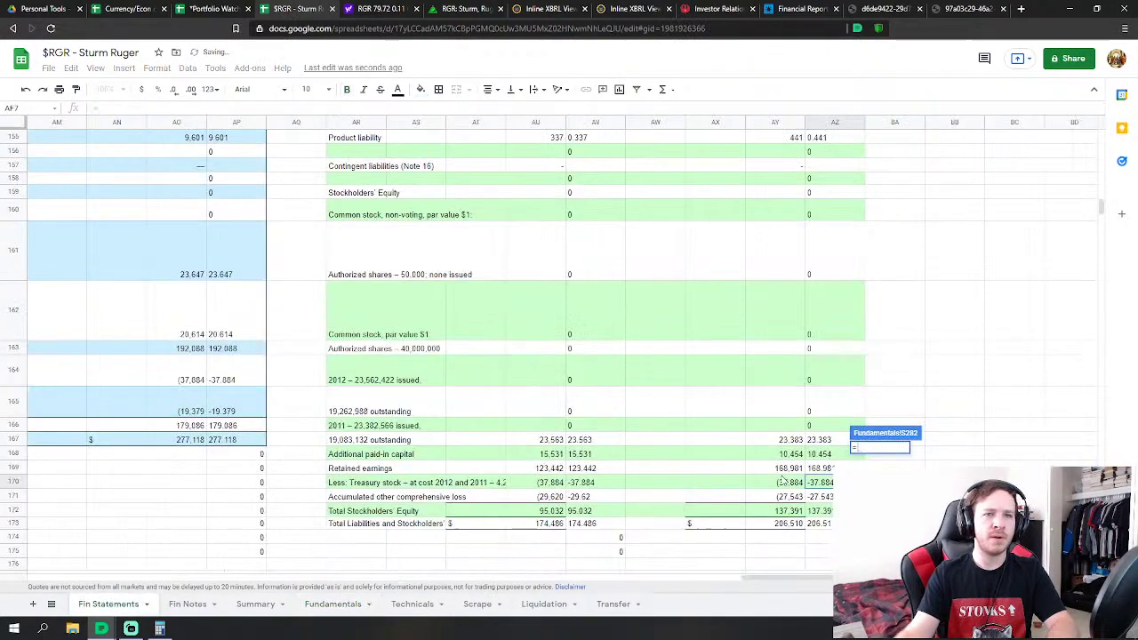
left_click(826, 498)
key("Return")
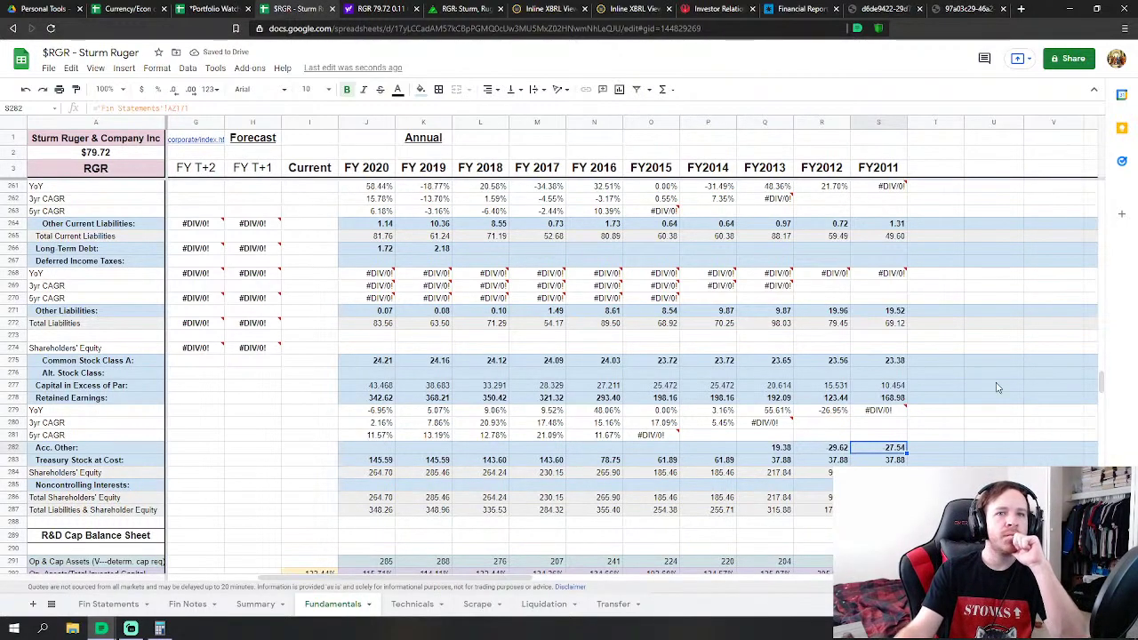
Set the period selector in cell I61, below the current Cost of Debt Rolling 3yr Agg., to List
left_click_drag(1101, 384, 1101, 144)
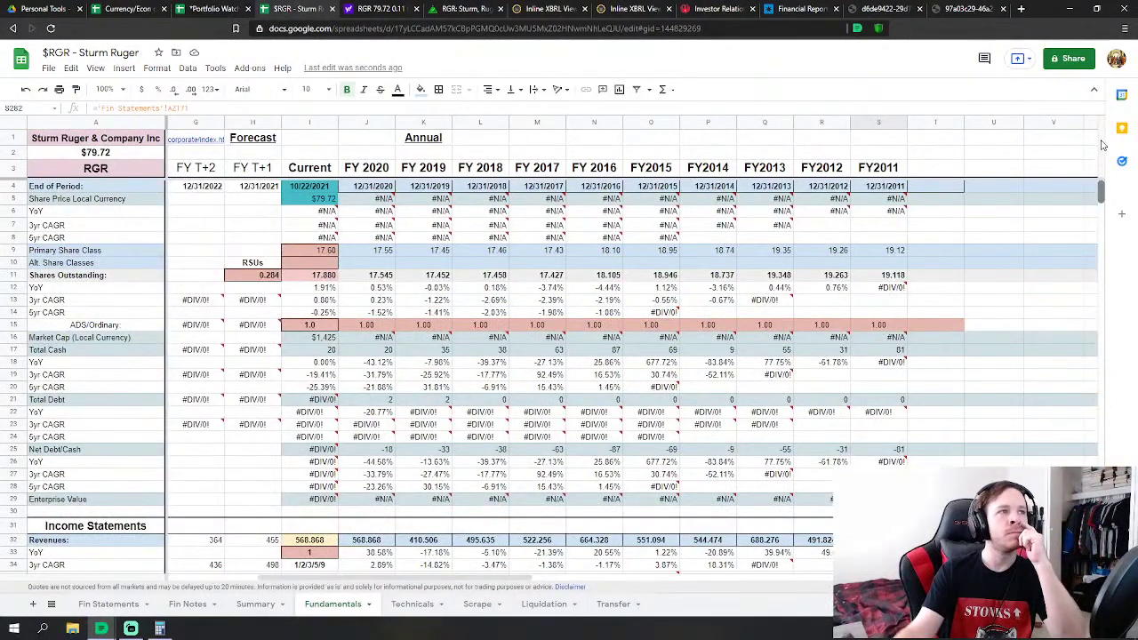
scroll(738, 457, "down", 12)
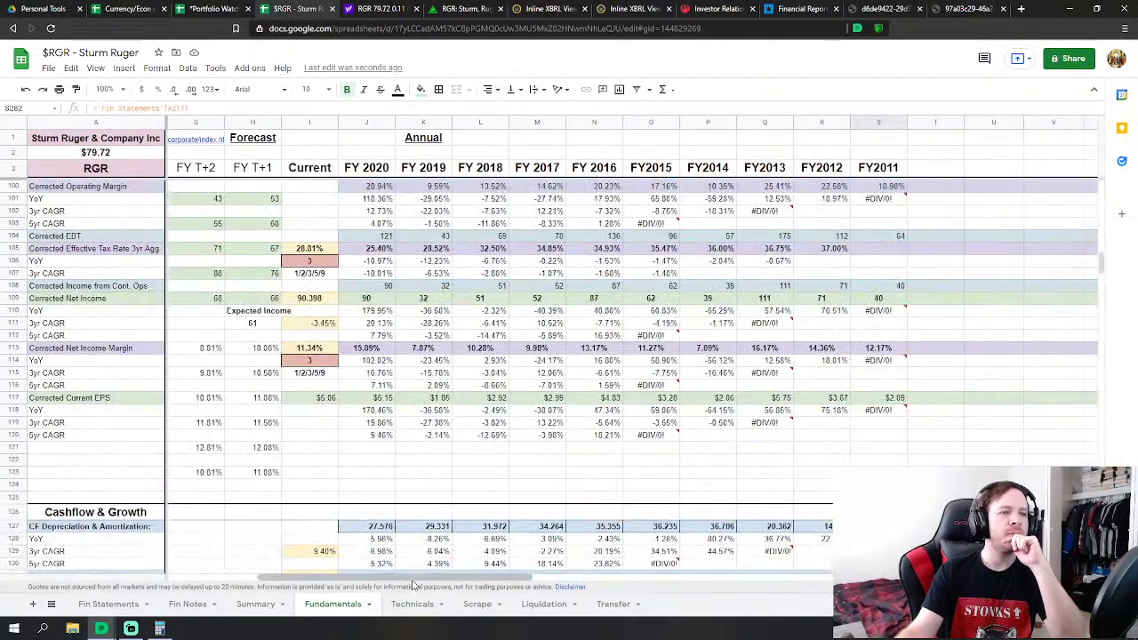
scroll(409, 583, "left", 5)
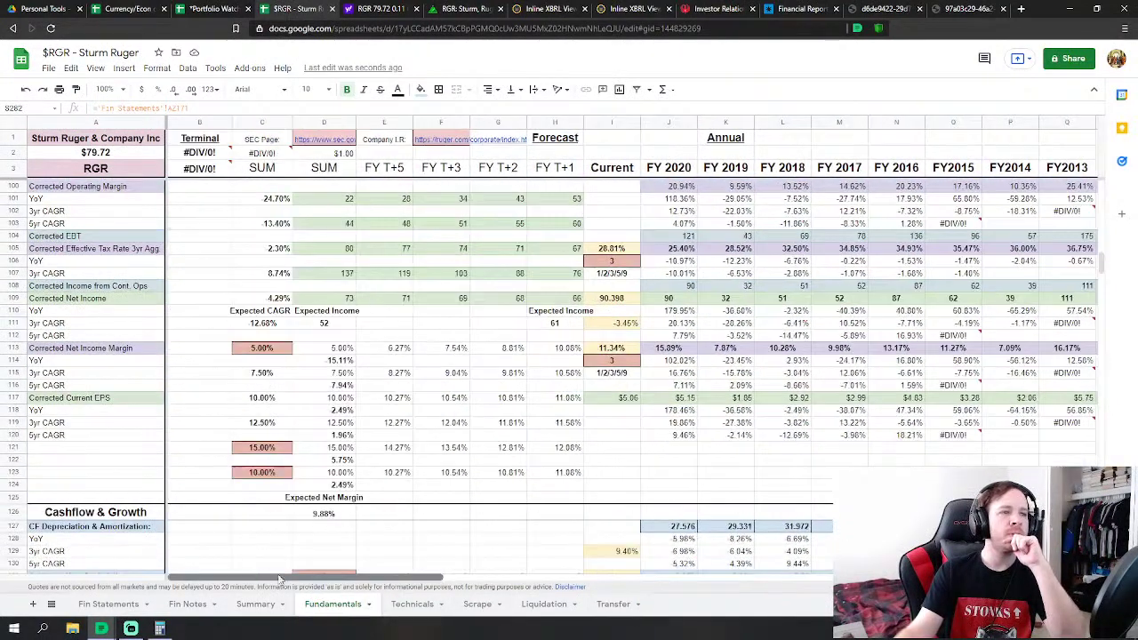
left_click(662, 423)
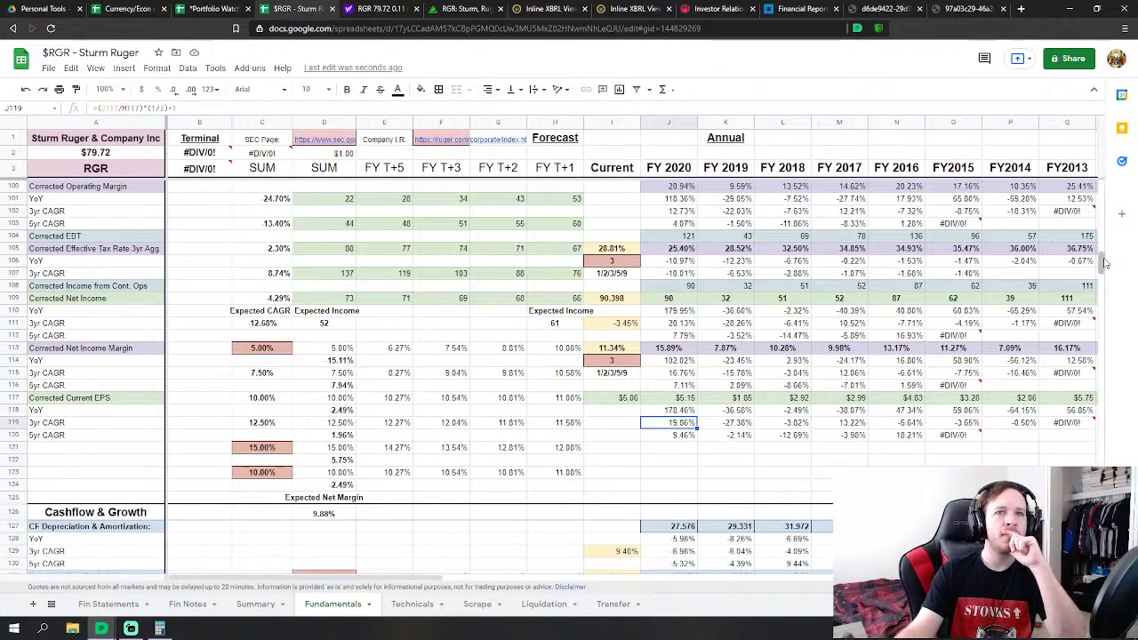
left_click_drag(1108, 262, 1124, 383)
scroll(550, 377, "up", 10)
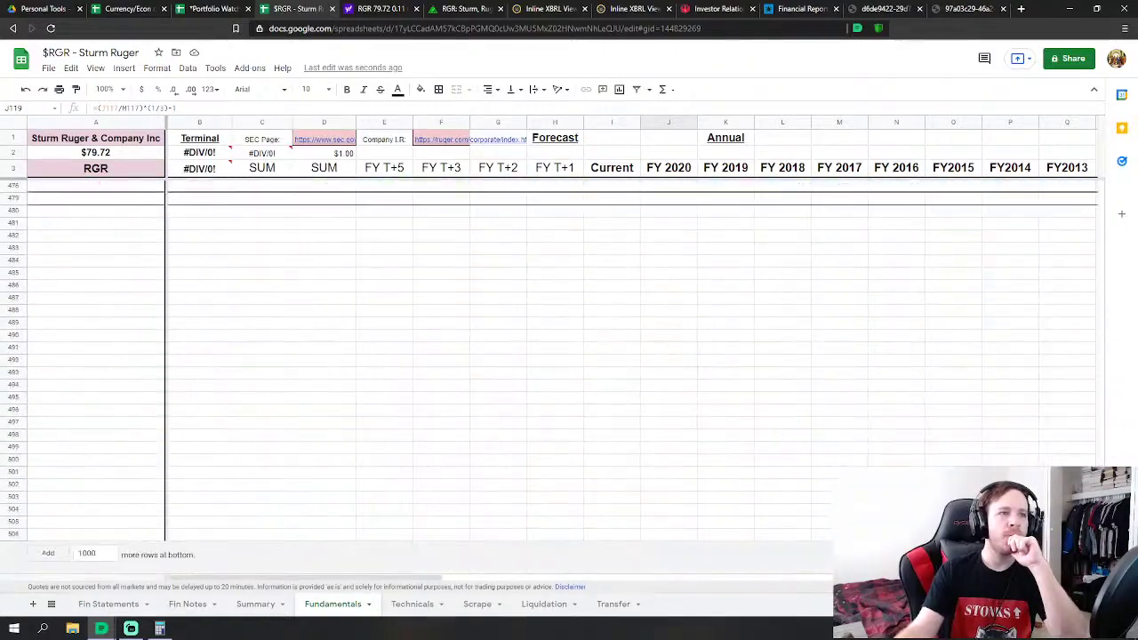
scroll(1090, 442, "up", 20)
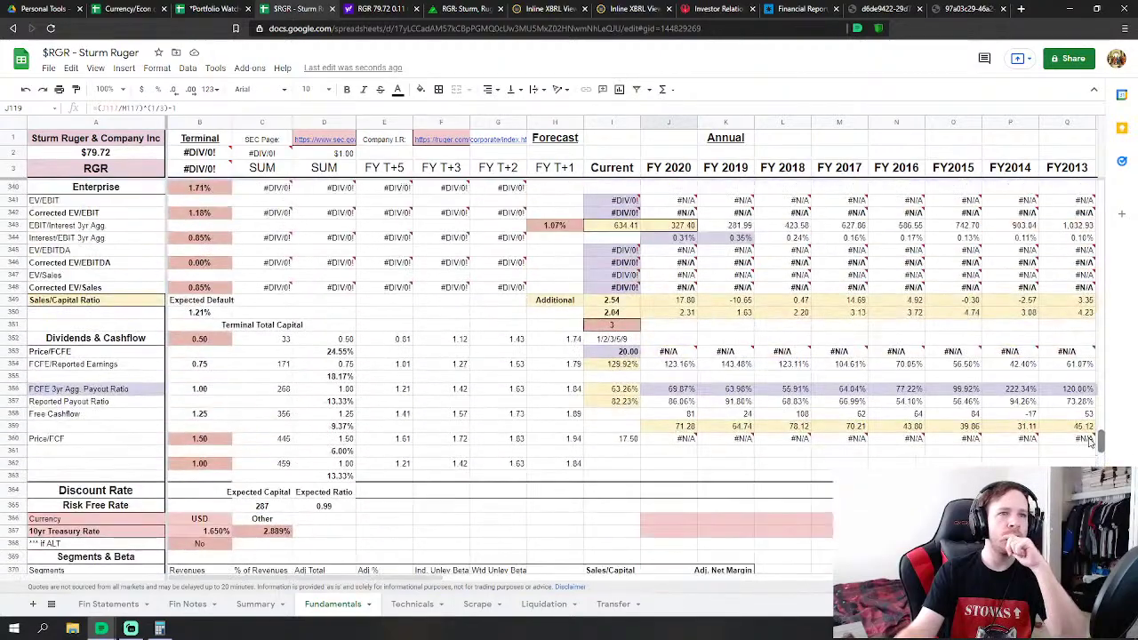
left_click_drag(1092, 442, 1102, 217)
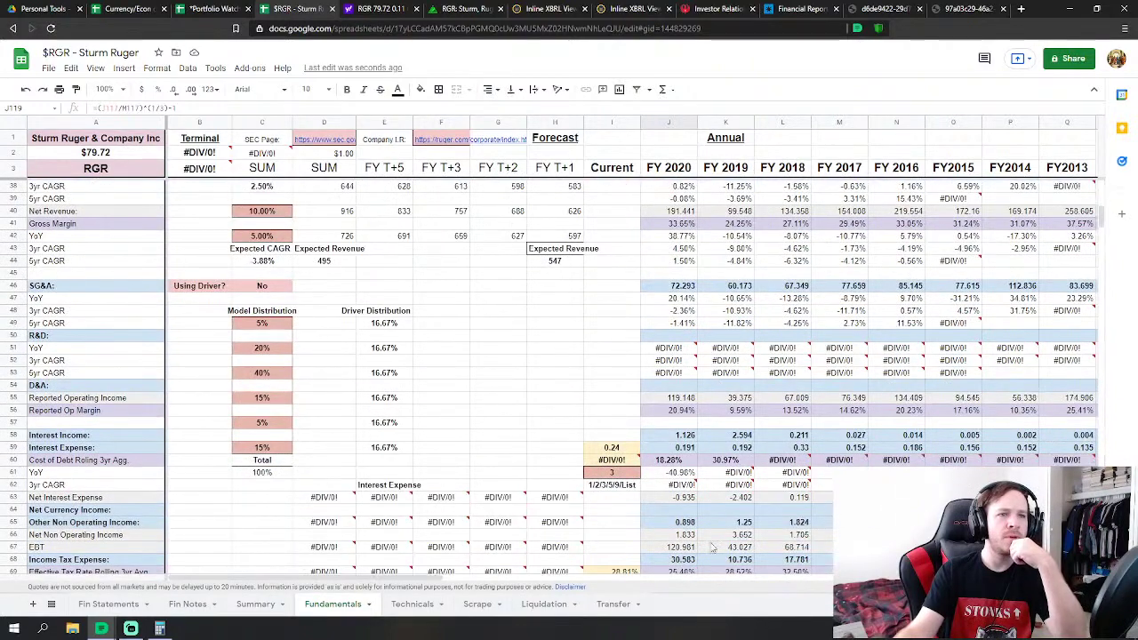
left_click(629, 474)
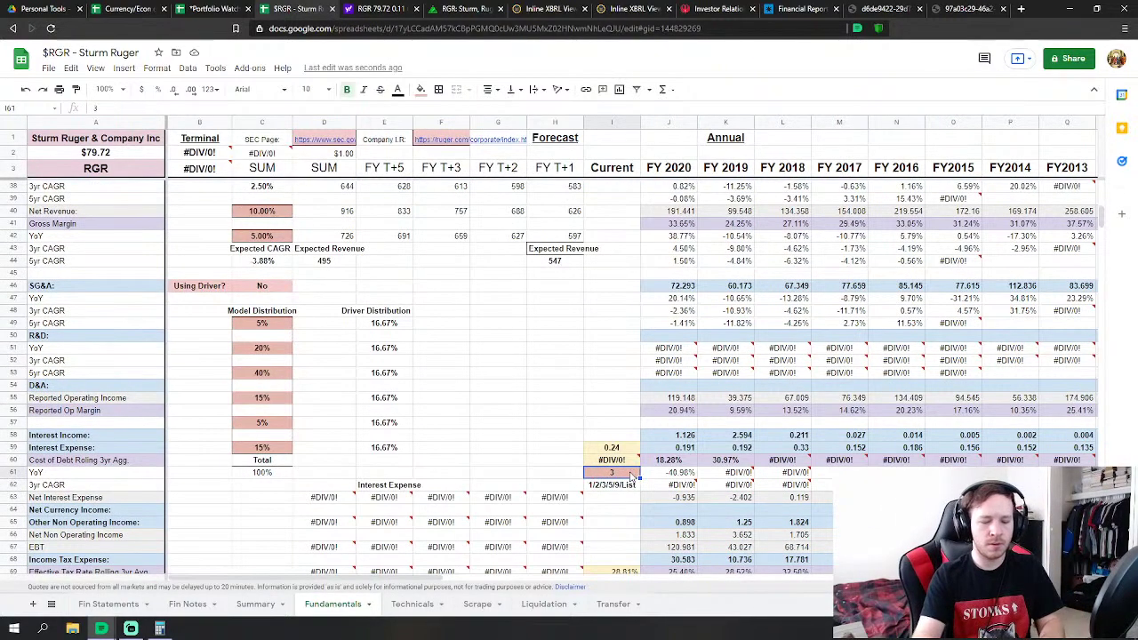
type("List")
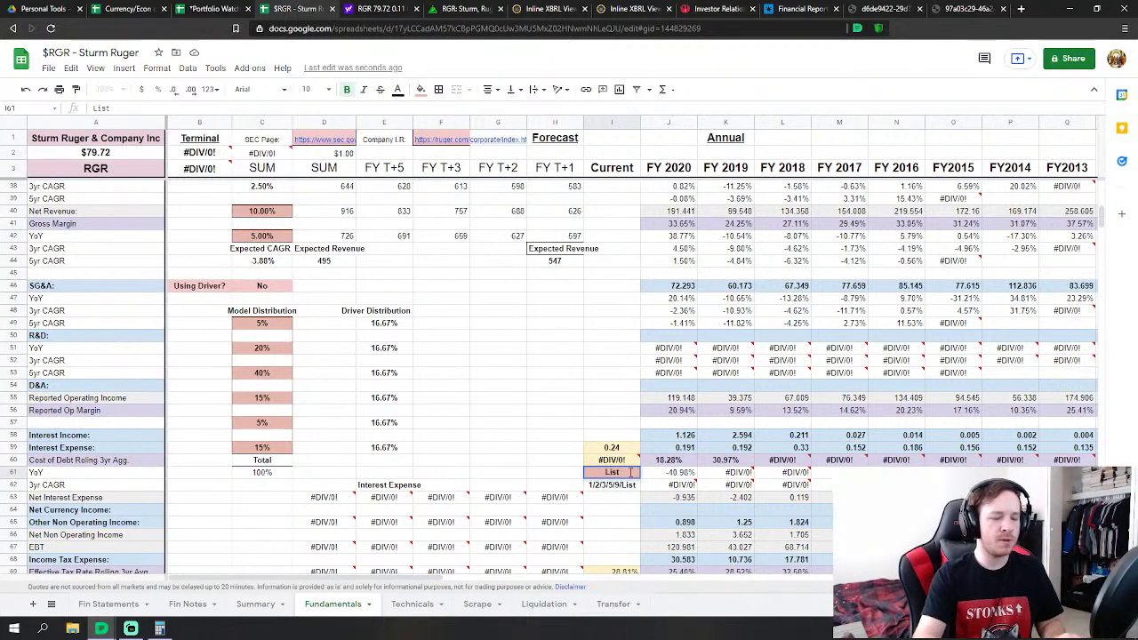
key("Return")
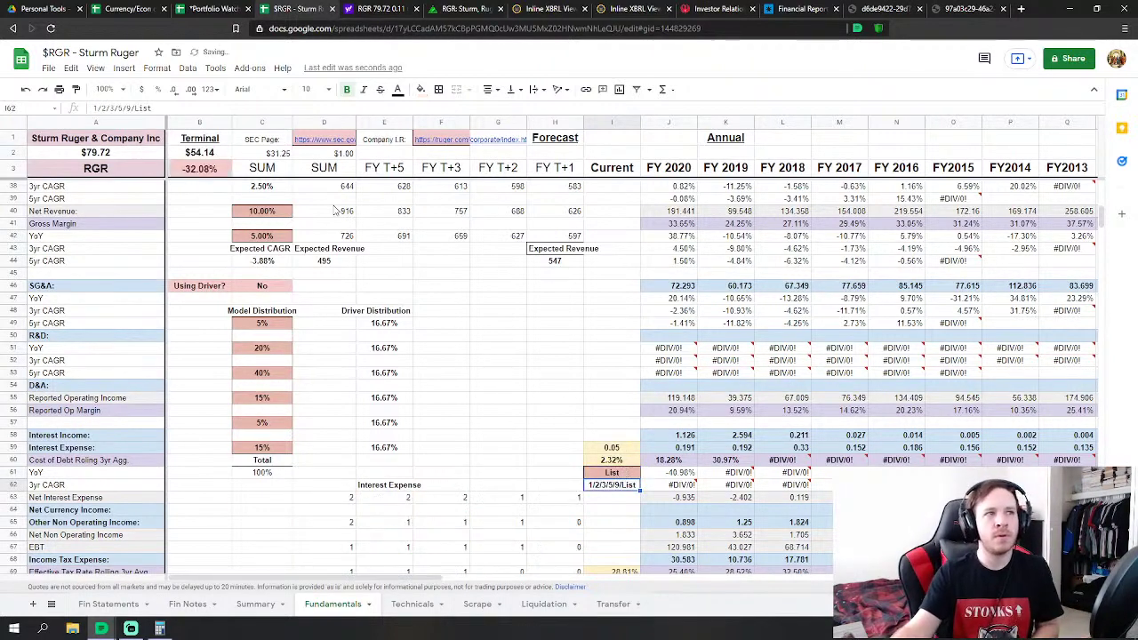
left_click(610, 312)
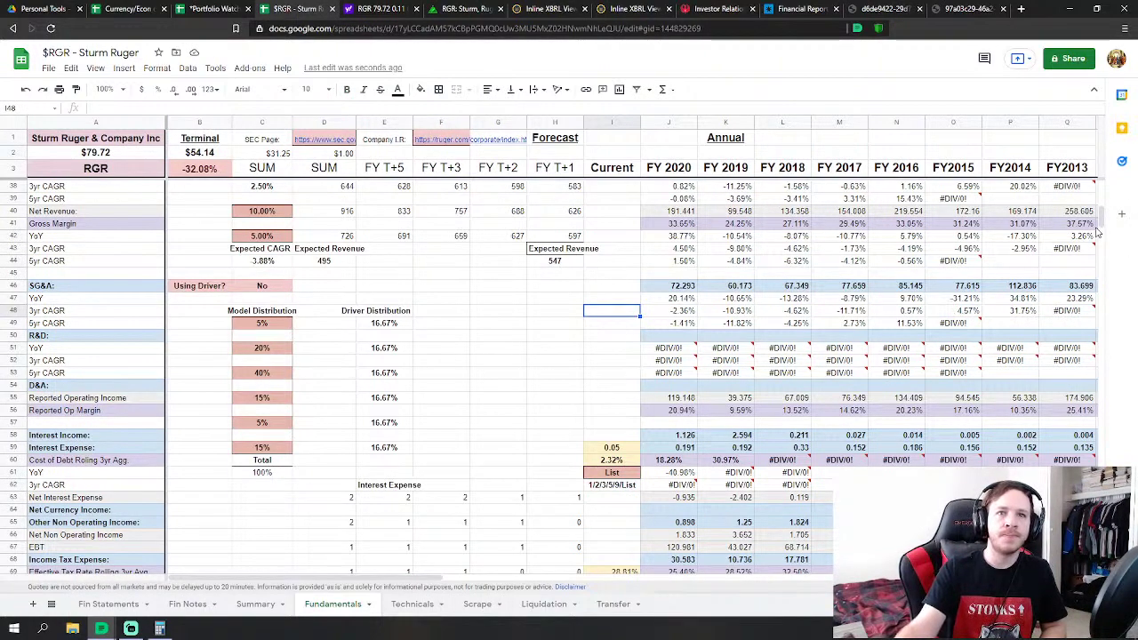
mouse_move(1100, 222)
left_mouse_down()
mouse_move(1103, 204)
mouse_move(1119, 220)
left_mouse_up()
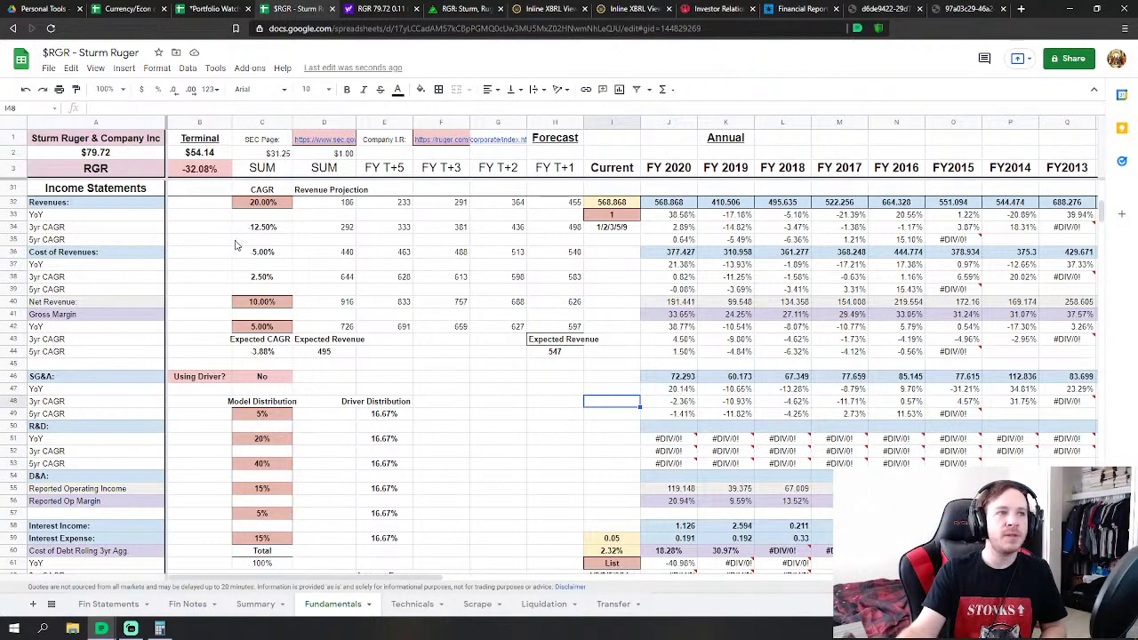
scroll(249, 325, "up", 2)
scroll(296, 309, "down", 3)
scroll(267, 275, "up", 2)
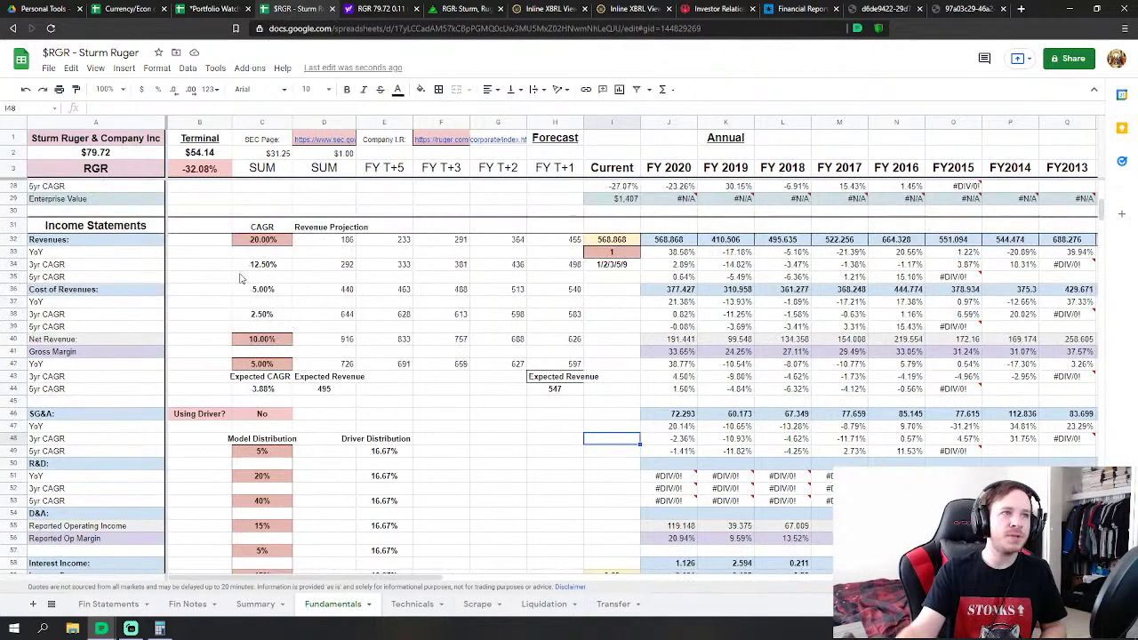
scroll(264, 224, "down", 1)
left_click_drag(263, 189, 271, 562)
left_click(320, 465)
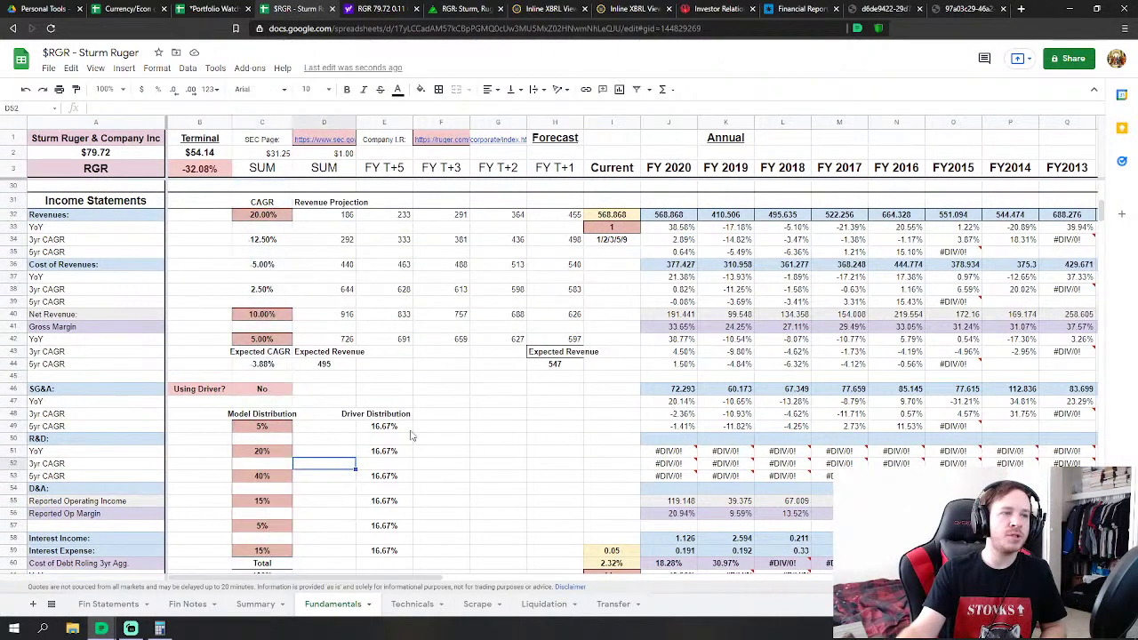
left_click_drag(1101, 211, 1101, 455)
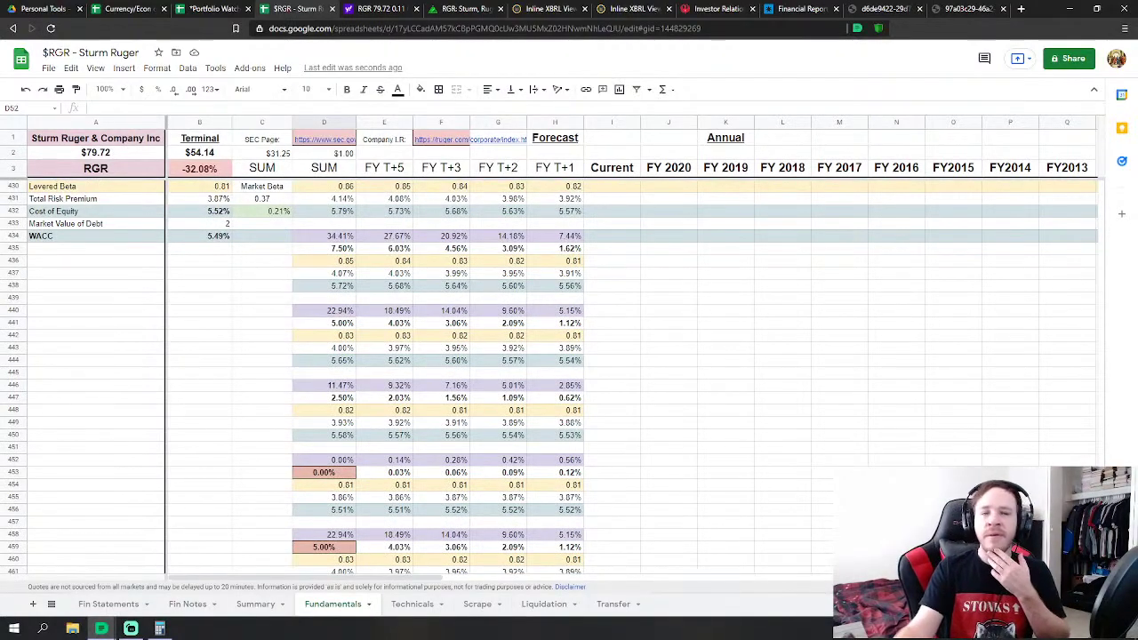
left_click_drag(1101, 470, 1059, 134)
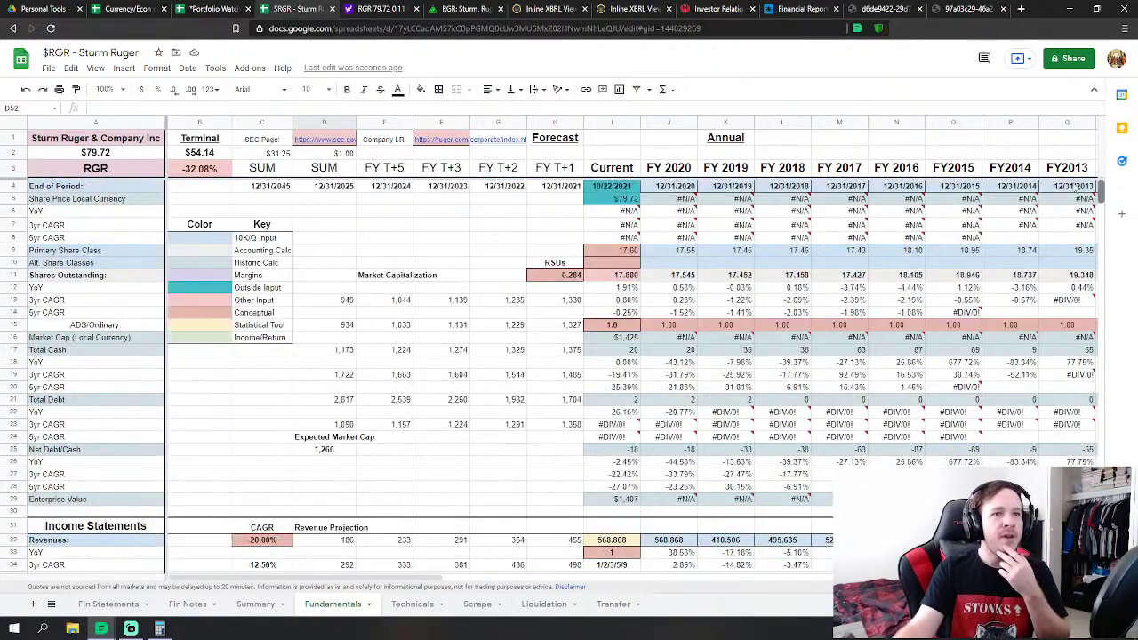
Set the first revenue CAGR scenario in cell C32 to -15%, then undo and redo the change to compare the valuations
scroll(1078, 189, "down", 5)
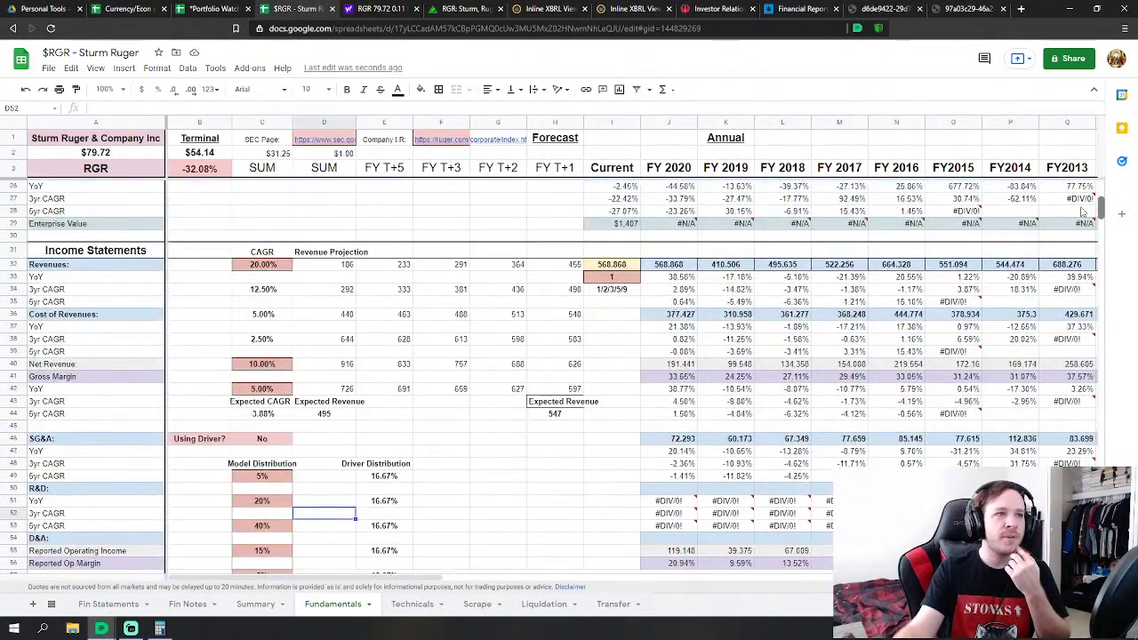
scroll(1083, 210, "up", 2)
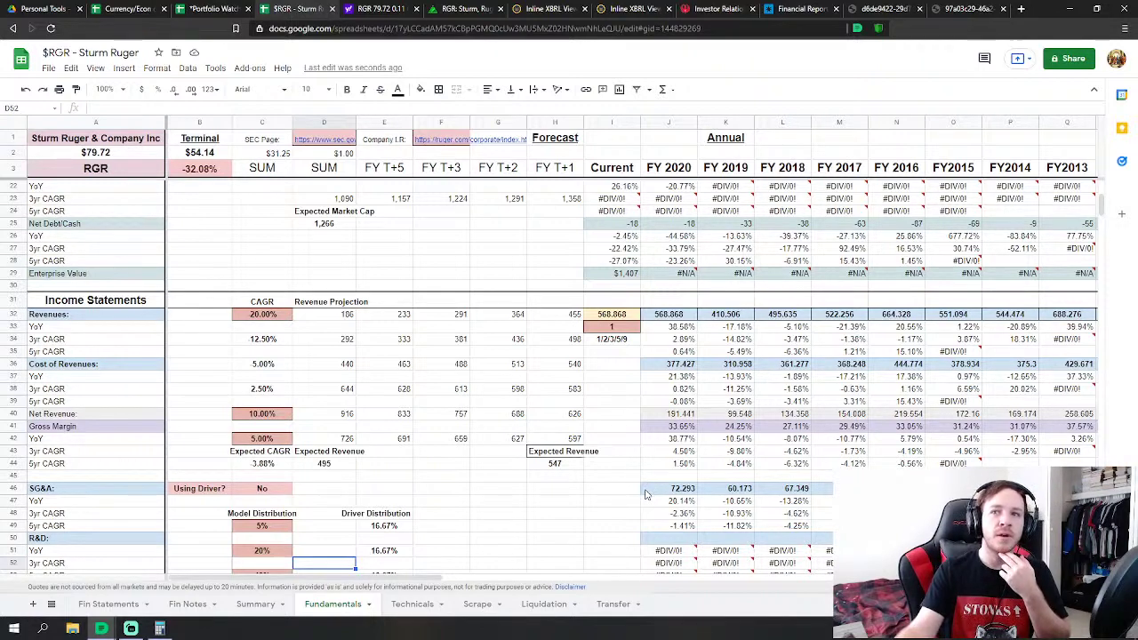
left_click(261, 318)
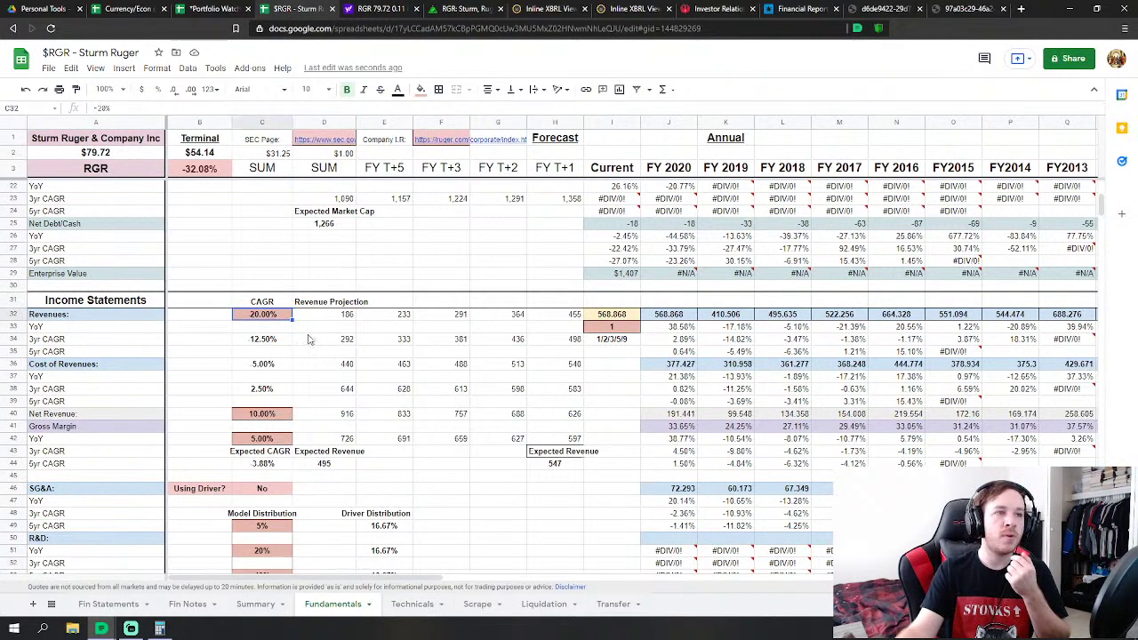
type("-")
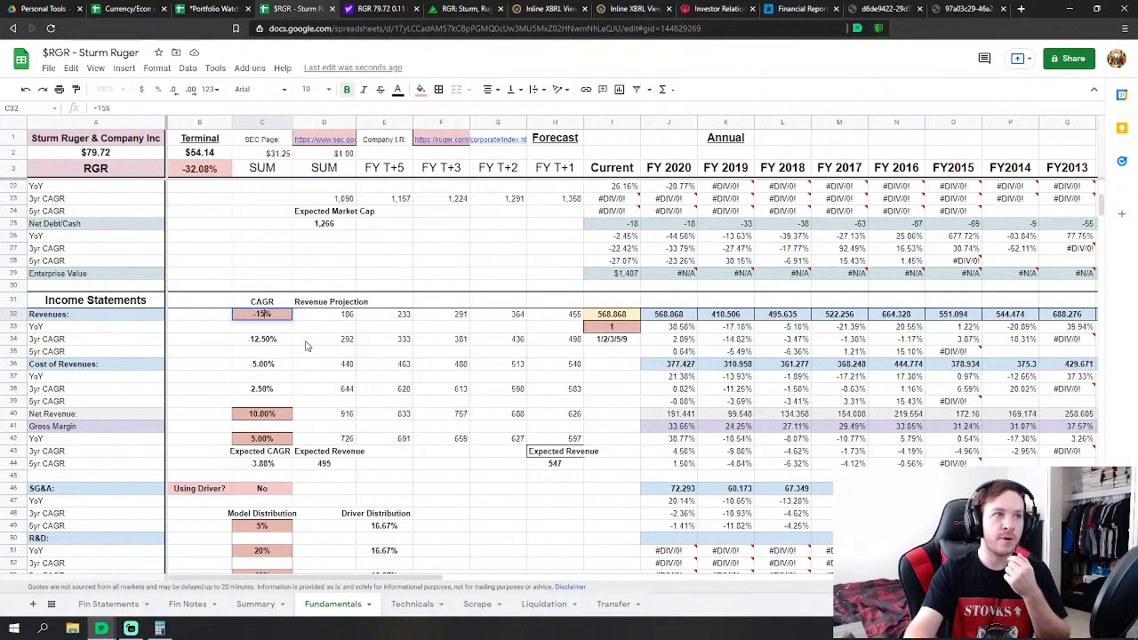
type("15")
key("Return")
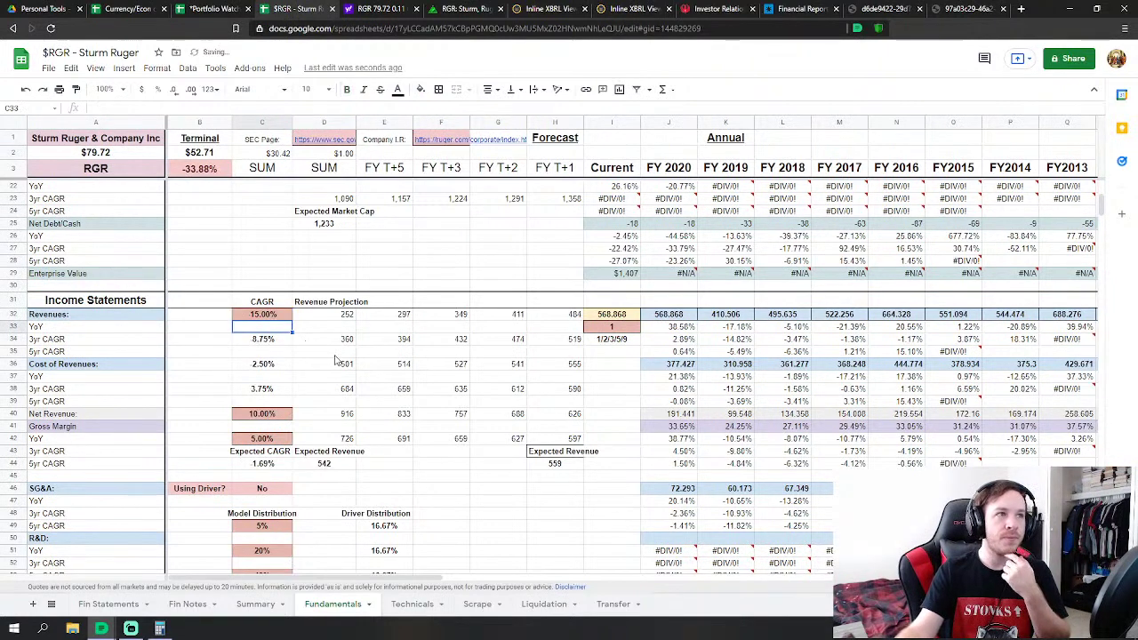
left_click(26, 90)
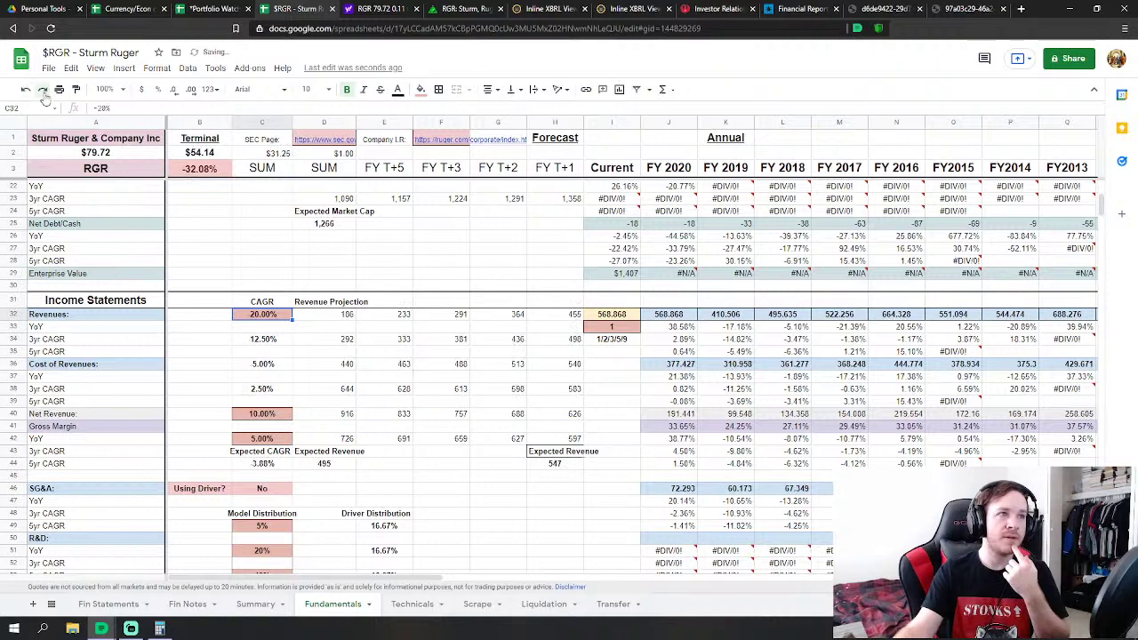
left_click(42, 90)
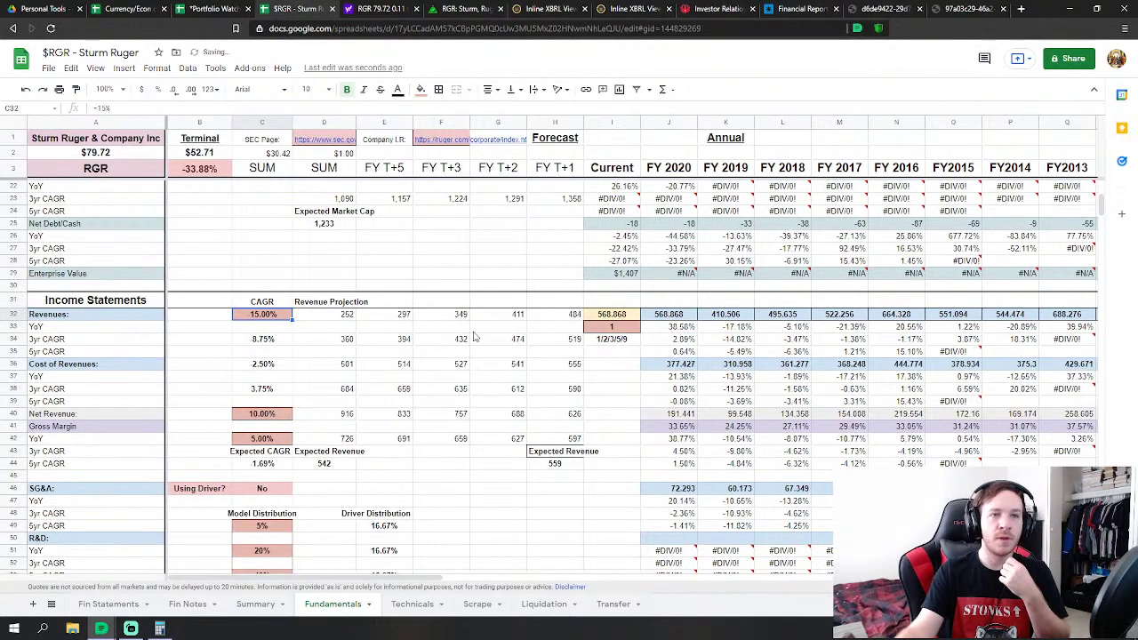
Set the D/E ratio assumption in cell D429 of the Leverage & Discount section to 5%
scroll(471, 343, "down", 1)
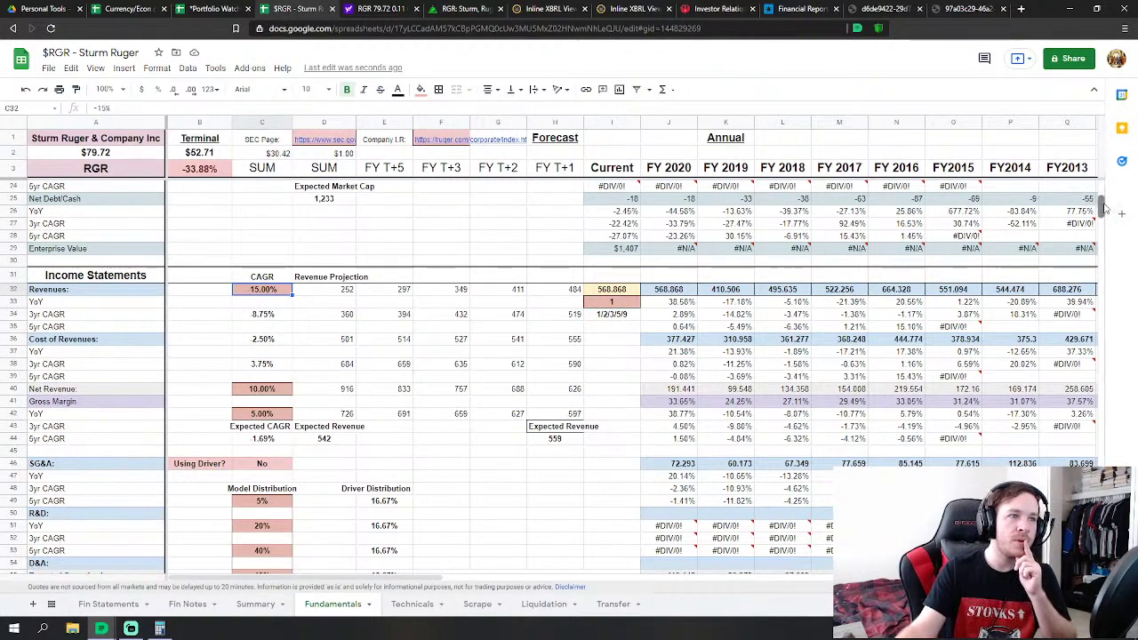
left_click_drag(1102, 208, 1046, 499)
scroll(551, 378, "down", 5)
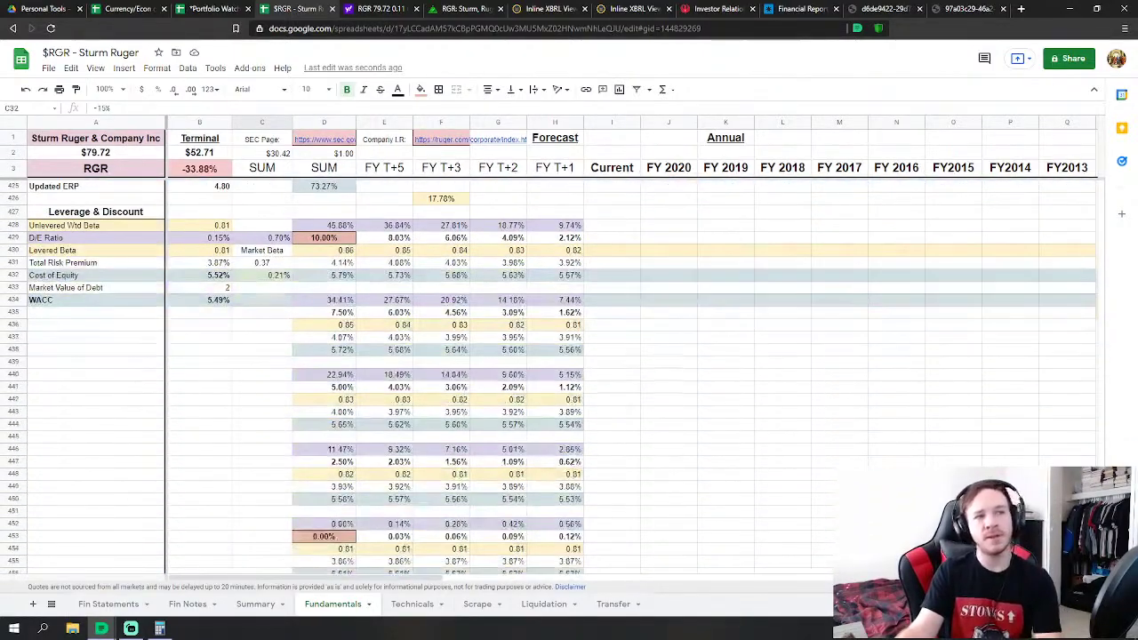
scroll(552, 374, "down", 1)
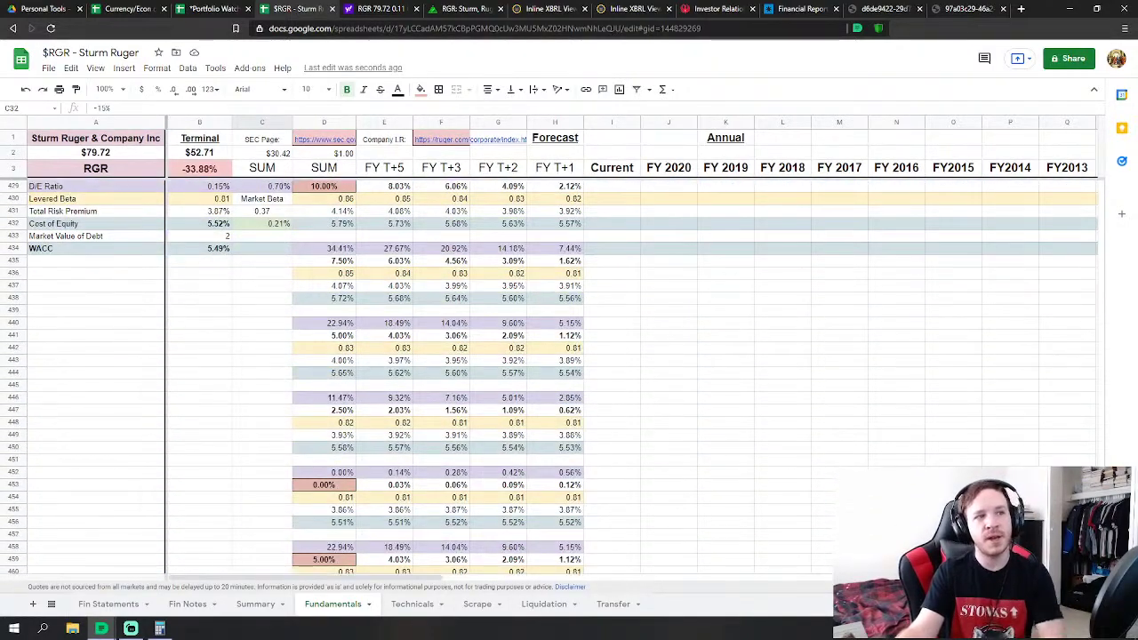
left_click(324, 189)
type("5%")
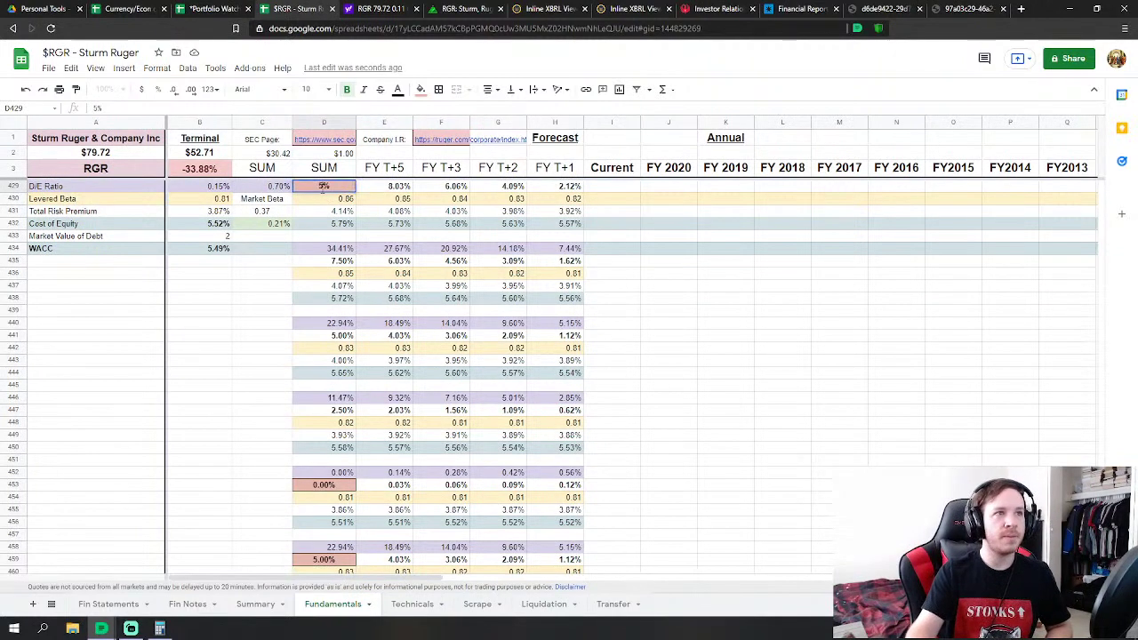
key("Return")
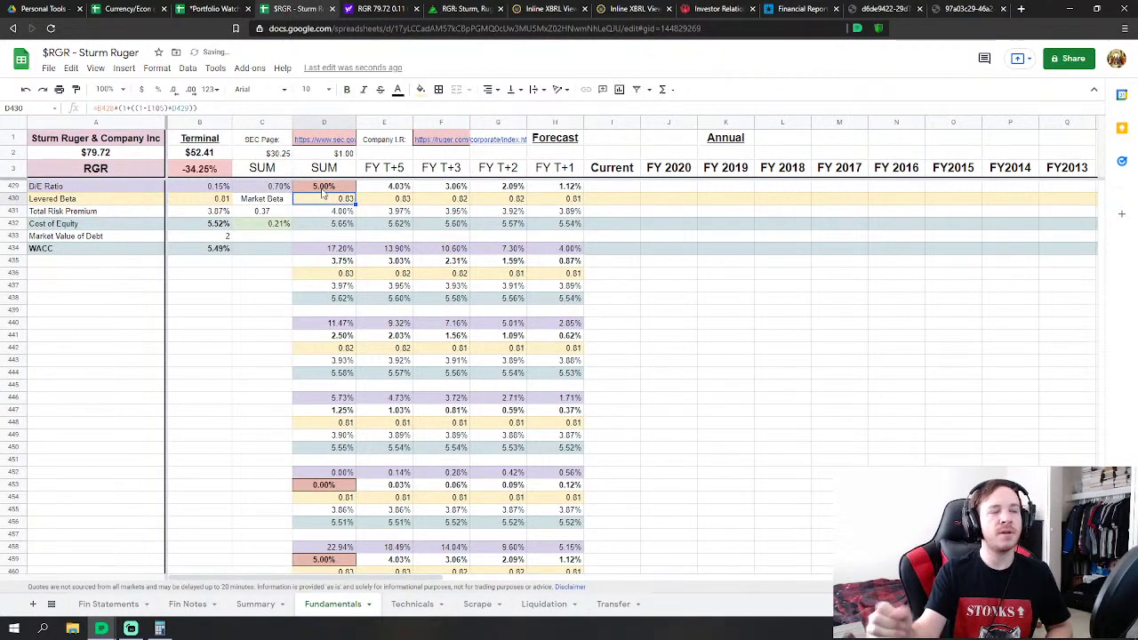
Try a D/E ratio of 3% in cell D429, then set it back to 5%
scroll(402, 381, "up", 1)
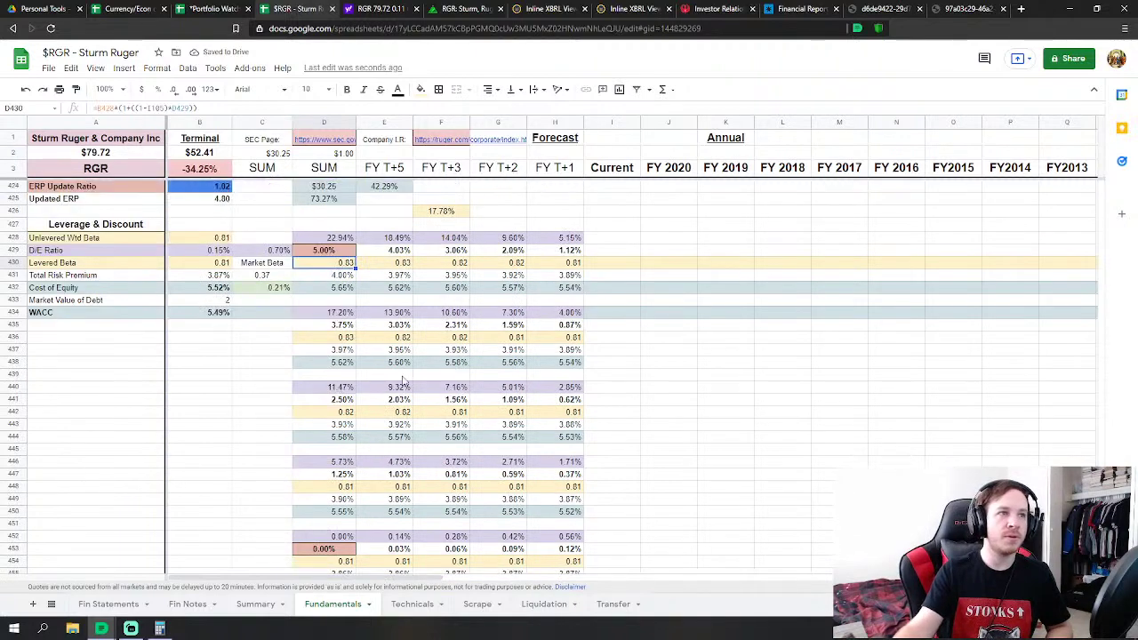
left_click(327, 252)
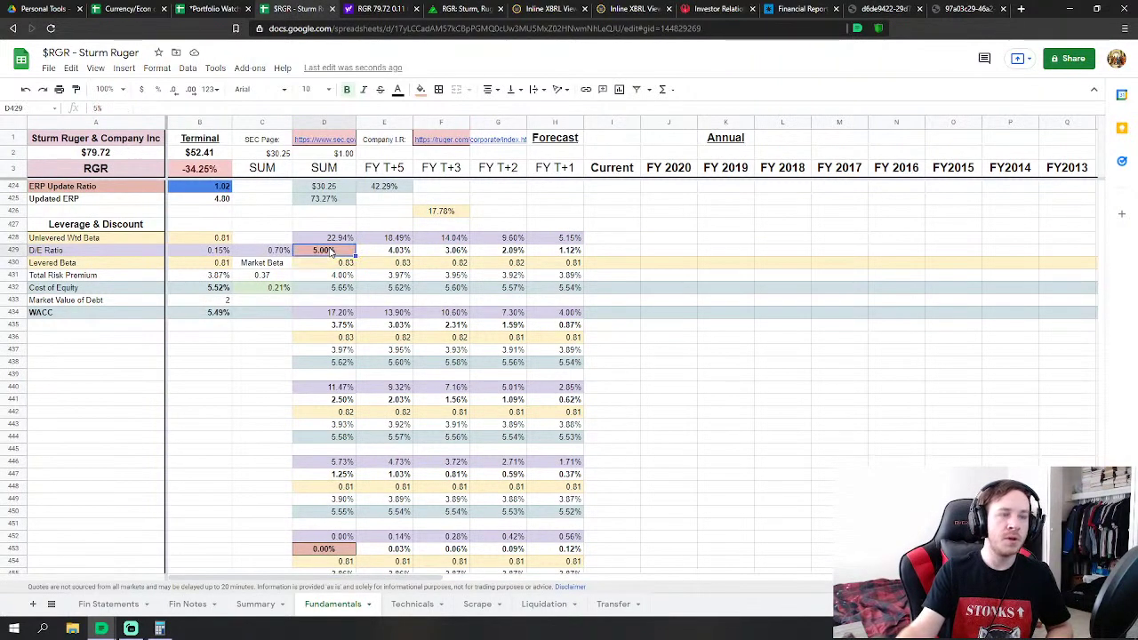
type("2")
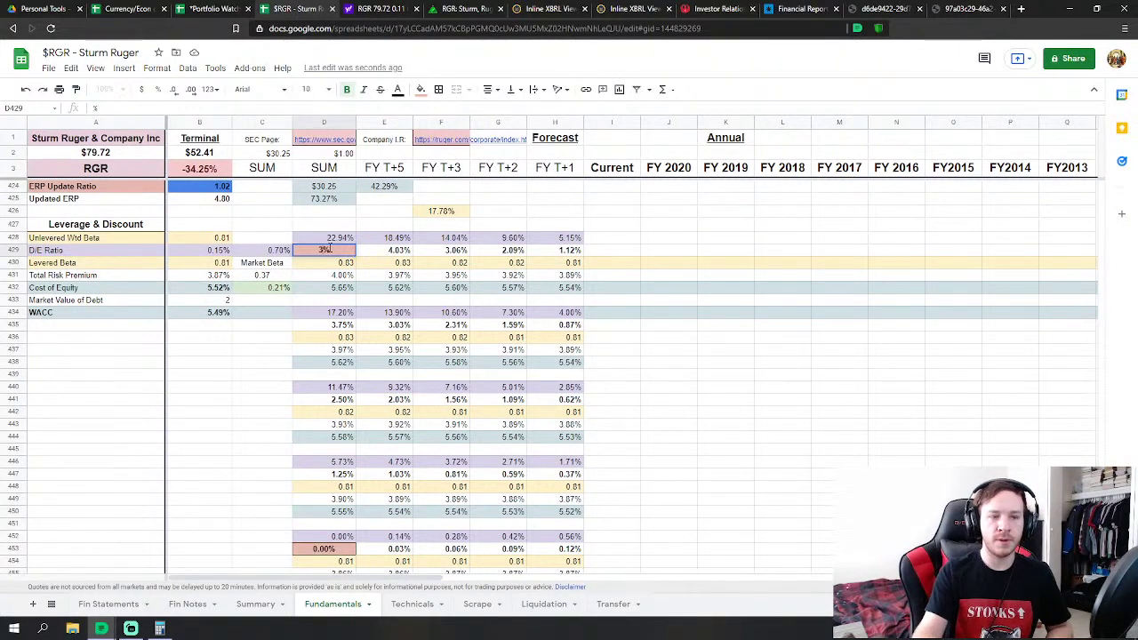
key("Return")
left_click(330, 252)
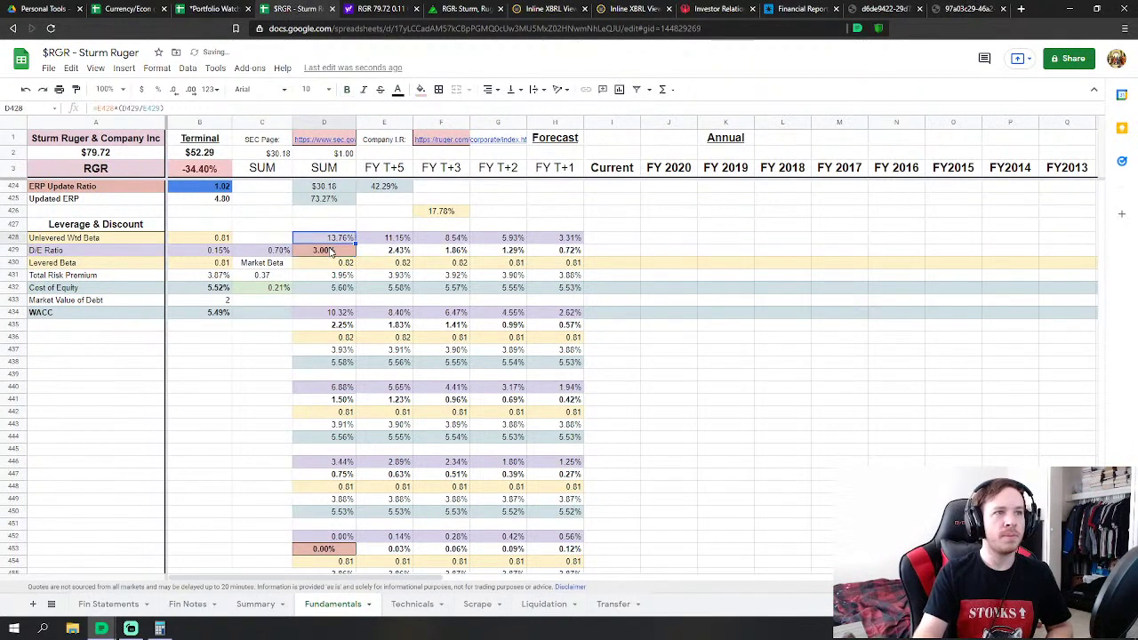
type("5")
key("Return")
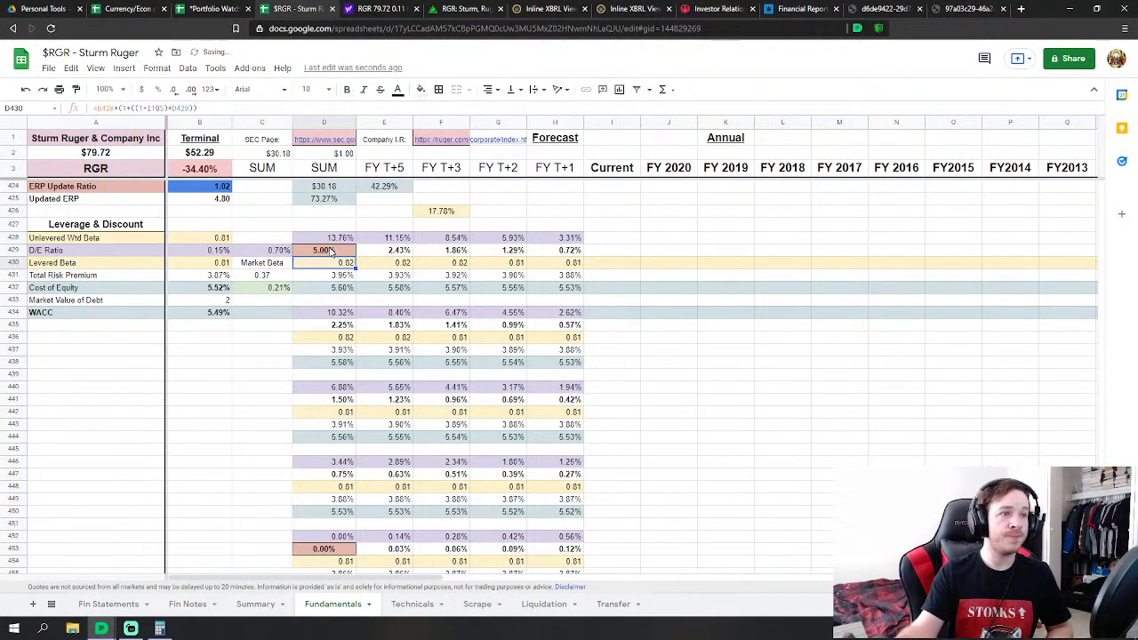
Set the D/E ratio assumption of the last scenario in cell D459 to 2%
scroll(313, 445, "down", 4)
left_click(313, 473)
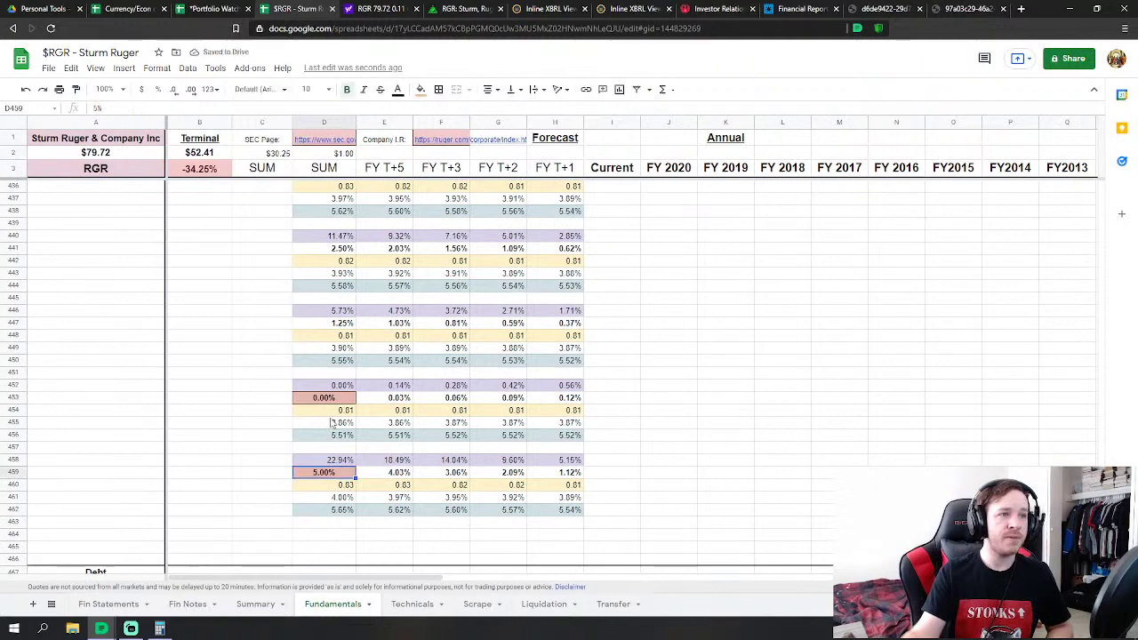
scroll(325, 444, "up", 3)
type("2")
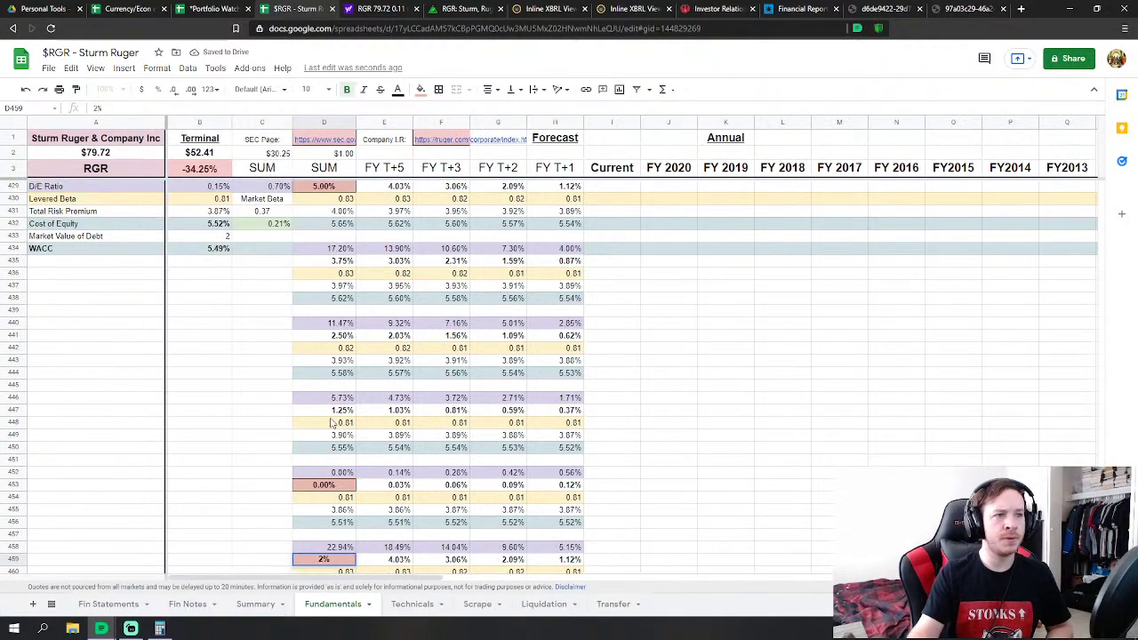
key("Return")
Examine the historical Sales/Capital ratios in row 350 from FY2011 to FY 2020, especially FY 2017 to FY 2019
scroll(468, 333, "up", 7)
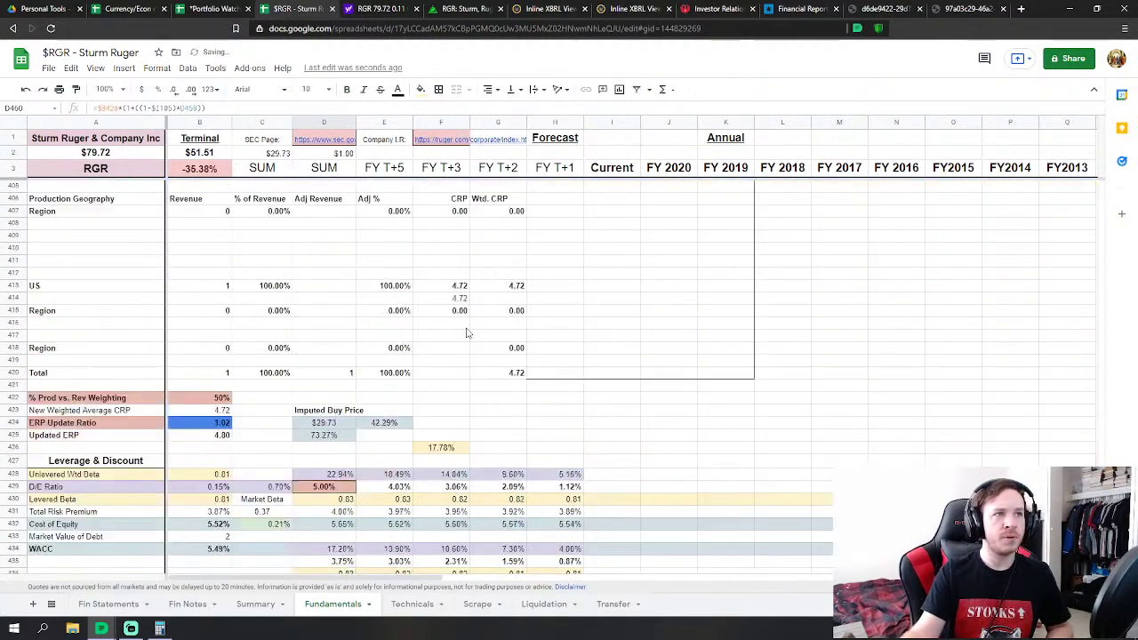
scroll(467, 333, "up", 15)
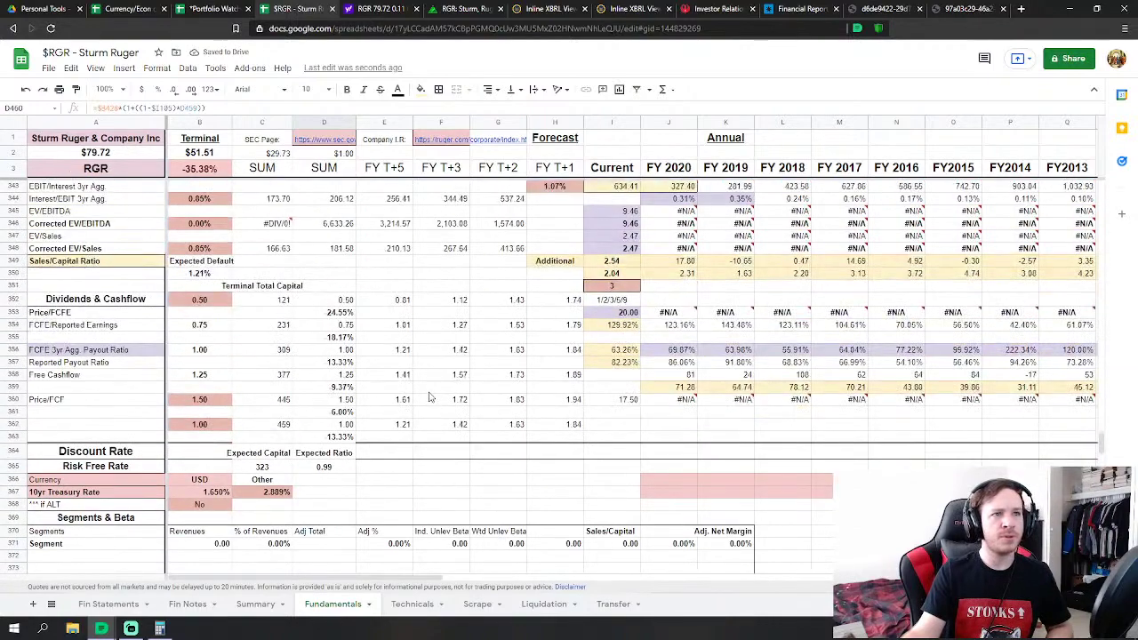
scroll(430, 398, "up", 1)
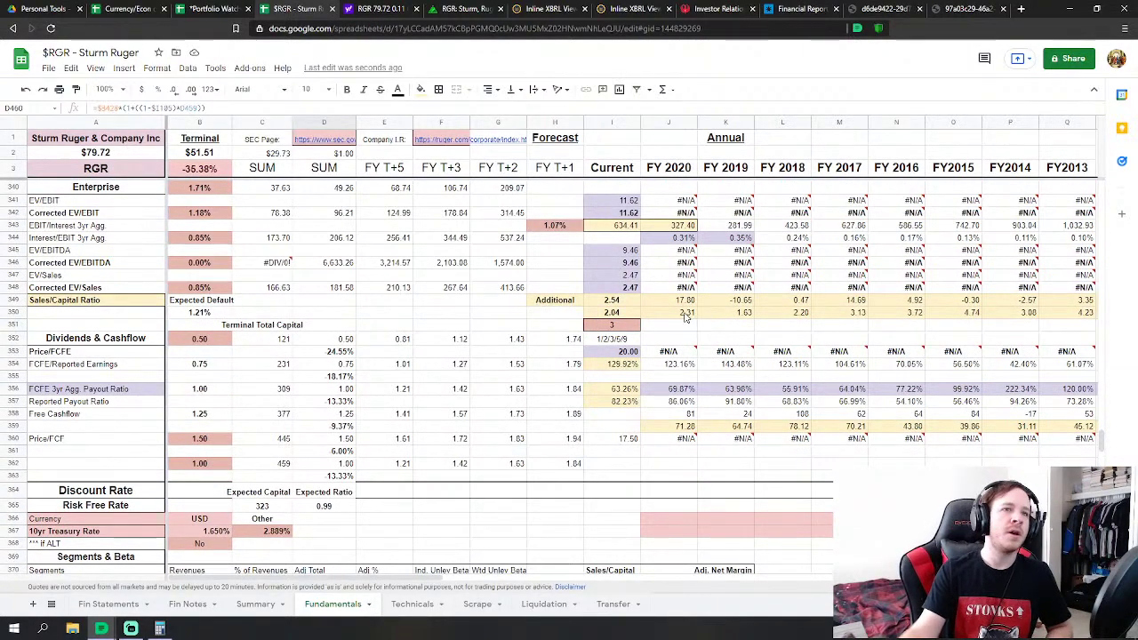
mouse_move(685, 317)
left_mouse_down()
mouse_move(1123, 322)
mouse_move(676, 315)
left_mouse_up()
left_click(653, 327)
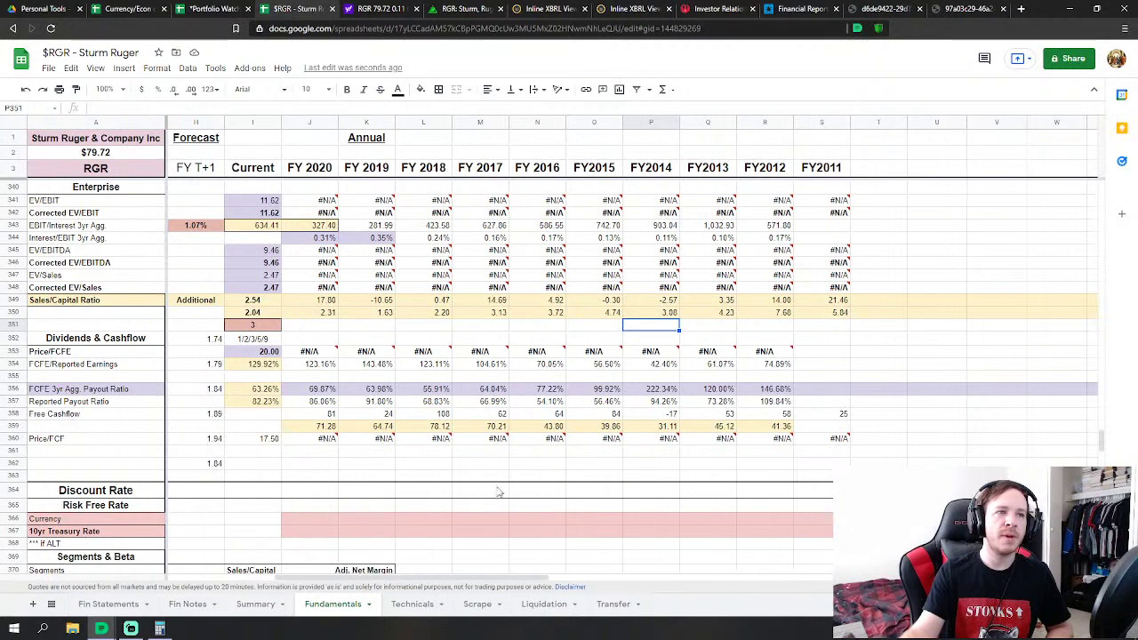
scroll(498, 491, "left", 3)
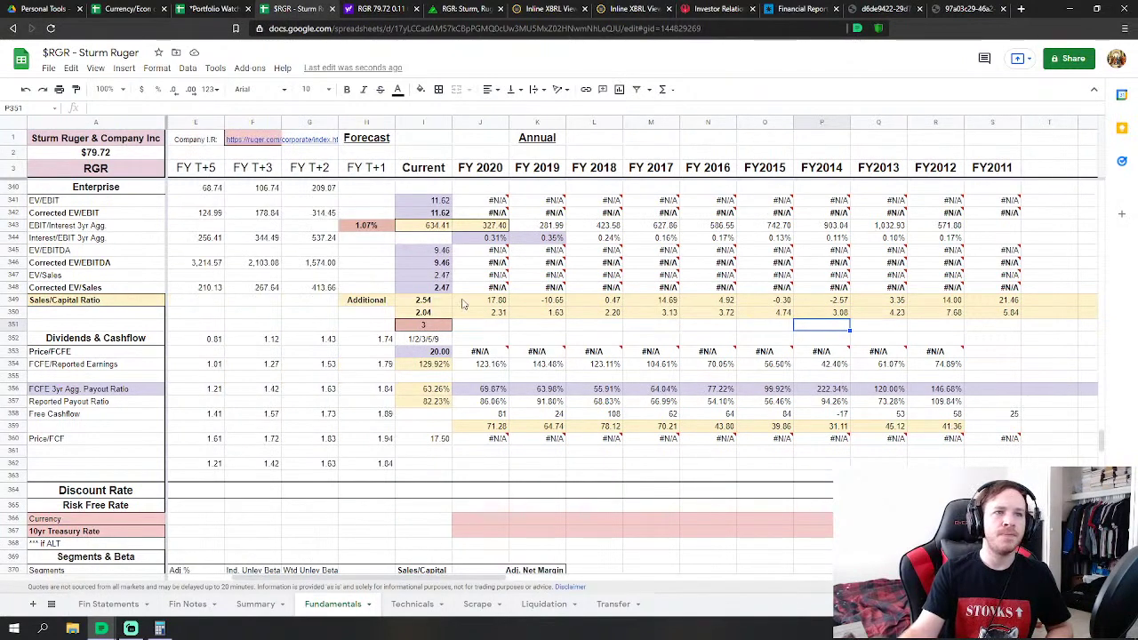
left_click_drag(547, 316, 670, 322)
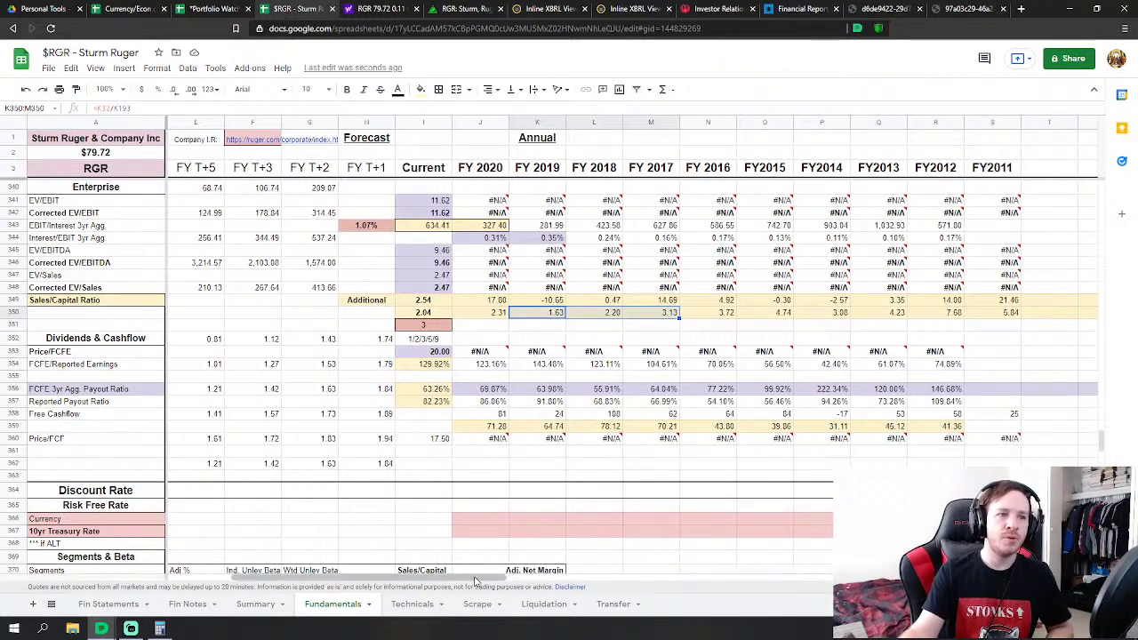
scroll(529, 589, "left", 3)
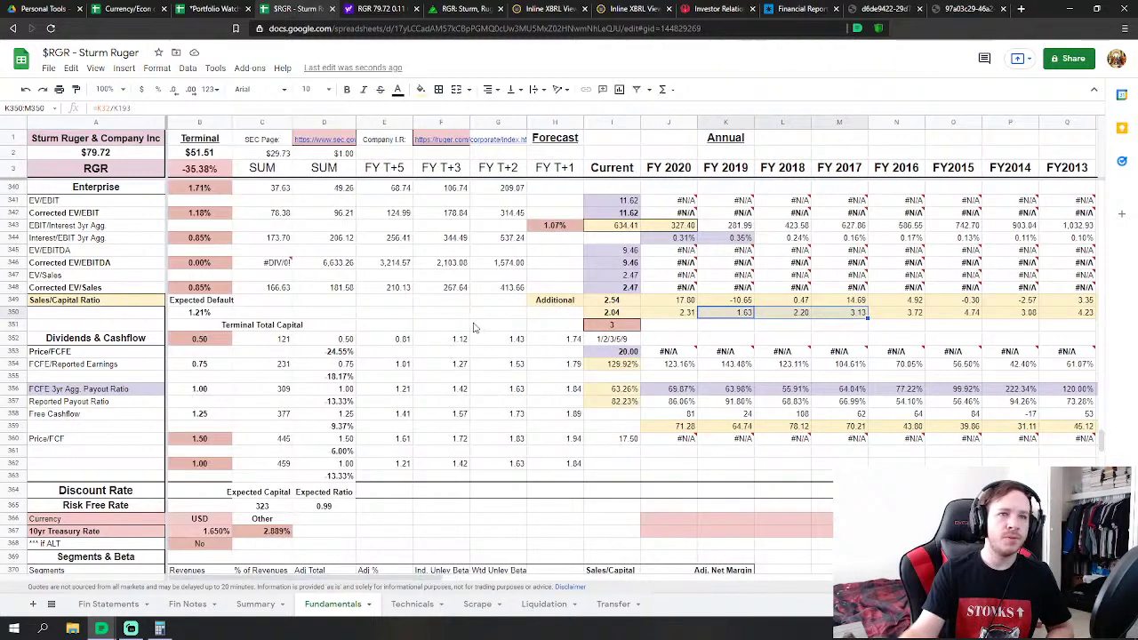
left_click(517, 313)
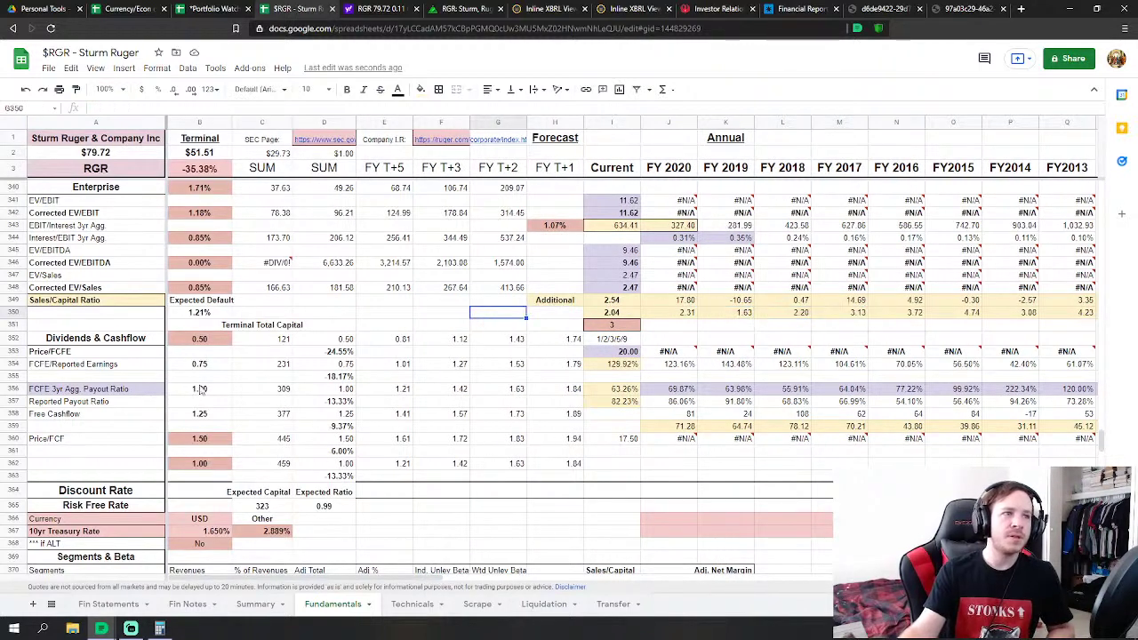
Try 3 as the terminal sales-to-capital assumption in cell B360, then set it to 3.5
left_click(195, 441)
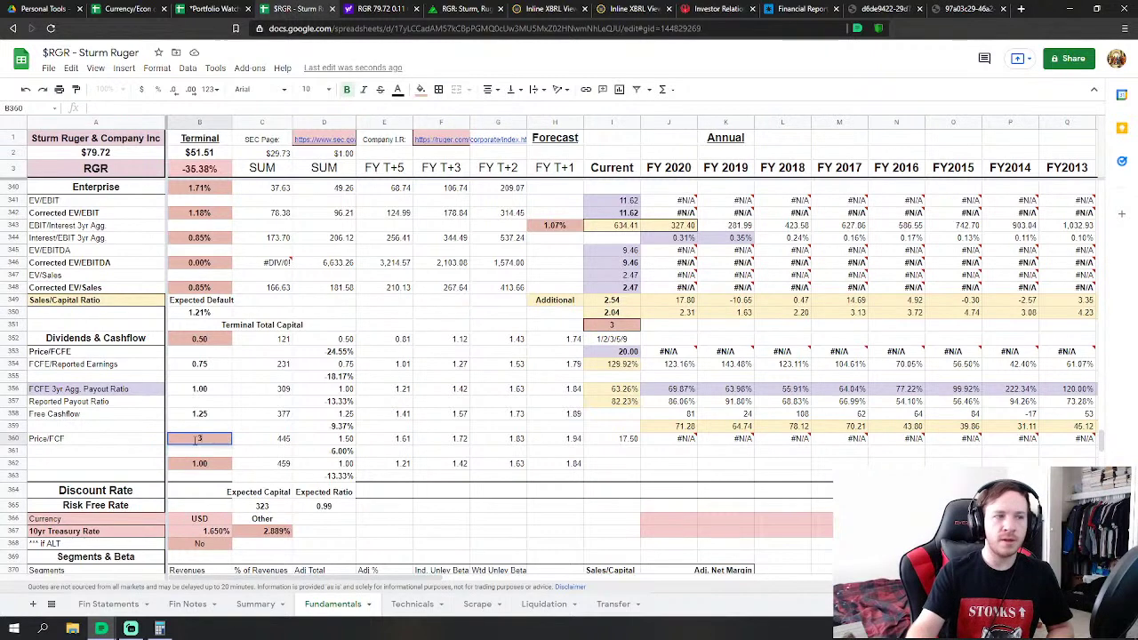
type("3")
key("Return")
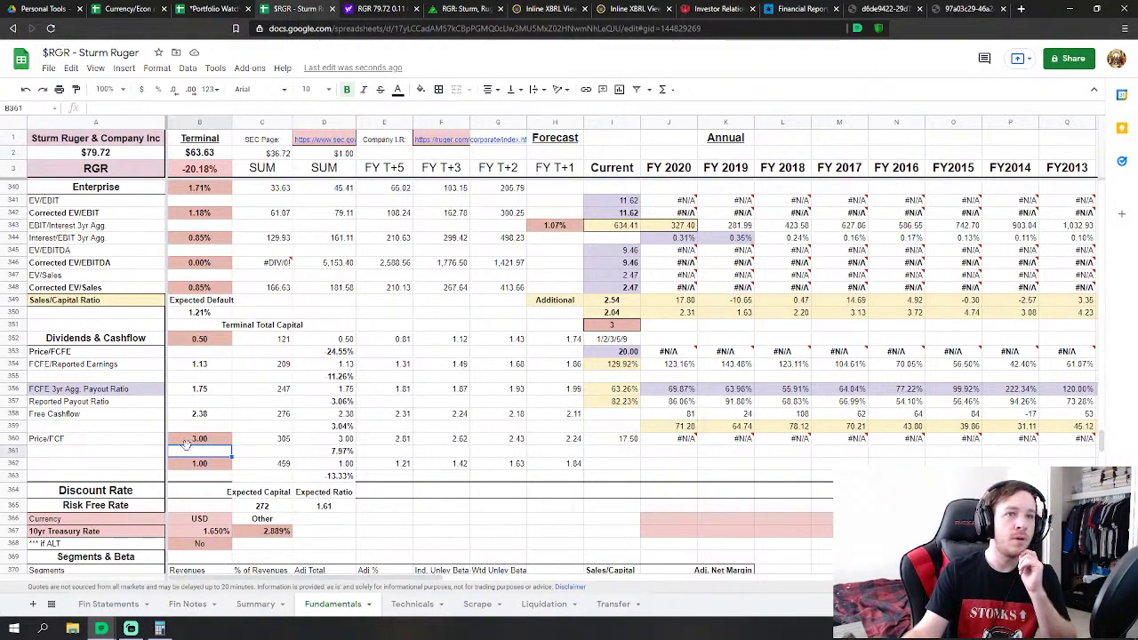
left_click(198, 442)
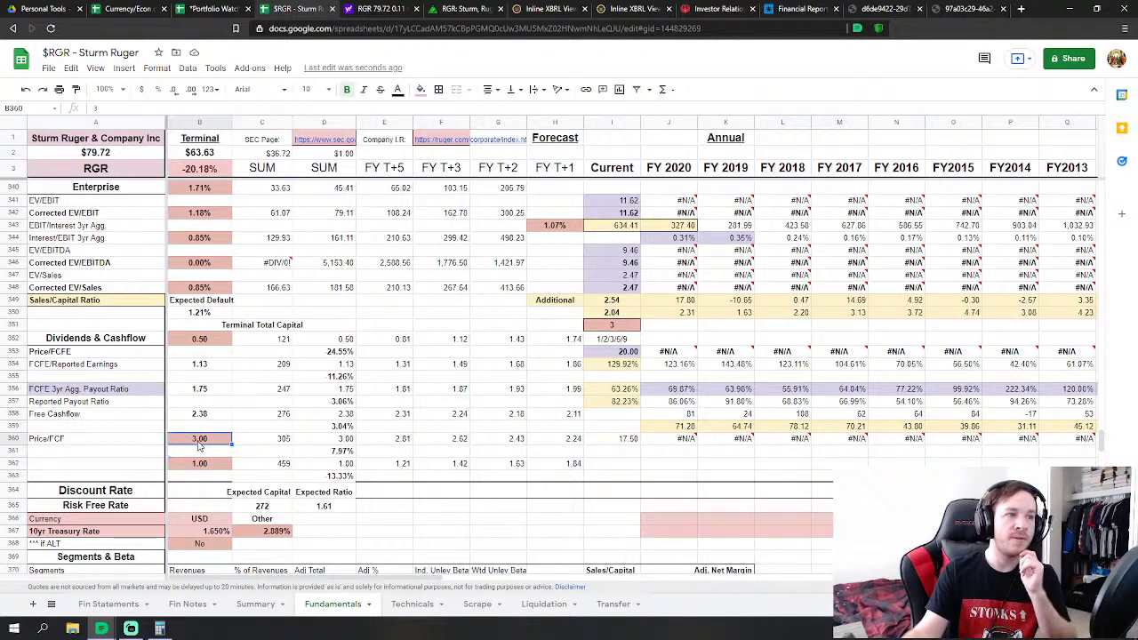
type("3.5")
key("Return")
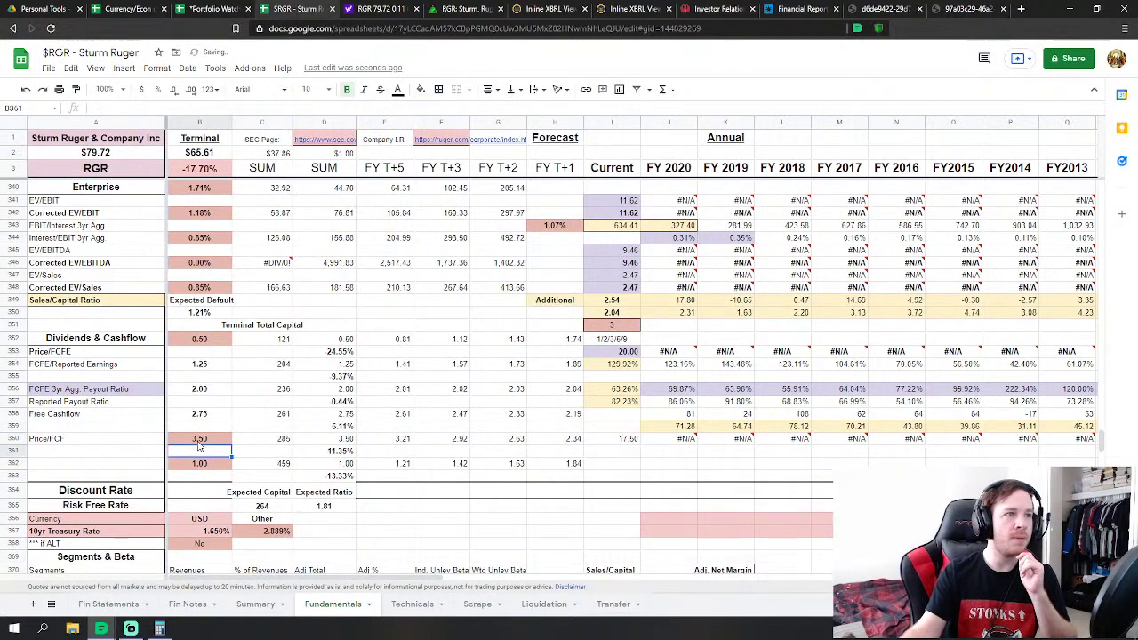
Try 0.75 as the lowest terminal sales-to-capital assumption in cell B352, then set it to 1
left_click(206, 344)
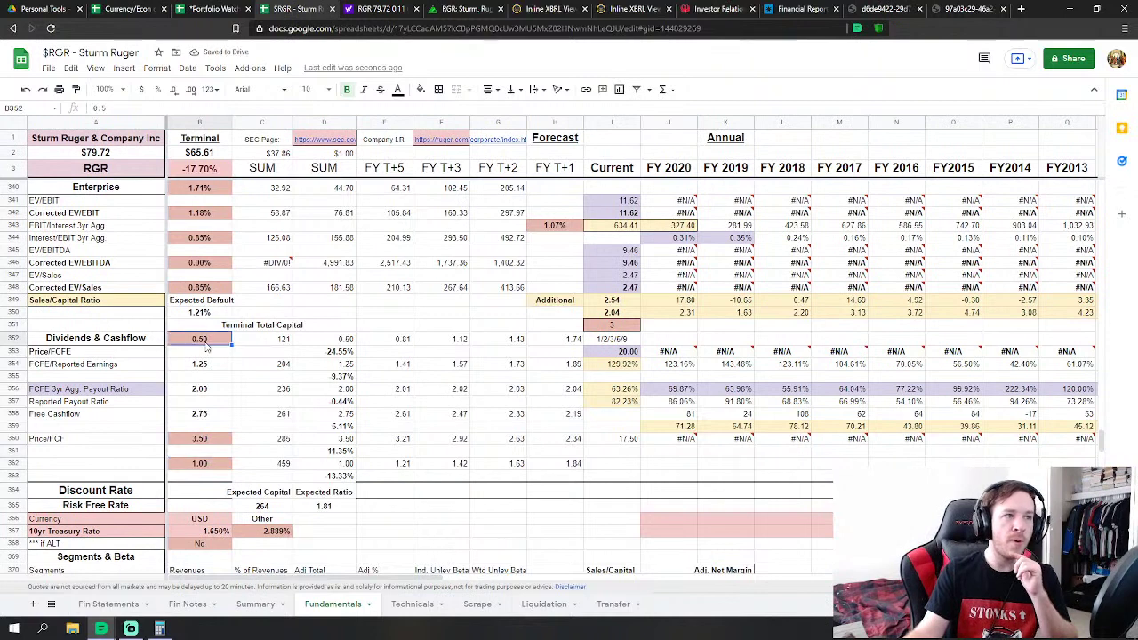
type("0.75")
key("Return")
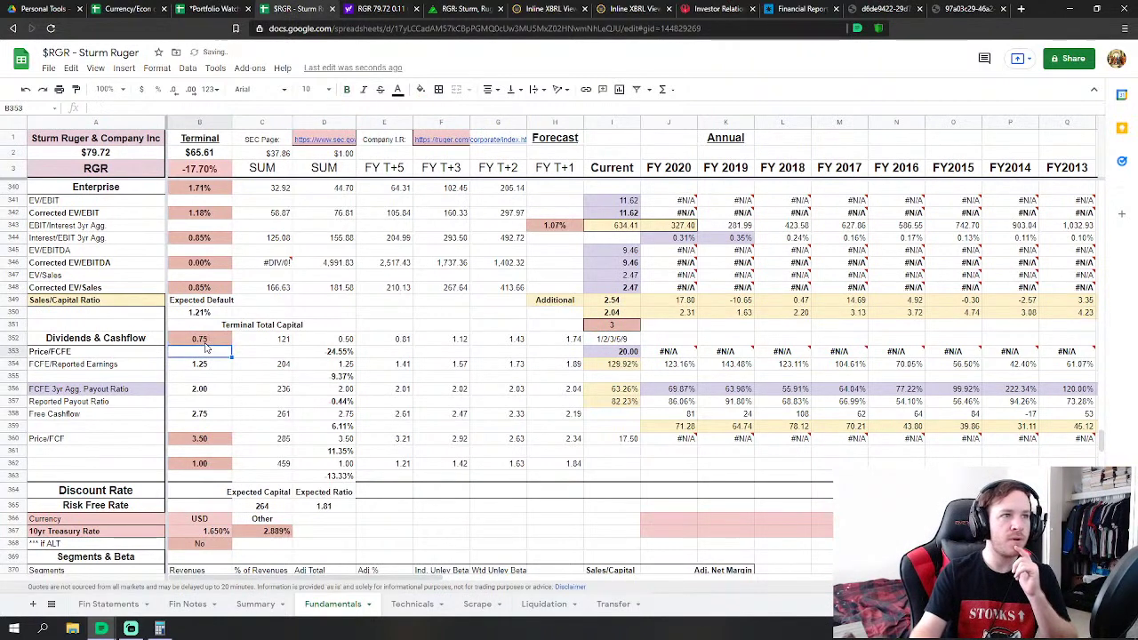
left_click(205, 344)
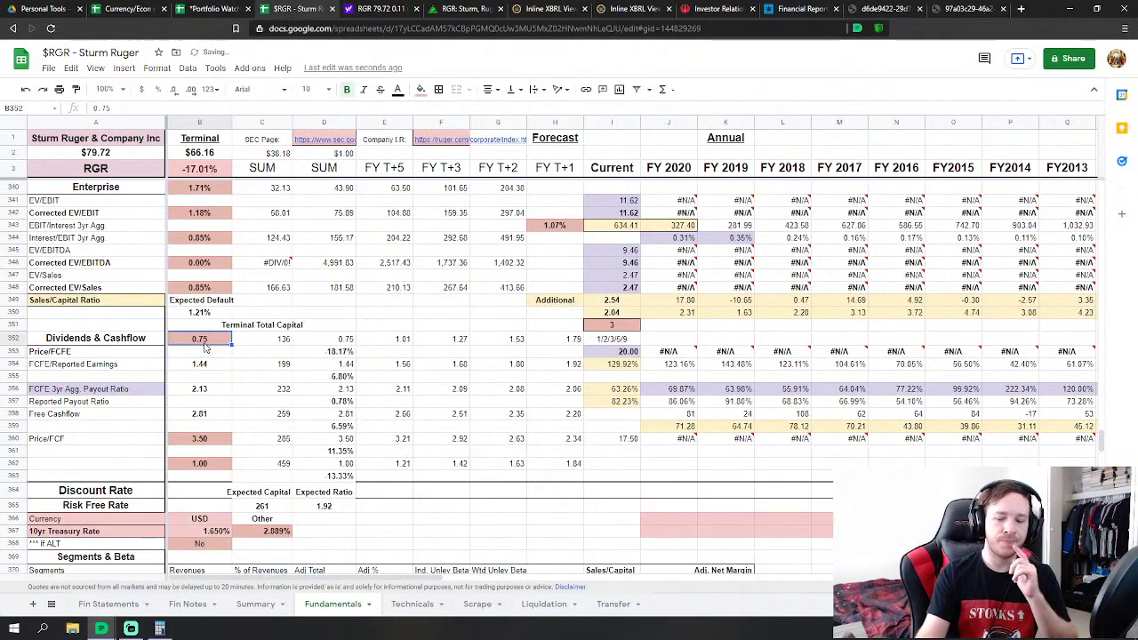
type("1")
key("Return")
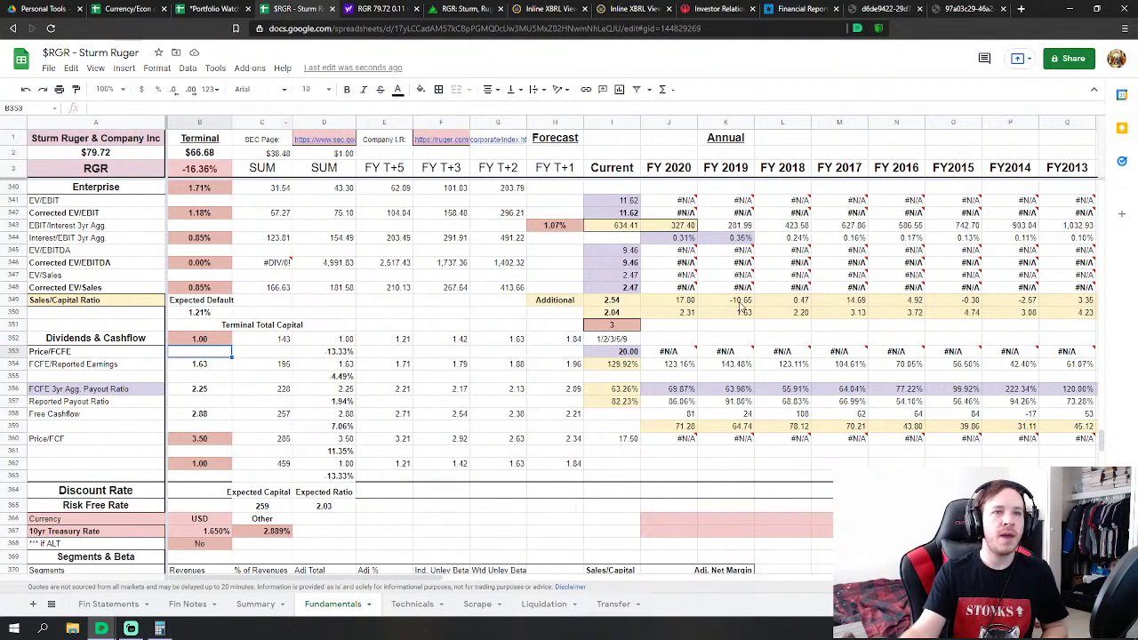
Review the FY 2017 to FY 2019 Sales/Capital ratios in row 350 and set the assumption in cell B362 to 2.25
left_click_drag(747, 316, 834, 316)
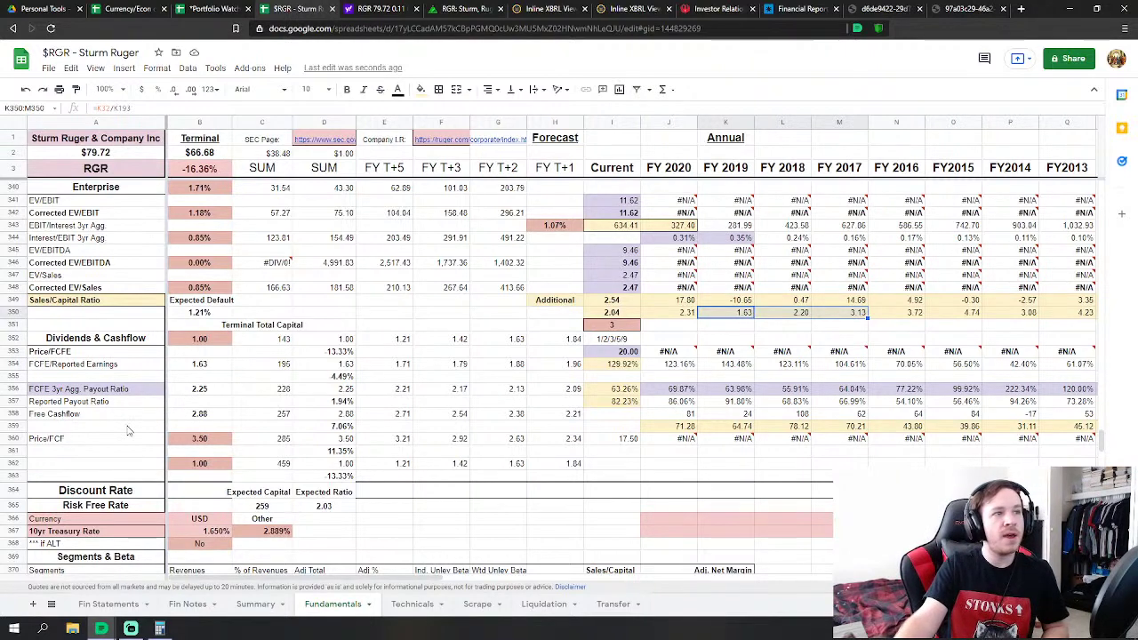
left_click(200, 464)
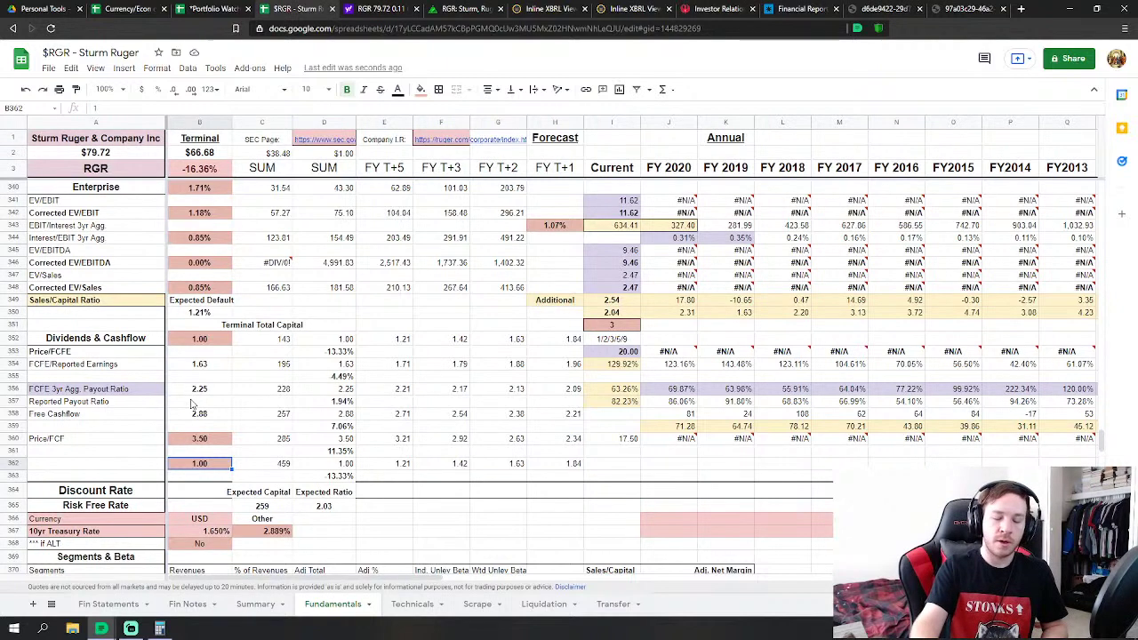
type("2")
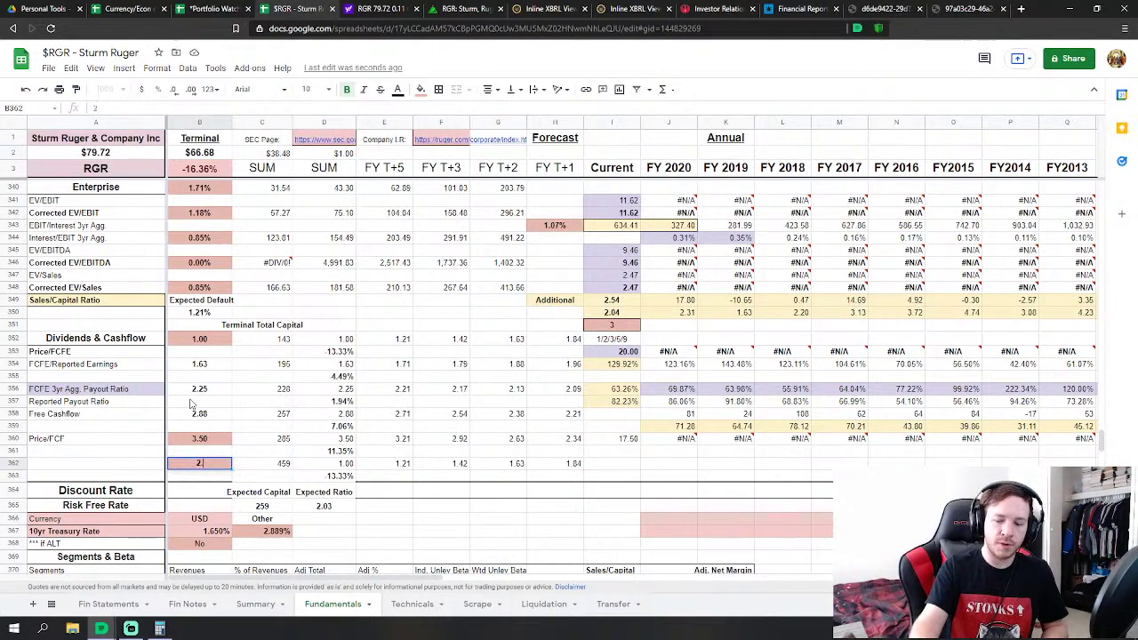
type(".25")
key("Return")
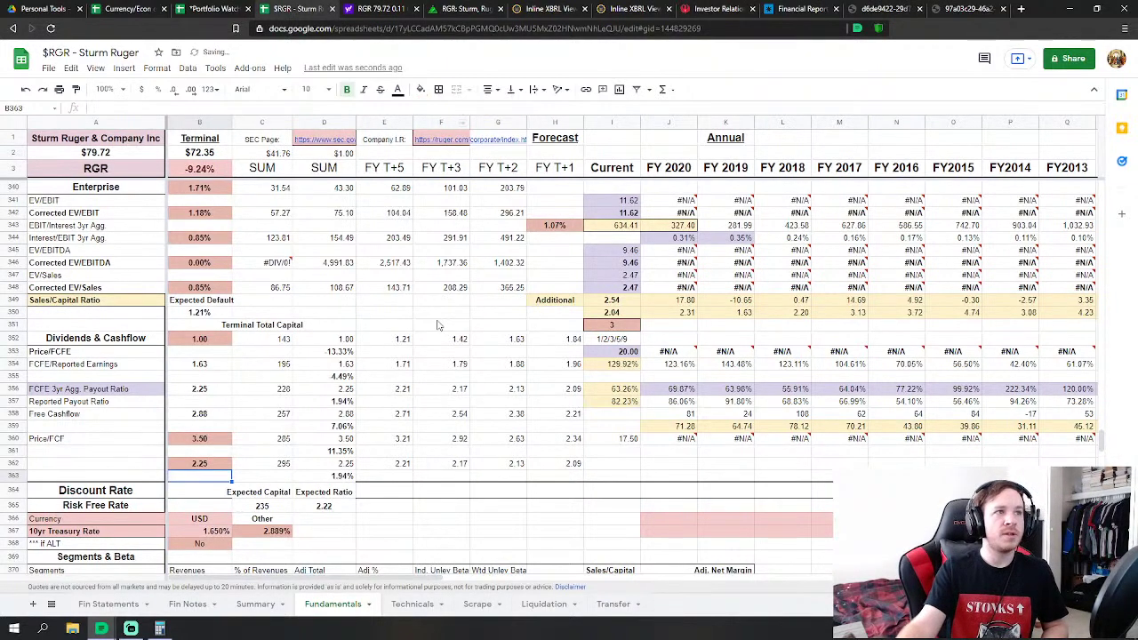
left_click(435, 328)
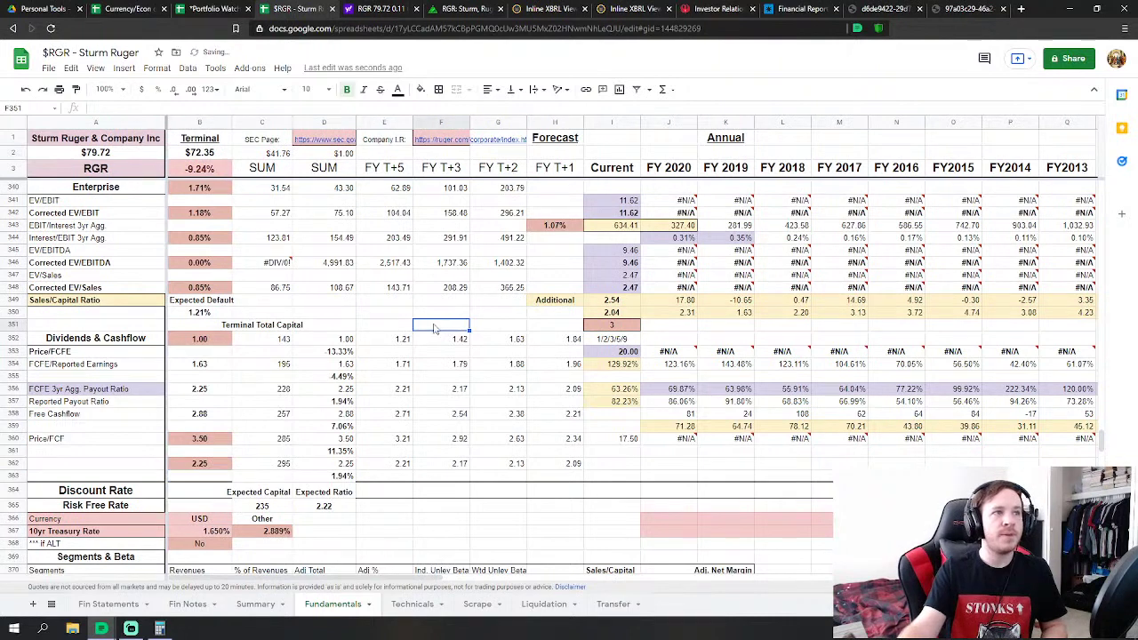
left_click(200, 153)
left_click(324, 352)
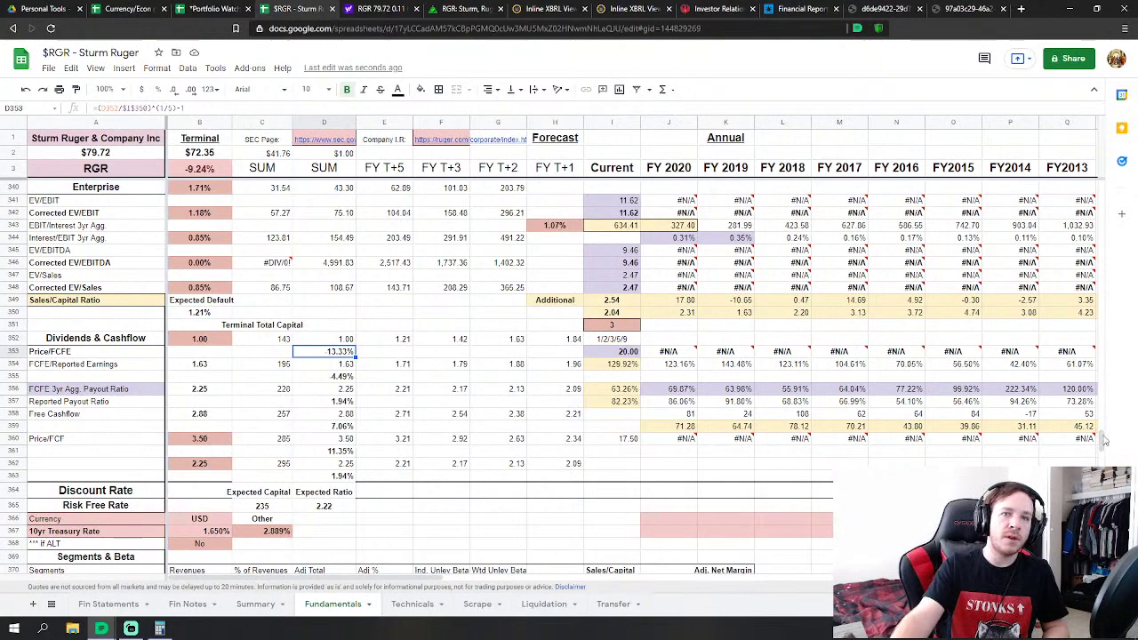
Examine the historical Corrected Net Income Margins in row 113 from FY2011 to FY 2020, especially FY 2017 to FY 2019
left_click(1087, 389)
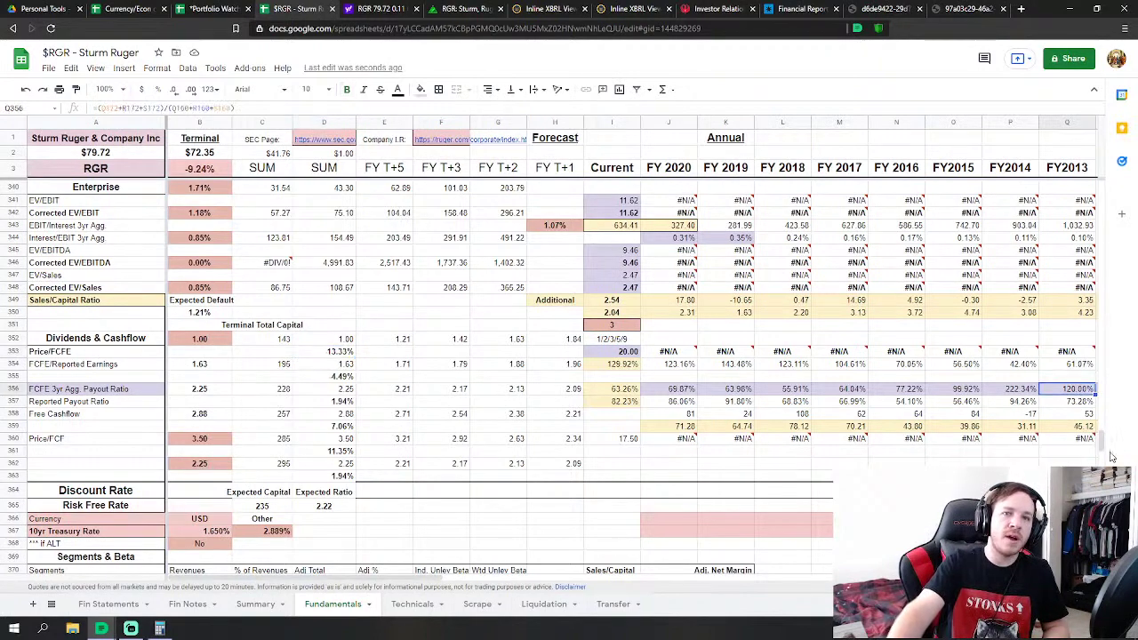
scroll(1112, 459, "down", 4)
scroll(1111, 462, "down", 12)
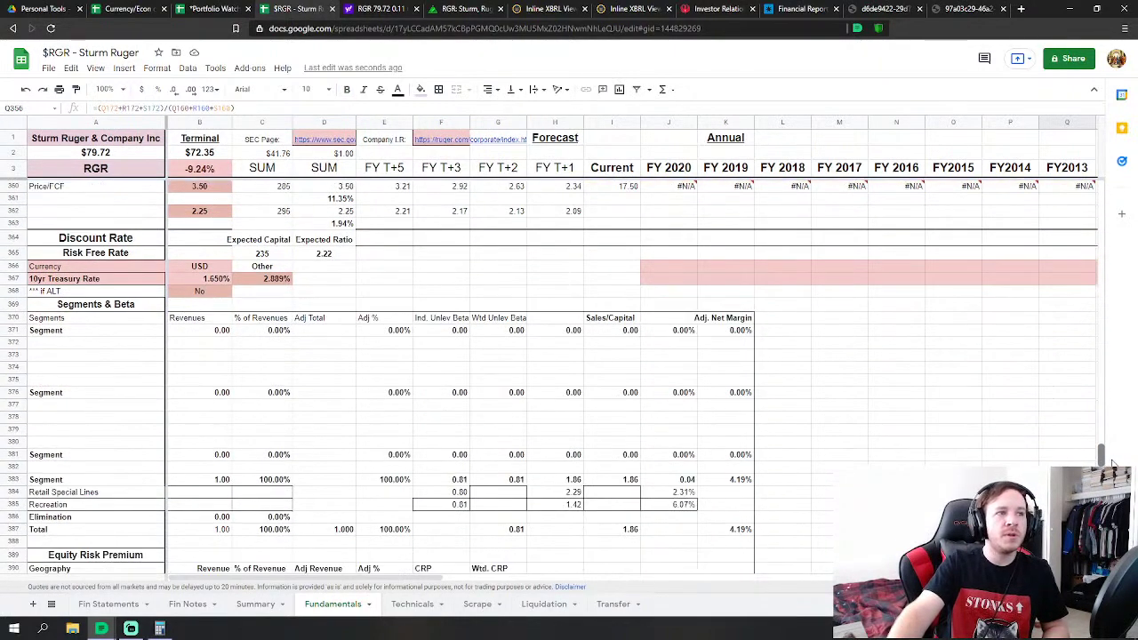
scroll(1112, 462, "up", 20)
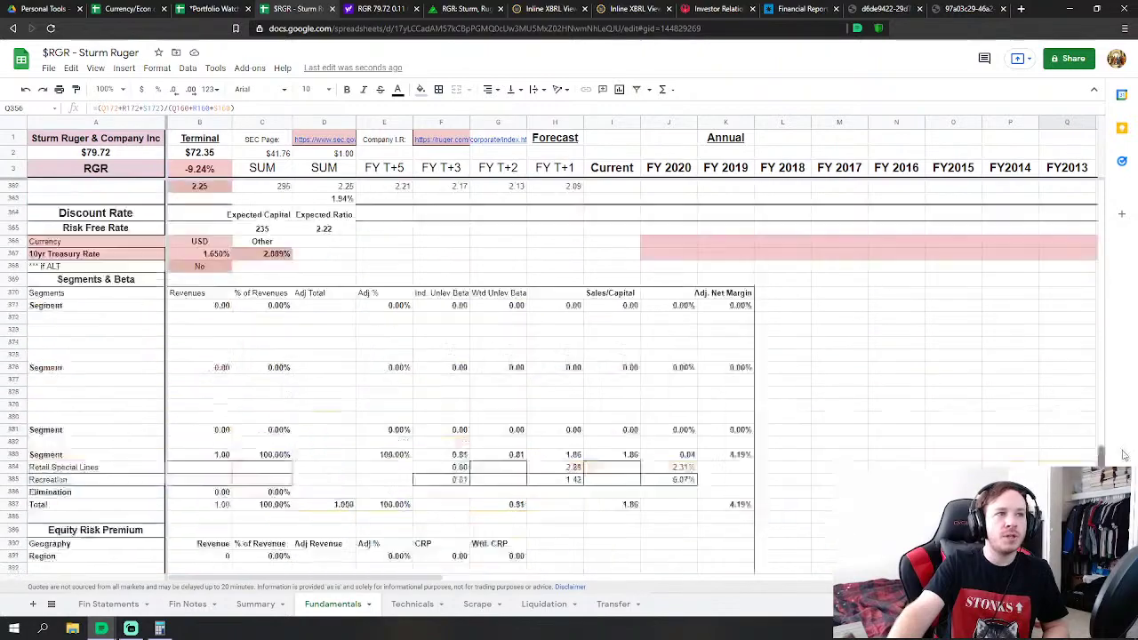
left_click_drag(1136, 274, 1137, 273)
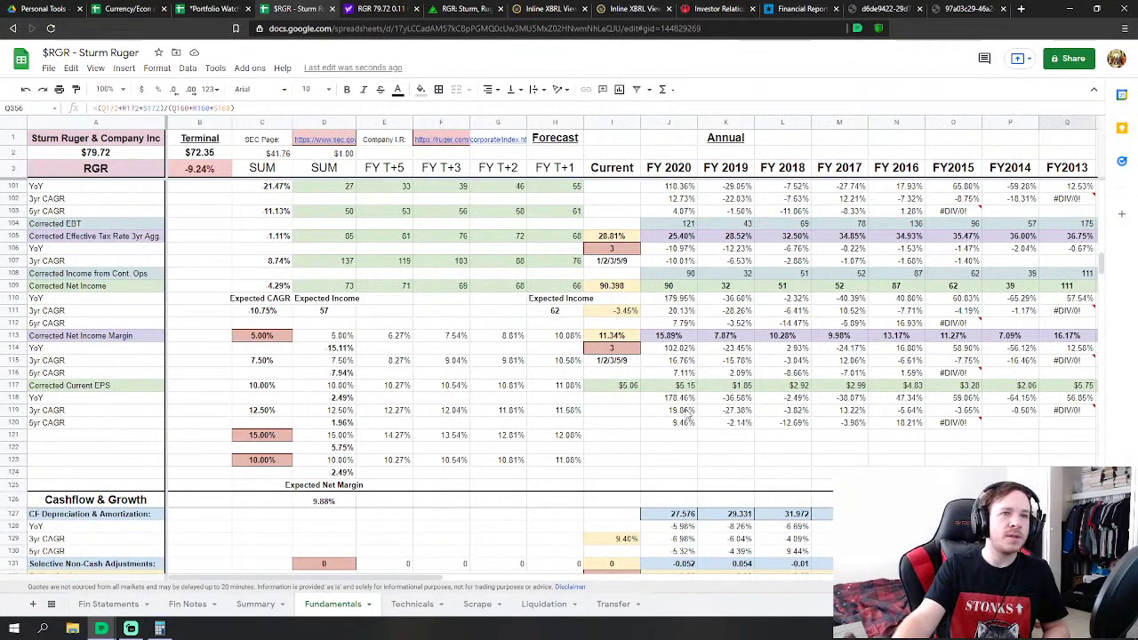
left_click(671, 410)
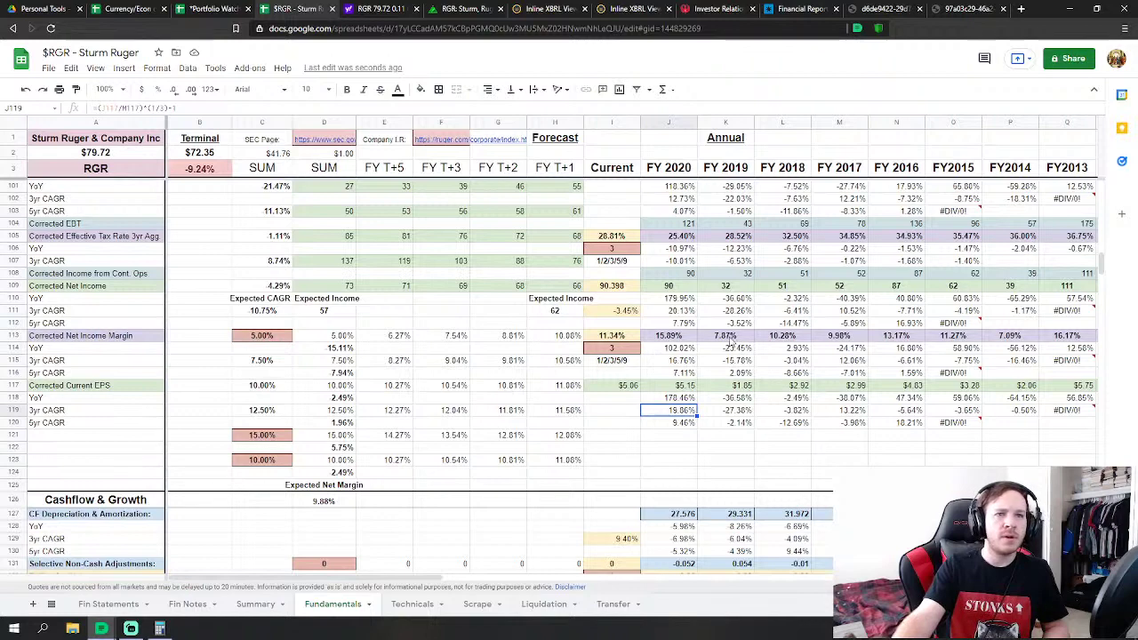
left_click_drag(735, 341, 840, 339)
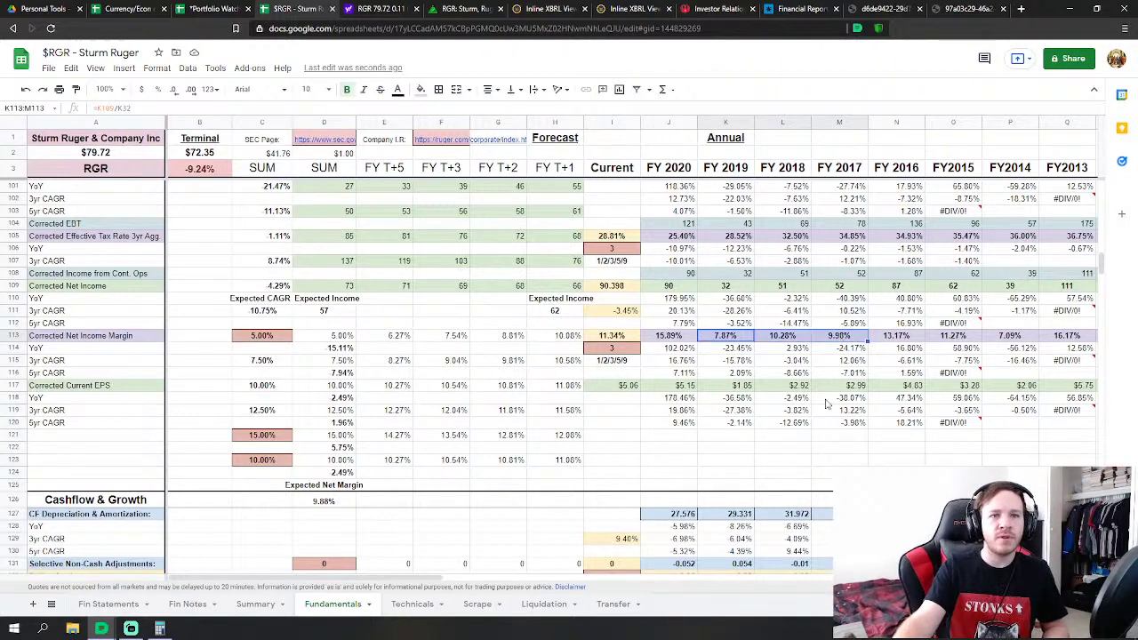
left_click(666, 337)
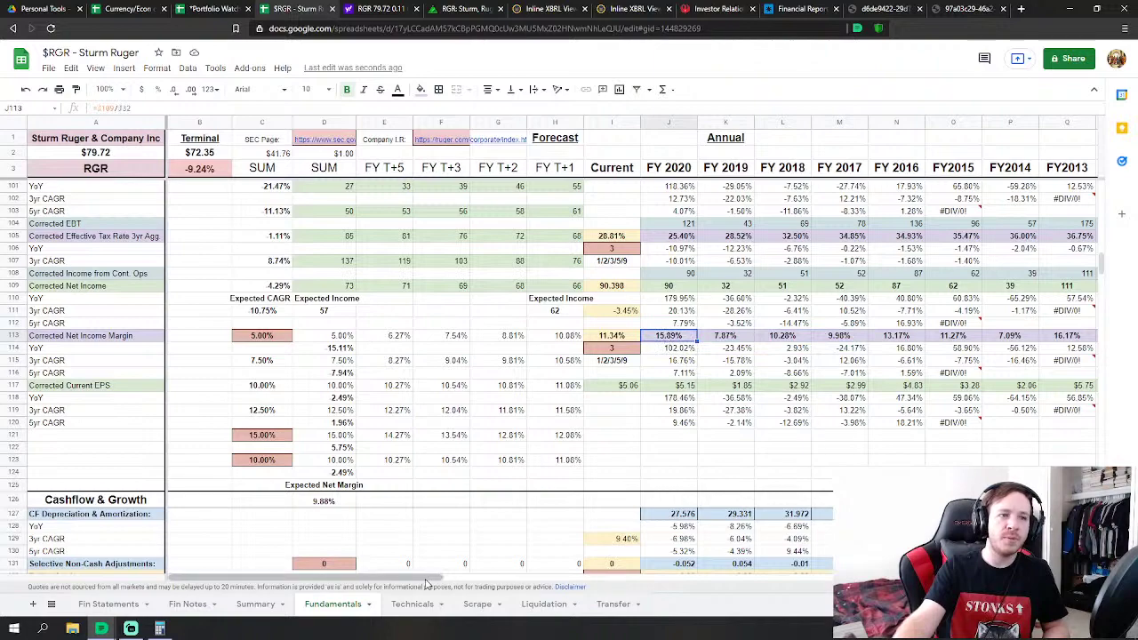
scroll(434, 582, "right", 3)
scroll(472, 579, "right", 1)
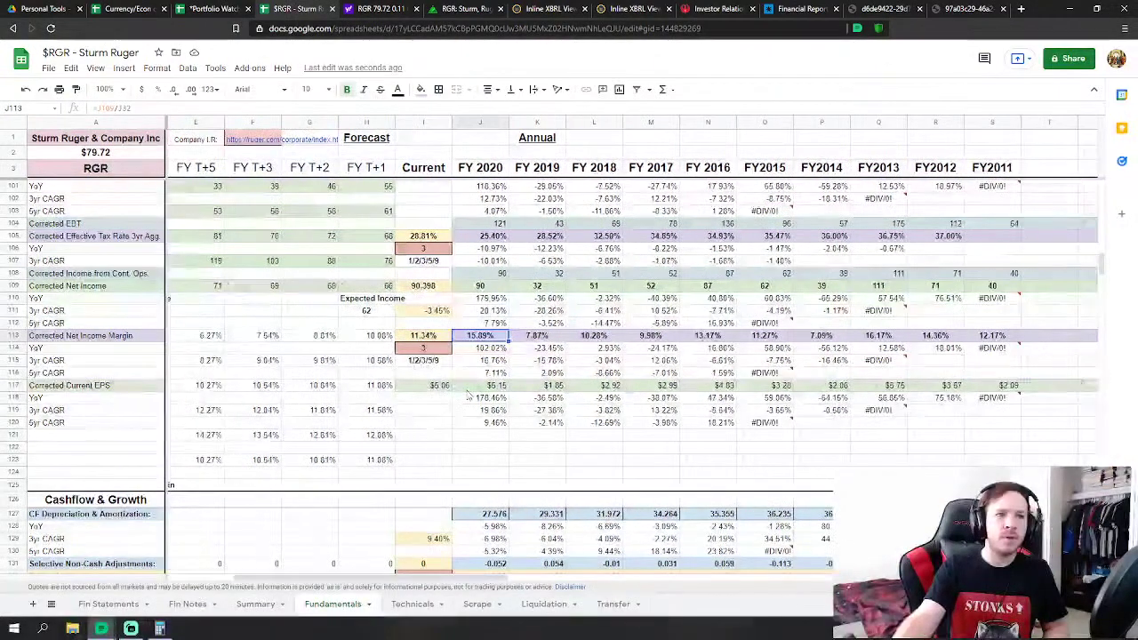
left_click(594, 385)
left_click_drag(543, 340, 996, 339)
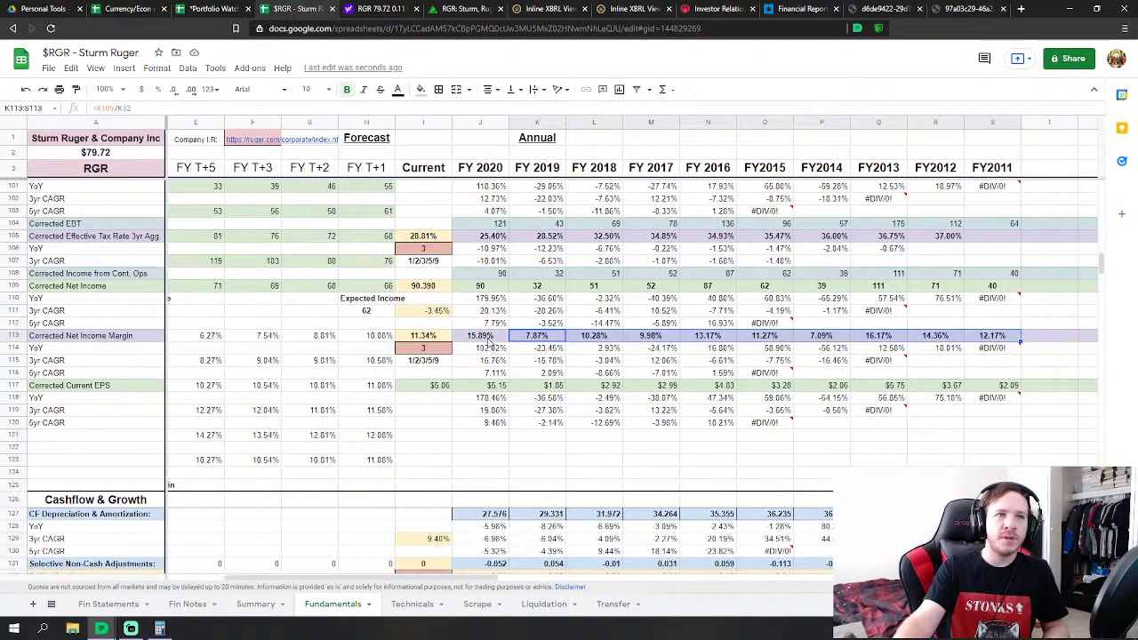
left_click_drag(489, 340, 953, 341)
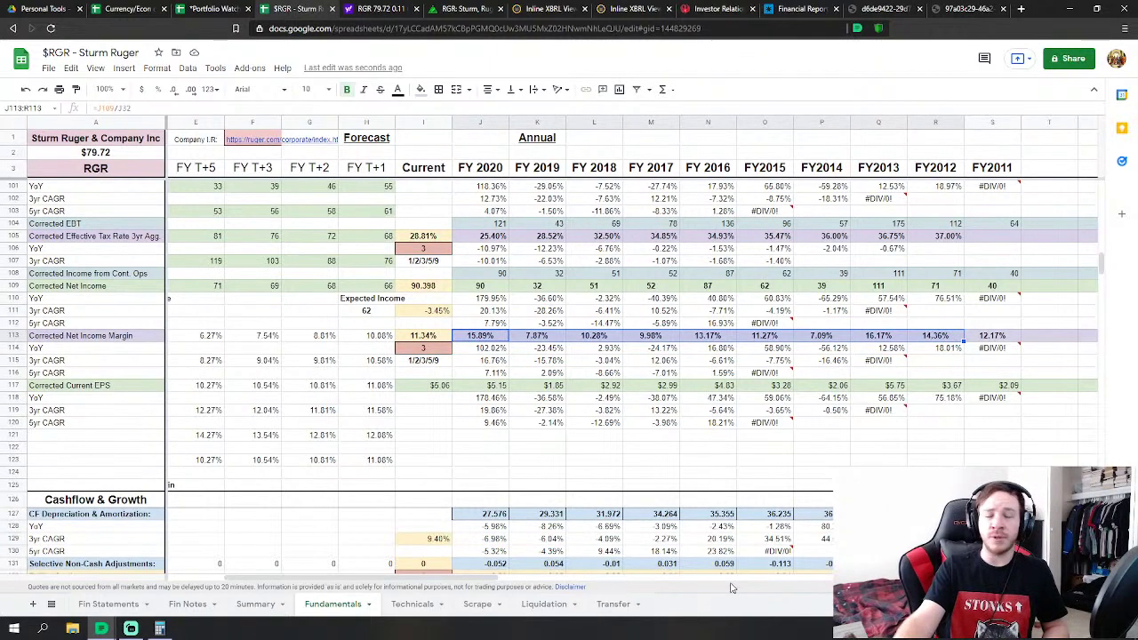
left_click(424, 423)
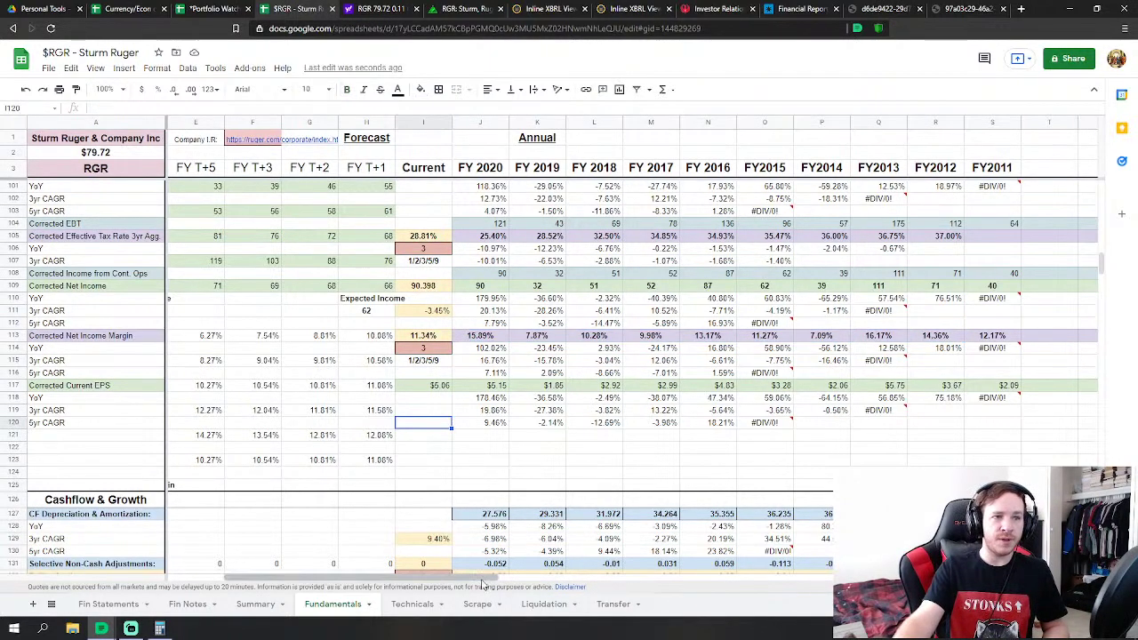
left_click_drag(474, 584, 434, 584)
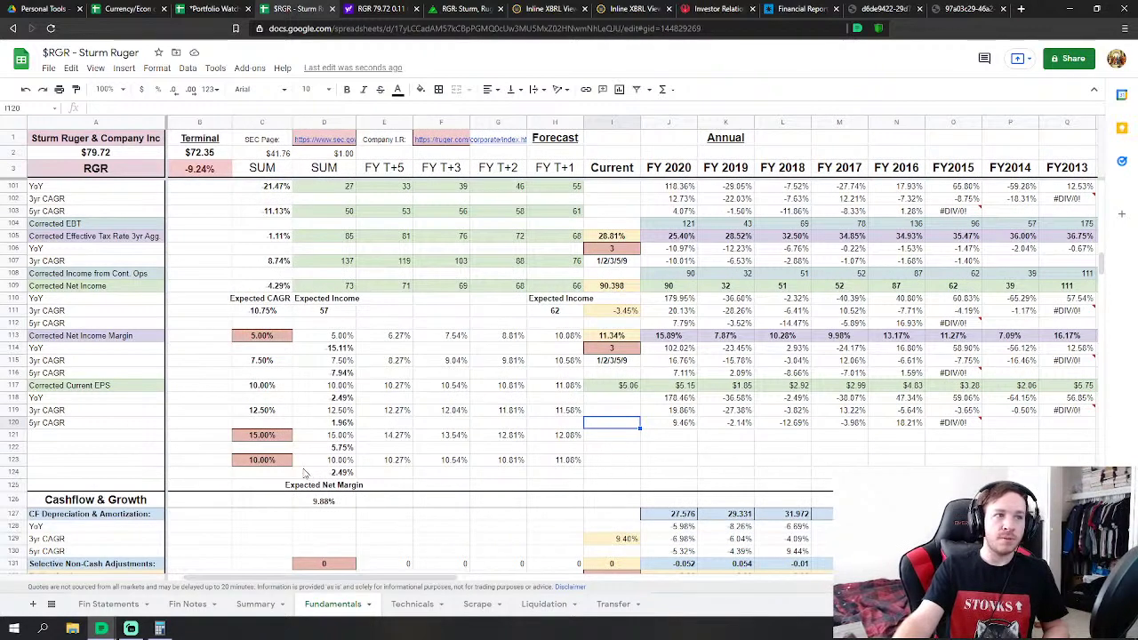
Try 17% and 18% as the highest net income margin assumption in cell C121, then settle on 17%
left_click(263, 436)
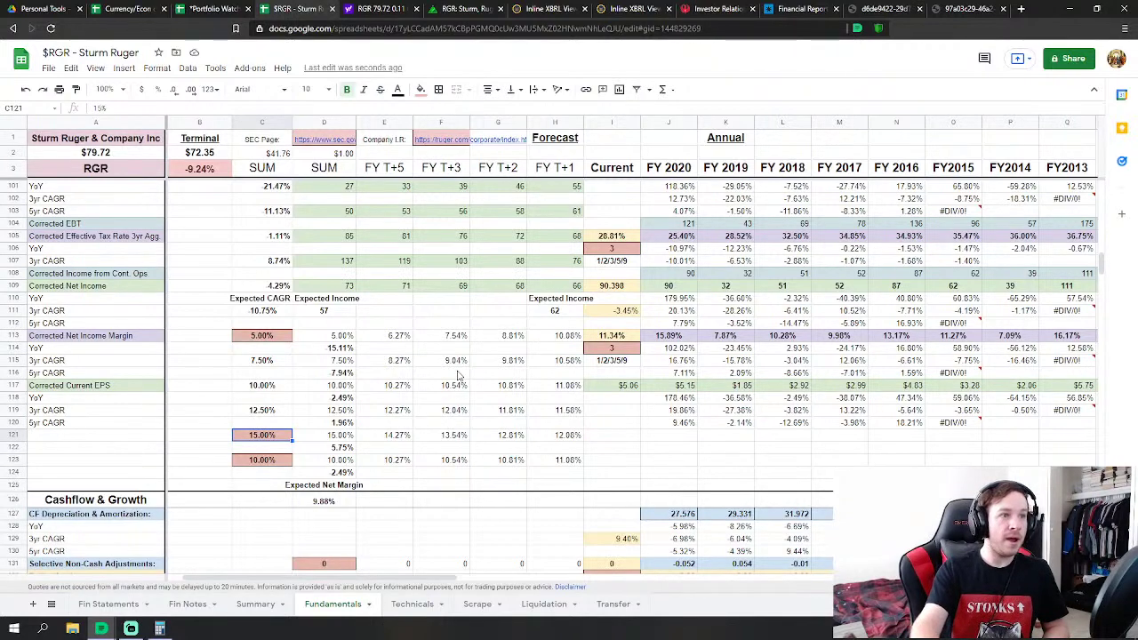
type("17")
key("Return")
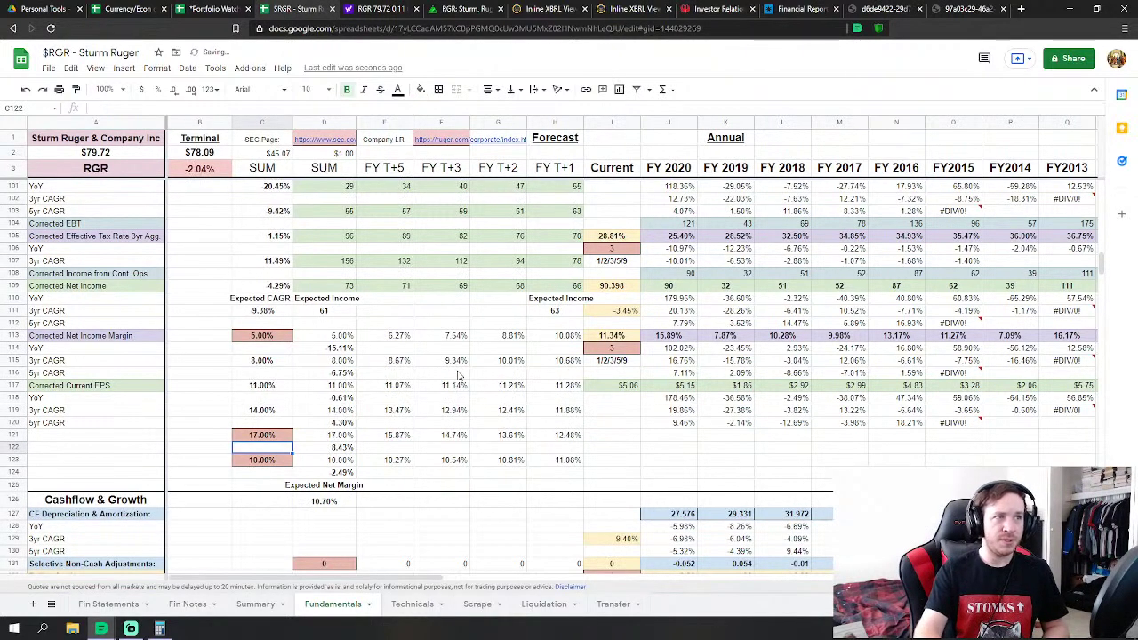
key("Up")
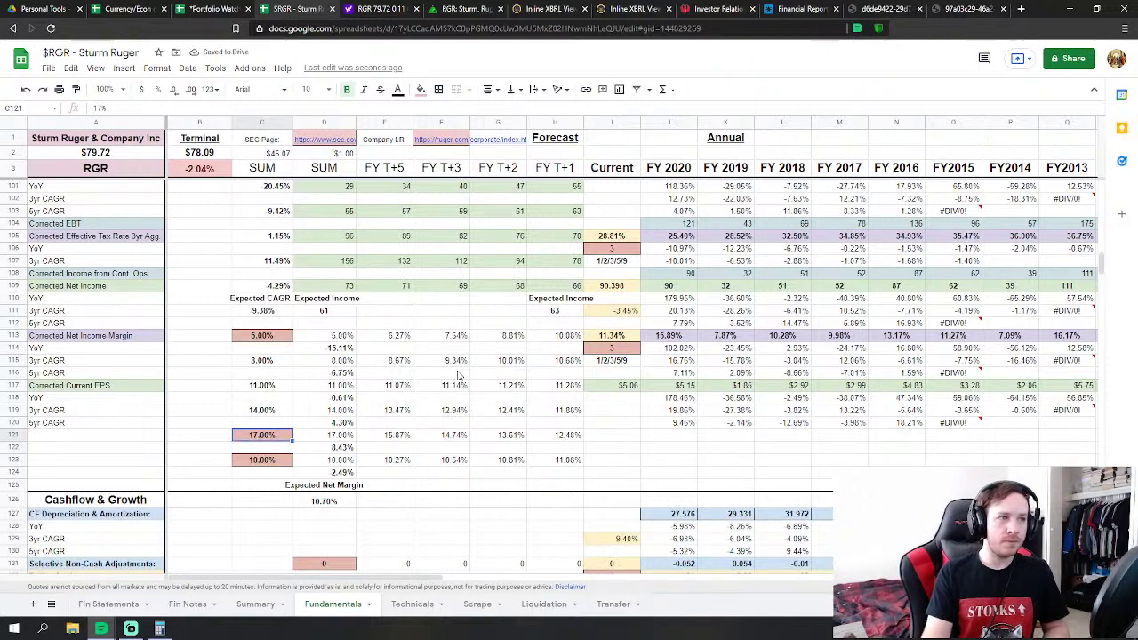
type("18")
key("Return")
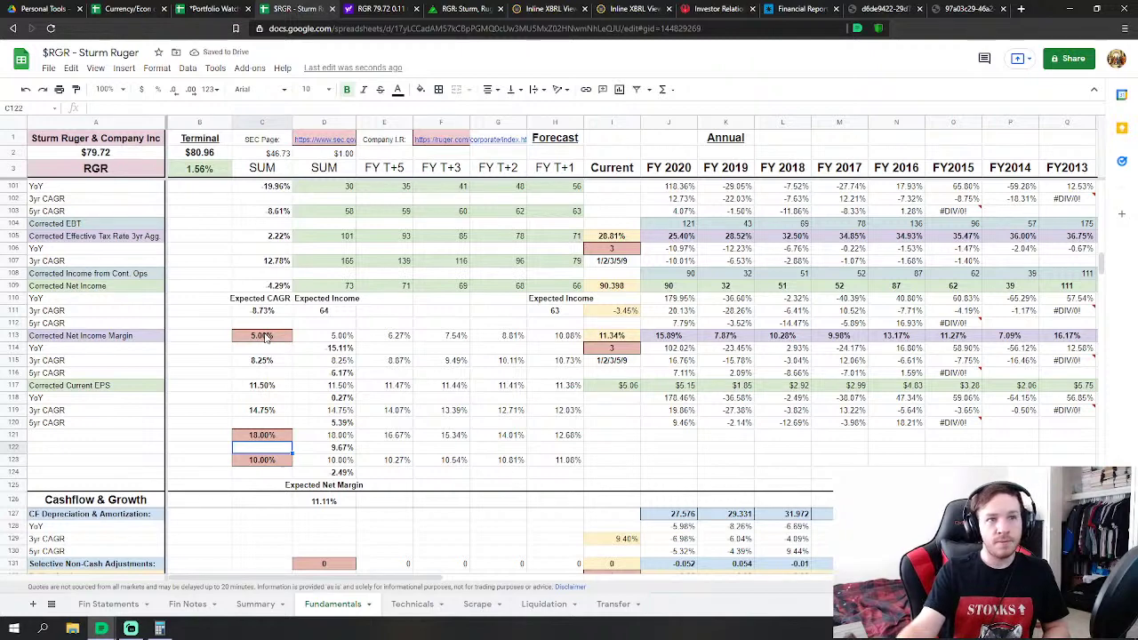
left_click(263, 335)
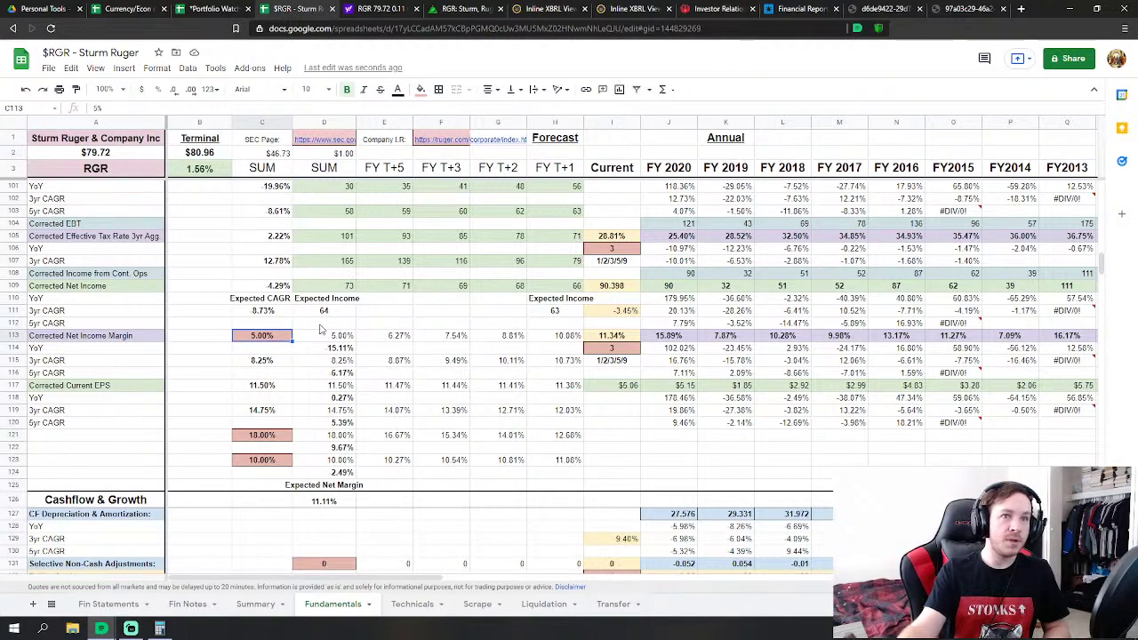
left_click(279, 428)
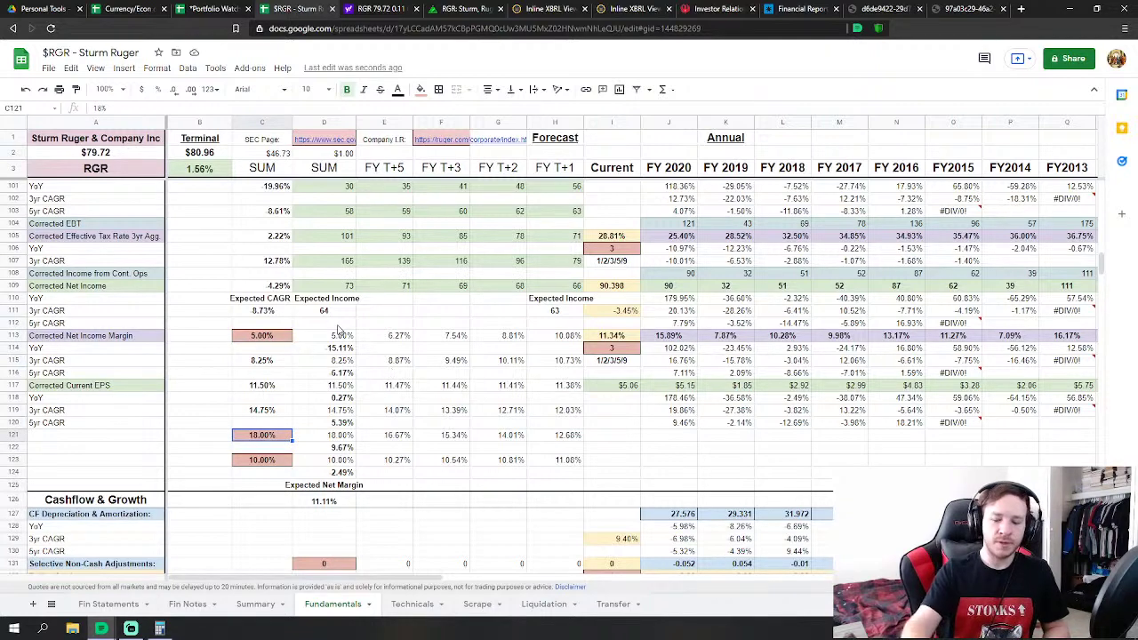
type("17")
key("Return")
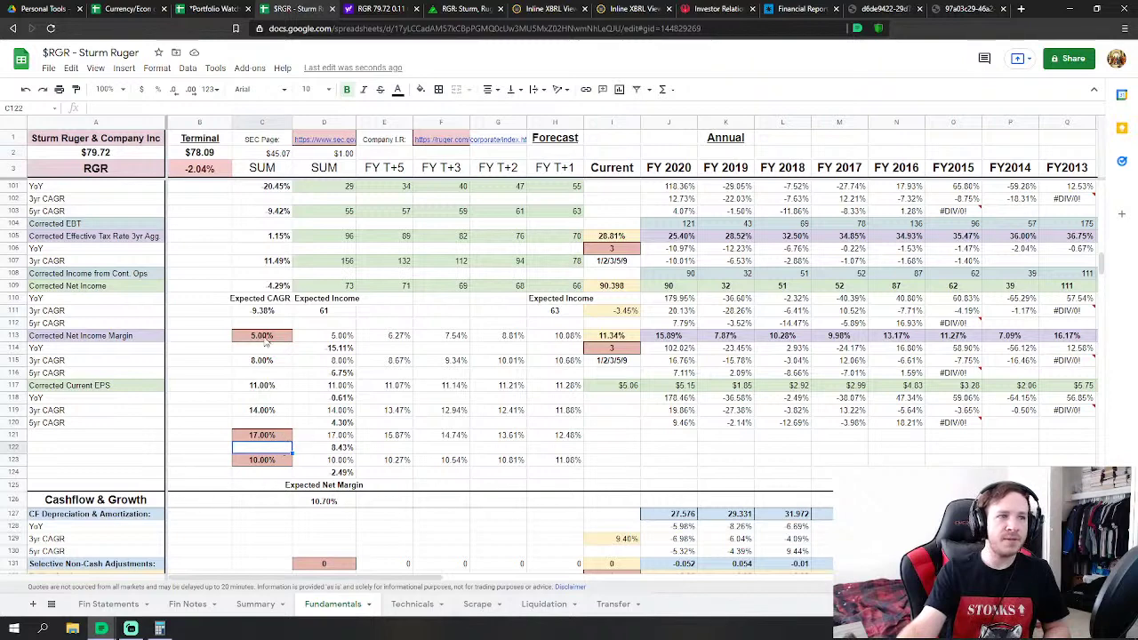
Set the net income margin assumption of the last scenario in cell C123 to 11%
left_click(261, 462)
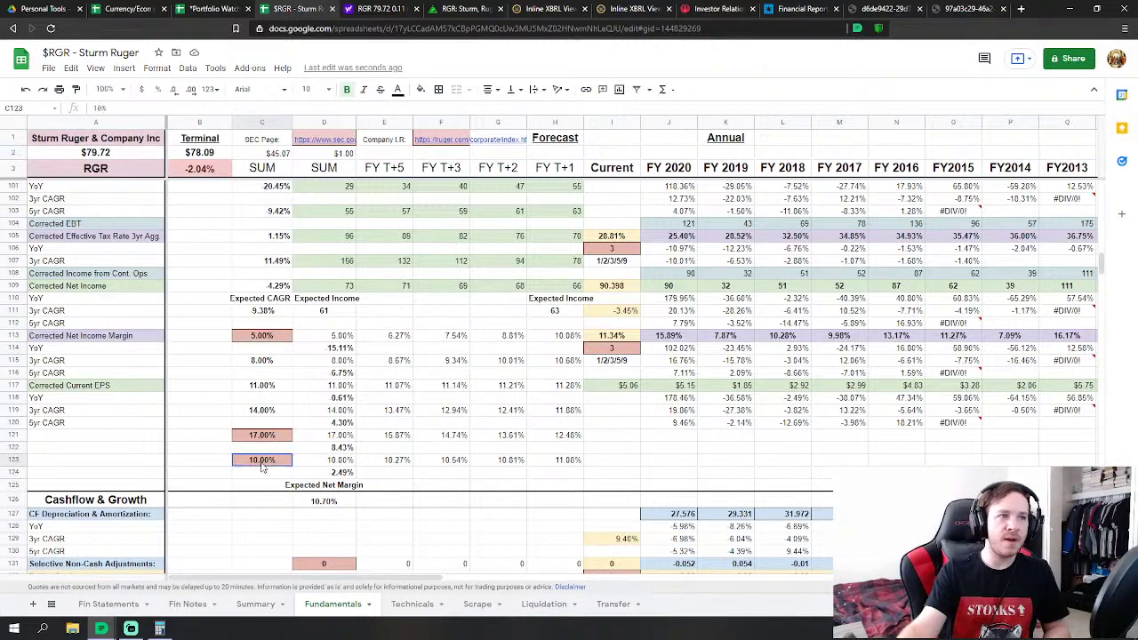
type("11")
key("Return")
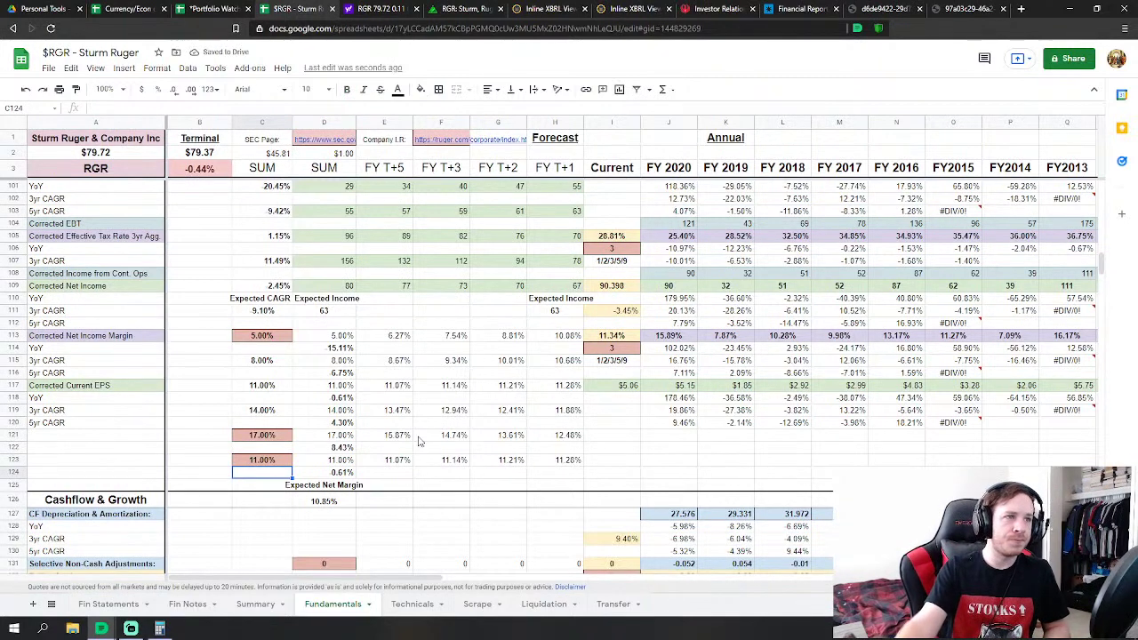
Try net income margin assumptions of 4% in cell C113 and 18% in C121, then undo both changes
left_click(273, 337)
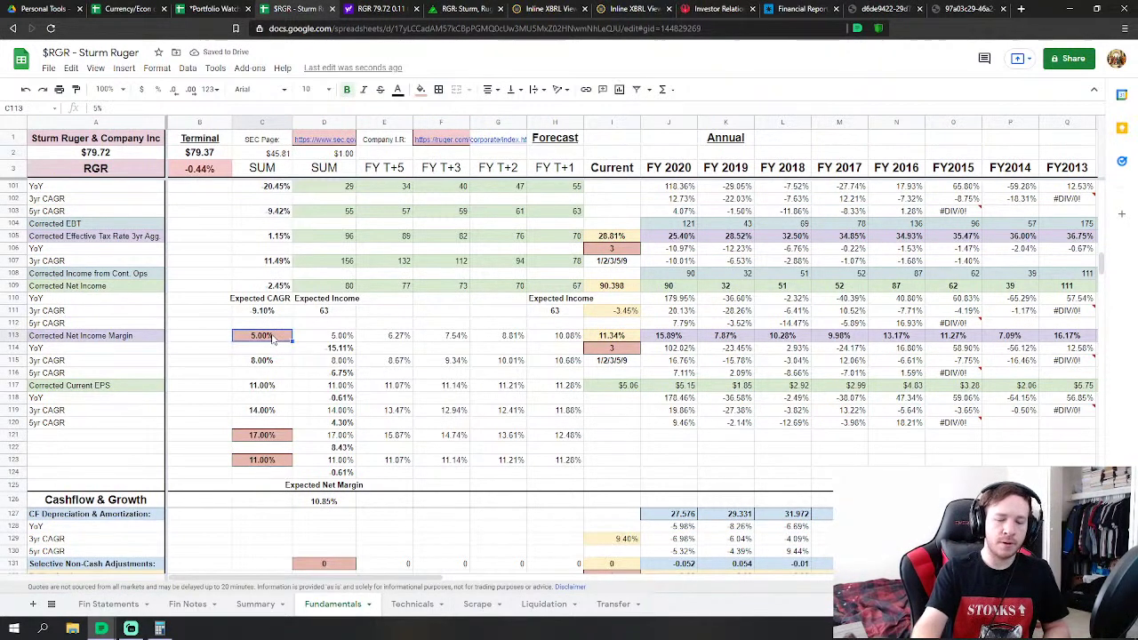
type("4")
key("Return")
key("Down")
key("Down")
key("Down")
key("Down")
key("Down")
key("Down")
key("Down")
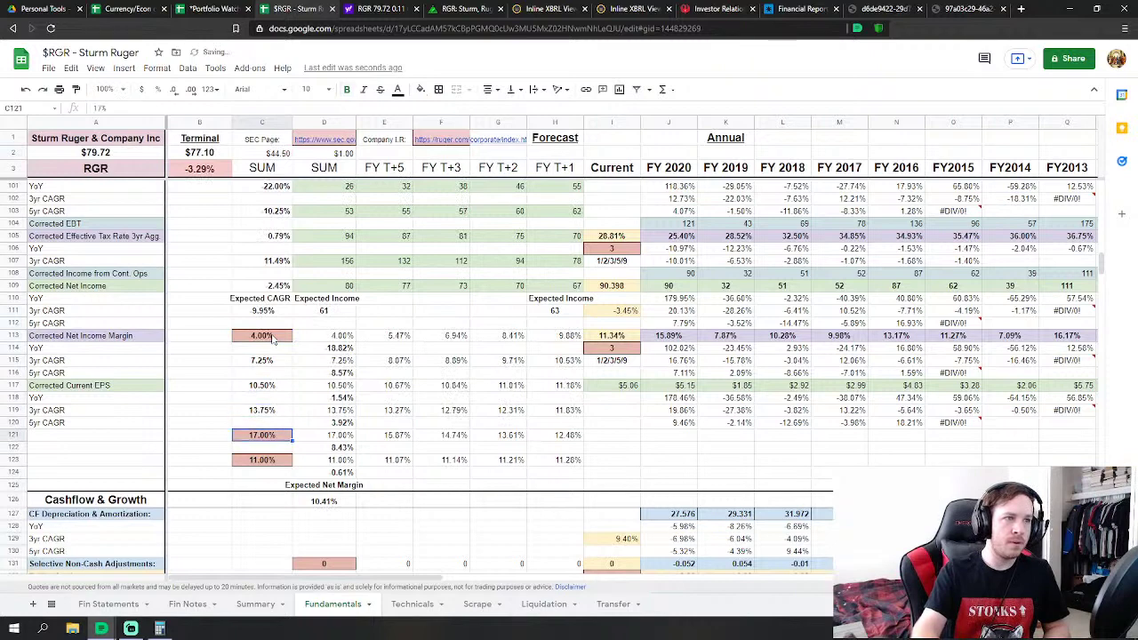
type("18")
key("Return")
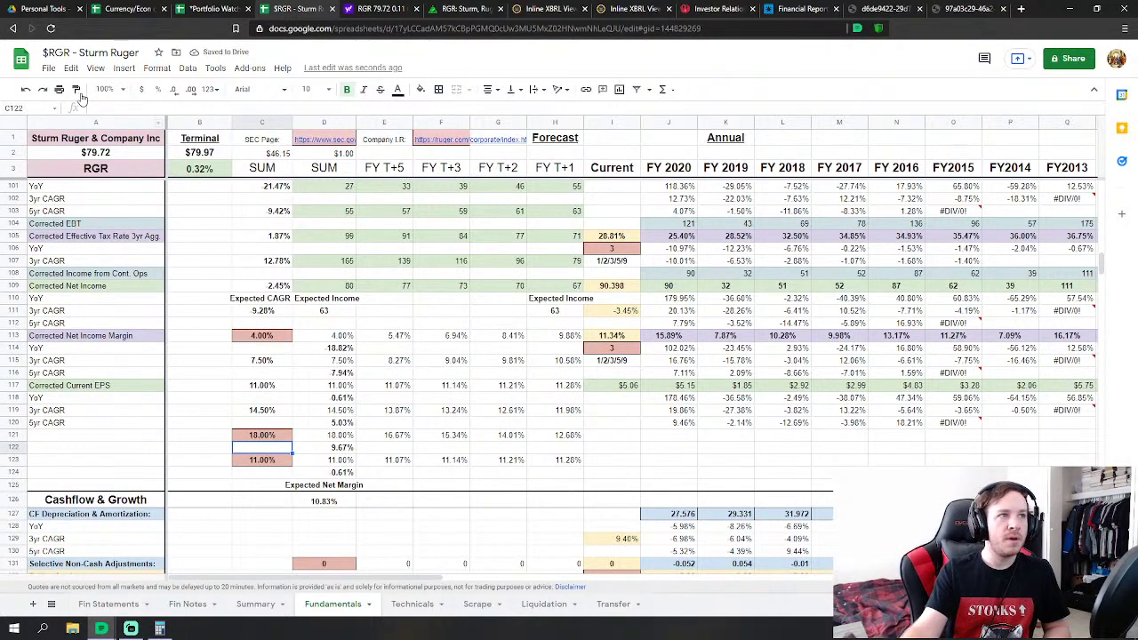
left_click(26, 90)
left_click(26, 90)
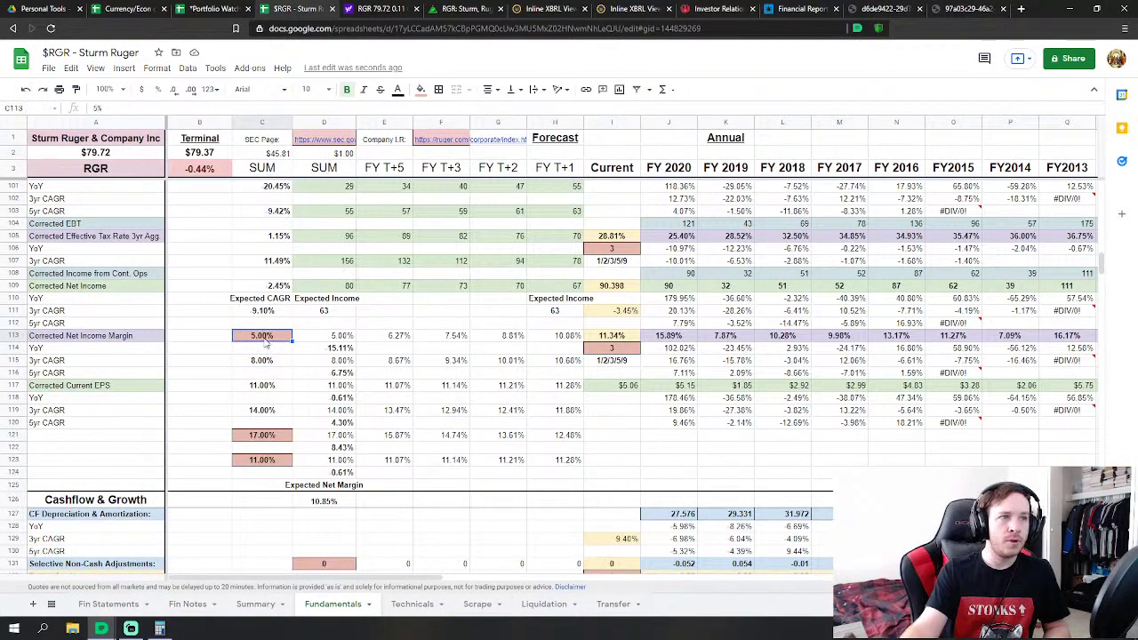
Try net income margin assumptions of 3% in cell C113 and 18% in C121, then undo both changes
type("3")
key("Return")
key("Down")
key("Down")
key("Down")
key("Down")
key("Down")
key("Down")
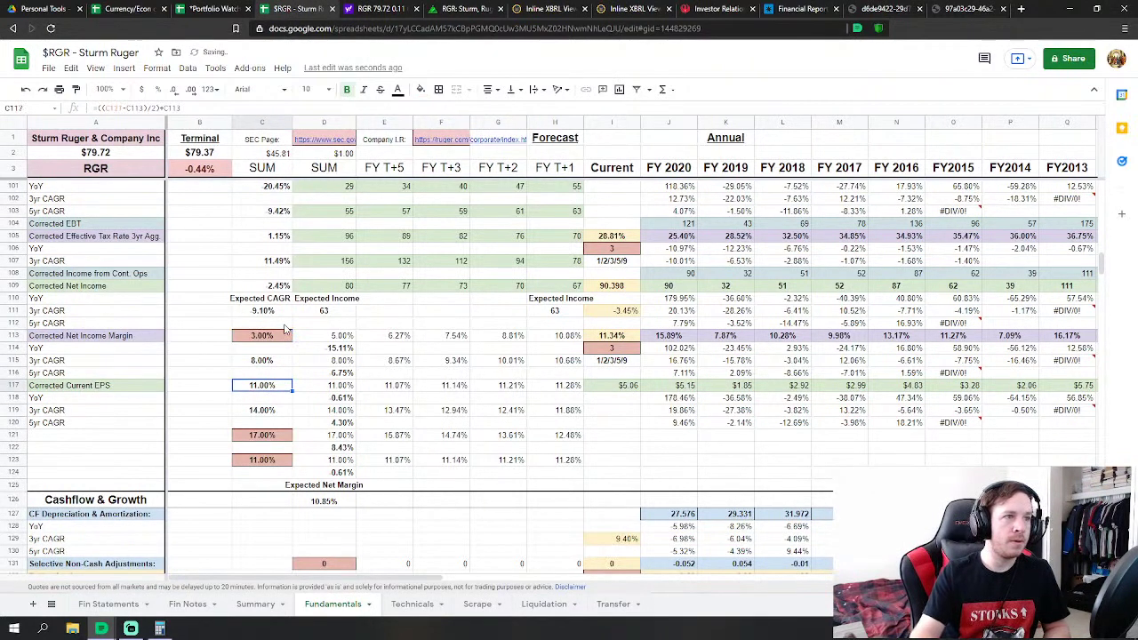
key("Down")
type("18")
key("Return")
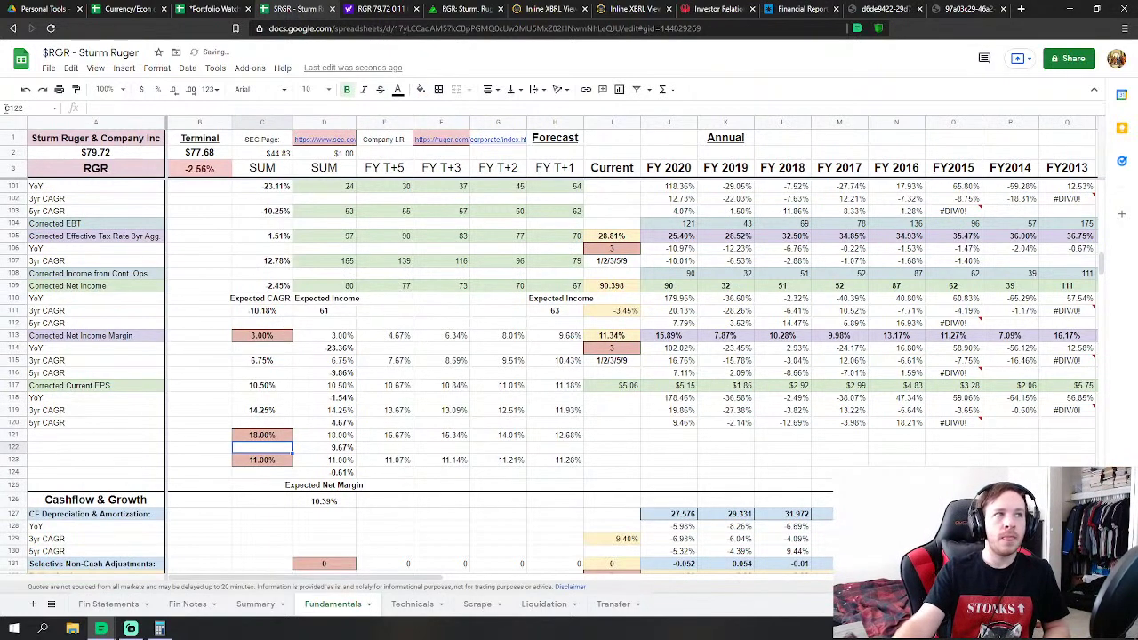
left_click(26, 90)
left_click(26, 90)
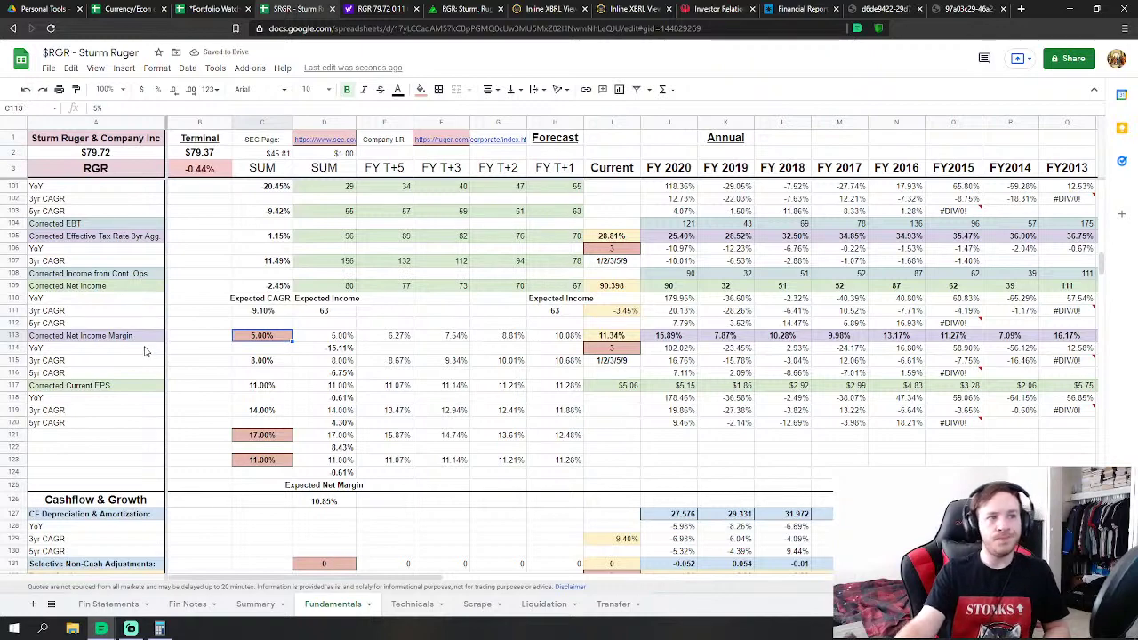
left_click(180, 373)
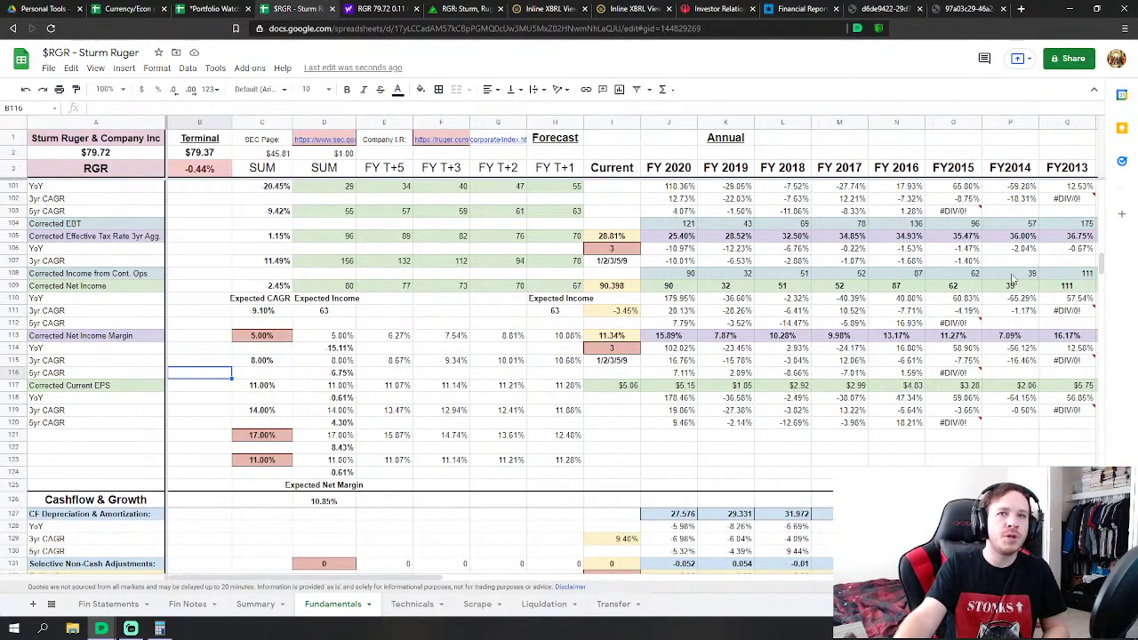
Examine the Corrected Net Income Margins, the Non-Cash ROIC in row 199 for FY 2017 to FY 2019, and the Leverage & Discount section
mouse_move(1103, 264)
left_mouse_down()
mouse_move(1103, 229)
mouse_move(1100, 503)
mouse_move(1096, 189)
mouse_move(1095, 269)
mouse_move(1094, 209)
mouse_move(1101, 269)
mouse_move(1103, 259)
left_mouse_up()
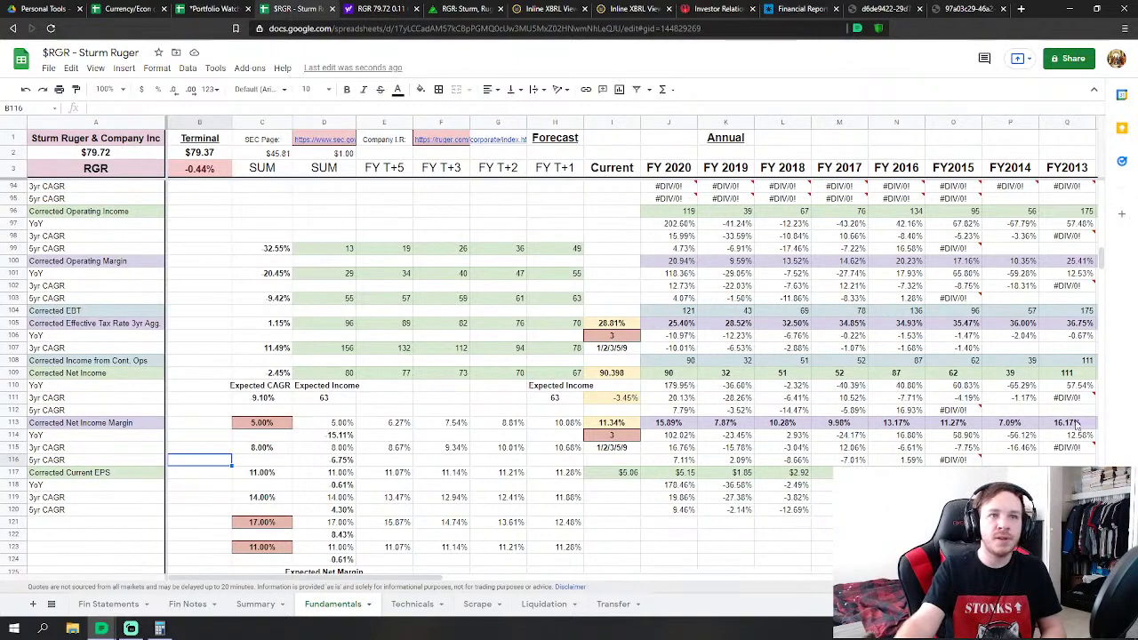
left_click_drag(1103, 267, 1127, 329)
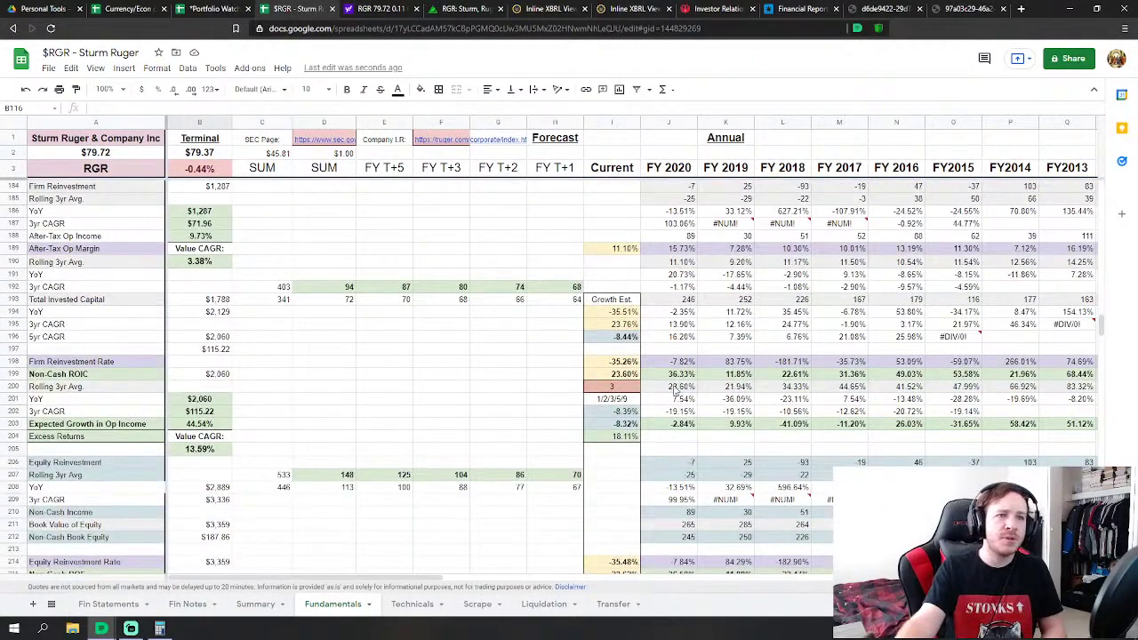
left_click_drag(731, 380, 836, 378)
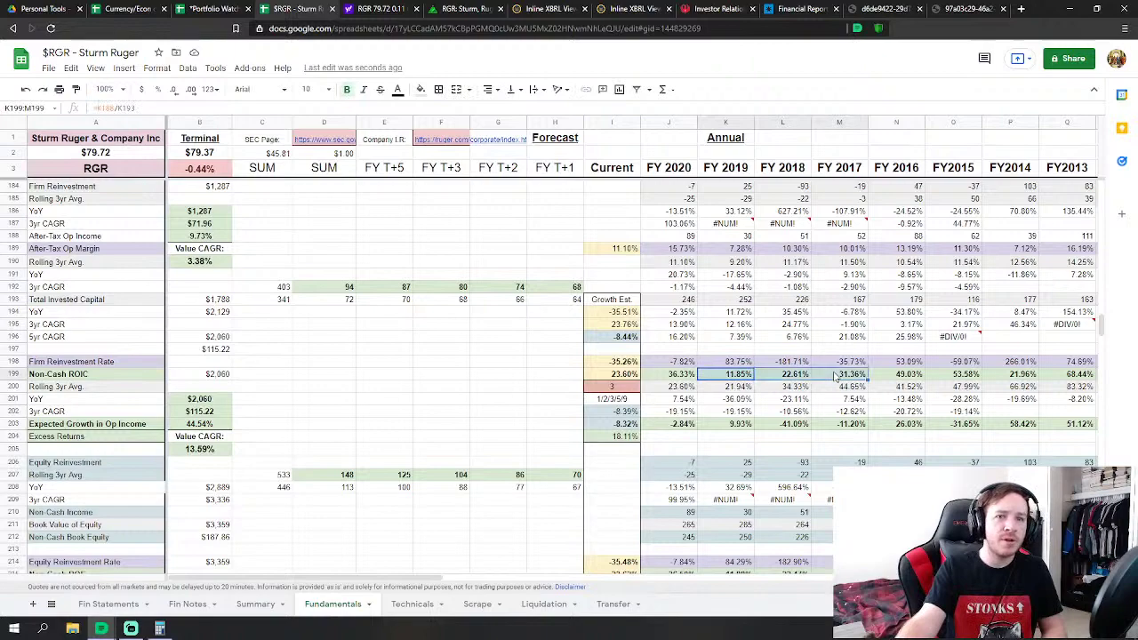
left_click(444, 388)
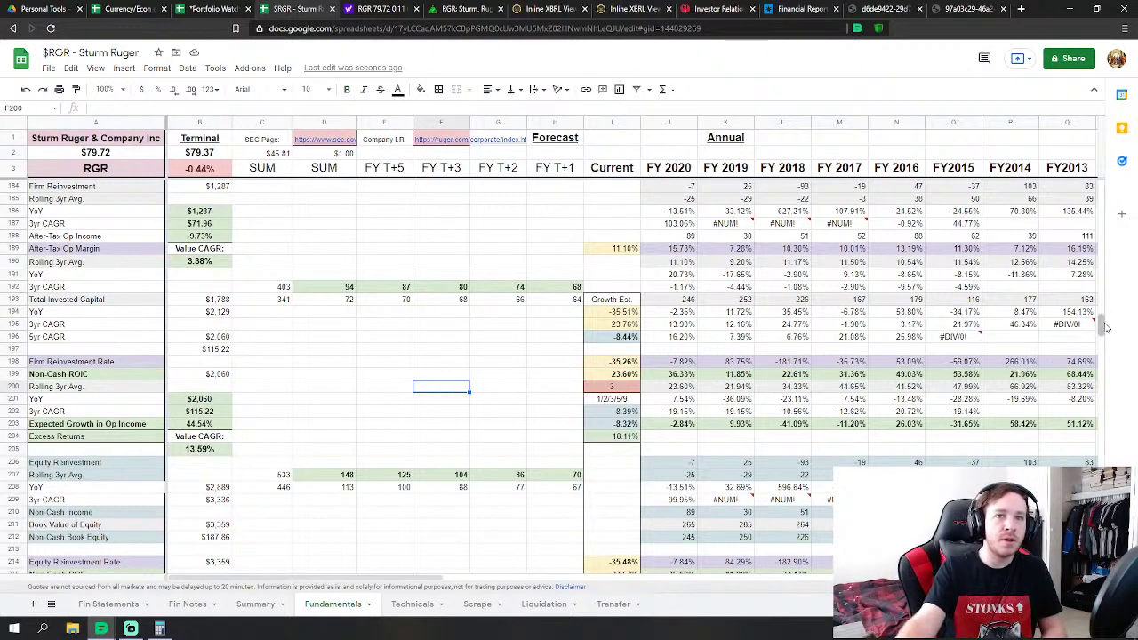
left_click_drag(1101, 326, 1121, 505)
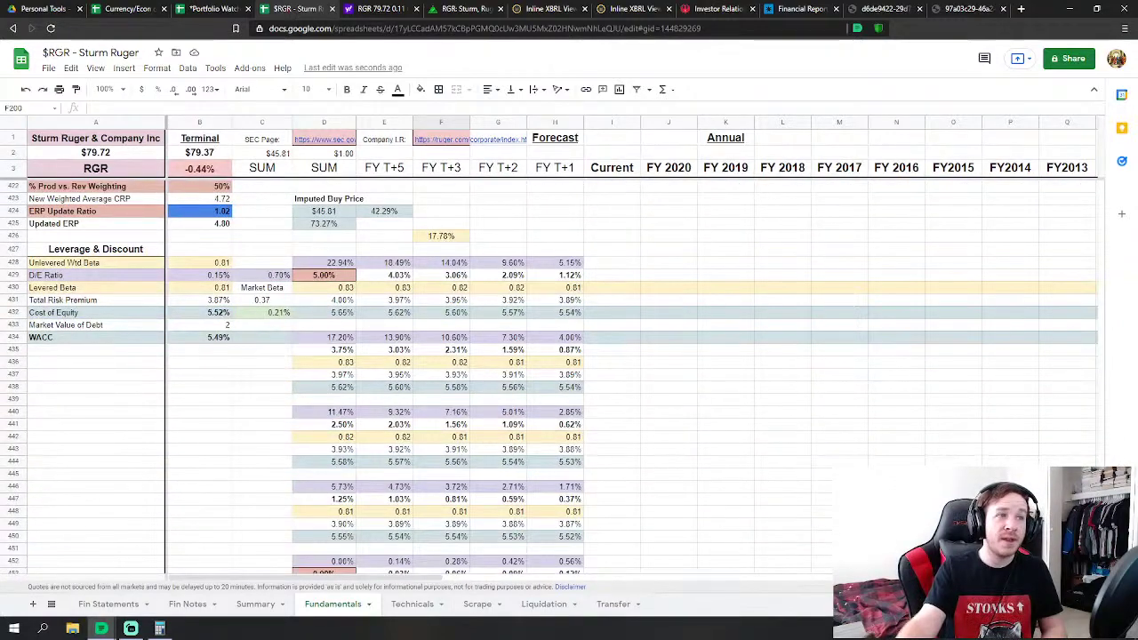
Try 1 as the Cost of Debt averaging period in cell I61, then undo the change
left_click_drag(1120, 505, 1119, 220)
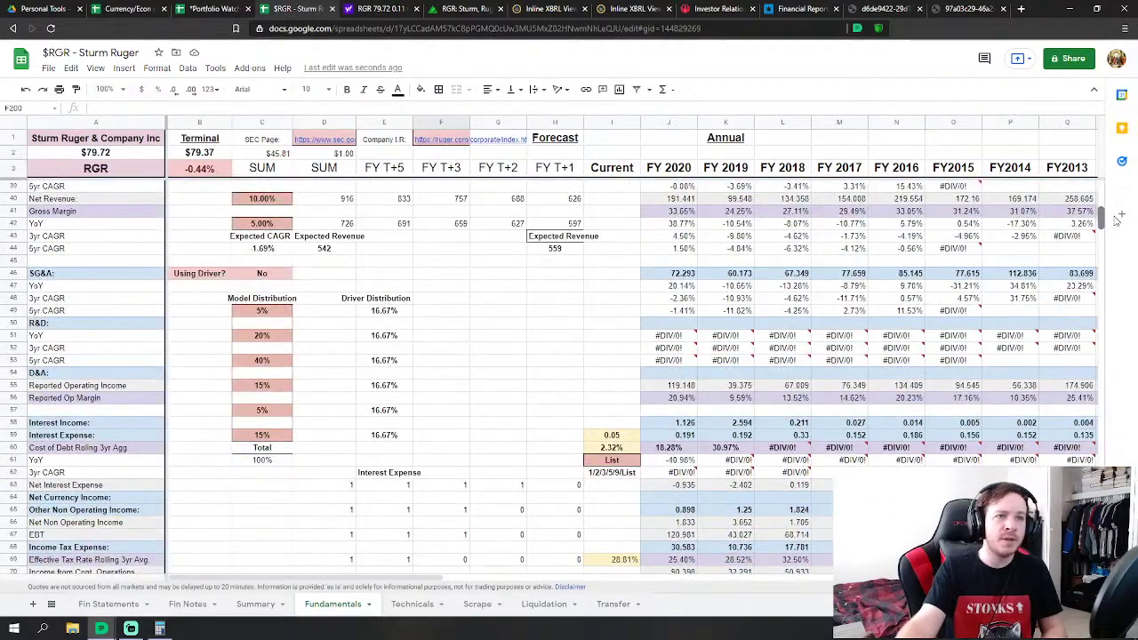
left_click(502, 361)
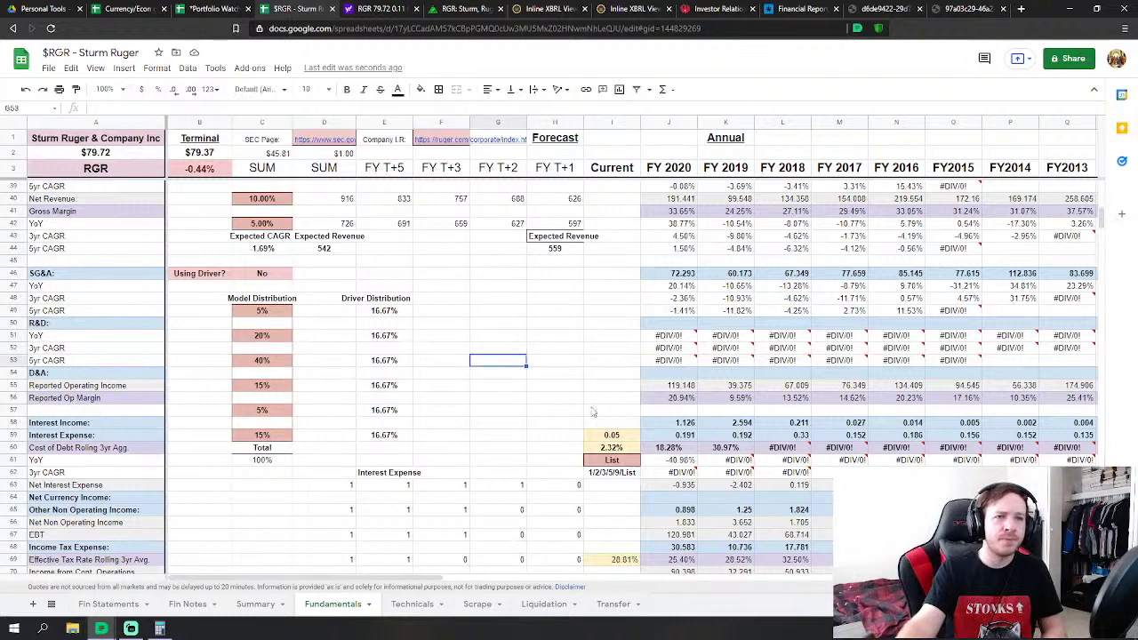
left_click(628, 461)
type("1")
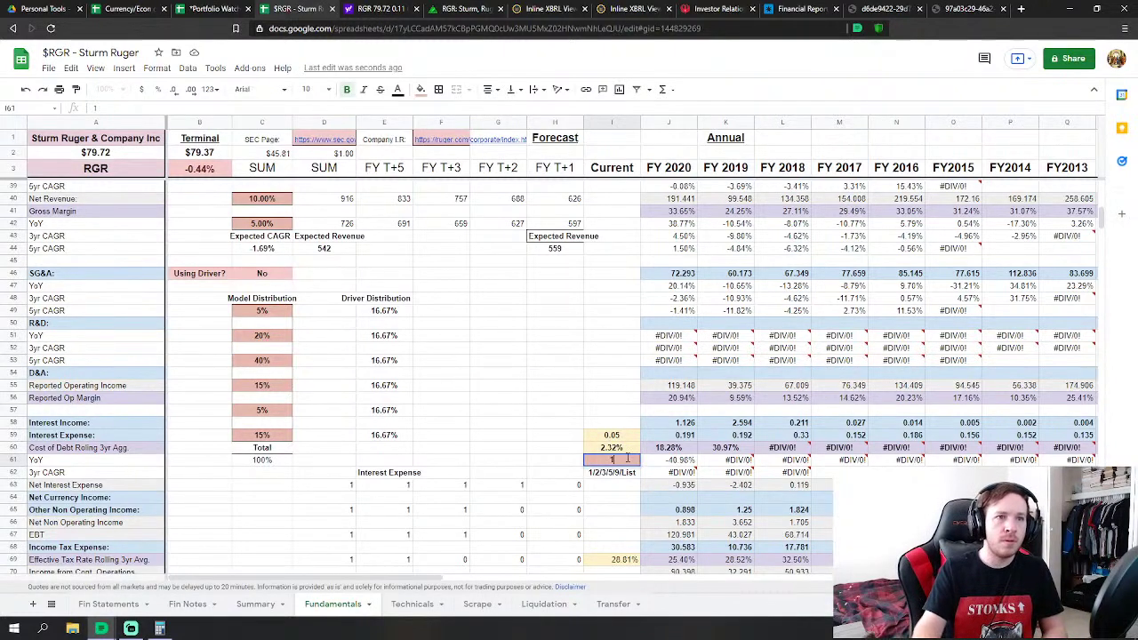
key("Return")
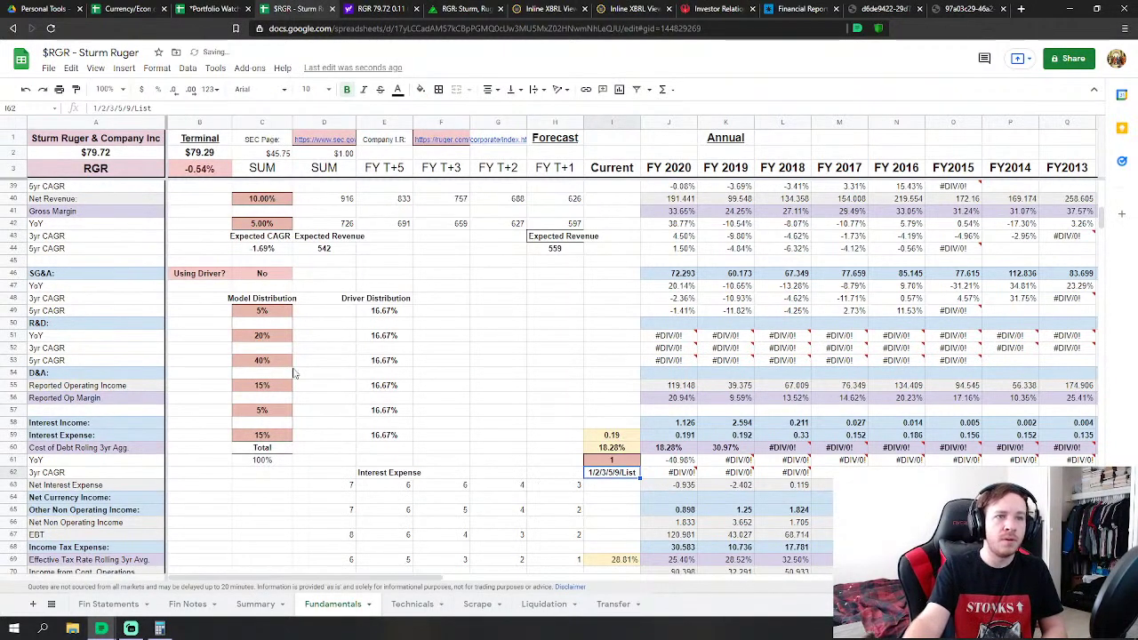
left_click_drag(1103, 218, 1106, 185)
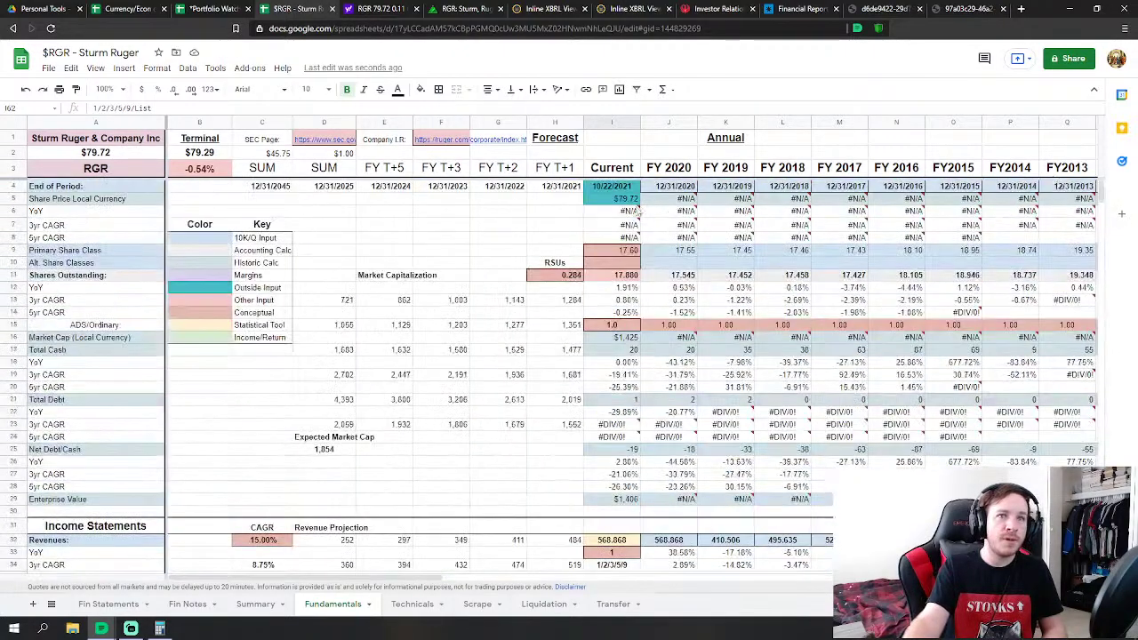
left_click(25, 89)
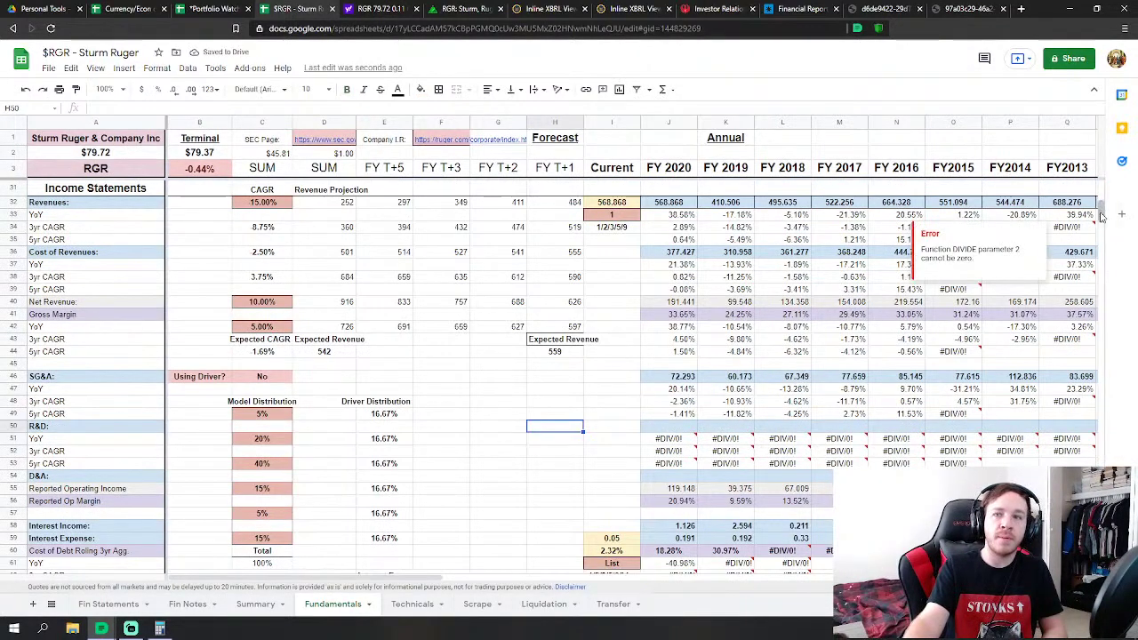
Try revenue CAGR assumptions of -12% in cell C32 and 8% in C40, then undo both changes
left_click_drag(1101, 213, 1127, 195)
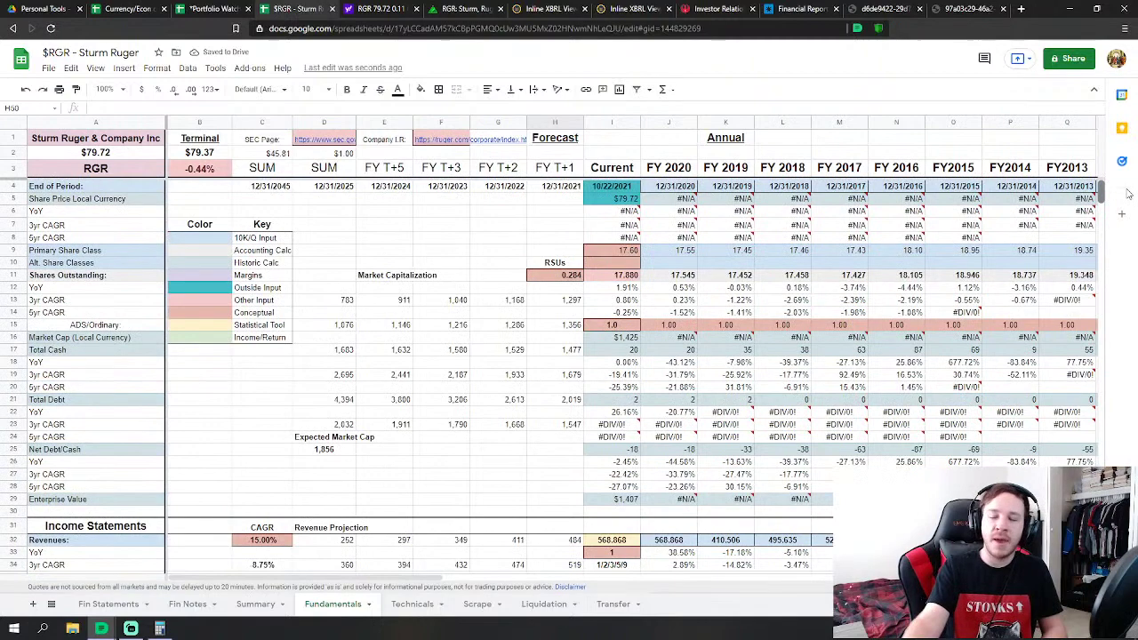
scroll(1128, 194, "down", 5)
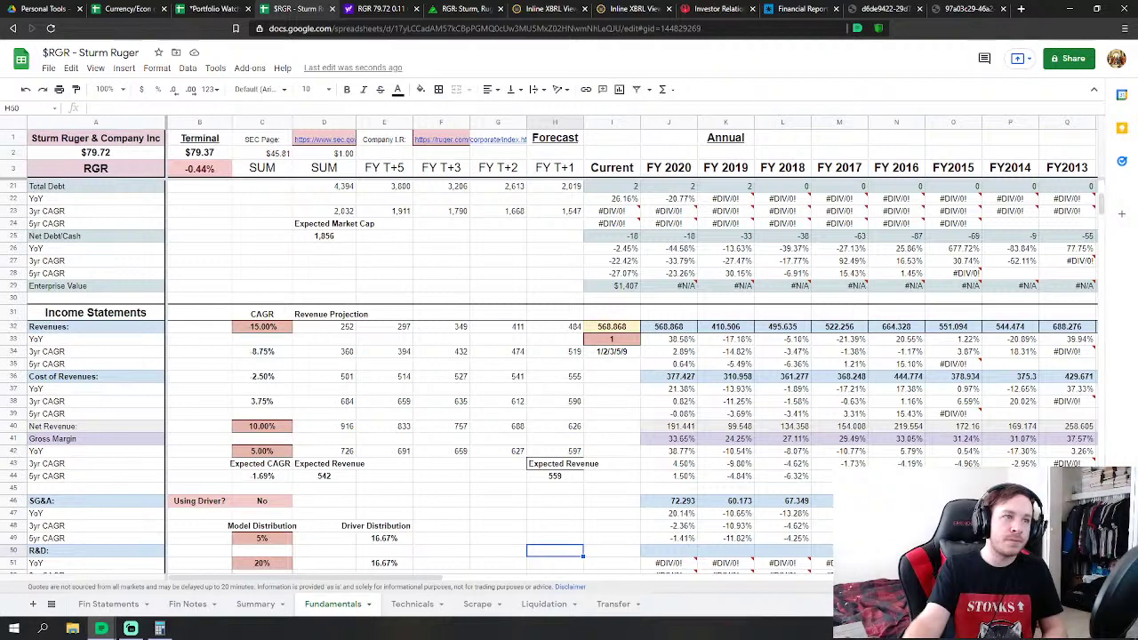
left_click(426, 275)
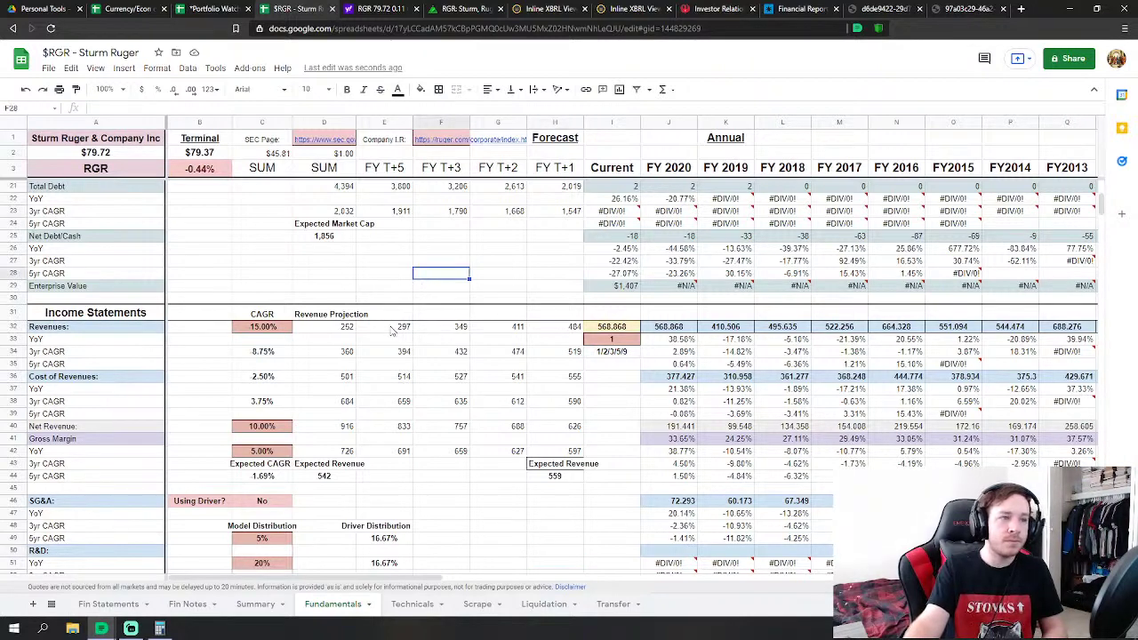
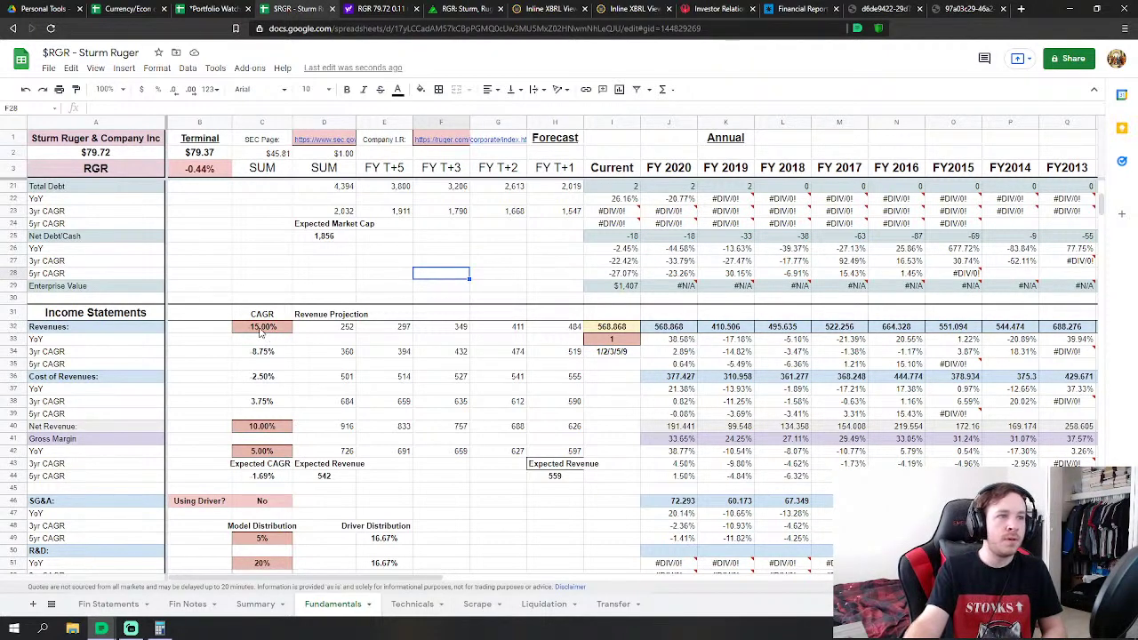
key("Left")
key("Left")
key("Left")
key("Down")
key("Down")
key("Down")
key("Down")
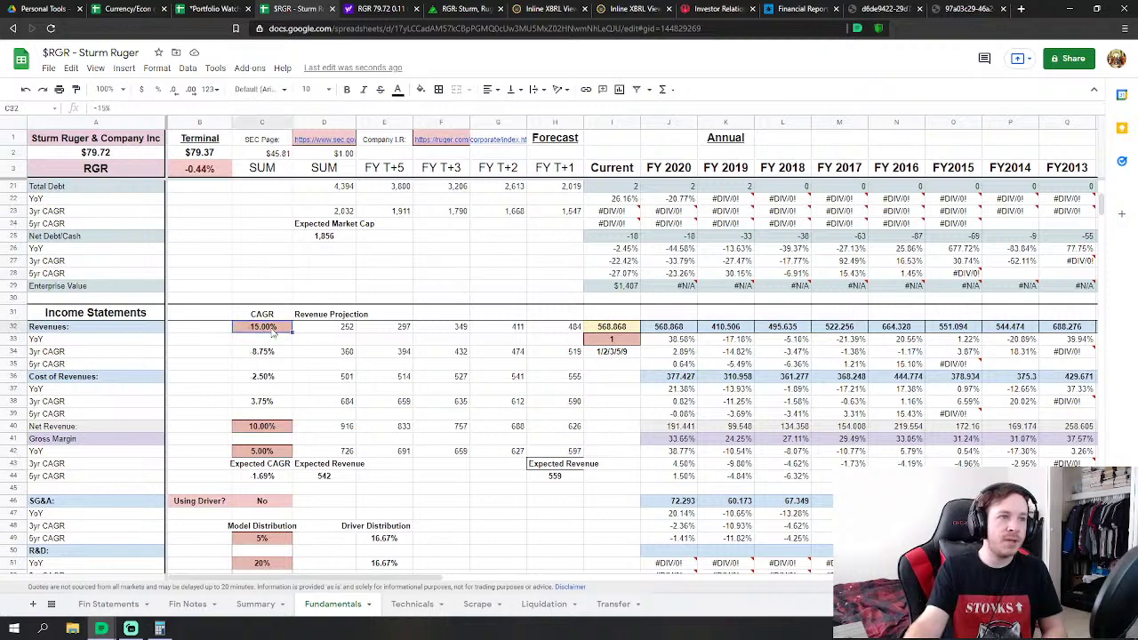
type("12")
key("Return")
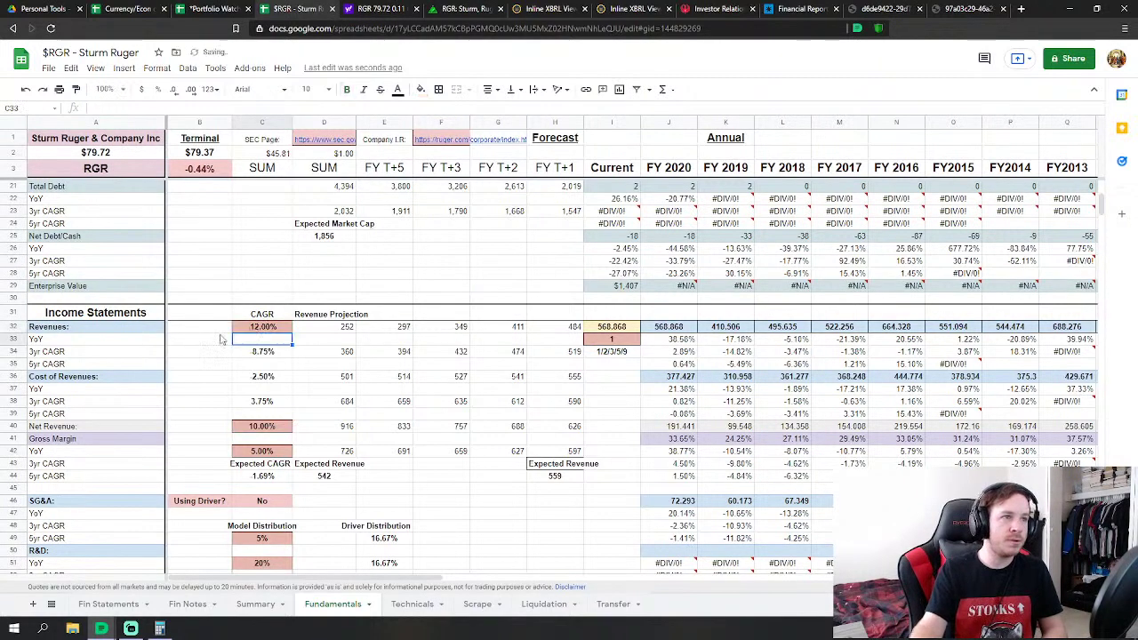
left_click(265, 432)
type("8")
key("Return")
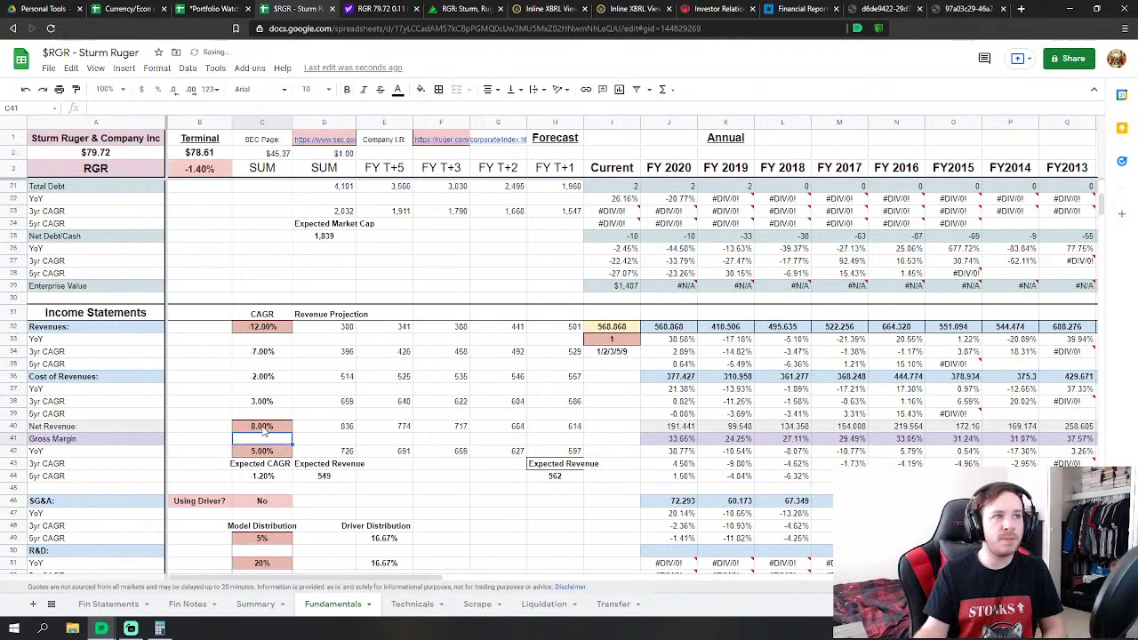
left_click(26, 91)
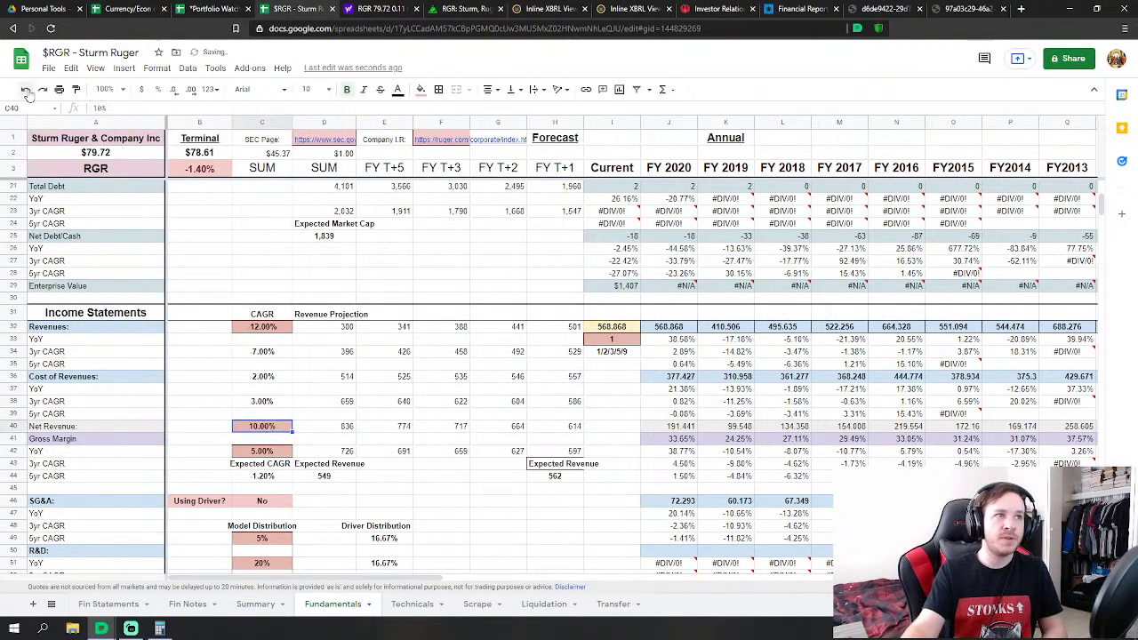
left_click(27, 91)
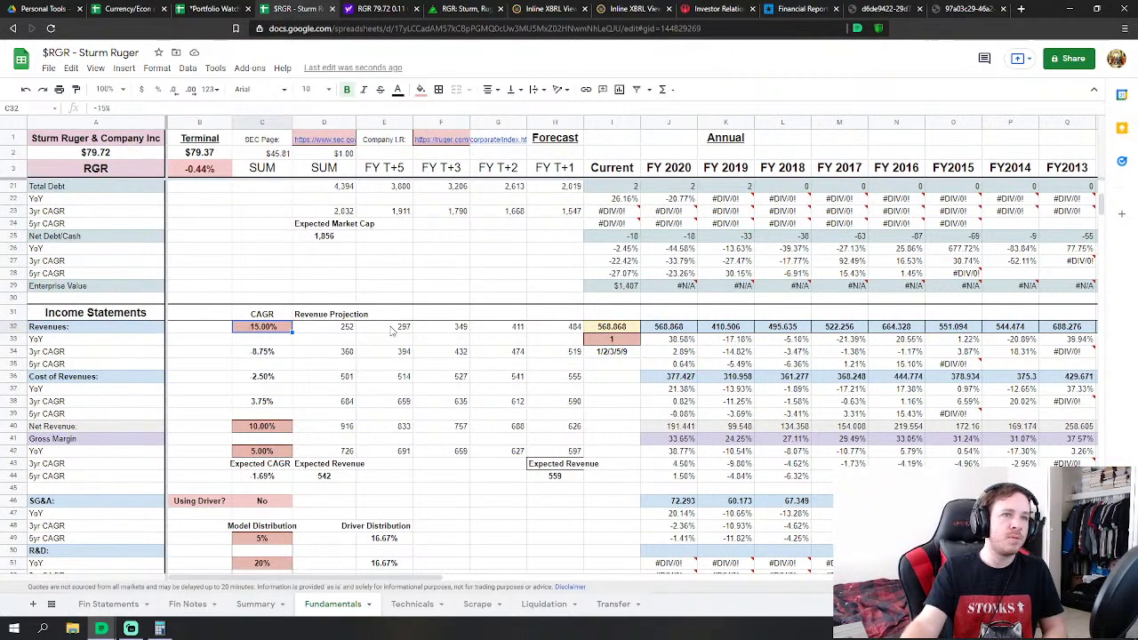
Set the second scenario's Model Distribution weight in cell C51 to 15% and check the distribution total
scroll(413, 484, "down", 3)
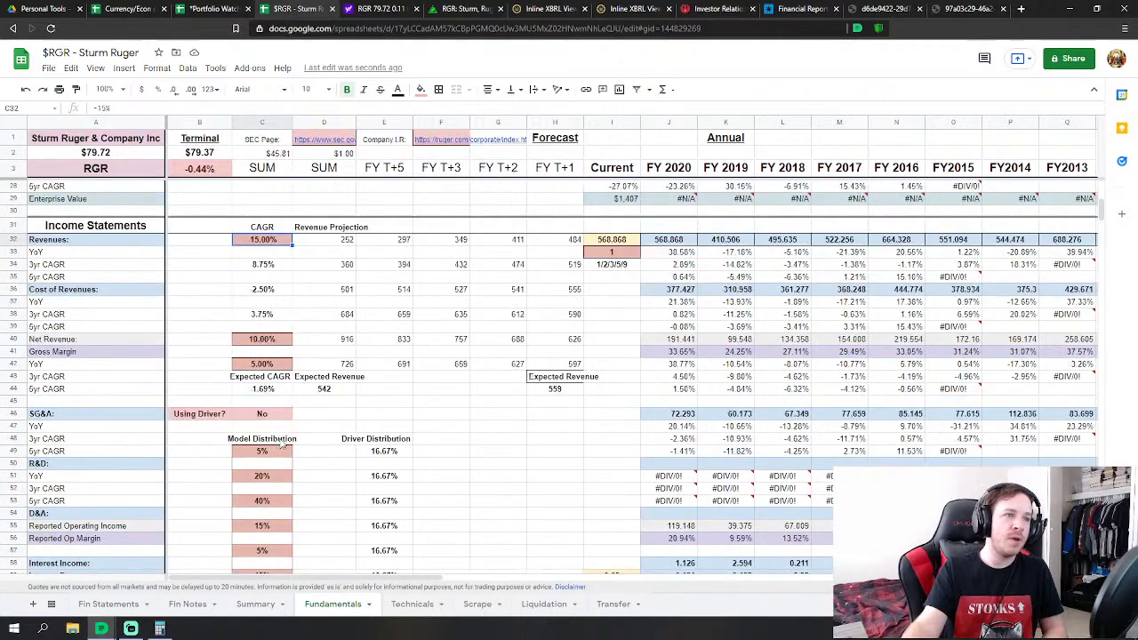
scroll(375, 464, "up", 2)
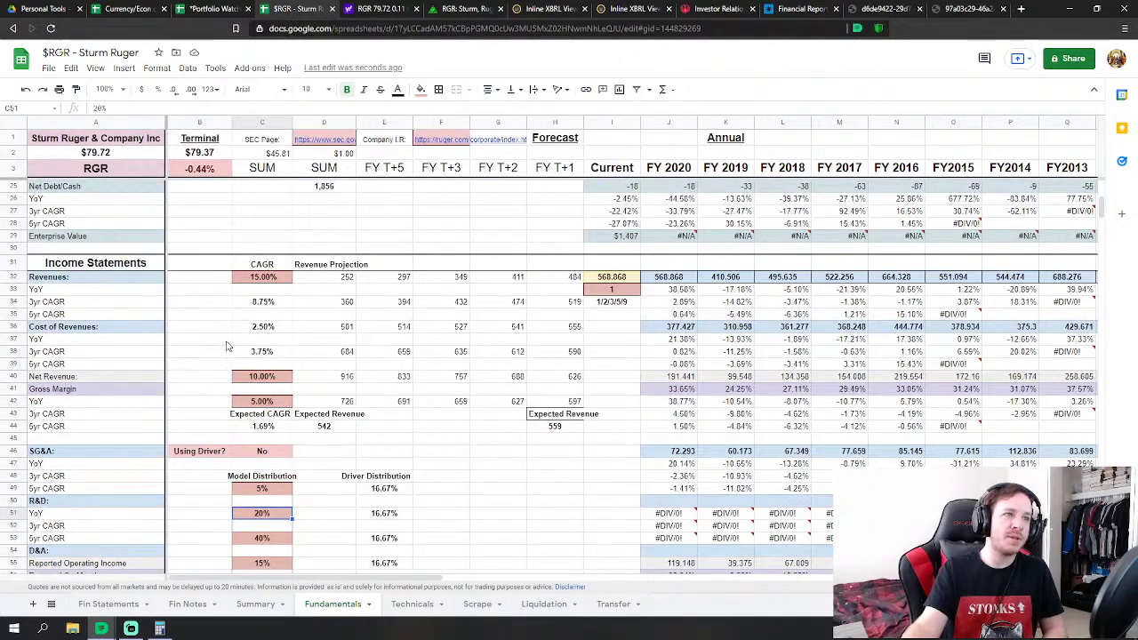
scroll(450, 287, "down", 1)
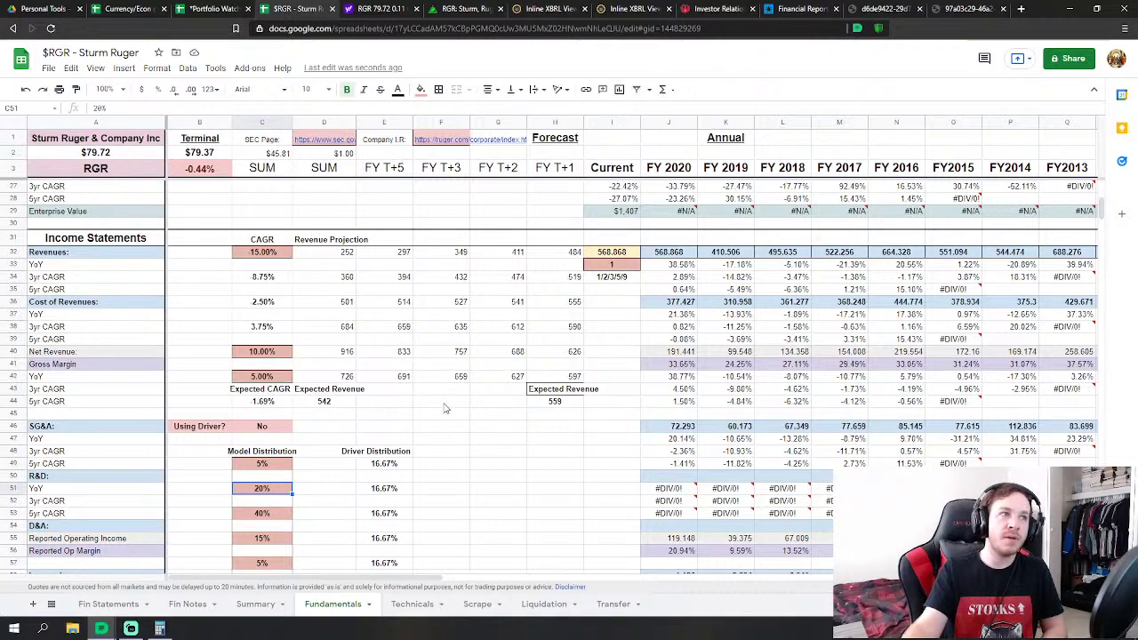
scroll(358, 472, "down", 1)
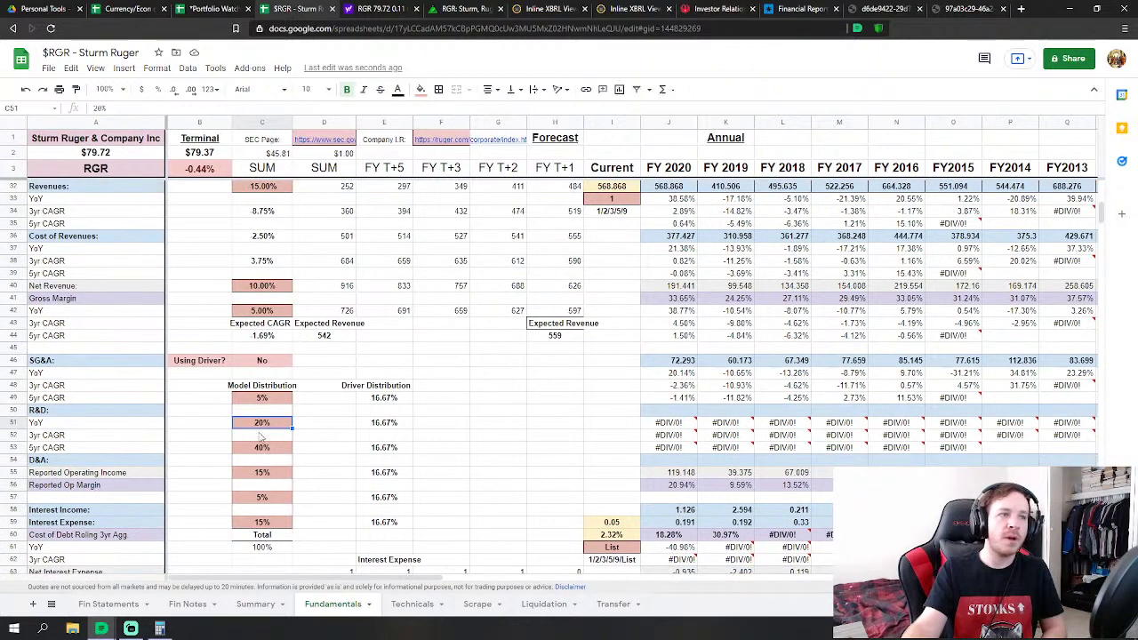
scroll(267, 433, "up", 1)
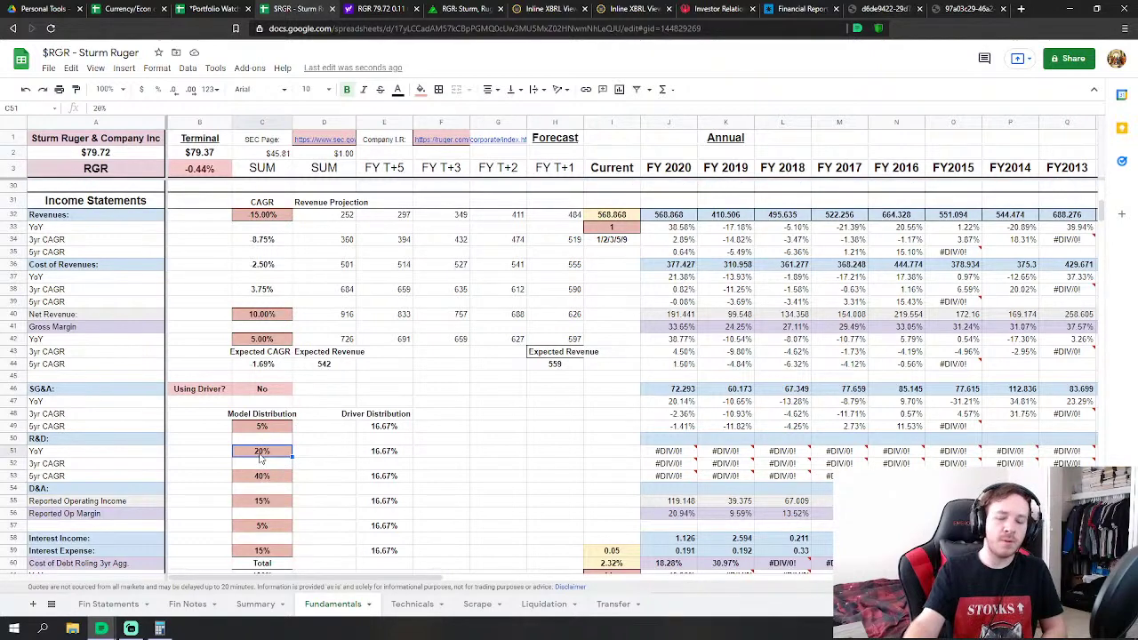
type("15")
key("Return")
key("Down")
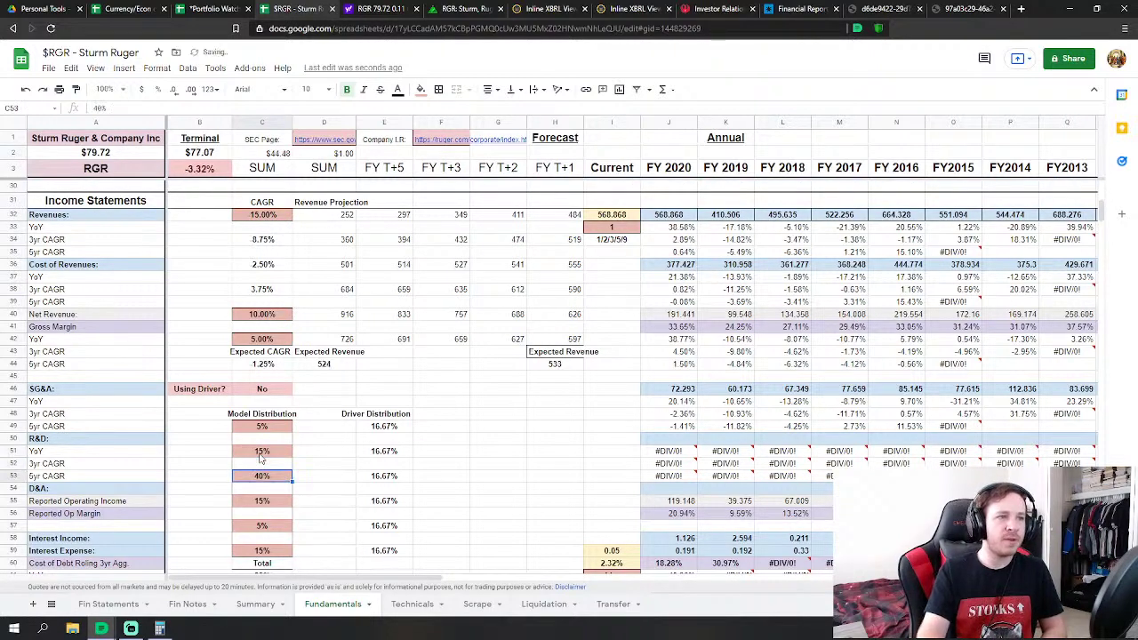
scroll(262, 454, "down", 2)
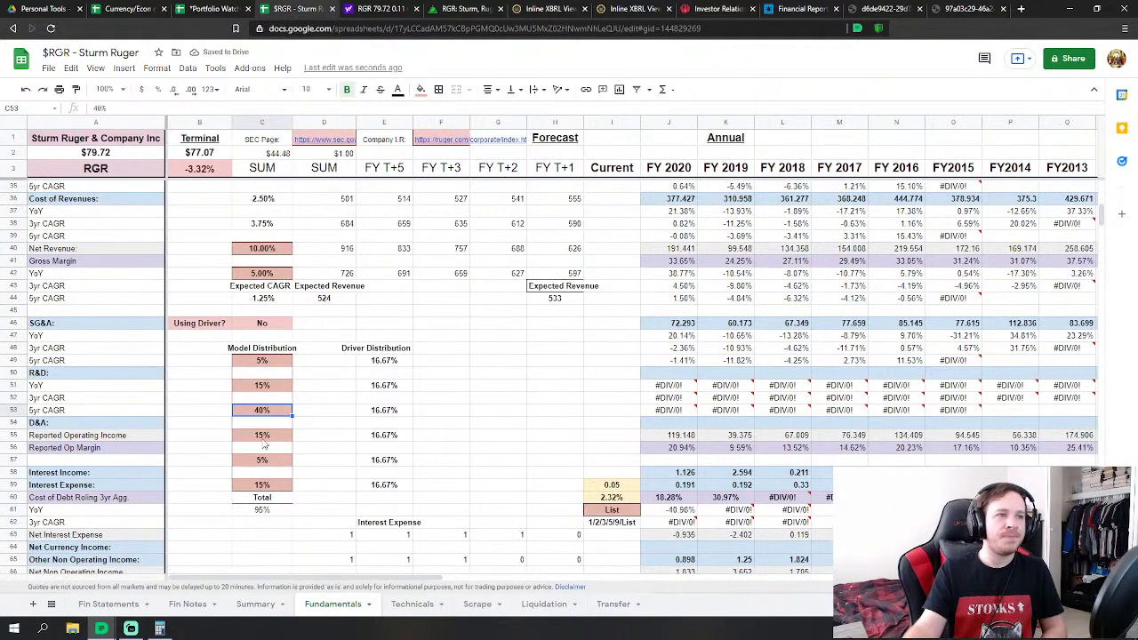
scroll(264, 446, "up", 2)
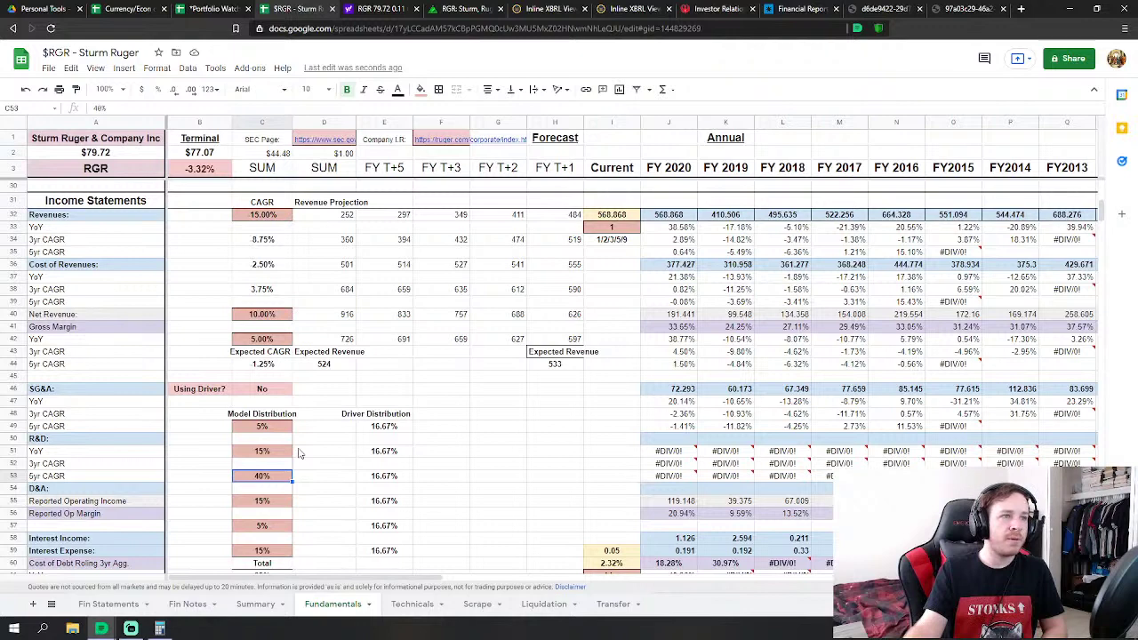
Set the fourth scenario's Model Distribution weight in cell C55 to 20% and check the total again
left_click(255, 503)
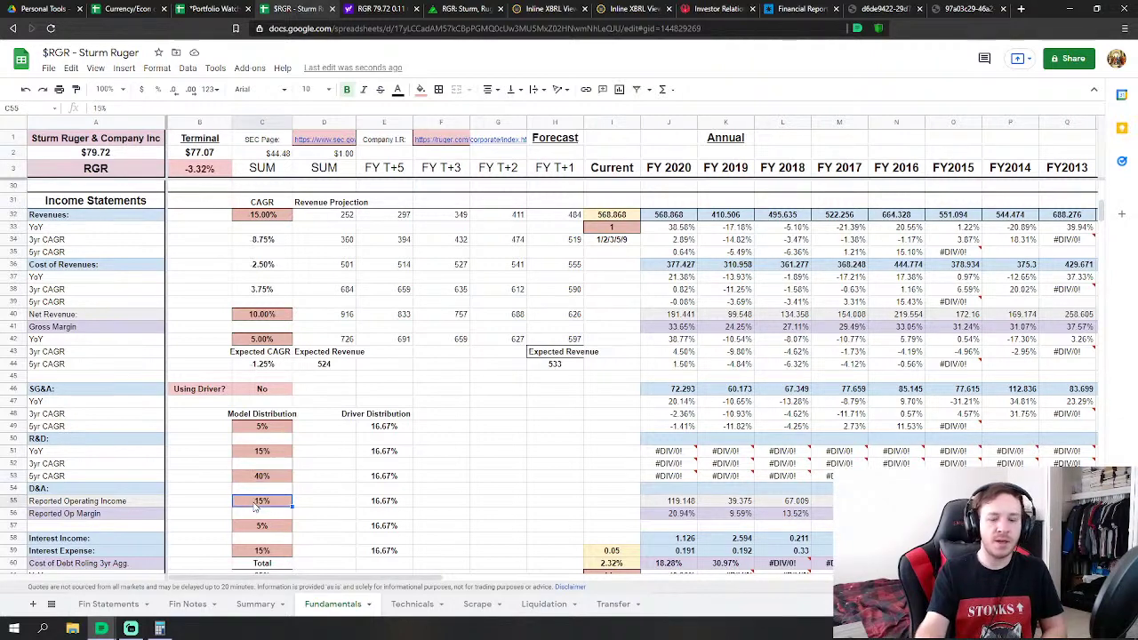
type("20")
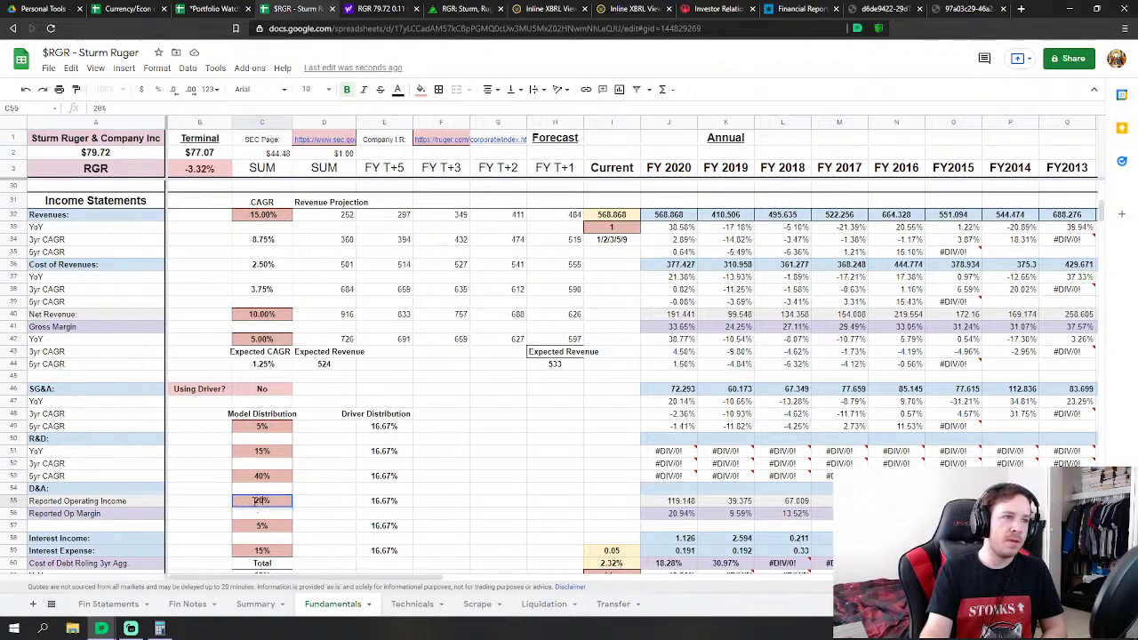
key("Return")
scroll(337, 455, "down", 1)
scroll(336, 456, "down", 1)
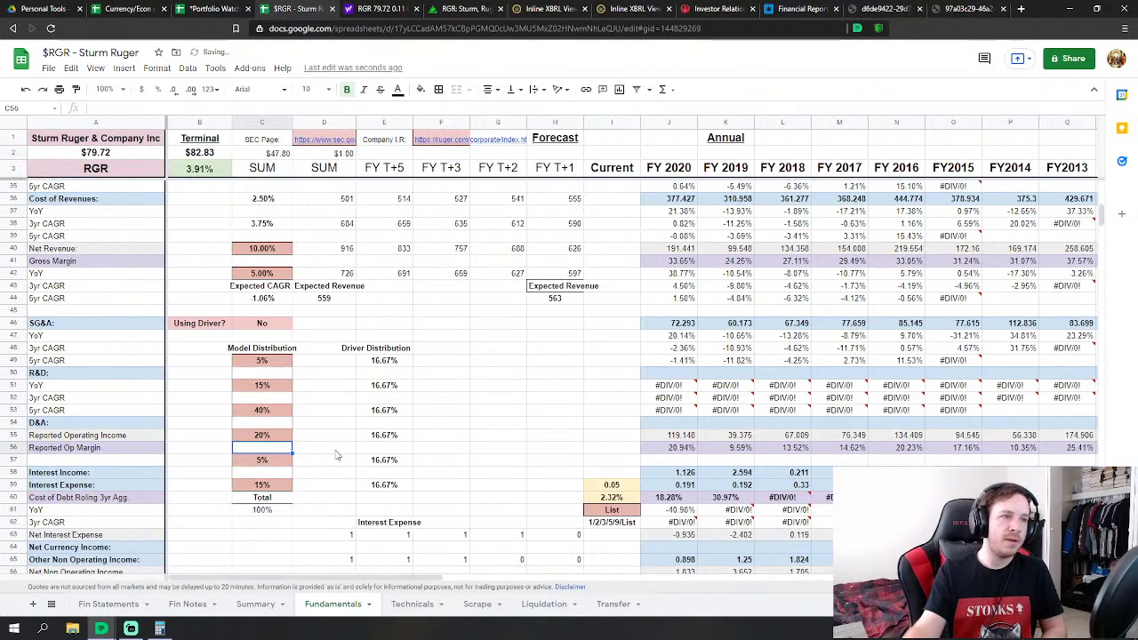
Review the expected revenue, net income margin, reinvestment, sales-to-capital and discount rate sections, and check the results on the Summary sheet
scroll(325, 460, "up", 3)
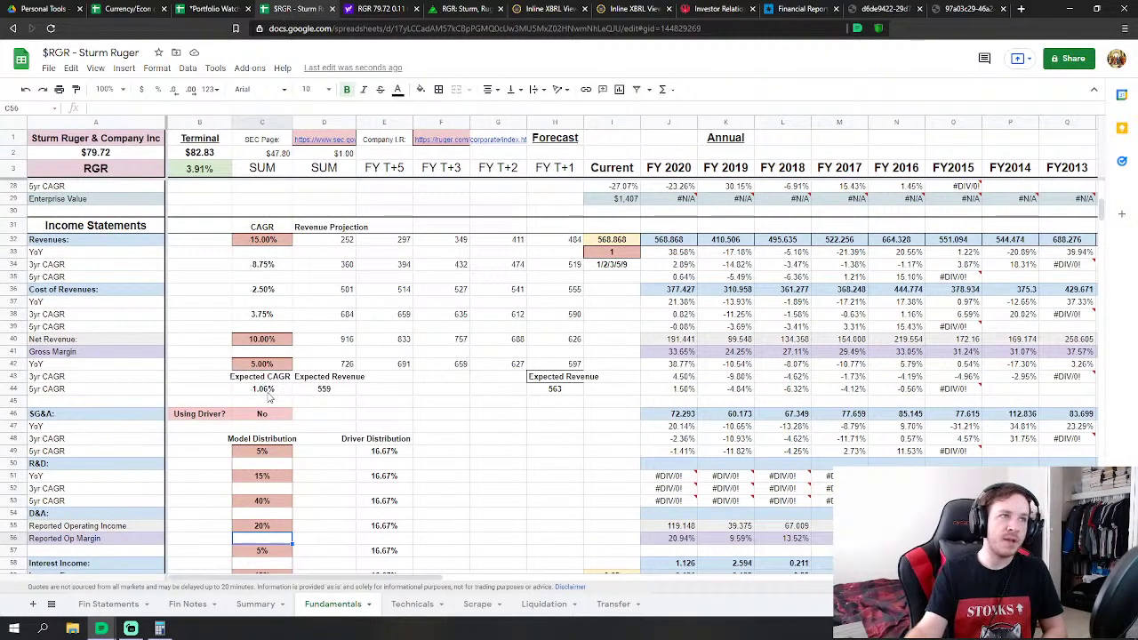
scroll(266, 397, "down", 3)
scroll(263, 398, "down", 3)
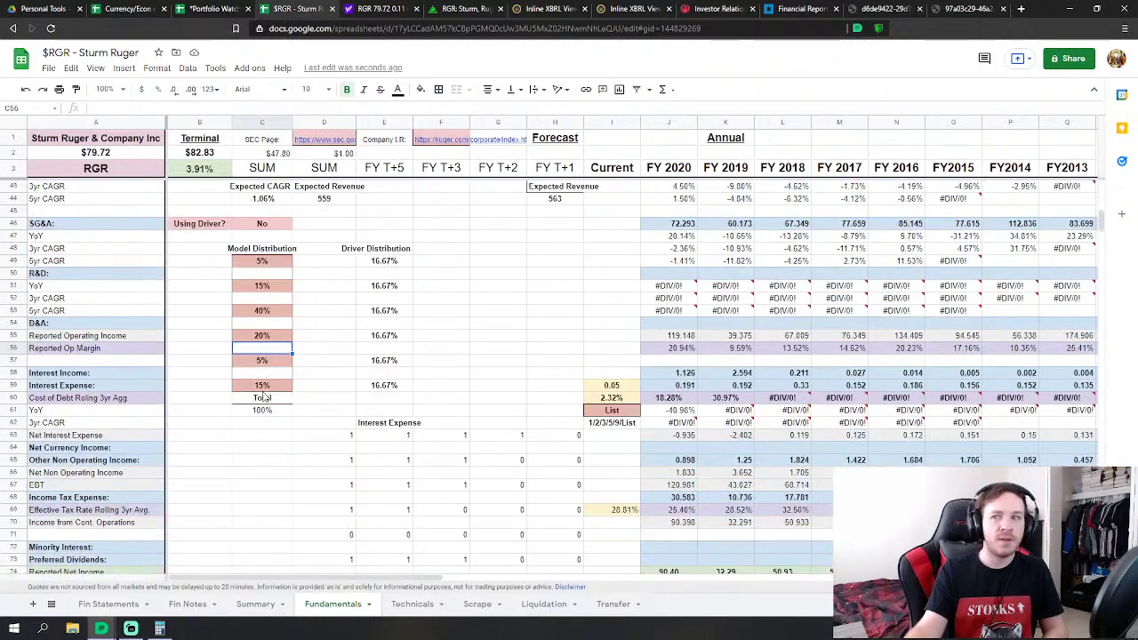
scroll(264, 398, "up", 5)
scroll(263, 397, "up", 3)
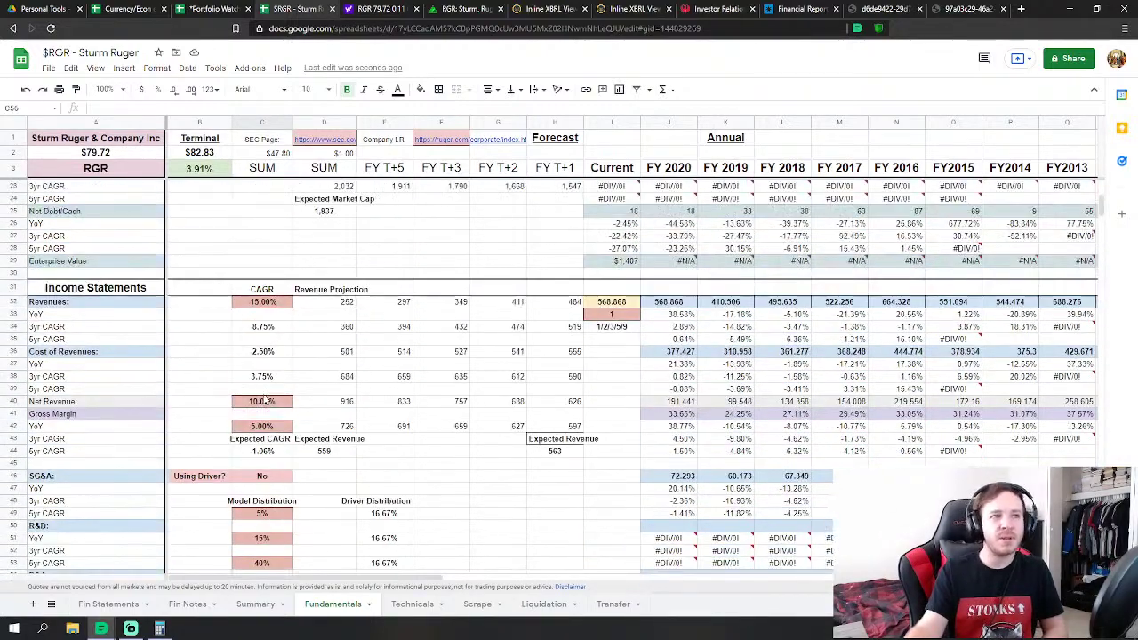
scroll(267, 400, "down", 20)
scroll(272, 405, "down", 2)
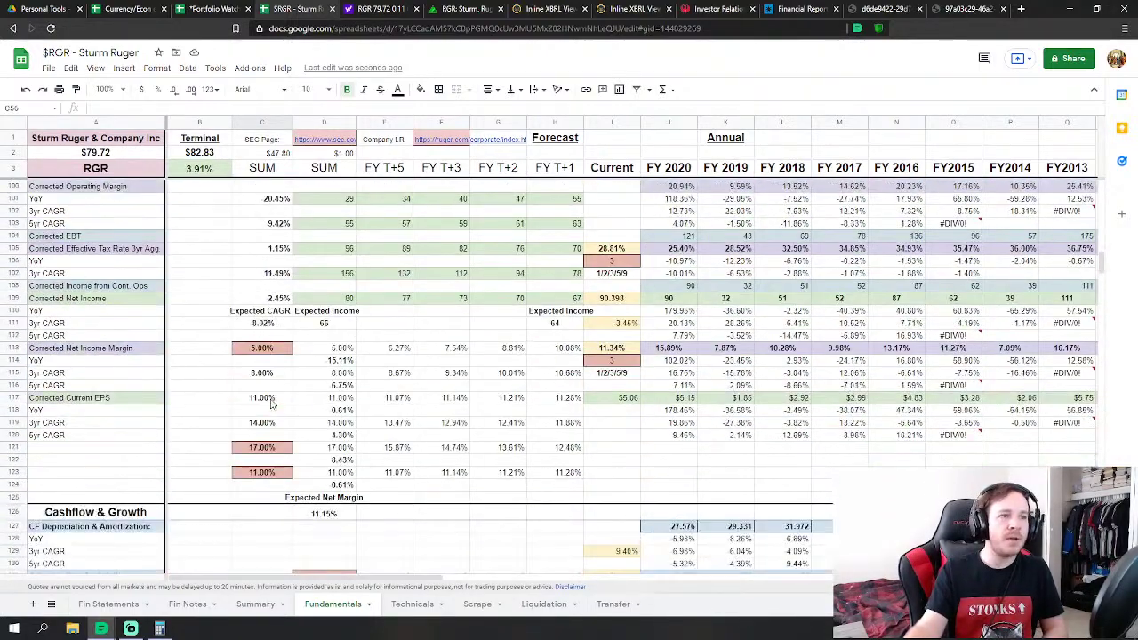
scroll(651, 418, "down", 12)
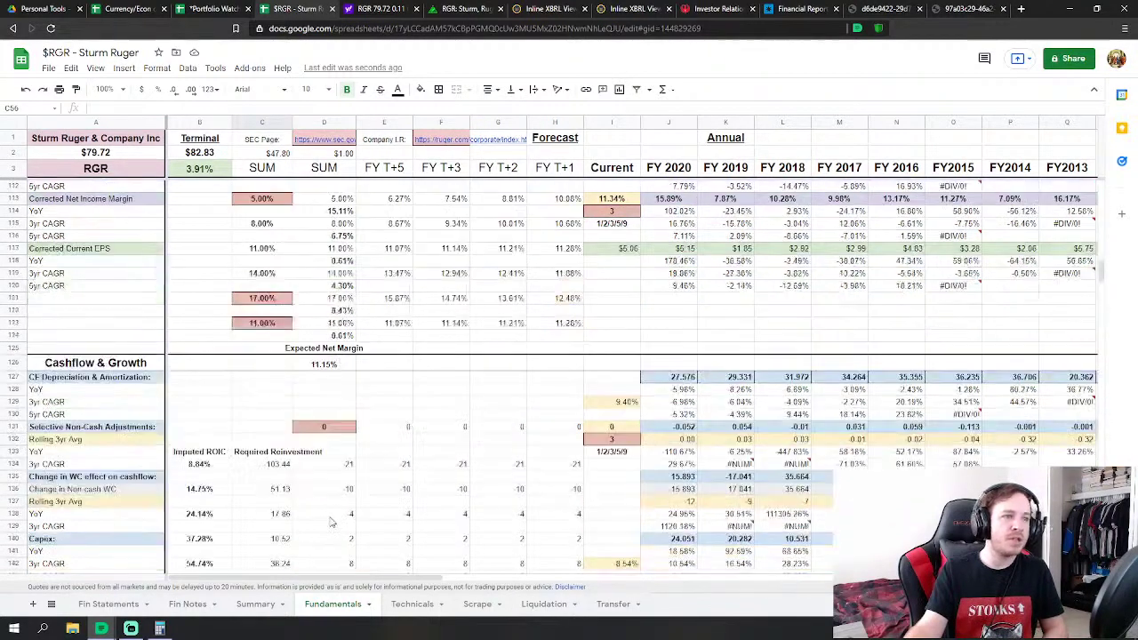
scroll(176, 335, "down", 20)
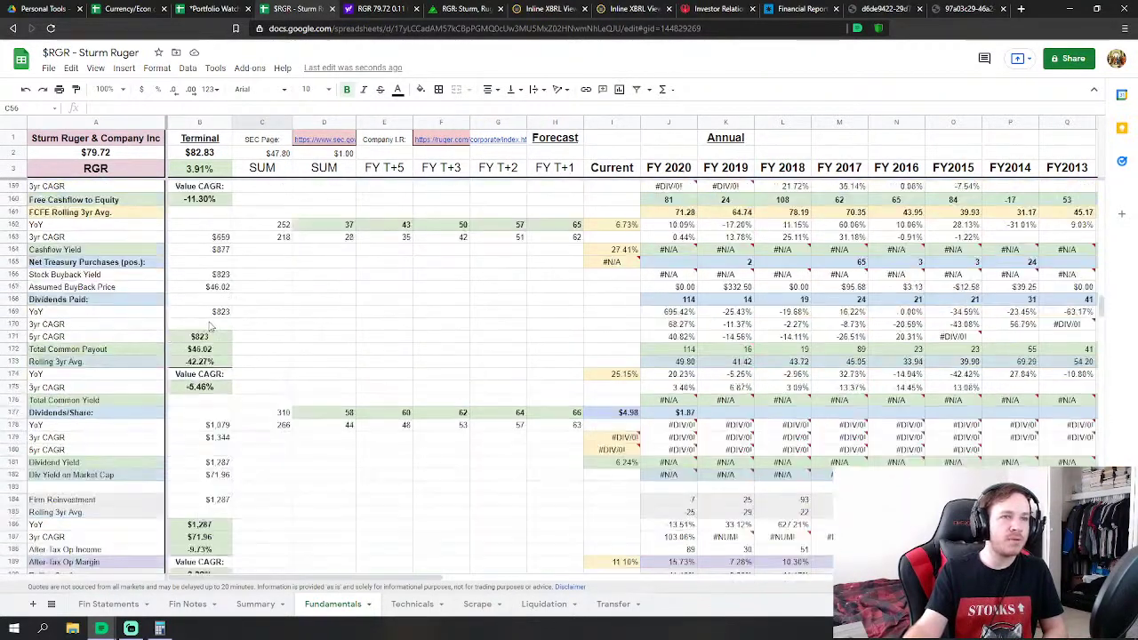
scroll(211, 333, "down", 20)
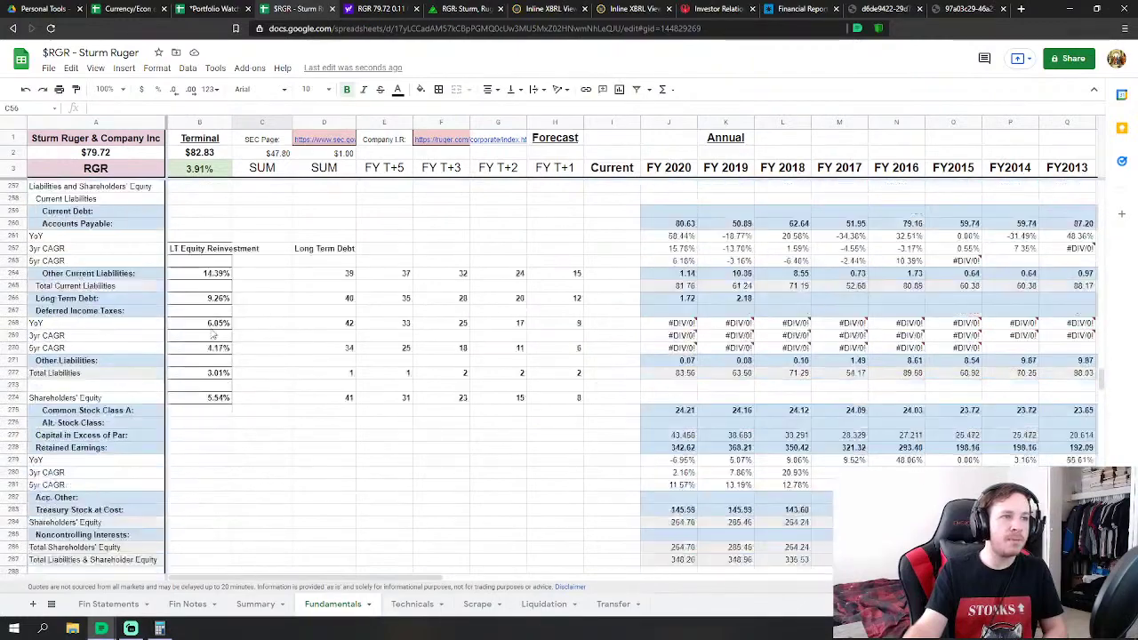
scroll(212, 333, "down", 13)
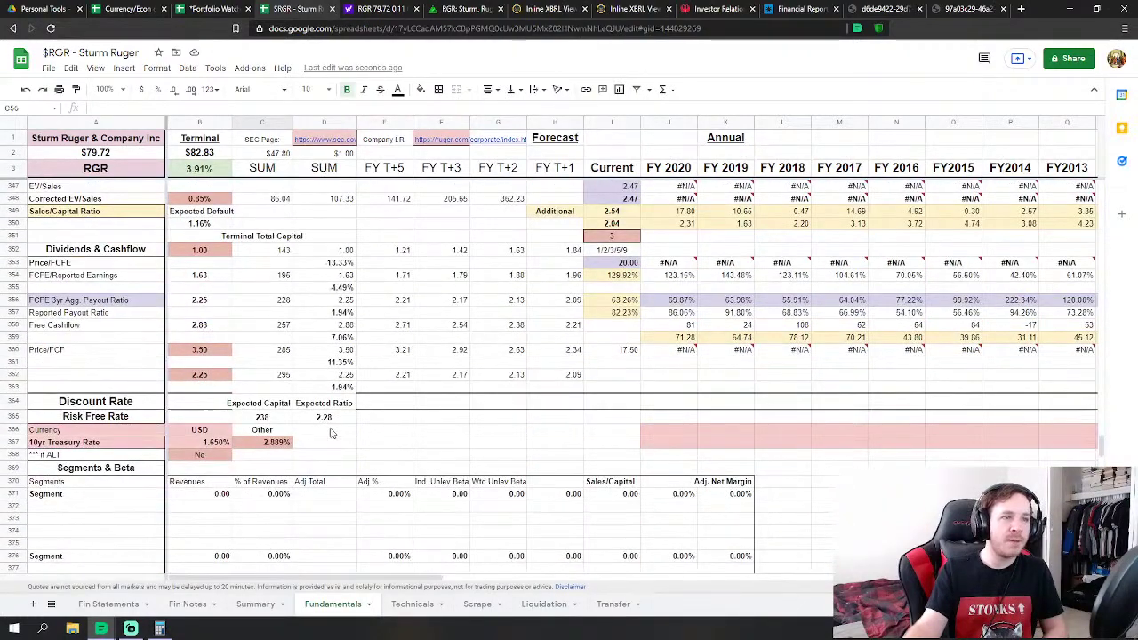
scroll(324, 433, "down", 12)
scroll(320, 431, "down", 15)
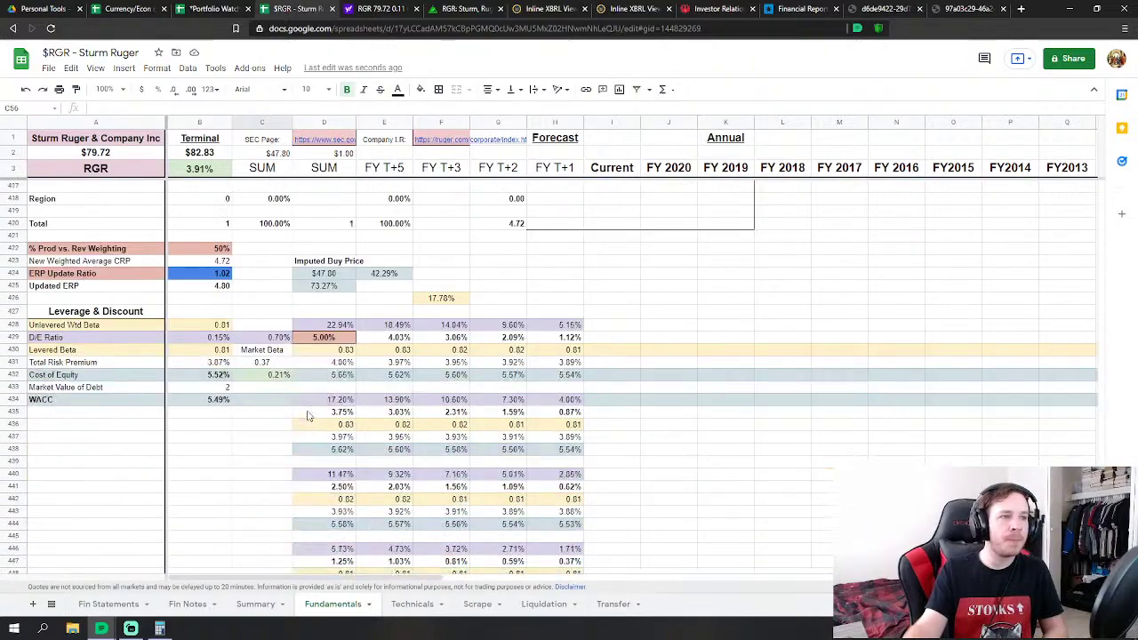
key("ctrl+shift+Page_Up")
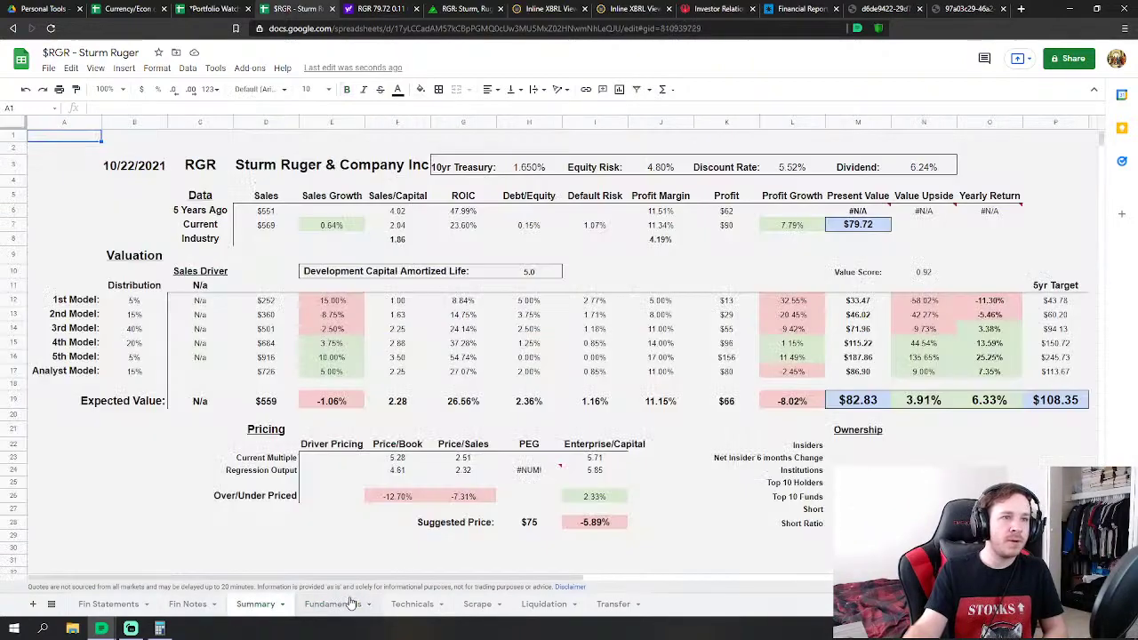
Return to the Fundamentals sheet and set the current default risk in cell H343 to 0%
left_click(352, 604)
scroll(362, 440, "up", 20)
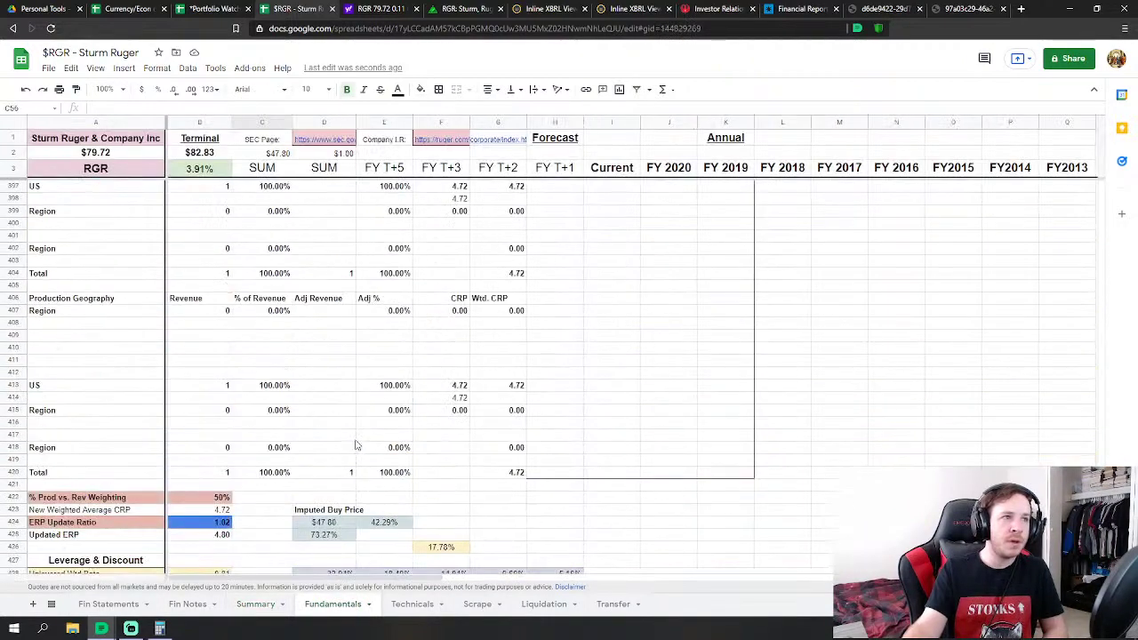
scroll(363, 455, "up", 6)
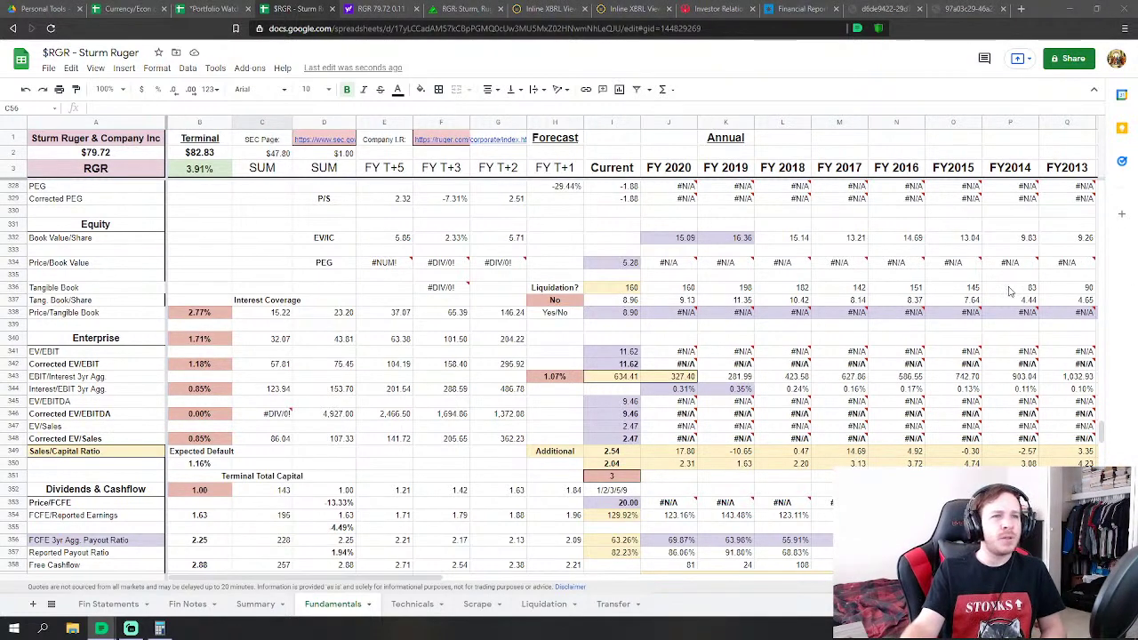
scroll(622, 352, "down", 1)
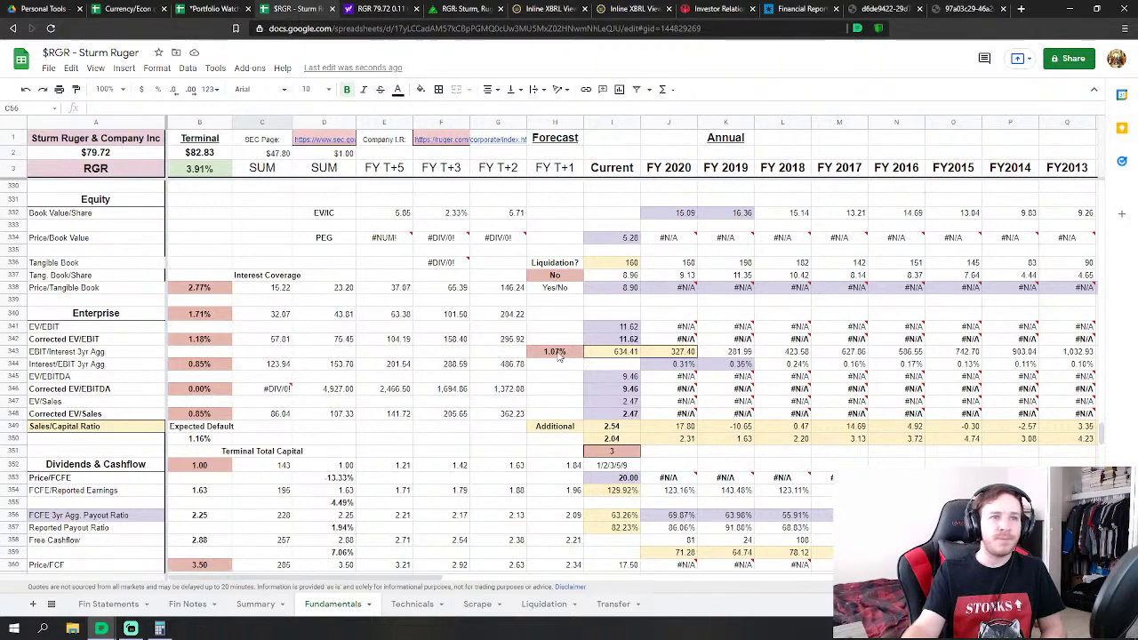
left_click(559, 355)
type("0")
key("Return")
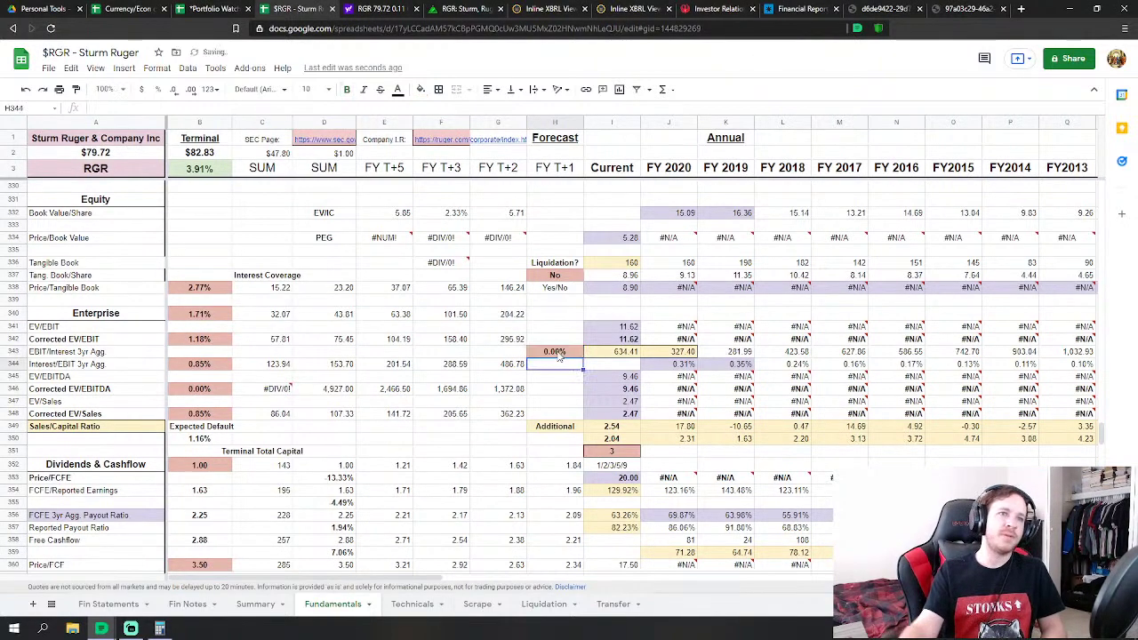
Check the balance sheet's long-term debt projections and set the analyst model's default risk in cell B348 to 0%
scroll(344, 342, "up", 10)
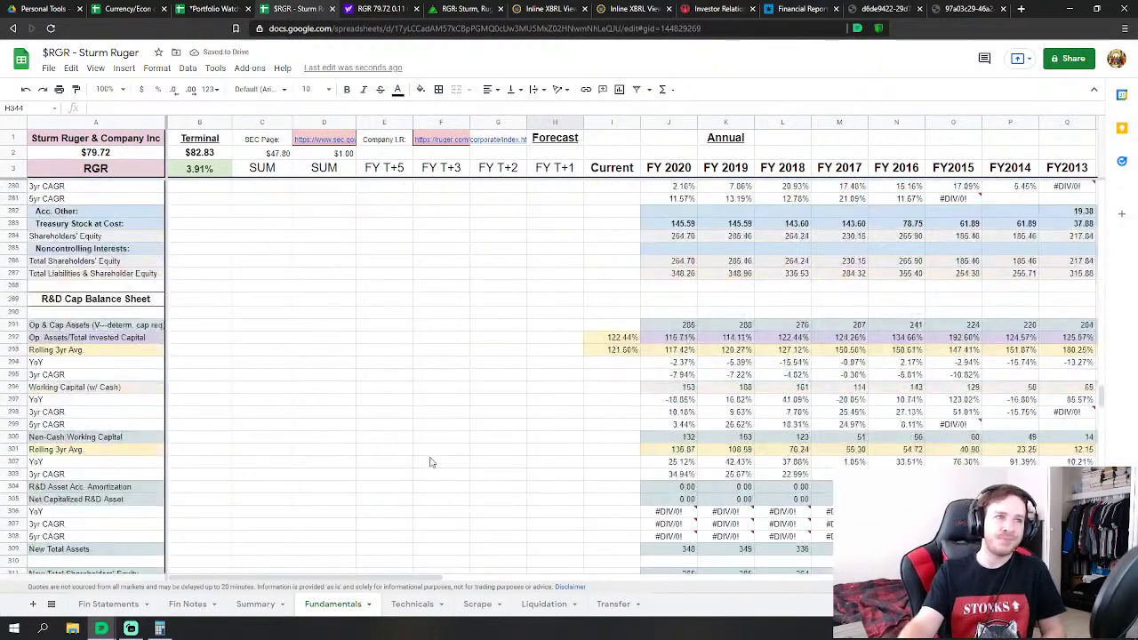
scroll(430, 461, "up", 15)
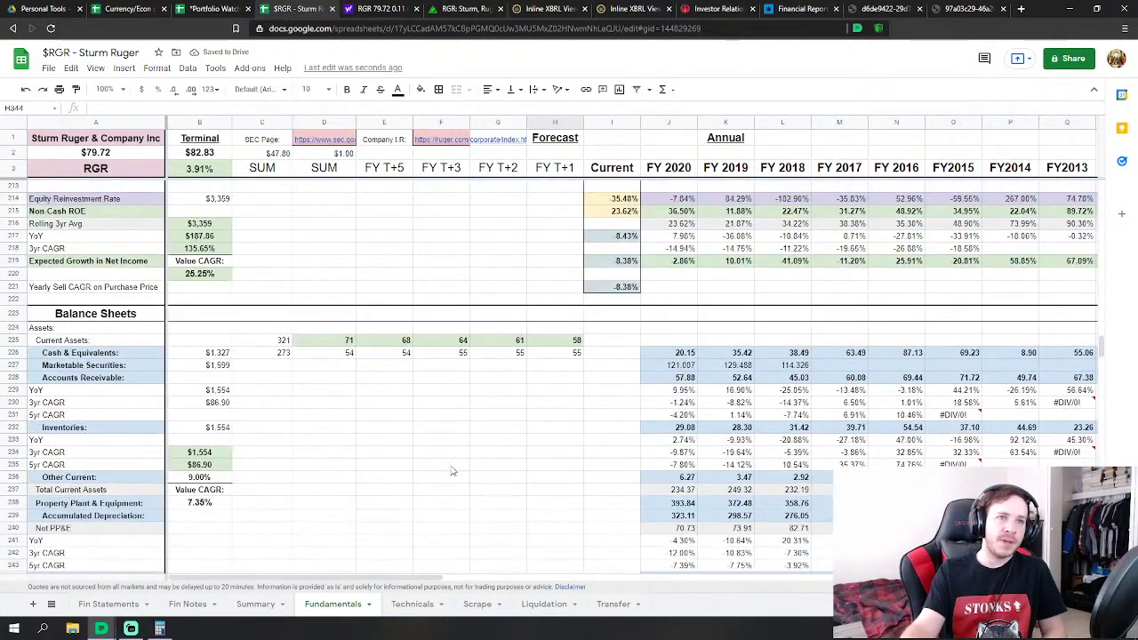
scroll(450, 471, "down", 8)
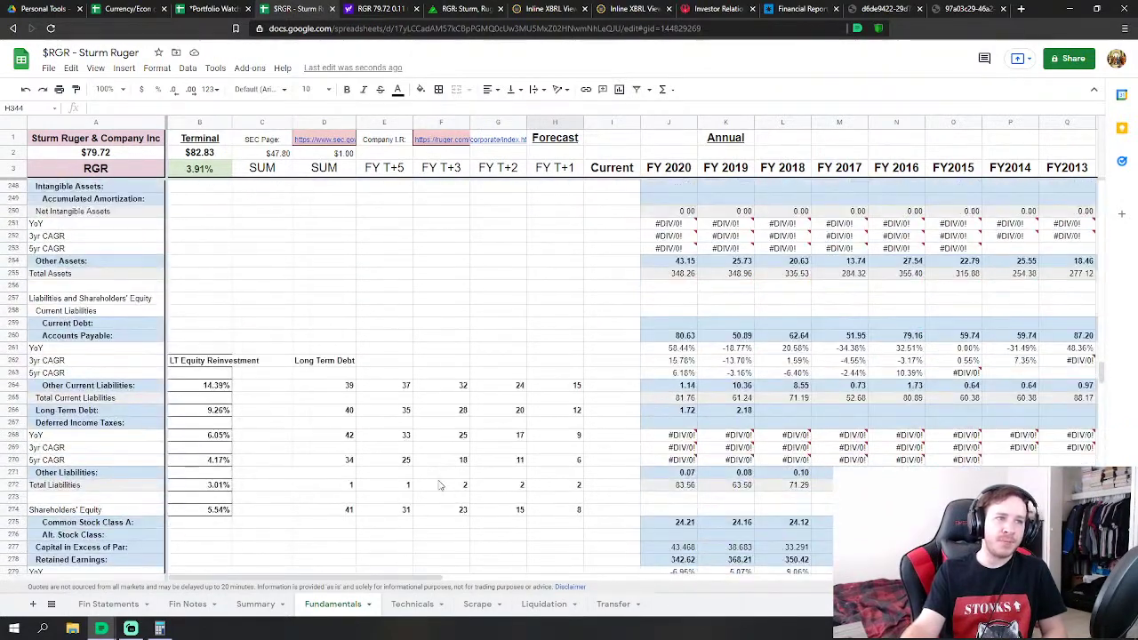
scroll(438, 485, "down", 9)
scroll(435, 482, "up", 7)
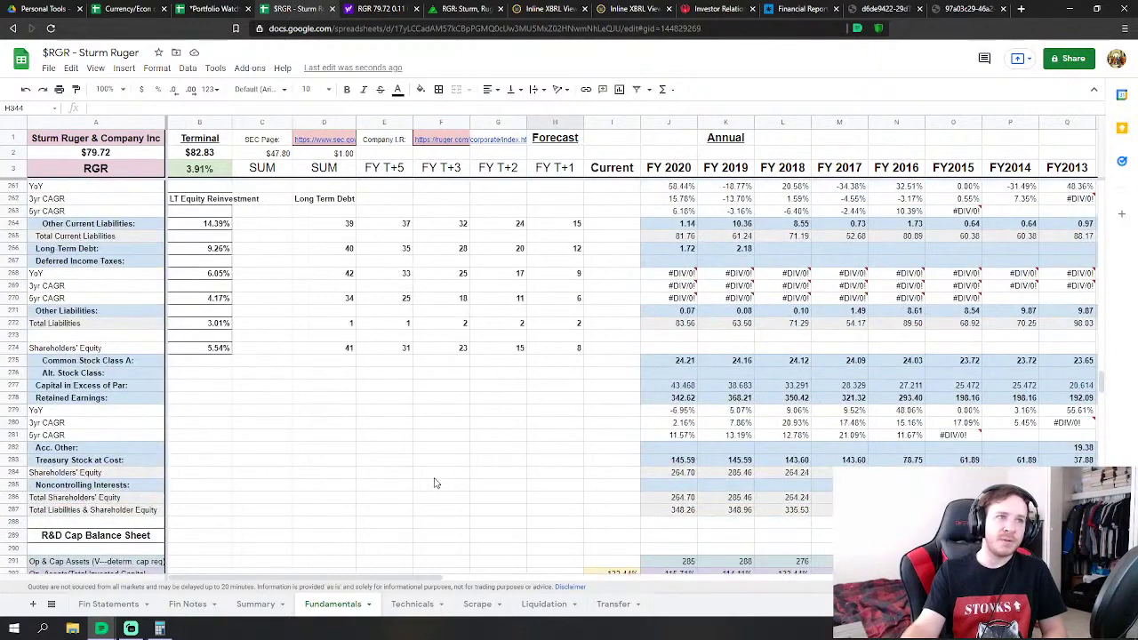
scroll(434, 483, "up", 1)
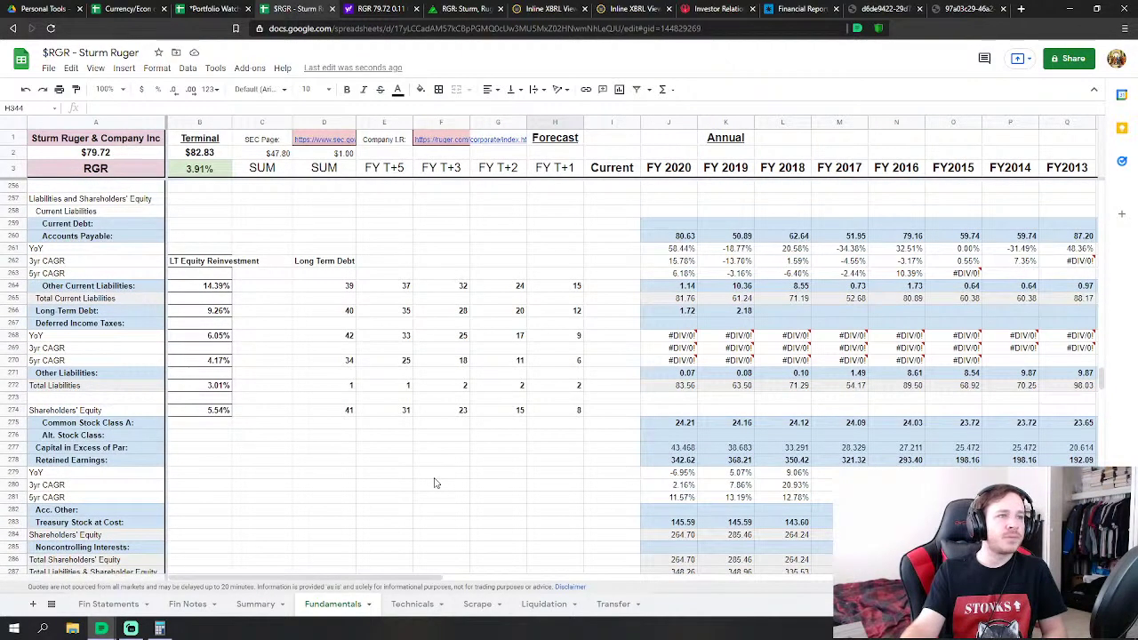
scroll(434, 483, "down", 17)
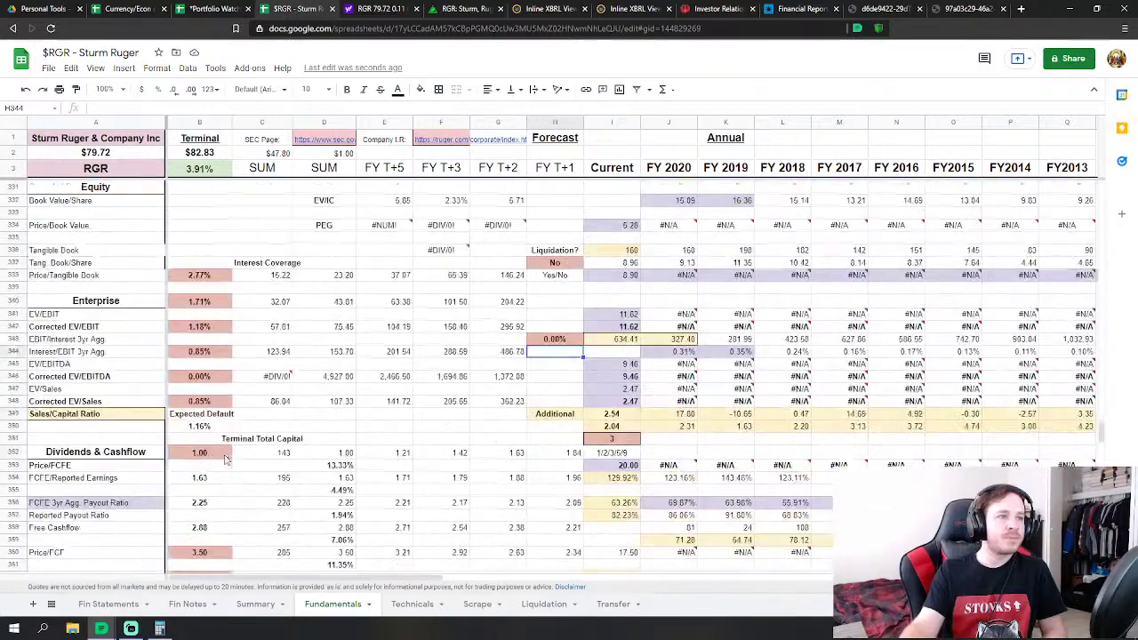
left_click(181, 400)
type("0")
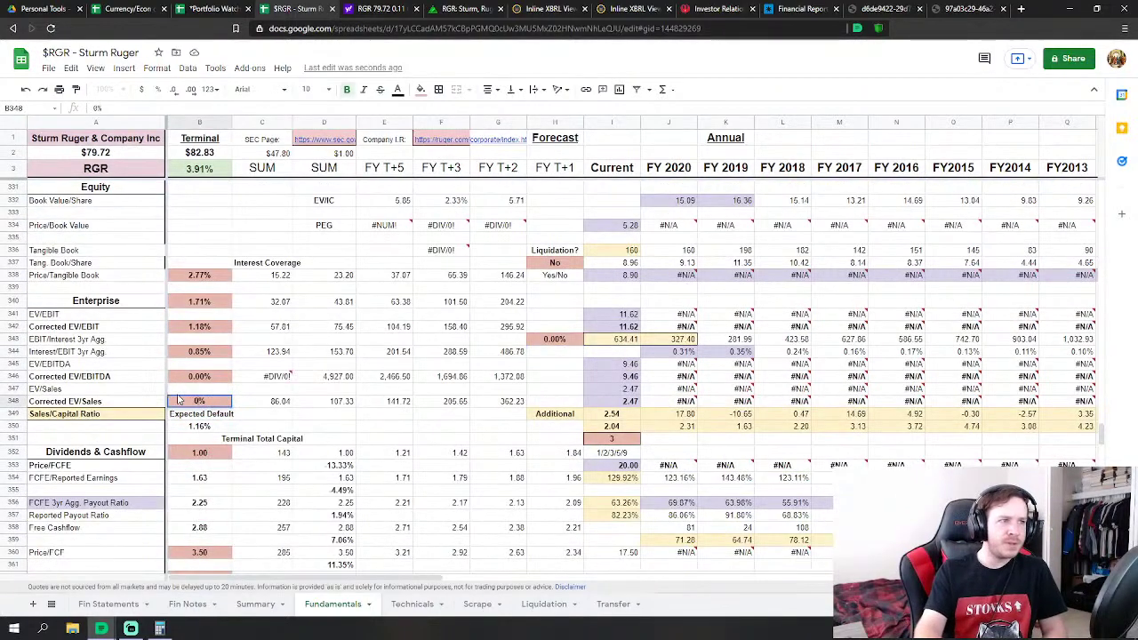
key("Up")
Set the fourth model's default risk in cell B344 to 0%
key("Up")
key("Up")
key("Up")
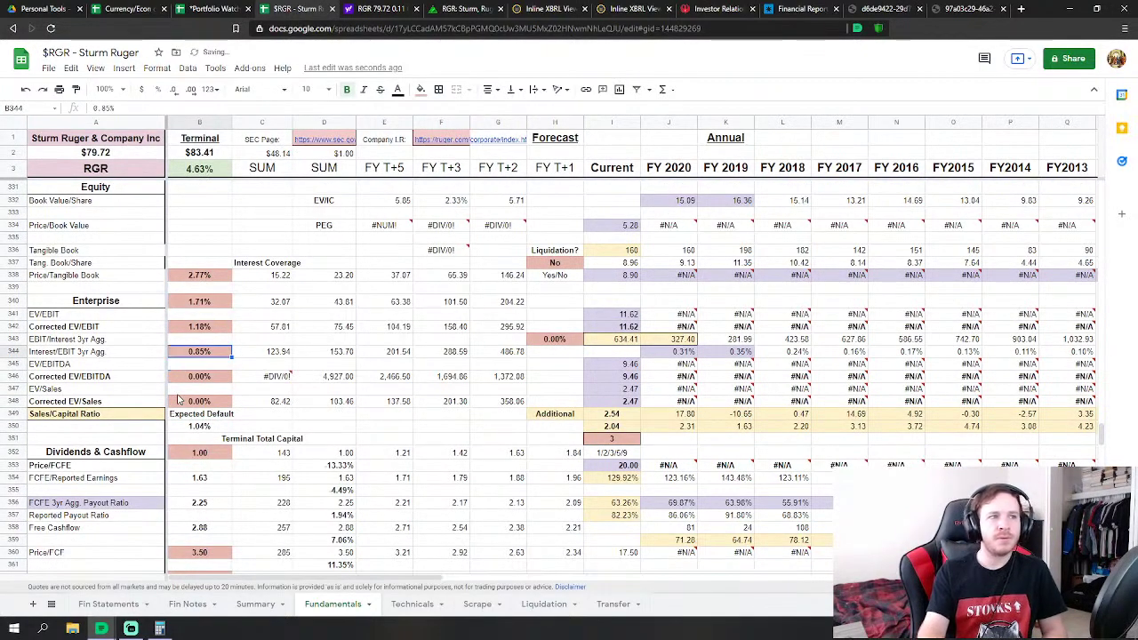
type("0")
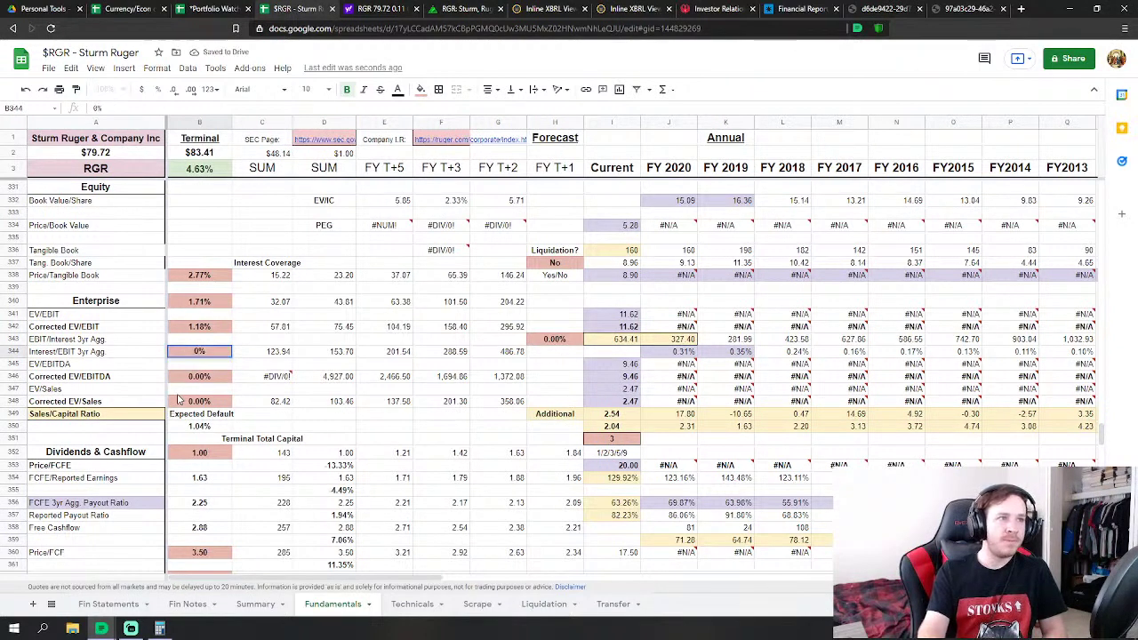
key("Up")
key("Up")
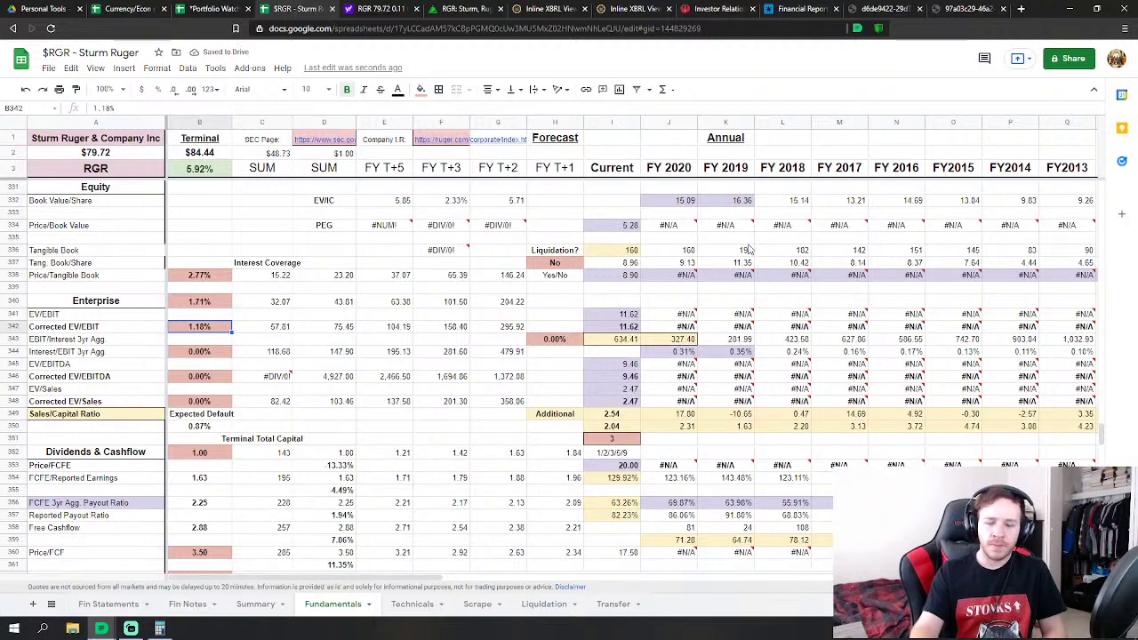
Set the default risk of the third, second and first models in cells B342, B340 and B338 to 0.69%
type("0.69%")
key("Up")
key("Up")
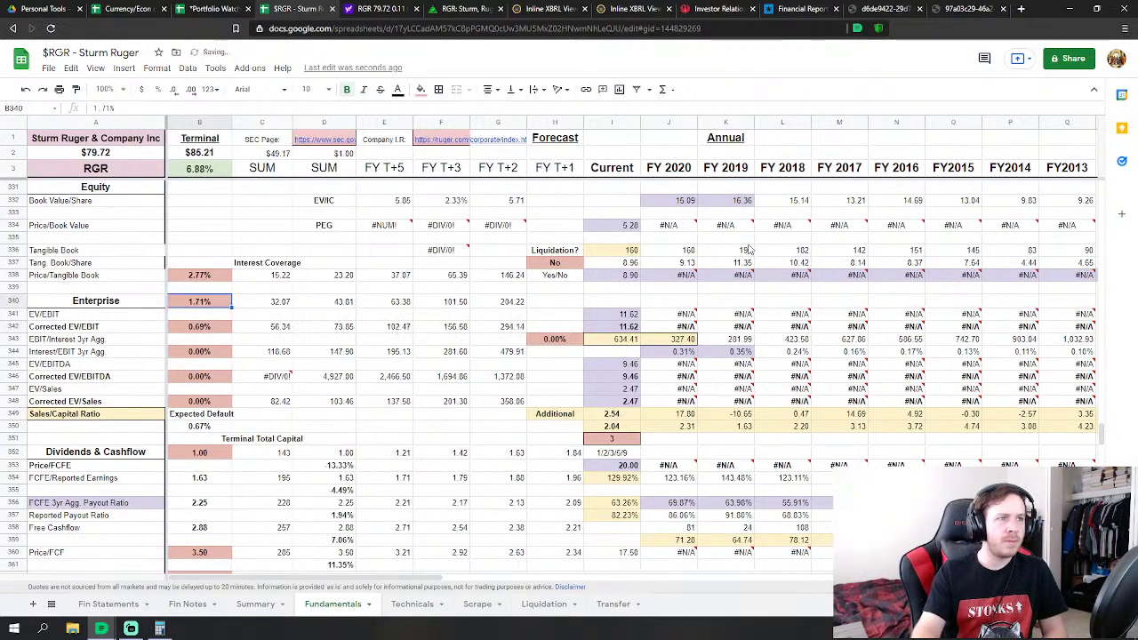
type("0.69")
key("Up")
key("Up")
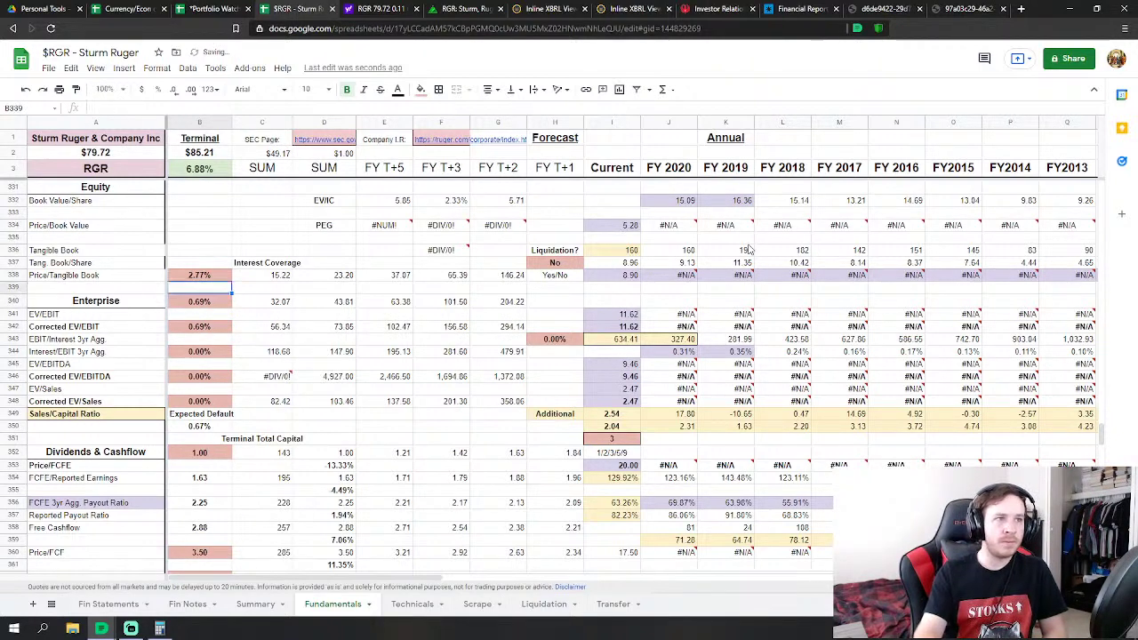
type("0.69")
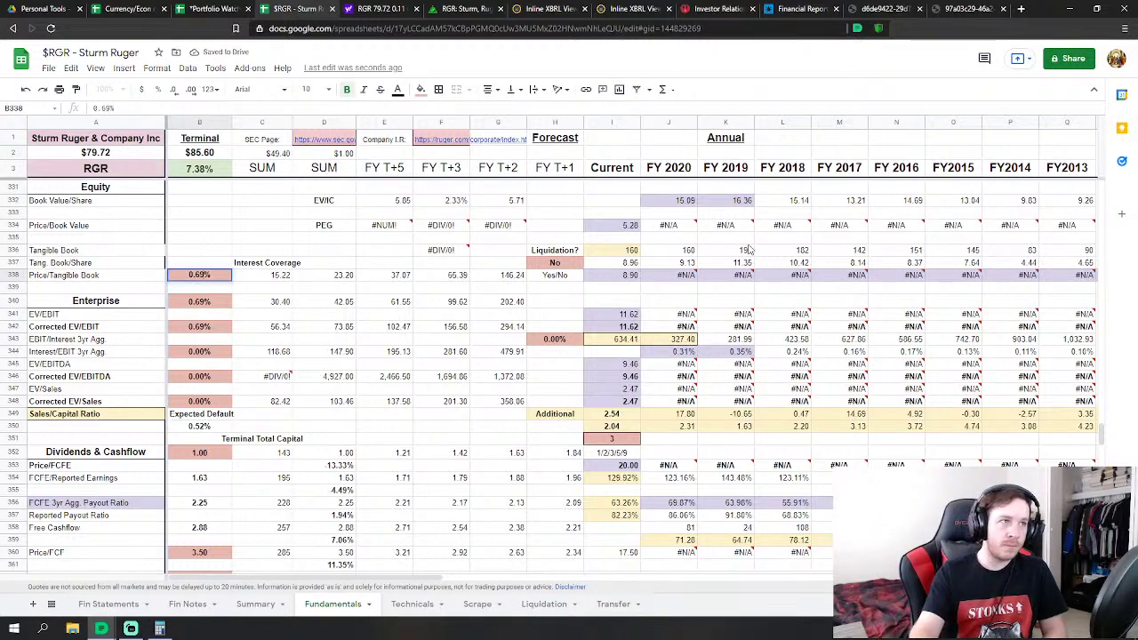
key("Return")
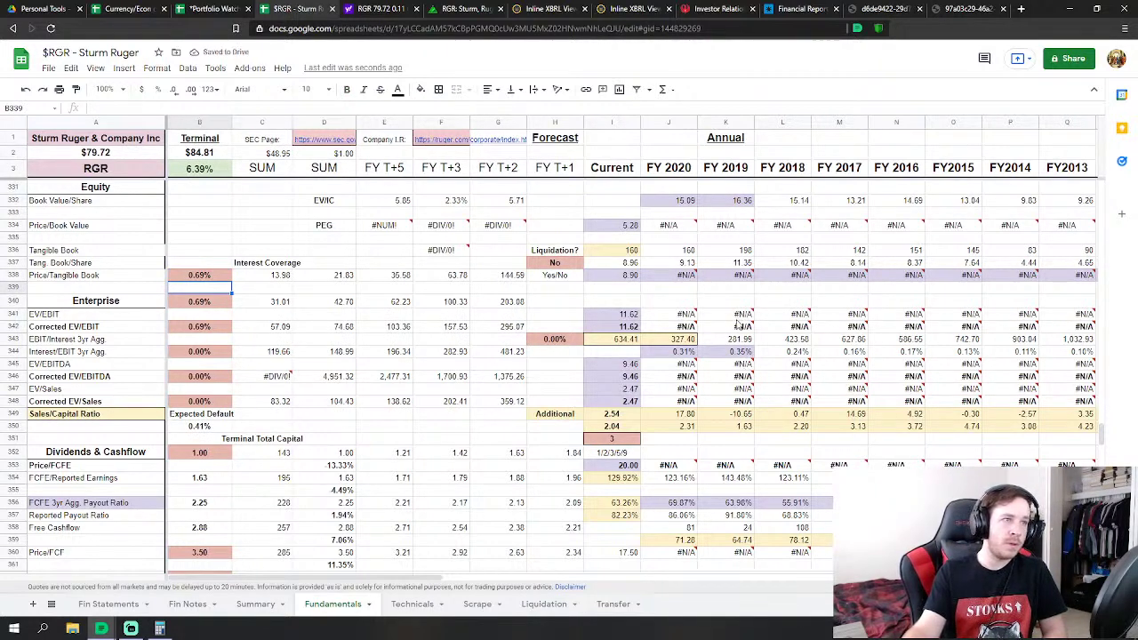
left_click(263, 215)
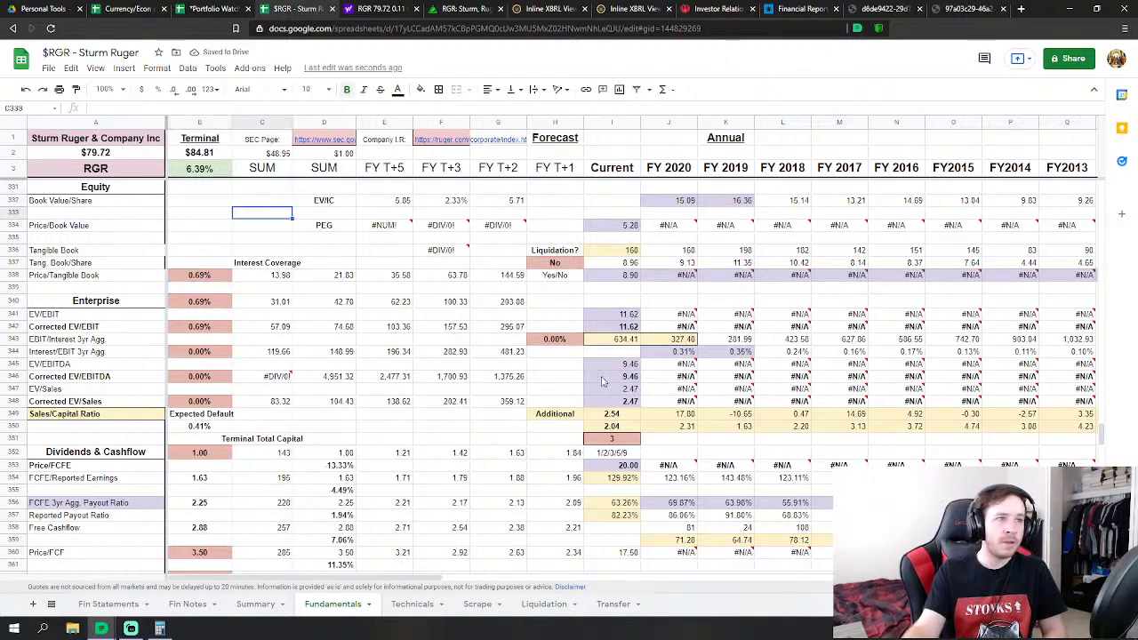
scroll(603, 383, "down", 3)
scroll(594, 474, "up", 4)
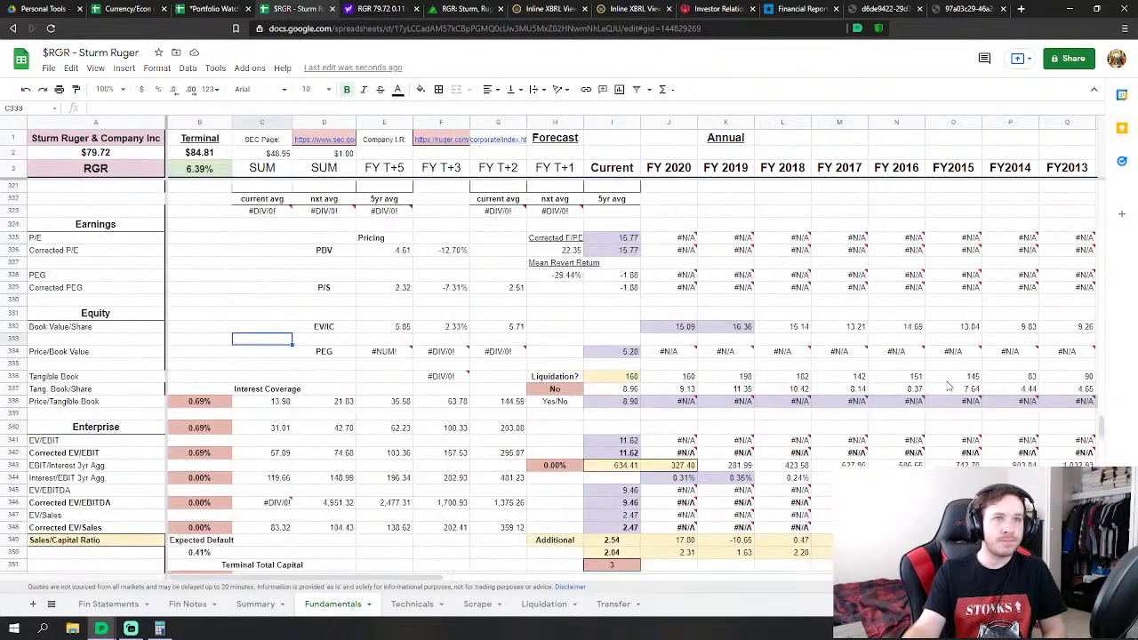
left_click_drag(1101, 432, 1109, 201)
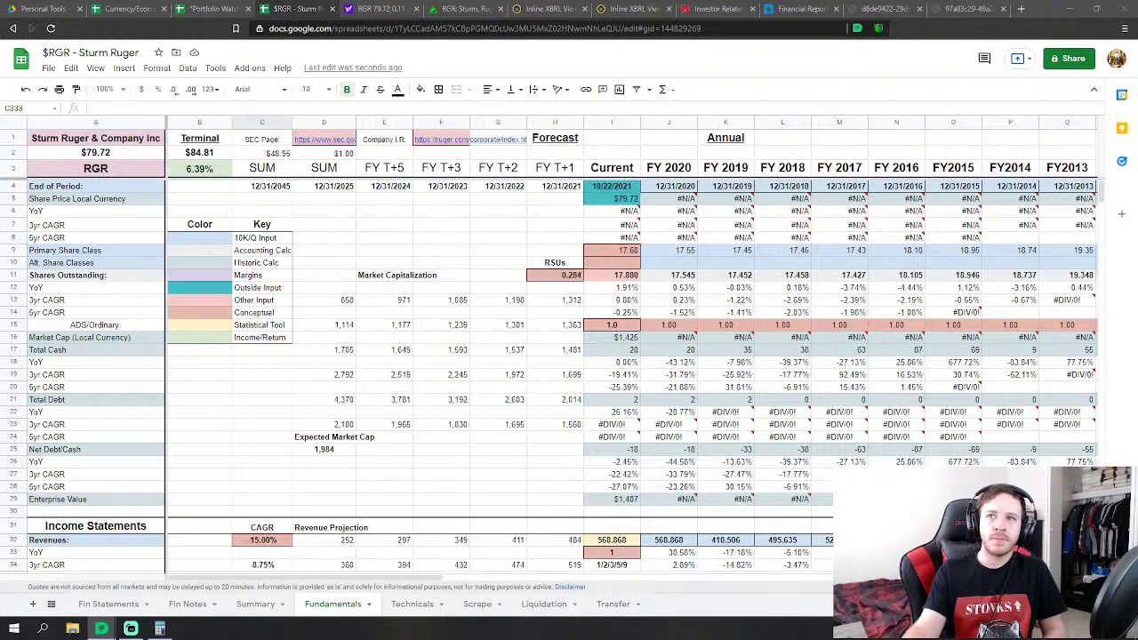
left_click(267, 375)
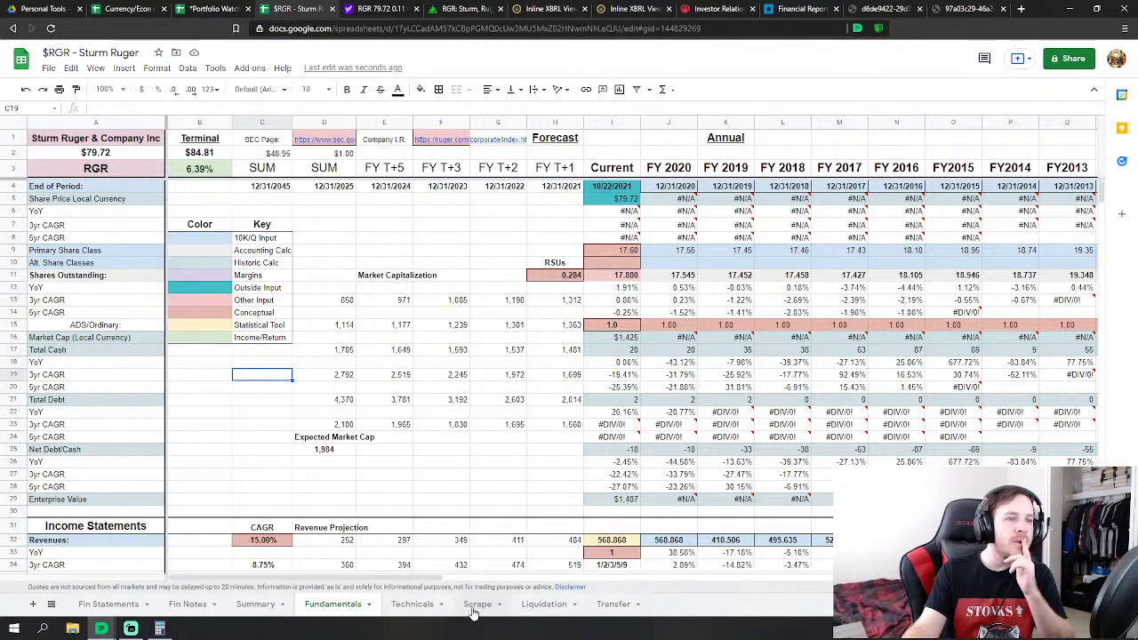
Reload the price history on the Technicals sheet by clearing cell A4 and undoing the deletion
left_click(416, 605)
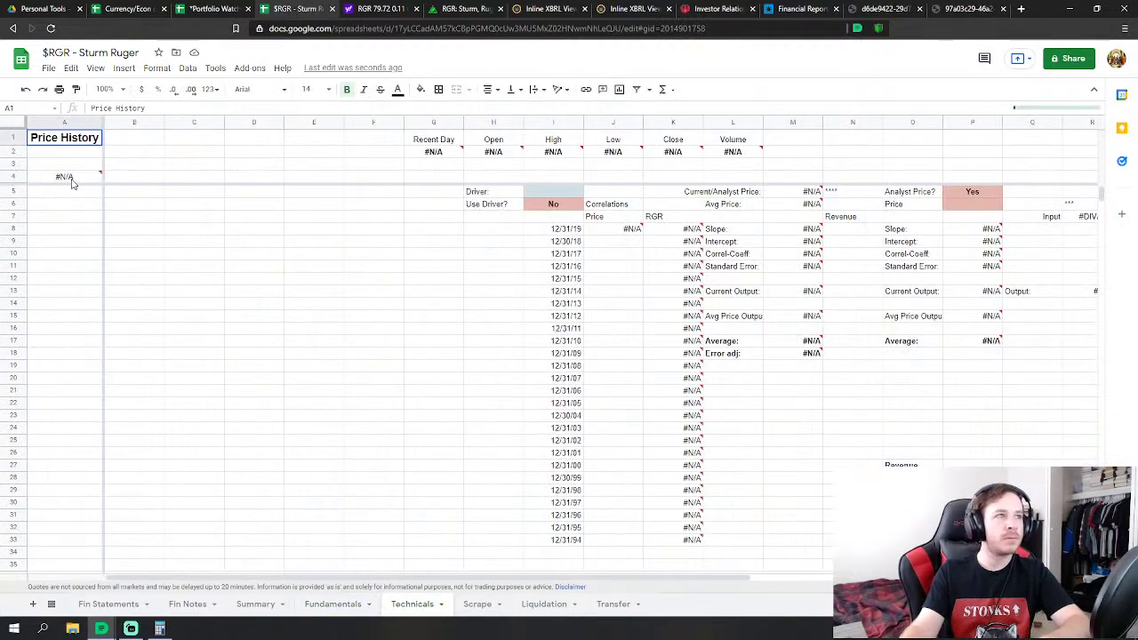
left_click(71, 178)
key("Delete")
left_click(28, 90)
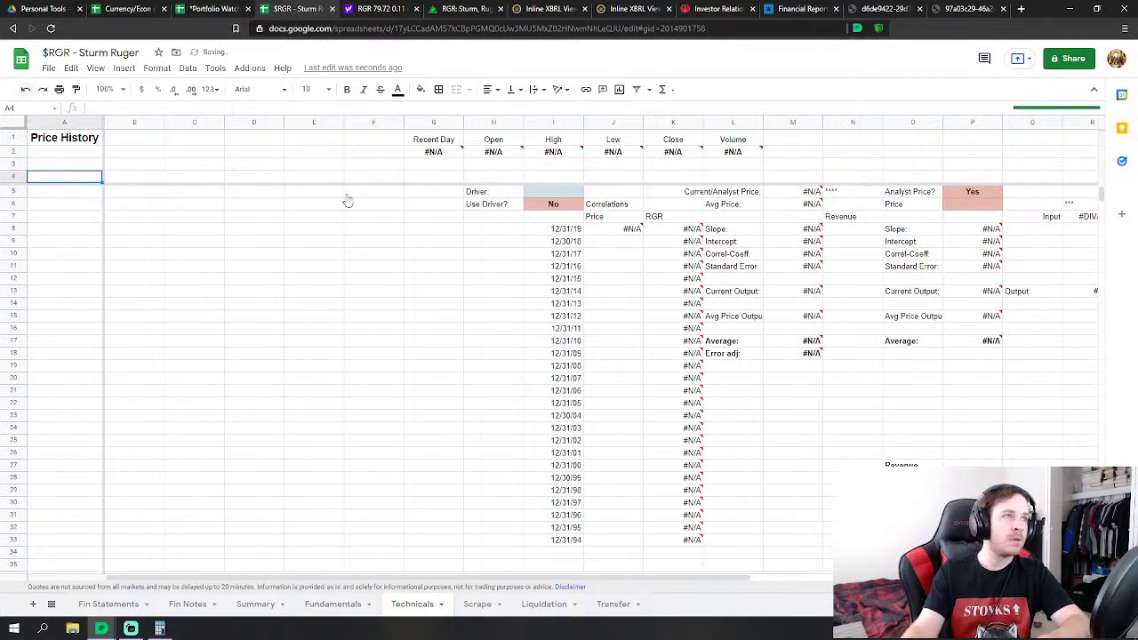
left_click(378, 163)
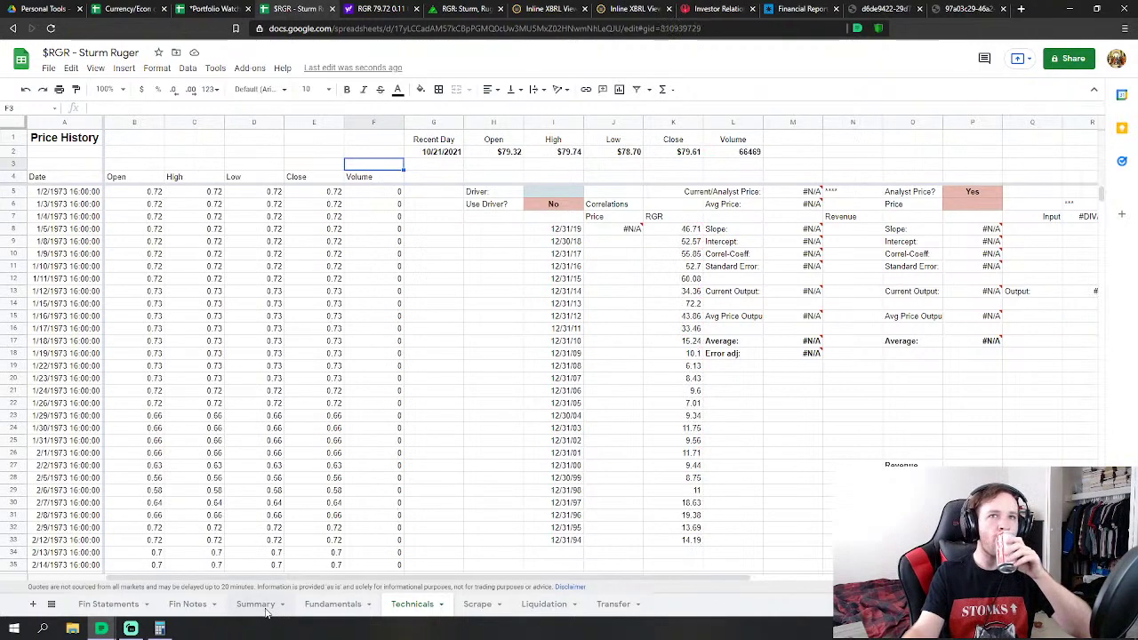
Open the Summary sheet and look over the full Sturm Ruger valuation summary
left_click(265, 611)
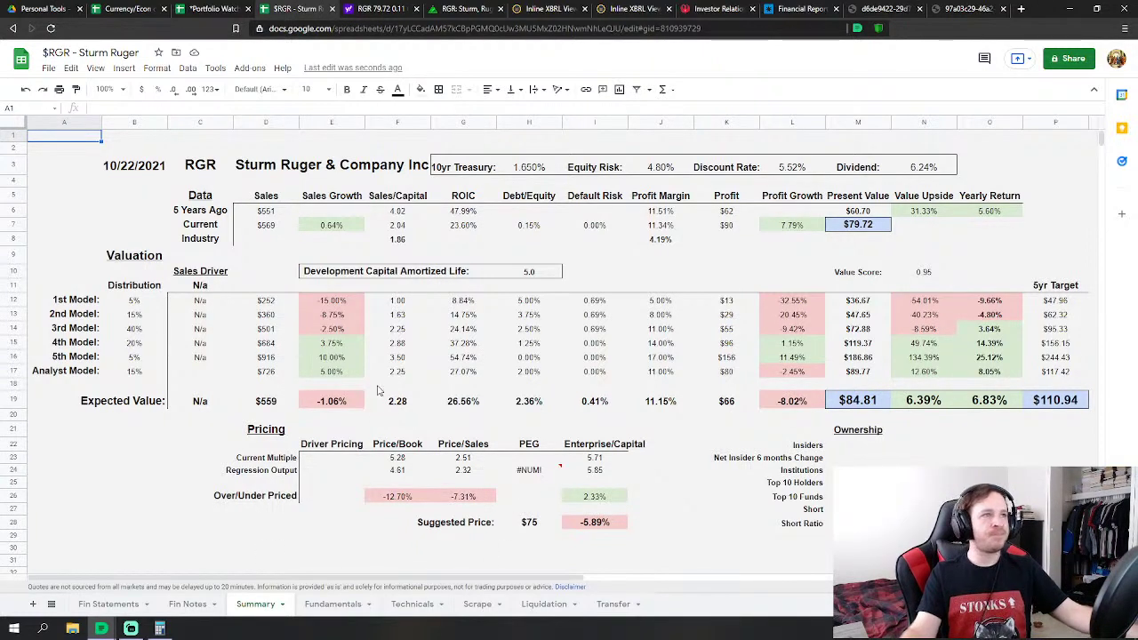
left_click(133, 210)
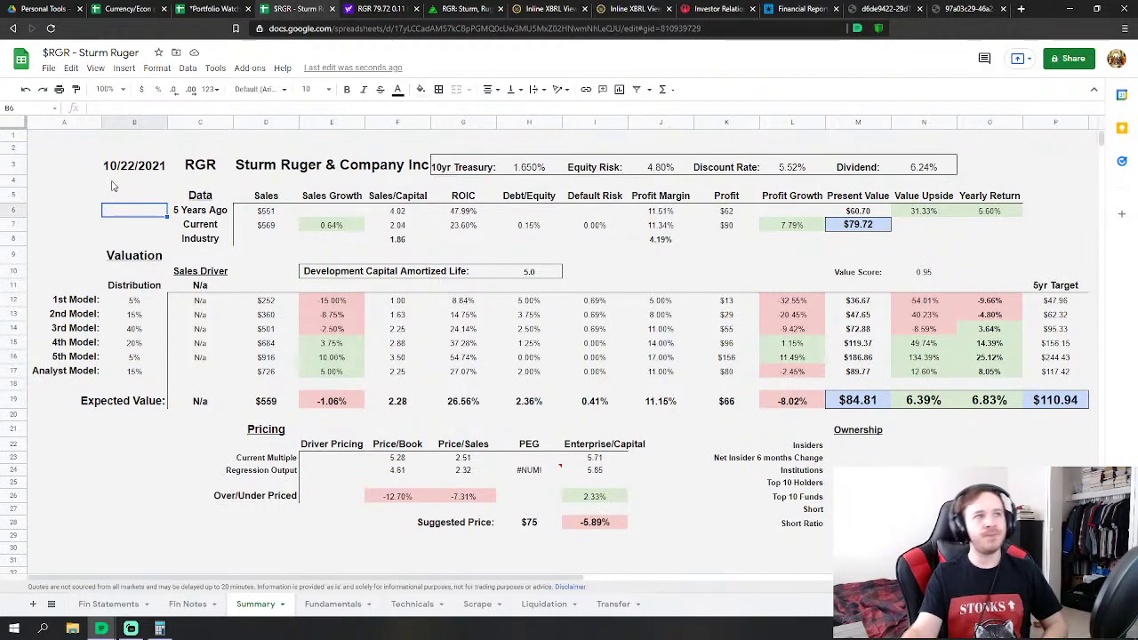
left_click_drag(62, 135, 1067, 560)
left_click(542, 447)
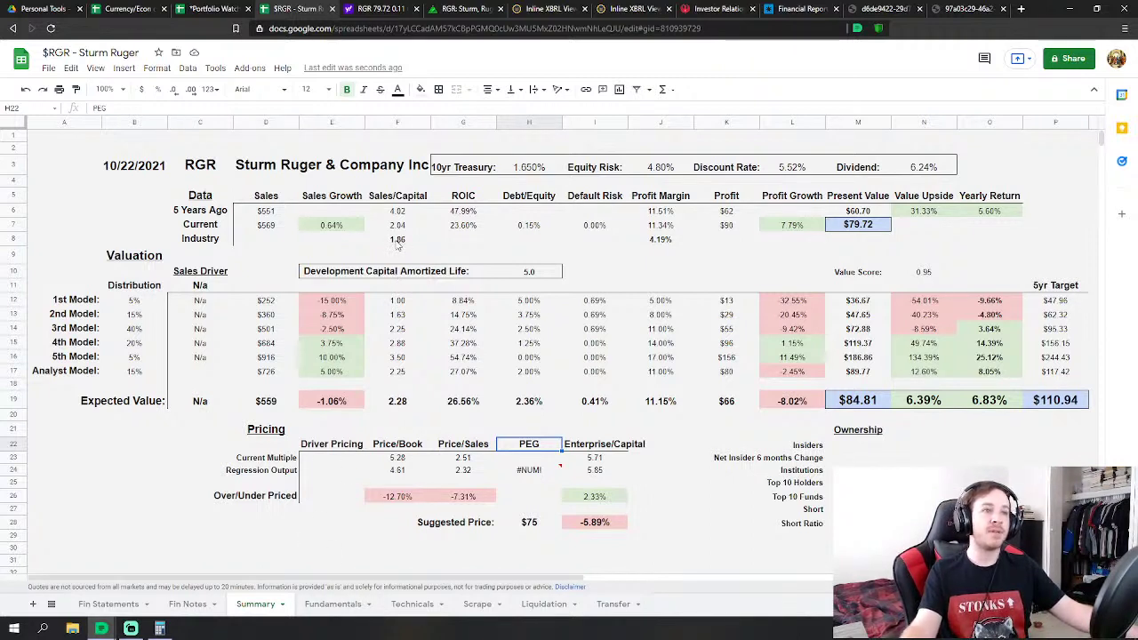
Compare the company's current sales-to-capital, ROIC, debt/equity and profit margin with the industry figures in row 8 of the Summary sheet
left_click_drag(397, 242, 638, 238)
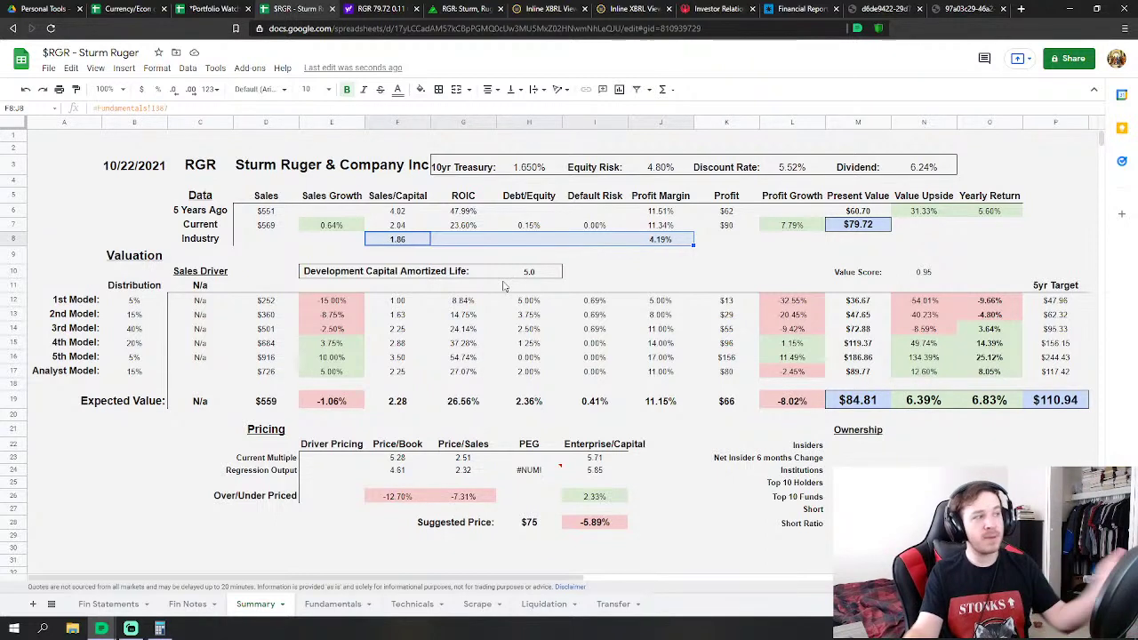
left_click(530, 229)
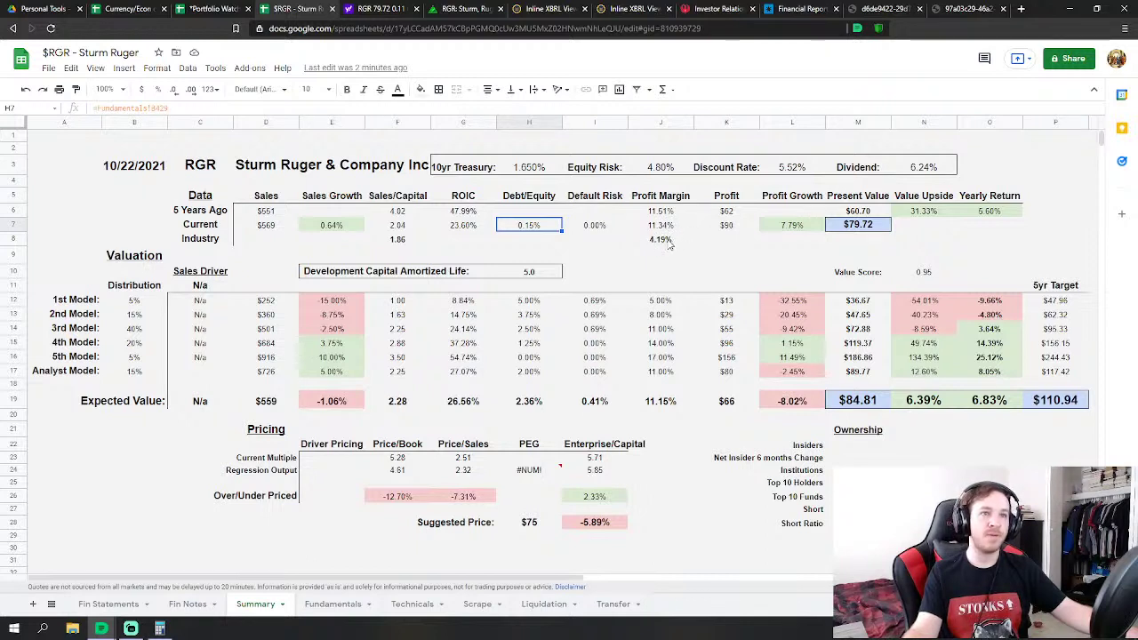
left_click_drag(669, 245, 394, 247)
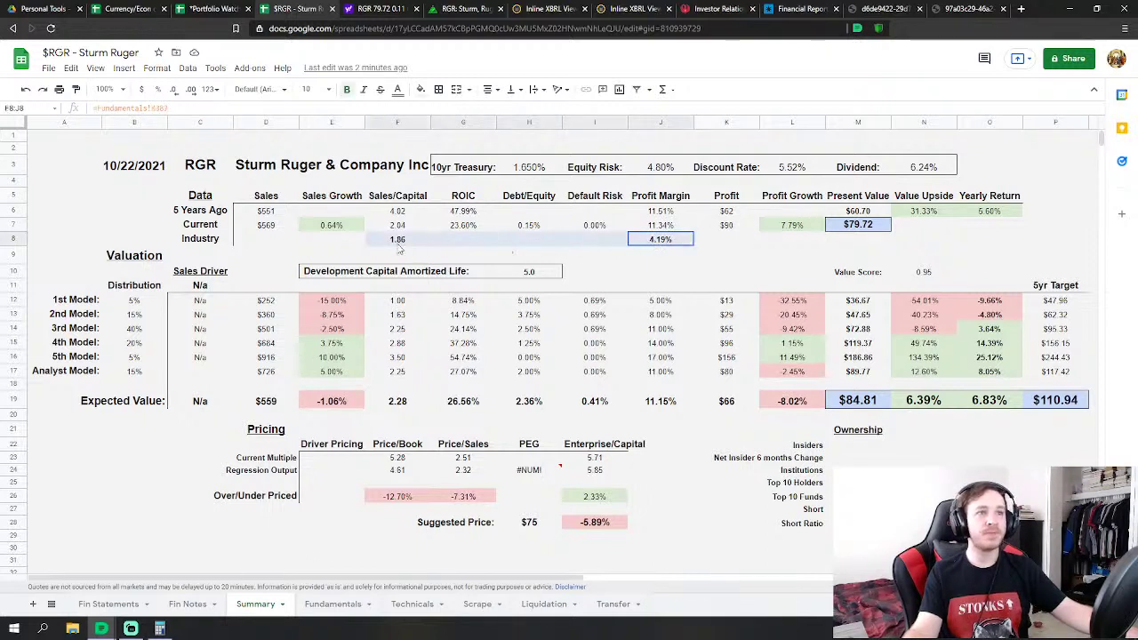
left_click(397, 251)
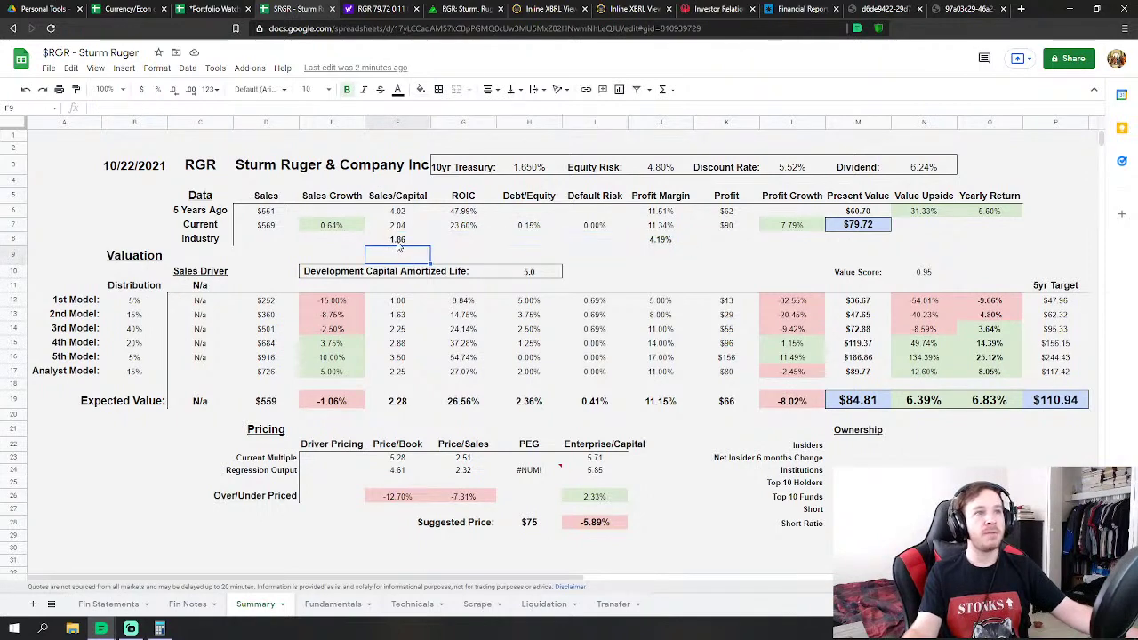
left_click_drag(398, 241, 678, 240)
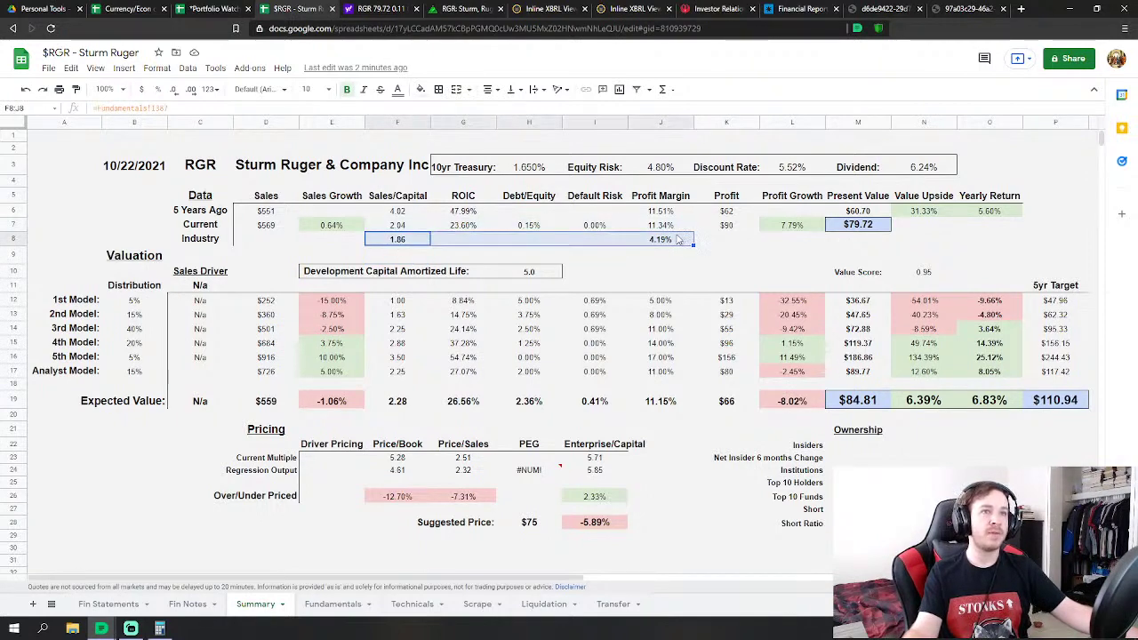
left_click(469, 228)
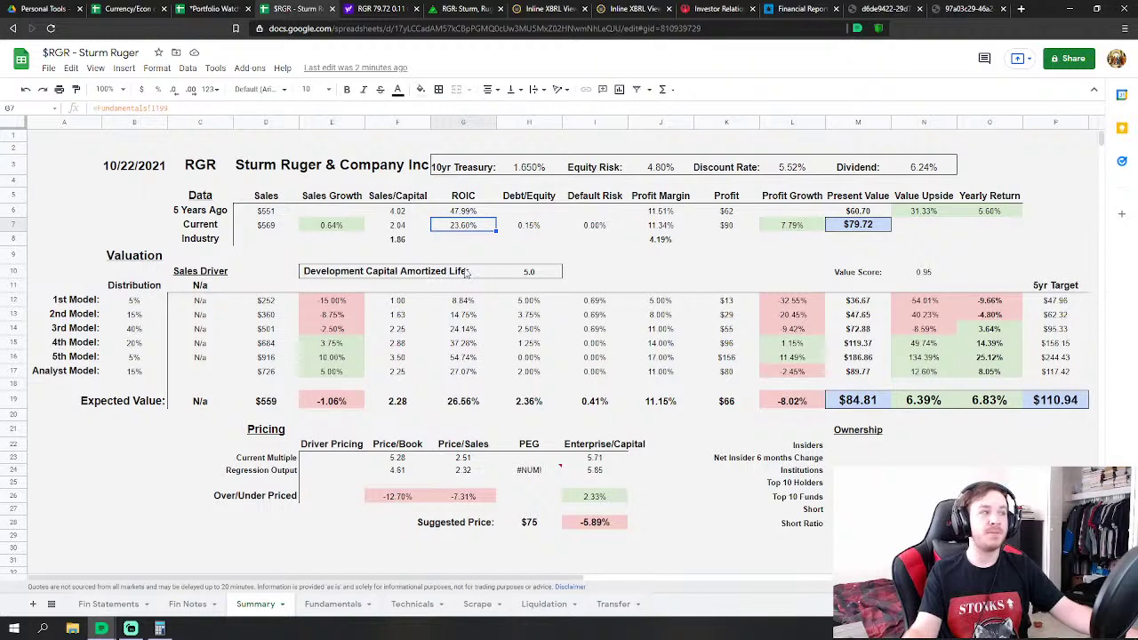
left_click(663, 227)
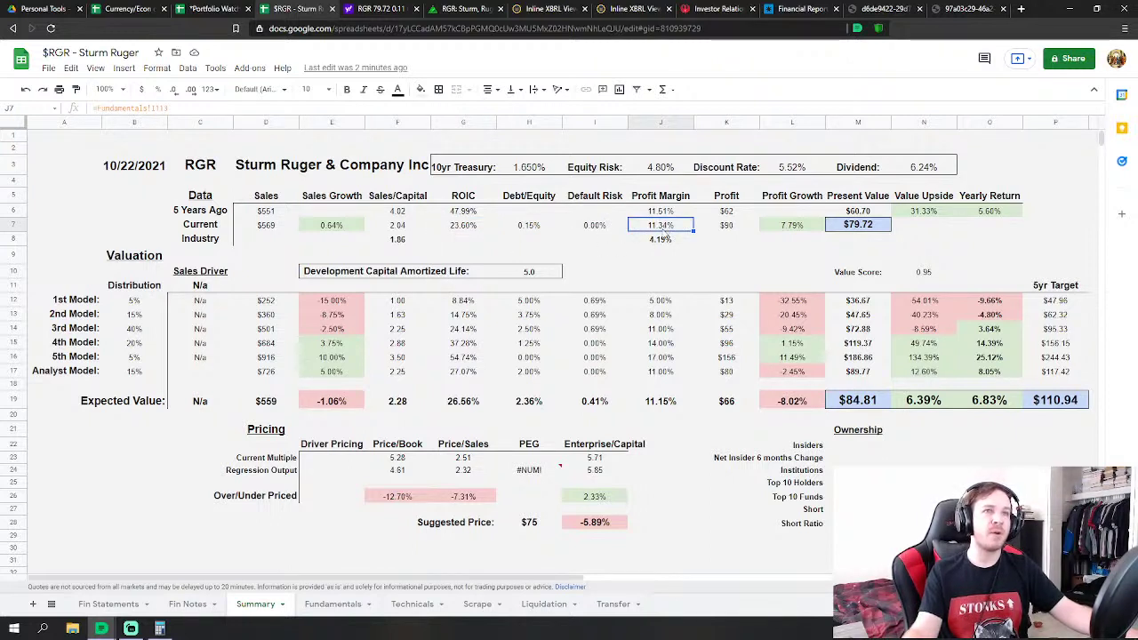
left_click(669, 242)
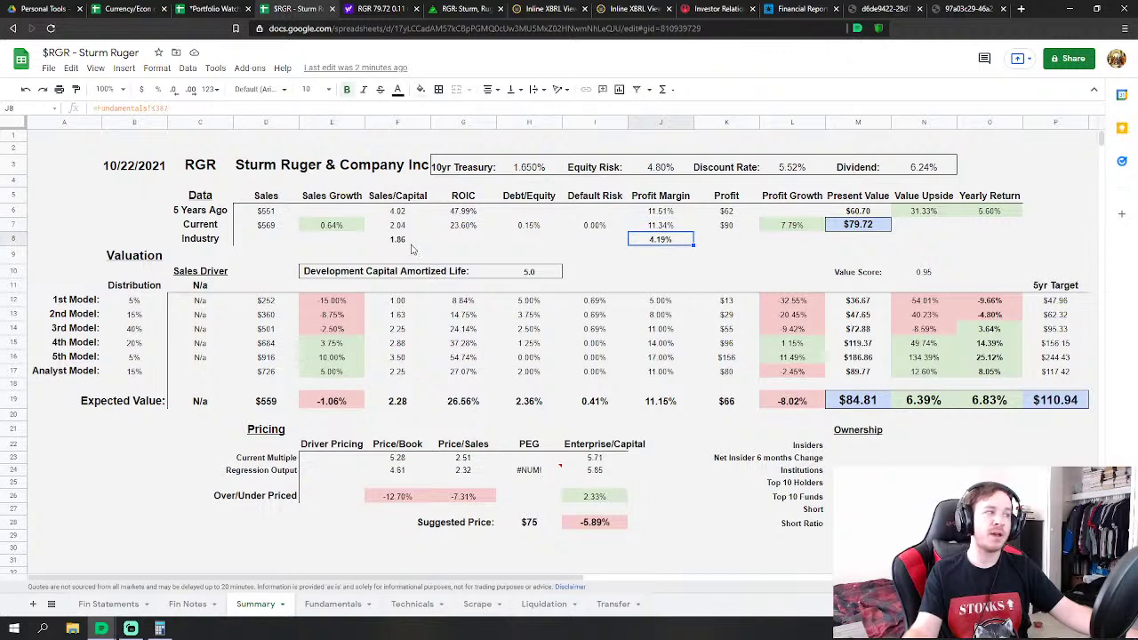
left_click(664, 227)
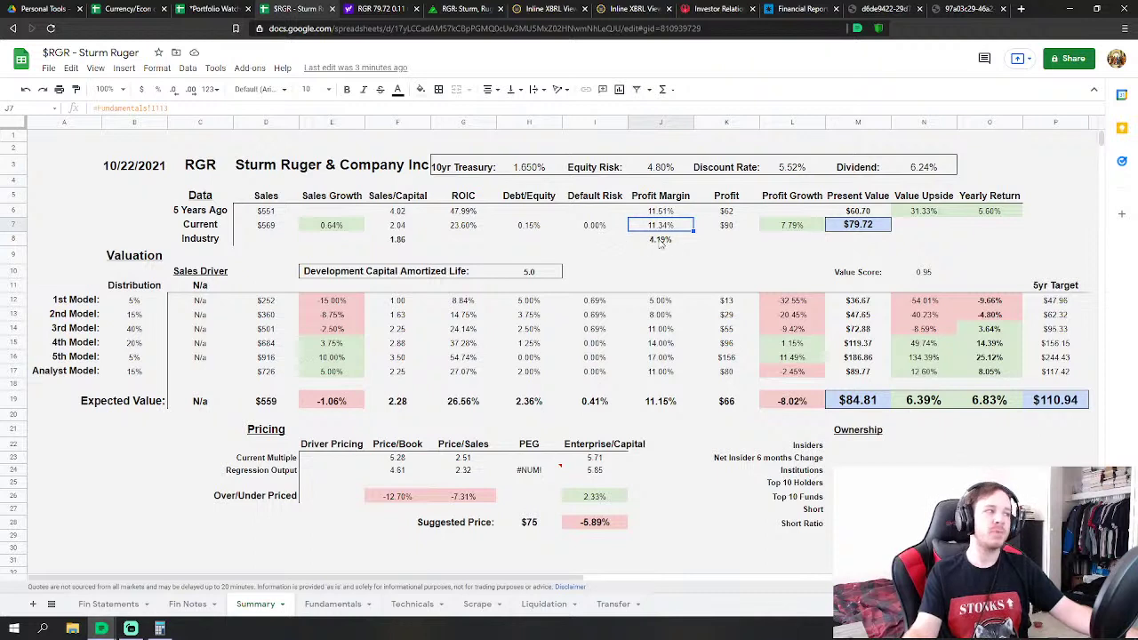
left_click(403, 230)
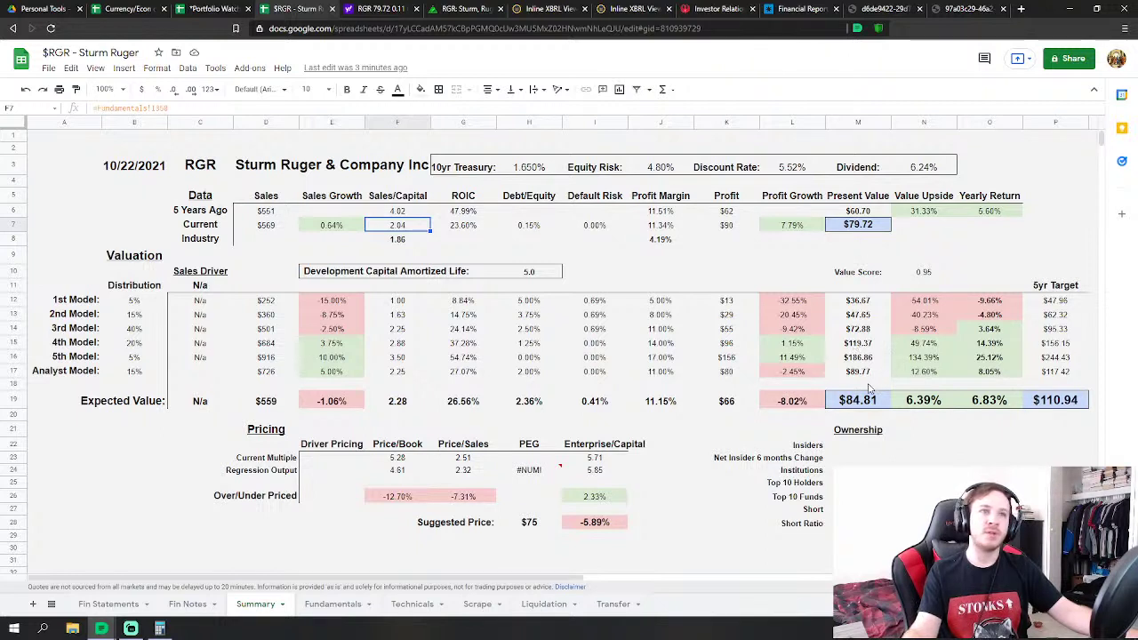
Review the models' distribution weights, sales and profit figures against the expected sales, margin and profit in row 19
left_click(134, 330)
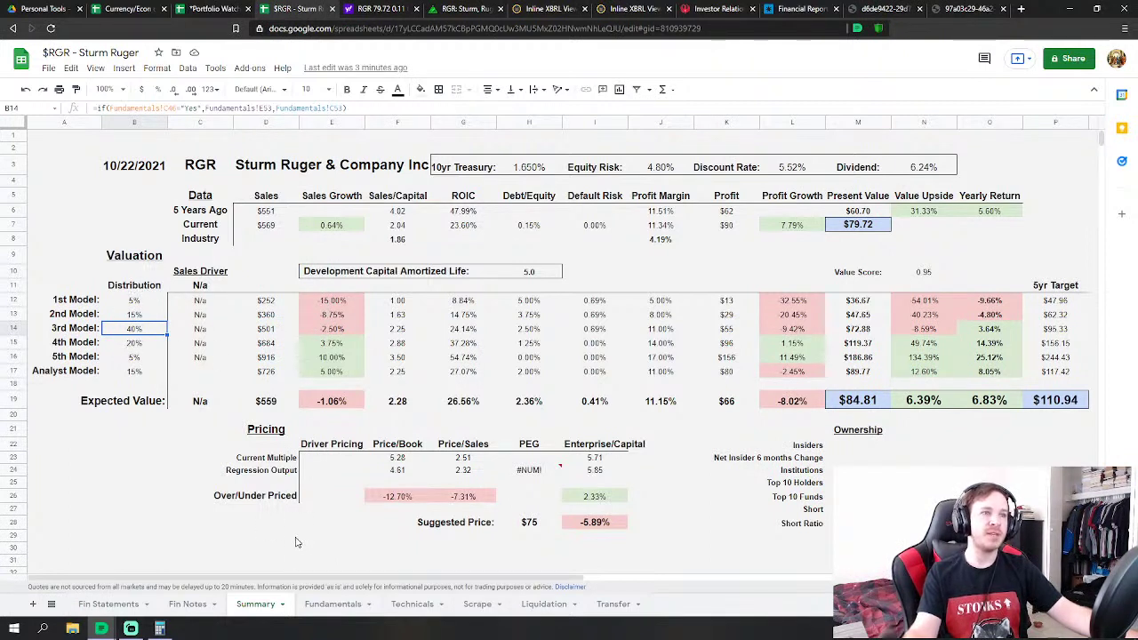
left_click(271, 303)
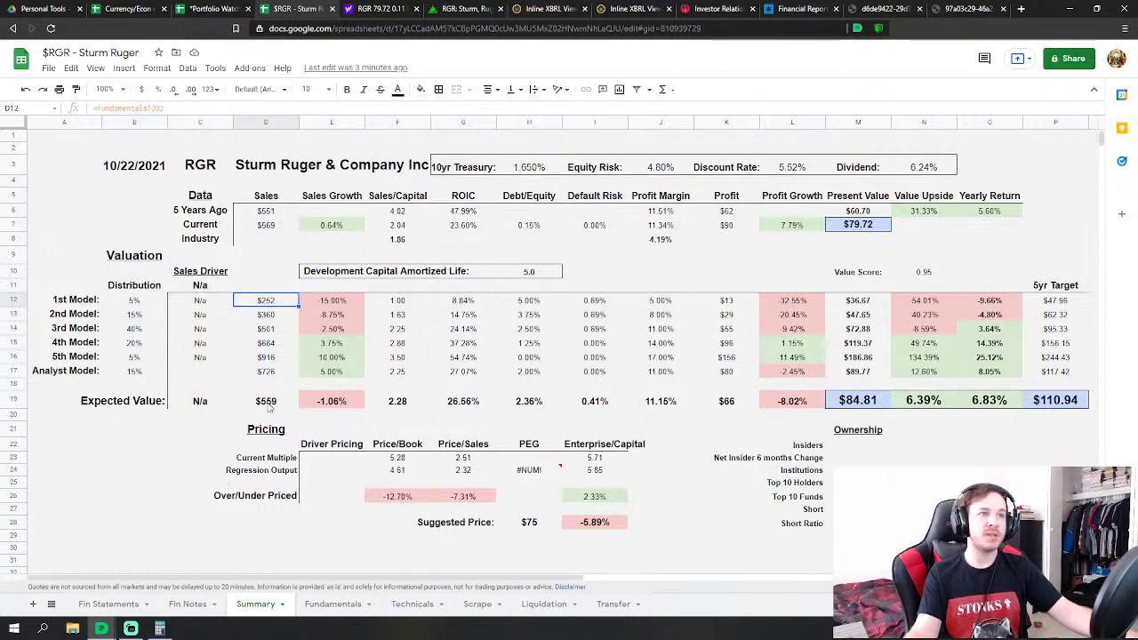
left_click(266, 359)
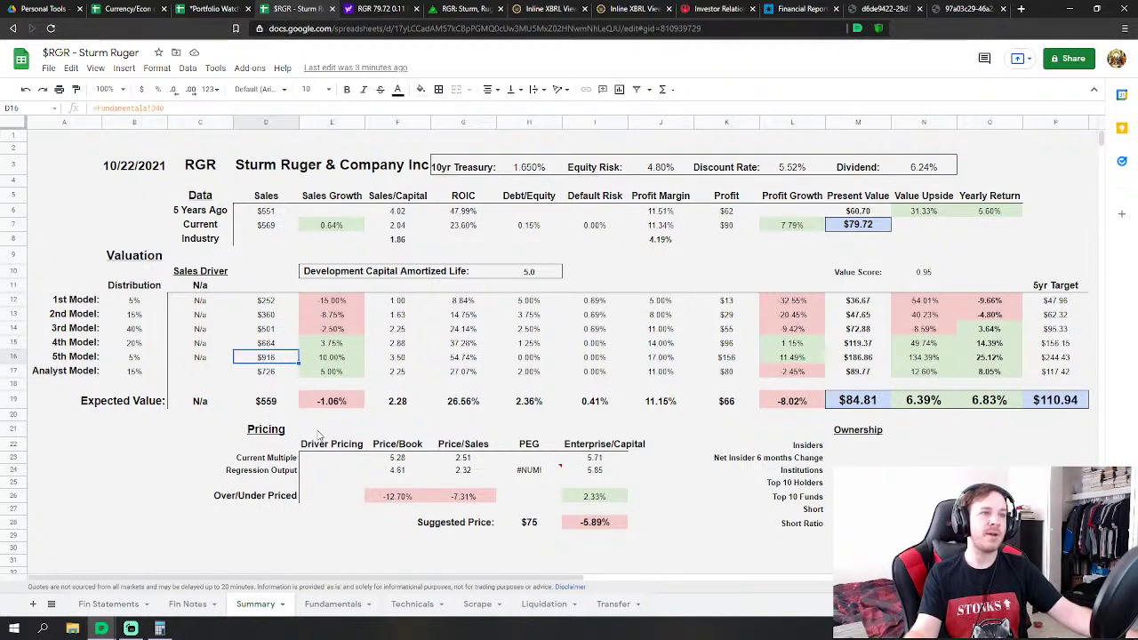
left_click(273, 403)
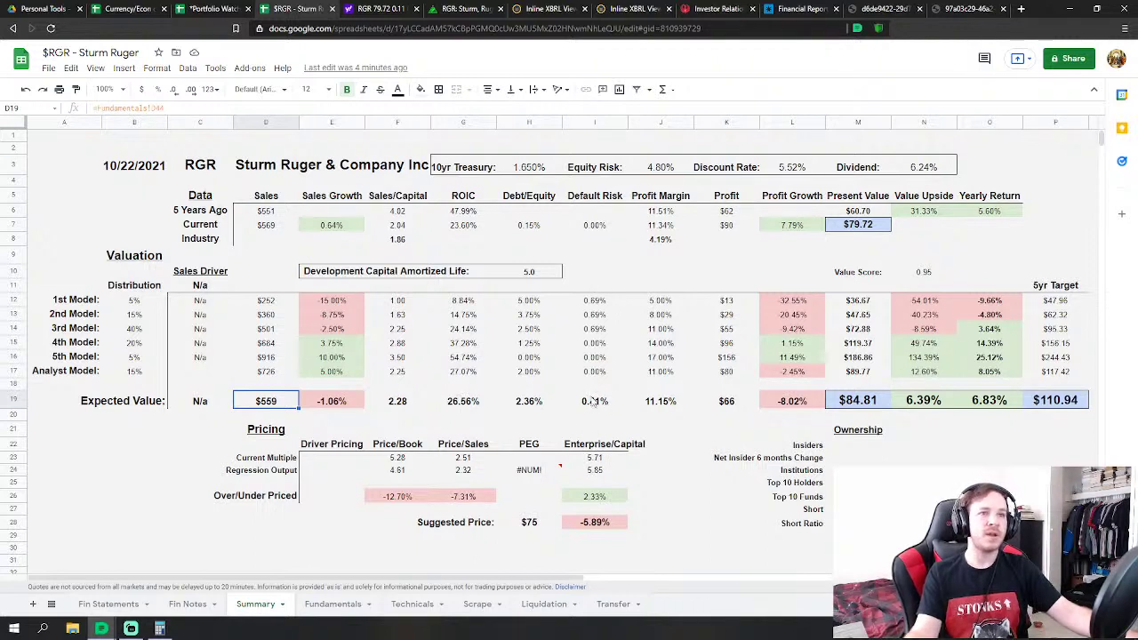
left_click(658, 406)
left_click(662, 227)
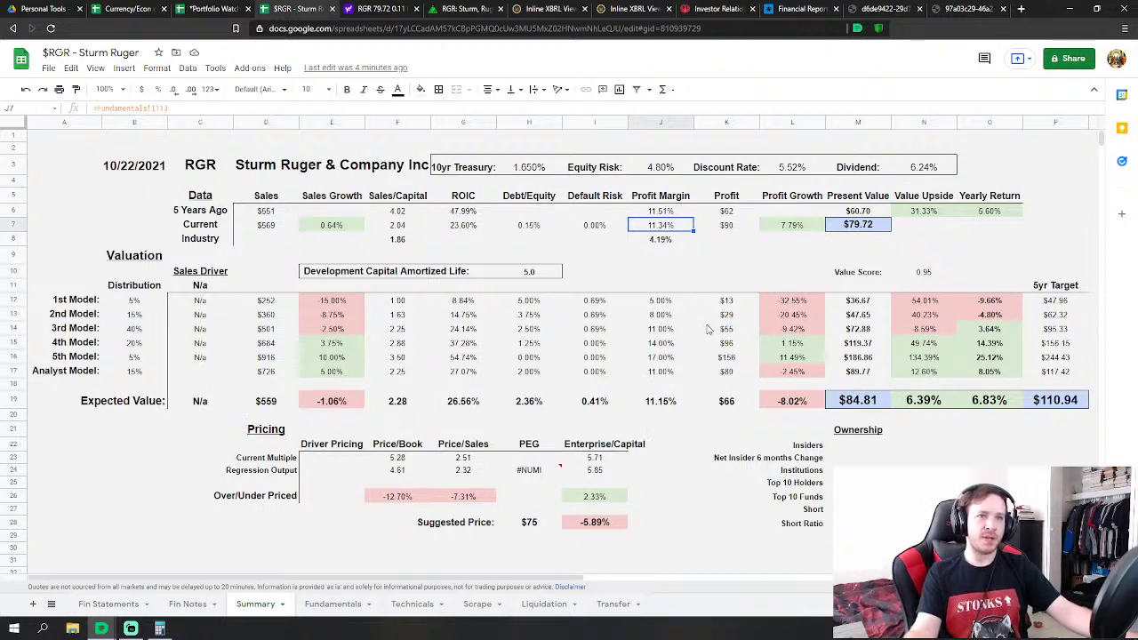
left_click(728, 406)
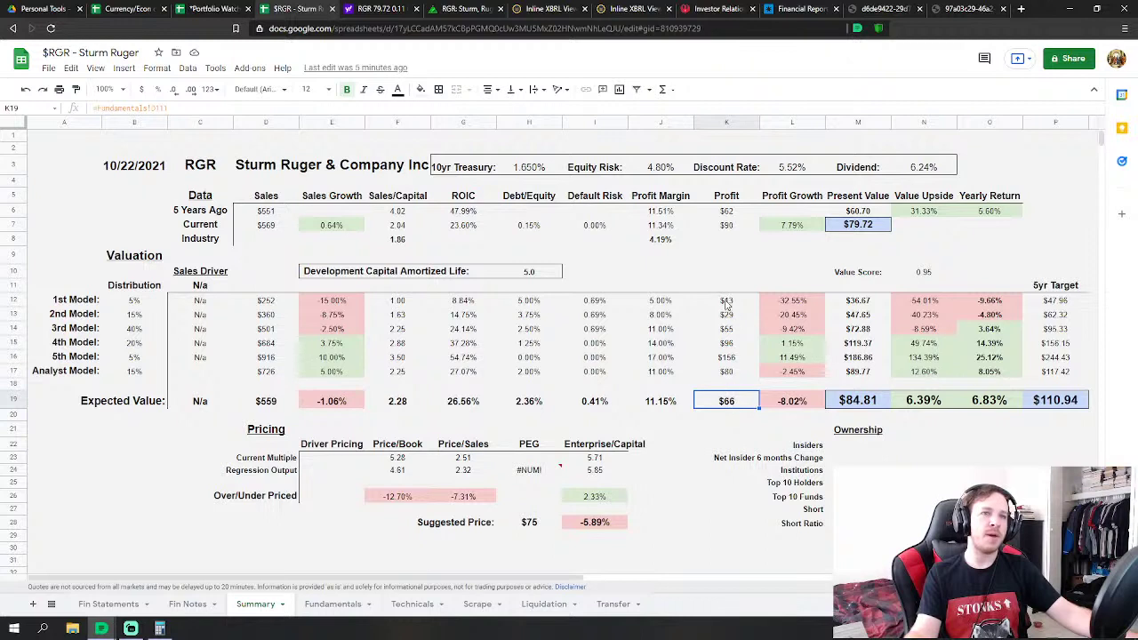
left_click_drag(727, 303, 727, 358)
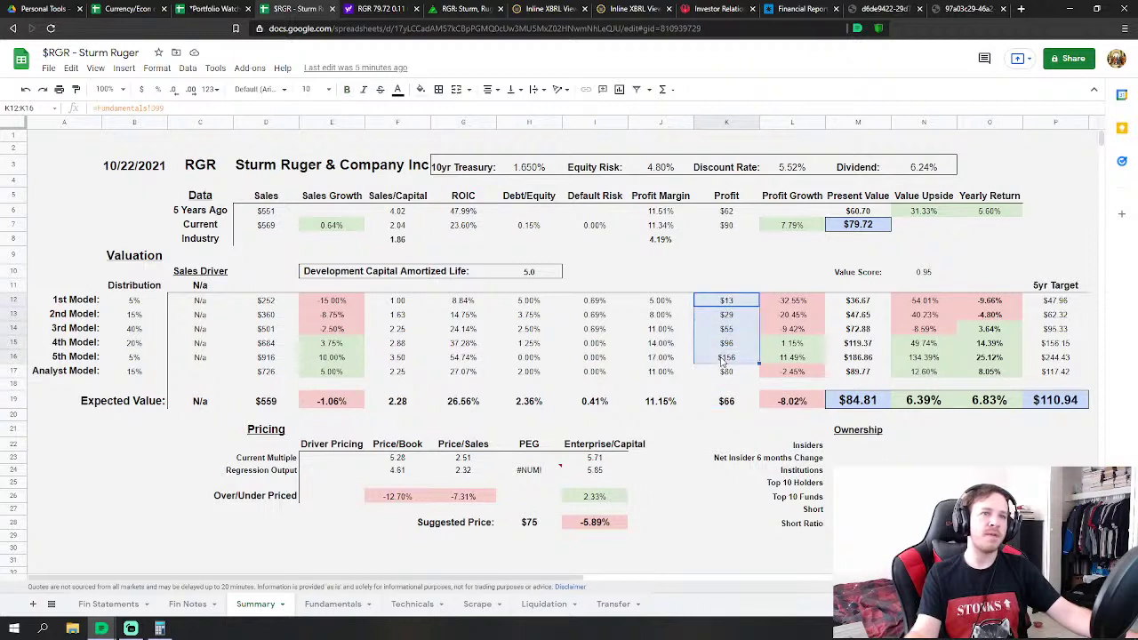
Examine the discount rate and dividend alongside the expected present value, 5-year target and yearly return
left_click(791, 169)
left_click(864, 401)
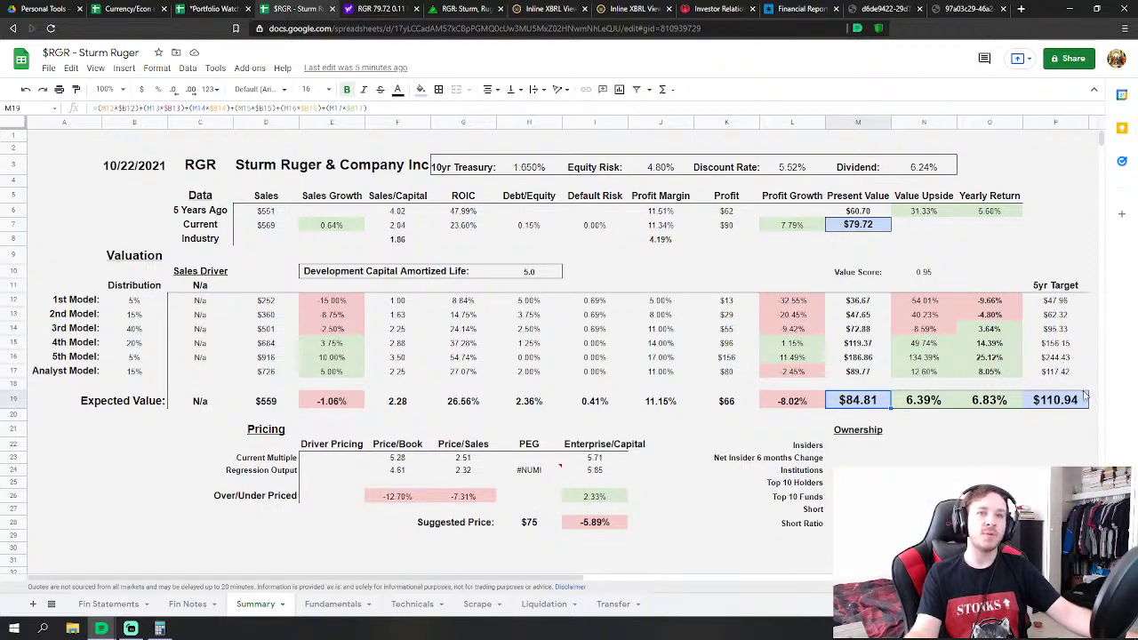
left_click(928, 169)
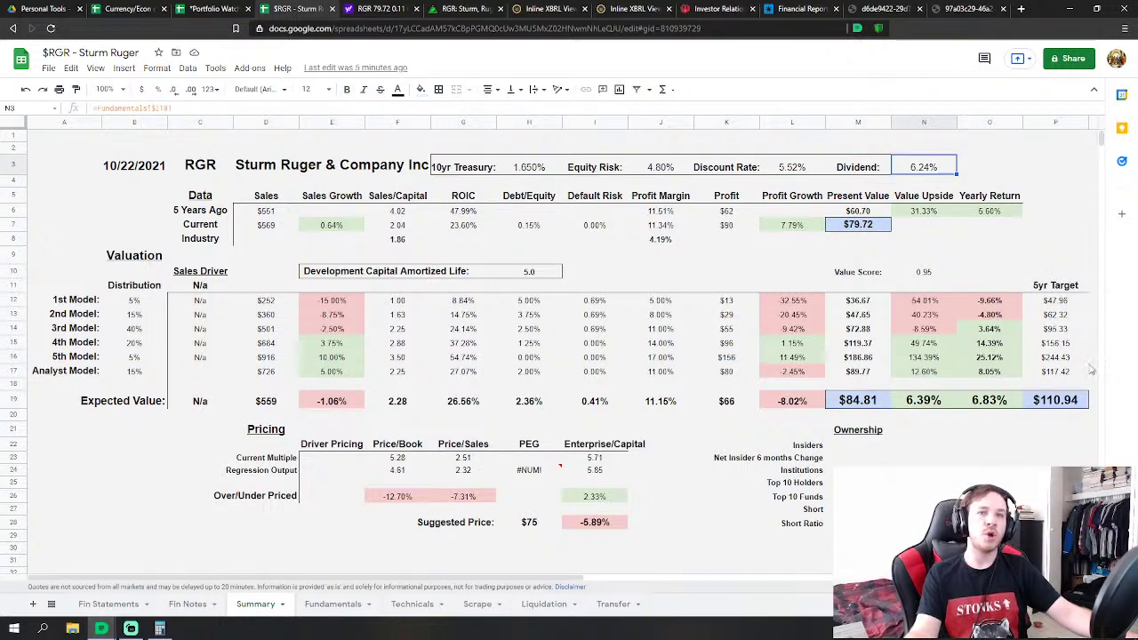
left_click(1056, 401)
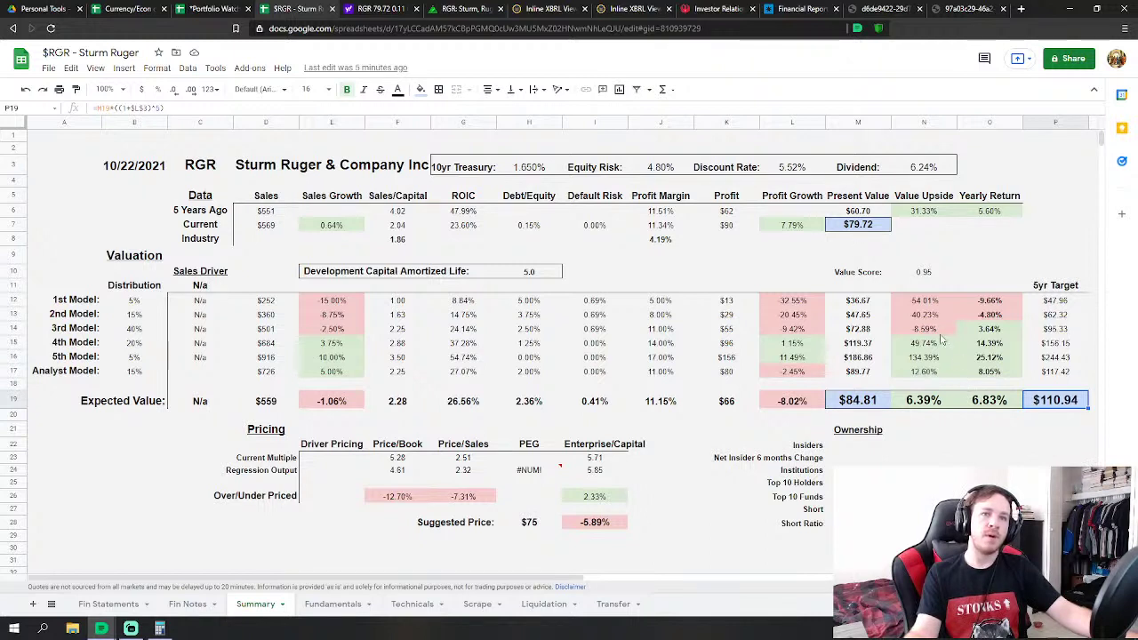
left_click(984, 407)
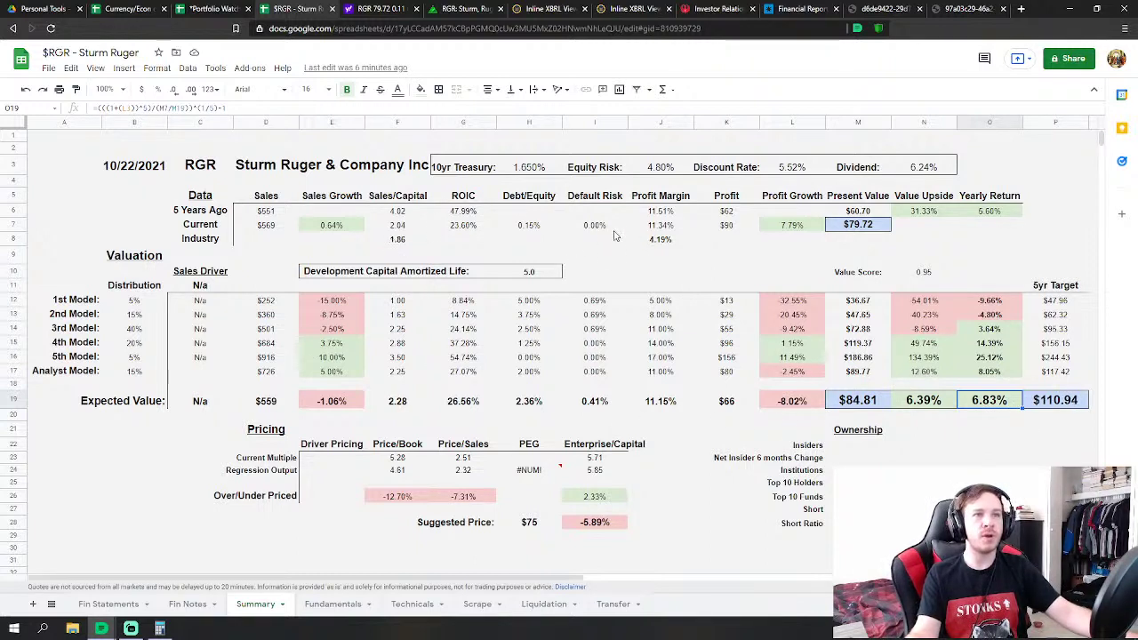
Check the value score, the Pricing section's multiples and suggested price, and the expected value results in M19:P19
left_click(927, 273)
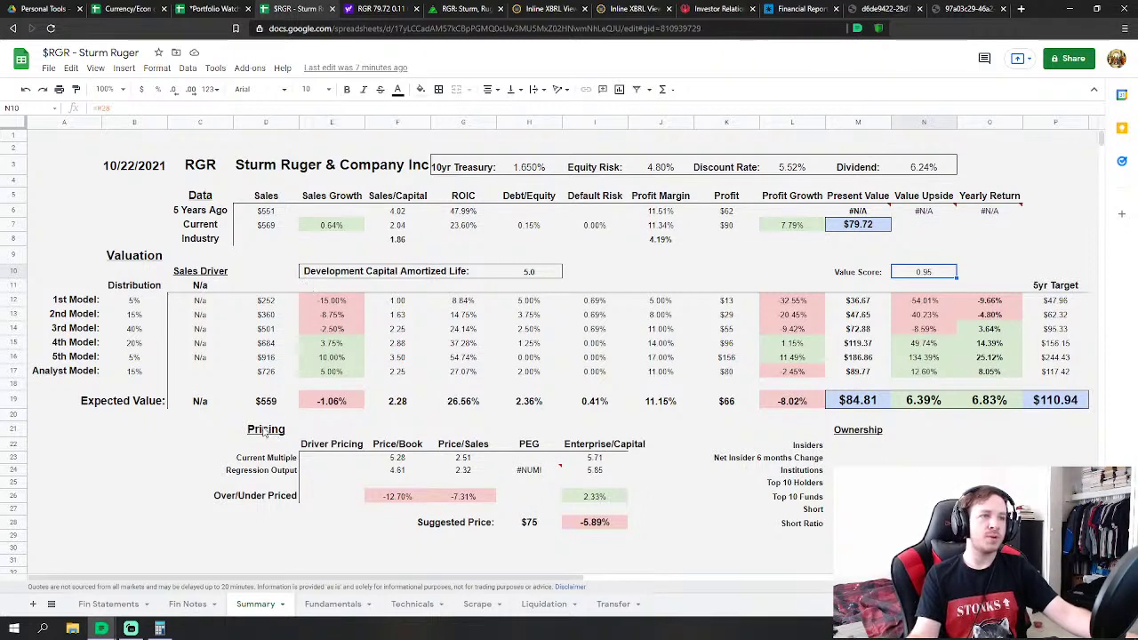
left_click_drag(265, 429, 618, 523)
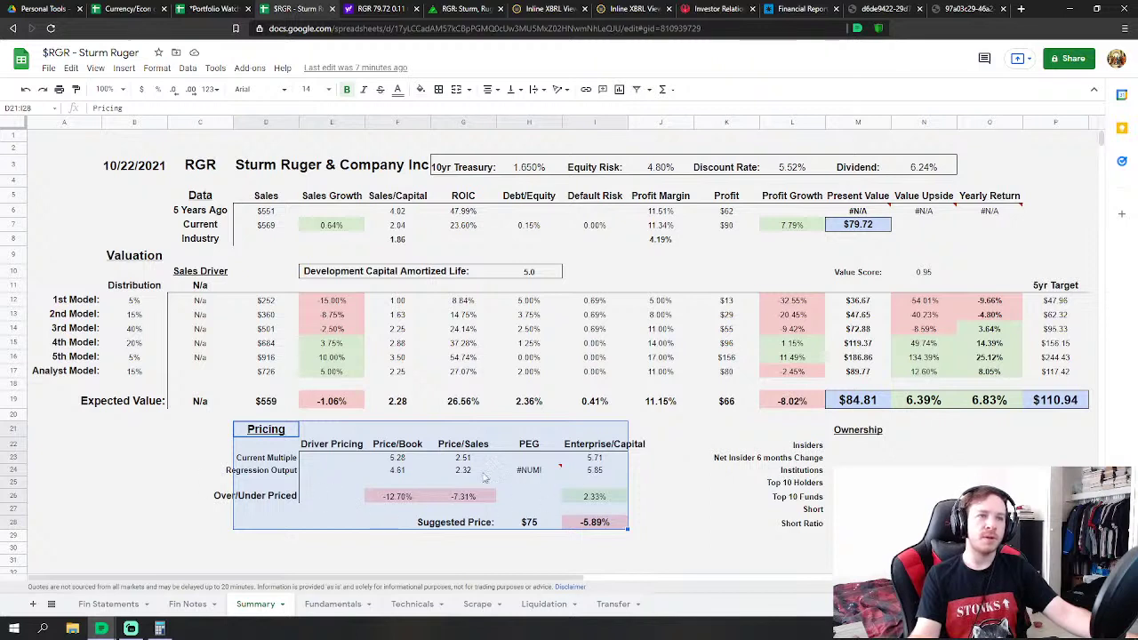
left_click(744, 430)
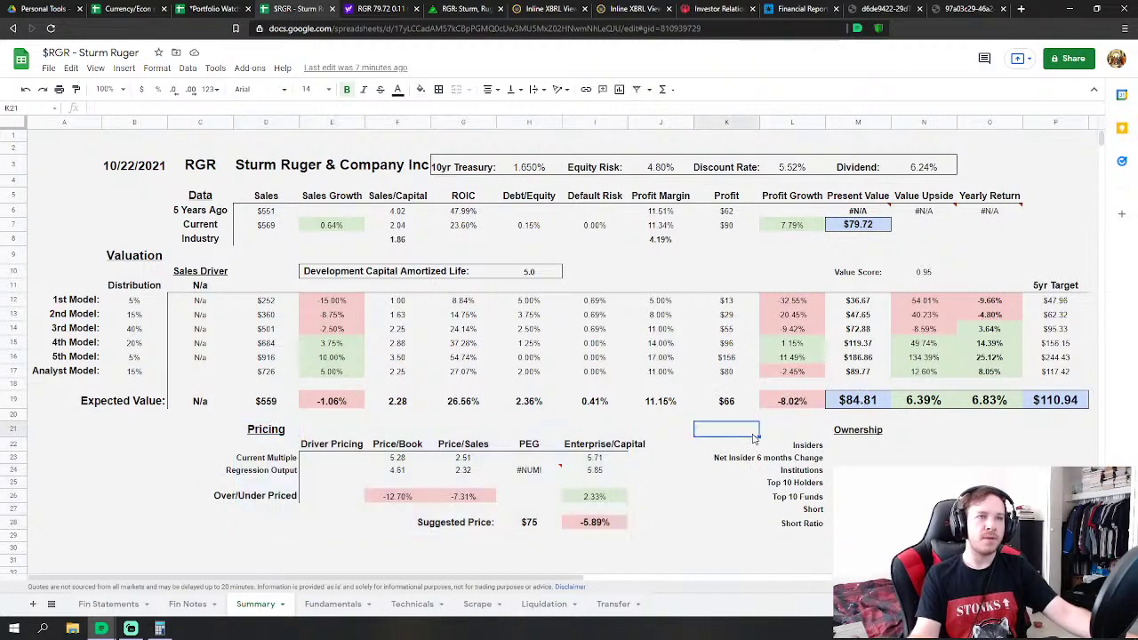
left_click_drag(849, 401, 1036, 401)
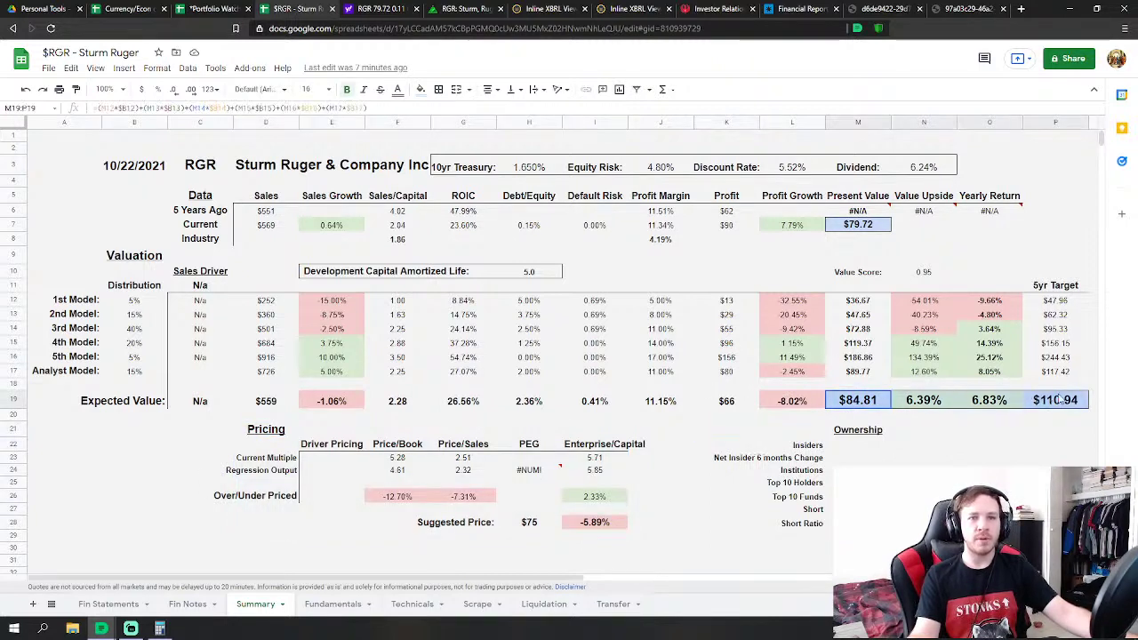
left_click_drag(859, 416, 1076, 419)
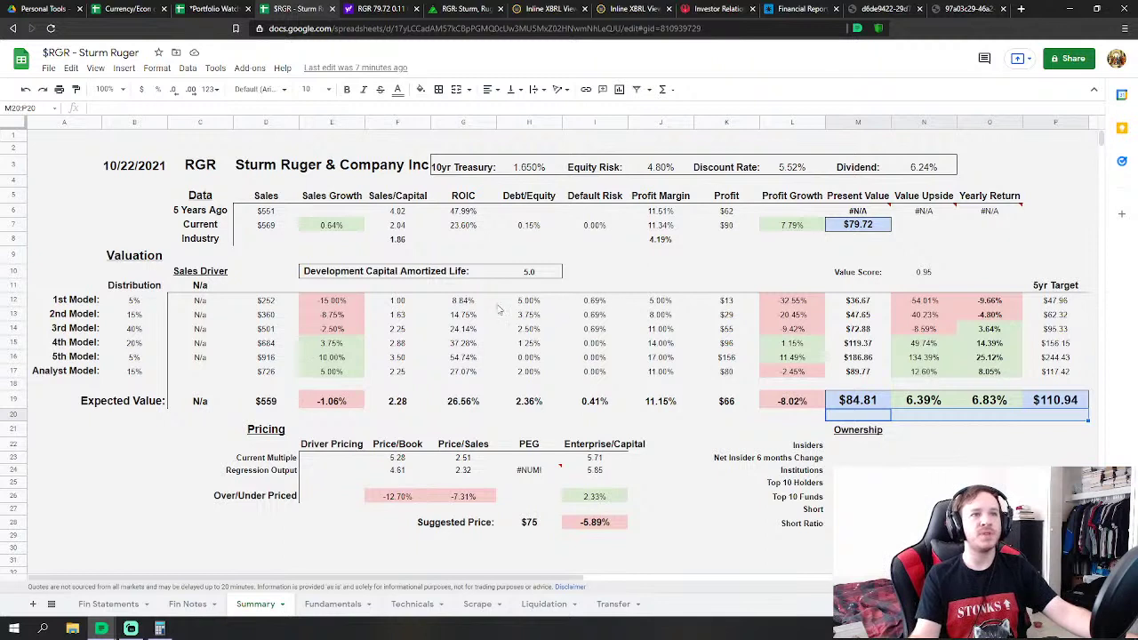
left_click(142, 446)
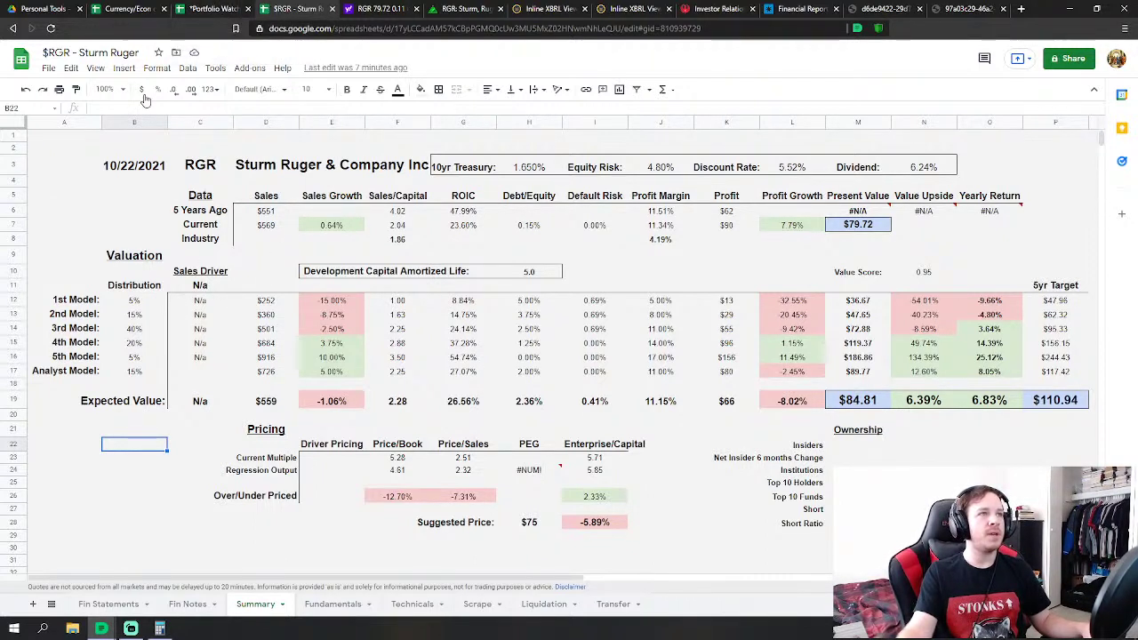
Switch to the Currency/Econ cross reference spreadsheet and review the ticker list in U42:U50
left_click(116, 11)
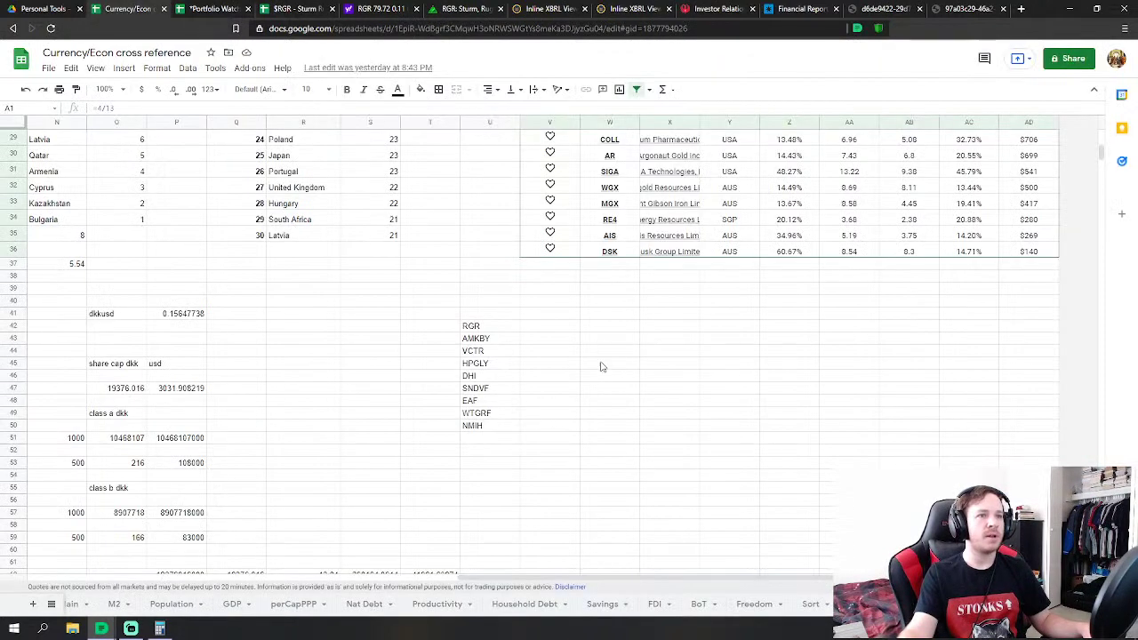
left_click(608, 362)
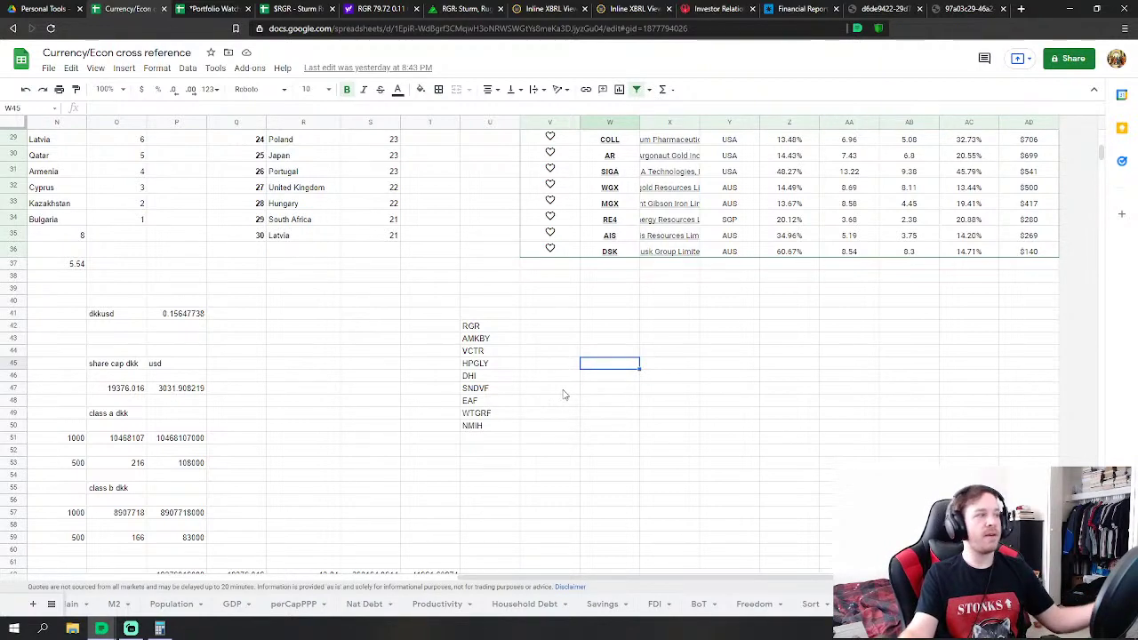
left_click(476, 327)
left_click_drag(483, 375, 484, 427)
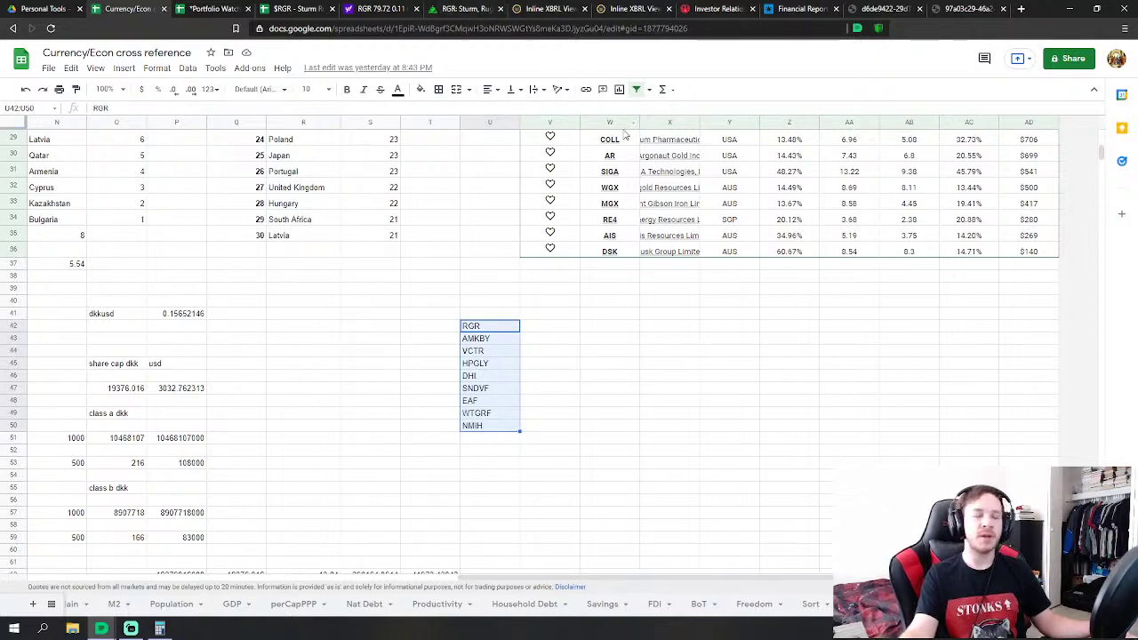
mouse_move(608, 135)
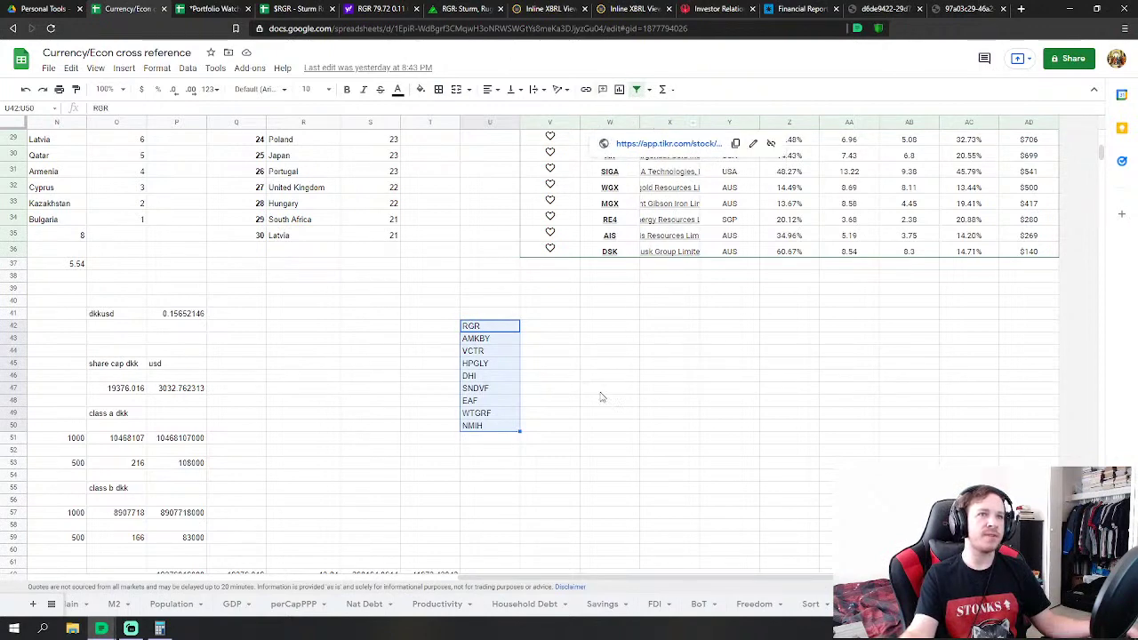
left_click(480, 313)
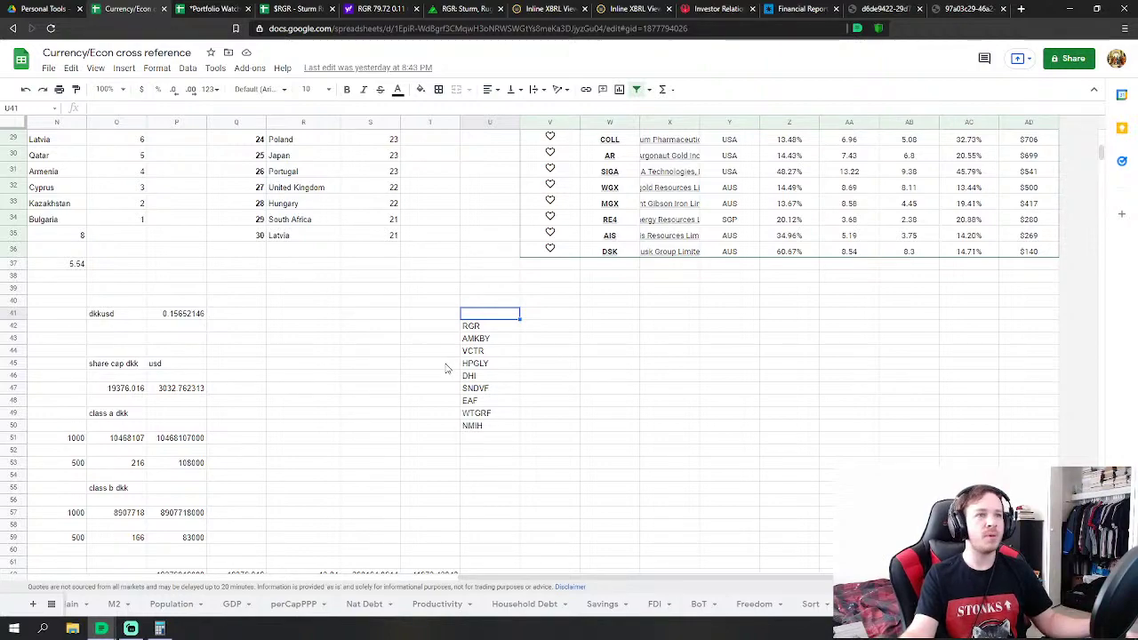
Review the stock screening table above the ticker list, including the company names in X6:X36
scroll(511, 360, "up", 6)
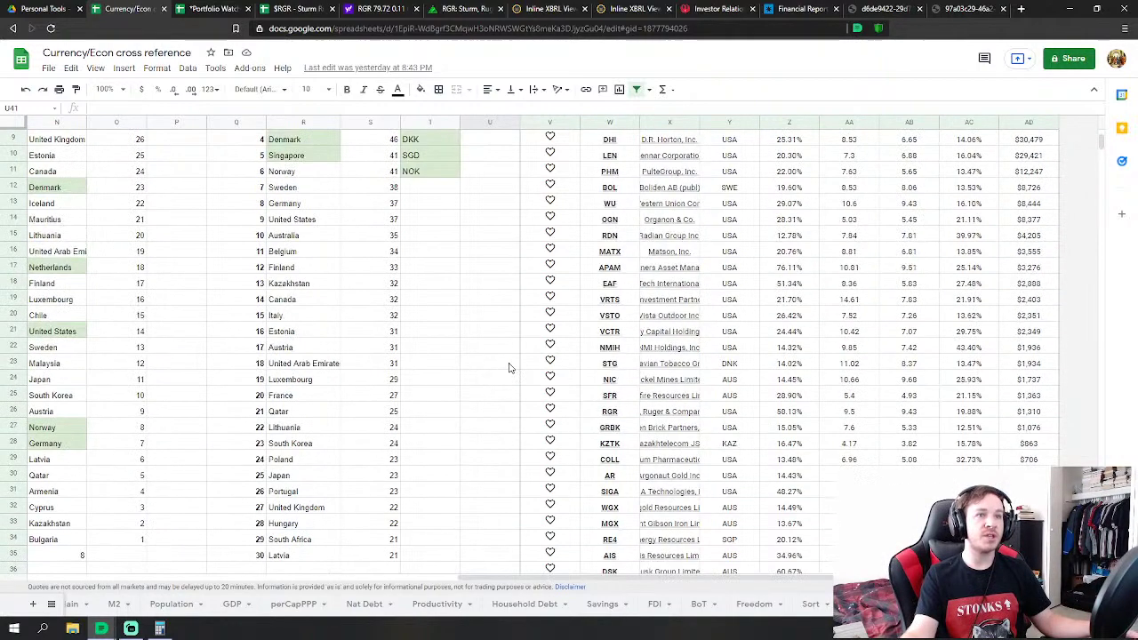
left_click_drag(682, 190, 686, 507)
scroll(770, 401, "up", 3)
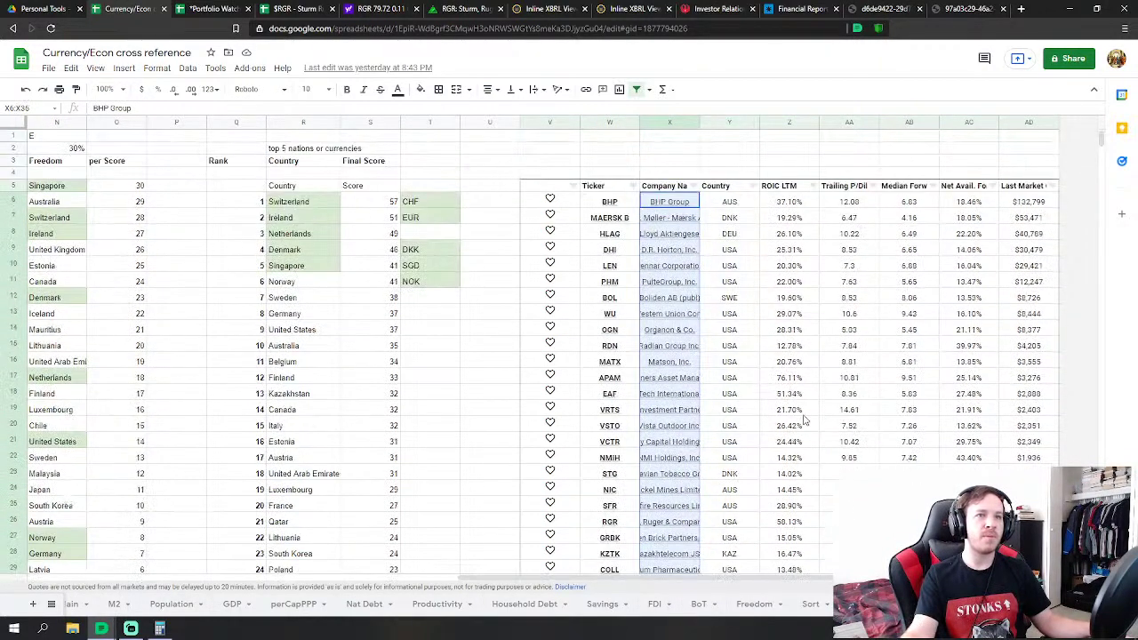
scroll(762, 392, "down", 3)
scroll(761, 392, "up", 3)
scroll(755, 393, "down", 5)
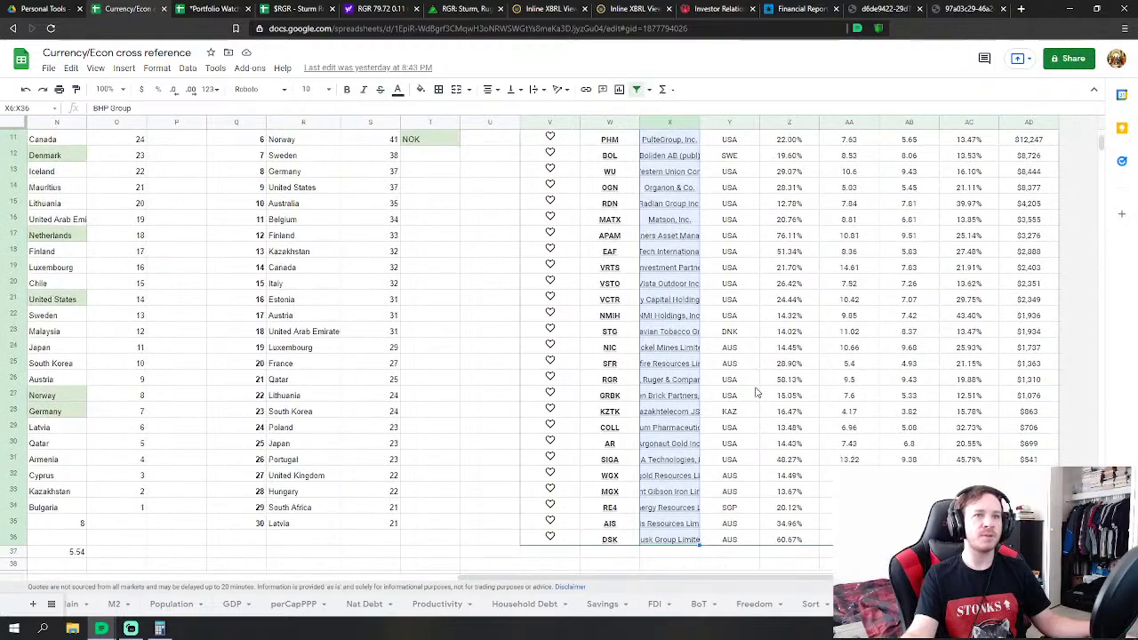
scroll(754, 393, "down", 6)
scroll(739, 391, "up", 5)
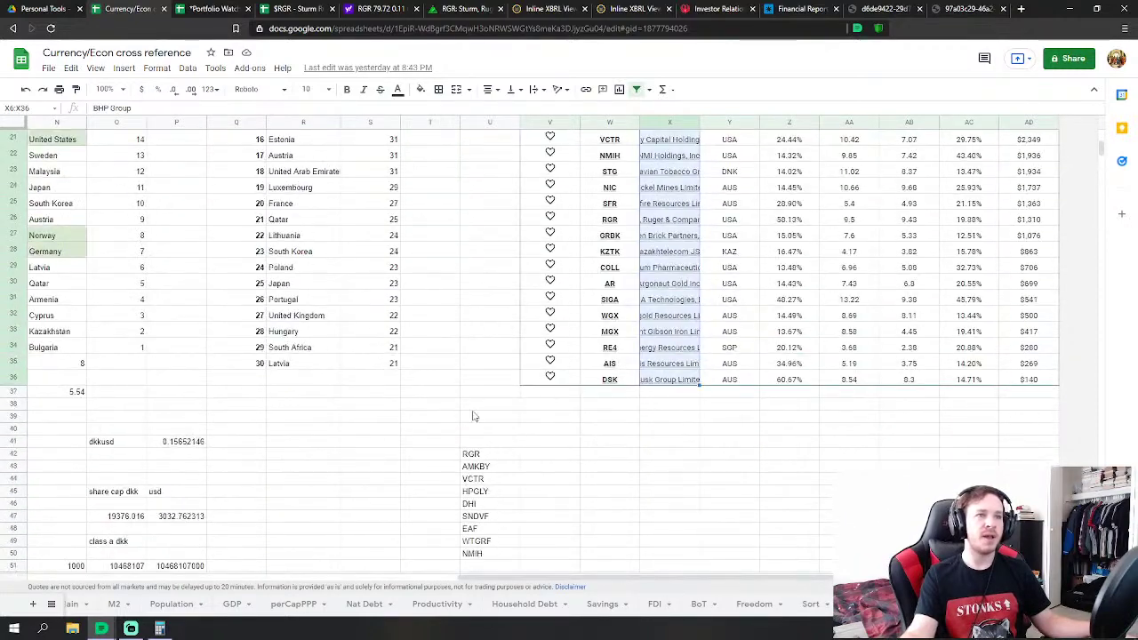
scroll(471, 414, "down", 2)
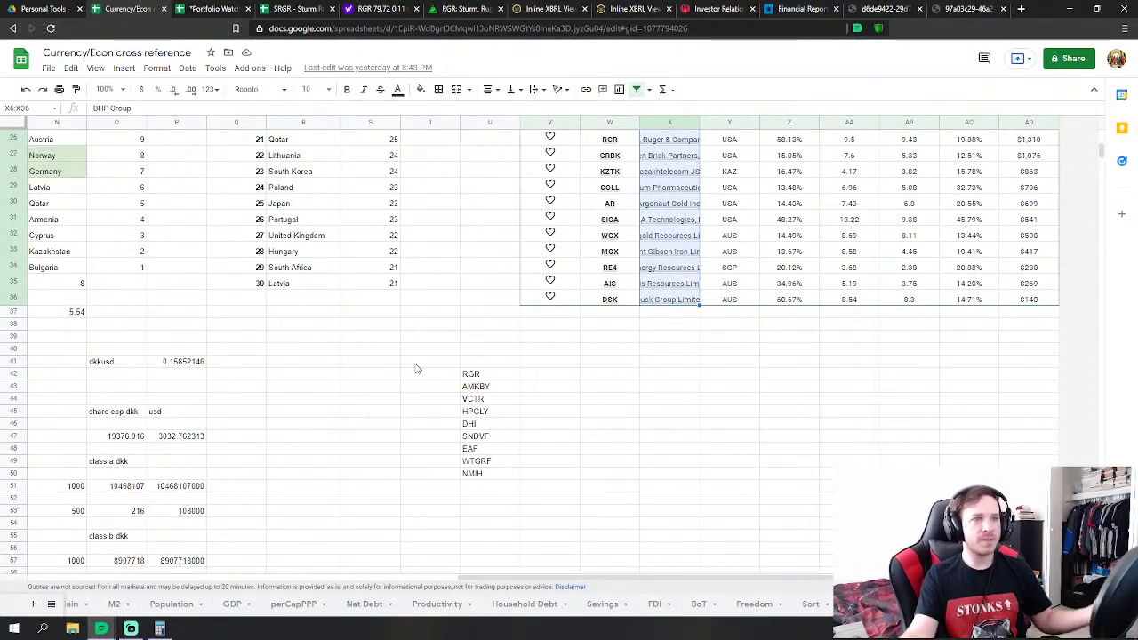
Examine the shortlisted tickers in U42:U50, from RGR and AMKBY down to NMIH
left_click(481, 388)
scroll(528, 371, "down", 1)
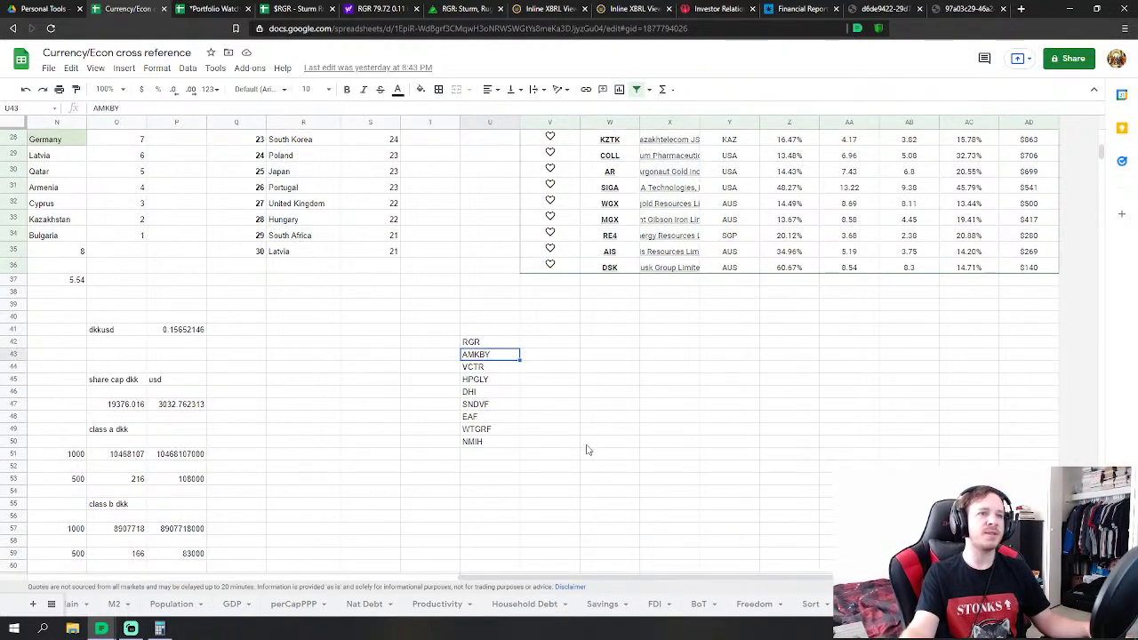
mouse_move(489, 441)
left_mouse_down()
mouse_move(486, 343)
mouse_move(495, 445)
left_mouse_up()
left_click(591, 381)
left_click(647, 383)
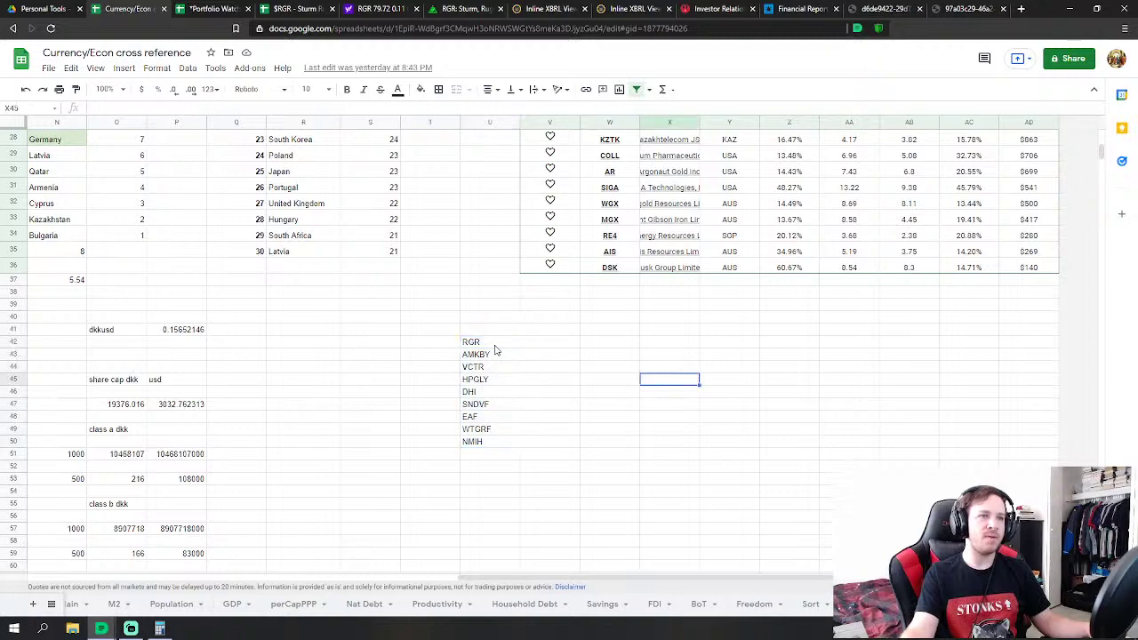
left_click_drag(492, 346, 481, 443)
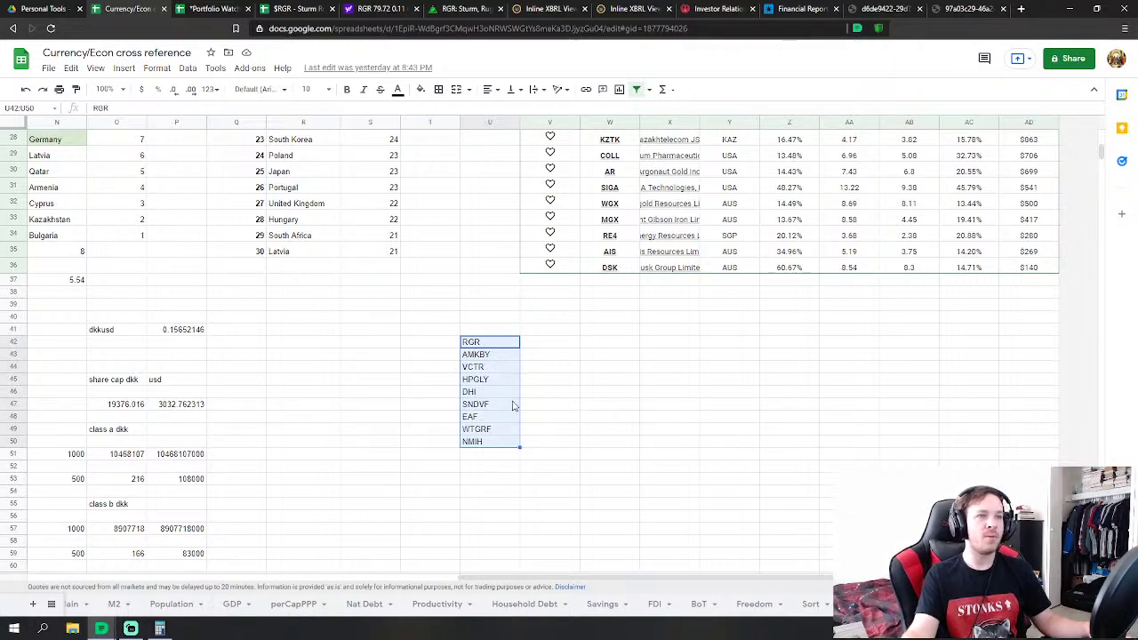
left_click(539, 383)
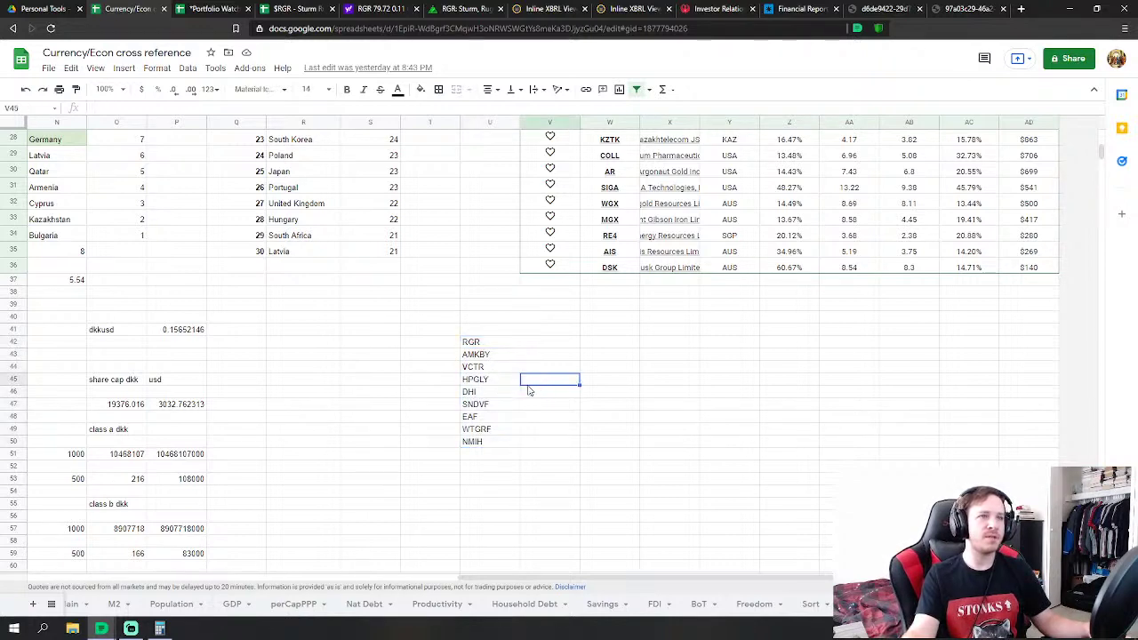
Remove RGR from cell U42 of the shortlisted tickers
left_click(480, 343)
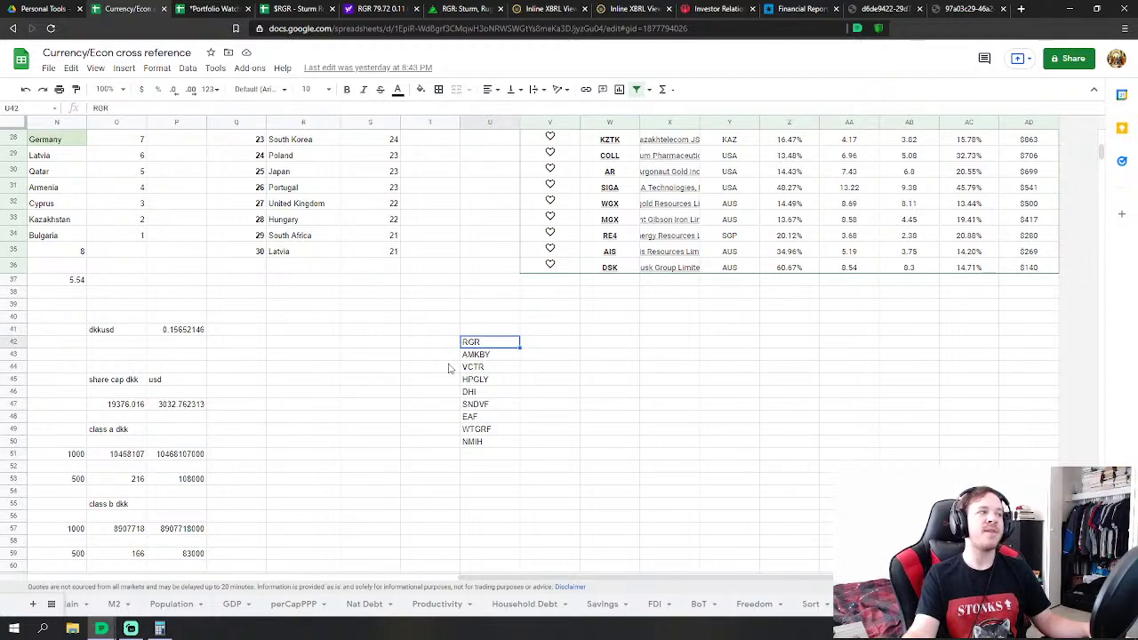
left_click(612, 394)
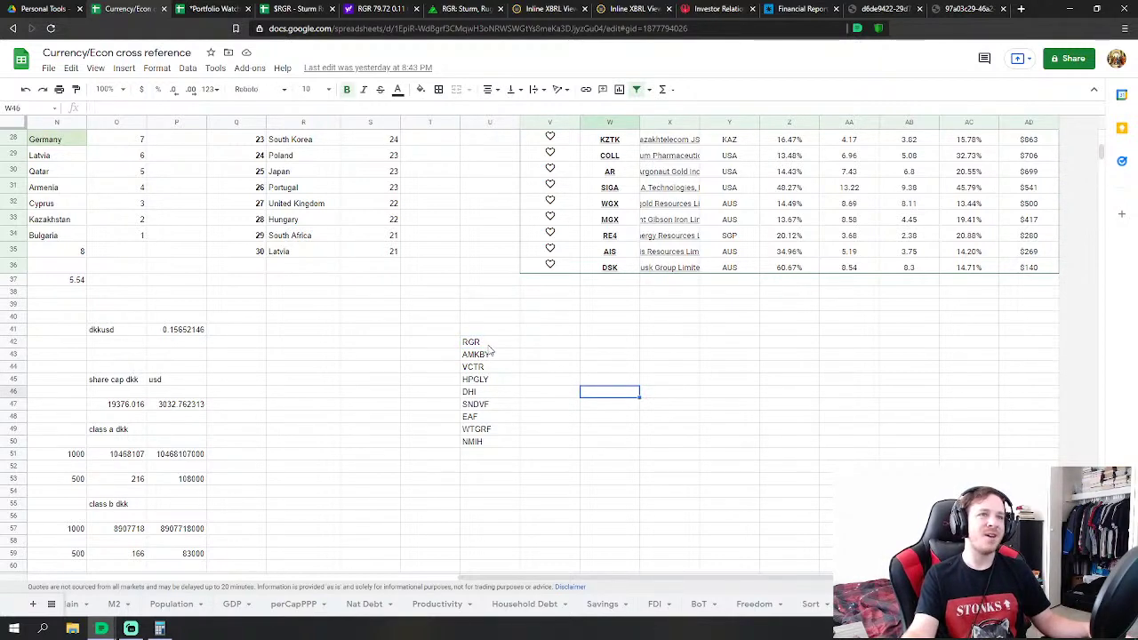
left_click(485, 343)
key("Delete")
left_click(571, 394)
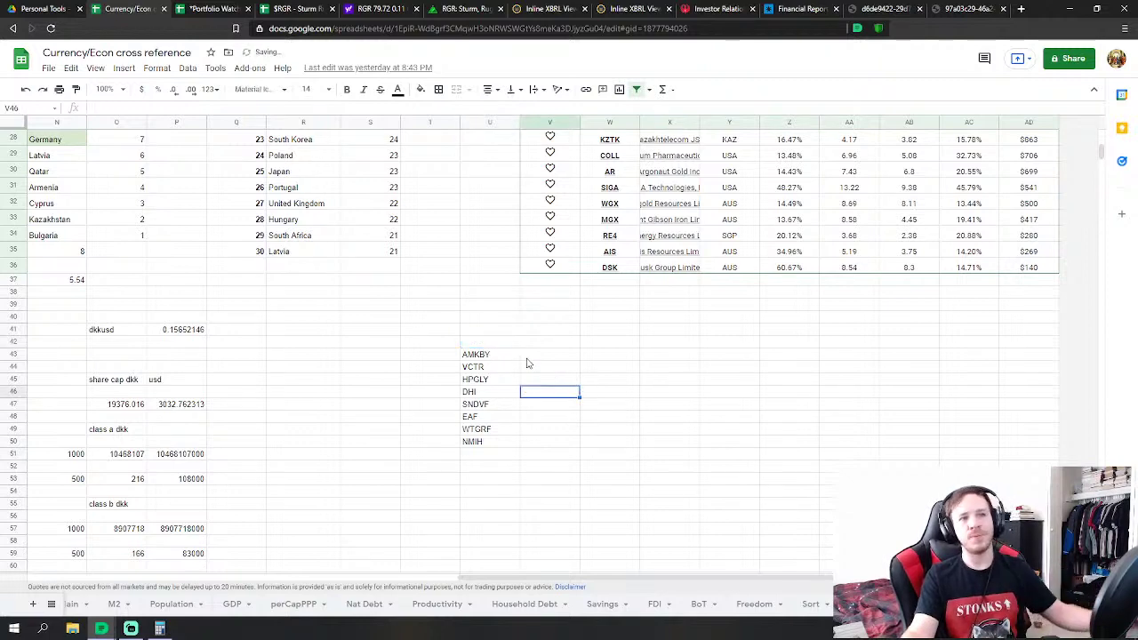
Review the remaining tickers in U43:U50, including AMKBY, VCTR and HPGLY, alongside the stock screening table
left_click(486, 355)
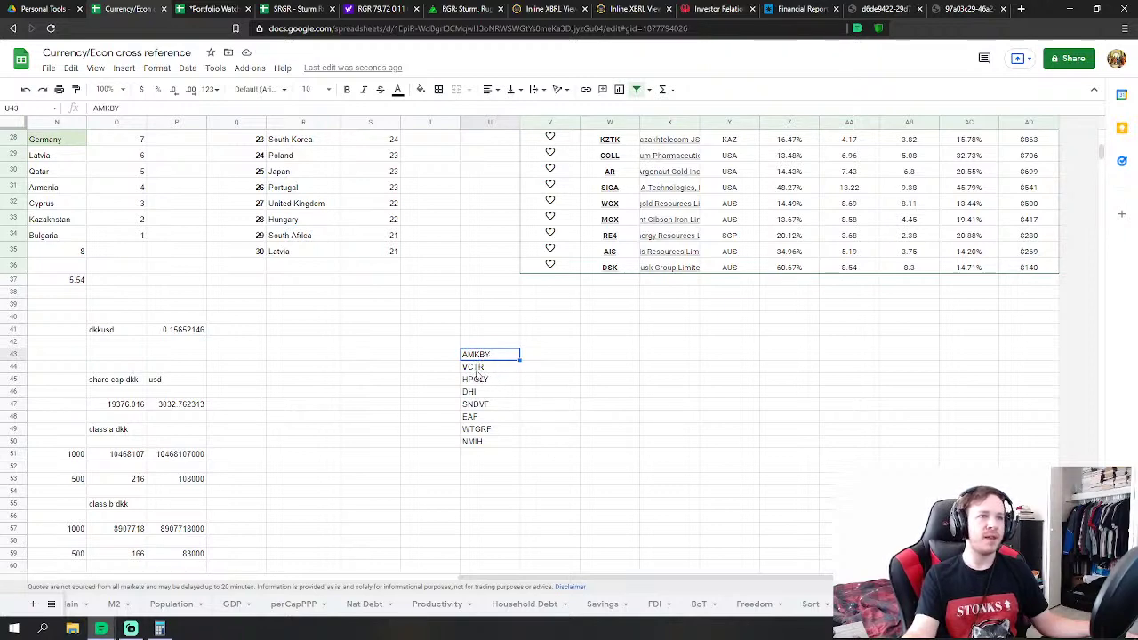
left_click_drag(477, 372, 486, 386)
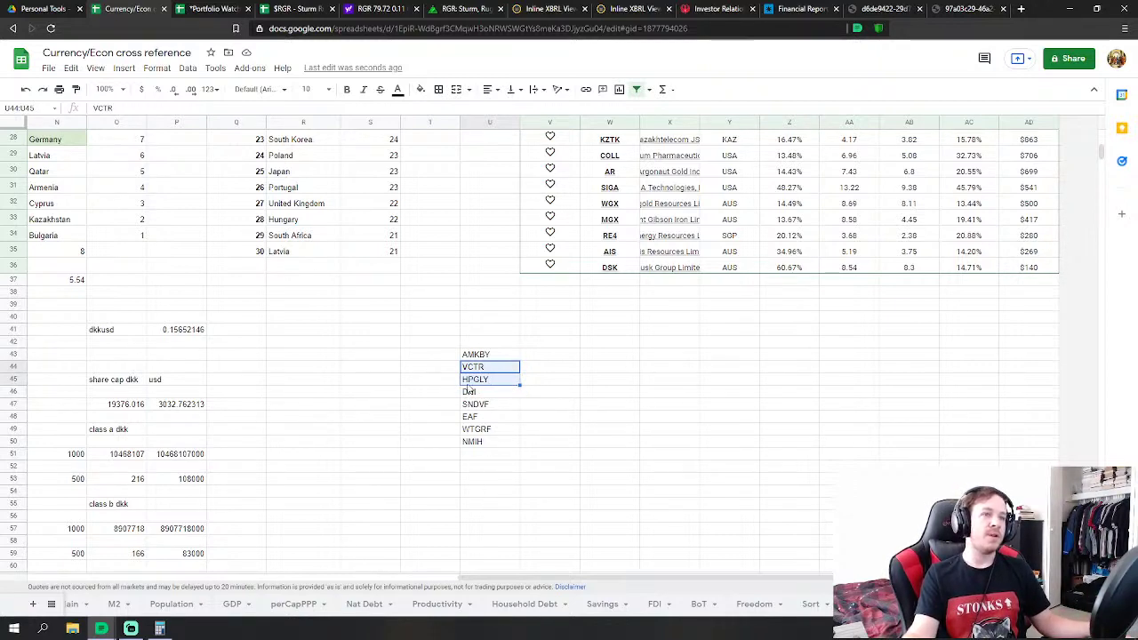
scroll(481, 411, "up", 10)
scroll(481, 411, "down", 1)
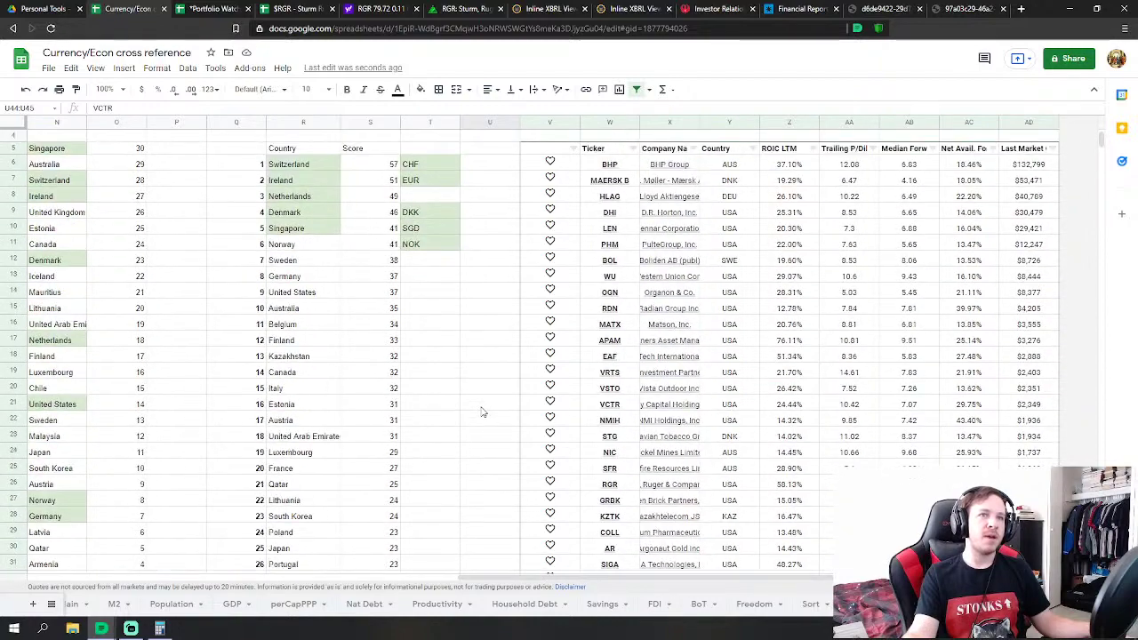
mouse_move(590, 349)
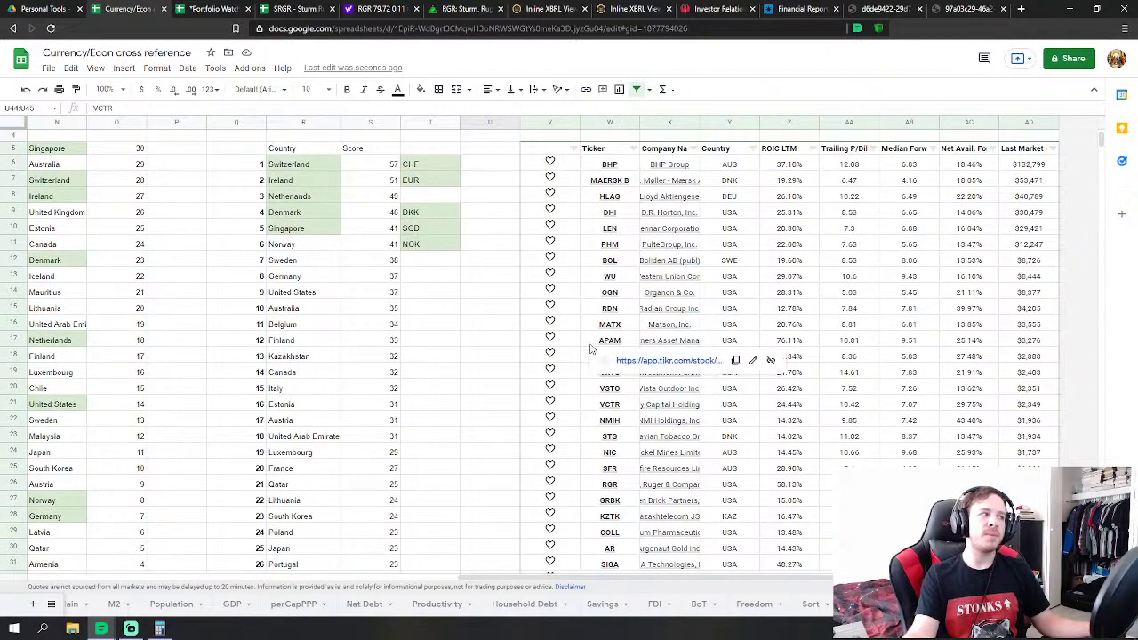
left_click(494, 402)
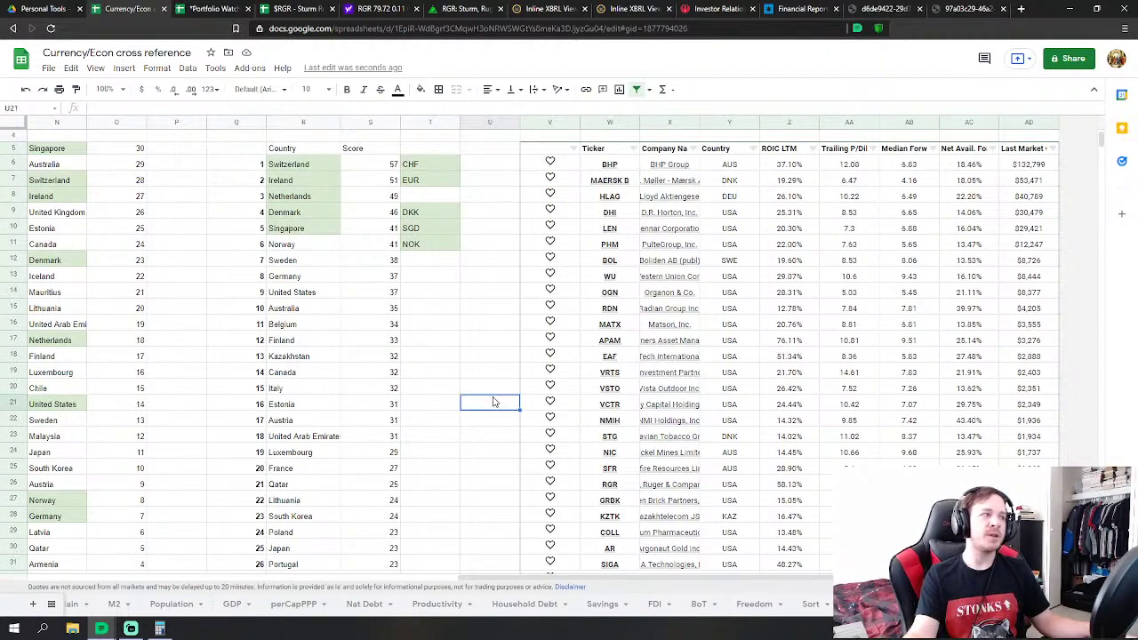
scroll(522, 327, "down", 5)
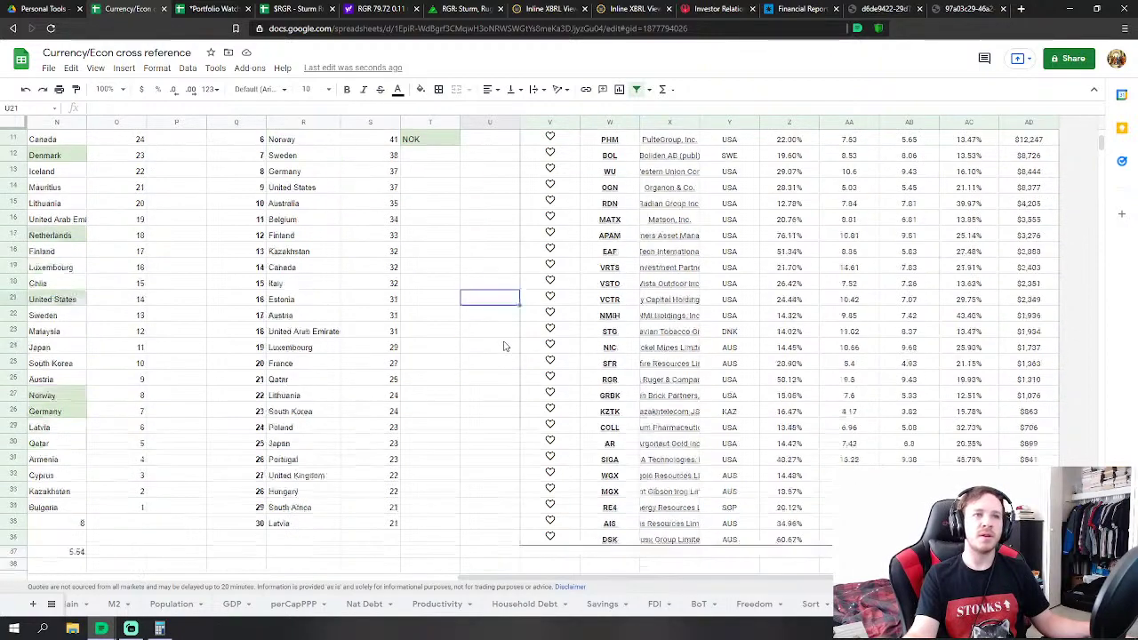
scroll(427, 315, "up", 8)
scroll(336, 265, "down", 5)
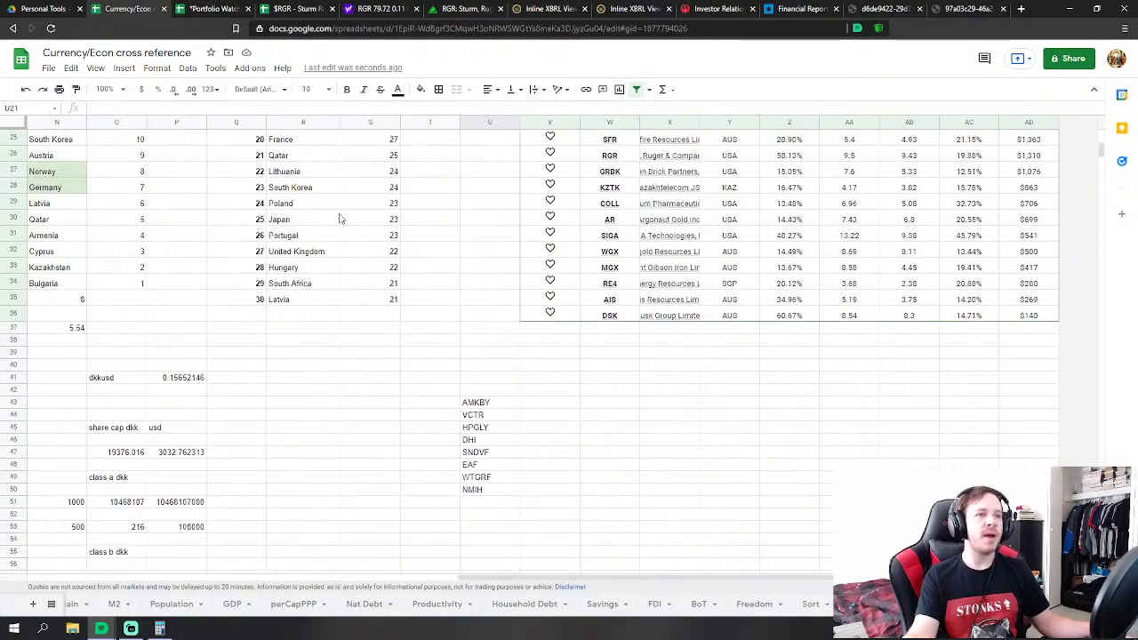
left_click(485, 405)
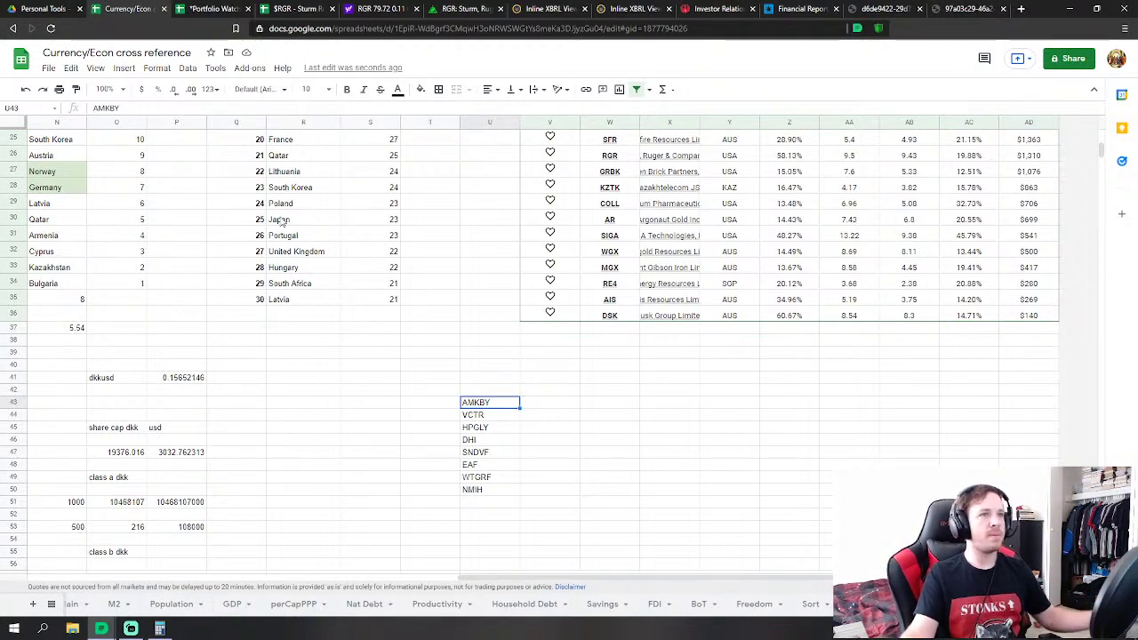
left_click(490, 339)
scroll(418, 400, "up", 8)
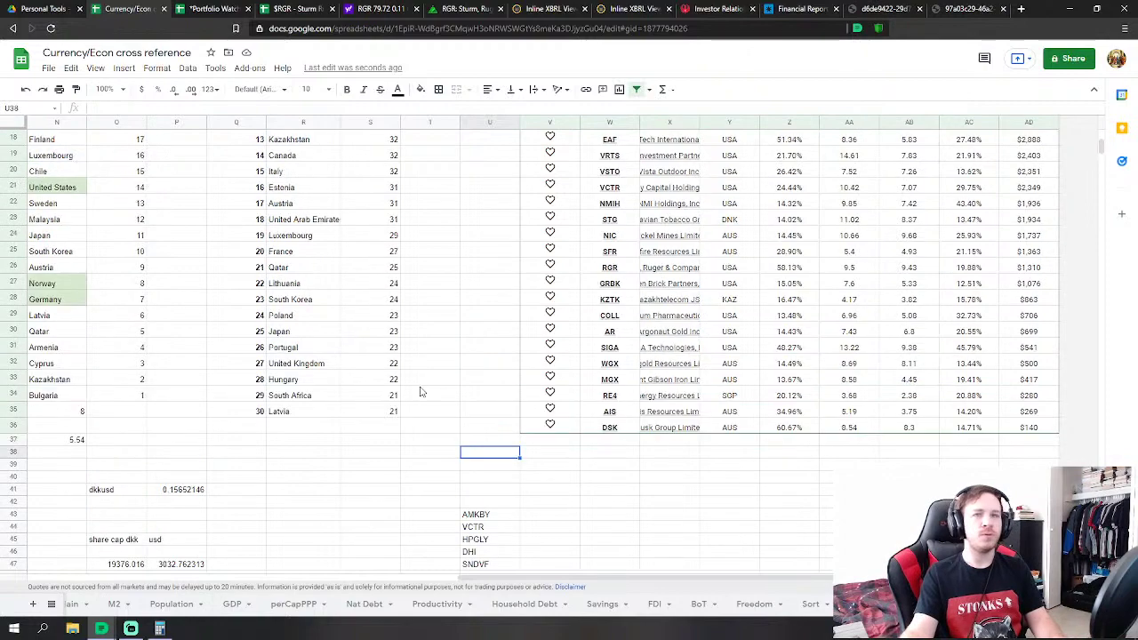